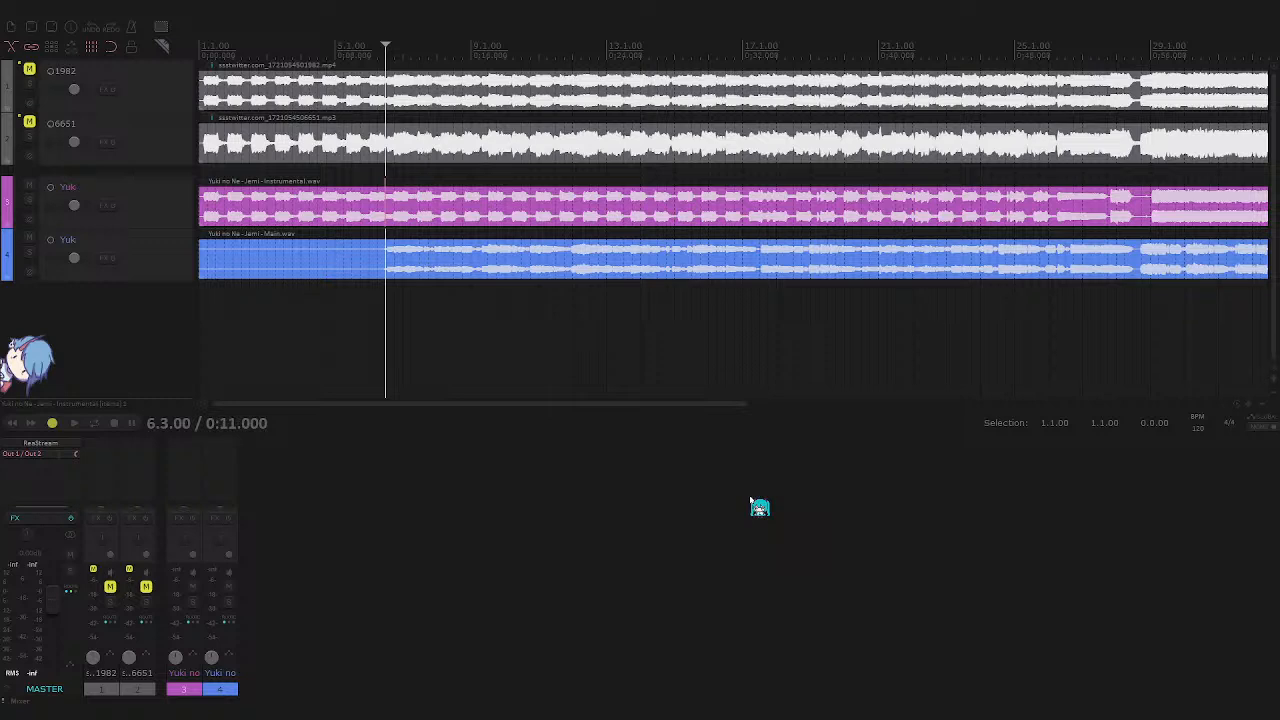
pyautogui.hotkey('alt', 'Tab')
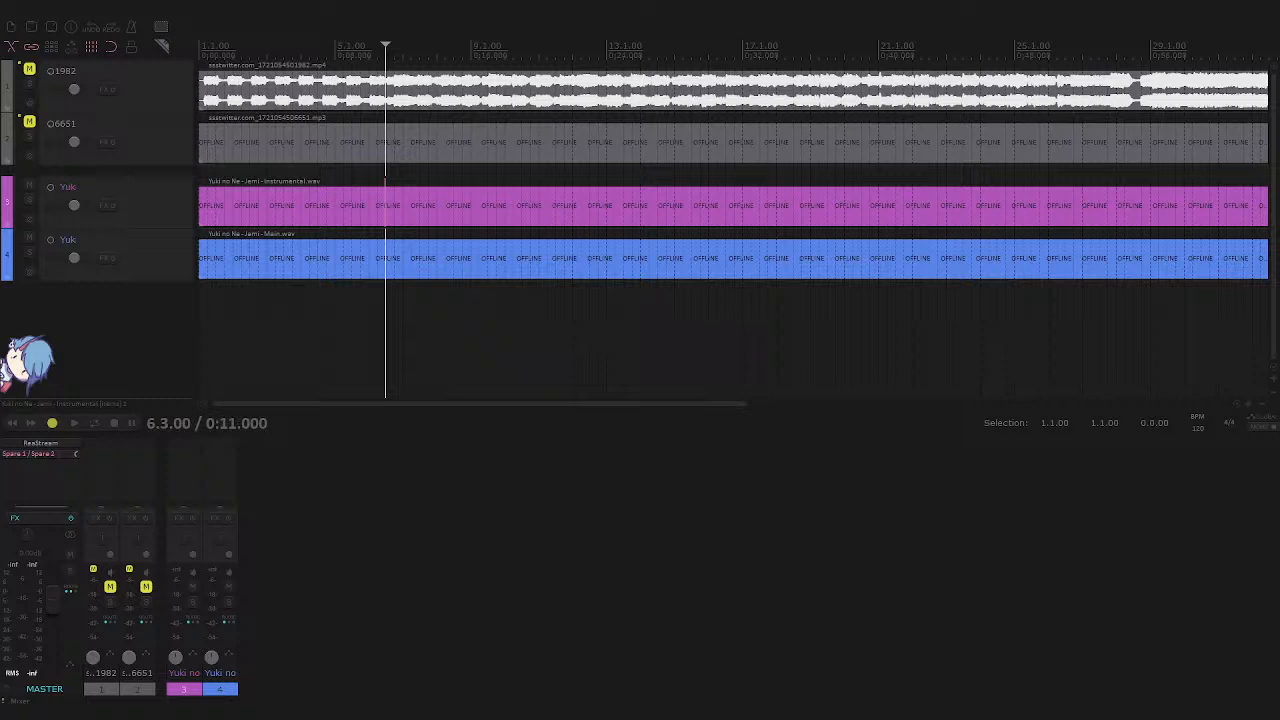
pyautogui.click(752, 22)
pyautogui.scroll(-3, 285, 314)
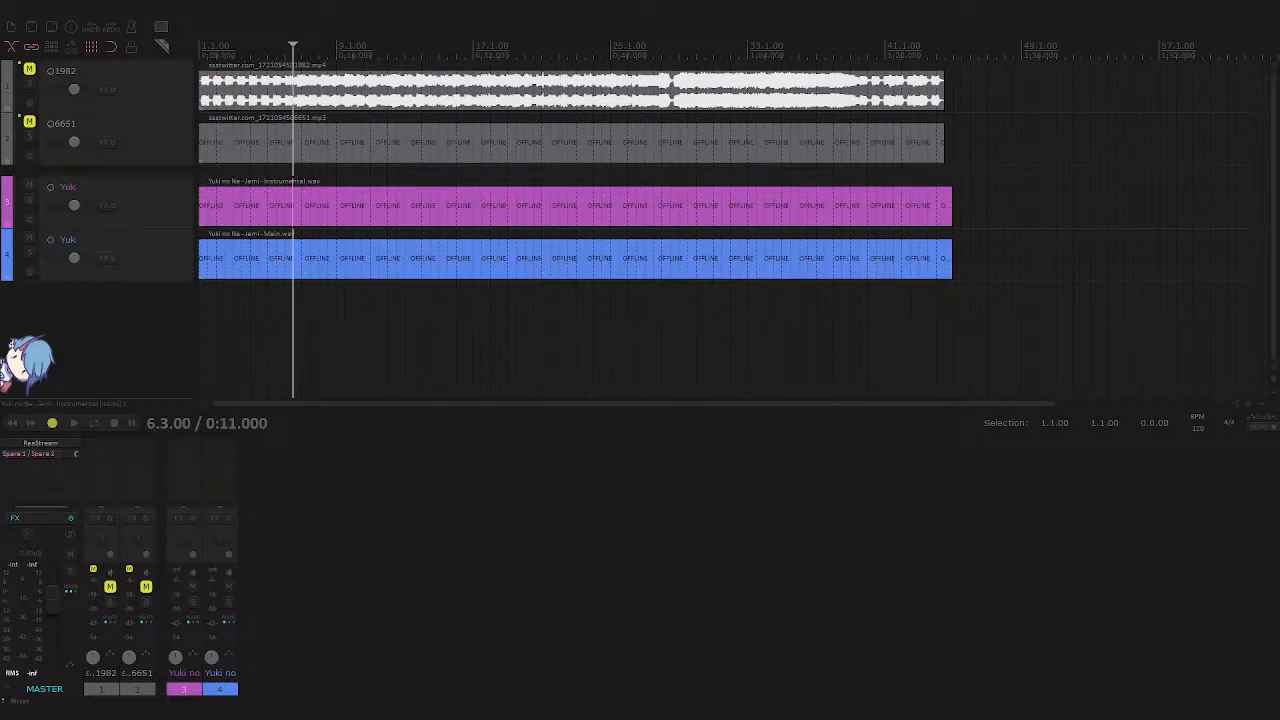
pyautogui.scroll(2, 386, 340)
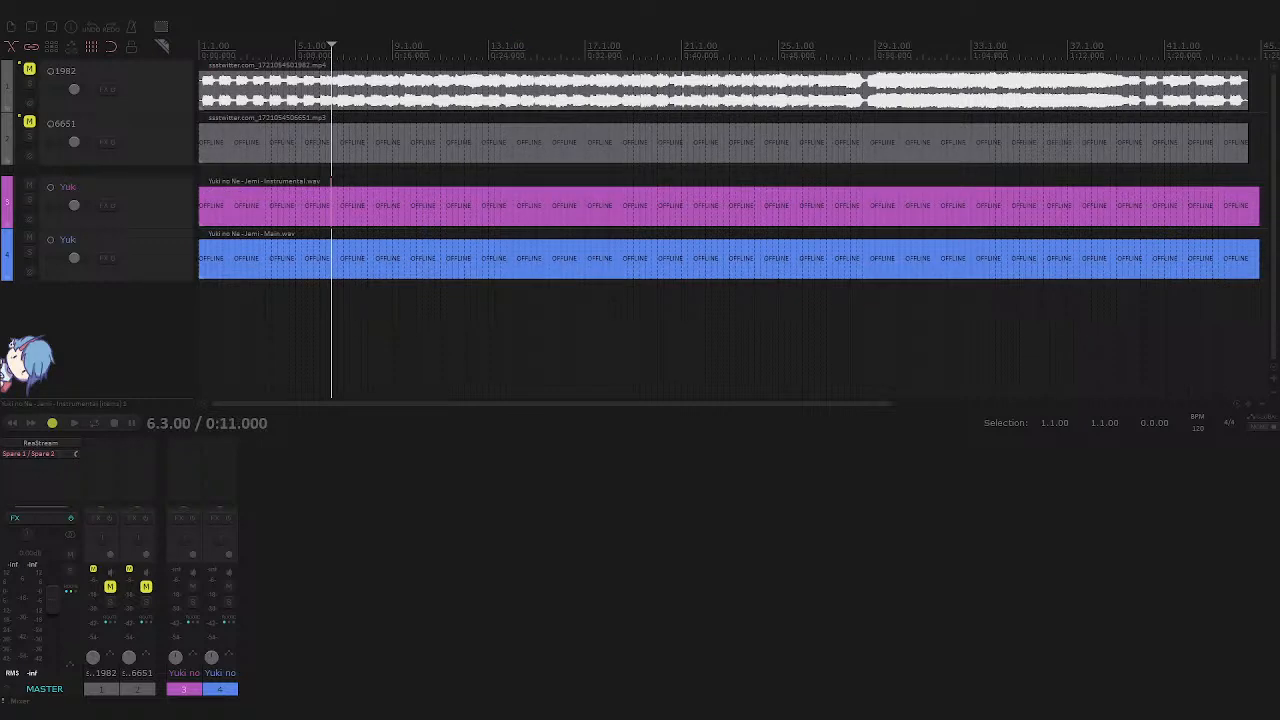
pyautogui.click(400, 582)
pyautogui.hotkey('alt', 'Tab')
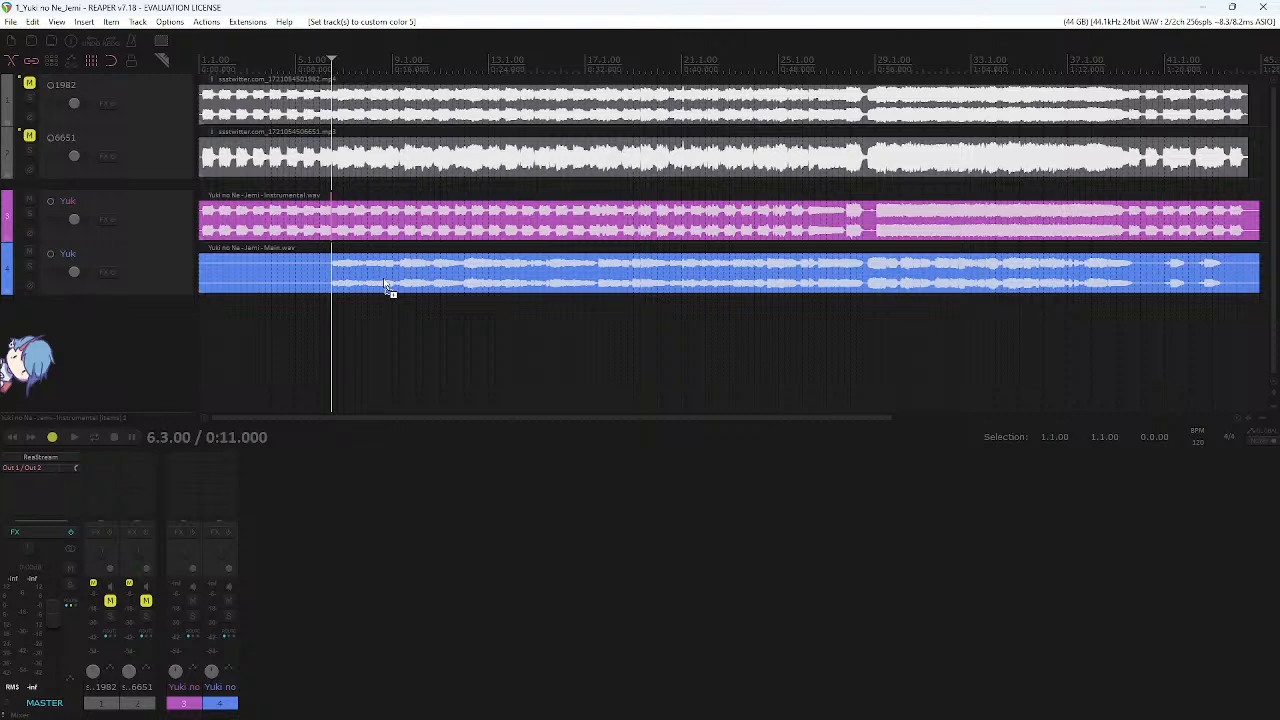
pyautogui.scroll(4, 382, 320)
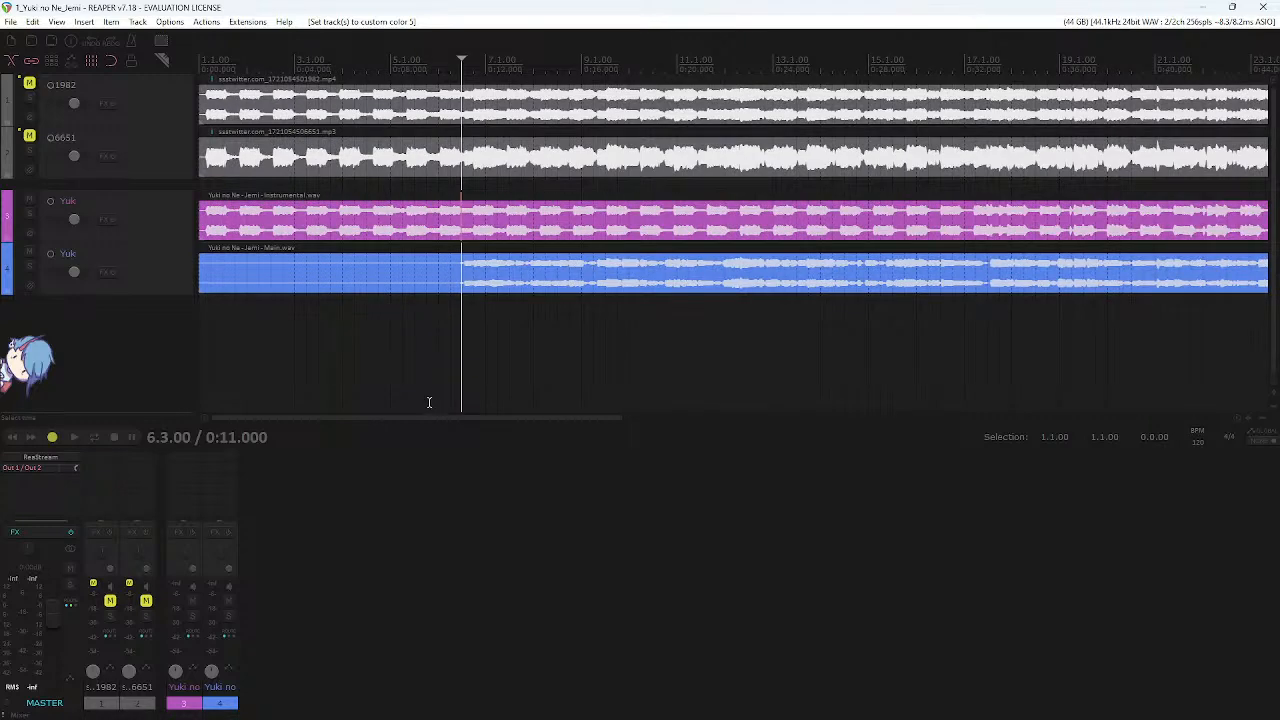
pyautogui.scroll(2, 381, 359)
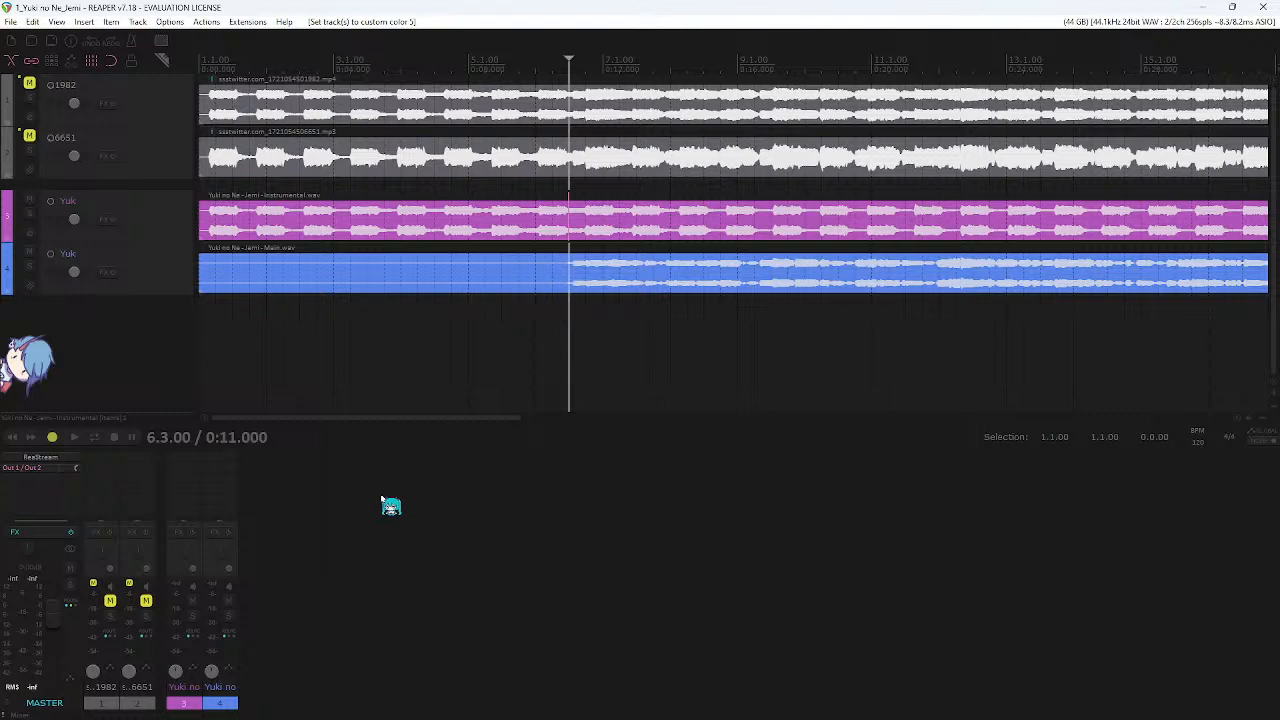
# - Select the muted reference clips on tracks 1 and 2, clear the selection, and leave the edit cursor at 5.4.00
pyautogui.moveTo(287, 126); pyautogui.dragTo(390, 166)
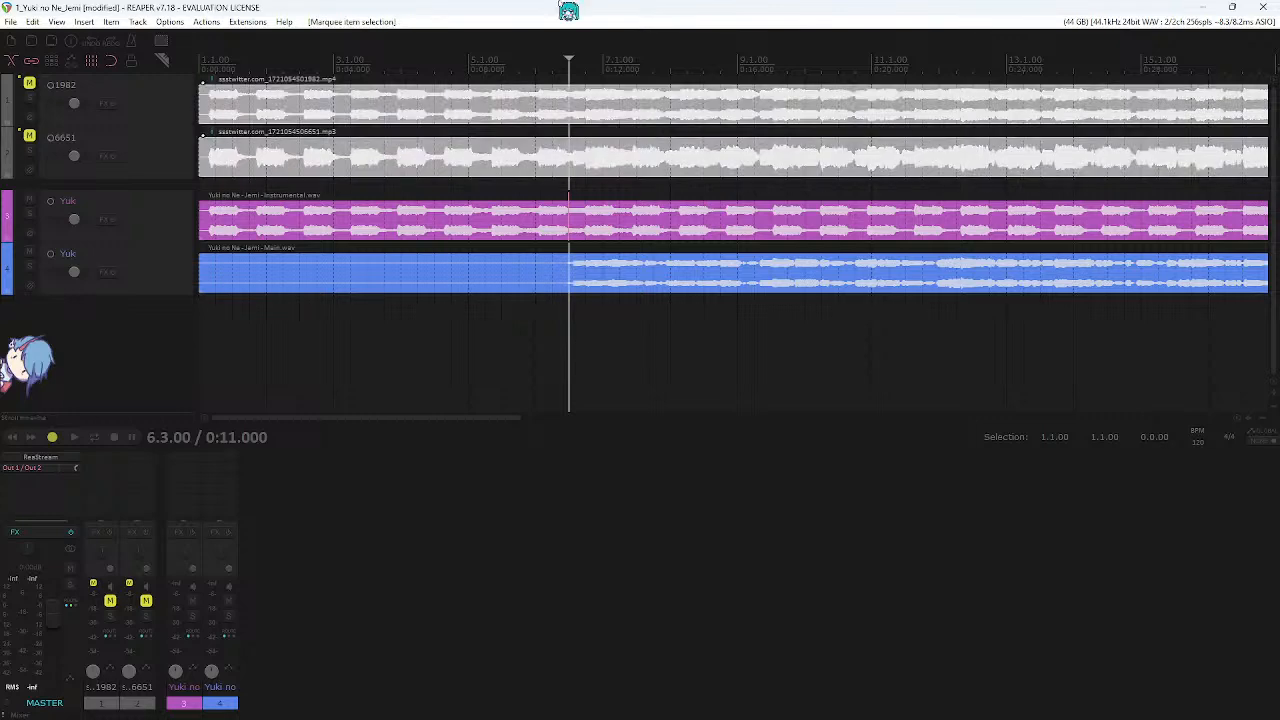
pyautogui.scroll(-4, 597, 149)
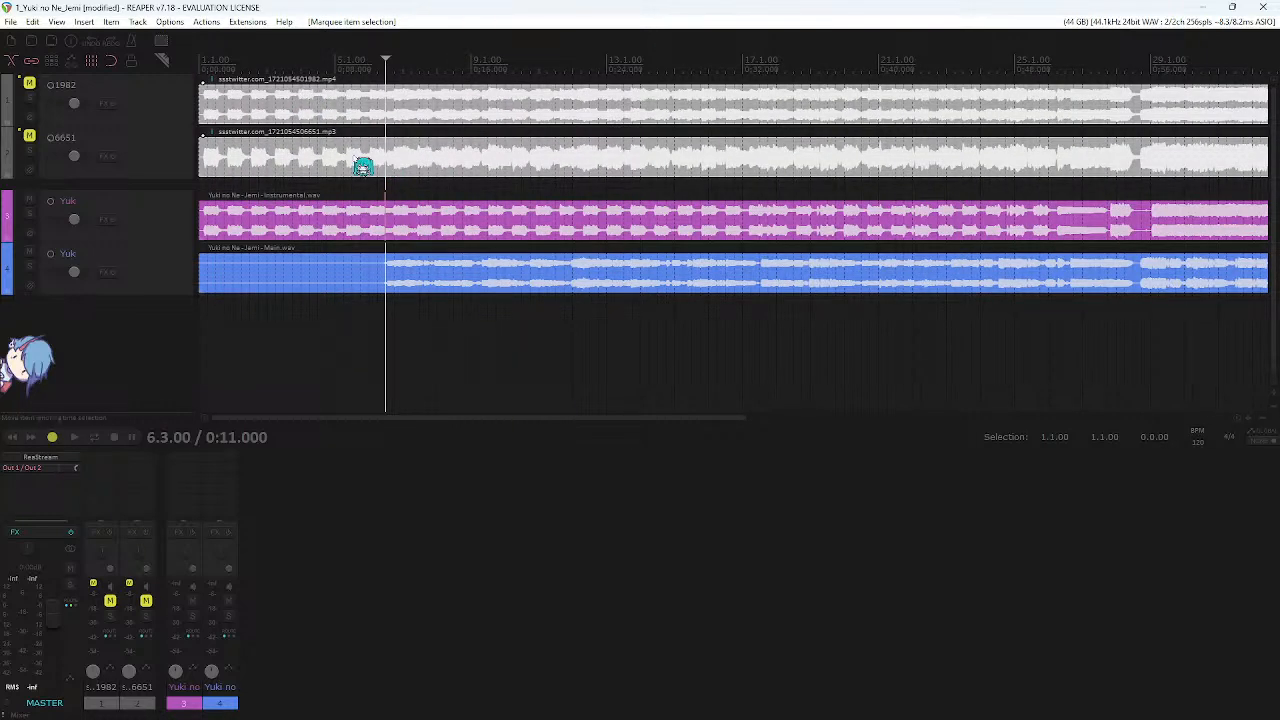
pyautogui.click(326, 357)
pyautogui.moveTo(280, 98); pyautogui.dragTo(450, 155)
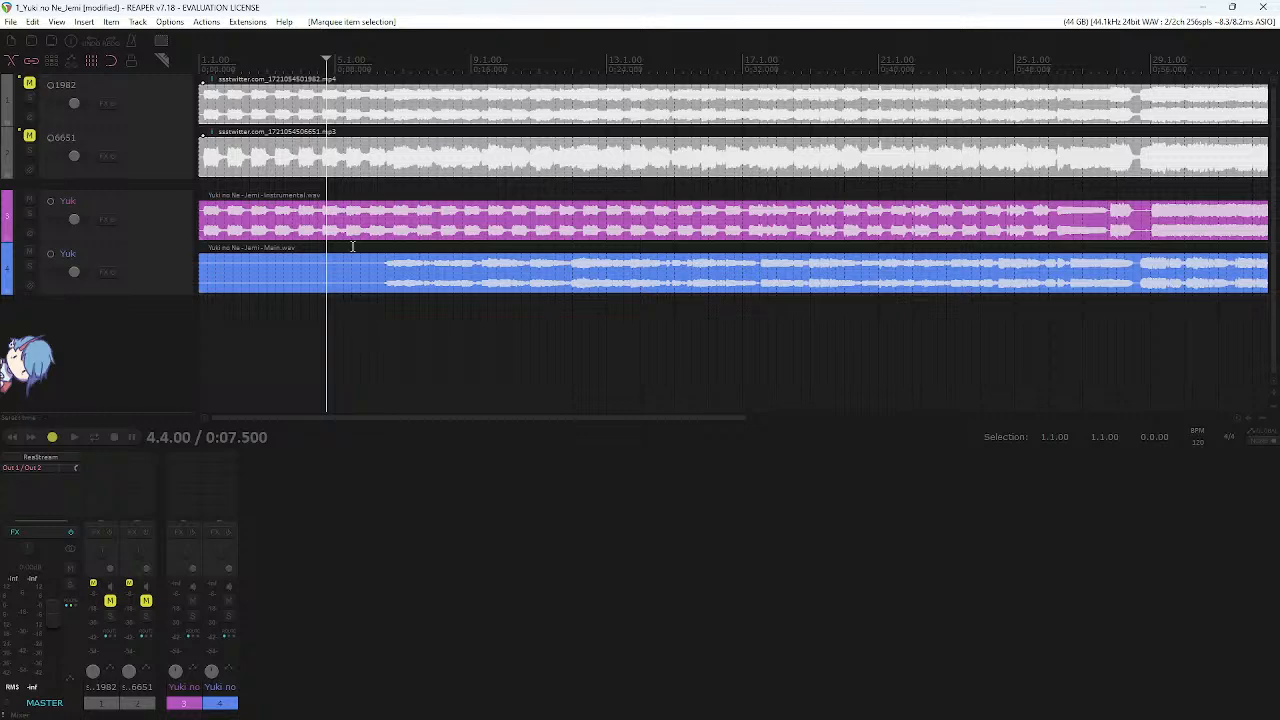
pyautogui.click(361, 319)
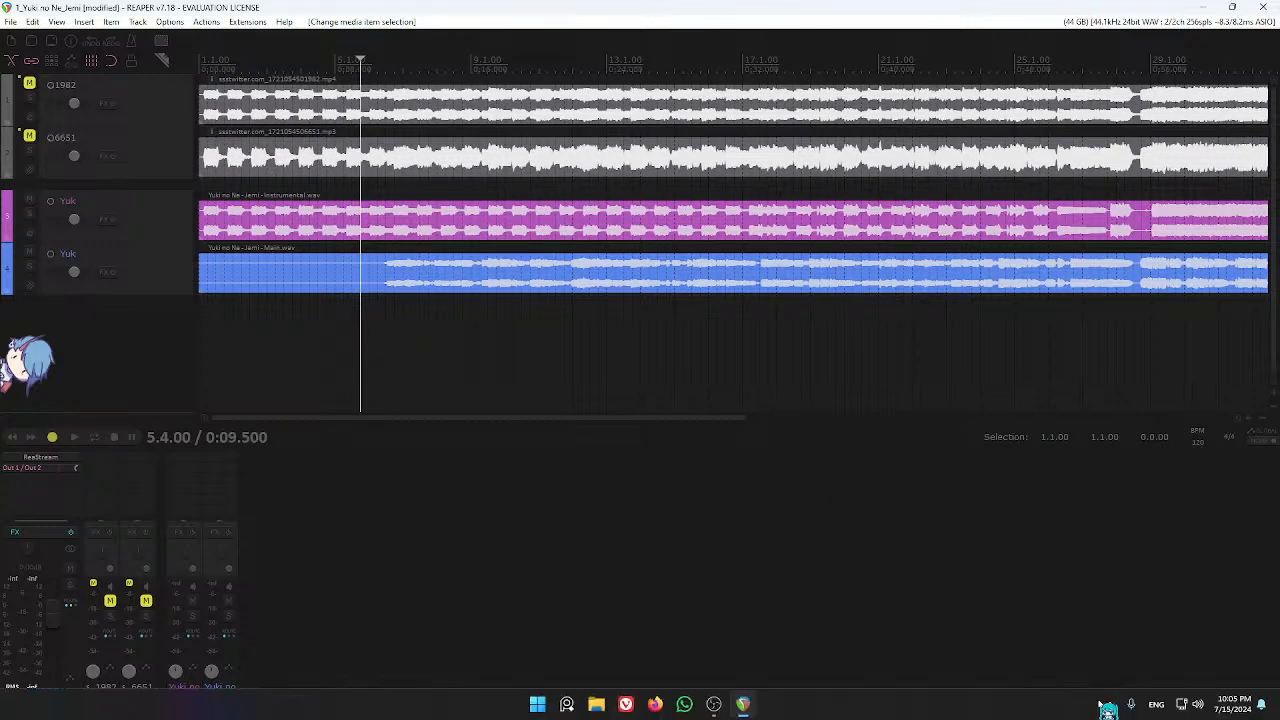
# - Open the active Denoiser Classic plugin from Light Host, check its reduction bands, and minimize its window
pyautogui.click(1109, 704)
pyautogui.click(1083, 662)
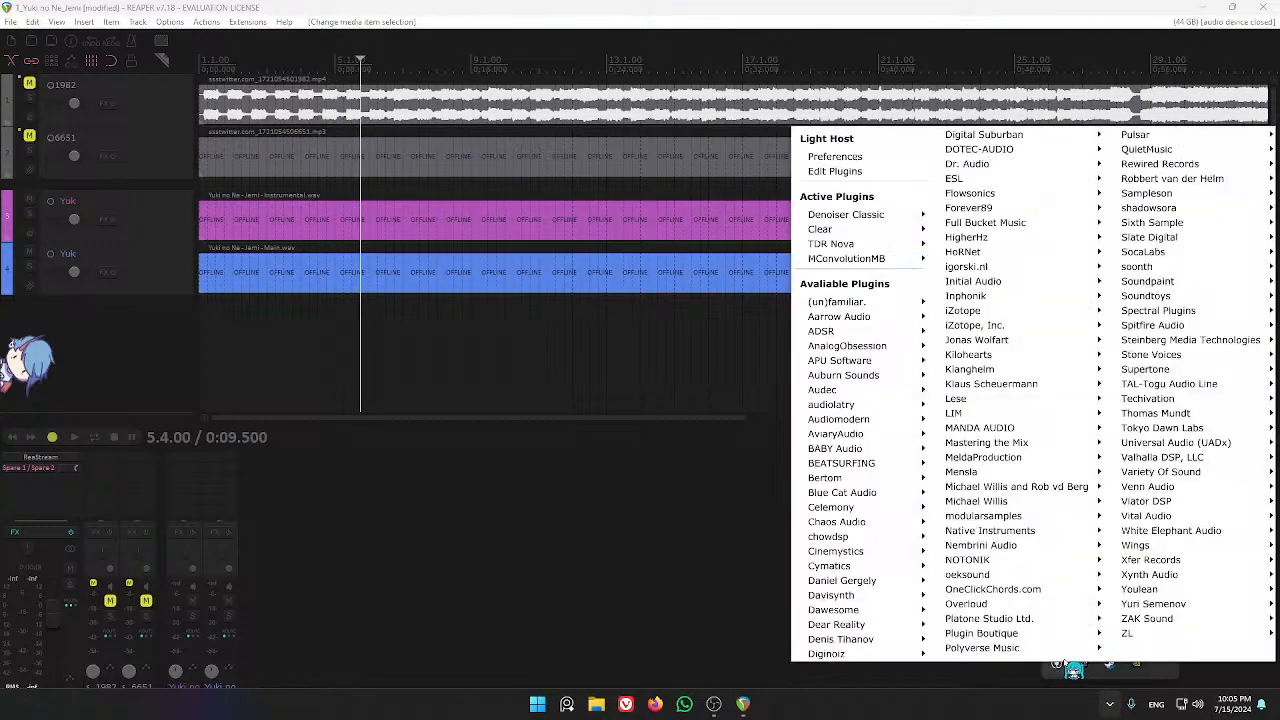
pyautogui.moveTo(875, 218)
pyautogui.click(955, 215)
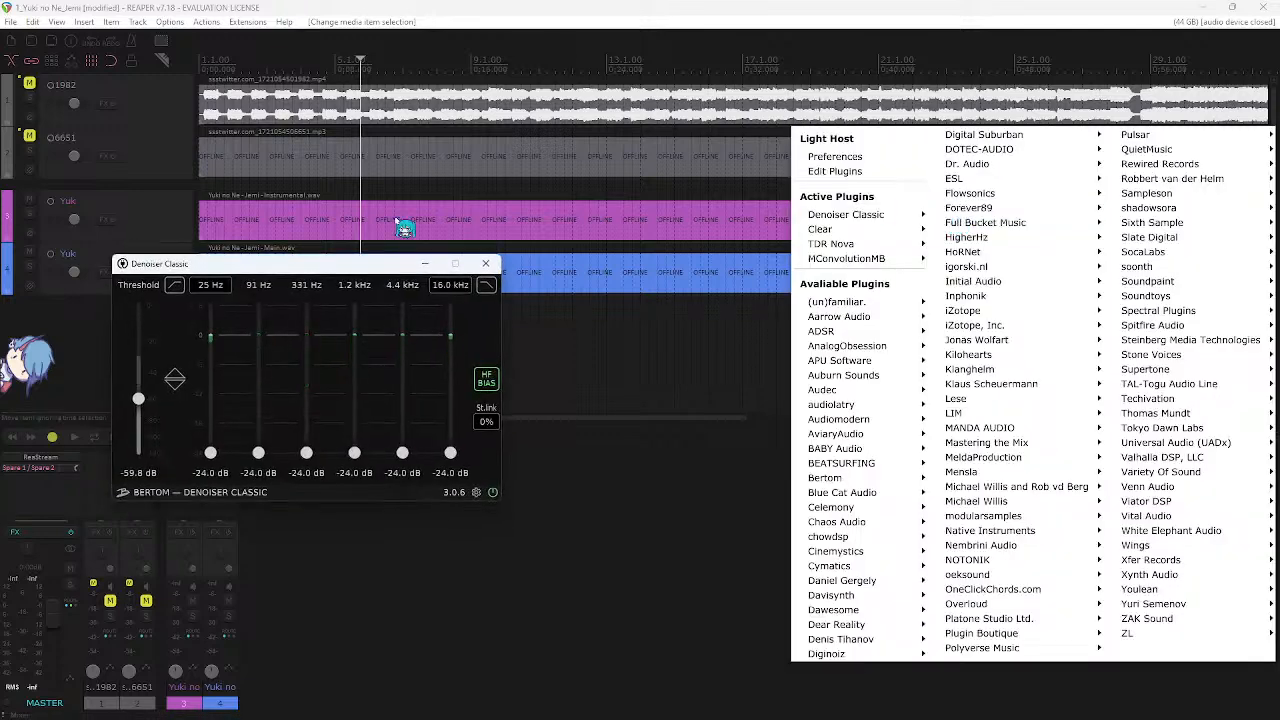
pyautogui.moveTo(366, 263); pyautogui.dragTo(612, 229)
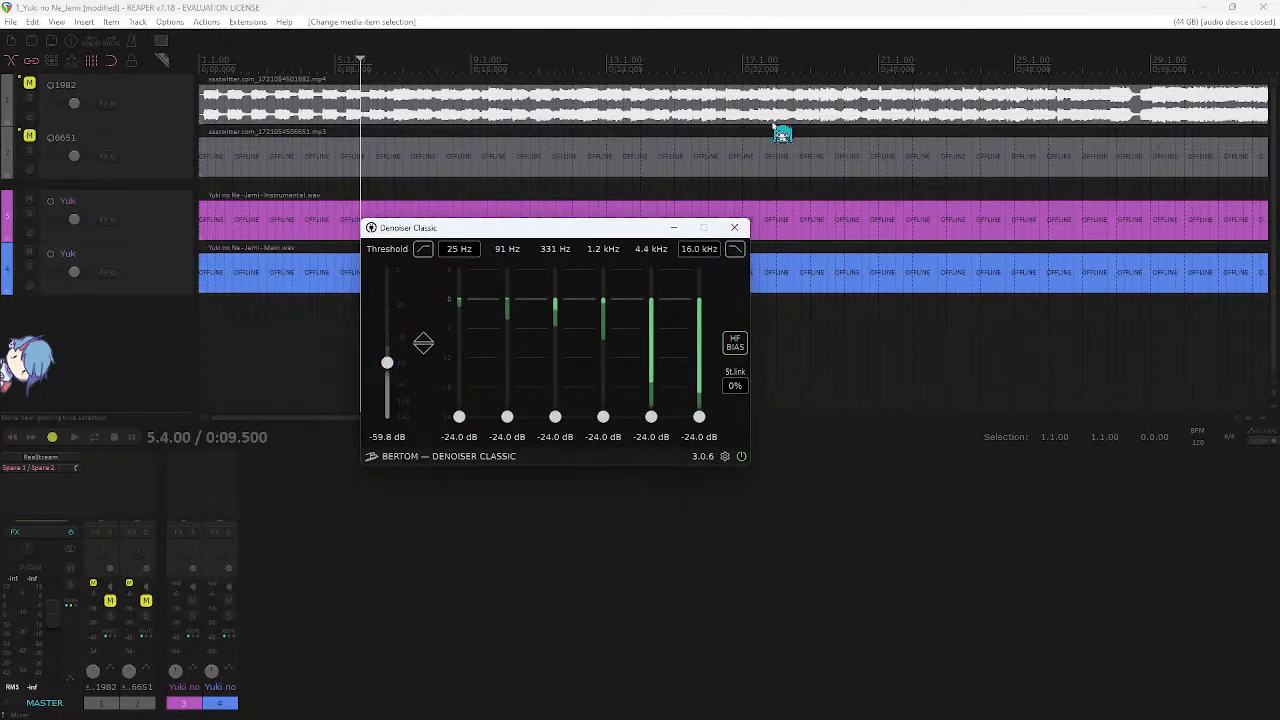
pyautogui.click(674, 228)
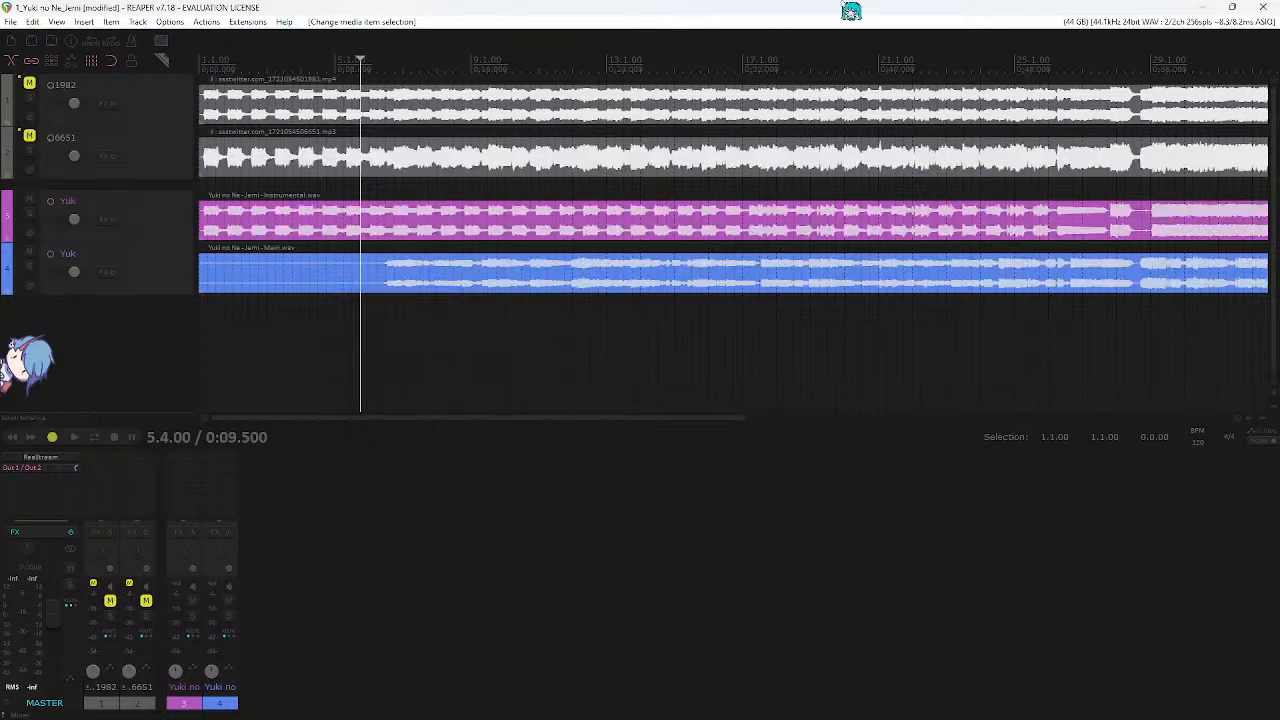
# - Select the instrumental and main vocal clips on tracks 3 and 4, then deselect them and place the edit cursor at 1.2.00
pyautogui.scroll(2, 346, 300)
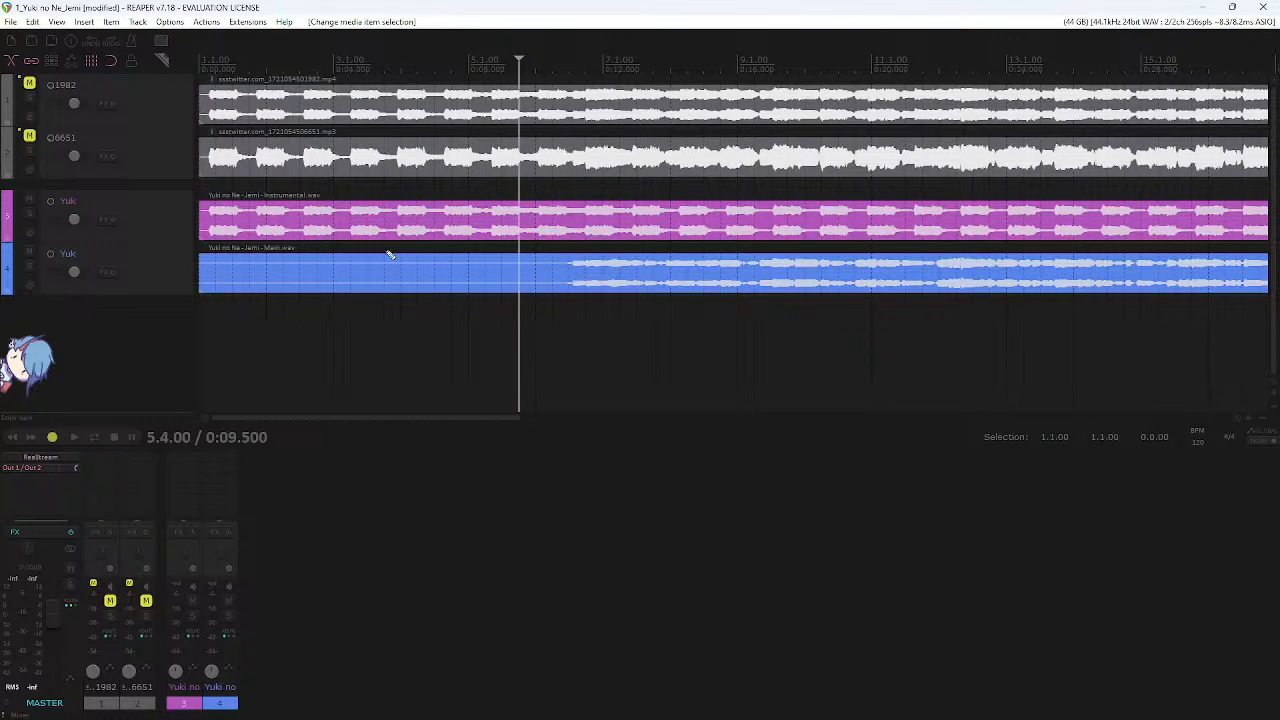
pyautogui.moveTo(286, 318); pyautogui.dragTo(676, 323)
pyautogui.moveTo(364, 356); pyautogui.dragTo(714, 218)
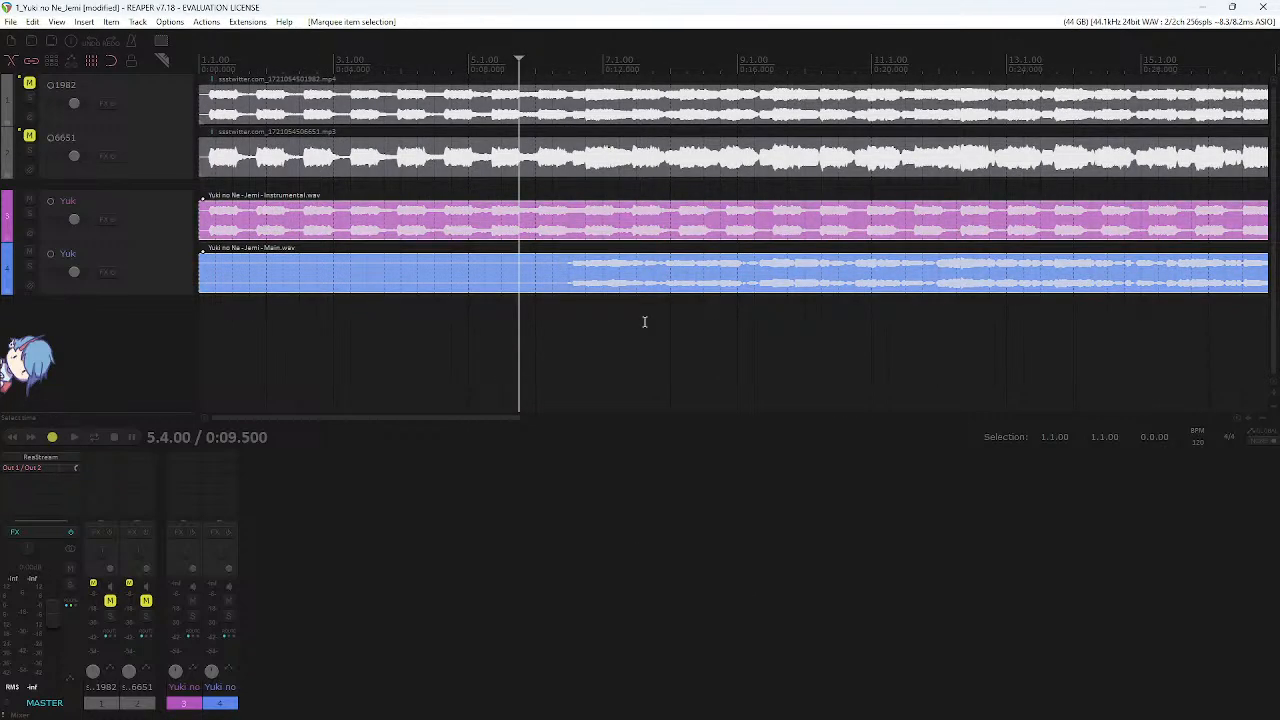
pyautogui.click(535, 340)
pyautogui.scroll(-2, 535, 340)
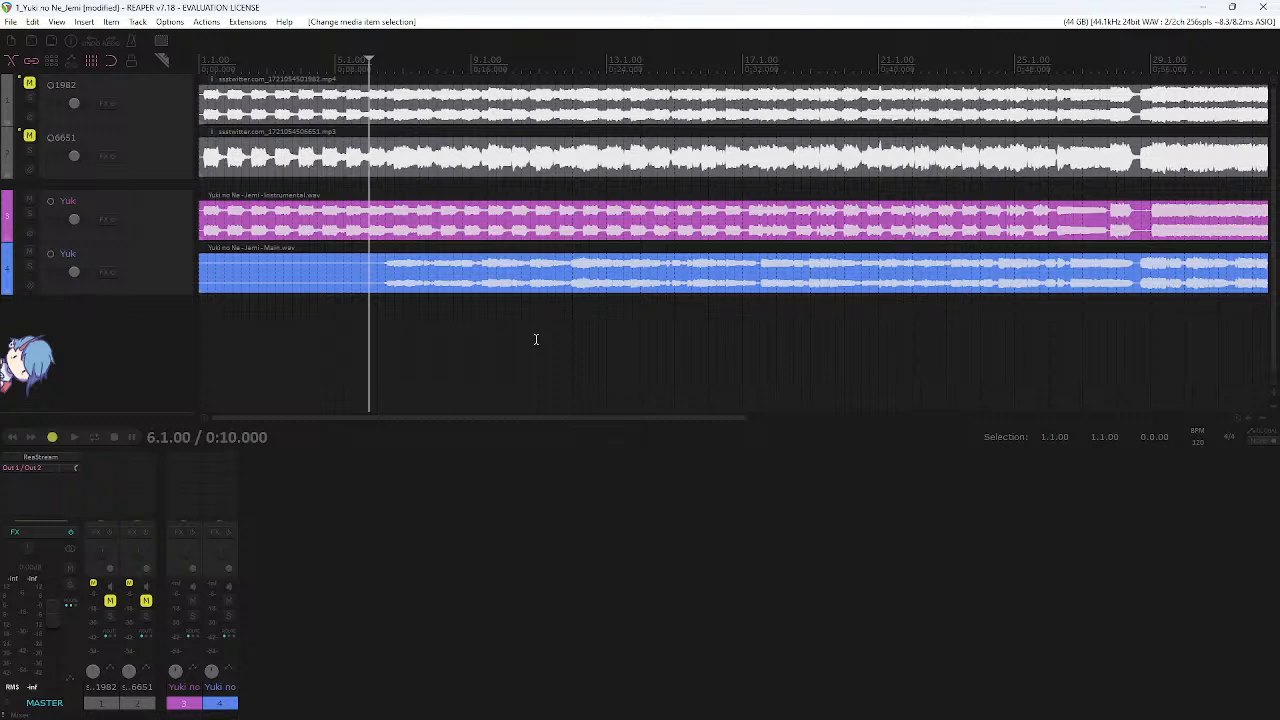
pyautogui.scroll(2, 362, 276)
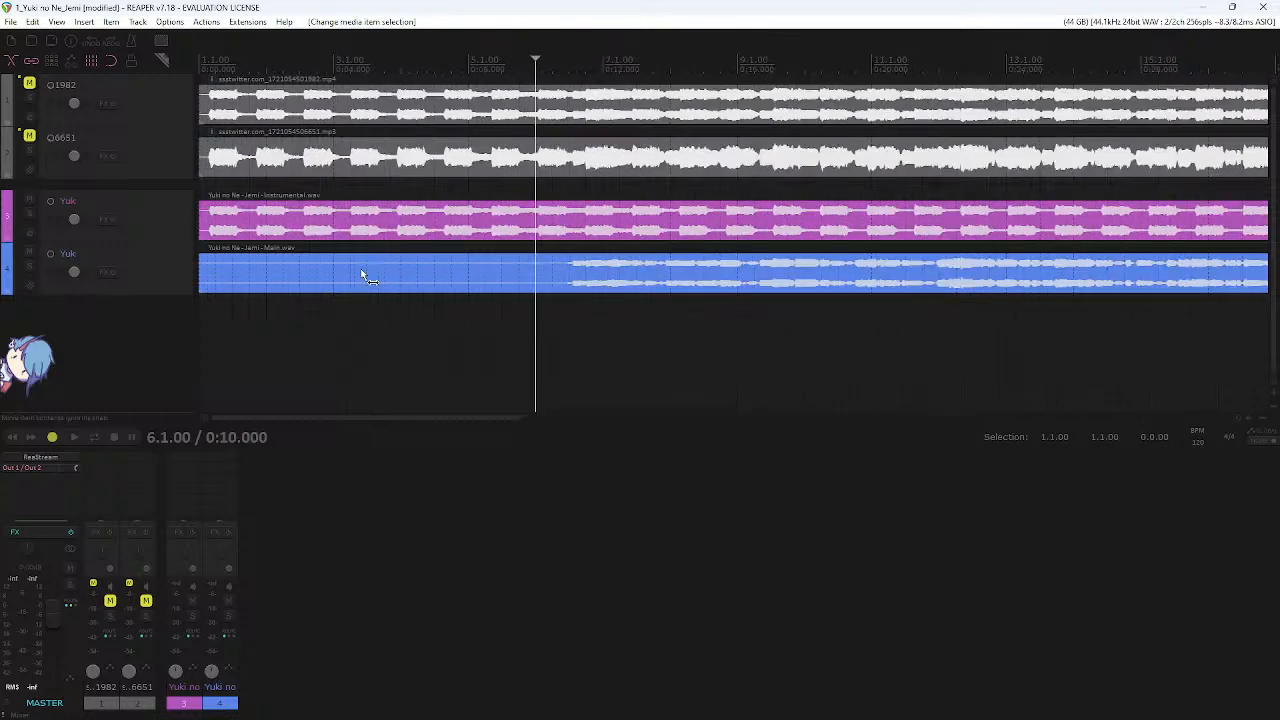
pyautogui.click(212, 322)
pyautogui.scroll(2, 294, 291)
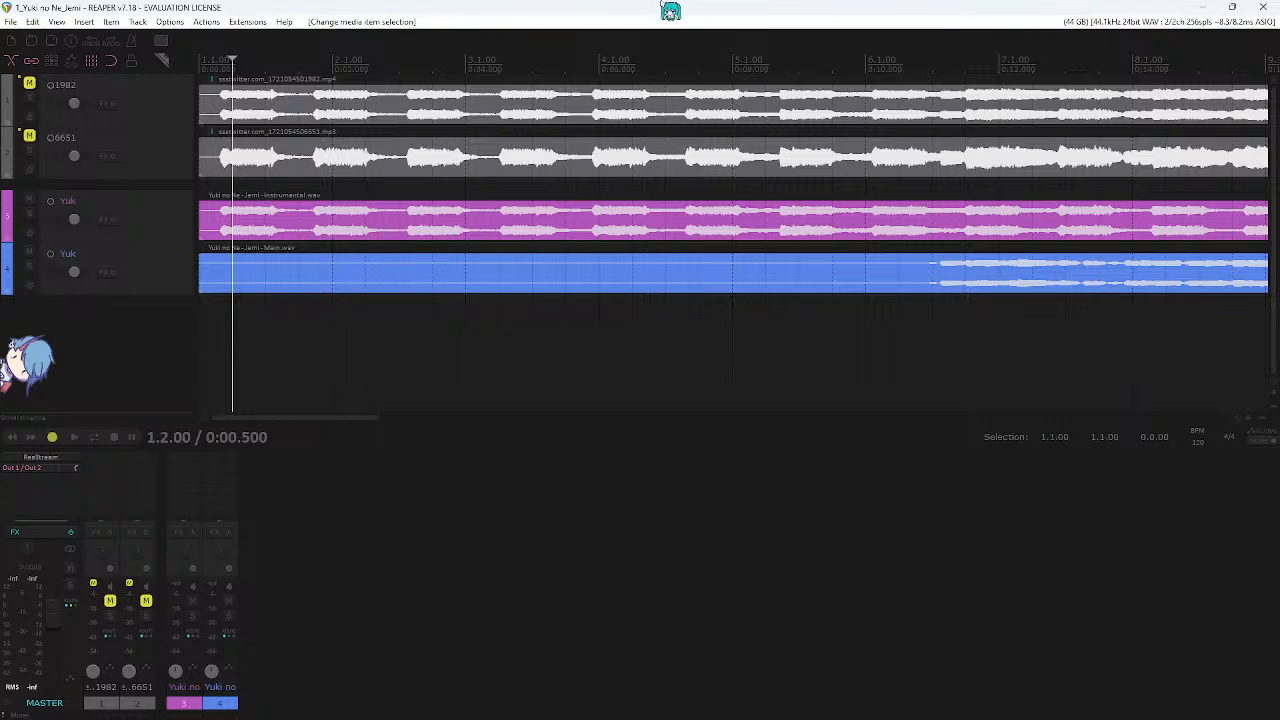
# - Switch to the Vivaldi browser, close the YouTube live stream and X tabs, and return to REAPER
pyautogui.moveTo(821, 712)
pyautogui.click(612, 705)
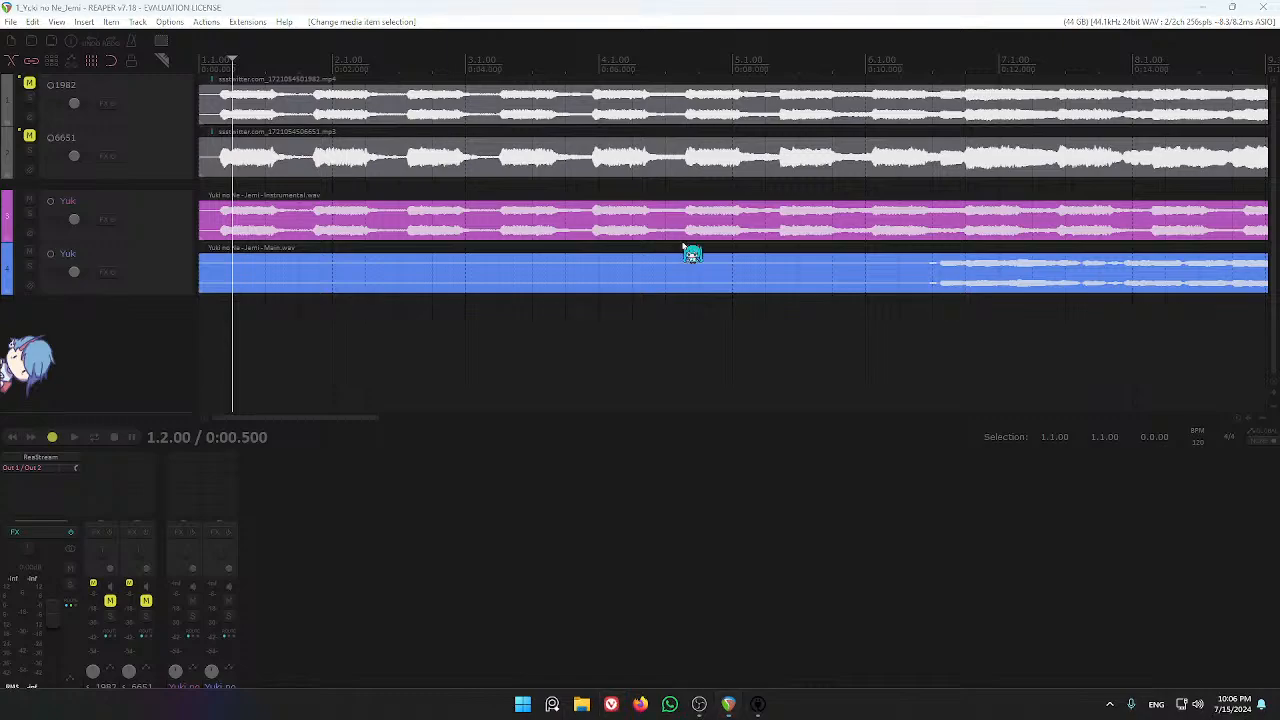
pyautogui.hotkey('alt', 'Tab')
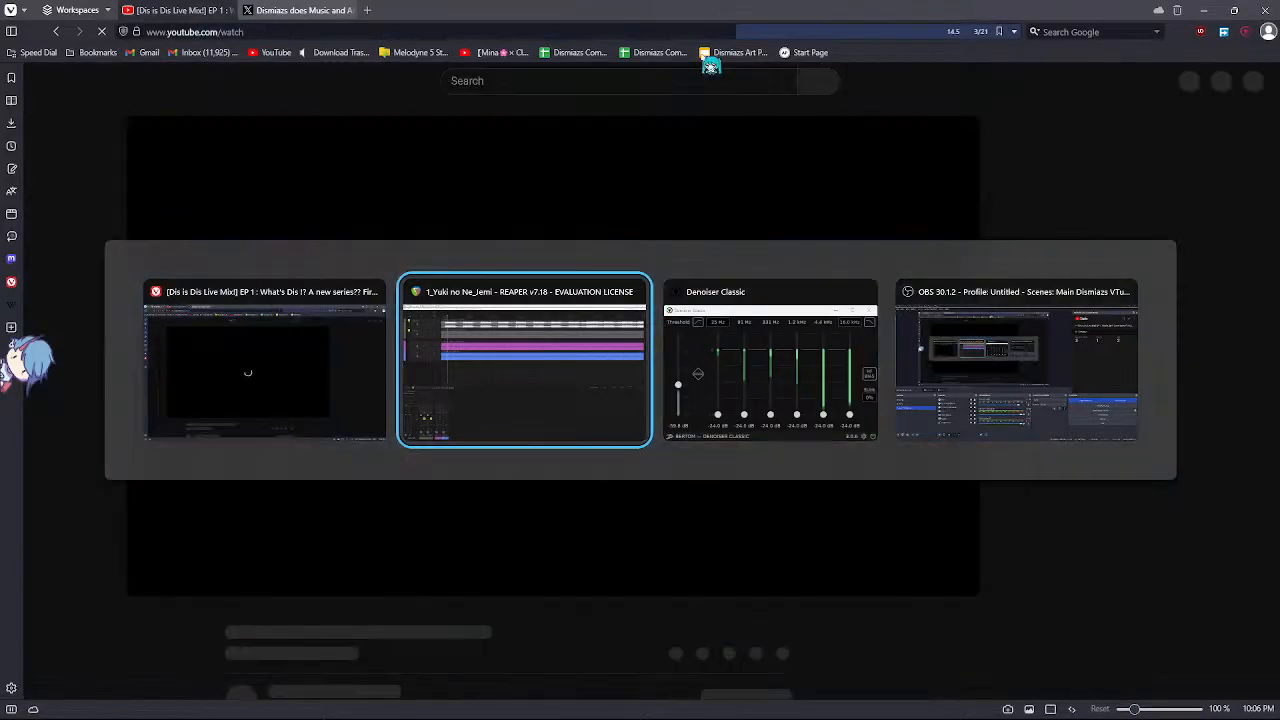
pyautogui.press('Escape')
pyautogui.click(228, 10)
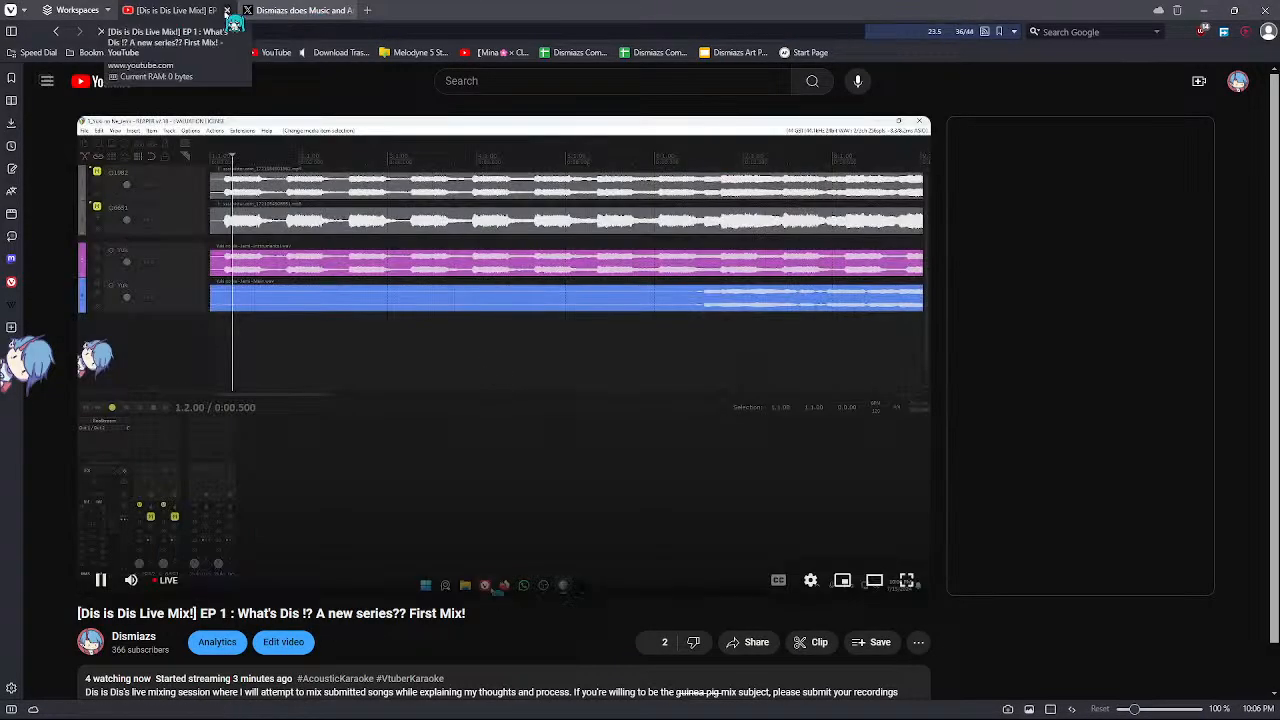
pyautogui.click(228, 10)
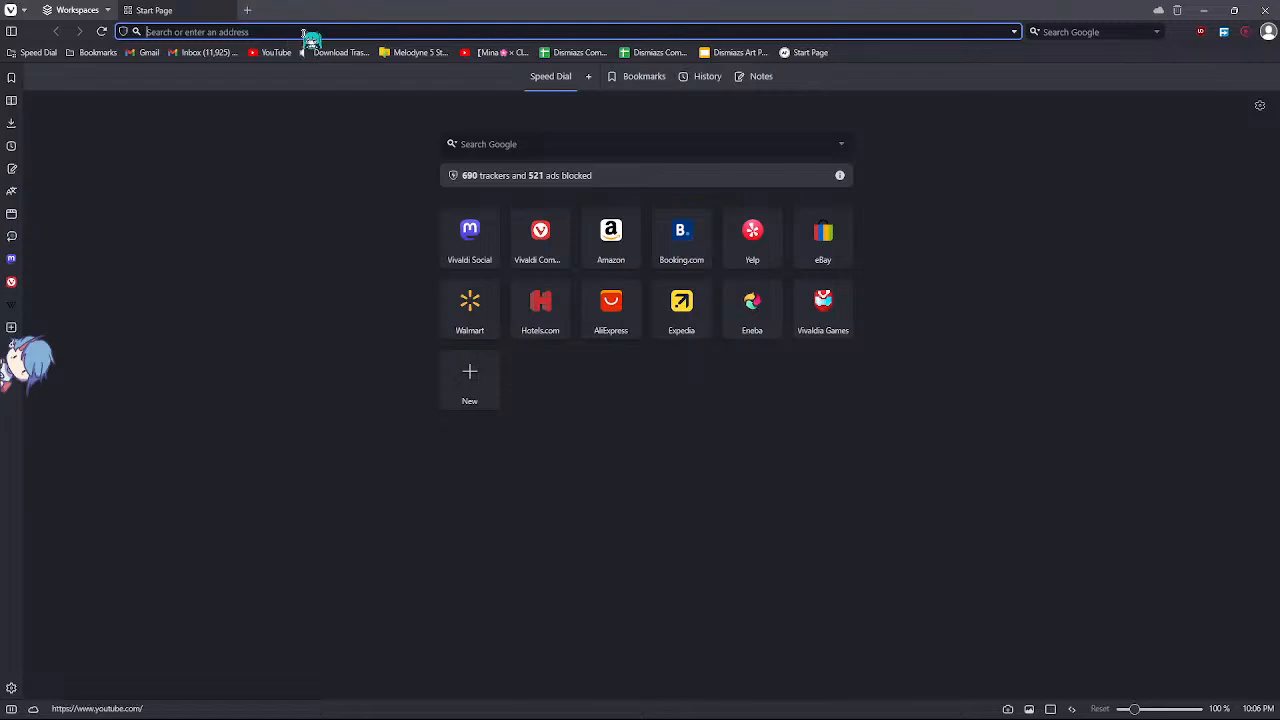
pyautogui.hotkey('alt', 'Tab')
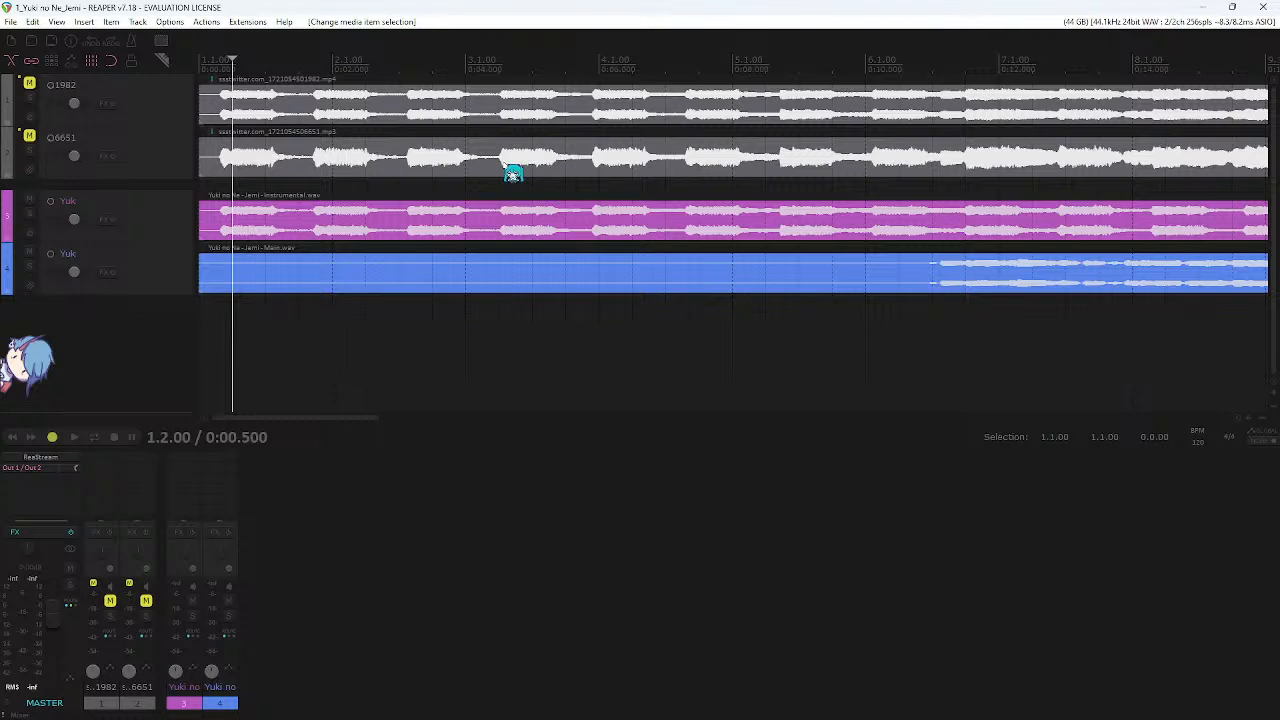
# - Select the instrumental and main vocal clips together, and clear the selection again
pyautogui.scroll(-4, 512, 173)
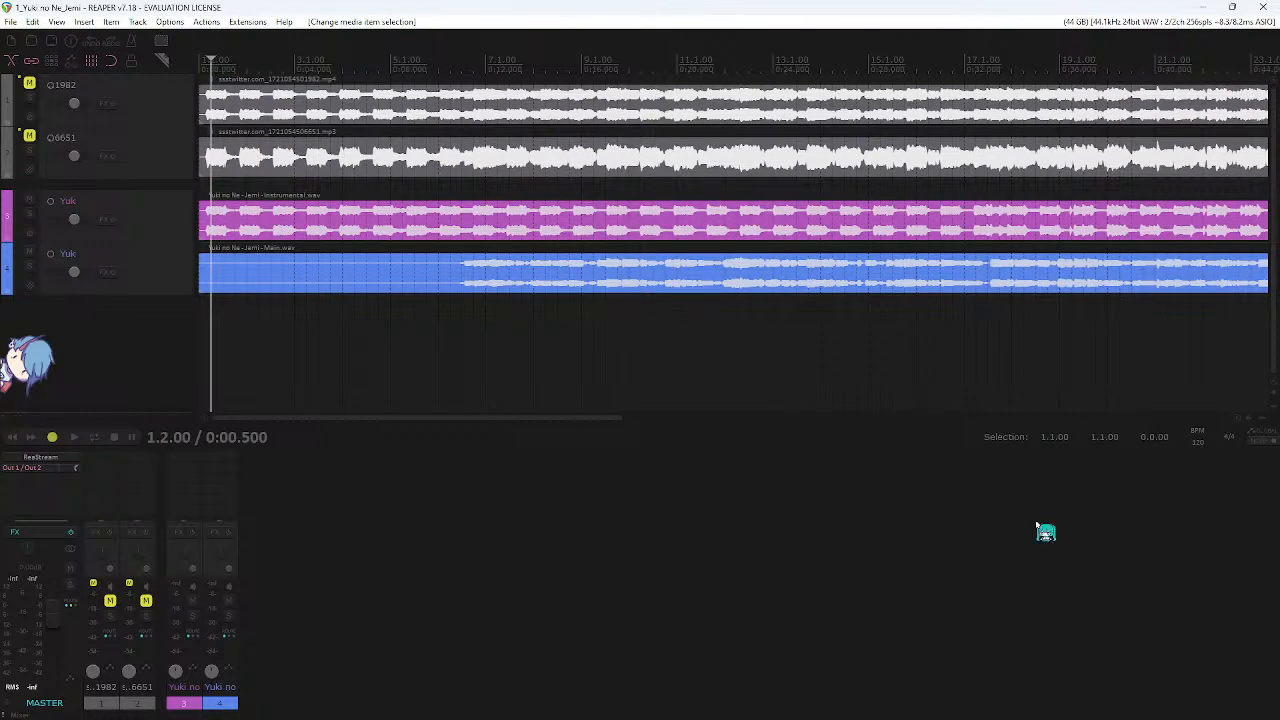
pyautogui.moveTo(1241, 712)
pyautogui.scroll(3, 277, 294)
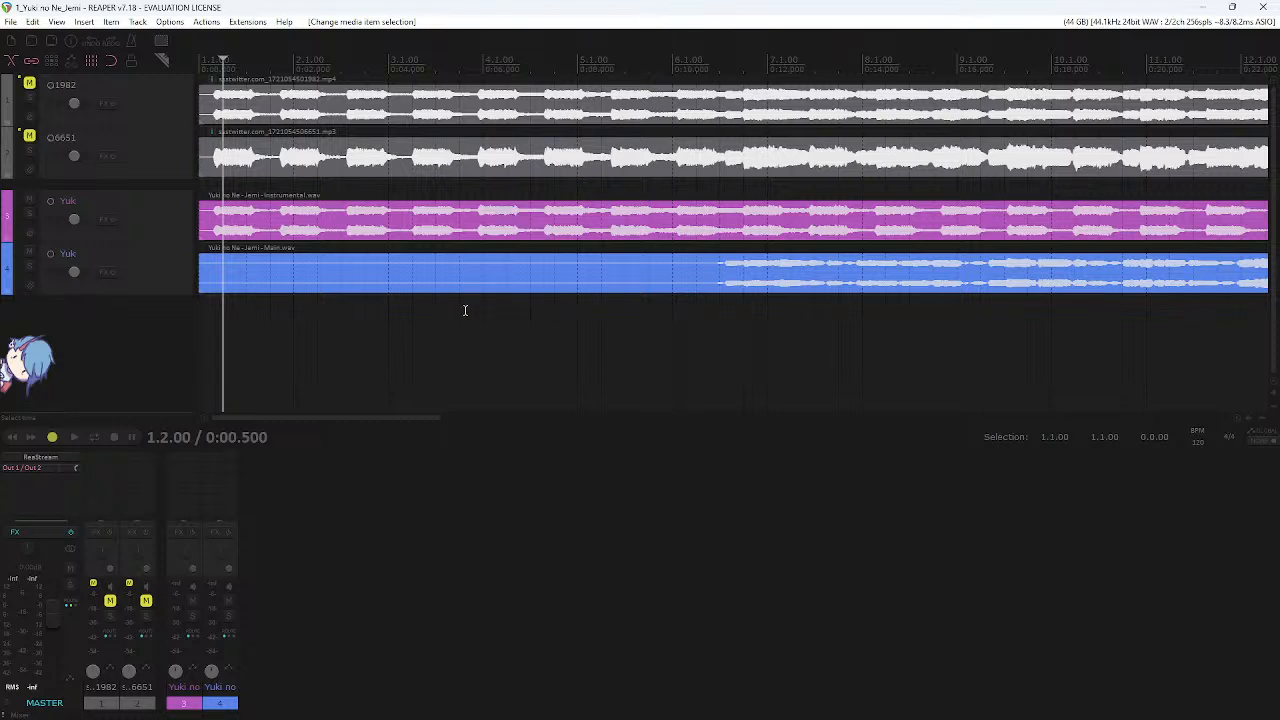
pyautogui.moveTo(320, 337); pyautogui.dragTo(443, 295)
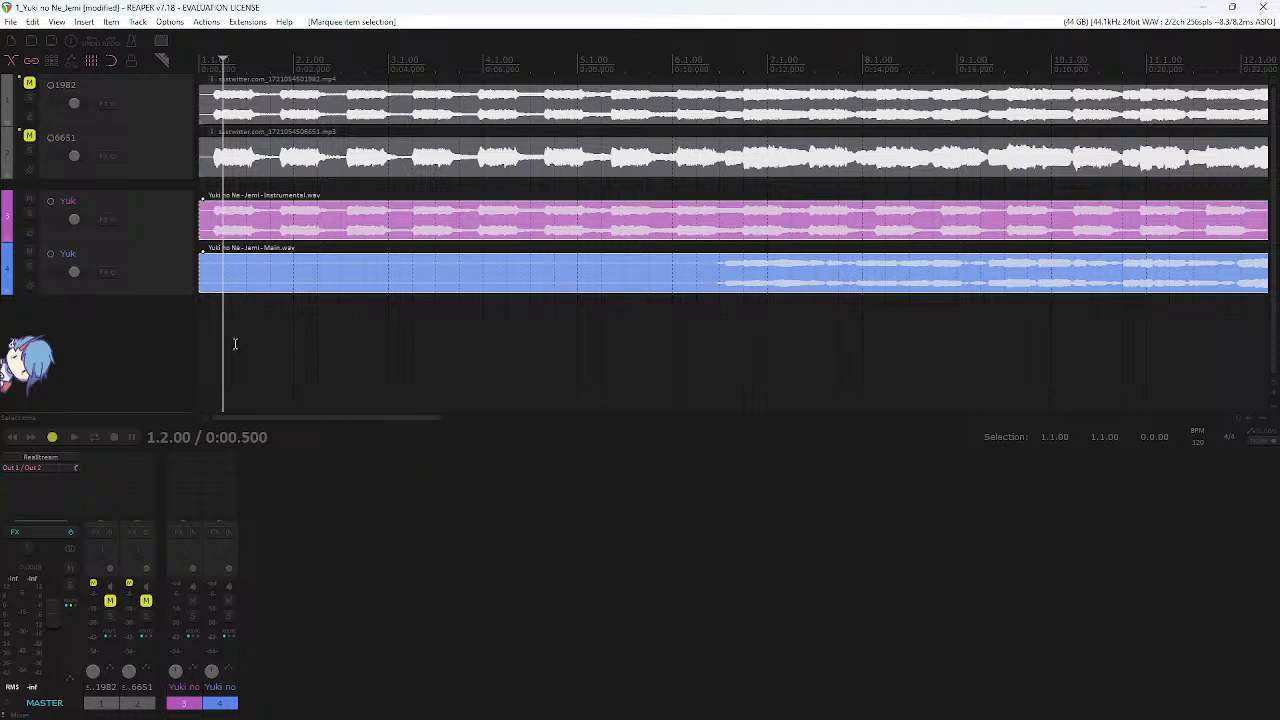
pyautogui.click(229, 342)
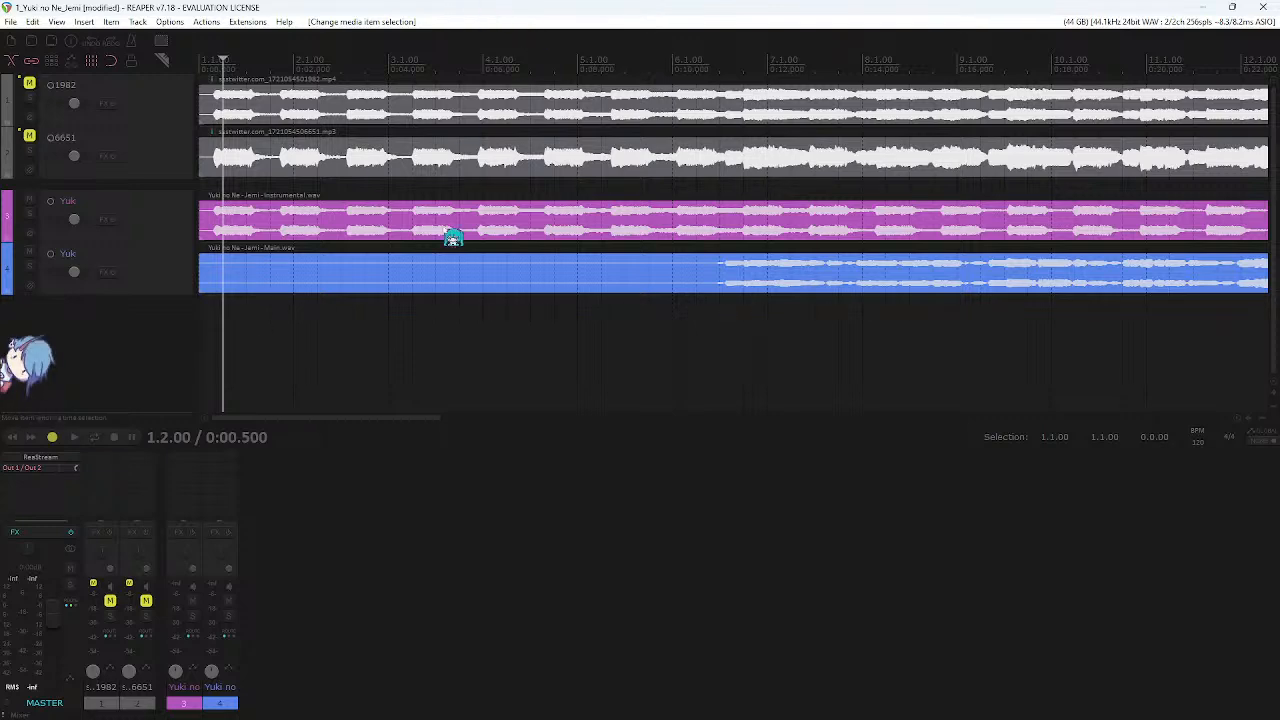
# - Select both clips on tracks 3 and 4 across the whole song, then deselect them with the edit cursor at 11.1.00
pyautogui.scroll(-5, 452, 236)
pyautogui.scroll(-3, 452, 236)
pyautogui.moveTo(209, 351); pyautogui.dragTo(728, 222)
pyautogui.moveTo(623, 339); pyautogui.dragTo(289, 190)
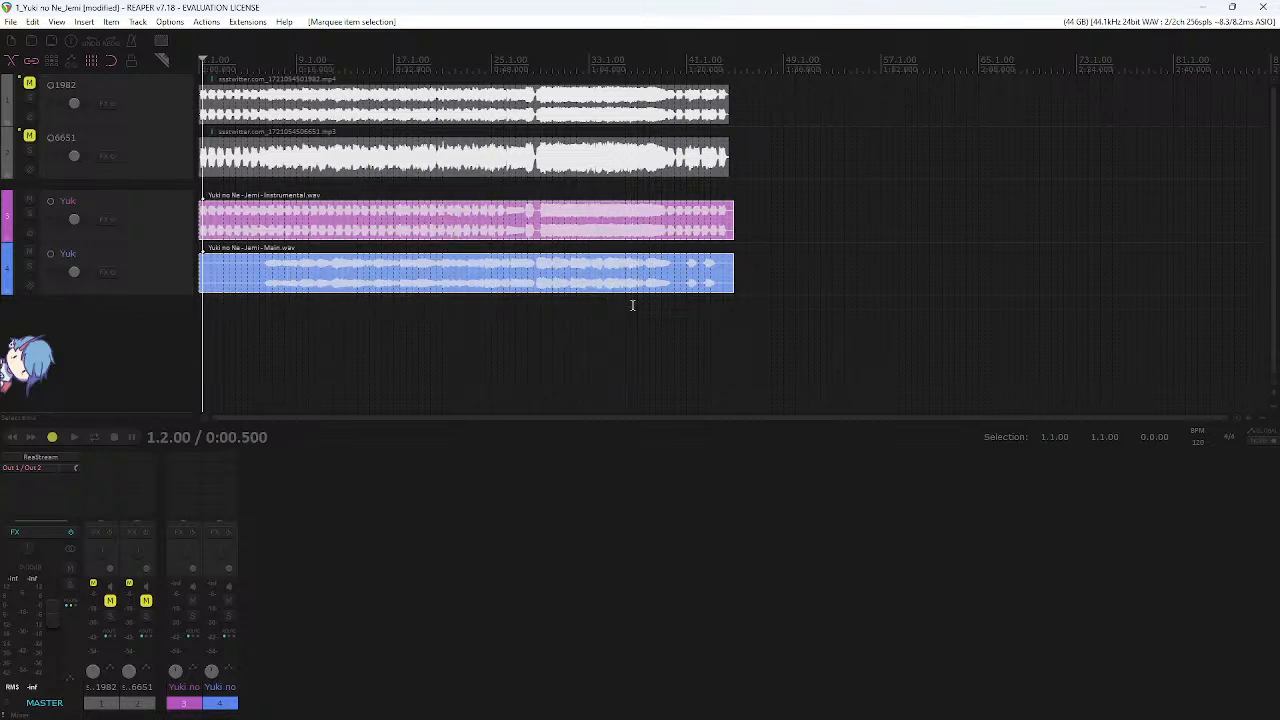
pyautogui.click(321, 338)
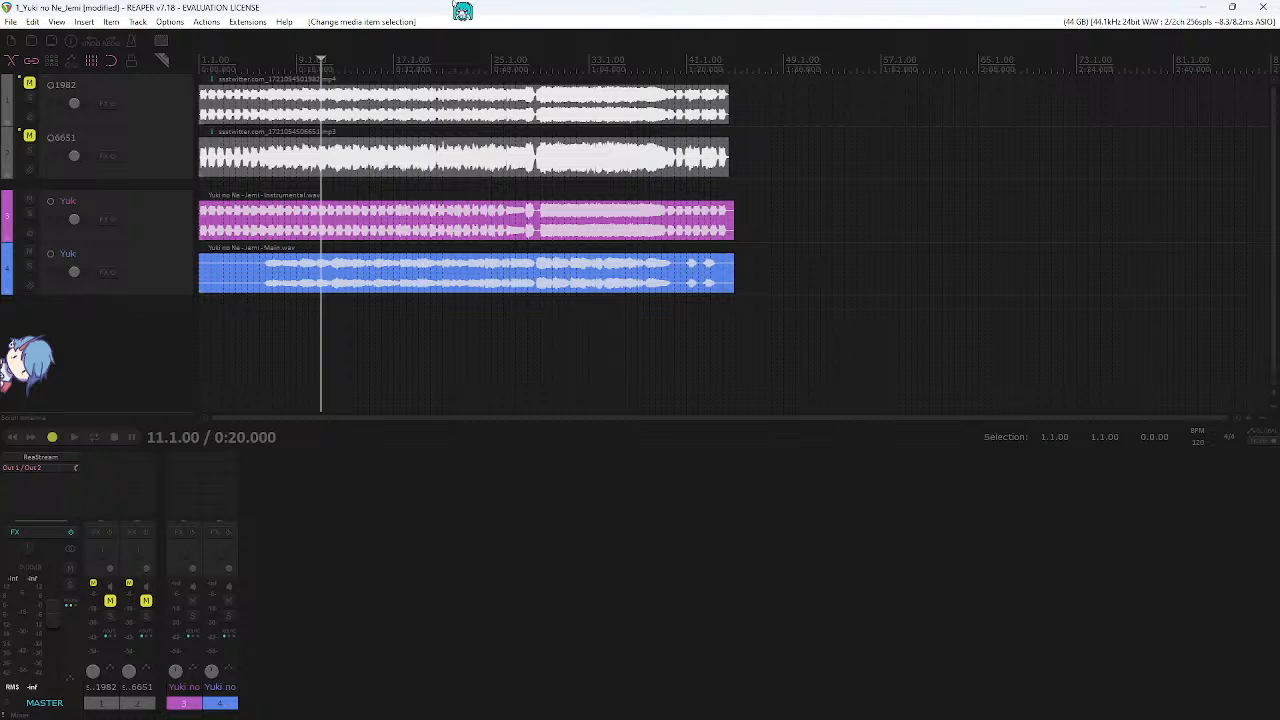
pyautogui.hotkey('alt', 'Tab')
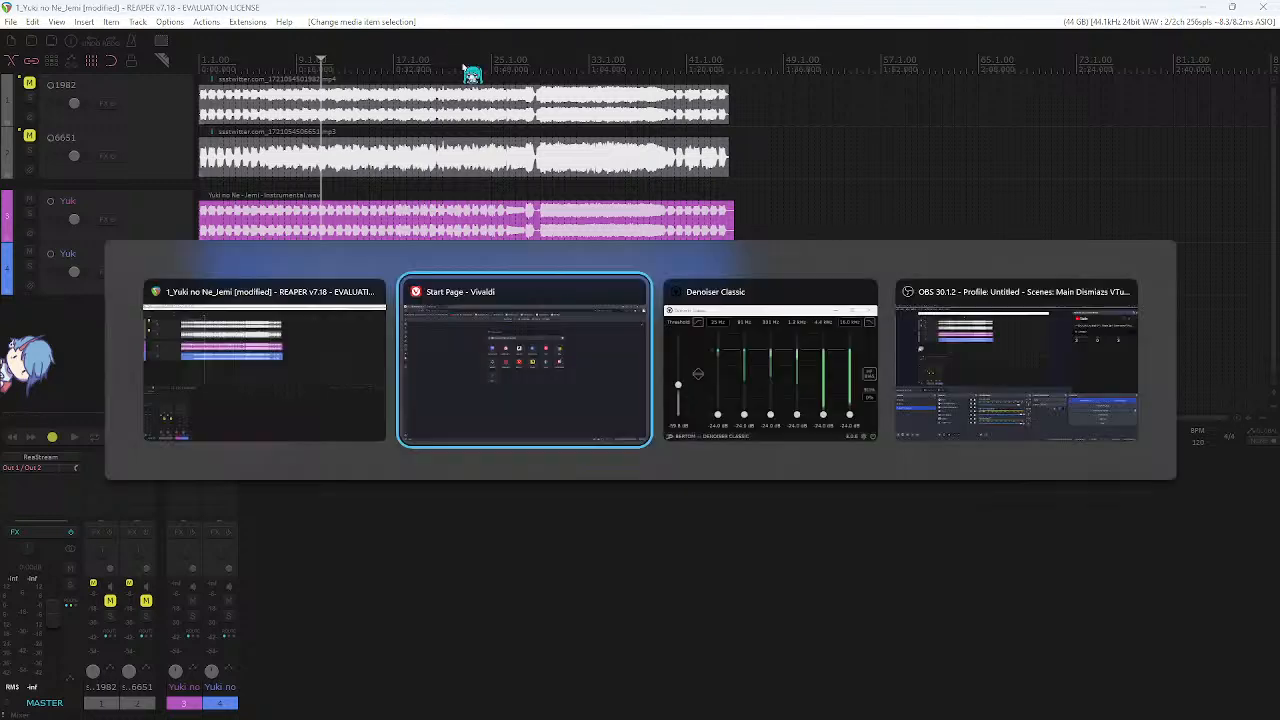
pyautogui.click(287, 426)
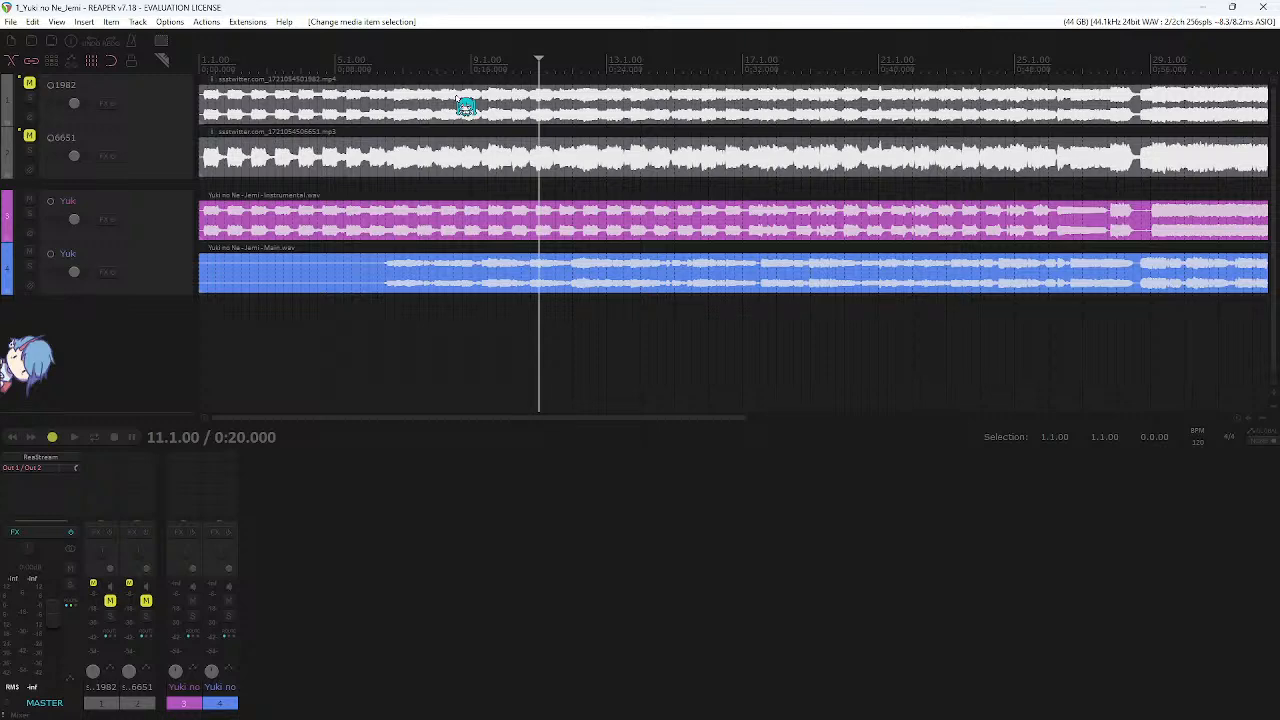
# - Place the edit cursor at 8.3.00 and leave the instrumental and main vocal clips deselected
pyautogui.scroll(5, 475, 288)
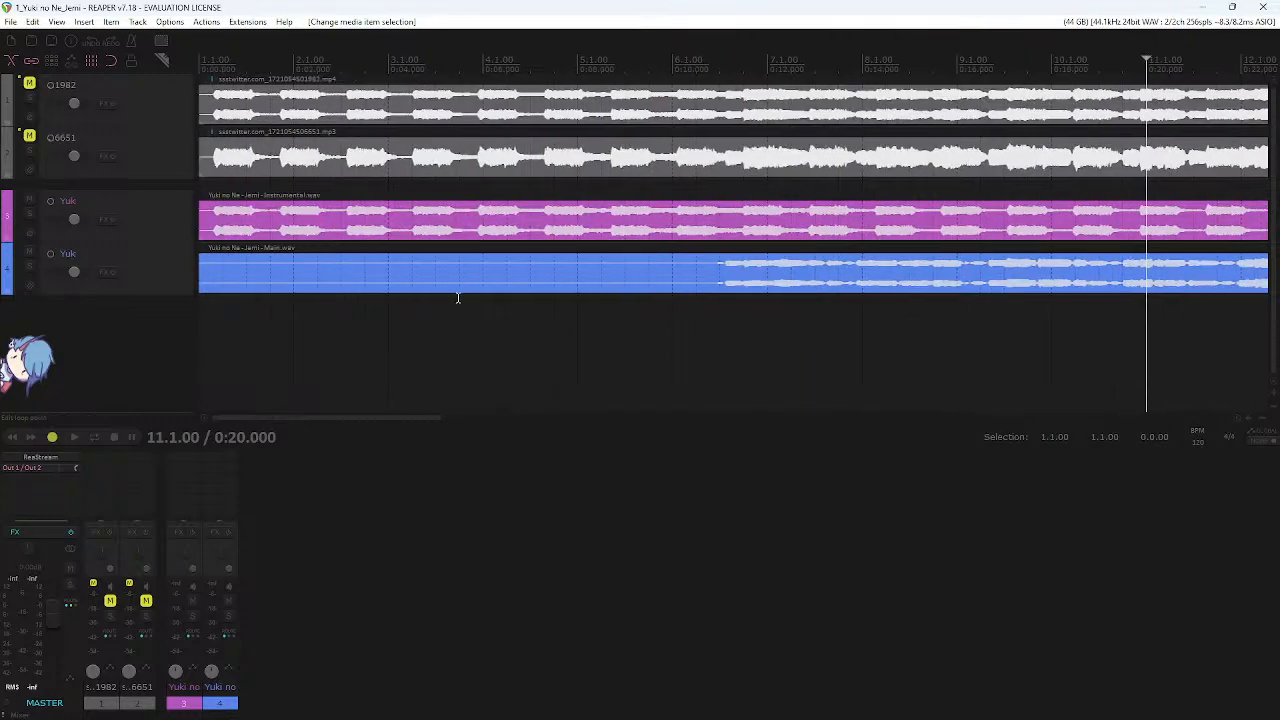
pyautogui.scroll(-8, 552, 234)
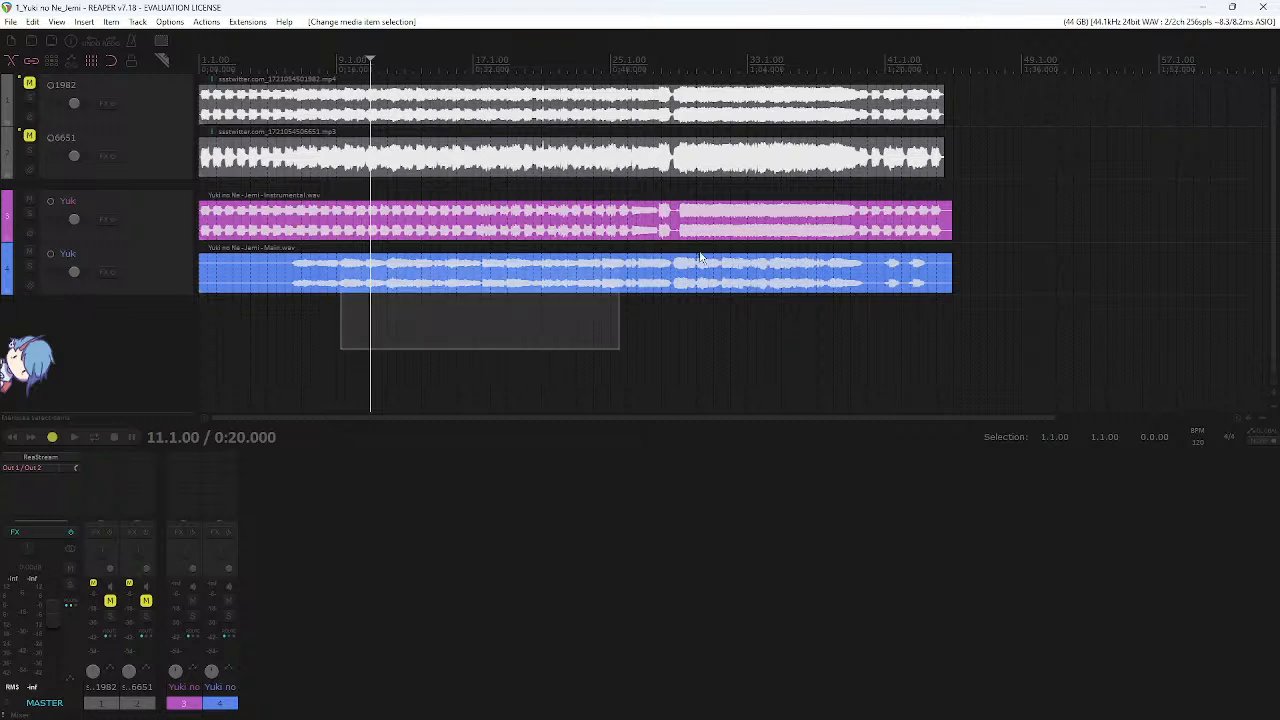
pyautogui.moveTo(700, 257); pyautogui.dragTo(837, 211)
pyautogui.moveTo(611, 350); pyautogui.dragTo(325, 225)
pyautogui.click(325, 312)
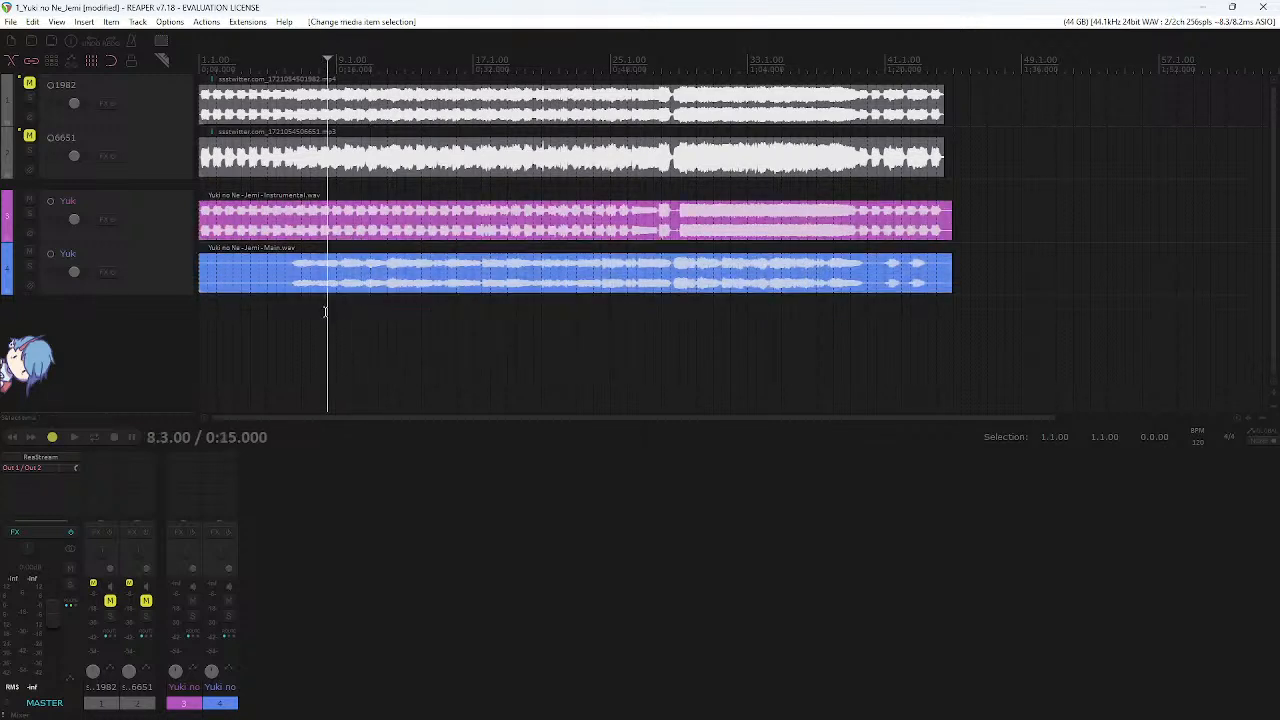
# - Select the instrumental and main vocal clips together twice, clearing the selection with the edit cursor at 28.1.00
pyautogui.moveTo(801, 367); pyautogui.dragTo(898, 230)
pyautogui.click(389, 354)
pyautogui.moveTo(861, 364); pyautogui.dragTo(253, 280)
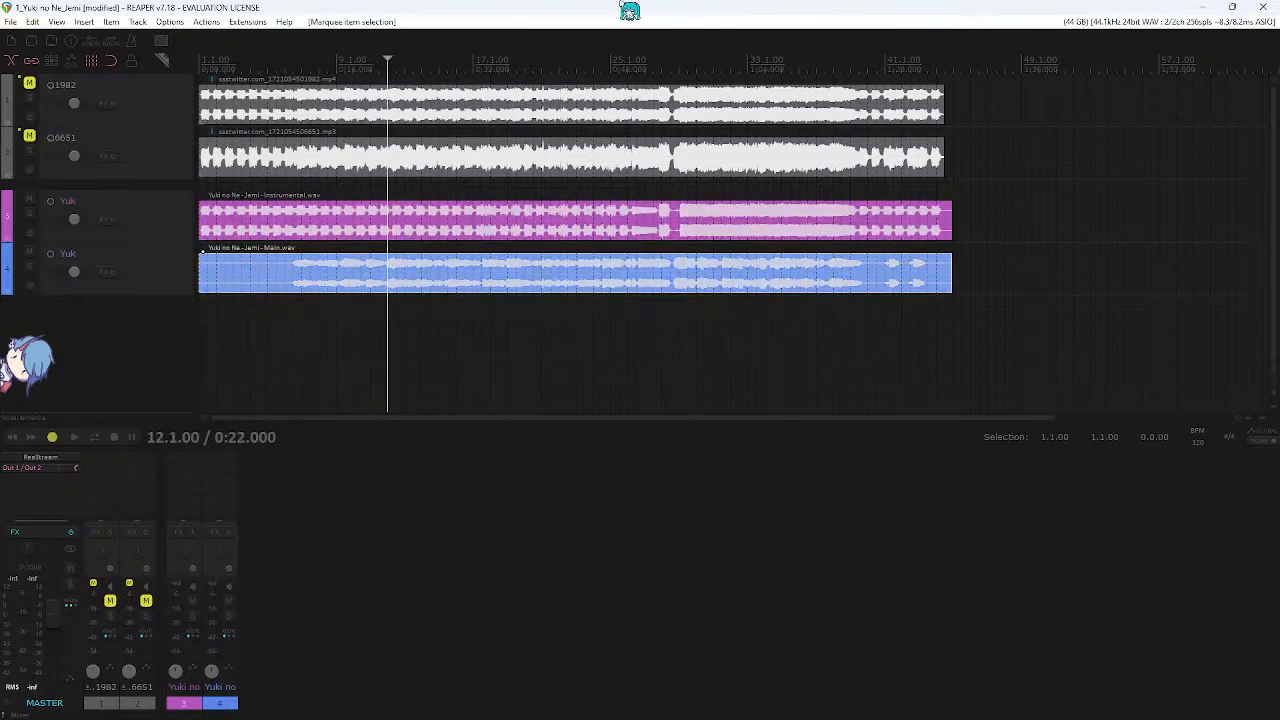
pyautogui.click(660, 345)
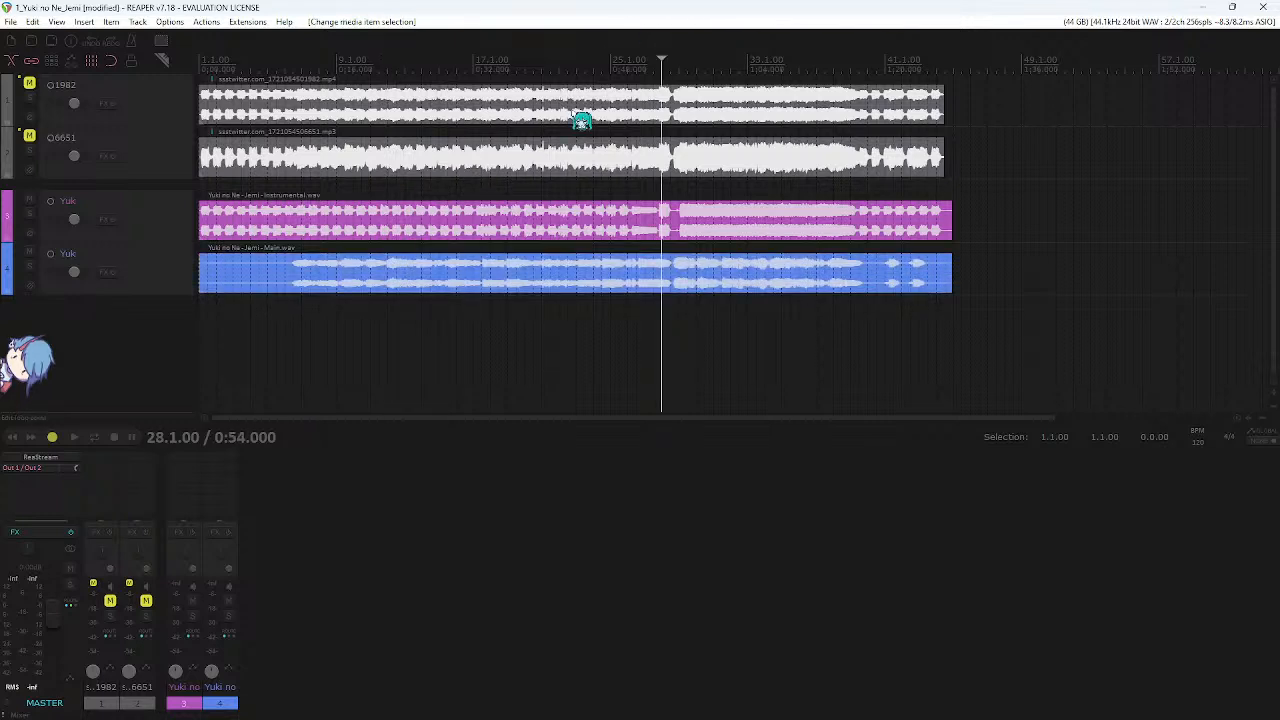
pyautogui.scroll(2, 470, 220)
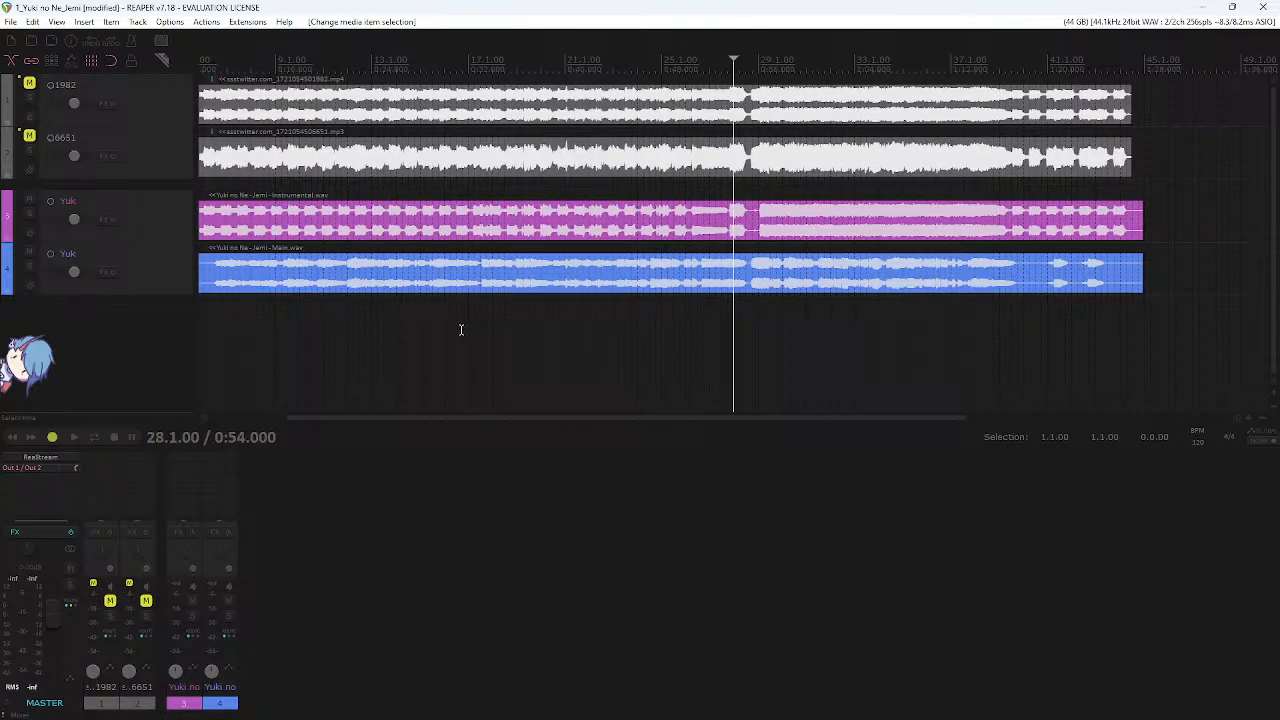
pyautogui.scroll(1, 461, 330)
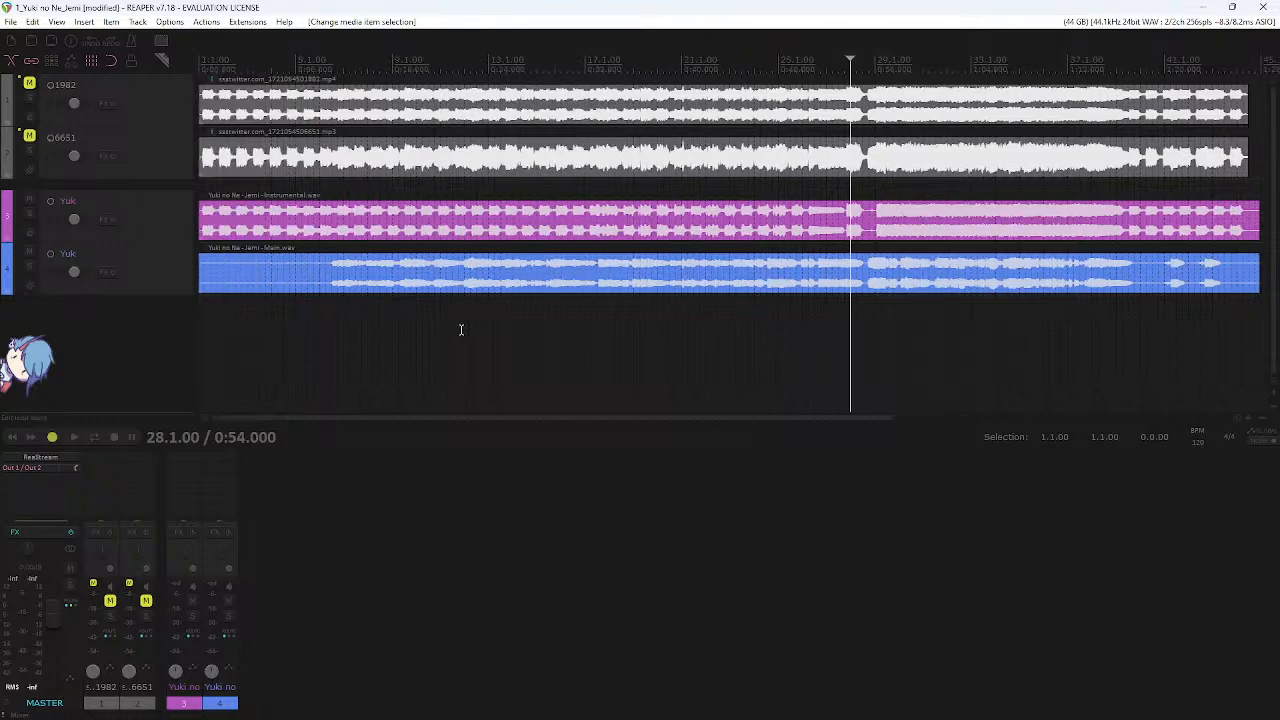
pyautogui.moveTo(277, 322); pyautogui.dragTo(535, 393)
pyautogui.scroll(-3, 1040, 316)
pyautogui.scroll(-2, 1040, 316)
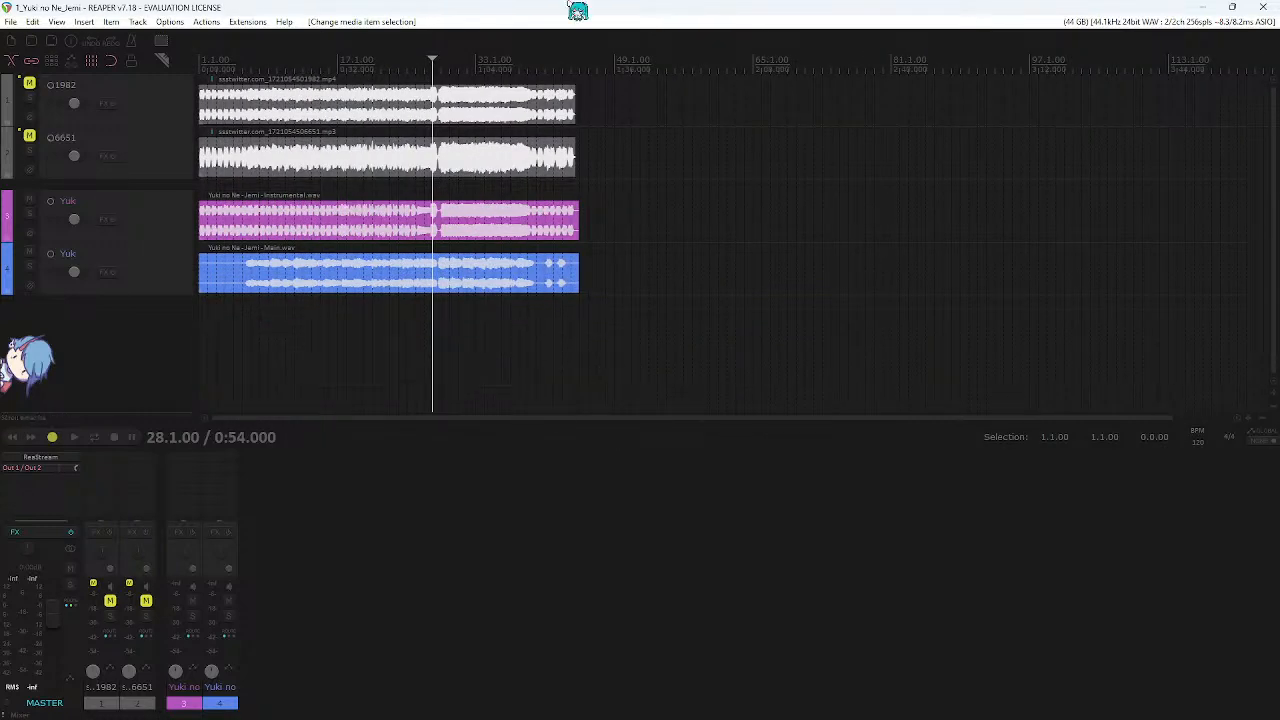
pyautogui.scroll(3, 366, 317)
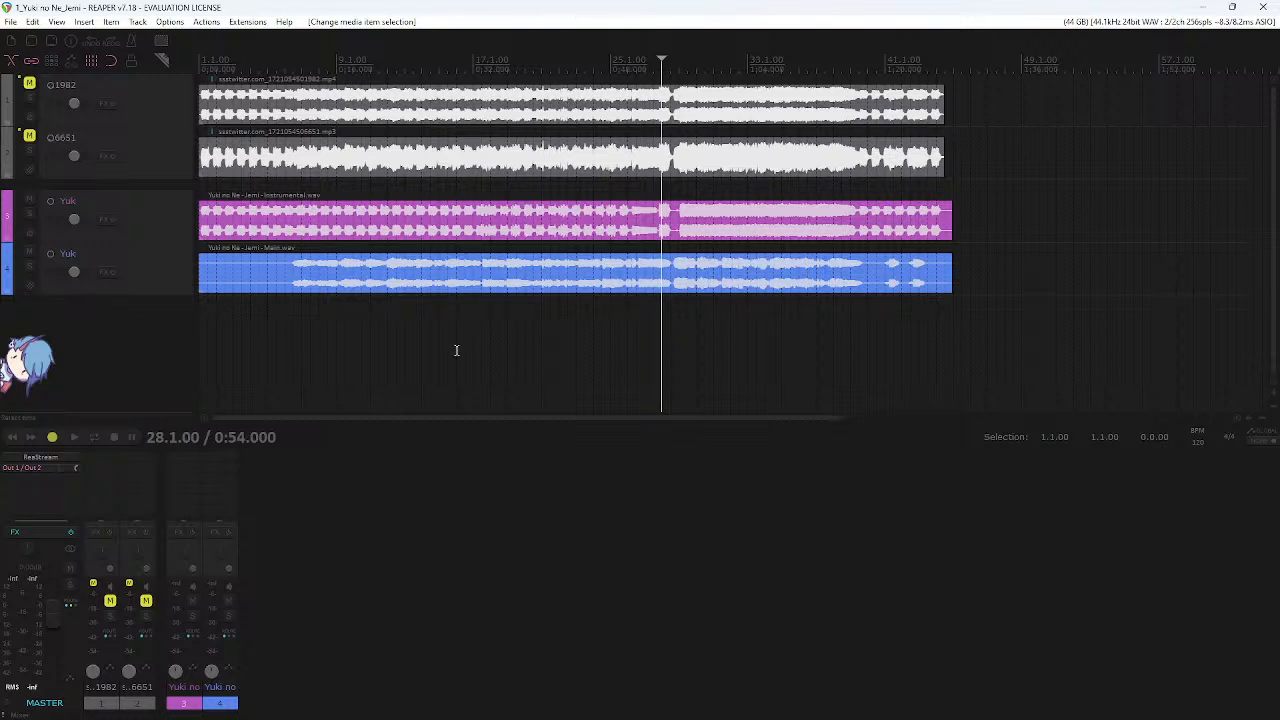
pyautogui.scroll(2, 470, 352)
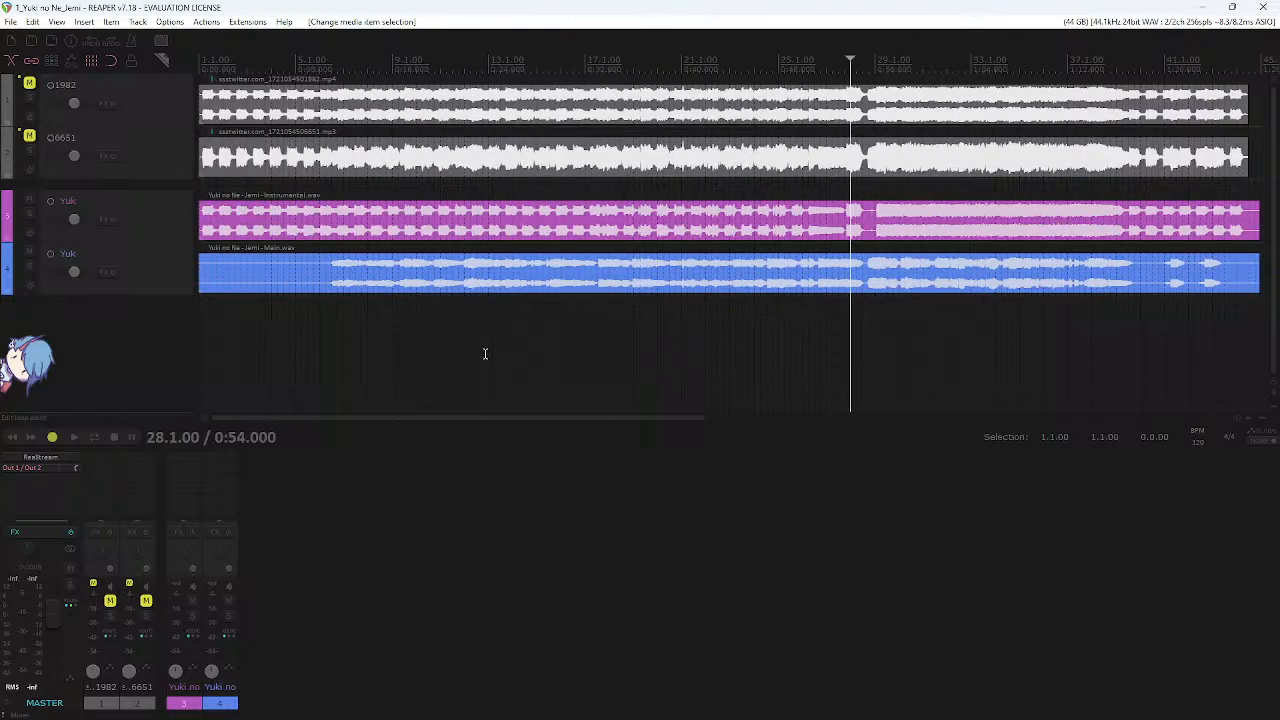
# - Select the clips on tracks 3 and 4 together, then deselect them with the edit cursor at 19.1.00
pyautogui.click(770, 380)
pyautogui.moveTo(327, 351); pyautogui.dragTo(1055, 238)
pyautogui.click(414, 323)
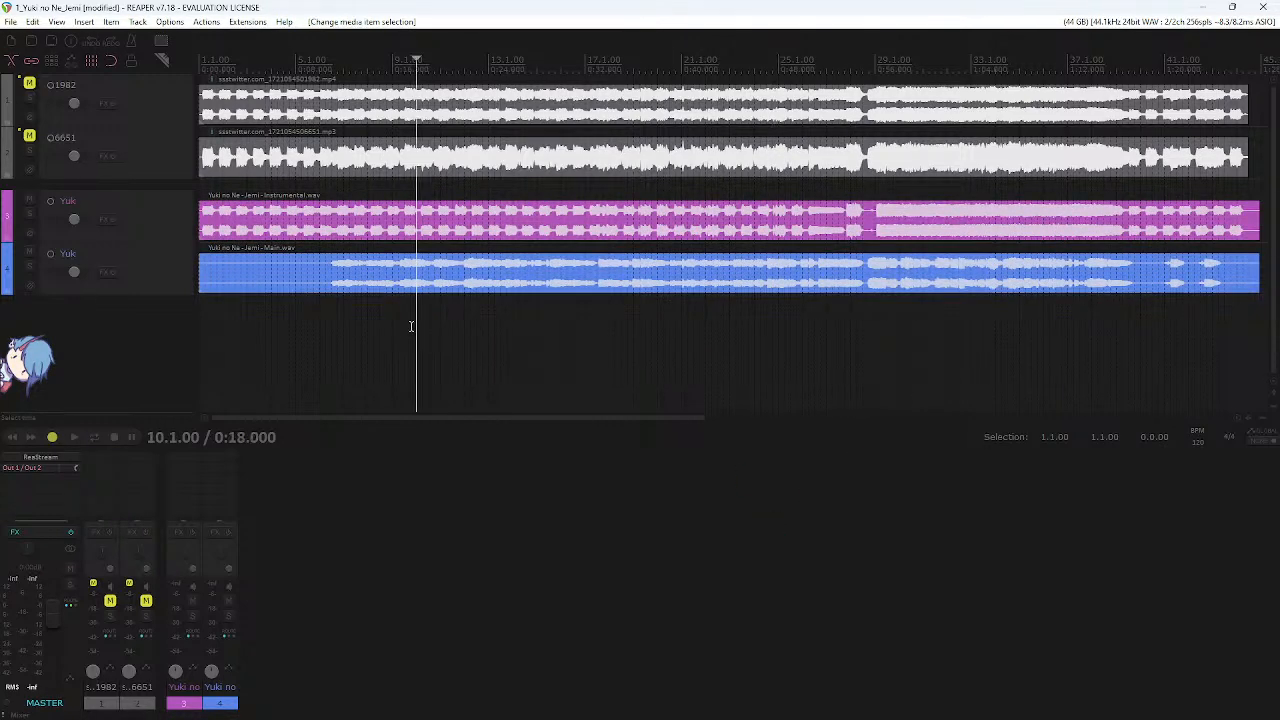
pyautogui.moveTo(289, 346); pyautogui.dragTo(1008, 188)
pyautogui.click(633, 340)
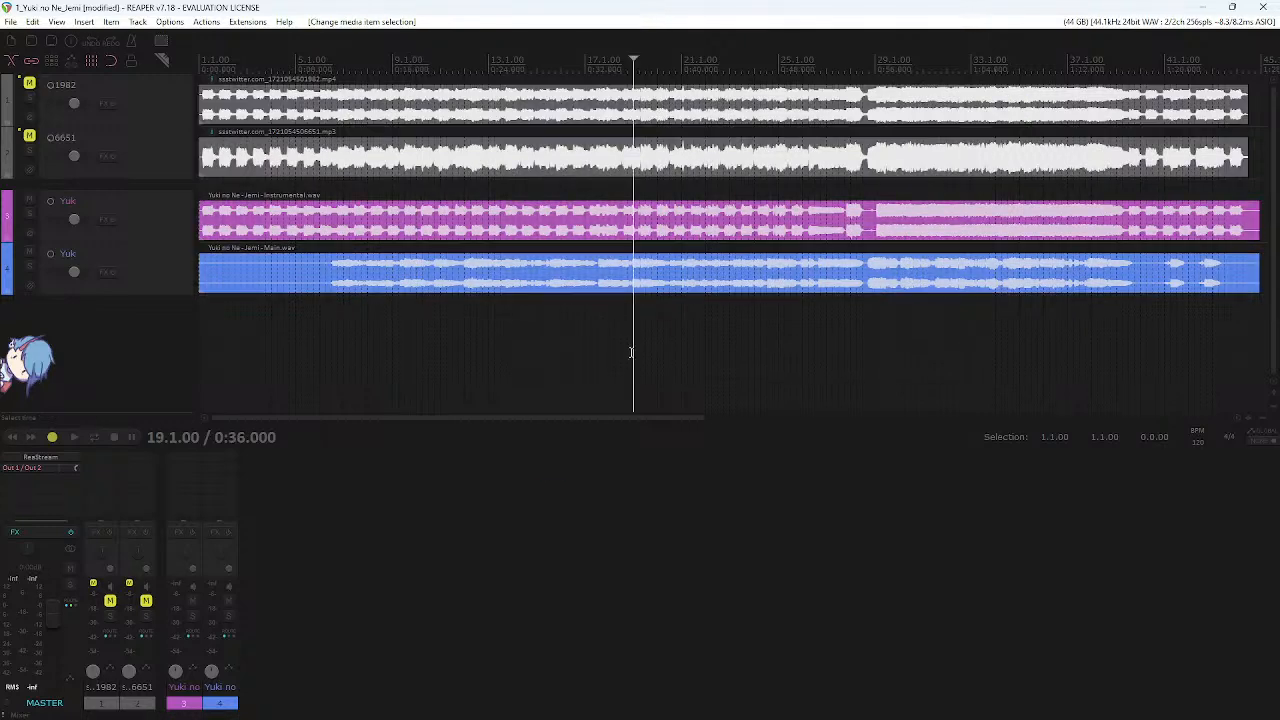
# - Select both reference clips on tracks 1 and 2, then deselect them with the edit cursor at 22.3.00
pyautogui.moveTo(245, 105); pyautogui.dragTo(1128, 166)
pyautogui.scroll(-3, 814, 149)
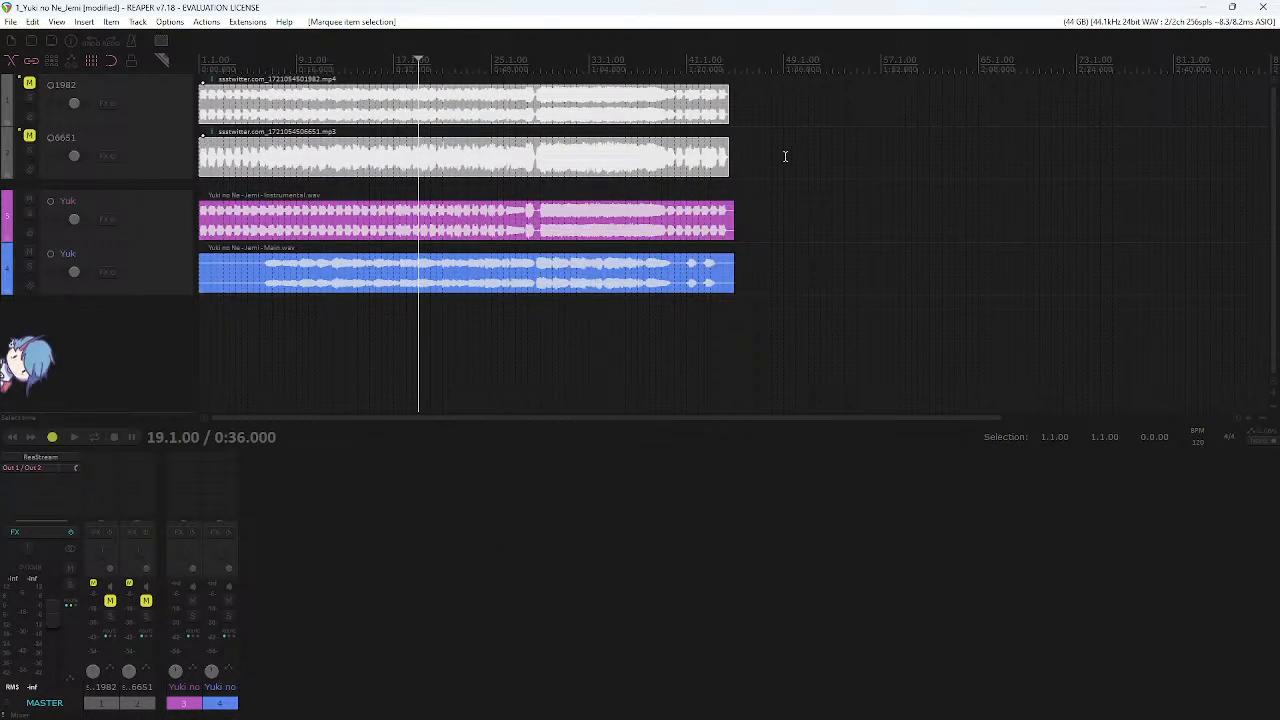
pyautogui.moveTo(787, 159); pyautogui.dragTo(214, 114)
pyautogui.moveTo(731, 150); pyautogui.dragTo(420, 92)
pyautogui.click(462, 362)
pyautogui.scroll(2, 299, 323)
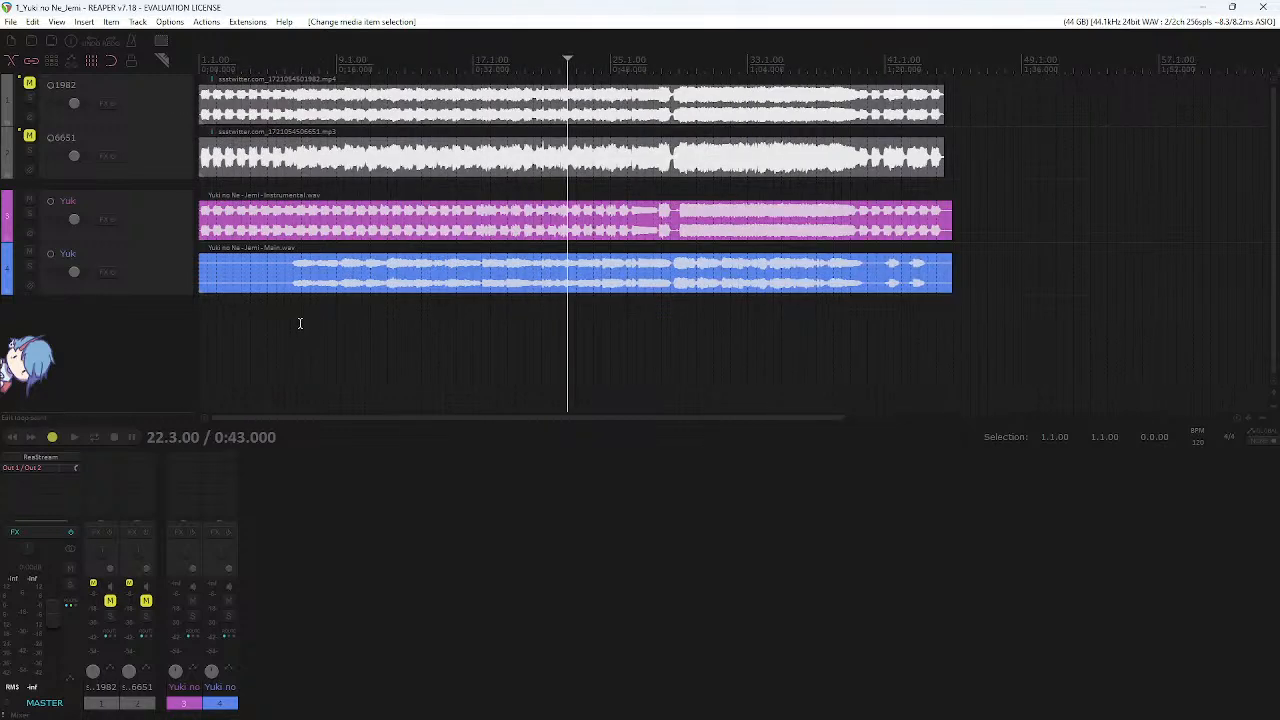
# - Select the two reference clips across their whole length again, and clear the selection with the edit cursor at 15.1.00
pyautogui.moveTo(973, 163); pyautogui.dragTo(176, 105)
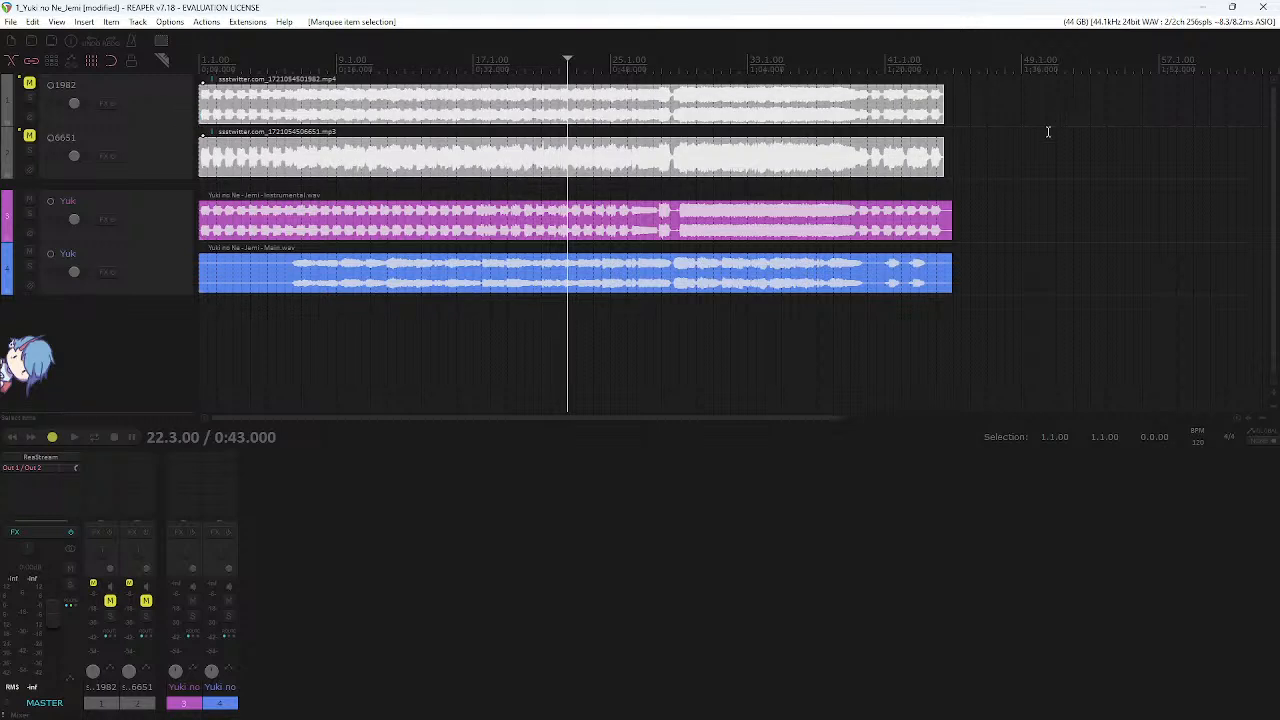
pyautogui.moveTo(1028, 160); pyautogui.dragTo(157, 99)
pyautogui.click(327, 362)
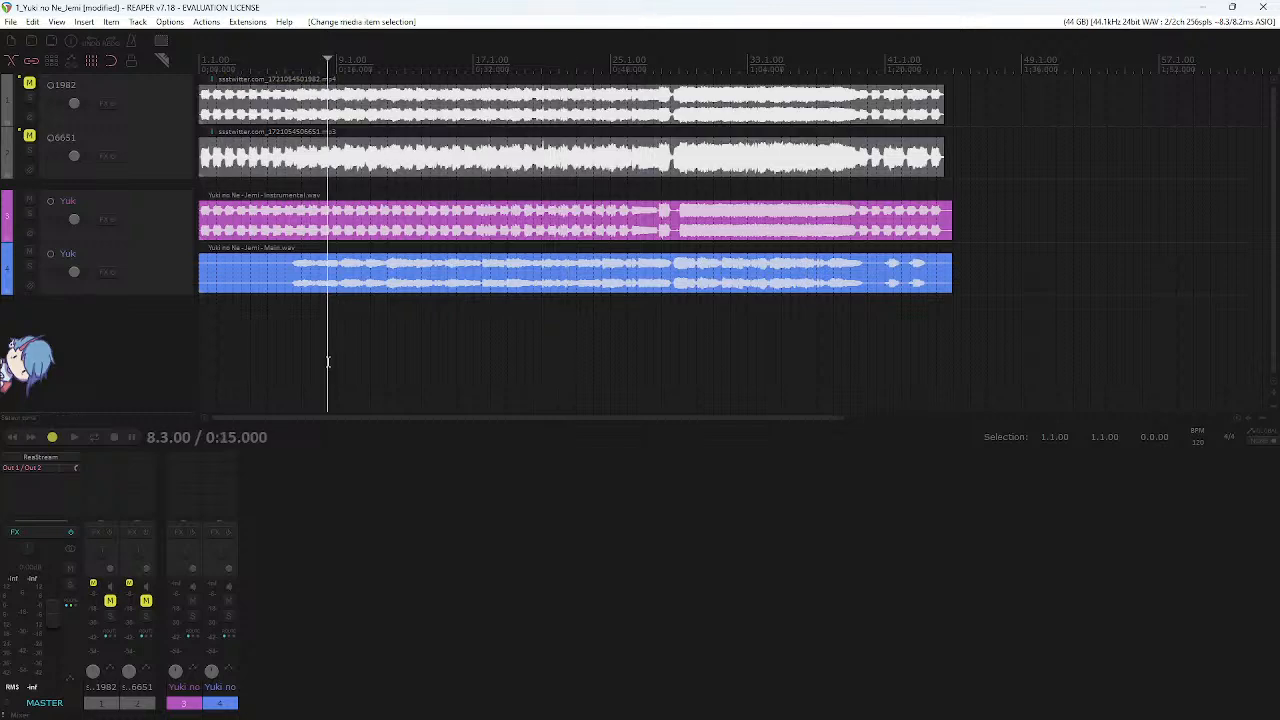
pyautogui.moveTo(1058, 145); pyautogui.dragTo(93, 103)
pyautogui.click(437, 367)
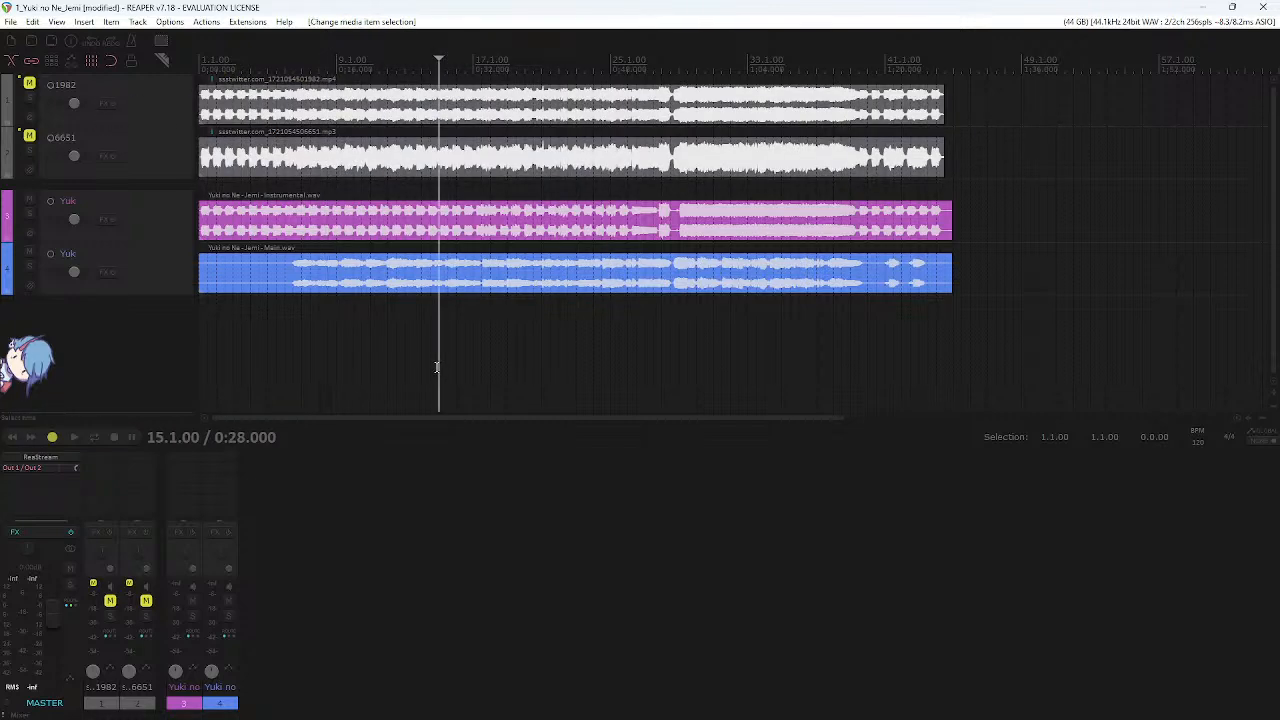
# - Switch to the Vivaldi start page and back to REAPER twice, selecting the two reference clips in between
pyautogui.hotkey('alt', 'Tab')
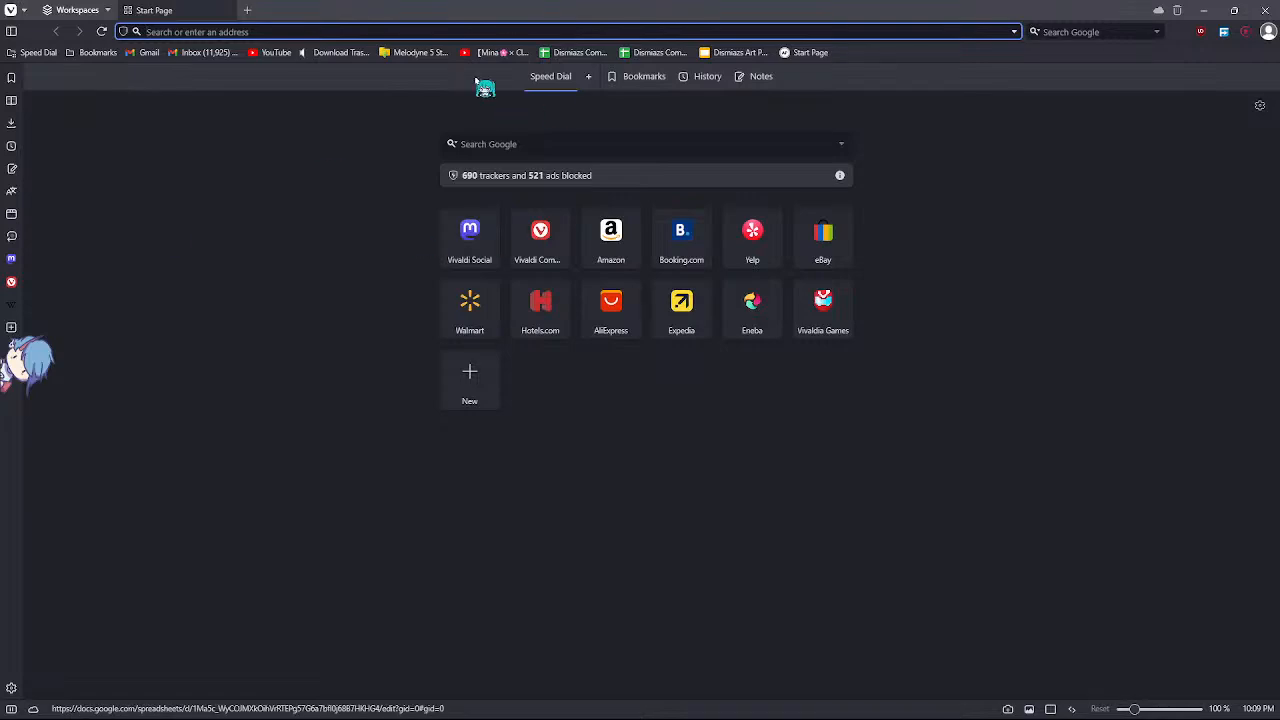
pyautogui.hotkey('alt', 'Tab')
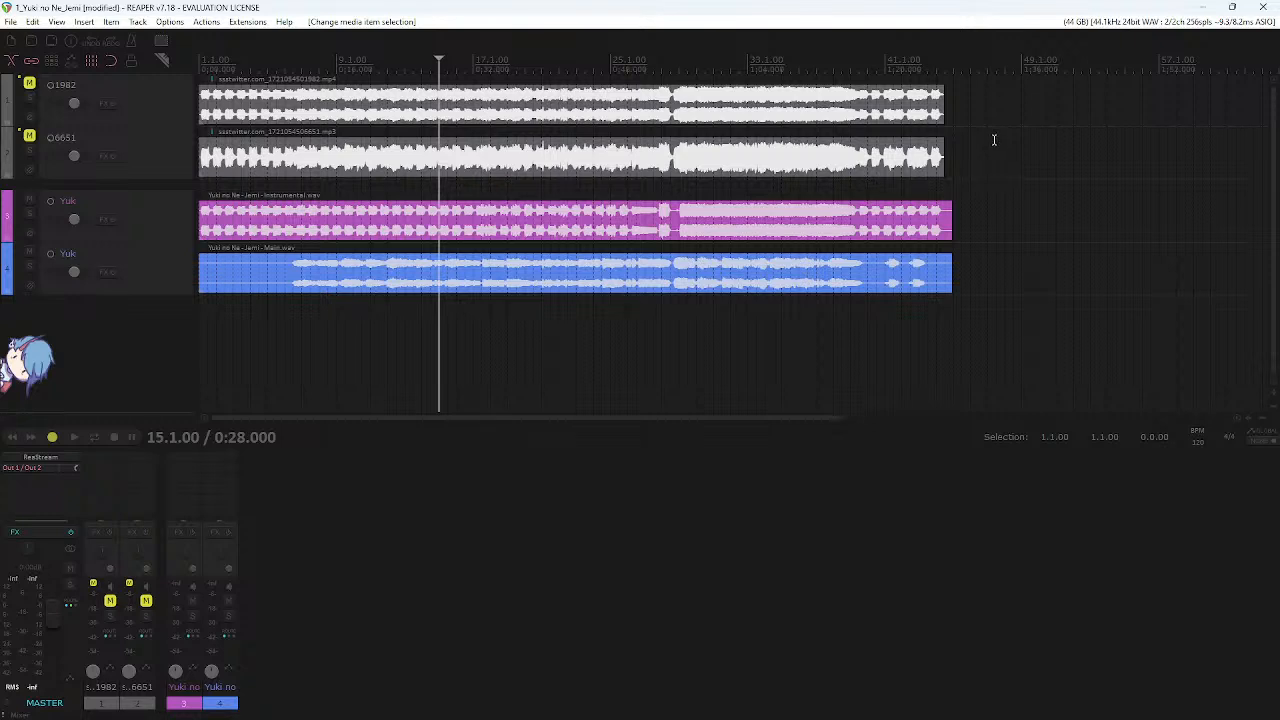
pyautogui.moveTo(1037, 158); pyautogui.dragTo(145, 106)
pyautogui.hotkey('alt', 'Tab')
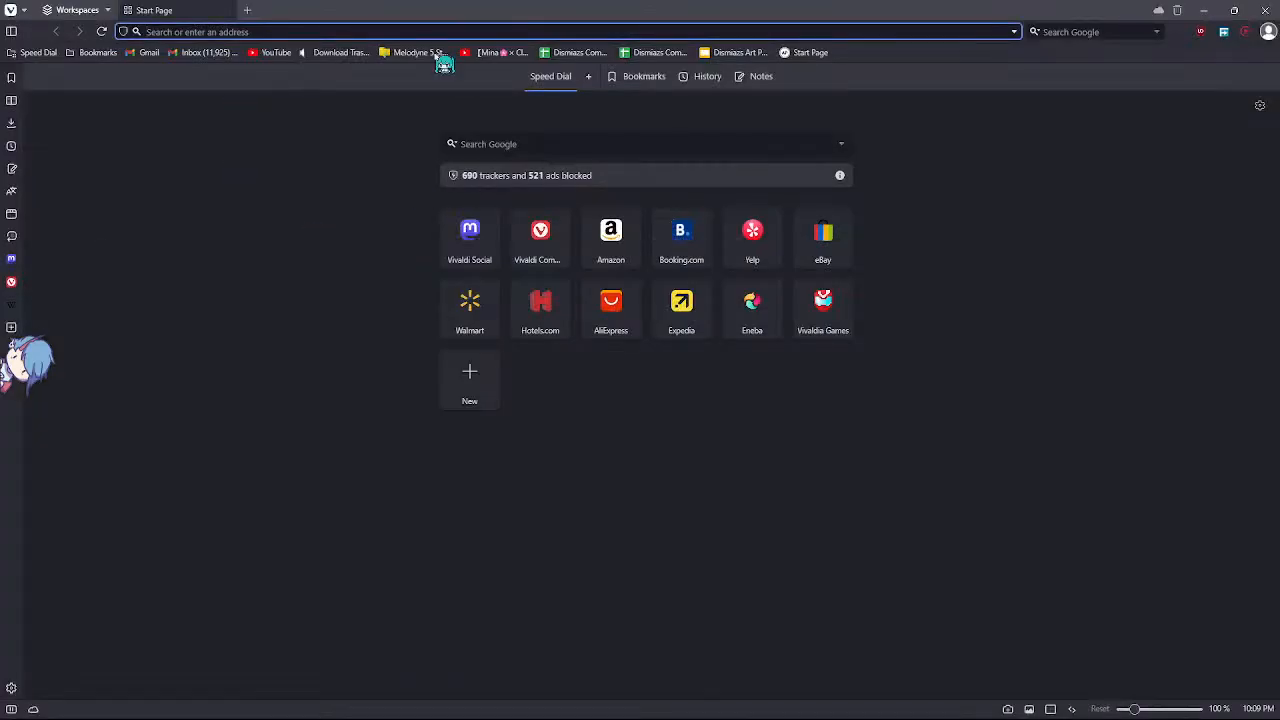
pyautogui.hotkey('alt', 'Tab')
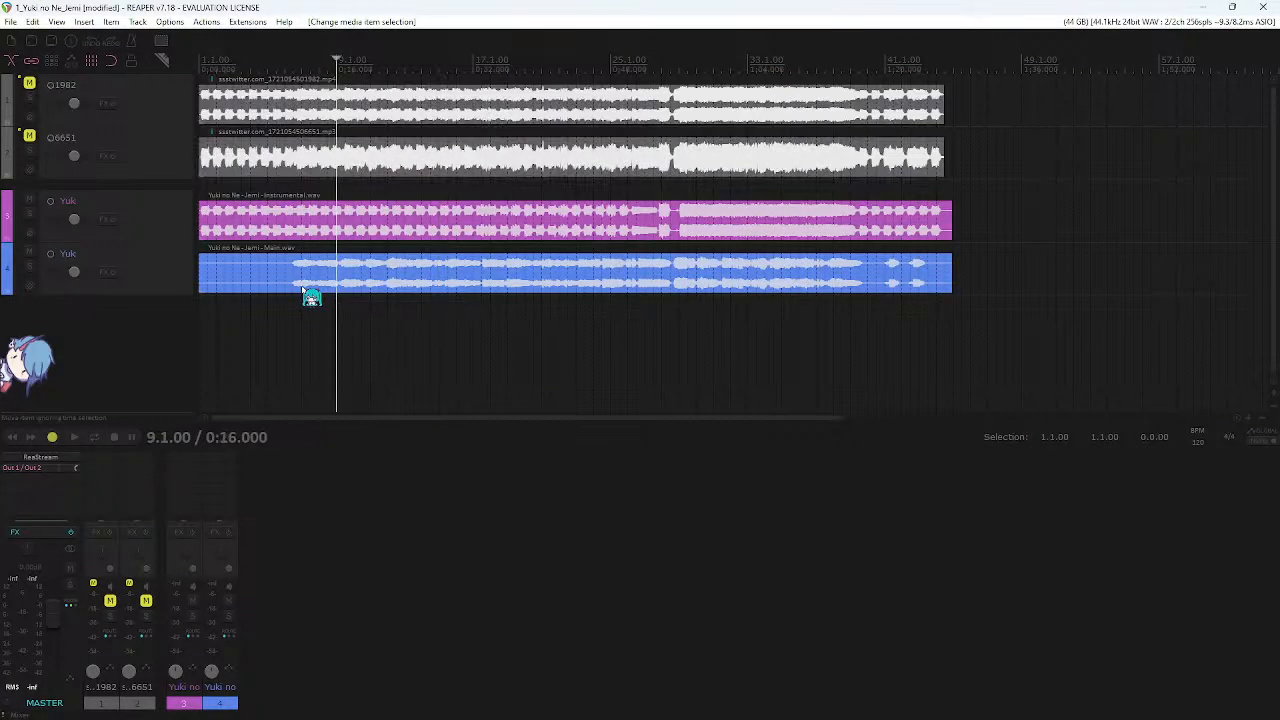
# - Save the project, then select the clips around bar 9 and clear the selection with the edit cursor at 9.1.00
pyautogui.scroll(5, 333, 127)
pyautogui.hotkey('ctrl', 's')
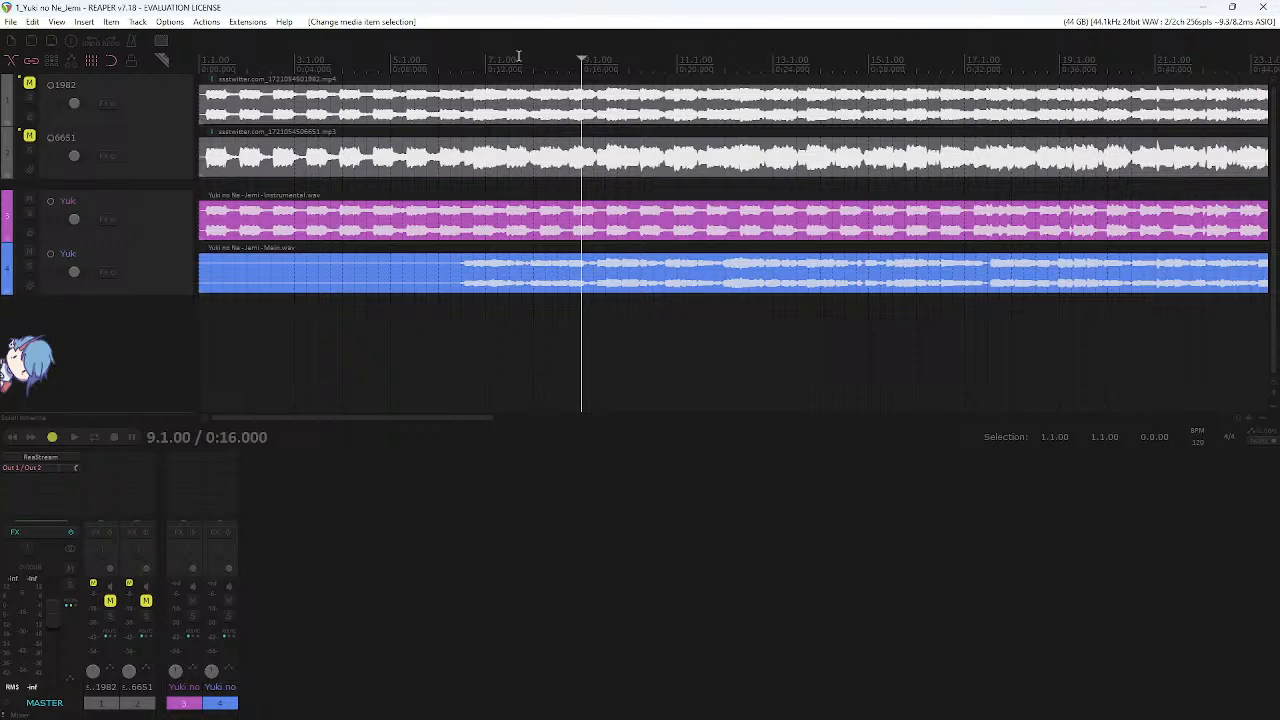
pyautogui.moveTo(522, 111); pyautogui.dragTo(600, 274)
pyautogui.click(581, 127)
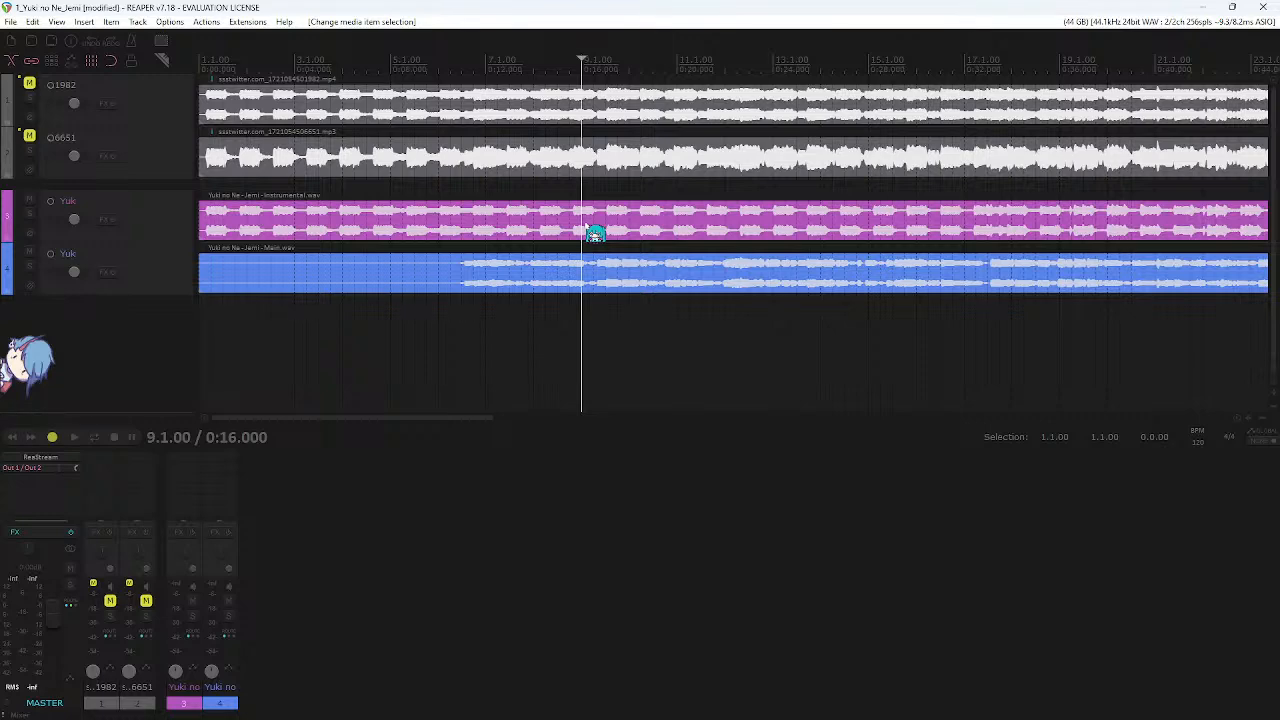
pyautogui.scroll(-5, 595, 233)
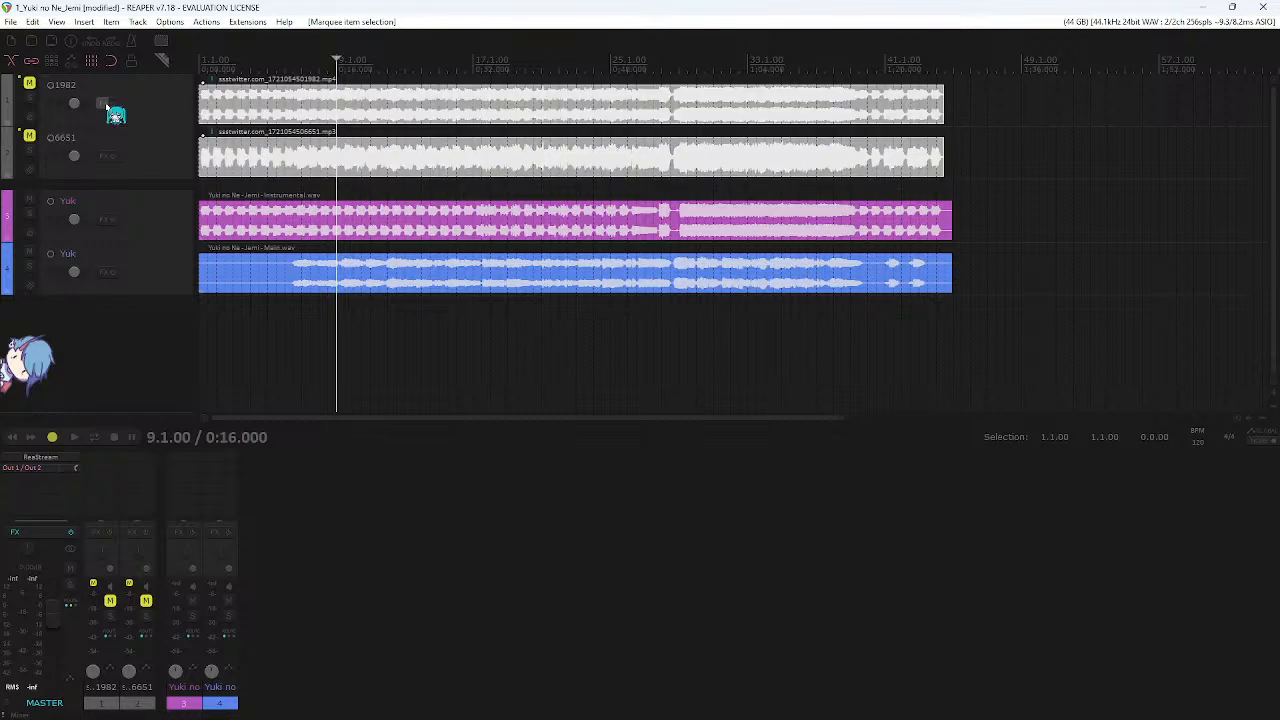
# - Deselect the reference clips and place the edit cursor at 3.2.00 in the song's intro
pyautogui.click(278, 303)
pyautogui.scroll(5, 400, 220)
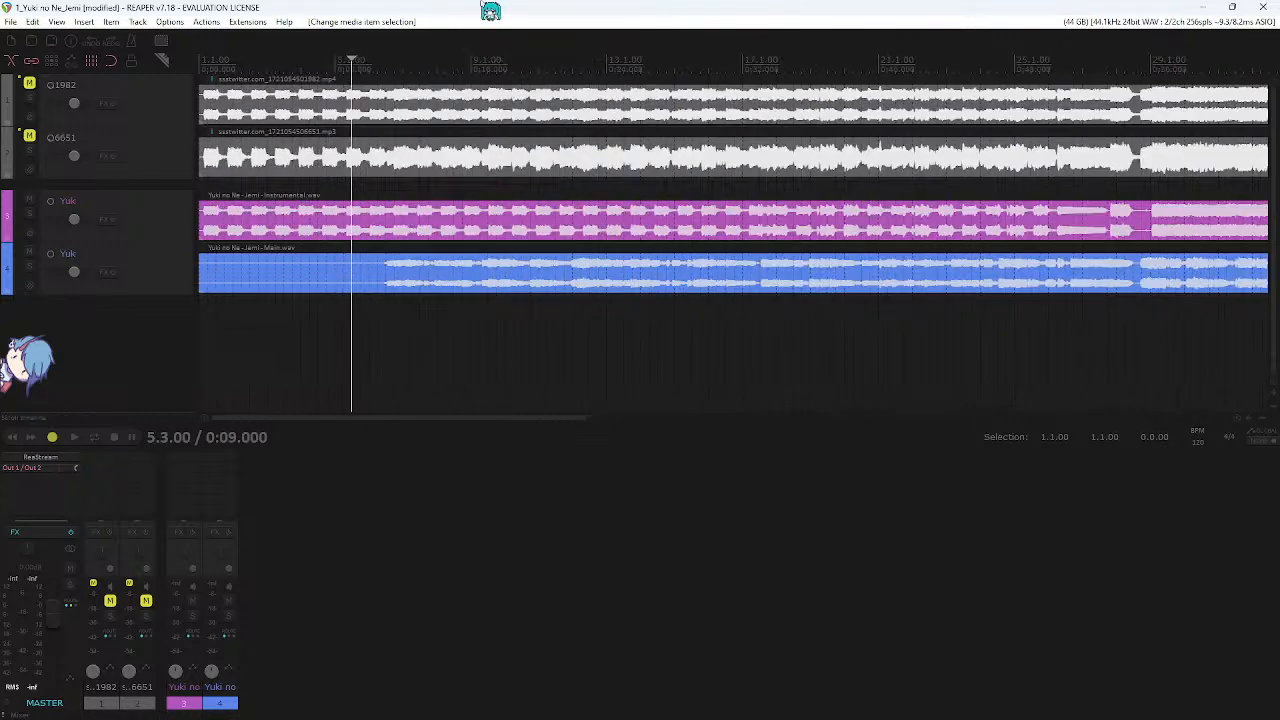
pyautogui.scroll(2, 334, 303)
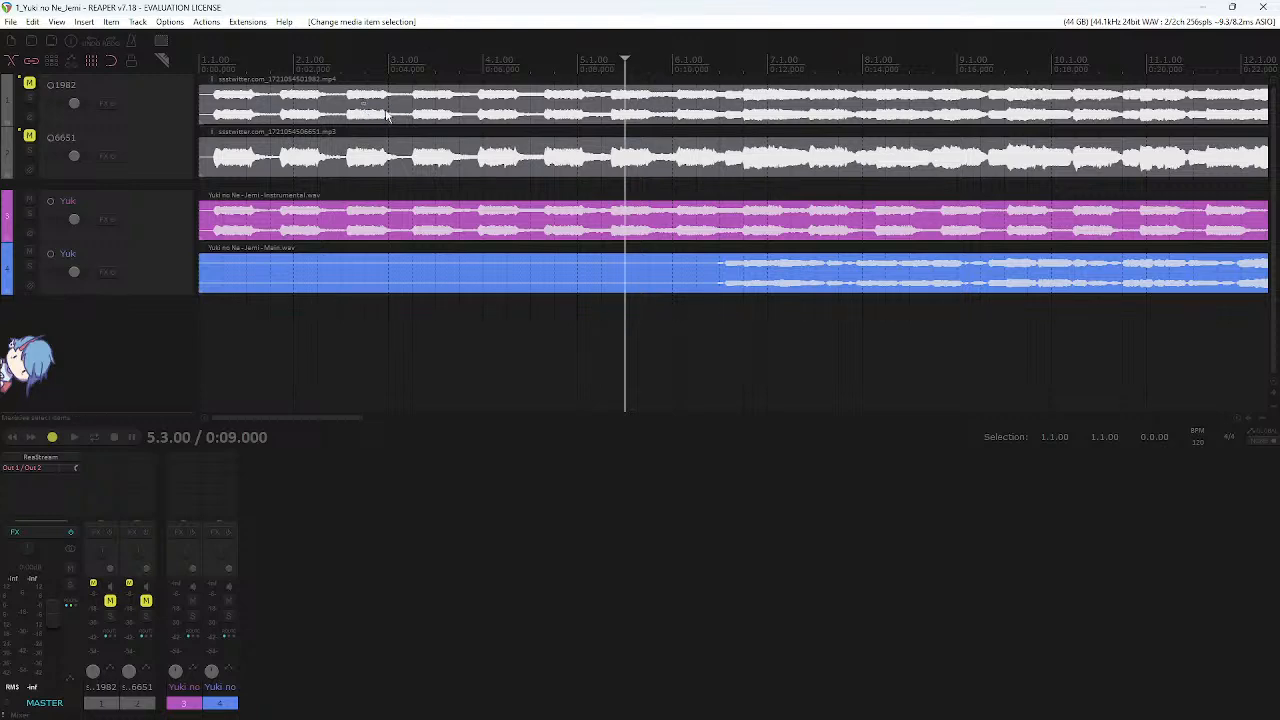
pyautogui.click(593, 149)
pyautogui.click(417, 383)
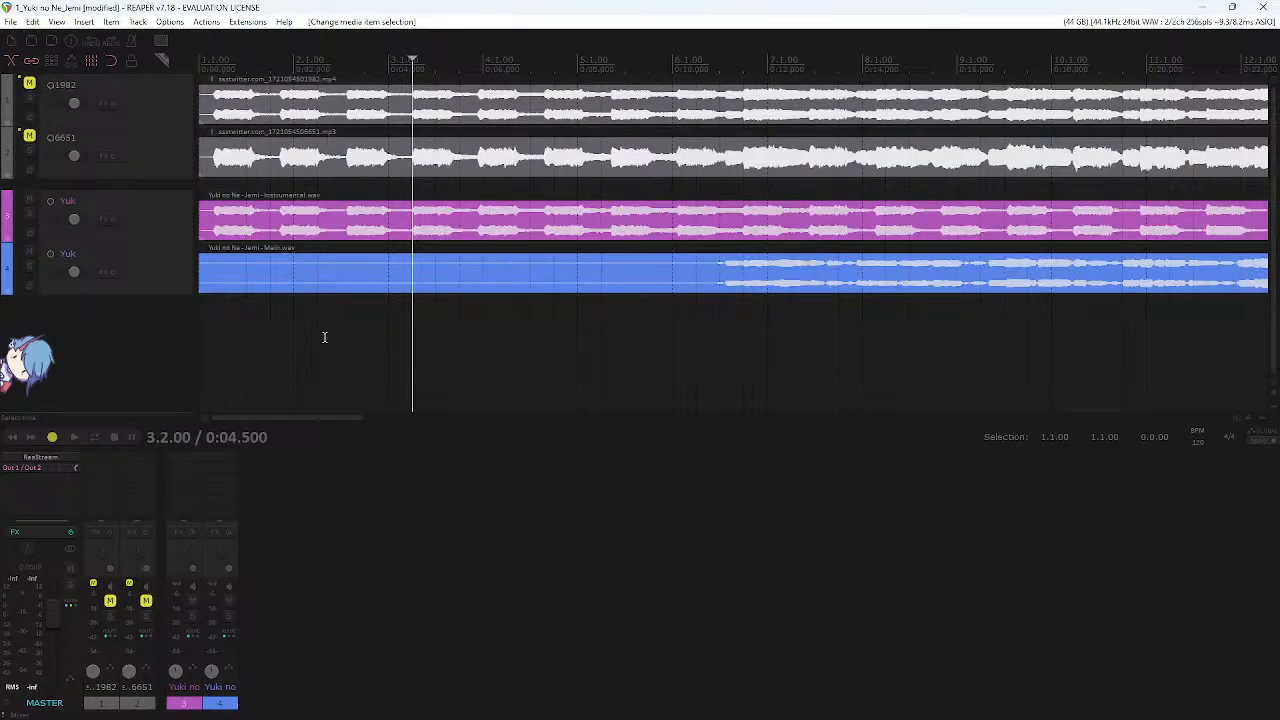
# - Select both reference clips, then select the instrumental and main vocal clips instead, with the edit cursor at 3.3.00
pyautogui.moveTo(502, 178); pyautogui.dragTo(675, 107)
pyautogui.scroll(-2, 579, 160)
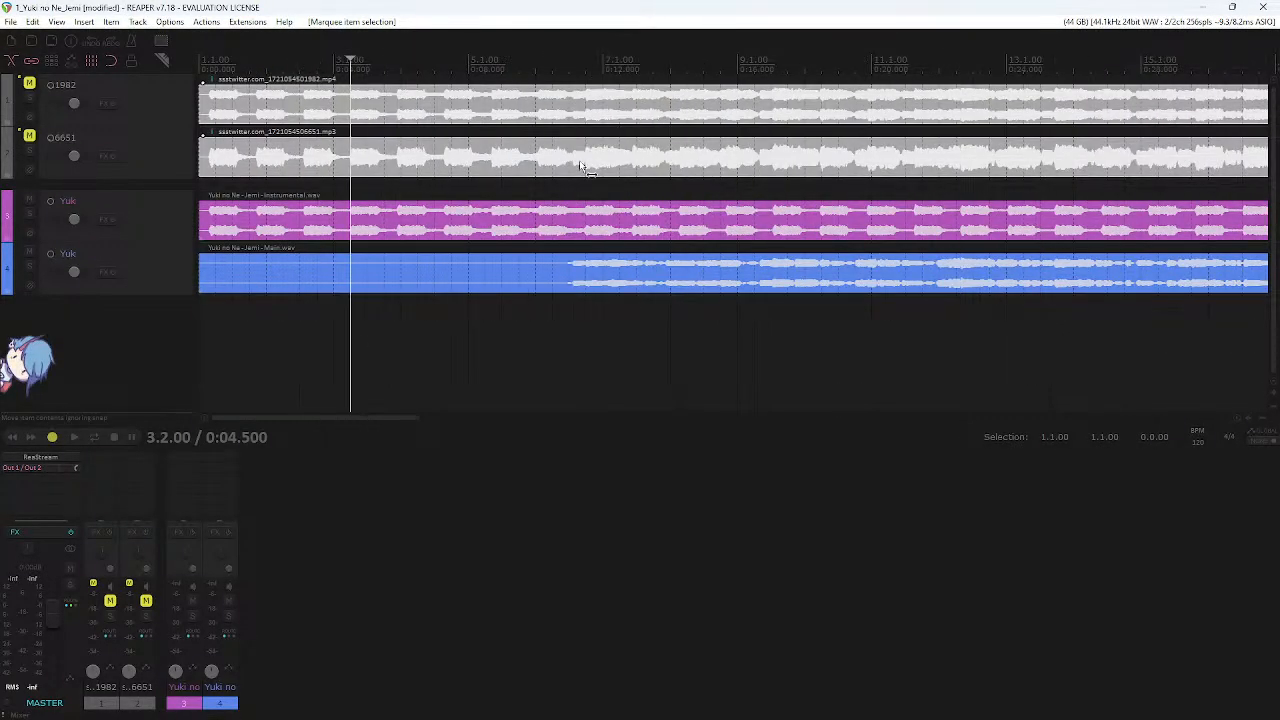
pyautogui.click(367, 185)
pyautogui.moveTo(239, 196); pyautogui.dragTo(538, 298)
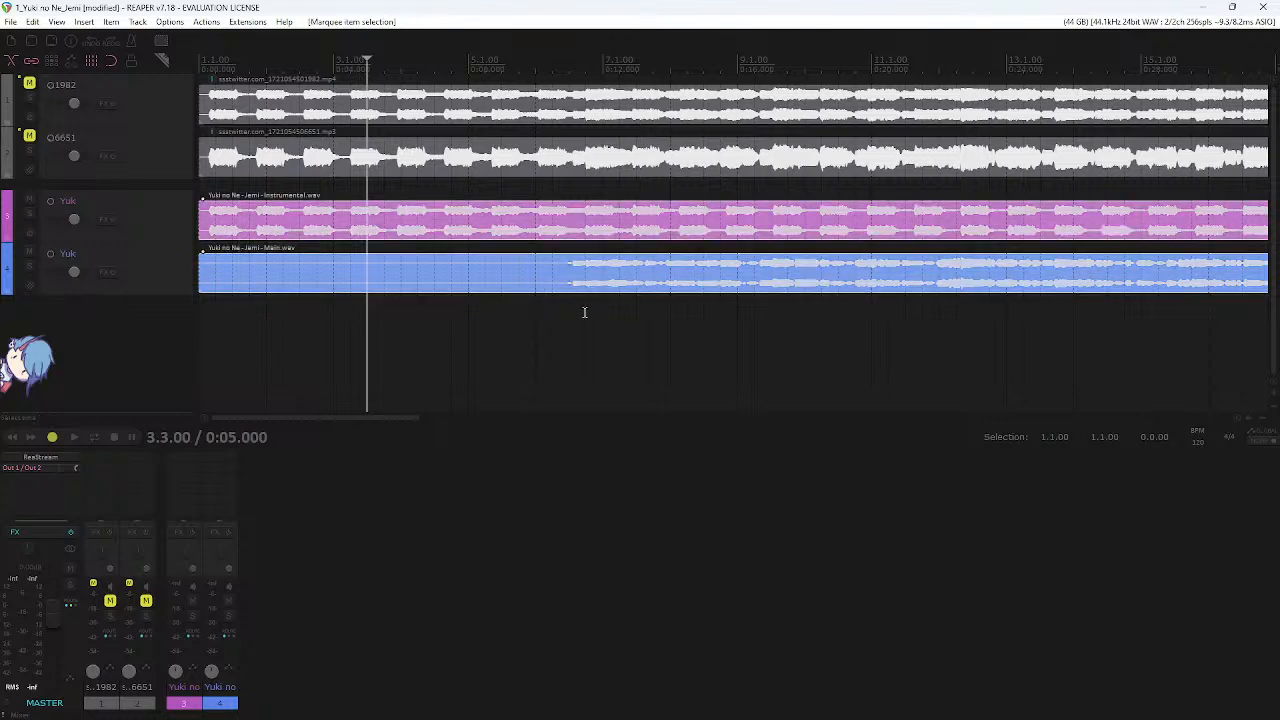
# - Reselect the instrumental and main vocal clips across the song, then deselect them with the edit cursor at 11.4.00
pyautogui.scroll(-3, 584, 312)
pyautogui.moveTo(698, 328); pyautogui.dragTo(78, 218)
pyautogui.click(422, 354)
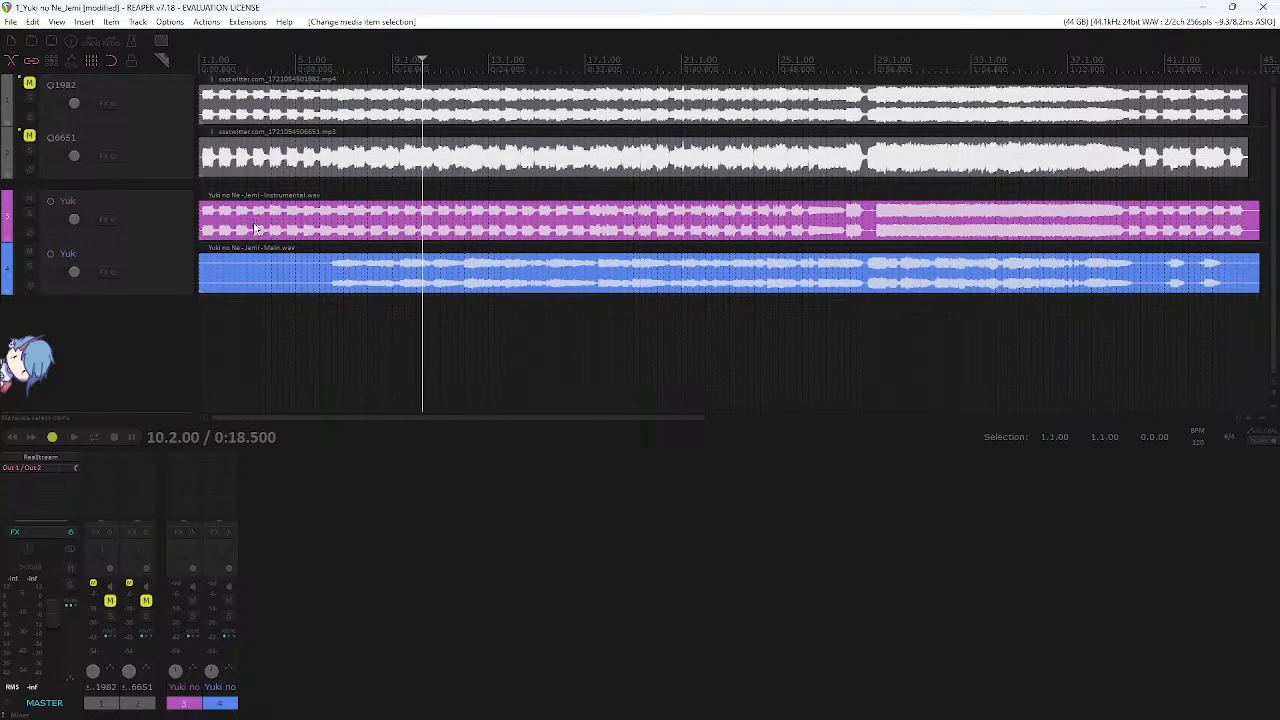
pyautogui.moveTo(254, 224); pyautogui.dragTo(814, 288)
pyautogui.click(459, 370)
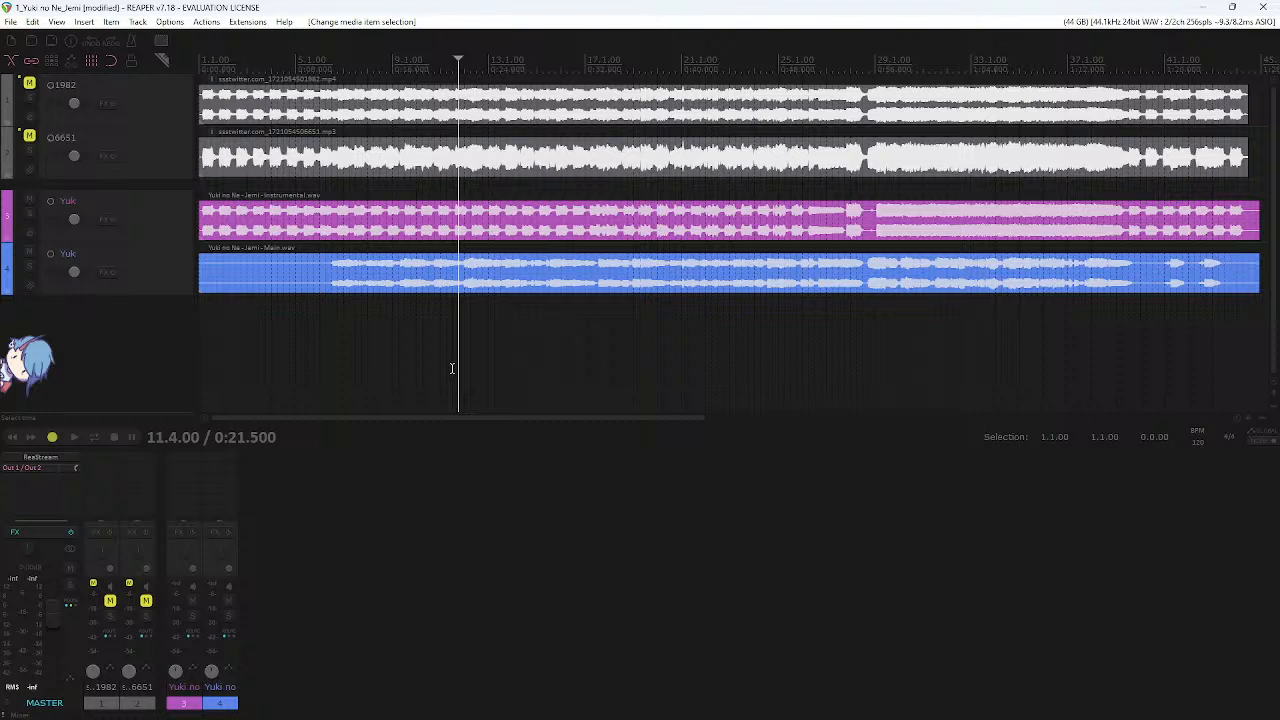
# - Select the clips on tracks 3 and 4 once more, deselect them and place the edit cursor at 8.1.00
pyautogui.moveTo(452, 368); pyautogui.dragTo(600, 192)
pyautogui.click(493, 352)
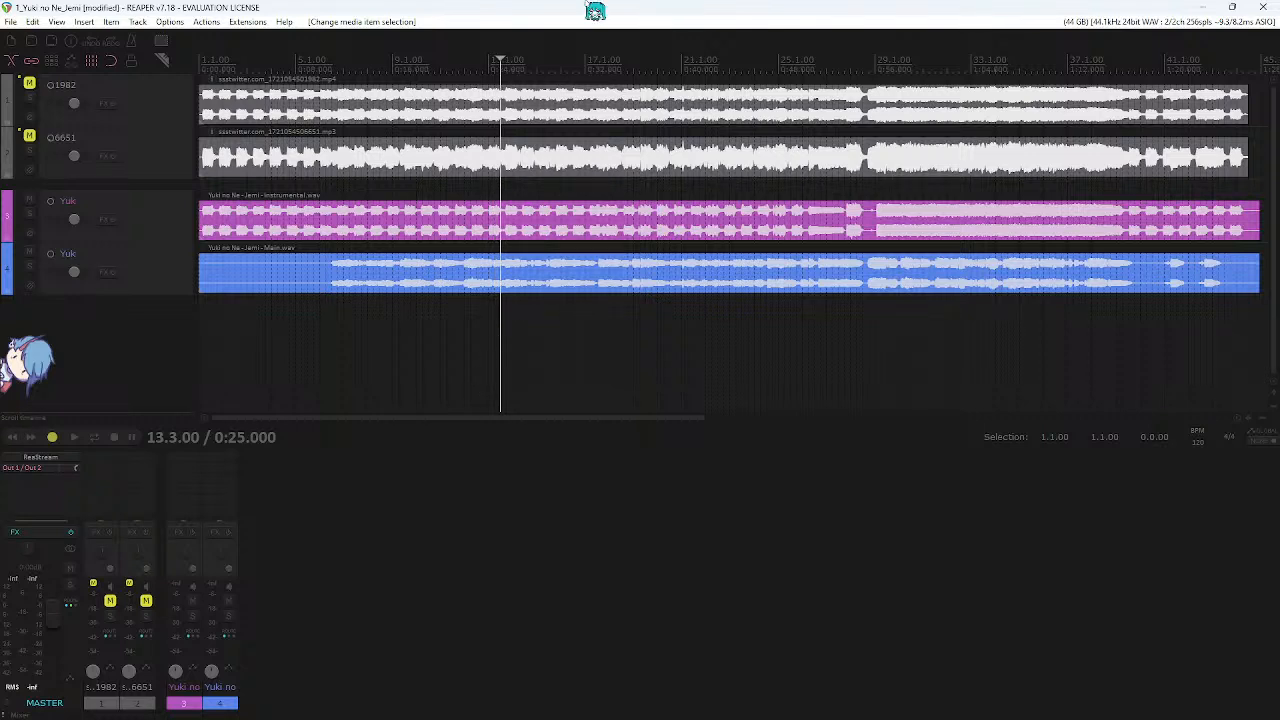
pyautogui.click(367, 390)
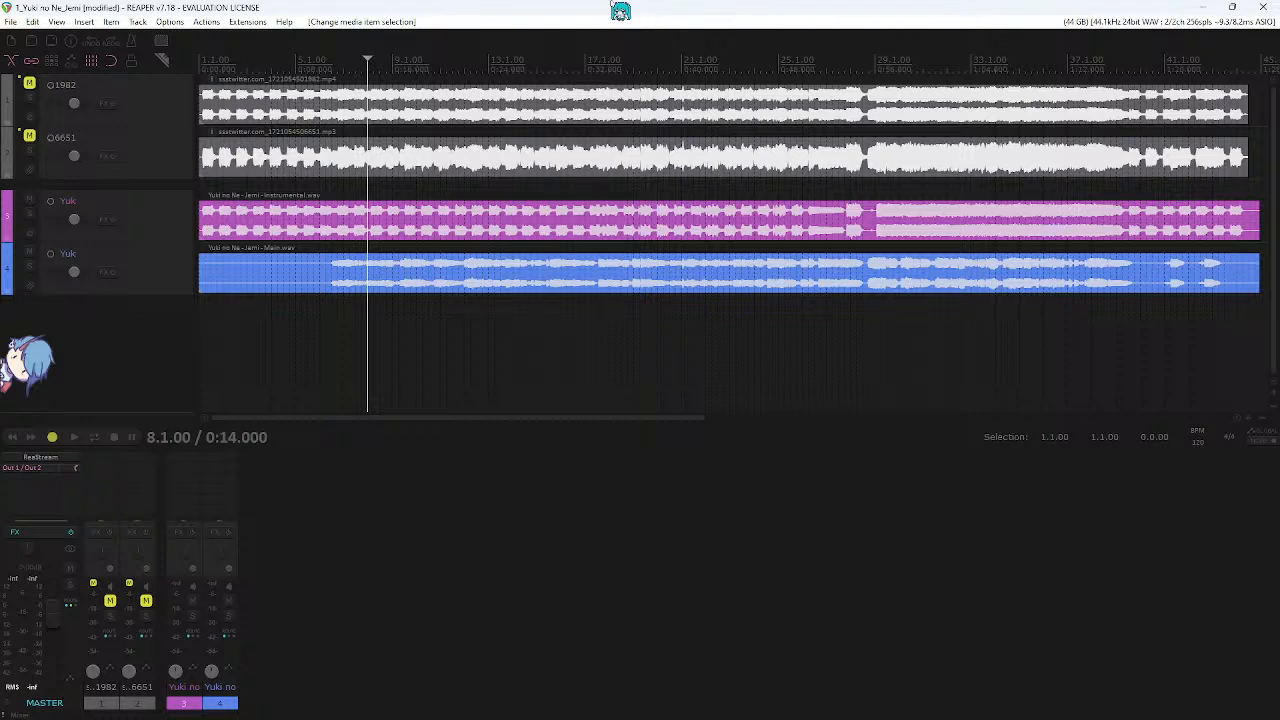
# - Select the instrumental and main vocal clips together, then clear the selection with the edit cursor at 4.3.00
pyautogui.scroll(-2, 376, 368)
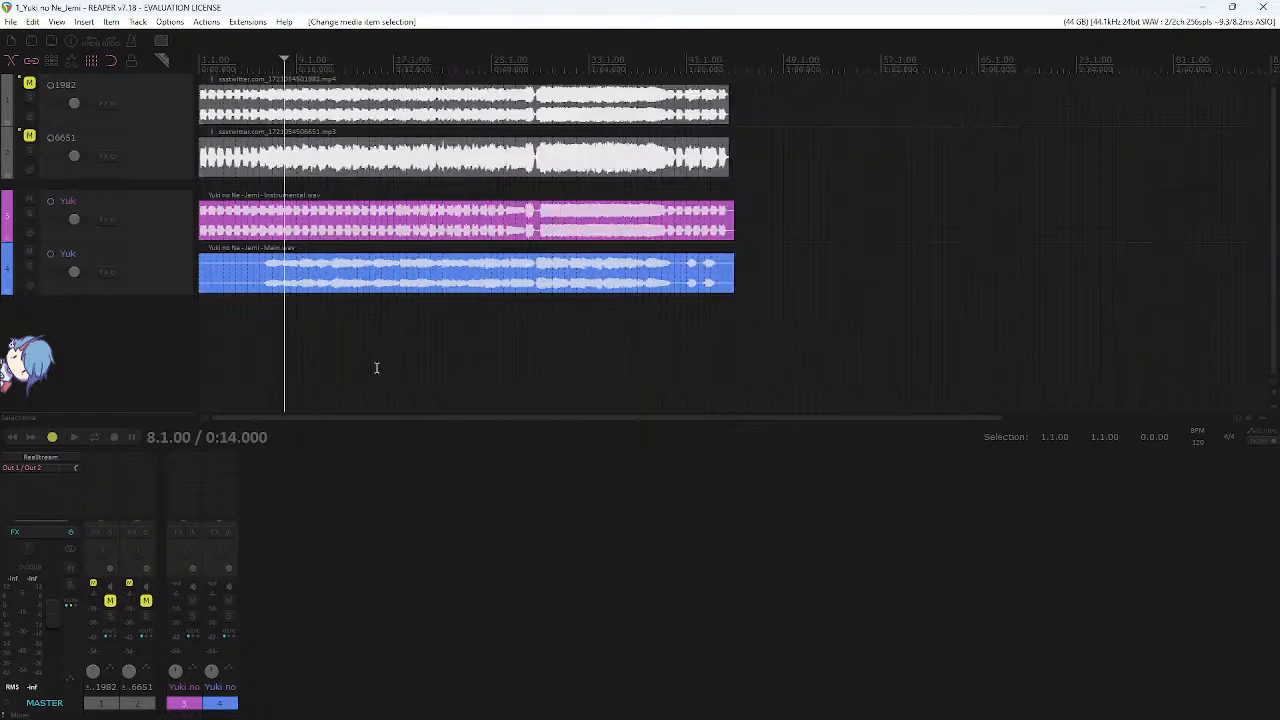
pyautogui.moveTo(640, 344); pyautogui.dragTo(238, 206)
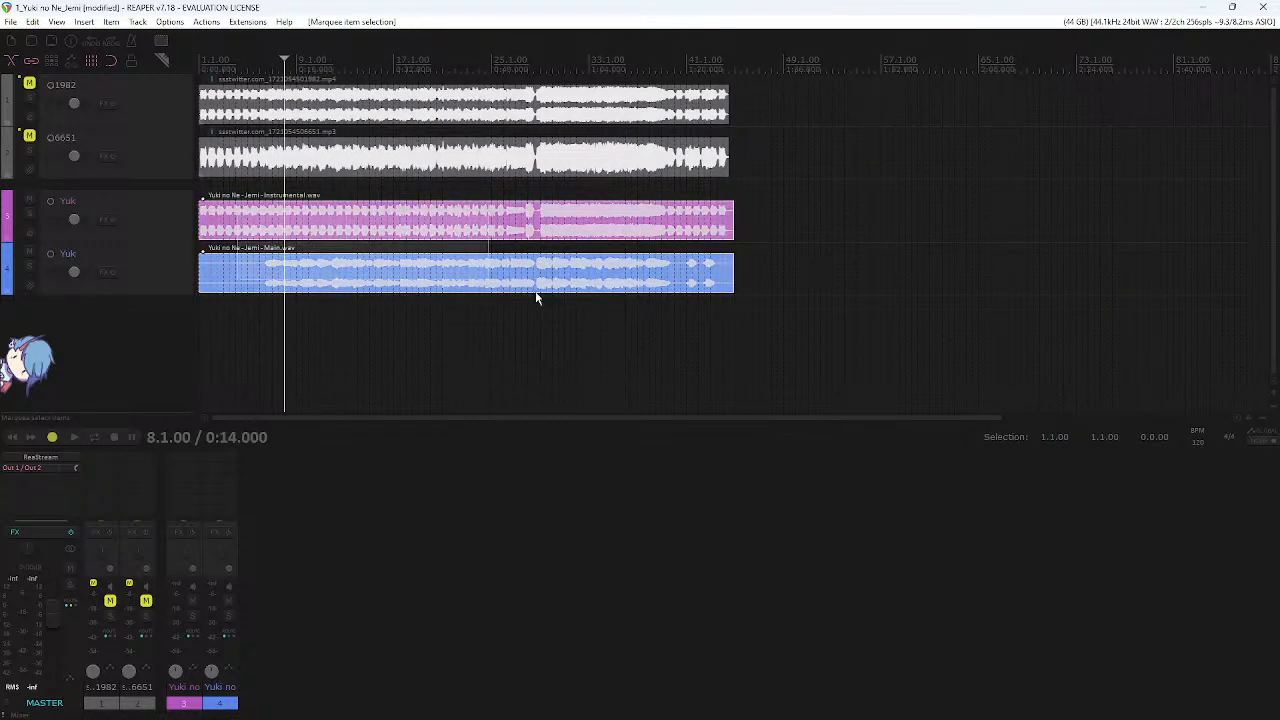
pyautogui.click(643, 309)
pyautogui.click(240, 329)
pyautogui.scroll(3, 303, 324)
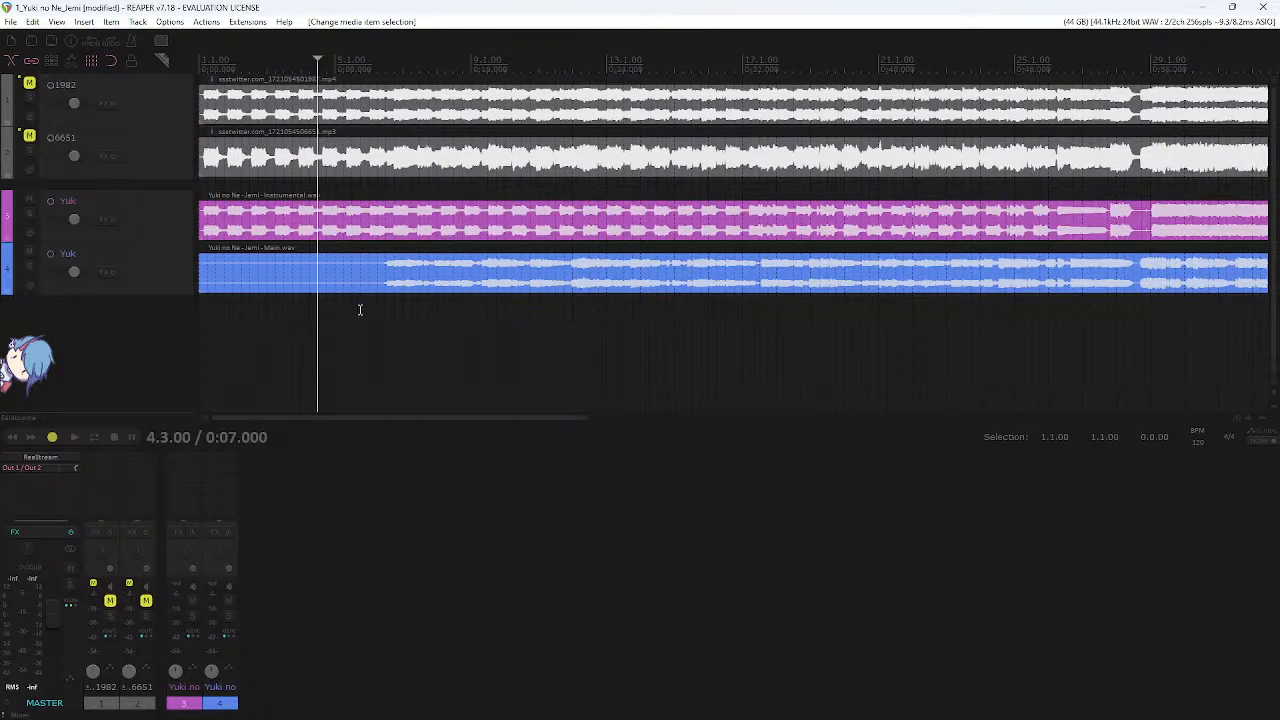
# - Place the edit cursor at 6.1.00, just before the main vocal enters
pyautogui.click(254, 306)
pyautogui.scroll(2, 340, 314)
pyautogui.click(412, 315)
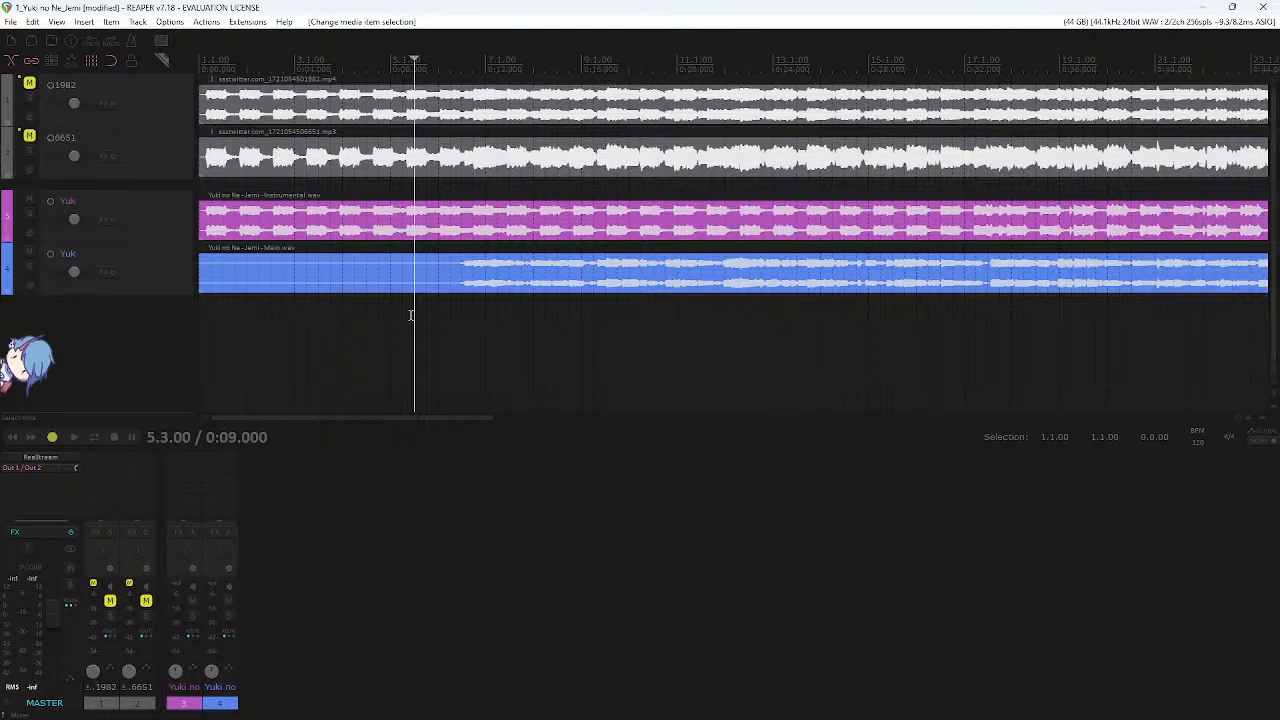
pyautogui.click(437, 319)
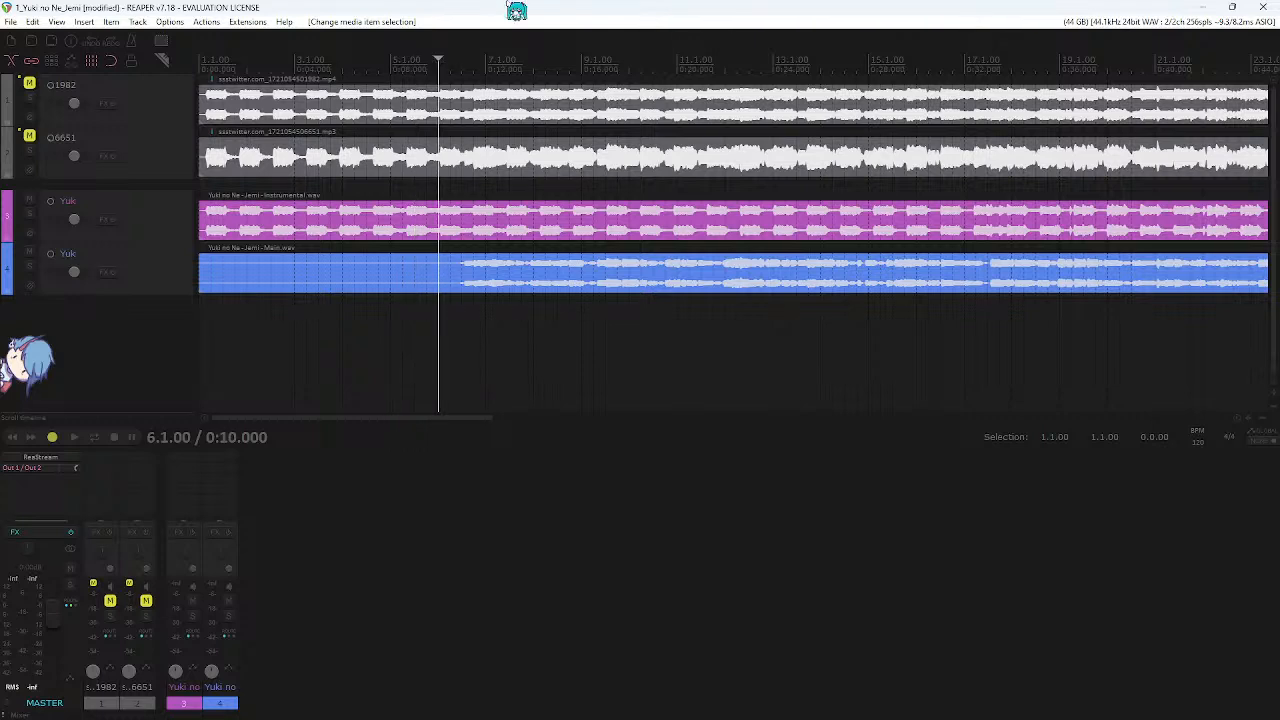
# - Play the instrumental and main vocal from 3.4.00 until after the vocal has entered, then stop playback
pyautogui.click(330, 322)
pyautogui.press('space')
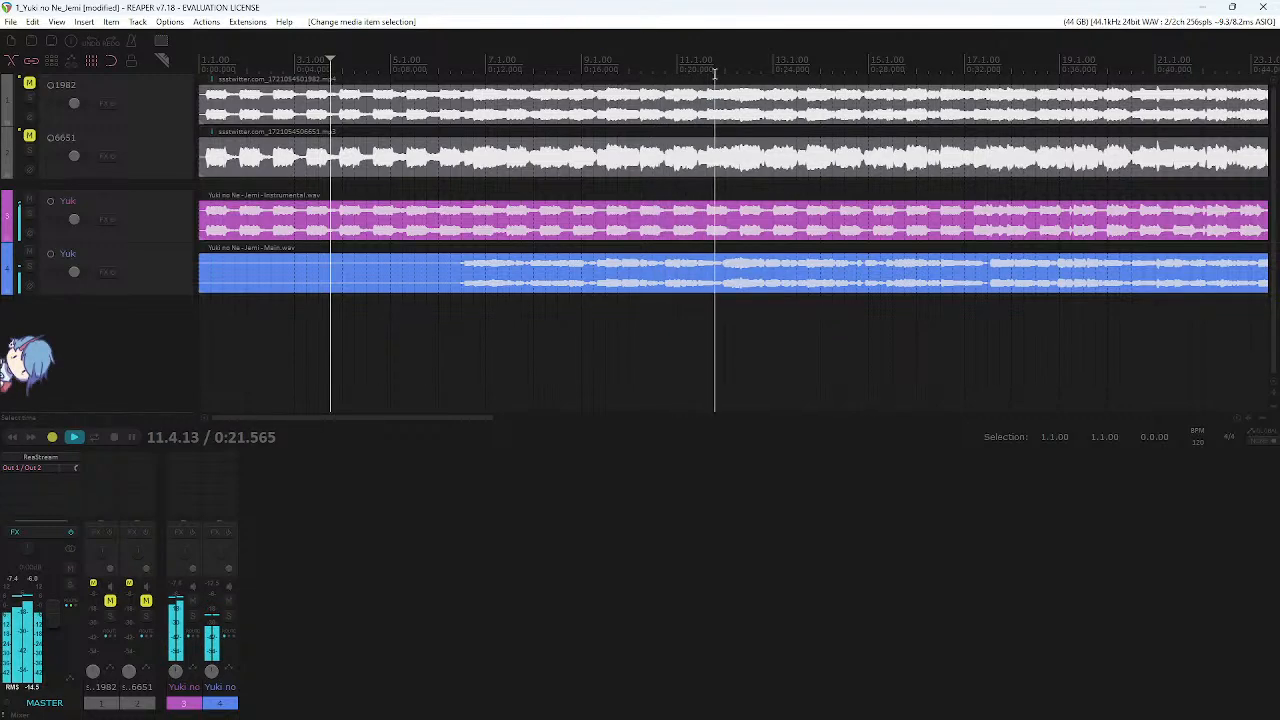
pyautogui.press('space')
# - Select the instrumental and main vocal clips together and then individually, and clear the selection with the edit cursor at 20.1.00
pyautogui.scroll(-5, 714, 73)
pyautogui.moveTo(305, 318); pyautogui.dragTo(918, 220)
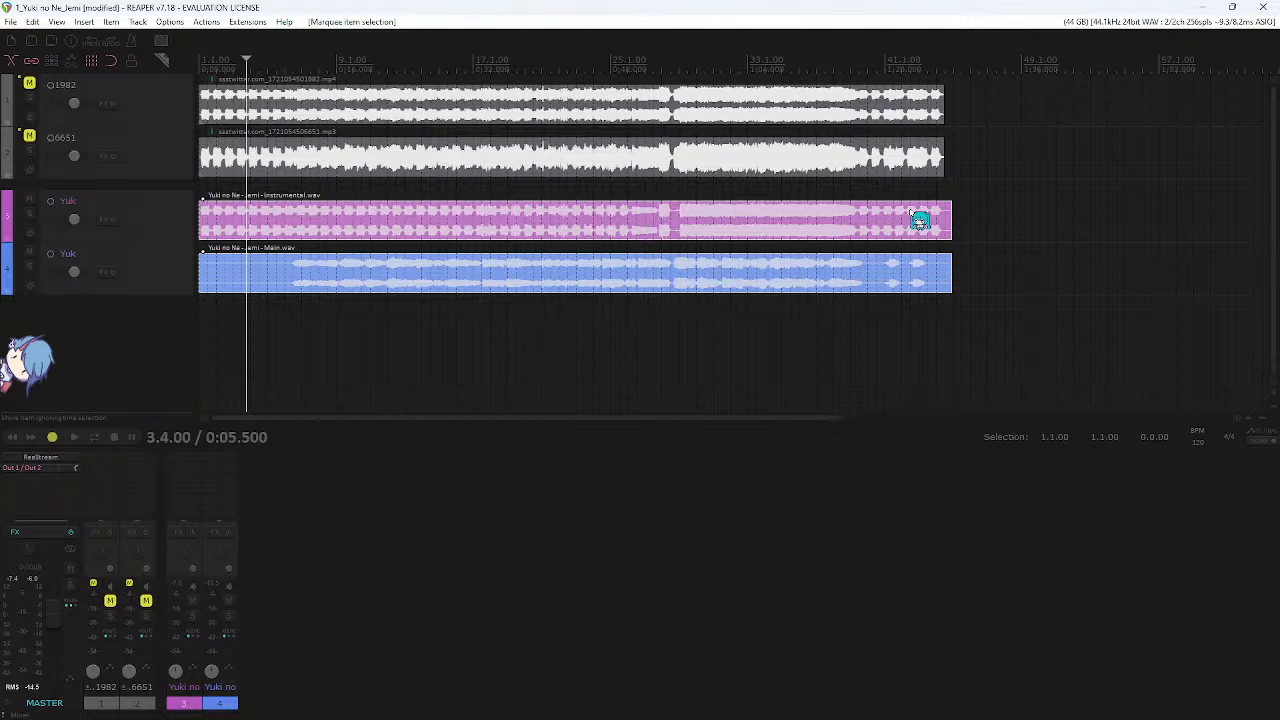
pyautogui.click(574, 328)
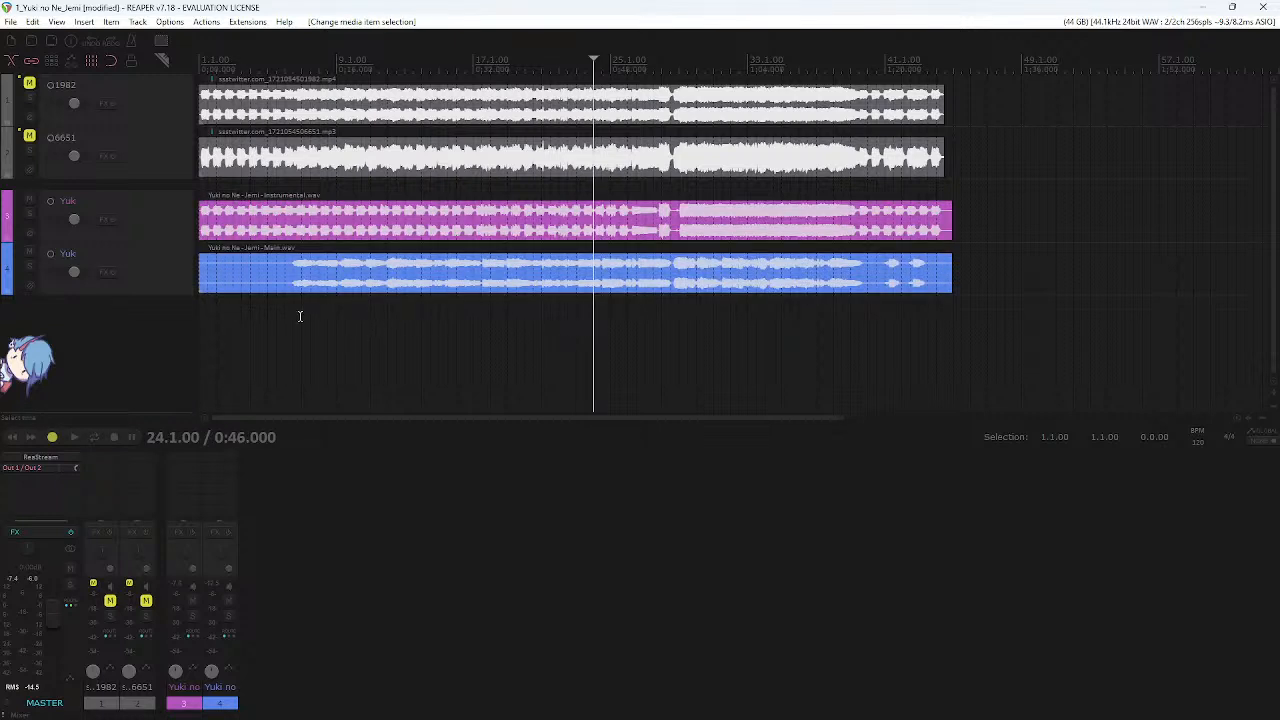
pyautogui.click(414, 220)
pyautogui.moveTo(337, 330); pyautogui.dragTo(734, 277)
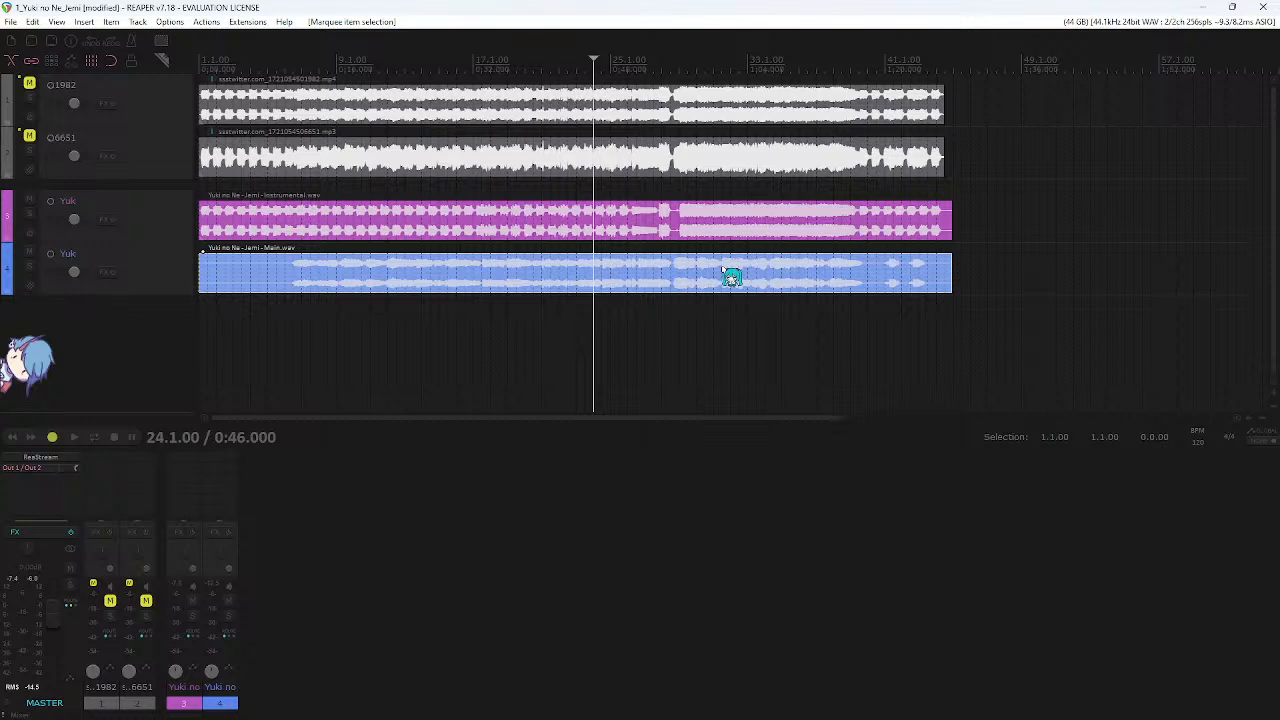
pyautogui.click(519, 346)
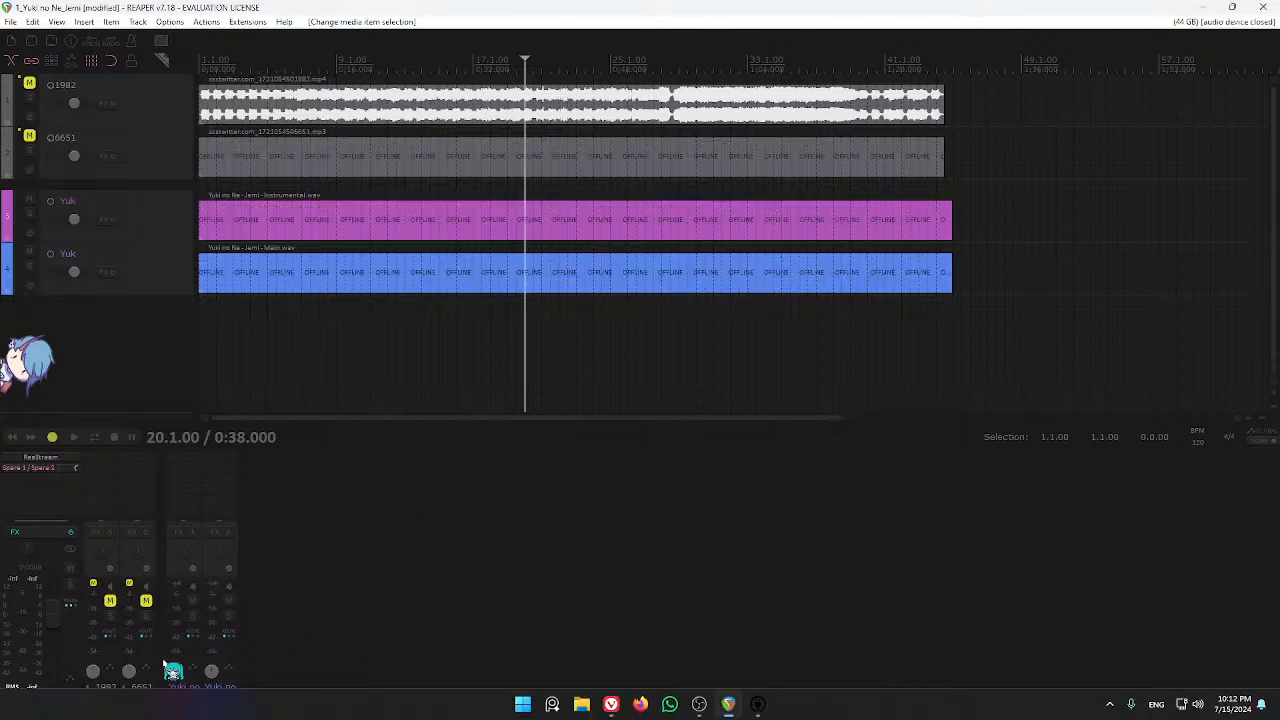
# - Try out the kHs Gain plugin on the instrumental track, resetting its gain to 0.00 dB, and remove it
pyautogui.moveTo(176, 671); pyautogui.dragTo(176, 677)
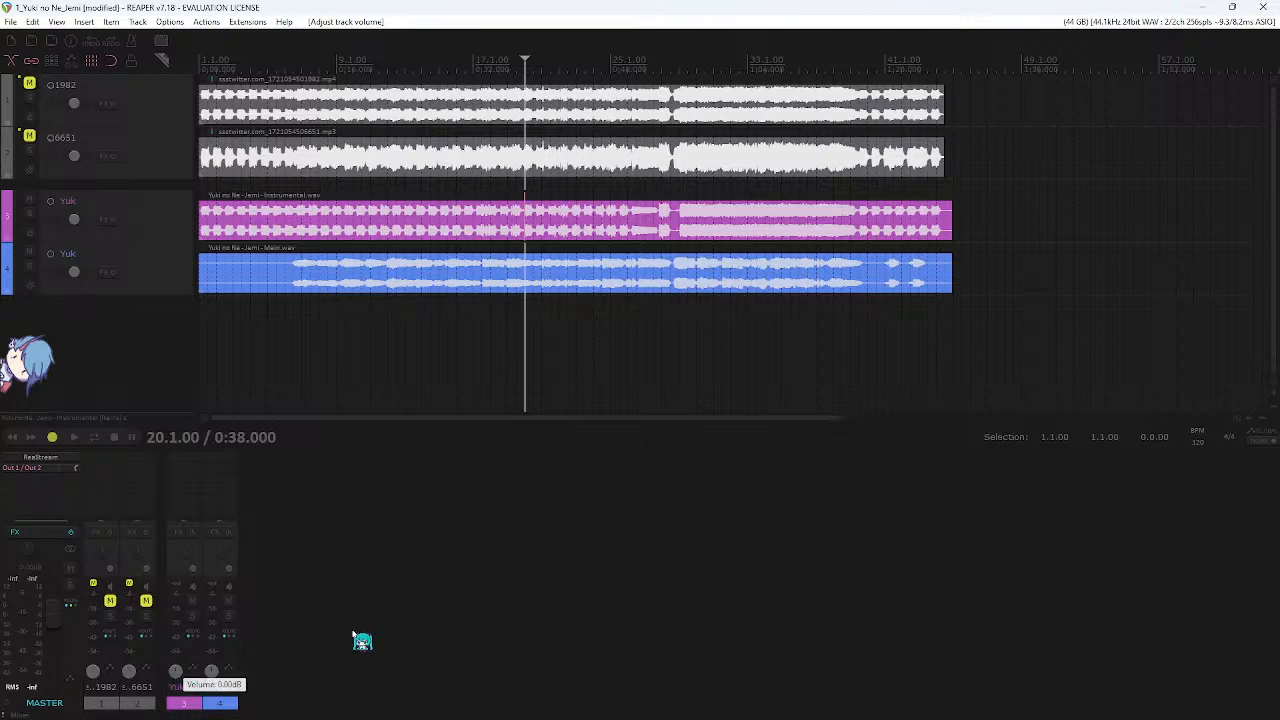
pyautogui.click(208, 470)
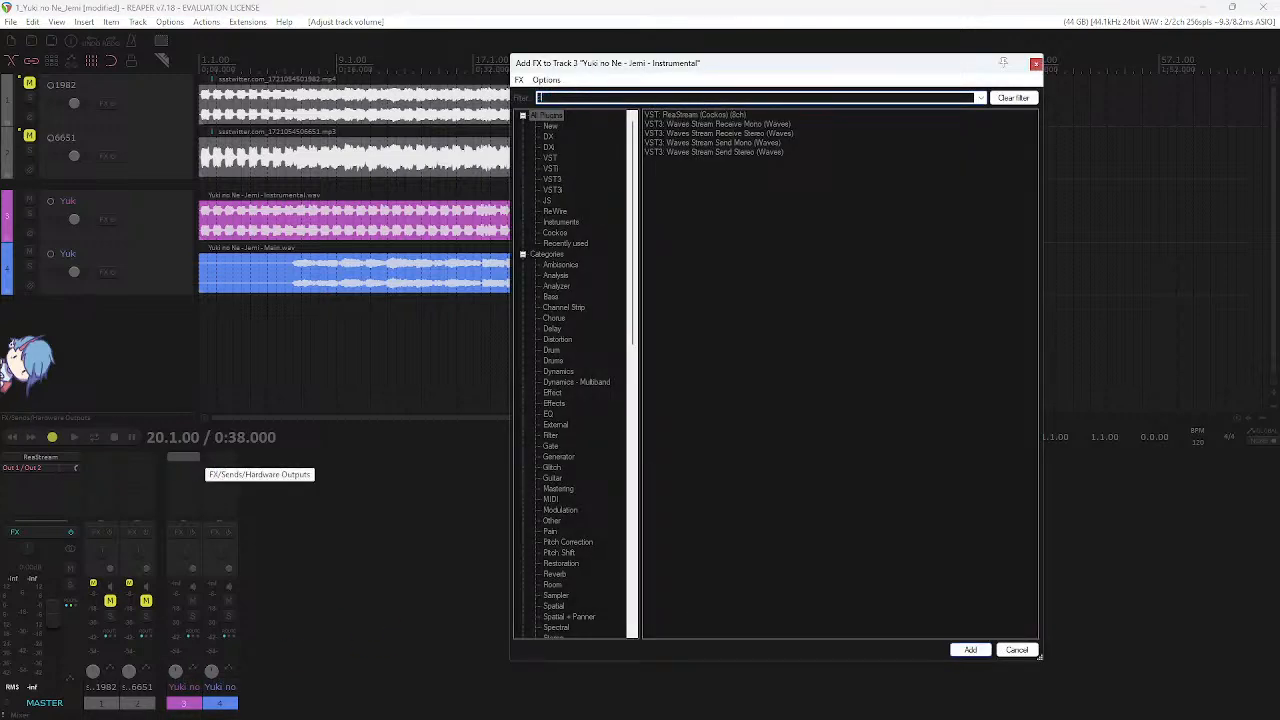
pyautogui.write('gain')
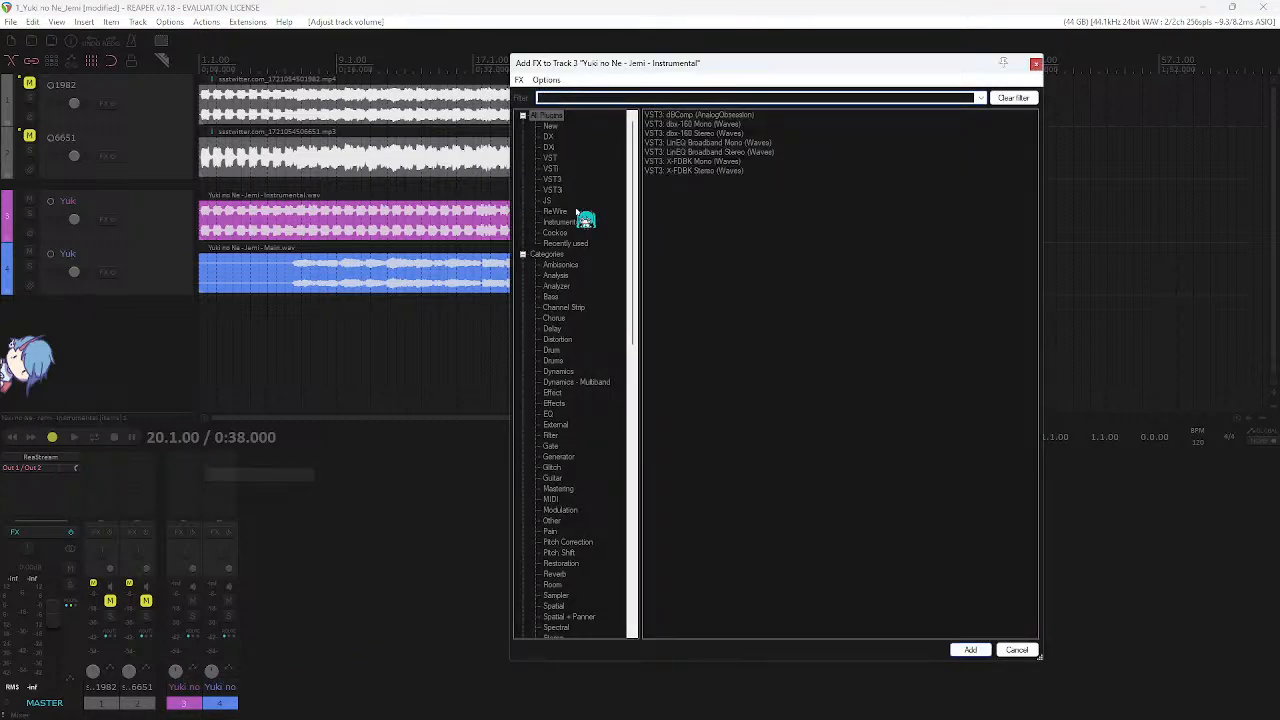
pyautogui.doubleClick(700, 152)
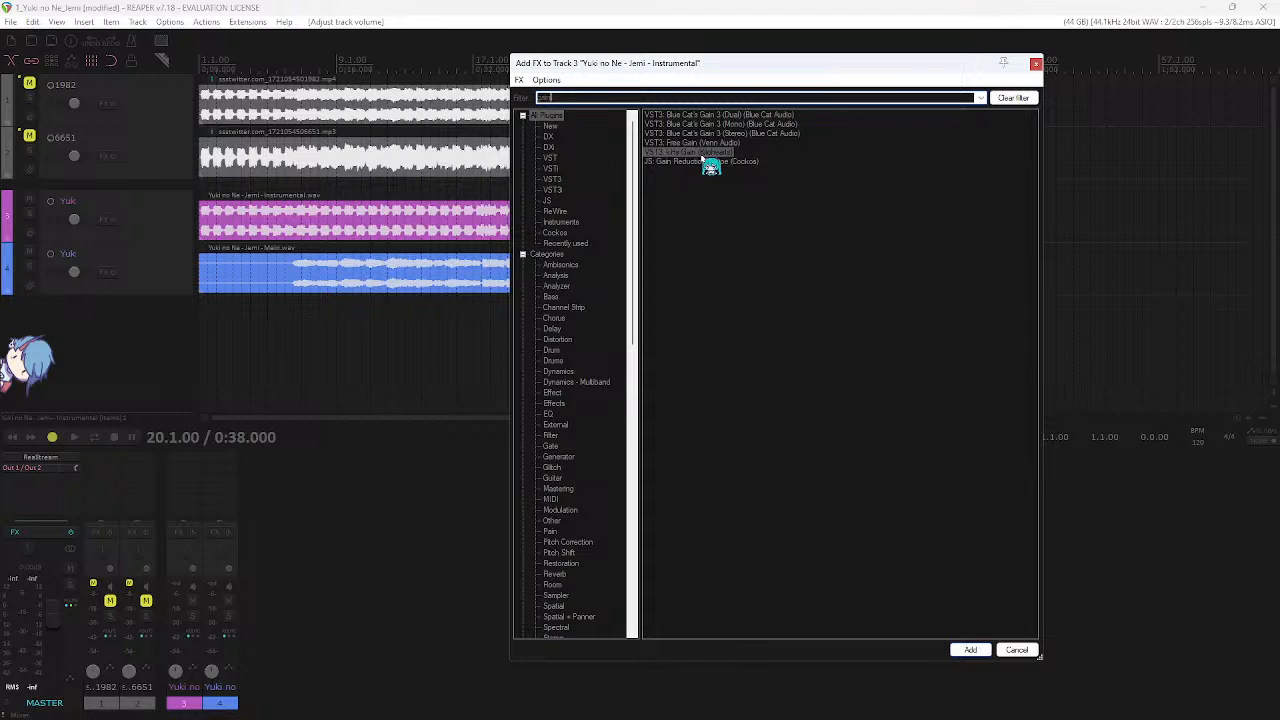
pyautogui.moveTo(558, 132); pyautogui.dragTo(558, 175)
pyautogui.doubleClick(566, 130)
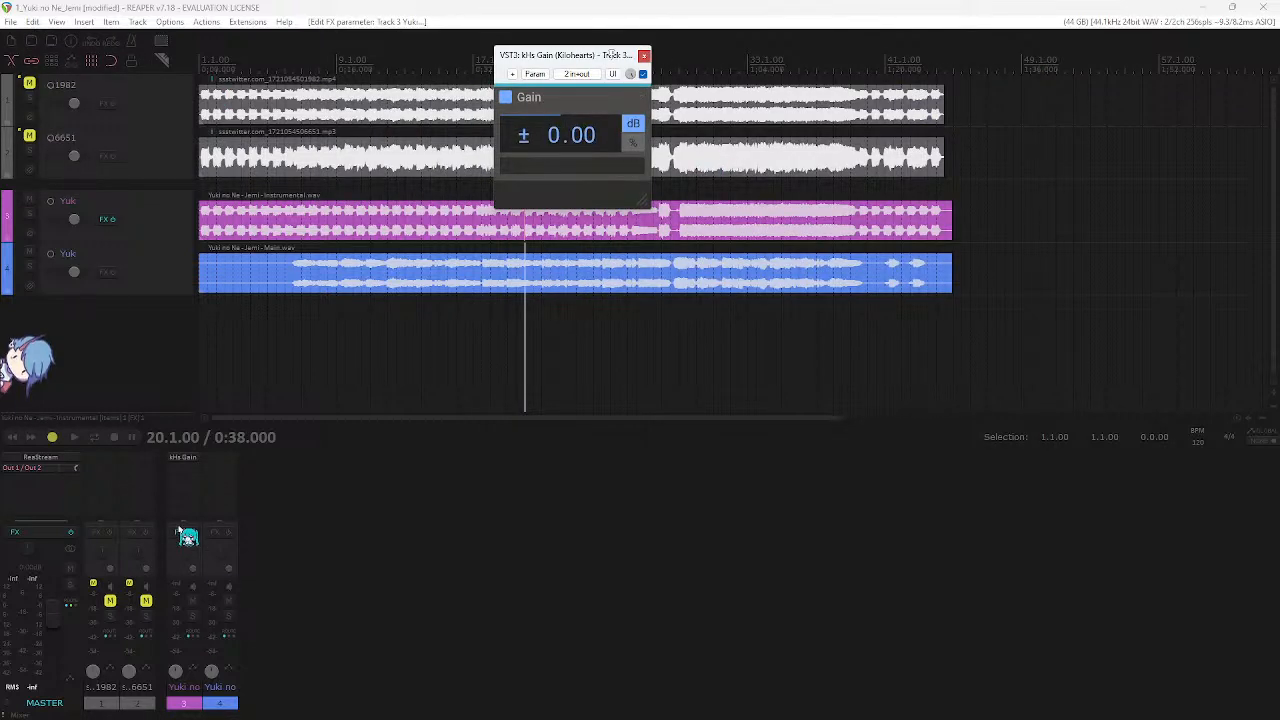
pyautogui.keyDown('alt'); pyautogui.click(183, 458); pyautogui.keyUp('alt')
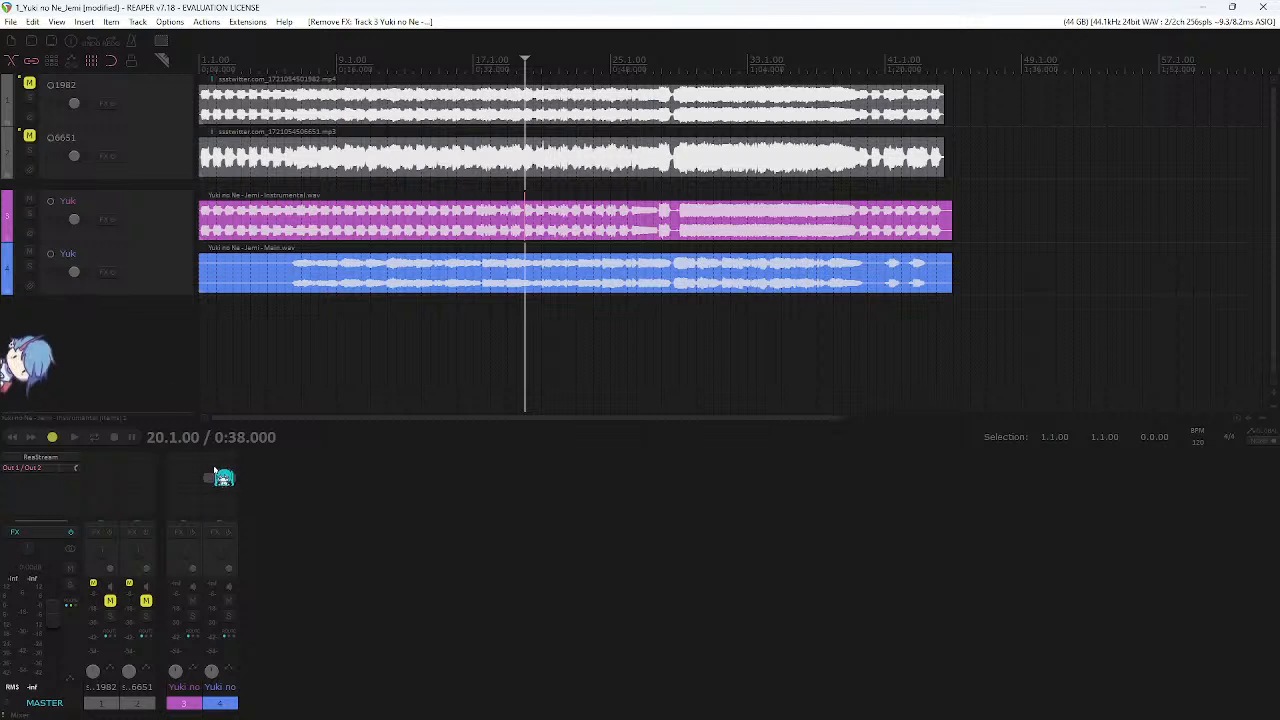
pyautogui.click(176, 571)
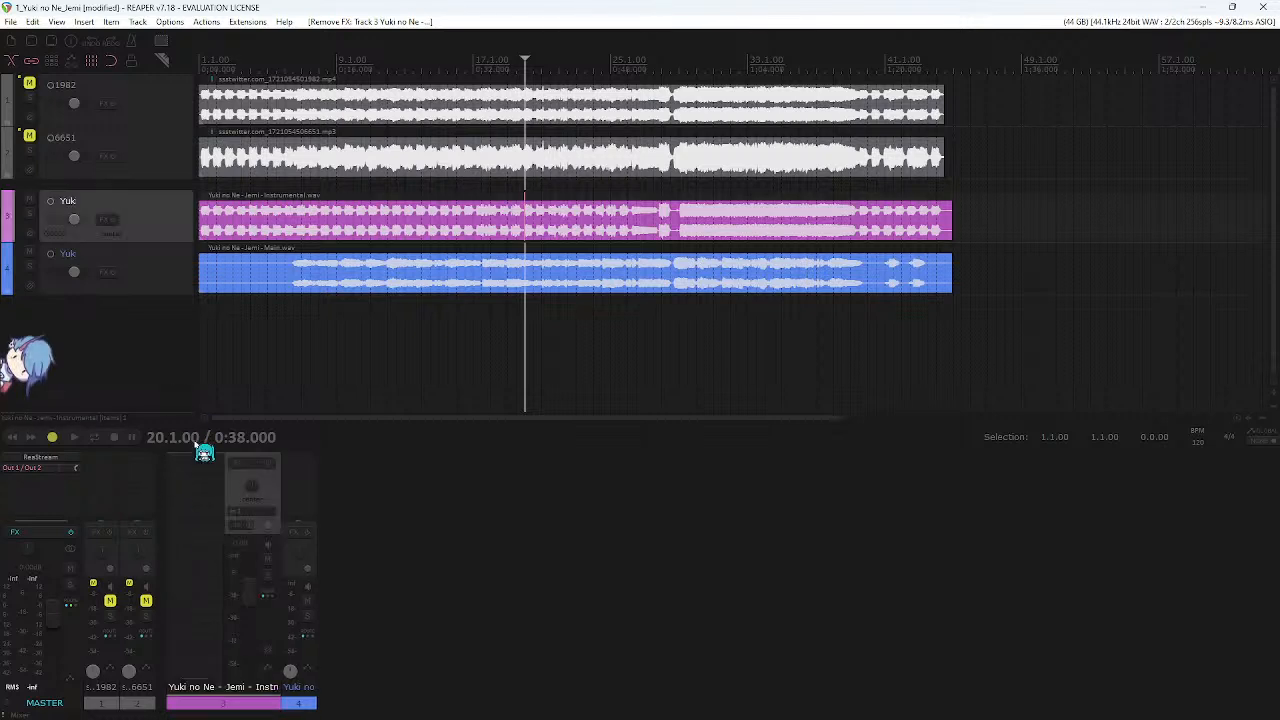
pyautogui.click(533, 575)
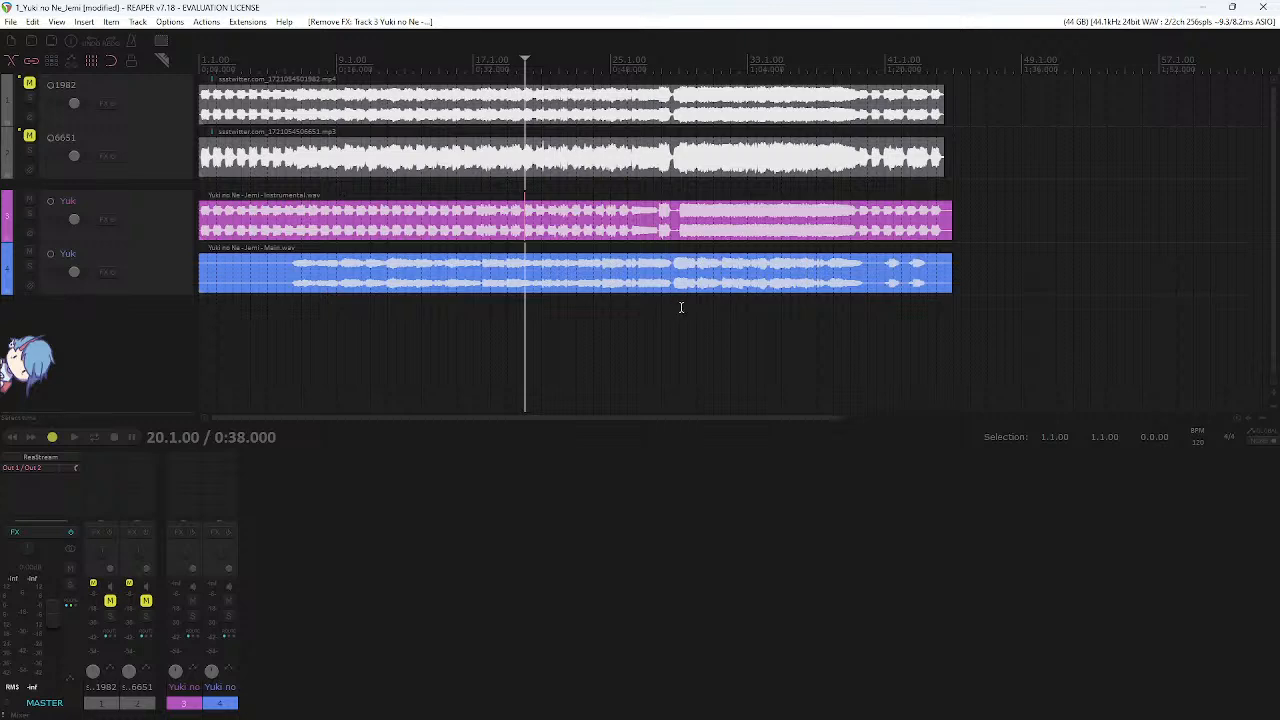
# - Play the loud section of the song from 29.1.00 for a few seconds and stop playback
pyautogui.scroll(3, 666, 300)
pyautogui.moveTo(664, 300); pyautogui.dragTo(611, 149)
pyautogui.click(639, 62)
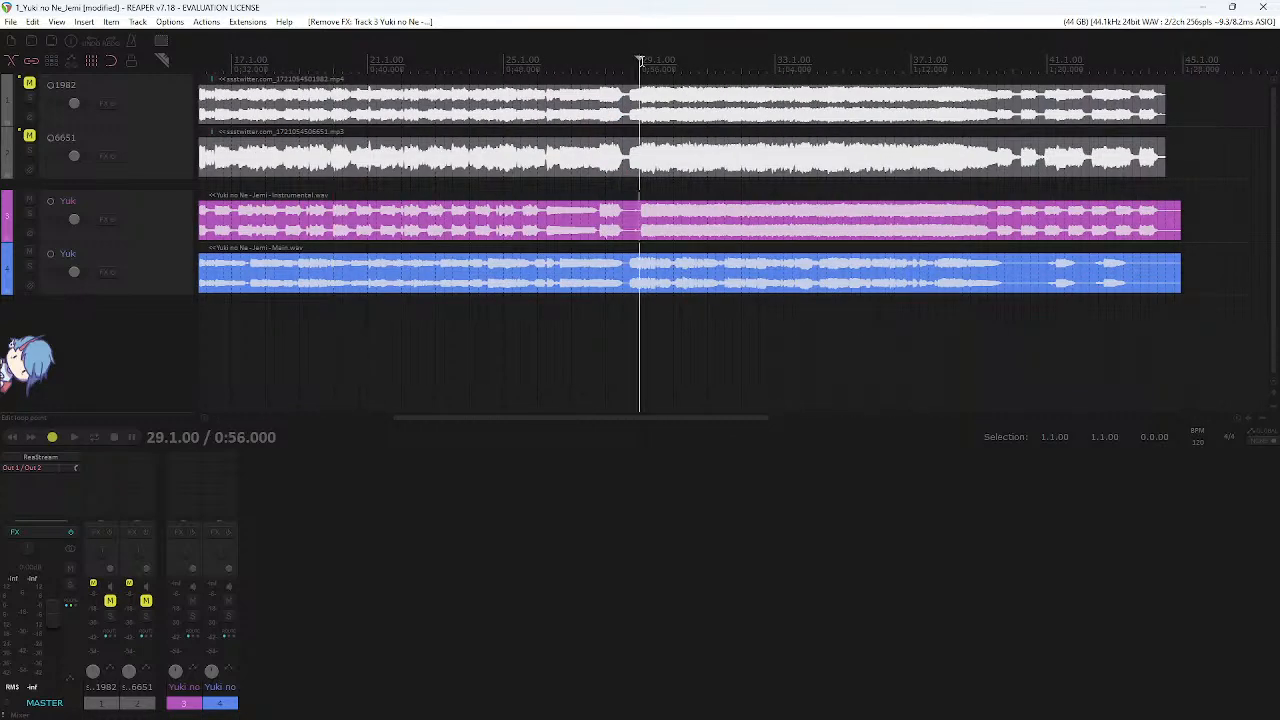
pyautogui.press('space')
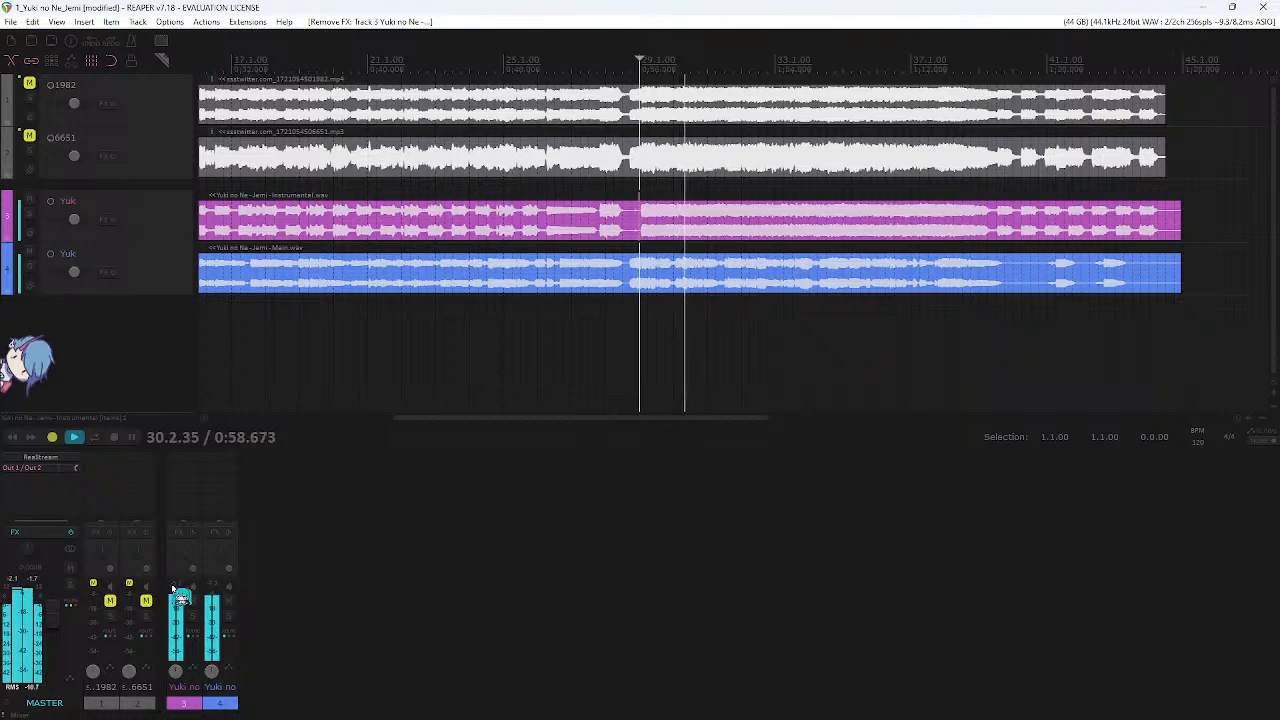
pyautogui.press('space')
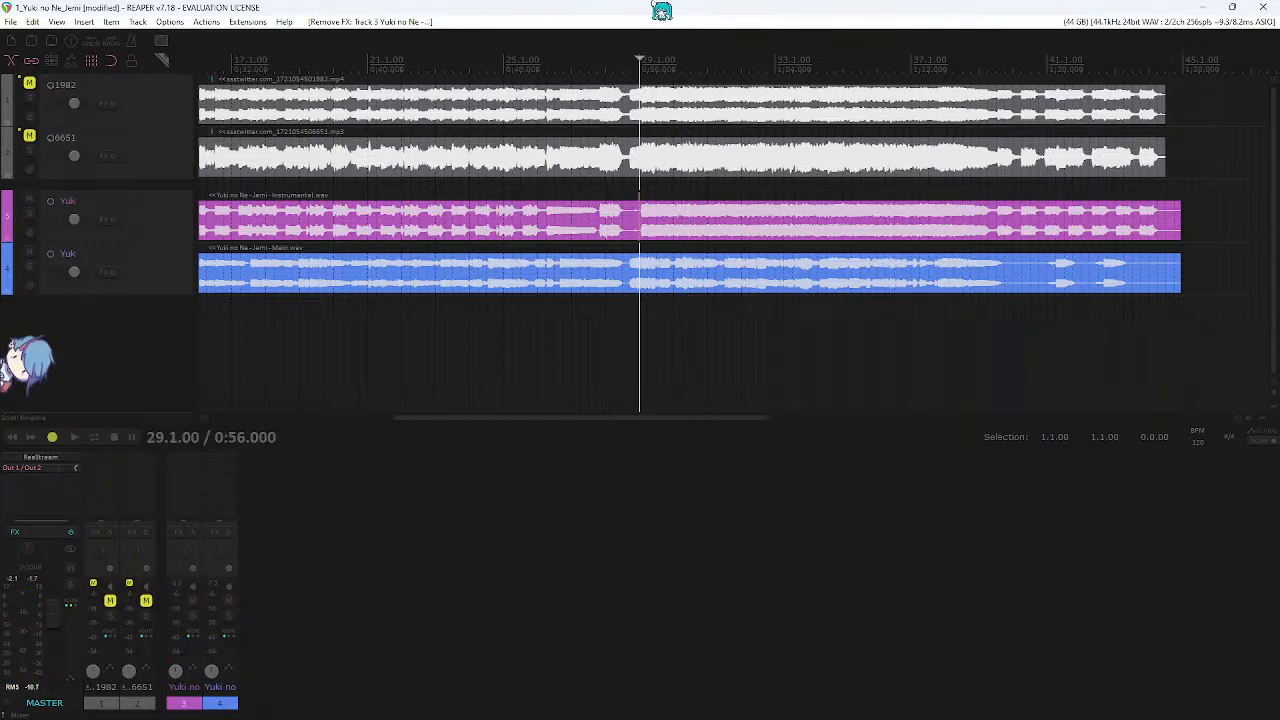
# - Select the instrumental and main vocal clips from the vocal's entrance, then deselect them with the edit cursor at 11.3.00
pyautogui.scroll(-2, 568, 175)
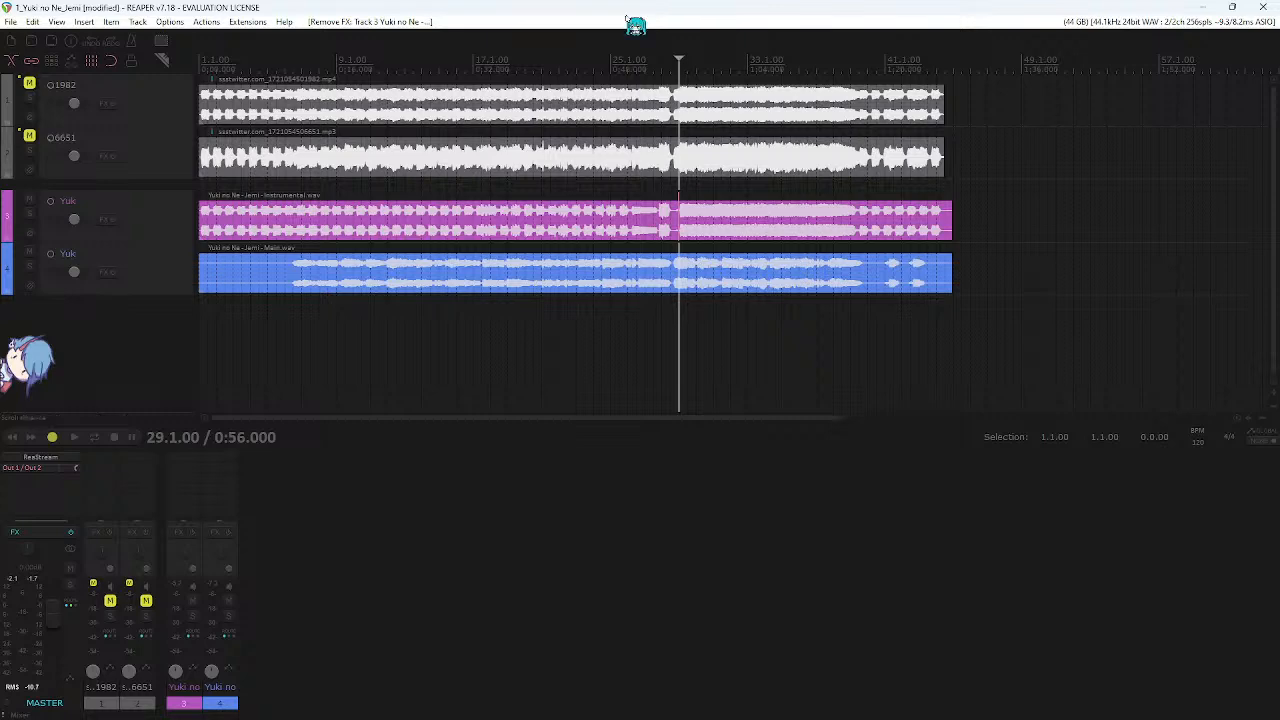
pyautogui.scroll(-2, 677, 177)
pyautogui.scroll(2, 430, 304)
pyautogui.click(360, 330)
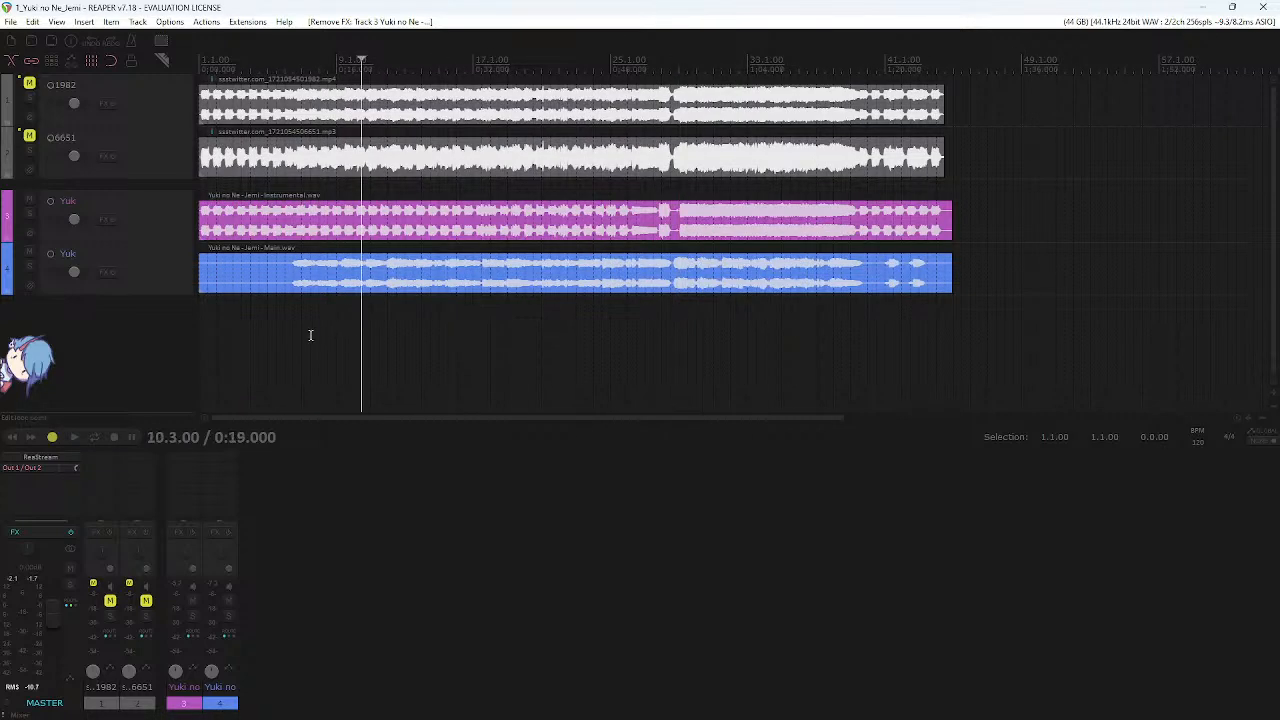
pyautogui.scroll(1, 309, 334)
pyautogui.click(326, 330)
pyautogui.scroll(2, 336, 328)
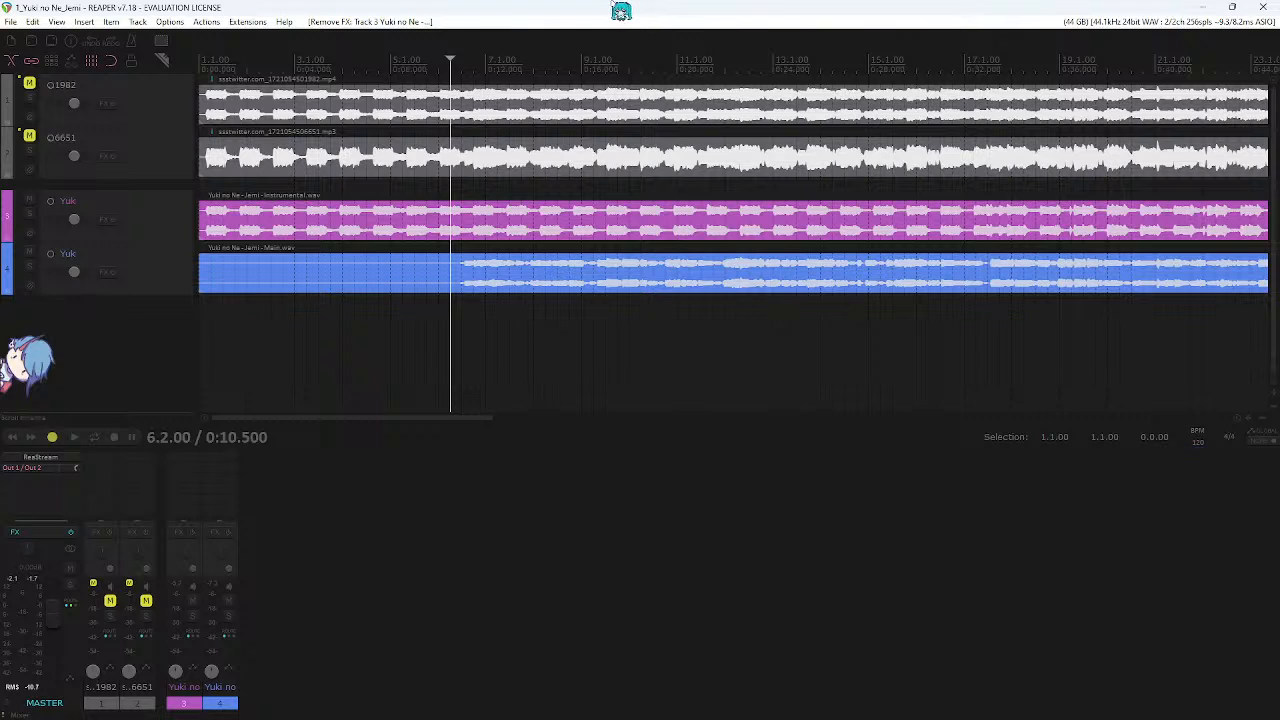
pyautogui.moveTo(463, 340); pyautogui.dragTo(815, 216)
pyautogui.click(701, 341)
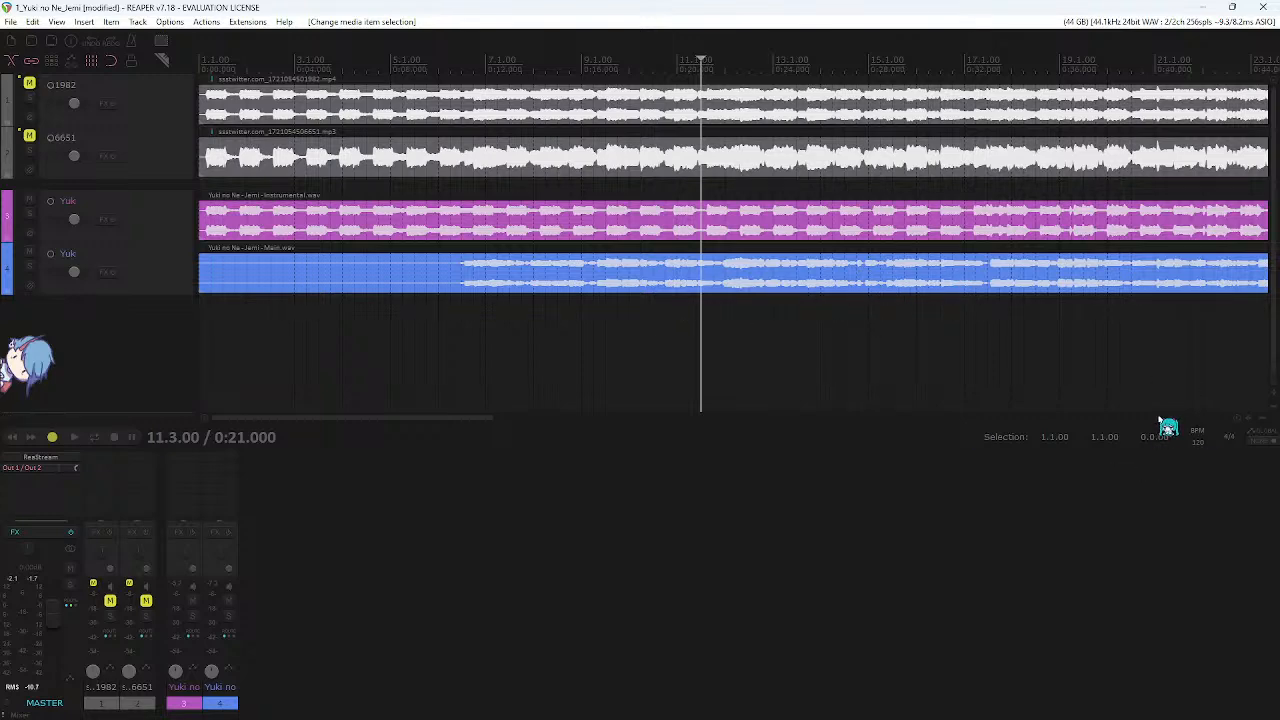
# - Switch to the Vivaldi browser, search for "bpm count" and open the Tap BPM online counter
pyautogui.hotkey('alt', 'Tab')
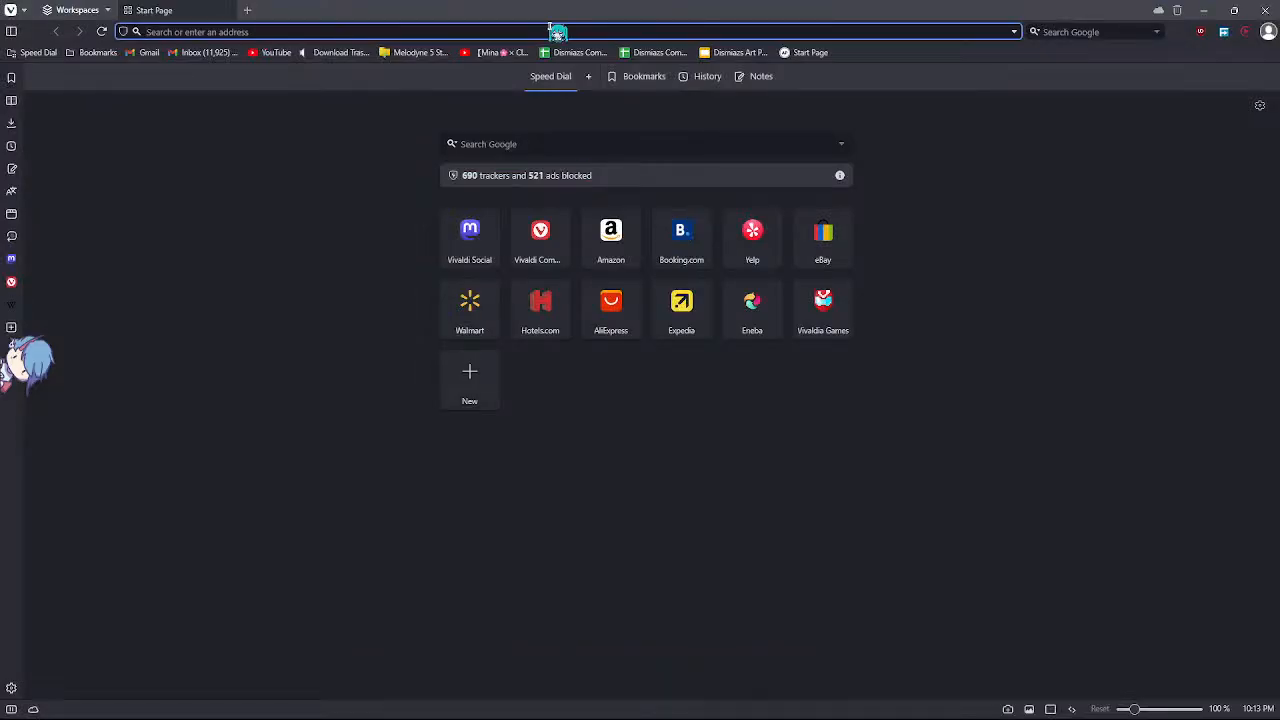
pyautogui.write('bpm')
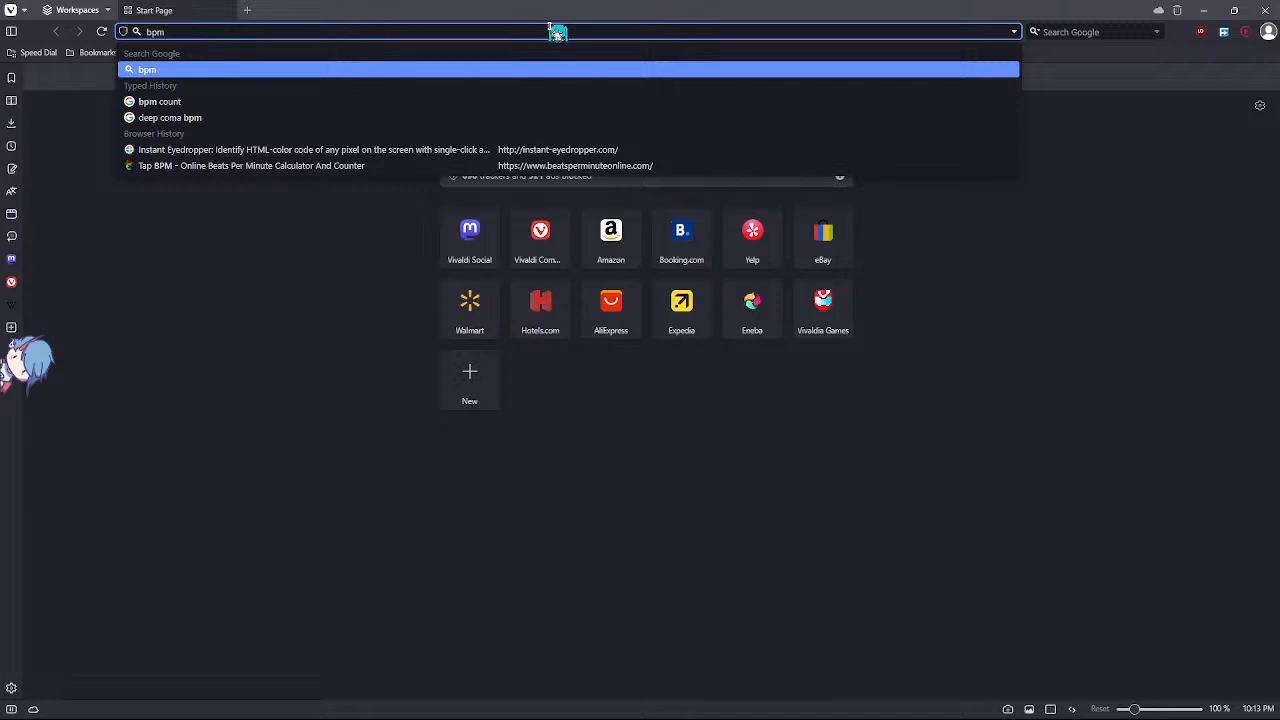
pyautogui.write('cou')
pyautogui.press('Return')
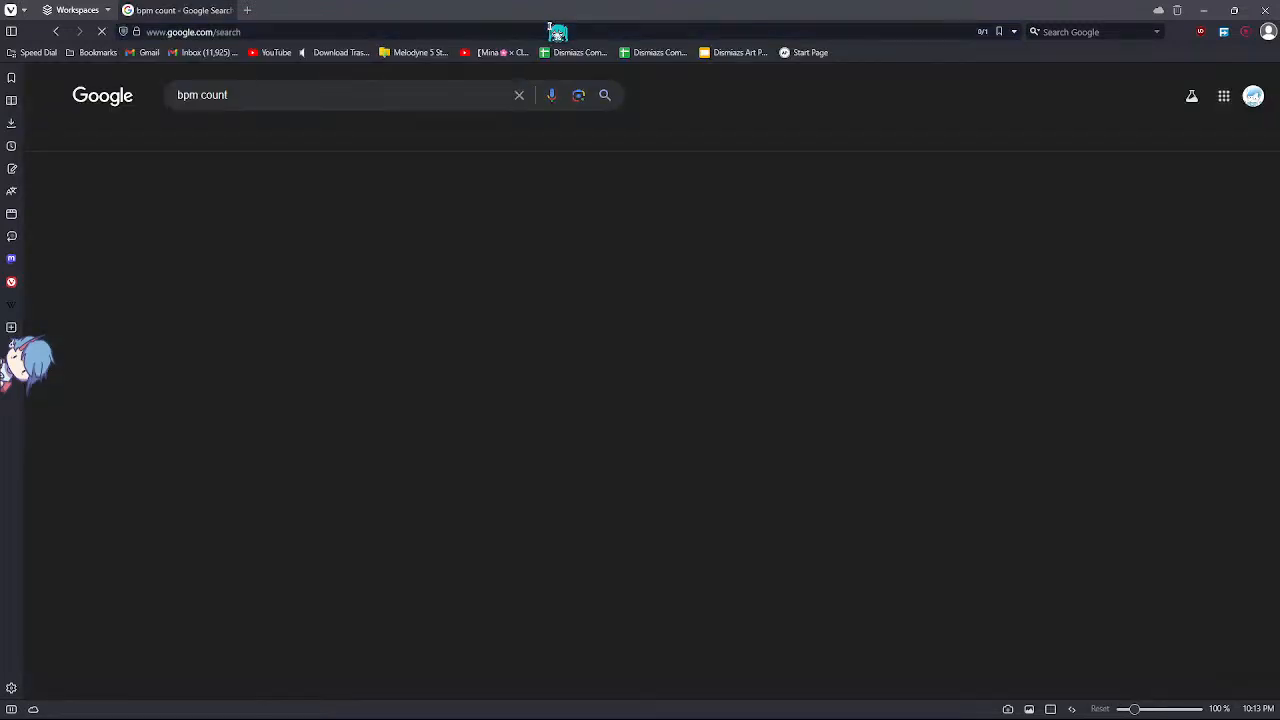
pyautogui.click(411, 246)
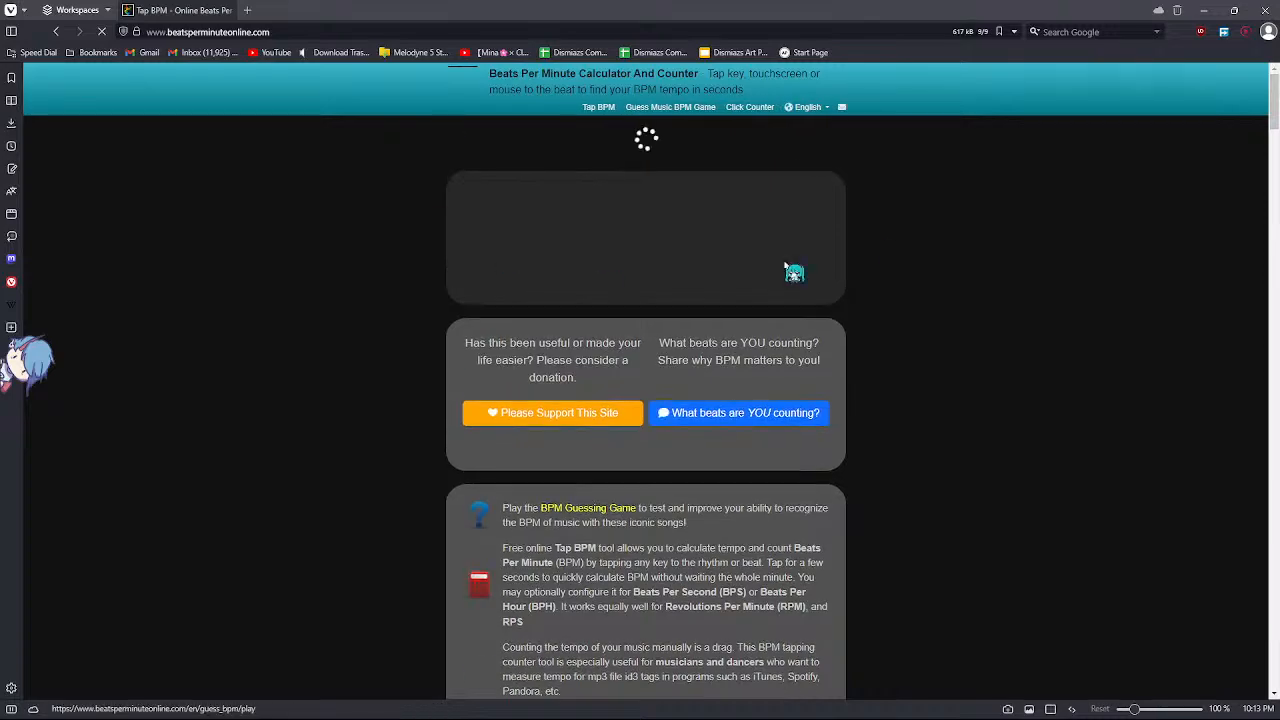
# - Start playback from 11.3.00 in REAPER and switch back to the Tap BPM page in the browser
pyautogui.hotkey('alt', 'Tab')
pyautogui.scroll(-1, 732, 243)
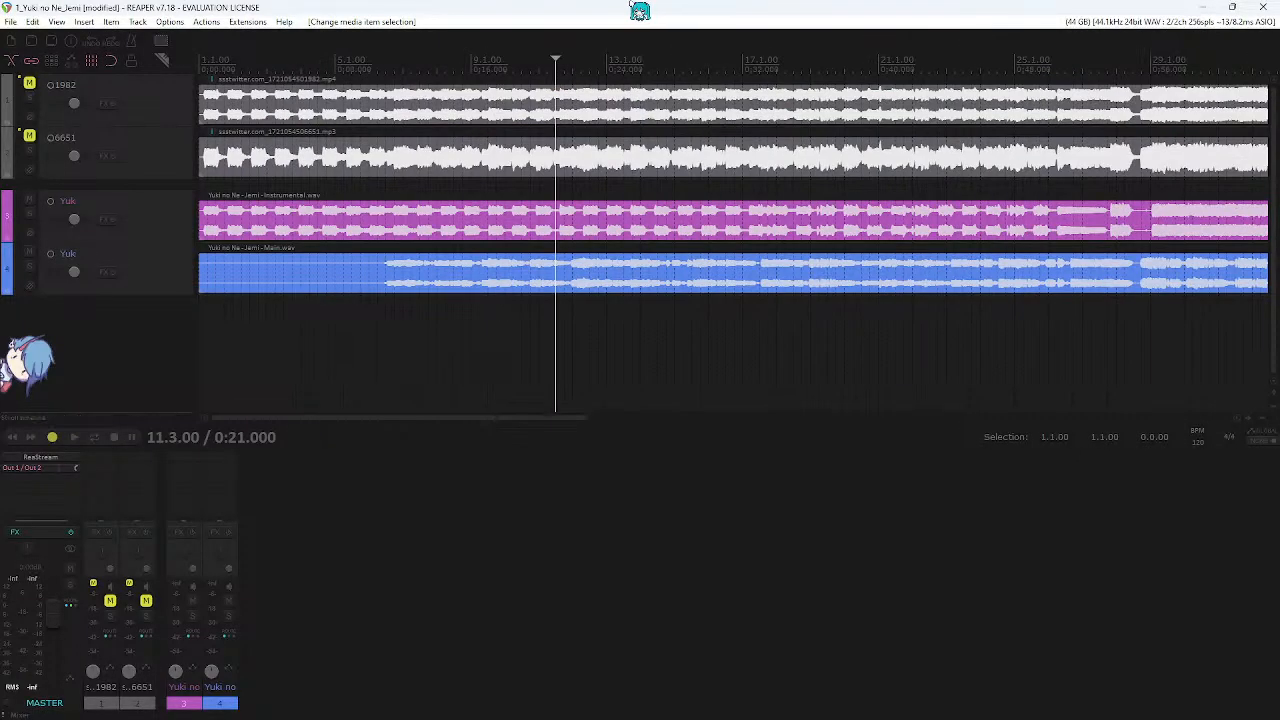
pyautogui.press('space')
pyautogui.press('f')
pyautogui.hotkey('alt', 'Tab')
pyautogui.press('Tab')
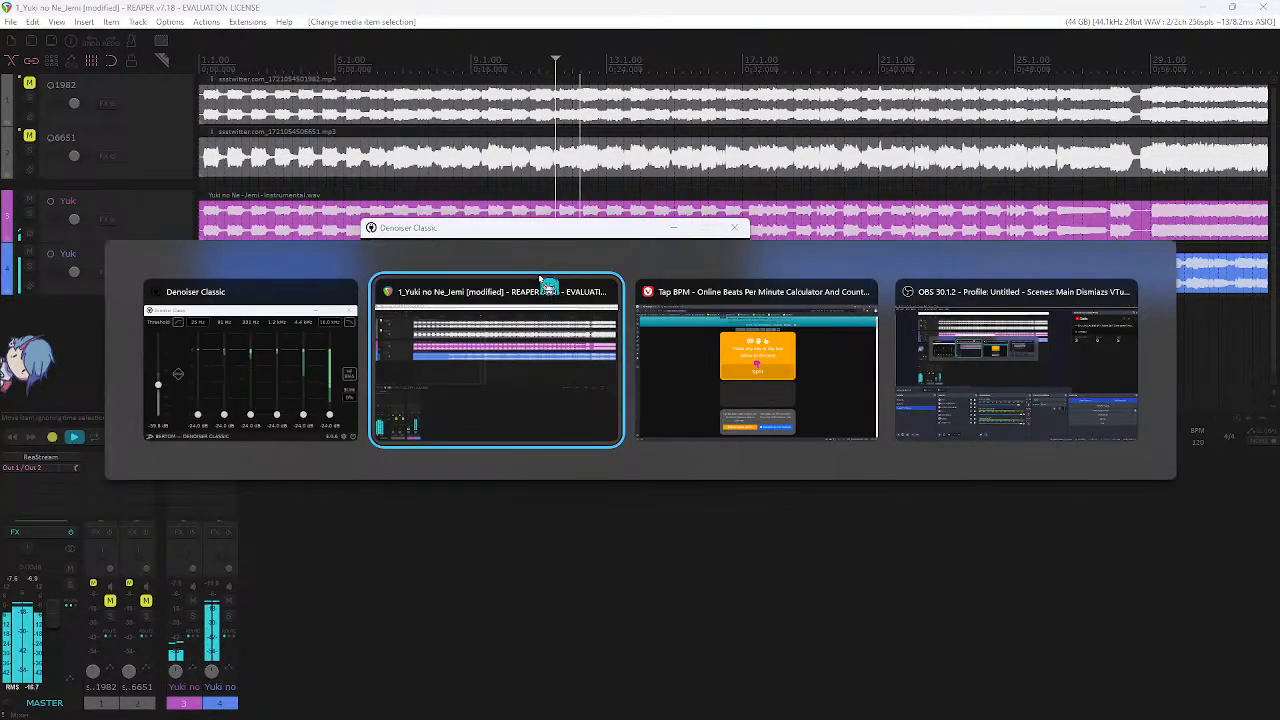
# - Tap along with the song's beat in the BPM counter to measure its tempo
pyautogui.click(657, 348)
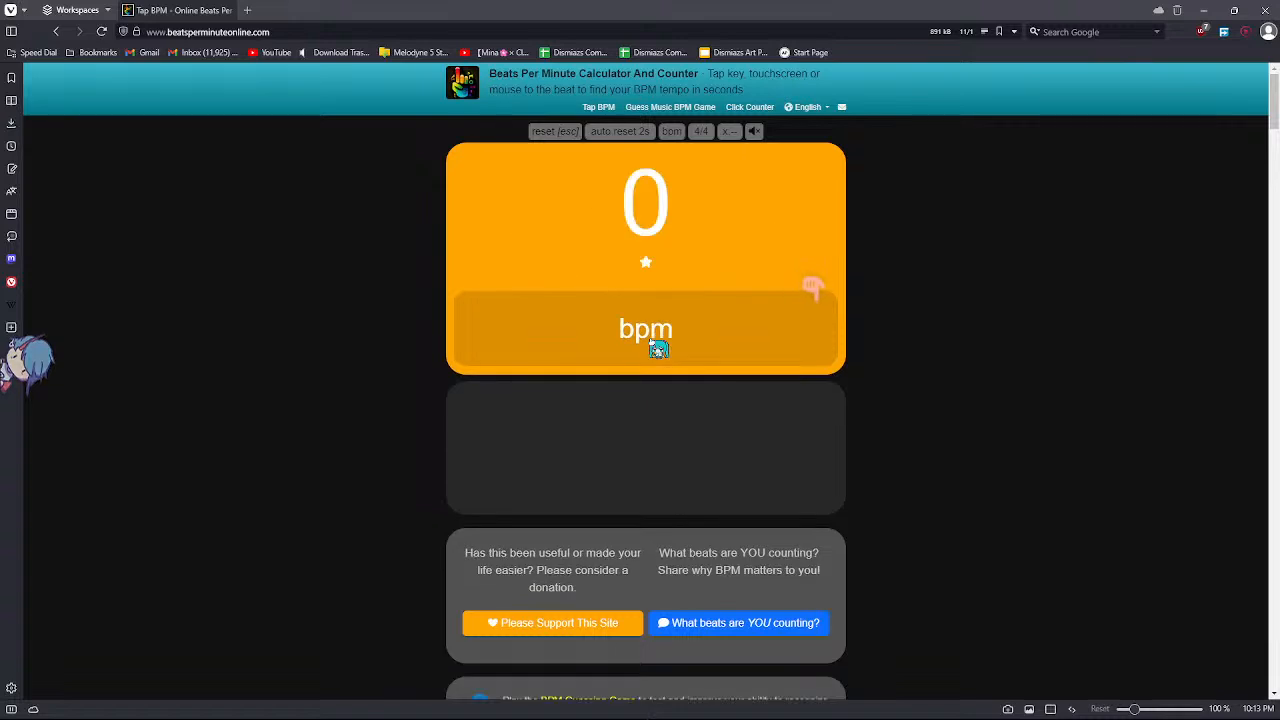
pyautogui.click(657, 347)
pyautogui.click(657, 347)
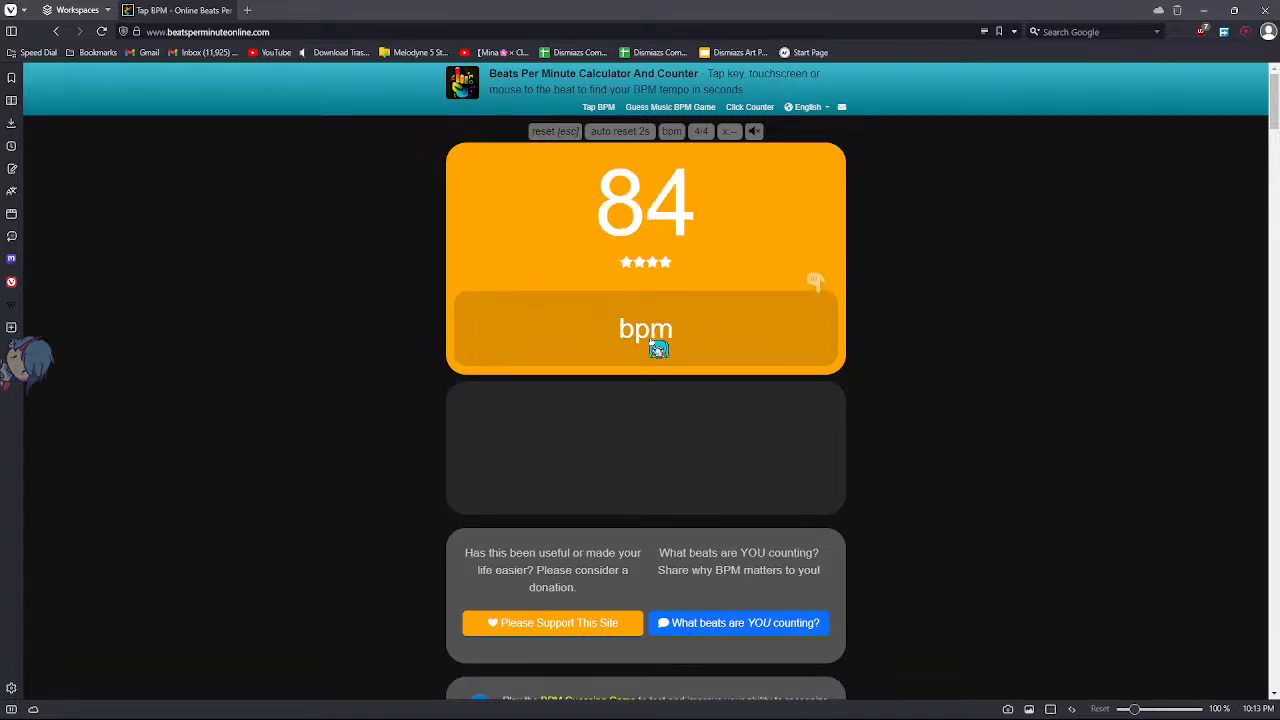
pyautogui.click(657, 347)
pyautogui.click(657, 347)
pyautogui.click(657, 347)
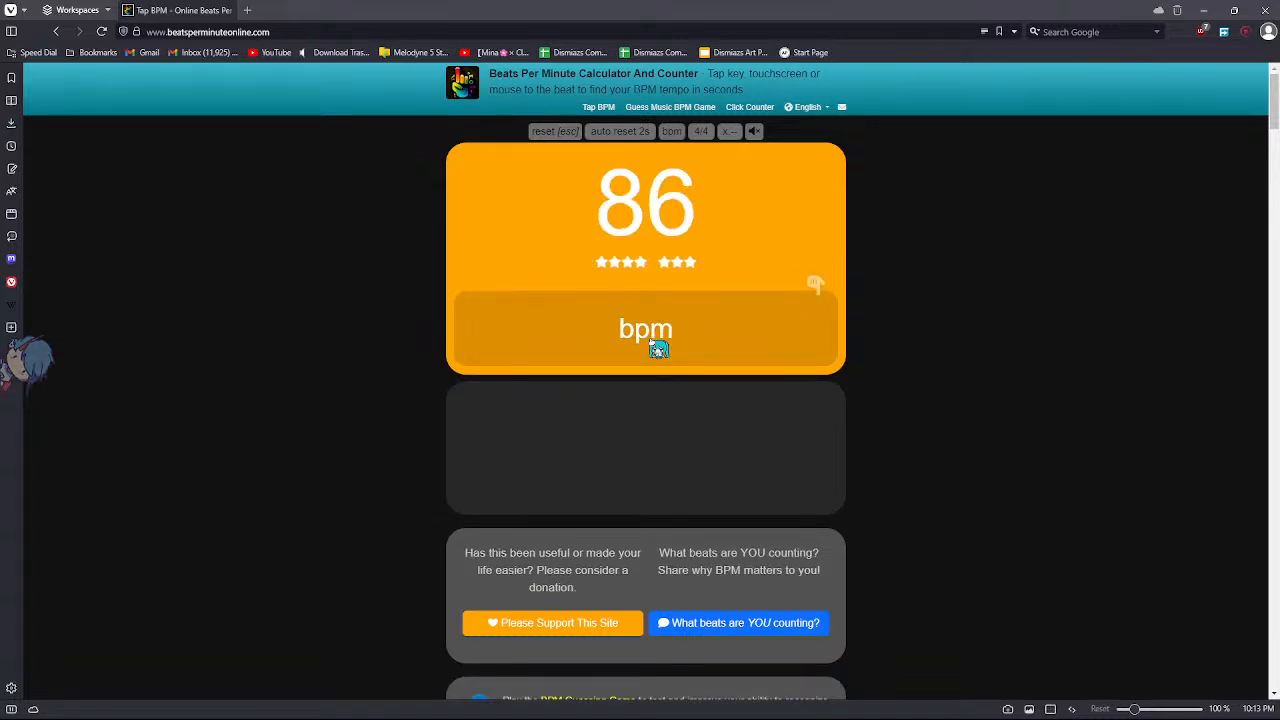
pyautogui.click(657, 347)
pyautogui.click(657, 347)
pyautogui.click(657, 347)
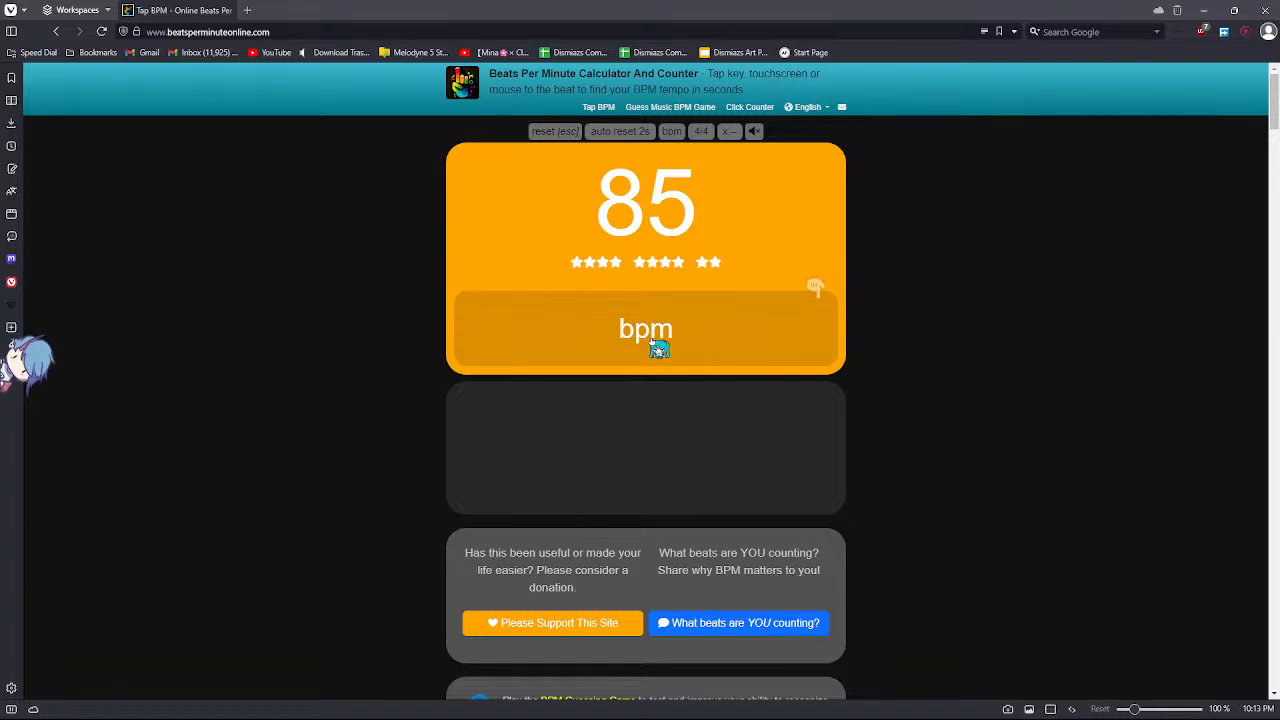
pyautogui.click(657, 347)
pyautogui.click(657, 347)
pyautogui.click(657, 347)
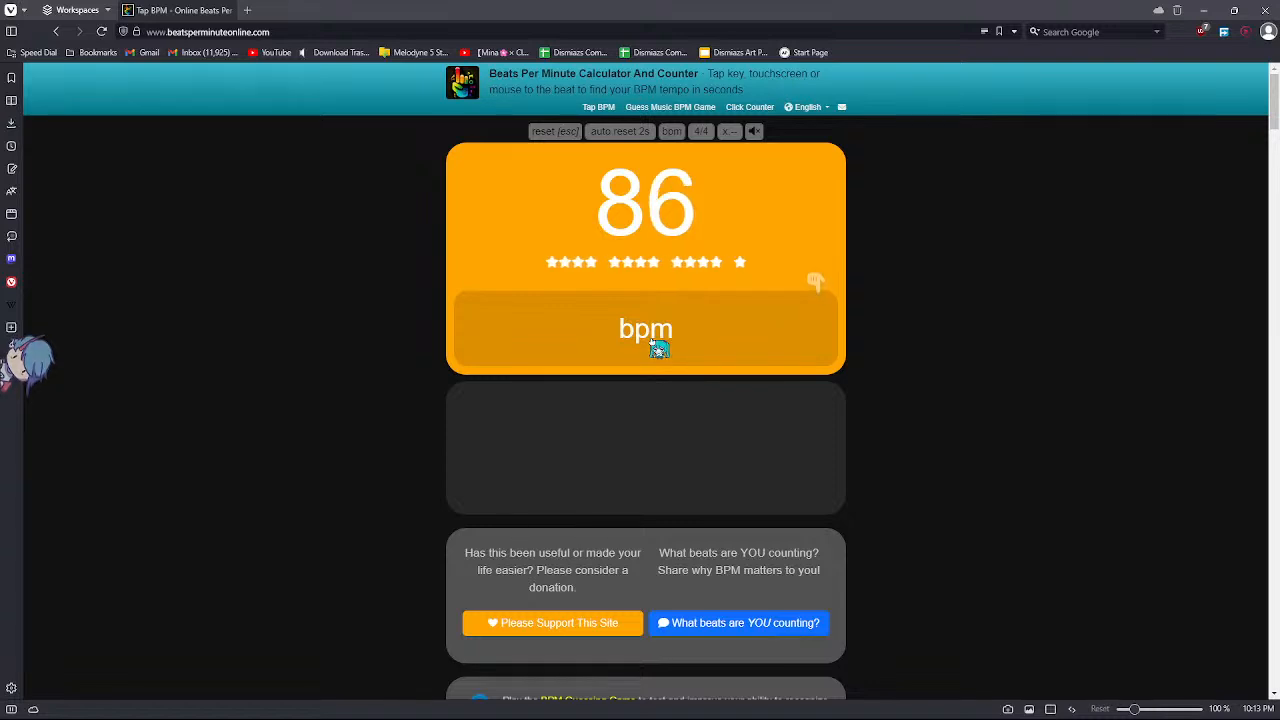
pyautogui.click(657, 347)
pyautogui.click(657, 347)
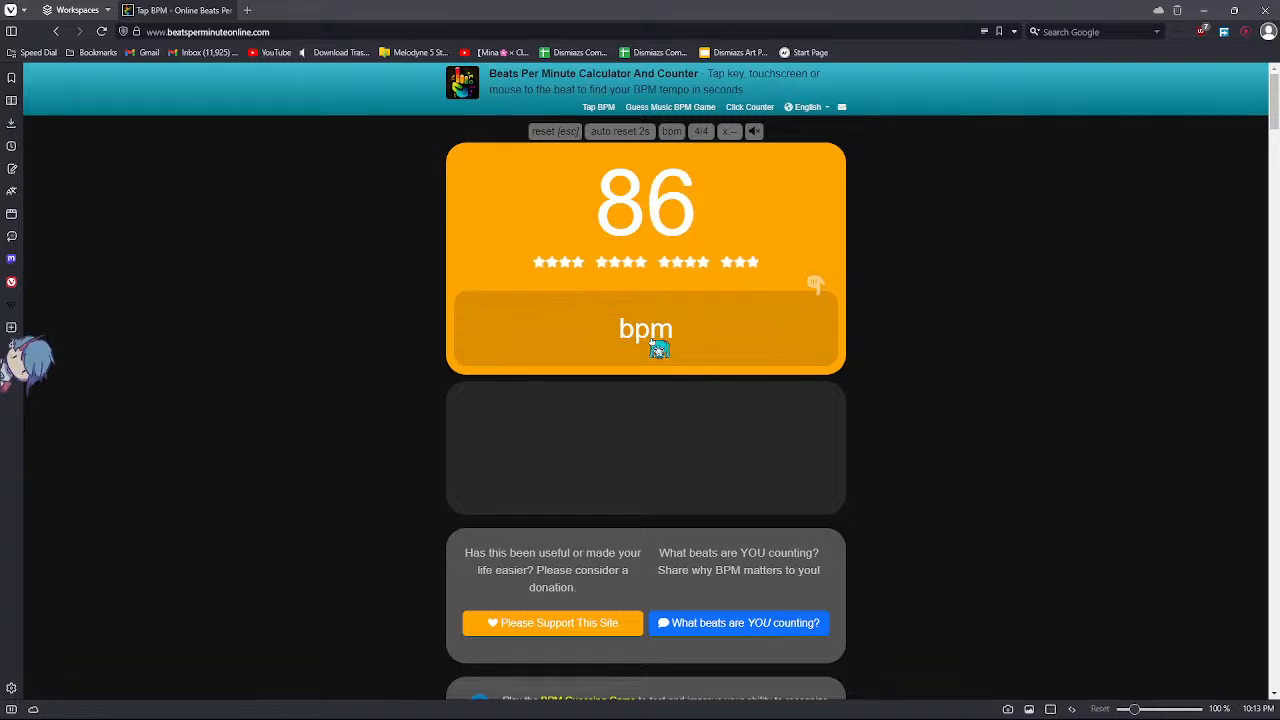
pyautogui.click(657, 347)
pyautogui.click(657, 347)
pyautogui.click(657, 347)
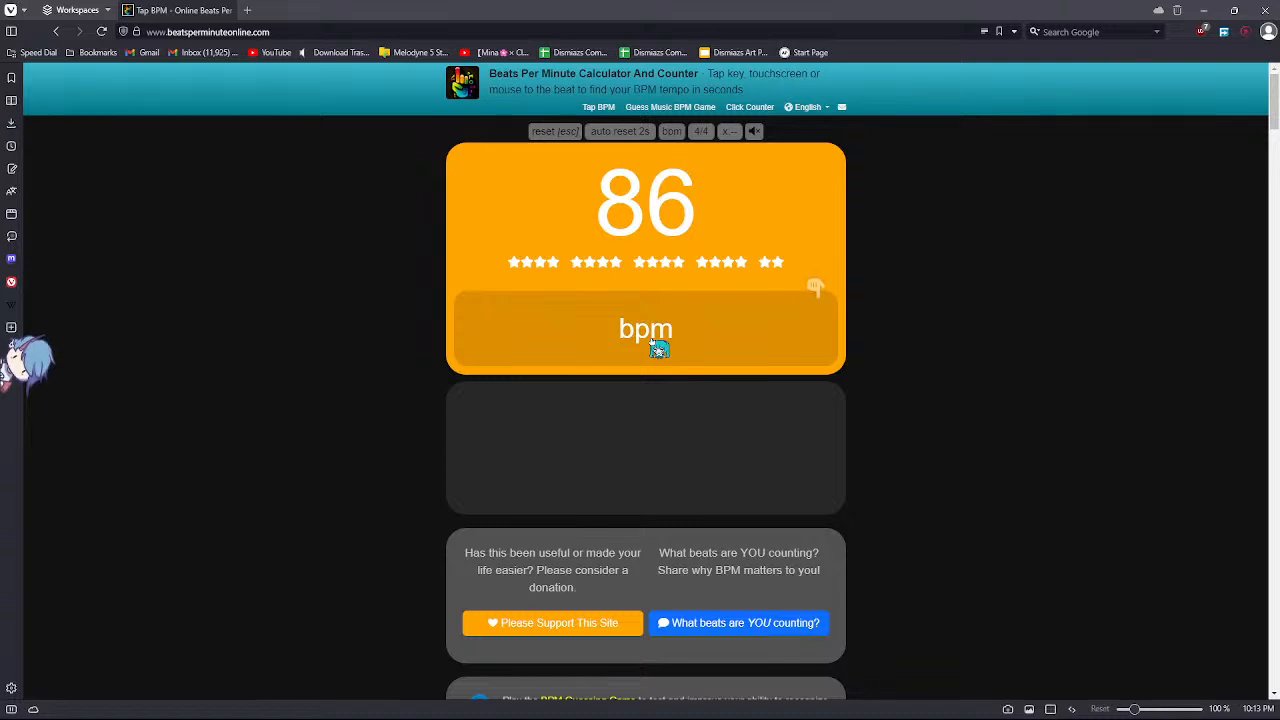
pyautogui.click(657, 347)
pyautogui.click(657, 347)
pyautogui.click(657, 347)
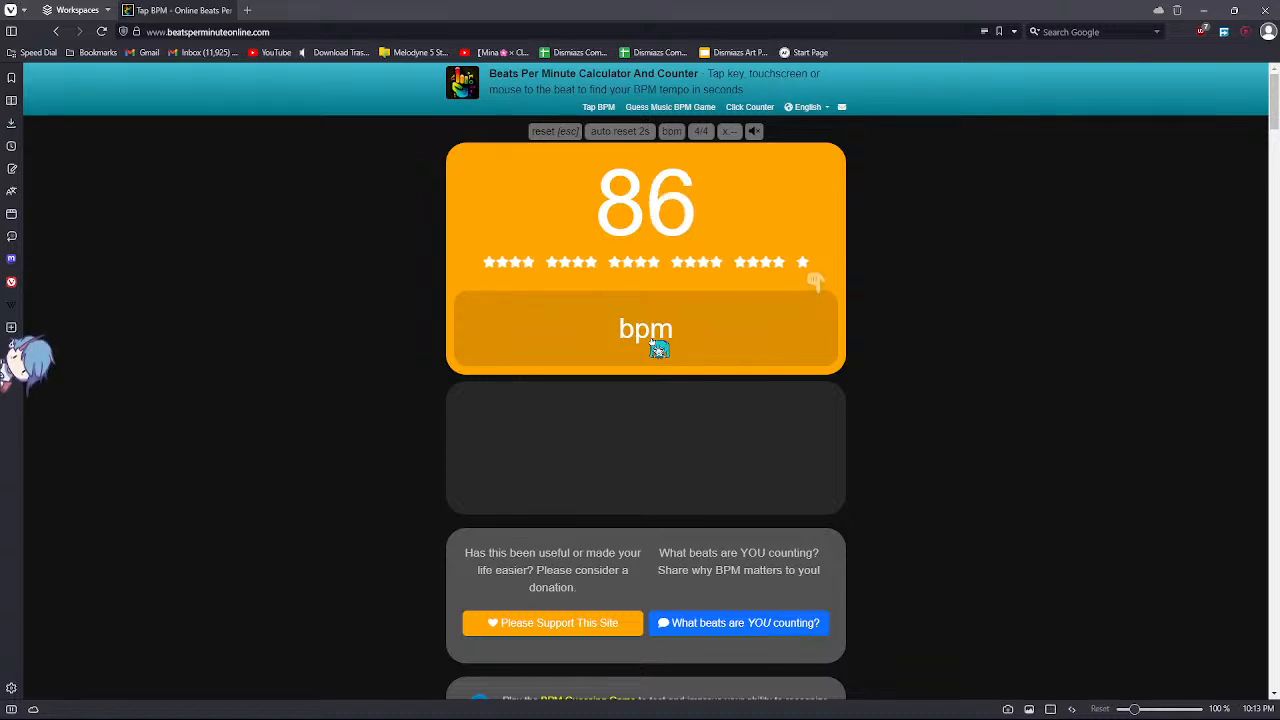
pyautogui.click(657, 347)
pyautogui.click(657, 347)
pyautogui.click(657, 347)
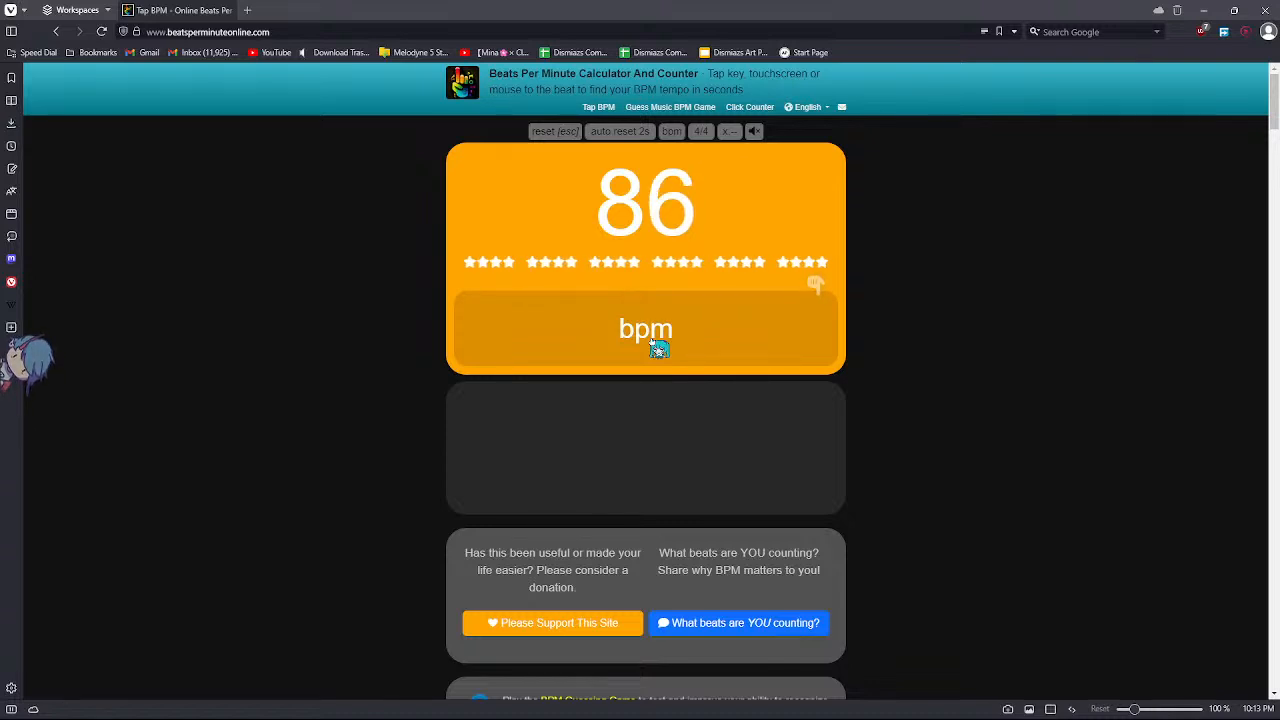
# - Keep tapping the song's beat in the BPM counter to refine the average tempo reading
pyautogui.click(657, 347)
pyautogui.click(657, 347)
pyautogui.click(657, 347)
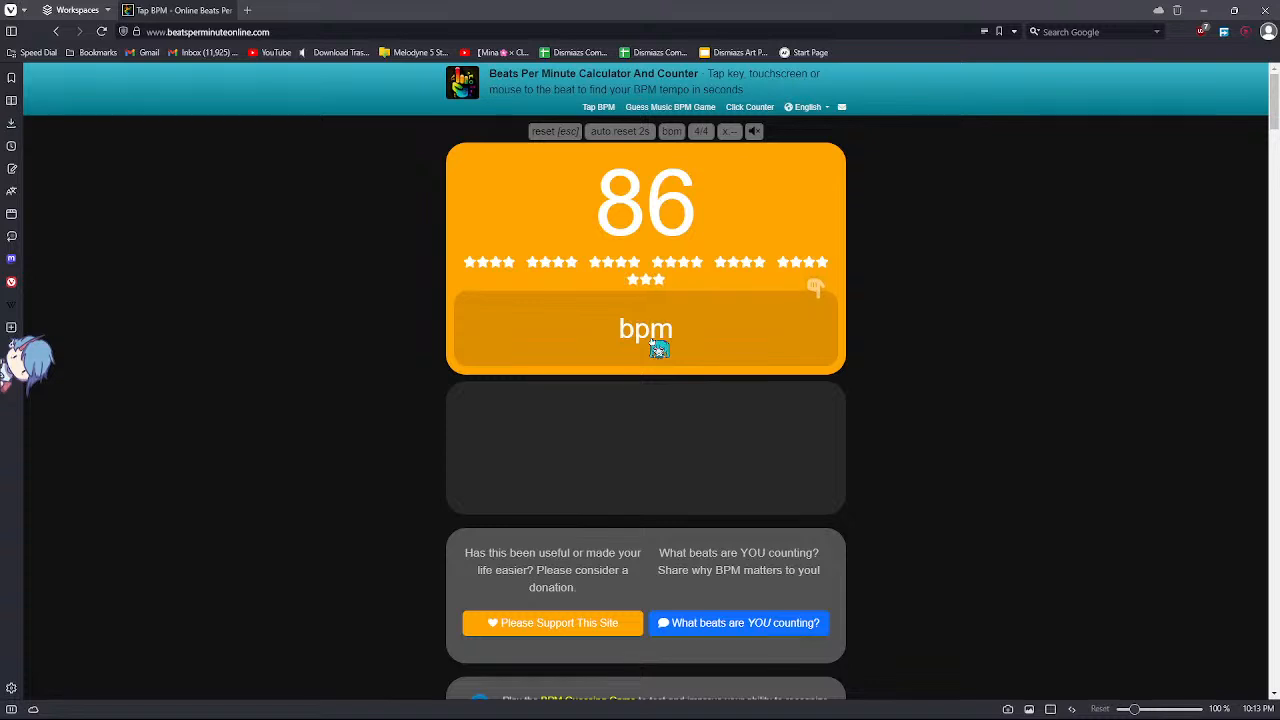
pyautogui.click(657, 347)
pyautogui.click(657, 347)
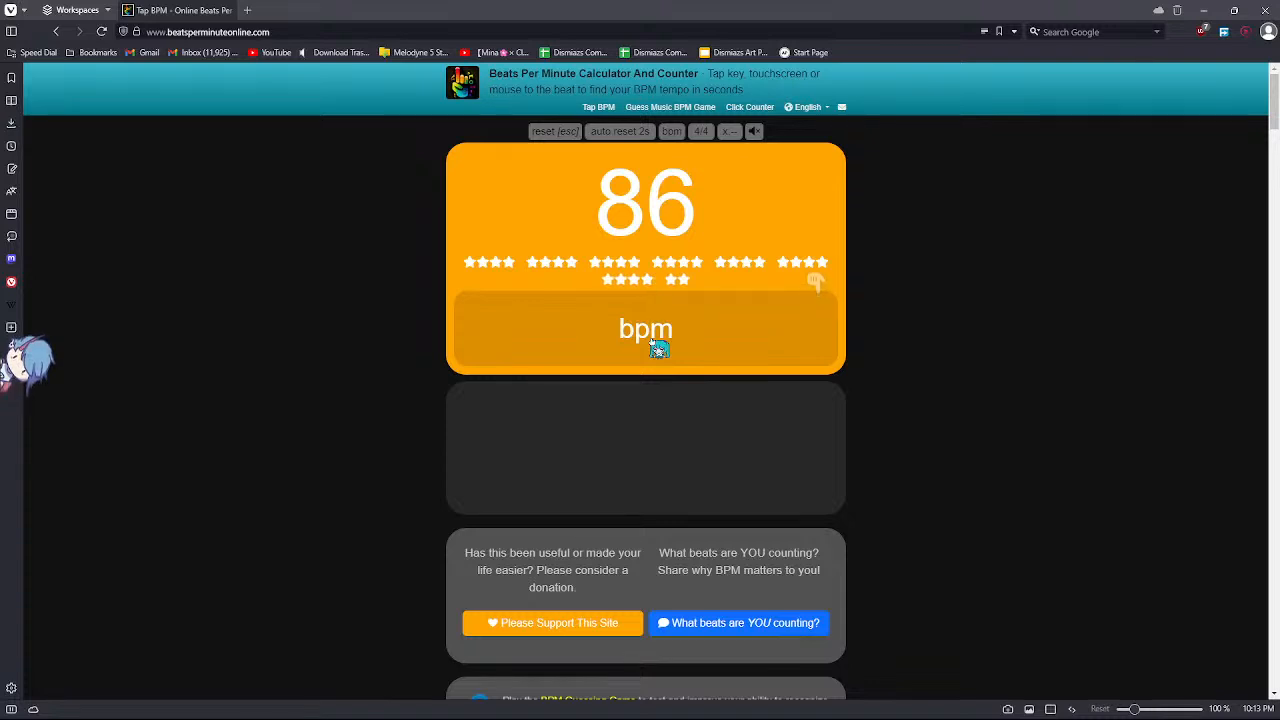
pyautogui.click(657, 347)
pyautogui.click(657, 347)
pyautogui.click(657, 347)
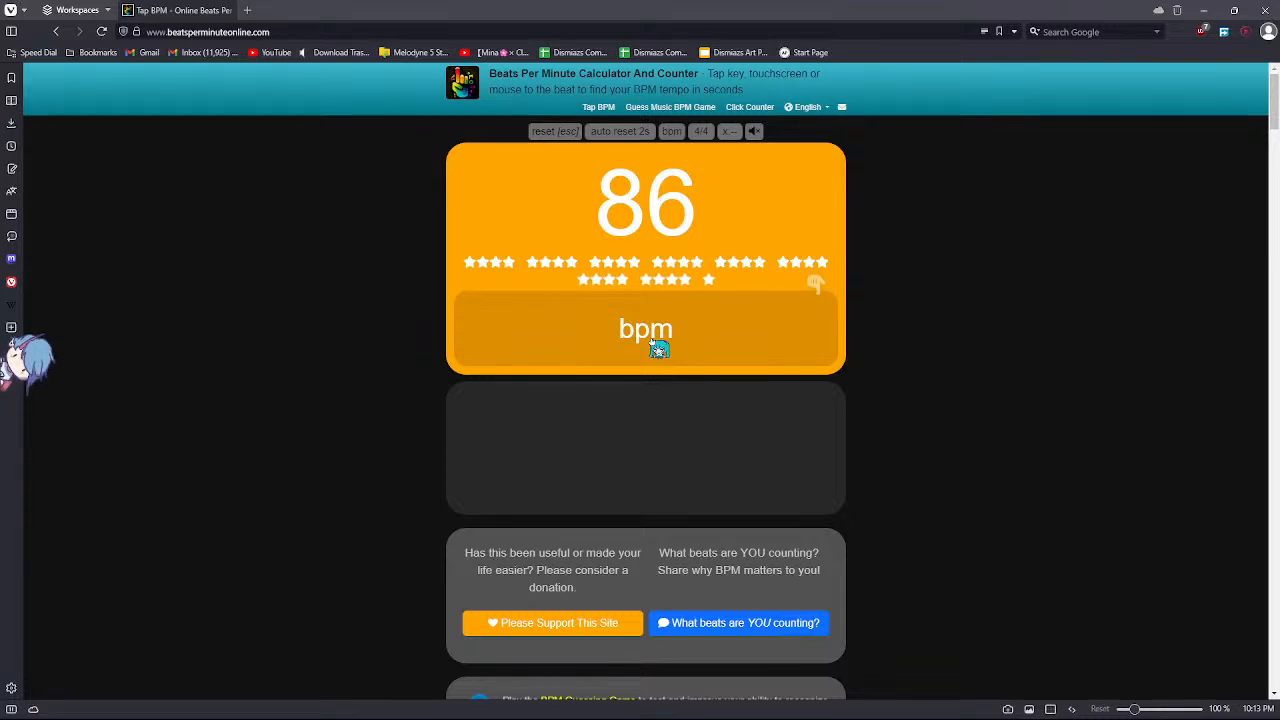
pyautogui.click(657, 347)
pyautogui.click(657, 347)
# - Return to REAPER, stop playback and set the project tempo to 86 BPM
pyautogui.hotkey('alt', 'Tab')
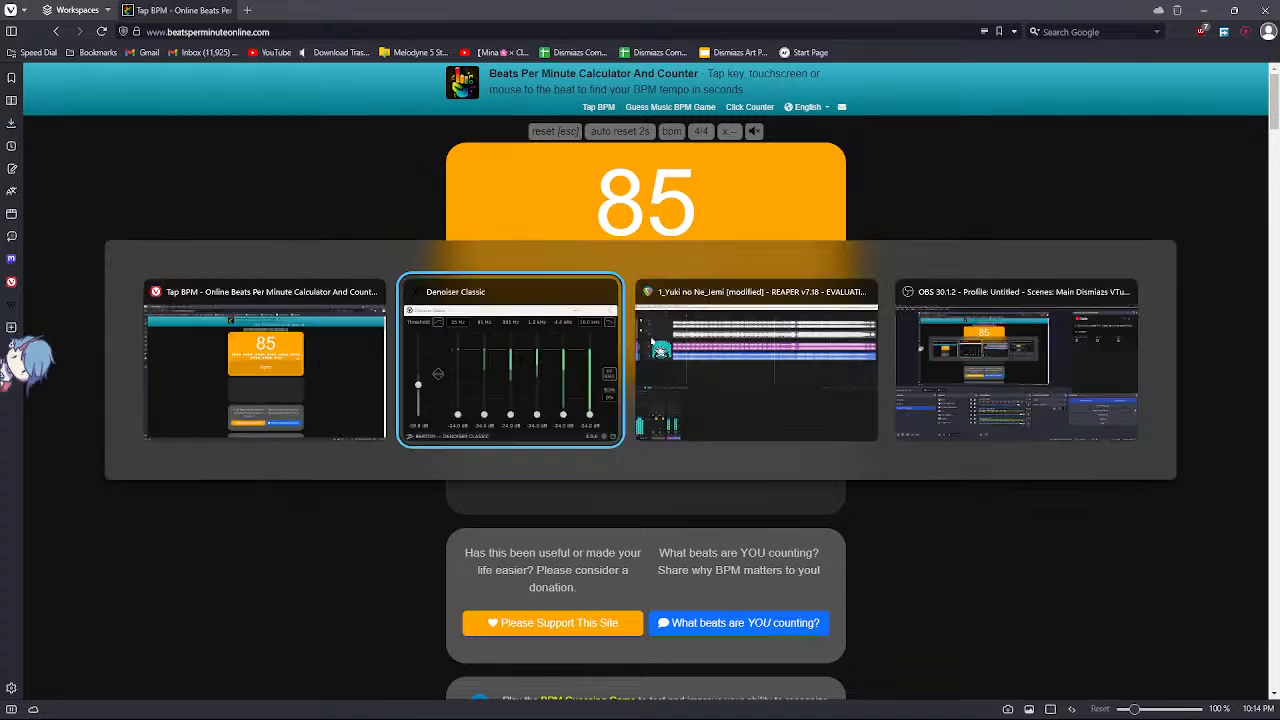
pyautogui.hotkey('alt', 'Tab')
pyautogui.click(734, 229)
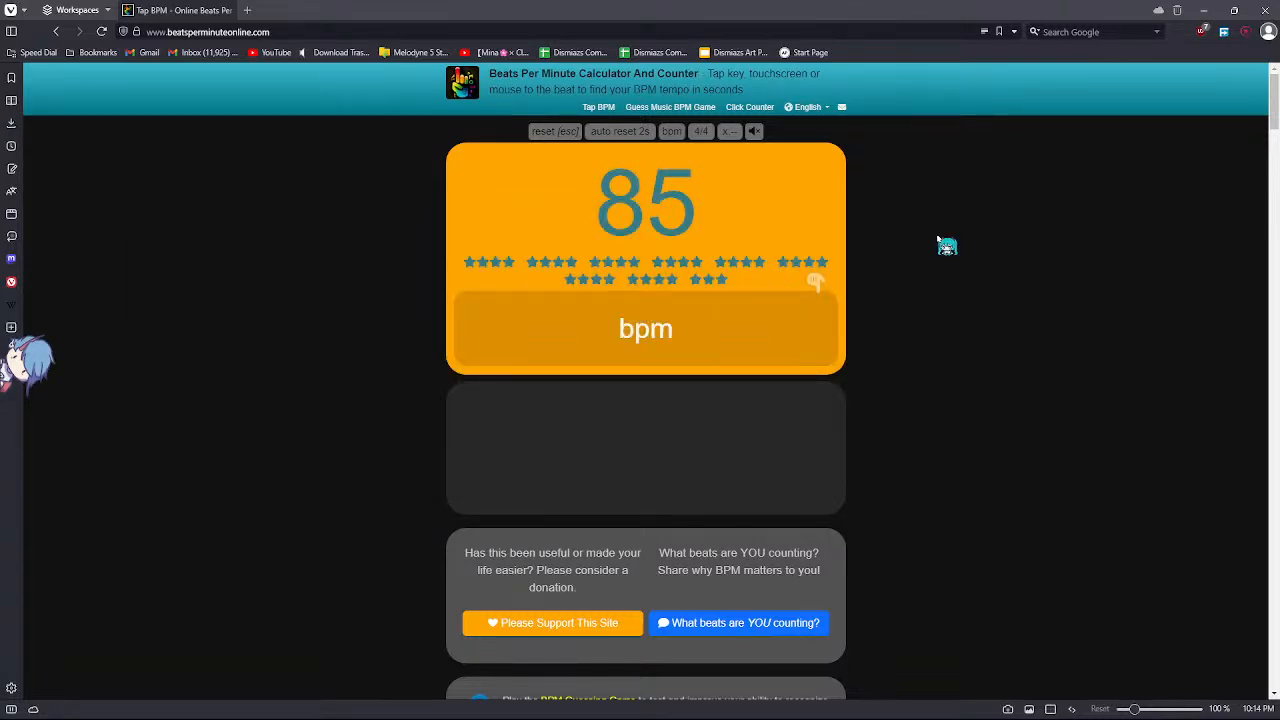
pyautogui.hotkey('alt', 'Tab')
pyautogui.press('space')
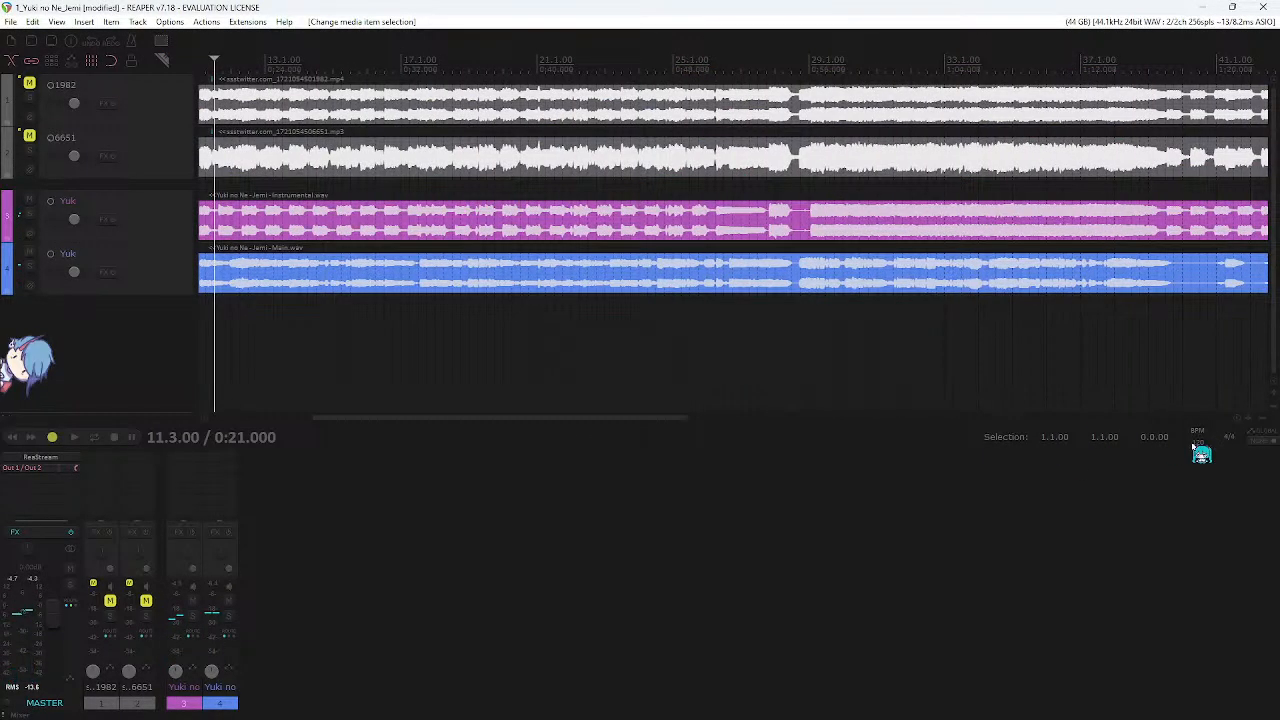
pyautogui.scroll(-10, 1202, 438)
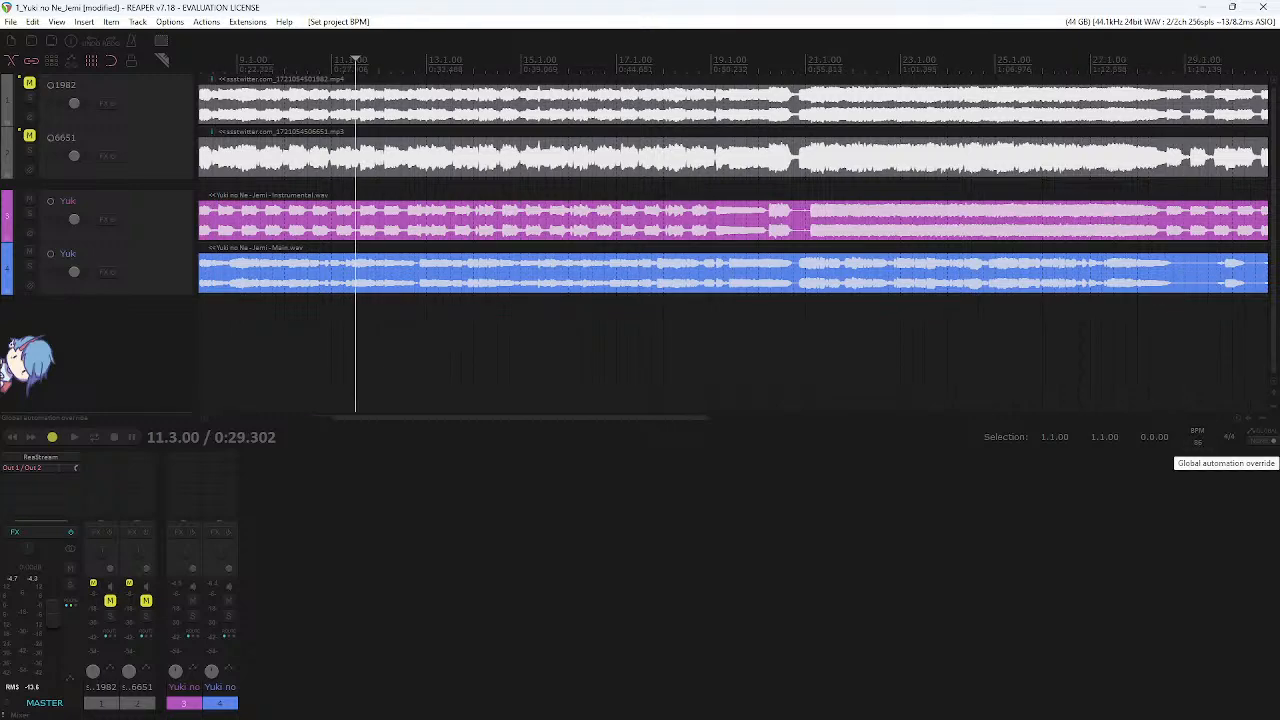
# - Select all four clips near the project start and shift them together slightly later to line up with the beat grid
pyautogui.scroll(8, 528, 216)
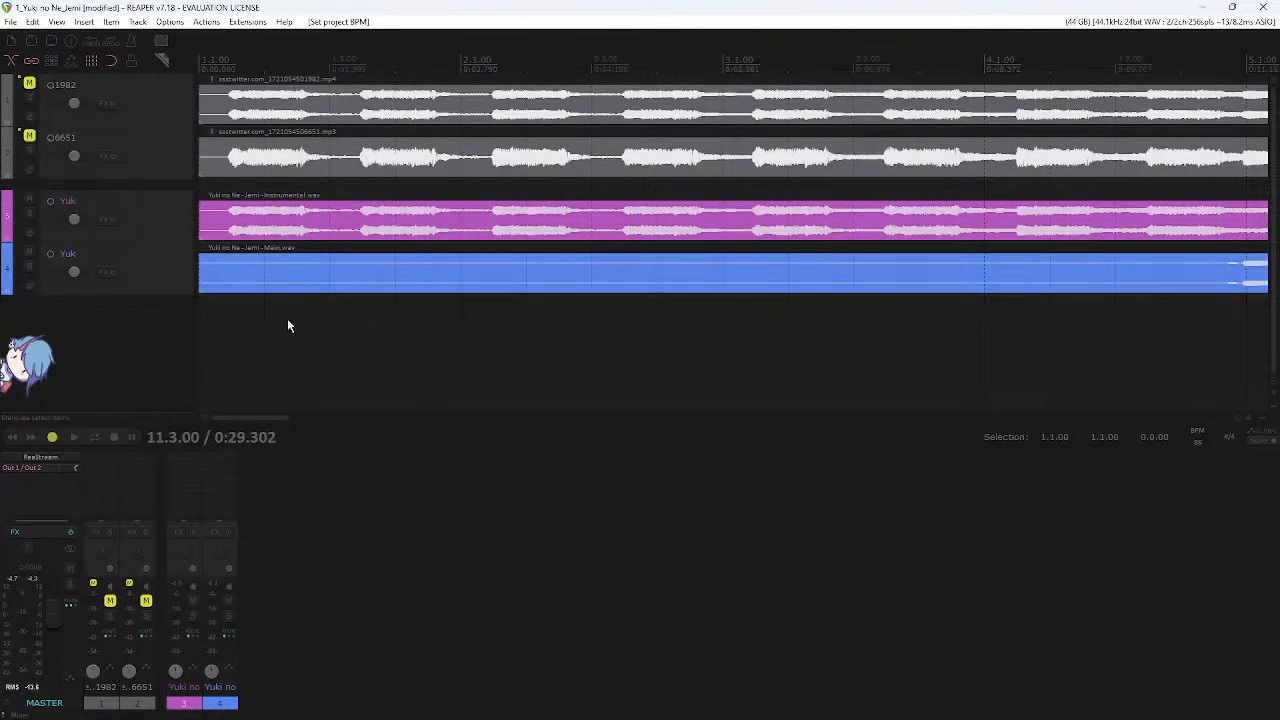
pyautogui.moveTo(288, 326); pyautogui.dragTo(320, 86)
pyautogui.moveTo(305, 233); pyautogui.dragTo(366, 234)
pyautogui.hscroll(5, 634, 246)
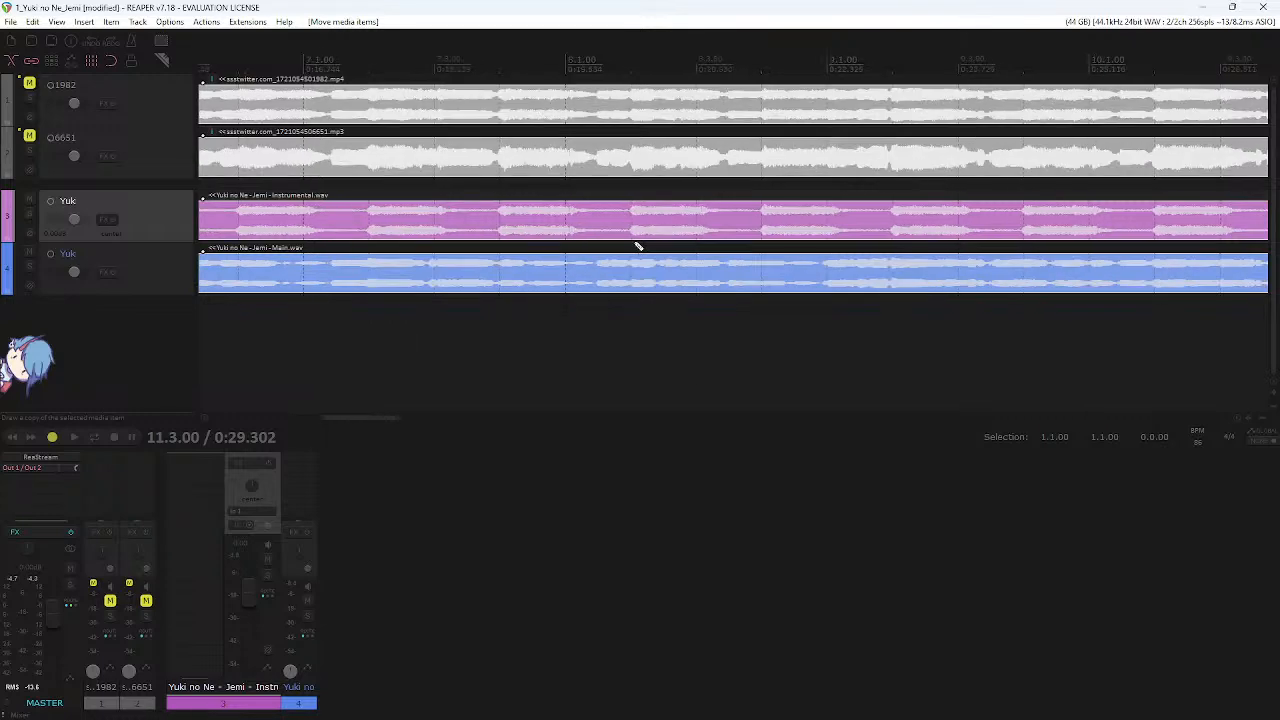
pyautogui.hscroll(15, 637, 246)
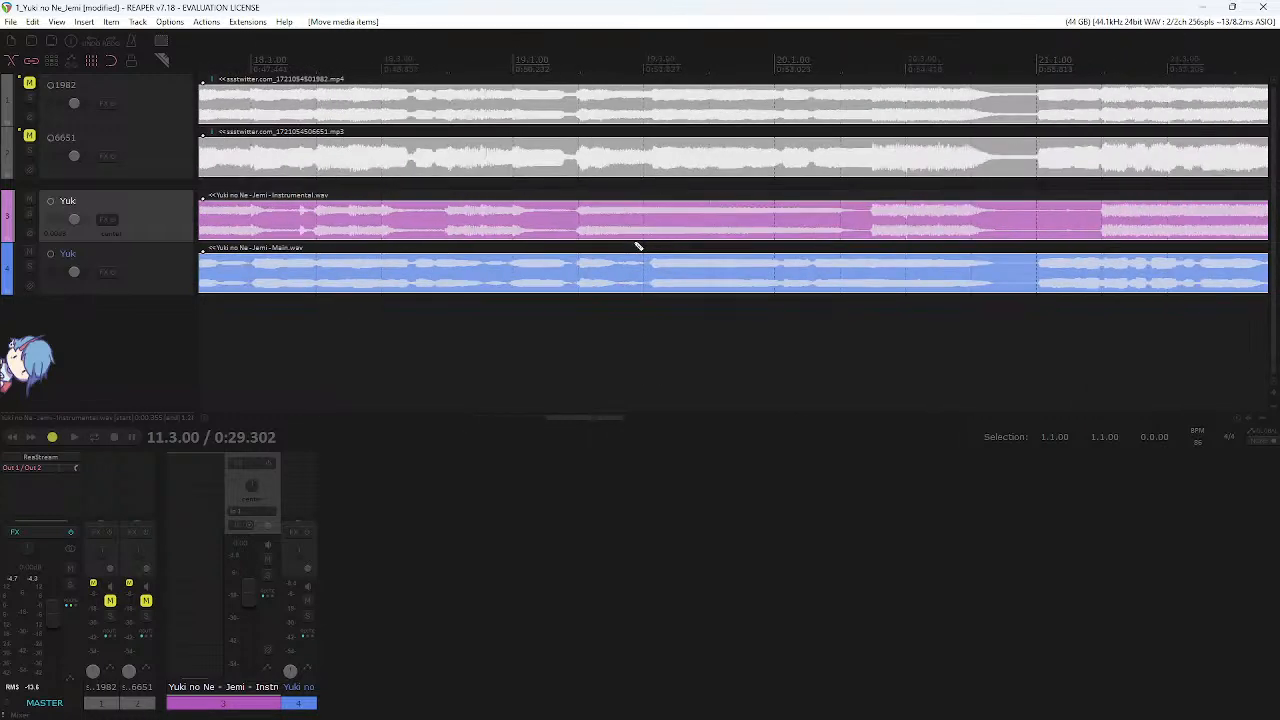
pyautogui.hscroll(3, 637, 246)
# - Reselect all clips around bar 11 and nudge them to align the instrumental's onset with the beat at 11.4.00
pyautogui.moveTo(748, 238); pyautogui.dragTo(711, 243)
pyautogui.scroll(4, 775, 232)
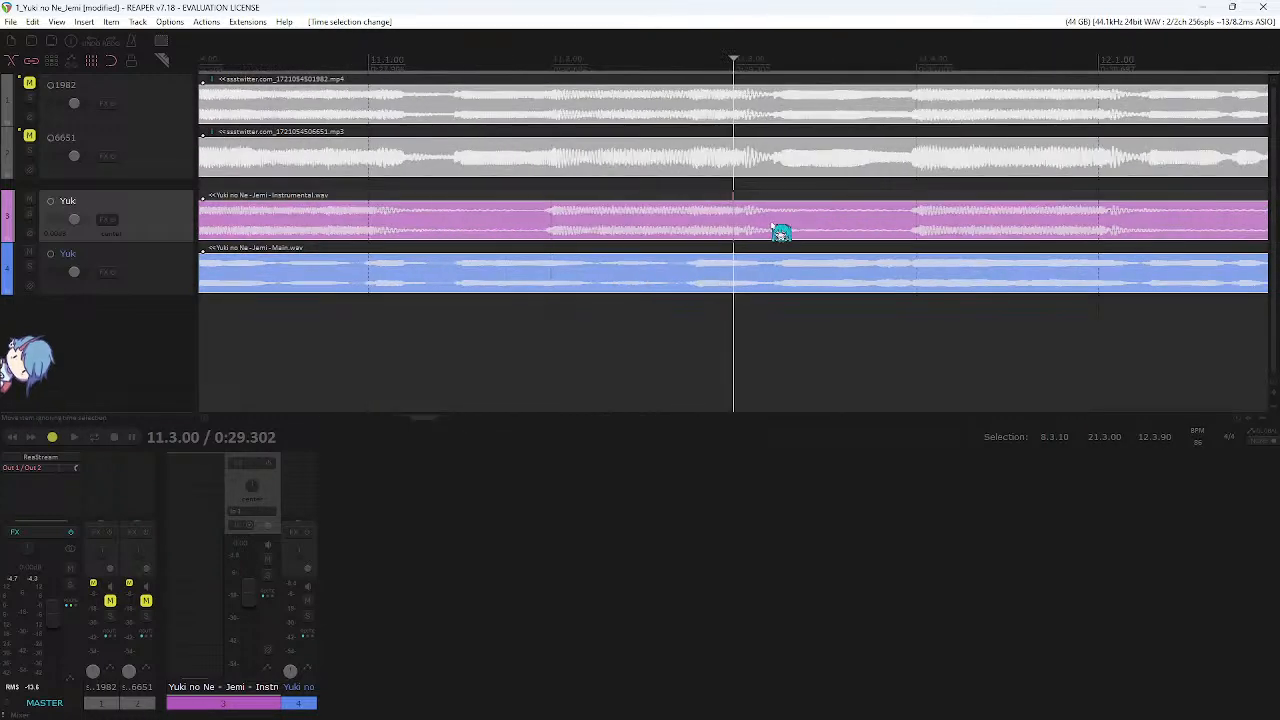
pyautogui.click(925, 218)
pyautogui.hotkey('ctrl', 'a')
pyautogui.scroll(3, 546, 231)
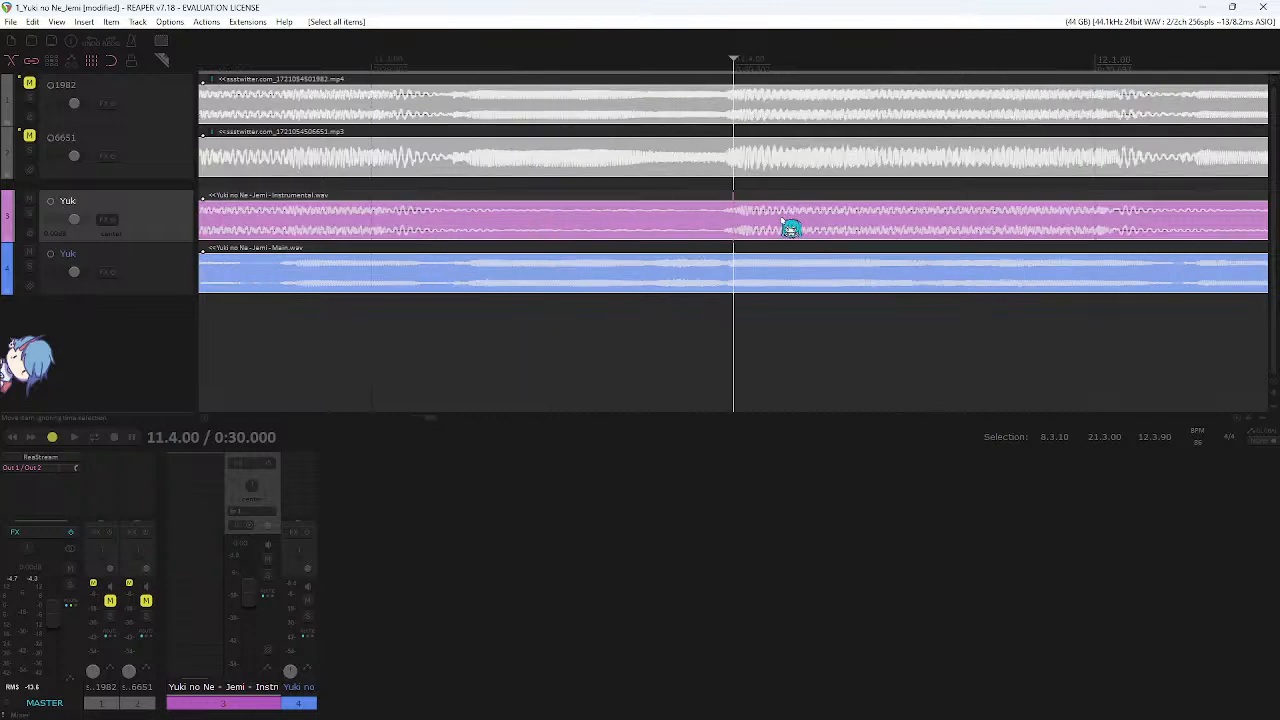
pyautogui.moveTo(790, 228)
pyautogui.mouseDown()
pyautogui.moveTo(823, 223)
pyautogui.moveTo(801, 215)
pyautogui.mouseUp()
# - Check the clips against the grid through bar 21 and fine-nudge them all there to match the beat
pyautogui.scroll(-4, 802, 215)
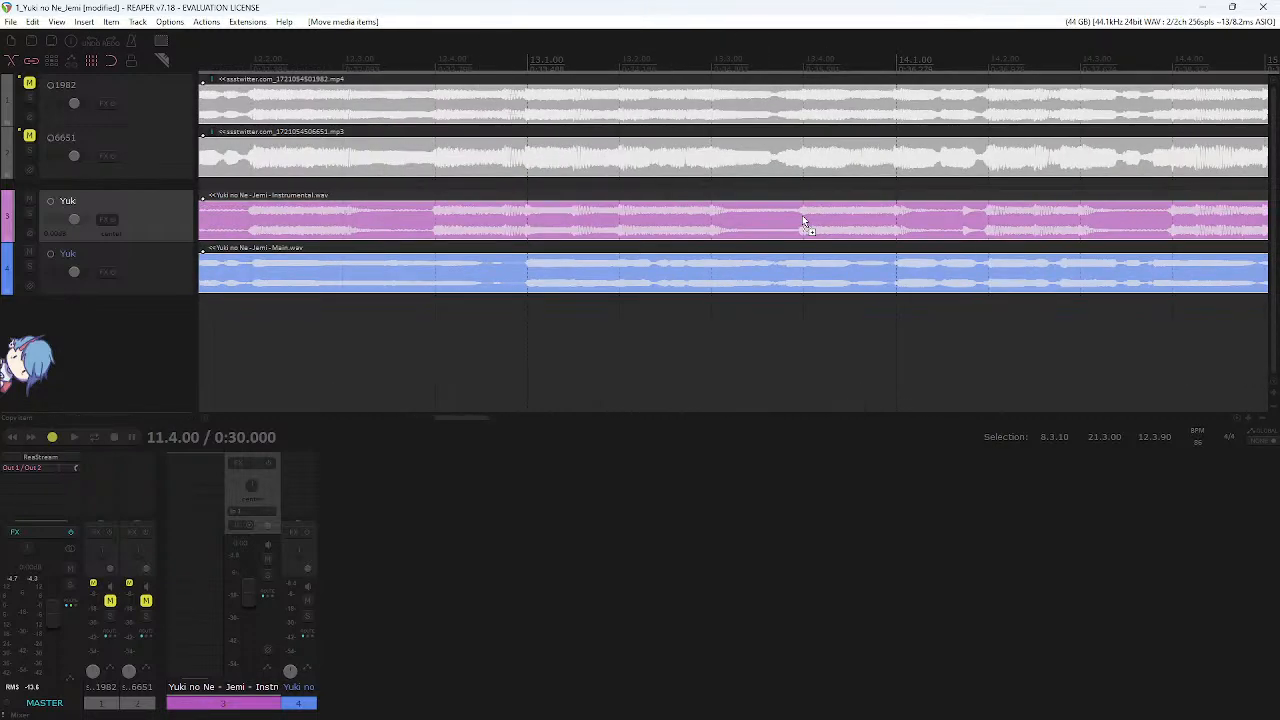
pyautogui.hscroll(11, 802, 215)
pyautogui.click(802, 72)
pyautogui.hscroll(3, 805, 193)
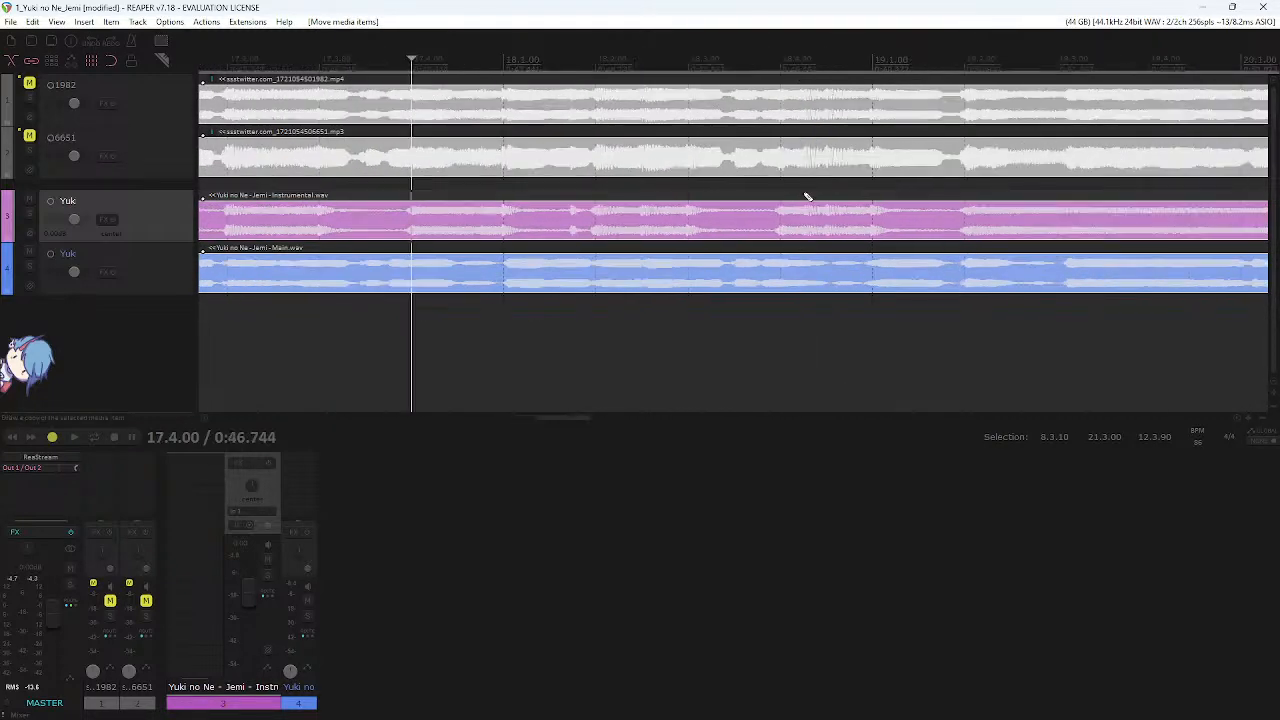
pyautogui.hscroll(4, 807, 196)
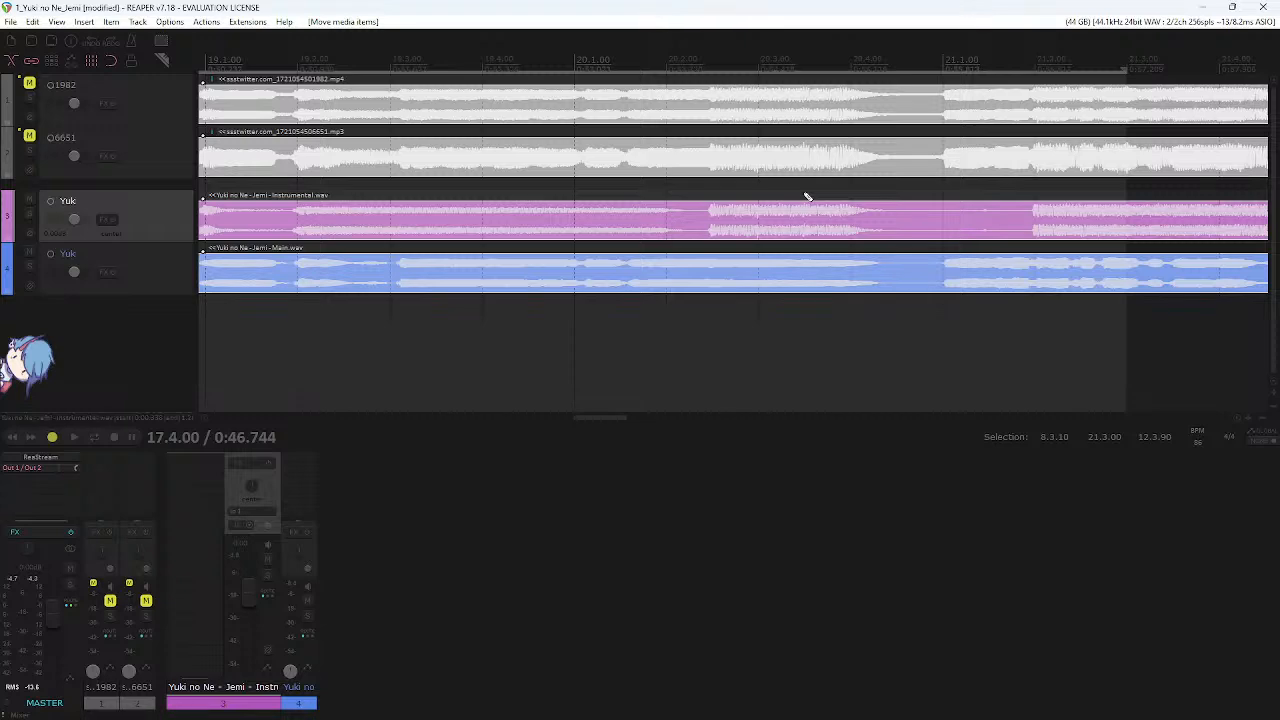
pyautogui.hscroll(2, 807, 196)
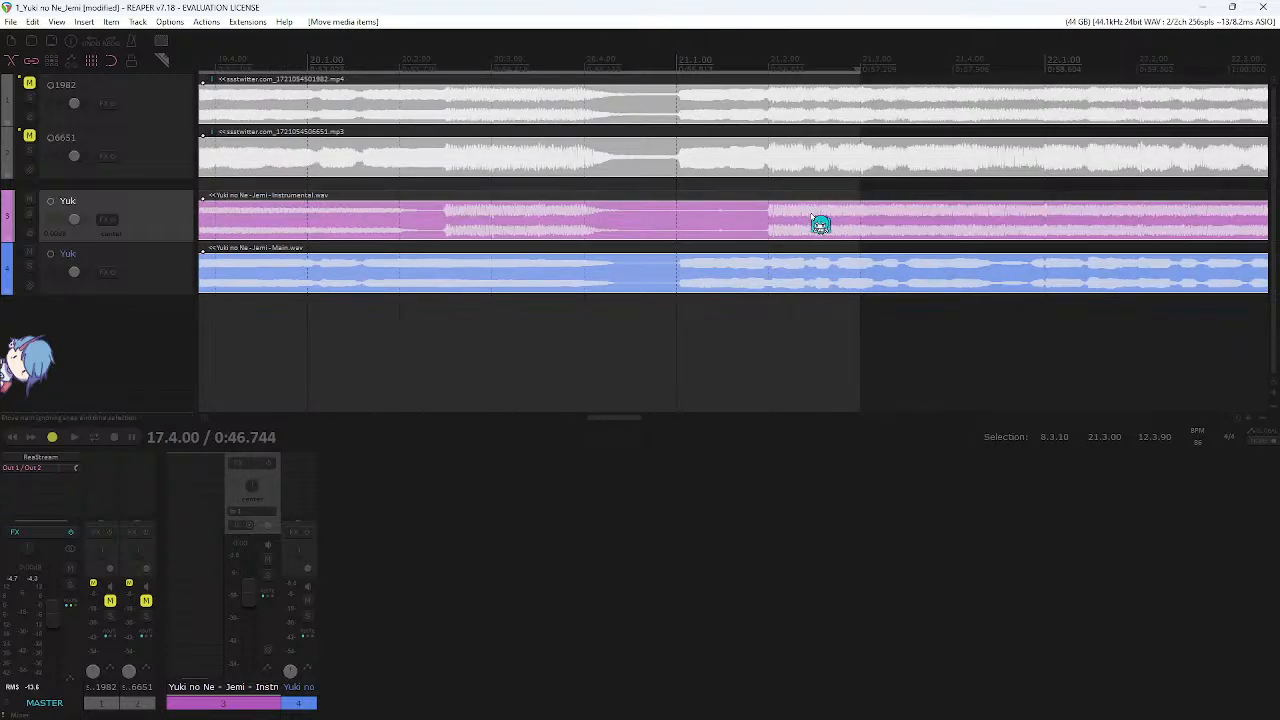
pyautogui.moveTo(828, 208); pyautogui.dragTo(821, 208)
# - Extend the left edges of all clips back to the project start at 1.1.00 and save the project
pyautogui.click(665, 300)
pyautogui.scroll(-4, 653, 325)
pyautogui.scroll(-3, 453, 300)
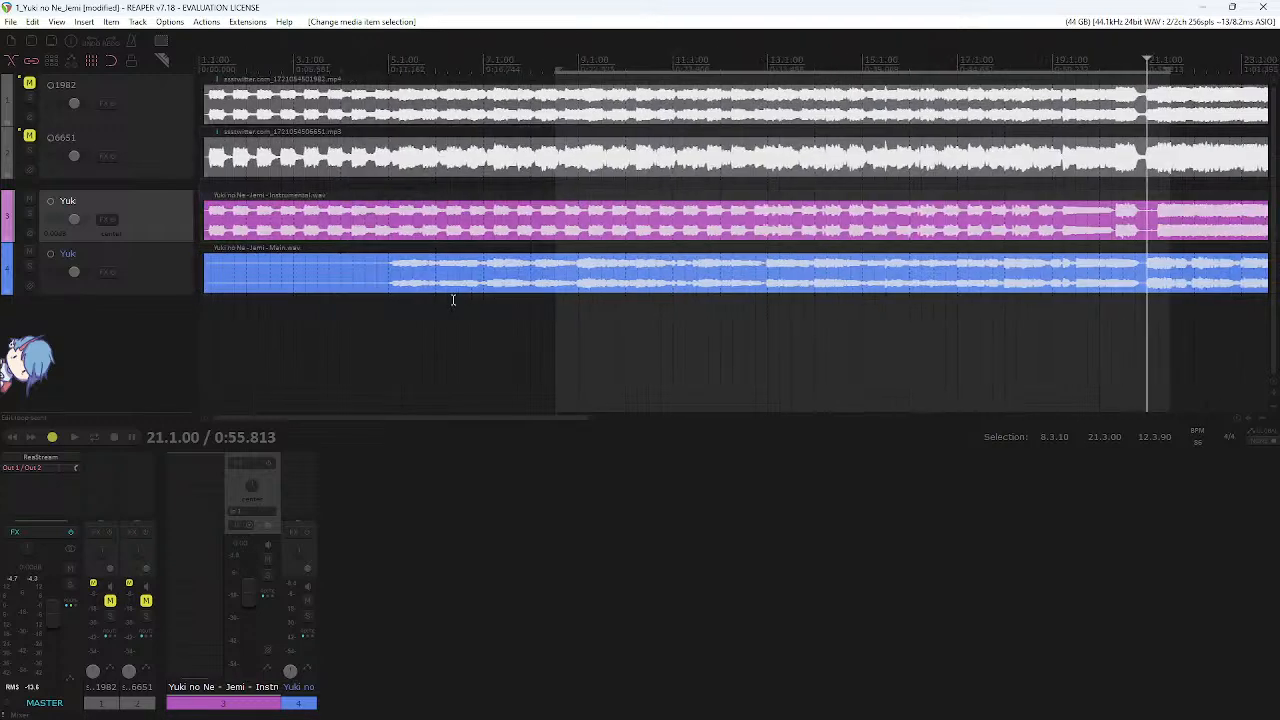
pyautogui.hotkey('ctrl', 'a')
pyautogui.moveTo(213, 113); pyautogui.dragTo(209, 113)
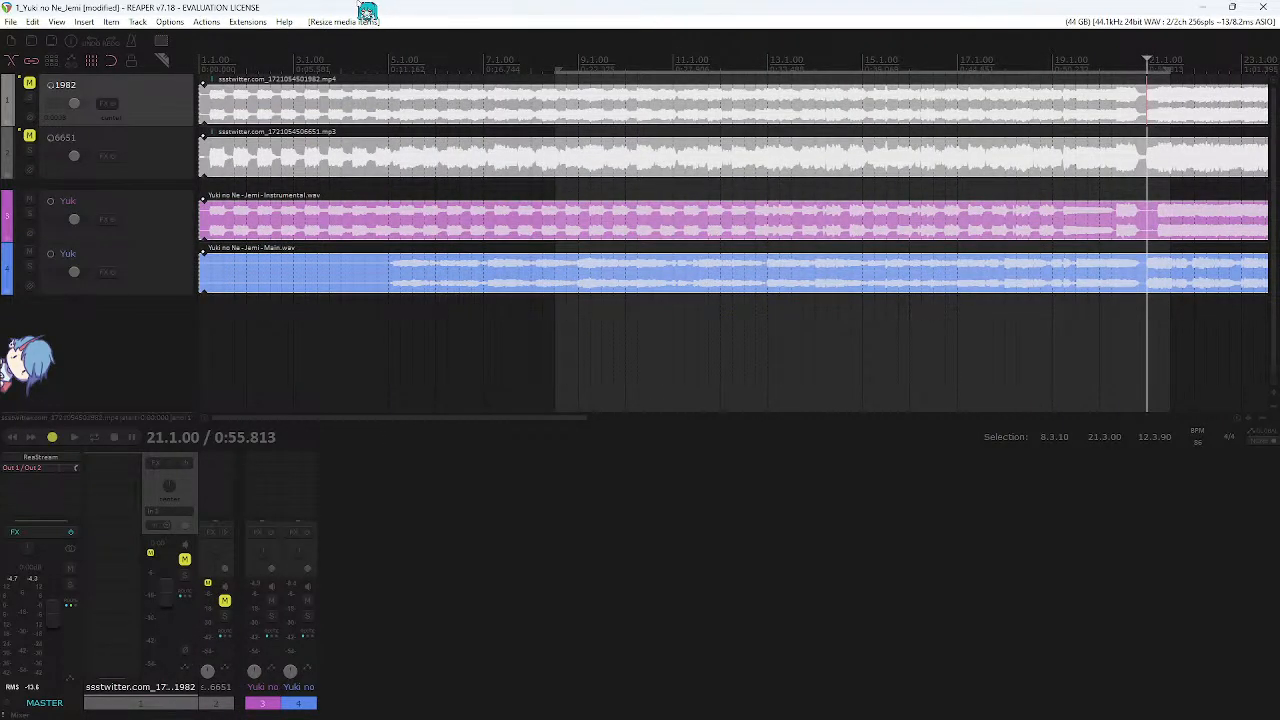
pyautogui.hotkey('ctrl', 's')
pyautogui.click(507, 482)
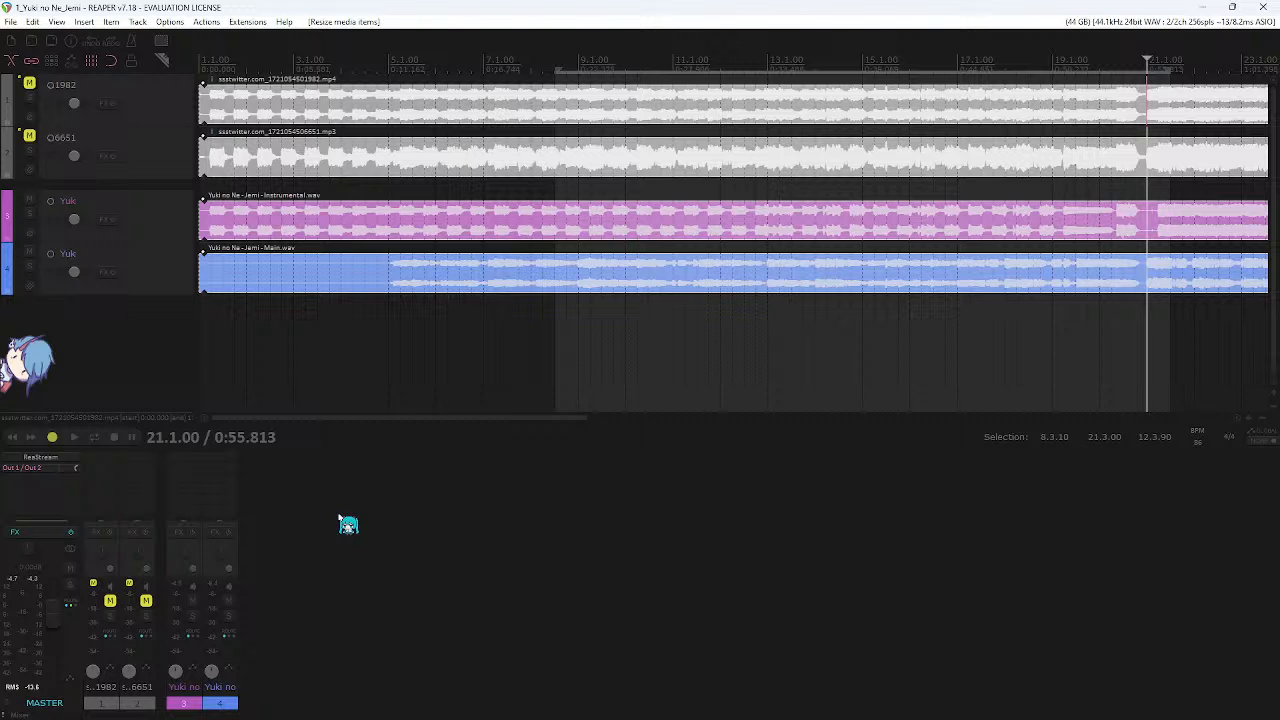
pyautogui.click(194, 472)
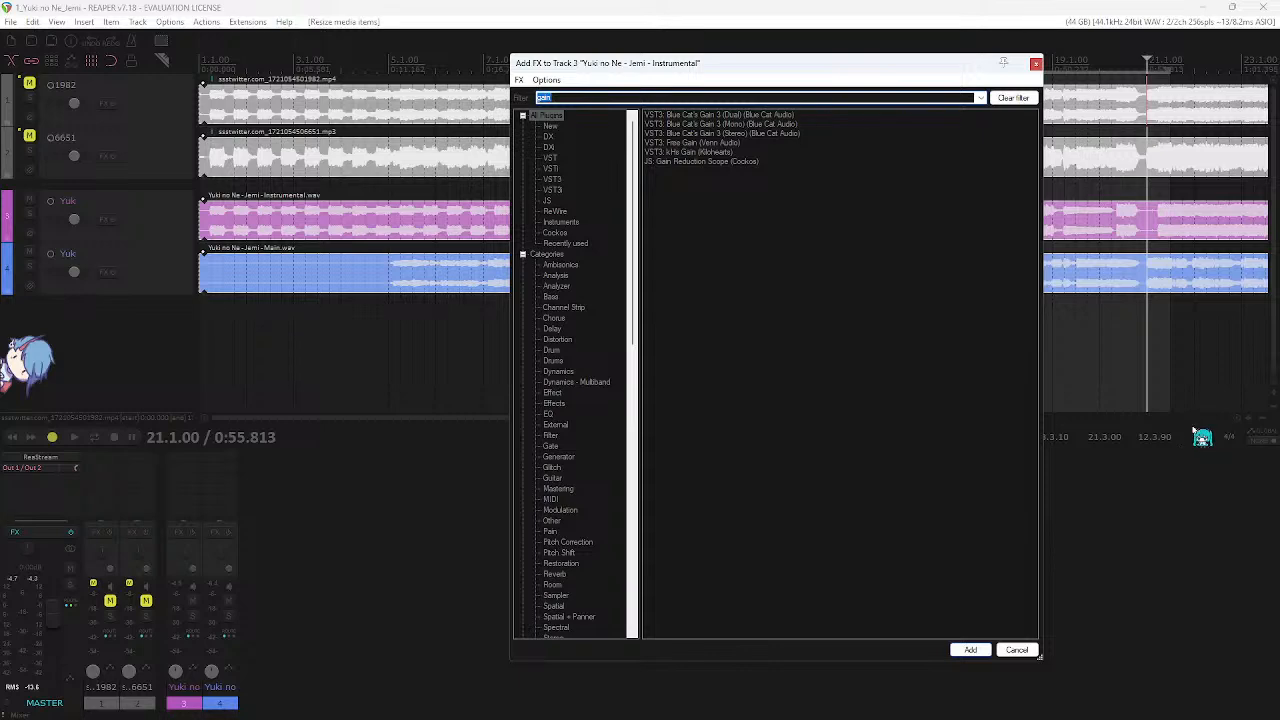
pyautogui.click(1035, 63)
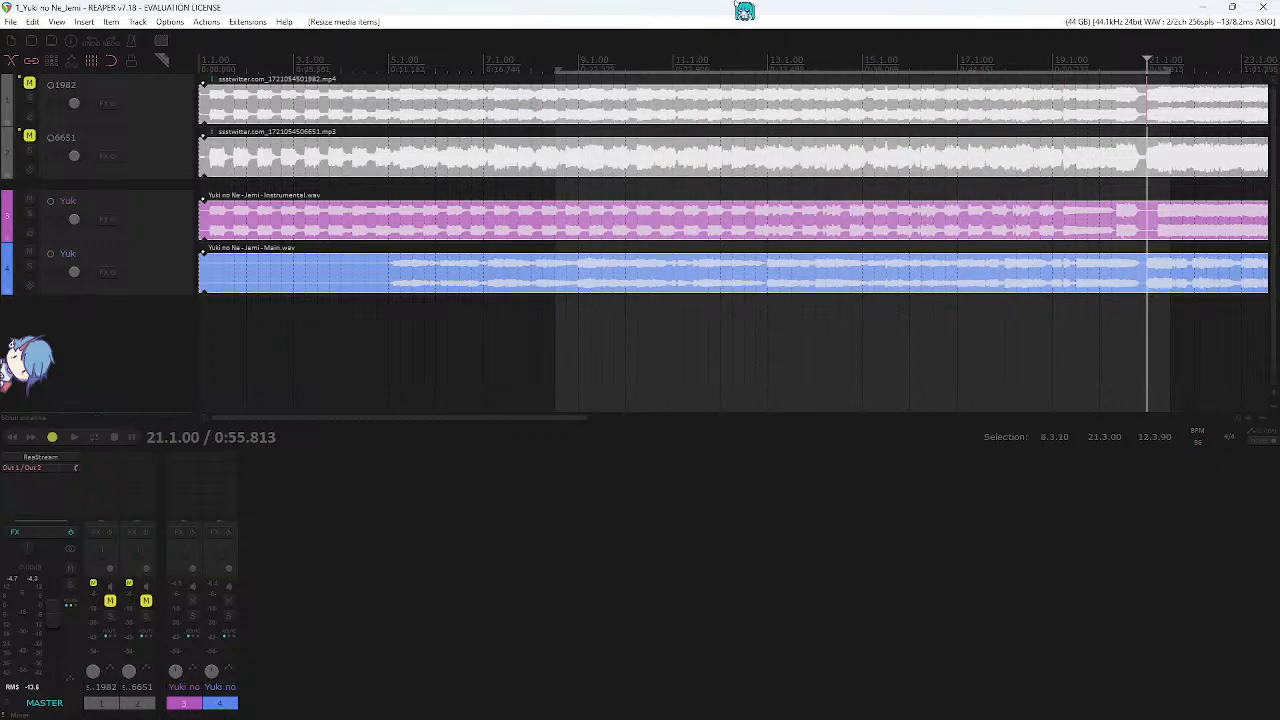
# - Clear the time selection and select the main vocal clip with the edit cursor at 9.1.00
pyautogui.click(625, 358)
pyautogui.click(505, 357)
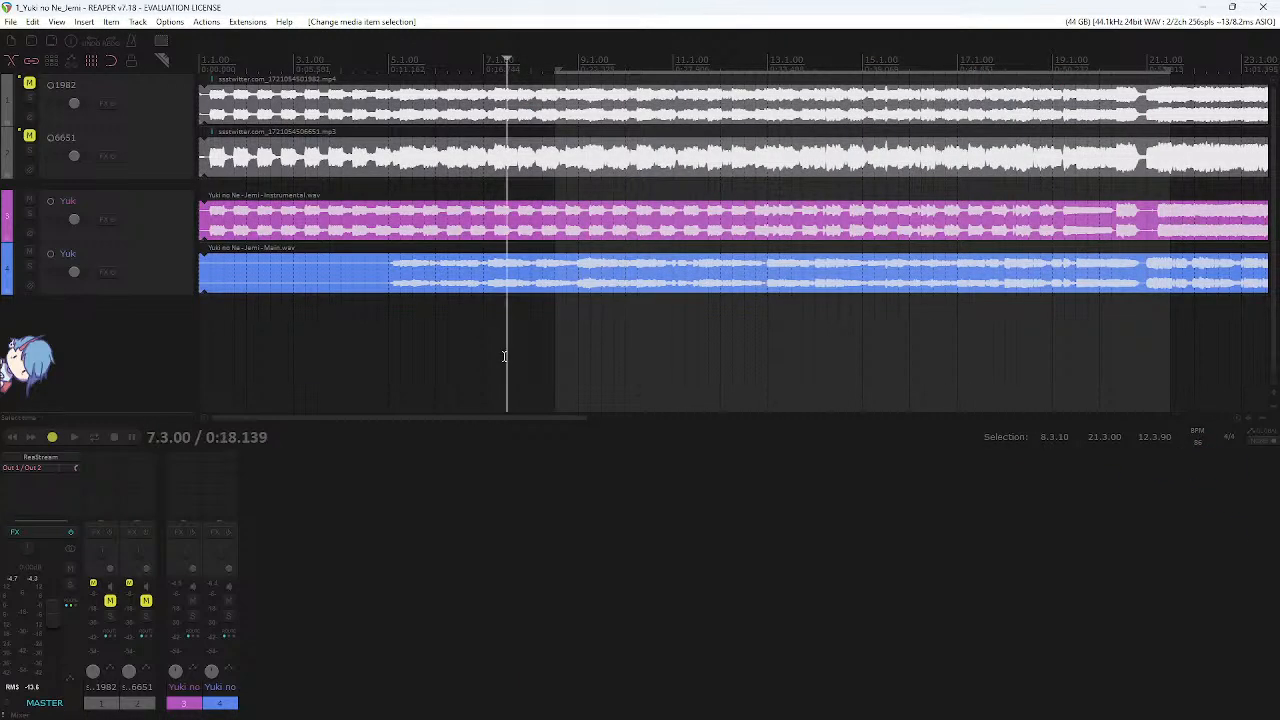
pyautogui.press('Escape')
pyautogui.click(589, 289)
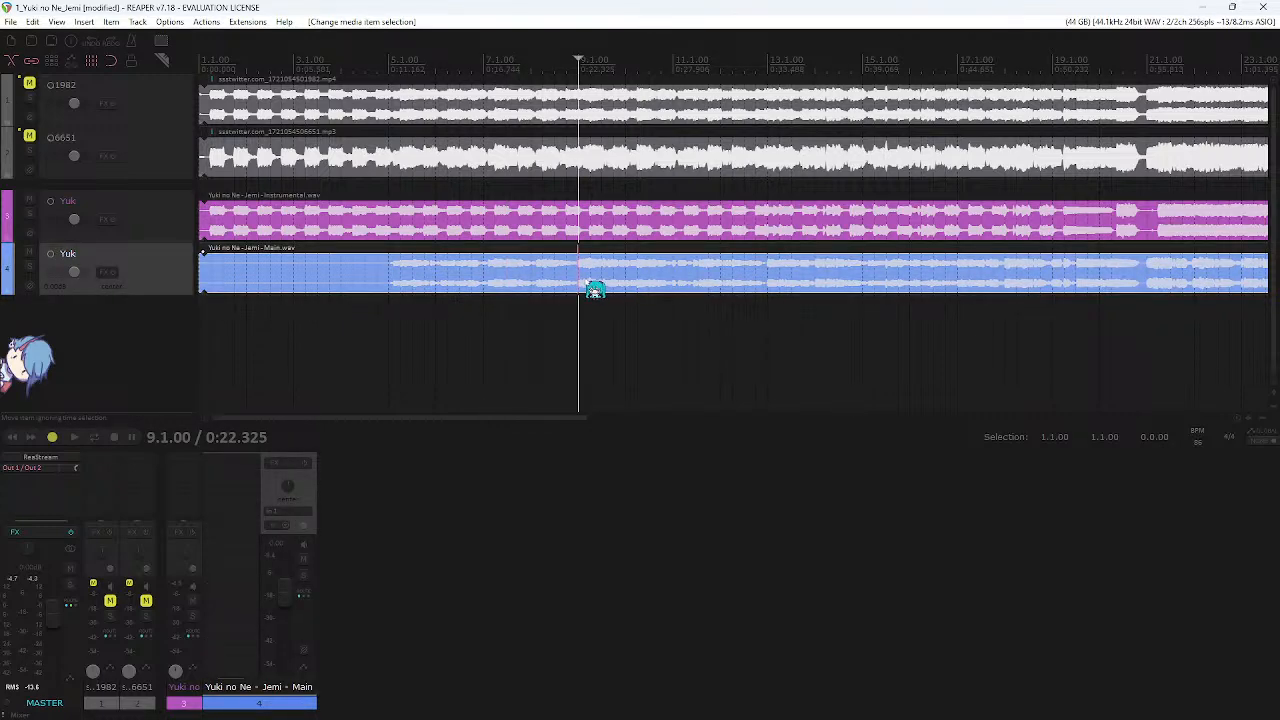
# - Marquee-select the full instrumental and main vocal clips, deselect them, and repeat the selection around bar 16
pyautogui.scroll(-5, 590, 292)
pyautogui.moveTo(304, 322); pyautogui.dragTo(650, 217)
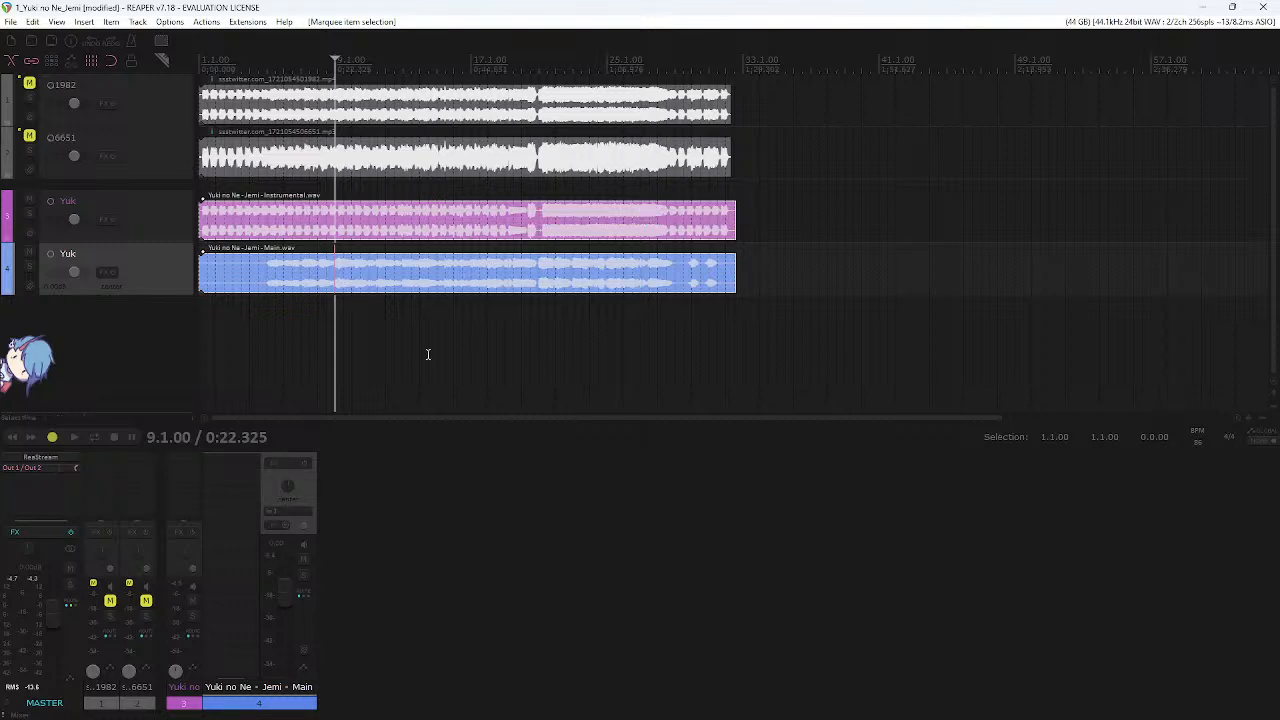
pyautogui.scroll(-2, 430, 354)
pyautogui.click(573, 328)
pyautogui.scroll(4, 449, 294)
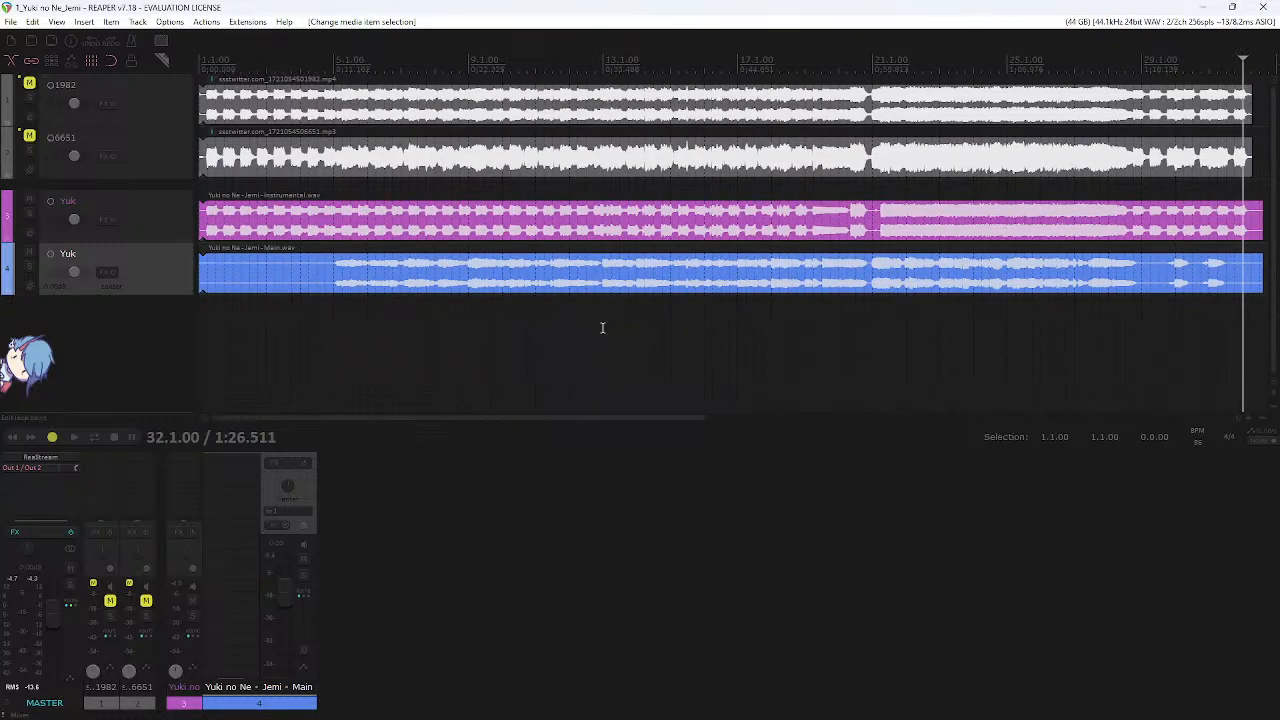
pyautogui.moveTo(751, 340); pyautogui.dragTo(548, 196)
pyautogui.click(727, 350)
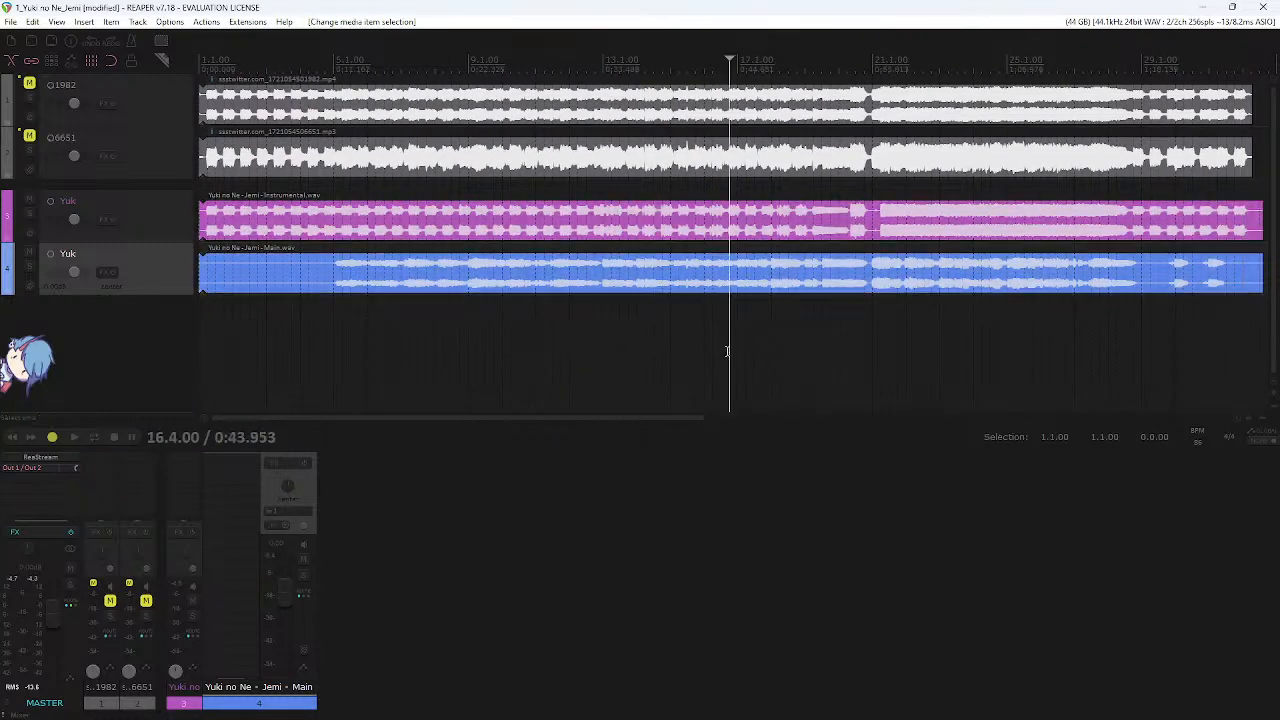
pyautogui.click(707, 282)
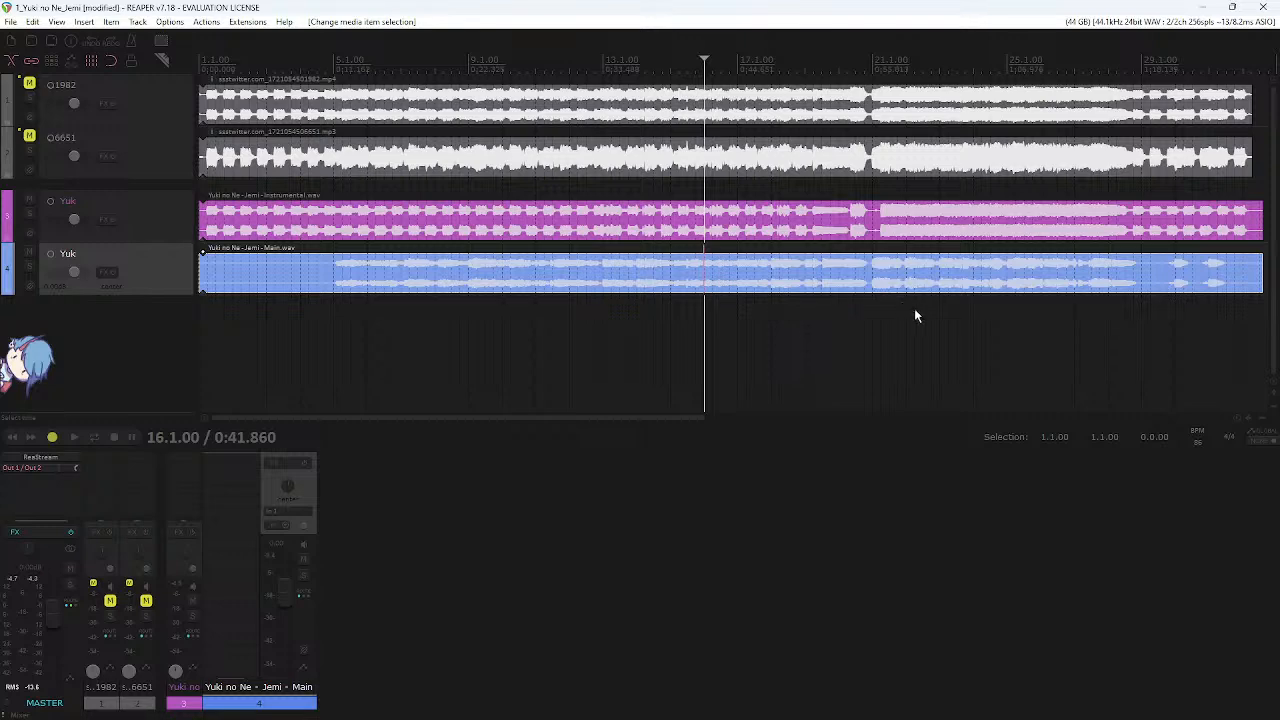
pyautogui.moveTo(915, 316); pyautogui.dragTo(750, 278)
pyautogui.scroll(4, 750, 278)
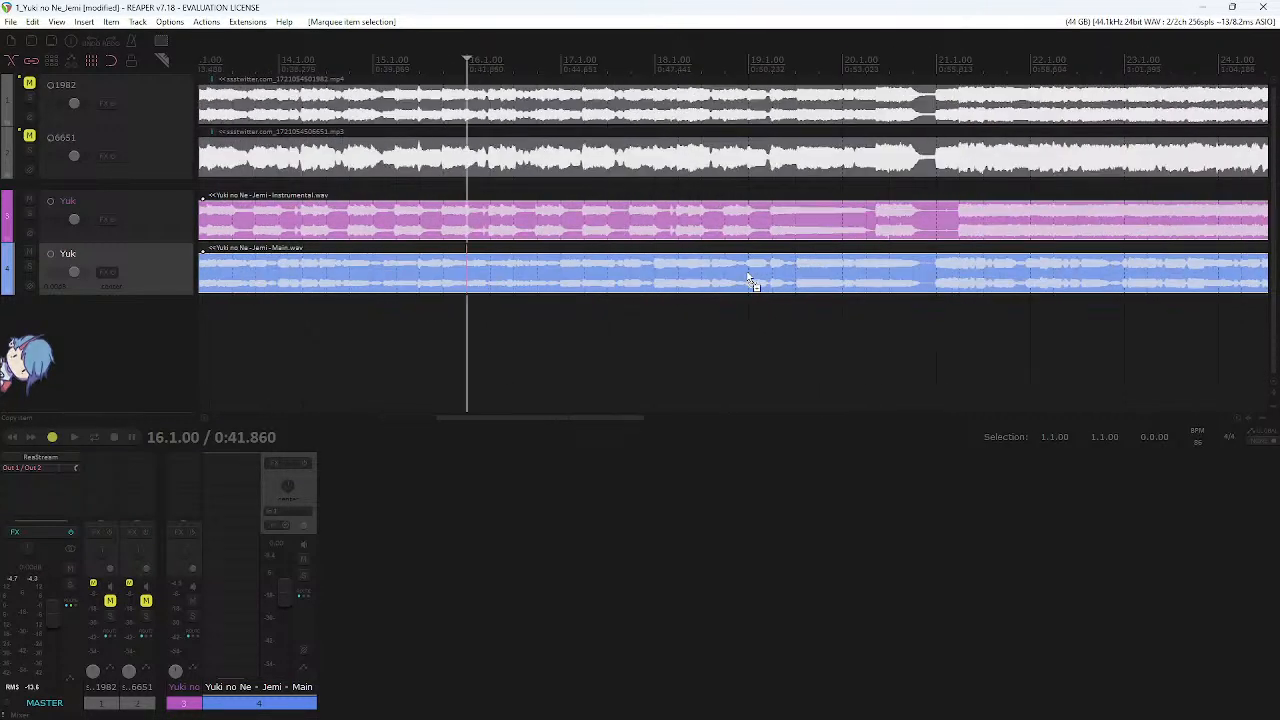
# - Try splitting the main vocal clip at 18.1.00 and trimming the first part's end, and undo both edits
pyautogui.click(656, 268)
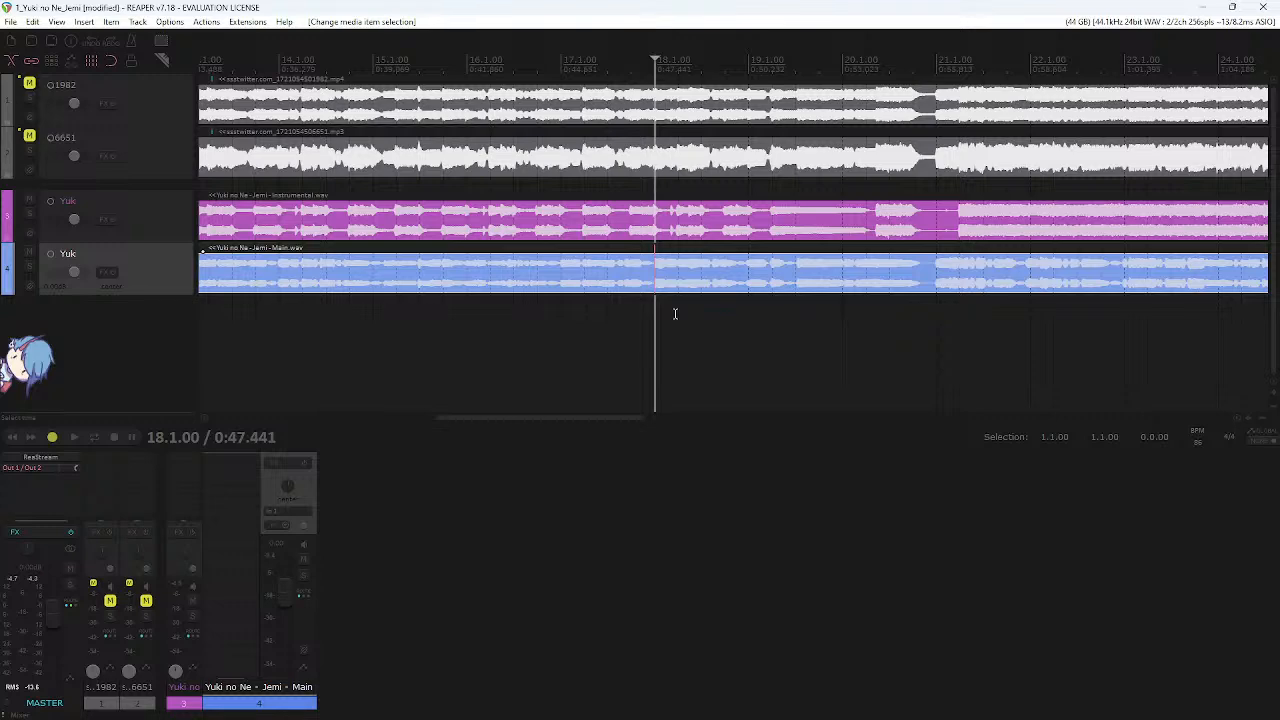
pyautogui.scroll(2, 675, 314)
pyautogui.hscroll(1, 674, 314)
pyautogui.press('s')
pyautogui.click(661, 291)
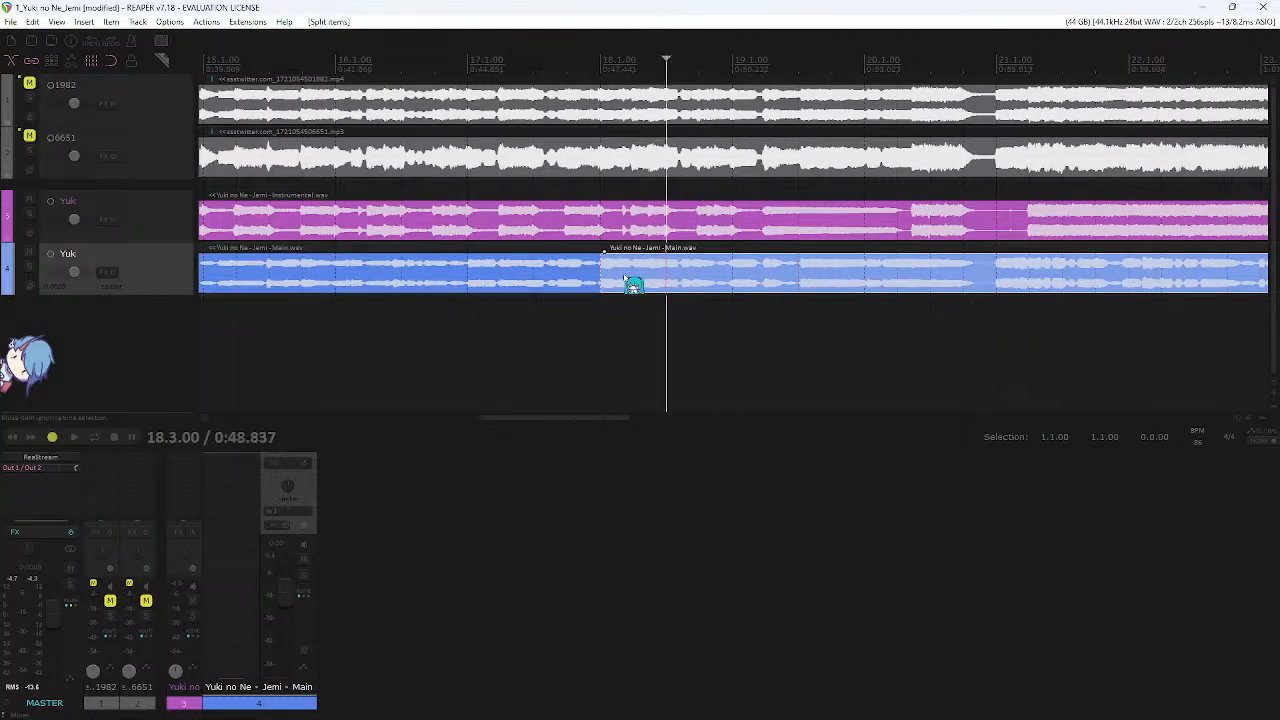
pyautogui.moveTo(603, 274)
pyautogui.mouseDown()
pyautogui.moveTo(688, 280)
pyautogui.moveTo(595, 266)
pyautogui.moveTo(580, 280)
pyautogui.mouseUp()
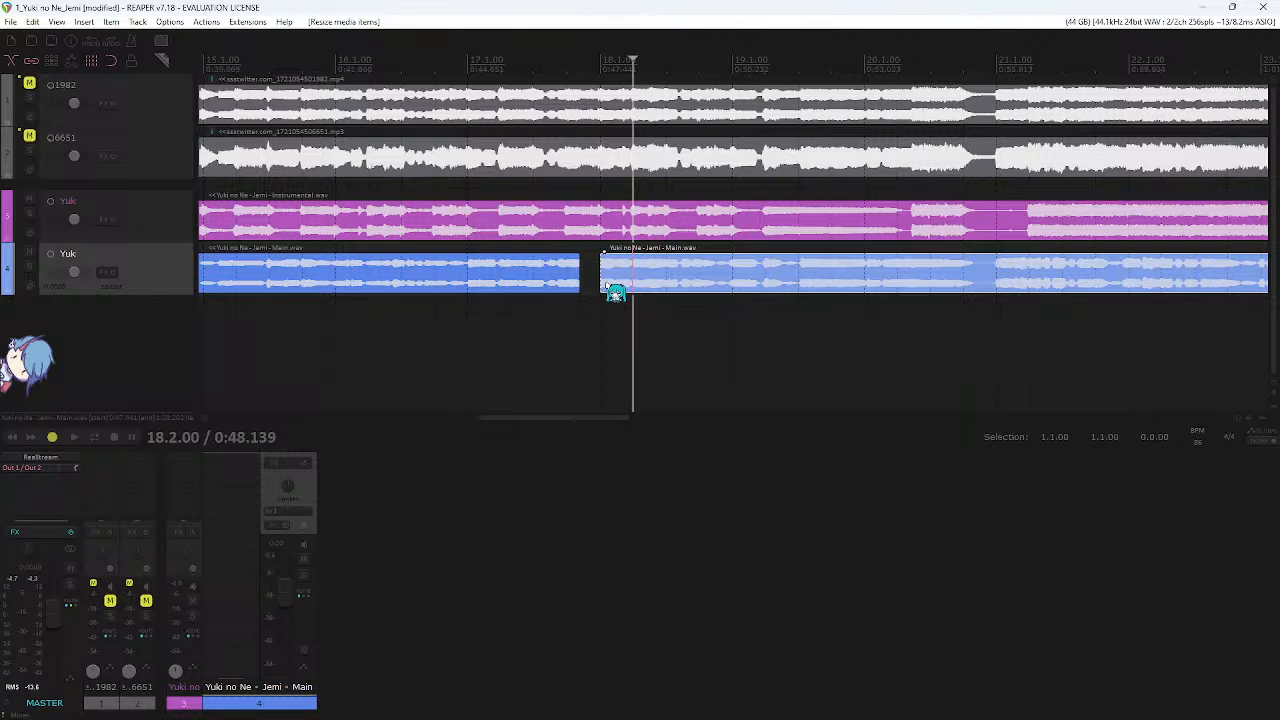
pyautogui.hotkey('ctrl', 'z')
pyautogui.scroll(-4, 610, 305)
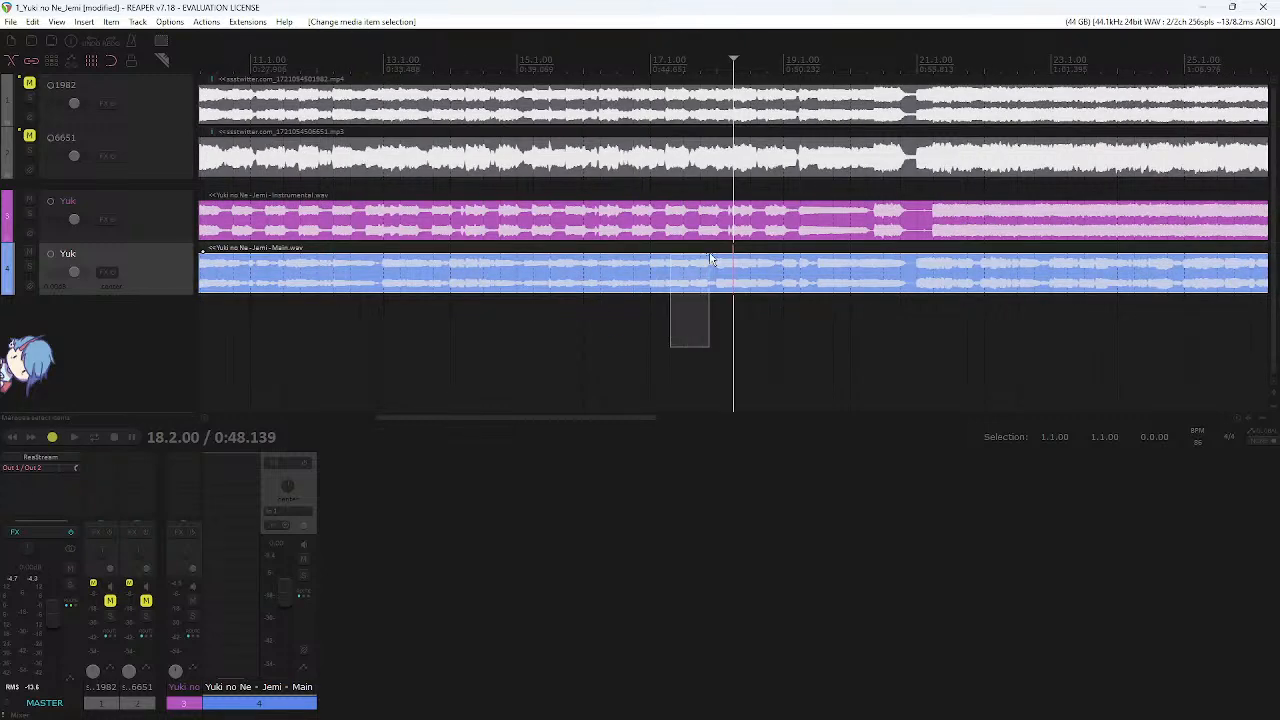
# - Place the edit cursor at 19.1.00 and marquee-select the full instrumental and main vocal clips
pyautogui.click(840, 328)
pyautogui.click(856, 376)
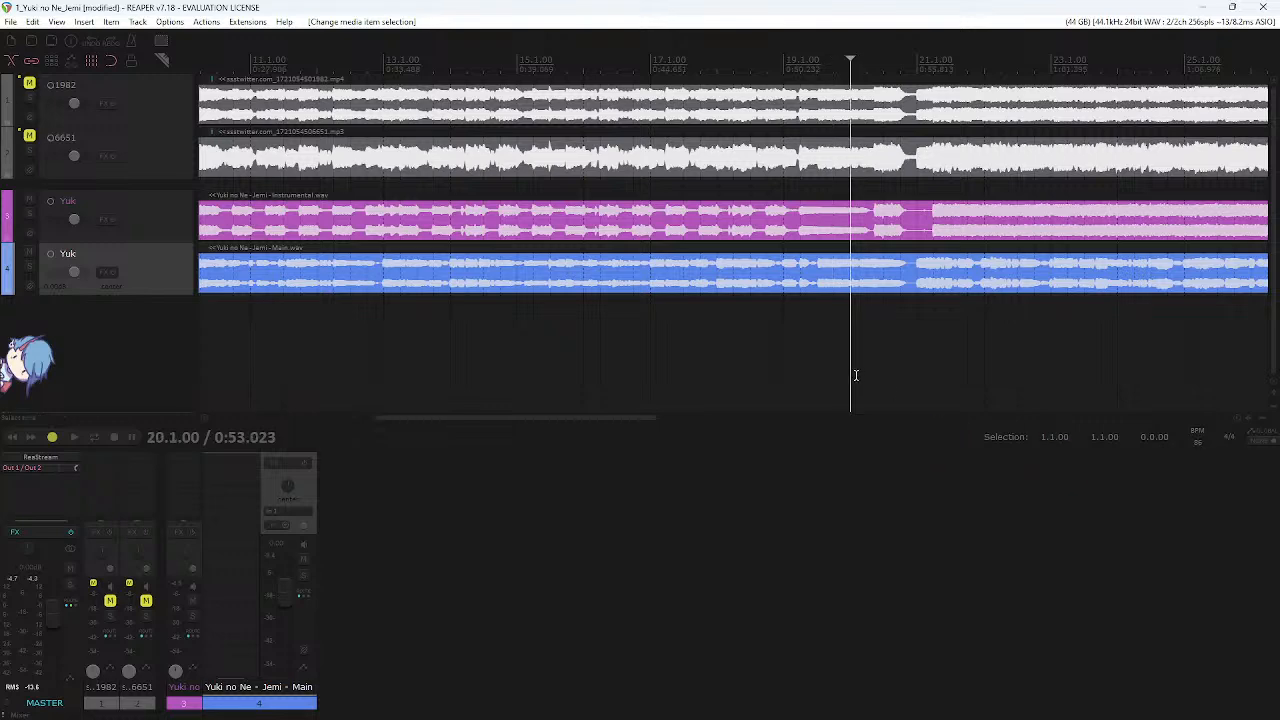
pyautogui.click(770, 350)
pyautogui.click(784, 349)
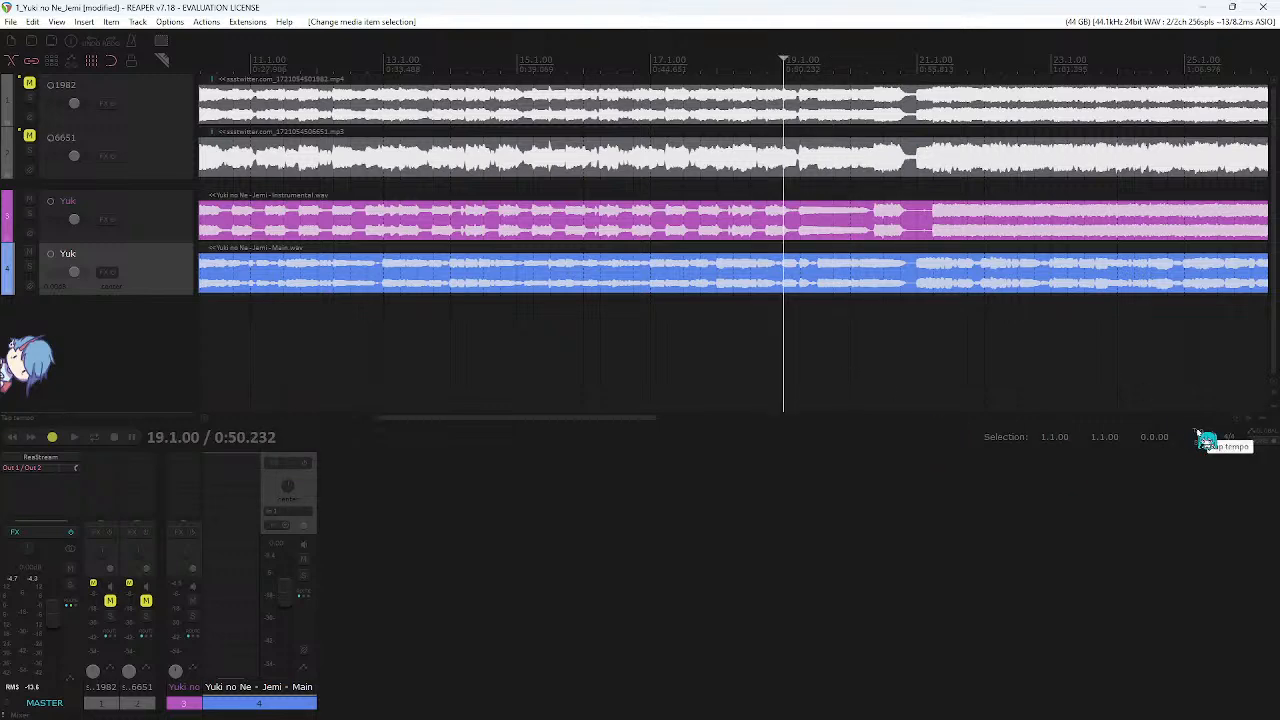
pyautogui.scroll(-3, 880, 363)
pyautogui.moveTo(943, 350); pyautogui.dragTo(195, 213)
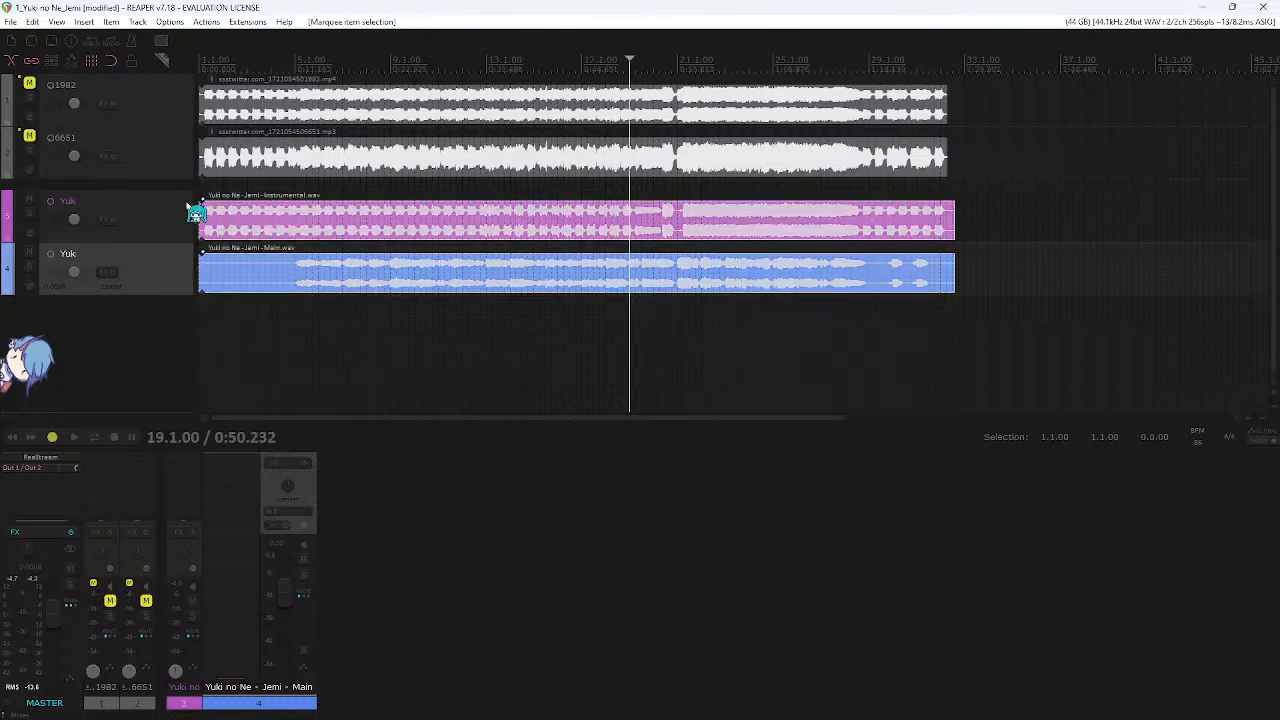
# - Deselect the full instrumental and main vocal clips, place the edit cursor at 19.2.00 and clear the track selection
pyautogui.scroll(2, 240, 250)
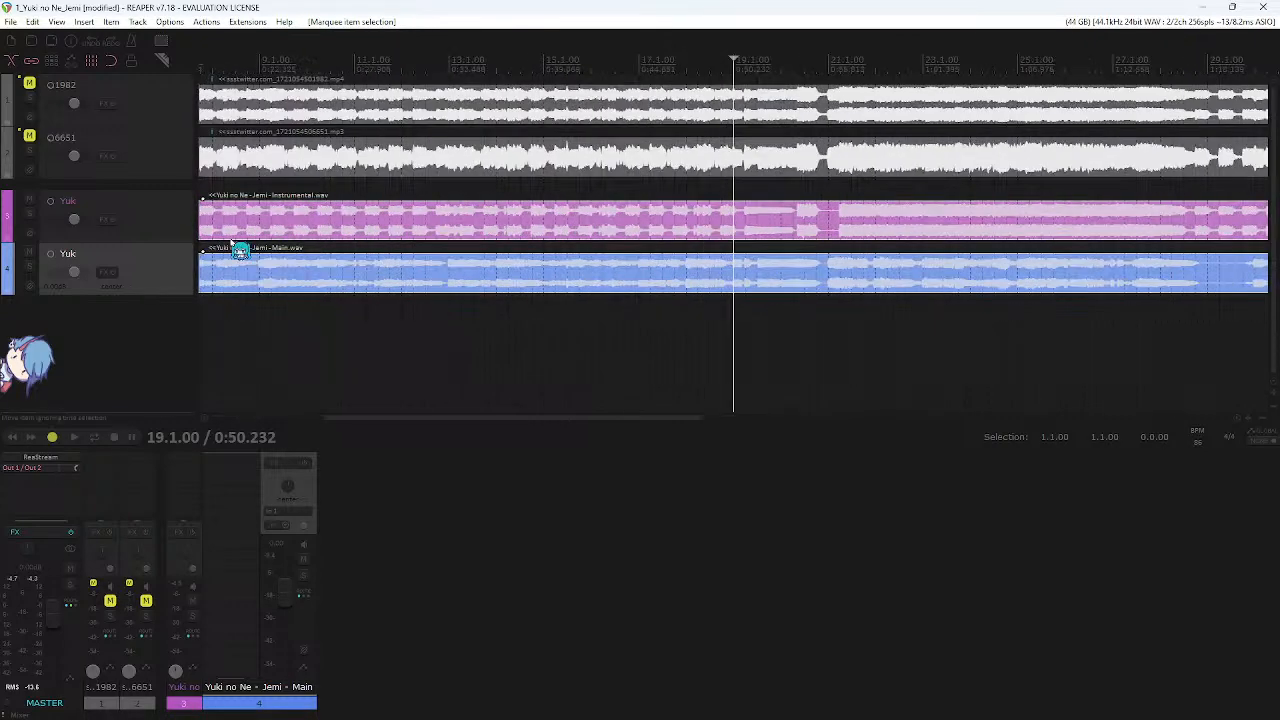
pyautogui.hscroll(-4, 494, 348)
pyautogui.click(566, 333)
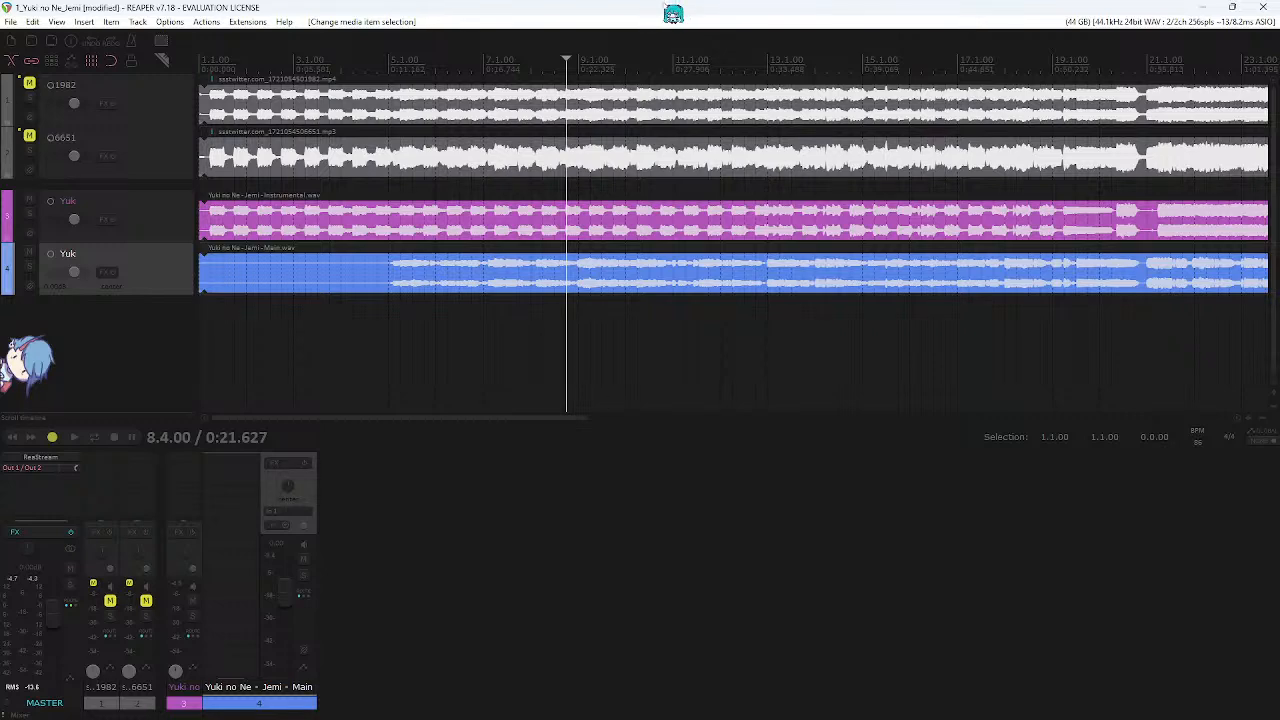
pyautogui.scroll(-2, 700, 330)
pyautogui.moveTo(869, 366); pyautogui.dragTo(88, 38)
pyautogui.click(868, 348)
pyautogui.moveTo(946, 343); pyautogui.dragTo(359, 36)
pyautogui.click(634, 318)
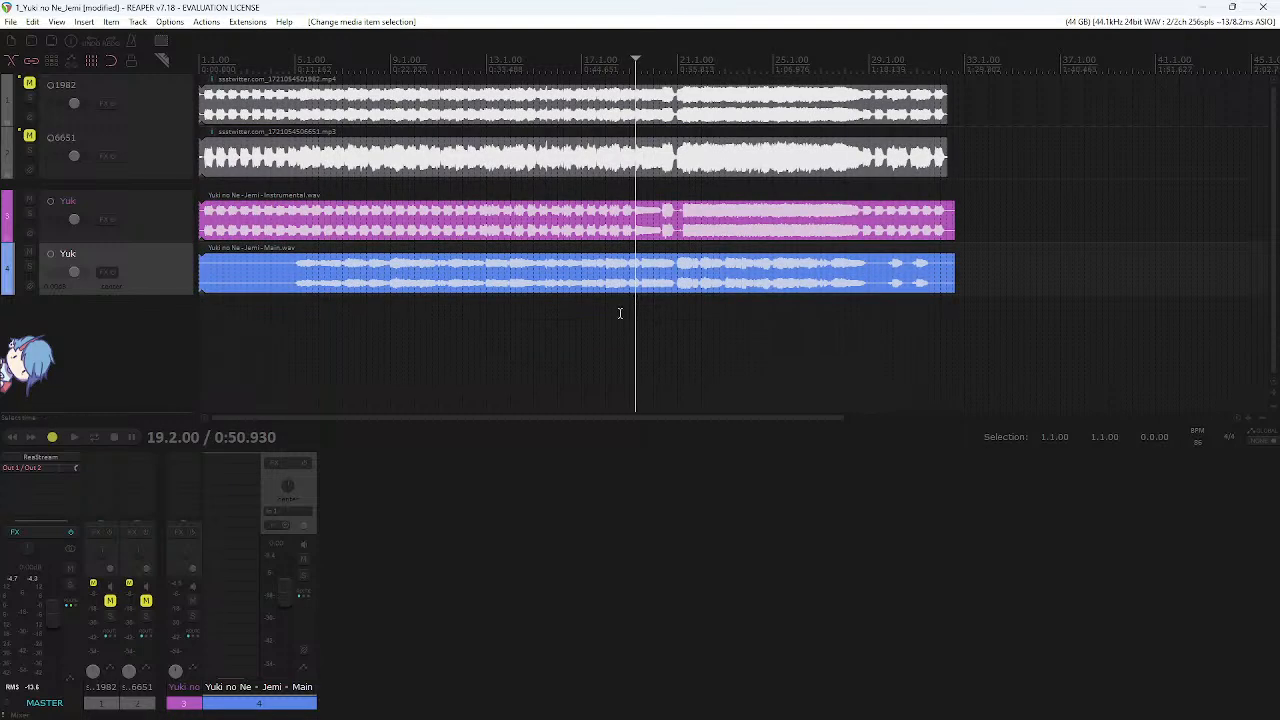
pyautogui.click(521, 458)
pyautogui.scroll(2, 389, 320)
pyautogui.scroll(1, 720, 329)
pyautogui.scroll(-1, 720, 329)
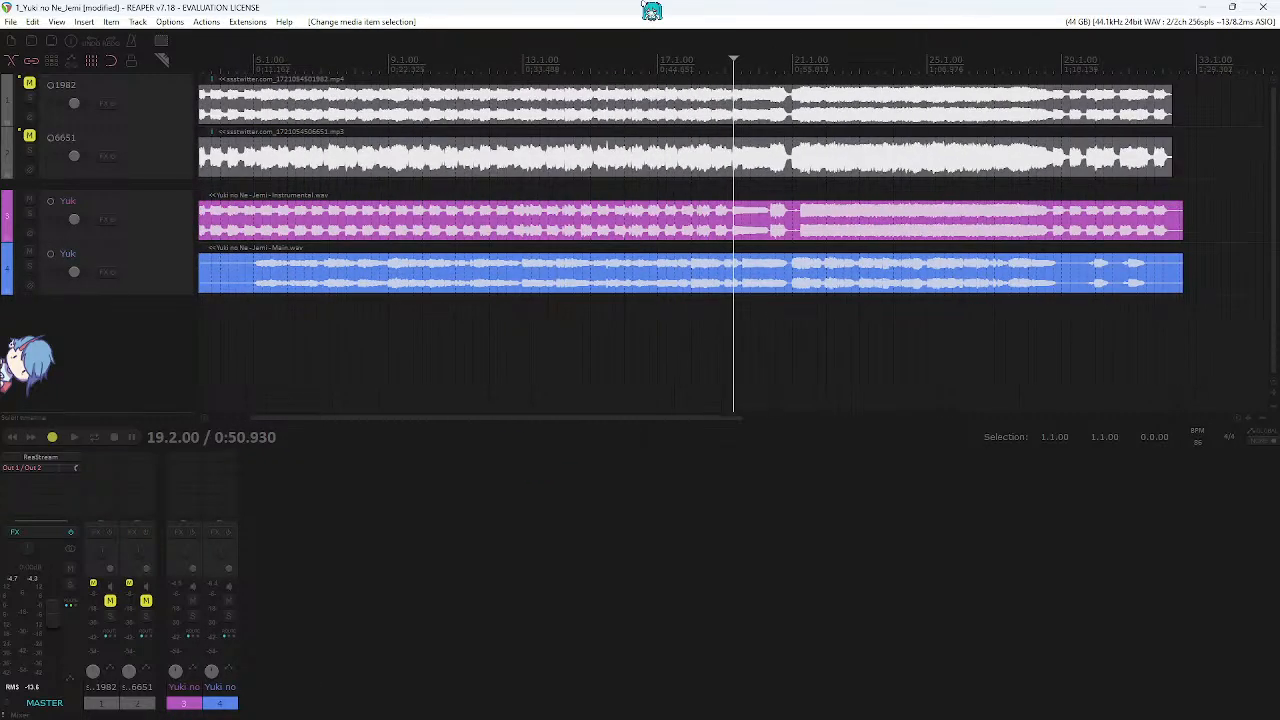
pyautogui.scroll(-1, 621, 290)
pyautogui.click(355, 309)
pyautogui.click(330, 309)
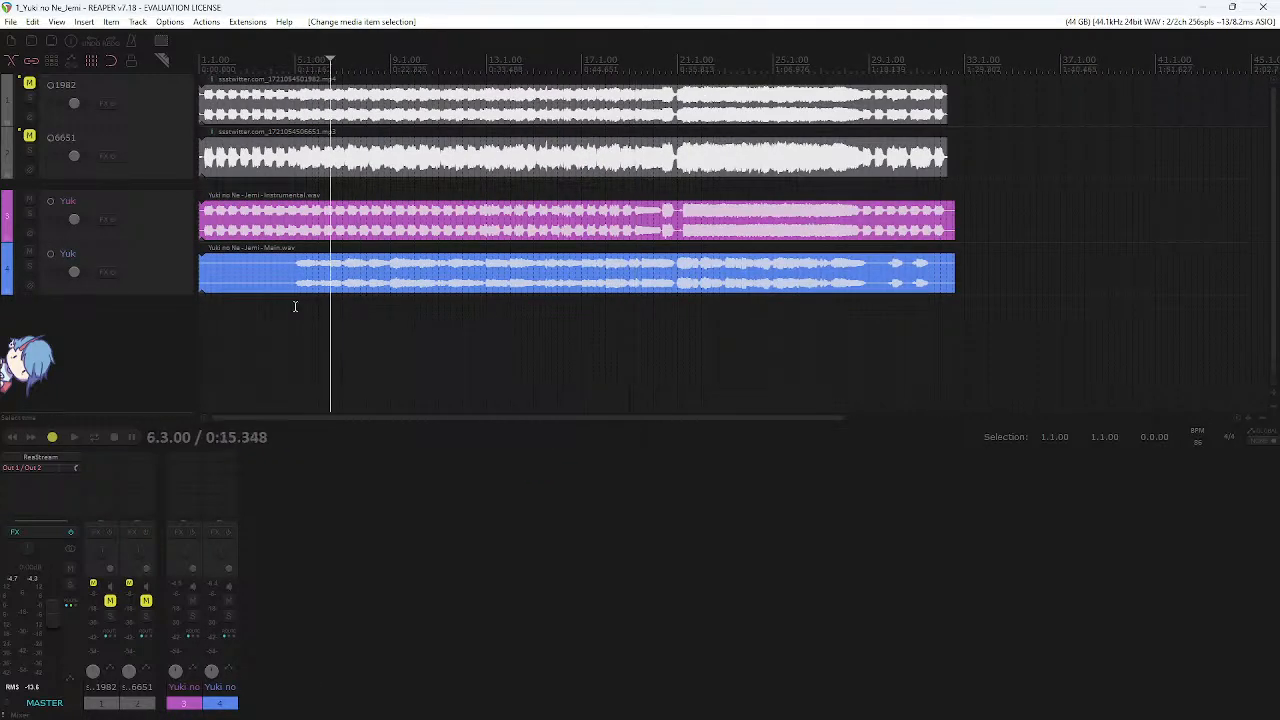
pyautogui.click(290, 309)
pyautogui.scroll(1, 312, 309)
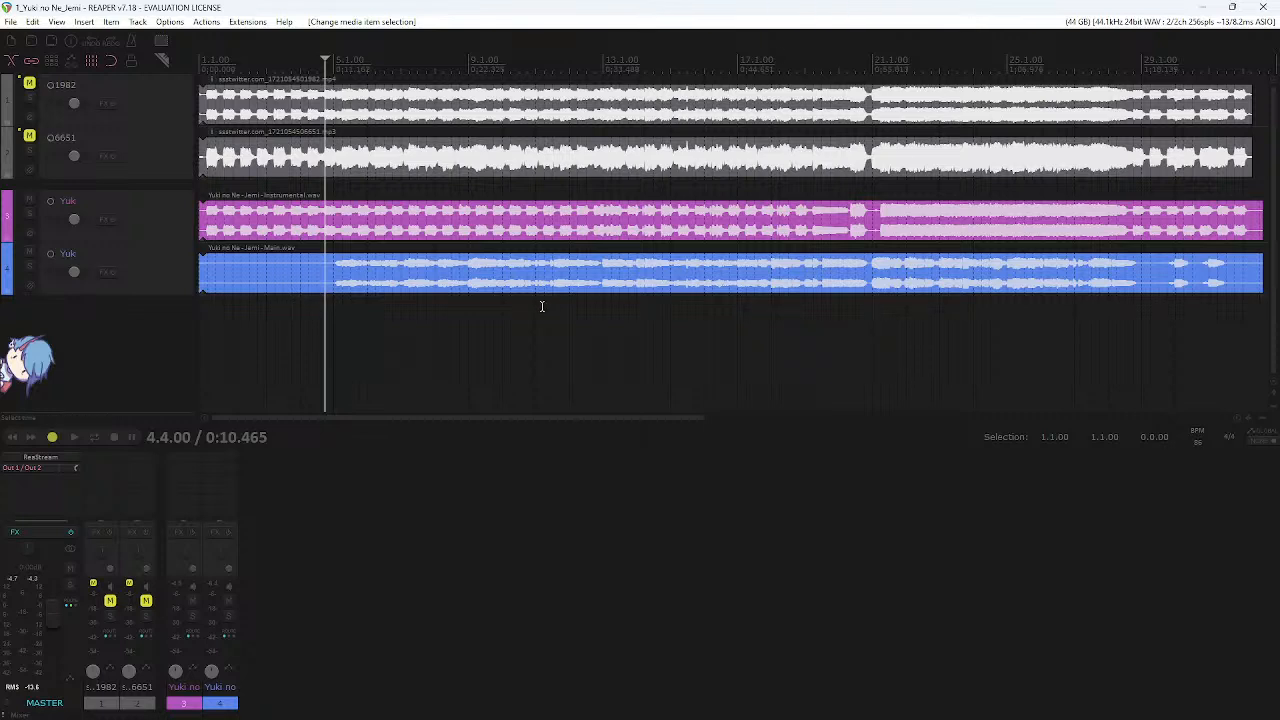
pyautogui.click(460, 314)
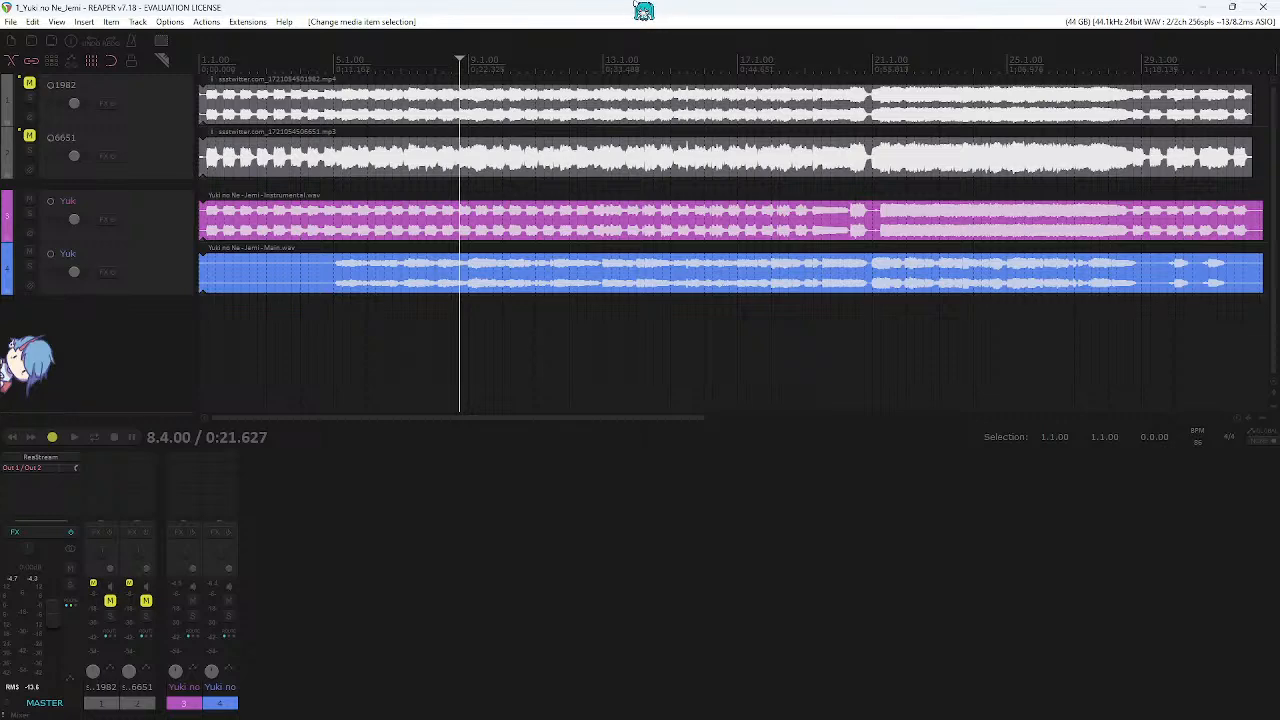
pyautogui.scroll(2, 447, 300)
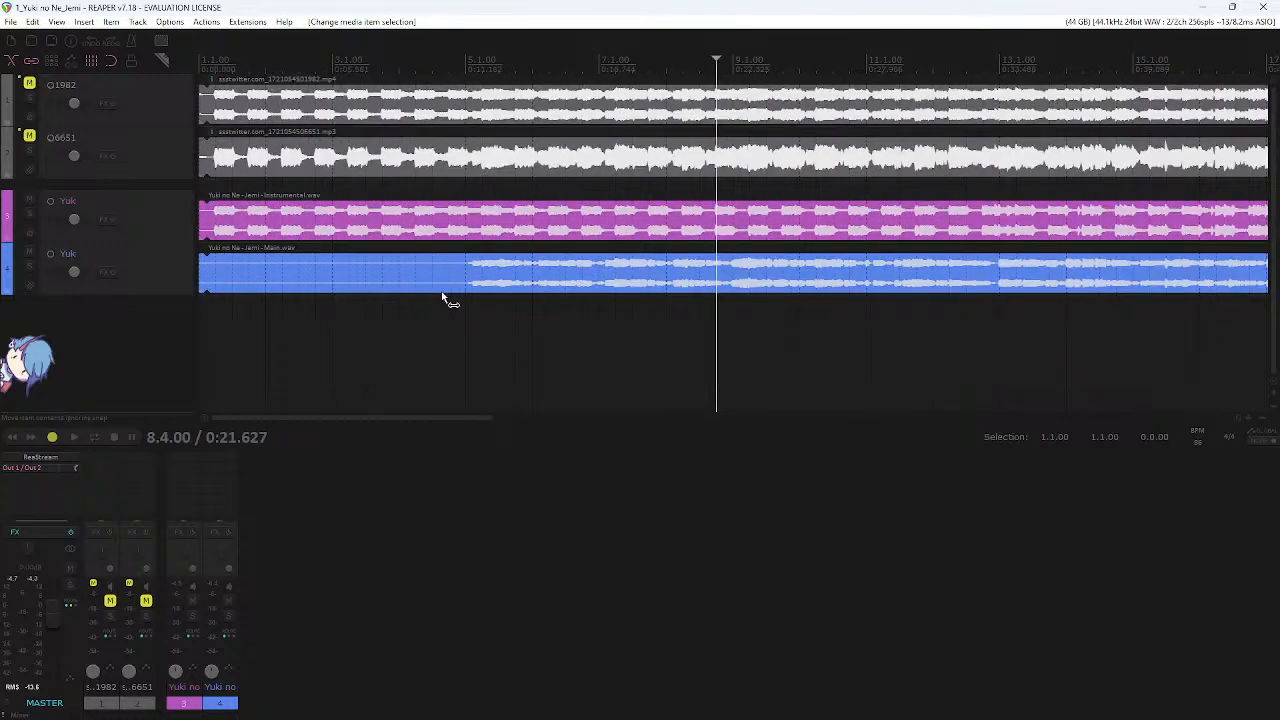
pyautogui.scroll(-2, 555, 300)
# - Play the mix from 11.2.00, select the main vocal clip during playback, and stop
pyautogui.click(542, 315)
pyautogui.press('space')
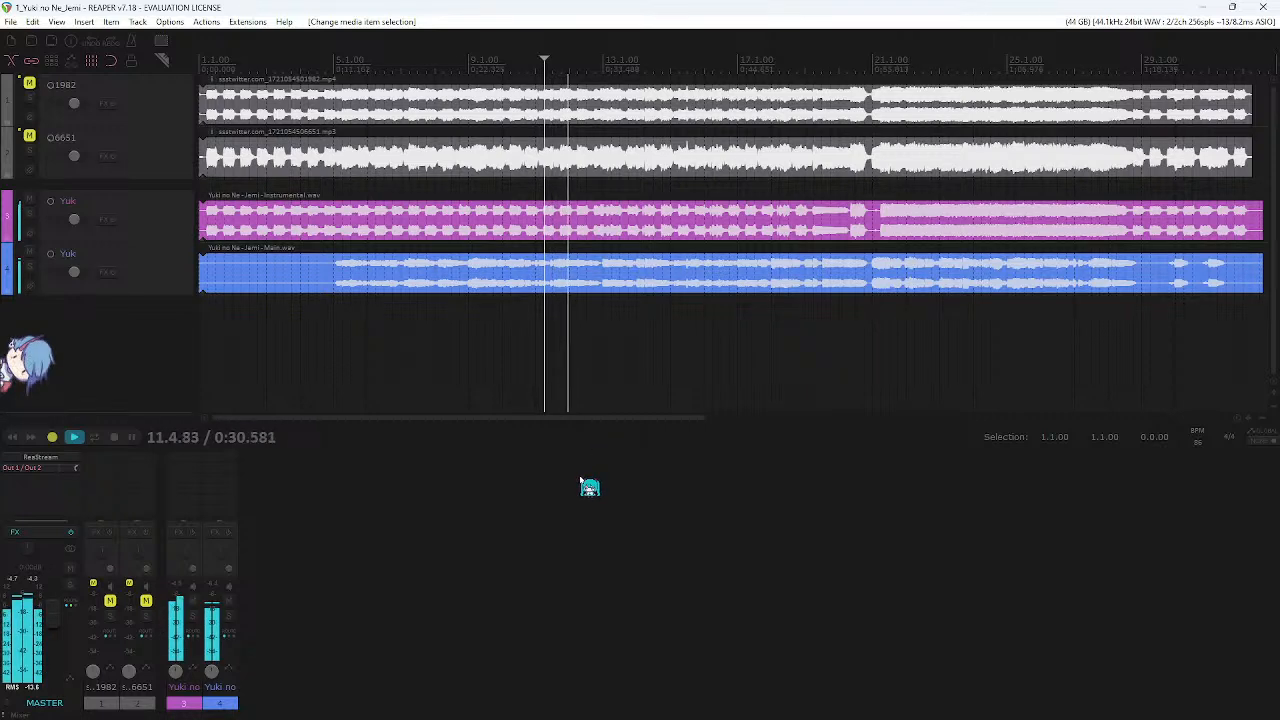
pyautogui.hscroll(2, 617, 349)
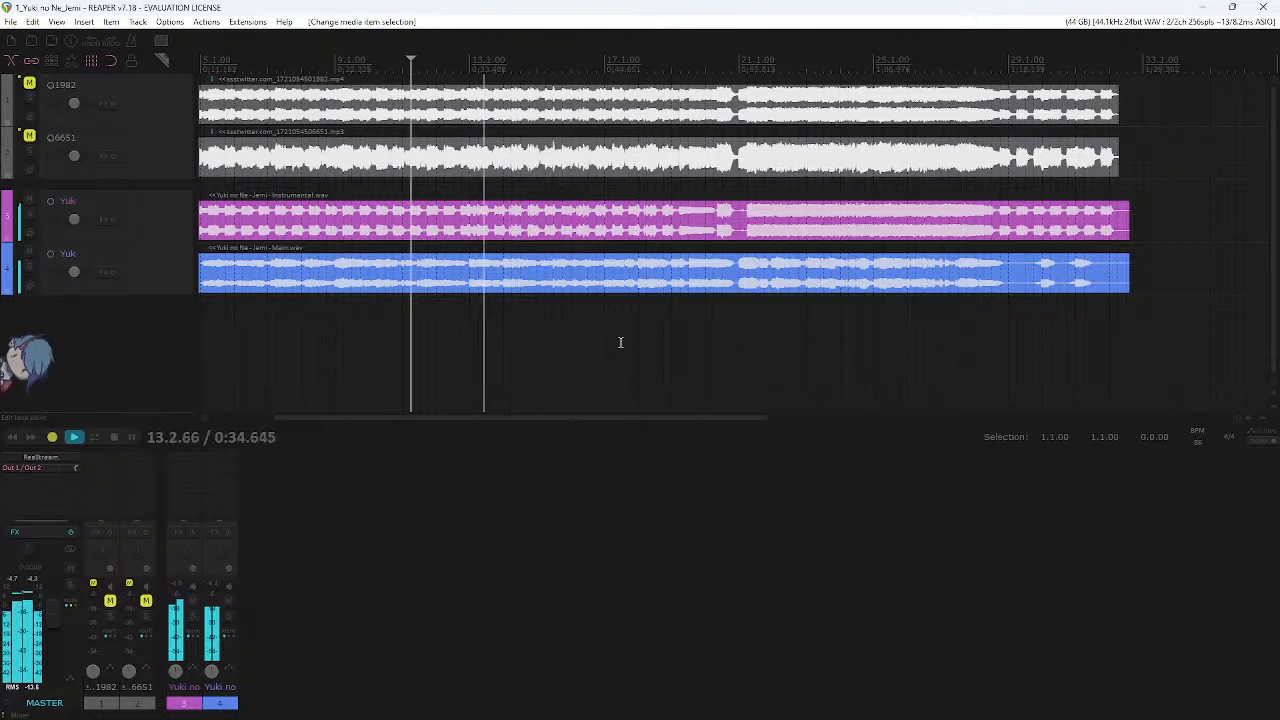
pyautogui.moveTo(620, 342); pyautogui.dragTo(386, 284)
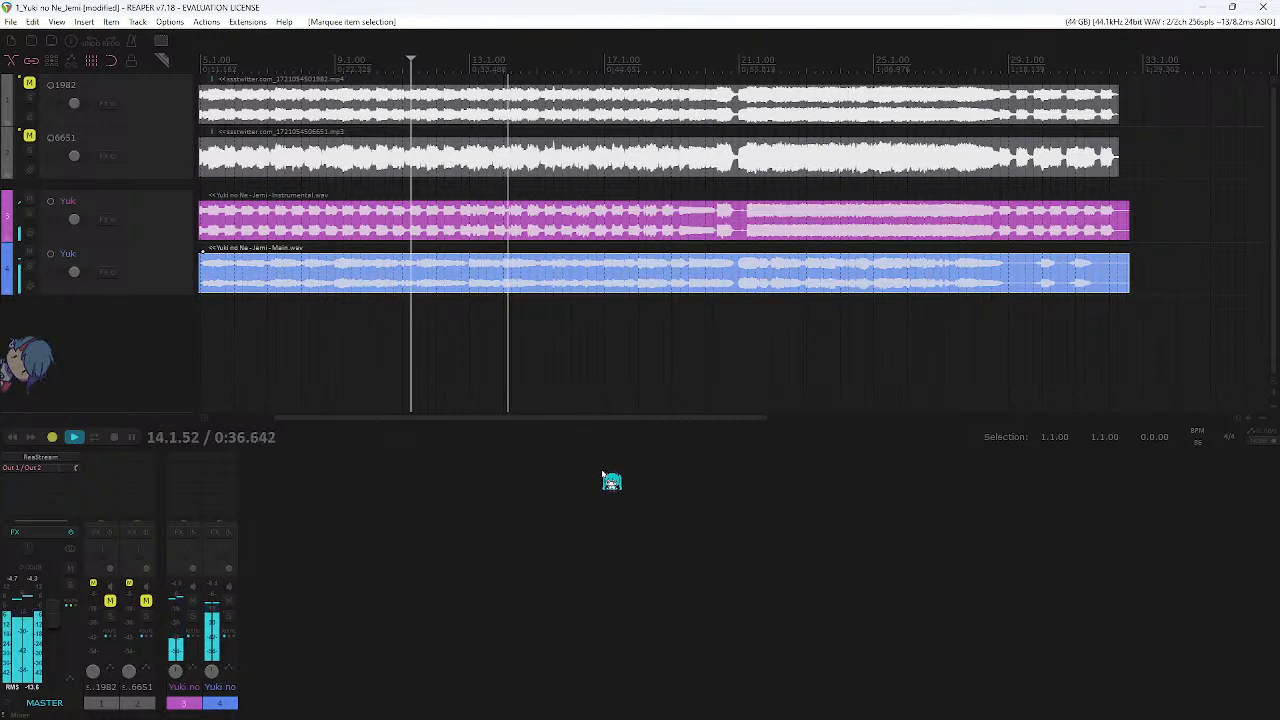
pyautogui.press('space')
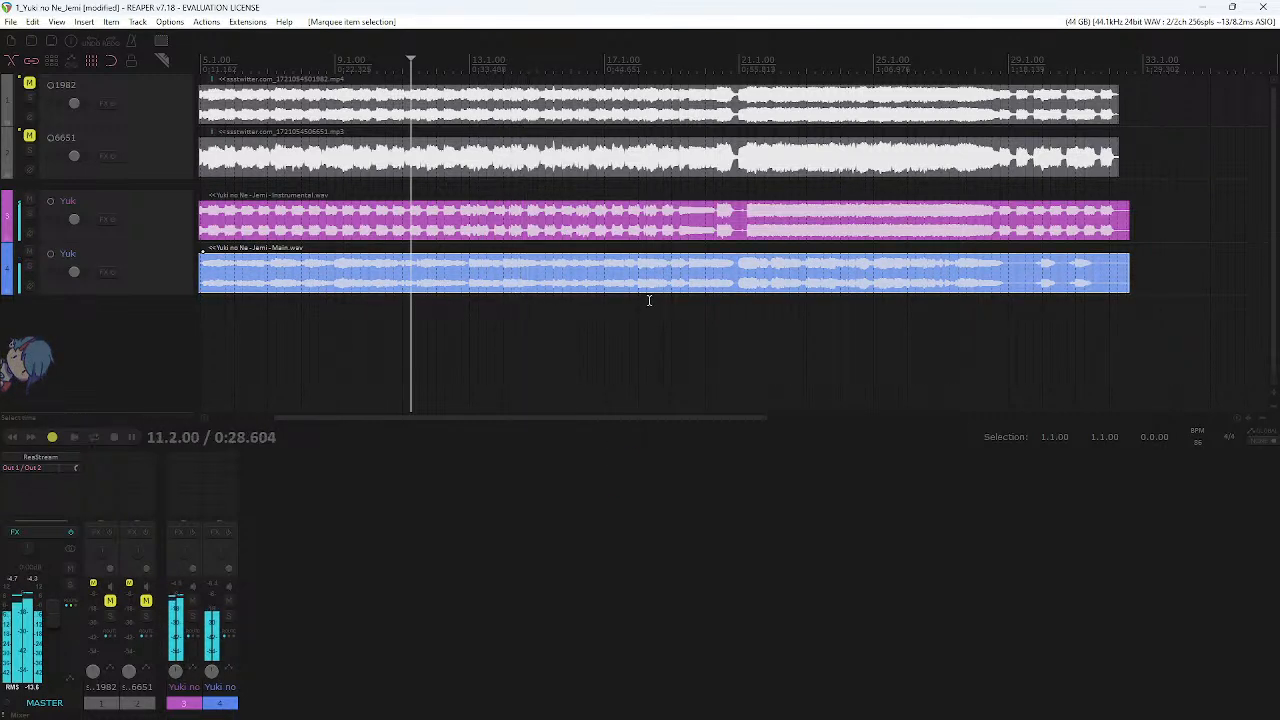
# - Add the Kilohearts kHs Gain plug-in to the main vocal track, undo the accidental clip move, and set the gain to +2.28 dB
pyautogui.click(228, 463)
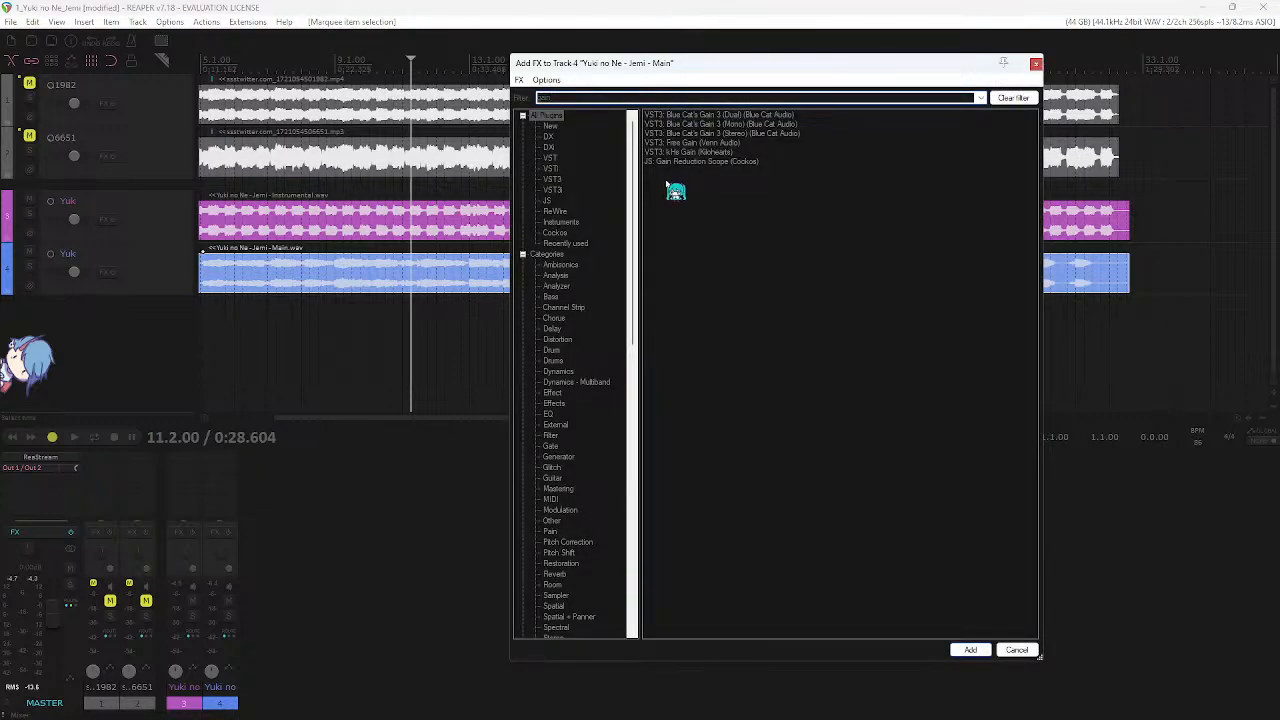
pyautogui.doubleClick(695, 151)
pyautogui.moveTo(95, 40); pyautogui.dragTo(612, 143)
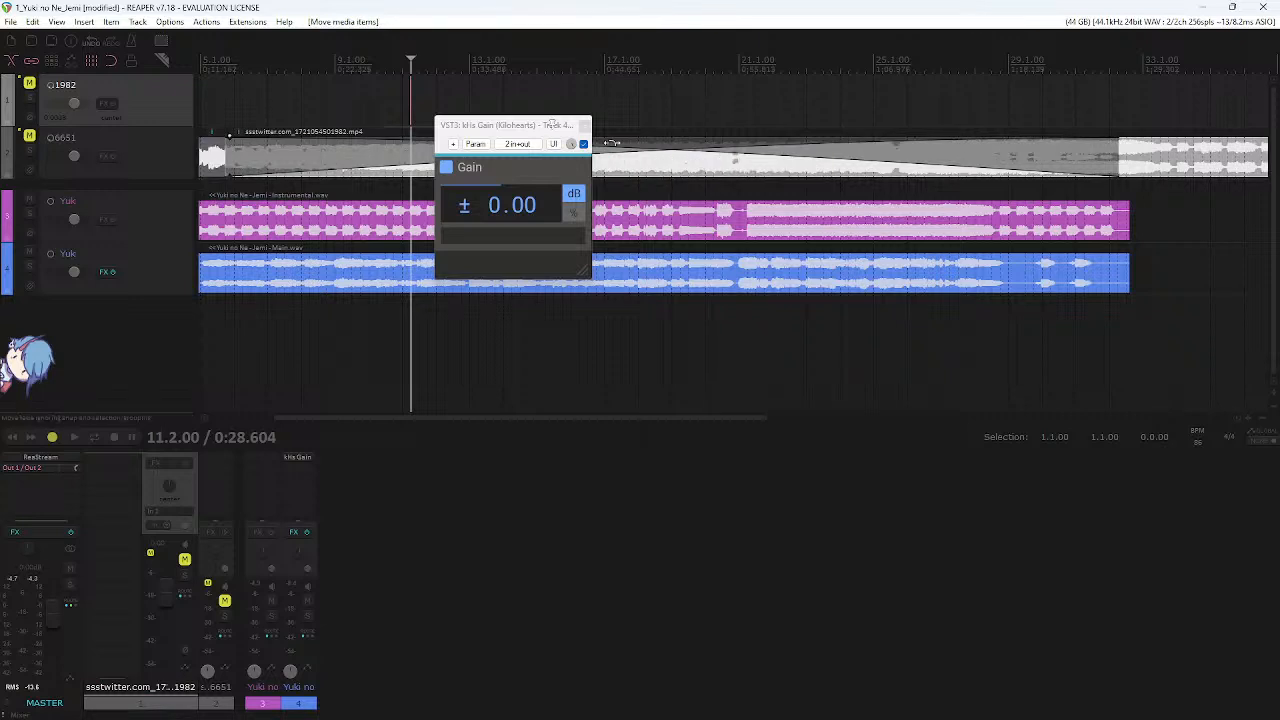
pyautogui.hotkey('ctrl', 'z')
pyautogui.moveTo(522, 127); pyautogui.dragTo(880, 220)
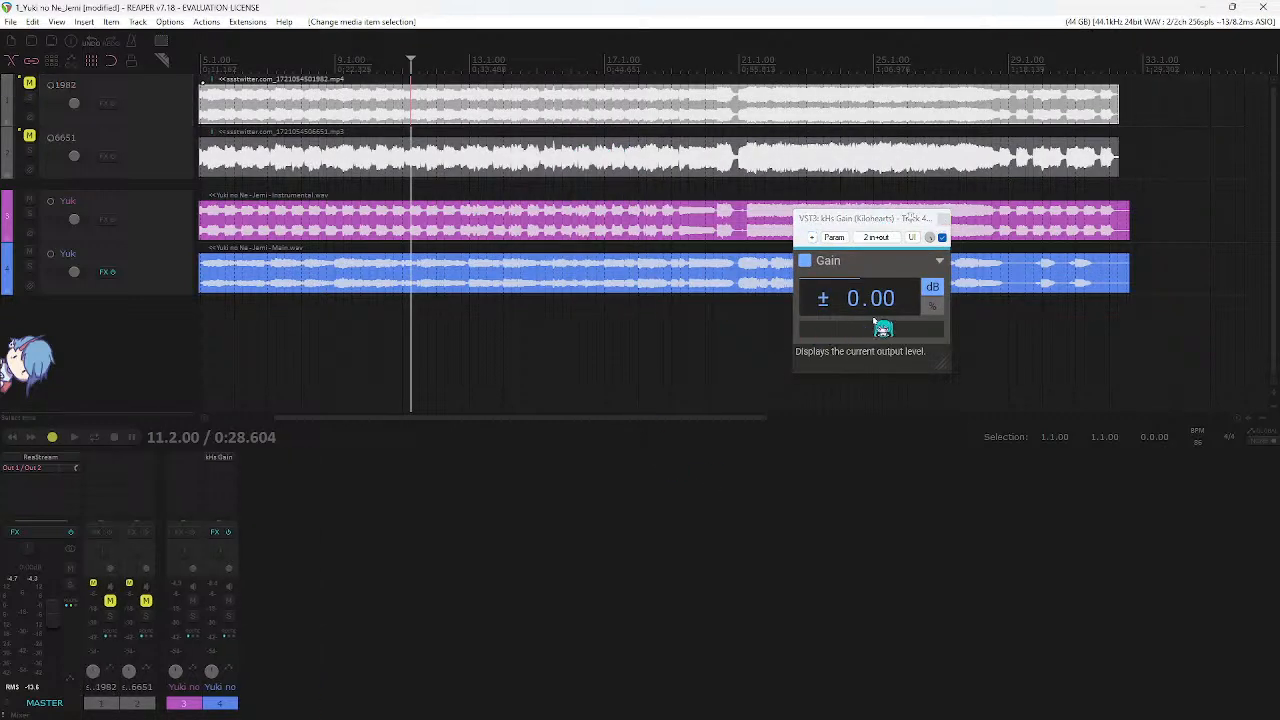
pyautogui.moveTo(872, 299); pyautogui.dragTo(872, 292)
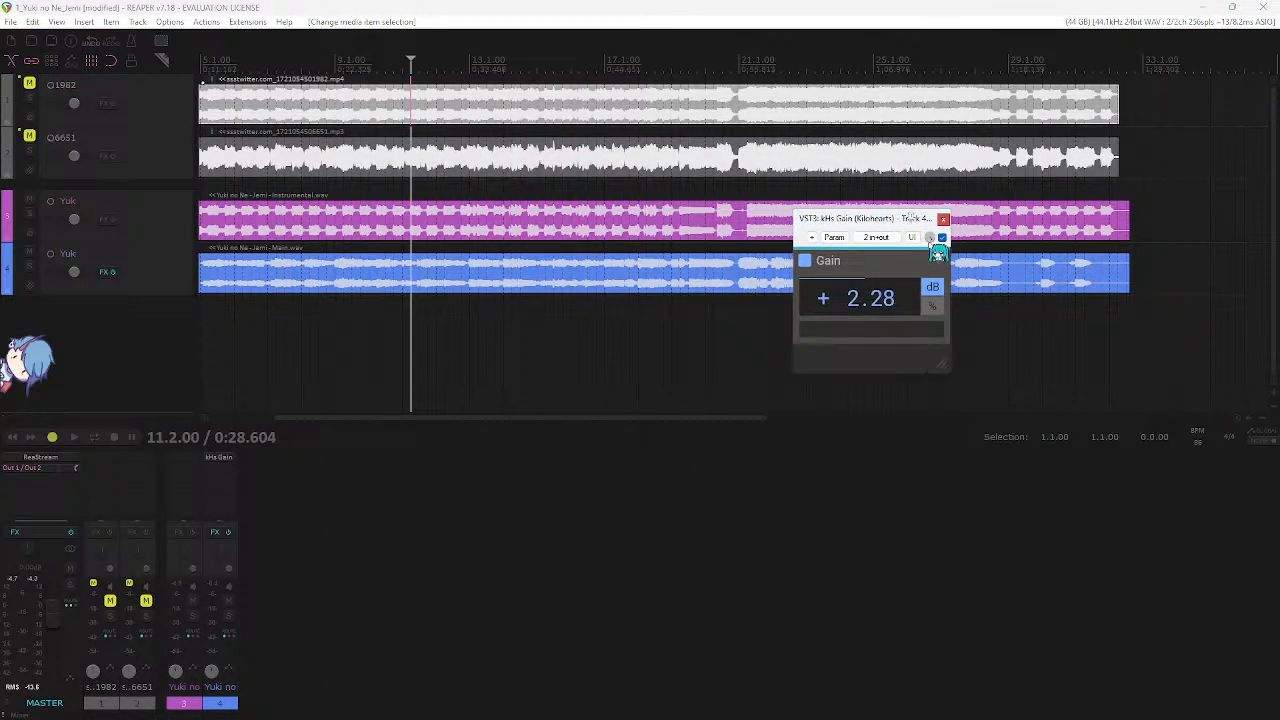
pyautogui.click(942, 218)
# - Listen to the vocal level from 11.2.00 and set the main vocal's kHs Gain to +3.16 dB
pyautogui.press('space')
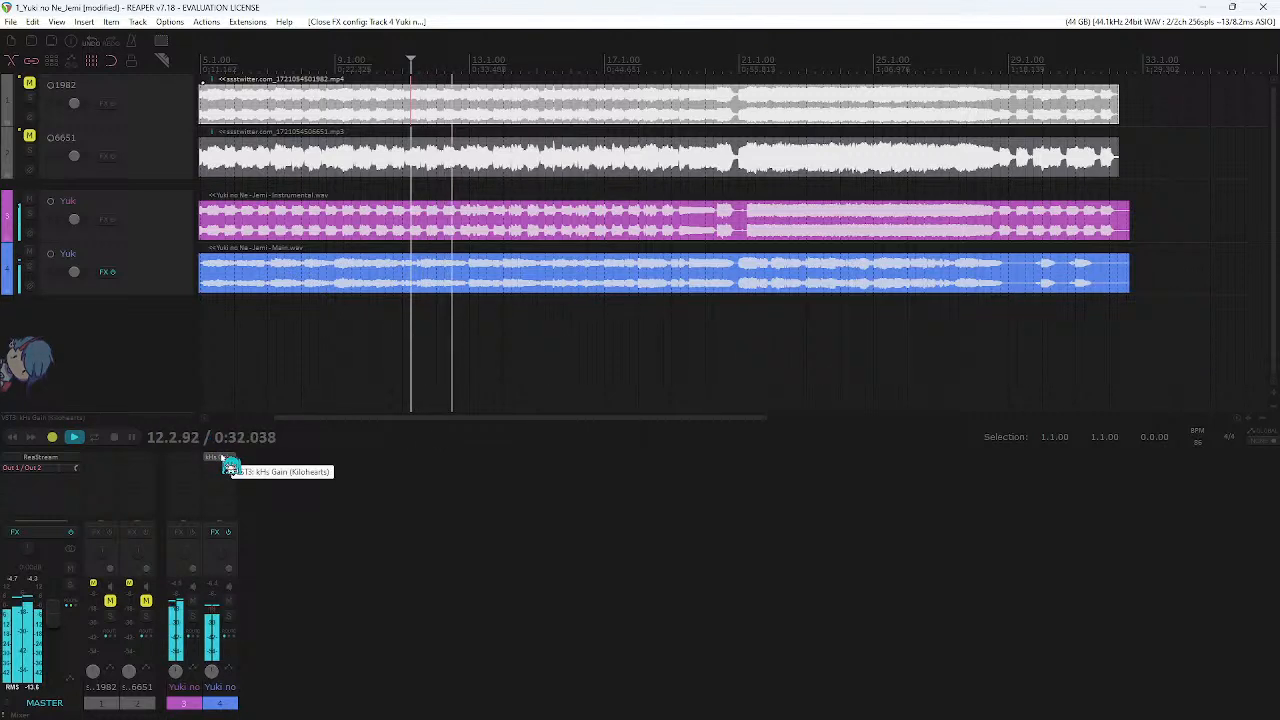
pyautogui.press('space')
pyautogui.click(226, 460)
pyautogui.moveTo(865, 309); pyautogui.dragTo(865, 291)
pyautogui.click(943, 219)
# - Listen to the vocal and instrumental balance from just before bar 17, from bar 21 and from 25.4.00, and stop playback
pyautogui.click(597, 367)
pyautogui.press('space')
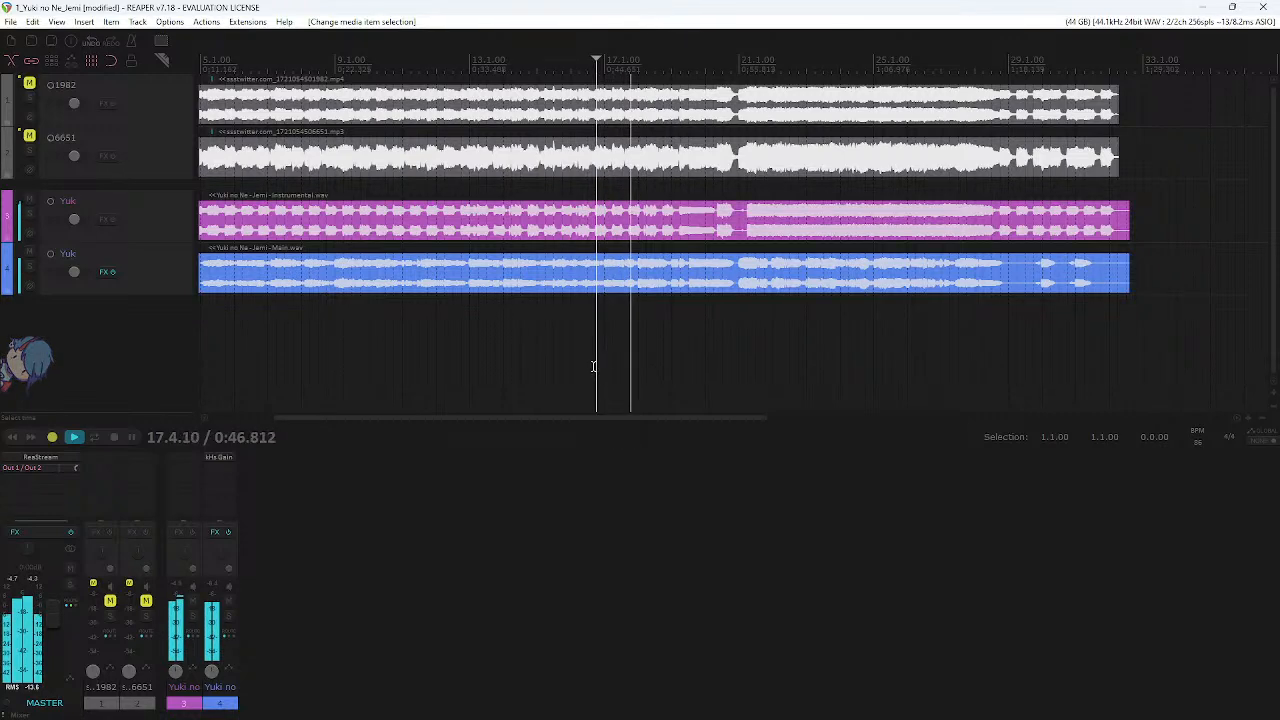
pyautogui.hscroll(5, 596, 366)
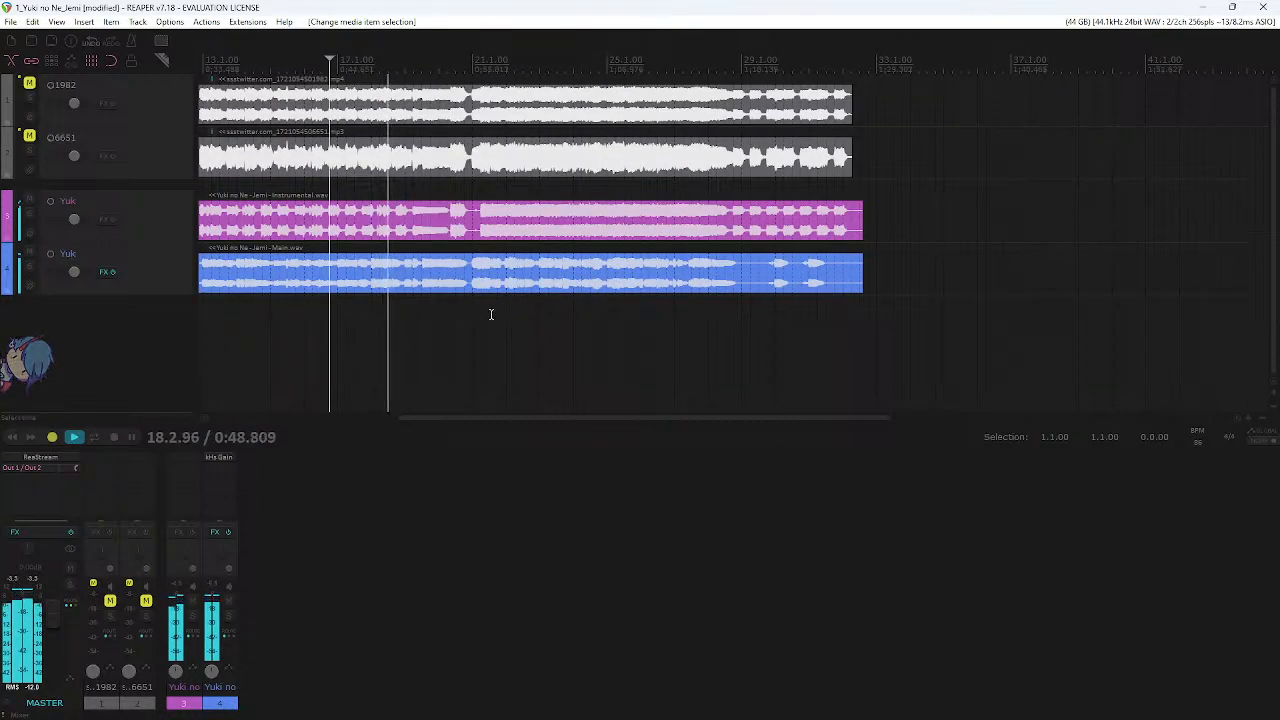
pyautogui.hscroll(-5, 491, 314)
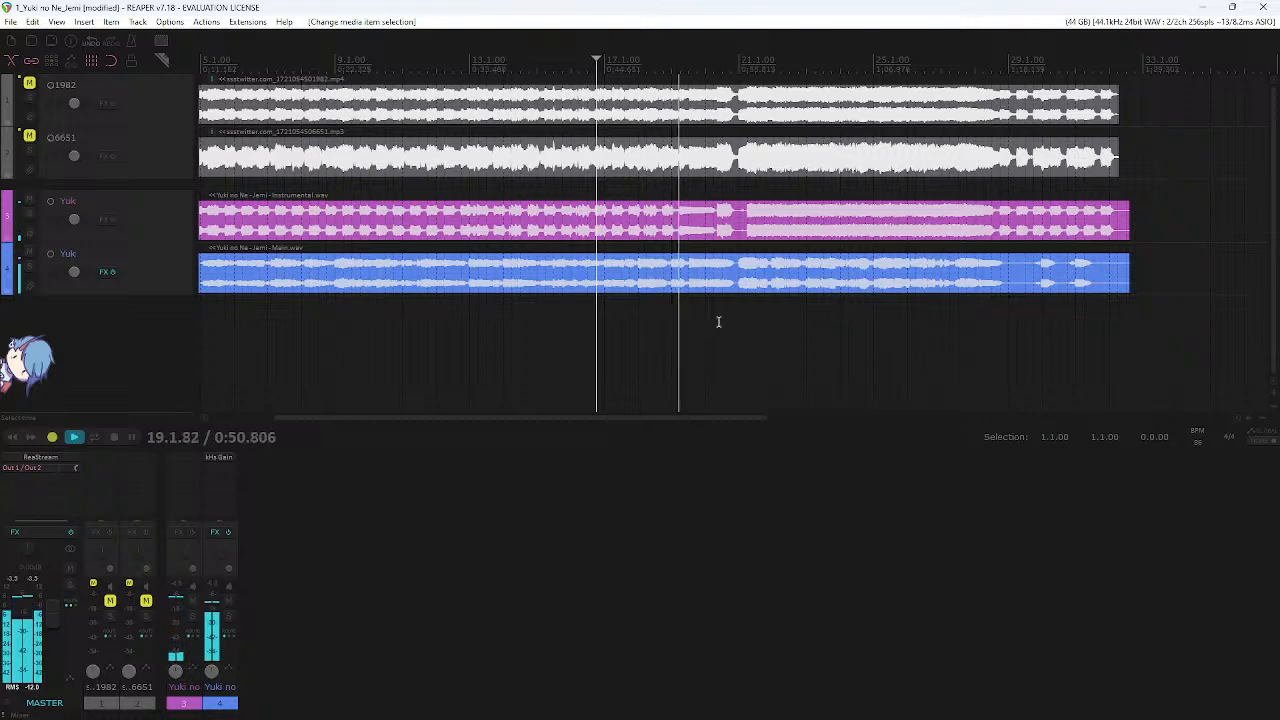
pyautogui.click(751, 312)
pyautogui.hscroll(5, 751, 312)
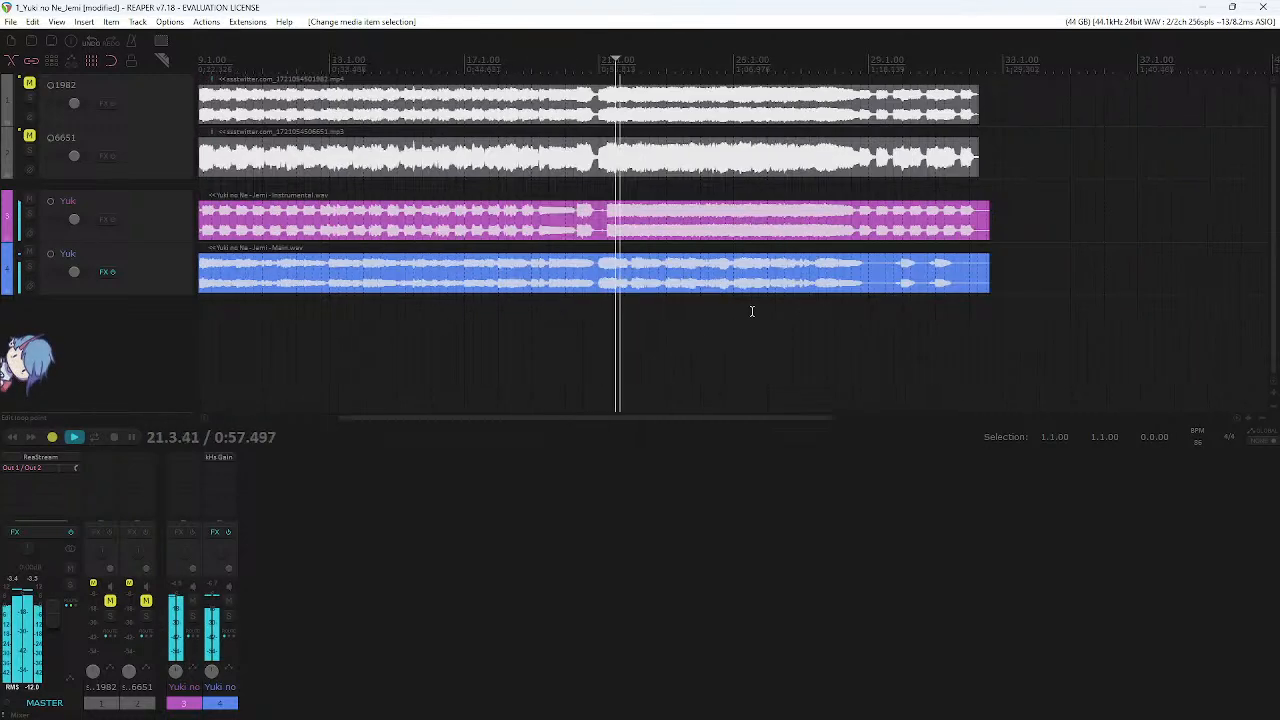
pyautogui.hscroll(-5, 751, 312)
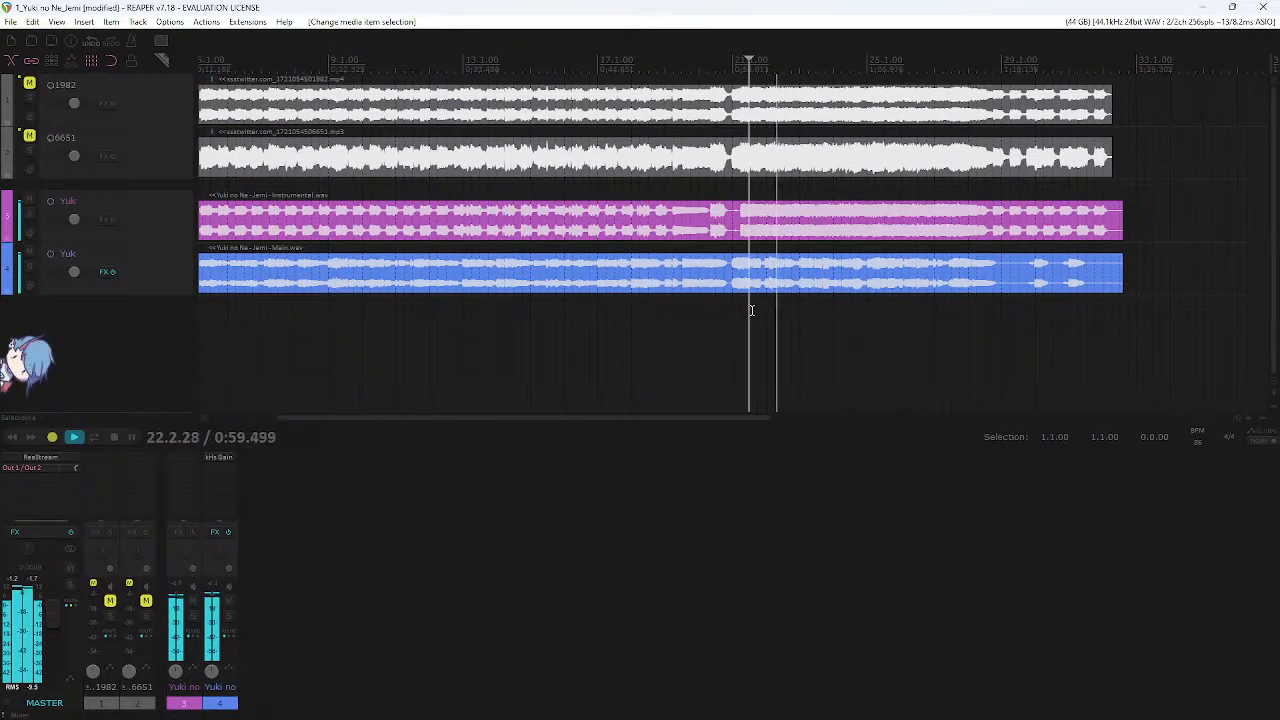
pyautogui.hscroll(4, 751, 310)
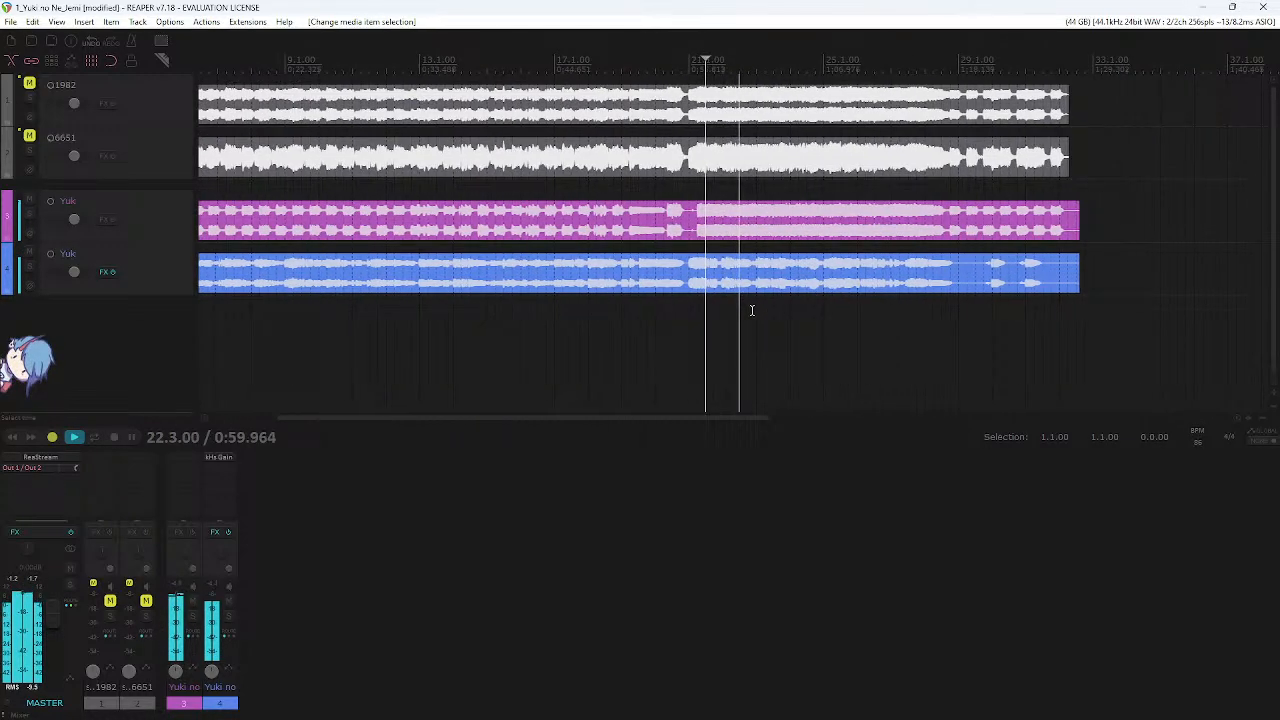
pyautogui.click(697, 320)
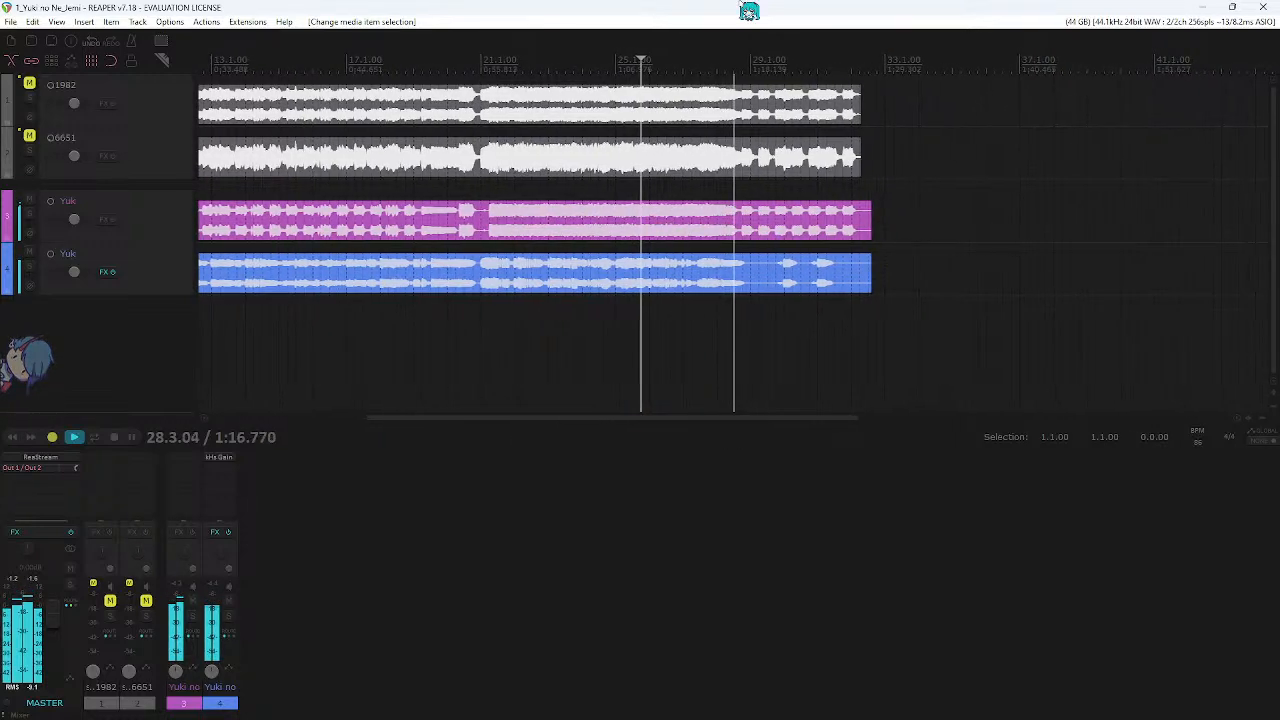
pyautogui.press('space')
# - Select the full instrumental and main vocal clips, trim their starts slightly past the project start, and place the edit cursor at 12.2.00
pyautogui.scroll(-2, 692, 308)
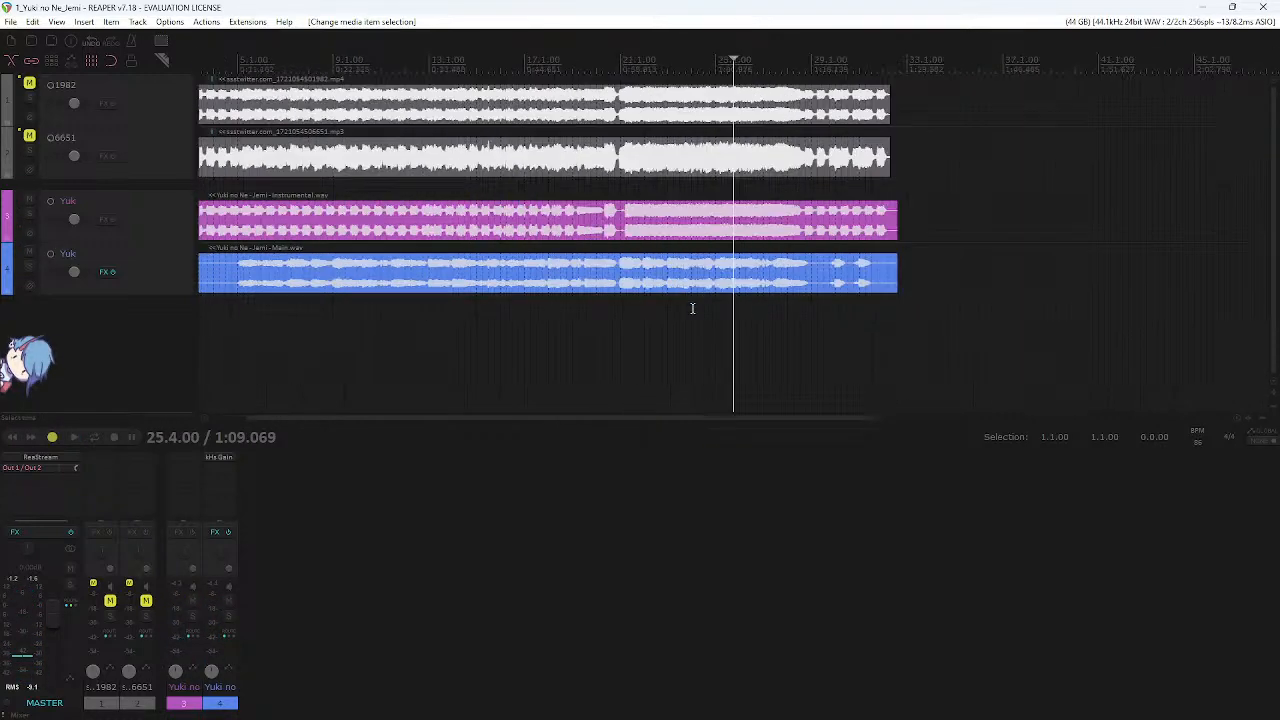
pyautogui.moveTo(917, 318); pyautogui.dragTo(203, 218)
pyautogui.scroll(3, 409, 246)
pyautogui.click(575, 371)
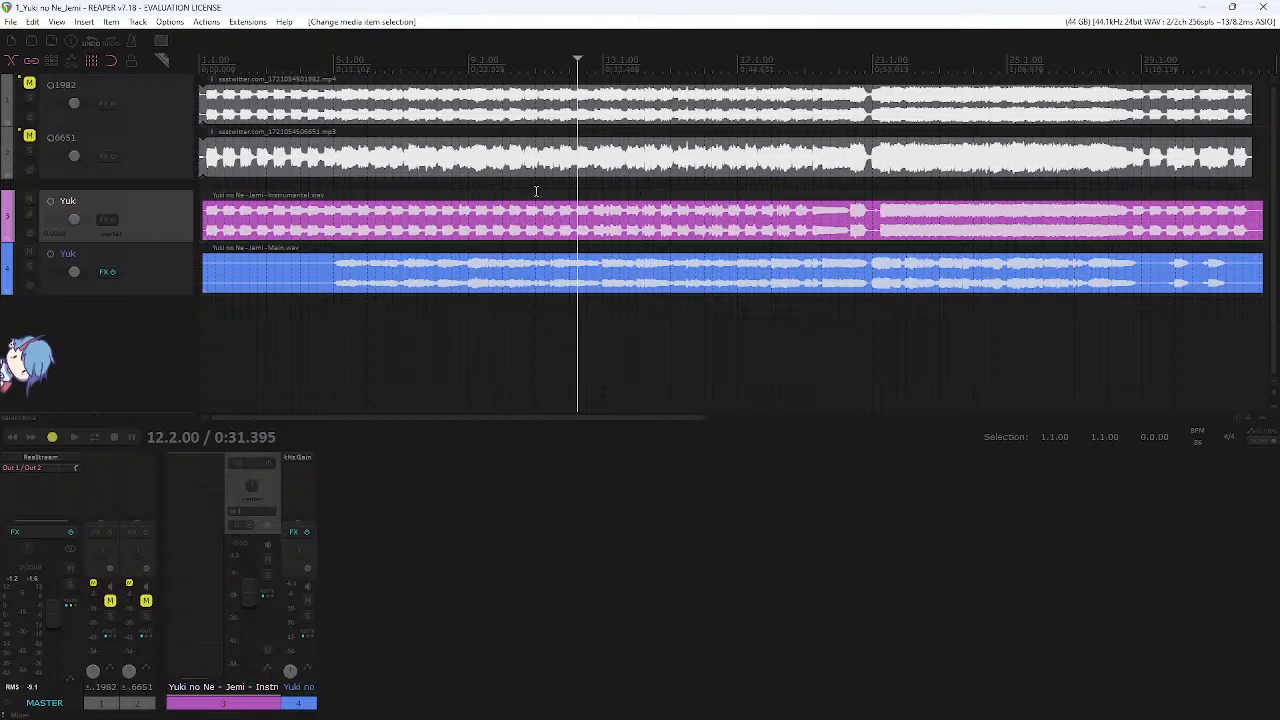
# - Place the edit cursor at 5.1.00, where the vocal begins, and clear the track selection
pyautogui.moveTo(500, 295); pyautogui.dragTo(333, 311)
pyautogui.scroll(1, 333, 311)
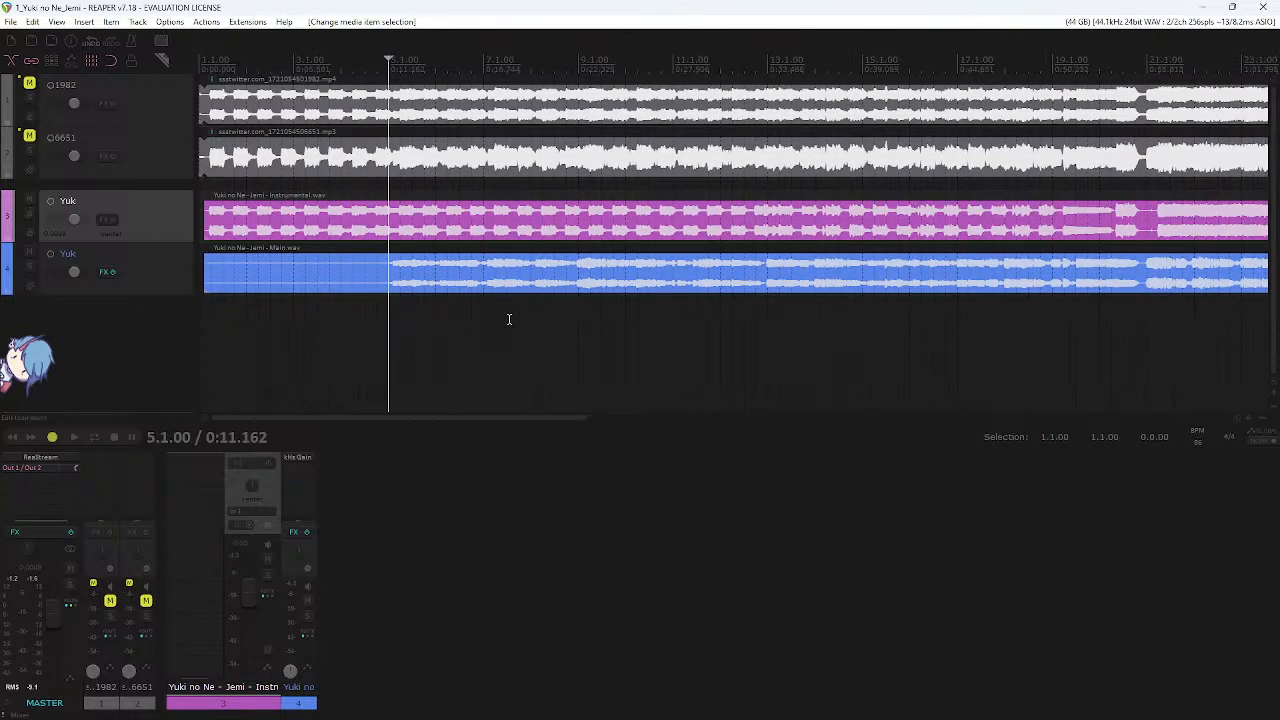
pyautogui.click(500, 492)
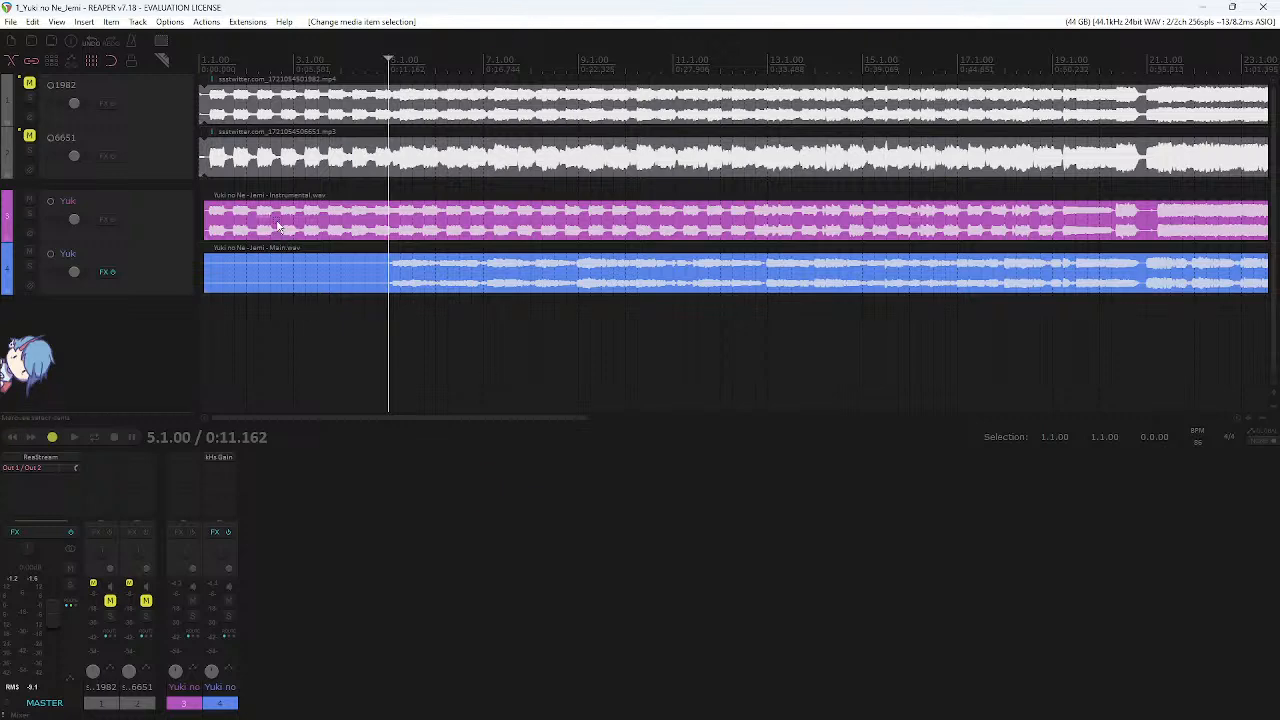
pyautogui.moveTo(278, 226); pyautogui.dragTo(428, 292)
pyautogui.moveTo(459, 346); pyautogui.dragTo(401, 331)
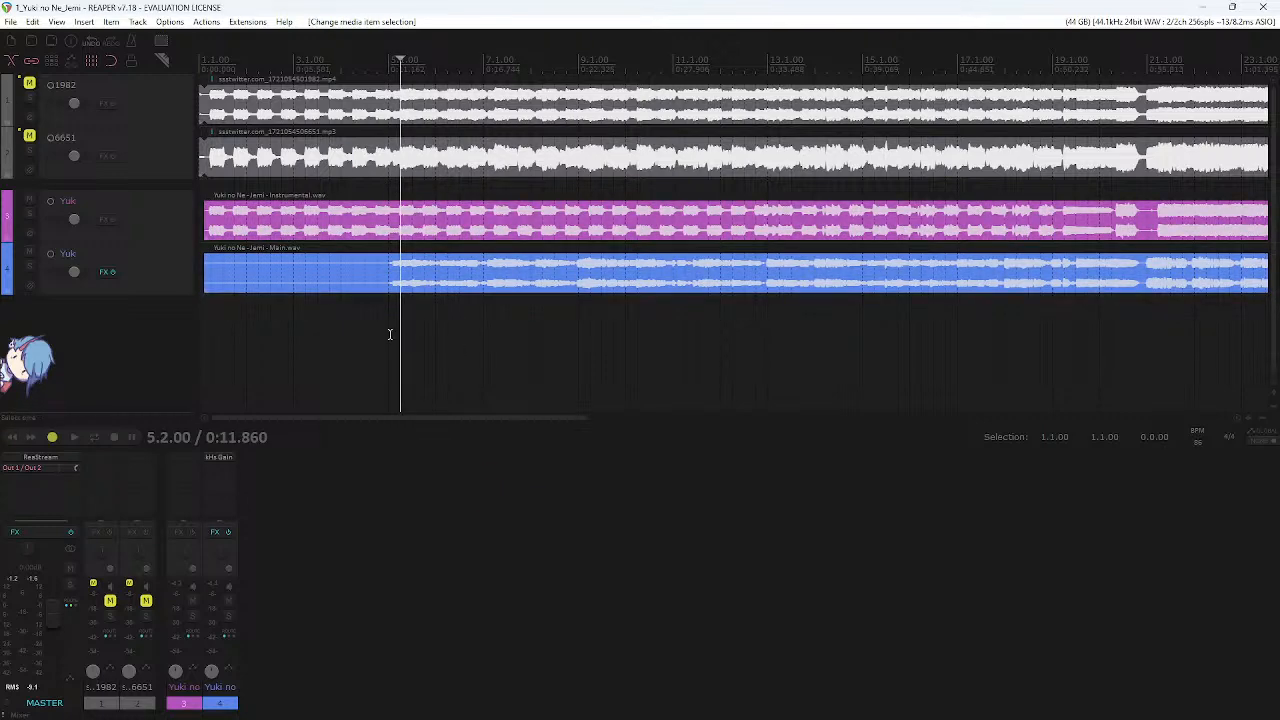
pyautogui.click(390, 334)
# - Add the TDR Molotok compressor after the gain plug-in on the main vocal track and move its window clear of the track list
pyautogui.doubleClick(230, 492)
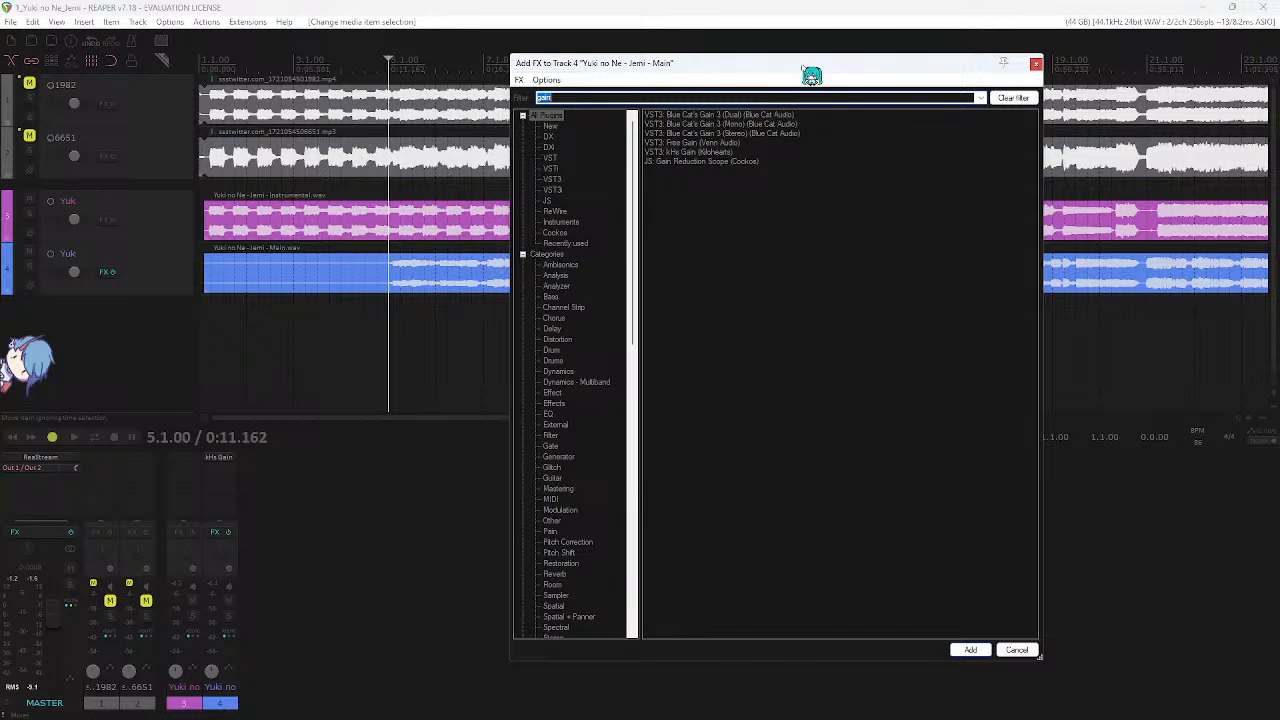
pyautogui.write('comp')
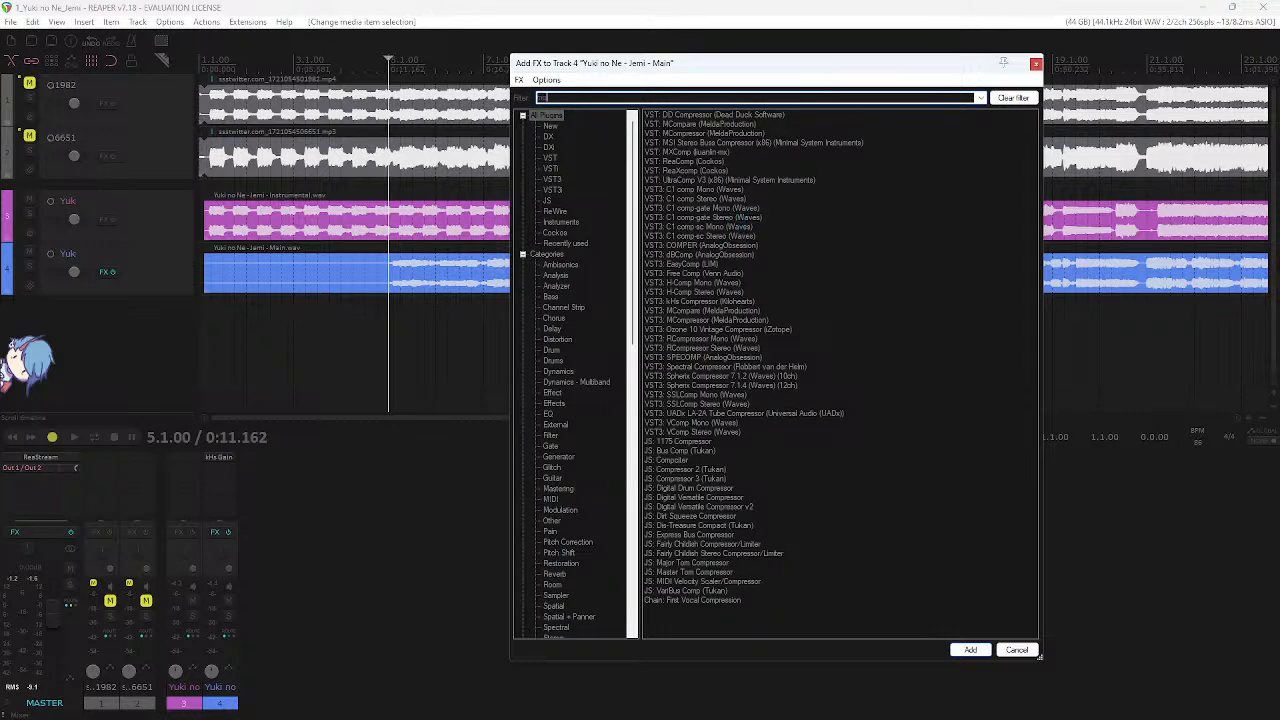
pyautogui.write('molotok')
pyautogui.doubleClick(708, 124)
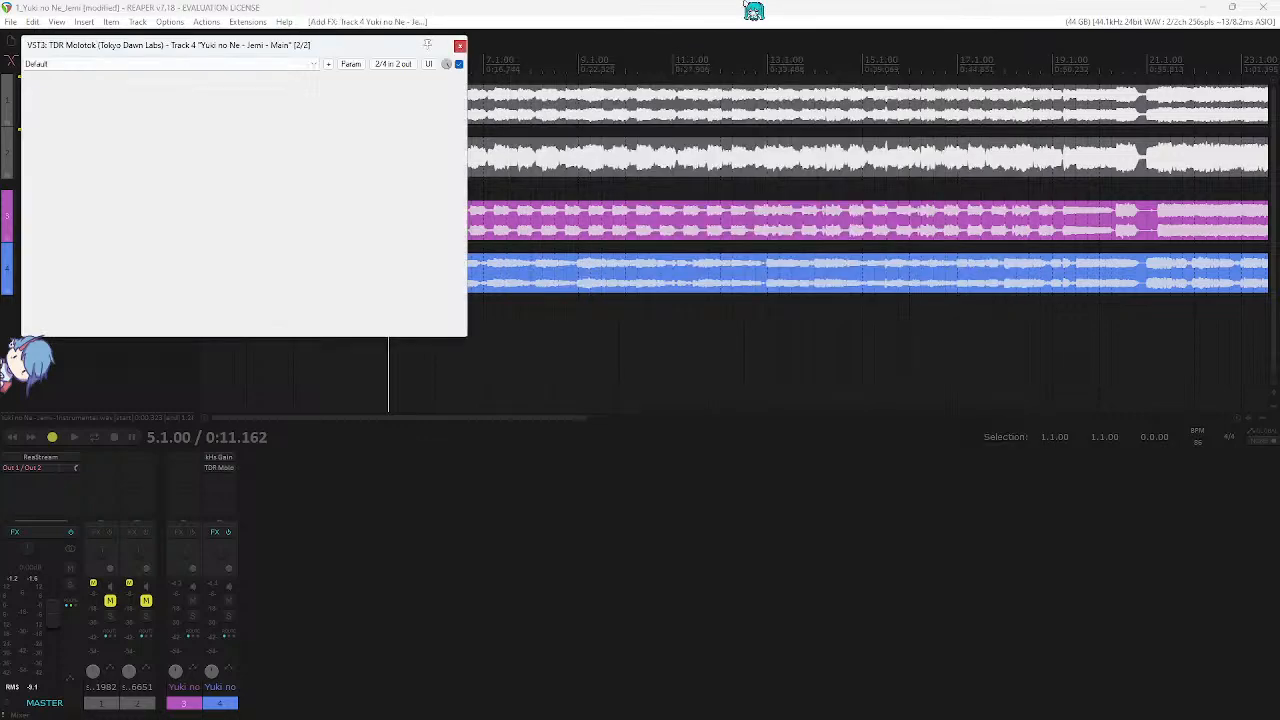
pyautogui.moveTo(240, 42); pyautogui.dragTo(748, 239)
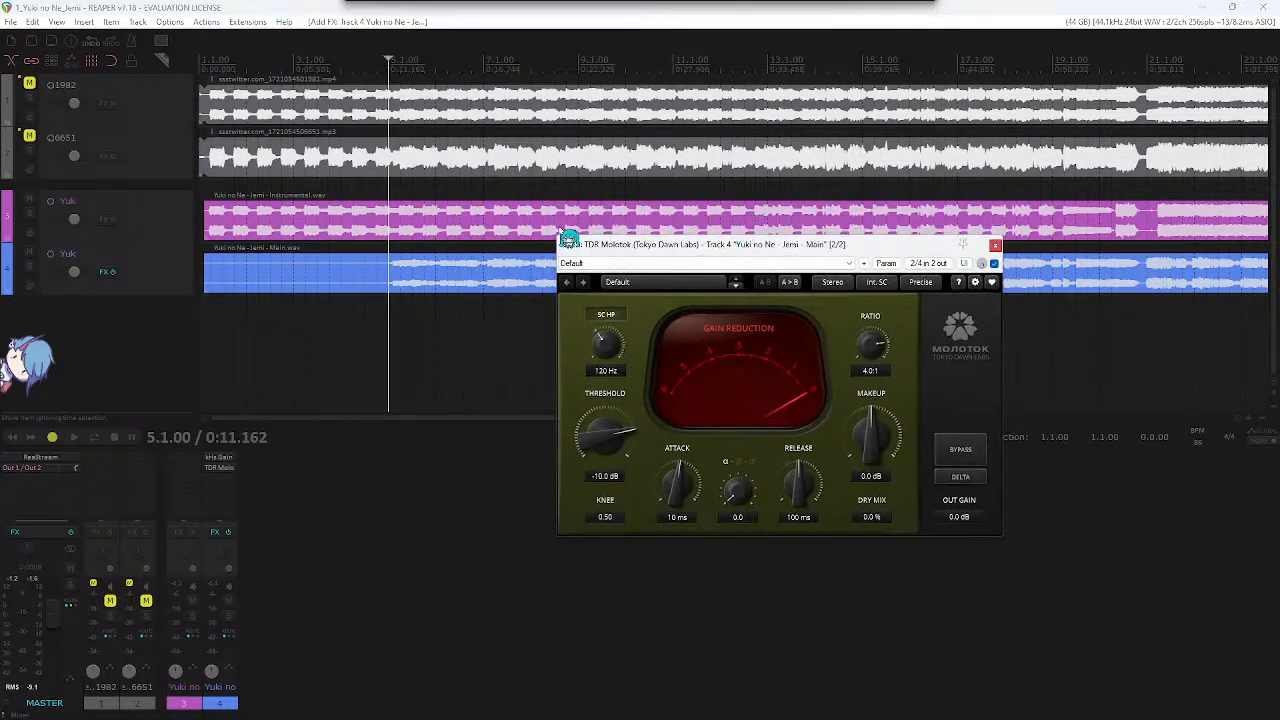
# - Play from 5.1.00 and set the Molotok compressor's threshold on the main vocal to about -17.2 dB, closing the gain plug-in window
pyautogui.press('space')
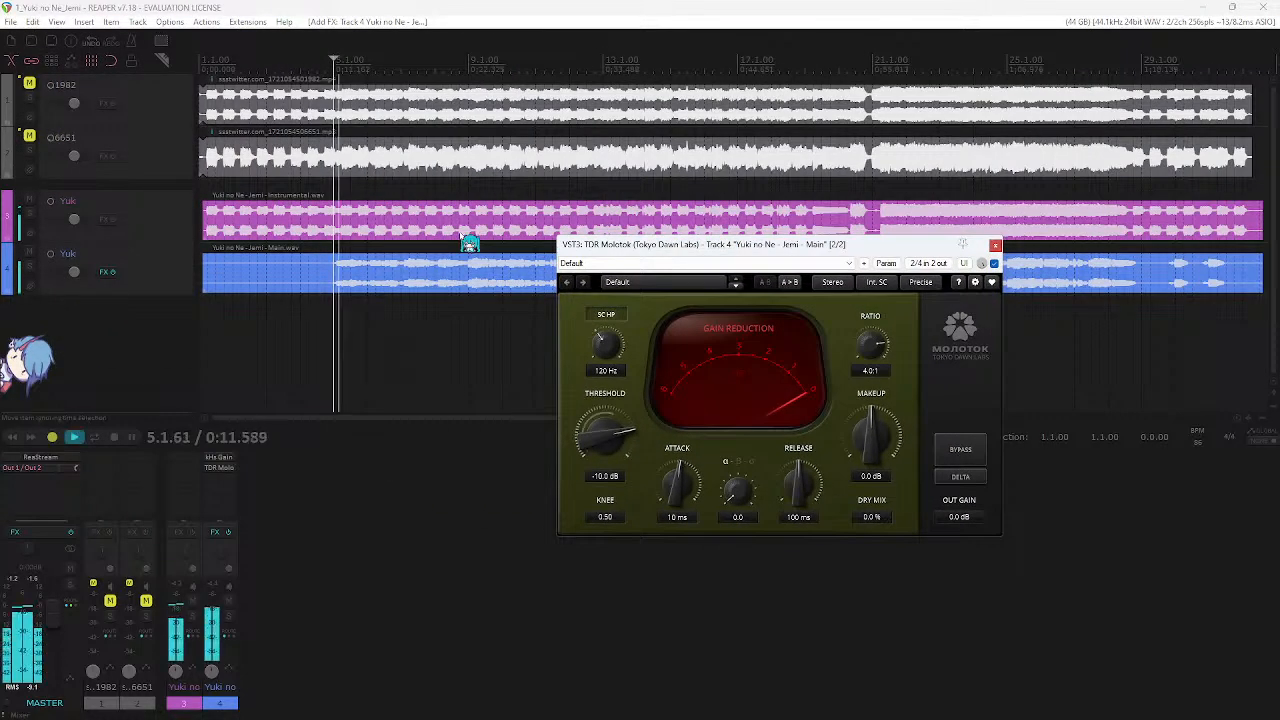
pyautogui.click(219, 458)
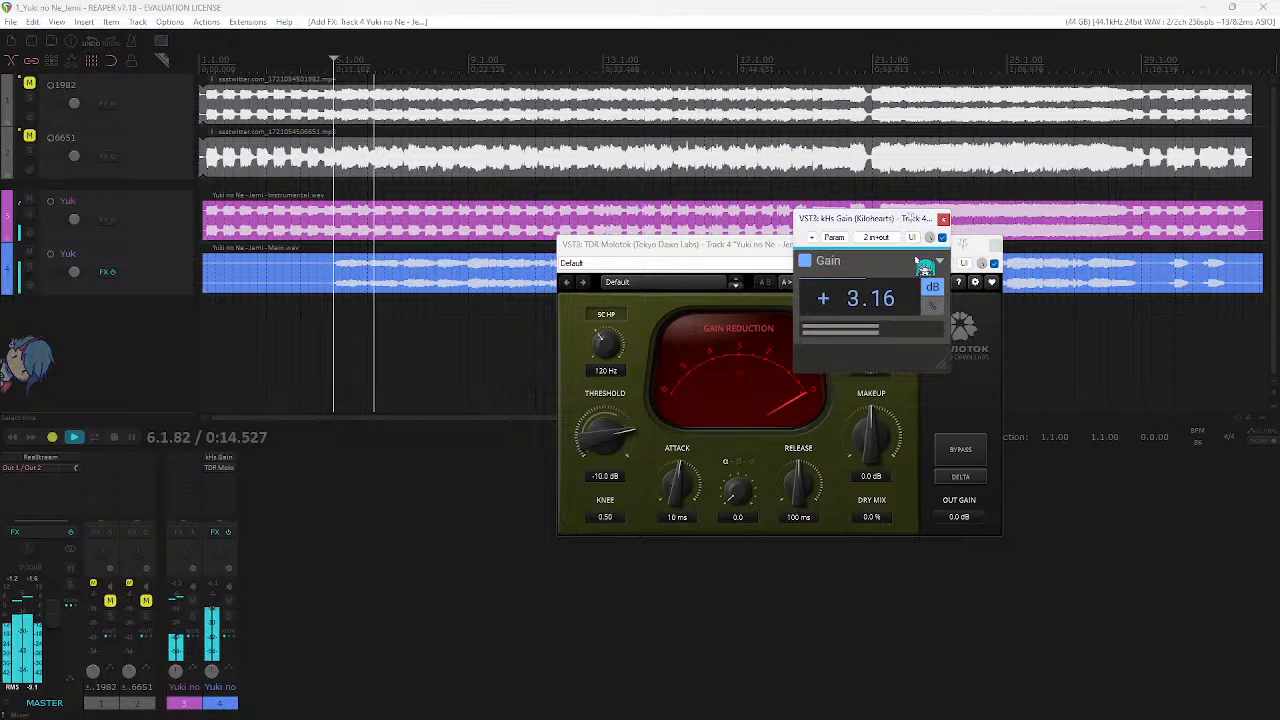
pyautogui.click(943, 218)
pyautogui.moveTo(605, 435); pyautogui.dragTo(603, 463)
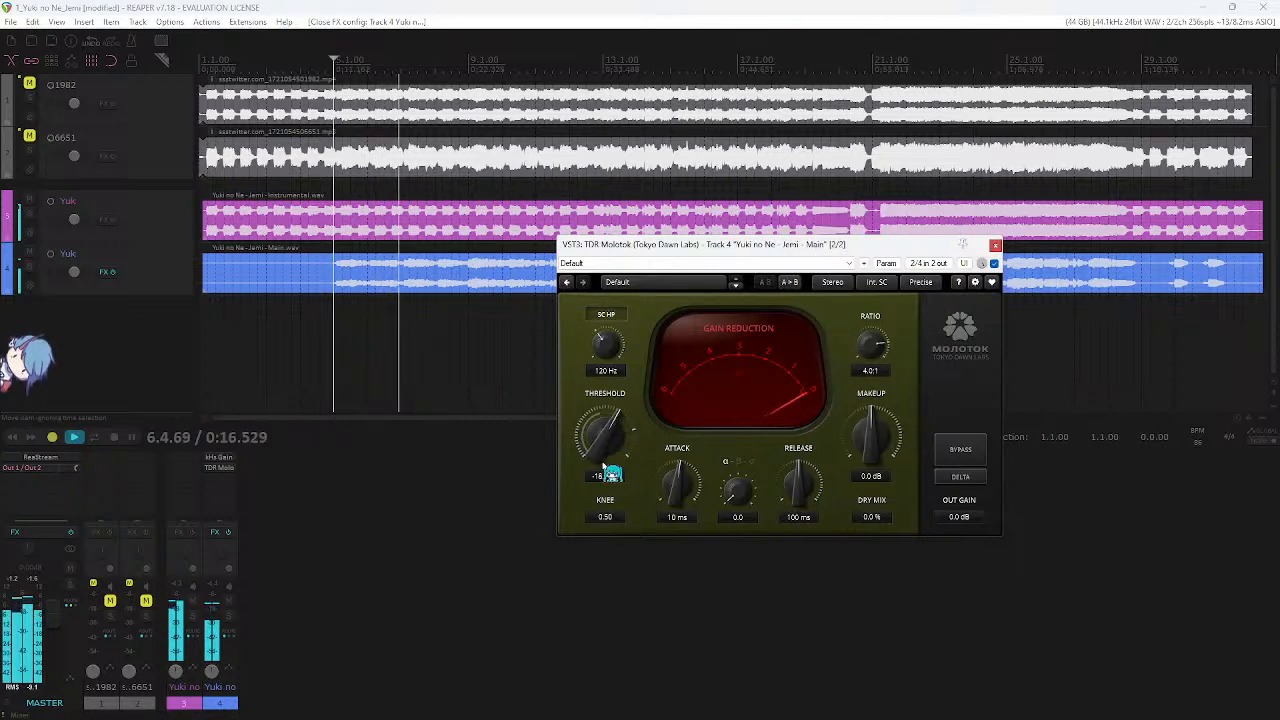
pyautogui.doubleClick(609, 443)
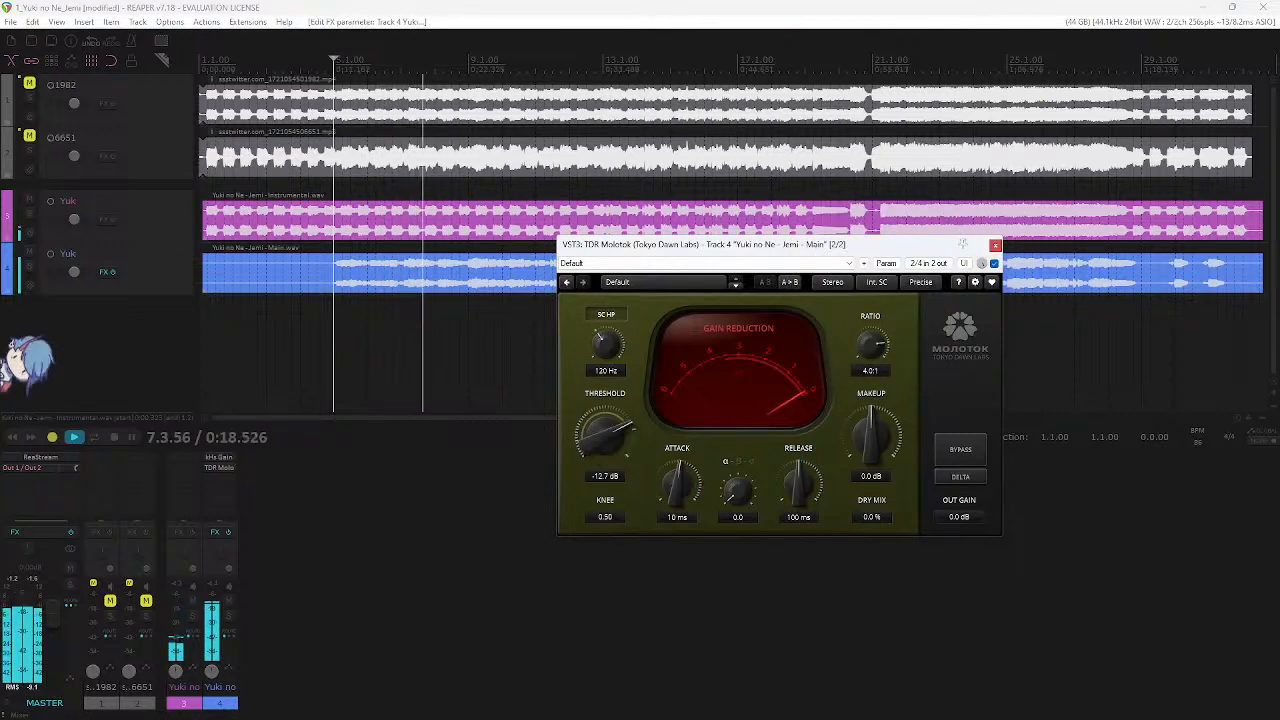
pyautogui.moveTo(612, 466)
pyautogui.mouseDown()
pyautogui.moveTo(612, 505)
pyautogui.moveTo(612, 490)
pyautogui.mouseUp()
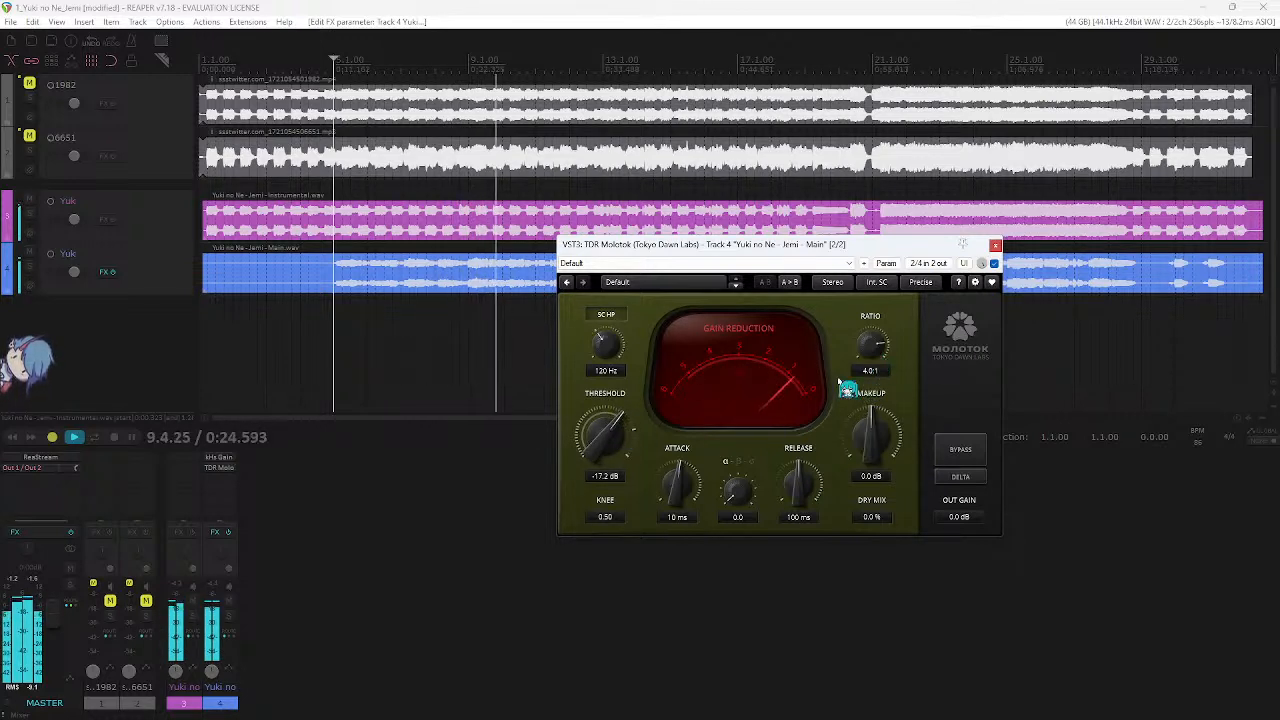
# - Set Molotok's attack to 3.2 ms, release to 49 ms and threshold to about -16.4 dB, saving the project along the way
pyautogui.moveTo(680, 480); pyautogui.dragTo(680, 500)
pyautogui.moveTo(797, 501); pyautogui.dragTo(797, 510)
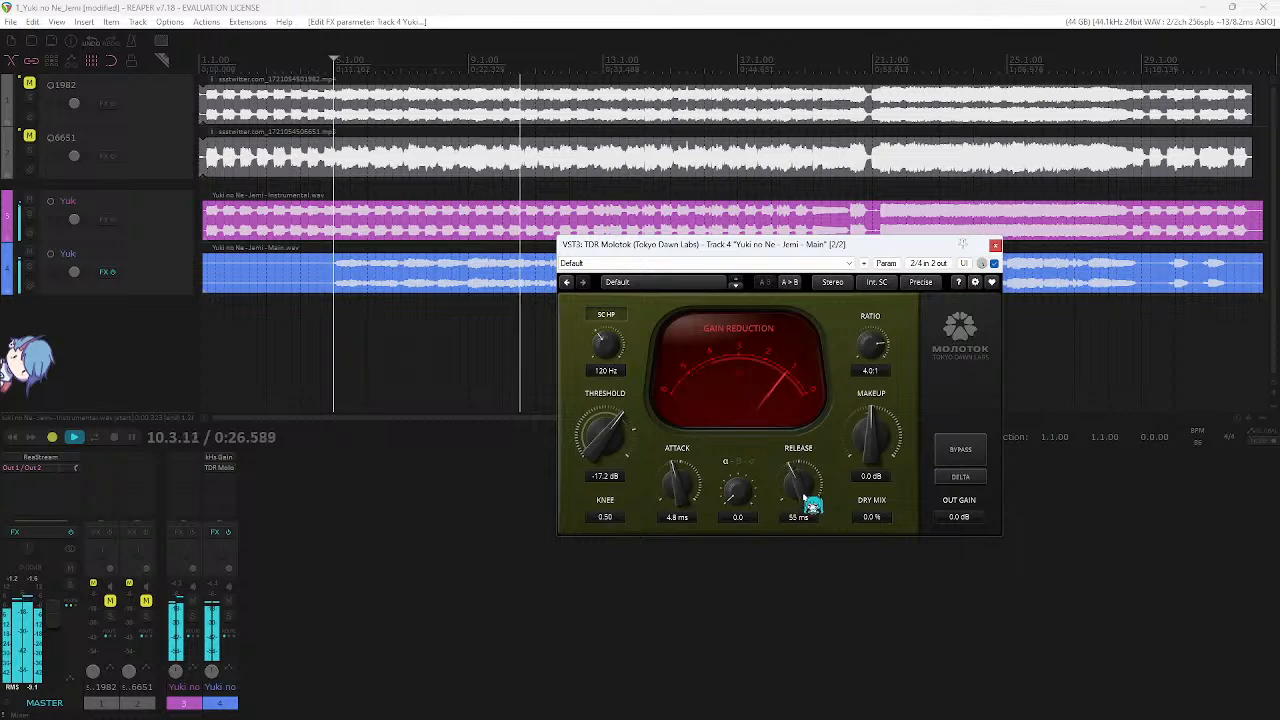
pyautogui.moveTo(690, 489); pyautogui.dragTo(690, 495)
pyautogui.moveTo(781, 480); pyautogui.dragTo(784, 481)
pyautogui.moveTo(669, 485); pyautogui.dragTo(669, 488)
pyautogui.click(677, 4)
pyautogui.hotkey('ctrl', 's')
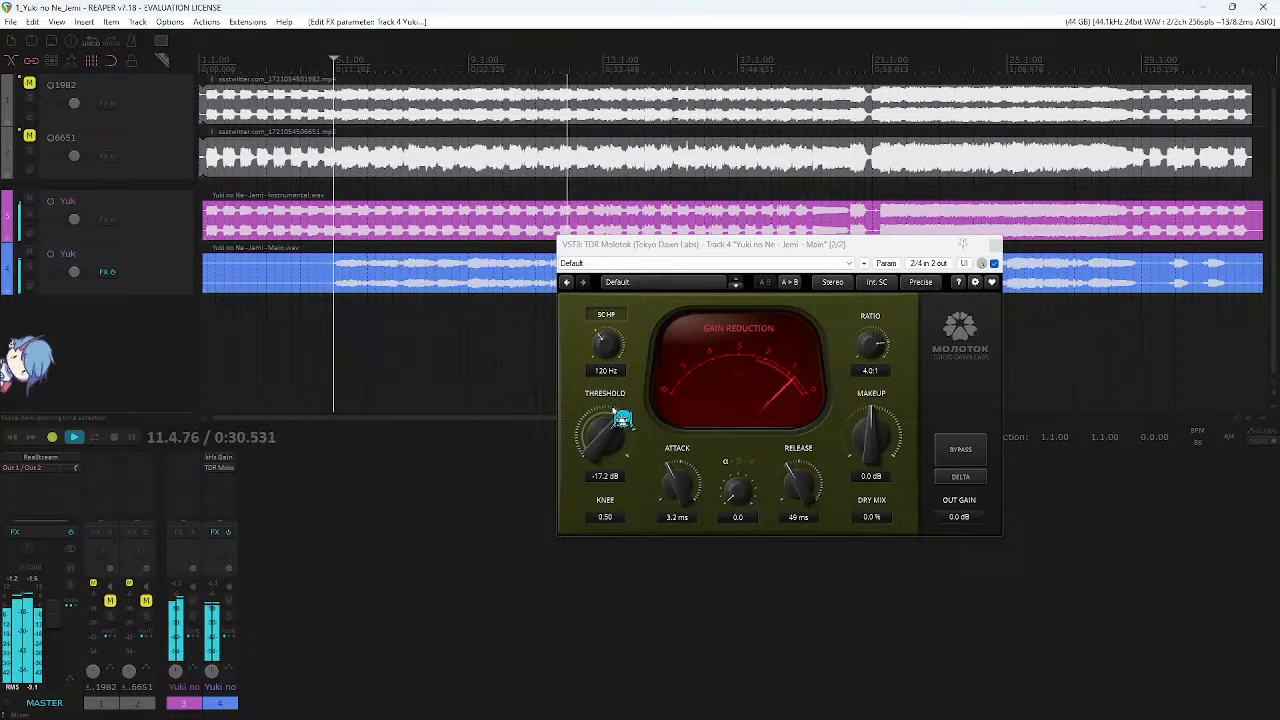
pyautogui.moveTo(622, 418); pyautogui.dragTo(622, 416)
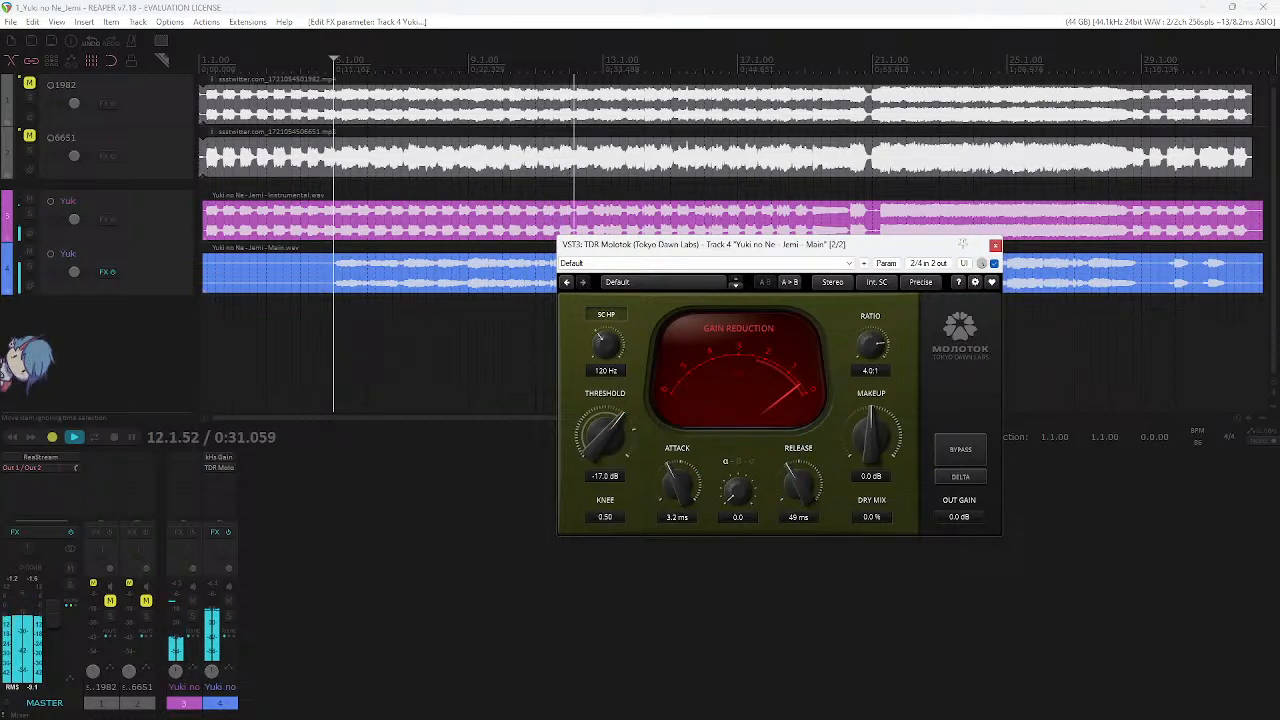
# - Add the AnalogObsession LALA plug-in after Molotok on the main vocal track and move its window beside the Molotok window
pyautogui.doubleClick(220, 479)
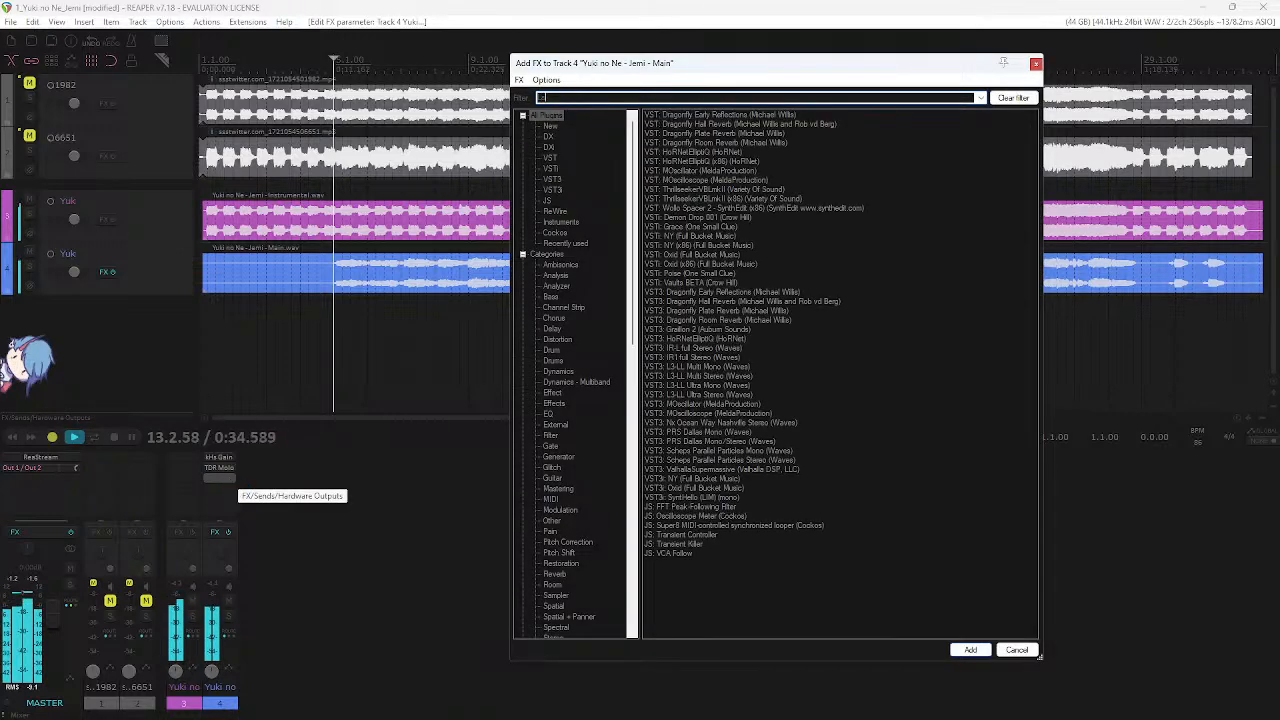
pyautogui.write('lala')
pyautogui.click(691, 115)
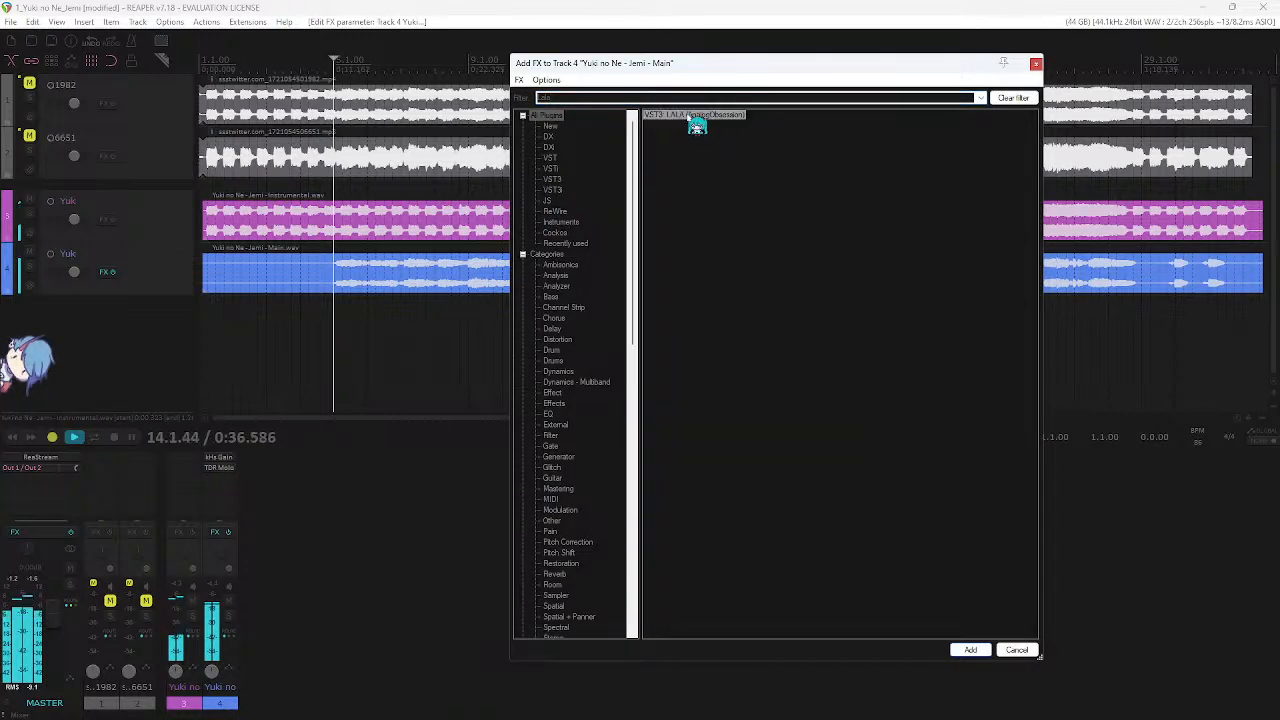
pyautogui.press('Return')
pyautogui.moveTo(882, 253); pyautogui.dragTo(357, 159)
# - Adjust LALA's peak reduction and set its gain to about 31 % while the song plays
pyautogui.moveTo(547, 315); pyautogui.dragTo(547, 264)
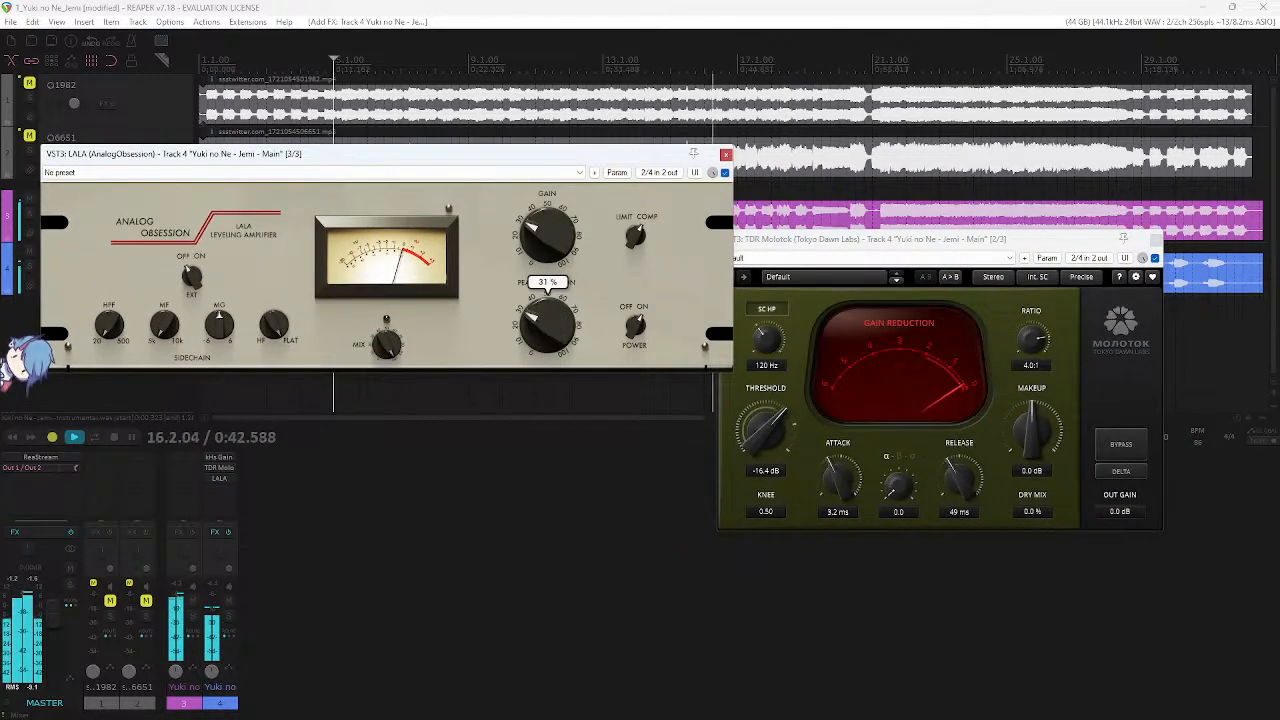
pyautogui.moveTo(556, 325); pyautogui.dragTo(545, 280)
pyautogui.click(698, 11)
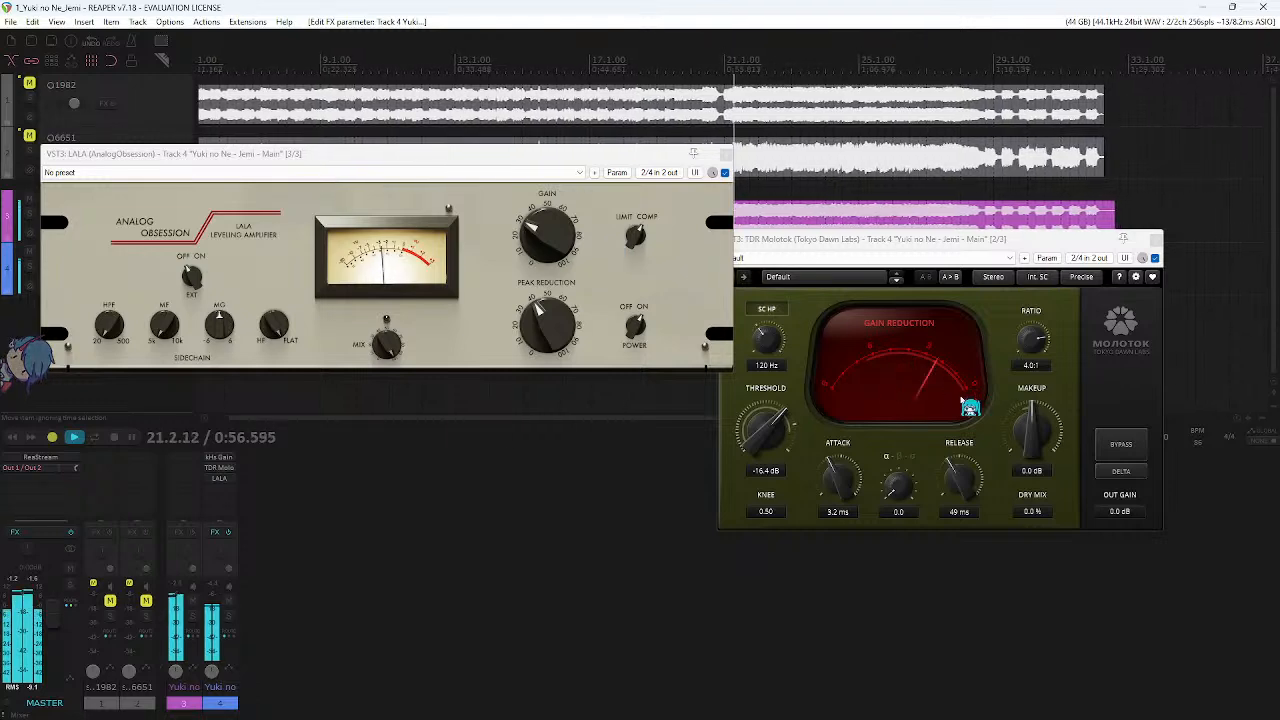
# - Set Molotok's makeup to 4.0 dB and LALA's gain to about 36 %, moving the LALA window below the tracks
pyautogui.moveTo(1036, 430); pyautogui.dragTo(1036, 426)
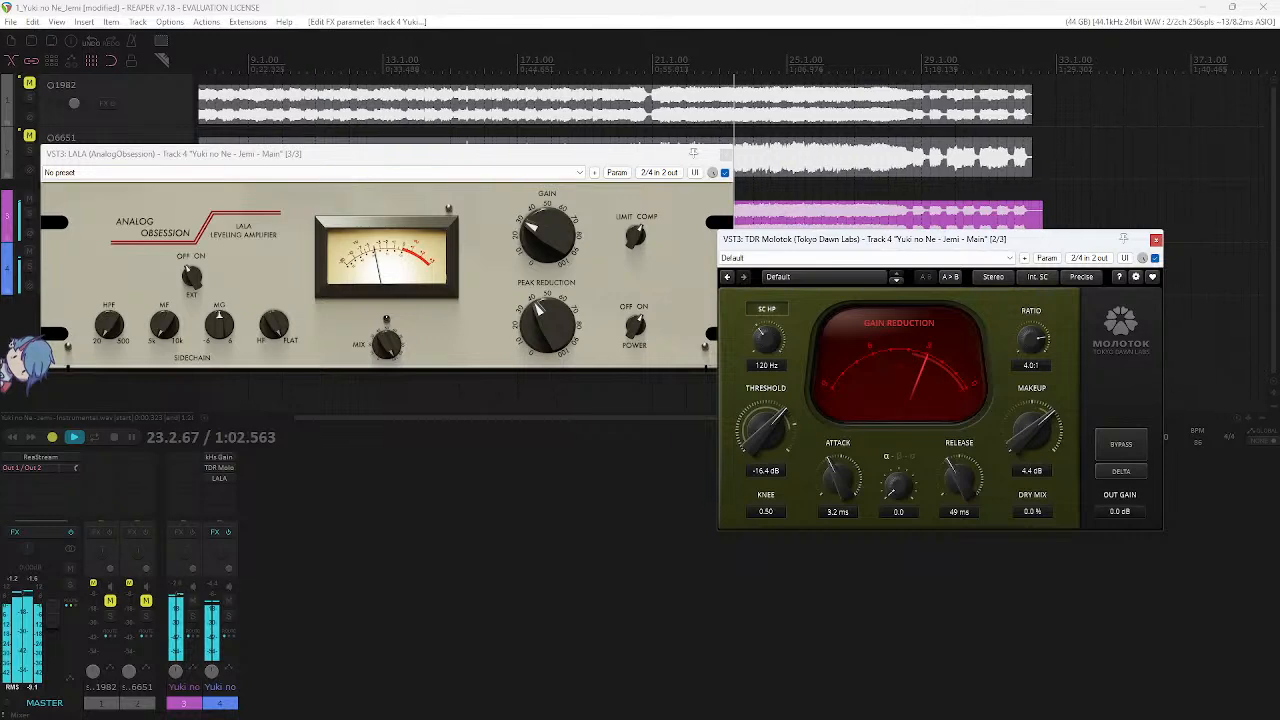
pyautogui.scroll(-1, 629, 110)
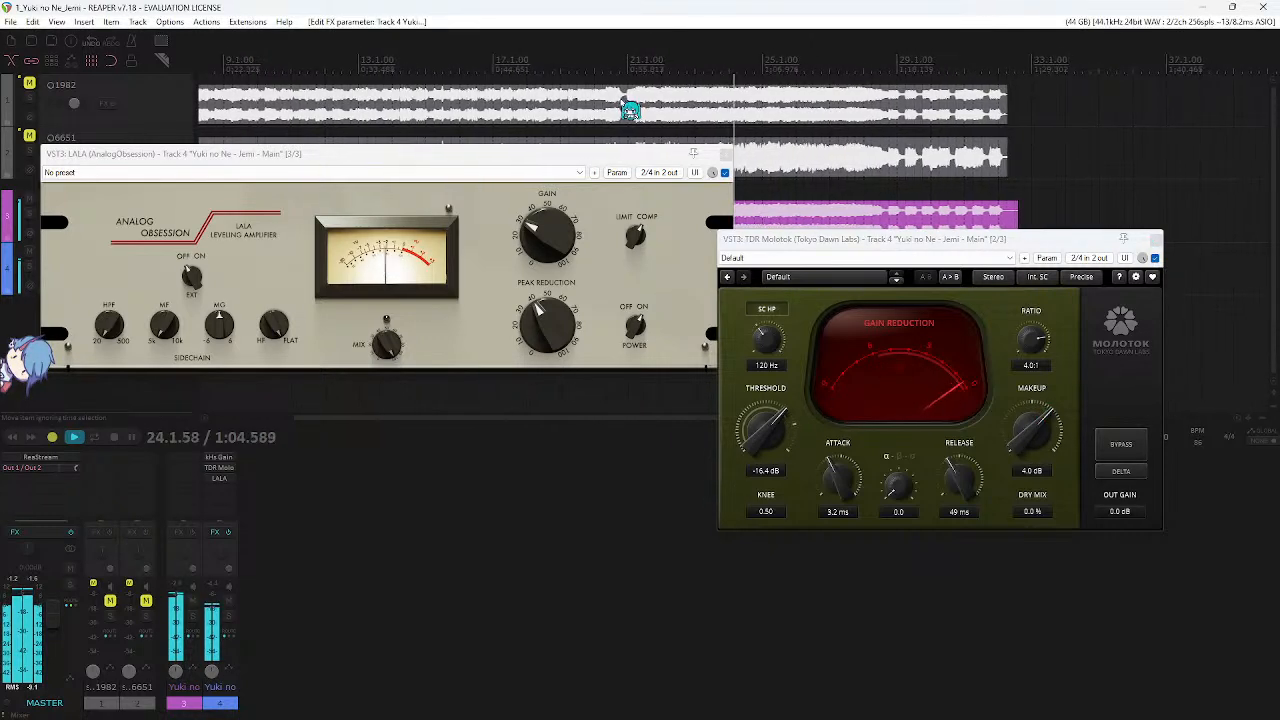
pyautogui.moveTo(512, 162); pyautogui.dragTo(601, 320)
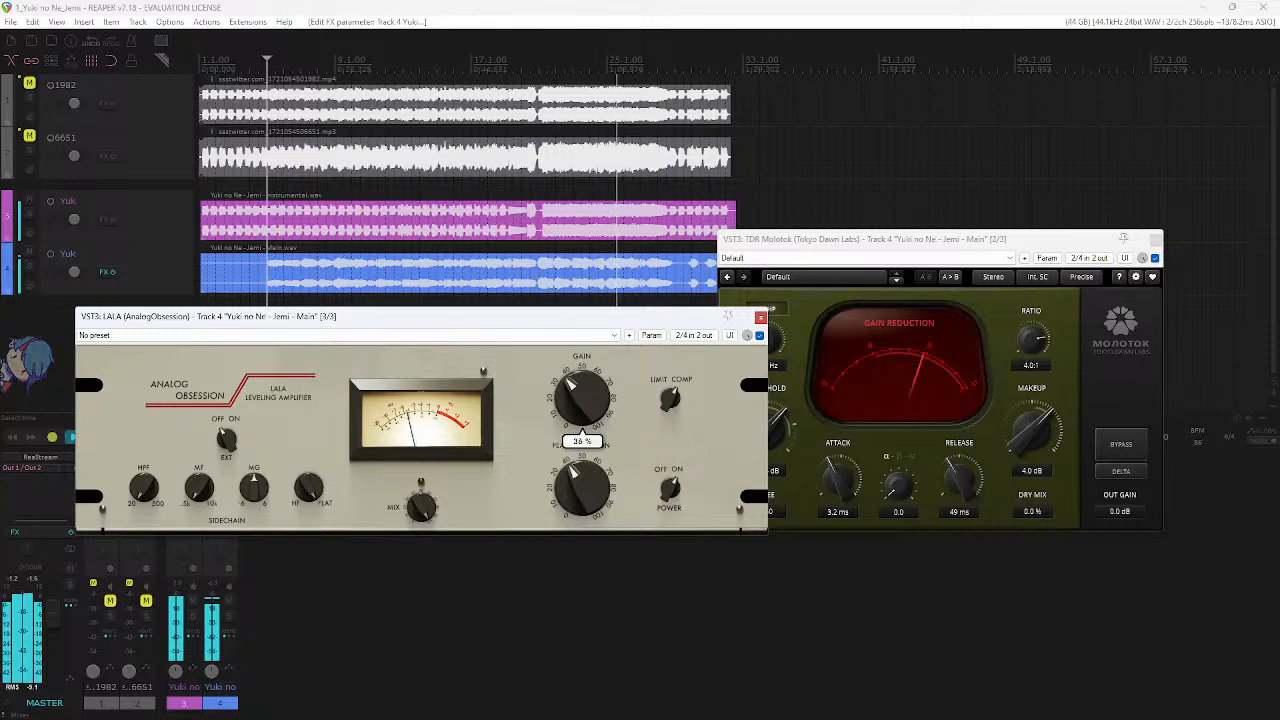
# - Restart playback from 11.3.00, save the project, and close the LALA and Molotok windows
pyautogui.click(380, 118)
pyautogui.hotkey('ctrl', 's')
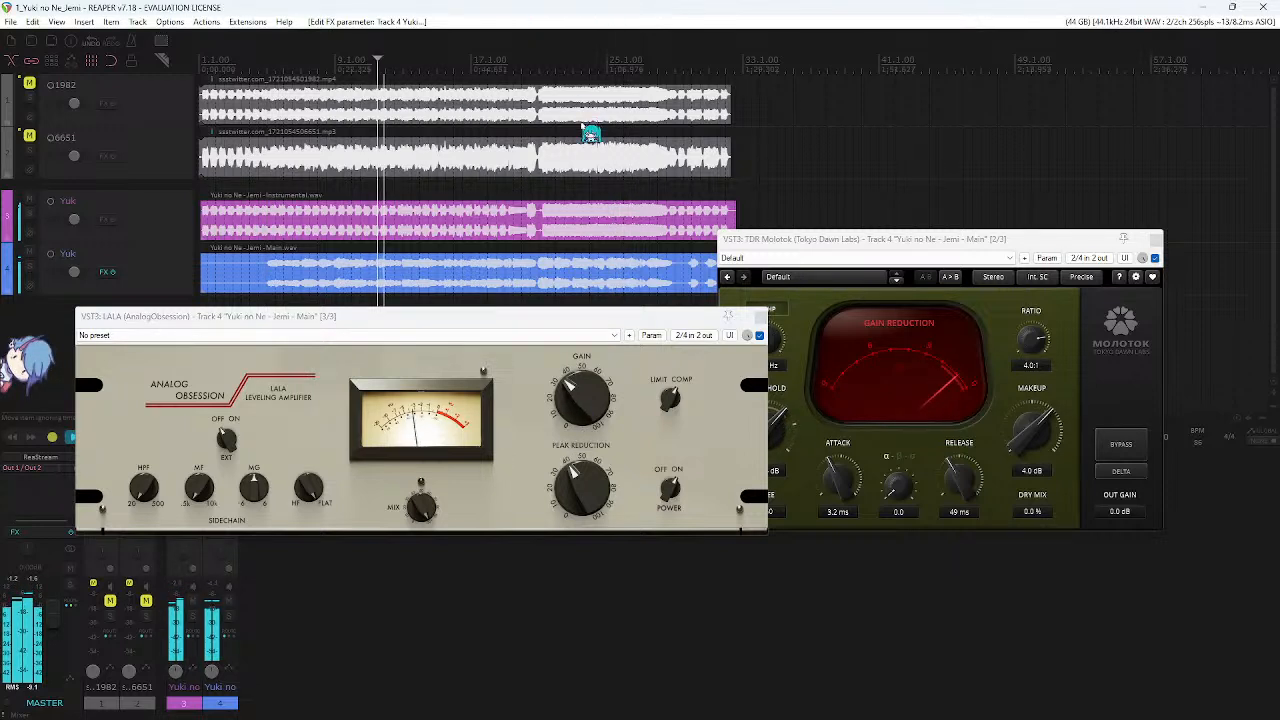
pyautogui.click(760, 316)
pyautogui.click(1155, 238)
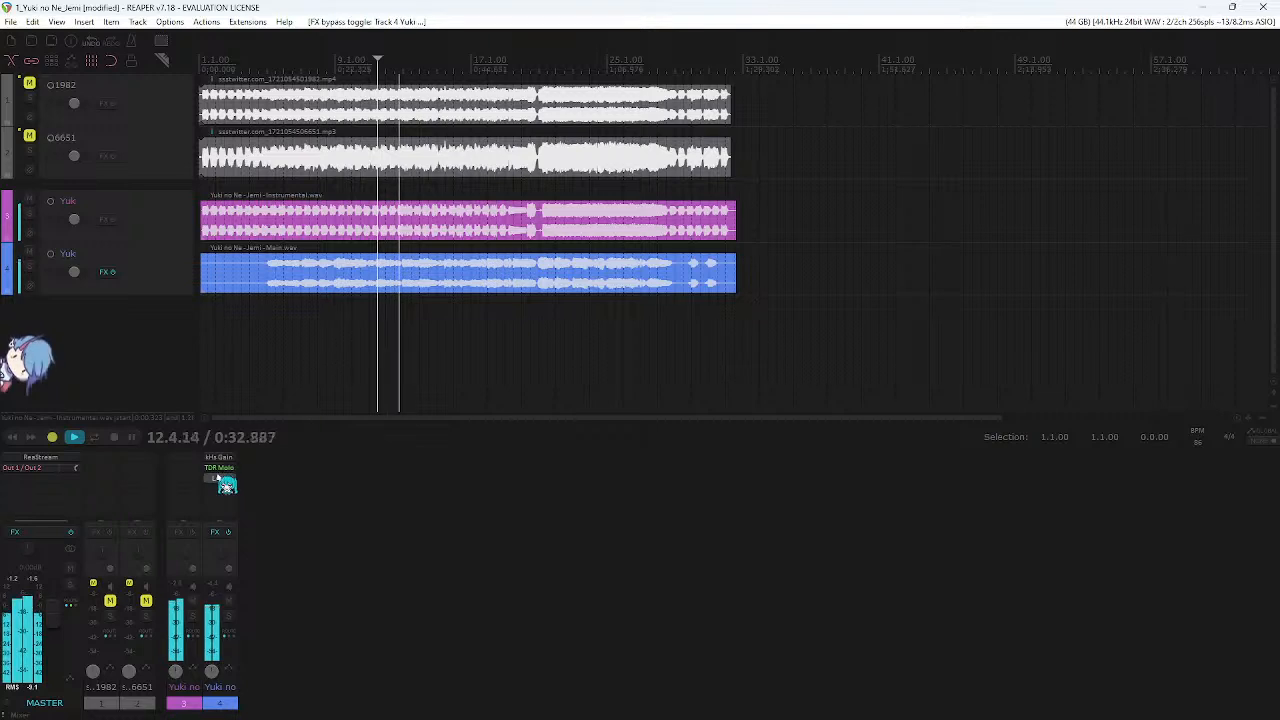
# - Toggle the bypass on the main vocal's compressors to compare the sound, and set LALA's gain to about 35 %
pyautogui.keyDown('shift'); pyautogui.click(222, 479); pyautogui.keyUp('shift')
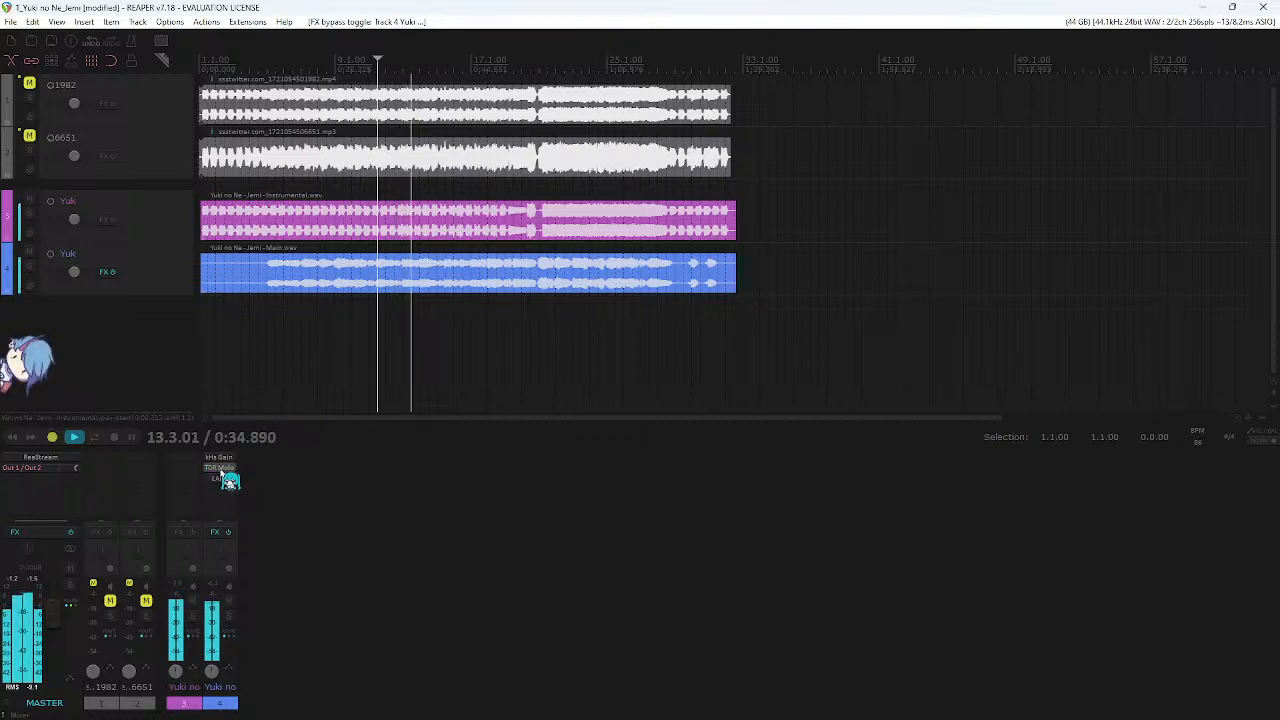
pyautogui.click(222, 480)
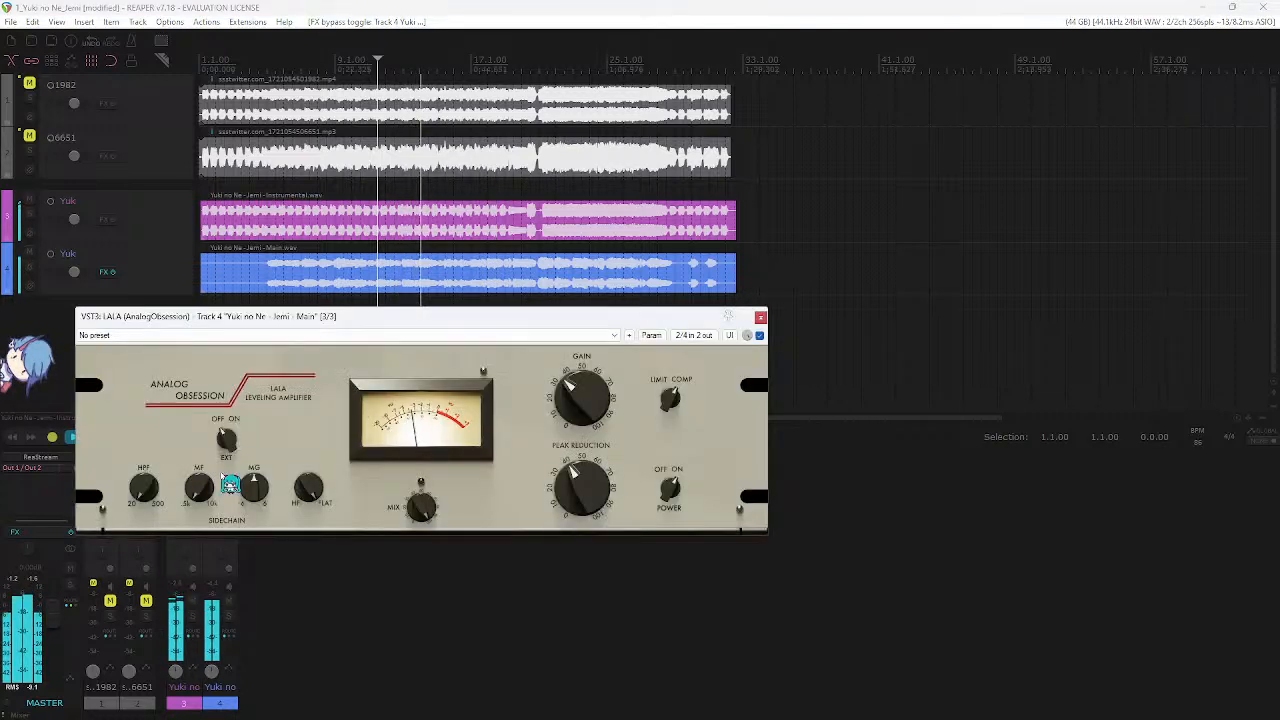
pyautogui.click(760, 317)
pyautogui.click(222, 480)
pyautogui.moveTo(570, 395)
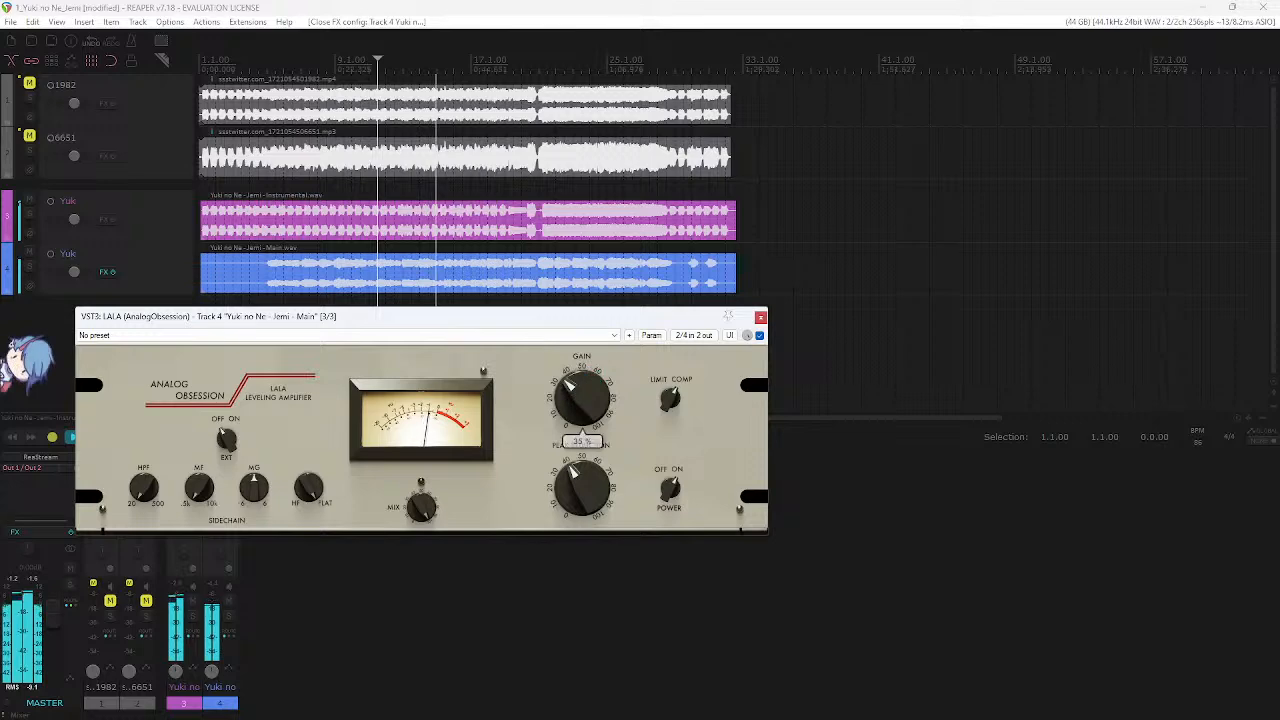
pyautogui.click(760, 317)
# - Lower Molotok's makeup on the main vocal track to 3.0 dB and close its window
pyautogui.scroll(2, 609, 326)
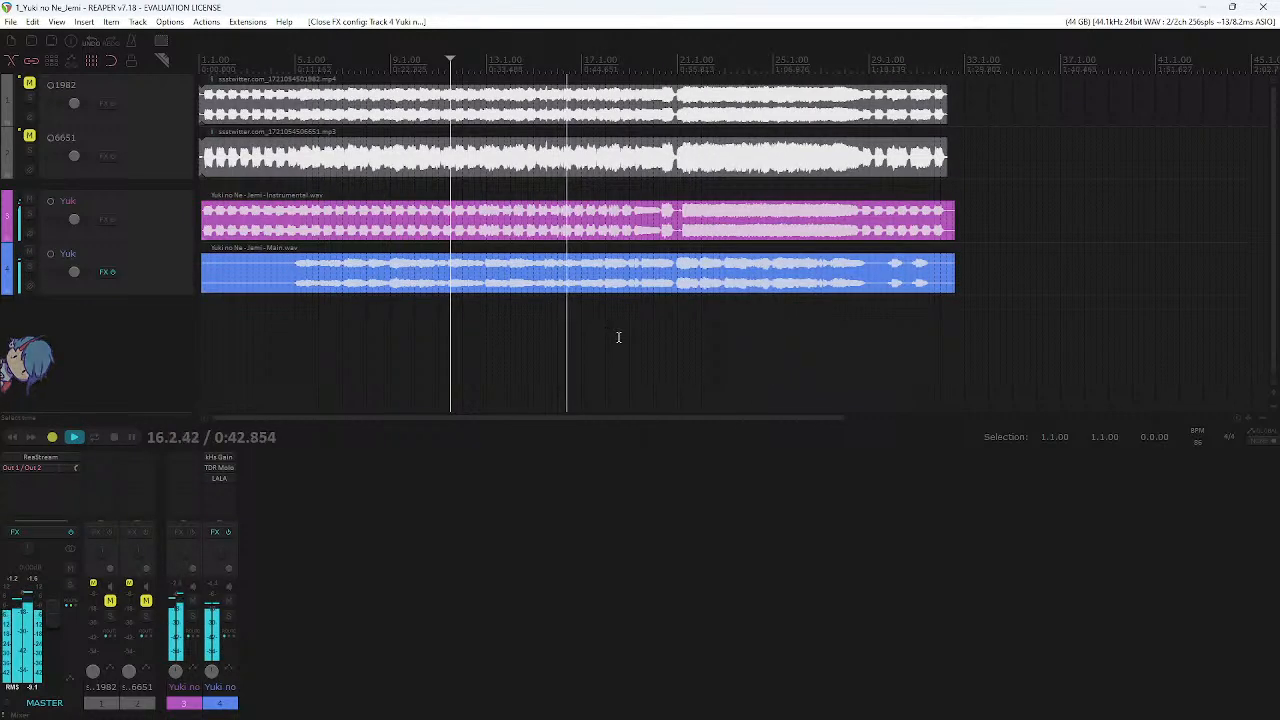
pyautogui.scroll(2, 617, 334)
pyautogui.click(219, 467)
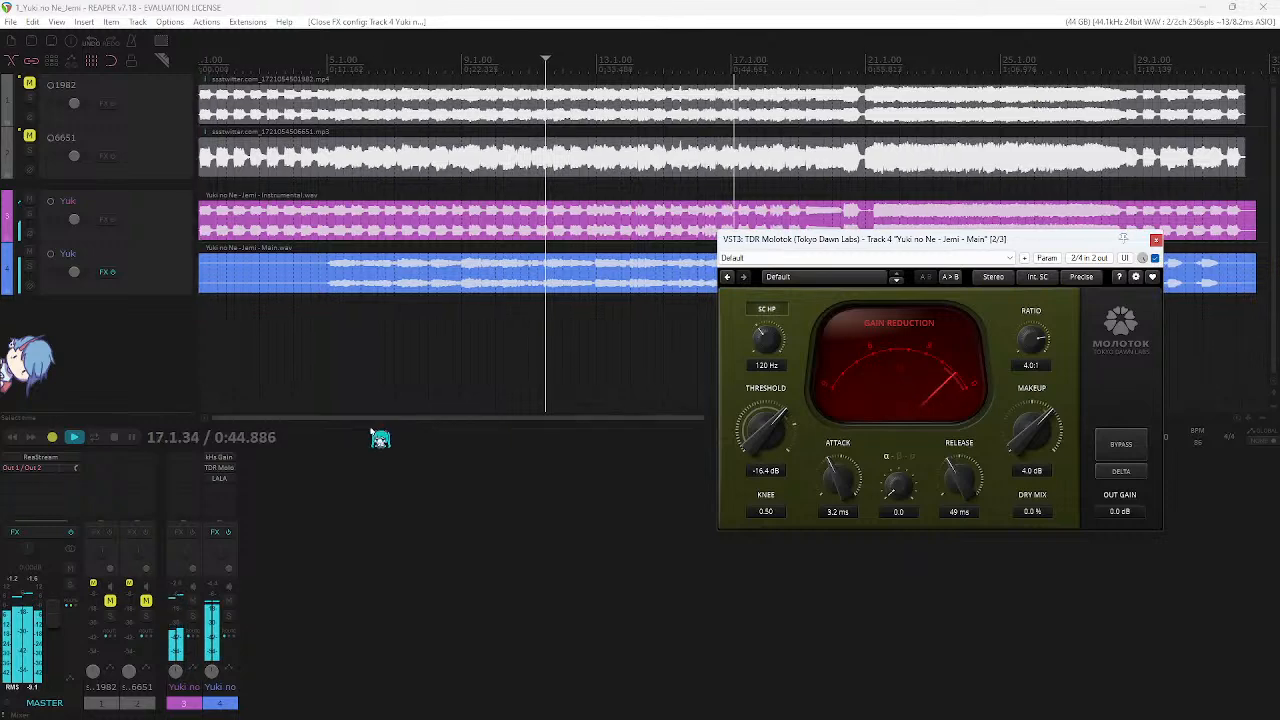
pyautogui.moveTo(1049, 434); pyautogui.dragTo(1028, 465)
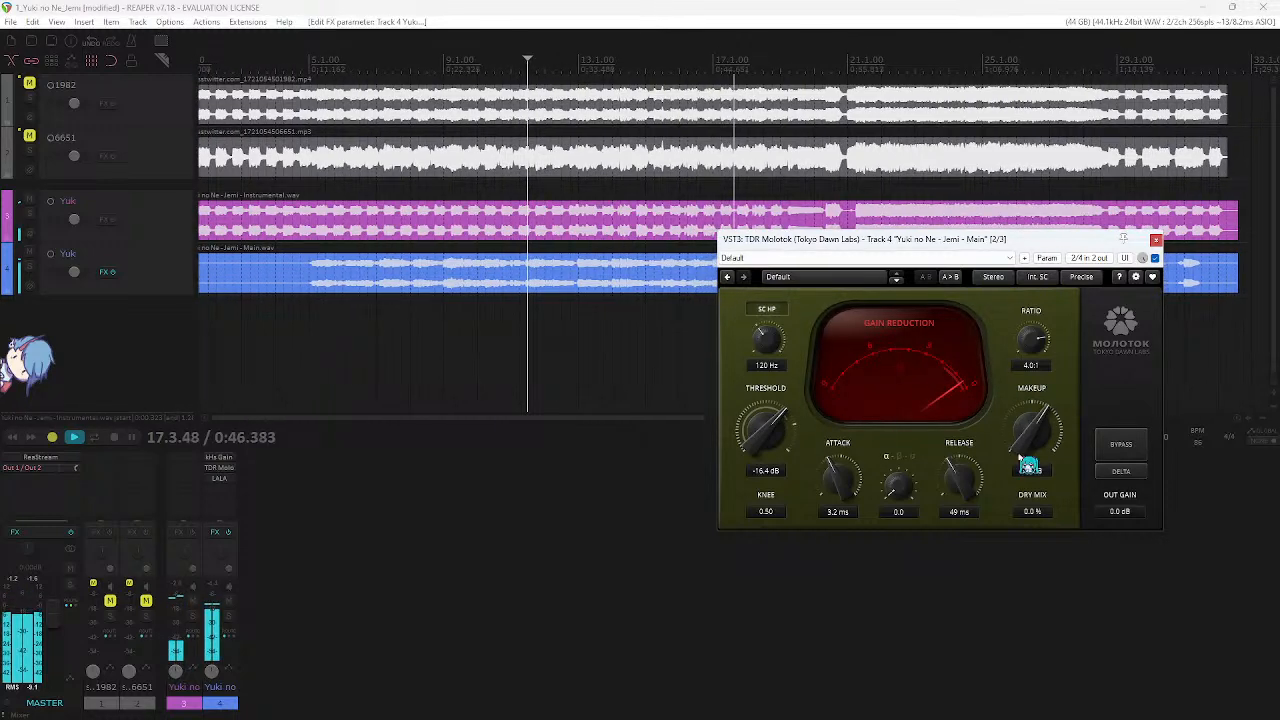
pyautogui.click(1156, 240)
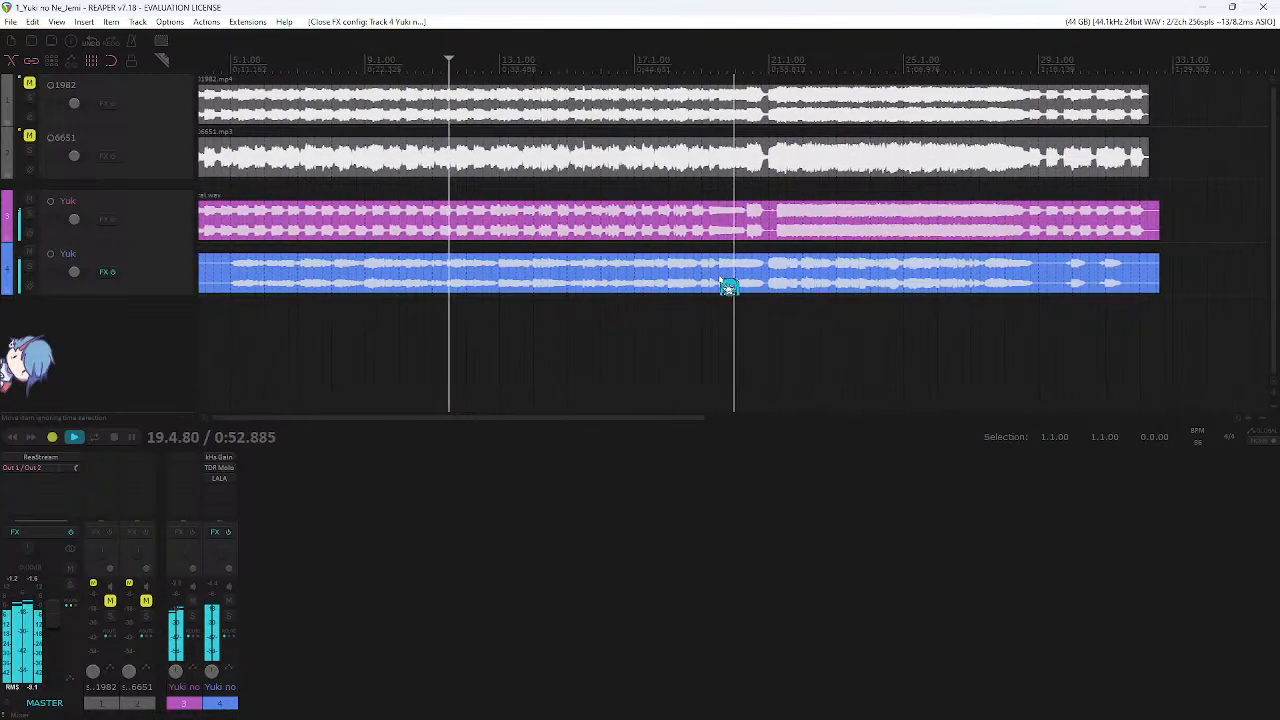
# - Listen through the louder section, set LALA's gain to about 34 %, close its window, and stop playback
pyautogui.scroll(-2, 714, 240)
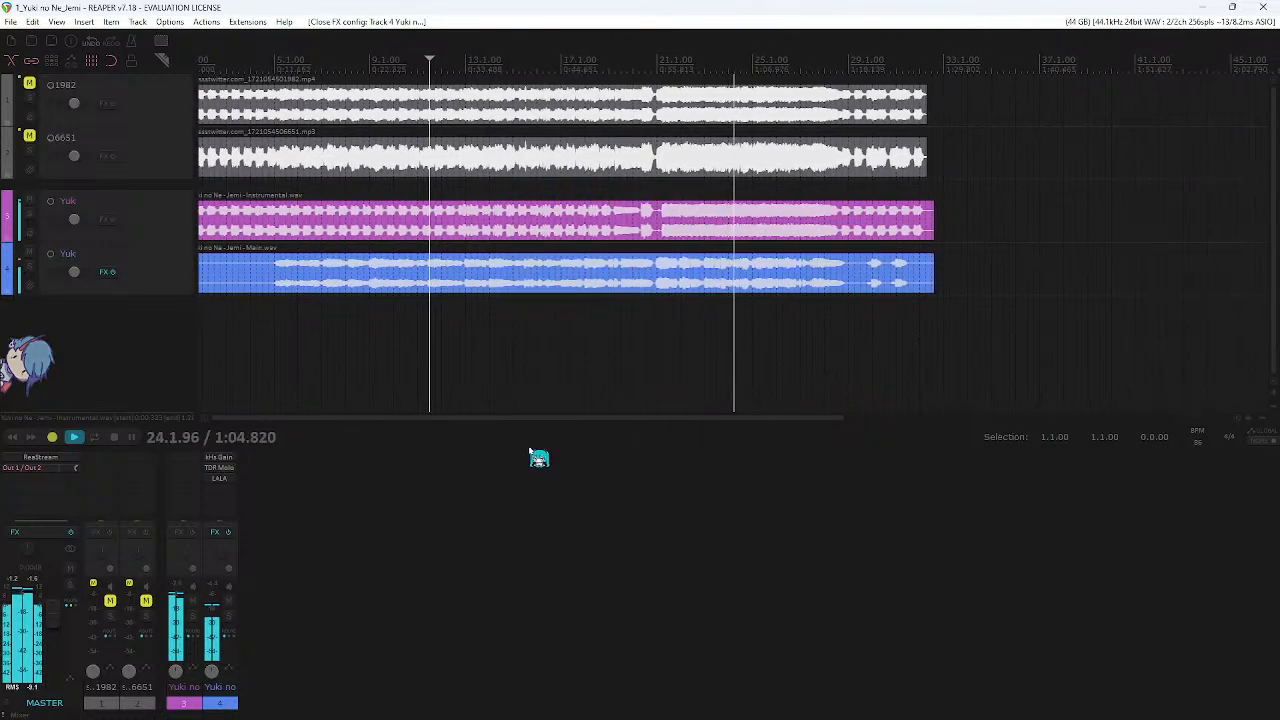
pyautogui.click(222, 479)
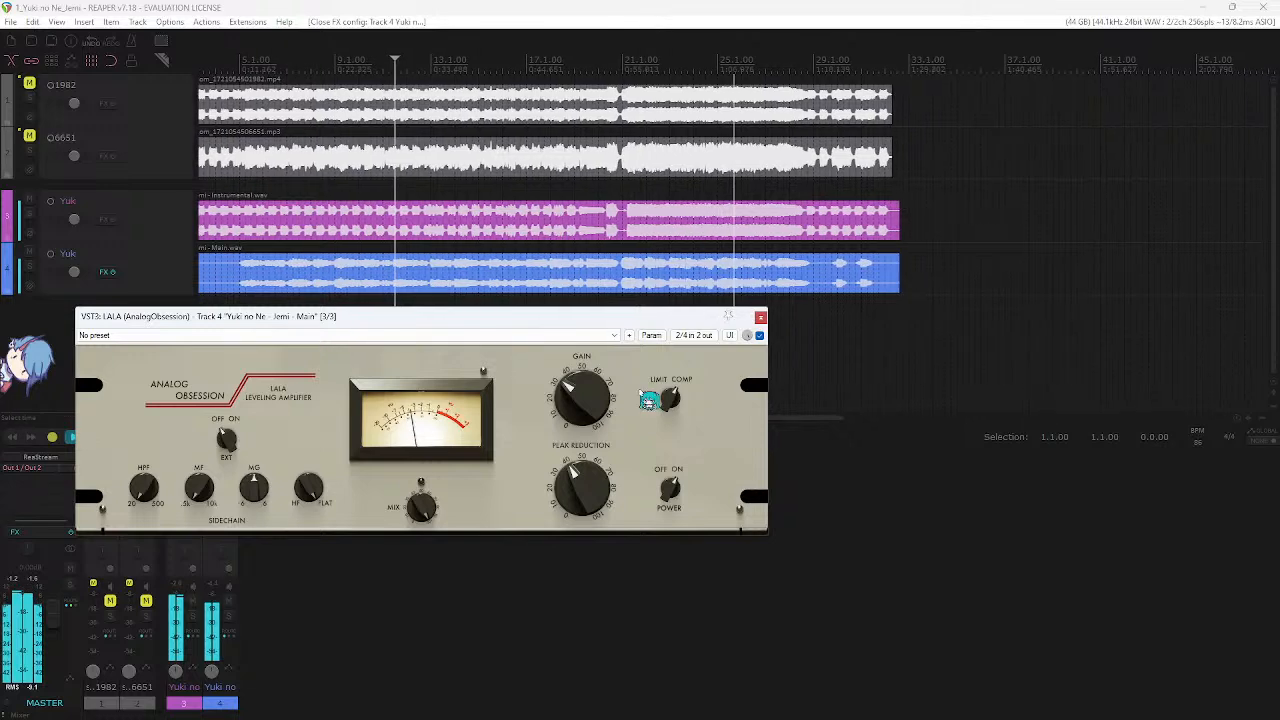
pyautogui.moveTo(572, 388)
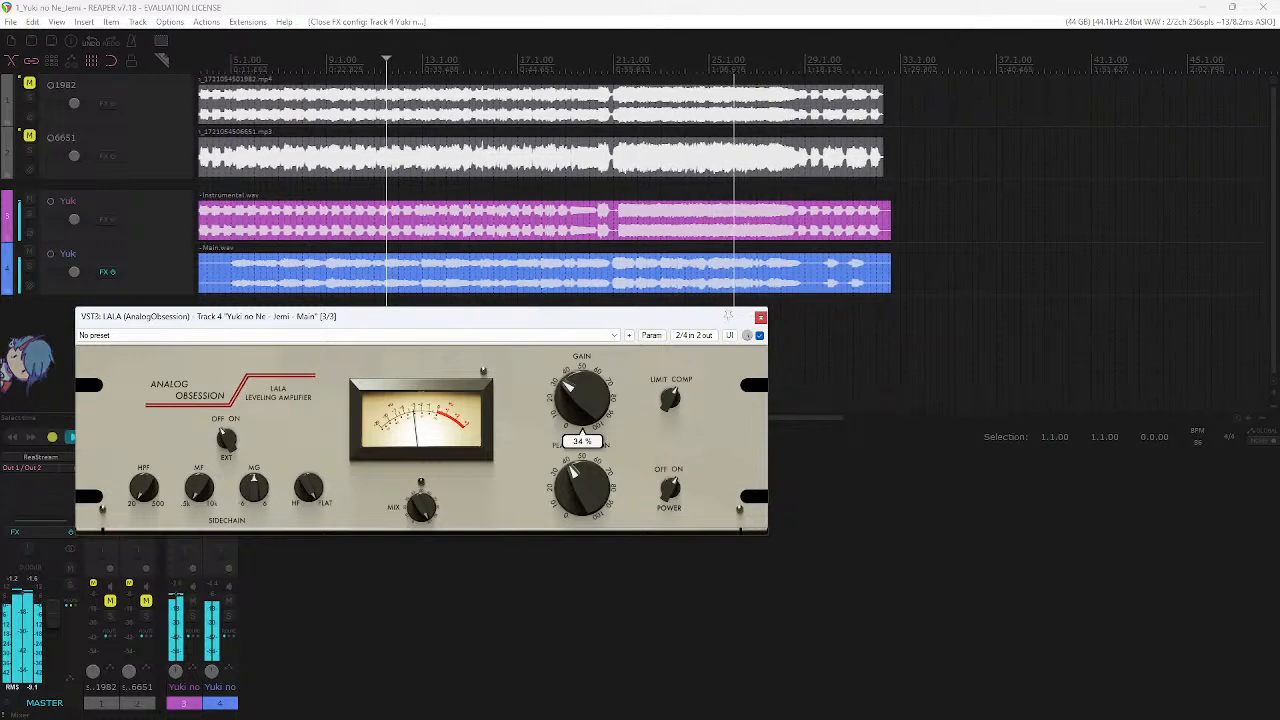
pyautogui.click(760, 317)
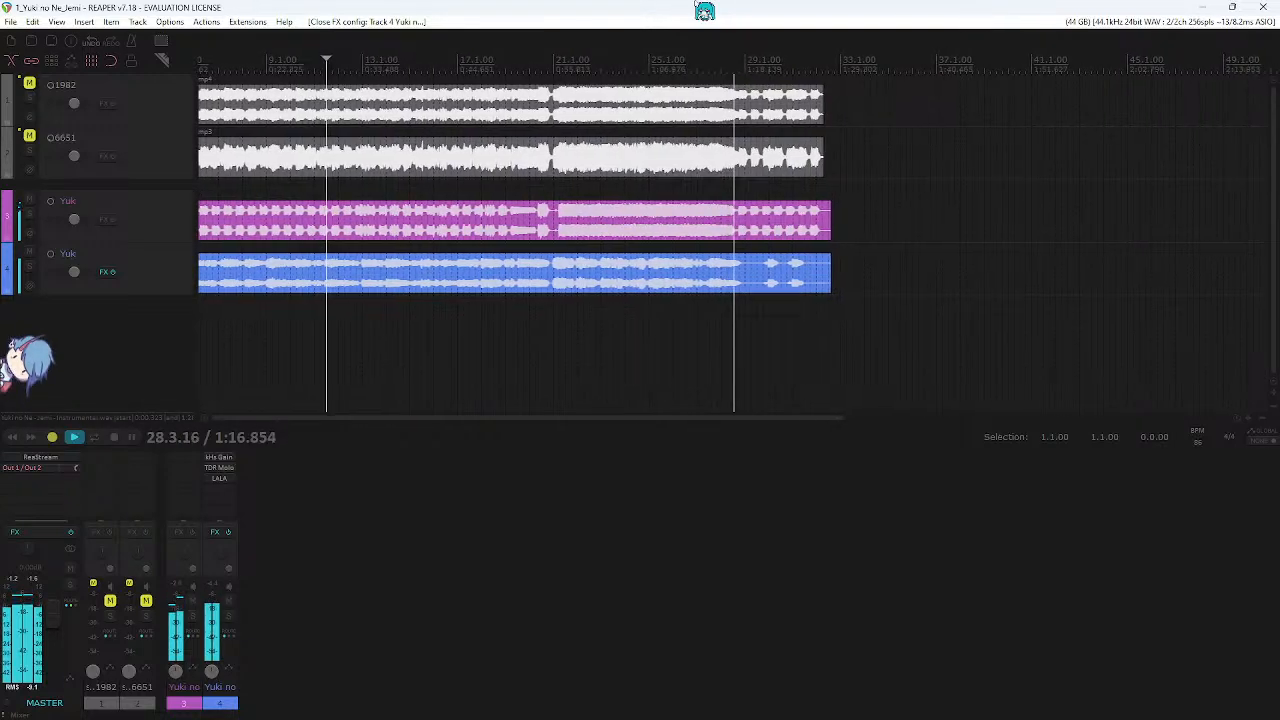
pyautogui.press('space')
# - Open the main vocal's Molotok and LALA windows and arrange them side by side
pyautogui.scroll(3, 585, 280)
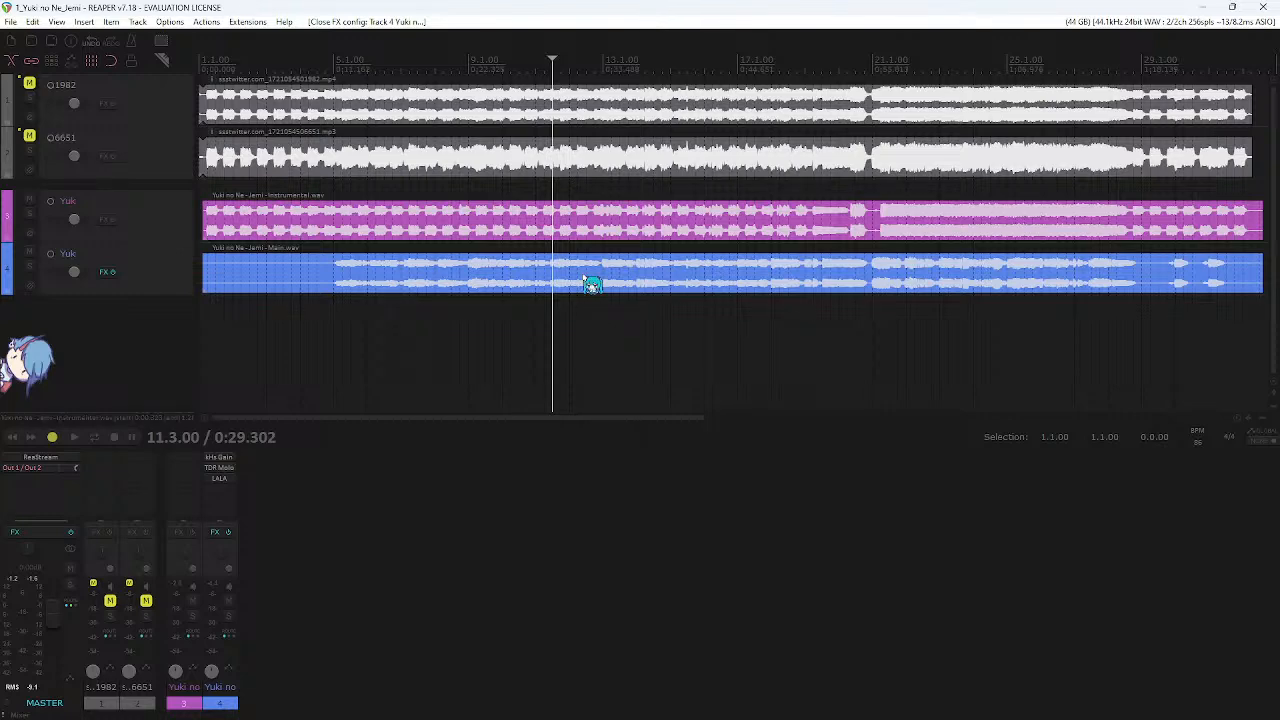
pyautogui.click(218, 468)
pyautogui.click(216, 478)
pyautogui.moveTo(512, 312); pyautogui.dragTo(471, 180)
pyautogui.moveTo(812, 245); pyautogui.dragTo(218, 263)
pyautogui.moveTo(400, 184); pyautogui.dragTo(879, 192)
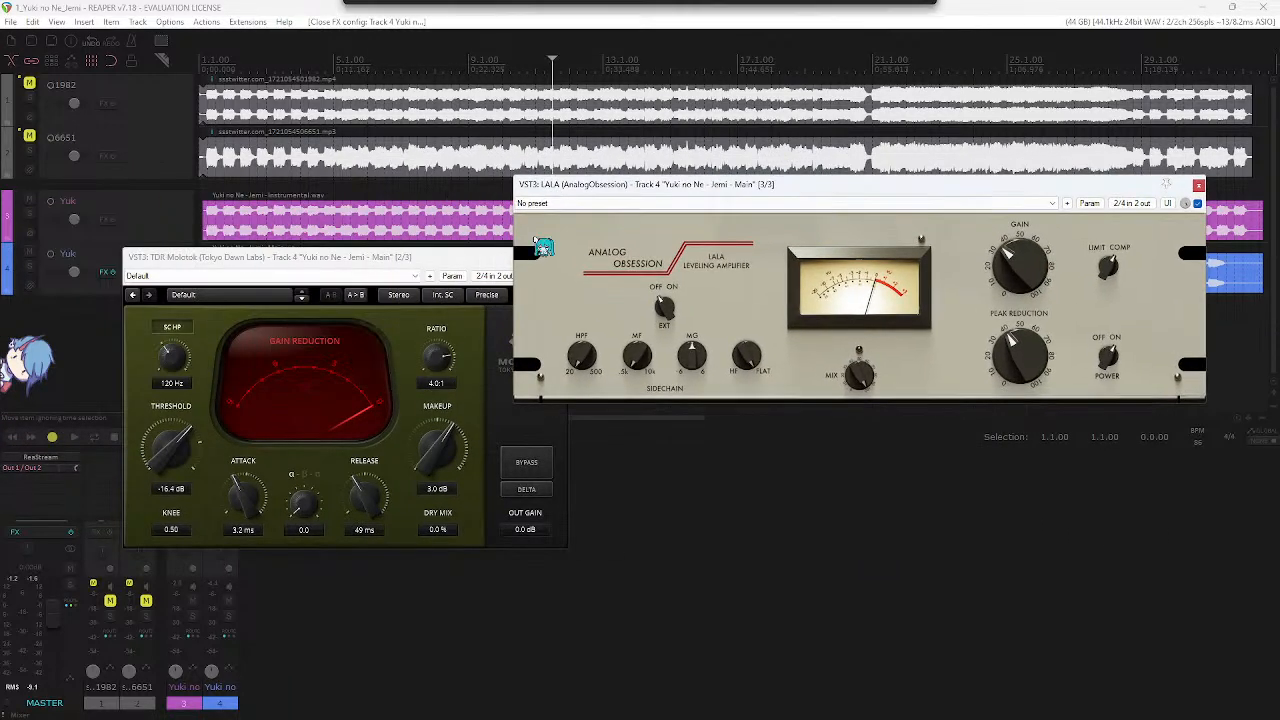
pyautogui.moveTo(425, 262); pyautogui.dragTo(331, 151)
pyautogui.moveTo(674, 187); pyautogui.dragTo(689, 212)
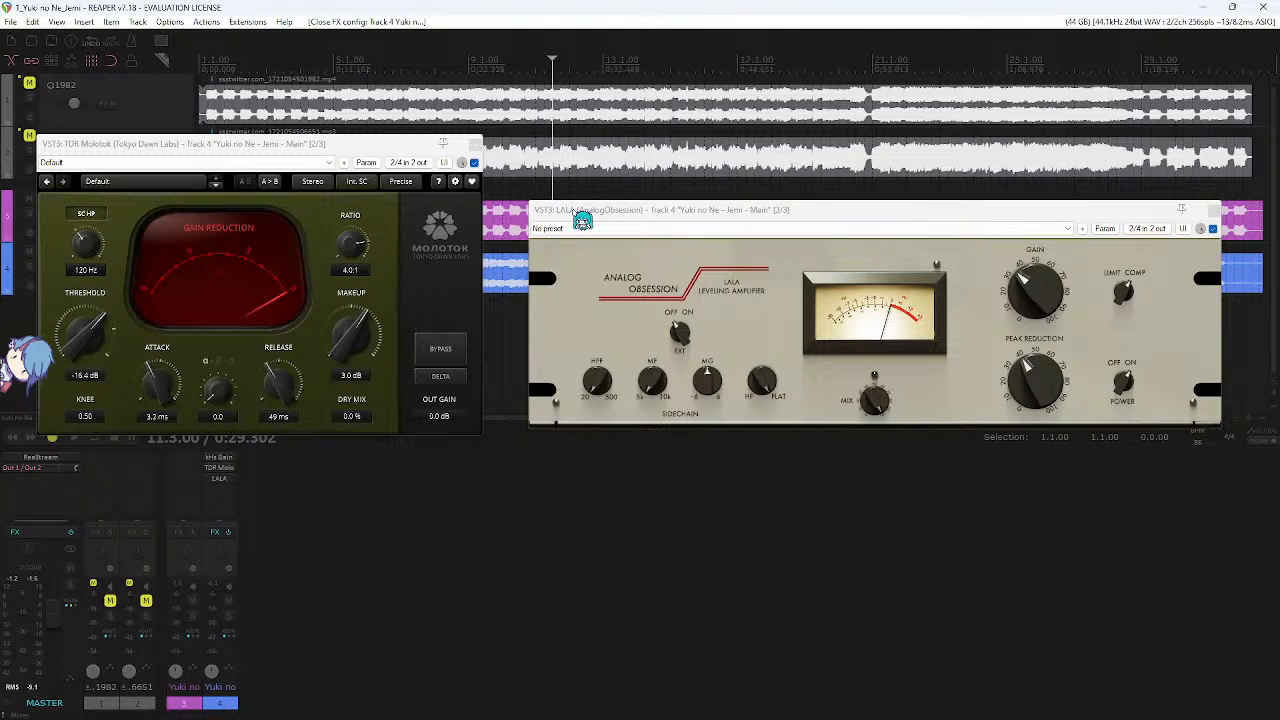
# - Move the LALA and Molotok windows below the track area so all four tracks and their clips are uncovered
pyautogui.moveTo(582, 220); pyautogui.dragTo(603, 327)
pyautogui.scroll(2, 630, 243)
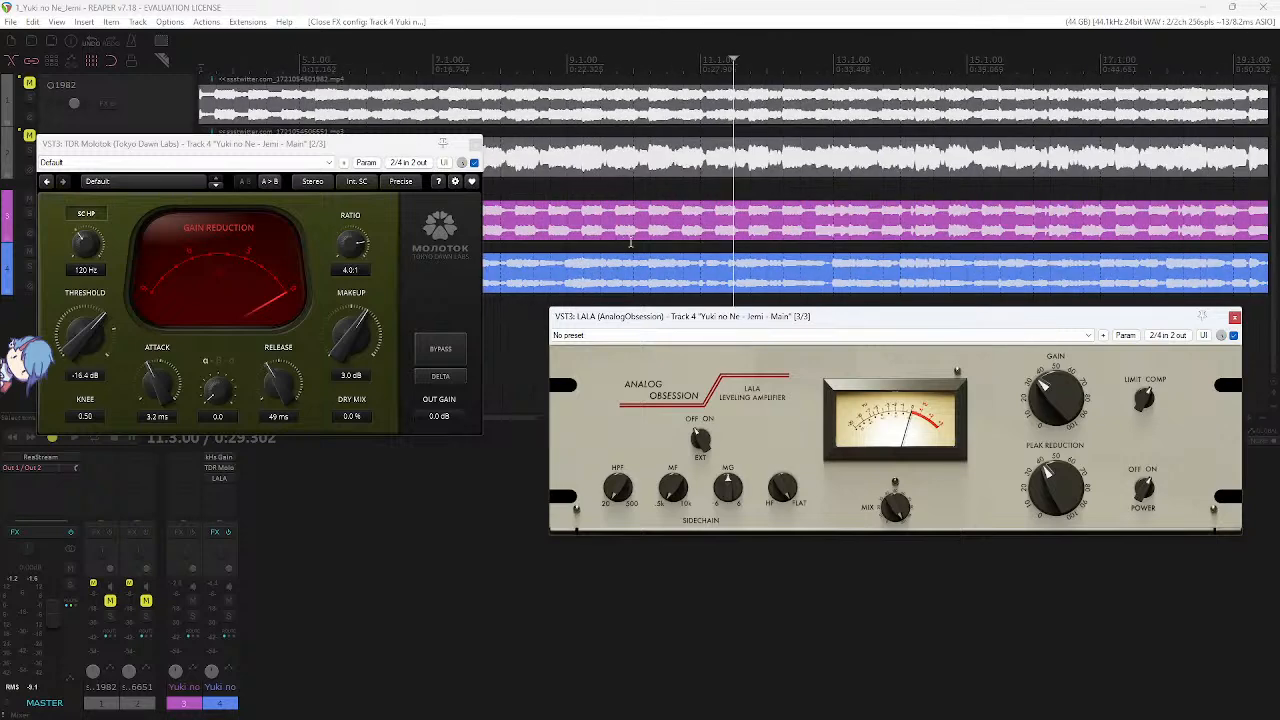
pyautogui.moveTo(399, 149); pyautogui.dragTo(409, 323)
pyautogui.moveTo(801, 314); pyautogui.dragTo(810, 379)
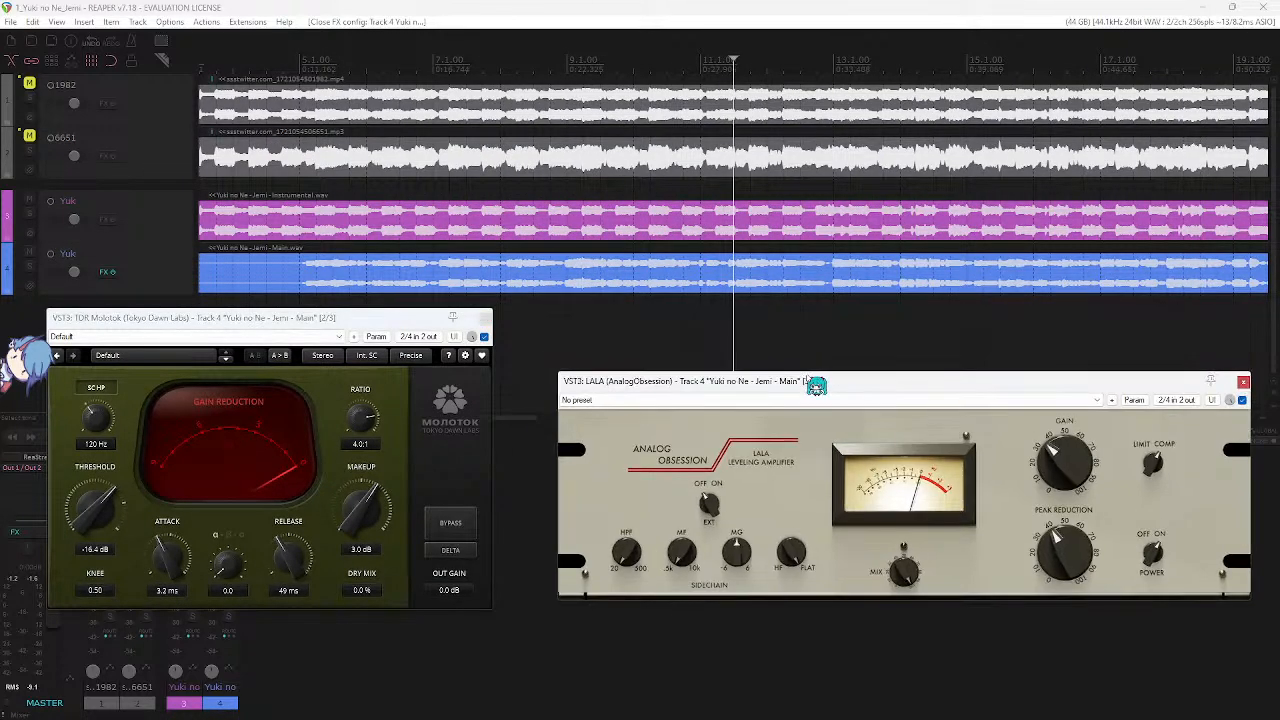
pyautogui.scroll(-1, 780, 288)
pyautogui.scroll(-1, 786, 290)
pyautogui.scroll(2, 790, 289)
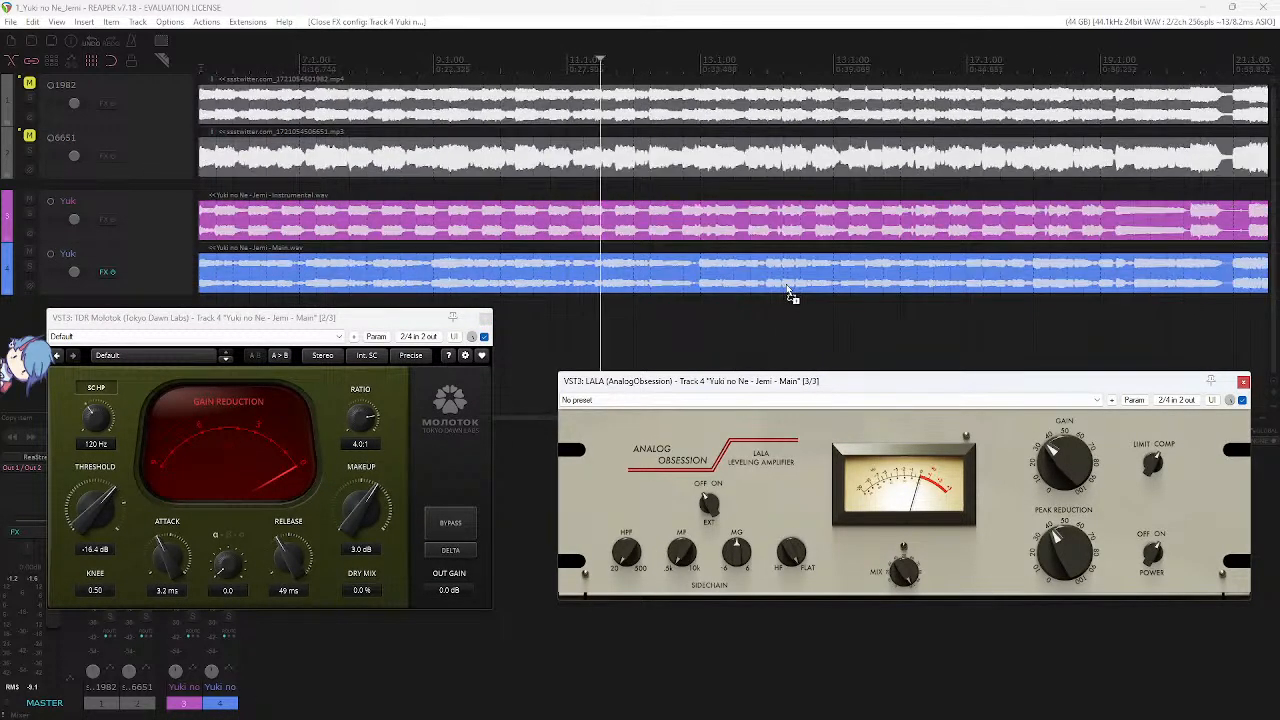
pyautogui.moveTo(391, 318); pyautogui.dragTo(398, 372)
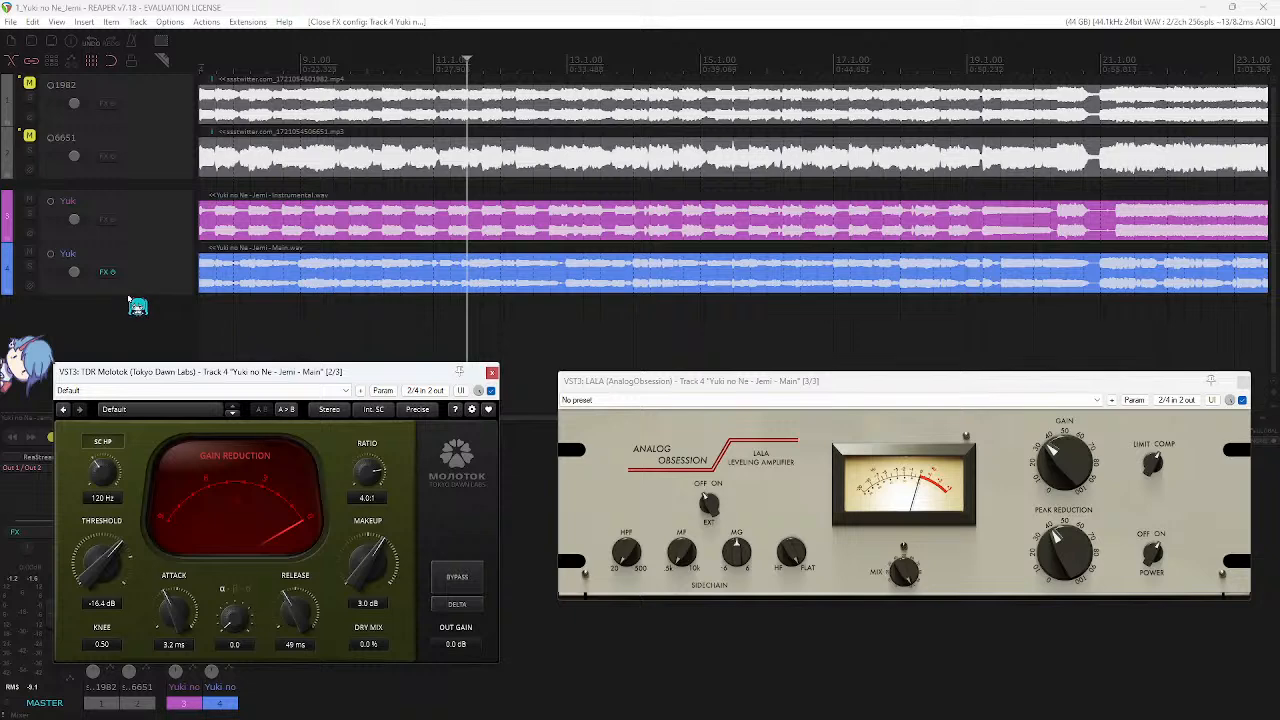
# - Enlarge the main vocal track's height and examine its waveform from bar 11 onward
pyautogui.moveTo(157, 298); pyautogui.dragTo(152, 372)
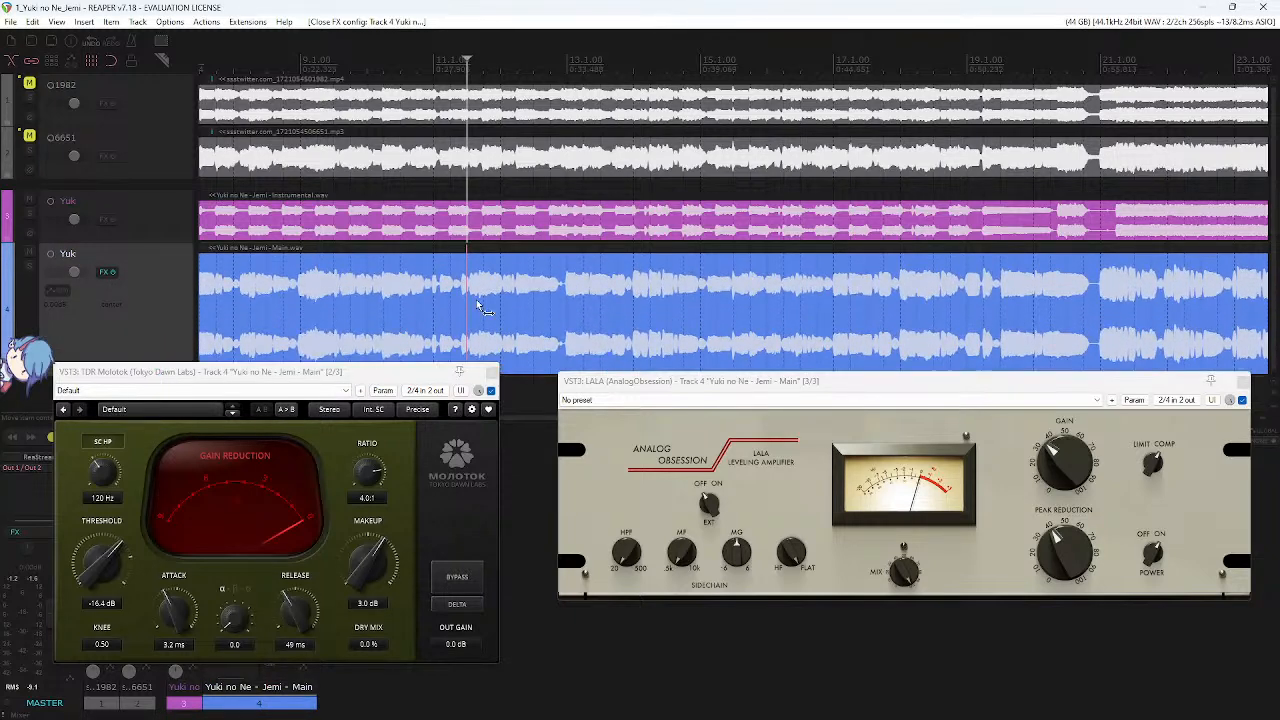
pyautogui.scroll(2, 490, 300)
pyautogui.hscroll(2, 505, 300)
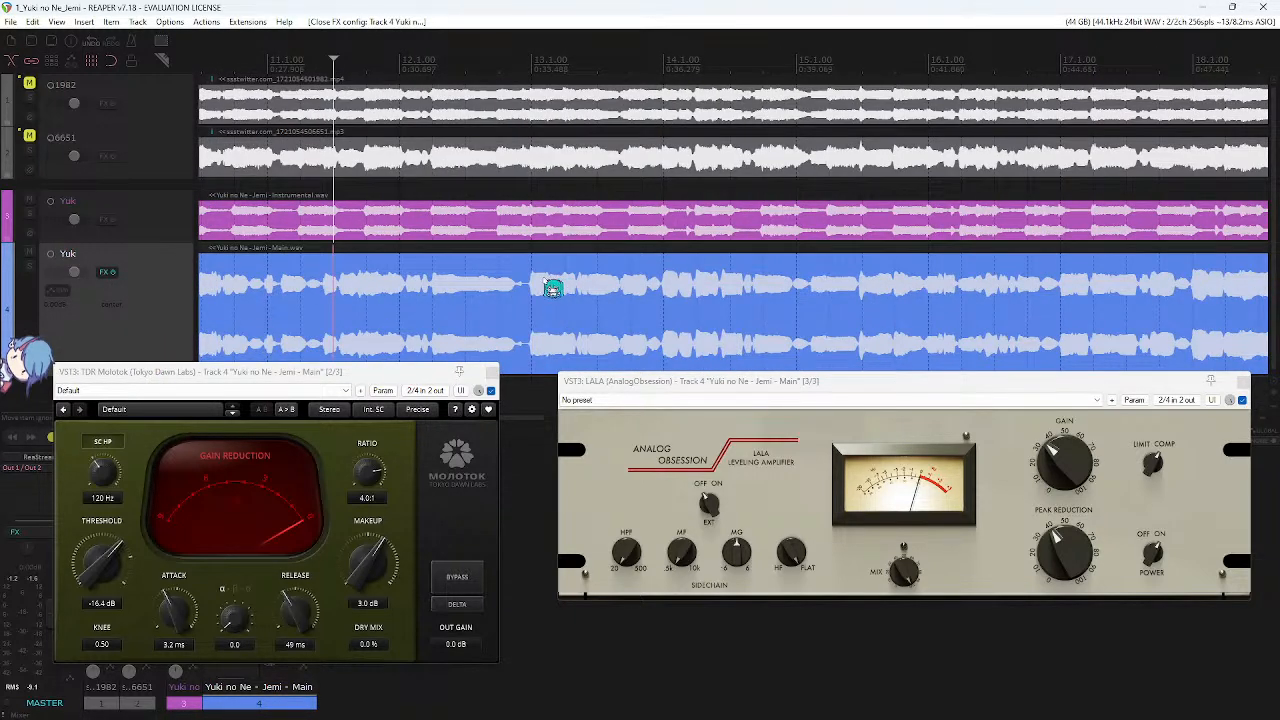
pyautogui.scroll(-1, 384, 281)
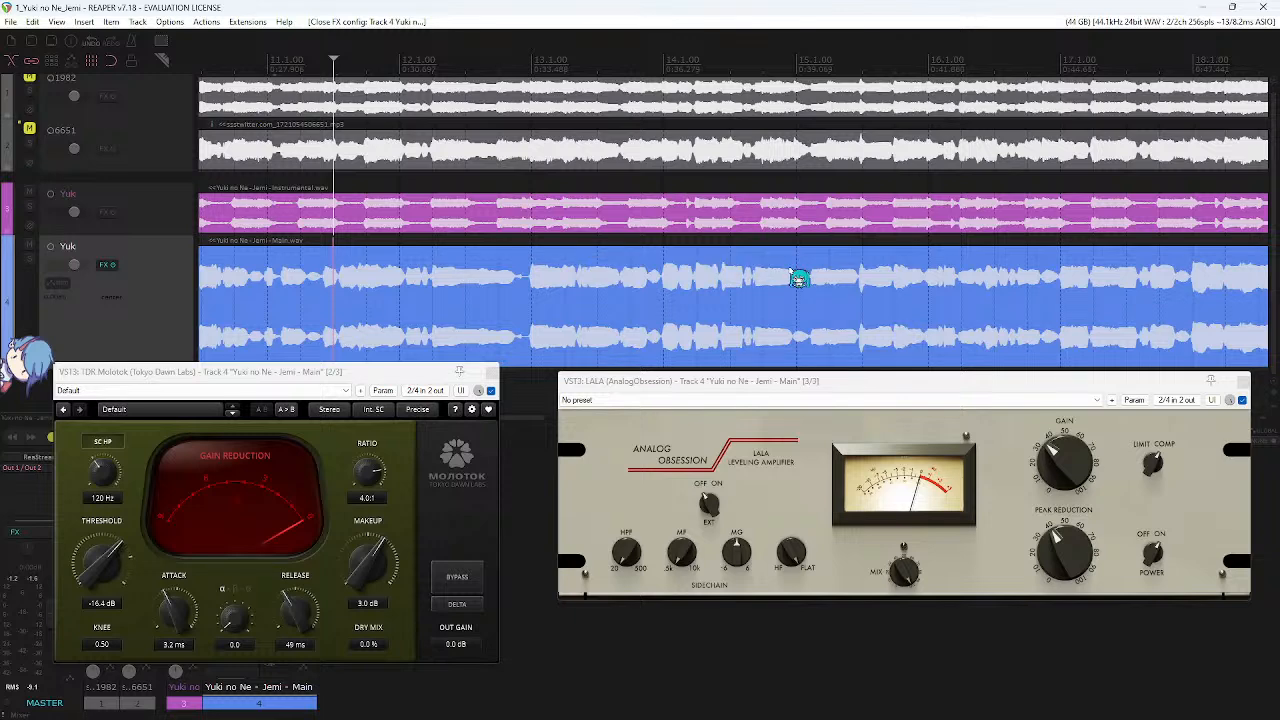
# - Move Molotok up over the tracks, set its attack to 3.1 ms and release to 45 ms, and save the project
pyautogui.moveTo(376, 372); pyautogui.dragTo(433, 177)
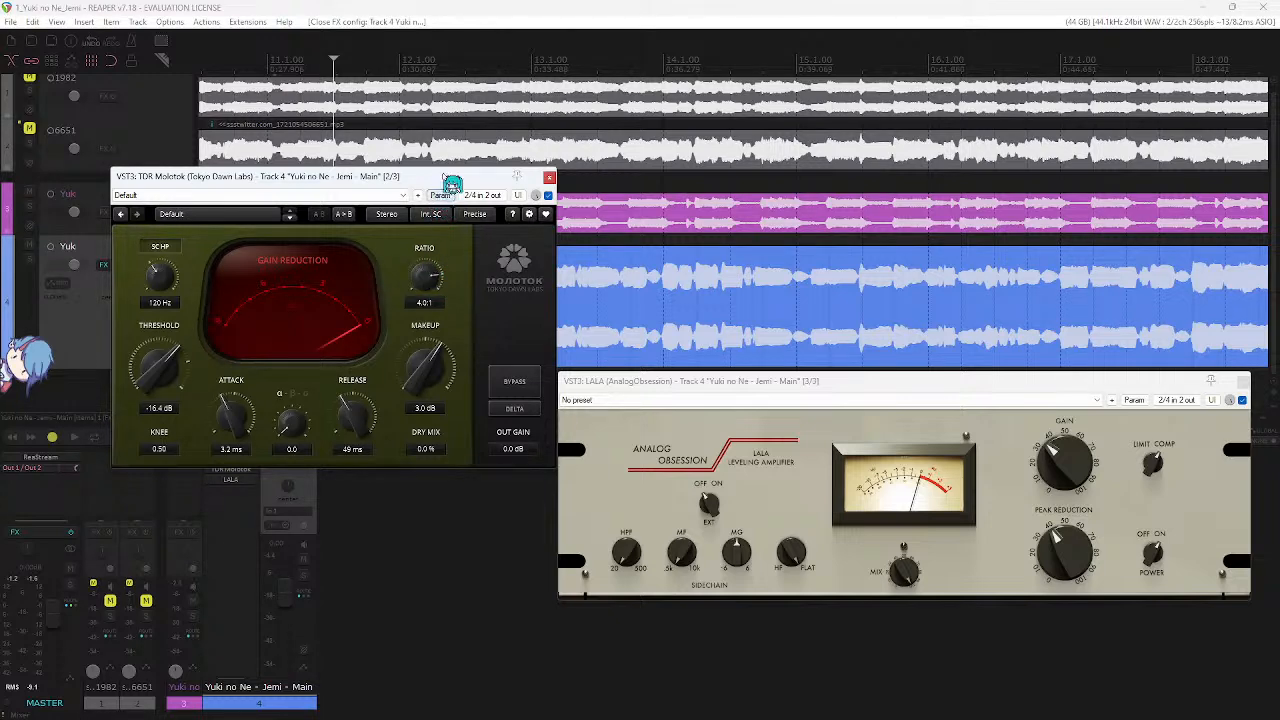
pyautogui.moveTo(449, 184); pyautogui.dragTo(511, 135)
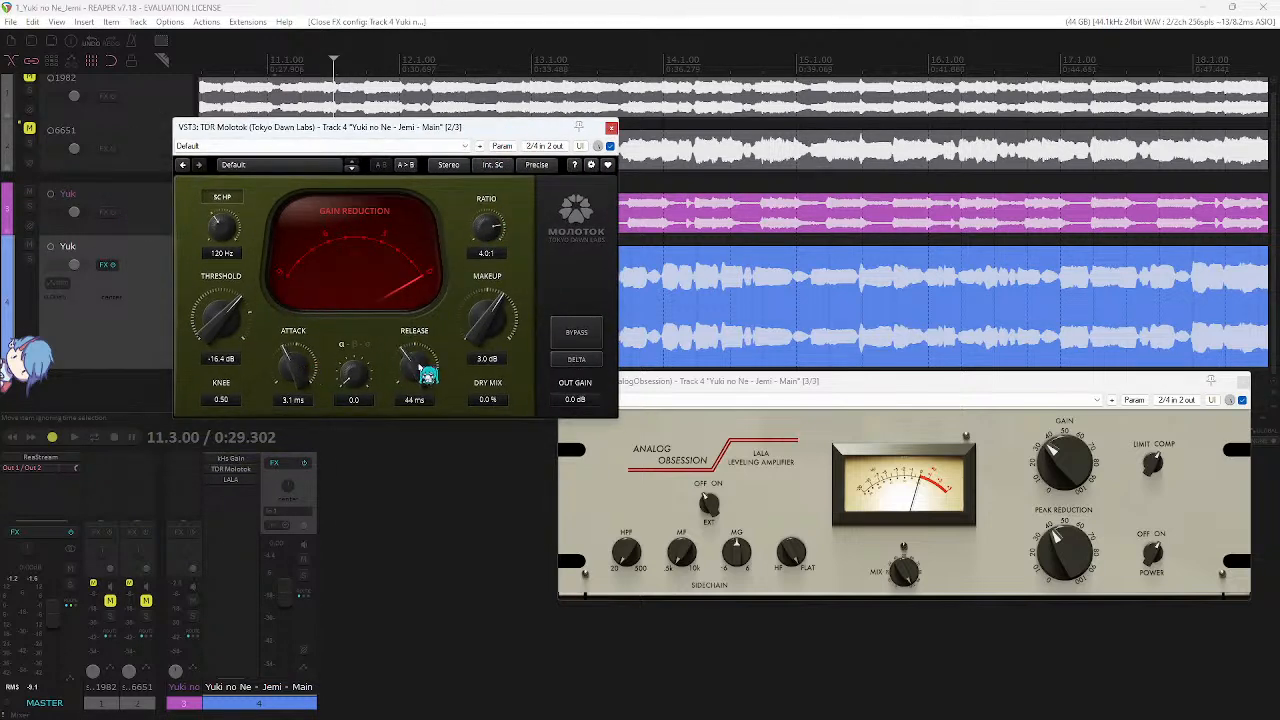
pyautogui.scroll(-2, 420, 371)
pyautogui.moveTo(521, 131); pyautogui.dragTo(489, 128)
pyautogui.click(766, 20)
pyautogui.hotkey('ctrl', 's')
# - Reposition the LALA and Molotok windows side by side over the tracks and close both
pyautogui.moveTo(943, 396); pyautogui.dragTo(928, 246)
pyautogui.moveTo(516, 128); pyautogui.dragTo(462, 121)
pyautogui.moveTo(1017, 228); pyautogui.dragTo(966, 228)
pyautogui.moveTo(415, 127); pyautogui.dragTo(411, 179)
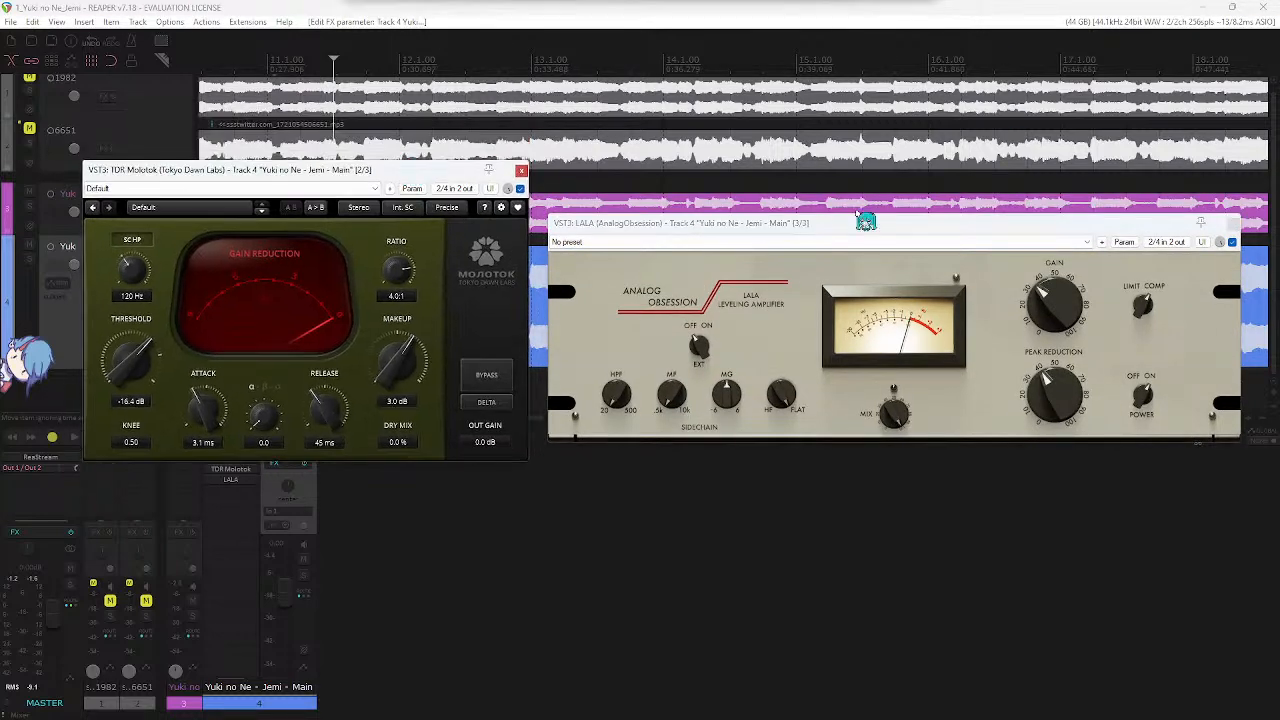
pyautogui.moveTo(914, 230); pyautogui.dragTo(910, 207)
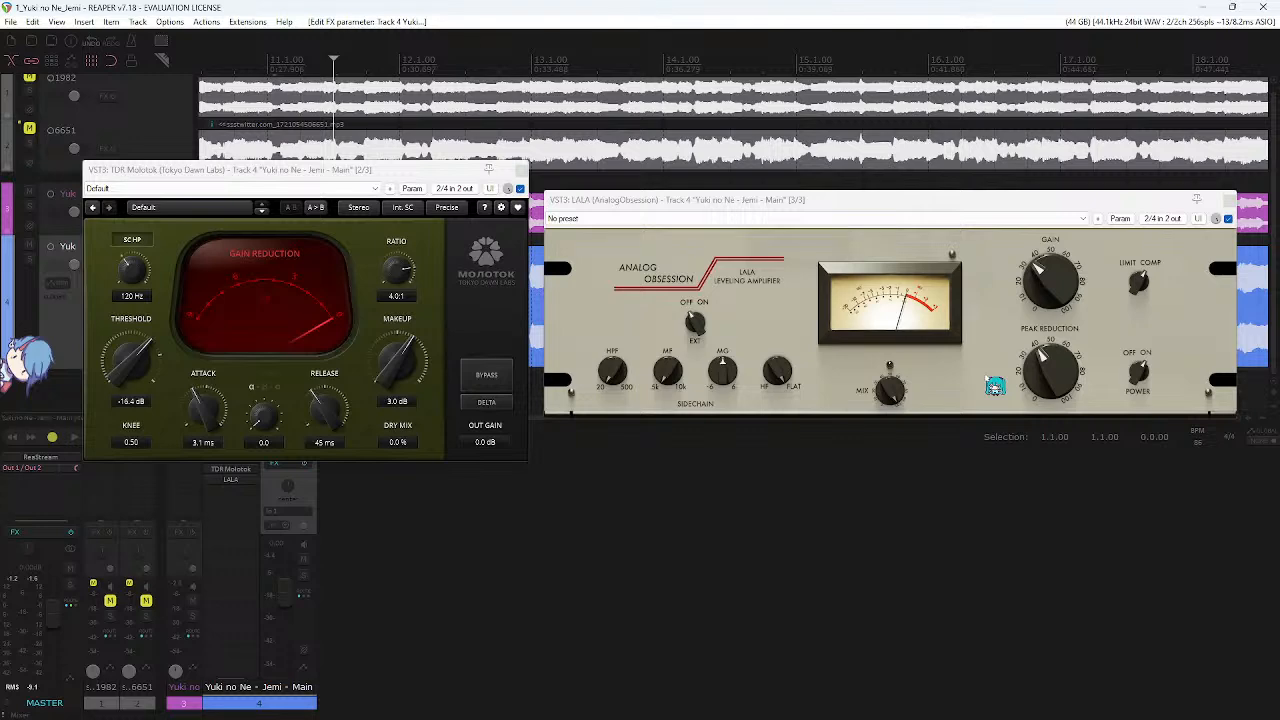
pyautogui.moveTo(901, 200); pyautogui.dragTo(865, 332)
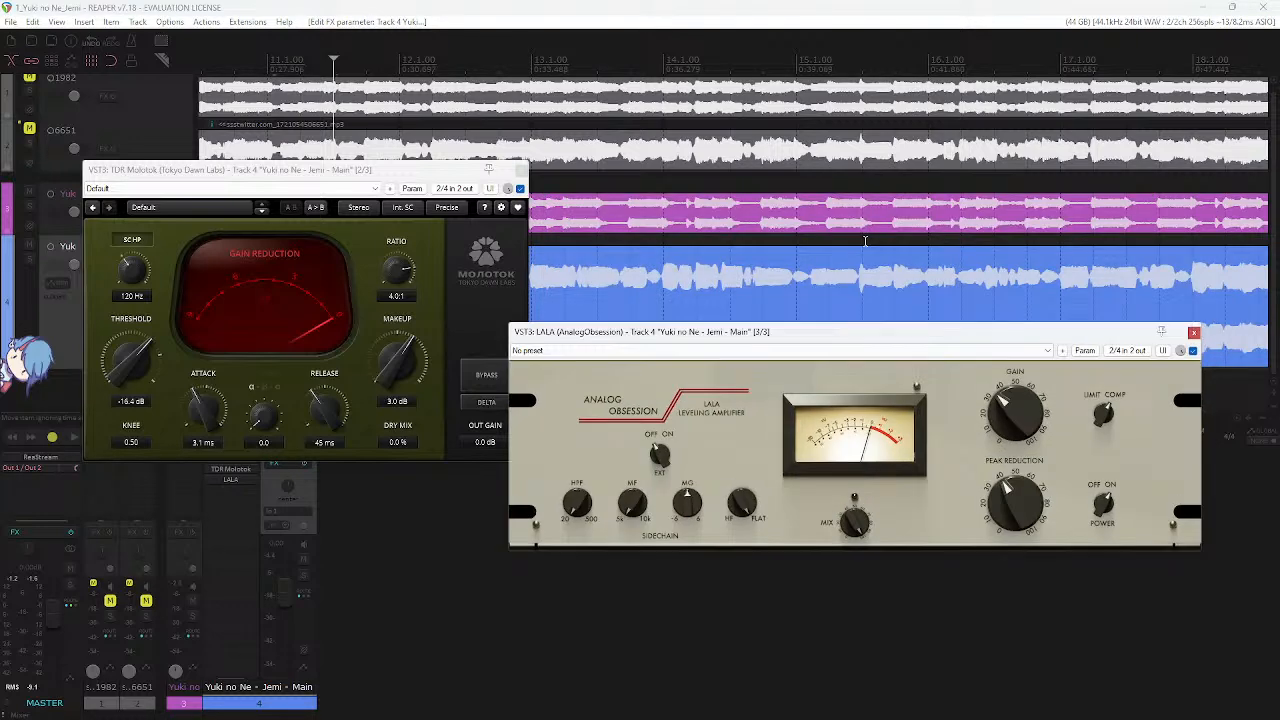
pyautogui.click(874, 6)
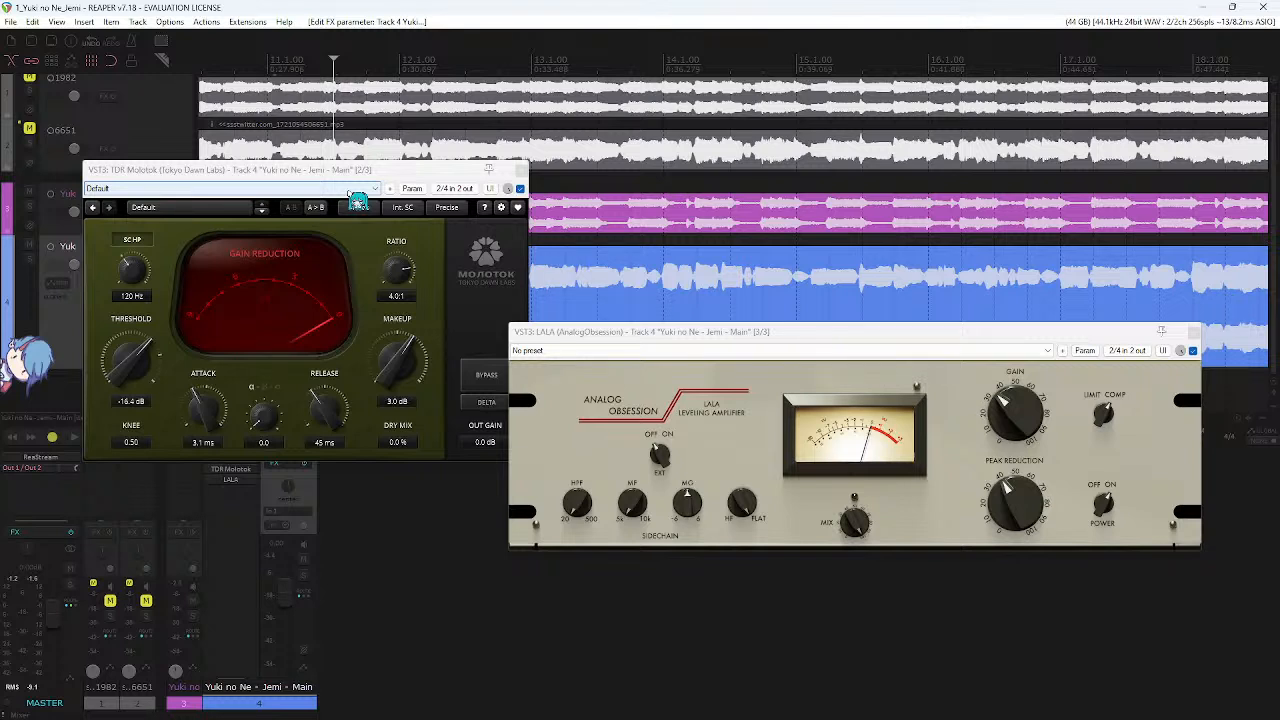
pyautogui.click(520, 170)
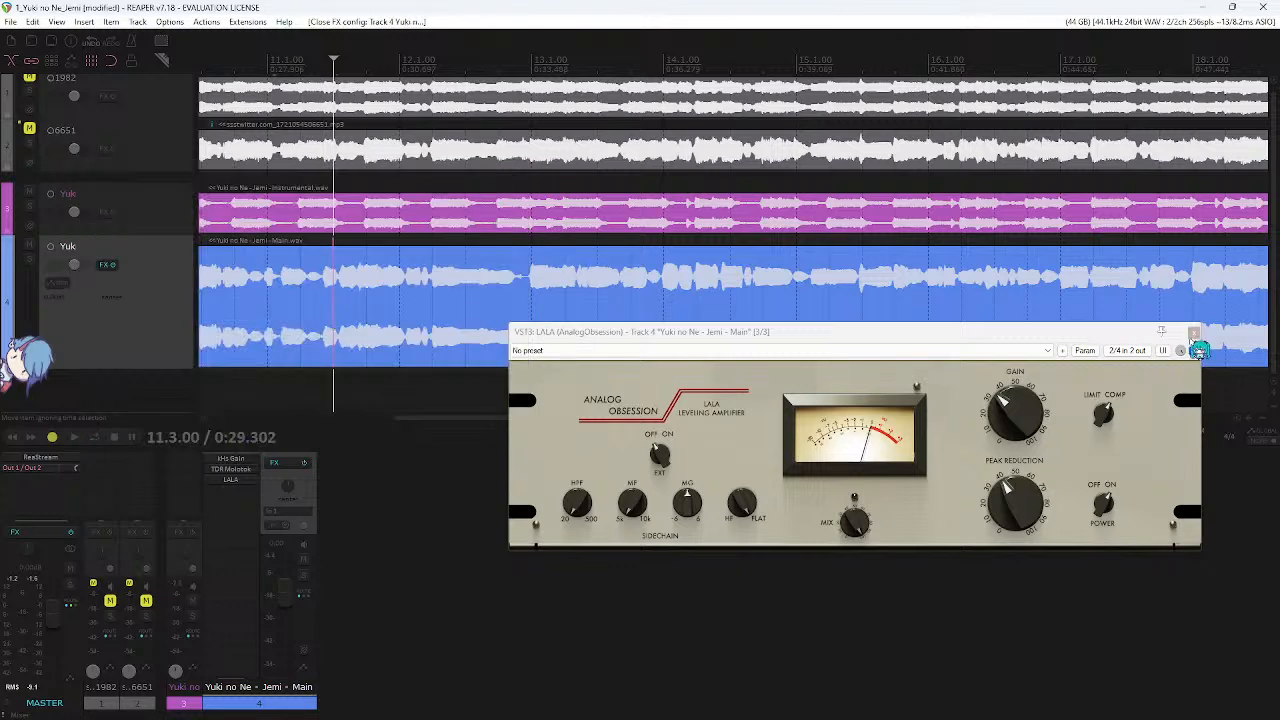
pyautogui.click(1194, 332)
# - Examine the instrumental and main vocal waveforms over the whole song, placing the edit cursor at 21.3.00 in the louder section
pyautogui.scroll(-4, 678, 260)
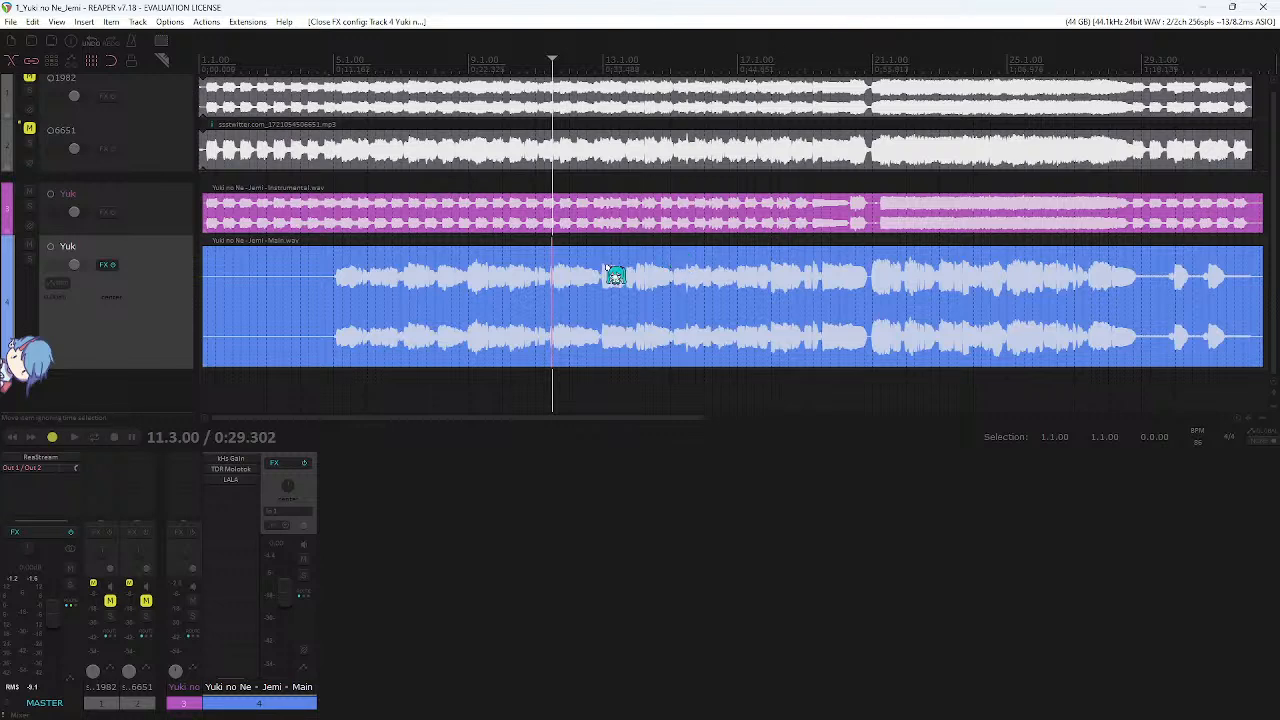
pyautogui.scroll(-3, 614, 275)
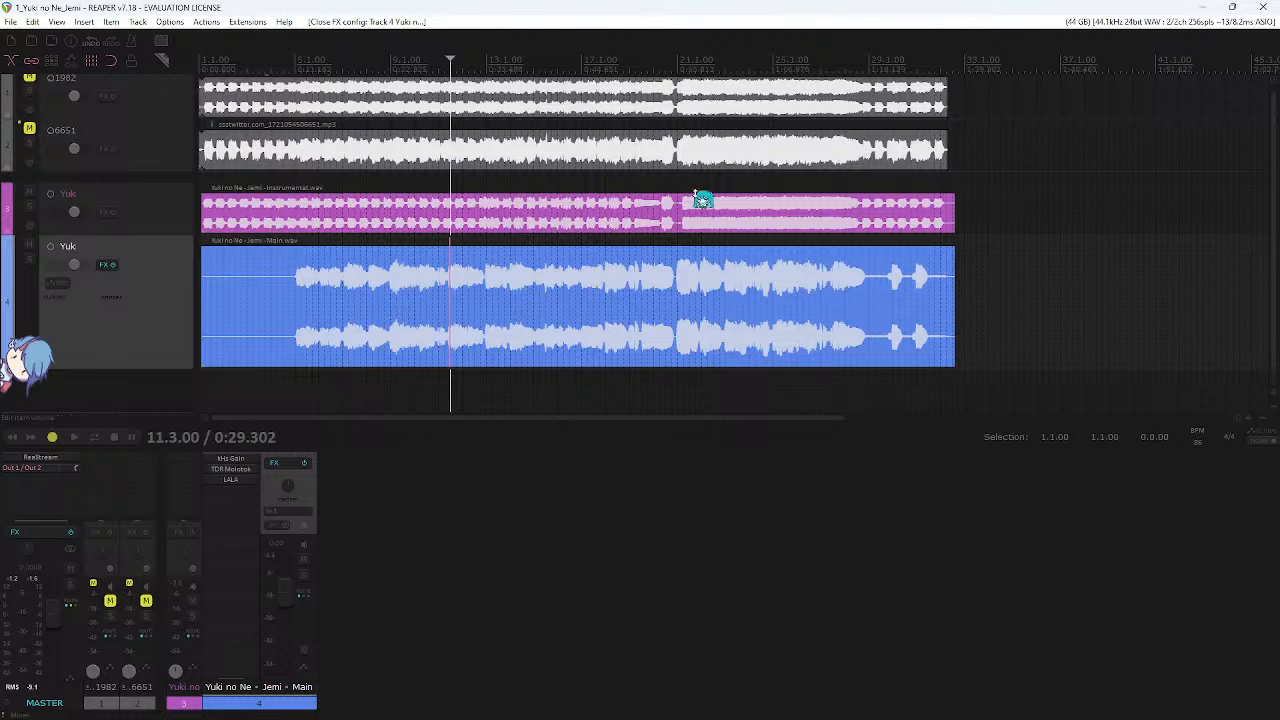
pyautogui.scroll(4, 702, 199)
pyautogui.scroll(-2, 700, 176)
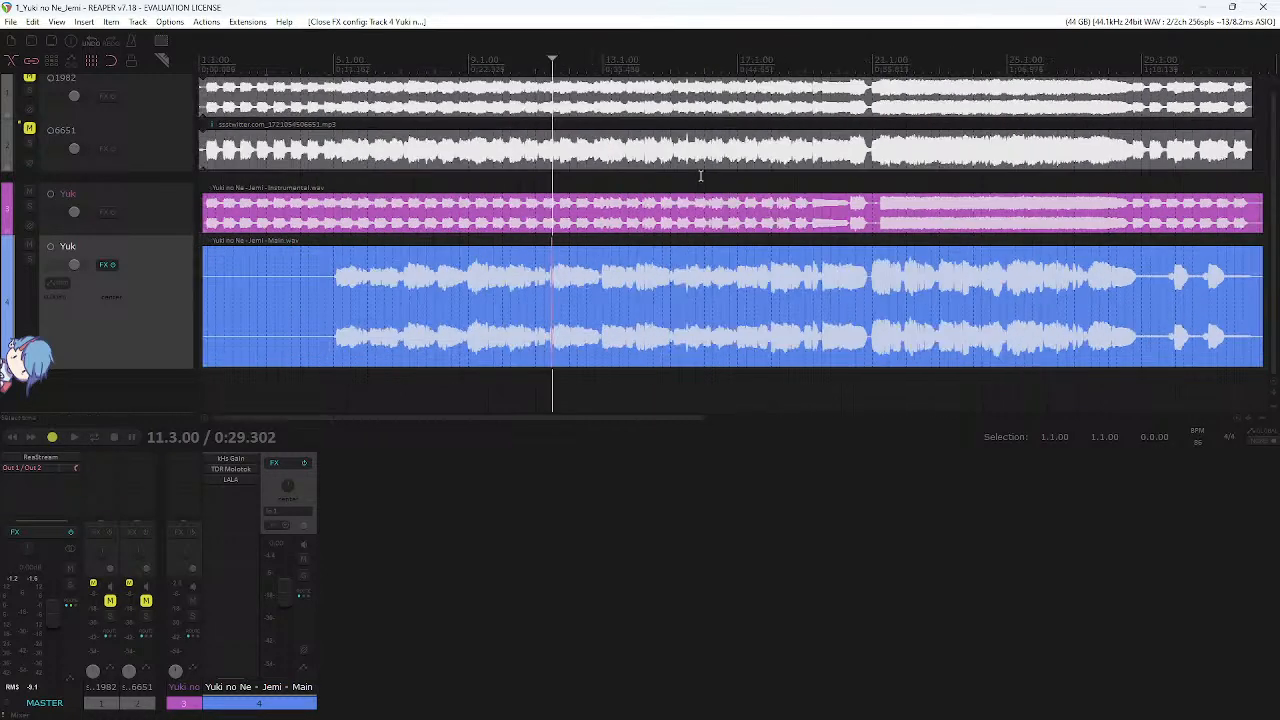
pyautogui.scroll(-2, 685, 199)
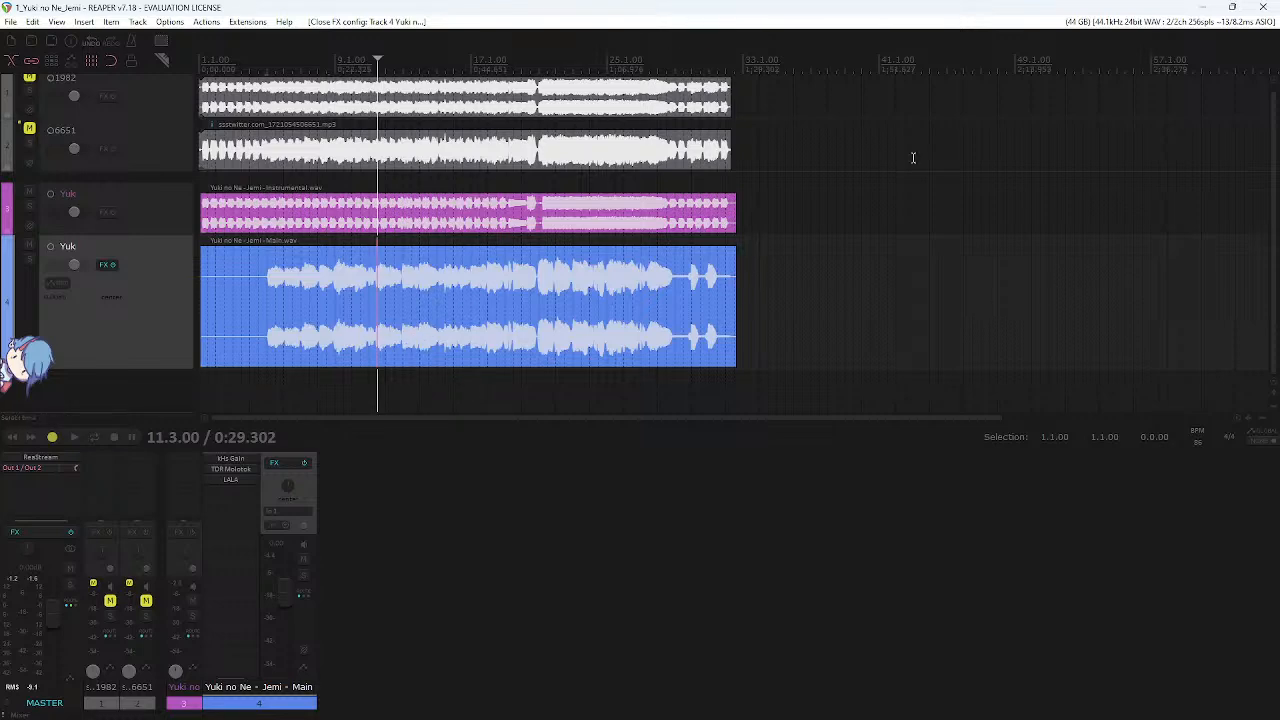
pyautogui.scroll(3, 680, 165)
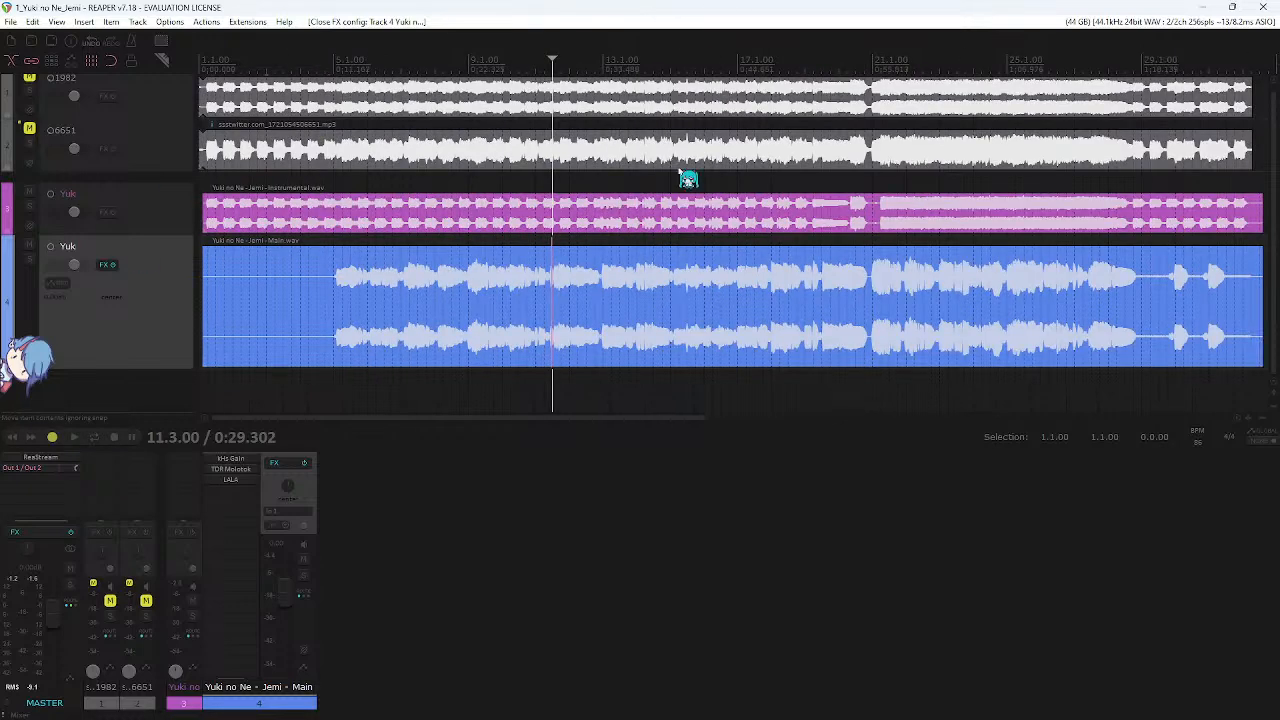
pyautogui.scroll(-1, 695, 110)
pyautogui.click(757, 63)
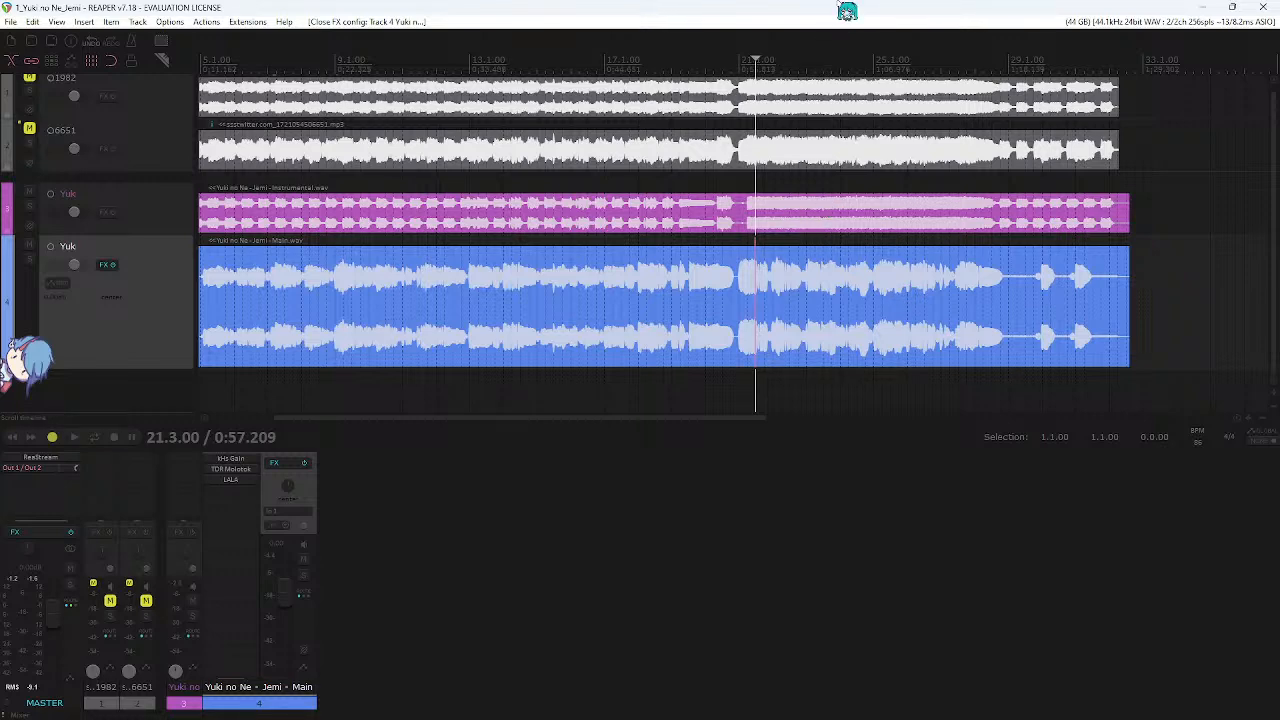
pyautogui.scroll(4, 852, 200)
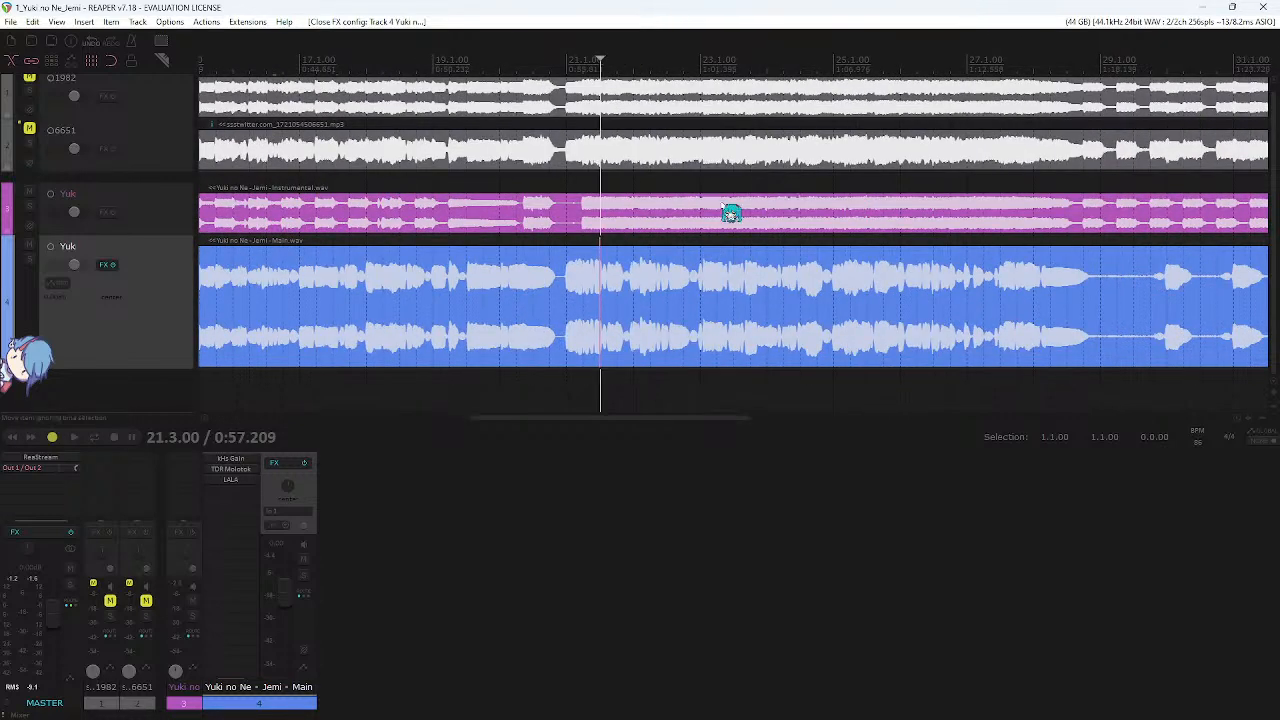
pyautogui.scroll(-3, 700, 213)
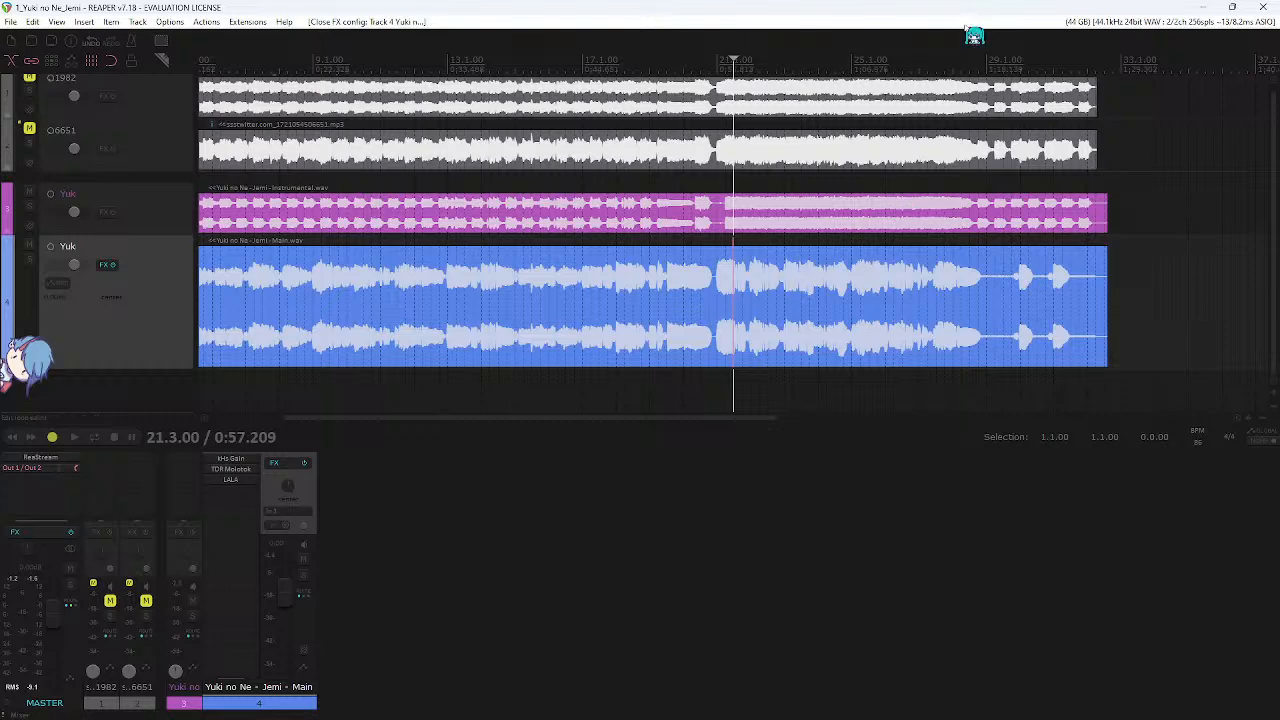
pyautogui.scroll(-3, 895, 150)
pyautogui.scroll(1, 744, 232)
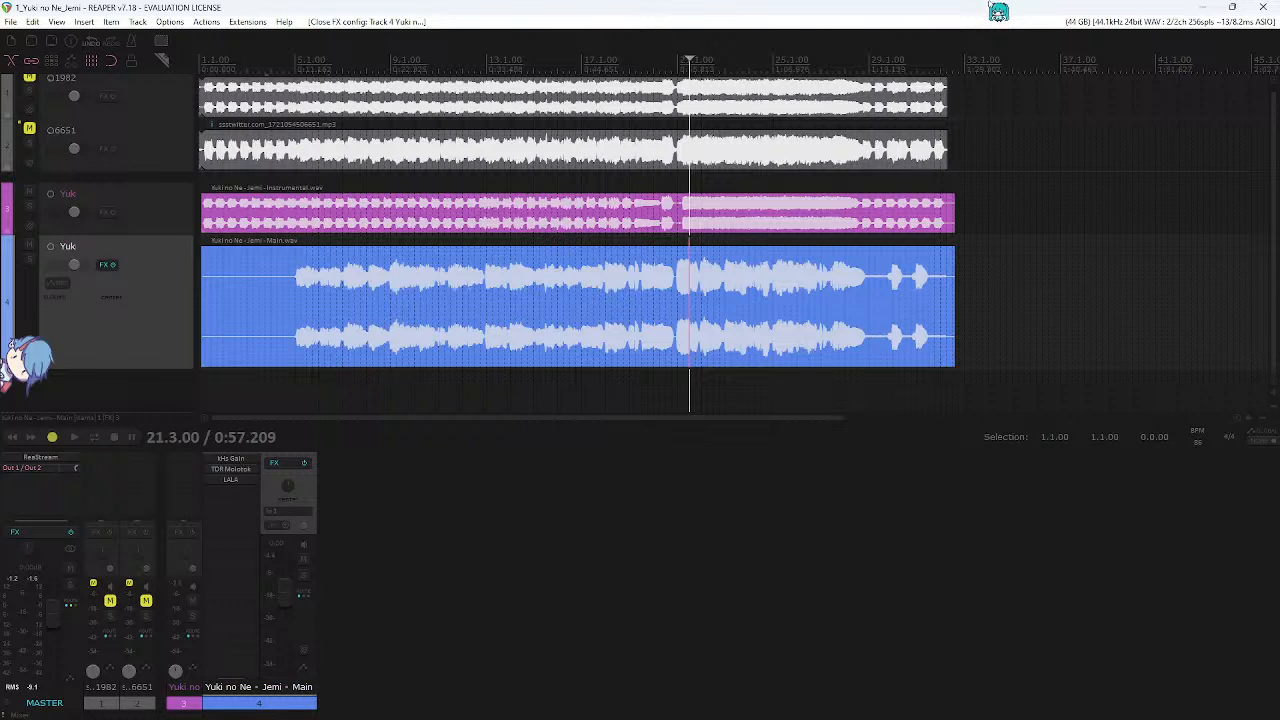
# - Play the mix from 14.3.00 for a few bars and stop playback
pyautogui.moveTo(1012, 302); pyautogui.dragTo(34, 304)
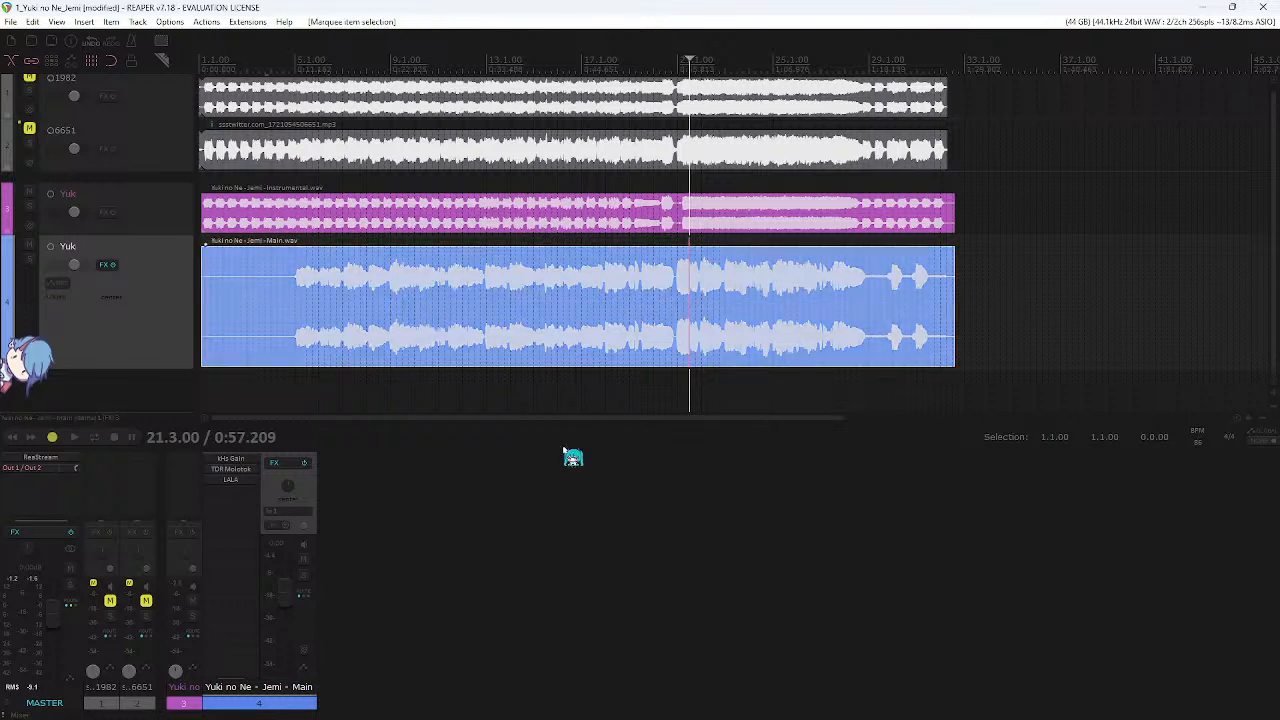
pyautogui.click(521, 385)
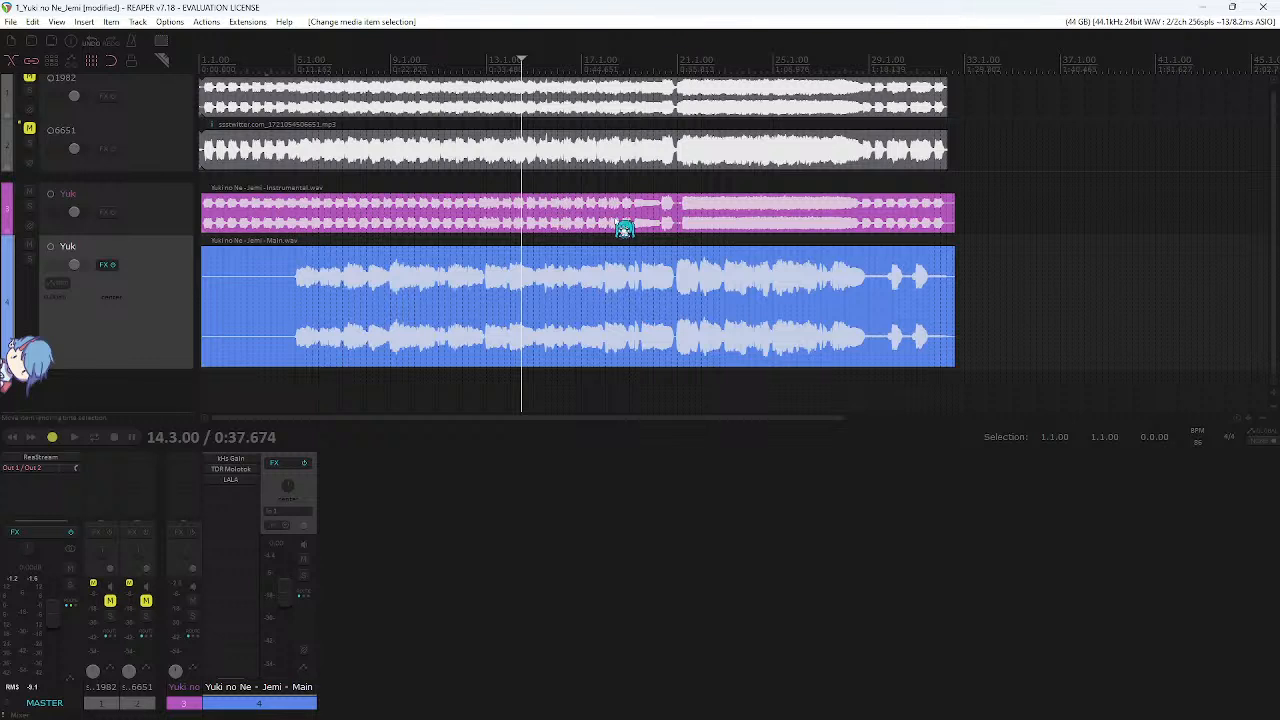
pyautogui.press('space')
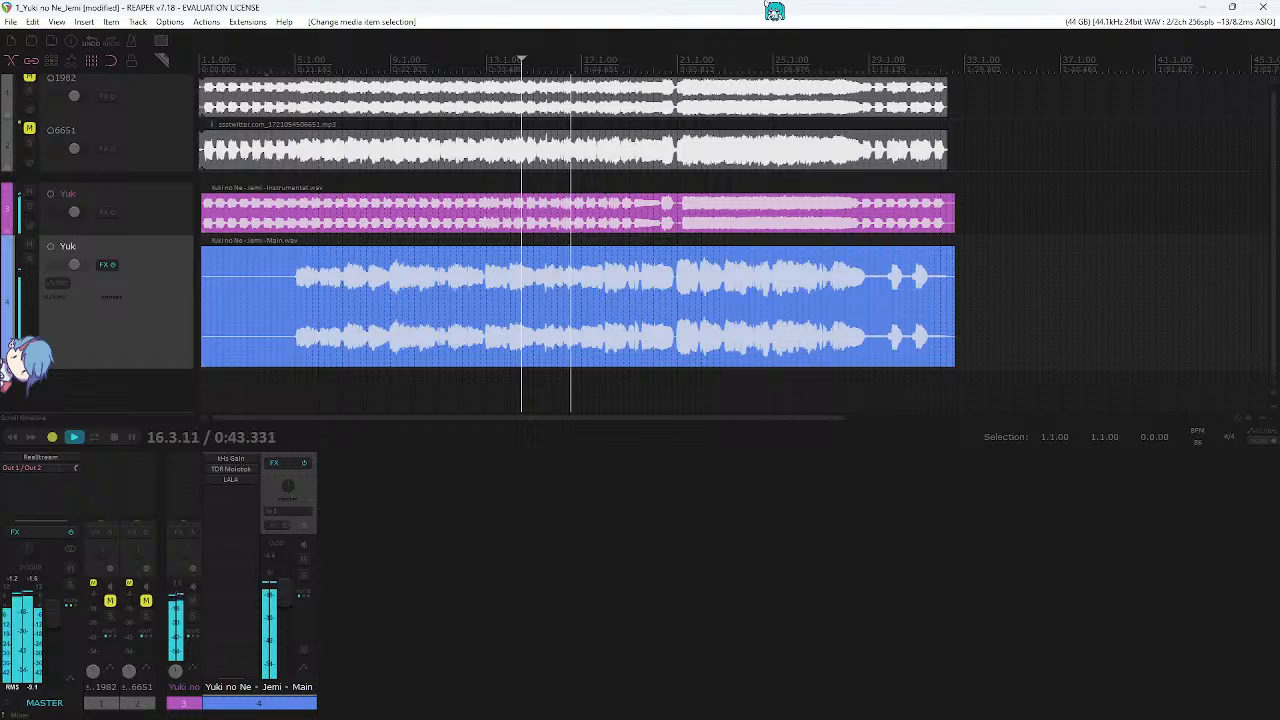
pyautogui.press('space')
# - Select the whole main vocal clip, clear the selection, and place the edit cursor at 16.1.00
pyautogui.scroll(-3, 909, 283)
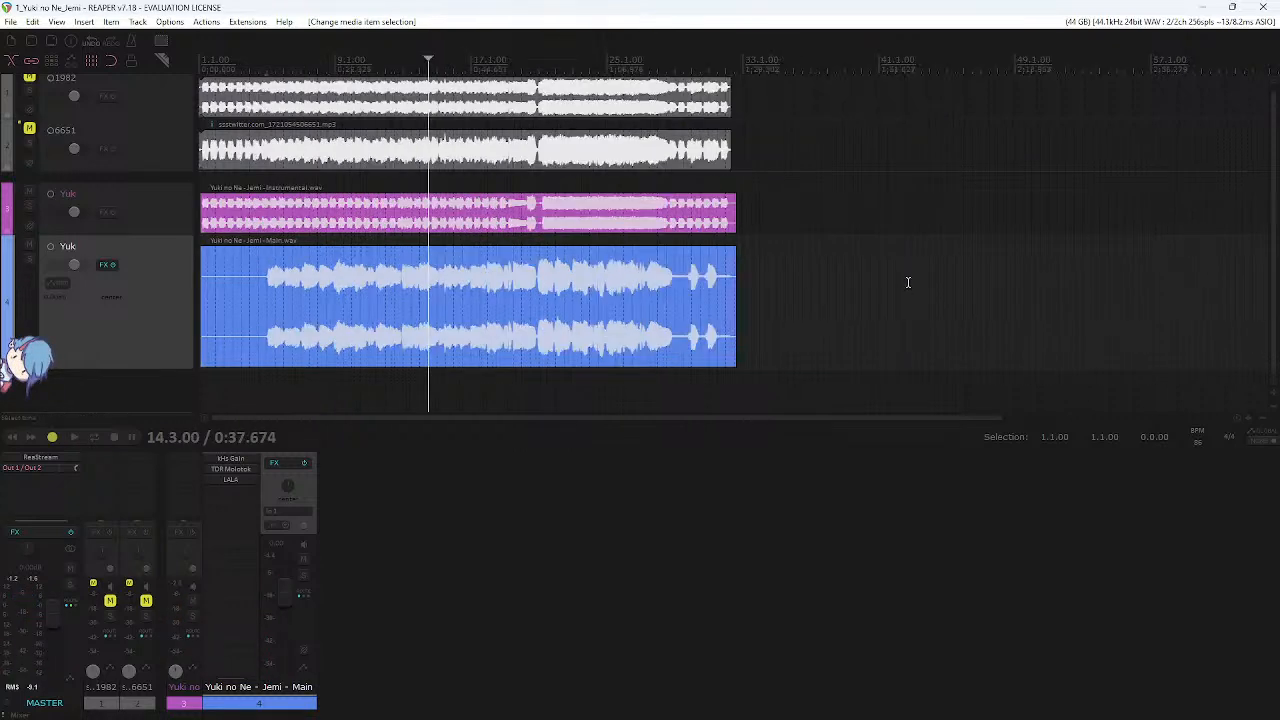
pyautogui.moveTo(870, 278); pyautogui.dragTo(231, 345)
pyautogui.scroll(2, 363, 297)
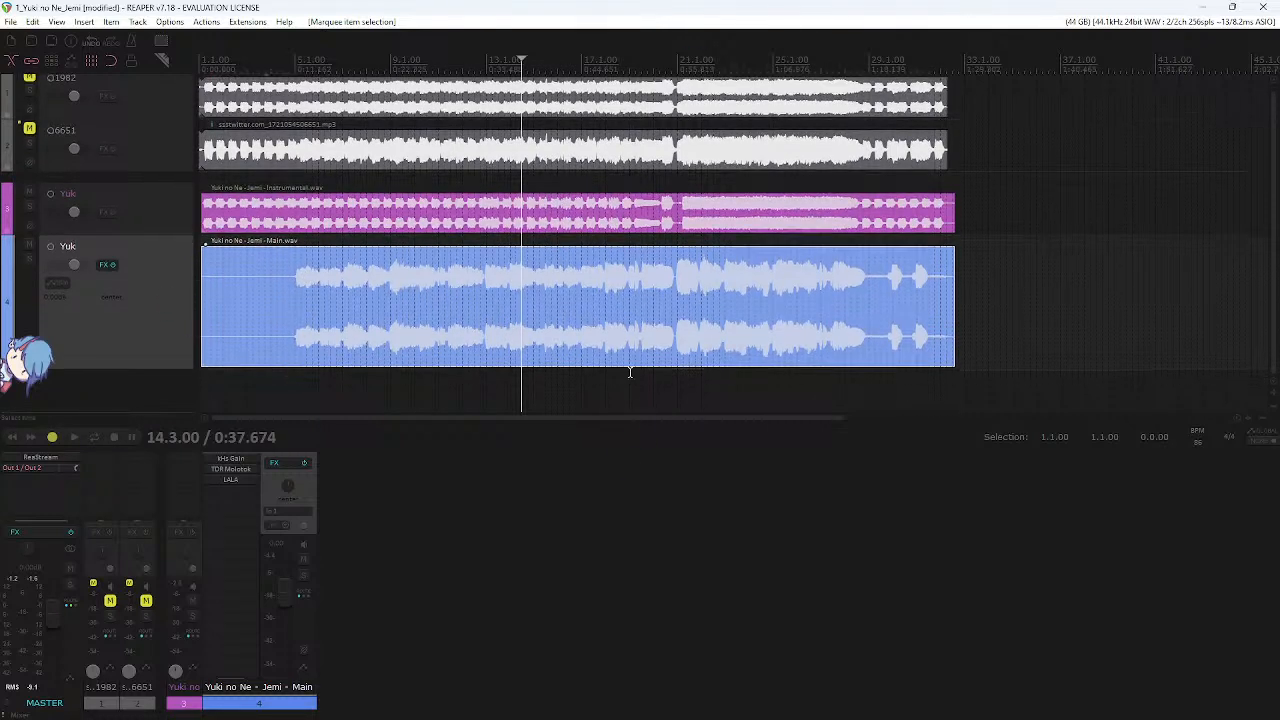
pyautogui.click(520, 385)
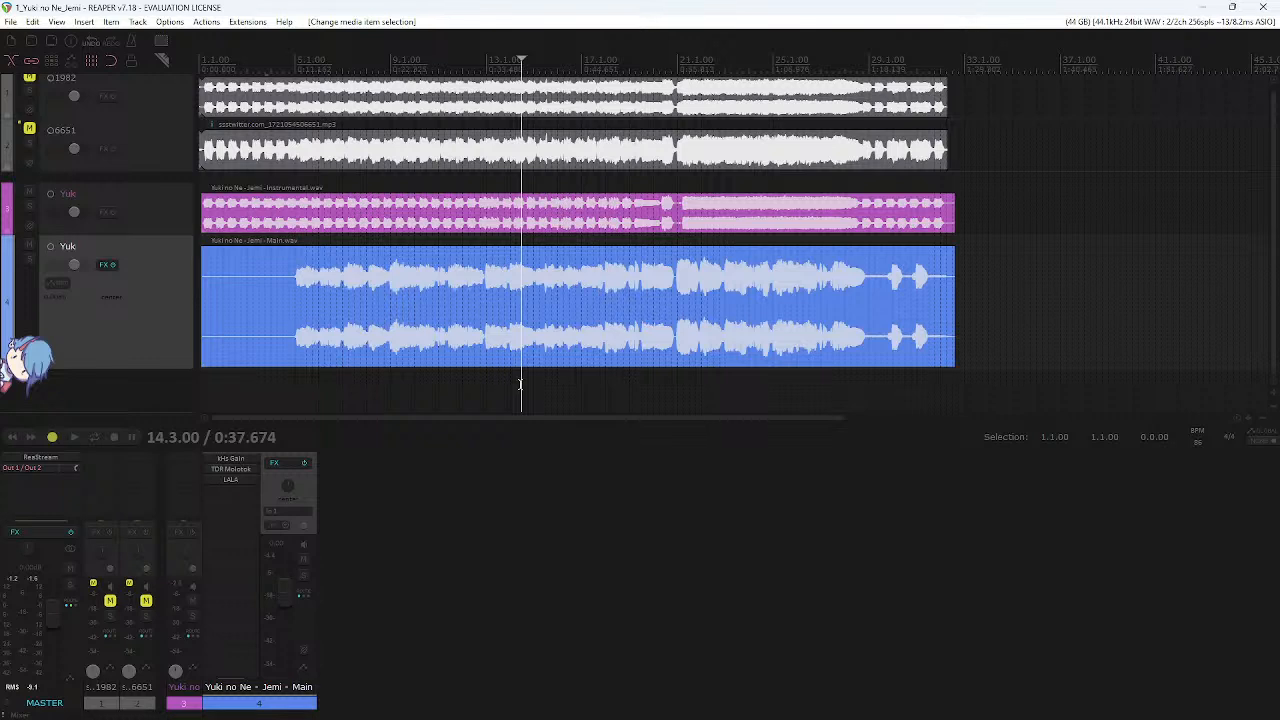
pyautogui.moveTo(965, 289); pyautogui.dragTo(266, 335)
pyautogui.click(555, 387)
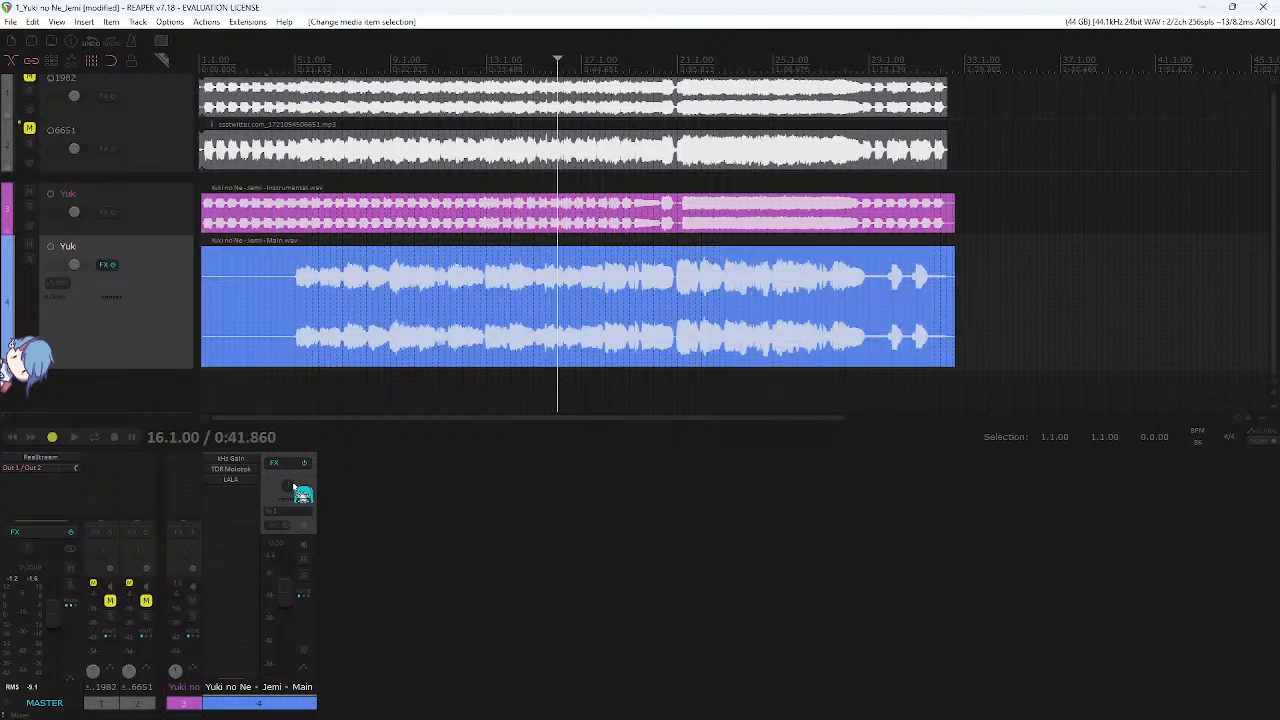
# - Reopen the main vocal's Molotok and LALA windows side by side to review their settings, and close both
pyautogui.click(230, 469)
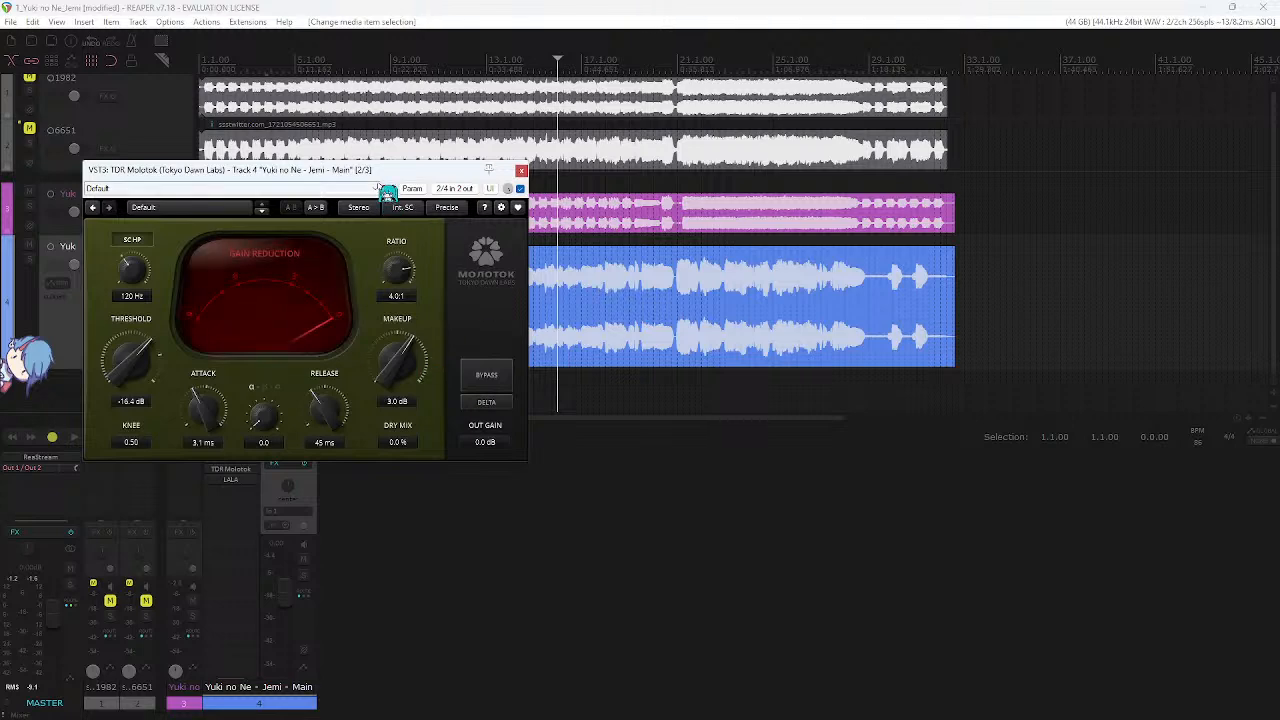
pyautogui.moveTo(387, 170); pyautogui.dragTo(360, 124)
pyautogui.click(262, 480)
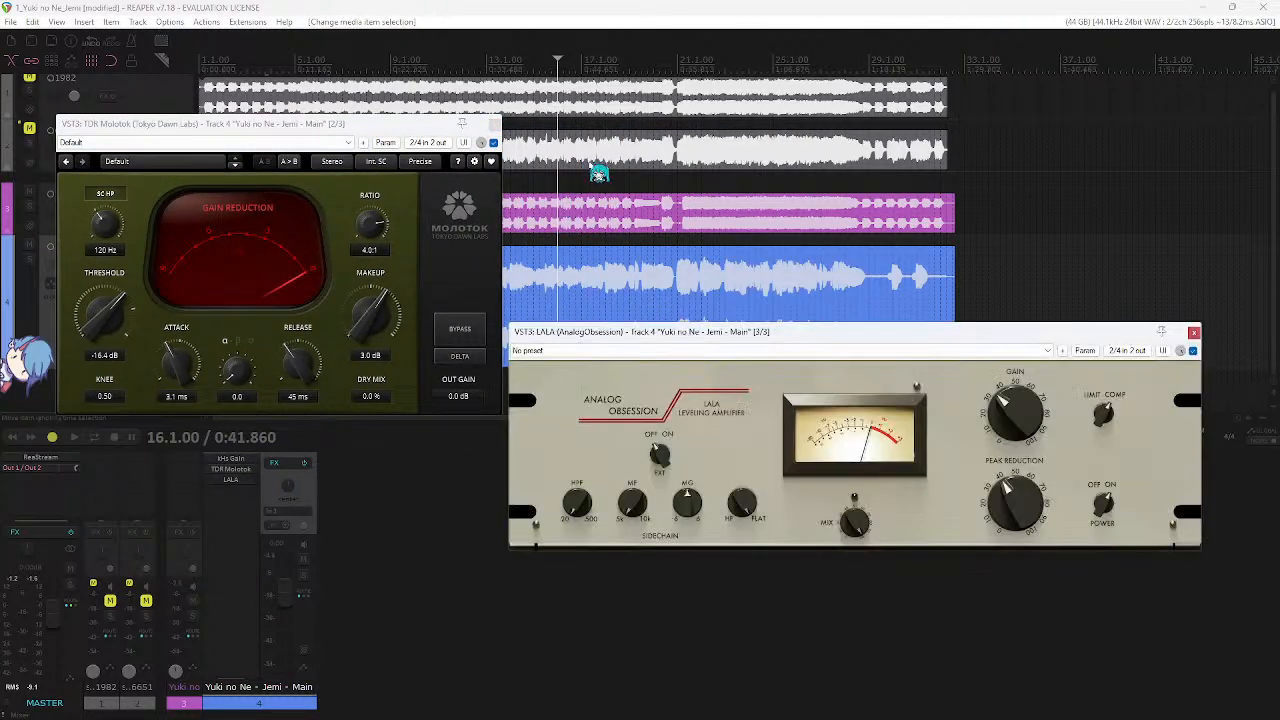
pyautogui.moveTo(718, 334); pyautogui.dragTo(730, 298)
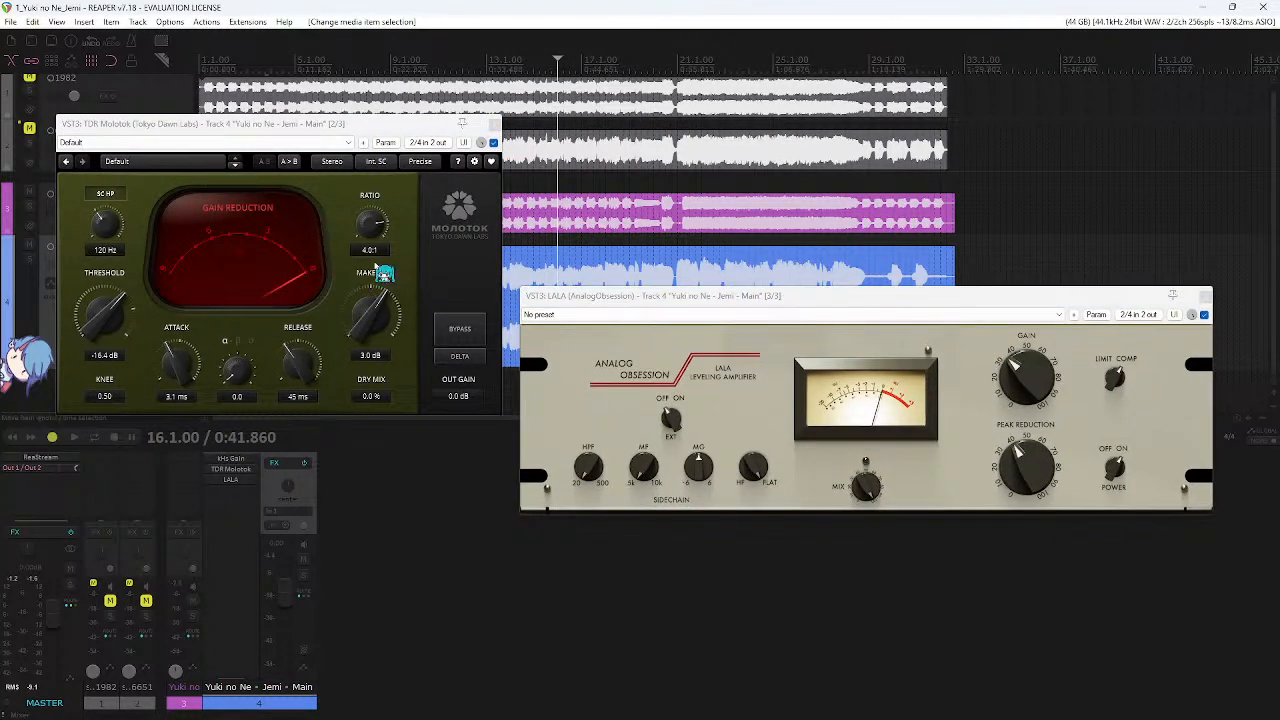
pyautogui.click(1206, 296)
pyautogui.click(495, 125)
# - Add a new track below the main vocal and name it Parallel
pyautogui.hotkey('ctrl', 't')
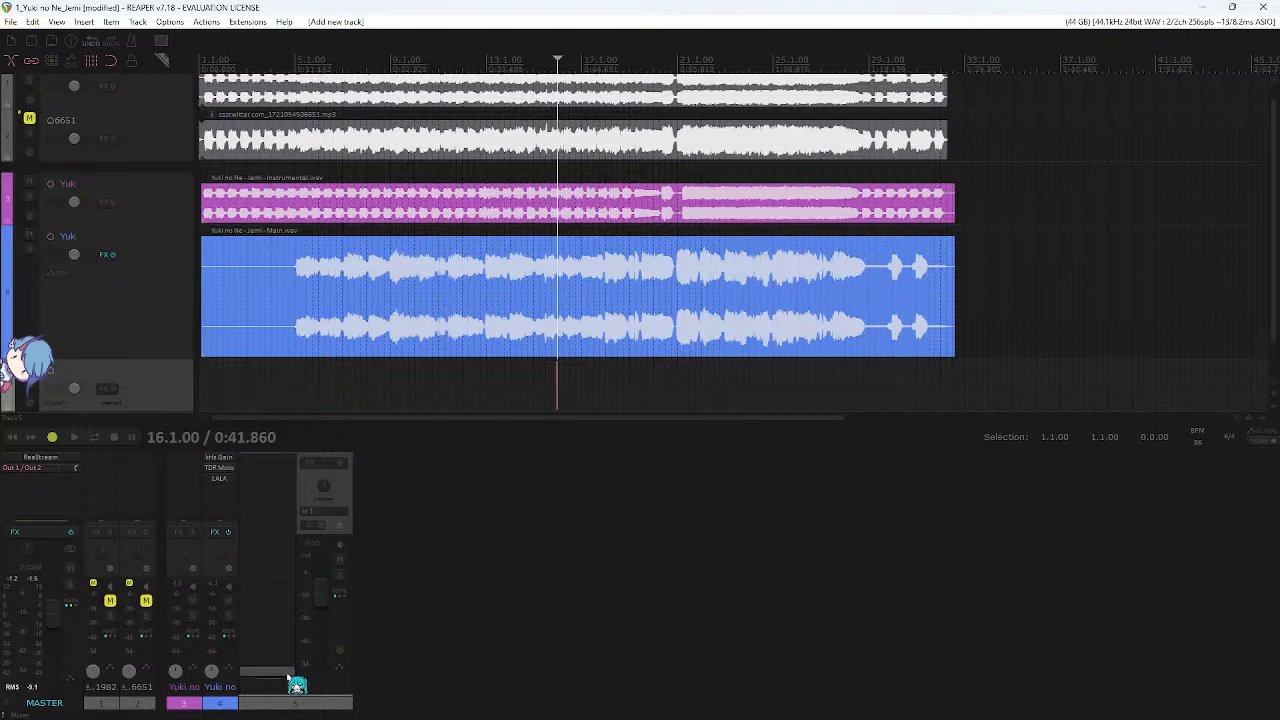
pyautogui.doubleClick(297, 688)
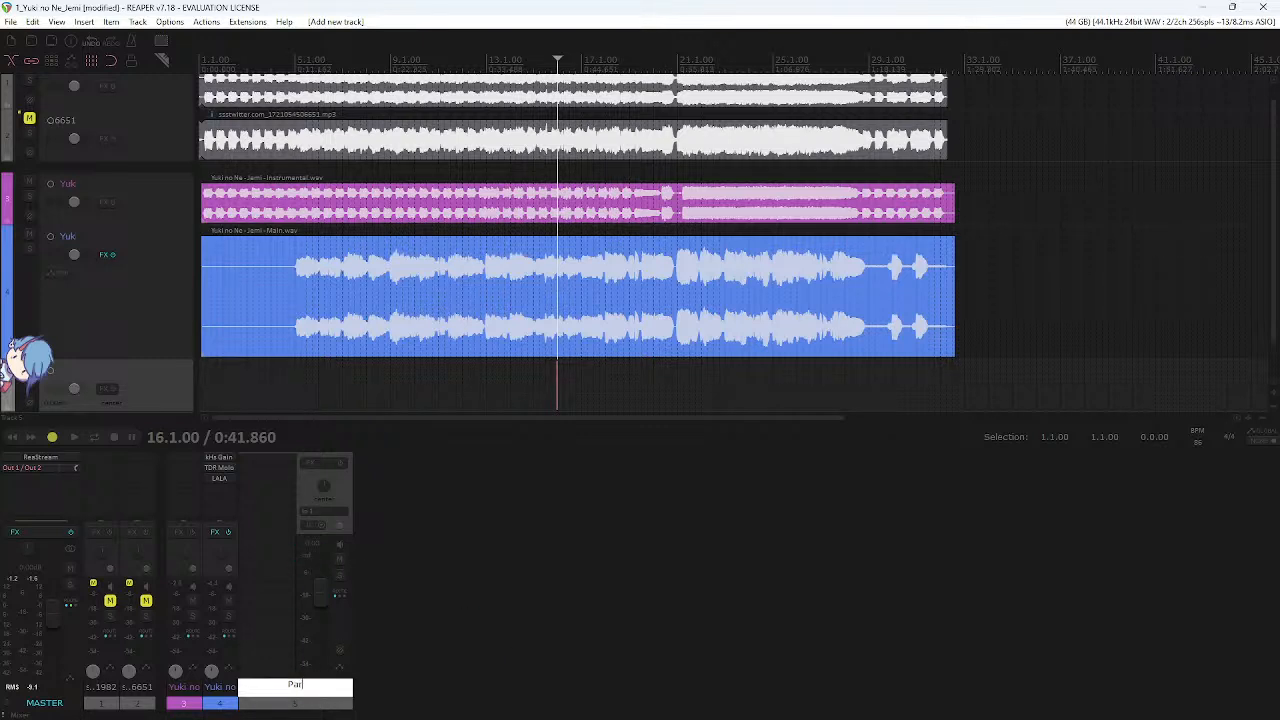
pyautogui.write('Parallel')
pyautogui.press('Return')
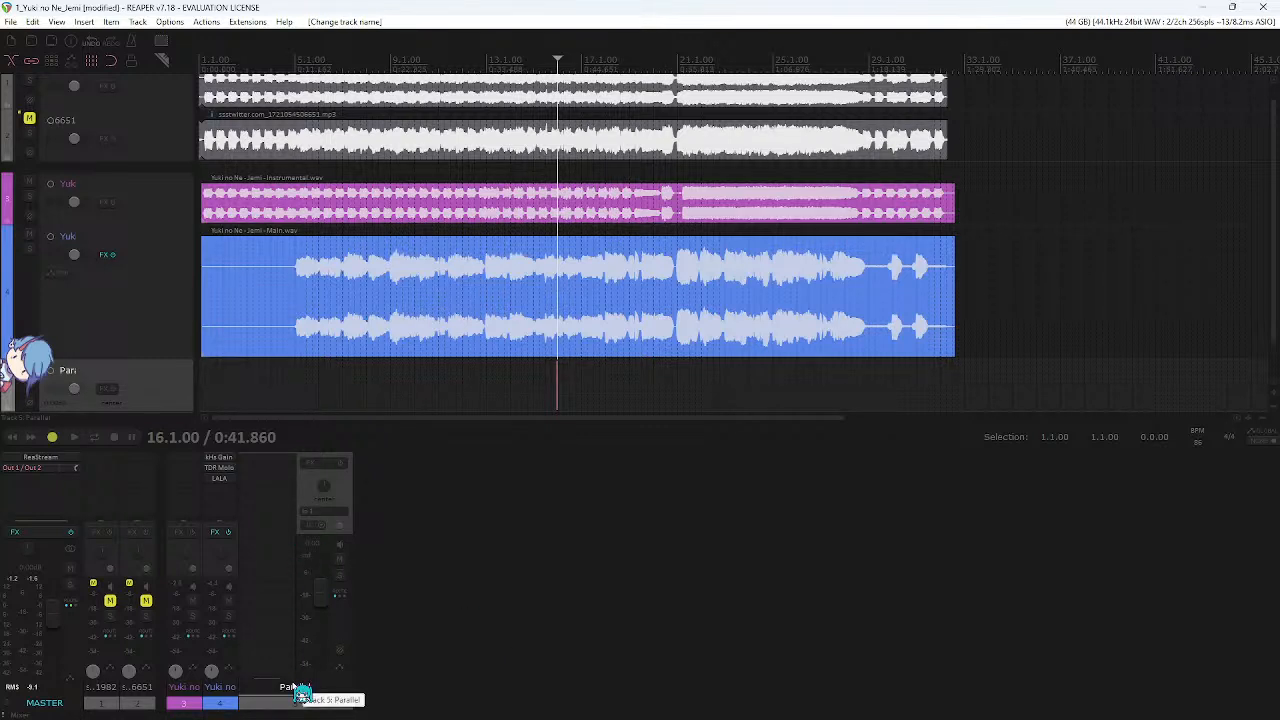
pyautogui.rightClick(294, 690)
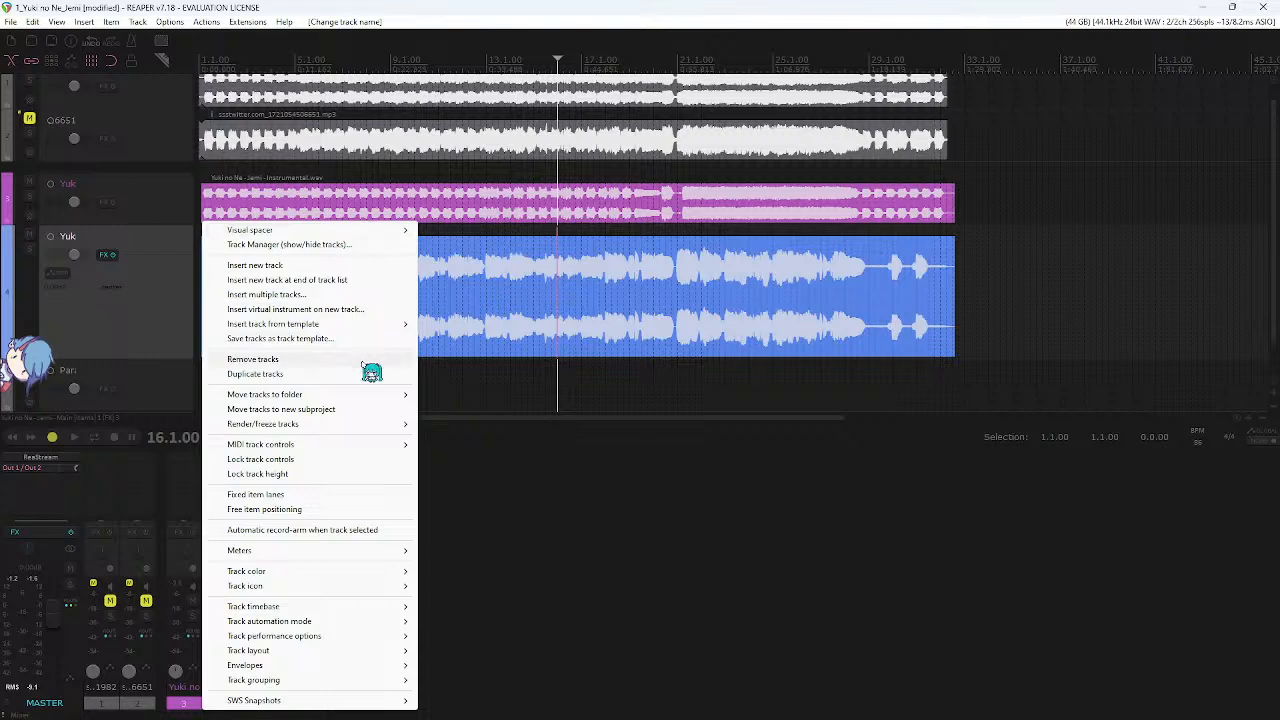
pyautogui.click(460, 560)
pyautogui.rightClick(223, 677)
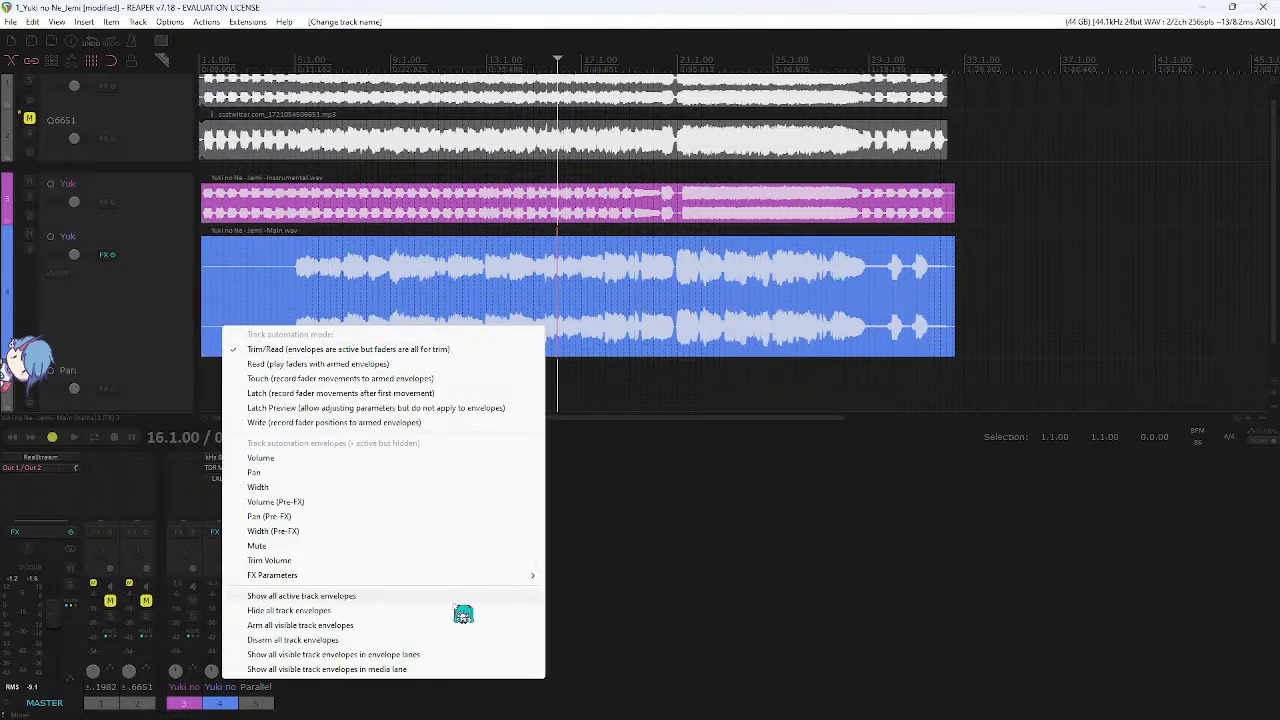
pyautogui.click(566, 626)
pyautogui.press('i')
pyautogui.click(629, 546)
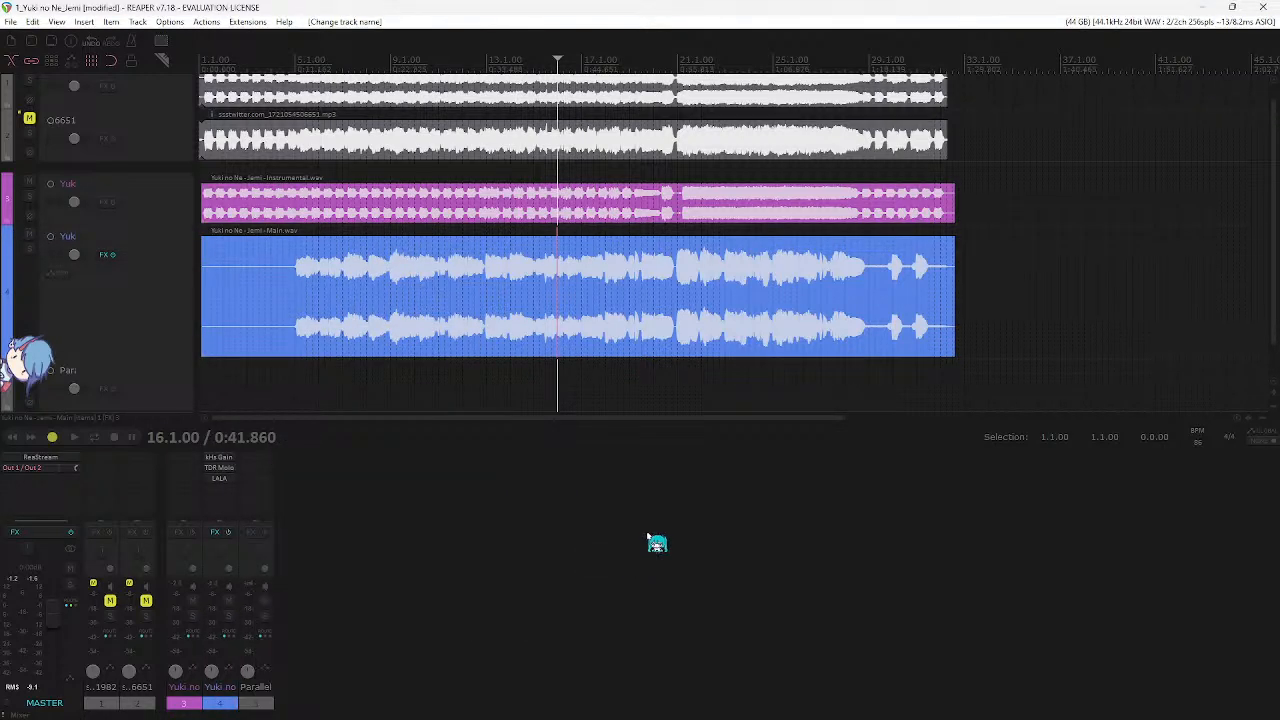
# - Insert a visual spacer between the main vocal track and the Parallel track
pyautogui.rightClick(212, 567)
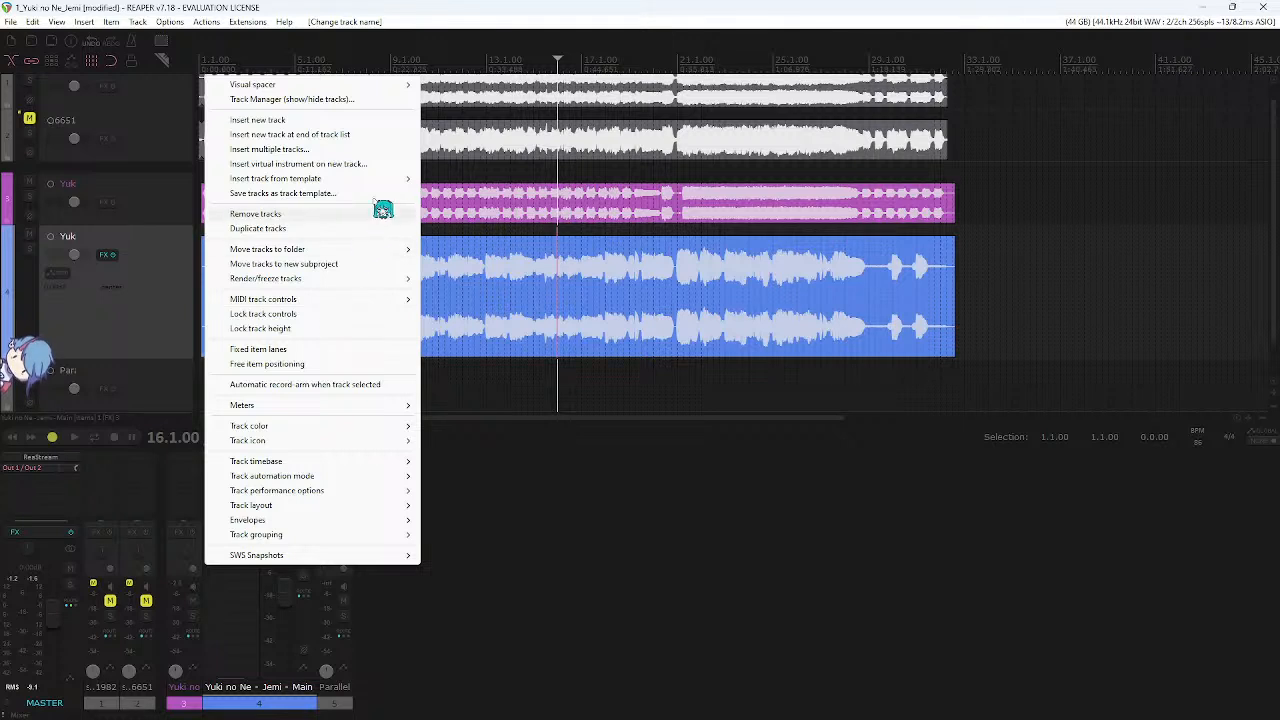
pyautogui.moveTo(330, 85)
pyautogui.click(510, 115)
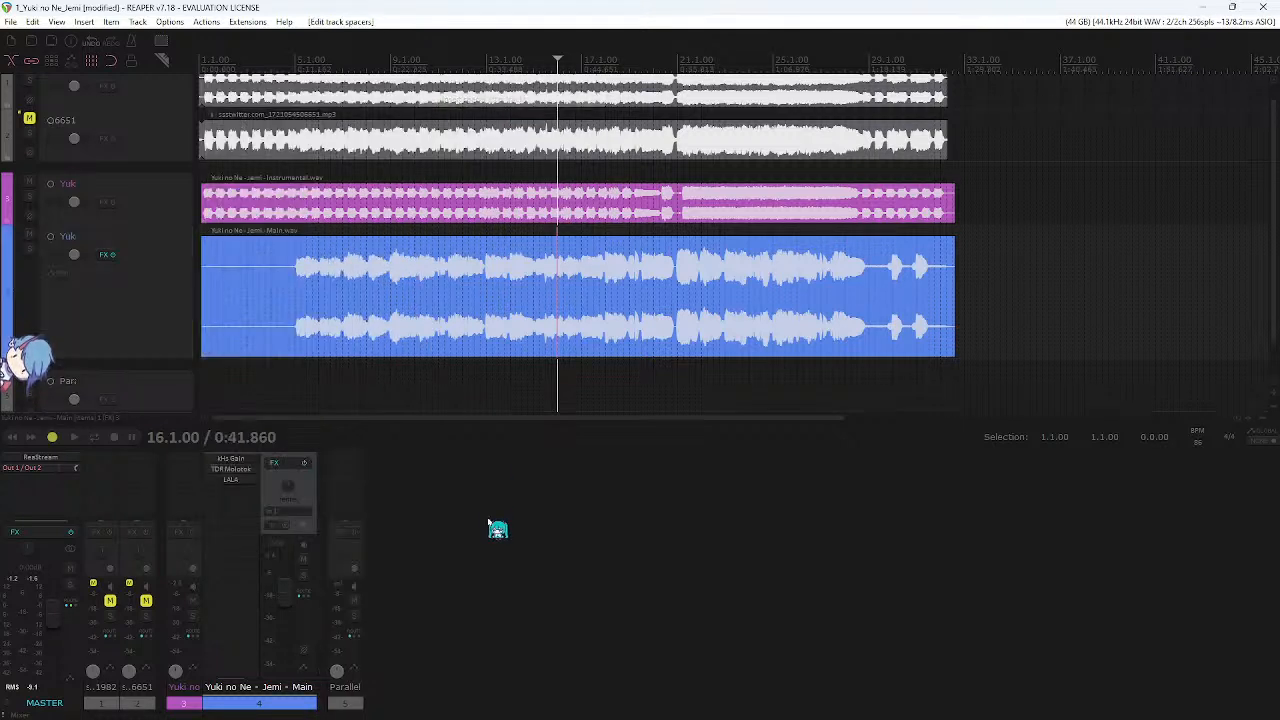
# - Add the MJUCjr compressor to the Parallel track and move its window clear of the mixer
pyautogui.click(274, 474)
pyautogui.write('R')
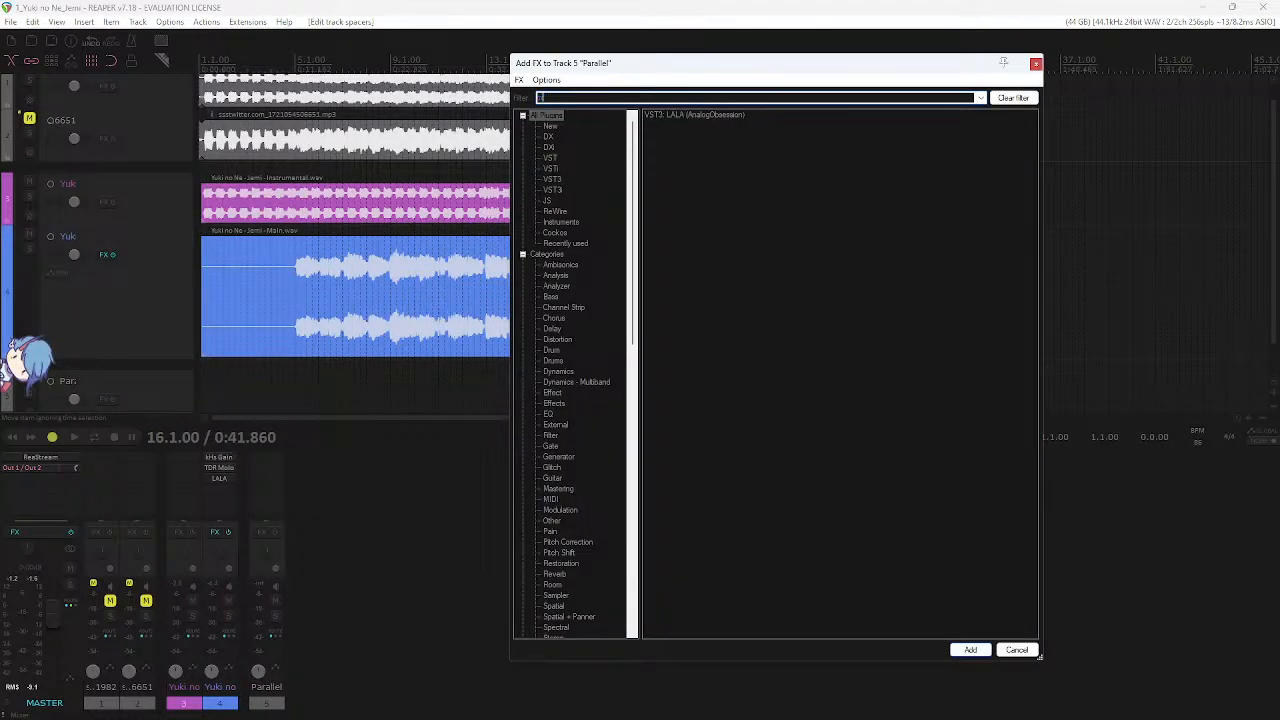
pyautogui.doubleClick(706, 114)
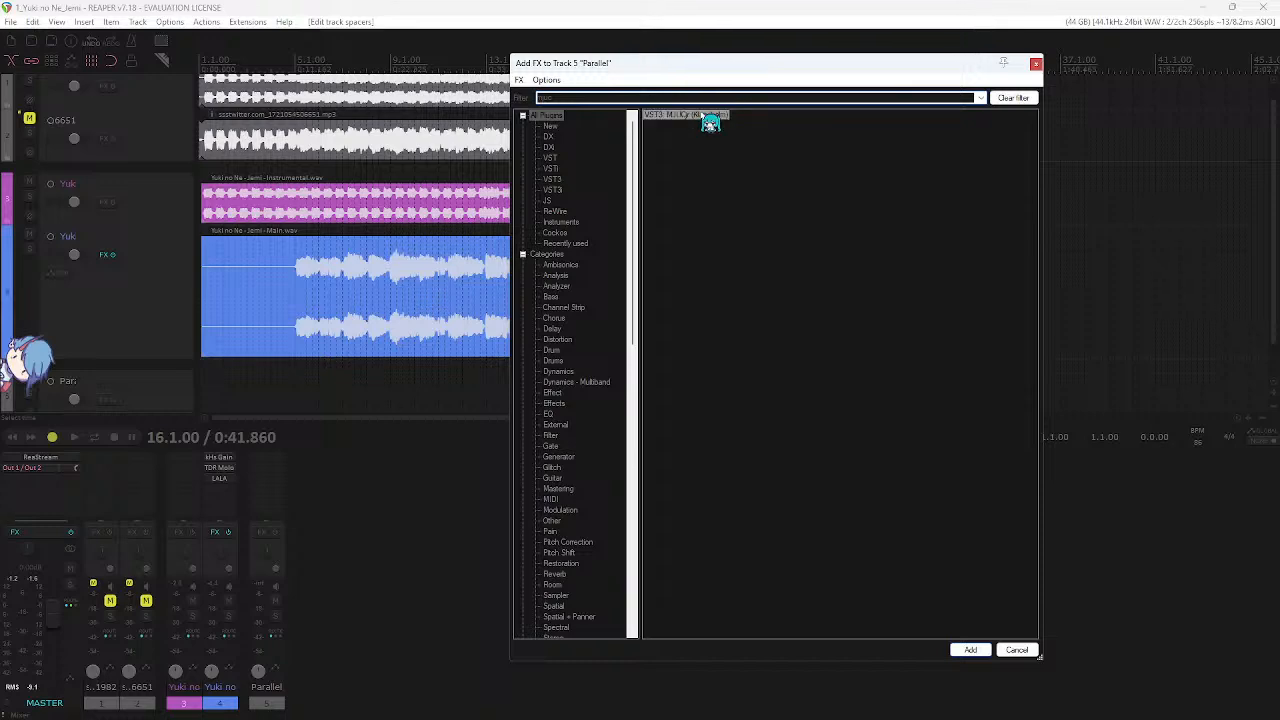
pyautogui.moveTo(287, 50); pyautogui.dragTo(818, 177)
# - Create a send from the main vocal track to the Parallel track and save the project
pyautogui.moveTo(233, 634); pyautogui.dragTo(268, 489)
pyautogui.click(474, 497)
pyautogui.hotkey('ctrl', 's')
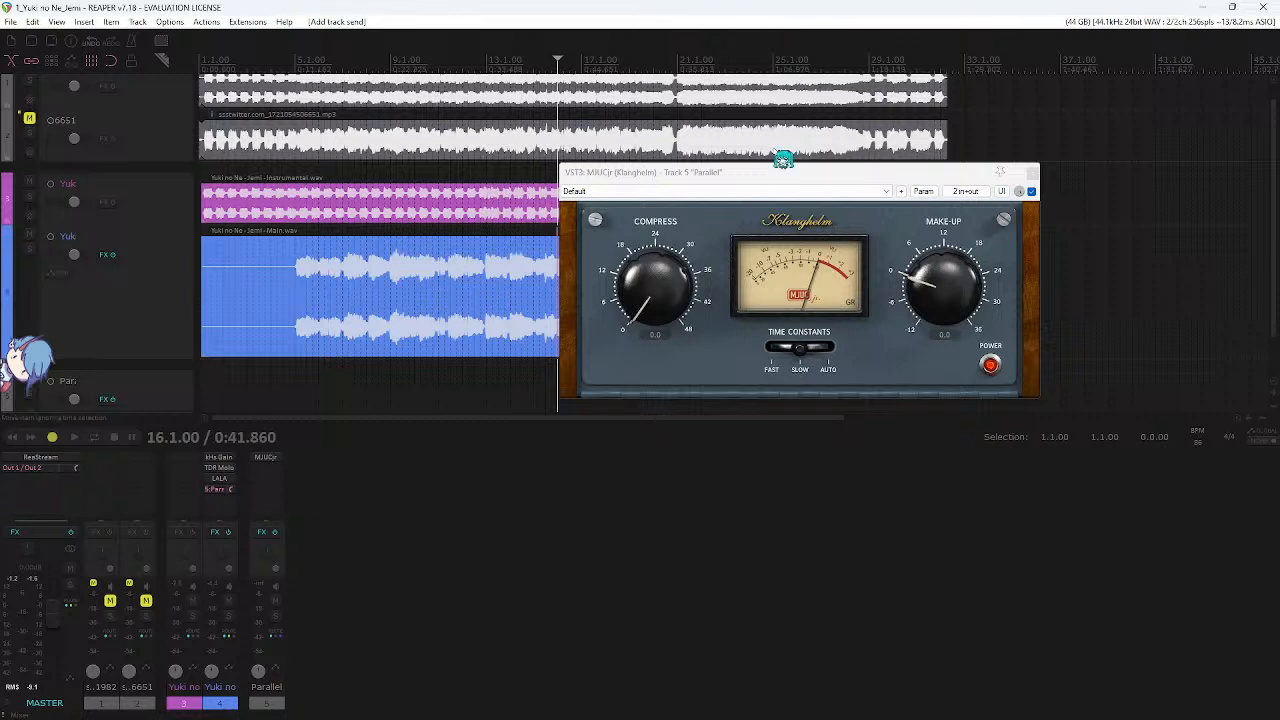
# - Set MJUCjr's compression to 25.0 and play the Parallel track soloed from 12.2.00
pyautogui.moveTo(766, 173); pyautogui.dragTo(796, 188)
pyautogui.moveTo(678, 308); pyautogui.dragTo(724, 158)
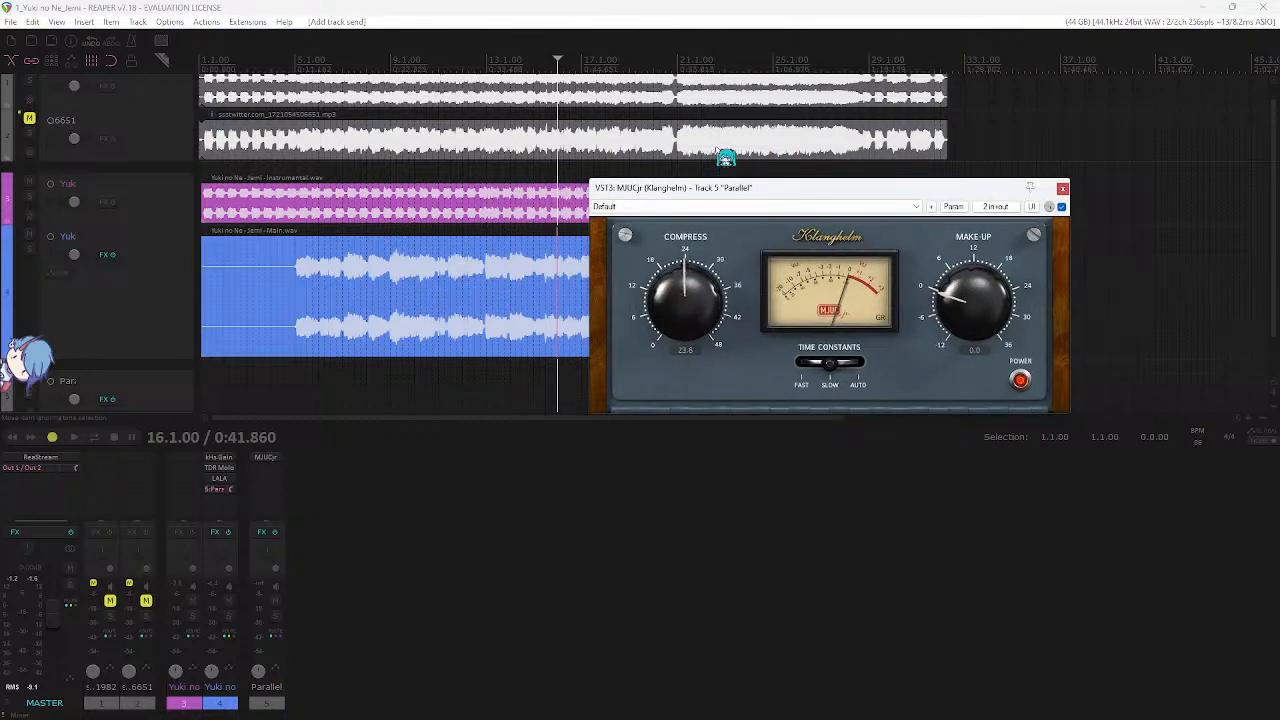
pyautogui.moveTo(695, 302); pyautogui.dragTo(696, 289)
pyautogui.click(468, 57)
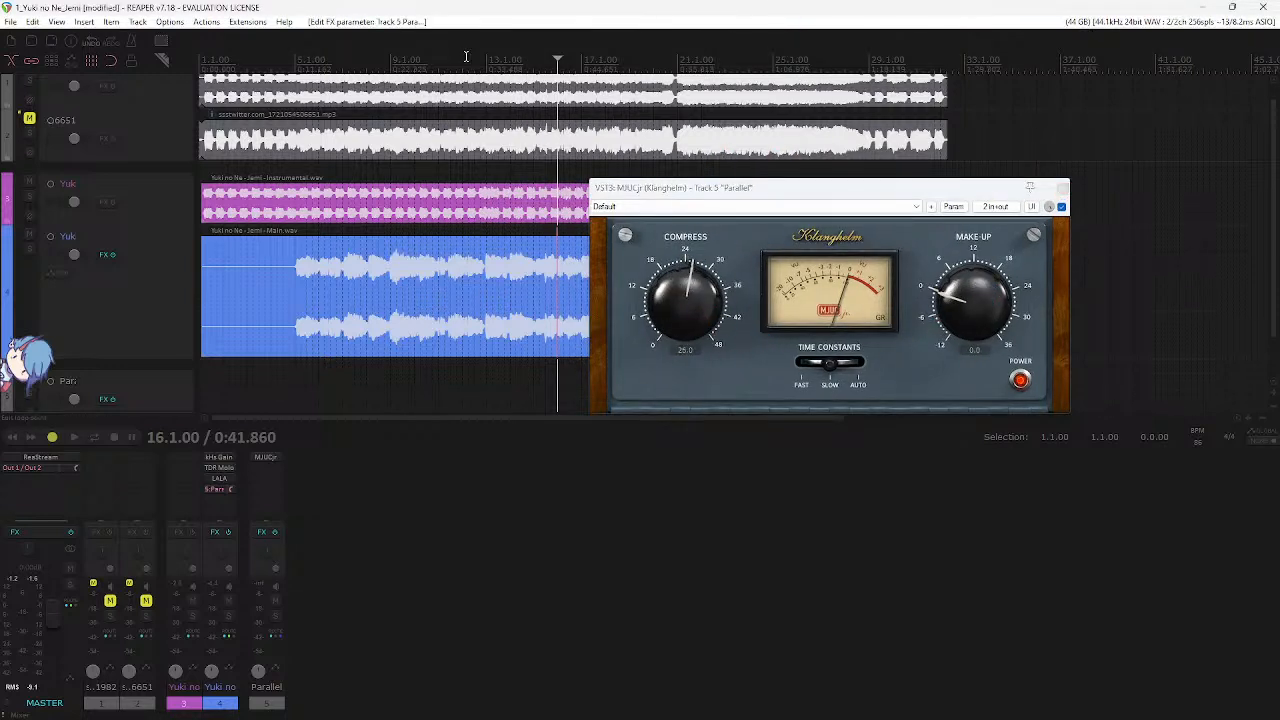
pyautogui.press('space')
pyautogui.click(276, 616)
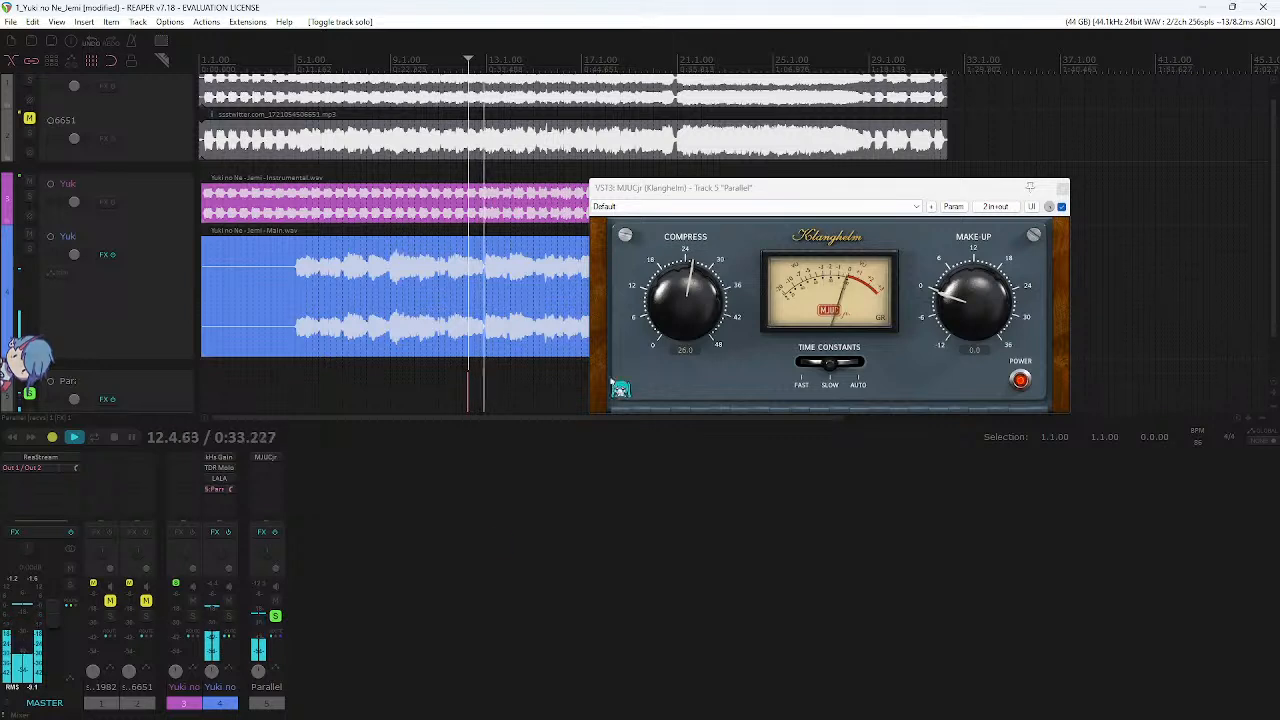
# - Set MJUCjr's time constants to Fast, compression to 26.8 and make-up to 5.7, with playback stopped and the plugin window closed
pyautogui.click(829, 362)
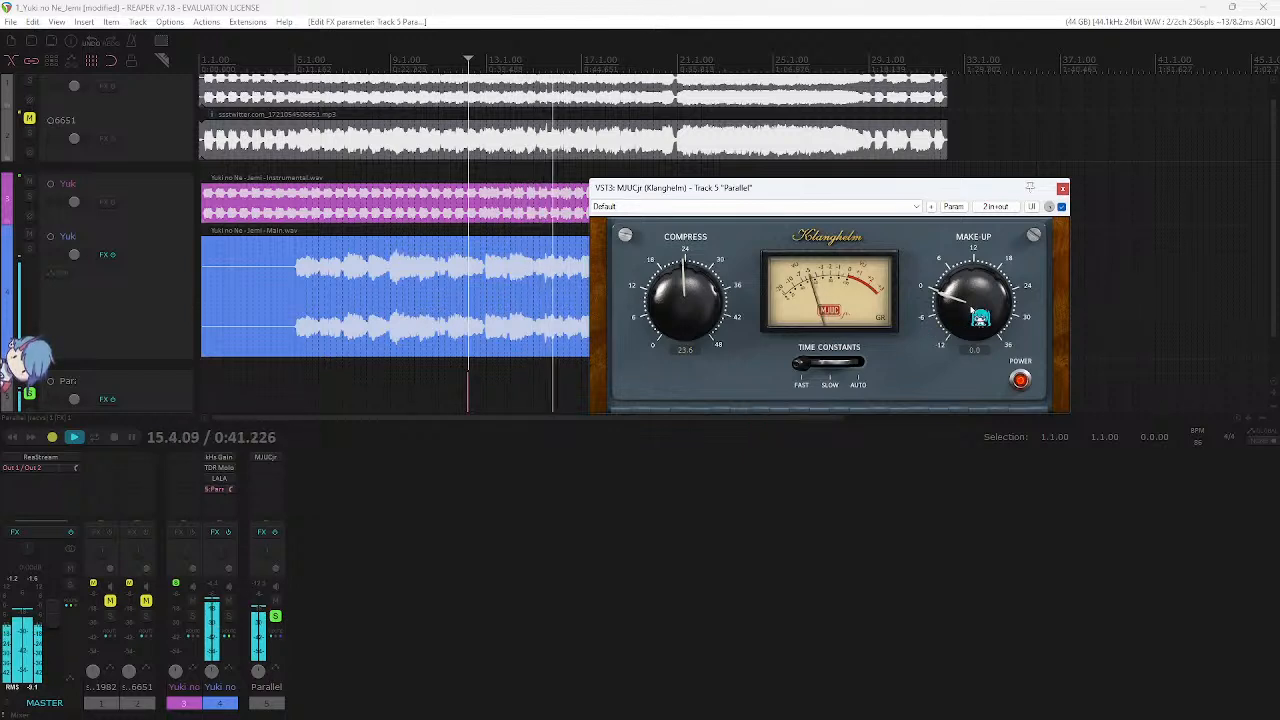
pyautogui.moveTo(969, 308); pyautogui.dragTo(969, 305)
pyautogui.press('space')
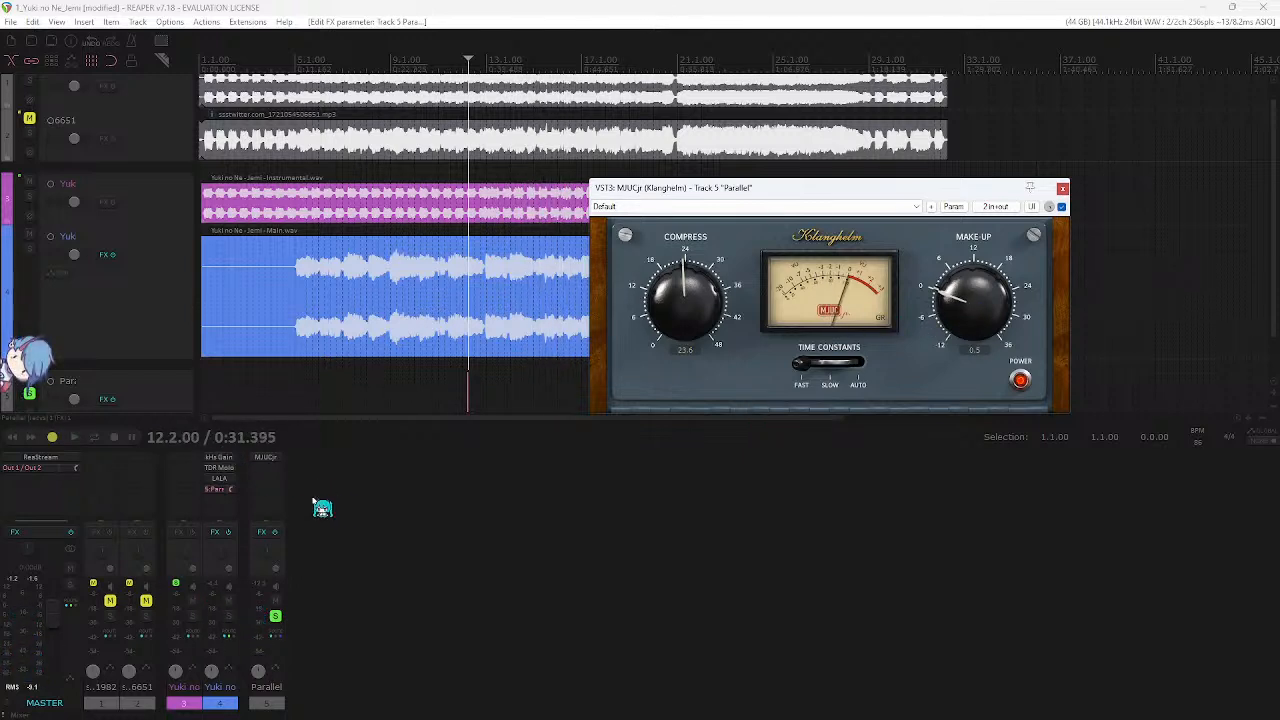
pyautogui.moveTo(682, 312); pyautogui.dragTo(698, 280)
pyautogui.moveTo(986, 316); pyautogui.dragTo(996, 284)
pyautogui.click(1062, 189)
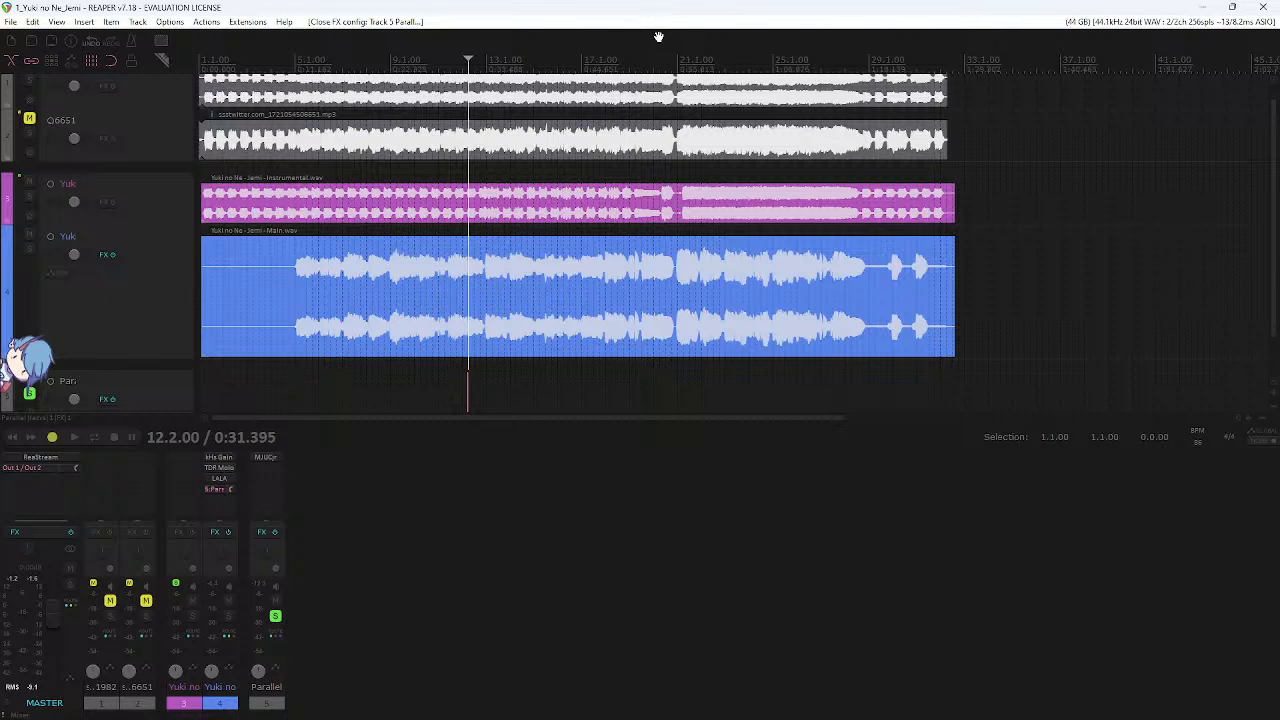
# - Unsolo the Parallel track and place the edit cursor at 7.3.00
pyautogui.click(276, 617)
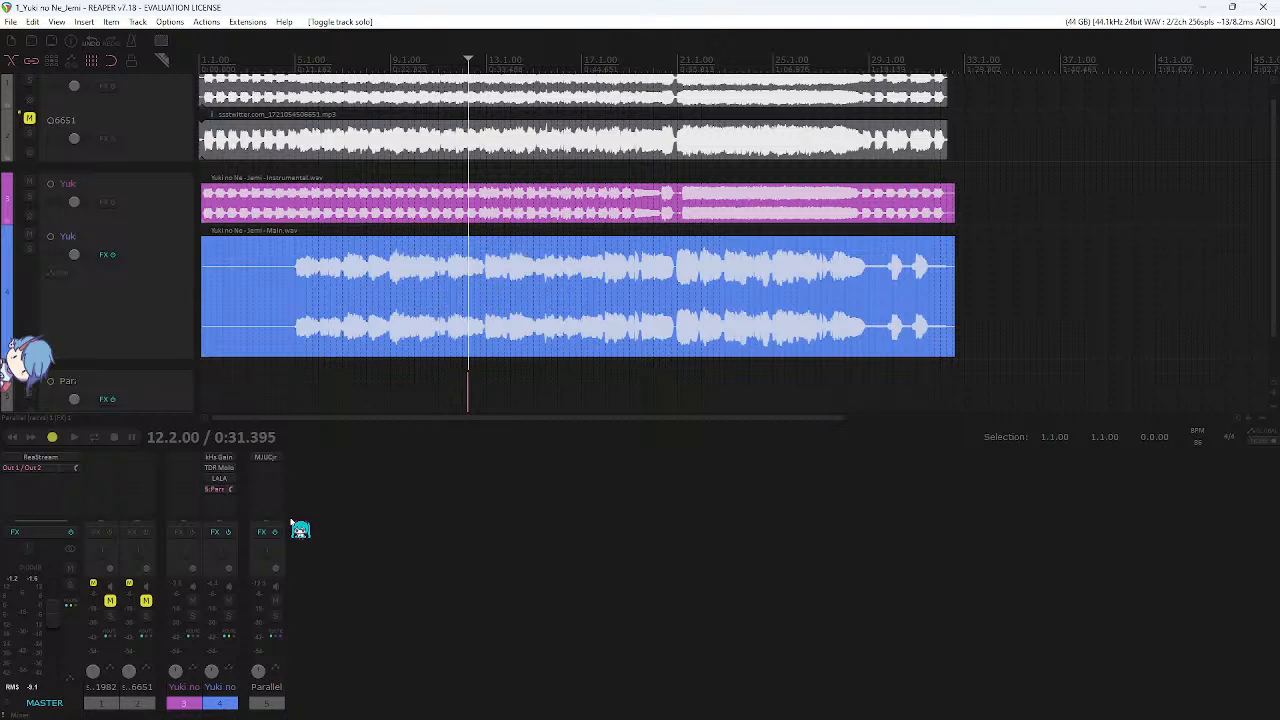
pyautogui.click(354, 168)
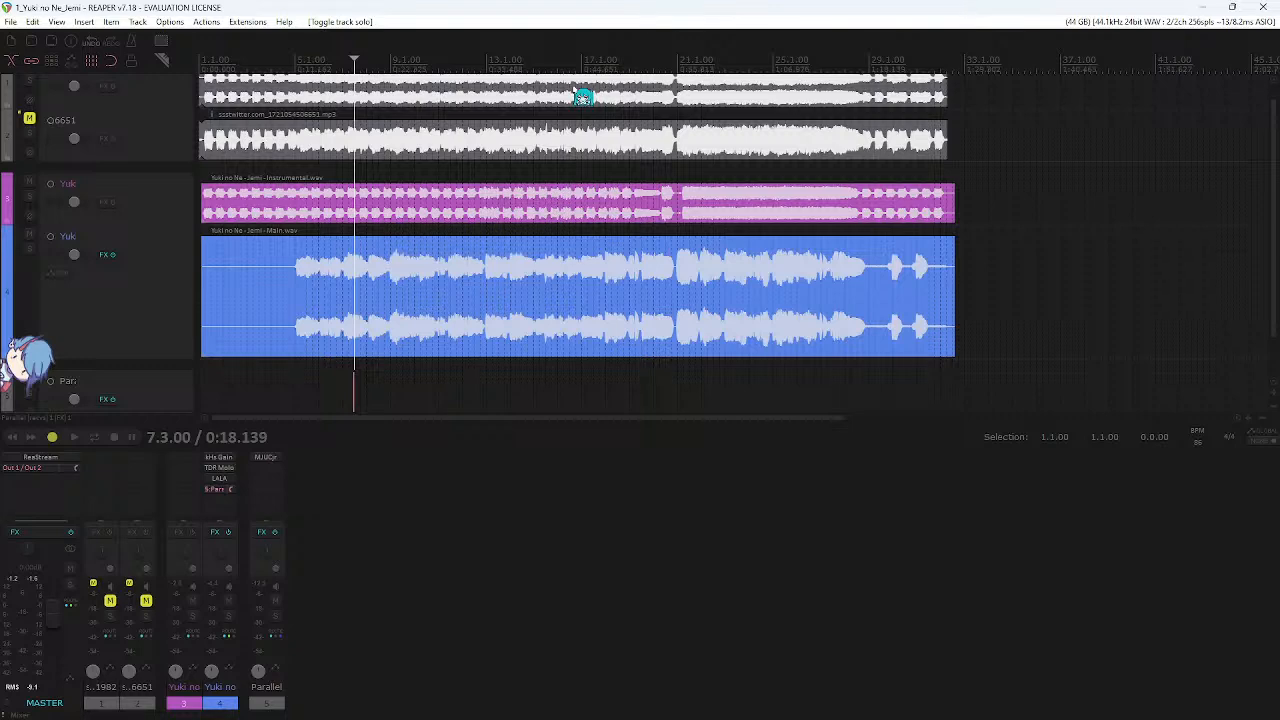
pyautogui.scroll(2, 420, 294)
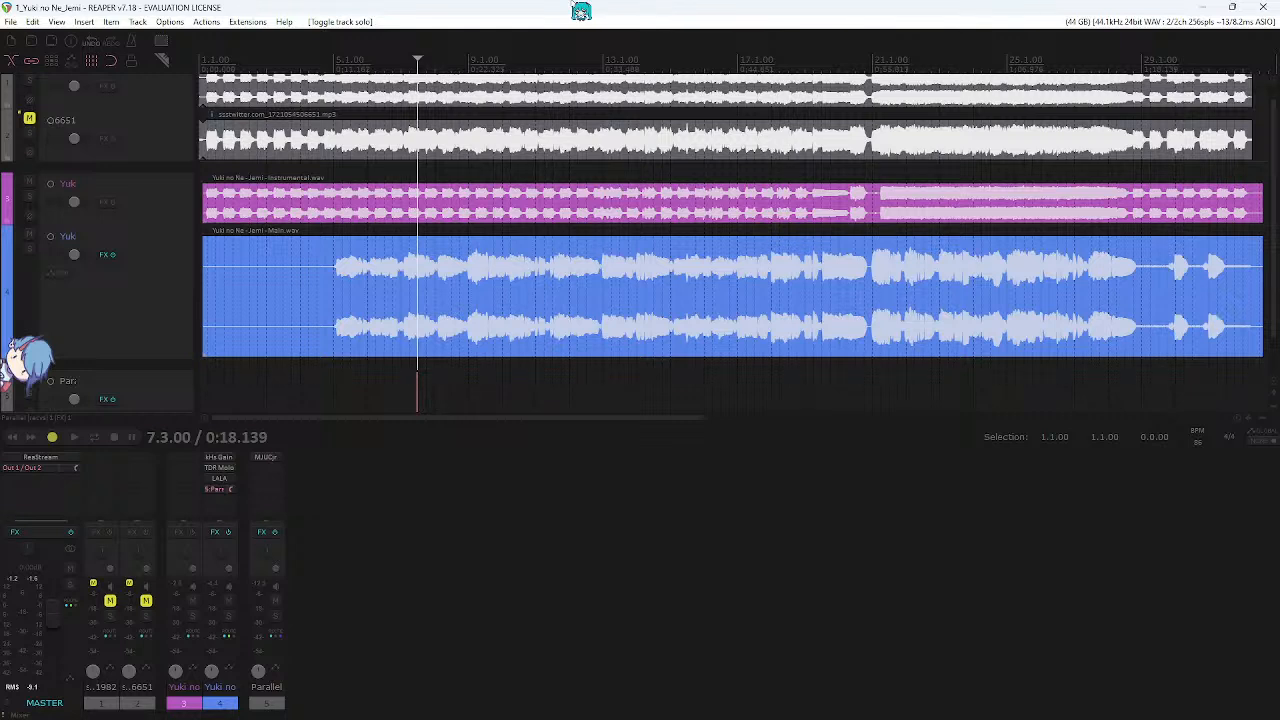
# - Add the VST3 MCompressor plugin to the main vocal track
pyautogui.click(220, 510)
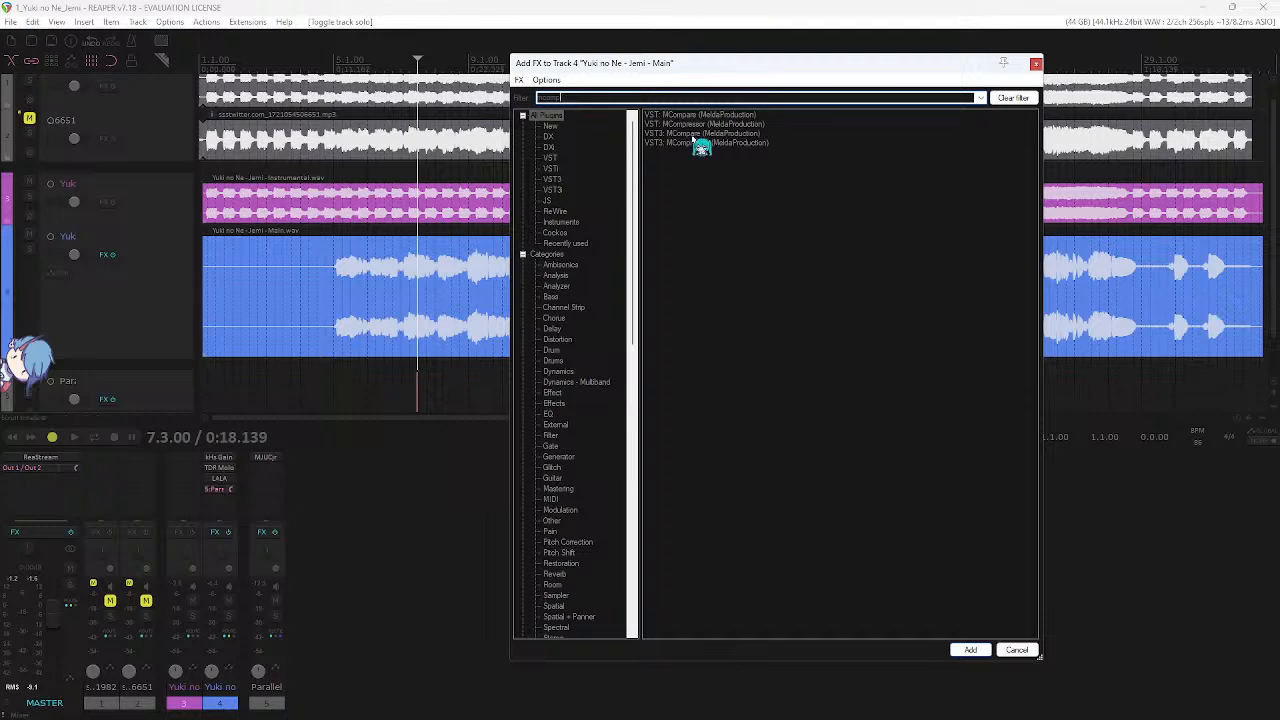
pyautogui.click(697, 144)
pyautogui.doubleClick(697, 144)
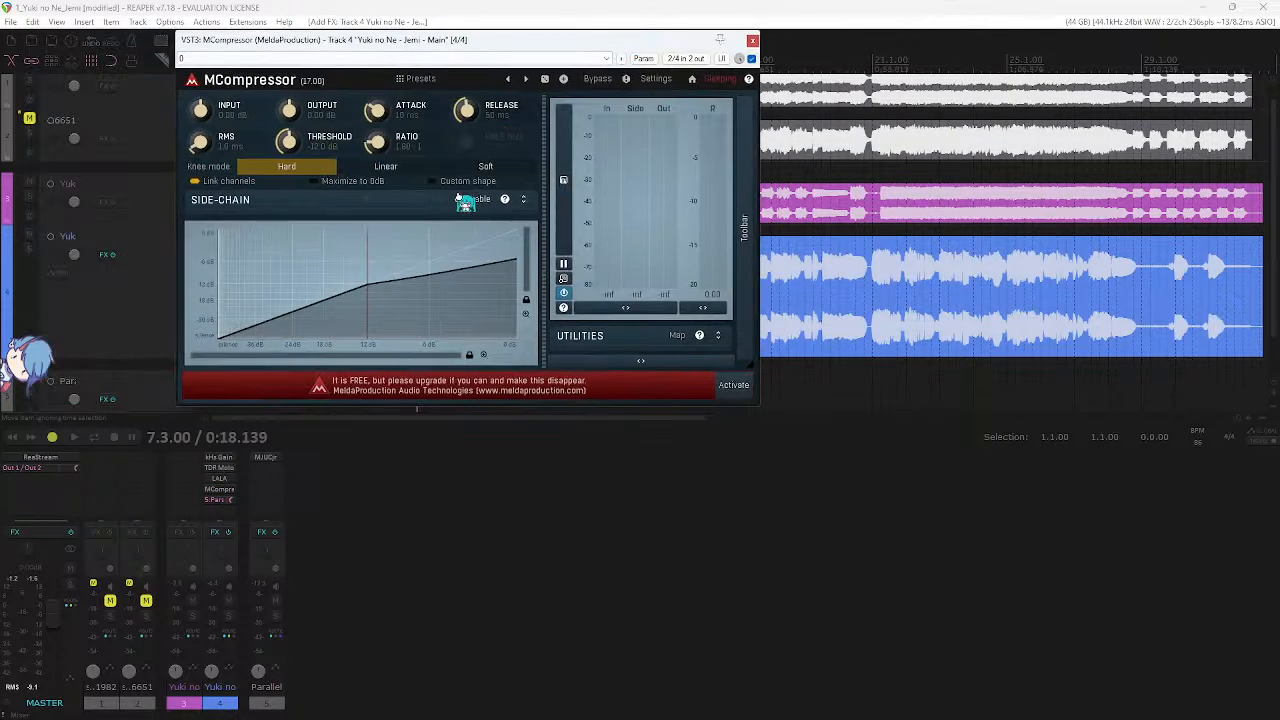
# - Try a custom MCompressor curve that lifts low levels and keeps the upper end at 0 dB, and remove the plugin
pyautogui.click(465, 184)
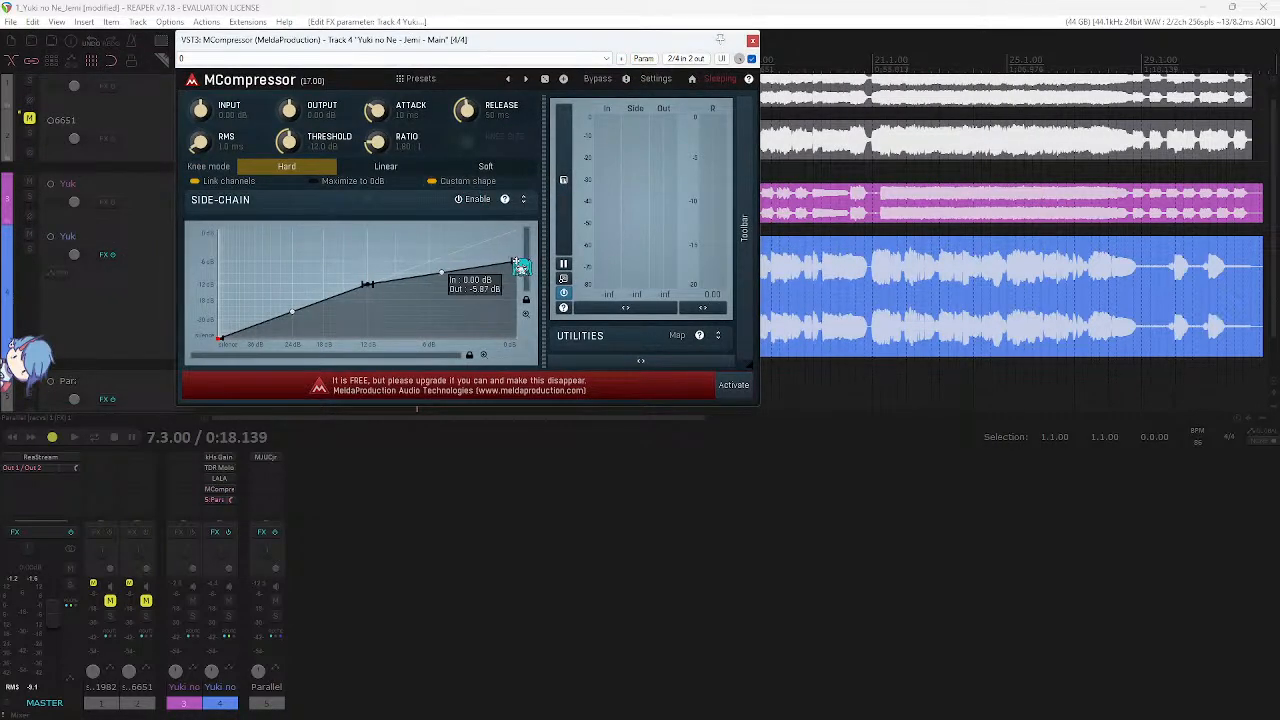
pyautogui.moveTo(292, 313); pyautogui.dragTo(292, 305)
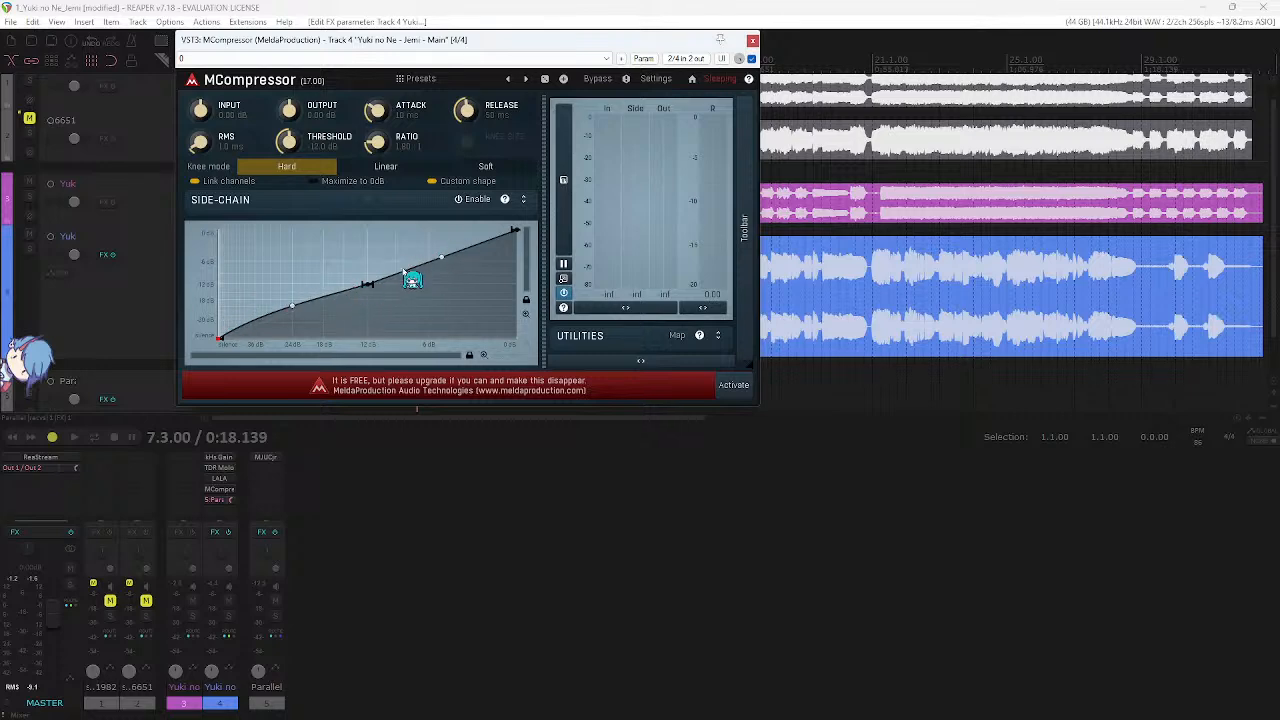
pyautogui.click(752, 42)
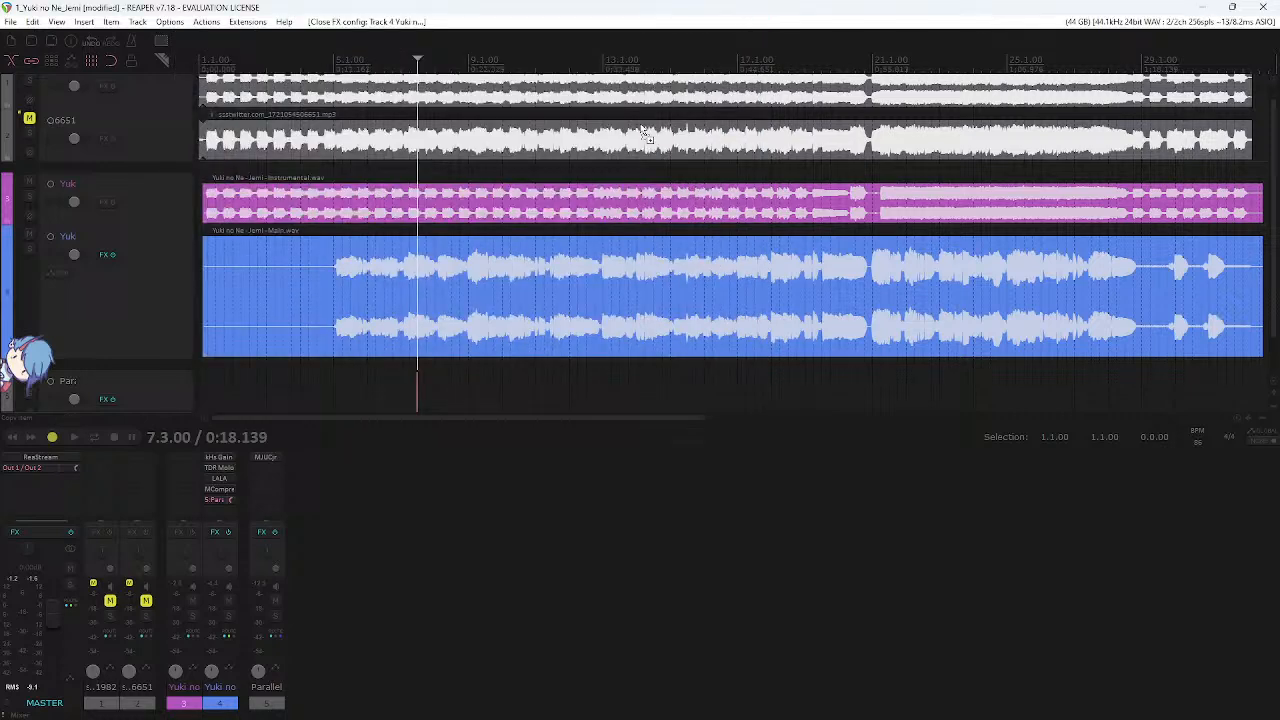
pyautogui.keyDown('alt'); pyautogui.click(236, 492); pyautogui.keyUp('alt')
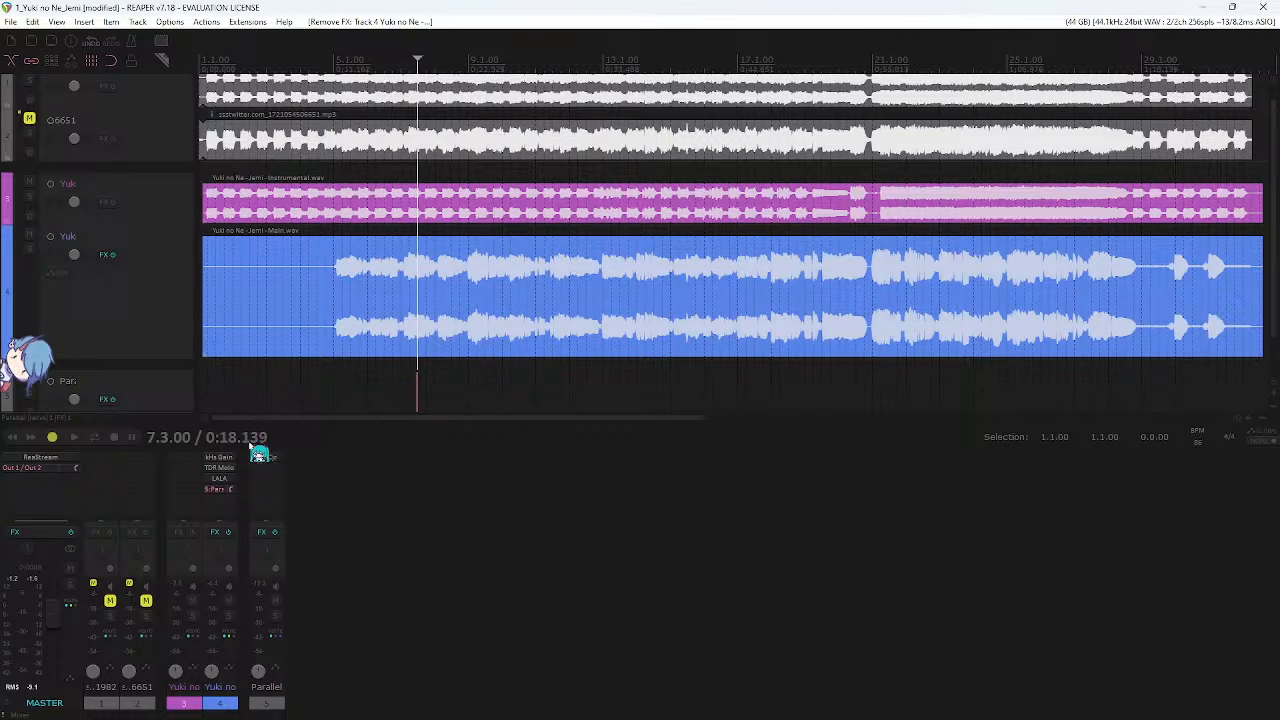
# - Check the Parallel track's MJUCjr settings, and add MCompressor to the main vocal again to view its default curve before removing it
pyautogui.click(266, 457)
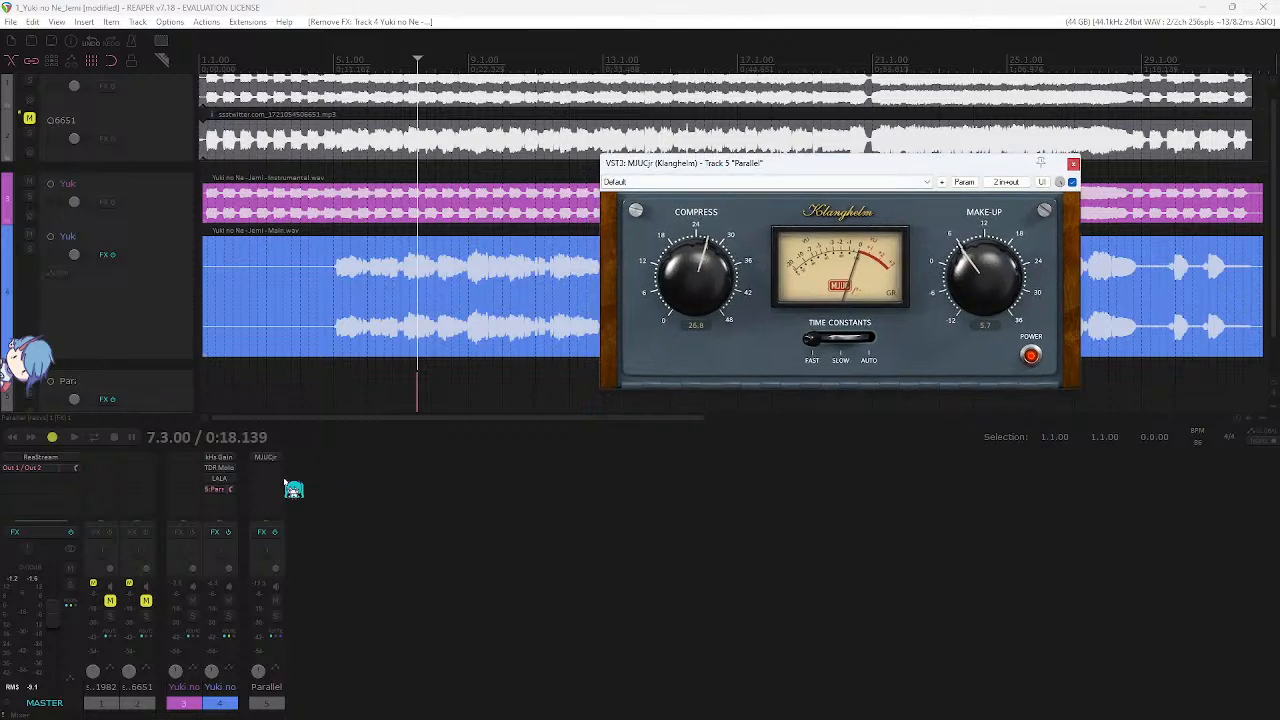
pyautogui.click(1073, 163)
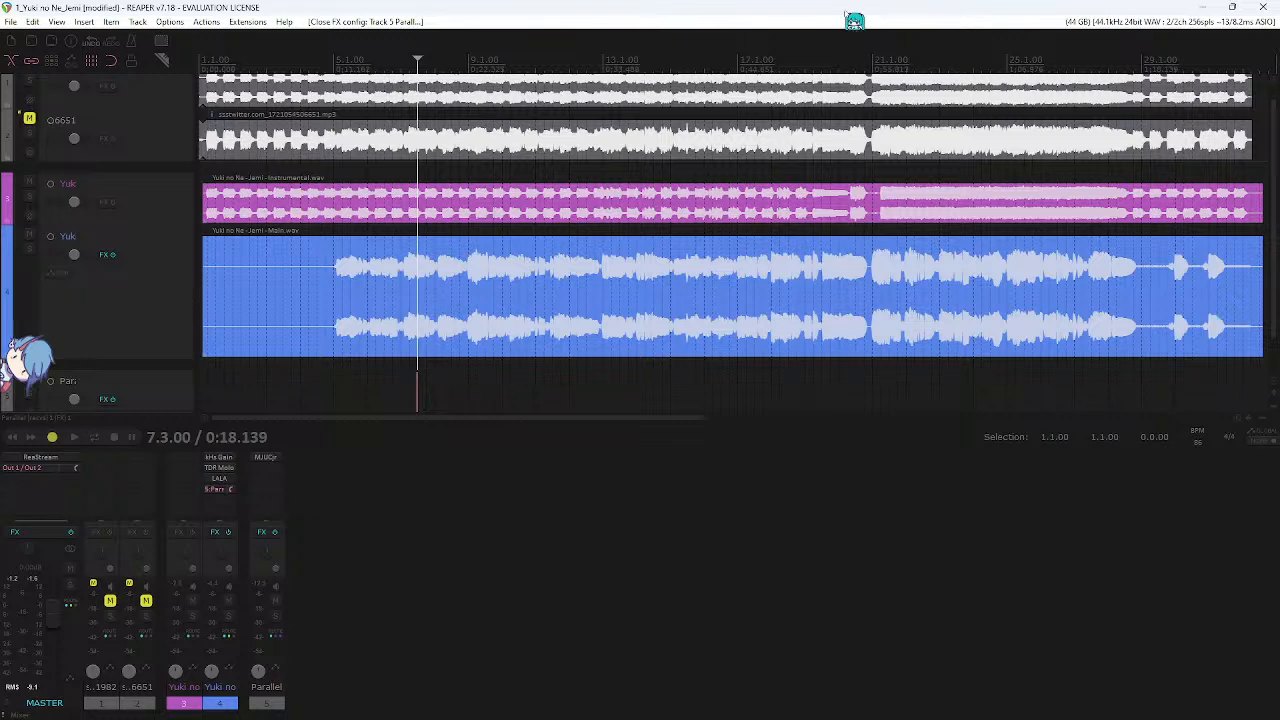
pyautogui.doubleClick(232, 508)
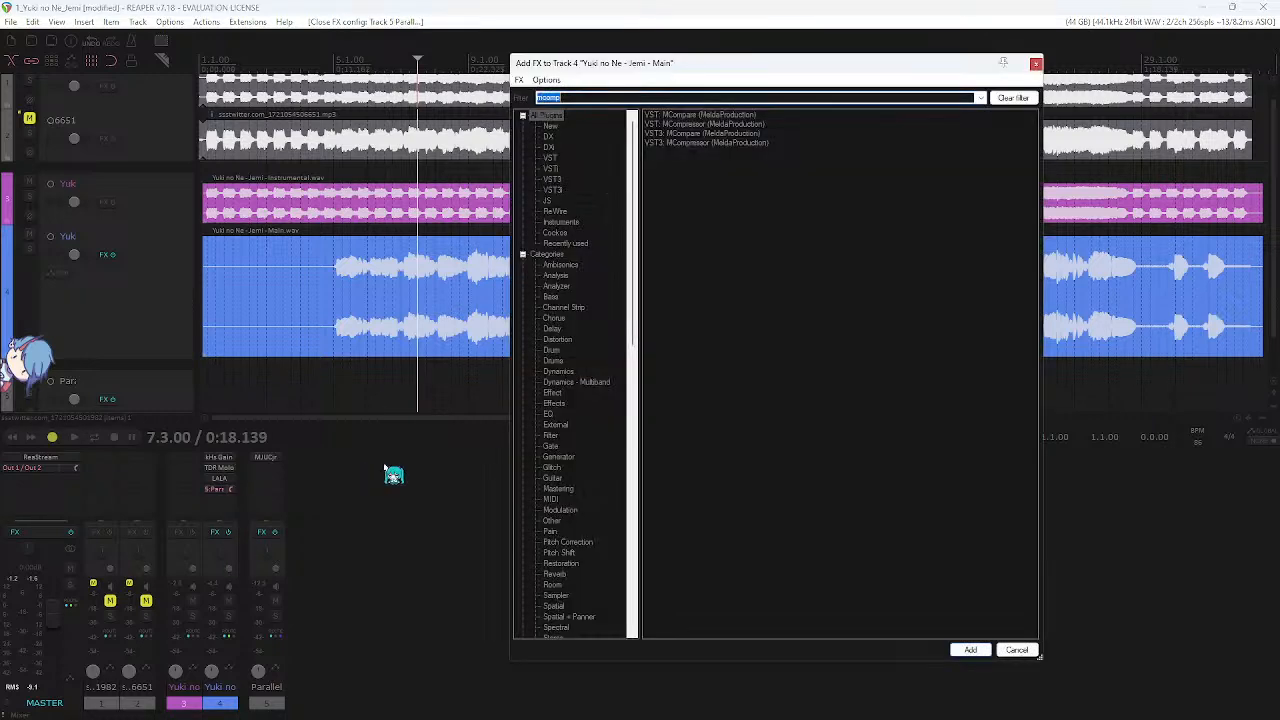
pyautogui.doubleClick(745, 142)
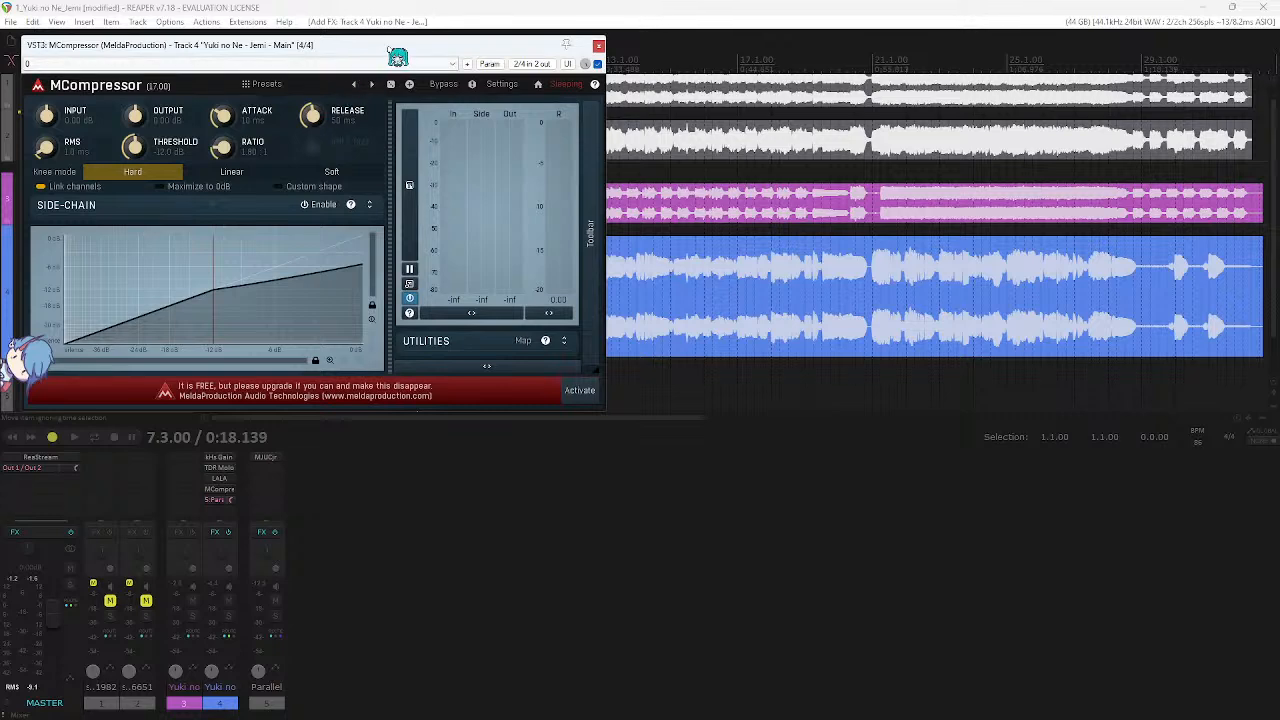
pyautogui.moveTo(397, 56); pyautogui.dragTo(500, 101)
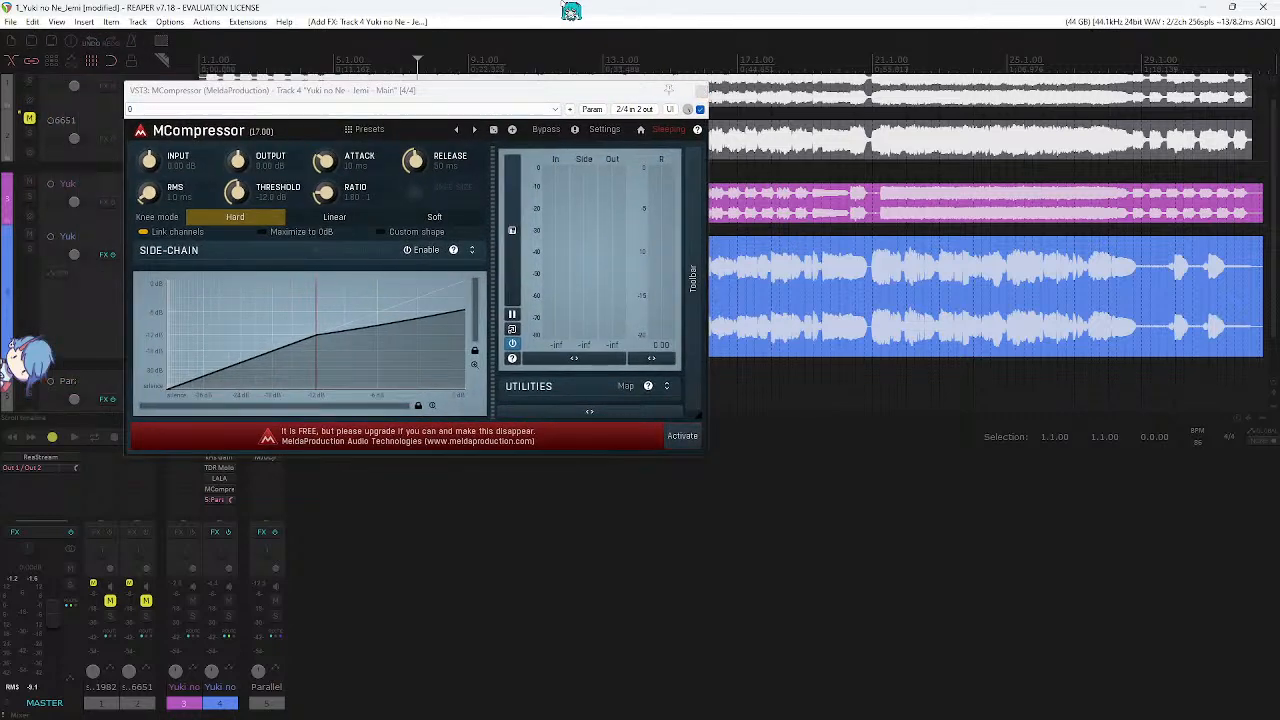
pyautogui.click(701, 92)
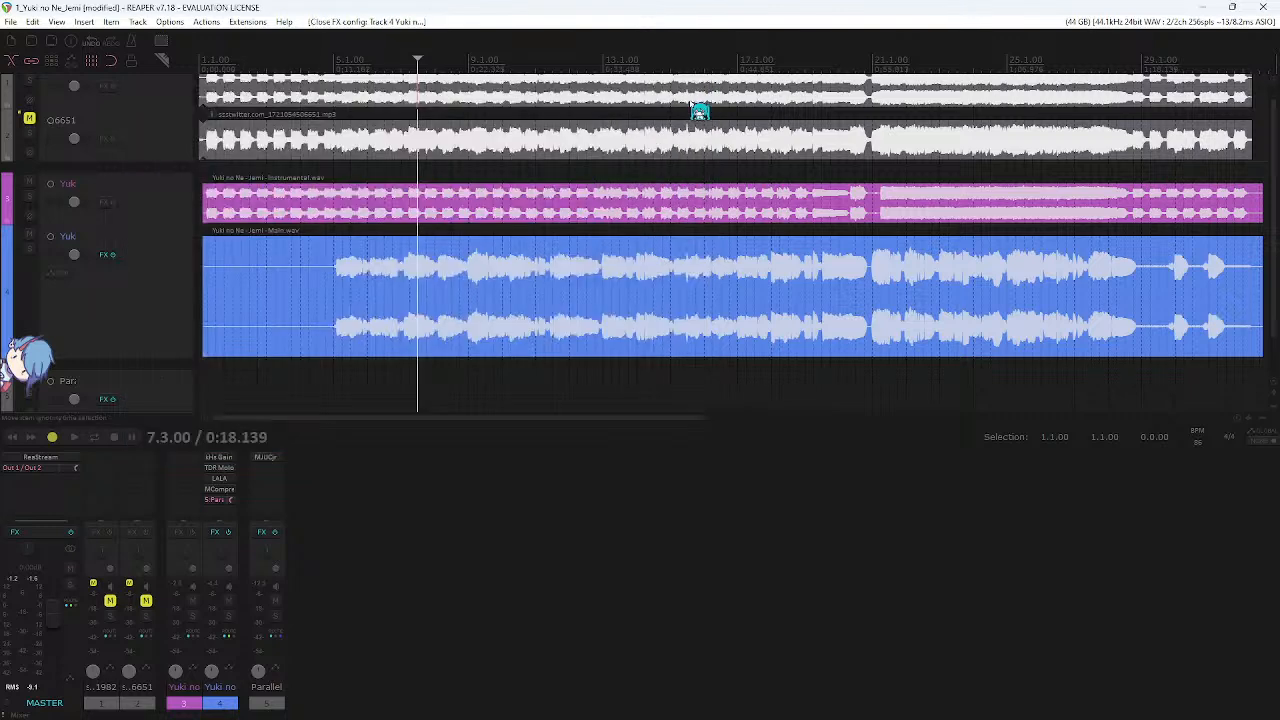
pyautogui.keyDown('alt'); pyautogui.click(222, 488); pyautogui.keyUp('alt')
# - Play from 7.3.00 with MJUCjr open and Parallel soloed to examine its compression, and close the plugin and unsolo the track
pyautogui.click(265, 457)
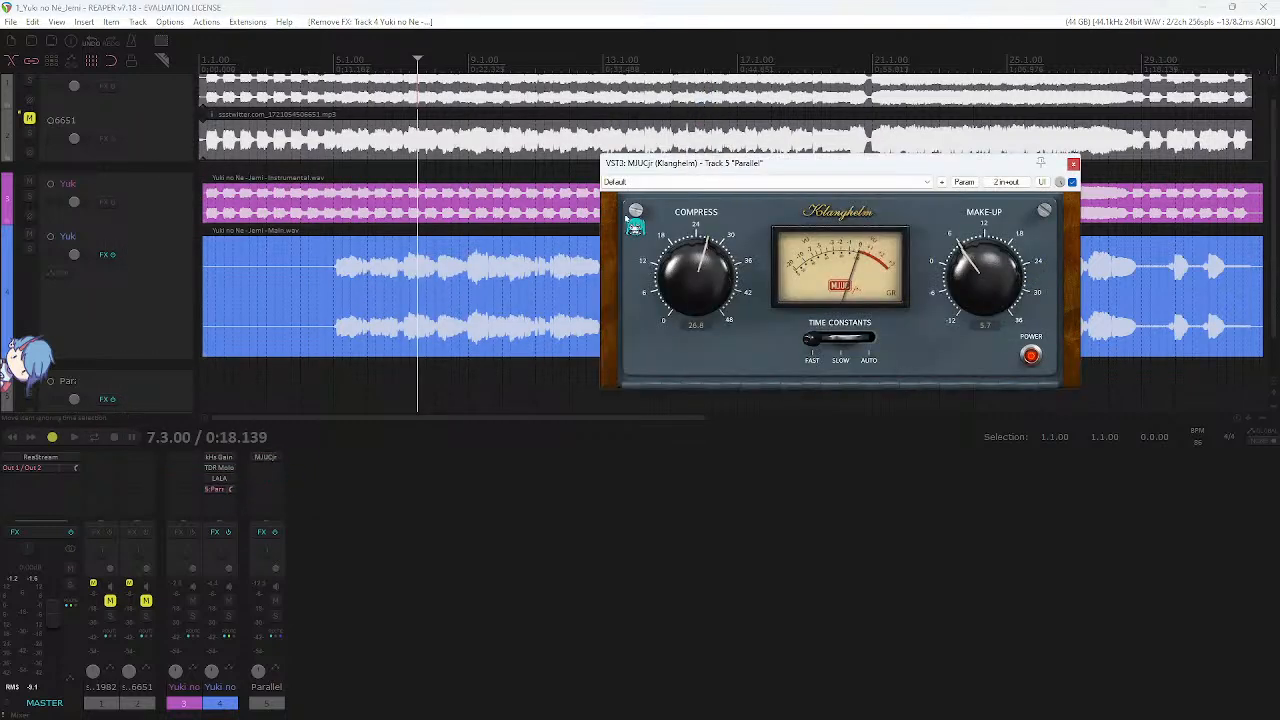
pyautogui.press('space')
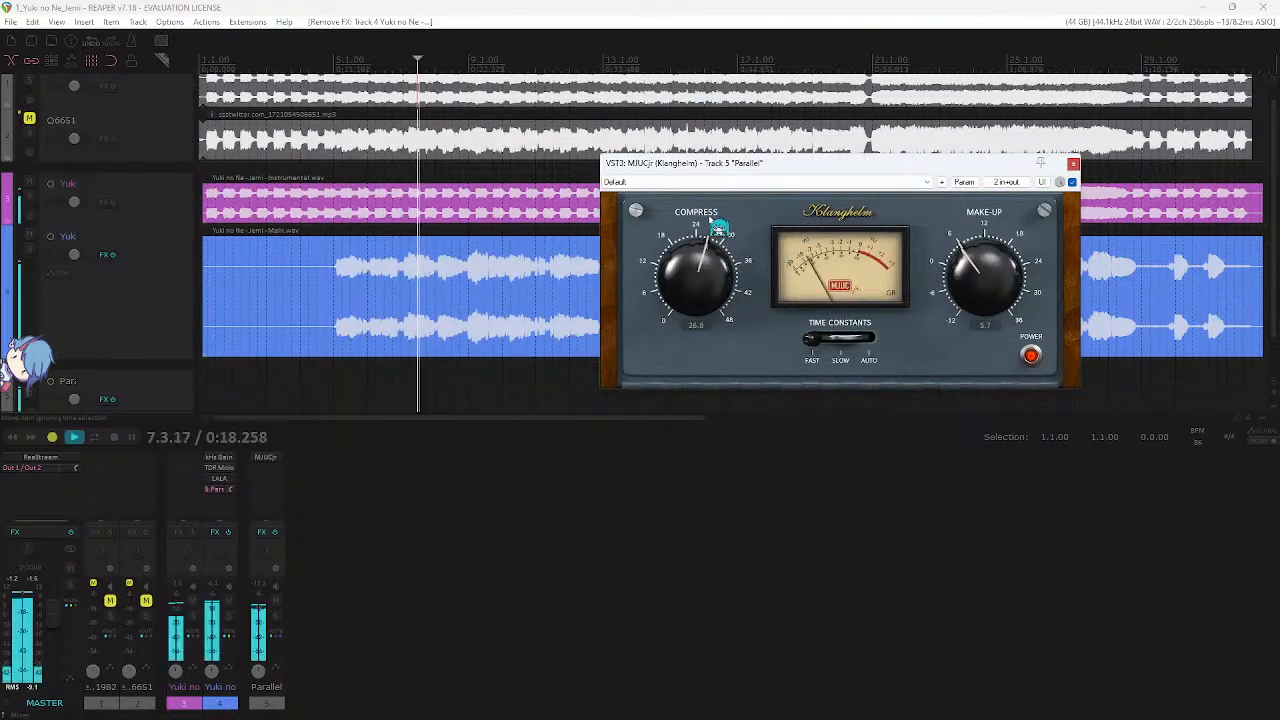
pyautogui.click(275, 616)
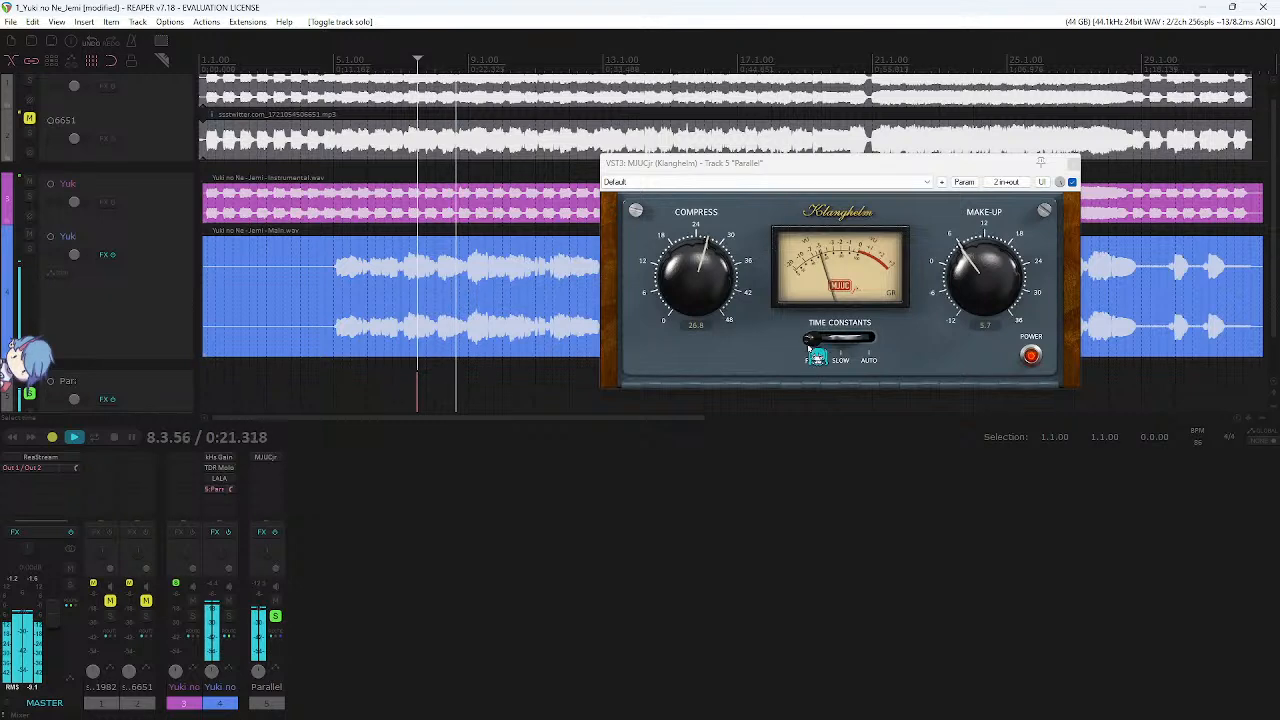
pyautogui.press('space')
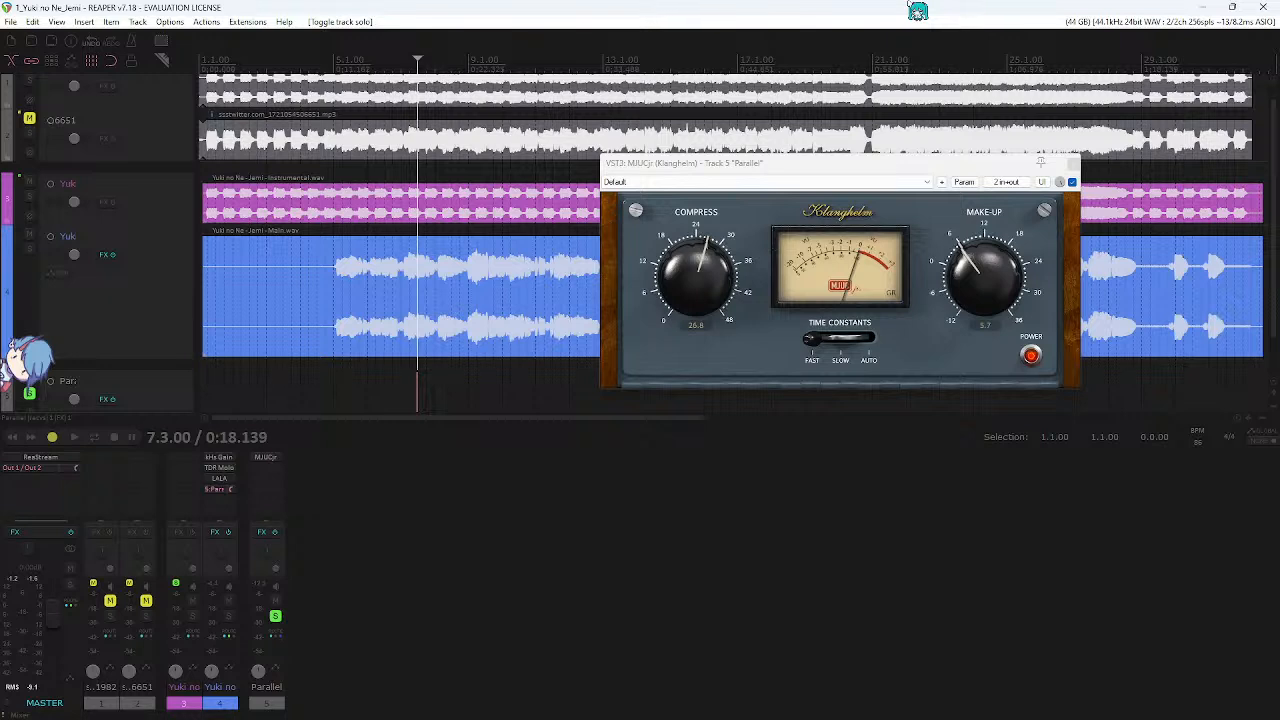
pyautogui.click(1072, 163)
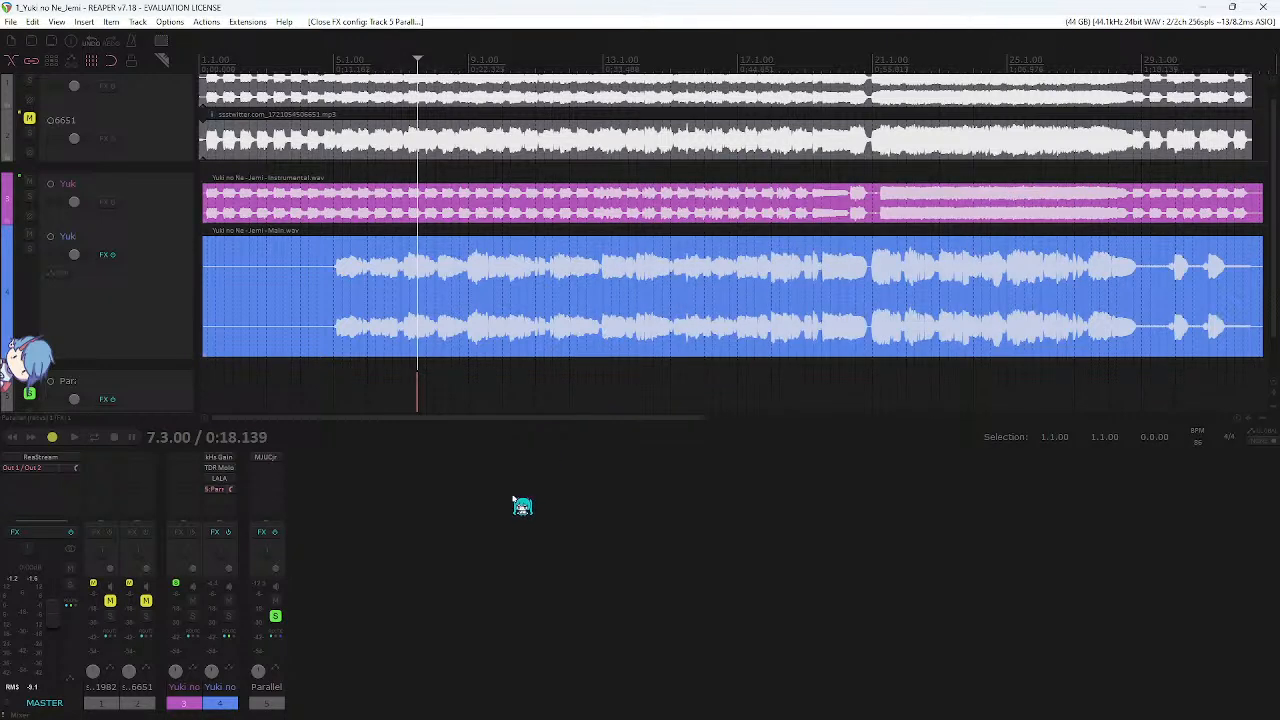
pyautogui.click(275, 616)
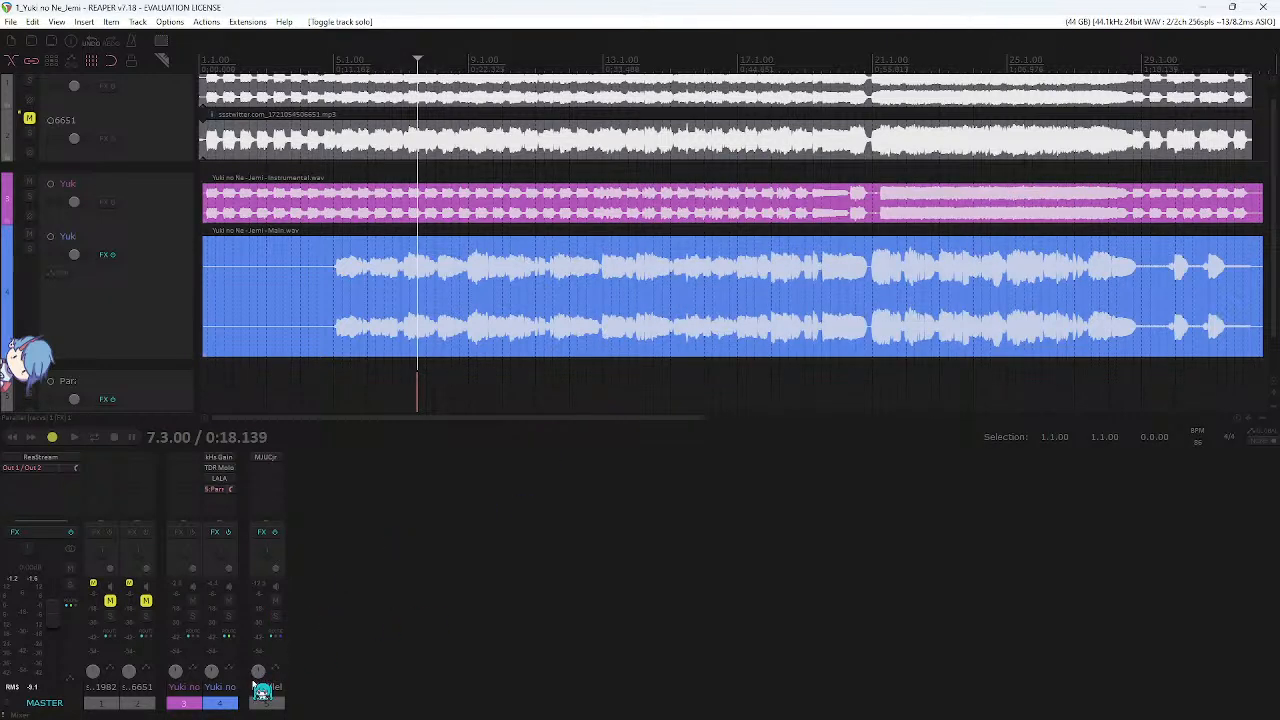
# - Lower the Parallel track's volume to -20.6 dB during playback from 7.3.00, and mute and unmute it to compare the mix
pyautogui.scroll(-2, 260, 672)
pyautogui.press('space')
pyautogui.scroll(-3, 262, 674)
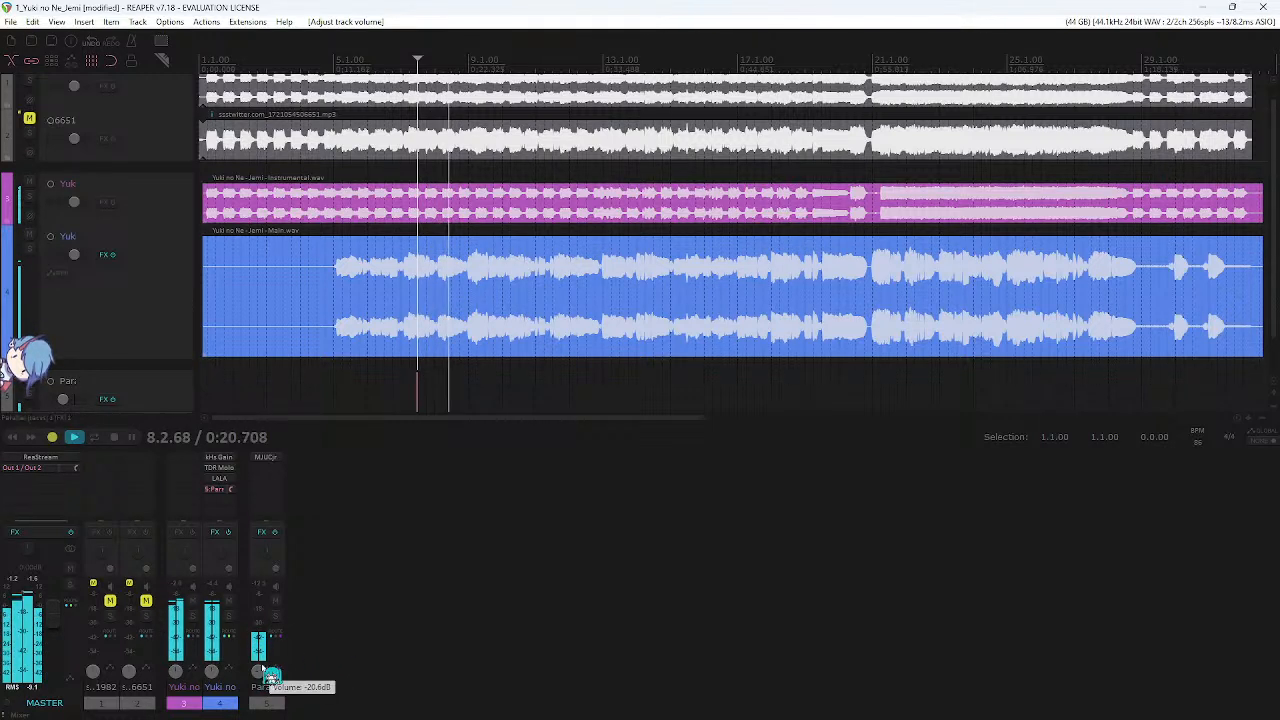
pyautogui.click(276, 601)
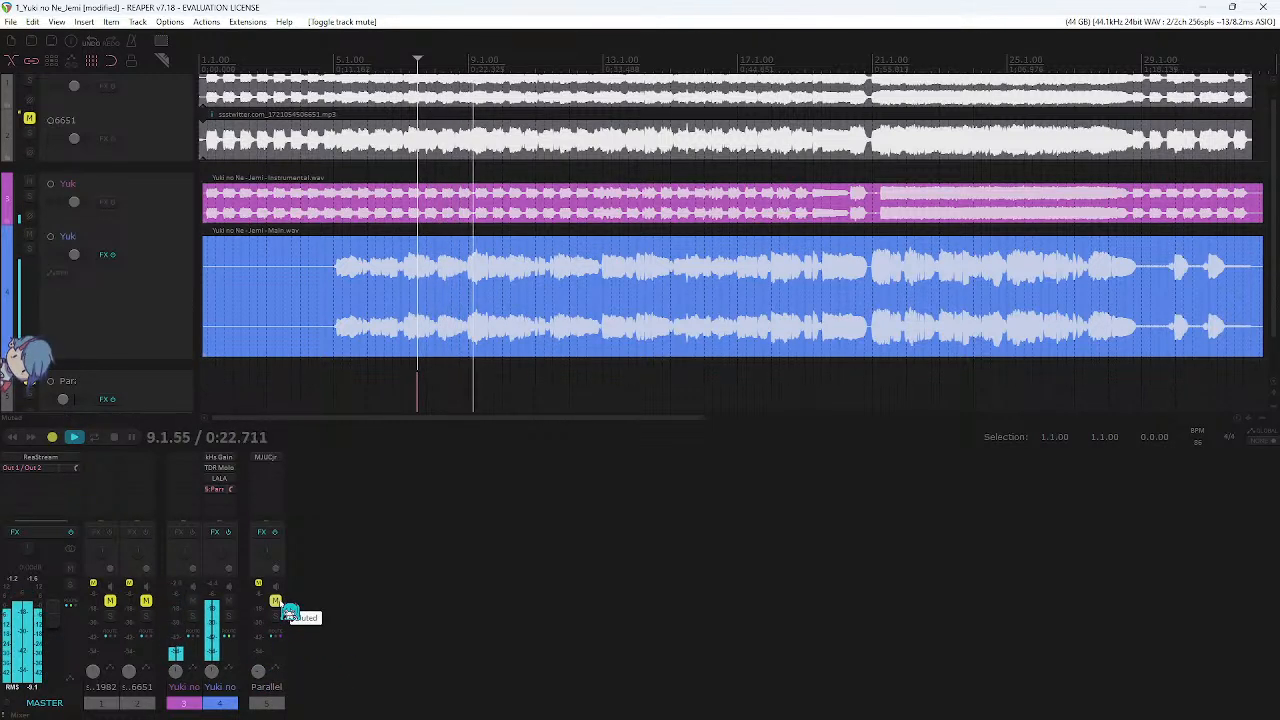
pyautogui.click(277, 602)
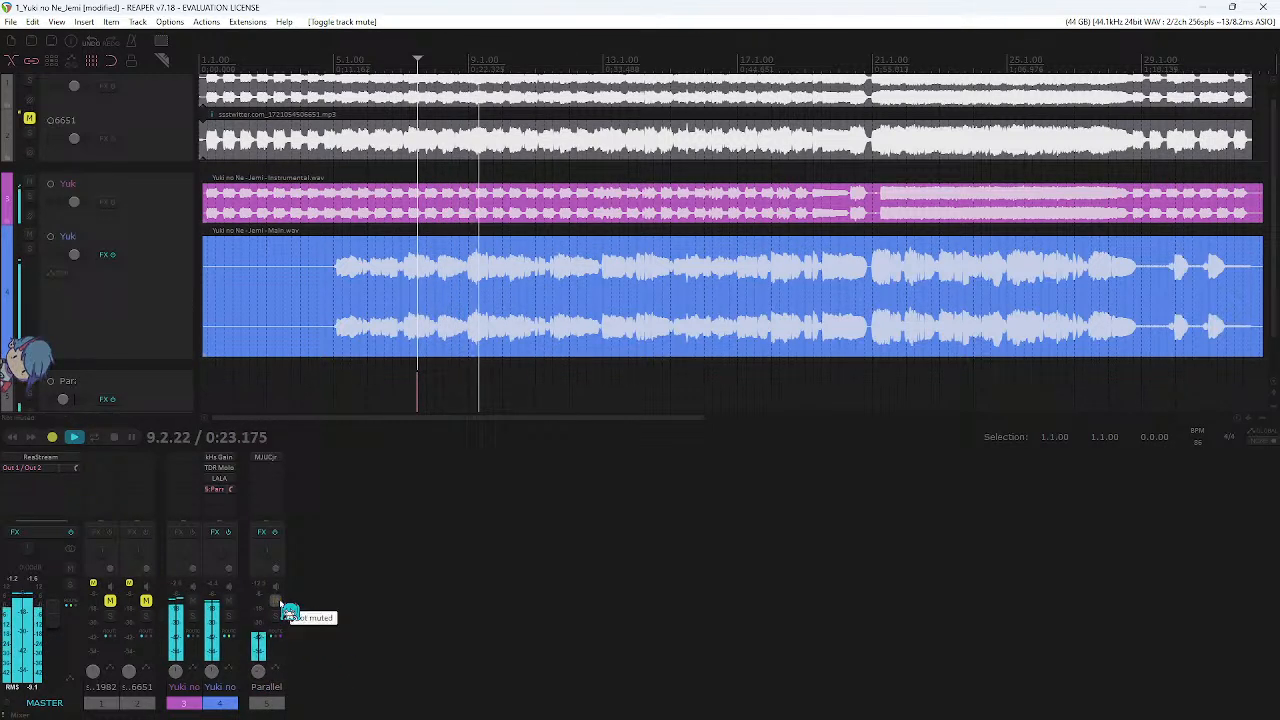
# - Raise the Parallel track's volume slightly and replay the mix from 7.3.00
pyautogui.click(270, 691)
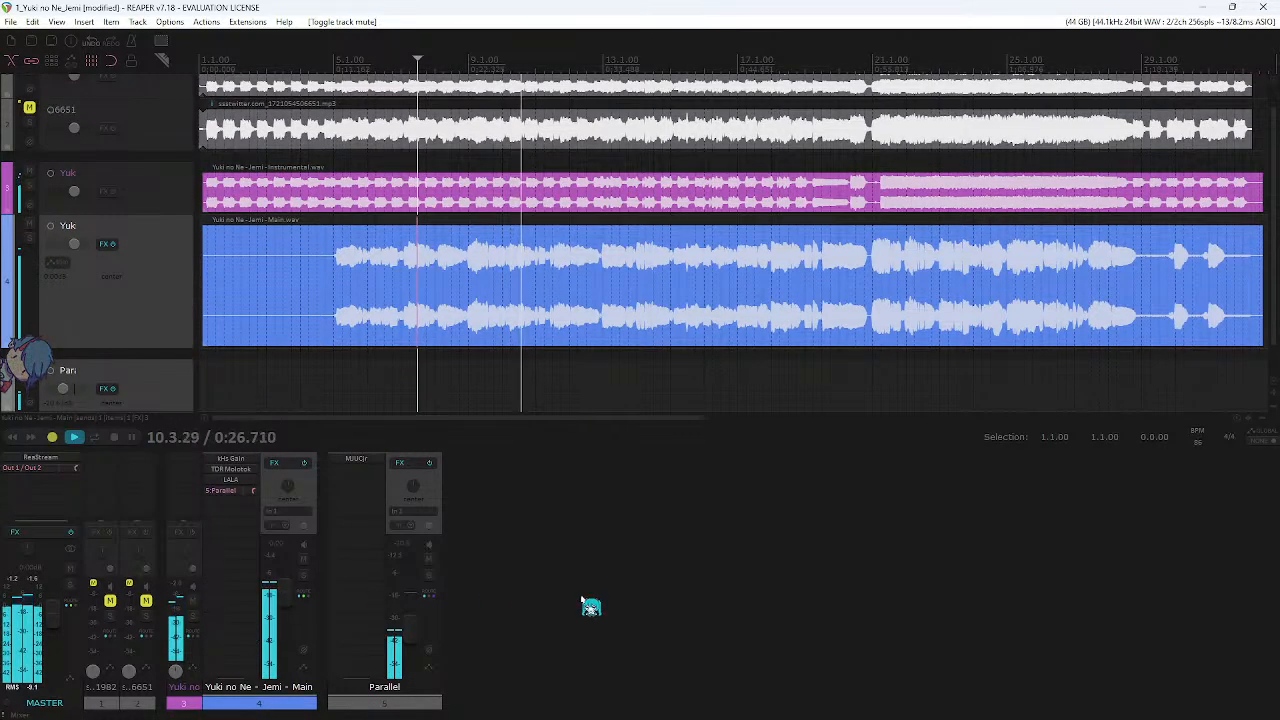
pyautogui.click(586, 606)
pyautogui.press('space')
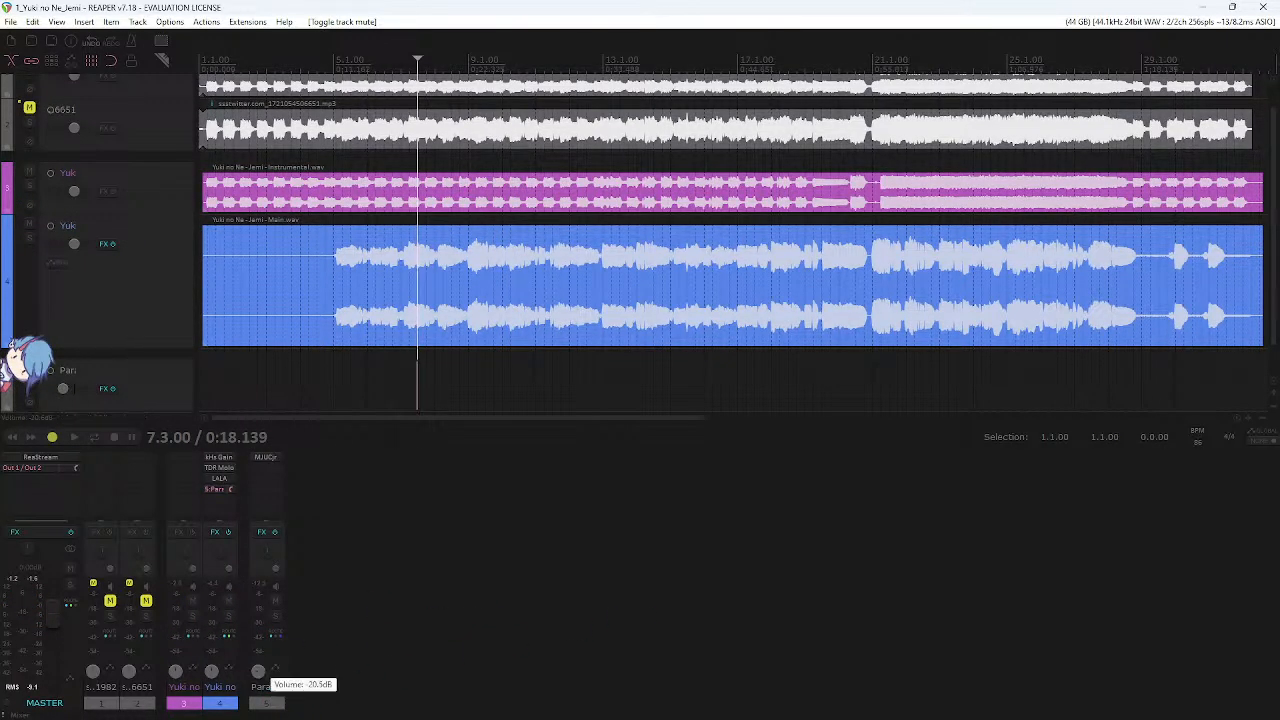
pyautogui.click(267, 690)
pyautogui.keyDown('ctrl'); pyautogui.click(232, 686); pyautogui.keyUp('ctrl')
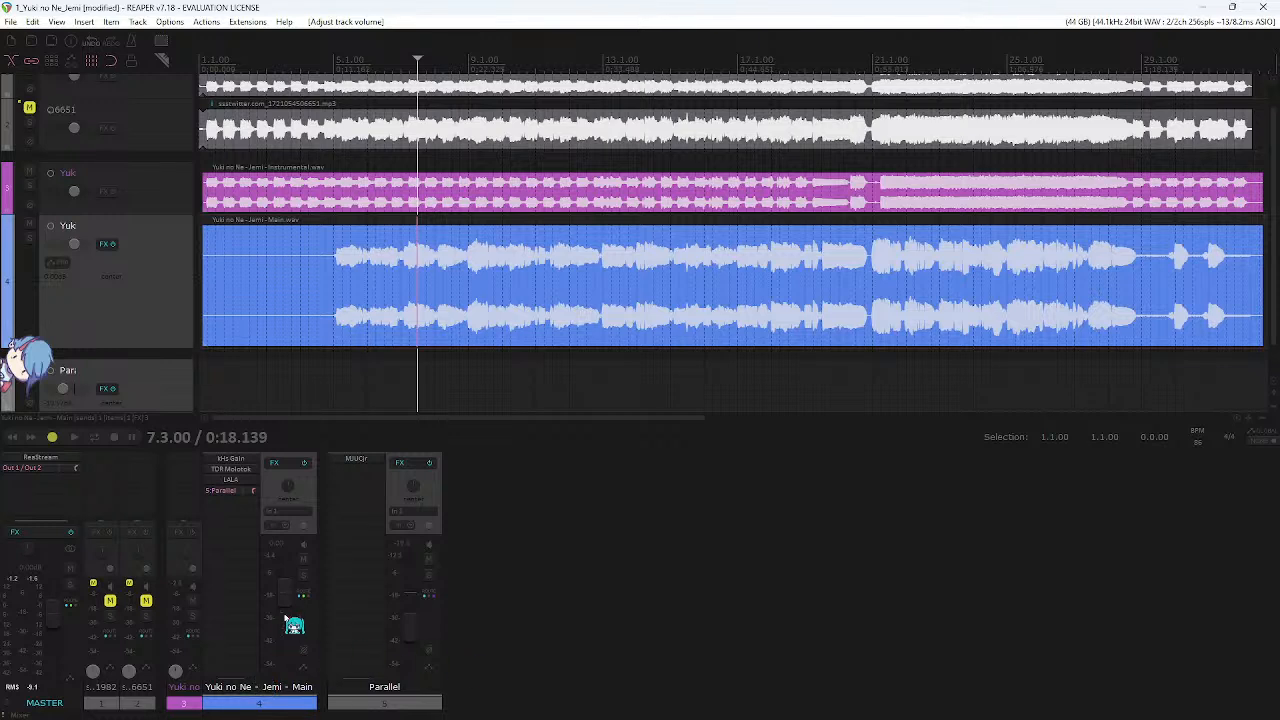
pyautogui.click(499, 607)
pyautogui.press('space')
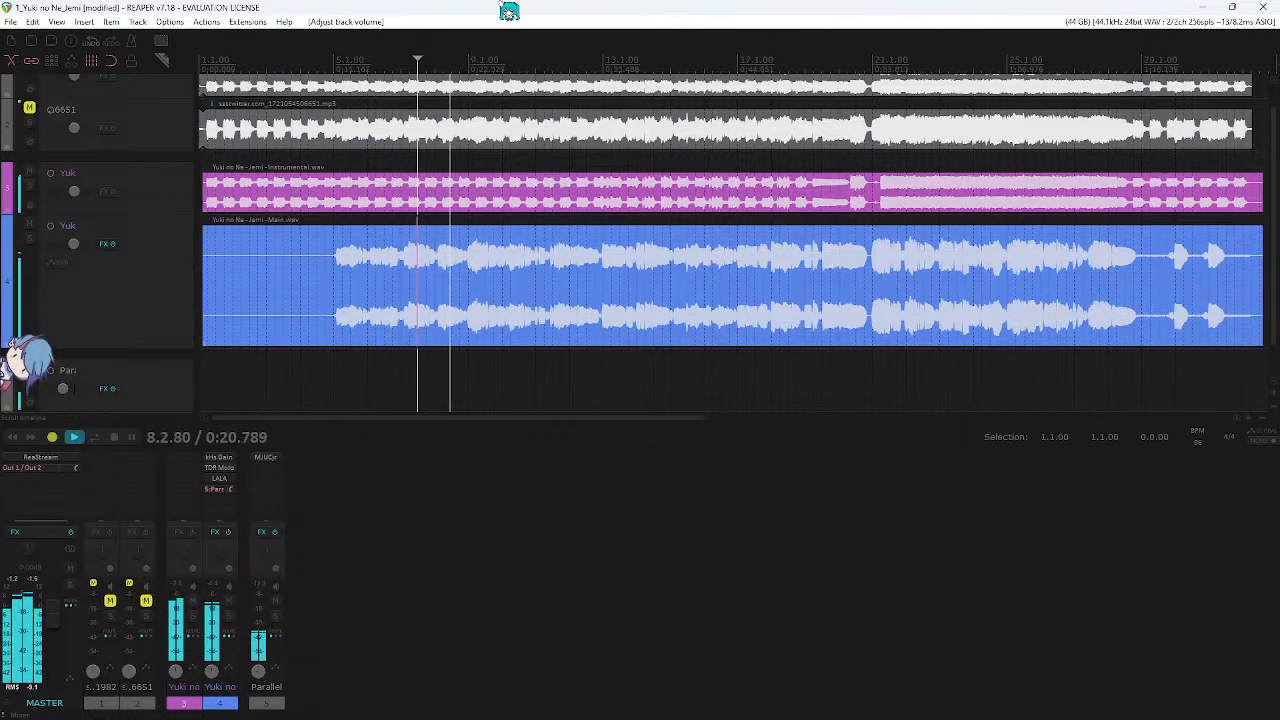
# - Lower the main vocal's volume to -1.78 dB during playback, and stop the transport
pyautogui.moveTo(222, 676)
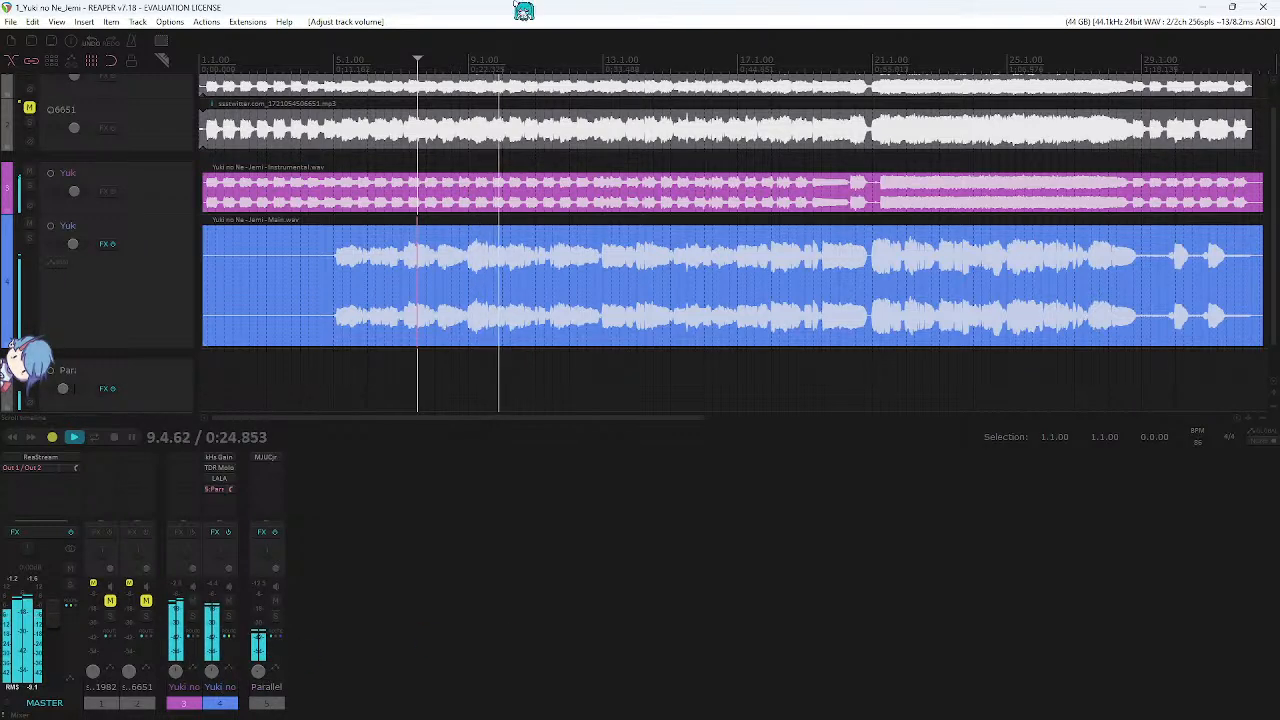
pyautogui.scroll(-2, 494, 294)
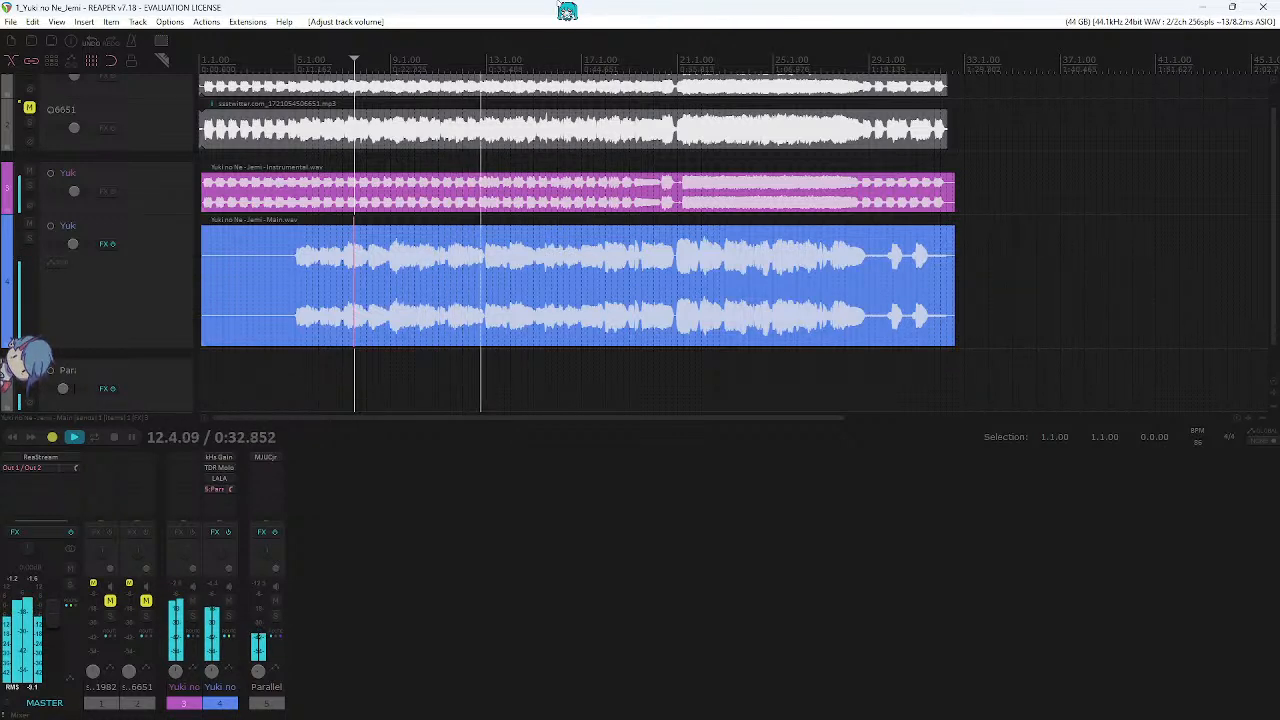
pyautogui.press('space')
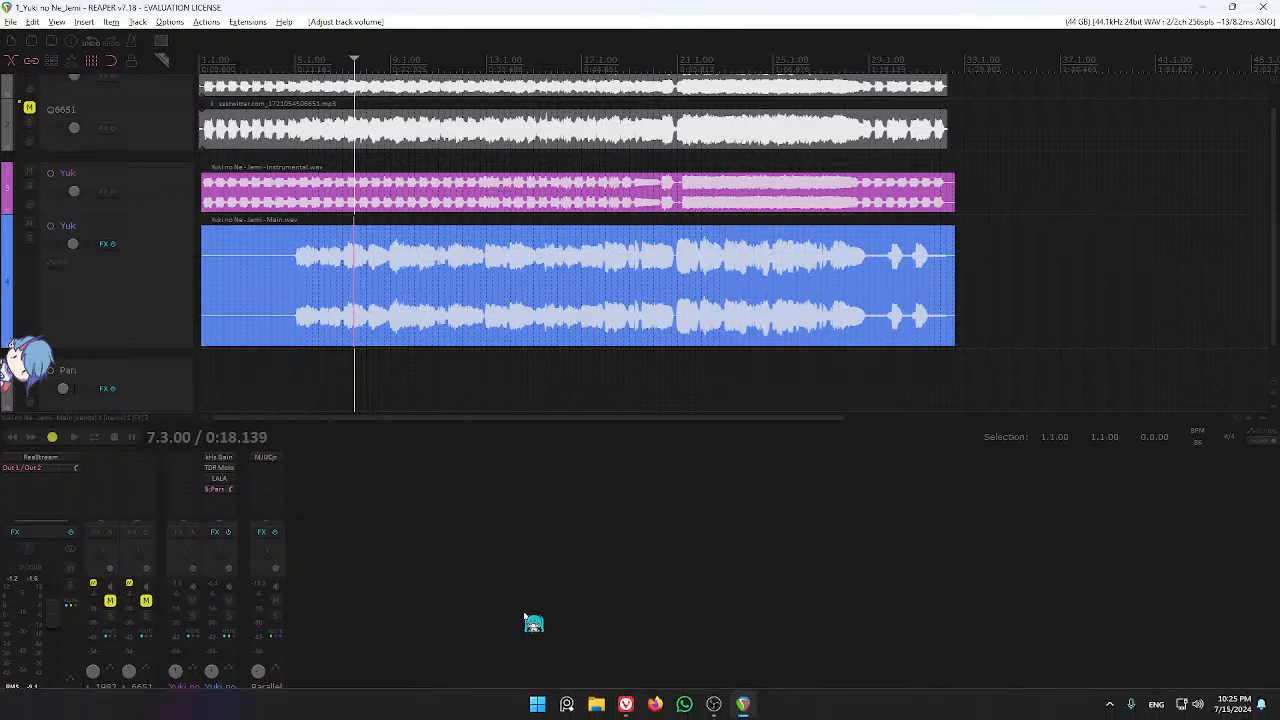
# - Mark the passage from 21.1.00 to 24.1.00 and play from inside it to hear the balance in the louder section
pyautogui.scroll(3, 890, 93)
pyautogui.hscroll(6, 890, 93)
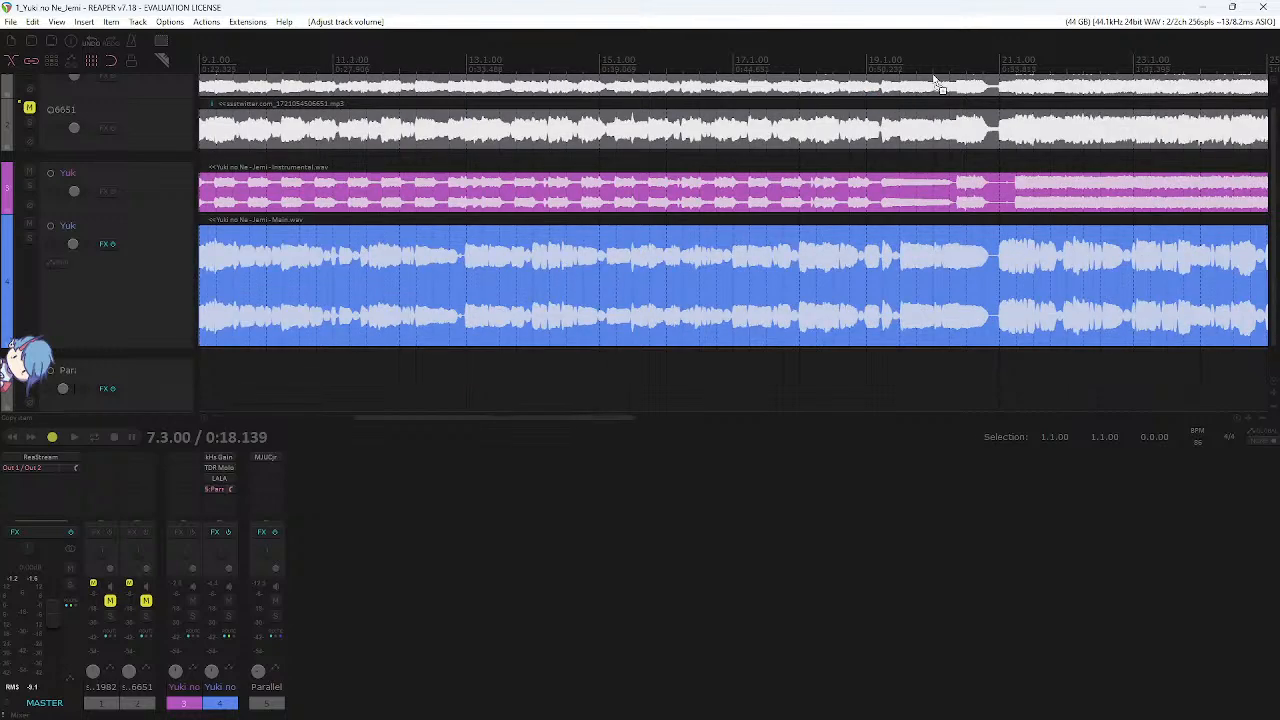
pyautogui.moveTo(737, 65); pyautogui.dragTo(934, 74)
pyautogui.hscroll(1, 924, 121)
pyautogui.hscroll(2, 926, 124)
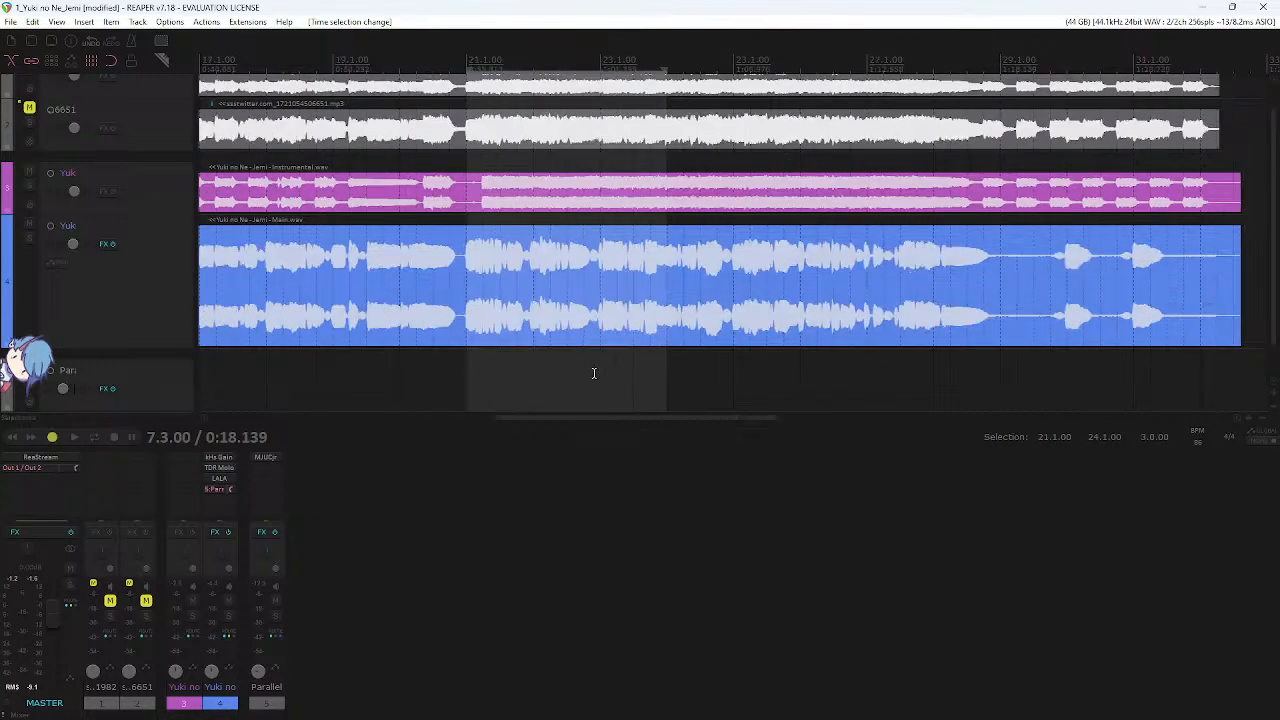
pyautogui.click(583, 388)
pyautogui.press('space')
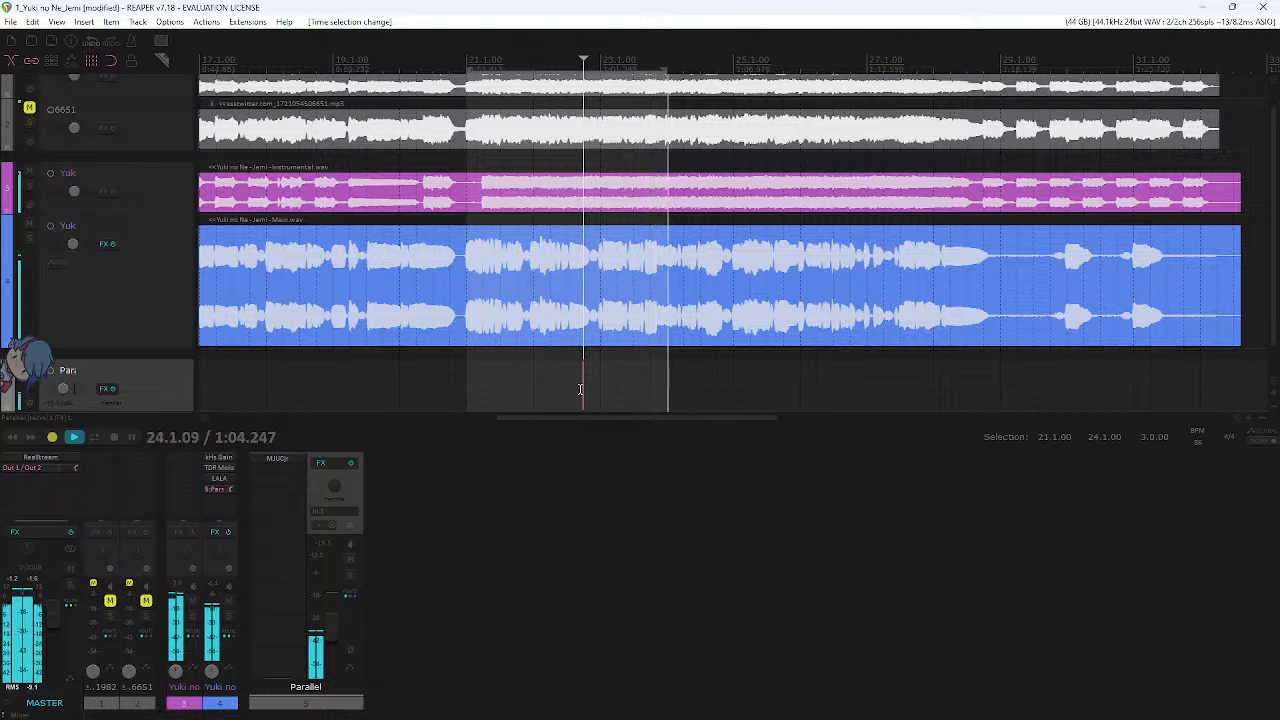
pyautogui.press('space')
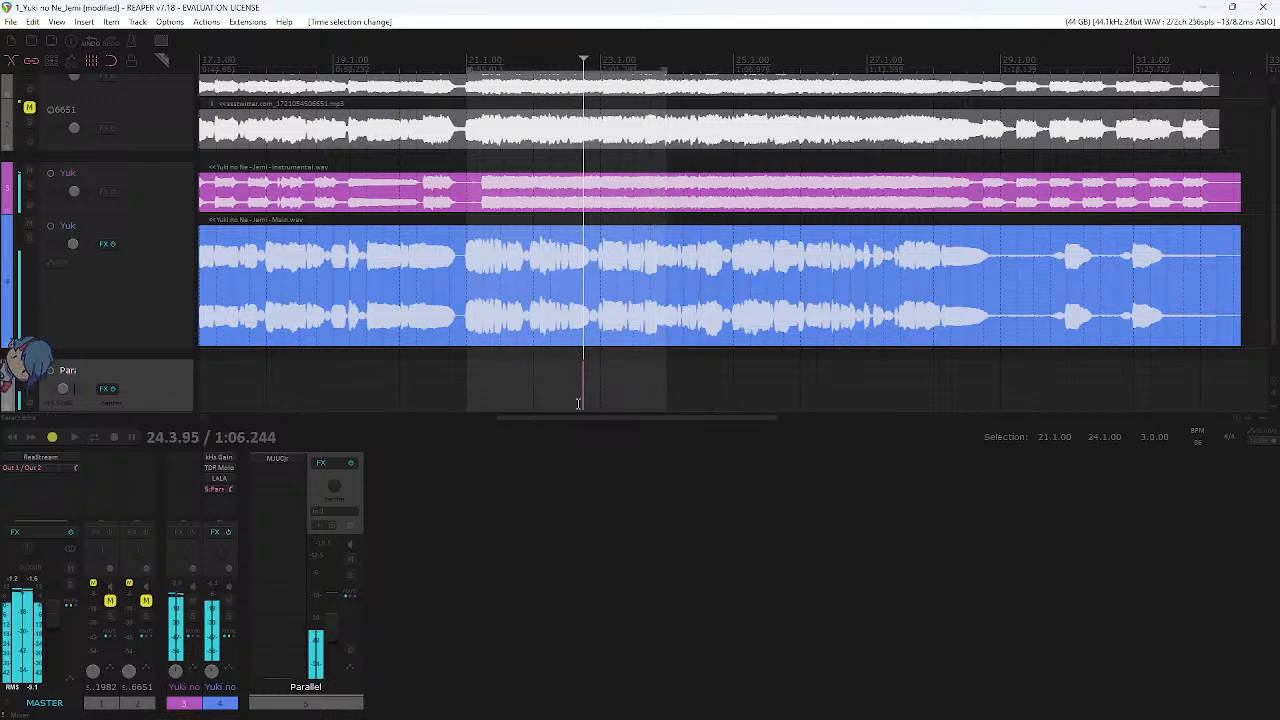
# - Place the edit cursor at 24.2.00 and clear the time selections around it
pyautogui.click(666, 363)
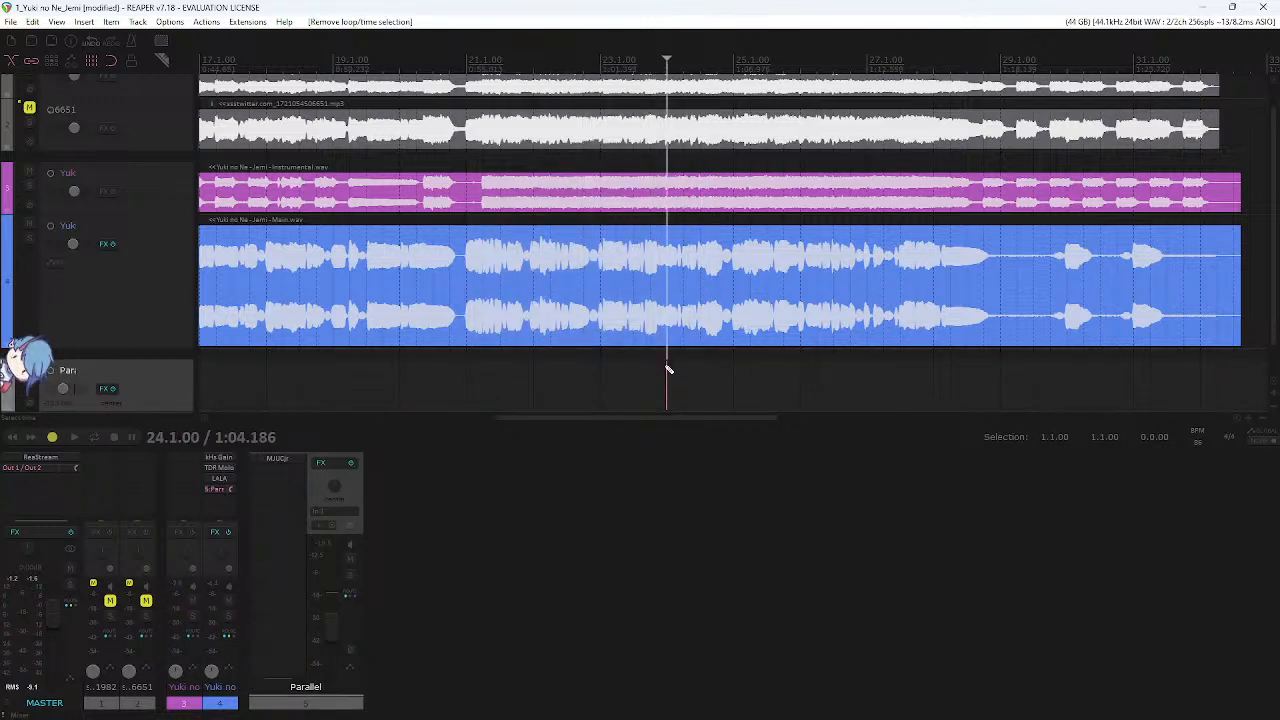
pyautogui.scroll(-1, 666, 363)
pyautogui.moveTo(664, 365); pyautogui.dragTo(889, 370)
pyautogui.click(742, 374)
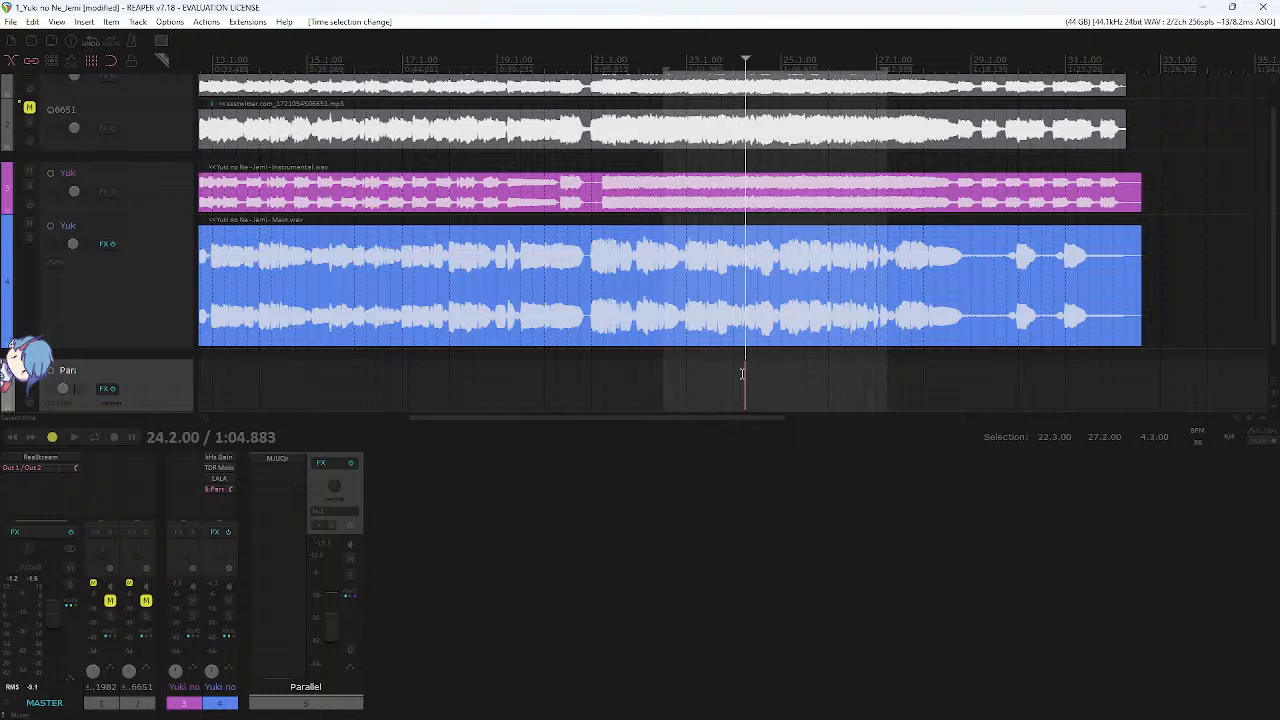
pyautogui.press('Escape')
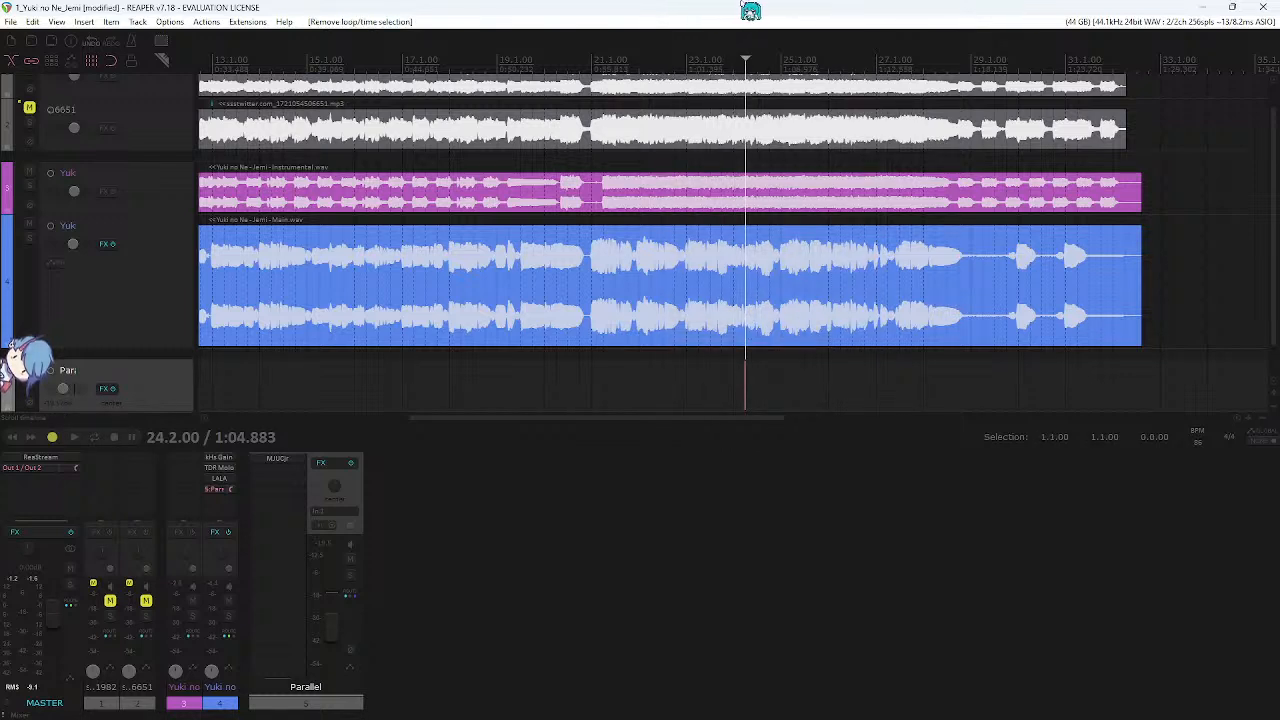
# - Add the VST3 MCompressor to the instrumental track and send the main vocal to that track's channels 3/4
pyautogui.doubleClick(213, 462)
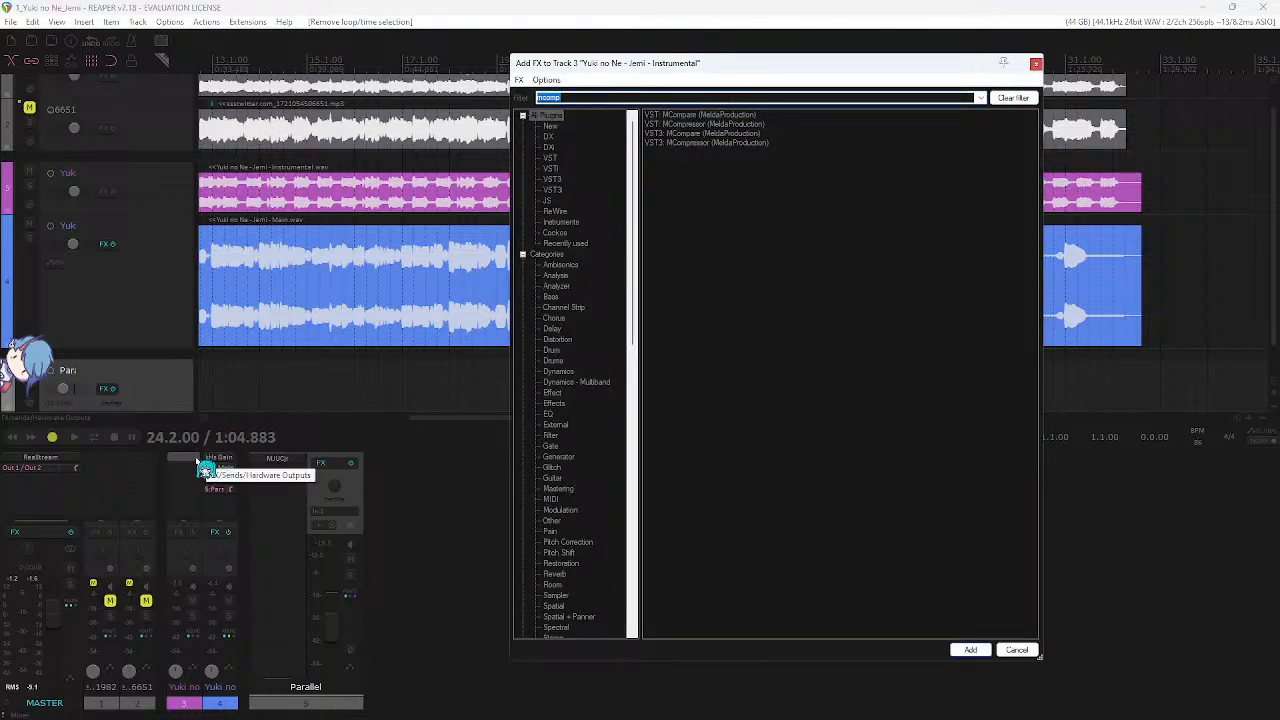
pyautogui.doubleClick(700, 142)
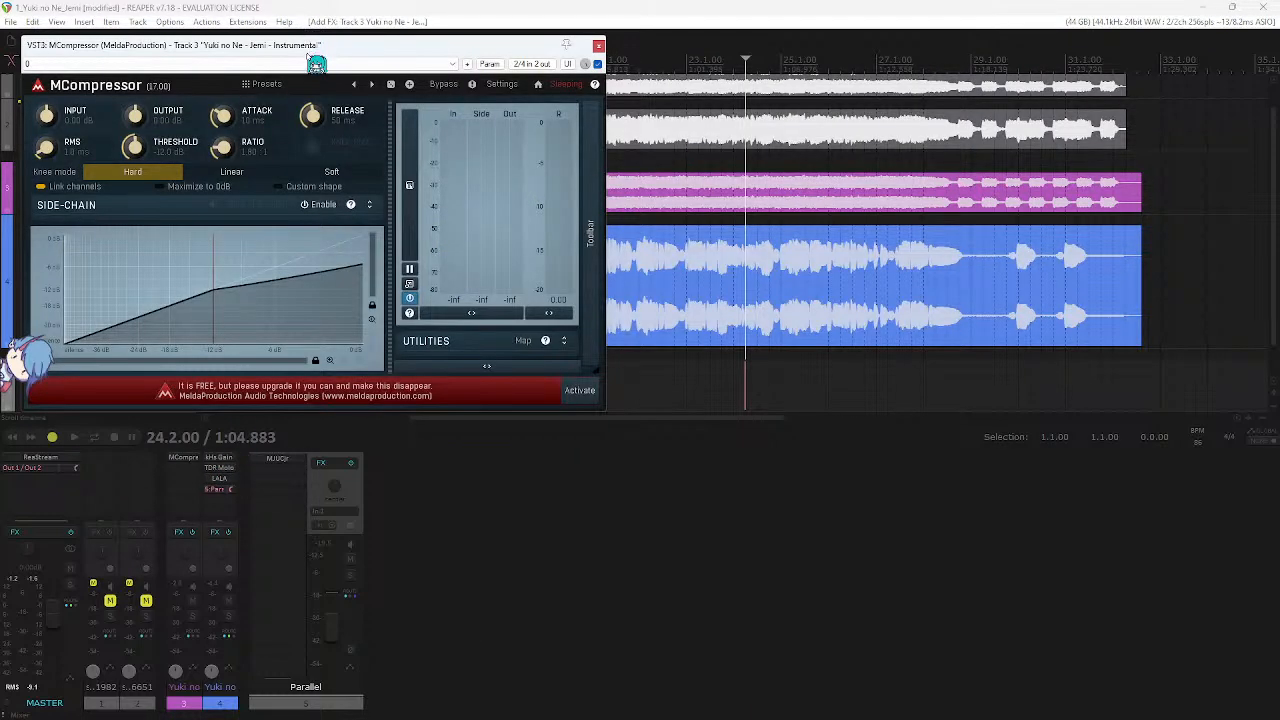
pyautogui.moveTo(316, 63); pyautogui.dragTo(783, 140)
pyautogui.moveTo(640, 278); pyautogui.dragTo(585, 340)
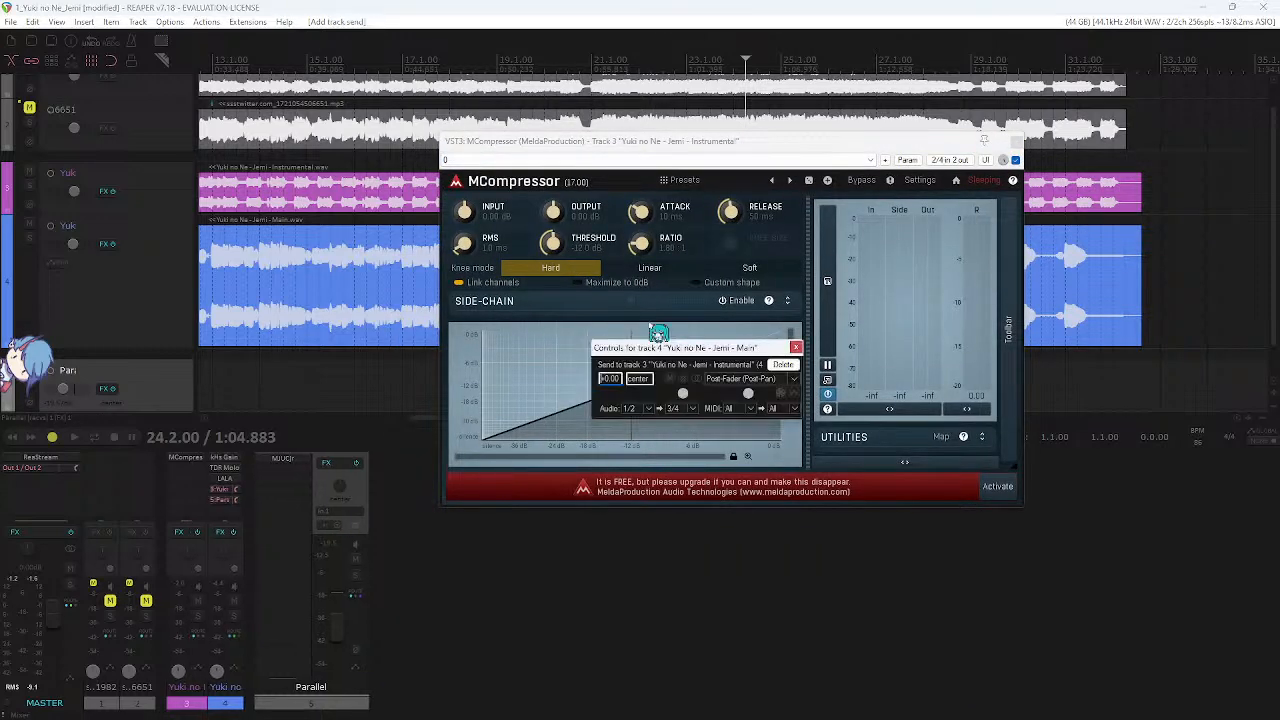
# - Enable MCompressor's side-chain with the side-chain input as its source
pyautogui.click(729, 304)
pyautogui.click(692, 304)
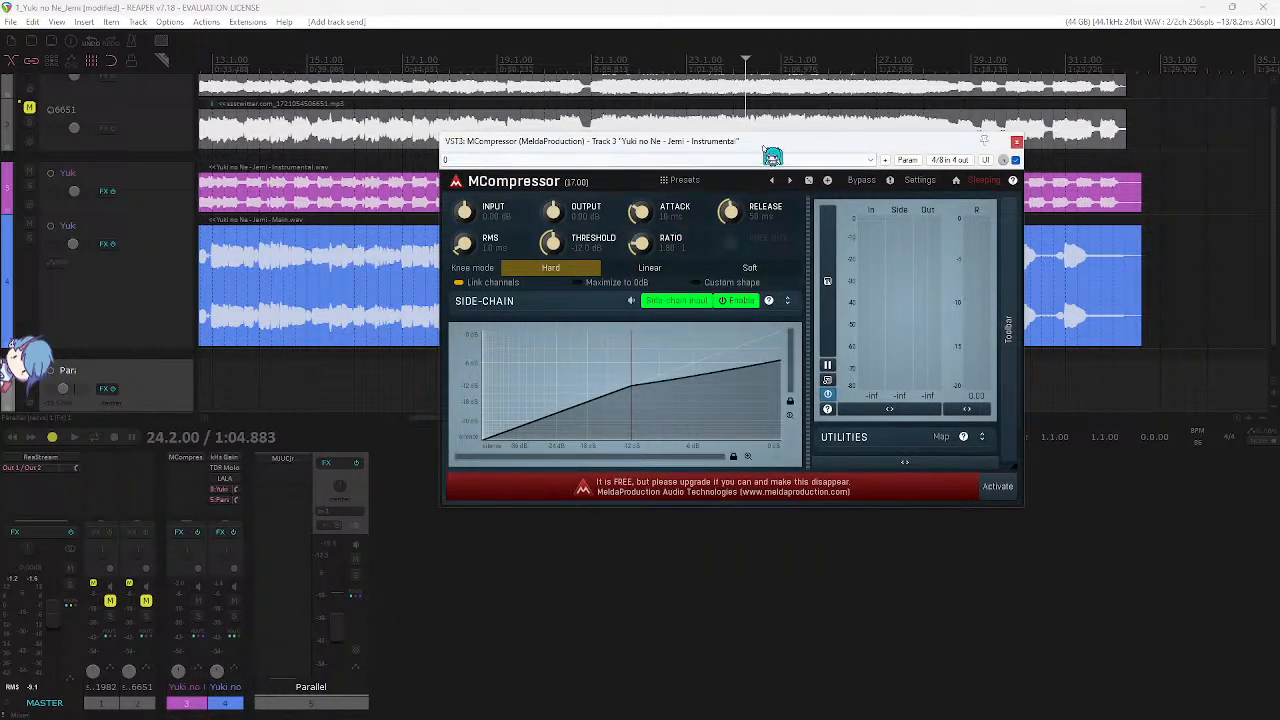
pyautogui.moveTo(805, 150); pyautogui.dragTo(662, 313)
# - Route track channels 3 and 4 to MCompressor's side-chain inputs, test it with playback from 24.2.00, and save the project
pyautogui.press('space')
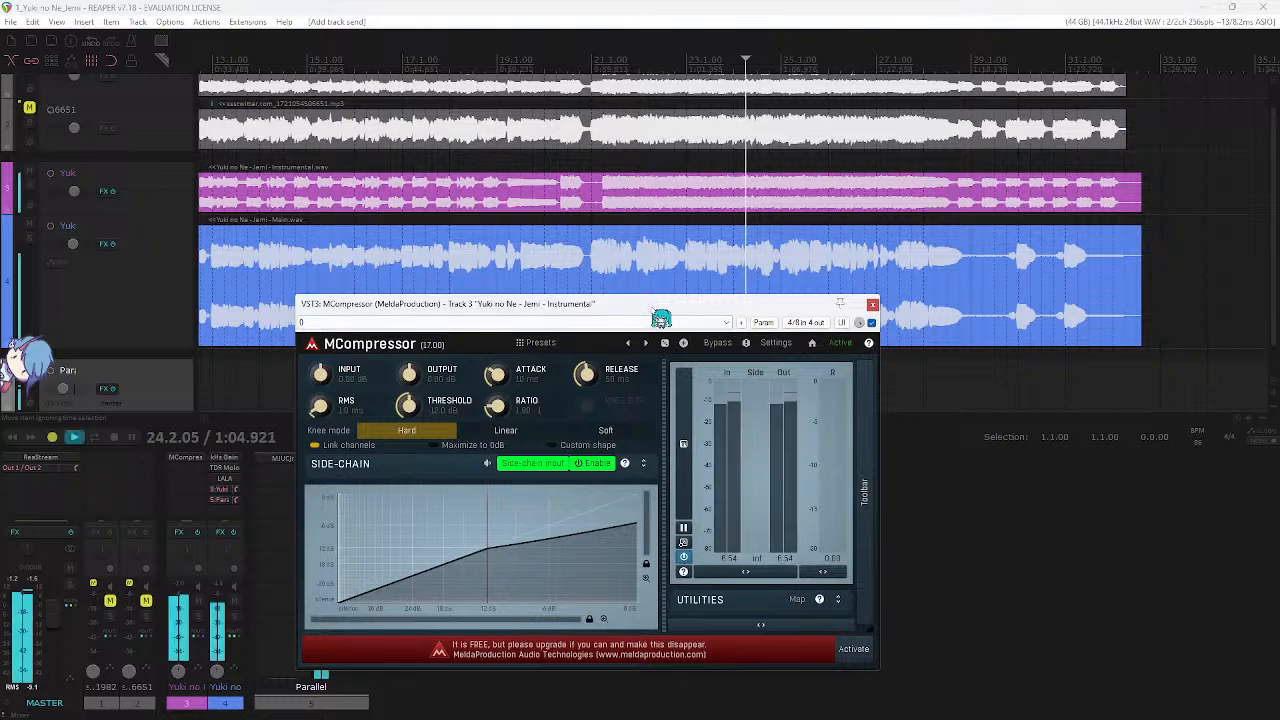
pyautogui.press('space')
pyautogui.click(818, 323)
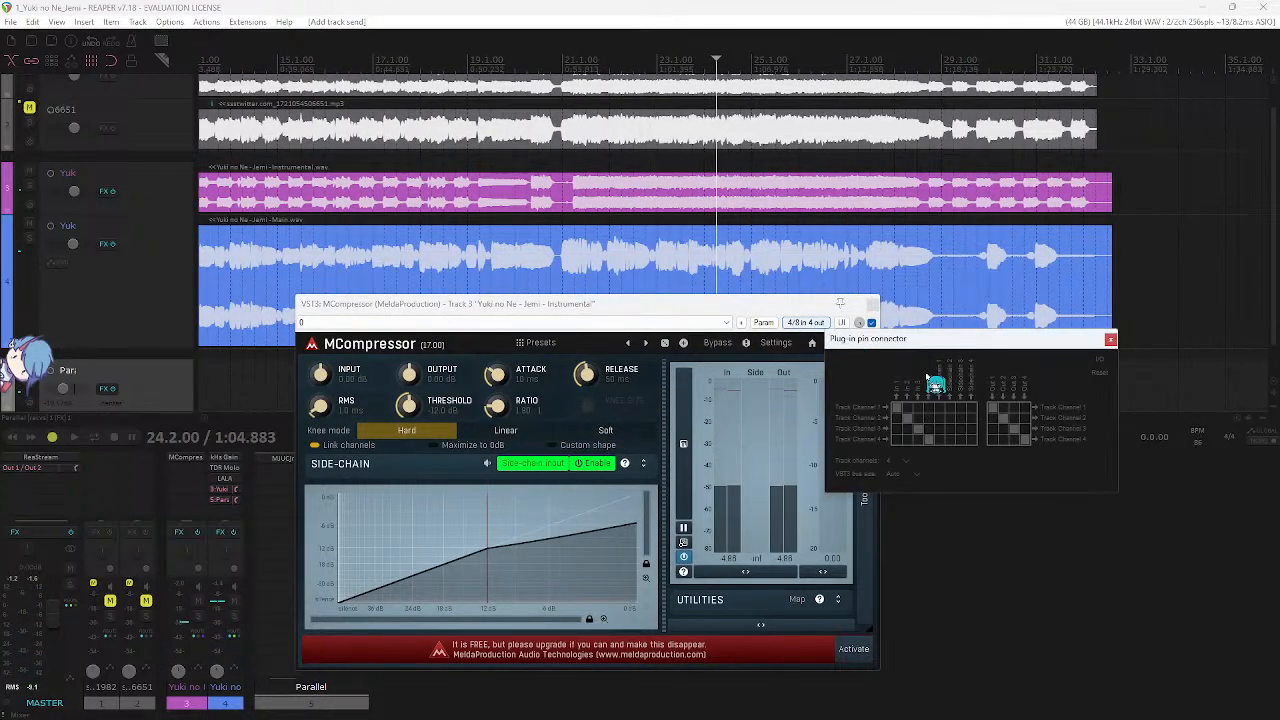
pyautogui.click(867, 4)
pyautogui.press('space')
pyautogui.press('space')
pyautogui.hotkey('ctrl', 's')
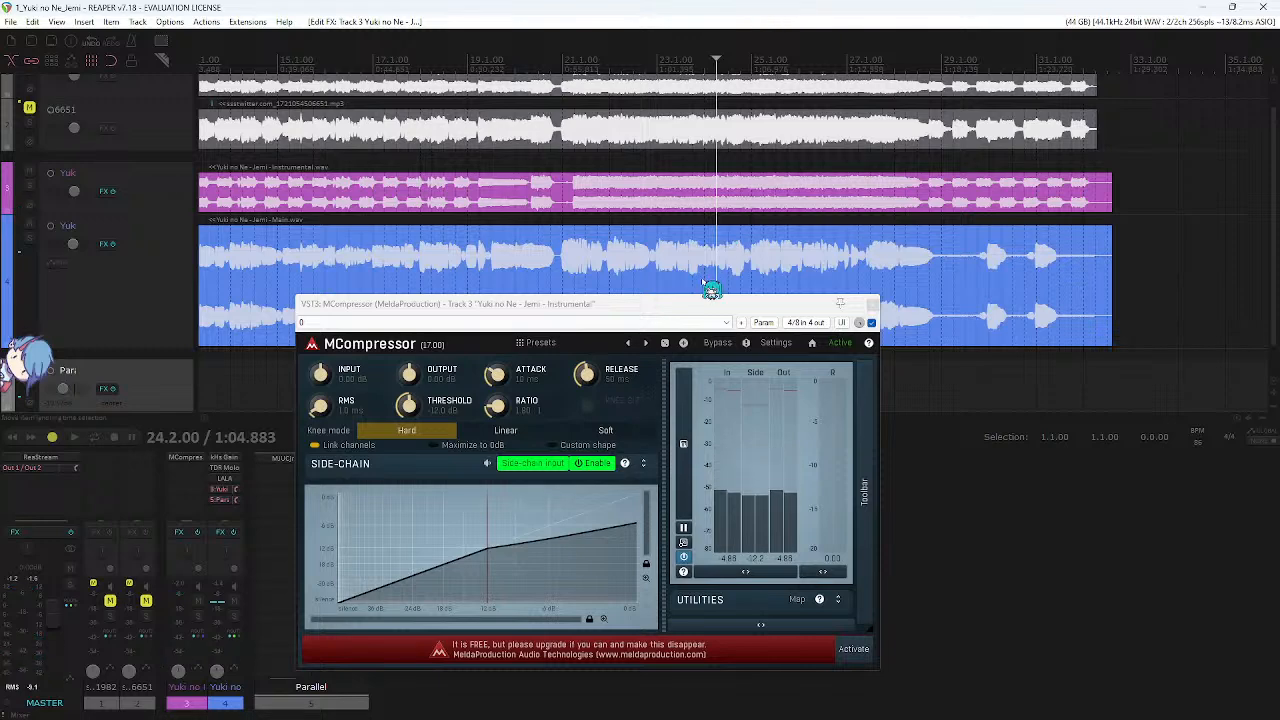
pyautogui.moveTo(709, 306); pyautogui.dragTo(819, 341)
pyautogui.click(235, 574)
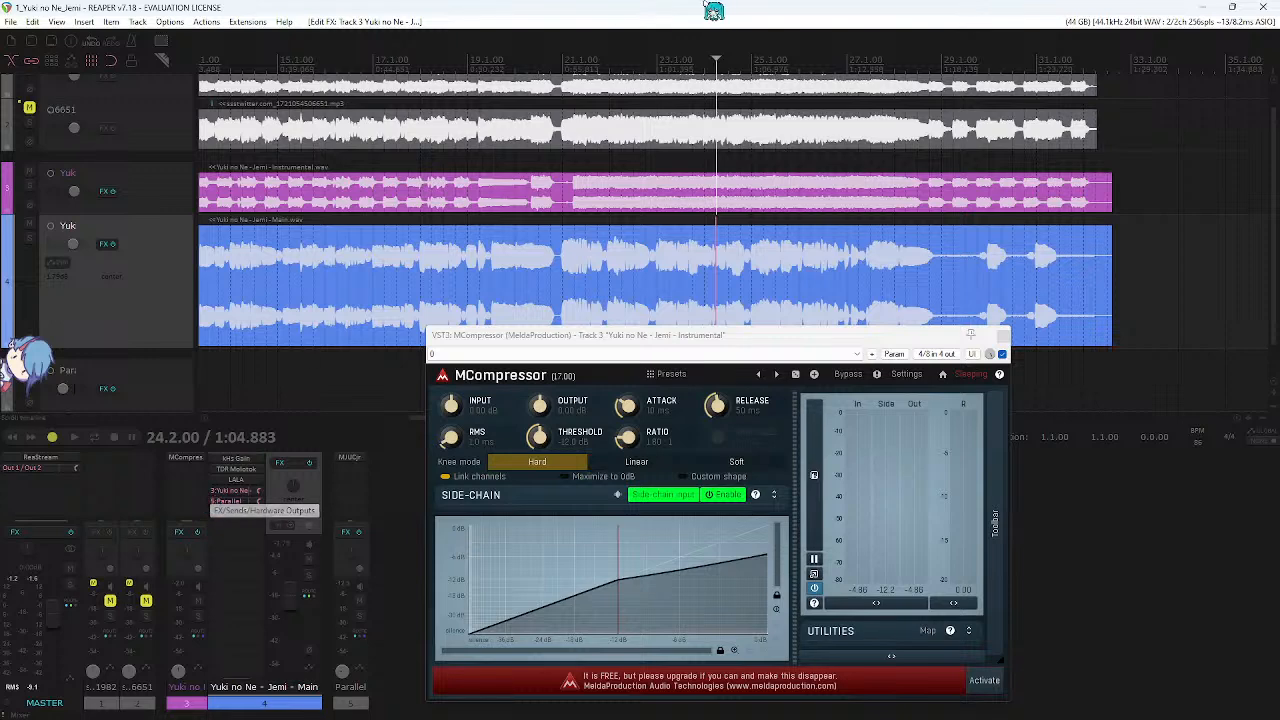
pyautogui.moveTo(757, 344); pyautogui.dragTo(719, 372)
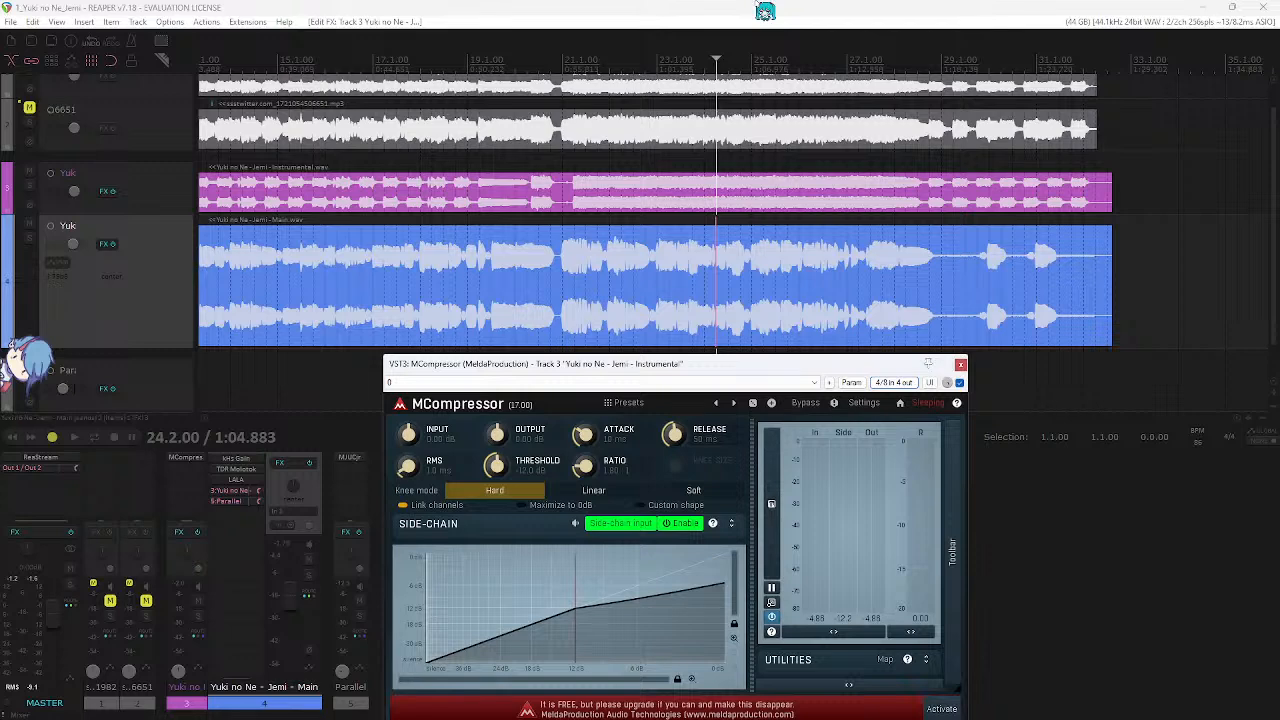
pyautogui.moveTo(688, 368); pyautogui.dragTo(751, 332)
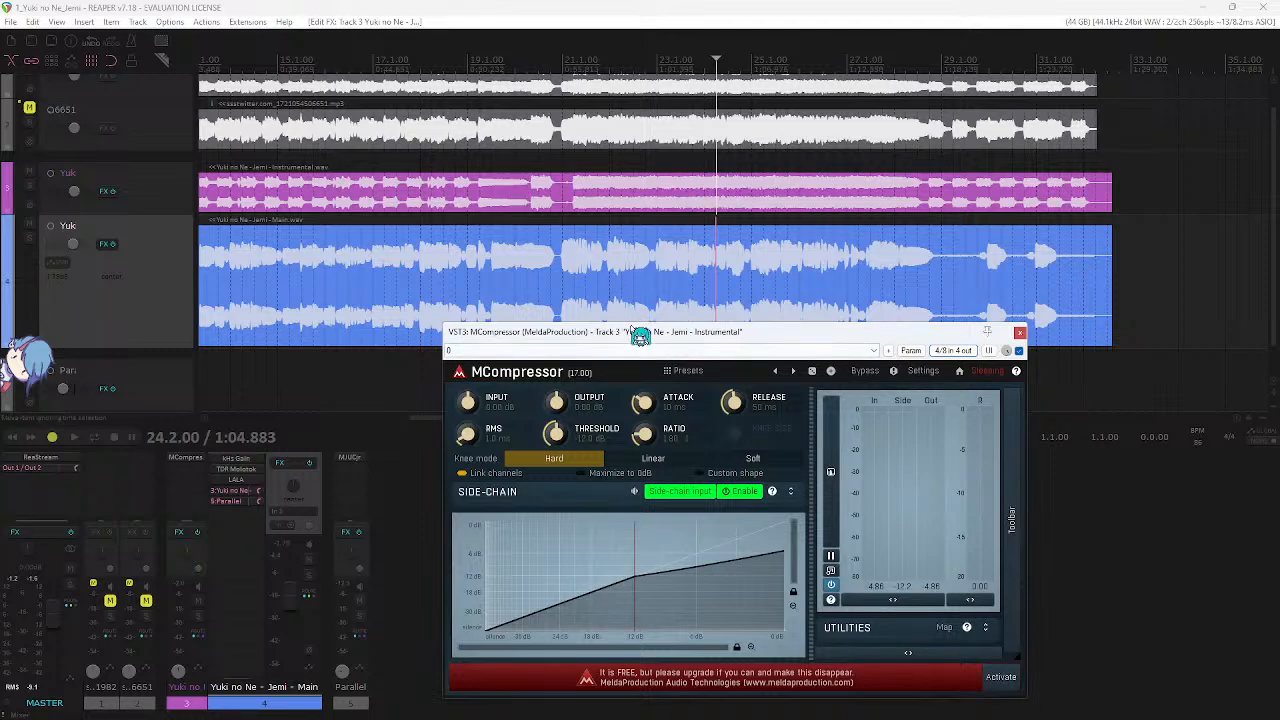
pyautogui.moveTo(630, 329); pyautogui.dragTo(603, 229)
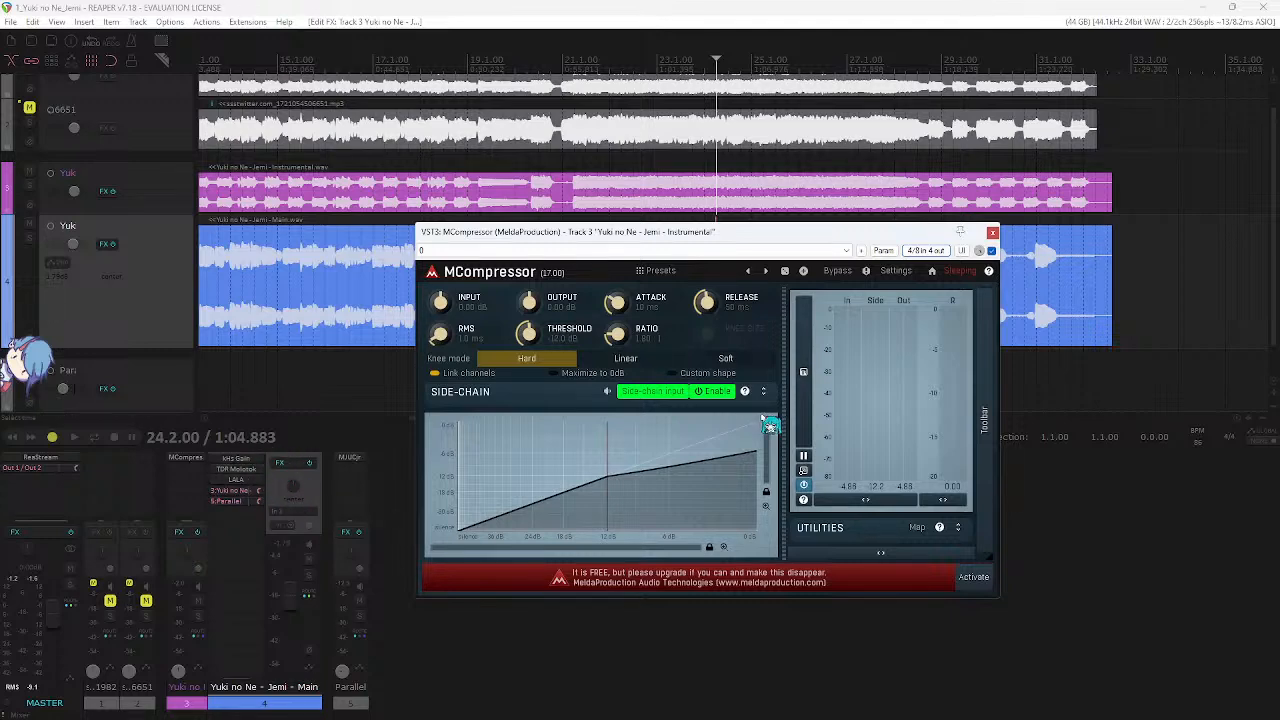
pyautogui.moveTo(806, 237); pyautogui.dragTo(611, 165)
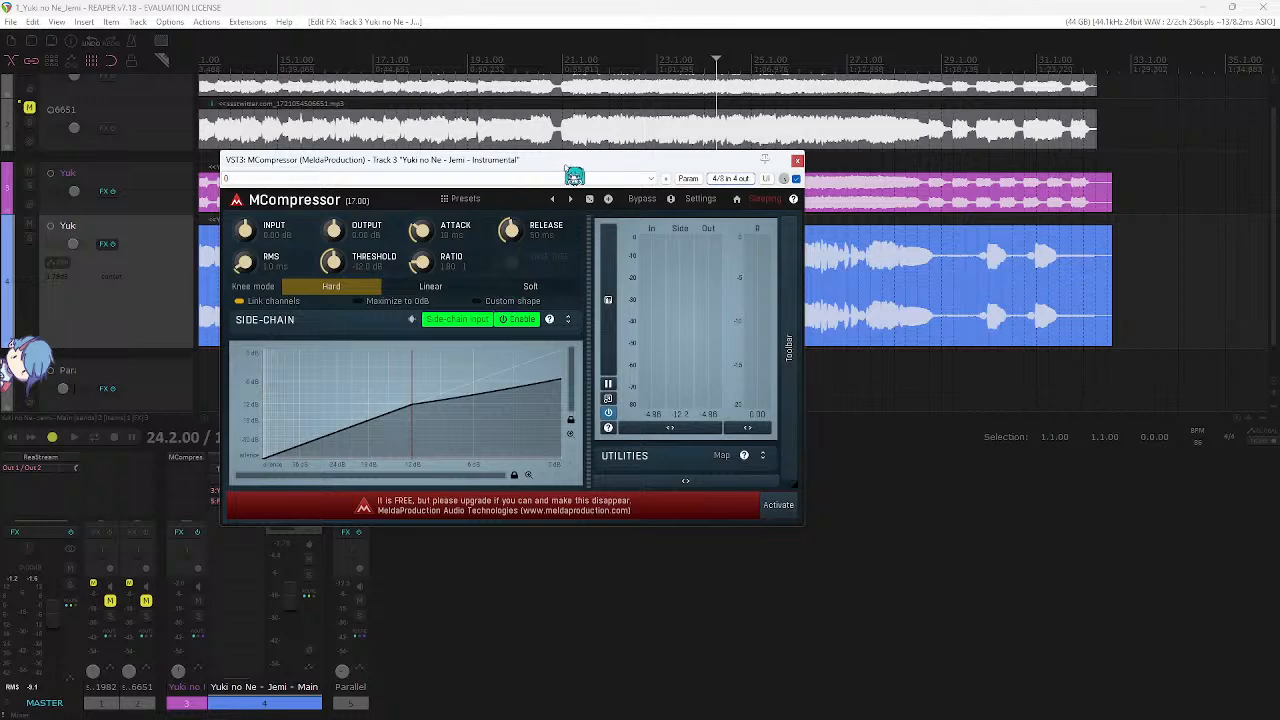
pyautogui.moveTo(574, 172); pyautogui.dragTo(532, 204)
# - With MCompressor's side-chain disabled, mute the main vocal and play from 20.1.00 to check the plugin's level meters
pyautogui.press('space')
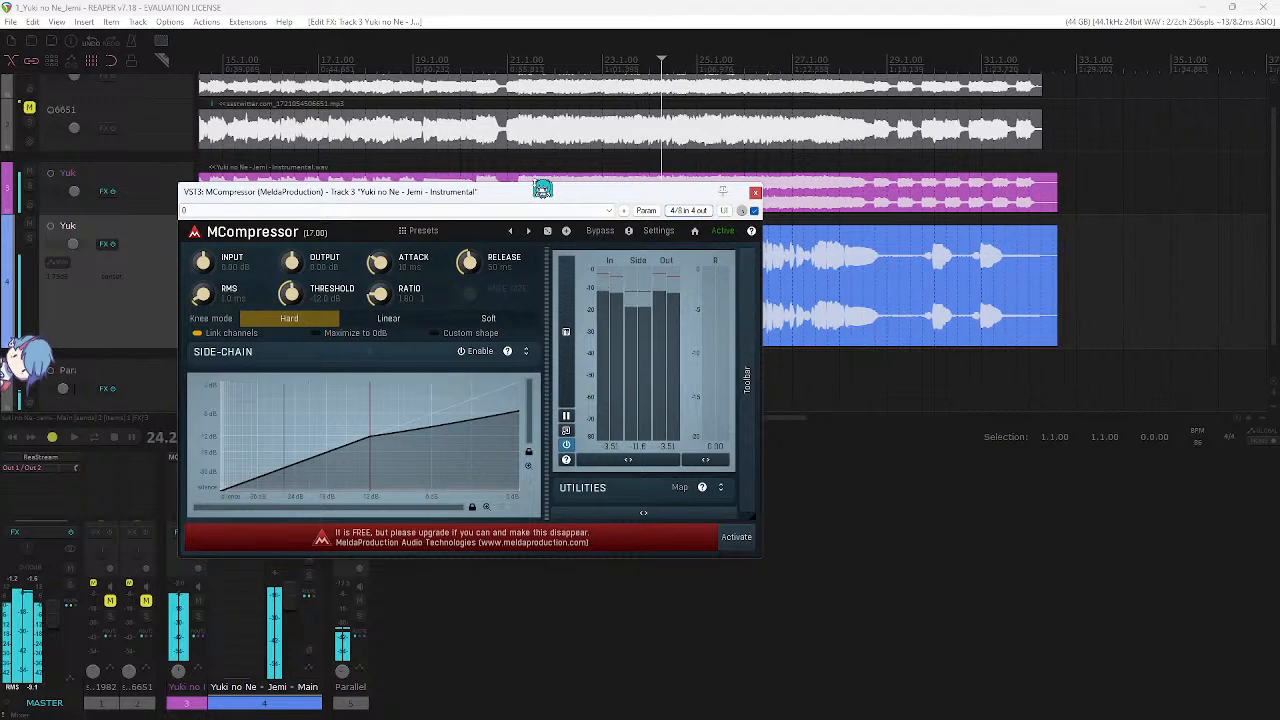
pyautogui.moveTo(450, 191); pyautogui.dragTo(730, 185)
pyautogui.click(460, 67)
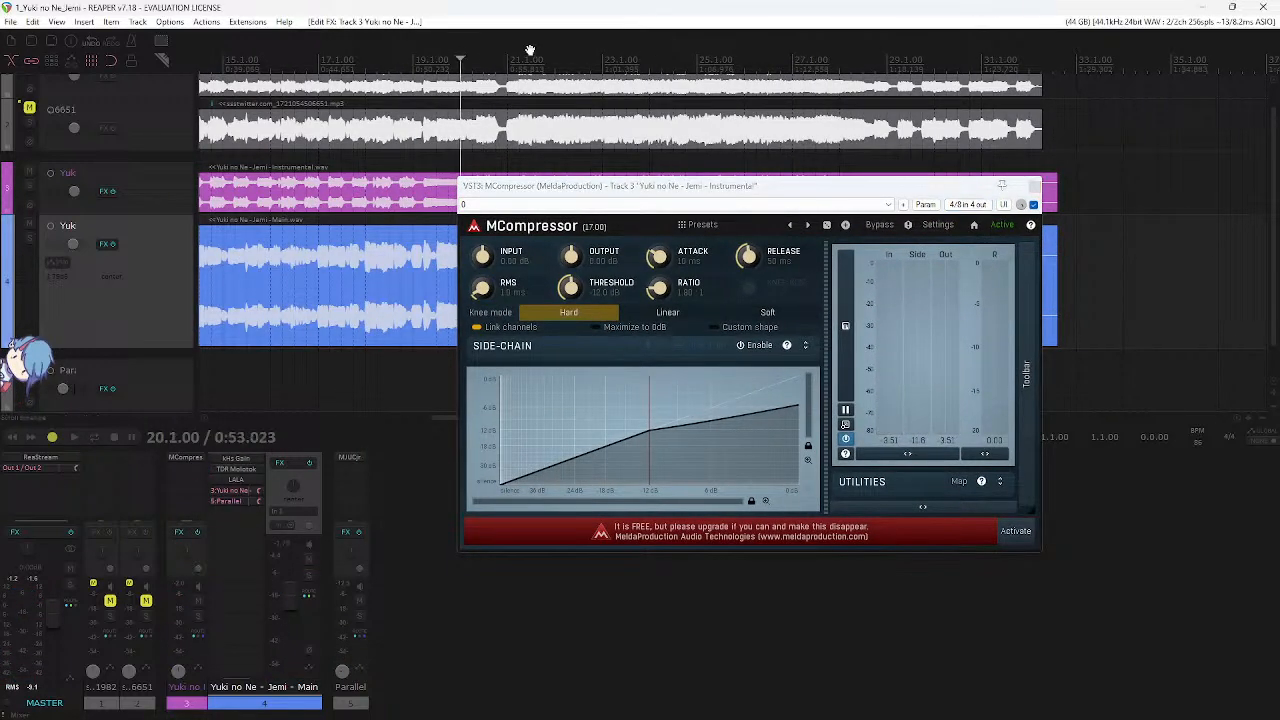
pyautogui.click(310, 558)
pyautogui.press('space')
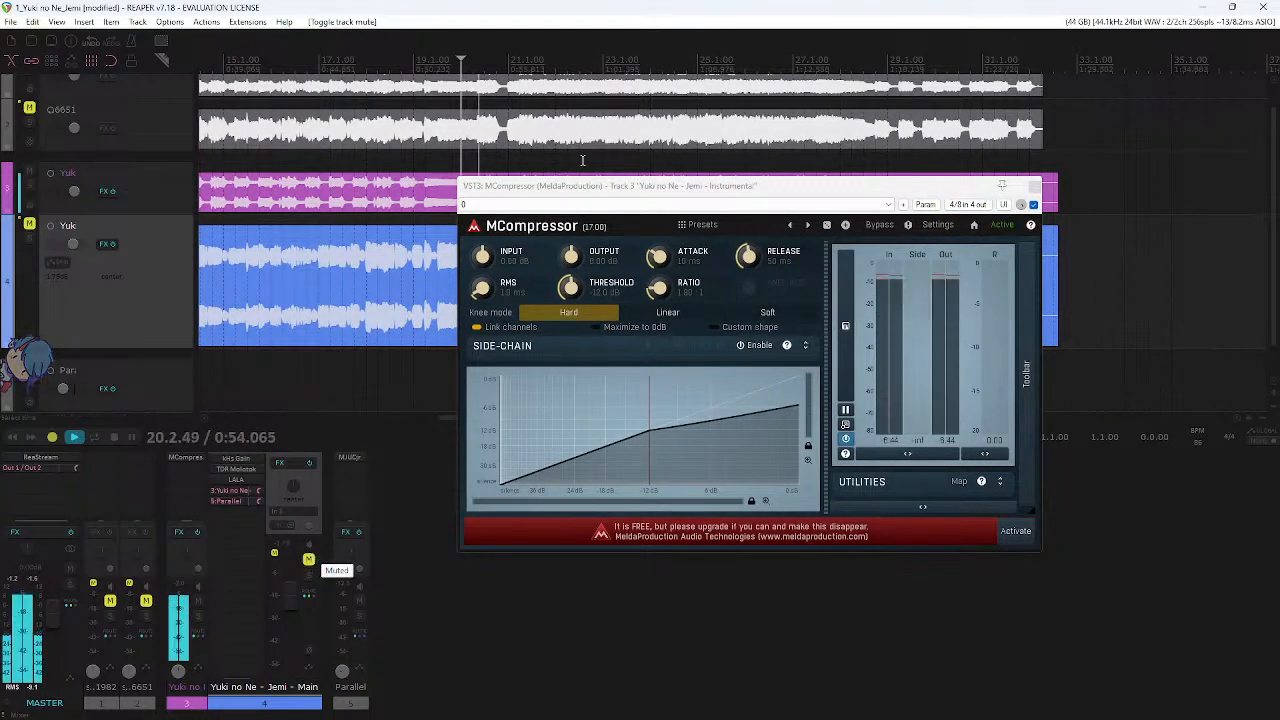
pyautogui.press('space')
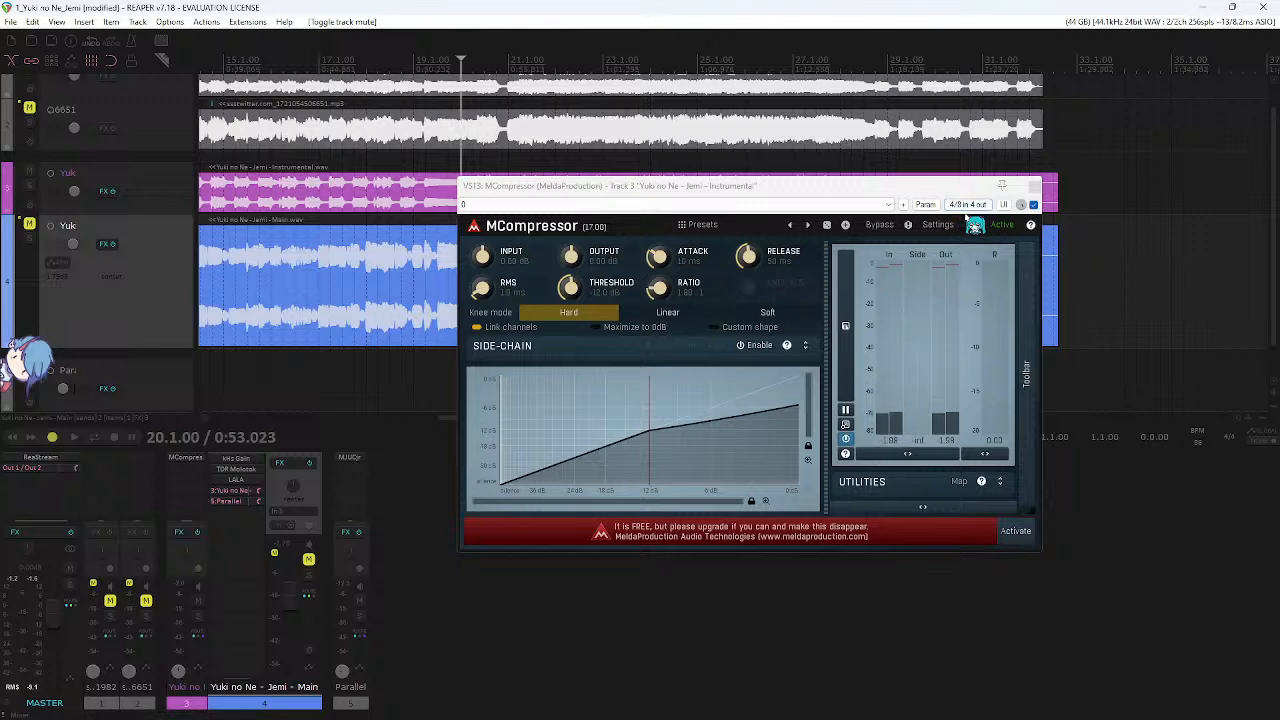
# - Clear the side-chain channel routing in MCompressor's pin connector and play from 20.1.00 to test it
pyautogui.click(968, 204)
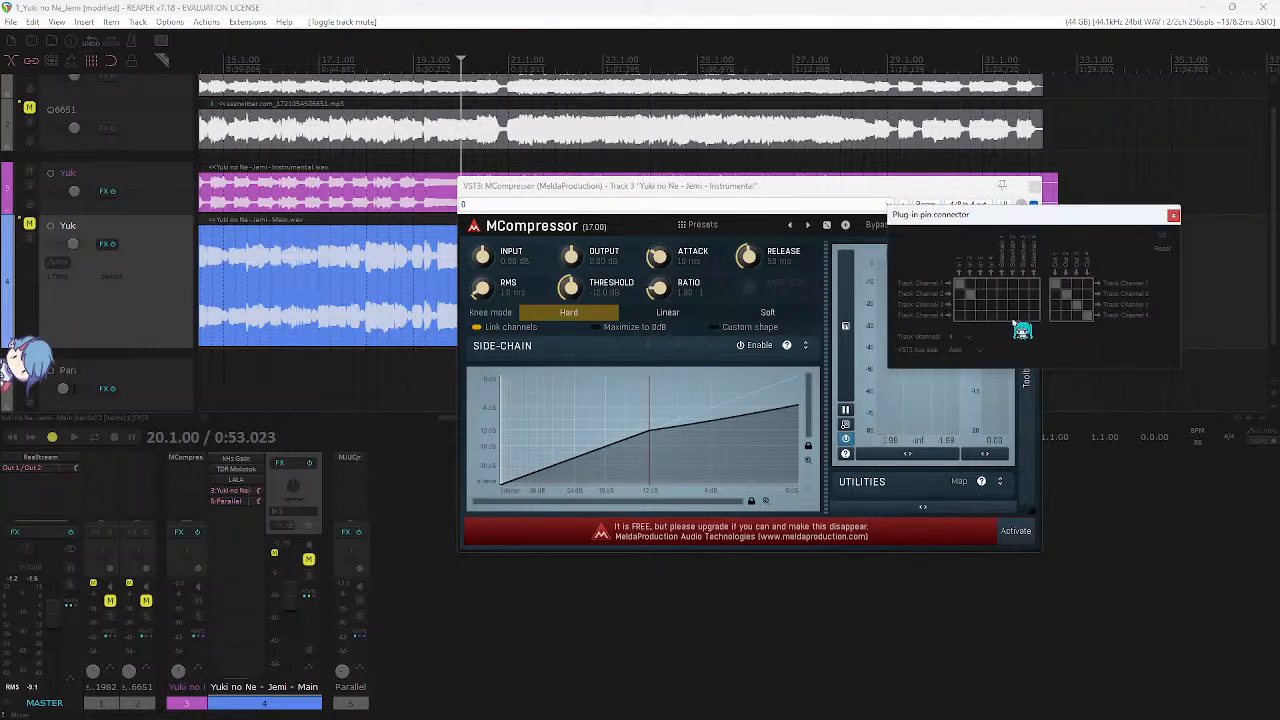
pyautogui.press('Escape')
pyautogui.press('space')
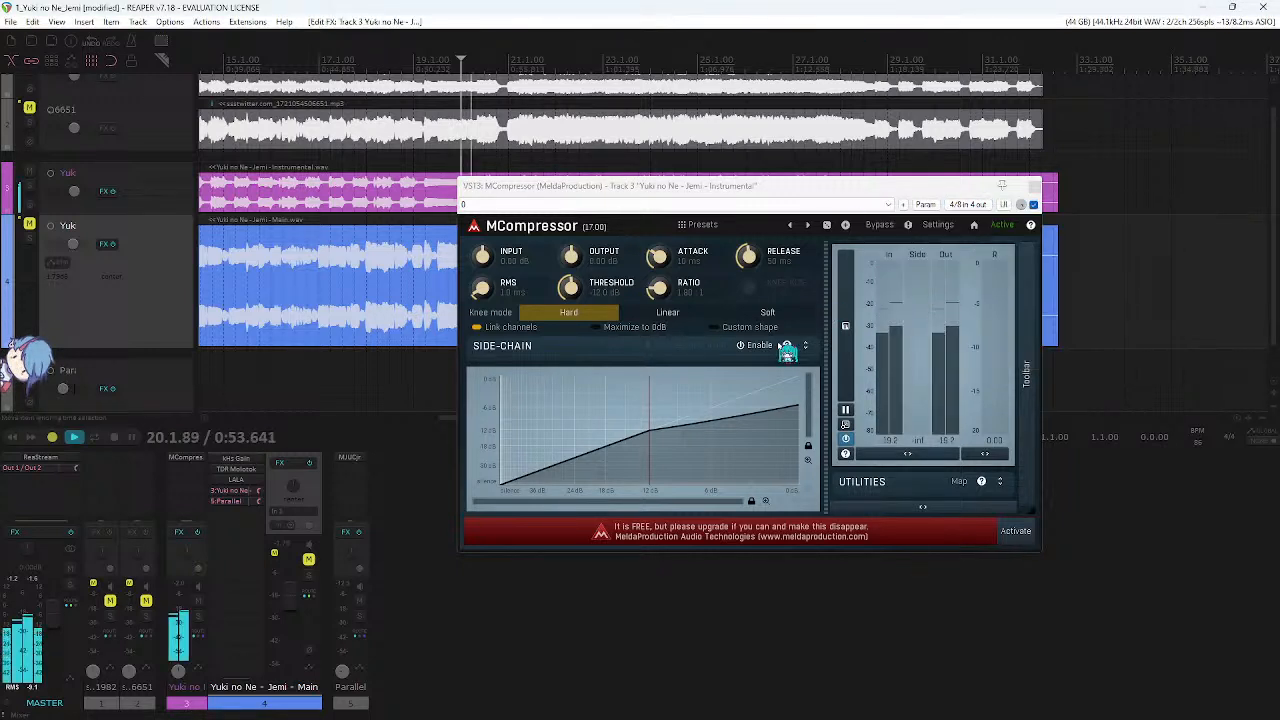
pyautogui.press('space')
# - Replace MCompressor on the instrumental track with kHs Compressor, filtering the plugin list for compressors
pyautogui.click(1035, 186)
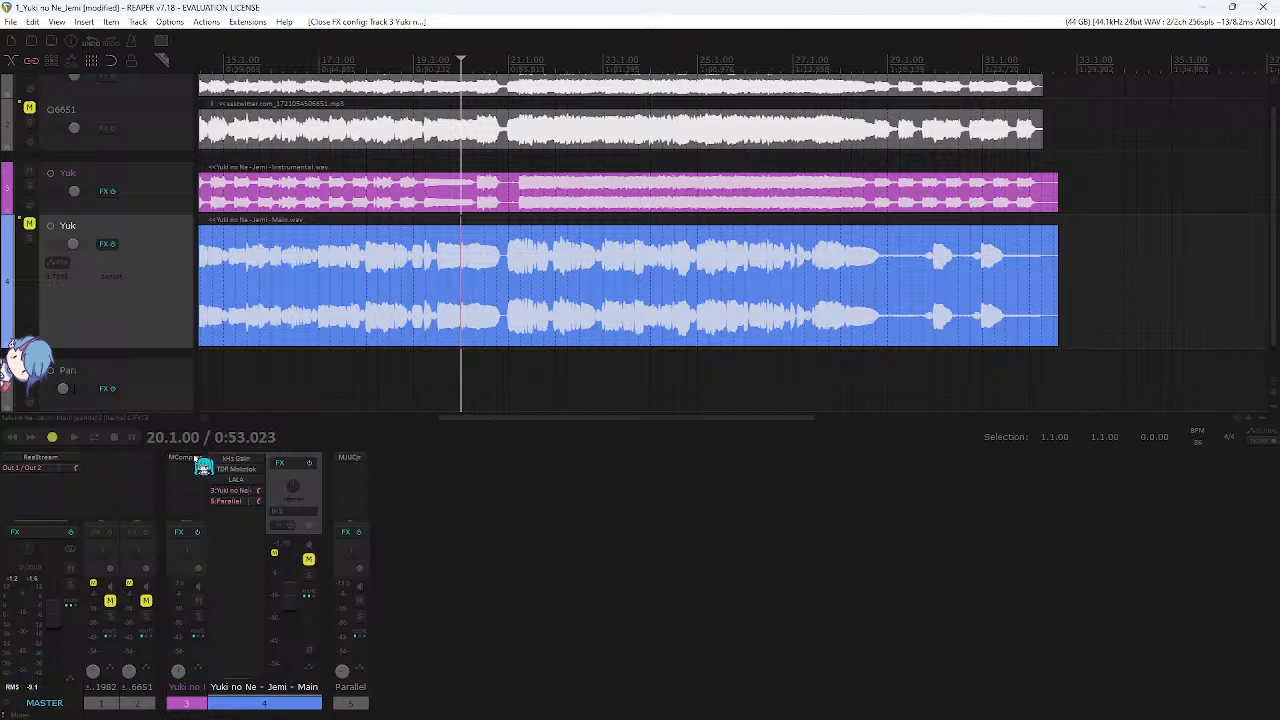
pyautogui.keyDown('alt'); pyautogui.click(196, 460); pyautogui.keyUp('alt')
pyautogui.doubleClick(193, 467)
pyautogui.press('BackSpace')
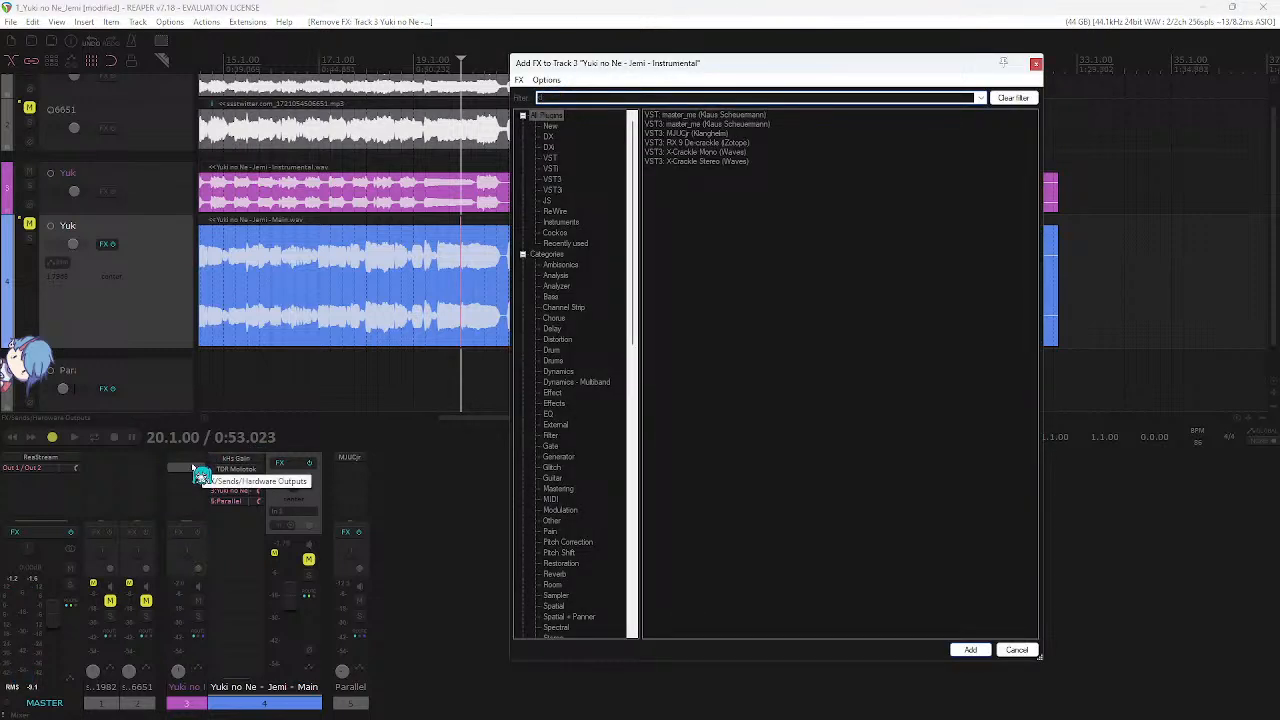
pyautogui.press('BackSpace')
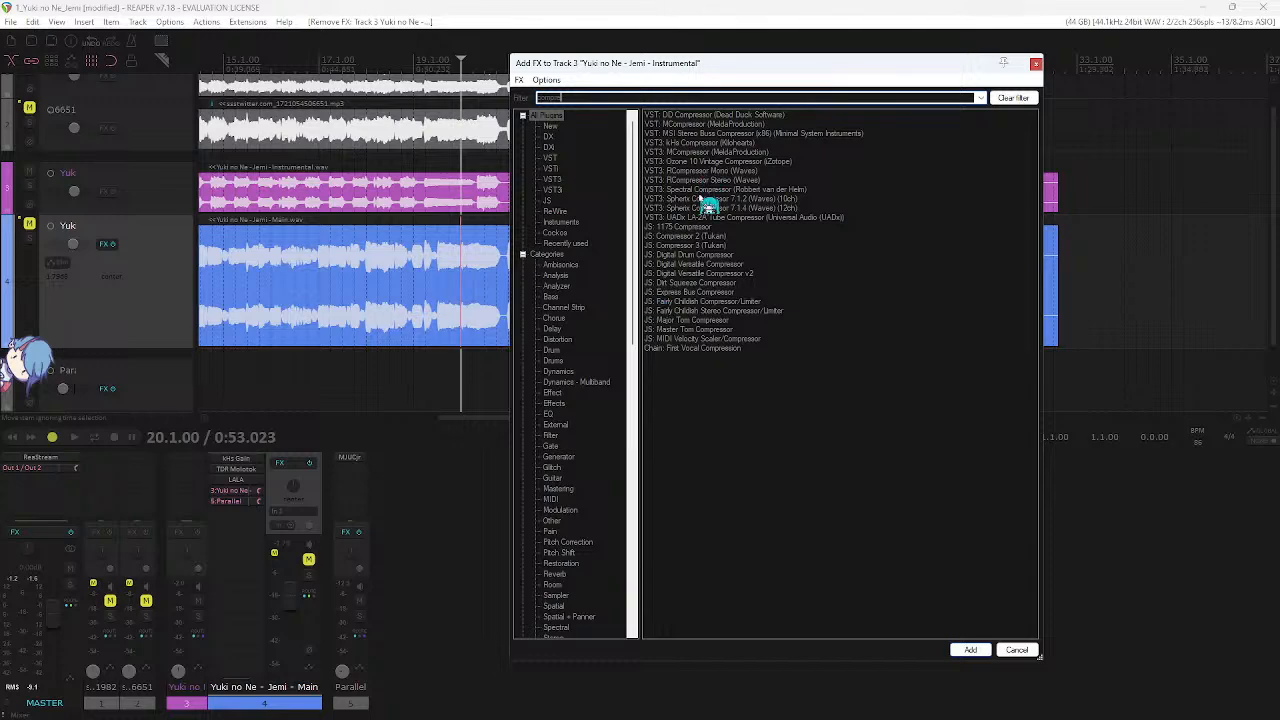
pyautogui.doubleClick(710, 146)
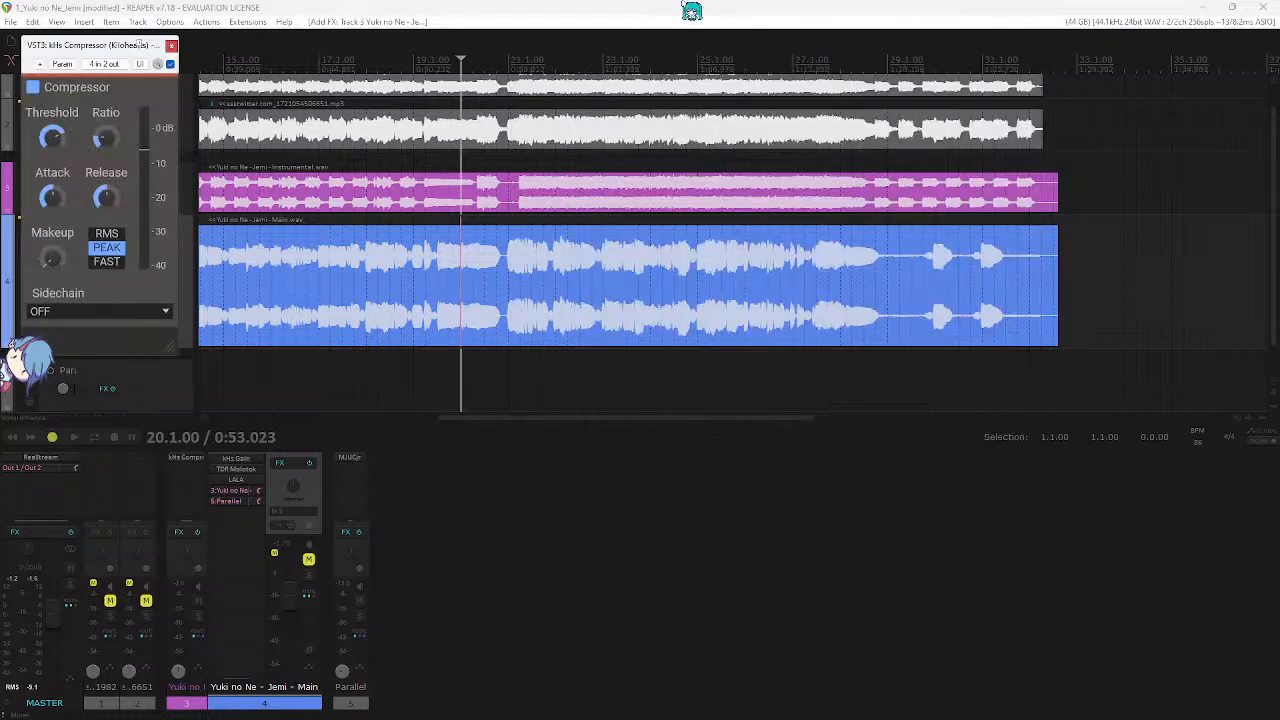
# - Play from 20.1.00 and lower kHs Compressor's threshold to about -20 dB
pyautogui.press('space')
pyautogui.moveTo(113, 48); pyautogui.dragTo(415, 77)
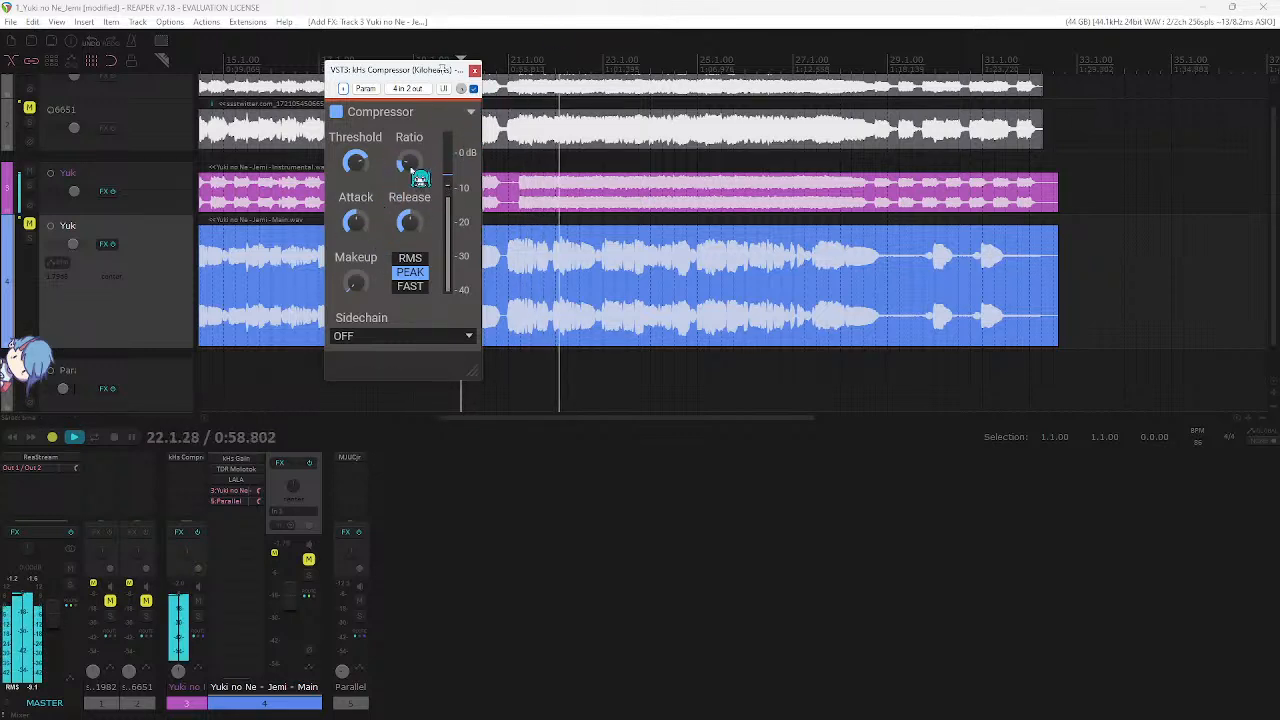
pyautogui.moveTo(364, 164); pyautogui.dragTo(364, 190)
pyautogui.press('space')
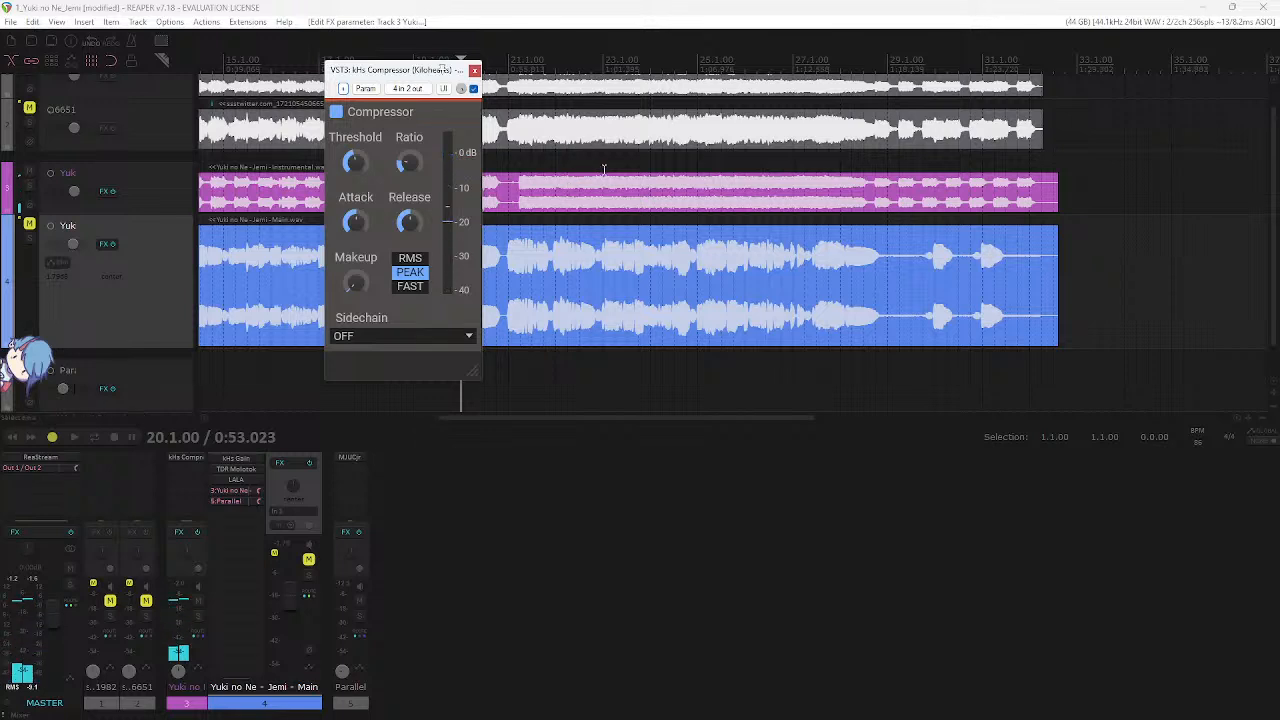
# - Create a send from the main vocal to the instrumental track, going from channels 1/2 to destination channels 3/4
pyautogui.moveTo(449, 92); pyautogui.dragTo(555, 85)
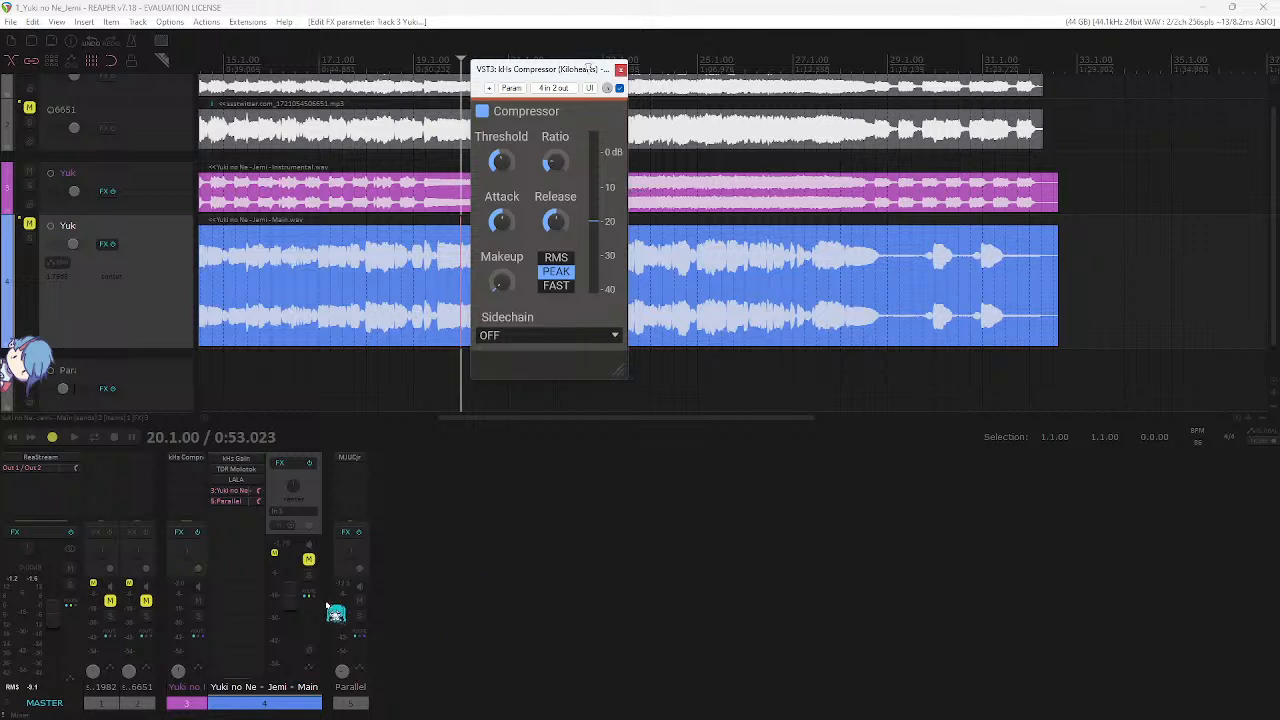
pyautogui.click(305, 556)
pyautogui.moveTo(188, 485); pyautogui.dragTo(189, 486)
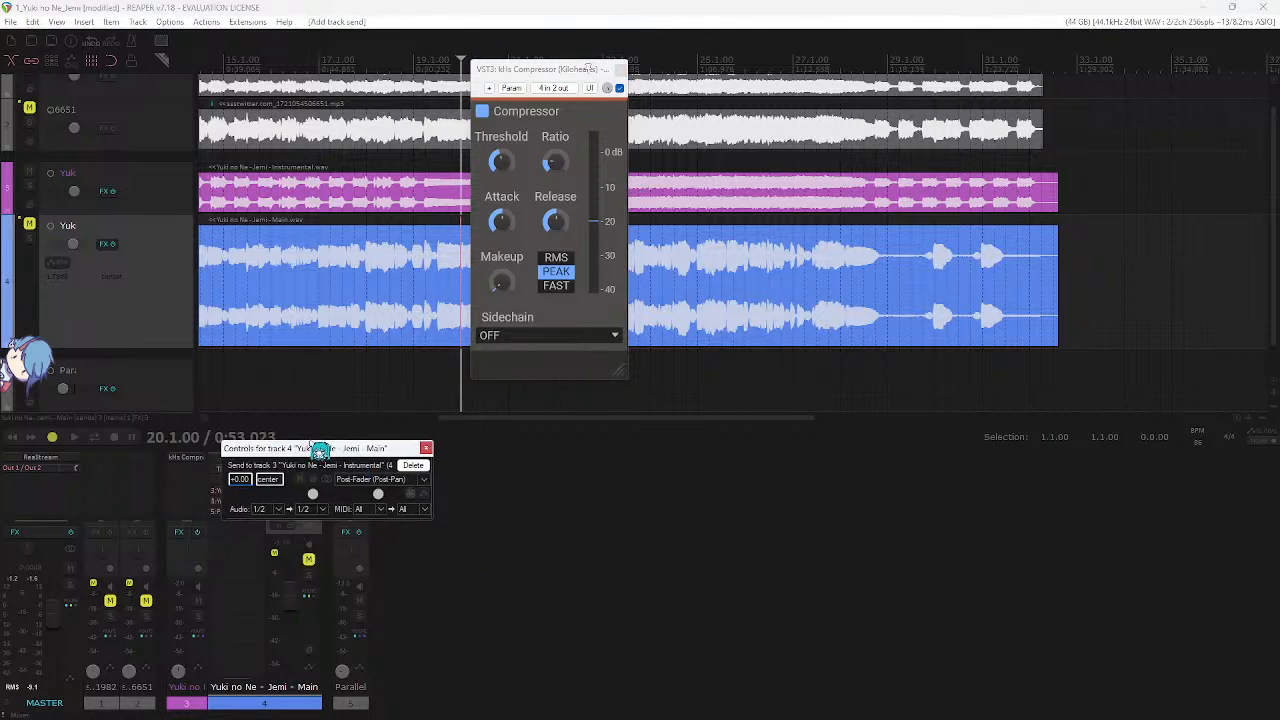
pyautogui.click(318, 509)
pyautogui.click(345, 554)
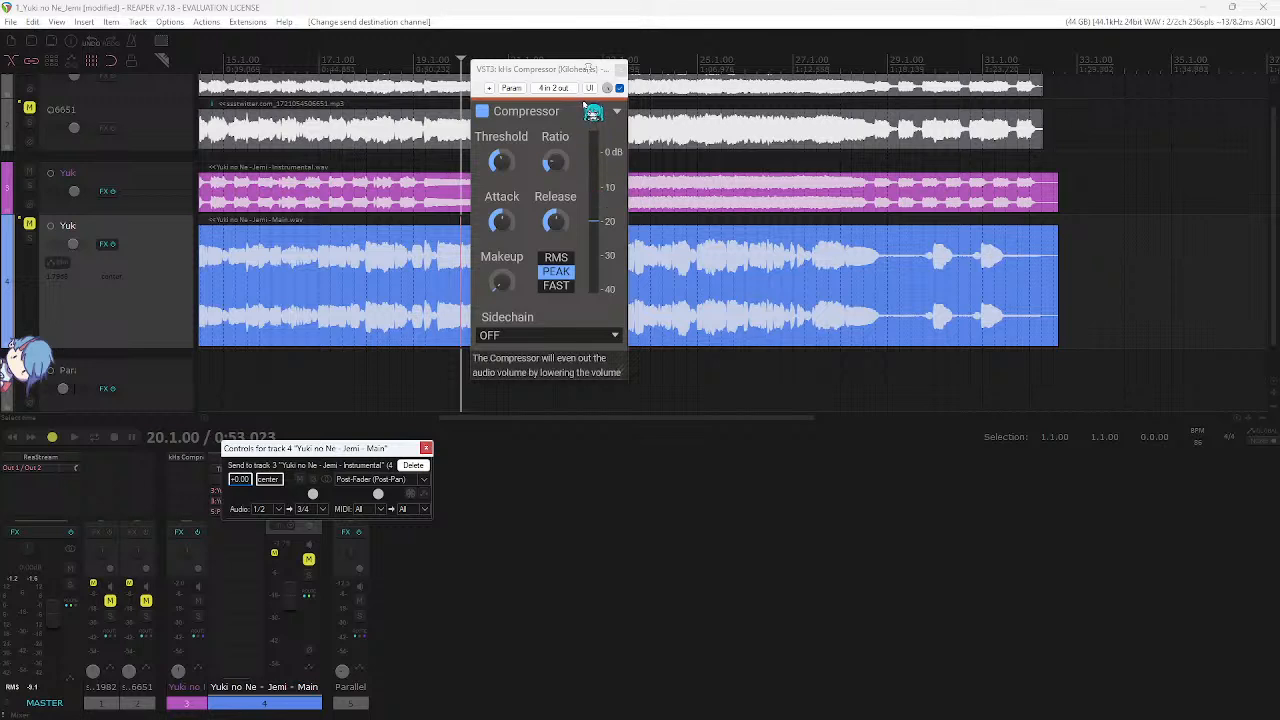
# - Set kHs Compressor's sidechain source to INPUT 3+4
pyautogui.click(555, 88)
pyautogui.click(585, 330)
pyautogui.click(571, 336)
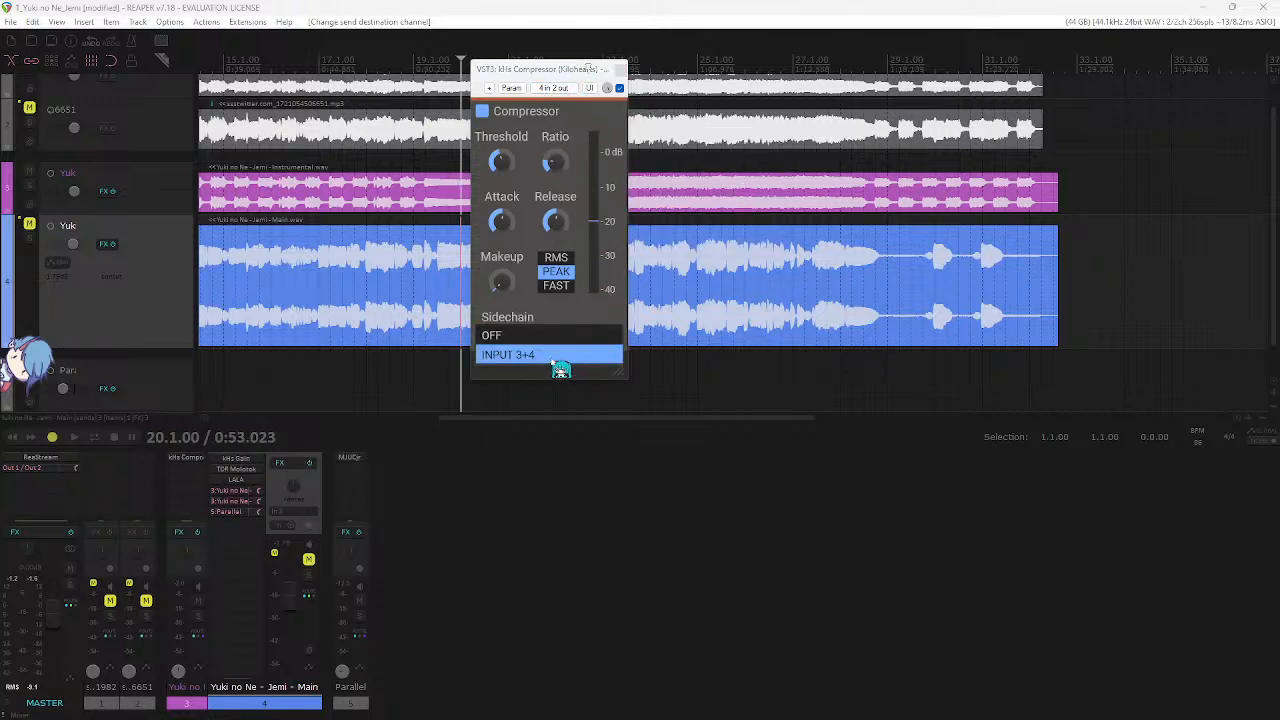
pyautogui.click(563, 358)
# - Play from 20.1.00 and unmute the main vocal to test the side-chain compression
pyautogui.press('space')
pyautogui.moveTo(595, 69); pyautogui.dragTo(743, 94)
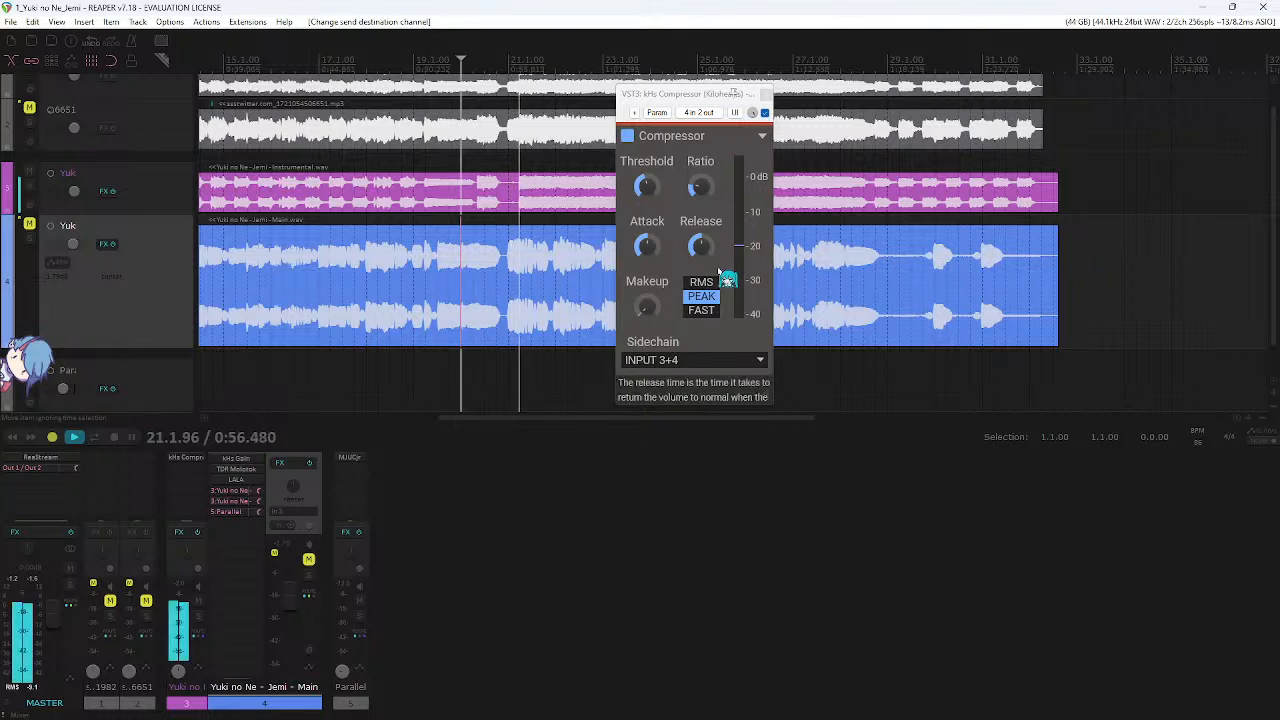
pyautogui.click(310, 560)
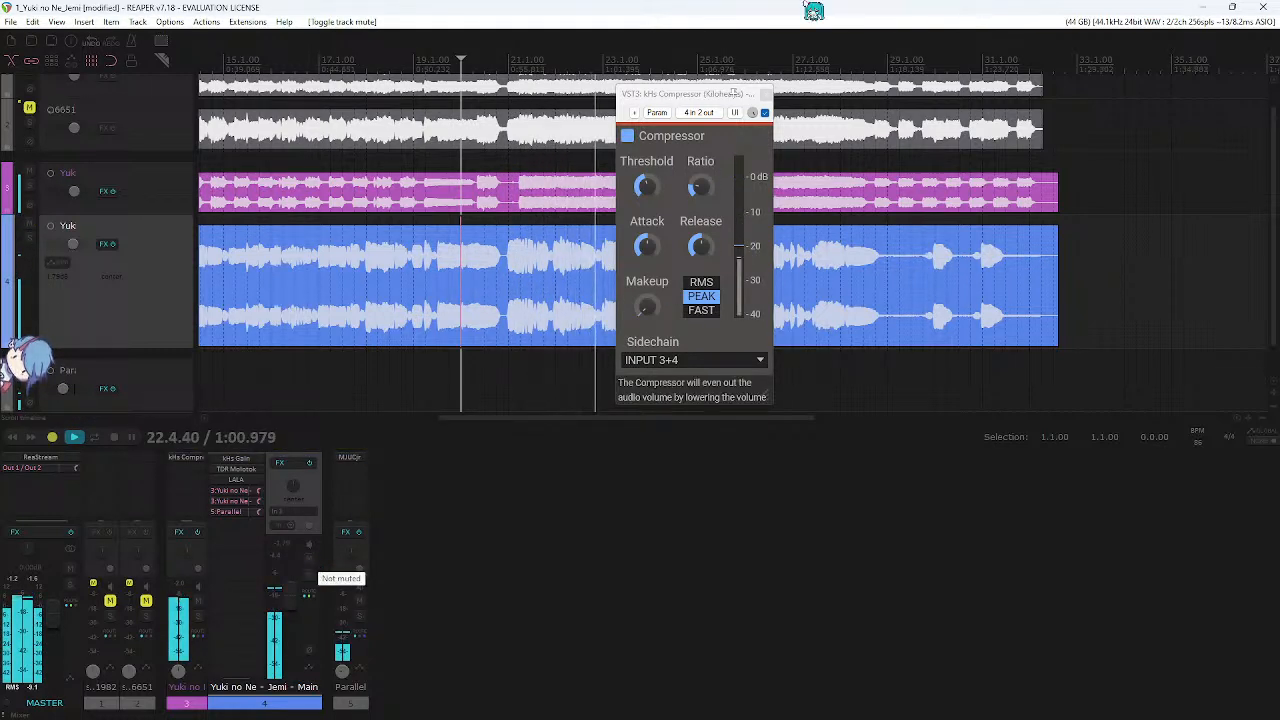
pyautogui.press('space')
# - Lower kHs Compressor's ratio and raise its threshold to about -16 dB
pyautogui.click(640, 187)
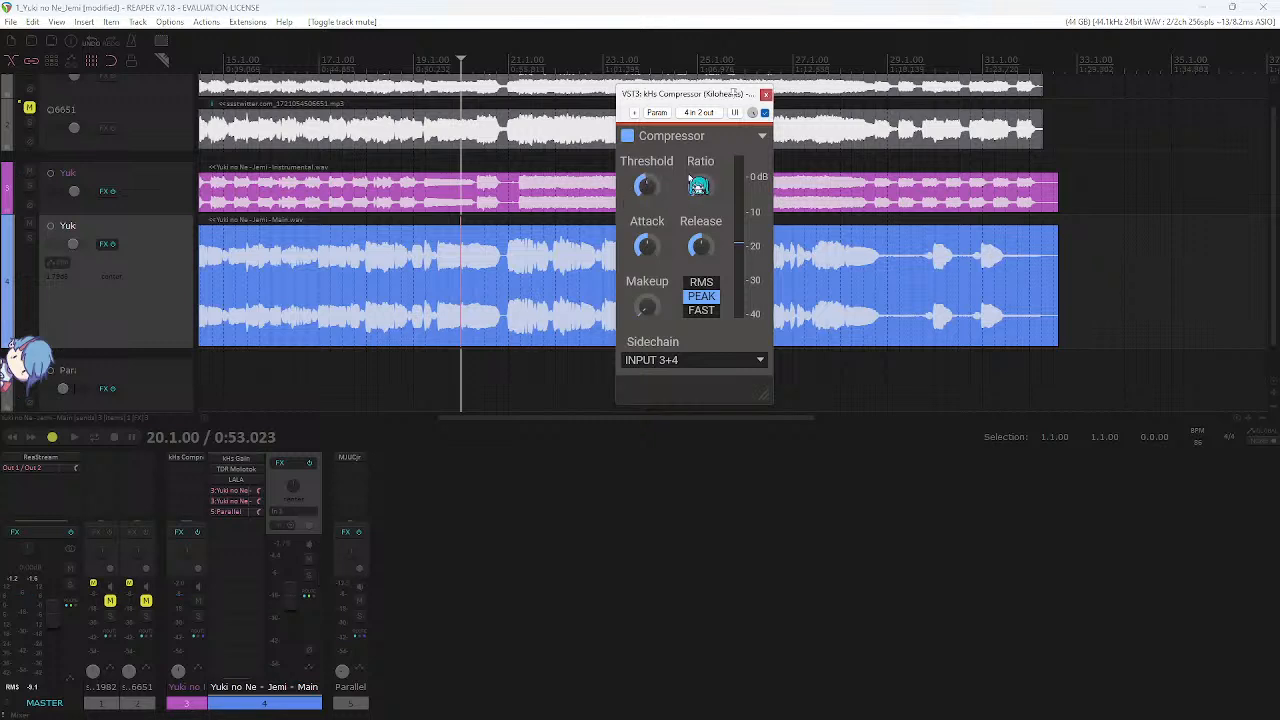
pyautogui.click(694, 184)
pyautogui.moveTo(694, 182); pyautogui.dragTo(694, 186)
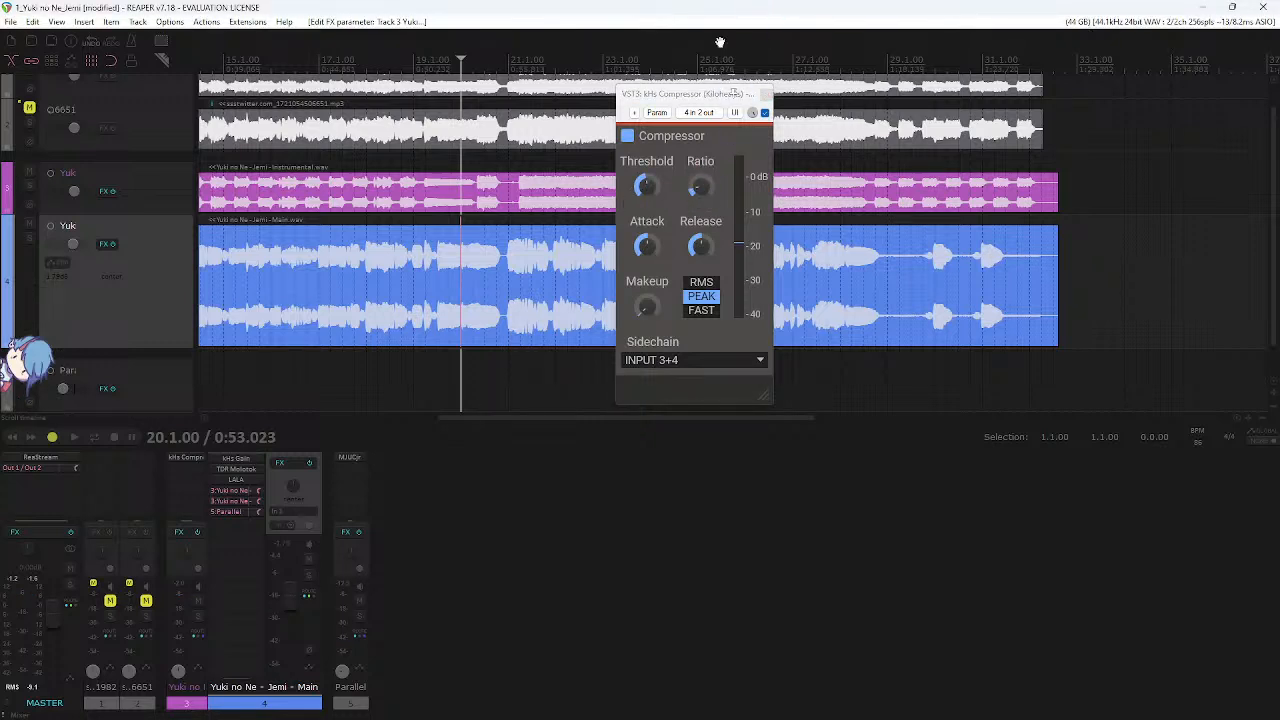
pyautogui.click(648, 188)
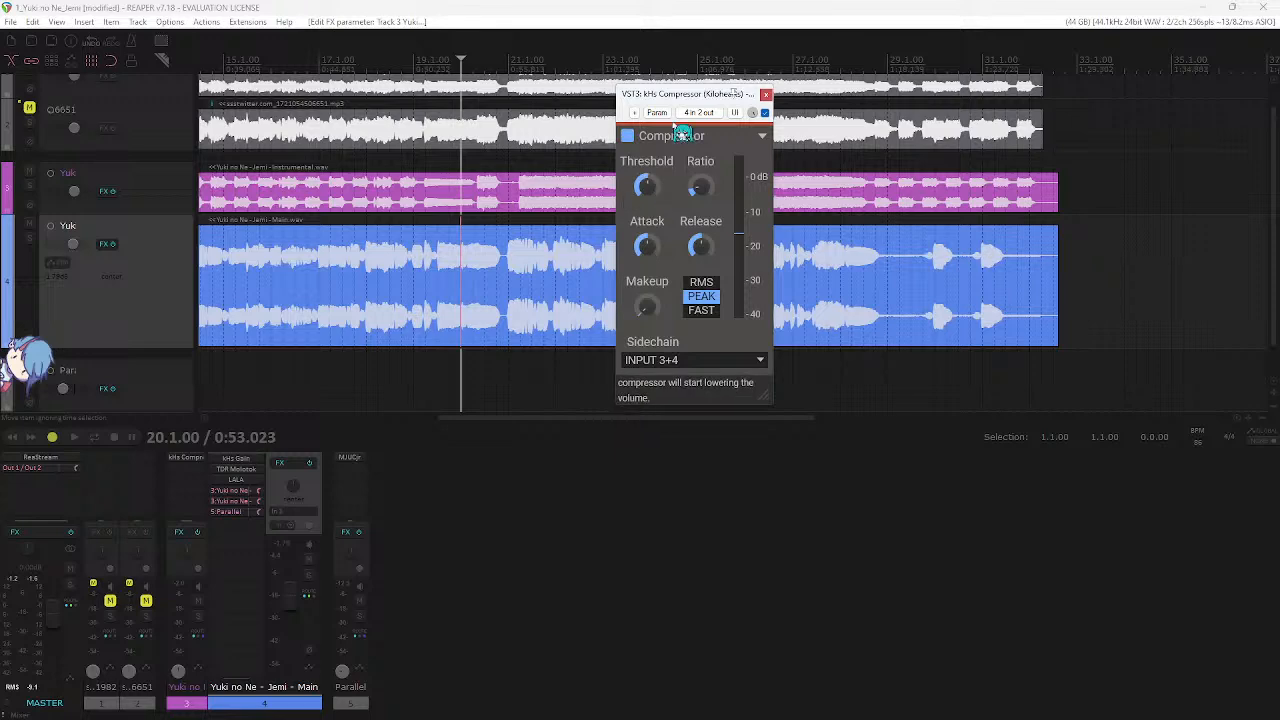
# - Play from 20.1.00 and shorten kHs Compressor's attack while checking the side-chained instrumental, and close the plugin window
pyautogui.moveTo(720, 103); pyautogui.dragTo(1210, 103)
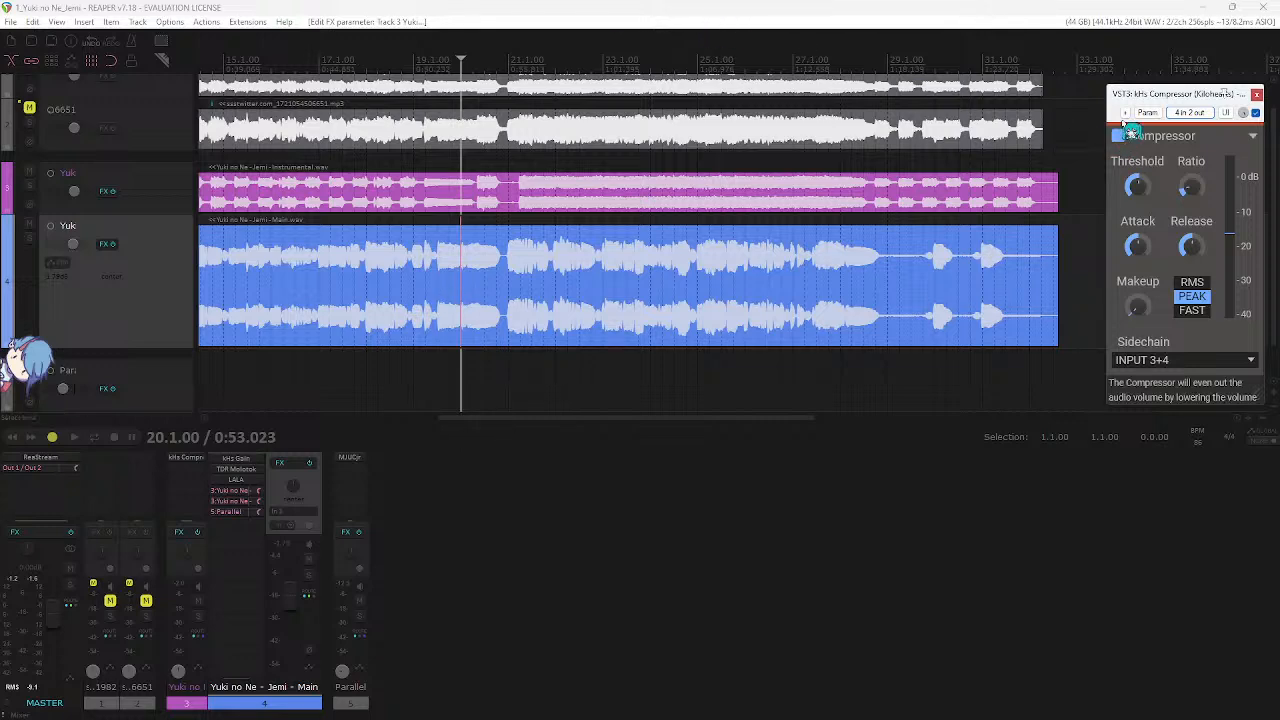
pyautogui.moveTo(1180, 95); pyautogui.dragTo(1165, 96)
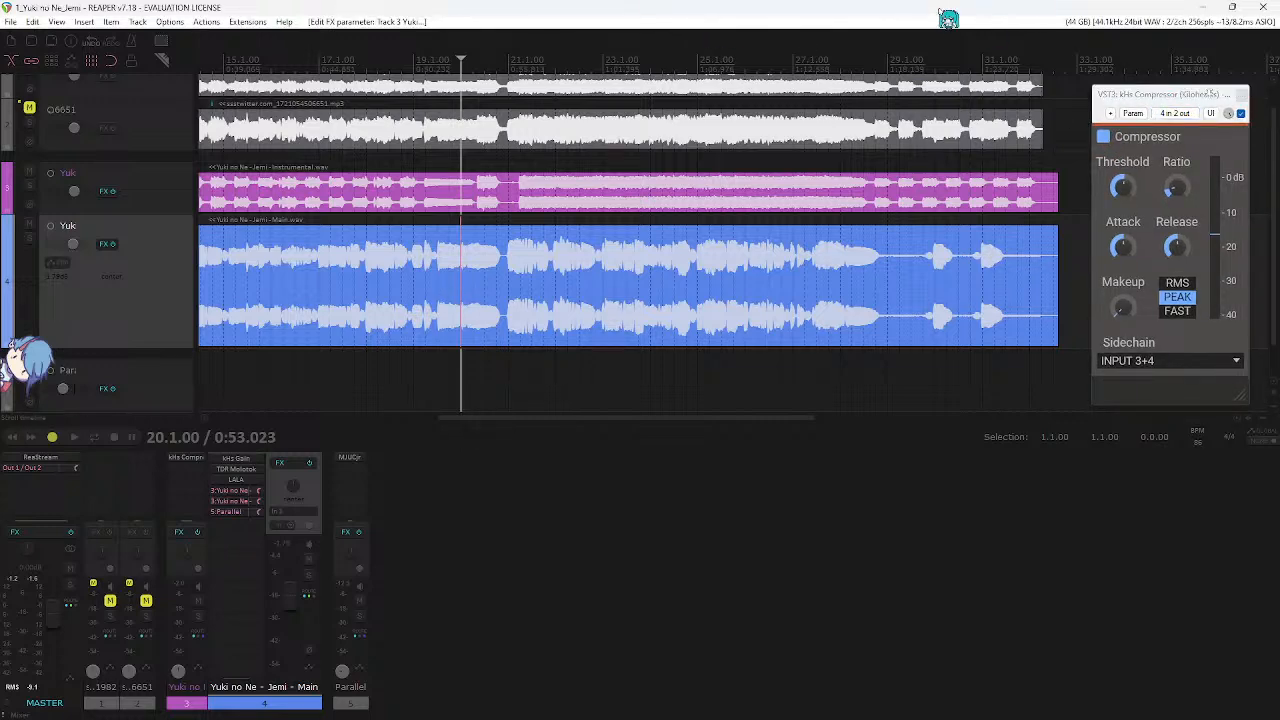
pyautogui.scroll(-4, 614, 251)
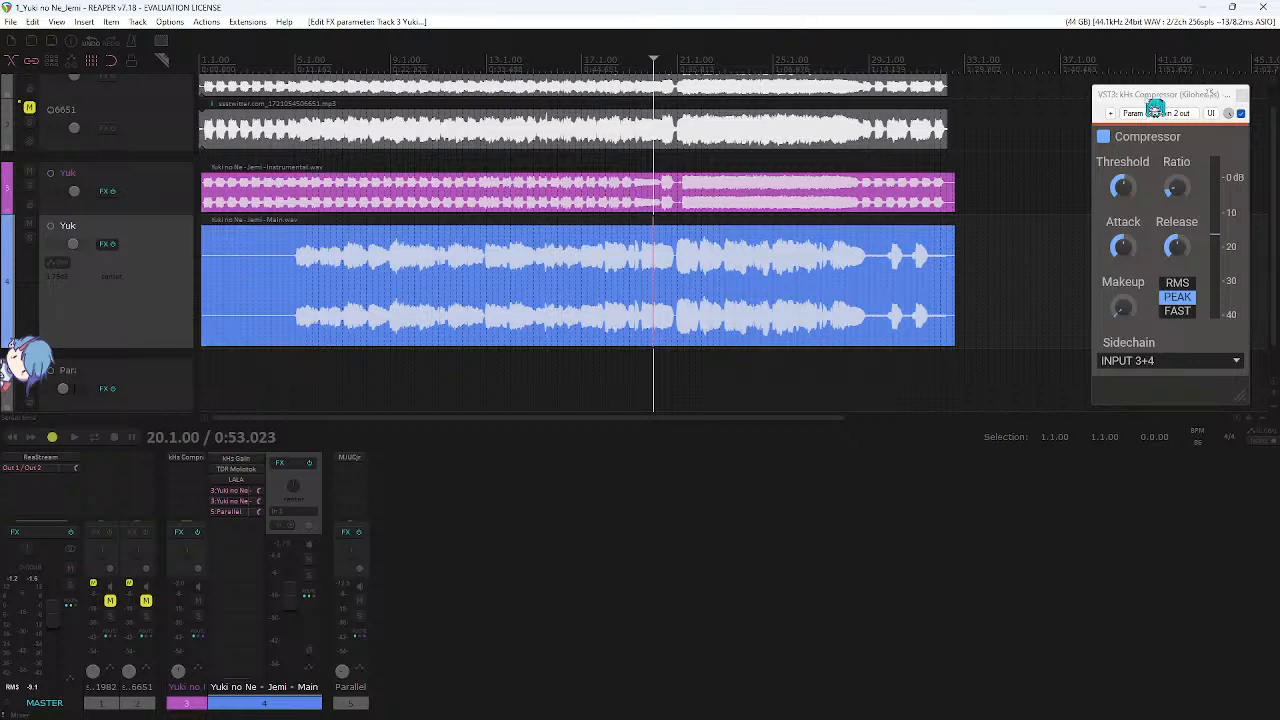
pyautogui.moveTo(1155, 105); pyautogui.dragTo(1132, 105)
pyautogui.press('space')
pyautogui.scroll(2, 889, 250)
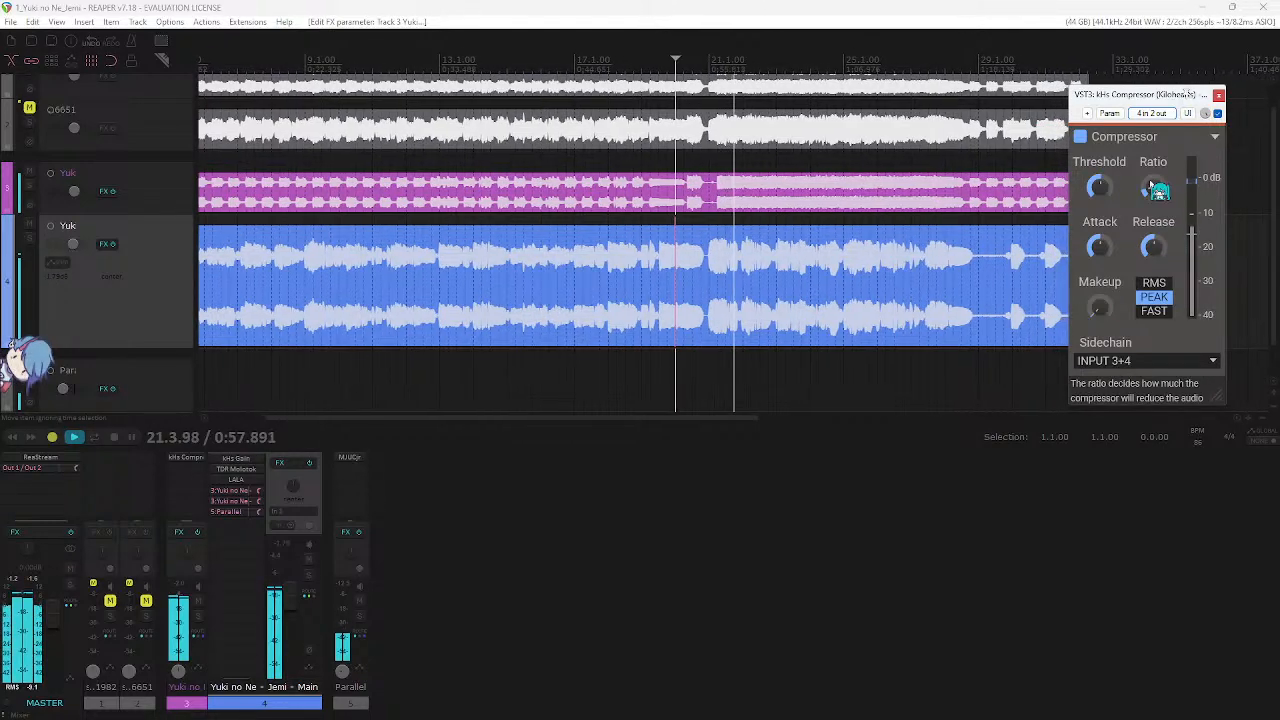
pyautogui.moveTo(1153, 246)
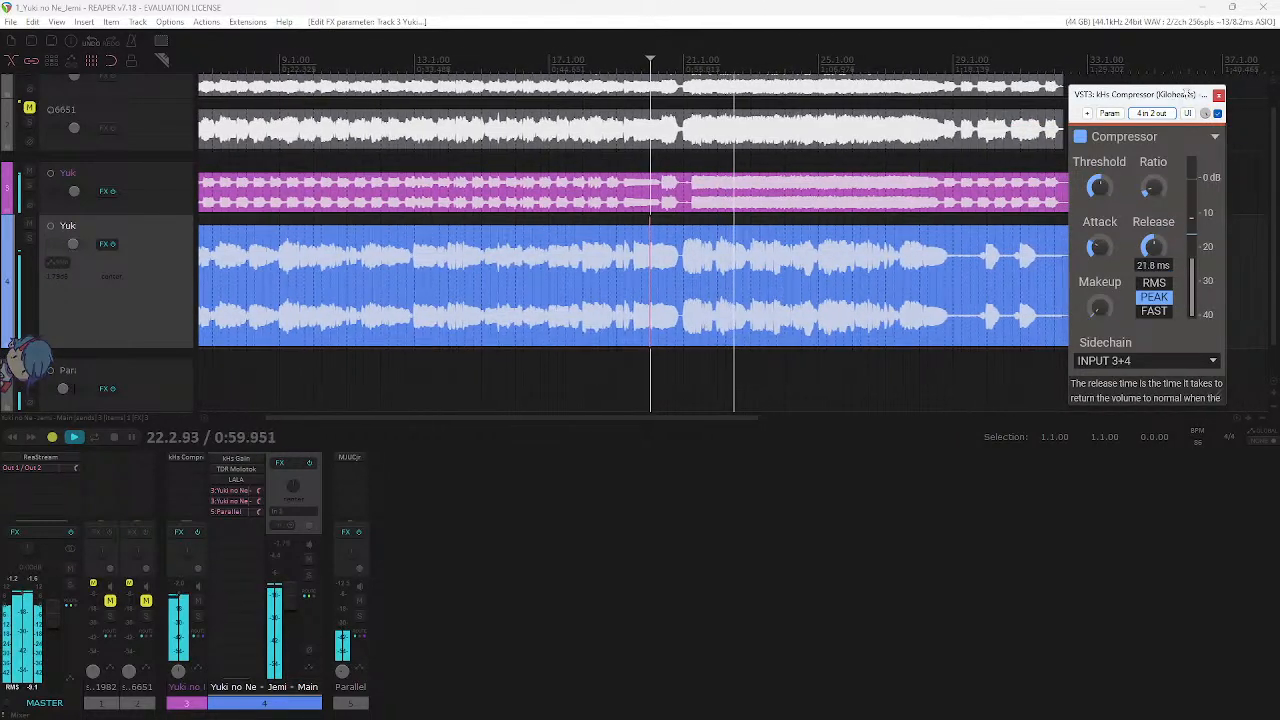
pyautogui.moveTo(1099, 247)
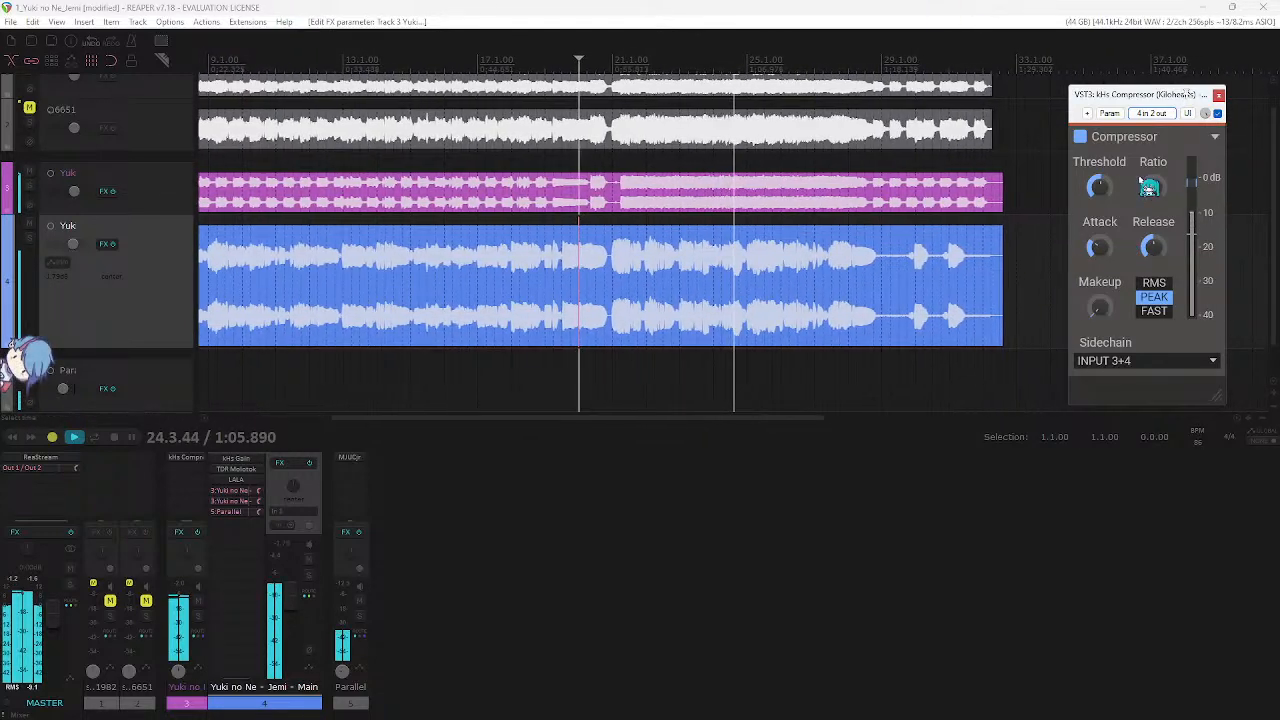
pyautogui.moveTo(1148, 187)
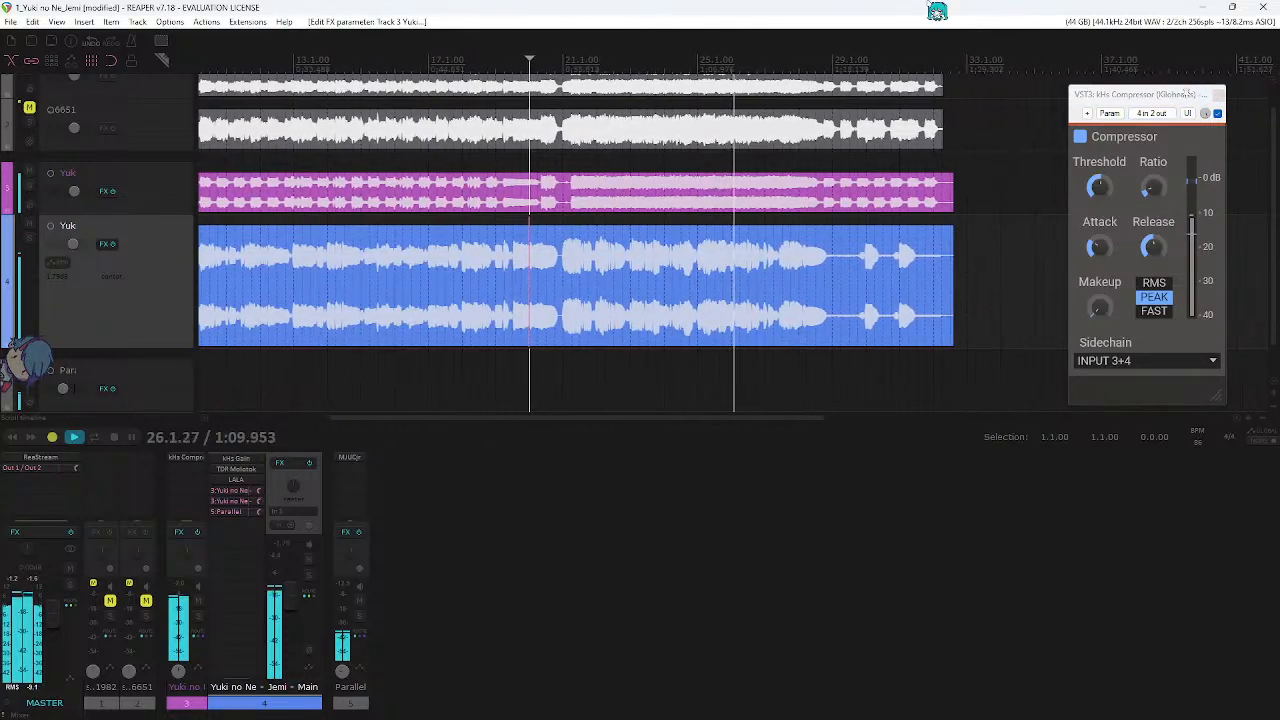
pyautogui.click(1217, 96)
# - Look for a TDR plugin to add to the instrumental track by filtering the effects list with "tdr"
pyautogui.doubleClick(205, 490)
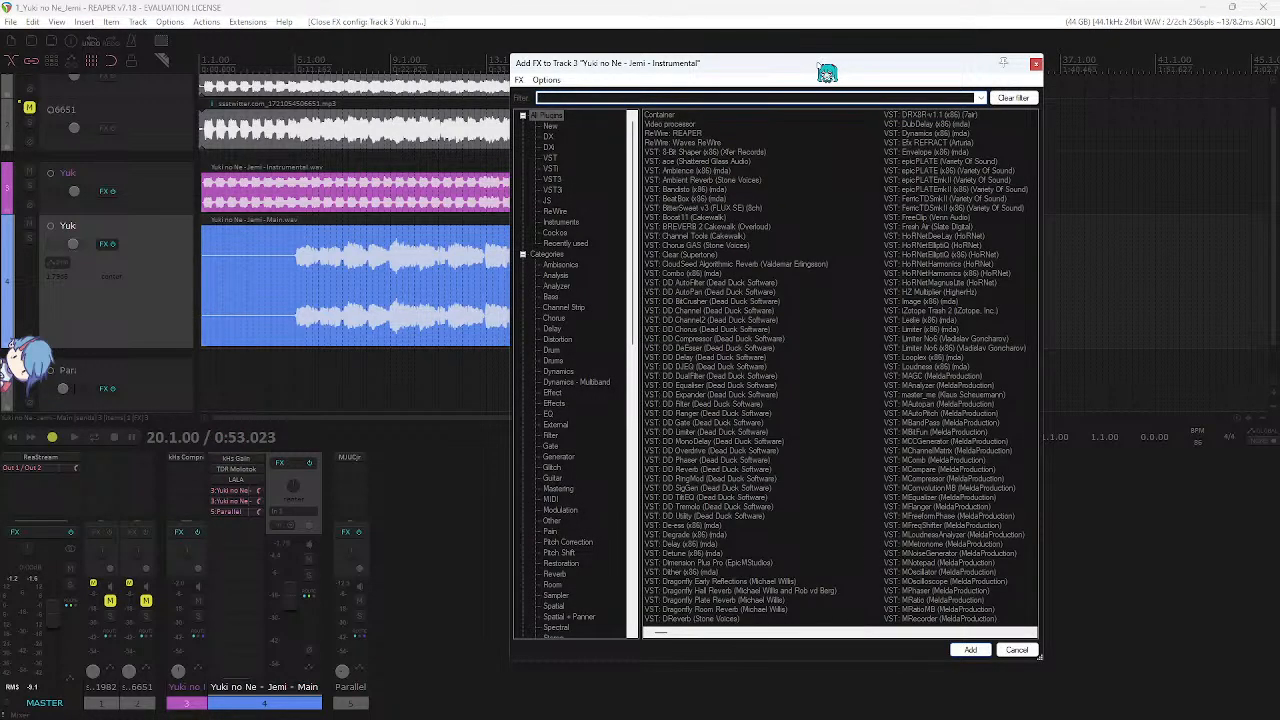
pyautogui.click(172, 458)
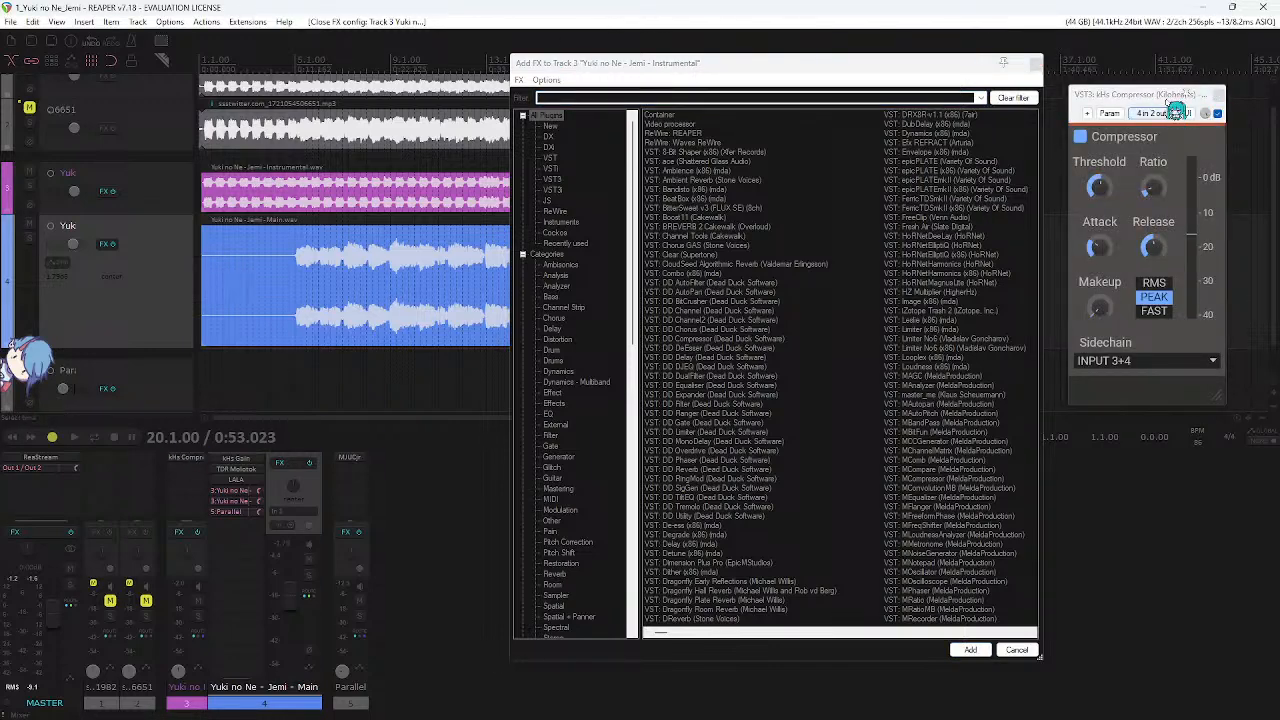
pyautogui.click(1218, 95)
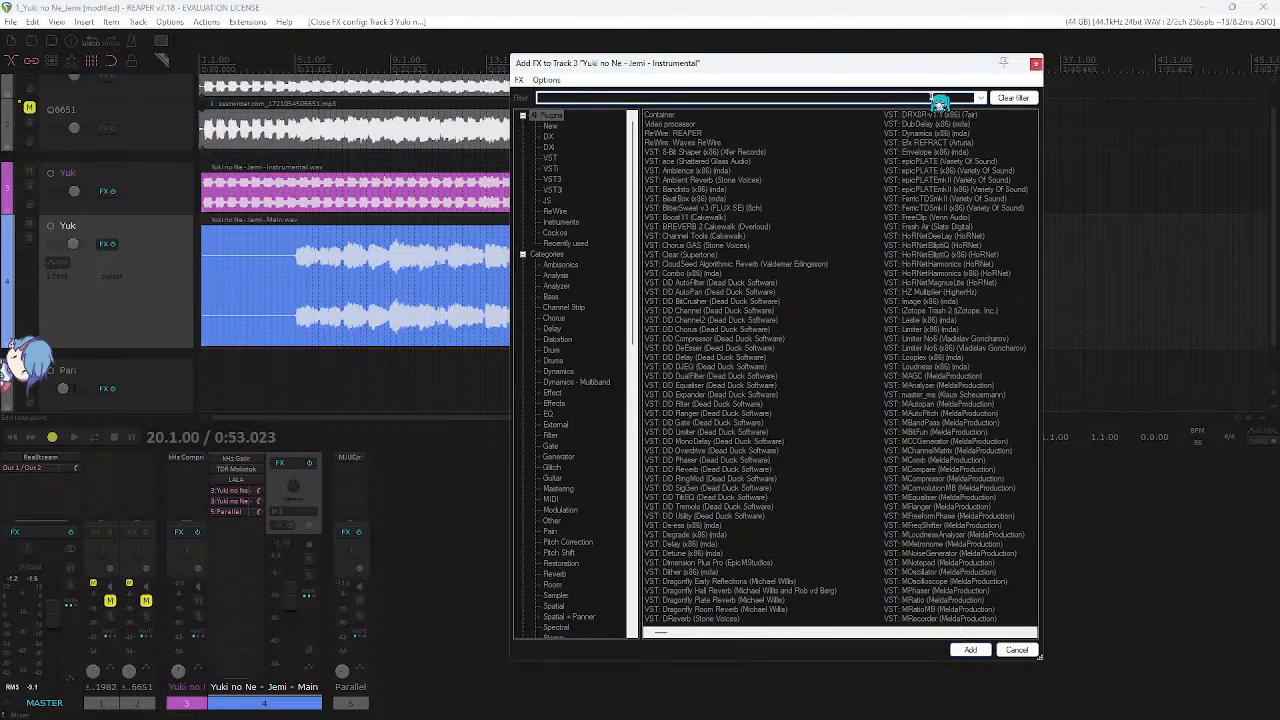
pyautogui.write('tdr')
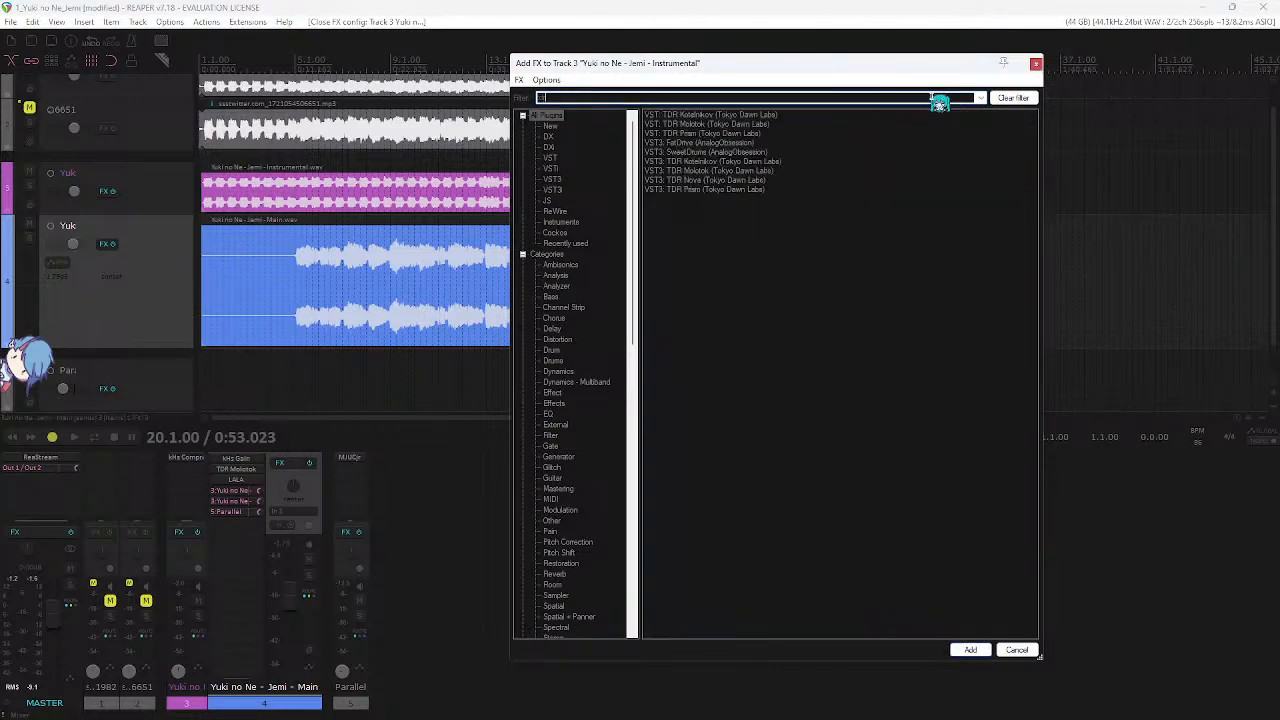
# - Add the VST3 TDR Nova to the instrumental track and play the song with its analyzer set to SC
pyautogui.doubleClick(722, 182)
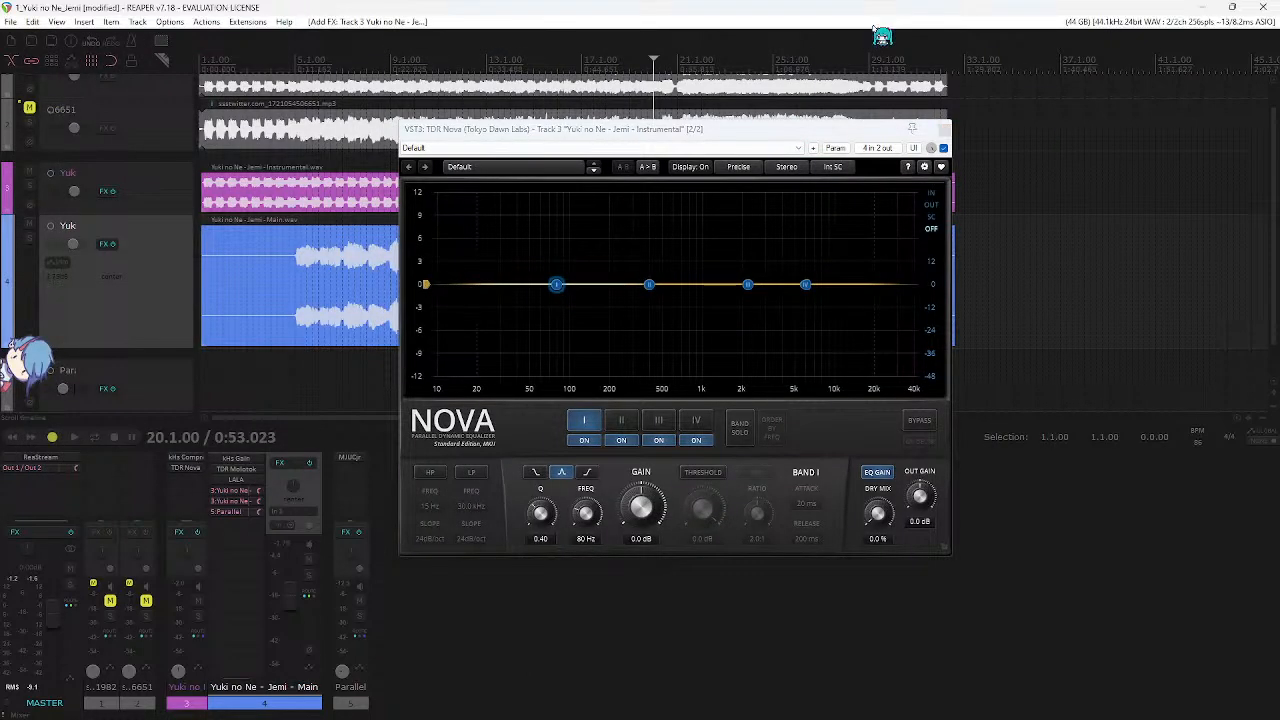
pyautogui.moveTo(741, 140); pyautogui.dragTo(834, 158)
pyautogui.press('space')
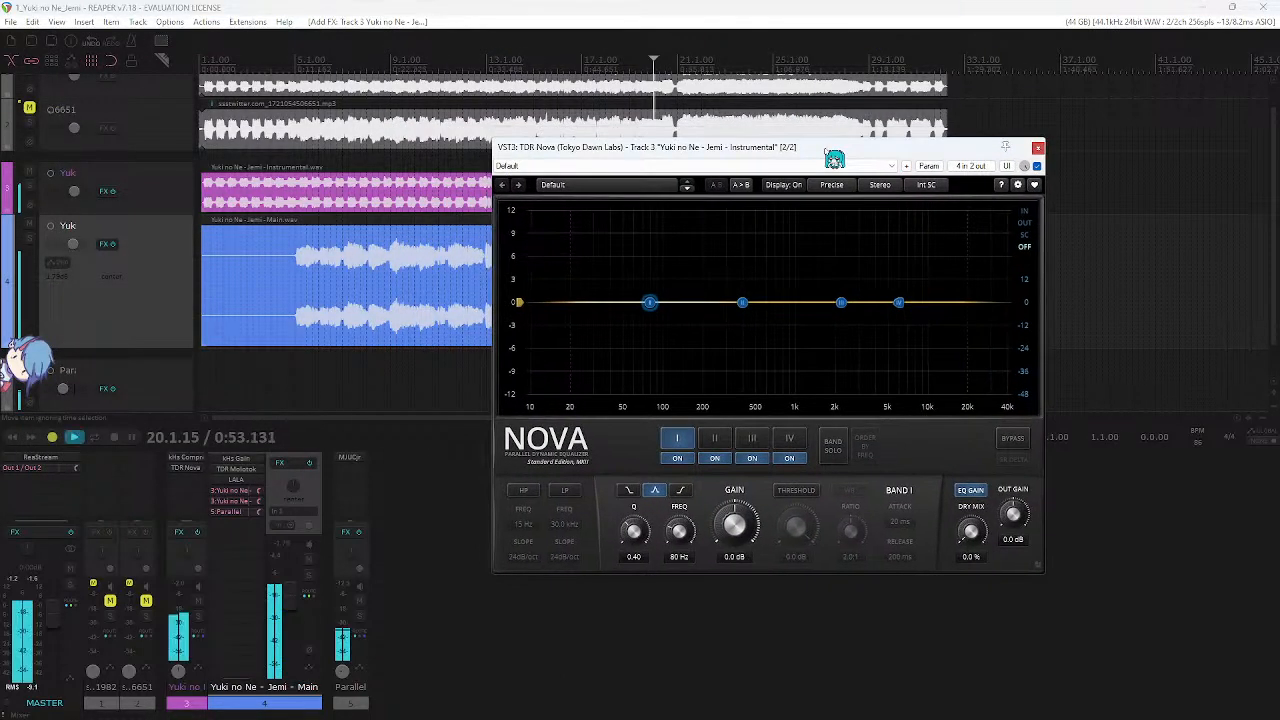
pyautogui.click(1025, 233)
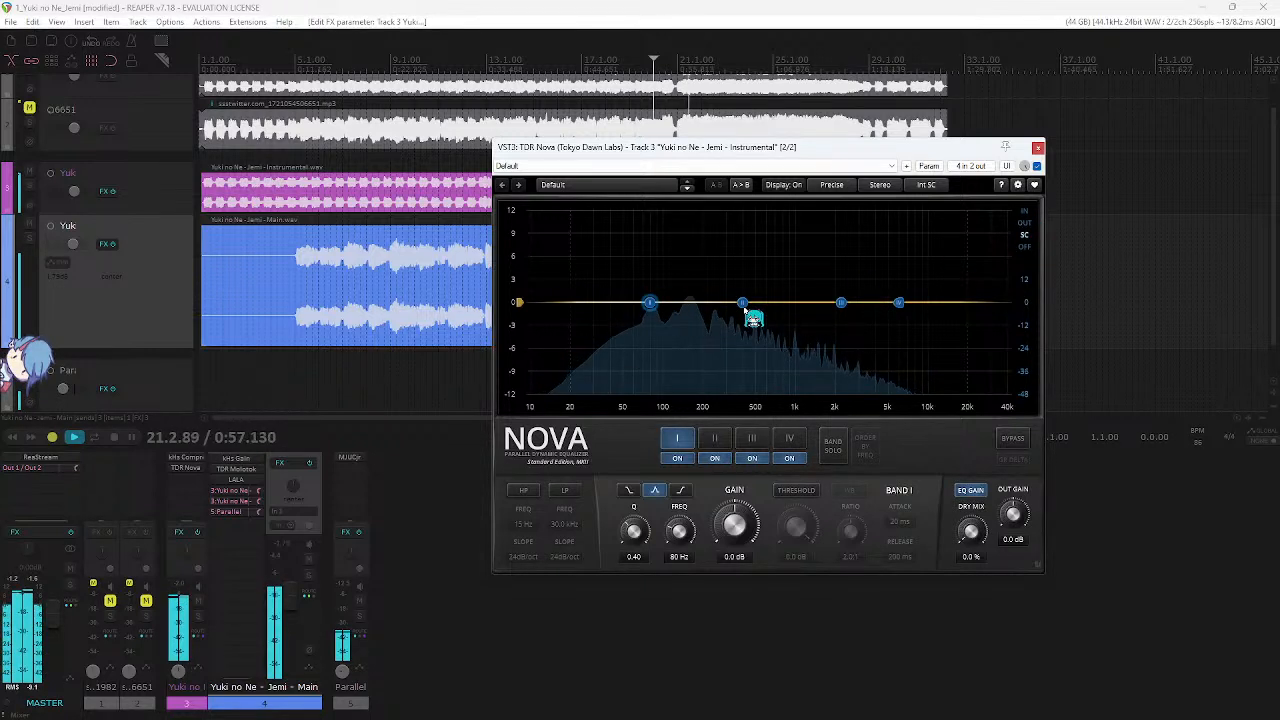
pyautogui.press('space')
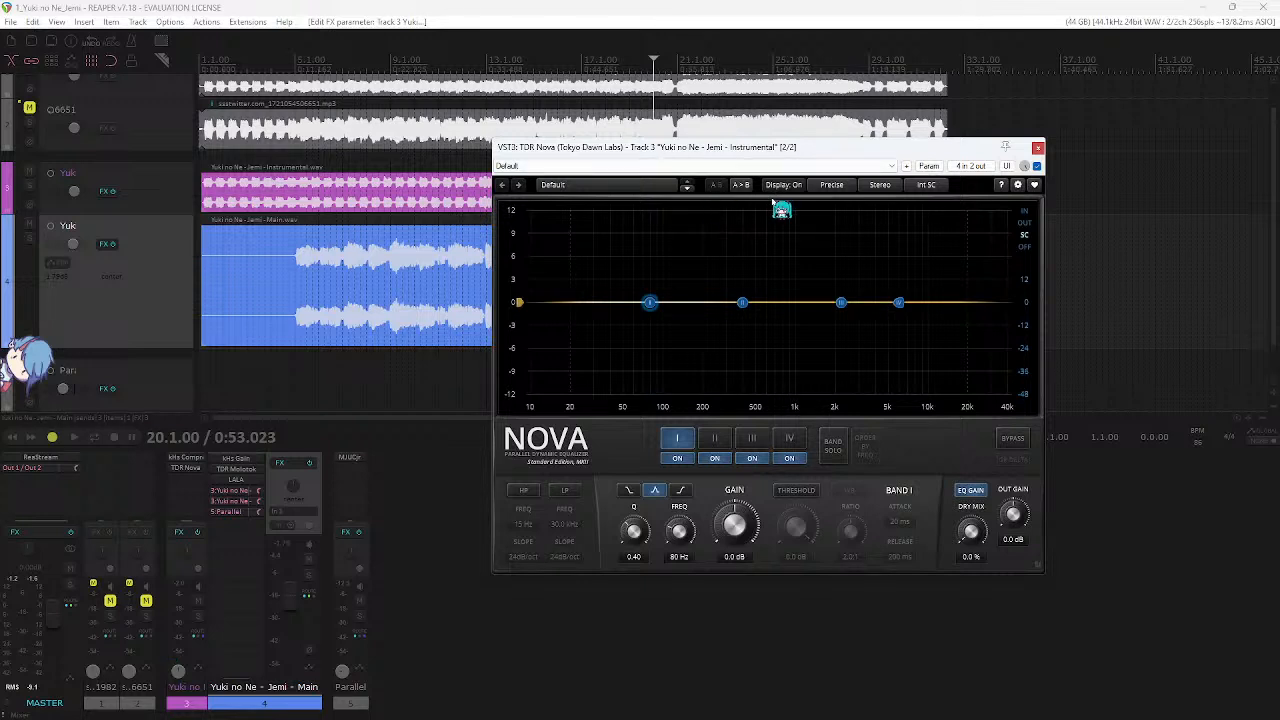
pyautogui.click(810, 12)
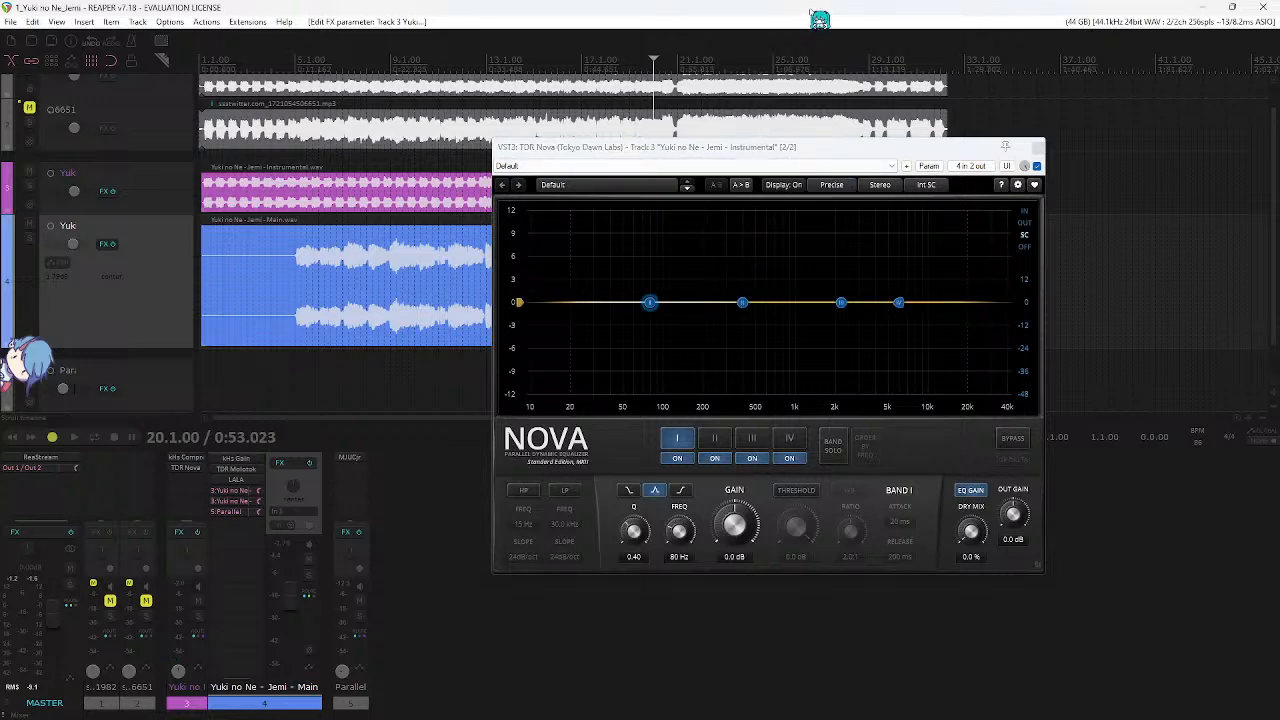
pyautogui.moveTo(813, 138); pyautogui.dragTo(812, 136)
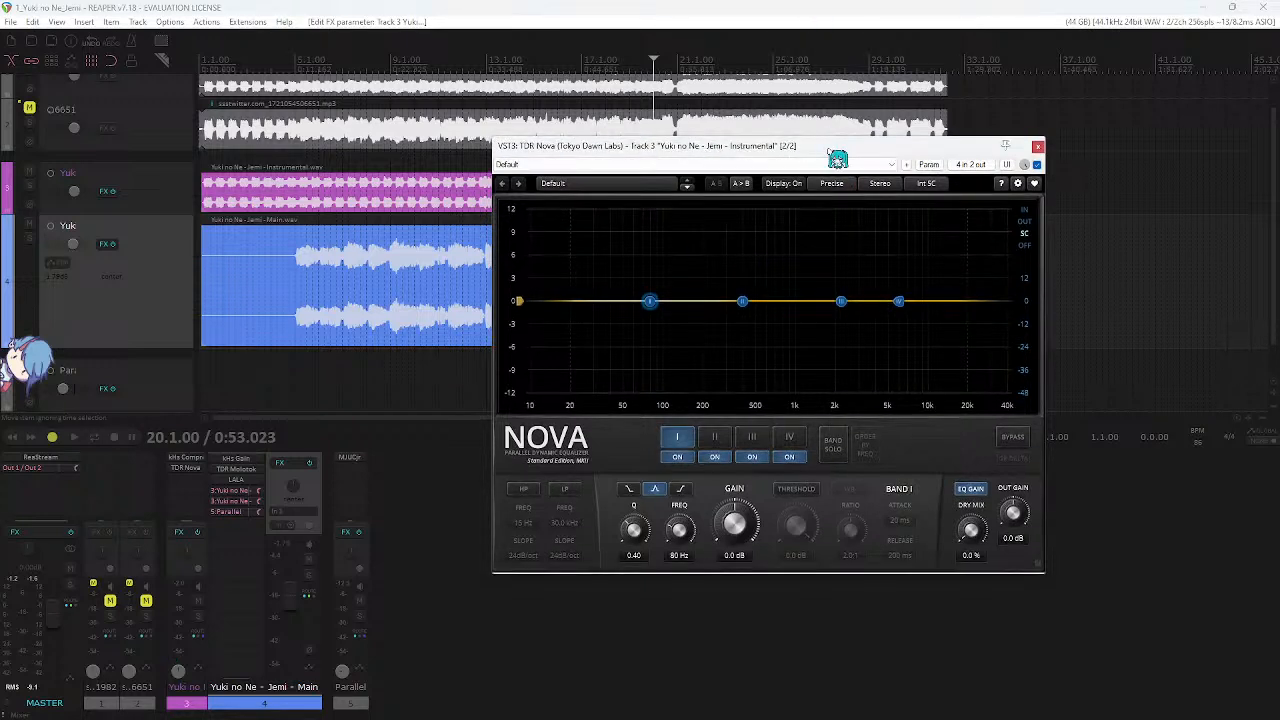
# - Replace TDR Nova on the instrumental track with ZL Equalizer and close the plugin window
pyautogui.click(1037, 152)
pyautogui.keyDown('alt'); pyautogui.click(195, 468); pyautogui.keyUp('alt')
pyautogui.click(192, 478)
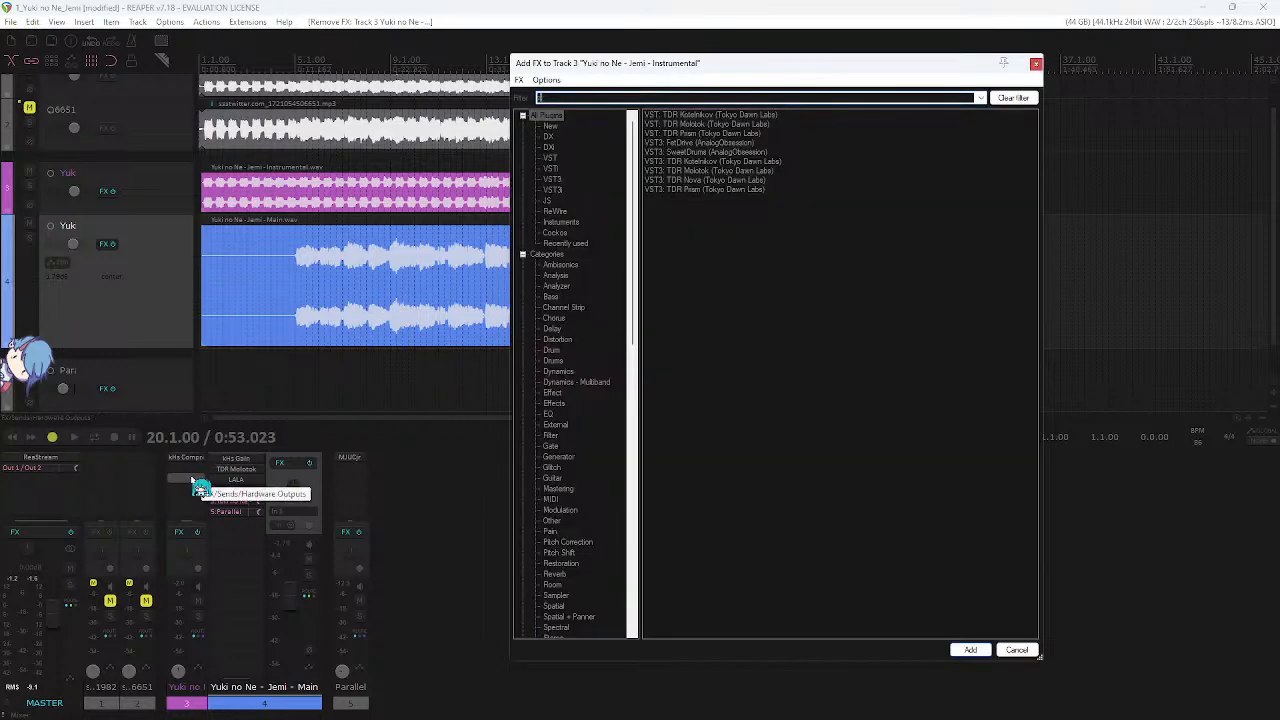
pyautogui.write('zl eq')
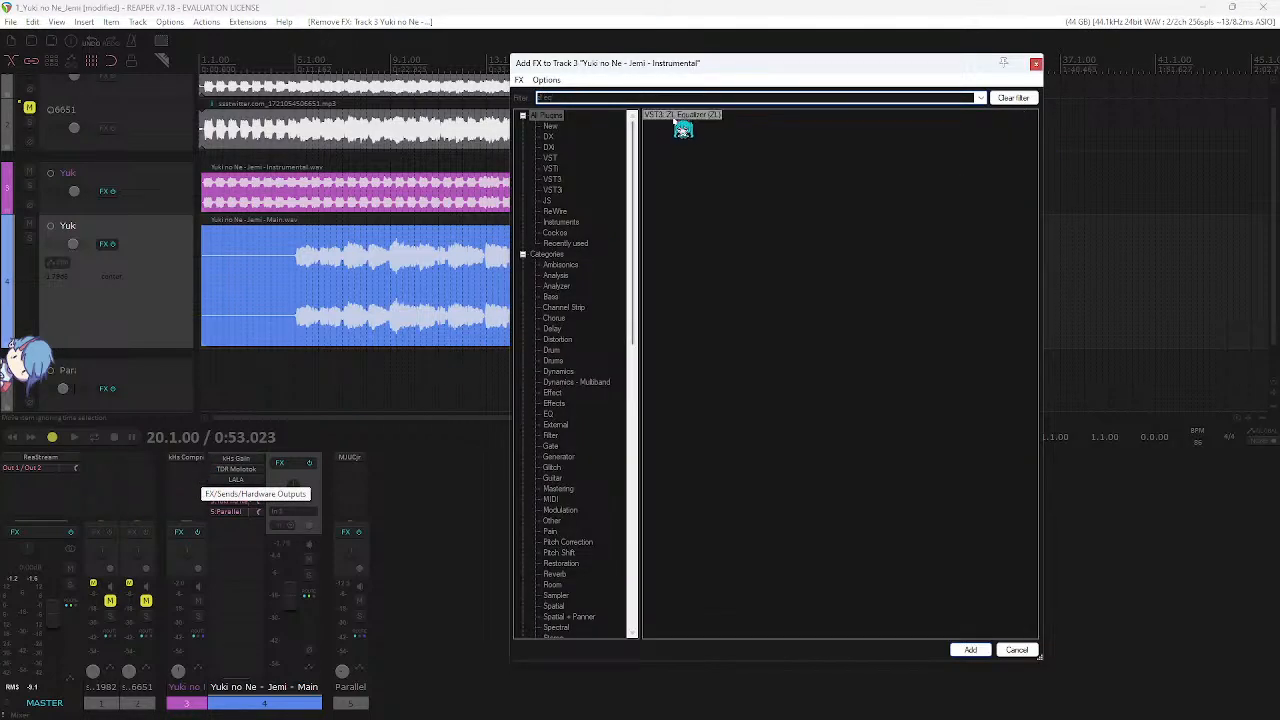
pyautogui.doubleClick(680, 118)
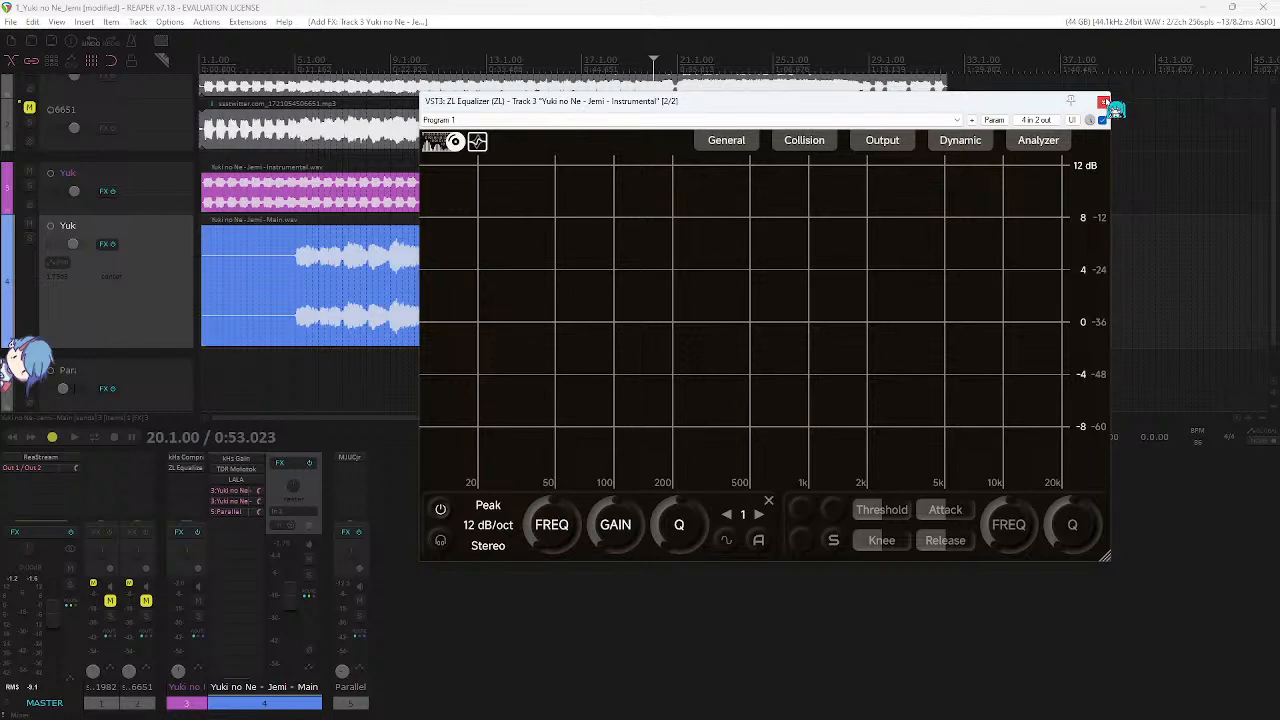
pyautogui.click(1103, 103)
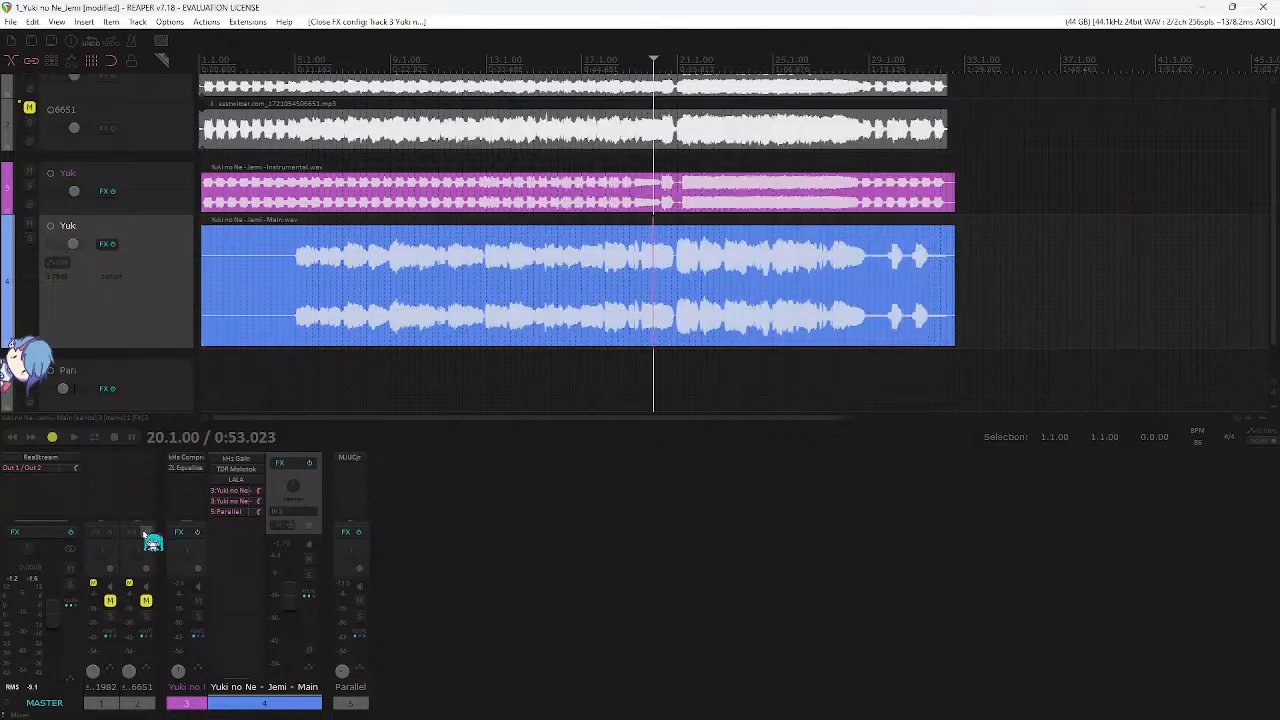
pyautogui.click(187, 469)
pyautogui.click(1103, 103)
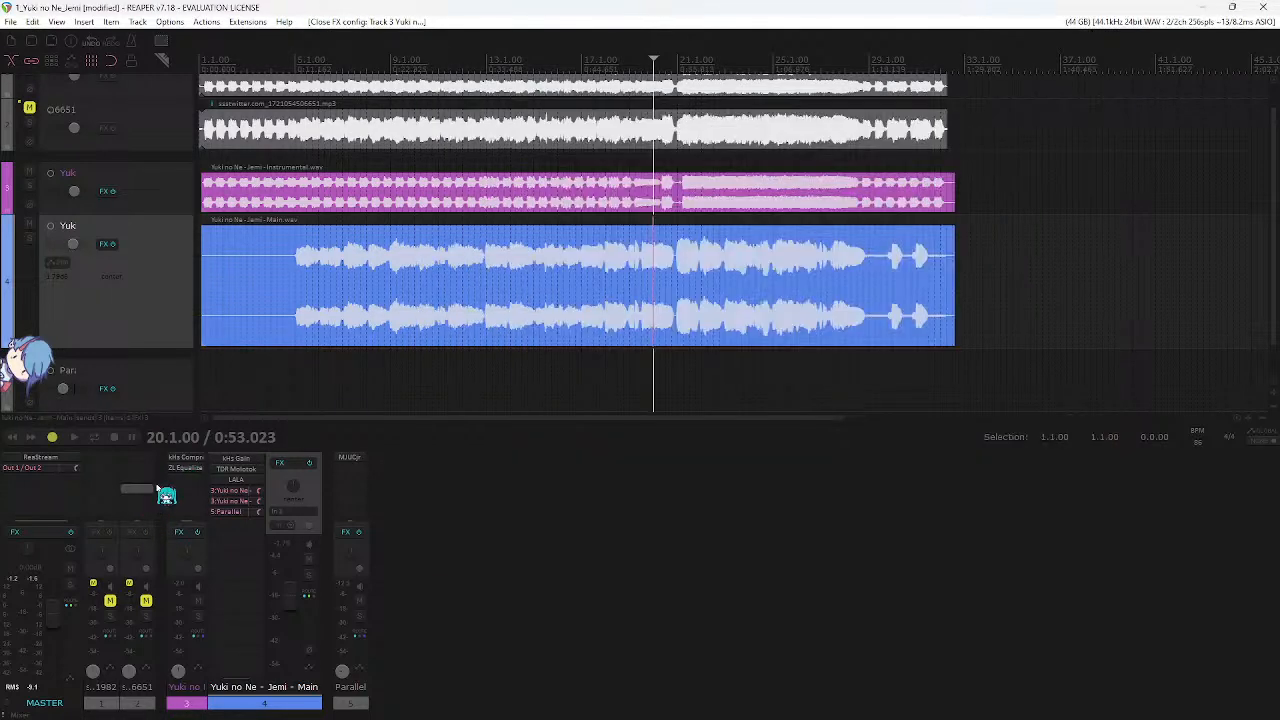
# - Replace ZL Equalizer on the instrumental track with the VST3 TDR Nova
pyautogui.click(200, 490)
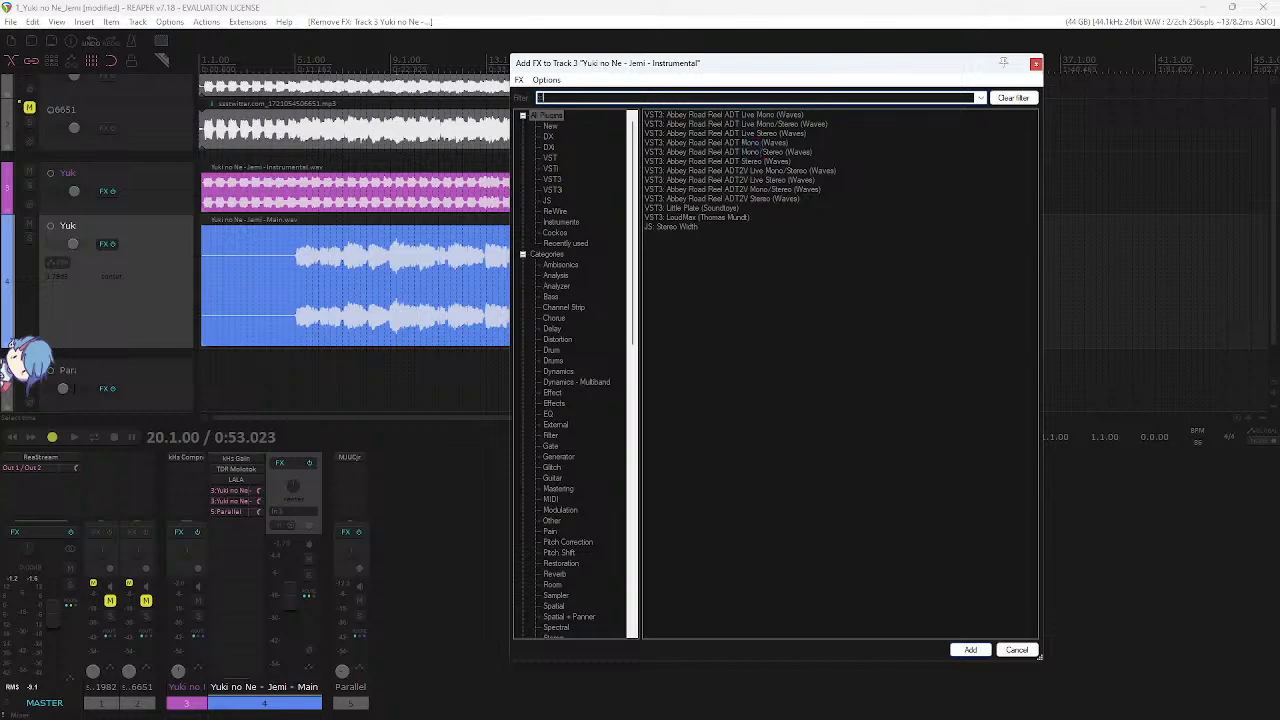
pyautogui.doubleClick(717, 187)
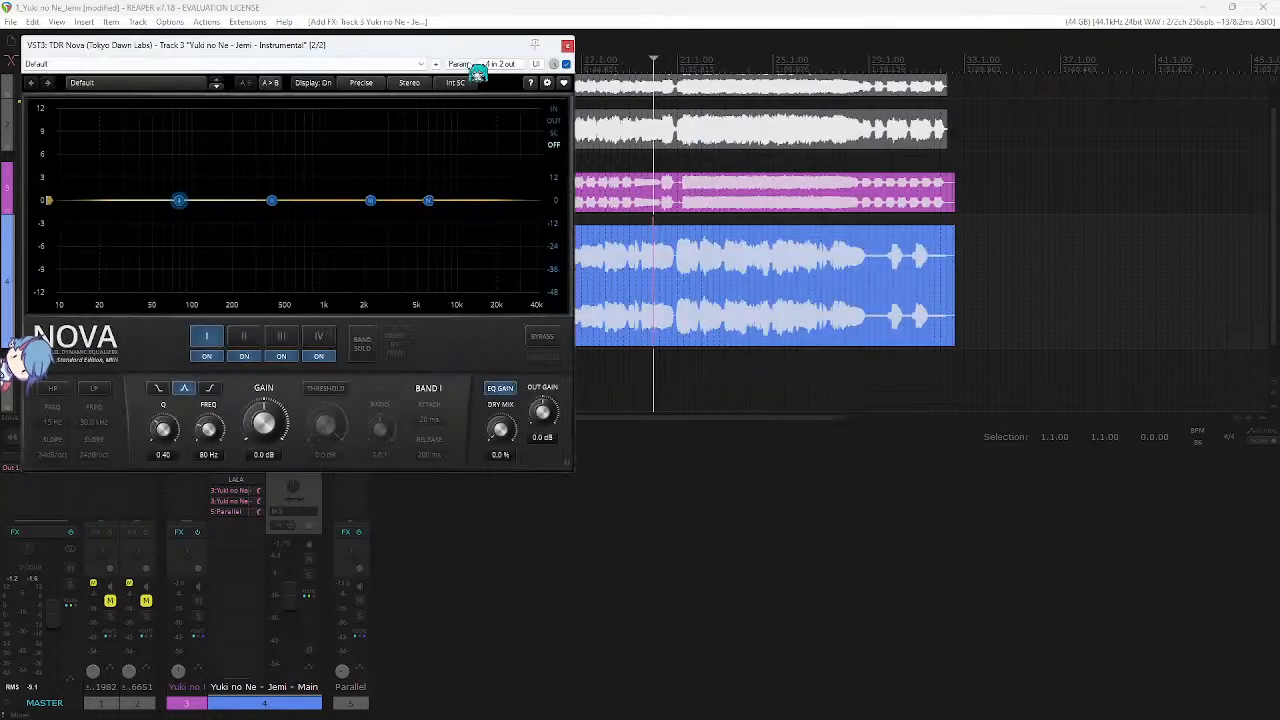
pyautogui.moveTo(478, 45); pyautogui.dragTo(921, 148)
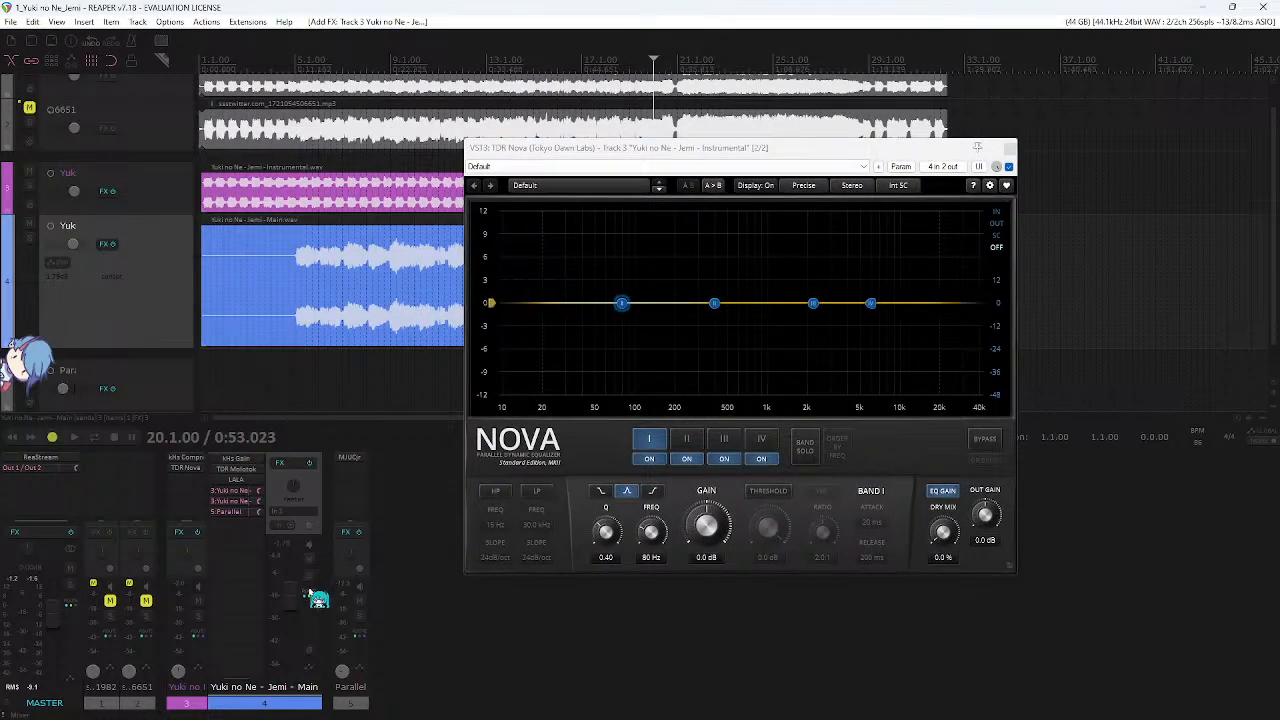
# - Set TDR Nova's sidechain source to Ext SC and its analyzer to SC, and play the song to check the incoming signal
pyautogui.click(964, 169)
pyautogui.click(871, 449)
pyautogui.click(908, 188)
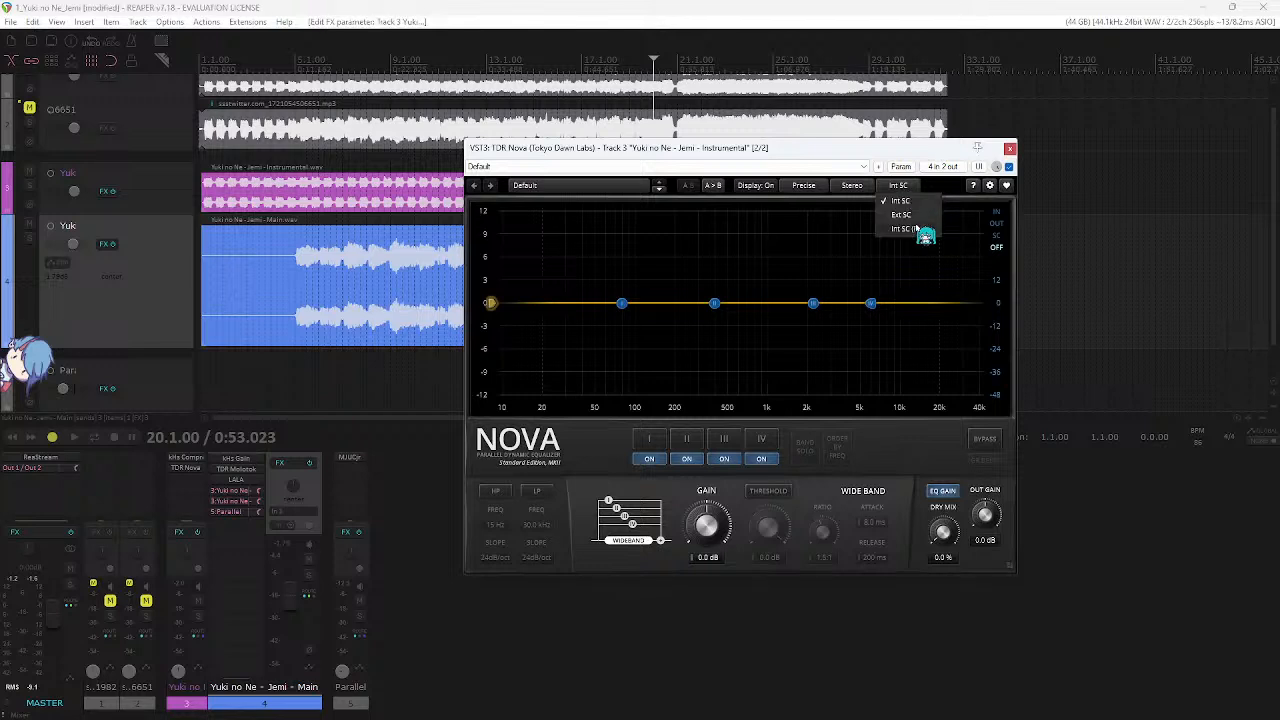
pyautogui.click(915, 215)
pyautogui.press('space')
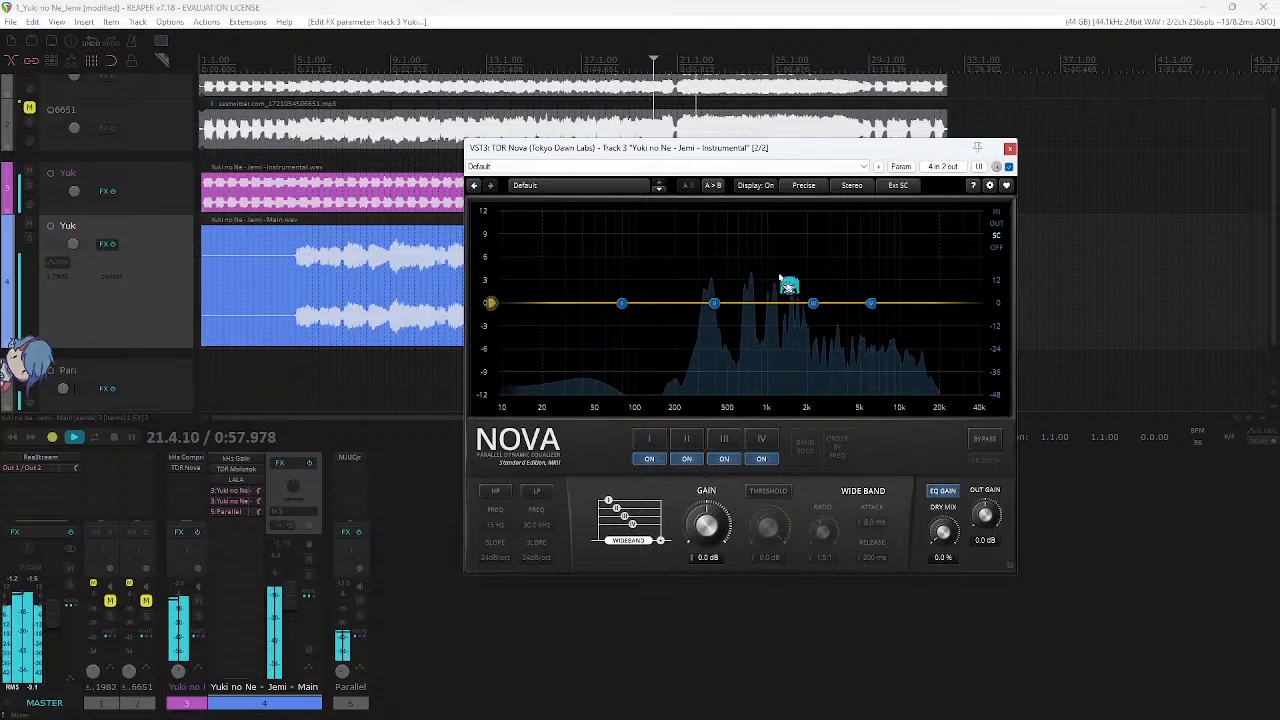
pyautogui.press('space')
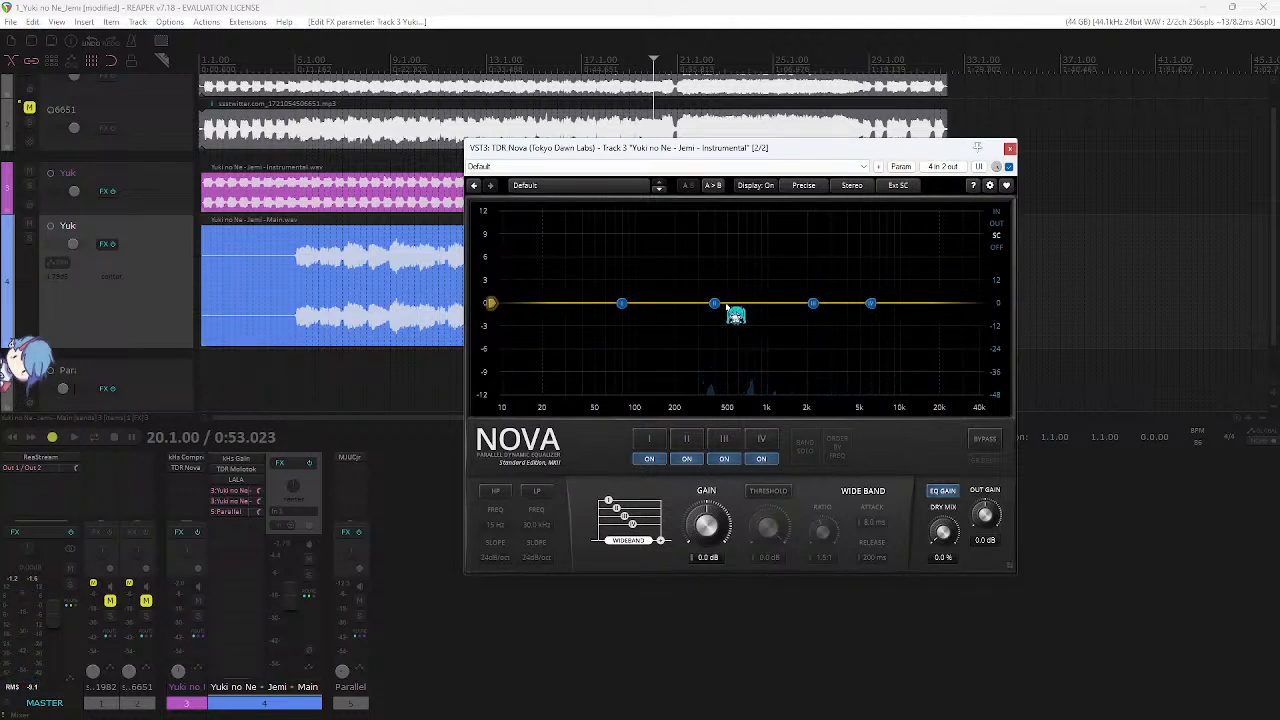
# - Play the song while briefly muting the instrumental track and the main vocal track in turn to compare the sidechain spectrum
pyautogui.press('space')
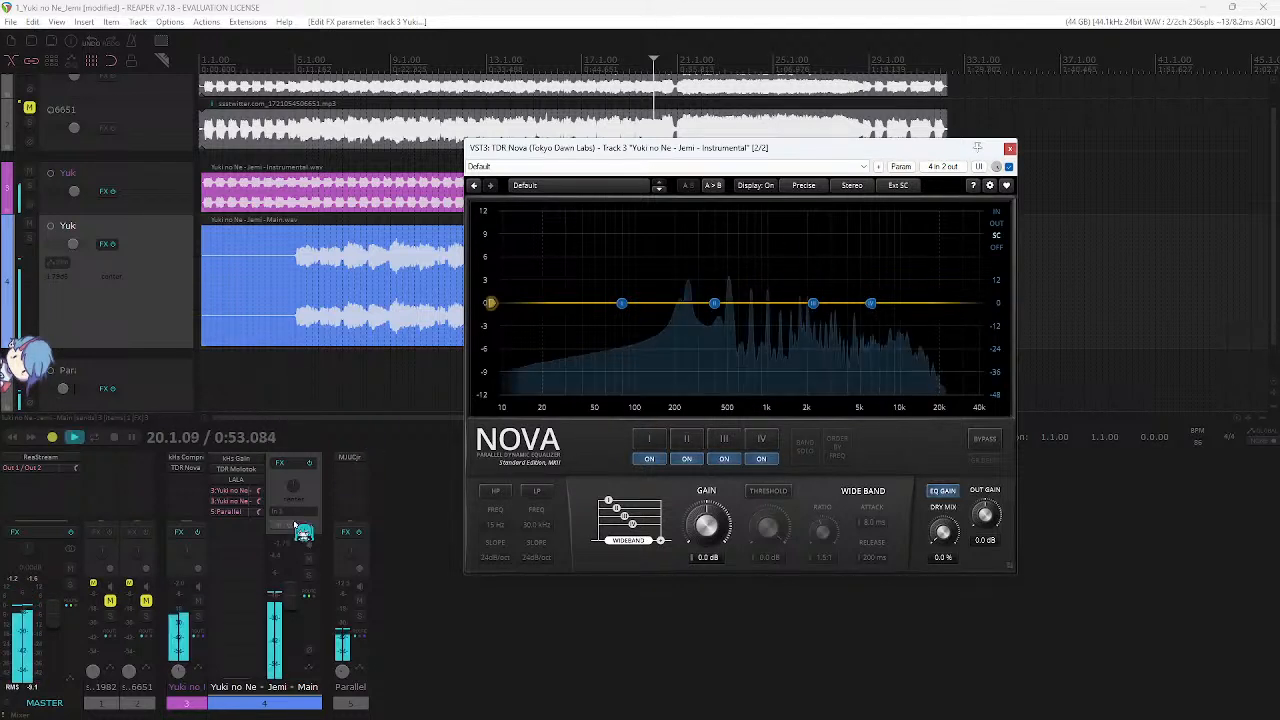
pyautogui.click(199, 601)
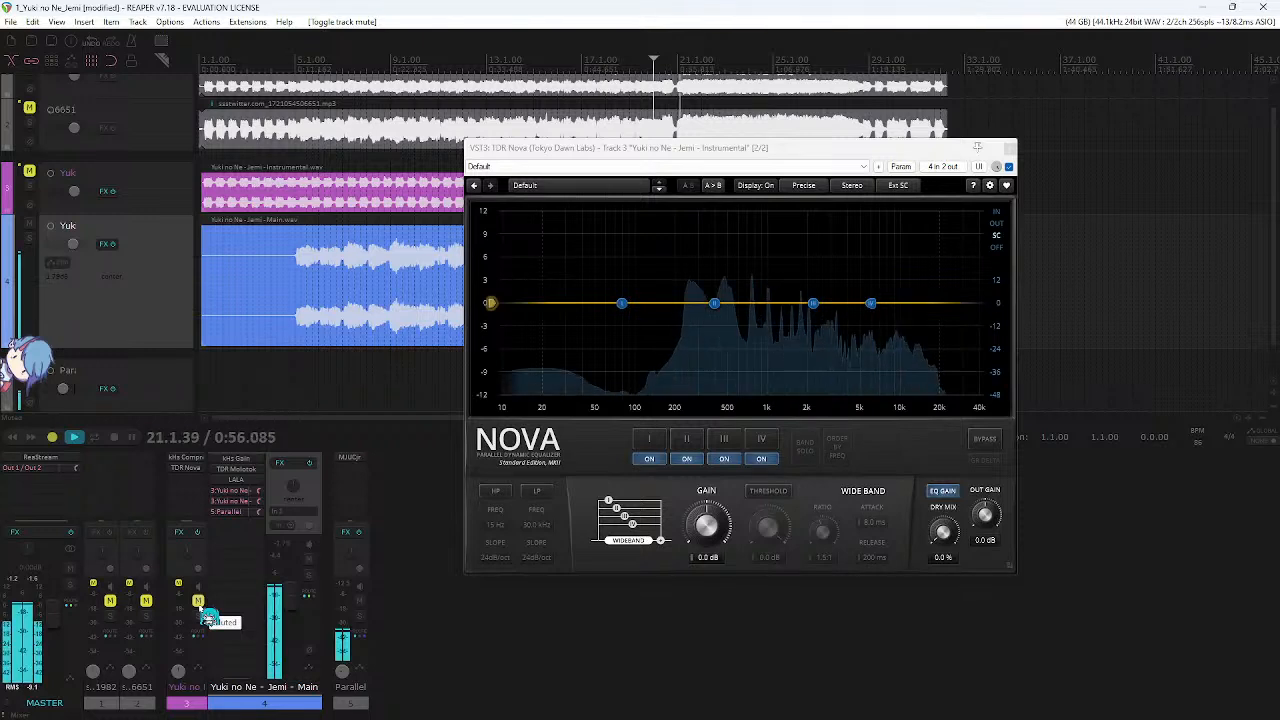
pyautogui.click(199, 601)
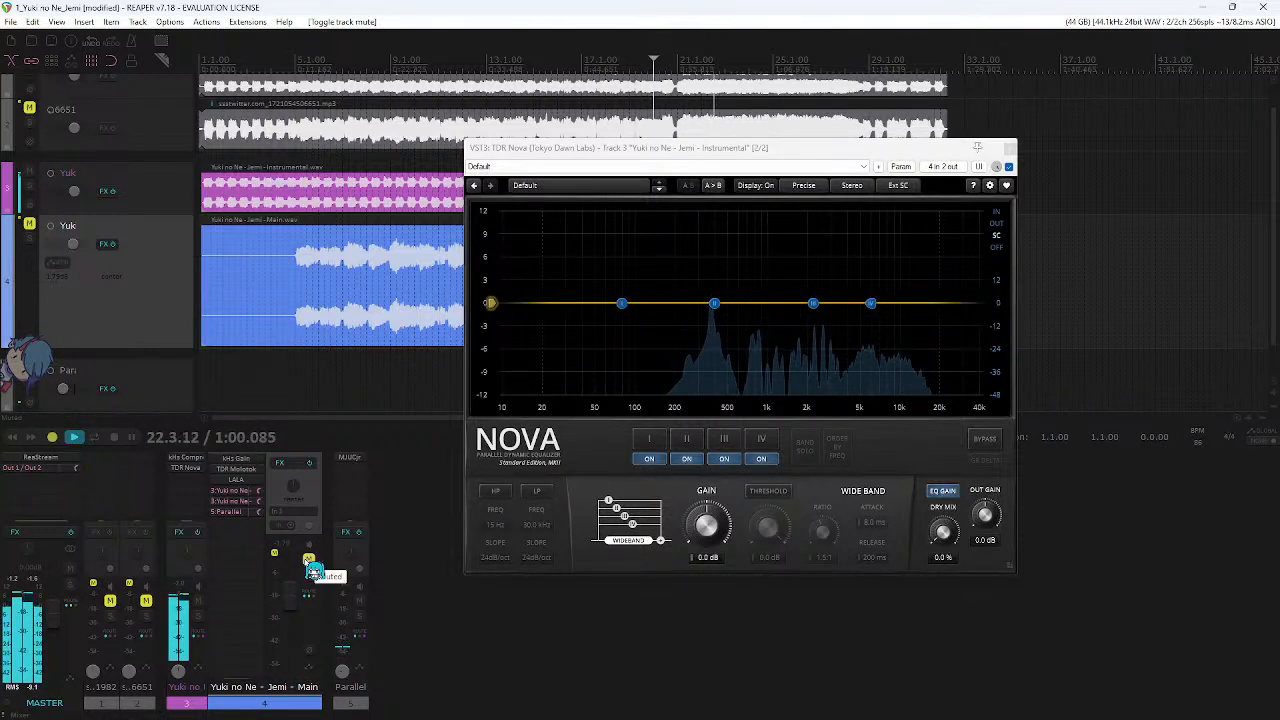
pyautogui.press('space')
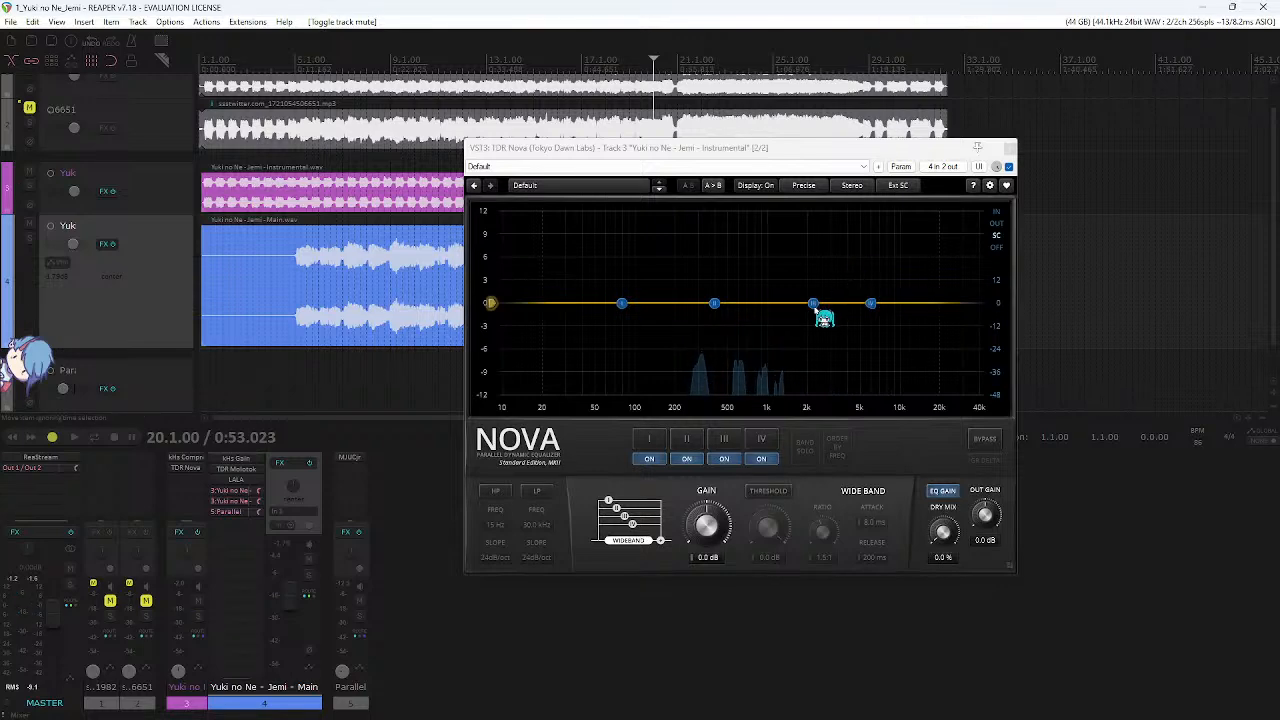
# - Place band III at 3.8 kHz with 0.0 dB gain and enable its threshold at -15.0 dB
pyautogui.moveTo(820, 309); pyautogui.dragTo(816, 302)
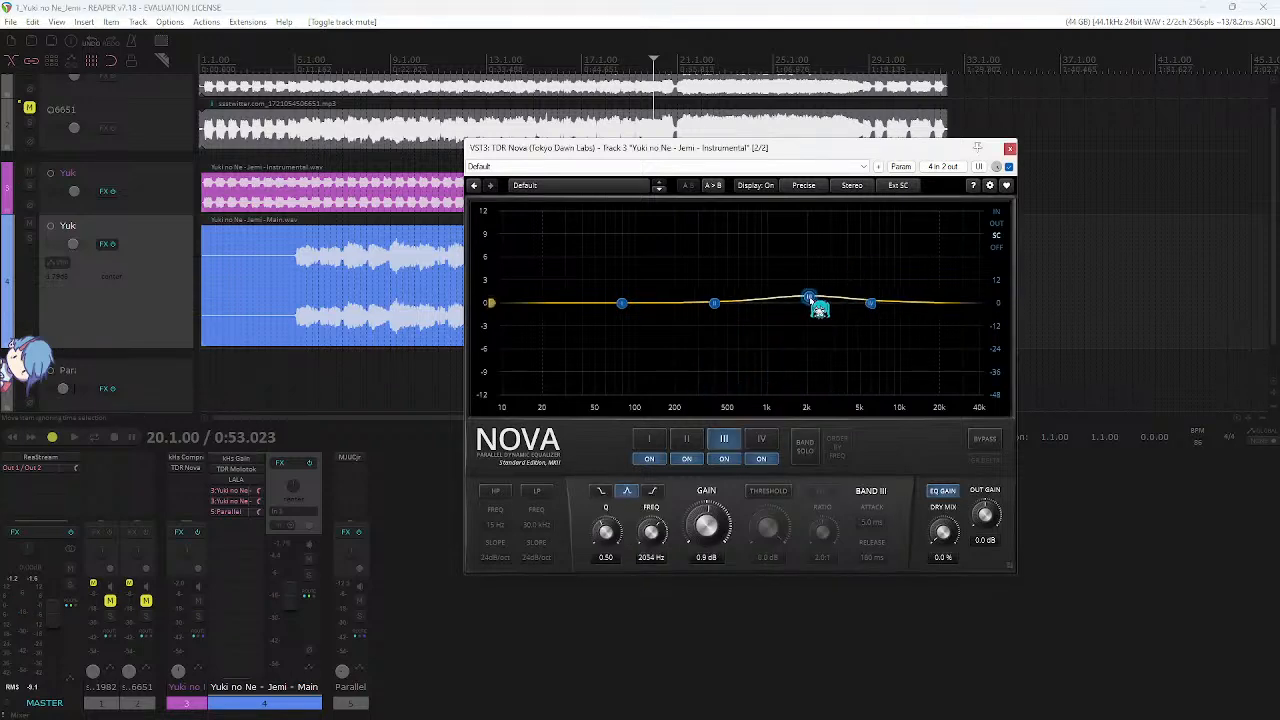
pyautogui.click(762, 491)
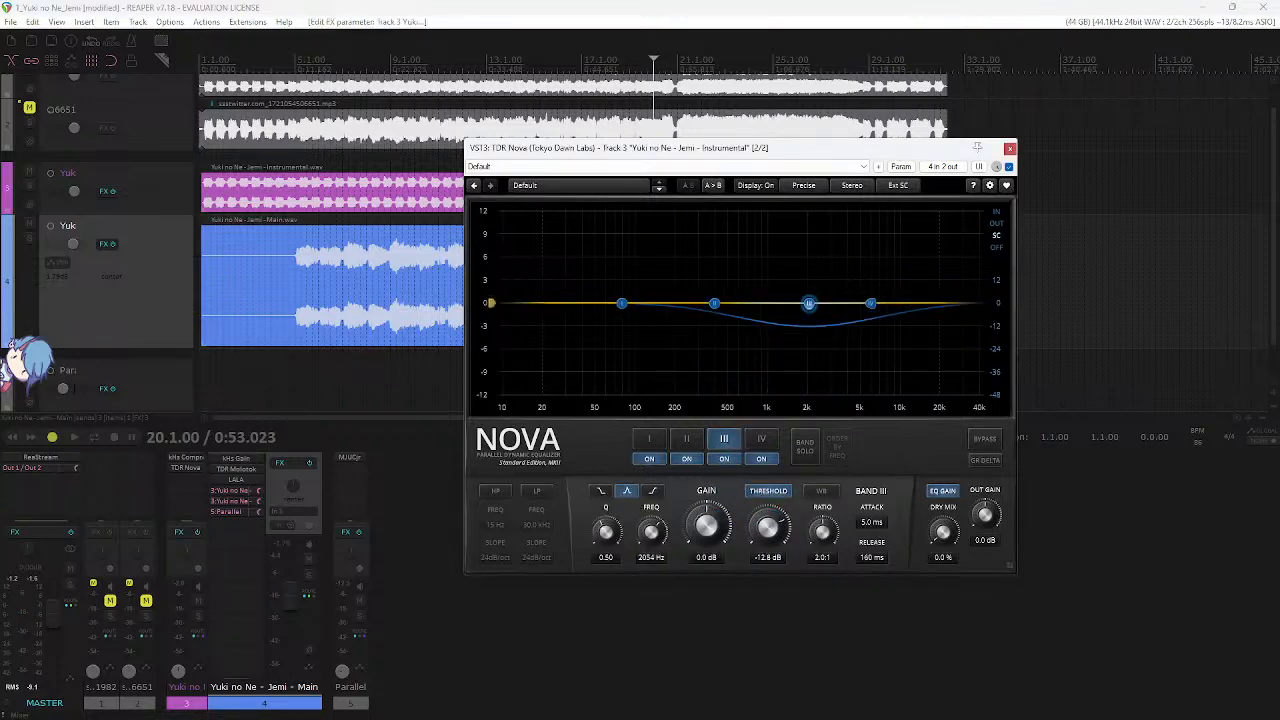
pyautogui.moveTo(861, 157); pyautogui.dragTo(879, 155)
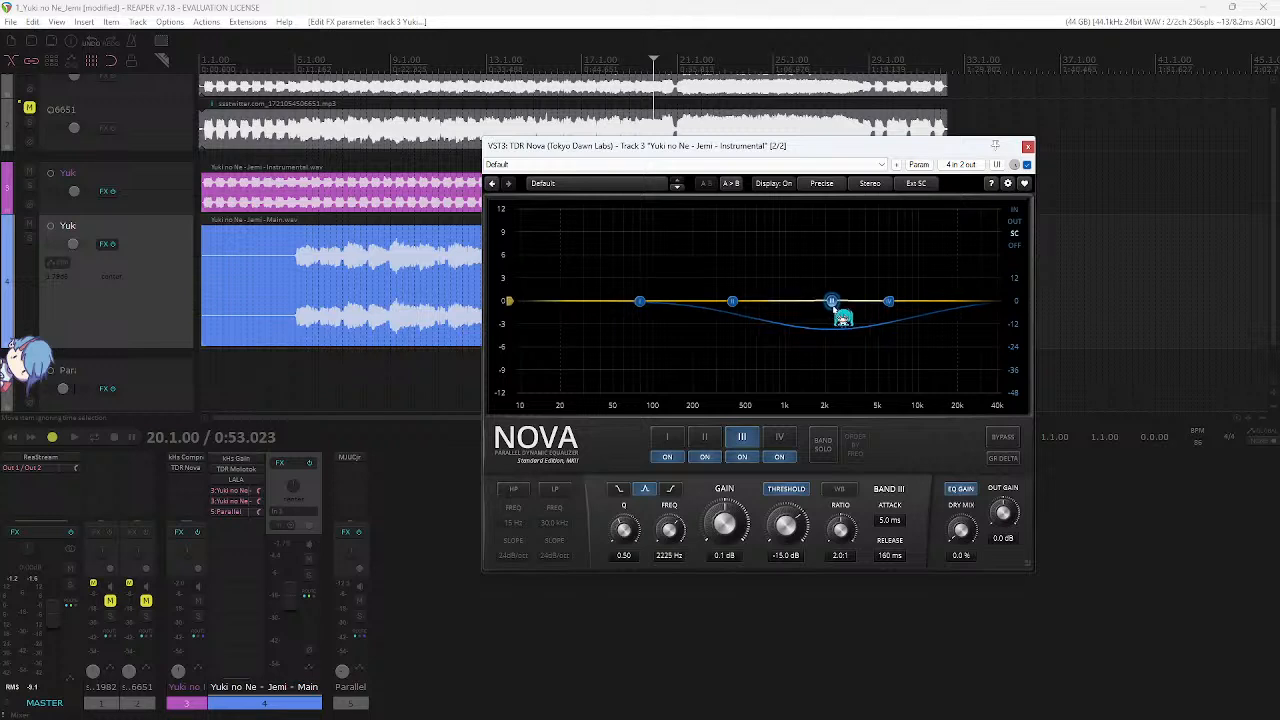
pyautogui.moveTo(831, 303); pyautogui.dragTo(847, 302)
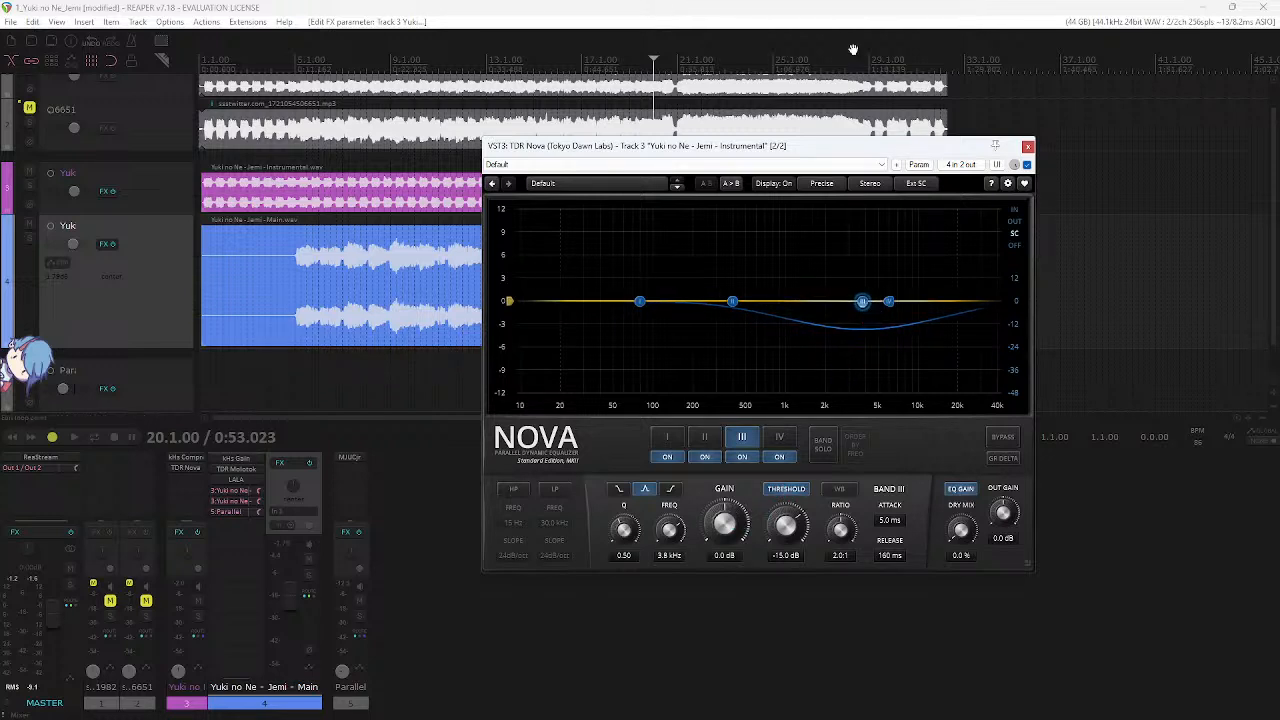
pyautogui.moveTo(900, 162); pyautogui.dragTo(876, 162)
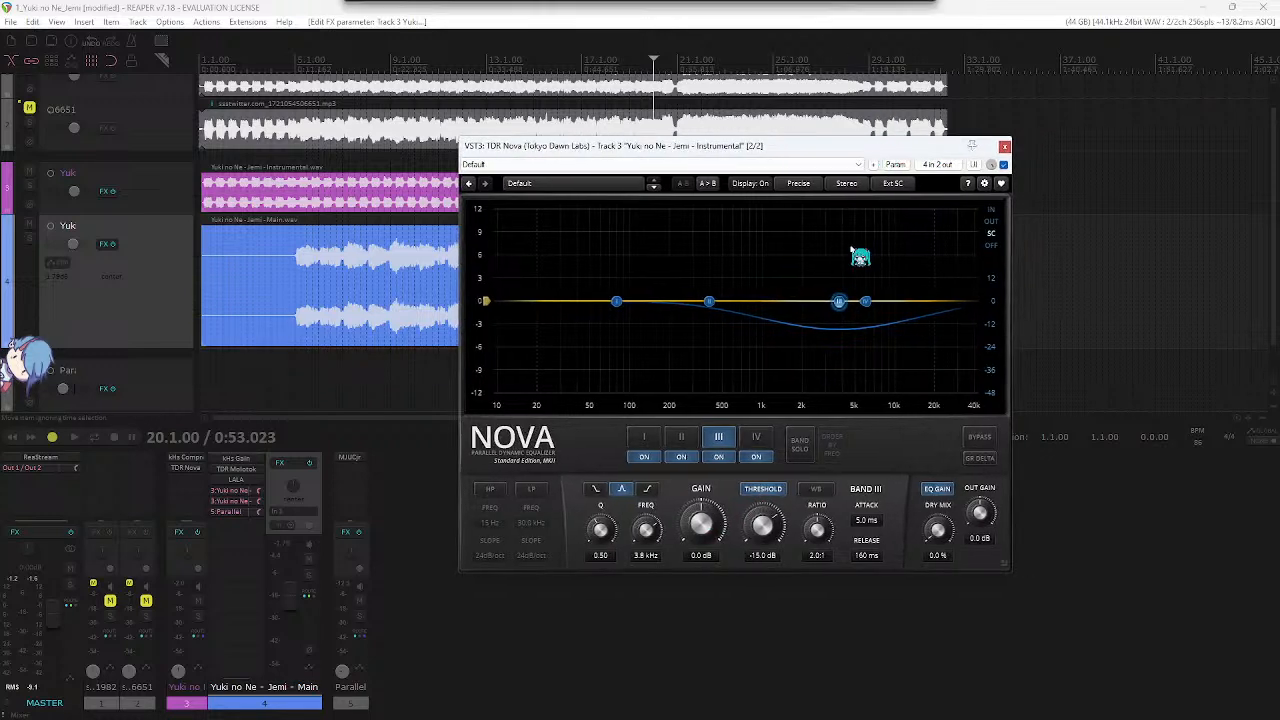
# - Place band II at 742 Hz with 0.0 dB gain and enable its threshold at -20.8 dB
pyautogui.moveTo(710, 302); pyautogui.dragTo(747, 301)
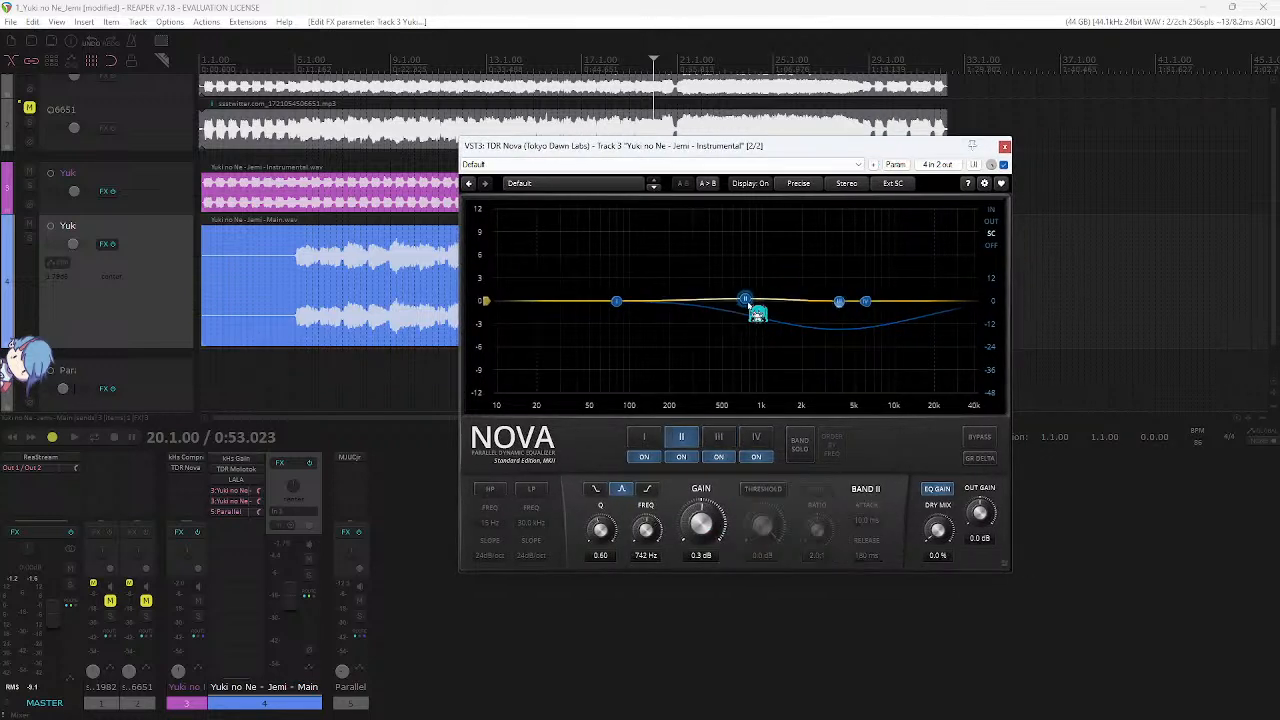
pyautogui.click(764, 490)
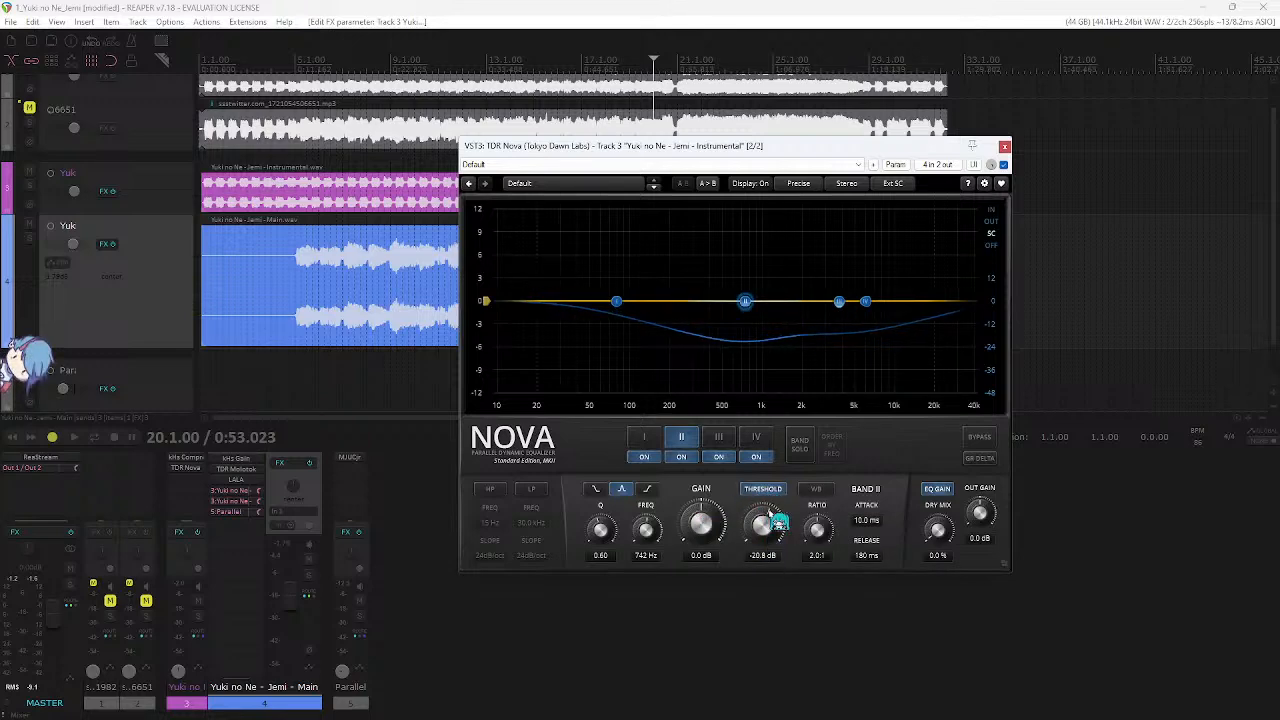
pyautogui.click(727, 442)
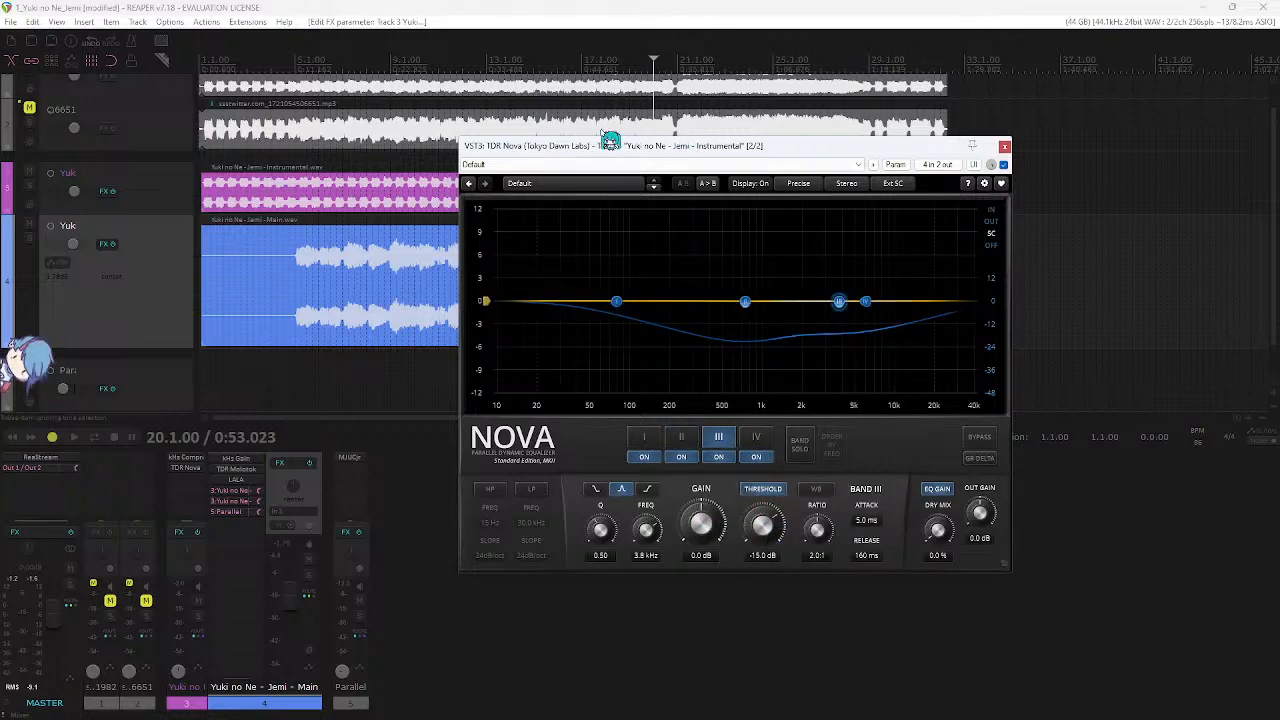
pyautogui.moveTo(610, 140); pyautogui.dragTo(640, 181)
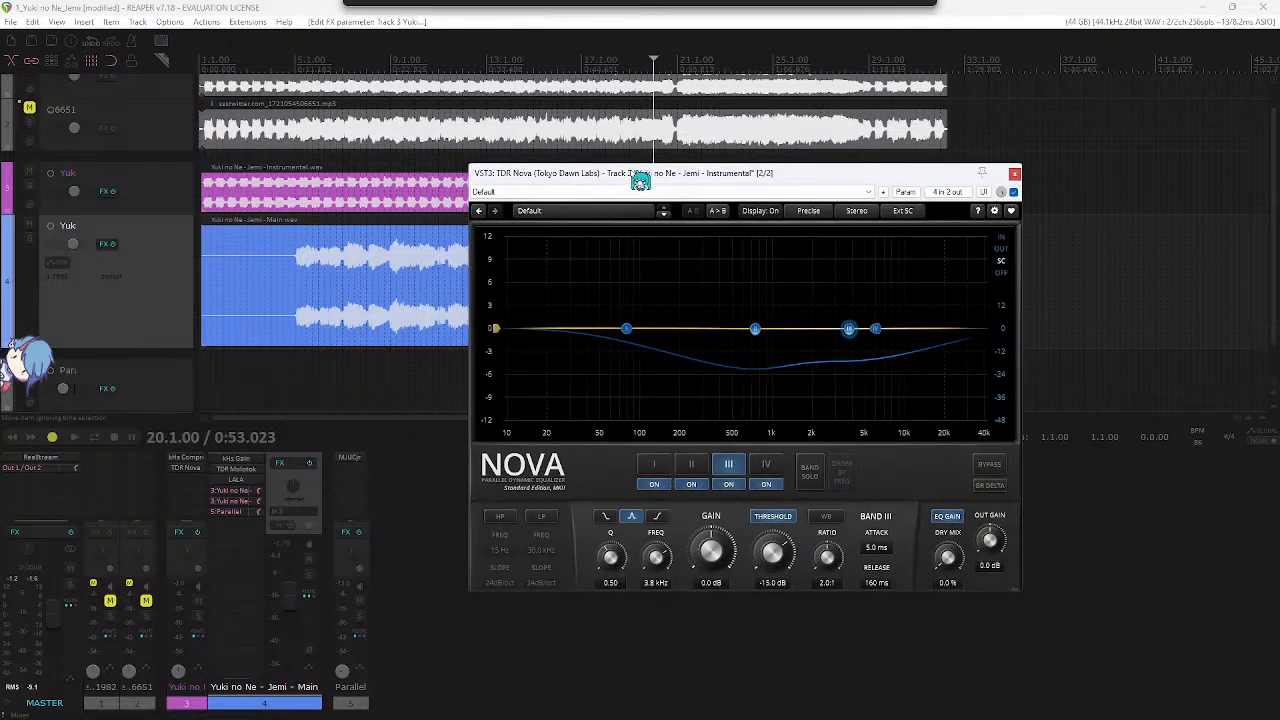
pyautogui.moveTo(1027, 598); pyautogui.dragTo(1028, 607)
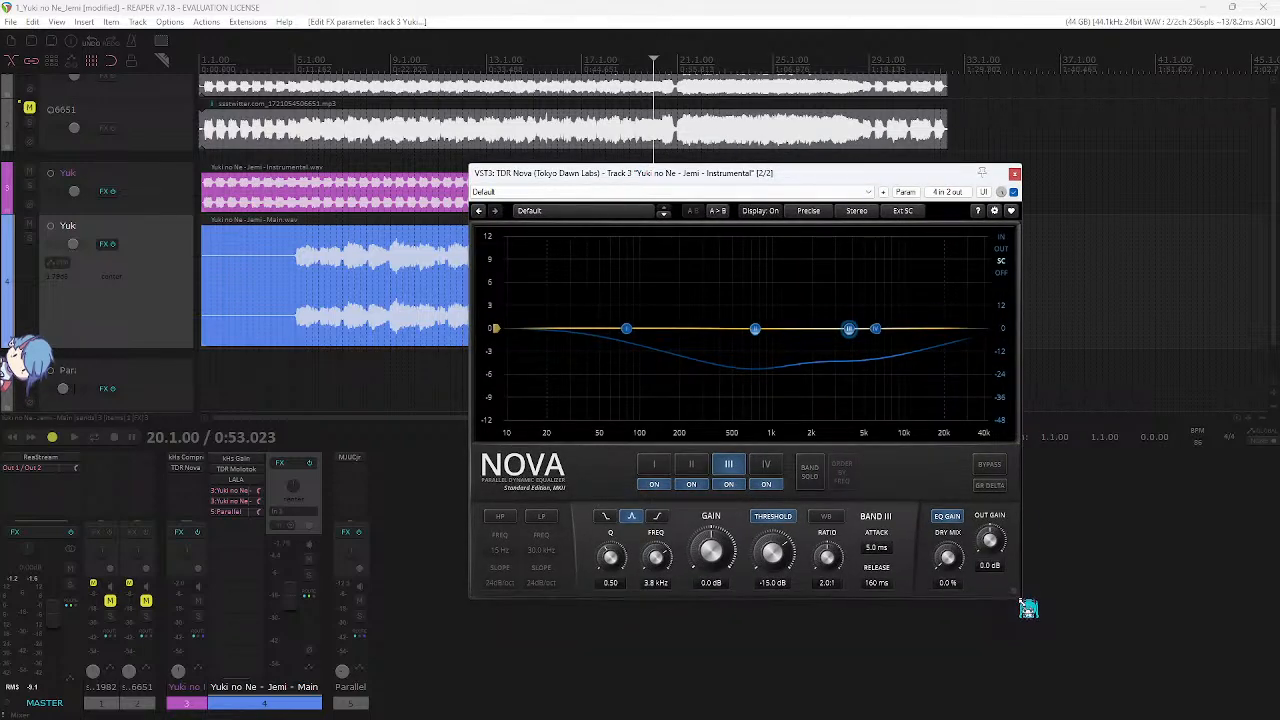
pyautogui.click(1027, 5)
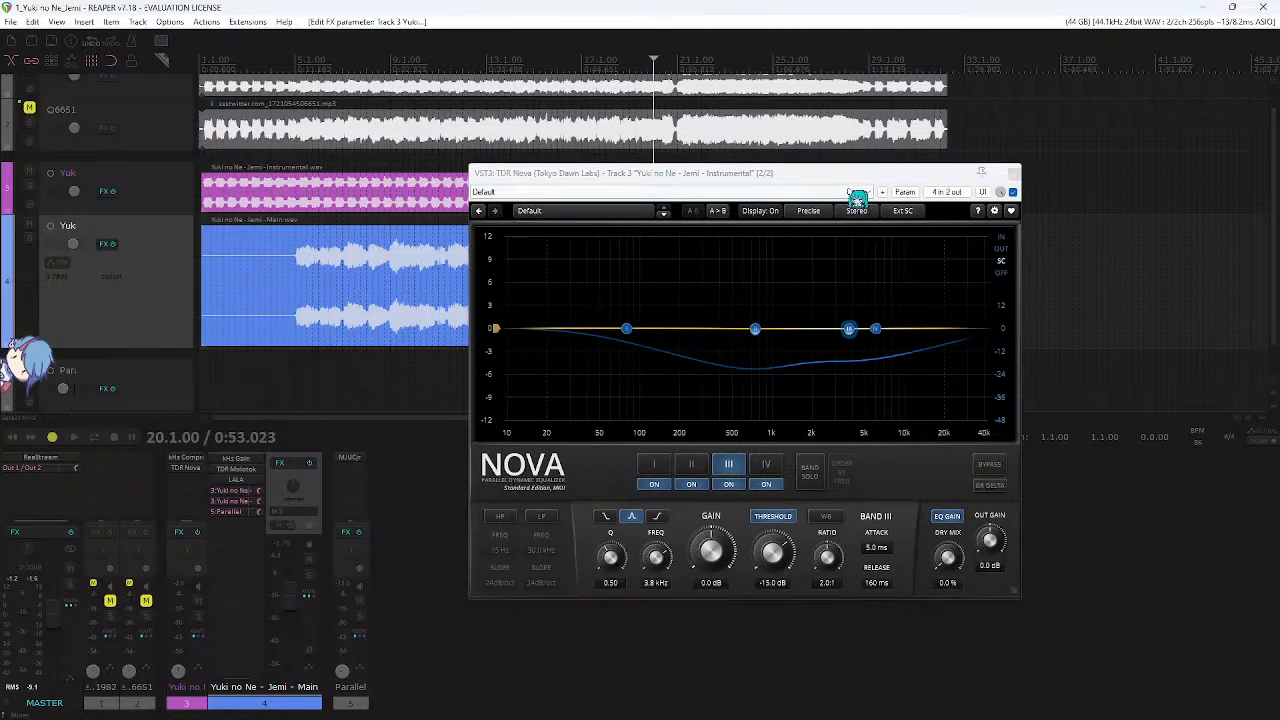
# - Play the song and examine how bands II and III duck the instrumental in response to the vocal
pyautogui.press('space')
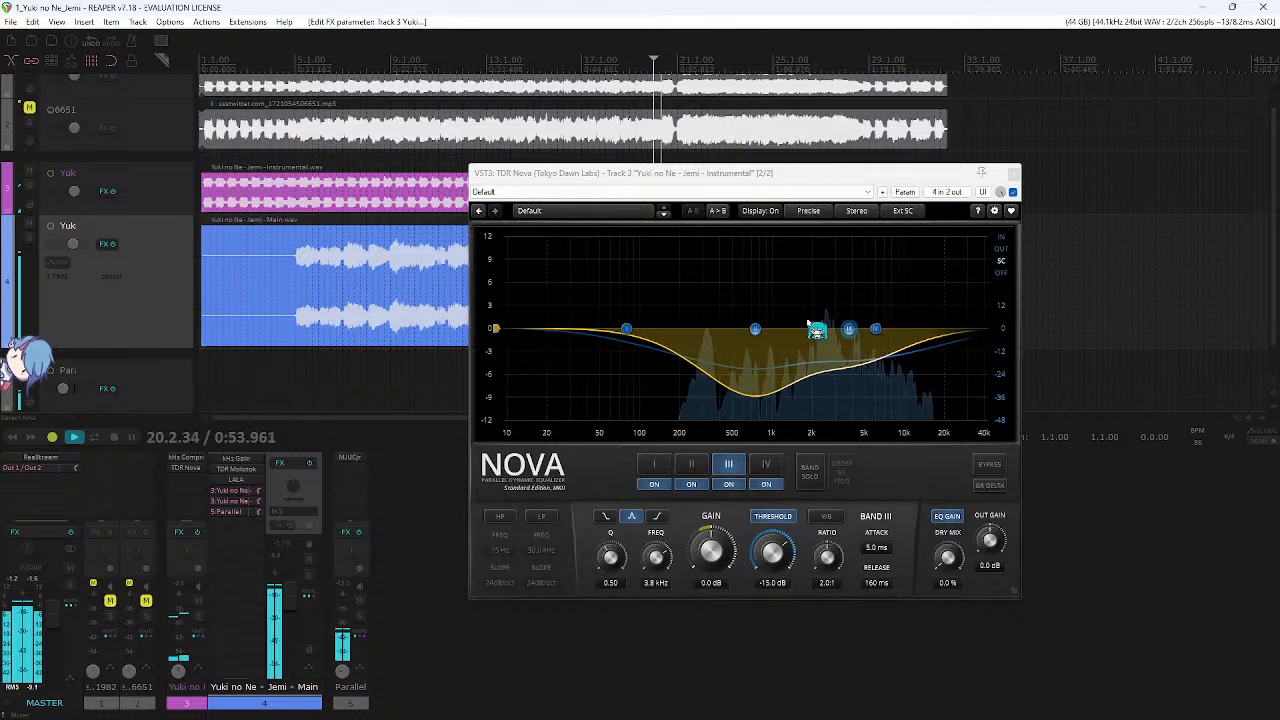
pyautogui.click(756, 330)
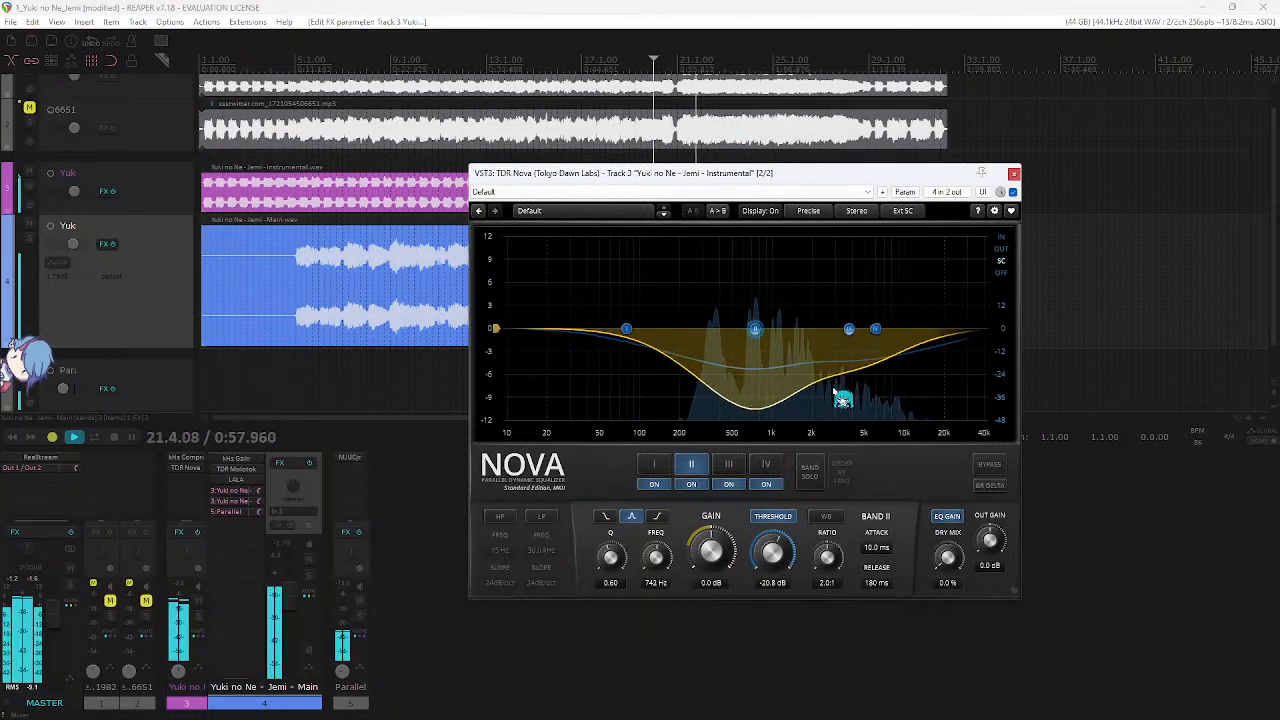
pyautogui.press('space')
pyautogui.rightClick(738, 314)
pyautogui.click(770, 298)
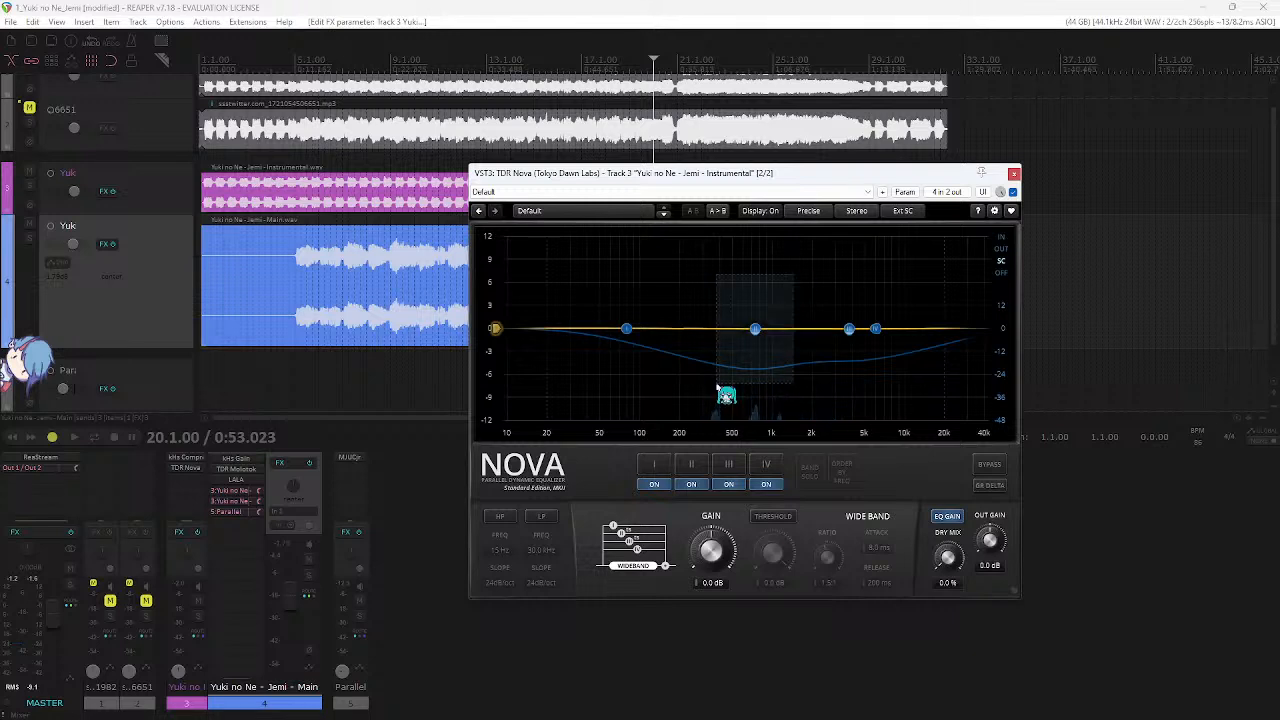
# - Move band II to 709 Hz and band III to 4.3 kHz, and switch off bands I and IV
pyautogui.click(786, 355)
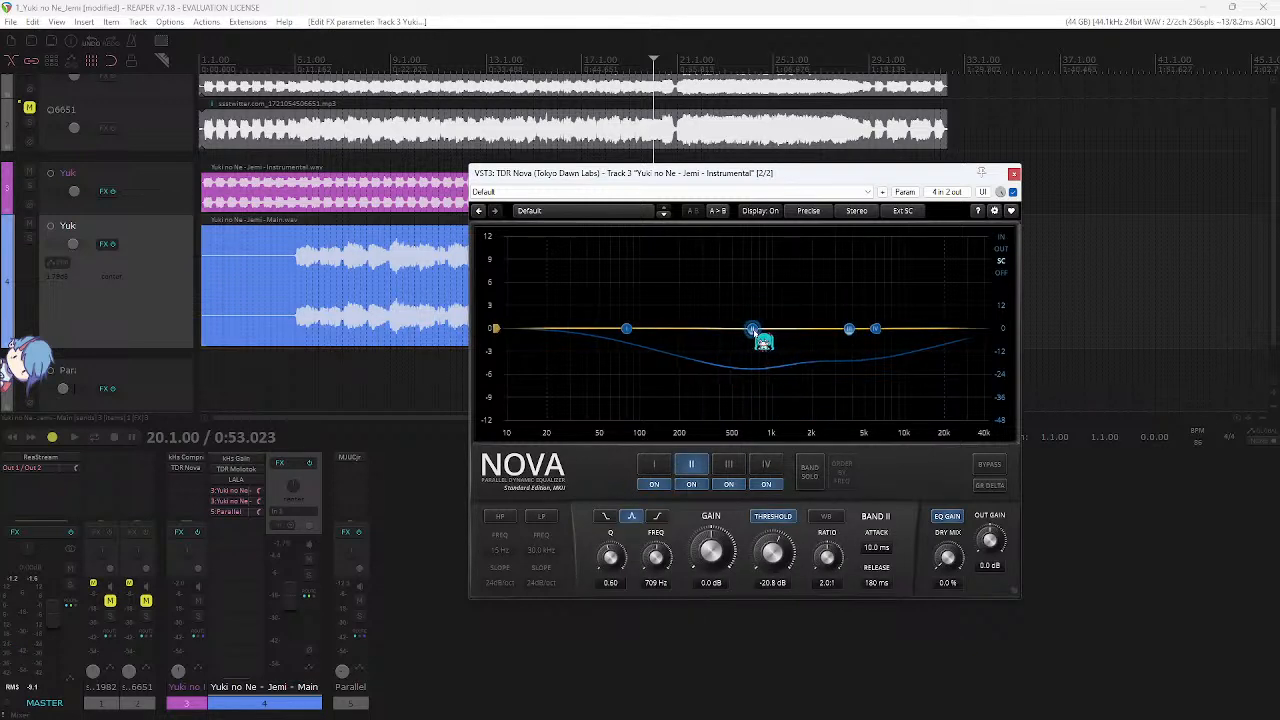
pyautogui.click(849, 329)
pyautogui.moveTo(876, 341); pyautogui.dragTo(860, 326)
pyautogui.moveTo(862, 331); pyautogui.dragTo(857, 335)
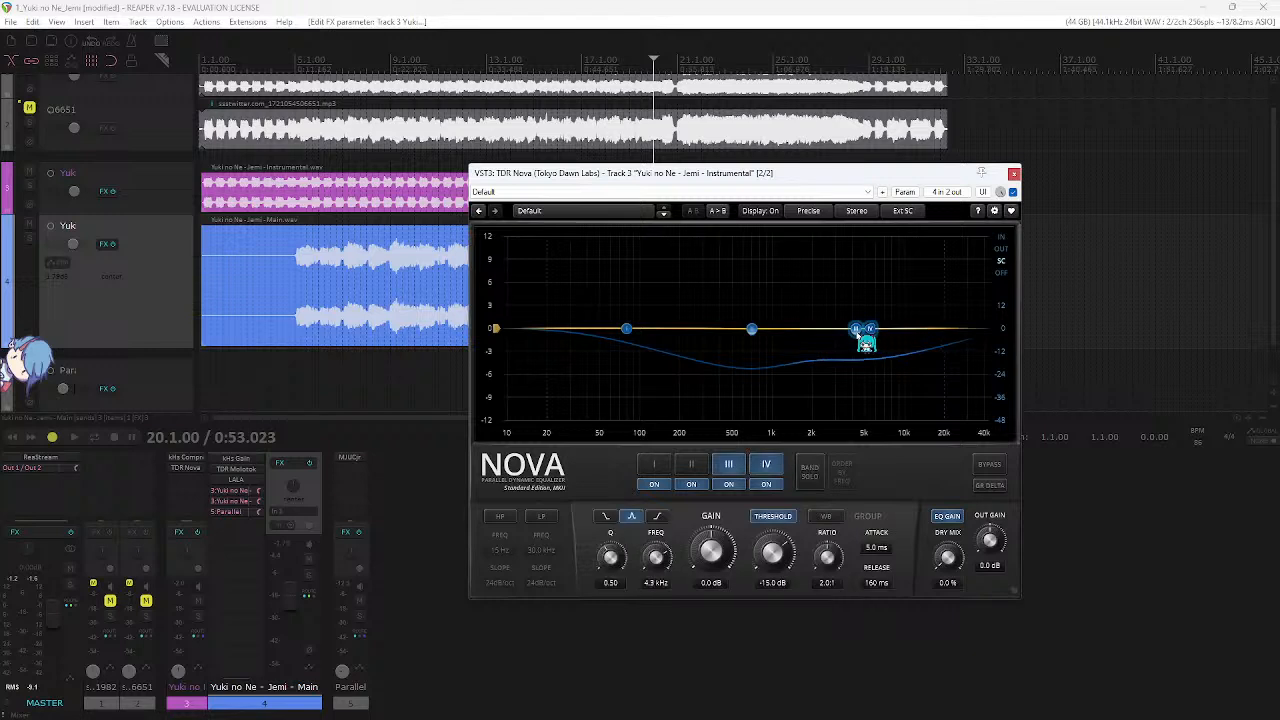
pyautogui.click(877, 335)
pyautogui.click(766, 487)
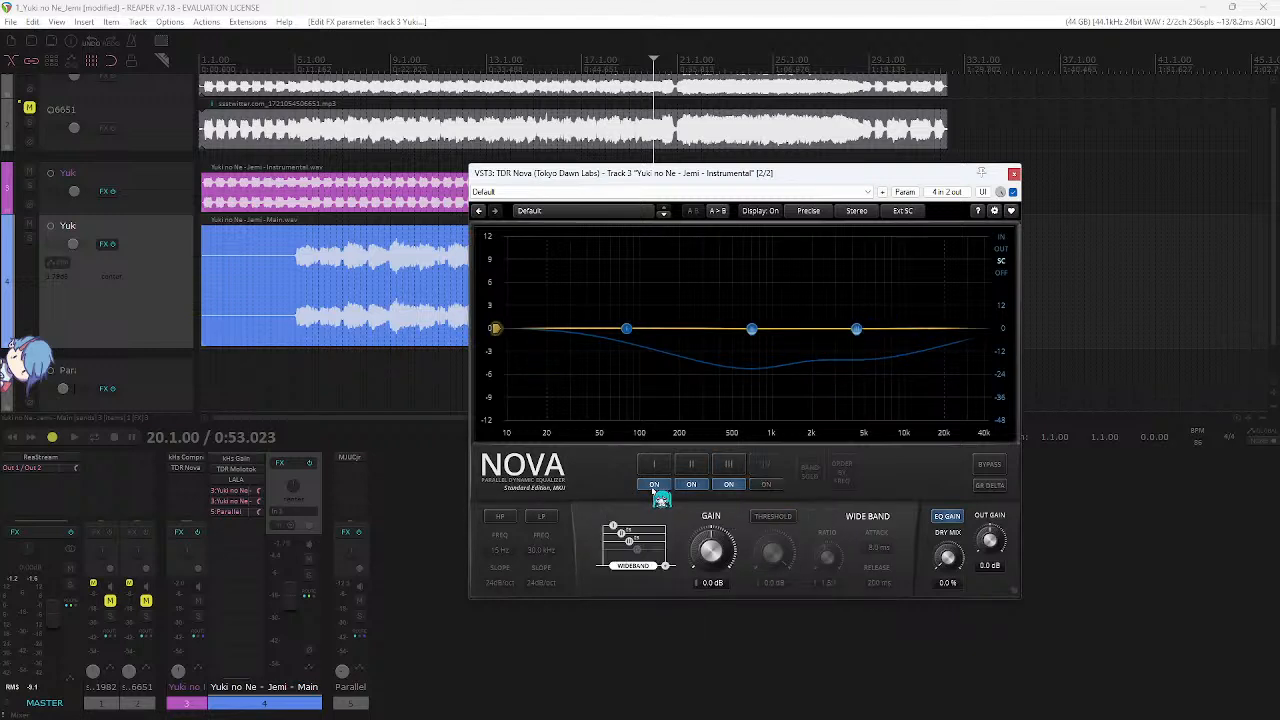
# - Set the threshold to -14.0 dB on band II and -13.8 dB on band III, and start playback
pyautogui.click(751, 329)
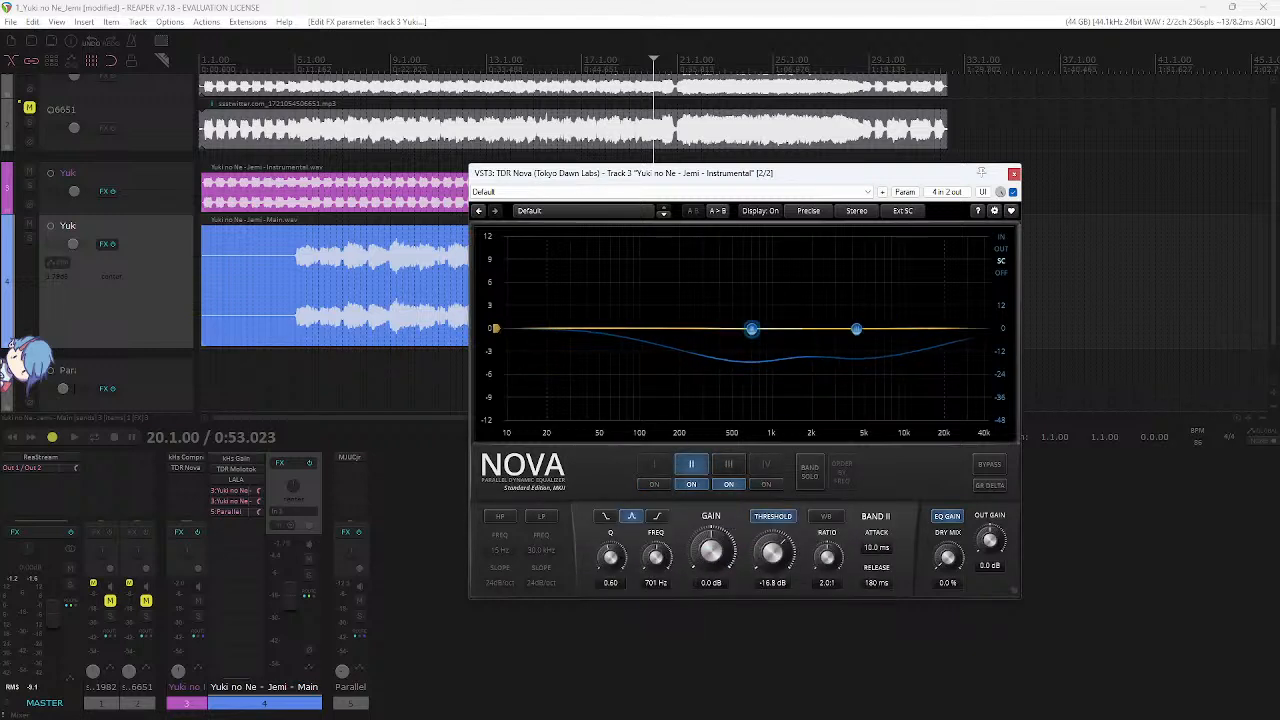
pyautogui.moveTo(758, 545); pyautogui.dragTo(790, 582)
pyautogui.click(732, 470)
pyautogui.press('space')
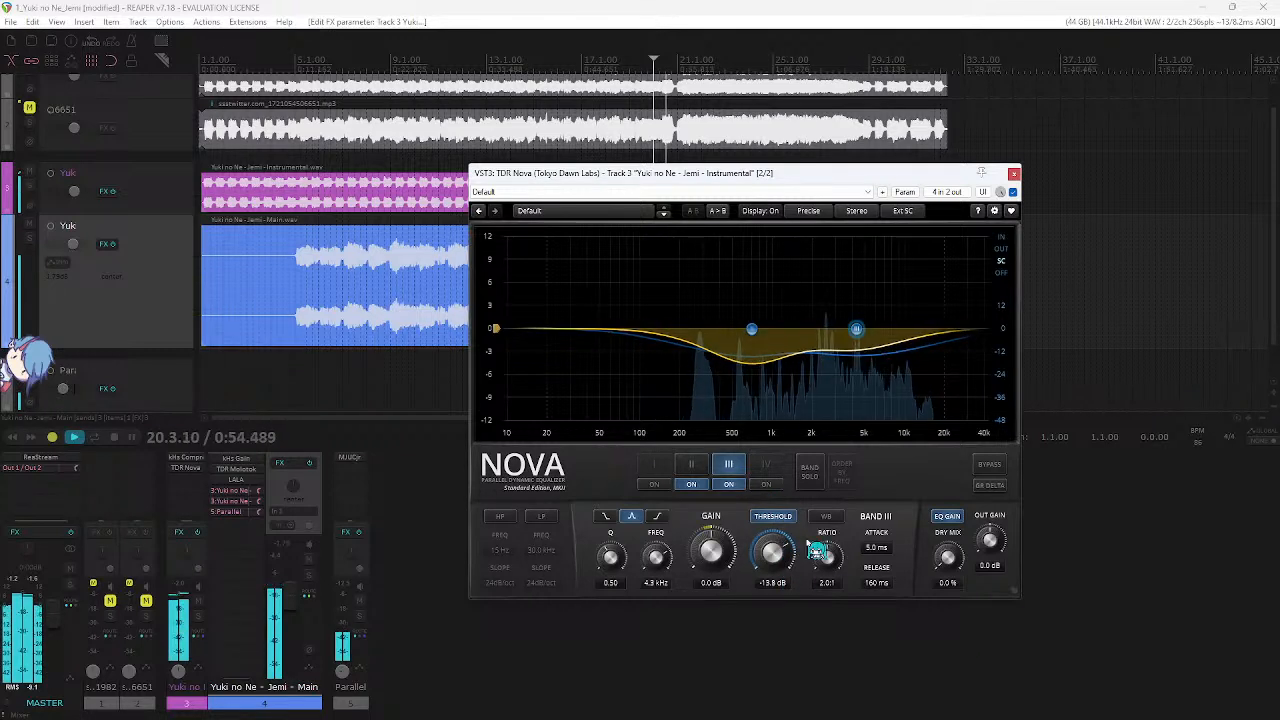
# - Lower the ratio of bands II and III to 1.4:1 and give band III a 38 ms attack with a shorter release
pyautogui.click(751, 329)
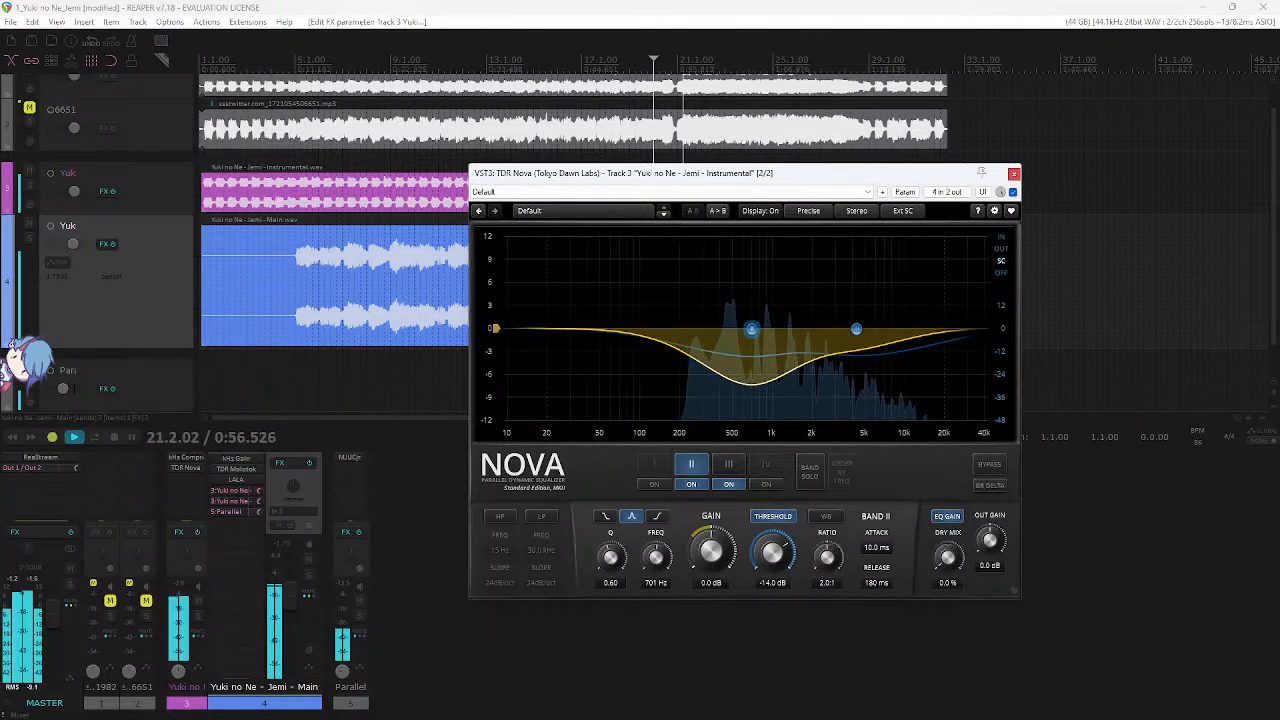
pyautogui.click(856, 327)
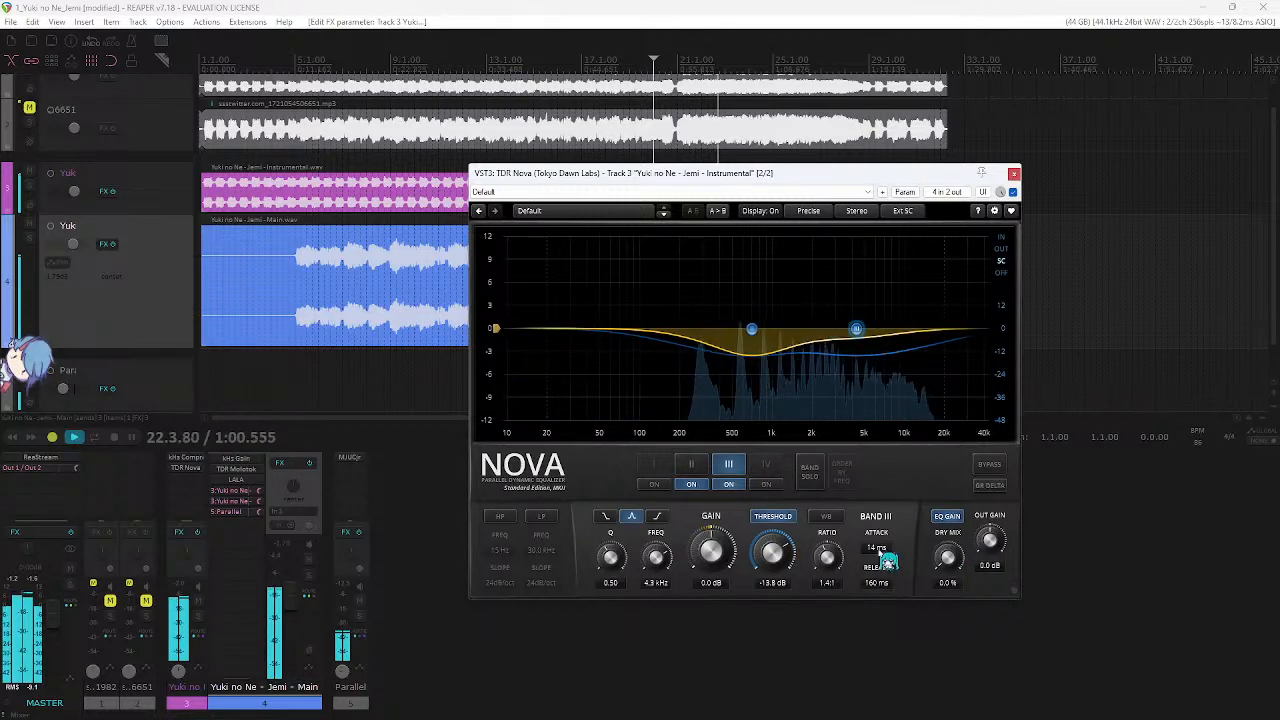
pyautogui.moveTo(885, 557); pyautogui.dragTo(886, 715)
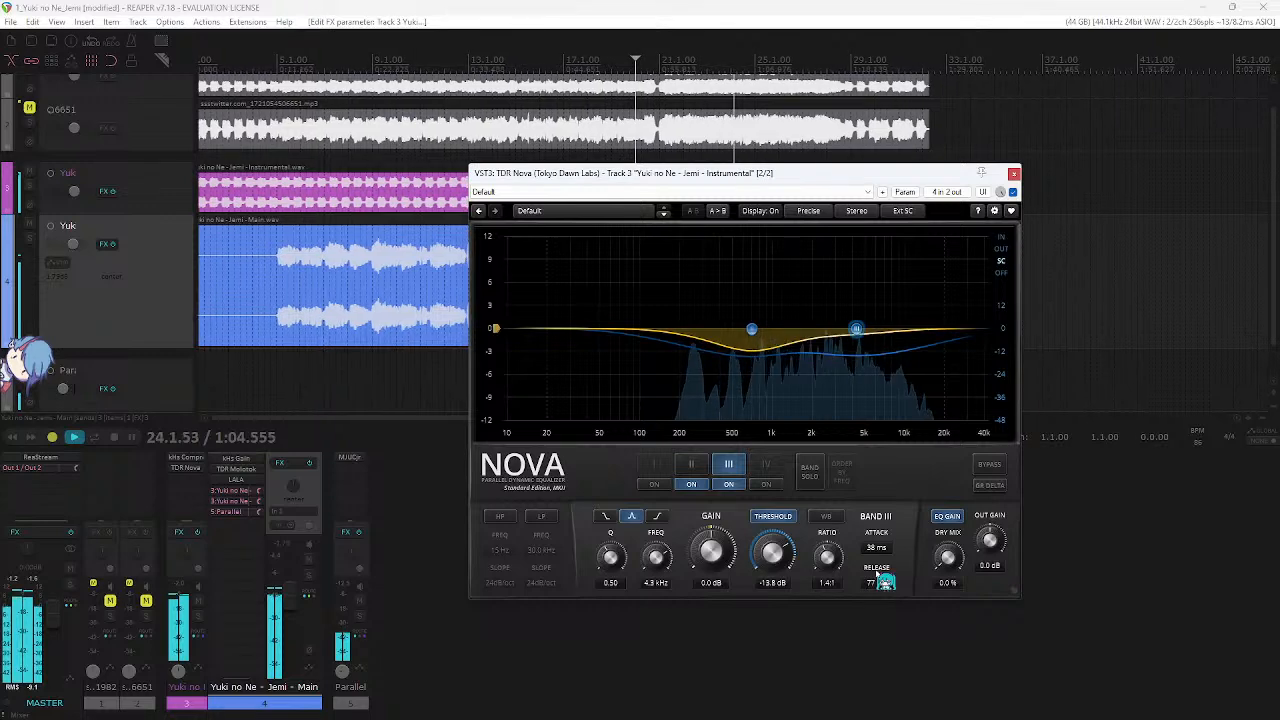
# - Set band II's attack to 13 ms and shorten its release to about 62 ms
pyautogui.click(752, 329)
pyautogui.moveTo(878, 548); pyautogui.dragTo(877, 515)
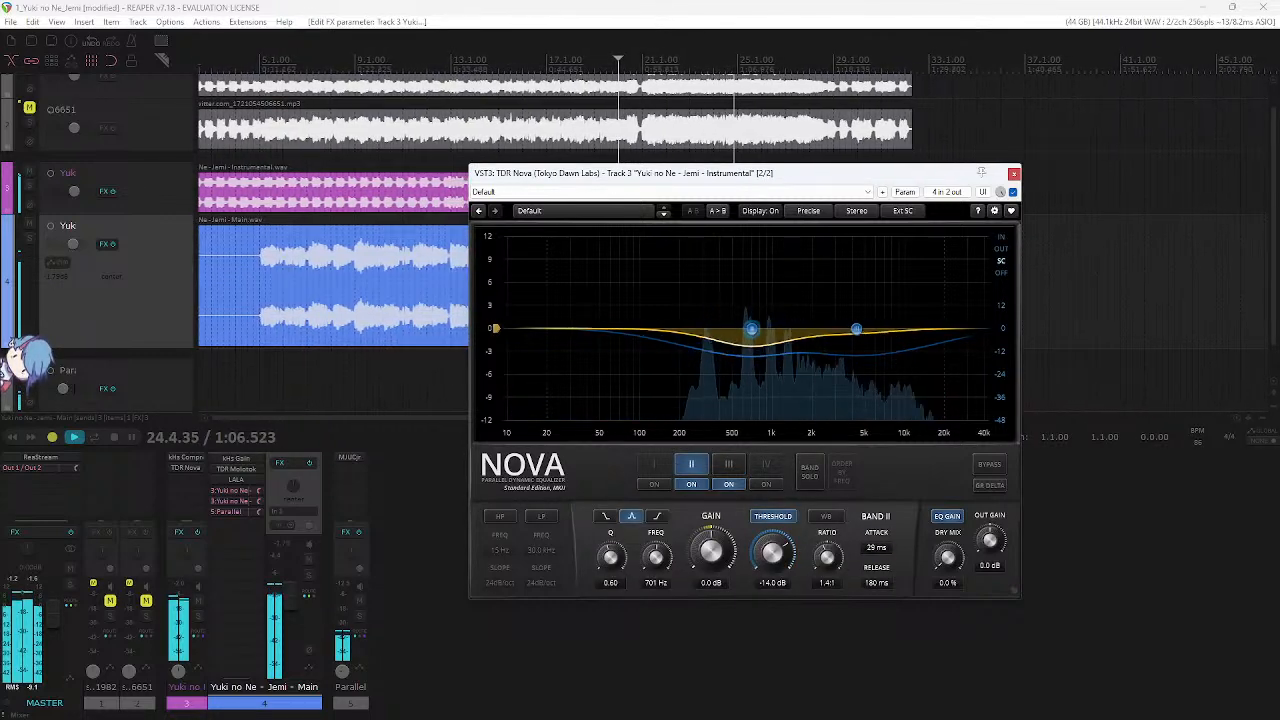
pyautogui.moveTo(878, 583); pyautogui.dragTo(886, 705)
pyautogui.moveTo(877, 548); pyautogui.dragTo(877, 576)
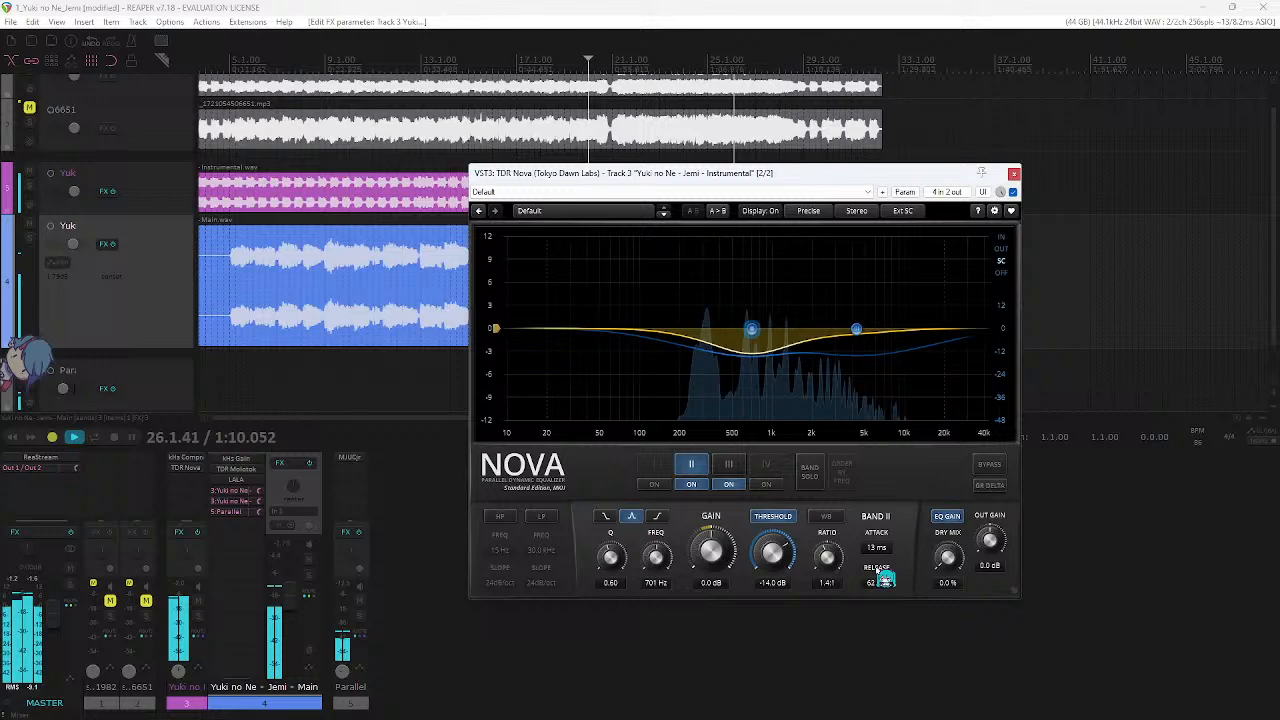
# - Set band III's attack to 16 ms and its release to 51 ms
pyautogui.click(856, 329)
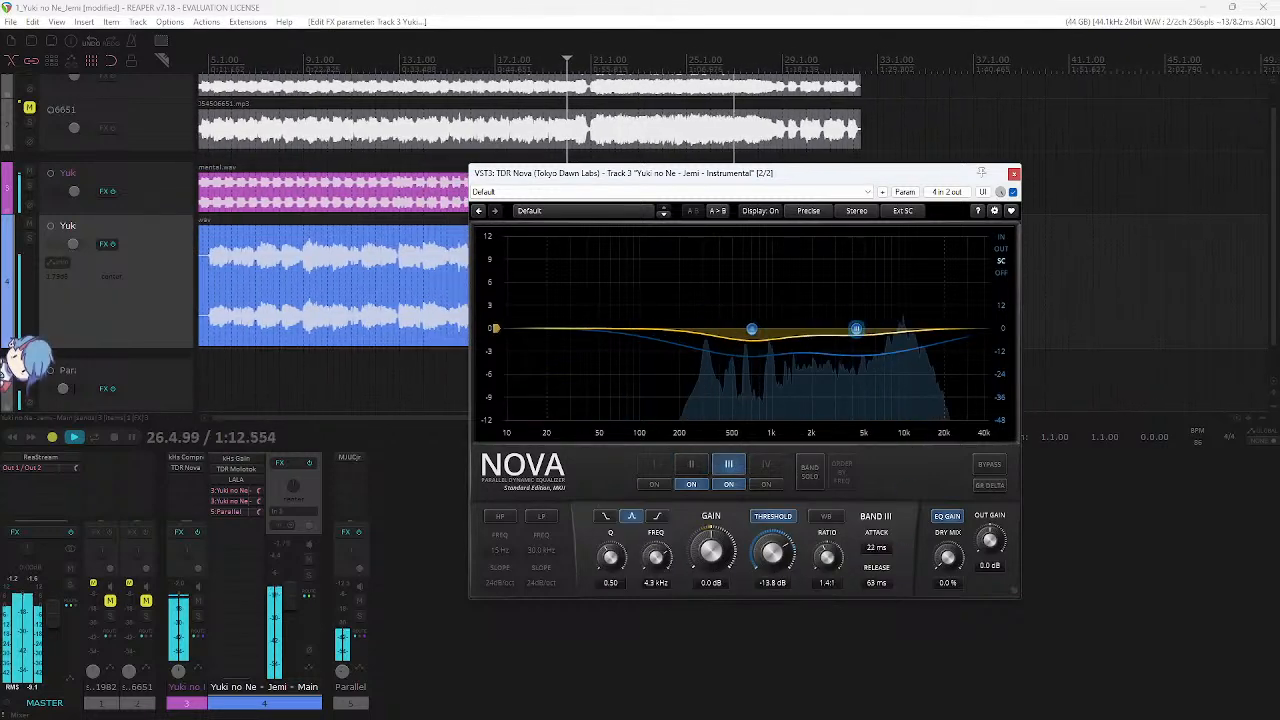
pyautogui.click(840, 403)
pyautogui.click(856, 329)
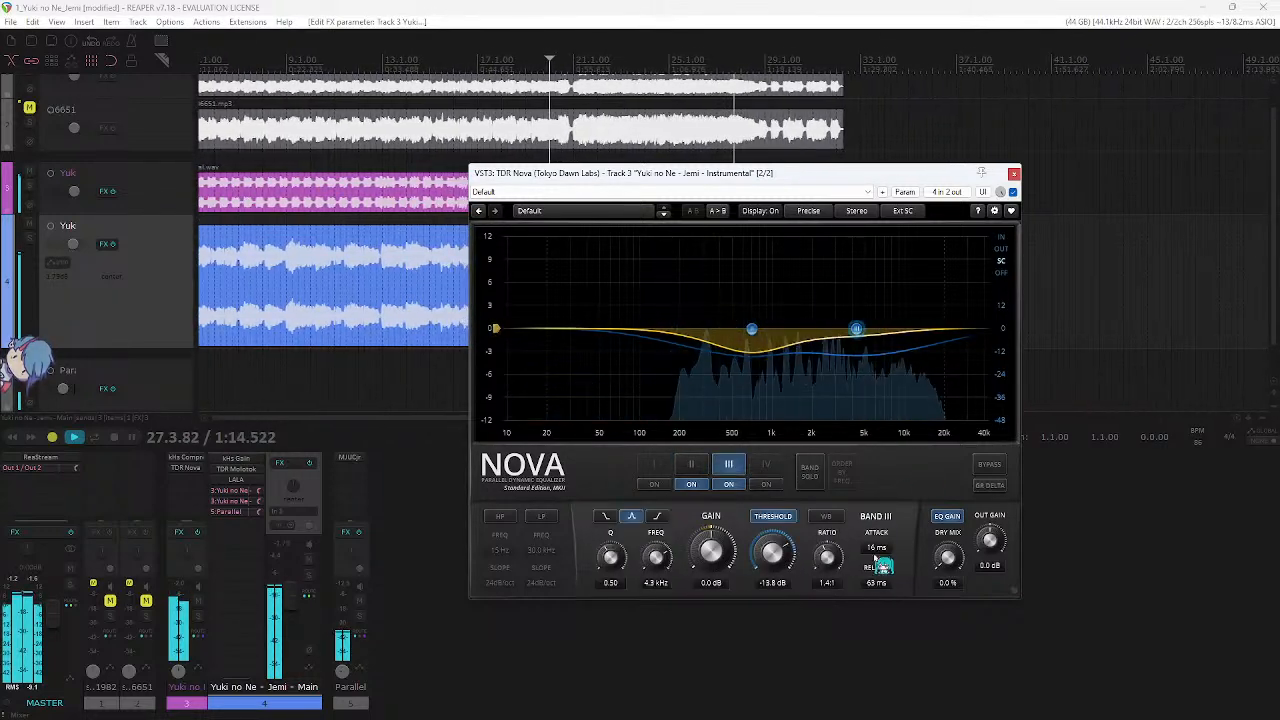
pyautogui.click(887, 4)
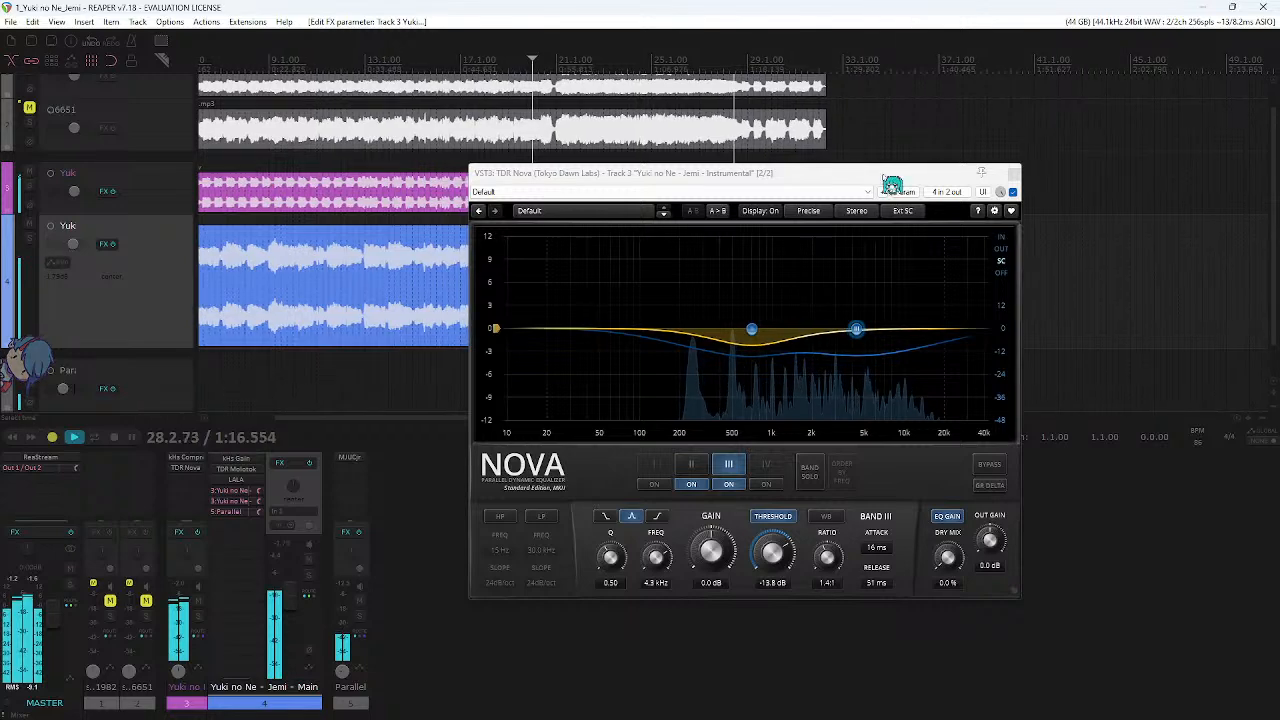
# - Restart playback and set the threshold to -17.9 dB on band III and -14.8 dB on band II
pyautogui.click(863, 358)
pyautogui.click(857, 330)
pyautogui.press('space')
pyautogui.press('space')
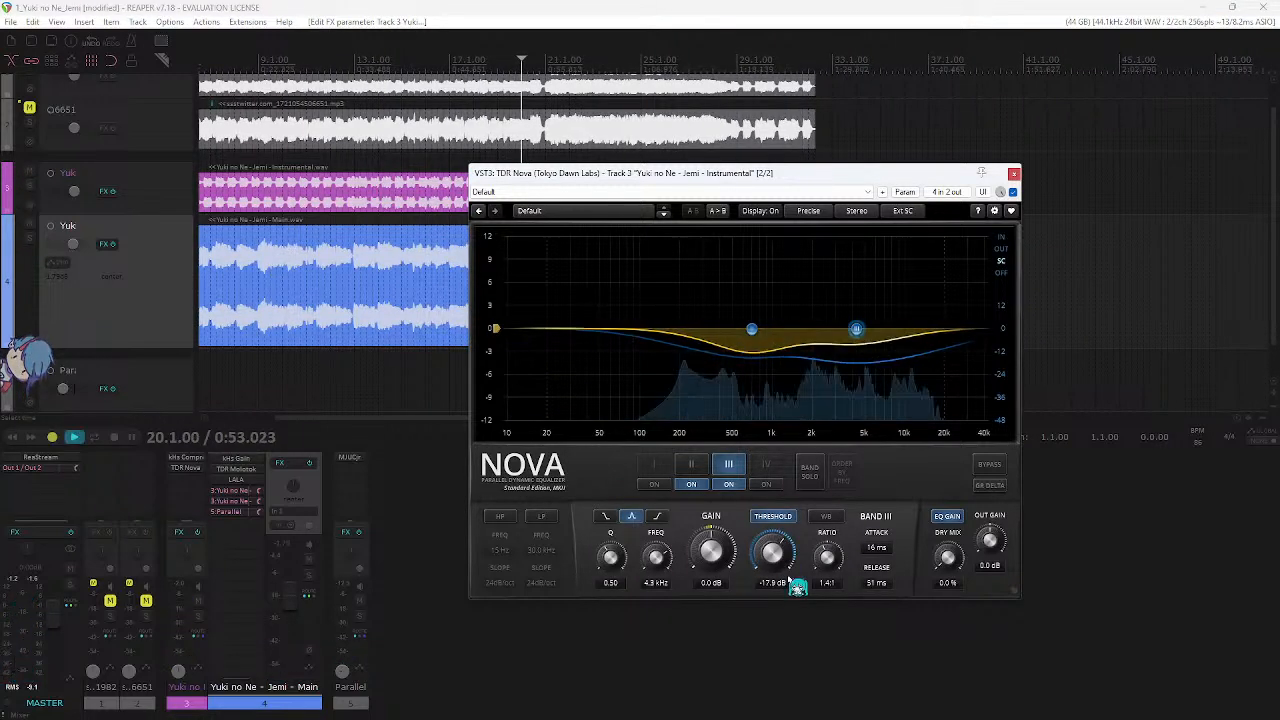
pyautogui.moveTo(789, 572); pyautogui.dragTo(802, 577)
pyautogui.moveTo(720, 288); pyautogui.dragTo(797, 411)
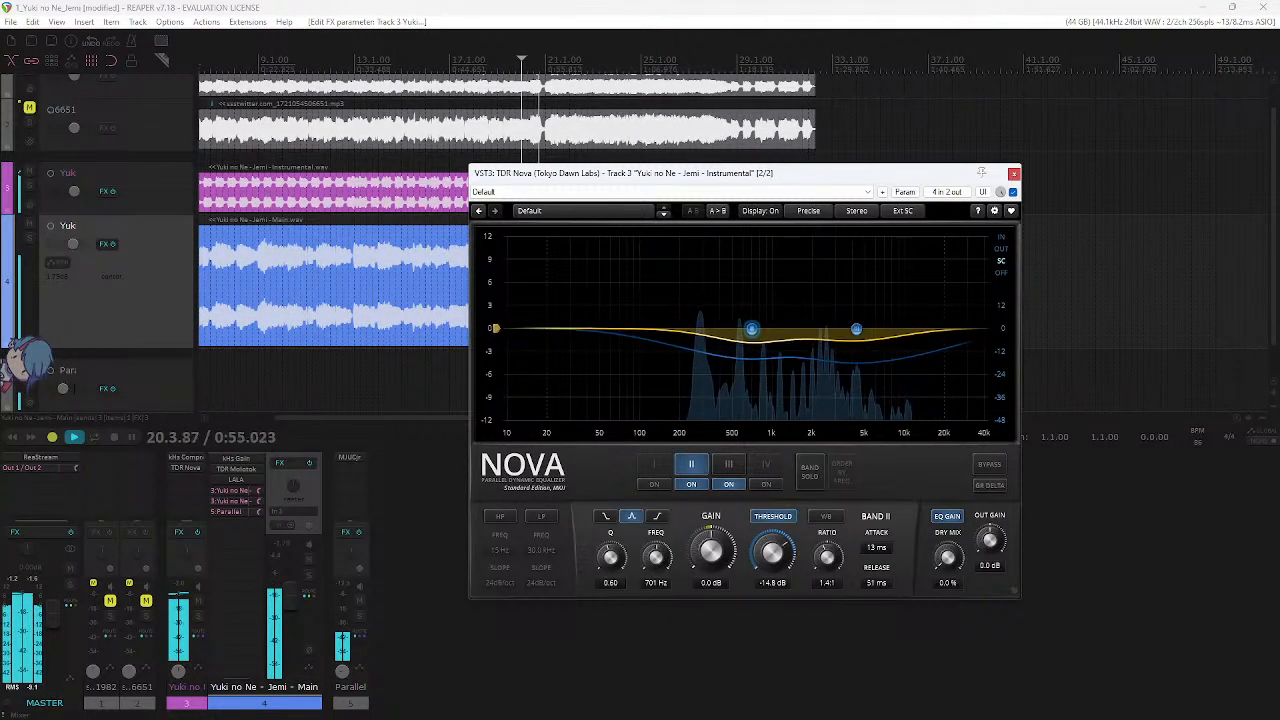
# - Set the EQ's dry mix to 48.9 %, then close the plugin window and stop playback
pyautogui.moveTo(828, 304); pyautogui.dragTo(889, 394)
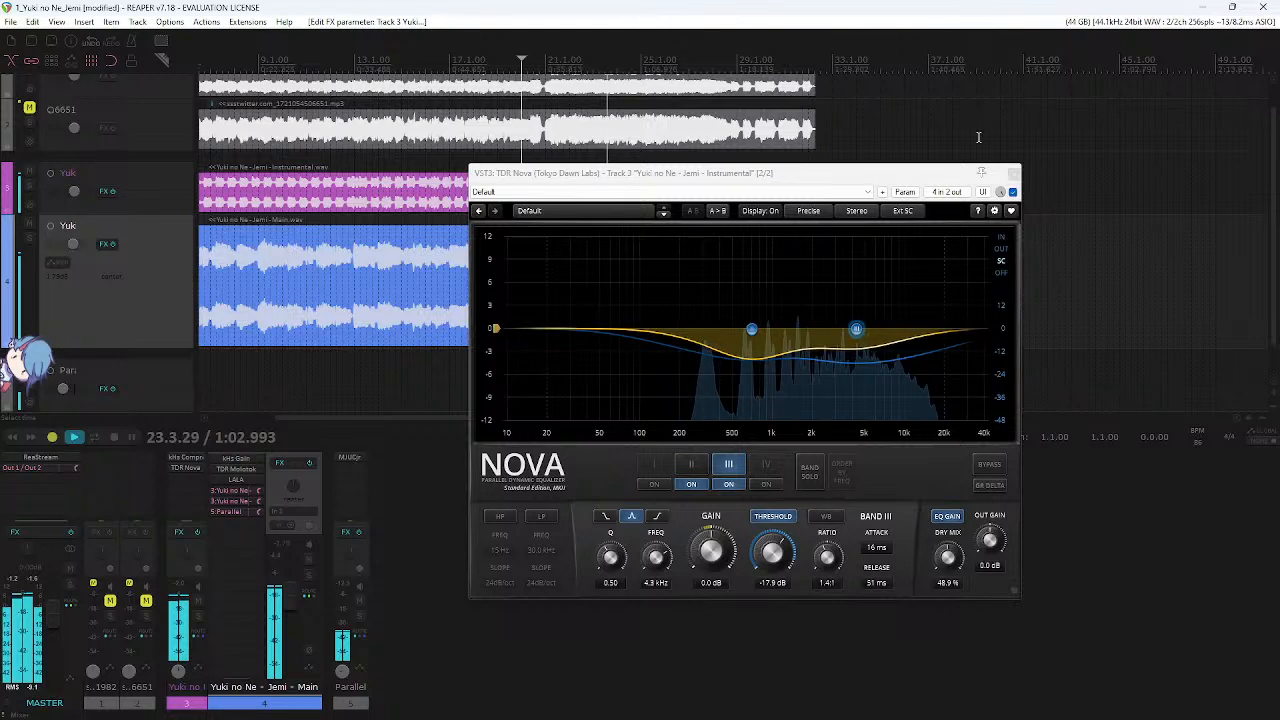
pyautogui.click(1013, 172)
pyautogui.press('space')
# - Play the song from bar 21.3 and compare the mix while toggling the TDR Nova bypass on the instrumental track
pyautogui.scroll(3, 749, 134)
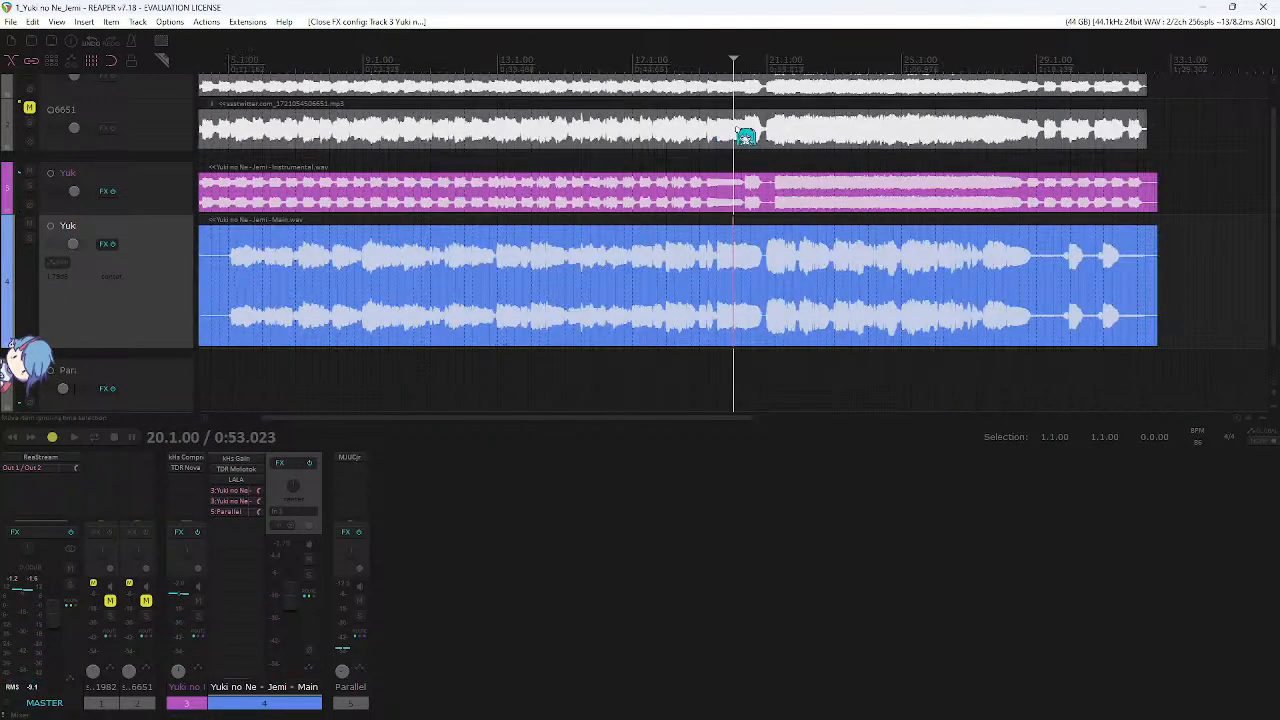
pyautogui.scroll(-1, 749, 134)
pyautogui.hotkey('alt', 'Tab')
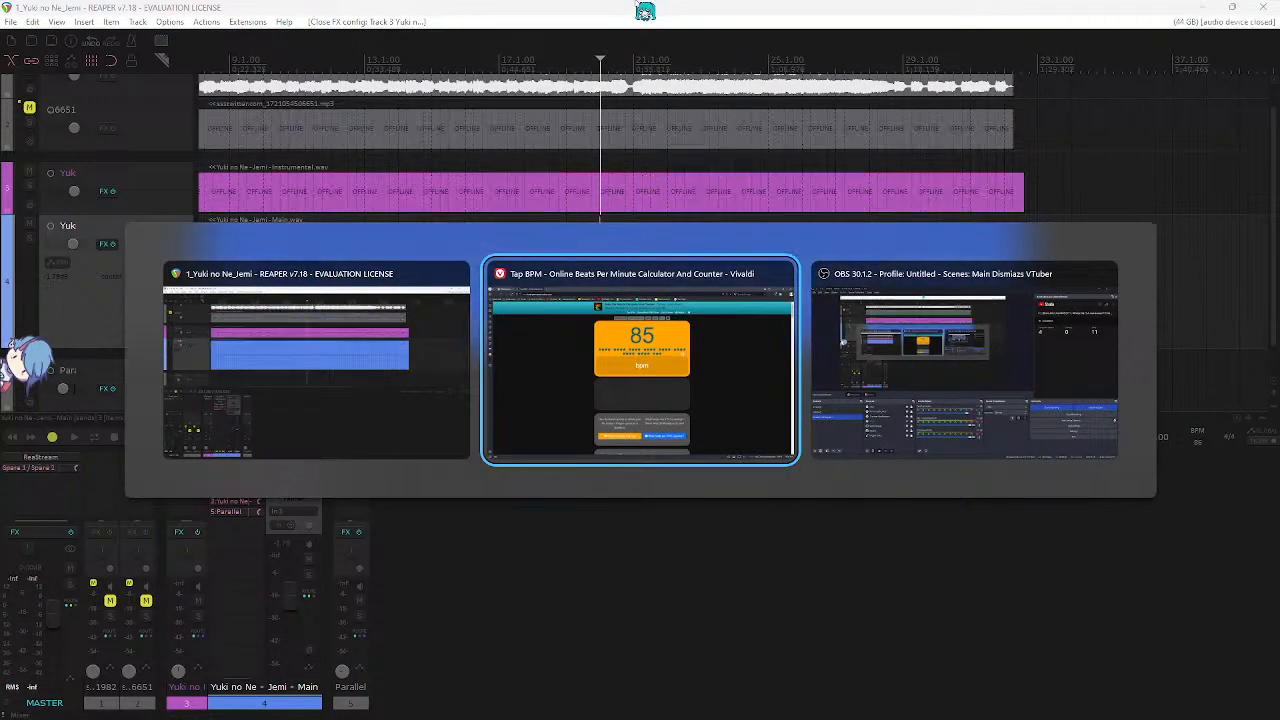
pyautogui.press('Escape')
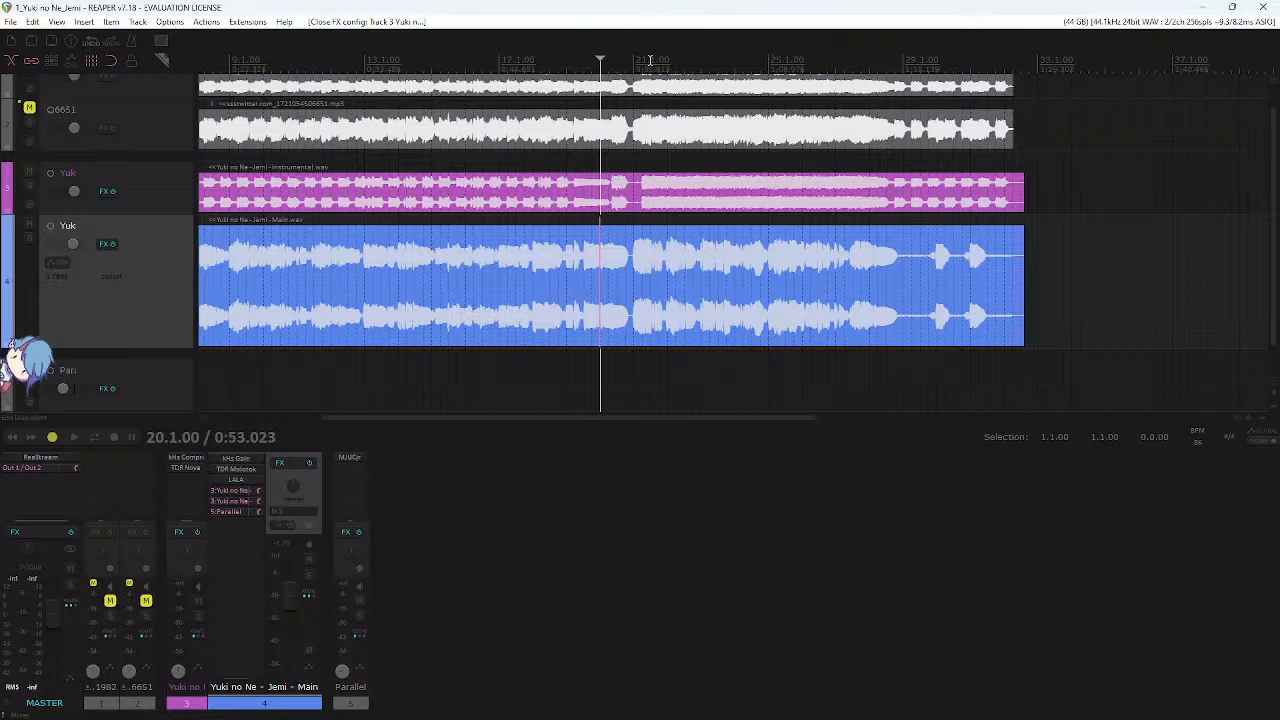
pyautogui.click(650, 60)
pyautogui.press('space')
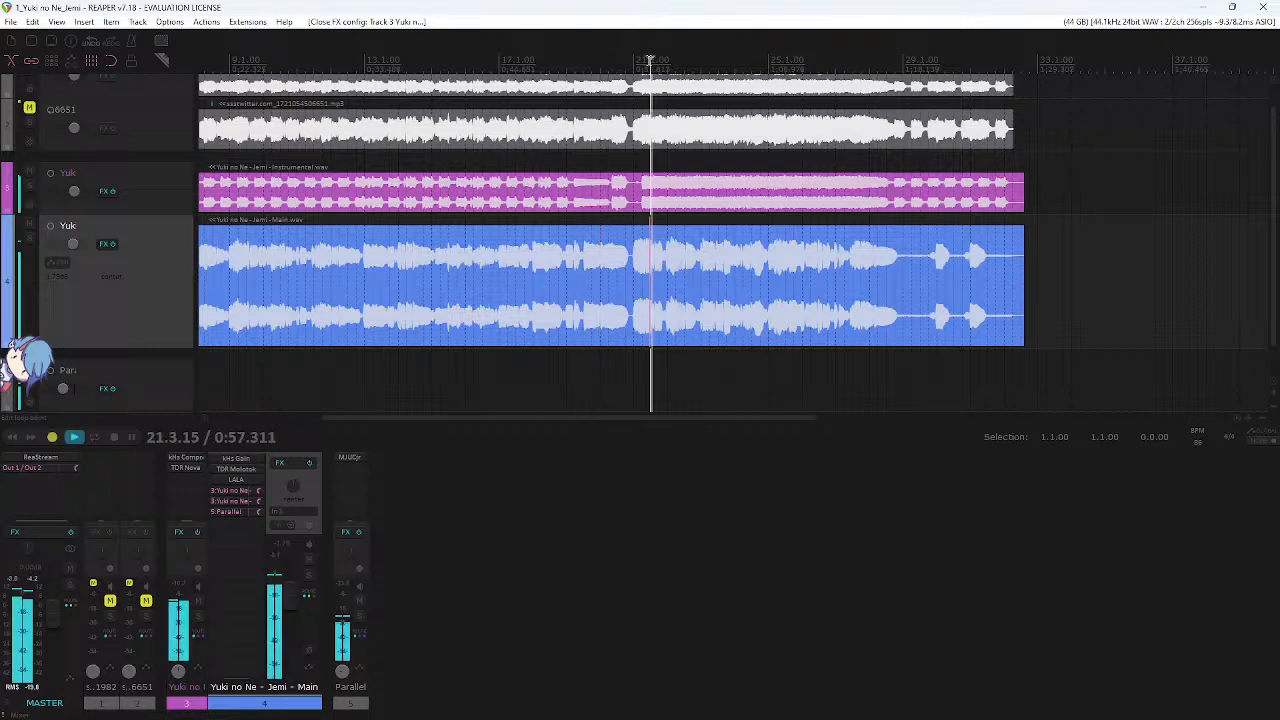
pyautogui.keyDown('shift'); pyautogui.click(198, 467); pyautogui.keyUp('shift')
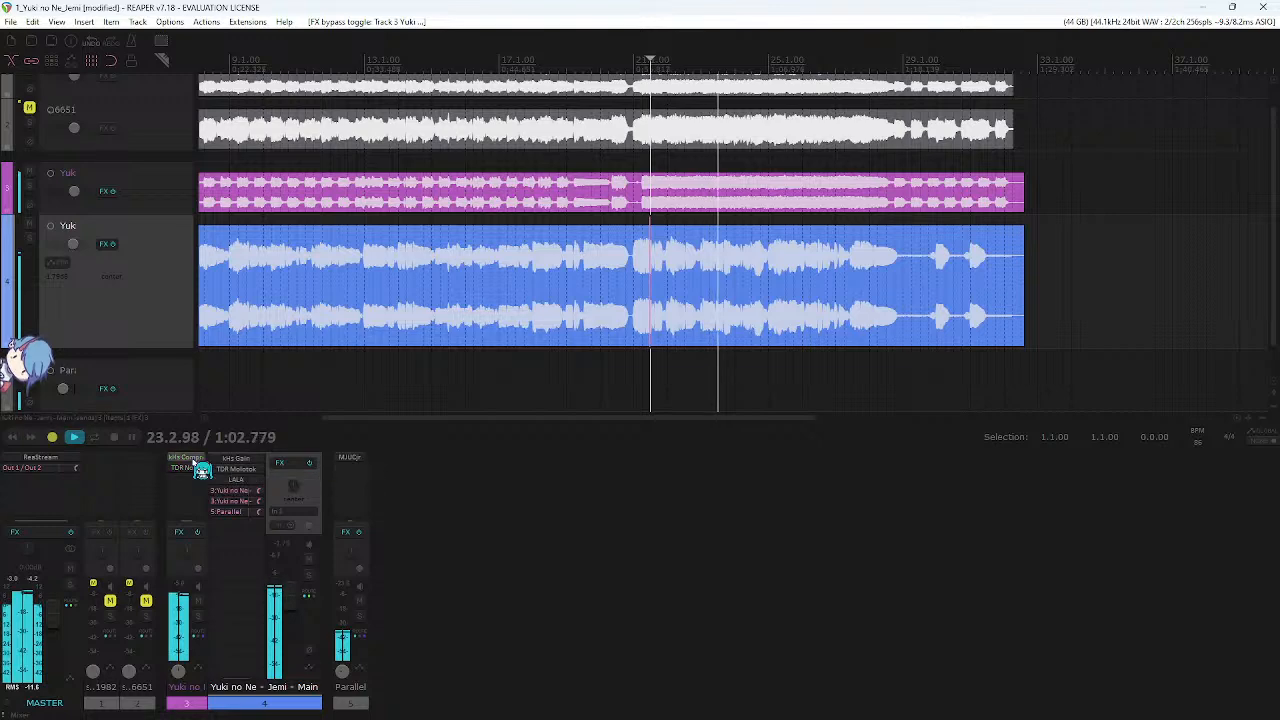
pyautogui.scroll(-3, 737, 277)
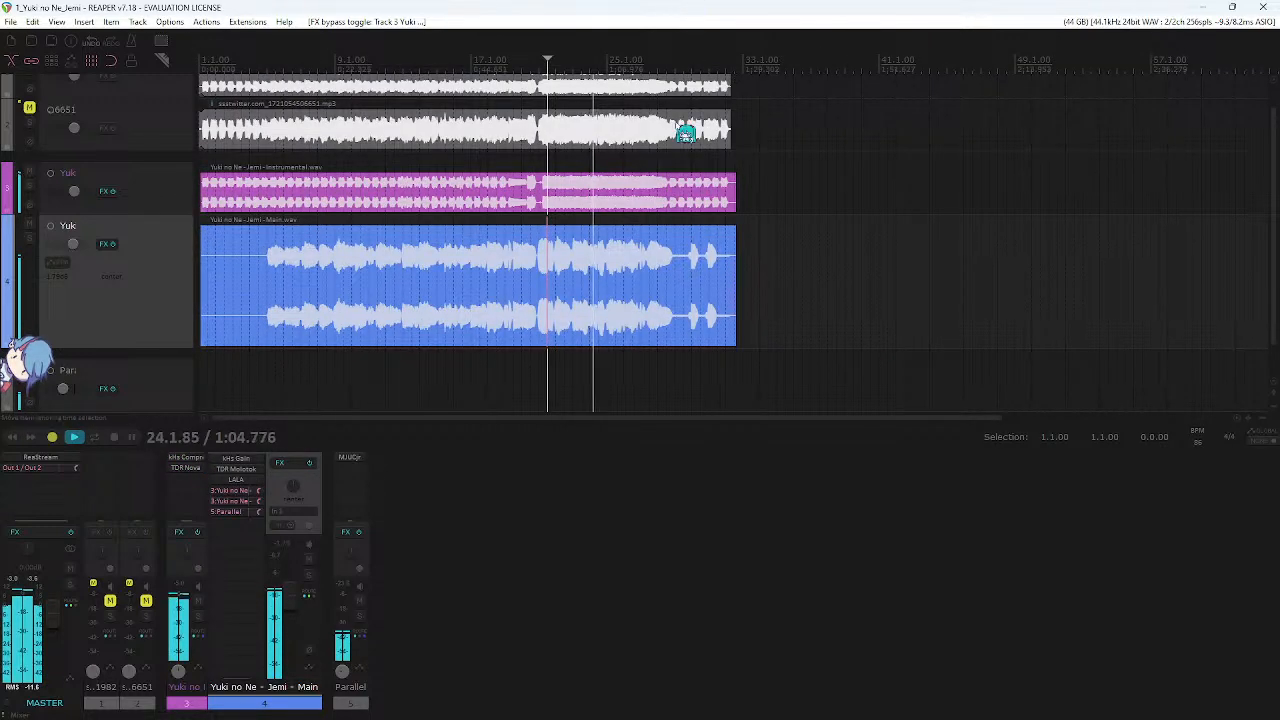
pyautogui.press('space')
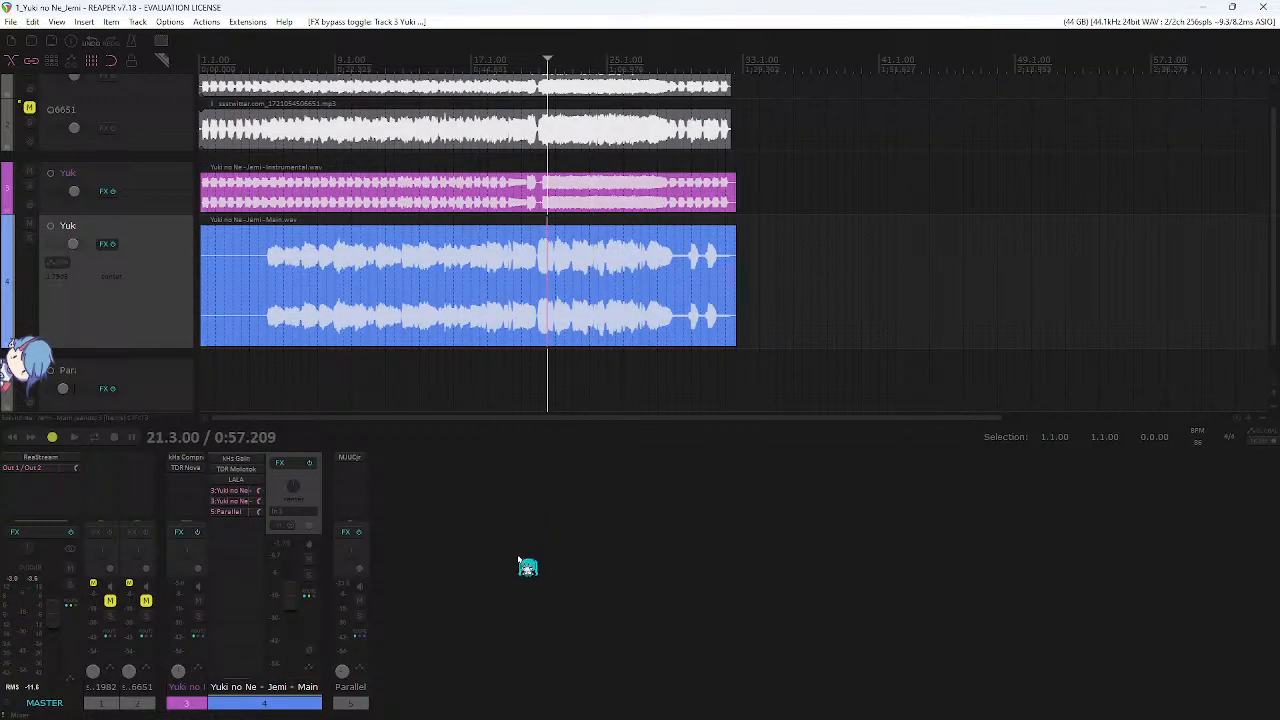
# - Add a new empty track and place it directly after the main vocal track
pyautogui.doubleClick(527, 566)
pyautogui.moveTo(322, 692); pyautogui.dragTo(250, 700)
pyautogui.scroll(2, 645, 213)
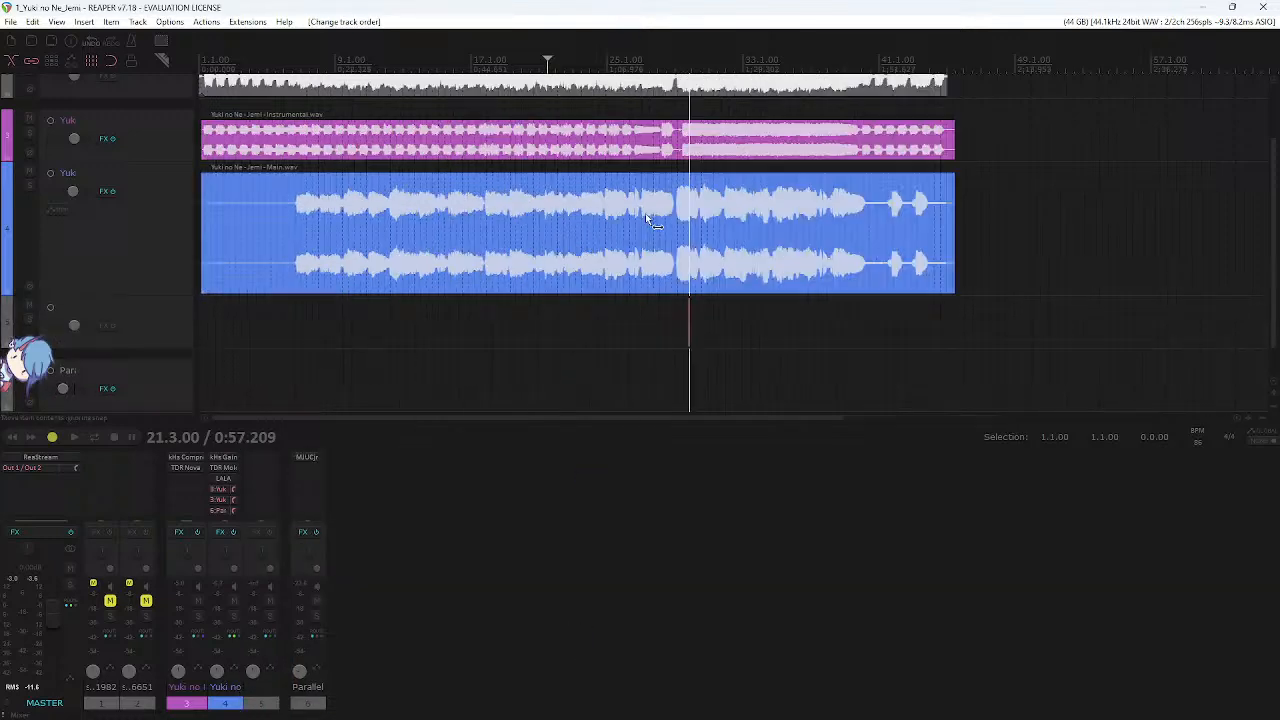
pyautogui.scroll(2, 690, 220)
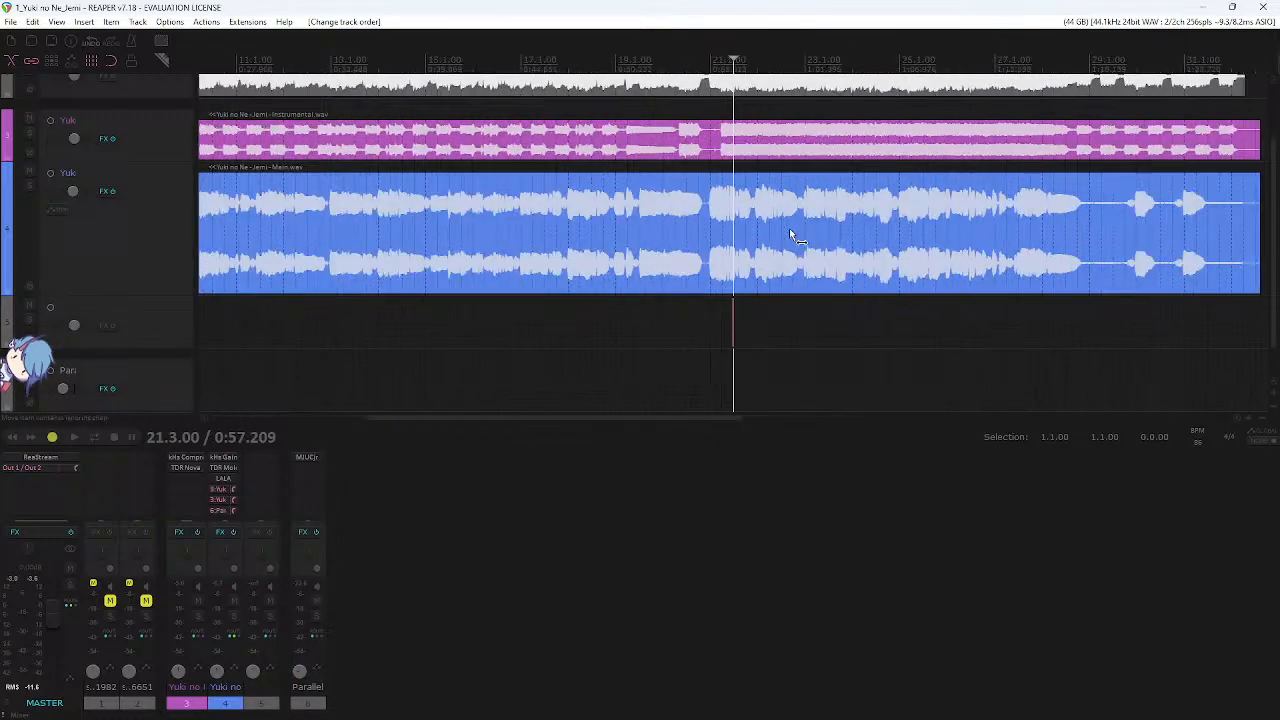
pyautogui.hscroll(3, 790, 234)
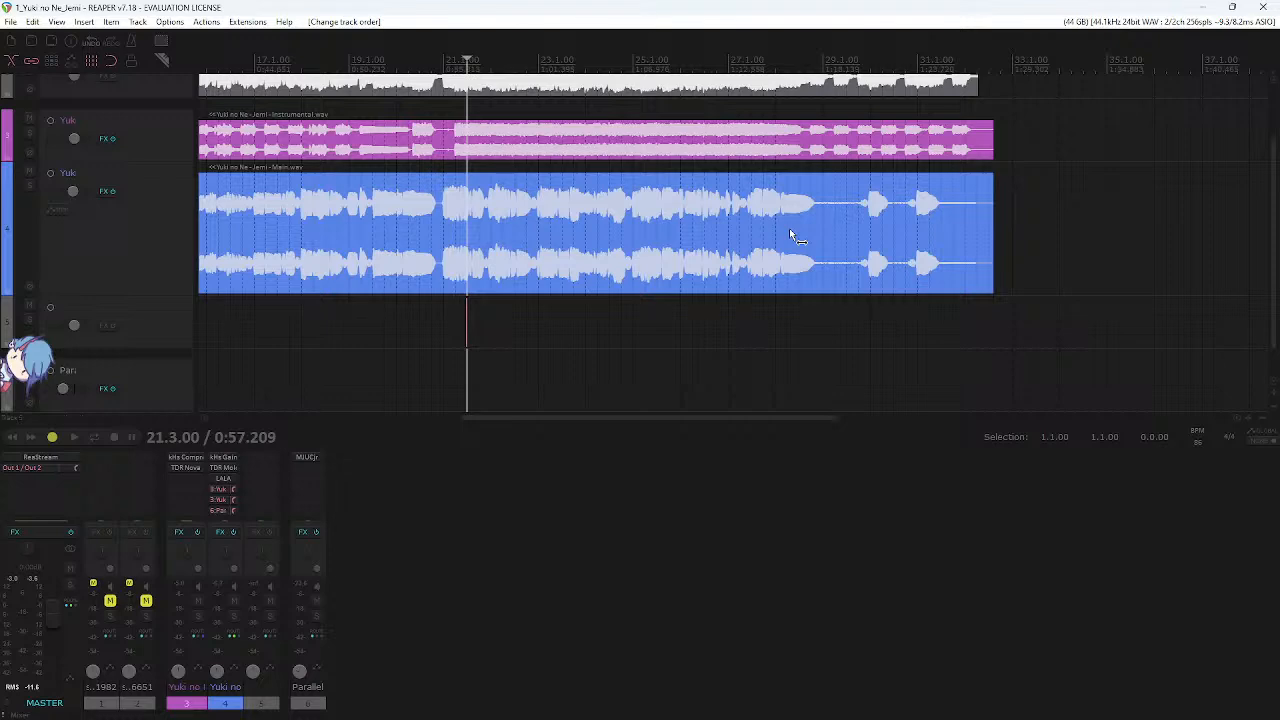
pyautogui.moveTo(780, 242); pyautogui.dragTo(580, 297)
pyautogui.scroll(-2, 580, 297)
pyautogui.moveTo(445, 327); pyautogui.dragTo(812, 196)
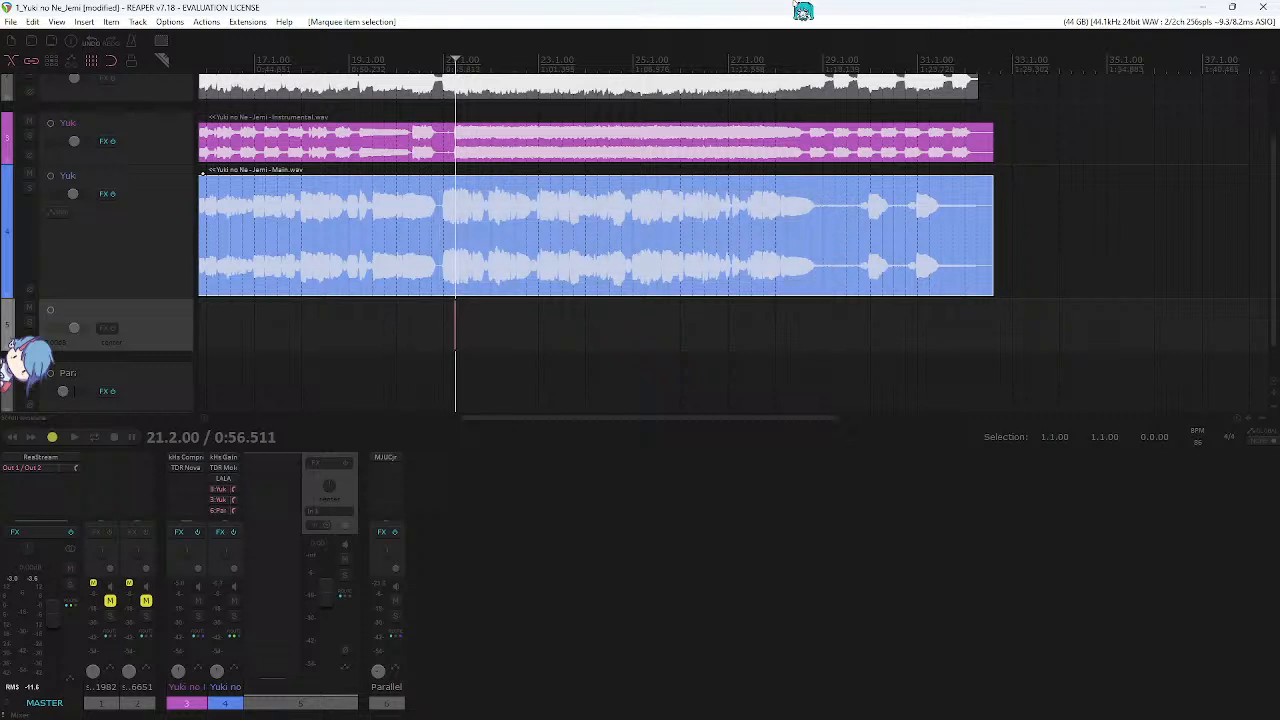
pyautogui.click(624, 508)
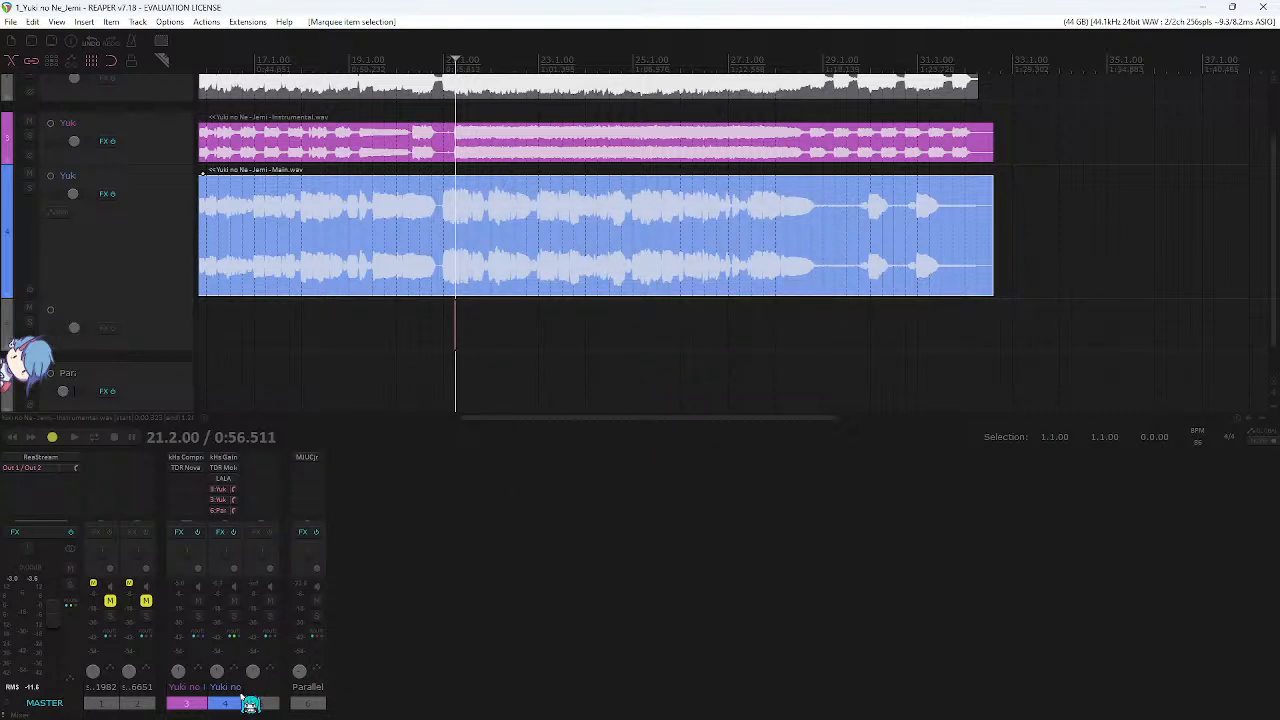
# - Move the new track behind the Parallel track and name it "Double"
pyautogui.moveTo(249, 703); pyautogui.dragTo(523, 689)
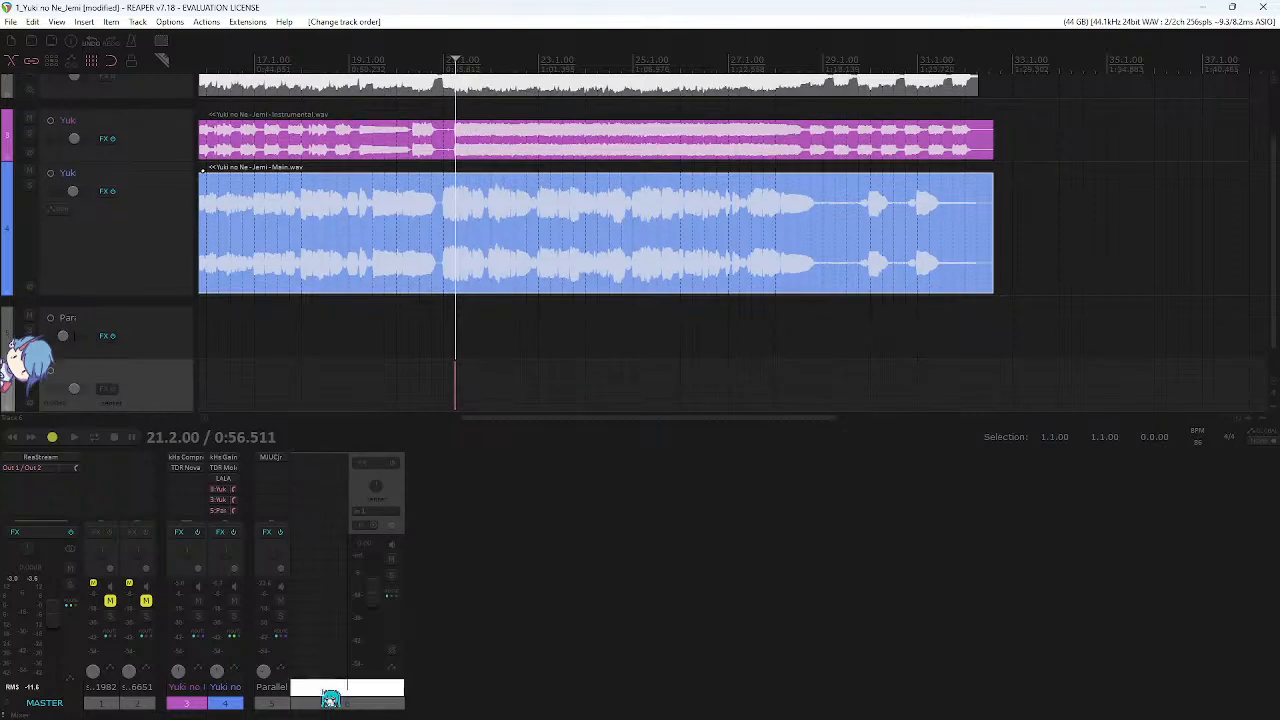
pyautogui.write('Doubl')
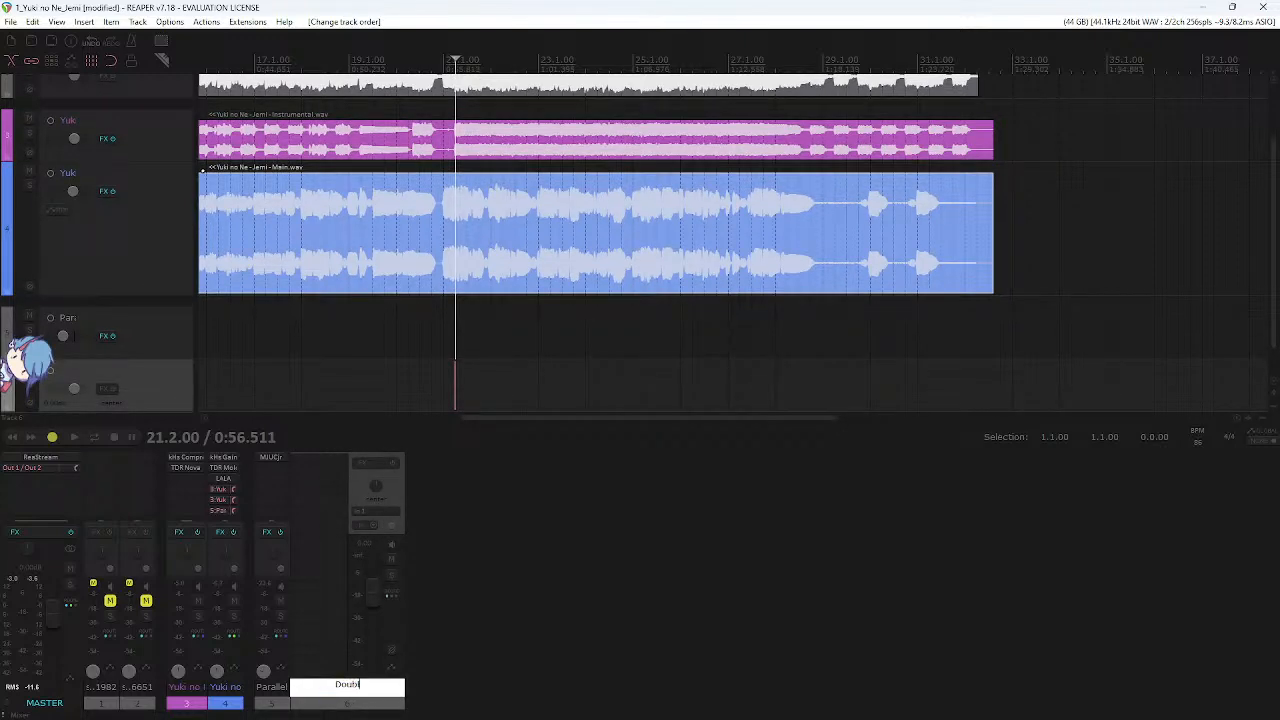
pyautogui.write('e')
pyautogui.press('Return')
# - Add the VST3 Vocal Doubler from iZotope to the Double track
pyautogui.click(338, 526)
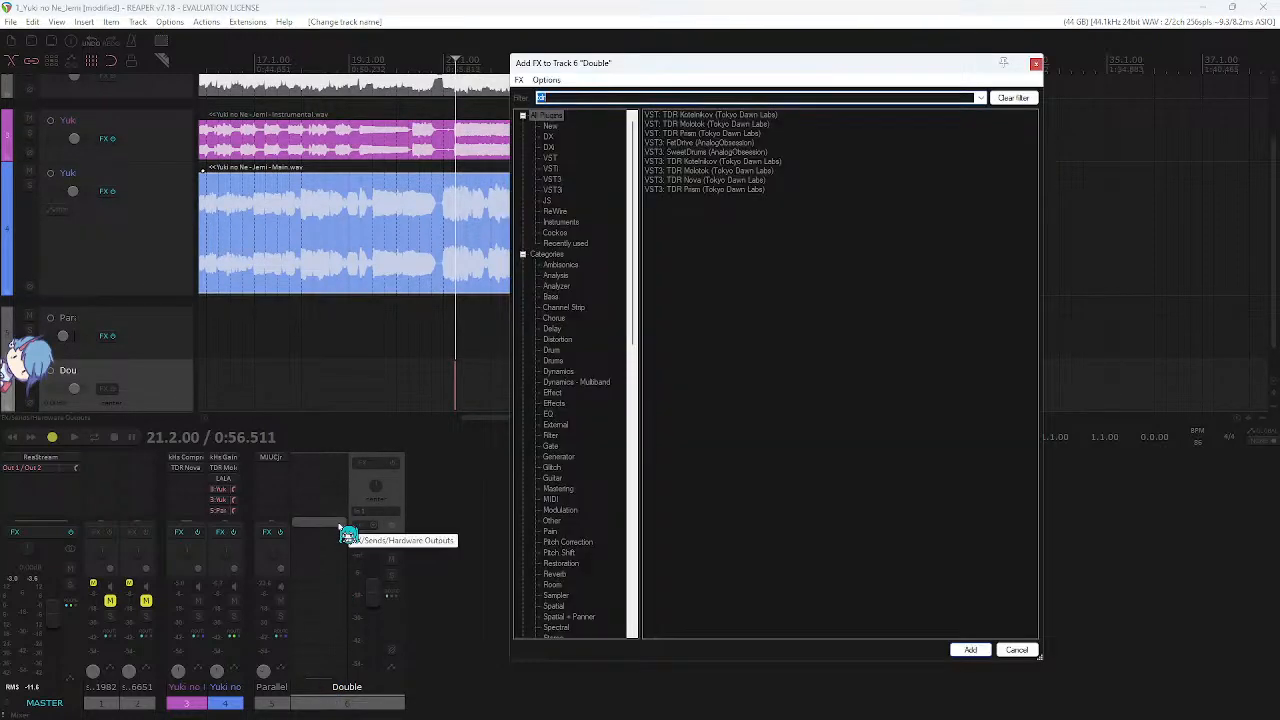
pyautogui.write('doubl')
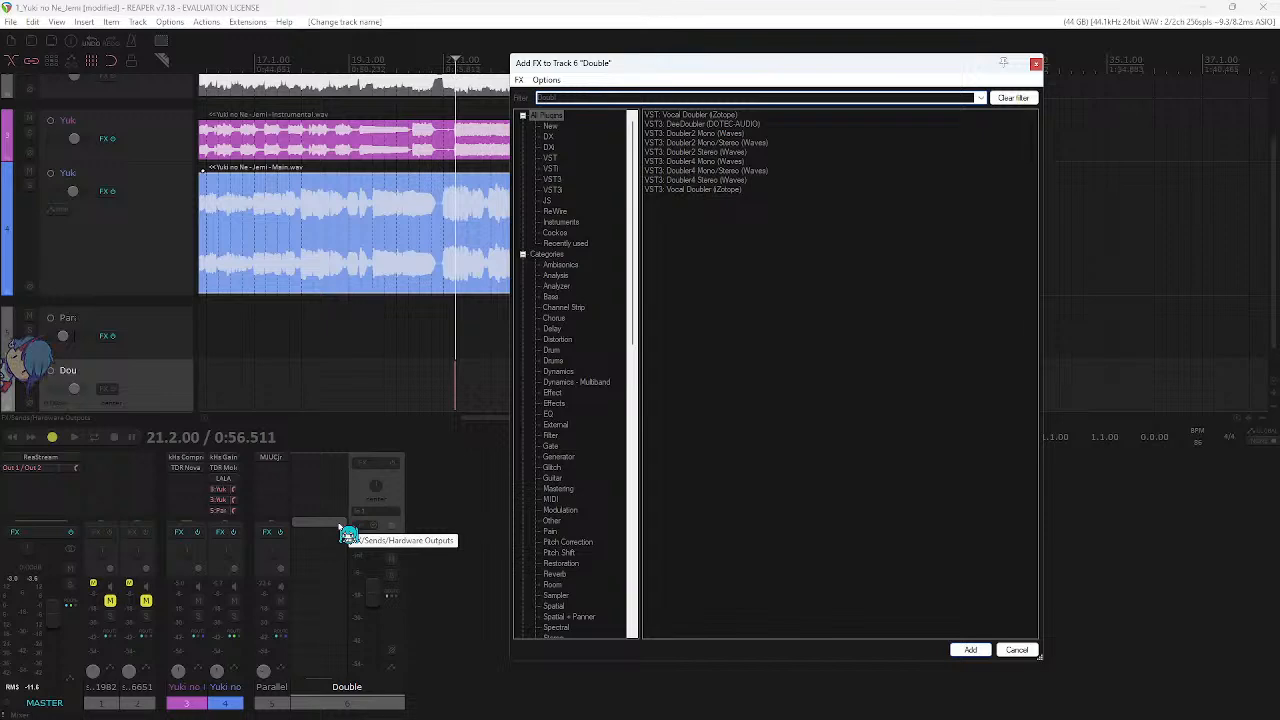
pyautogui.click(709, 190)
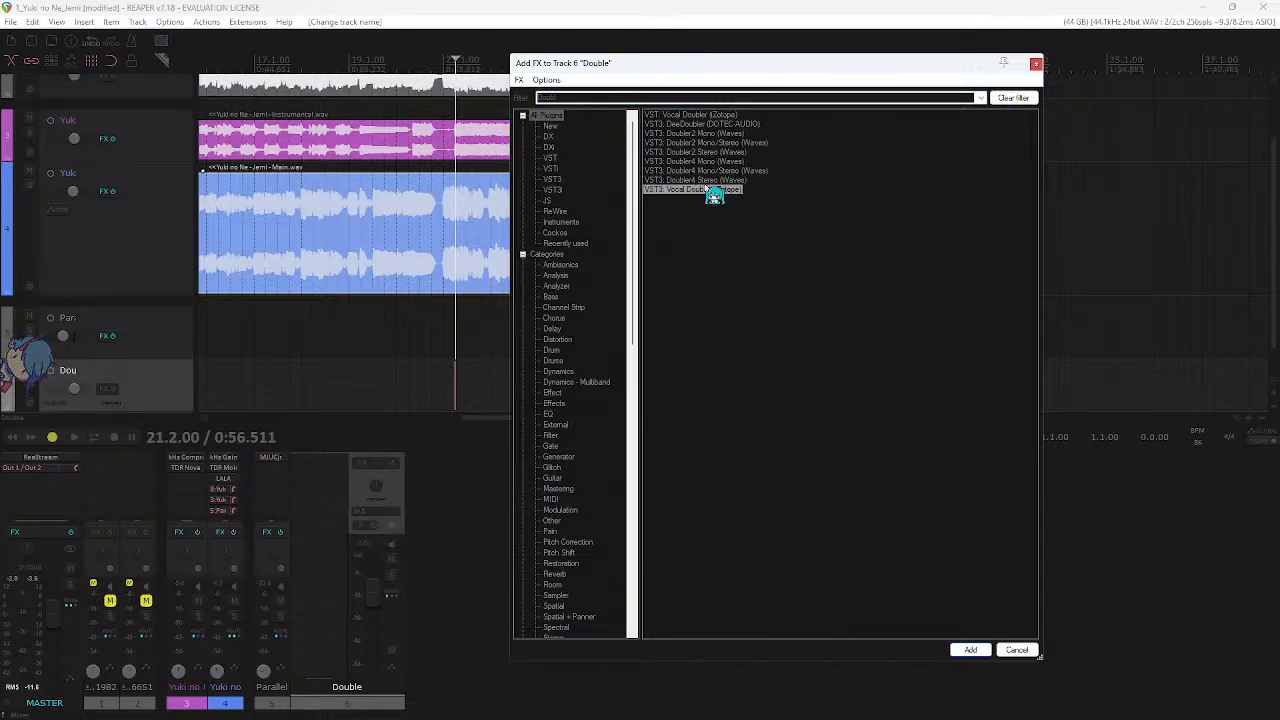
pyautogui.doubleClick(709, 190)
# - Set the Vocal Doubler to 65 % separation and 79 % variation, and play the song briefly
pyautogui.moveTo(255, 46); pyautogui.dragTo(875, 277)
pyautogui.scroll(-2, 643, 147)
pyautogui.moveTo(860, 420); pyautogui.dragTo(858, 480)
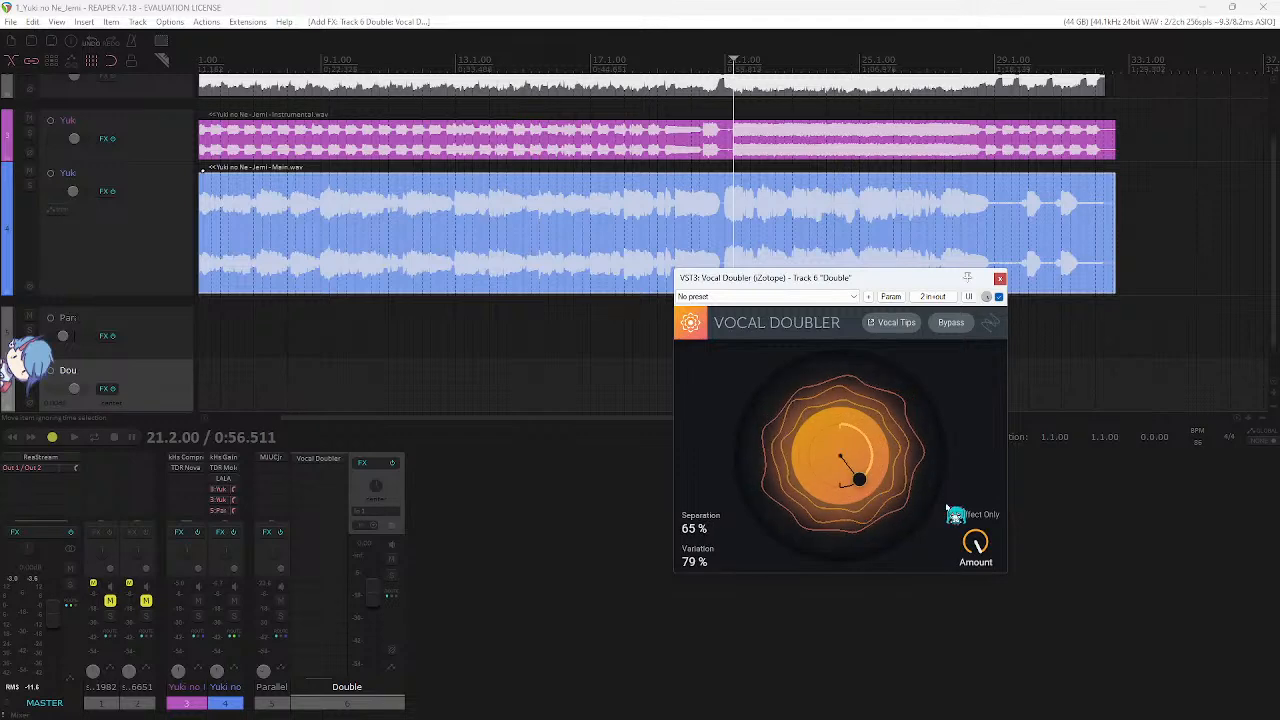
pyautogui.press('space')
pyautogui.press('space')
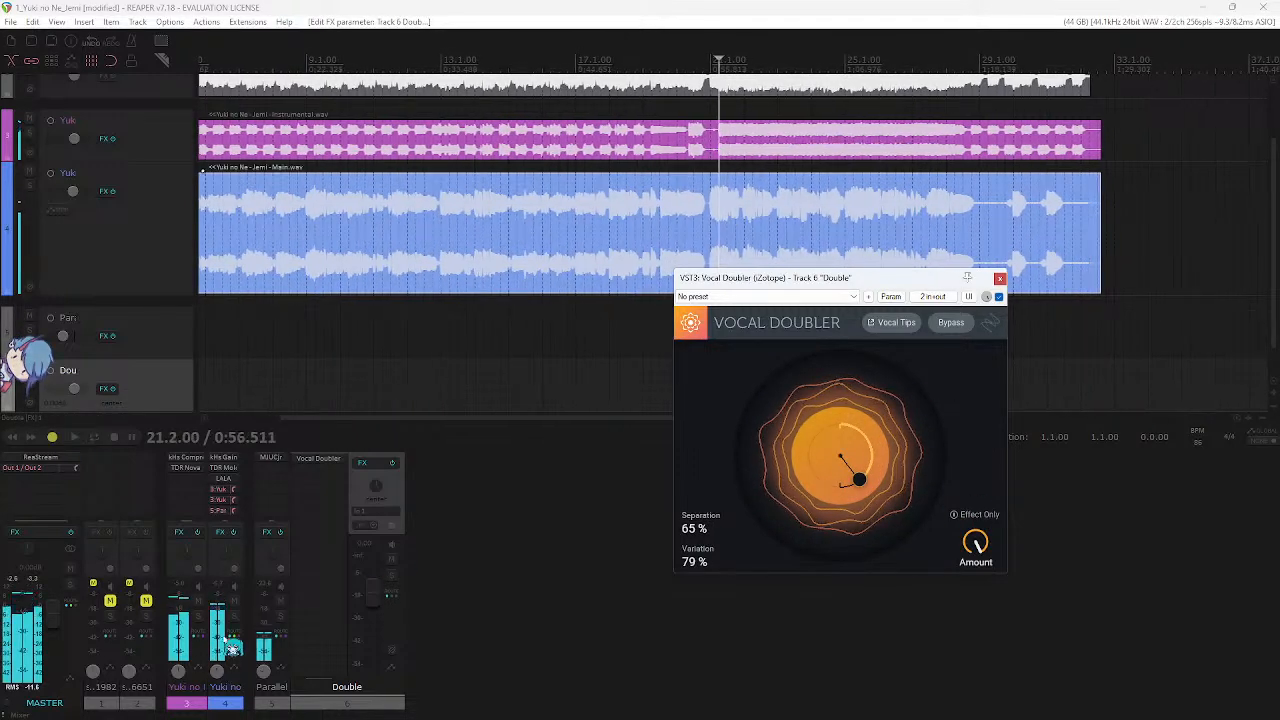
# - Add a send from the main vocal track to the Double track and start playback
pyautogui.moveTo(226, 634); pyautogui.dragTo(328, 494)
pyautogui.press('space')
pyautogui.click(530, 501)
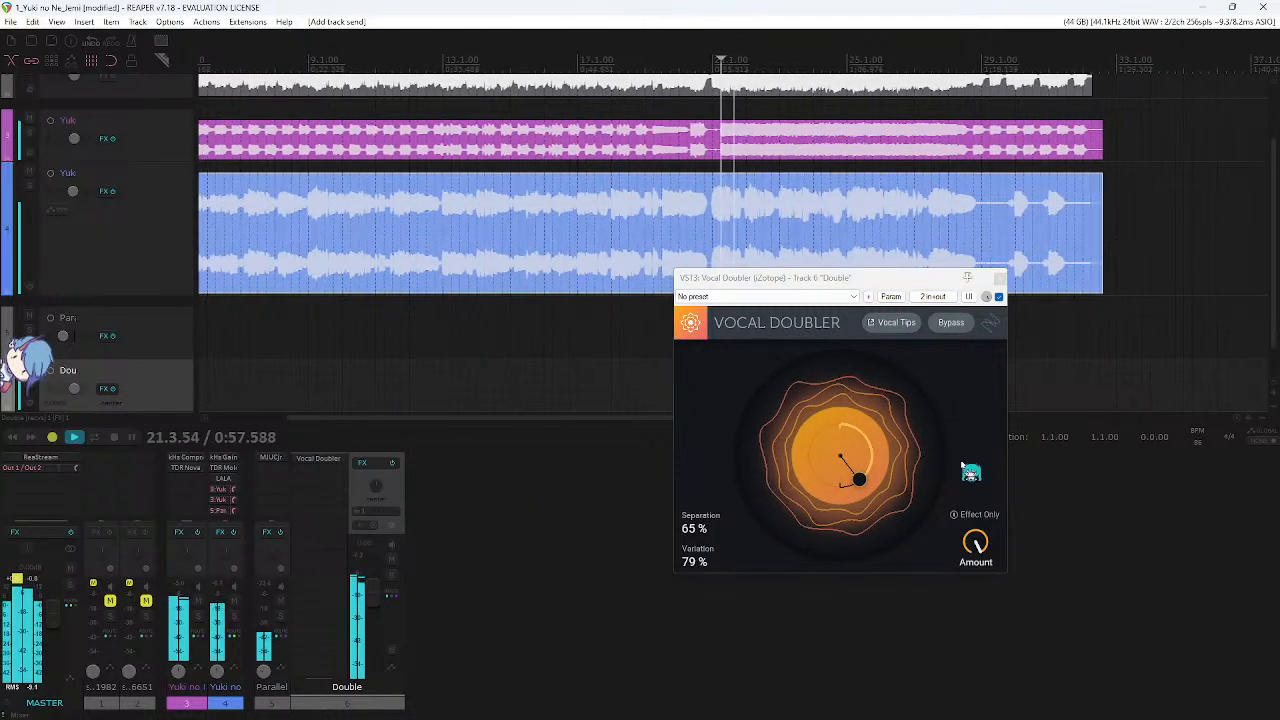
# - Set the Vocal Doubler to Effect Only with 80 % separation and 77 % variation, and close its window
pyautogui.moveTo(859, 480); pyautogui.dragTo(866, 487)
pyautogui.click(968, 515)
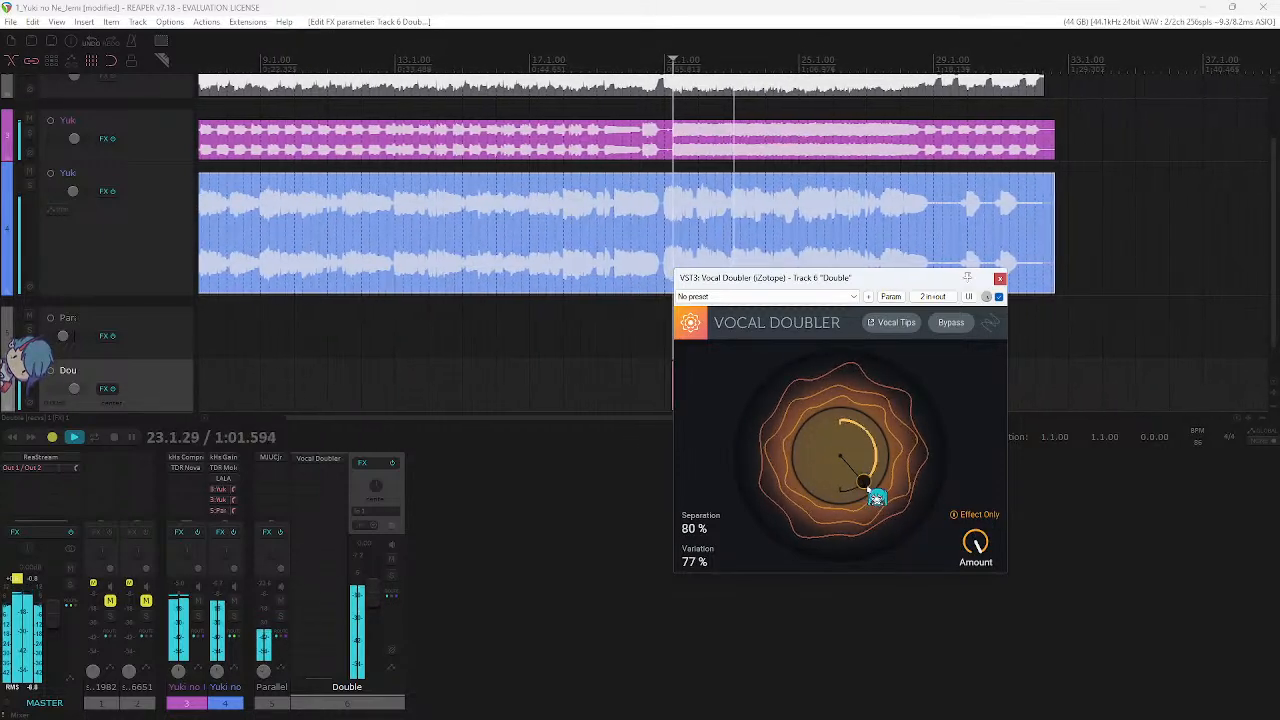
pyautogui.click(1000, 279)
pyautogui.click(774, 548)
pyautogui.press('space')
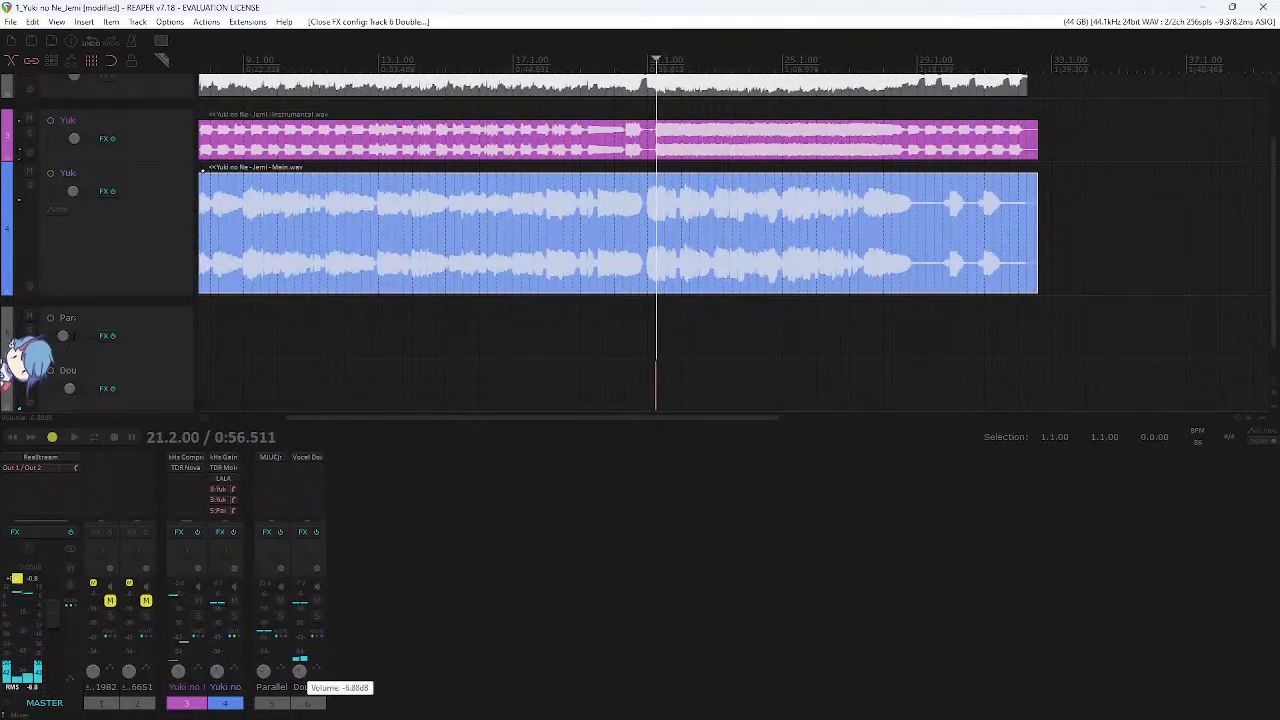
# - Lower the Double track's volume while the song plays, and recheck its Vocal Doubler settings
pyautogui.press('space')
pyautogui.moveTo(299, 671); pyautogui.dragTo(299, 668)
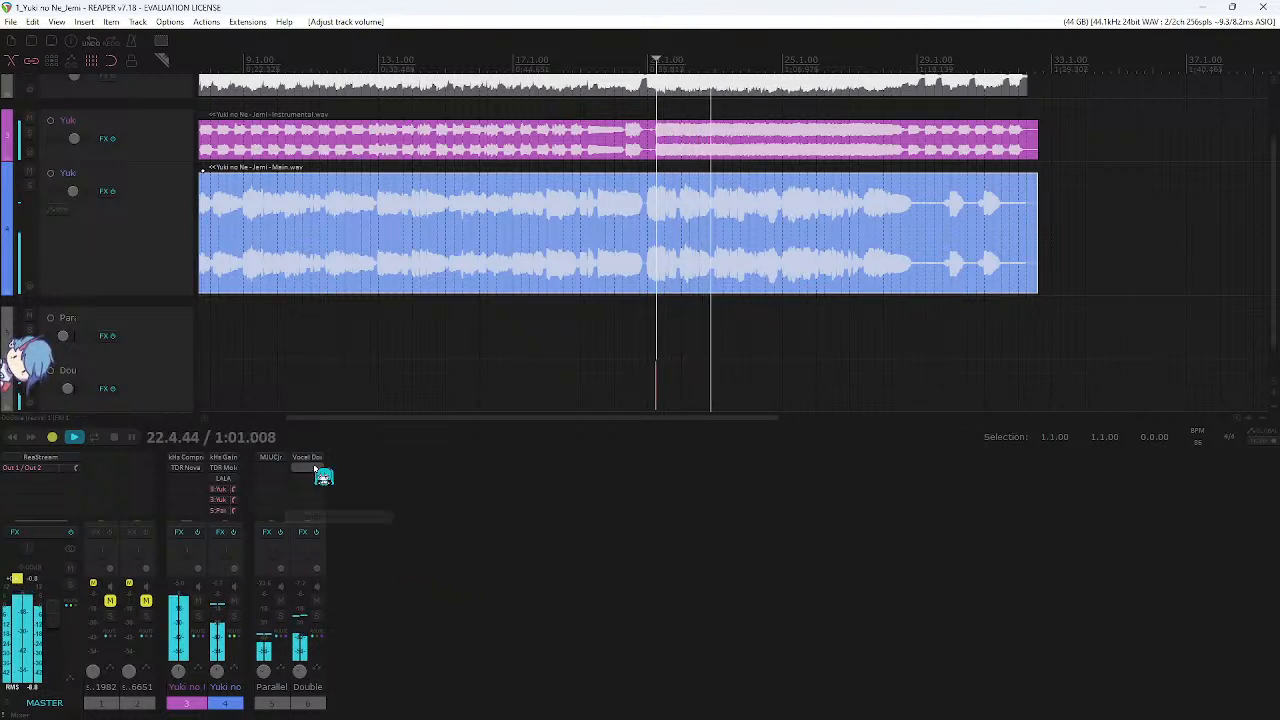
pyautogui.click(310, 460)
pyautogui.press('space')
pyautogui.click(999, 279)
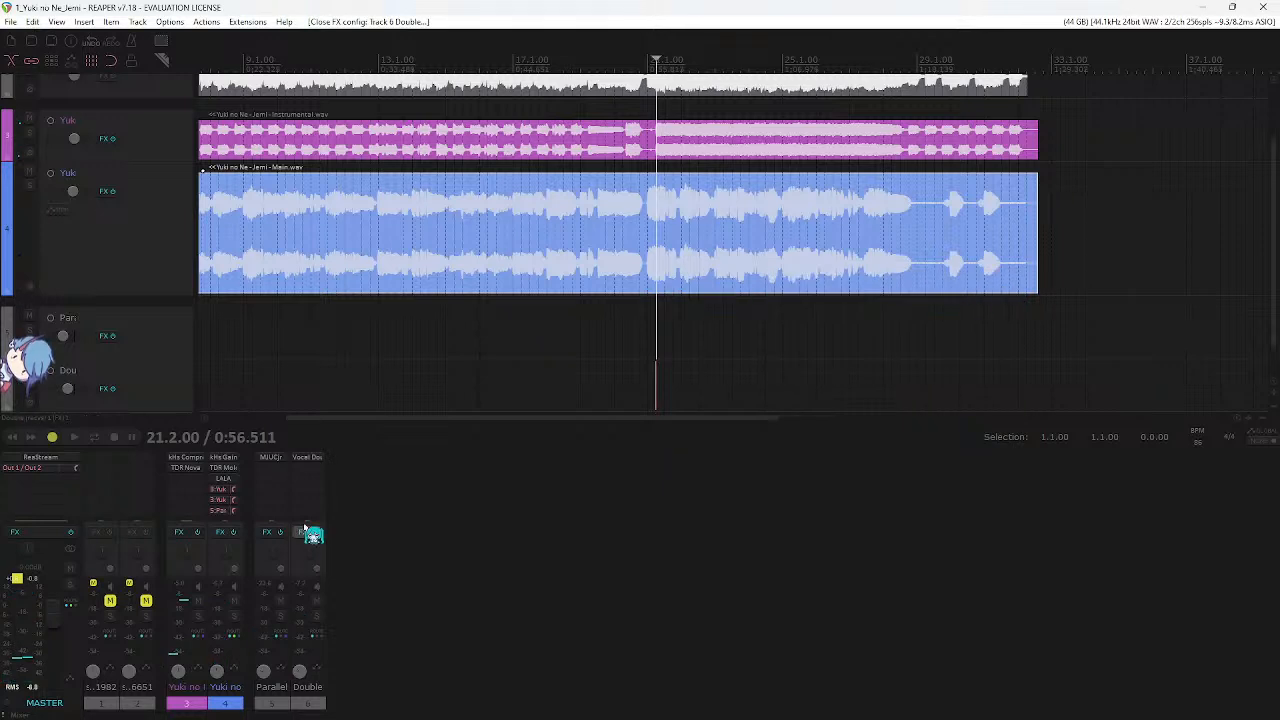
# - Add the JS ReEQ Parametric Graphic Equalizer to the Double track after the Vocal Doubler
pyautogui.doubleClick(312, 482)
pyautogui.write('reac')
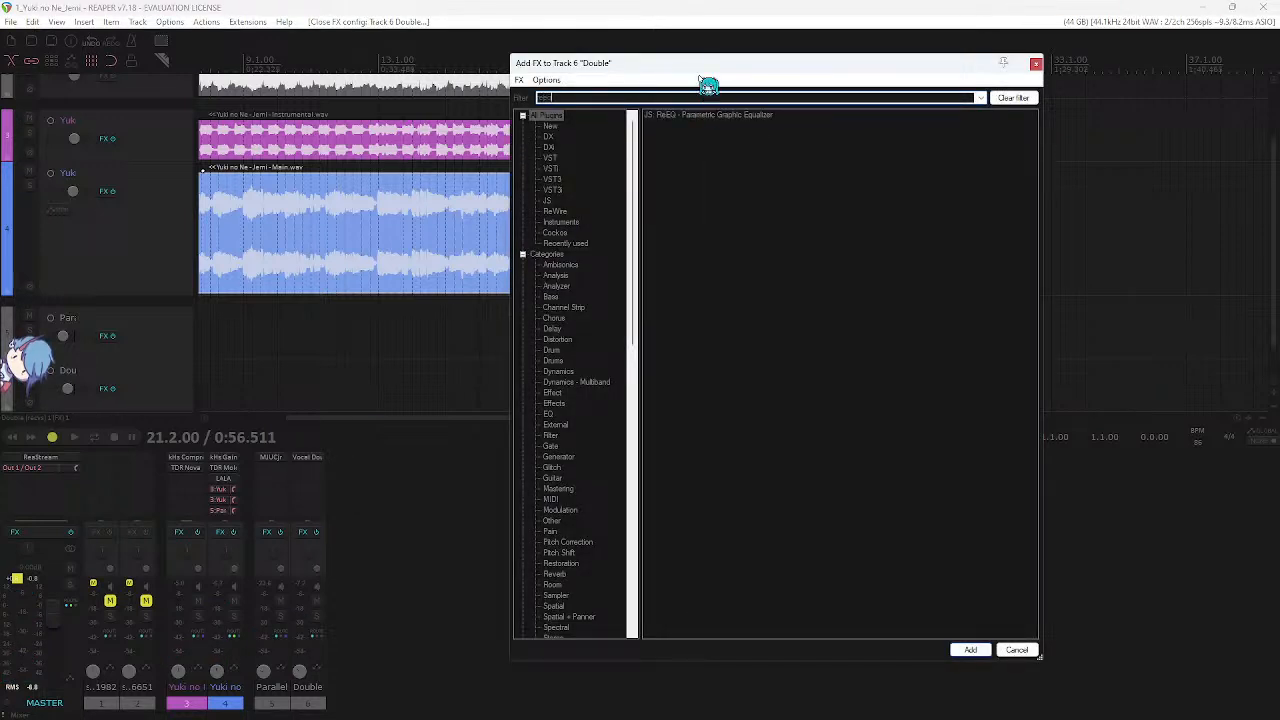
pyautogui.click(616, 3)
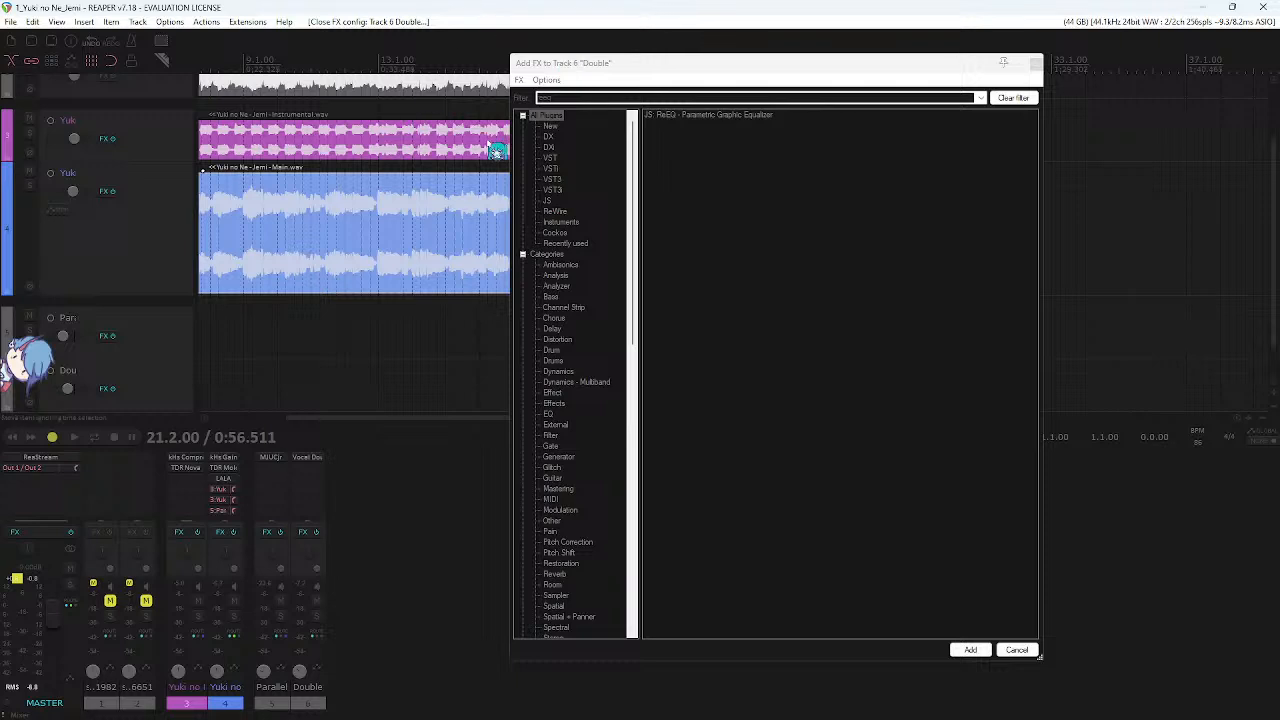
pyautogui.click(697, 97)
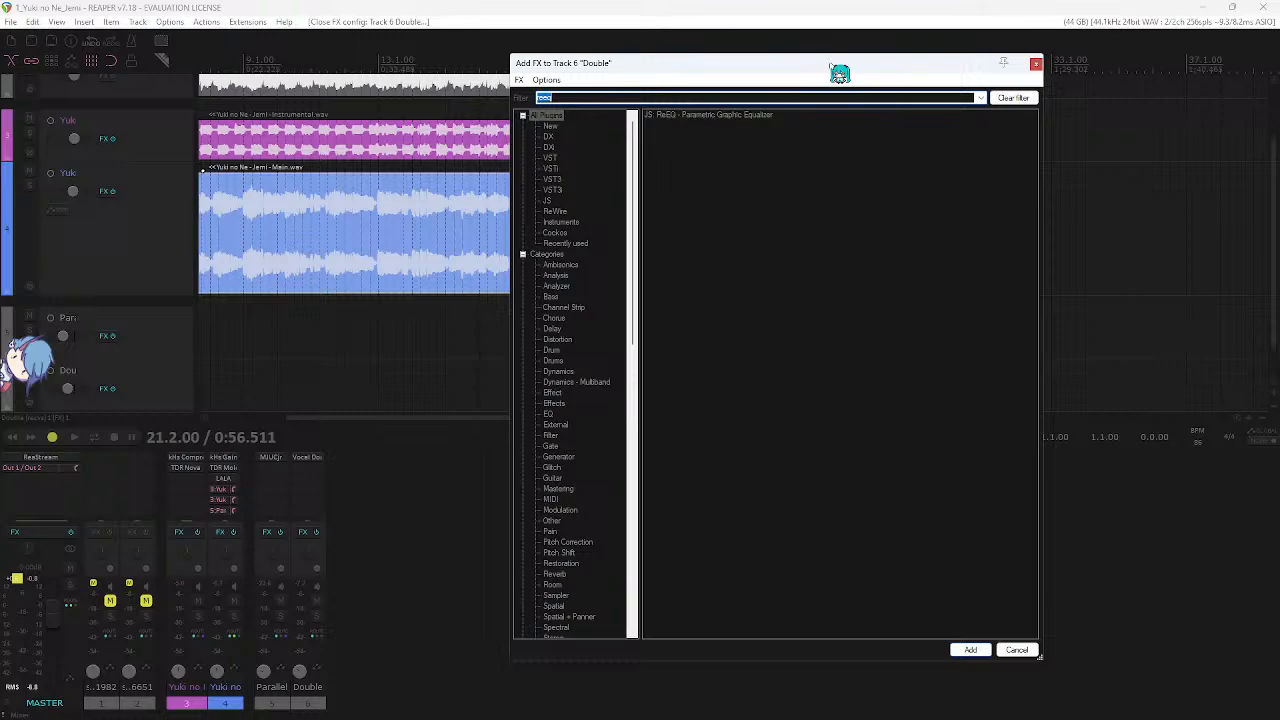
pyautogui.doubleClick(760, 115)
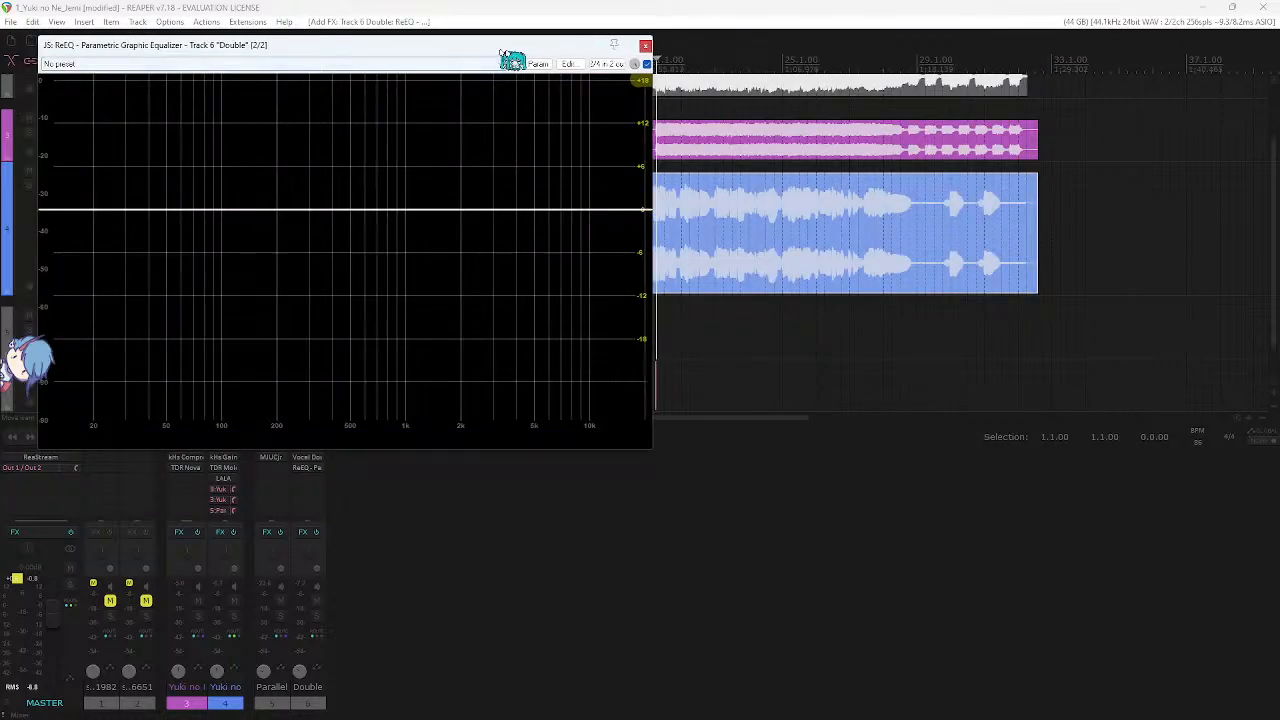
# - Create a high shelf band in ReEQ that cuts about 8 dB near 2 kHz on the Double track
pyautogui.moveTo(514, 57); pyautogui.dragTo(805, 172)
pyautogui.press('space')
pyautogui.moveTo(604, 300); pyautogui.dragTo(834, 305)
pyautogui.press('space')
pyautogui.click(505, 489)
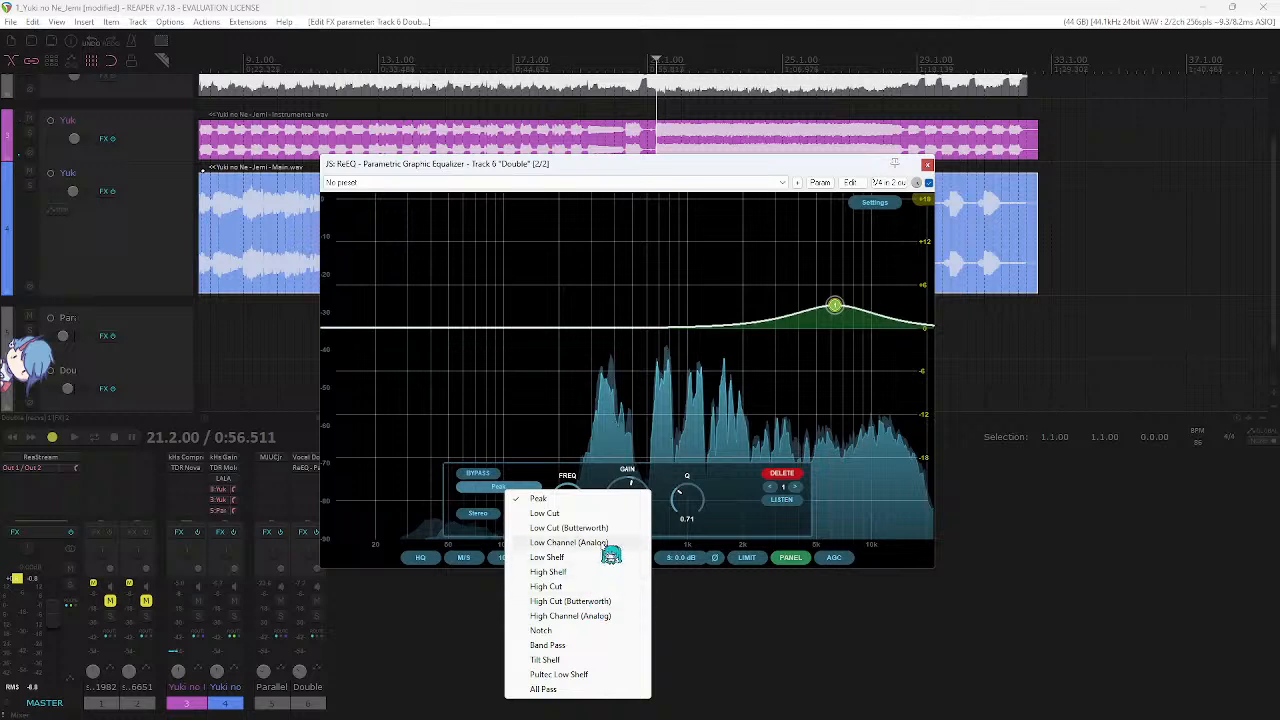
pyautogui.click(550, 571)
pyautogui.moveTo(803, 302); pyautogui.dragTo(737, 387)
# - Add a peak boost near 500 Hz and a low cut slightly above 200 Hz in ReEQ
pyautogui.moveTo(635, 312)
pyautogui.mouseDown()
pyautogui.moveTo(636, 296)
pyautogui.moveTo(642, 307)
pyautogui.mouseUp()
pyautogui.press('space')
pyautogui.click(520, 346)
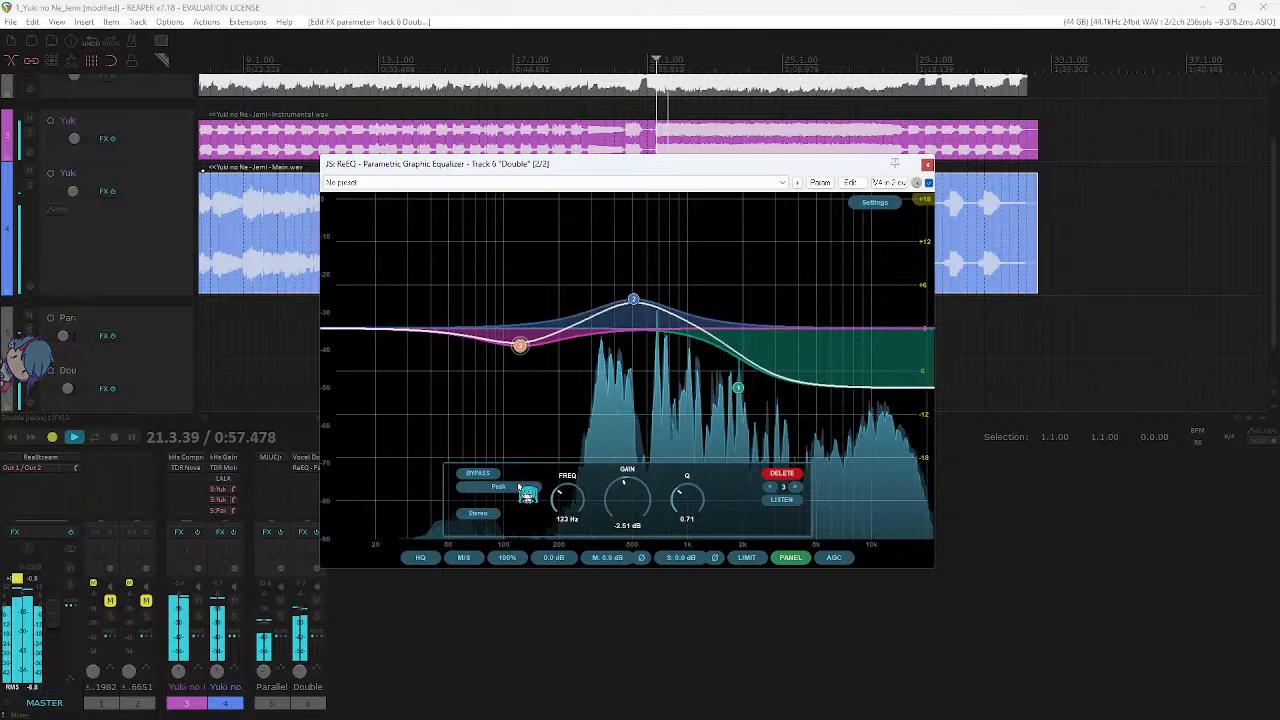
pyautogui.click(508, 488)
pyautogui.click(583, 509)
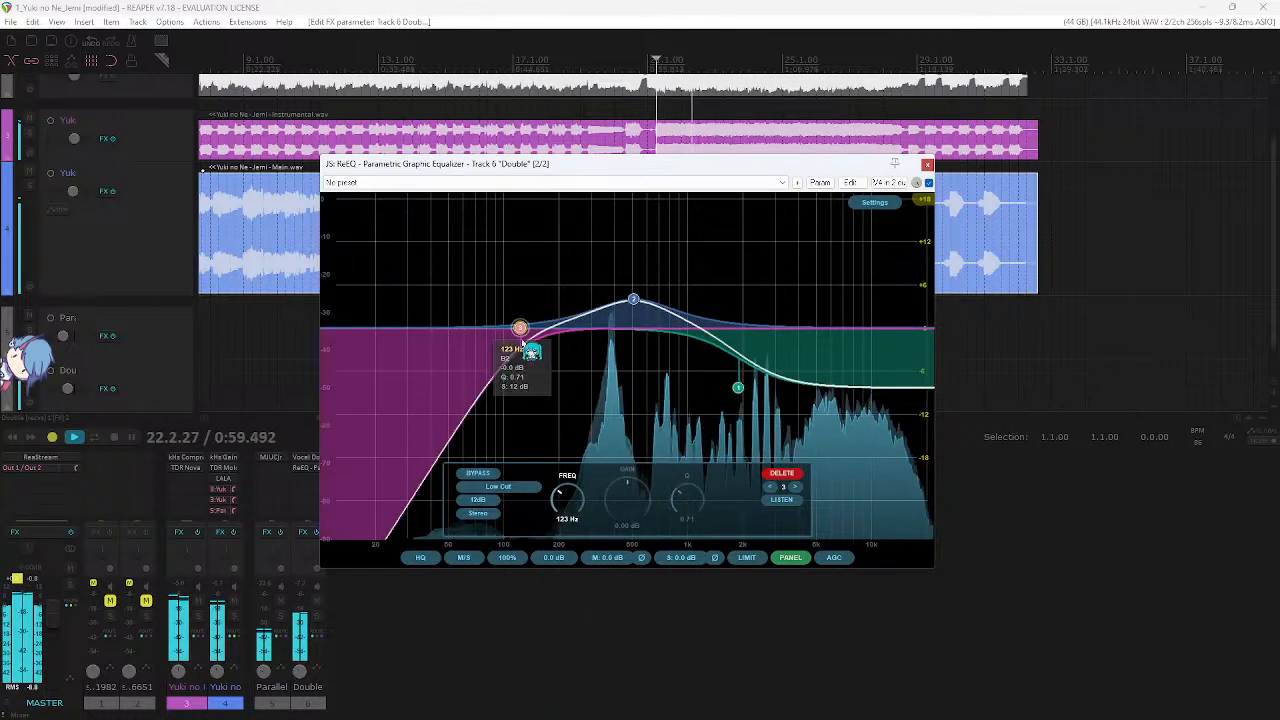
pyautogui.moveTo(517, 334); pyautogui.dragTo(575, 328)
# - Move the peak boost up to about 2 kHz and add a dip of about 5 dB near 600 Hz
pyautogui.moveTo(665, 314); pyautogui.dragTo(753, 272)
pyautogui.click(664, 355)
pyautogui.scroll(2, 664, 355)
pyautogui.moveTo(663, 355)
pyautogui.mouseDown()
pyautogui.moveTo(661, 386)
pyautogui.moveTo(646, 365)
pyautogui.mouseUp()
# - Shift the high shelf to 2.66 kHz, set the peak boost to 5.47 dB at 1.99 kHz, and close ReEQ
pyautogui.moveTo(739, 388); pyautogui.dragTo(762, 387)
pyautogui.moveTo(749, 273); pyautogui.dragTo(748, 281)
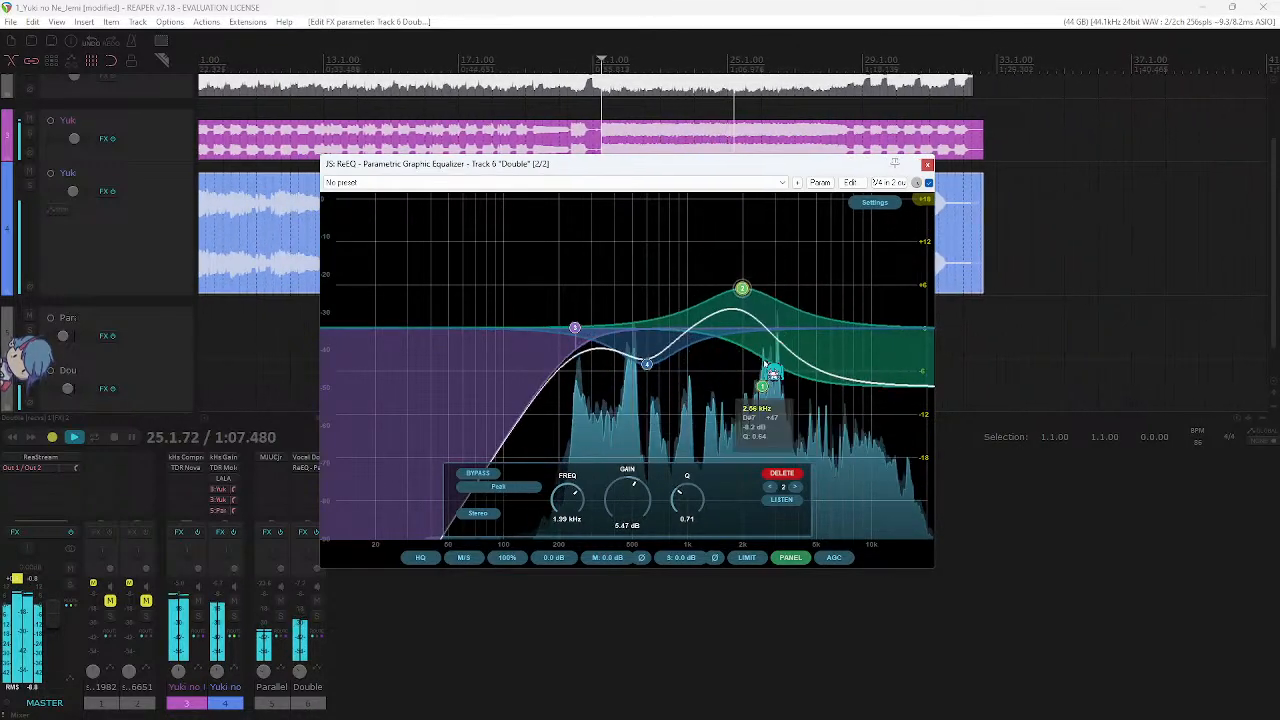
pyautogui.click(928, 164)
pyautogui.press('space')
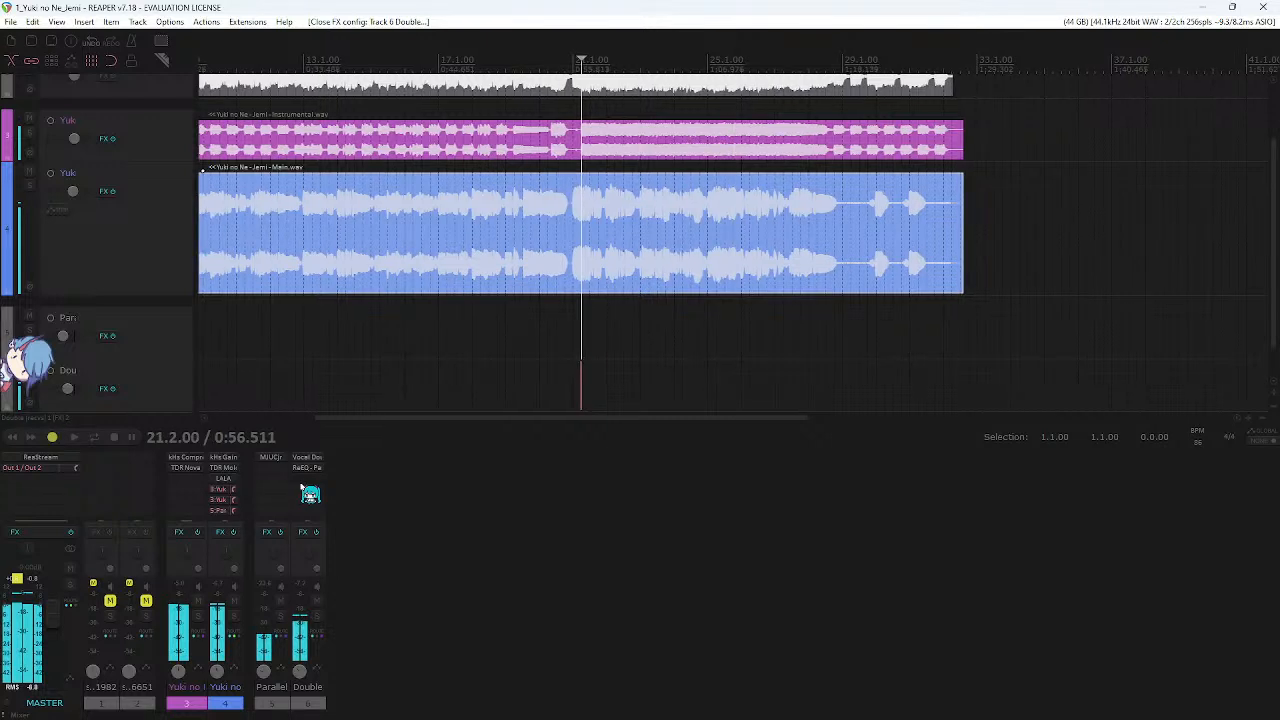
# - Find the VST3 Cymatics Origin plugin and add it to the Double track after ReEQ
pyautogui.click(301, 483)
pyautogui.write('vin')
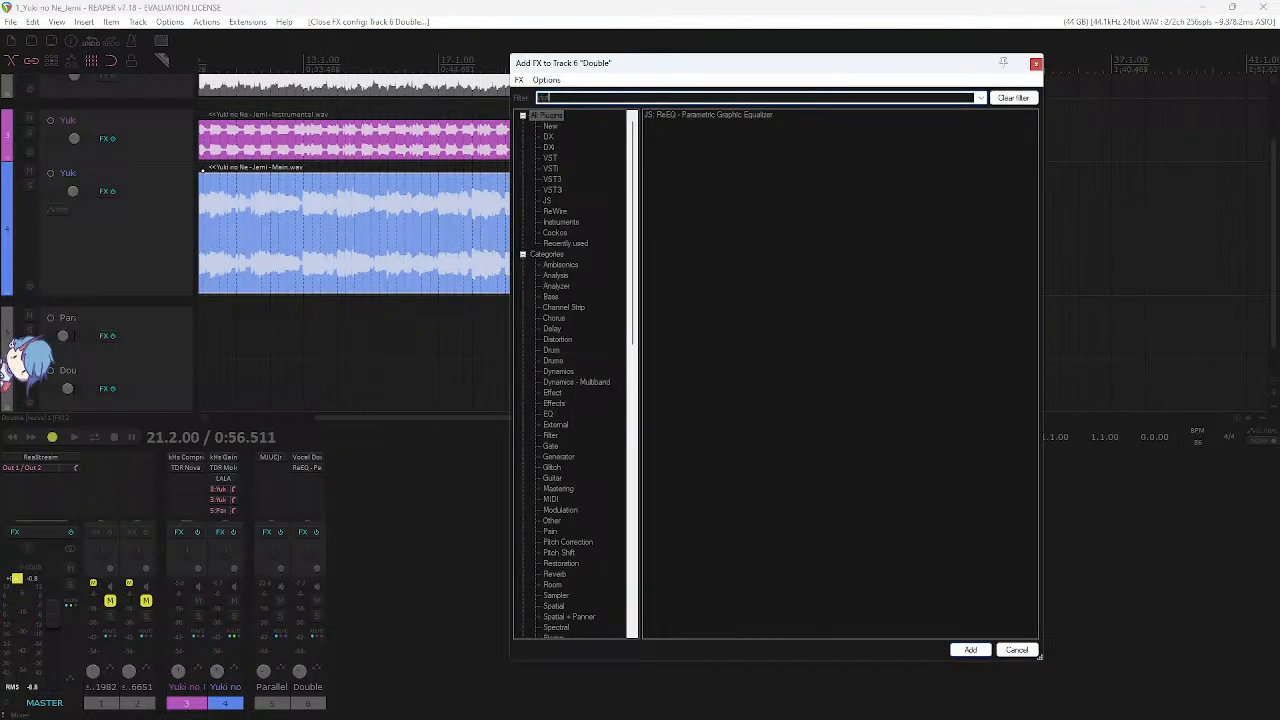
pyautogui.press('BackSpace')
pyautogui.press('BackSpace')
pyautogui.press('BackSpace')
pyautogui.write('in')
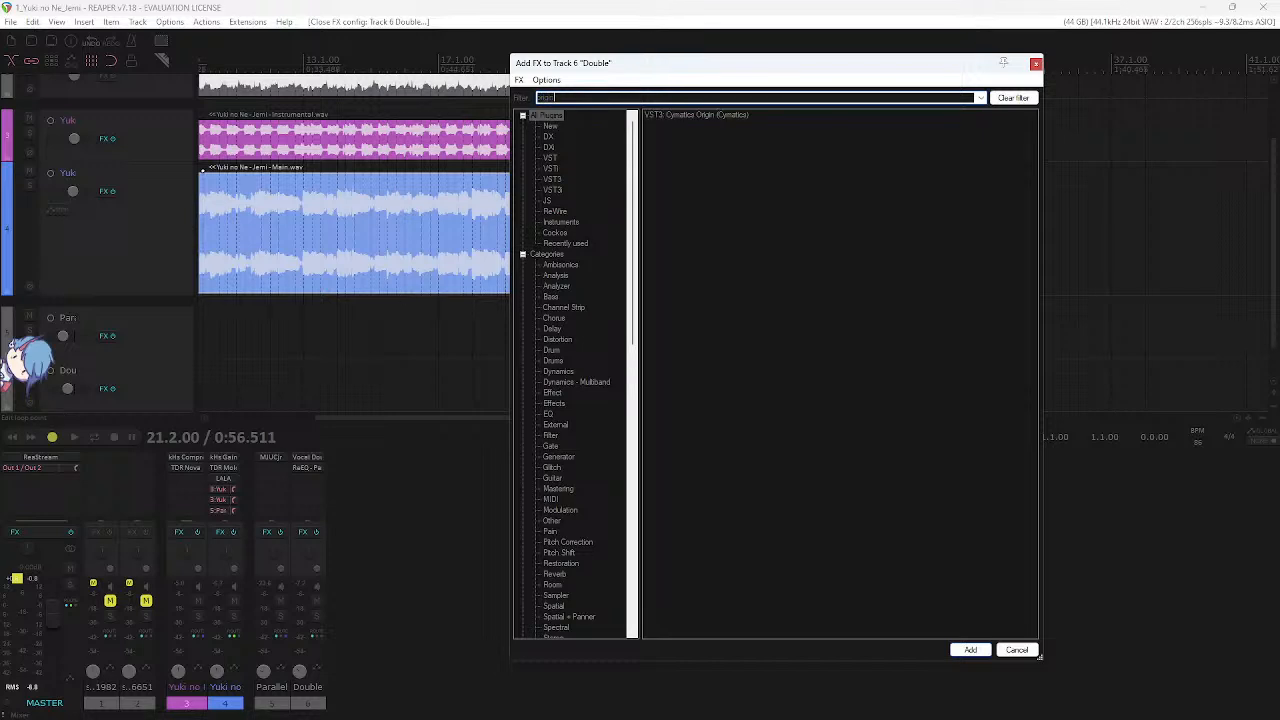
pyautogui.doubleClick(735, 116)
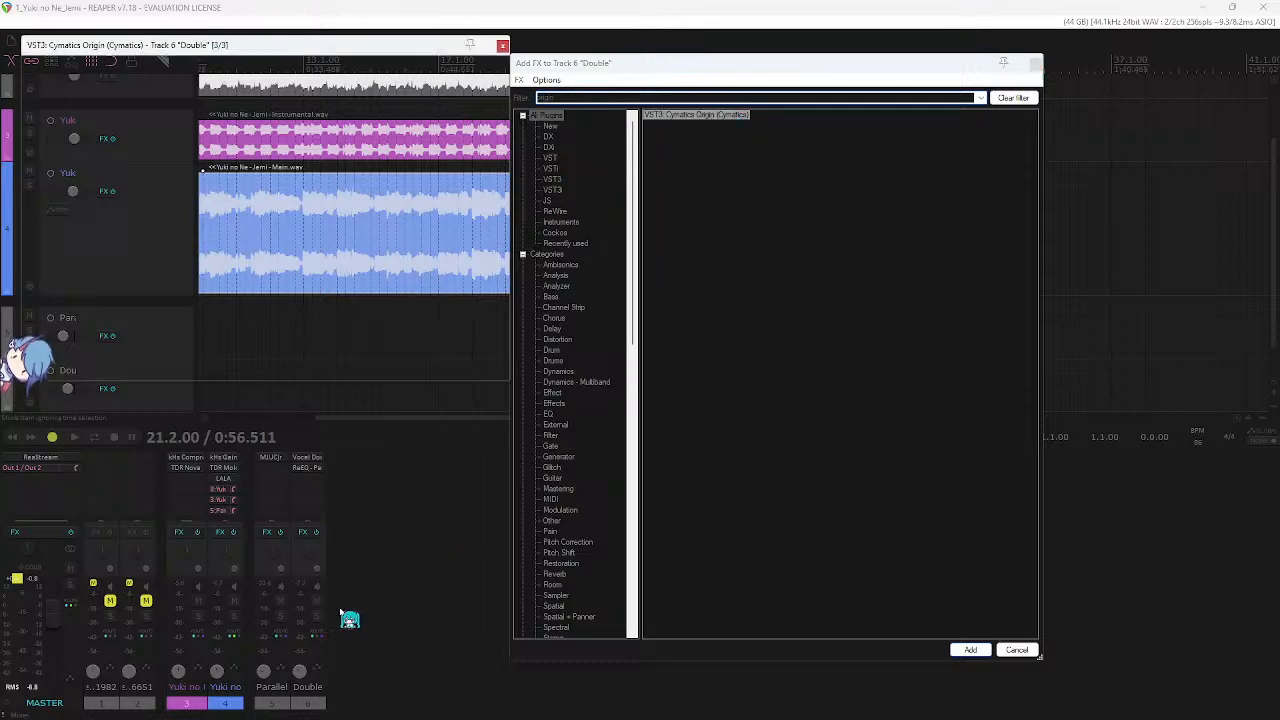
# - Solo the Double track and adjust Origin's saturation, movement and Reel To Reel 1 noise during playback
pyautogui.click(316, 616)
pyautogui.press('space')
pyautogui.moveTo(294, 210); pyautogui.dragTo(294, 223)
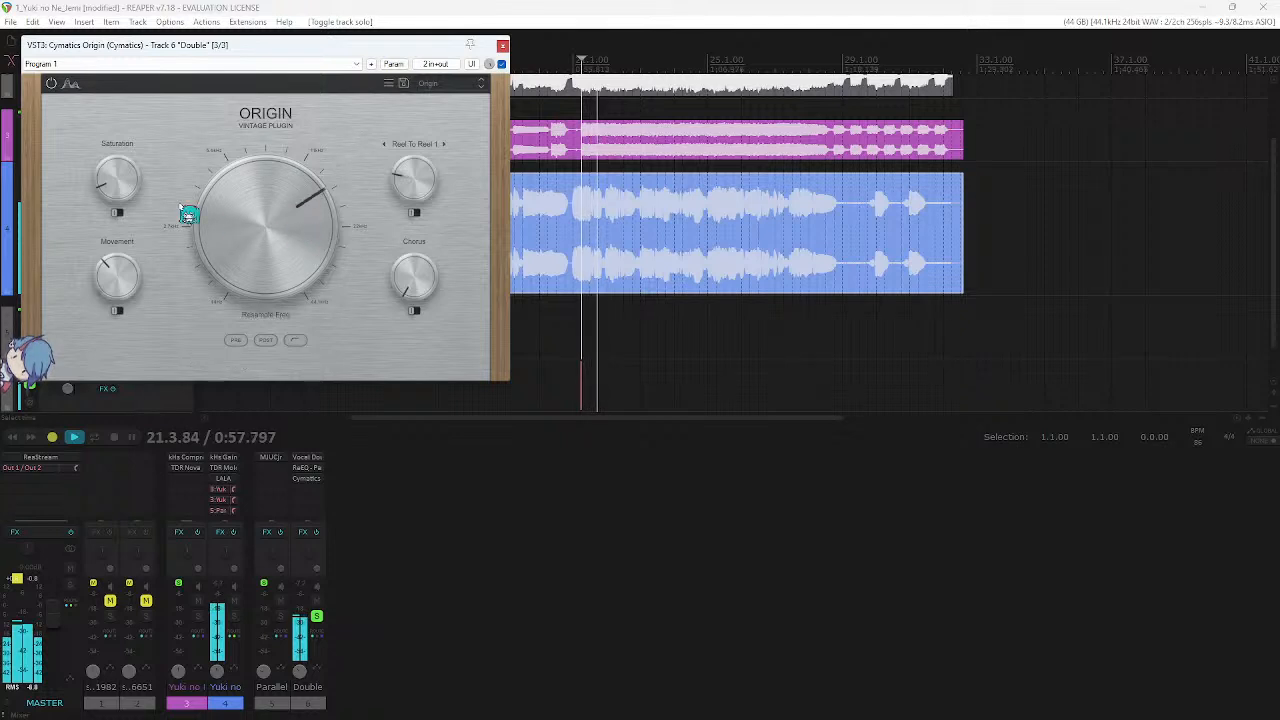
pyautogui.moveTo(134, 183); pyautogui.dragTo(134, 152)
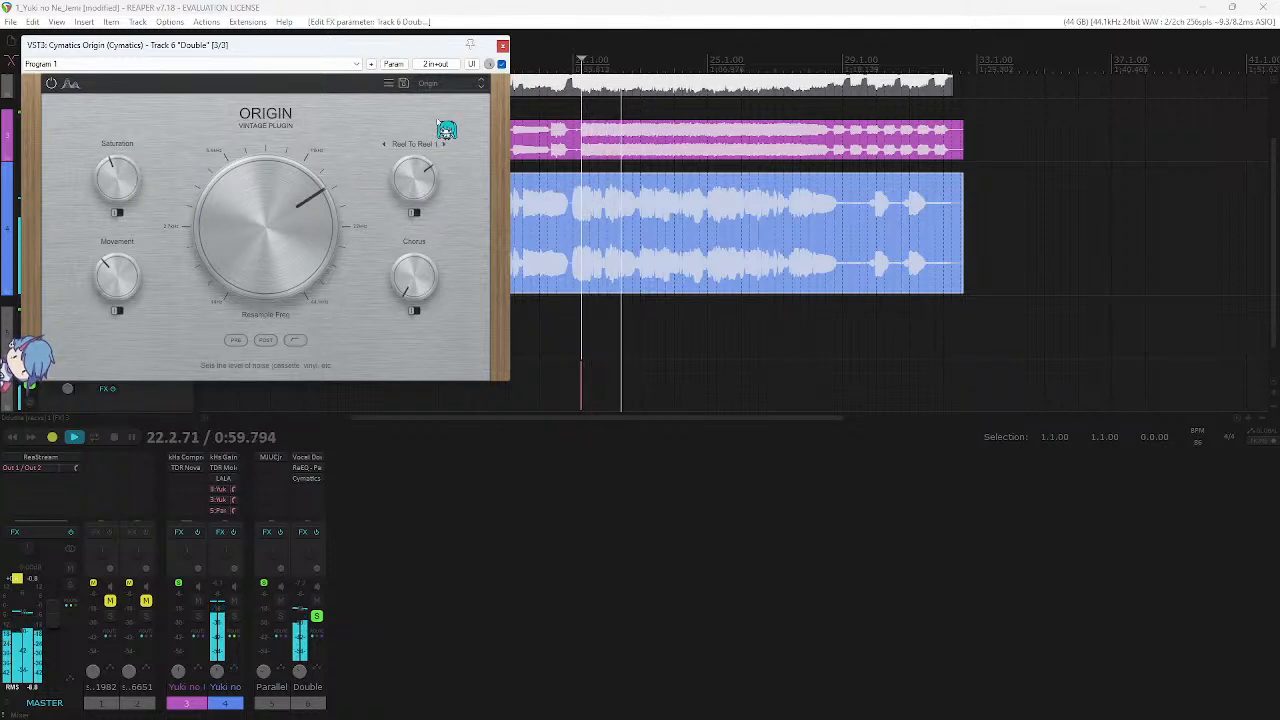
pyautogui.moveTo(112, 262)
pyautogui.mouseDown()
pyautogui.moveTo(155, 255)
pyautogui.moveTo(123, 279)
pyautogui.mouseUp()
pyautogui.moveTo(409, 181)
pyautogui.mouseDown()
pyautogui.moveTo(425, 143)
pyautogui.moveTo(420, 174)
pyautogui.mouseUp()
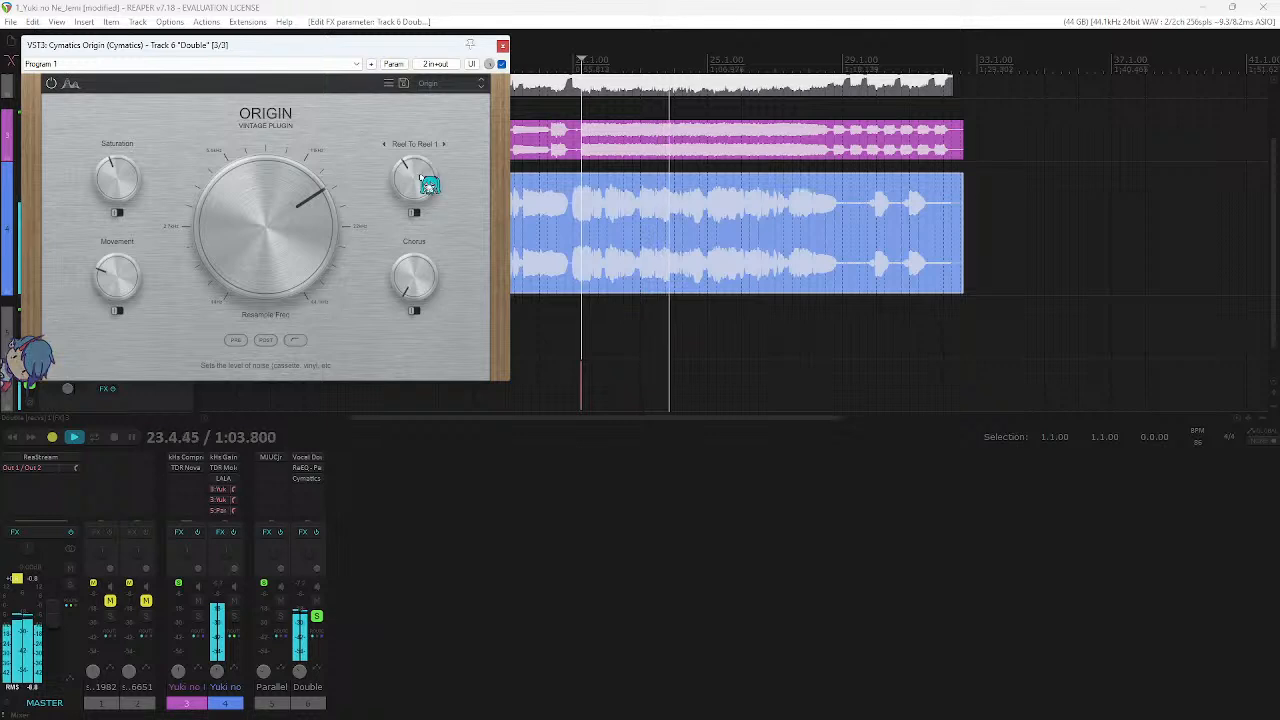
# - Set Origin's chorus to 34 % and movement to 2 %, turn the noise fully down, and raise the resample frequency and saturation
pyautogui.moveTo(423, 271)
pyautogui.mouseDown()
pyautogui.moveTo(433, 287)
pyautogui.moveTo(428, 270)
pyautogui.moveTo(417, 314)
pyautogui.moveTo(417, 291)
pyautogui.mouseUp()
pyautogui.moveTo(151, 264); pyautogui.dragTo(143, 281)
pyautogui.moveTo(126, 283); pyautogui.dragTo(125, 329)
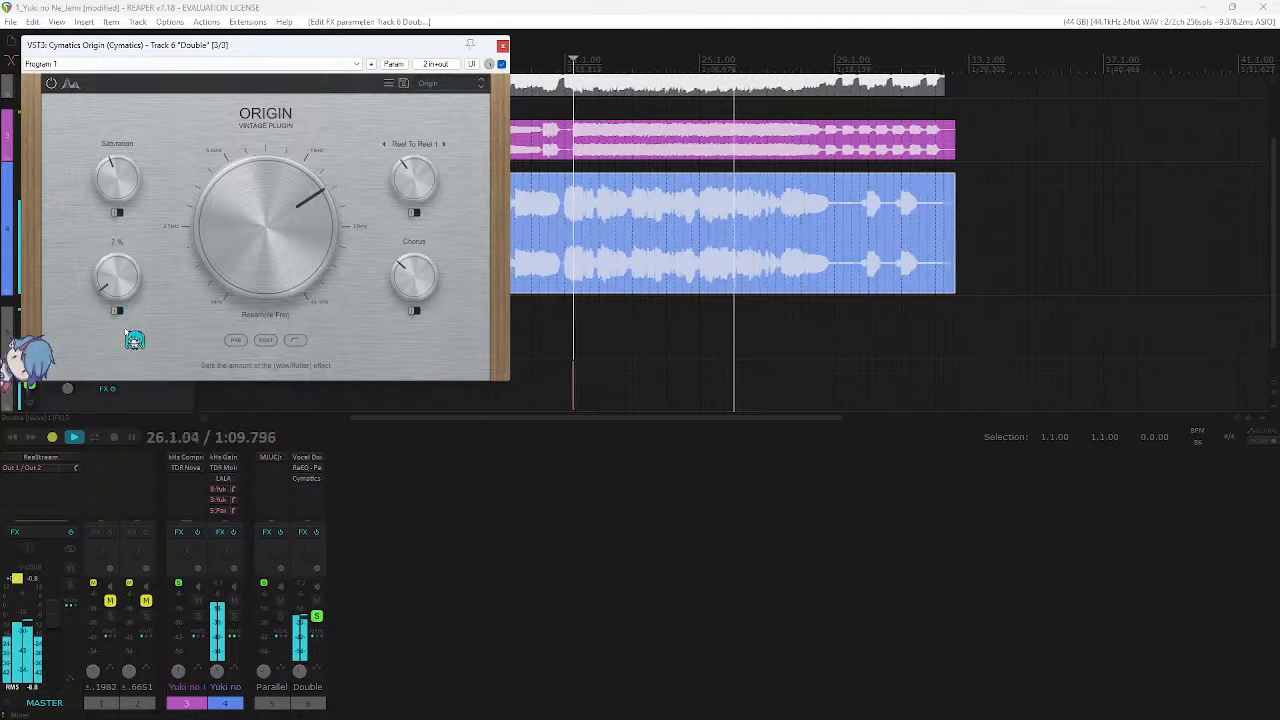
pyautogui.moveTo(262, 260)
pyautogui.mouseDown()
pyautogui.moveTo(265, 207)
pyautogui.moveTo(266, 334)
pyautogui.moveTo(274, 262)
pyautogui.mouseUp()
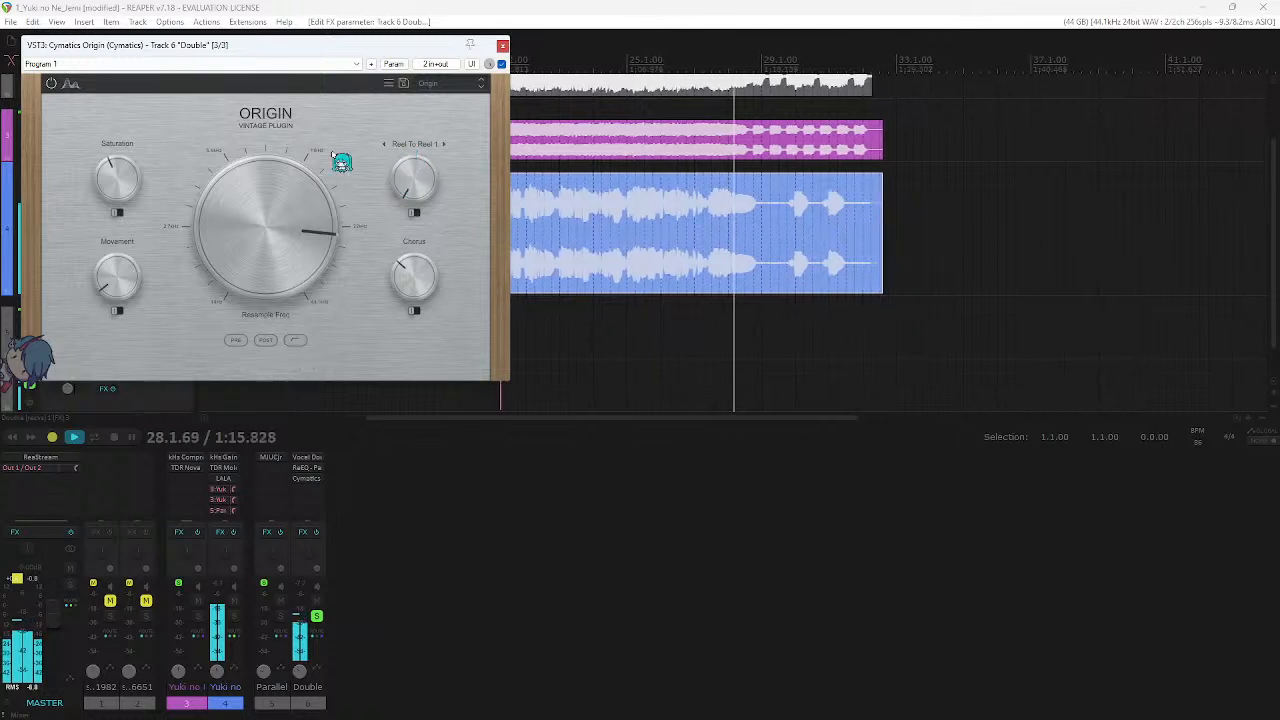
pyautogui.moveTo(114, 177); pyautogui.dragTo(138, 165)
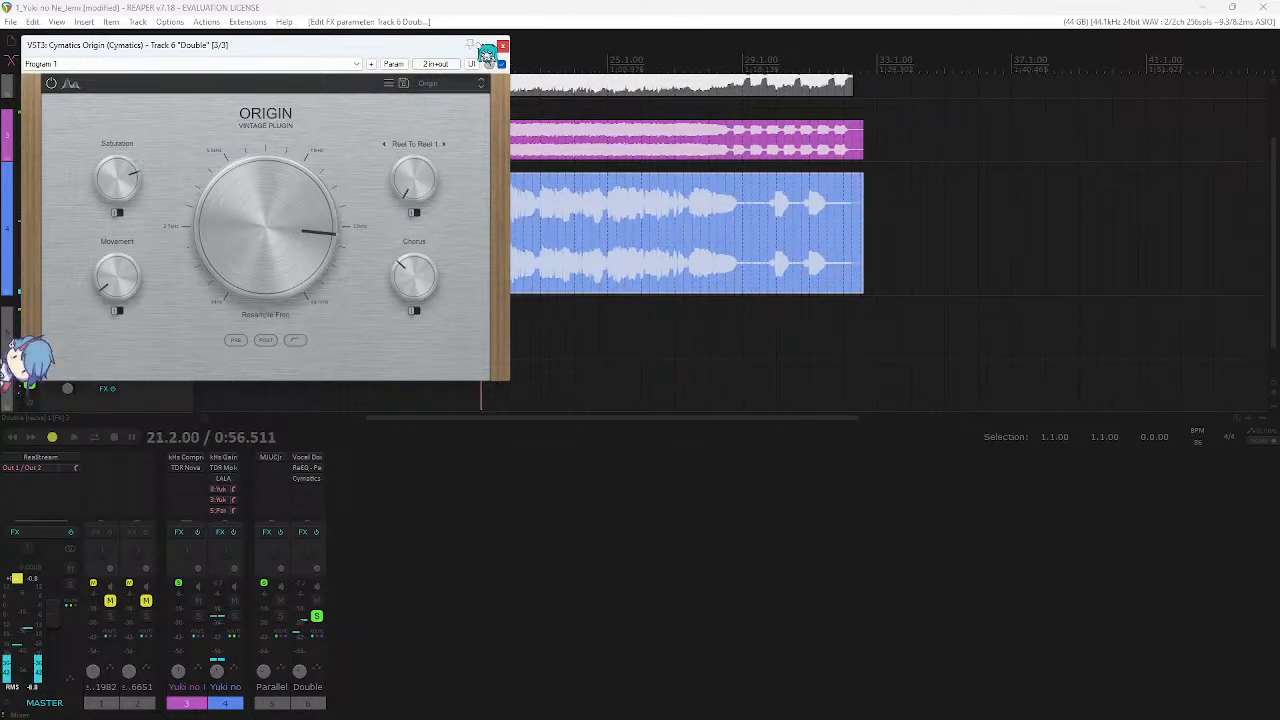
# - Compare the soloed Double track with Origin bypassed and active, and close the plugin window
pyautogui.keyDown('shift'); pyautogui.click(310, 479); pyautogui.keyUp('shift')
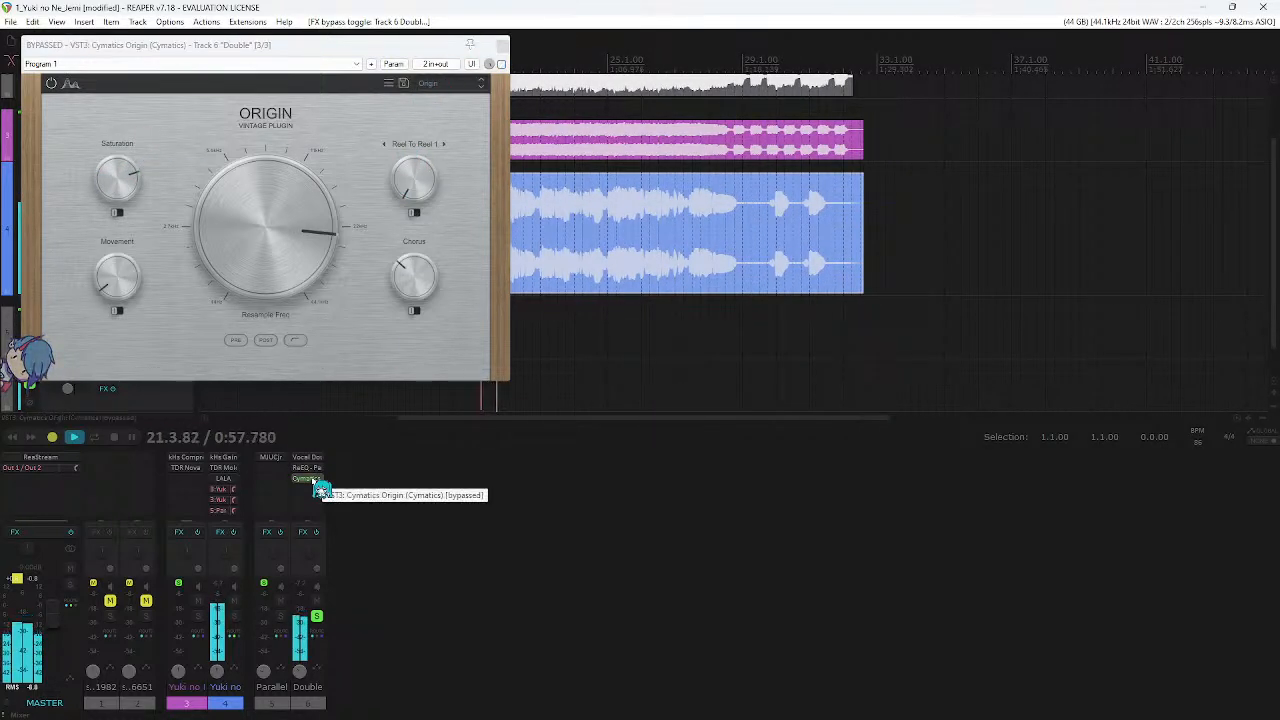
pyautogui.keyDown('shift'); pyautogui.click(310, 479); pyautogui.keyUp('shift')
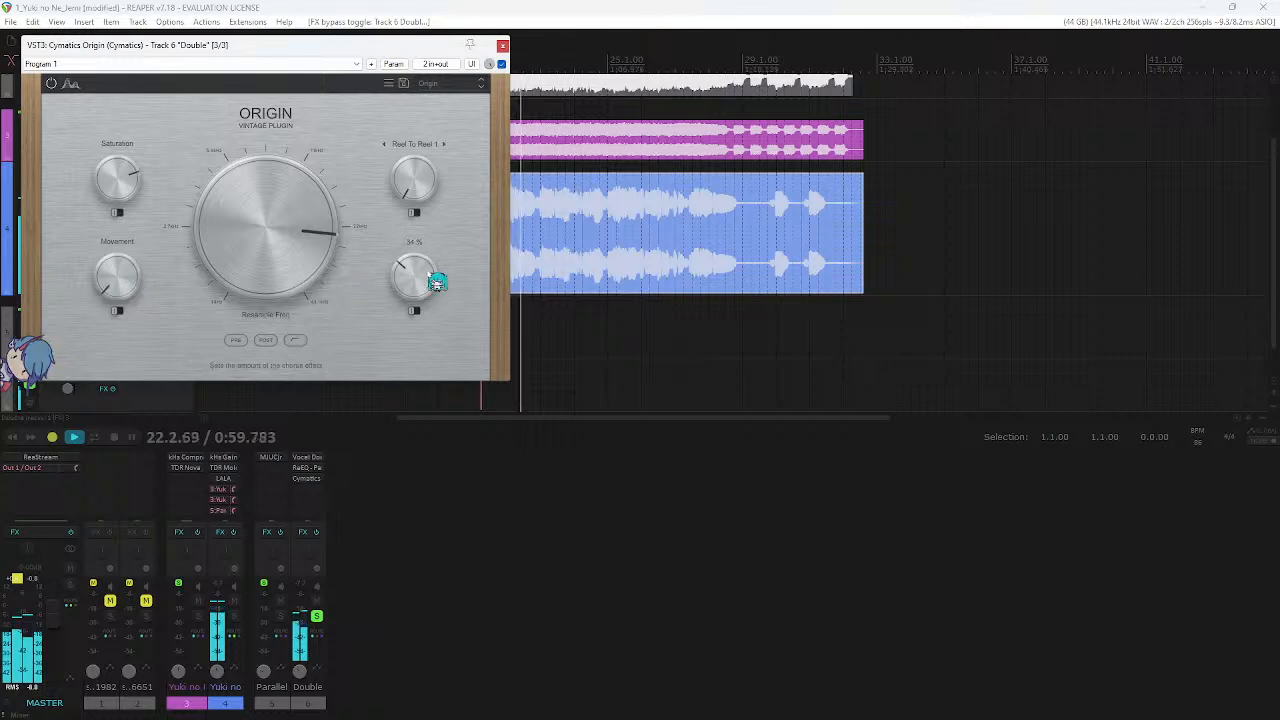
pyautogui.click(502, 45)
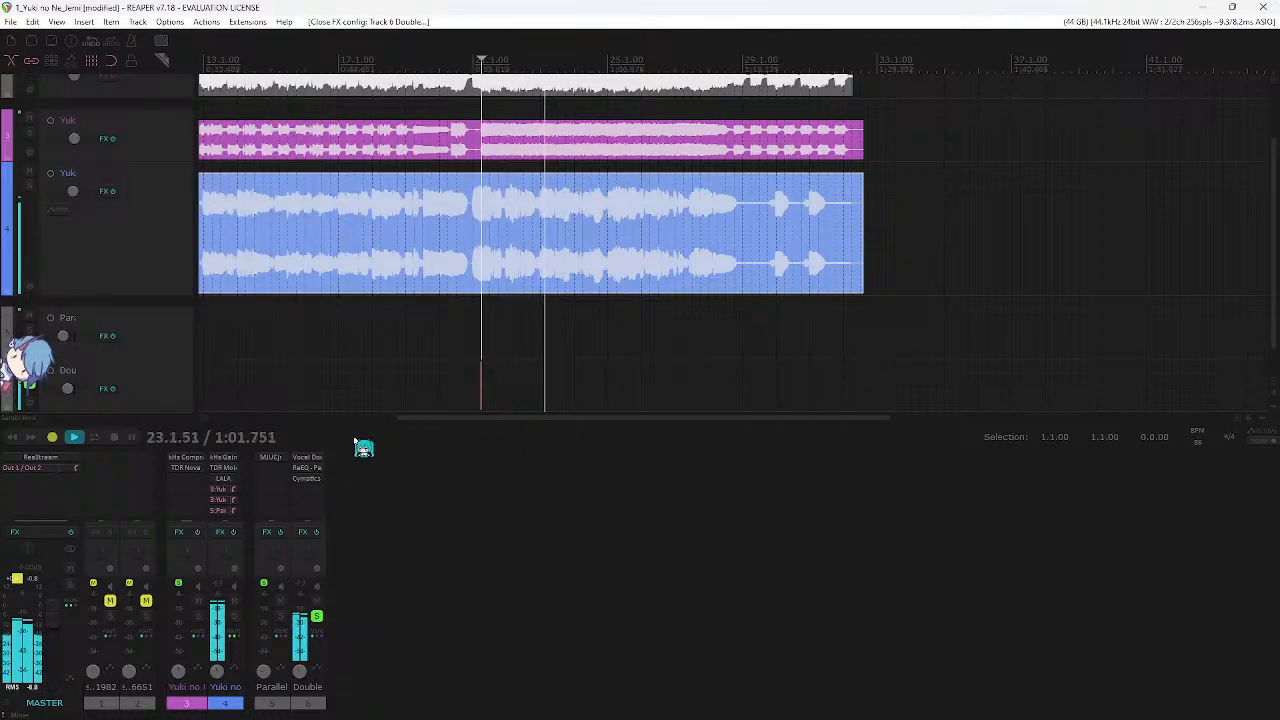
# - Readjust the doubling in Vocal Doubler and take the Double track out of solo
pyautogui.click(307, 460)
pyautogui.moveTo(858, 372); pyautogui.dragTo(858, 492)
pyautogui.click(999, 278)
pyautogui.click(315, 617)
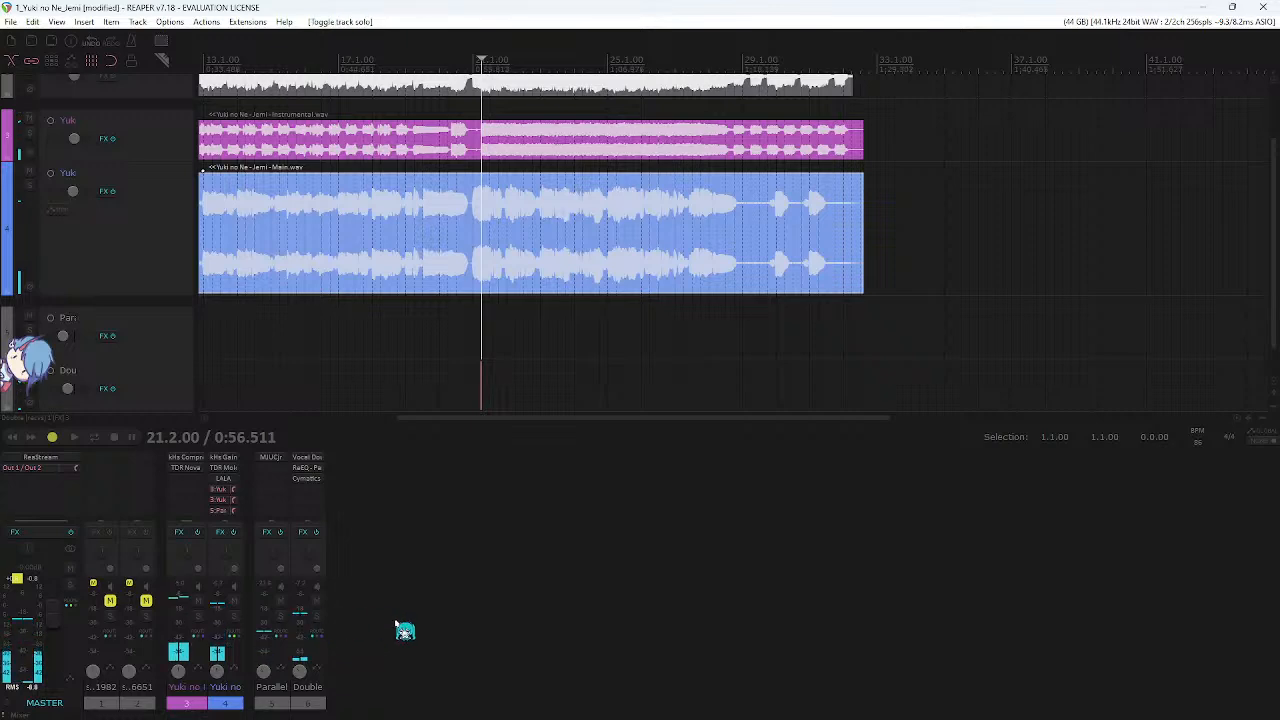
# - Listen to the full mix and lower the Double track's volume further to blend it in
pyautogui.press('space')
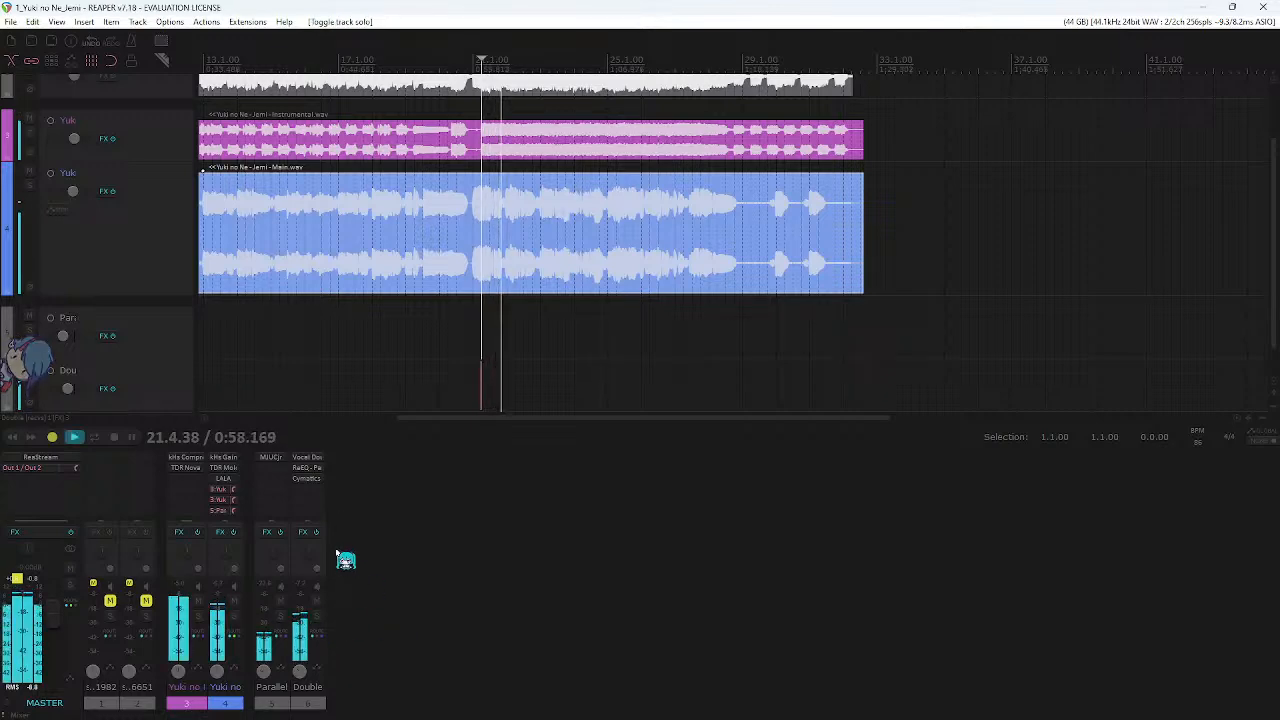
pyautogui.scroll(2, 583, 300)
pyautogui.scroll(-2, 583, 300)
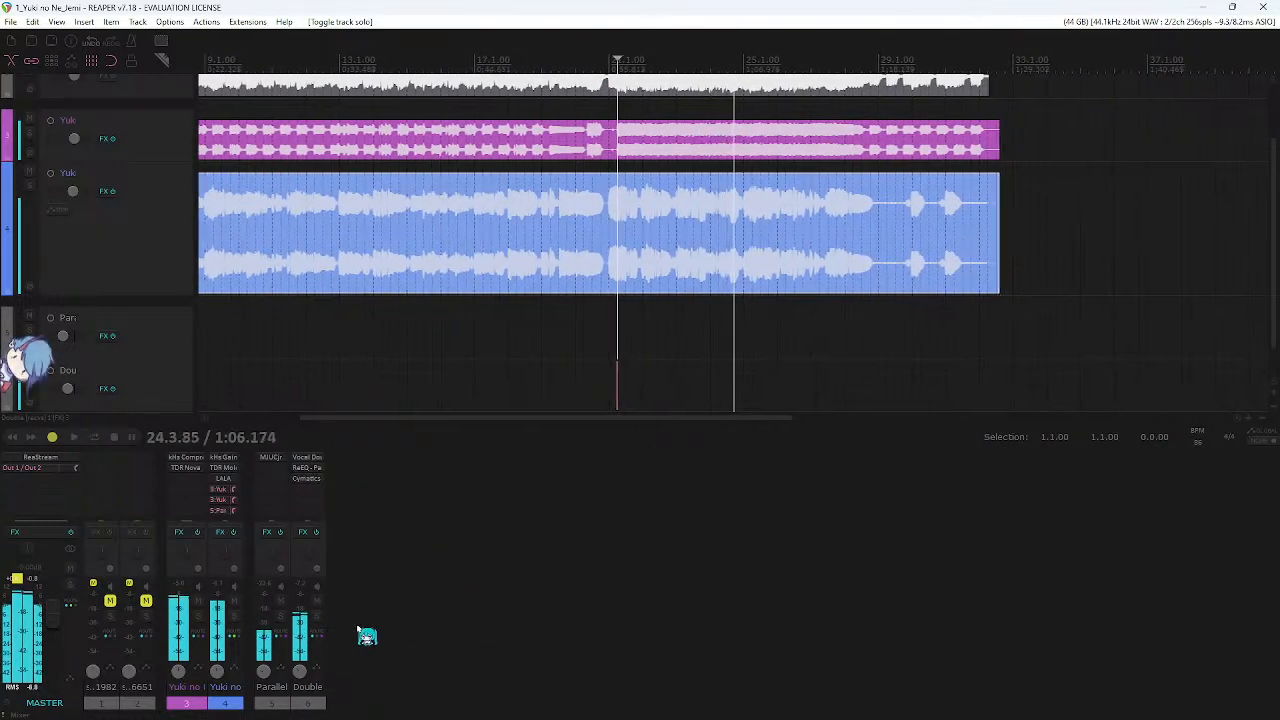
pyautogui.press('space')
pyautogui.moveTo(300, 676)
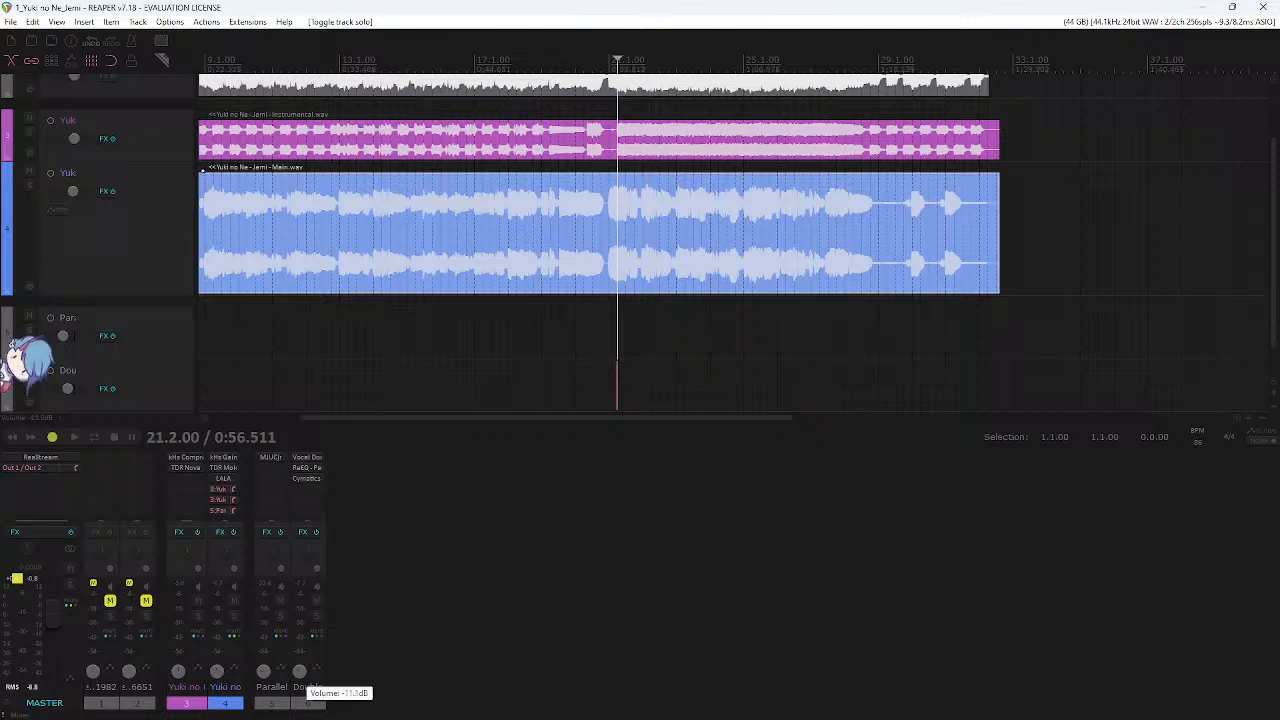
pyautogui.press('space')
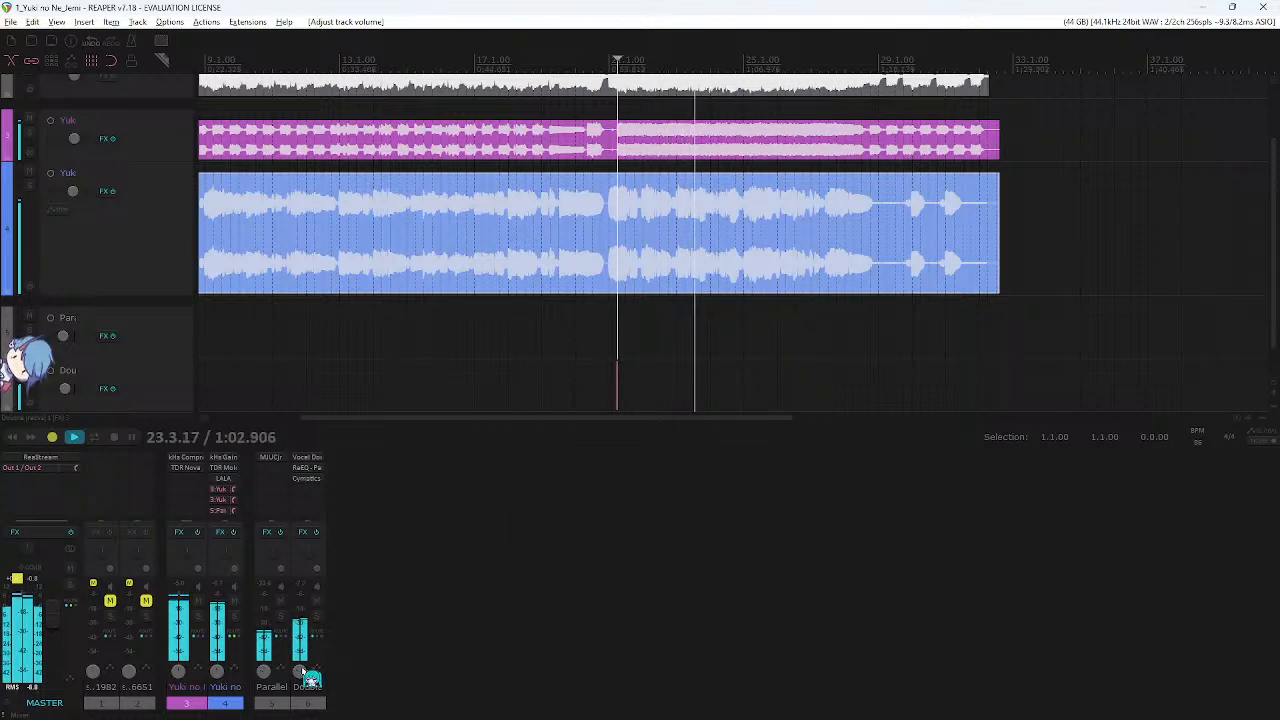
pyautogui.press('space')
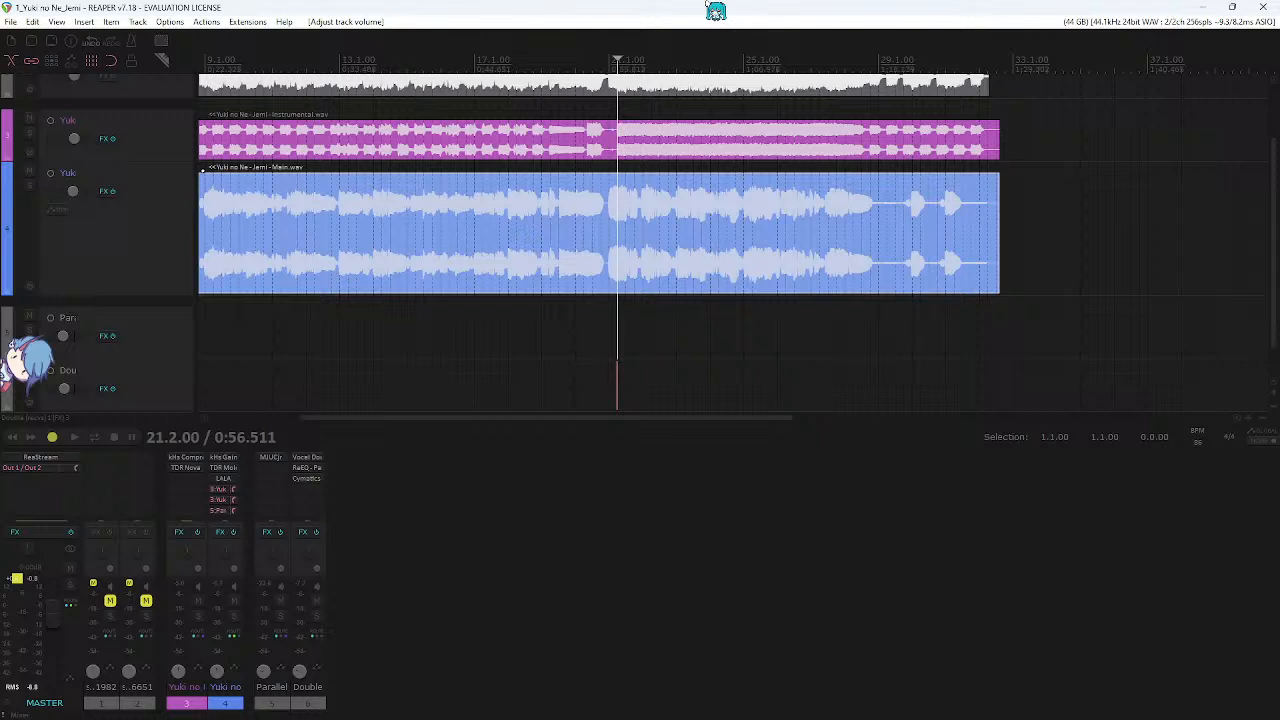
# - Place the edit cursor at bar 17.1.00 and clear the track selection
pyautogui.click(658, 310)
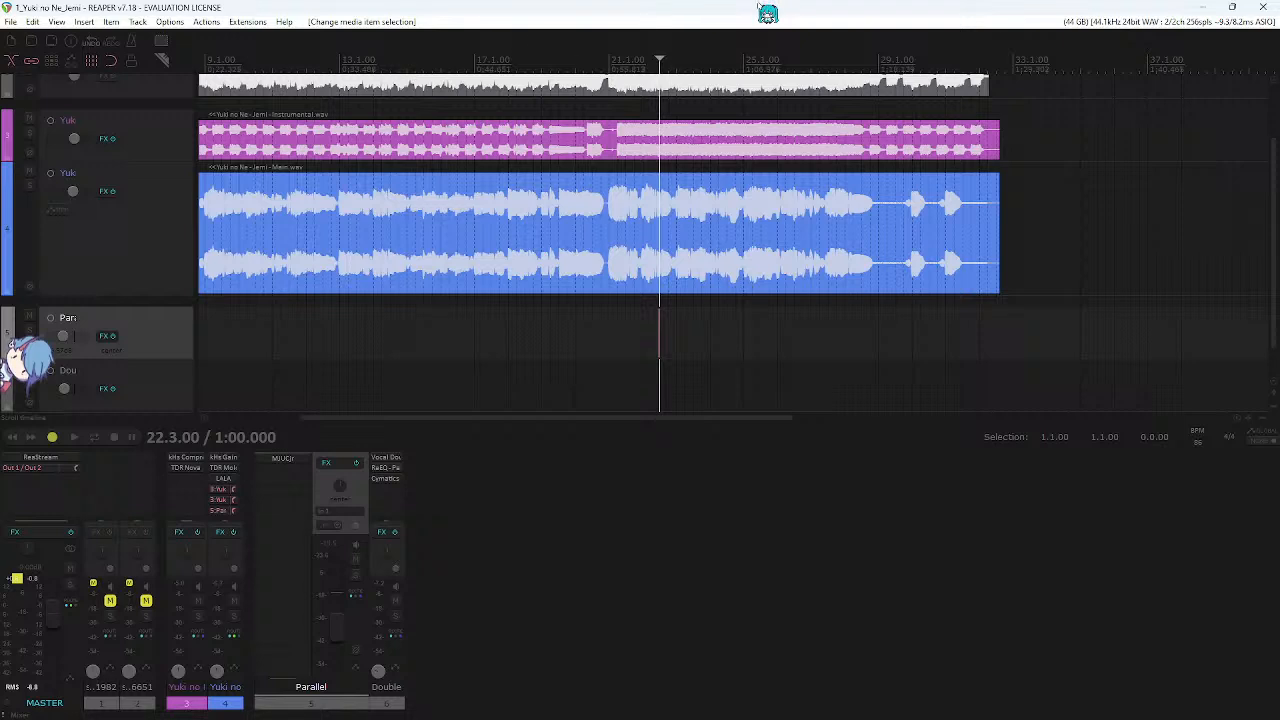
pyautogui.click(474, 316)
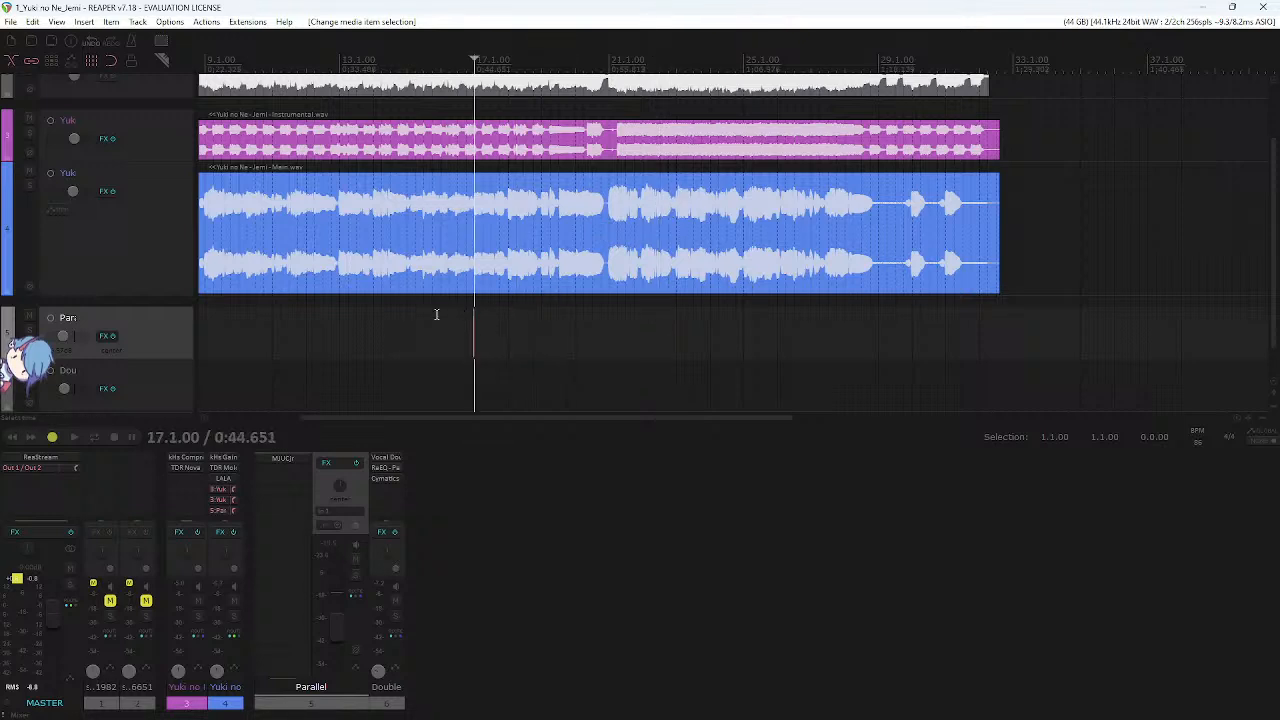
pyautogui.click(466, 574)
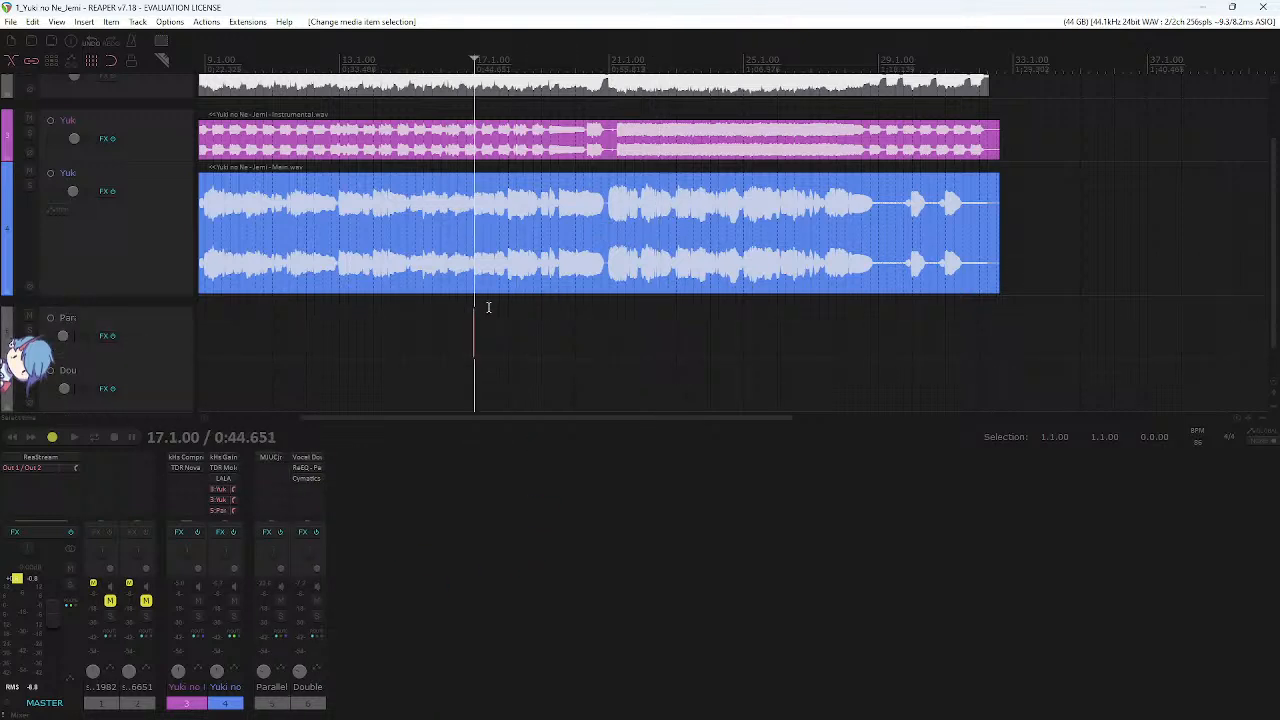
# - Play the full mix from bar 14.4.00 and listen to the vocal blend
pyautogui.hscroll(-5, 488, 307)
pyautogui.click(662, 330)
pyautogui.press('space')
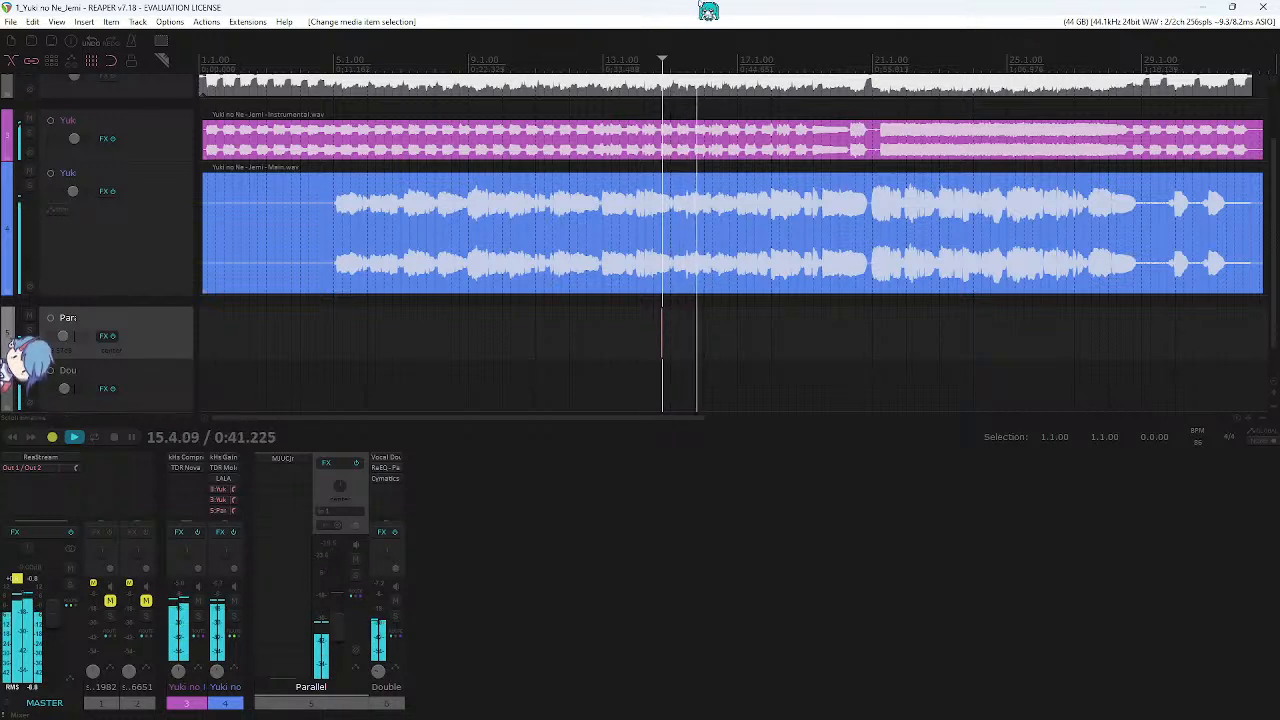
pyautogui.scroll(-1, 663, 294)
pyautogui.press('space')
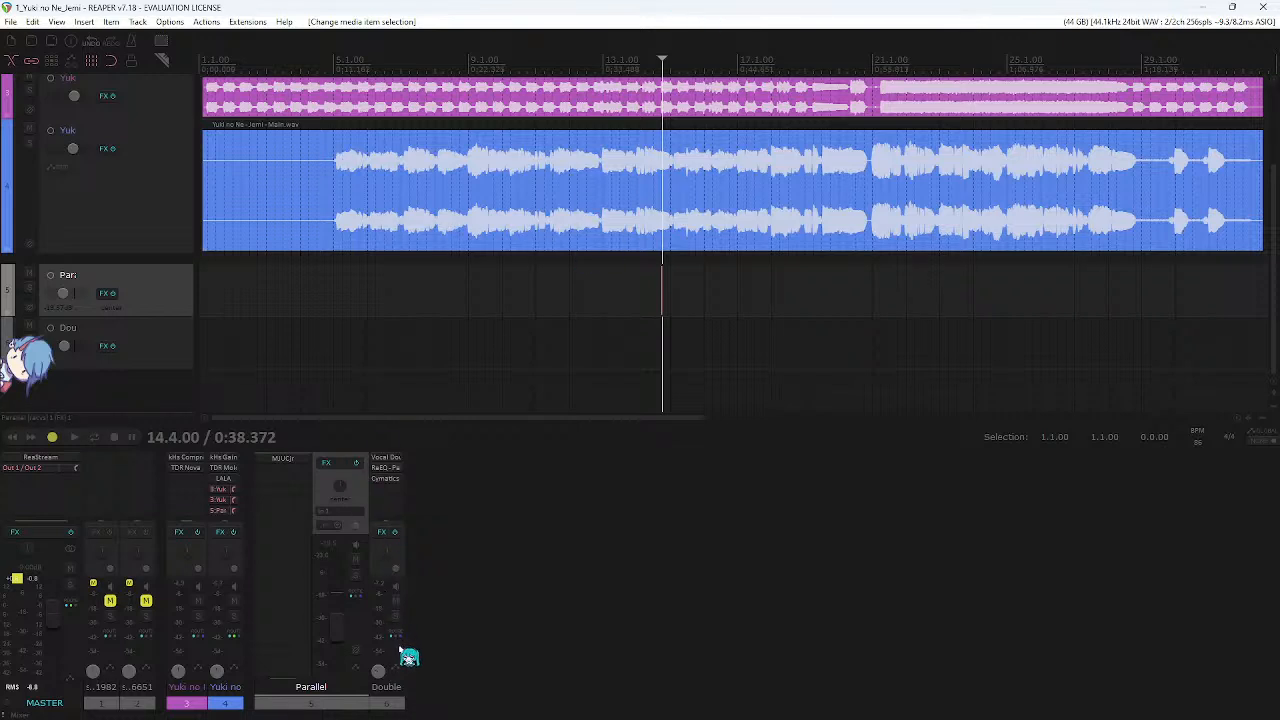
# - Show the Parallel track's volume envelope and lower the section between bars 14.4 and 20.4 to -28.3 dB
pyautogui.press('r')
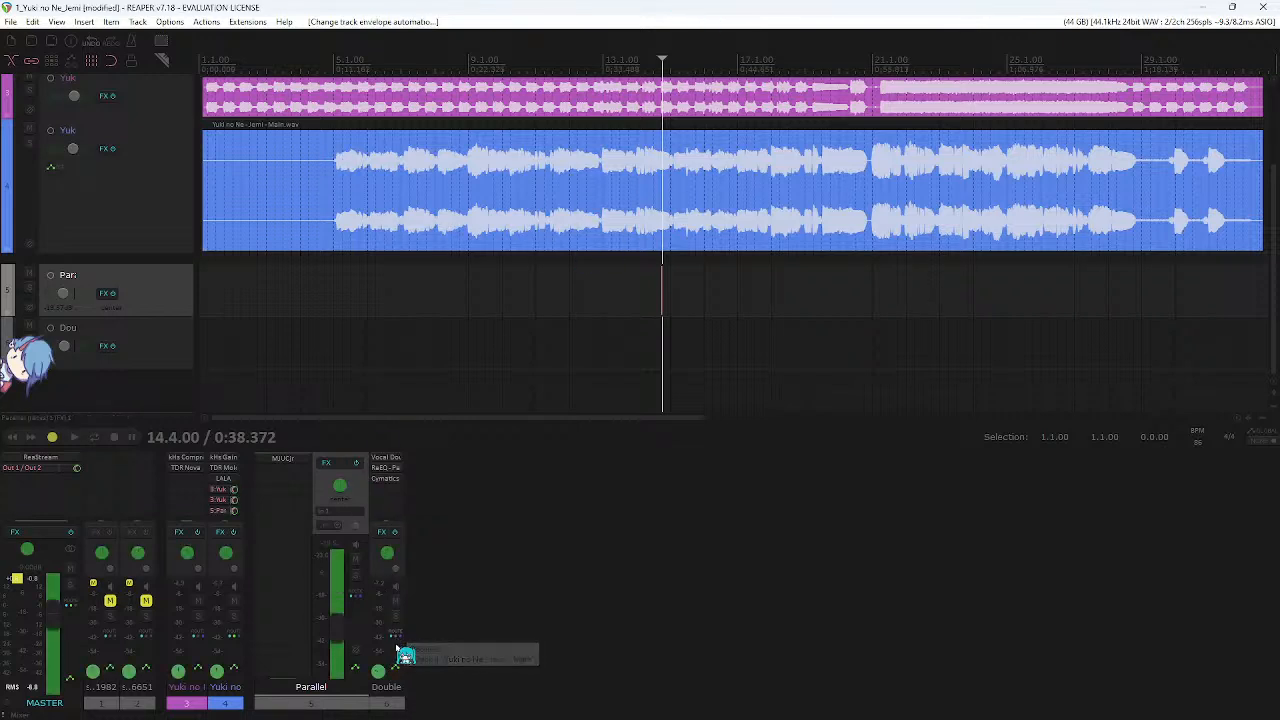
pyautogui.press('v')
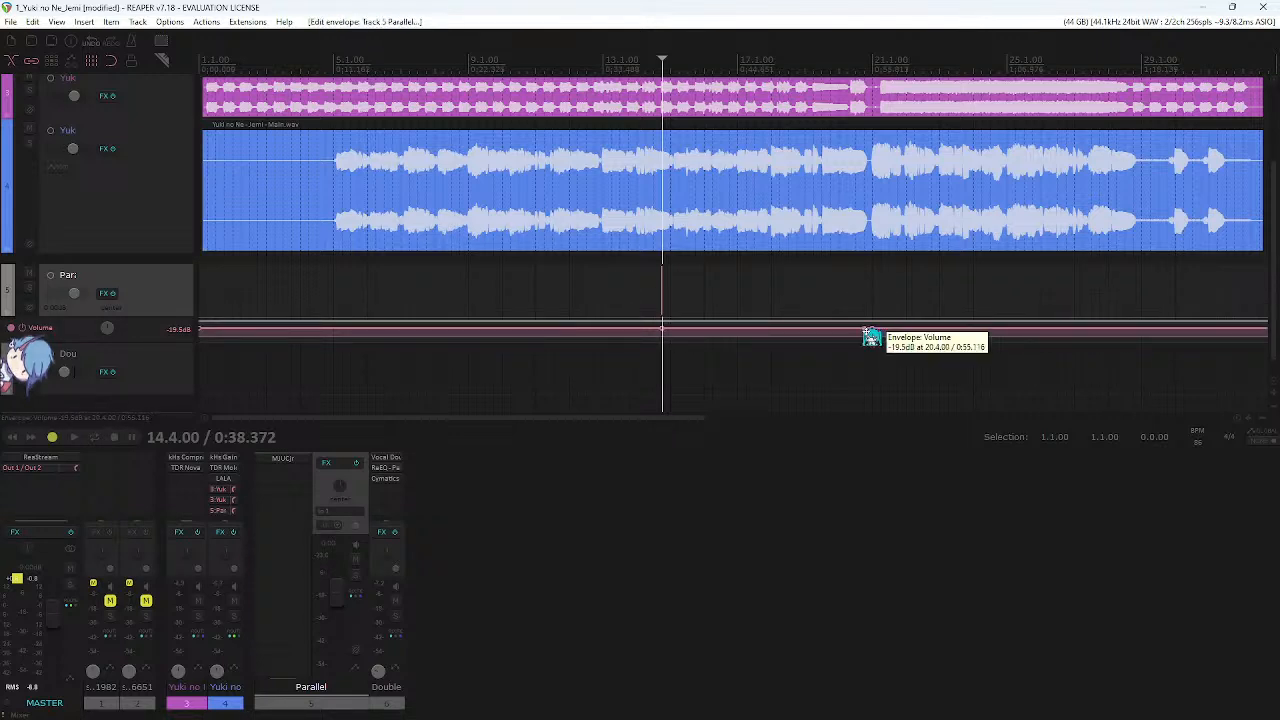
pyautogui.moveTo(866, 331); pyautogui.dragTo(851, 354)
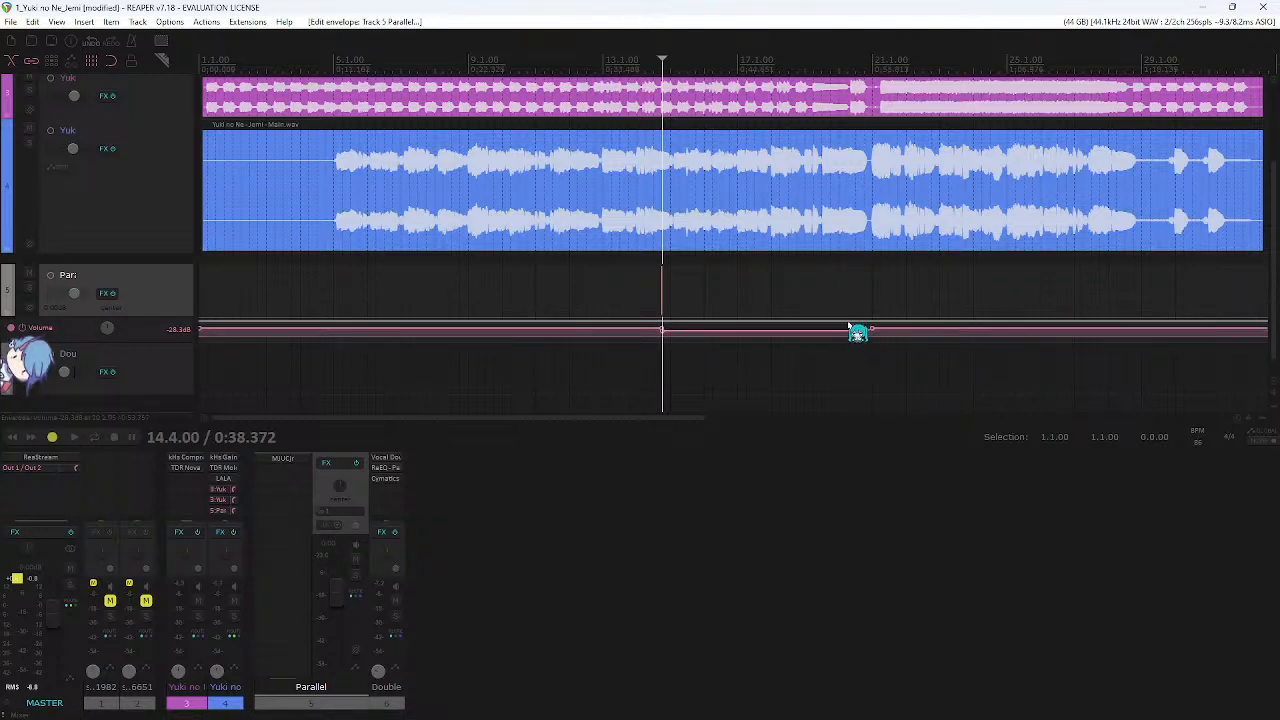
# - Try a different volume on the Double track during playback and undo the change
pyautogui.click(575, 535)
pyautogui.moveTo(300, 677); pyautogui.dragTo(298, 671)
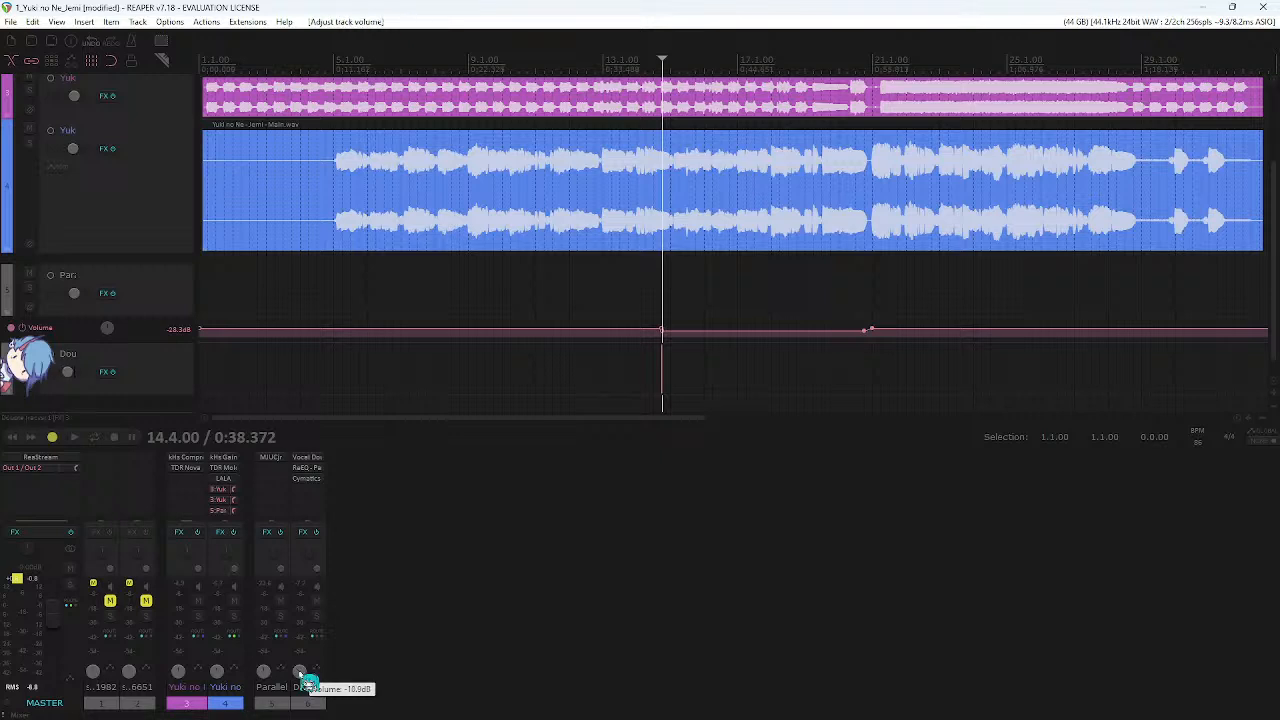
pyautogui.press('space')
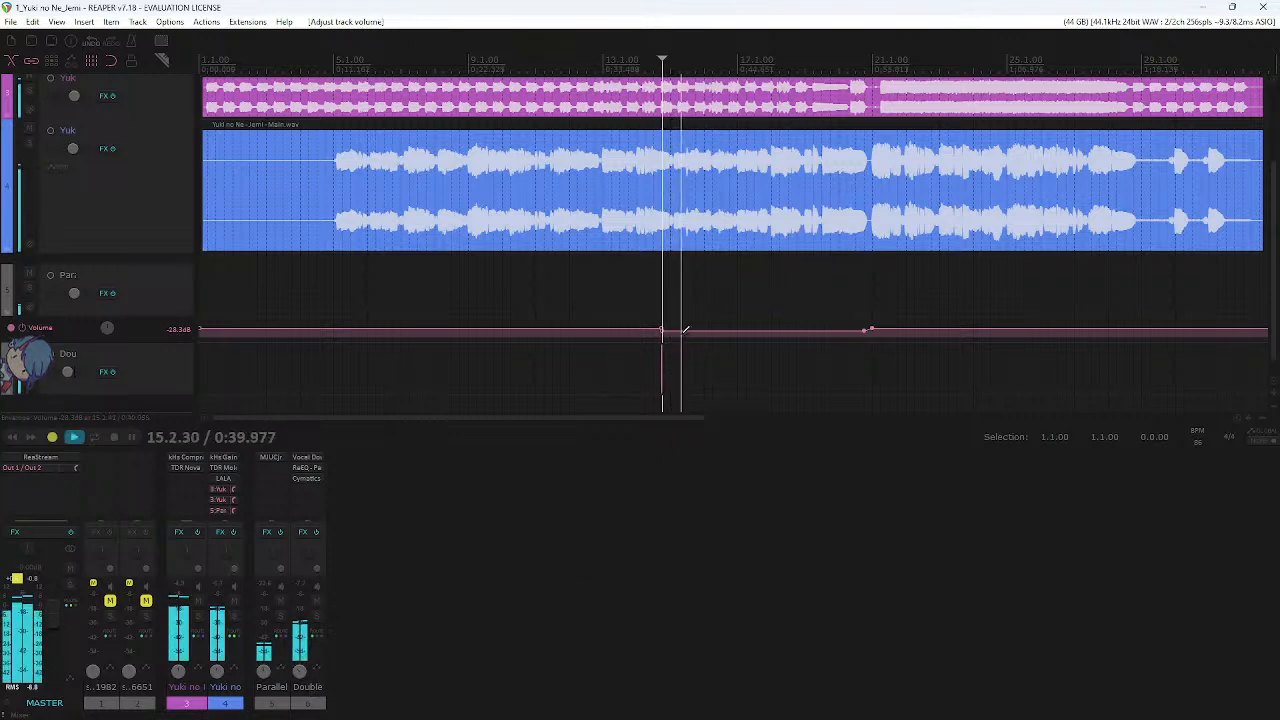
pyautogui.hotkey('ctrl', 'z')
# - Stop playback and delete the points around bar 14.4.00 from the Parallel track's volume envelope
pyautogui.moveTo(676, 318); pyautogui.dragTo(628, 353)
pyautogui.press('space')
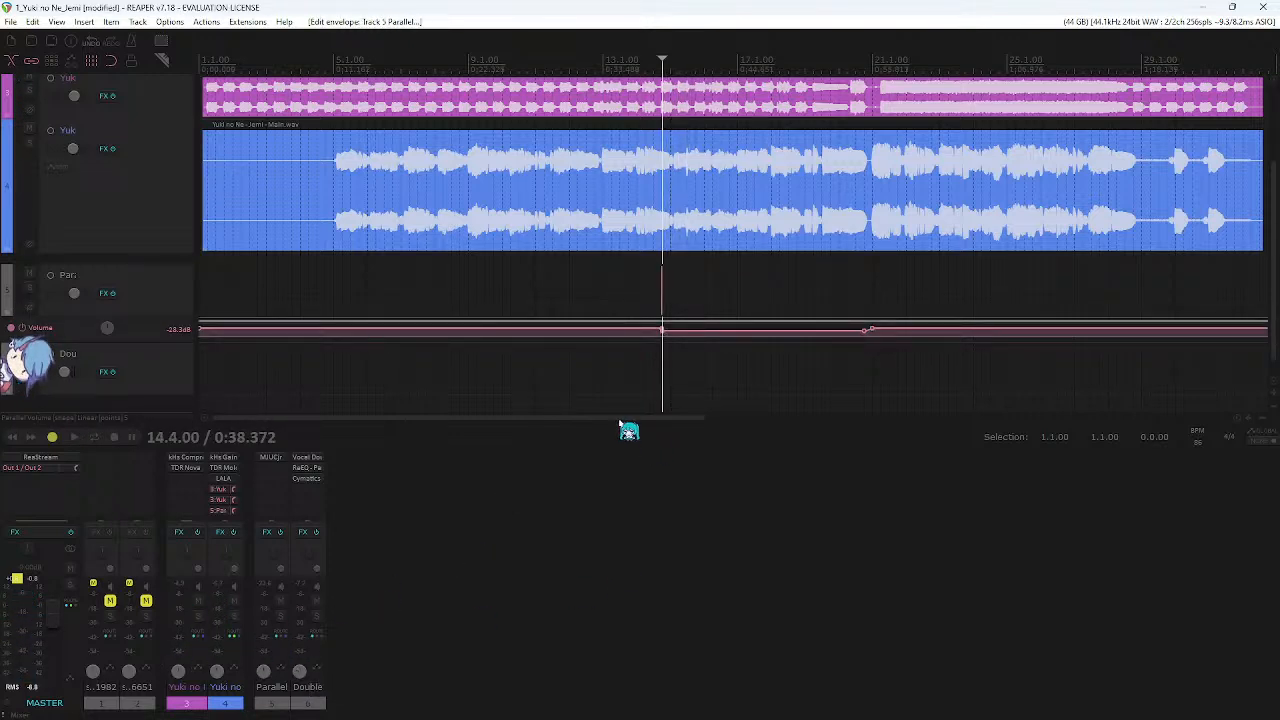
pyautogui.press('Delete')
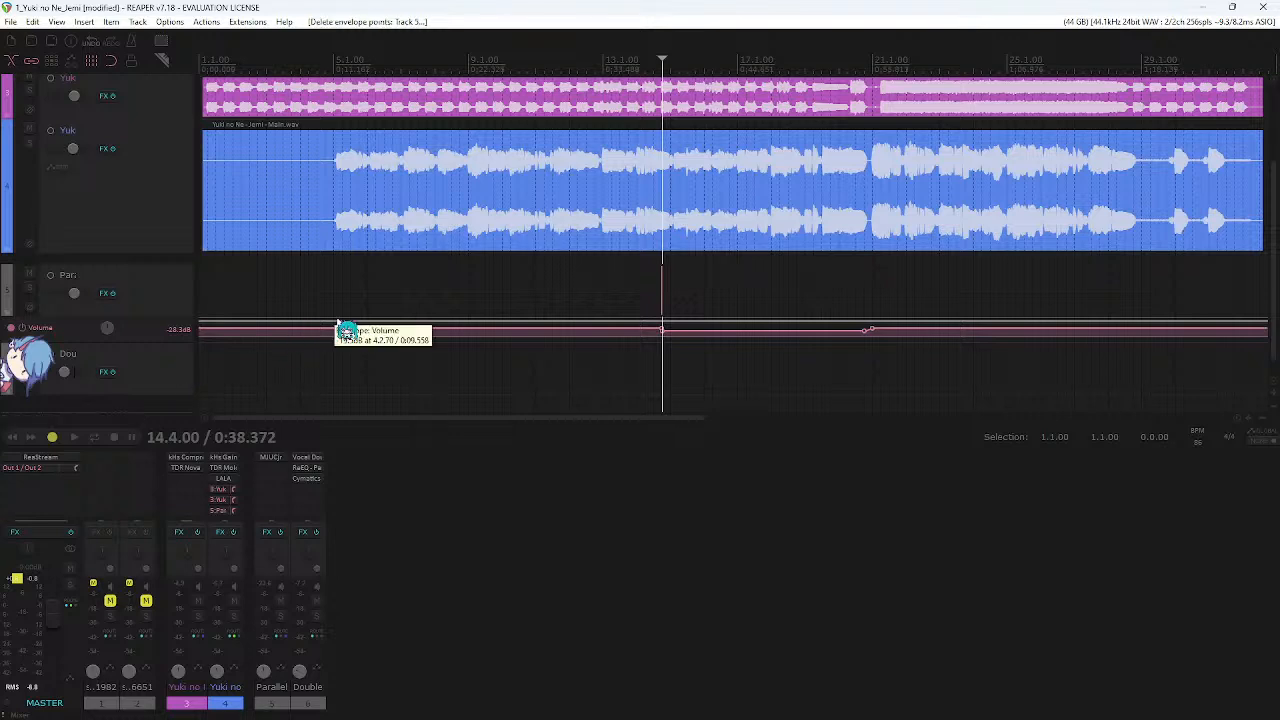
pyautogui.moveTo(695, 319); pyautogui.dragTo(641, 354)
pyautogui.press('Delete')
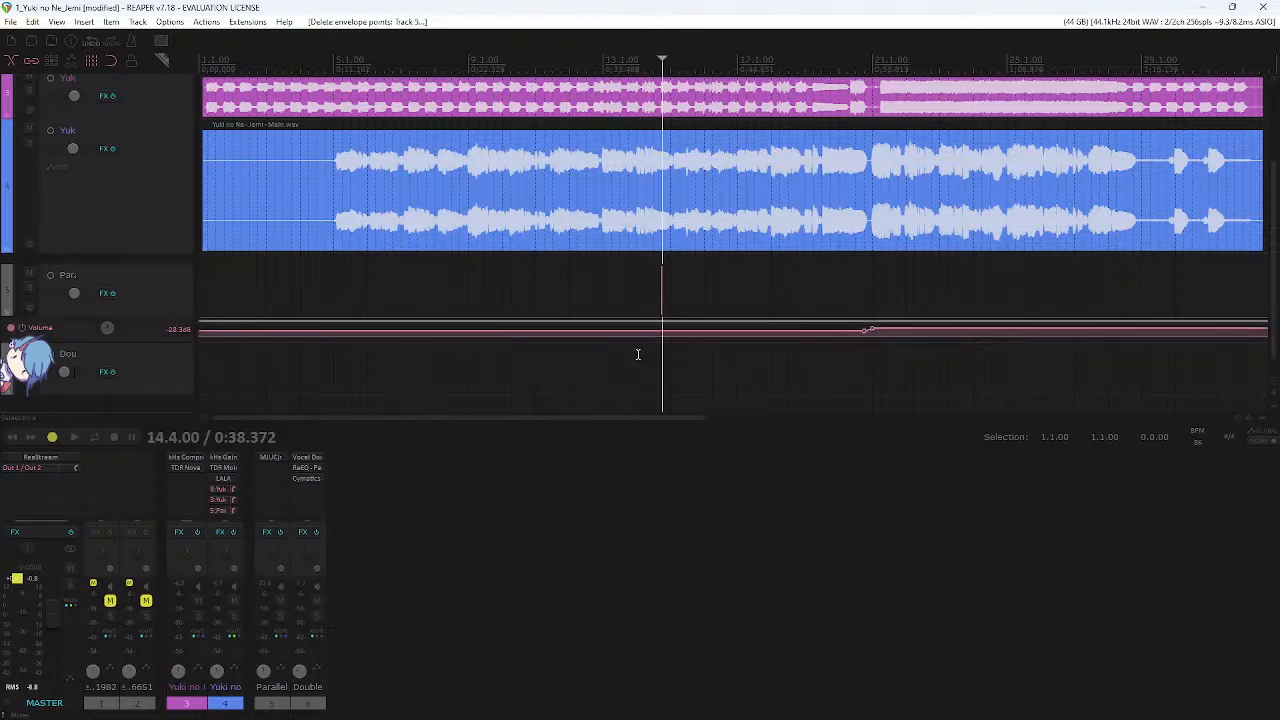
# - Set the Parallel volume envelope's section before bar 21 to -29.1 dB while listening to the mix from bar 18.1.00
pyautogui.moveTo(849, 314)
pyautogui.mouseDown()
pyautogui.moveTo(900, 354)
pyautogui.moveTo(847, 319)
pyautogui.moveTo(843, 333)
pyautogui.mouseUp()
pyautogui.click(901, 360)
pyautogui.click(838, 373)
pyautogui.press('space')
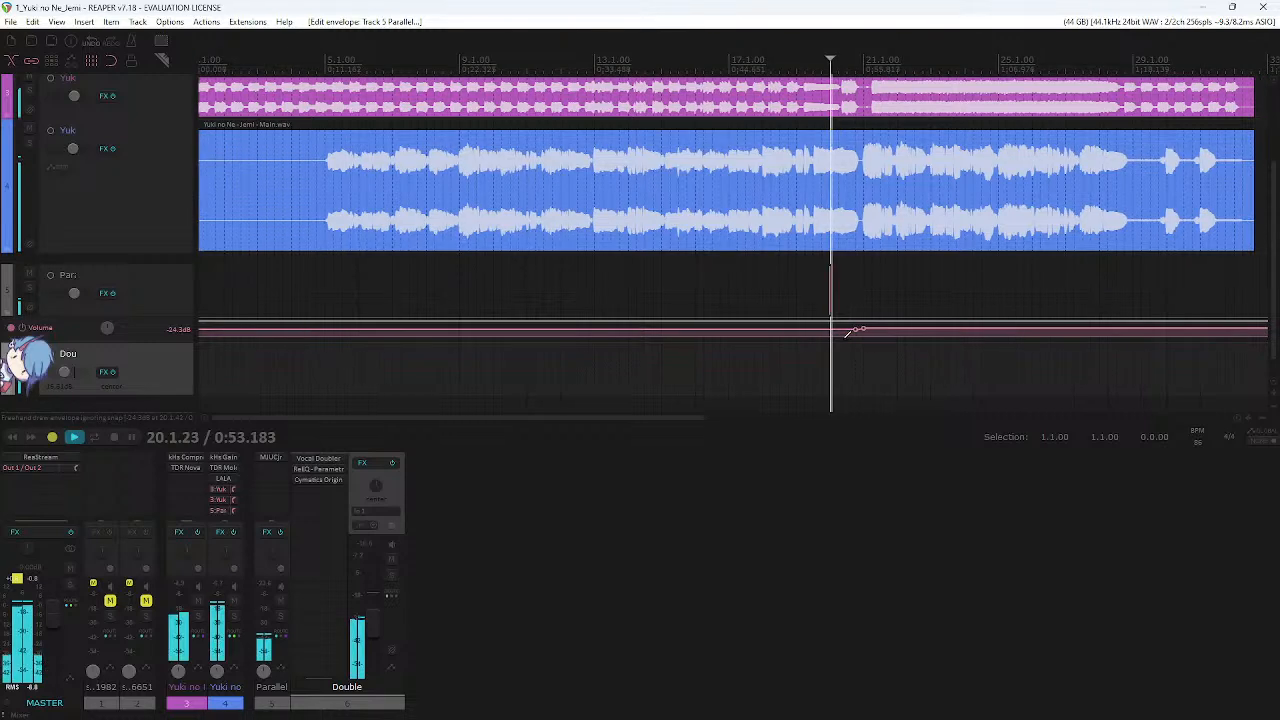
pyautogui.click(651, 347)
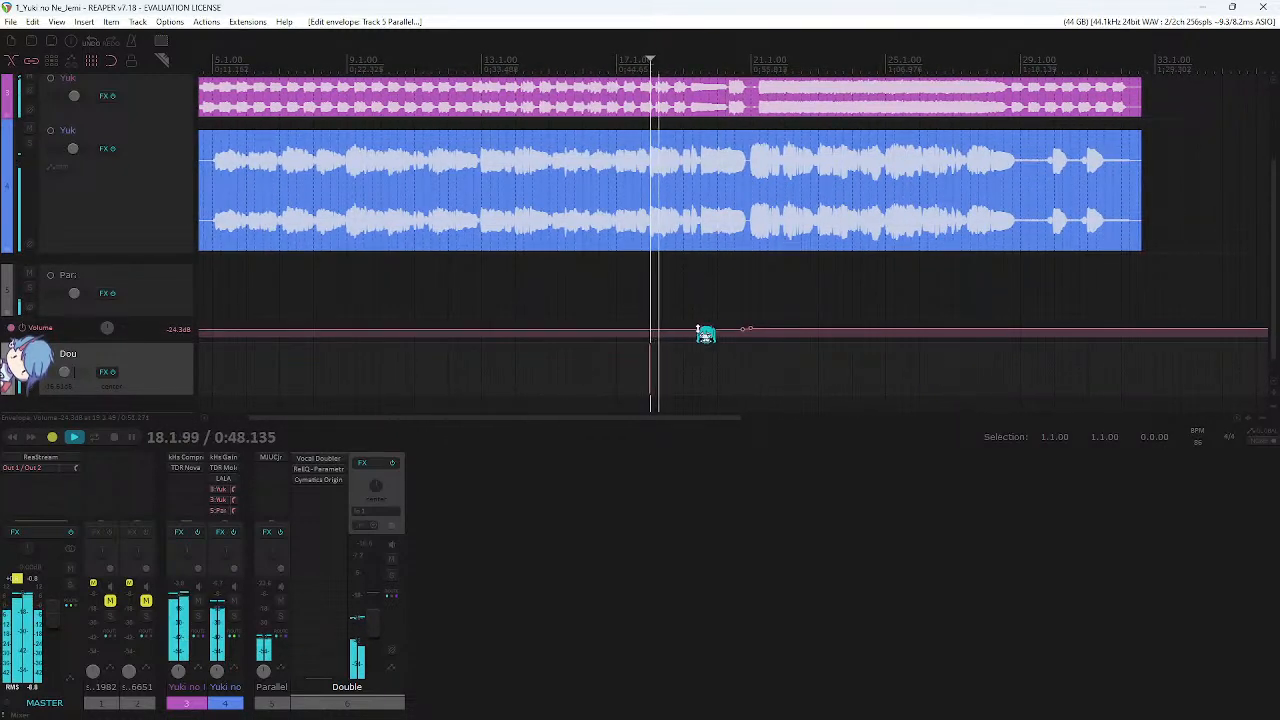
pyautogui.moveTo(669, 334); pyautogui.dragTo(670, 347)
pyautogui.press('space')
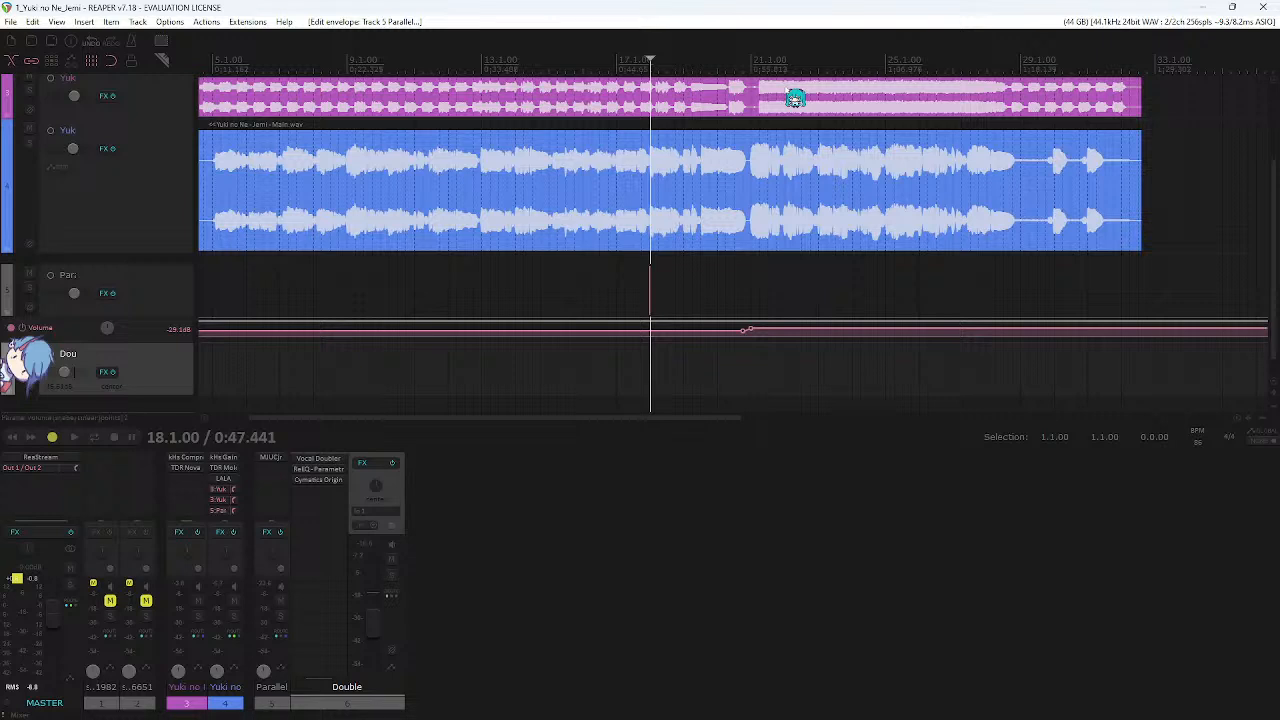
# - Play the full mix from bar 10.3.00 to check the Parallel track's automated level
pyautogui.scroll(-4, 762, 167)
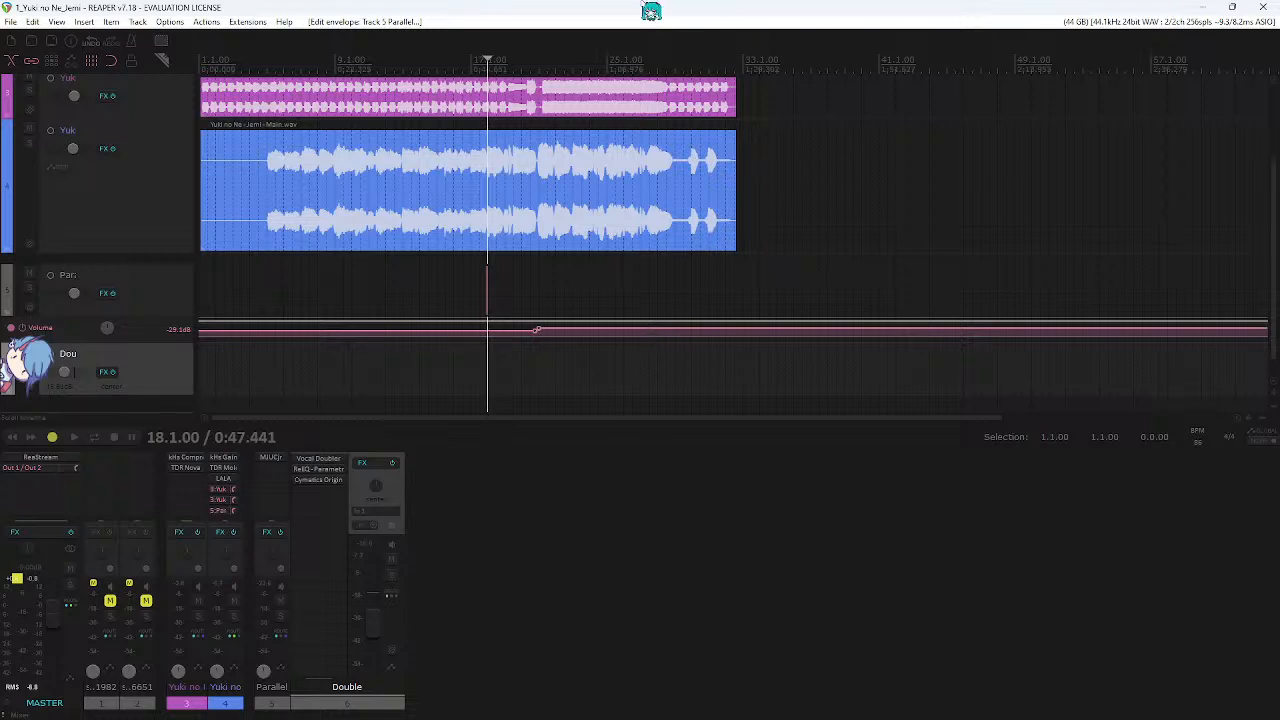
pyautogui.scroll(2, 658, 174)
pyautogui.click(426, 268)
pyautogui.press('space')
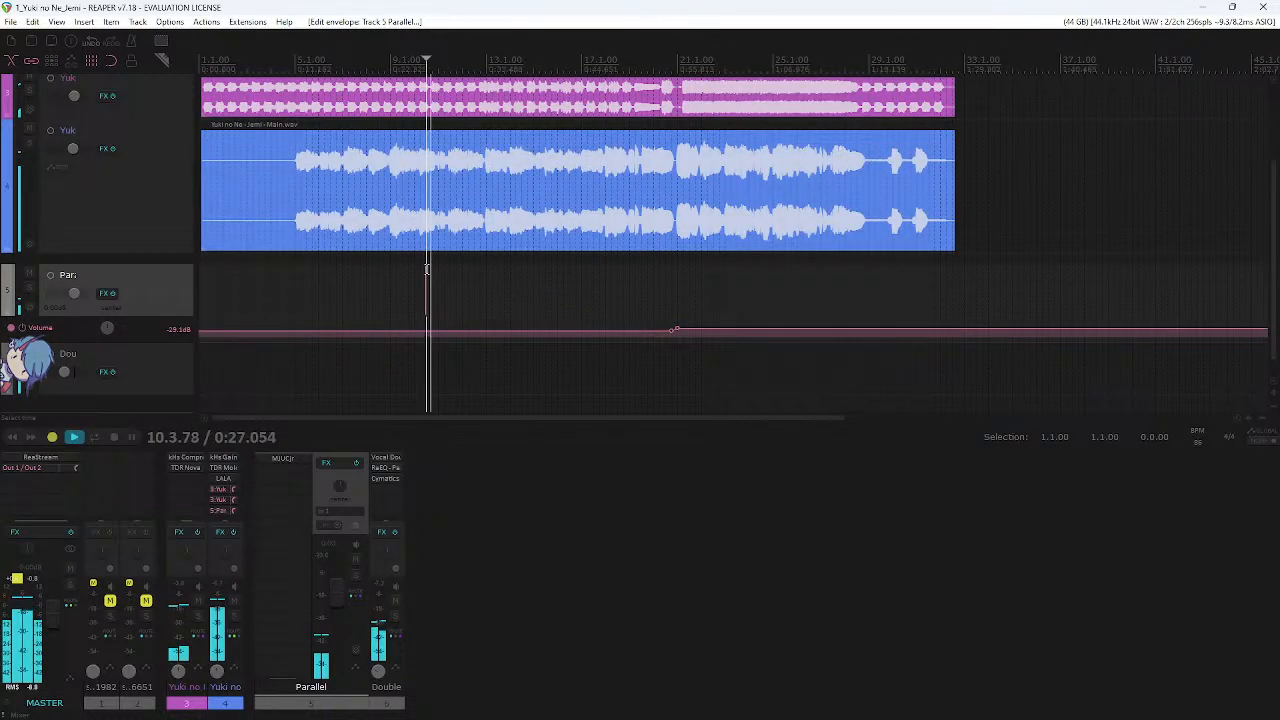
pyautogui.scroll(2, 428, 270)
pyautogui.press('space')
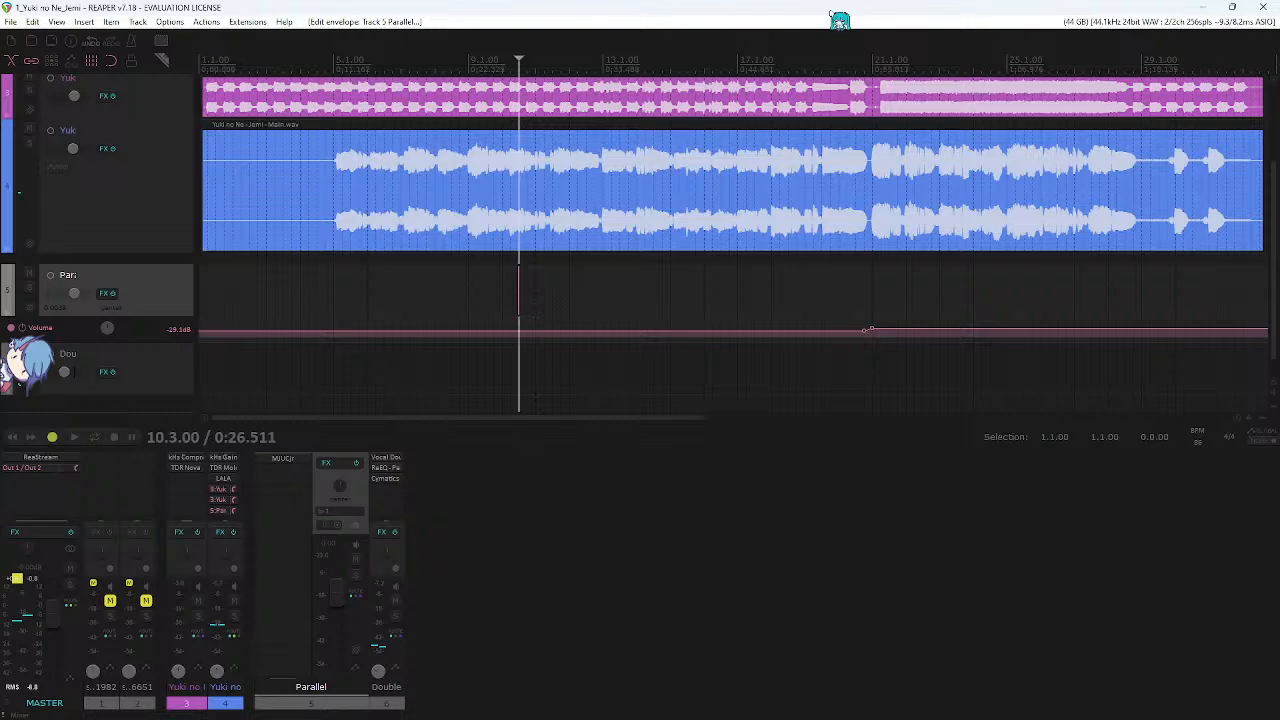
pyautogui.scroll(1, 750, 200)
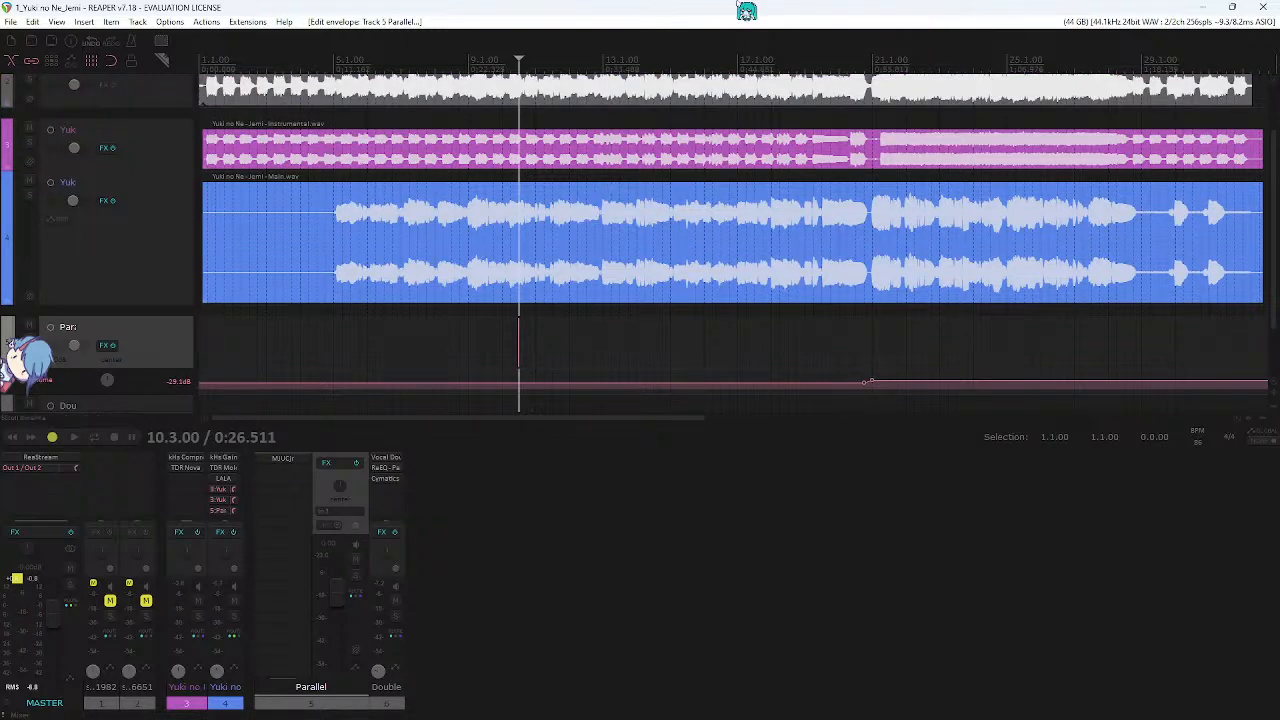
pyautogui.scroll(-3, 785, 215)
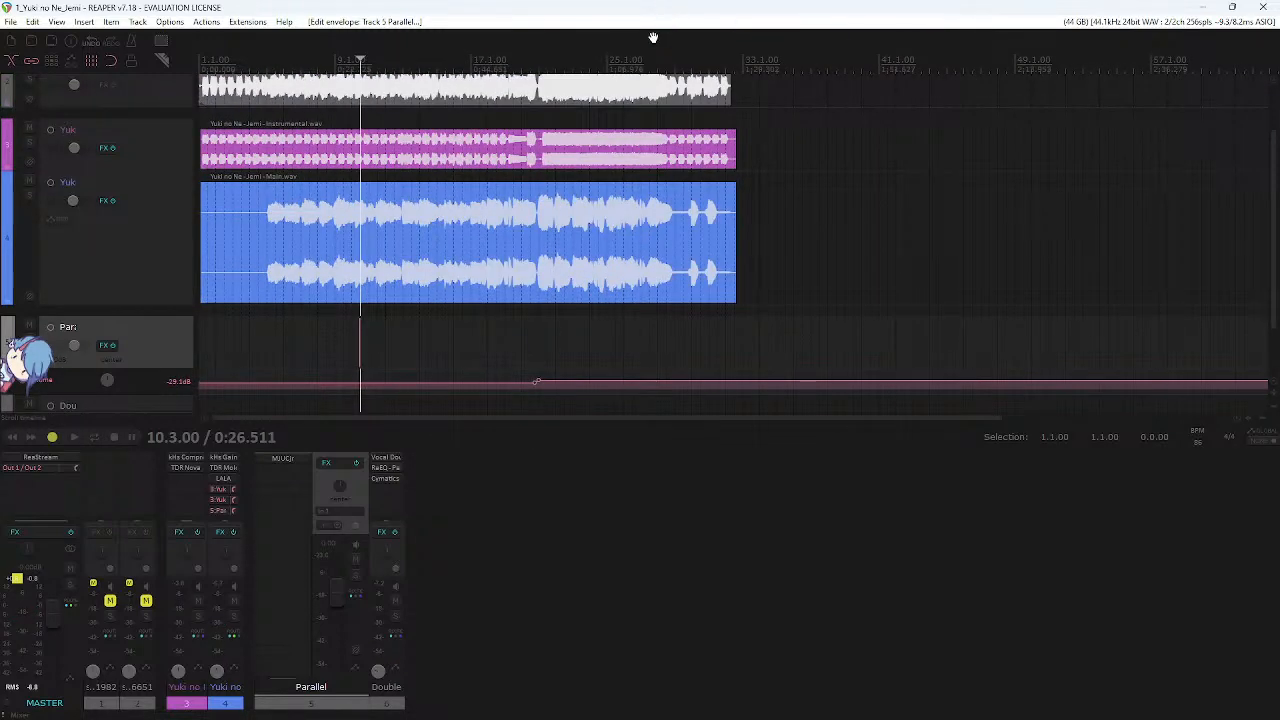
pyautogui.moveTo(603, 163); pyautogui.dragTo(533, 291)
pyautogui.click(514, 318)
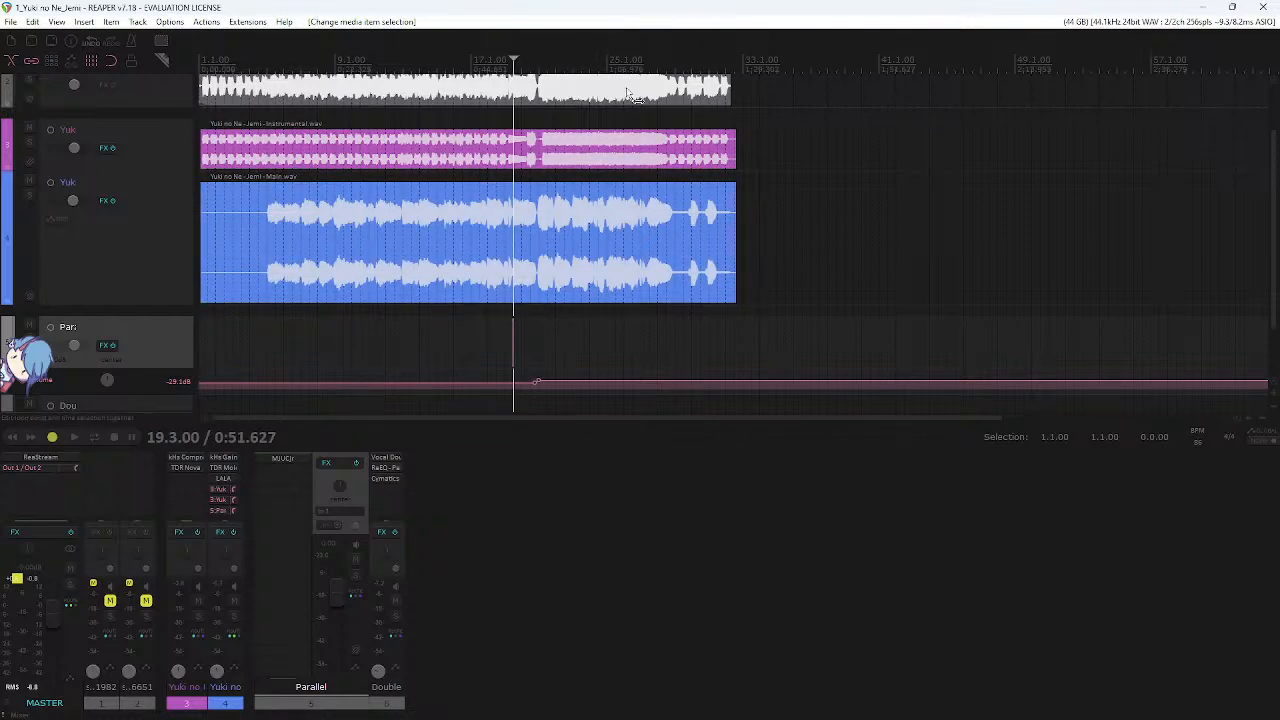
pyautogui.press('=')
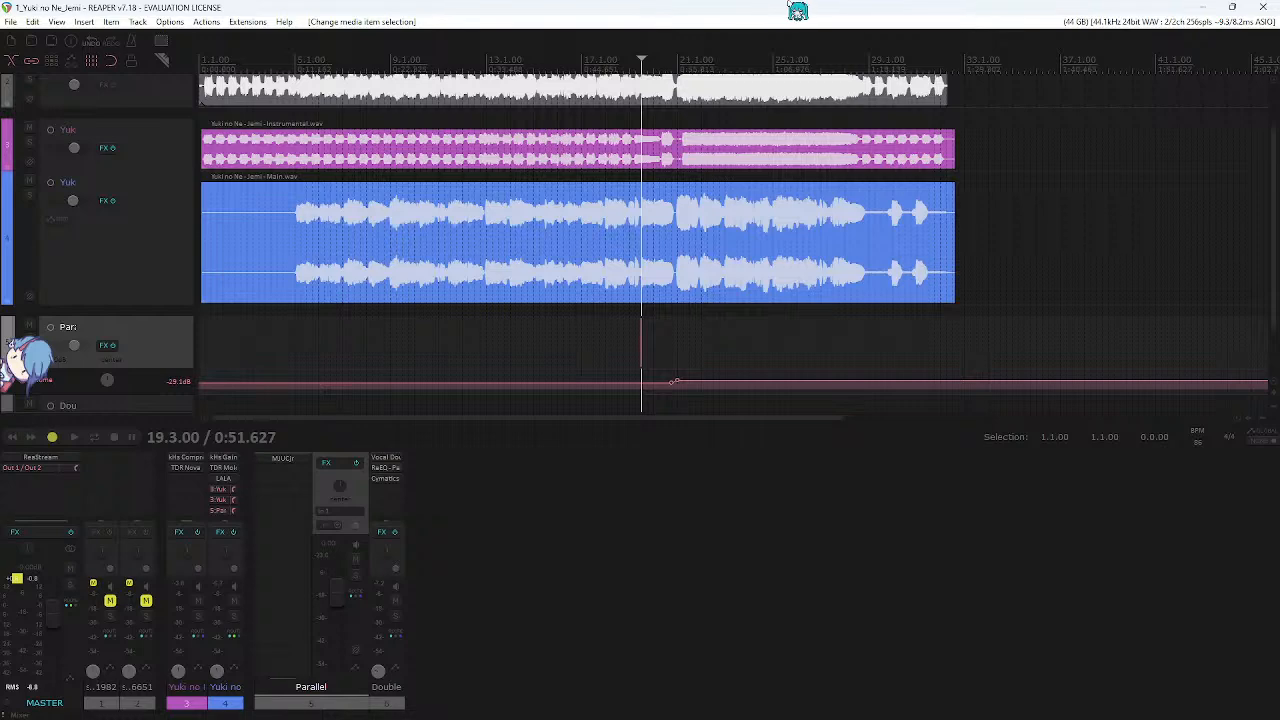
pyautogui.scroll(1, 679, 334)
pyautogui.click(759, 327)
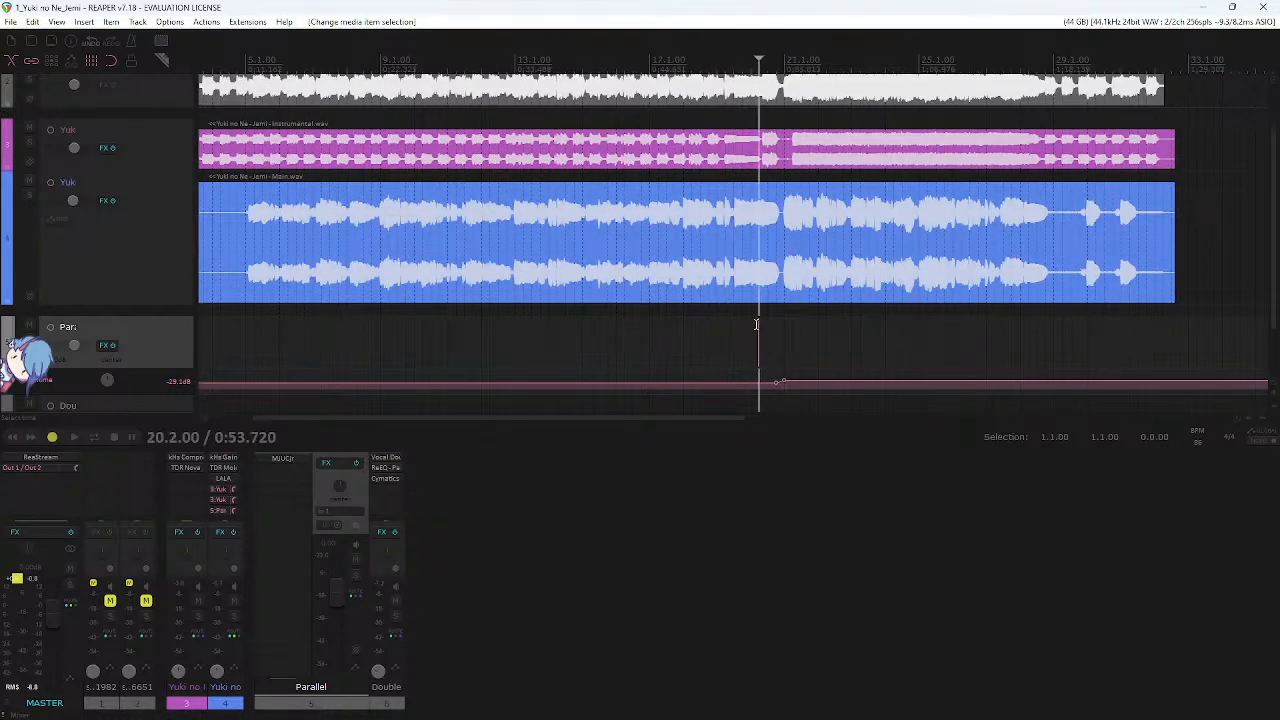
pyautogui.hscroll(1, 757, 325)
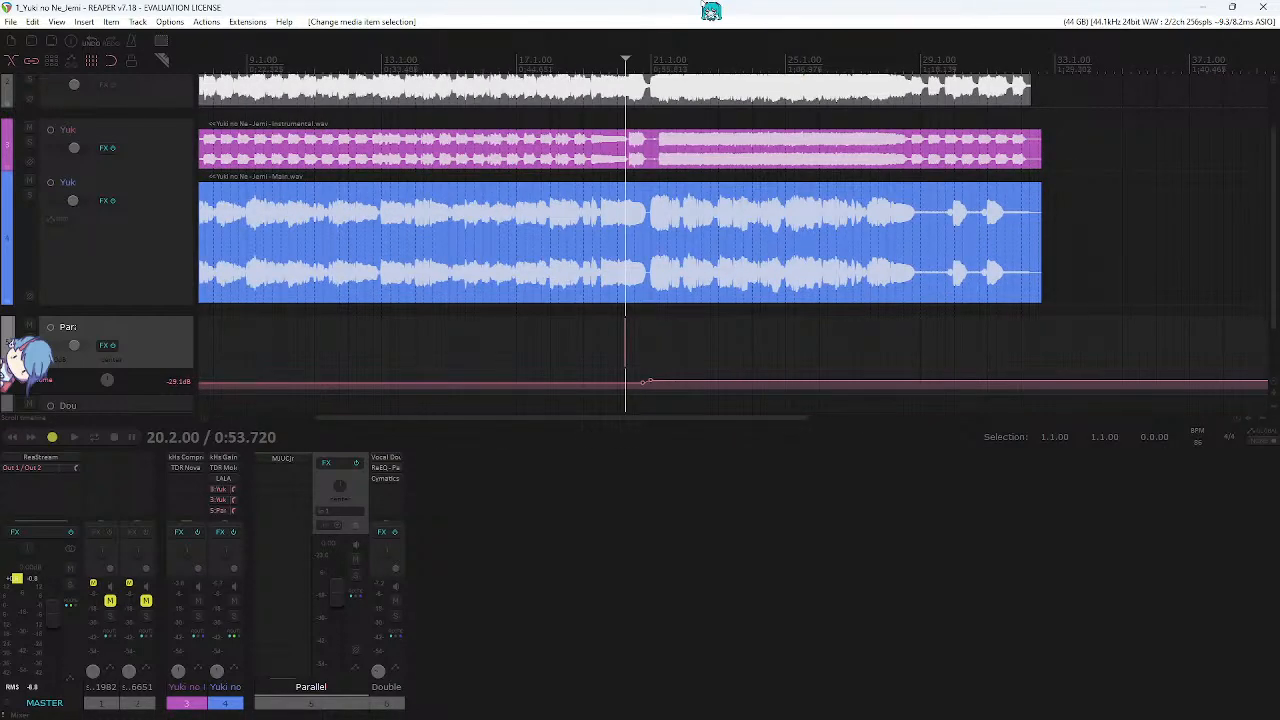
pyautogui.click(452, 592)
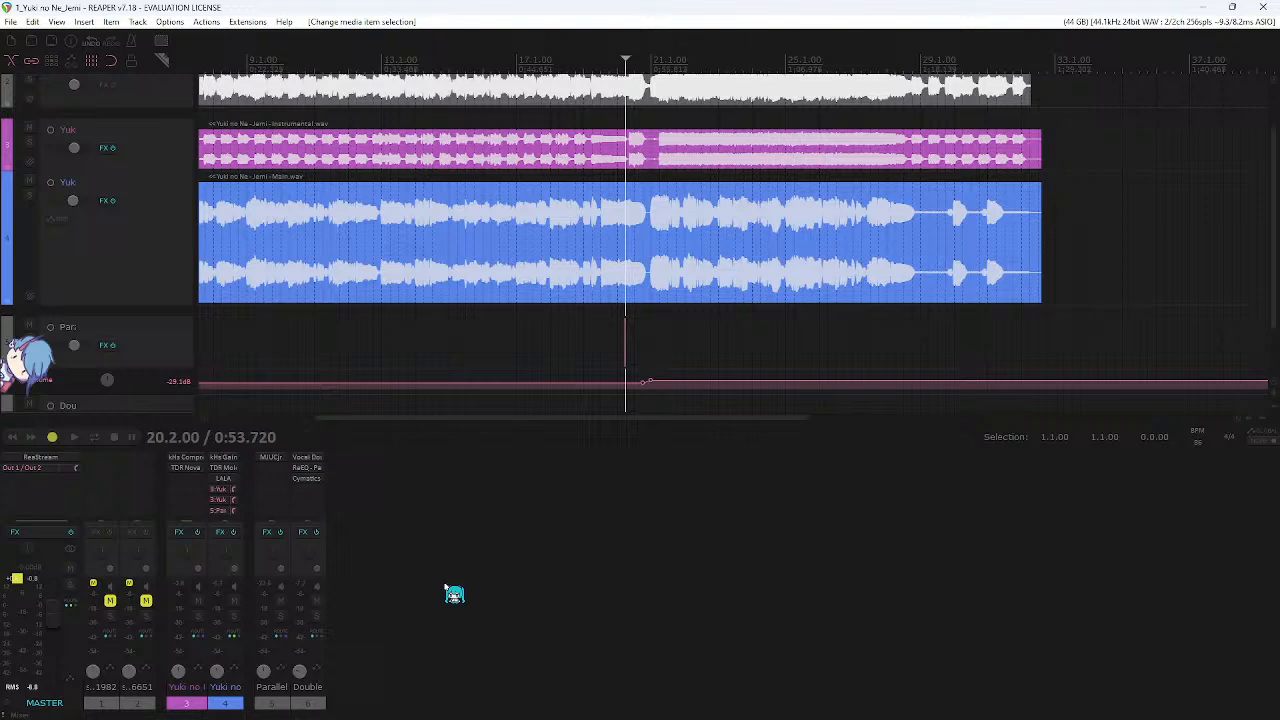
pyautogui.click(229, 558)
pyautogui.click(222, 548)
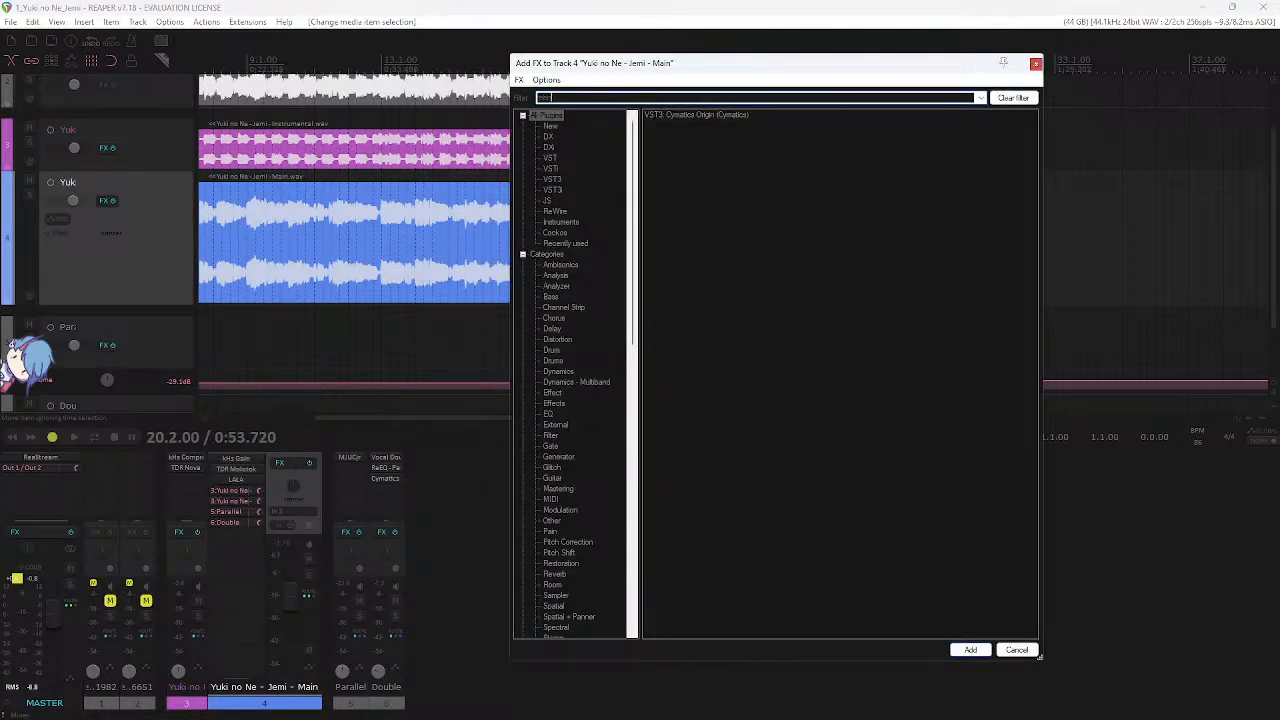
pyautogui.write('reeq')
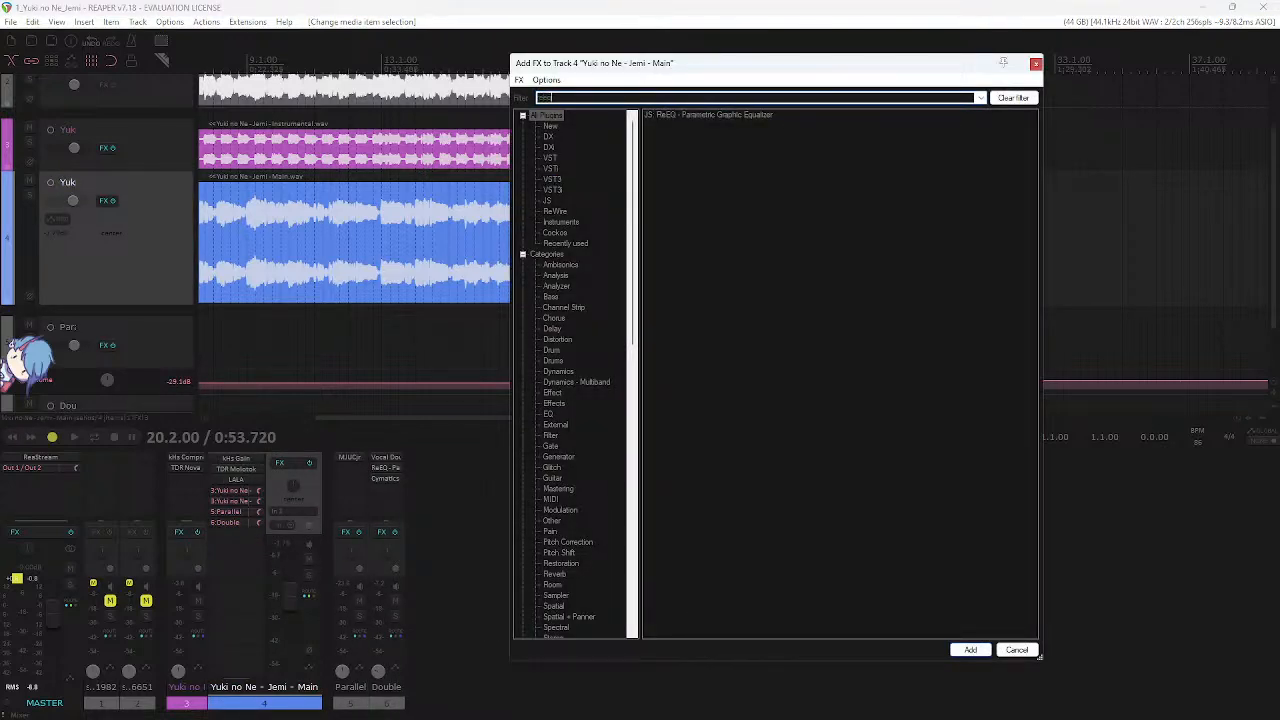
pyautogui.click(1036, 63)
# - Place the edit cursor at bar 21.1.00, where the louder vocal section begins
pyautogui.click(652, 345)
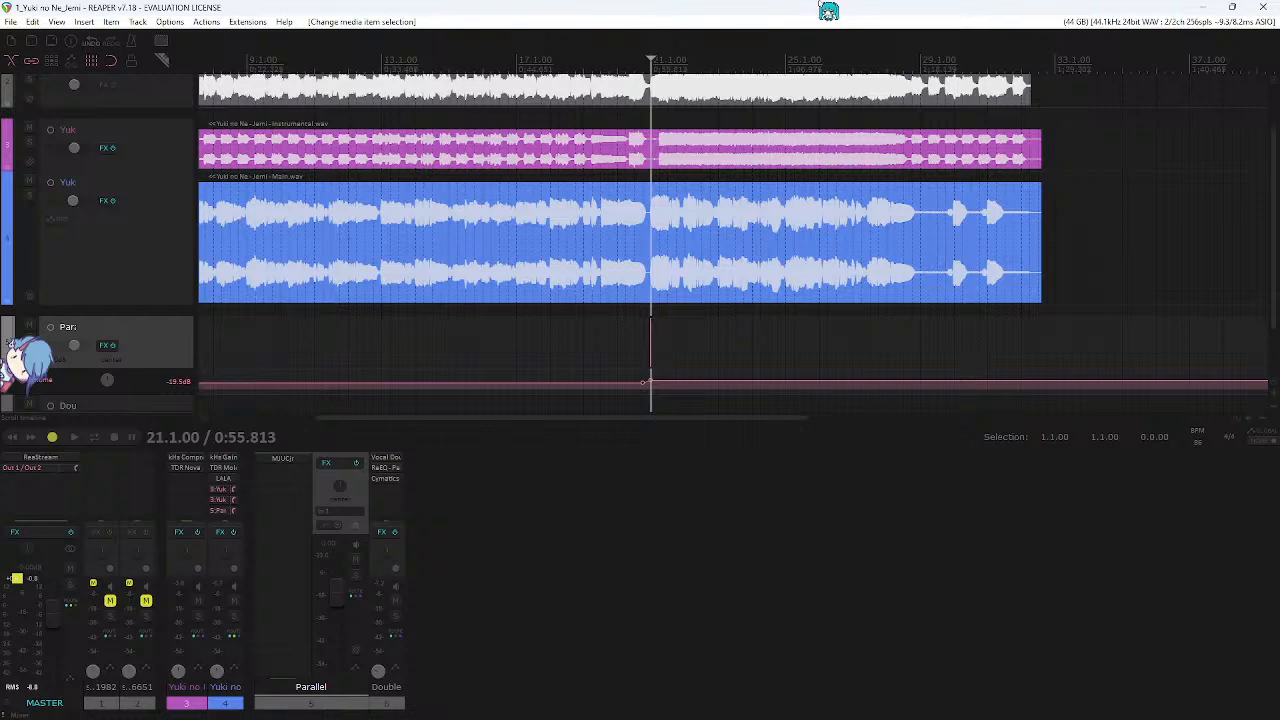
pyautogui.scroll(2, 795, 210)
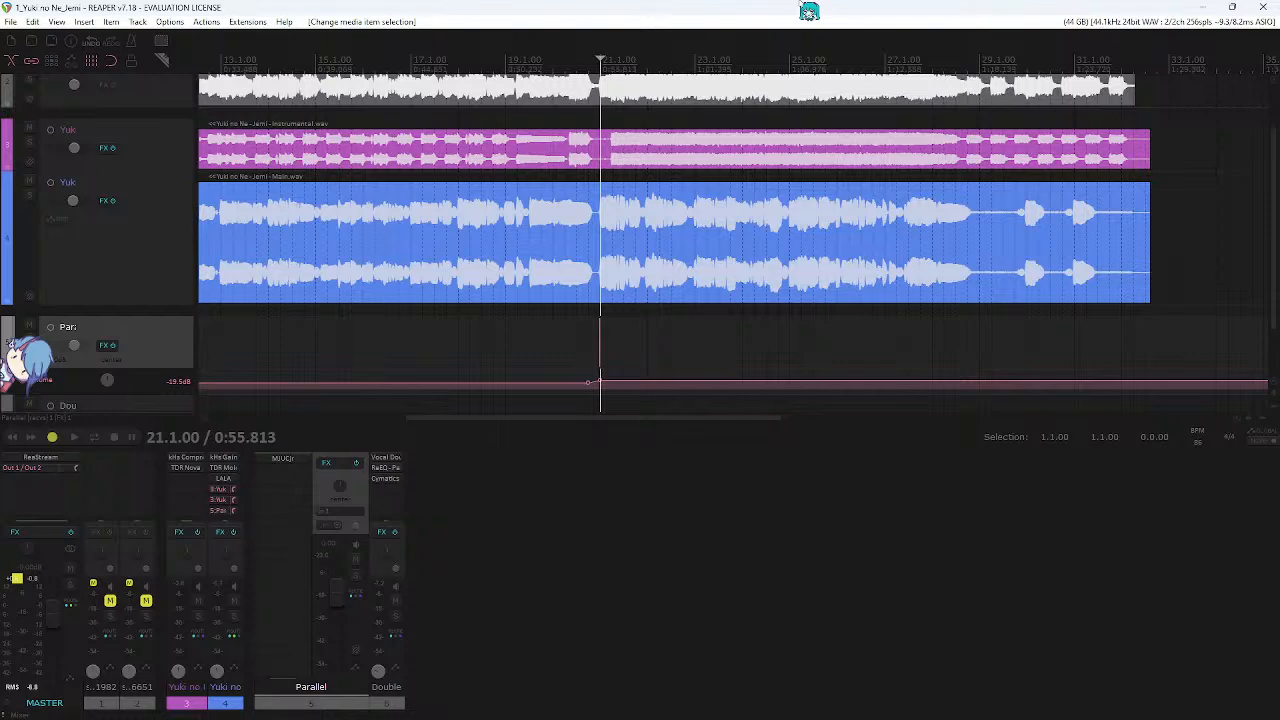
pyautogui.scroll(-2, 750, 112)
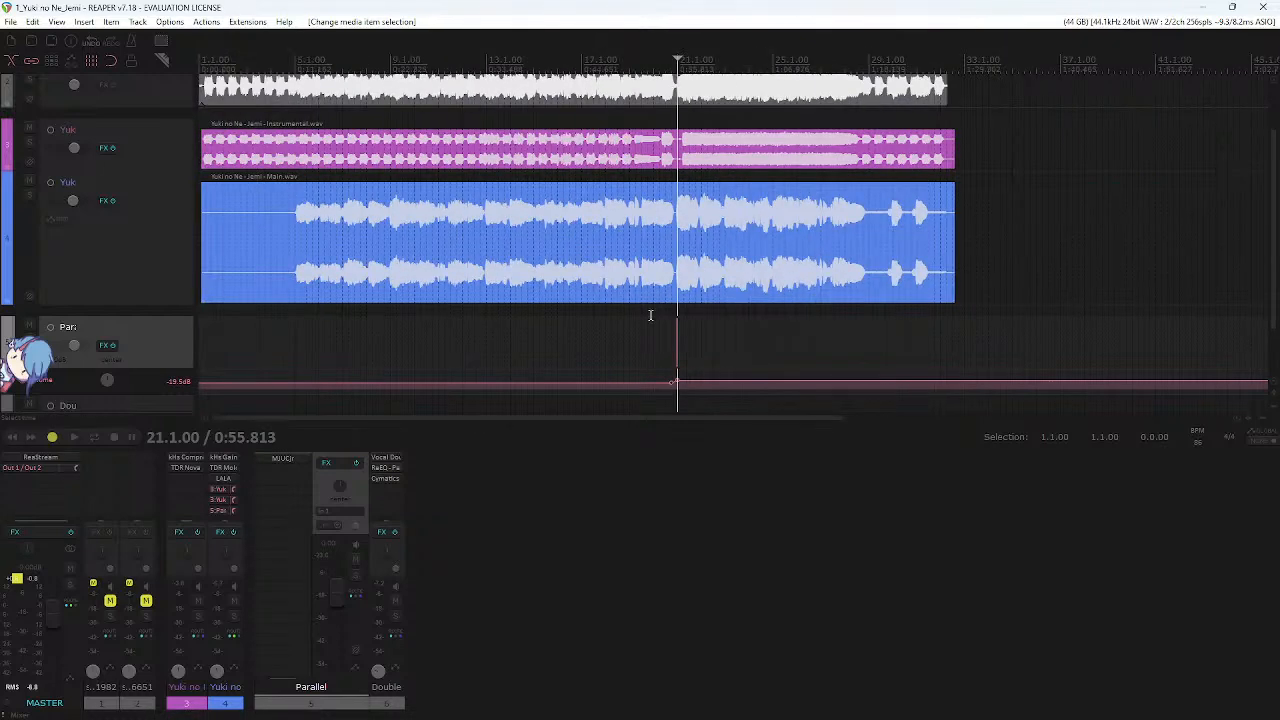
pyautogui.moveTo(600, 315); pyautogui.dragTo(785, 344)
pyautogui.click(778, 348)
pyautogui.click(672, 371)
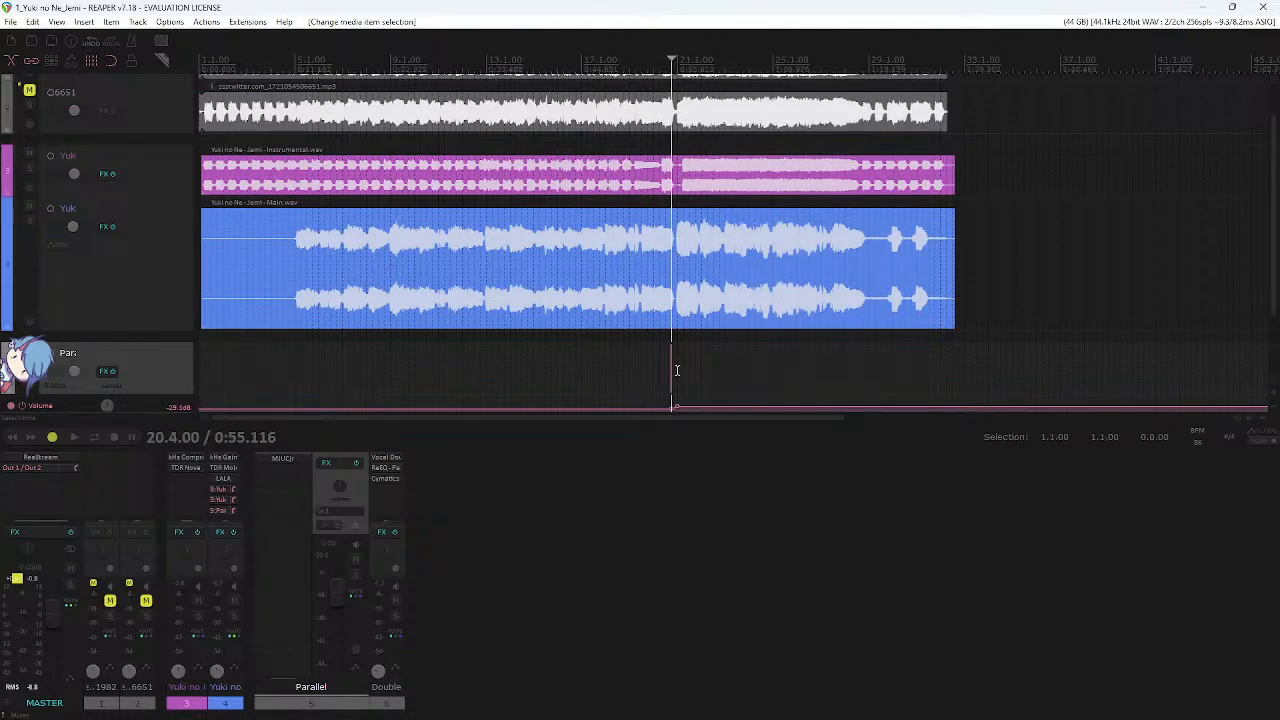
pyautogui.scroll(2, 676, 371)
pyautogui.click(746, 357)
# - Add ReEQ - Parametric Graphic Equalizer to the Main vocal track and move its window below the waveforms
pyautogui.click(417, 539)
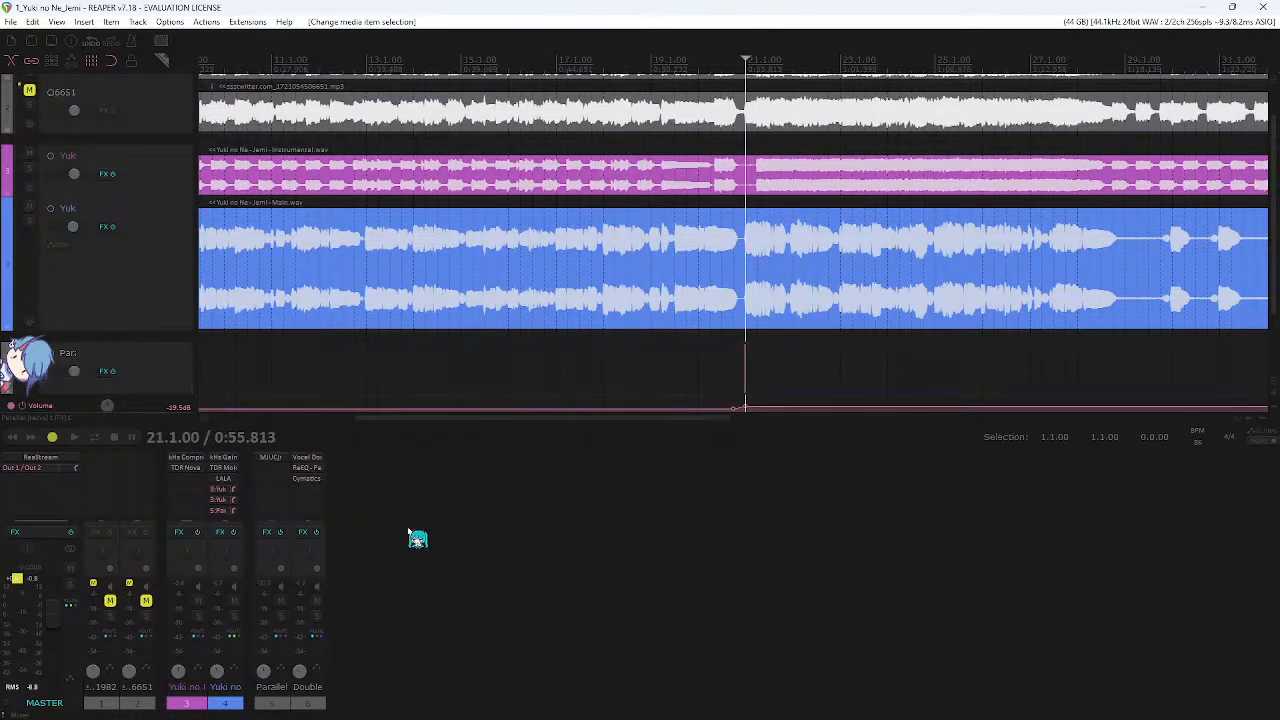
pyautogui.click(280, 574)
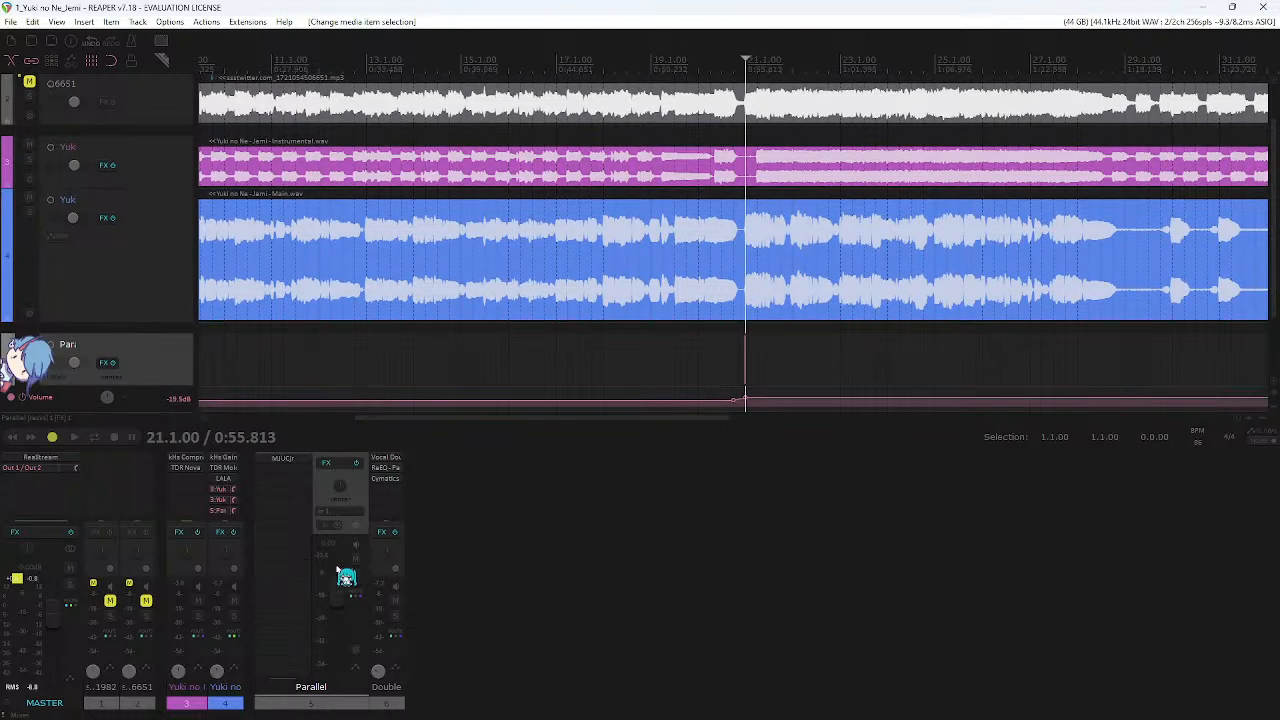
pyautogui.click(377, 575)
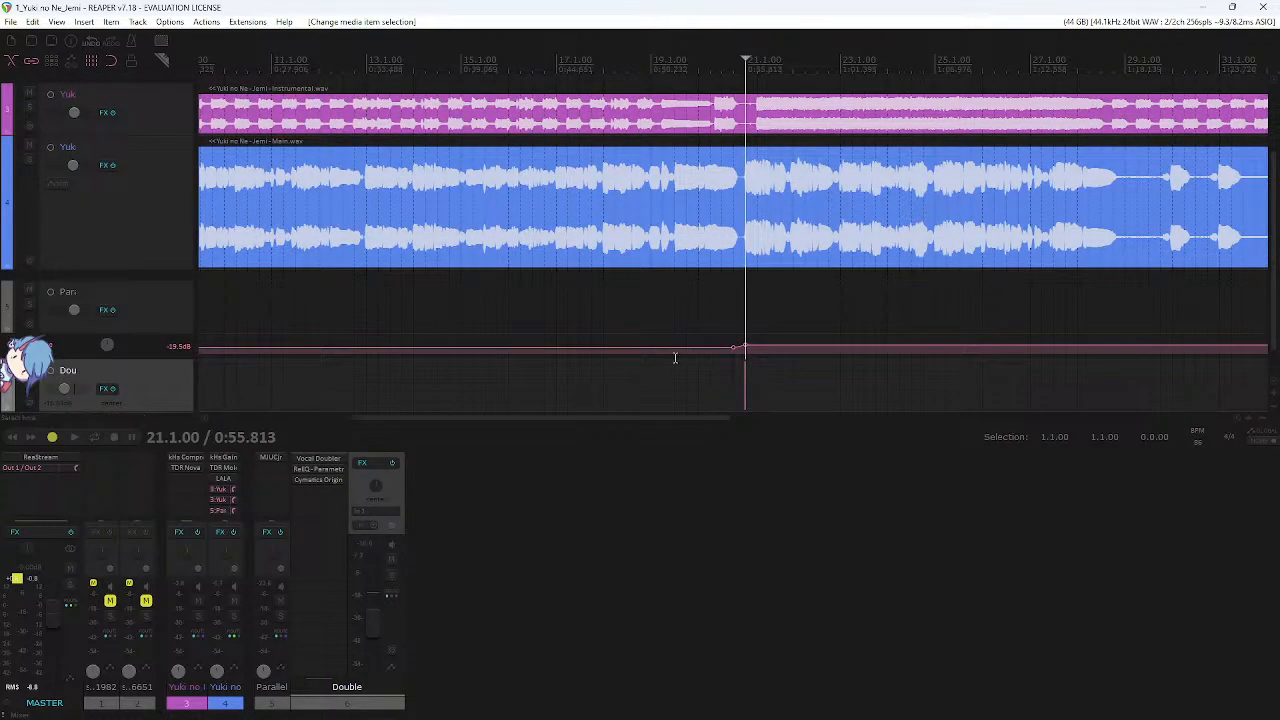
pyautogui.click(222, 576)
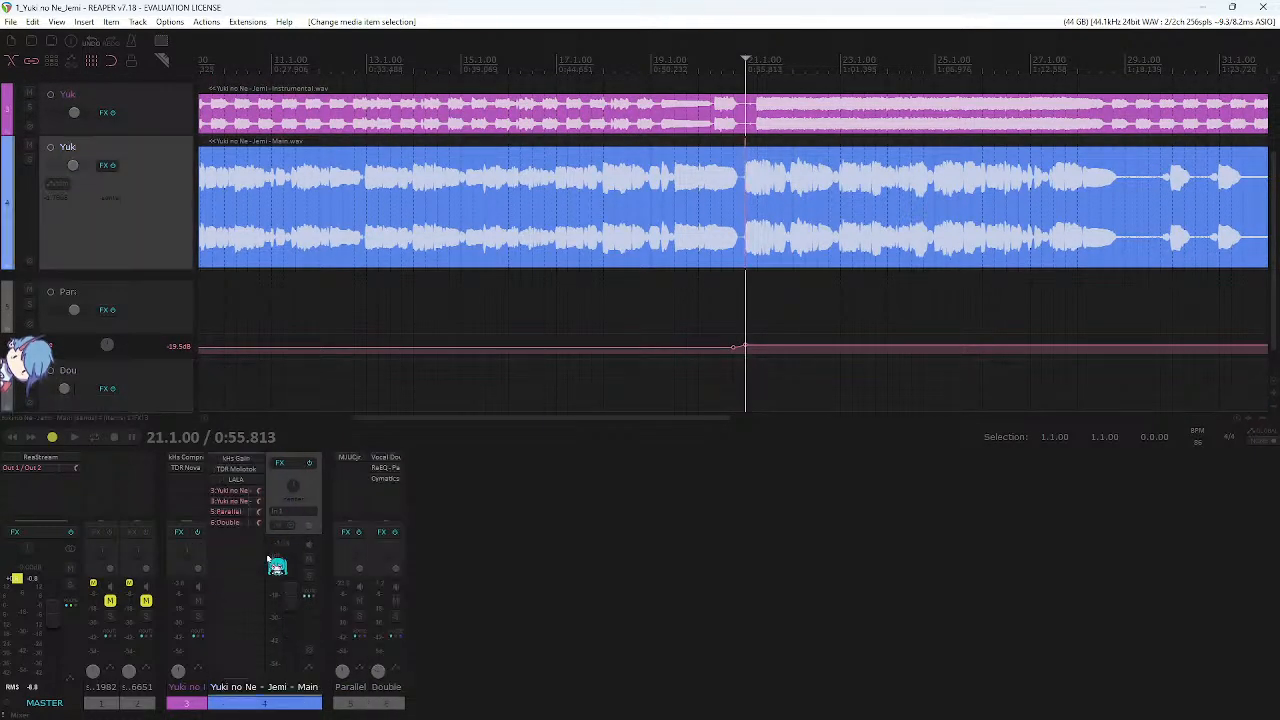
pyautogui.click(242, 562)
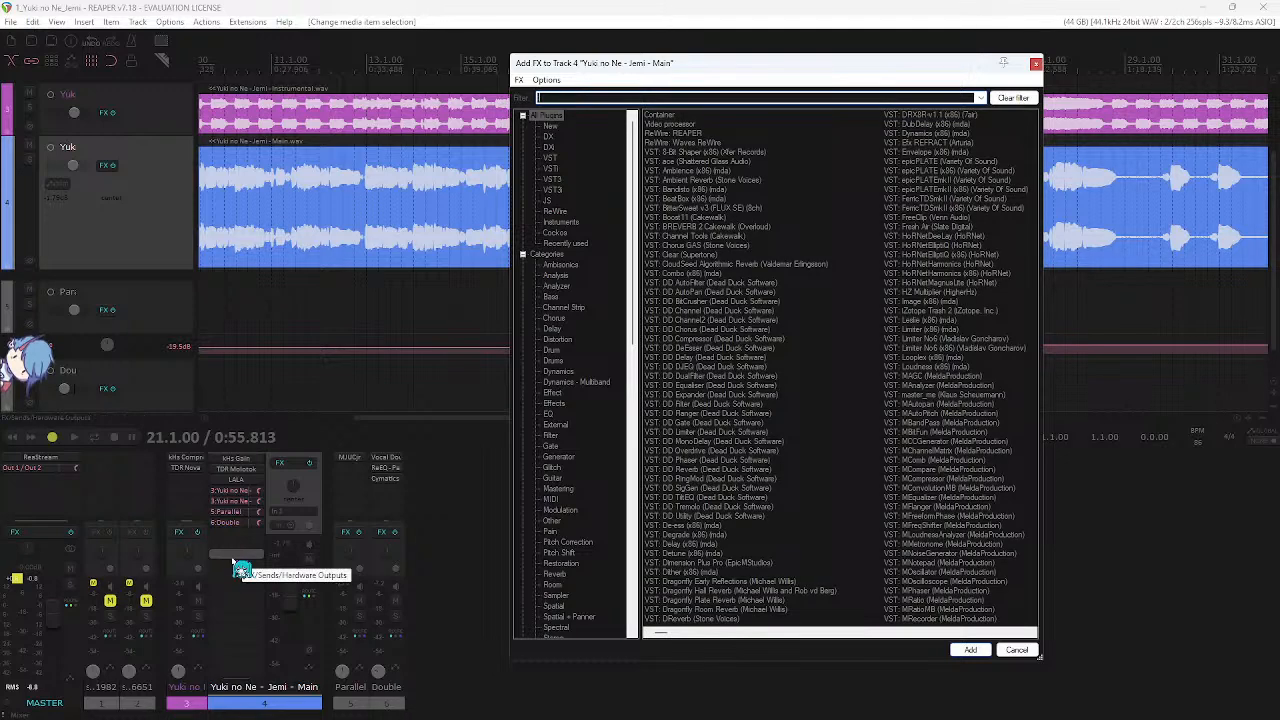
pyautogui.write('reeq')
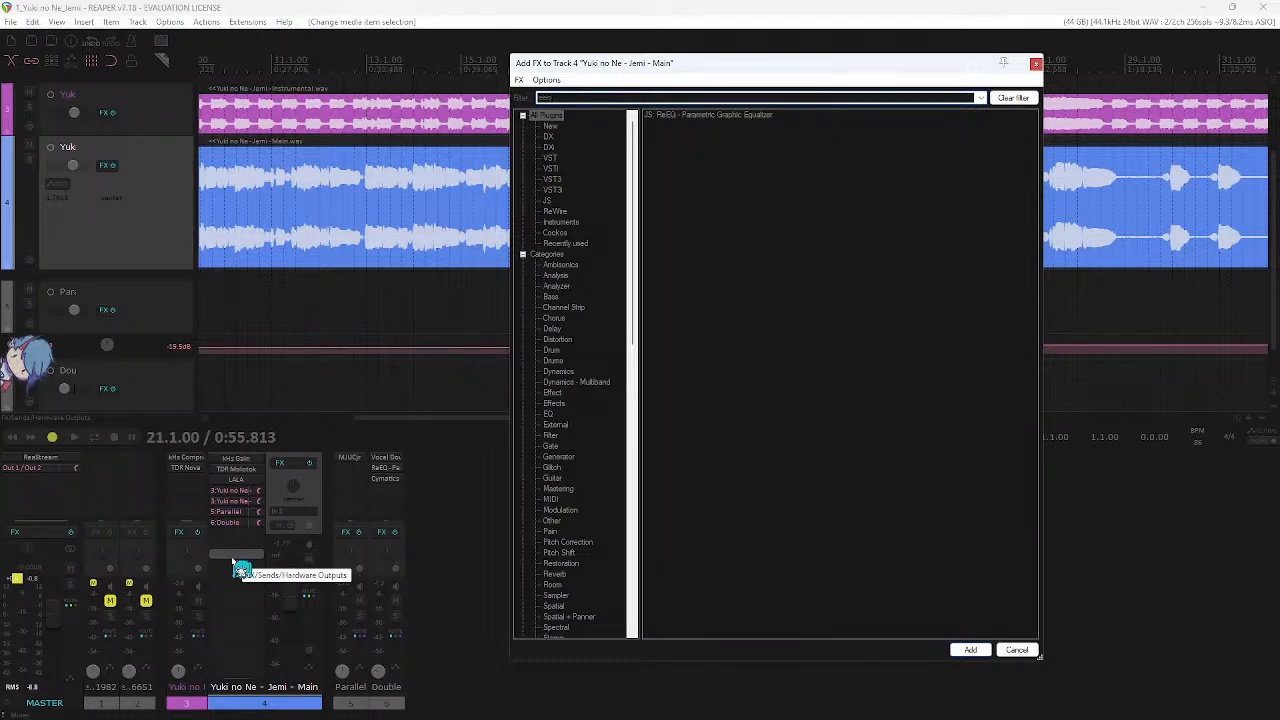
pyautogui.doubleClick(721, 122)
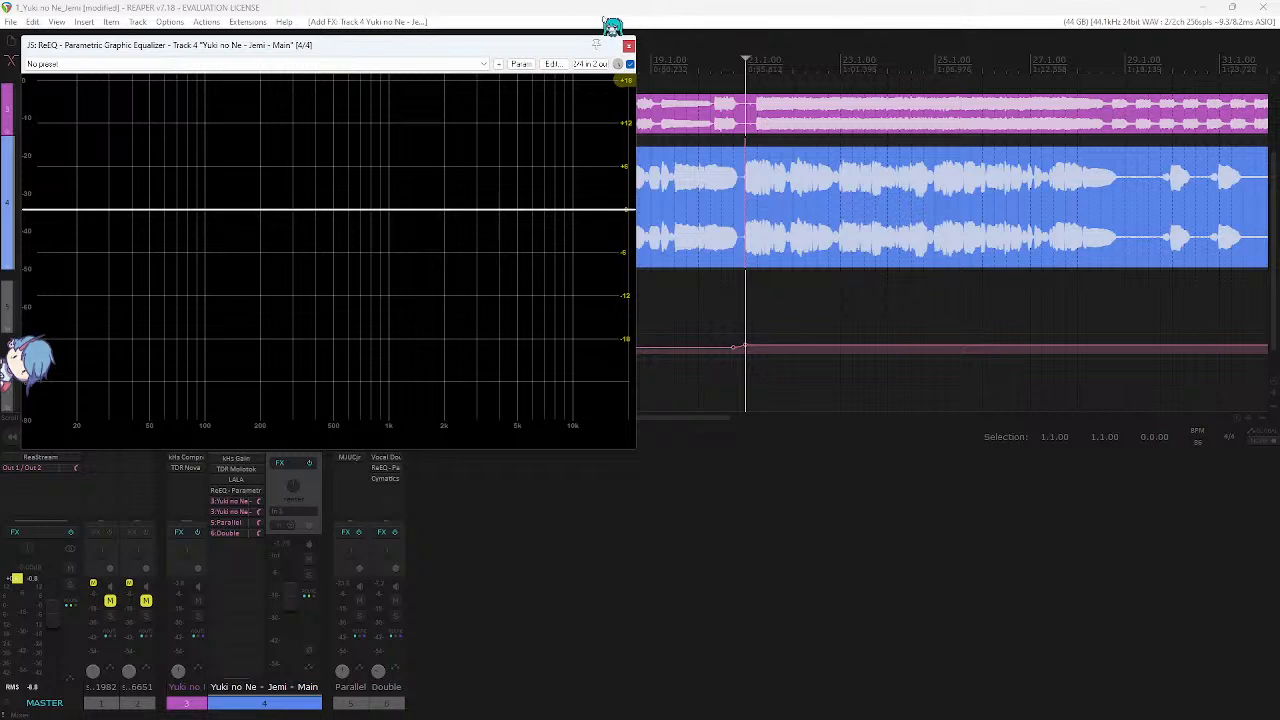
pyautogui.moveTo(480, 45); pyautogui.dragTo(677, 23)
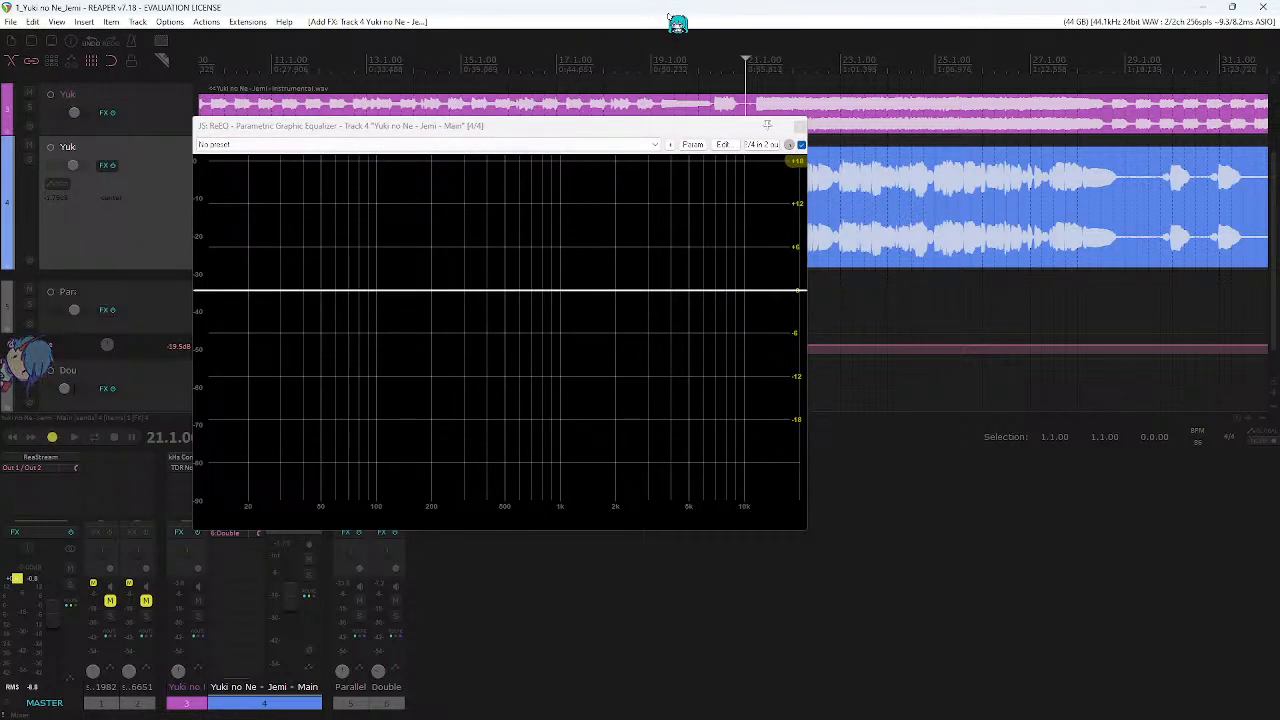
pyautogui.moveTo(677, 23); pyautogui.dragTo(801, 49)
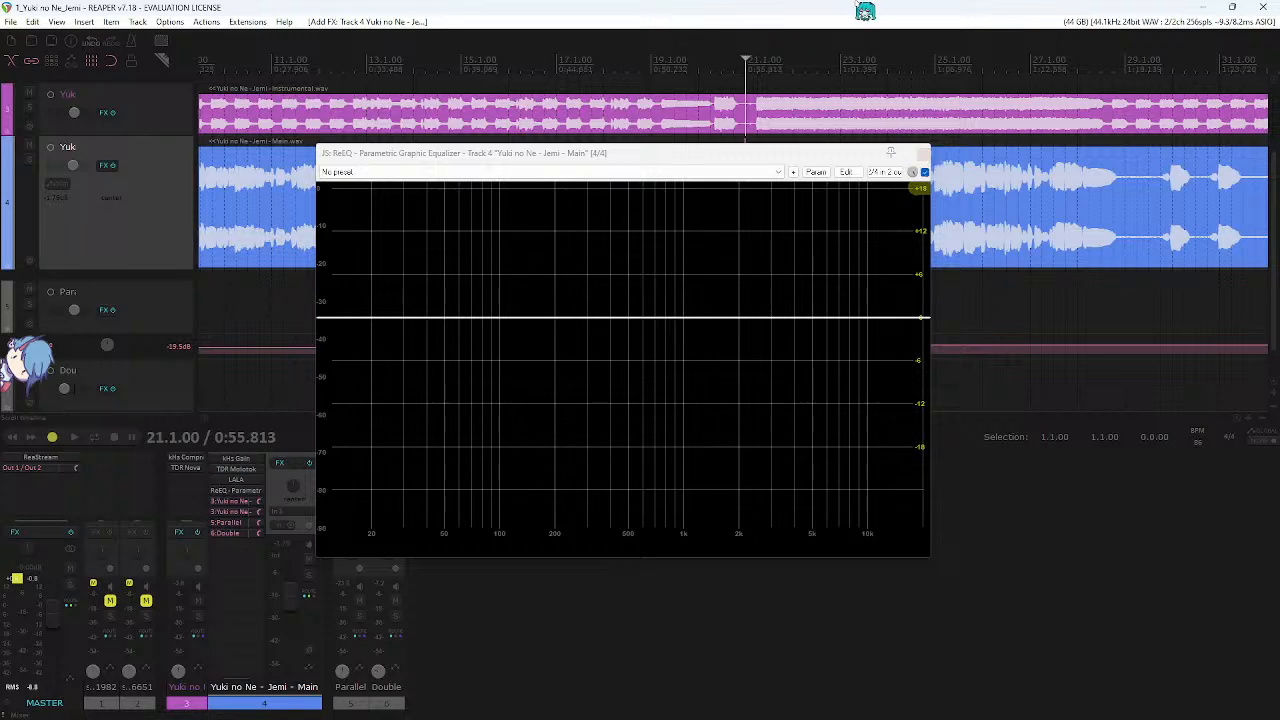
pyautogui.moveTo(796, 161); pyautogui.dragTo(893, 305)
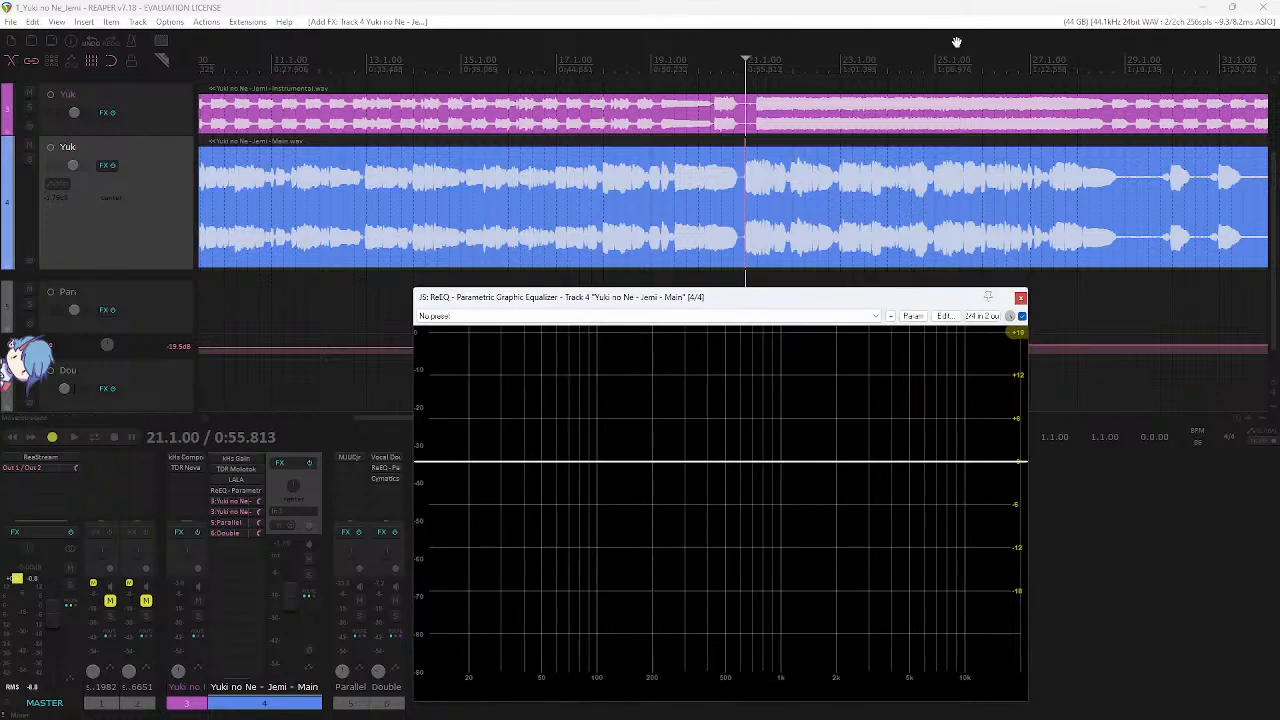
# - Create a band in the Main track's ReEQ at about 82 Hz and set its type to Low Cut
pyautogui.scroll(-5, 743, 209)
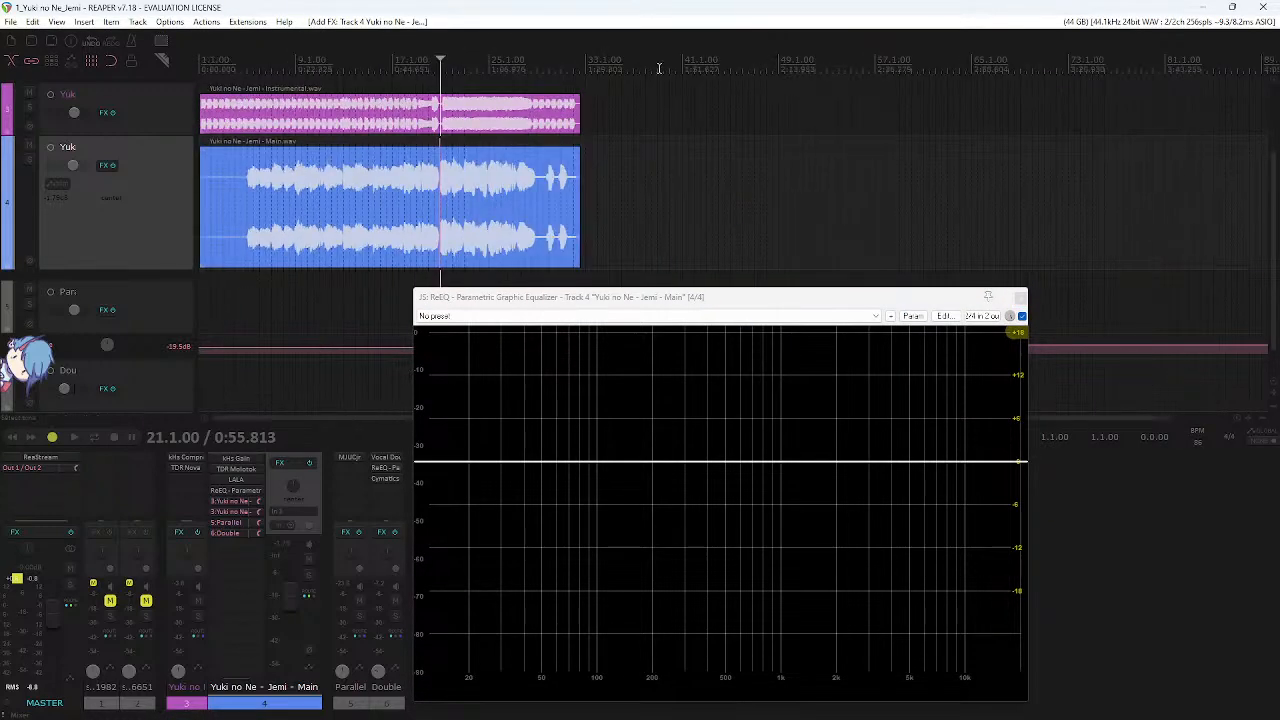
pyautogui.scroll(3, 508, 233)
pyautogui.moveTo(690, 341)
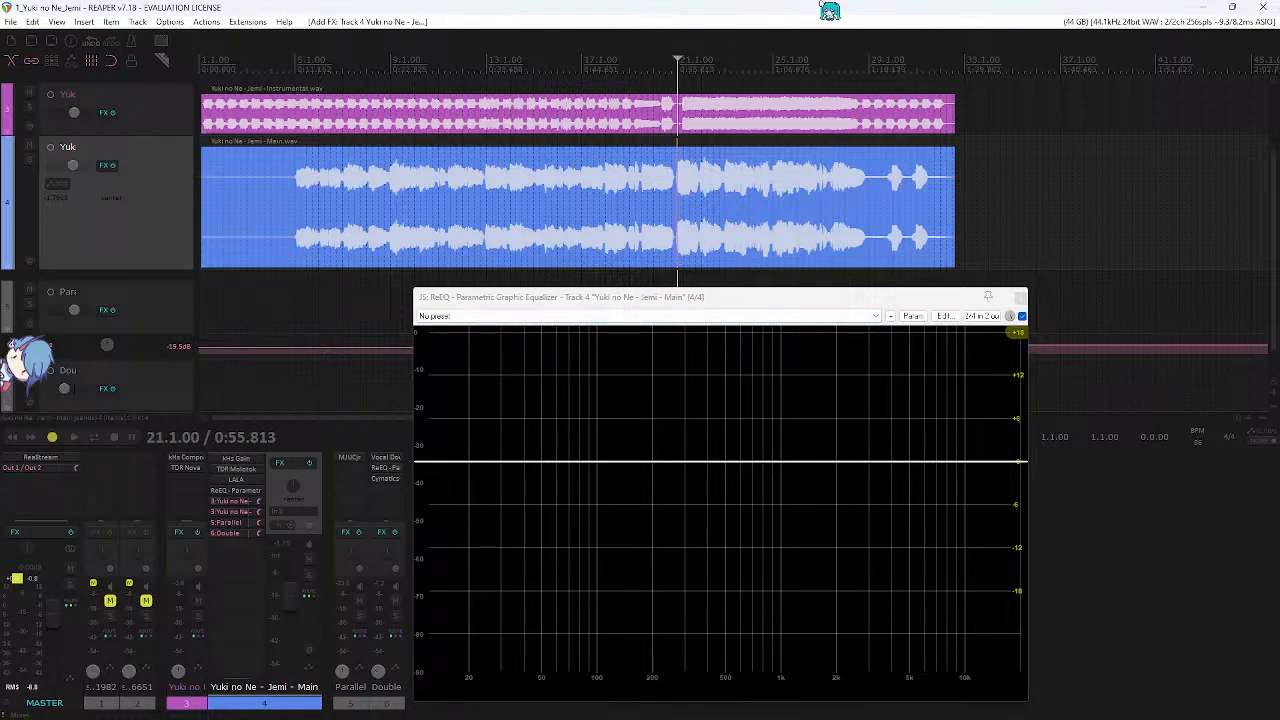
pyautogui.scroll(1, 682, 195)
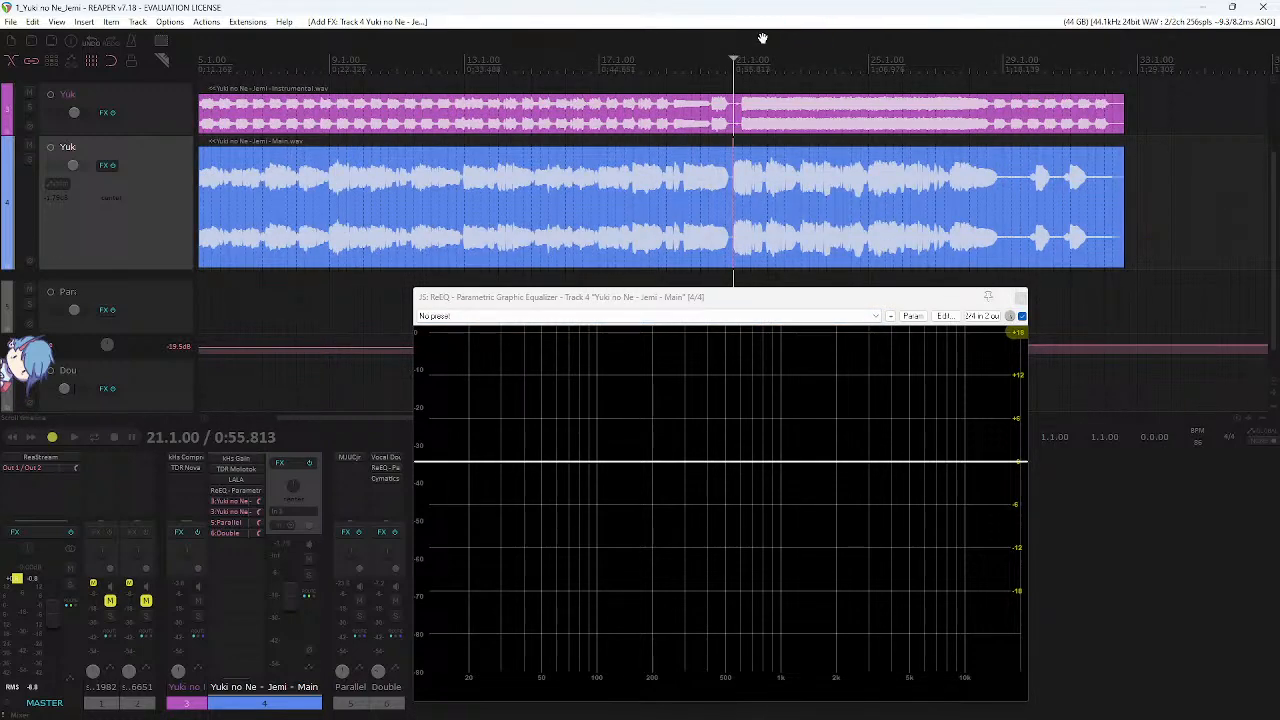
pyautogui.moveTo(714, 297); pyautogui.dragTo(675, 241)
pyautogui.doubleClick(676, 330)
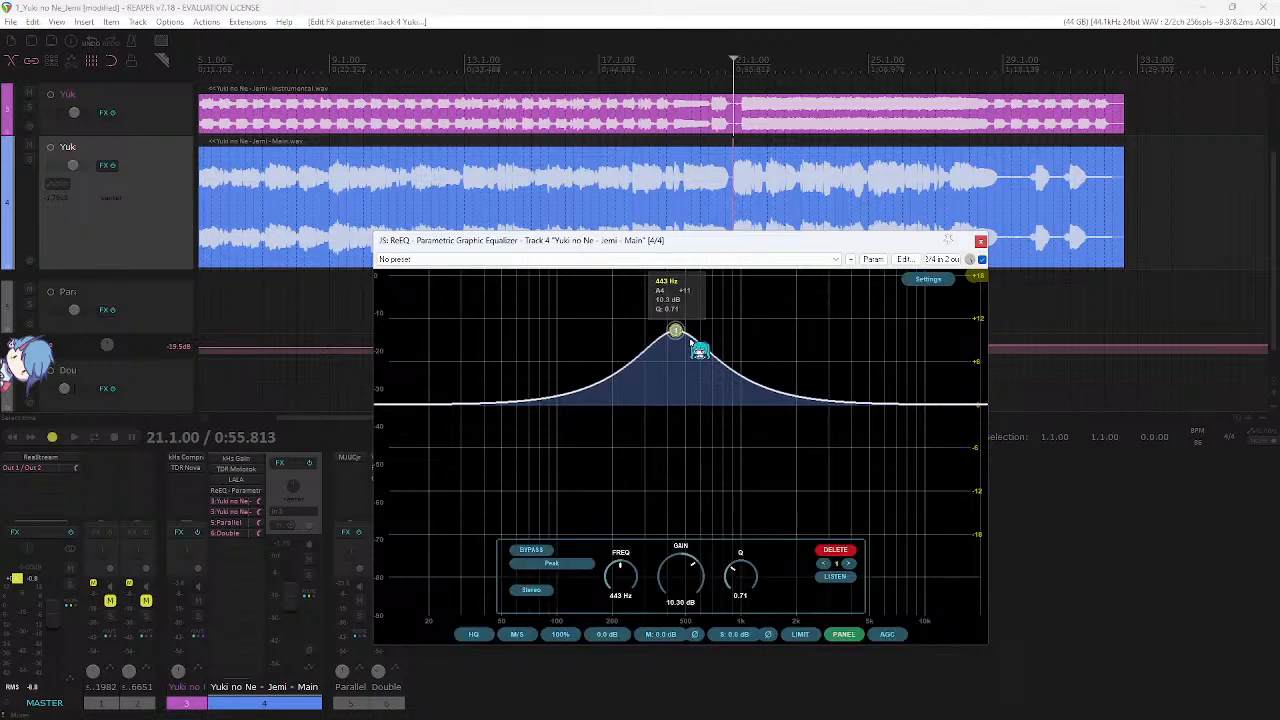
pyautogui.moveTo(677, 332); pyautogui.dragTo(540, 406)
pyautogui.click(561, 577)
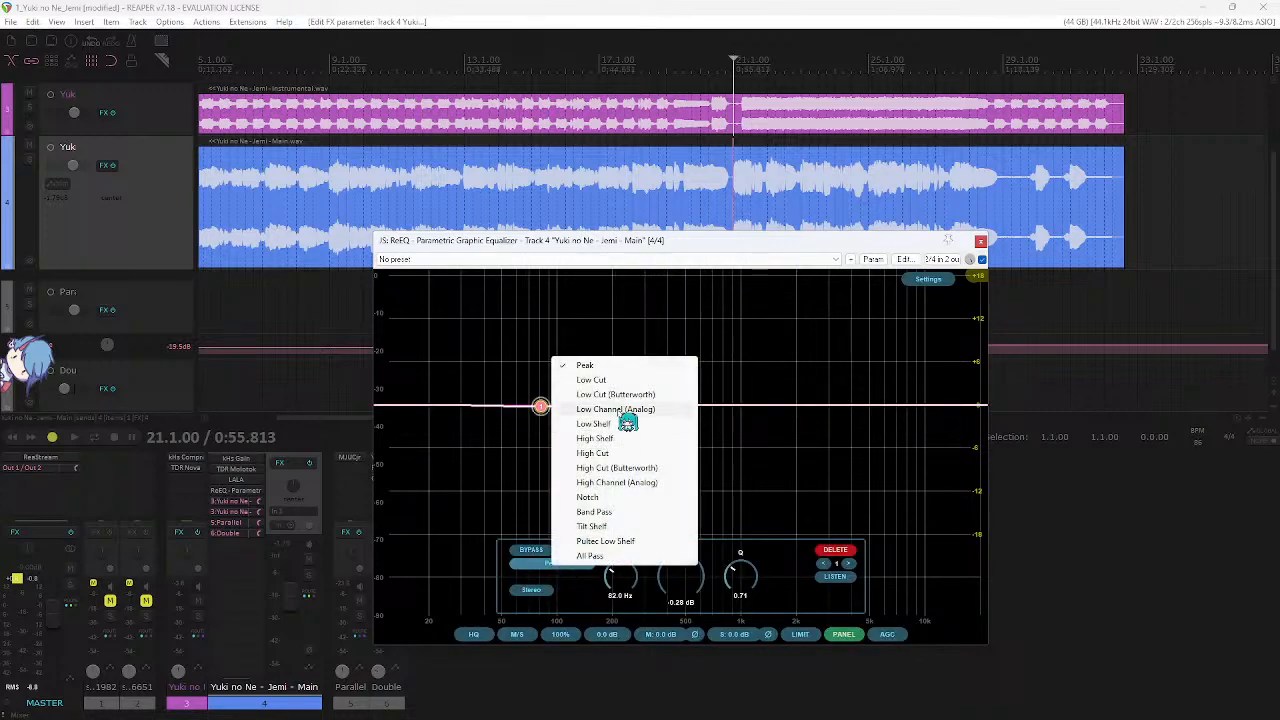
pyautogui.click(640, 381)
# - Move ReEQ between kHs Gain and TDR Molotok in the Main track's effect chain and reopen its window
pyautogui.moveTo(729, 246); pyautogui.dragTo(740, 245)
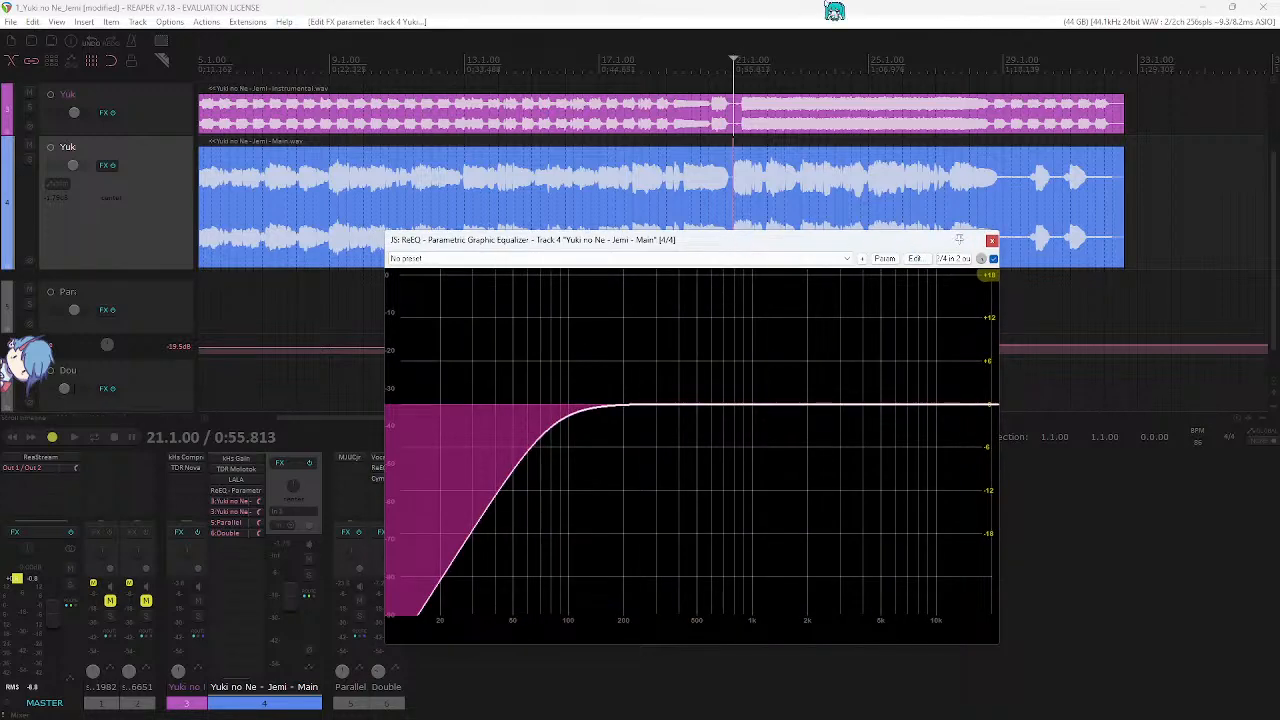
pyautogui.moveTo(611, 241); pyautogui.dragTo(629, 239)
pyautogui.click(867, 4)
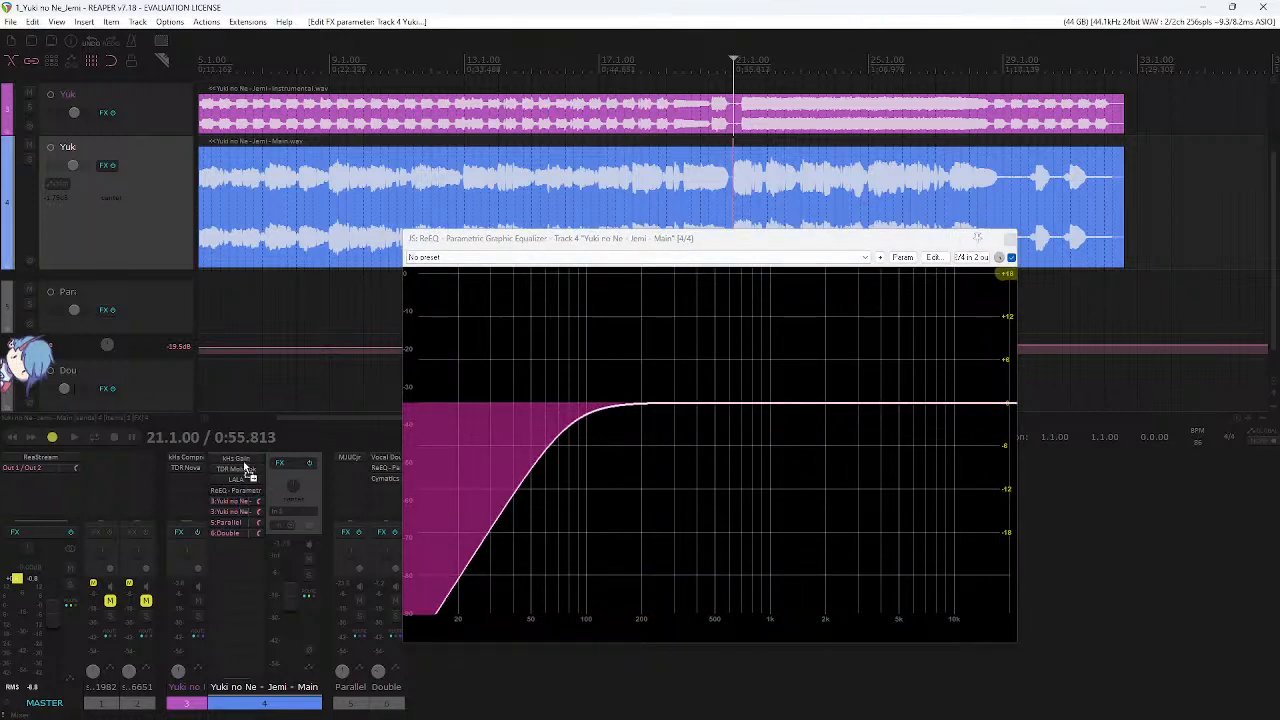
pyautogui.moveTo(245, 470)
pyautogui.mouseDown()
pyautogui.moveTo(250, 500)
pyautogui.moveTo(251, 472)
pyautogui.mouseUp()
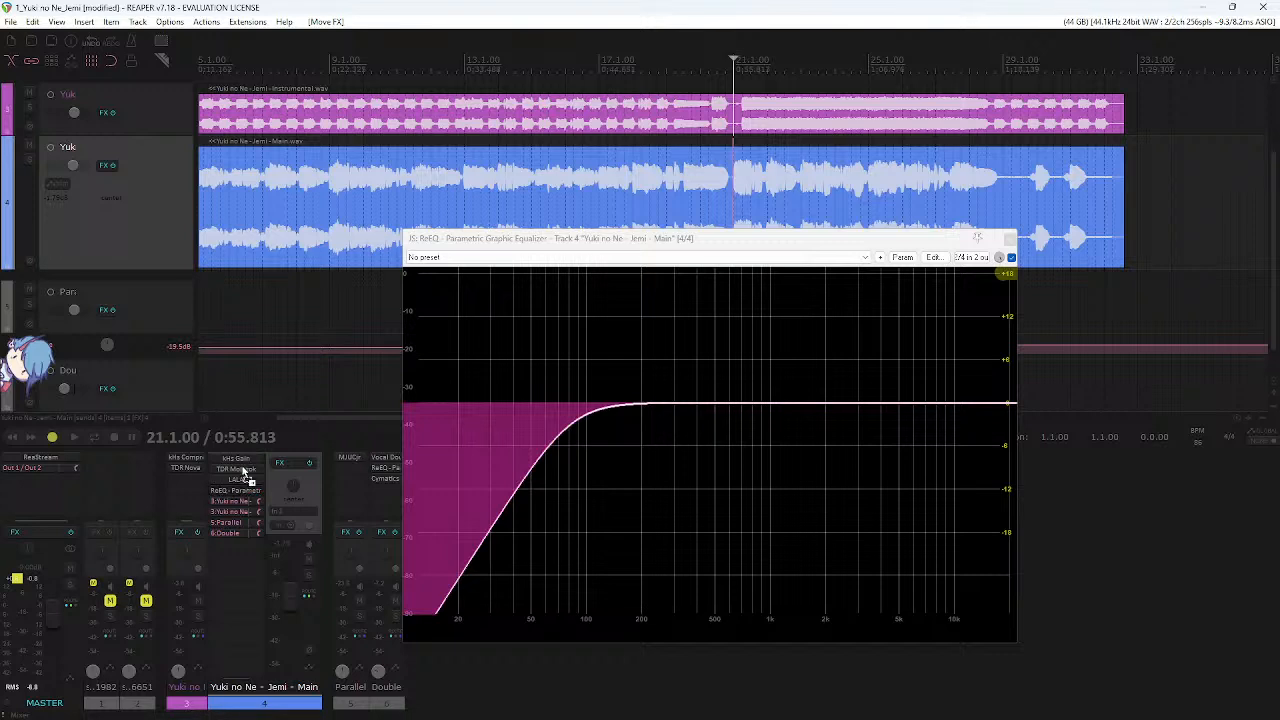
pyautogui.click(252, 470)
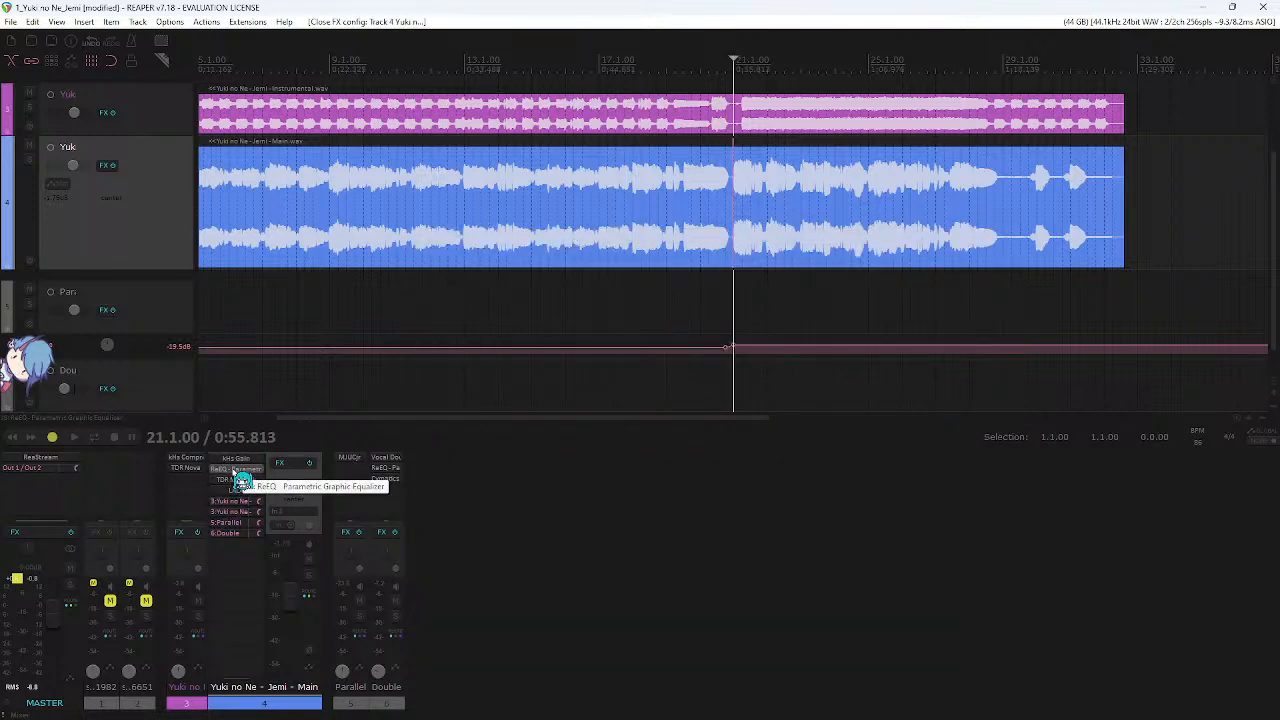
pyautogui.moveTo(240, 480)
pyautogui.mouseDown()
pyautogui.moveTo(246, 500)
pyautogui.moveTo(243, 463)
pyautogui.mouseUp()
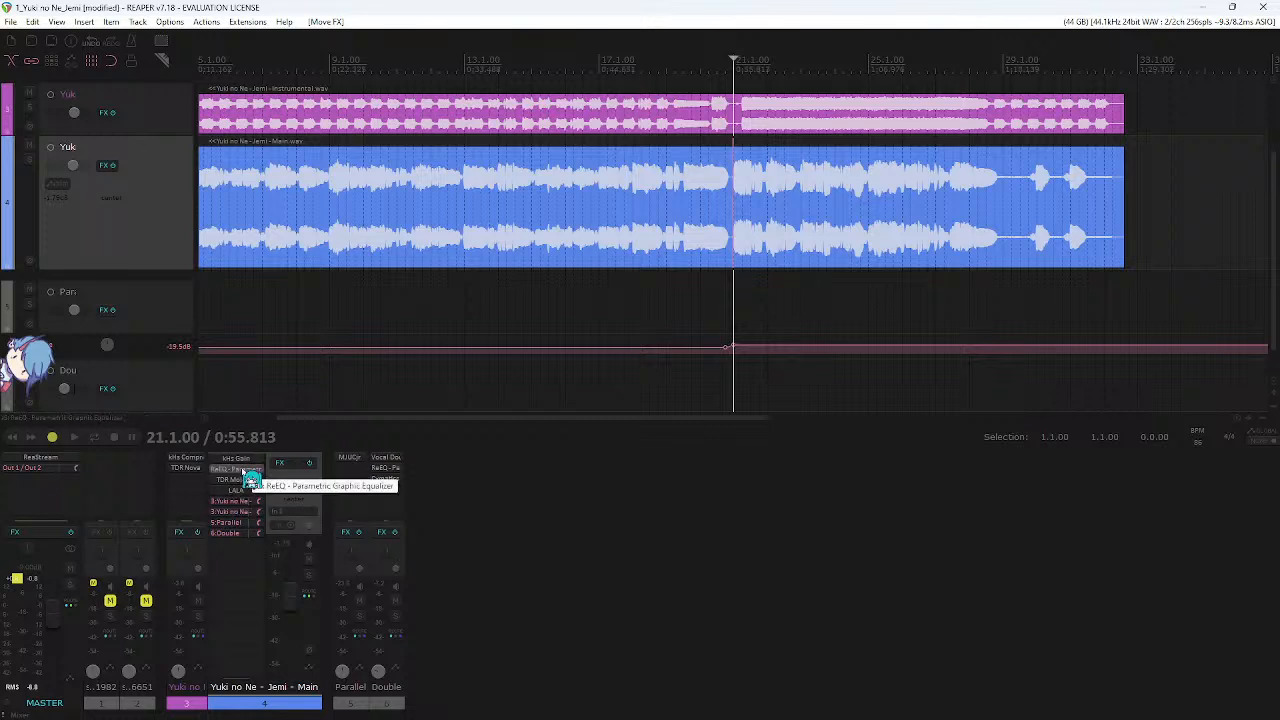
pyautogui.click(245, 468)
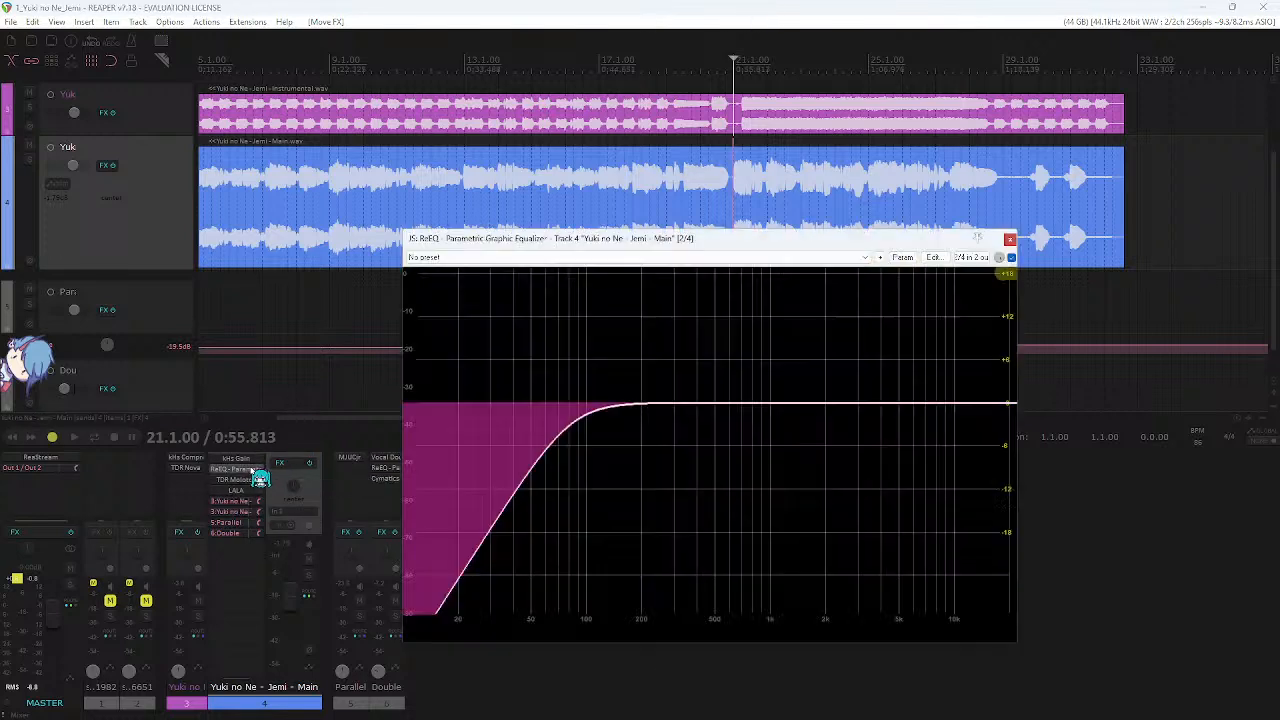
# - While listening from bar 21.1.00, change ReEQ's low cut to Low Cut (Butterworth) at 142 Hz with an 18 dB slope
pyautogui.moveTo(677, 236); pyautogui.dragTo(709, 236)
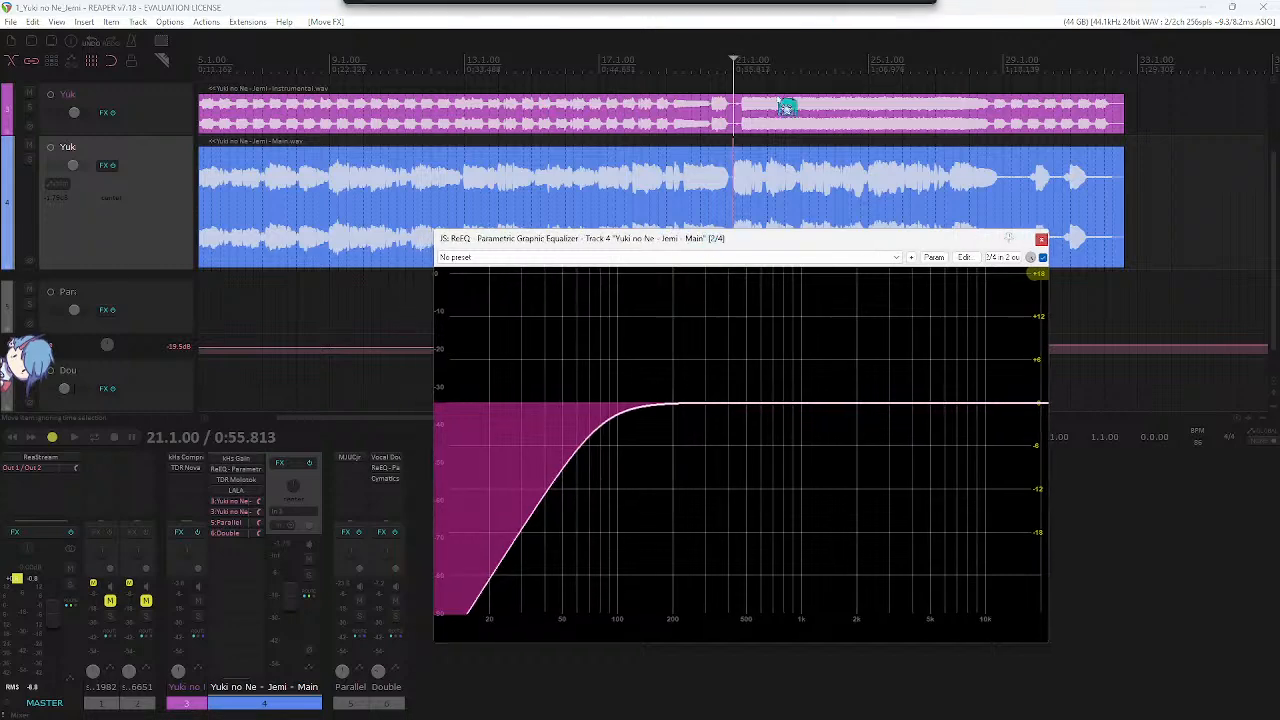
pyautogui.click(704, 8)
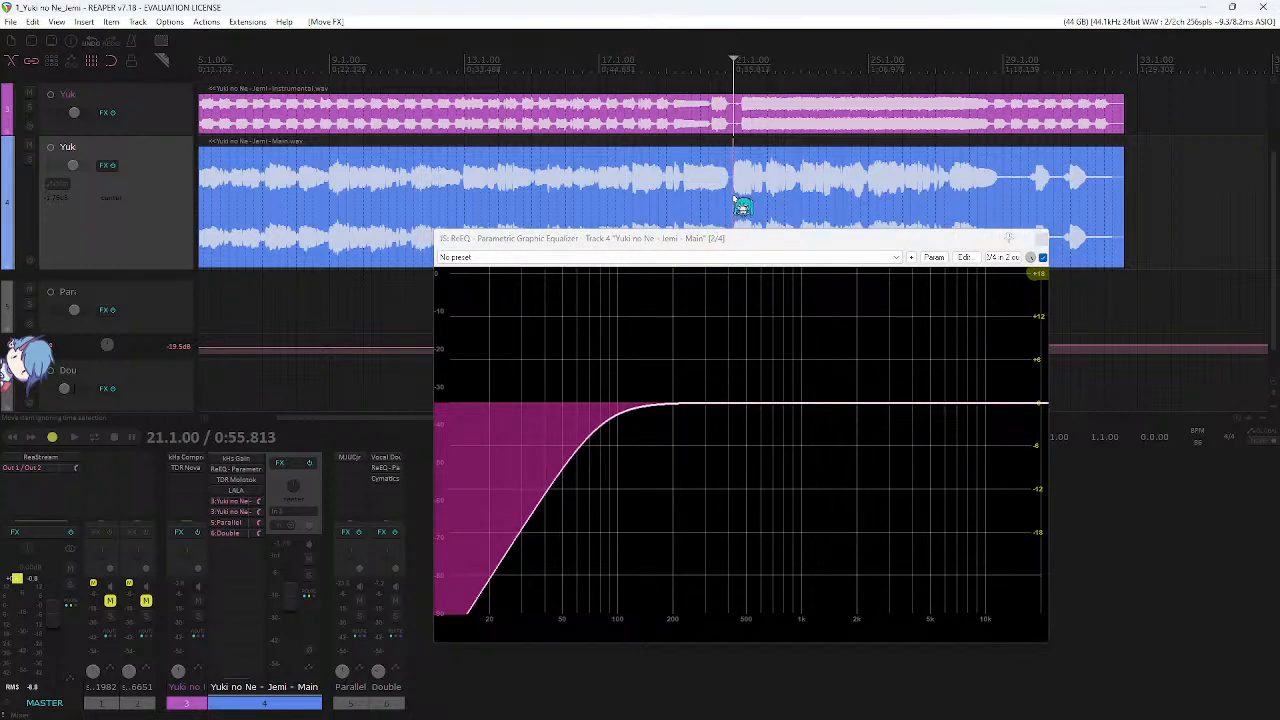
pyautogui.moveTo(737, 236); pyautogui.dragTo(750, 251)
pyautogui.press('space')
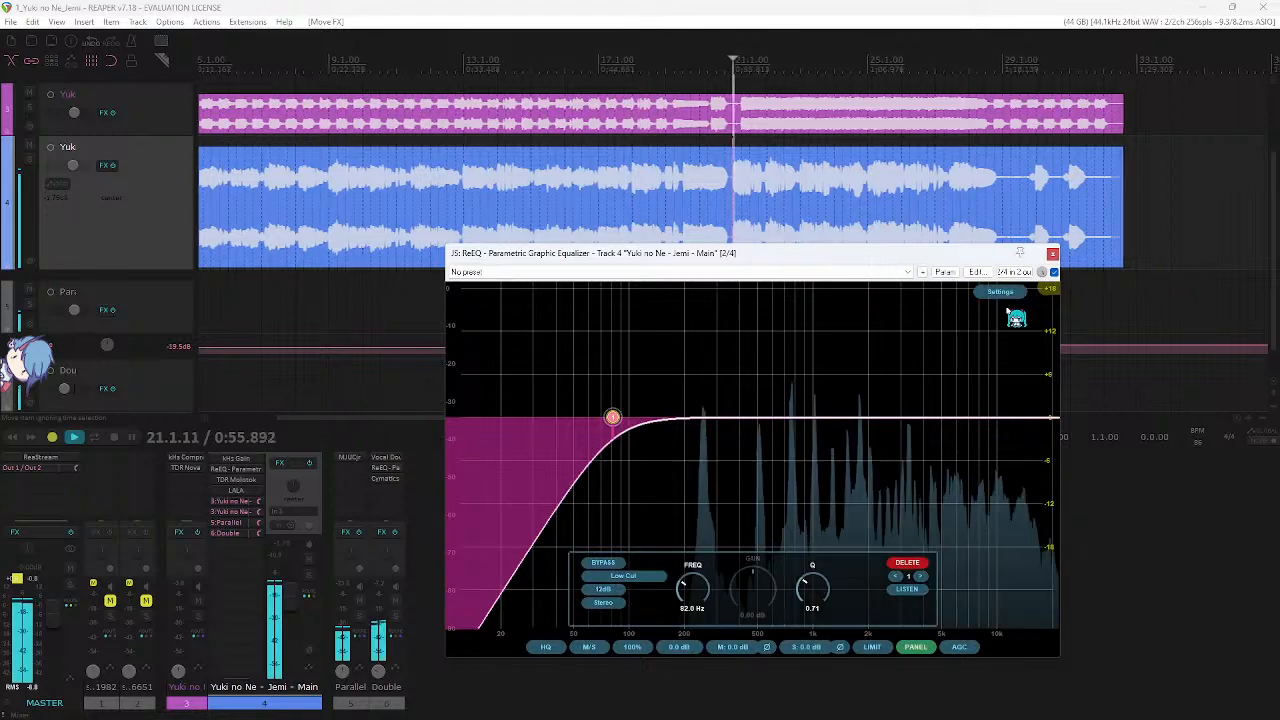
pyautogui.moveTo(612, 416); pyautogui.dragTo(680, 420)
pyautogui.click(626, 576)
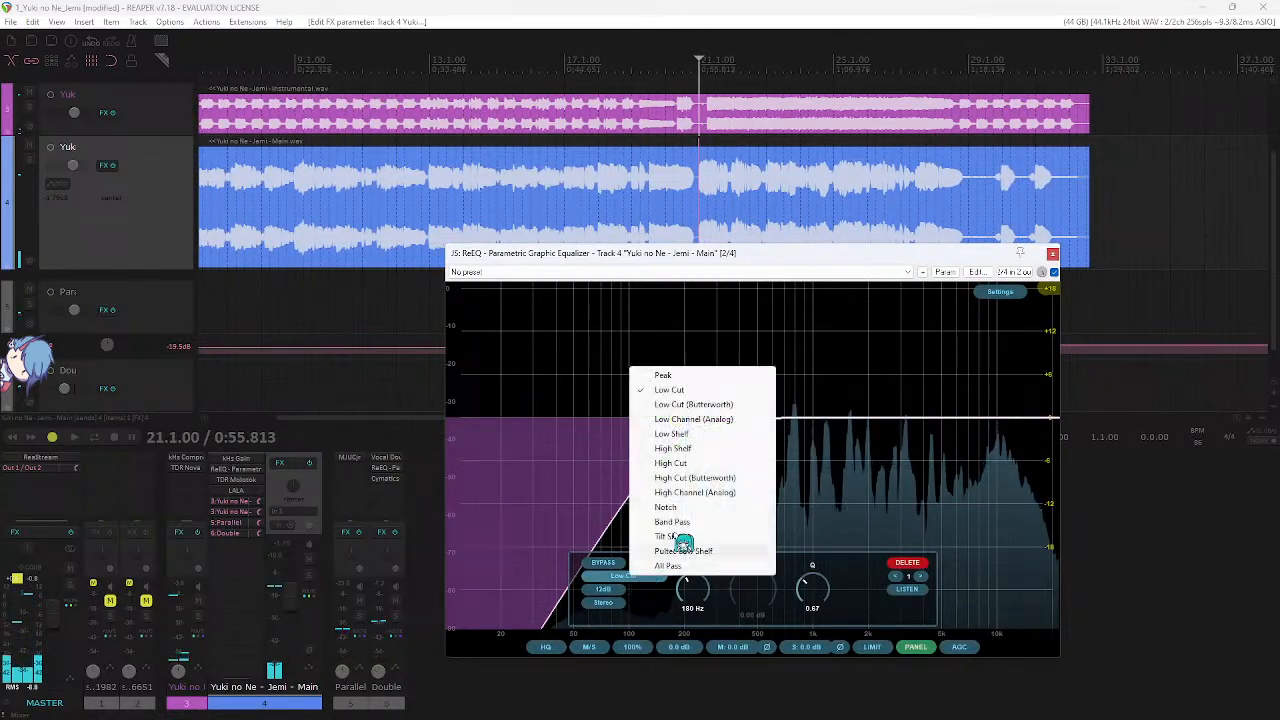
pyautogui.click(716, 405)
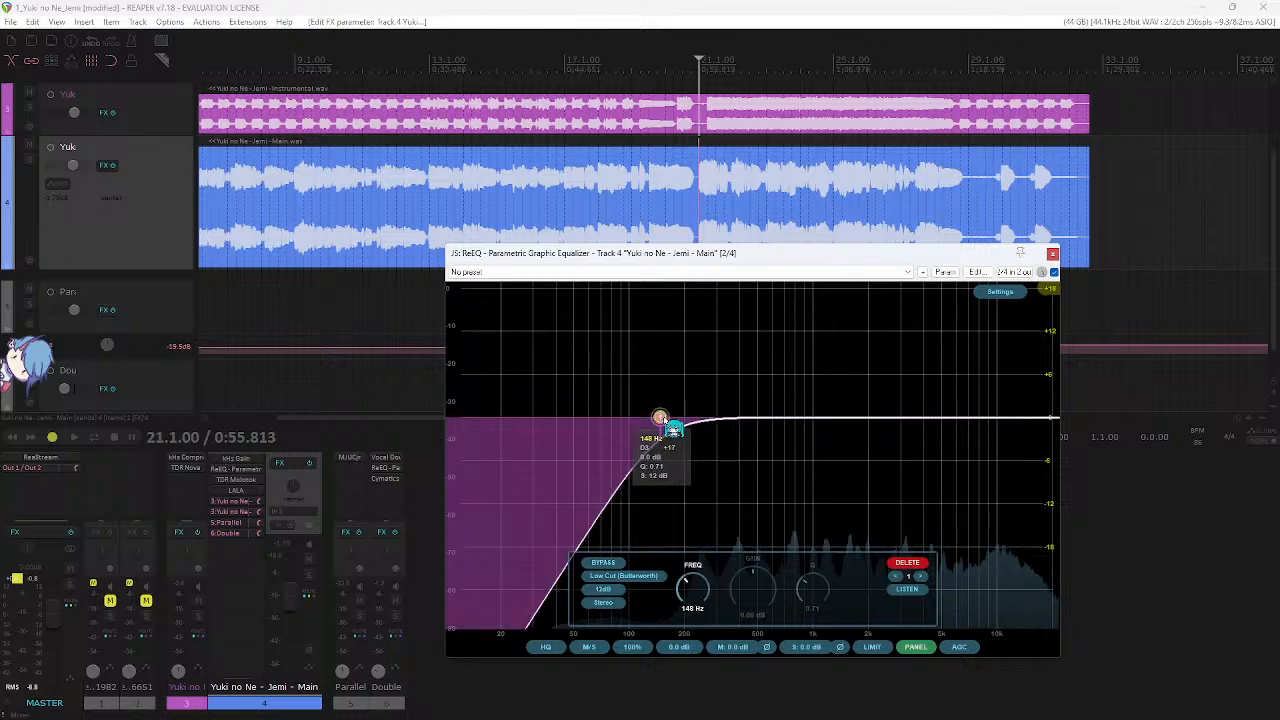
pyautogui.moveTo(670, 425); pyautogui.dragTo(666, 424)
pyautogui.click(603, 589)
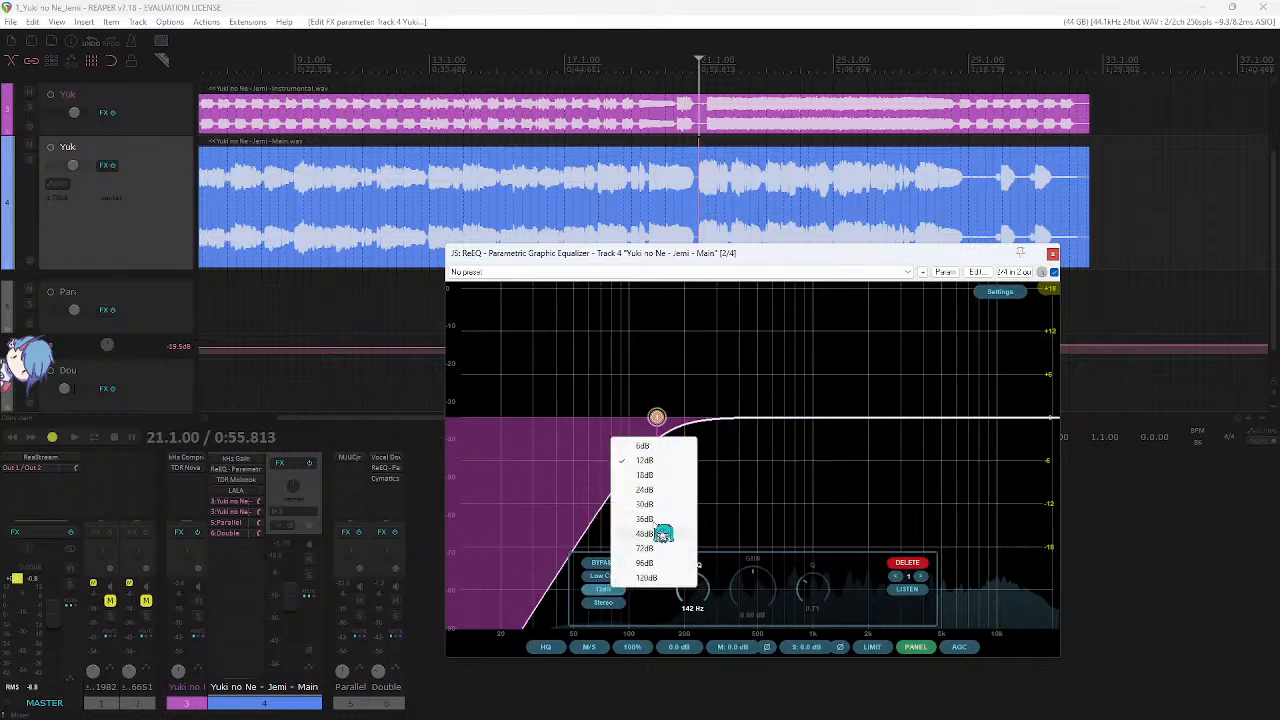
pyautogui.click(663, 533)
# - Place the edit cursor at bar 13.1.00 and reopen the Main track's ReEQ window
pyautogui.scroll(2, 707, 172)
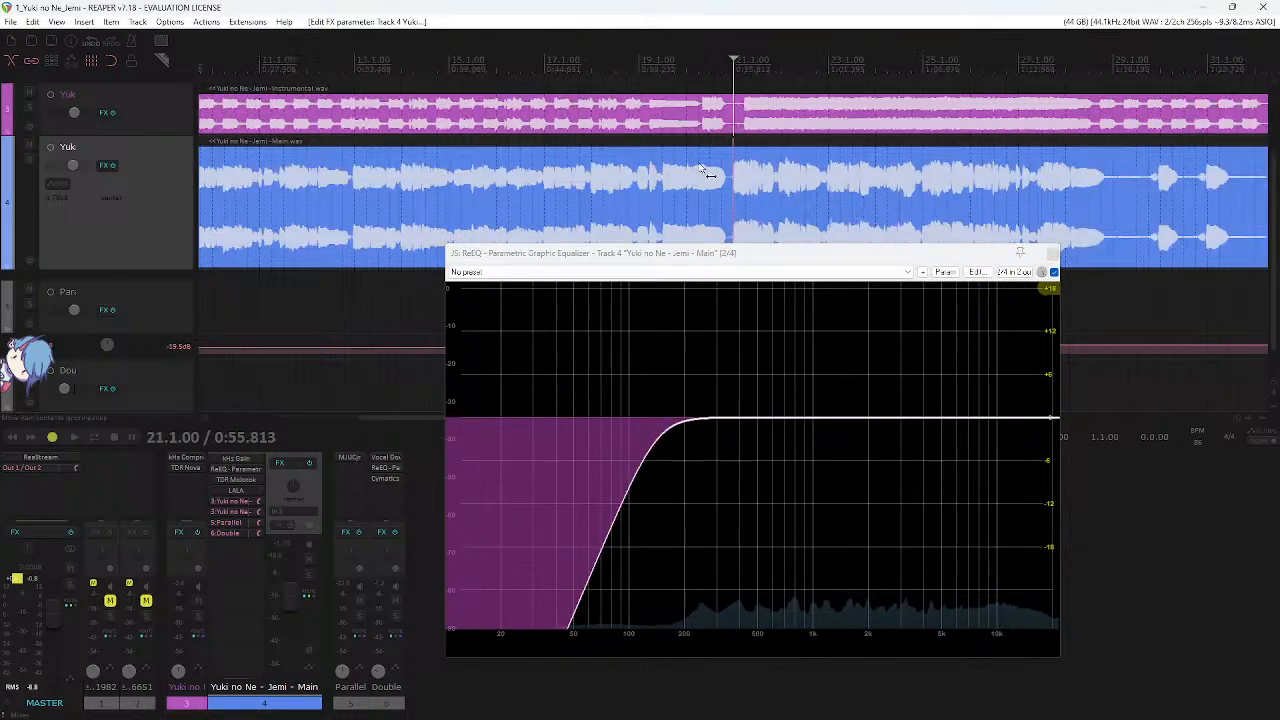
pyautogui.hscroll(-3, 707, 172)
pyautogui.click(596, 70)
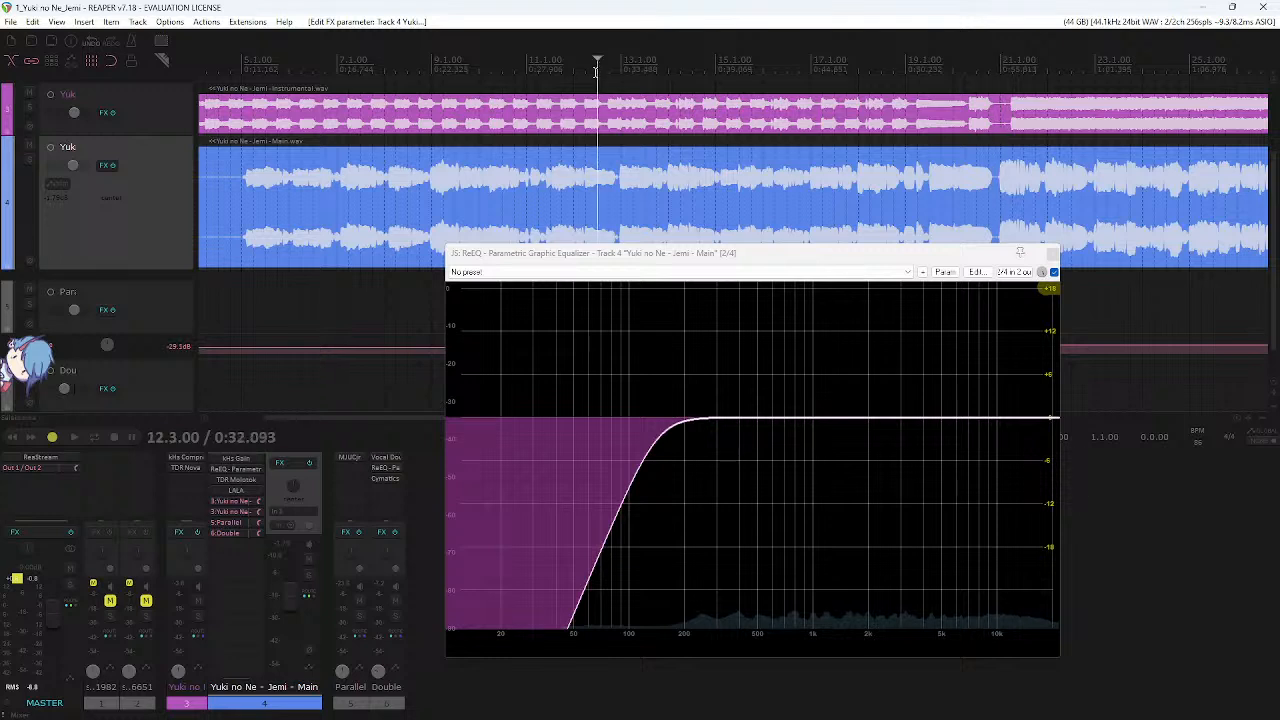
pyautogui.click(526, 64)
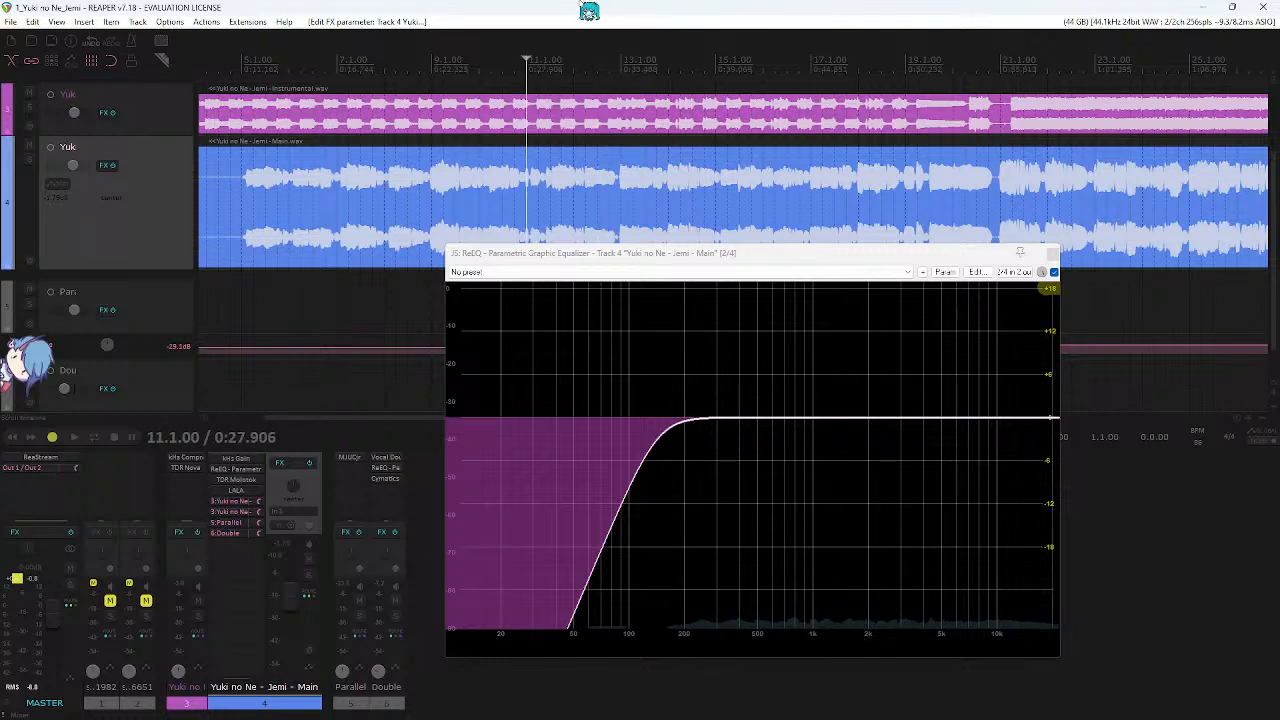
pyautogui.click(235, 491)
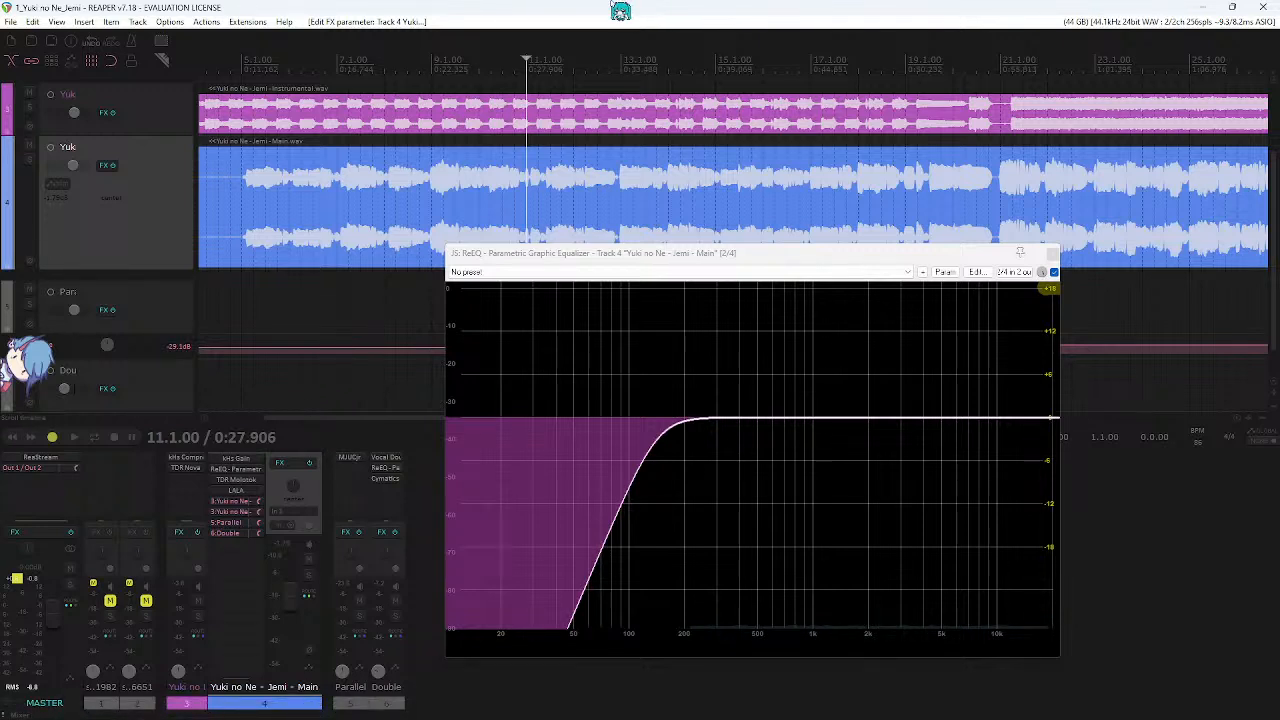
pyautogui.moveTo(703, 268); pyautogui.dragTo(691, 266)
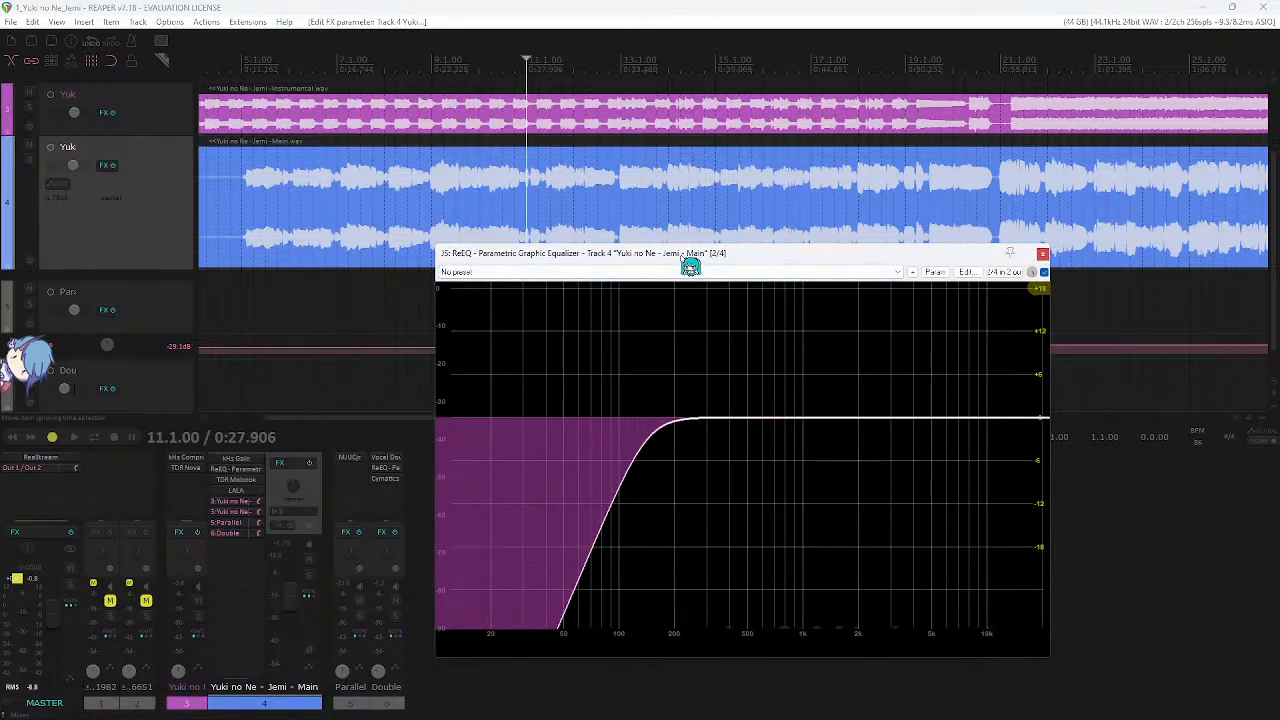
pyautogui.click(636, 64)
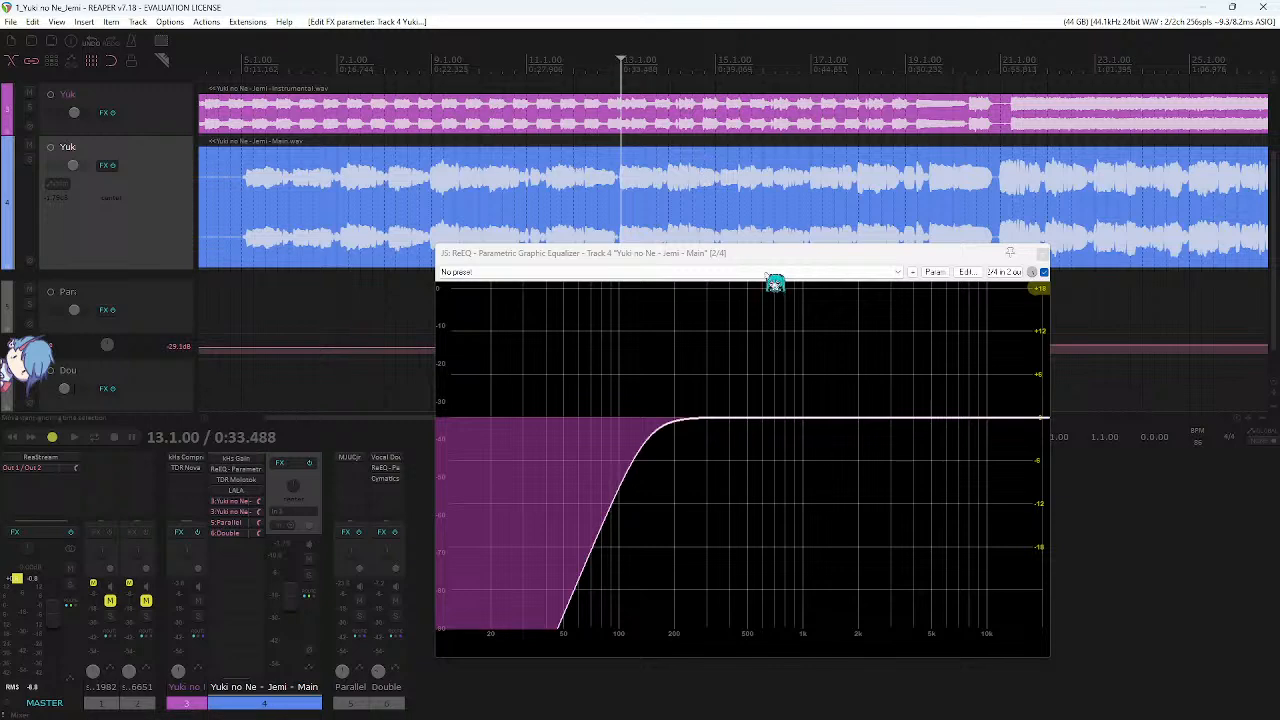
pyautogui.moveTo(773, 258); pyautogui.dragTo(765, 256)
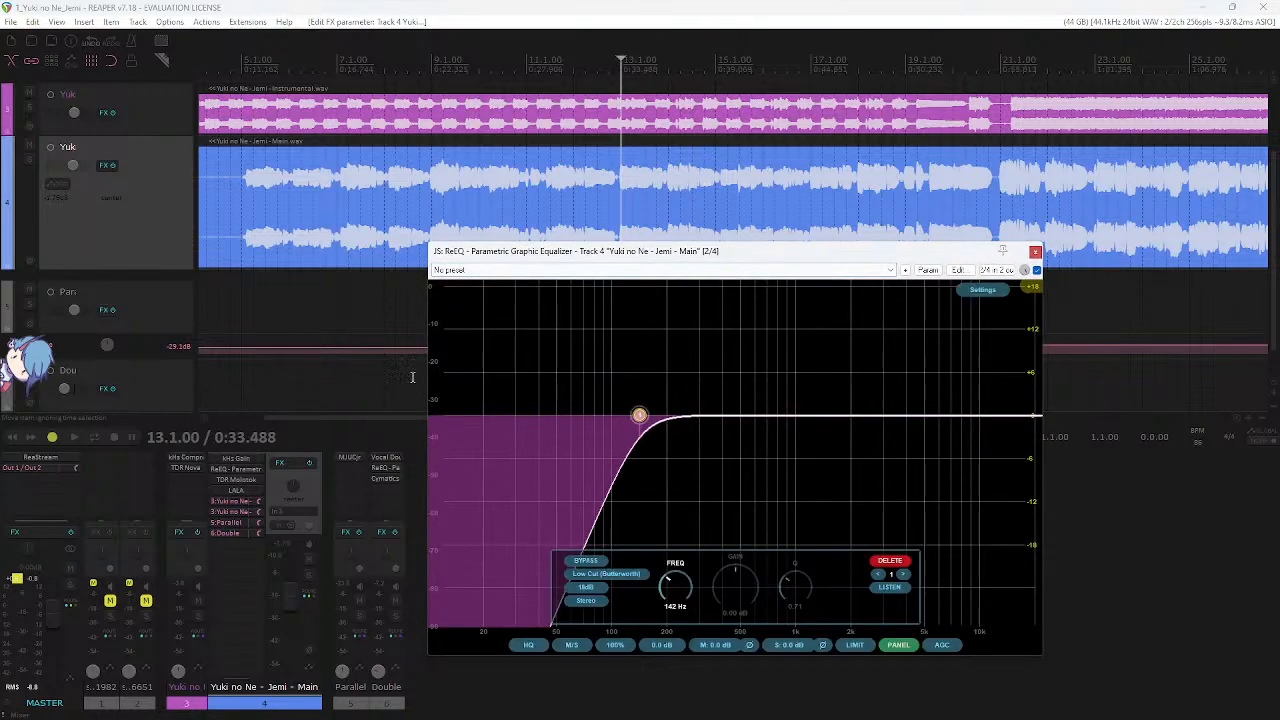
pyautogui.click(236, 469)
pyautogui.click(262, 467)
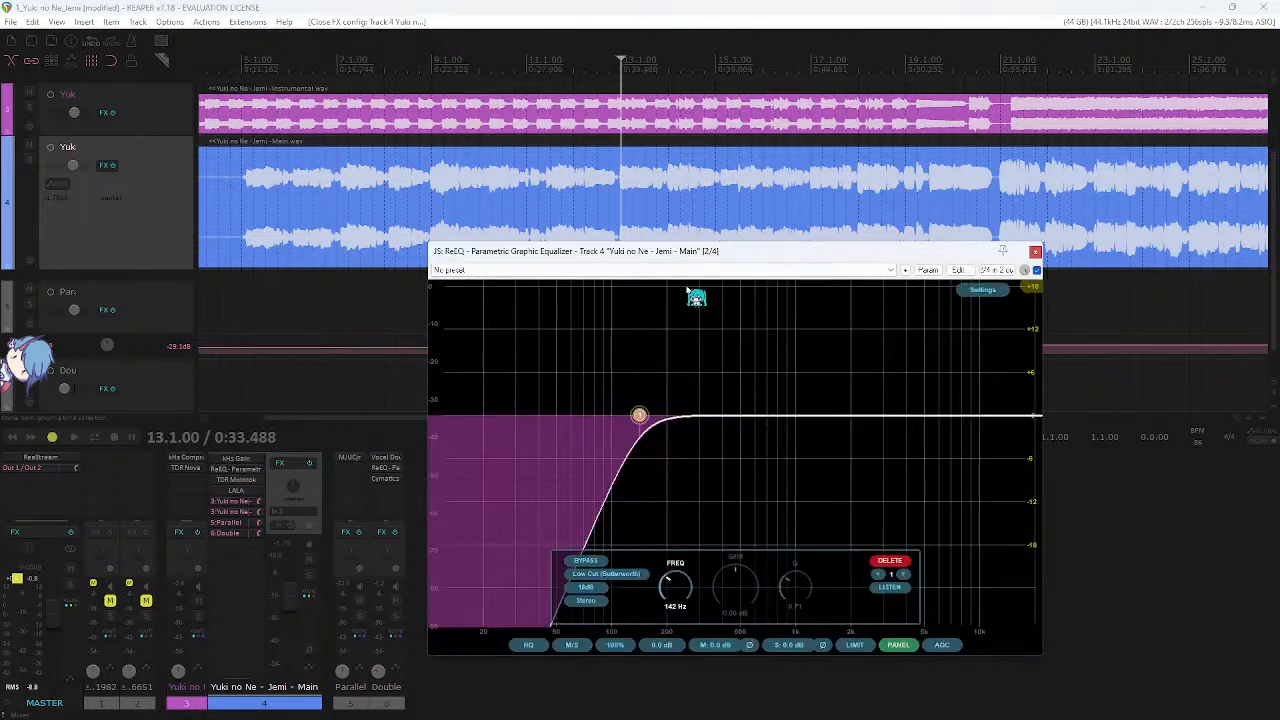
# - Open the Main track's LALA leveling amplifier beside the ReEQ window to look it over, and close it again
pyautogui.click(240, 491)
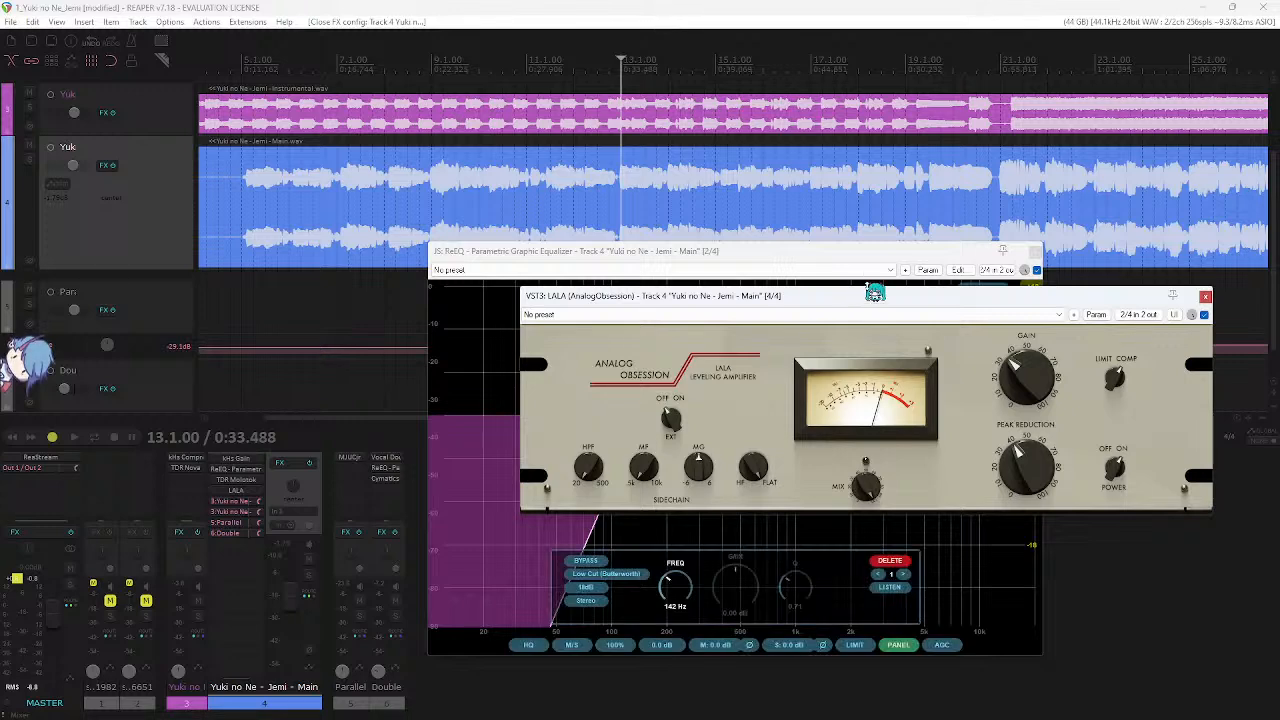
pyautogui.moveTo(885, 258); pyautogui.dragTo(673, 137)
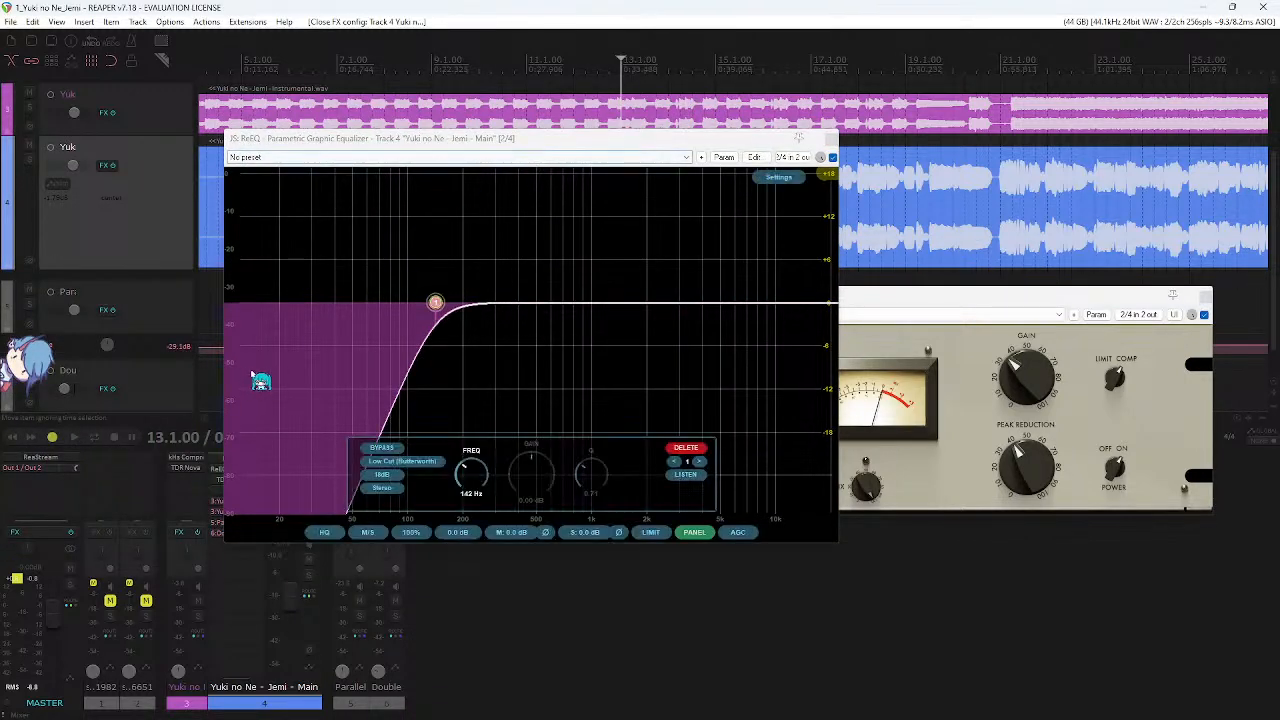
pyautogui.moveTo(810, 150); pyautogui.dragTo(845, 147)
pyautogui.moveTo(1137, 301); pyautogui.dragTo(1142, 233)
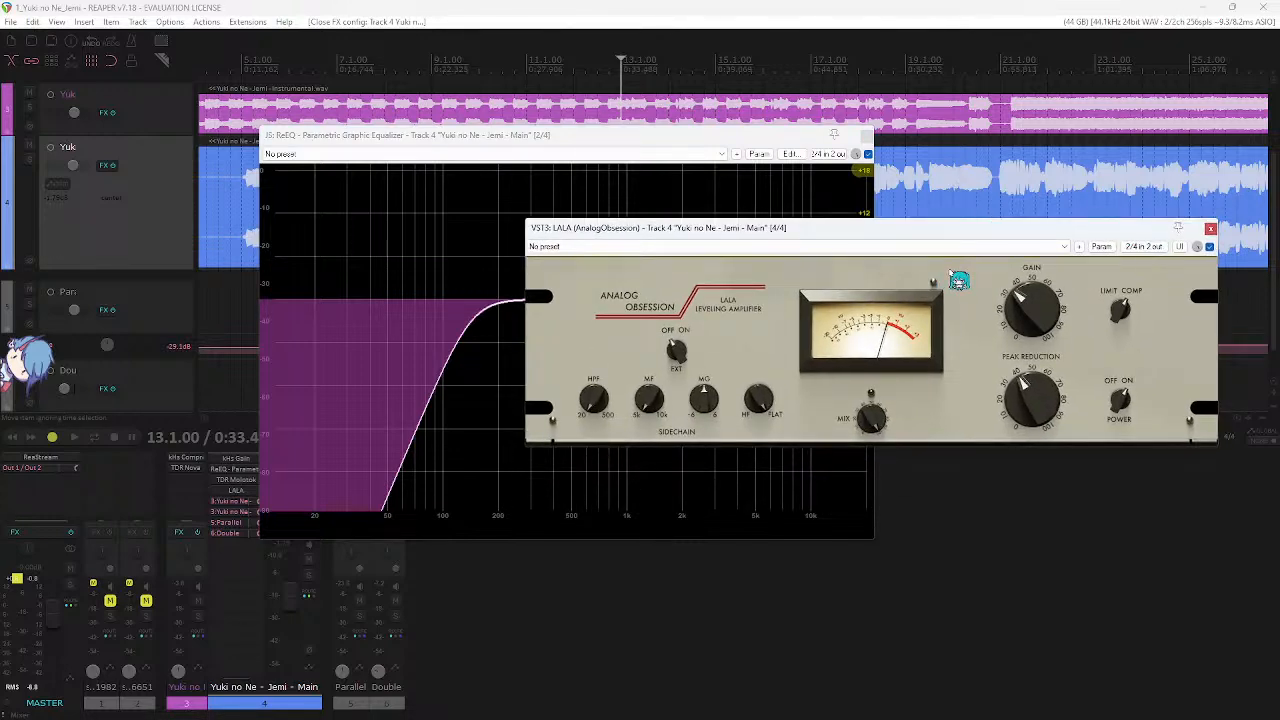
pyautogui.click(1006, 14)
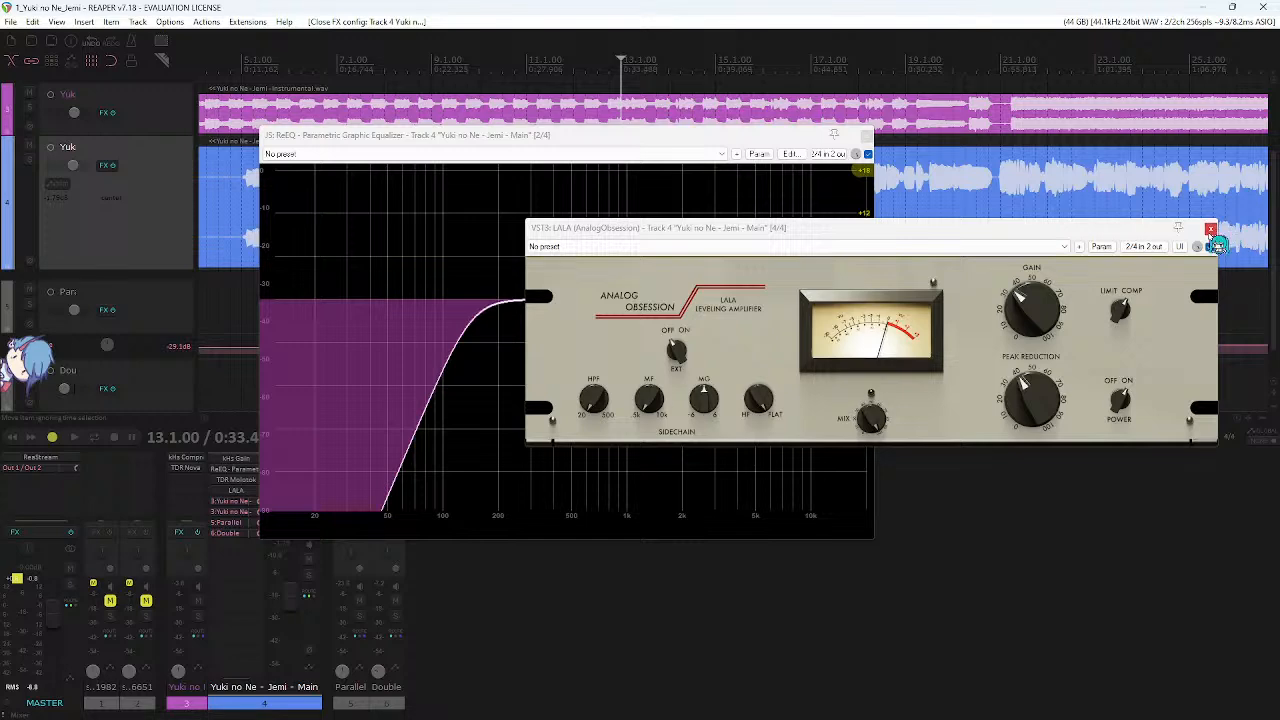
pyautogui.click(1211, 232)
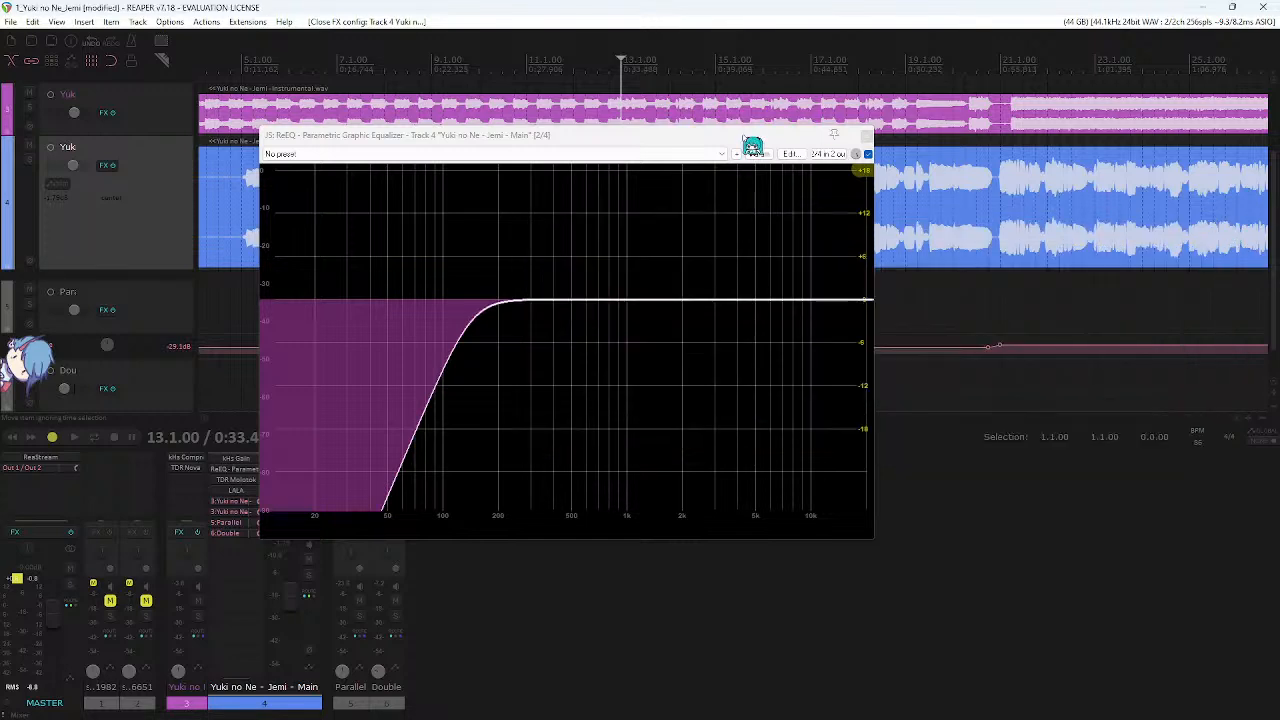
pyautogui.moveTo(745, 137); pyautogui.dragTo(978, 228)
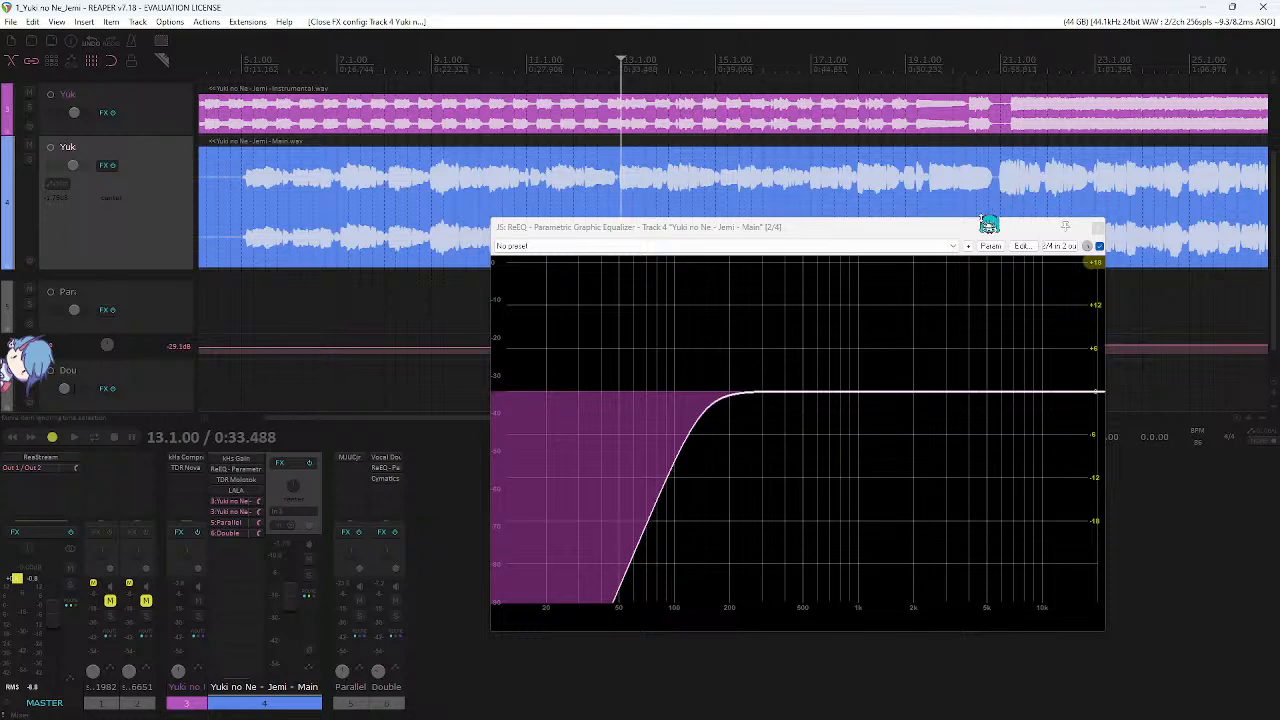
pyautogui.moveTo(986, 226); pyautogui.dragTo(1000, 251)
pyautogui.scroll(-4, 606, 195)
pyautogui.scroll(3, 606, 190)
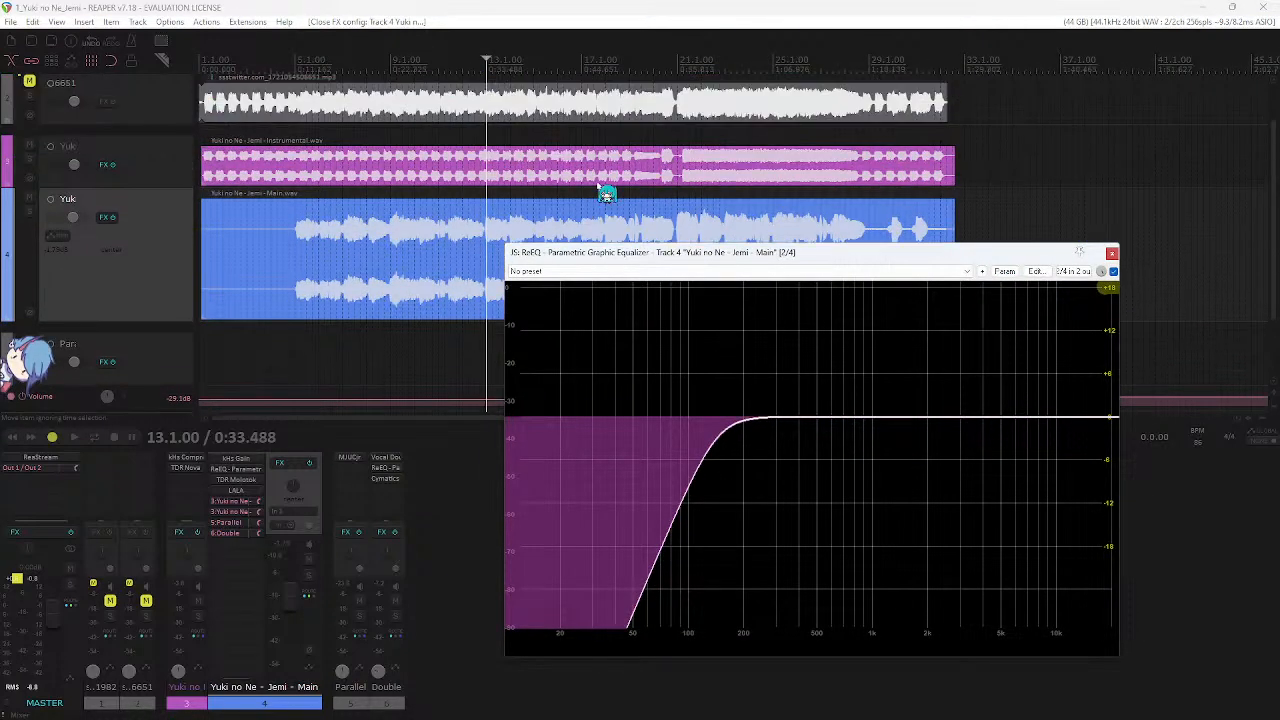
pyautogui.scroll(2, 645, 185)
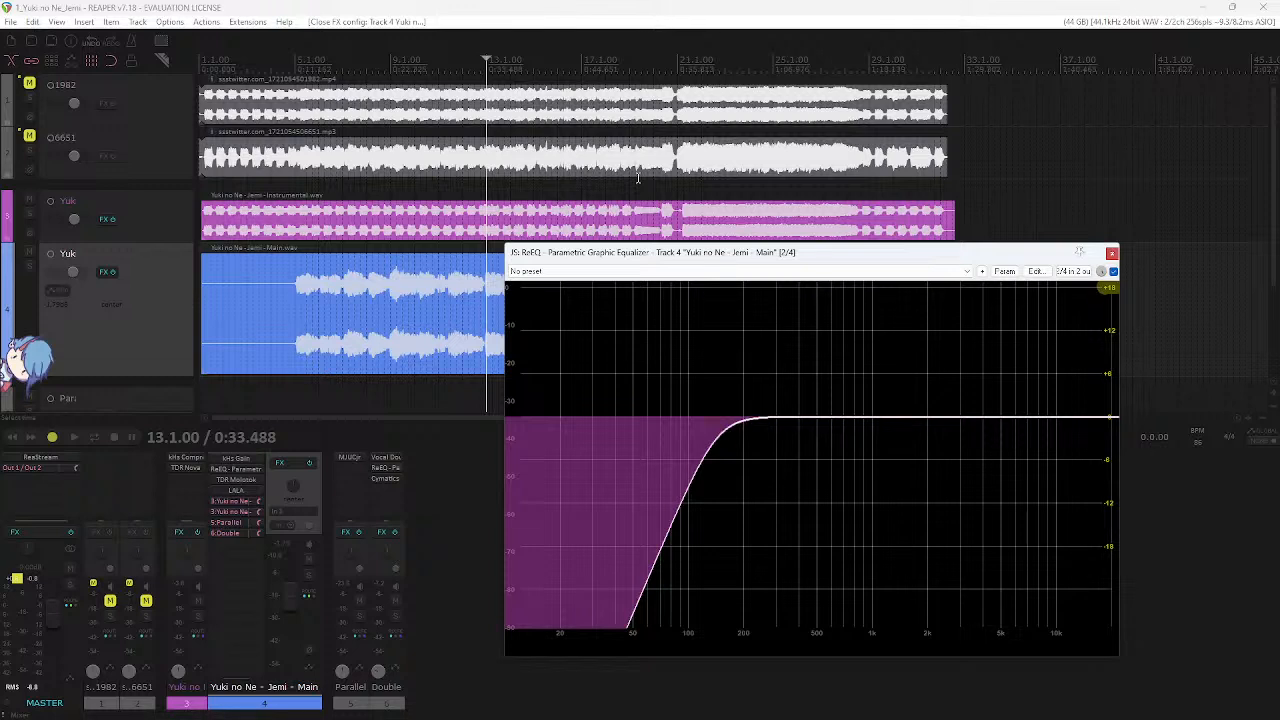
pyautogui.click(384, 12)
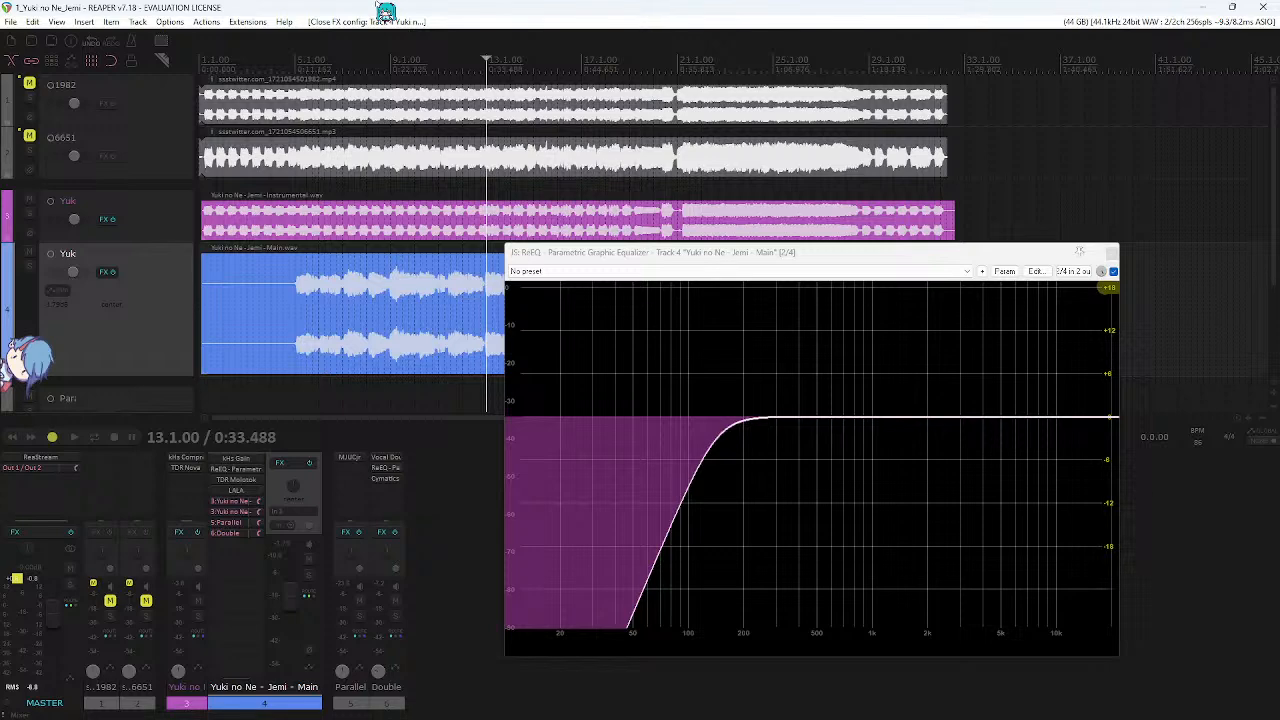
pyautogui.moveTo(708, 251); pyautogui.dragTo(740, 309)
pyautogui.scroll(-2, 552, 224)
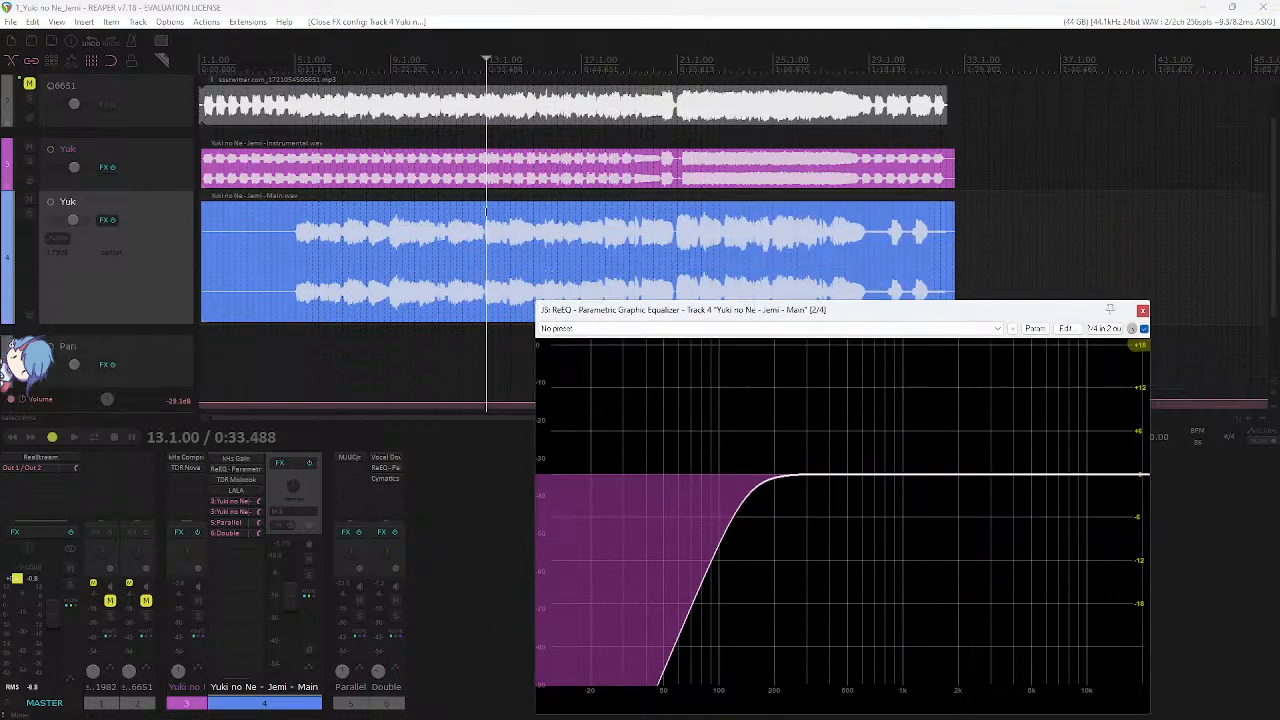
pyautogui.click(816, 20)
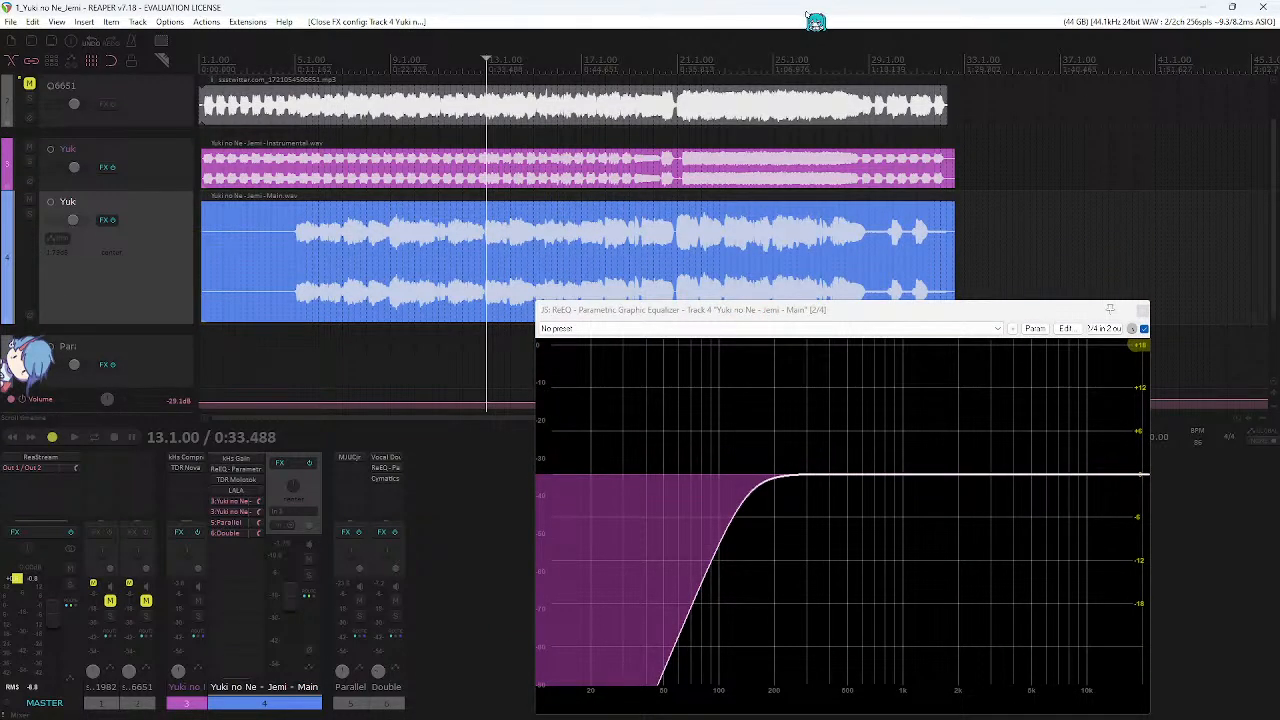
pyautogui.moveTo(830, 310); pyautogui.dragTo(835, 148)
# - Reduce the height of all tracks in the arrange view and move the ReEQ window clear of them
pyautogui.scroll(-2, 456, 220)
pyautogui.scroll(-6, 450, 214)
pyautogui.scroll(4, 445, 208)
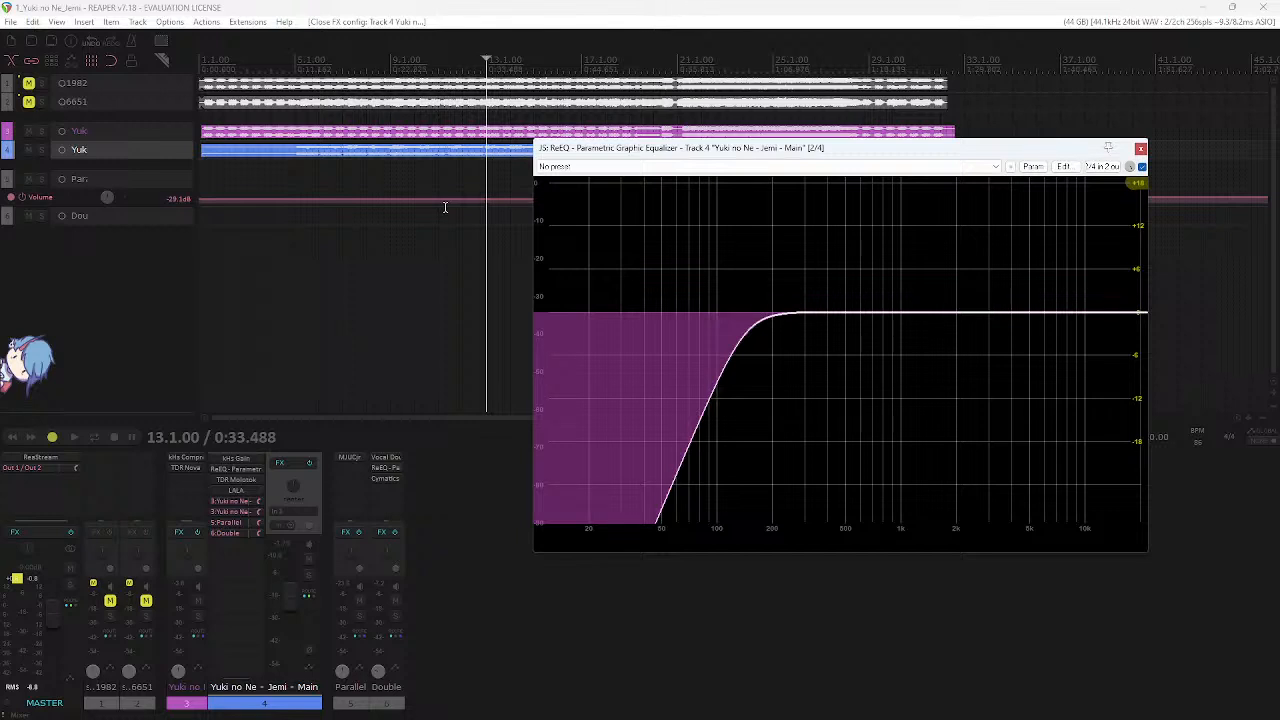
pyautogui.click(499, 22)
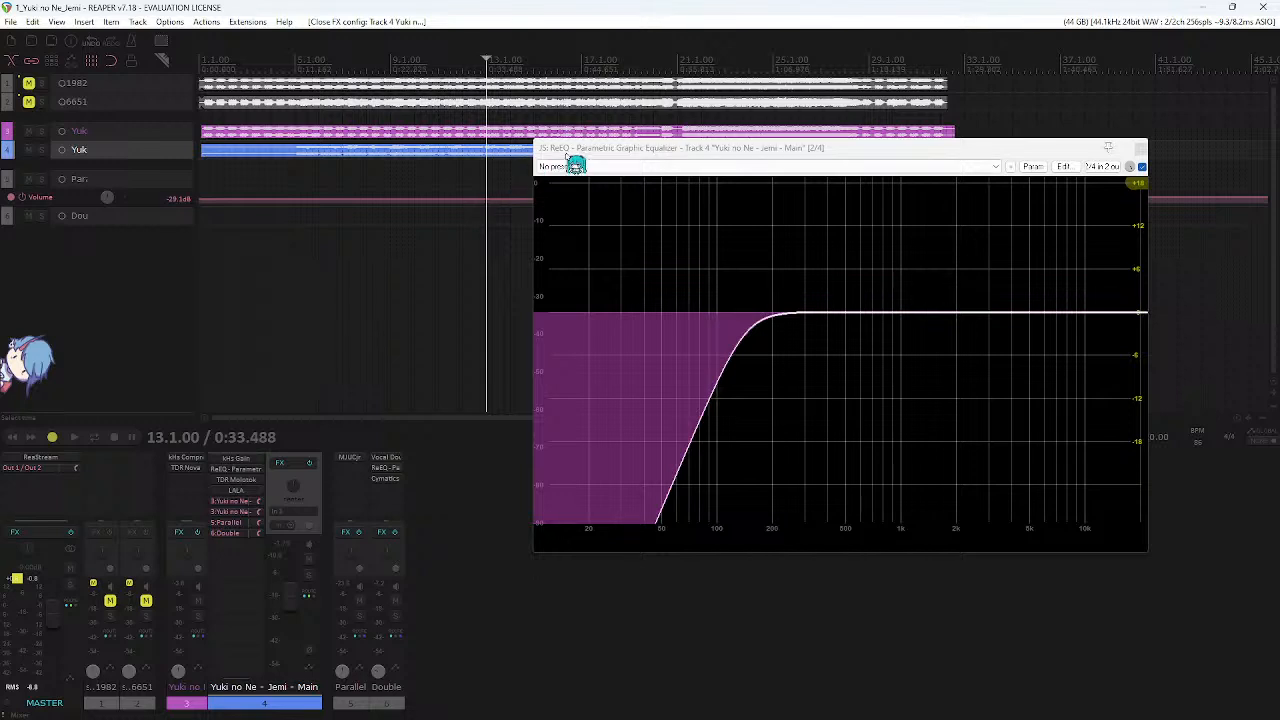
pyautogui.moveTo(586, 155); pyautogui.dragTo(593, 185)
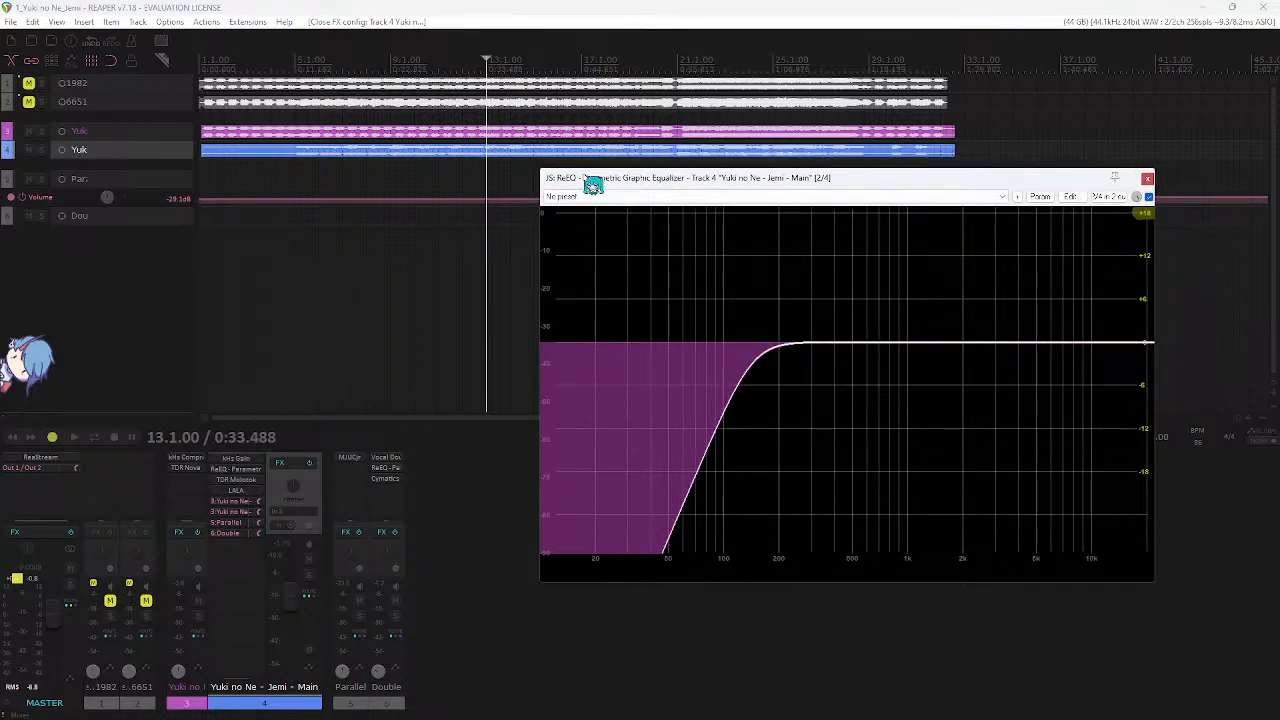
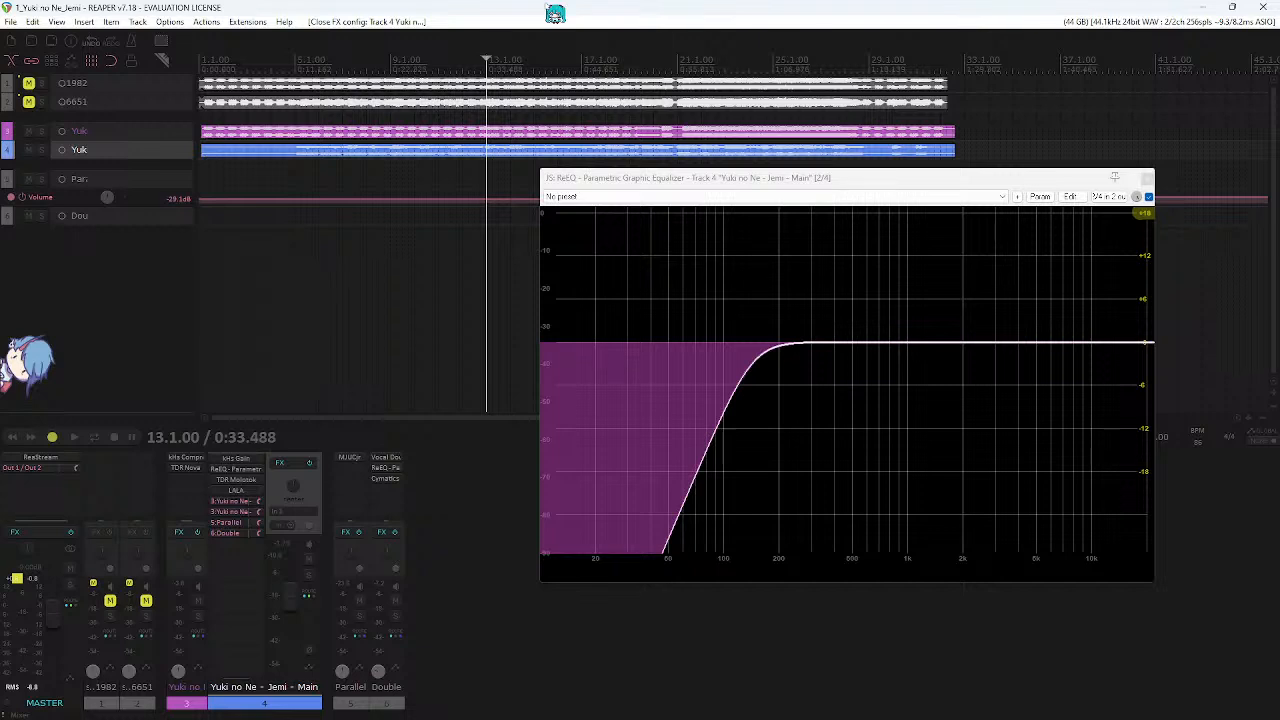
# - Close the ReEQ window and make the Main vocal and Instrumental tracks taller
pyautogui.click(1148, 198)
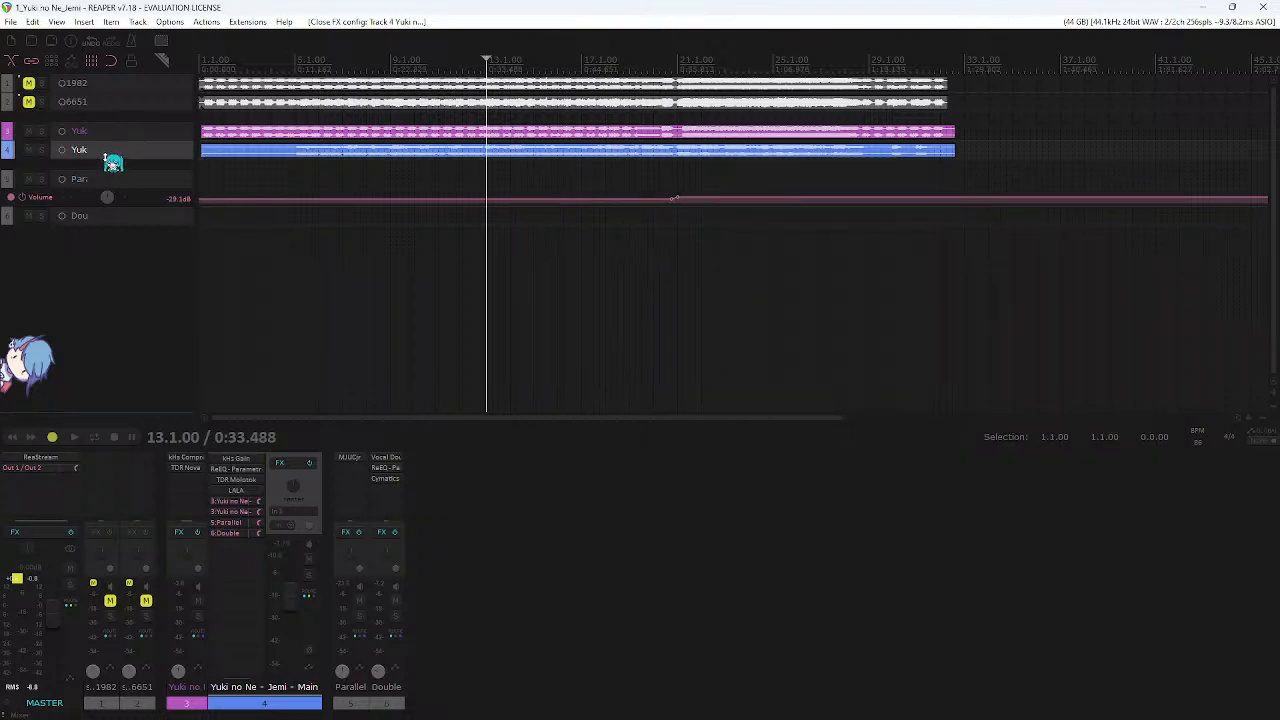
pyautogui.moveTo(104, 158); pyautogui.dragTo(103, 192)
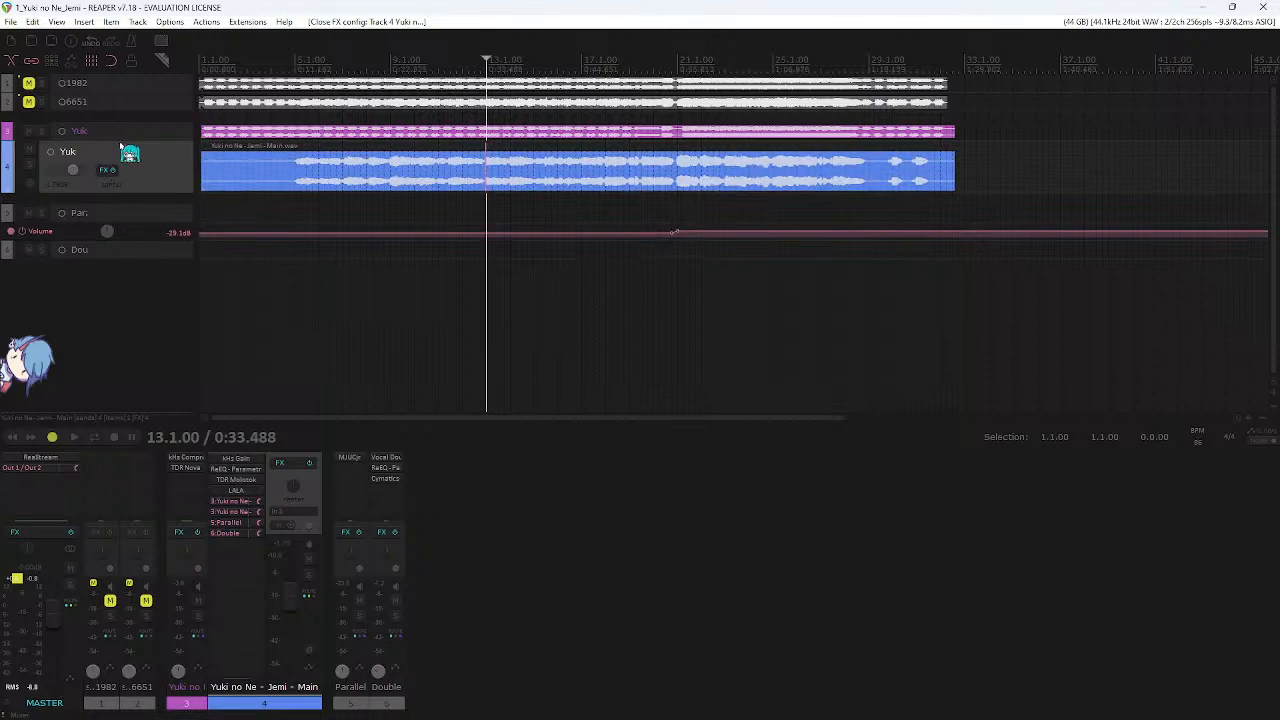
pyautogui.moveTo(129, 145); pyautogui.dragTo(130, 186)
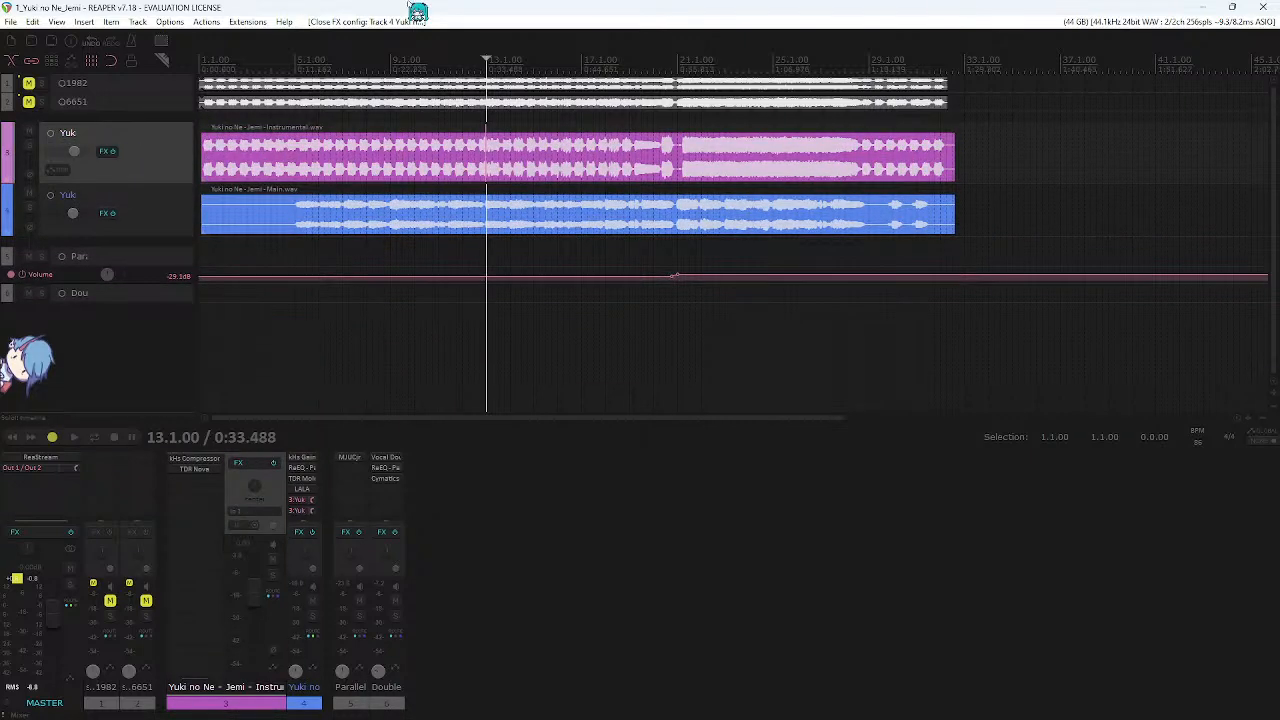
pyautogui.scroll(2, 512, 213)
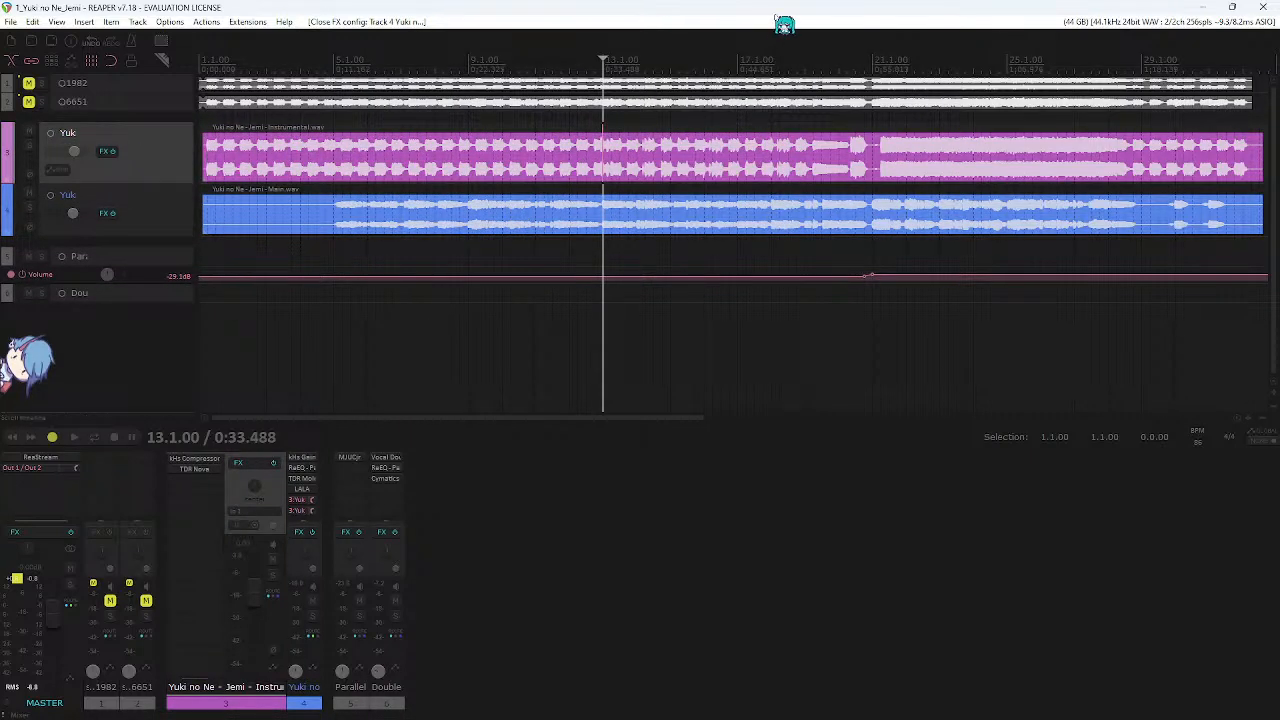
pyautogui.scroll(-2, 584, 251)
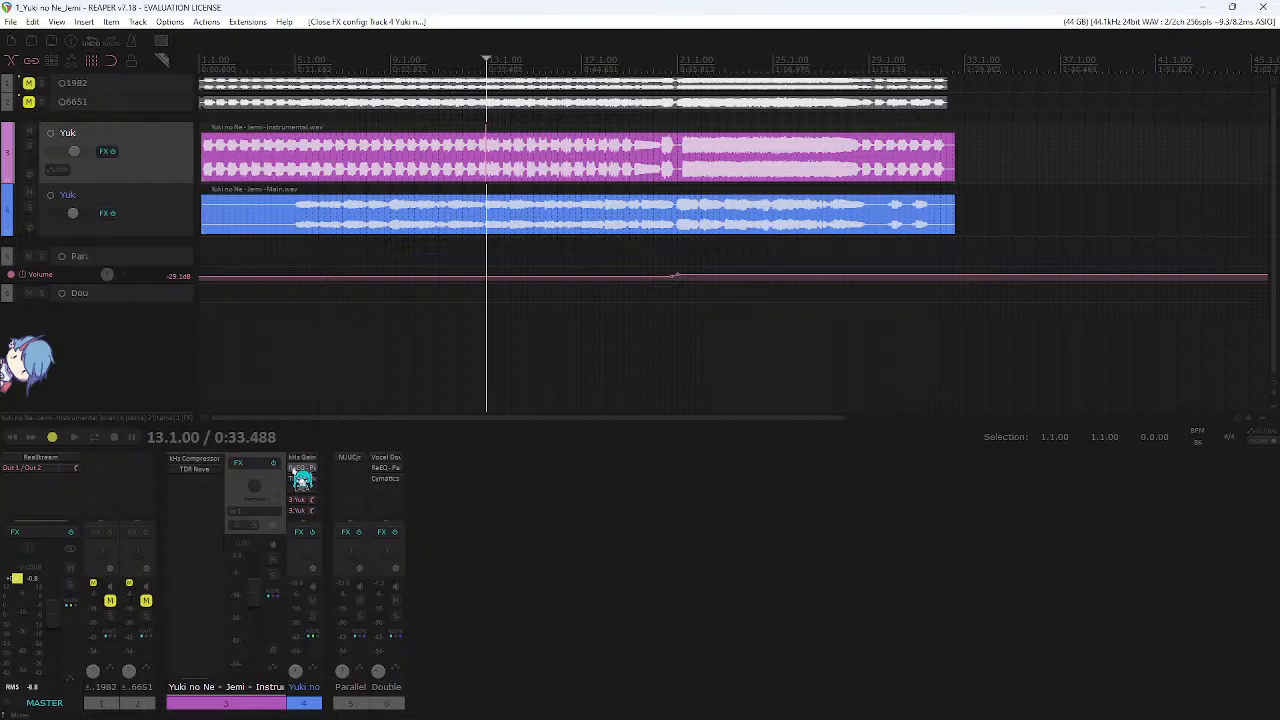
# - Reopen the Main track's ReEQ, play from bar 13.1.00 and add a peak band cutting about 2.3 dB near 458 Hz
pyautogui.click(300, 467)
pyautogui.moveTo(835, 188); pyautogui.dragTo(687, 199)
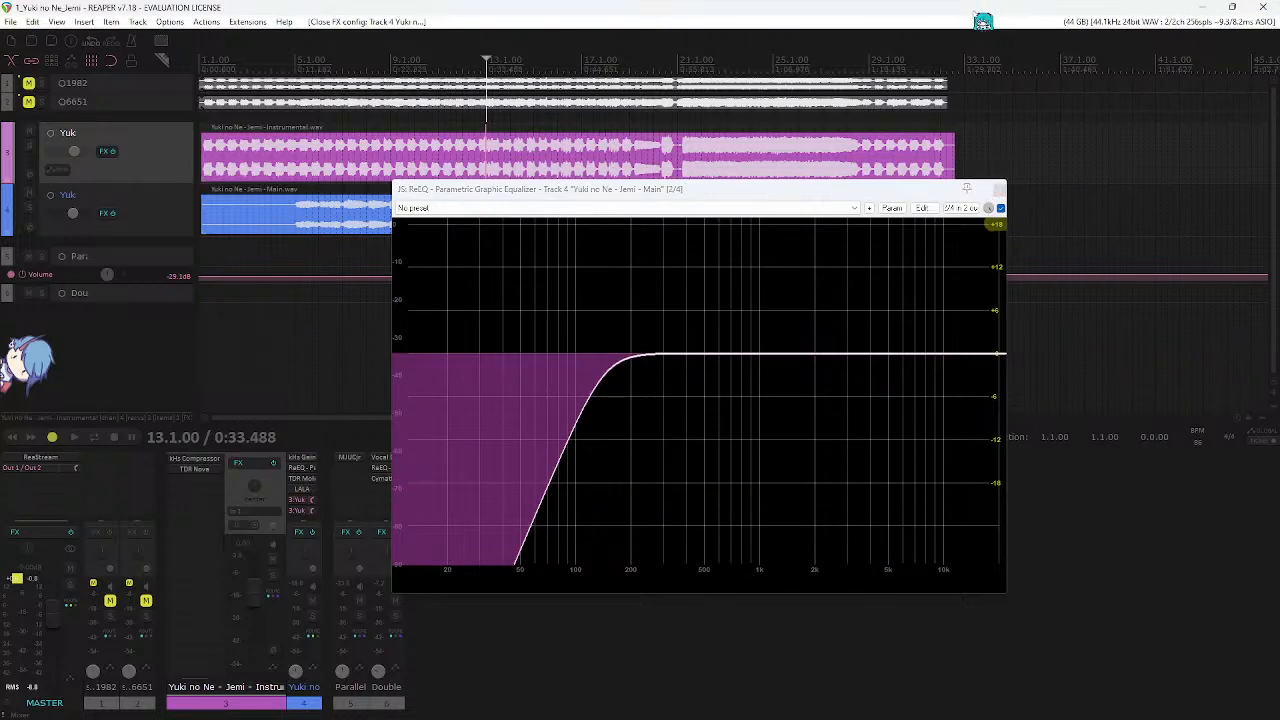
pyautogui.moveTo(808, 190); pyautogui.dragTo(813, 215)
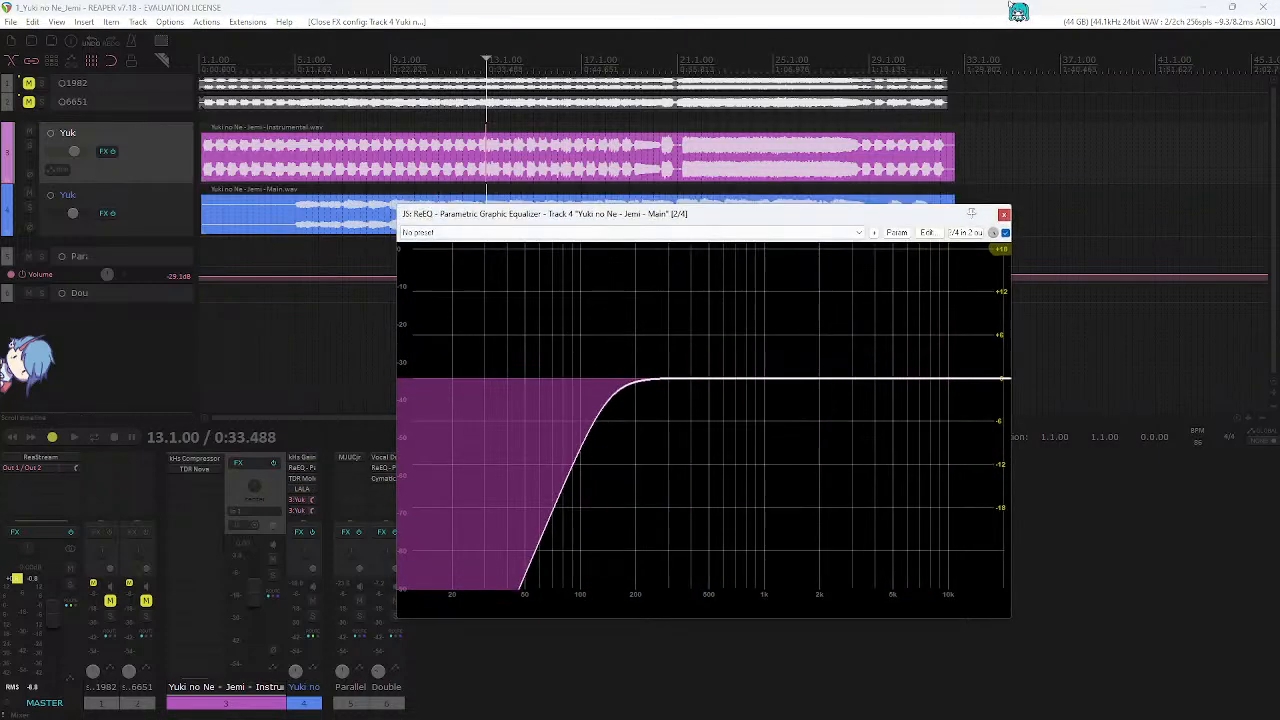
pyautogui.scroll(2, 731, 111)
pyautogui.press('space')
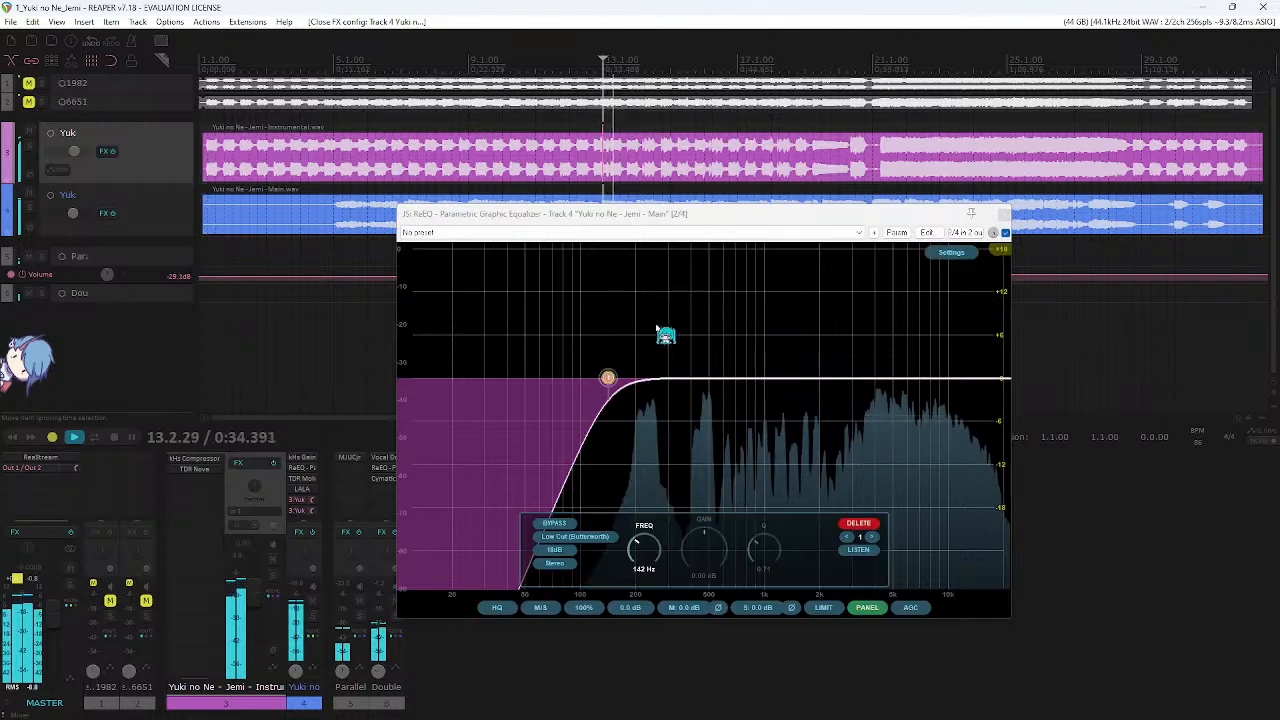
pyautogui.moveTo(710, 380)
pyautogui.mouseDown()
pyautogui.moveTo(655, 285)
pyautogui.moveTo(780, 288)
pyautogui.moveTo(709, 396)
pyautogui.mouseUp()
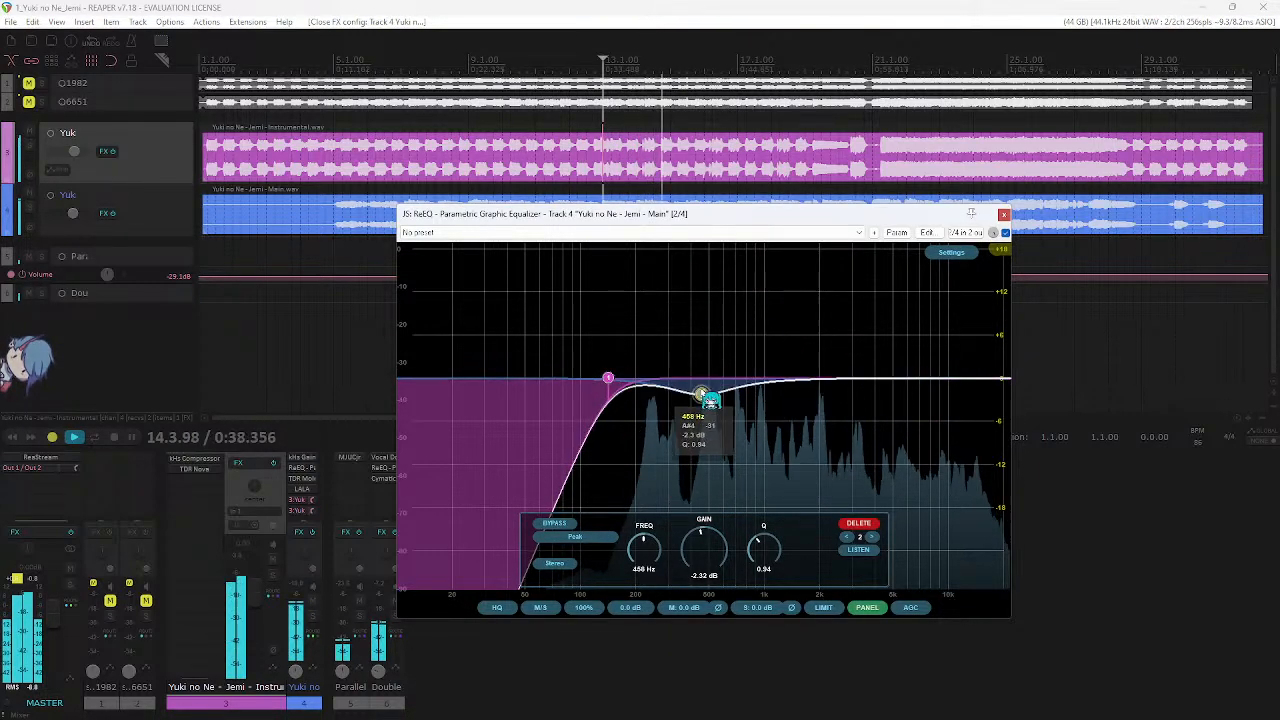
# - Add a gentle ReEQ peak boost near 5 kHz and a peak band cutting about 2.3 dB at 1.21 kHz
pyautogui.doubleClick(828, 370)
pyautogui.moveTo(830, 380); pyautogui.dragTo(901, 376)
pyautogui.doubleClick(780, 395)
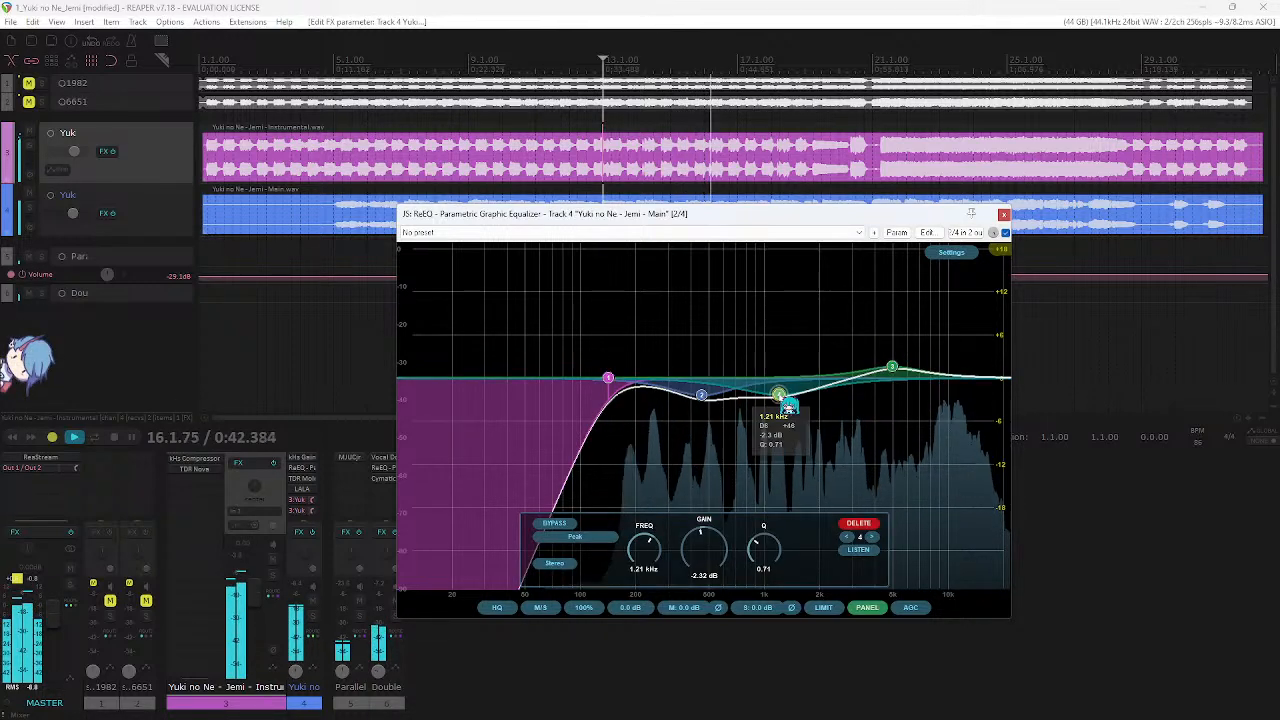
# - Narrow the 1.21 kHz band into a slight cut near 762 Hz and retune the 458 Hz band to 384 Hz, -2.5 dB
pyautogui.moveTo(788, 402); pyautogui.dragTo(750, 326)
pyautogui.scroll(3, 751, 327)
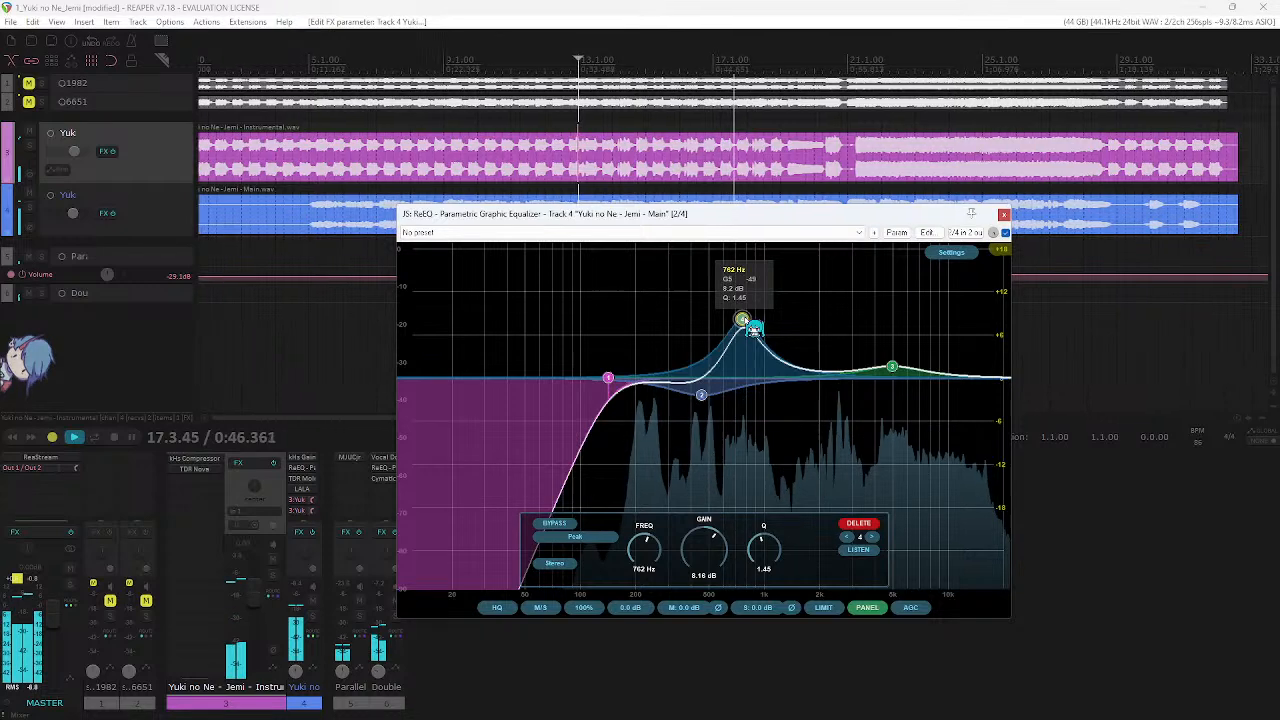
pyautogui.scroll(2, 751, 327)
pyautogui.moveTo(751, 327); pyautogui.dragTo(685, 400)
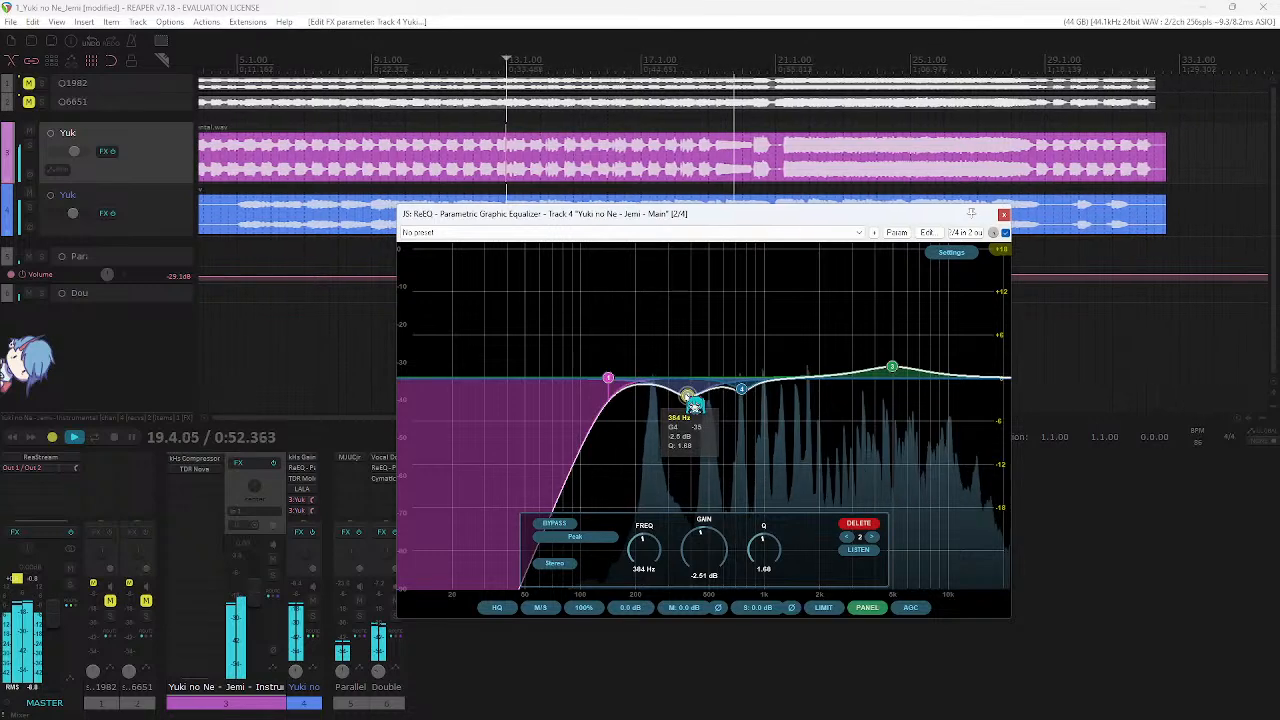
# - Add a narrow cut near 11 kHz in ReEQ and turn the 5 kHz boost into a small cut near 2 kHz
pyautogui.doubleClick(887, 388)
pyautogui.scroll(5, 887, 388)
pyautogui.moveTo(887, 388); pyautogui.dragTo(836, 404)
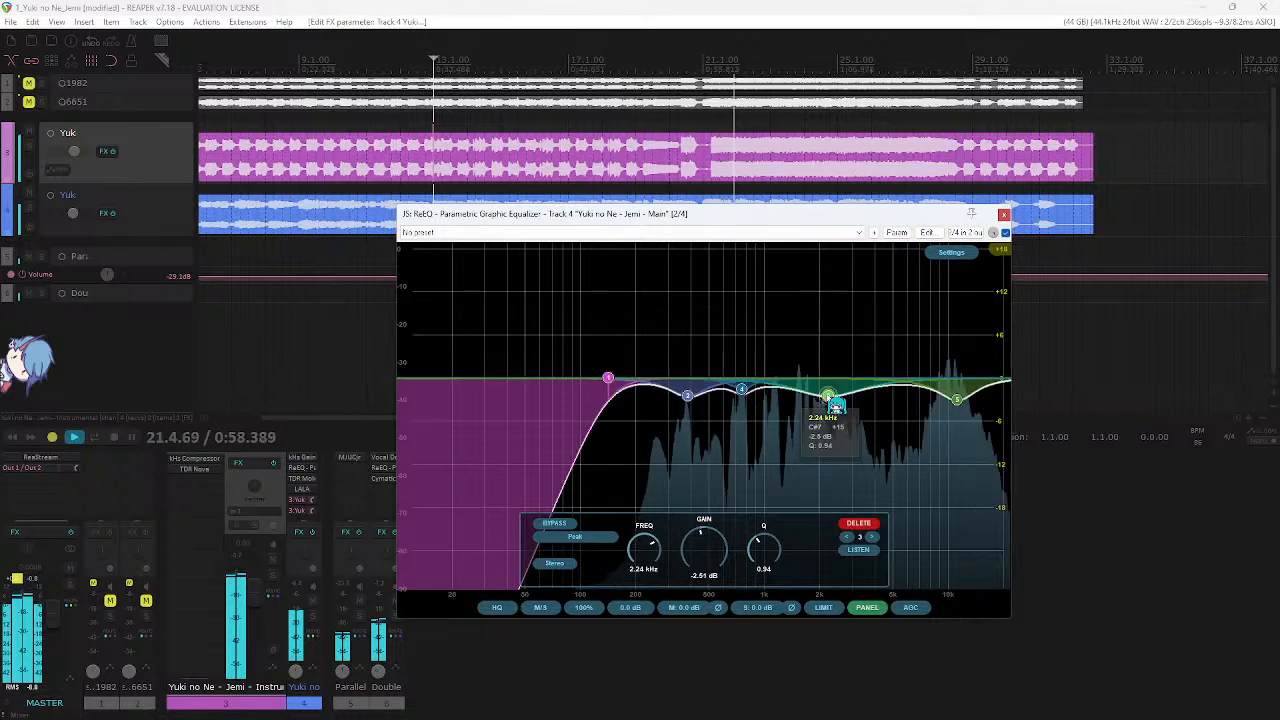
# - Add a ReEQ peak boost of about 2 dB at 4.95 kHz and set the display's gain scale to 6 dB
pyautogui.doubleClick(893, 364)
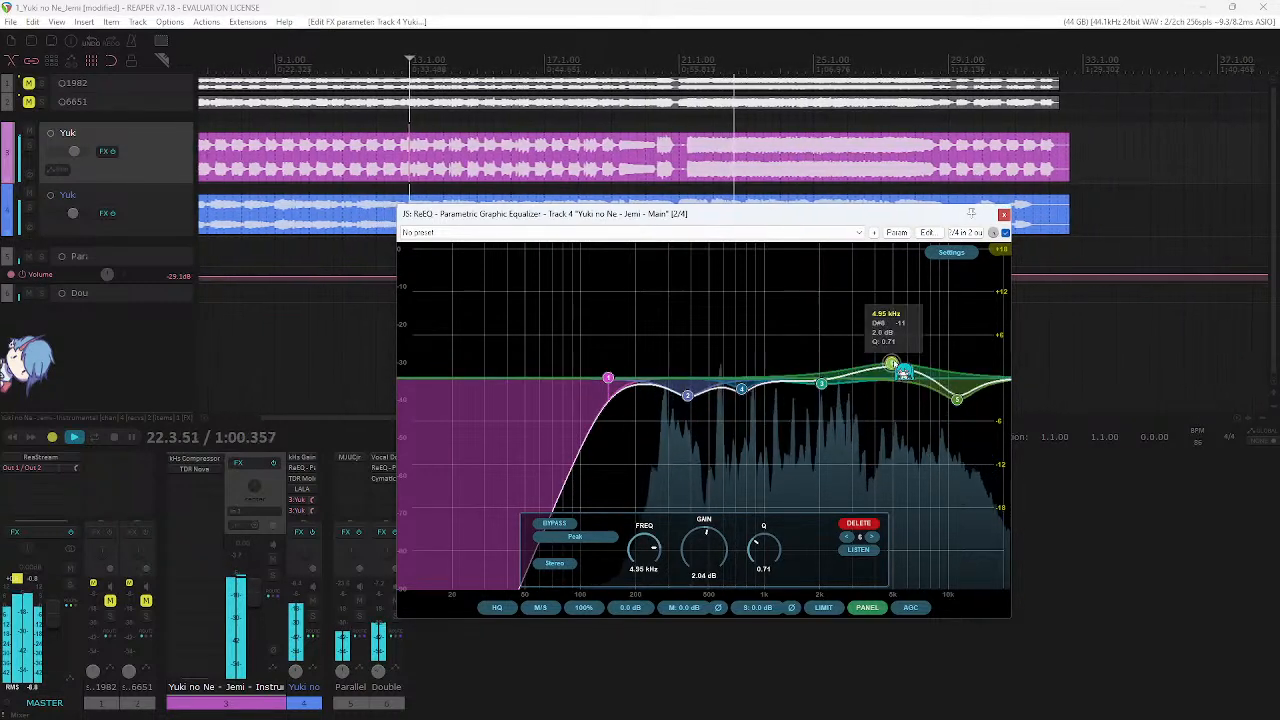
pyautogui.click(1001, 249)
pyautogui.click(1027, 283)
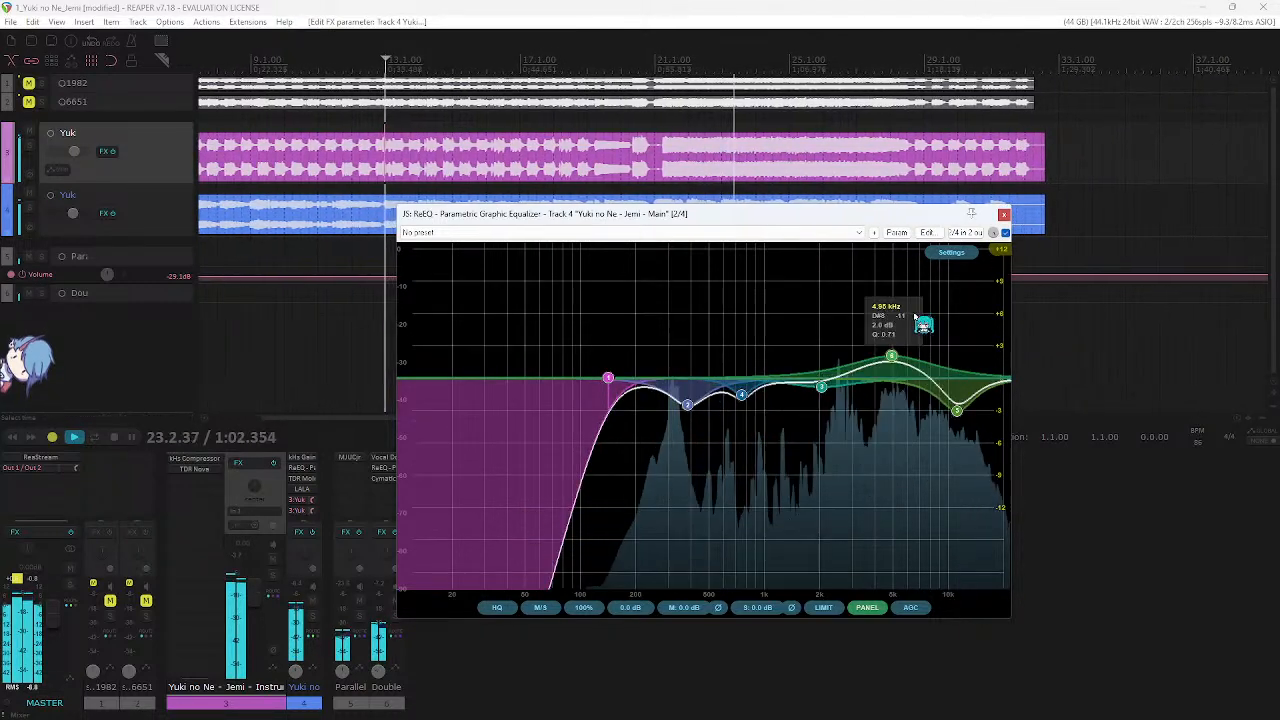
pyautogui.click(1001, 249)
pyautogui.click(1026, 261)
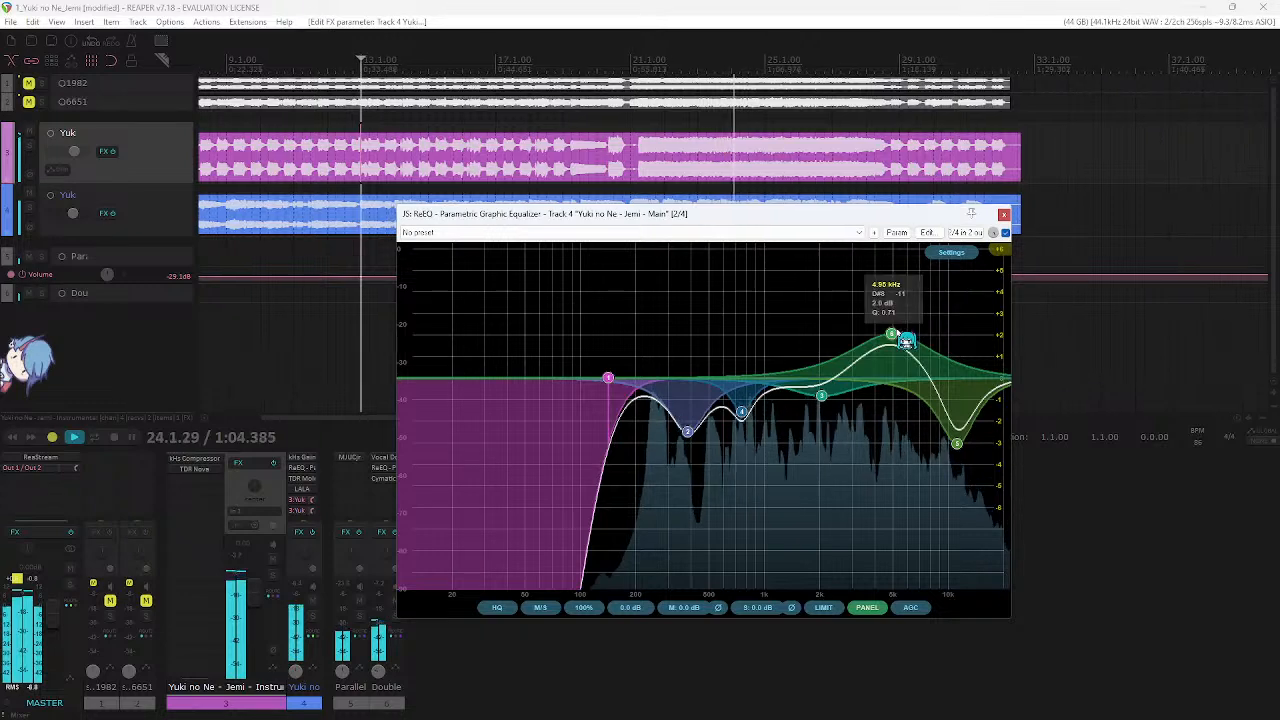
# - Reduce ReEQ's boost near 4.9 kHz during playback and close the equalizer window
pyautogui.click(890, 343)
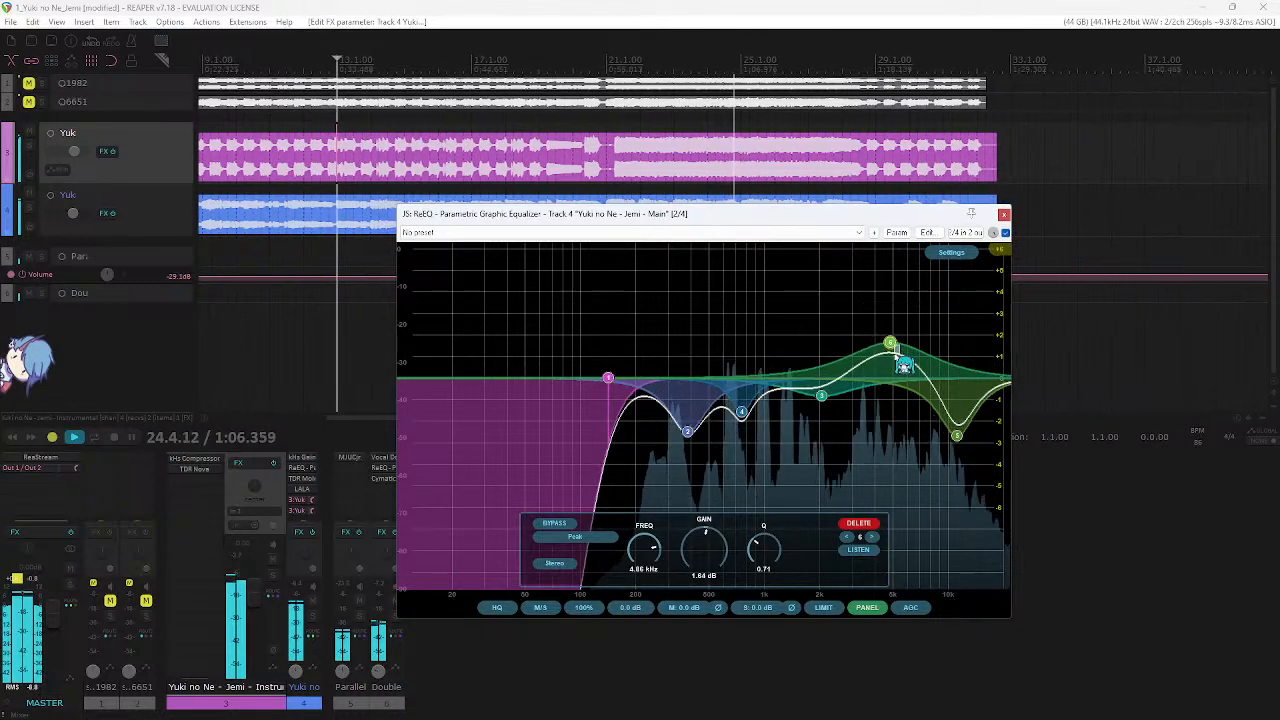
pyautogui.moveTo(890, 344); pyautogui.dragTo(888, 358)
pyautogui.click(1003, 215)
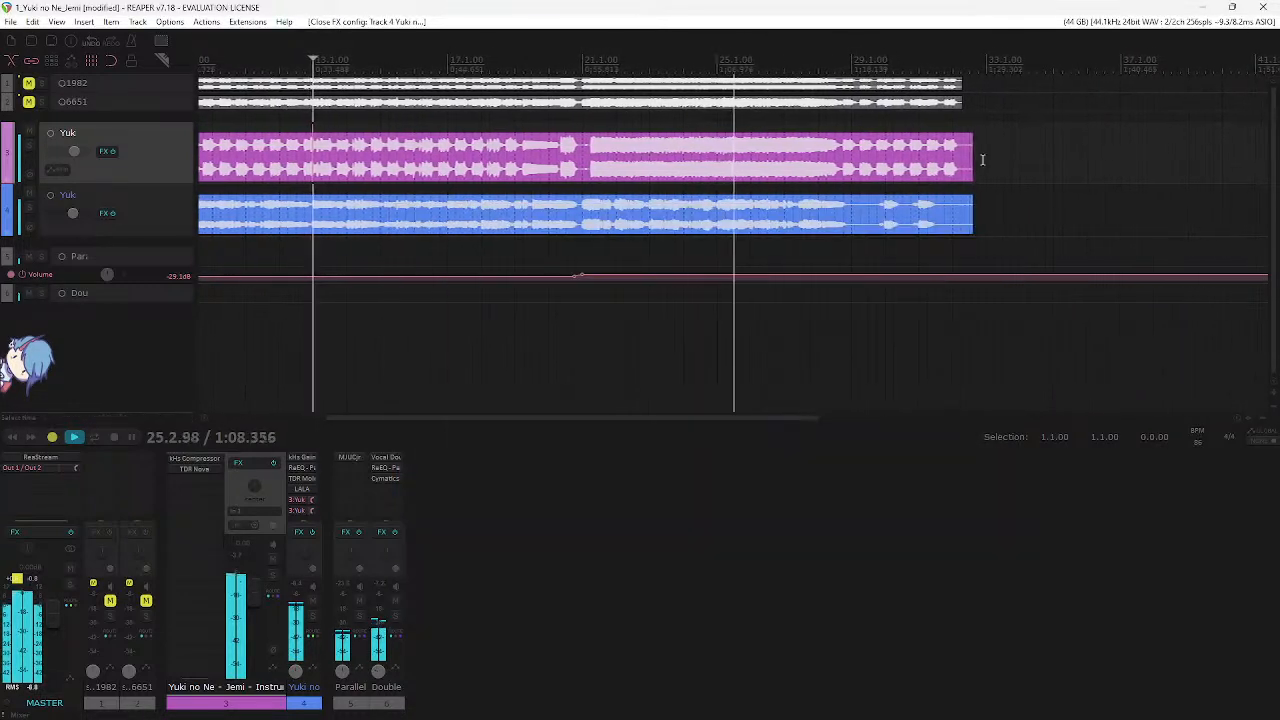
pyautogui.scroll(-3, 735, 263)
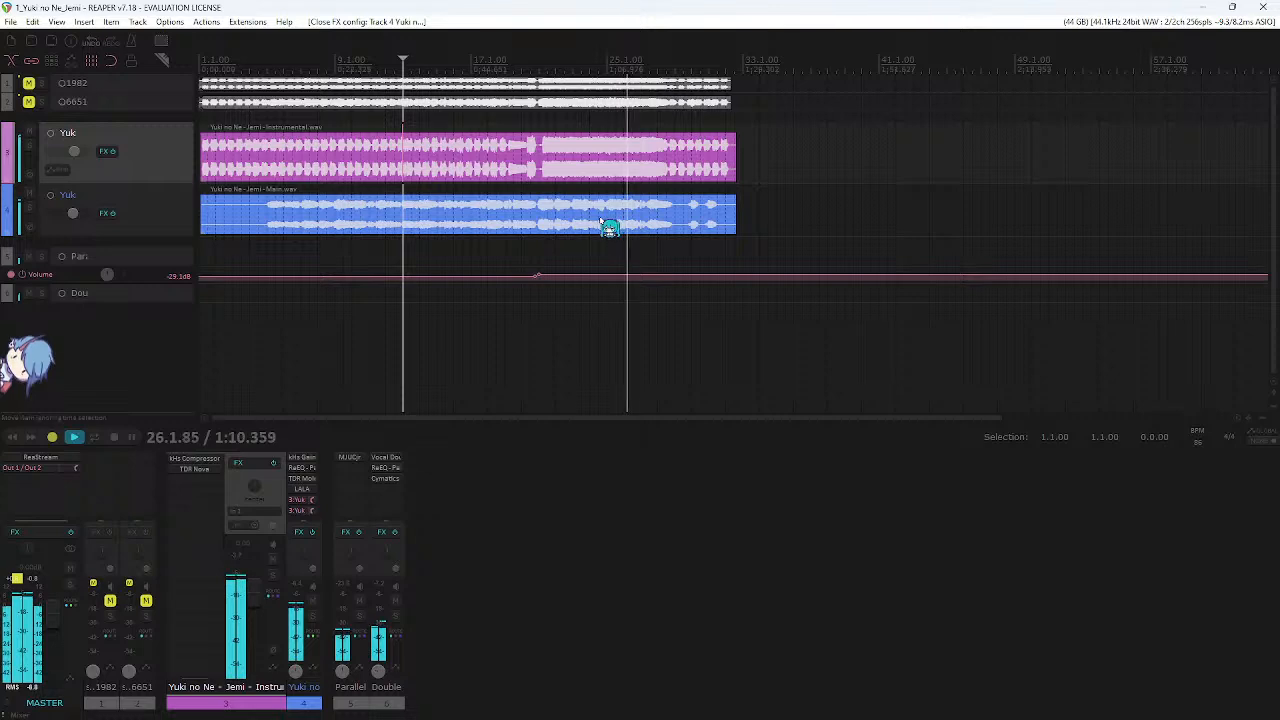
pyautogui.scroll(2, 640, 220)
pyautogui.scroll(1, 686, 217)
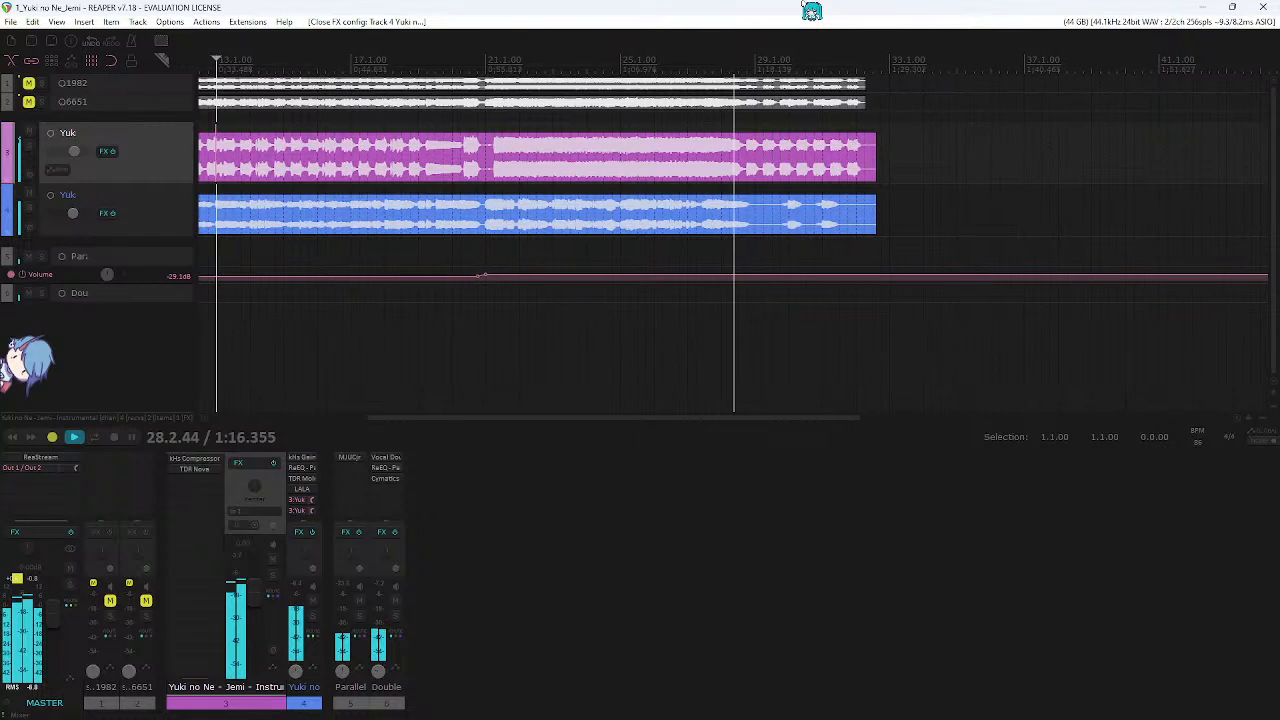
# - Replay the section from around bar 26 and adjust the Parallel track's volume while it plays
pyautogui.click(650, 62)
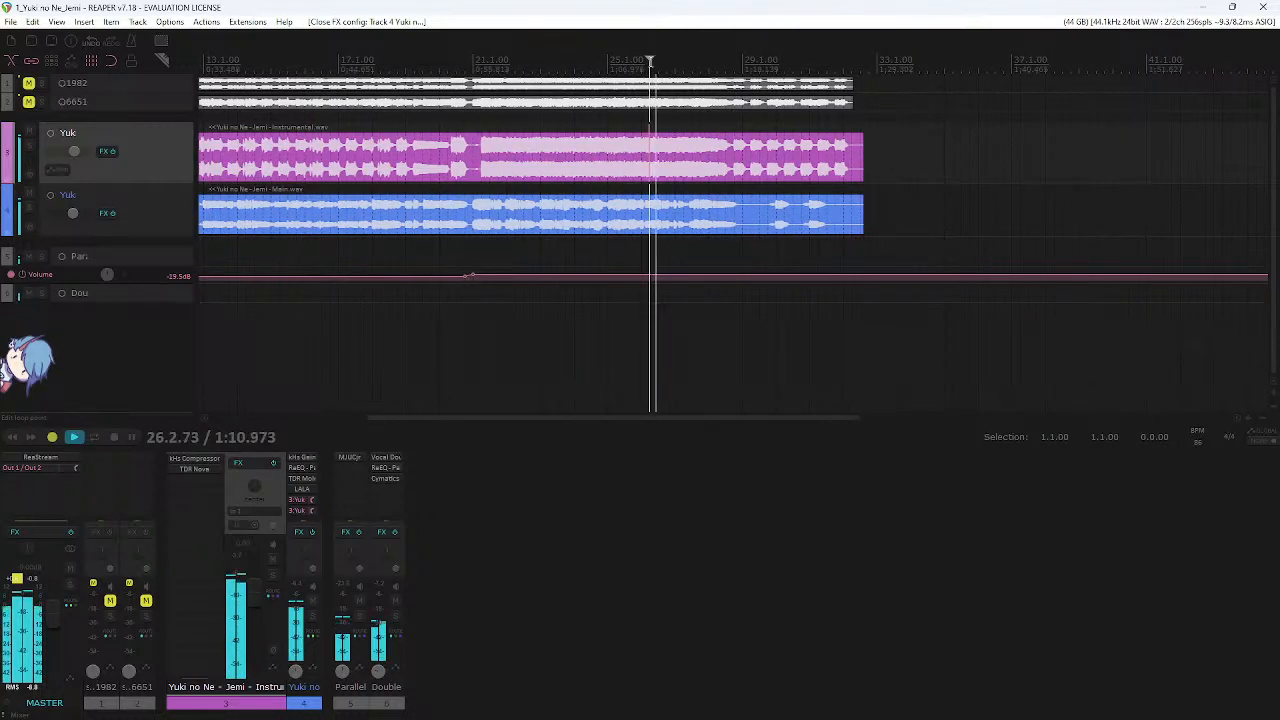
pyautogui.click(484, 571)
pyautogui.click(218, 571)
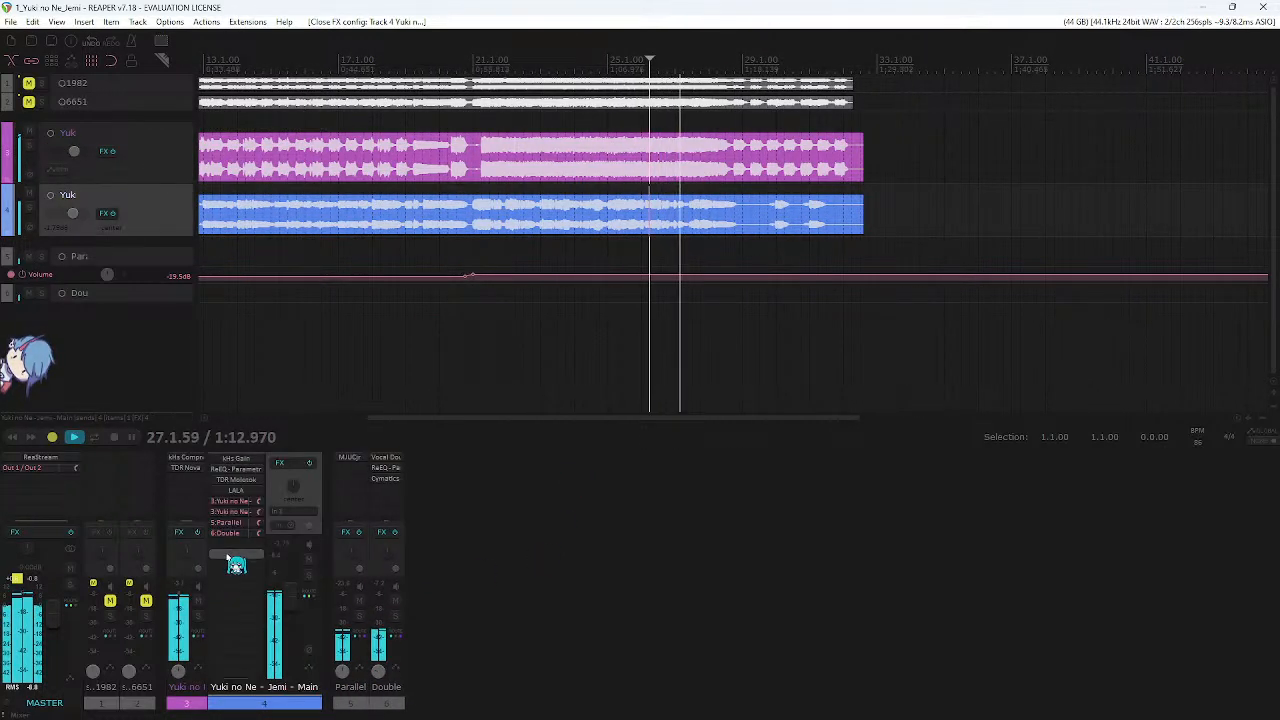
pyautogui.click(494, 564)
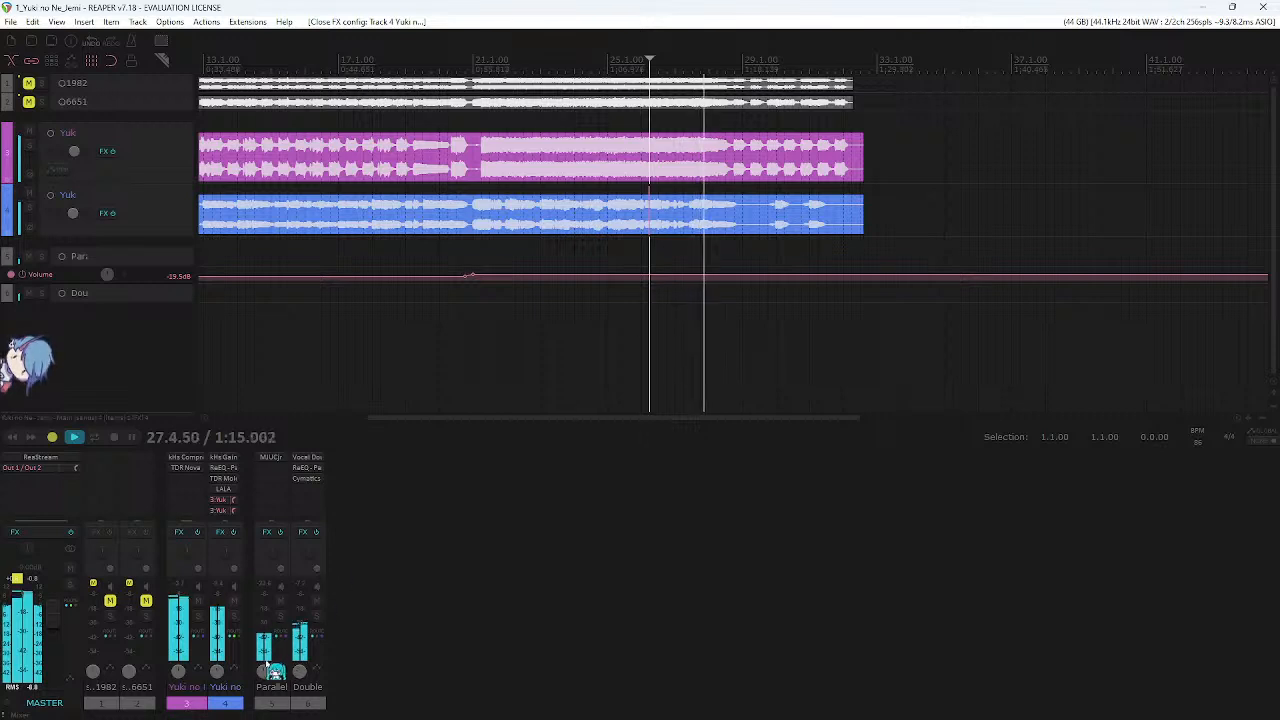
pyautogui.press('space')
pyautogui.press('space')
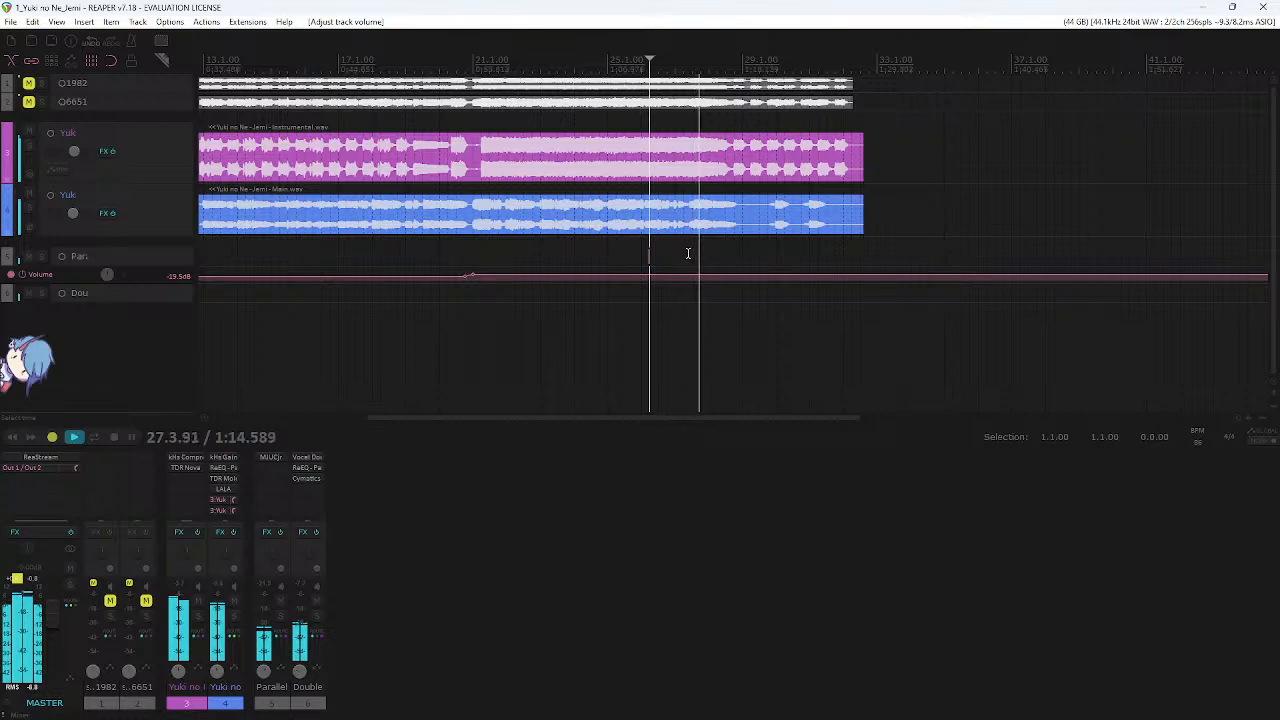
pyautogui.scroll(-2, 754, 200)
pyautogui.press('space')
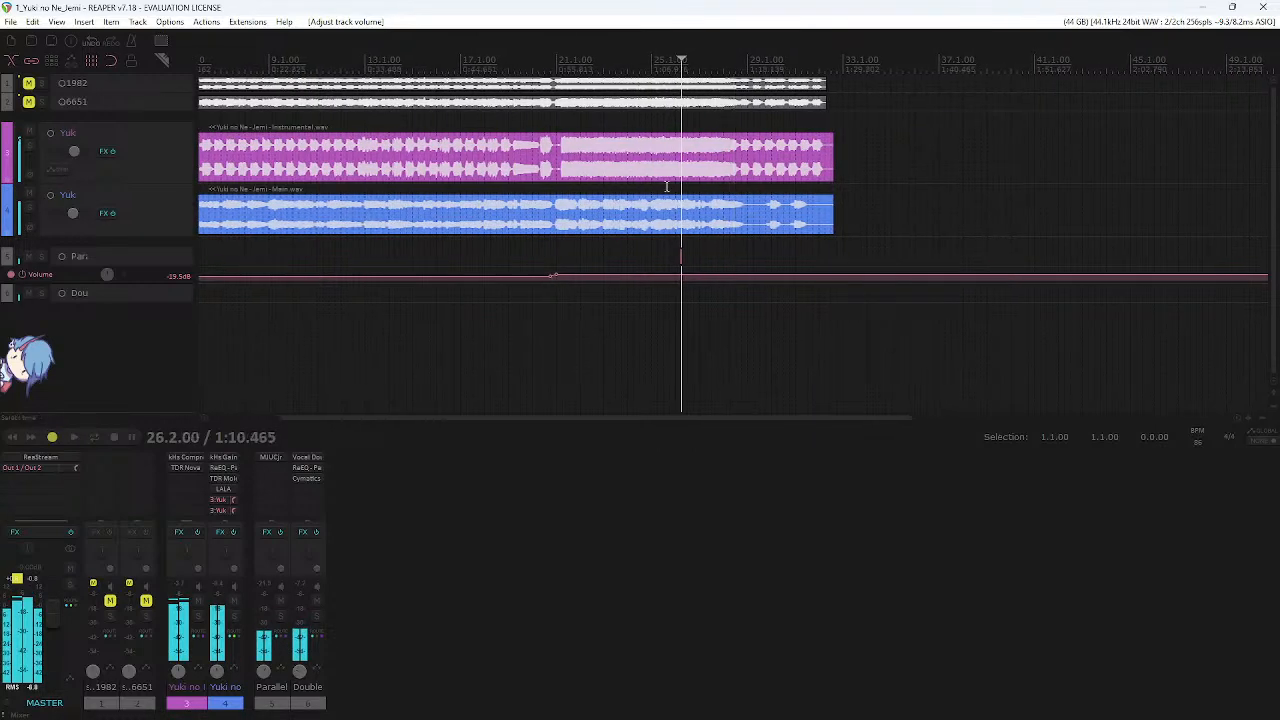
# - Place the edit cursor at 12.3.00 and inspect the Main vocal's ReEQ curve
pyautogui.hscroll(-2, 669, 188)
pyautogui.click(475, 70)
pyautogui.click(231, 469)
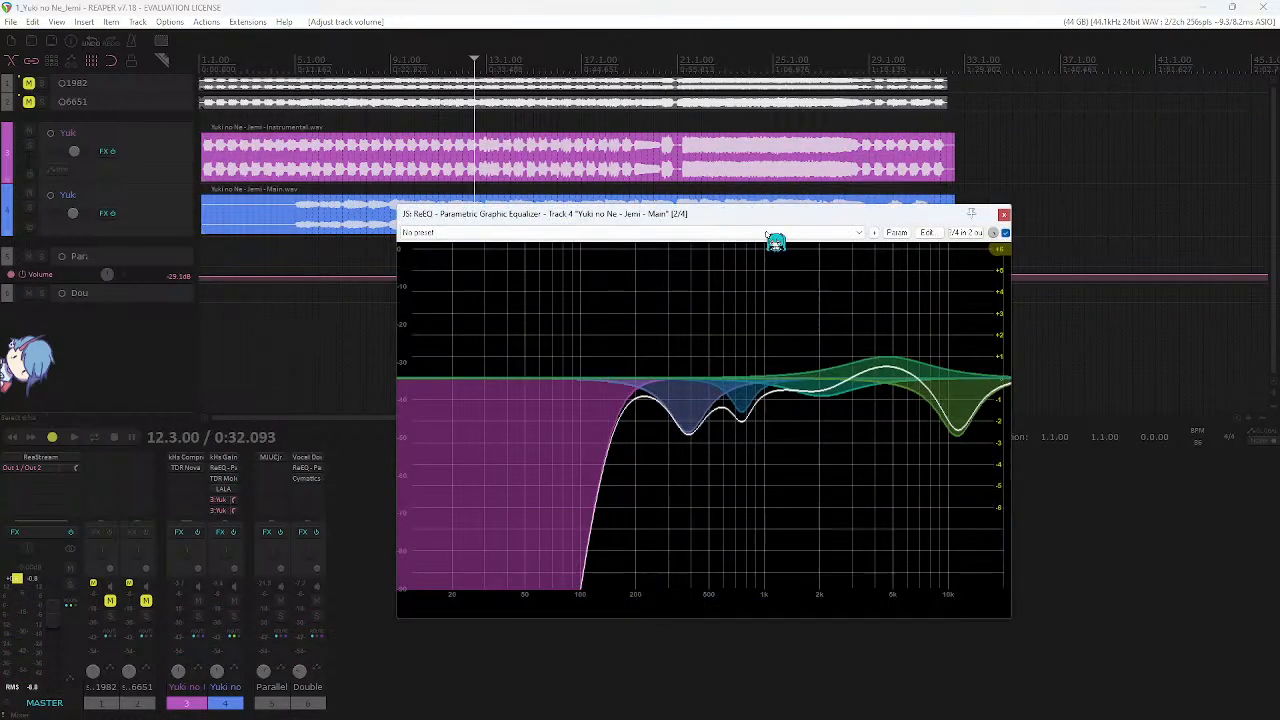
pyautogui.moveTo(786, 217); pyautogui.dragTo(766, 213)
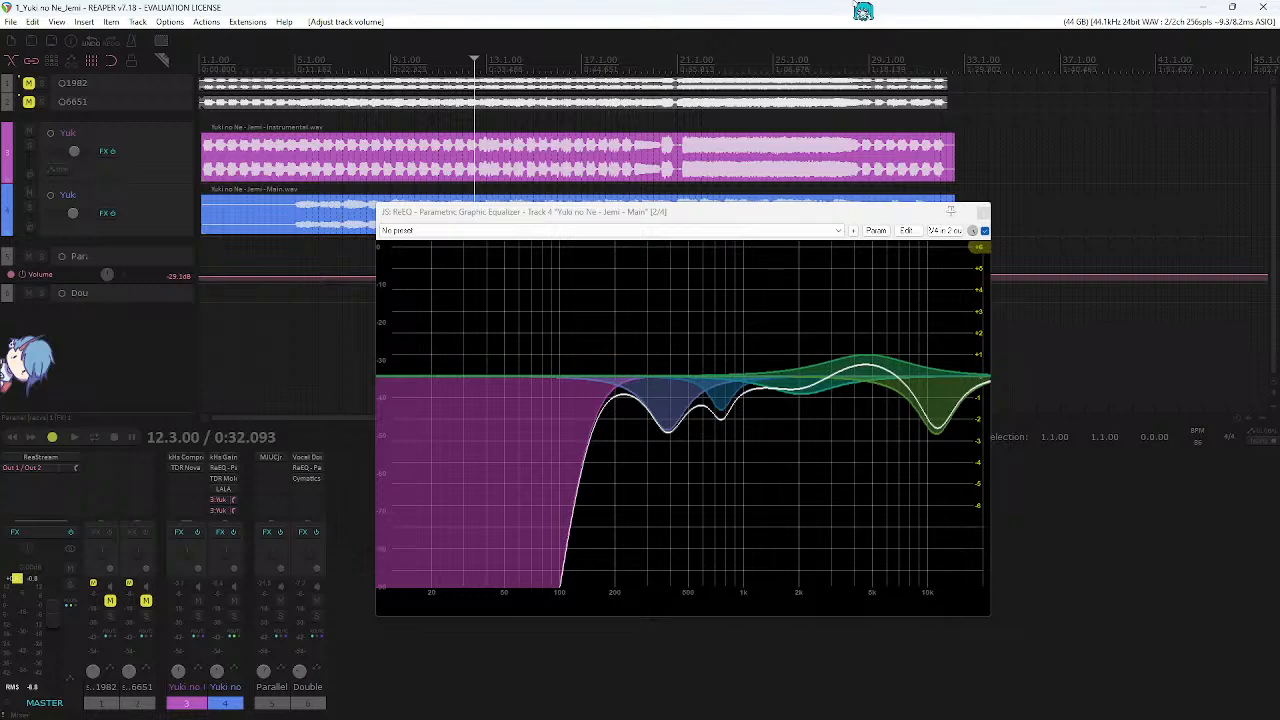
pyautogui.click(983, 211)
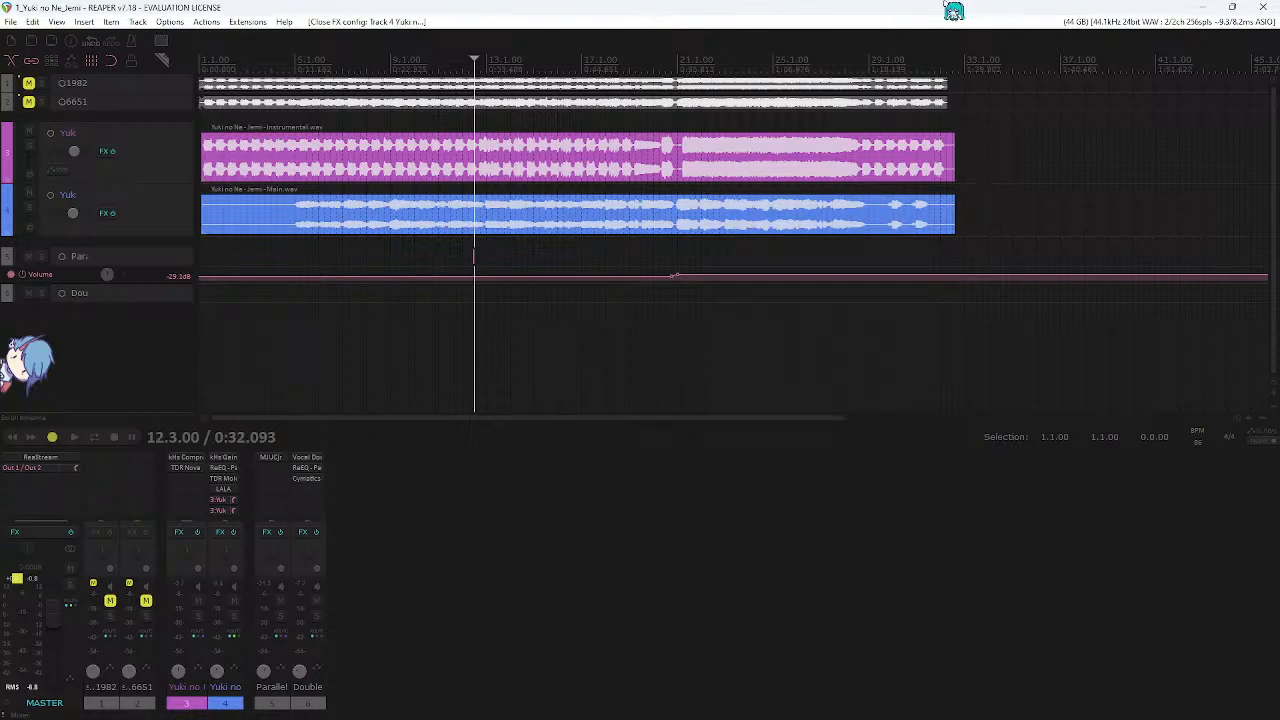
pyautogui.scroll(2, 644, 190)
pyautogui.hscroll(-1, 644, 190)
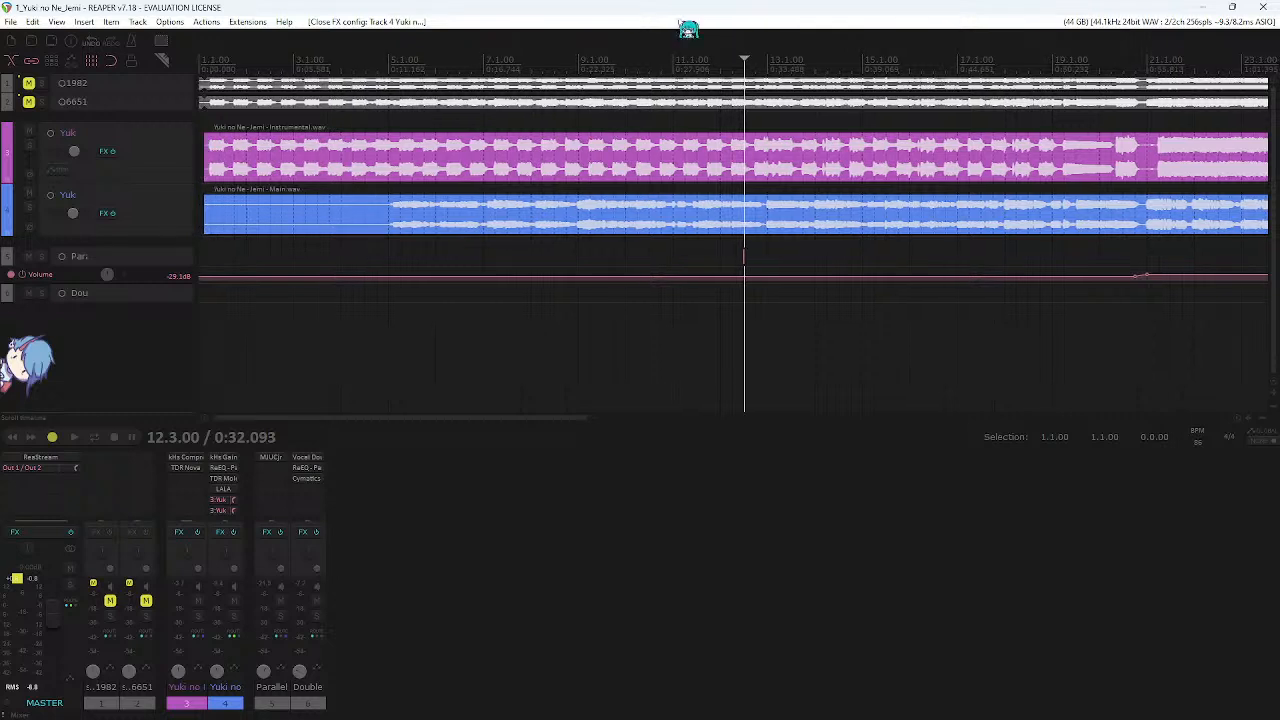
pyautogui.click(229, 568)
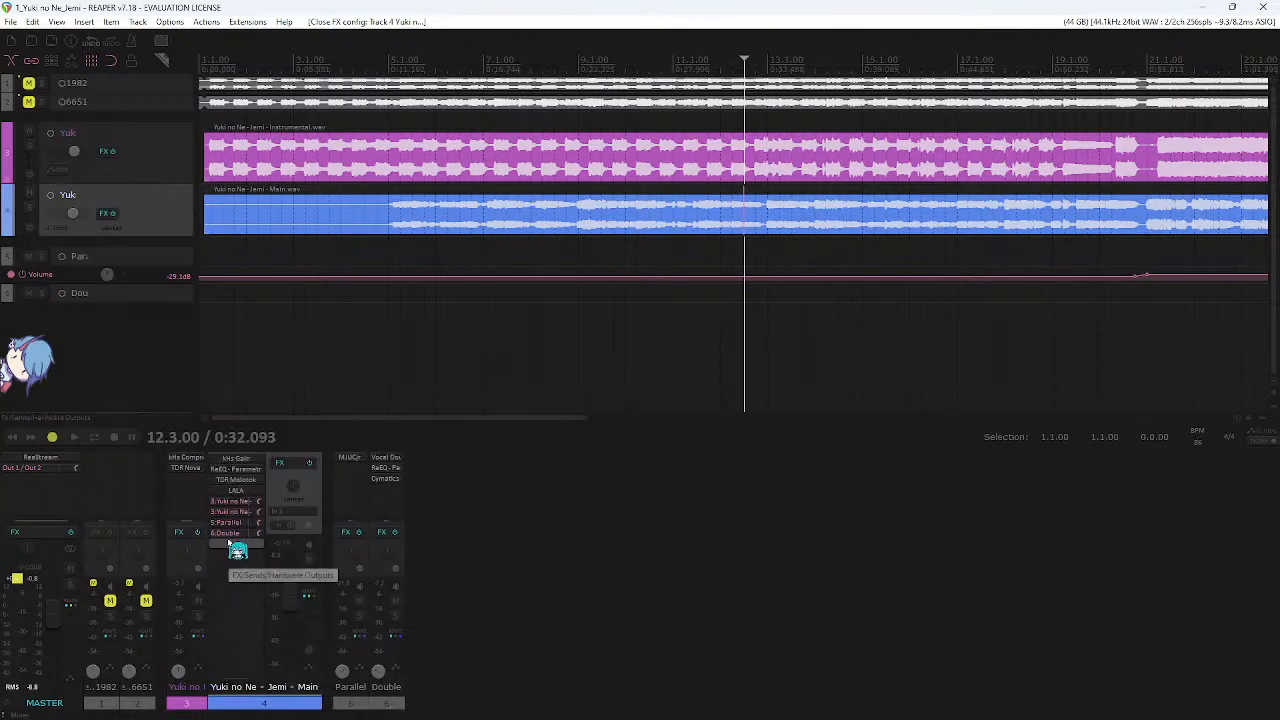
pyautogui.click(240, 556)
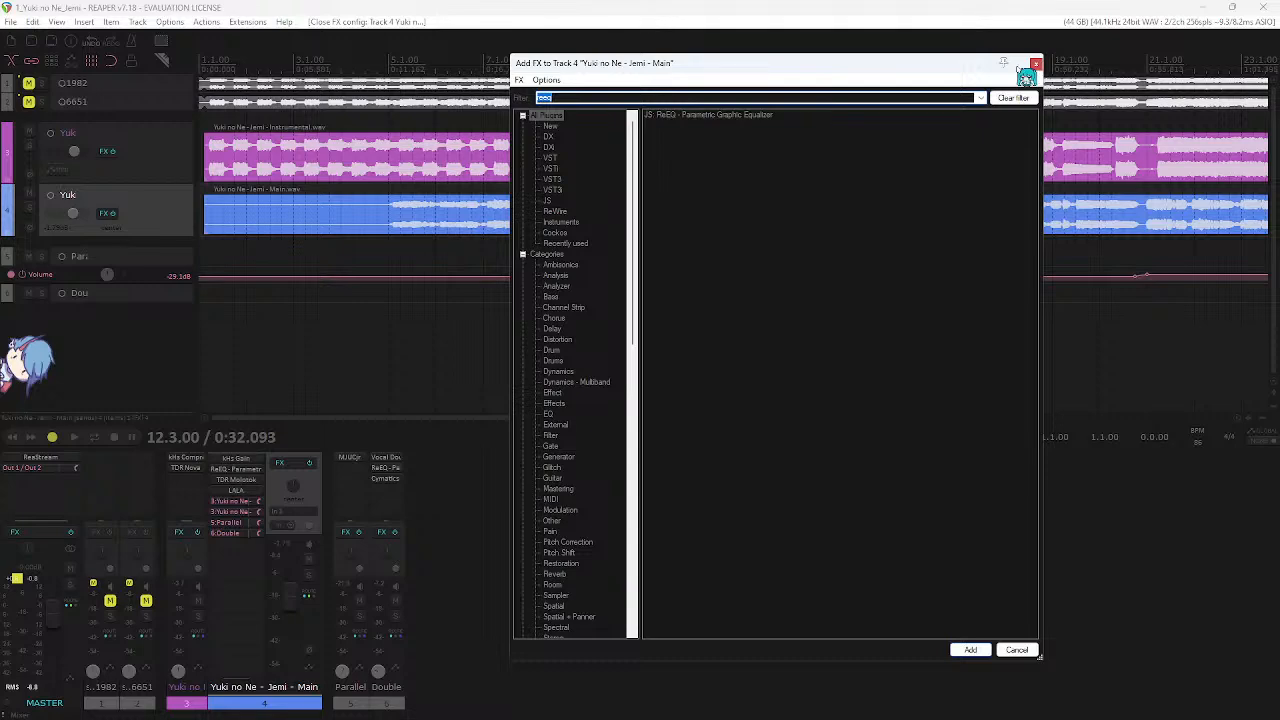
pyautogui.click(1036, 64)
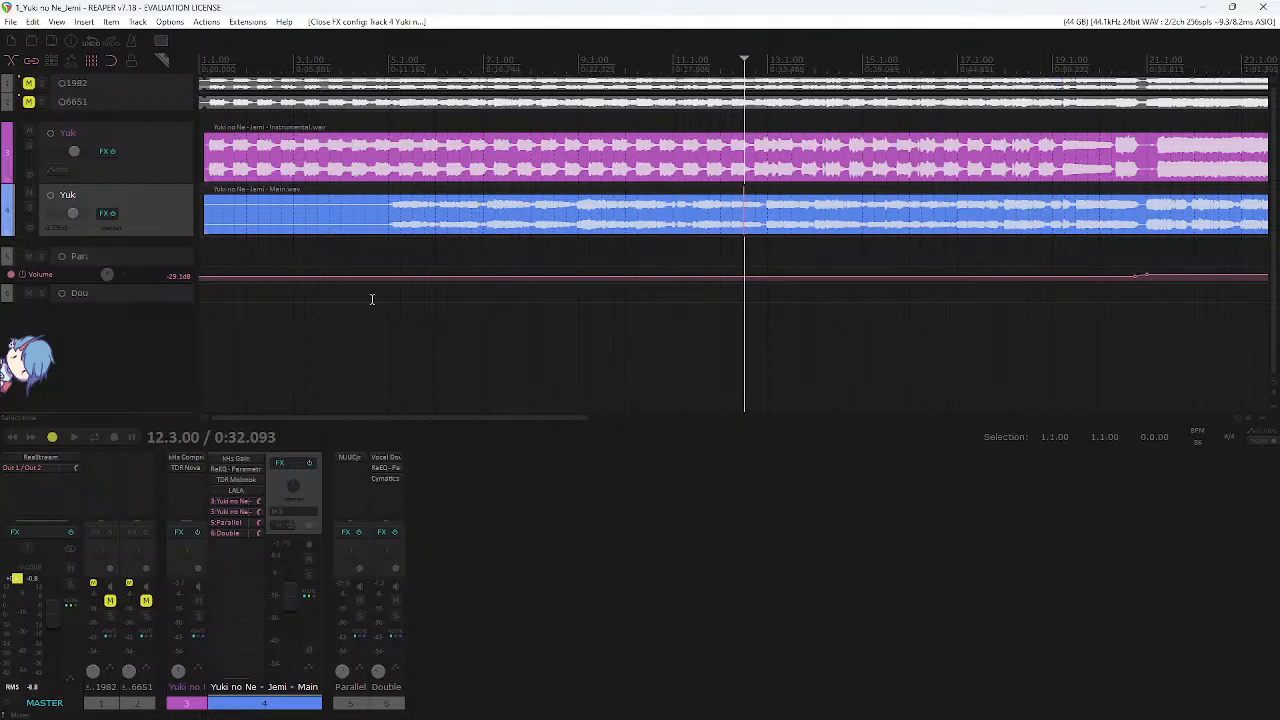
# - Reopen the Main vocal's ReEQ, try a change around its low-mid bands and undo it
pyautogui.click(236, 469)
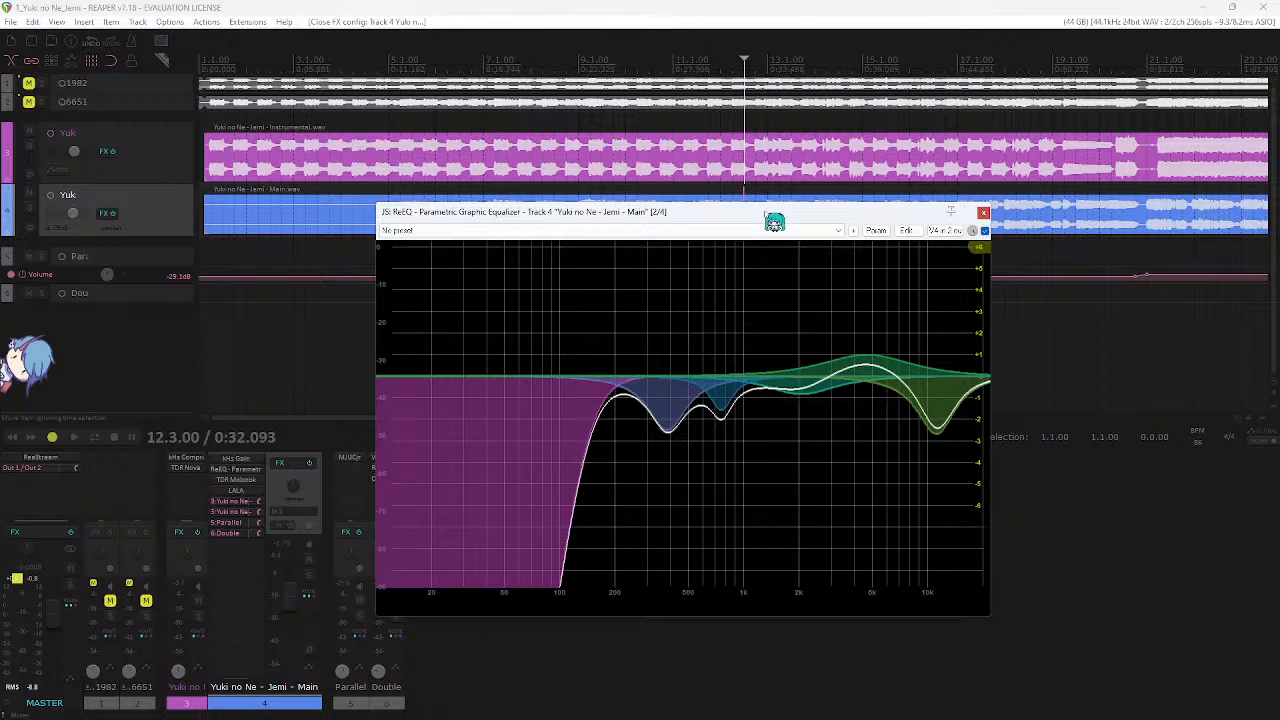
pyautogui.moveTo(764, 212); pyautogui.dragTo(760, 164)
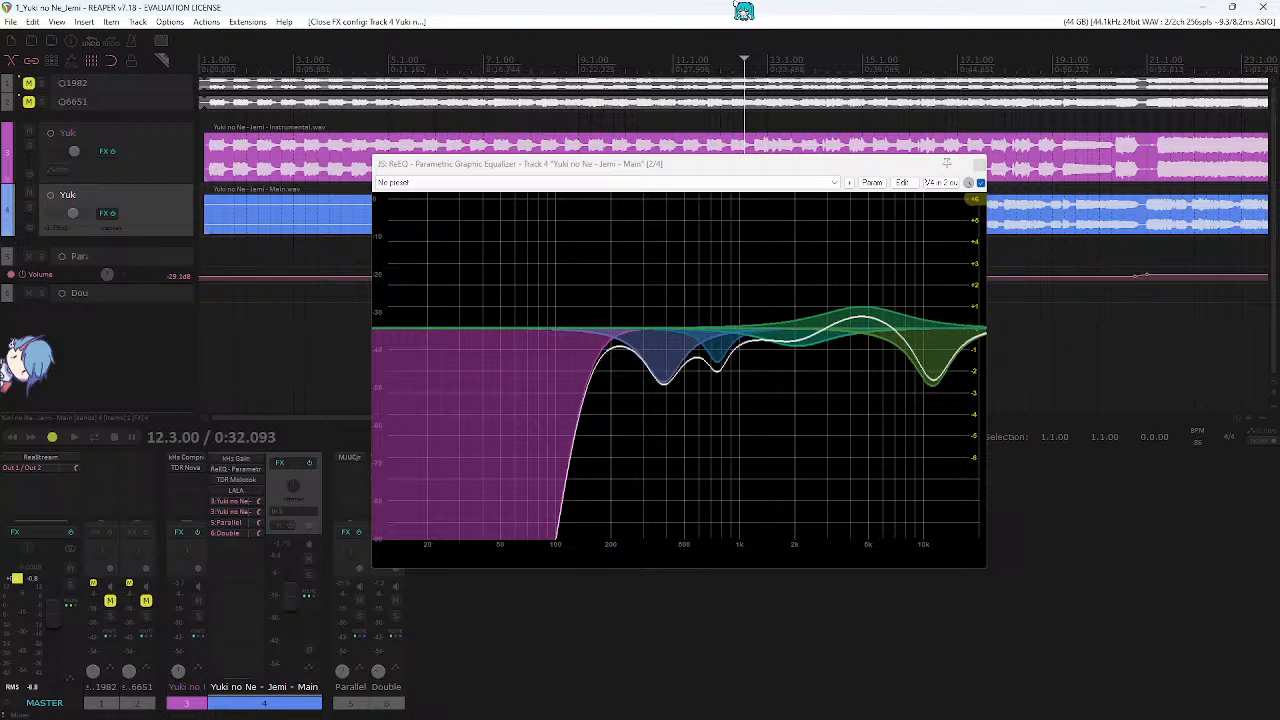
pyautogui.moveTo(748, 163); pyautogui.dragTo(741, 120)
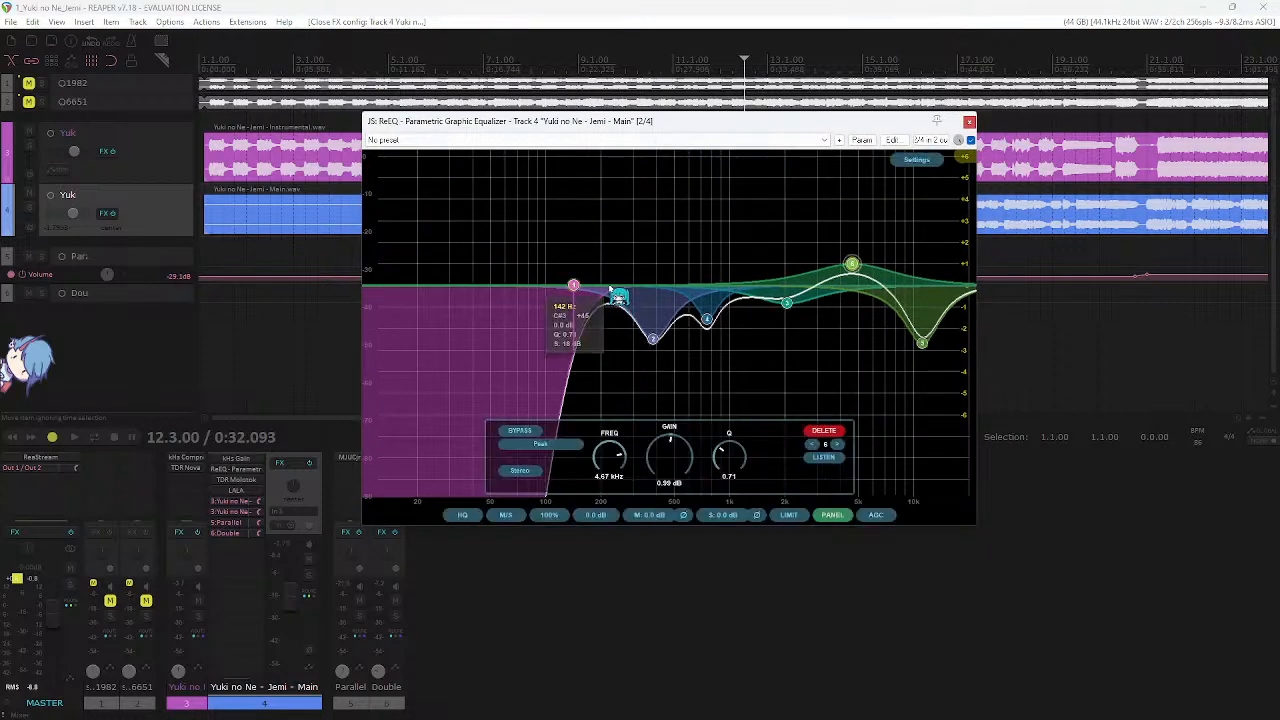
pyautogui.moveTo(622, 252); pyautogui.dragTo(728, 400)
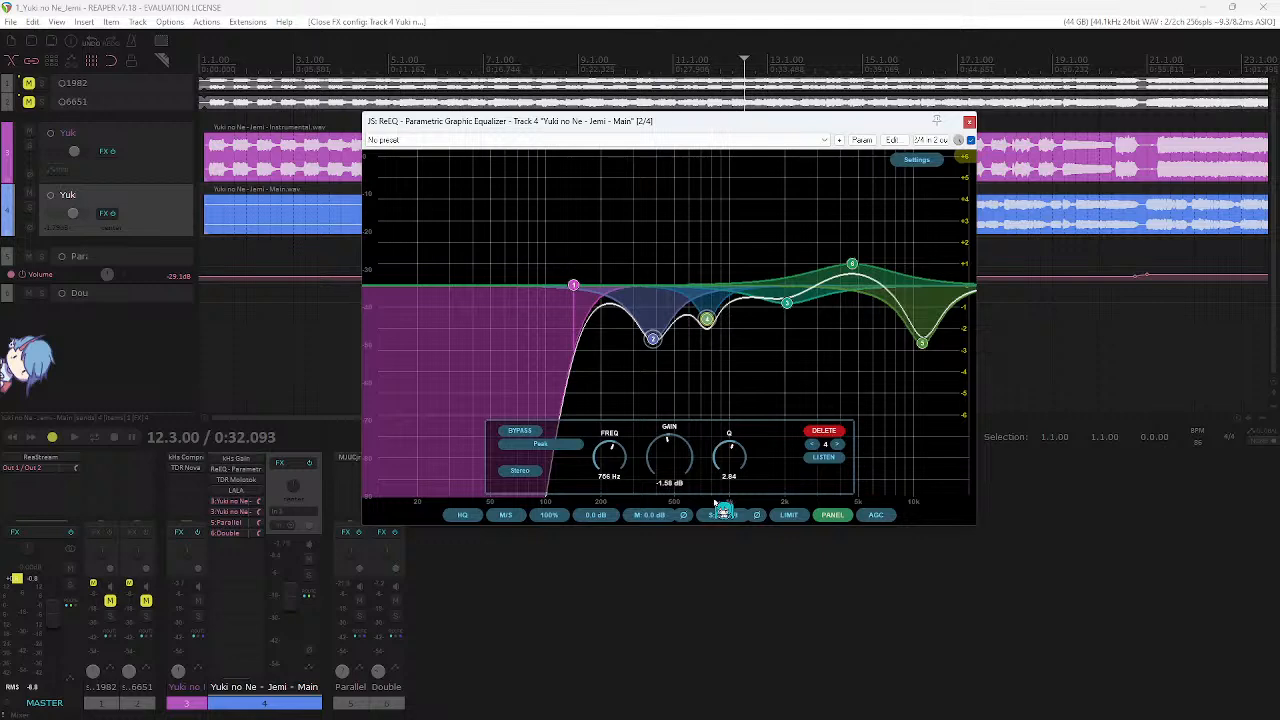
pyautogui.moveTo(724, 321); pyautogui.dragTo(620, 240)
pyautogui.hotkey('ctrl', 'z')
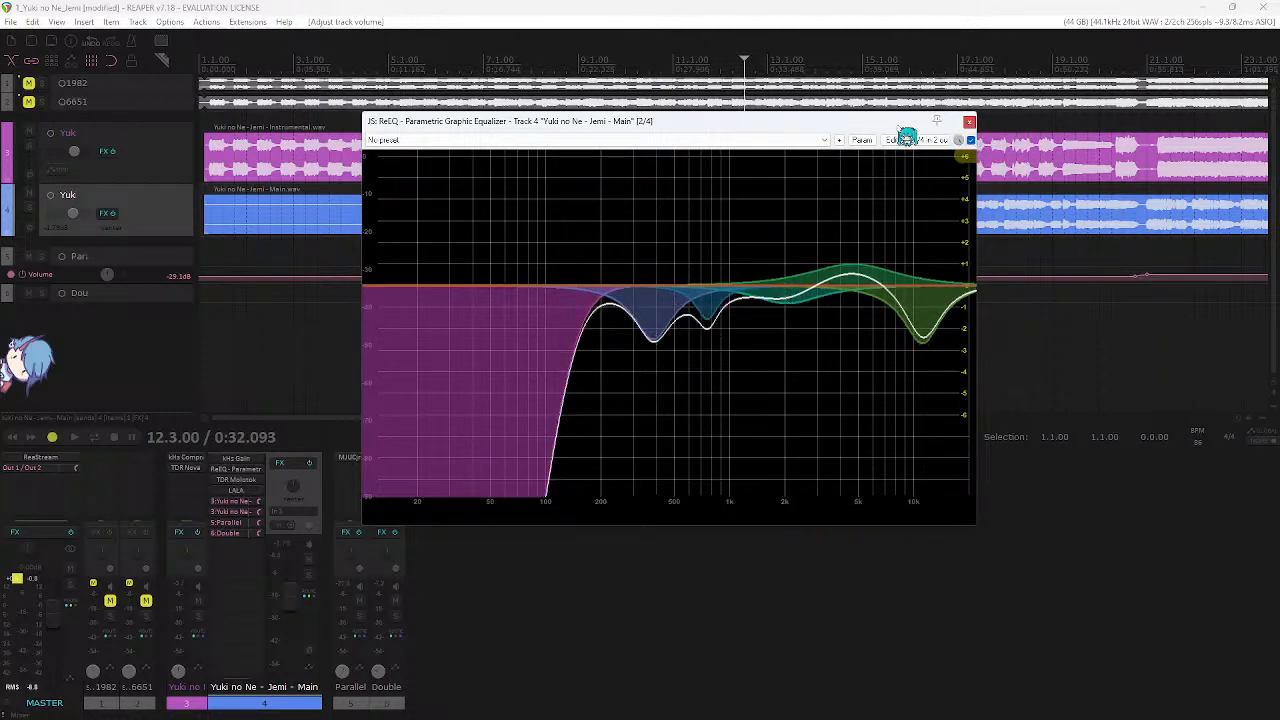
# - Play the mix from bar 7 with ReEQ in view and set the Double track's volume to about -20.5 dB
pyautogui.moveTo(950, 121); pyautogui.dragTo(1029, 227)
pyautogui.click(493, 60)
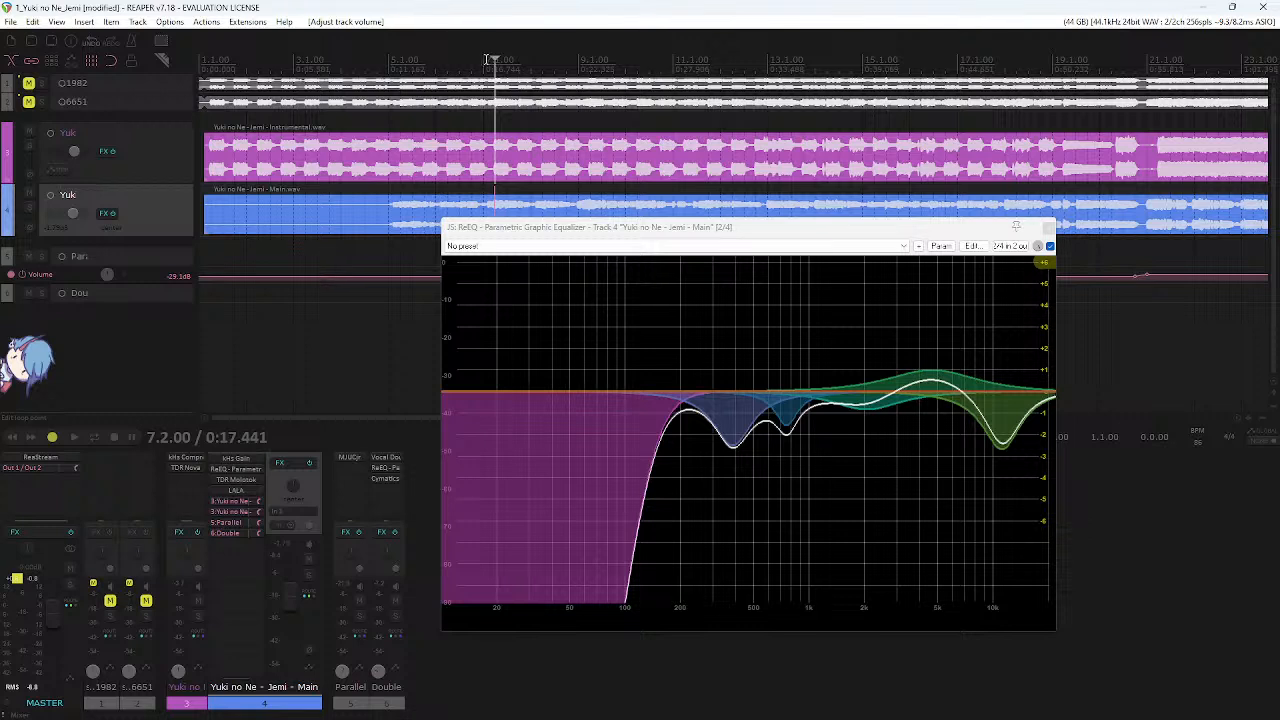
pyautogui.click(484, 60)
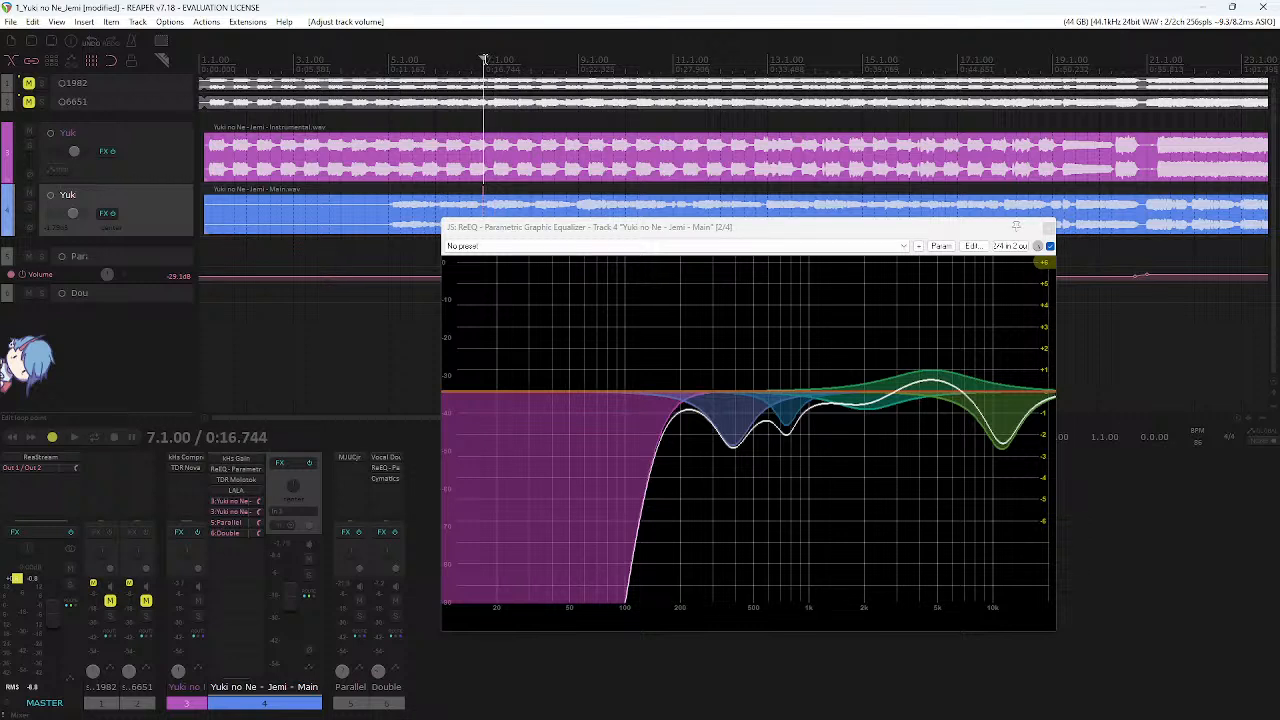
pyautogui.scroll(-2, 657, 128)
pyautogui.press('space')
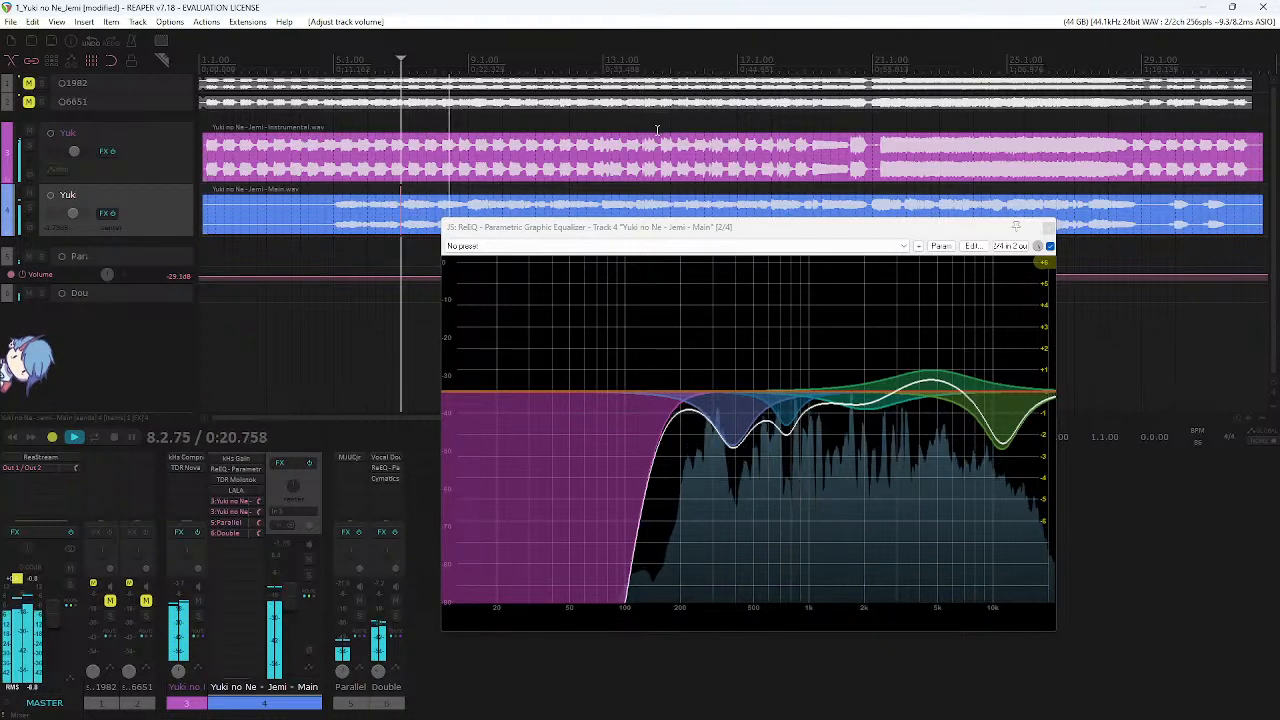
pyautogui.moveTo(379, 672); pyautogui.dragTo(379, 673)
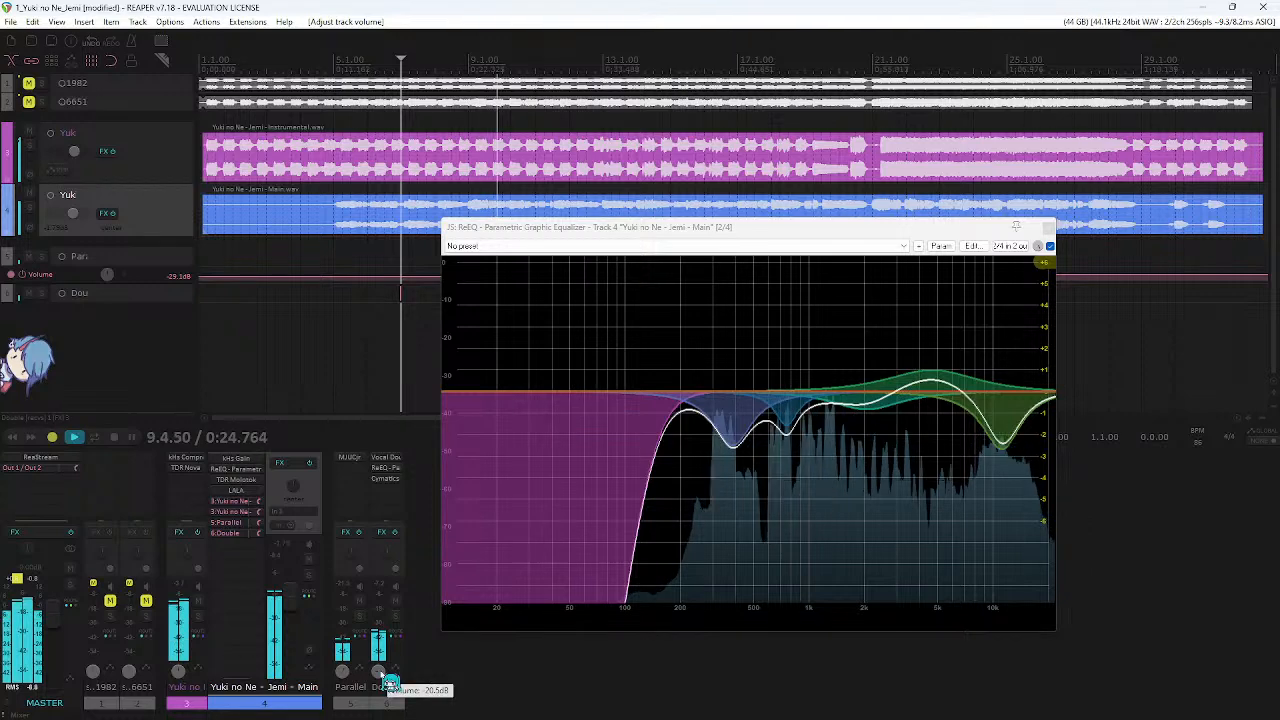
pyautogui.moveTo(907, 355)
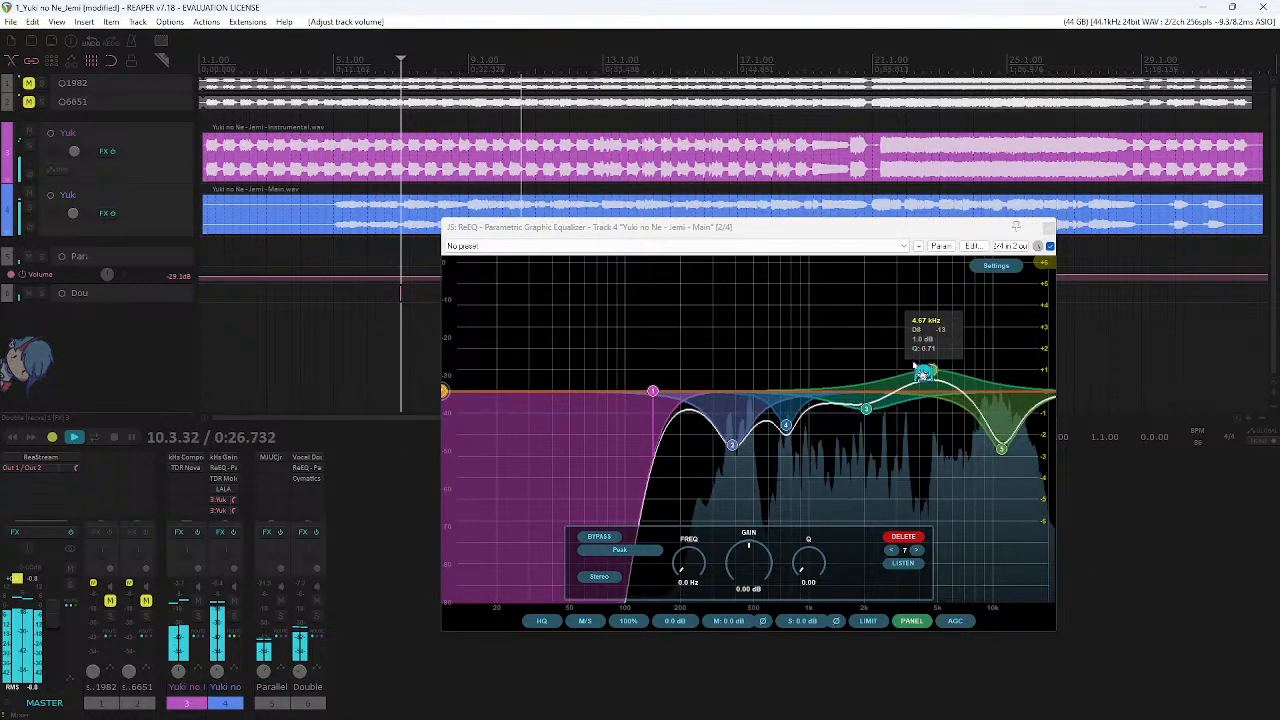
pyautogui.press('space')
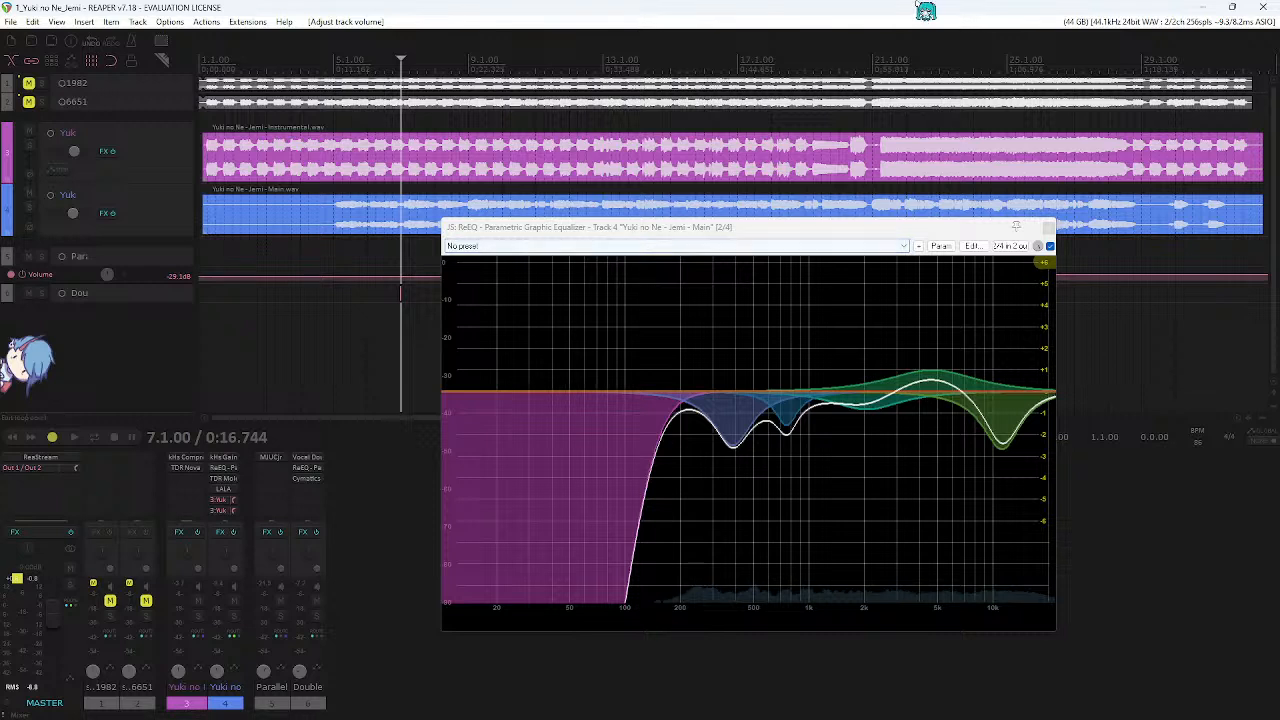
# - Review the 4.67 kHz boost and neighbouring bands in the Main vocal's ReEQ and close the equalizer
pyautogui.moveTo(814, 385)
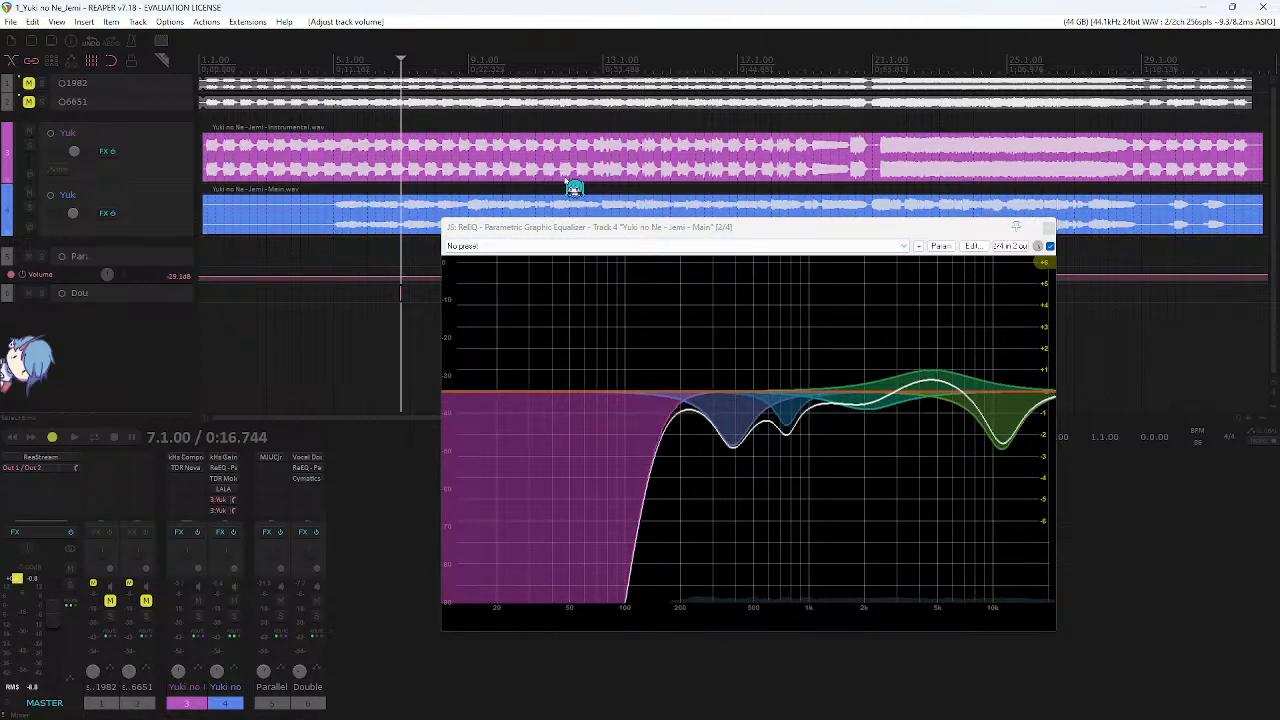
pyautogui.moveTo(872, 338)
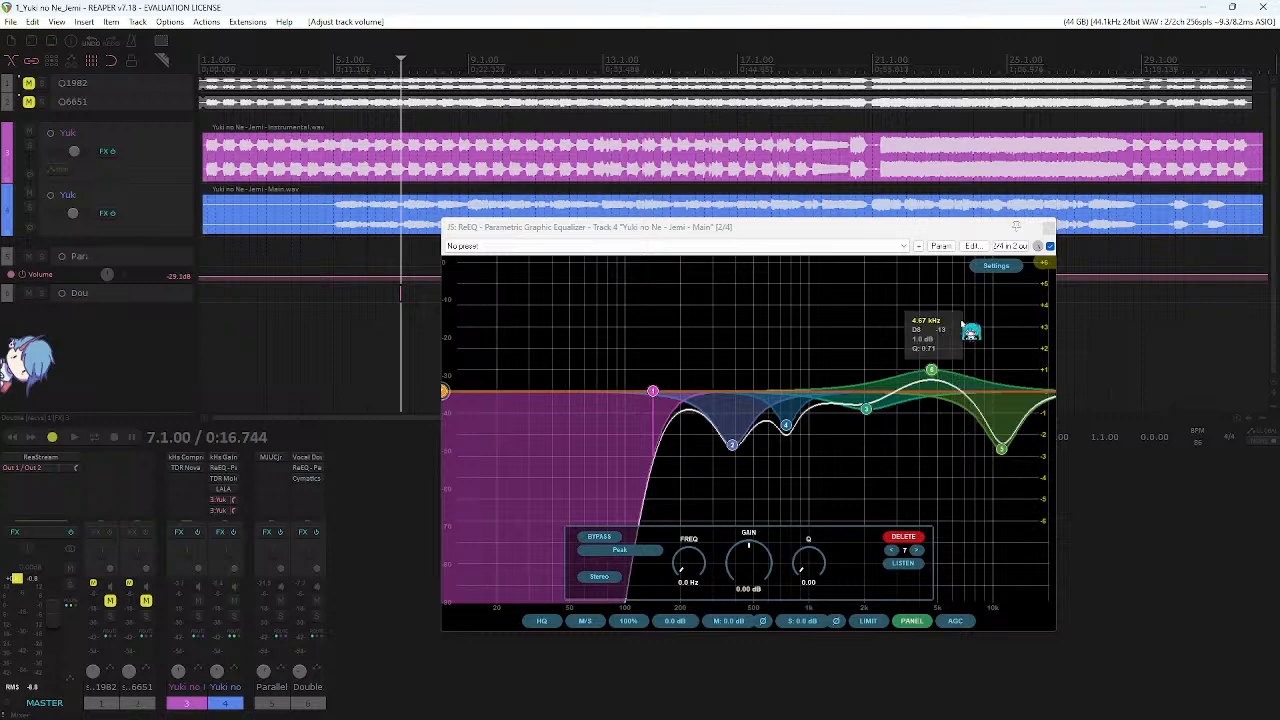
pyautogui.click(1048, 227)
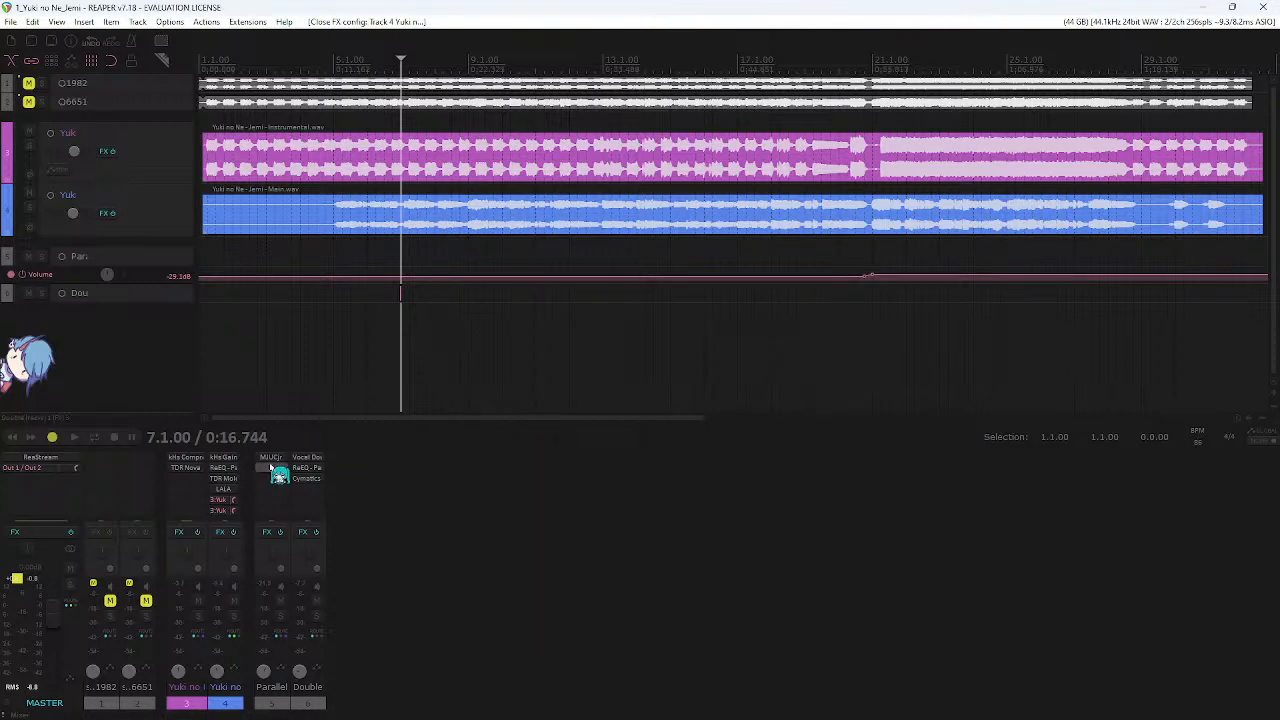
pyautogui.click(224, 467)
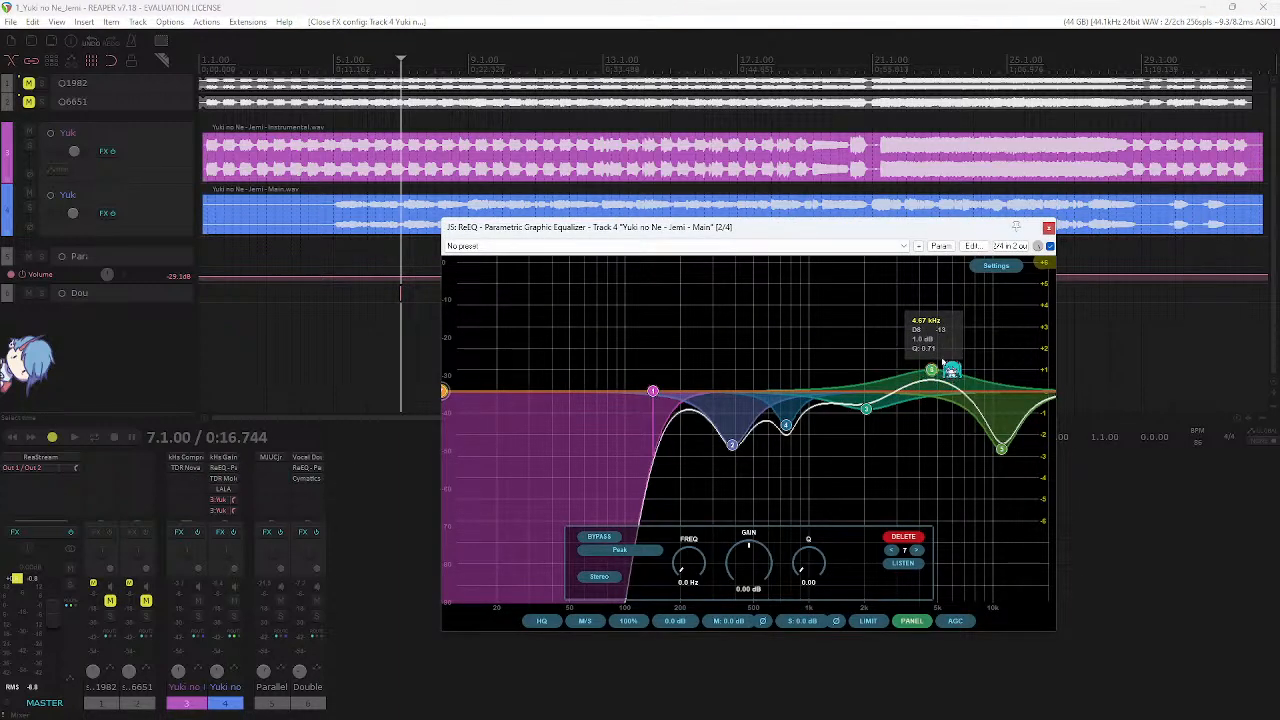
pyautogui.click(1047, 227)
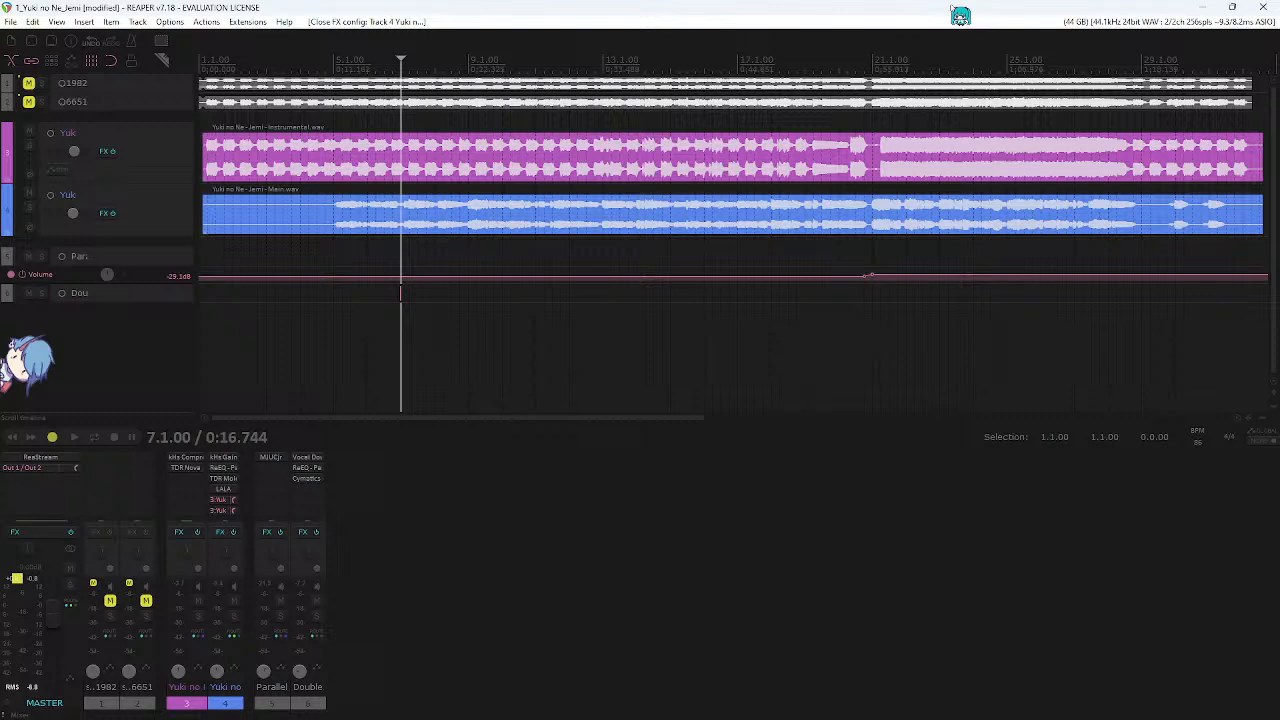
# - Add TDR Nova to the Main vocal track and raise its band III to 1.0 dB at 1615 Hz
pyautogui.click(221, 565)
pyautogui.click(242, 553)
pyautogui.write('t')
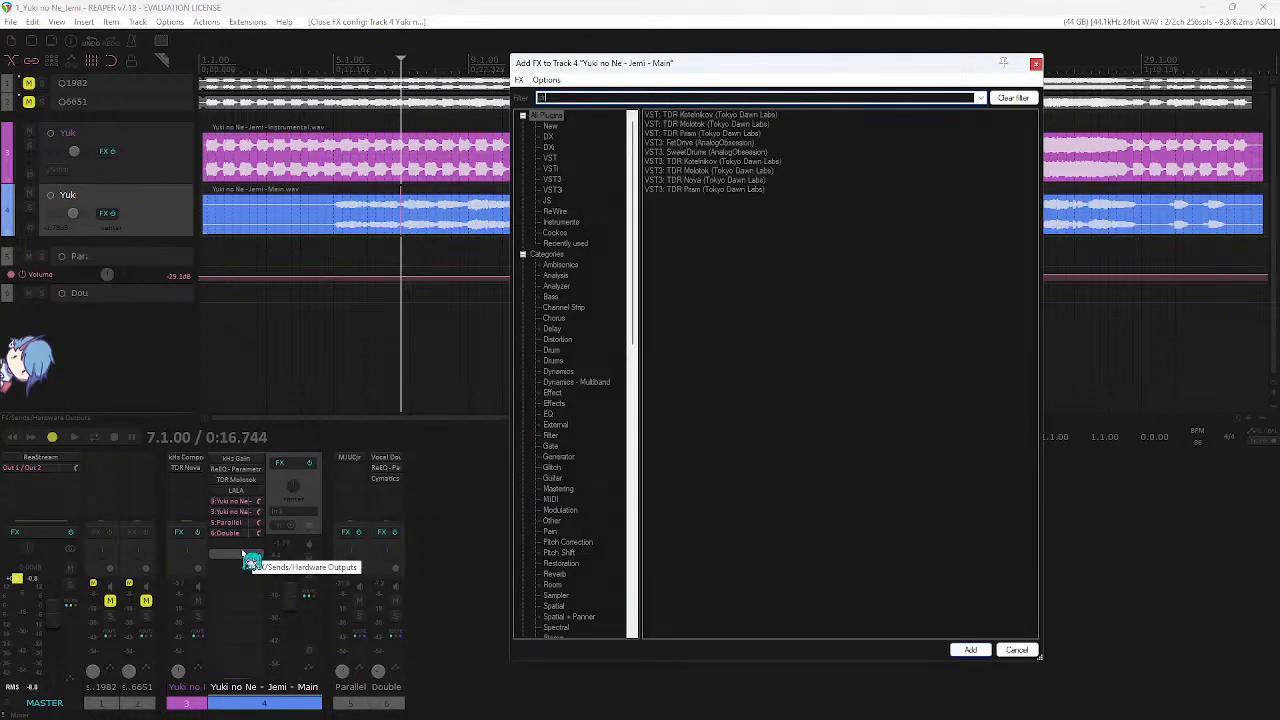
pyautogui.doubleClick(712, 180)
pyautogui.moveTo(438, 44); pyautogui.dragTo(843, 132)
pyautogui.moveTo(853, 288)
pyautogui.mouseDown()
pyautogui.moveTo(820, 249)
pyautogui.moveTo(760, 243)
pyautogui.moveTo(842, 283)
pyautogui.mouseUp()
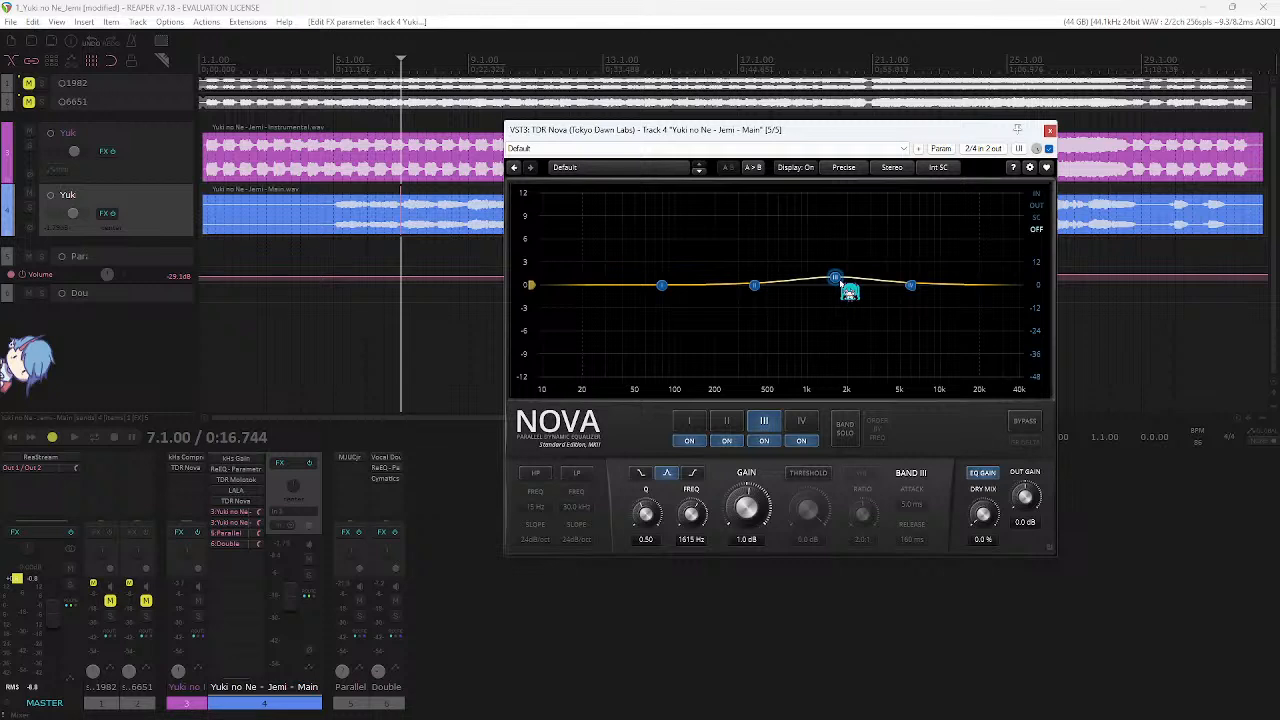
pyautogui.moveTo(980, 129); pyautogui.dragTo(994, 129)
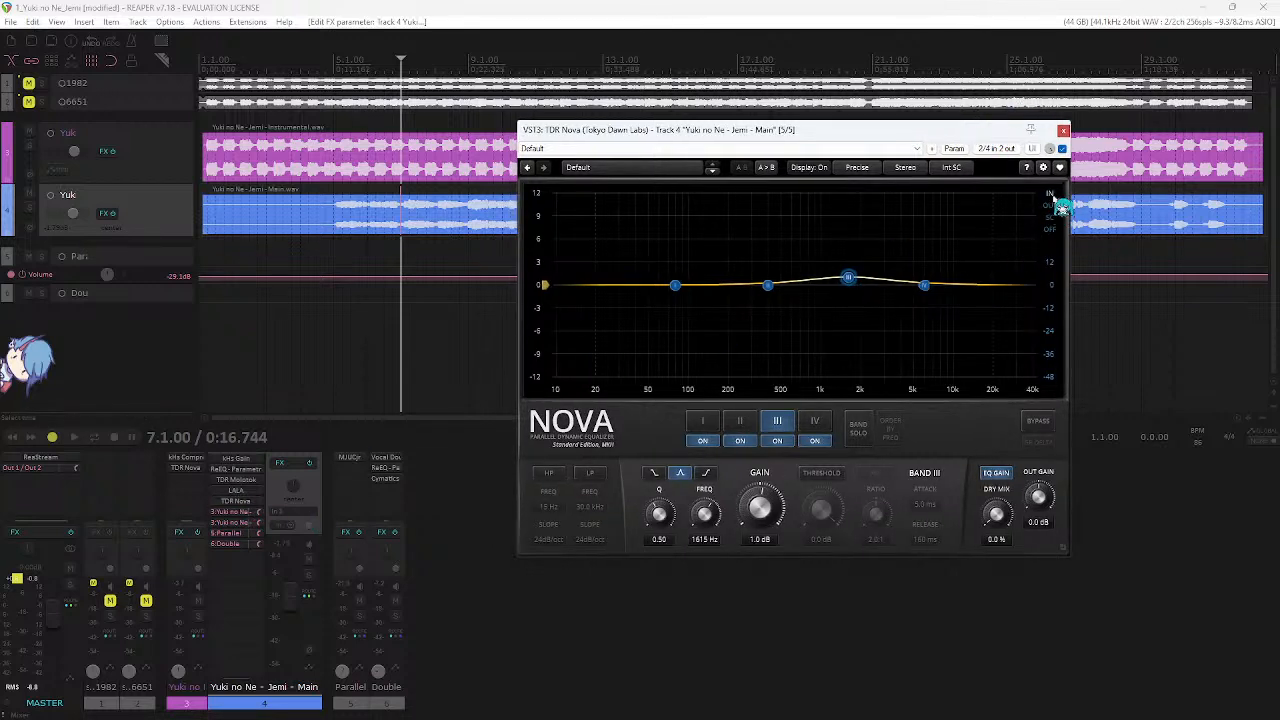
# - Switch the Main vocal Nova's analyzer to OUT and move band III to 2383 Hz at -0.1 dB
pyautogui.click(604, 11)
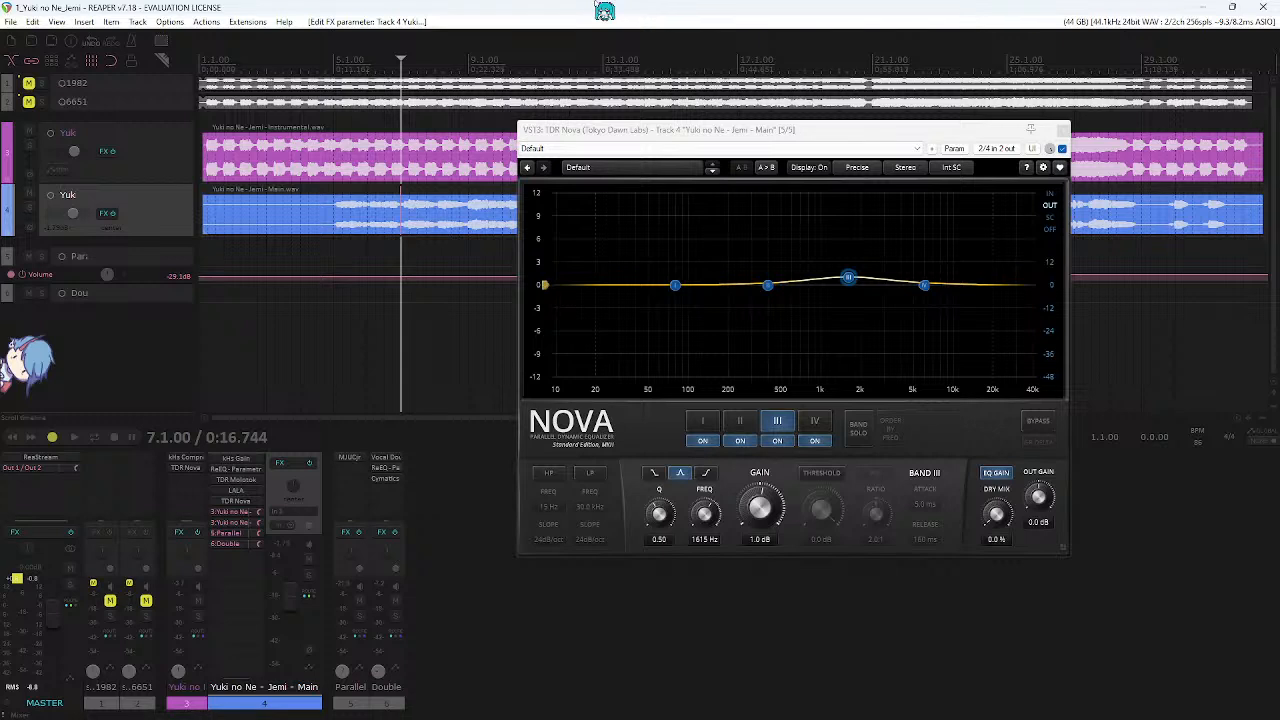
pyautogui.scroll(-3, 425, 205)
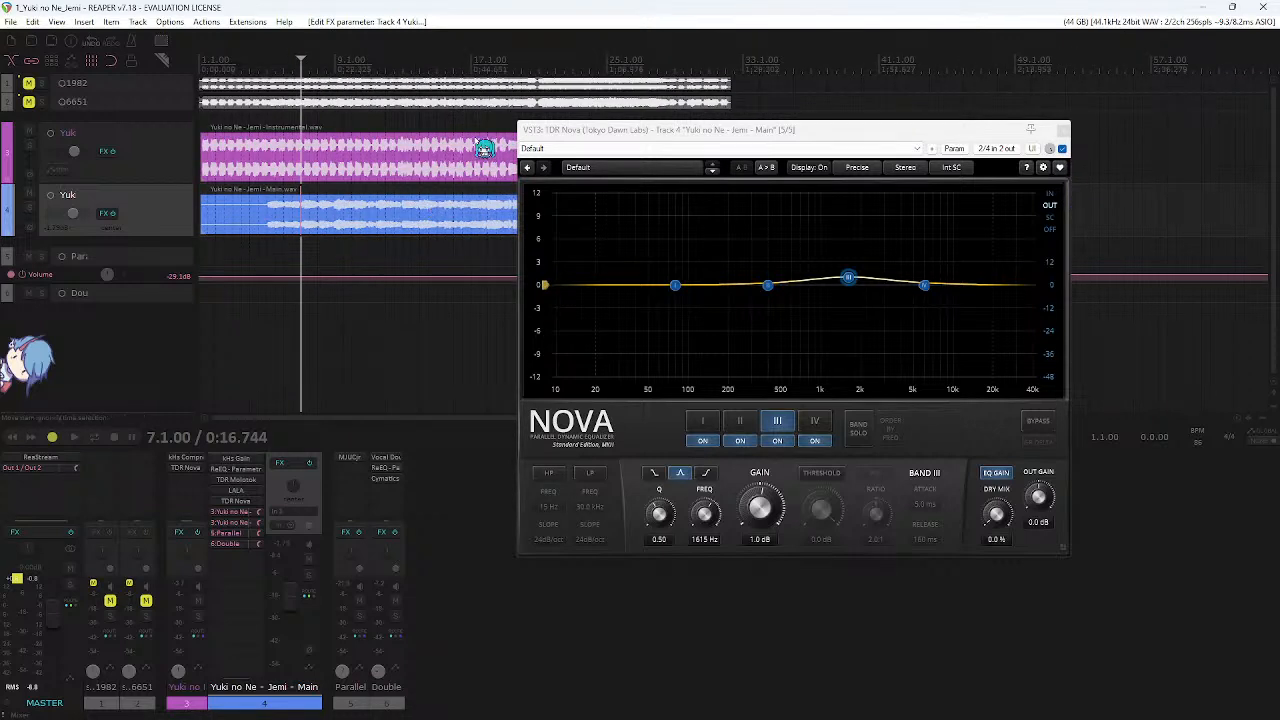
pyautogui.moveTo(848, 277); pyautogui.dragTo(867, 289)
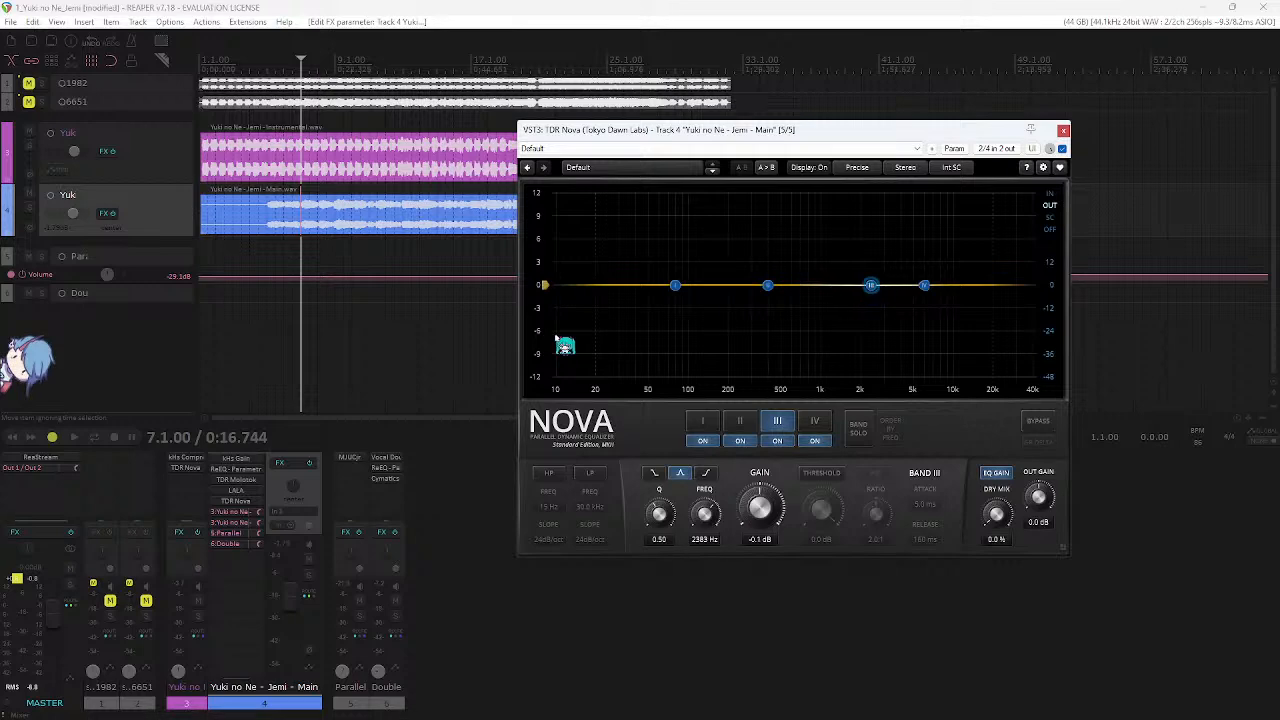
# - Open the instrumental track's TDR Nova and place its window beside the Main vocal's Nova
pyautogui.click(185, 467)
pyautogui.moveTo(716, 166); pyautogui.dragTo(385, 135)
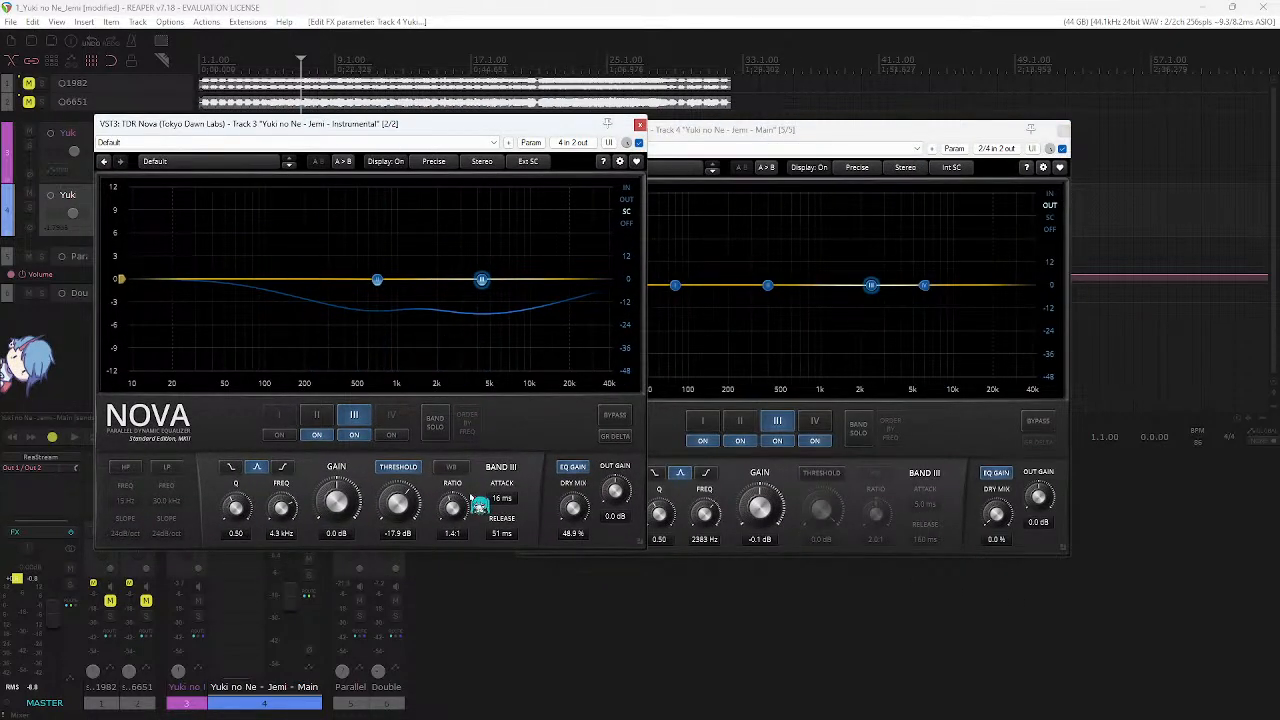
# - Arrange the instrumental's and the Main vocal's TDR Nova windows next to each other for comparison and save the project
pyautogui.moveTo(570, 124); pyautogui.dragTo(586, 122)
pyautogui.click(826, 144)
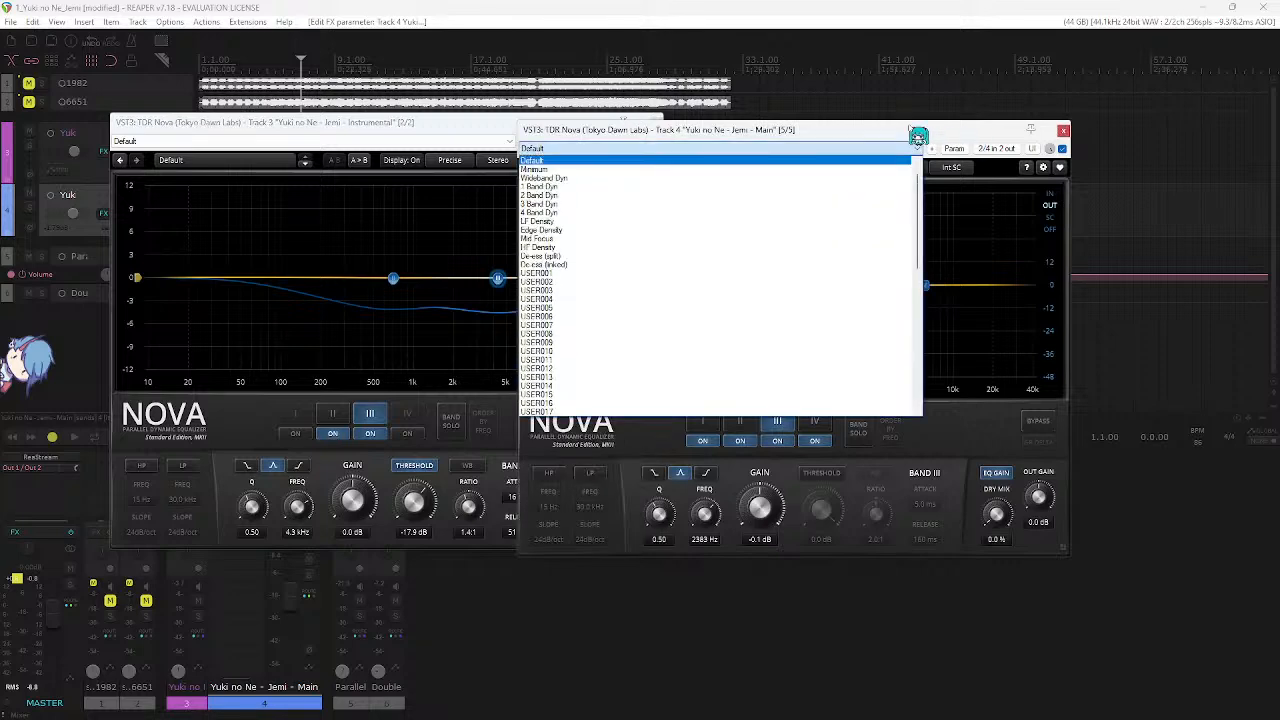
pyautogui.click(908, 128)
pyautogui.moveTo(904, 135); pyautogui.dragTo(1065, 144)
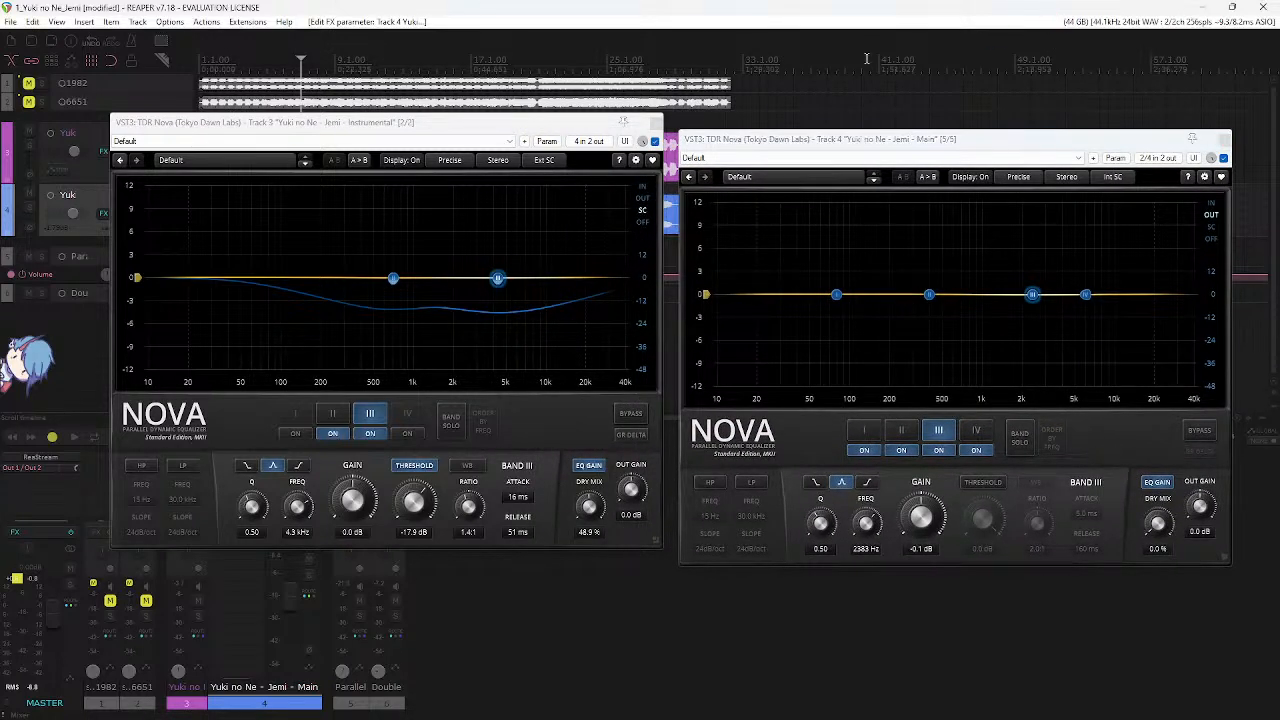
pyautogui.click(366, 138)
pyautogui.moveTo(366, 138); pyautogui.dragTo(449, 136)
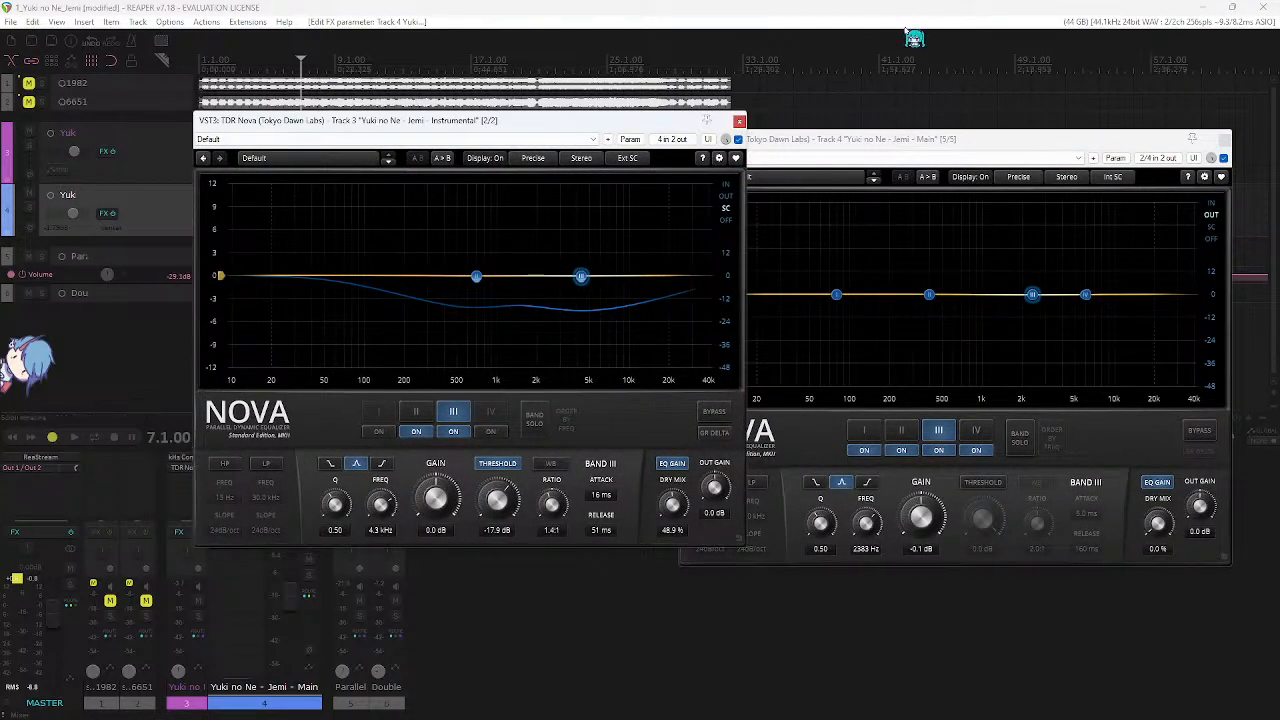
pyautogui.hotkey('ctrl', 's')
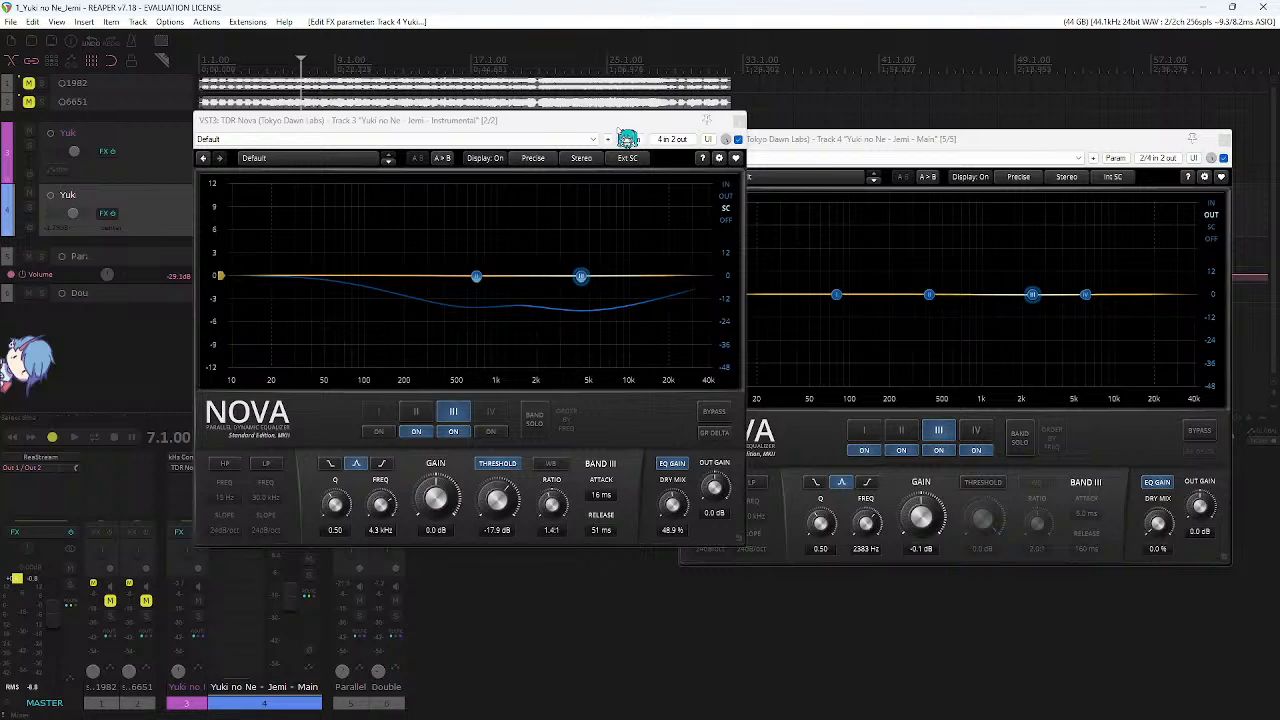
# - Close the instrumental track's TDR Nova and reposition the Main vocal's Nova window near the centre of the workspace
pyautogui.moveTo(626, 132); pyautogui.dragTo(746, 140)
pyautogui.click(859, 129)
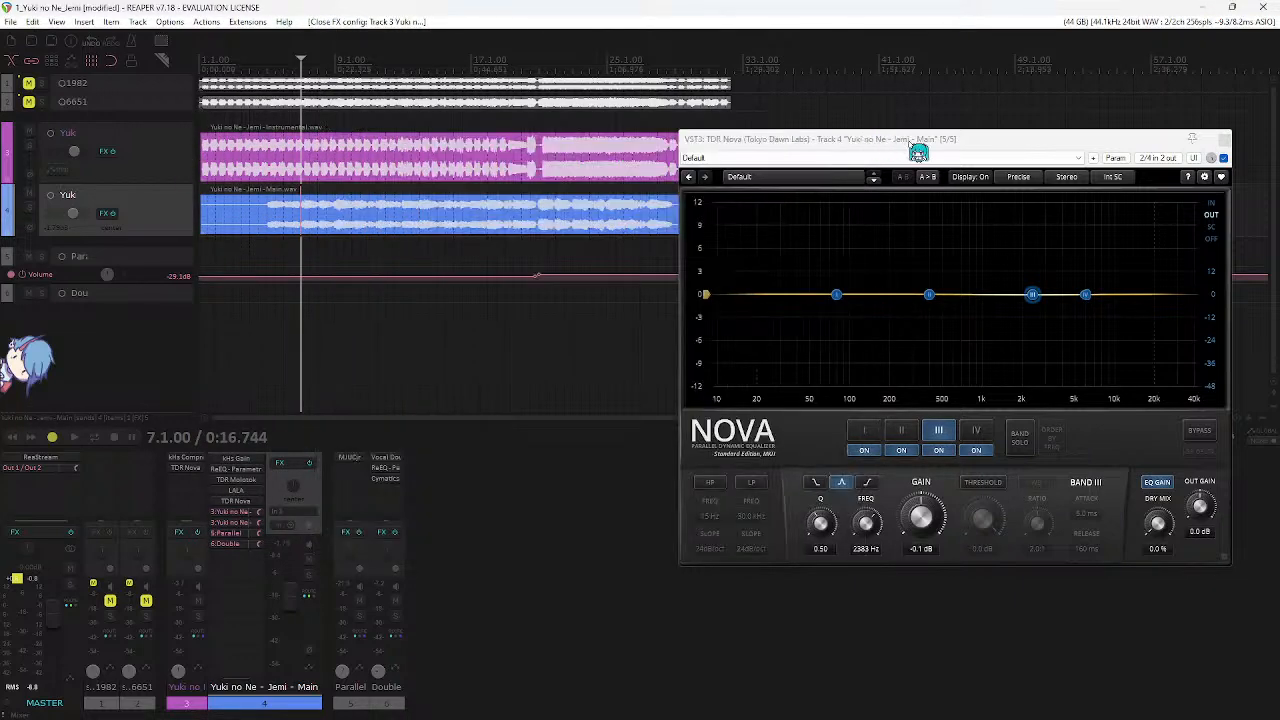
pyautogui.moveTo(920, 140); pyautogui.dragTo(642, 141)
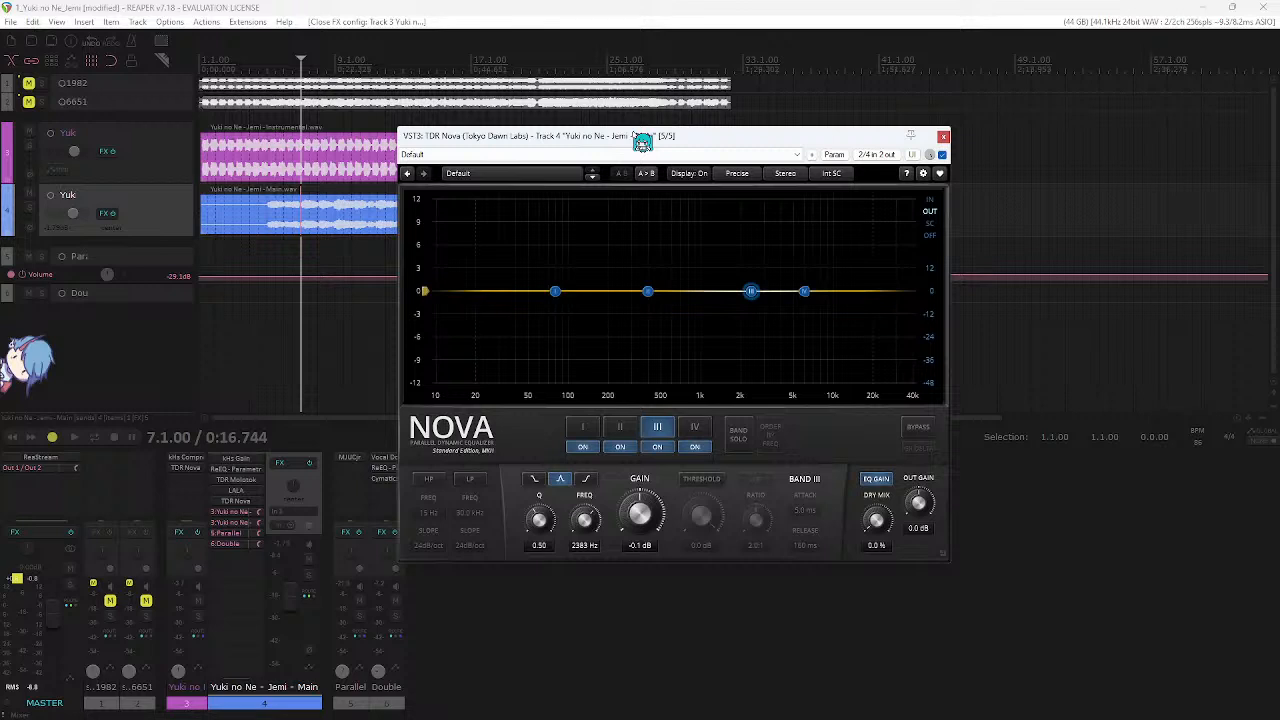
pyautogui.moveTo(798, 152); pyautogui.dragTo(768, 152)
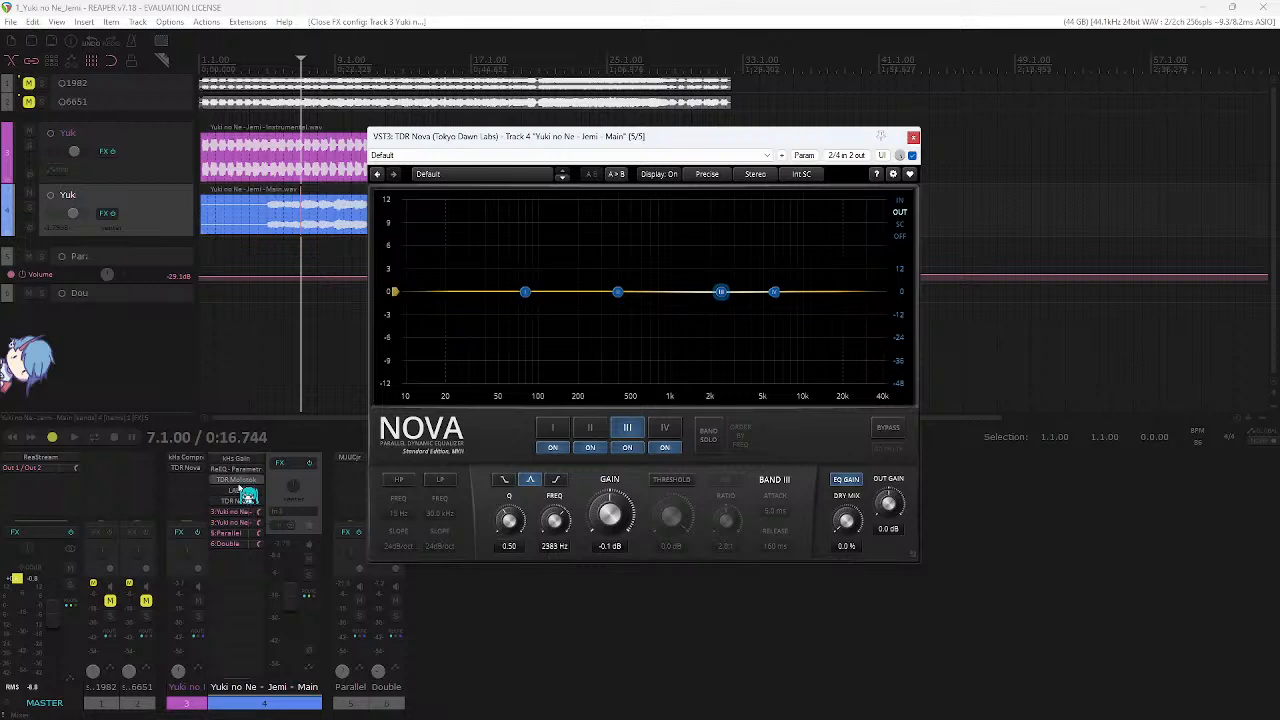
pyautogui.moveTo(693, 149); pyautogui.dragTo(726, 145)
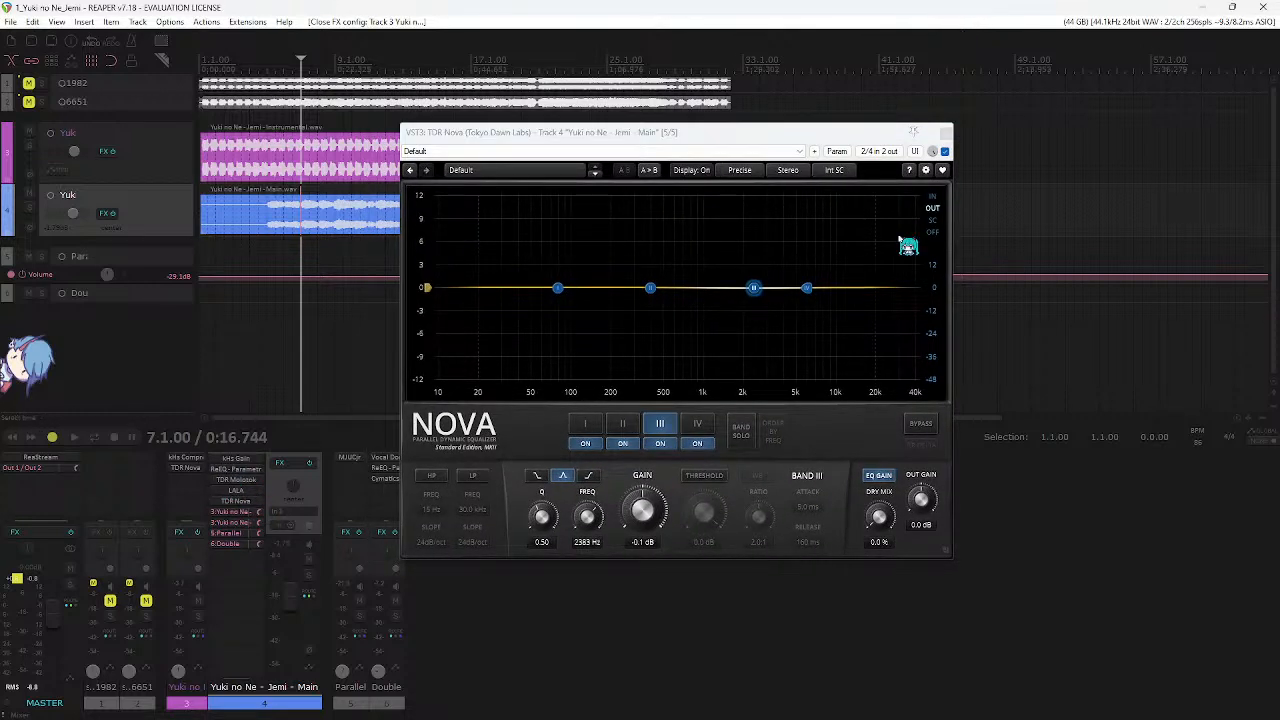
# - Move band IV of the Main vocal's Nova to 7.0 kHz with its gain reset to 0.0 dB
pyautogui.moveTo(806, 288); pyautogui.dragTo(789, 291)
pyautogui.doubleClick(647, 508)
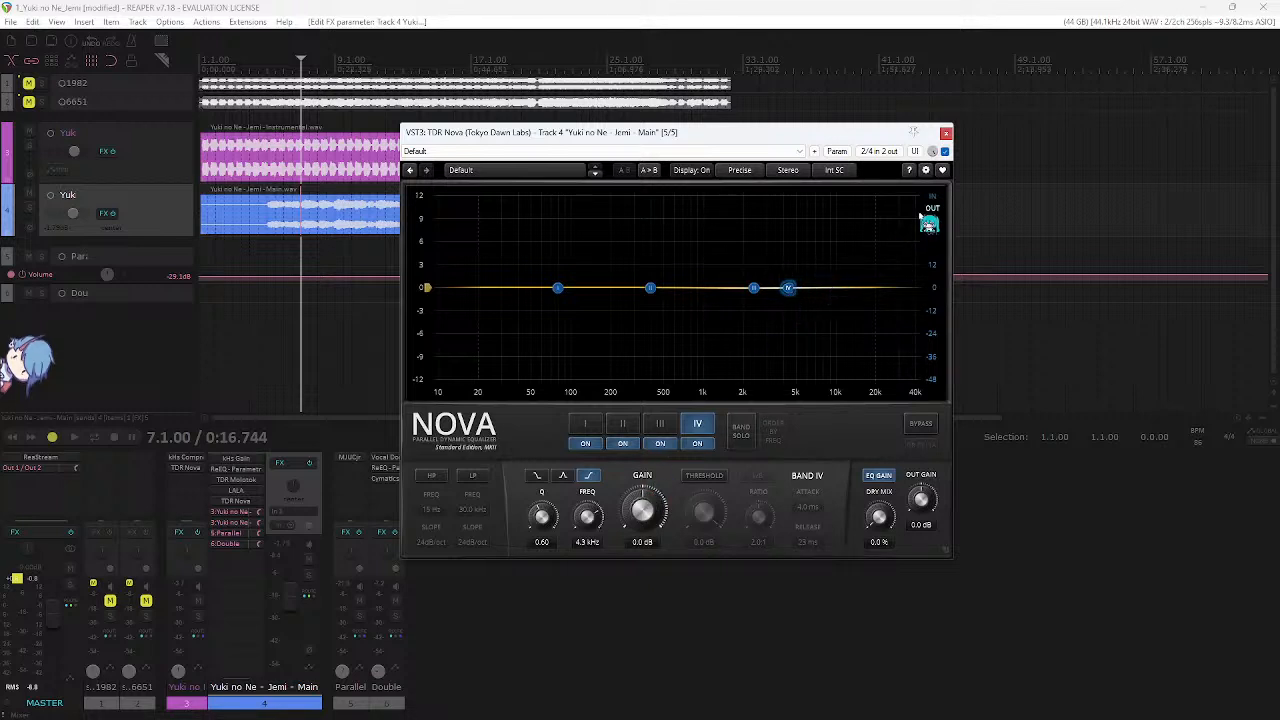
pyautogui.moveTo(790, 289); pyautogui.dragTo(820, 290)
pyautogui.doubleClick(662, 508)
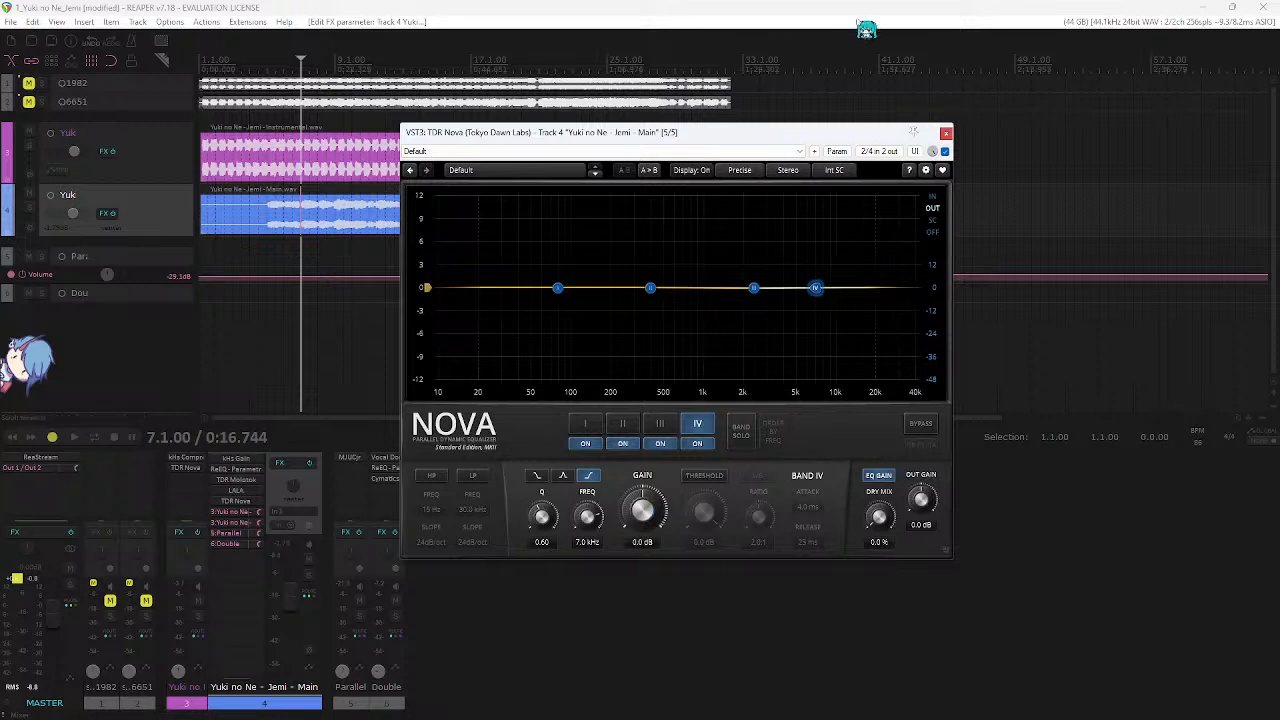
# - Play the song while moving the Main vocal Nova's band IV to 4.8 kHz at 0.1 dB, and replay the passage
pyautogui.moveTo(808, 146); pyautogui.dragTo(855, 155)
pyautogui.press('space')
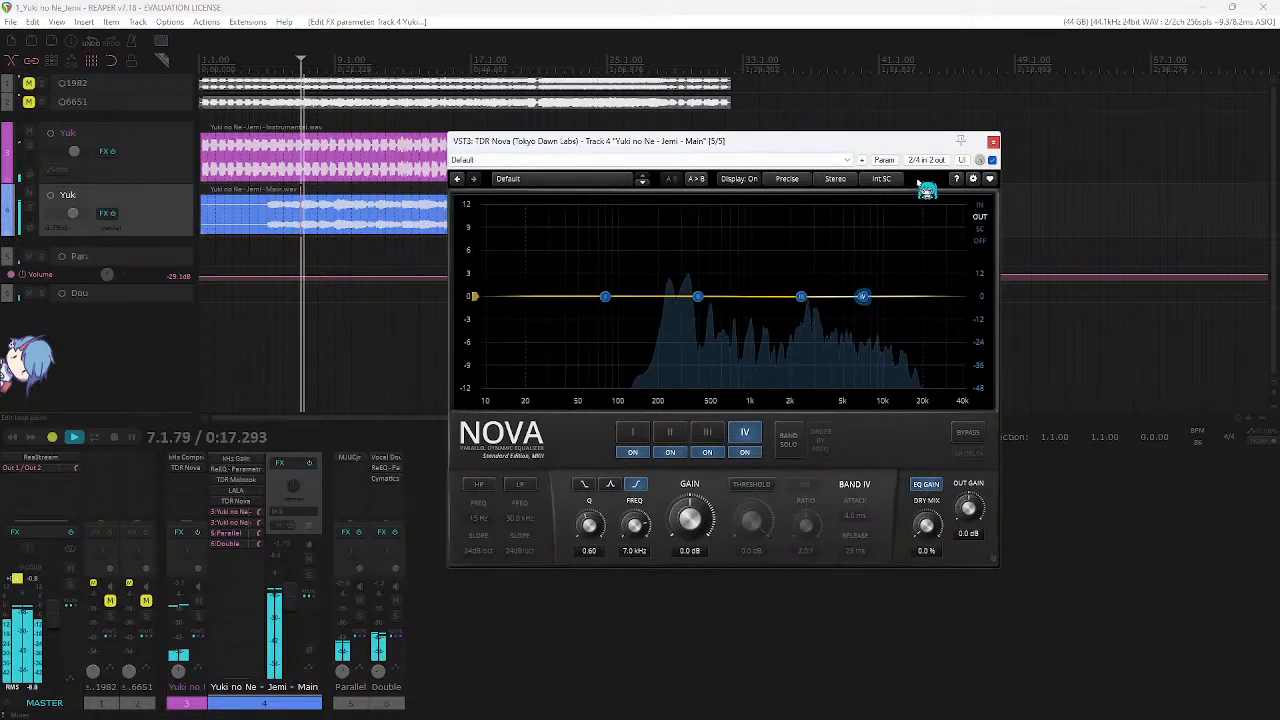
pyautogui.moveTo(886, 322); pyautogui.dragTo(870, 314)
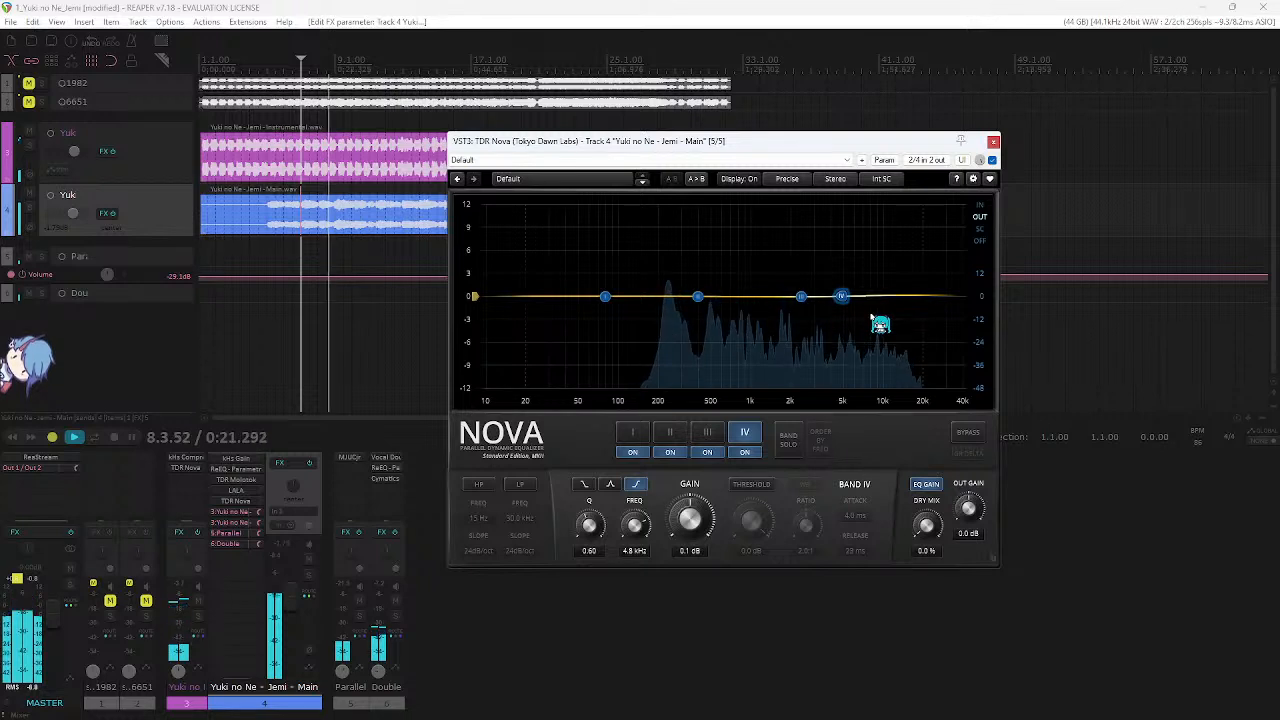
pyautogui.press('space')
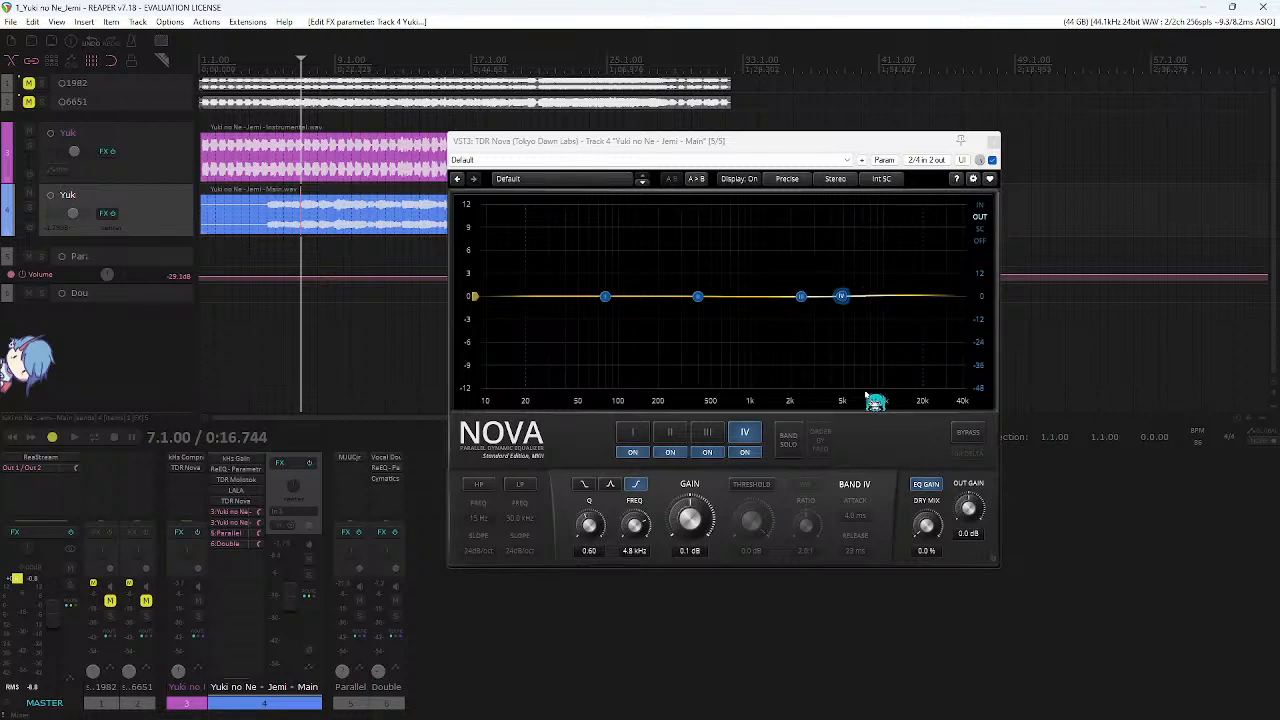
pyautogui.press('space')
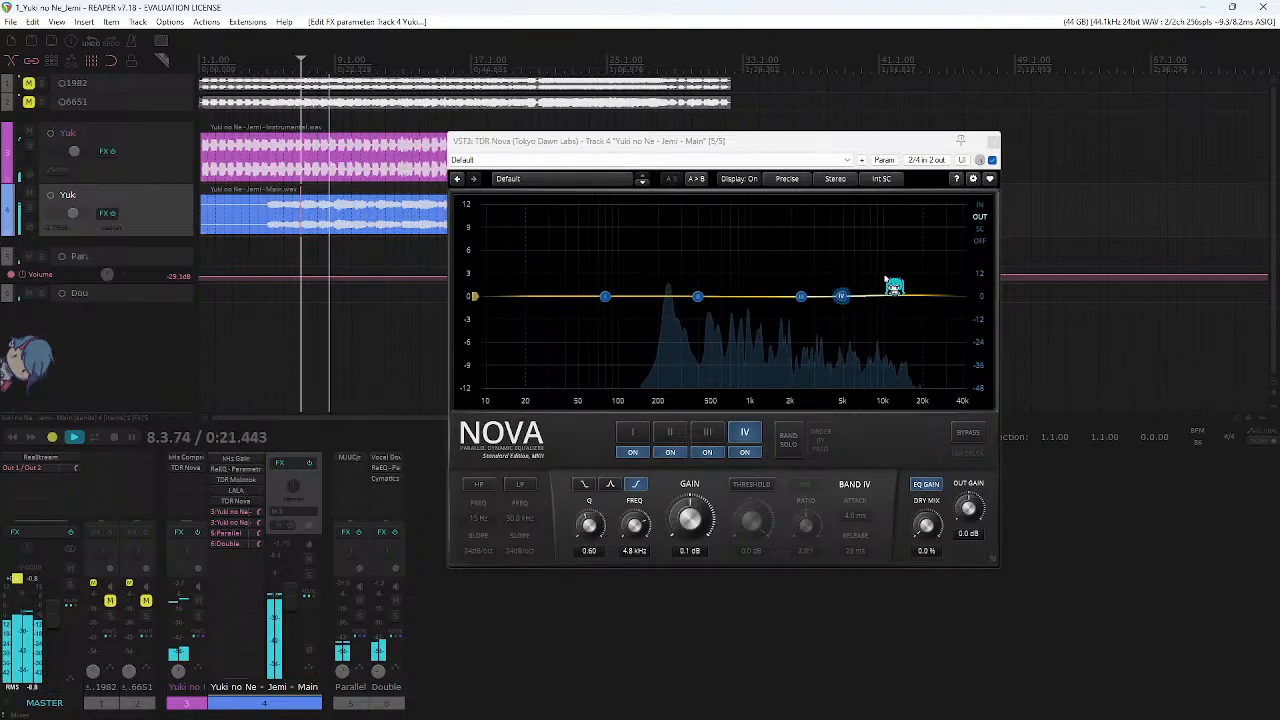
pyautogui.press('space')
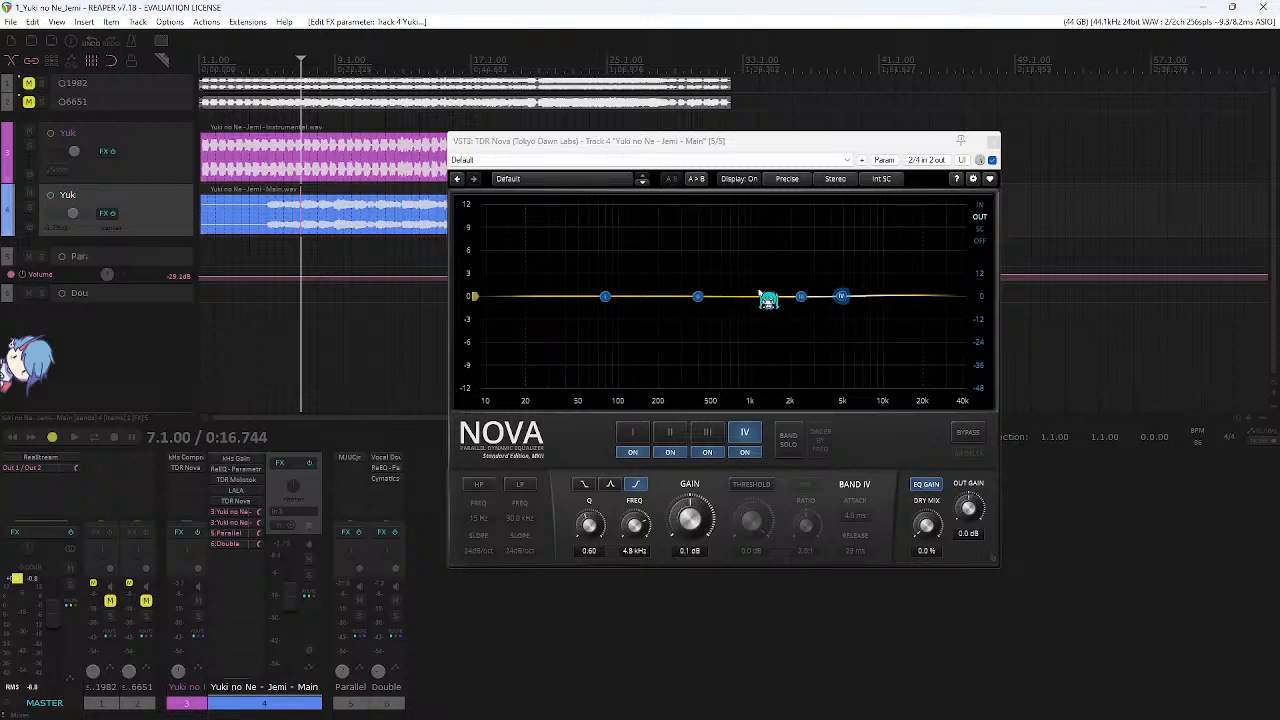
# - Place the Main vocal Nova's band IV high shelf at 4.6 kHz and reset its gain to 0.0 dB
pyautogui.moveTo(844, 304); pyautogui.dragTo(846, 302)
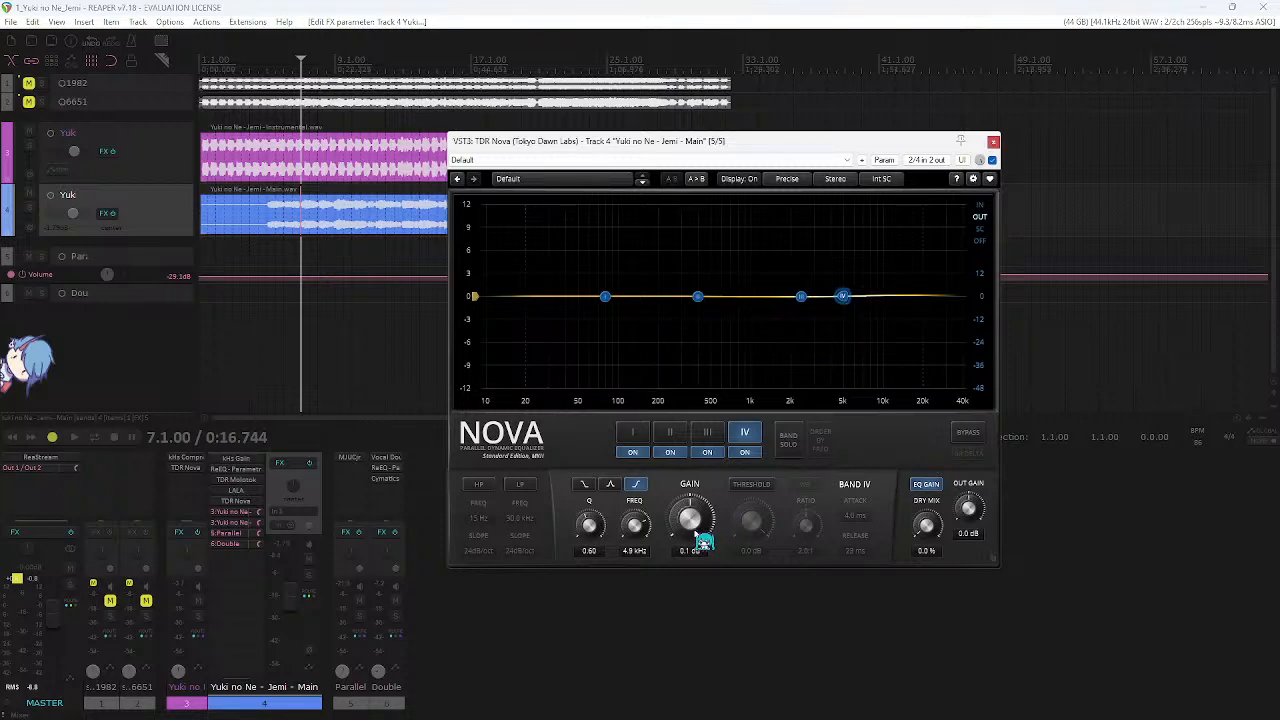
pyautogui.doubleClick(692, 528)
pyautogui.moveTo(880, 139); pyautogui.dragTo(938, 3)
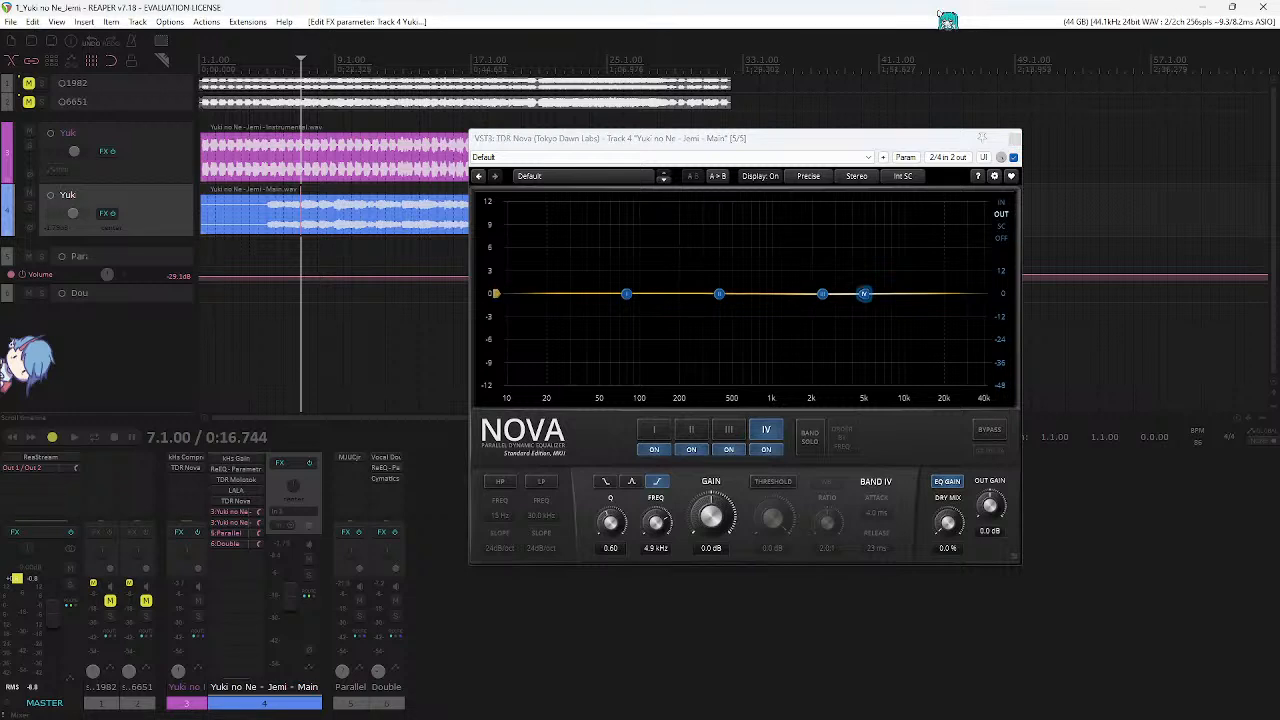
pyautogui.moveTo(864, 302); pyautogui.dragTo(860, 298)
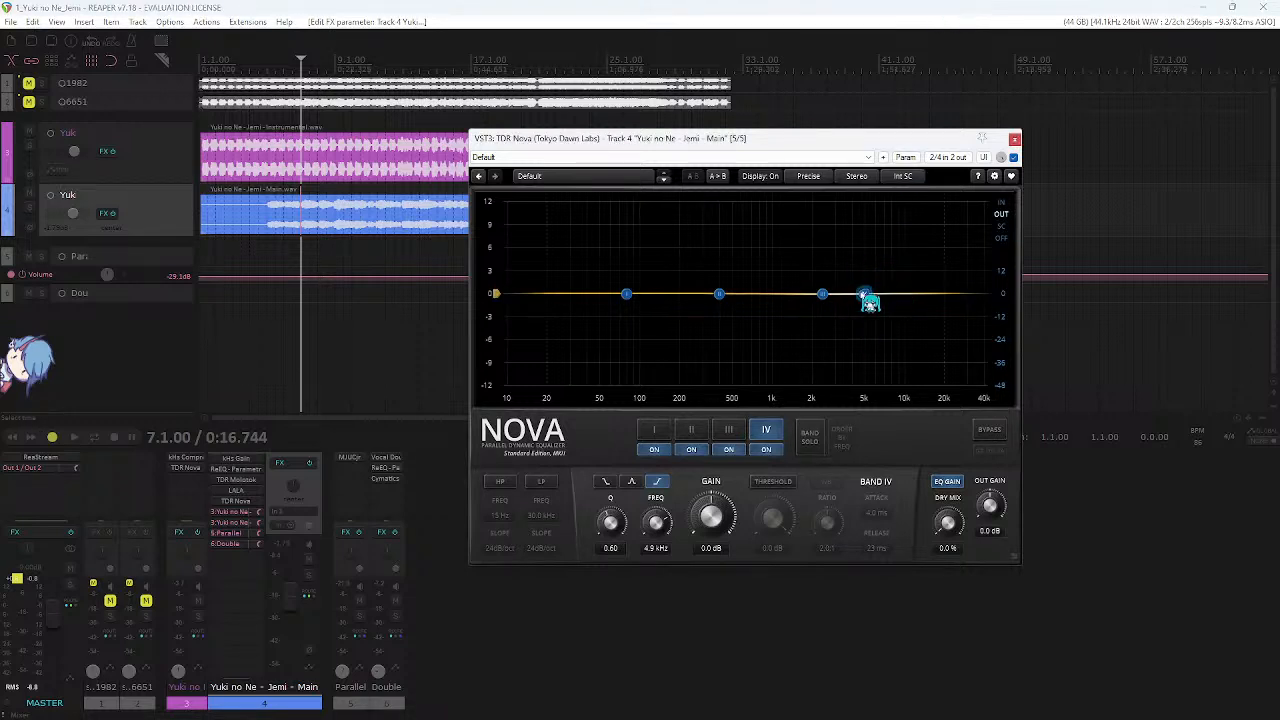
pyautogui.moveTo(714, 514); pyautogui.dragTo(711, 514)
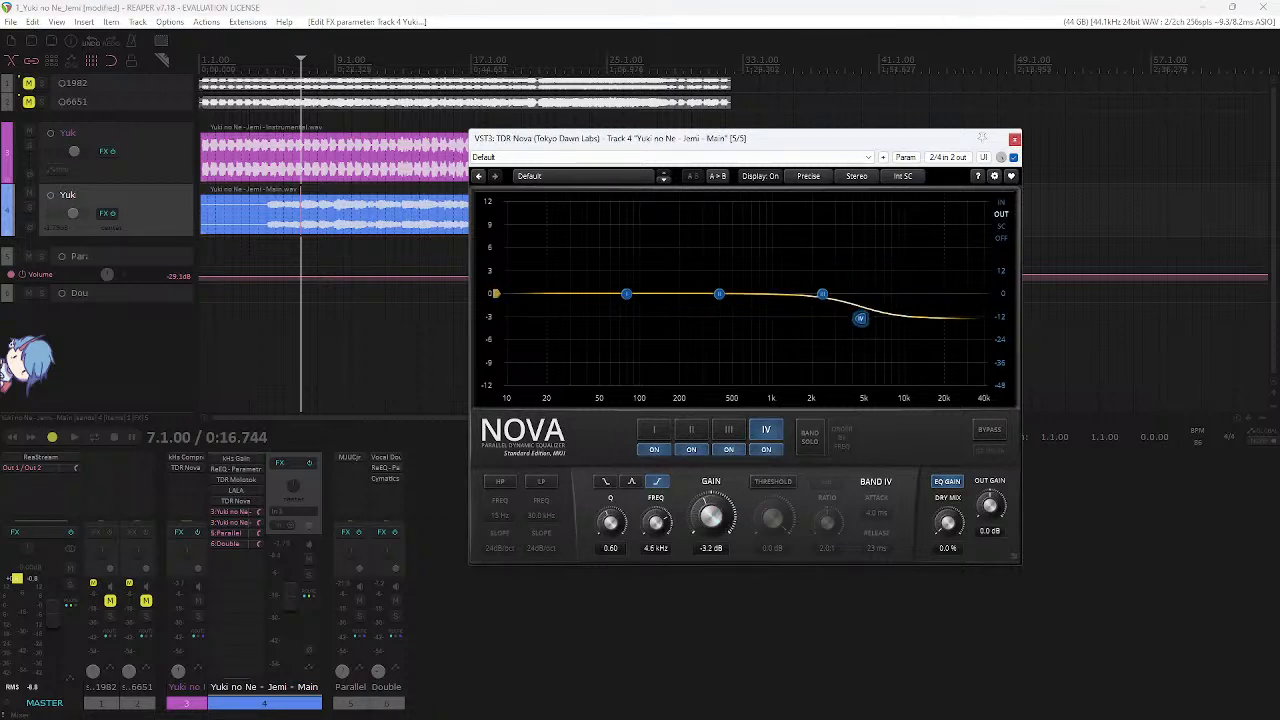
pyautogui.doubleClick(711, 514)
pyautogui.click(657, 484)
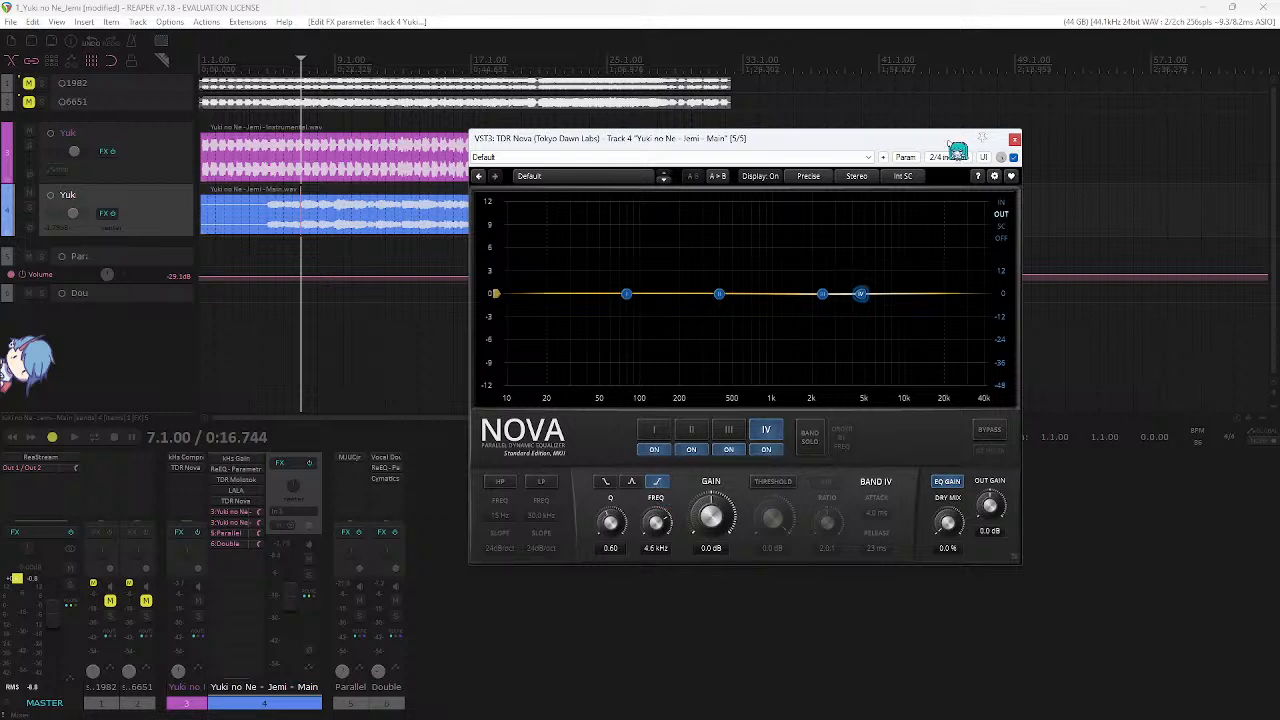
# - Enable the threshold on the Main vocal Nova's band IV and lower it to -20.6 dB during playback
pyautogui.click(783, 484)
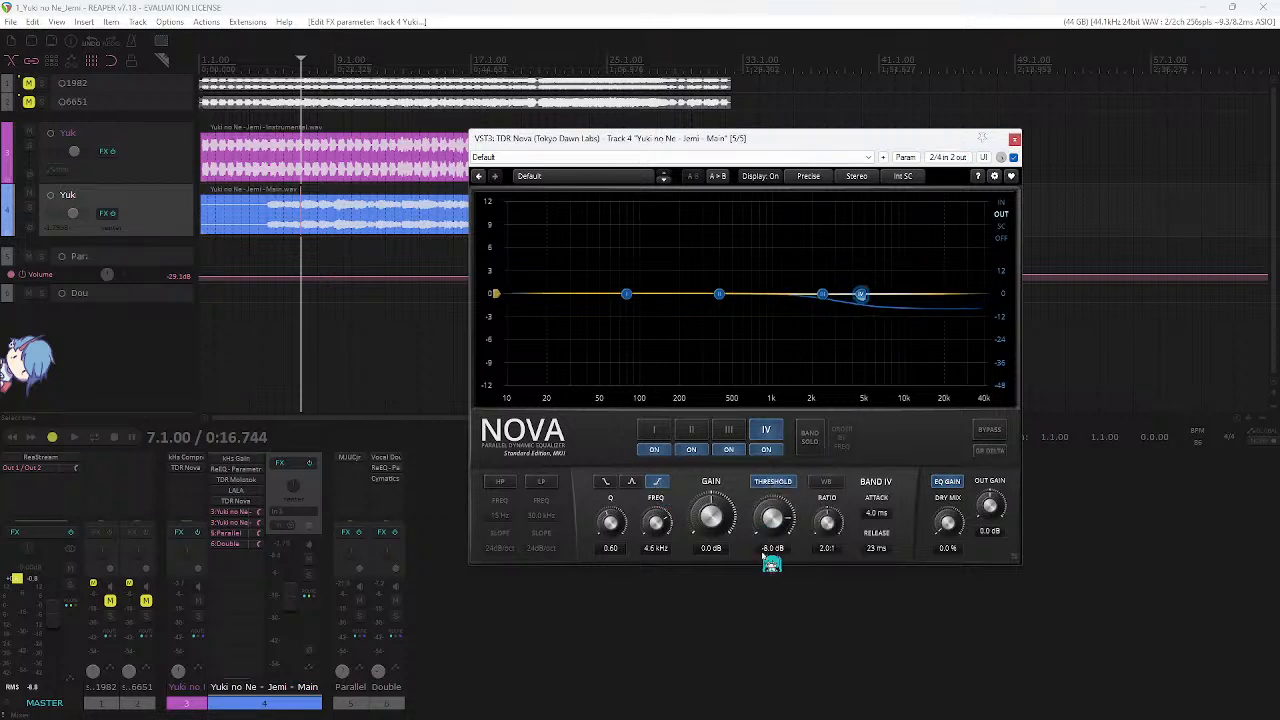
pyautogui.moveTo(772, 518)
pyautogui.mouseDown()
pyautogui.moveTo(772, 548)
pyautogui.moveTo(783, 540)
pyautogui.mouseUp()
pyautogui.press('space')
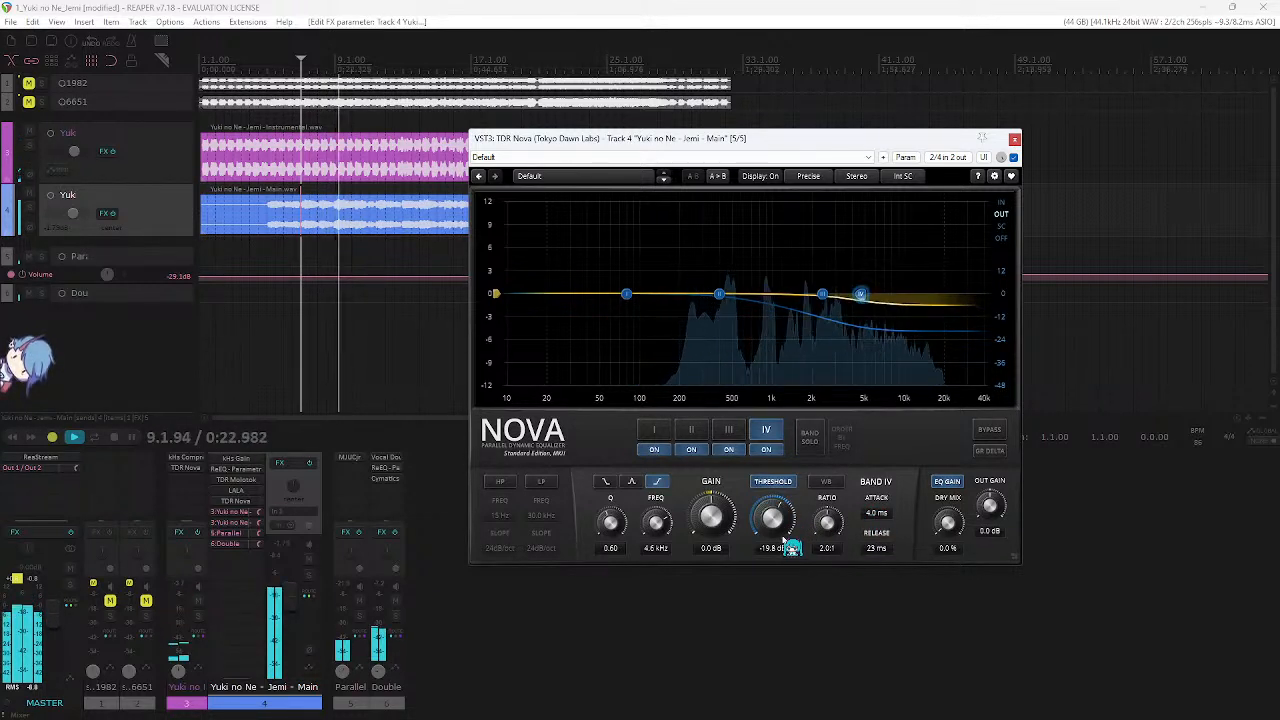
pyautogui.scroll(-2, 791, 527)
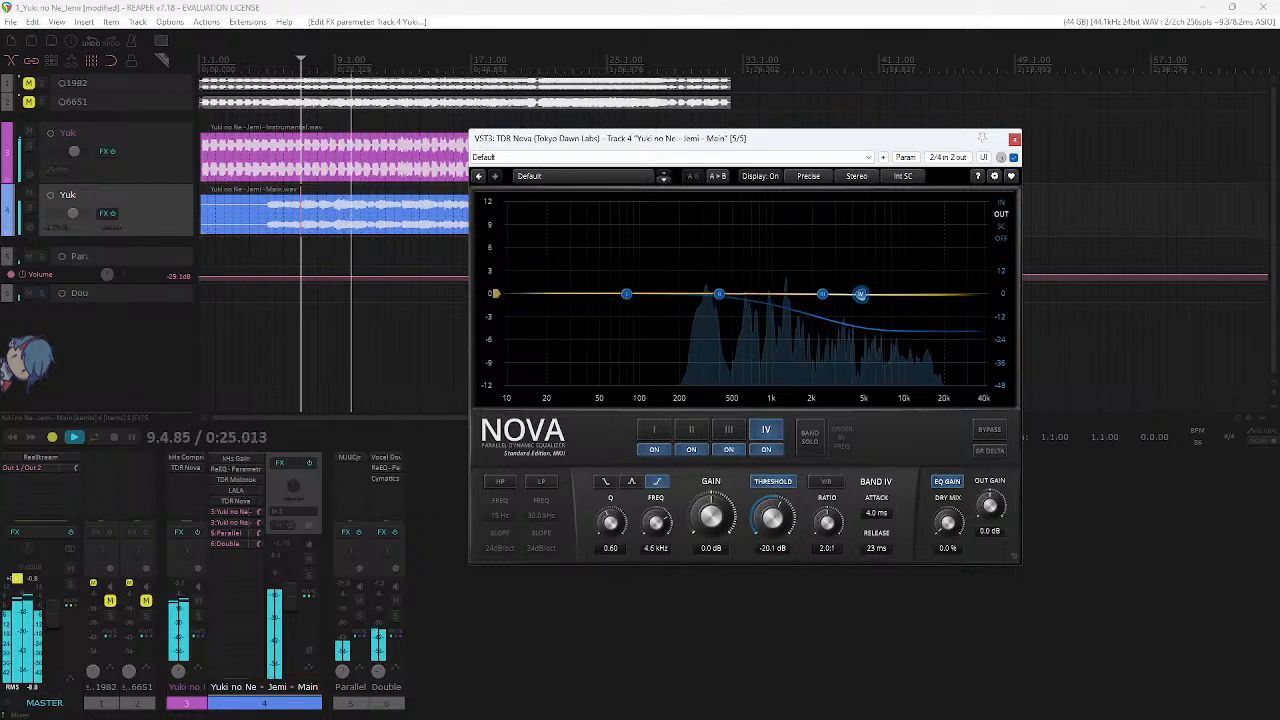
pyautogui.scroll(-1, 791, 527)
# - Set band IV's attack to 2.2 ms, release to 15 ms and threshold to -22.0 dB during playback
pyautogui.scroll(-2, 876, 540)
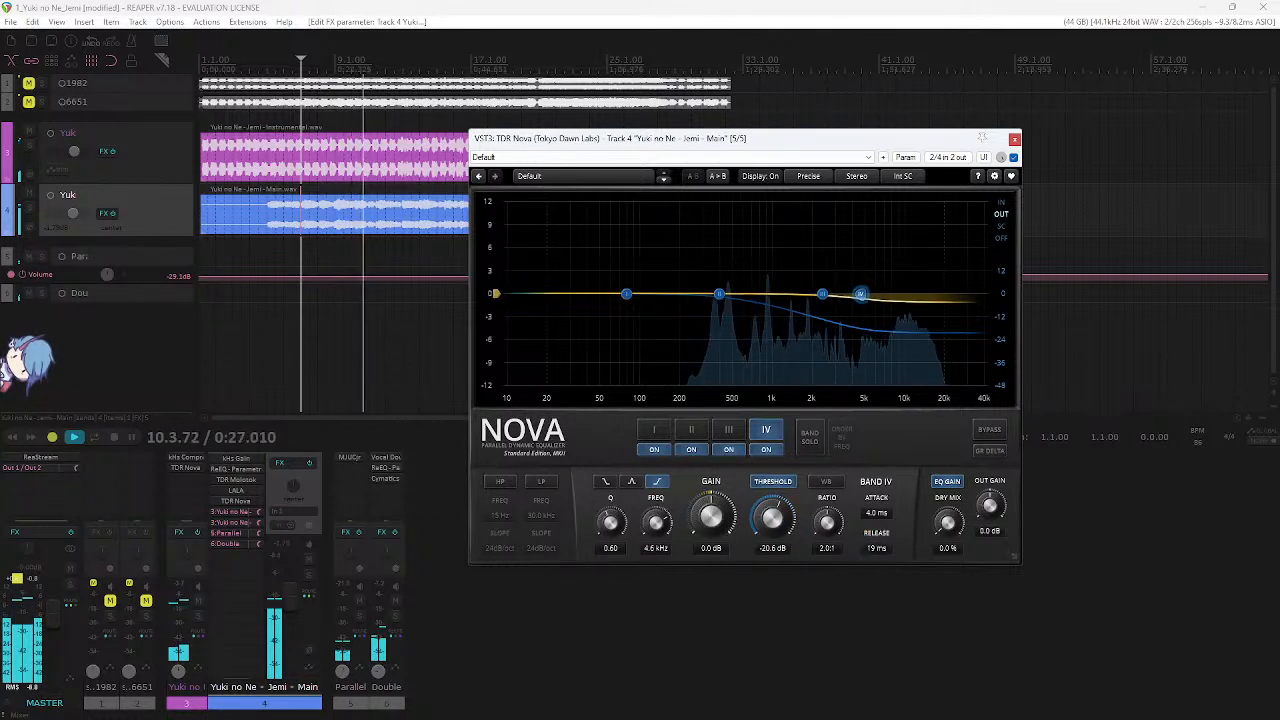
pyautogui.scroll(-2, 878, 541)
pyautogui.scroll(-3, 880, 515)
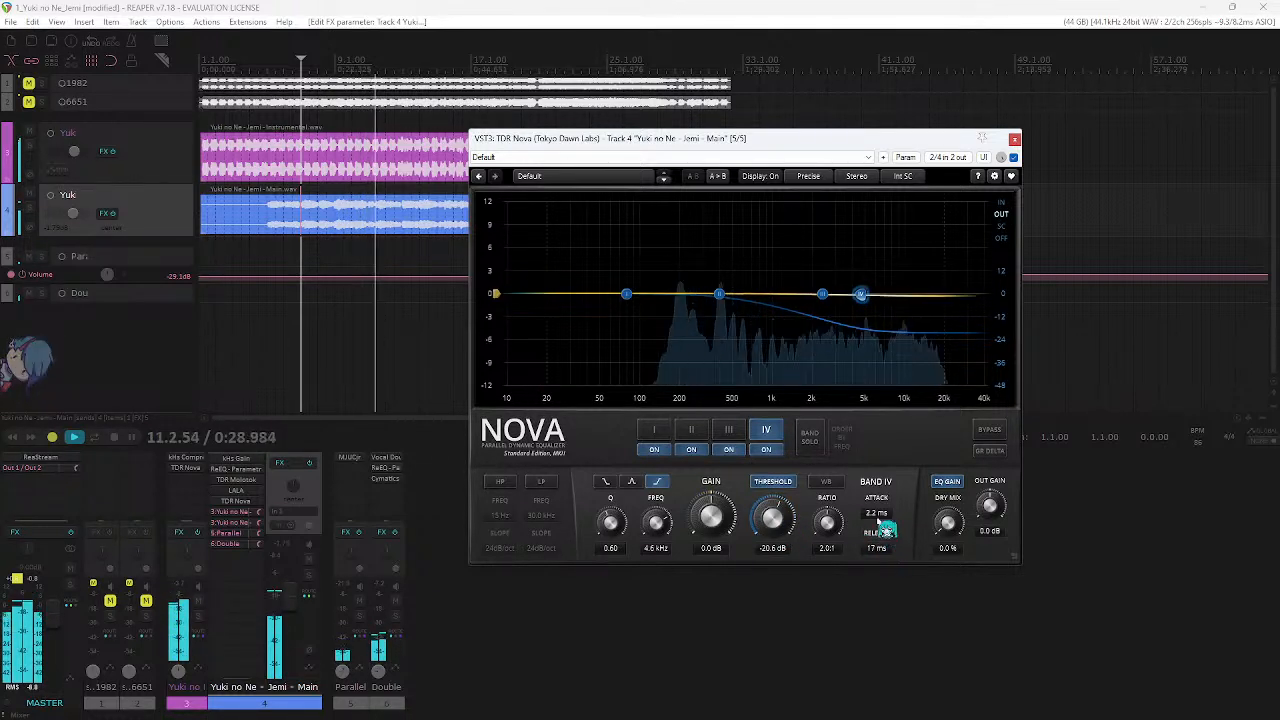
pyautogui.moveTo(881, 528); pyautogui.dragTo(881, 532)
pyautogui.moveTo(775, 520); pyautogui.dragTo(775, 533)
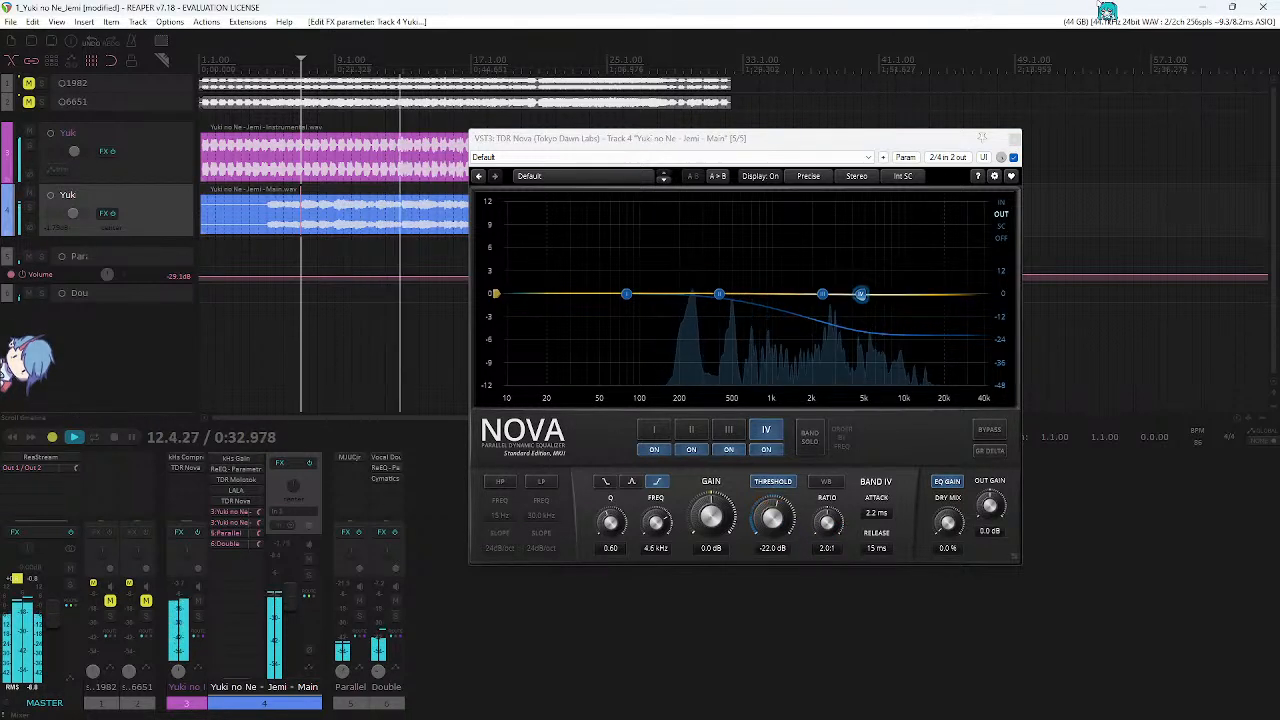
pyautogui.press('space')
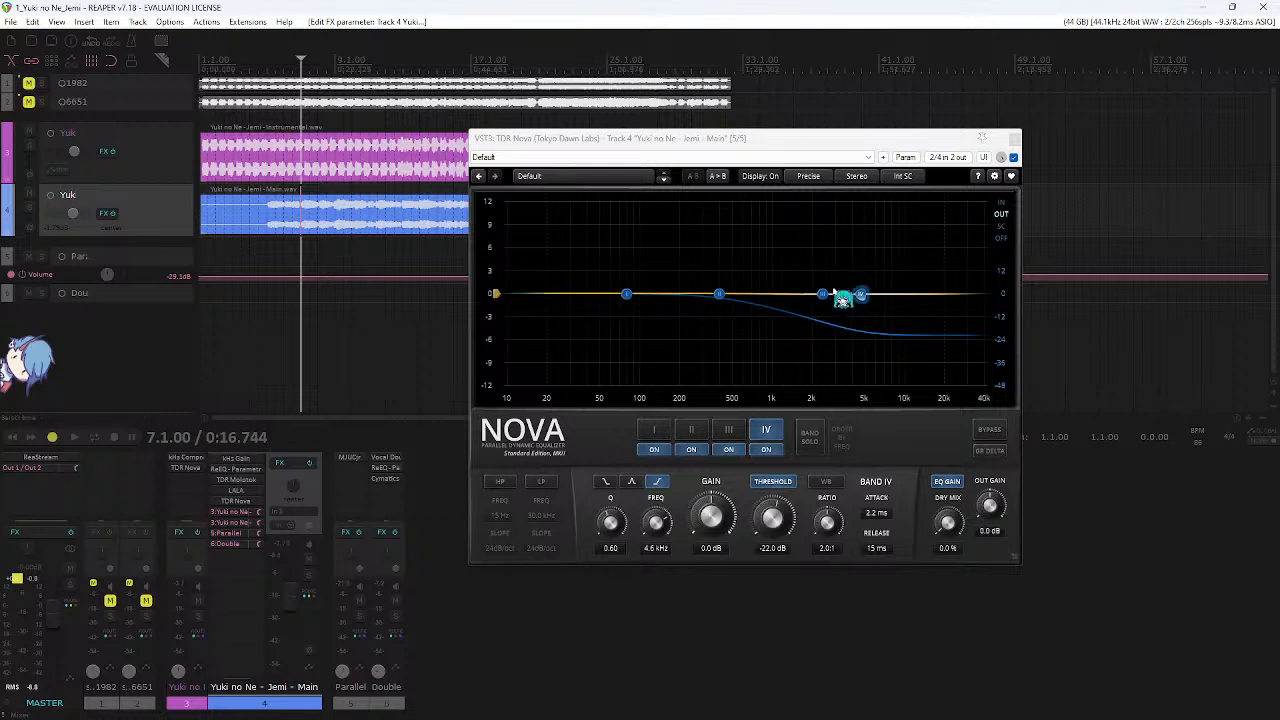
# - Set the Main vocal Nova's band III to 1.1 dB at 2251 Hz, save the project and move the plugin window below the tracks
pyautogui.moveTo(822, 293)
pyautogui.mouseDown()
pyautogui.moveTo(823, 263)
pyautogui.moveTo(729, 323)
pyautogui.moveTo(704, 284)
pyautogui.moveTo(807, 322)
pyautogui.moveTo(828, 292)
pyautogui.mouseUp()
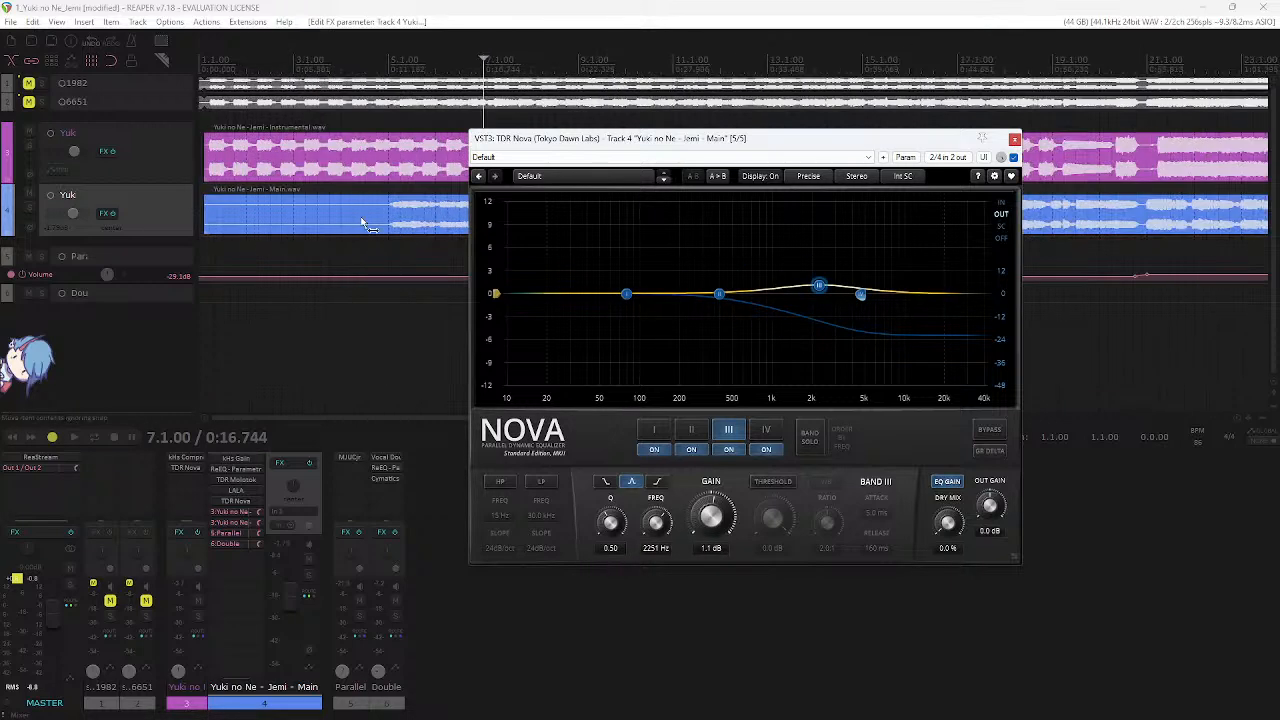
pyautogui.hotkey('ctrl', 's')
pyautogui.moveTo(606, 148); pyautogui.dragTo(663, 217)
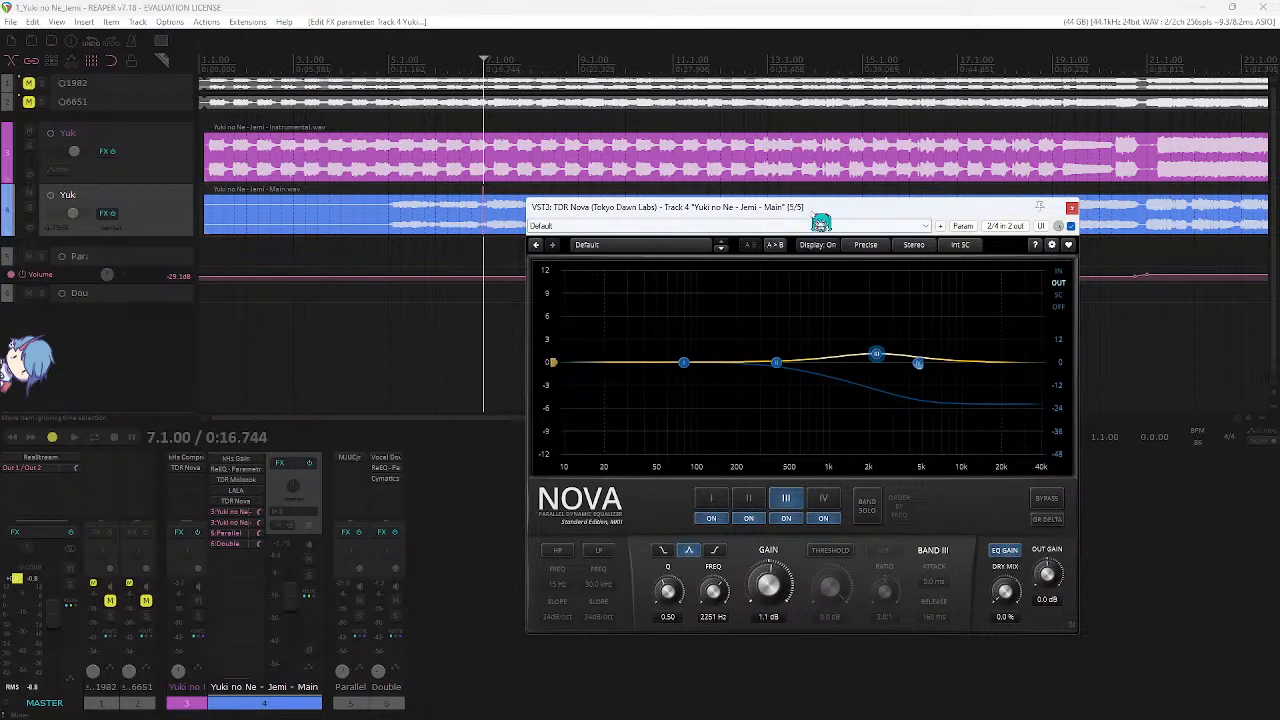
pyautogui.moveTo(820, 217); pyautogui.dragTo(803, 172)
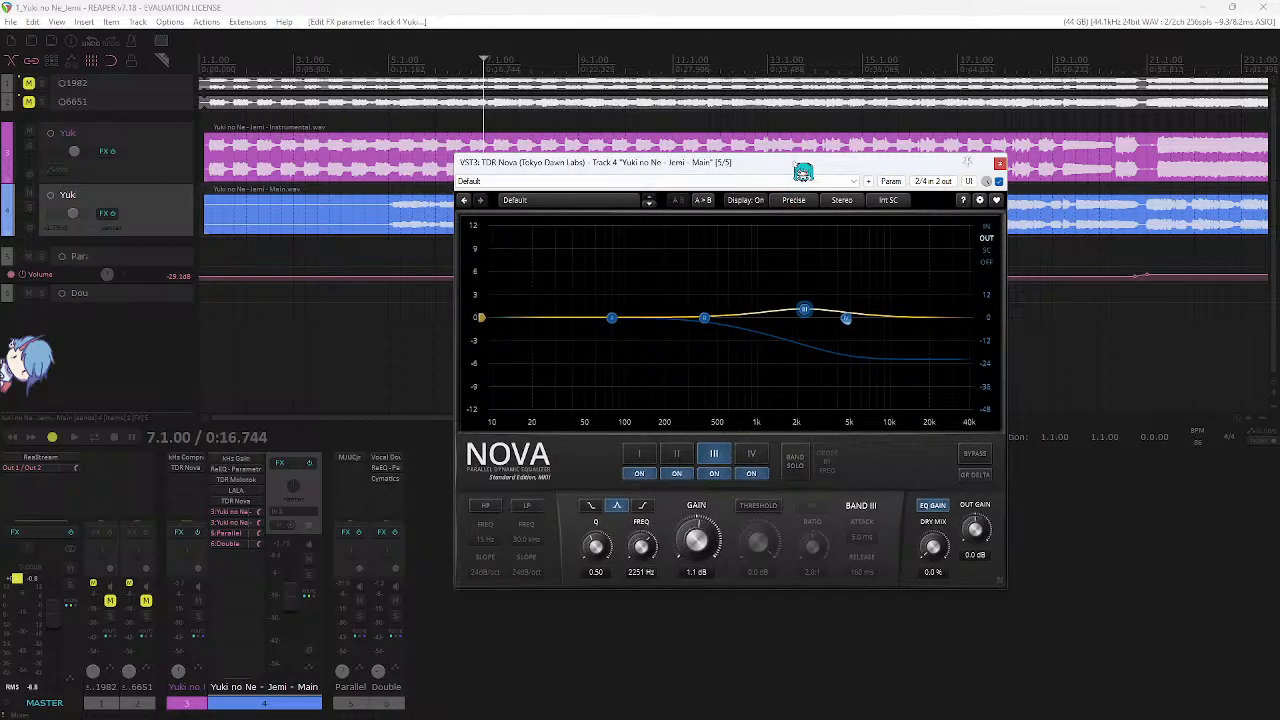
pyautogui.moveTo(803, 172); pyautogui.dragTo(803, 255)
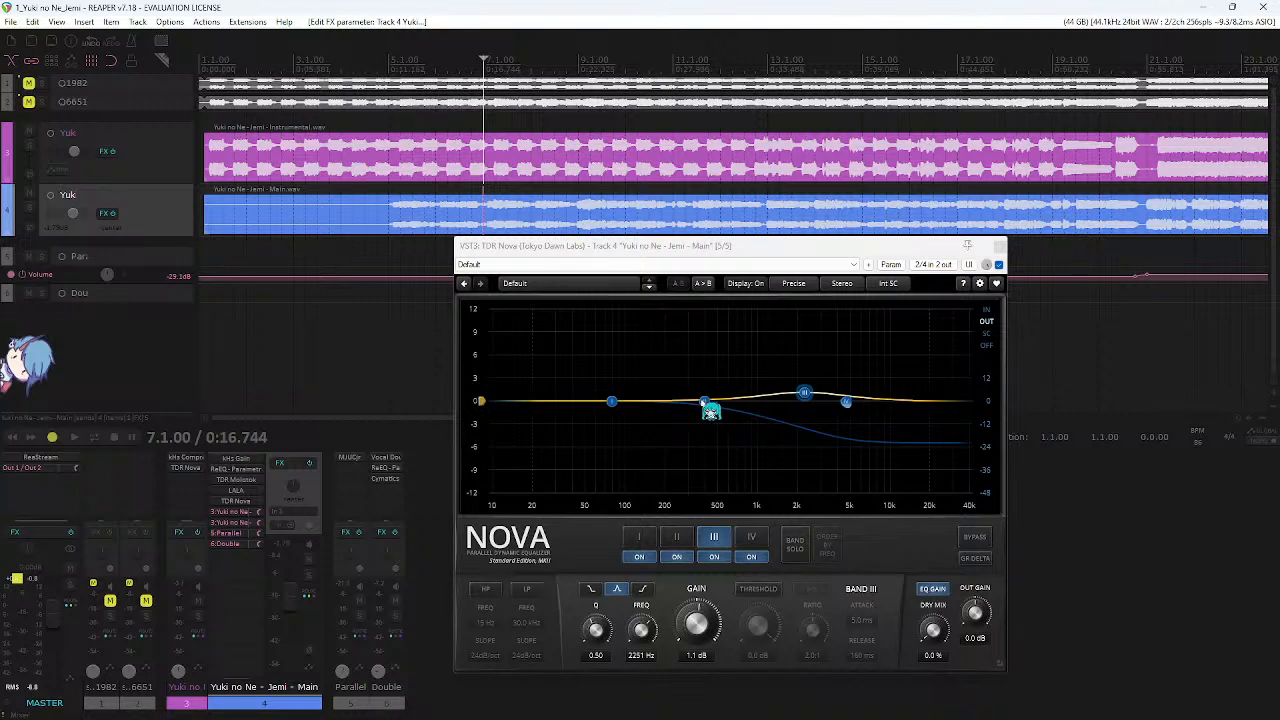
# - Move the Main vocal Nova's band II to 625 Hz at -0.3 dB and lower band III to -0.2 dB
pyautogui.moveTo(706, 405)
pyautogui.mouseDown()
pyautogui.moveTo(622, 362)
pyautogui.moveTo(570, 407)
pyautogui.moveTo(520, 401)
pyautogui.moveTo(934, 426)
pyautogui.moveTo(666, 403)
pyautogui.moveTo(699, 405)
pyautogui.mouseUp()
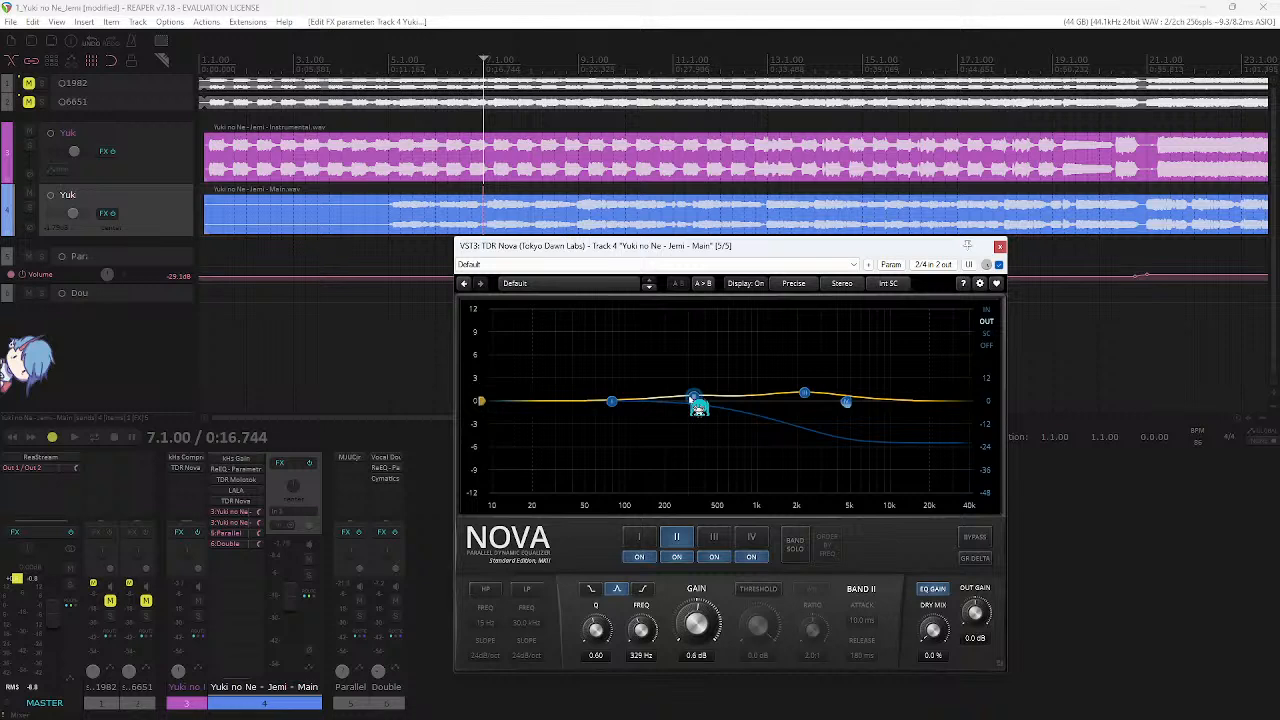
pyautogui.moveTo(699, 407); pyautogui.dragTo(782, 415)
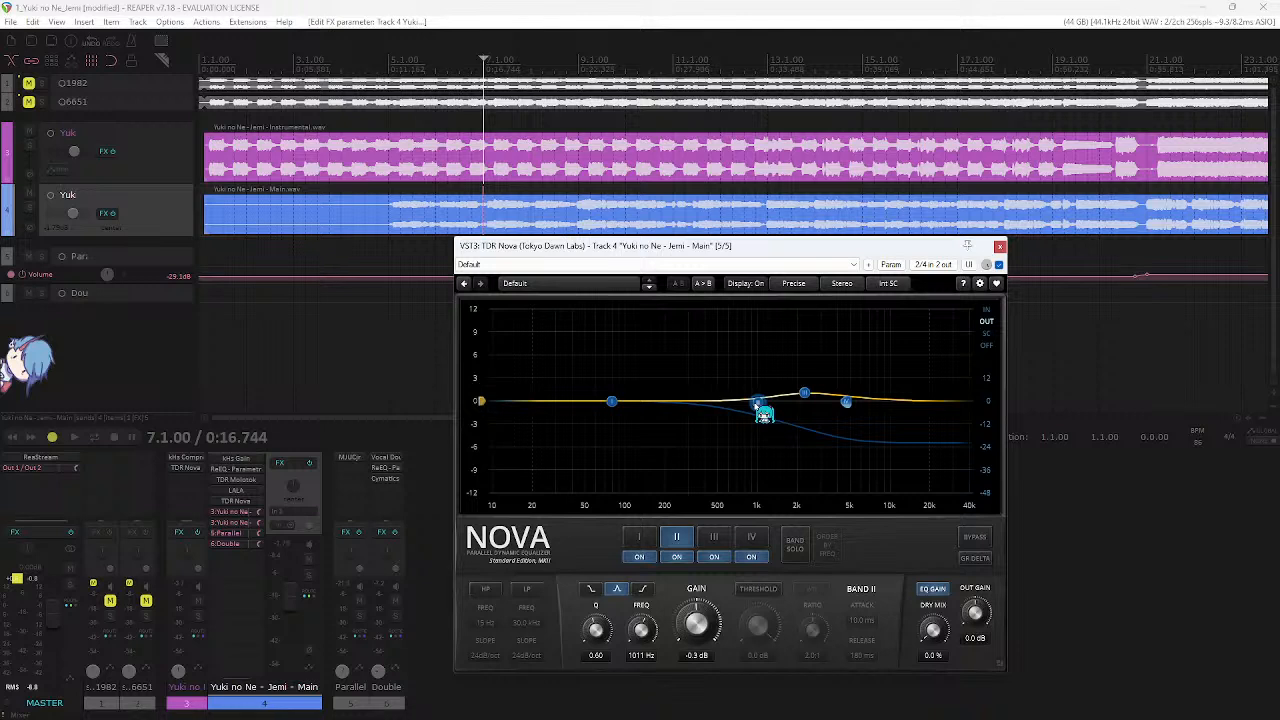
pyautogui.moveTo(760, 408)
pyautogui.mouseDown()
pyautogui.moveTo(786, 390)
pyautogui.moveTo(737, 410)
pyautogui.moveTo(748, 392)
pyautogui.moveTo(718, 430)
pyautogui.moveTo(808, 356)
pyautogui.moveTo(745, 374)
pyautogui.moveTo(752, 410)
pyautogui.moveTo(606, 406)
pyautogui.moveTo(898, 376)
pyautogui.moveTo(902, 400)
pyautogui.moveTo(900, 415)
pyautogui.moveTo(737, 413)
pyautogui.mouseUp()
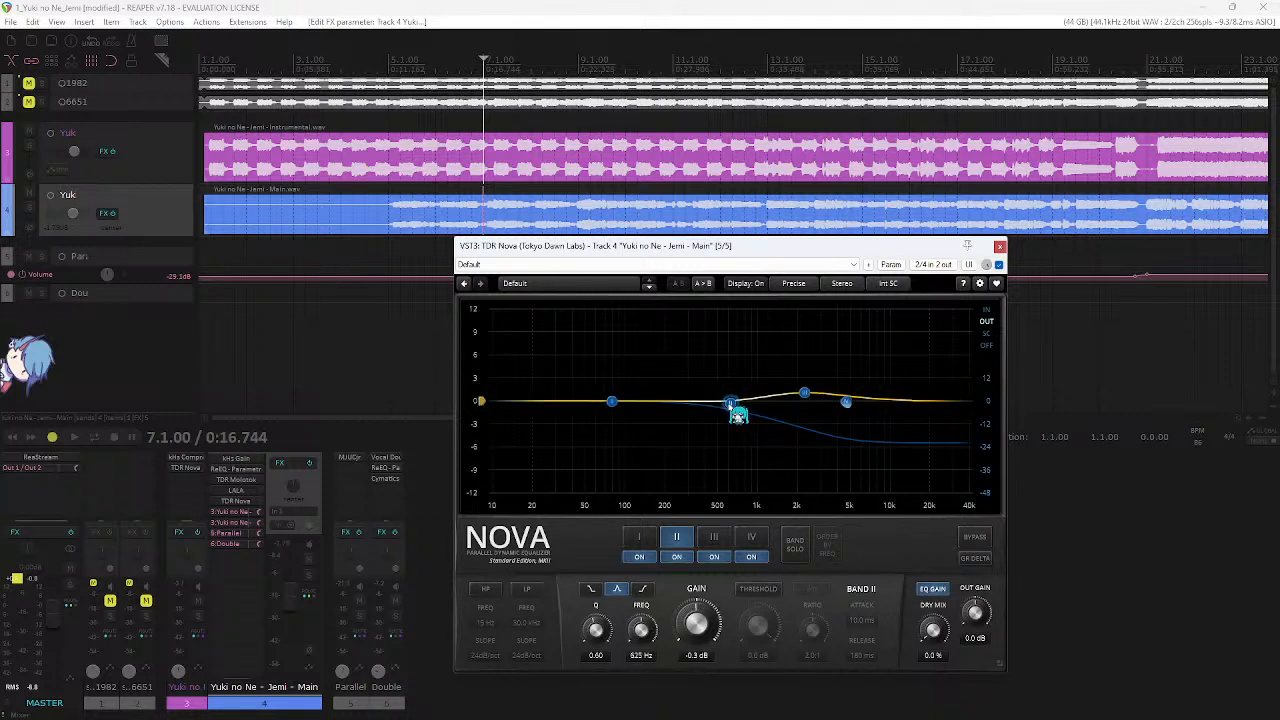
pyautogui.moveTo(814, 387); pyautogui.dragTo(809, 406)
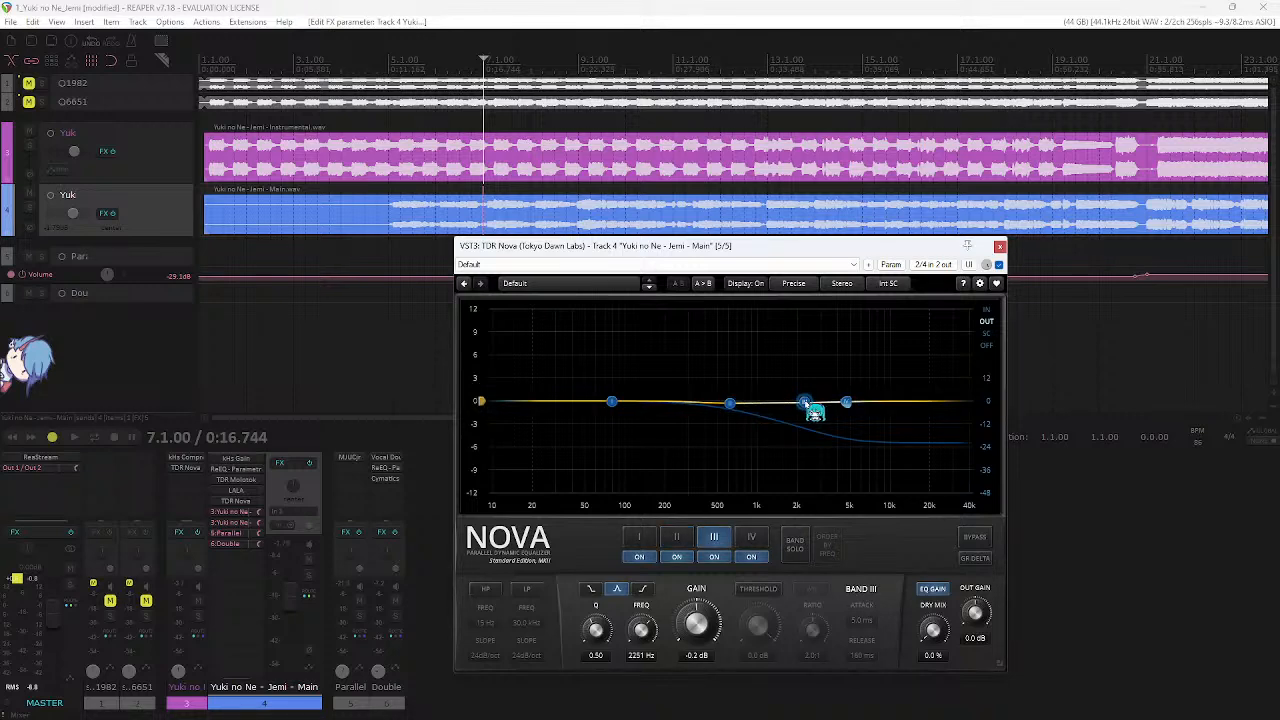
# - Add the OTT compressor to the Main vocal track, move its window over the tracks and bypass it
pyautogui.doubleClick(262, 558)
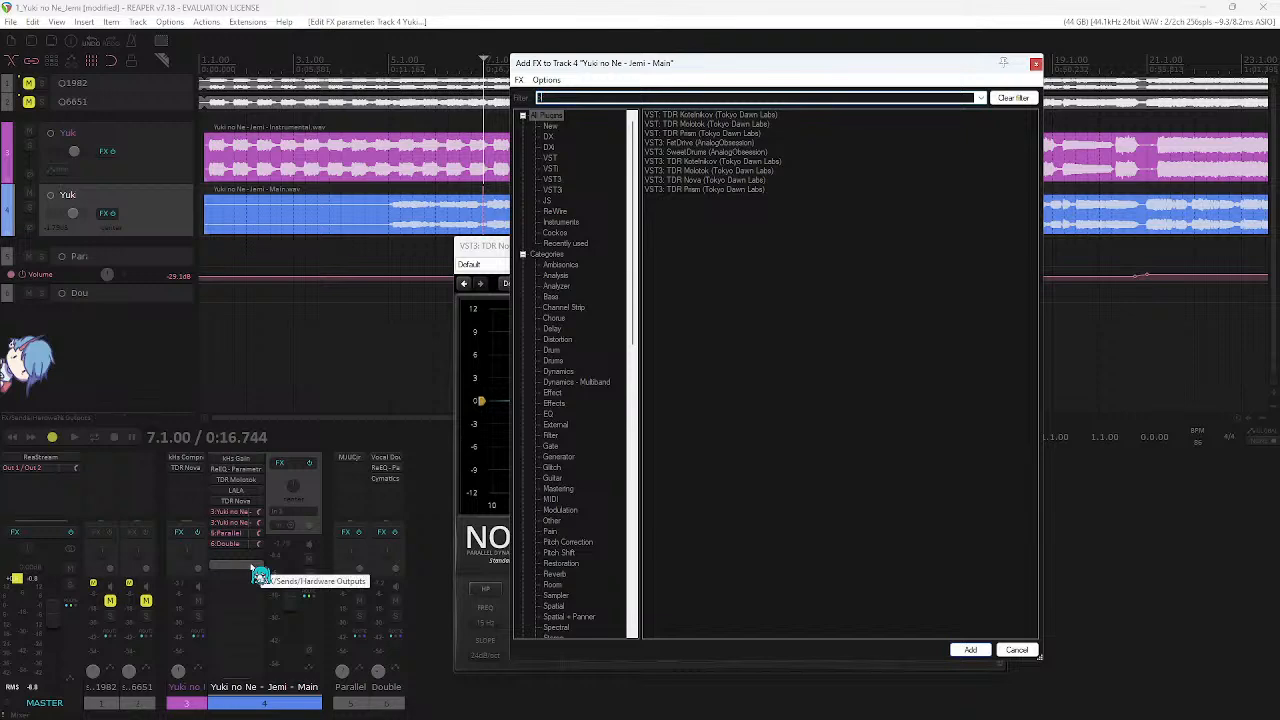
pyautogui.write('ott')
pyautogui.doubleClick(693, 123)
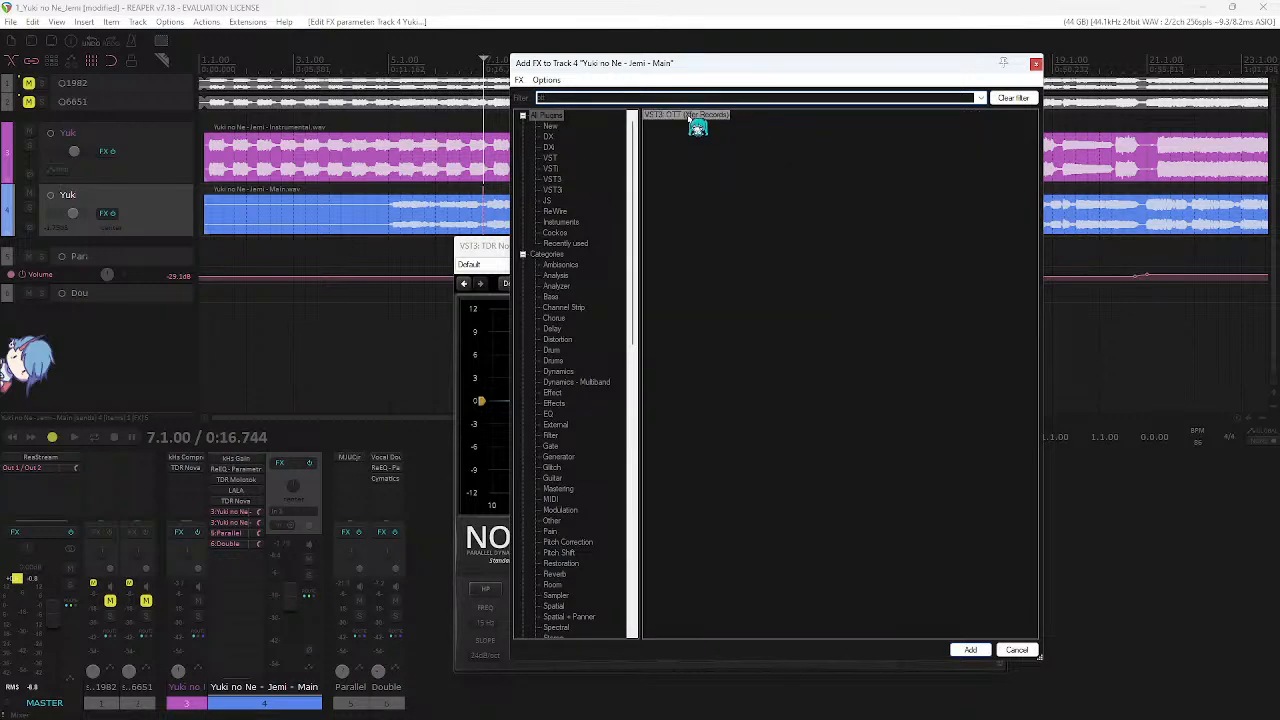
pyautogui.moveTo(562, 278); pyautogui.dragTo(453, 193)
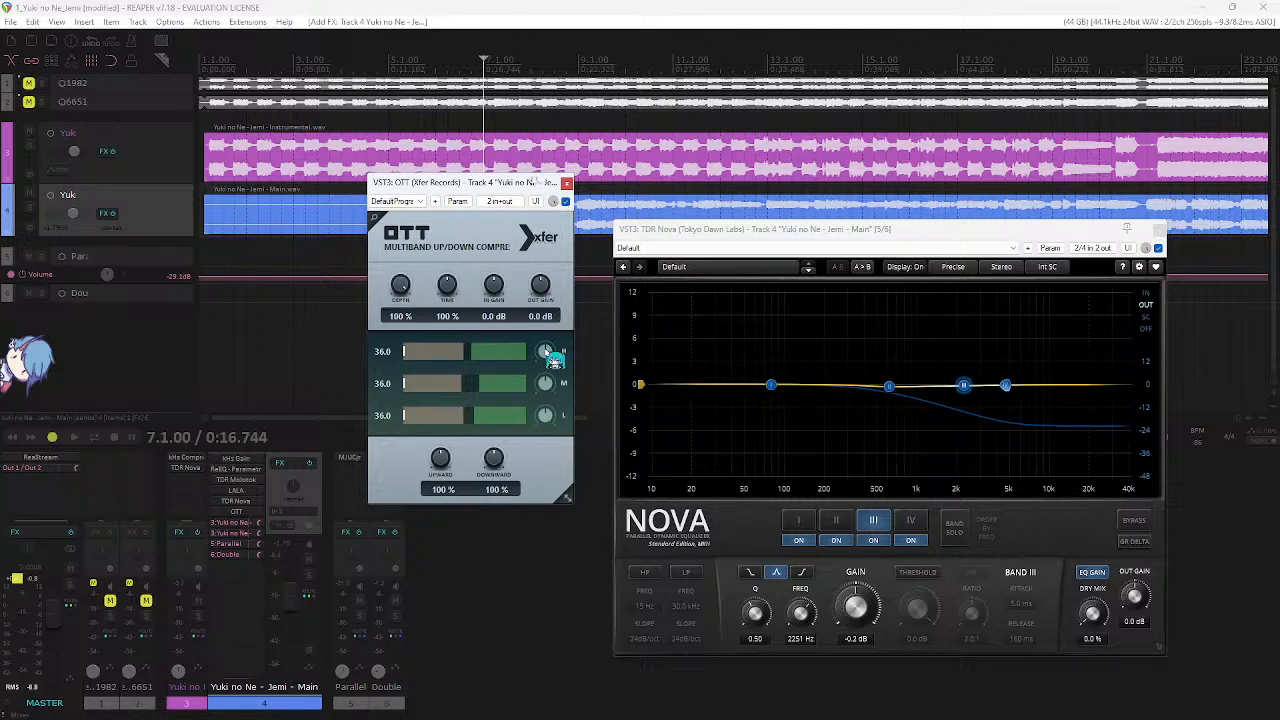
pyautogui.click(478, 390)
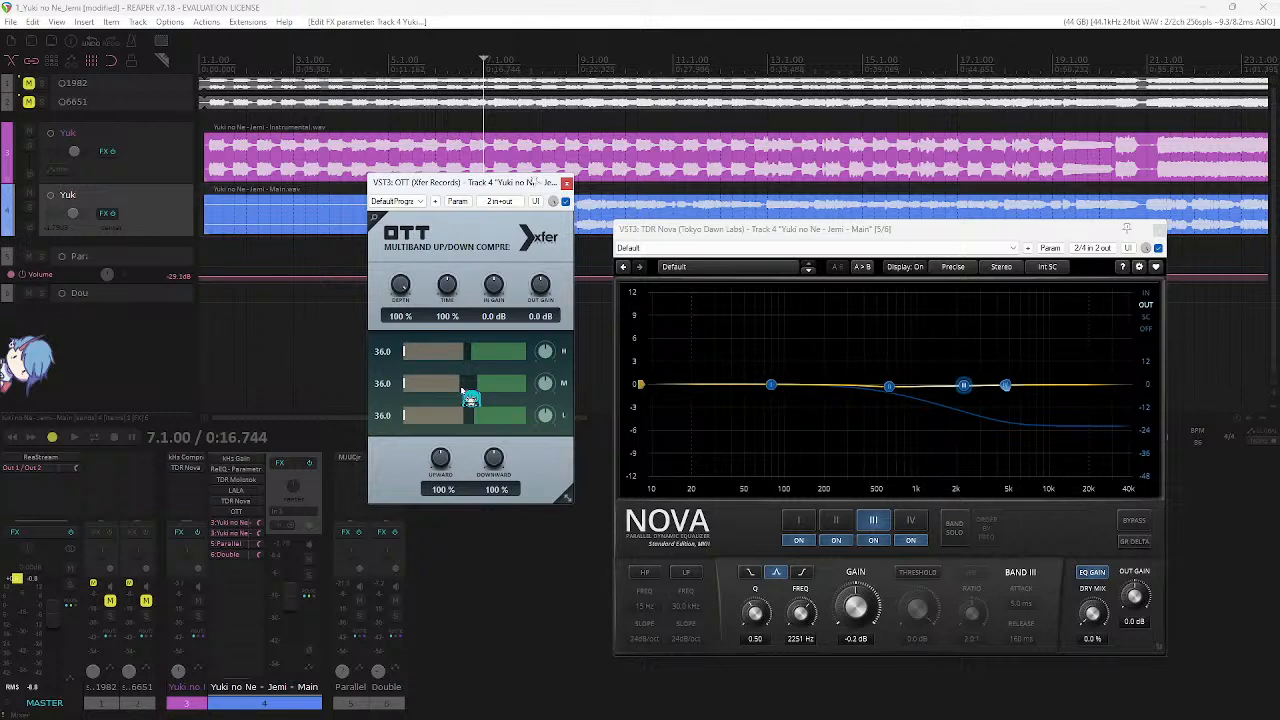
pyautogui.moveTo(497, 185); pyautogui.dragTo(499, 202)
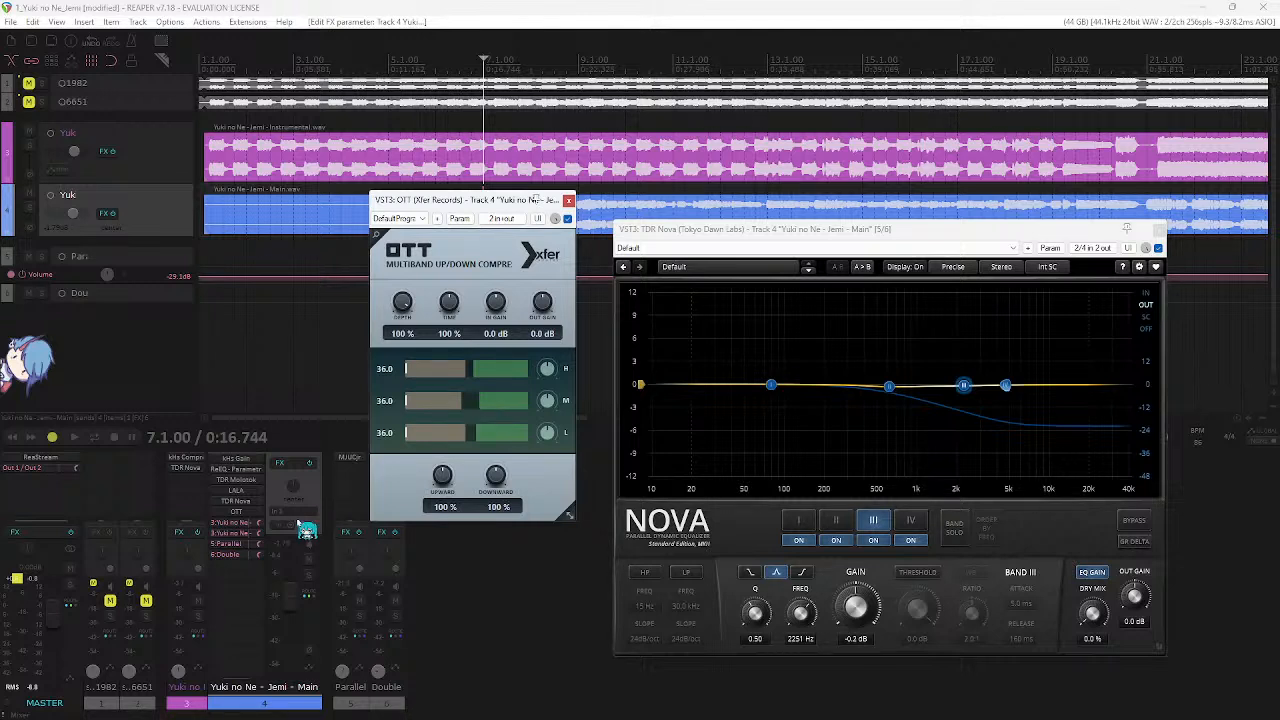
pyautogui.click(257, 511)
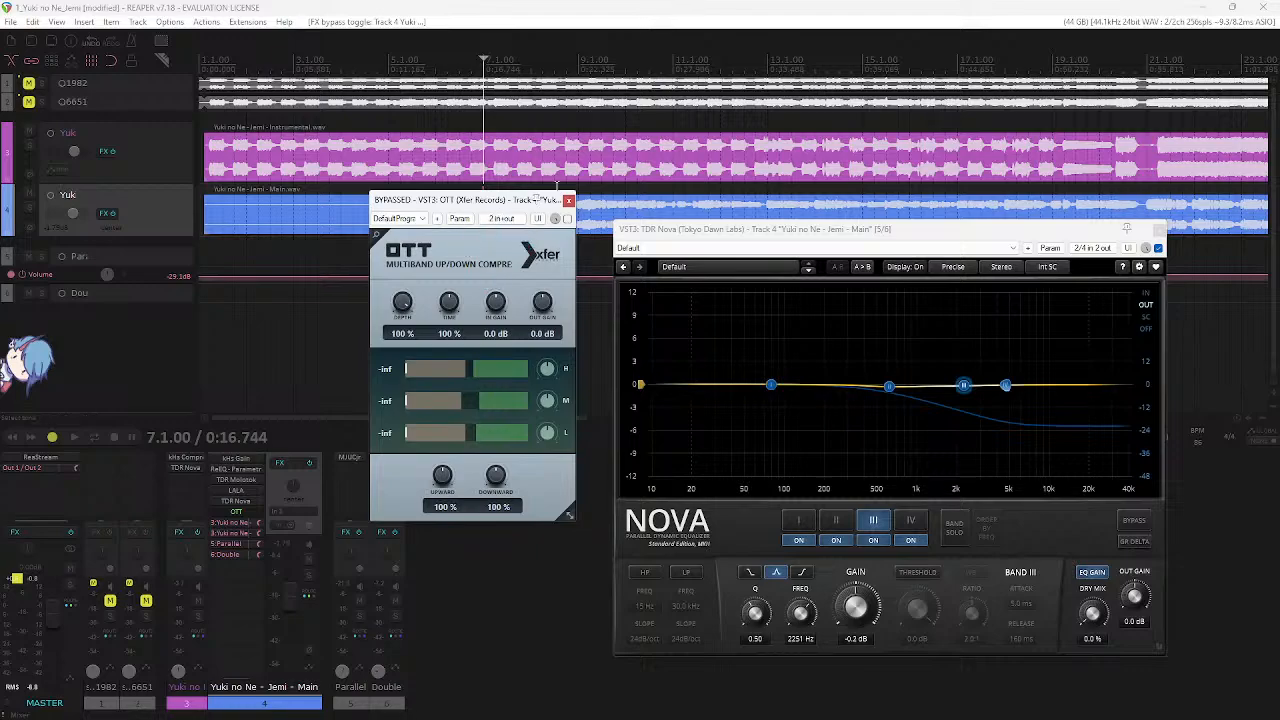
pyautogui.moveTo(515, 203); pyautogui.dragTo(494, 189)
pyautogui.click(1204, 8)
pyautogui.hotkey('ctrl', 's')
pyautogui.hotkey('alt', 'Tab')
pyautogui.hotkey('alt', 'Tab')
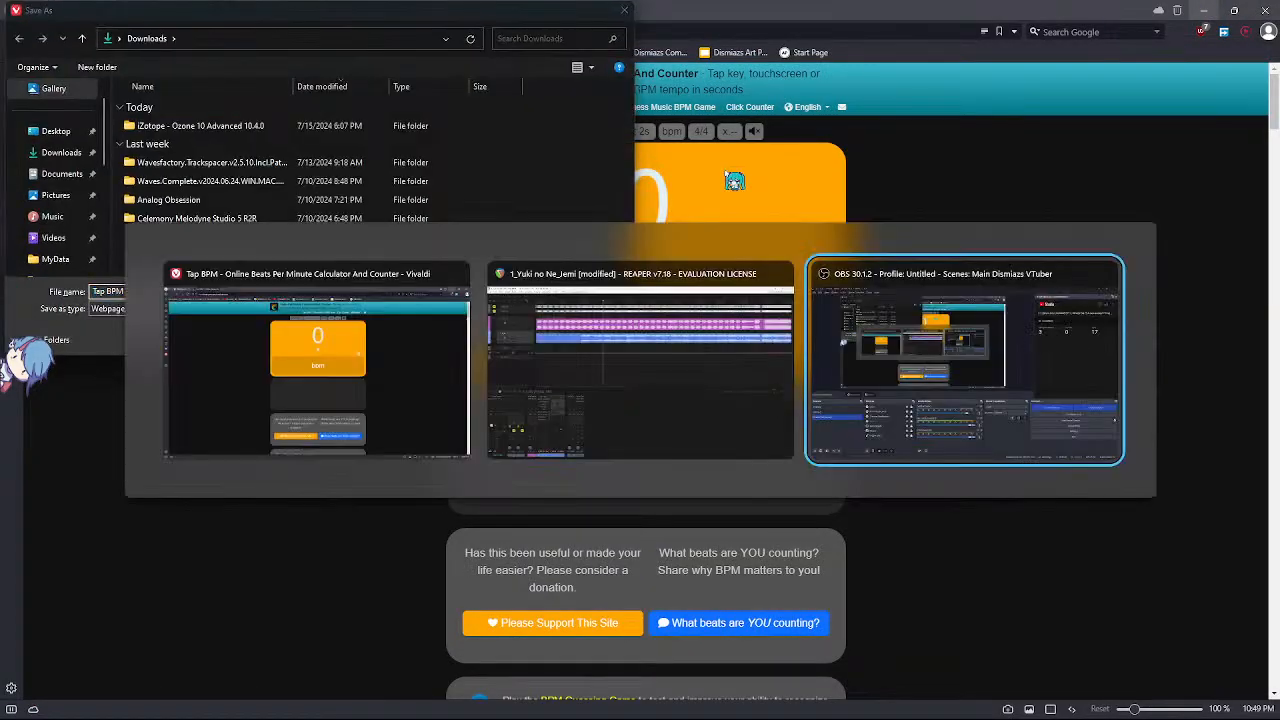
pyautogui.hotkey('alt', 'Tab')
pyautogui.click(558, 192)
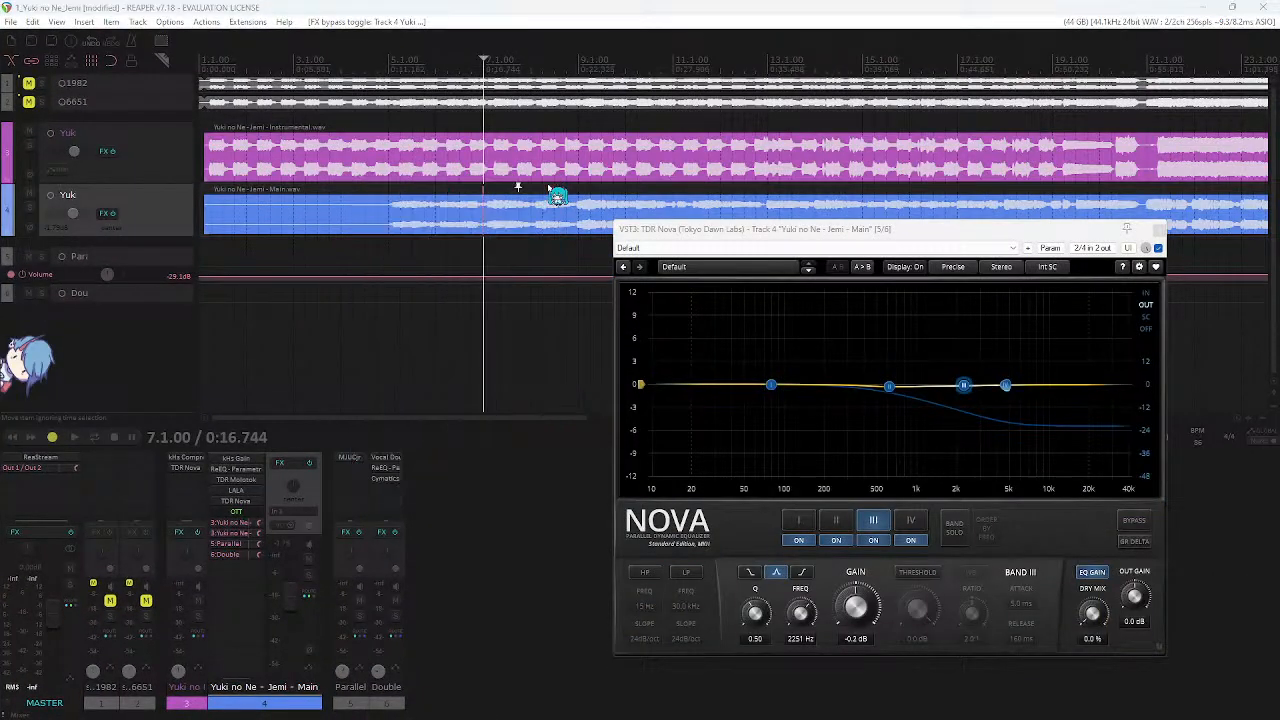
# - Delete OTT from the Main vocal's effect chain
pyautogui.click(246, 512)
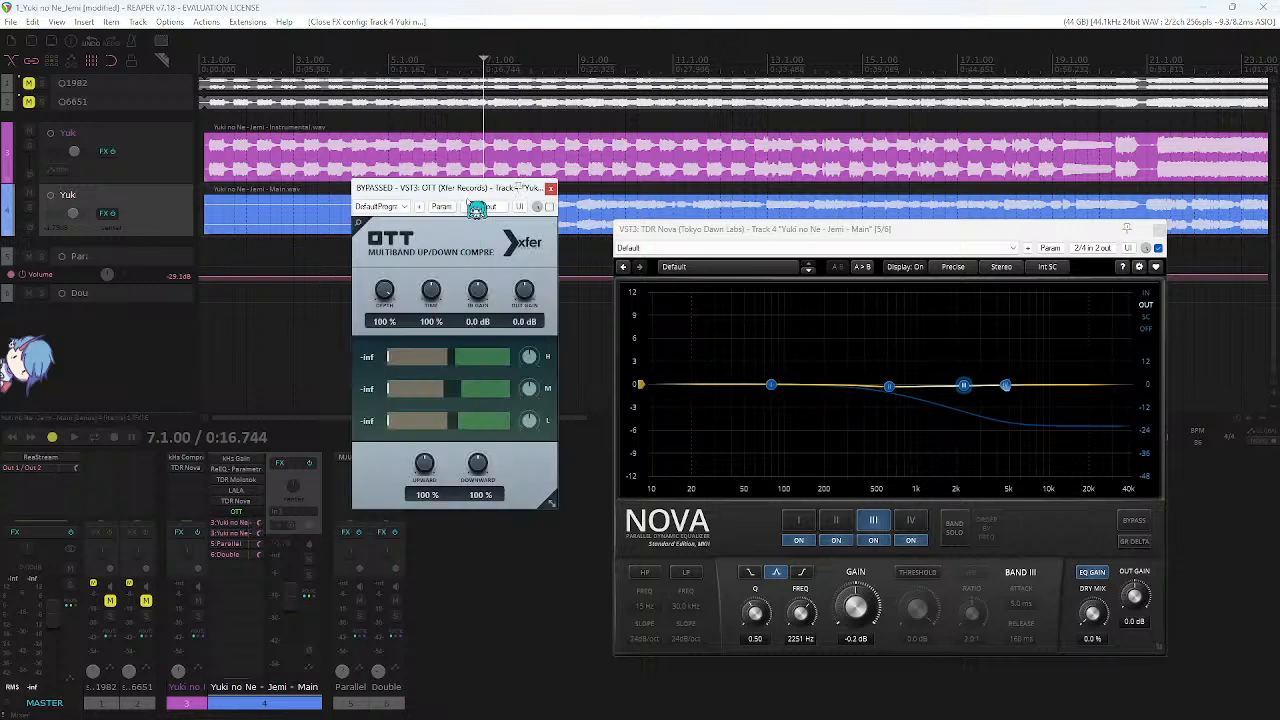
pyautogui.click(250, 512)
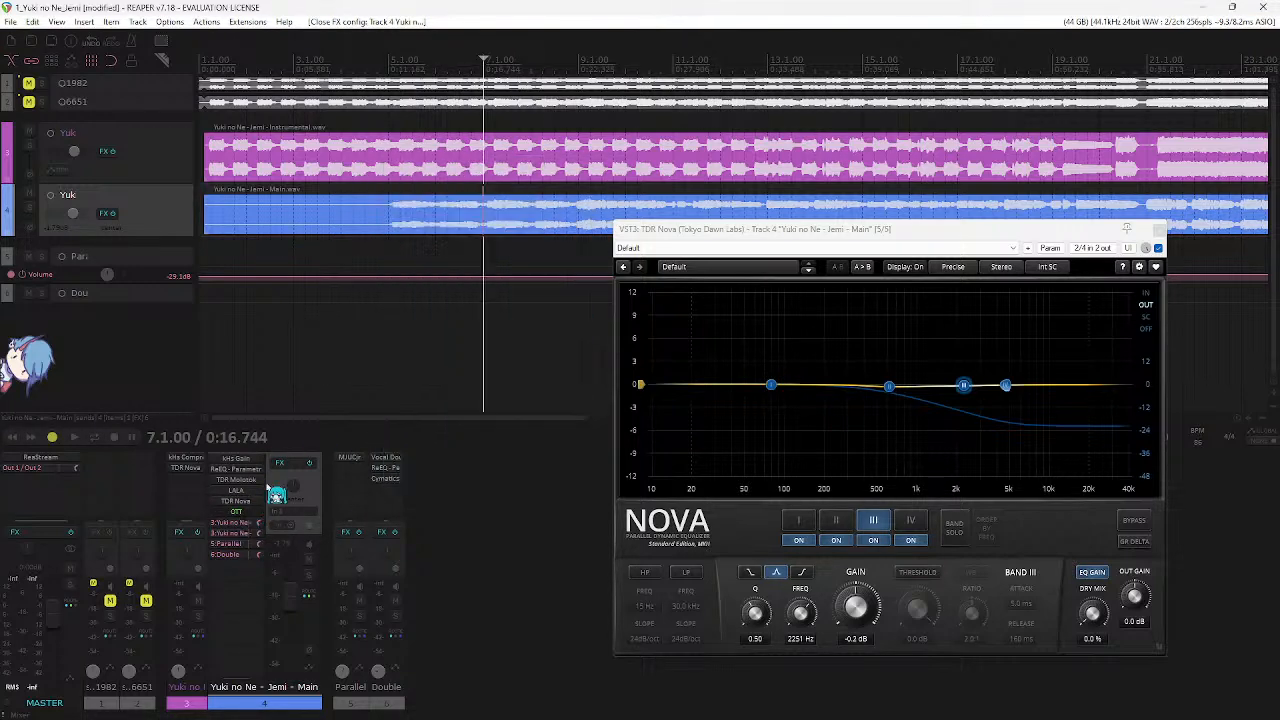
pyautogui.press('Delete')
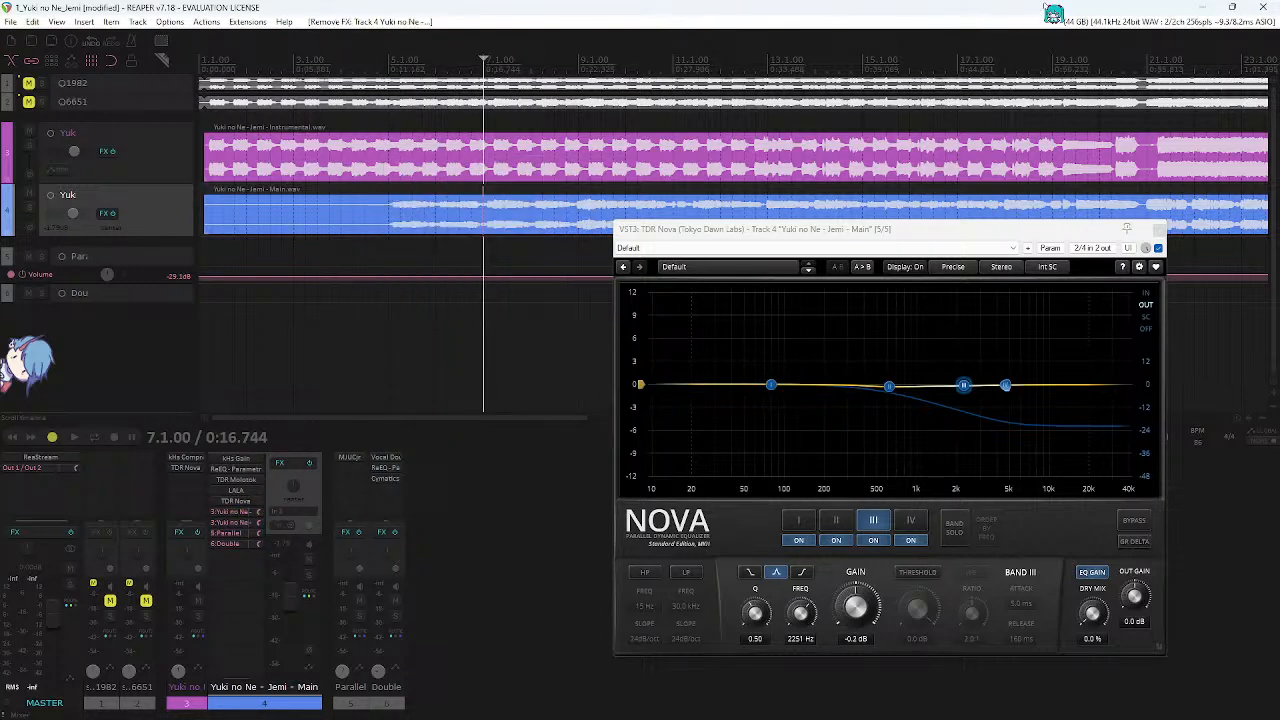
# - Set Nova's band II to 0.0 dB at 652 Hz and enable band III's threshold, lowering it to about -15 dB during playback
pyautogui.doubleClick(898, 394)
pyautogui.doubleClick(896, 387)
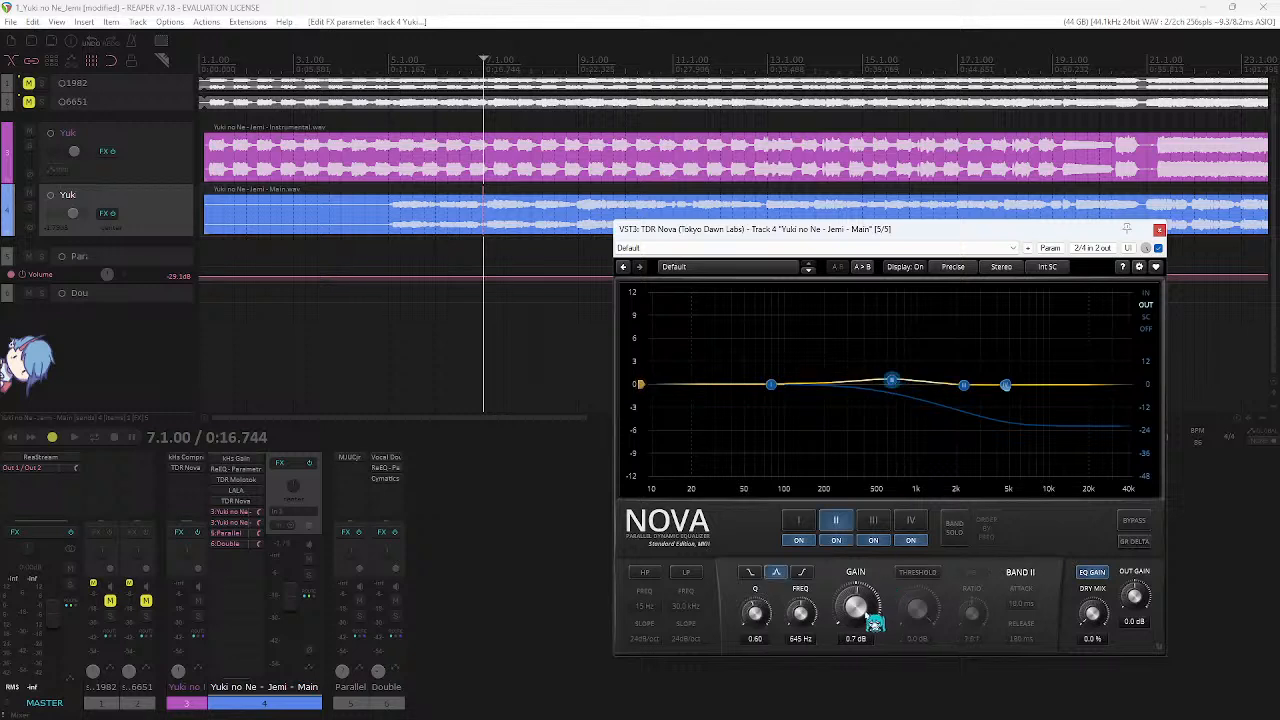
pyautogui.click(966, 388)
pyautogui.click(917, 572)
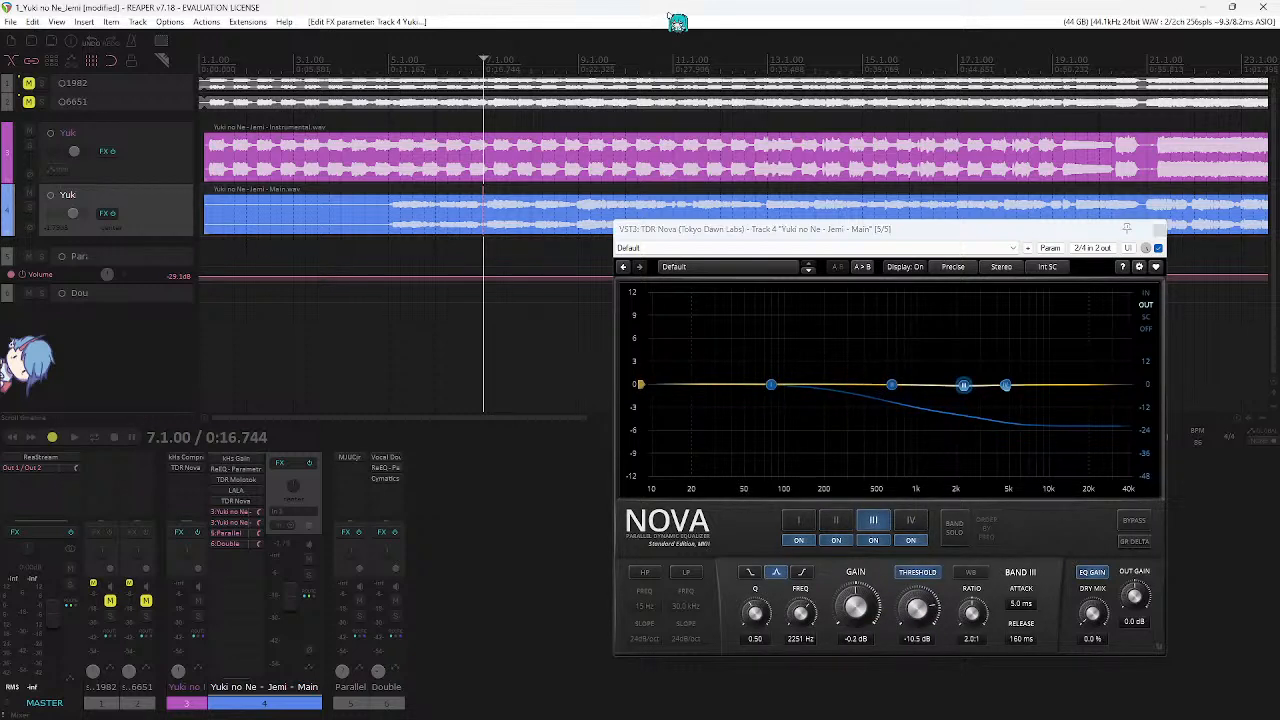
pyautogui.press('space')
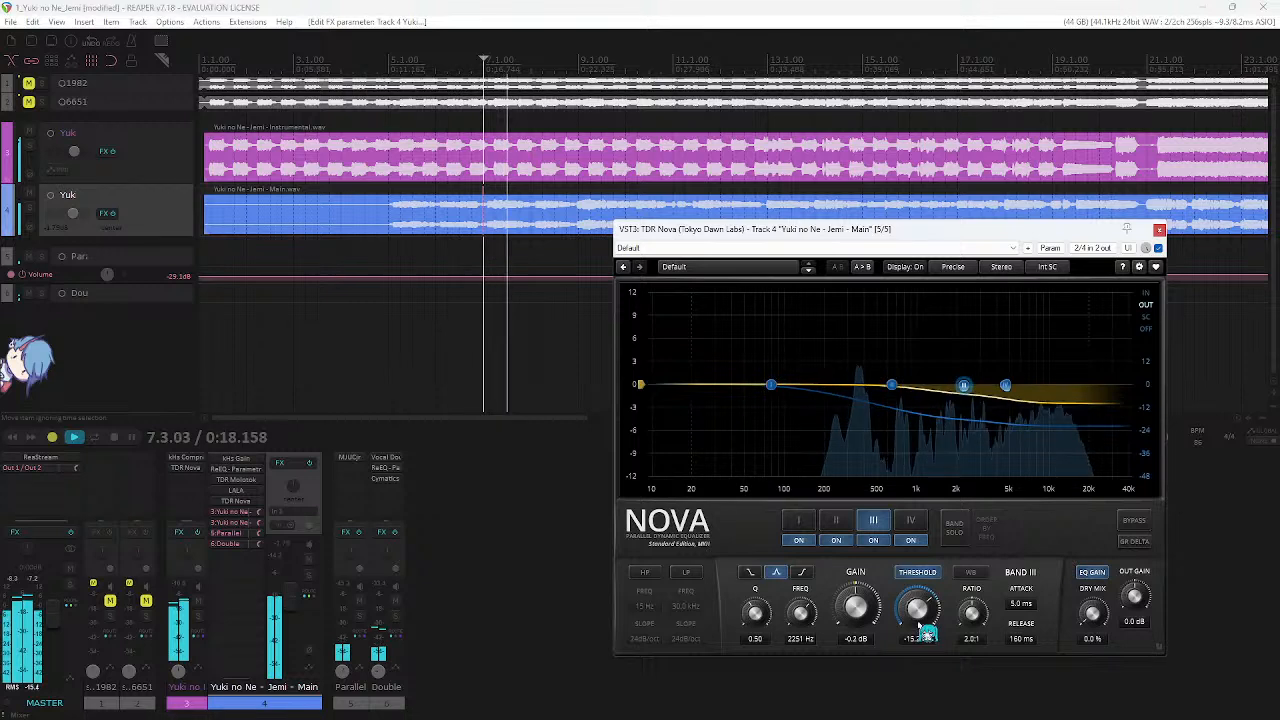
# - Enable band II's threshold and lower it to -13.0 dB during playback
pyautogui.click(892, 385)
pyautogui.click(918, 573)
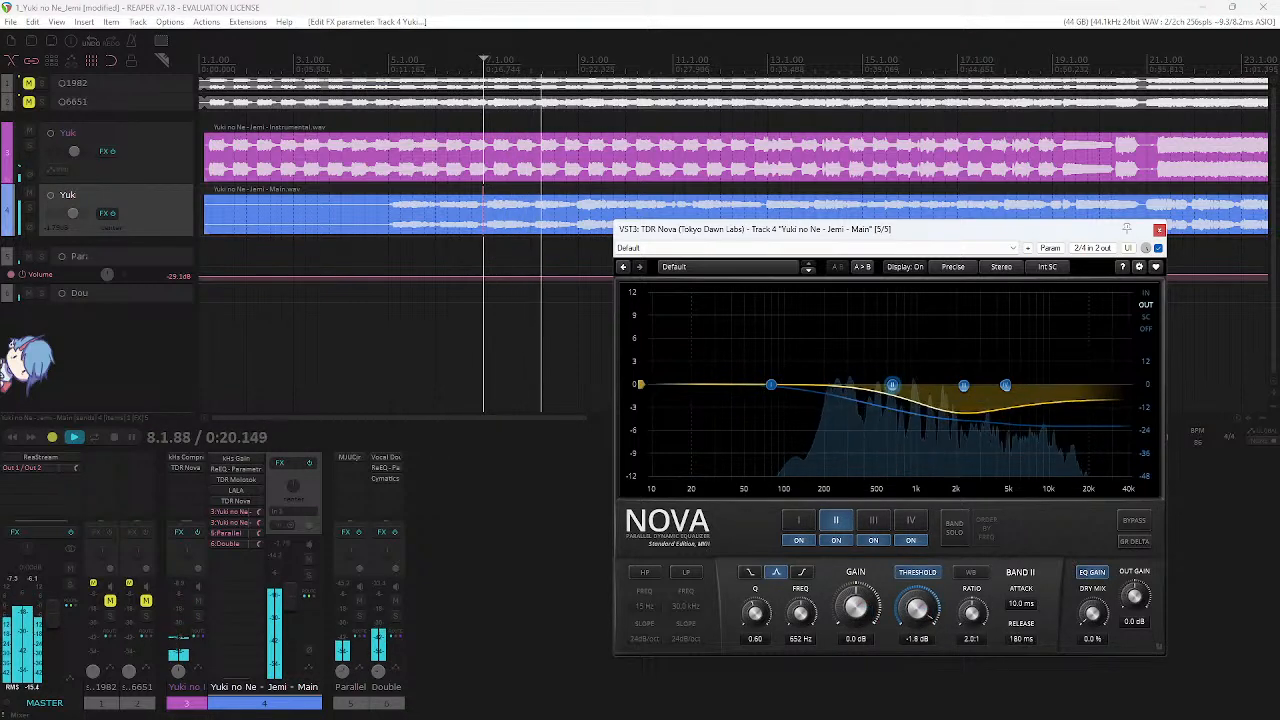
pyautogui.moveTo(937, 597)
pyautogui.mouseDown()
pyautogui.moveTo(921, 636)
pyautogui.moveTo(916, 600)
pyautogui.mouseUp()
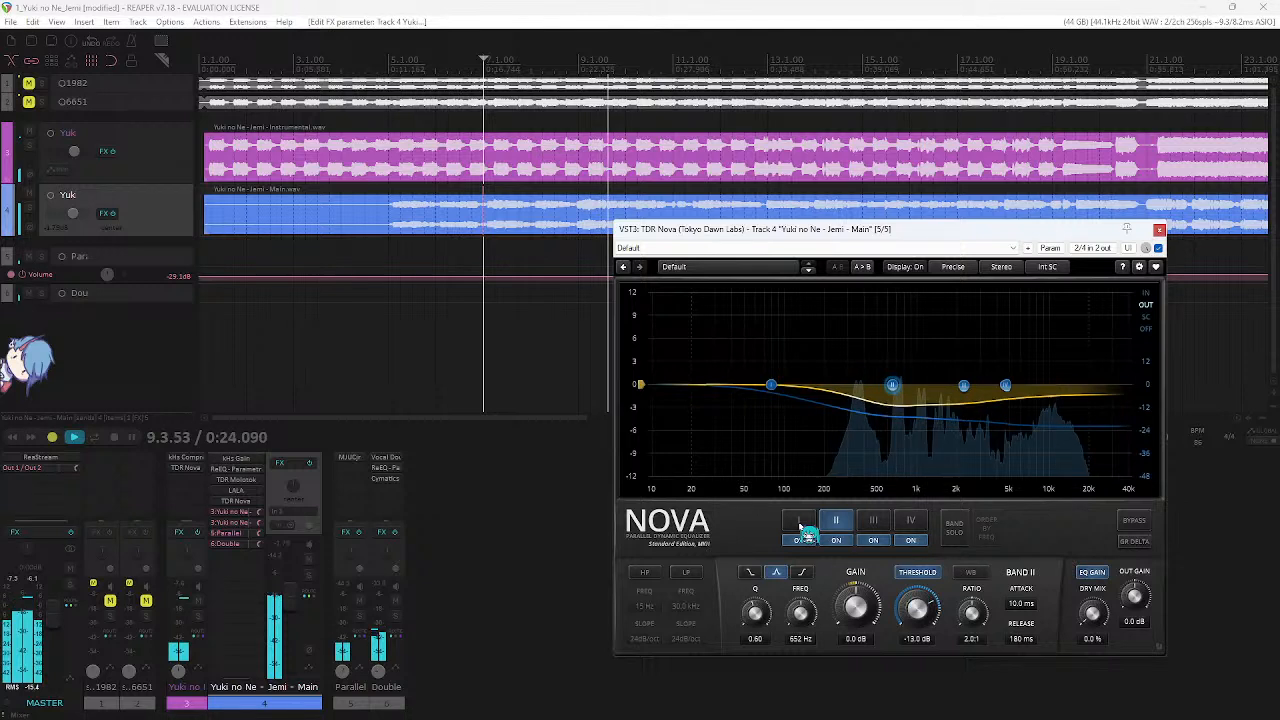
# - Make band I a low shelf at 392 Hz with 0.0 dB gain and enable its threshold at -19.4 dB
pyautogui.click(801, 524)
pyautogui.moveTo(854, 604); pyautogui.dragTo(792, 589)
pyautogui.doubleClick(855, 592)
pyautogui.click(749, 572)
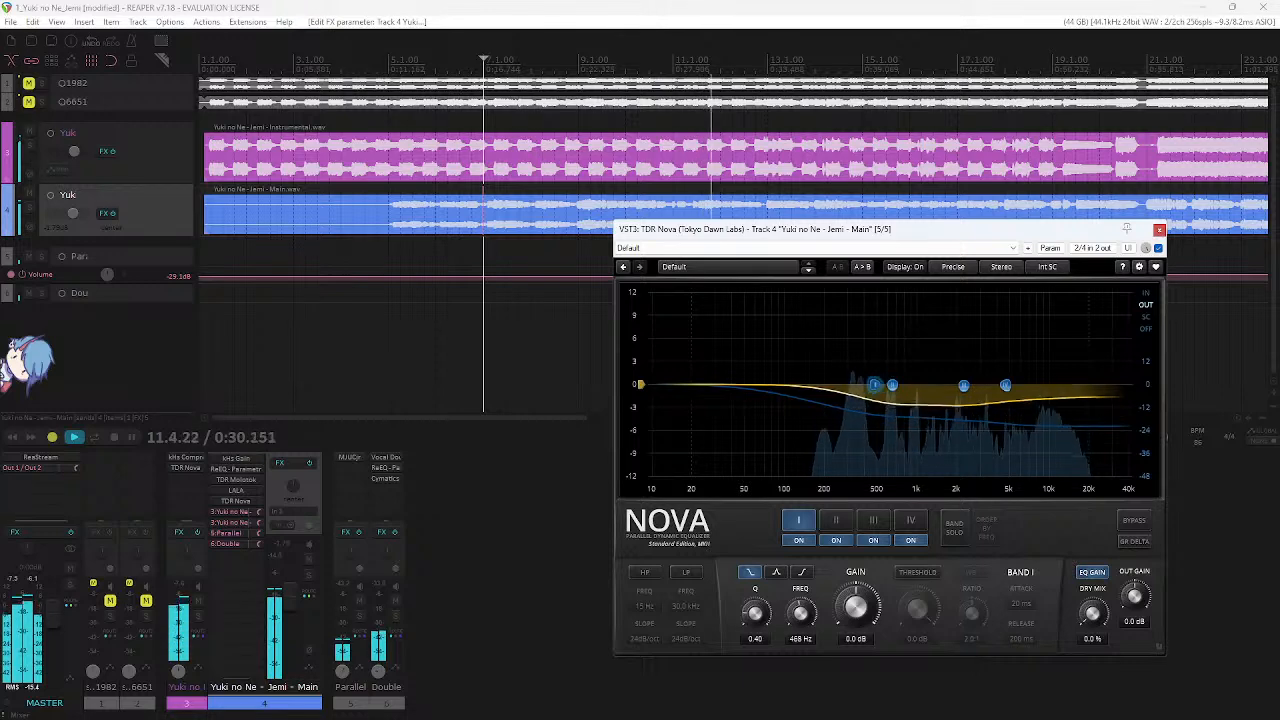
pyautogui.click(908, 576)
pyautogui.moveTo(912, 600); pyautogui.dragTo(911, 635)
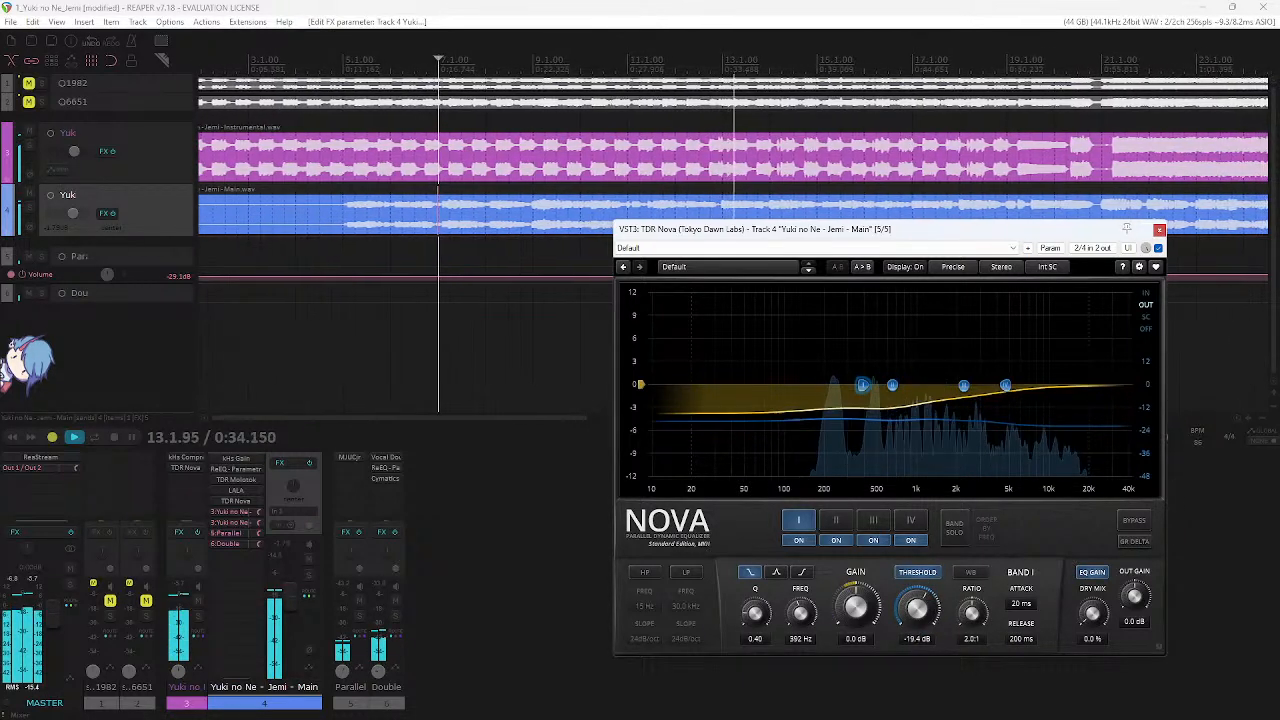
# - Set band II's ratio to 1.3:1, threshold to -11.9 dB and gain to 0.5 dB
pyautogui.click(836, 520)
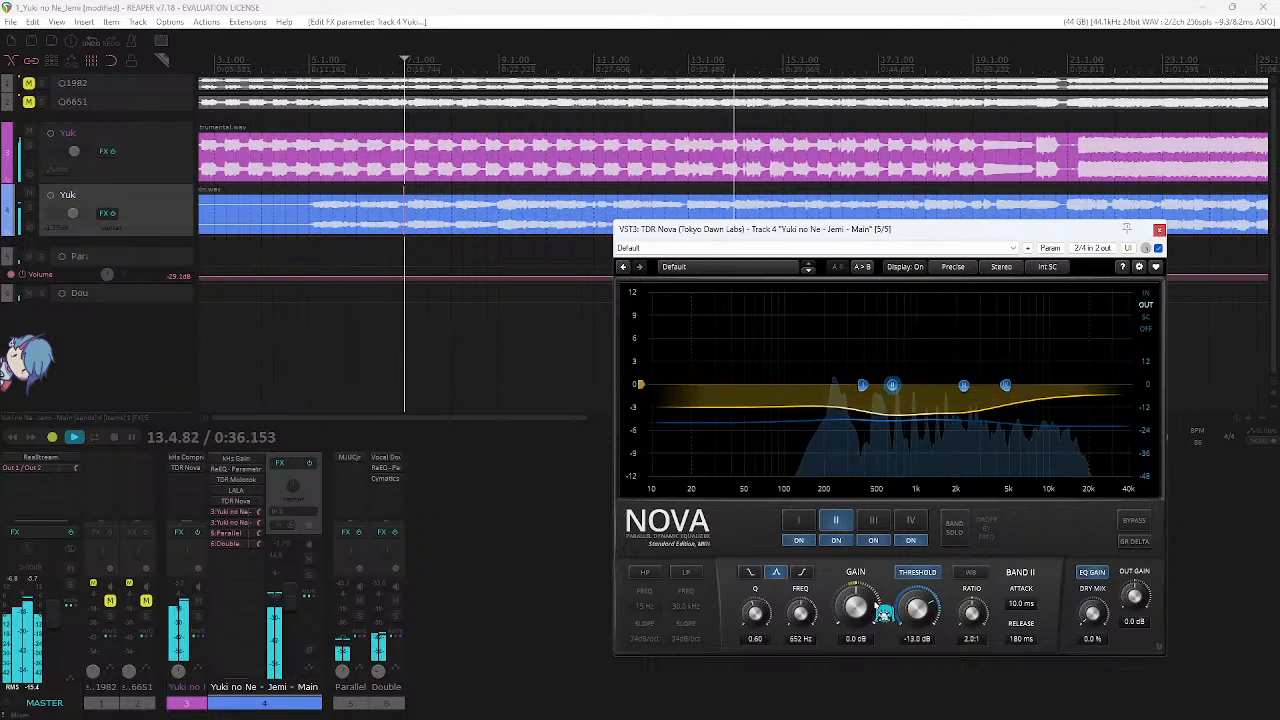
pyautogui.moveTo(979, 613); pyautogui.dragTo(981, 640)
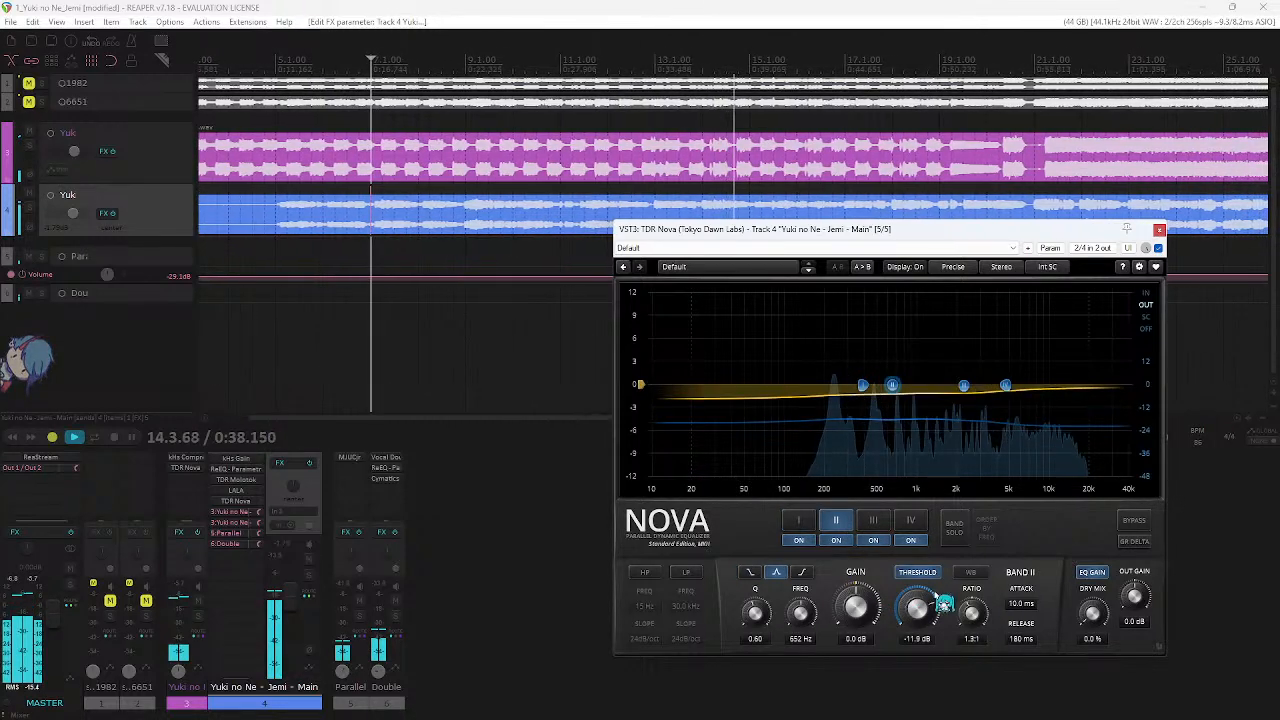
pyautogui.moveTo(865, 607); pyautogui.dragTo(920, 621)
# - Set band III's gain to 1.6 dB and threshold to -19.0 dB, and lower band I's threshold to -20.2 dB
pyautogui.click(875, 521)
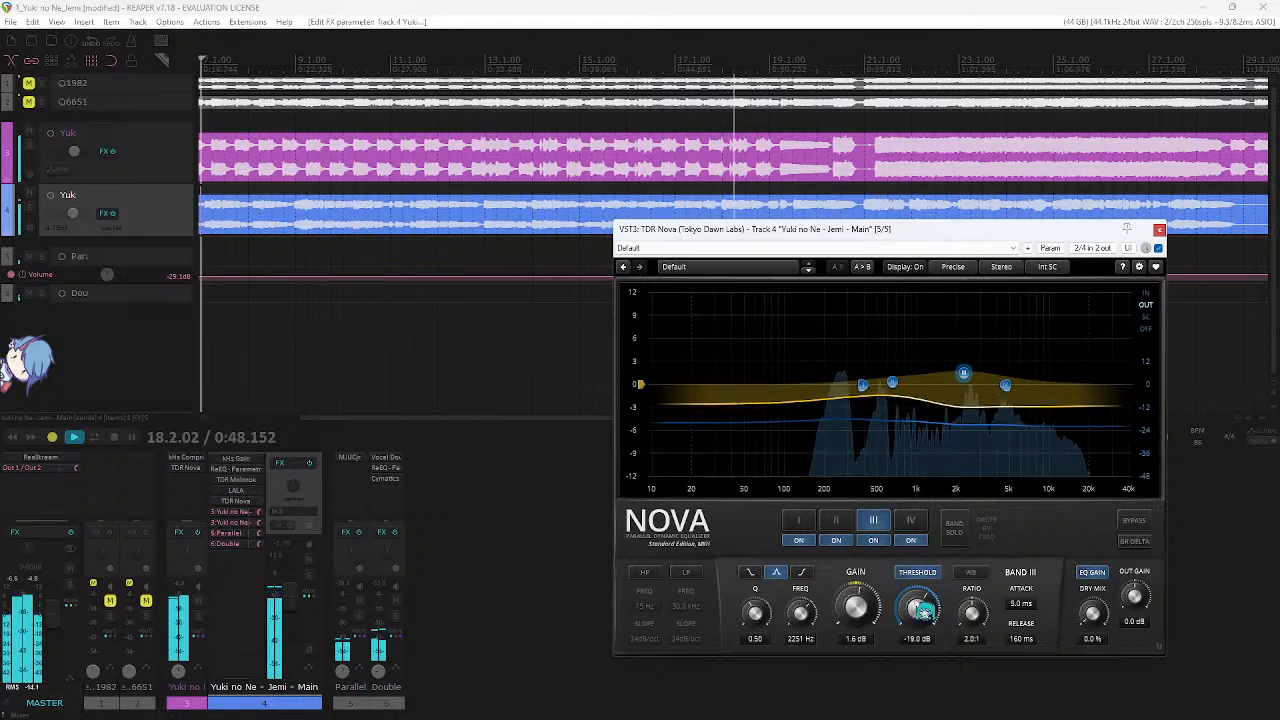
pyautogui.click(863, 386)
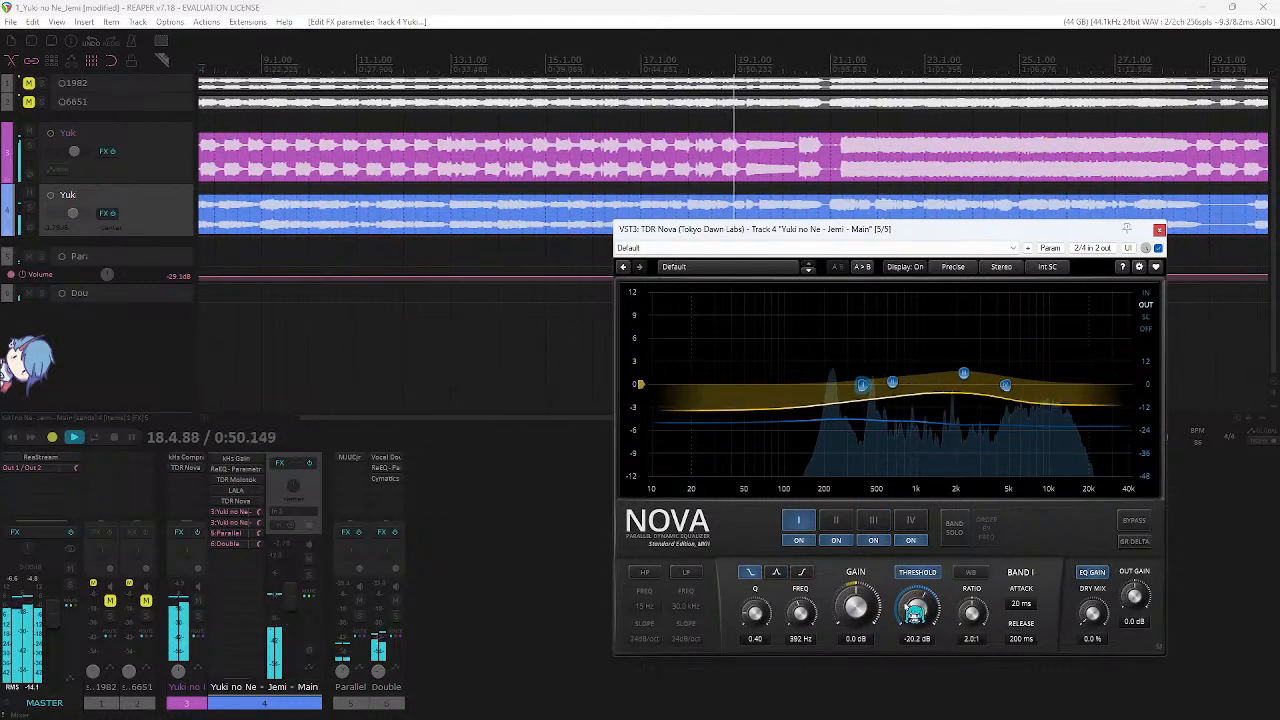
pyautogui.moveTo(917, 609); pyautogui.dragTo(856, 600)
# - Try band II's gain at 1.1 dB, reset it and undo the last two parameter changes
pyautogui.click(965, 375)
pyautogui.click(838, 522)
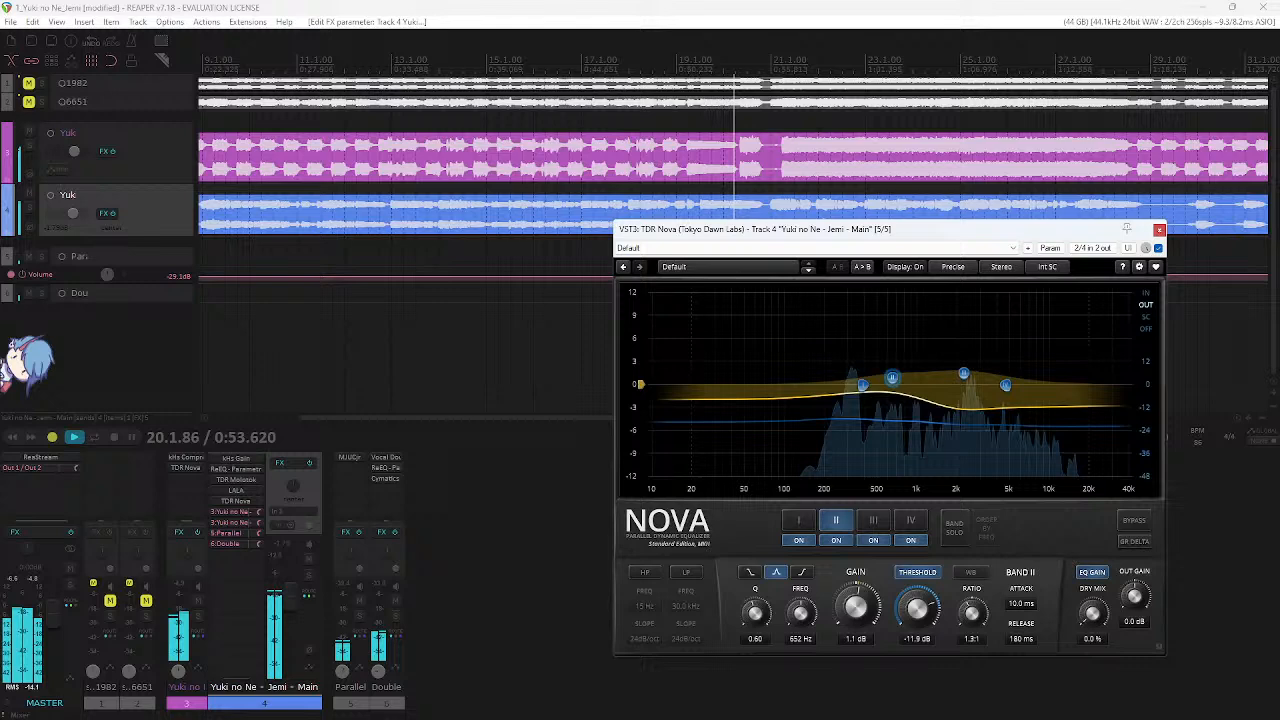
pyautogui.doubleClick(858, 619)
pyautogui.hotkey('ctrl', 'z')
pyautogui.hotkey('ctrl', 'z')
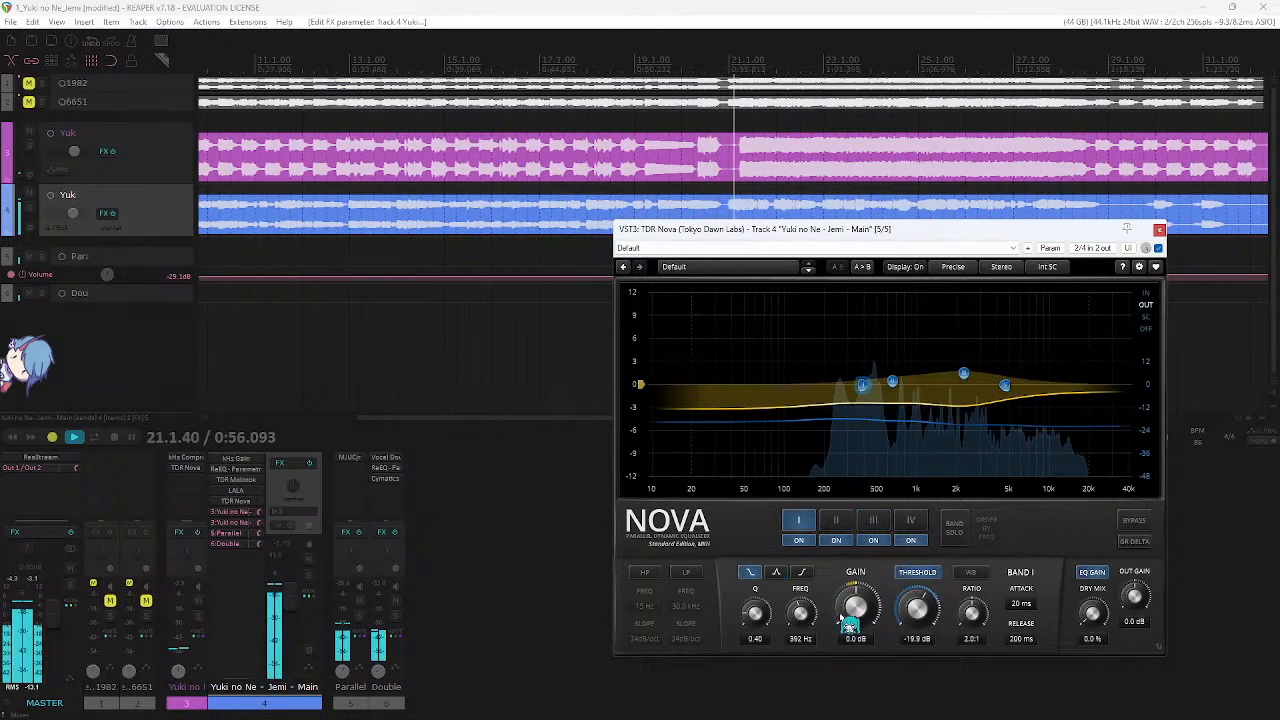
# - Move band II to 742 Hz and set band III's threshold to -18.2 dB, ratio to 1.4:1 and release to 39 ms
pyautogui.moveTo(802, 613)
pyautogui.mouseDown()
pyautogui.moveTo(802, 598)
pyautogui.moveTo(803, 625)
pyautogui.mouseUp()
pyautogui.click(836, 520)
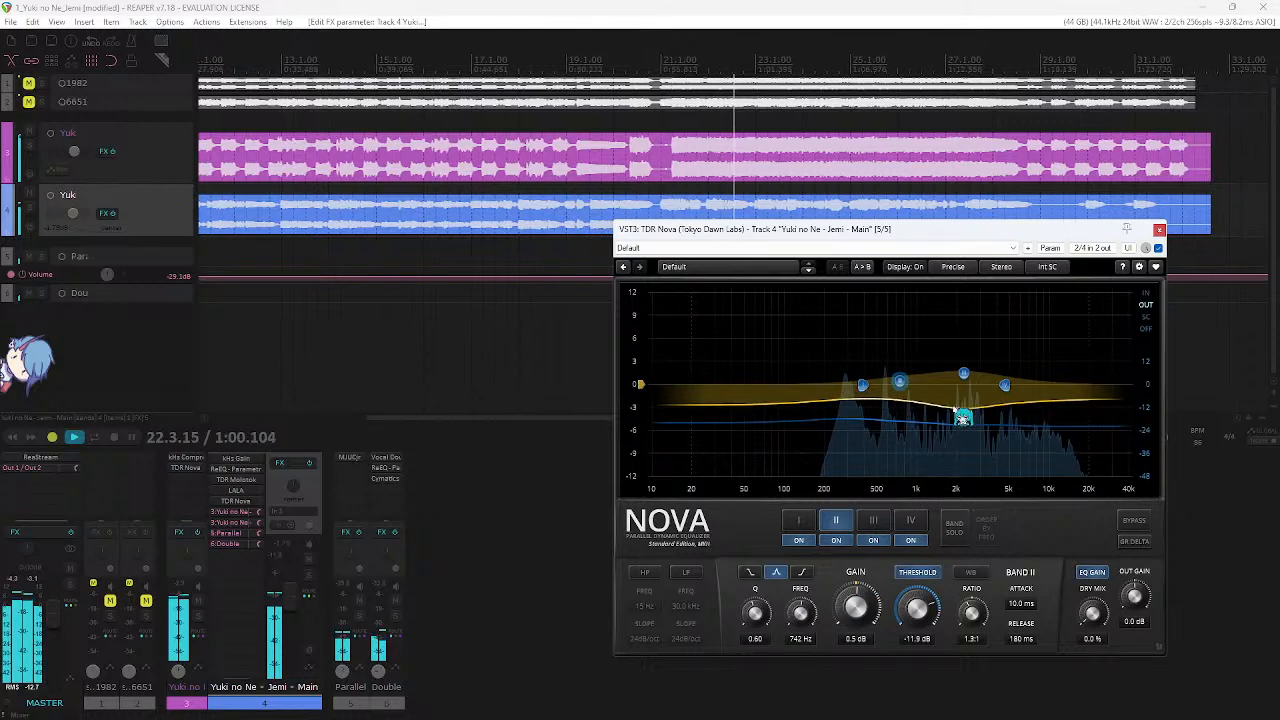
pyautogui.click(964, 376)
pyautogui.moveTo(922, 611); pyautogui.dragTo(924, 602)
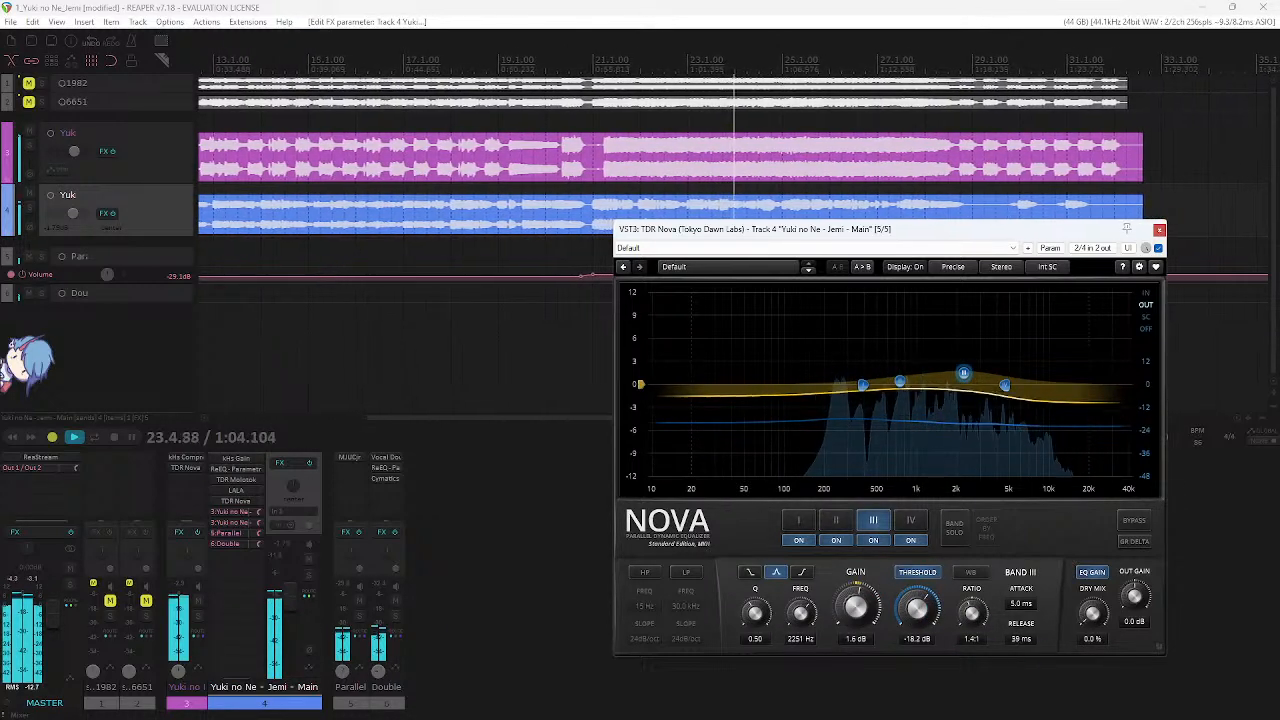
# - Set band II's attack to 6.4 ms and release to 47 ms
pyautogui.click(836, 520)
pyautogui.moveTo(1022, 639); pyautogui.dragTo(1022, 655)
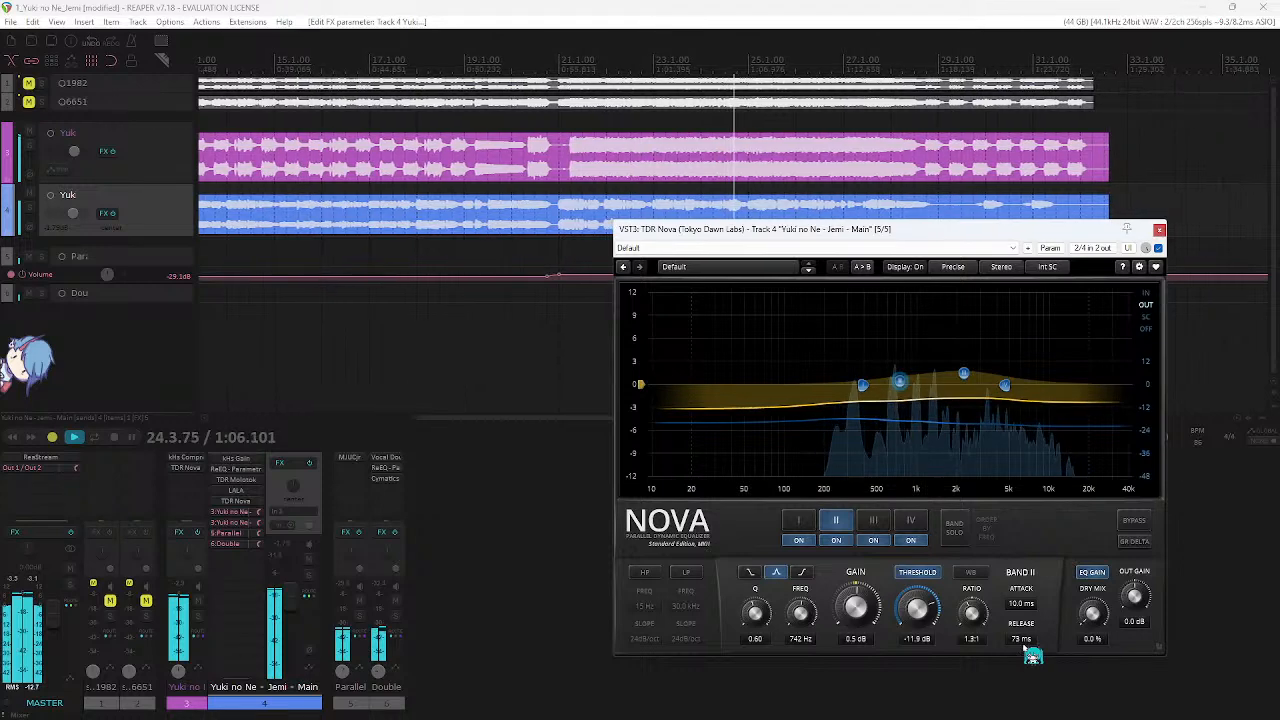
pyautogui.moveTo(1027, 602); pyautogui.dragTo(1027, 648)
# - Set band I's attack to 11 ms, release to 72 ms, ratio to 2.2:1 and threshold to -22.1 dB, and move the plugin window slightly
pyautogui.click(862, 385)
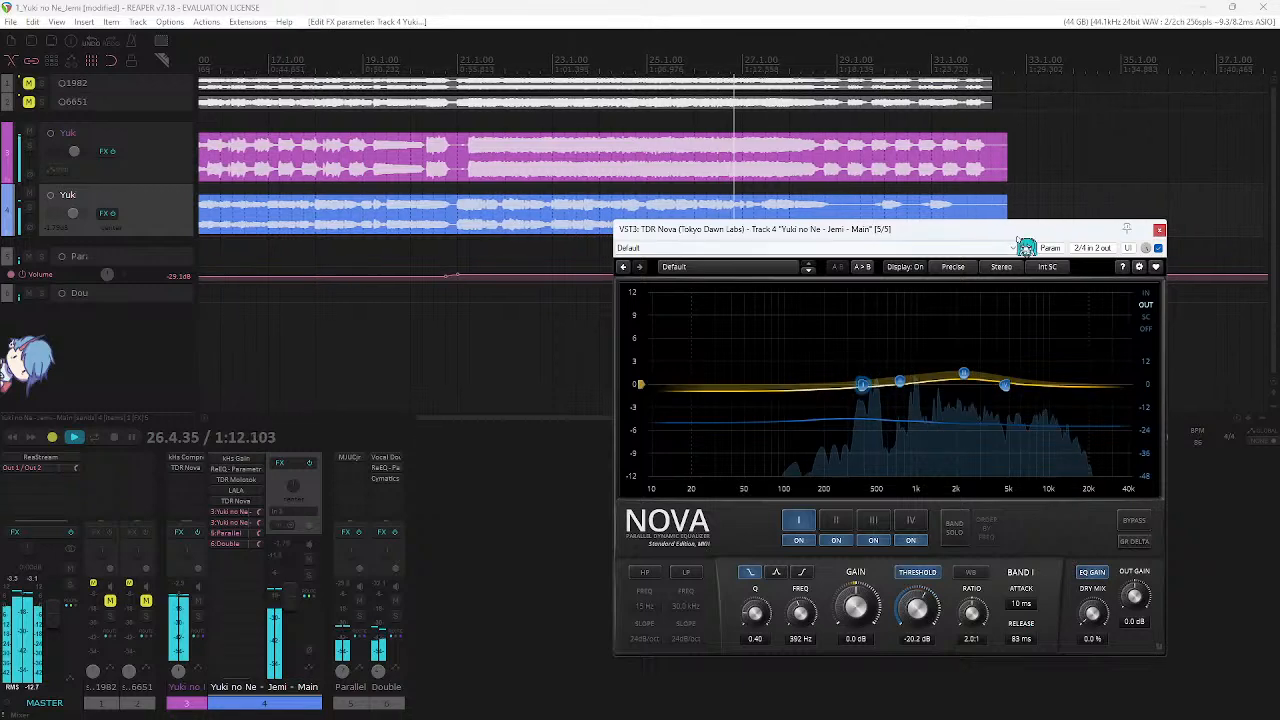
pyautogui.moveTo(1017, 236); pyautogui.dragTo(994, 204)
pyautogui.moveTo(994, 609); pyautogui.dragTo(995, 616)
pyautogui.moveTo(1002, 568); pyautogui.dragTo(1000, 551)
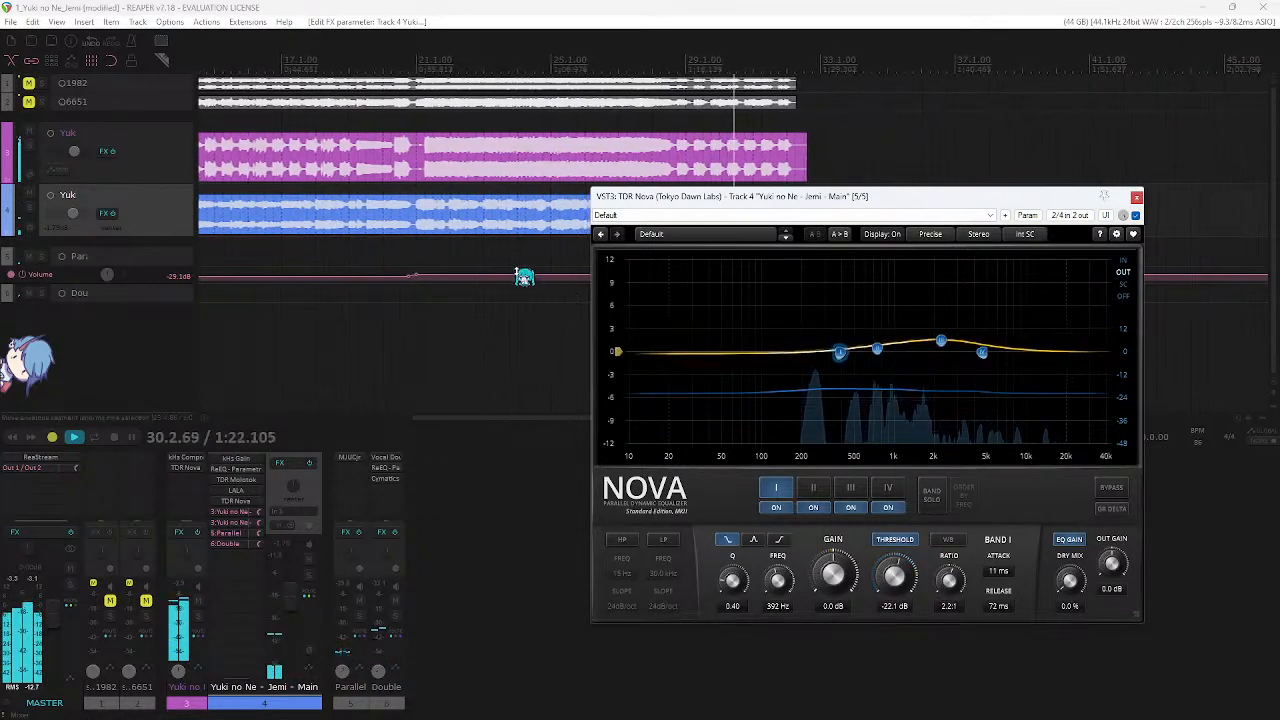
# - Lower band IV's threshold to -24.6 dB and restart playback from bar 7
pyautogui.scroll(-3, 462, 163)
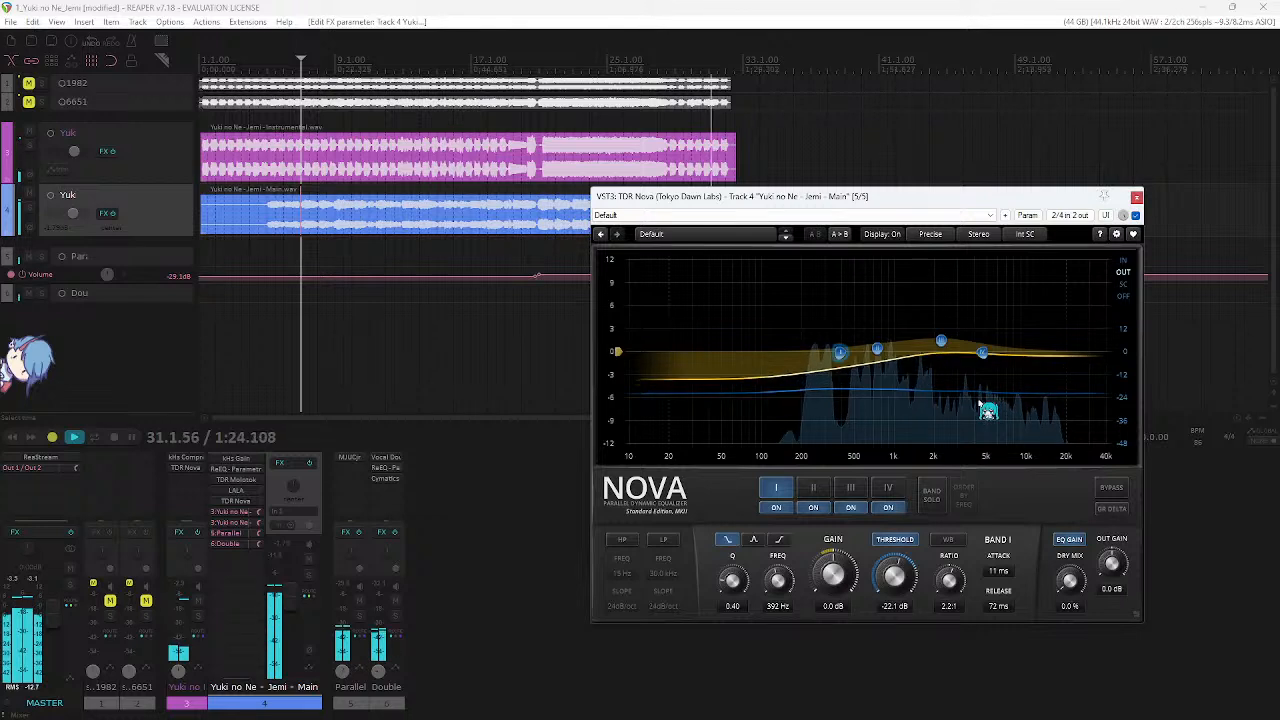
pyautogui.click(983, 353)
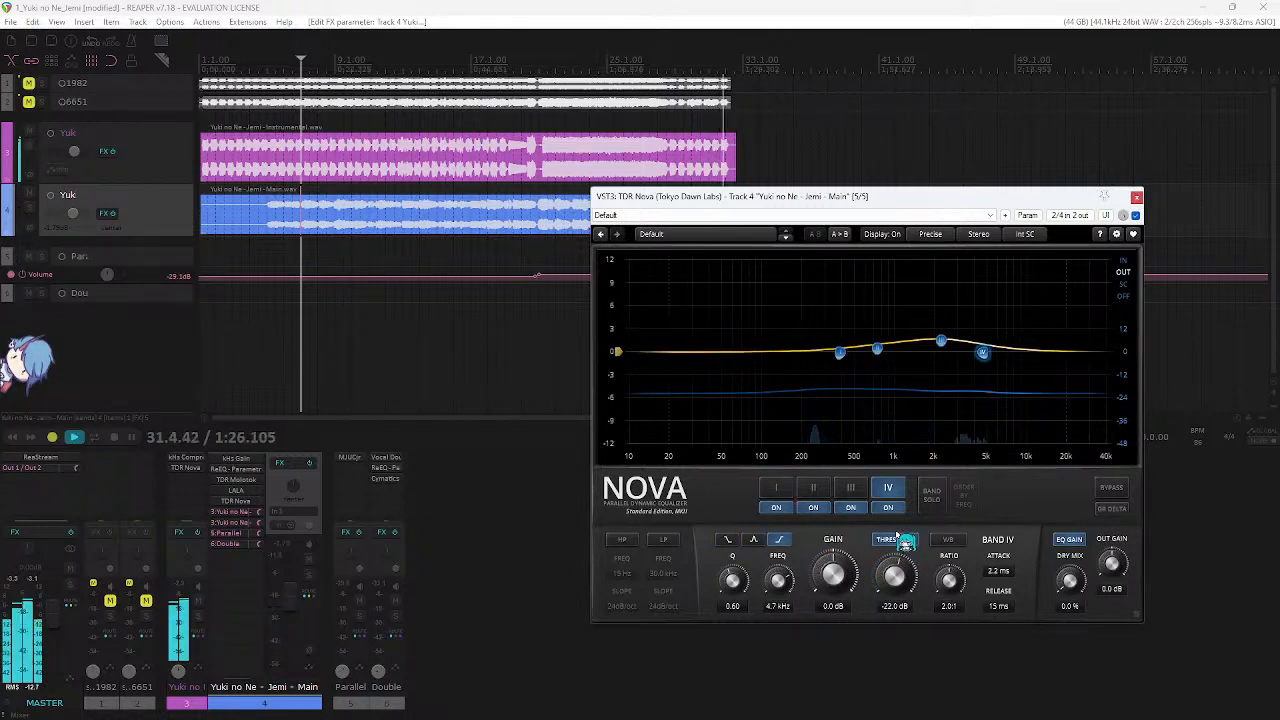
pyautogui.press('space')
pyautogui.press('space')
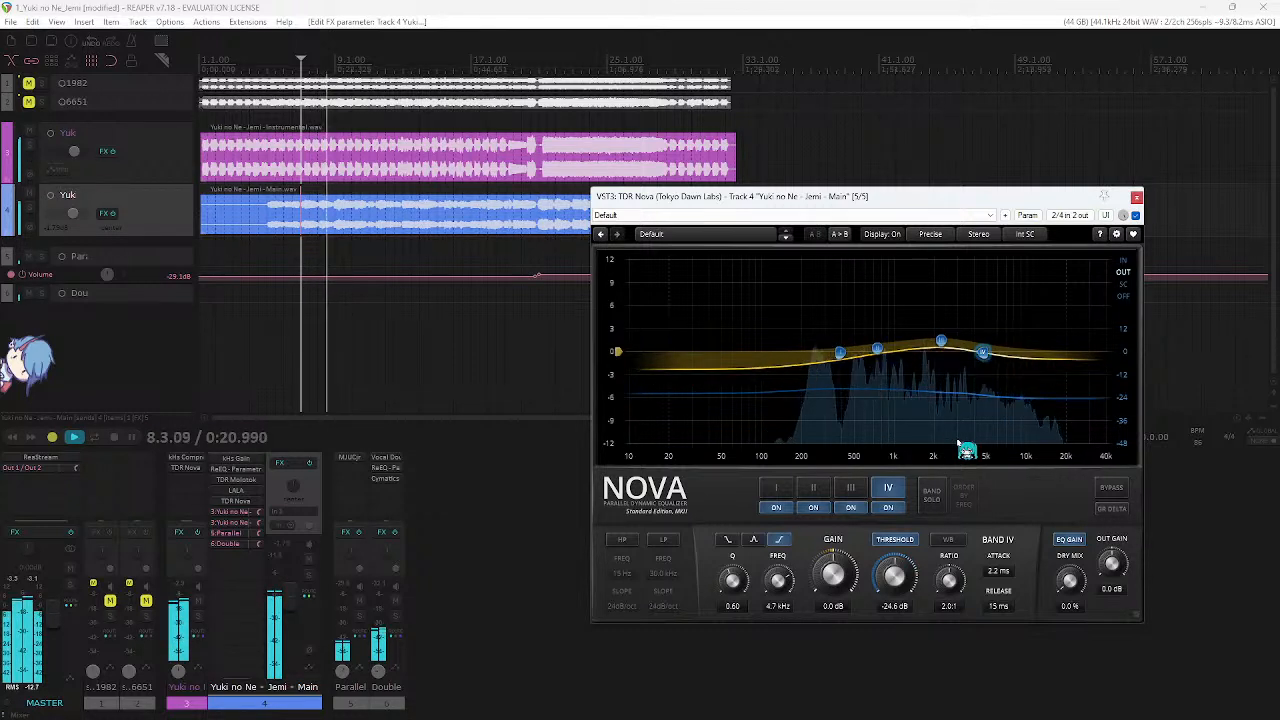
# - Set band III's threshold to -18.8 dB and ratio to 1.7:1, and briefly solo the band to check it
pyautogui.click(940, 341)
pyautogui.moveTo(895, 581); pyautogui.dragTo(949, 573)
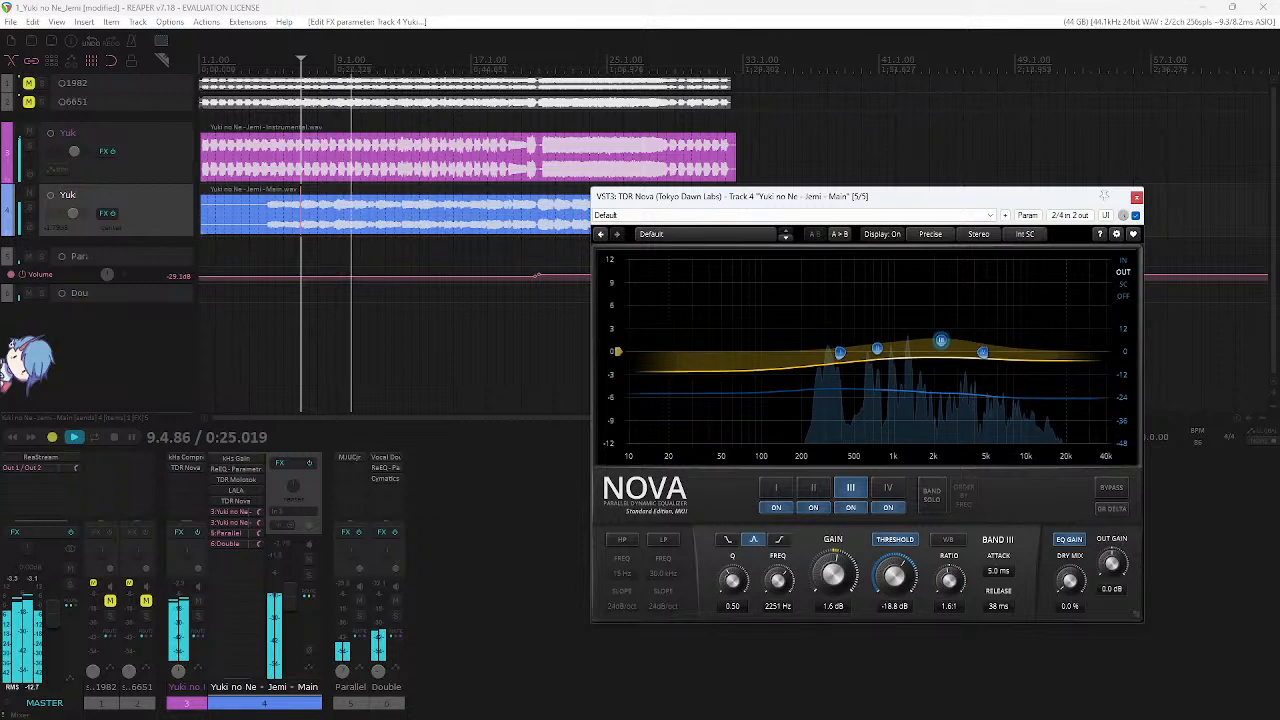
pyautogui.click(935, 497)
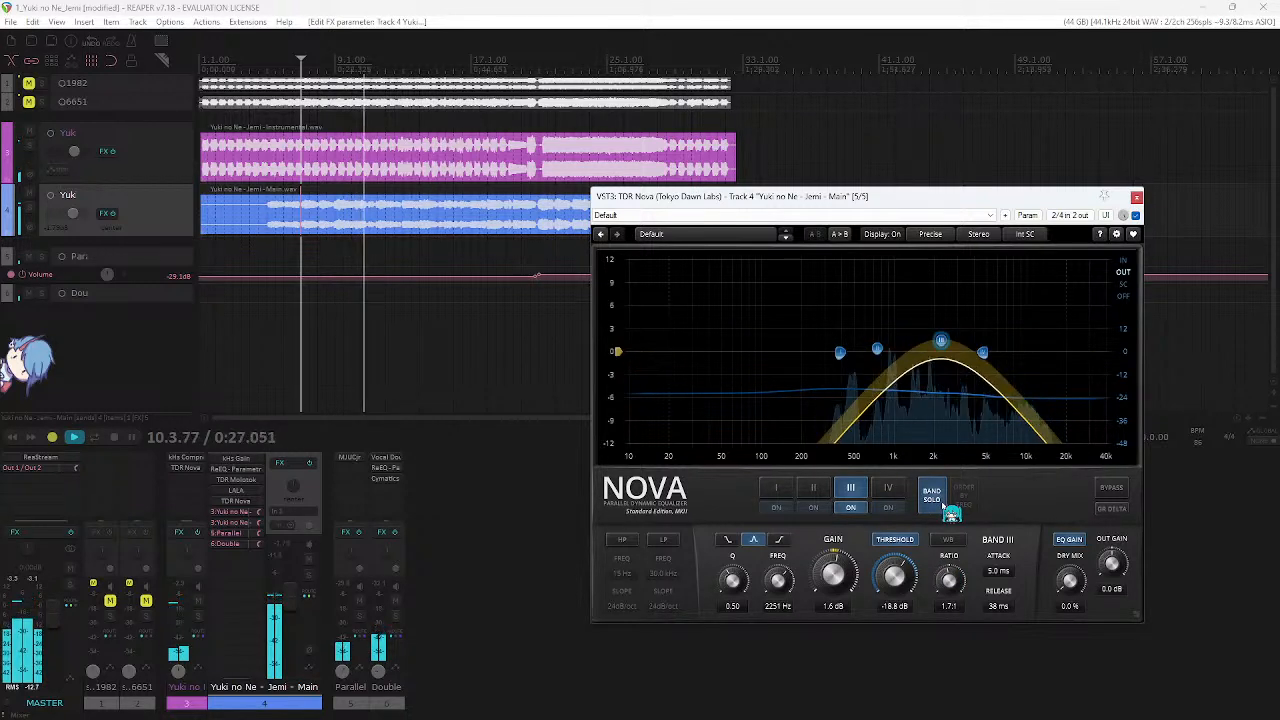
pyautogui.click(943, 503)
pyautogui.click(877, 350)
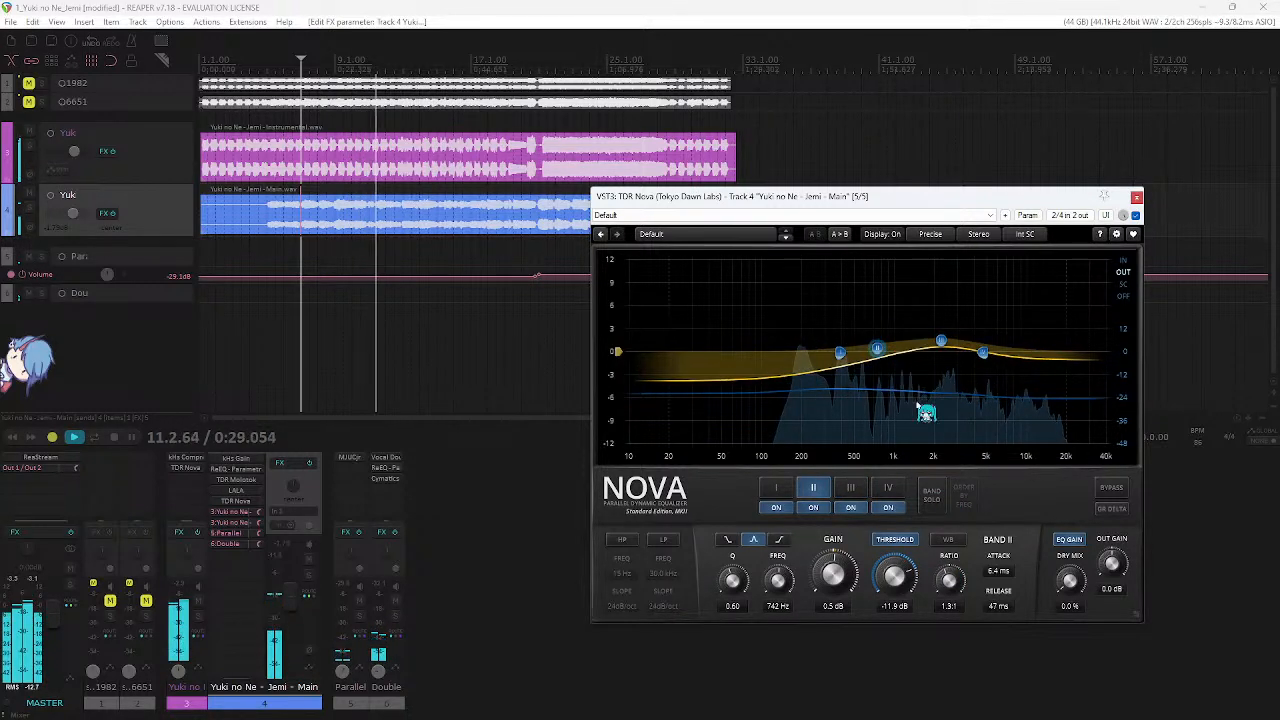
# - Raise band II's gain to 1.3 dB and lower its threshold to -14.7 dB, shifting the plugin window slightly during playback
pyautogui.click(935, 497)
pyautogui.click(935, 495)
pyautogui.moveTo(889, 562); pyautogui.dragTo(903, 598)
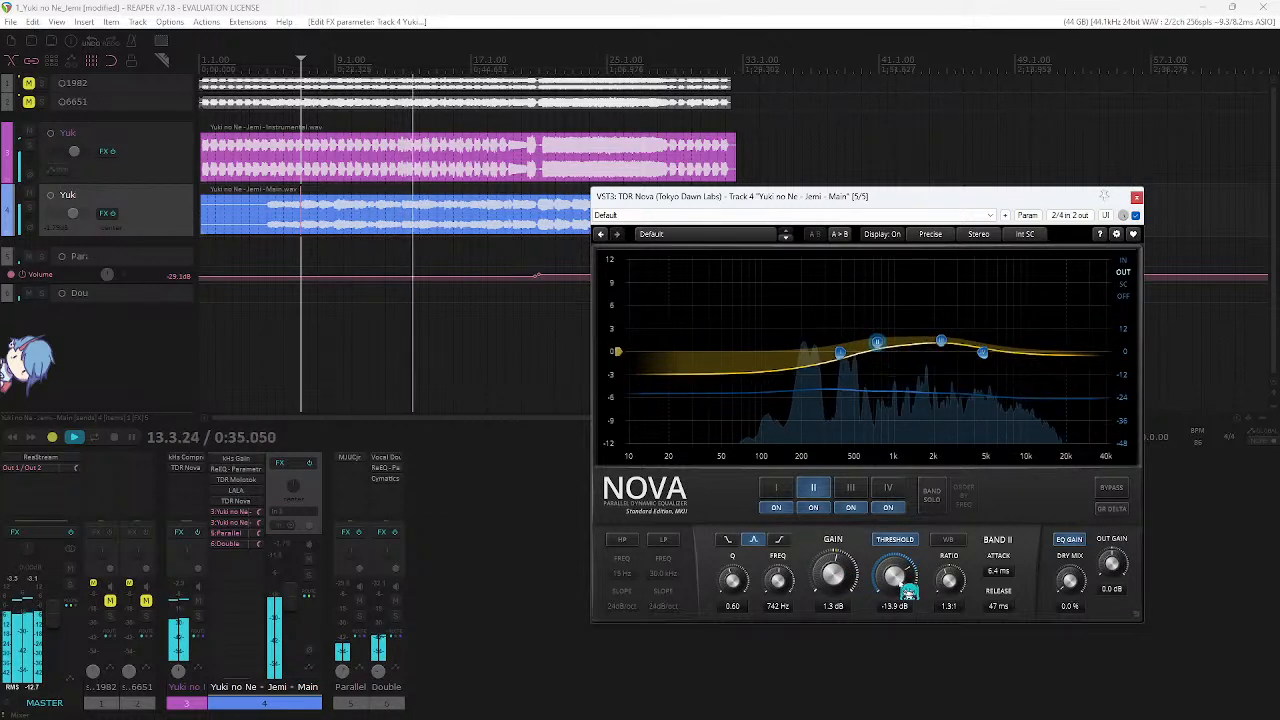
pyautogui.scroll(2, 406, 306)
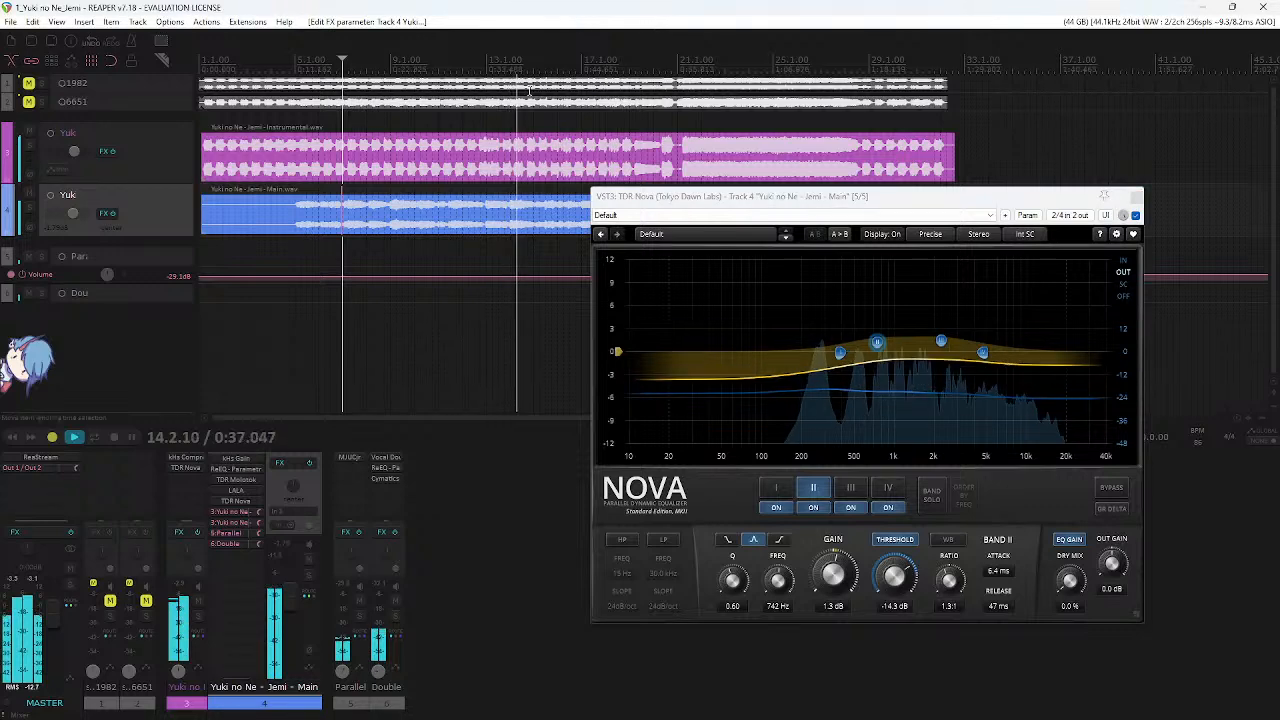
pyautogui.scroll(2, 434, 292)
pyautogui.moveTo(970, 205); pyautogui.dragTo(975, 233)
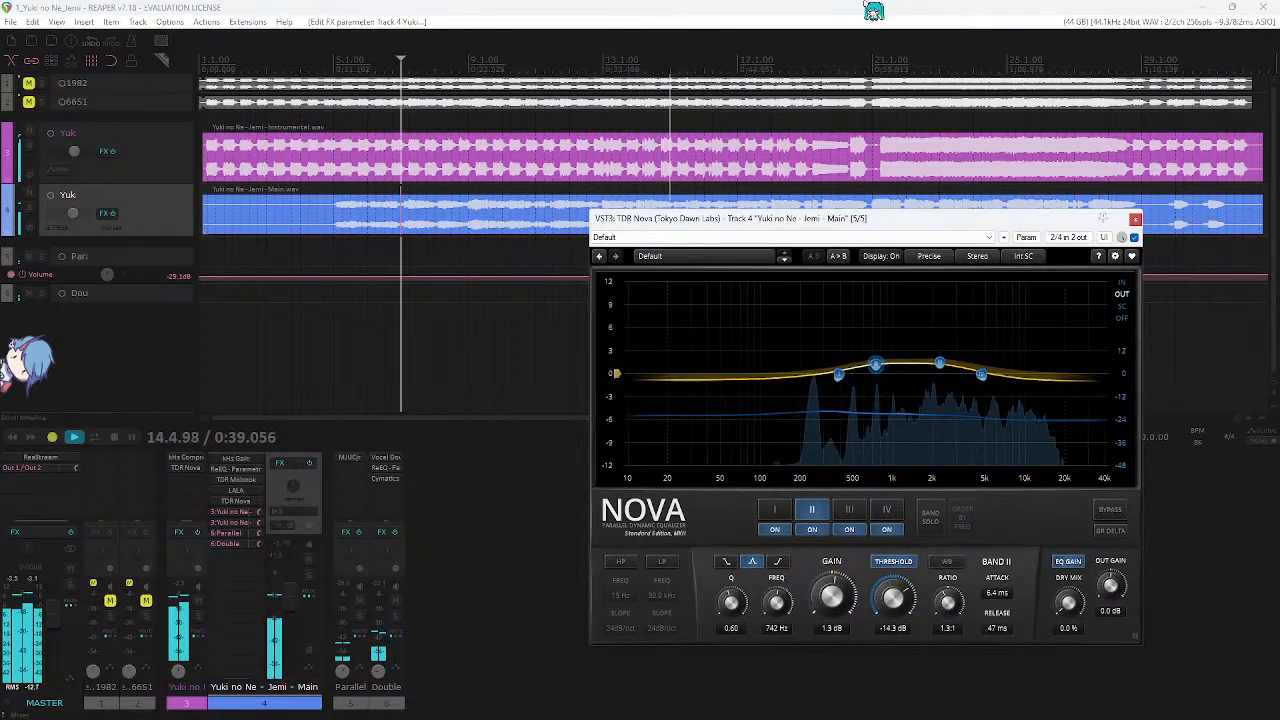
pyautogui.moveTo(897, 594); pyautogui.dragTo(893, 598)
# - Select band III, stop playback and save the project
pyautogui.click(849, 509)
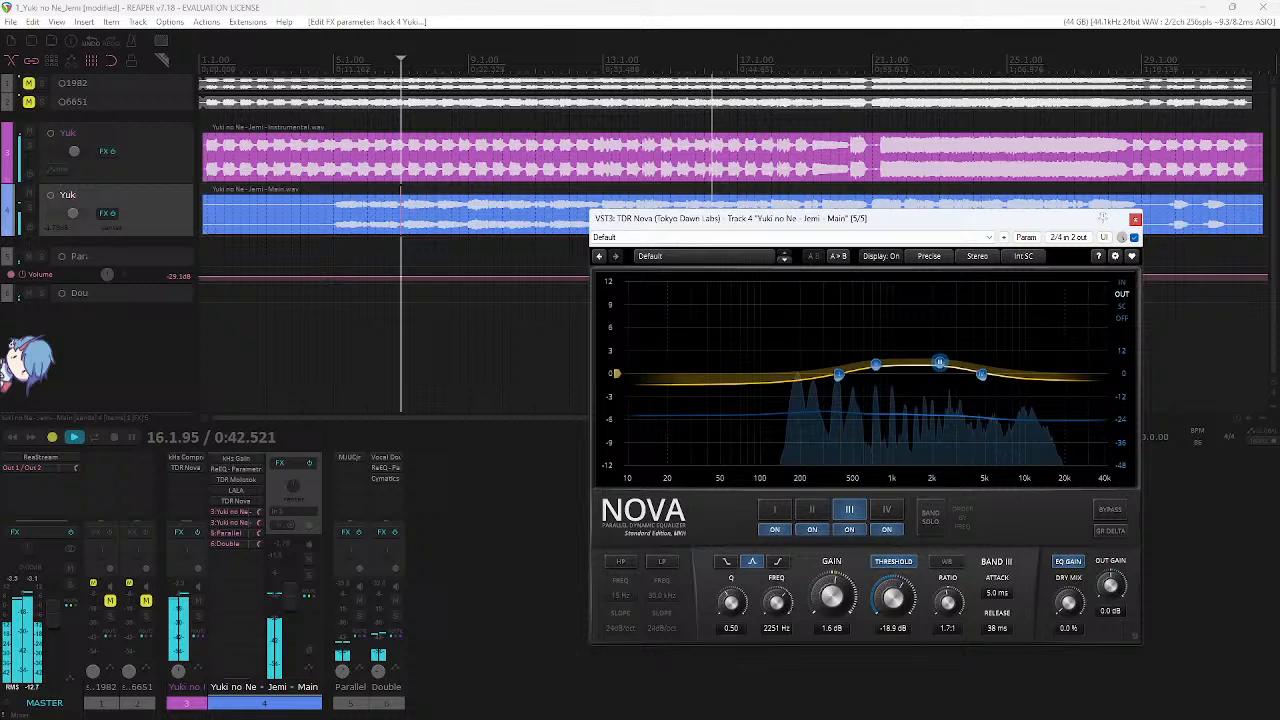
pyautogui.click(916, 10)
pyautogui.press('space')
pyautogui.hotkey('ctrl', 's')
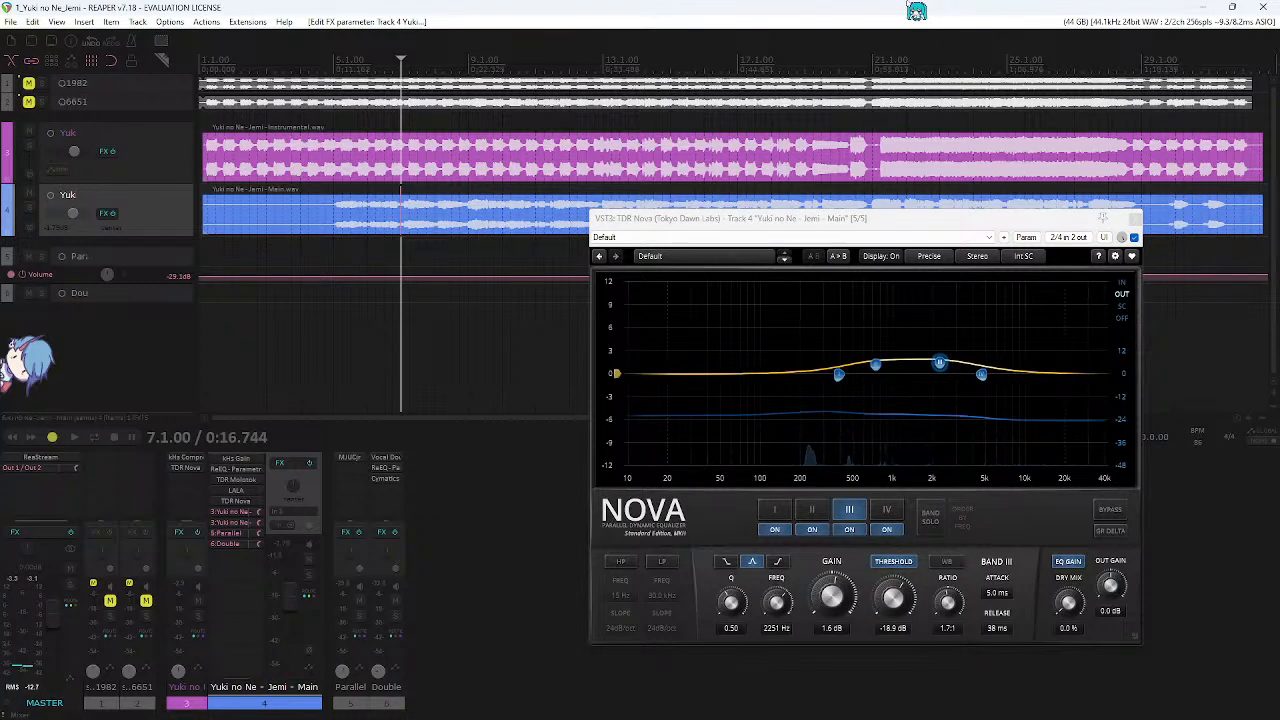
# - Reposition the TDR Nova window more centrally over the arrangement and save the project again
pyautogui.click(964, 206)
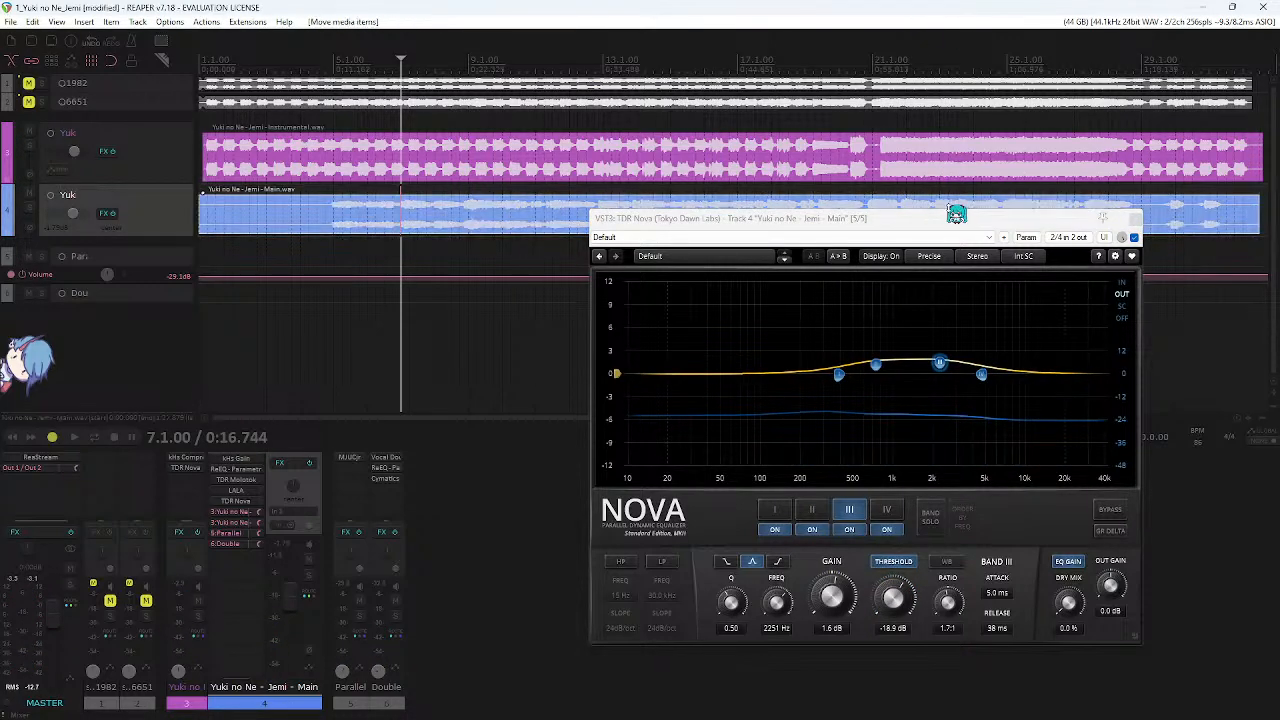
pyautogui.moveTo(930, 219); pyautogui.dragTo(764, 190)
pyautogui.click(902, 4)
pyautogui.hotkey('ctrl', 's')
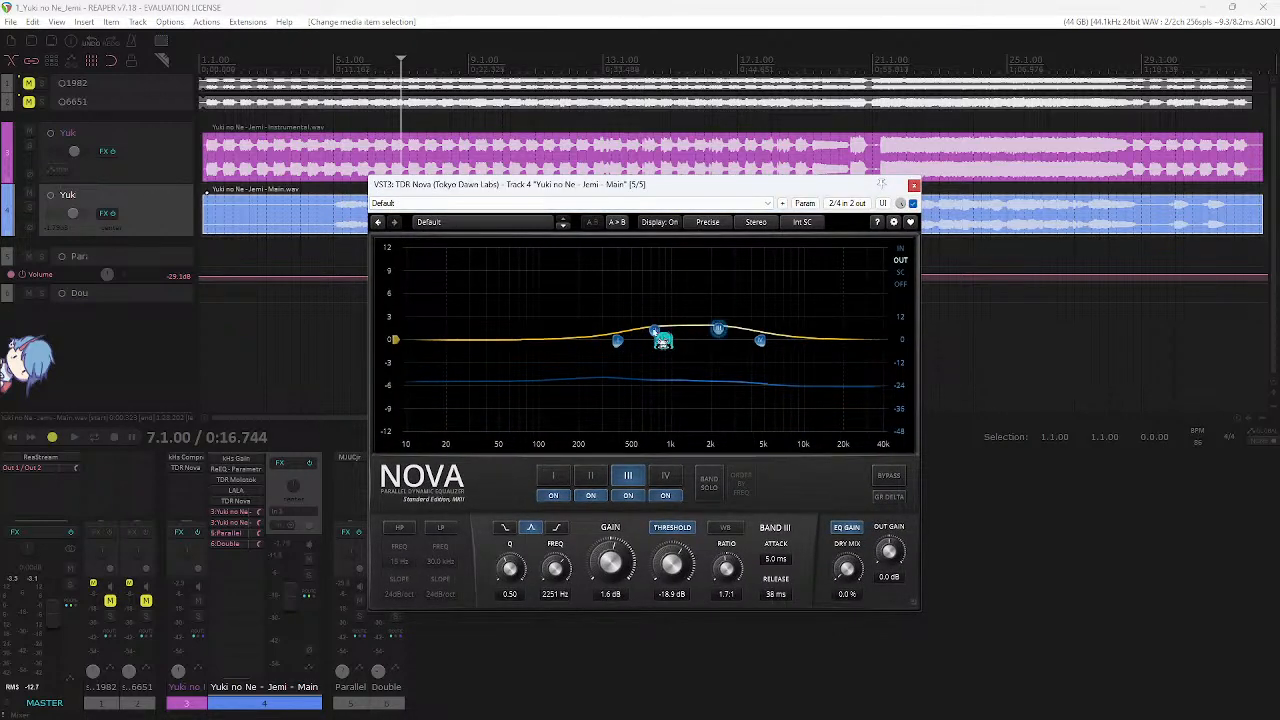
pyautogui.moveTo(828, 185); pyautogui.dragTo(781, 221)
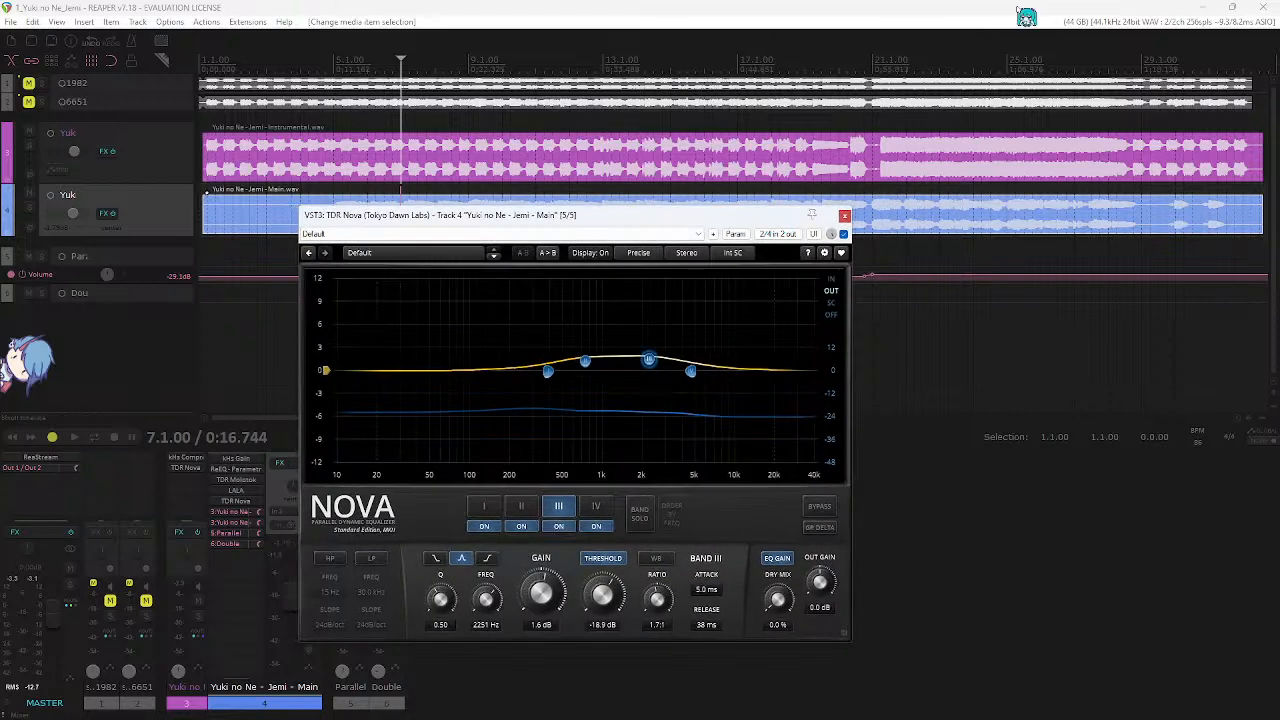
# - Review the dynamic settings of bands I and IV, ending with band I selected
pyautogui.click(547, 373)
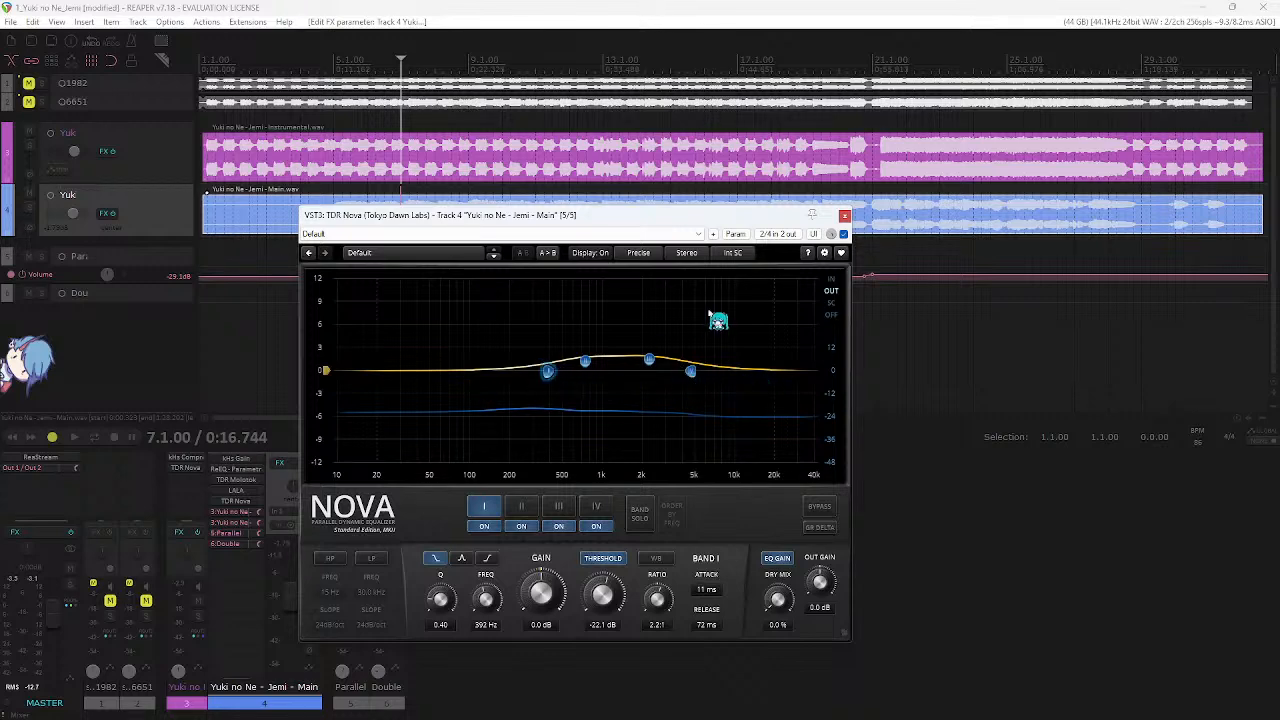
pyautogui.click(690, 371)
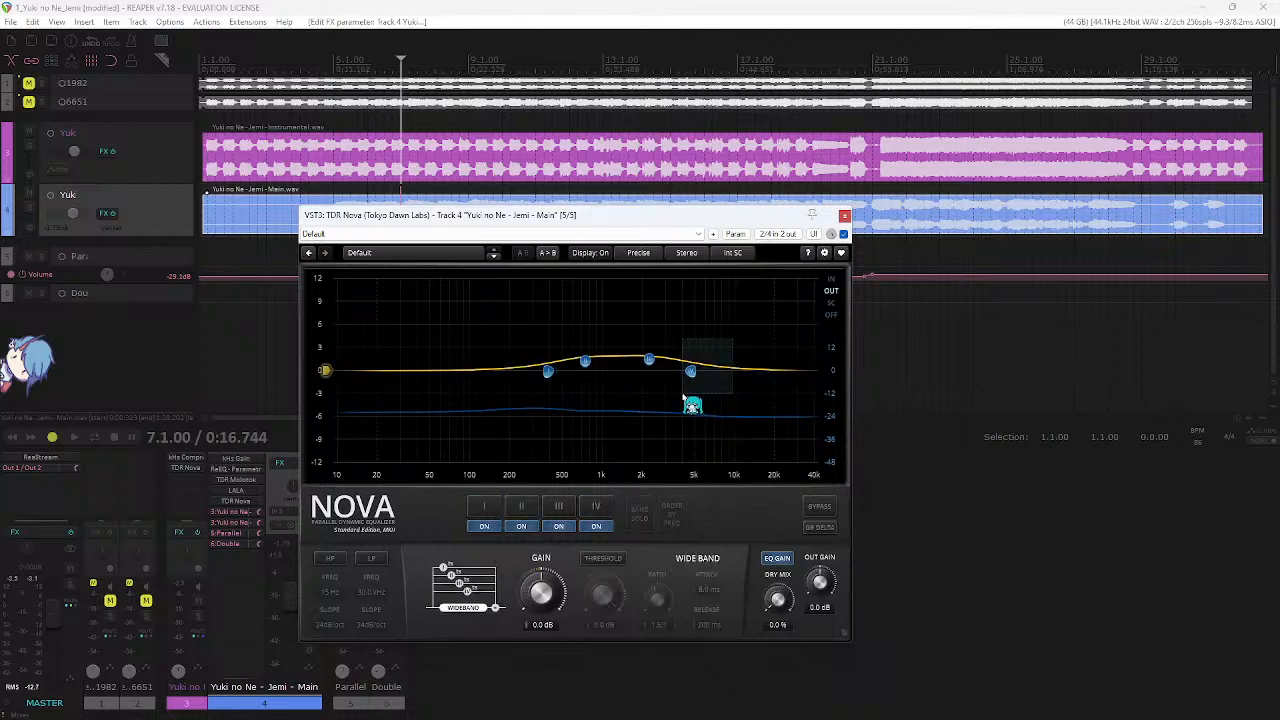
pyautogui.moveTo(795, 221); pyautogui.dragTo(840, 213)
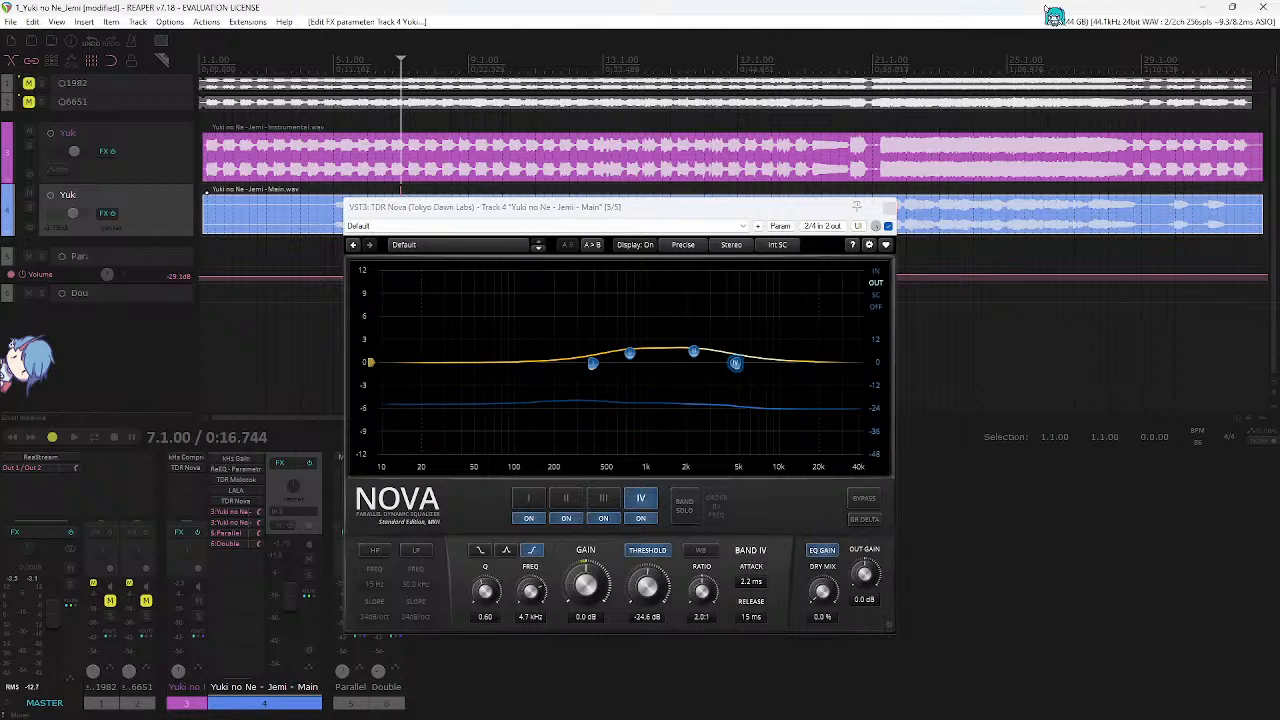
pyautogui.click(605, 342)
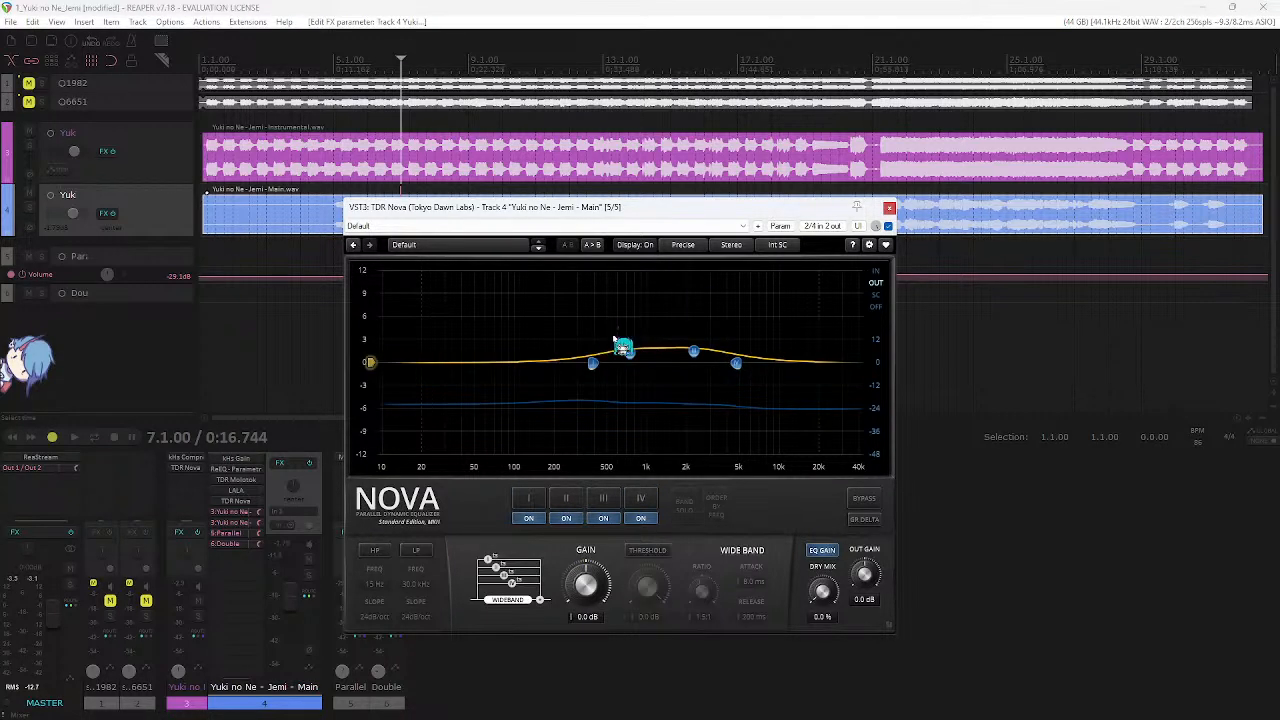
pyautogui.click(593, 363)
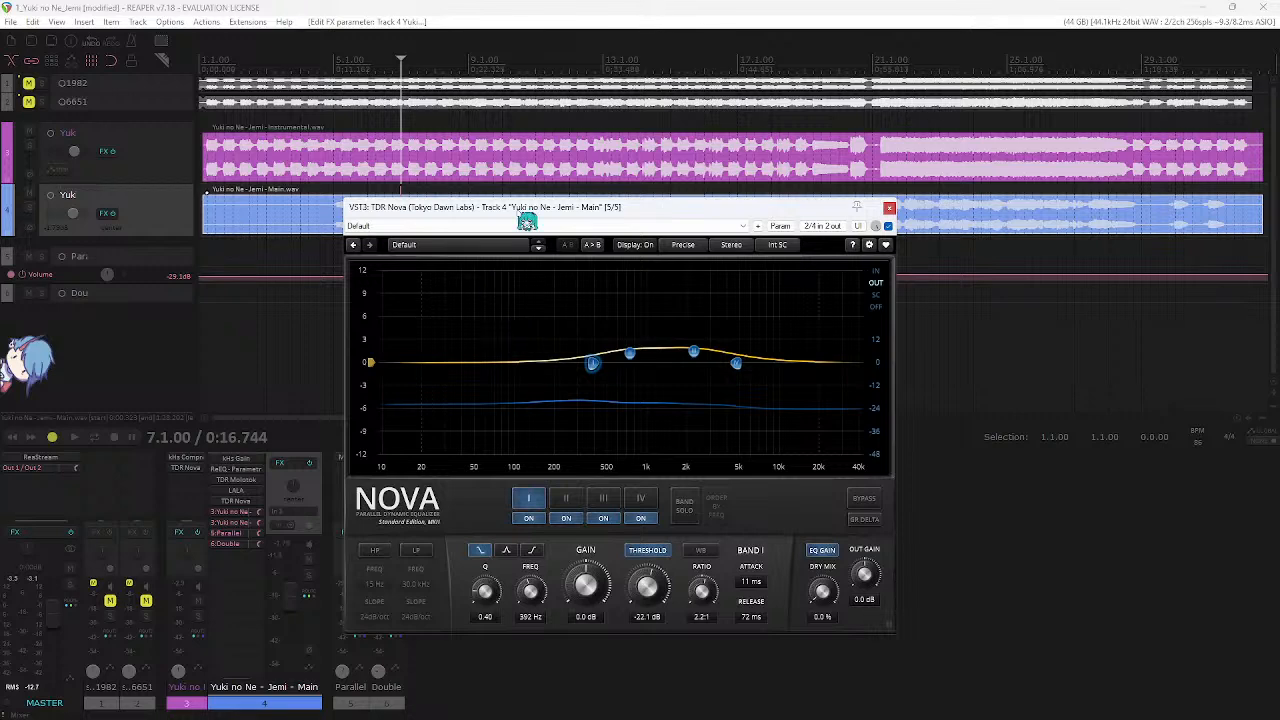
# - Play the song from bar 7 to check how band I's compression reacts to the vocal, and stop playback
pyautogui.moveTo(516, 210); pyautogui.dragTo(562, 261)
pyautogui.scroll(2, 432, 228)
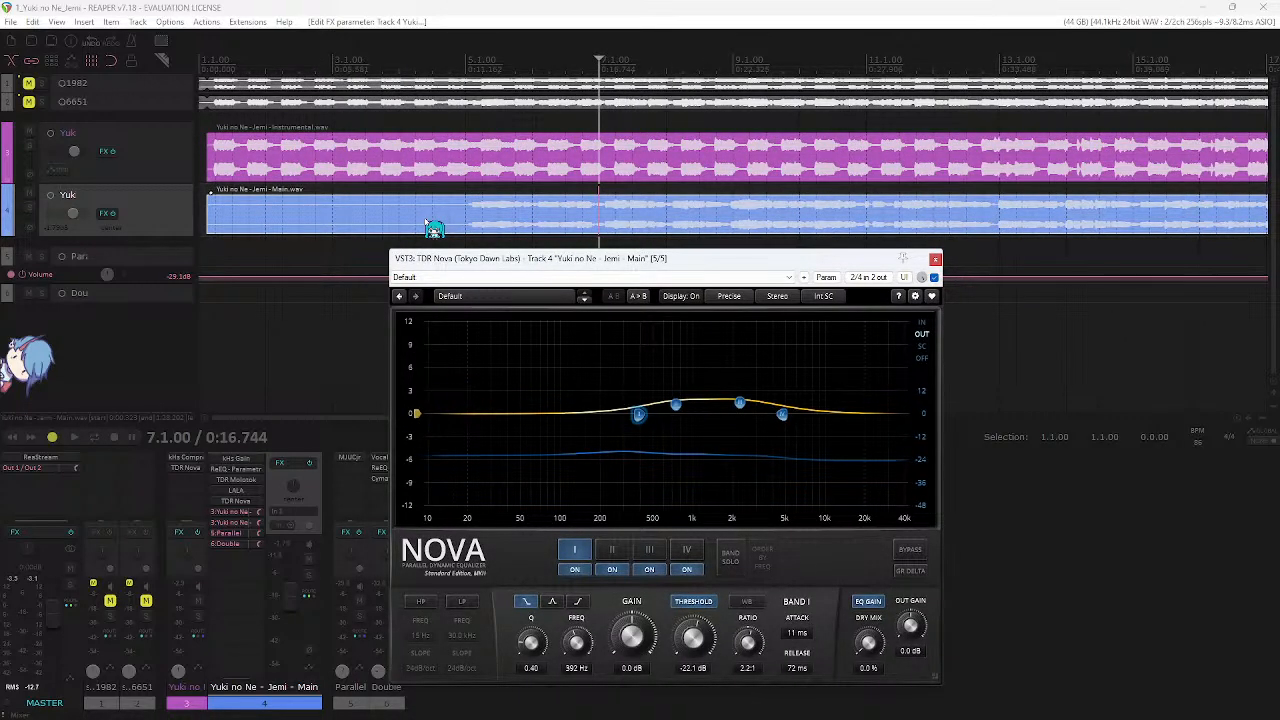
pyautogui.press('space')
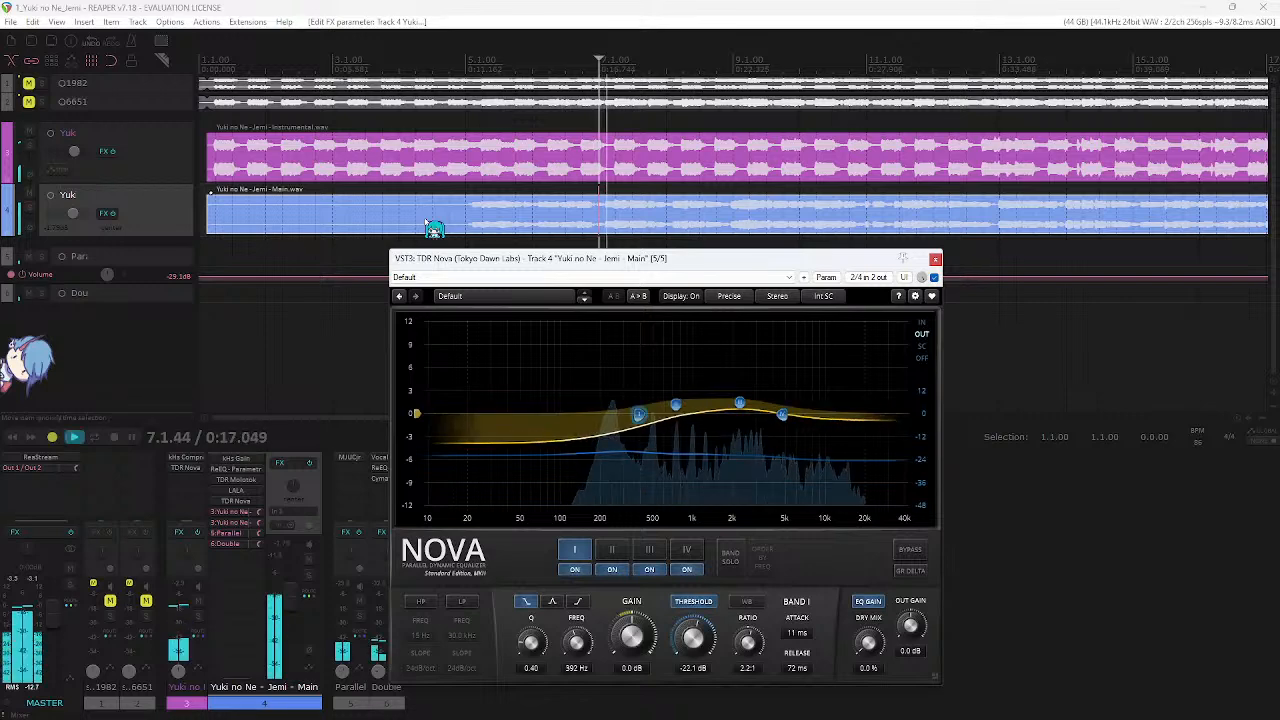
pyautogui.moveTo(500, 258); pyautogui.dragTo(518, 177)
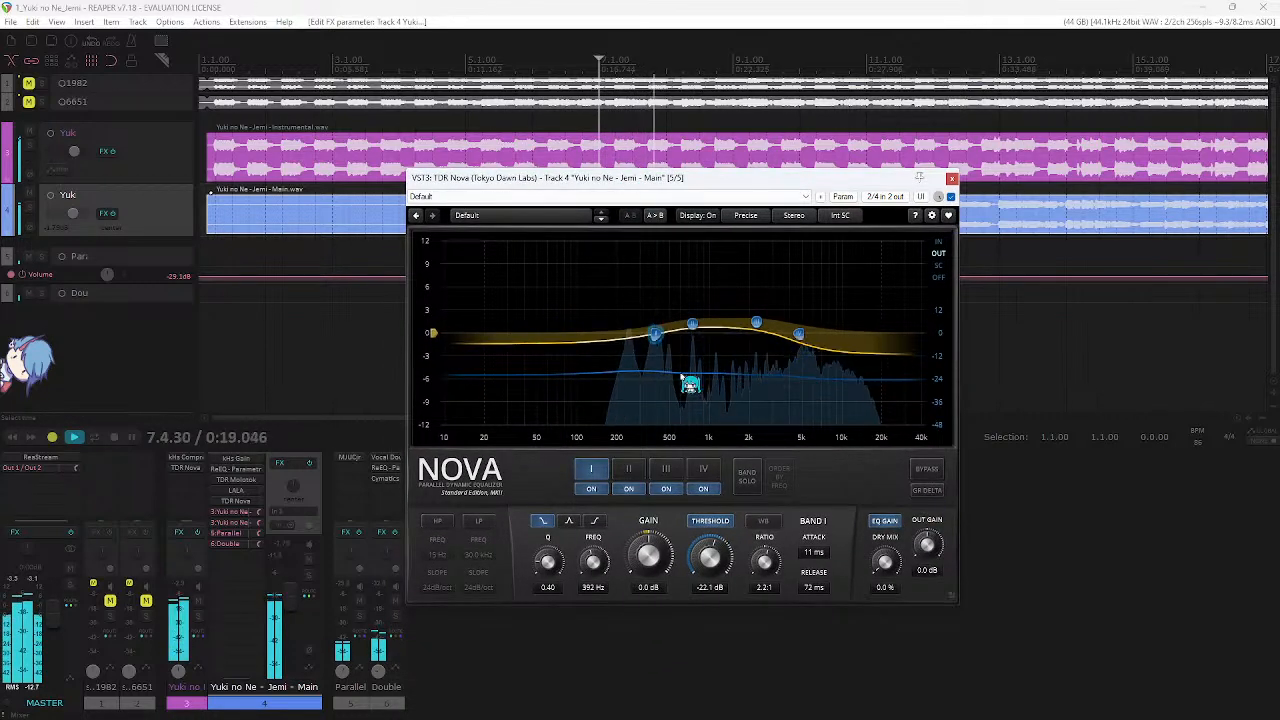
pyautogui.click(634, 362)
pyautogui.click(653, 334)
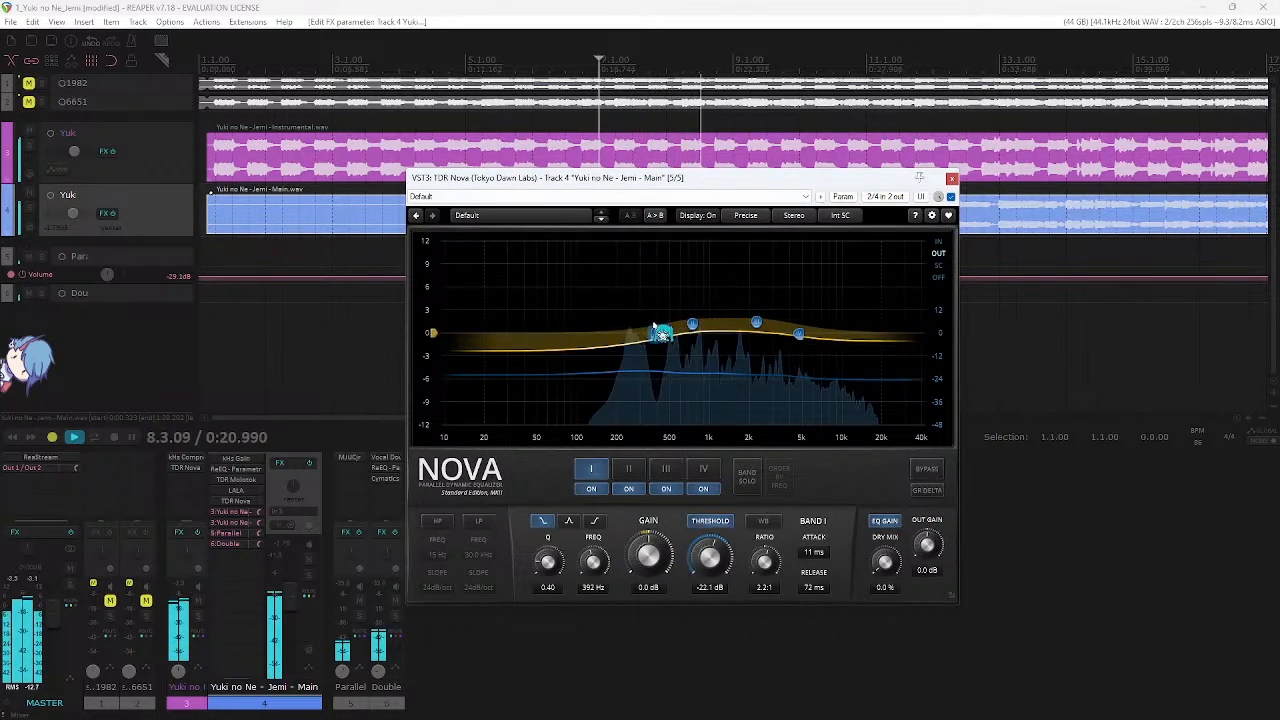
pyautogui.press('space')
# - Set band I's threshold to -22.5 dB
pyautogui.click(648, 334)
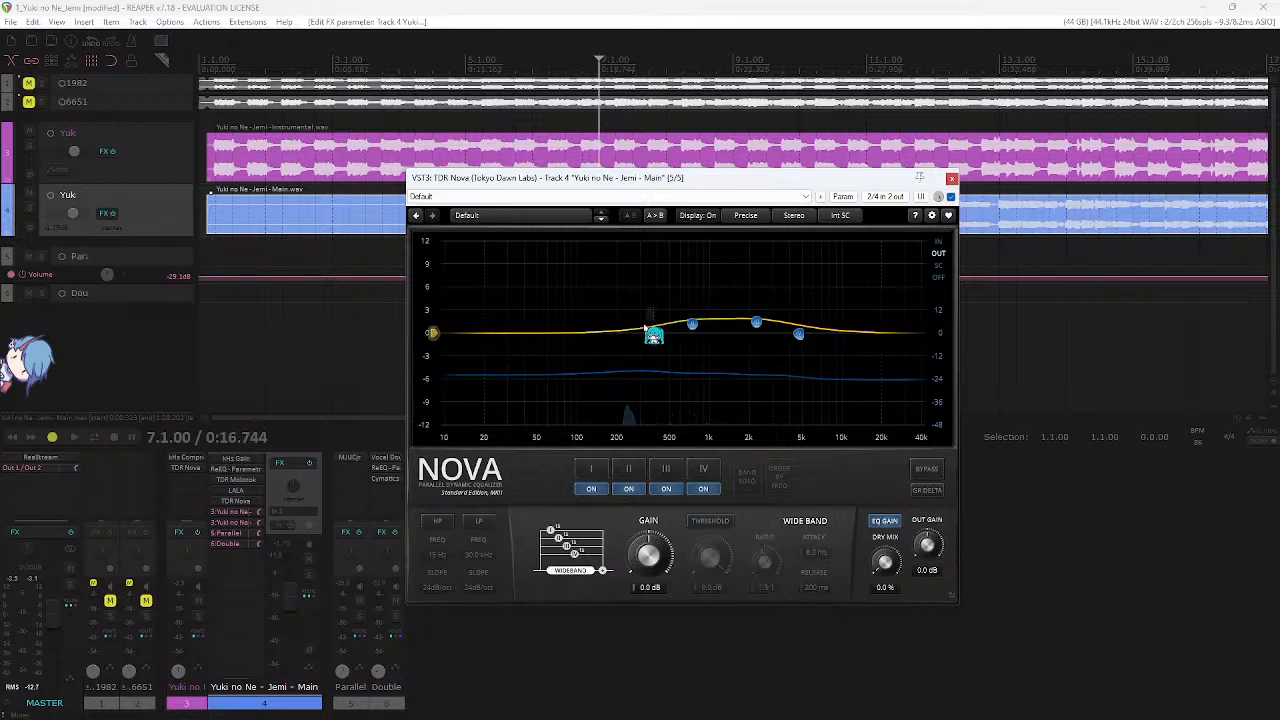
pyautogui.click(637, 359)
pyautogui.click(632, 358)
pyautogui.click(633, 357)
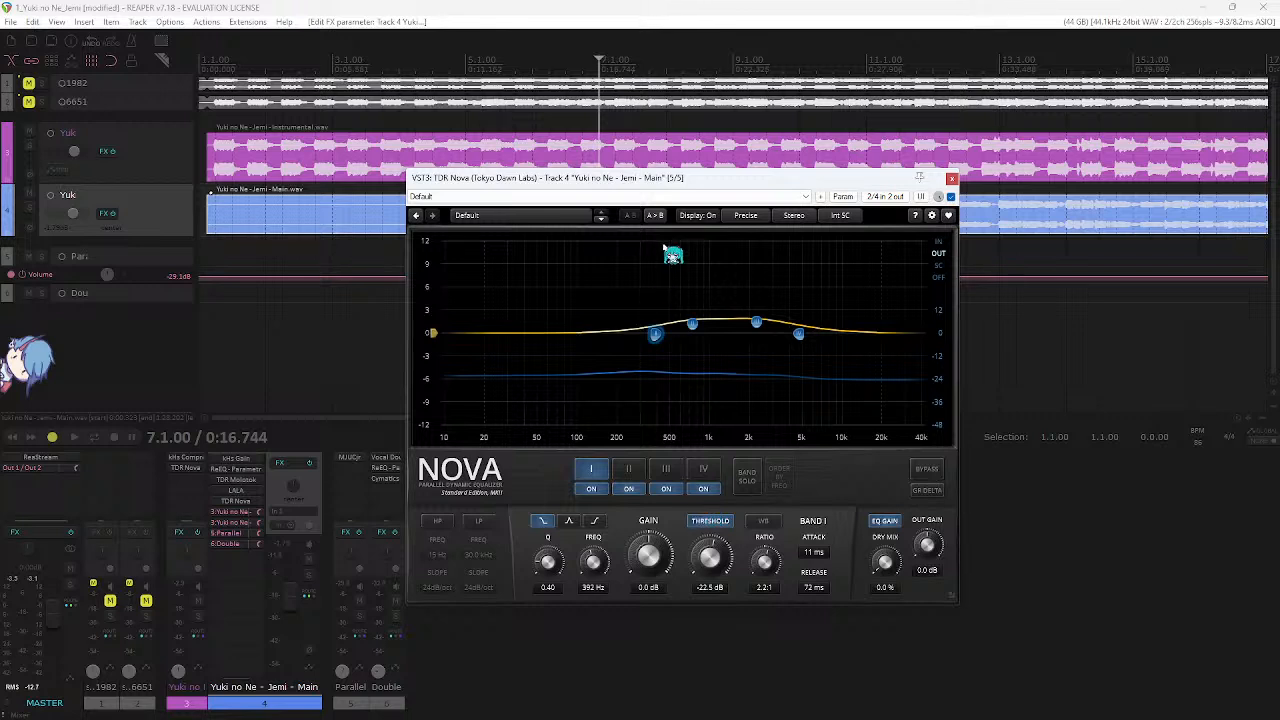
# - Set band IV's ratio to 1.6:1 and attack to 2.4 ms
pyautogui.moveTo(697, 281); pyautogui.dragTo(777, 353)
pyautogui.moveTo(786, 310); pyautogui.dragTo(832, 357)
pyautogui.moveTo(682, 294); pyautogui.dragTo(719, 332)
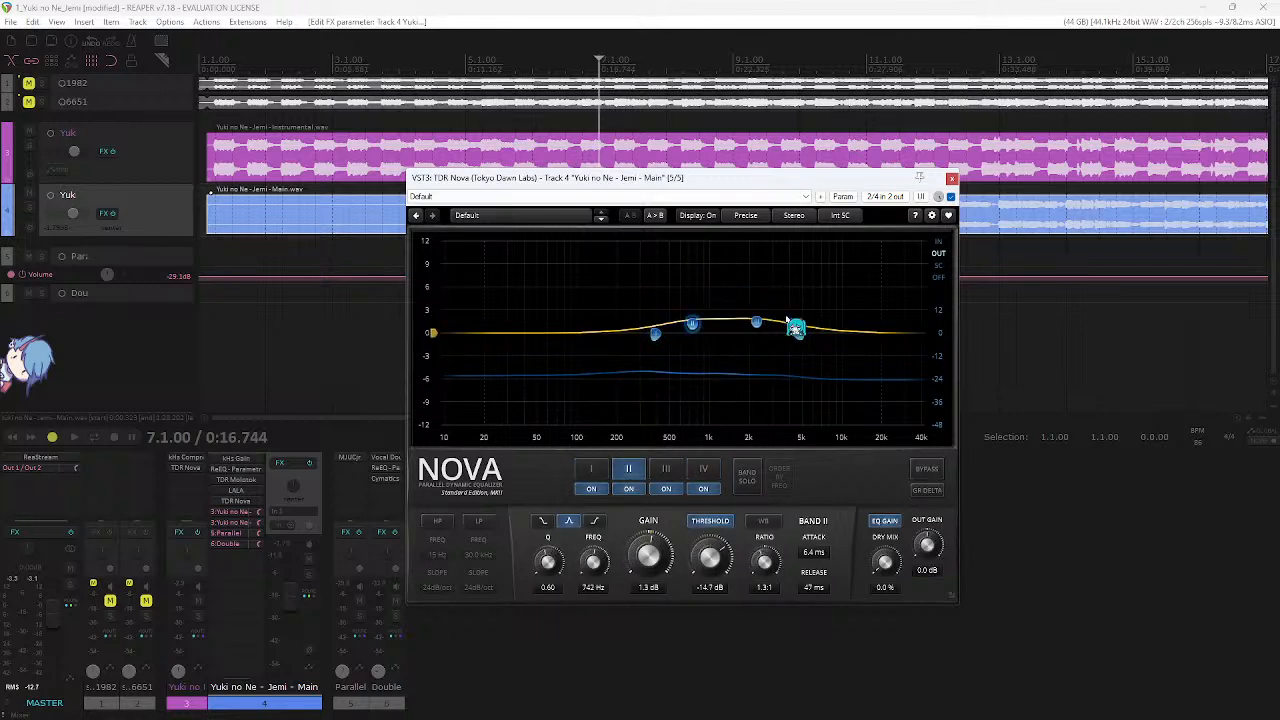
pyautogui.click(795, 328)
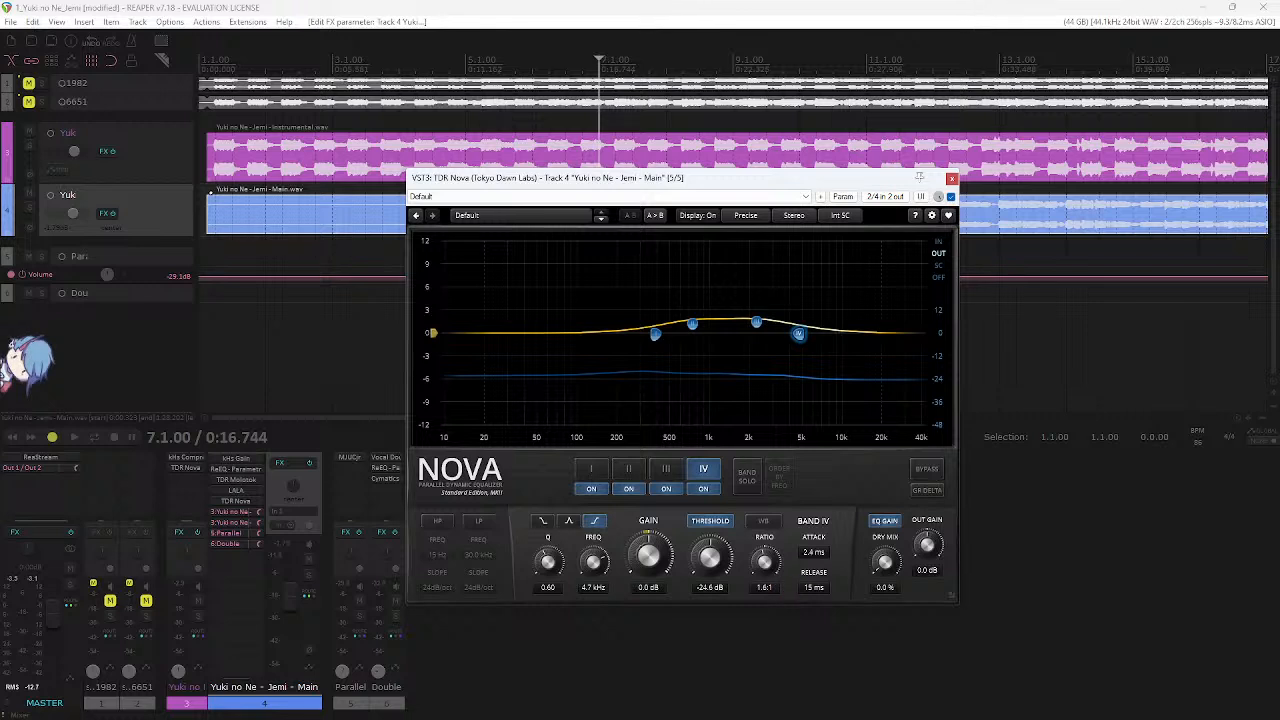
# - Compare bands II and I, try a different release time on band I, and undo the change
pyautogui.click(692, 323)
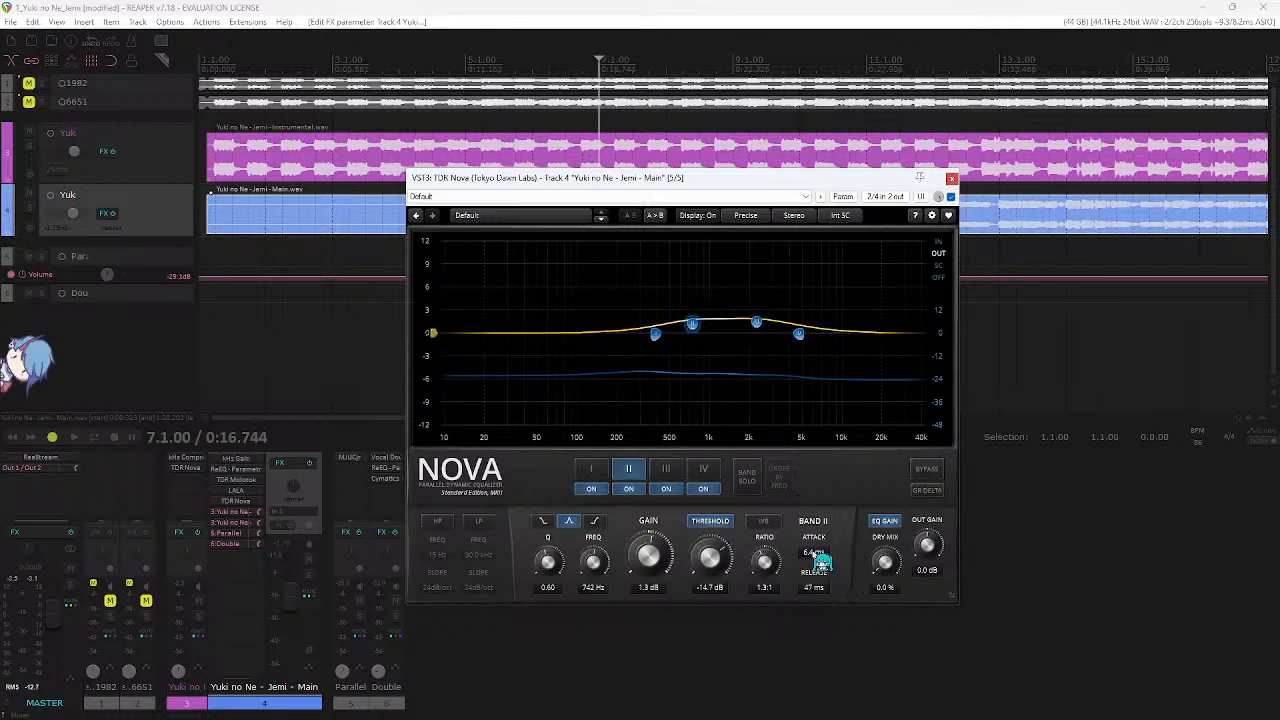
pyautogui.click(655, 332)
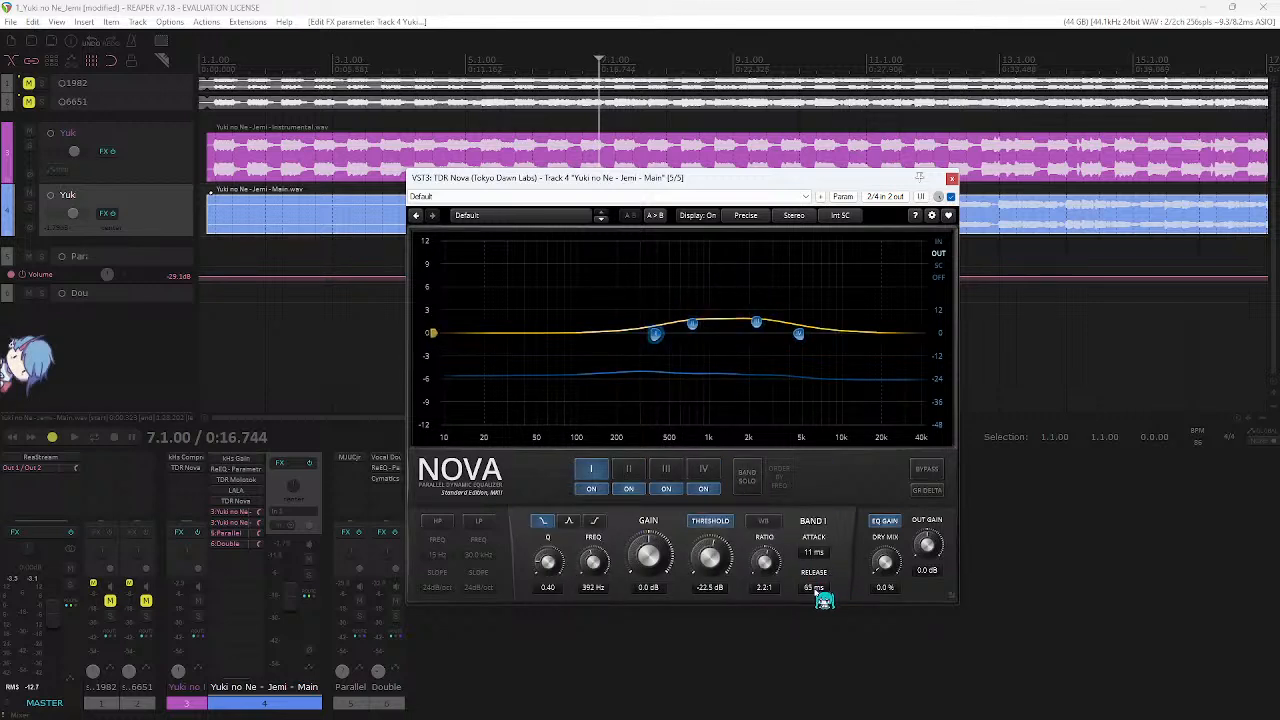
pyautogui.moveTo(692, 323); pyautogui.dragTo(710, 362)
pyautogui.hotkey('ctrl', 'z')
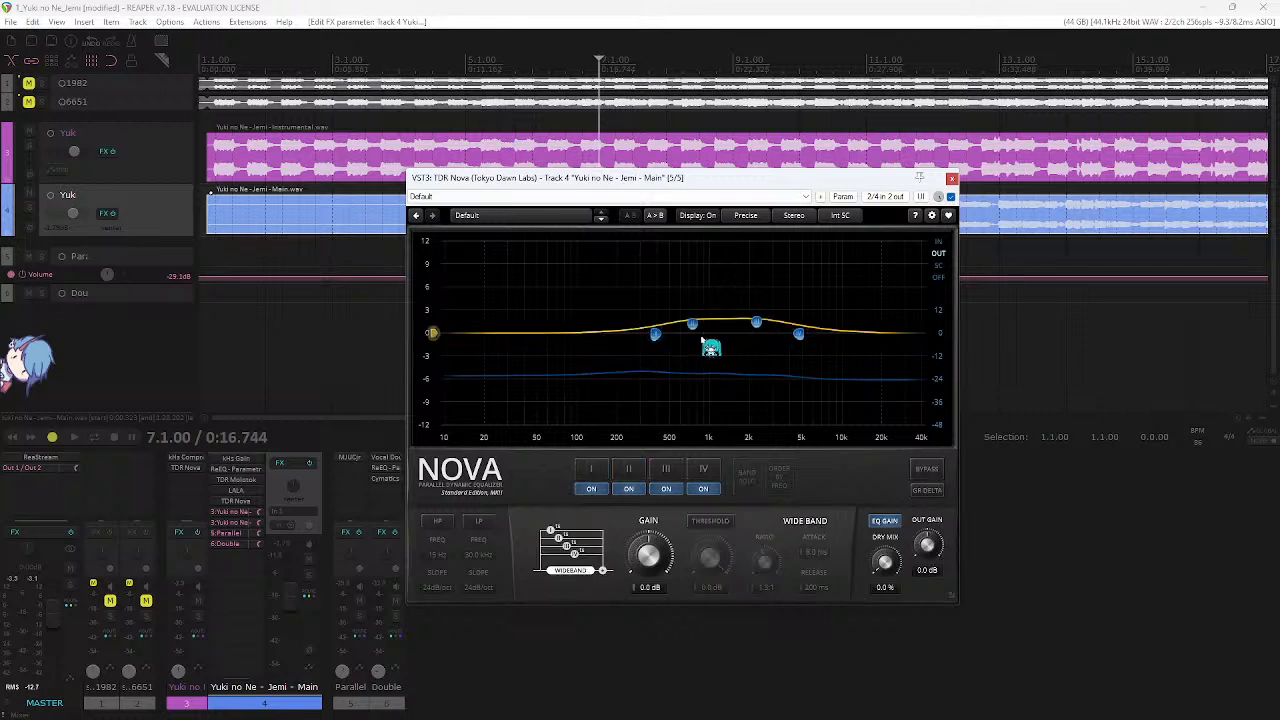
# - Select band I and set its attack to 34 ms
pyautogui.click(810, 378)
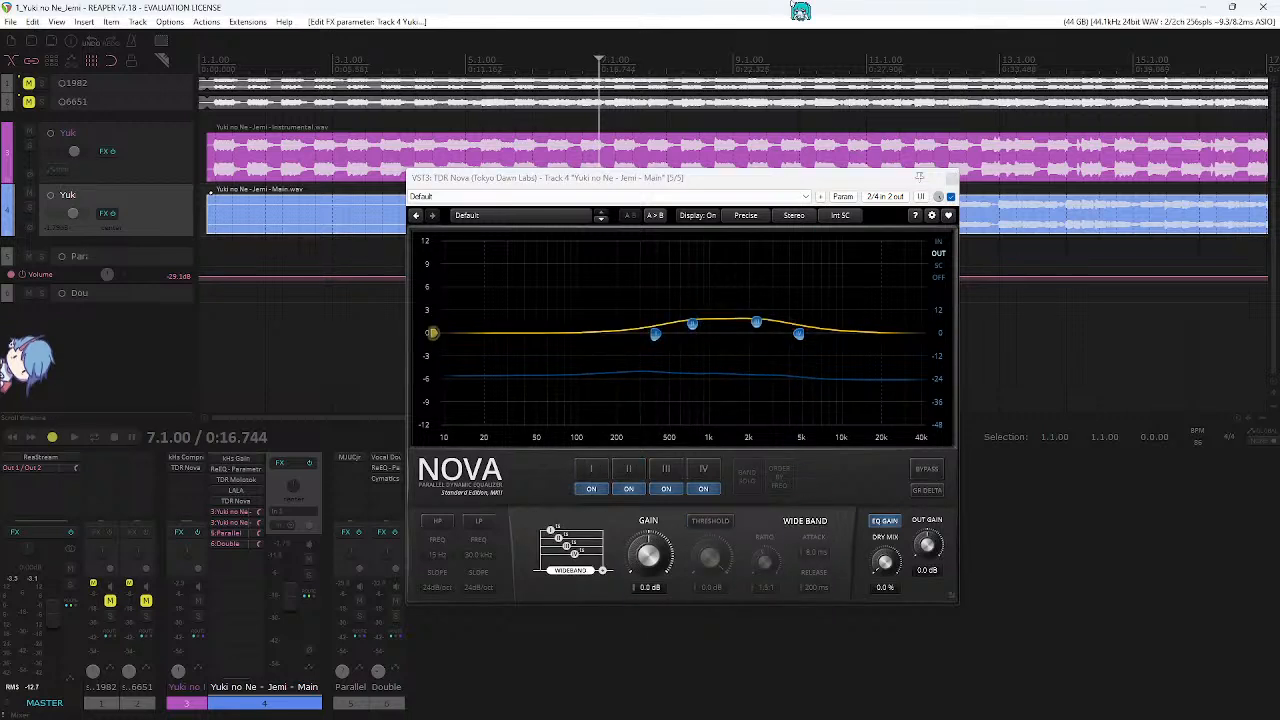
pyautogui.click(638, 291)
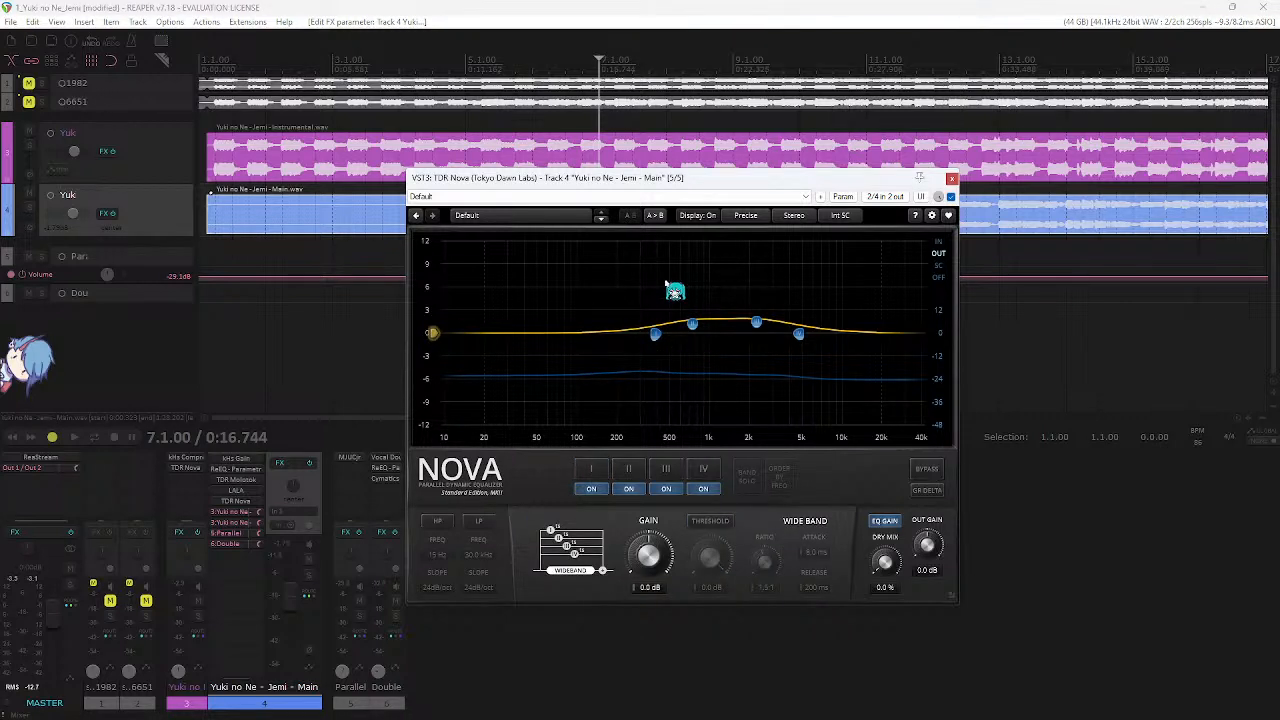
pyautogui.moveTo(670, 260); pyautogui.dragTo(623, 361)
pyautogui.moveTo(668, 301); pyautogui.dragTo(626, 349)
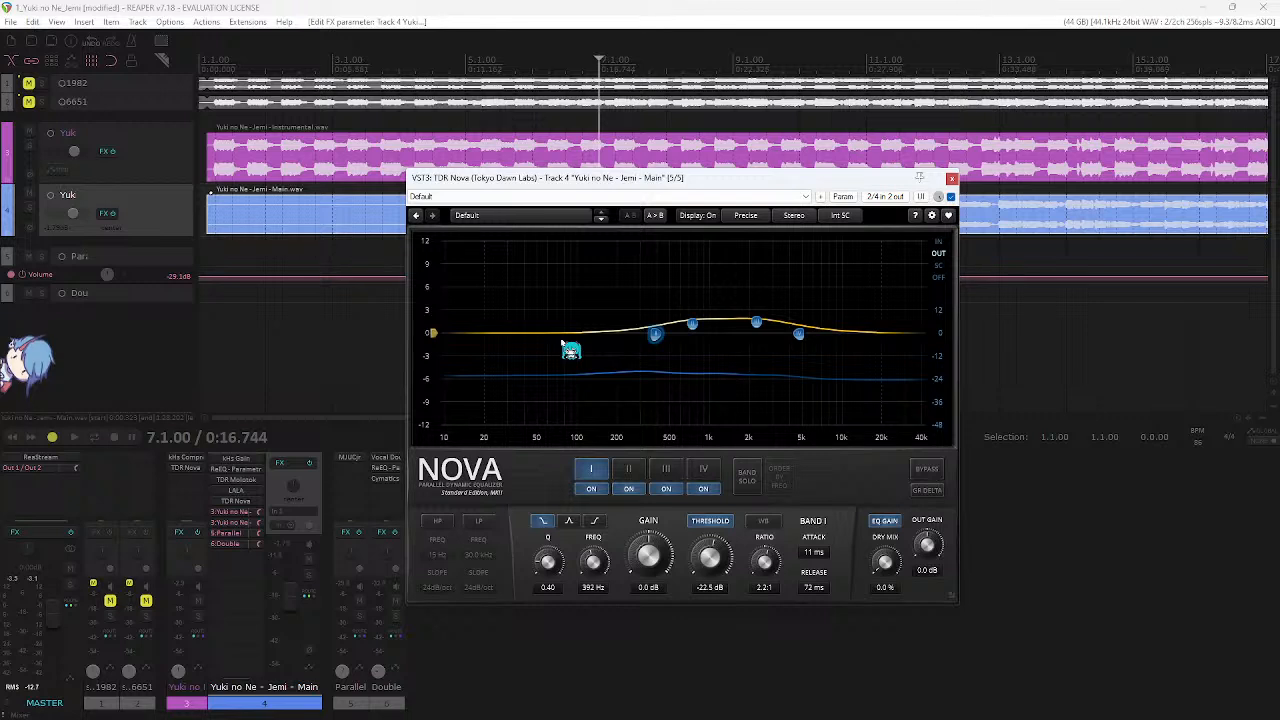
pyautogui.click(936, 4)
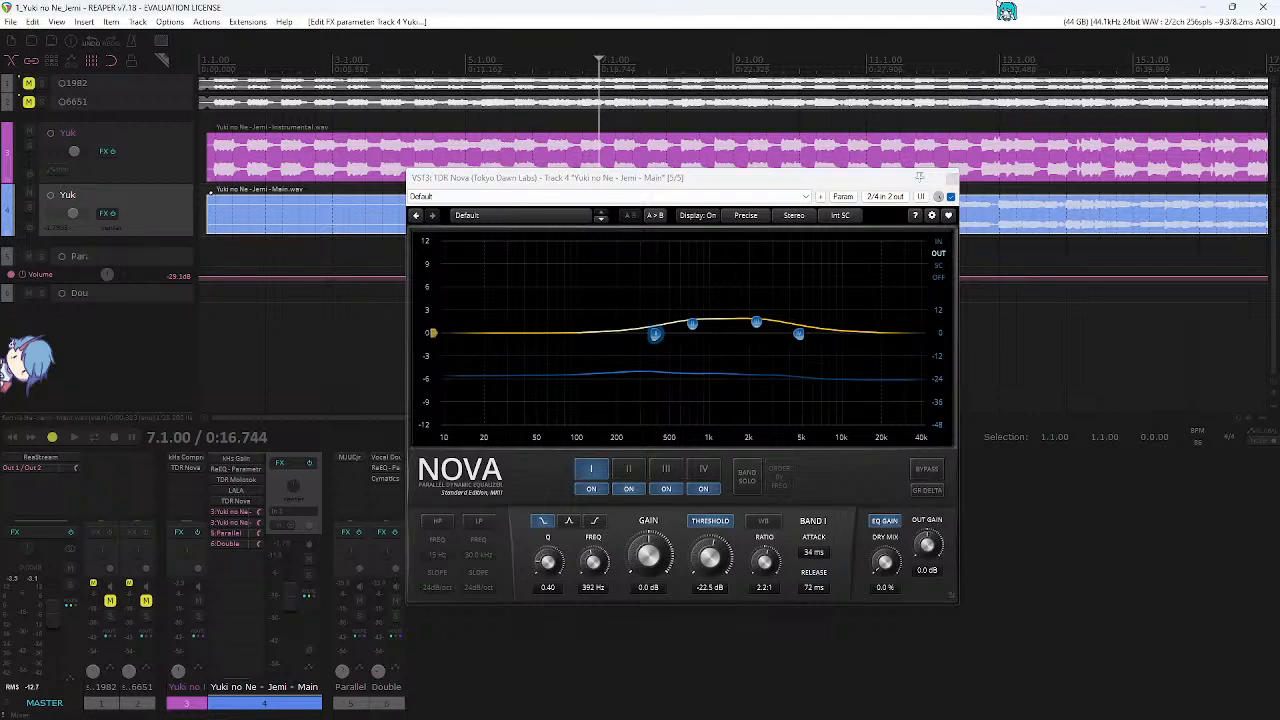
# - Set Band I's attack to 43 ms and release to 73 ms in the main vocal's TDR Nova, saving the project and closing the plugin
pyautogui.moveTo(597, 278); pyautogui.dragTo(670, 359)
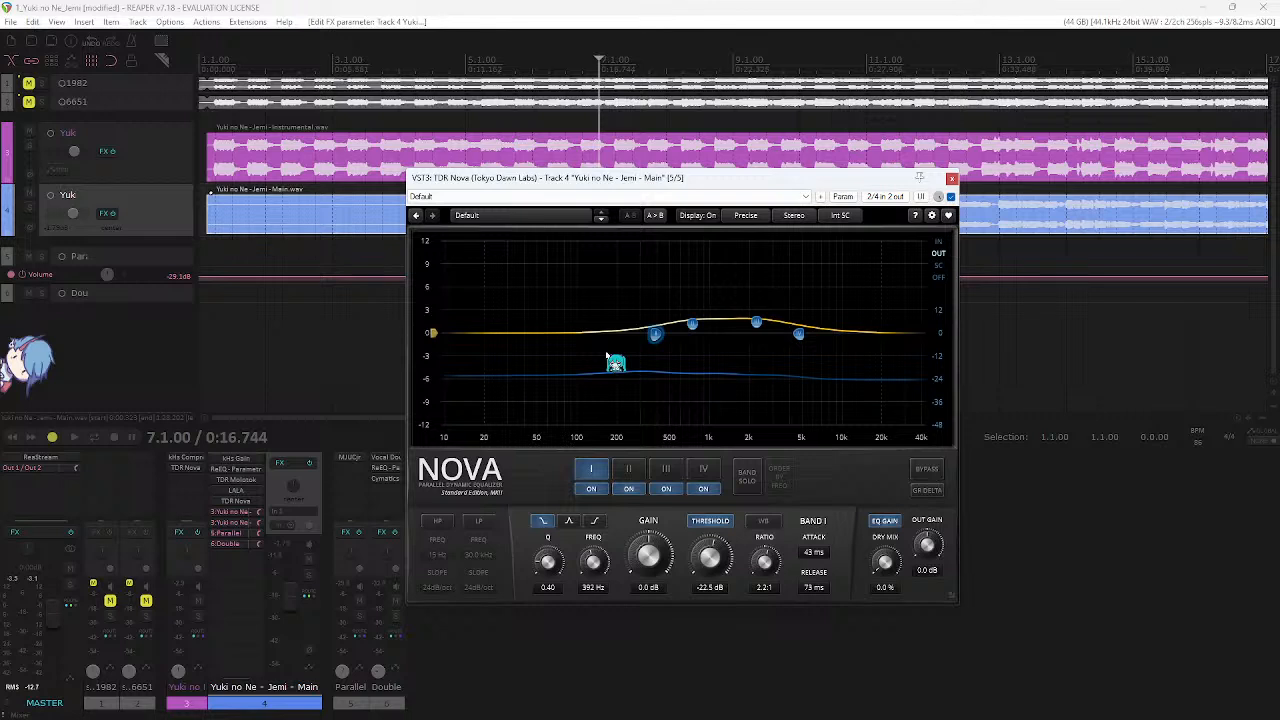
pyautogui.click(833, 10)
pyautogui.hotkey('ctrl', 's')
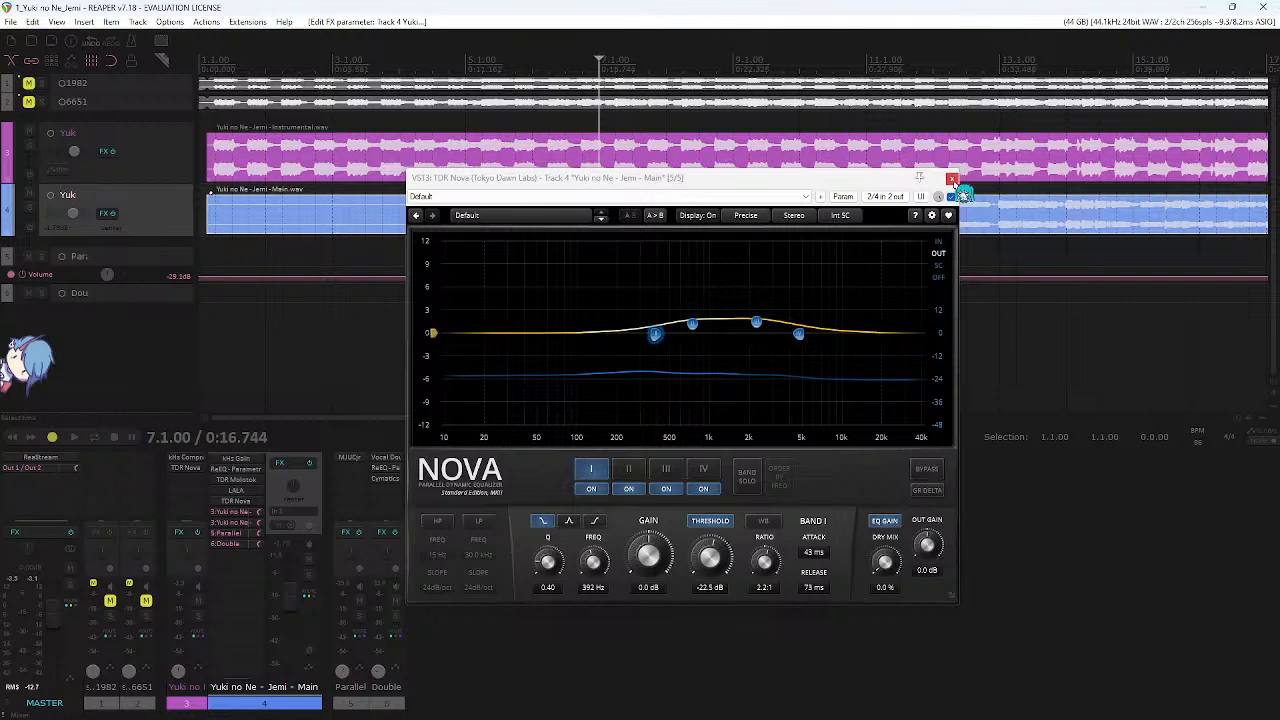
pyautogui.click(952, 181)
# - Set a time selection over the whole song and audition the mix from 13.2.00, saving the project
pyautogui.press('-')
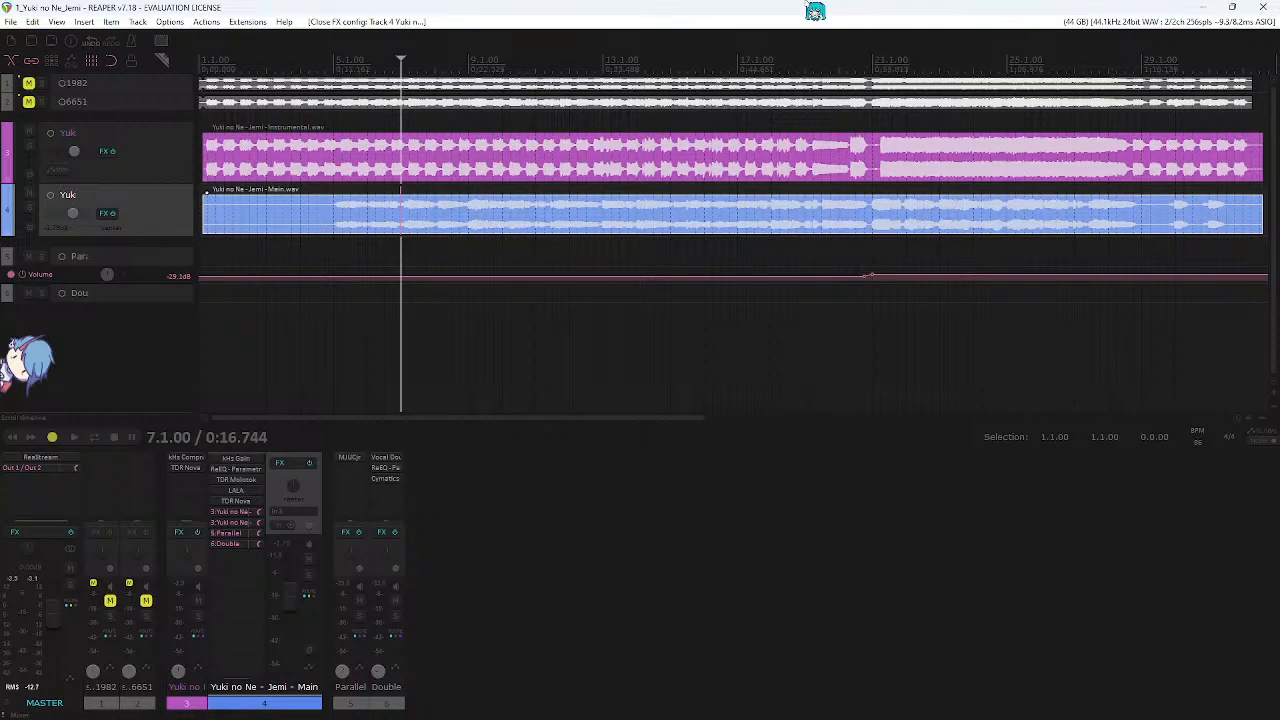
pyautogui.scroll(-2, 704, 161)
pyautogui.doubleClick(621, 66)
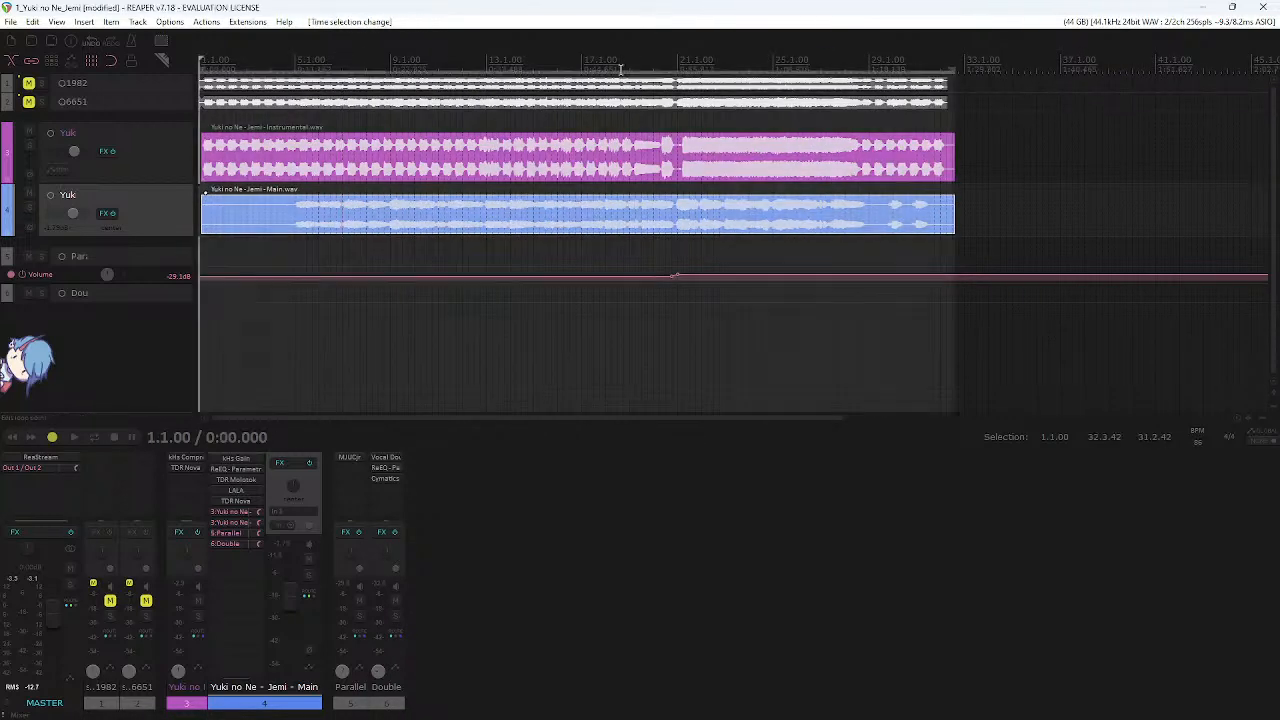
pyautogui.press('space')
pyautogui.click(490, 55)
pyautogui.click(491, 546)
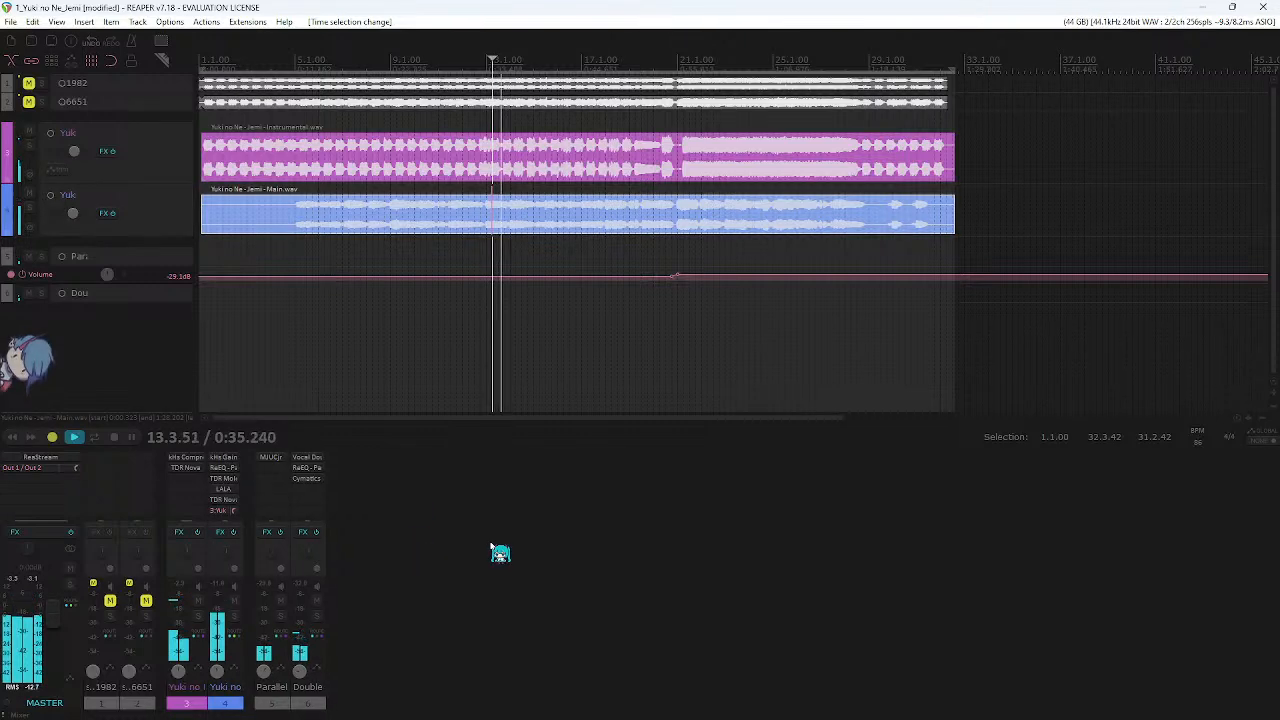
pyautogui.hotkey('ctrl', 's')
# - Set the output gain of TDR Nova on the main vocal track to 2.0 dB while auditioning the mix, then close the plugin
pyautogui.click(228, 500)
pyautogui.press('space')
pyautogui.moveTo(927, 545); pyautogui.dragTo(927, 530)
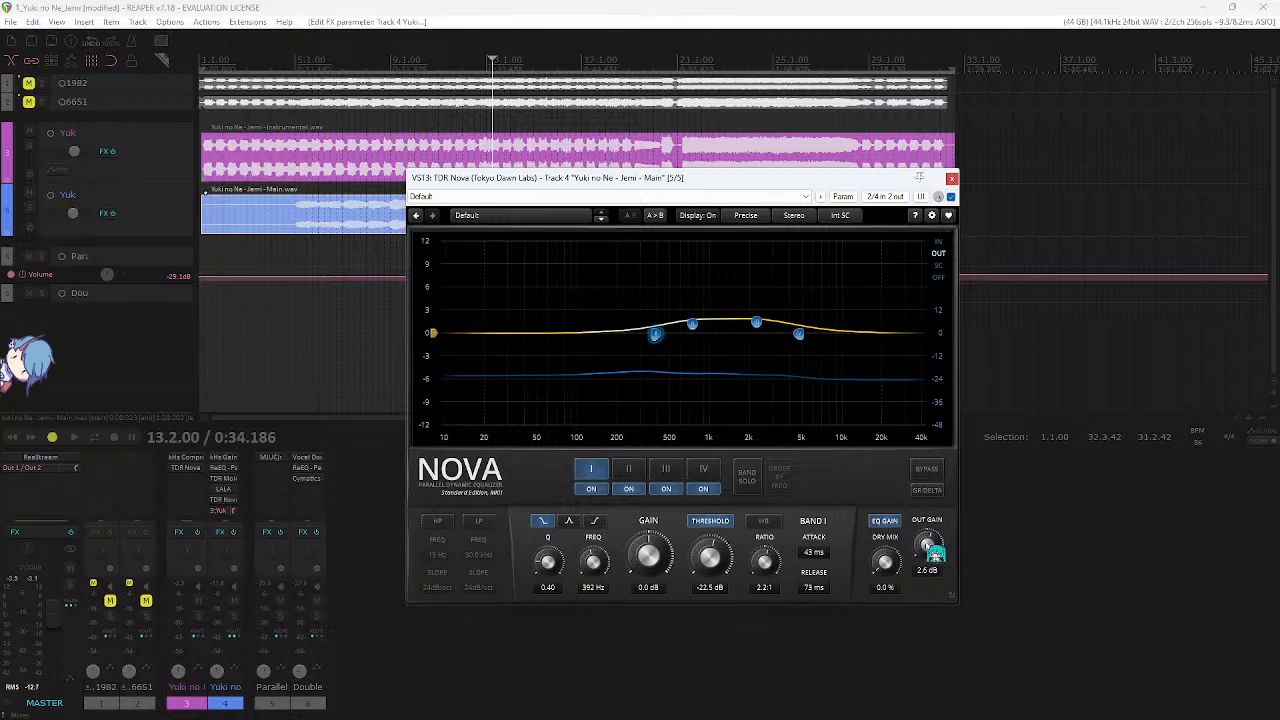
pyautogui.click(832, 11)
pyautogui.press('space')
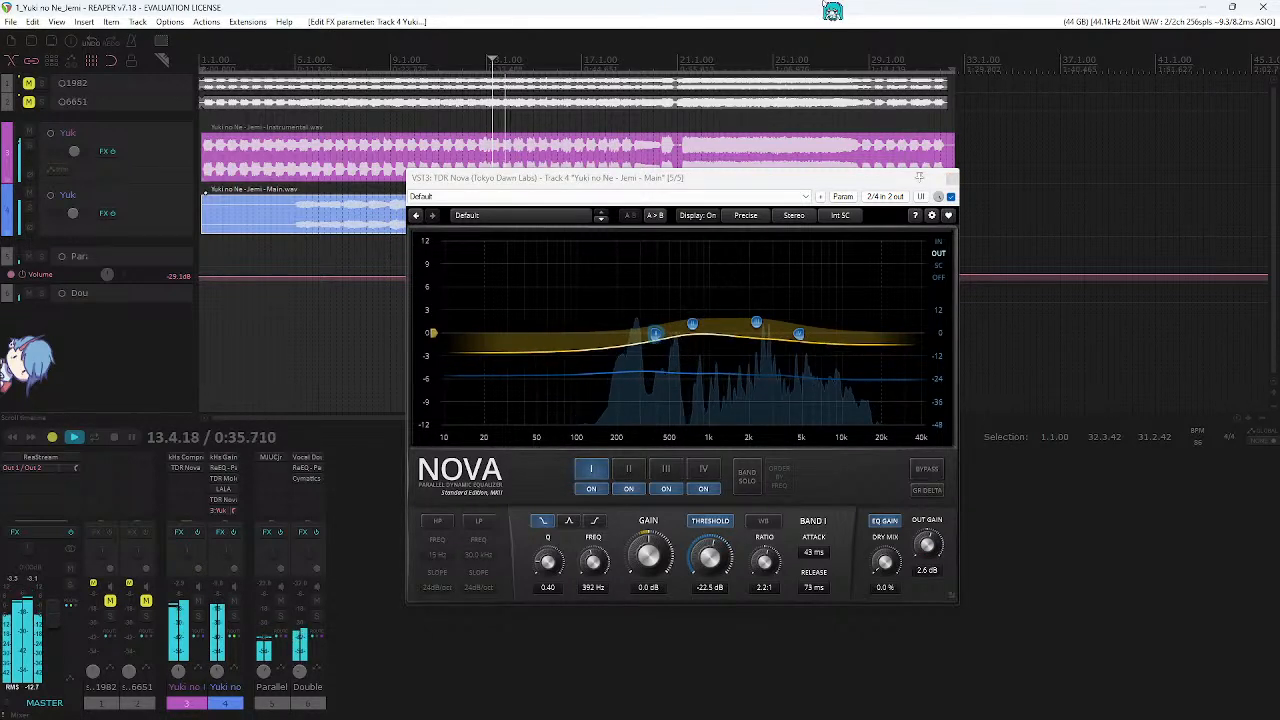
pyautogui.moveTo(927, 548); pyautogui.dragTo(927, 557)
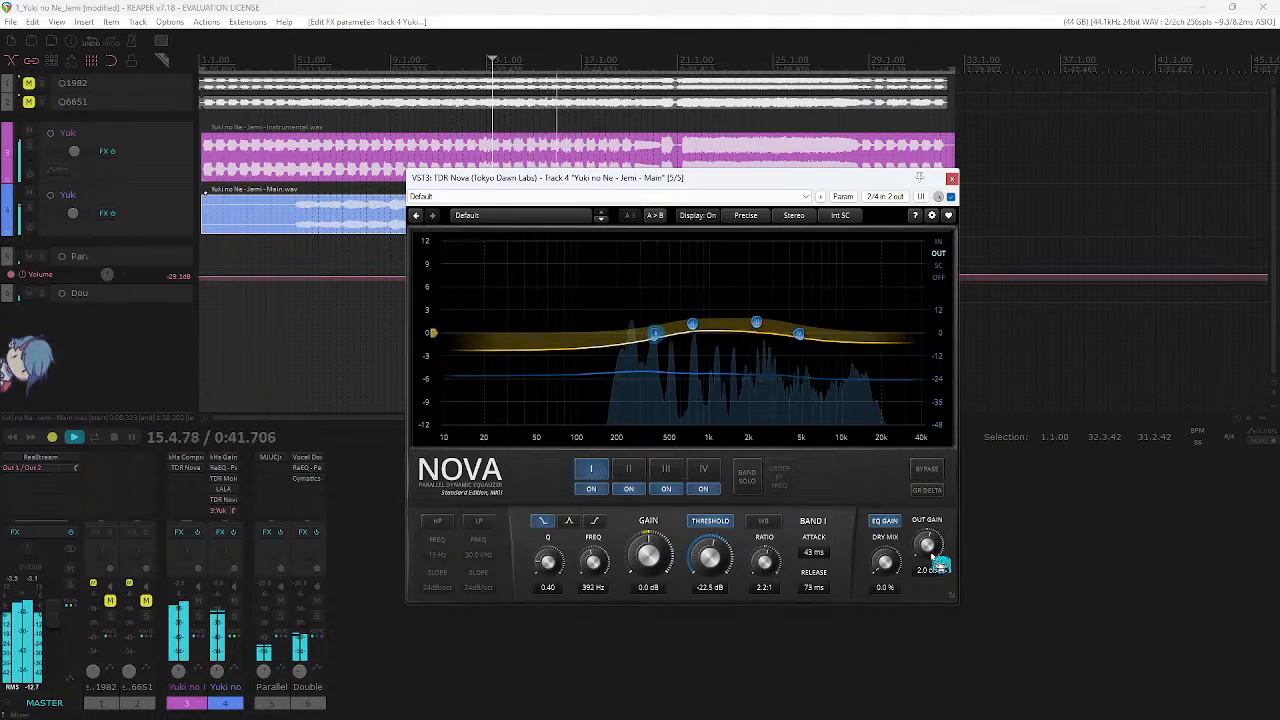
pyautogui.click(952, 179)
# - Raise the Parallel track's volume envelope slightly in the section after bar 21 while the song plays
pyautogui.scroll(3, 757, 210)
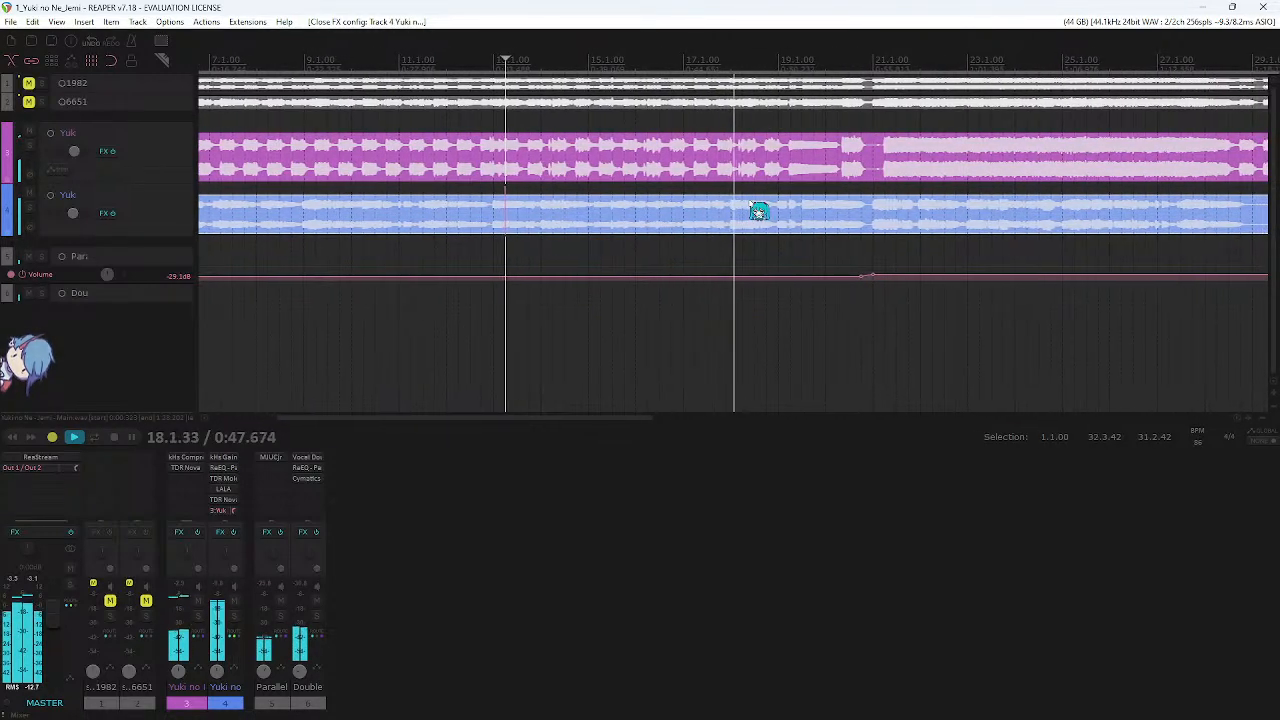
pyautogui.scroll(-3, 759, 211)
pyautogui.scroll(2, 772, 172)
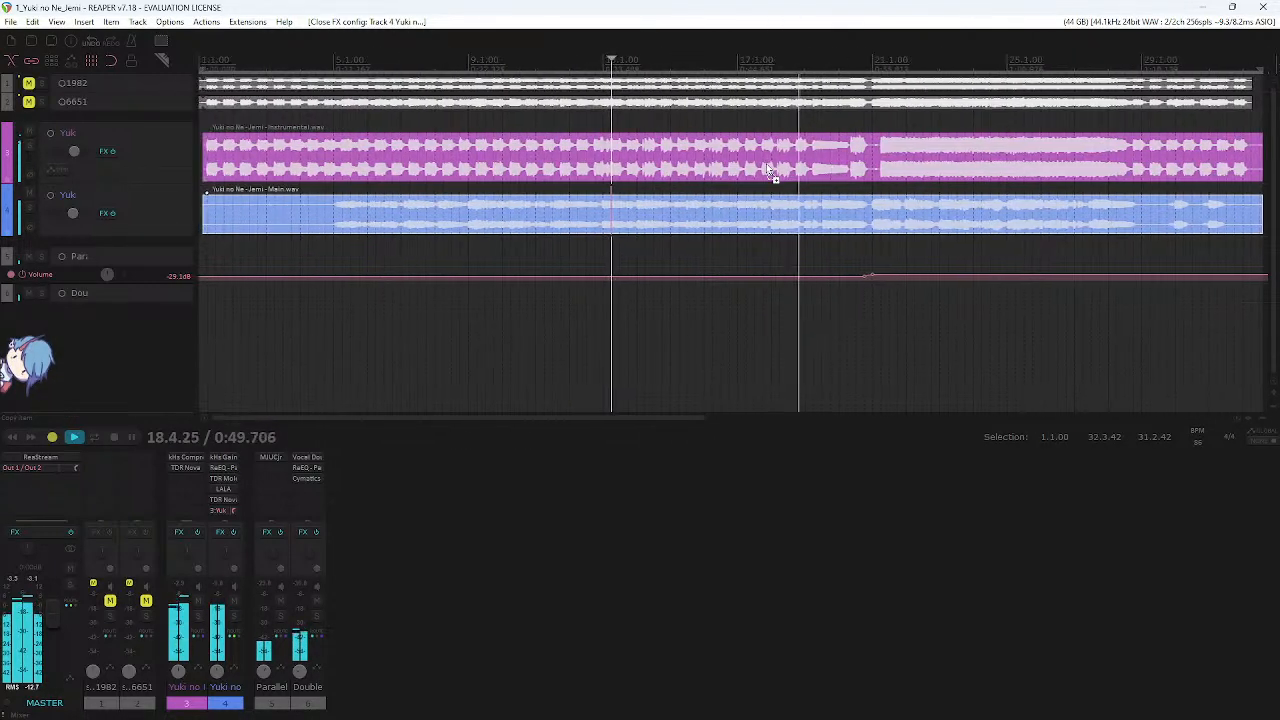
pyautogui.scroll(-2, 772, 172)
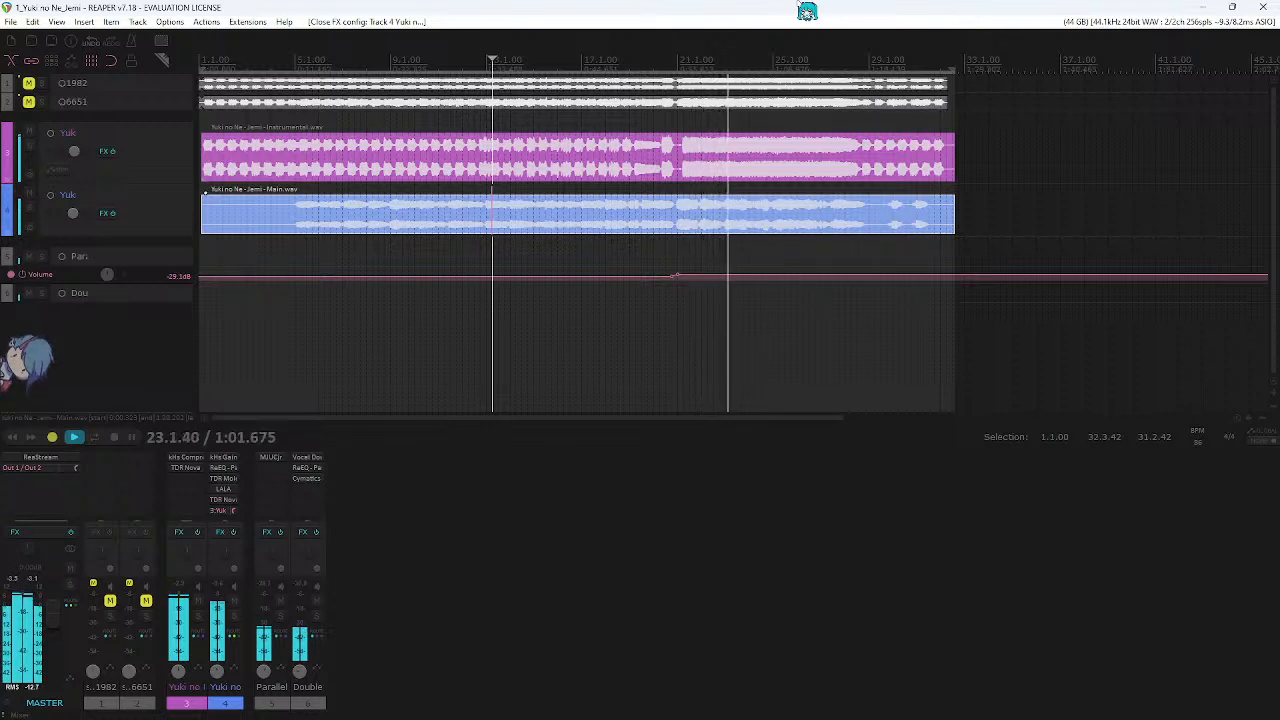
pyautogui.moveTo(803, 277)
pyautogui.mouseDown()
pyautogui.moveTo(800, 205)
pyautogui.moveTo(806, 256)
pyautogui.mouseUp()
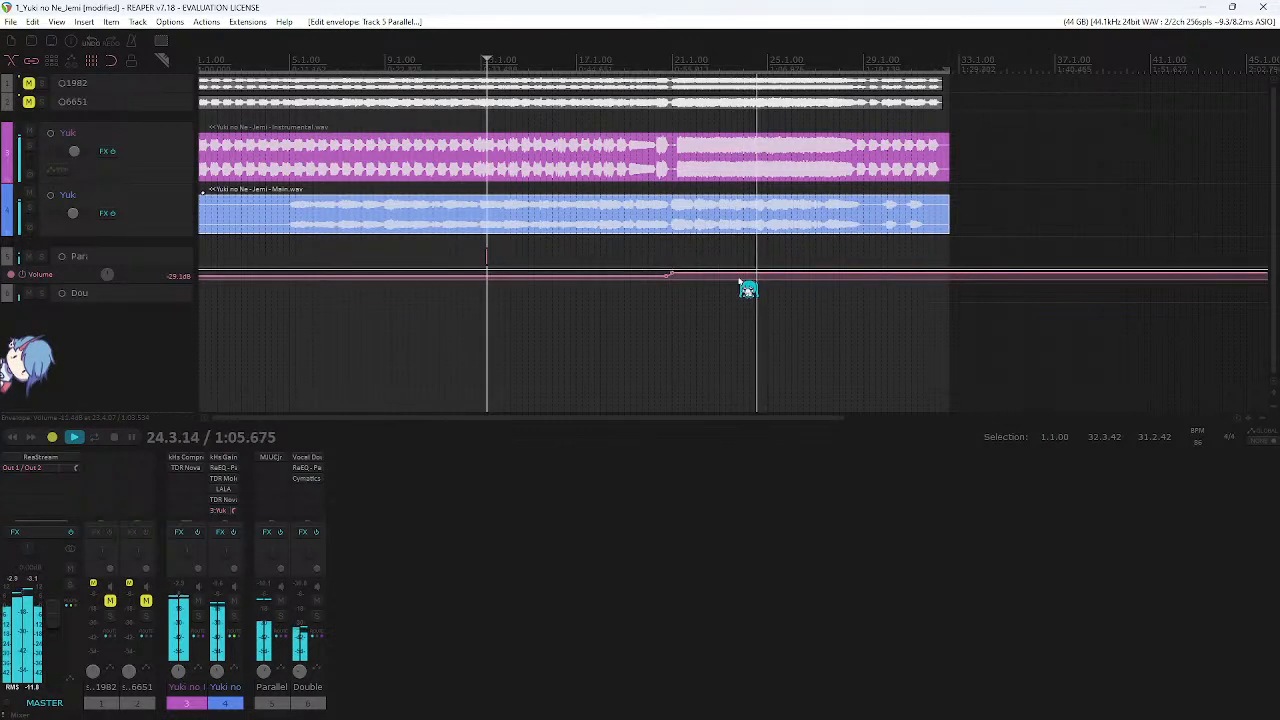
pyautogui.moveTo(745, 288)
pyautogui.mouseDown()
pyautogui.moveTo(746, 277)
pyautogui.moveTo(744, 289)
pyautogui.mouseUp()
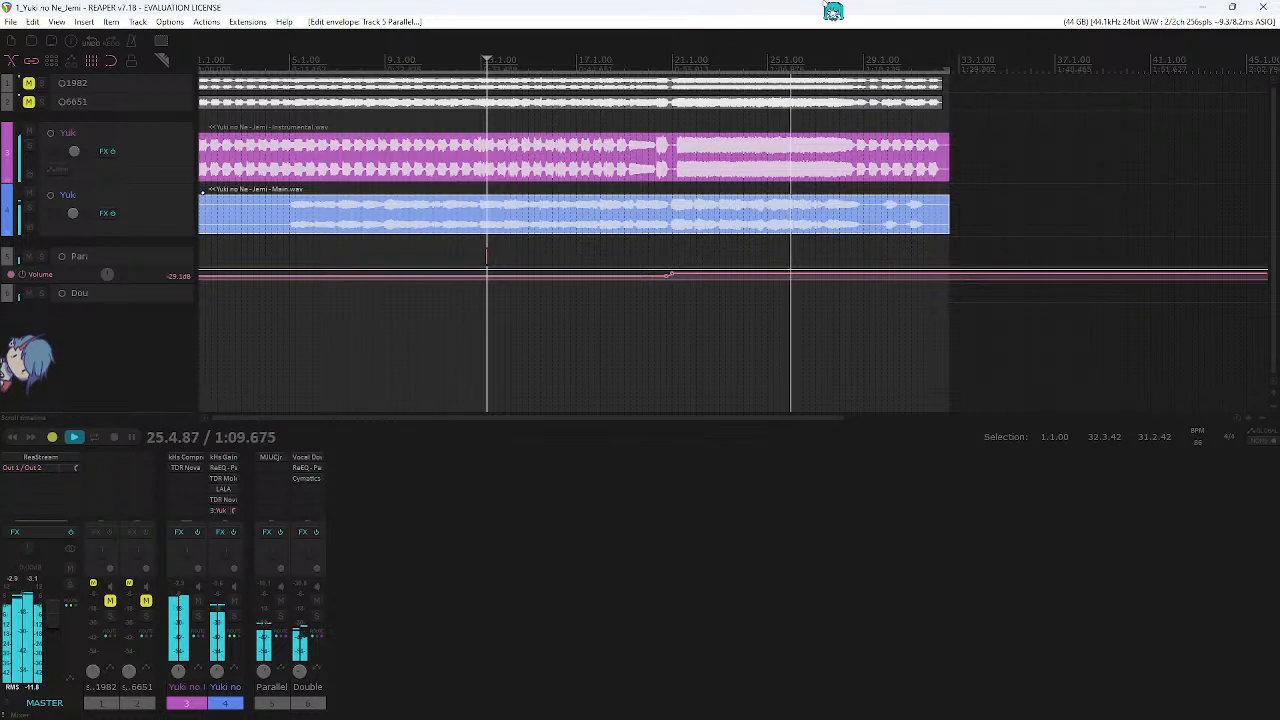
pyautogui.moveTo(786, 277); pyautogui.dragTo(789, 280)
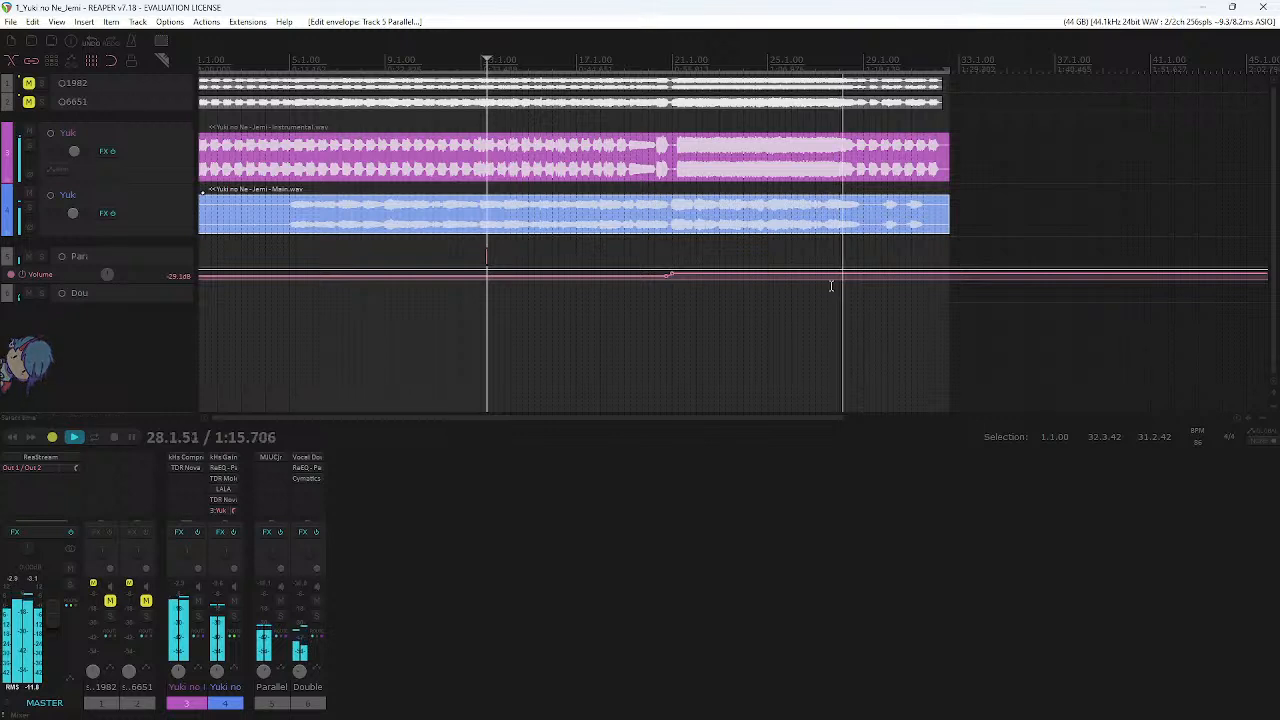
pyautogui.moveTo(839, 275); pyautogui.dragTo(840, 277)
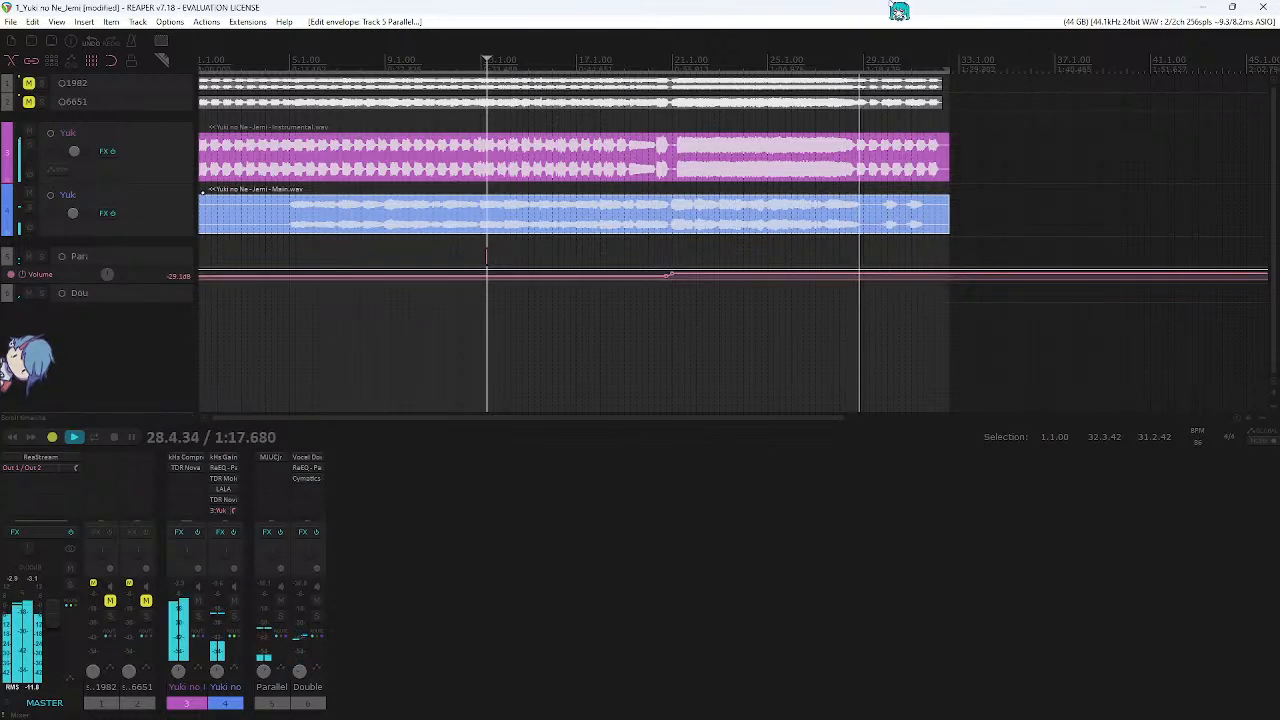
# - Stop playback and remove the time selection over the song
pyautogui.press('space')
pyautogui.scroll(-2, 553, 273)
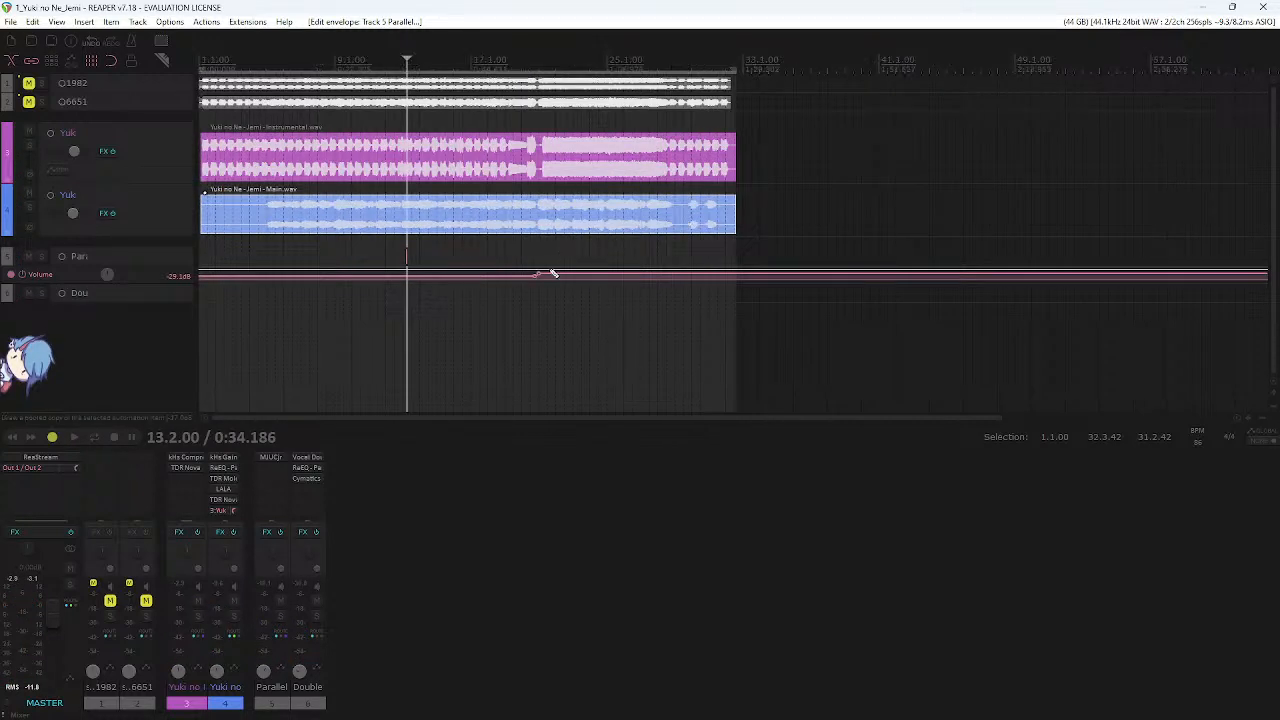
pyautogui.scroll(2, 553, 273)
pyautogui.click(480, 258)
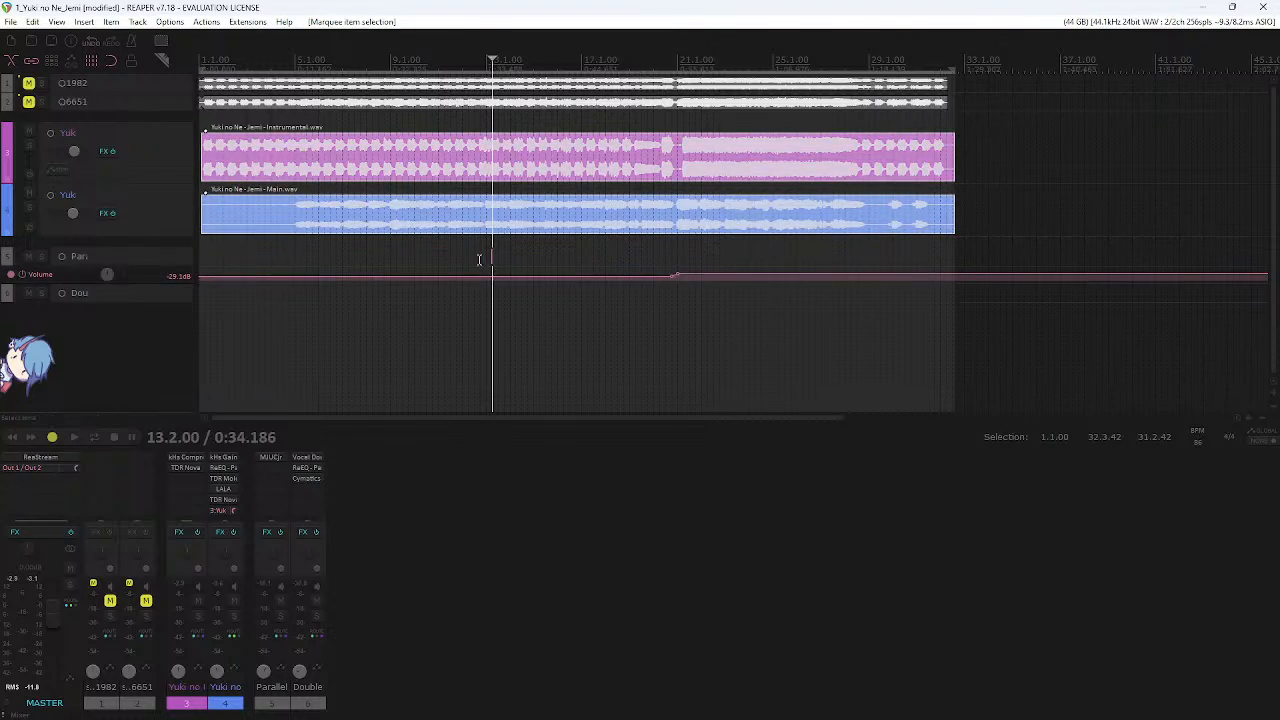
pyautogui.click(593, 372)
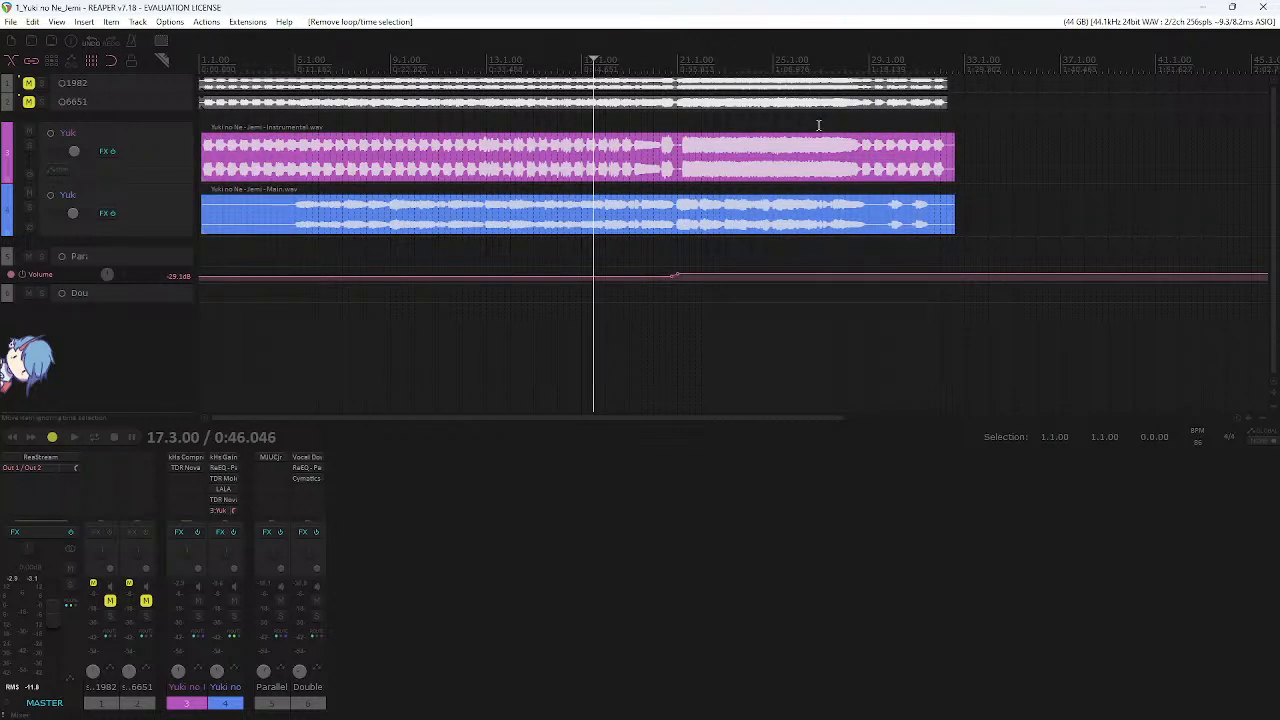
# - Trim the ends of the Instrumental and Main items together so they finish level with the reference tracks above
pyautogui.scroll(3, 955, 148)
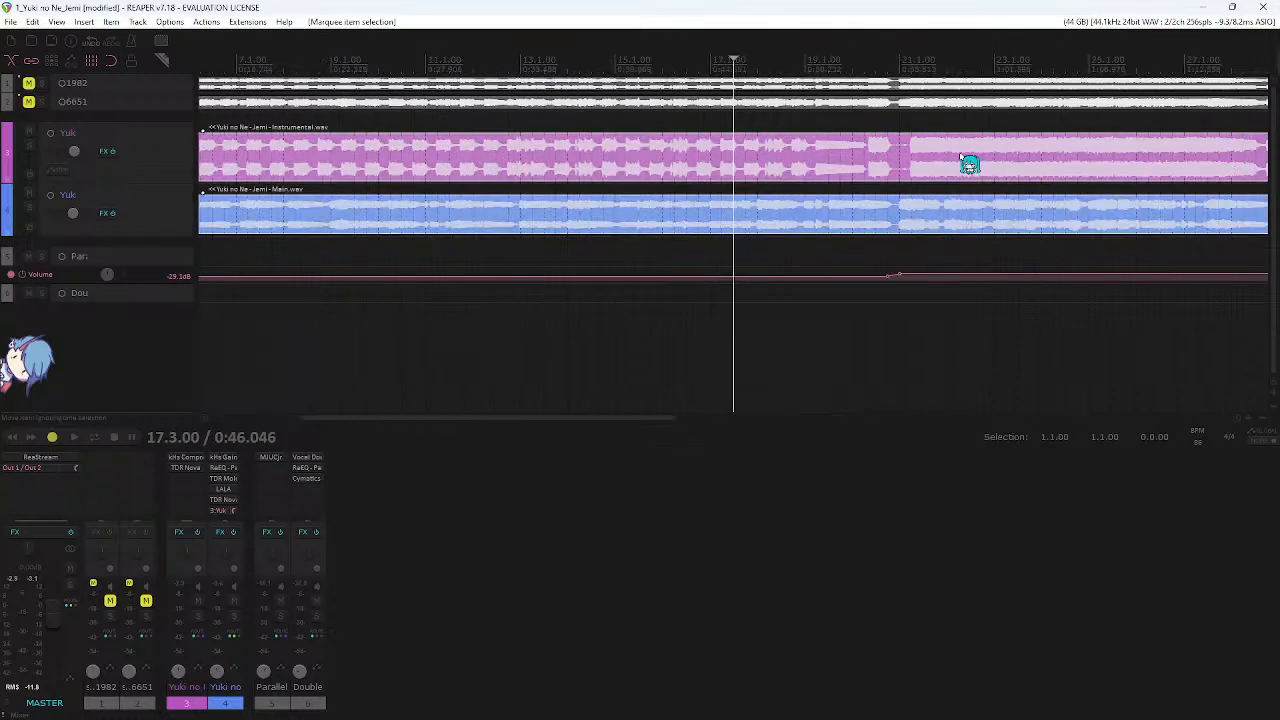
pyautogui.moveTo(651, 164); pyautogui.dragTo(628, 162)
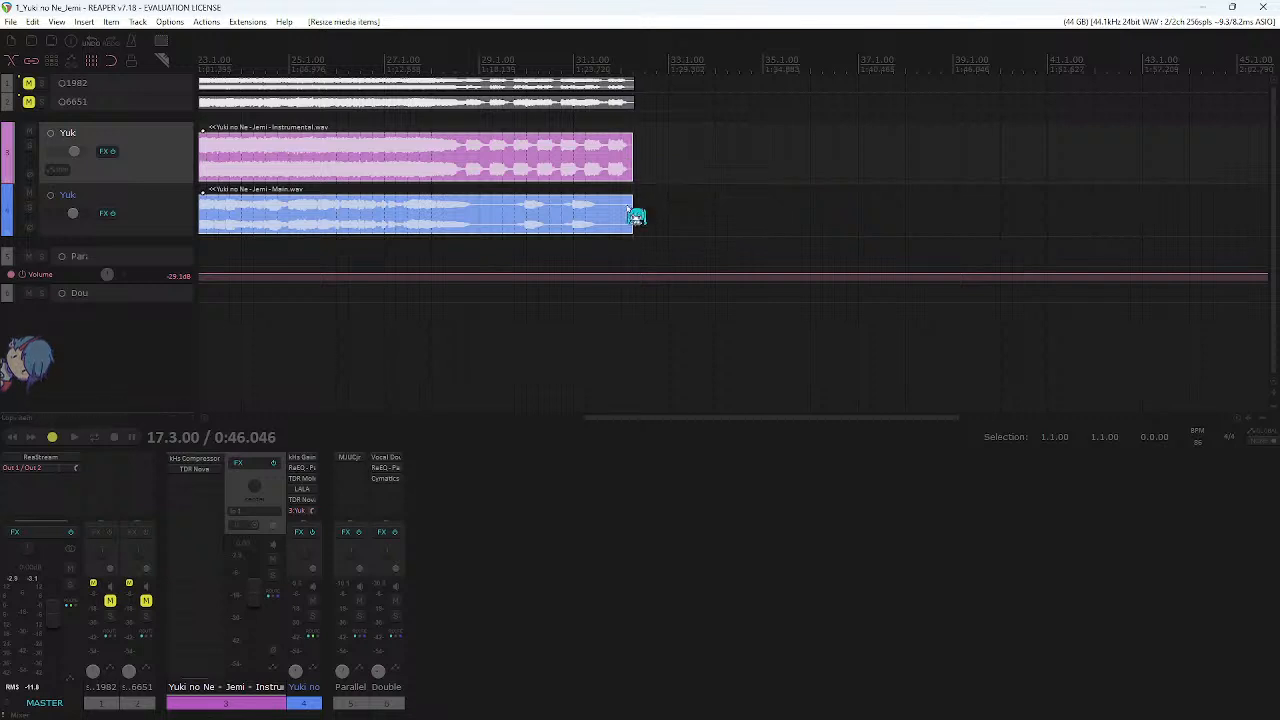
pyautogui.hscroll(-10, 620, 237)
pyautogui.click(468, 321)
pyautogui.scroll(-2, 459, 321)
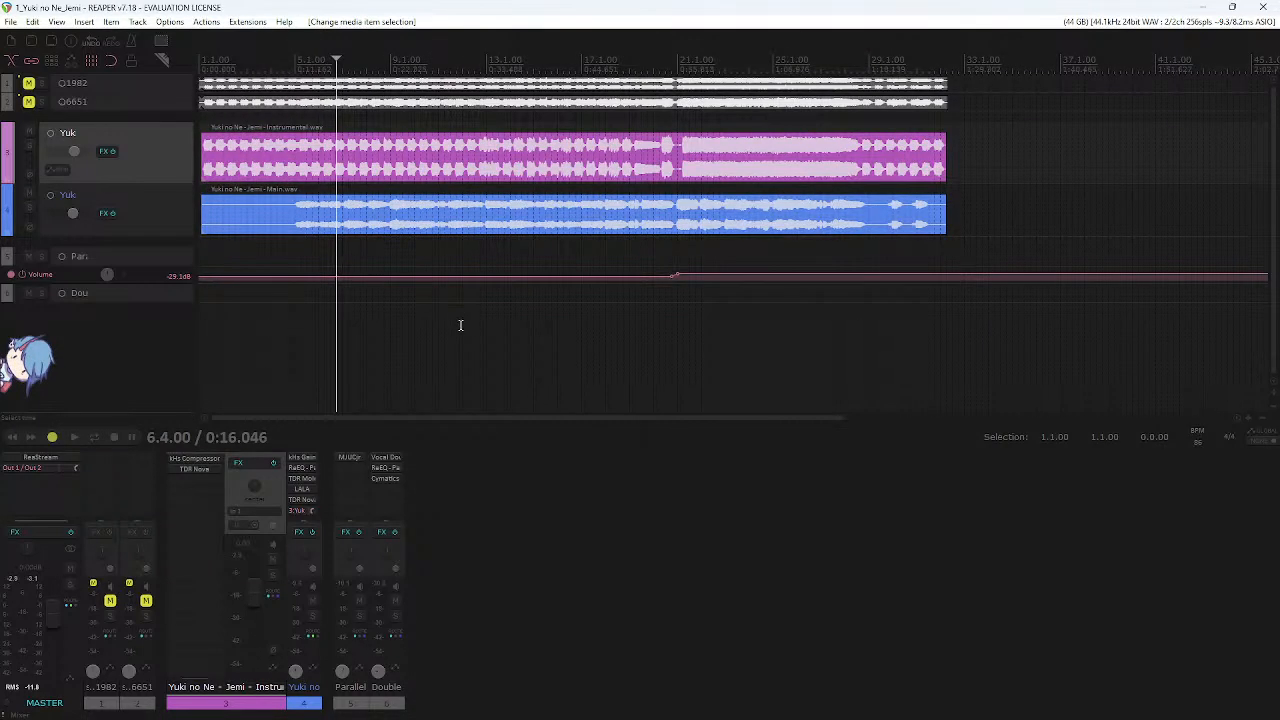
pyautogui.click(491, 531)
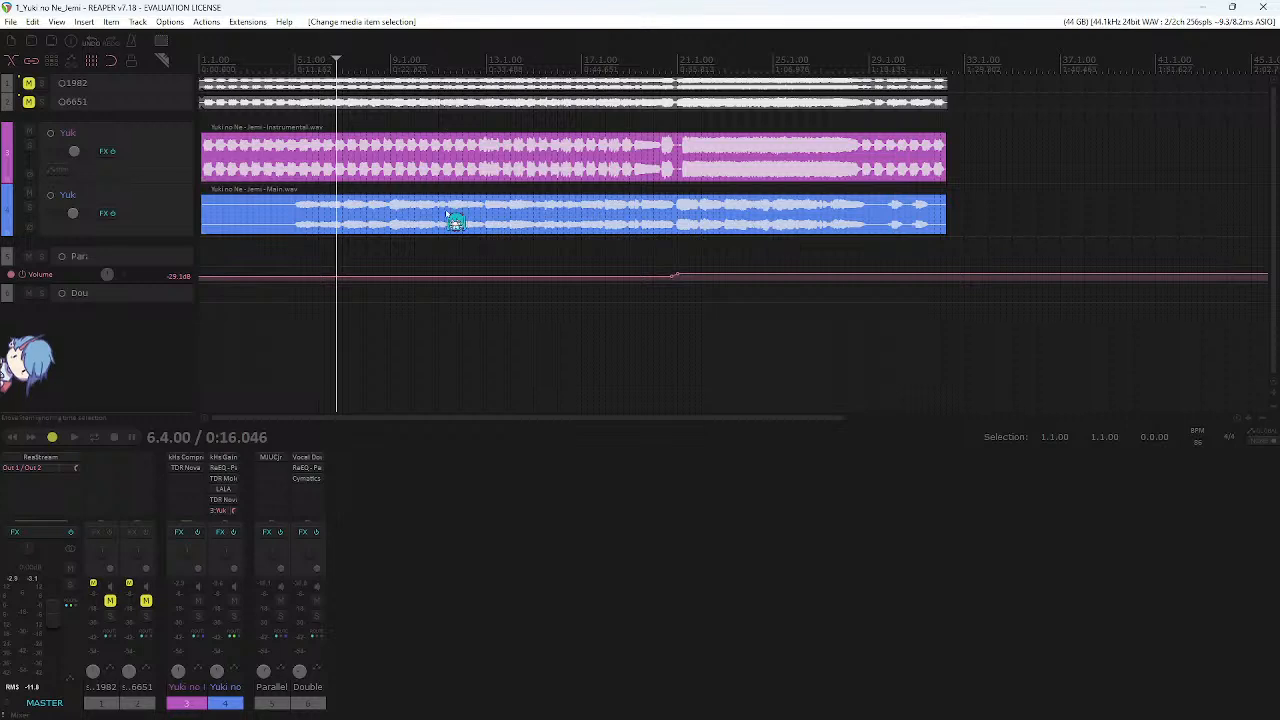
pyautogui.moveTo(357, 282); pyautogui.dragTo(796, 190)
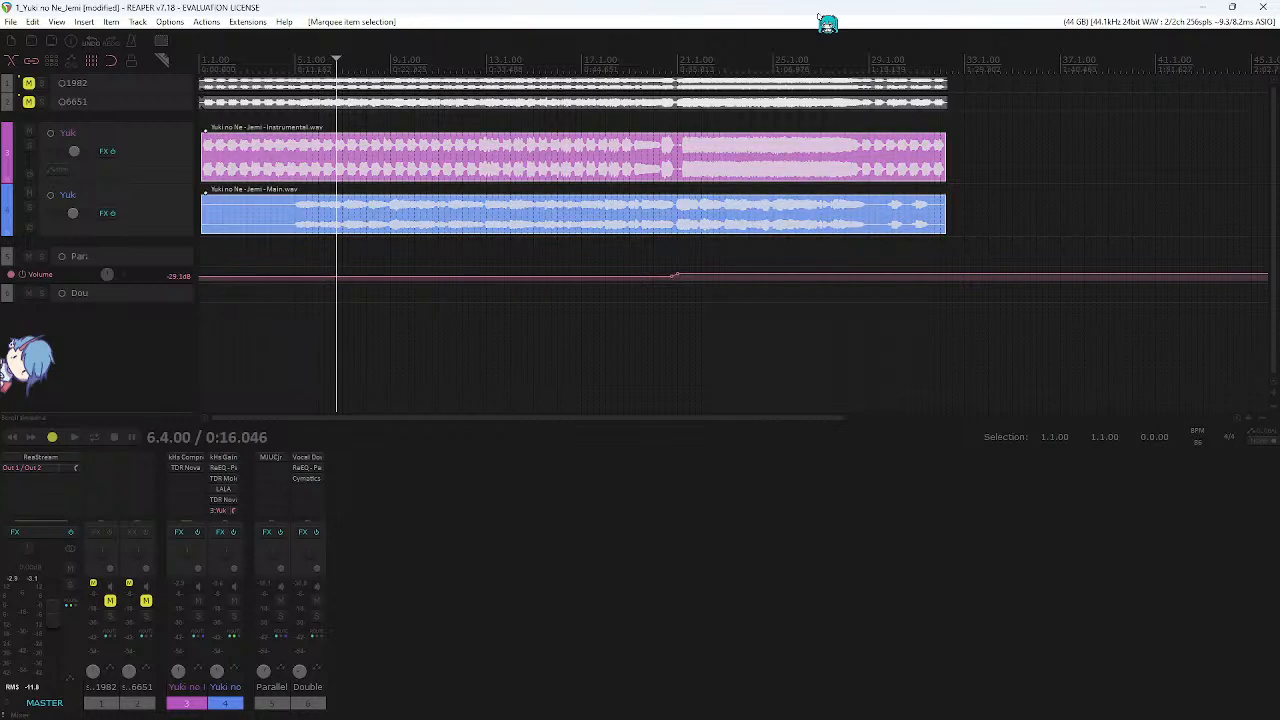
pyautogui.click(538, 257)
pyautogui.moveTo(787, 246); pyautogui.dragTo(264, 156)
pyautogui.click(558, 325)
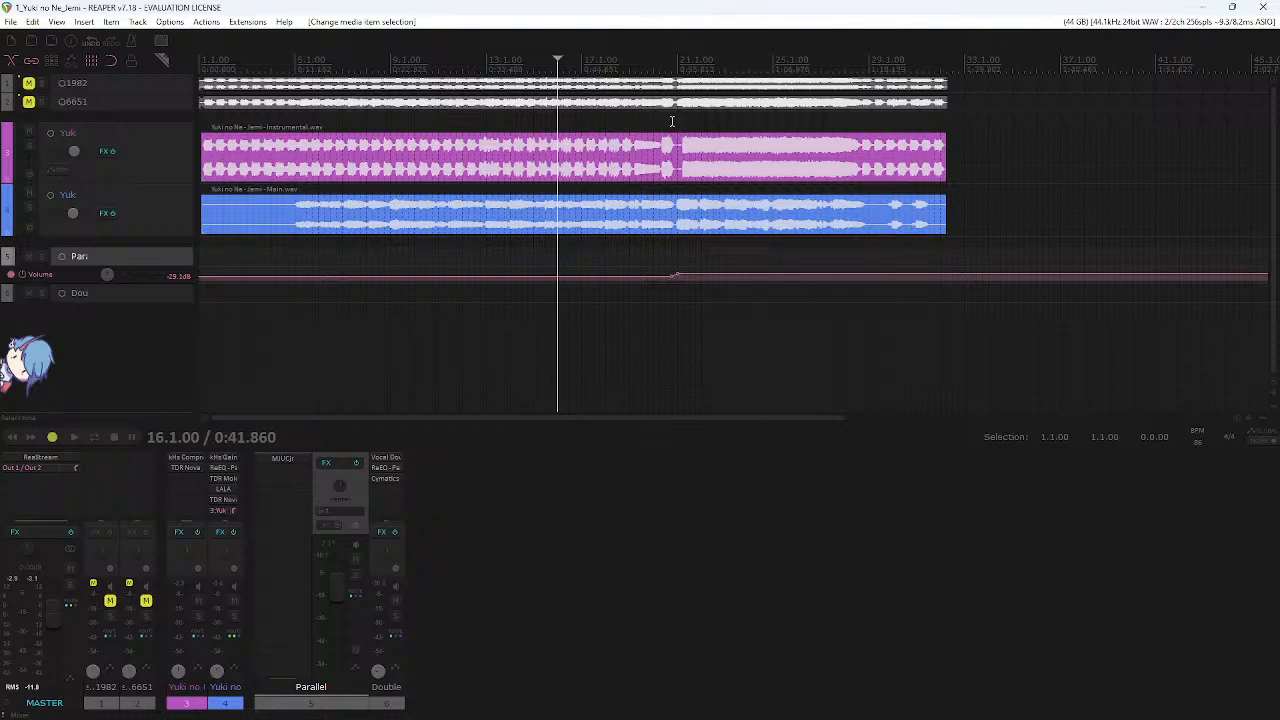
pyautogui.rightClick(590, 214)
pyautogui.click(499, 217)
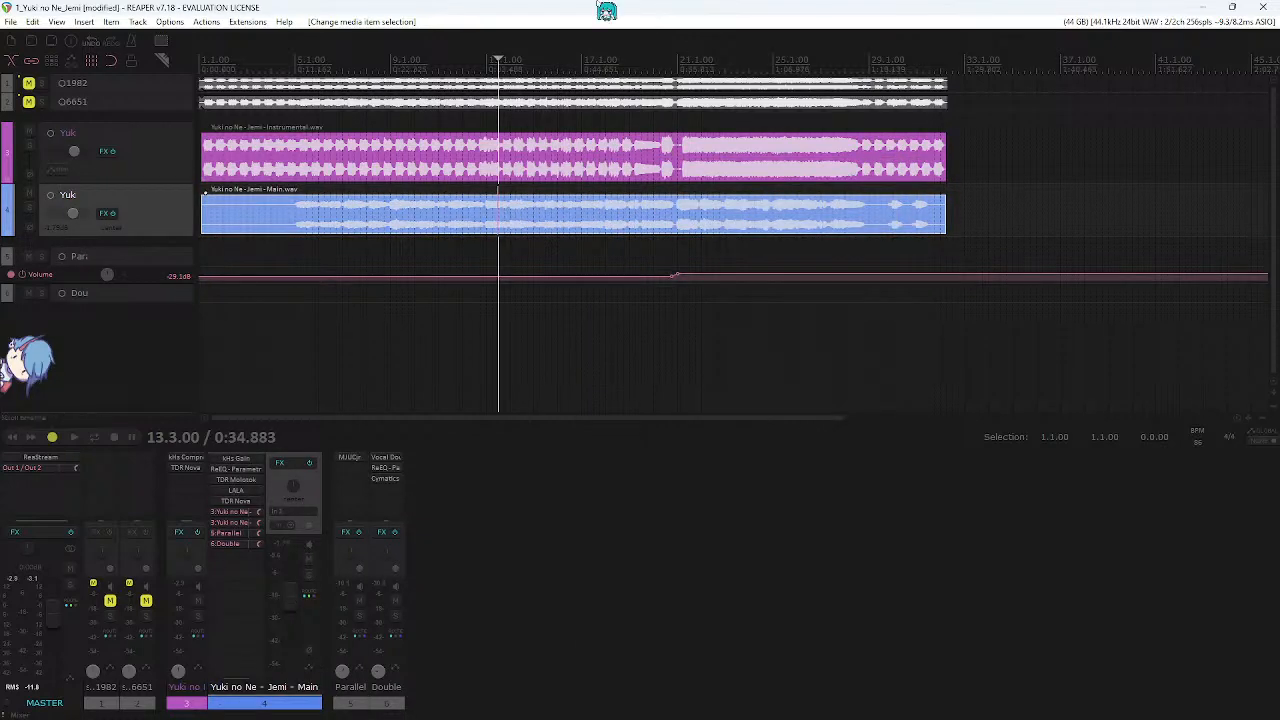
pyautogui.click(605, 155)
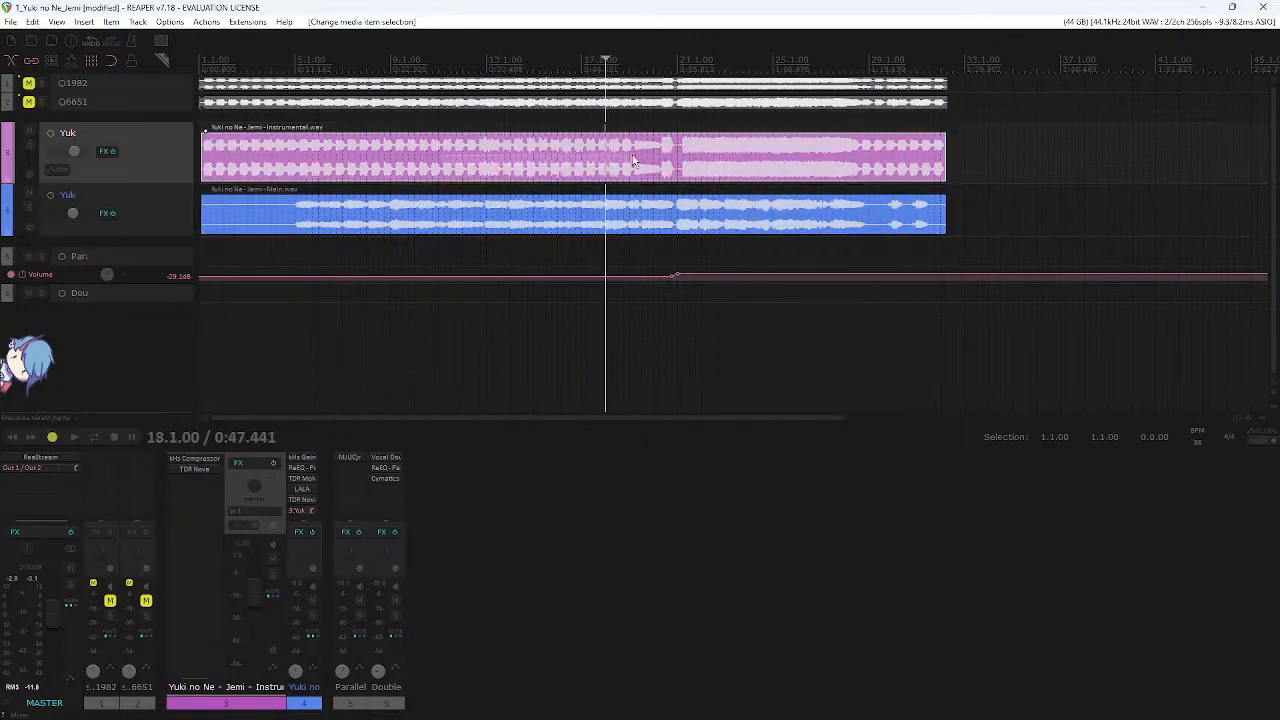
pyautogui.click(472, 375)
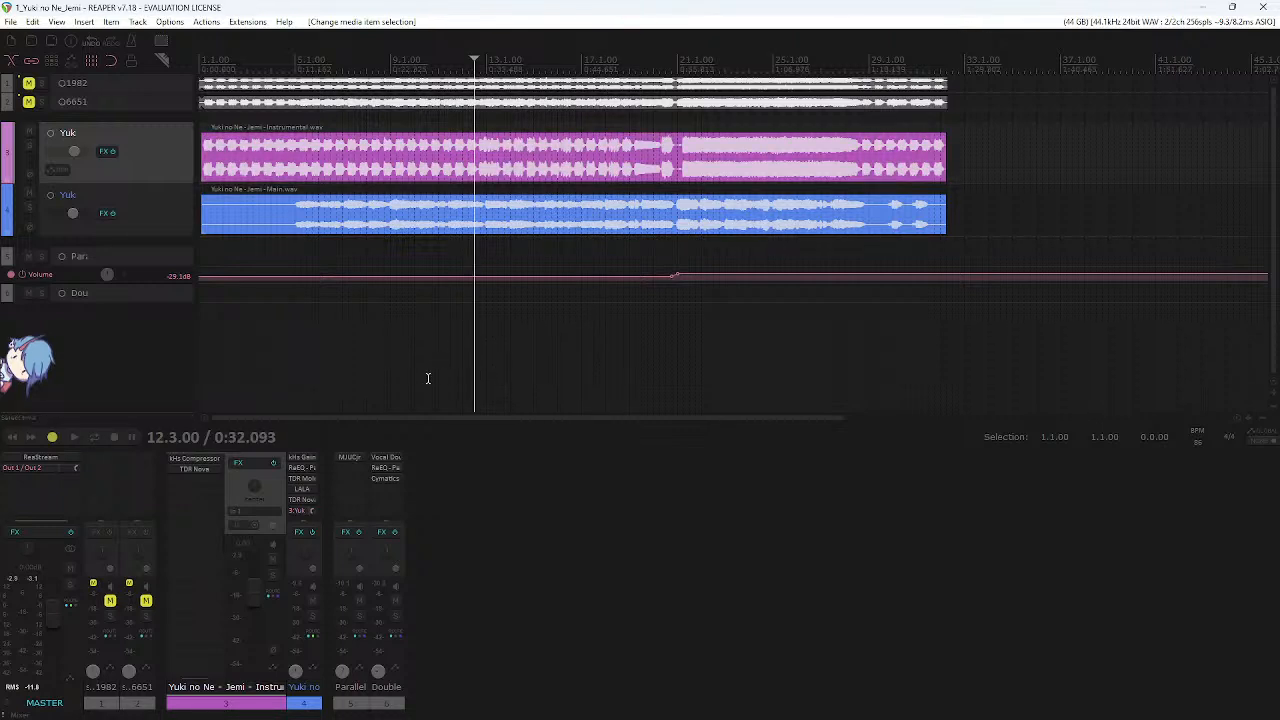
pyautogui.click(427, 378)
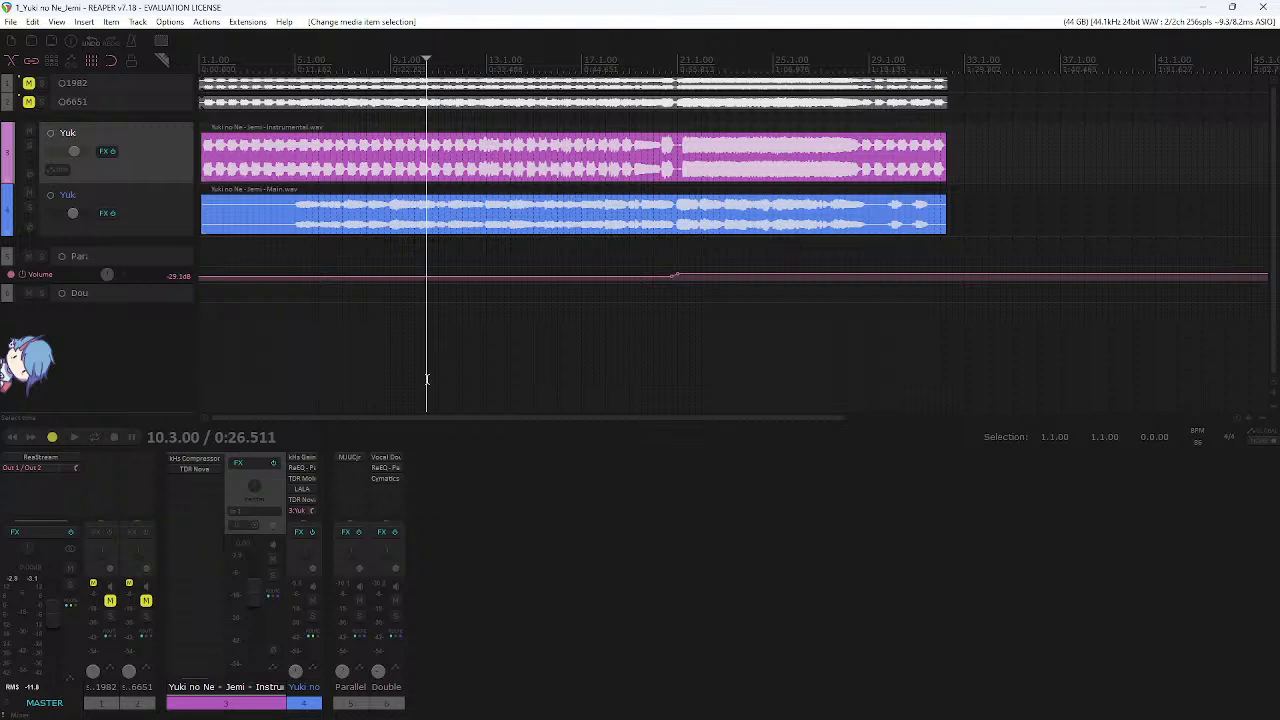
# - Place the edit cursor at 5.1.00, where the main vocal begins, with the Parallel track selected
pyautogui.scroll(3, 427, 378)
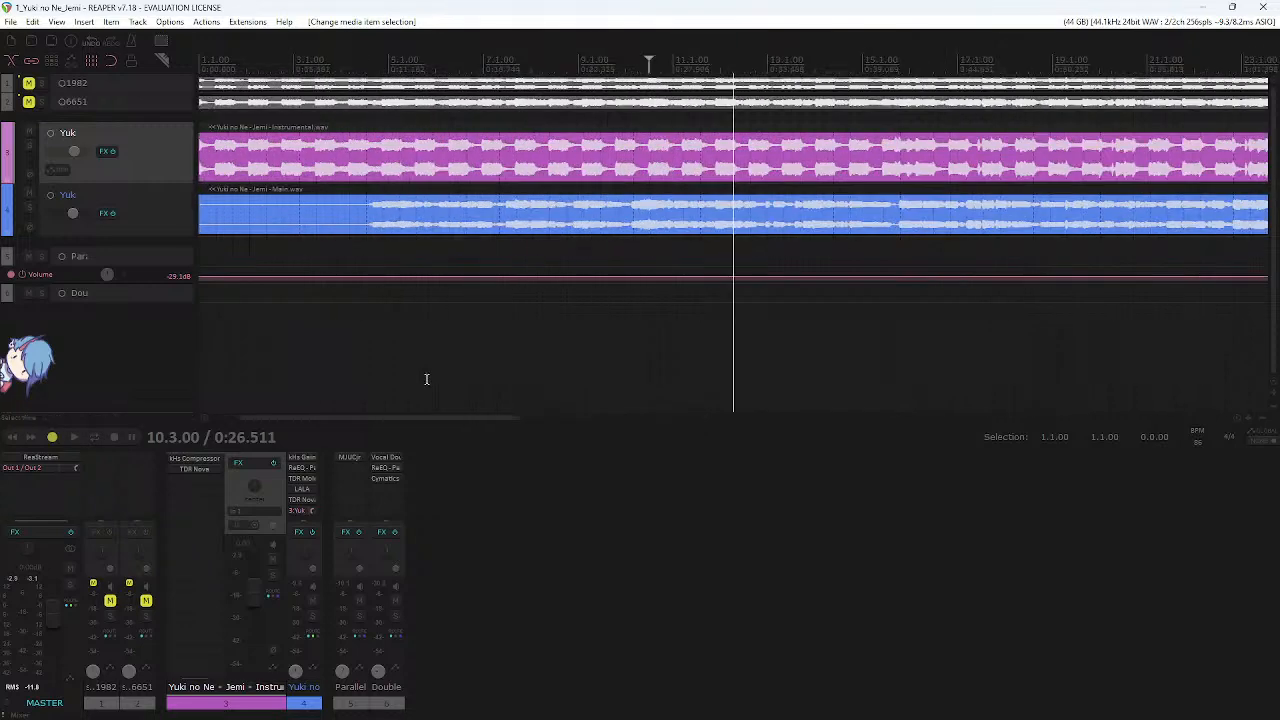
pyautogui.click(366, 332)
pyautogui.hscroll(-2, 362, 332)
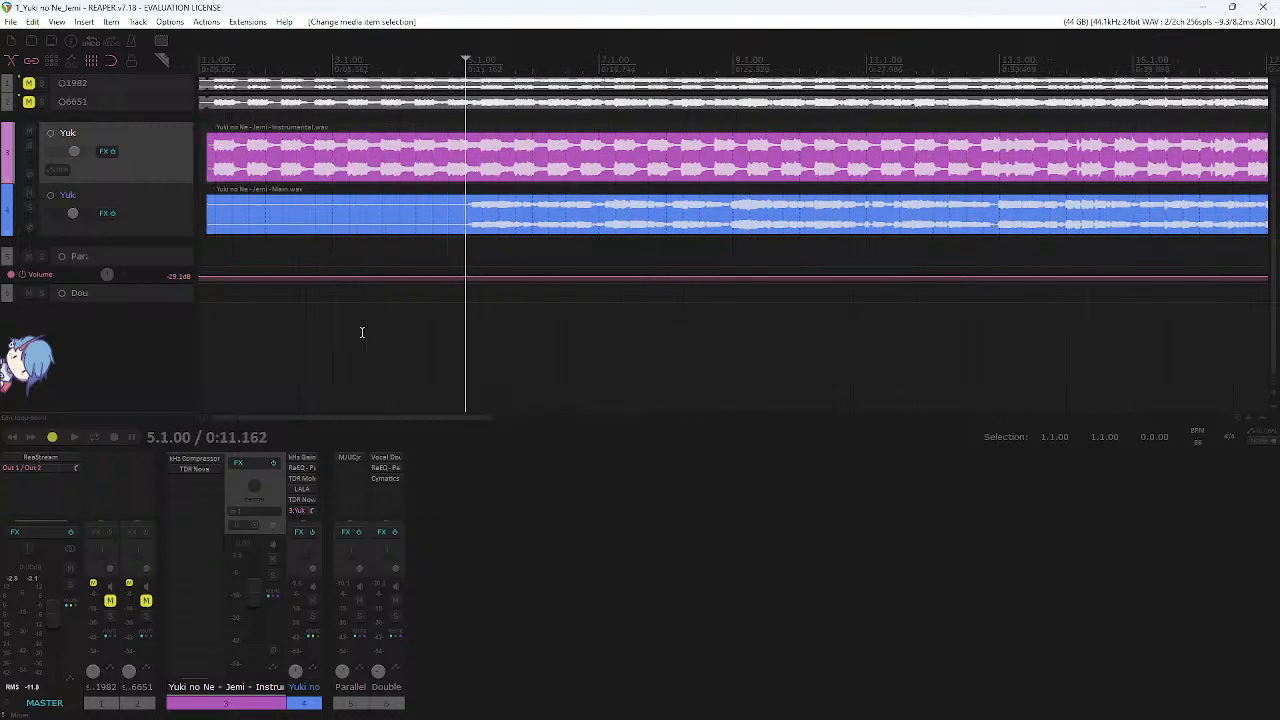
pyautogui.click(677, 393)
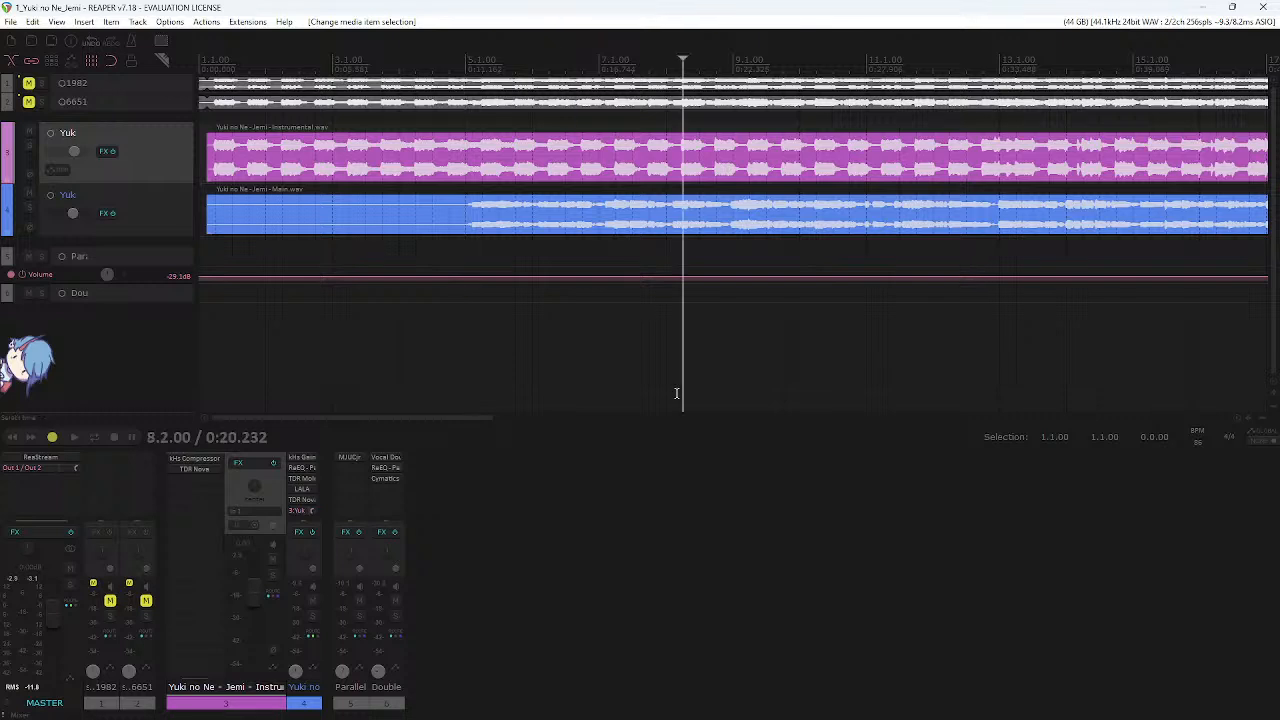
pyautogui.click(455, 306)
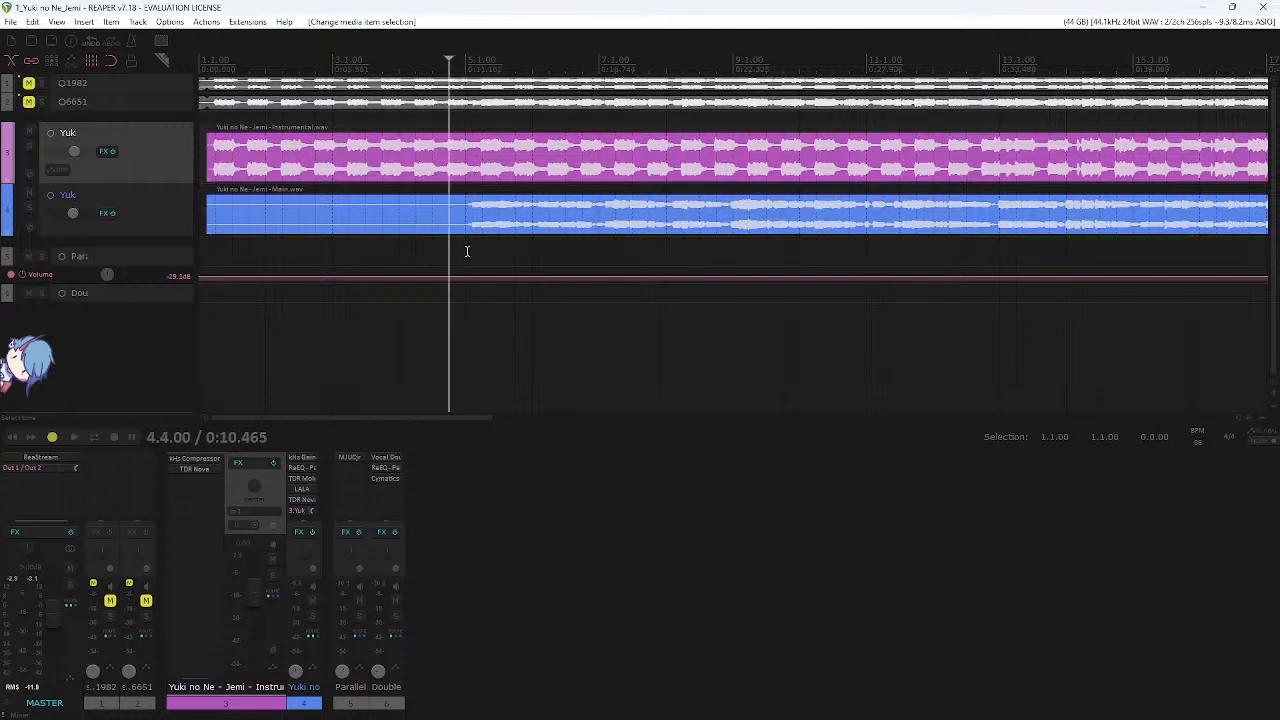
pyautogui.click(466, 251)
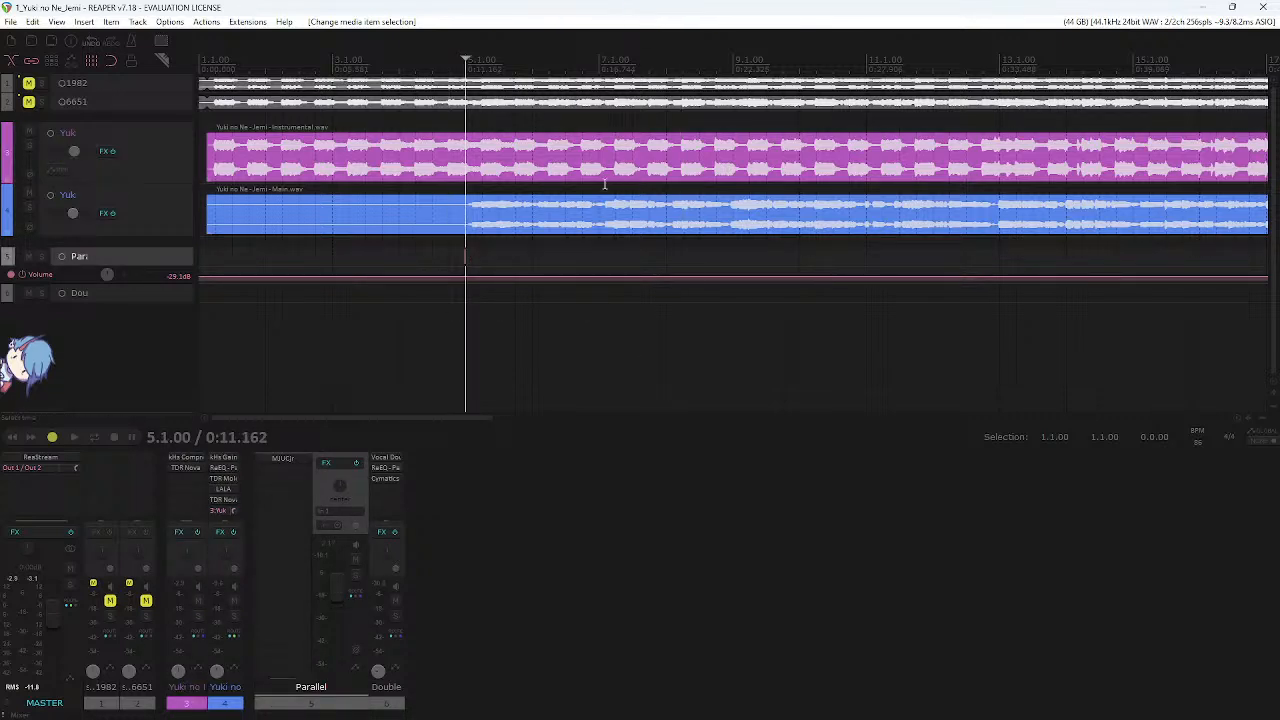
pyautogui.scroll(-2, 608, 157)
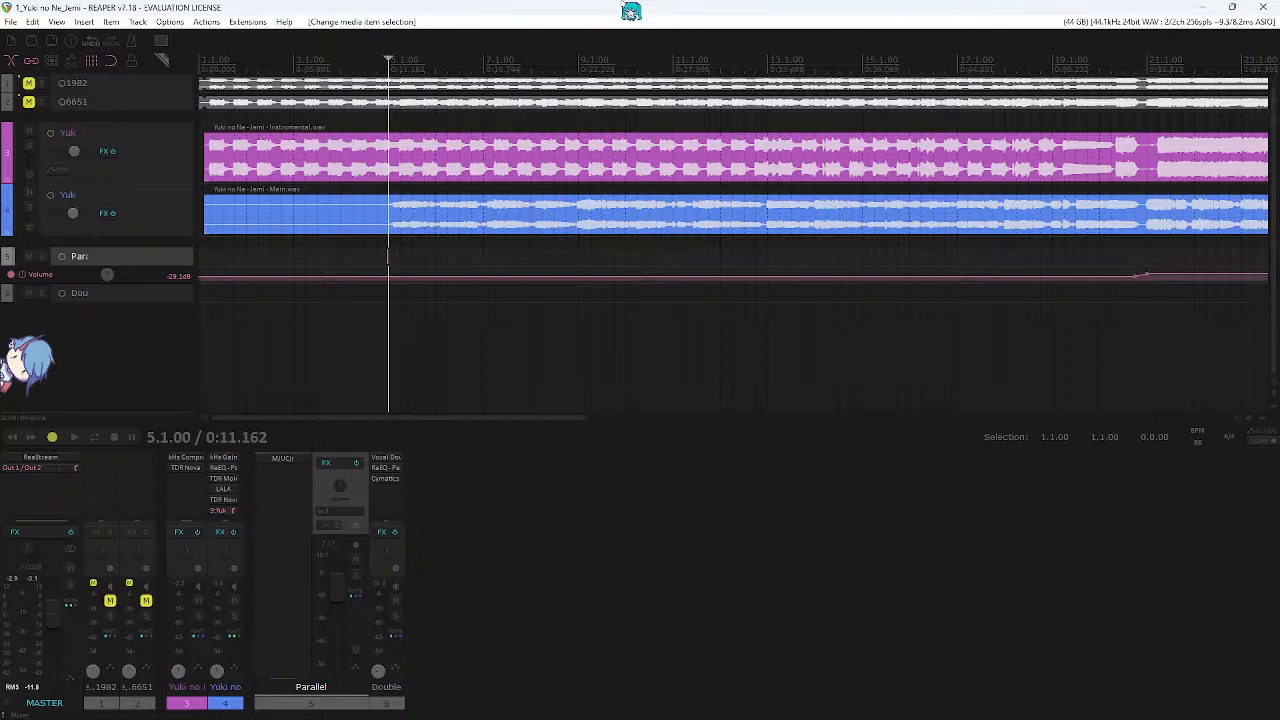
pyautogui.scroll(-2, 530, 180)
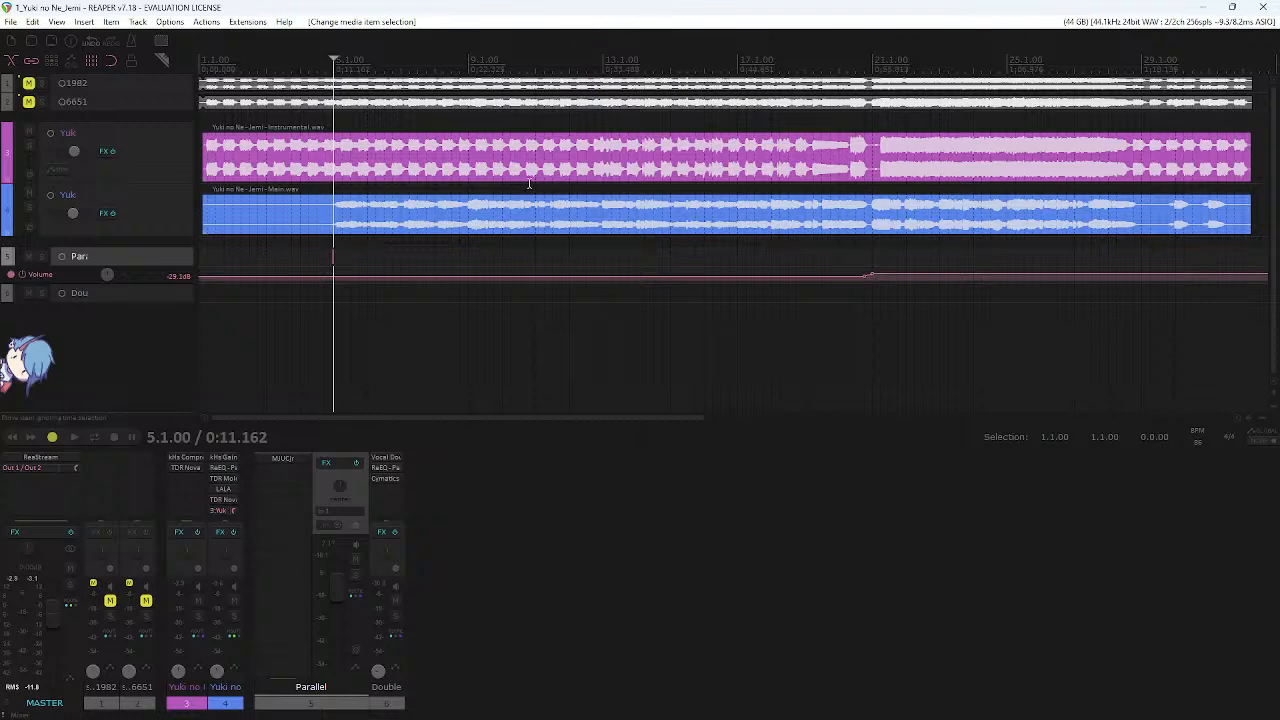
# - Make the Main vocal track taller and the Instrumental track shorter, leaving no track selected
pyautogui.scroll(5, 529, 184)
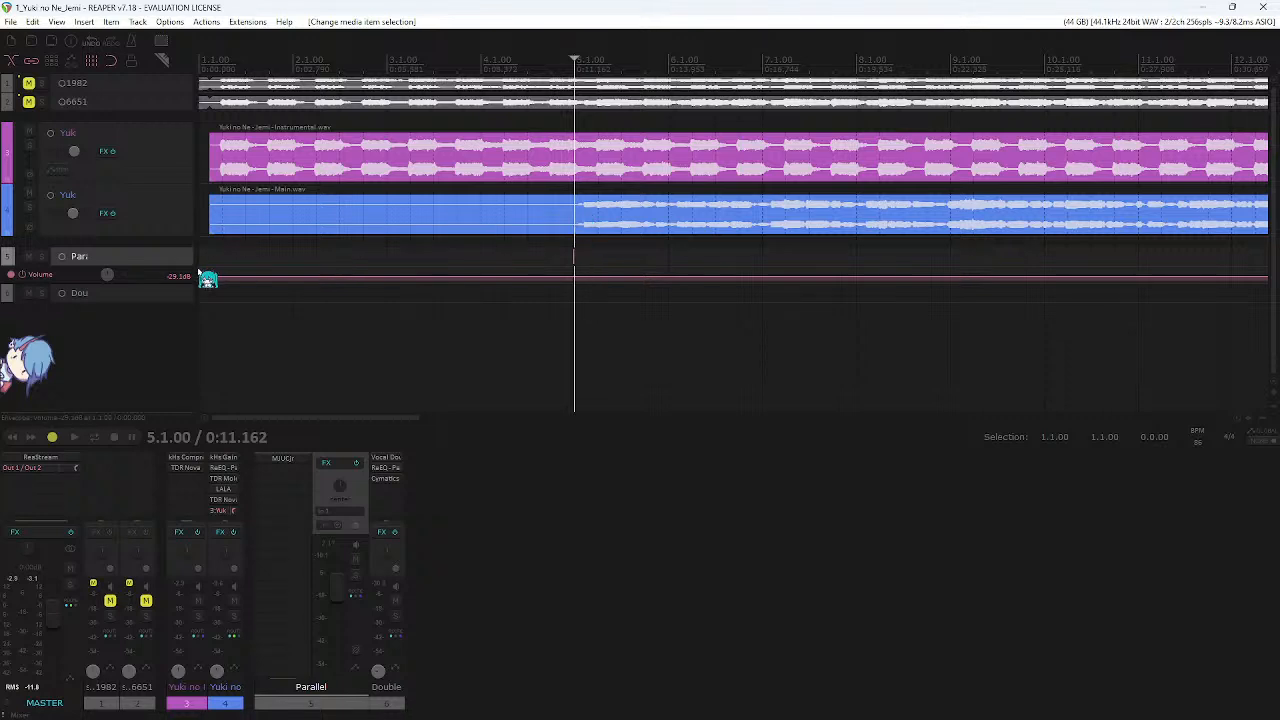
pyautogui.click(183, 234)
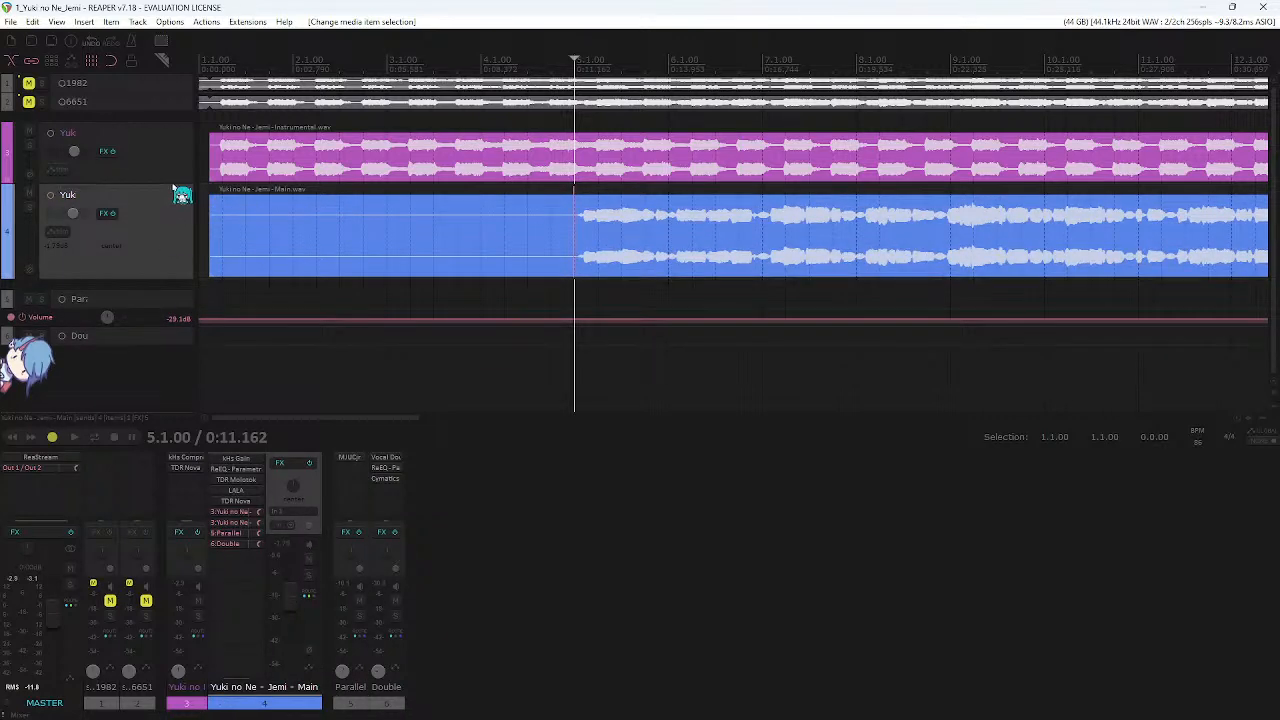
pyautogui.moveTo(173, 185); pyautogui.dragTo(173, 167)
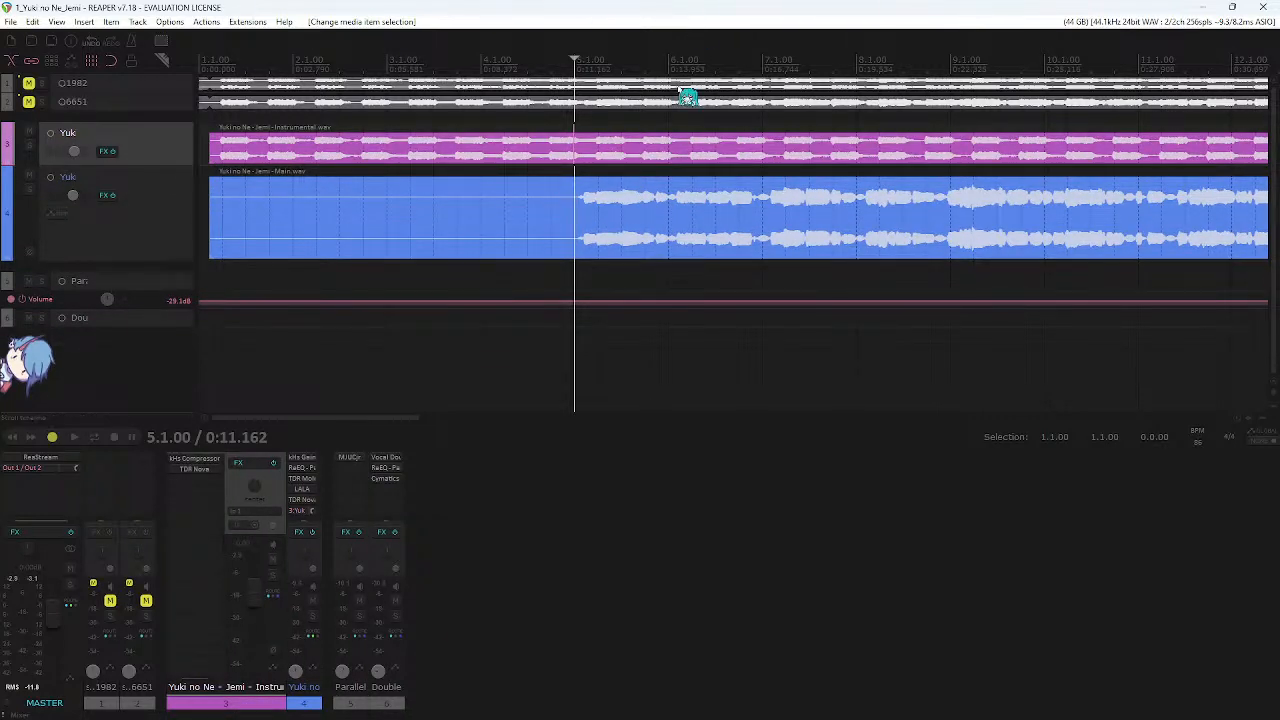
pyautogui.hscroll(3, 688, 97)
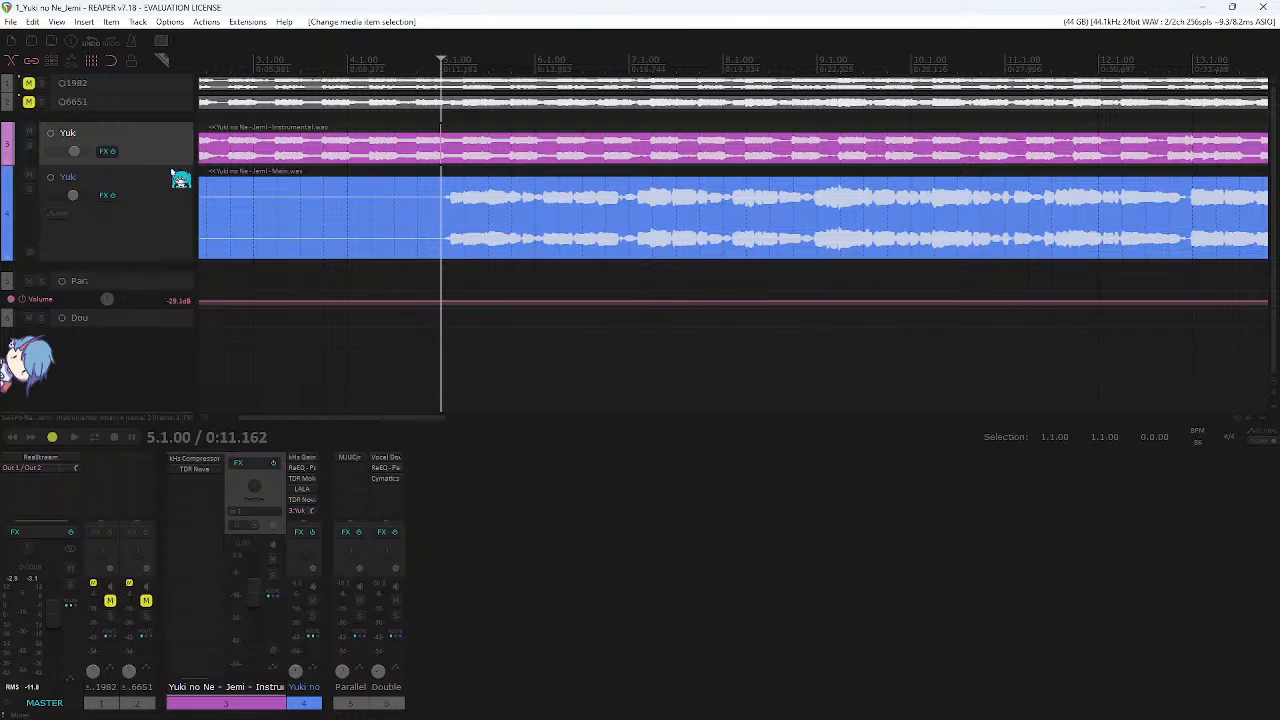
pyautogui.moveTo(176, 171); pyautogui.dragTo(174, 168)
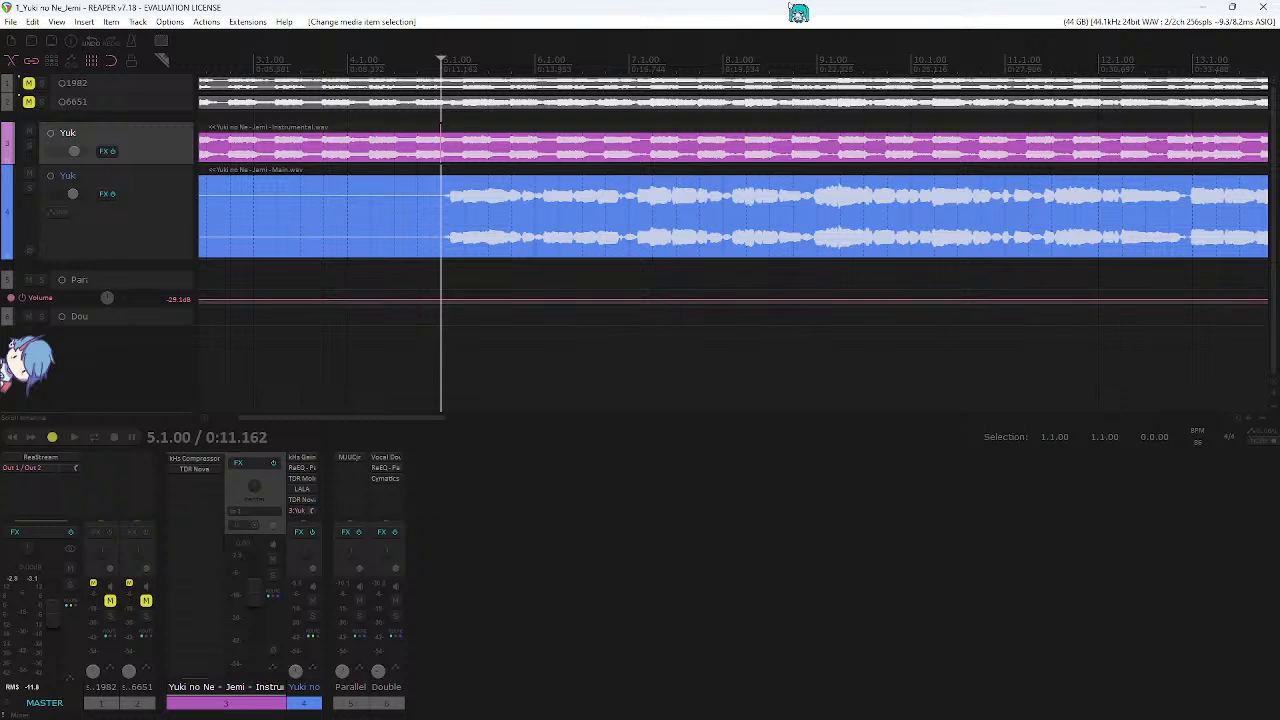
pyautogui.click(690, 624)
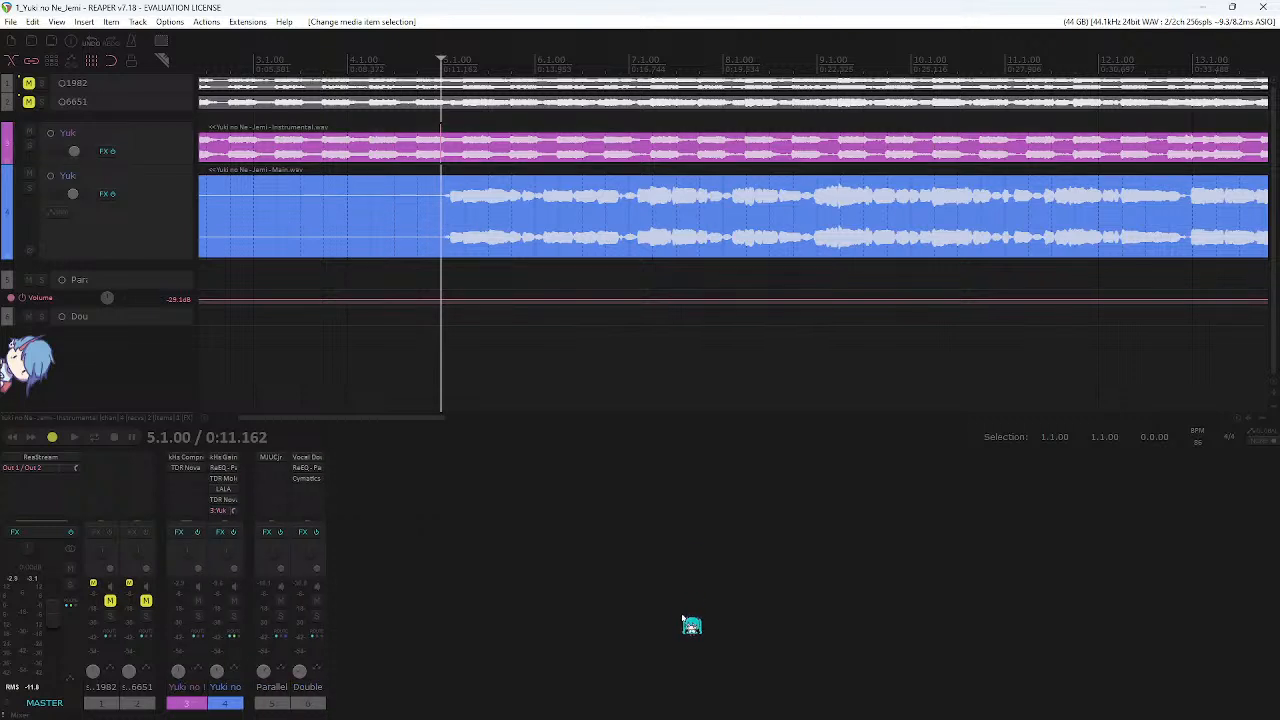
# - Show the Main vocal track's volume envelope and delete its point at 5.1.00
pyautogui.click(226, 578)
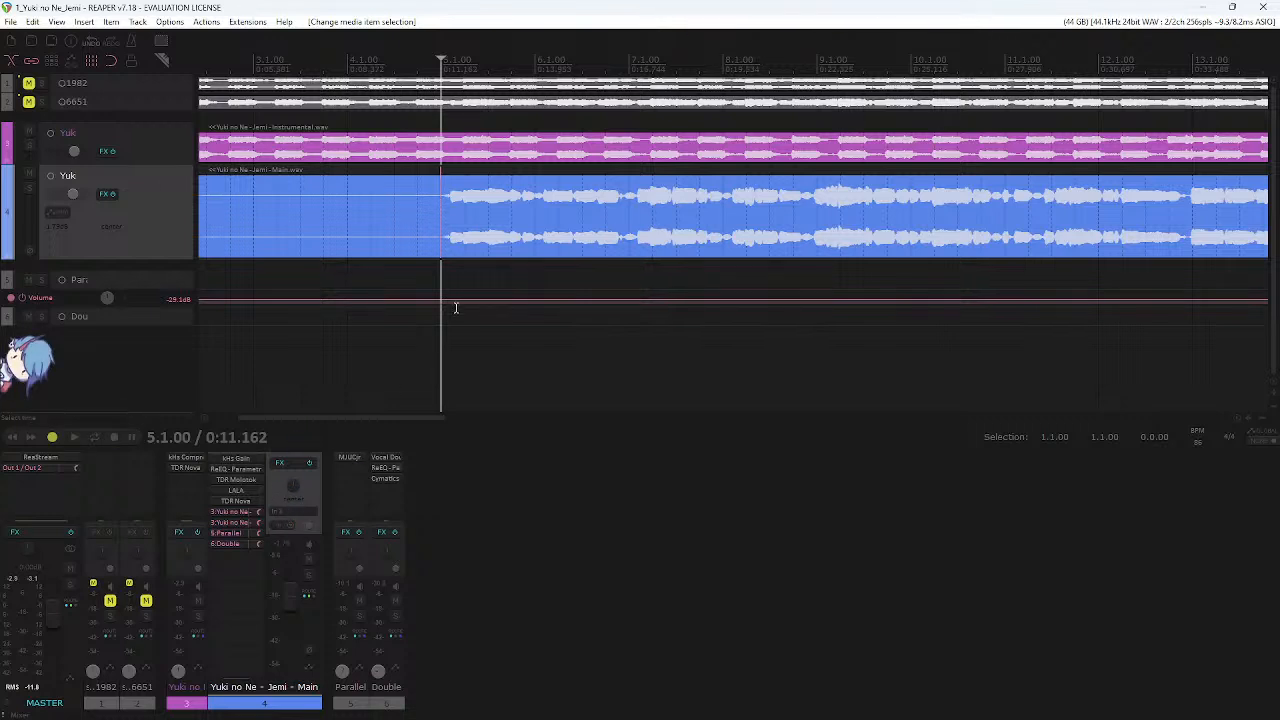
pyautogui.keyDown('ctrl'); pyautogui.keyDown('alt'); pyautogui.click(292, 598); pyautogui.keyUp('alt'); pyautogui.keyUp('ctrl')
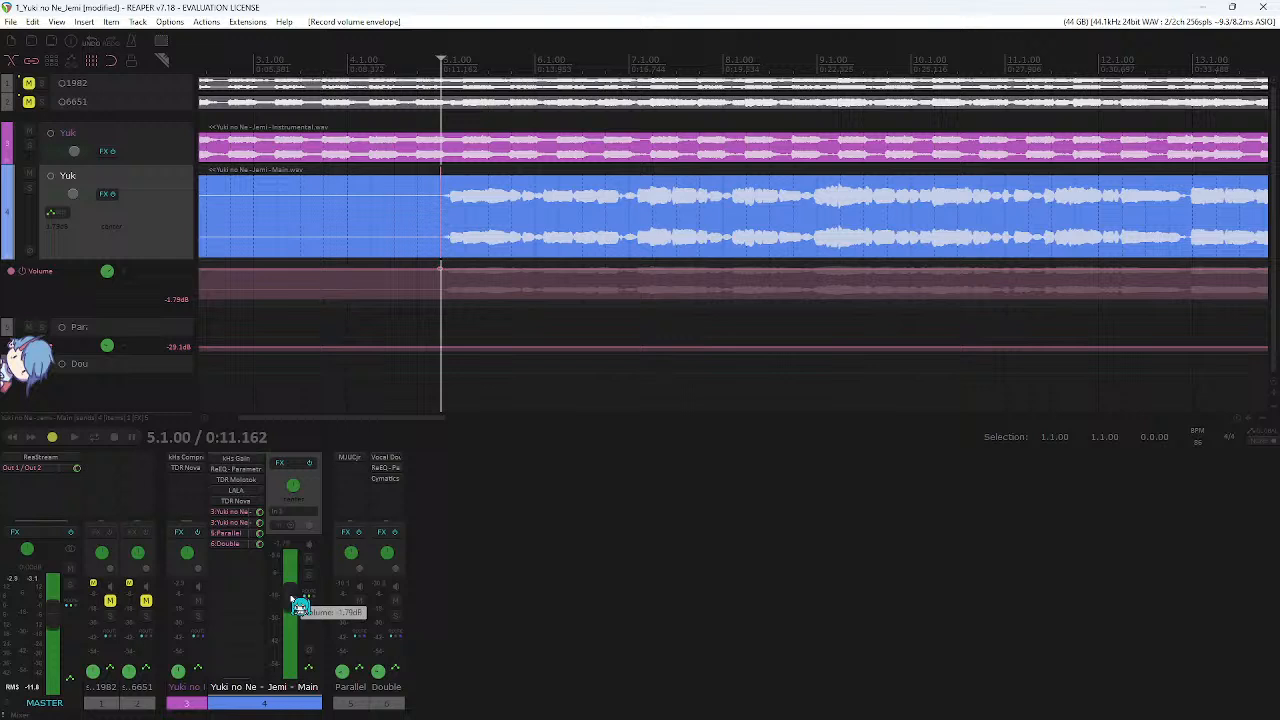
pyautogui.click(441, 268)
pyautogui.press('Delete')
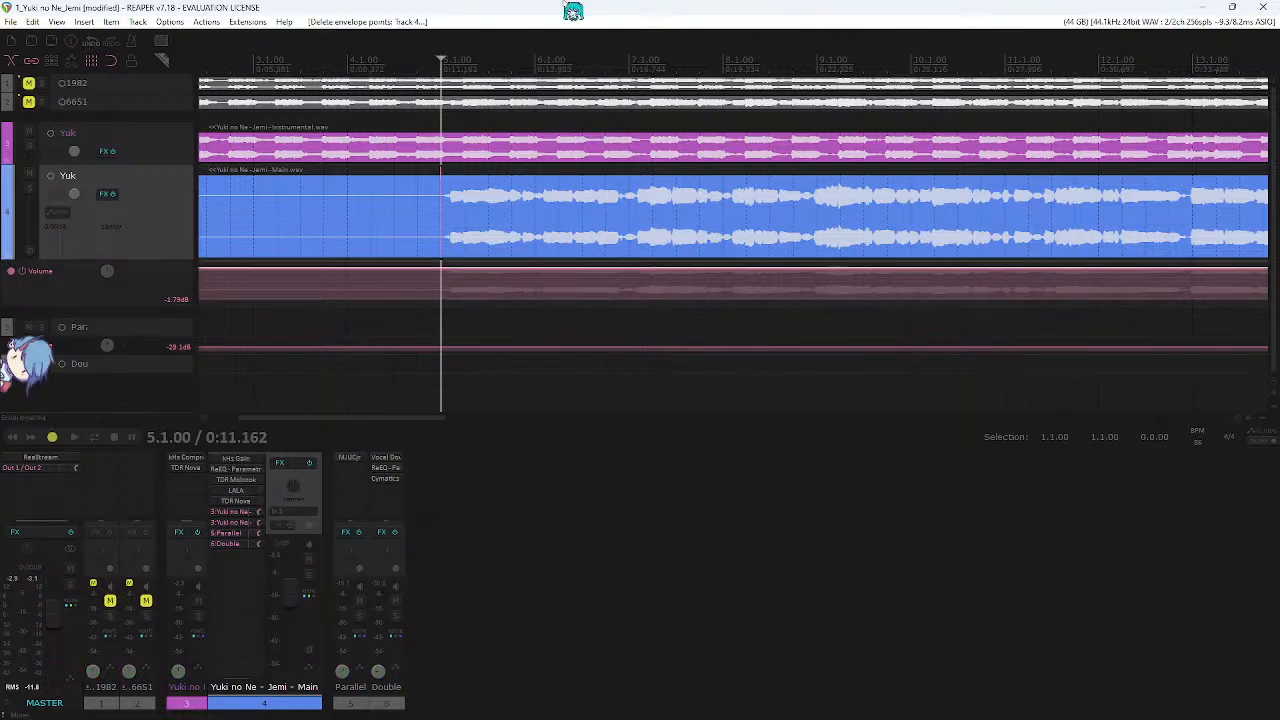
# - Listen to the opening vocal phrase from 5.1.00, and again from 5.4.00 through the gap around bar 6
pyautogui.scroll(2, 620, 268)
pyautogui.hscroll(2, 624, 278)
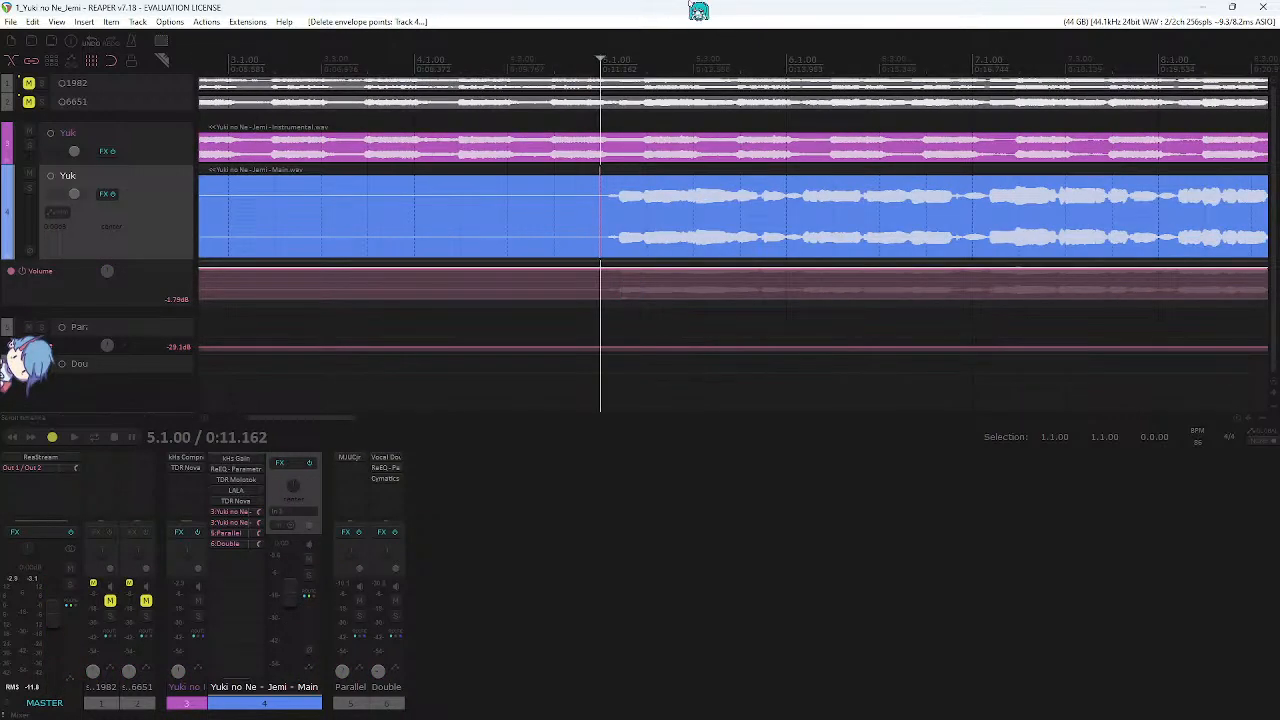
pyautogui.press('space')
pyautogui.hscroll(2, 686, 237)
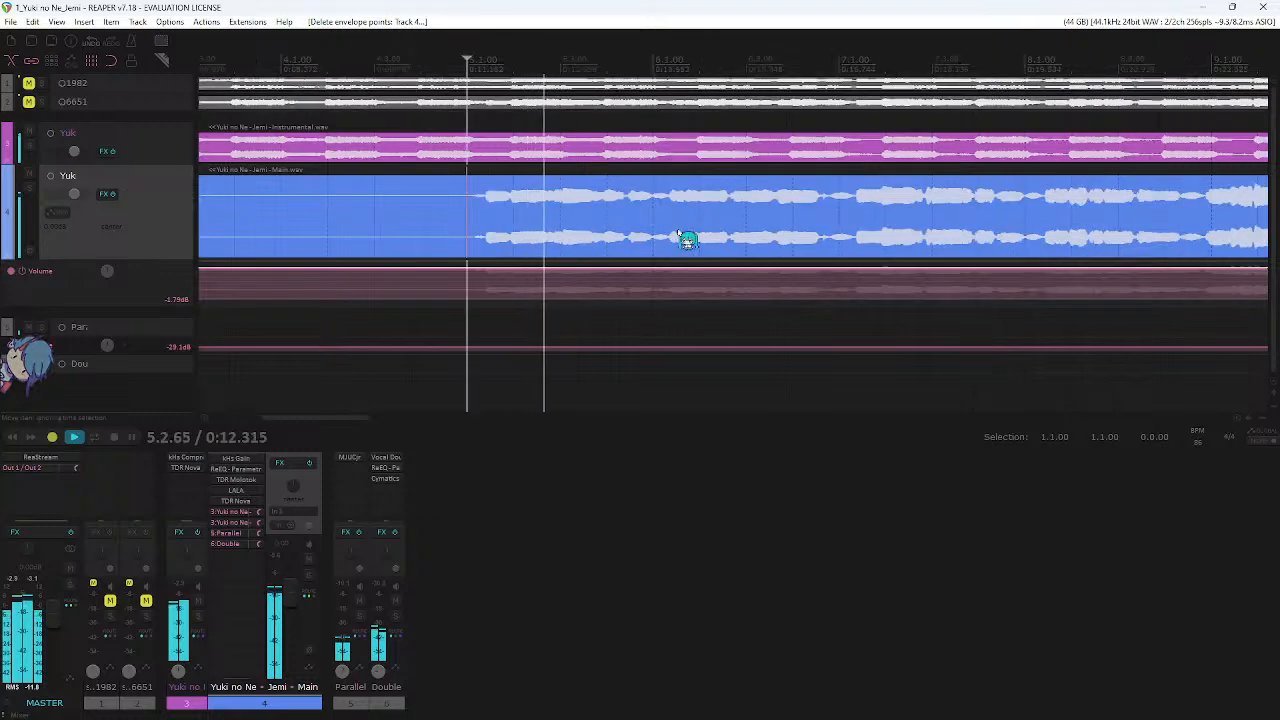
pyautogui.press('space')
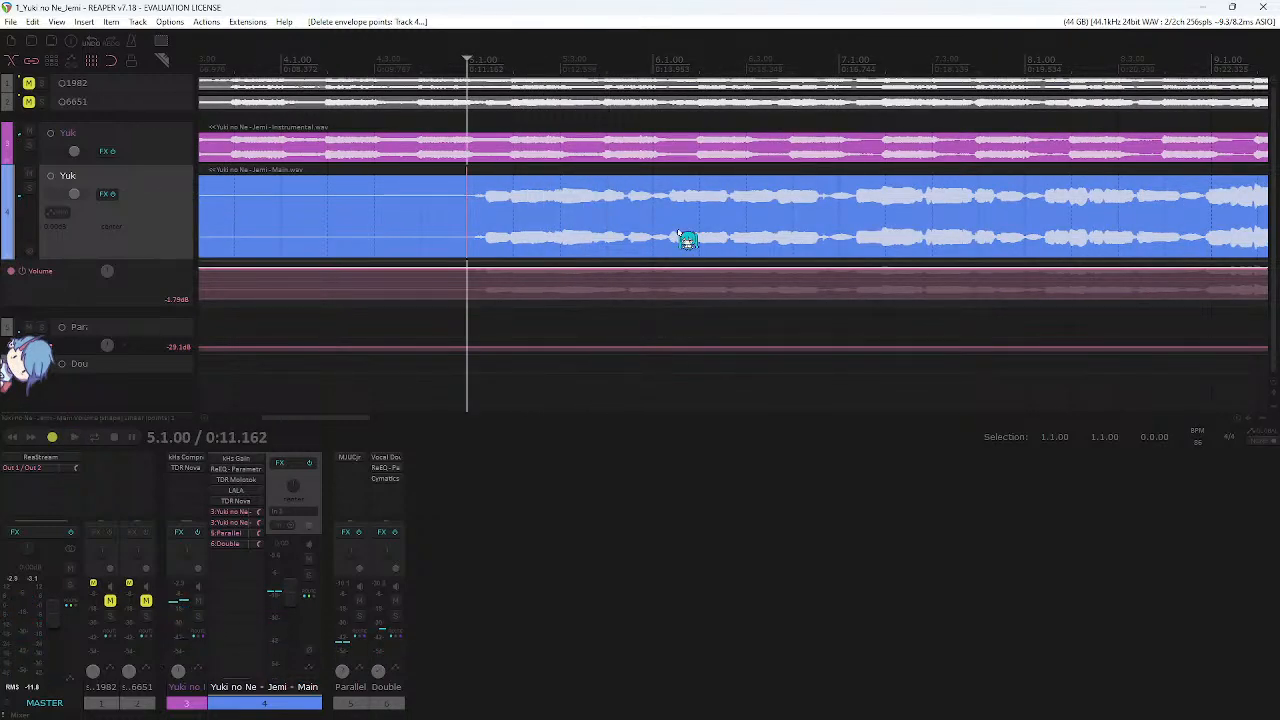
pyautogui.hscroll(4, 474, 114)
pyautogui.click(325, 62)
pyautogui.press('space')
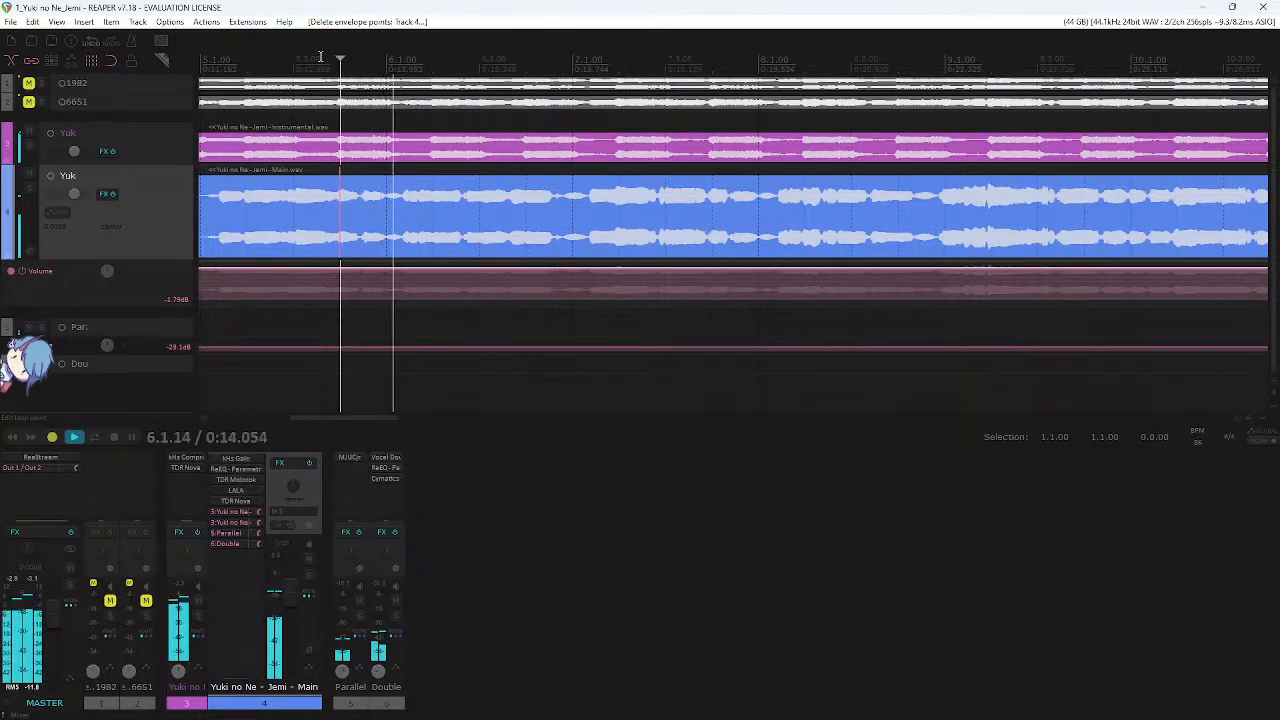
pyautogui.hscroll(-4, 480, 151)
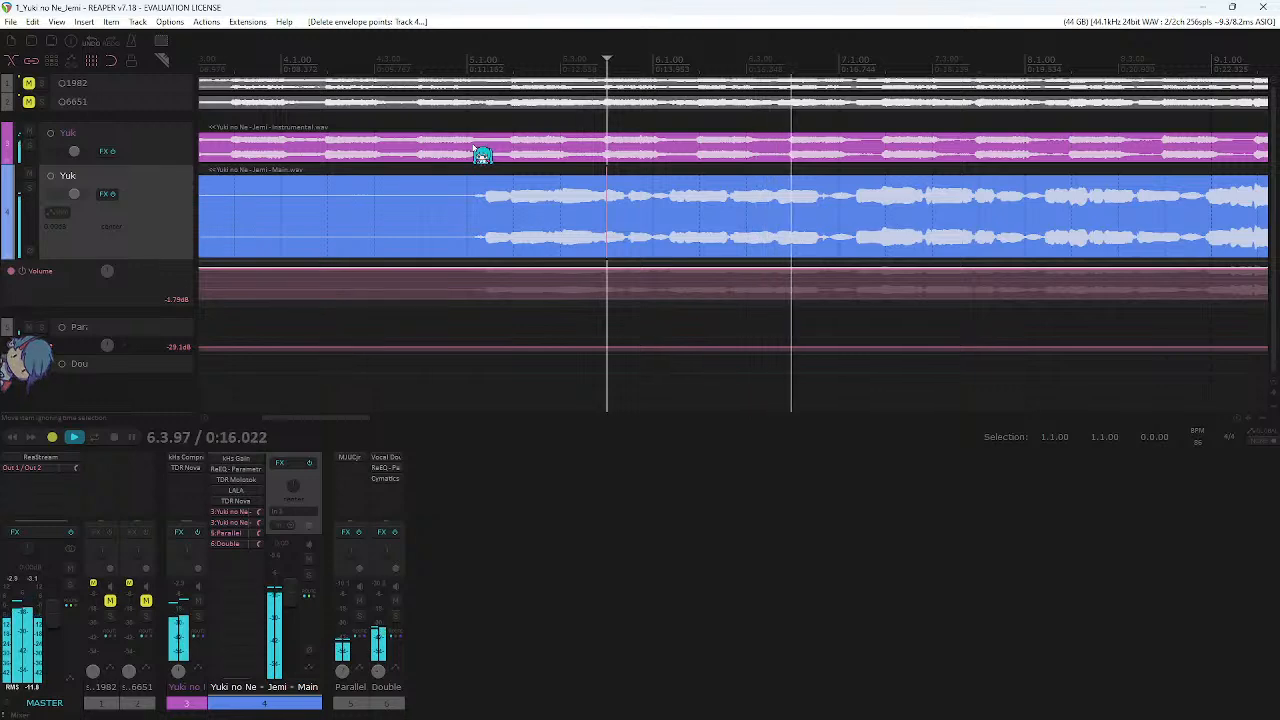
pyautogui.press('space')
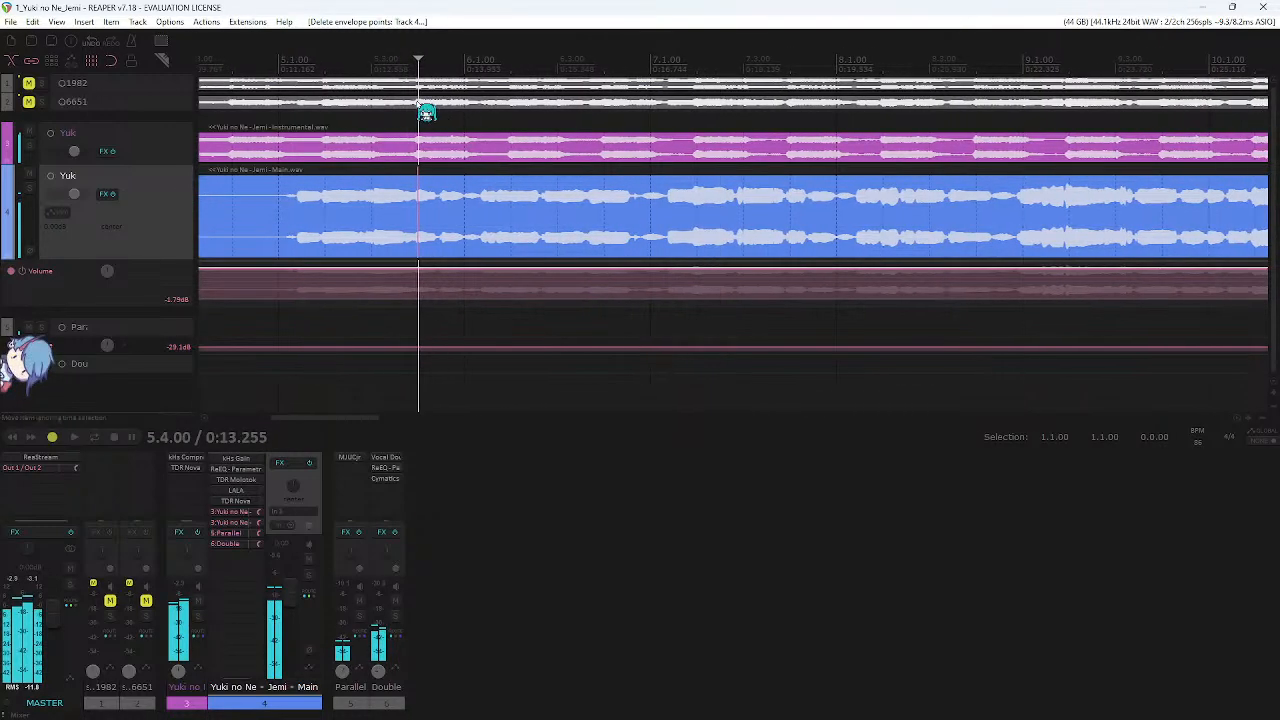
# - Replay the phrase from 5.2.00 and draw a short dip to about -34 dB in the Main volume envelope just after 6.1.00
pyautogui.click(344, 64)
pyautogui.press('space')
pyautogui.scroll(3, 608, 243)
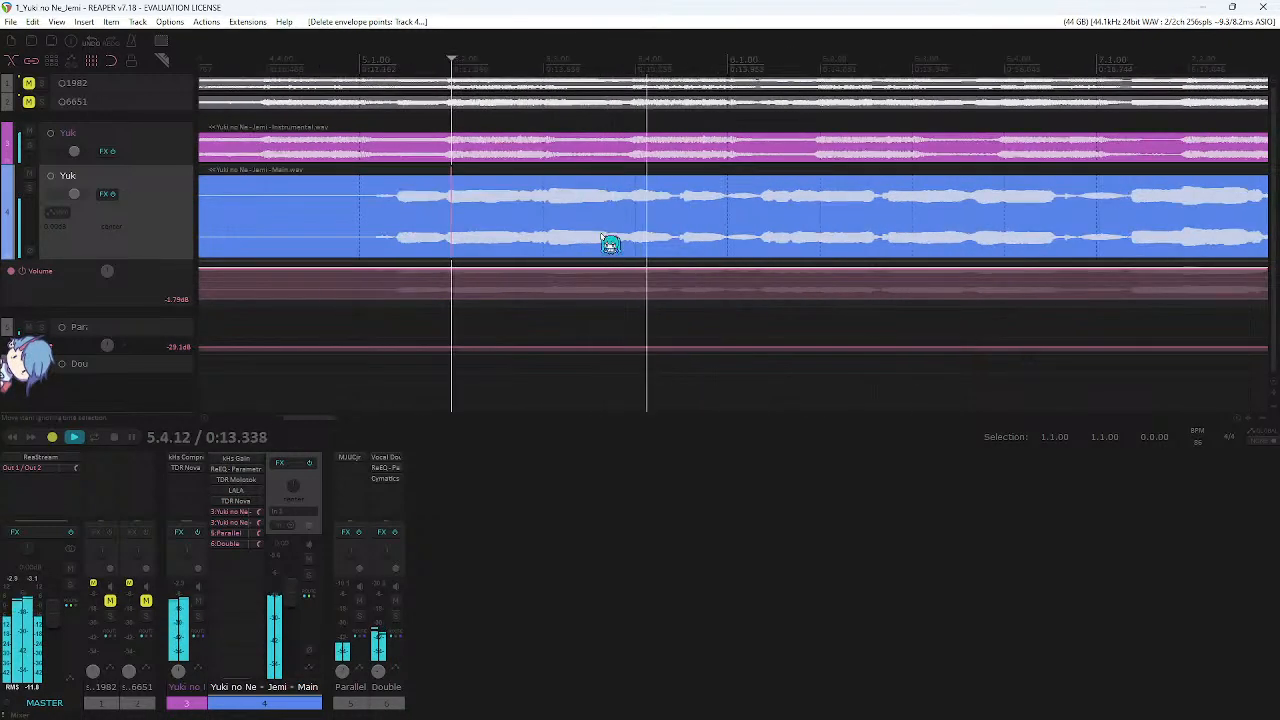
pyautogui.press('space')
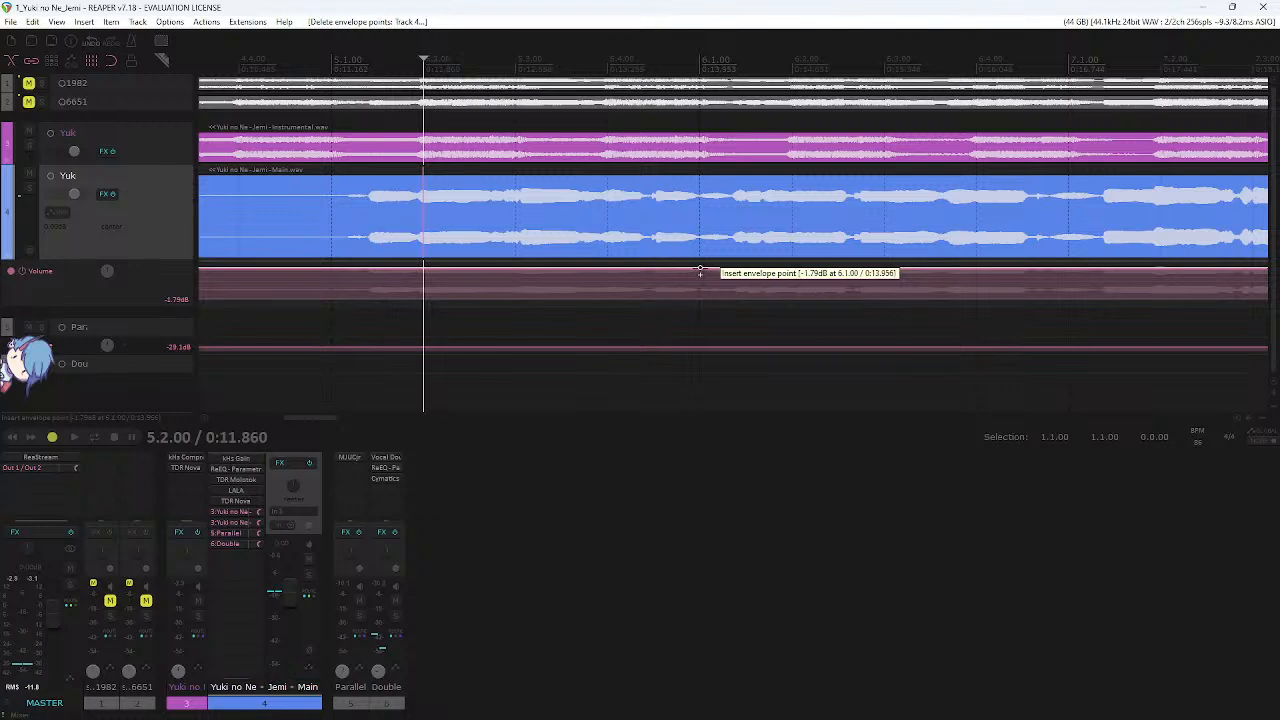
pyautogui.moveTo(704, 274)
pyautogui.mouseDown()
pyautogui.moveTo(718, 299)
pyautogui.moveTo(711, 287)
pyautogui.mouseUp()
pyautogui.moveTo(703, 265); pyautogui.dragTo(722, 284)
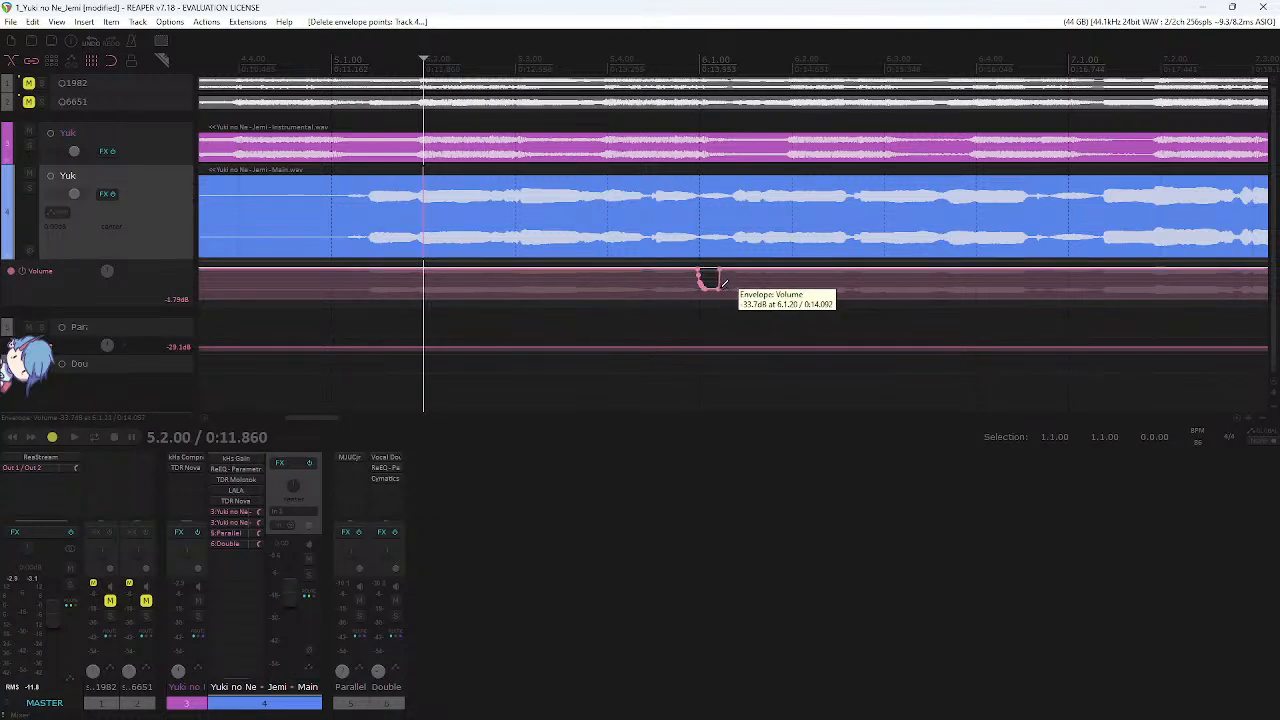
# - Play on past bar 7, draw another short dip in the Main volume envelope at 8.1.00, and save the project
pyautogui.press('space')
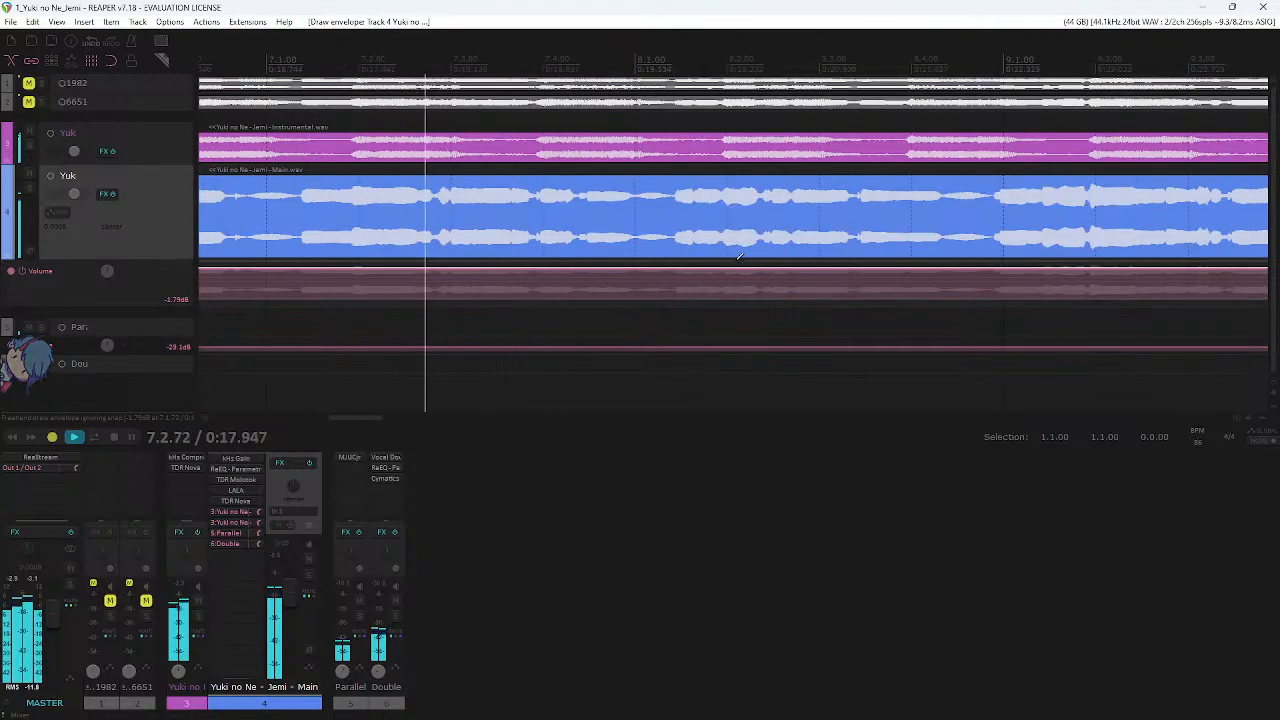
pyautogui.press('space')
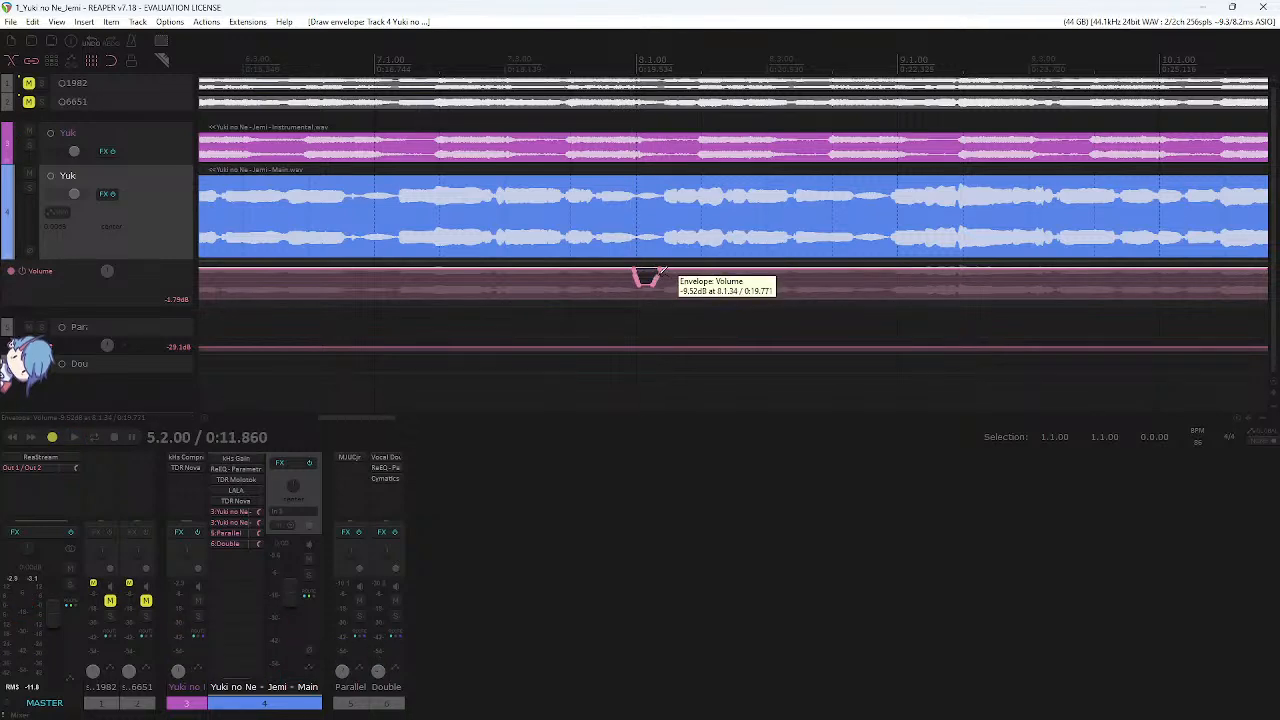
pyautogui.moveTo(661, 272); pyautogui.dragTo(663, 268)
pyautogui.hotkey('ctrl', 's')
# - Play the song from 5.1.00 to check the vocal volume dips at bars 6 and 8
pyautogui.scroll(-3, 664, 269)
pyautogui.hscroll(2, 735, 230)
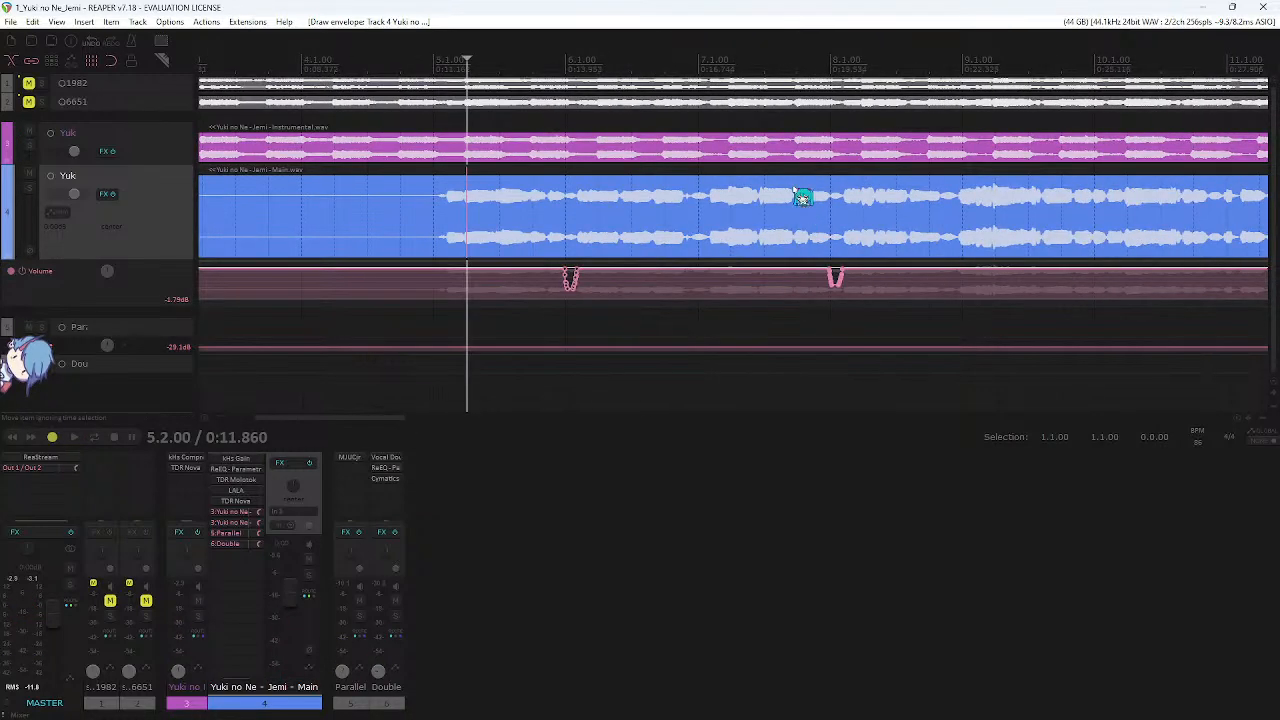
pyautogui.click(433, 62)
pyautogui.press('space')
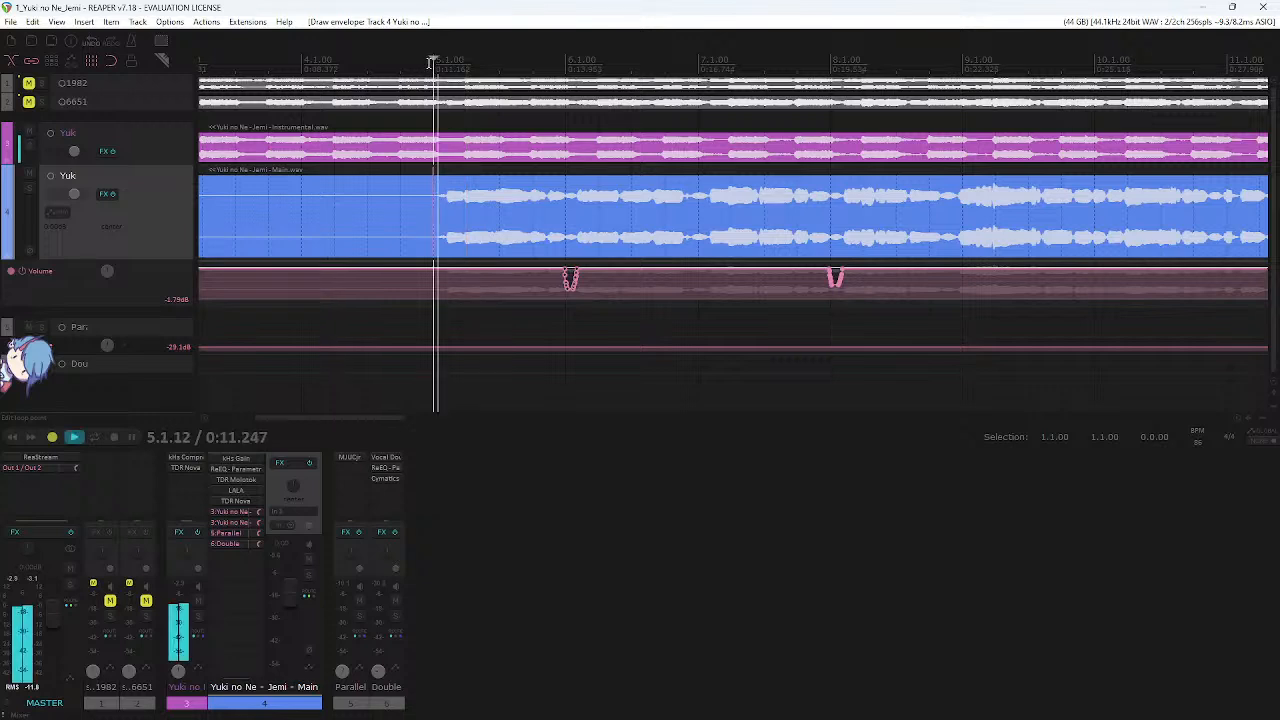
pyautogui.hscroll(1, 547, 186)
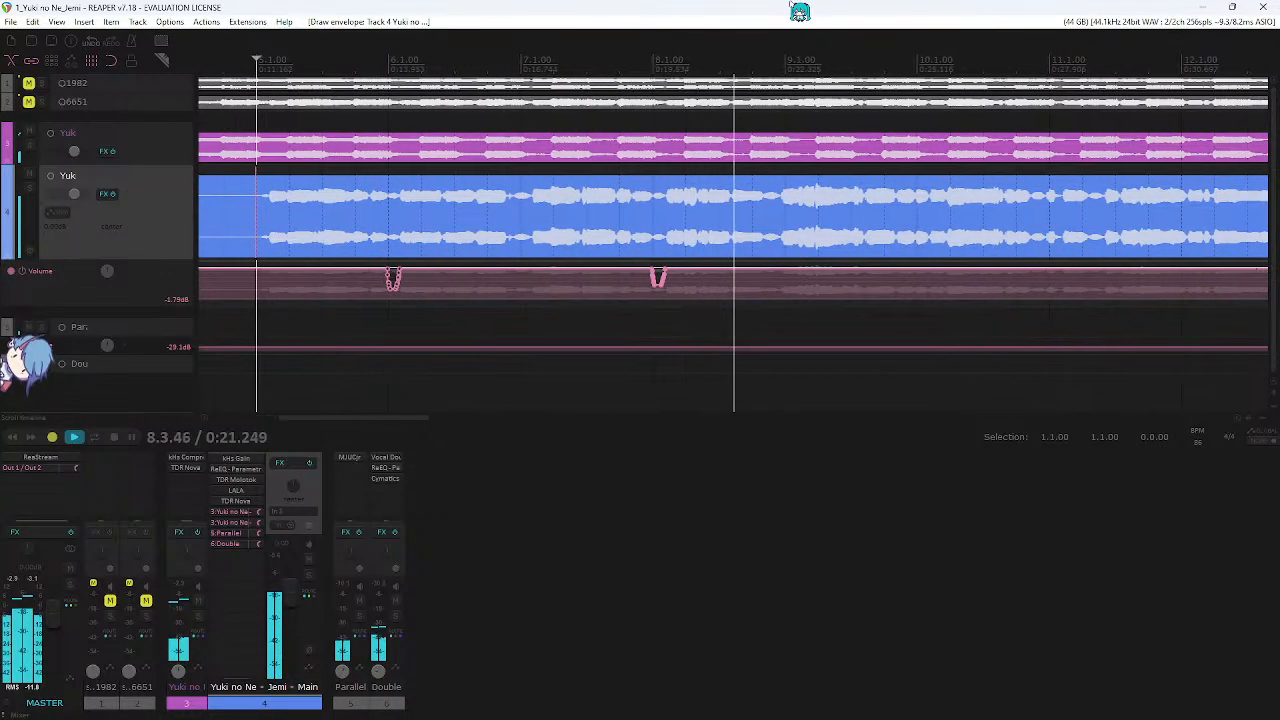
pyautogui.press('space')
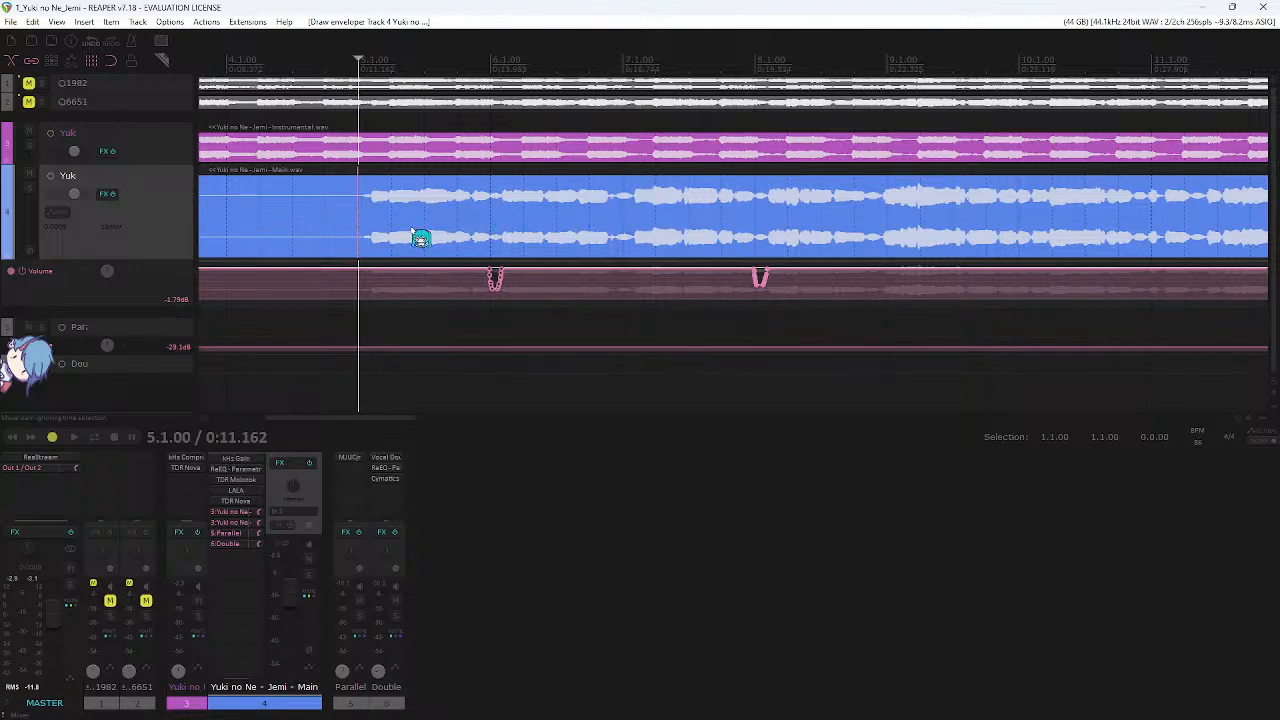
# - Draw a shallow dip in the Main volume envelope across the vocal gap around 7.1.00
pyautogui.hscroll(2, 522, 218)
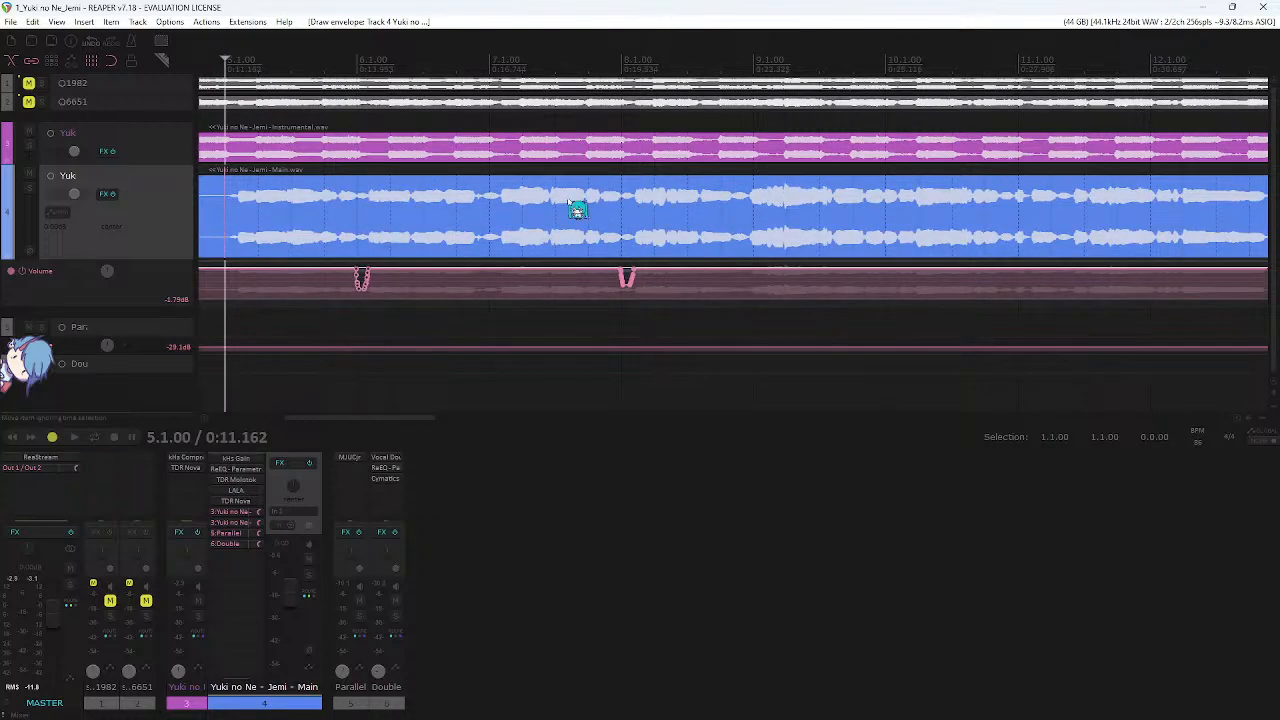
pyautogui.hscroll(-2, 670, 213)
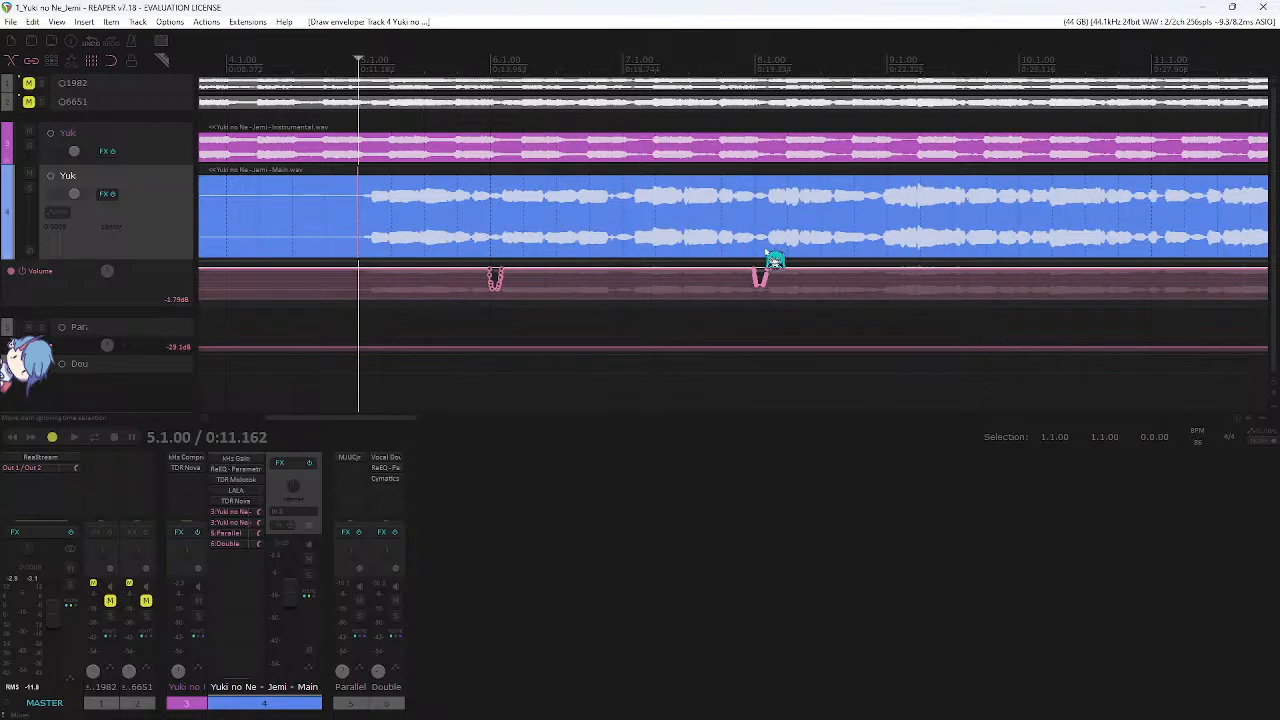
pyautogui.scroll(3, 645, 268)
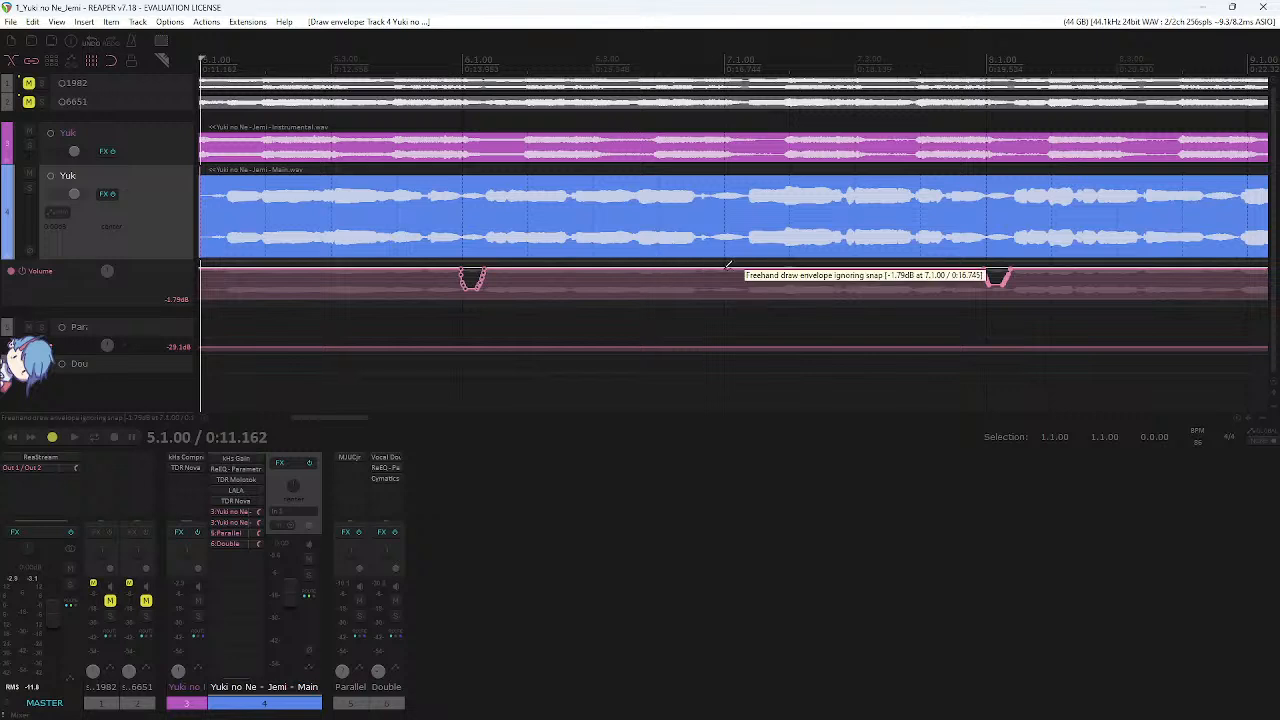
pyautogui.moveTo(707, 266); pyautogui.dragTo(731, 271)
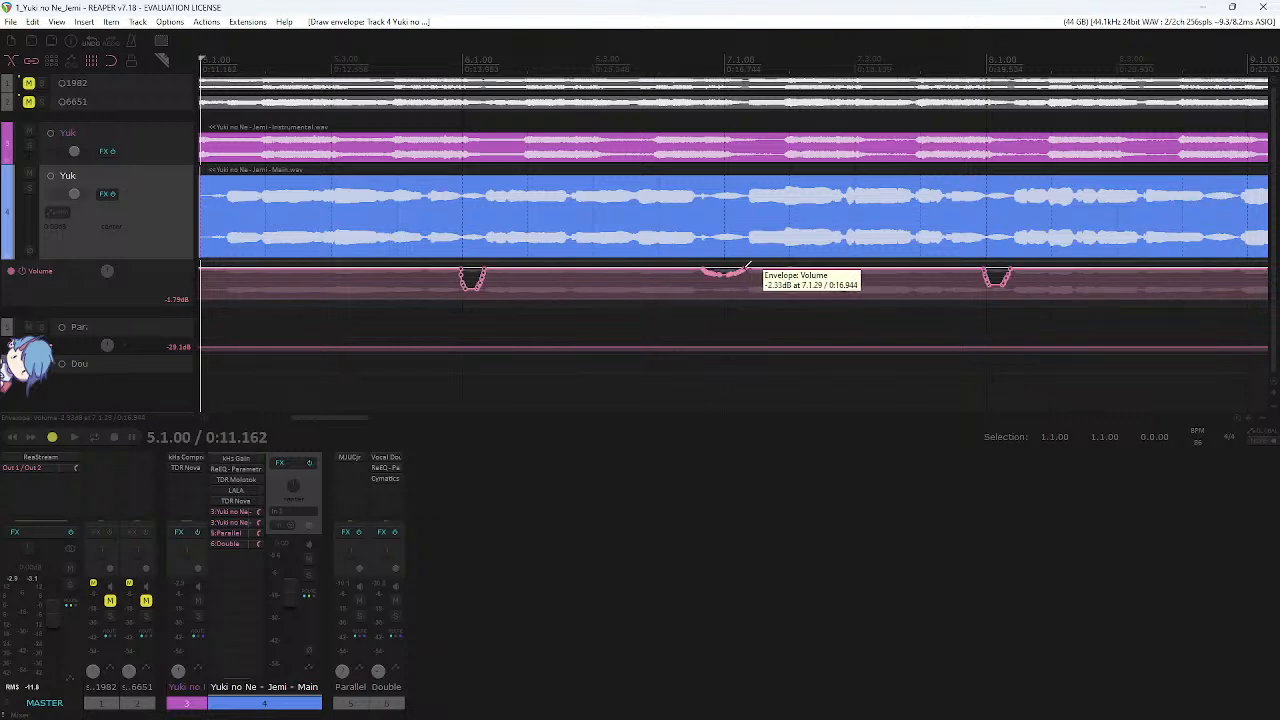
# - Play the song from 6.4.00 through bar 8 to check the dips at bars 7 and 8
pyautogui.click(671, 91)
pyautogui.press('space')
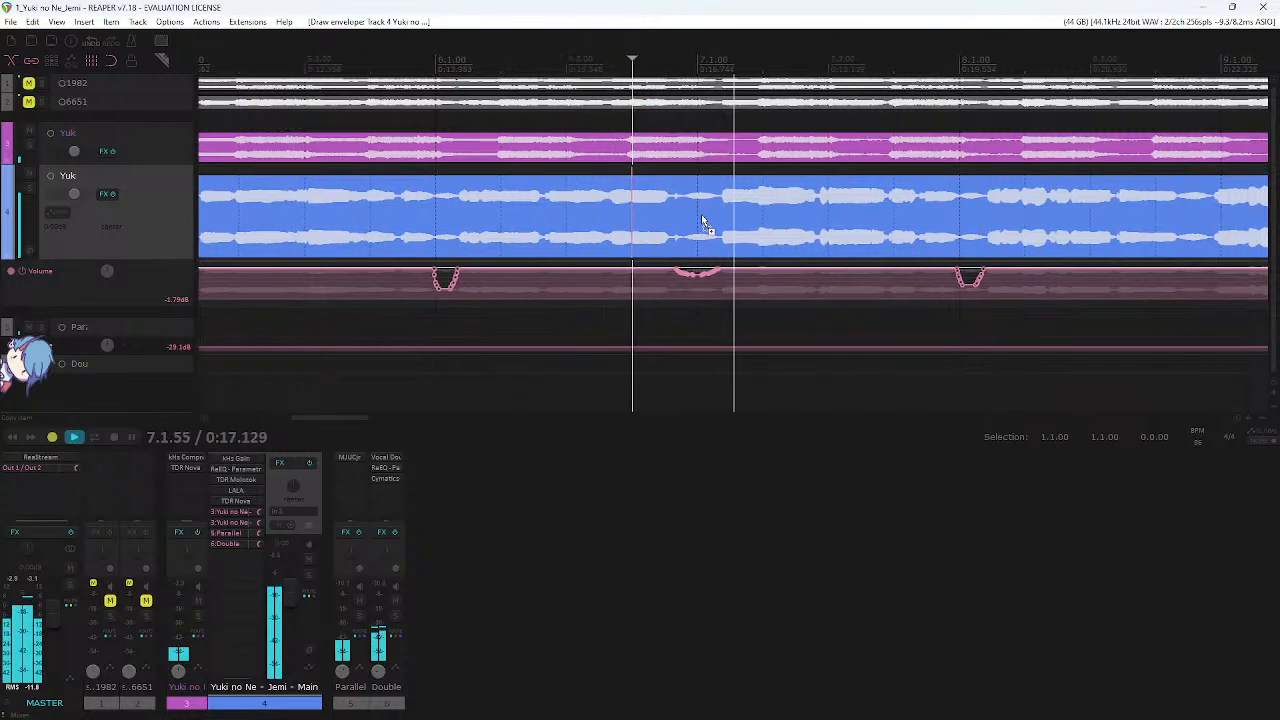
pyautogui.hscroll(3, 703, 222)
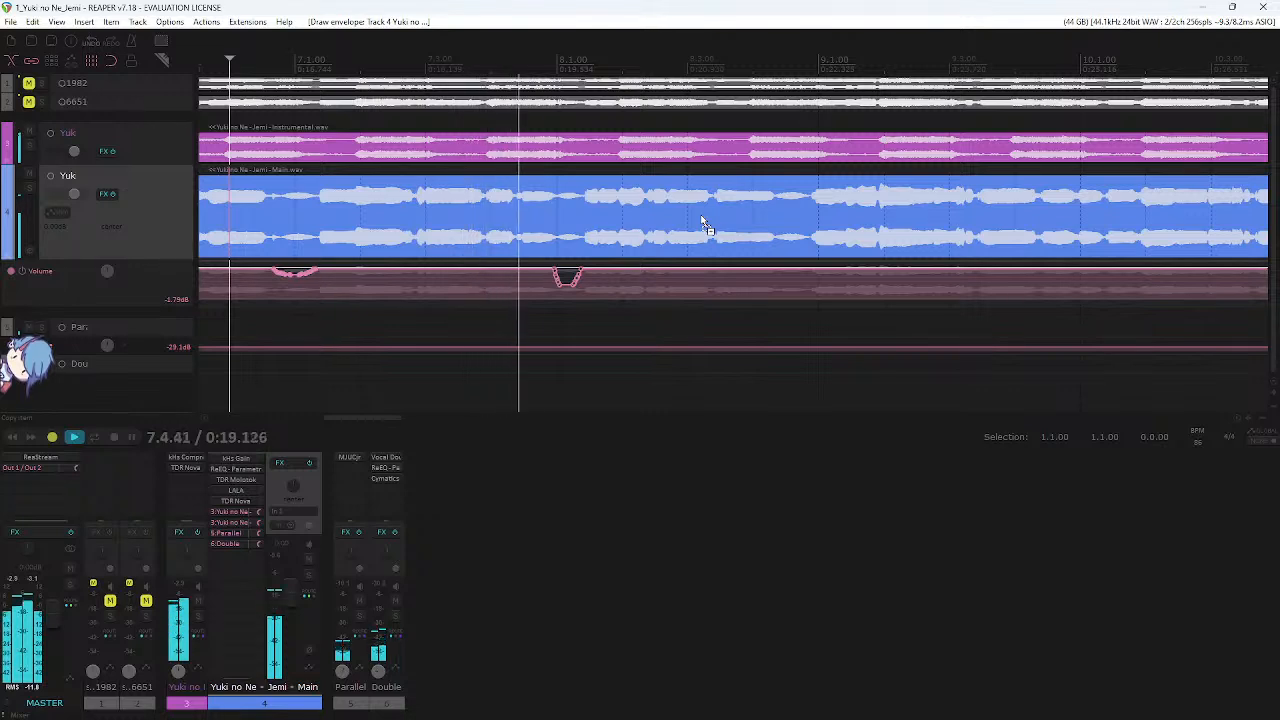
pyautogui.hscroll(1, 703, 222)
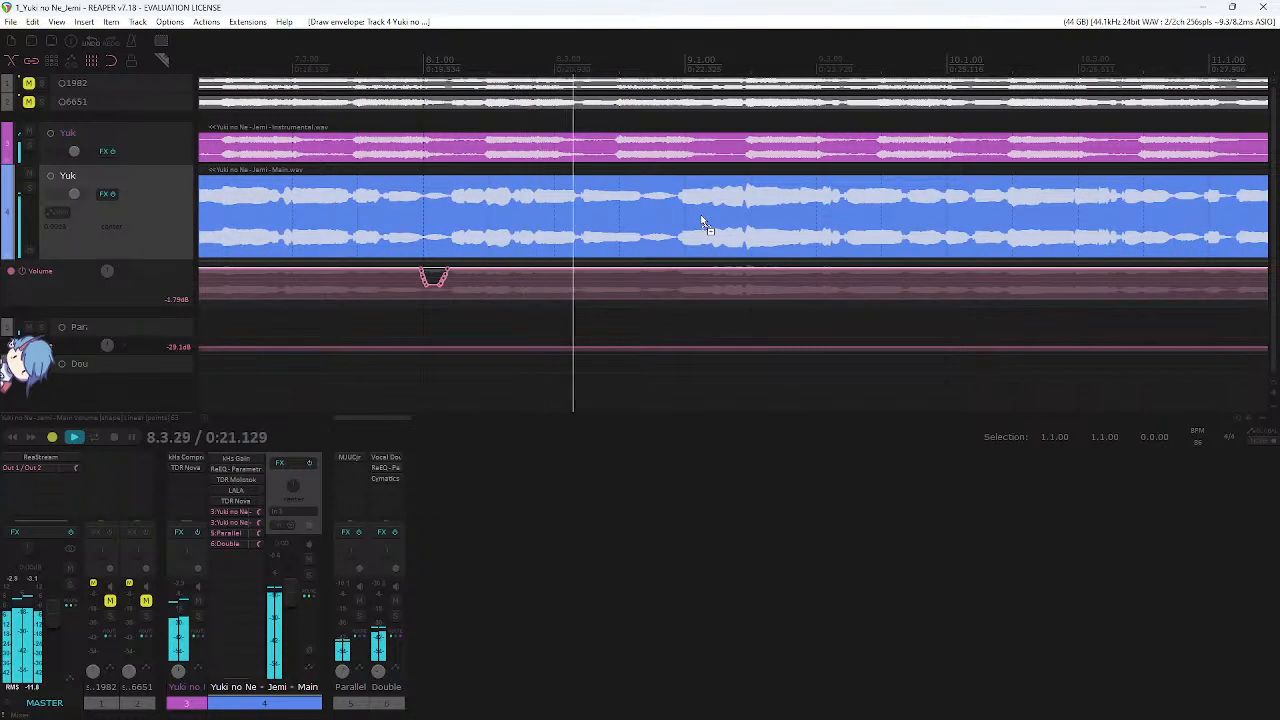
pyautogui.press('space')
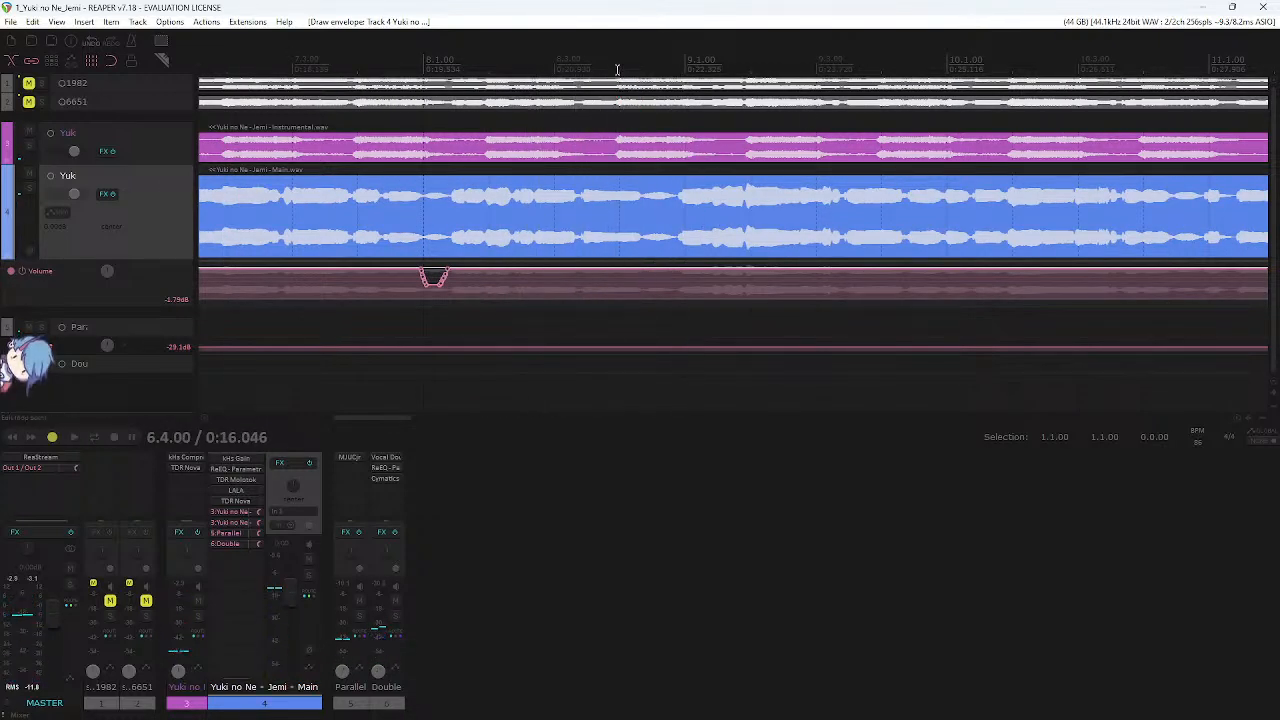
# - Draw a shallow dip to about -3 dB in the Main volume envelope just before 9.1.00 and play from 8.4.00
pyautogui.hscroll(1, 686, 240)
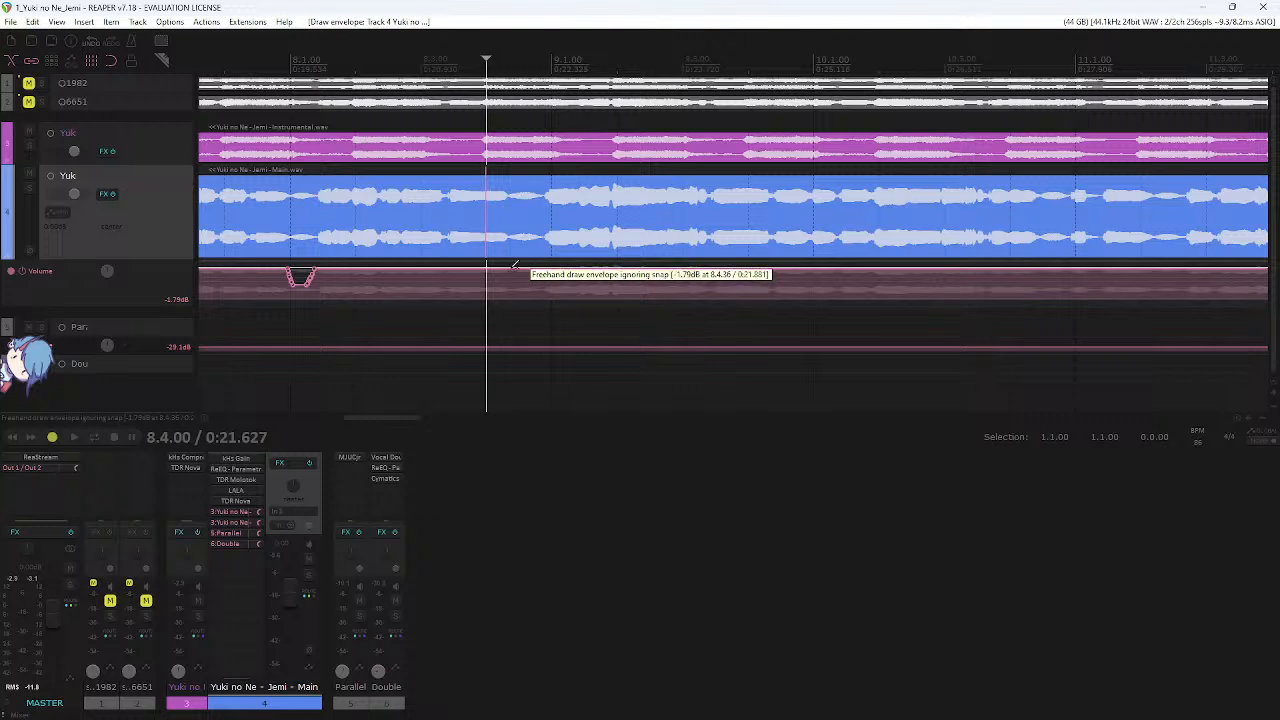
pyautogui.press('space')
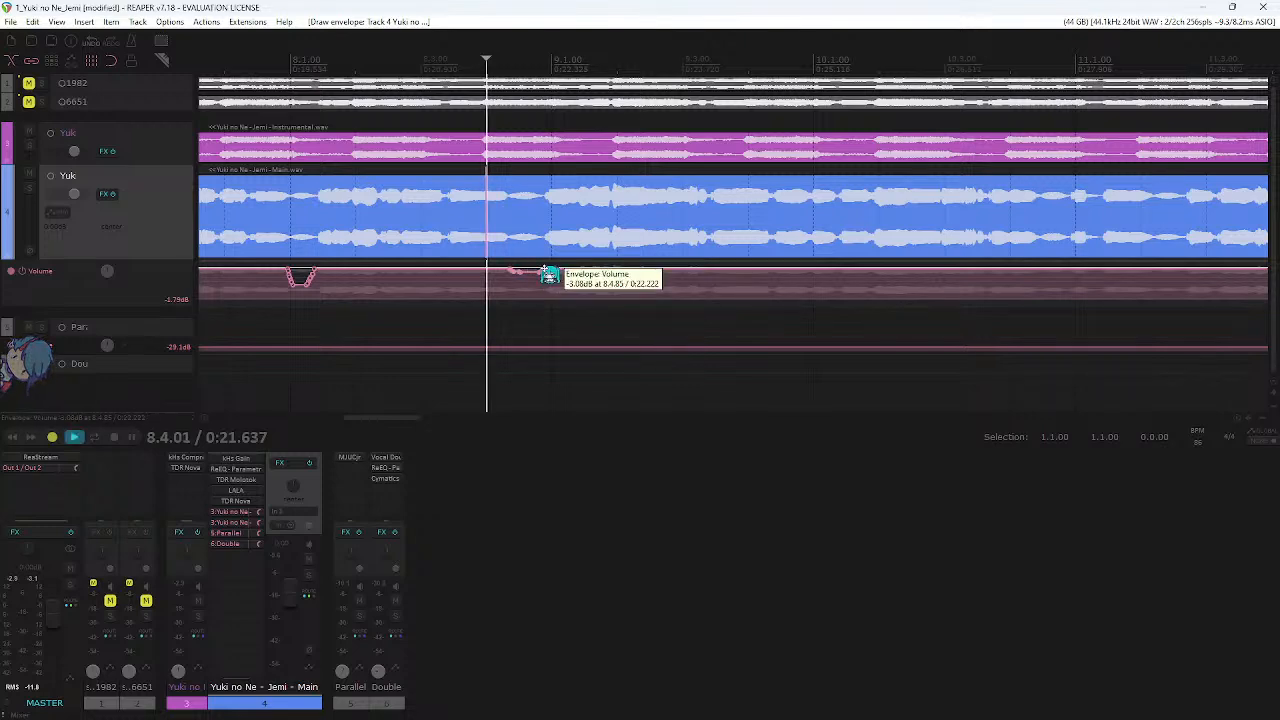
pyautogui.hscroll(1, 540, 268)
pyautogui.hscroll(1, 548, 272)
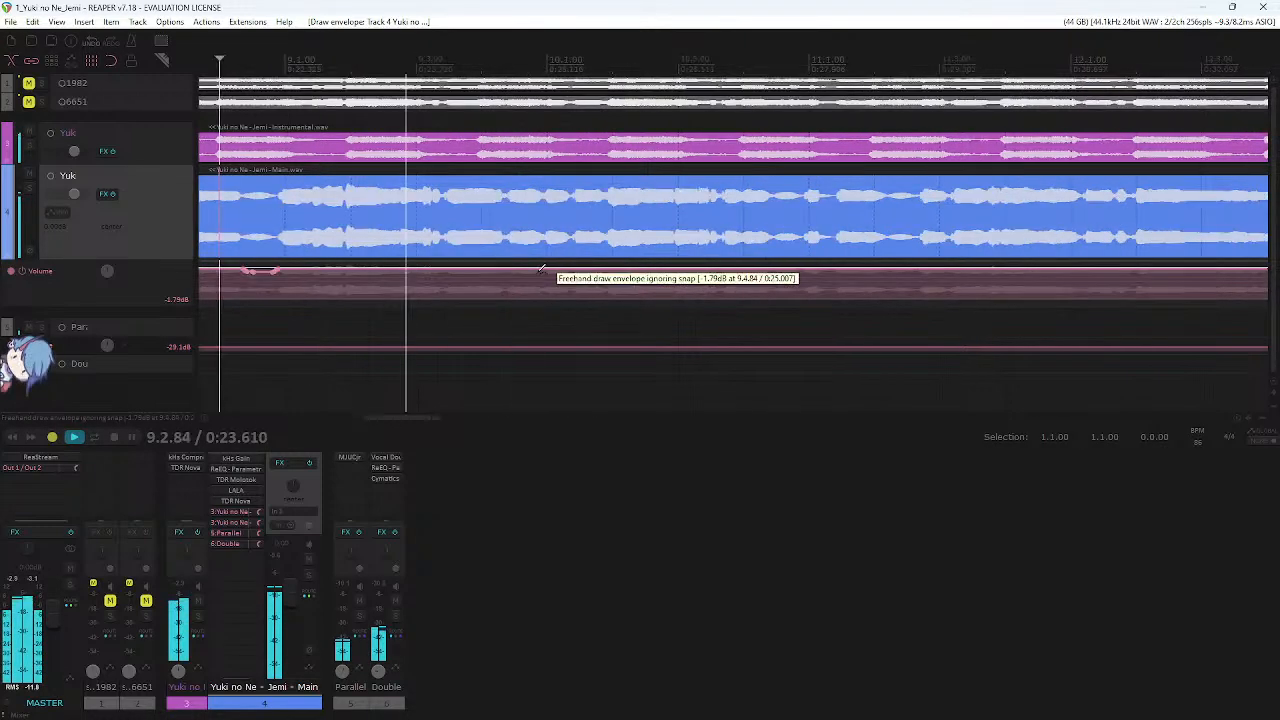
# - Draw a dip in the Main volume envelope just before 11.1.00 and play the song from 10.4.00
pyautogui.hscroll(1, 655, 282)
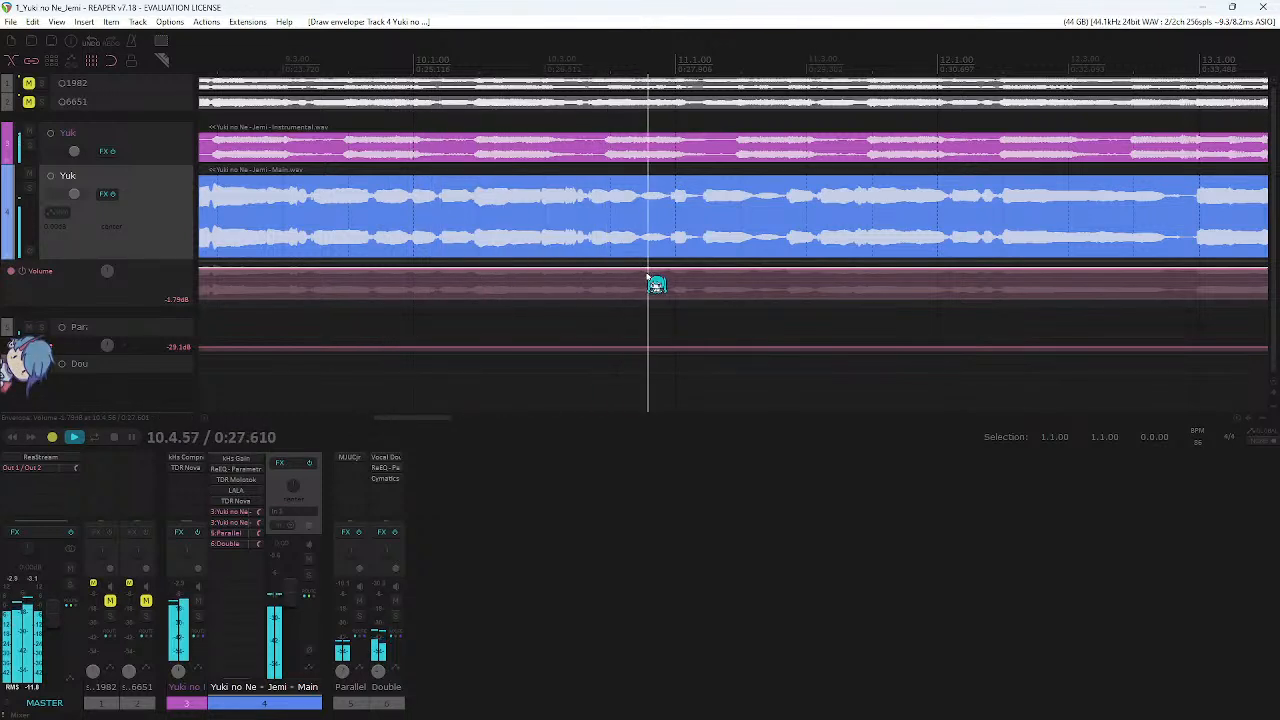
pyautogui.press('space')
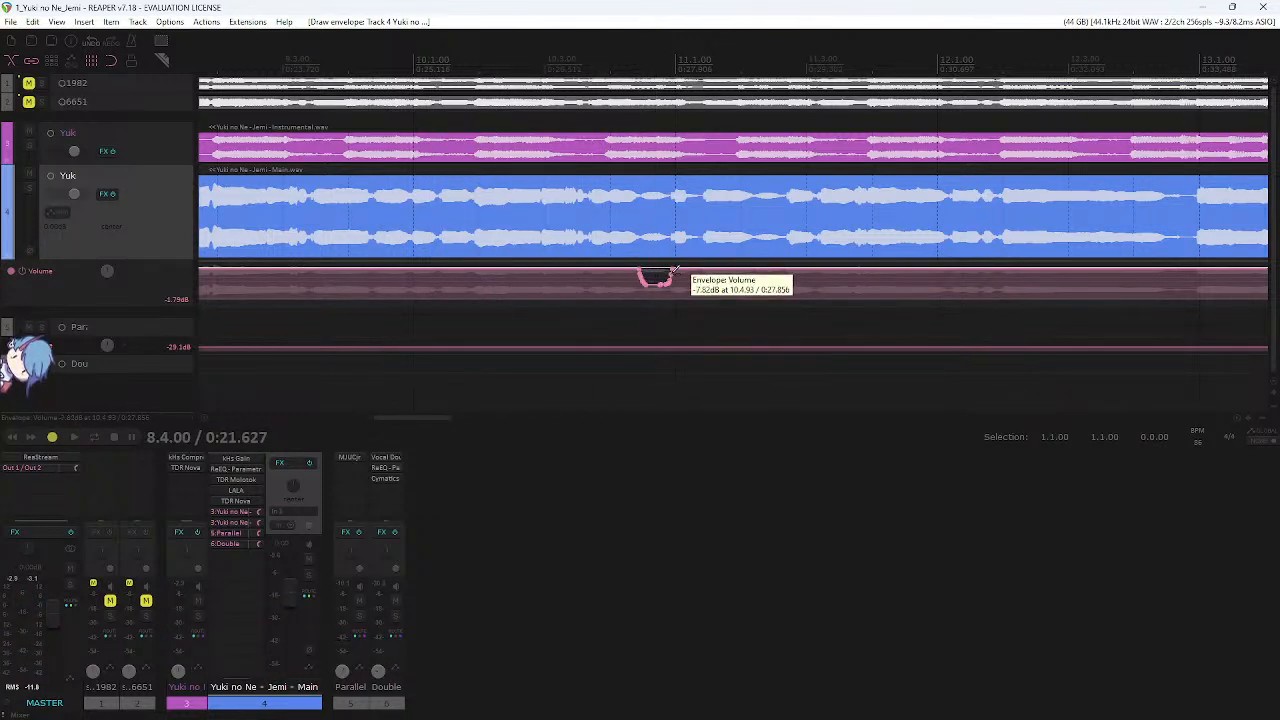
pyautogui.click(594, 110)
pyautogui.press('space')
pyautogui.hscroll(1, 615, 233)
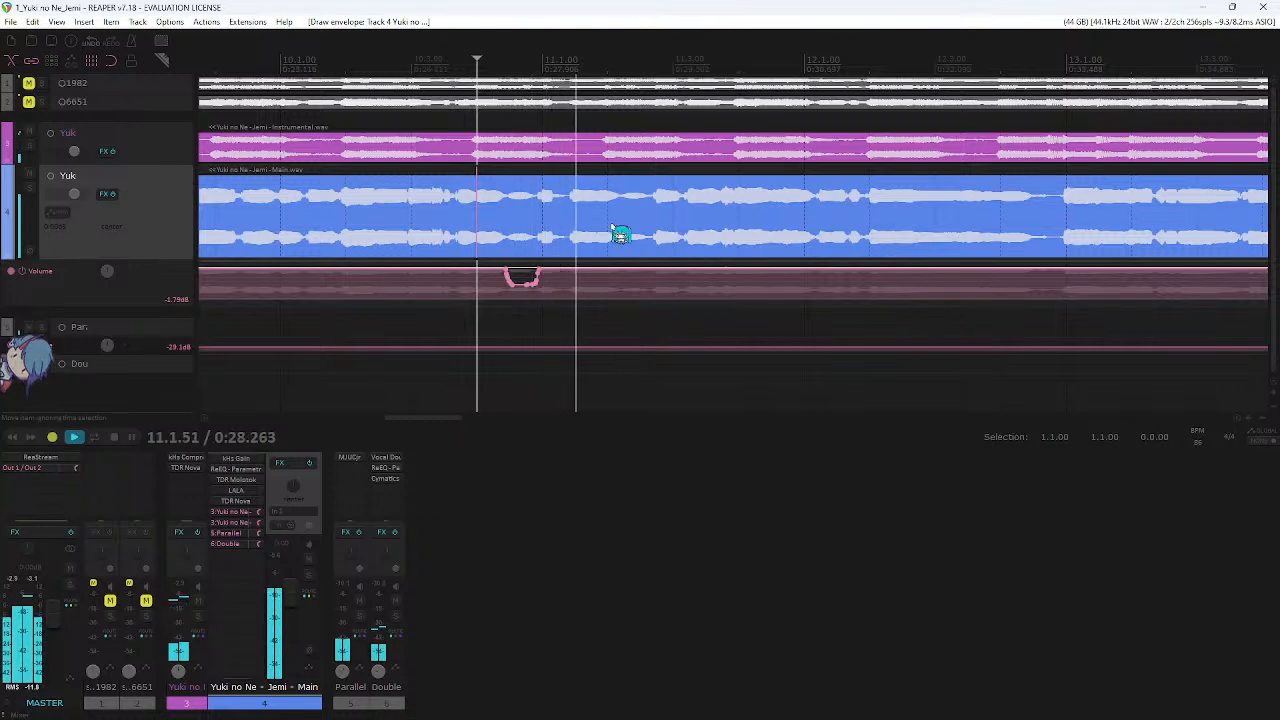
pyautogui.hscroll(2, 630, 272)
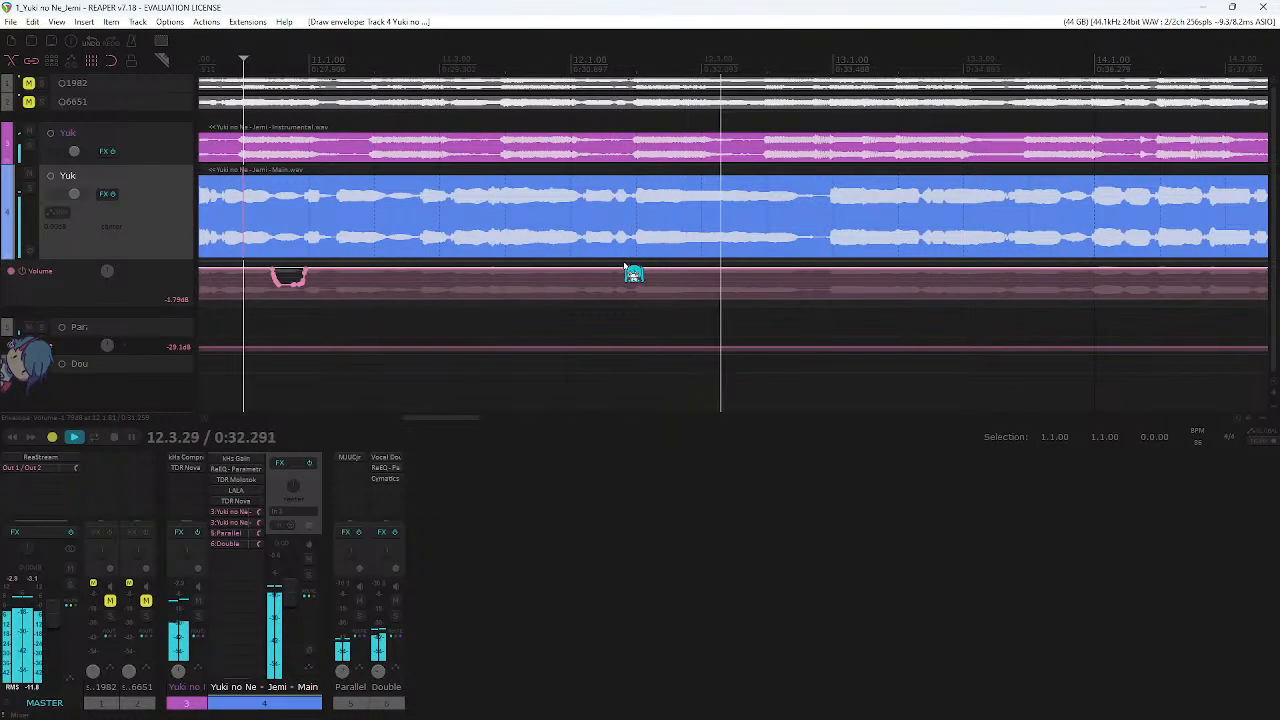
# - Draw a shallow dip in the Main volume envelope across the vocal gap before 11.3.00 and replay from 10.4.00
pyautogui.press('space')
pyautogui.hscroll(-2, 495, 260)
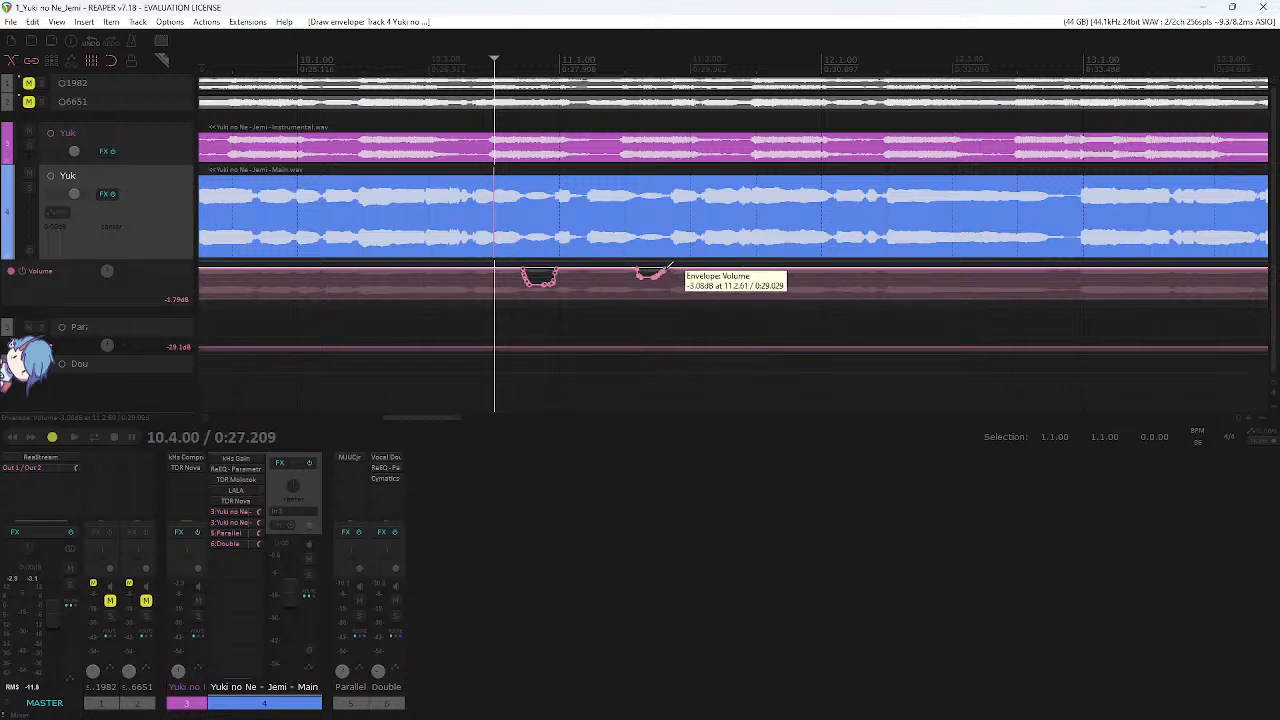
pyautogui.press('space')
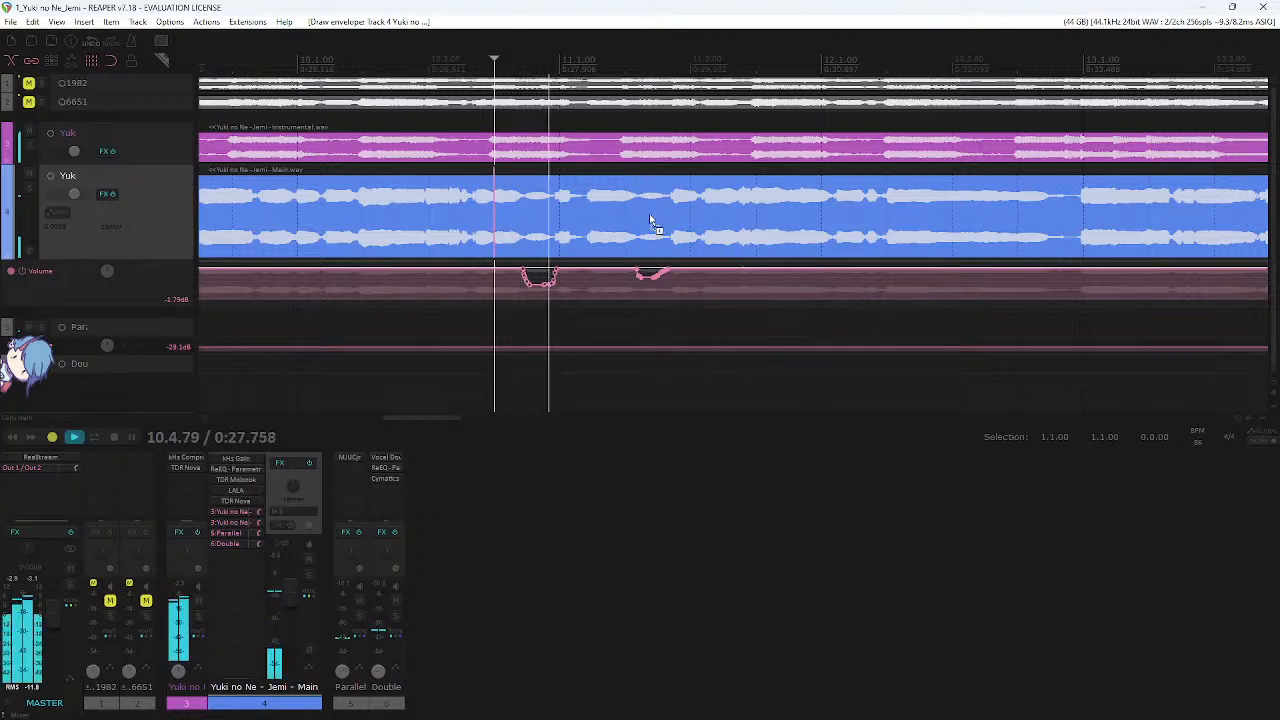
pyautogui.hscroll(1, 649, 215)
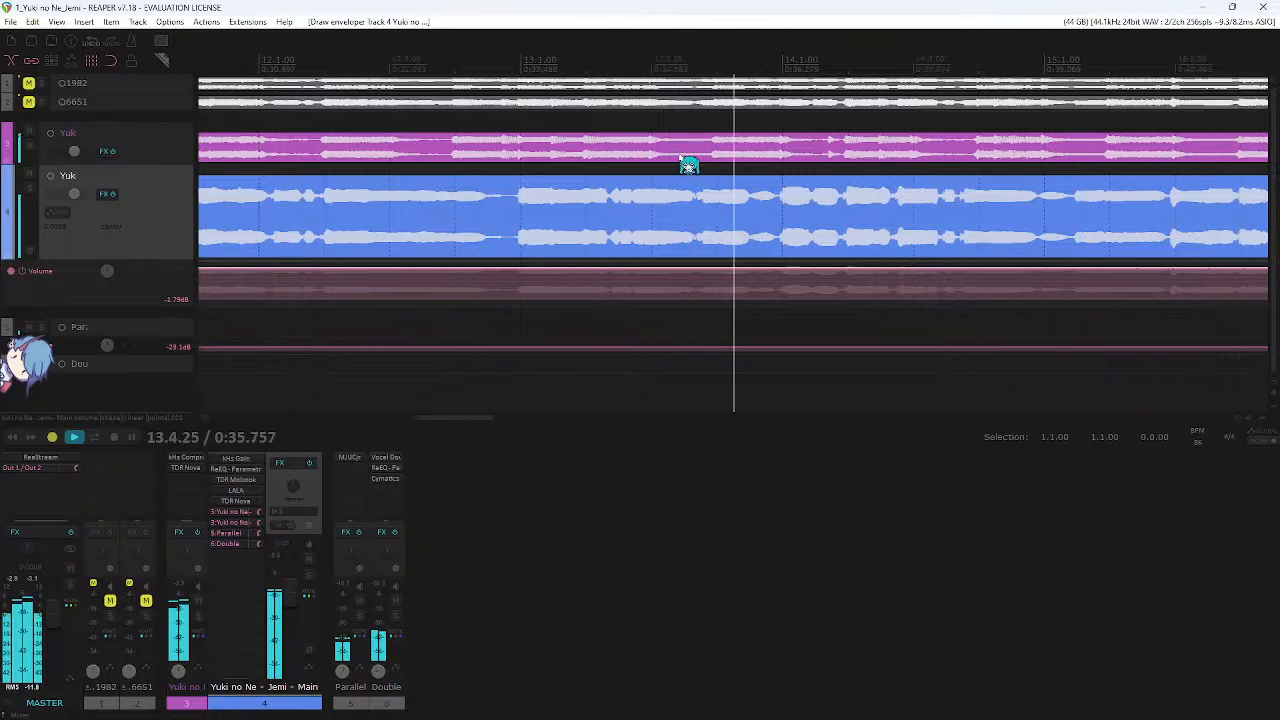
# - Draw dips in the Main volume envelope across the vocal gaps just before 14.1.00 and 17.1.00
pyautogui.press('space')
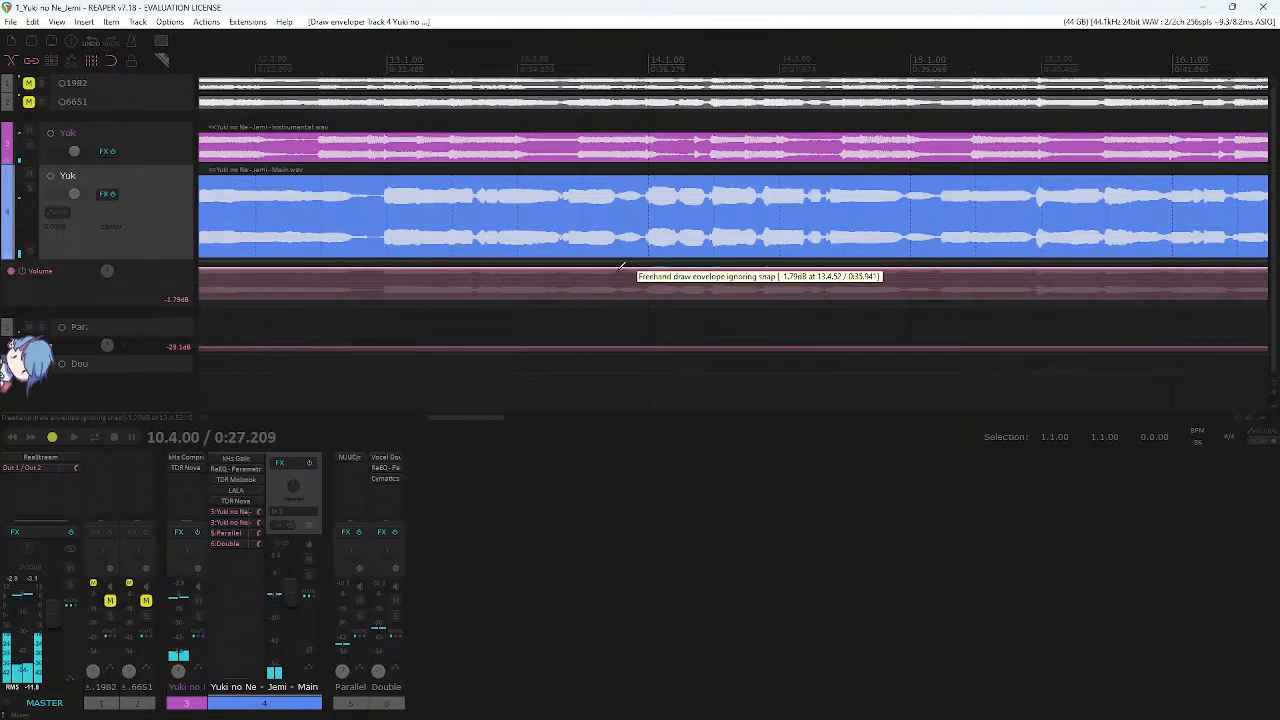
pyautogui.moveTo(650, 270); pyautogui.dragTo(652, 268)
pyautogui.hscroll(5, 690, 258)
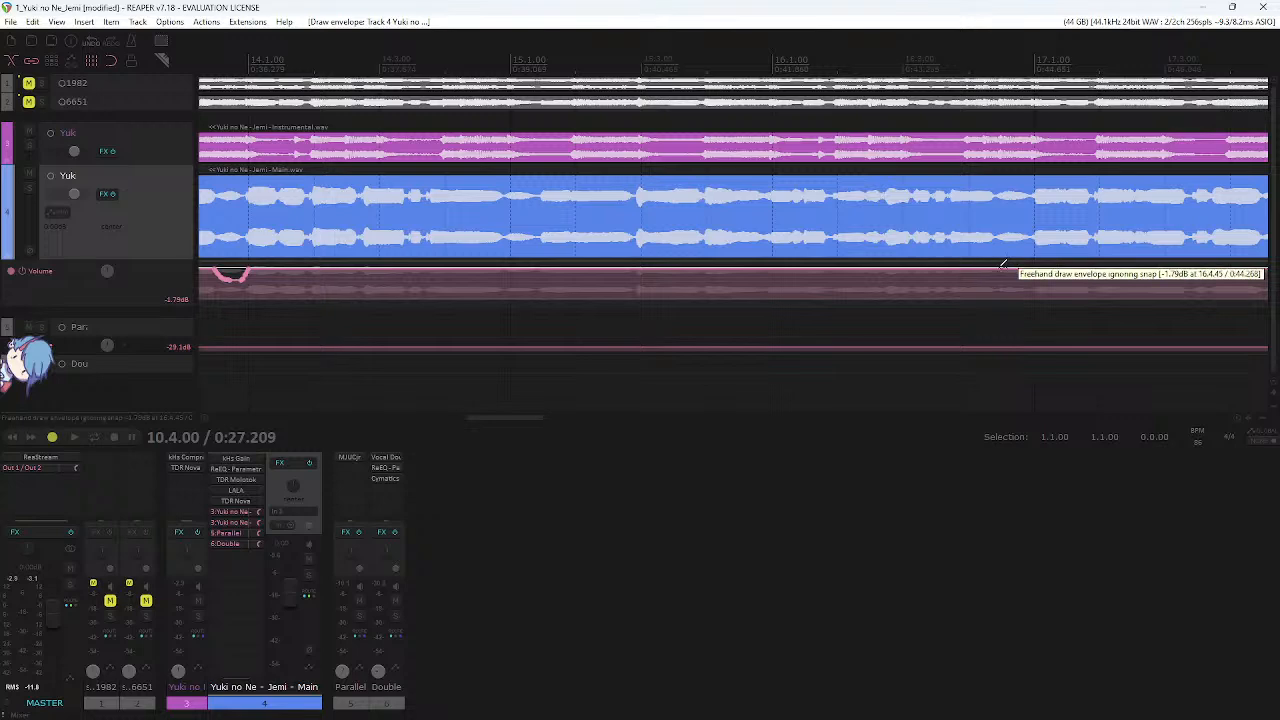
pyautogui.moveTo(998, 268)
pyautogui.mouseDown()
pyautogui.moveTo(1015, 282)
pyautogui.moveTo(1032, 268)
pyautogui.mouseUp()
pyautogui.scroll(-4, 1032, 270)
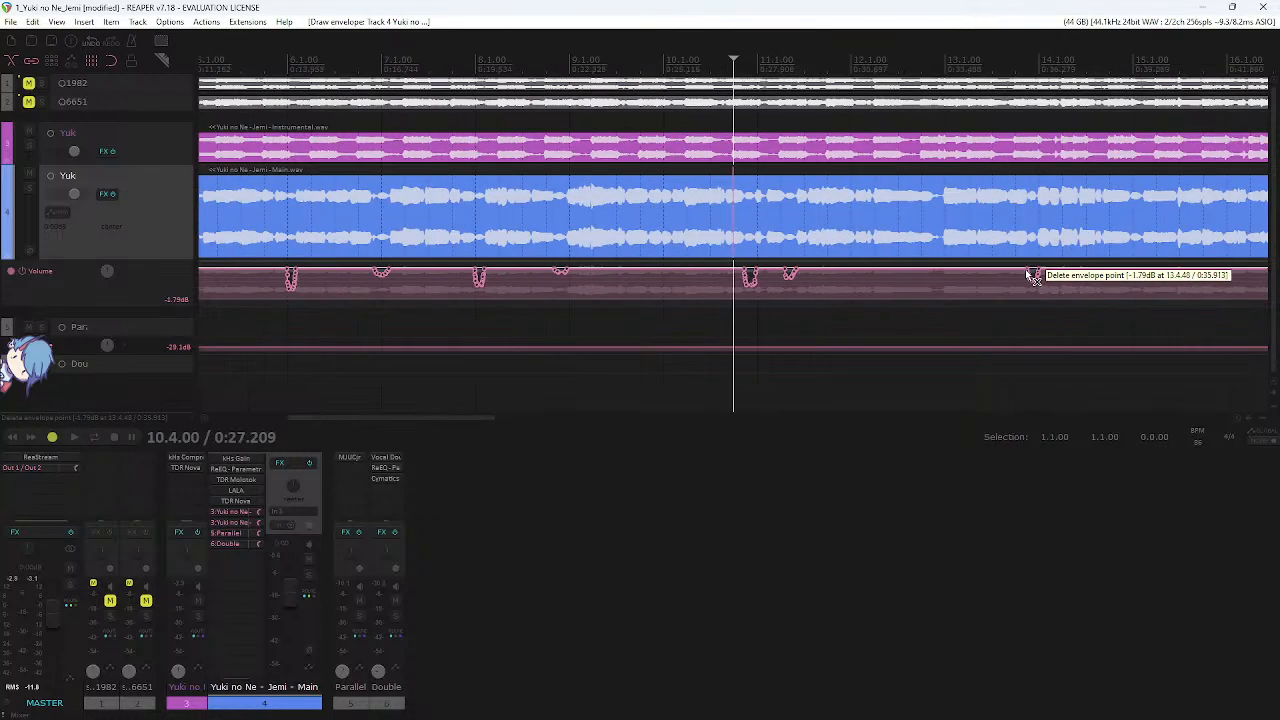
# - Play the song from 10.4.00 through bar 14 to check the dips in bars 10, 11 and 13
pyautogui.press('space')
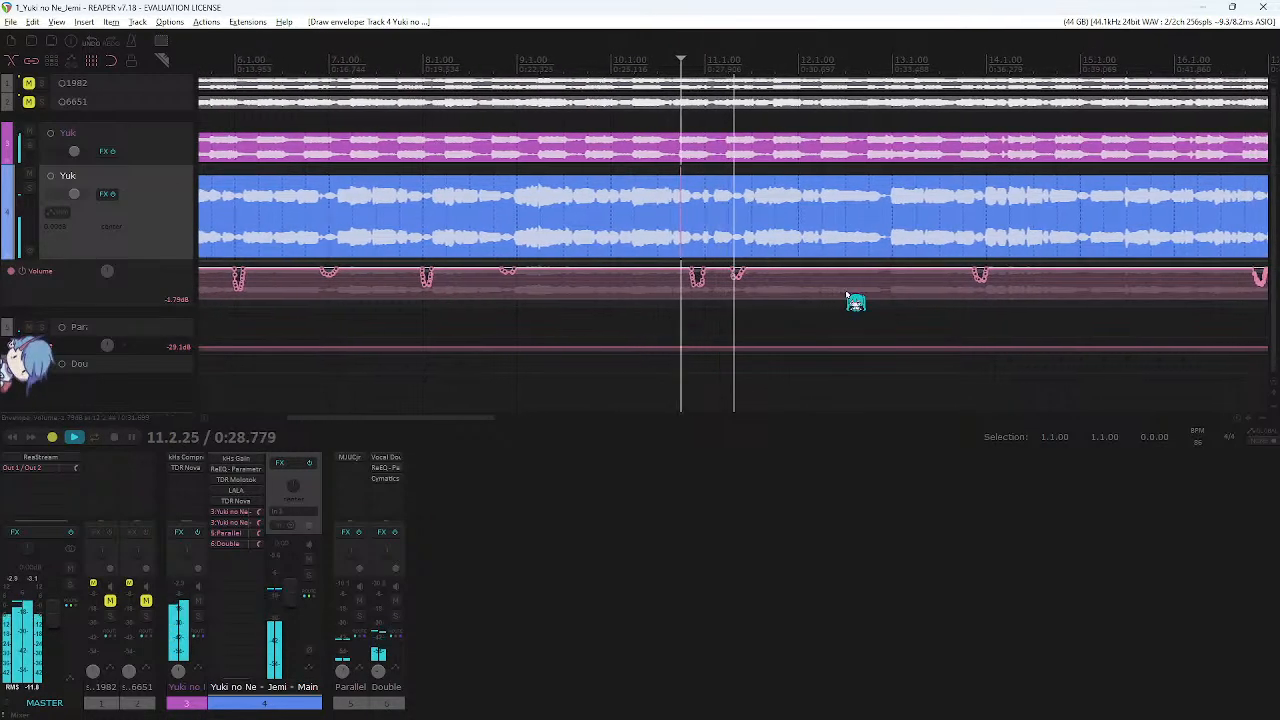
pyautogui.hscroll(3, 789, 218)
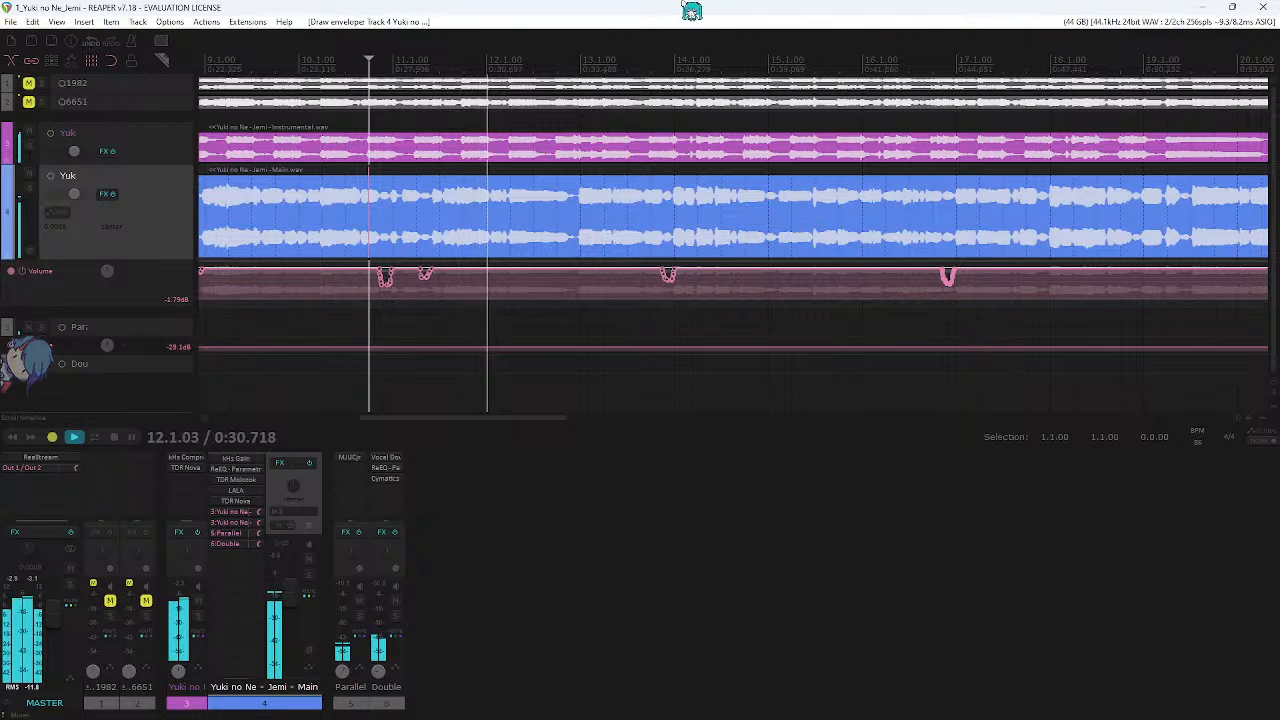
pyautogui.hscroll(2, 690, 258)
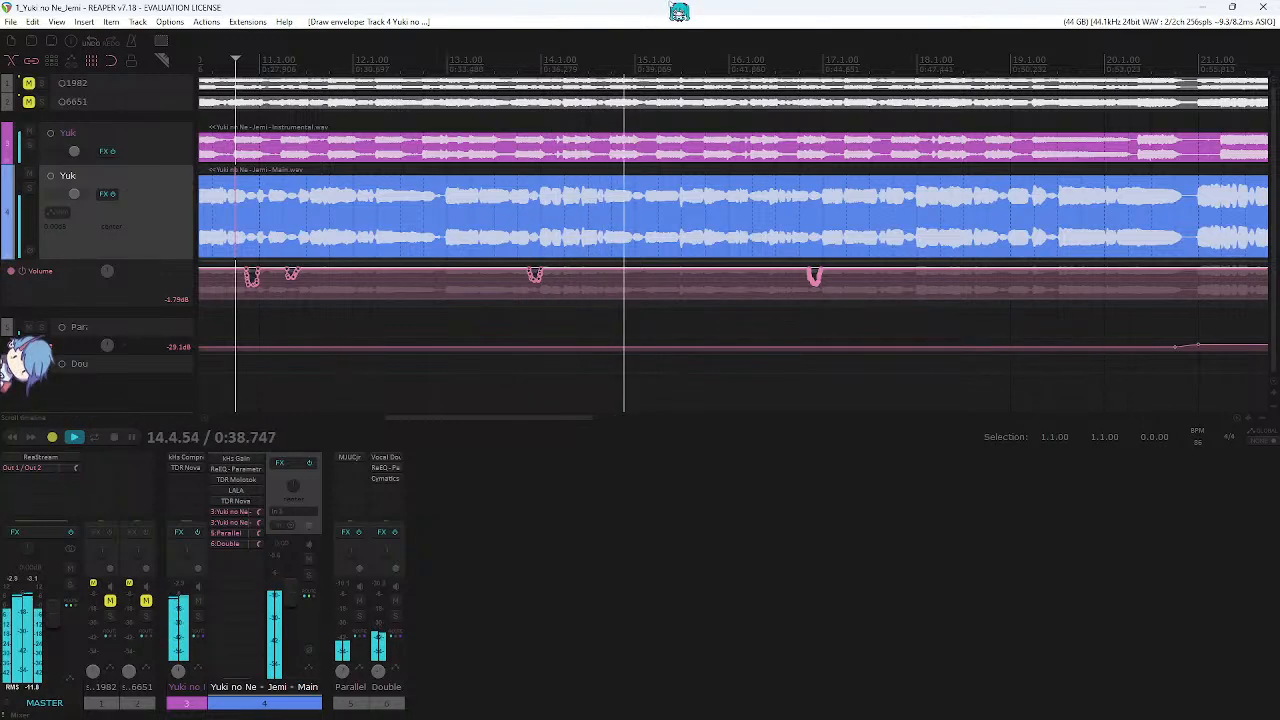
# - Place the play position at 15.1.00 and draw a shallow dip in the Main volume envelope across the vocal gap there
pyautogui.click(634, 80)
pyautogui.scroll(3, 636, 150)
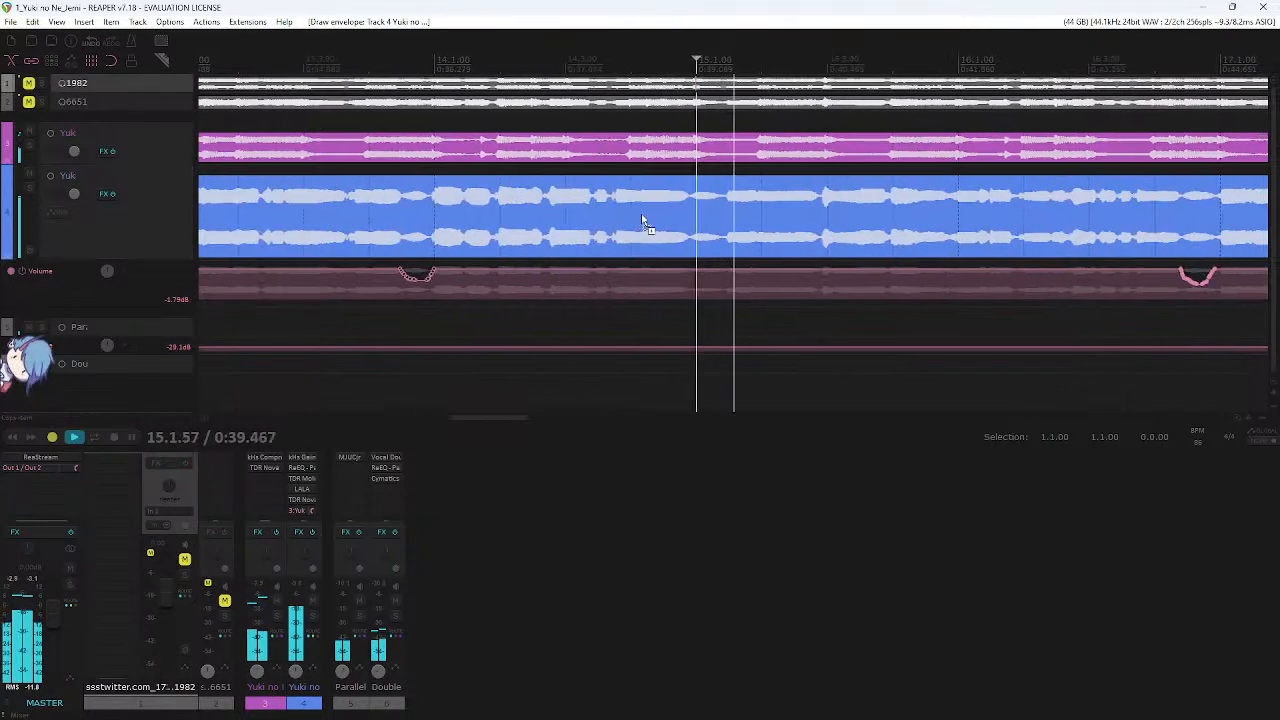
pyautogui.hscroll(2, 645, 245)
pyautogui.press('space')
pyautogui.click(424, 268)
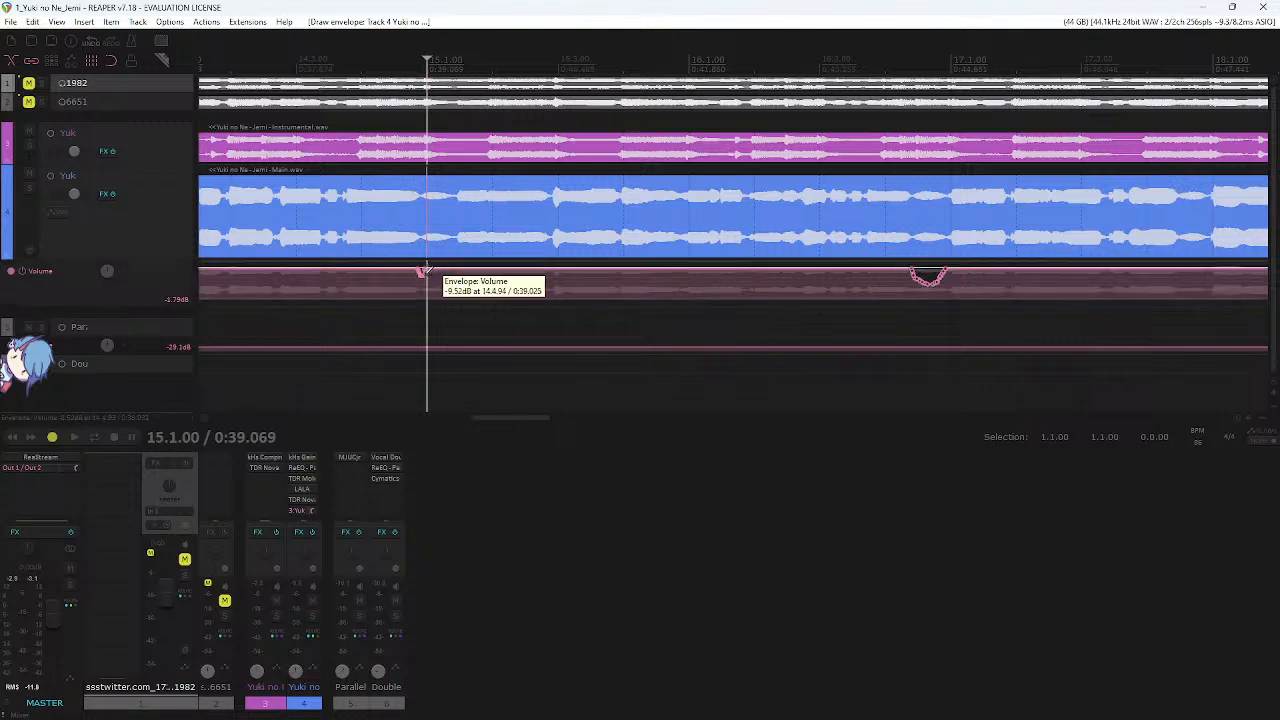
pyautogui.moveTo(455, 268); pyautogui.dragTo(443, 277)
# - Play the song from 15.1.00 into bar 18 to check the dips at 15.1.00 and before 17.1.00
pyautogui.press('space')
pyautogui.scroll(-3, 594, 303)
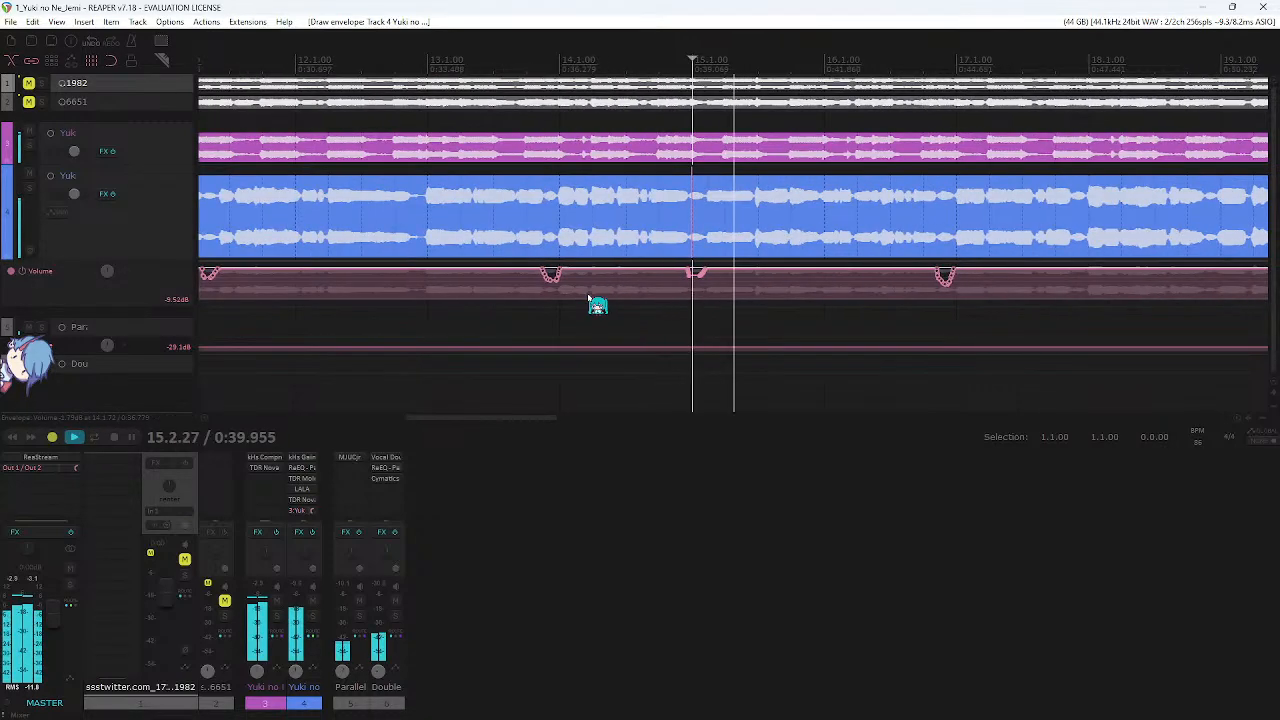
pyautogui.hscroll(2, 728, 264)
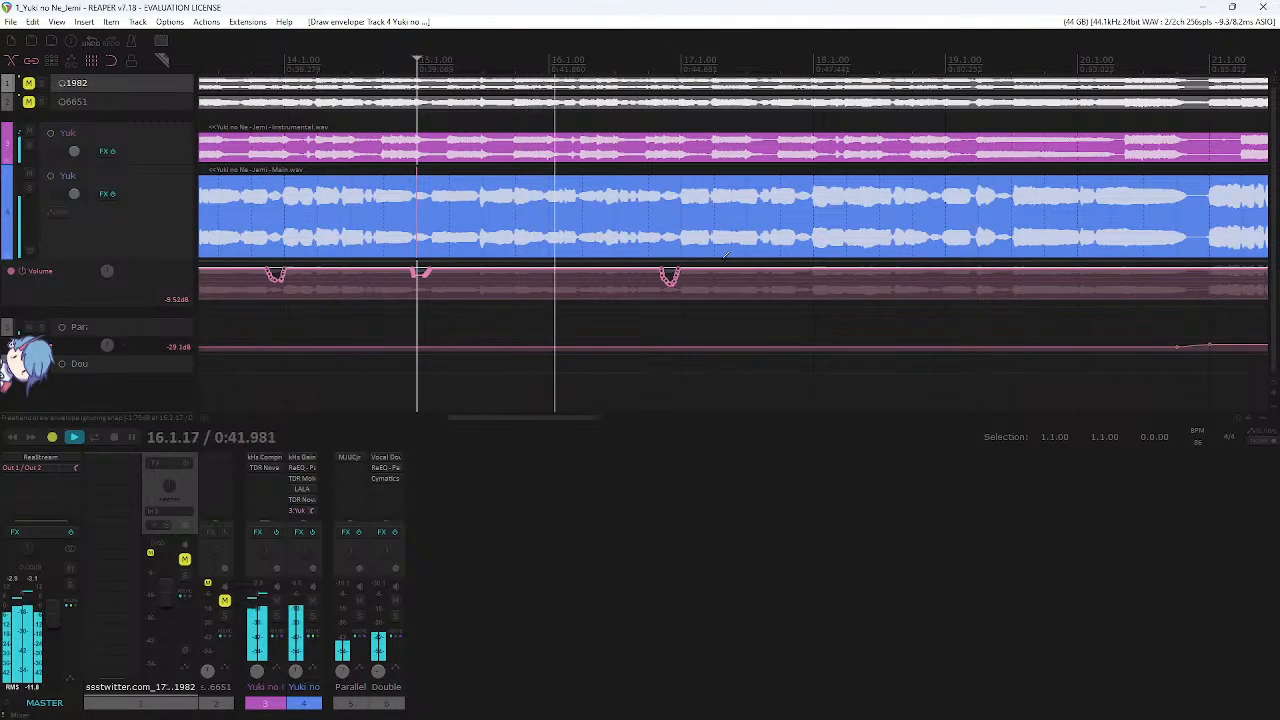
pyautogui.hscroll(2, 785, 240)
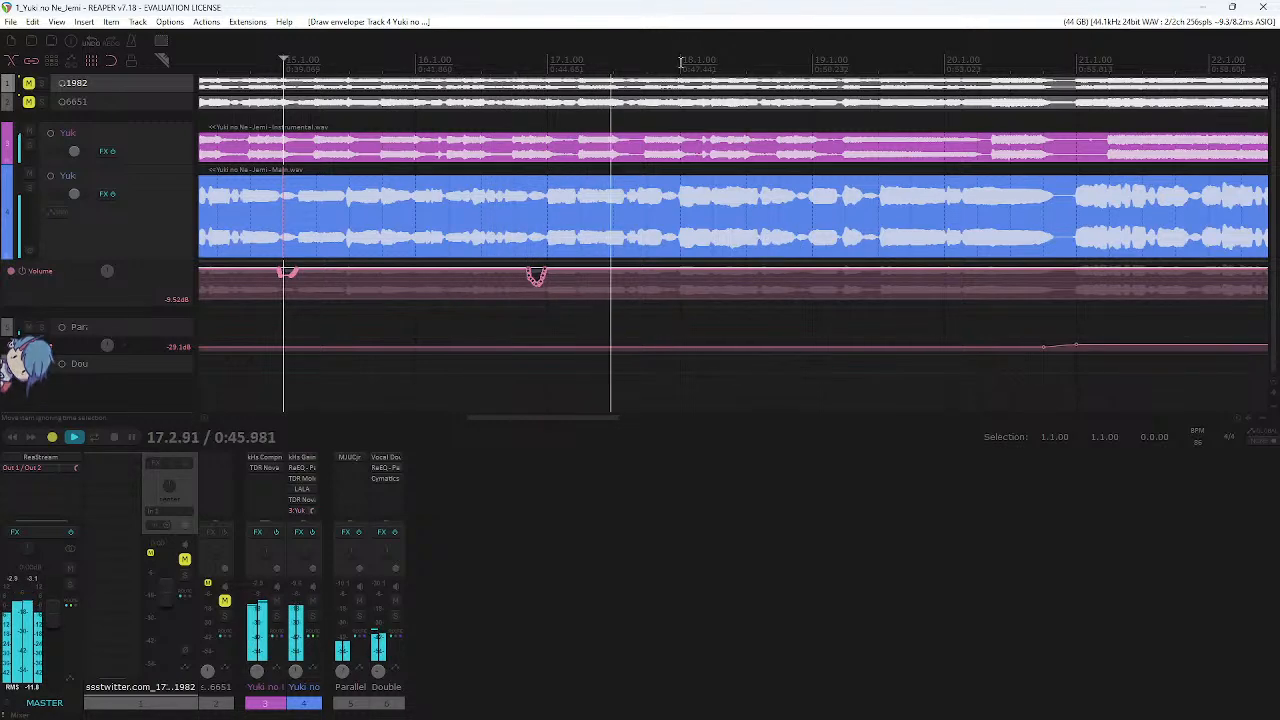
pyautogui.scroll(-2, 650, 163)
pyautogui.scroll(2, 653, 164)
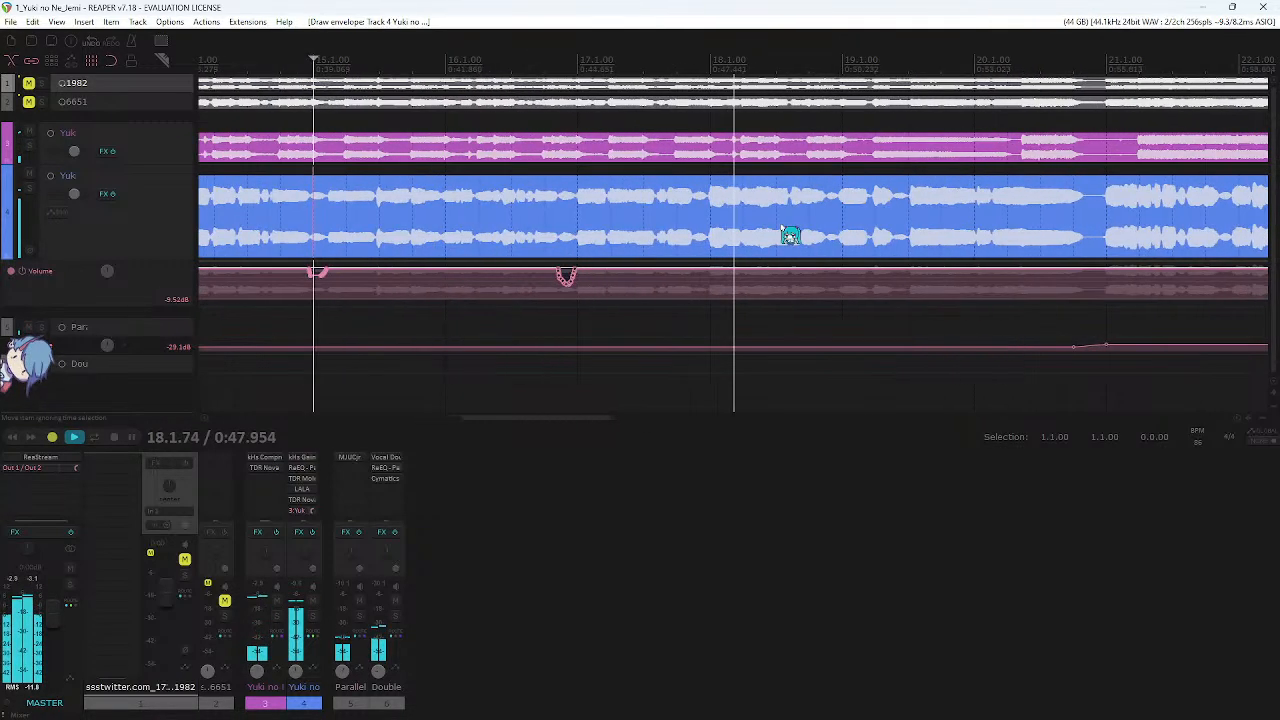
# - Draw a dip in the Main volume envelope across the vocal gap just before 18.1.00
pyautogui.press('space')
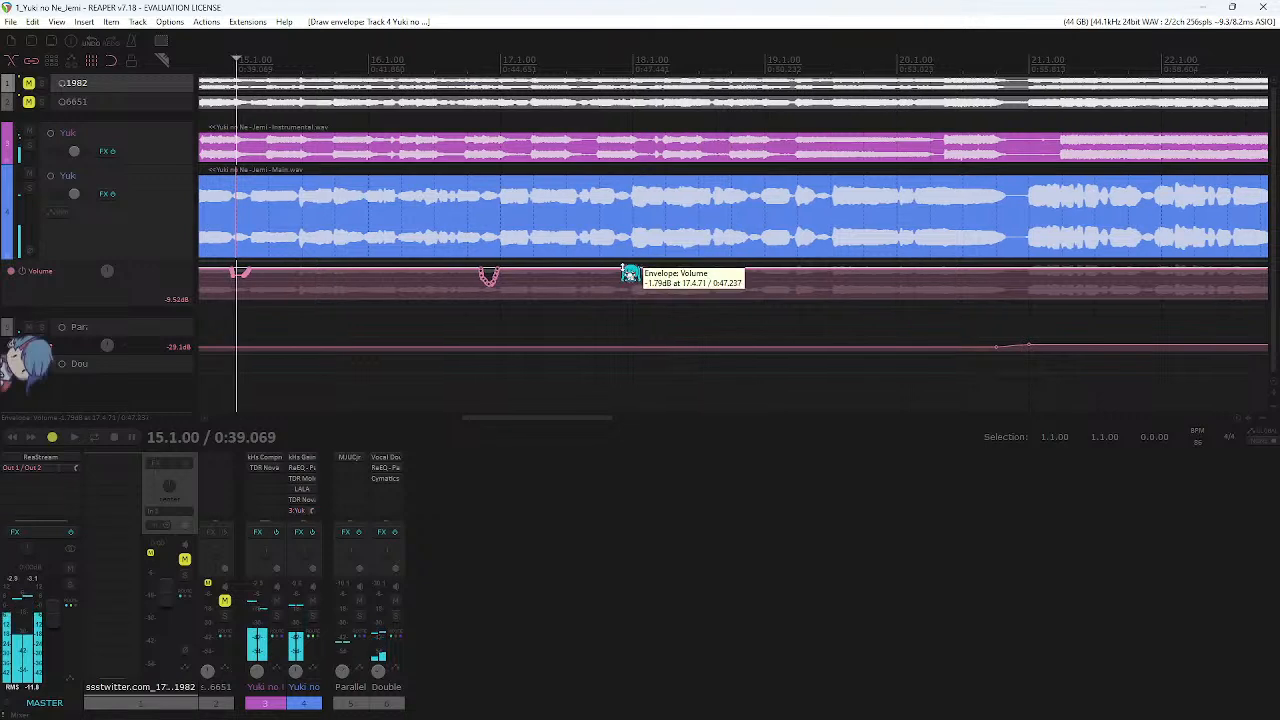
pyautogui.doubleClick(622, 271)
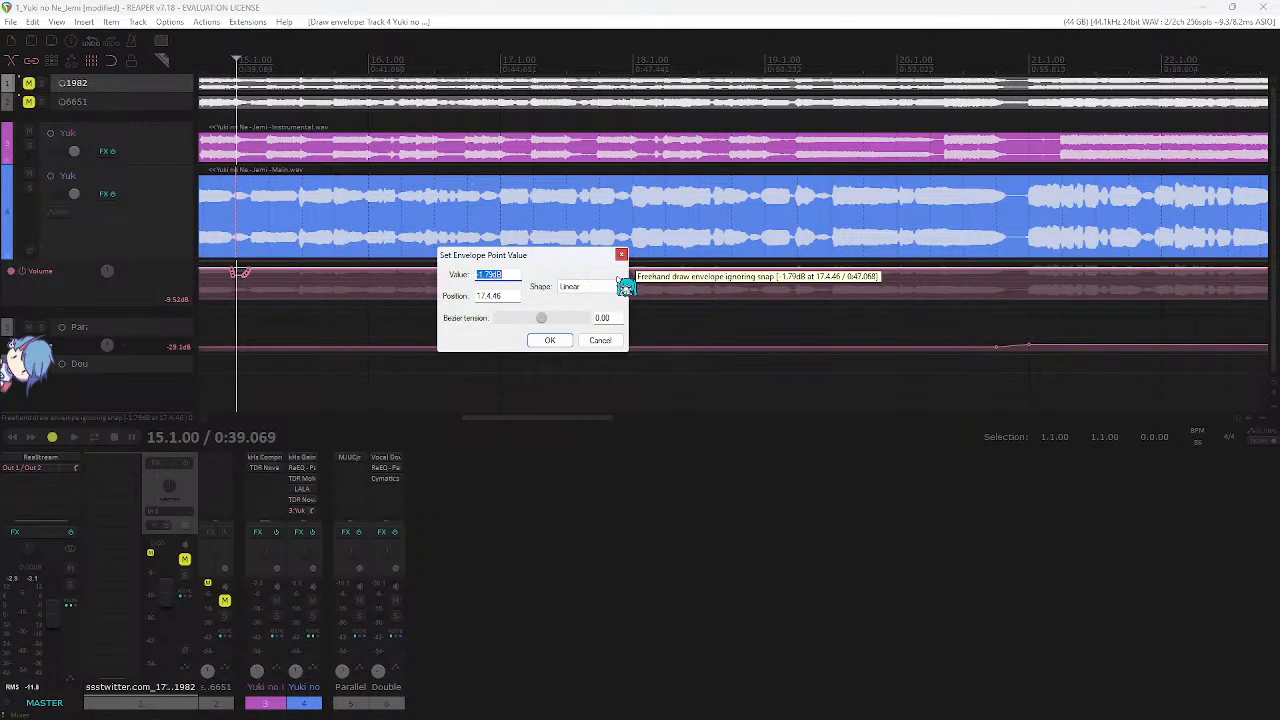
pyautogui.press('Return')
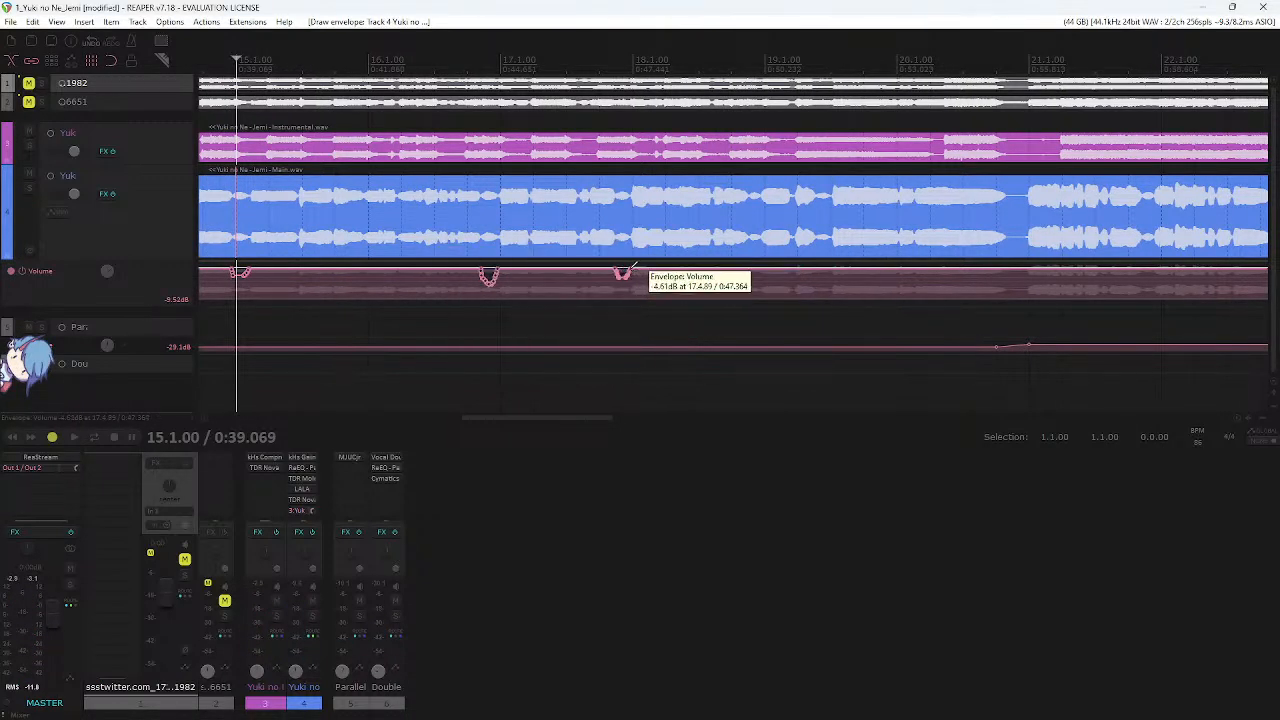
pyautogui.scroll(-2, 622, 271)
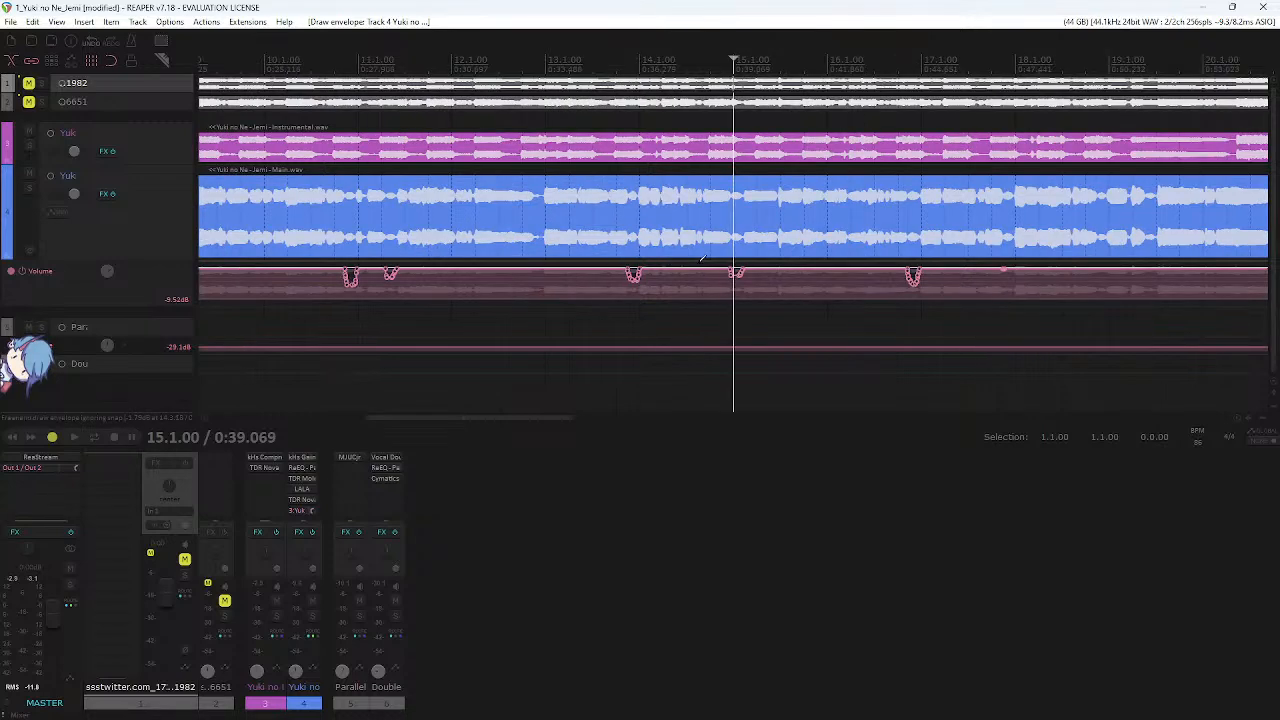
pyautogui.scroll(4, 776, 268)
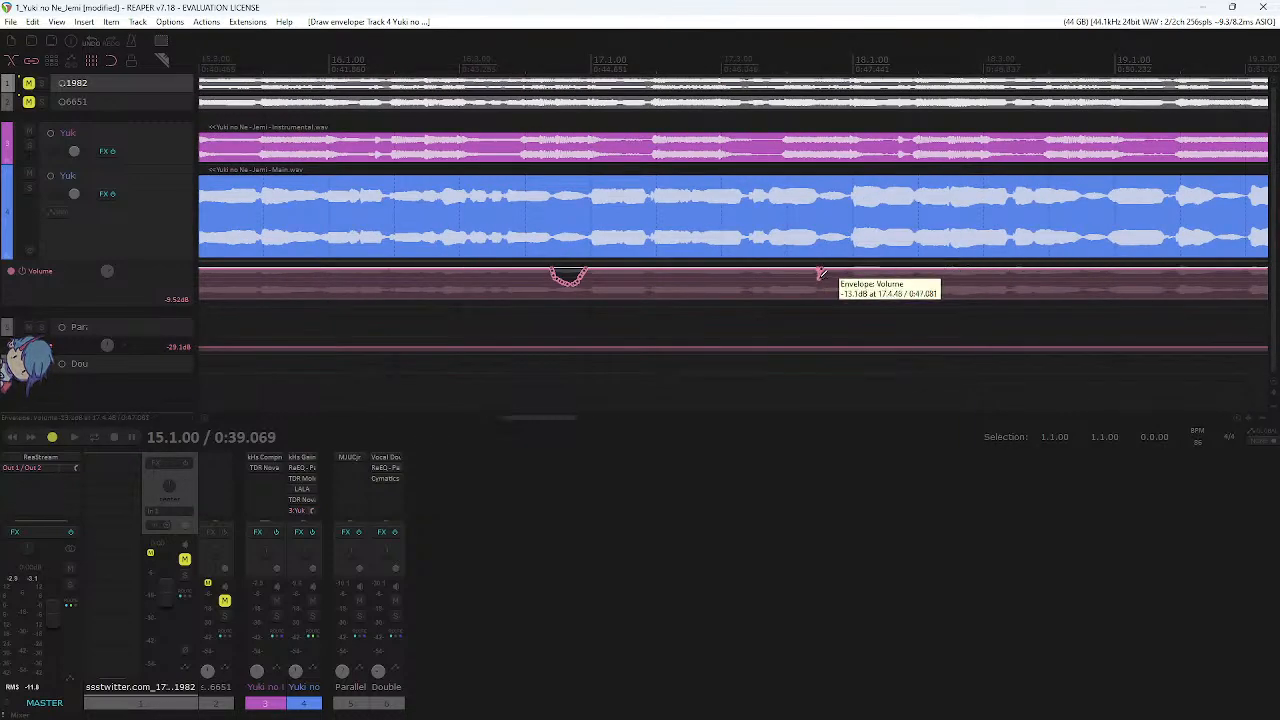
pyautogui.scroll(-4, 850, 268)
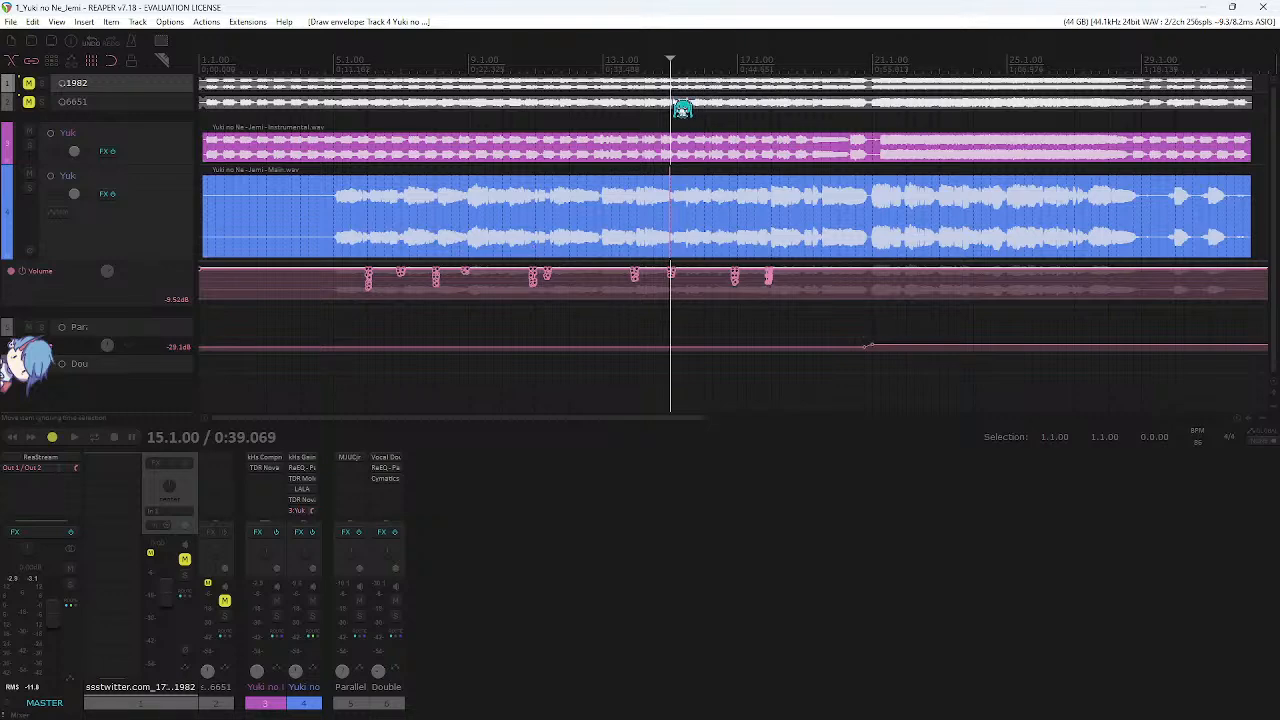
# - Play the song from 13.2.00 into bar 18 to check the dips drawn between bars 13 and 18
pyautogui.click(613, 63)
pyautogui.press('space')
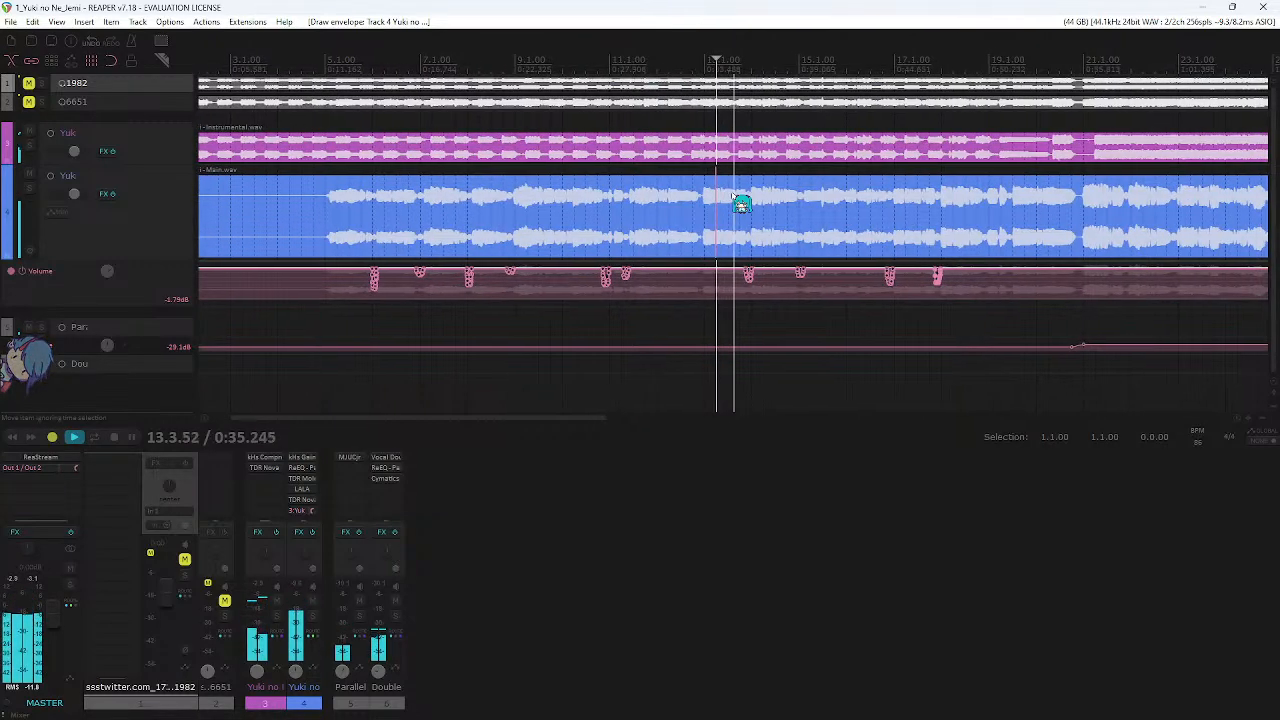
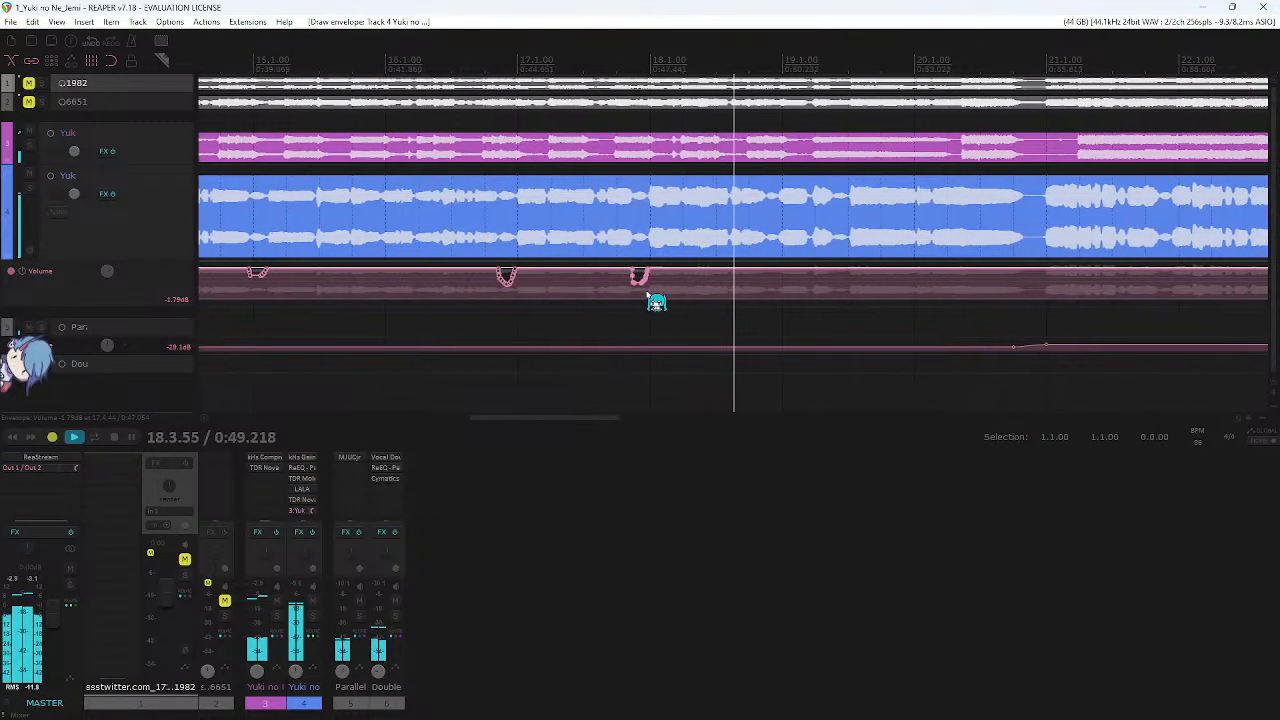
pyautogui.scroll(2, 718, 280)
pyautogui.press('space')
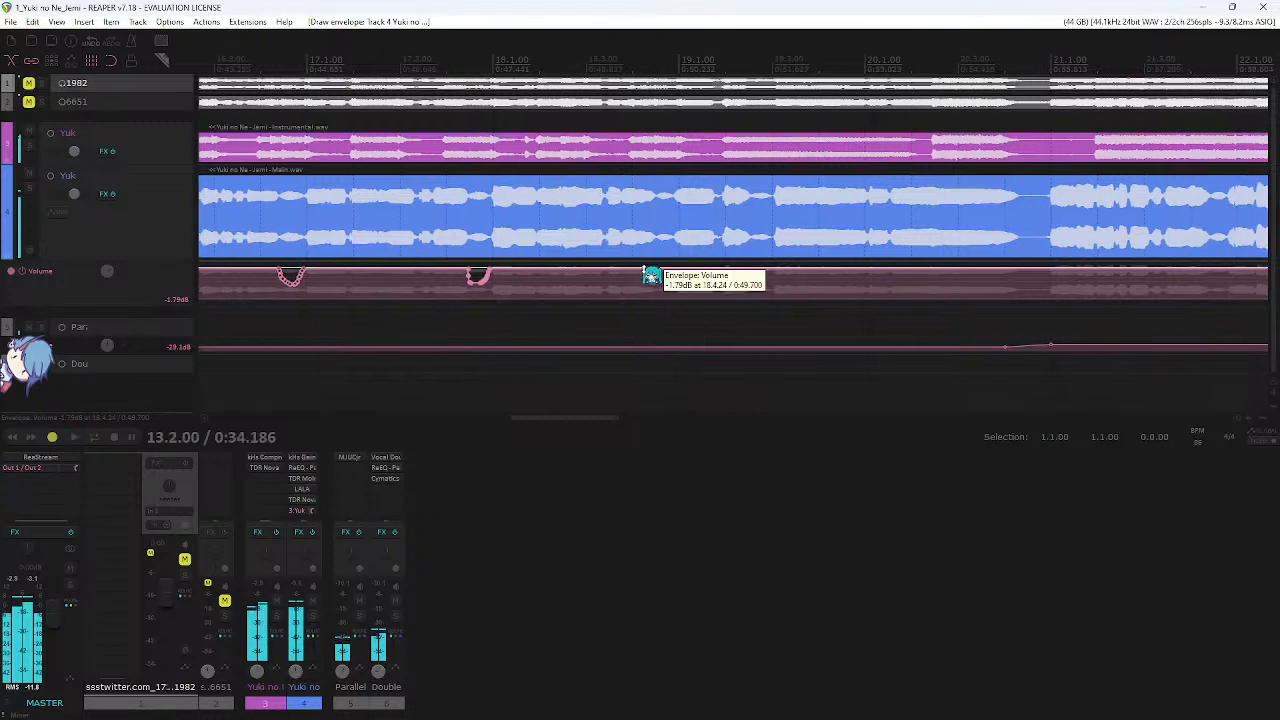
# - Play briefly from 19.1.00 and draw a dip in the Main volume envelope just before that position
pyautogui.click(657, 56)
pyautogui.press('space')
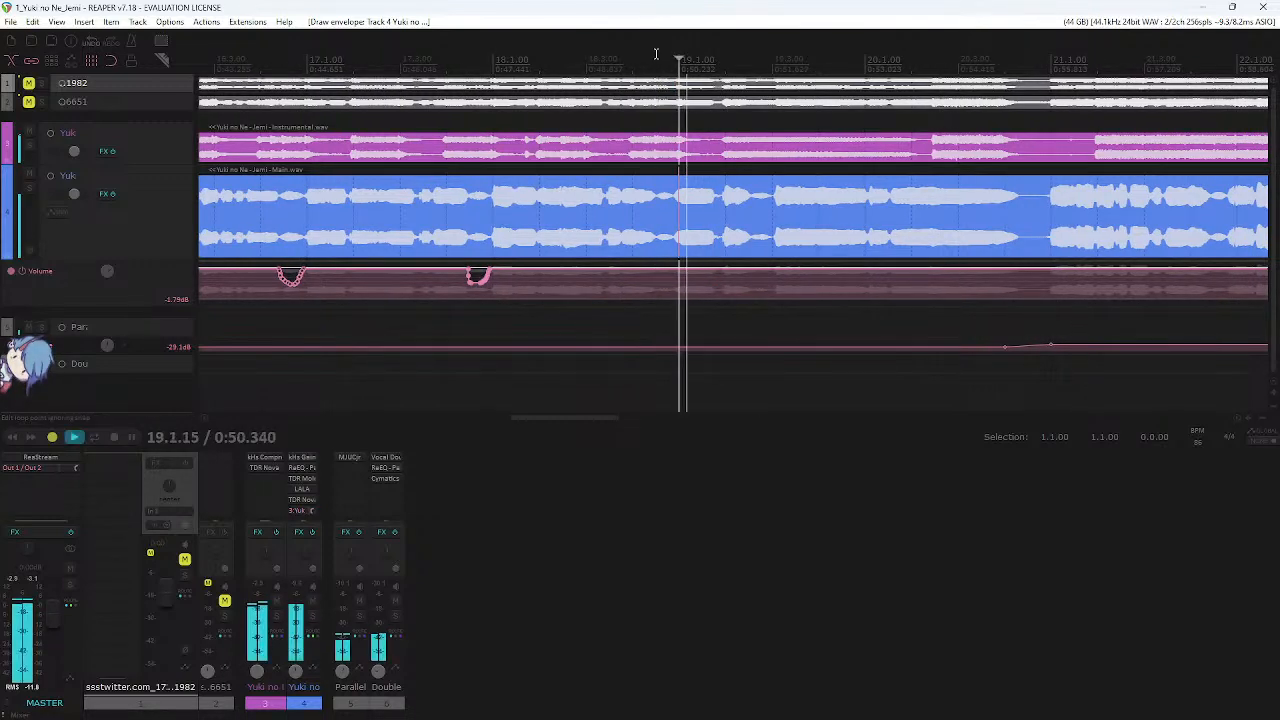
pyautogui.hscroll(1, 670, 150)
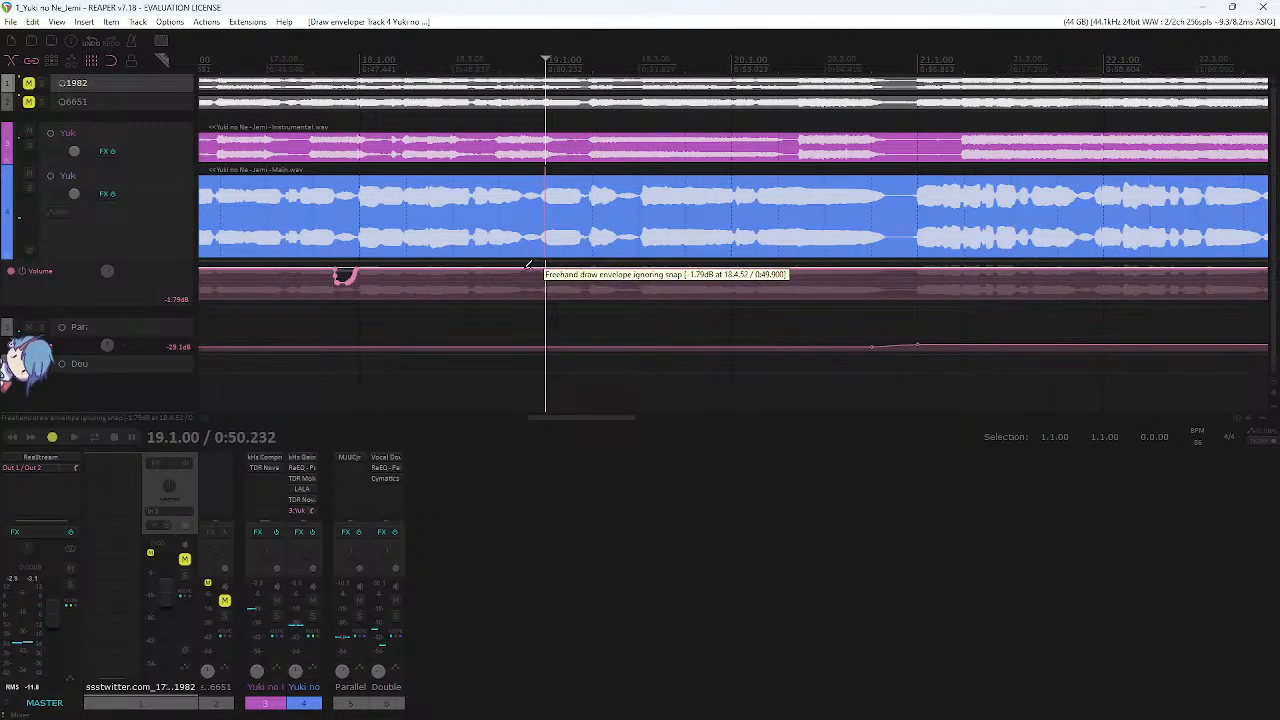
pyautogui.hscroll(-2, 543, 272)
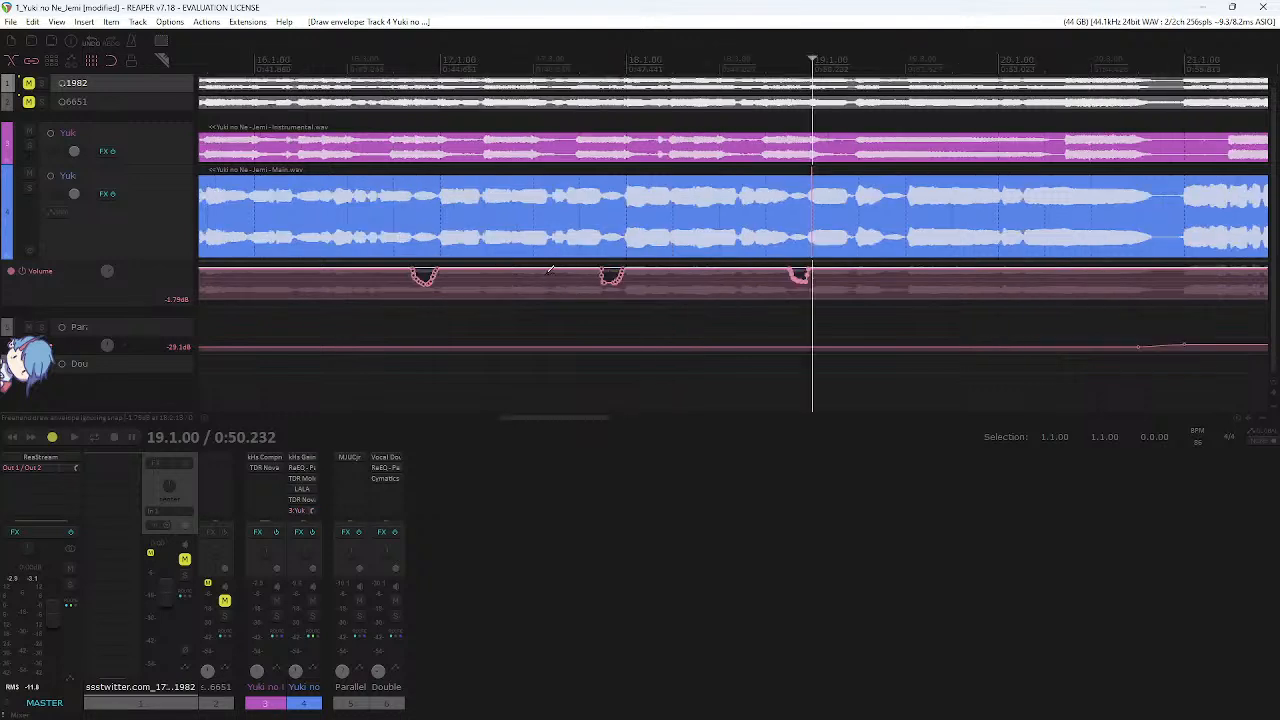
# - Replace the Main volume dip before 17.1.00 with a shallower one at about -8 dB, save the project and replay from 16.3.00
pyautogui.click(368, 66)
pyautogui.press('space')
pyautogui.hscroll(-1, 611, 250)
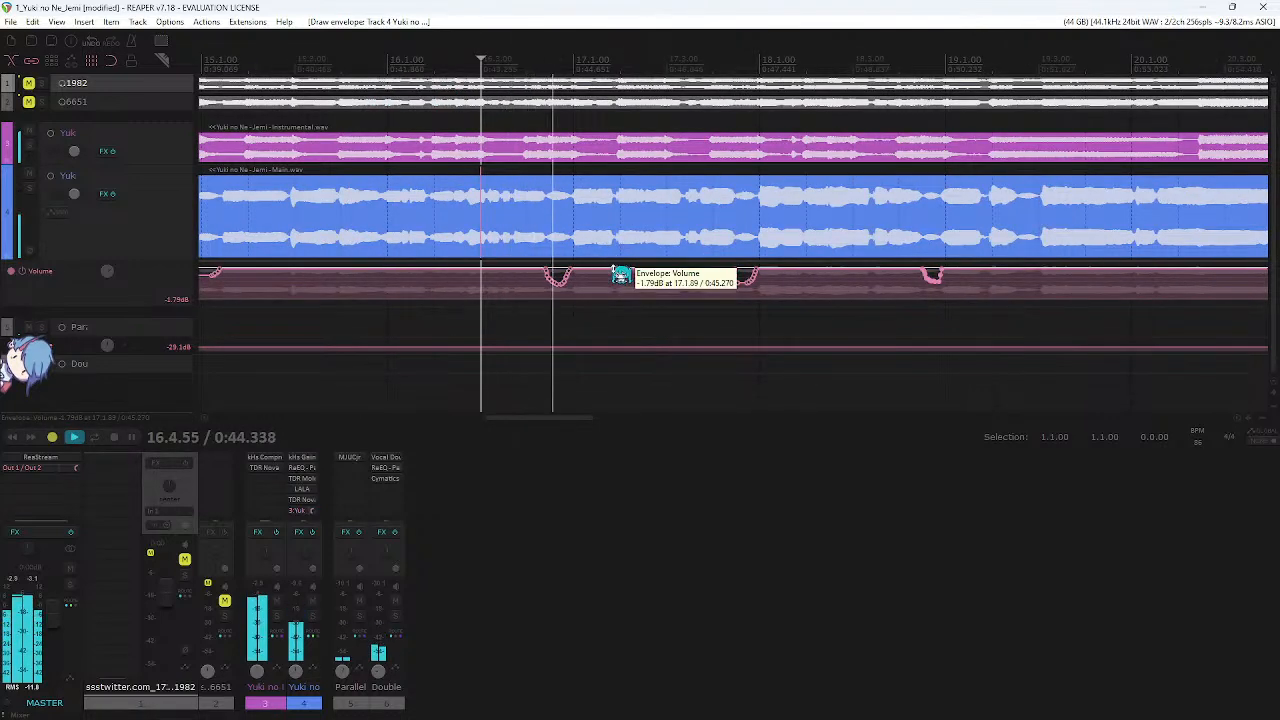
pyautogui.moveTo(589, 285); pyautogui.dragTo(531, 265)
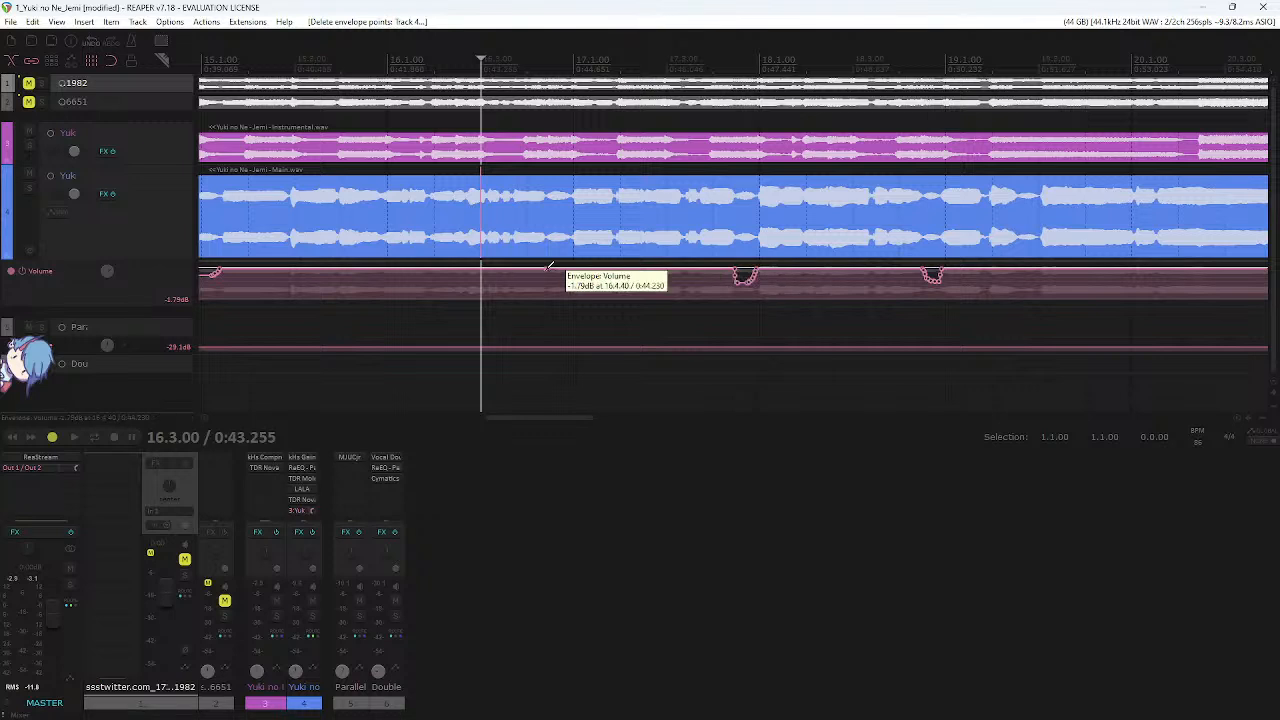
pyautogui.moveTo(568, 273); pyautogui.dragTo(569, 274)
pyautogui.hotkey('ctrl', 's')
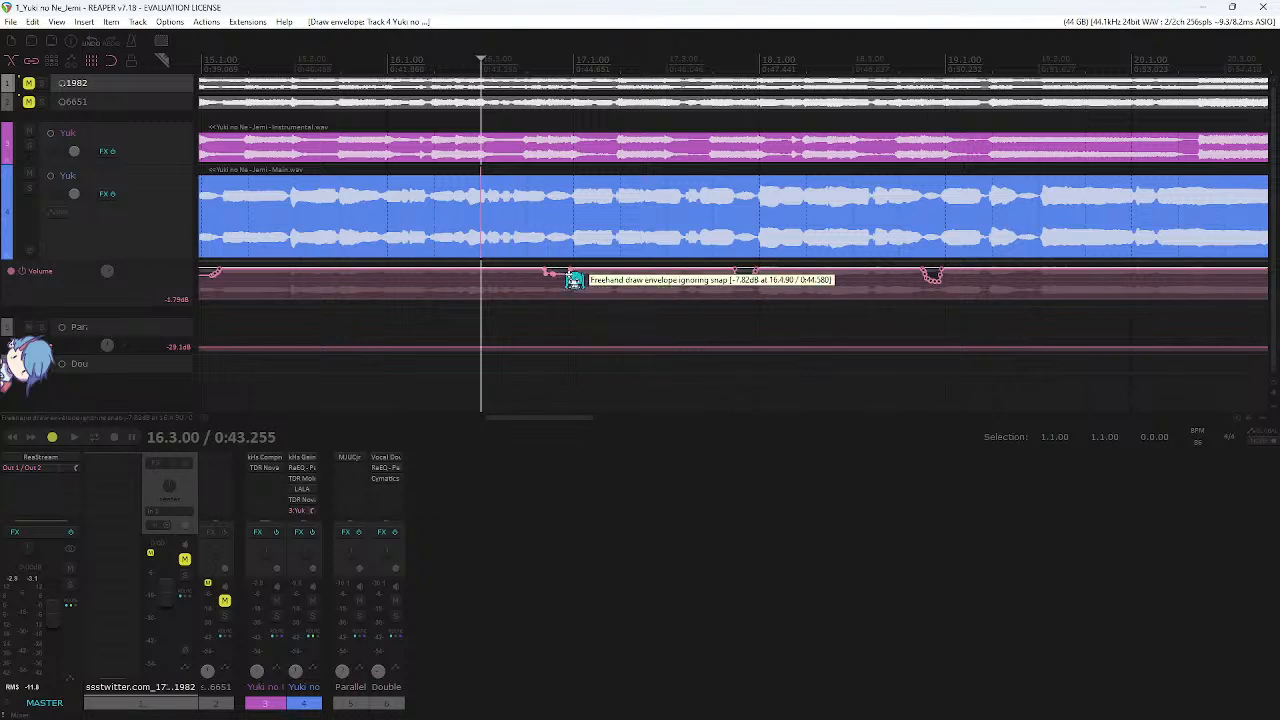
pyautogui.press('space')
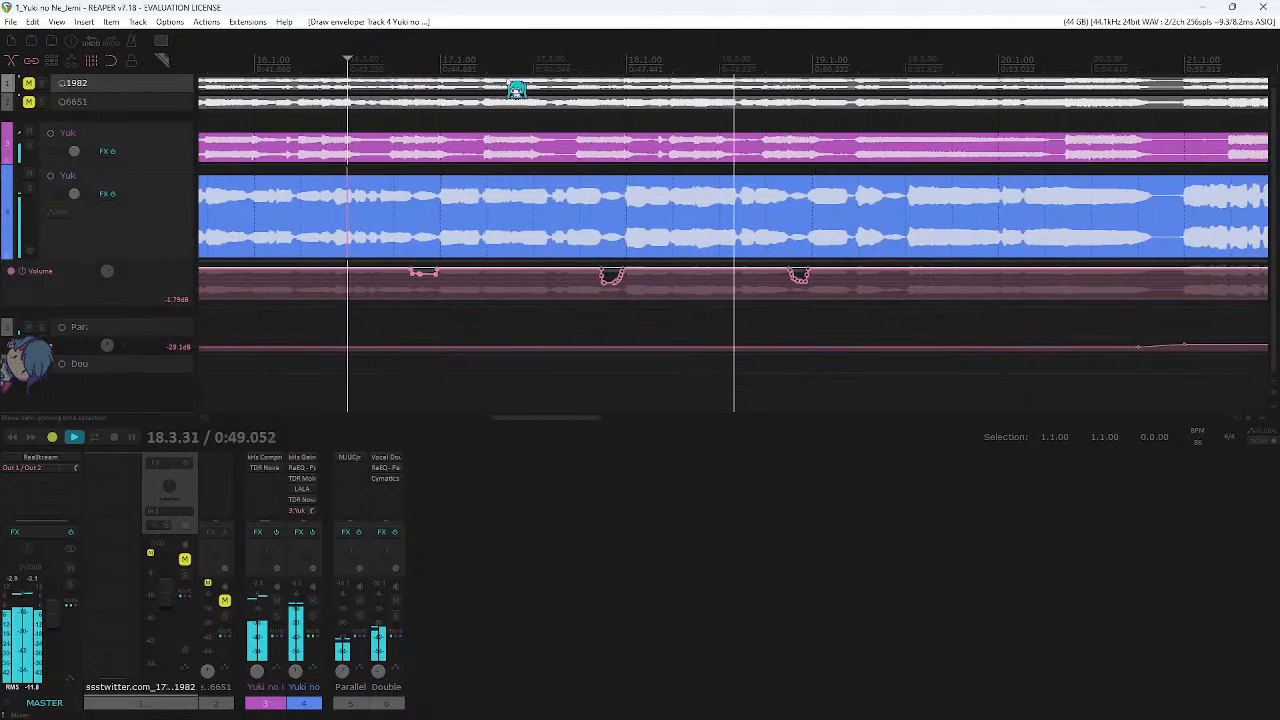
# - Draw a dip in the Main volume envelope across the vocal gap before 19.3.00 and replay from 19.2.00
pyautogui.click(441, 64)
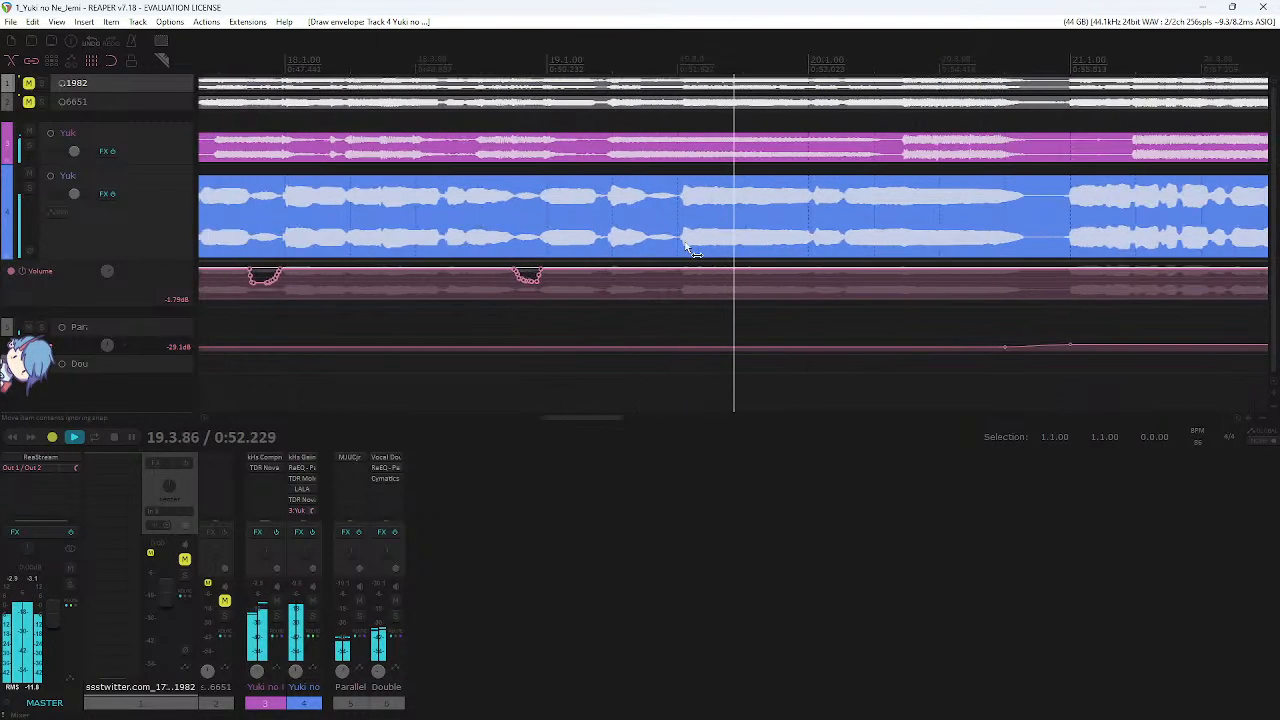
pyautogui.press('space')
pyautogui.moveTo(640, 270)
pyautogui.mouseDown()
pyautogui.moveTo(628, 274)
pyautogui.moveTo(655, 264)
pyautogui.mouseUp()
pyautogui.click(589, 66)
pyautogui.press('space')
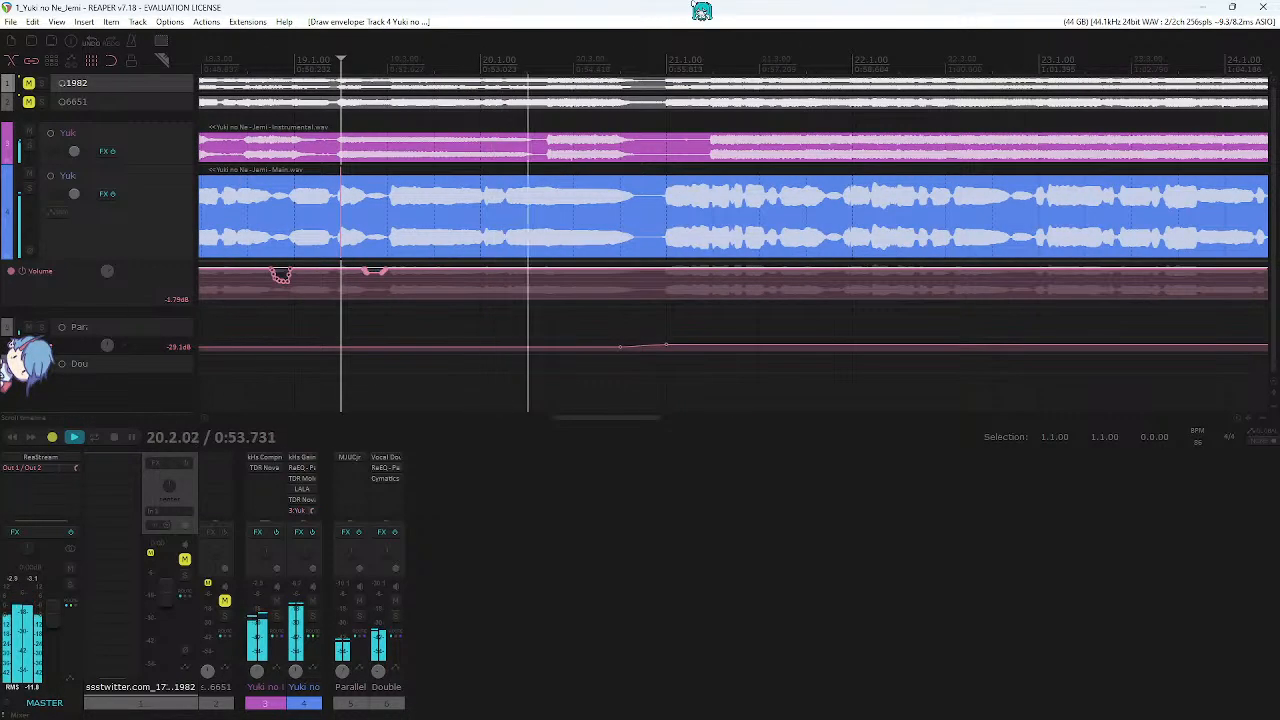
# - Enlarge the Parallel volume envelope lane, raise its level after 21.1.00 to about -13 dB and lower the preceding level to about -36 dB
pyautogui.scroll(-1, 596, 304)
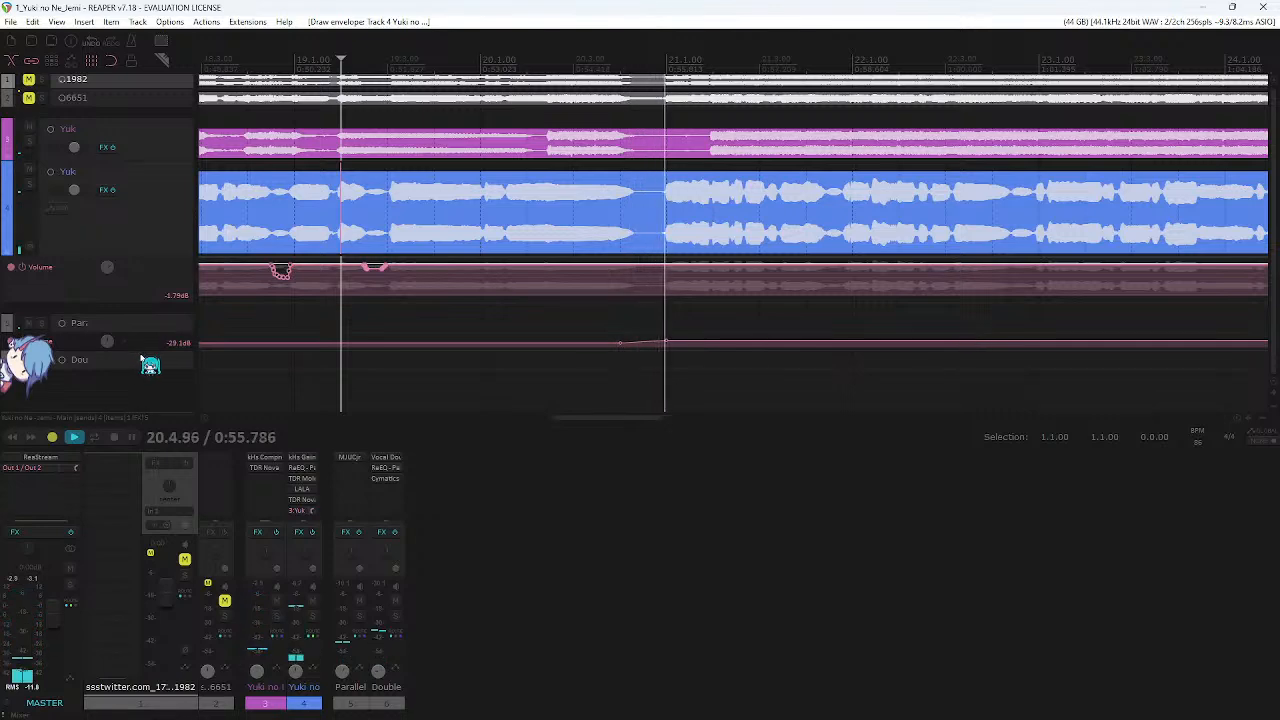
pyautogui.moveTo(155, 349); pyautogui.dragTo(155, 415)
pyautogui.scroll(-2, 610, 300)
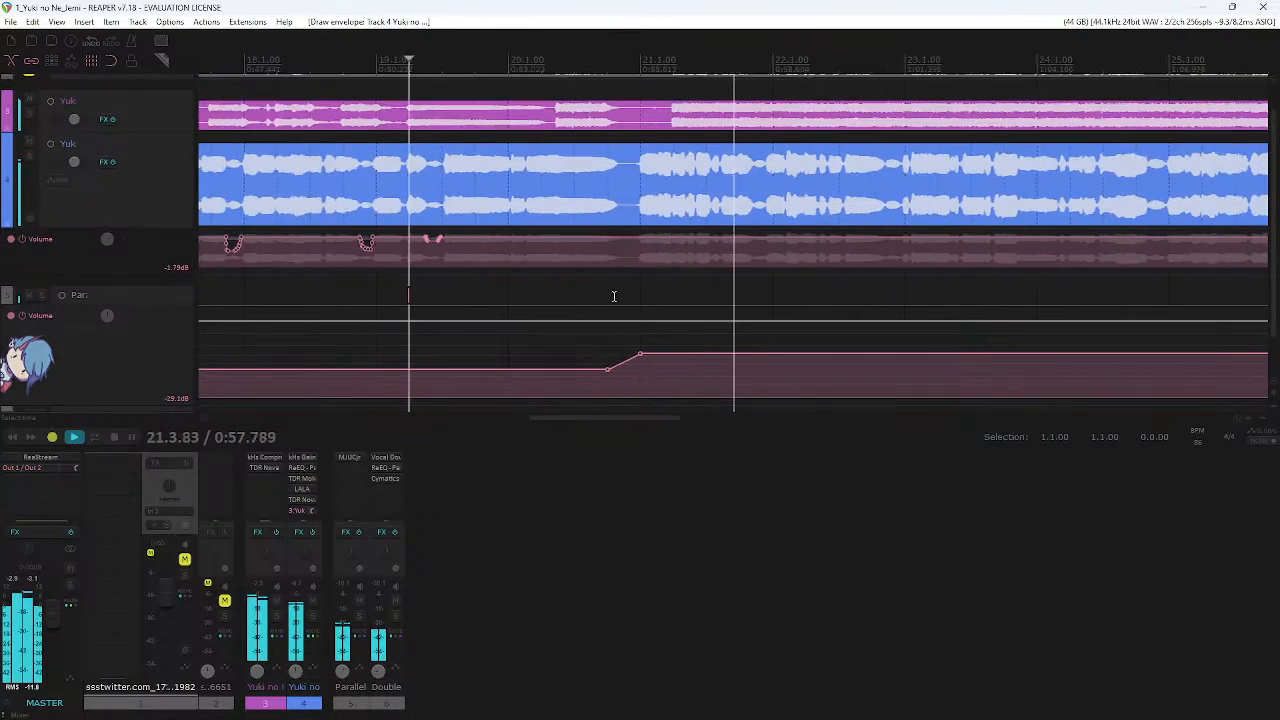
pyautogui.moveTo(725, 355); pyautogui.dragTo(724, 346)
pyautogui.moveTo(543, 369); pyautogui.dragTo(544, 388)
pyautogui.press('space')
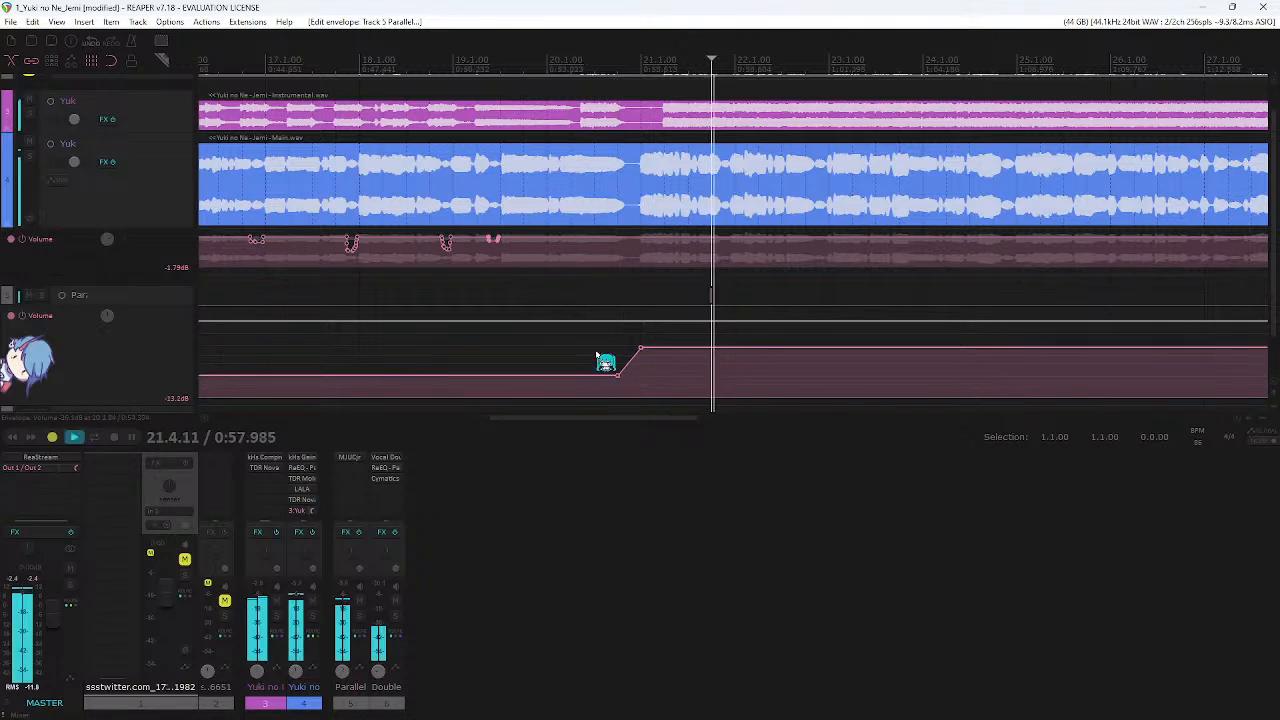
# - Play from 20.1.00 and lower the Parallel volume level after 21.1.00 to about -19 dB
pyautogui.click(549, 80)
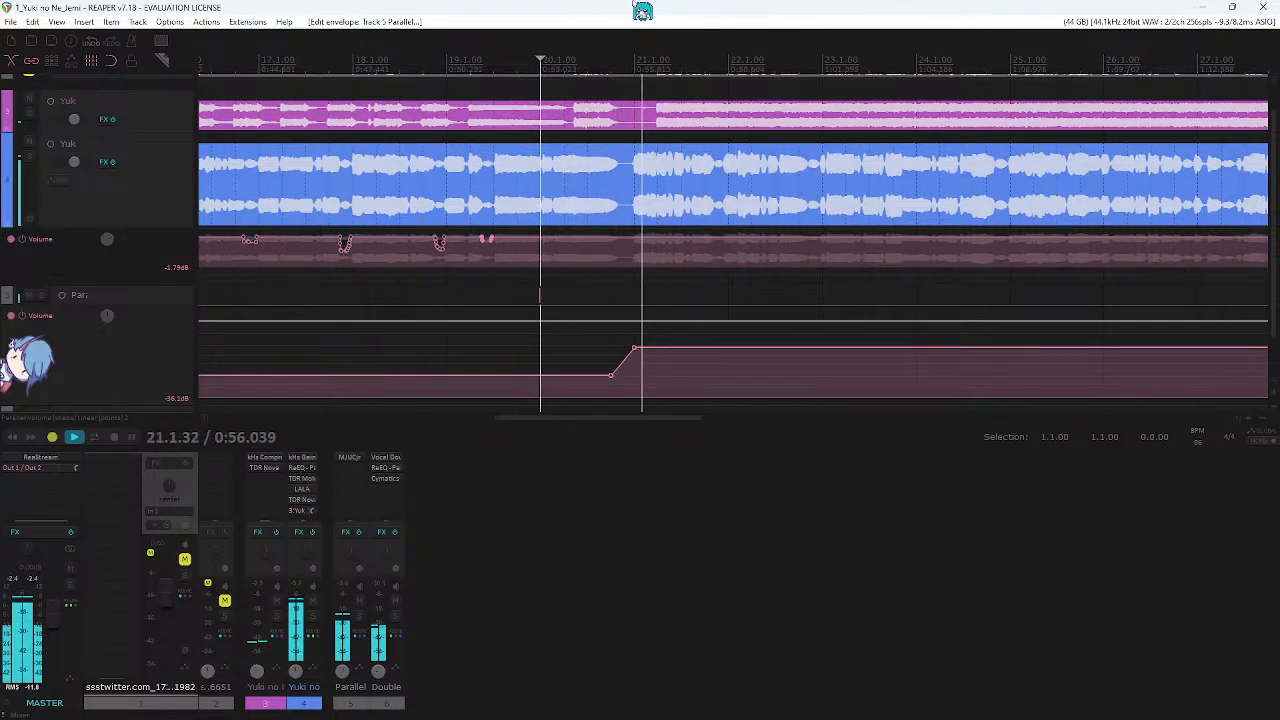
pyautogui.moveTo(760, 349); pyautogui.dragTo(725, 365)
pyautogui.scroll(1, 762, 331)
pyautogui.scroll(-1, 725, 130)
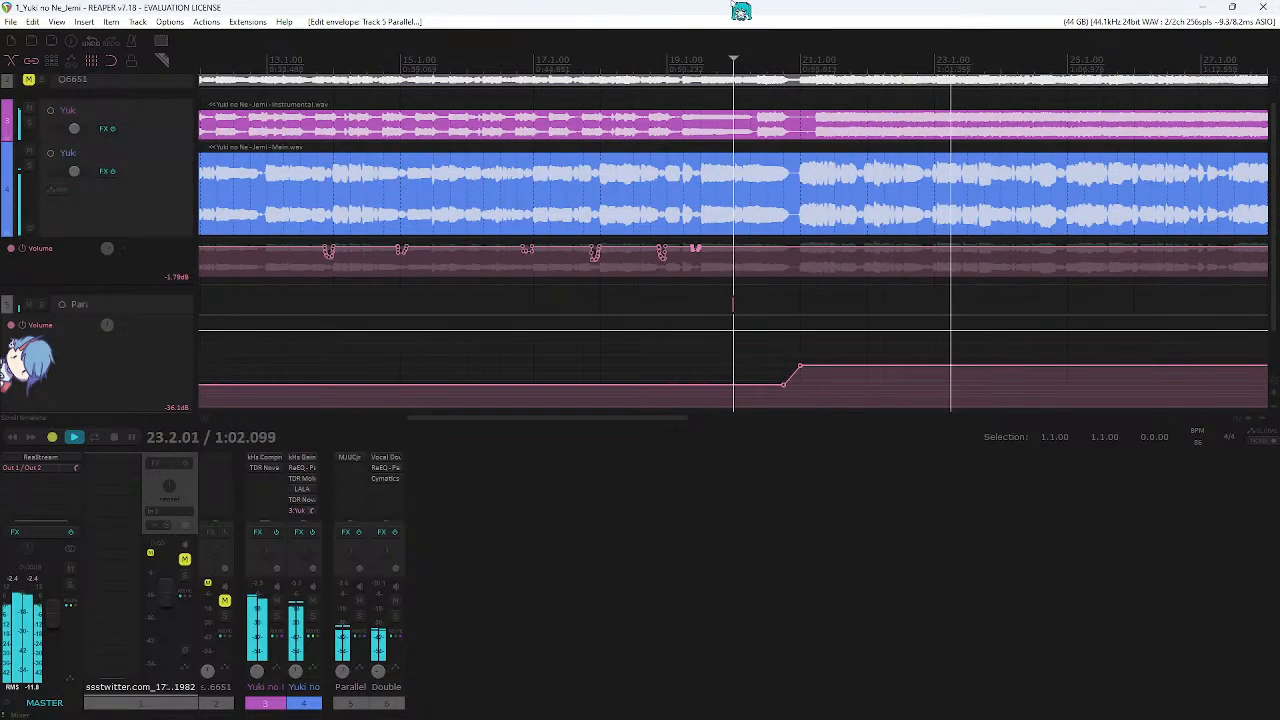
pyautogui.scroll(-1, 735, 205)
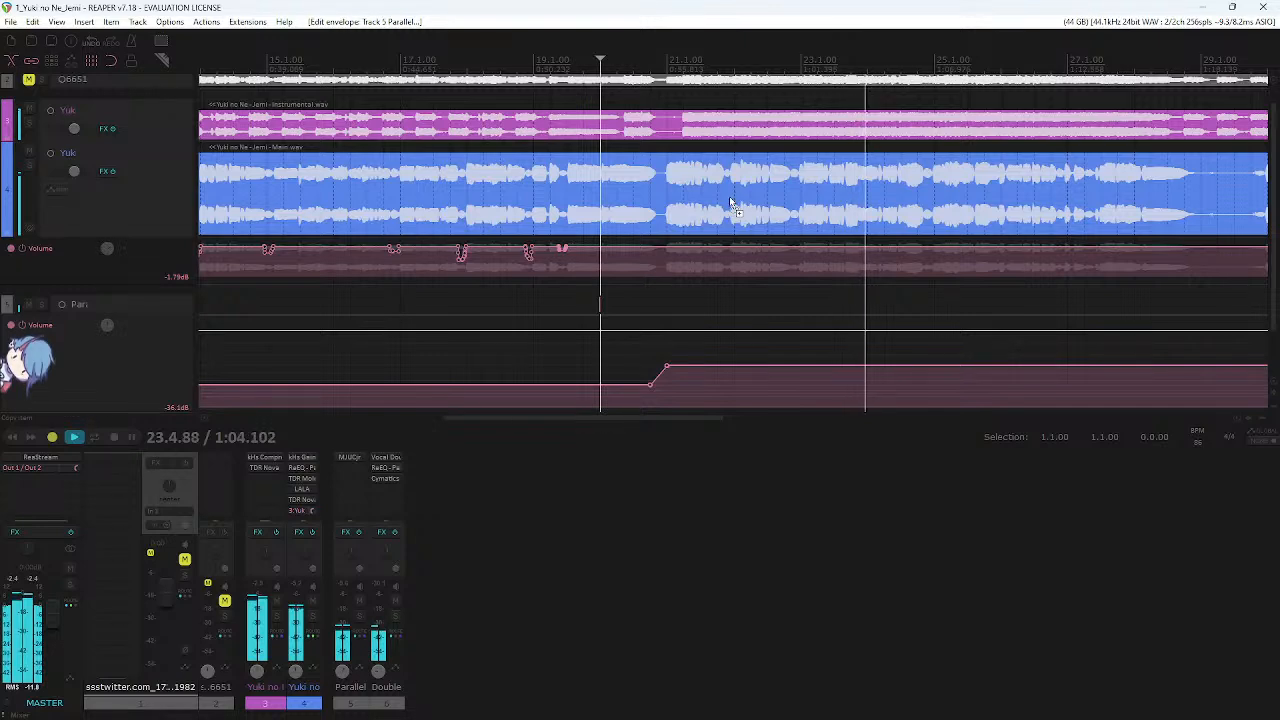
pyautogui.hscroll(1, 733, 204)
pyautogui.scroll(1, 659, 171)
pyautogui.hscroll(-2, 640, 160)
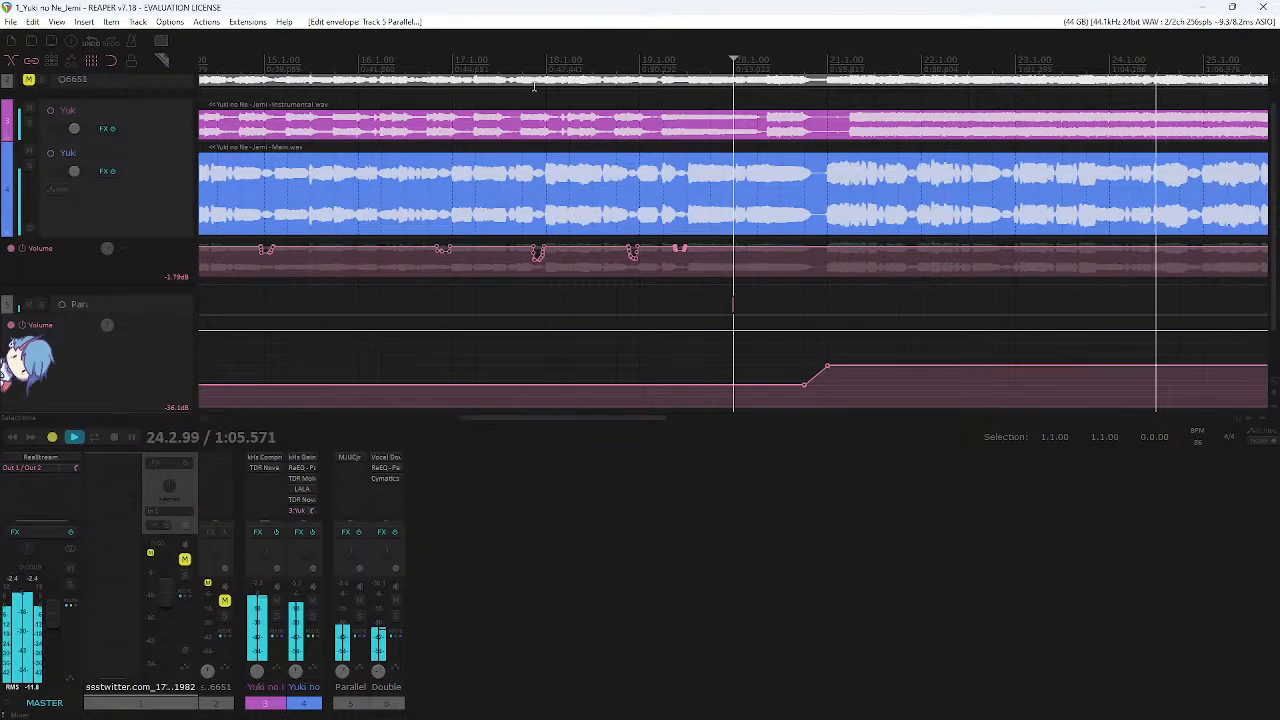
# - Replay the song from 20.4.00 into bar 22 to check the Parallel volume change at 21.1.00
pyautogui.click(808, 65)
pyautogui.scroll(-2, 846, 204)
pyautogui.scroll(3, 846, 203)
pyautogui.hscroll(3, 845, 202)
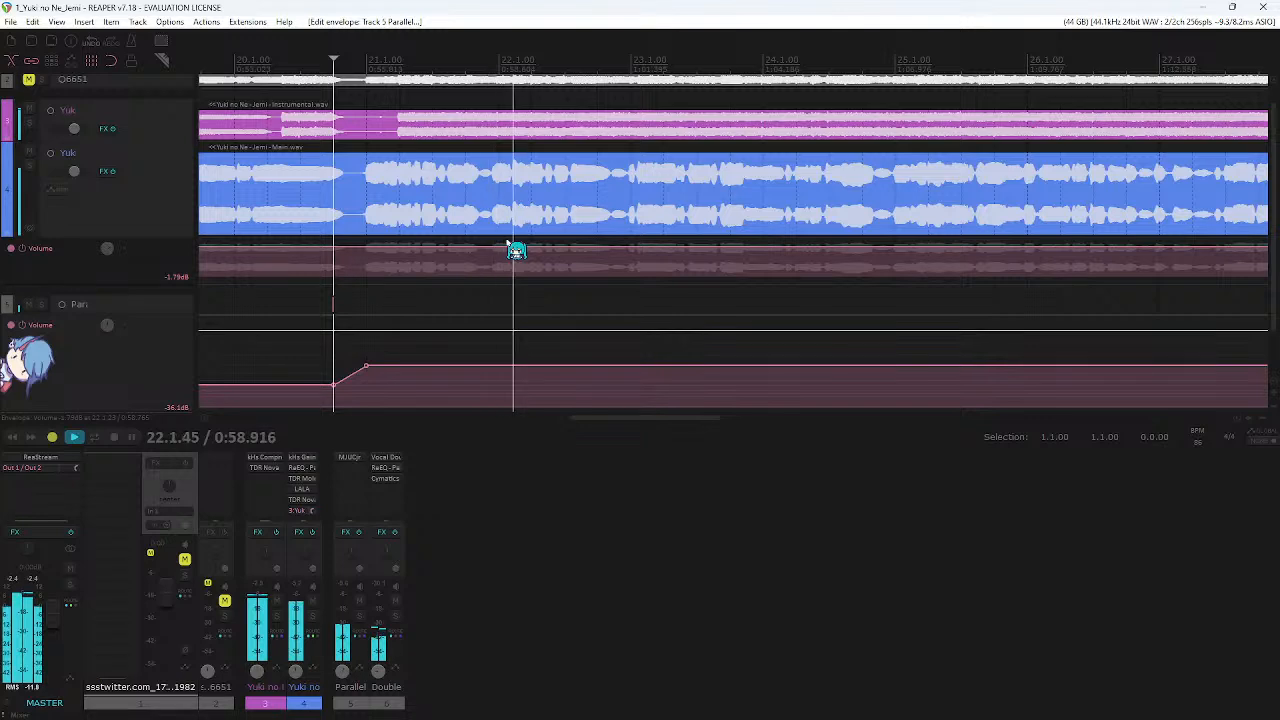
pyautogui.scroll(1, 670, 170)
pyautogui.hscroll(3, 669, 168)
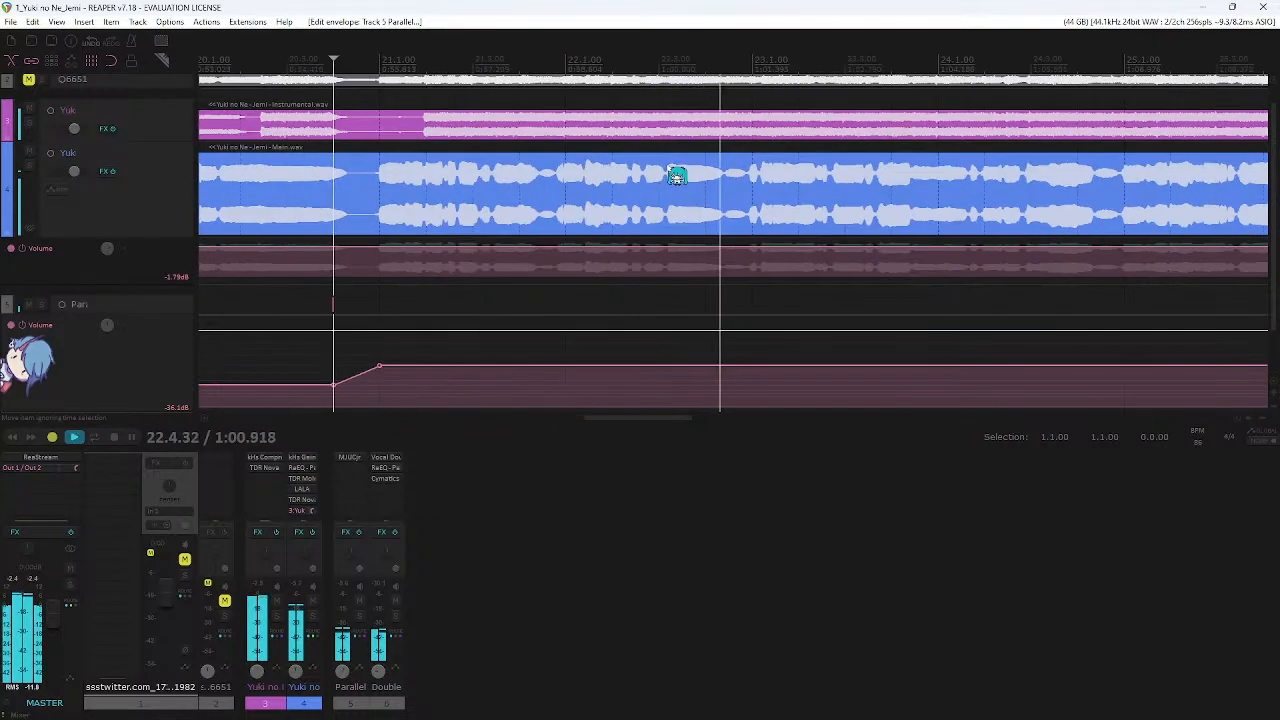
pyautogui.press('space')
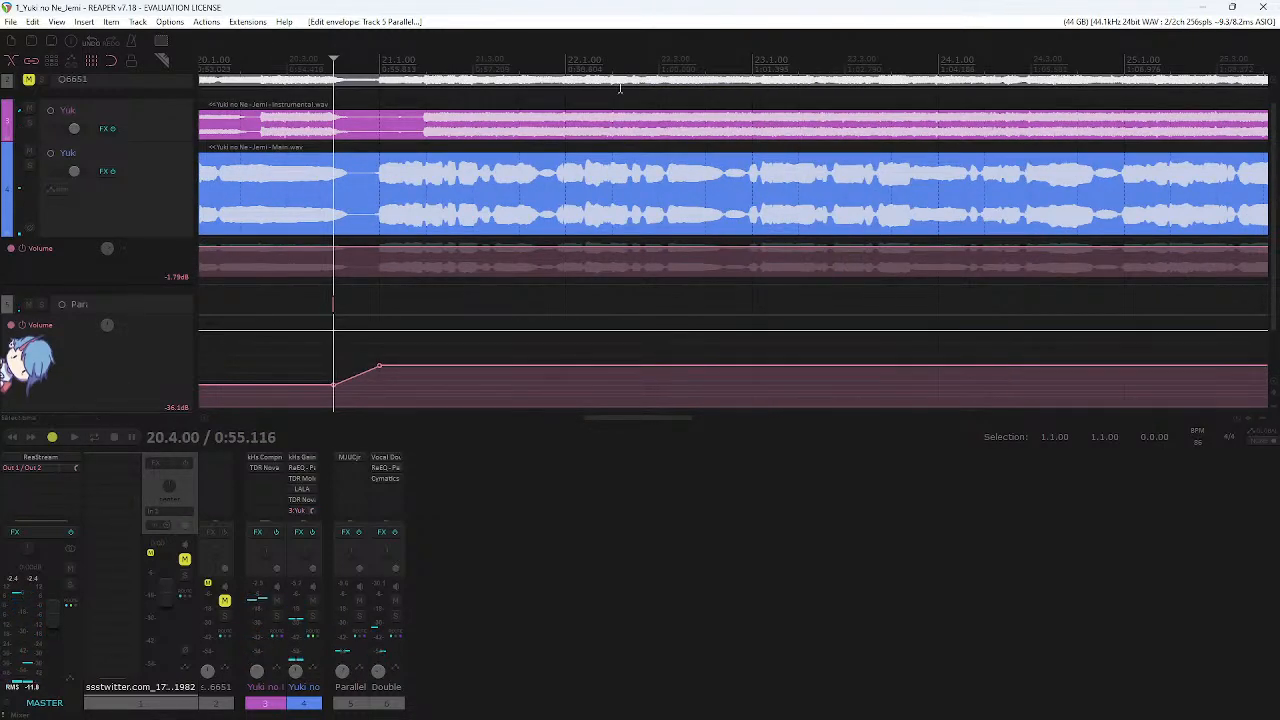
# - Play briefly from 21.4.00, draw a dip in the Main volume envelope just before 23.1.00 and save the project
pyautogui.click(532, 60)
pyautogui.press('space')
pyautogui.press('space')
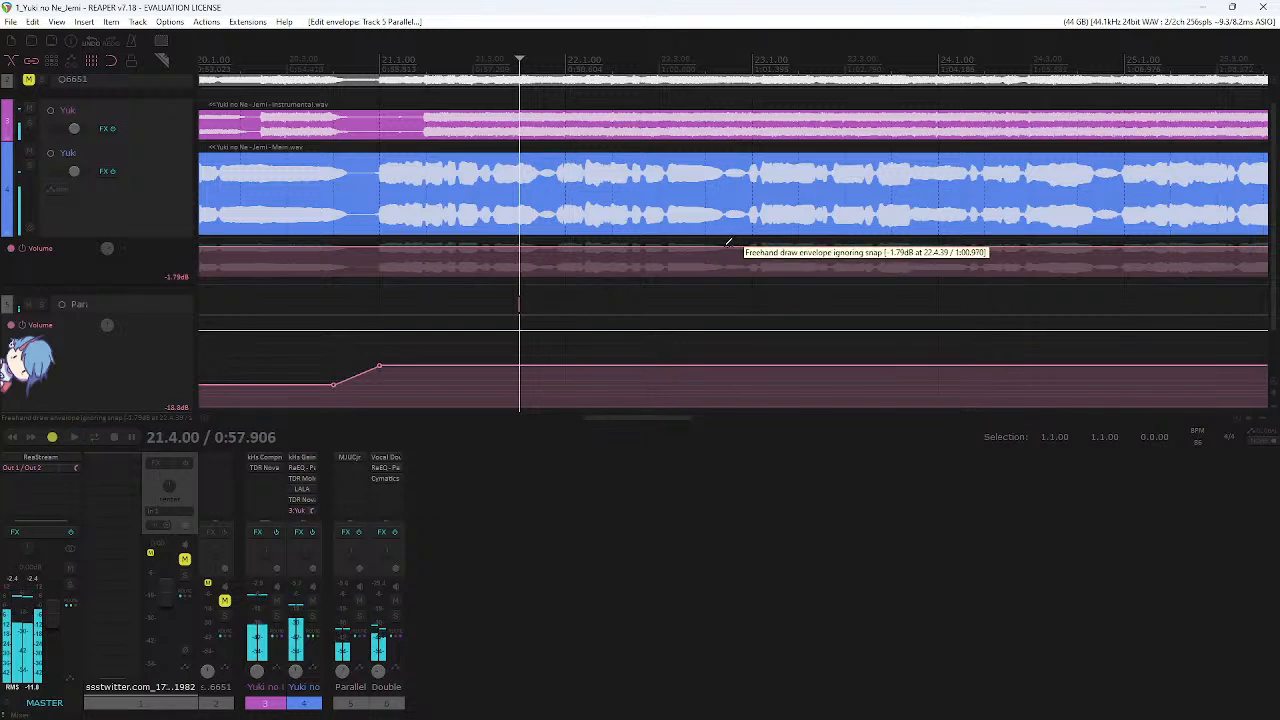
pyautogui.moveTo(727, 244); pyautogui.dragTo(750, 245)
pyautogui.hotkey('ctrl', 's')
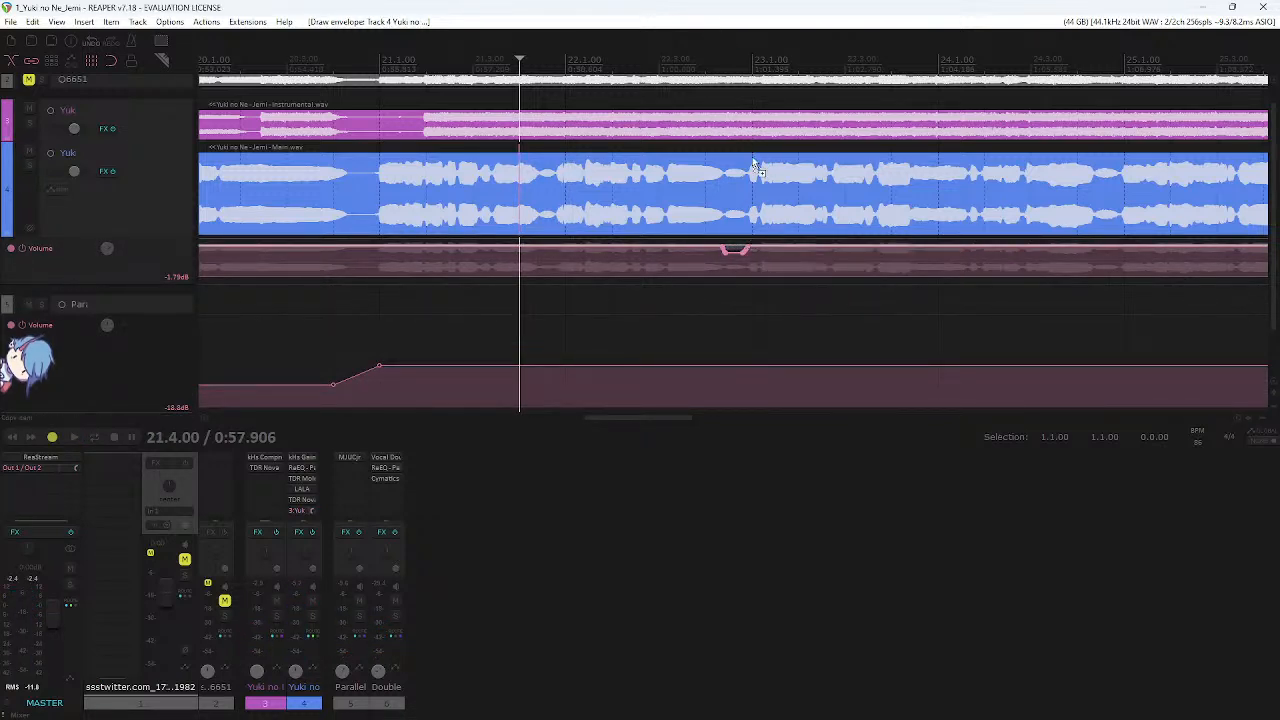
# - Play from 22.4.00 and again from 22.3.00 to check the dip before 23.1.00
pyautogui.hscroll(1, 752, 158)
pyautogui.click(574, 60)
pyautogui.press('space')
pyautogui.hscroll(1, 574, 60)
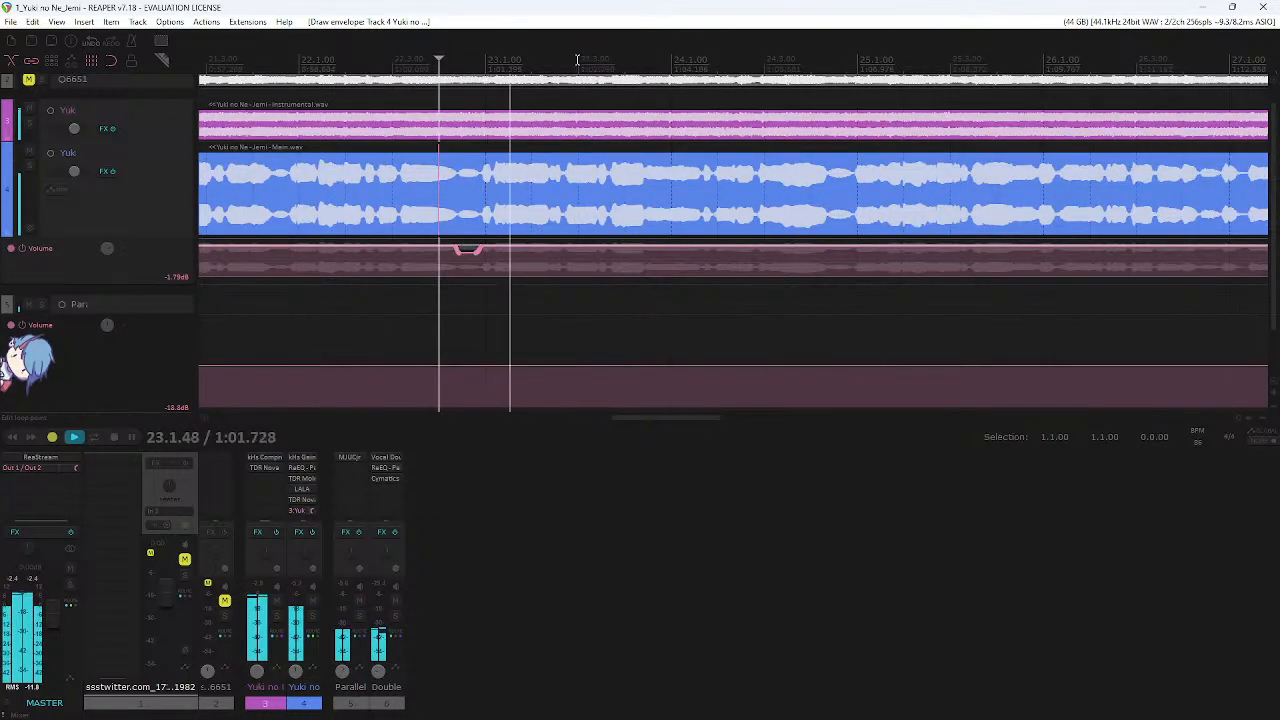
pyautogui.click(377, 61)
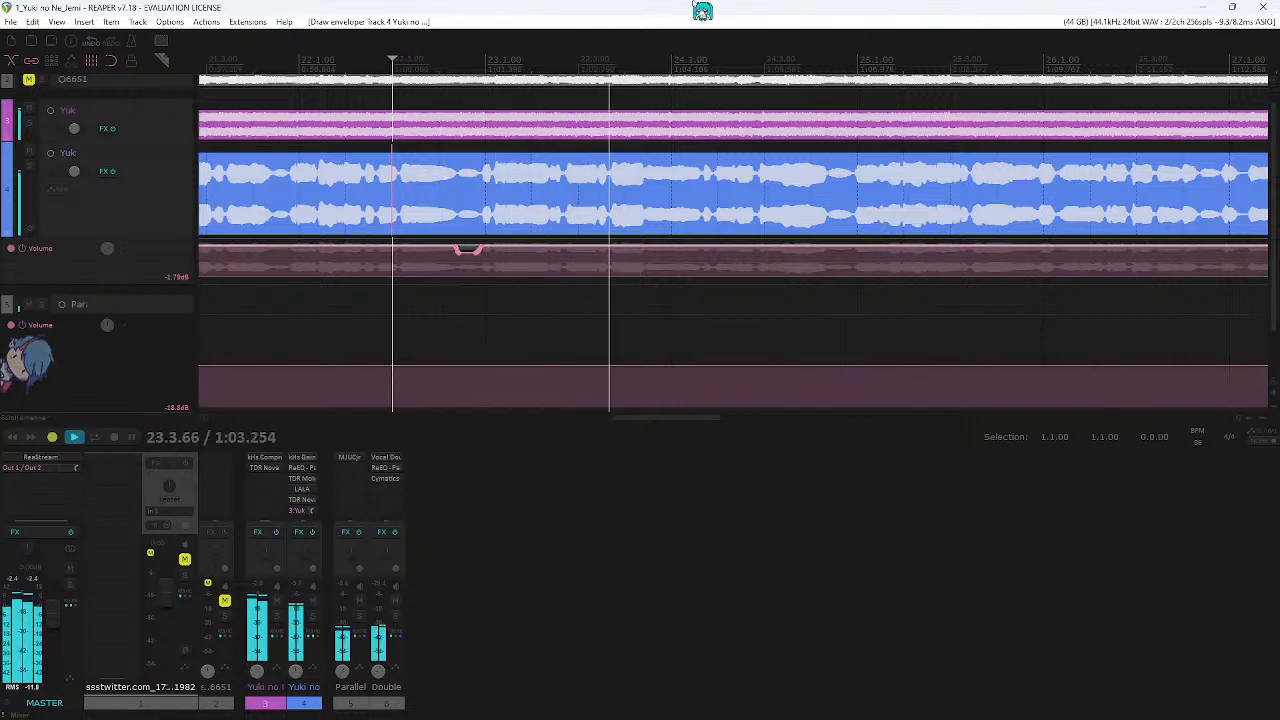
# - Stop playback and draw a dip in the Main volume envelope across the vocal gap just before 25.1.00
pyautogui.hscroll(1, 689, 49)
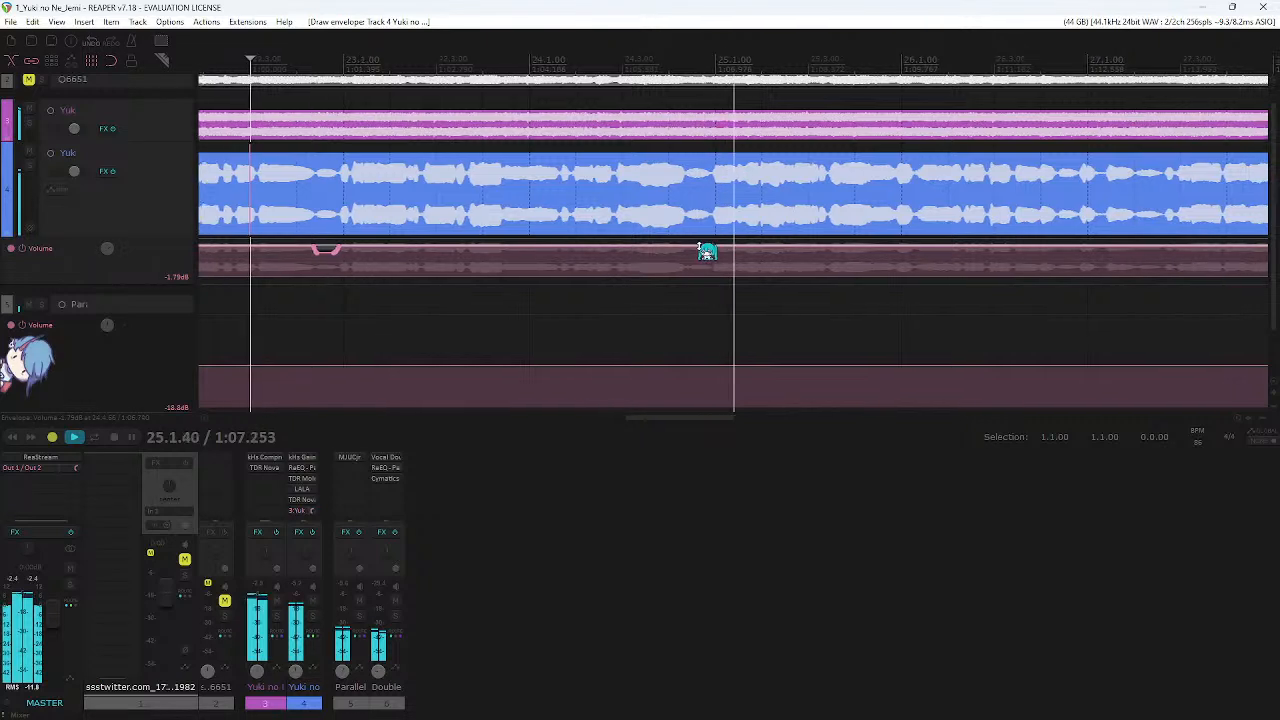
pyautogui.hscroll(1, 703, 241)
pyautogui.press('space')
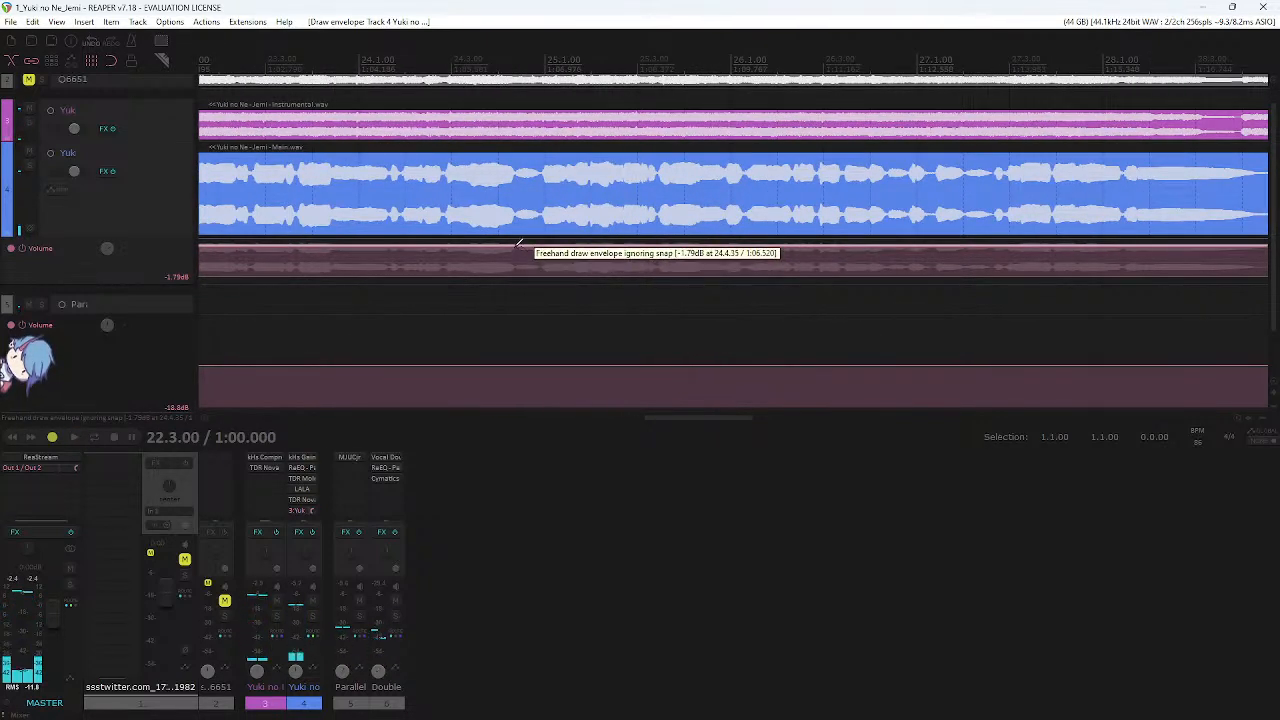
pyautogui.moveTo(537, 248); pyautogui.dragTo(541, 246)
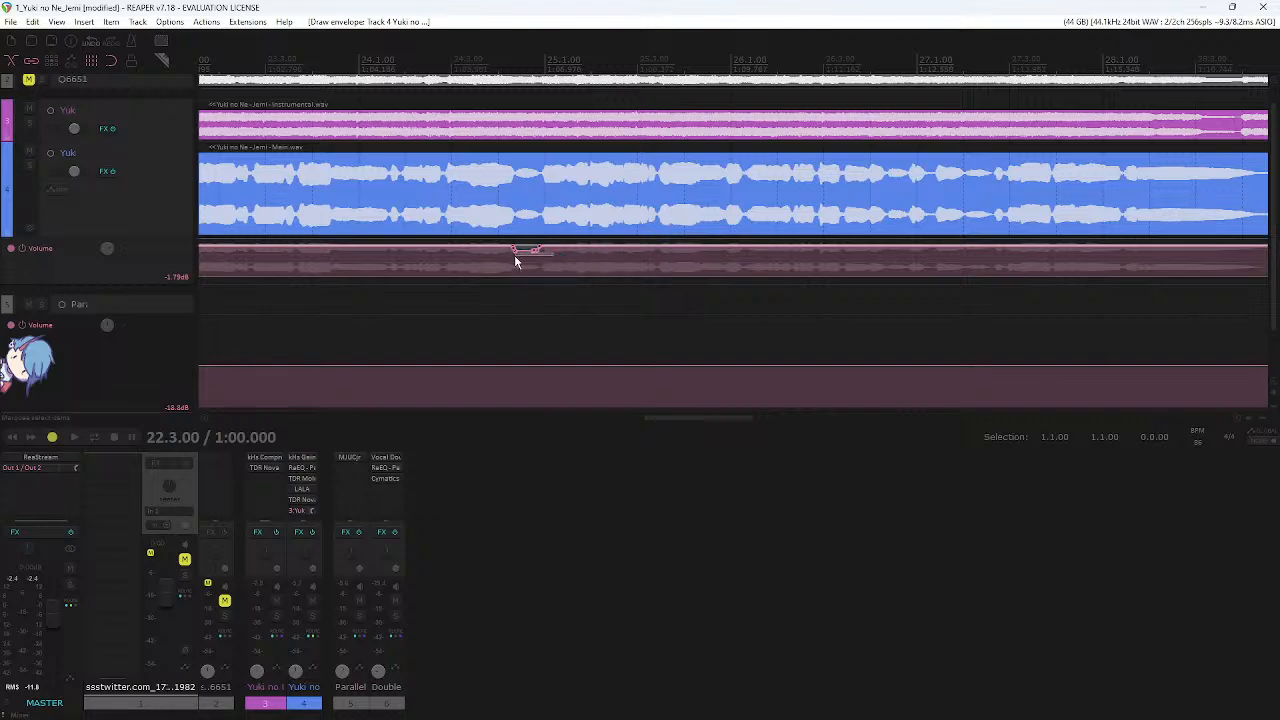
# - Enlarge the Main volume envelope lane, delete the lowest points of the dip before 23.1.00 and replay from 22.4.00
pyautogui.scroll(3, 504, 257)
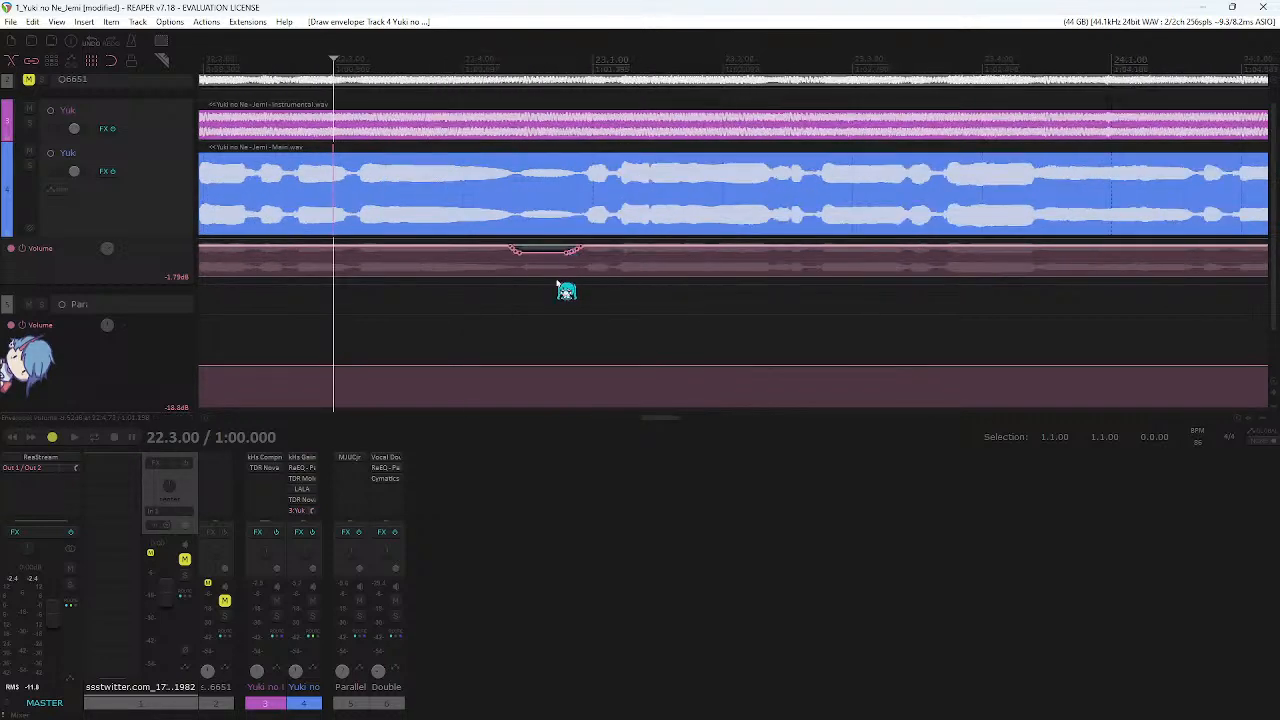
pyautogui.moveTo(163, 289); pyautogui.dragTo(163, 372)
pyautogui.moveTo(457, 322); pyautogui.dragTo(612, 284)
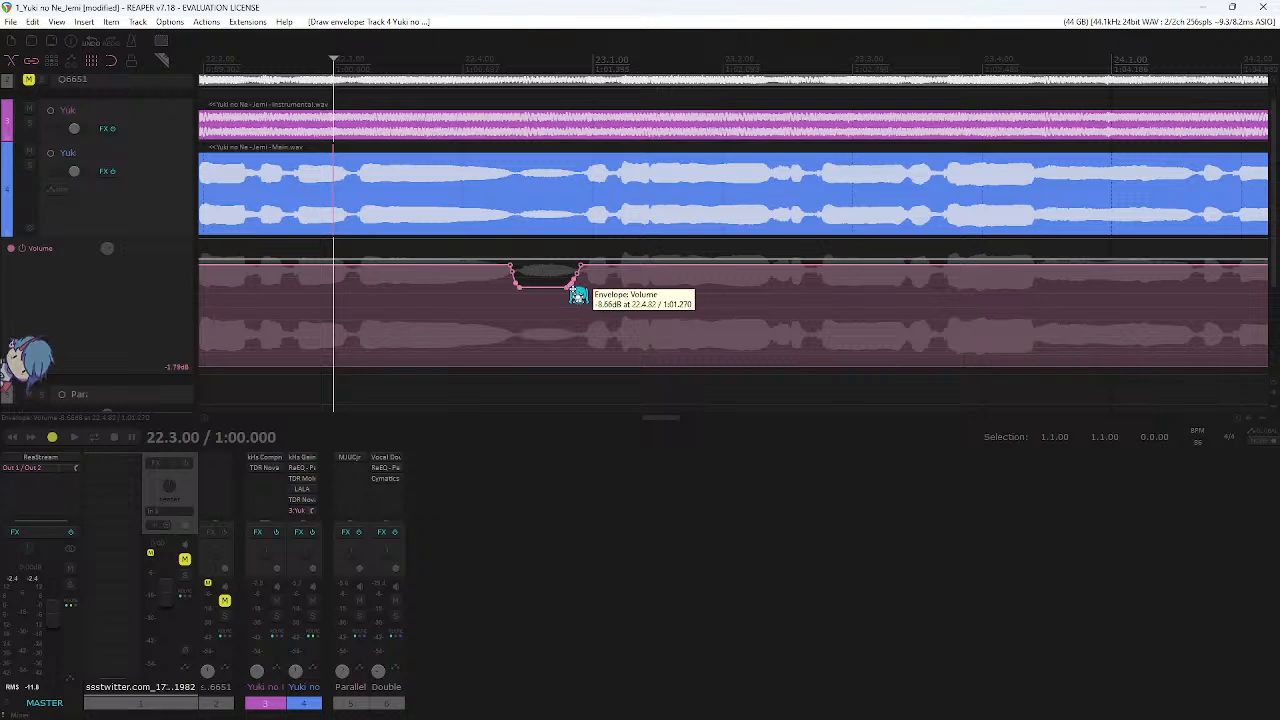
pyautogui.press('Delete')
pyautogui.press('space')
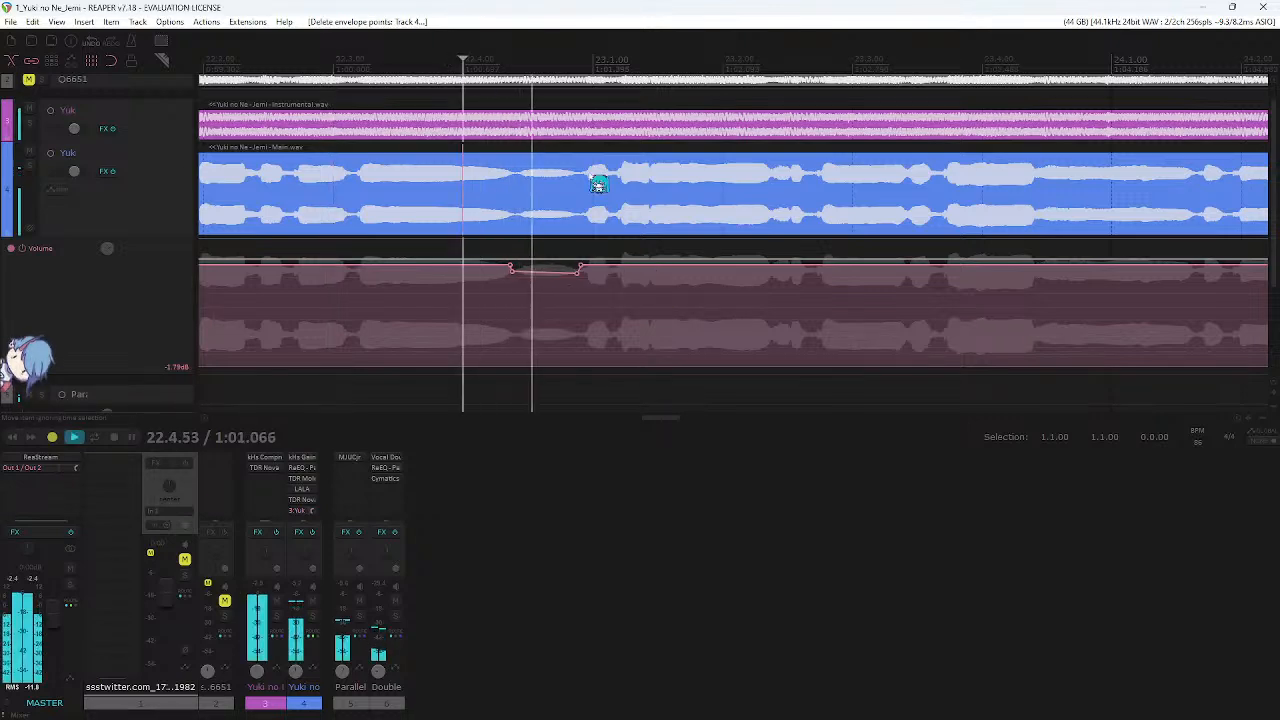
# - Lower the Main volume dip before 23.1.00 to about -5.7 dB and replay from 22.4.00 through bar 23
pyautogui.scroll(-4, 600, 177)
pyautogui.click(692, 282)
pyautogui.moveTo(697, 272); pyautogui.dragTo(697, 279)
pyautogui.press('space')
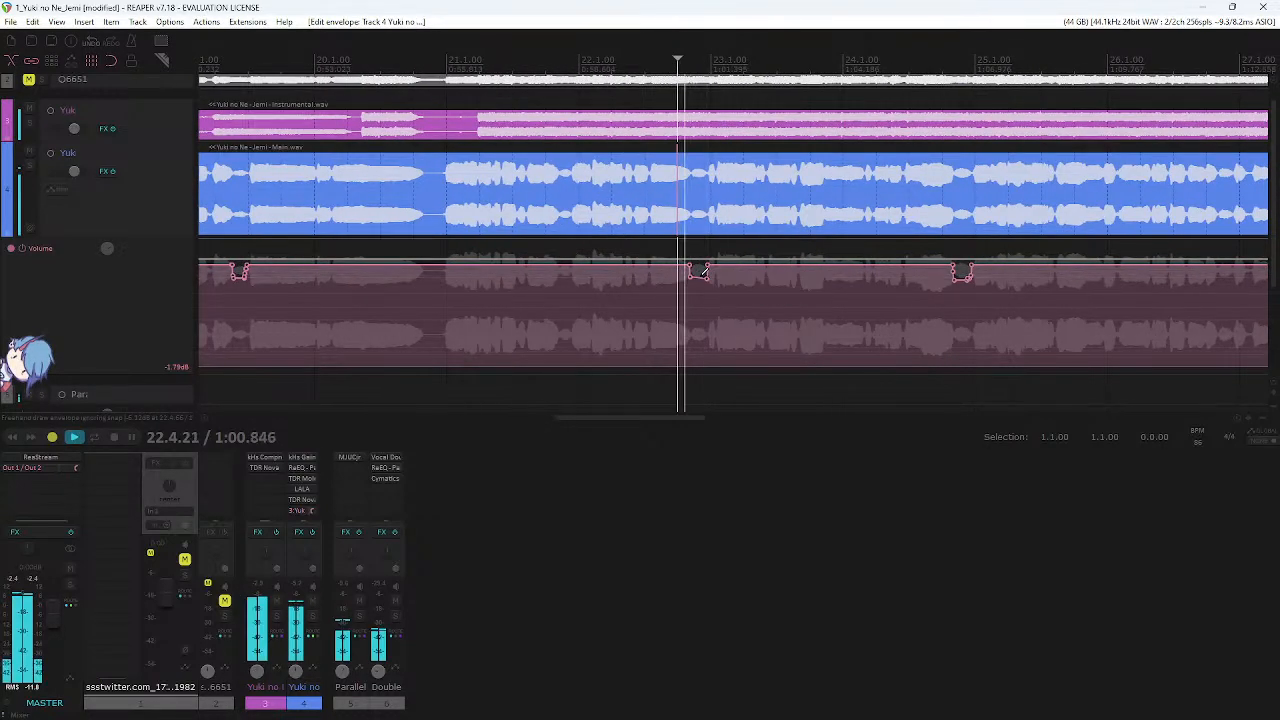
pyautogui.press('space')
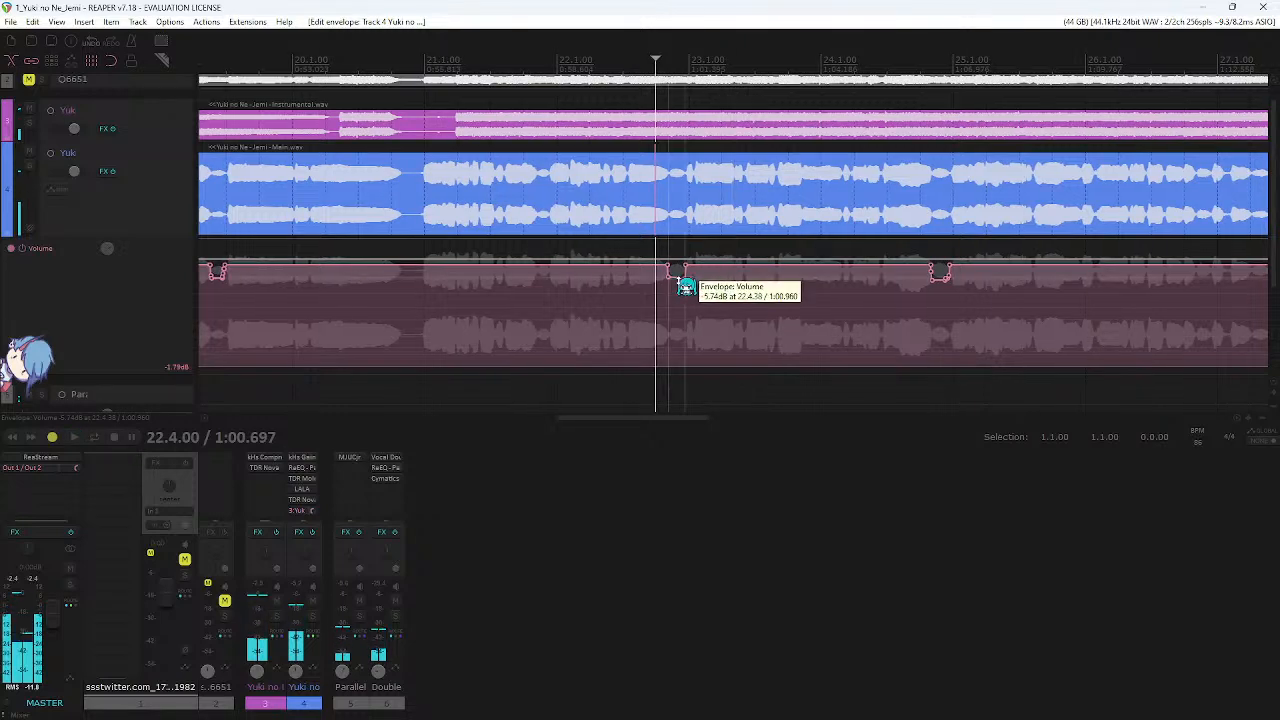
pyautogui.press('space')
pyautogui.scroll(-2, 716, 274)
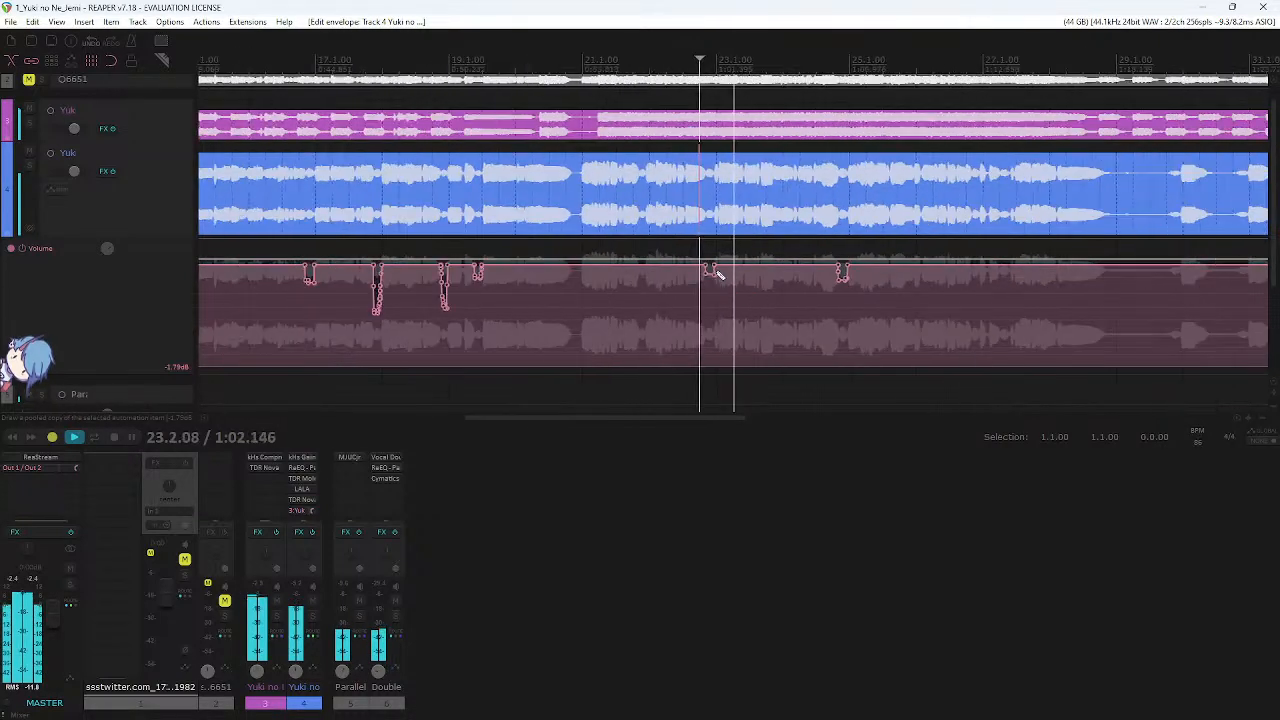
pyautogui.scroll(1, 734, 246)
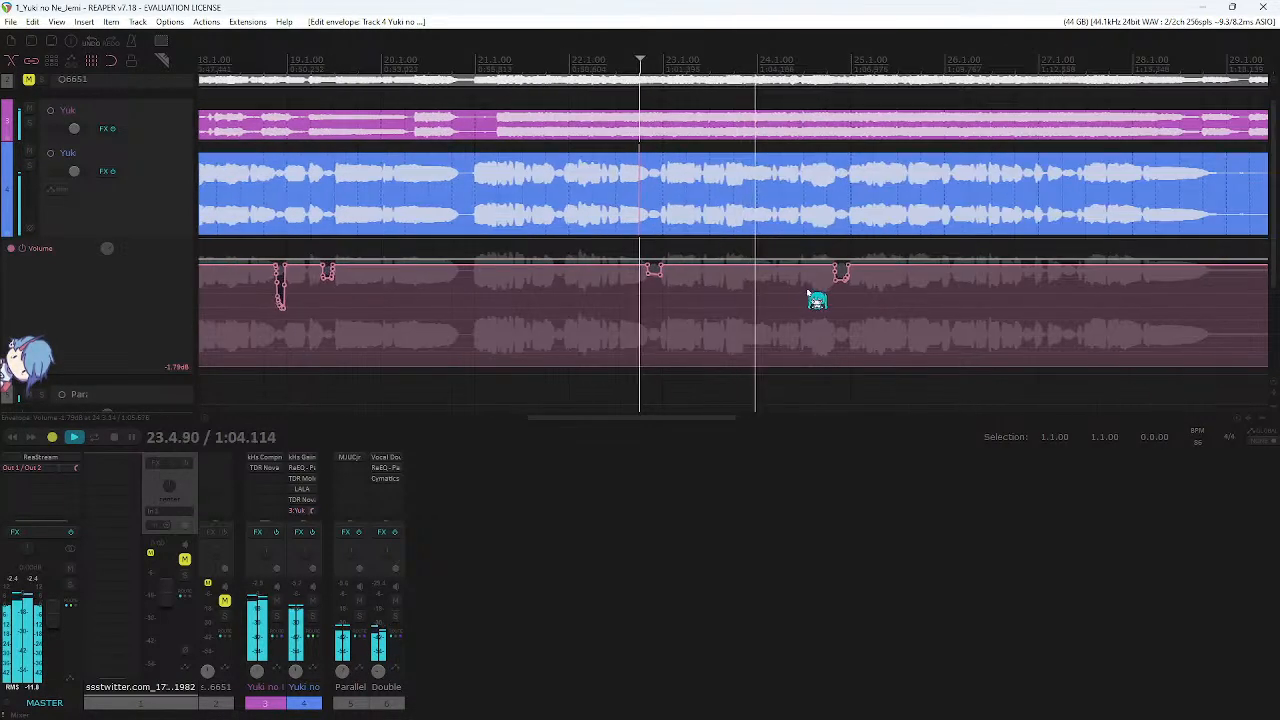
# - Delete the lowest points of the Main volume dip before 25.1.00 and restore the envelope level after it
pyautogui.moveTo(812, 287); pyautogui.dragTo(848, 284)
pyautogui.press('Delete')
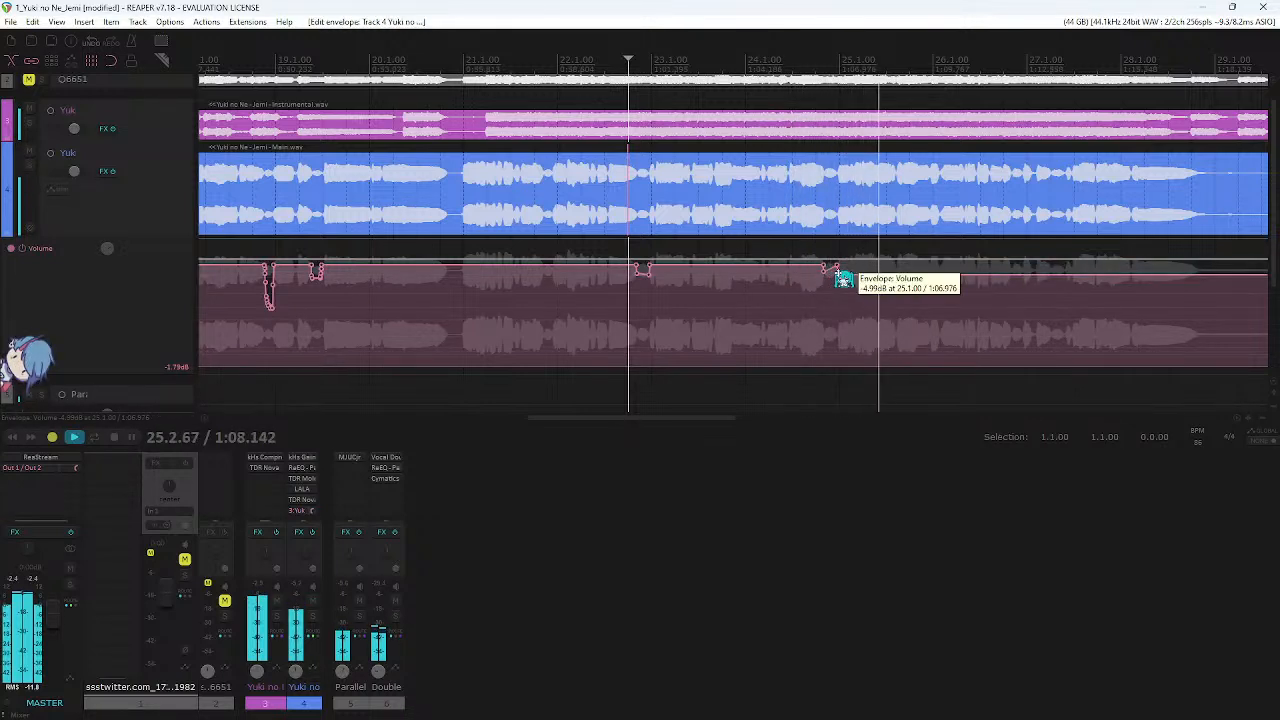
pyautogui.press('space')
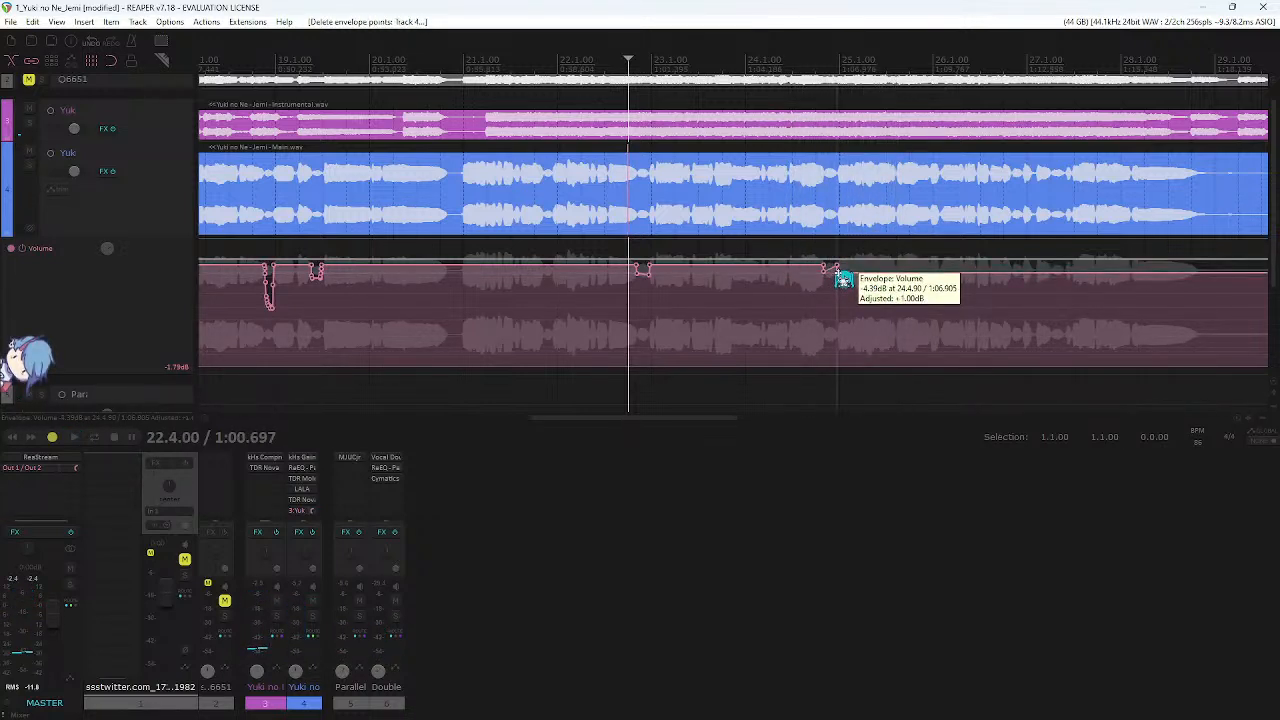
pyautogui.moveTo(836, 275); pyautogui.dragTo(836, 271)
# - Replay from 22.4.00 and readjust the bottom of the Main volume dip before 23.1.00 to make it deeper
pyautogui.press('space')
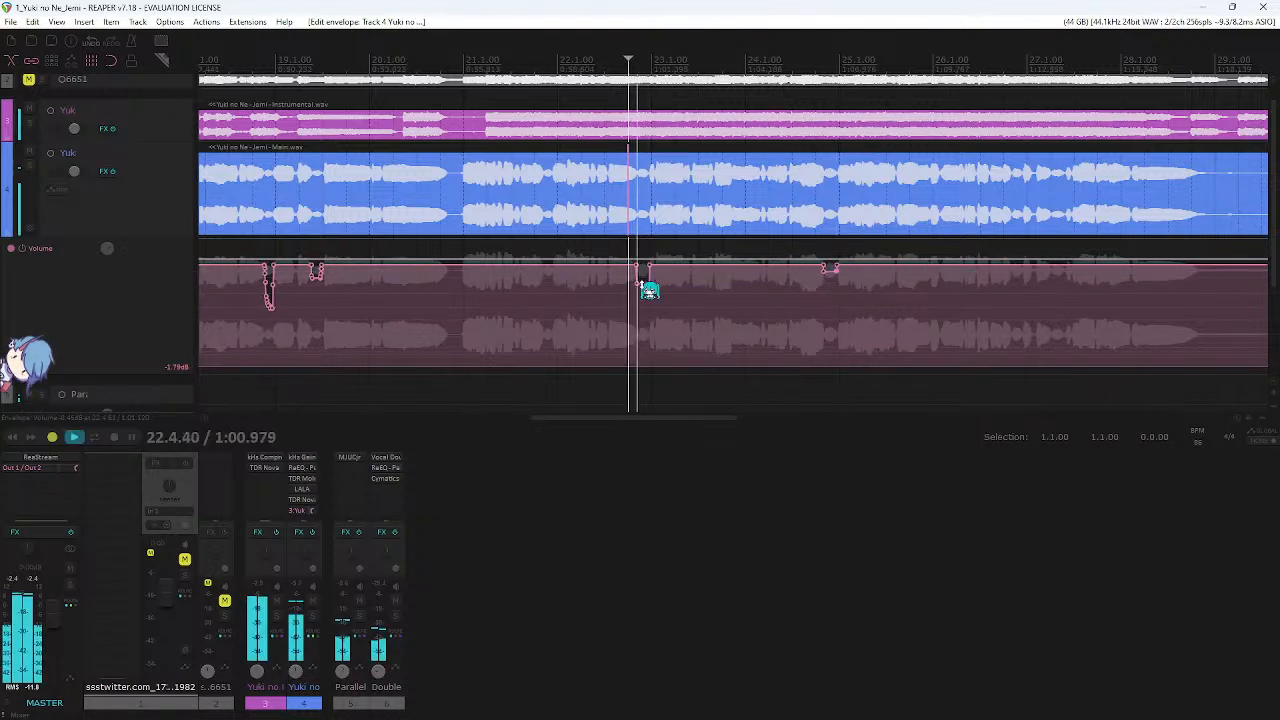
pyautogui.press('space')
pyautogui.press('space')
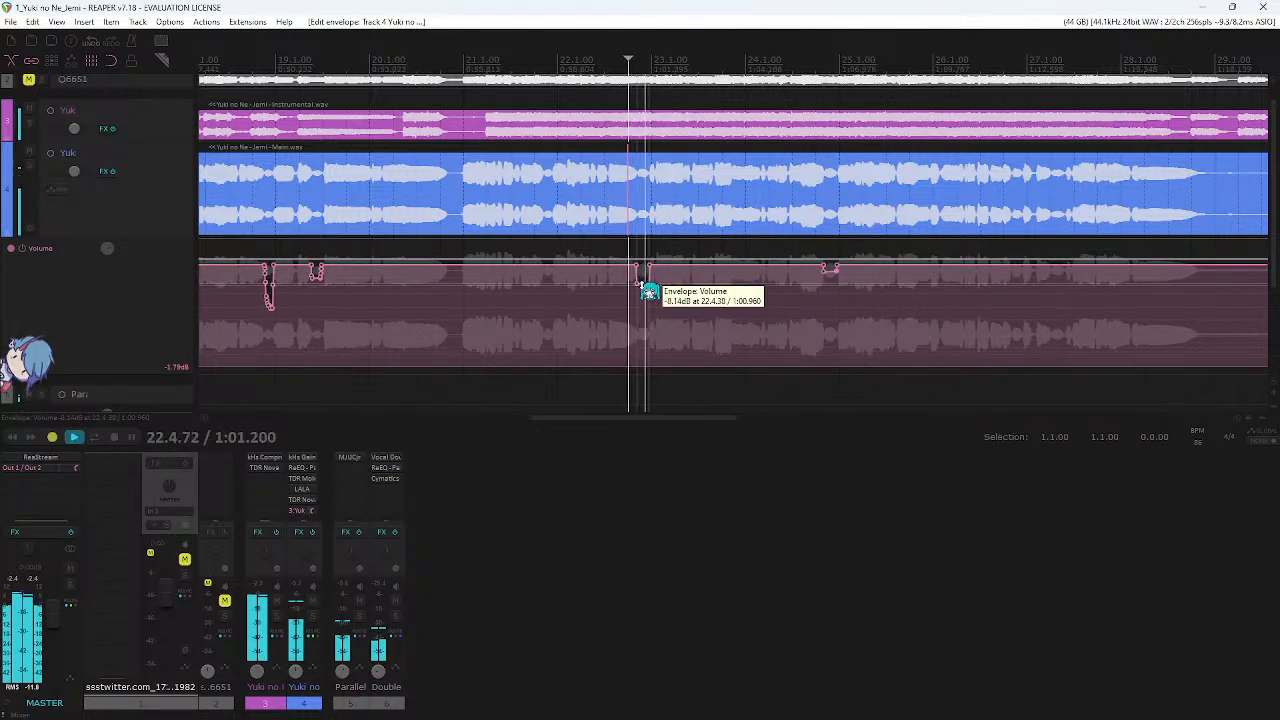
pyautogui.moveTo(643, 284); pyautogui.dragTo(643, 280)
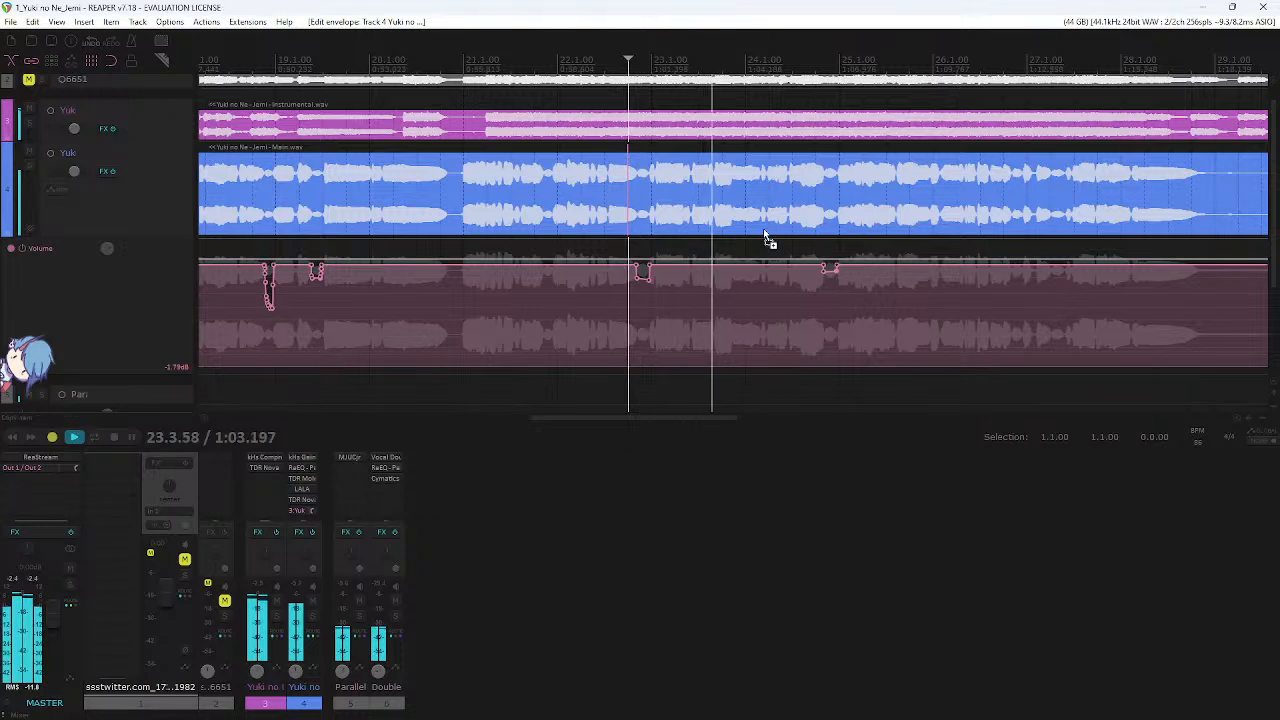
# - Lower the bottom of the Main volume dip before 25.1.00 slightly while the song plays
pyautogui.hscroll(3, 766, 240)
pyautogui.scroll(1, 657, 234)
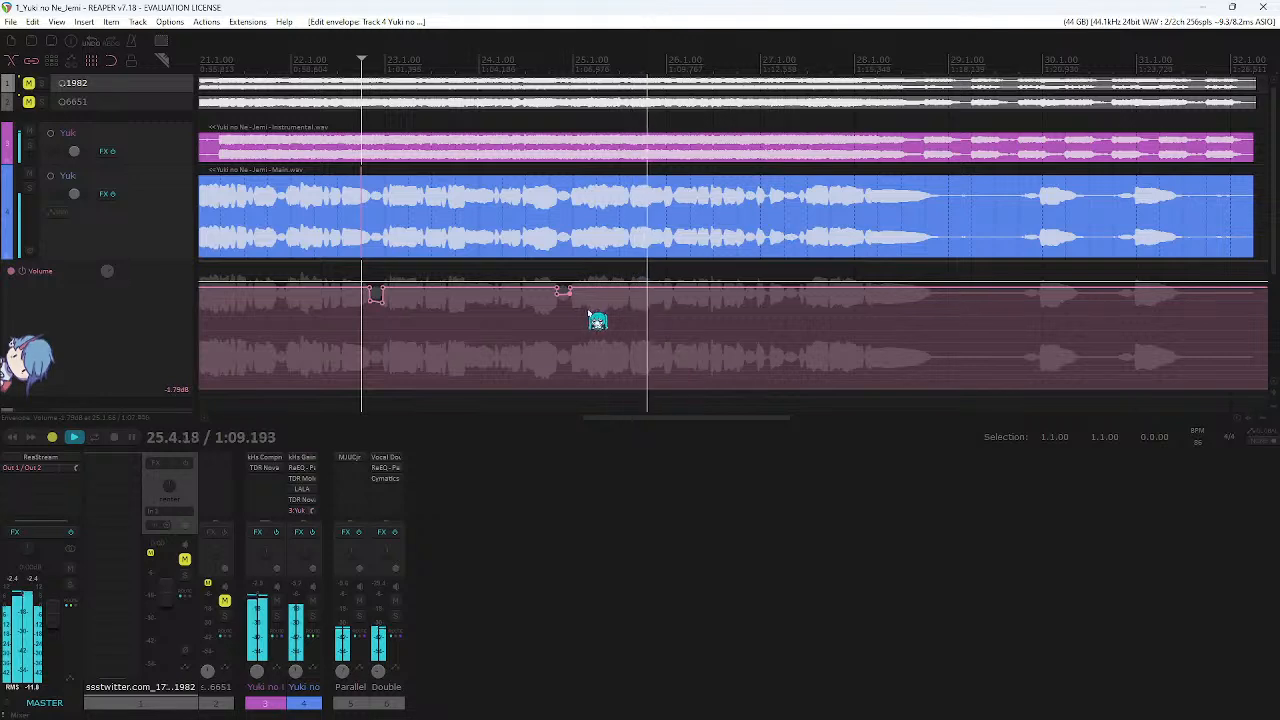
pyautogui.moveTo(566, 300)
pyautogui.moveTo(566, 300); pyautogui.dragTo(566, 295)
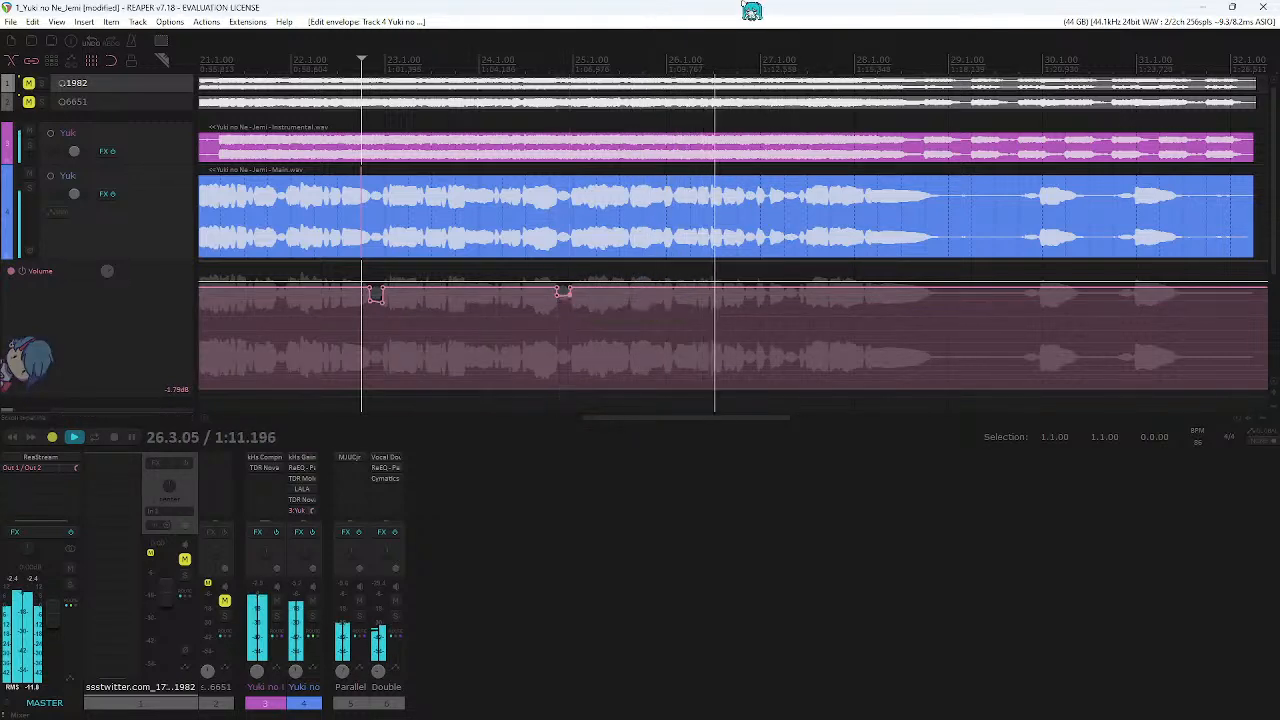
pyautogui.scroll(2, 760, 240)
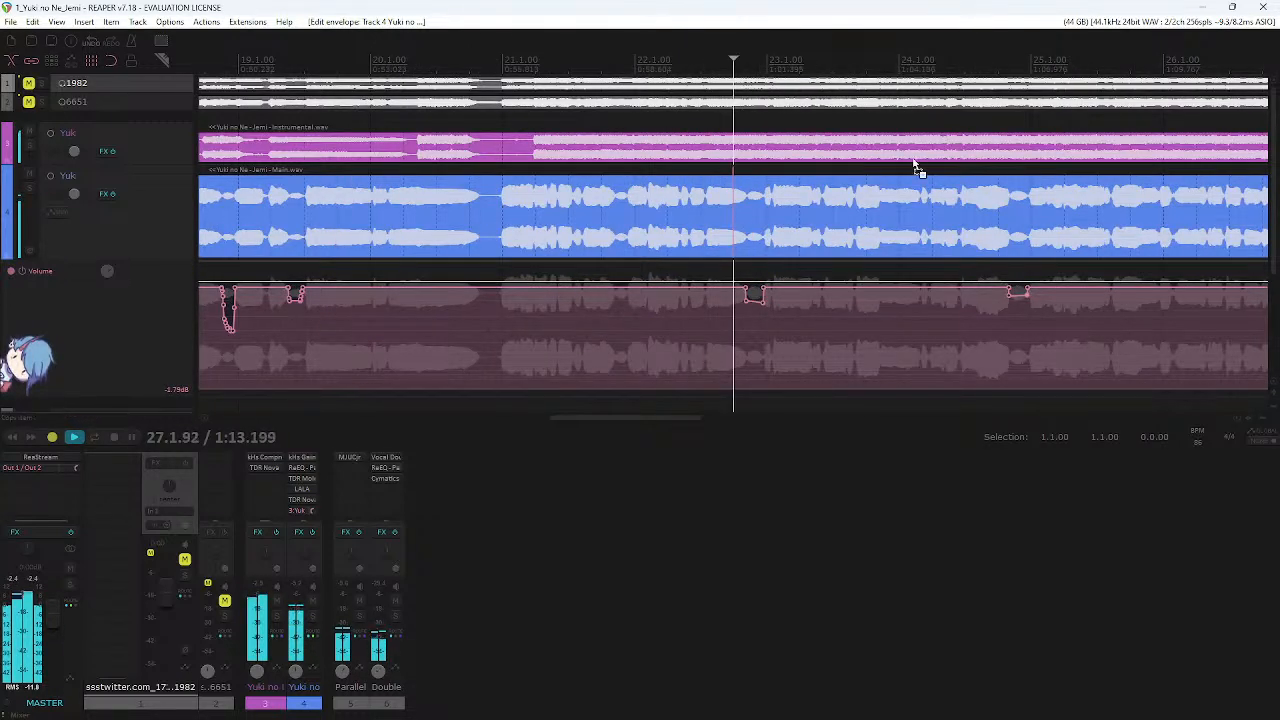
# - Draw a volume dip on the Main track in the short gap just before 27.1.00 and replay from 26.4.00
pyautogui.hscroll(3, 913, 163)
pyautogui.click(665, 63)
pyautogui.scroll(4, 780, 200)
pyautogui.hscroll(5, 791, 212)
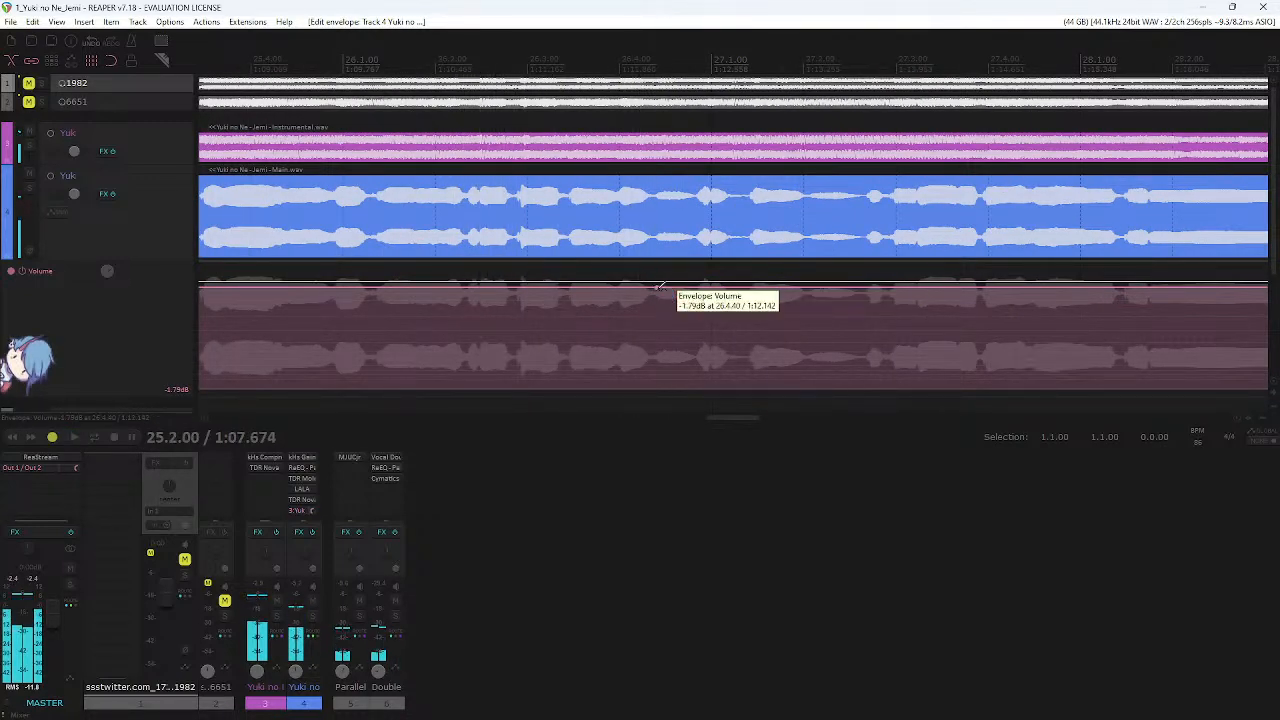
pyautogui.moveTo(658, 287)
pyautogui.mouseDown()
pyautogui.moveTo(662, 303)
pyautogui.moveTo(690, 304)
pyautogui.mouseUp()
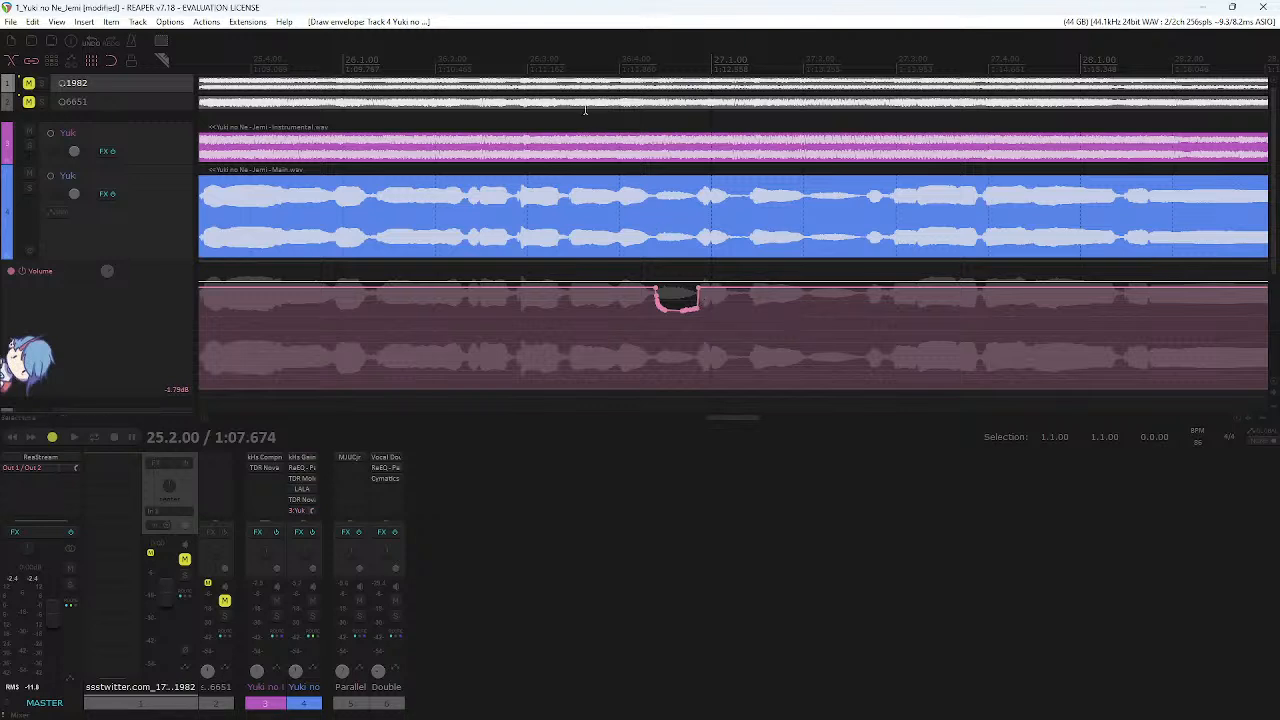
pyautogui.click(620, 118)
pyautogui.press('space')
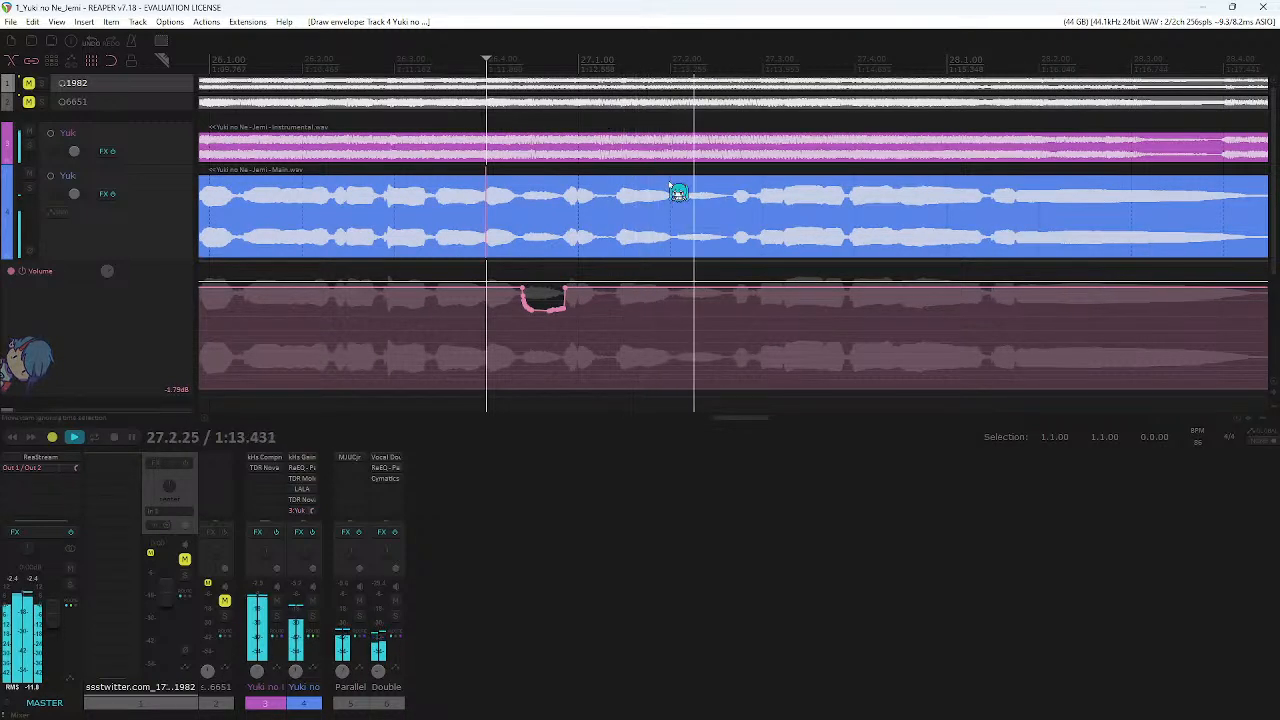
# - Draw deep Main volume dips before 30.1.00 and 31.1.00, the second down to about -17.7 dB, and play through them
pyautogui.scroll(-6, 701, 270)
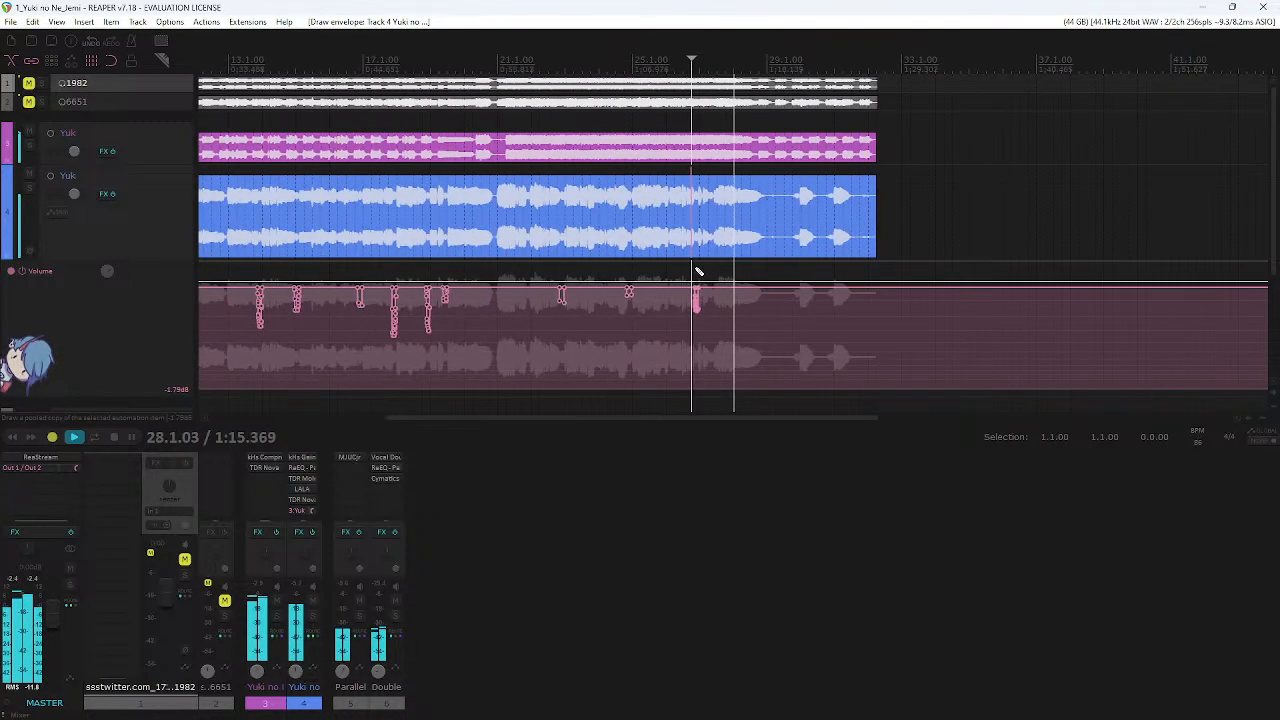
pyautogui.scroll(3, 826, 238)
pyautogui.scroll(4, 826, 238)
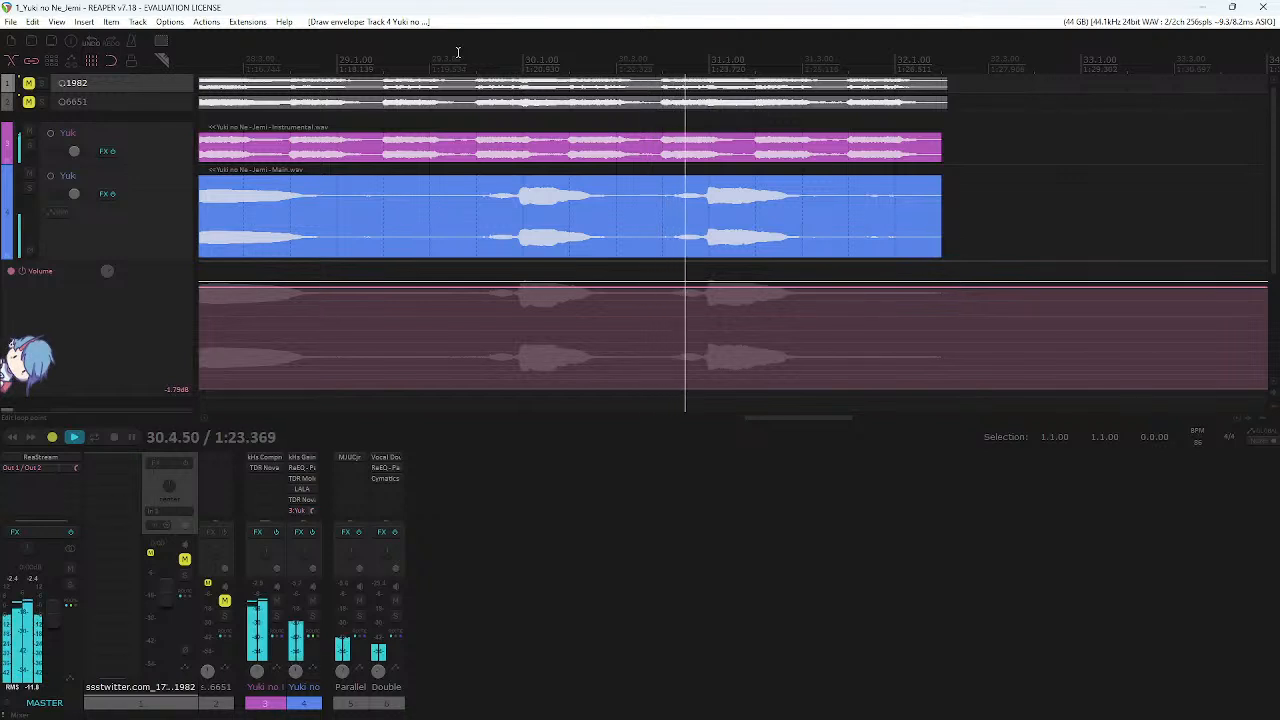
pyautogui.click(476, 60)
pyautogui.press('space')
pyautogui.moveTo(478, 288); pyautogui.dragTo(512, 322)
pyautogui.moveTo(651, 290); pyautogui.dragTo(704, 327)
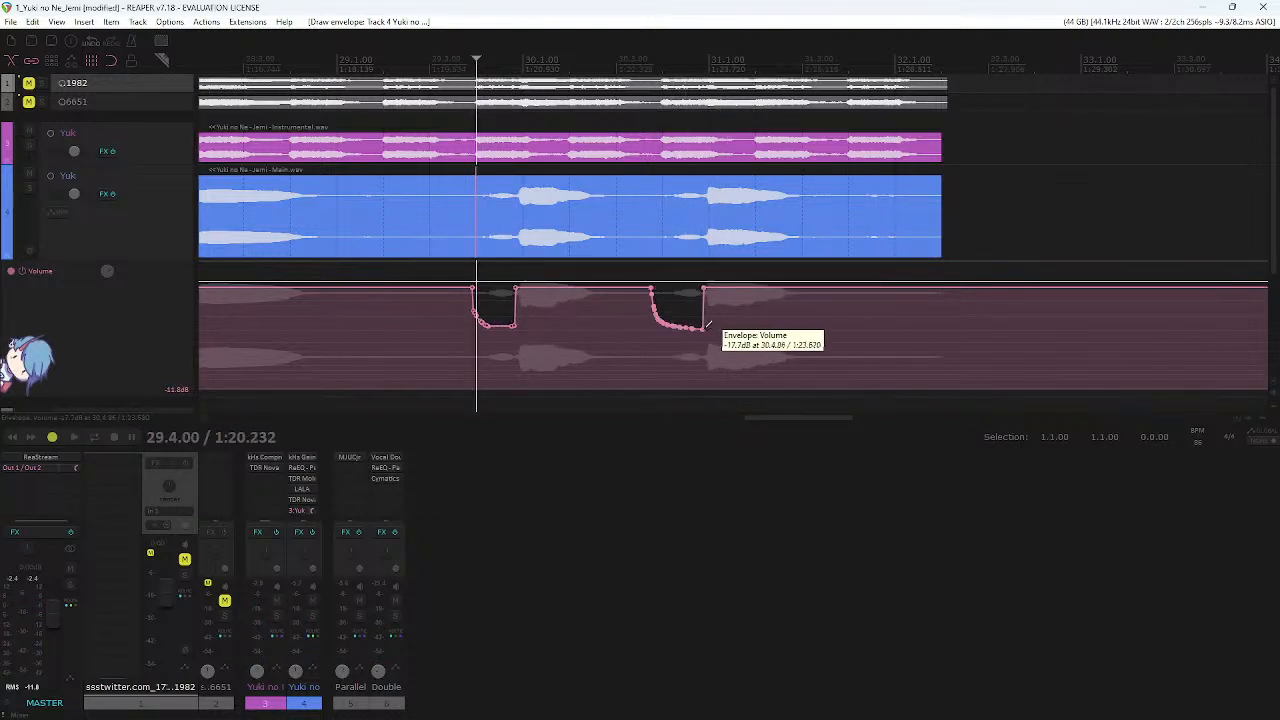
pyautogui.press('space')
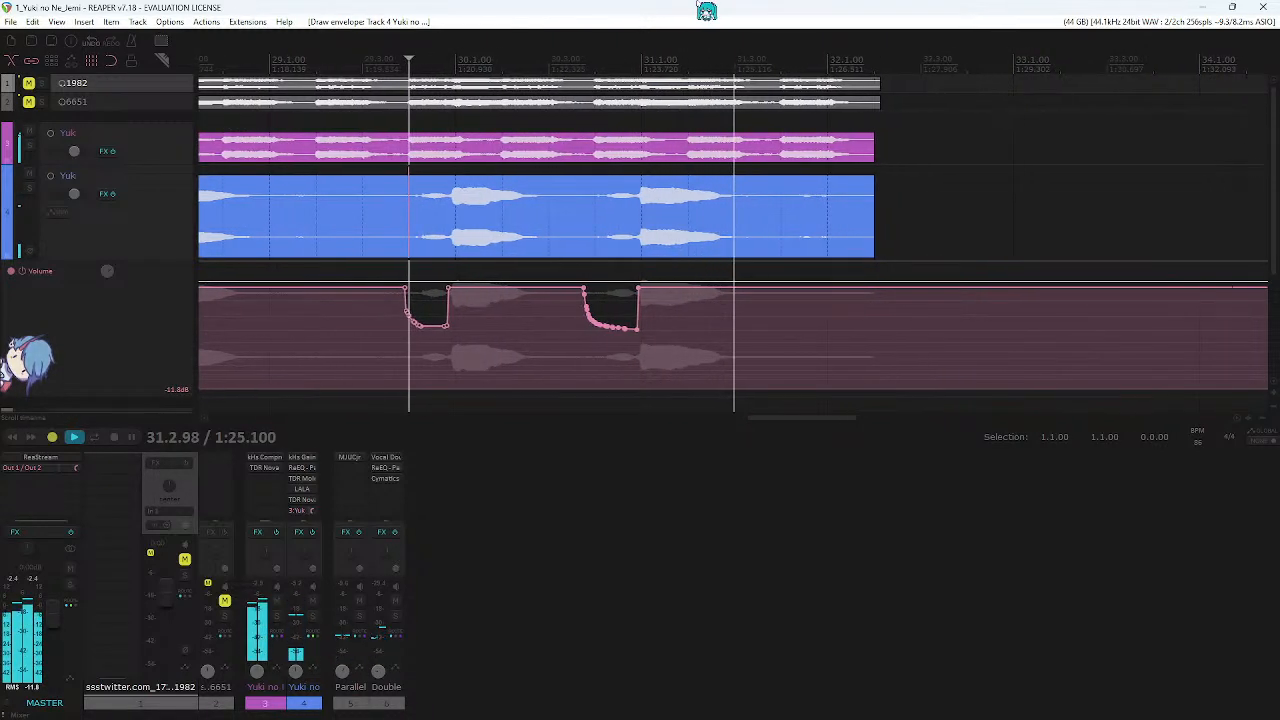
pyautogui.press('space')
# - Delete the lower envelope points of the Main volume dip before 31.1.00 to make it shallower and simpler
pyautogui.moveTo(681, 341); pyautogui.dragTo(390, 309)
pyautogui.moveTo(606, 348); pyautogui.dragTo(609, 297)
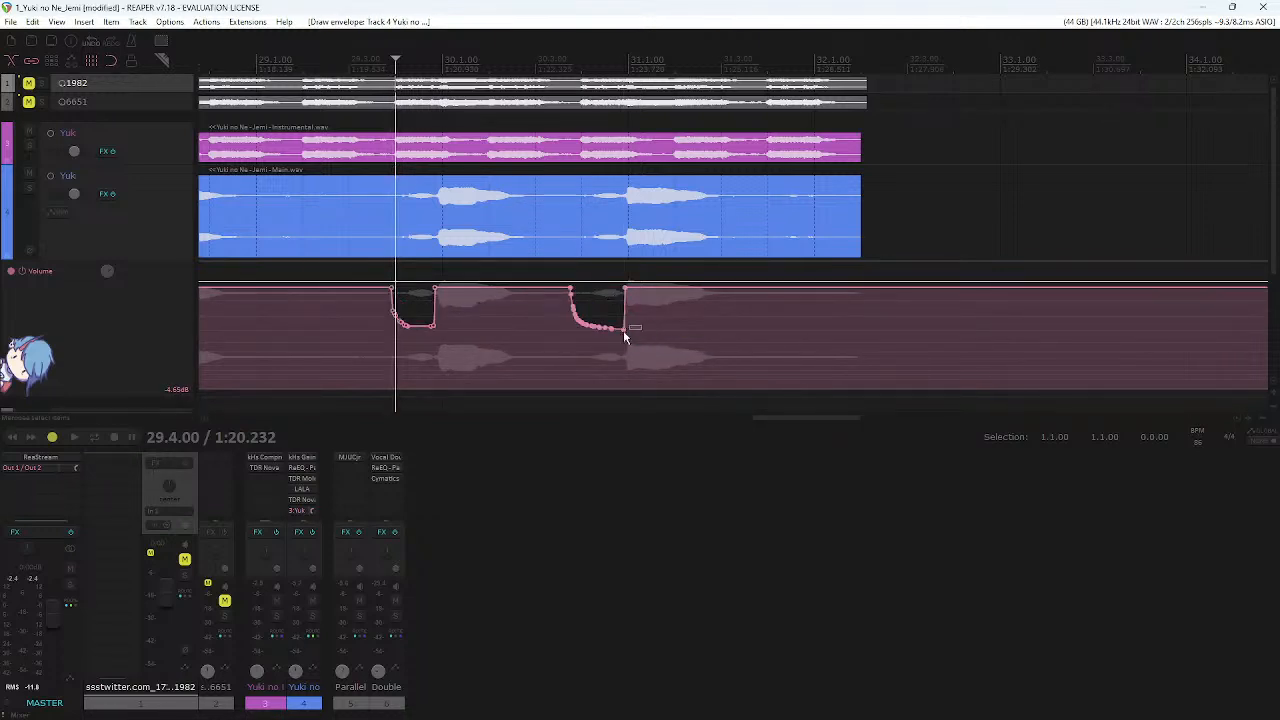
pyautogui.press('Delete')
pyautogui.moveTo(687, 320); pyautogui.dragTo(581, 300)
pyautogui.press('Delete')
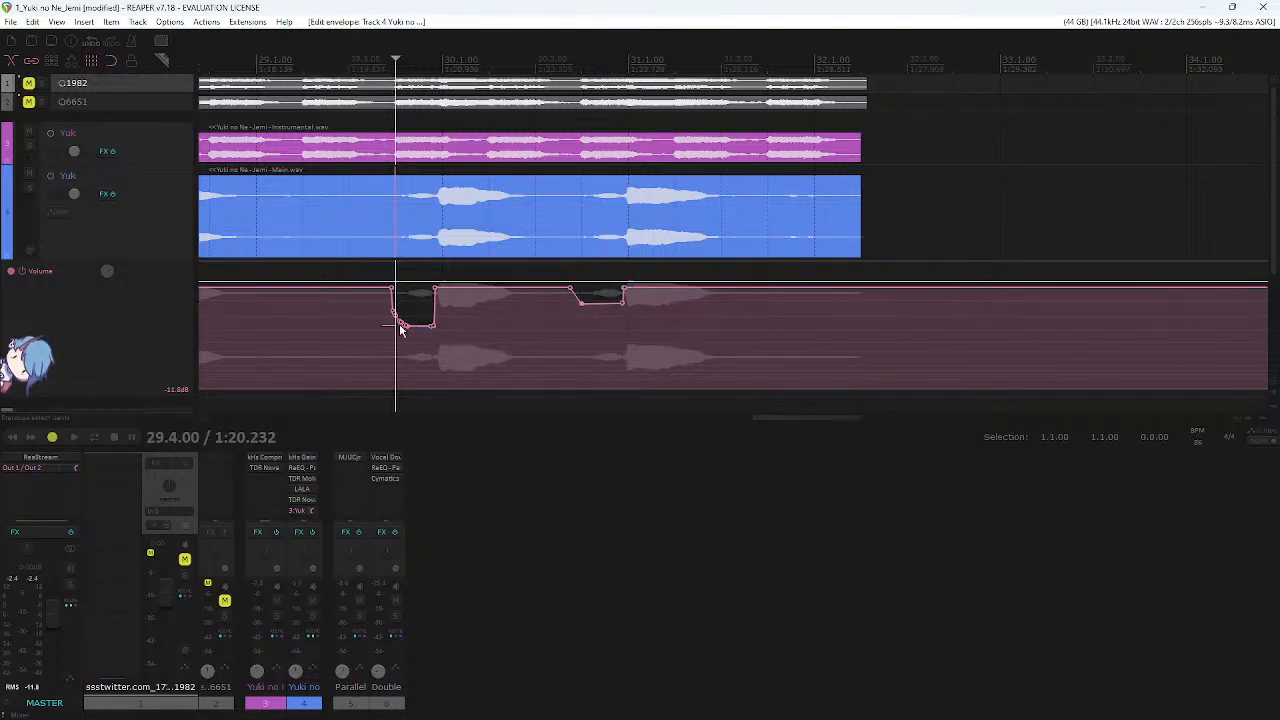
# - Thin out the points of the Main volume dip before 30.1.00, raise its bottom to about -8 dB and replay from 29.4.00
pyautogui.moveTo(462, 322); pyautogui.dragTo(463, 322)
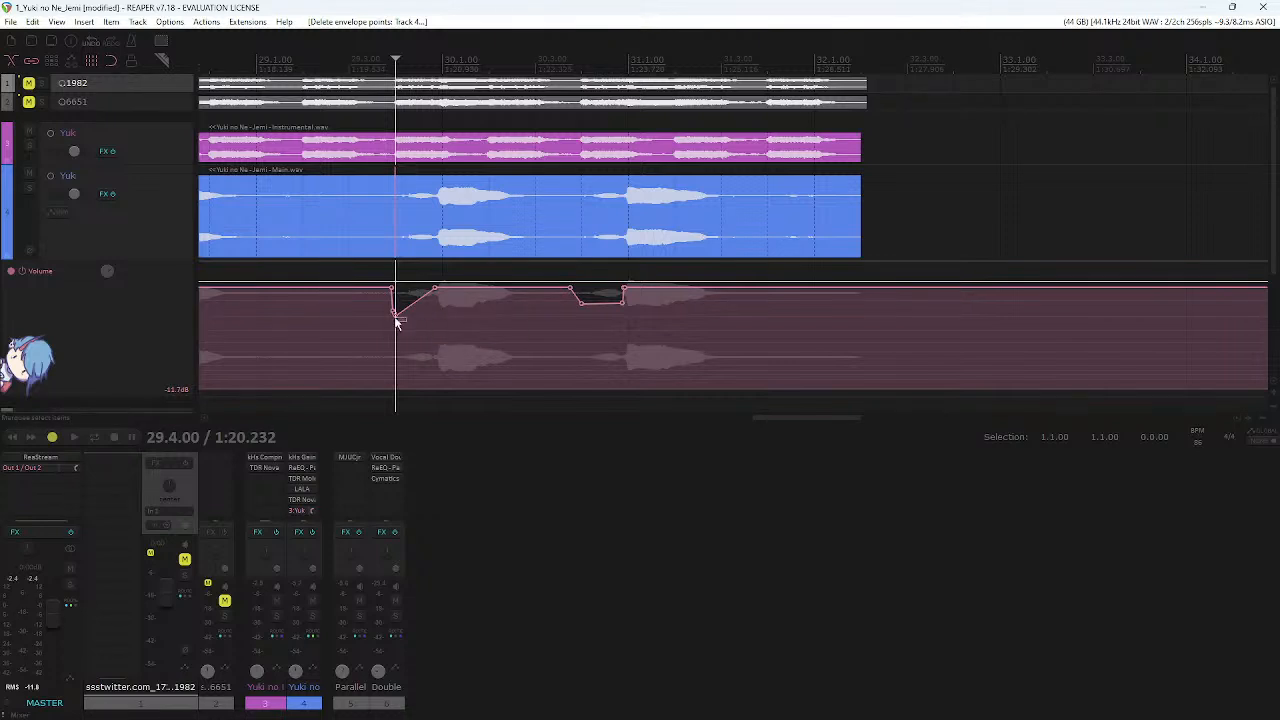
pyautogui.keyDown('ctrl'); pyautogui.click(431, 309); pyautogui.keyUp('ctrl')
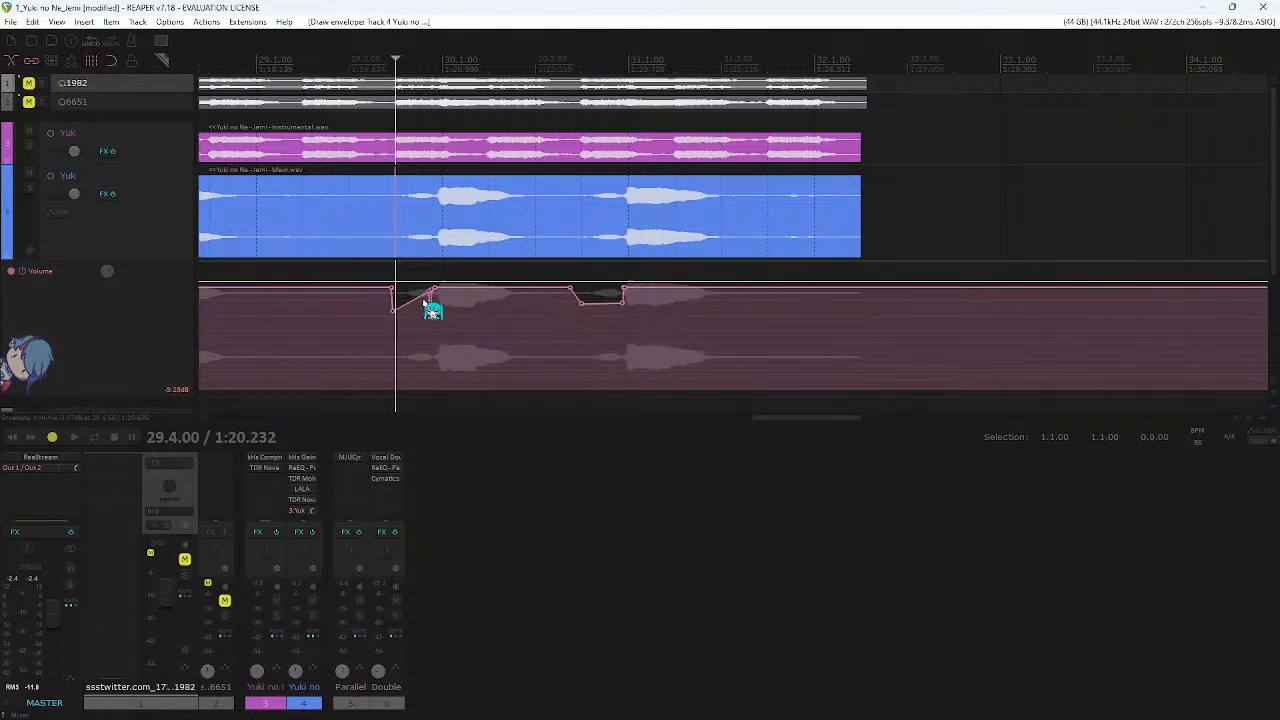
pyautogui.hotkey('ctrl', 'z')
pyautogui.moveTo(419, 312); pyautogui.dragTo(419, 308)
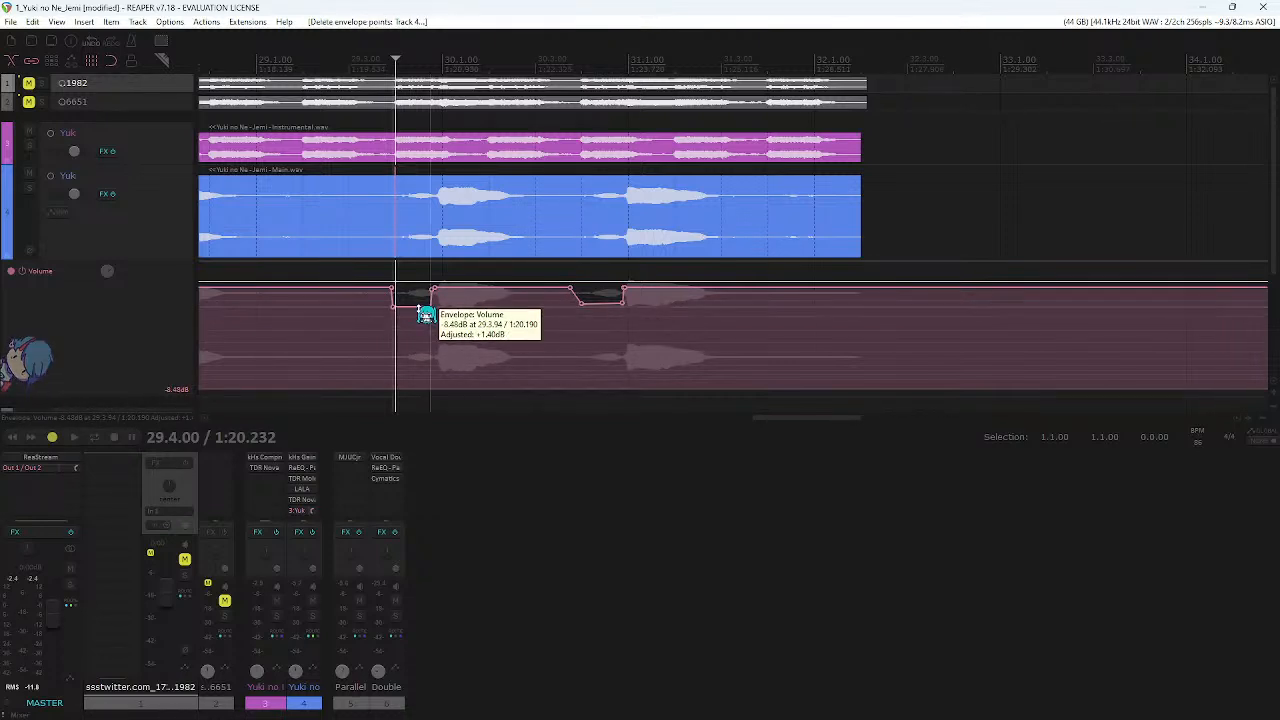
pyautogui.press('space')
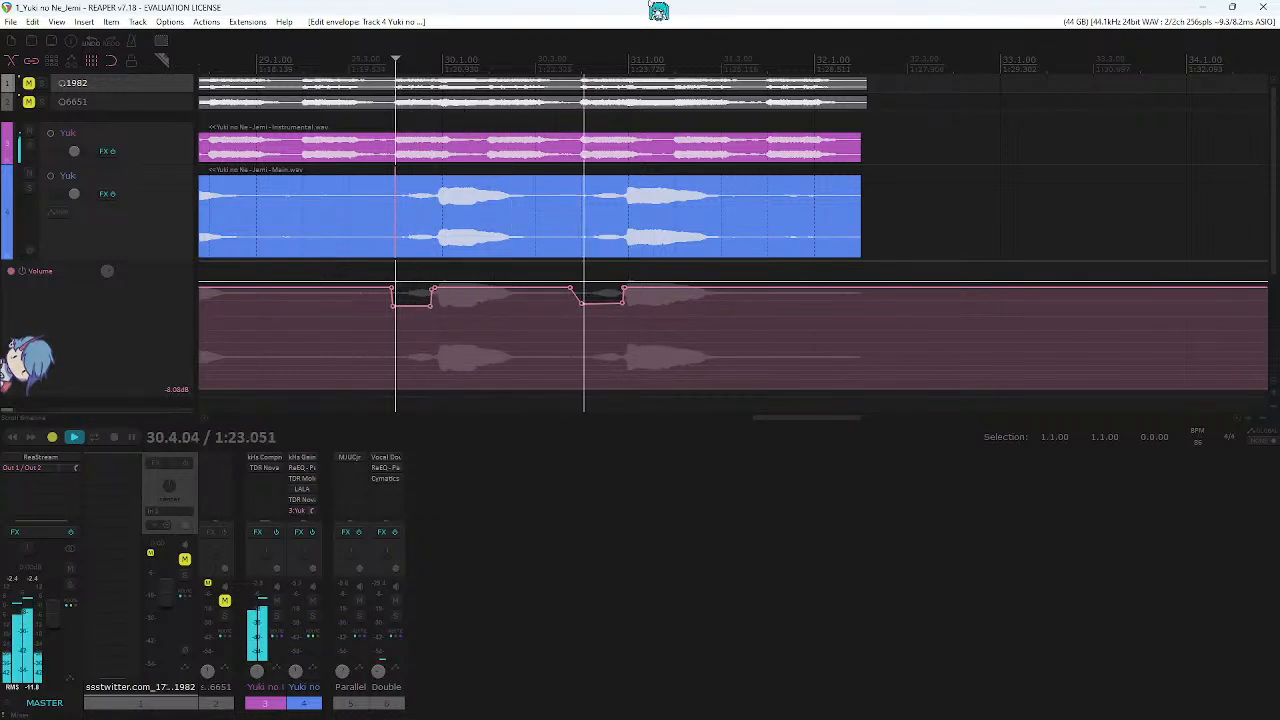
pyautogui.scroll(-6, 664, 260)
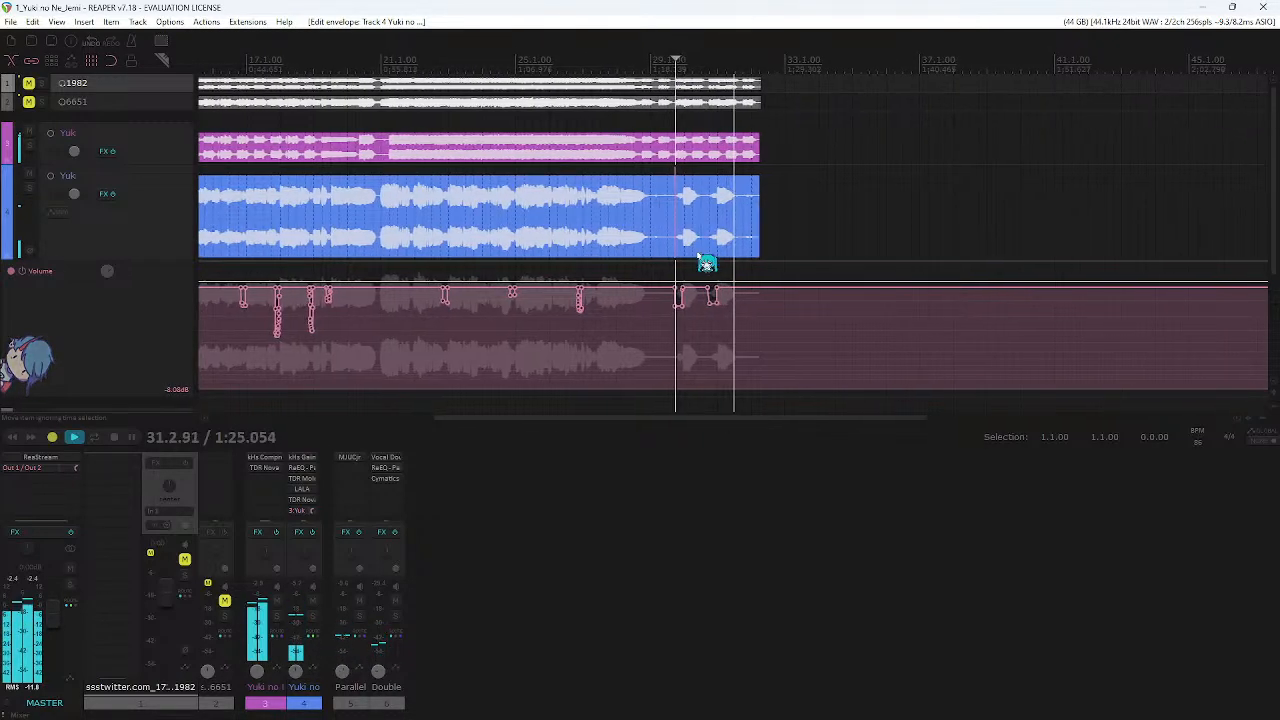
pyautogui.scroll(-3, 697, 257)
pyautogui.press('space')
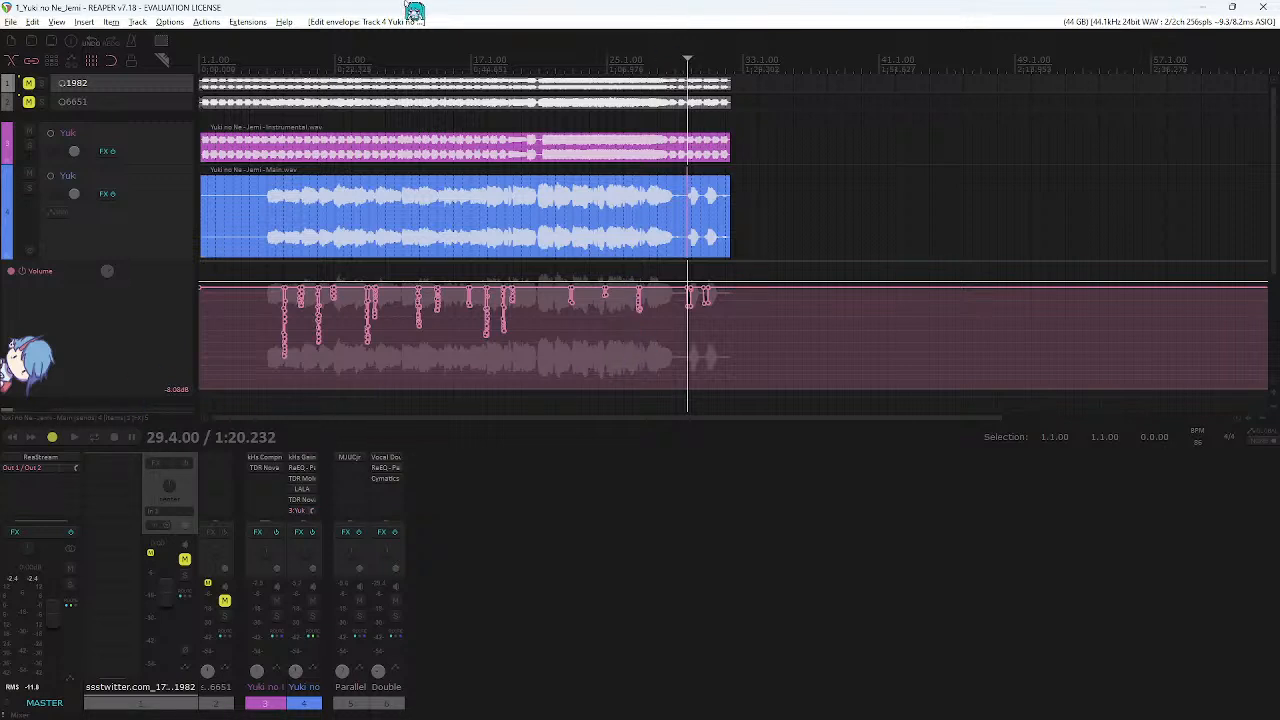
# - Shrink the Main volume envelope lane to reveal the Parallel track below and mark several dips along the vocal for review
pyautogui.scroll(-1, 152, 292)
pyautogui.moveTo(118, 399); pyautogui.dragTo(127, 303)
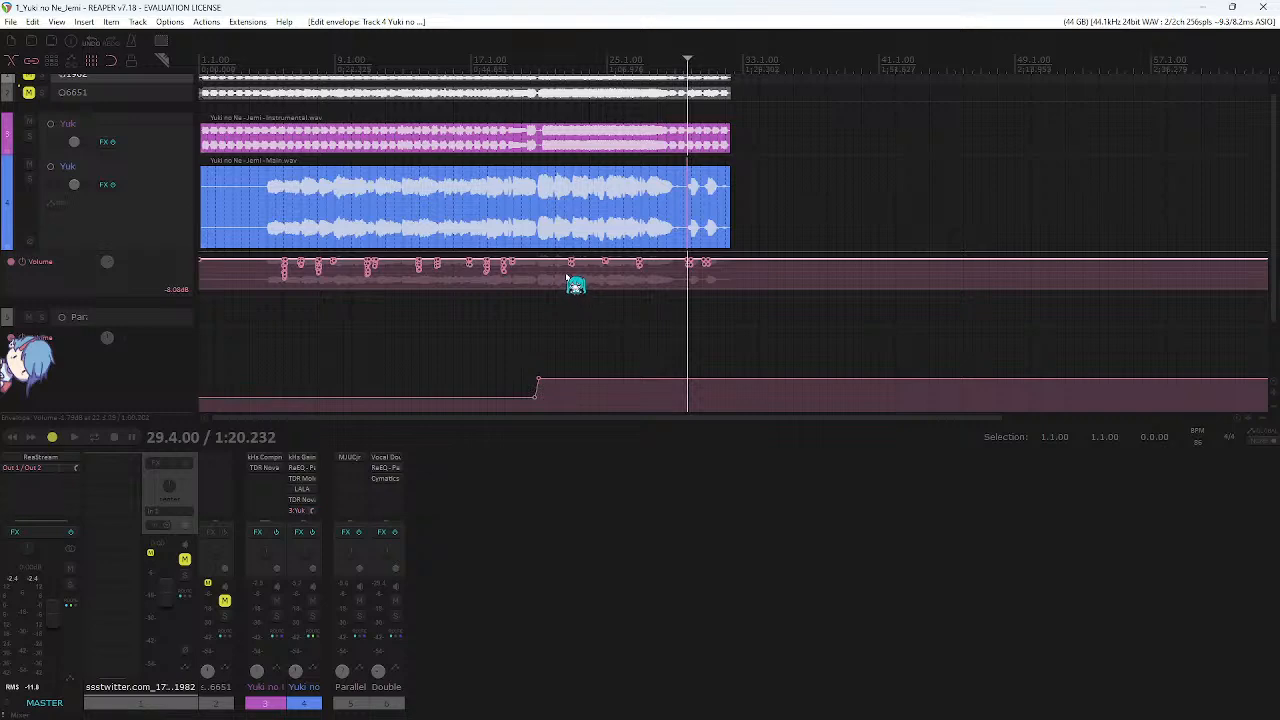
pyautogui.scroll(3, 575, 284)
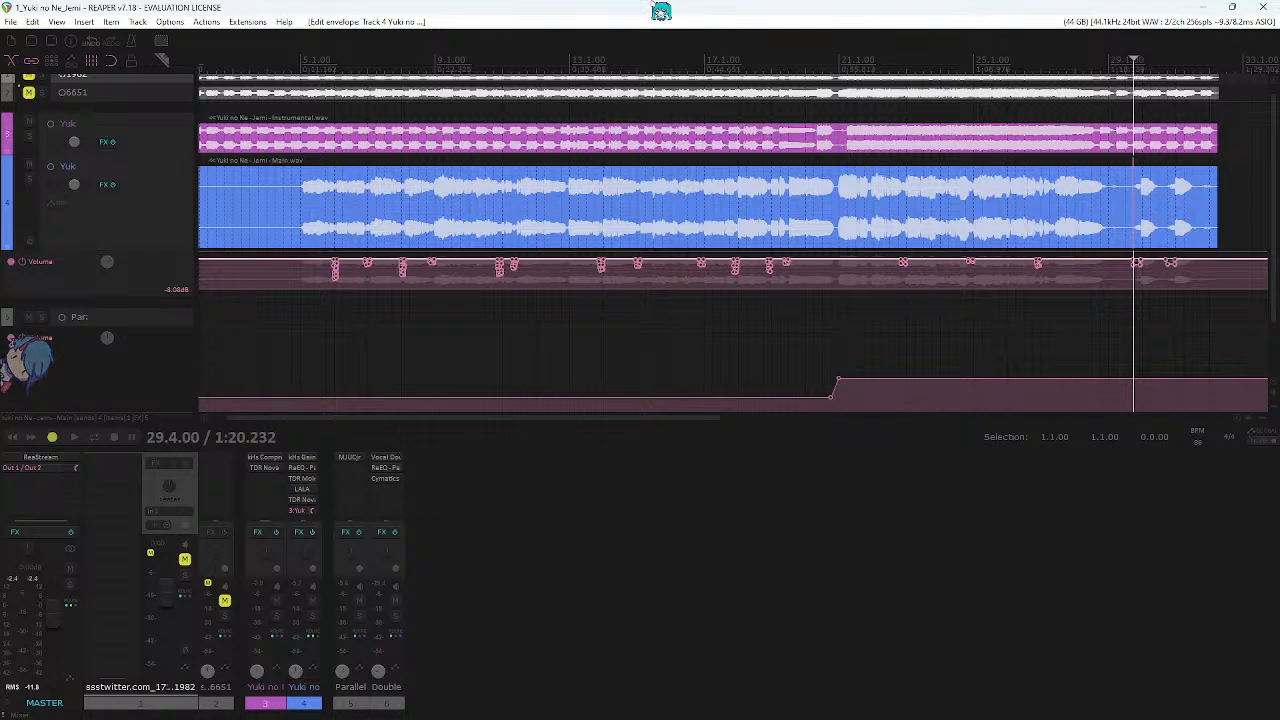
pyautogui.moveTo(355, 252); pyautogui.dragTo(382, 292)
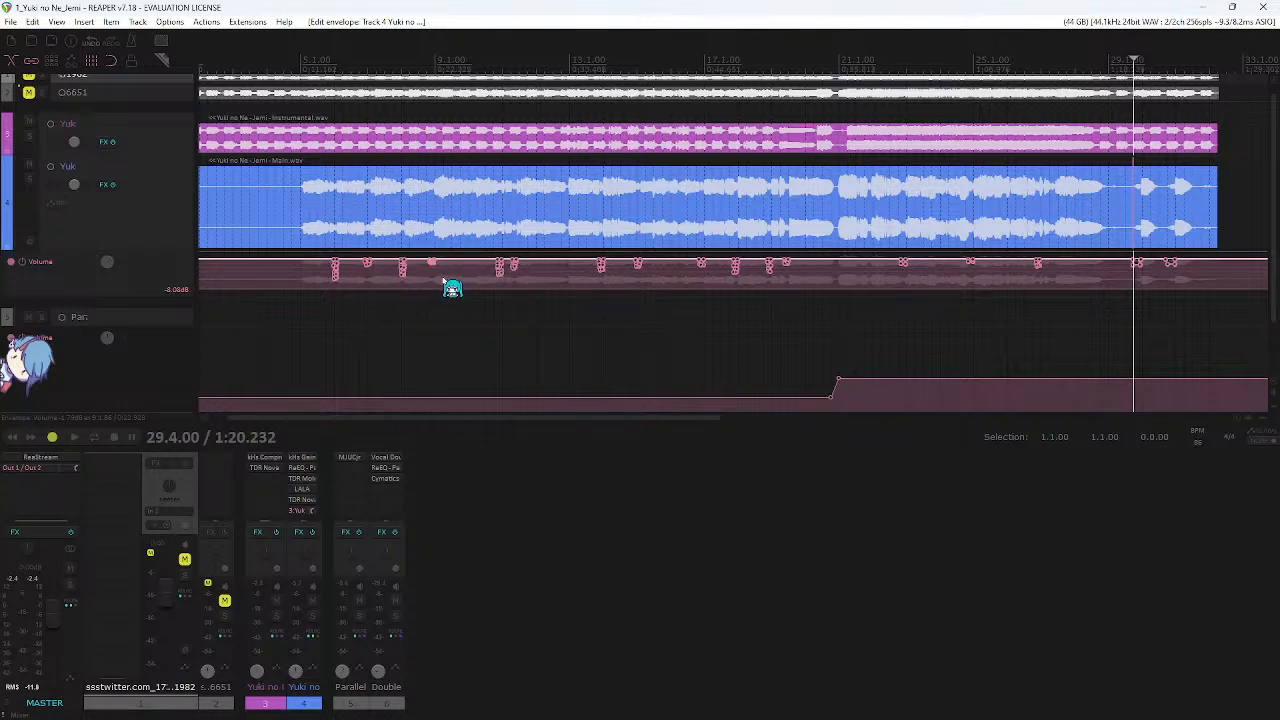
pyautogui.moveTo(462, 248); pyautogui.dragTo(503, 288)
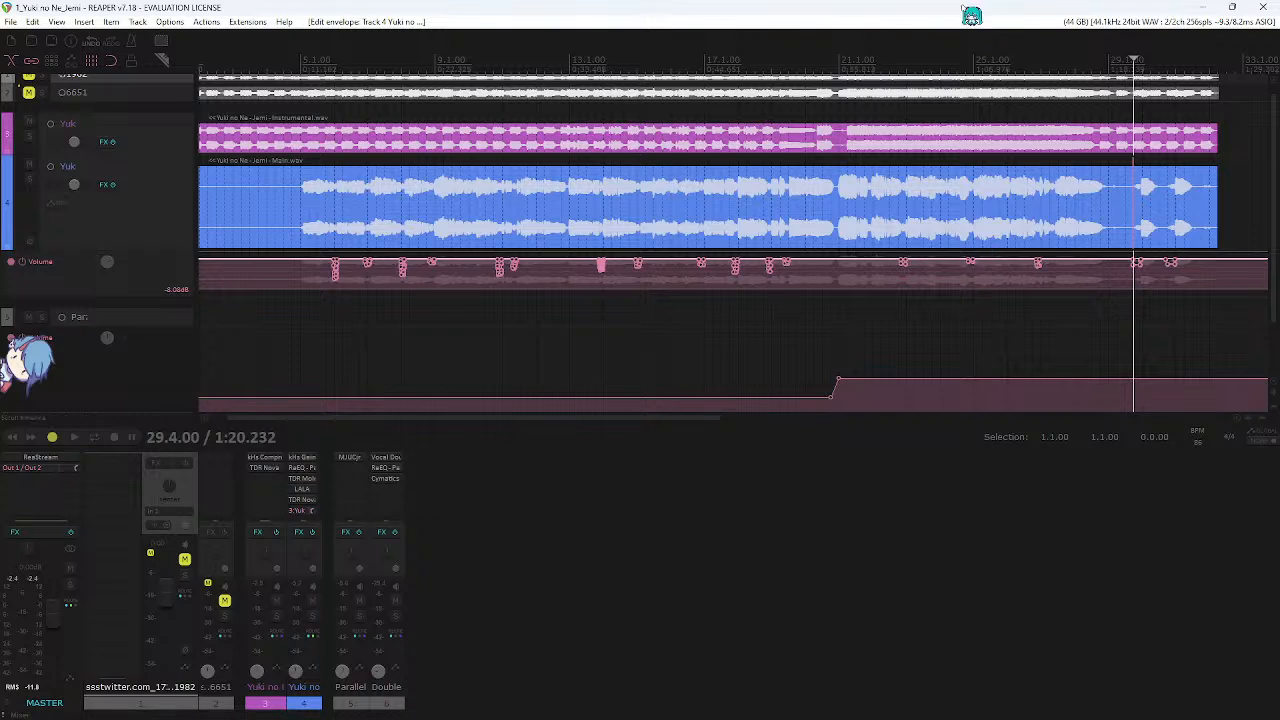
# - Play the song from 27.1.00 to check the Main vocal after the new volume dip
pyautogui.click(1041, 52)
pyautogui.press('space')
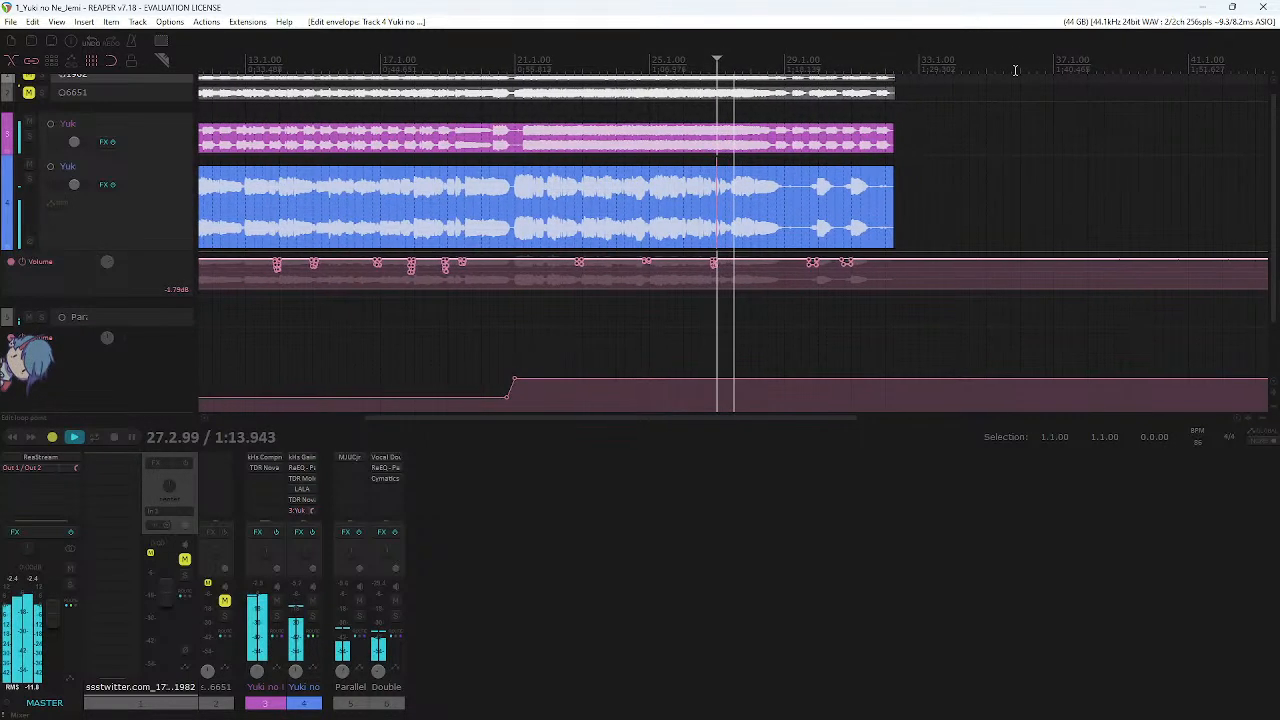
pyautogui.press('space')
pyautogui.scroll(2, 785, 210)
pyautogui.scroll(4, 785, 210)
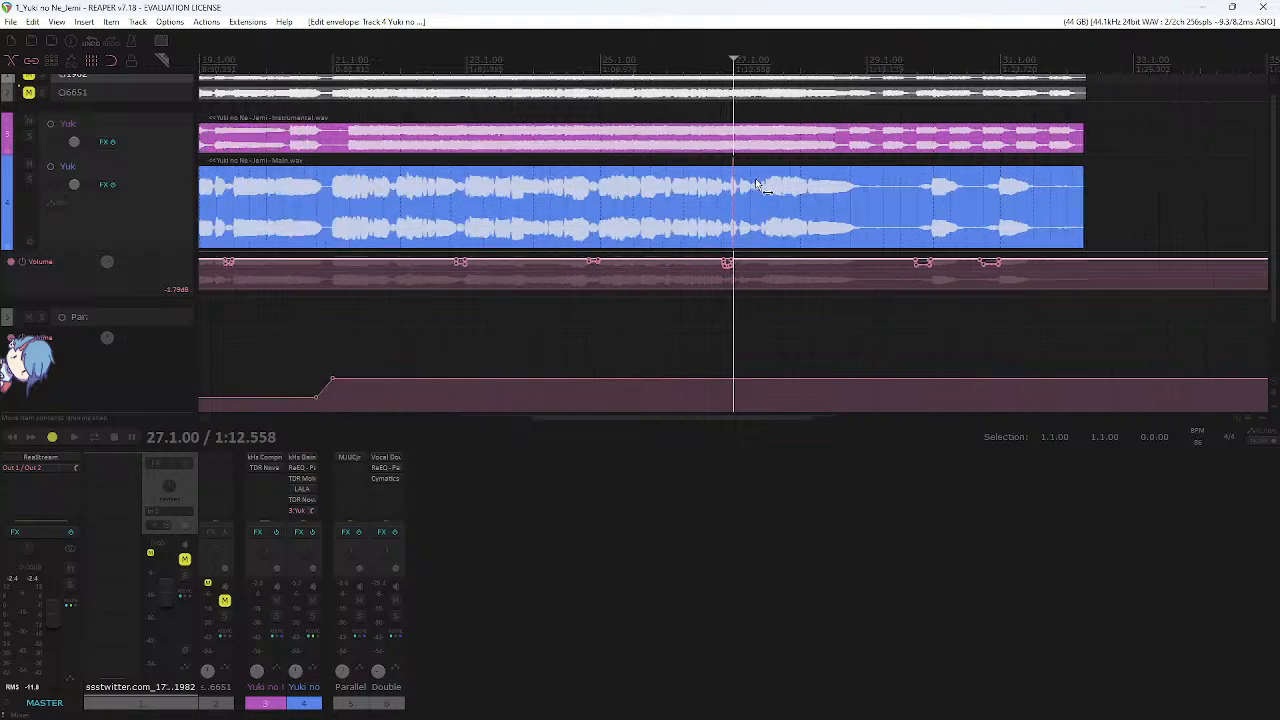
pyautogui.press('space')
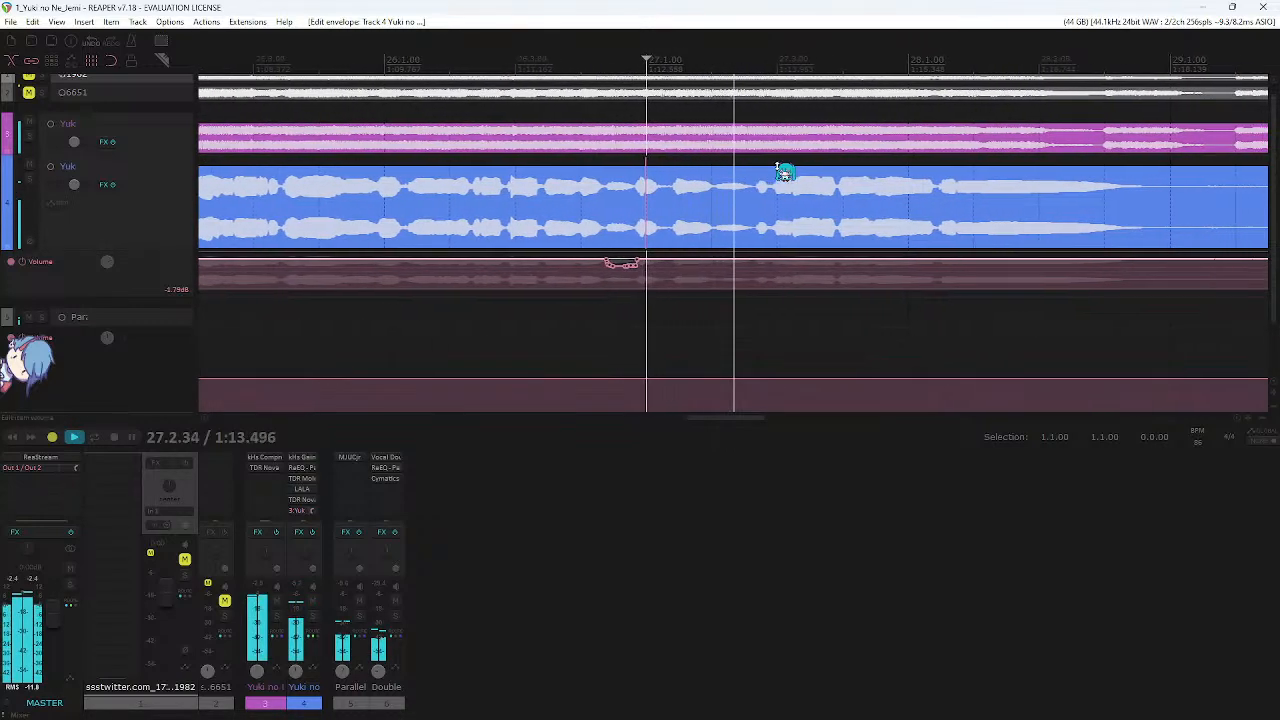
pyautogui.scroll(-4, 783, 171)
pyautogui.press('space')
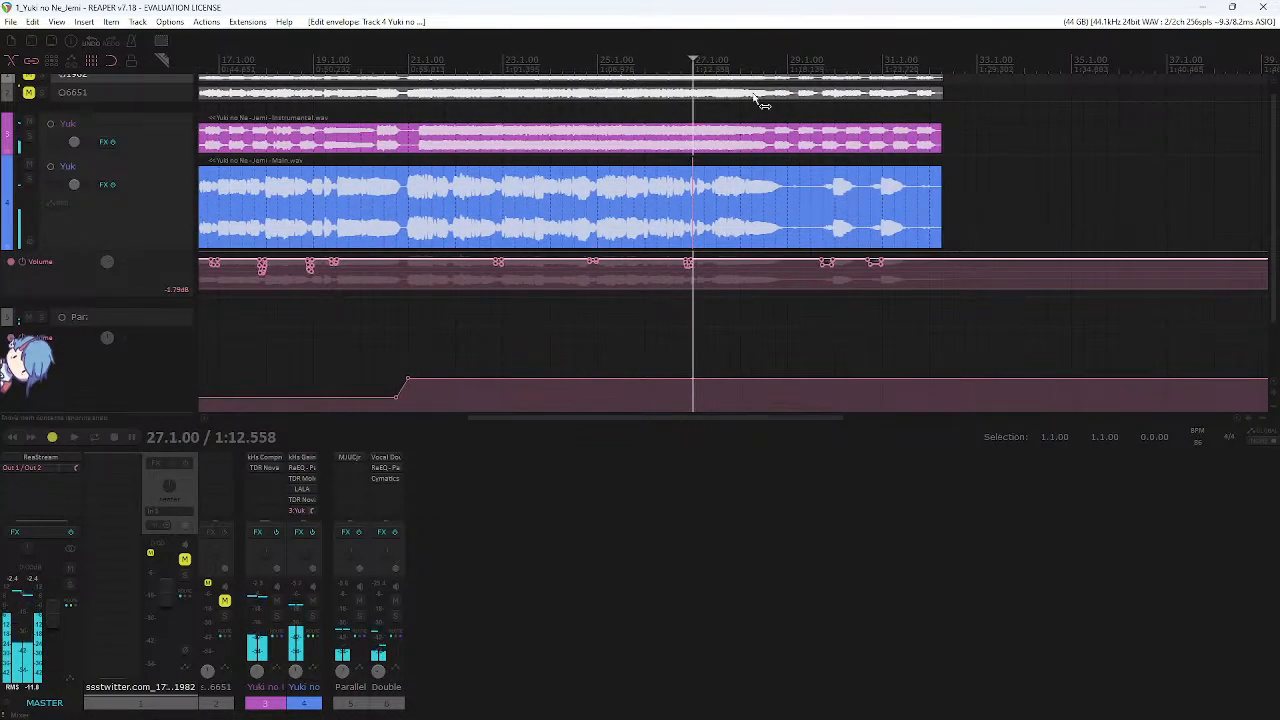
pyautogui.scroll(-3, 754, 119)
pyautogui.scroll(3, 703, 157)
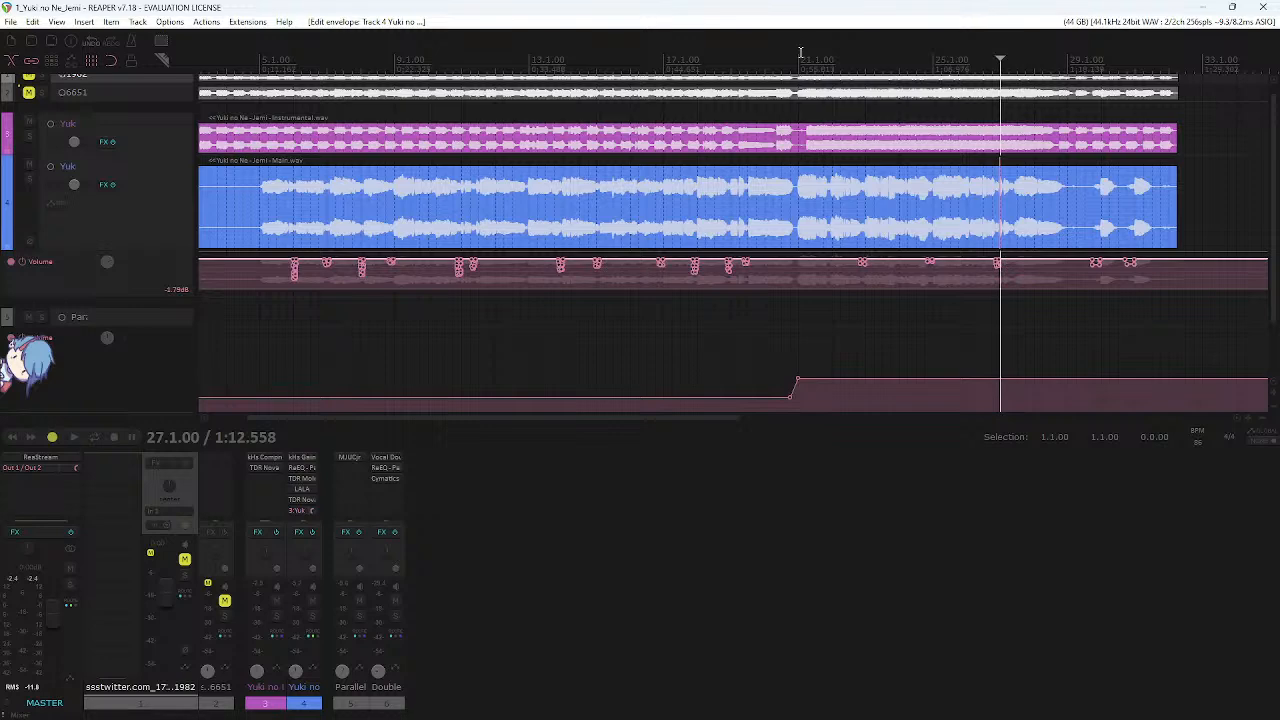
# - Replay the ending from 27.1.00 and 29.1.00 to check the quiet vocal entries before 30.1.00 and 31.1.00
pyautogui.scroll(5, 908, 205)
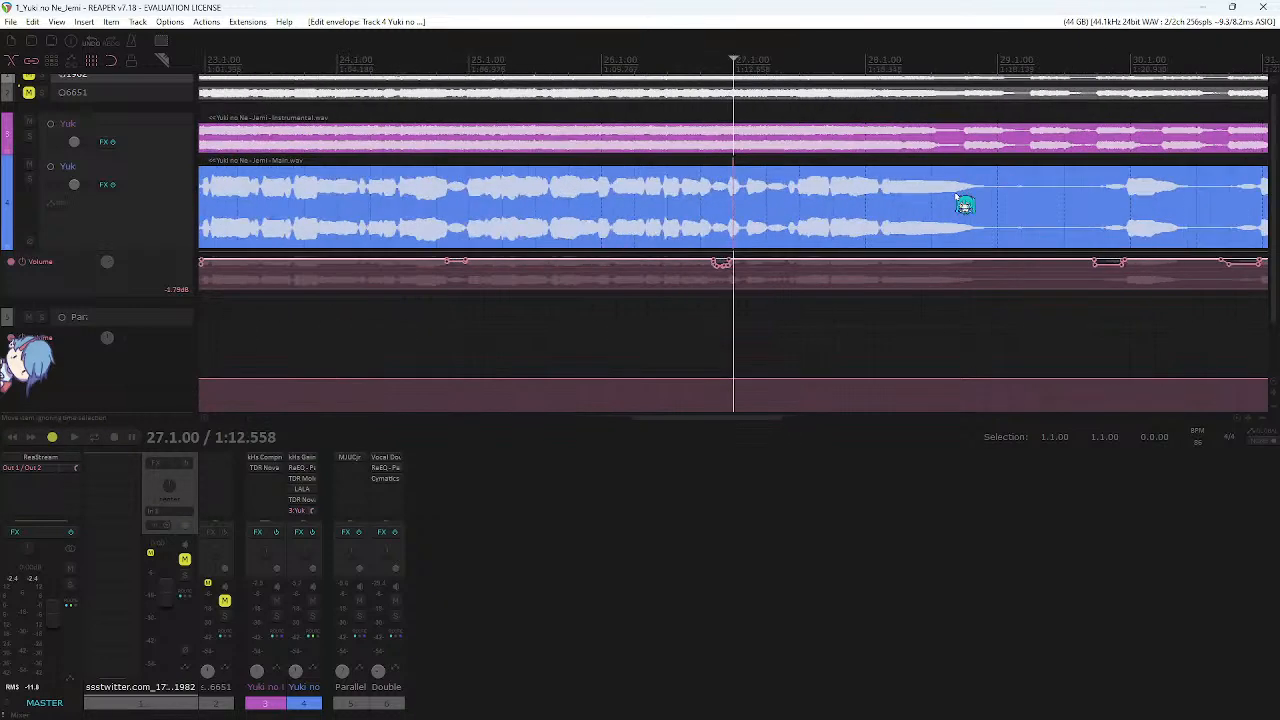
pyautogui.press('space')
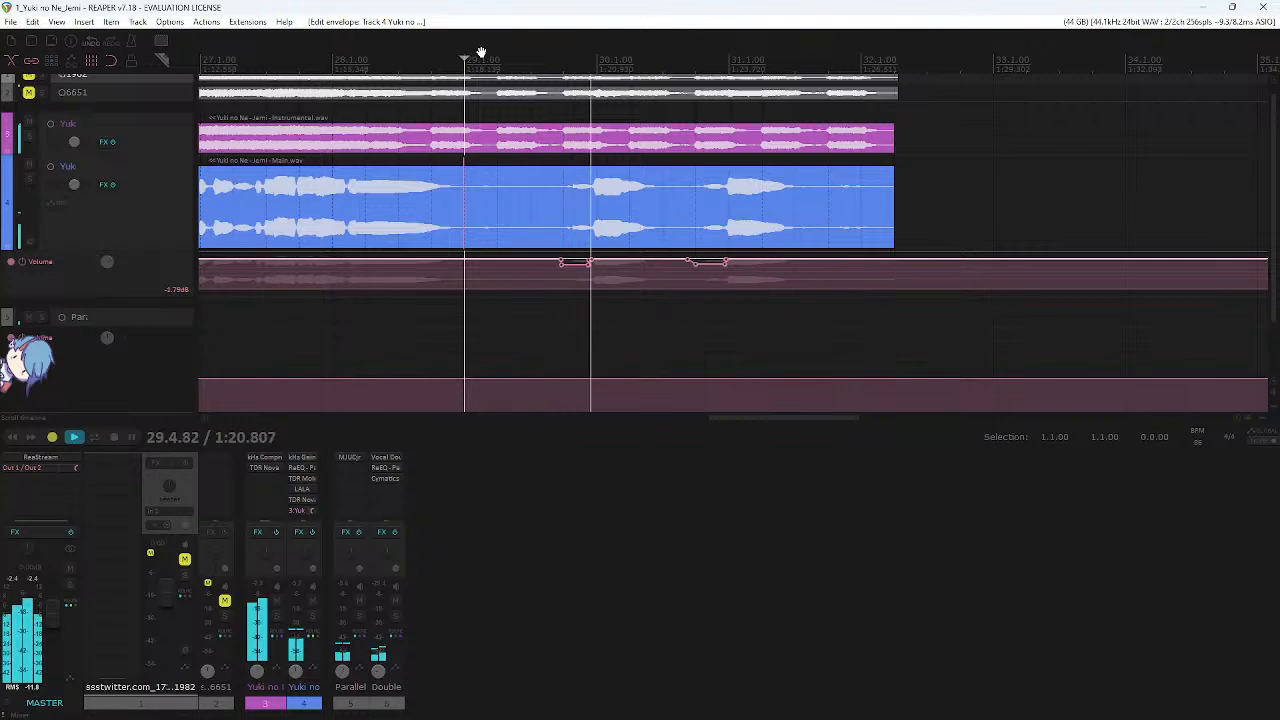
pyautogui.press('space')
pyautogui.scroll(2, 686, 215)
pyautogui.scroll(3, 686, 213)
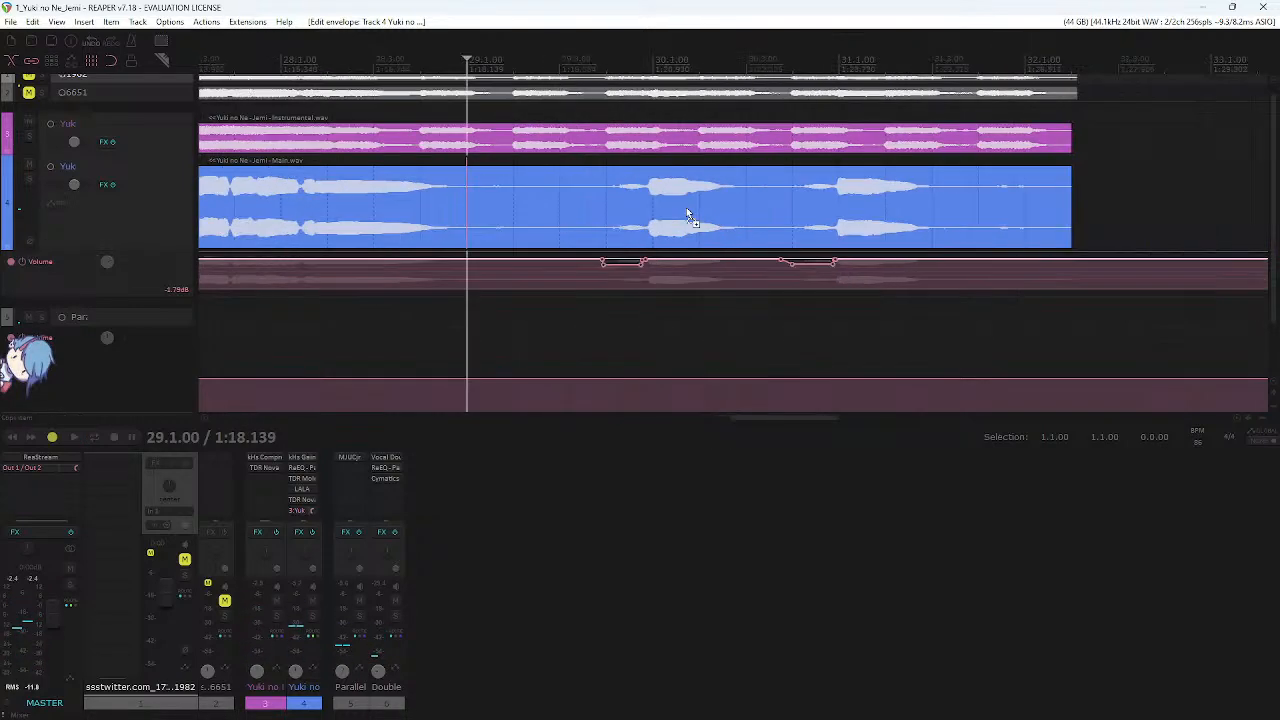
pyautogui.hscroll(3, 680, 212)
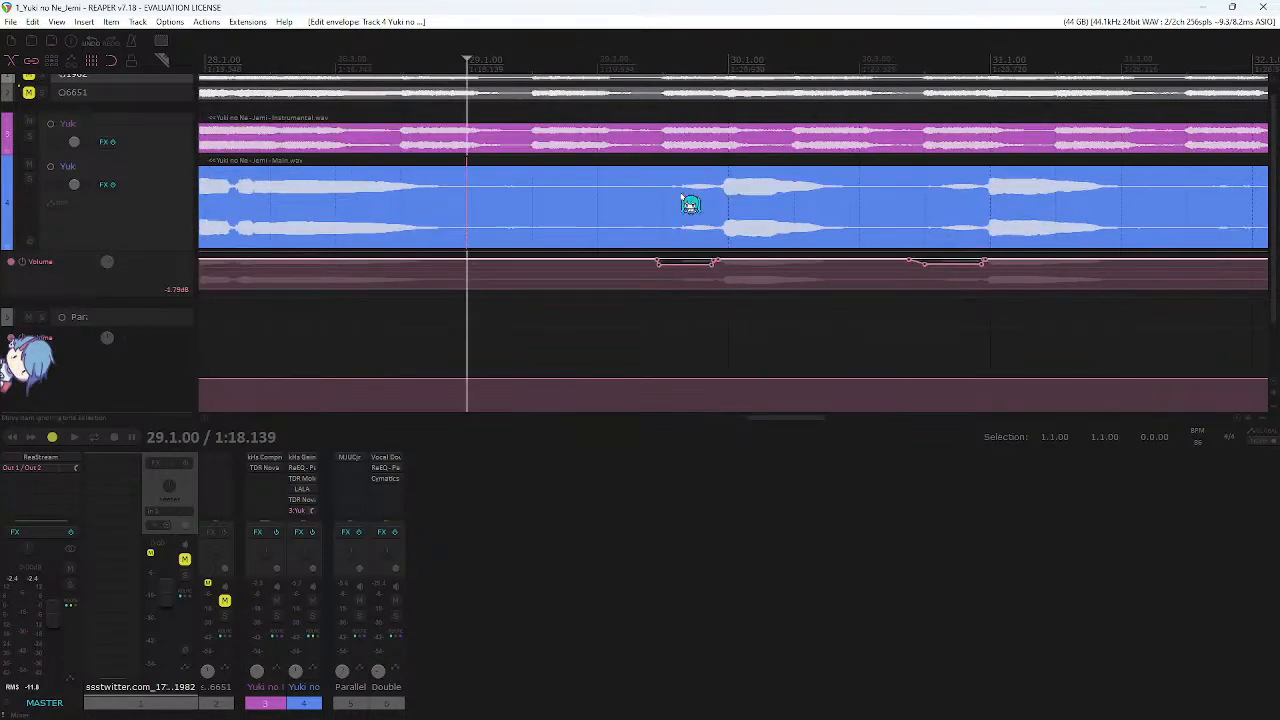
pyautogui.click(662, 60)
pyautogui.click(682, 57)
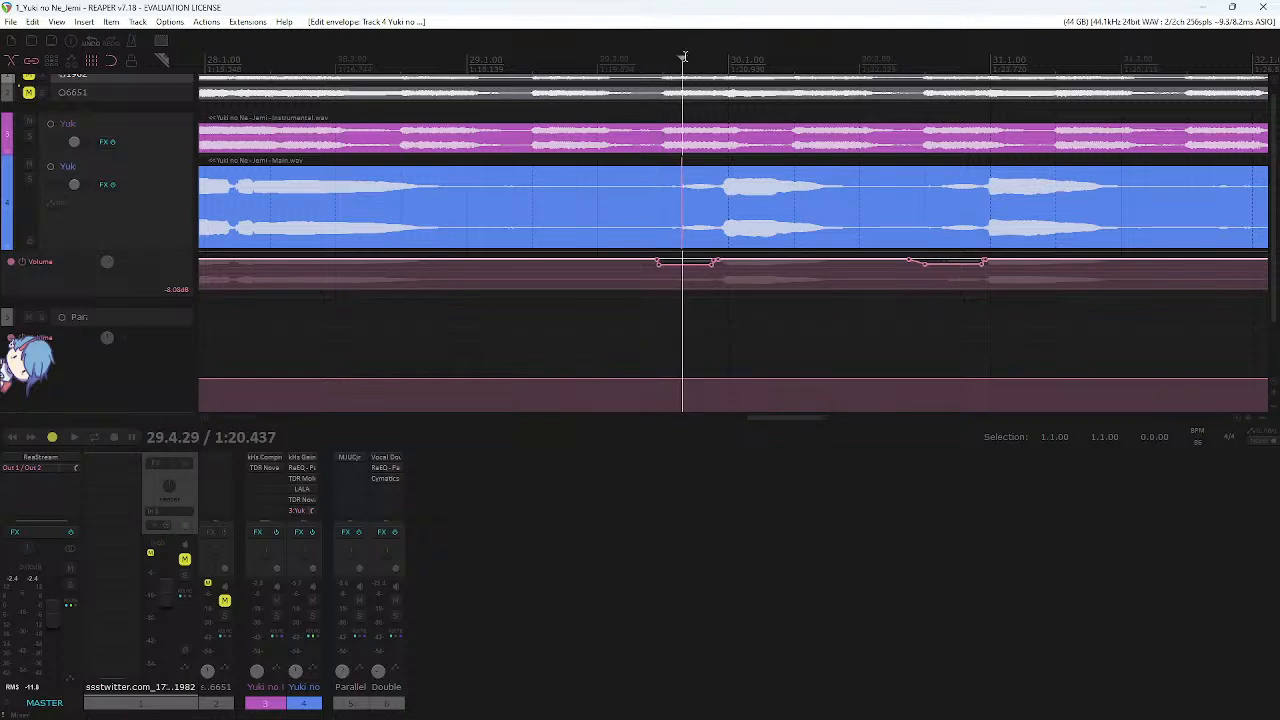
pyautogui.click(465, 58)
pyautogui.press('space')
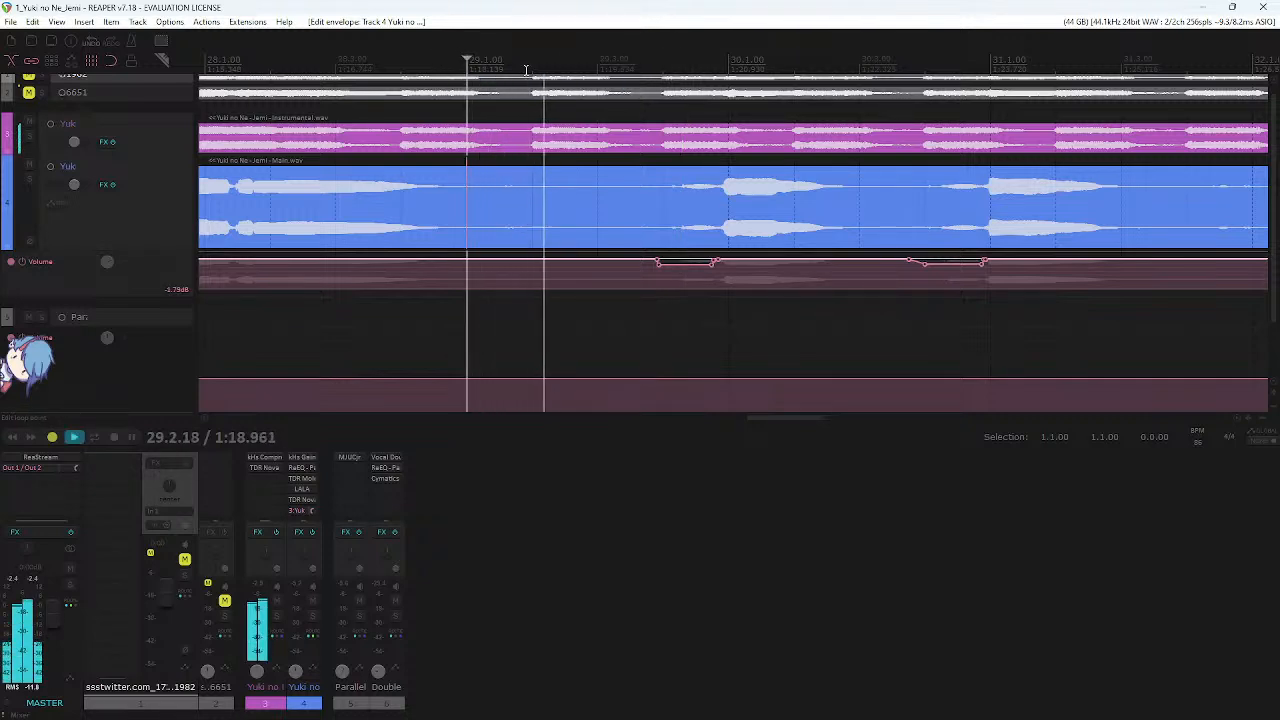
pyautogui.press('space')
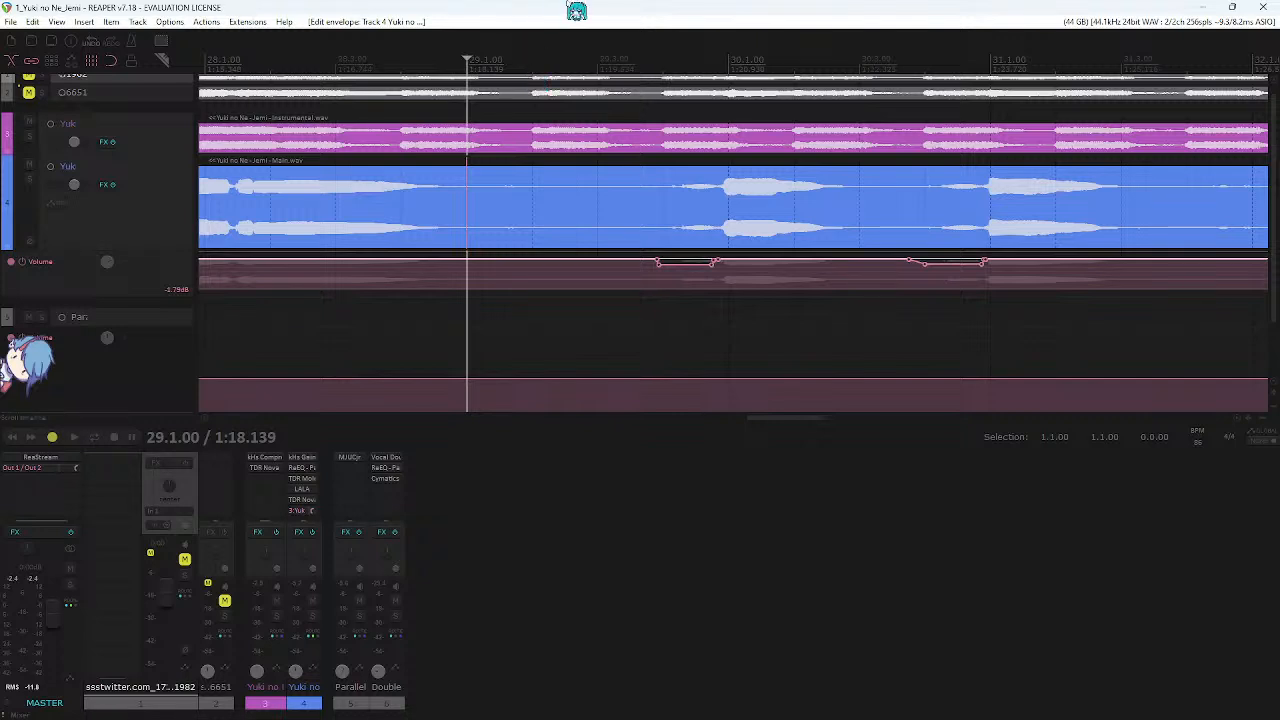
# - Split the Main vocal item at 29.2.00 and trim the end of its first part back to 29.1.00
pyautogui.press('-')
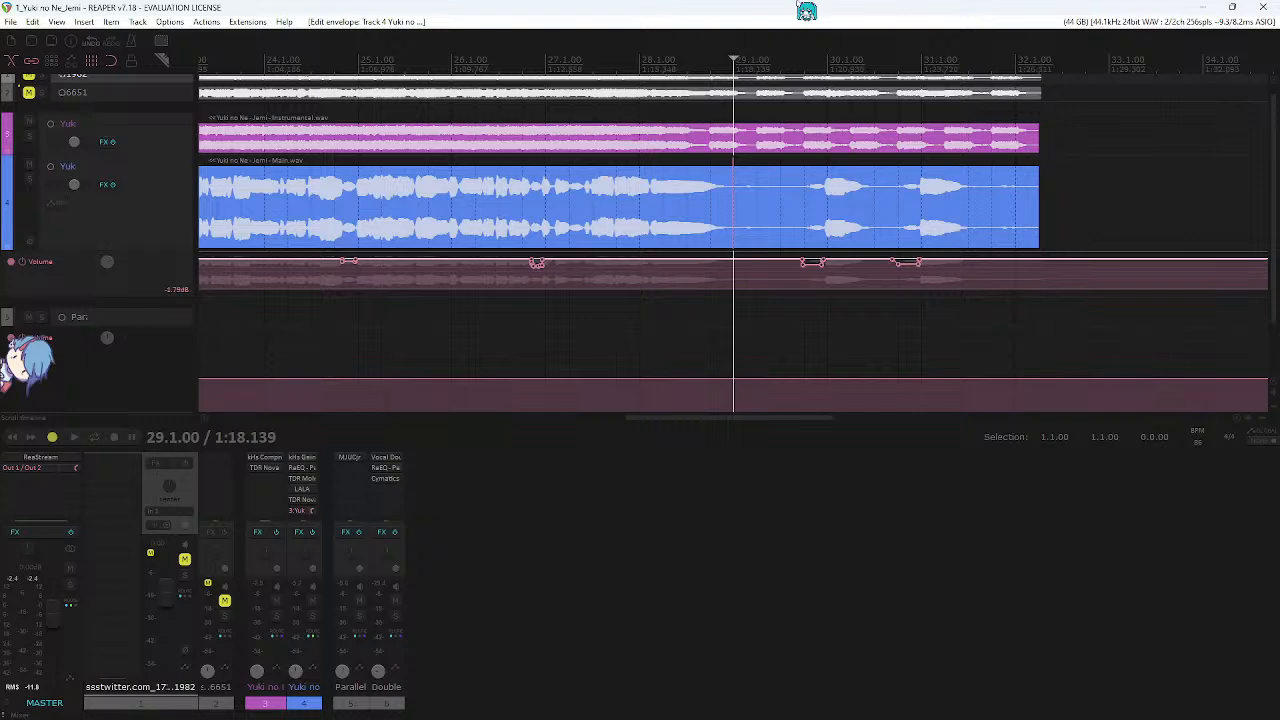
pyautogui.scroll(2, 900, 218)
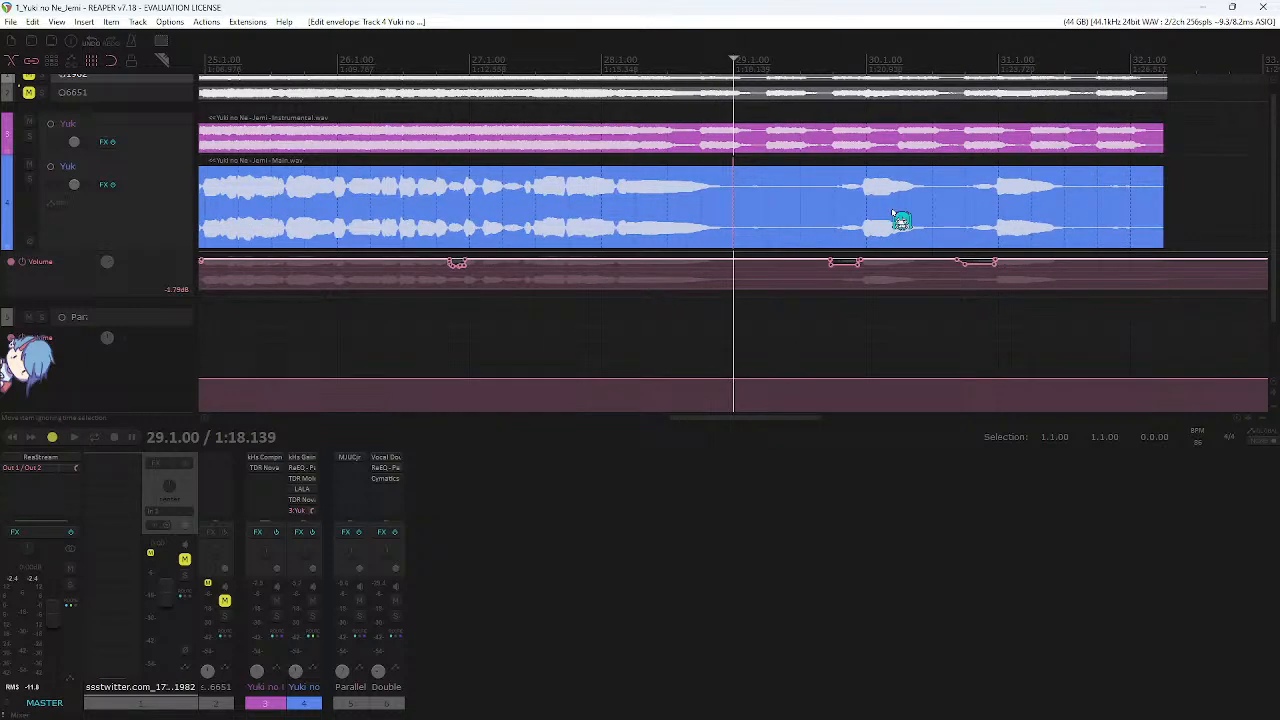
pyautogui.click(766, 220)
pyautogui.press('s')
pyautogui.moveTo(765, 213); pyautogui.dragTo(737, 213)
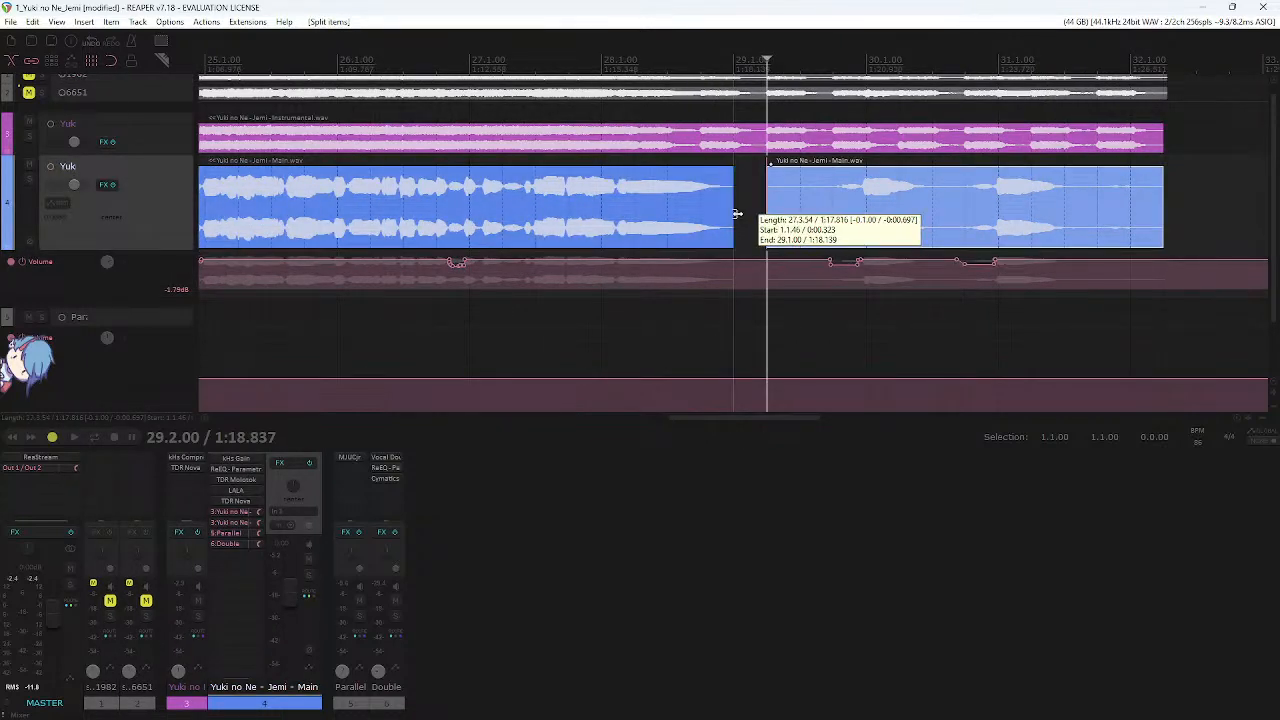
pyautogui.hscroll(3, 737, 213)
pyautogui.click(497, 186)
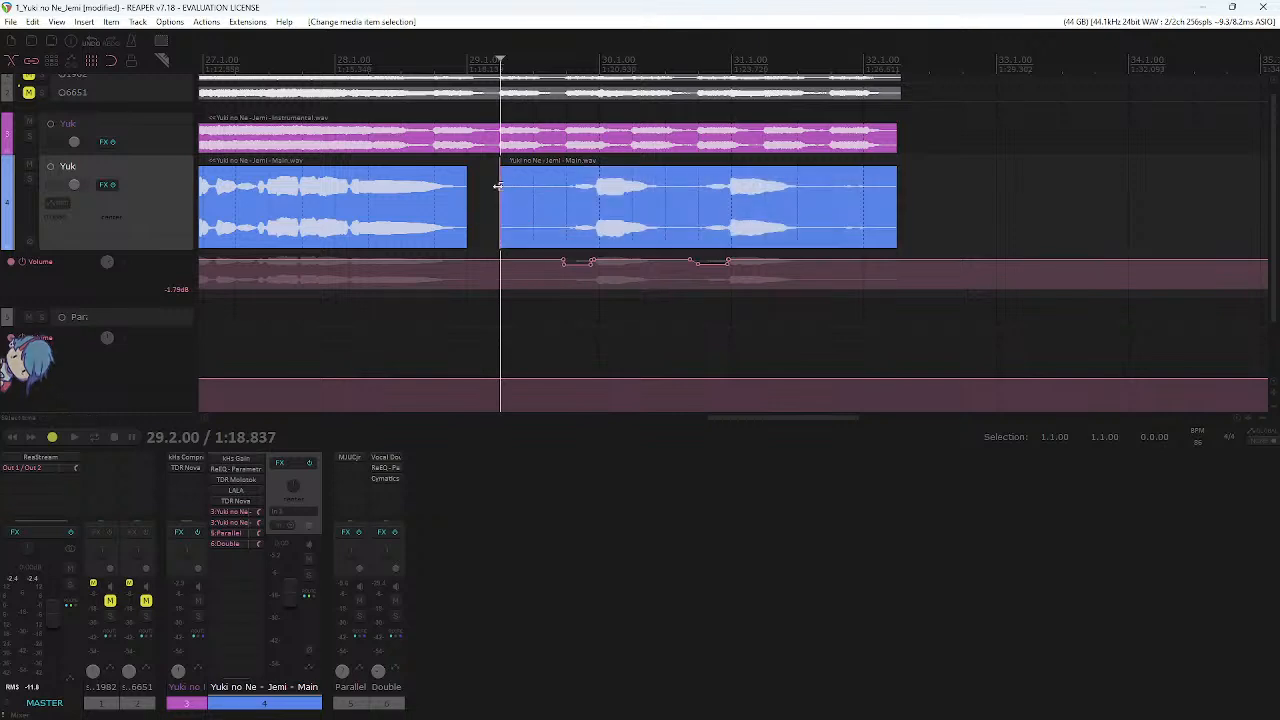
# - Play the trimmed gap from 29.2.00 and undo the trim and split of the Main vocal item
pyautogui.press('space')
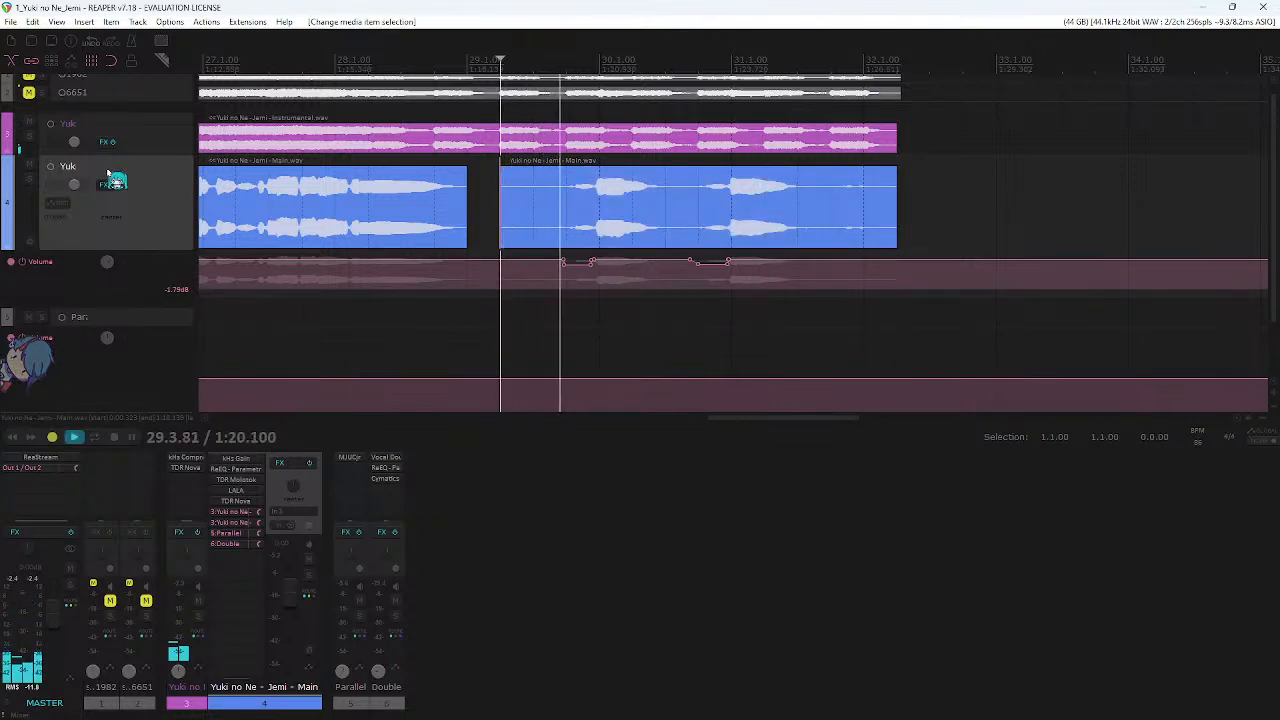
pyautogui.press('space')
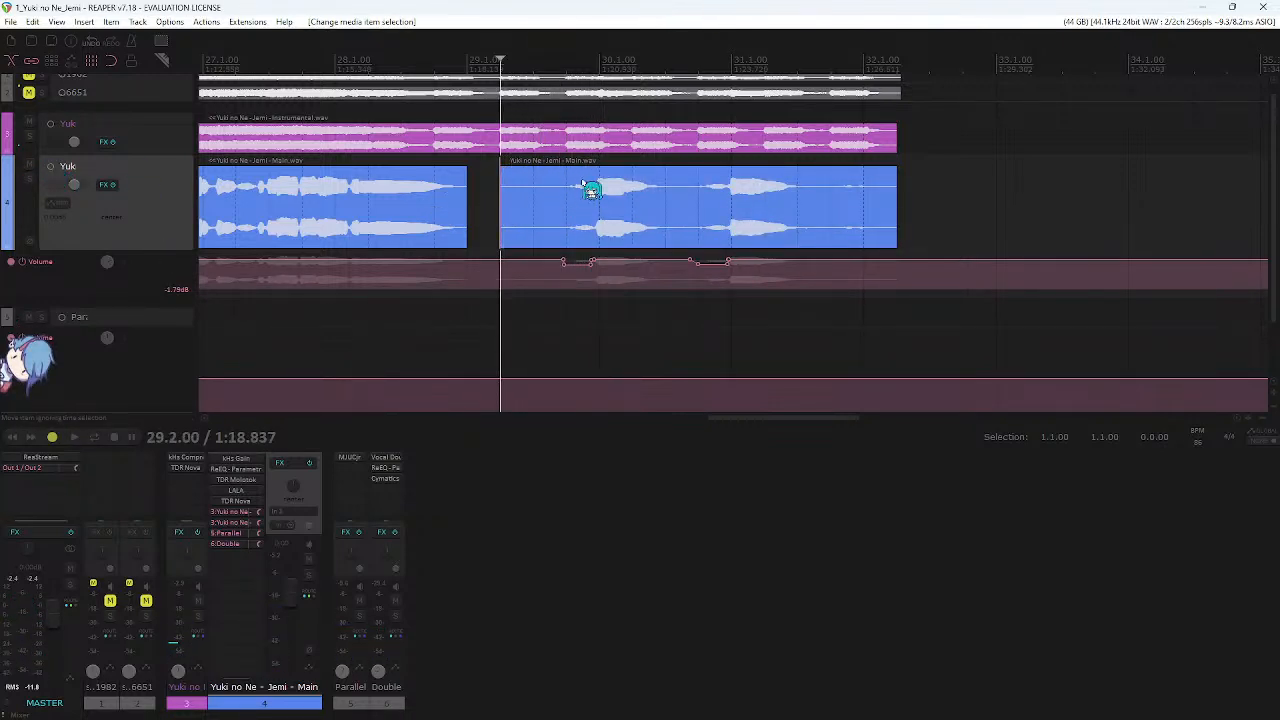
pyautogui.click(586, 189)
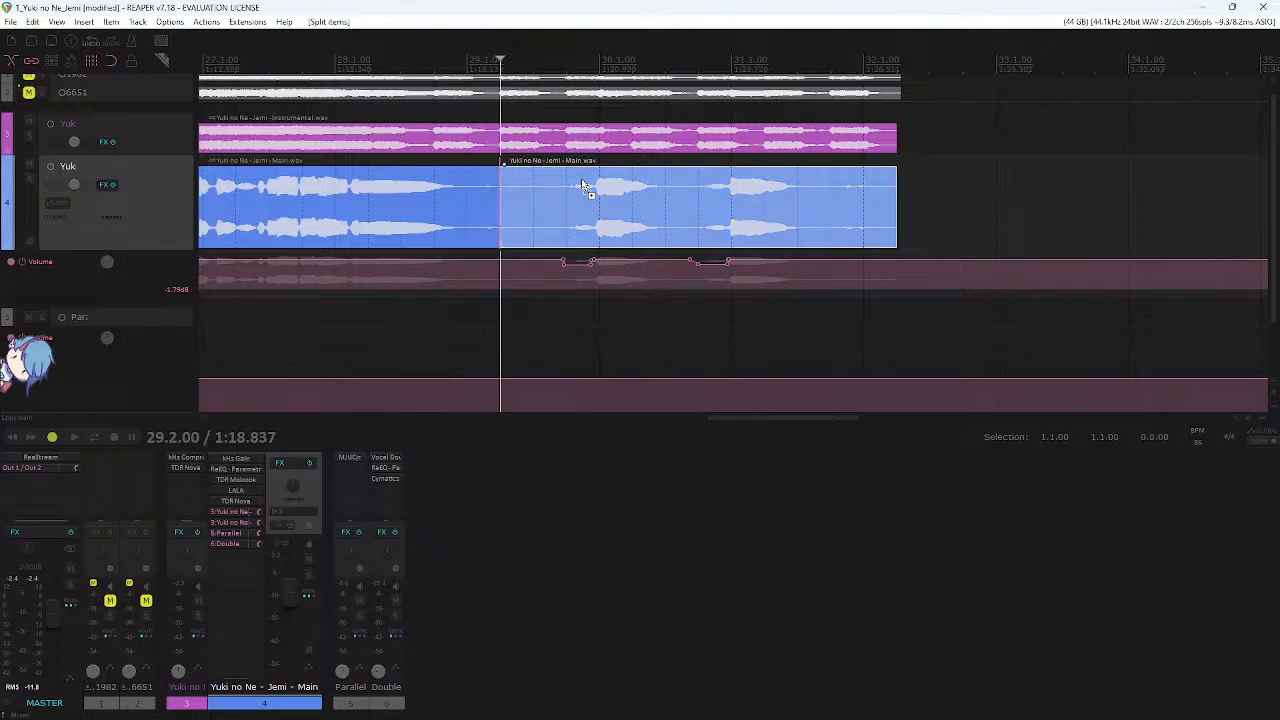
pyautogui.click(536, 65)
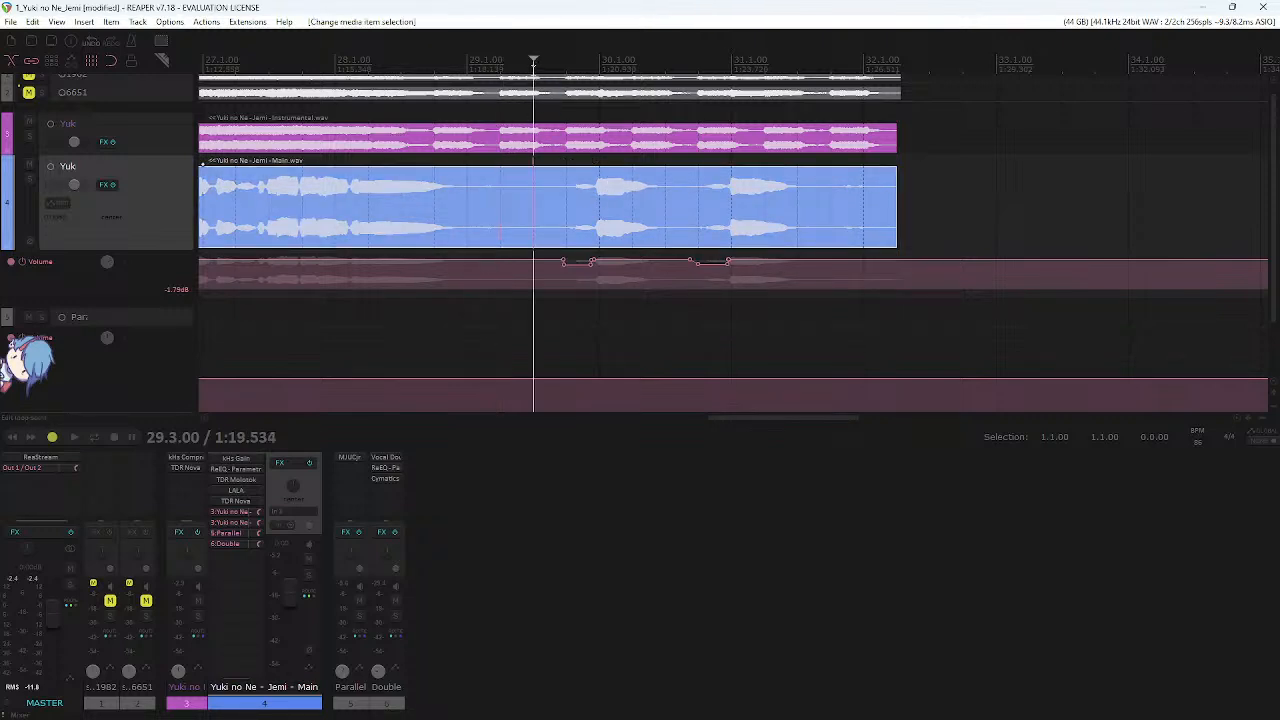
pyautogui.click(504, 64)
pyautogui.click(567, 58)
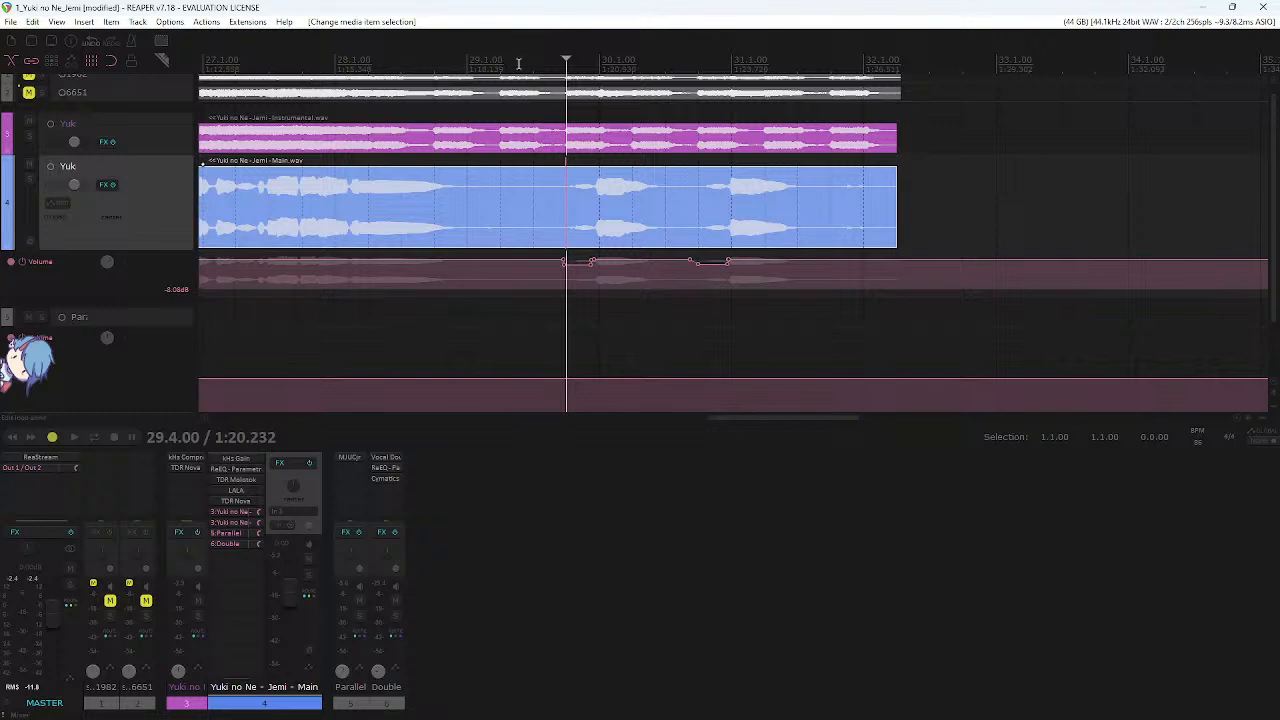
pyautogui.scroll(-2, 531, 157)
pyautogui.scroll(-1, 655, 205)
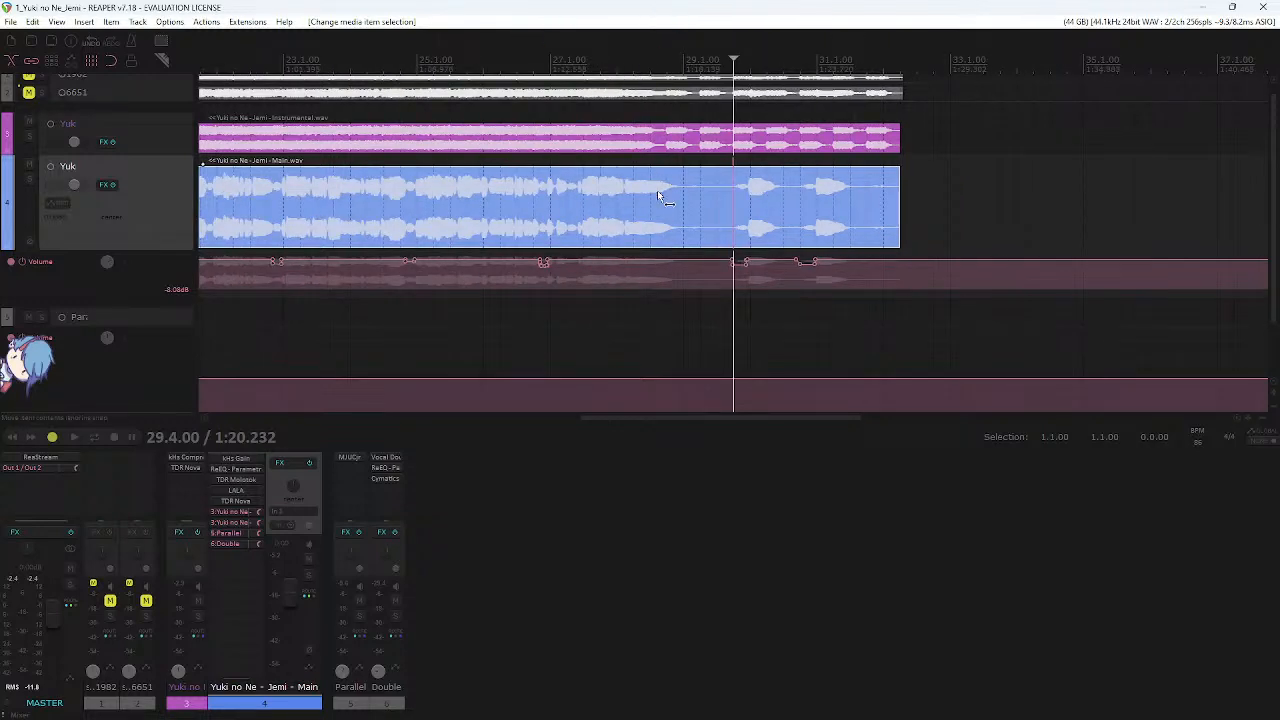
pyautogui.click(652, 222)
pyautogui.scroll(-1, 686, 160)
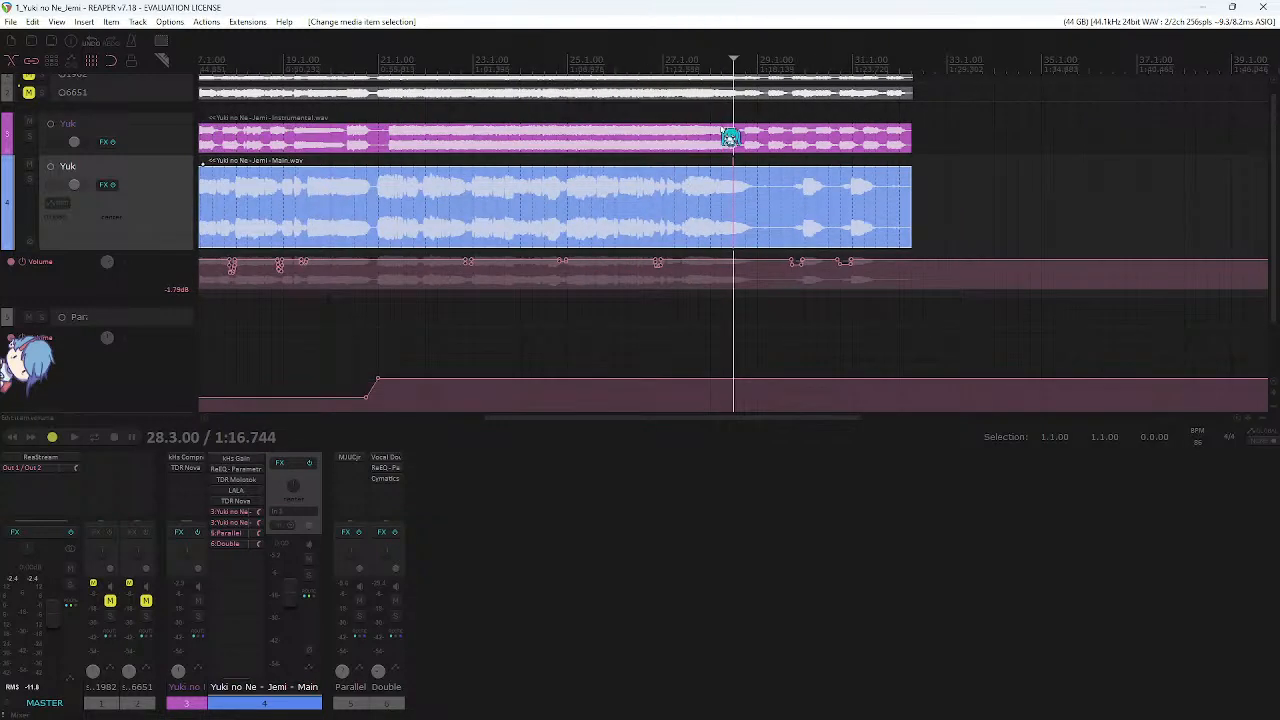
pyautogui.scroll(-1, 738, 165)
pyautogui.click(770, 232)
pyautogui.click(777, 234)
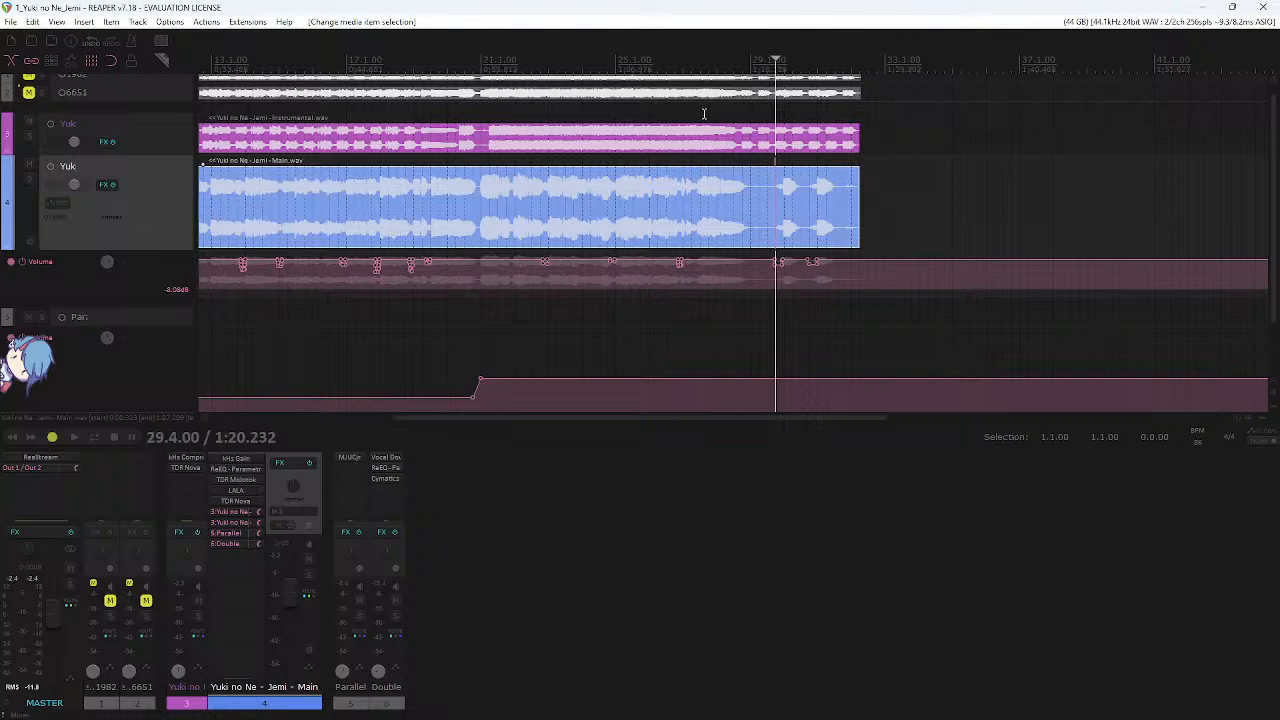
pyautogui.scroll(3, 703, 212)
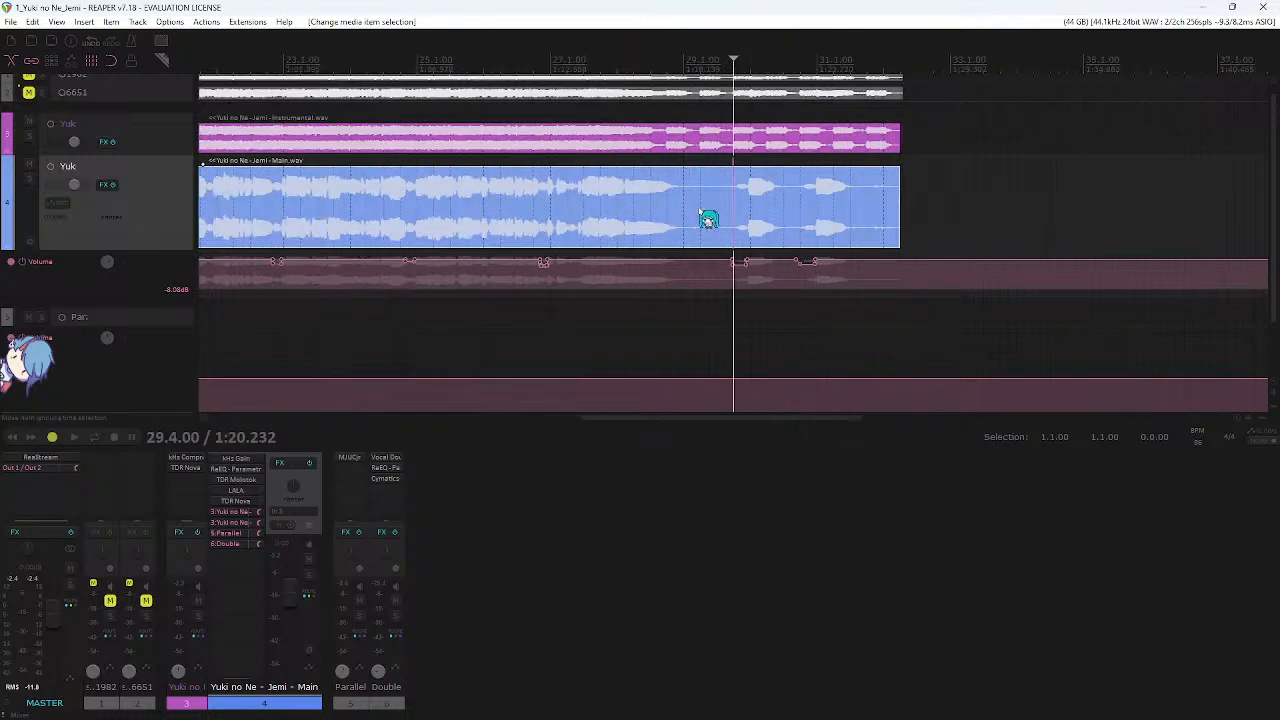
pyautogui.hscroll(3, 700, 208)
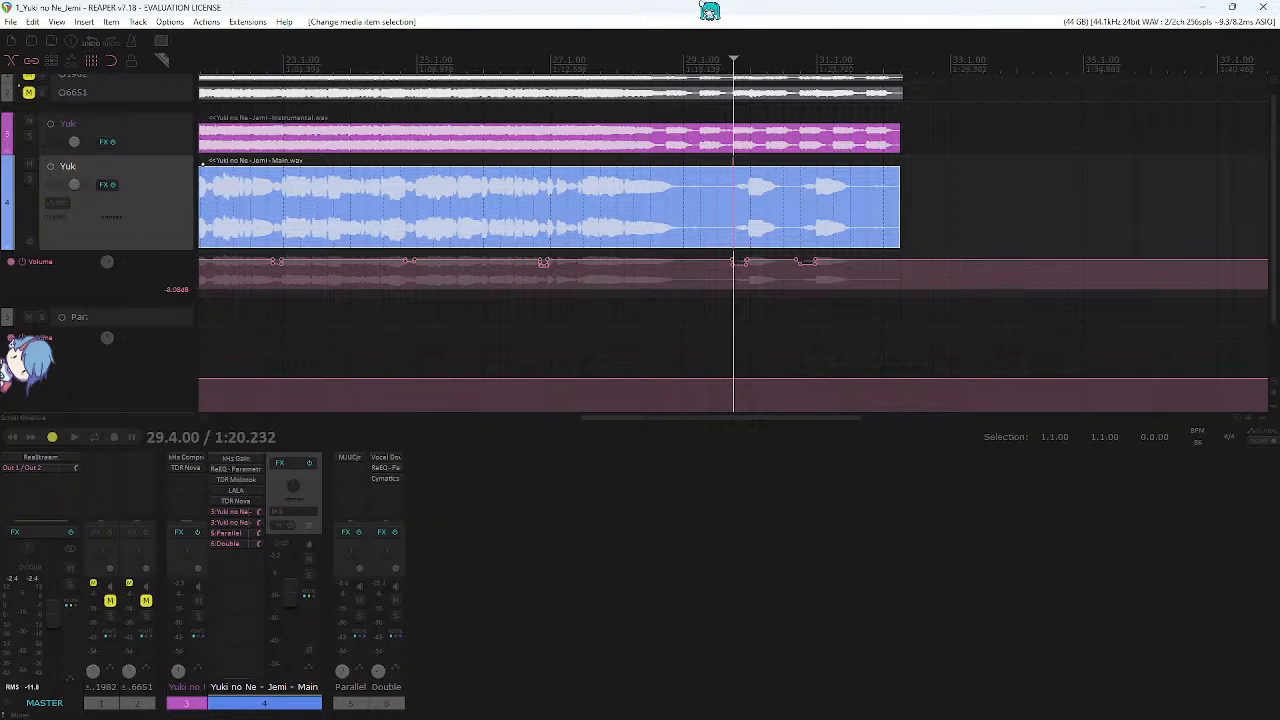
pyautogui.scroll(-2, 690, 138)
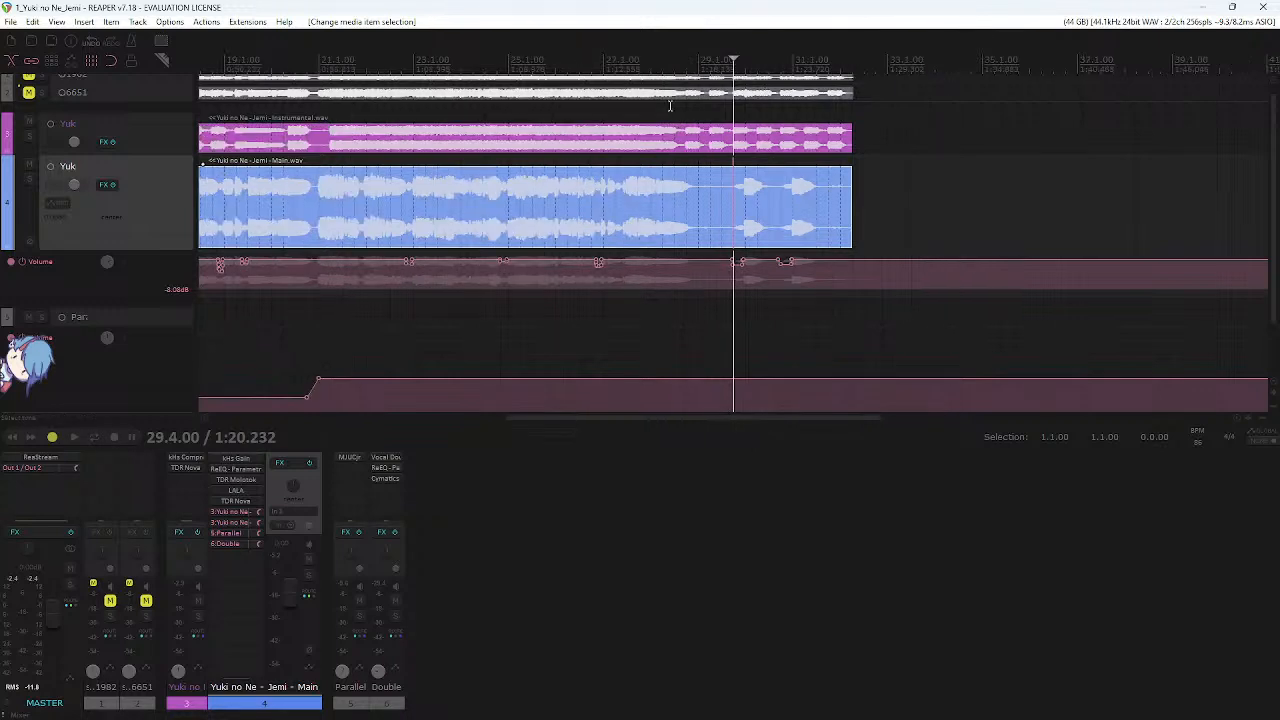
# - Shrink the track lanes to show all tracks at once, and make the Instrumental and Main tracks slightly taller
pyautogui.click(581, 312)
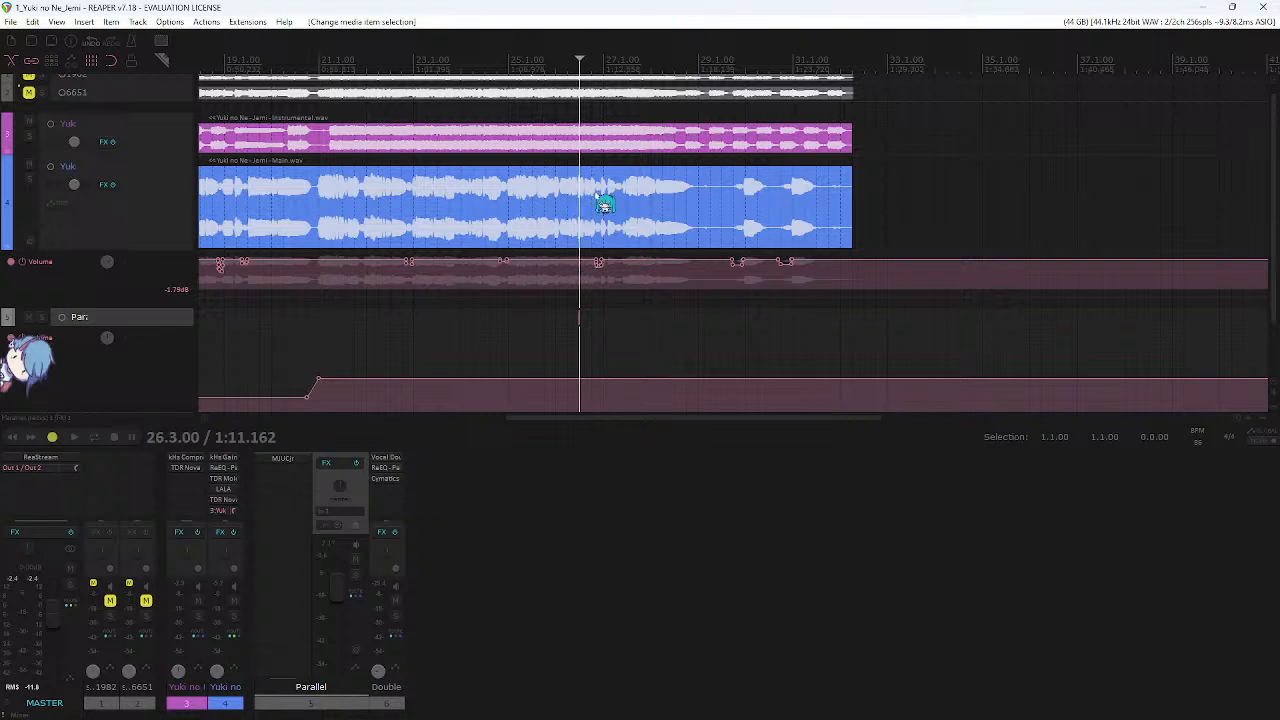
pyautogui.press('-')
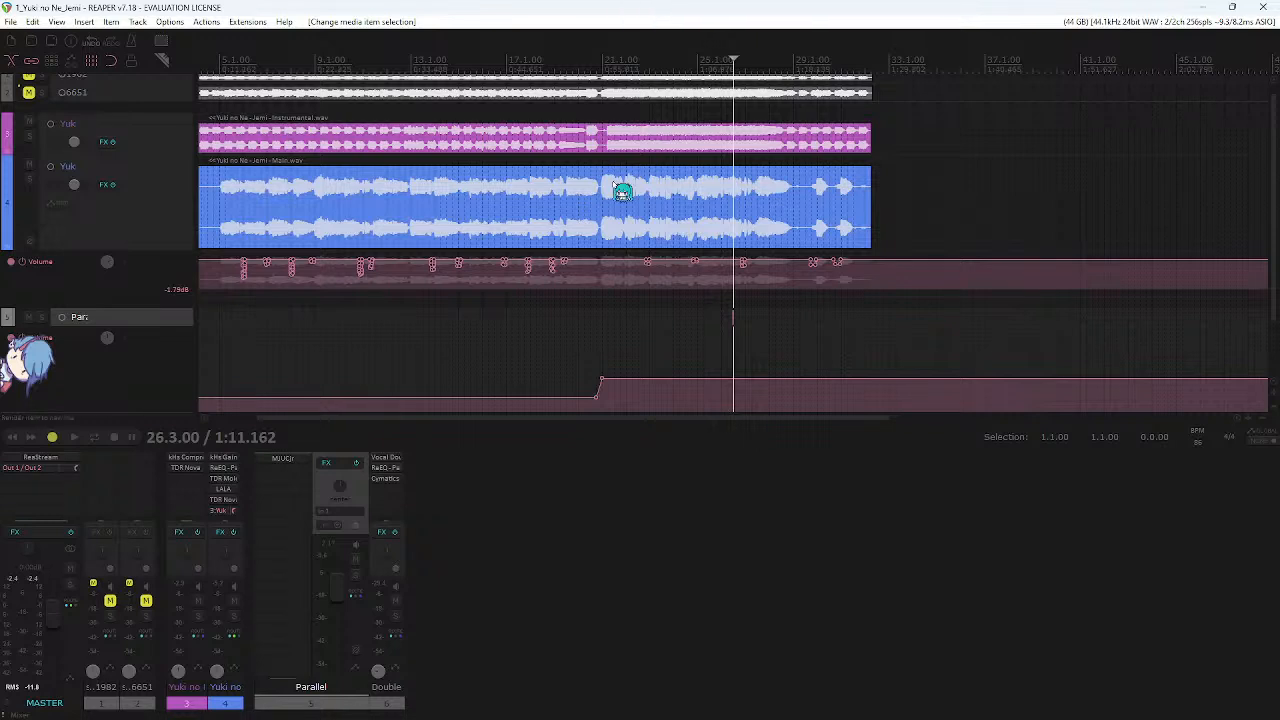
pyautogui.scroll(-5, 616, 185)
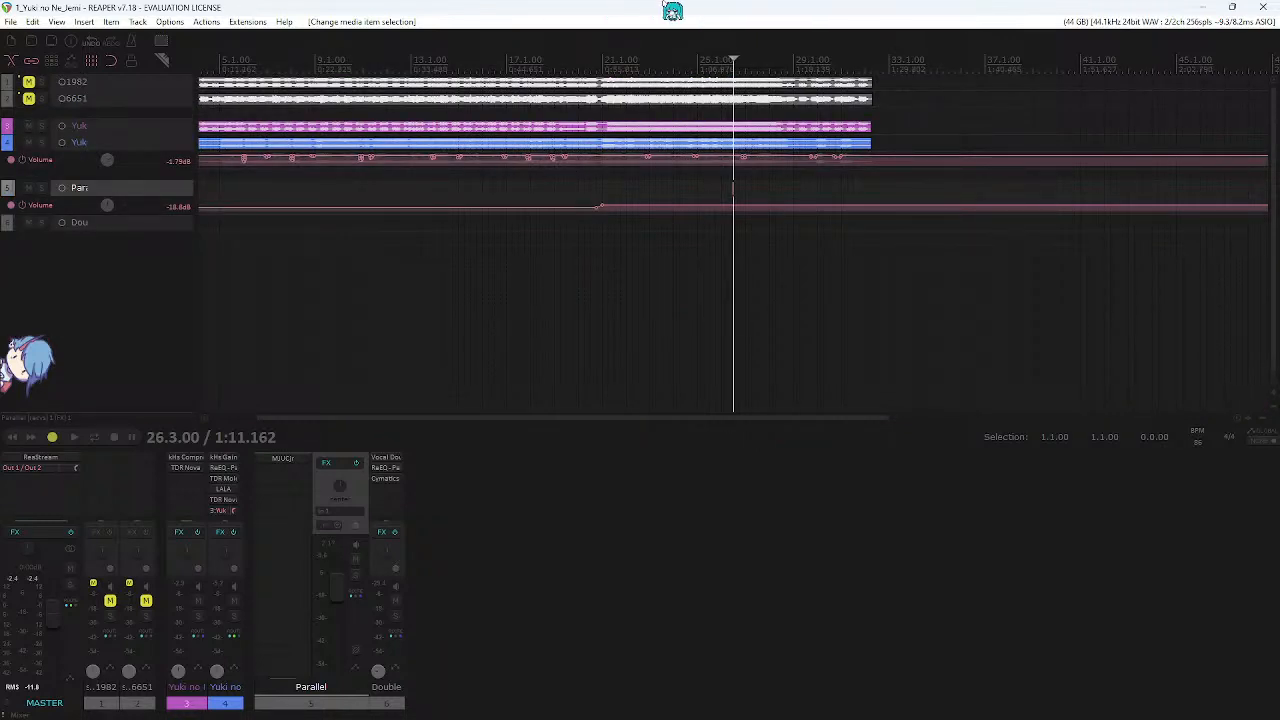
pyautogui.press('-')
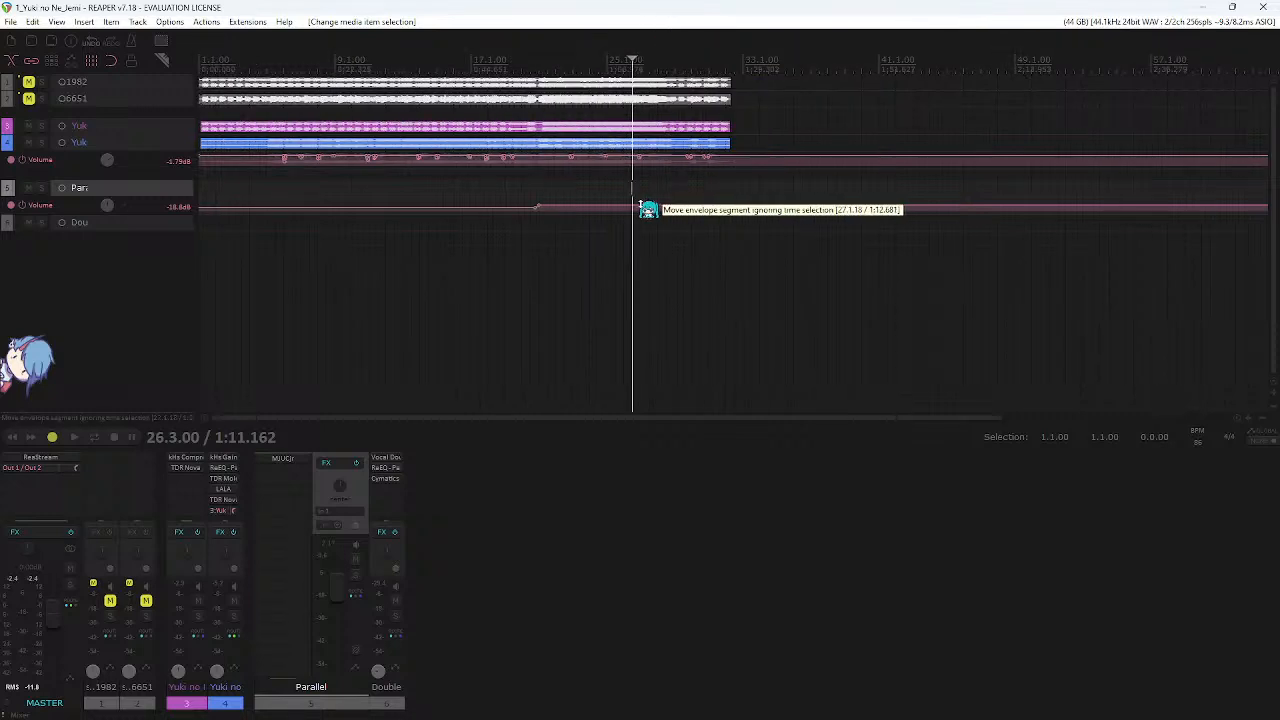
pyautogui.click(268, 246)
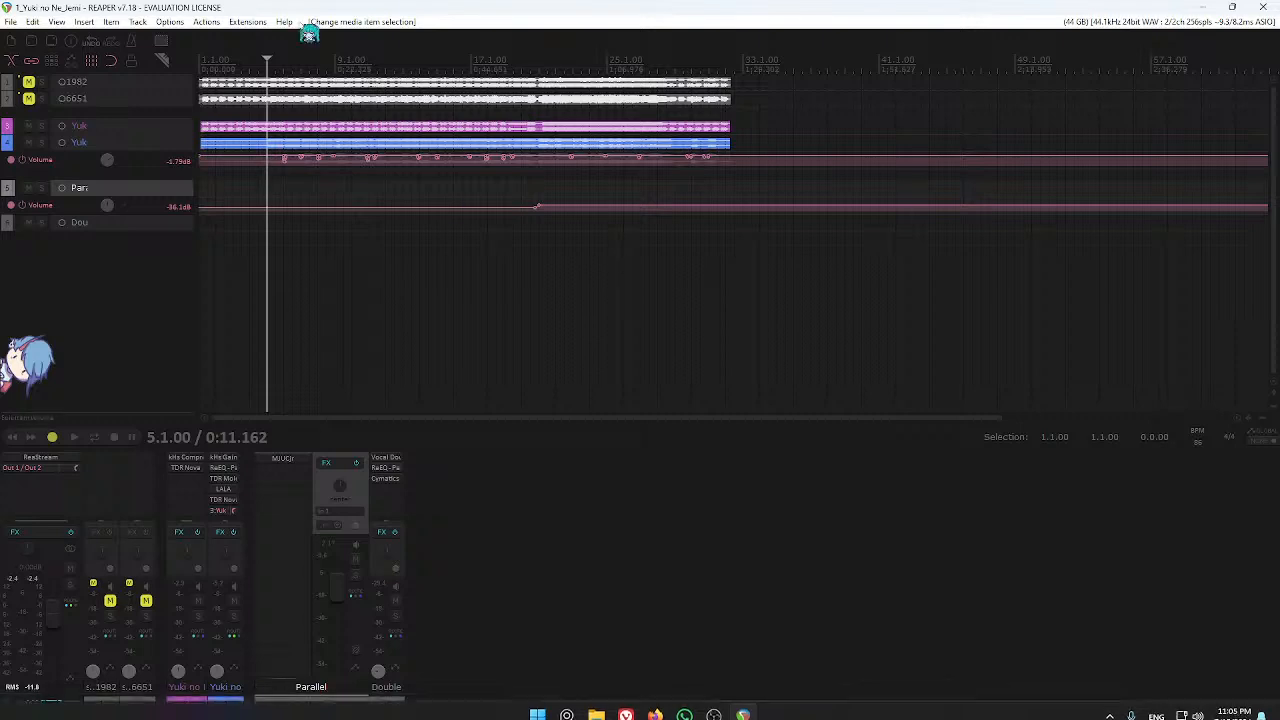
pyautogui.press('=')
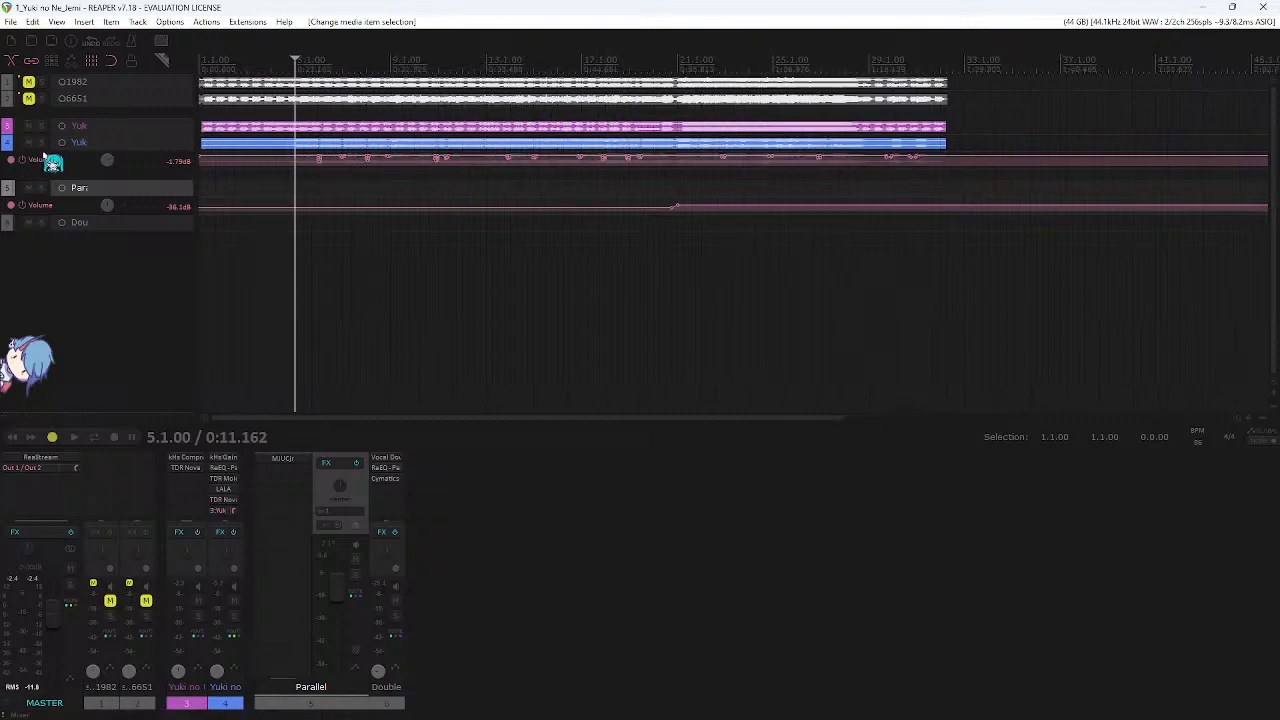
pyautogui.click(140, 148)
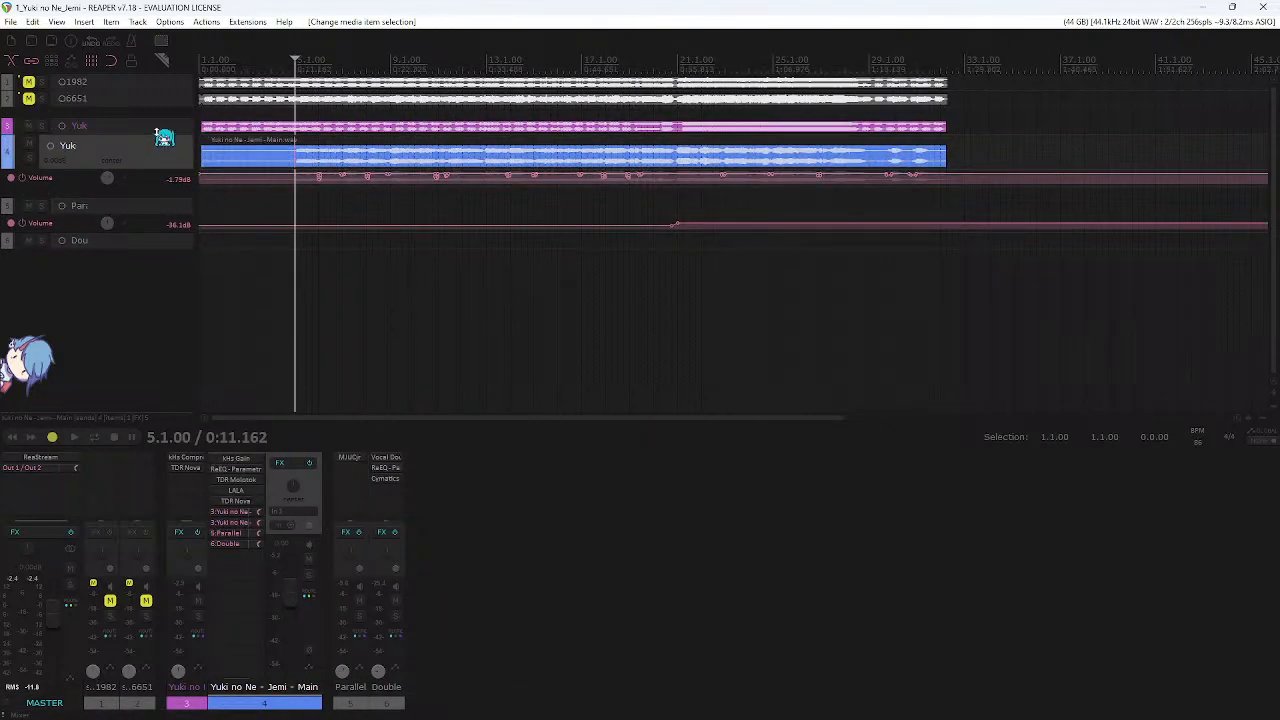
pyautogui.click(154, 129)
pyautogui.scroll(4, 395, 280)
pyautogui.doubleClick(397, 285)
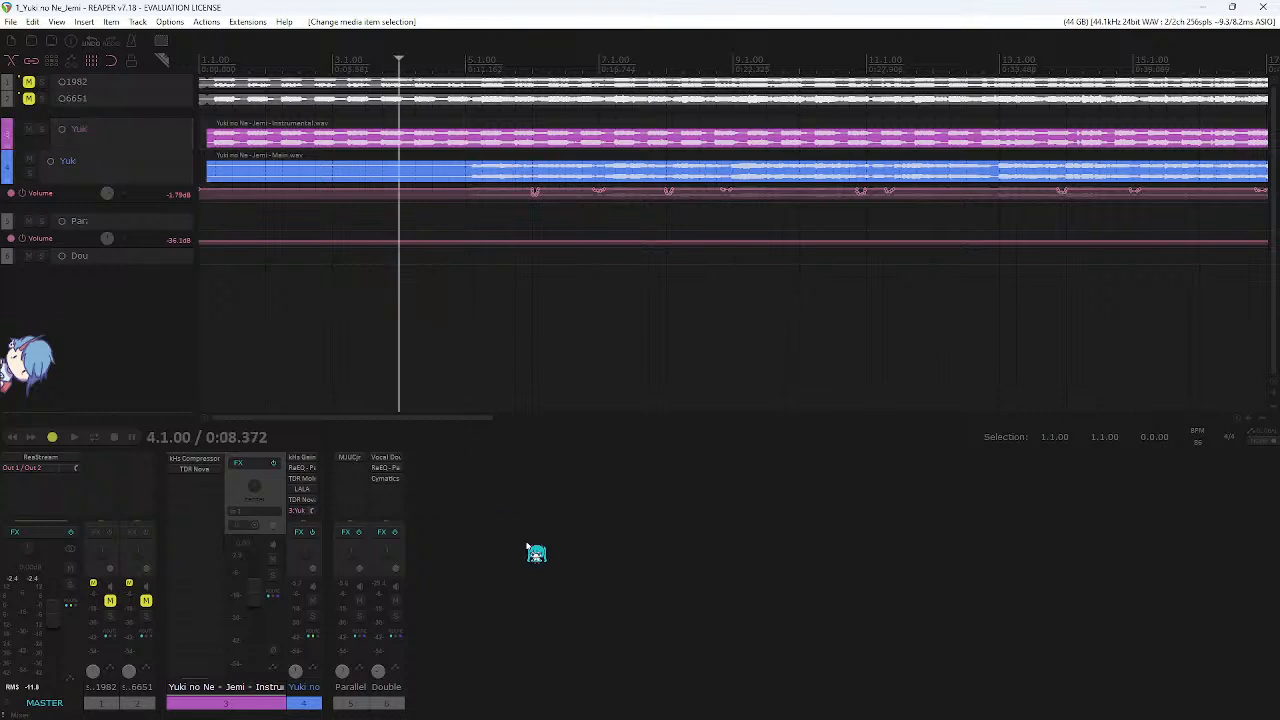
# - Create a new track after Double and add the VST3 Raum (Native Instruments) reverb to it
pyautogui.moveTo(354, 692); pyautogui.dragTo(396, 685)
pyautogui.click(469, 661)
pyautogui.doubleClick(345, 466)
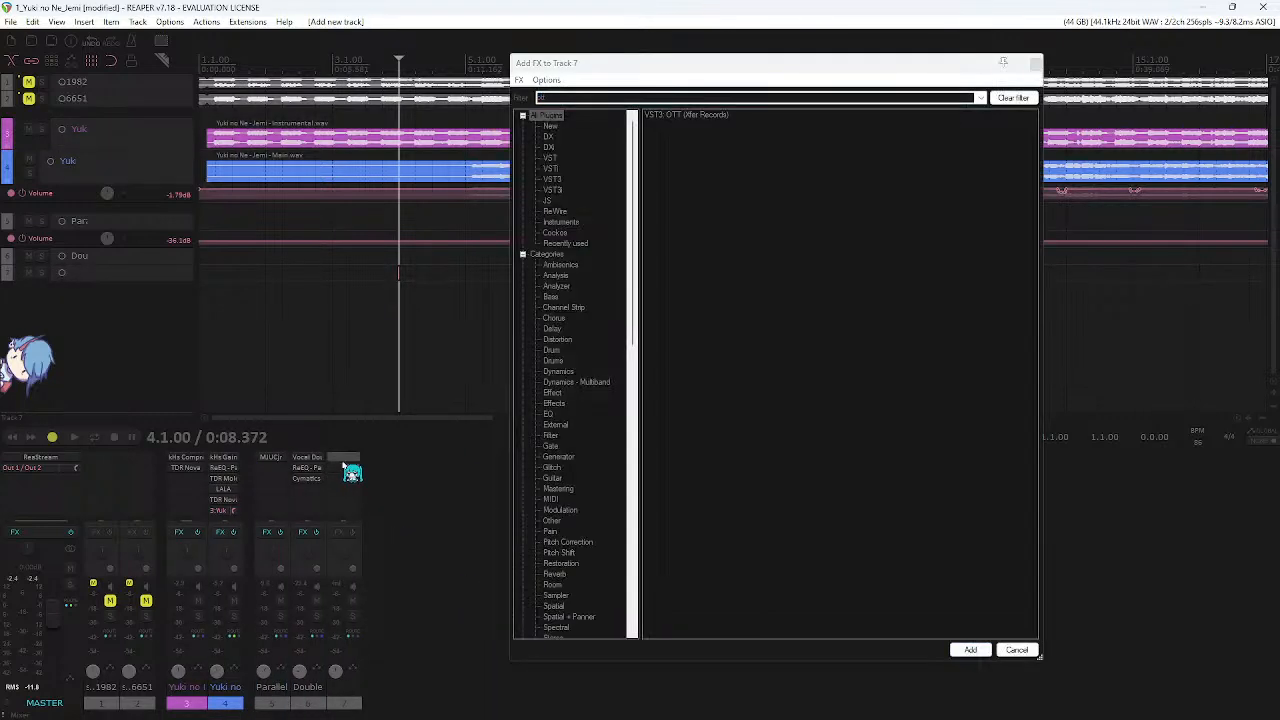
pyautogui.doubleClick(648, 98)
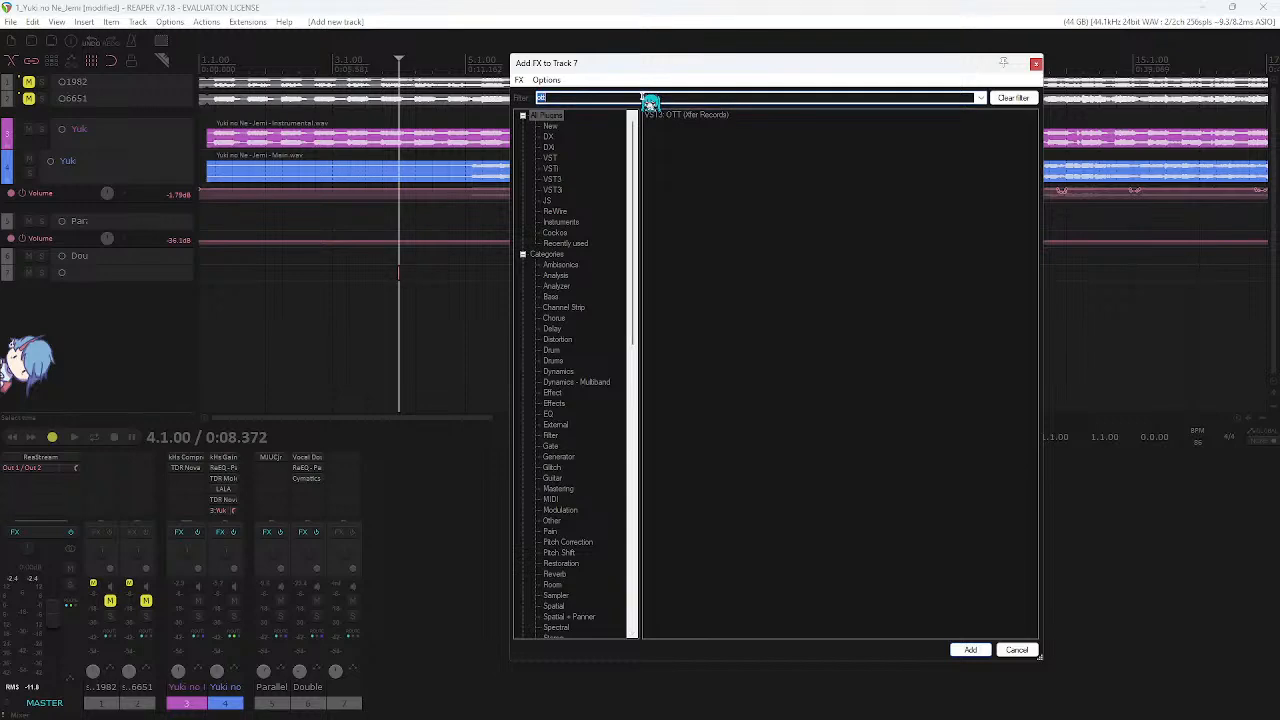
pyautogui.write('Reverb')
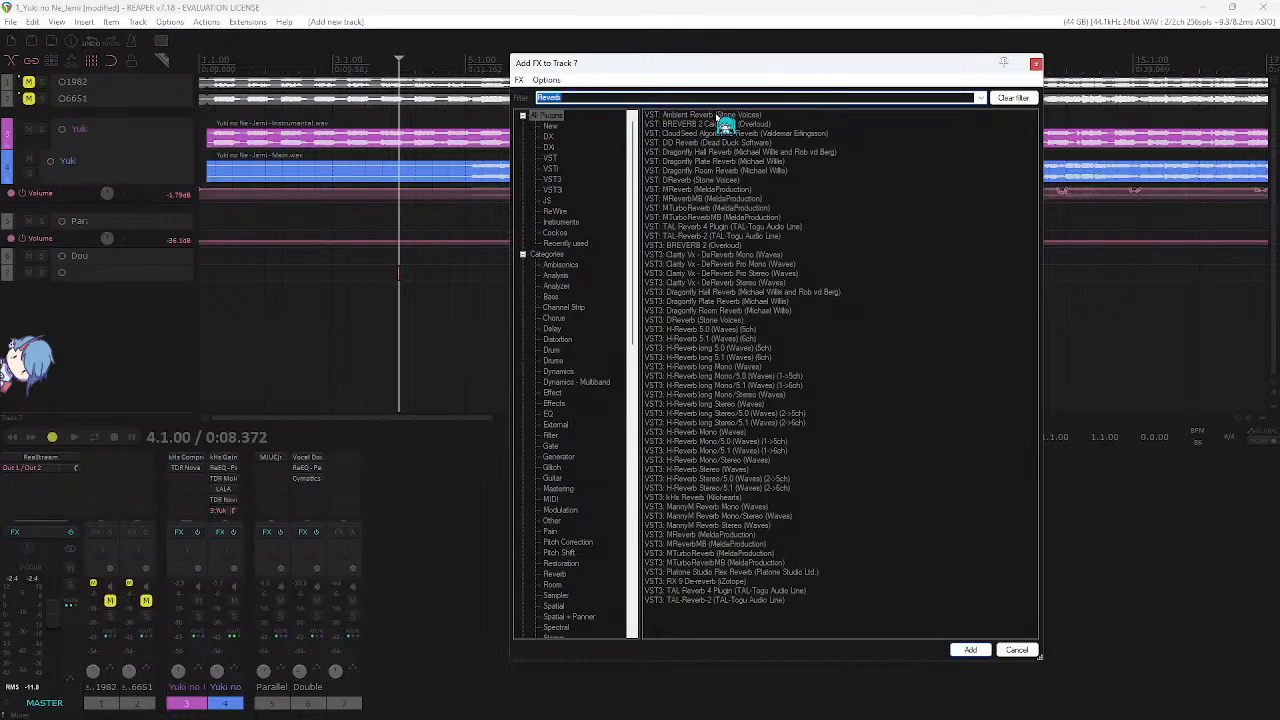
pyautogui.press('BackSpace')
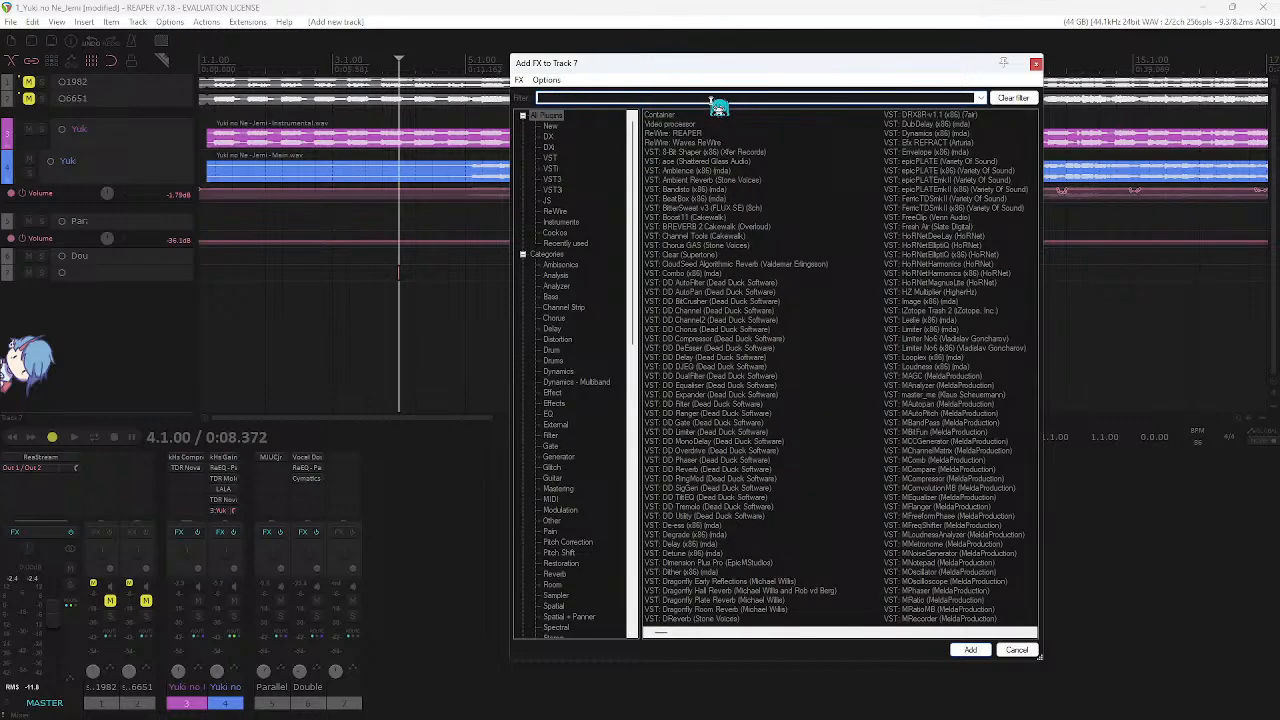
pyautogui.write('Raum')
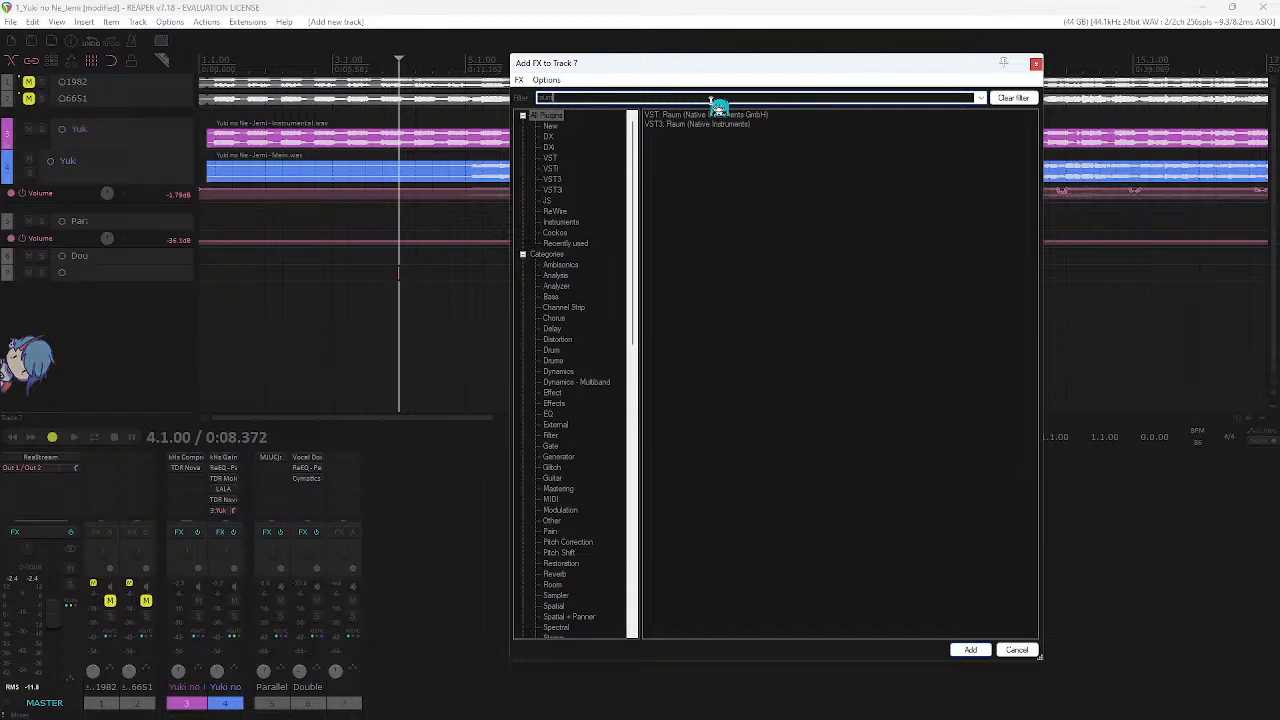
pyautogui.doubleClick(733, 125)
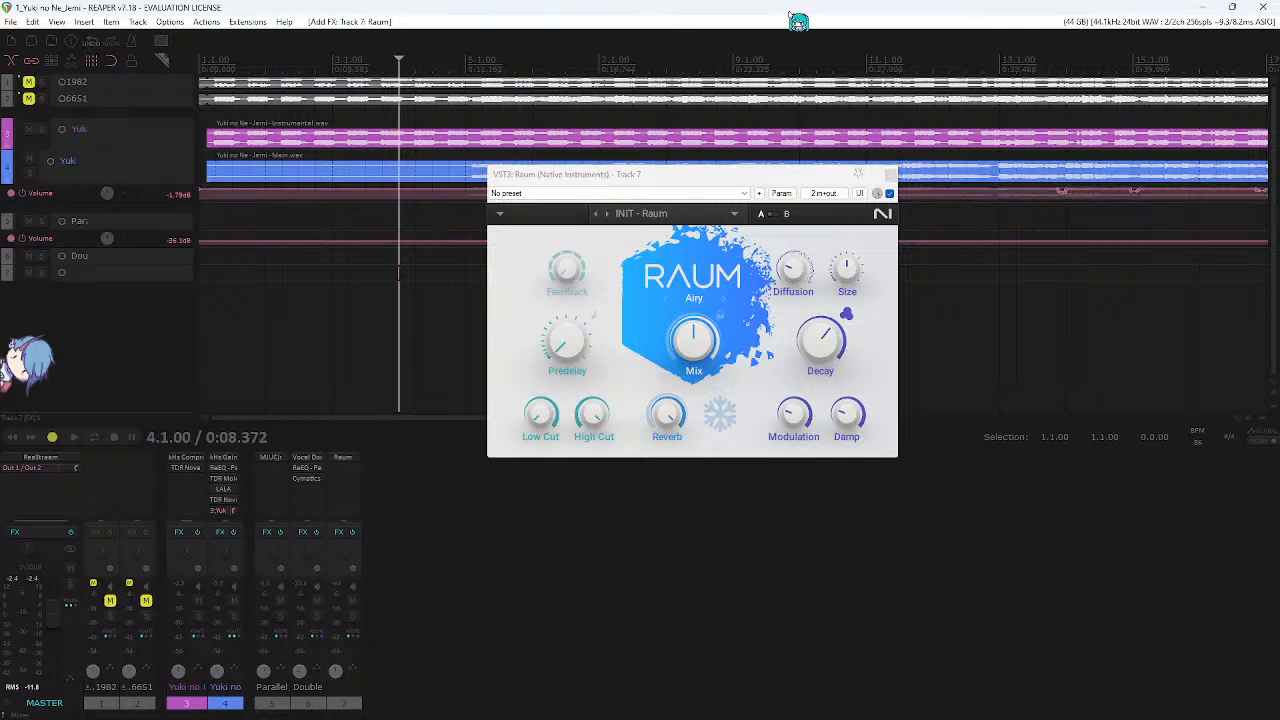
# - Review the Raum reverb's controls on the new track, reopening its window once, and close it
pyautogui.moveTo(727, 193); pyautogui.dragTo(770, 244)
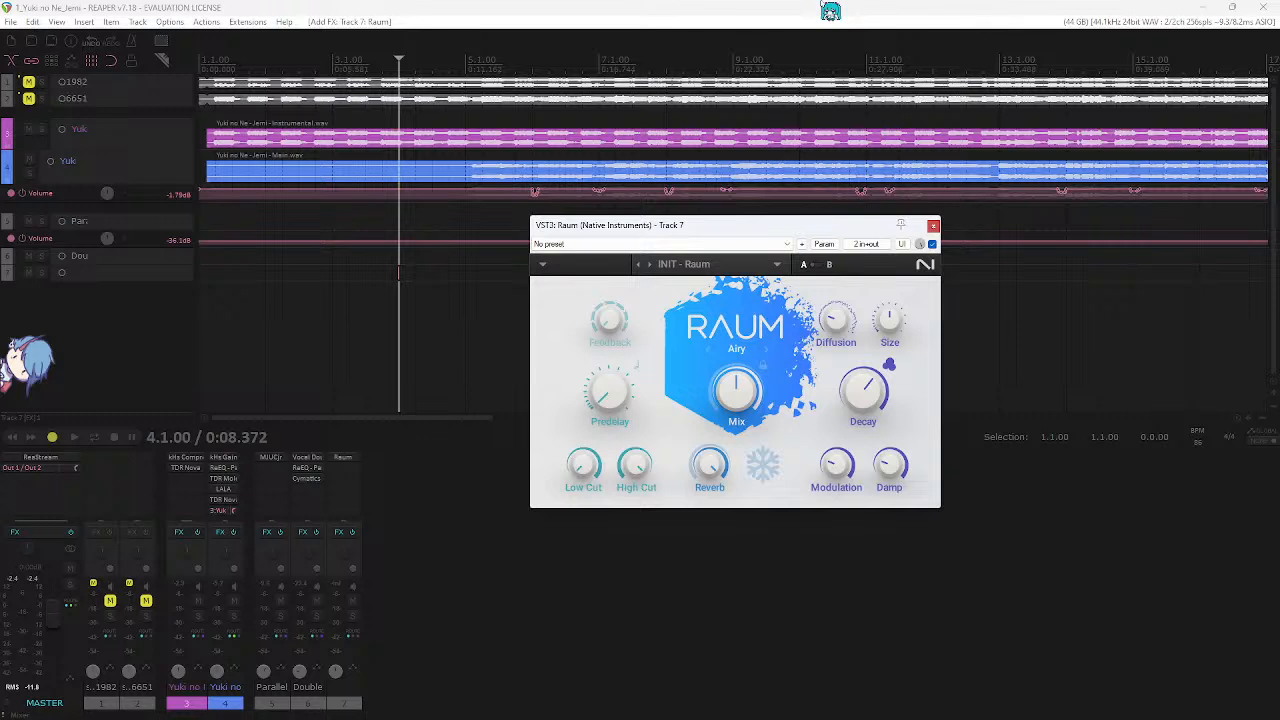
pyautogui.click(933, 225)
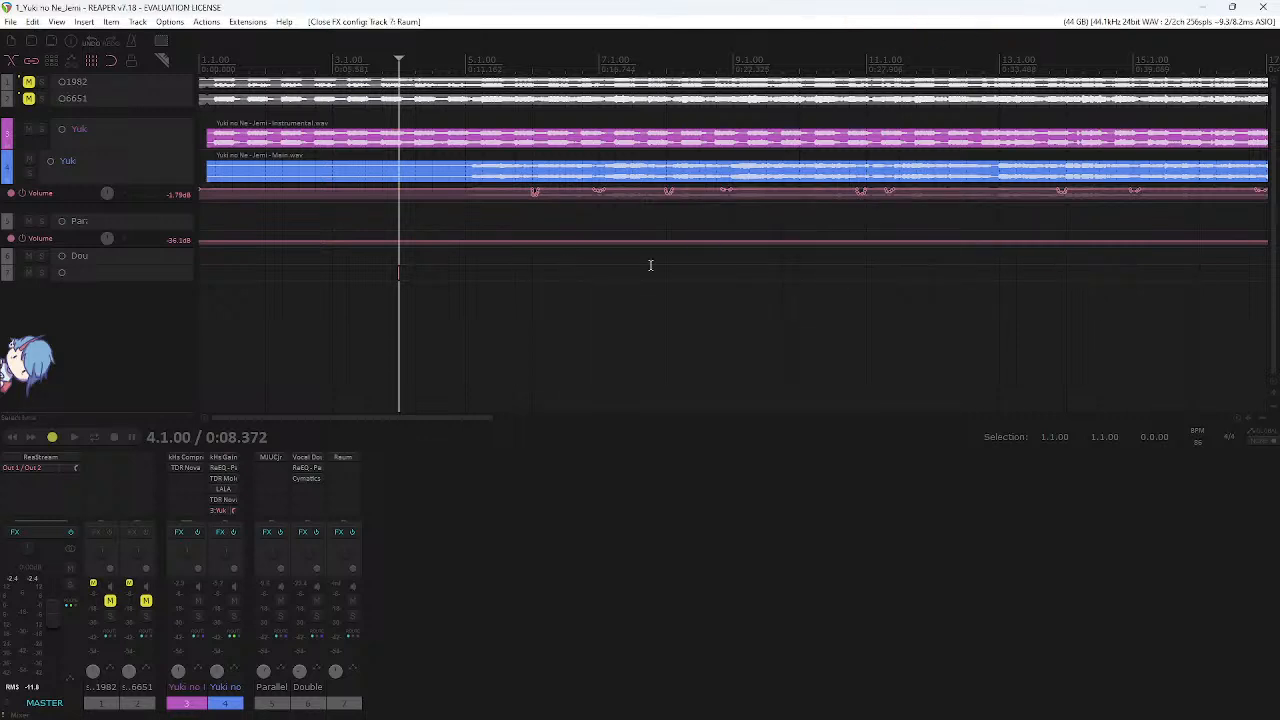
pyautogui.click(340, 458)
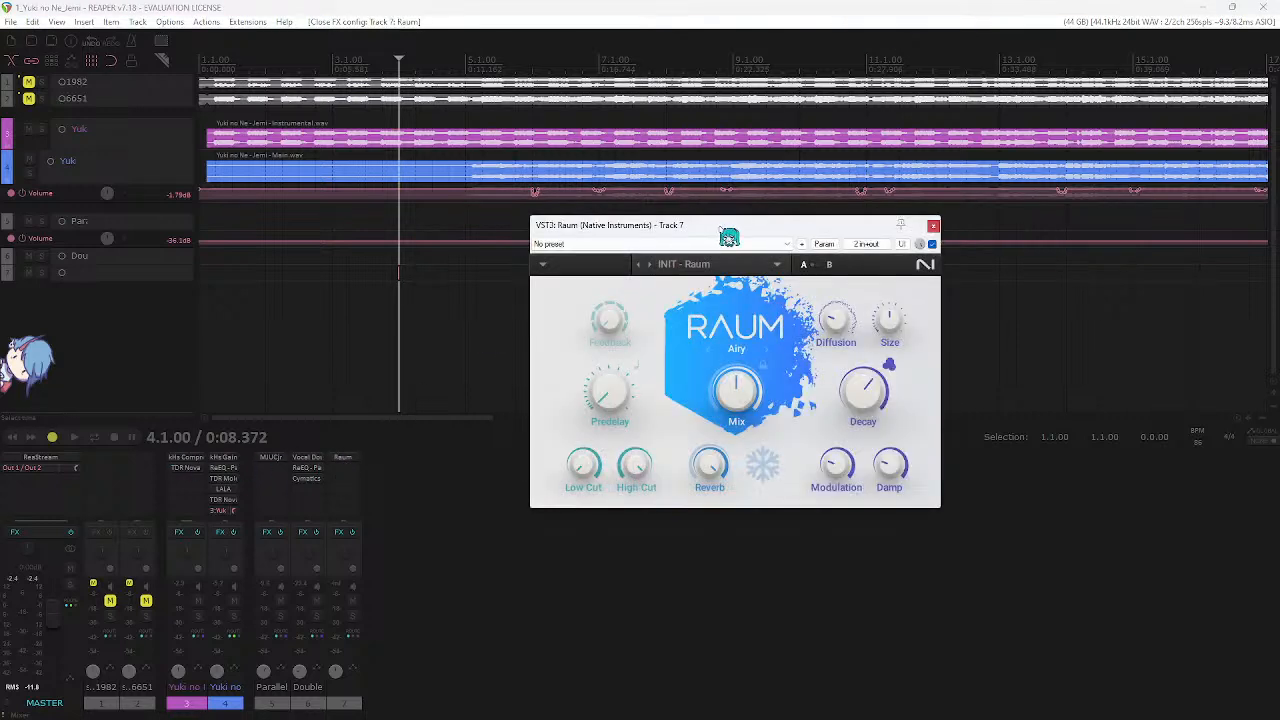
pyautogui.moveTo(728, 237); pyautogui.dragTo(749, 266)
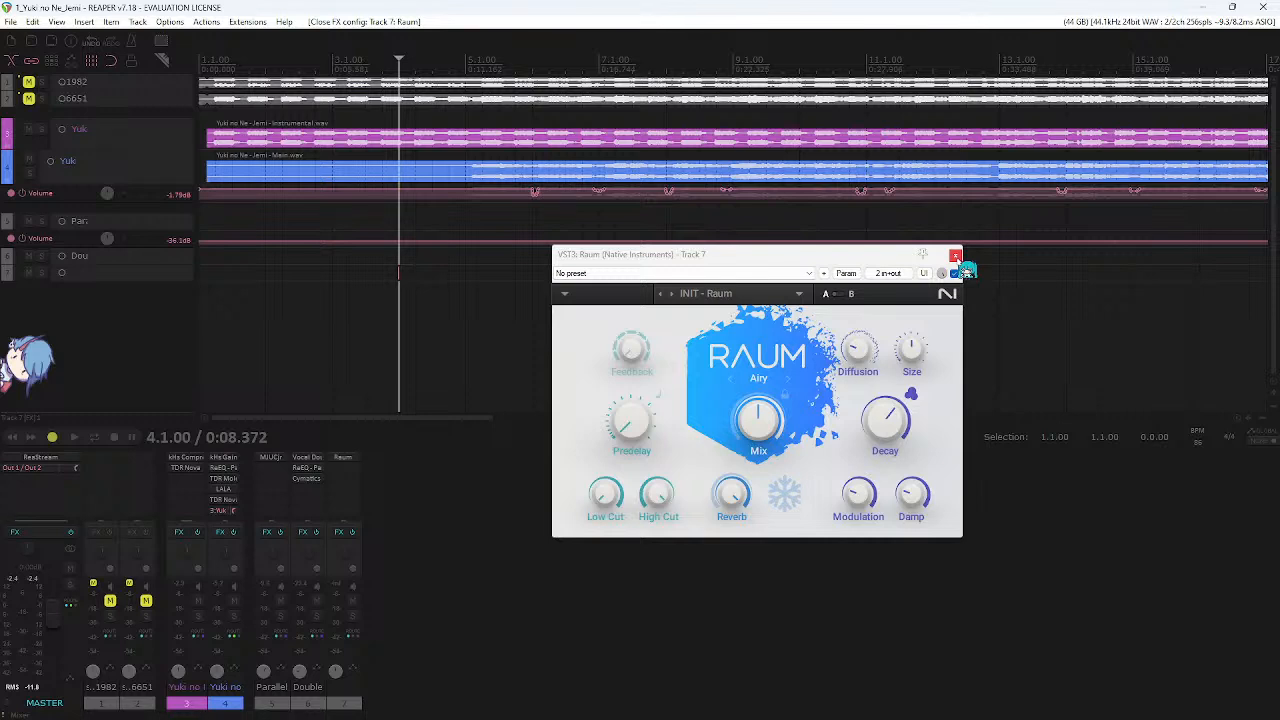
pyautogui.click(955, 257)
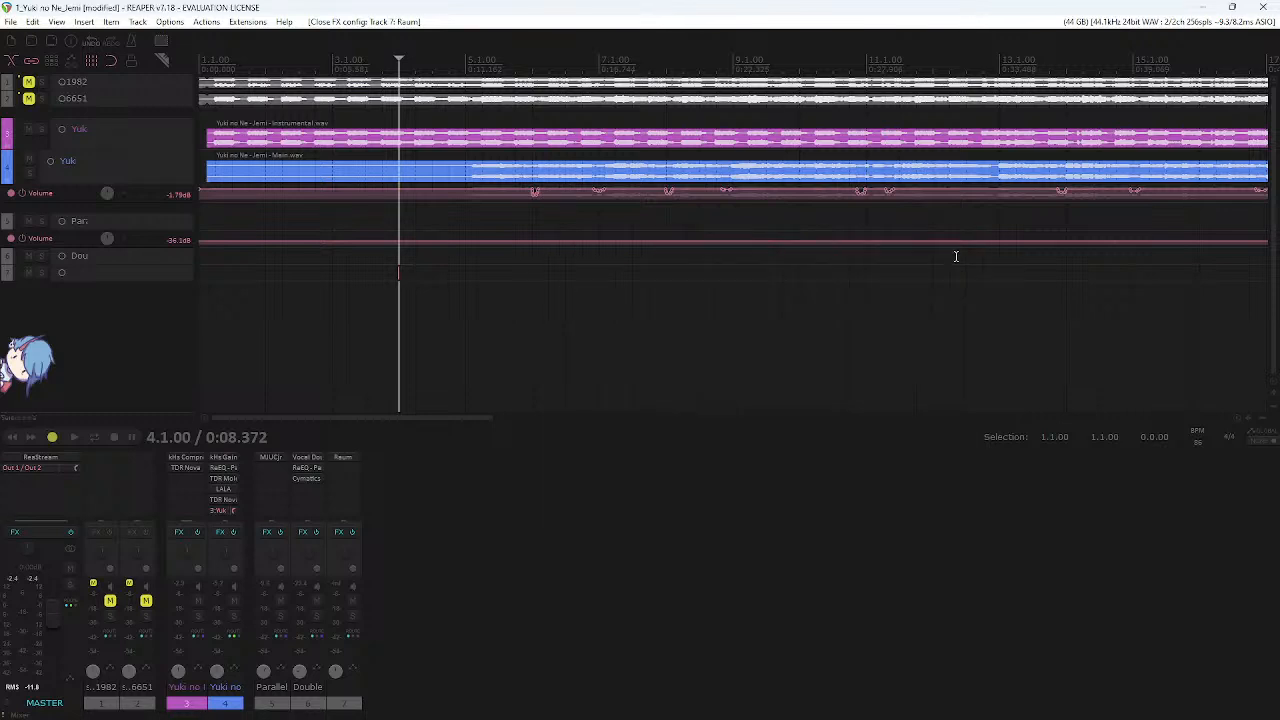
# - Mute the Double track, play briefly from 4.1.00 and save the project
pyautogui.click(317, 601)
pyautogui.press('space')
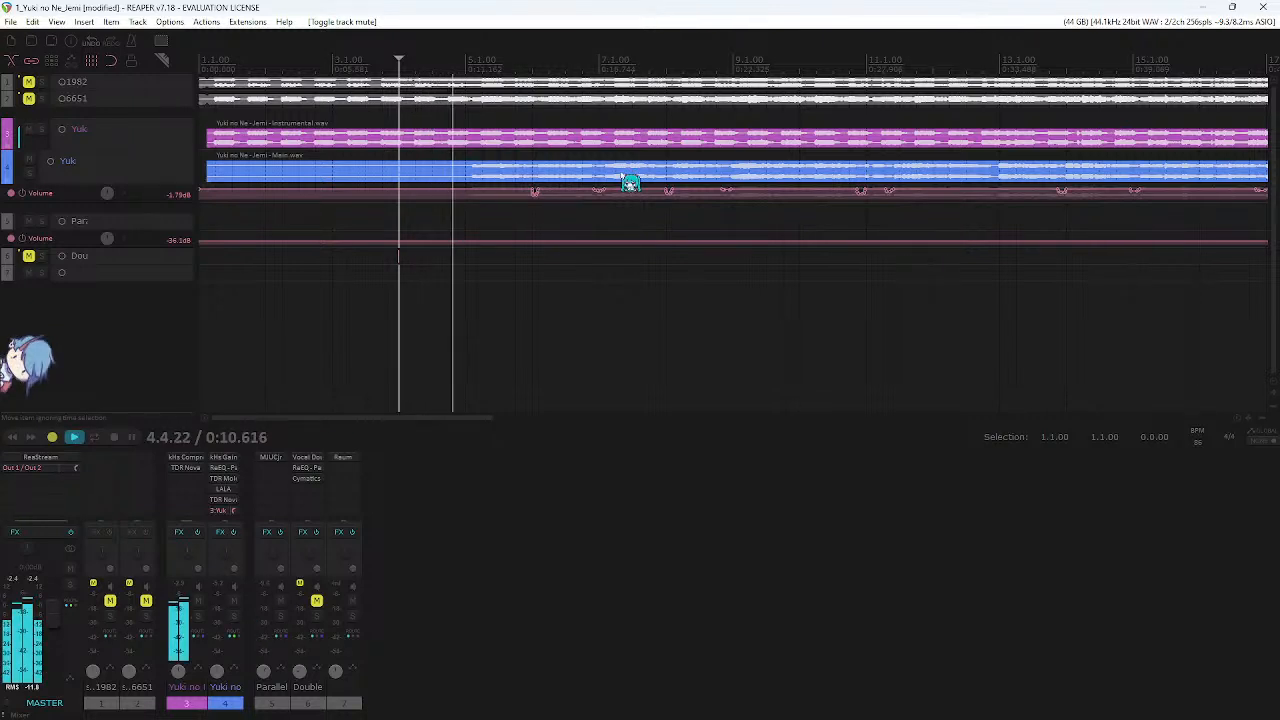
pyautogui.press('space')
pyautogui.hotkey('ctrl', 's')
# - Play the song from 4.1.00 and 13.2.00 to hear the Main vocal with the Double track muted
pyautogui.press('space')
pyautogui.scroll(2, 490, 228)
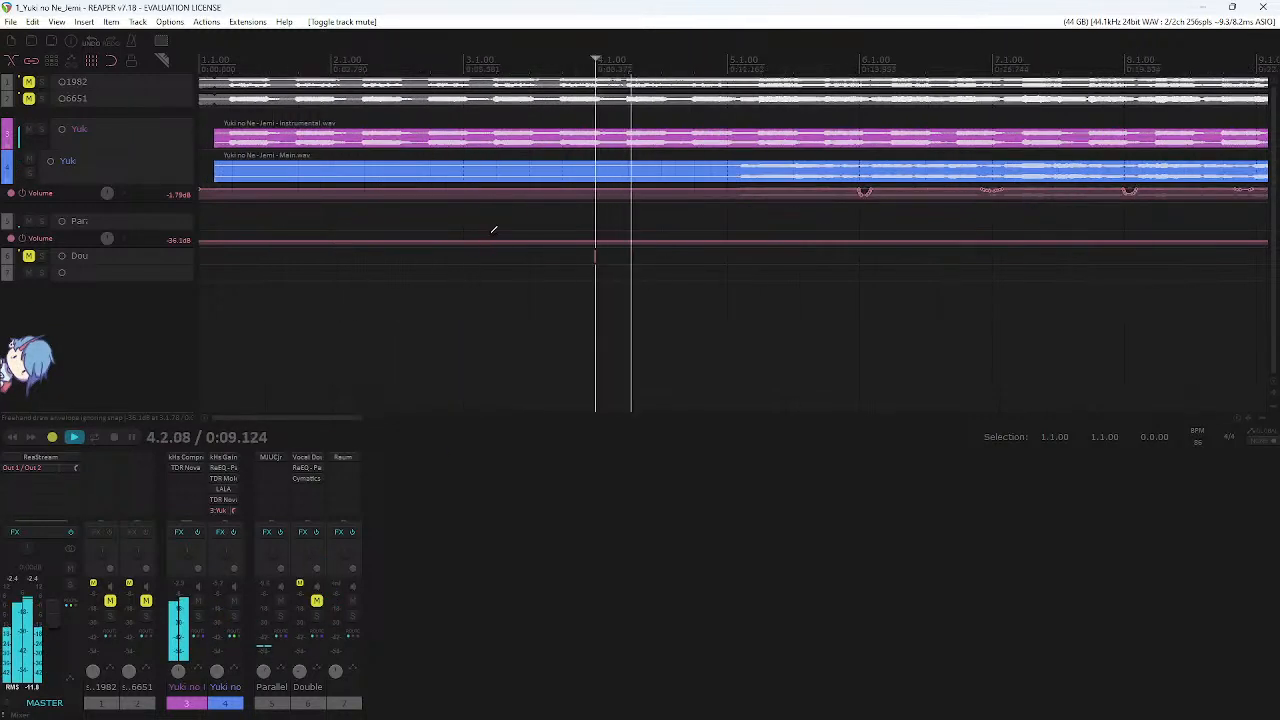
pyautogui.scroll(-3, 494, 229)
pyautogui.click(780, 67)
pyautogui.press('space')
pyautogui.press('space')
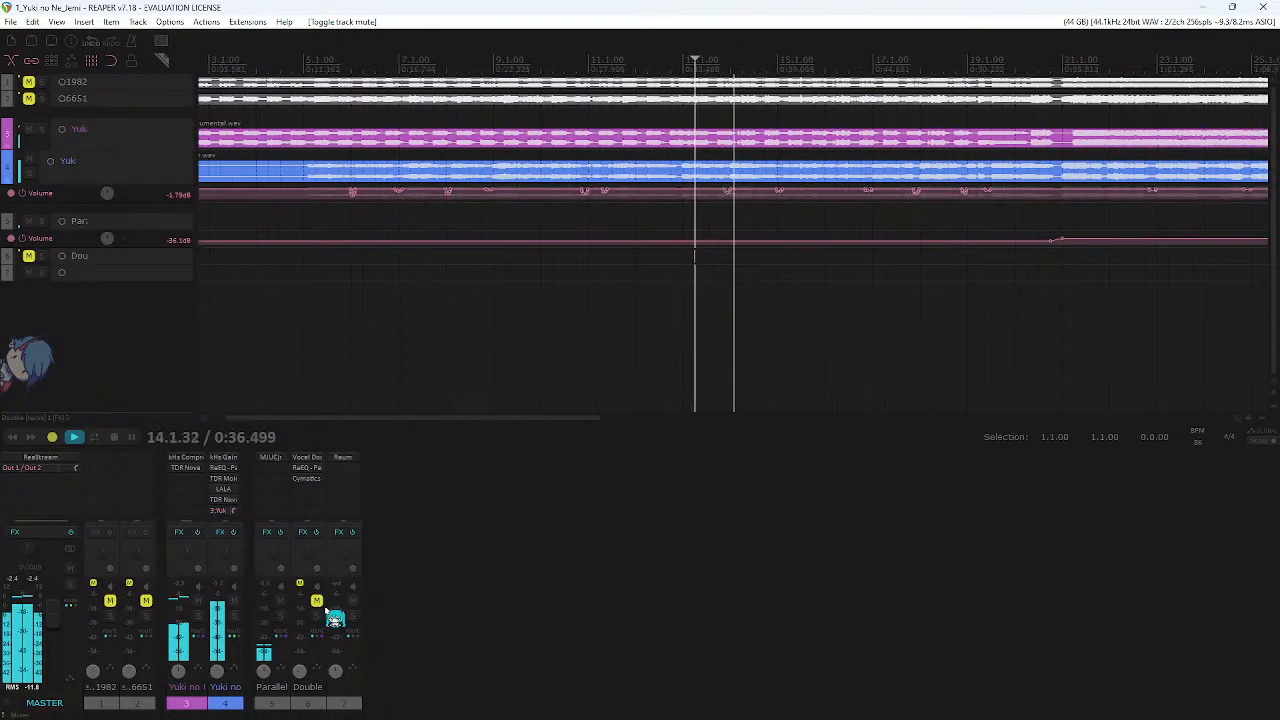
pyautogui.press('space')
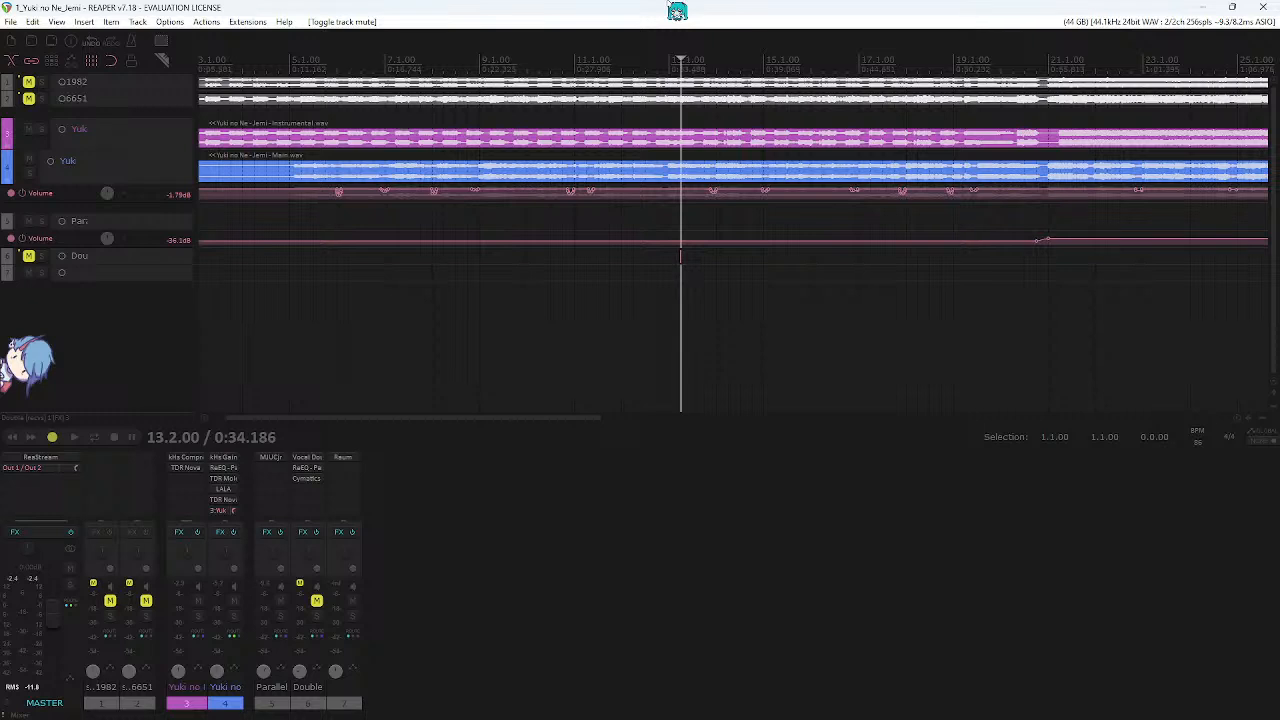
pyautogui.scroll(-4, 677, 130)
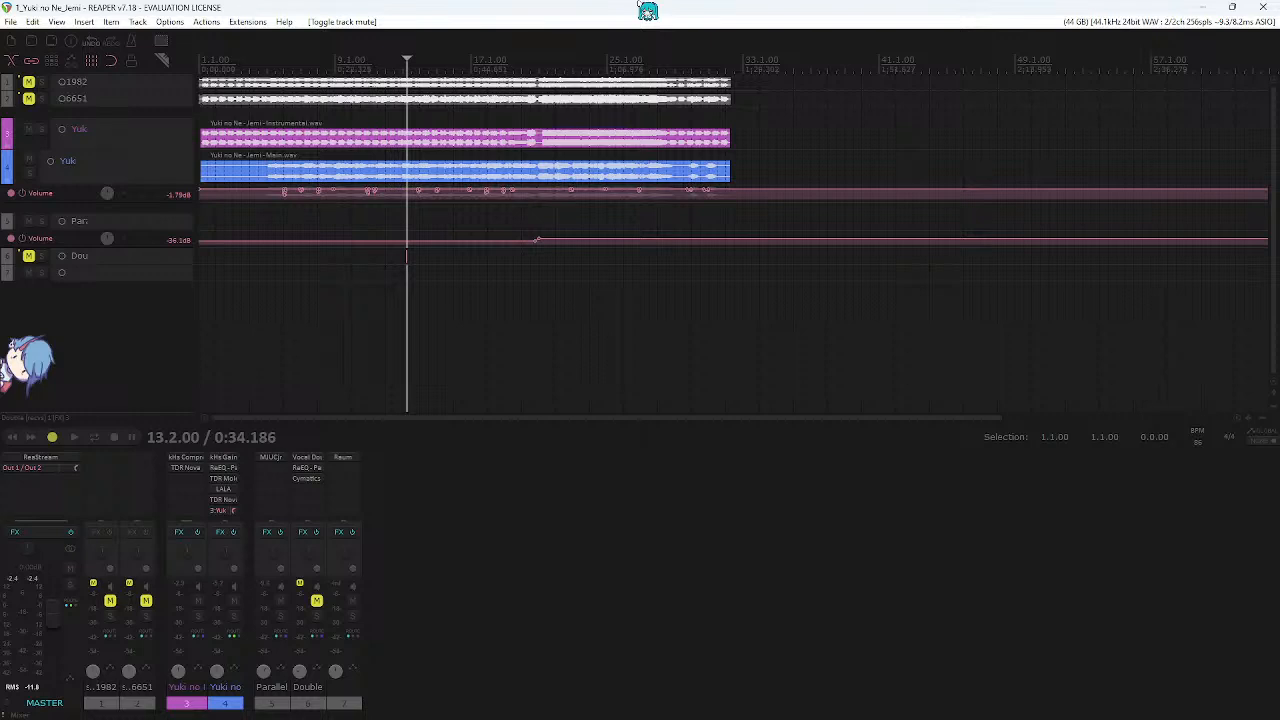
# - Find the VST3 Little Plate (Soundtoys) reverb and add it to the Main vocal track
pyautogui.scroll(3, 594, 214)
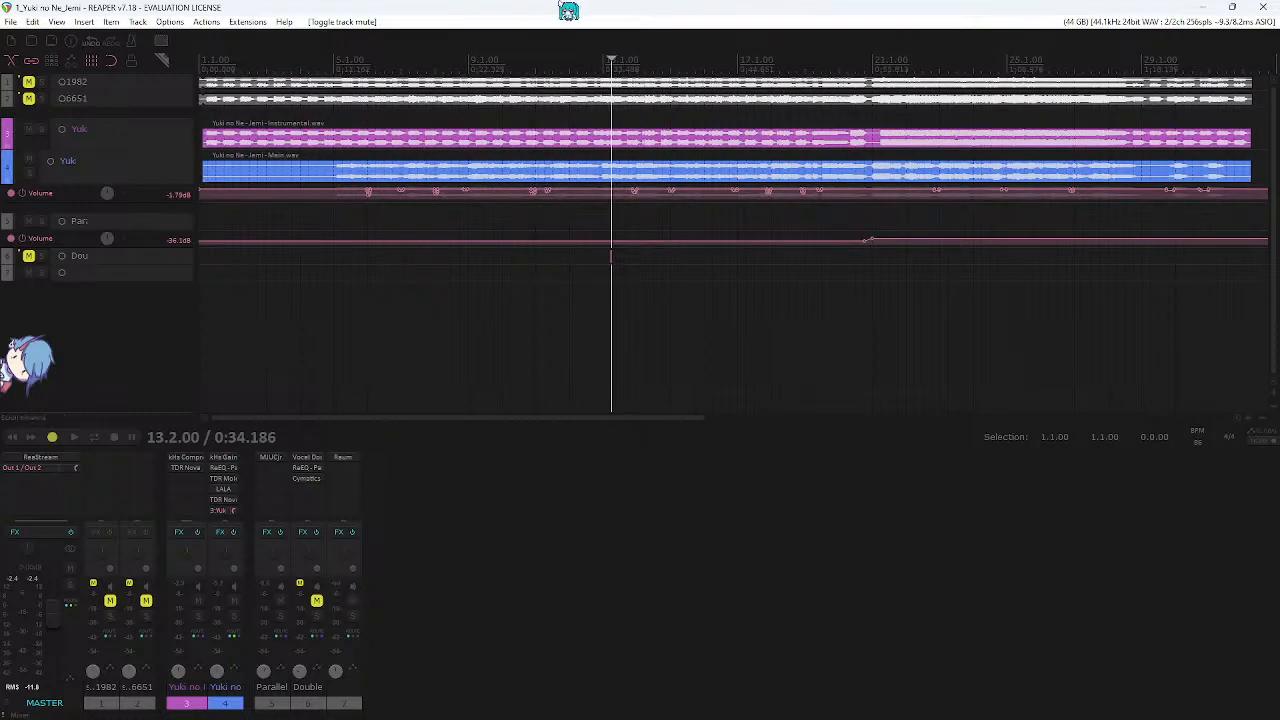
pyautogui.click(223, 571)
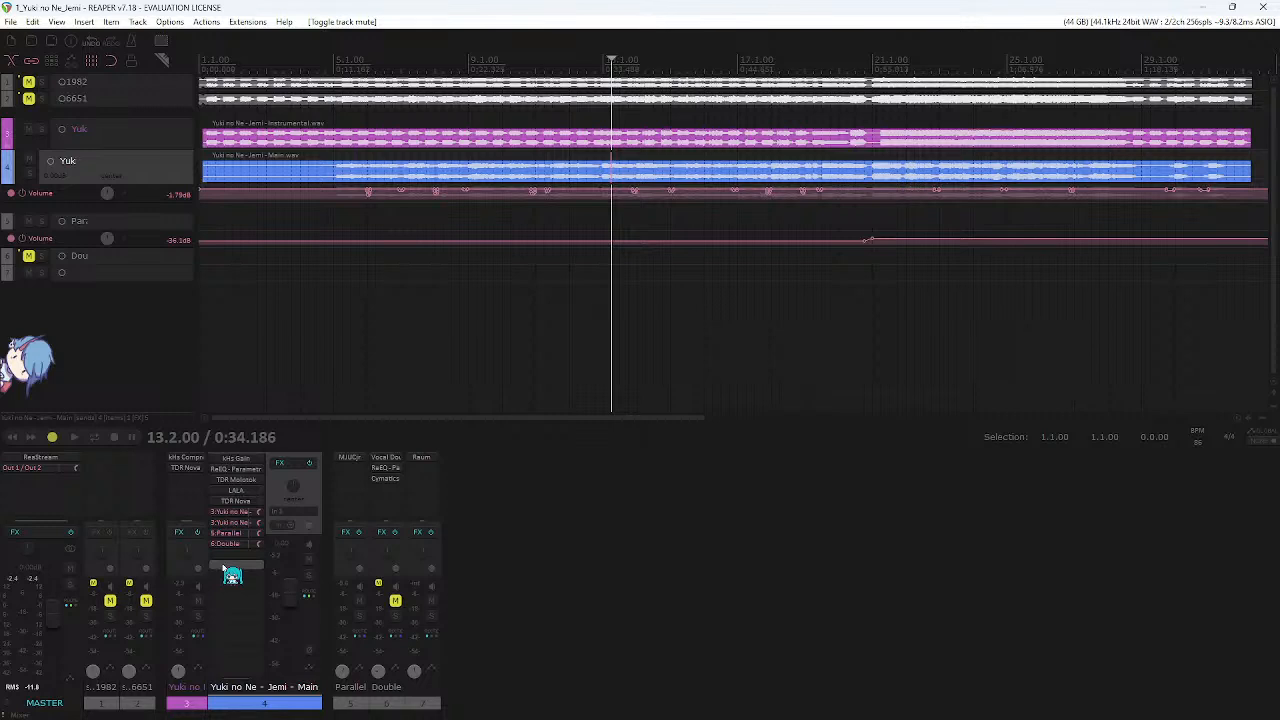
pyautogui.click(232, 578)
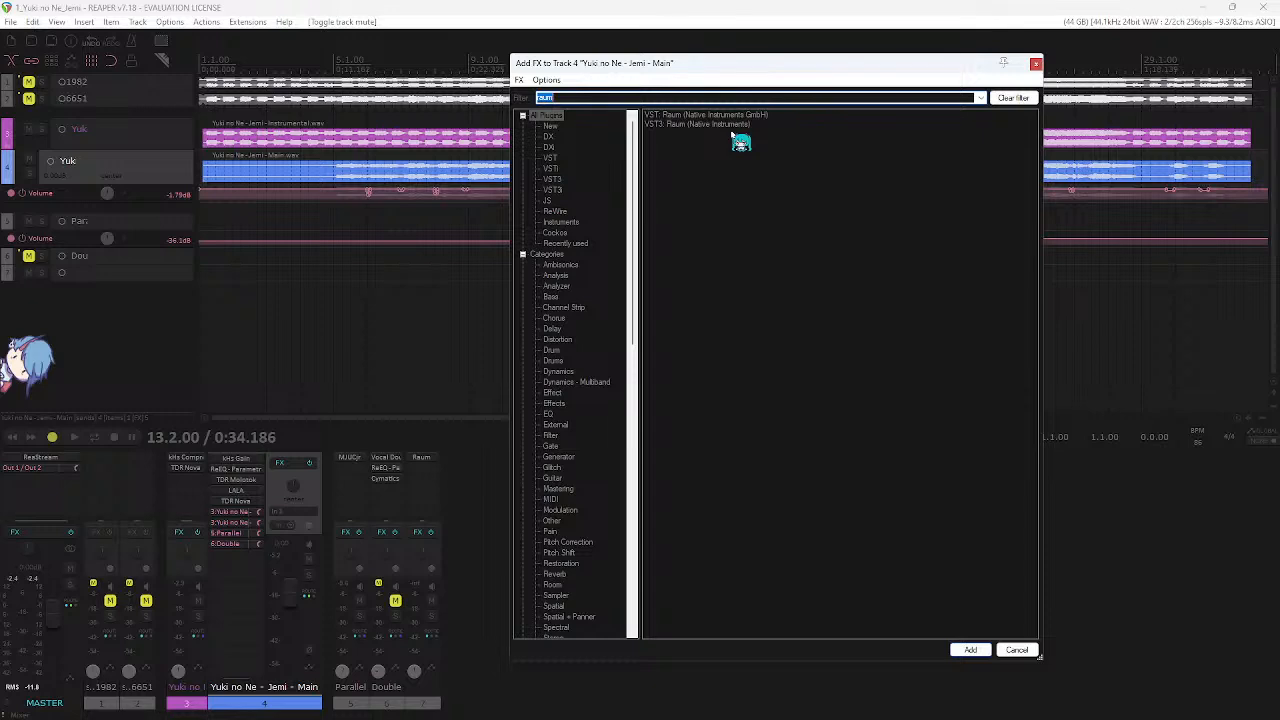
pyautogui.write('con')
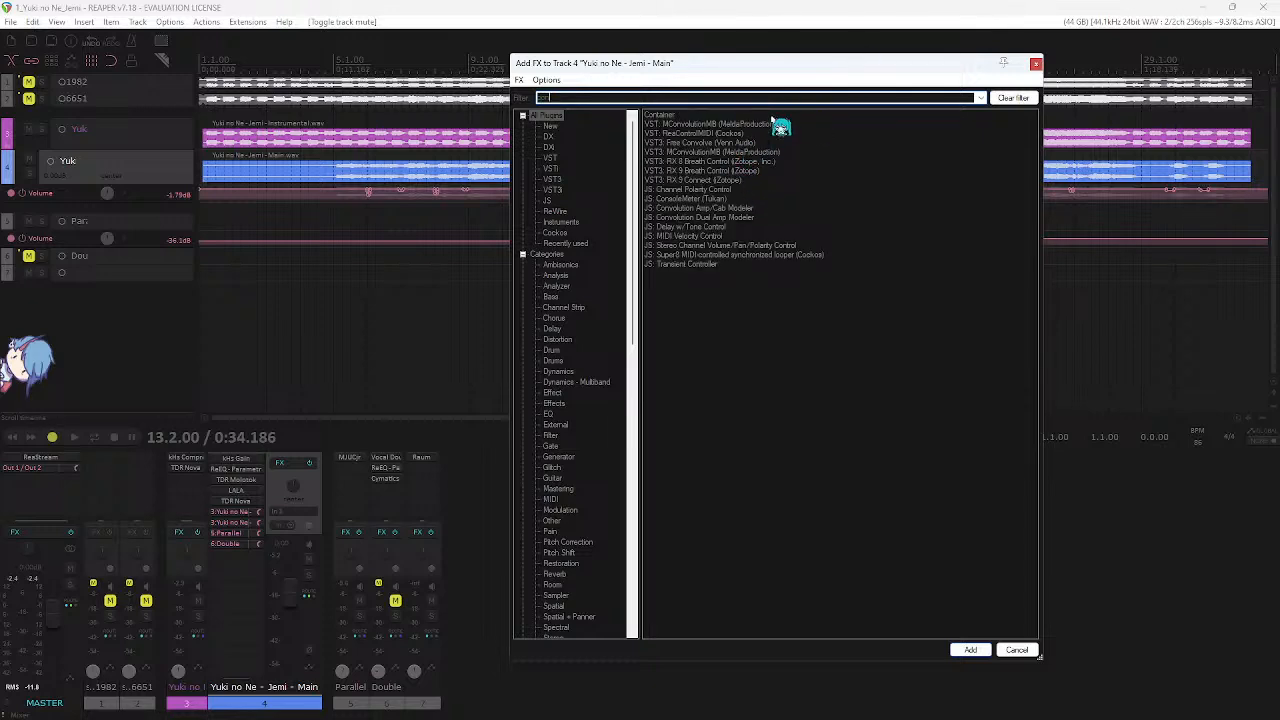
pyautogui.doubleClick(856, 97)
pyautogui.press('BackSpace')
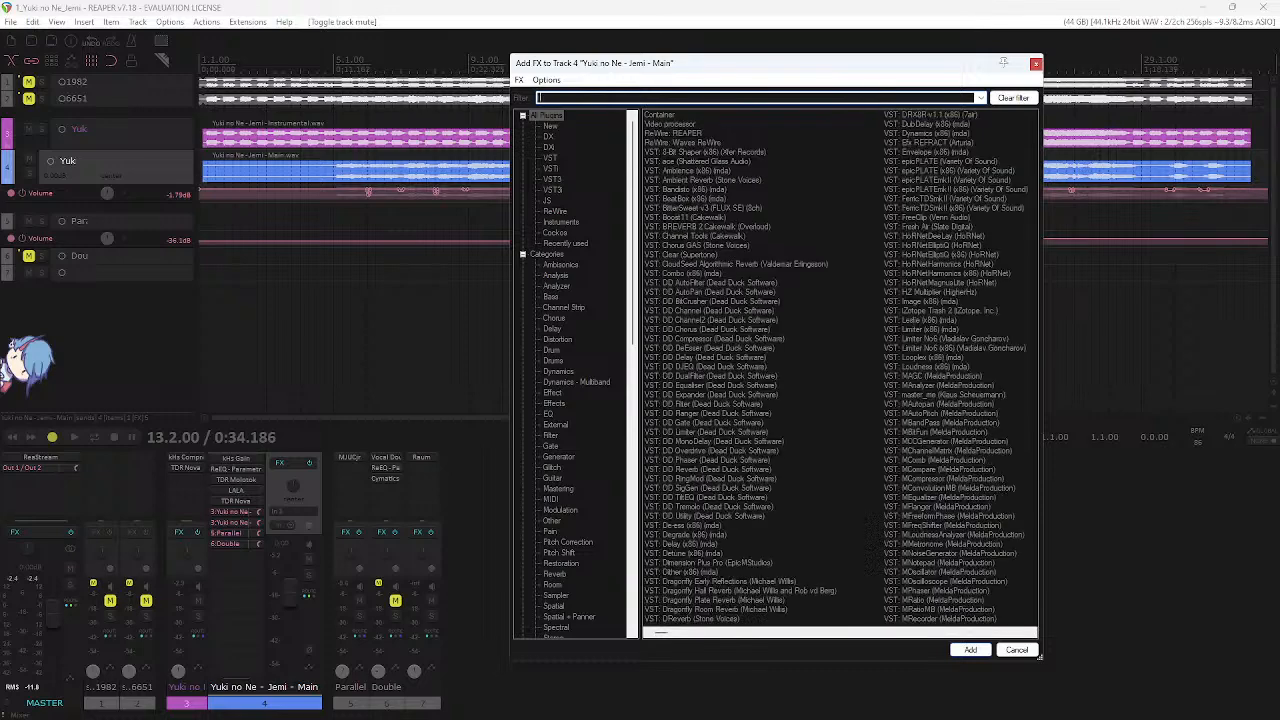
pyautogui.write('little')
pyautogui.doubleClick(687, 116)
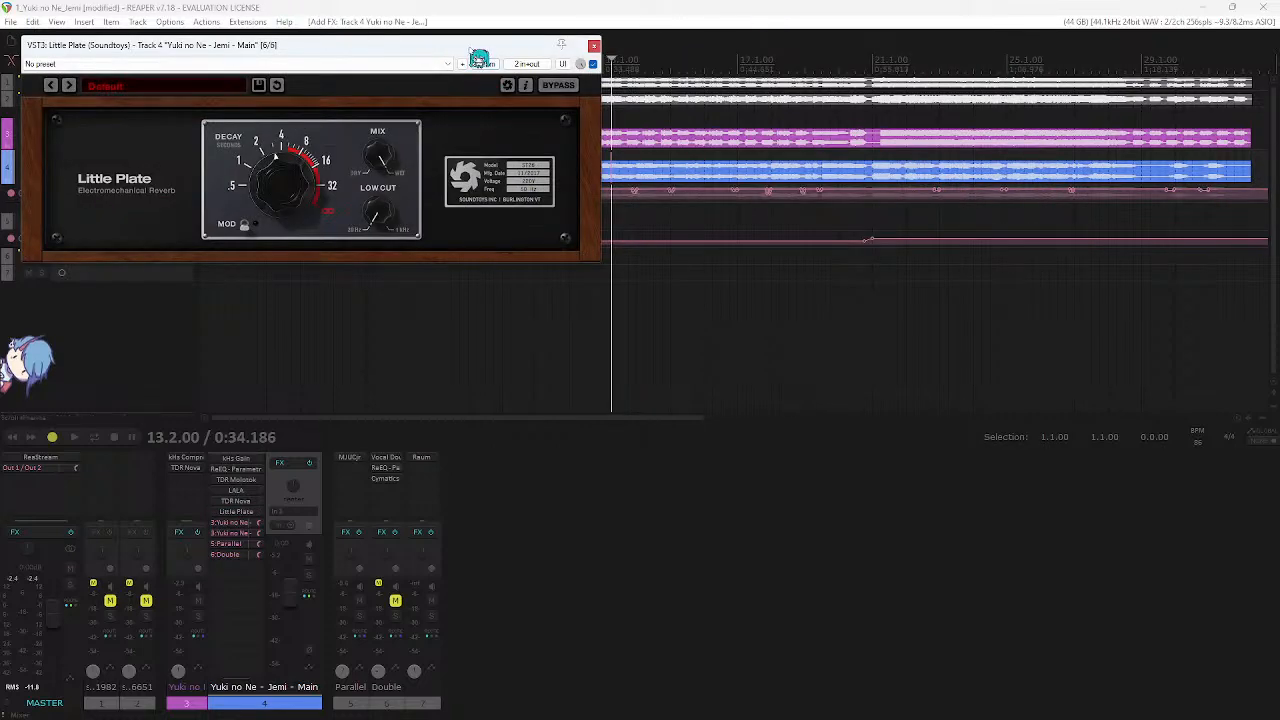
pyautogui.click(1003, 44)
# - Play the song from 9.1.00 and mute the Raum track
pyautogui.click(468, 52)
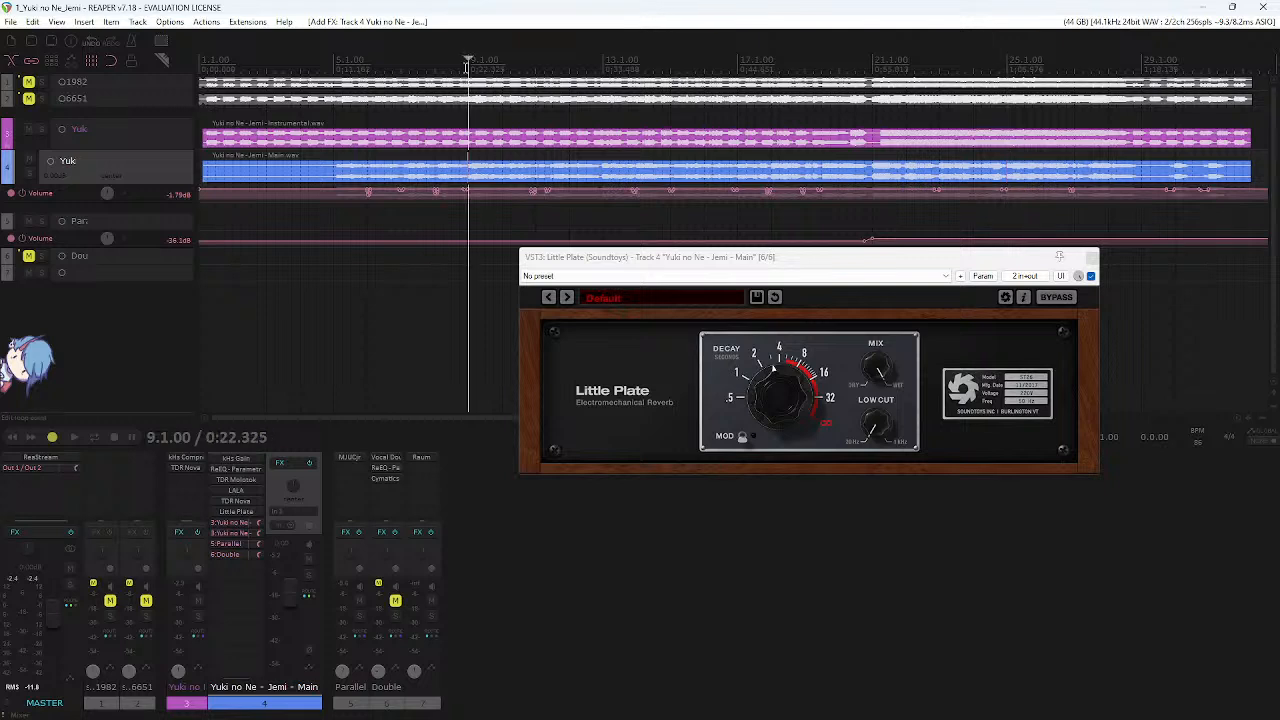
pyautogui.press('space')
pyautogui.click(431, 600)
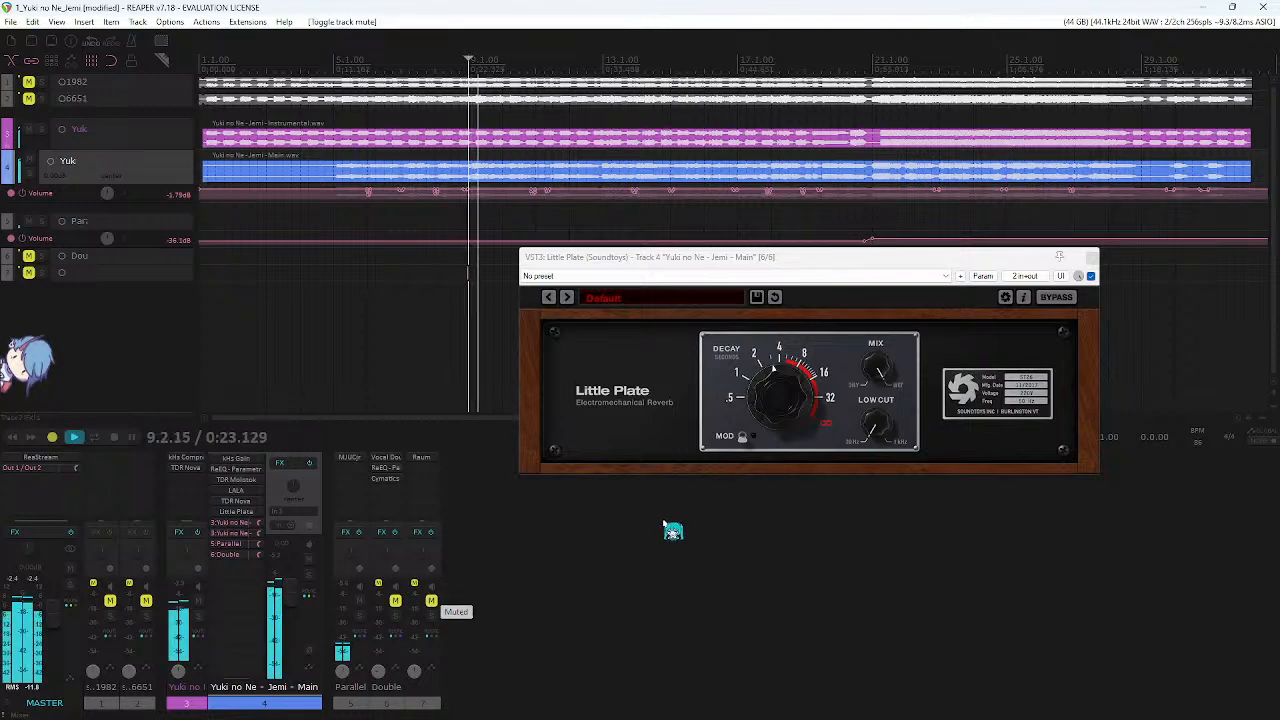
# - Try a Little Plate decay of about 0.78 seconds during playback, and remove the plug-in from the Main vocal track
pyautogui.click(737, 352)
pyautogui.moveTo(784, 396)
pyautogui.mouseDown()
pyautogui.moveTo(792, 444)
pyautogui.moveTo(788, 398)
pyautogui.moveTo(786, 412)
pyautogui.mouseUp()
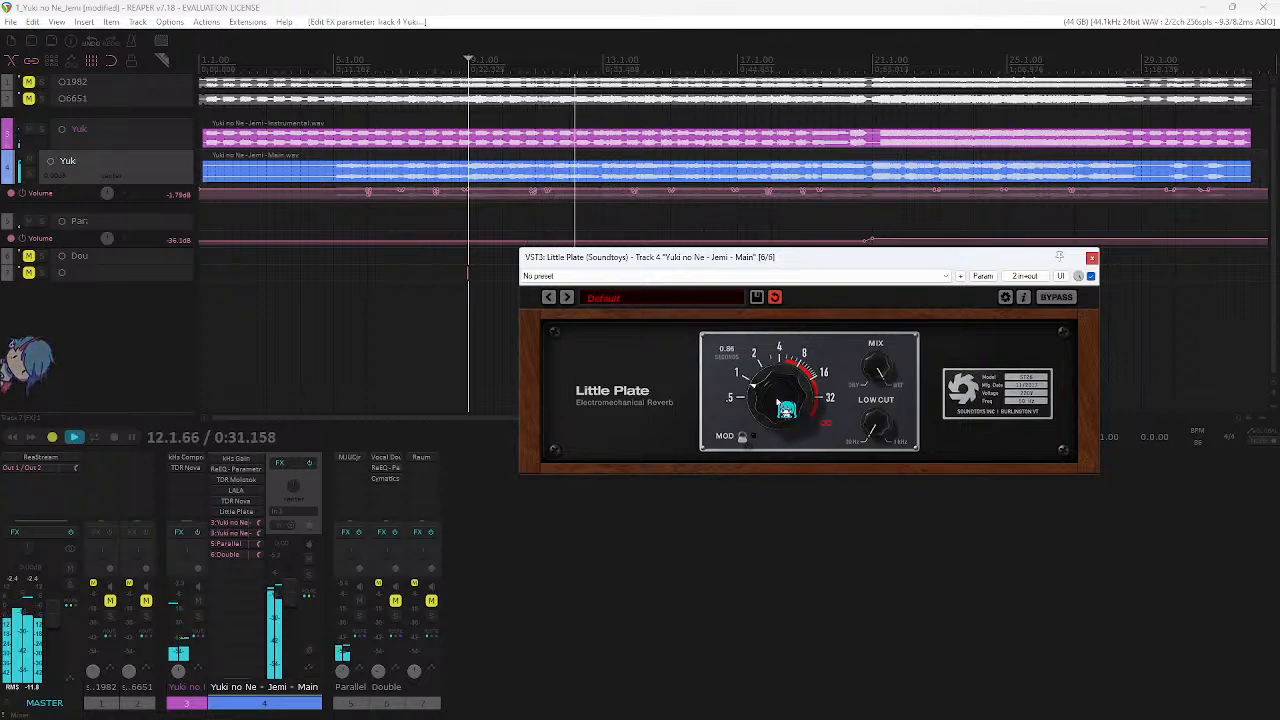
pyautogui.press('space')
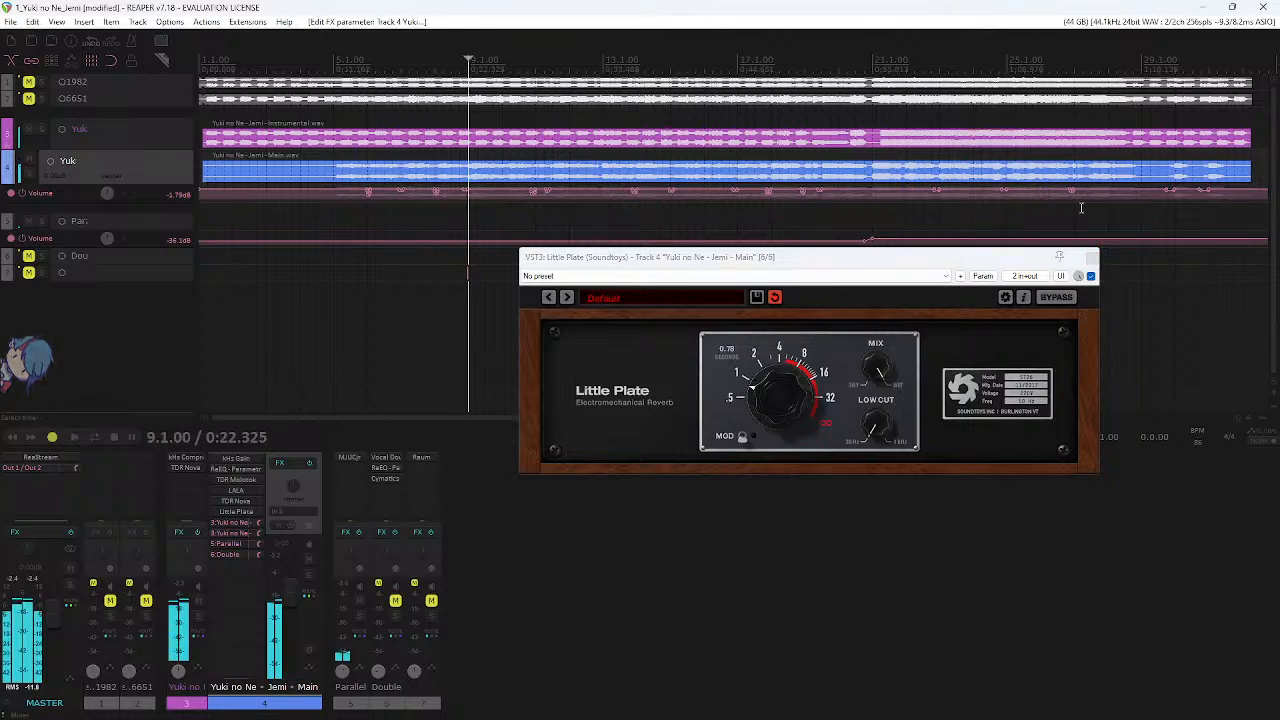
pyautogui.click(1091, 257)
pyautogui.keyDown('alt'); pyautogui.click(250, 511); pyautogui.keyUp('alt')
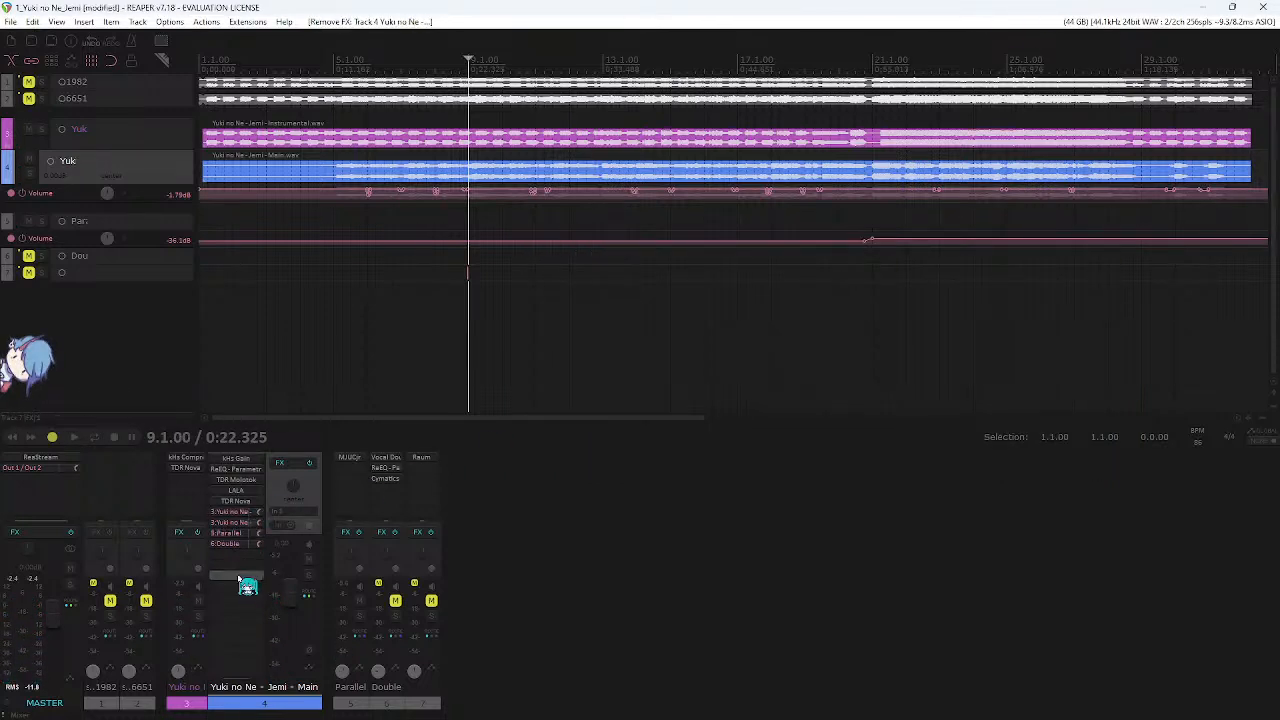
# - Search the available effects for charm and melda plug-ins, closing the effect browser without adding any to the Main vocal track
pyautogui.click(239, 579)
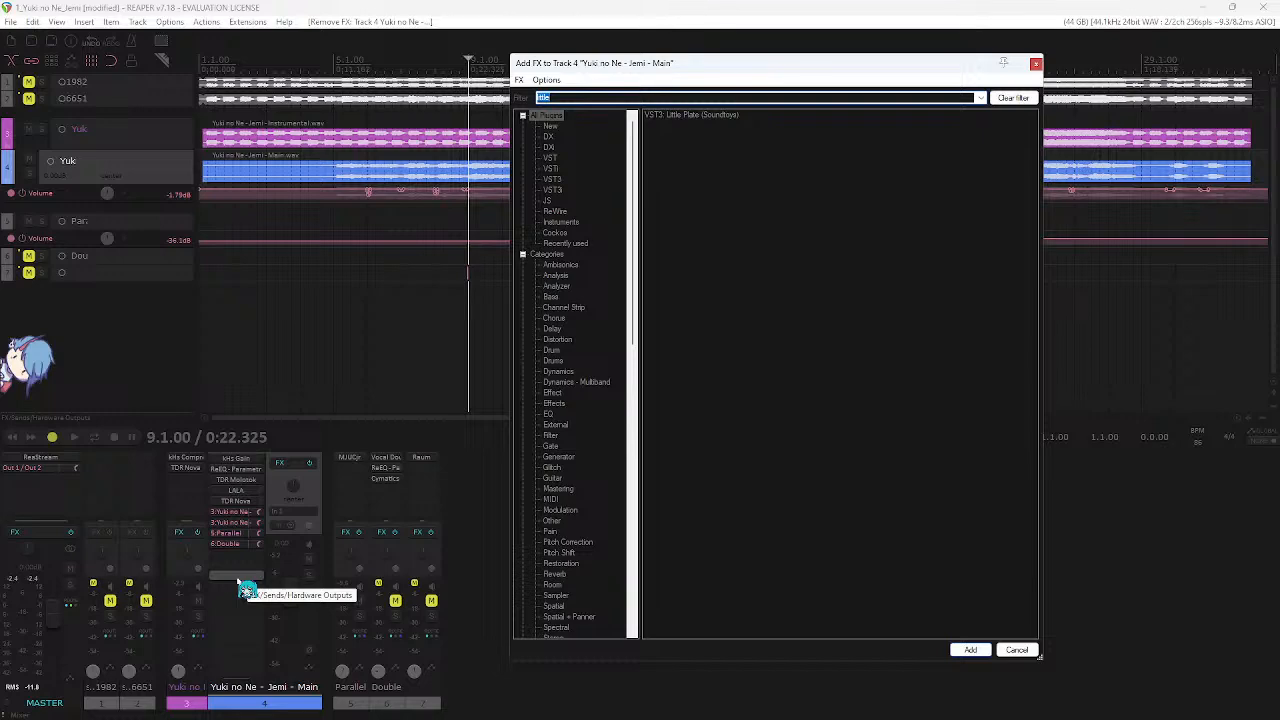
pyautogui.write('charm')
pyautogui.hotkey('ctrl', 'a')
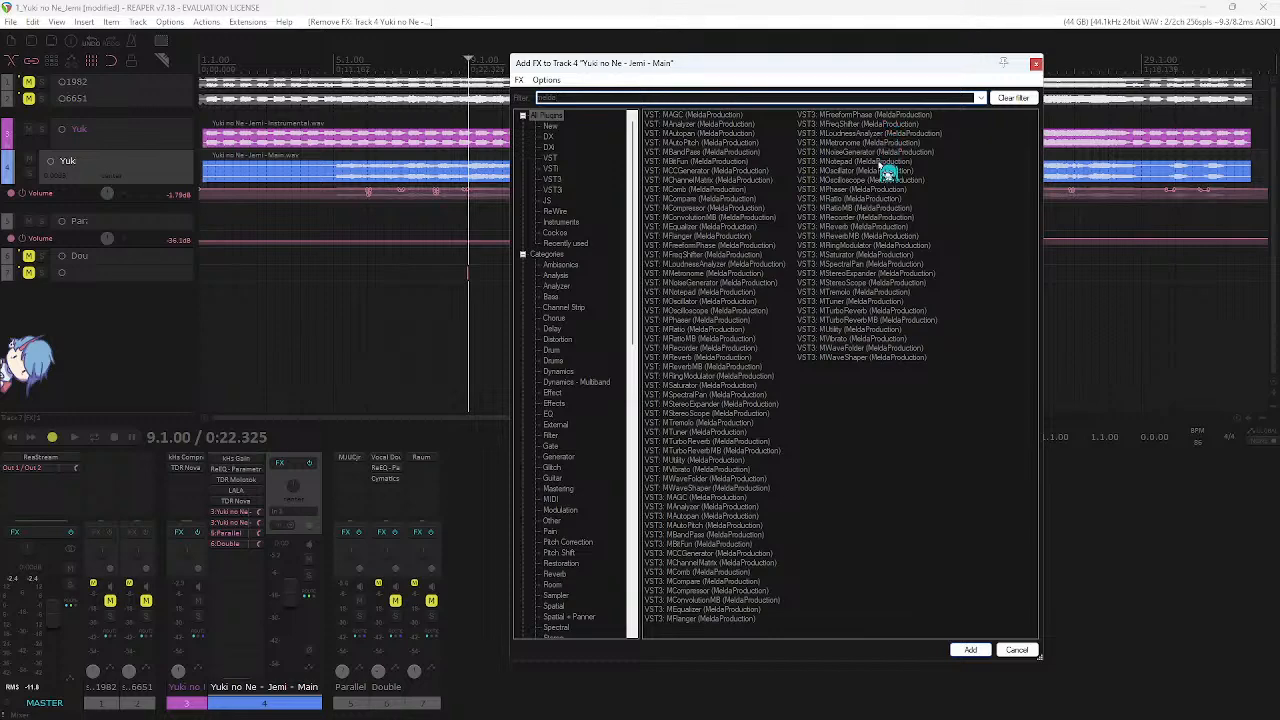
pyautogui.click(872, 227)
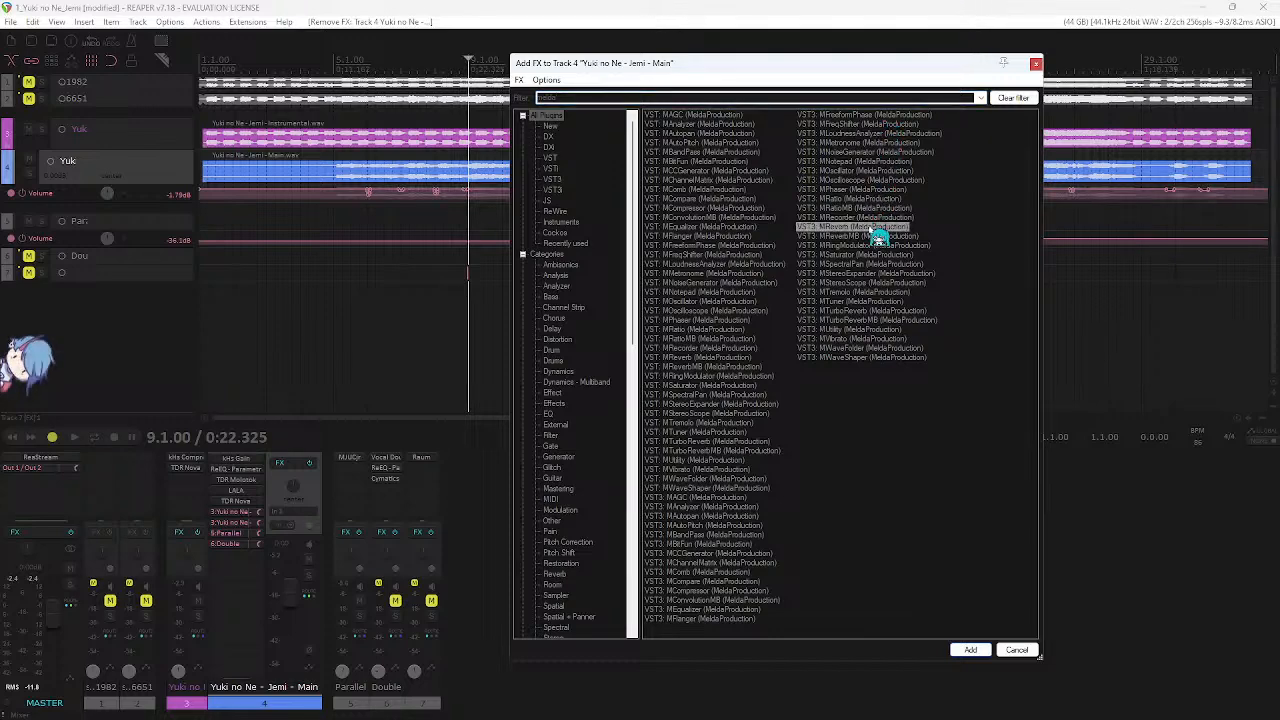
pyautogui.click(866, 380)
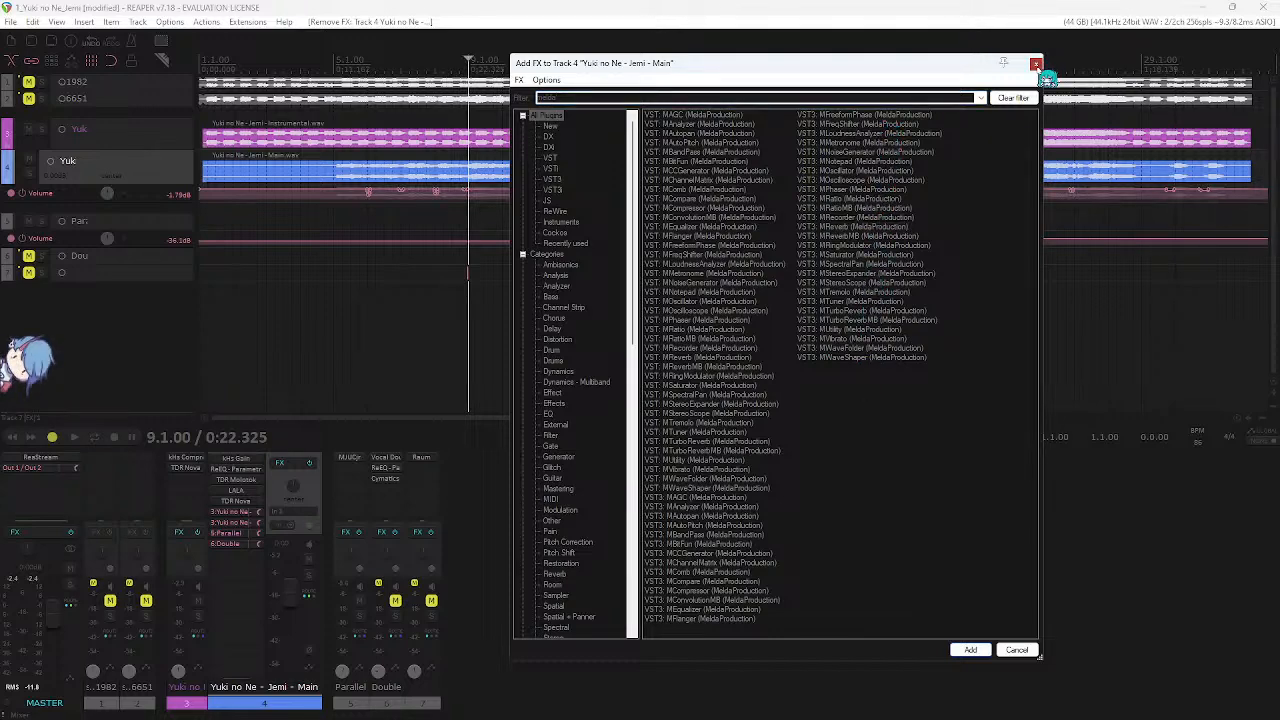
pyautogui.click(1036, 64)
# - Add the VST3 Little Plate (Soundtoys) reverb after TDR Nova on the Main vocal track and move its window below the tracks
pyautogui.doubleClick(251, 551)
pyautogui.write('l')
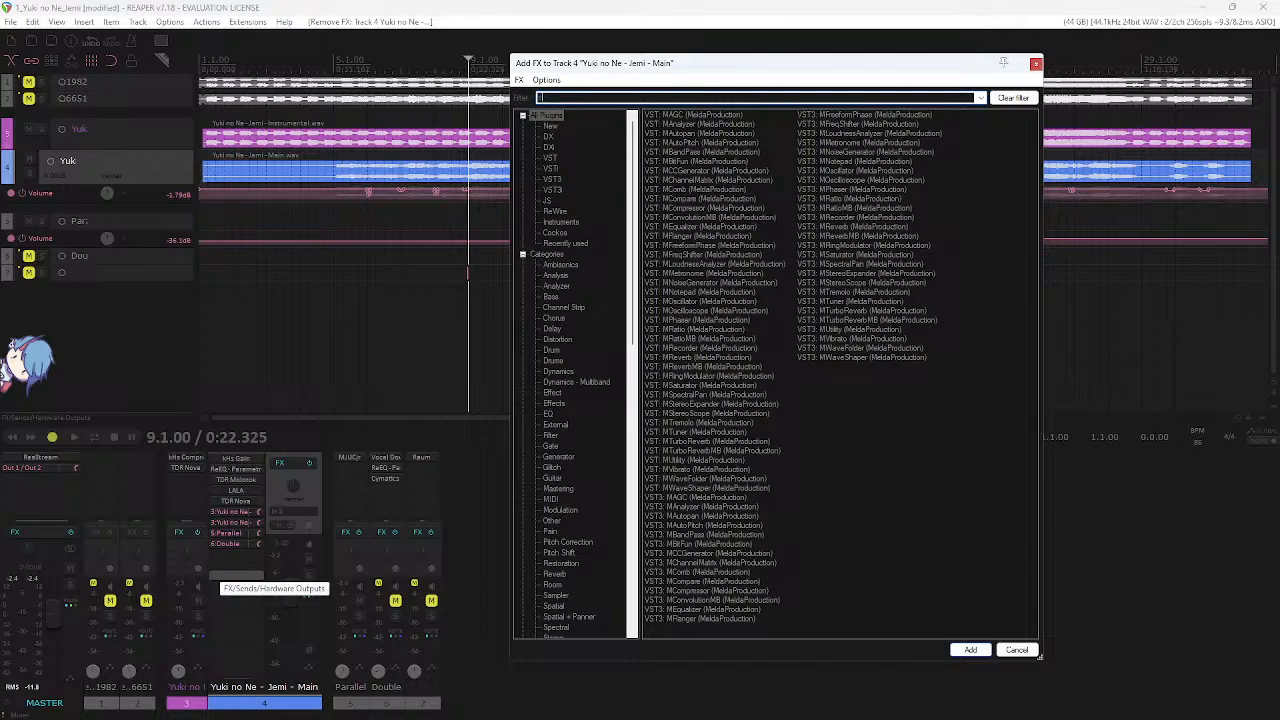
pyautogui.write('itt')
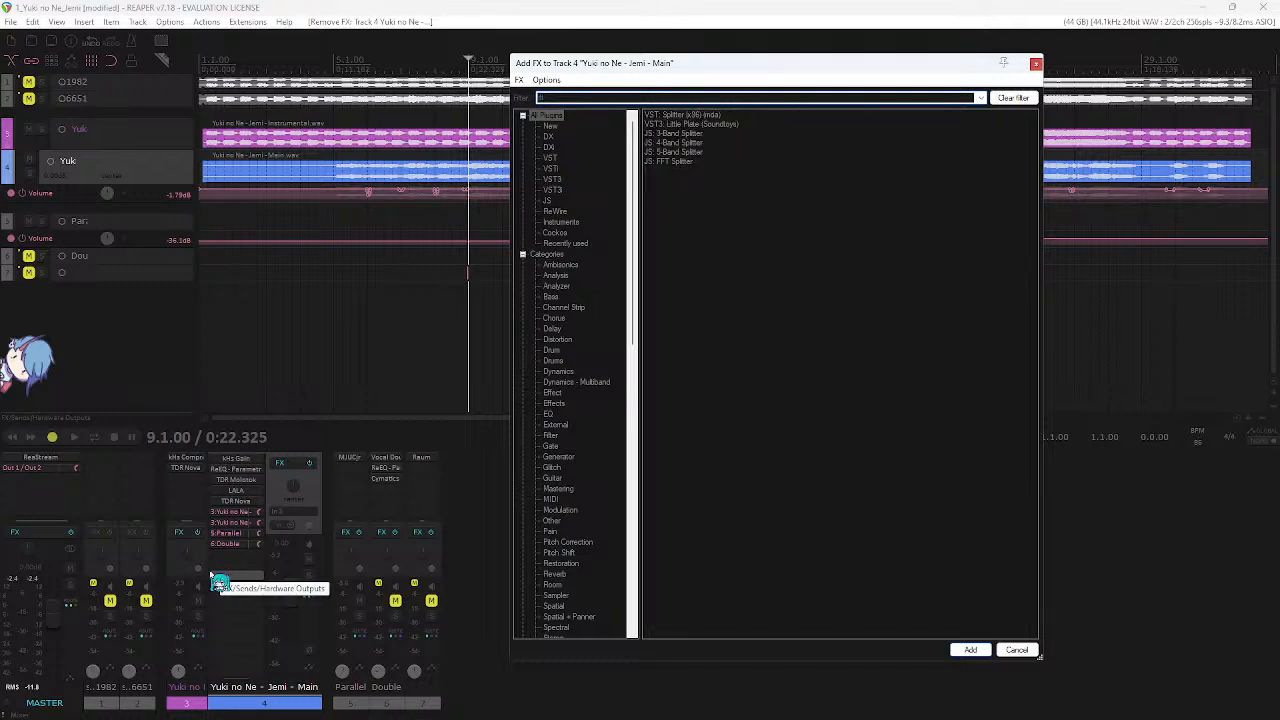
pyautogui.click(690, 124)
pyautogui.press('Return')
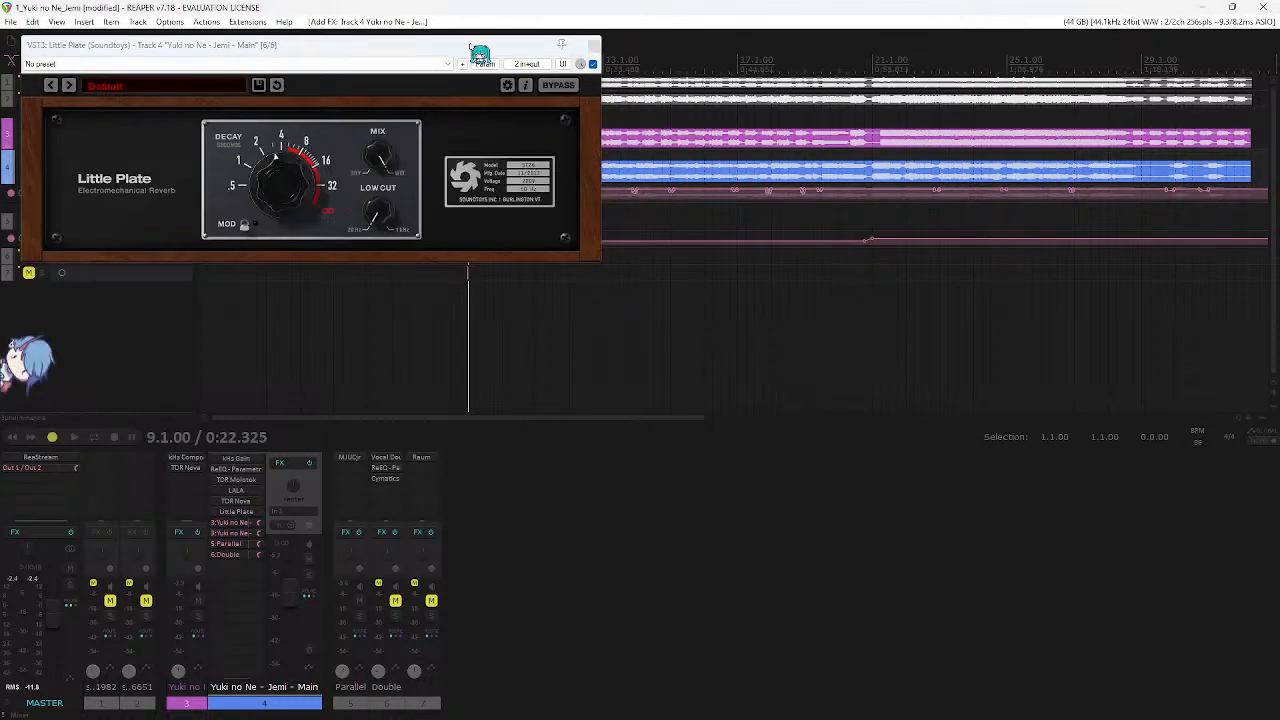
pyautogui.moveTo(592, 245); pyautogui.dragTo(764, 296)
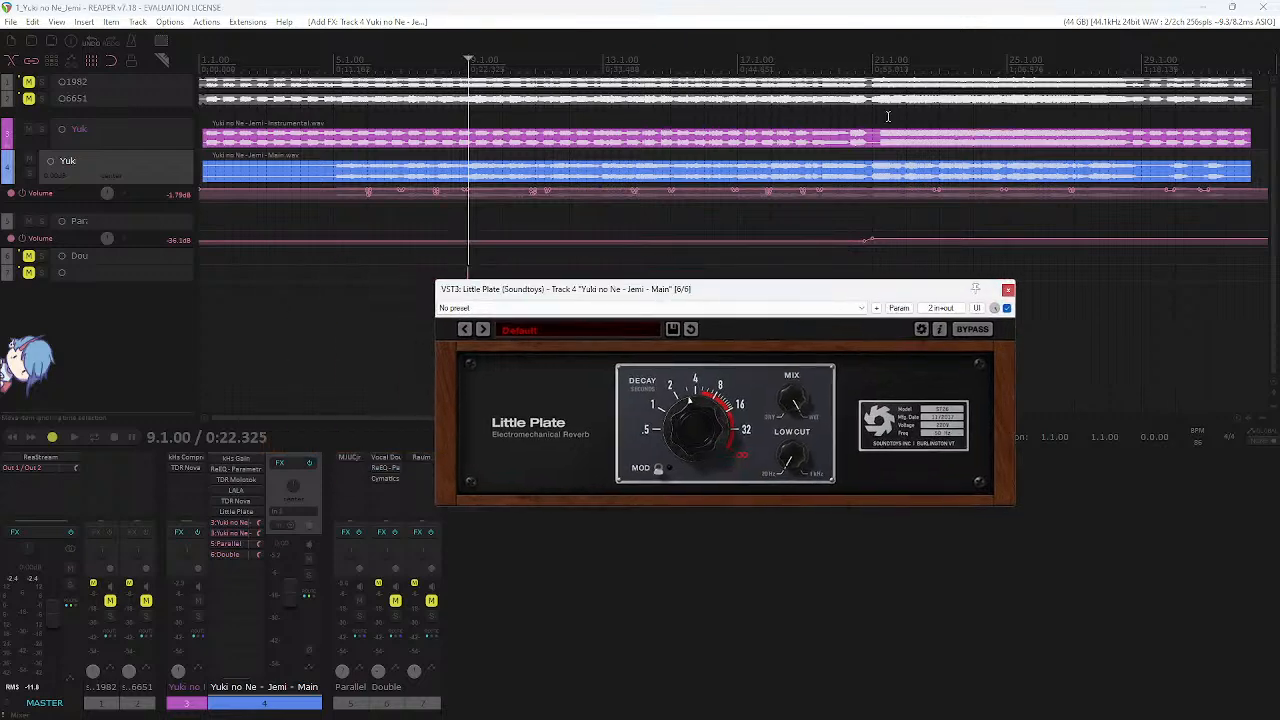
pyautogui.moveTo(848, 287); pyautogui.dragTo(977, 327)
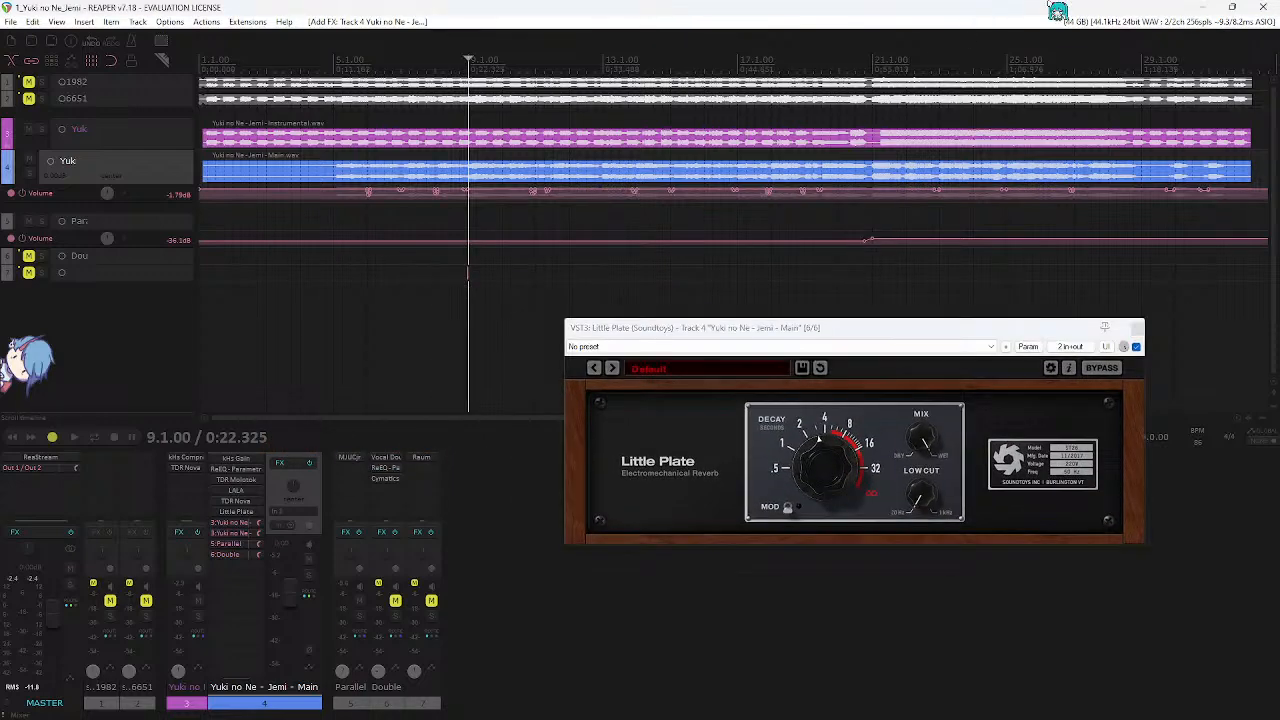
pyautogui.hotkey('alt', 'Tab')
pyautogui.click(818, 365)
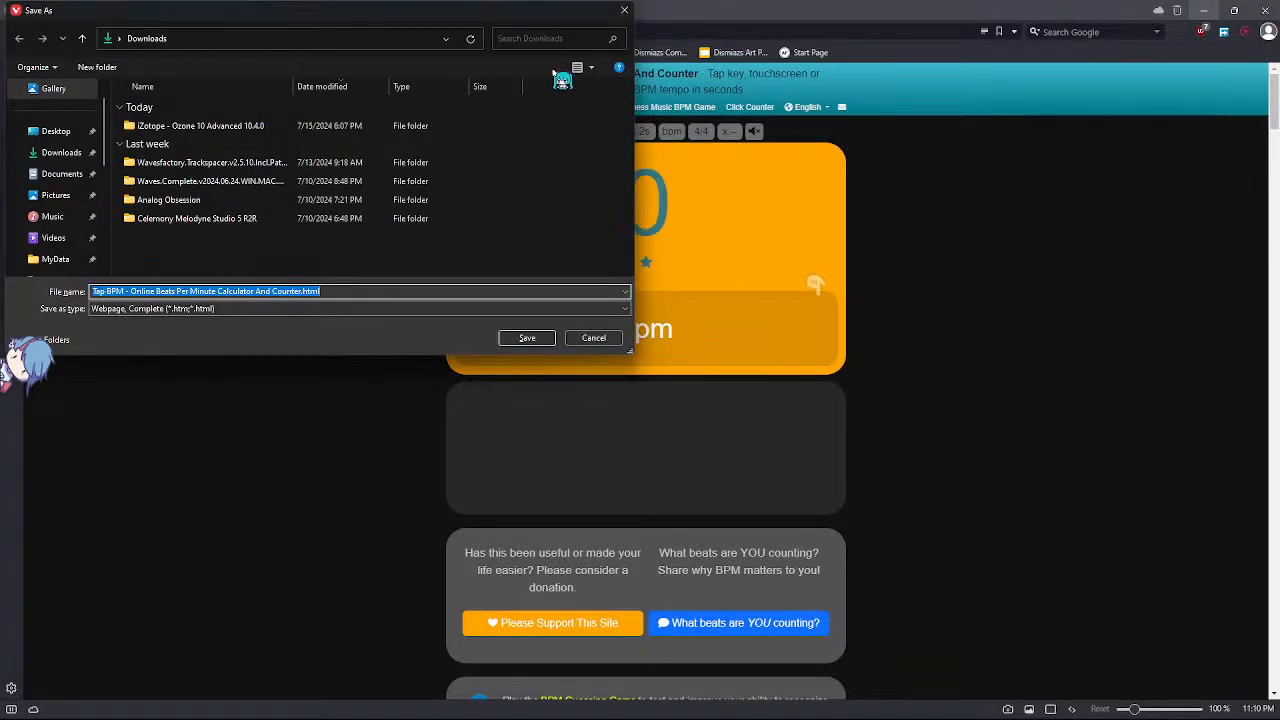
pyautogui.click(626, 14)
pyautogui.hotkey('alt', 'Tab')
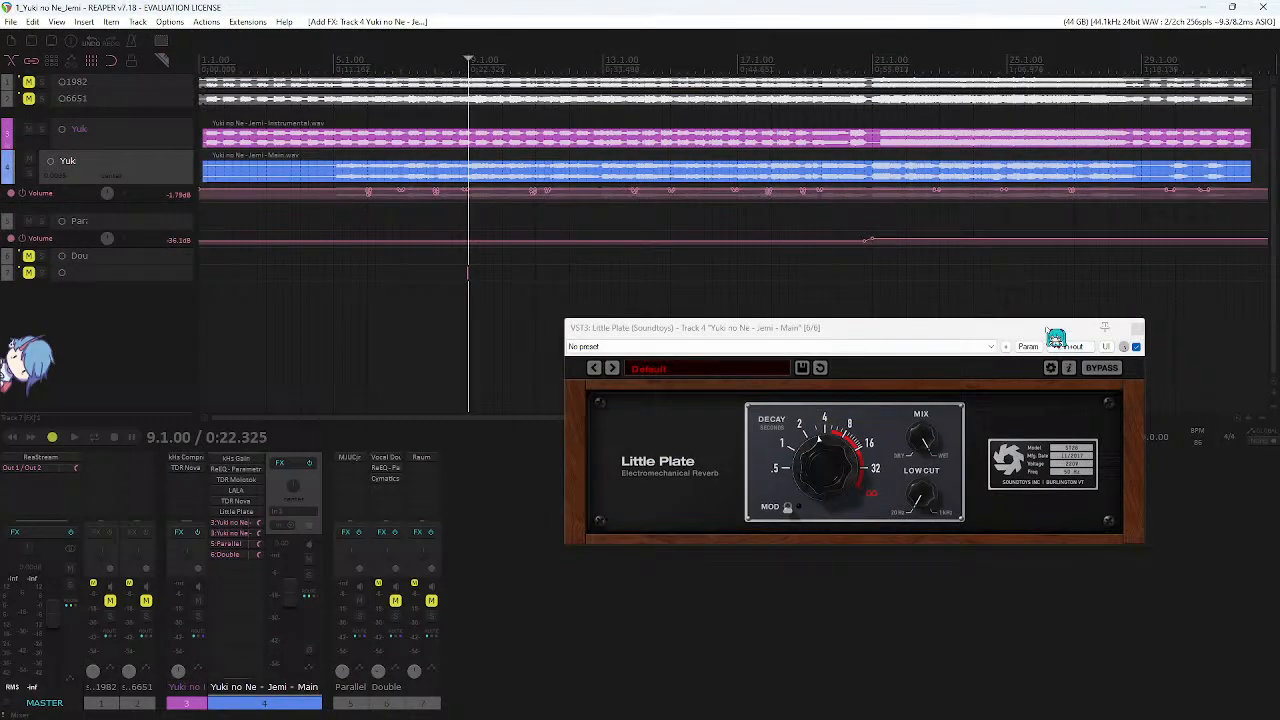
pyautogui.moveTo(1056, 338); pyautogui.dragTo(882, 347)
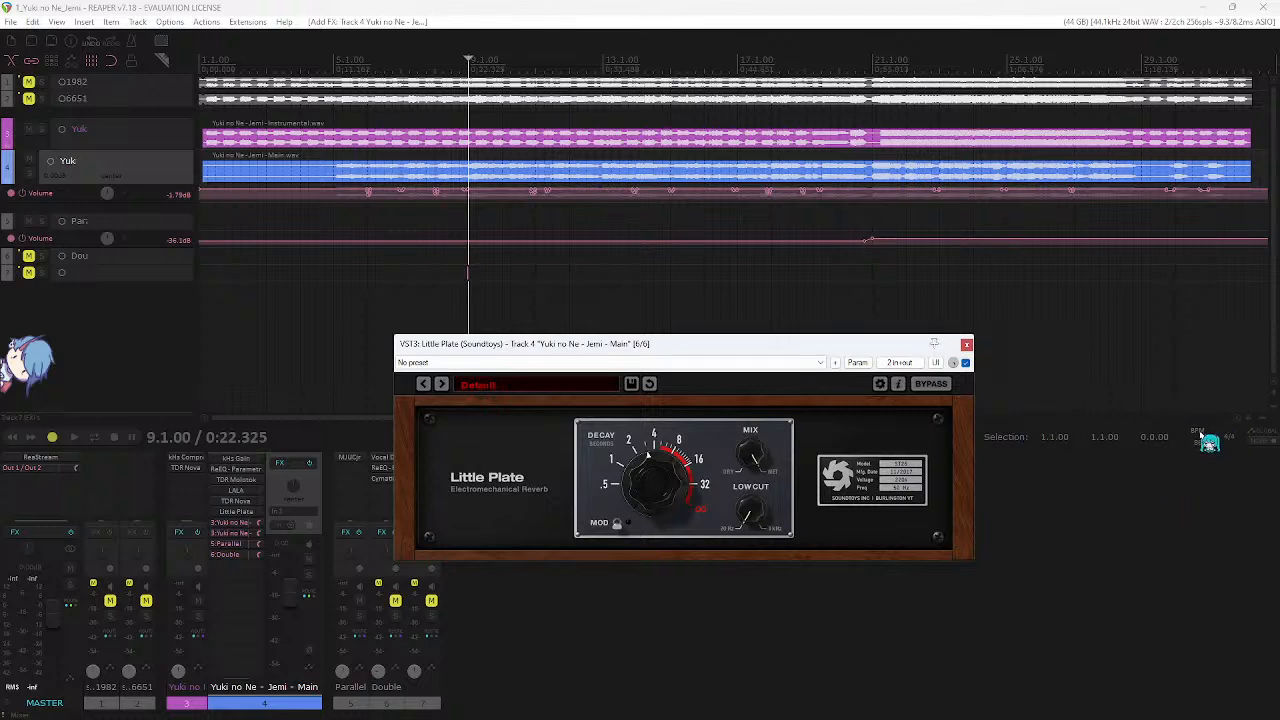
# - Switch to the Vivaldi browser and search Google for "reverb calculator" in a new tab
pyautogui.hotkey('alt', 'Tab')
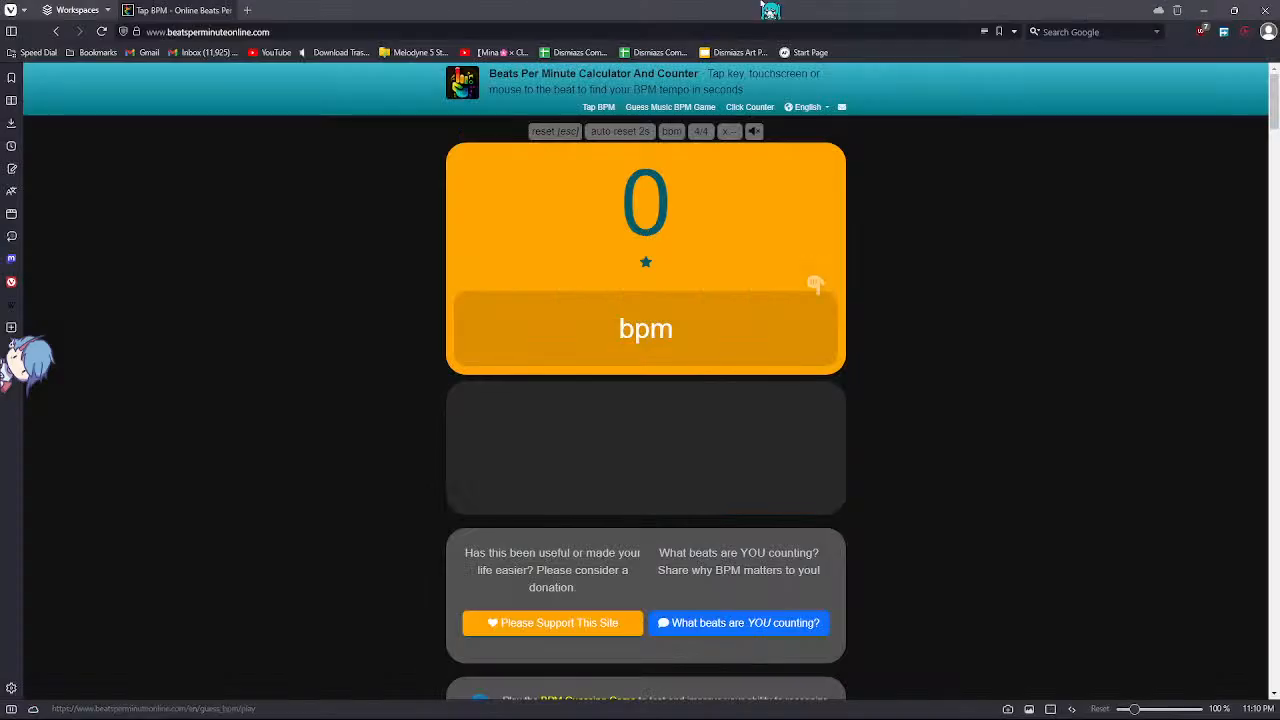
pyautogui.hotkey('ctrl', 't')
pyautogui.write('reve')
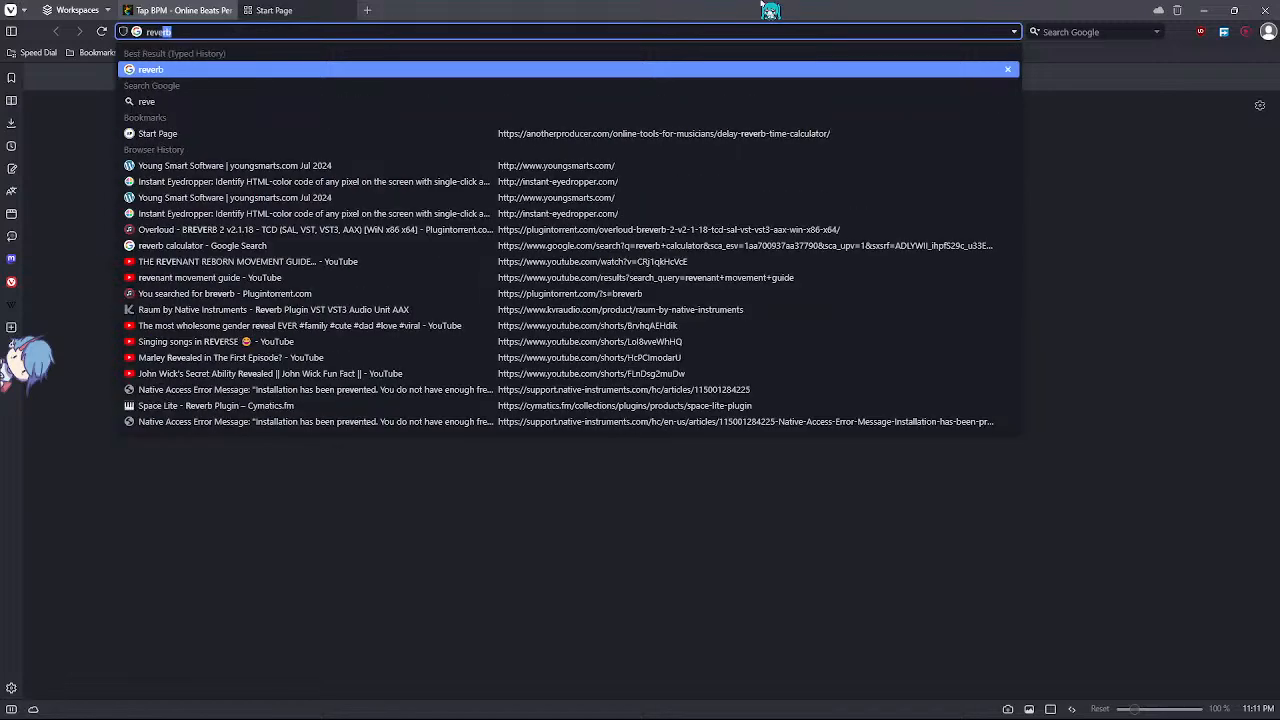
pyautogui.write('rb')
pyautogui.press('Return')
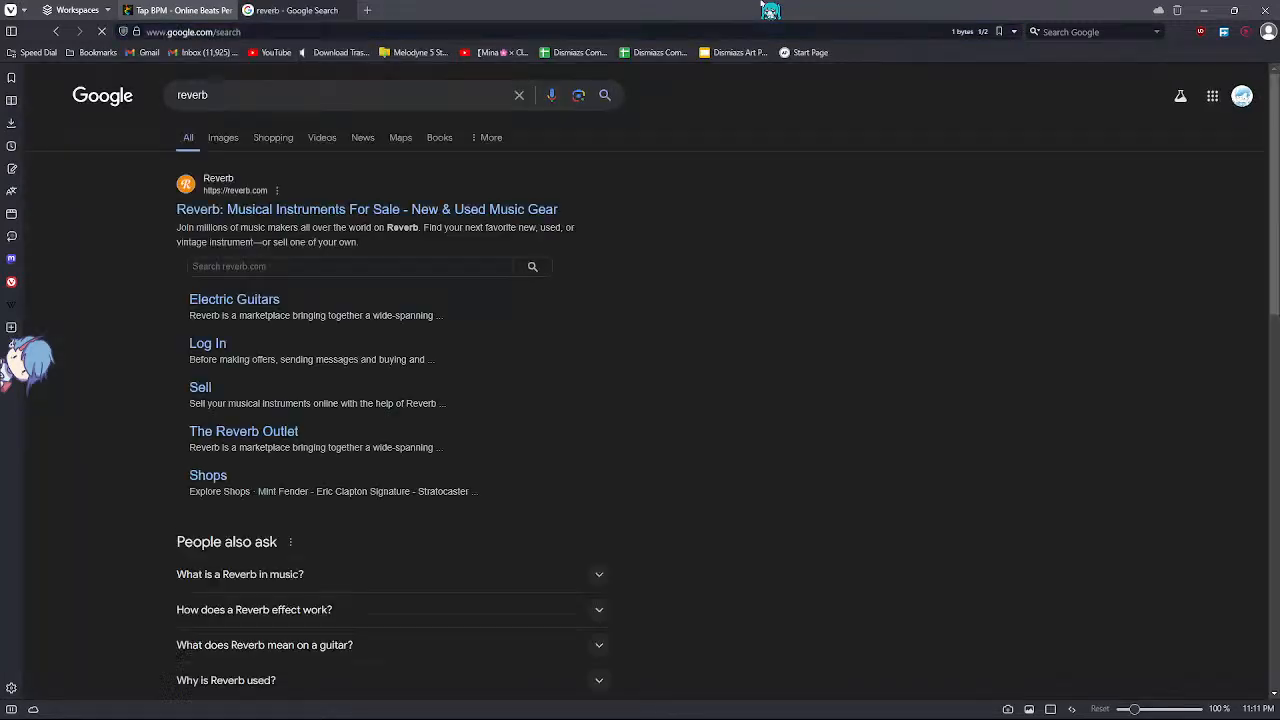
pyautogui.click(446, 92)
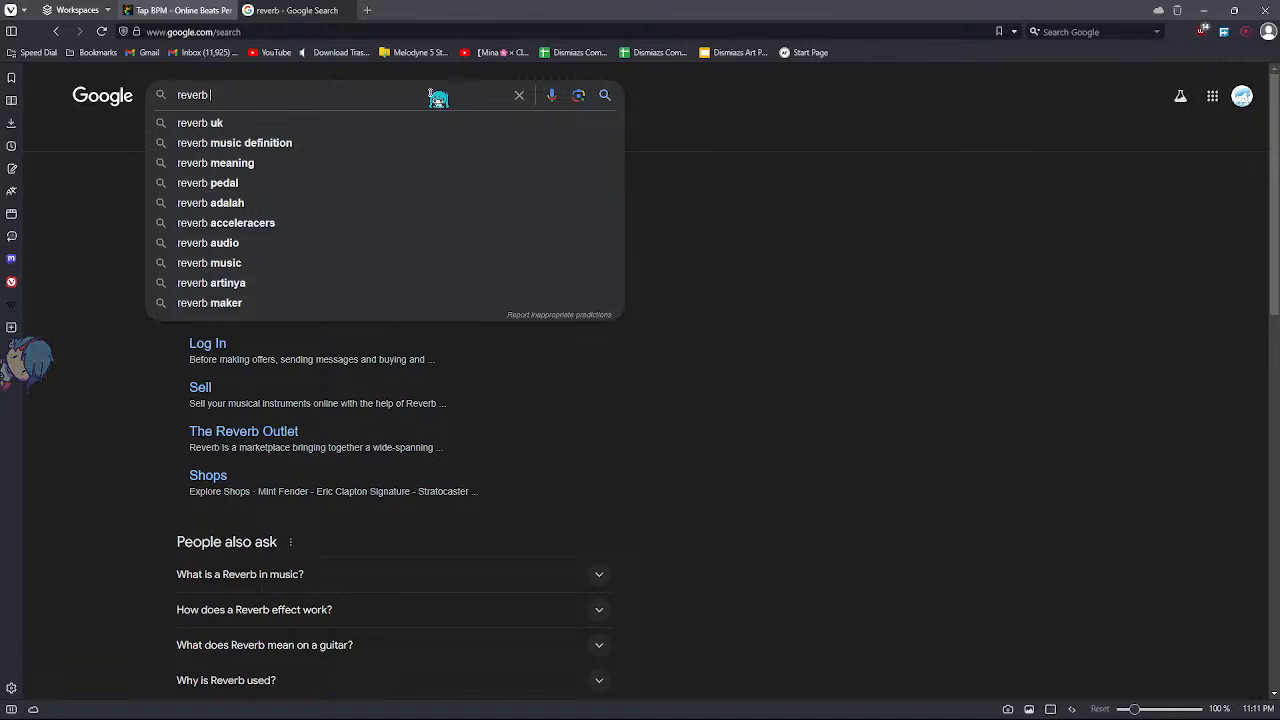
pyautogui.write('calc')
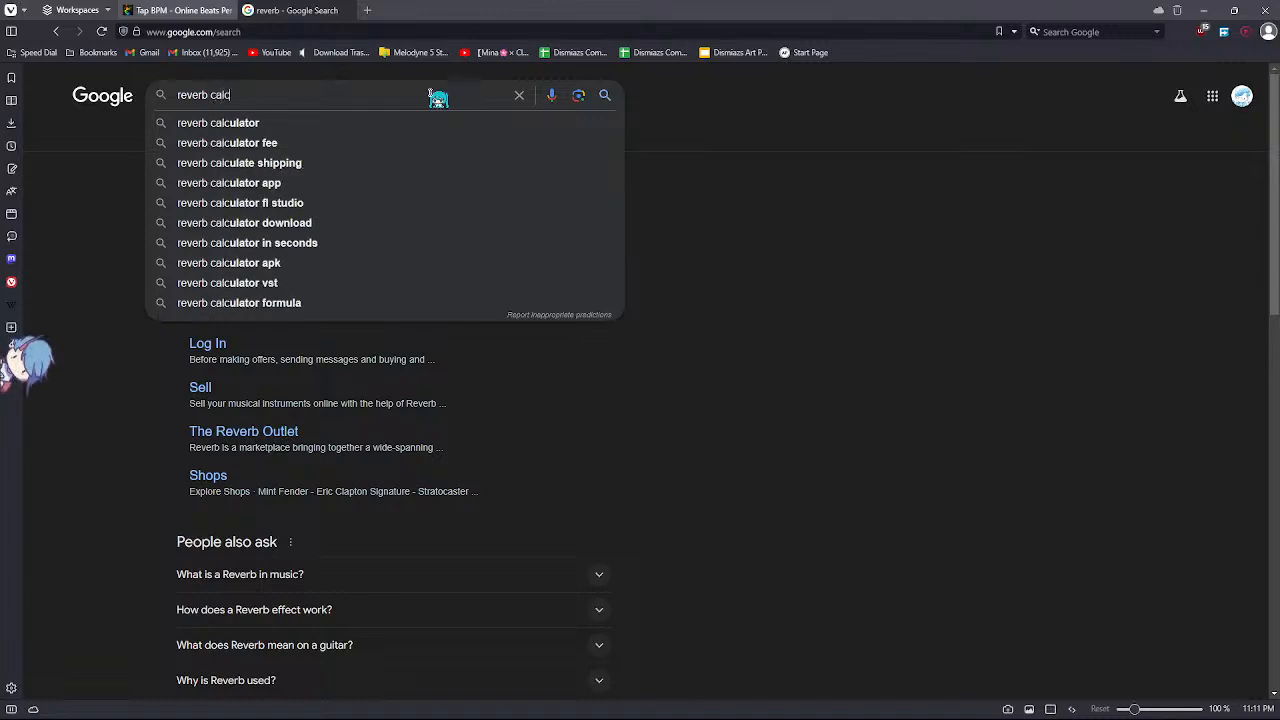
pyautogui.press('Down')
pyautogui.press('Return')
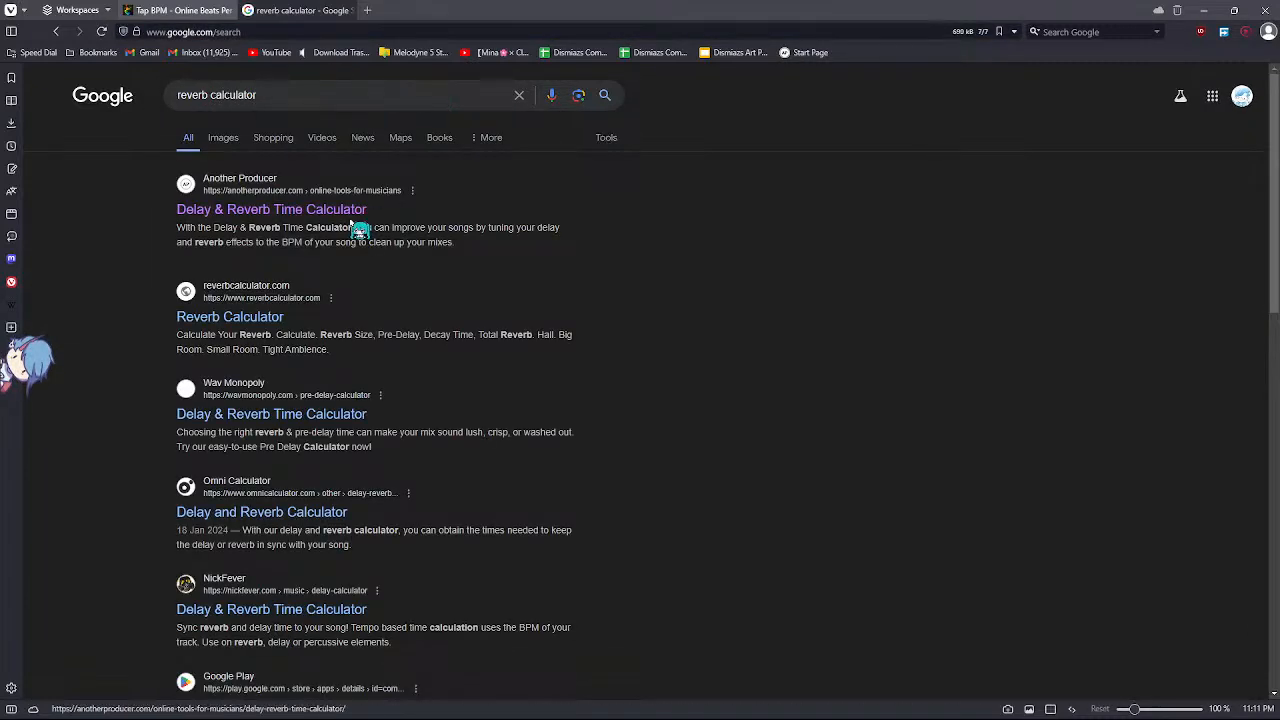
# - Open Another Producer's Delay & Reverb Time Calculator, set the BPM to 86, examine the reverb and delay times, and return to REAPER
pyautogui.moveTo(366, 212); pyautogui.dragTo(345, 228)
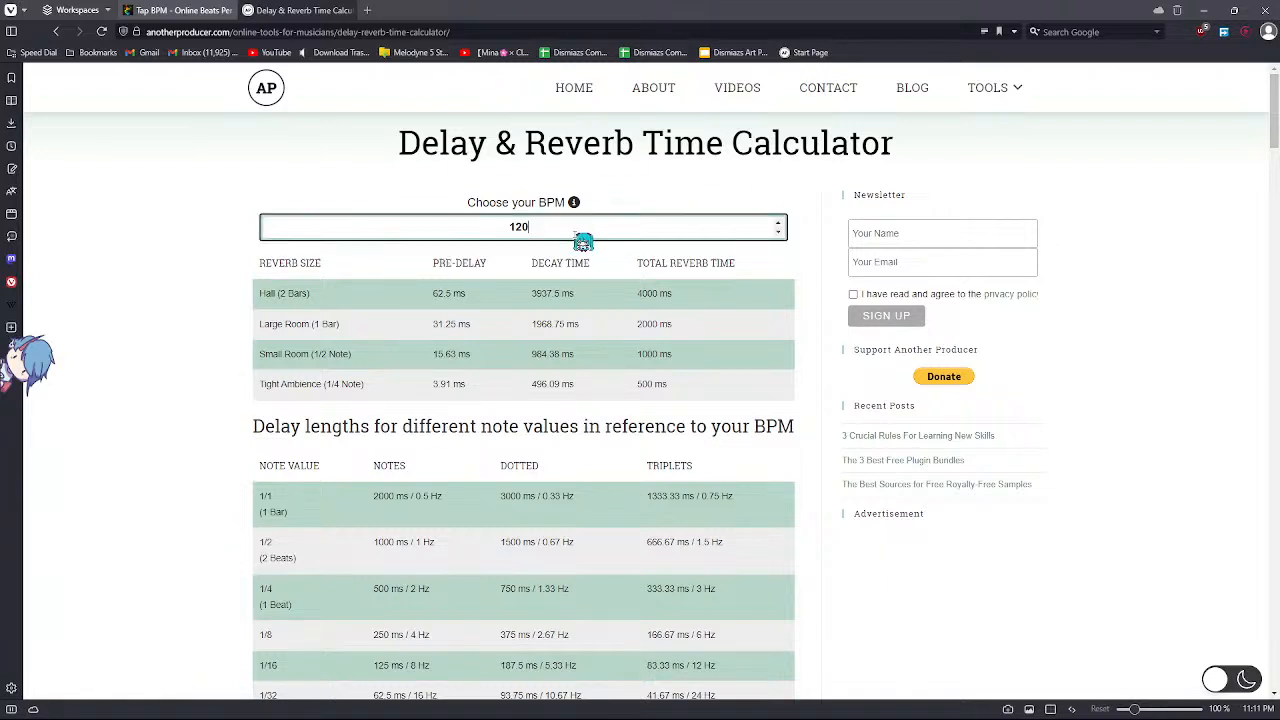
pyautogui.write('86')
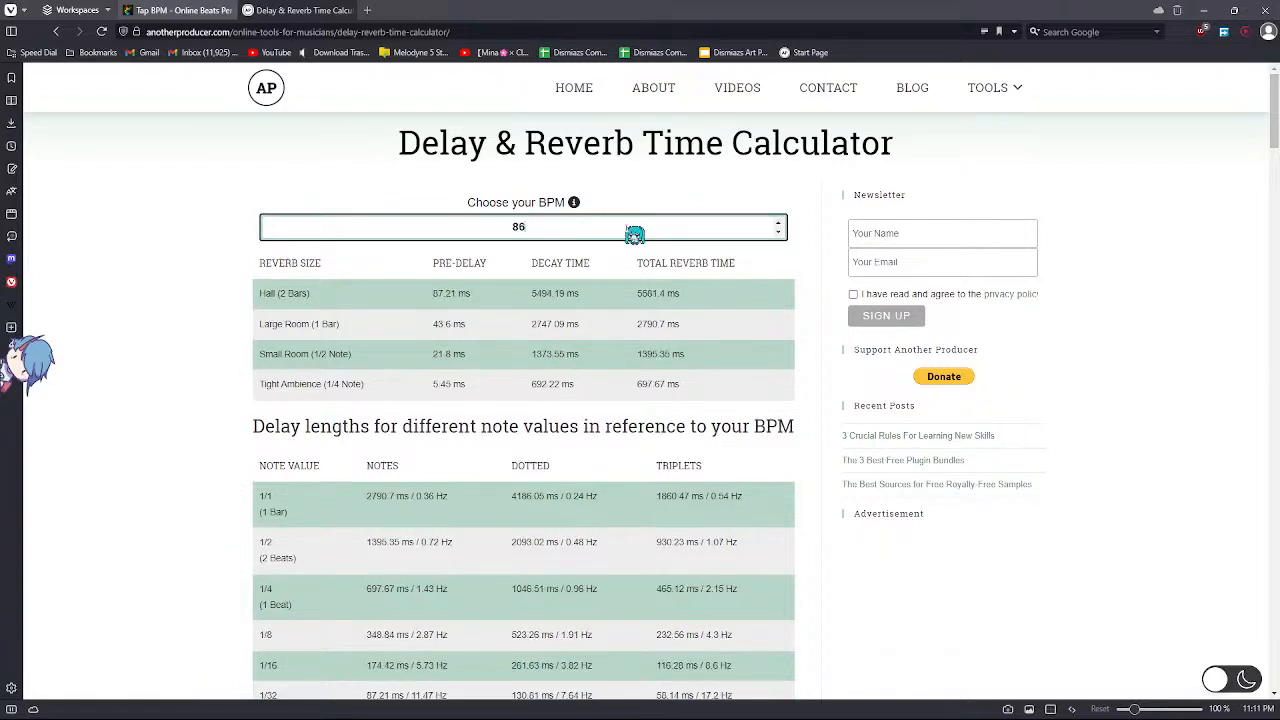
pyautogui.scroll(-1, 228, 357)
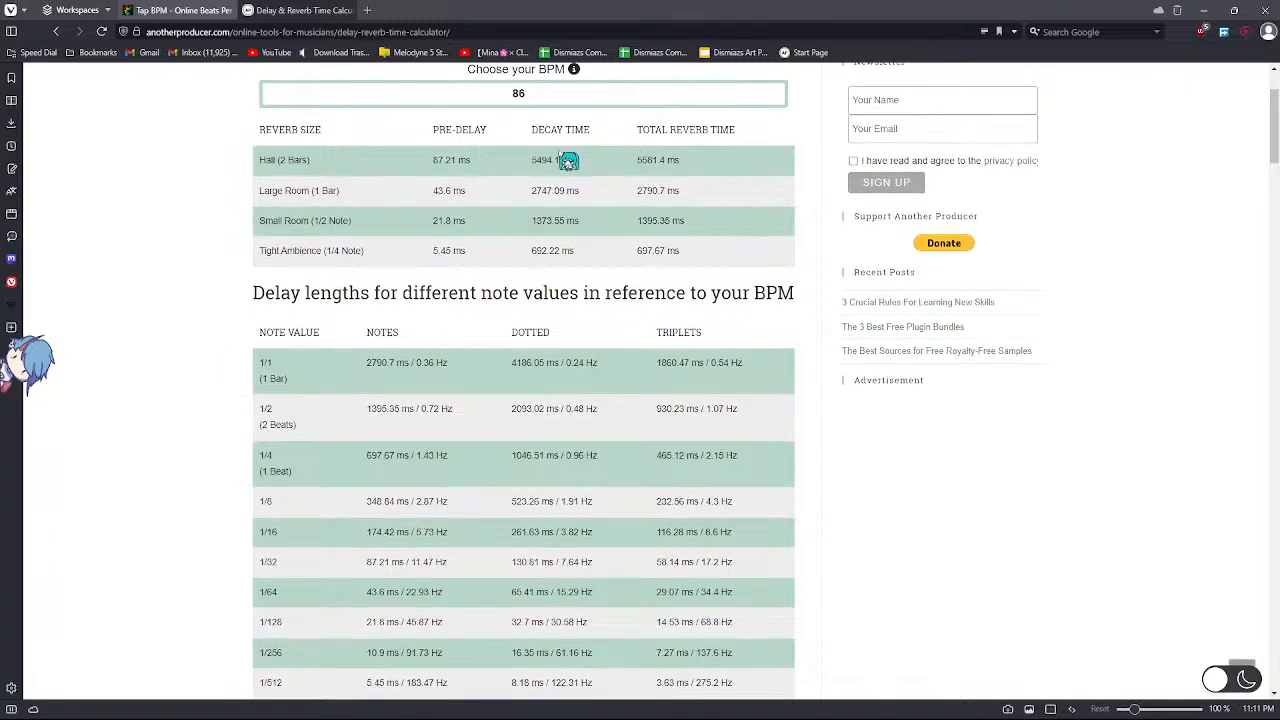
pyautogui.scroll(1, 660, 212)
pyautogui.scroll(-2, 680, 220)
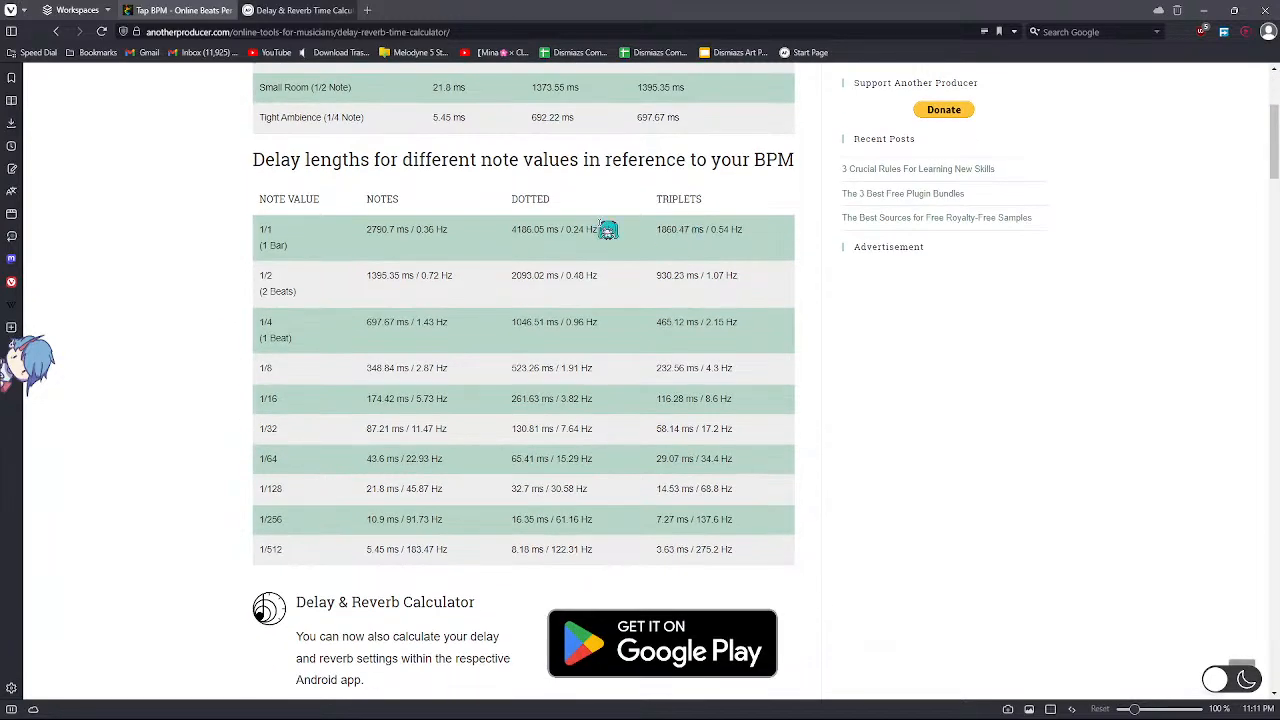
pyautogui.scroll(2, 540, 326)
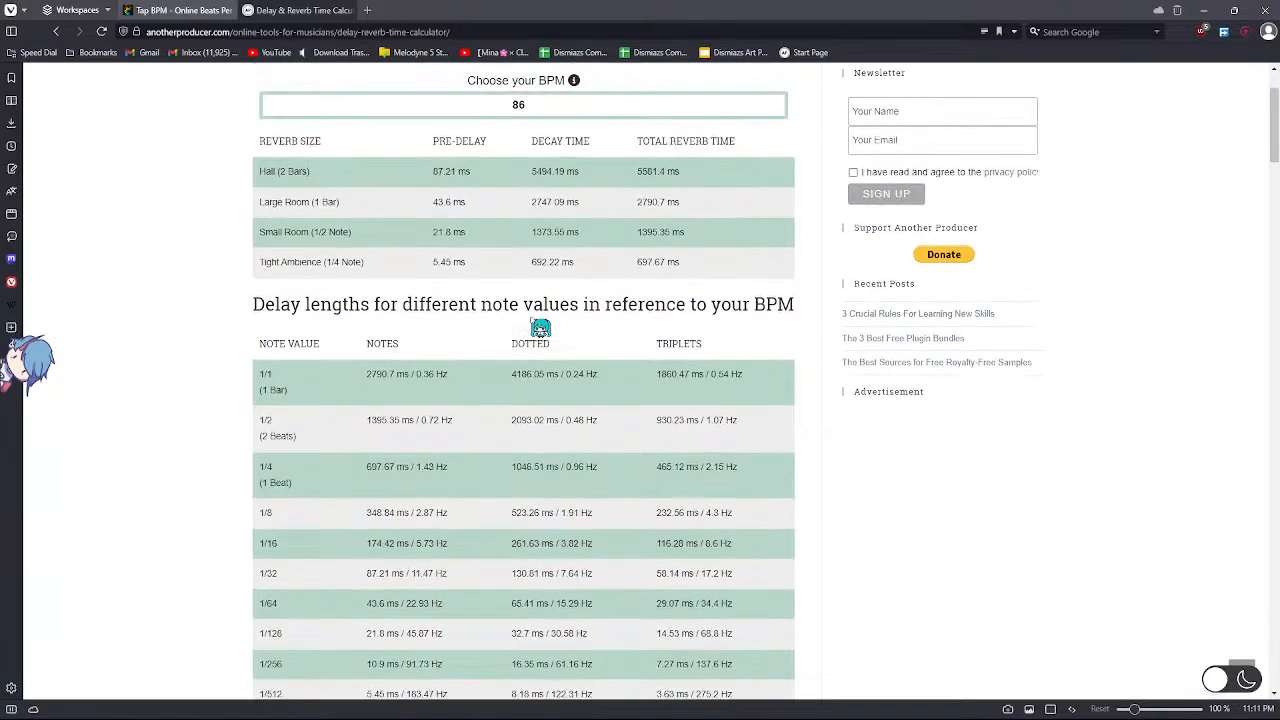
pyautogui.doubleClick(523, 163)
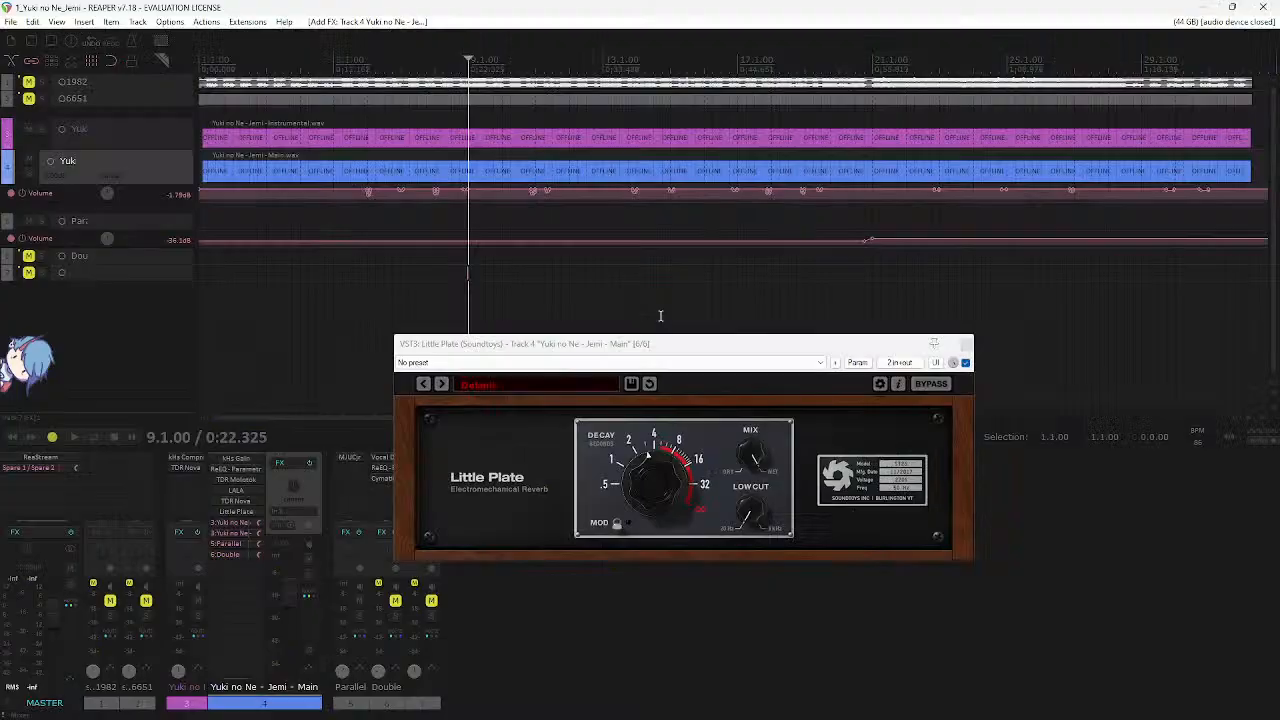
# - Look over the tracks through to the end of the song and close the Little Plate window
pyautogui.scroll(-3, 561, 247)
pyautogui.scroll(3, 561, 247)
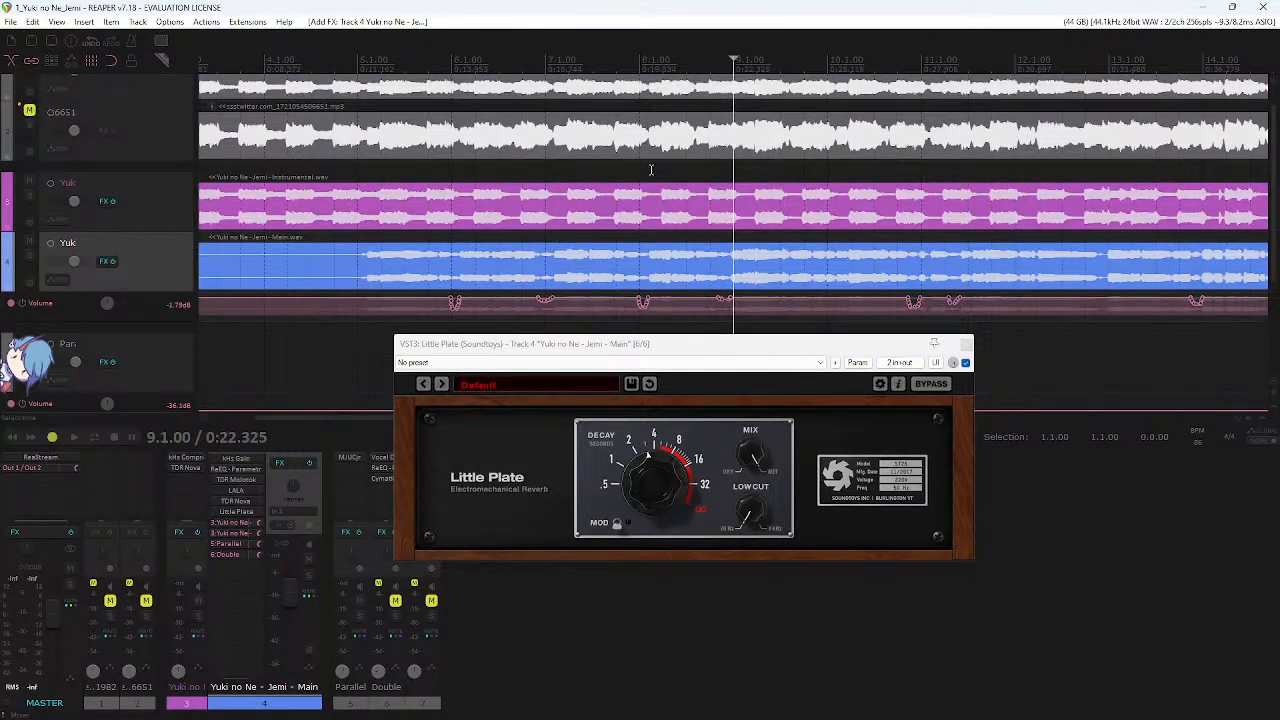
pyautogui.hscroll(6, 718, 218)
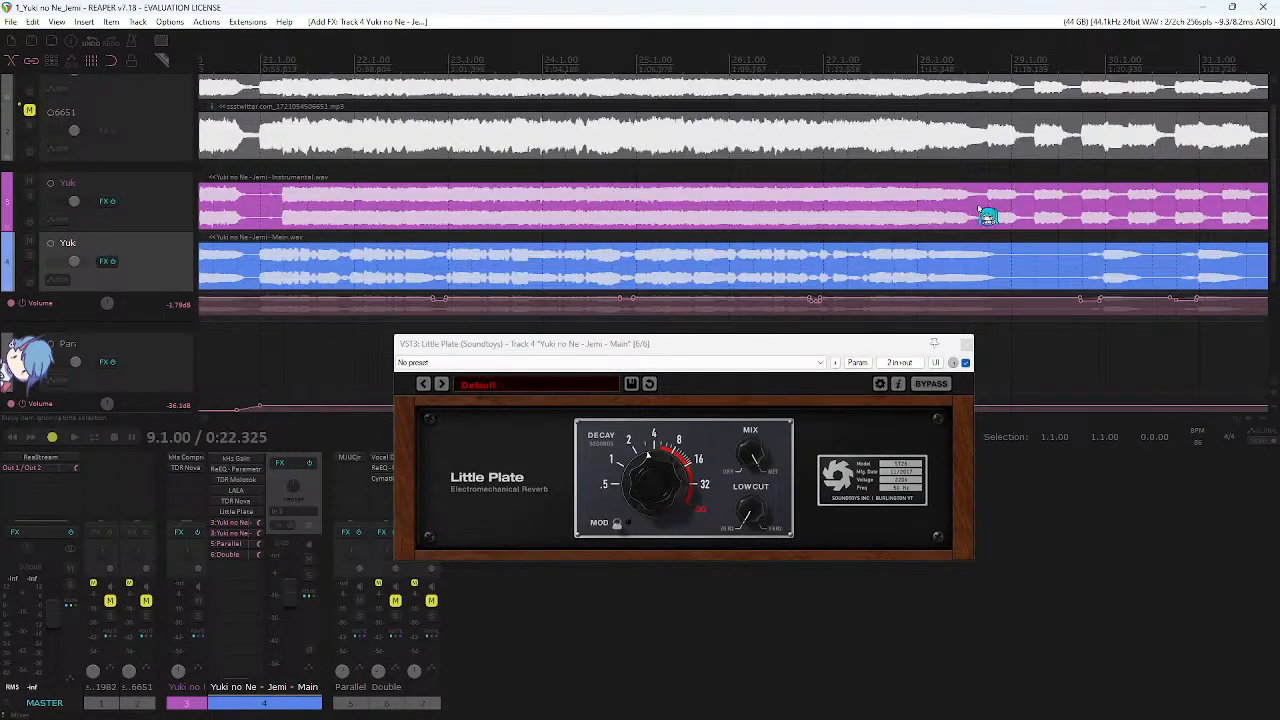
pyautogui.hscroll(3, 858, 215)
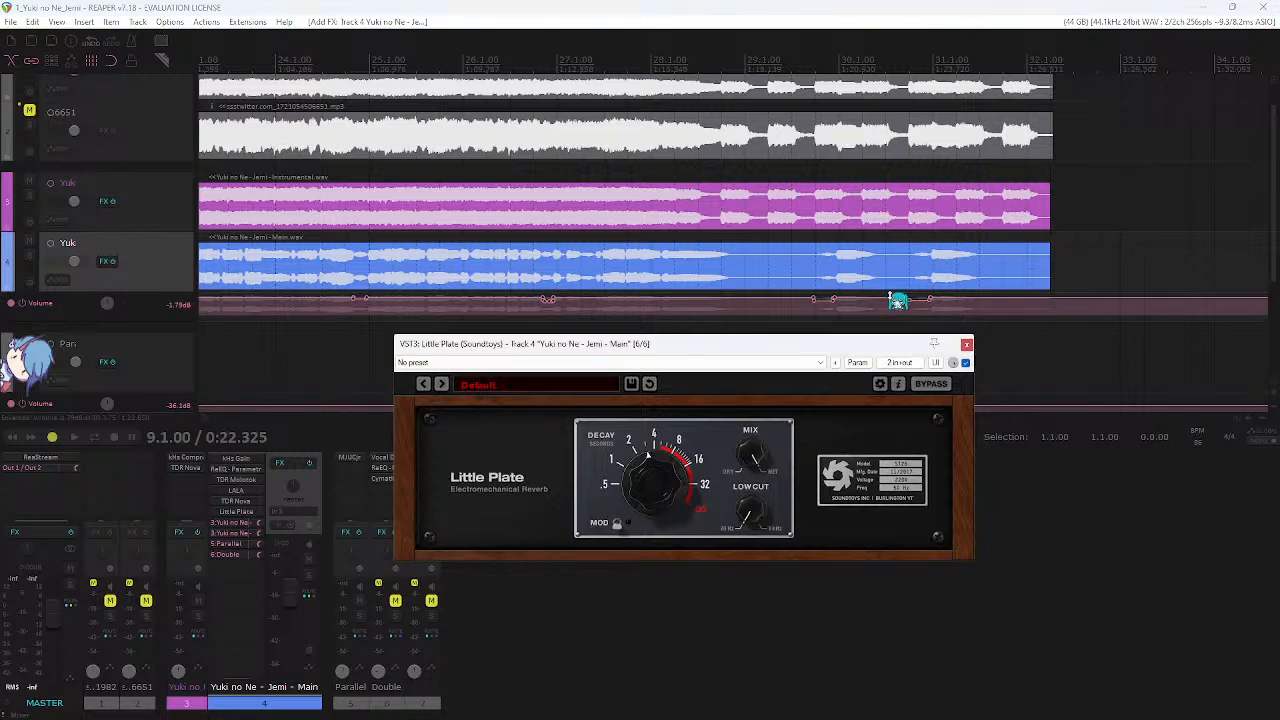
pyautogui.click(966, 345)
# - Switch to the Vivaldi browser and examine the pre-delay, decay and total reverb times listed for 86 BPM
pyautogui.hotkey('alt', 'Tab')
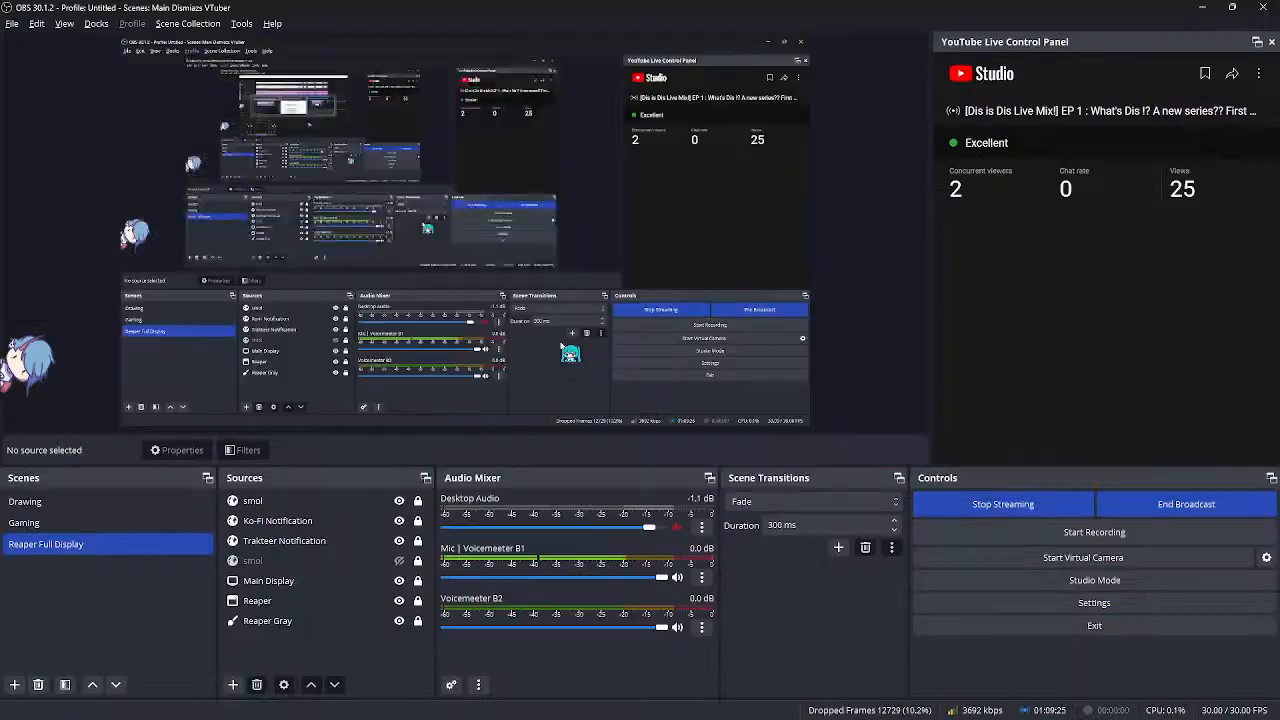
pyautogui.hotkey('alt', 'Tab')
pyautogui.hotkey('alt', 'Tab')
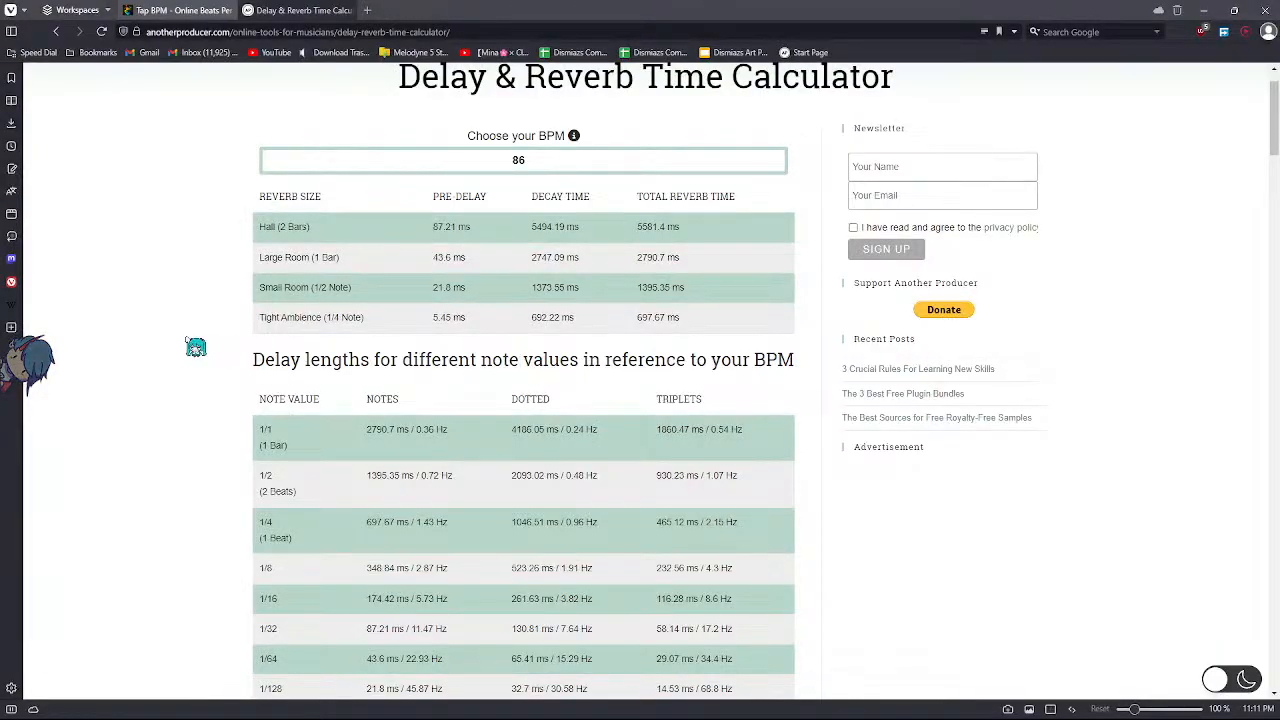
pyautogui.scroll(-2, 451, 334)
pyautogui.scroll(3, 399, 337)
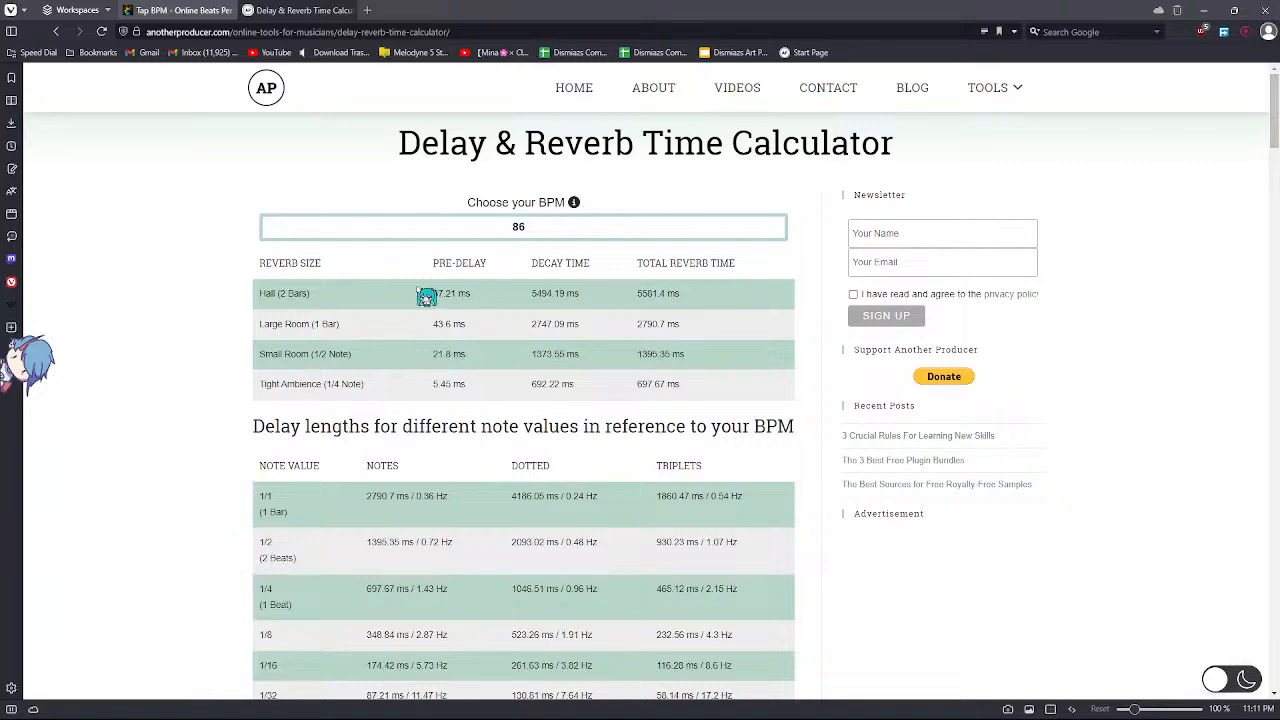
pyautogui.scroll(-2, 427, 296)
pyautogui.scroll(1, 157, 240)
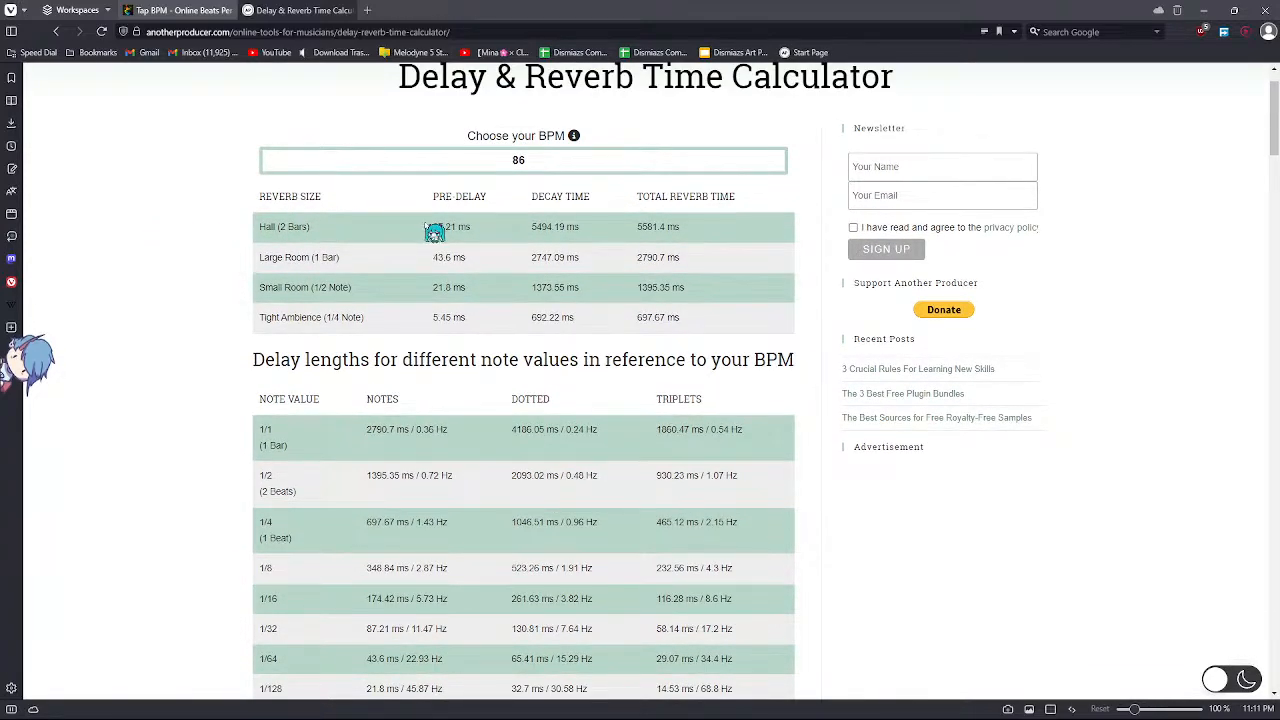
pyautogui.moveTo(434, 231); pyautogui.dragTo(743, 329)
pyautogui.click(694, 400)
# - Examine the delay lengths for the different note values at 86 BPM and return to REAPER
pyautogui.scroll(-2, 285, 317)
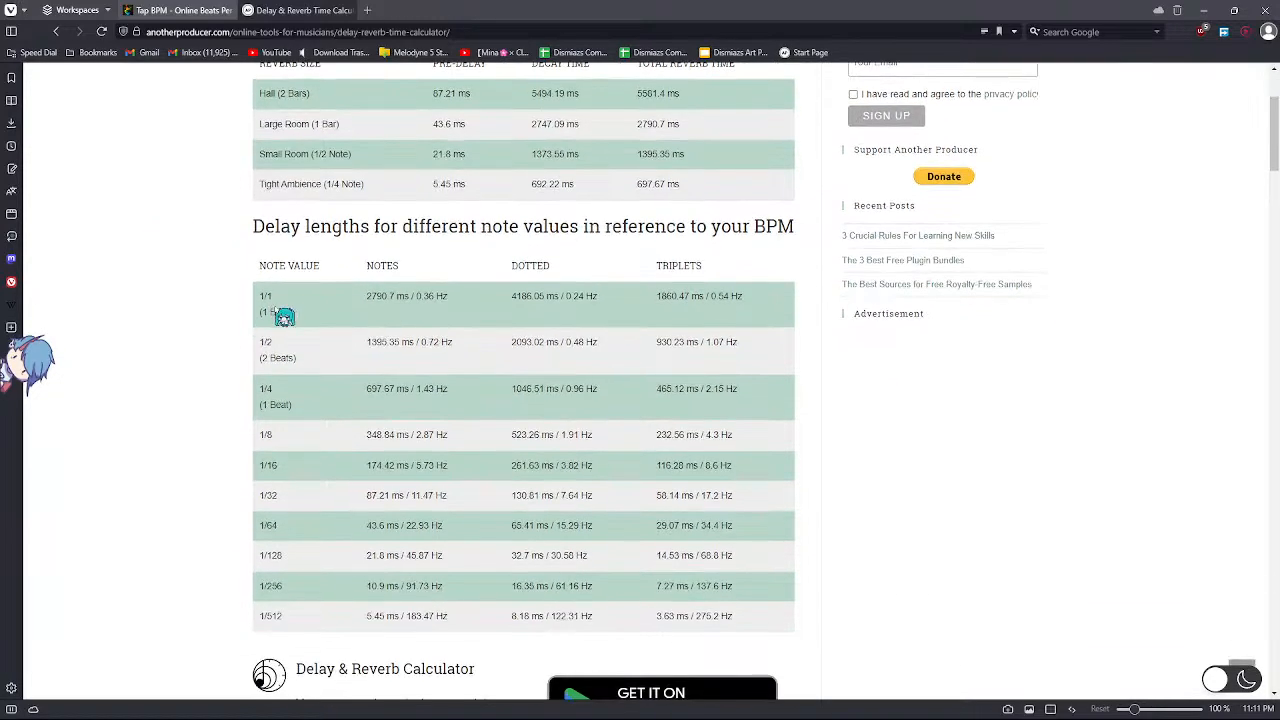
pyautogui.moveTo(285, 317); pyautogui.dragTo(626, 337)
pyautogui.click(626, 337)
pyautogui.scroll(-1, 631, 342)
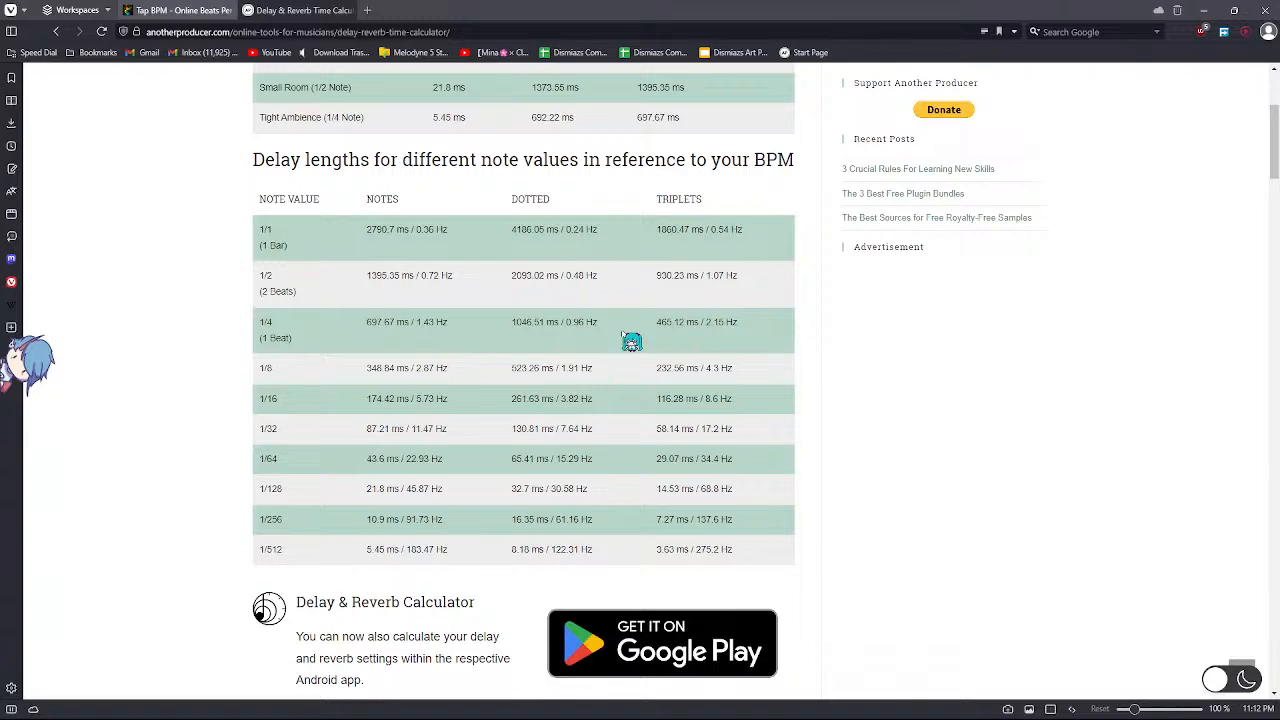
pyautogui.scroll(3, 631, 341)
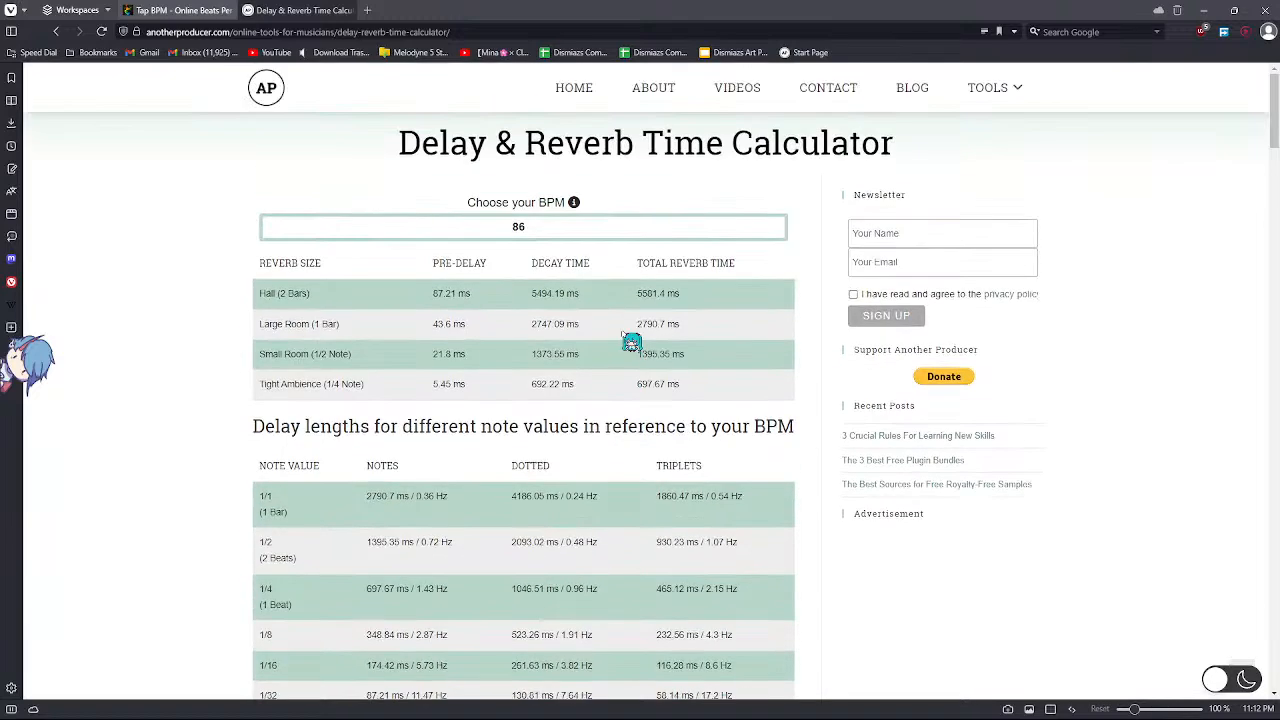
pyautogui.moveTo(400, 145); pyautogui.dragTo(638, 150)
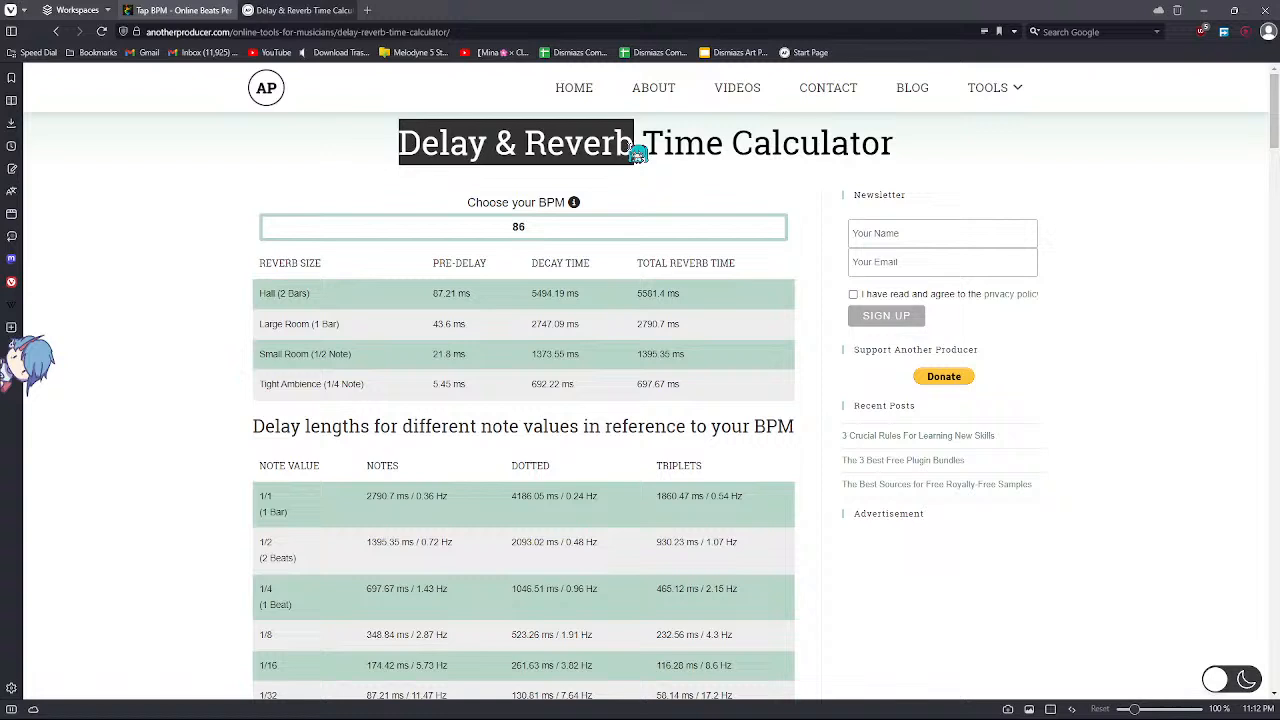
pyautogui.click(194, 290)
pyautogui.scroll(-2, 368, 314)
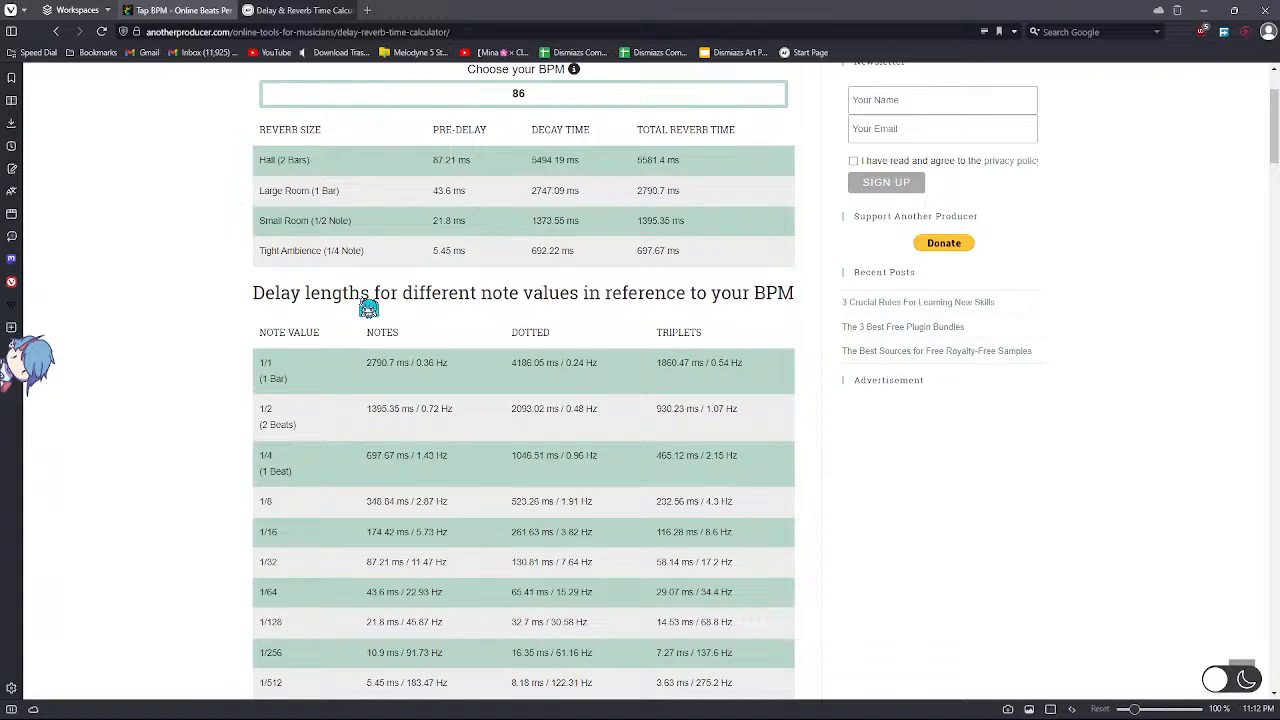
pyautogui.scroll(2, 230, 340)
pyautogui.scroll(-4, 203, 341)
pyautogui.scroll(1, 255, 298)
pyautogui.hotkey('alt', 'Tab')
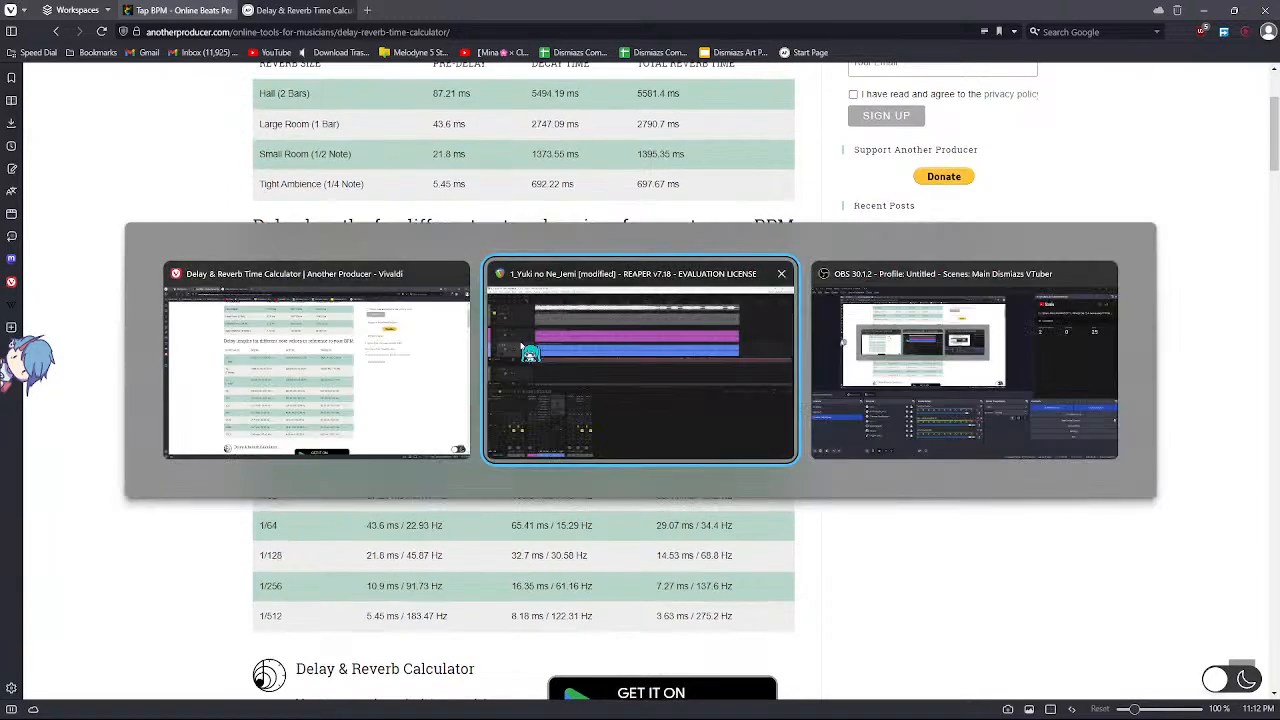
# - Reopen Little Plate on the Main vocal track and move its window up over the tracks
pyautogui.scroll(-4, 402, 328)
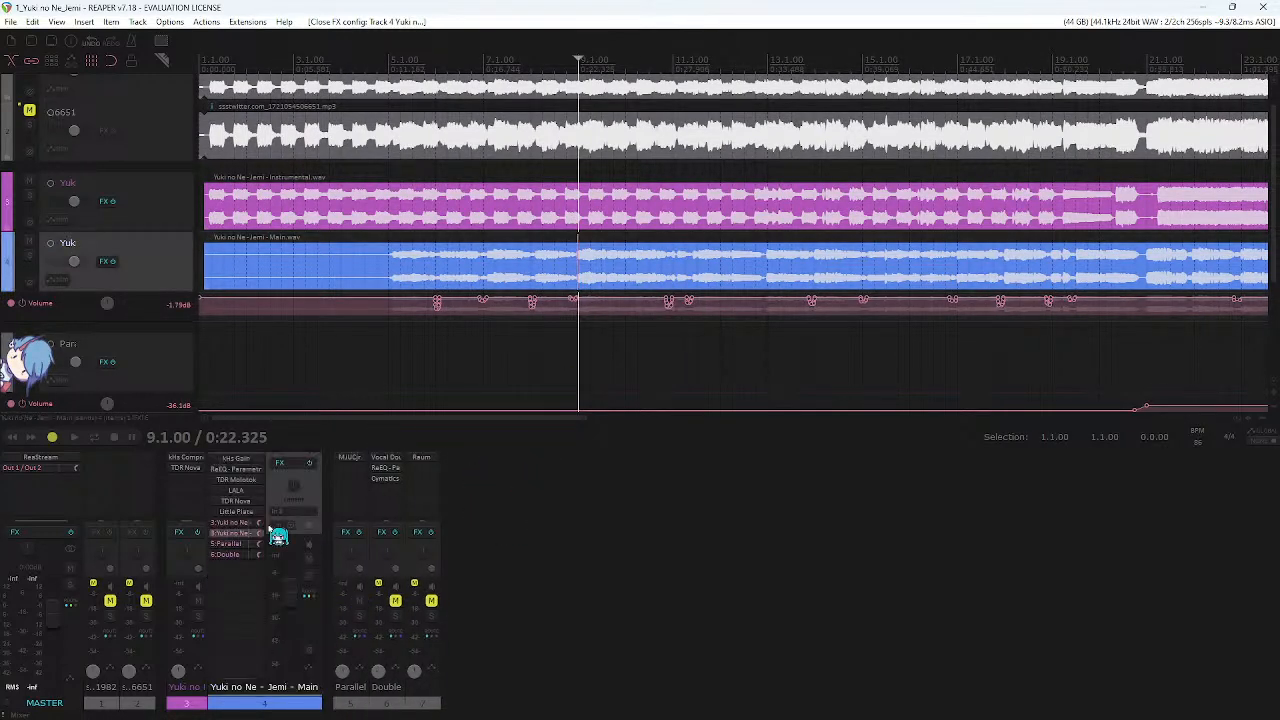
pyautogui.click(237, 511)
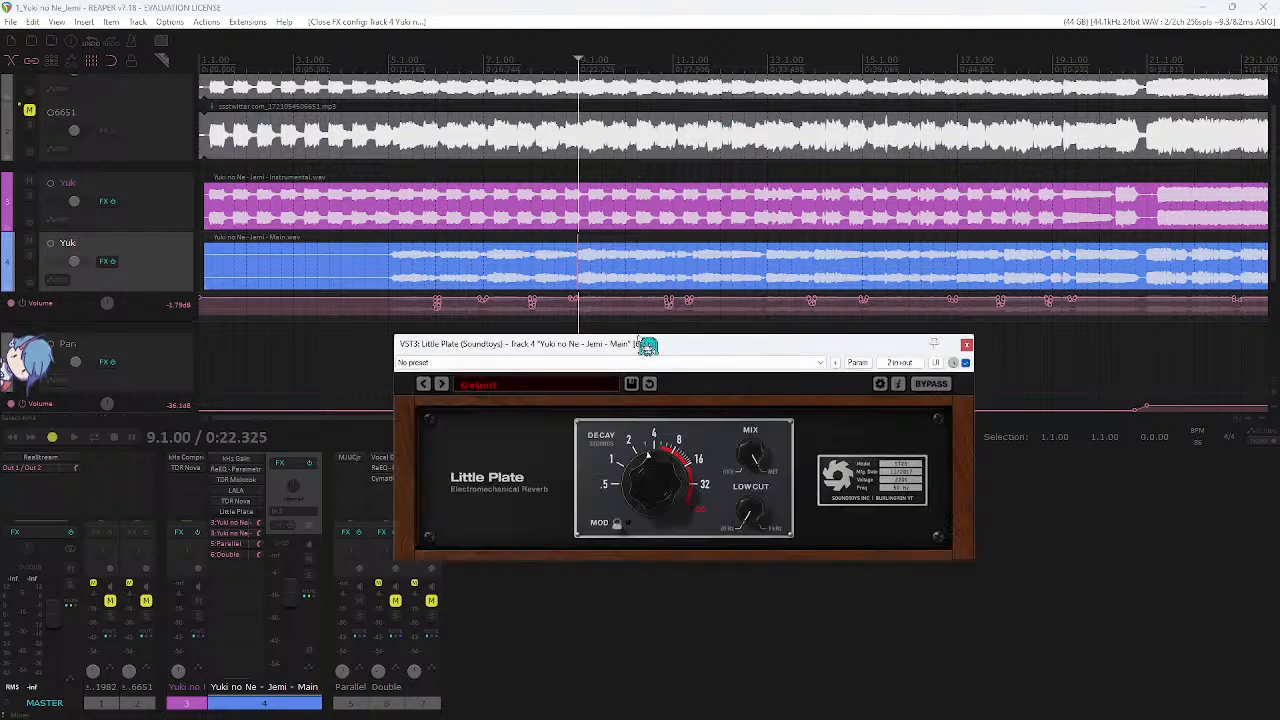
pyautogui.moveTo(647, 345); pyautogui.dragTo(654, 266)
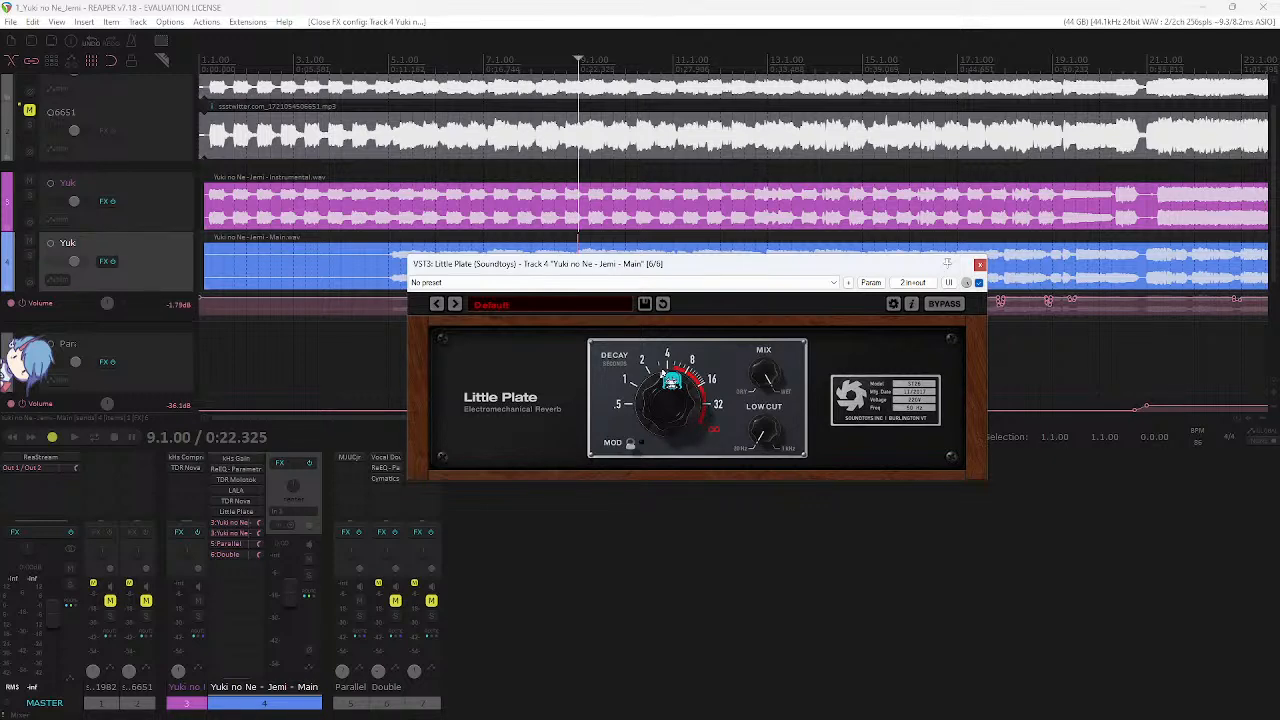
# - Check the decay times in the browser's reverb calculator and set Little Plate's decay to 0.69 seconds in REAPER
pyautogui.hotkey('alt', 'Tab')
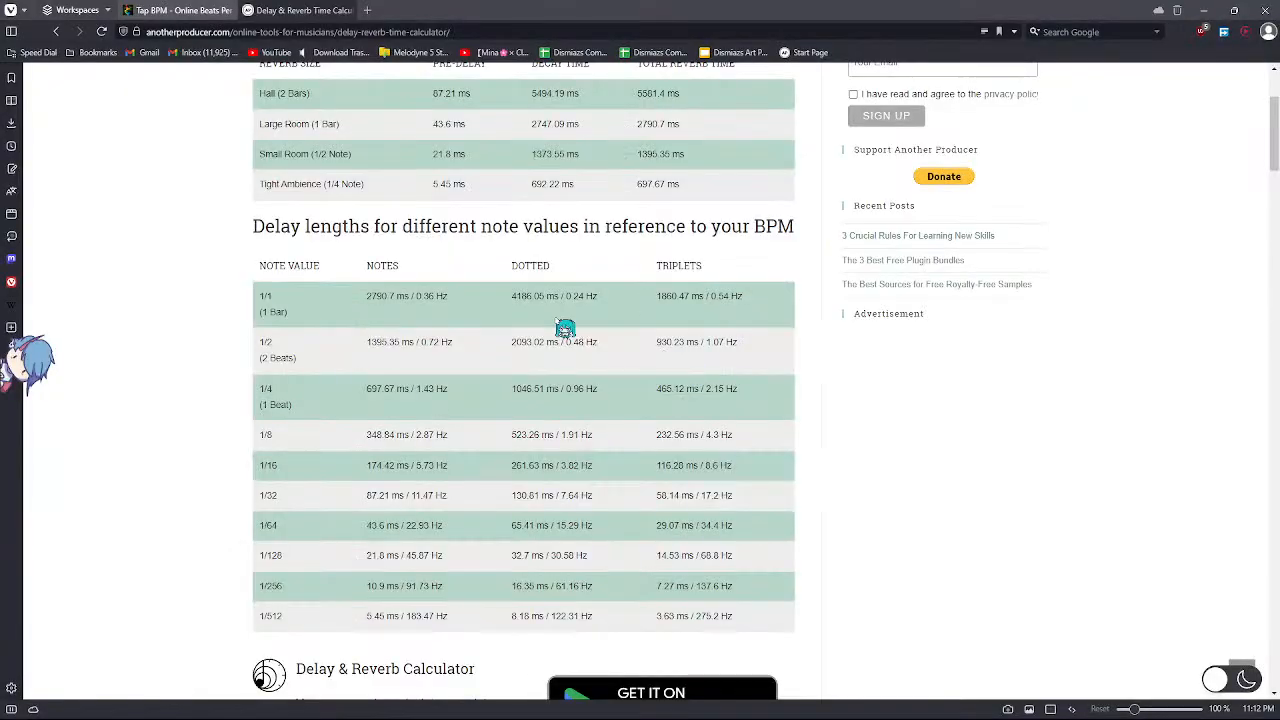
pyautogui.scroll(-2, 762, 332)
pyautogui.scroll(2, 709, 329)
pyautogui.scroll(1, 709, 329)
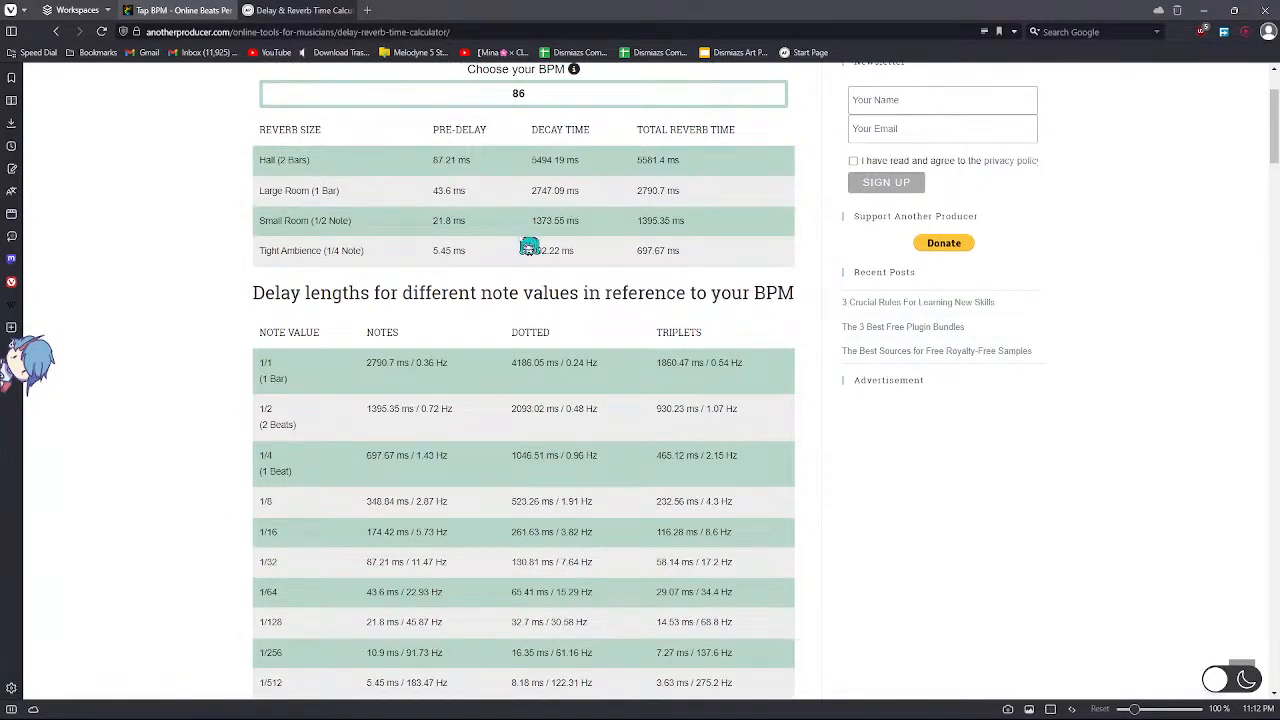
pyautogui.hotkey('alt', 'Tab')
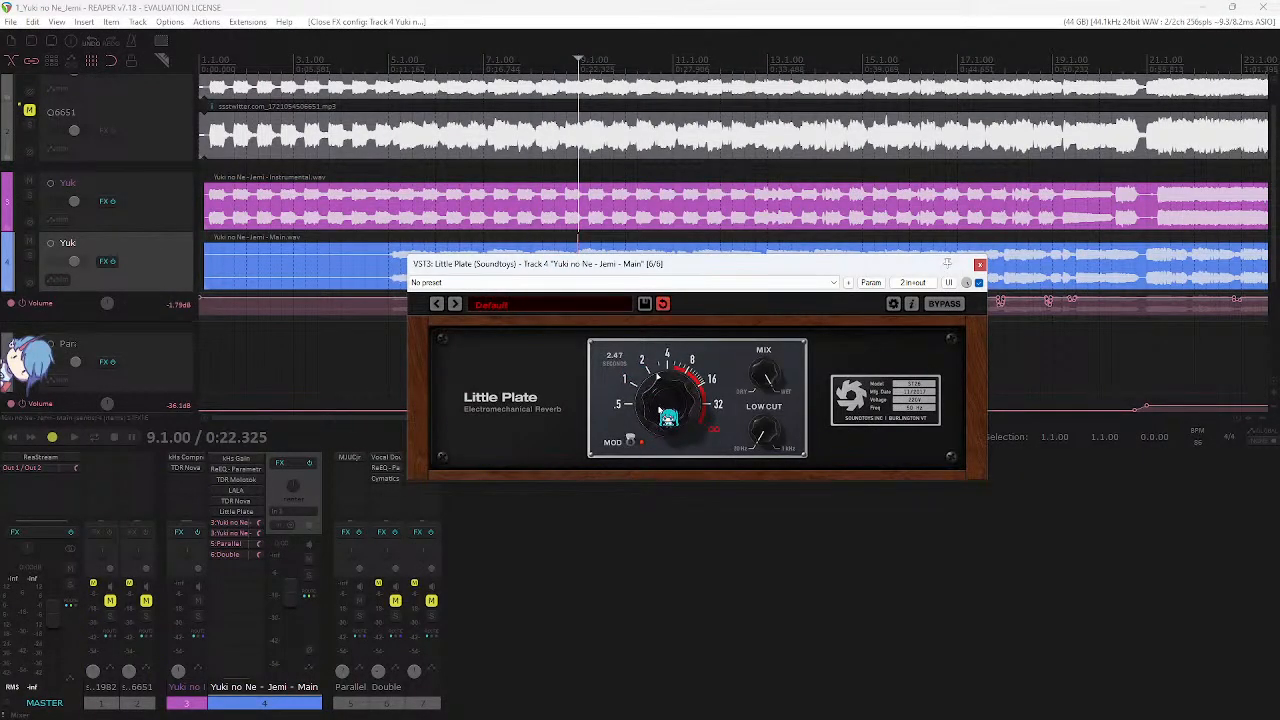
pyautogui.moveTo(668, 418); pyautogui.dragTo(656, 438)
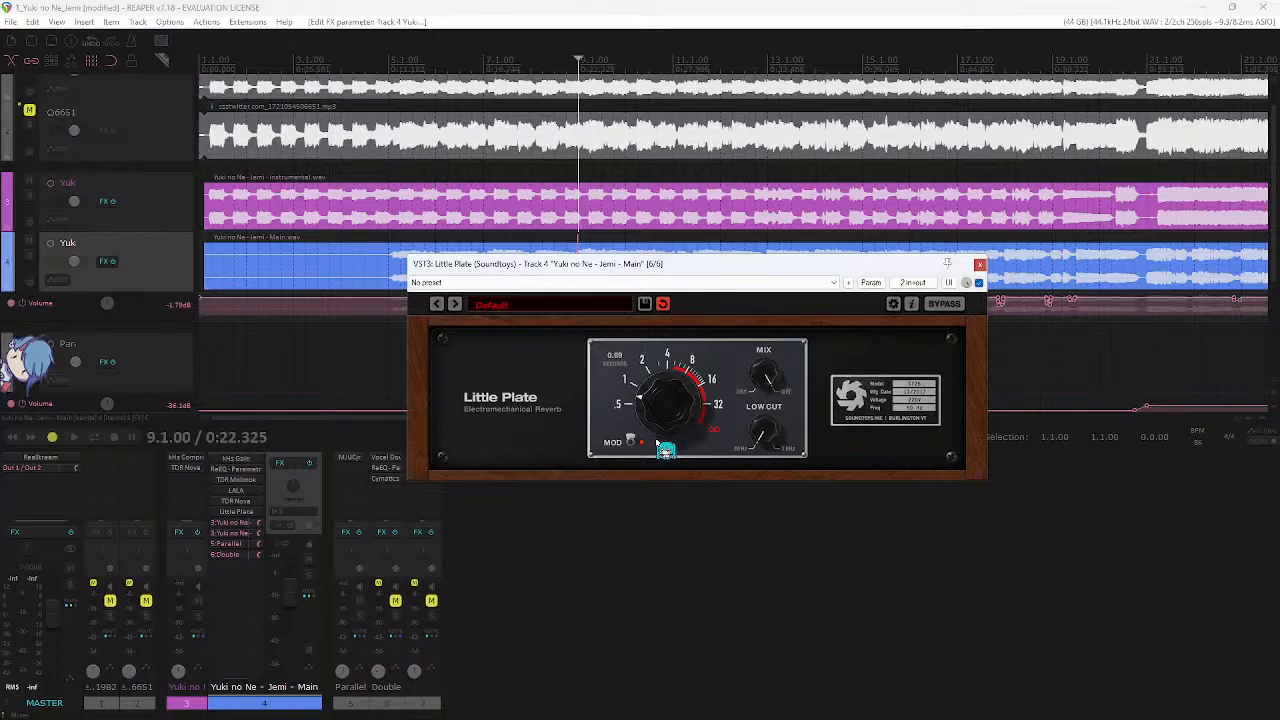
# - Lower Little Plate's mix toward dry and compare the Main vocal with the reverb bypassed and active during playback
pyautogui.hotkey('alt', 'Tab')
pyautogui.hotkey('alt', 'Tab')
pyautogui.hotkey('alt', 'Tab')
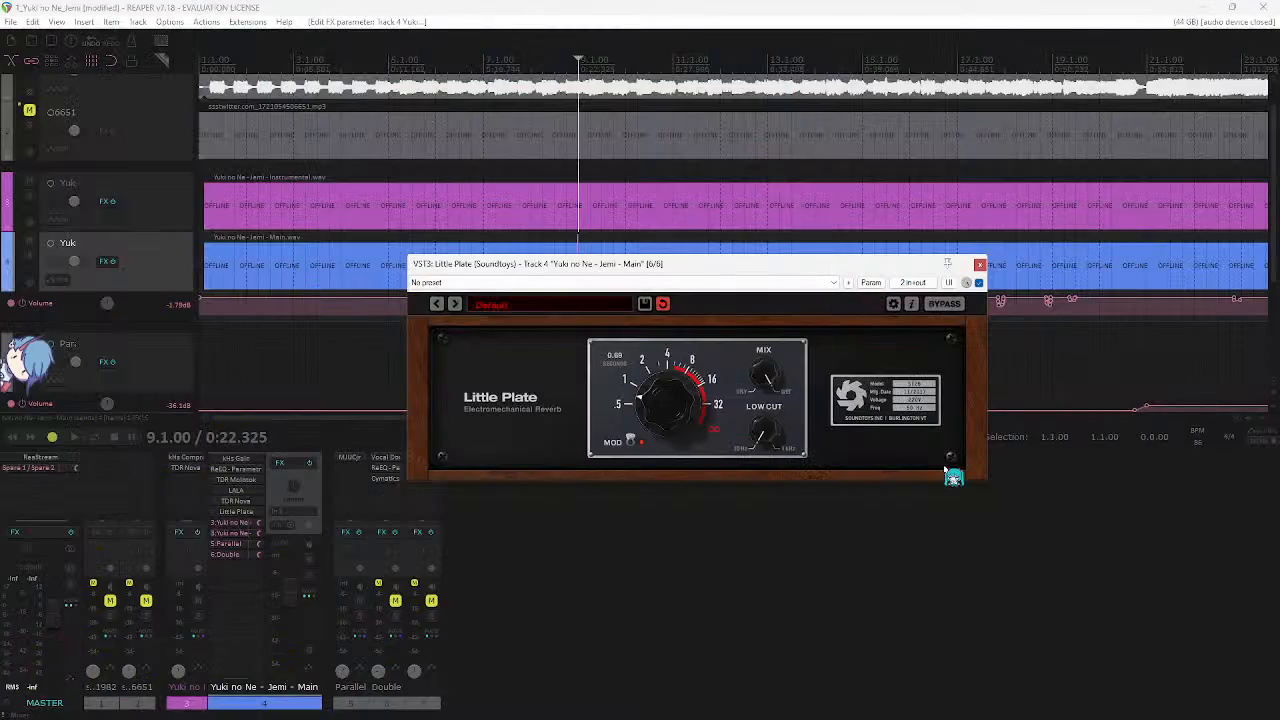
pyautogui.hotkey('alt', 'Tab')
pyautogui.press('space')
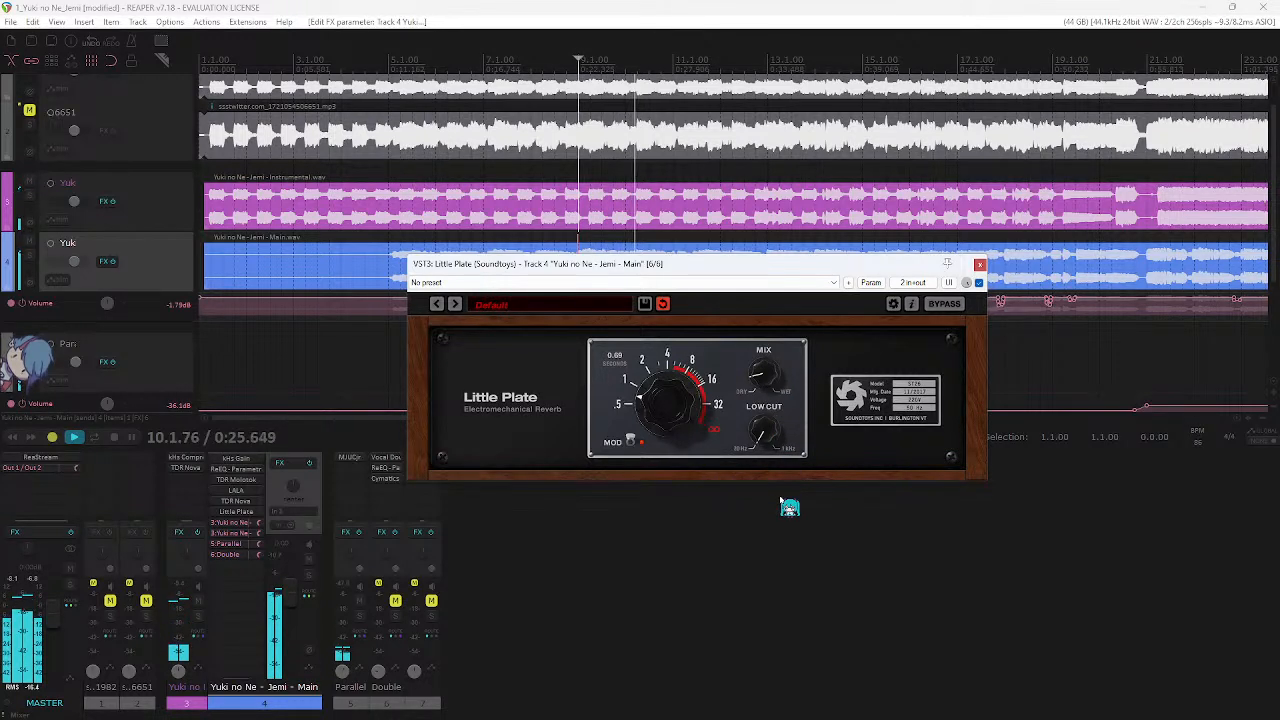
pyautogui.click(257, 513)
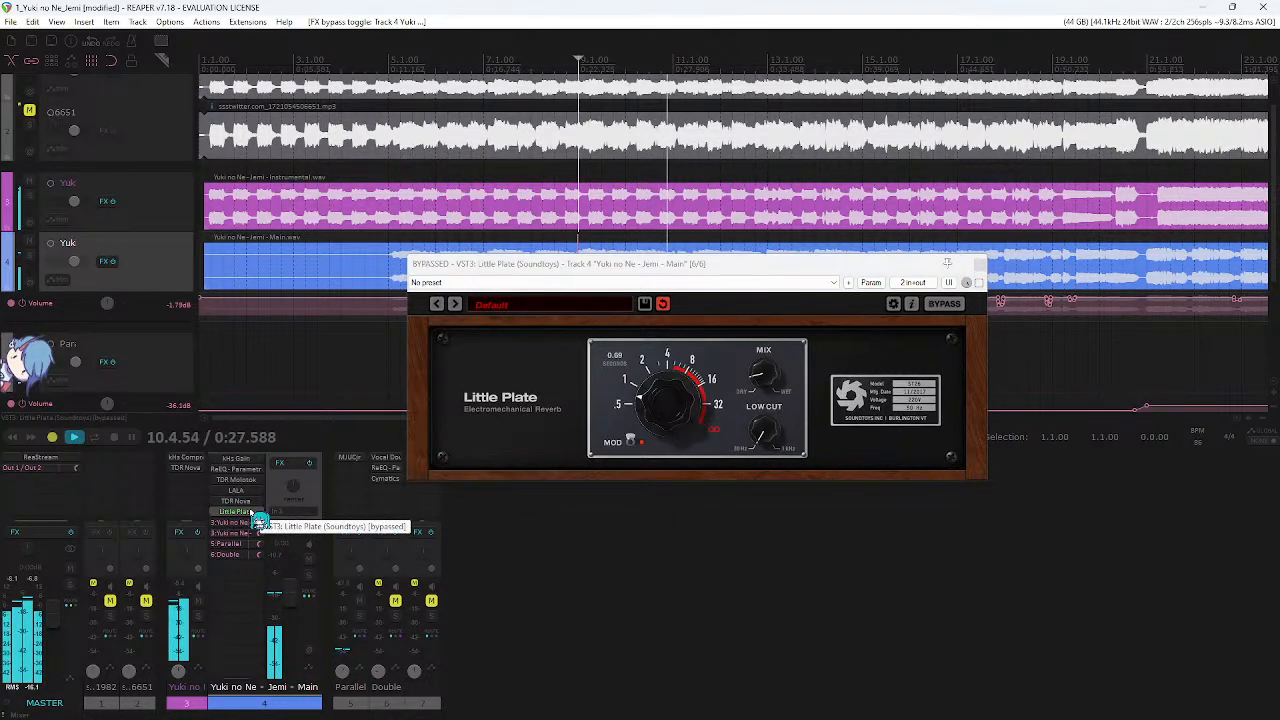
pyautogui.click(257, 514)
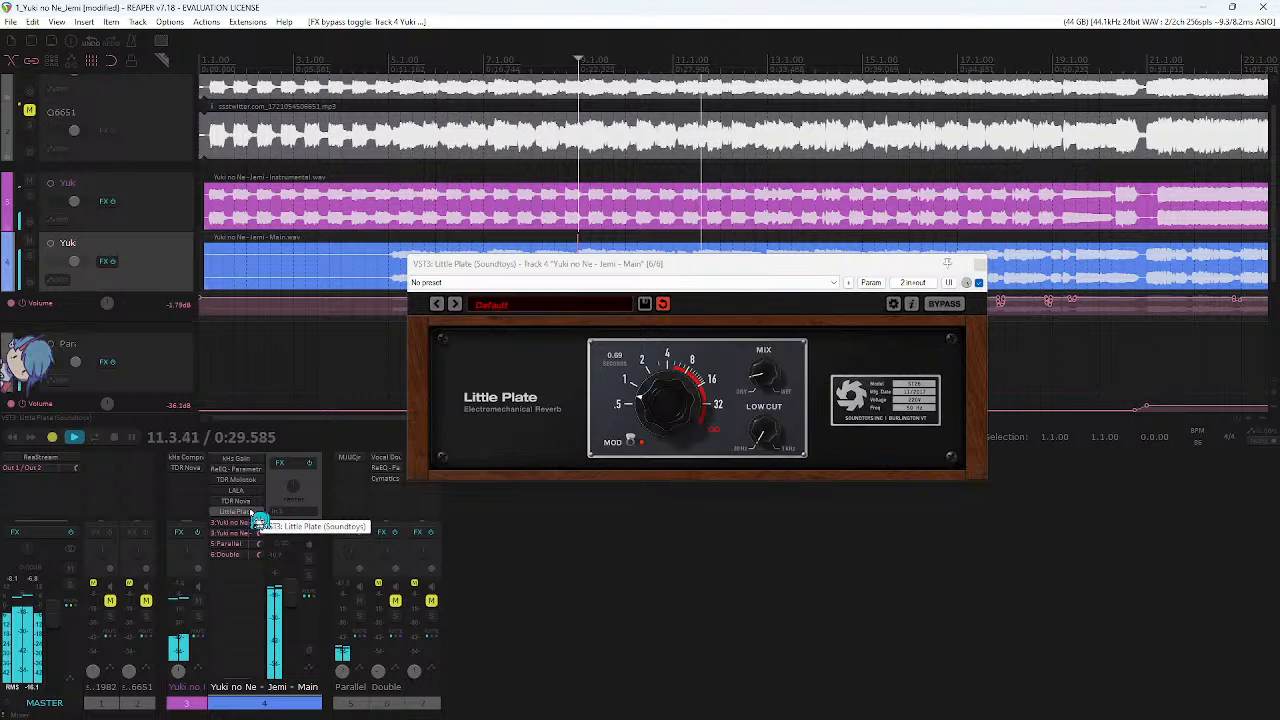
# - Fine-tune the Little Plate mix during playback, stop playback and save the project
pyautogui.click(776, 379)
pyautogui.click(741, 4)
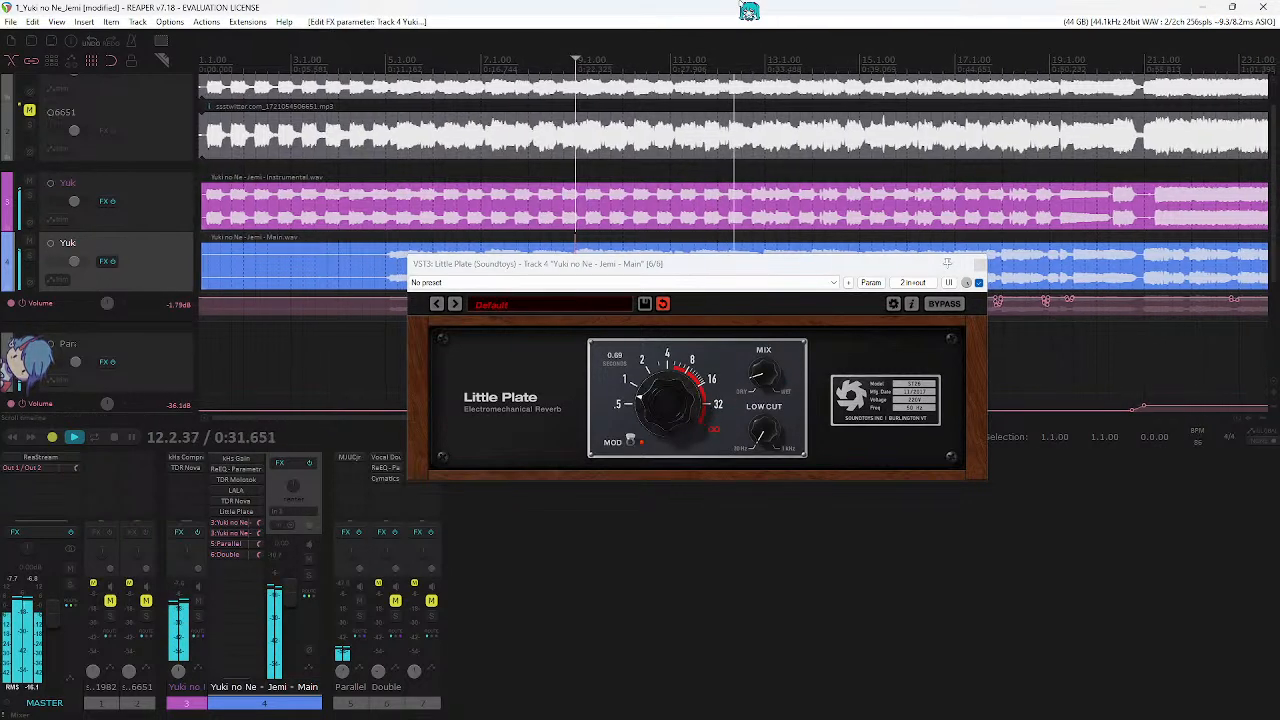
pyautogui.press('space')
pyautogui.hotkey('ctrl', 's')
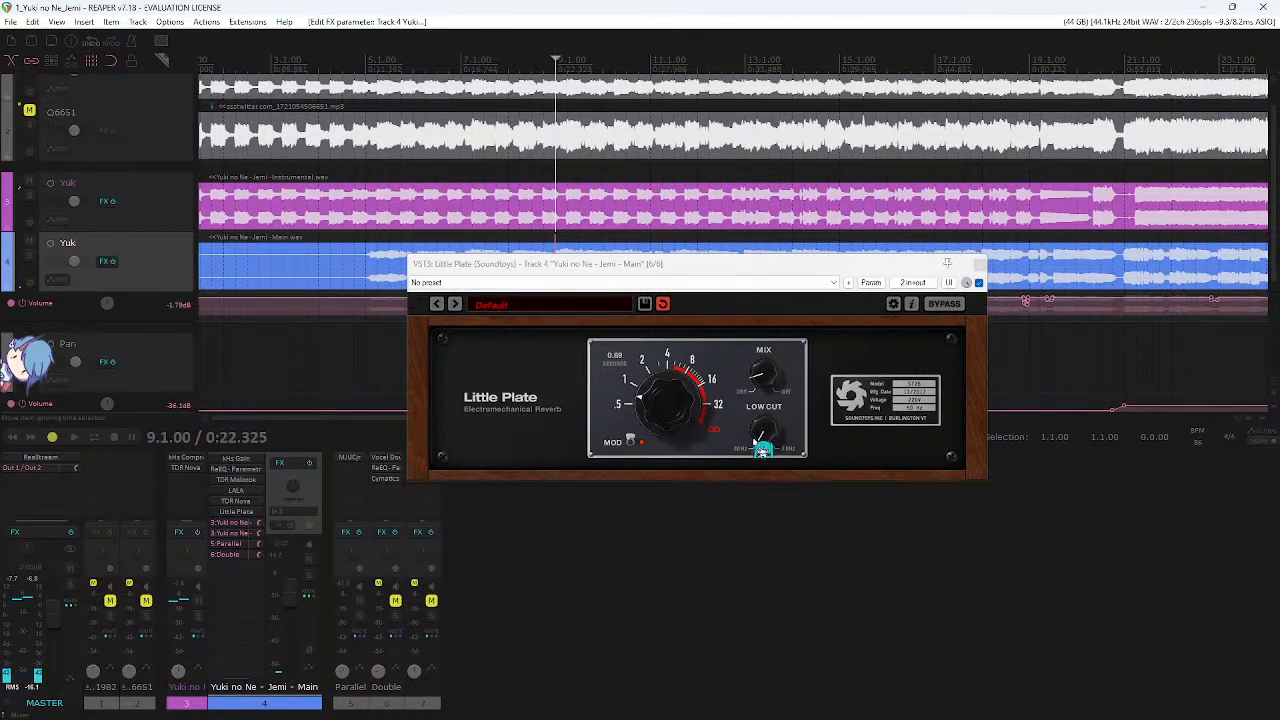
# - Raise Little Plate's low cut past the middle of its range and shift the plug-in window lower over the tracks
pyautogui.click(772, 366)
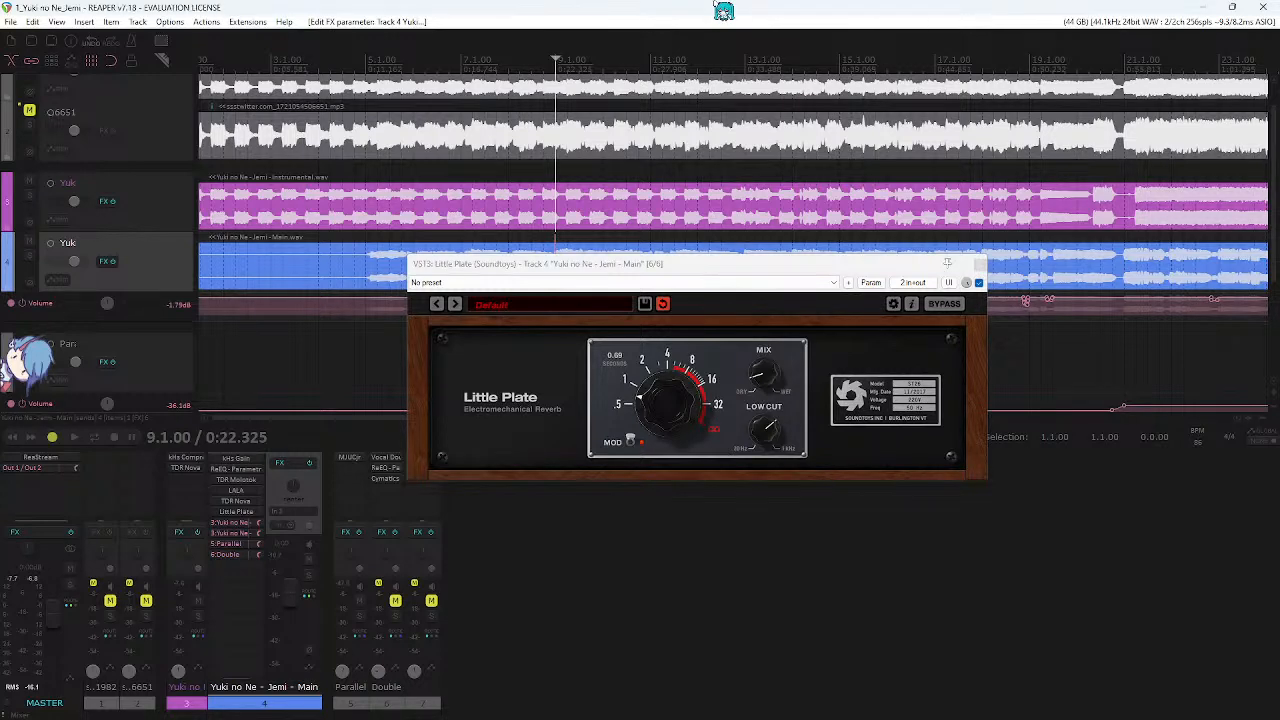
pyautogui.moveTo(816, 260); pyautogui.dragTo(886, 286)
pyautogui.click(838, 10)
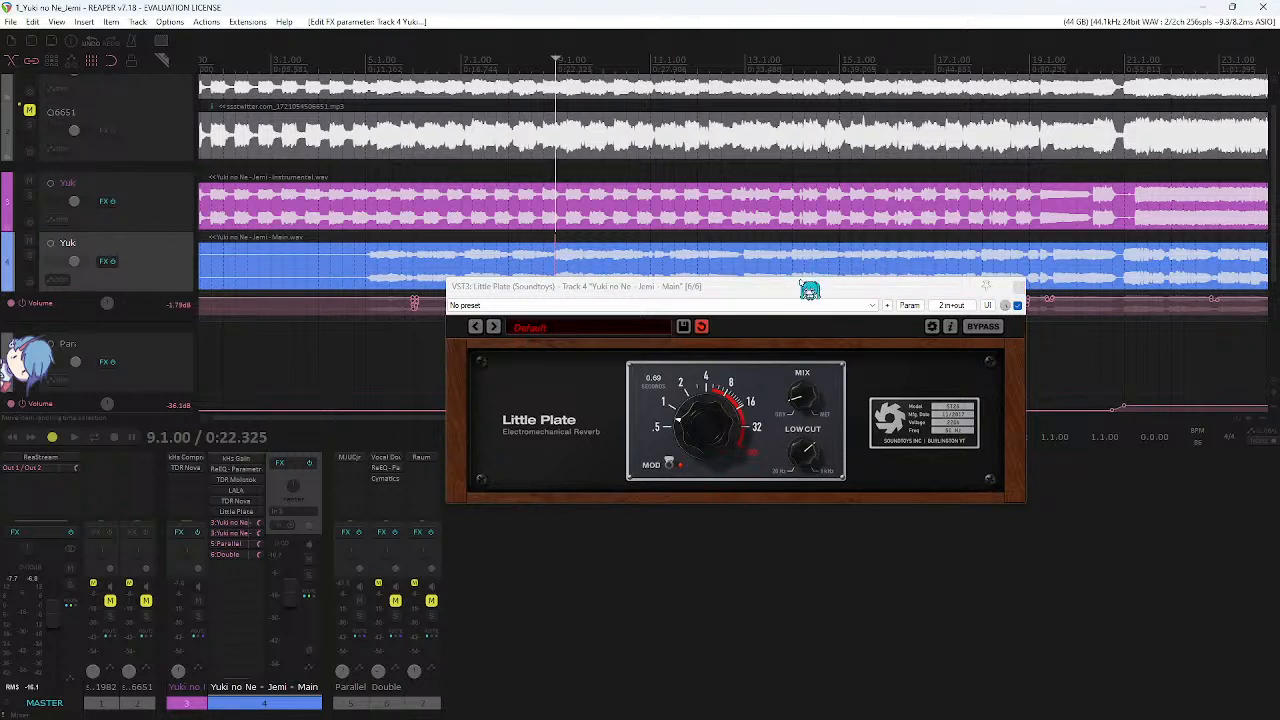
pyautogui.moveTo(810, 288); pyautogui.dragTo(823, 292)
pyautogui.click(861, 11)
# - Move the Little Plate window back up over the Main vocal track
pyautogui.rightClick(252, 515)
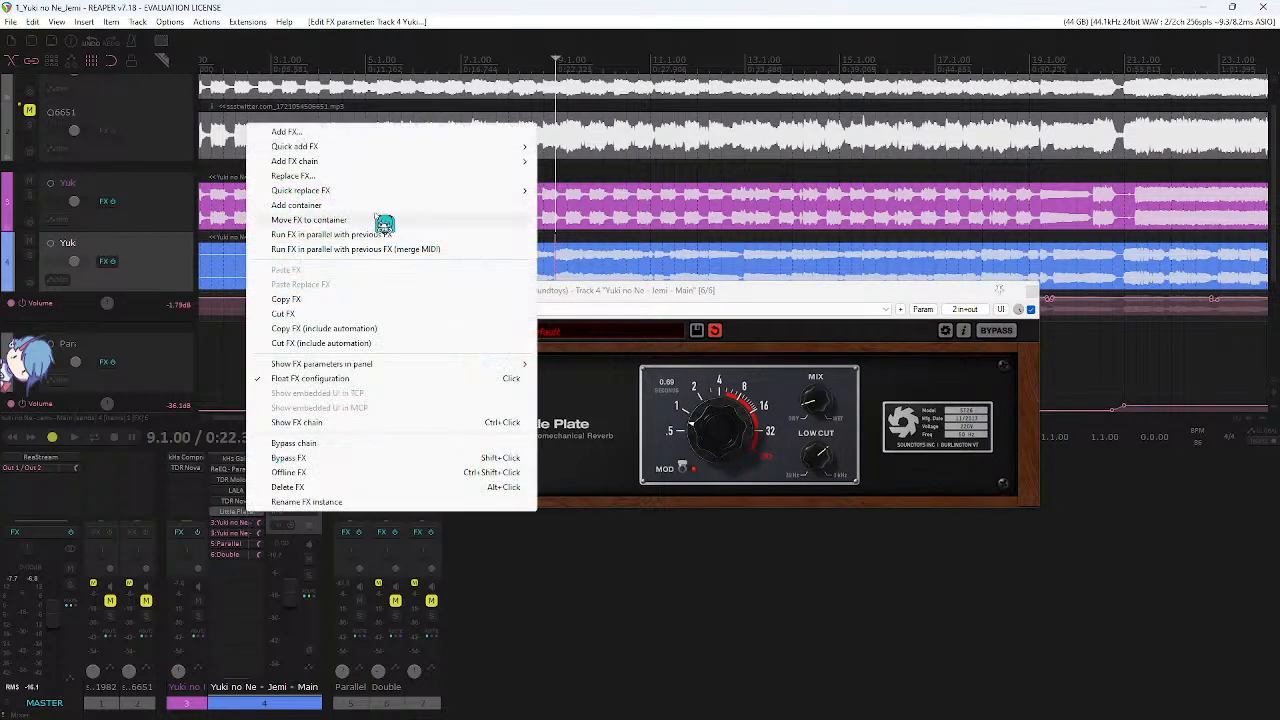
pyautogui.moveTo(719, 293); pyautogui.dragTo(734, 268)
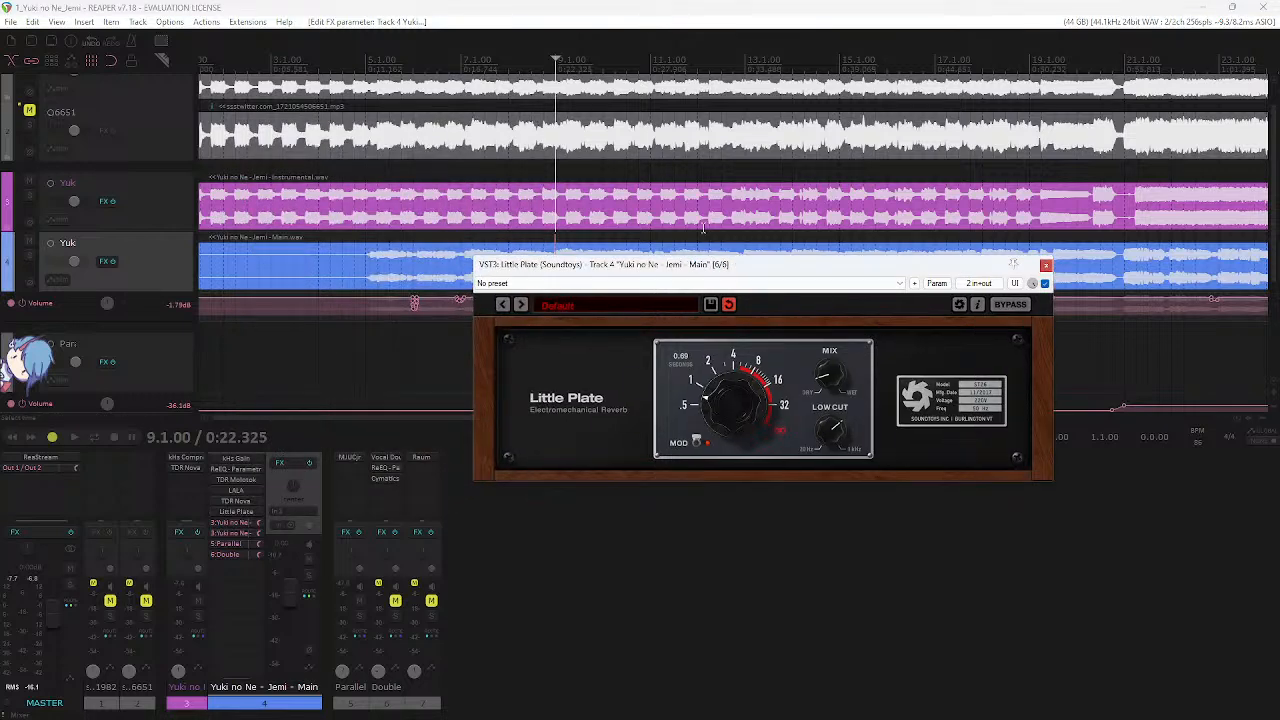
pyautogui.click(1004, 402)
pyautogui.click(1001, 403)
pyautogui.moveTo(834, 269); pyautogui.dragTo(853, 251)
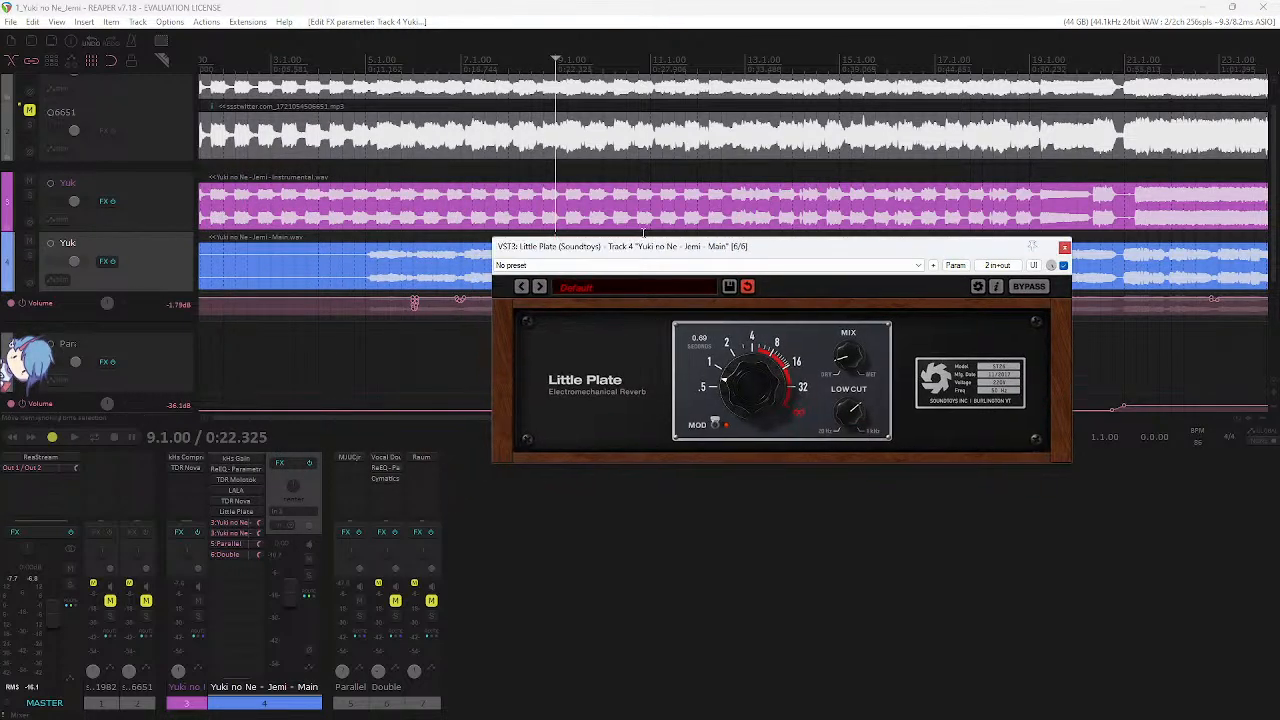
# - Check the pre-delay times in the browser's reverb calculator and return to REAPER
pyautogui.hotkey('alt', 'Tab')
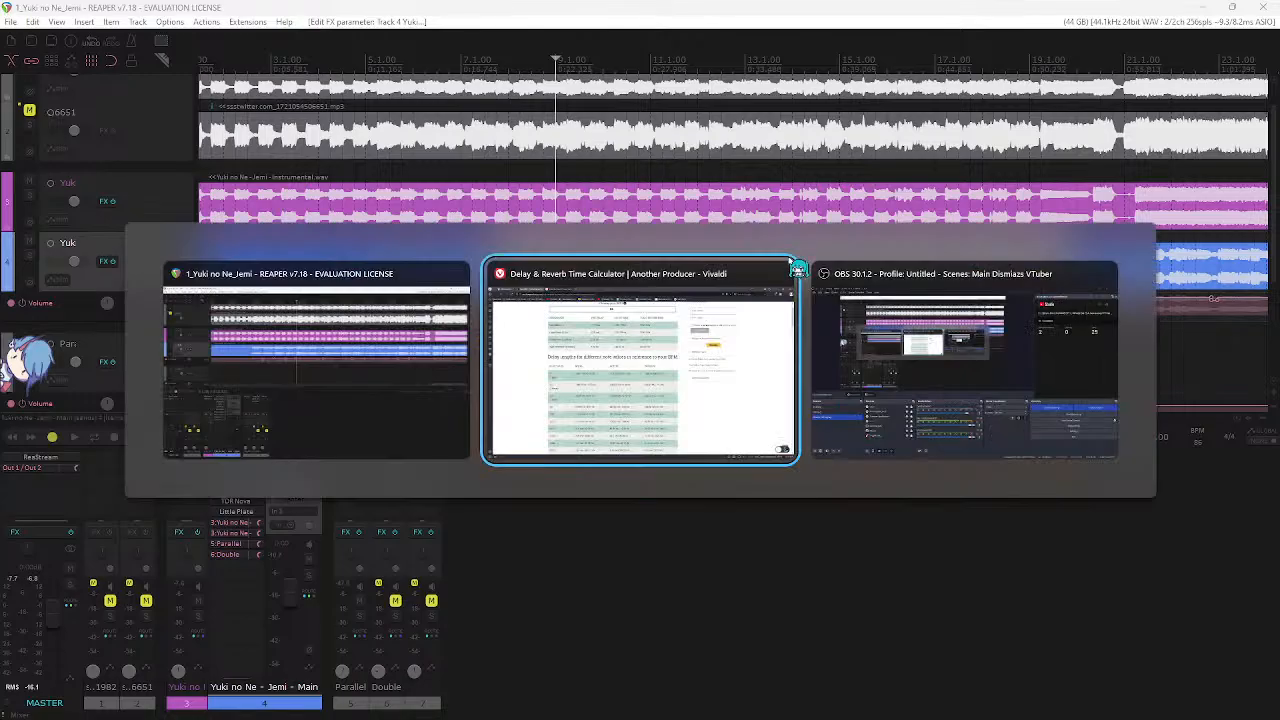
pyautogui.scroll(2, 480, 240)
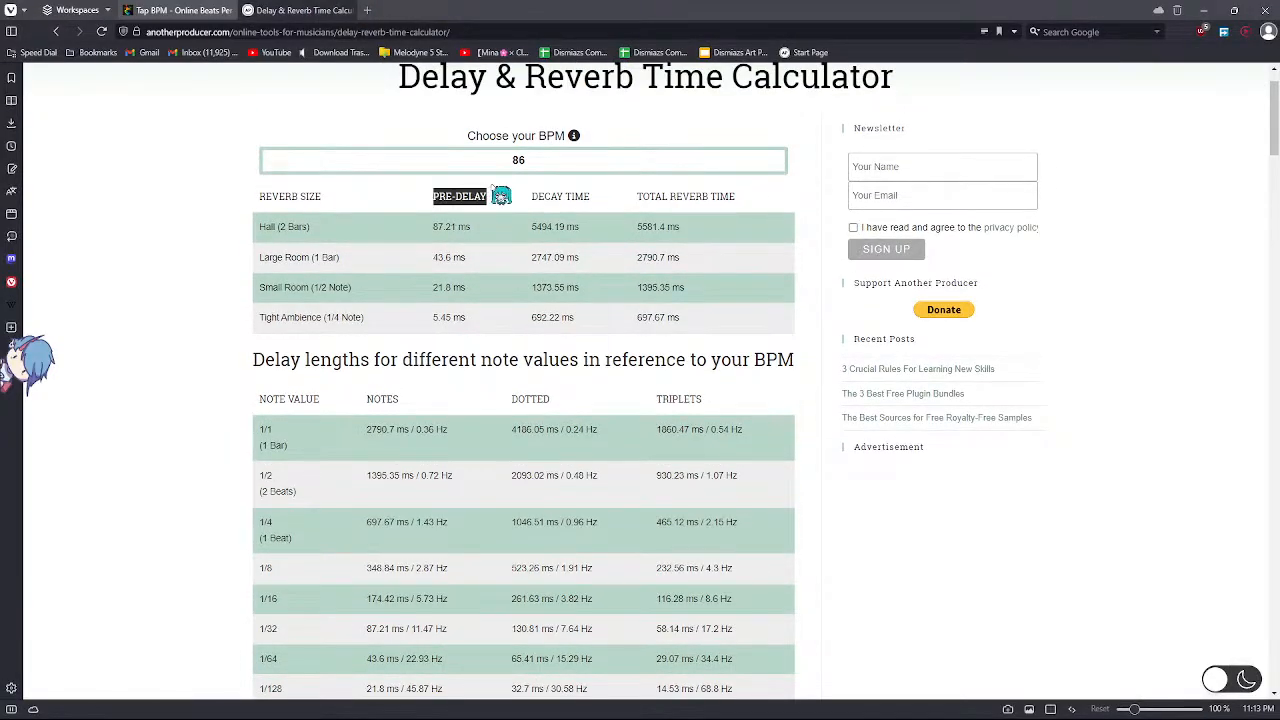
pyautogui.click(151, 269)
pyautogui.hotkey('alt', 'Tab')
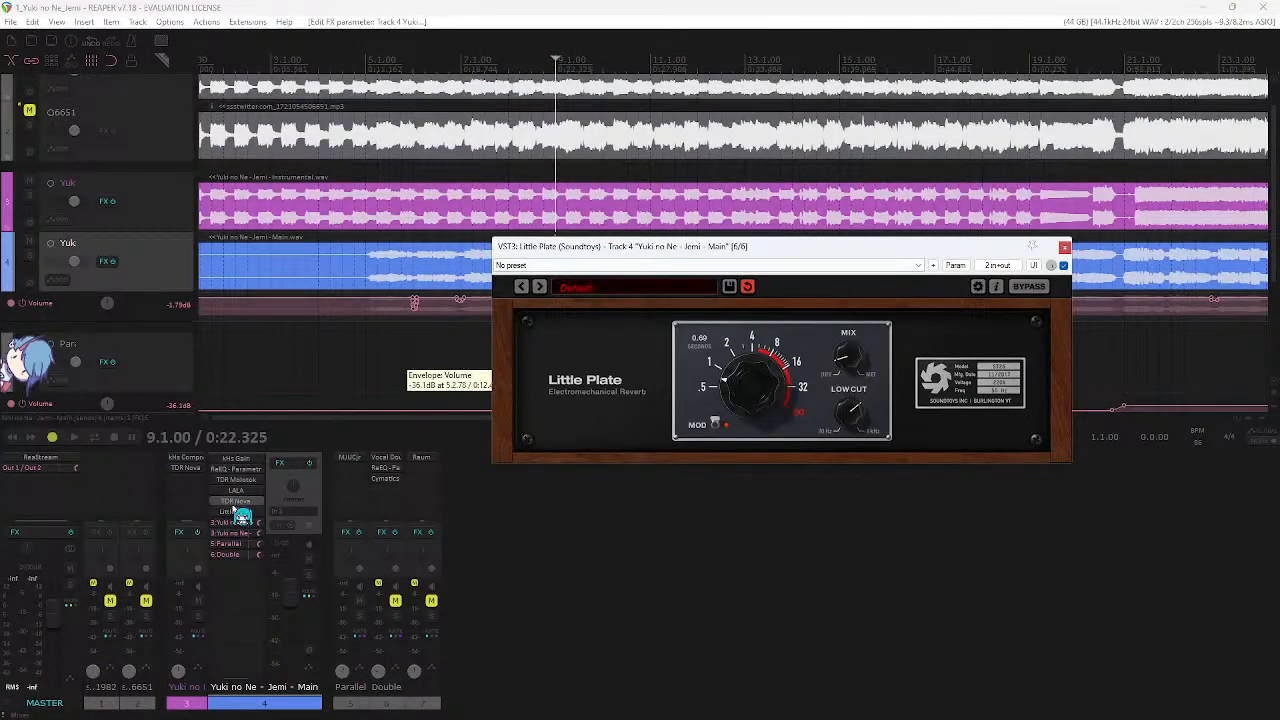
# - Move Little Plate on the Main vocal track into an FX container
pyautogui.rightClick(240, 516)
pyautogui.click(345, 251)
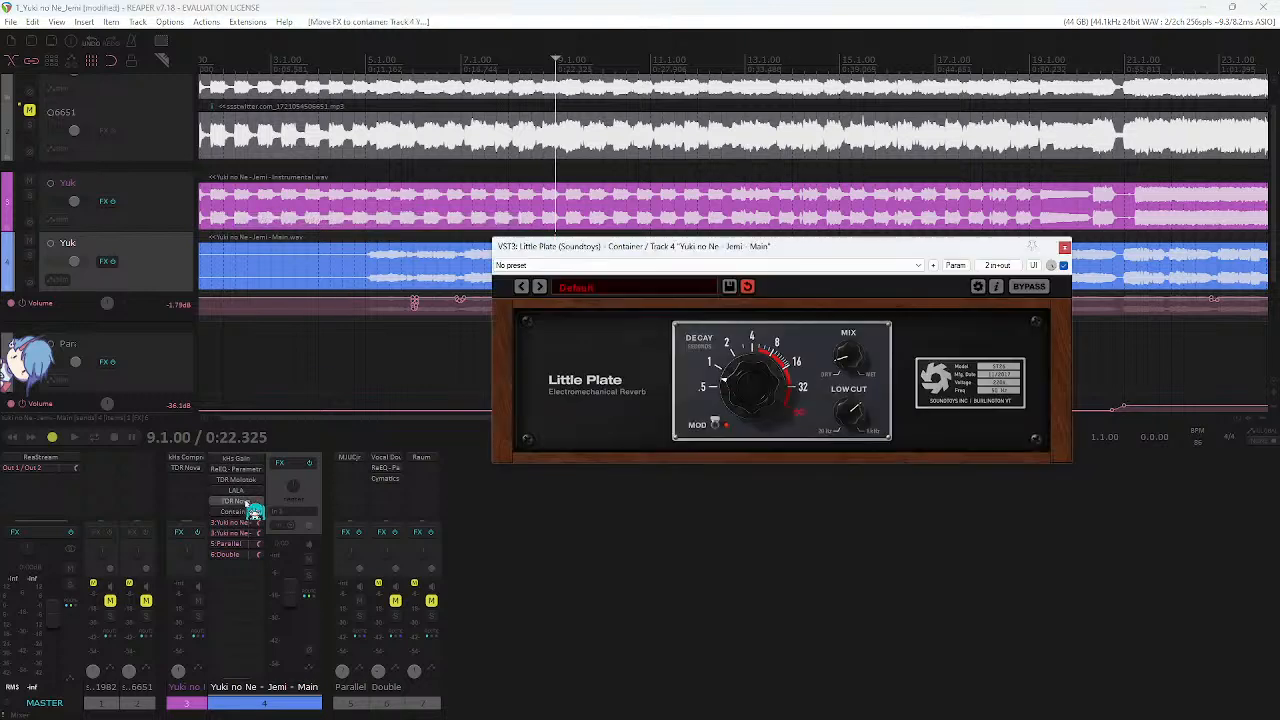
# - Open the Main vocal track's FX container and arrange its window beside Little Plate's, closing TDR Nova
pyautogui.click(245, 501)
pyautogui.click(245, 511)
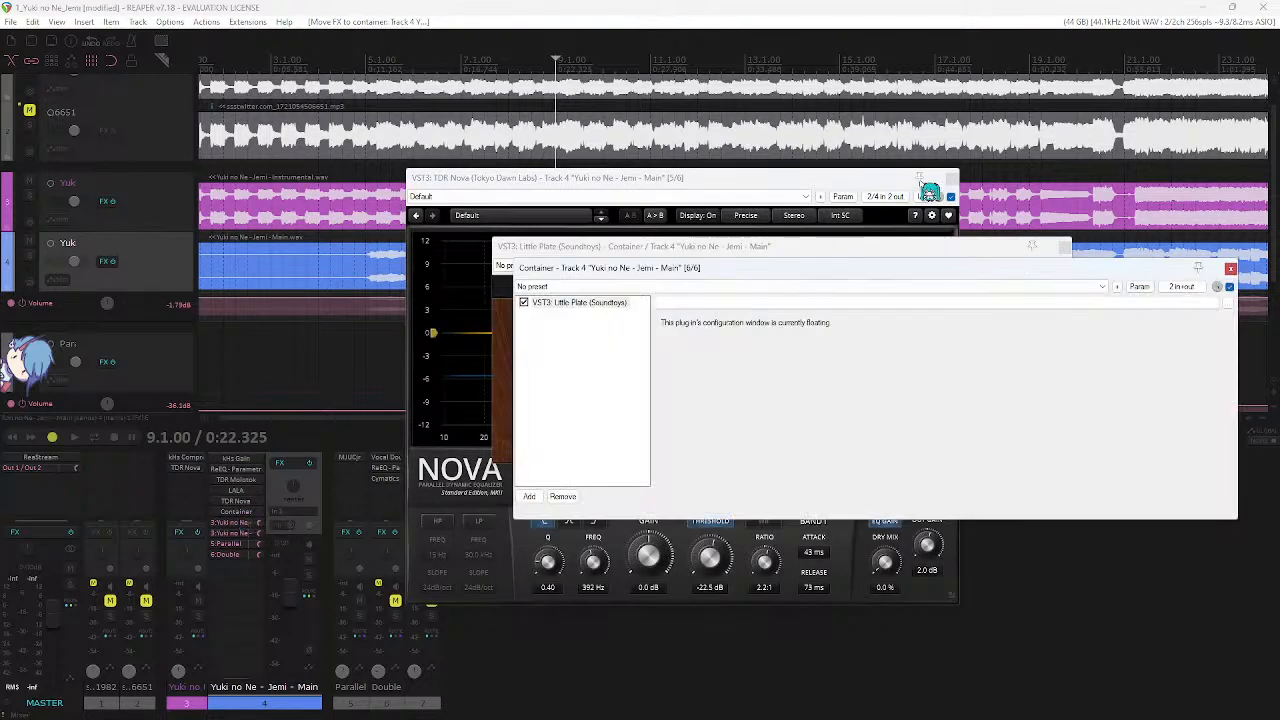
pyautogui.click(950, 178)
pyautogui.moveTo(957, 268); pyautogui.dragTo(558, 107)
pyautogui.moveTo(937, 246); pyautogui.dragTo(1051, 276)
pyautogui.moveTo(530, 114); pyautogui.dragTo(603, 131)
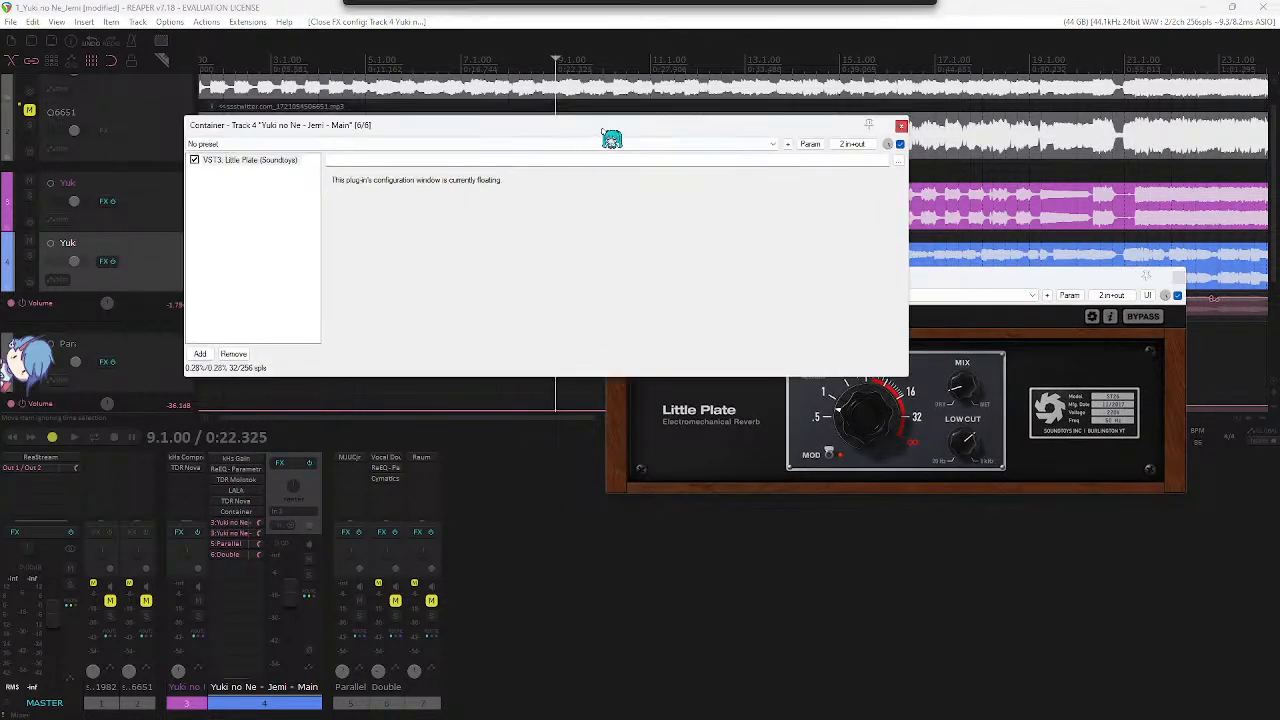
# - Try the kHs Delay plug-in in the container and remove it
pyautogui.doubleClick(297, 272)
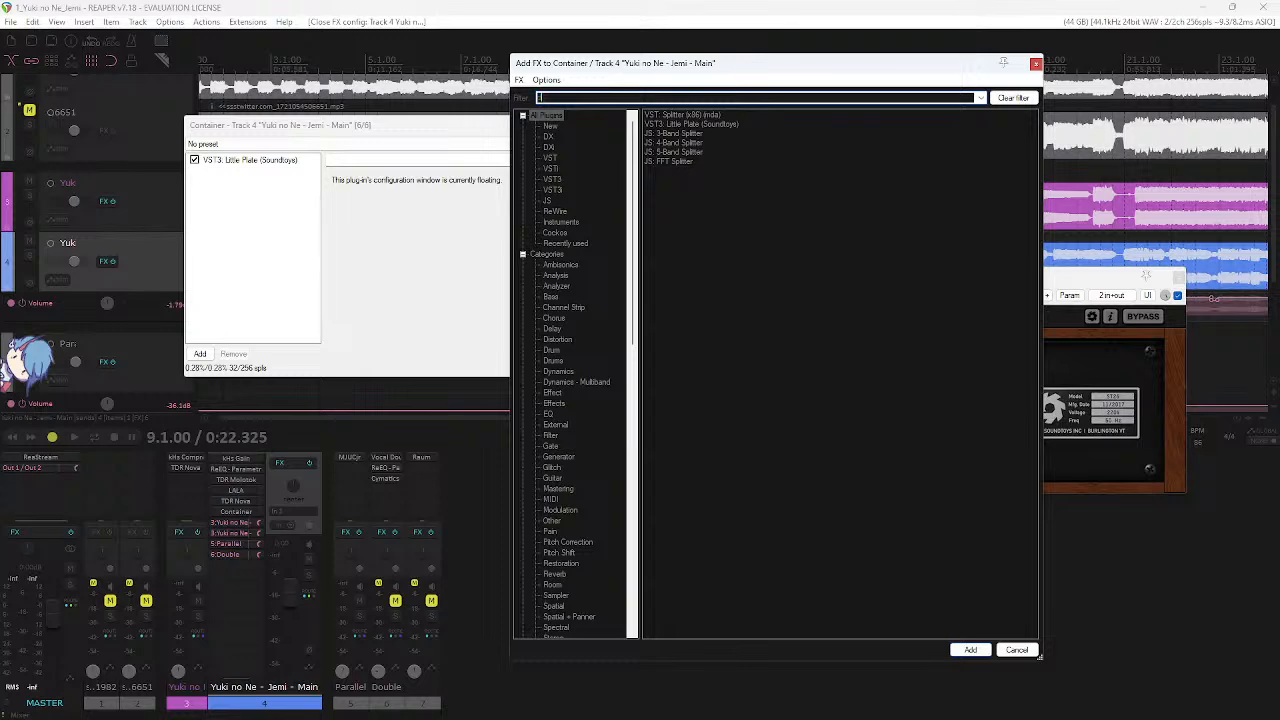
pyautogui.write('del')
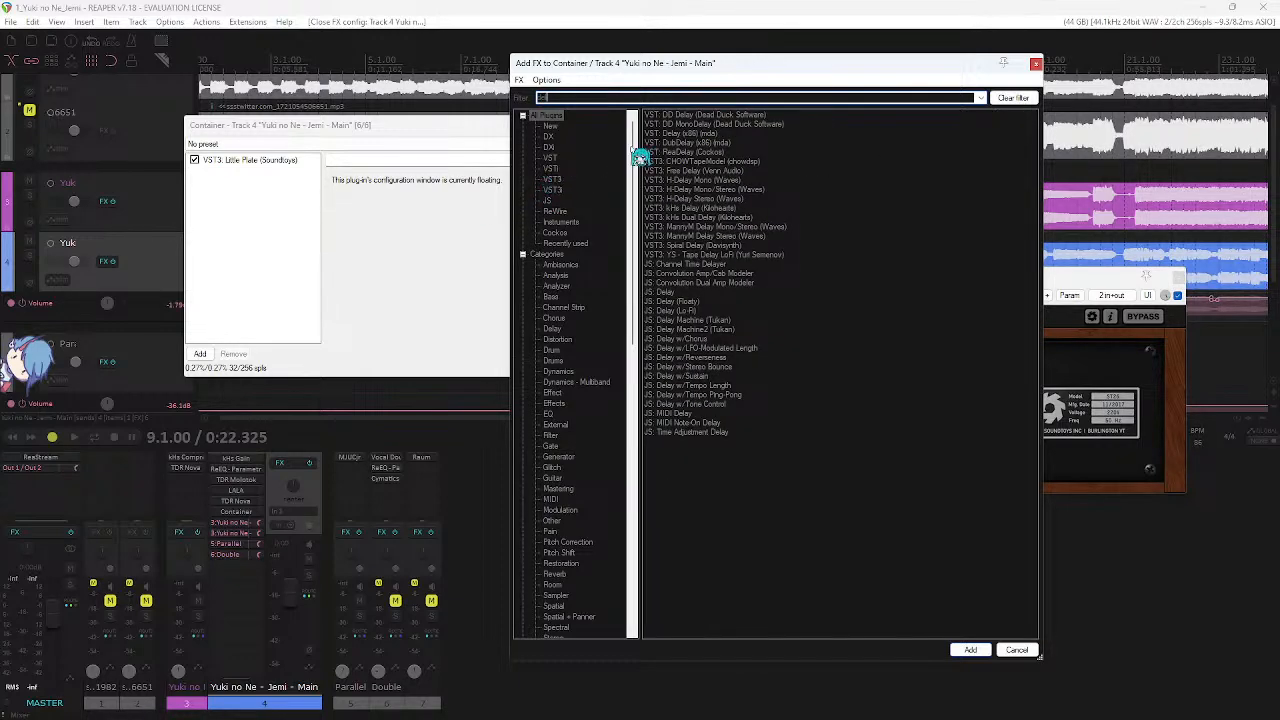
pyautogui.doubleClick(712, 209)
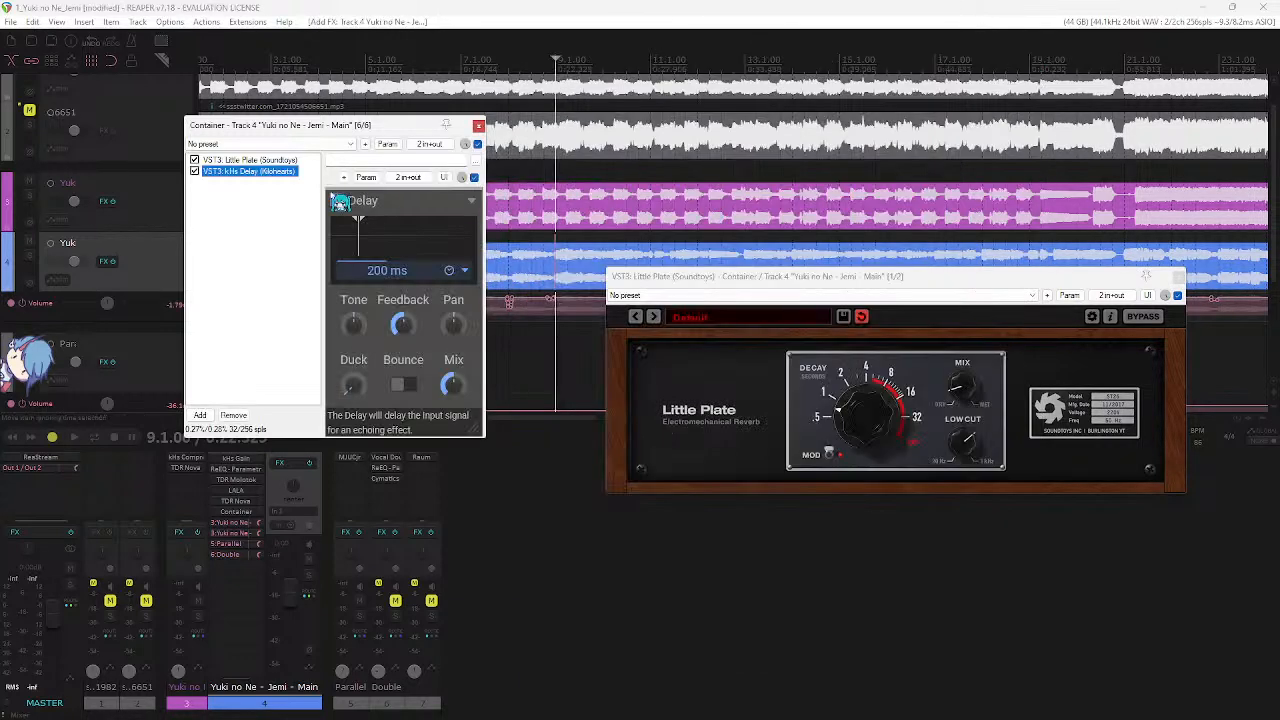
pyautogui.rightClick(227, 179)
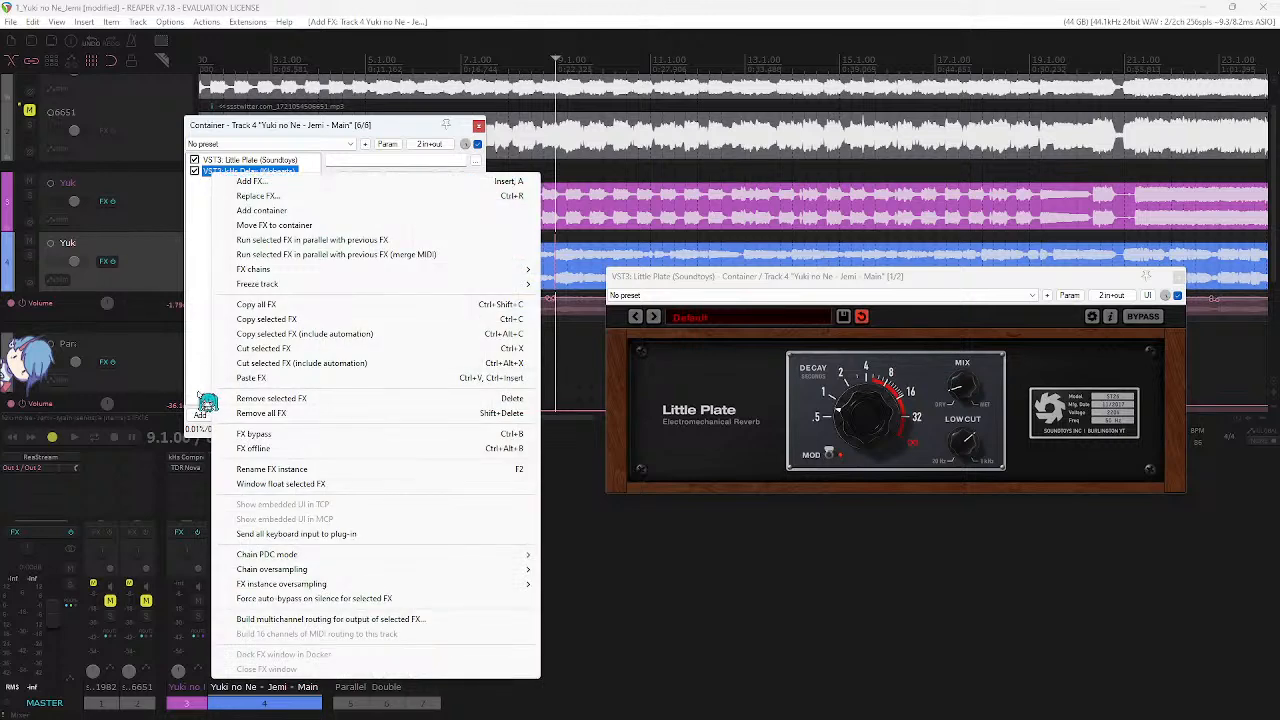
pyautogui.press('Escape')
pyautogui.click(262, 161)
pyautogui.click(262, 171)
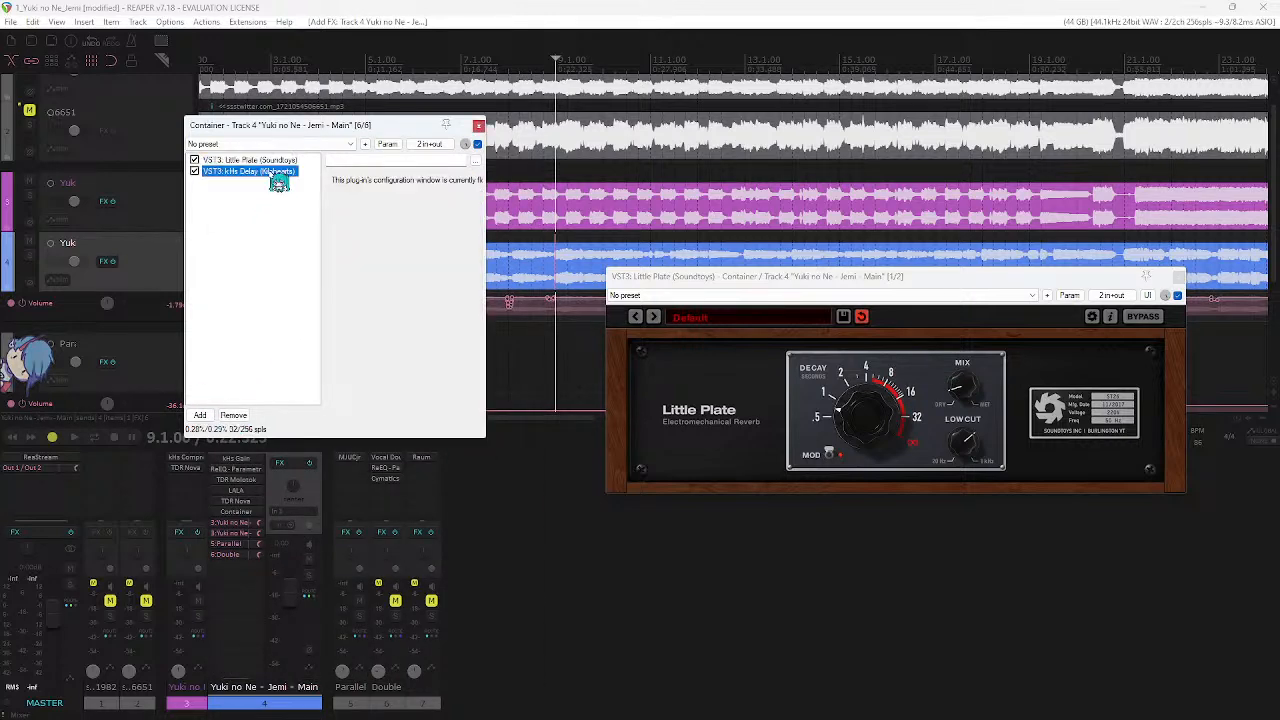
pyautogui.click(233, 415)
# - Add JS: Delay to the container and place it before Little Plate
pyautogui.doubleClick(262, 294)
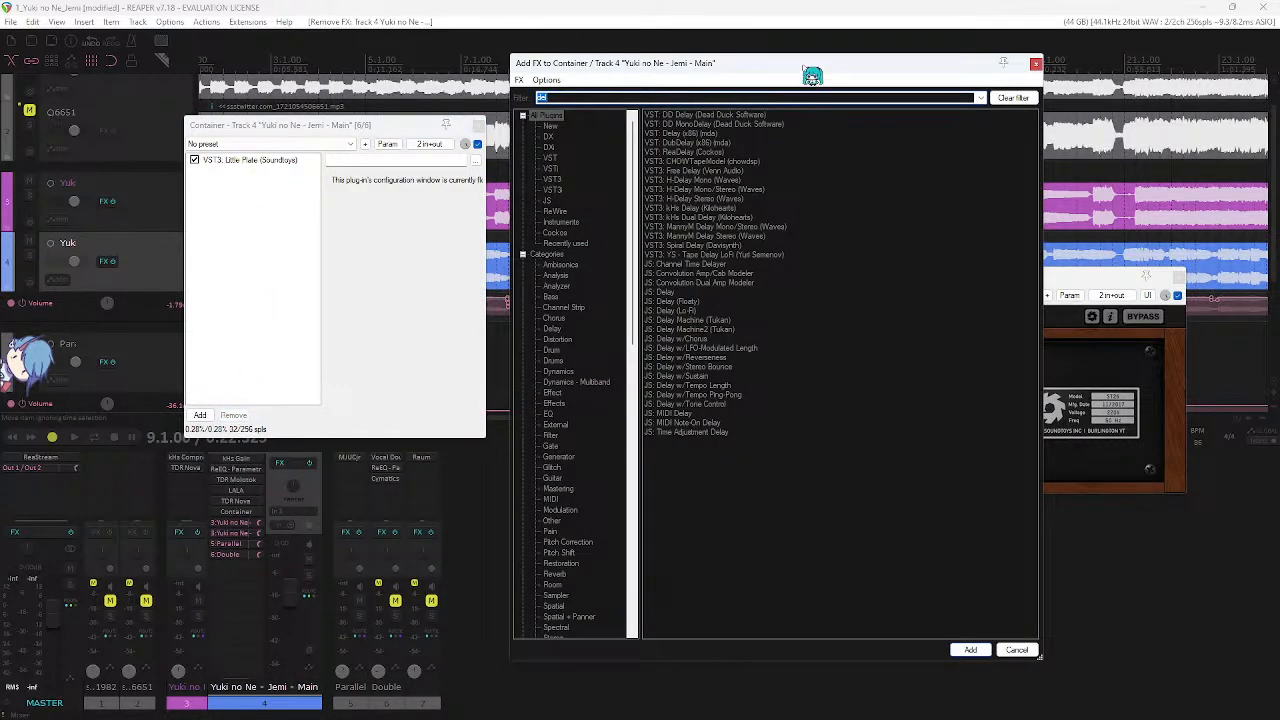
pyautogui.moveTo(811, 77); pyautogui.dragTo(796, 104)
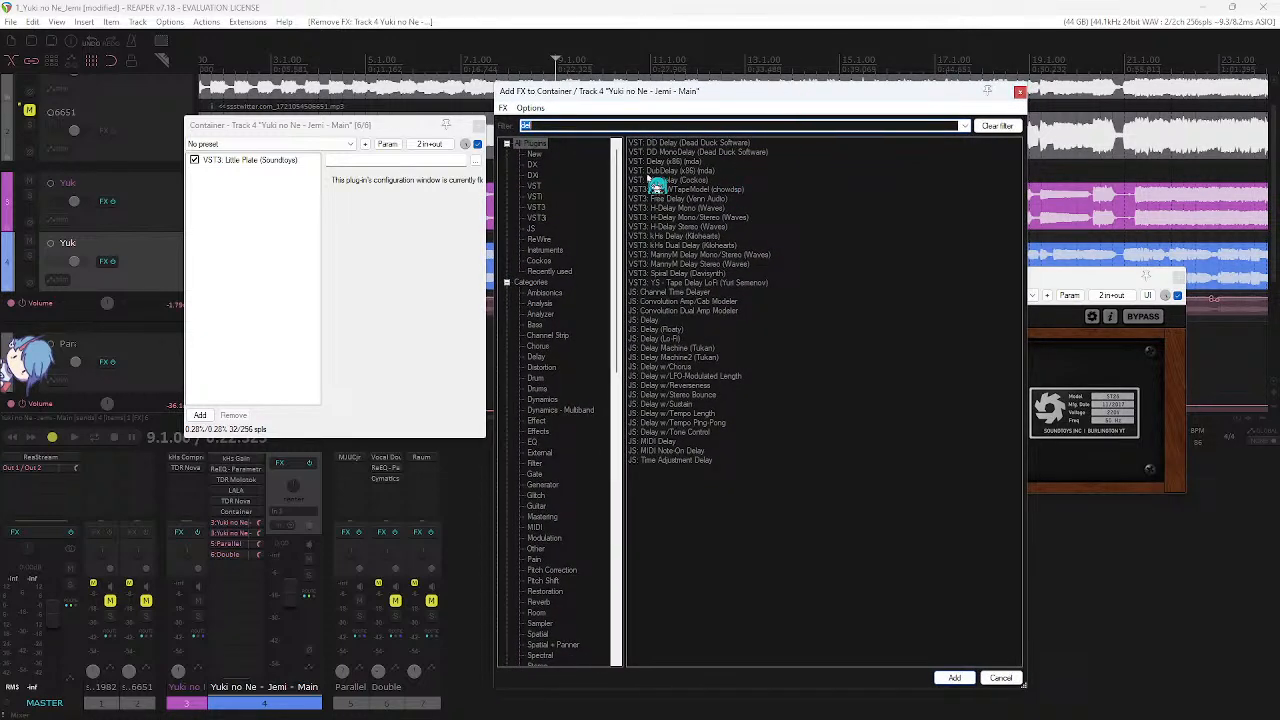
pyautogui.moveTo(416, 124); pyautogui.dragTo(422, 126)
pyautogui.moveTo(606, 93); pyautogui.dragTo(610, 93)
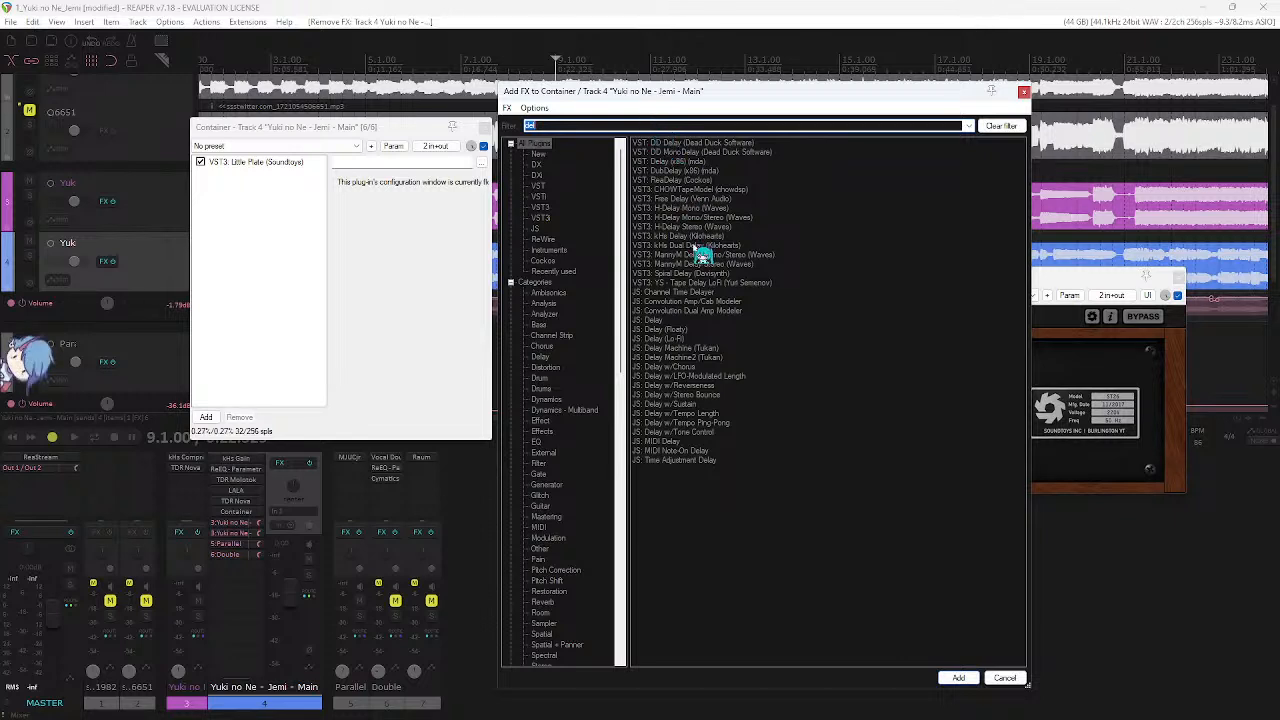
pyautogui.doubleClick(684, 321)
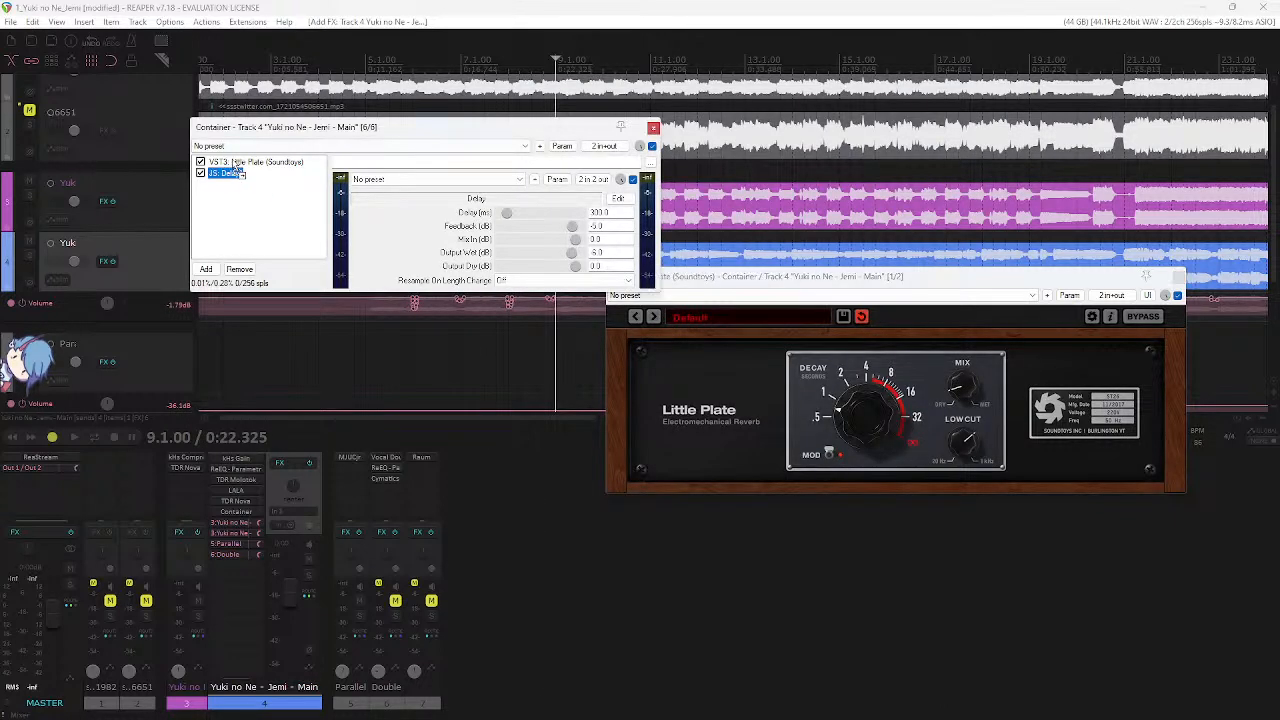
pyautogui.moveTo(236, 166); pyautogui.dragTo(236, 160)
# - Check the reverb calculator and set JS: Delay to 5.0 ms, feedback and dry output to -120 dB, and wet output to 0 dB
pyautogui.click(617, 217)
pyautogui.hotkey('alt', 'Tab')
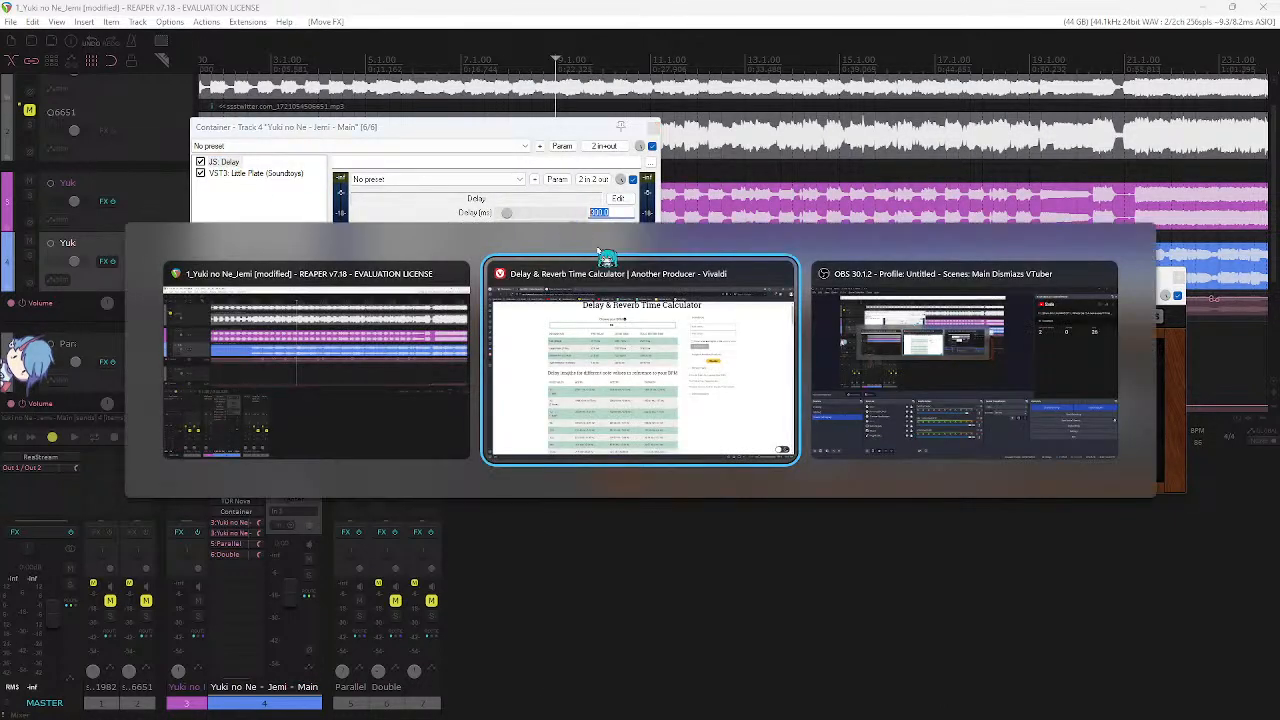
pyautogui.hotkey('alt', 'Tab')
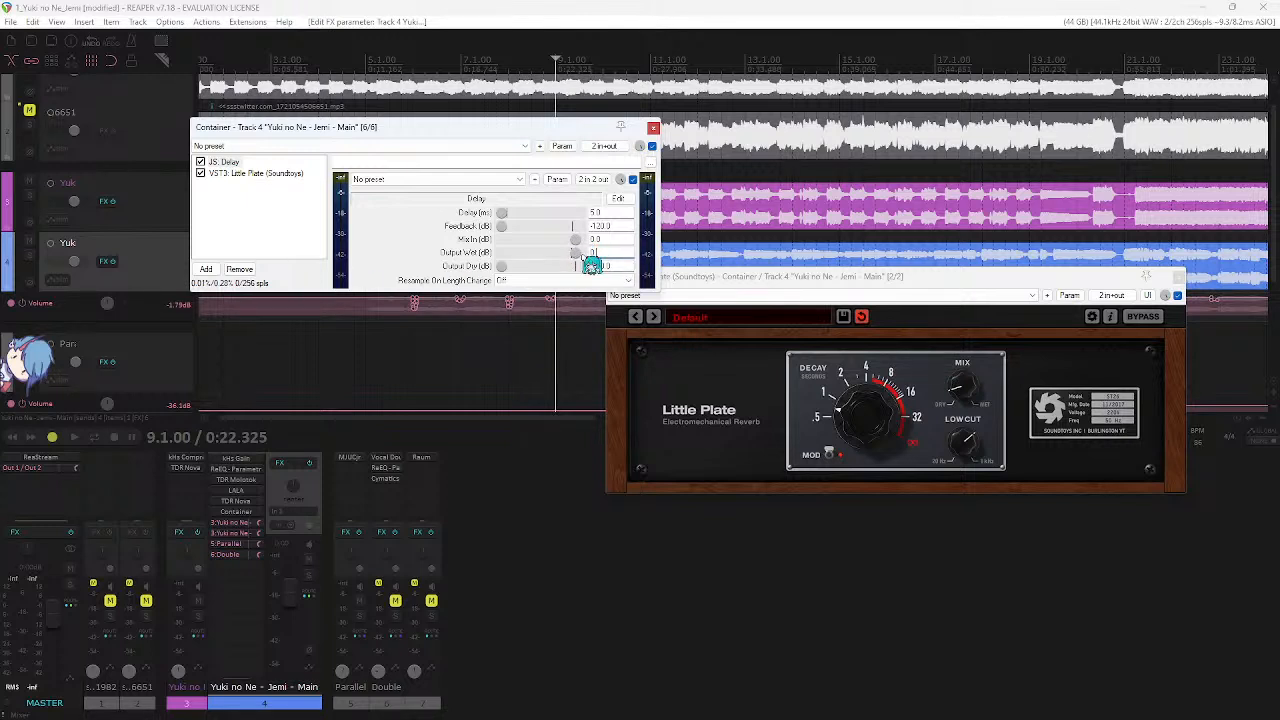
# - During playback, turn Little Plate's mix fully wet, lower the container's wet mix to about 12%, and close the Little Plate window
pyautogui.press('space')
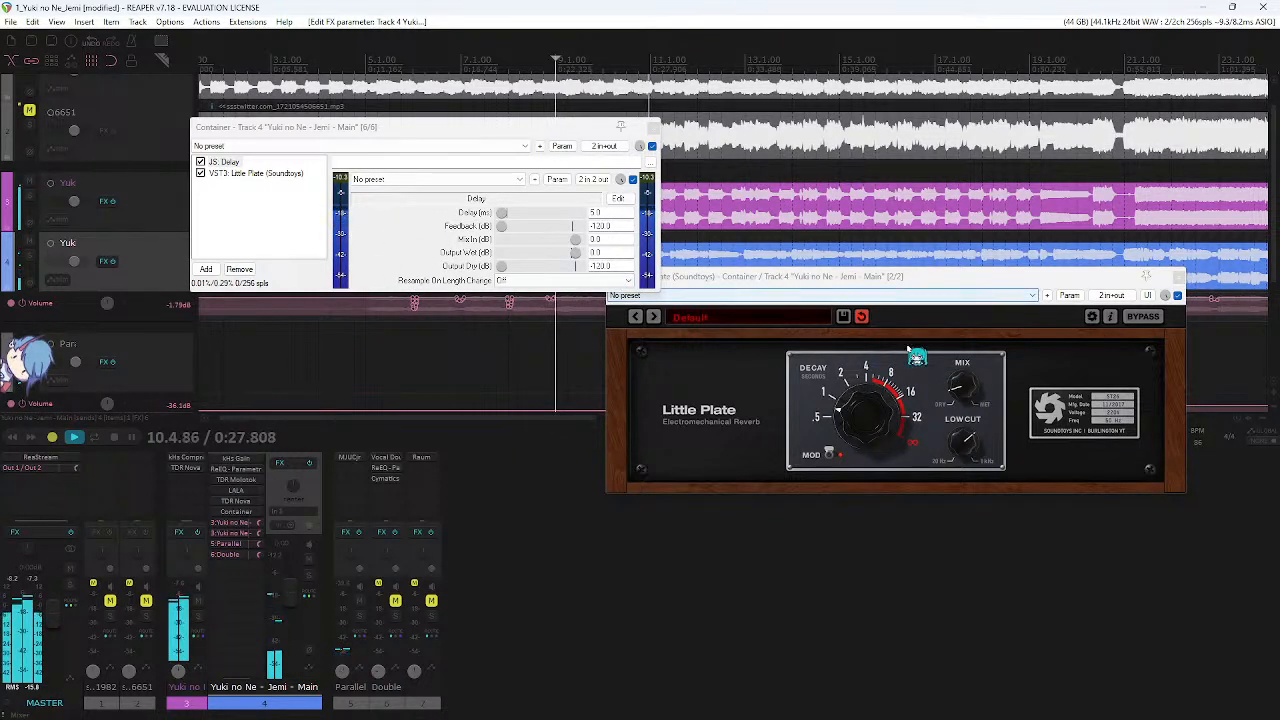
pyautogui.click(232, 175)
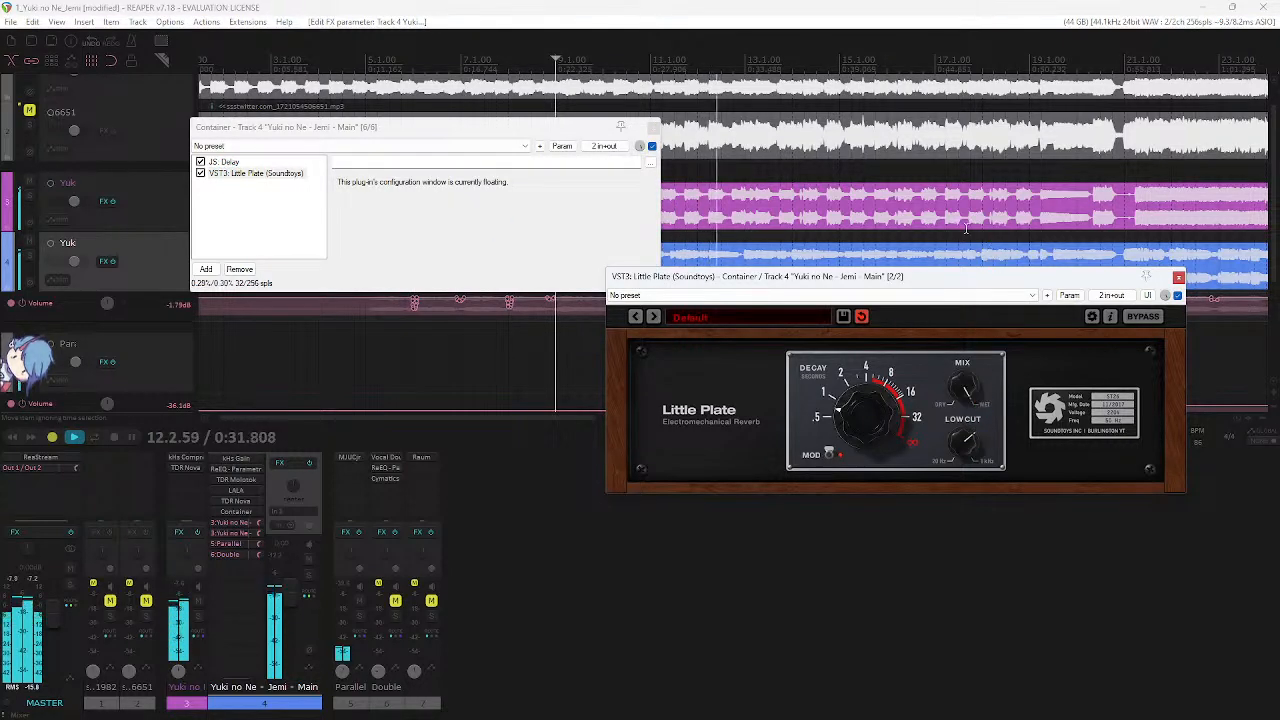
pyautogui.moveTo(641, 147); pyautogui.dragTo(641, 151)
pyautogui.click(1120, 277)
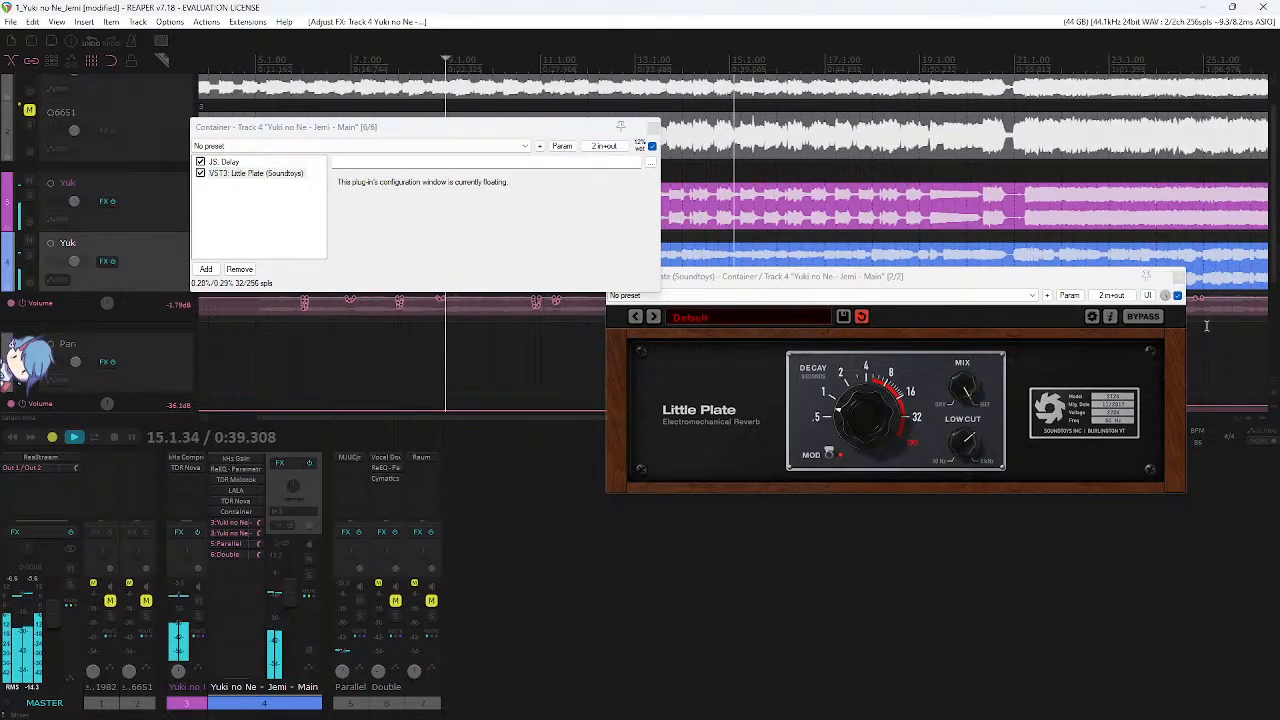
pyautogui.click(1178, 277)
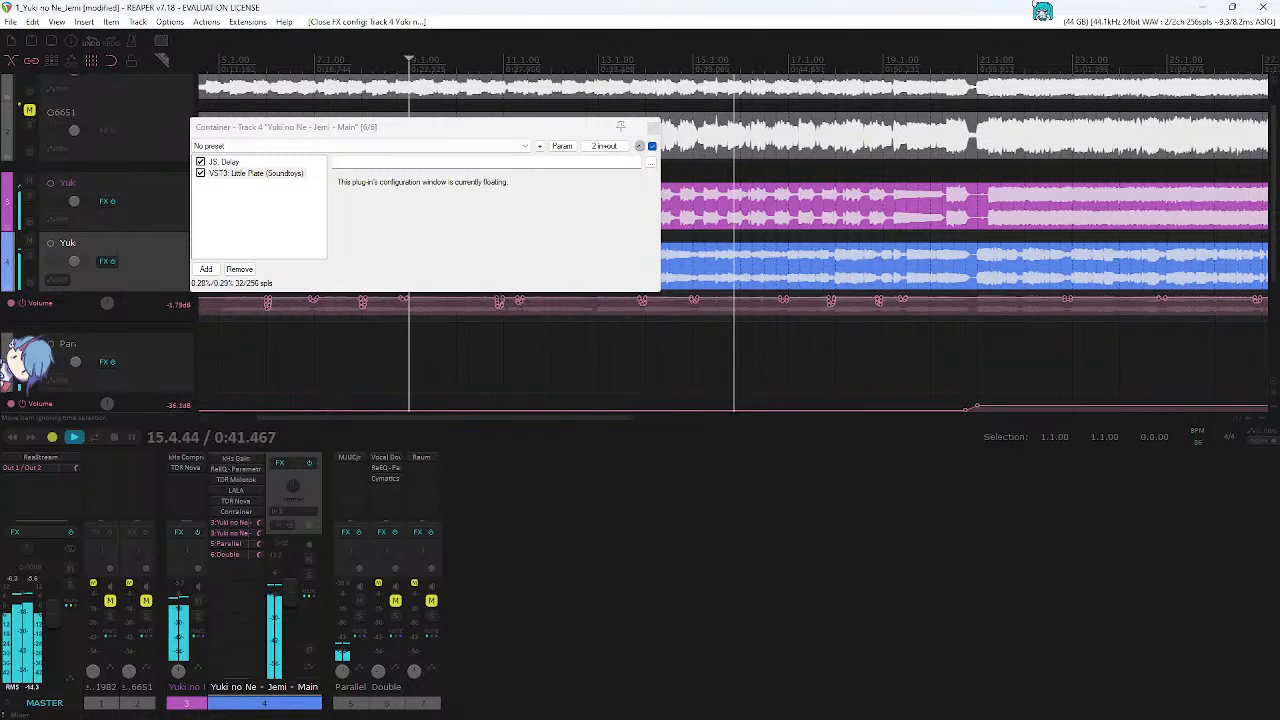
# - Stop playback, recheck the reverb calculator, and set the container's JS: Delay time slightly above 5 ms
pyautogui.moveTo(586, 129); pyautogui.dragTo(830, 189)
pyautogui.click(480, 223)
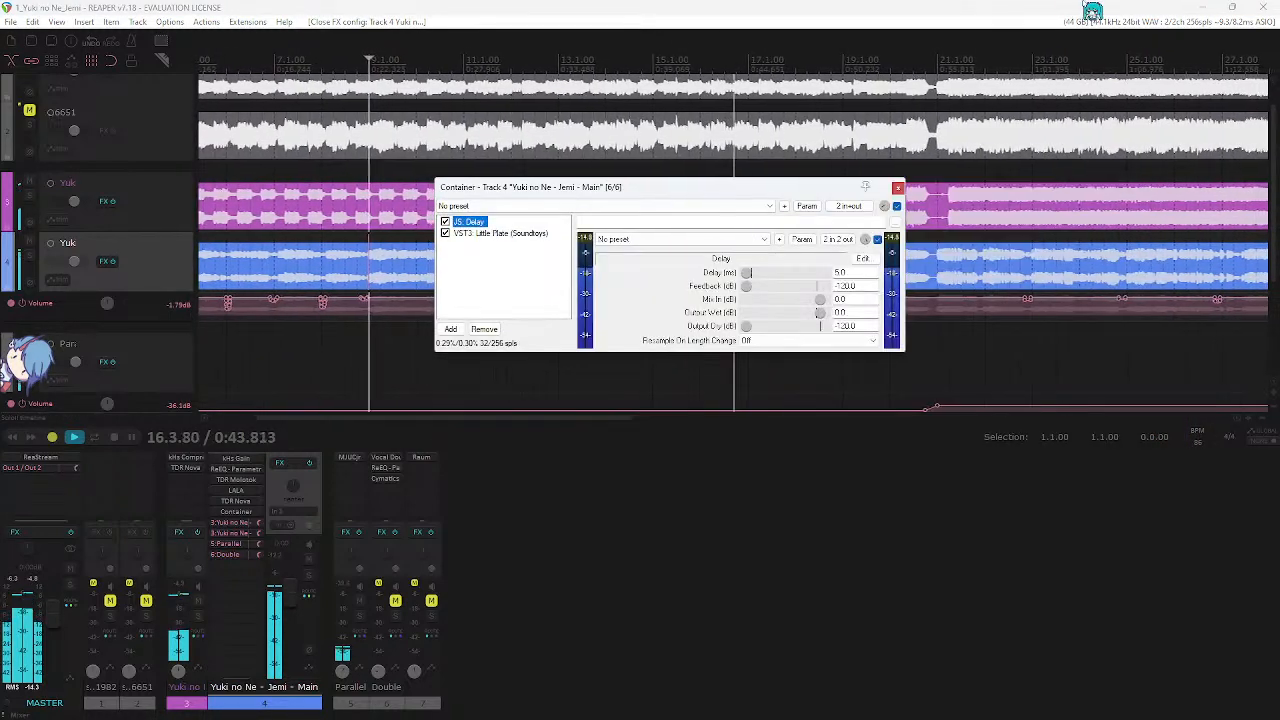
pyautogui.click(1089, 7)
pyautogui.press('space')
pyautogui.hotkey('alt', 'tab')
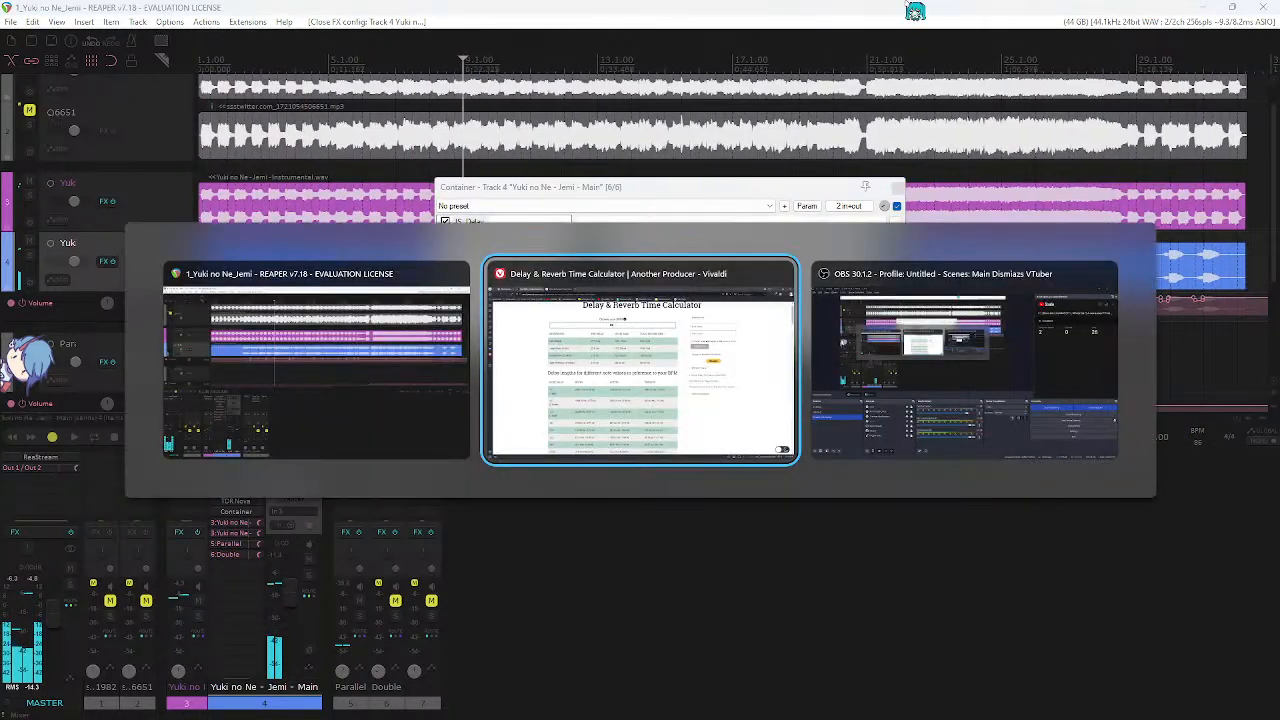
pyautogui.hotkey('alt', 'shift', 'tab')
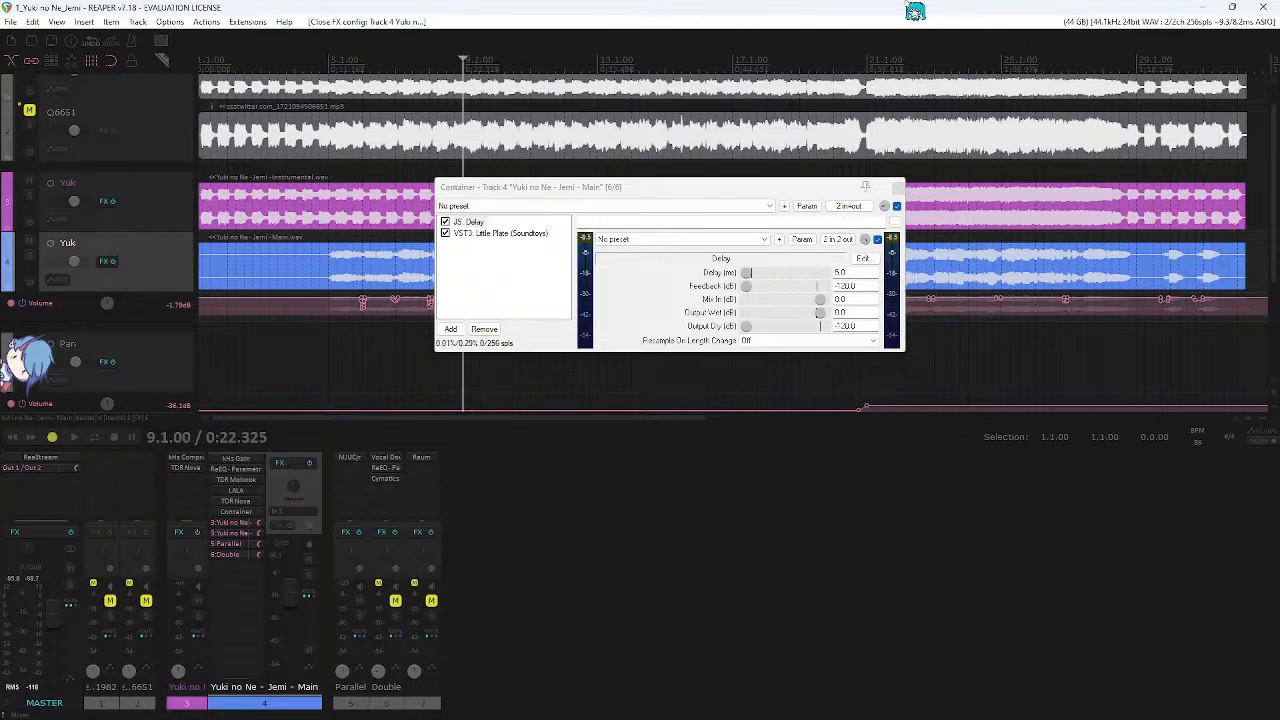
pyautogui.click(855, 273)
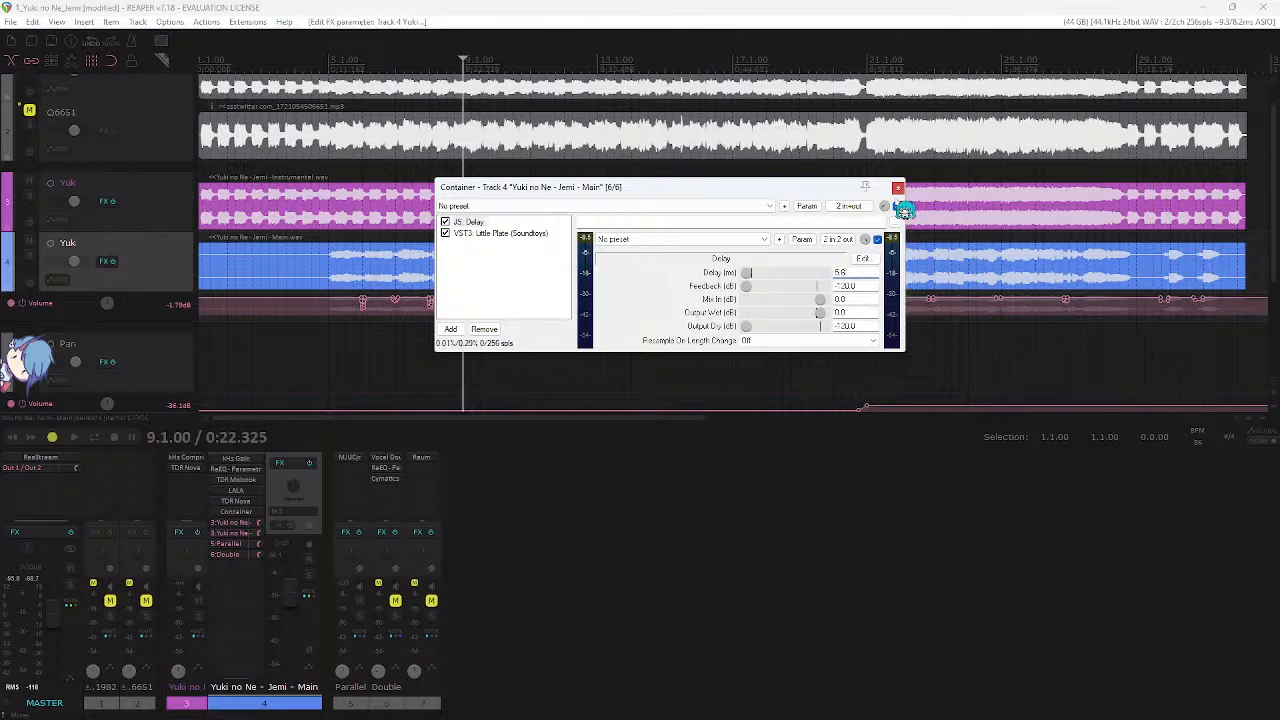
# - Review Little Plate's settings inside the Main vocal container and close the container window
pyautogui.click(500, 233)
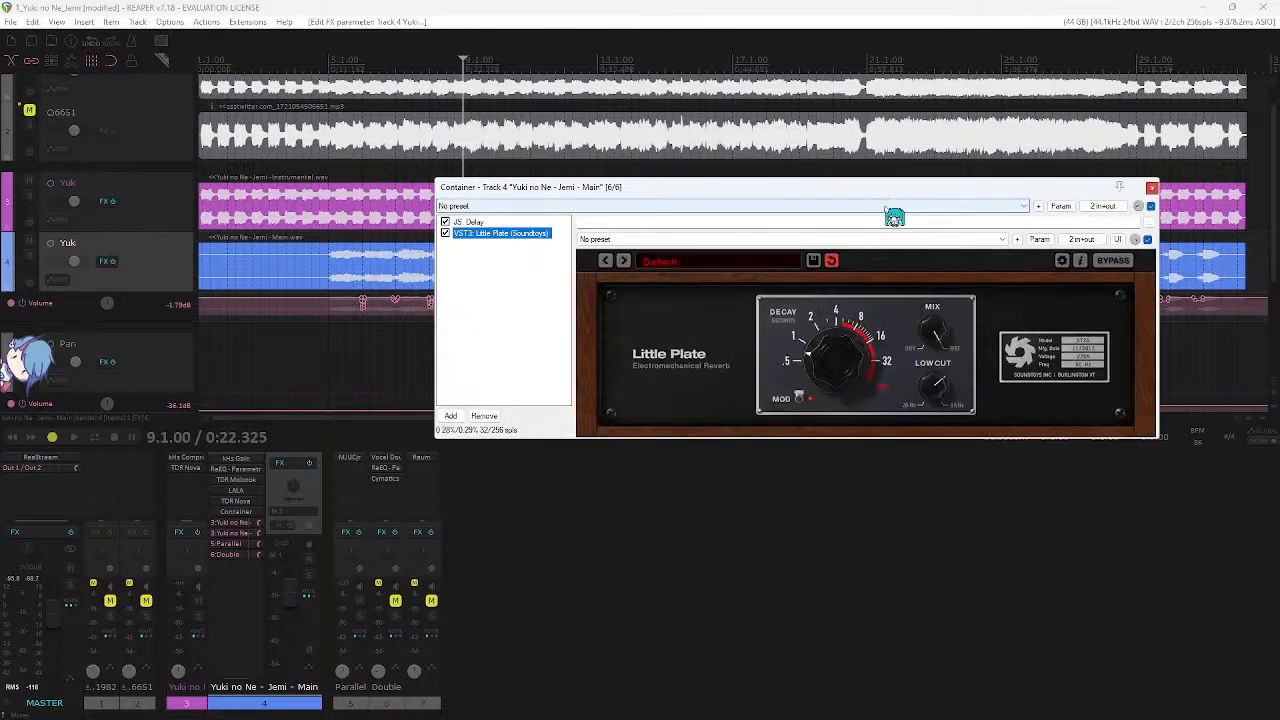
pyautogui.click(493, 226)
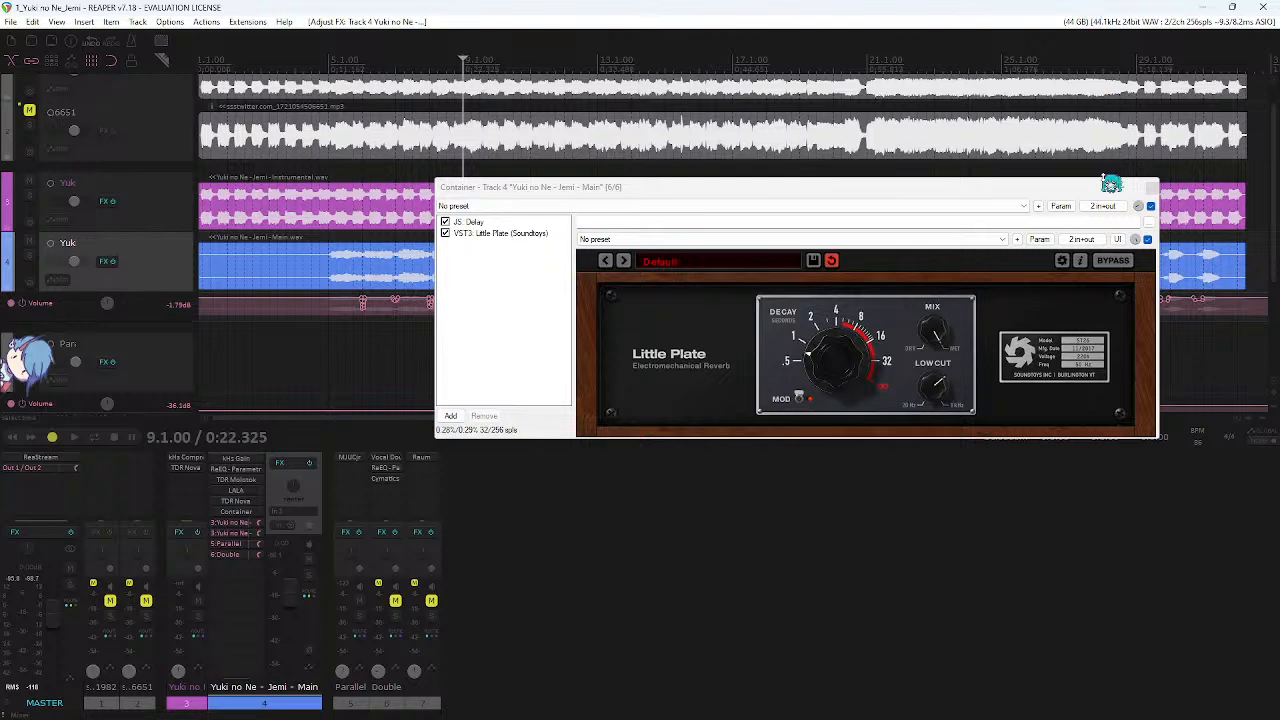
pyautogui.click(1151, 188)
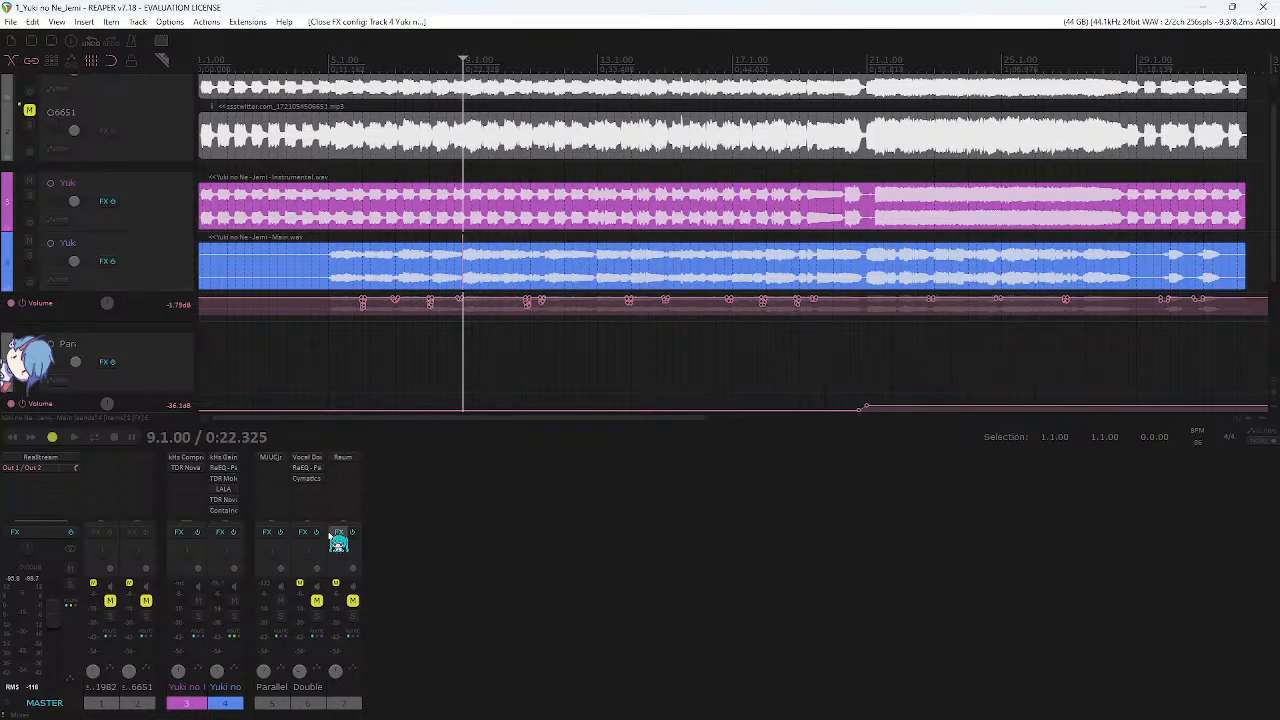
pyautogui.click(238, 513)
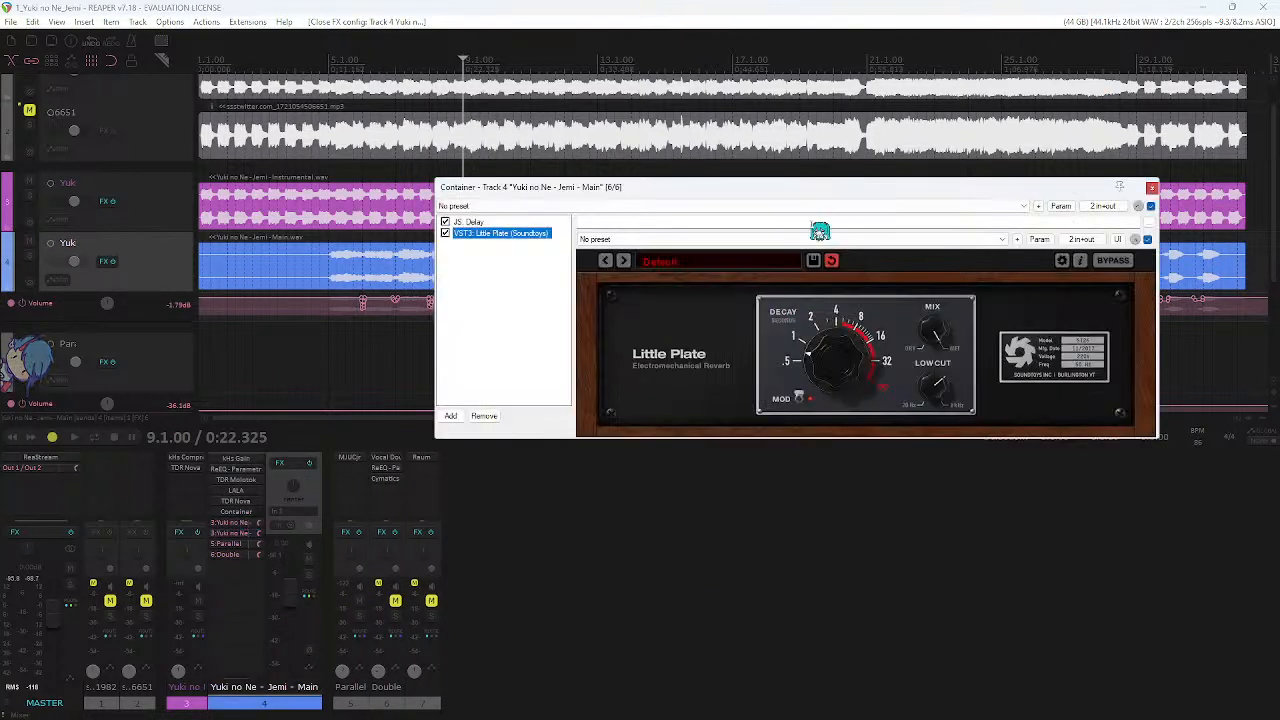
pyautogui.moveTo(757, 162); pyautogui.dragTo(749, 159)
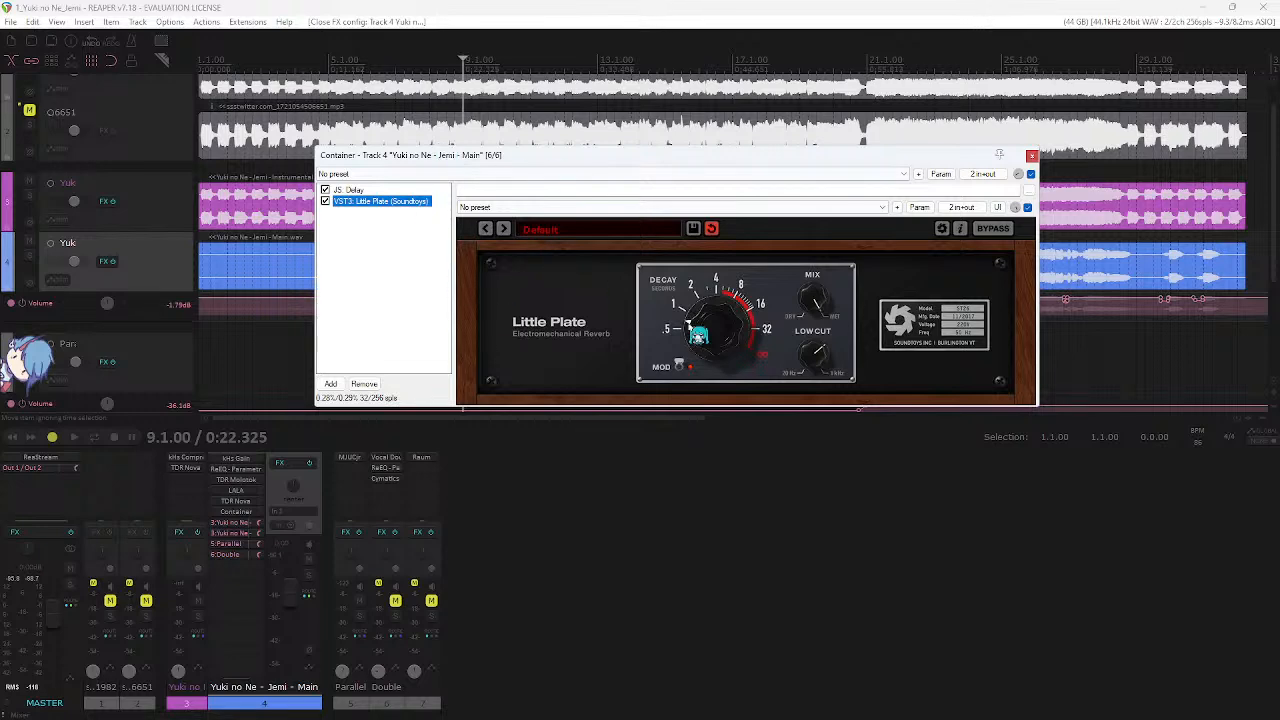
pyautogui.click(1032, 156)
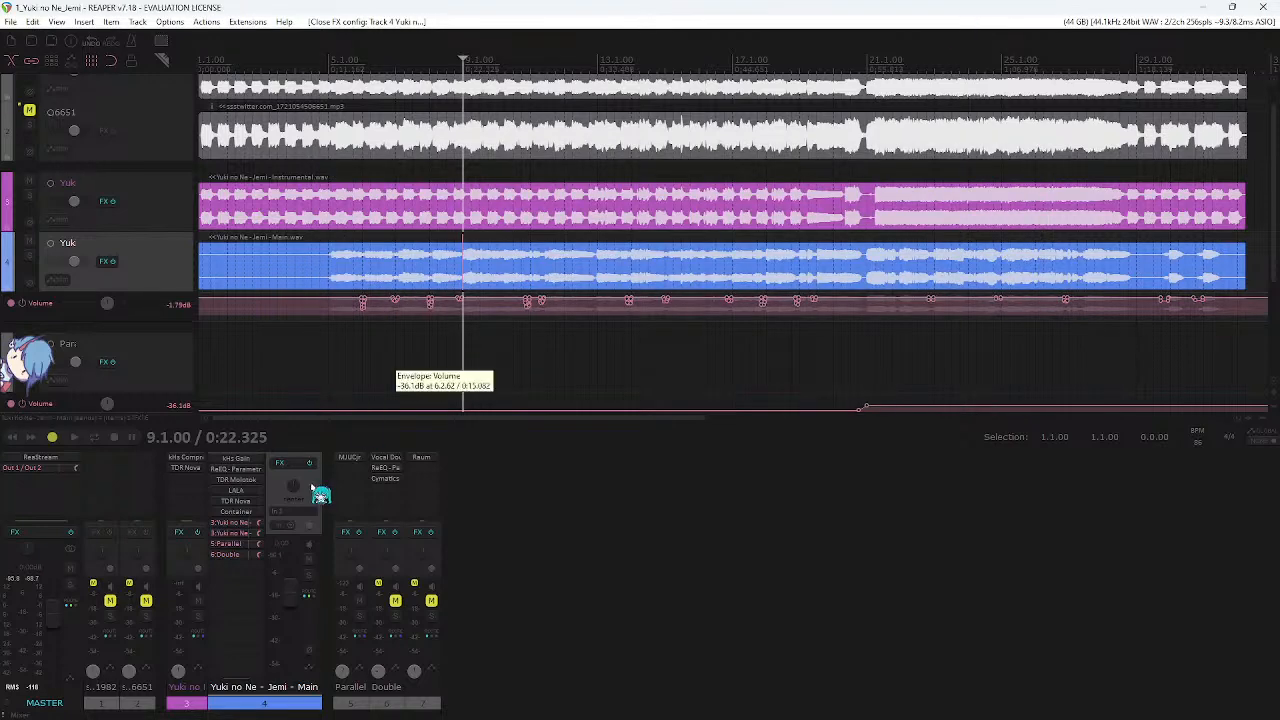
# - Open Raum on track 7 and dismiss the plug-in browser
pyautogui.doubleClick(426, 478)
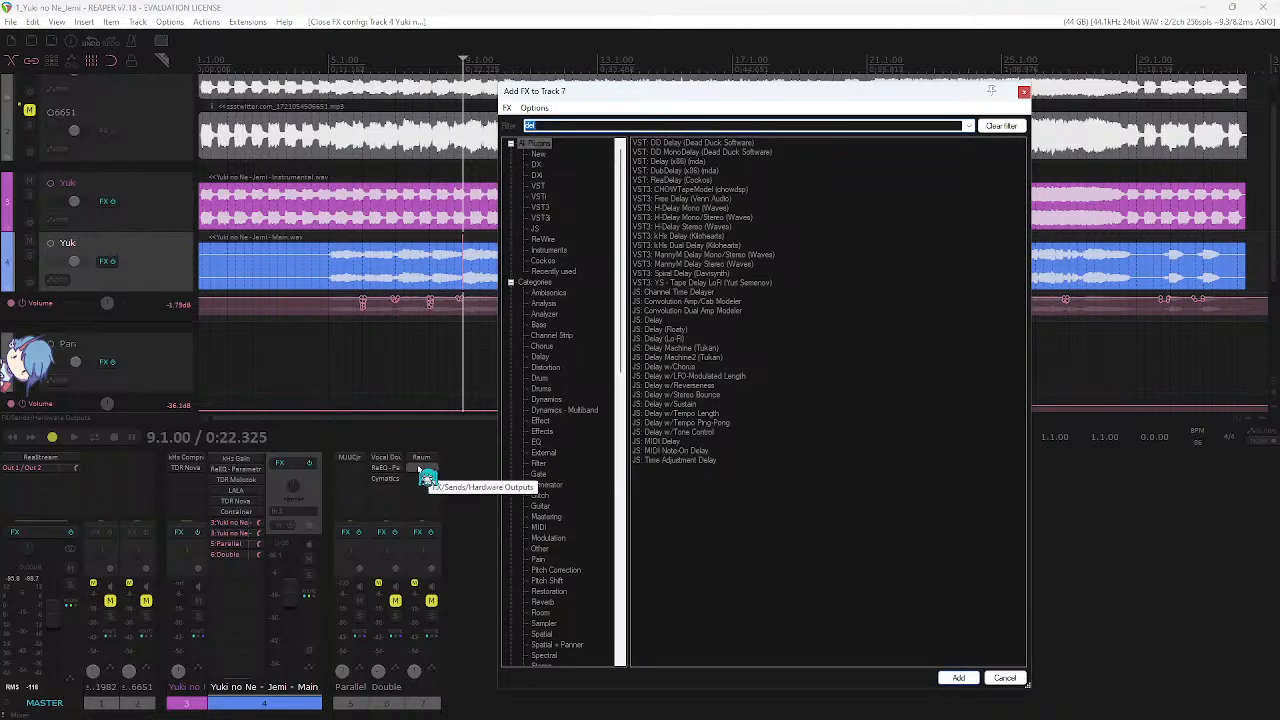
pyautogui.click(421, 457)
pyautogui.click(1023, 92)
pyautogui.moveTo(816, 256); pyautogui.dragTo(825, 255)
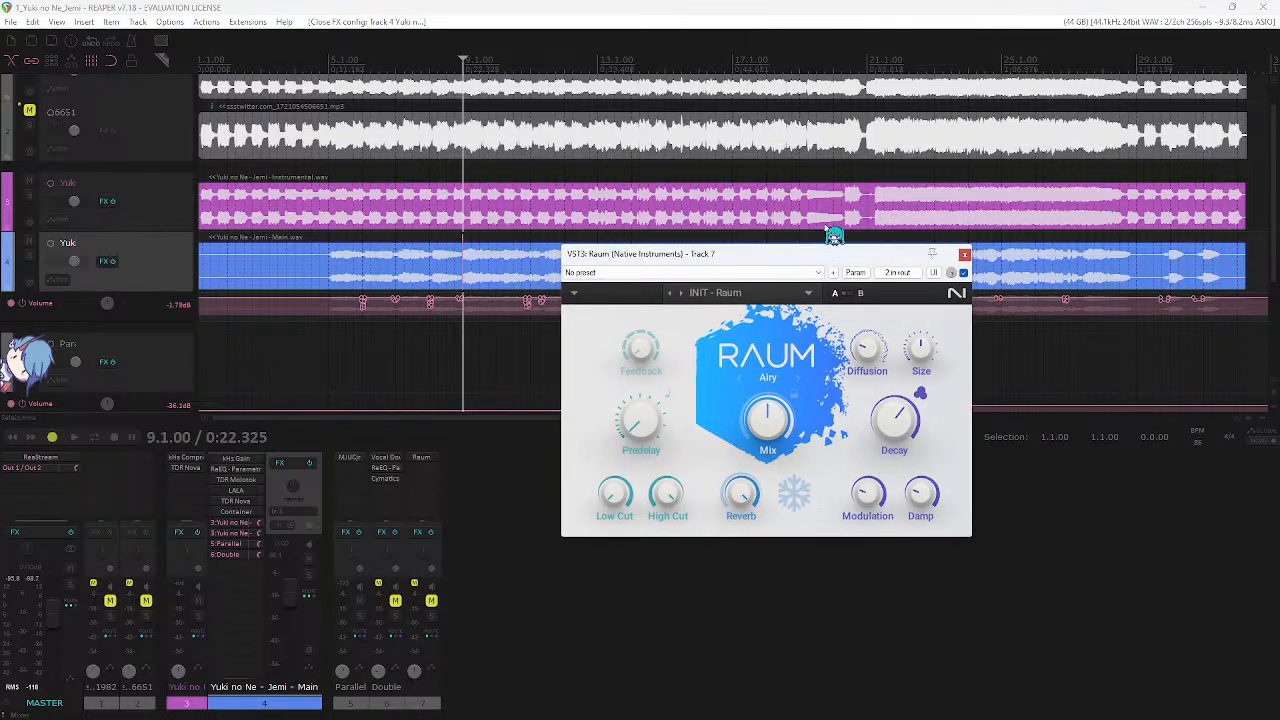
# - Unmute track 7 and rename it Reverb
pyautogui.click(431, 600)
pyautogui.scroll(-2, 425, 690)
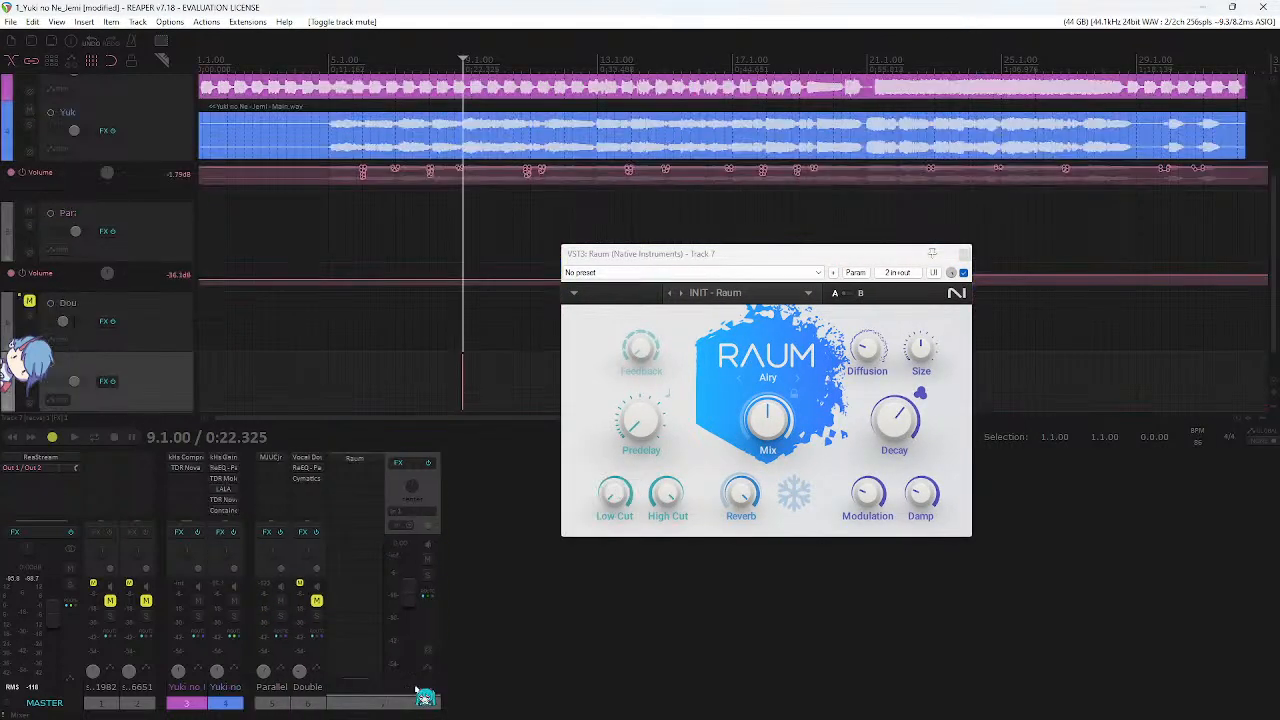
pyautogui.doubleClick(409, 689)
pyautogui.write('Reverb')
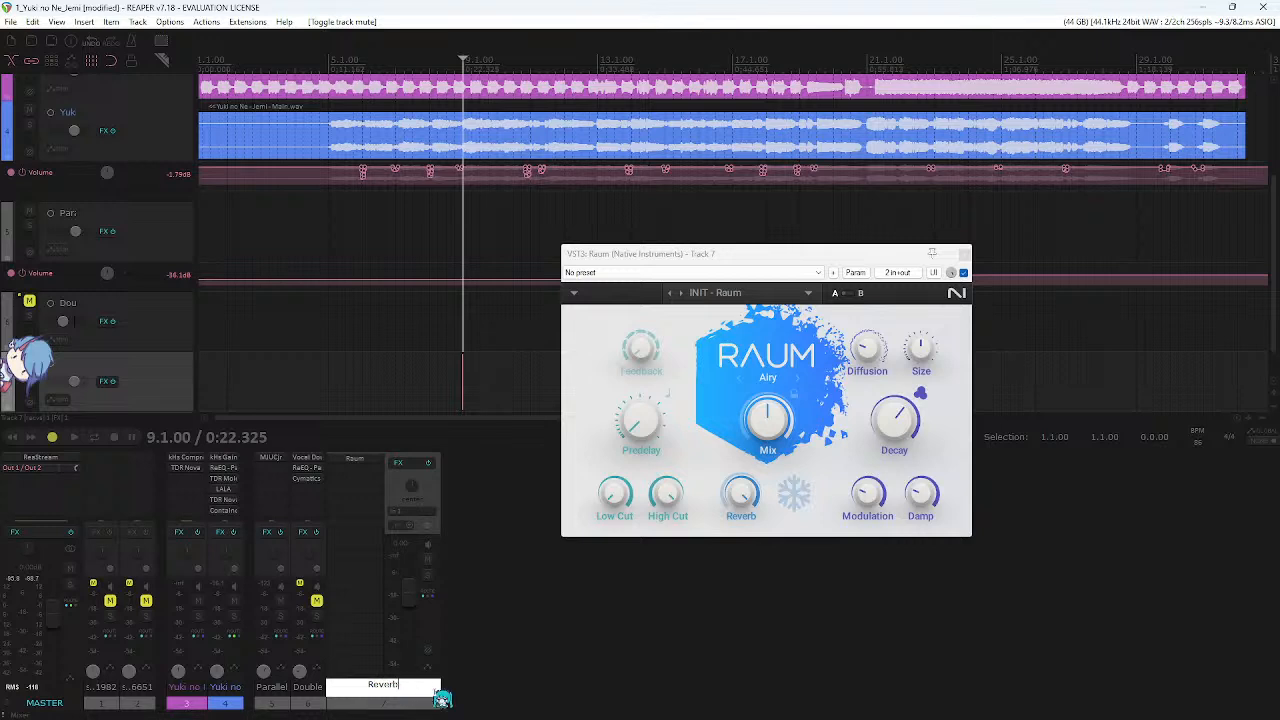
pyautogui.press('Return')
# - Raise Raum's predelay to around the middle of its range during playback, stop, and consult the browser's reverb calculator
pyautogui.press('space')
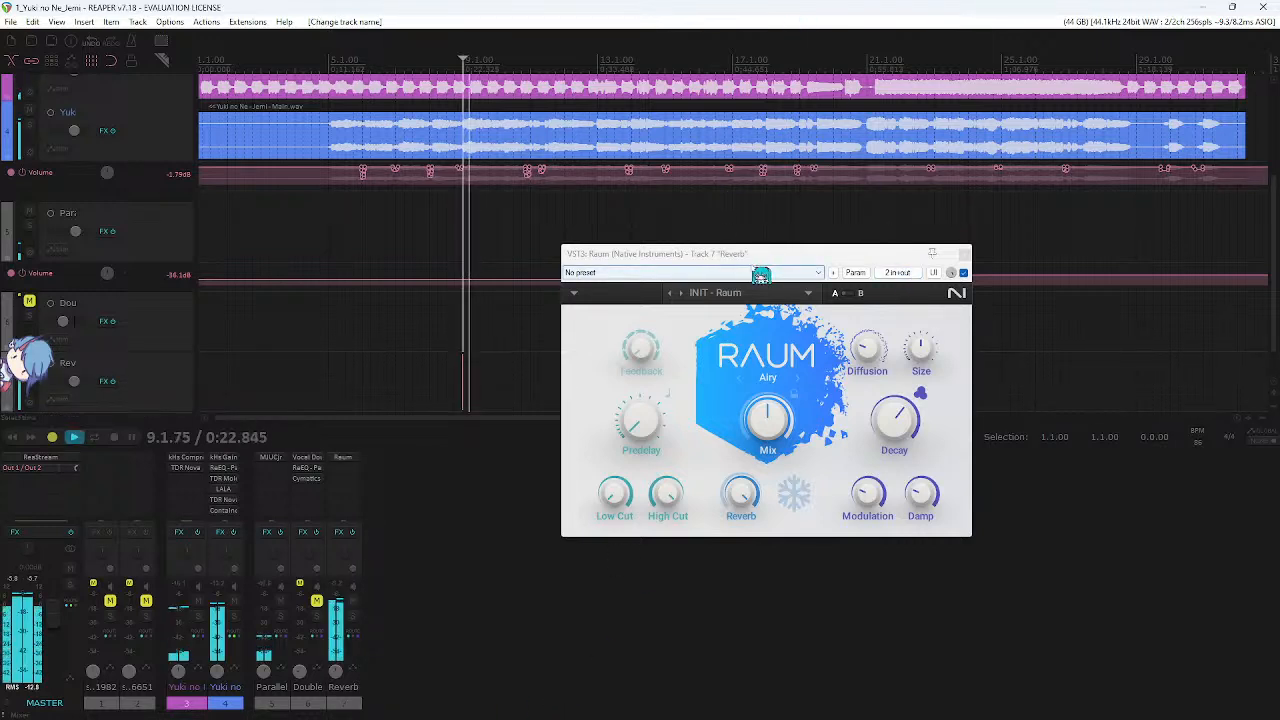
pyautogui.moveTo(700, 253); pyautogui.dragTo(702, 207)
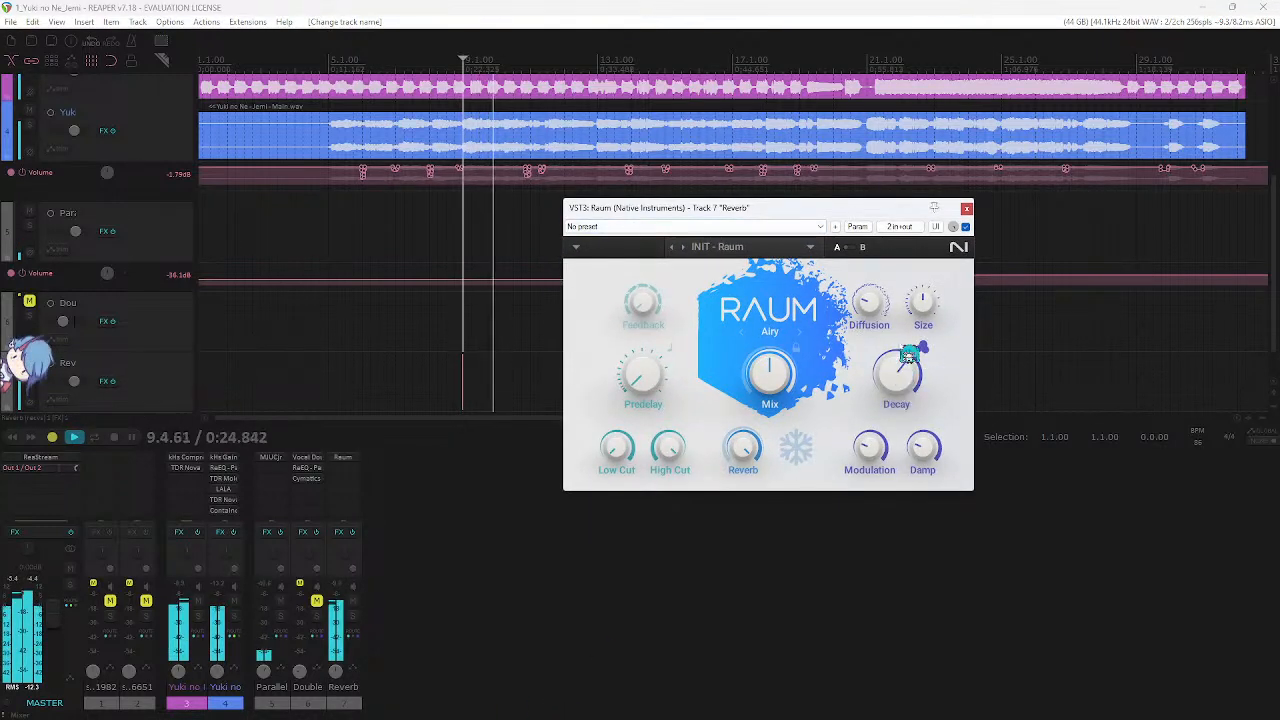
pyautogui.moveTo(643, 376); pyautogui.dragTo(643, 372)
pyautogui.press('space')
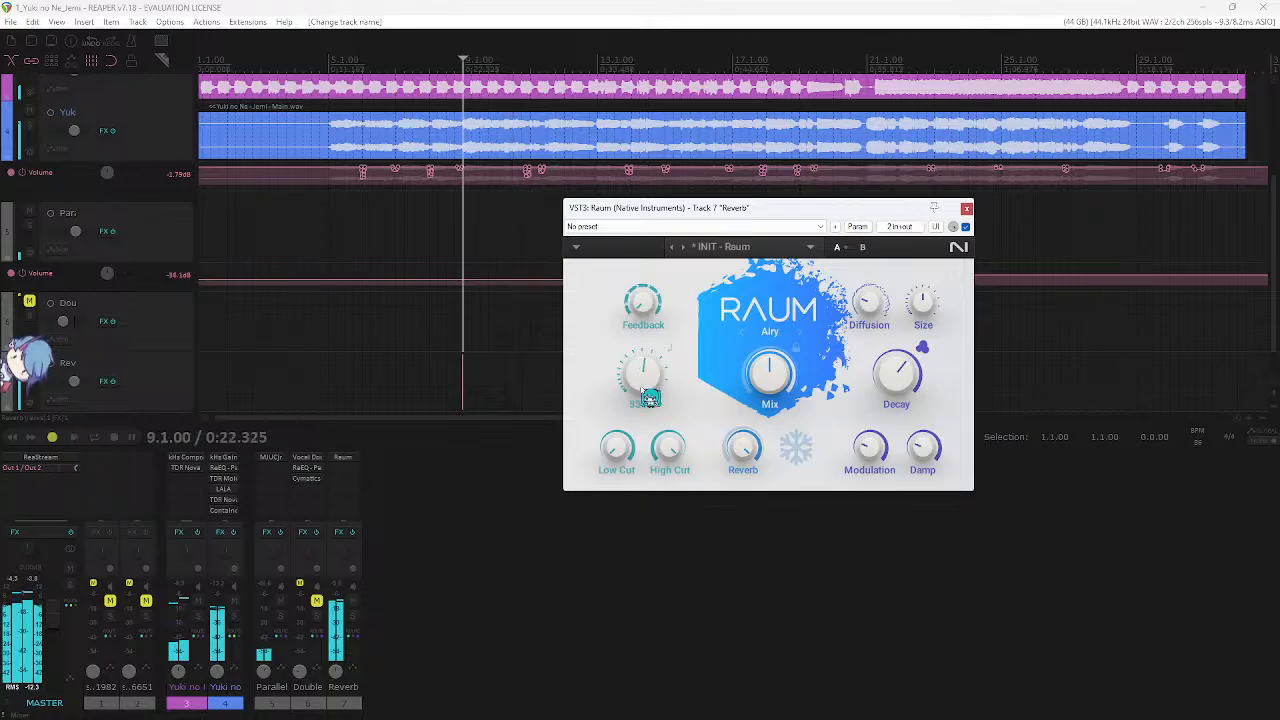
pyautogui.hotkey('alt', 'Tab')
pyautogui.hotkey('alt', 'Tab')
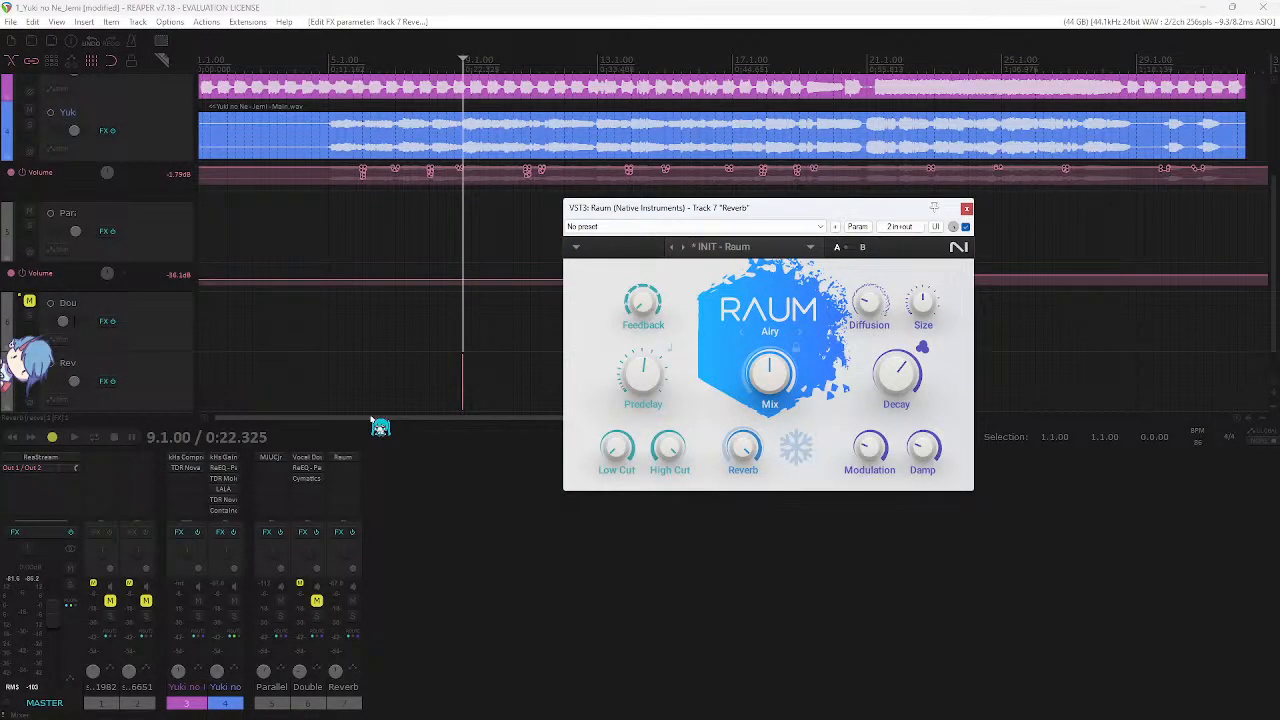
# - Check the 86 BPM decay times in the browser's reverb calculator and lower Raum's decay to about the middle of its range
pyautogui.hotkey('alt', 'Tab')
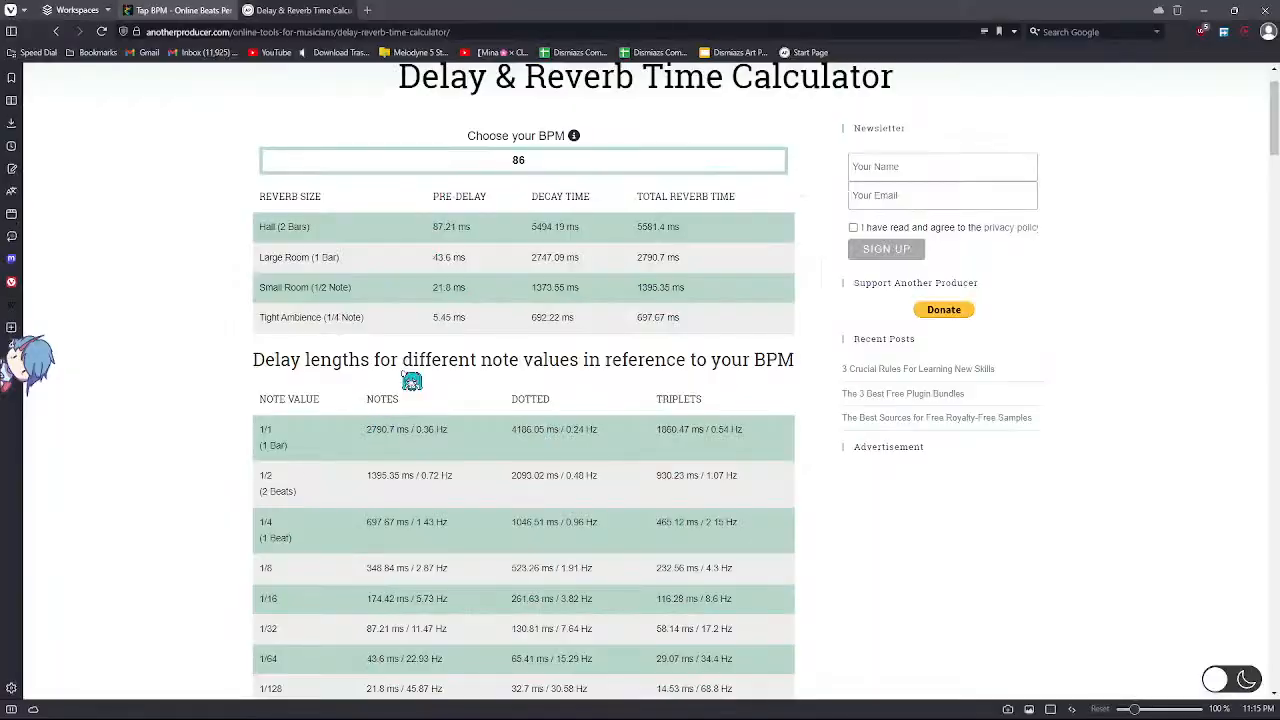
pyautogui.scroll(2, 520, 300)
pyautogui.hotkey('alt', 'Tab')
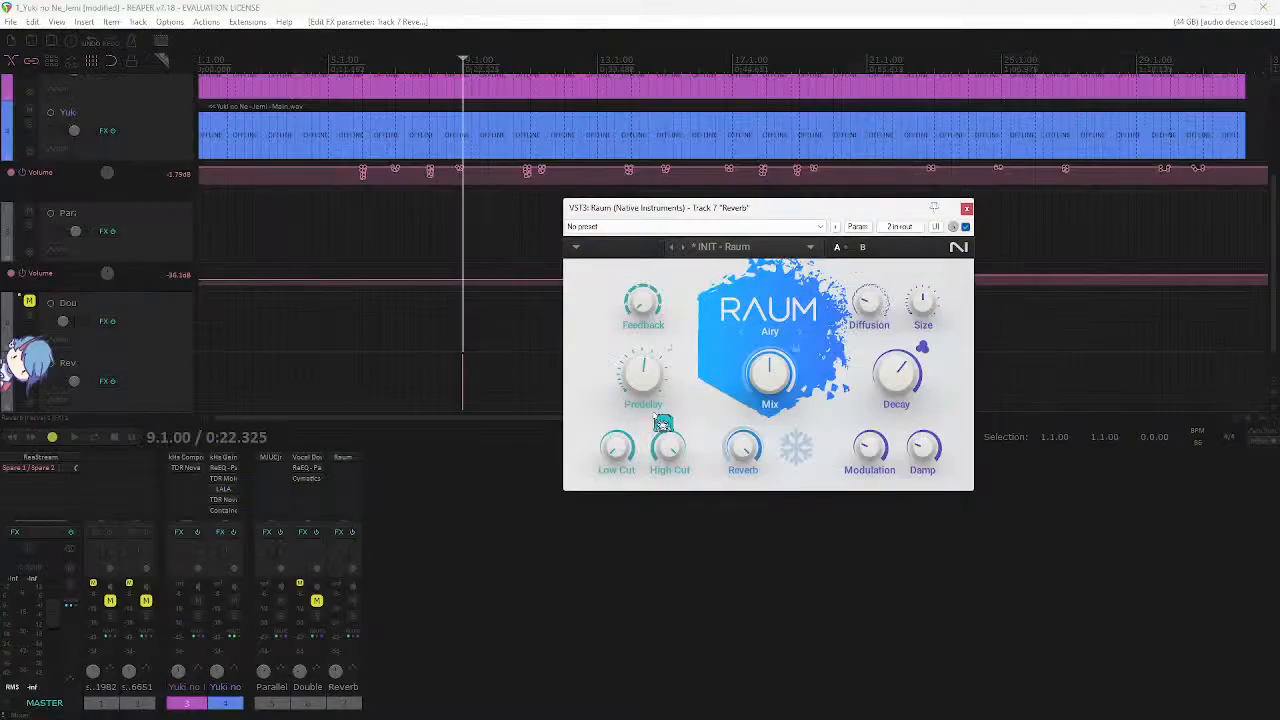
pyautogui.hotkey('alt', 'Tab')
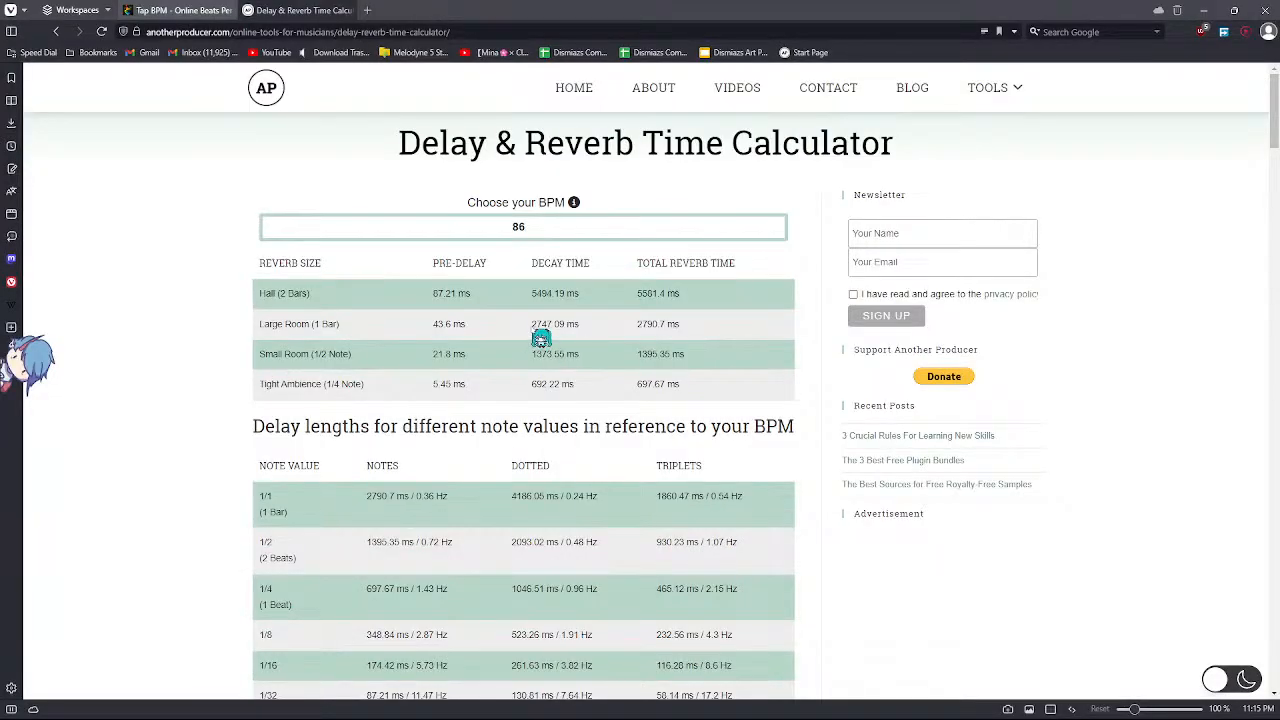
pyautogui.hotkey('alt', 'Tab')
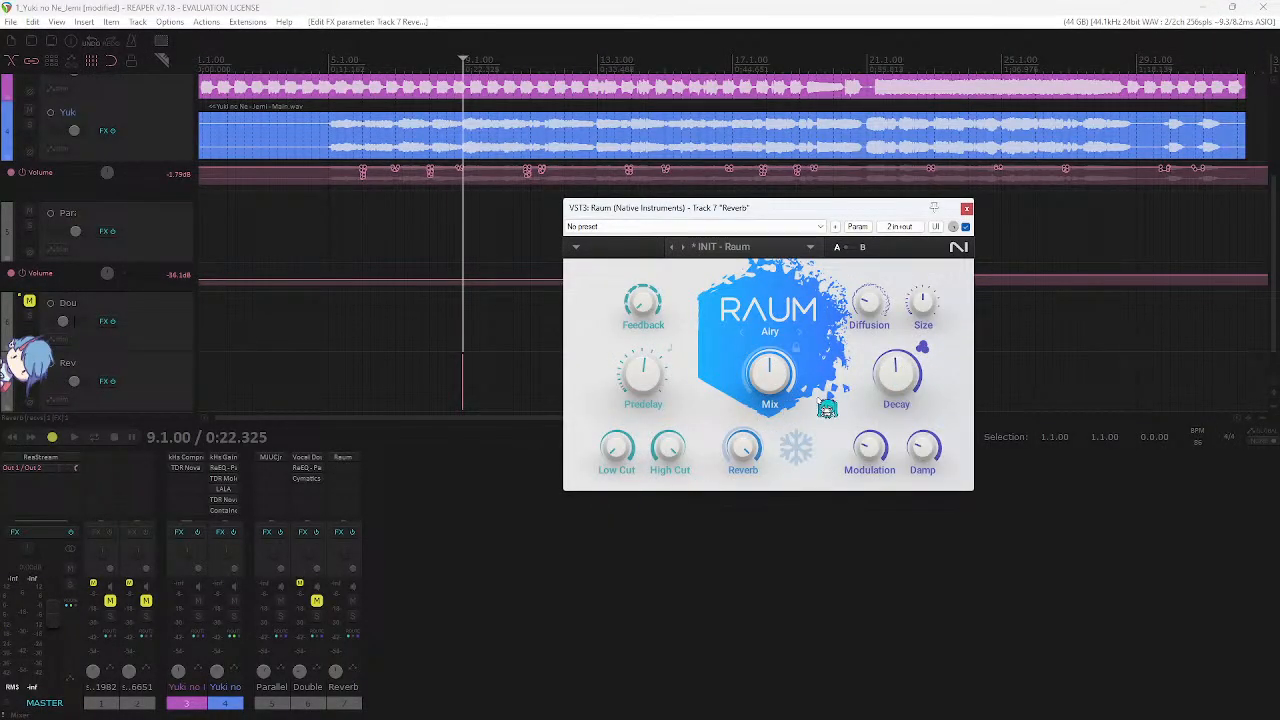
pyautogui.hotkey('alt', 'Tab')
pyautogui.hotkey('alt', 'Tab')
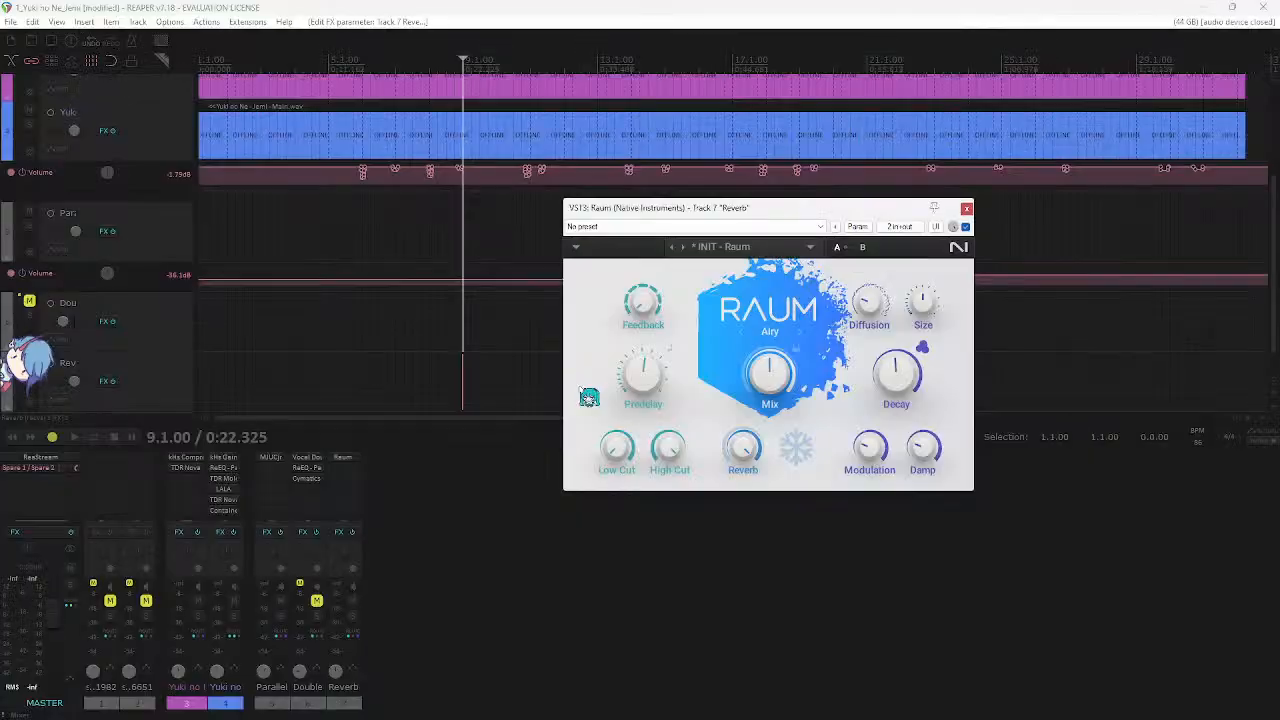
# - Look up the Large Room pre-delay in the browser's calculator and lower Raum's predelay to about 46 ms
pyautogui.hotkey('alt', 'Tab')
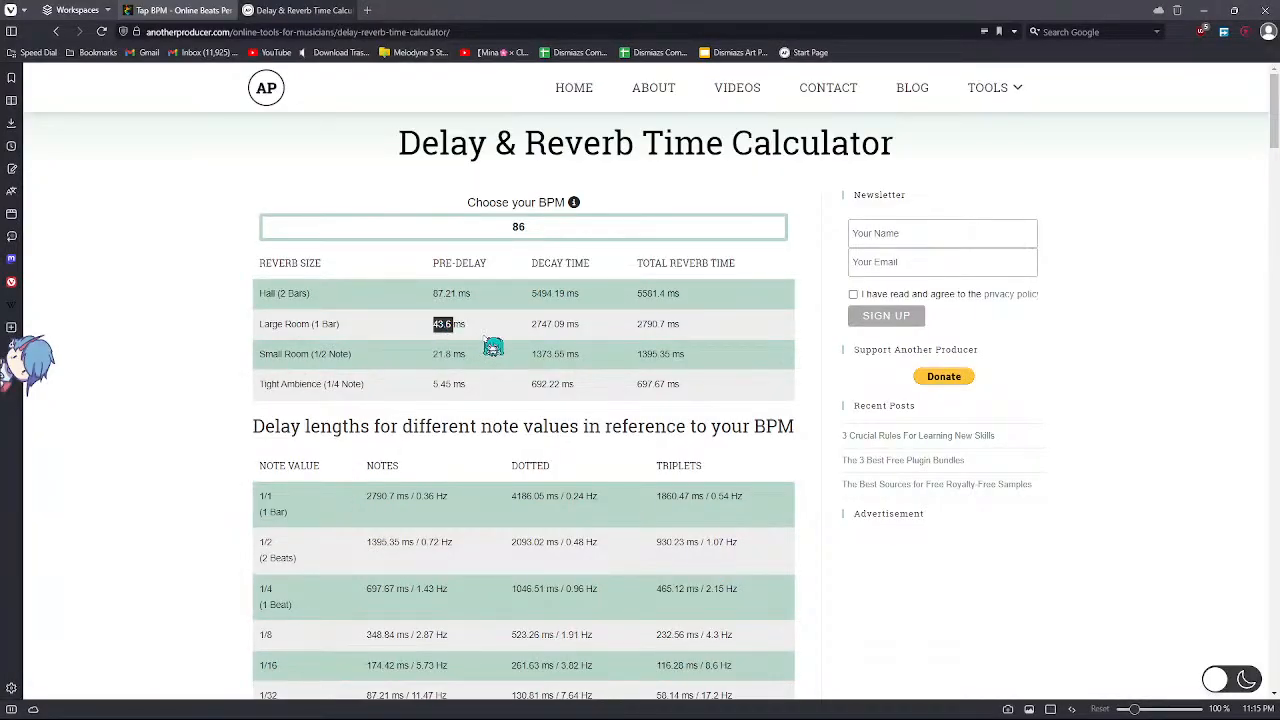
pyautogui.hotkey('alt', 'Tab')
pyautogui.hotkey('alt', 'Tab')
pyautogui.hotkey('alt', 'Tab')
pyautogui.hotkey('alt', 'Tab')
pyautogui.hotkey('alt', 'Tab')
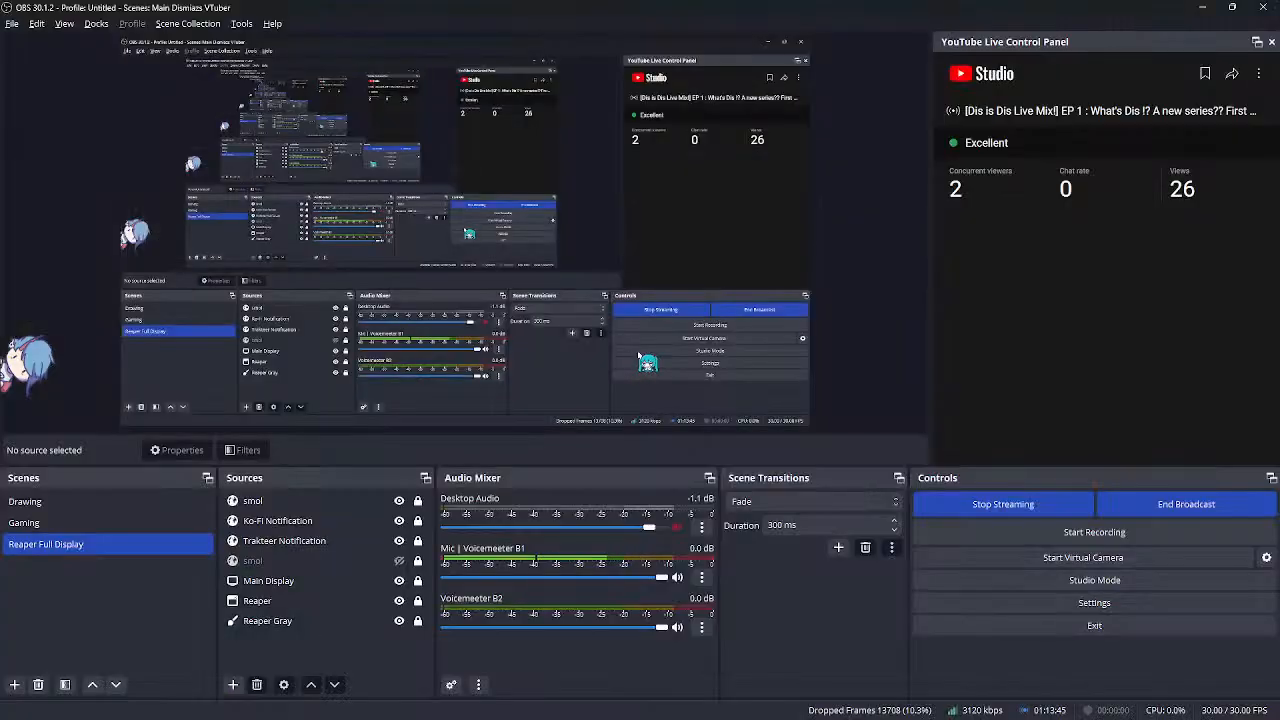
pyautogui.hotkey('alt', 'Tab')
pyautogui.hotkey('alt', 'Tab')
pyautogui.hotkey('alt', 'Tab')
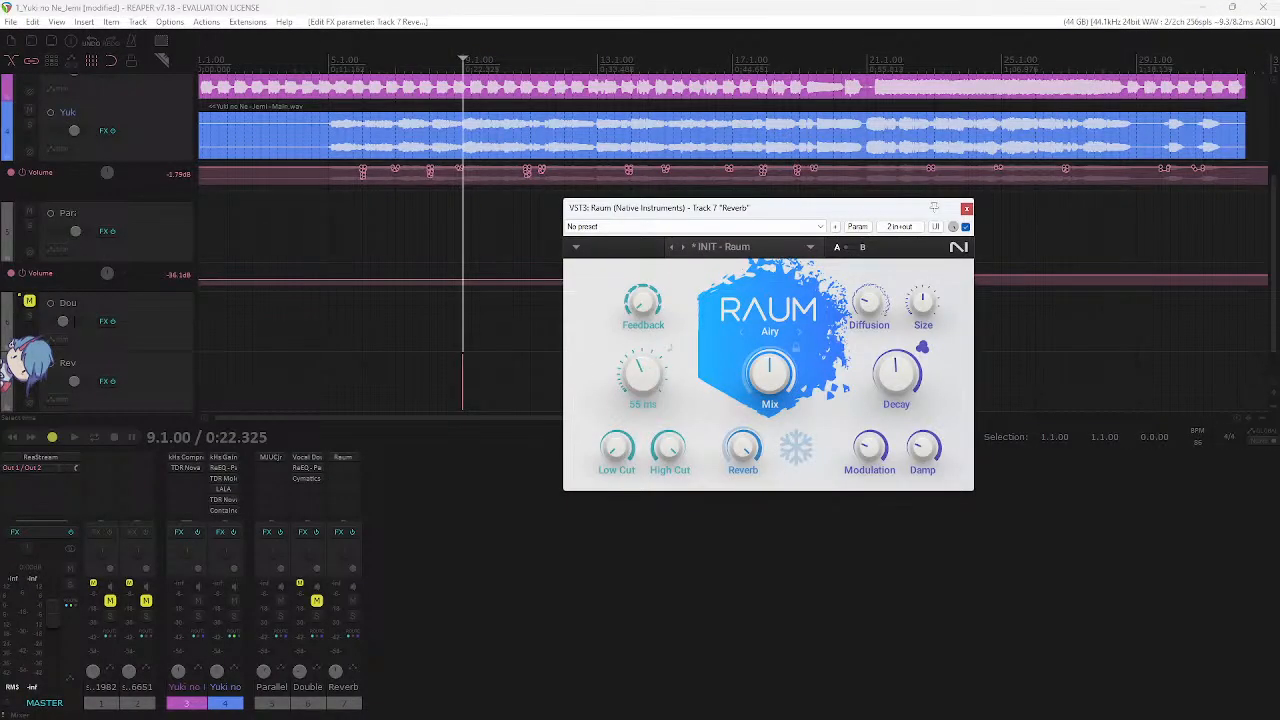
pyautogui.moveTo(642, 374); pyautogui.dragTo(642, 381)
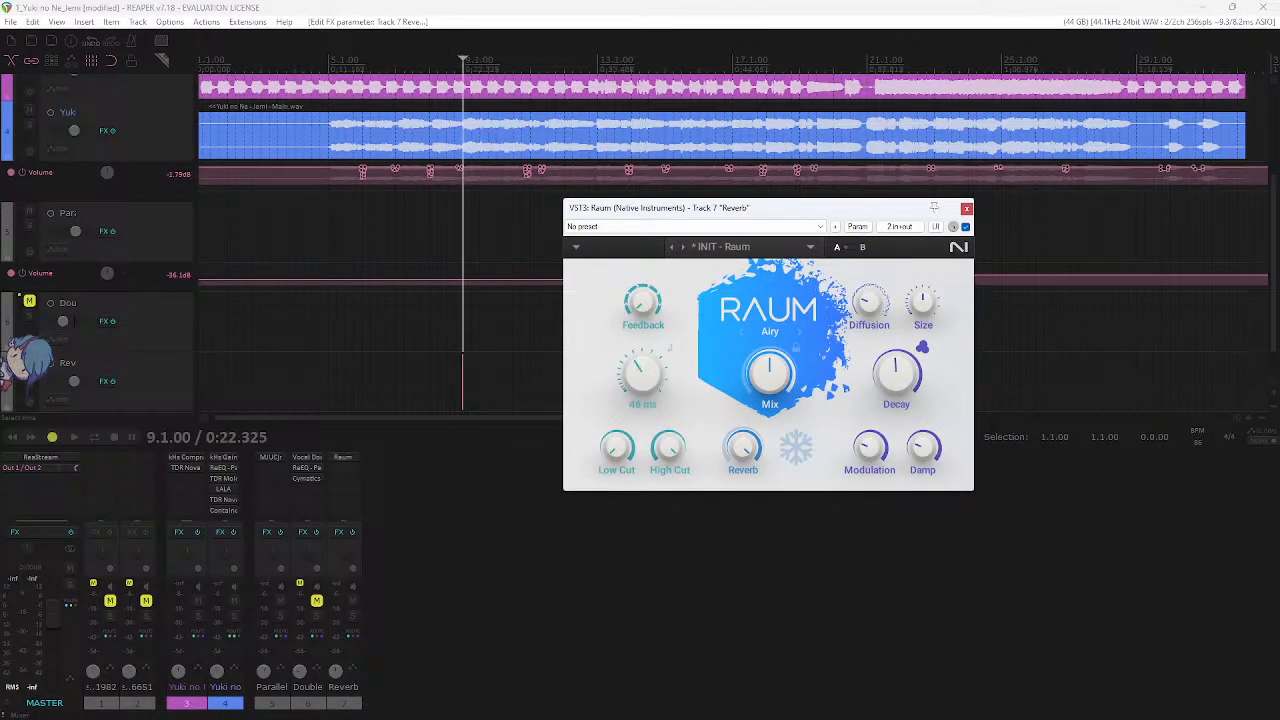
pyautogui.hotkey('alt', 'Tab')
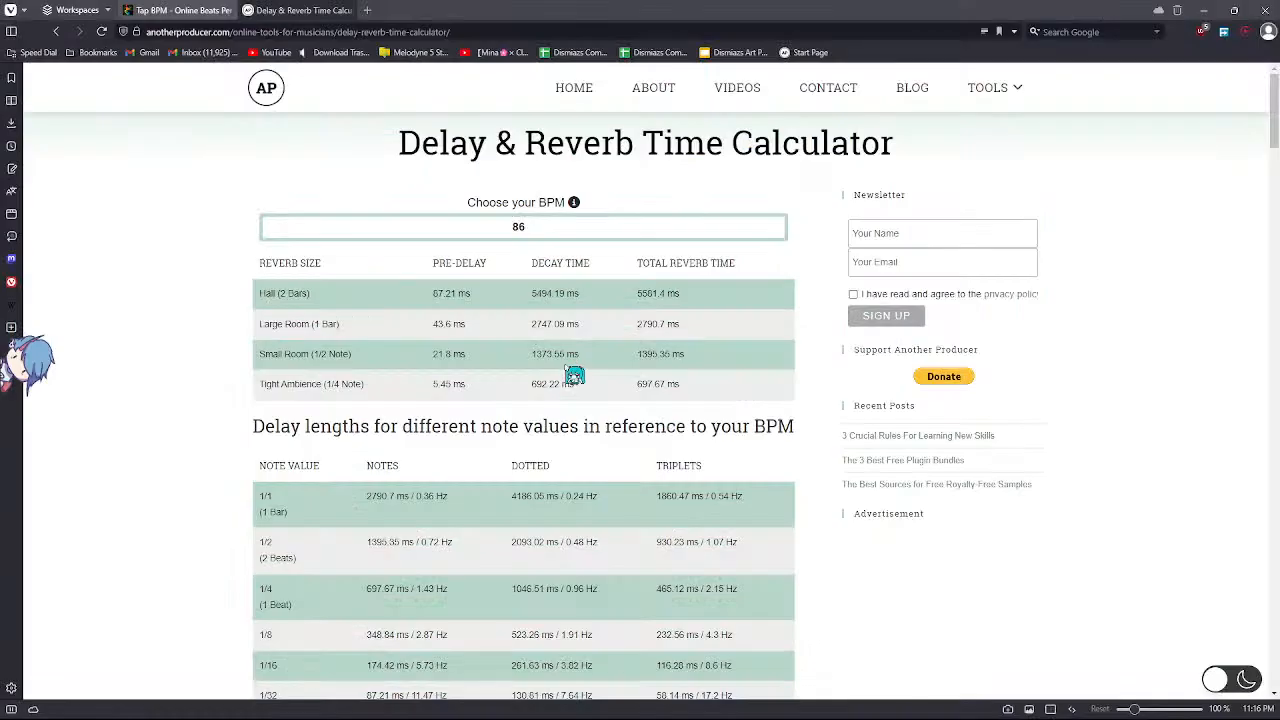
pyautogui.hotkey('alt', 'Tab')
# - Raise Raum's mix to its maximum during playback and move the plug-in window clear of the upper tracks
pyautogui.press('space')
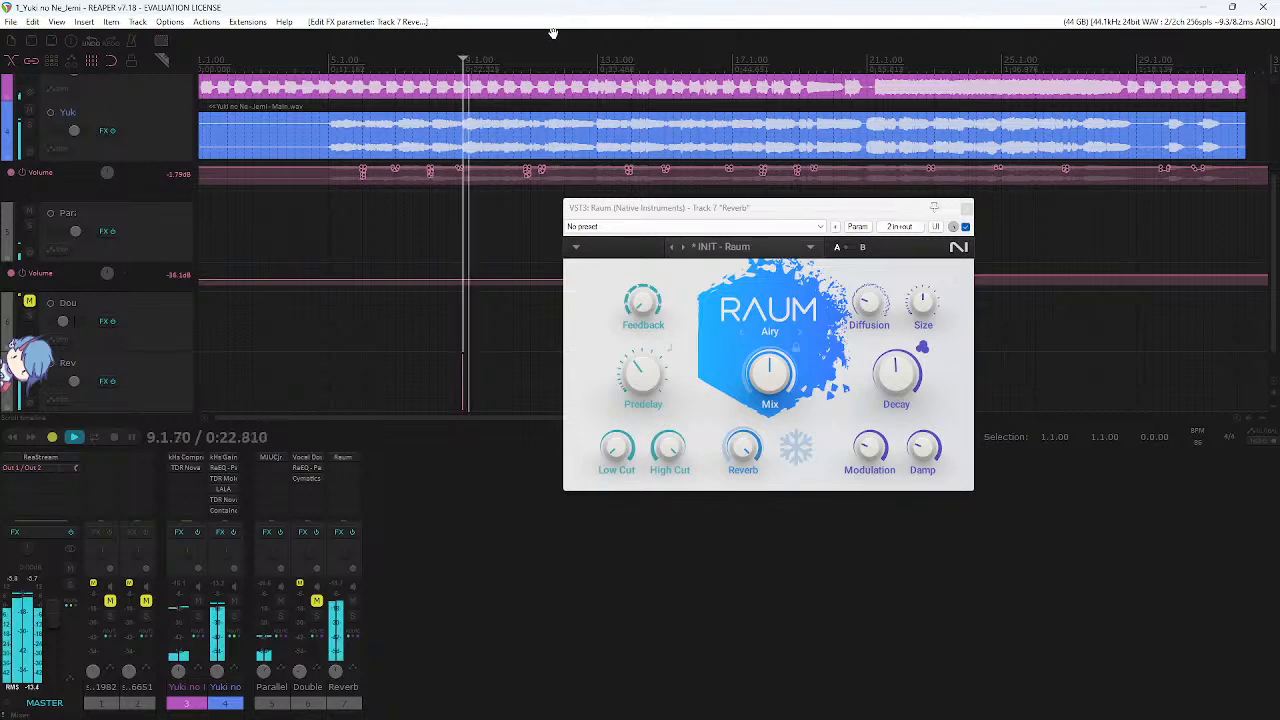
pyautogui.moveTo(770, 374); pyautogui.dragTo(770, 270)
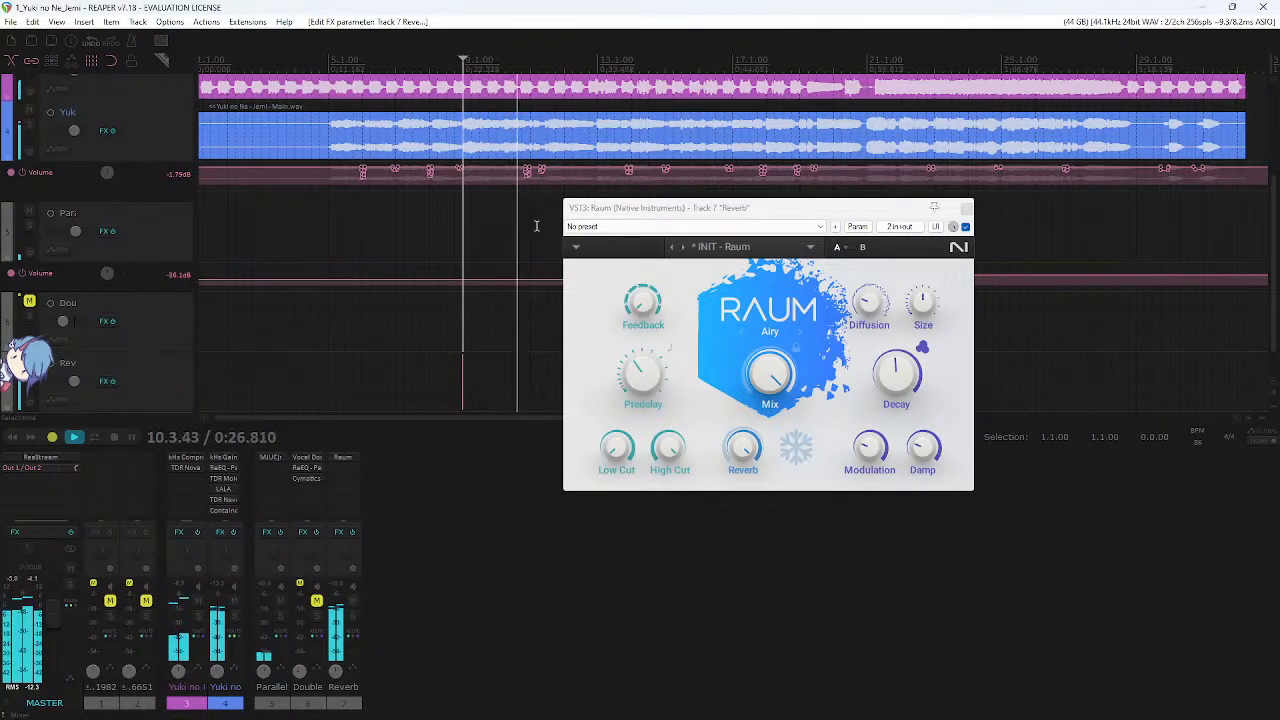
pyautogui.moveTo(660, 208); pyautogui.dragTo(718, 241)
pyautogui.scroll(2, 534, 335)
pyautogui.scroll(1, 534, 335)
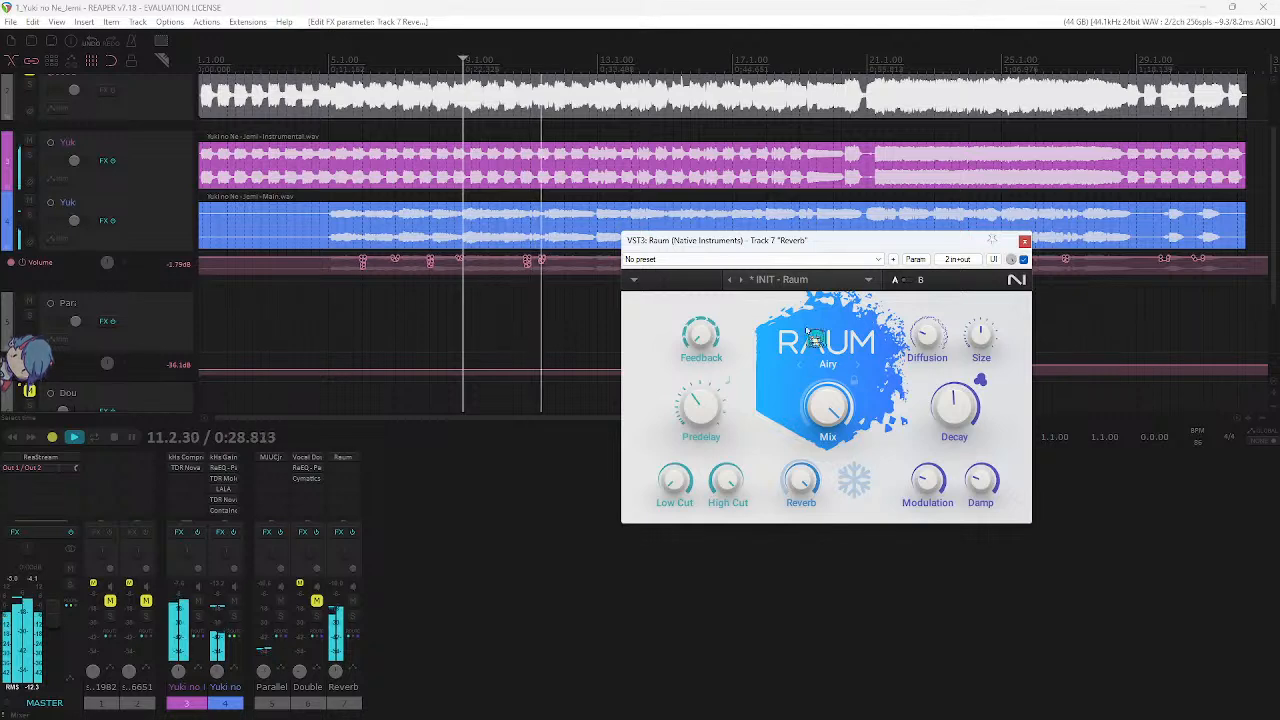
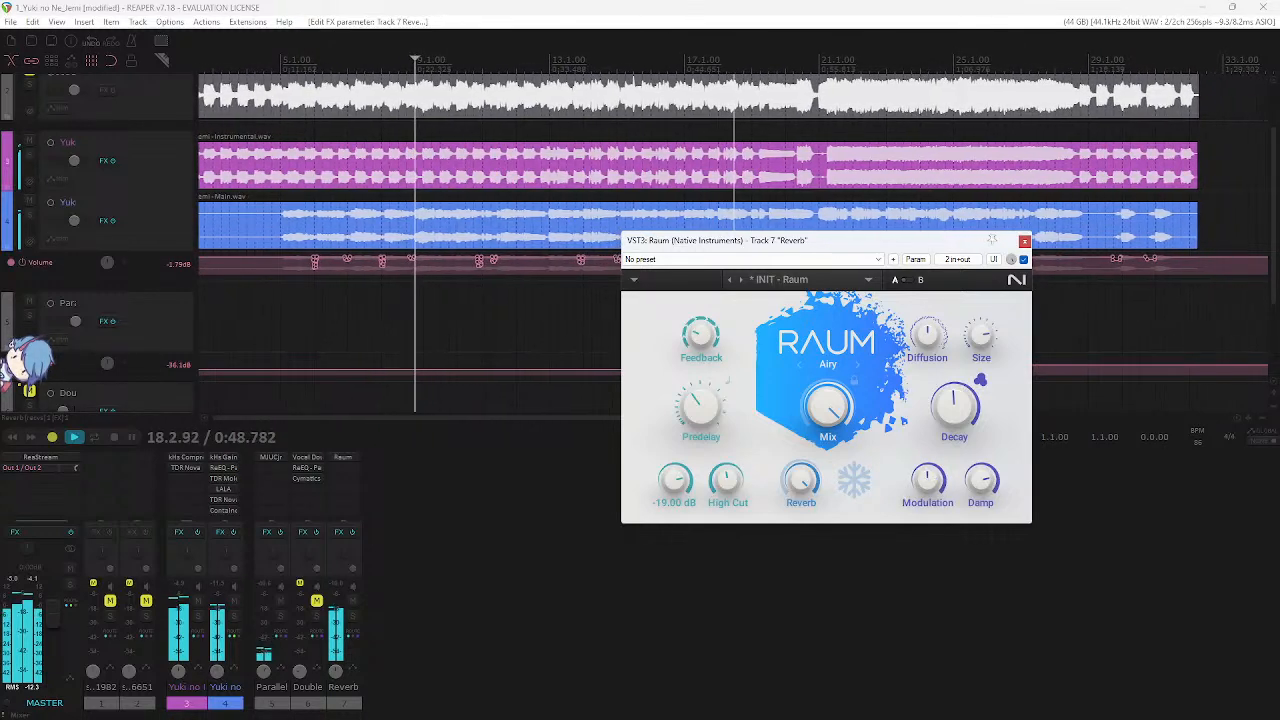
# - Lower Raum's low cut, restart playback just before bar 12, and switch the reverb's density setting
pyautogui.moveTo(678, 487); pyautogui.dragTo(678, 560)
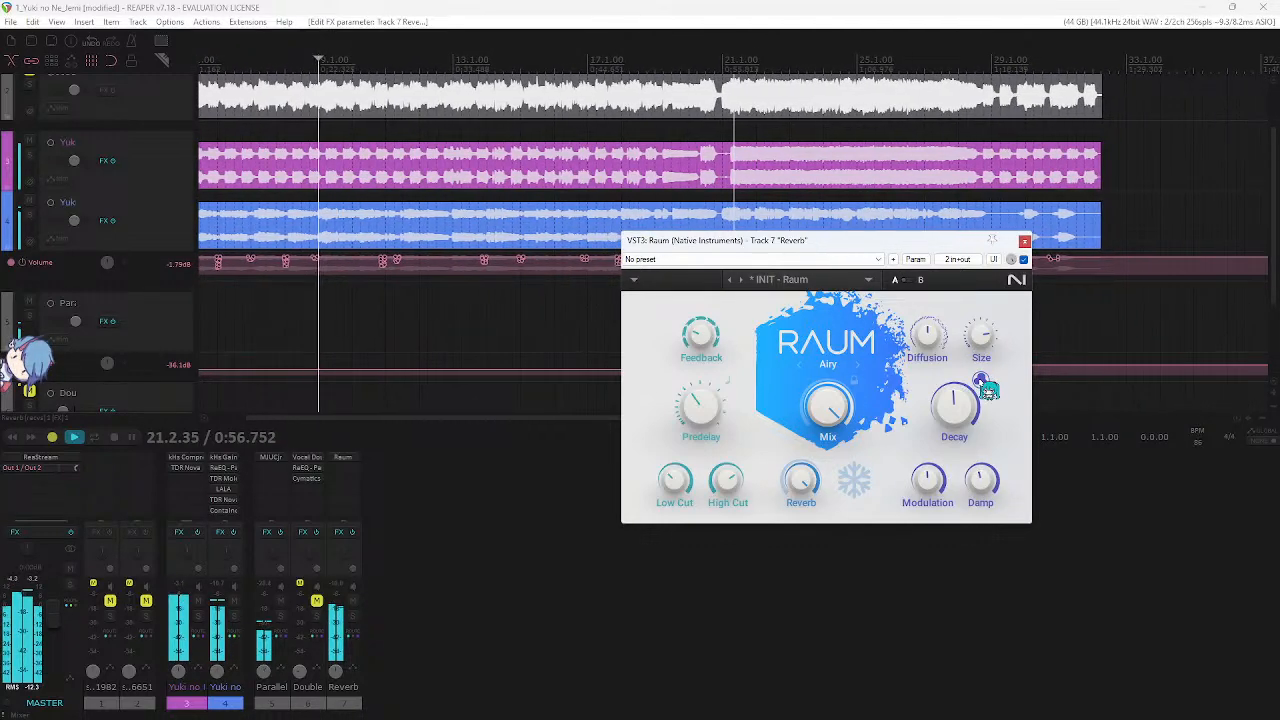
pyautogui.click(651, 12)
pyautogui.click(381, 92)
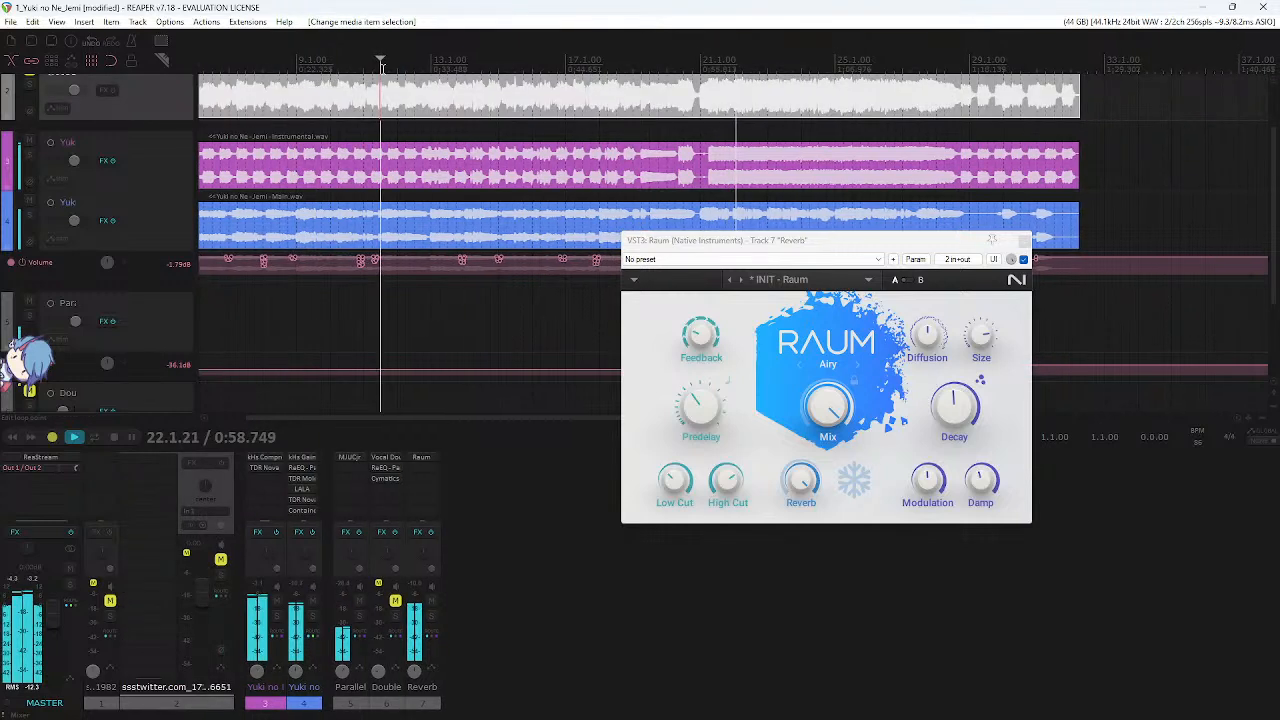
pyautogui.click(383, 60)
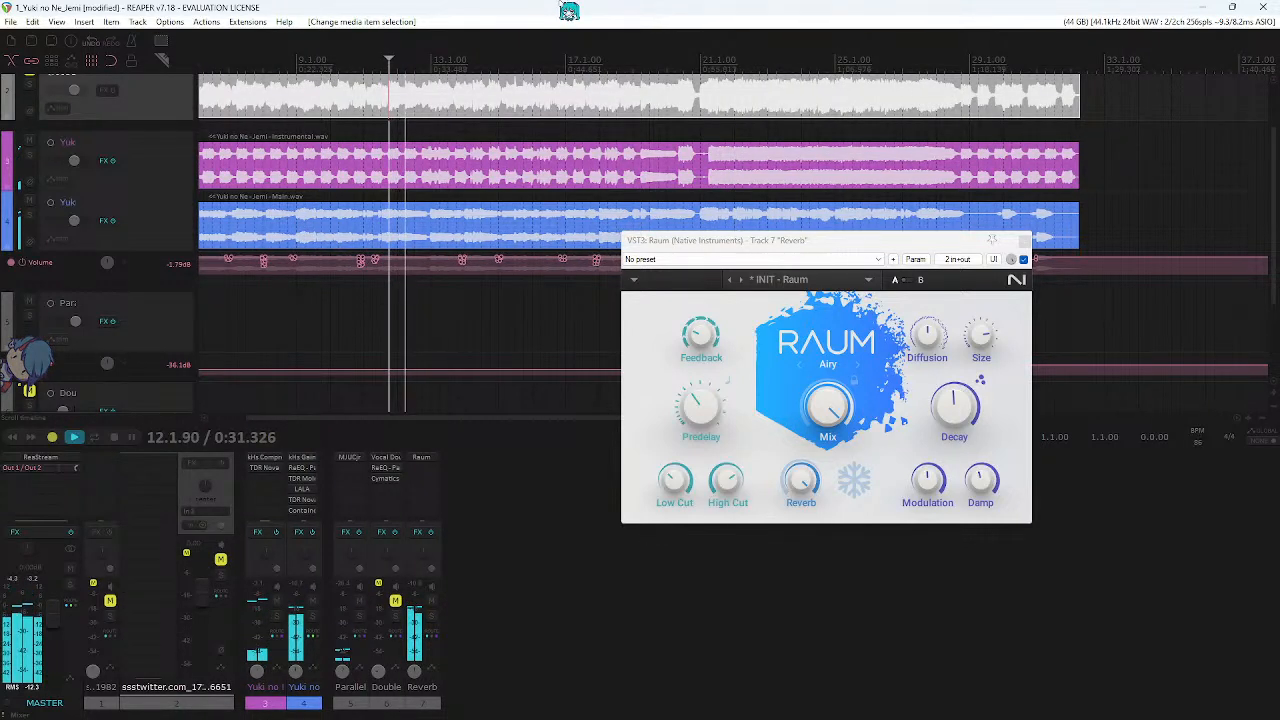
pyautogui.click(981, 379)
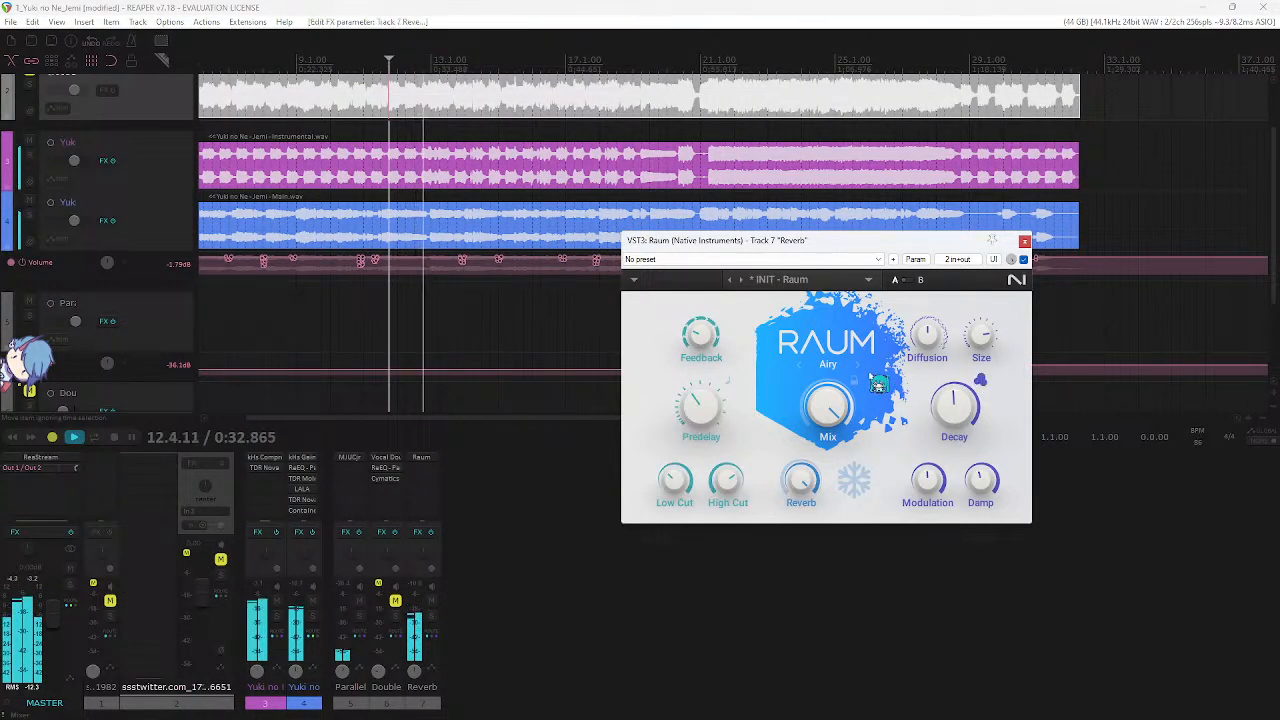
# - Compare Raum's Grounded, Cosmic and Airy reverb types during playback and select Grounded
pyautogui.click(805, 365)
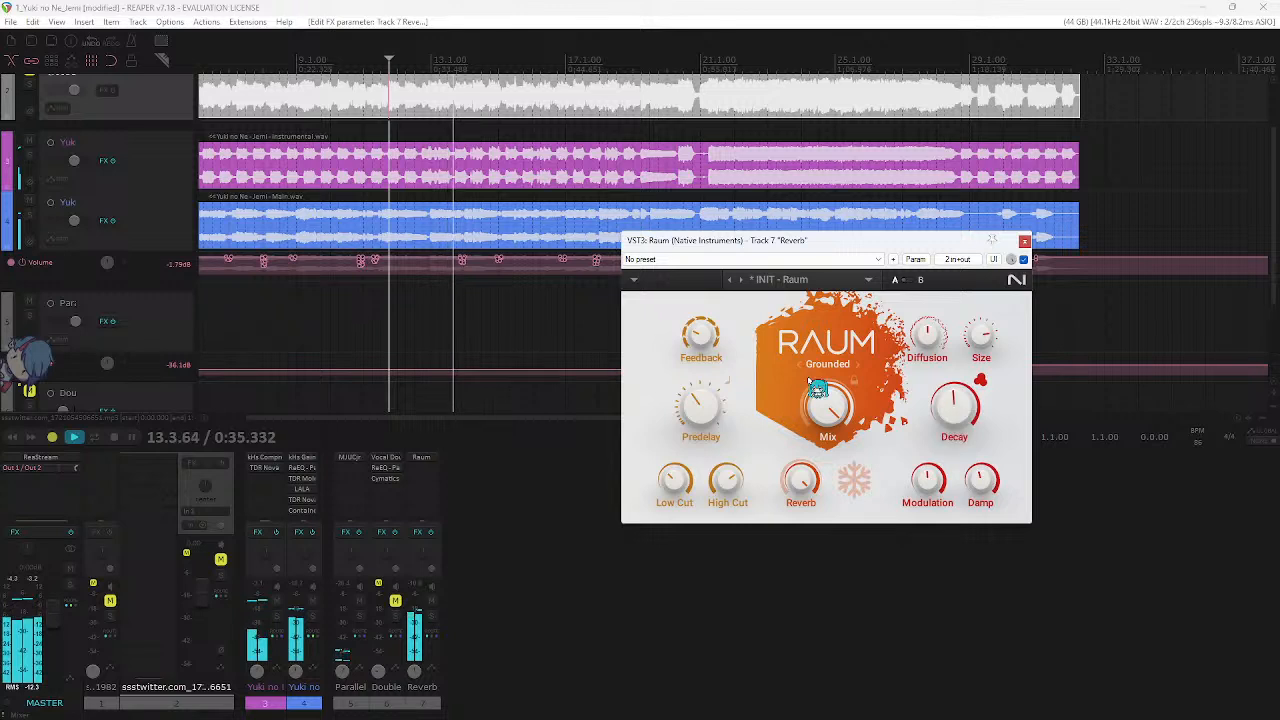
pyautogui.click(804, 366)
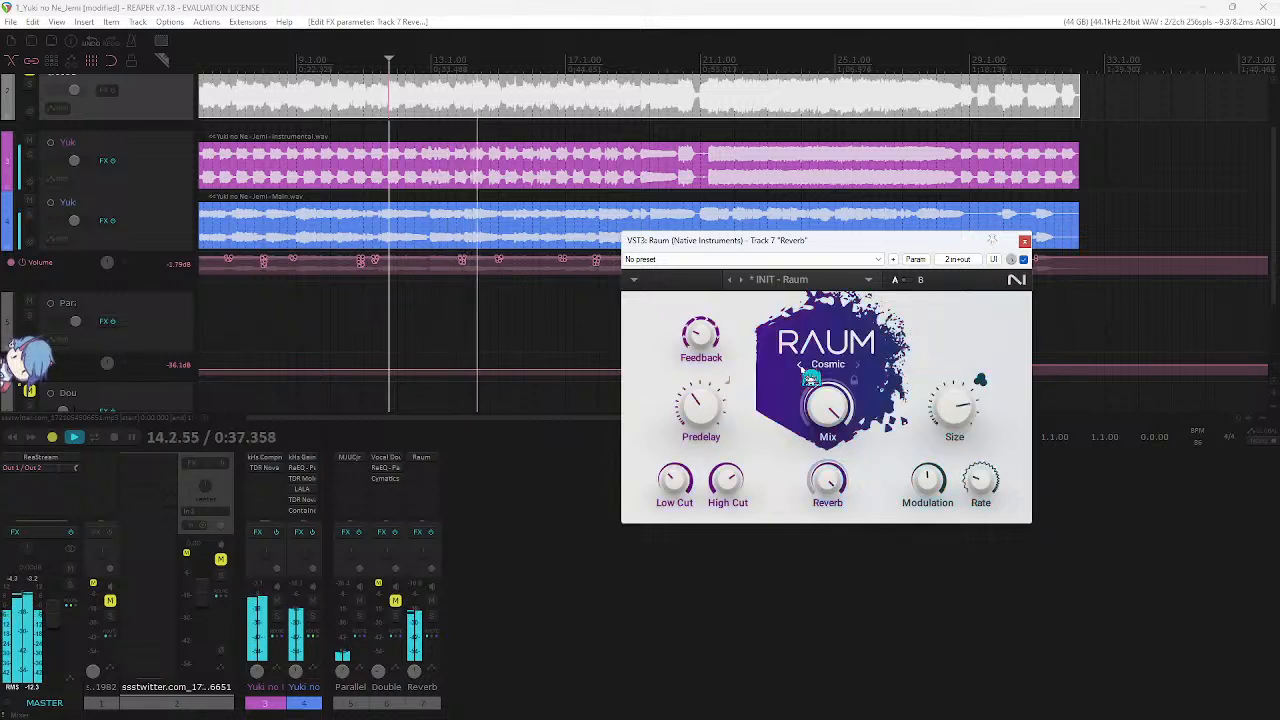
pyautogui.click(804, 366)
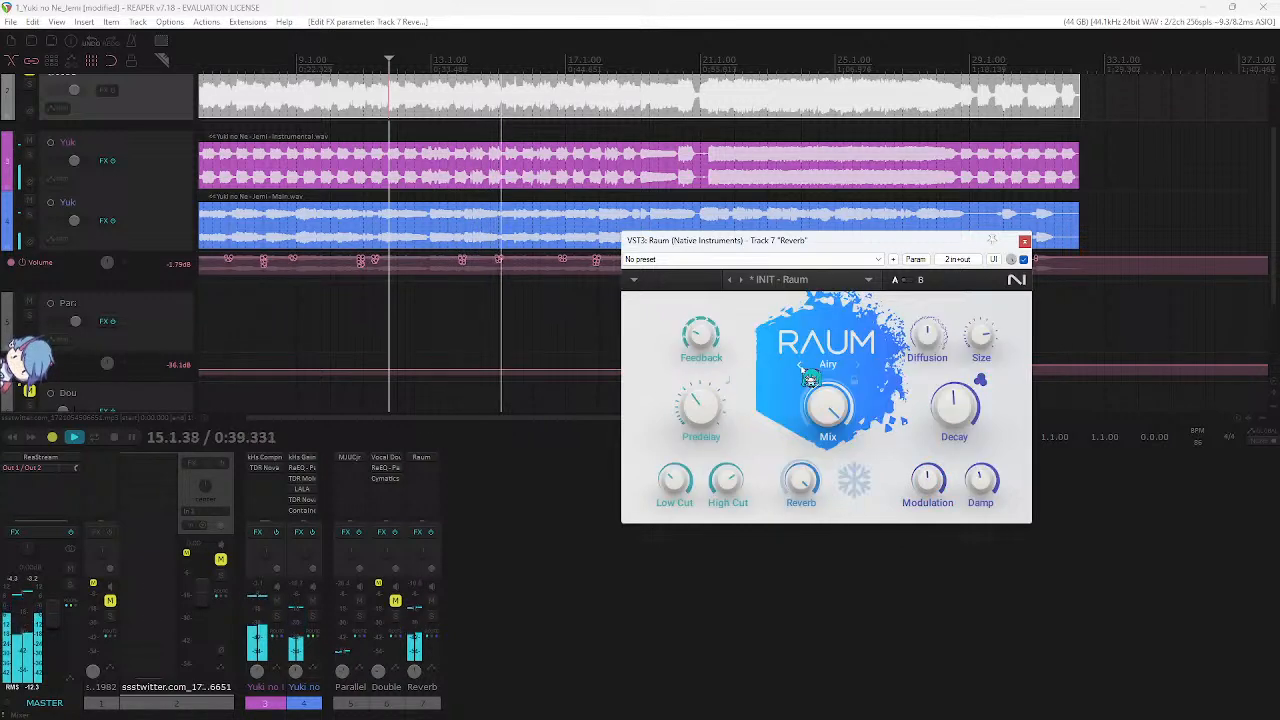
pyautogui.click(805, 366)
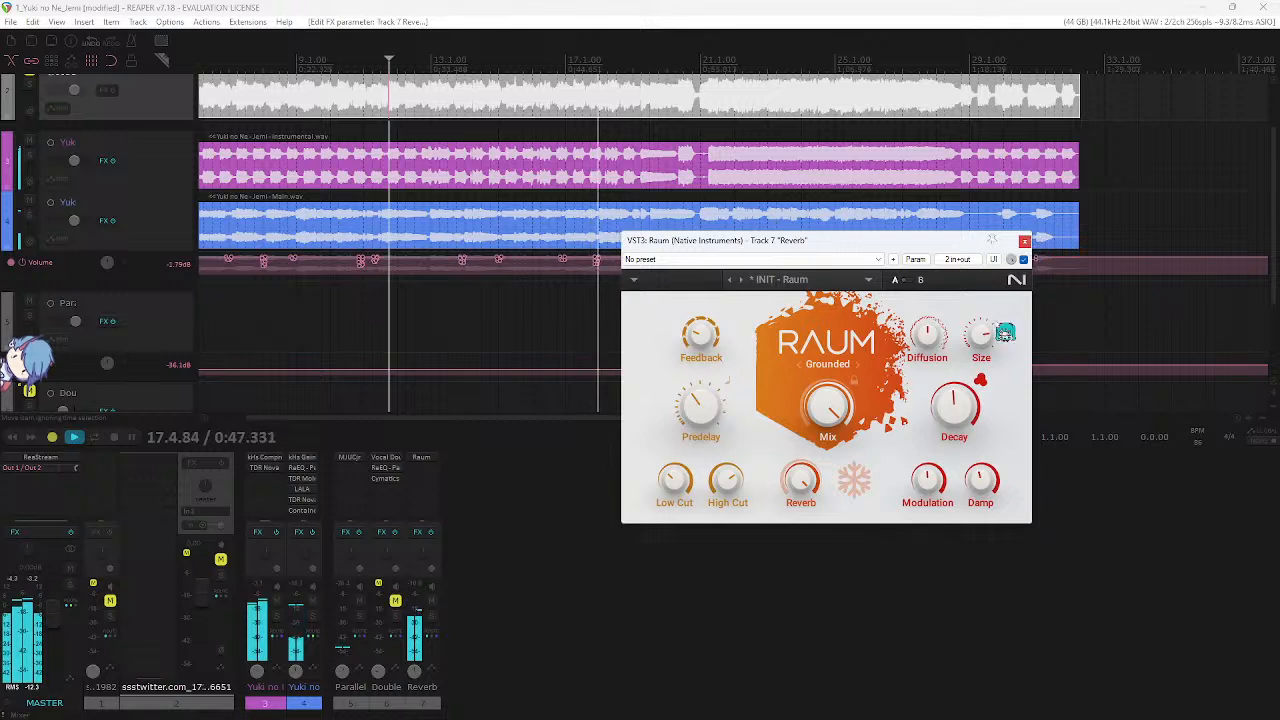
# - Adjust Raum's Size and Diffusion on the Reverb track, closing the plug-in and saving the project
pyautogui.click(985, 330)
pyautogui.moveTo(931, 334); pyautogui.dragTo(929, 327)
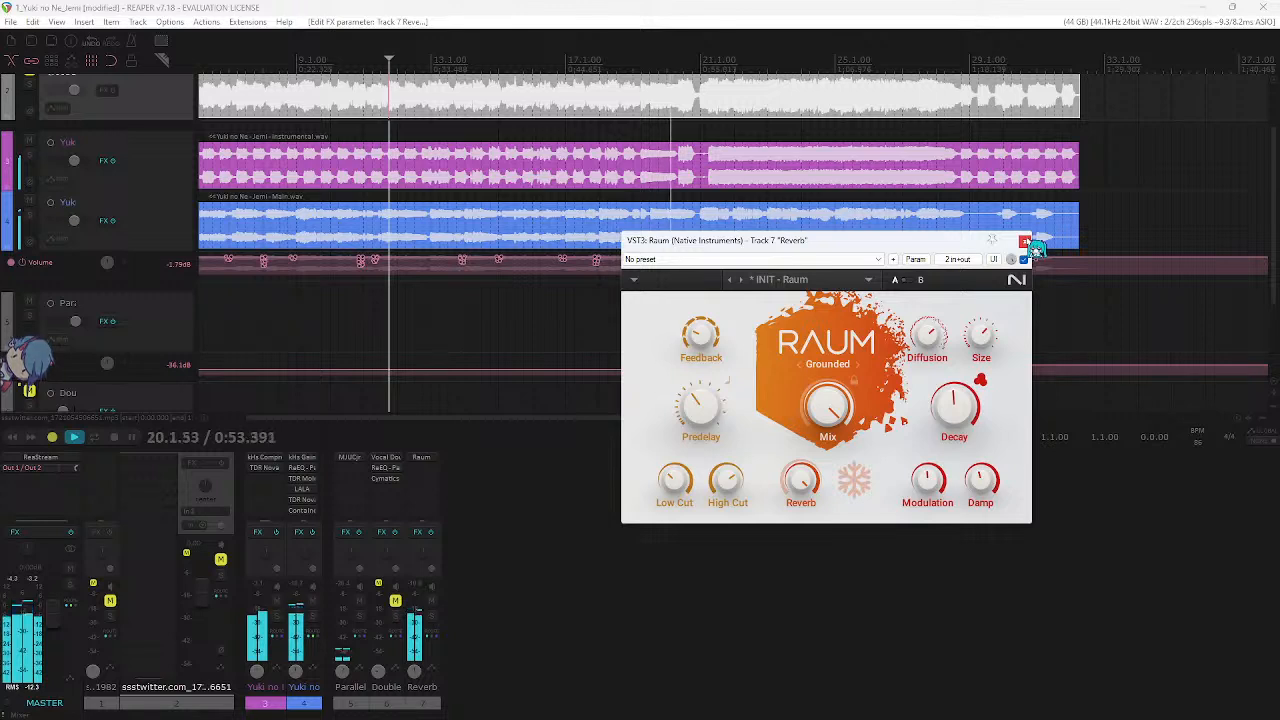
pyautogui.click(1025, 241)
pyautogui.press('space')
pyautogui.hotkey('ctrl', 's')
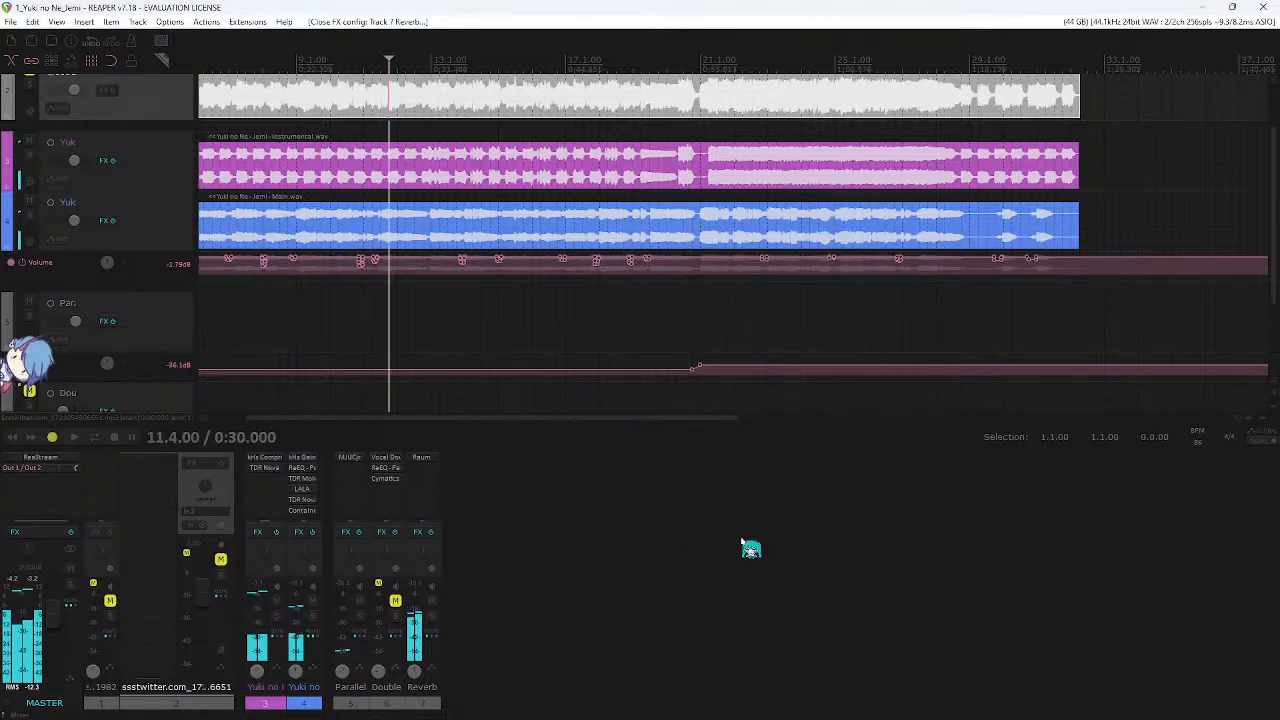
pyautogui.click(738, 541)
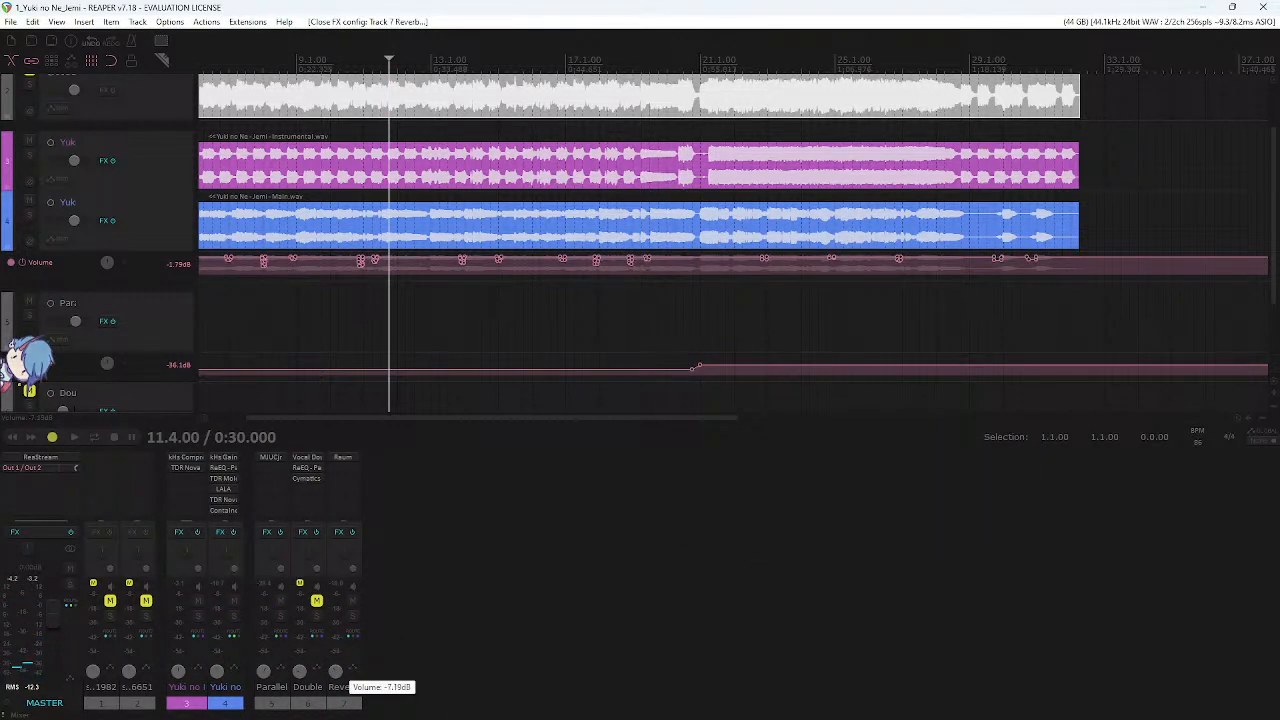
# - Fine-tune the Reverb track's volume while listening to the mix and save the project
pyautogui.moveTo(338, 671); pyautogui.dragTo(338, 667)
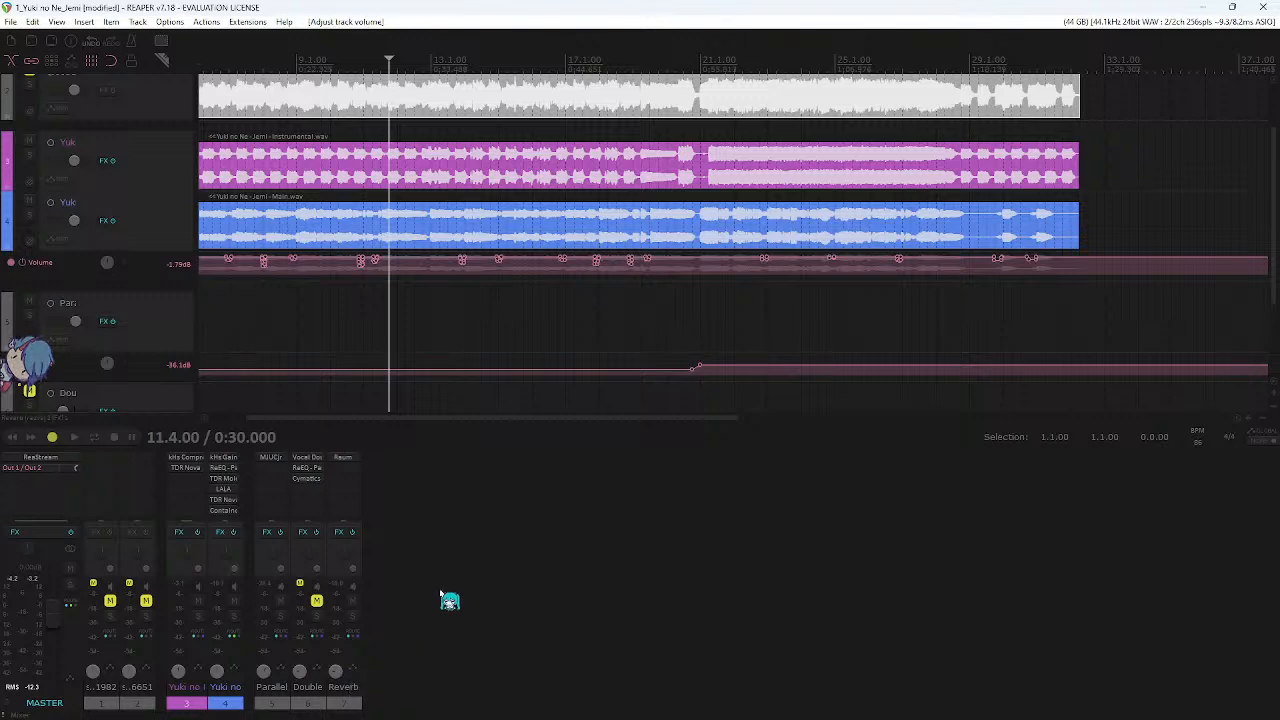
pyautogui.hotkey('ctrl', 's')
pyautogui.scroll(1, 628, 148)
pyautogui.press('space')
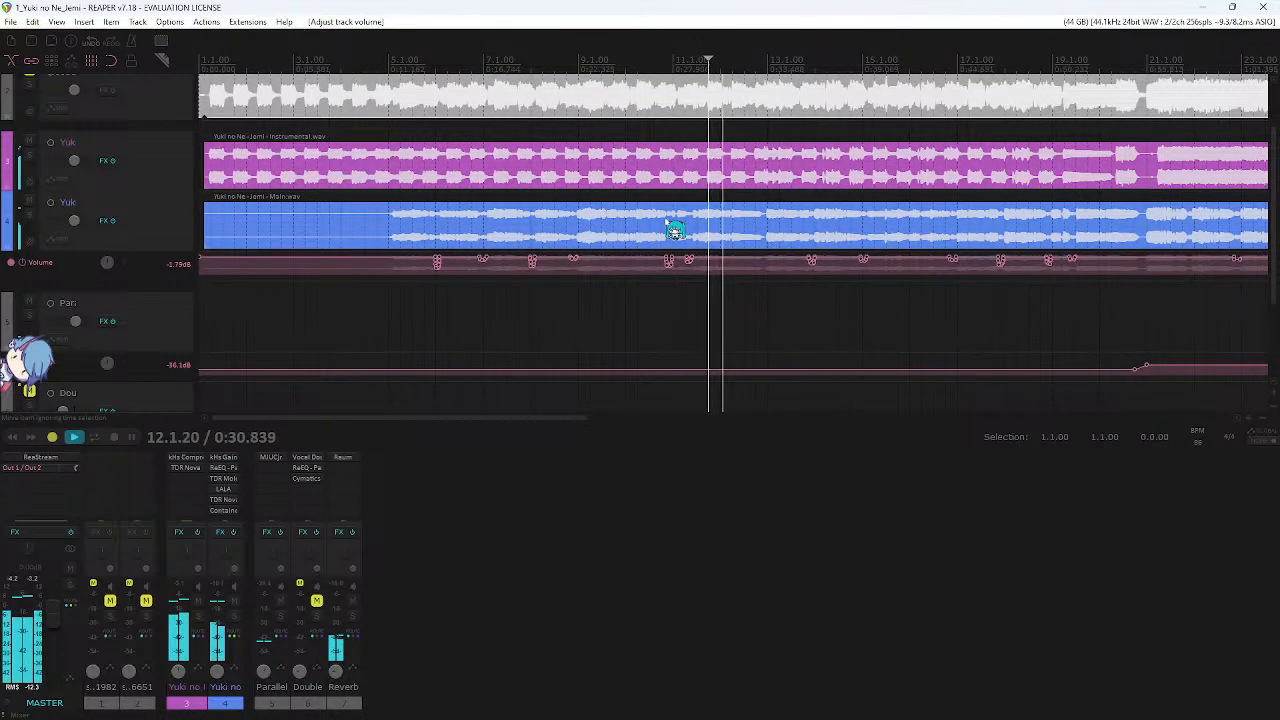
pyautogui.moveTo(338, 673); pyautogui.dragTo(338, 668)
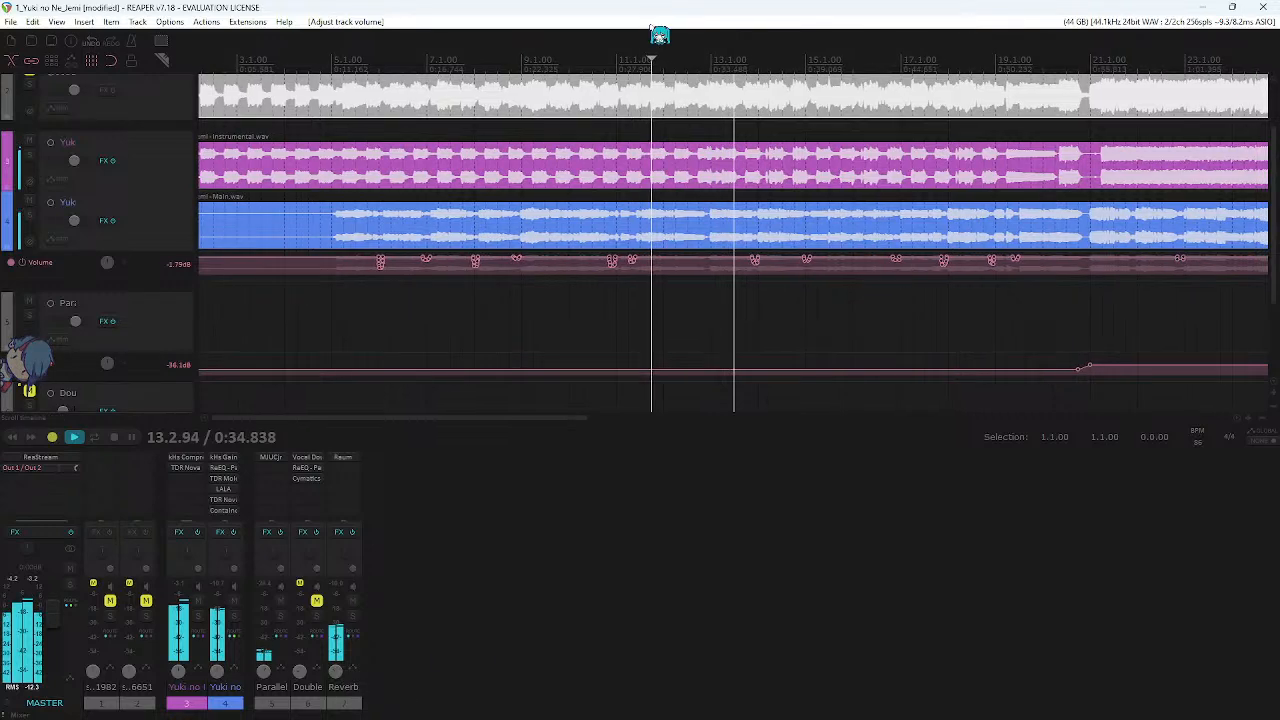
pyautogui.hotkey('ctrl', 's')
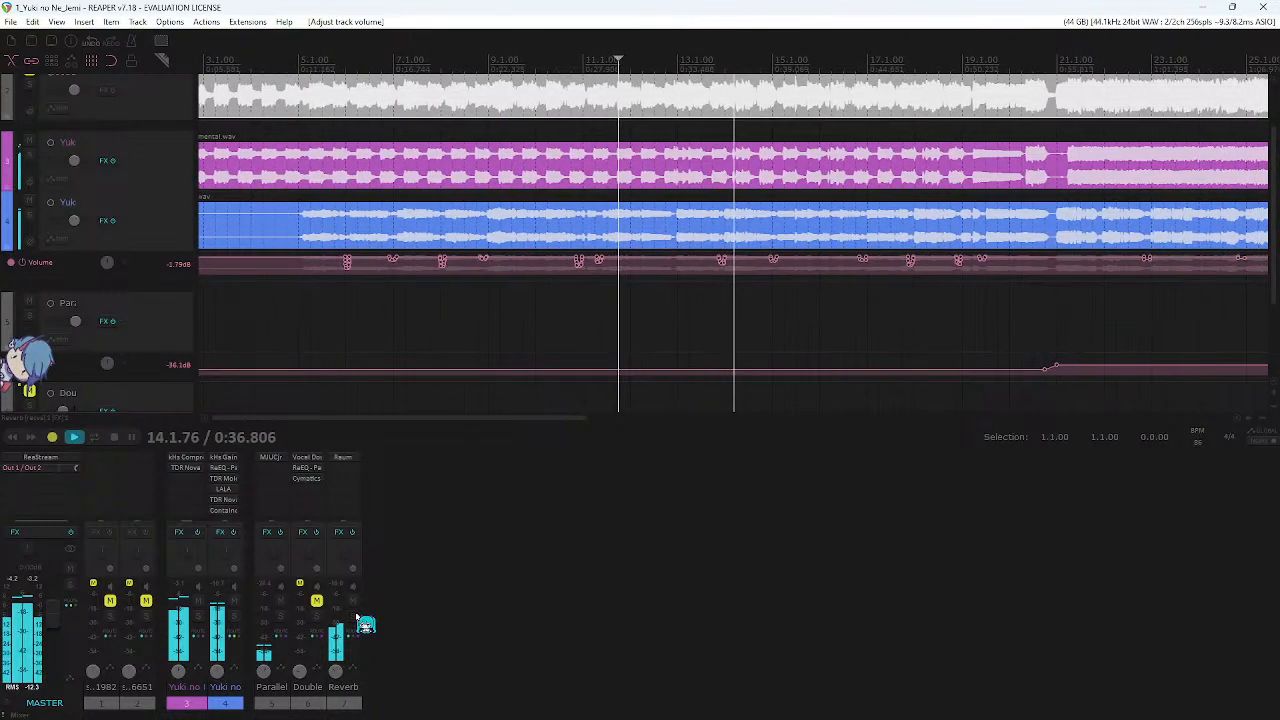
# - Audition the Reverb track by toggling its solo on and off during playback
pyautogui.click(355, 616)
pyautogui.click(355, 616)
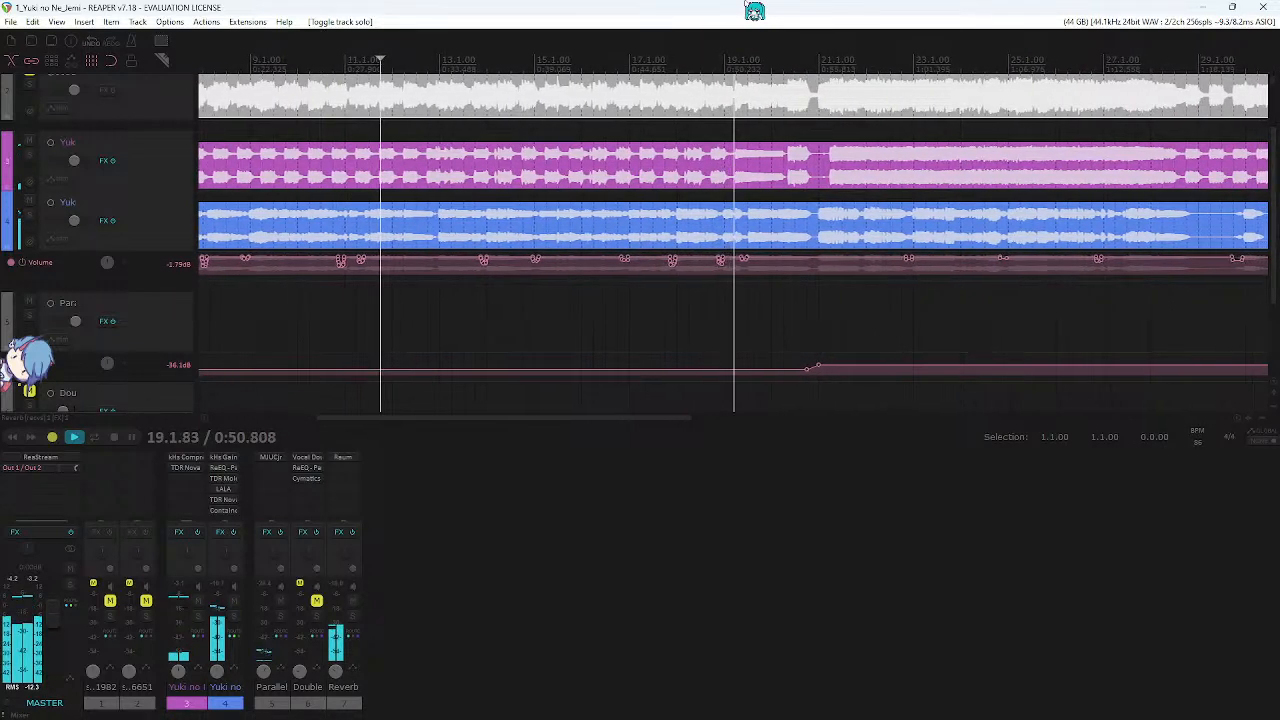
pyautogui.press('space')
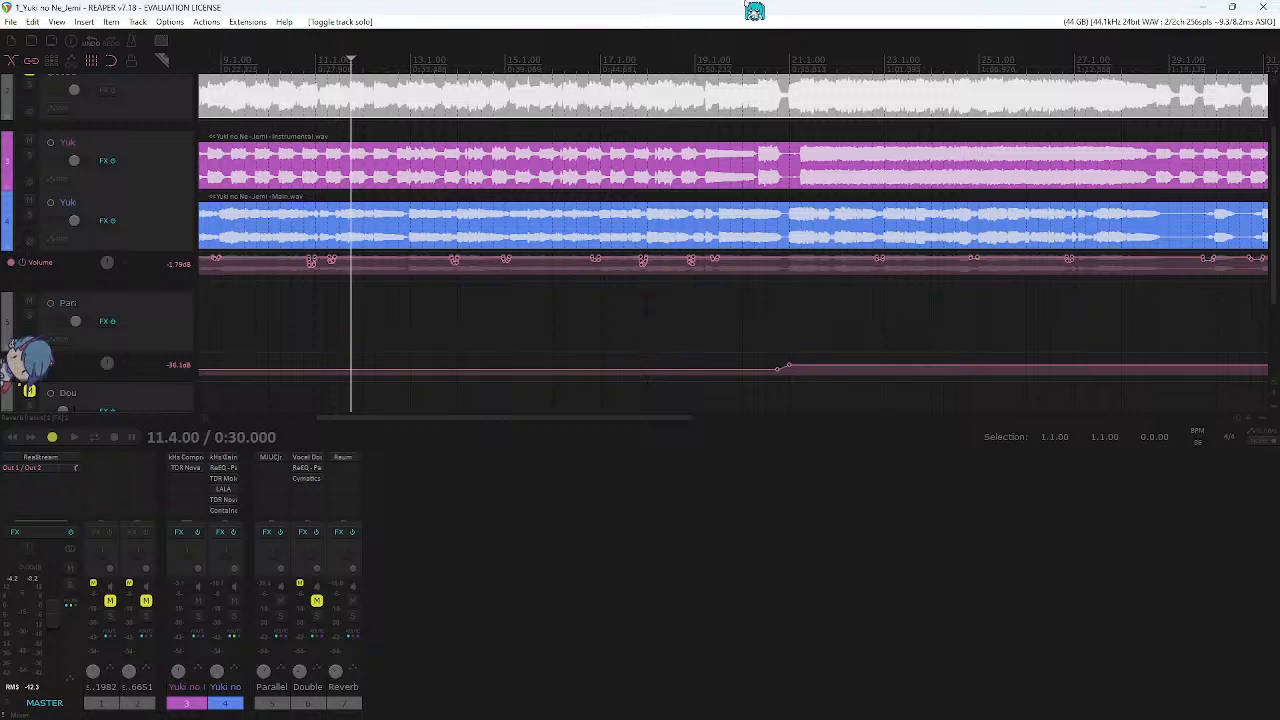
# - Readjust the Reverb track's volume while playing the song from bar 21
pyautogui.scroll(-3, 650, 165)
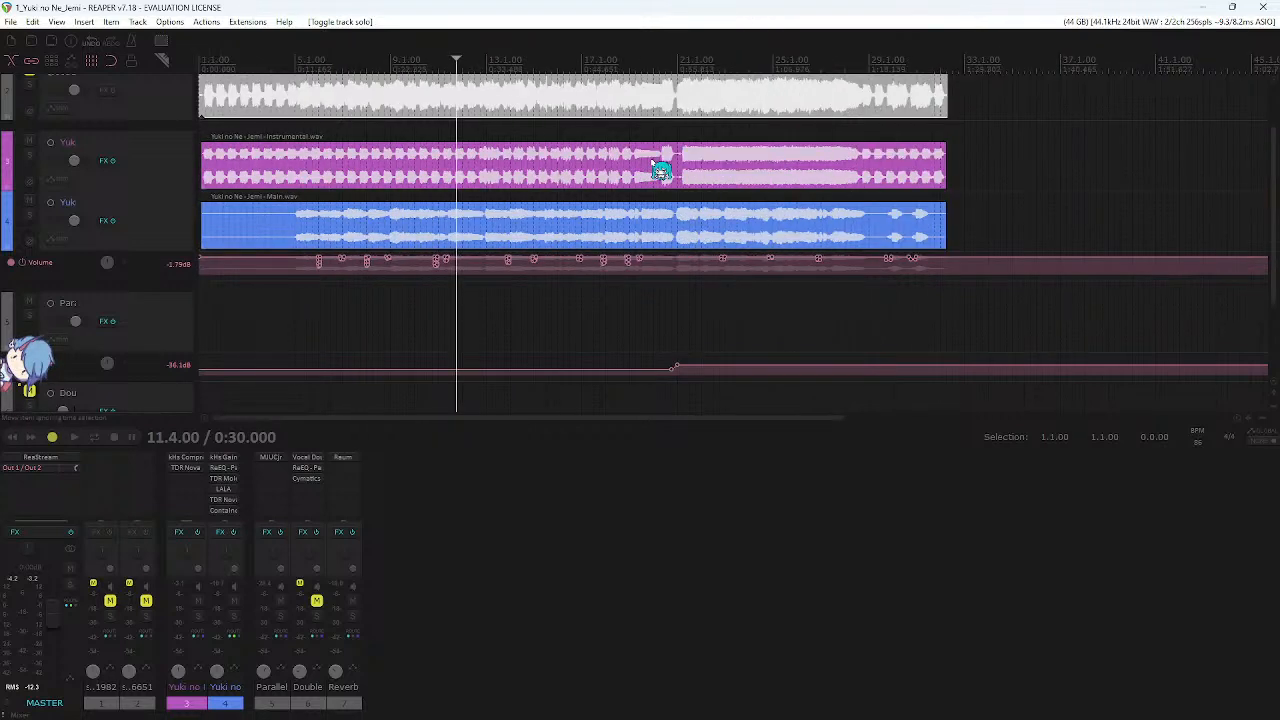
pyautogui.click(332, 677)
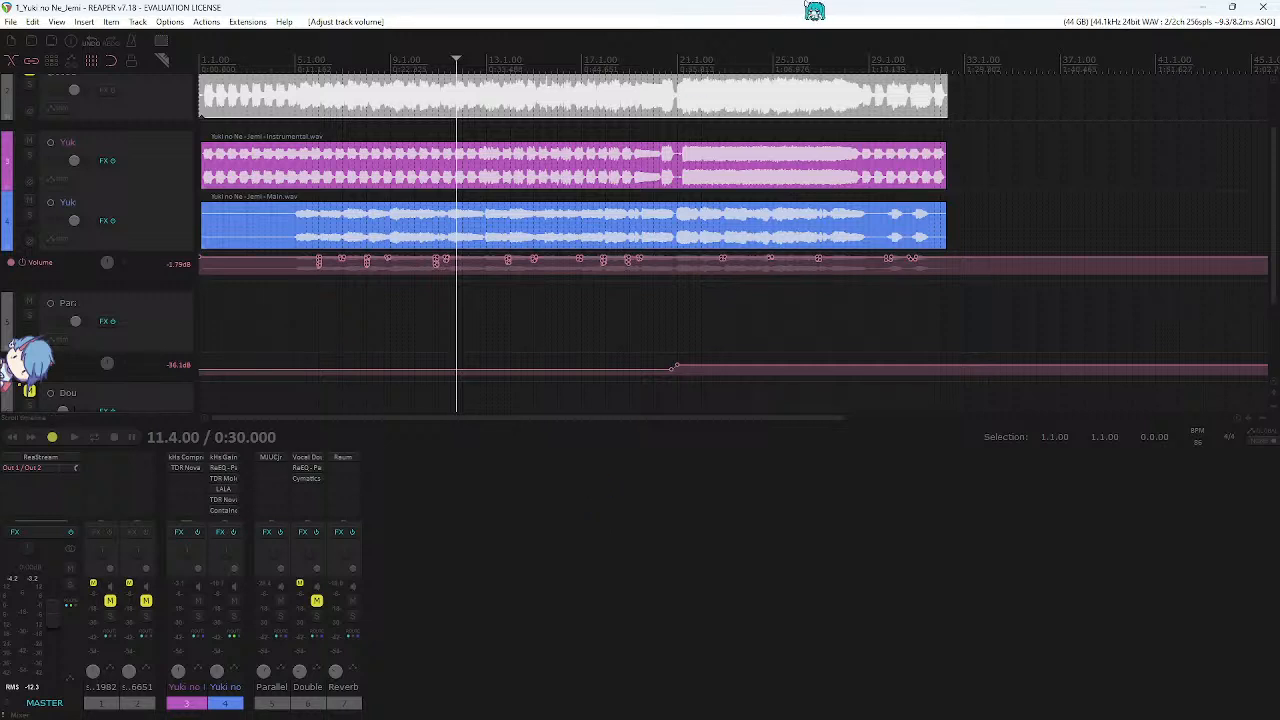
pyautogui.click(676, 65)
pyautogui.scroll(2, 710, 199)
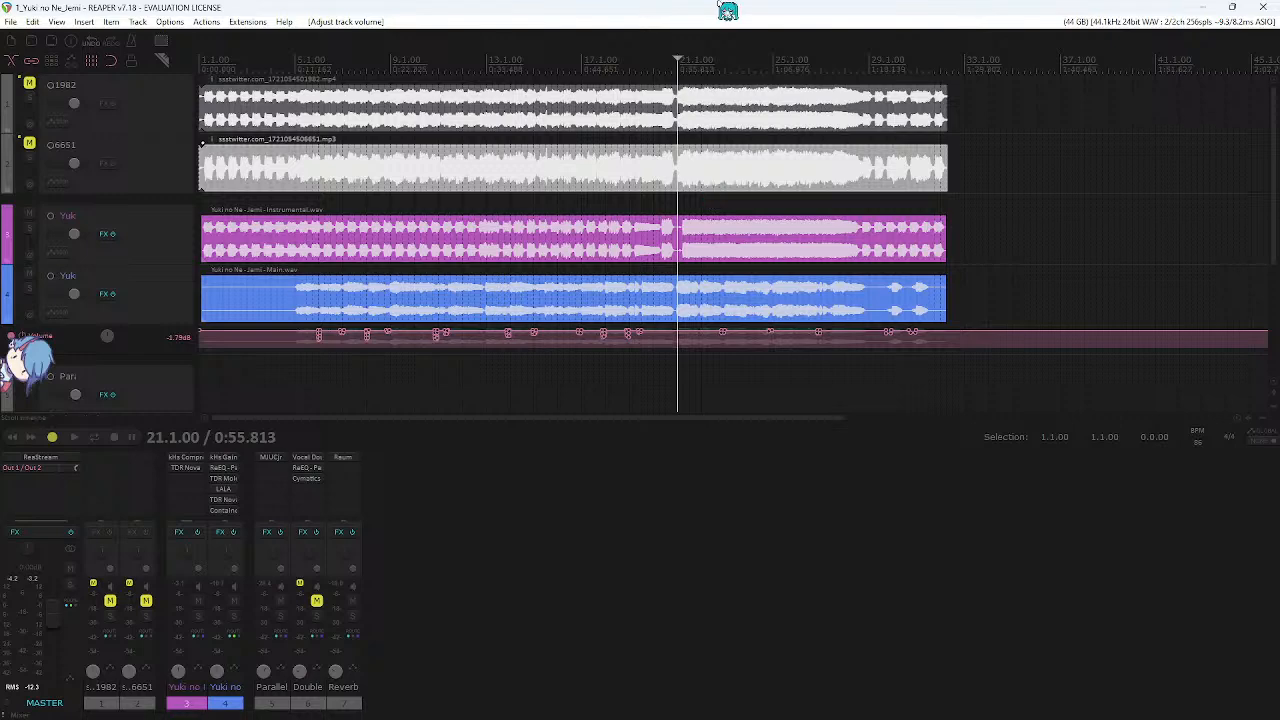
pyautogui.scroll(2, 737, 126)
pyautogui.press('space')
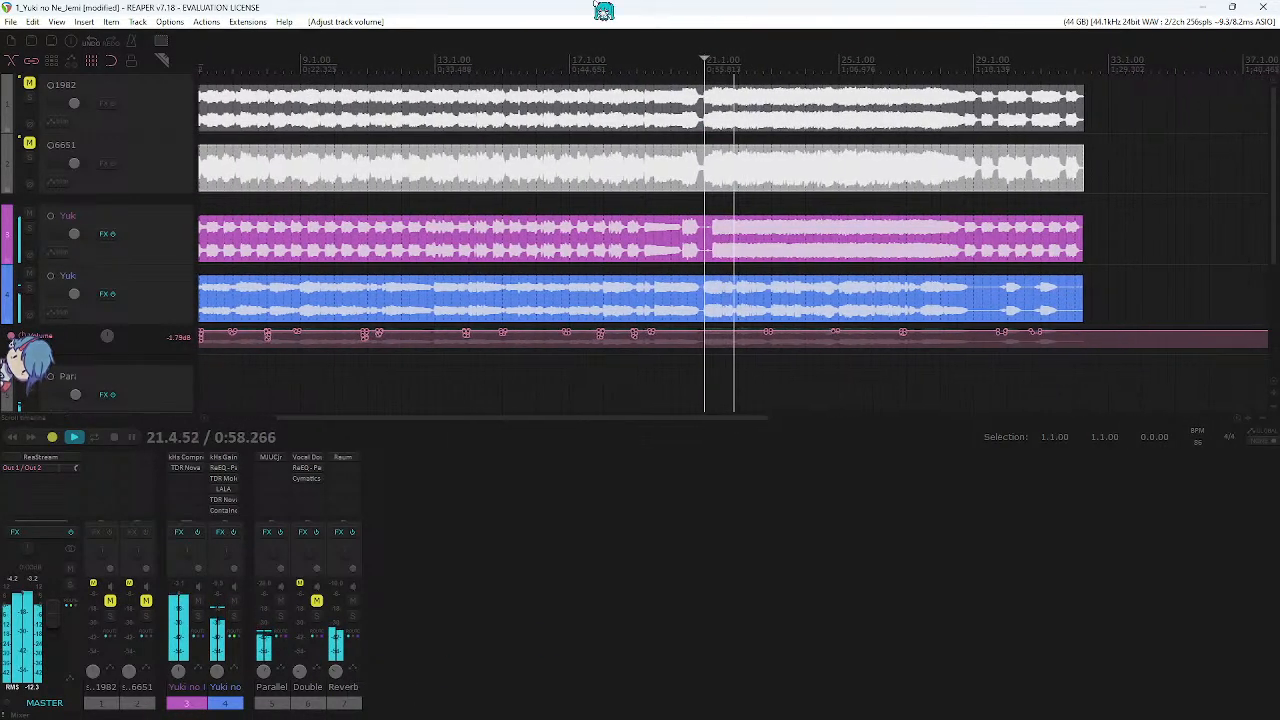
pyautogui.moveTo(349, 608); pyautogui.dragTo(345, 694)
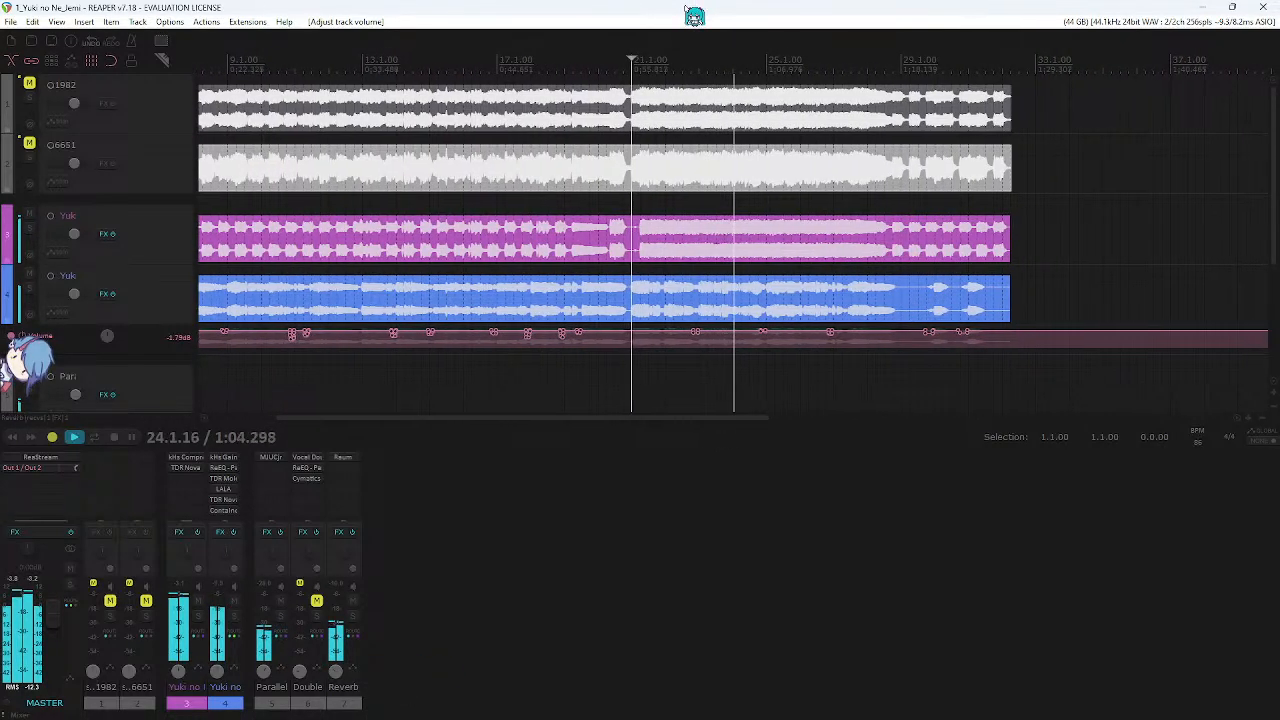
pyautogui.press('space')
pyautogui.scroll(-2, 641, 206)
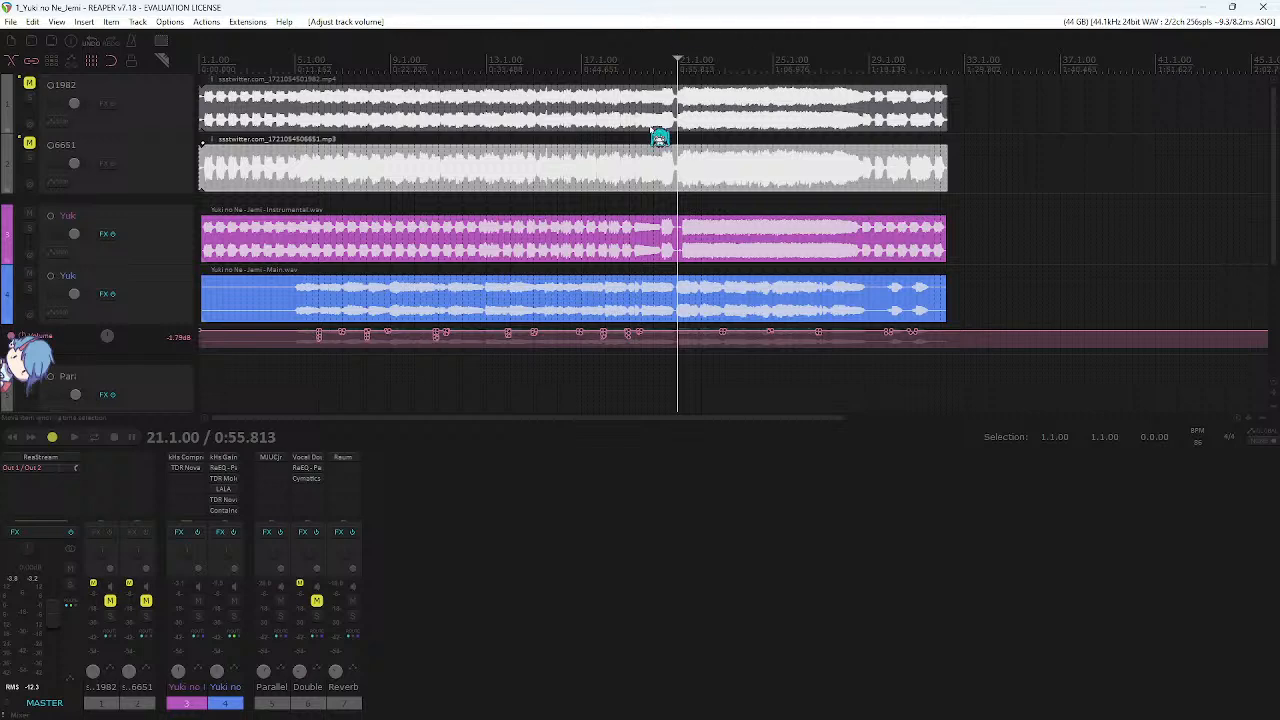
pyautogui.scroll(-2, 595, 208)
pyautogui.scroll(2, 611, 289)
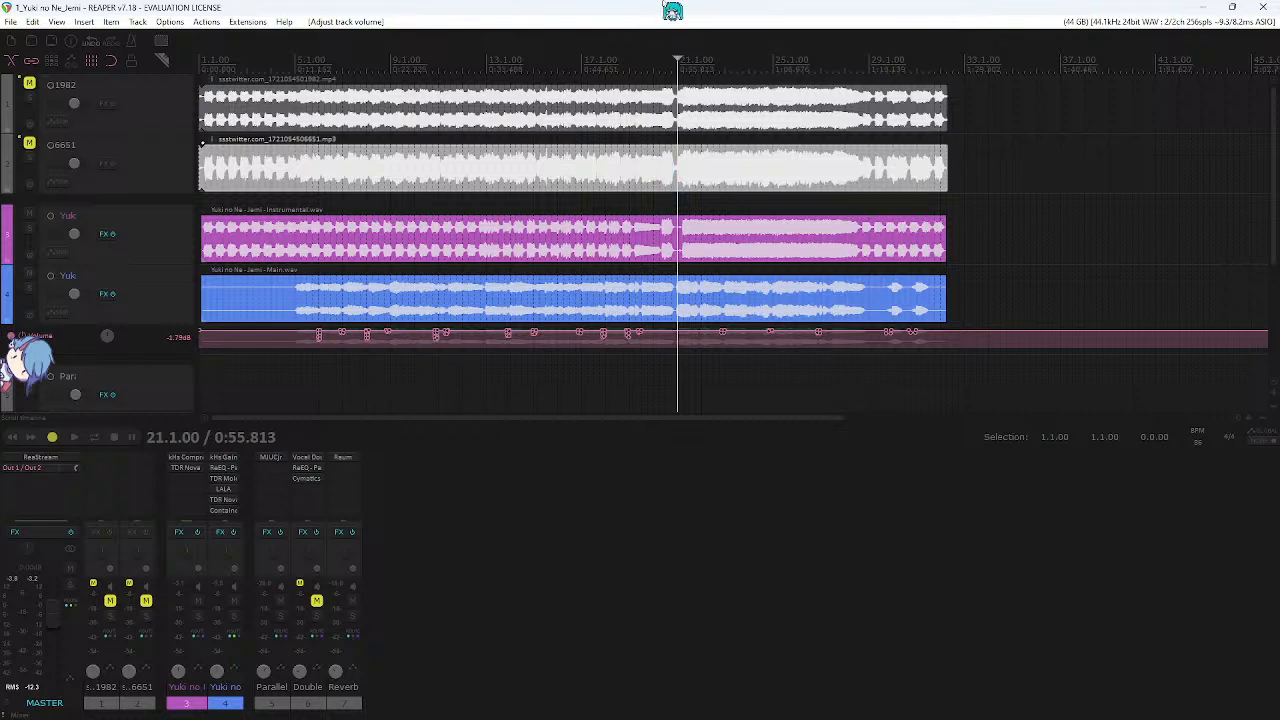
pyautogui.scroll(1, 660, 116)
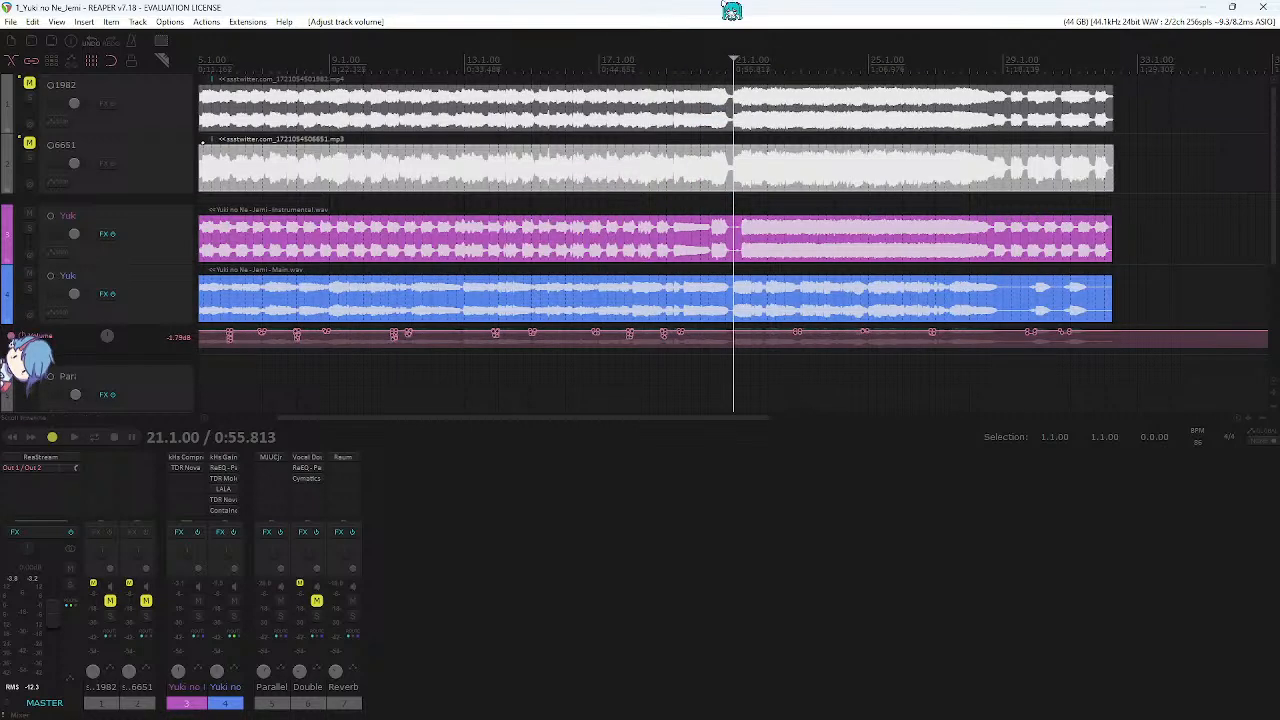
pyautogui.scroll(1, 715, 168)
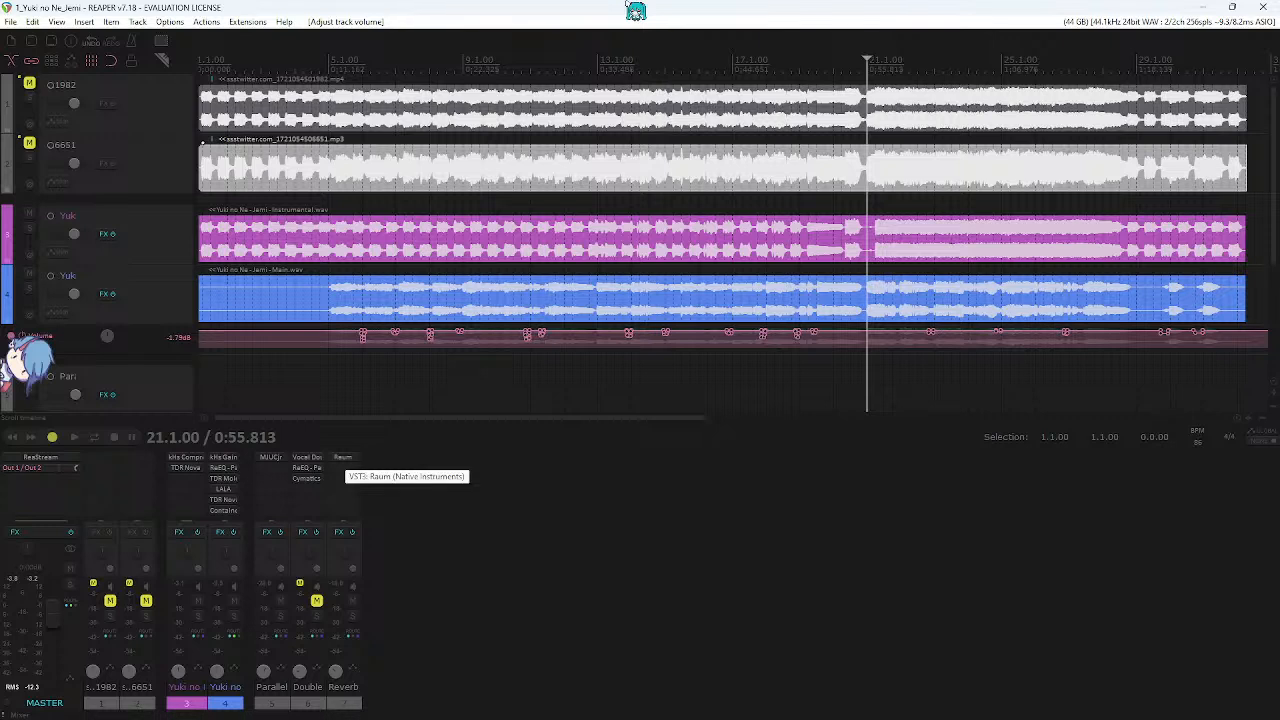
# - Move Raum from the Reverb track to the end of the main vocal track's effects chain
pyautogui.click(580, 175)
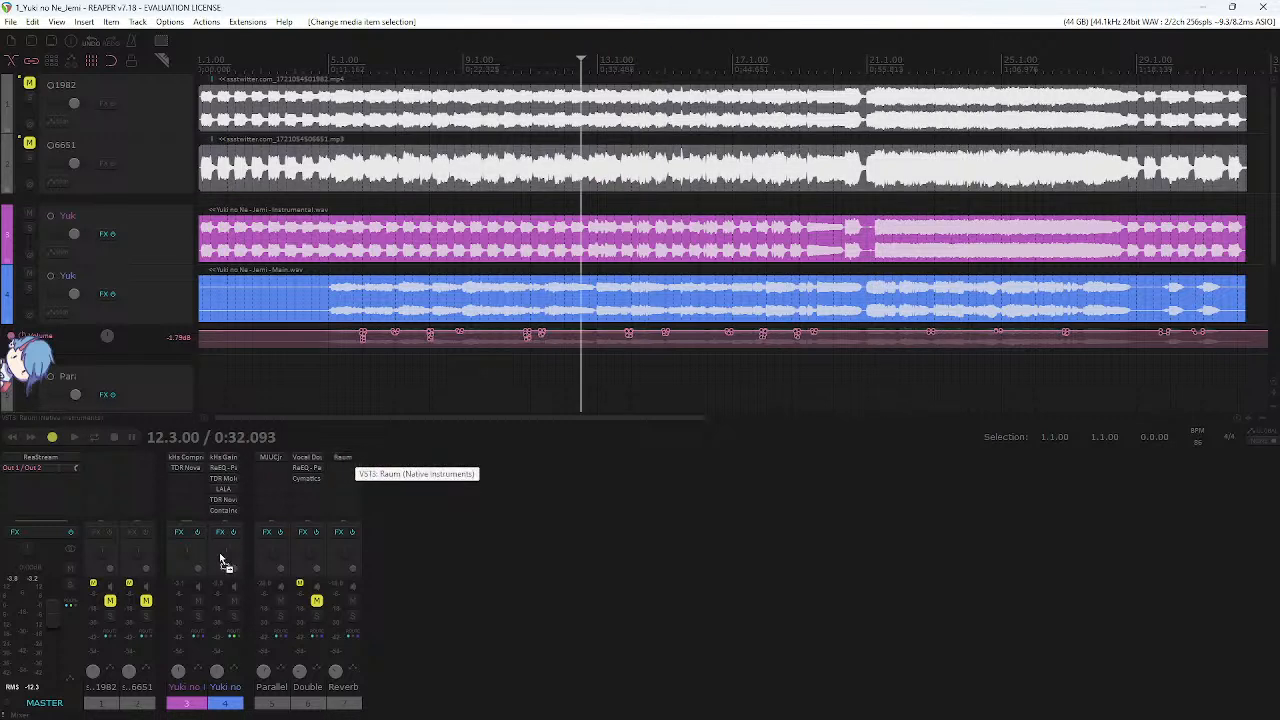
pyautogui.moveTo(220, 558); pyautogui.dragTo(221, 562)
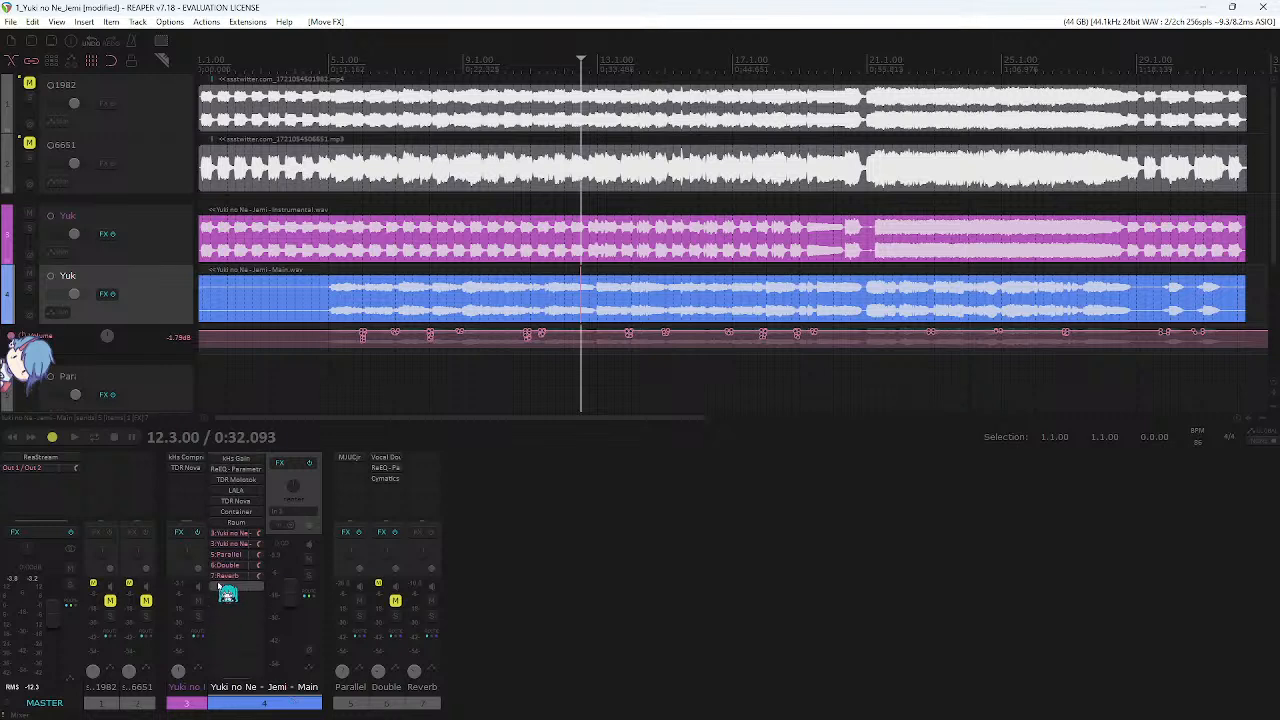
# - Examine the Delay and Little Plate effects inside the main vocal track's Container
pyautogui.click(237, 512)
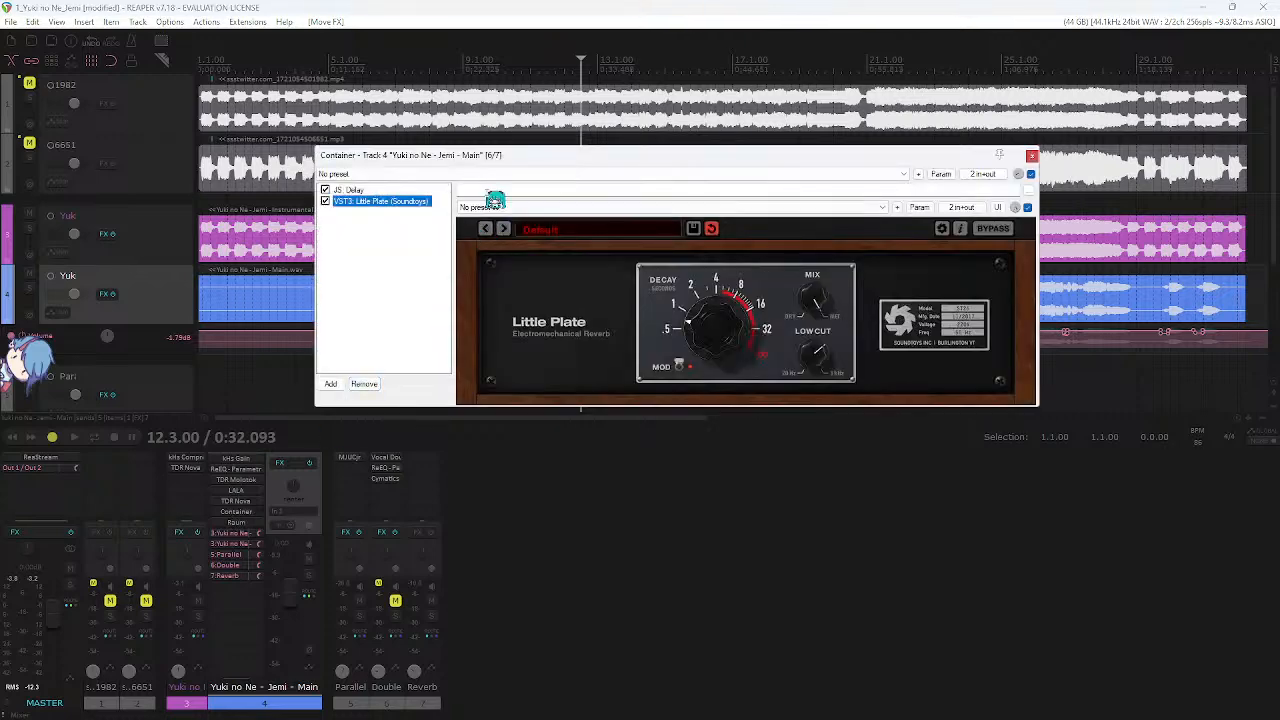
pyautogui.moveTo(550, 158); pyautogui.dragTo(572, 155)
pyautogui.click(421, 245)
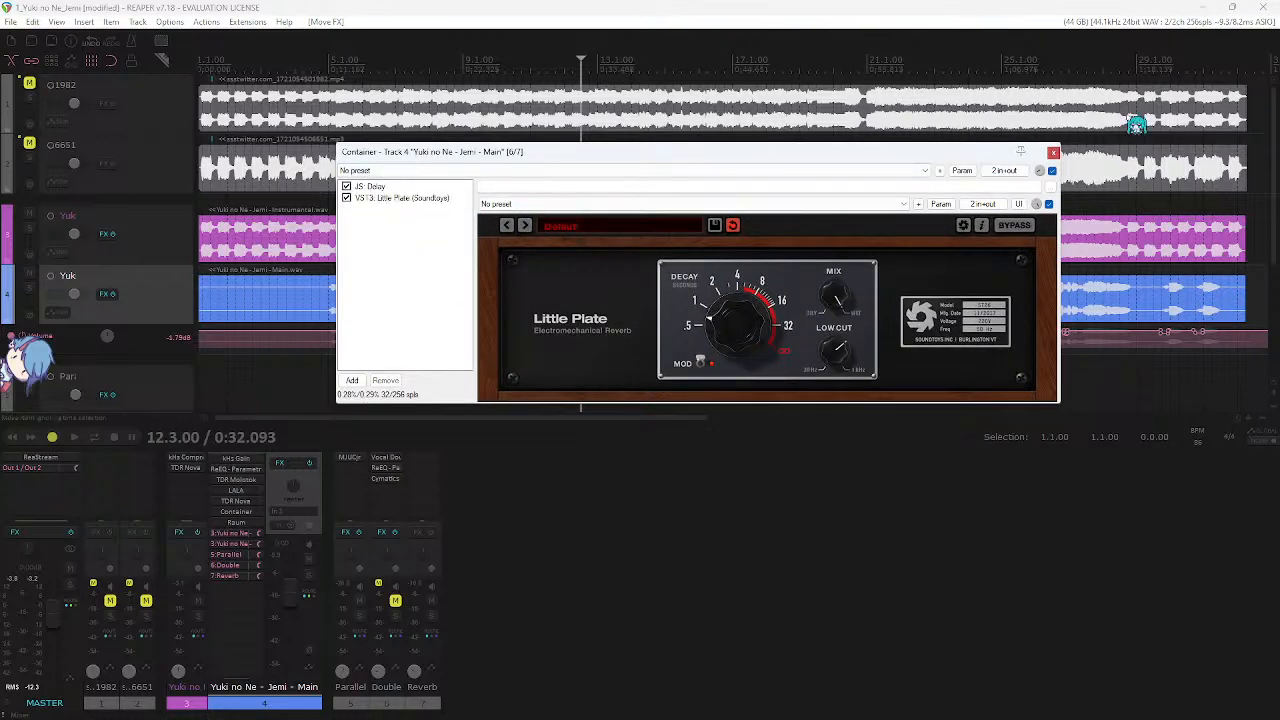
pyautogui.click(396, 187)
pyautogui.click(402, 198)
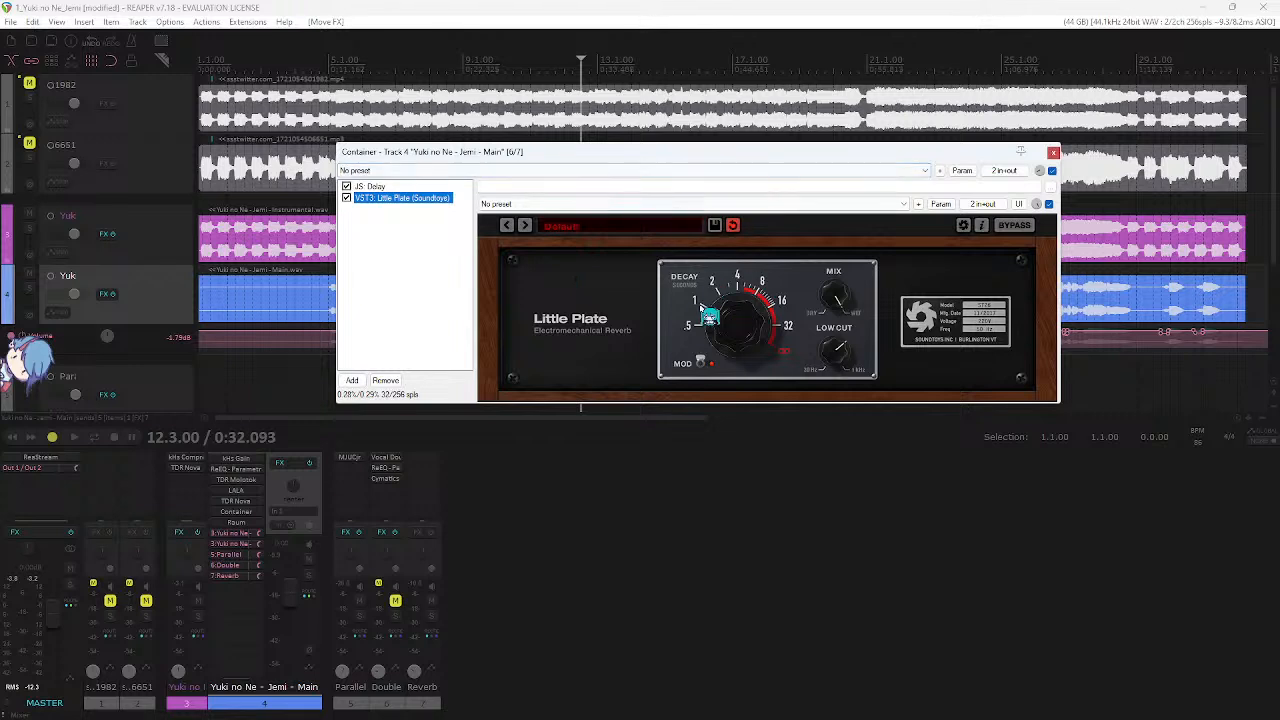
pyautogui.click(1053, 152)
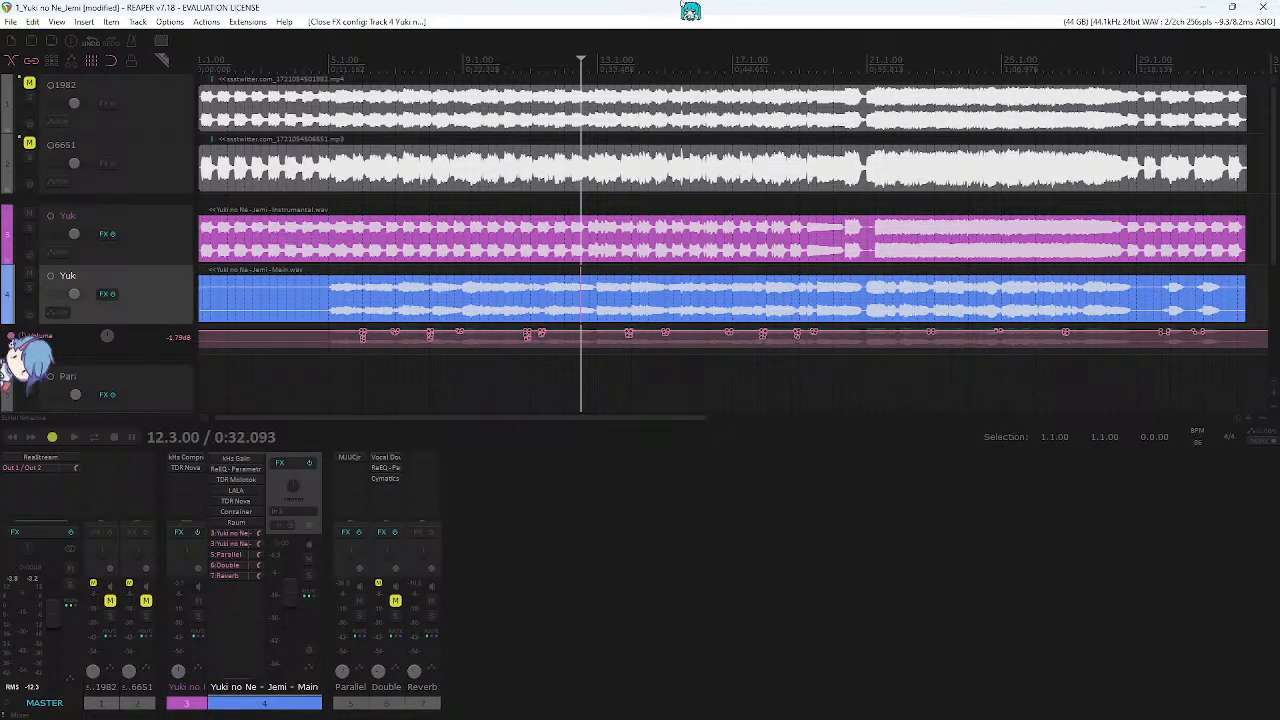
# - Undo moving Raum onto the main vocal track
pyautogui.click(520, 531)
pyautogui.click(213, 560)
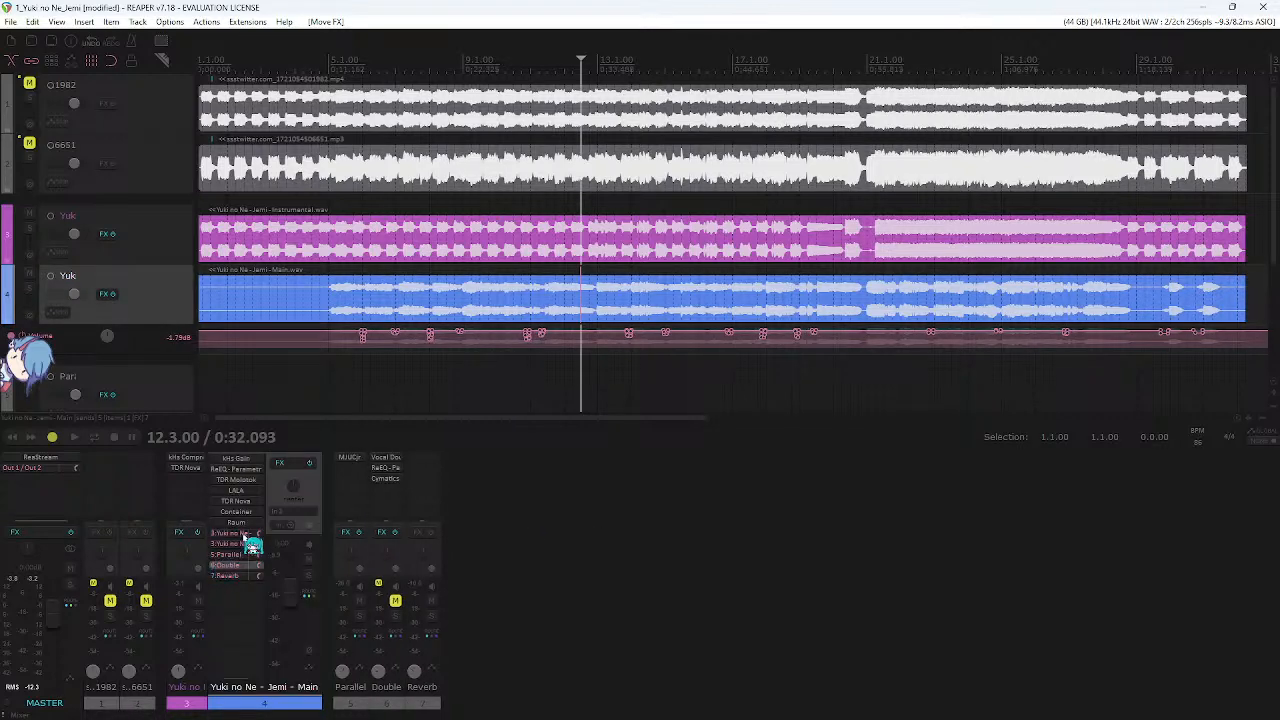
pyautogui.hotkey('ctrl', 'z')
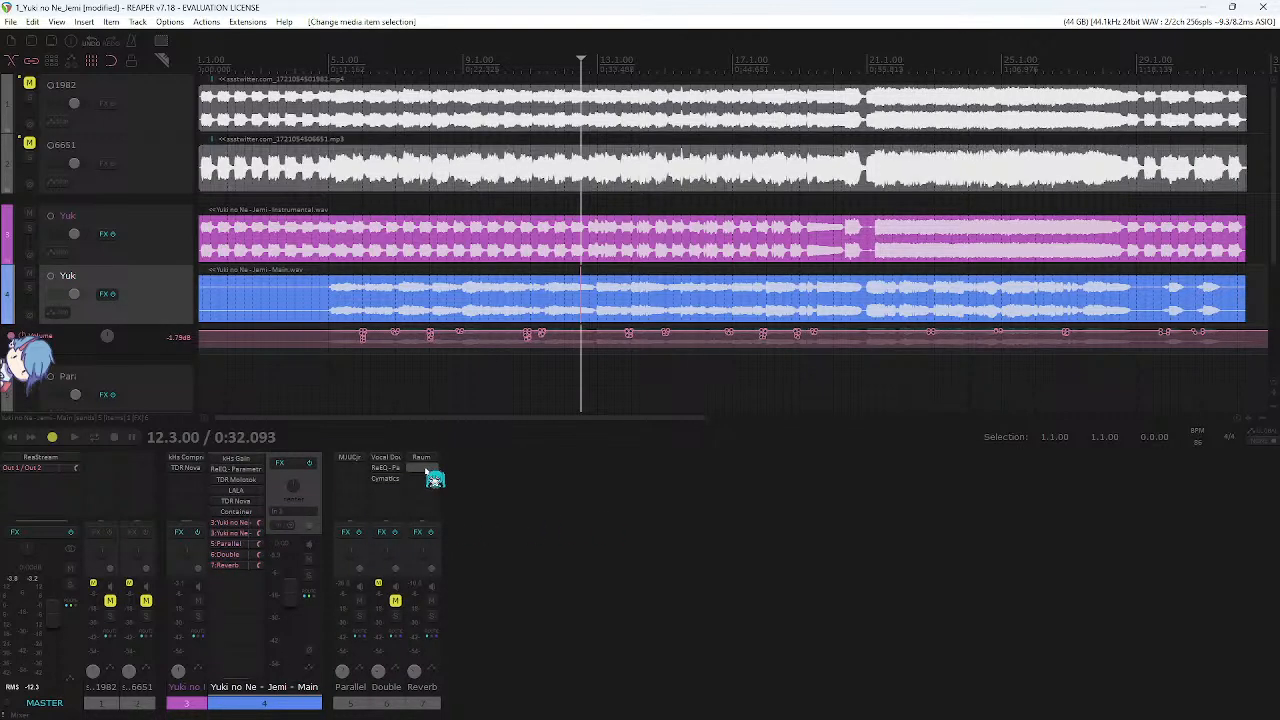
# - Review the Raum settings and the effects chain on the Reverb track, closing both windows
pyautogui.moveTo(855, 241); pyautogui.dragTo(712, 227)
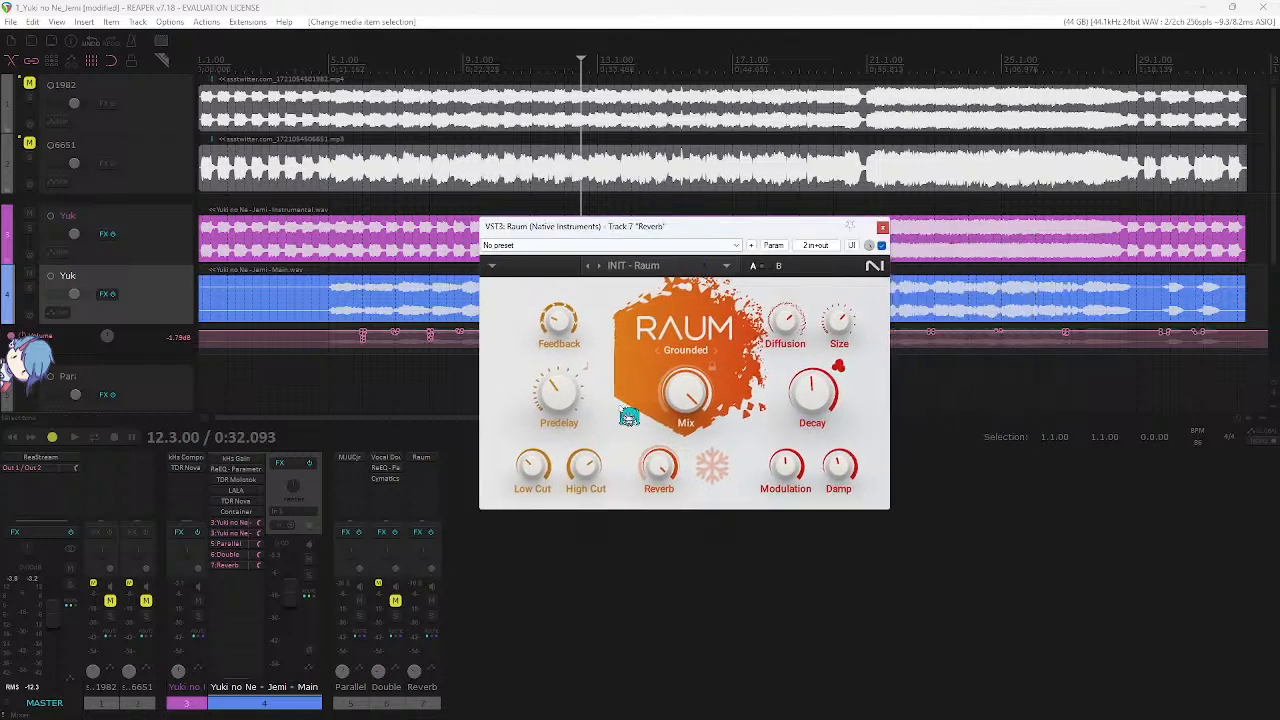
pyautogui.click(882, 228)
pyautogui.click(416, 531)
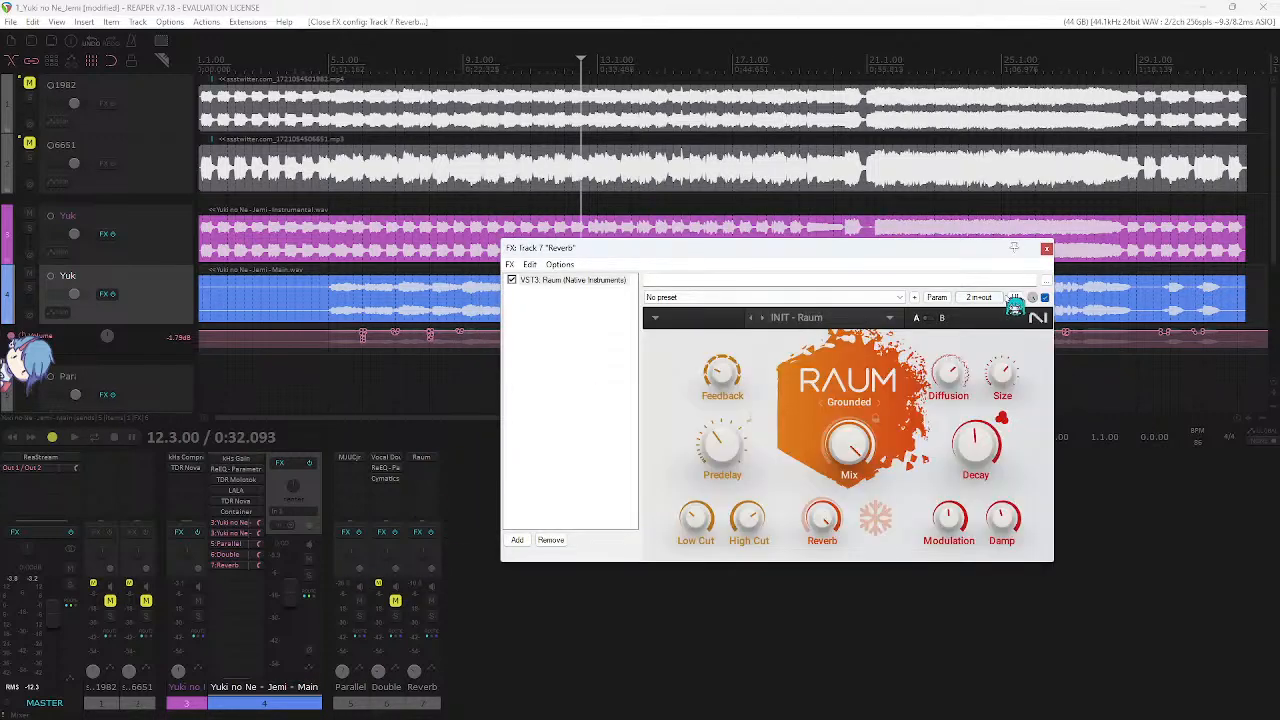
pyautogui.click(1047, 249)
# - Unmute the Double track
pyautogui.click(520, 548)
pyautogui.click(316, 600)
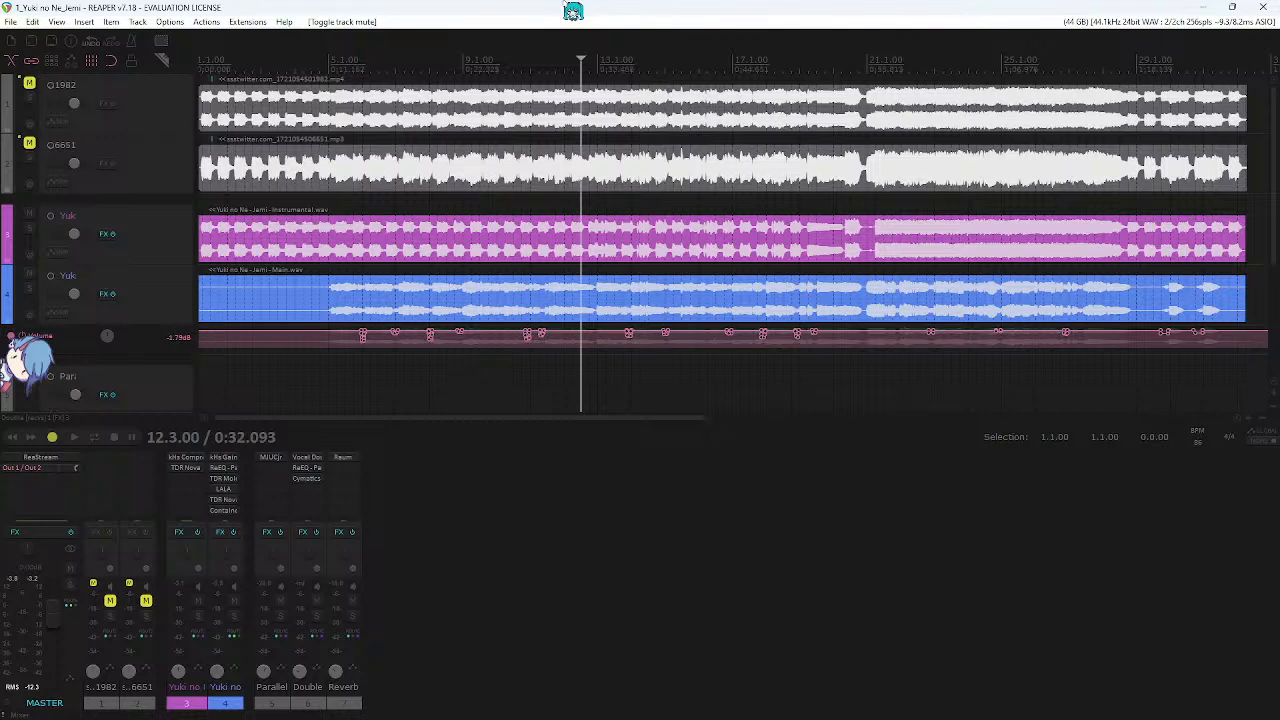
# - Add ReEQ - Parametric Graphic Equalizer after Raum on the Reverb track
pyautogui.doubleClick(370, 478)
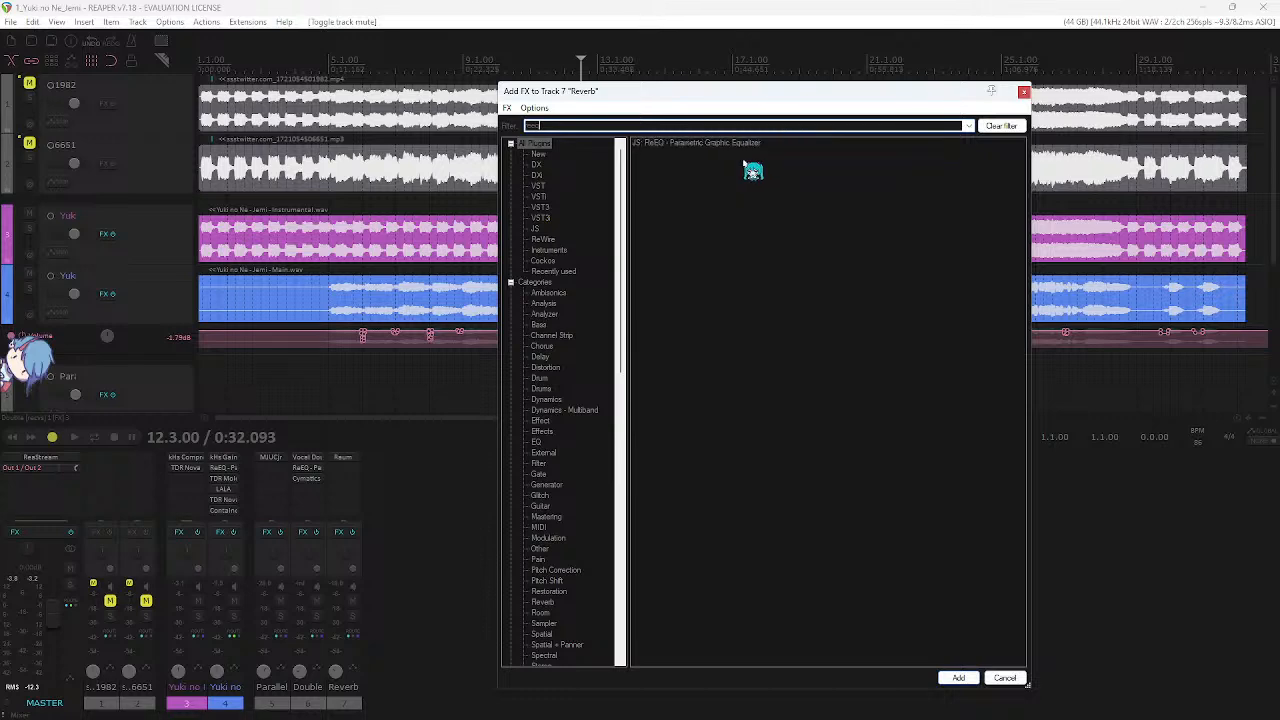
pyautogui.doubleClick(727, 144)
pyautogui.moveTo(529, 51); pyautogui.dragTo(1191, 106)
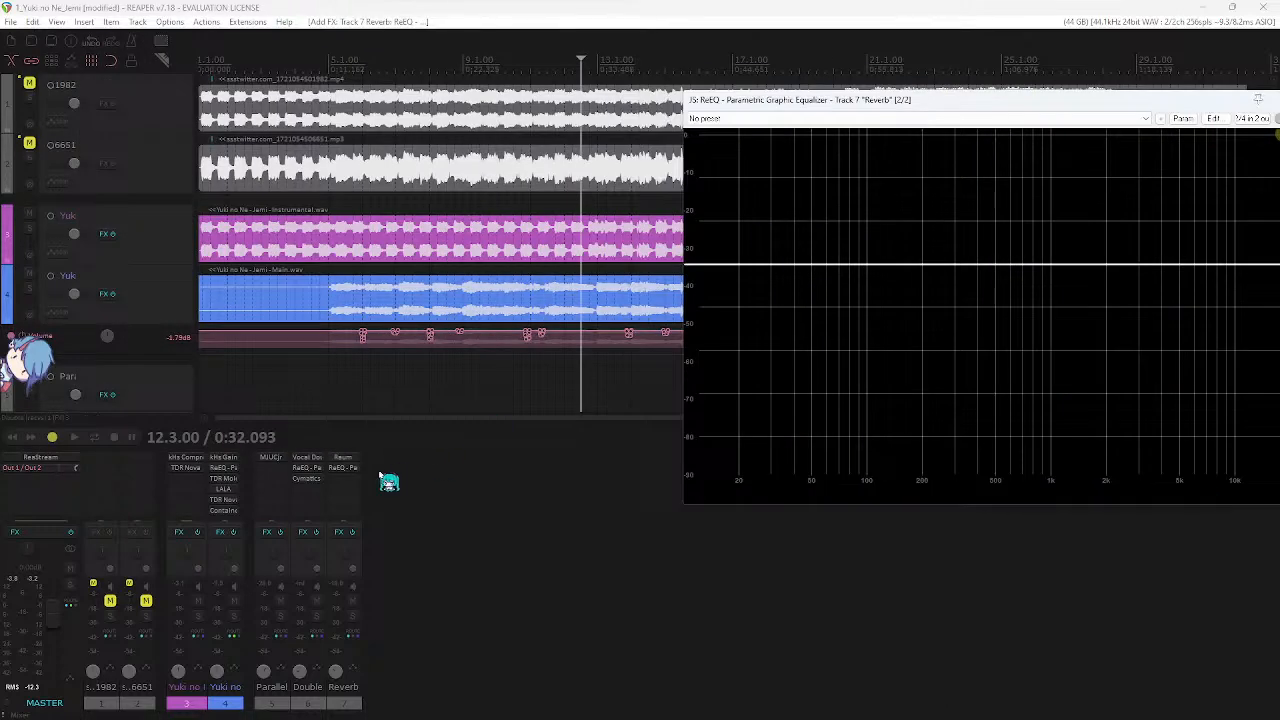
# - Filter the effects list for kHs plugins and add kHs Compressor after ReEQ on the Reverb track, saving the project
pyautogui.doubleClick(355, 497)
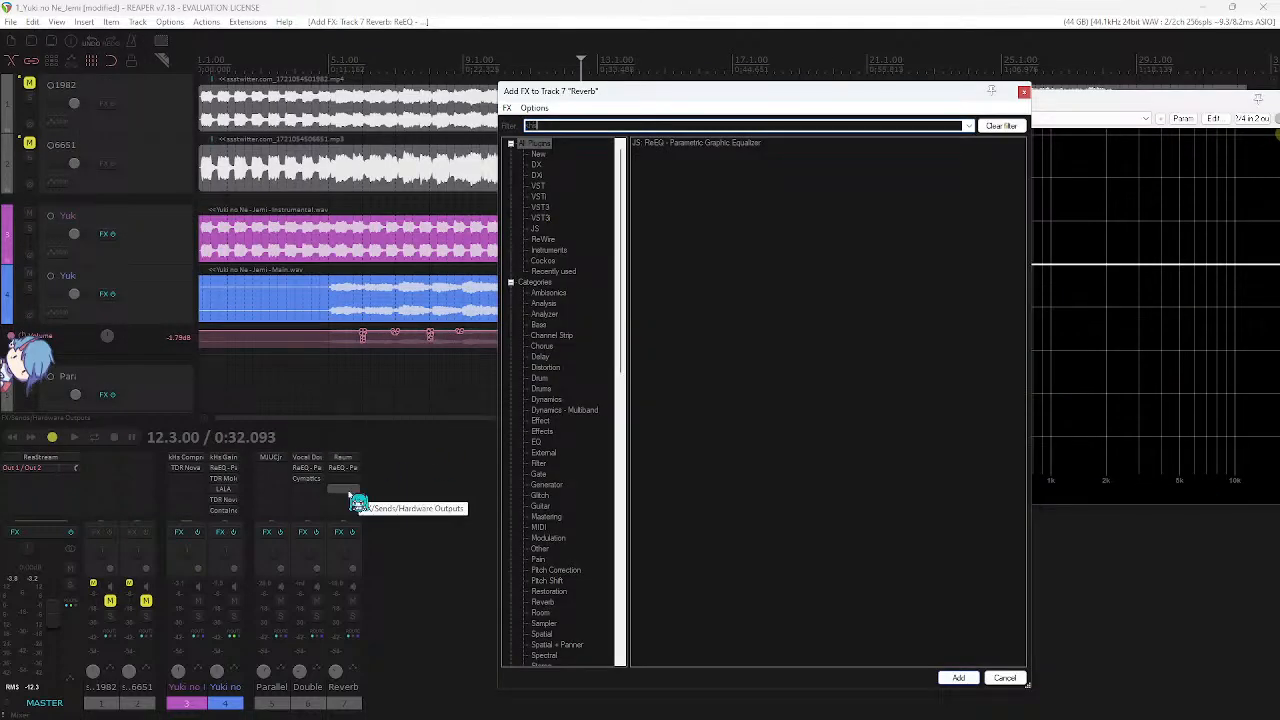
pyautogui.write('khs')
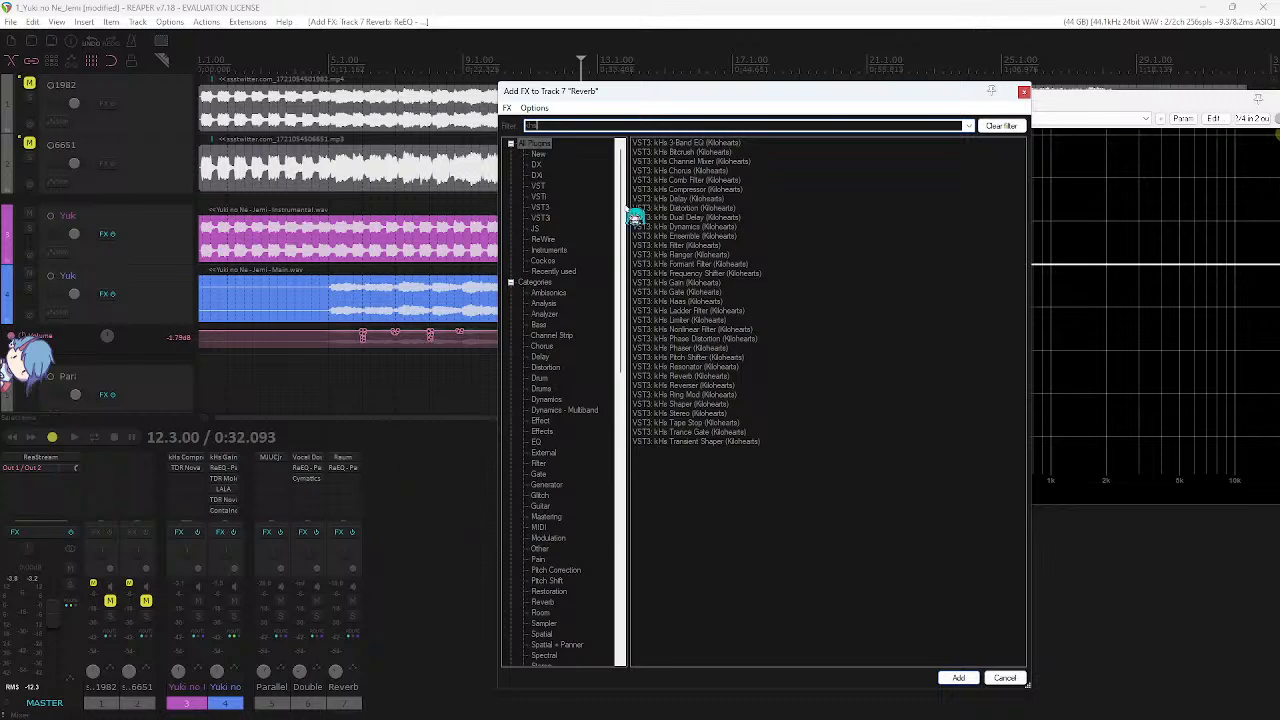
pyautogui.moveTo(770, 96); pyautogui.dragTo(694, 103)
pyautogui.moveTo(1022, 101); pyautogui.dragTo(959, 87)
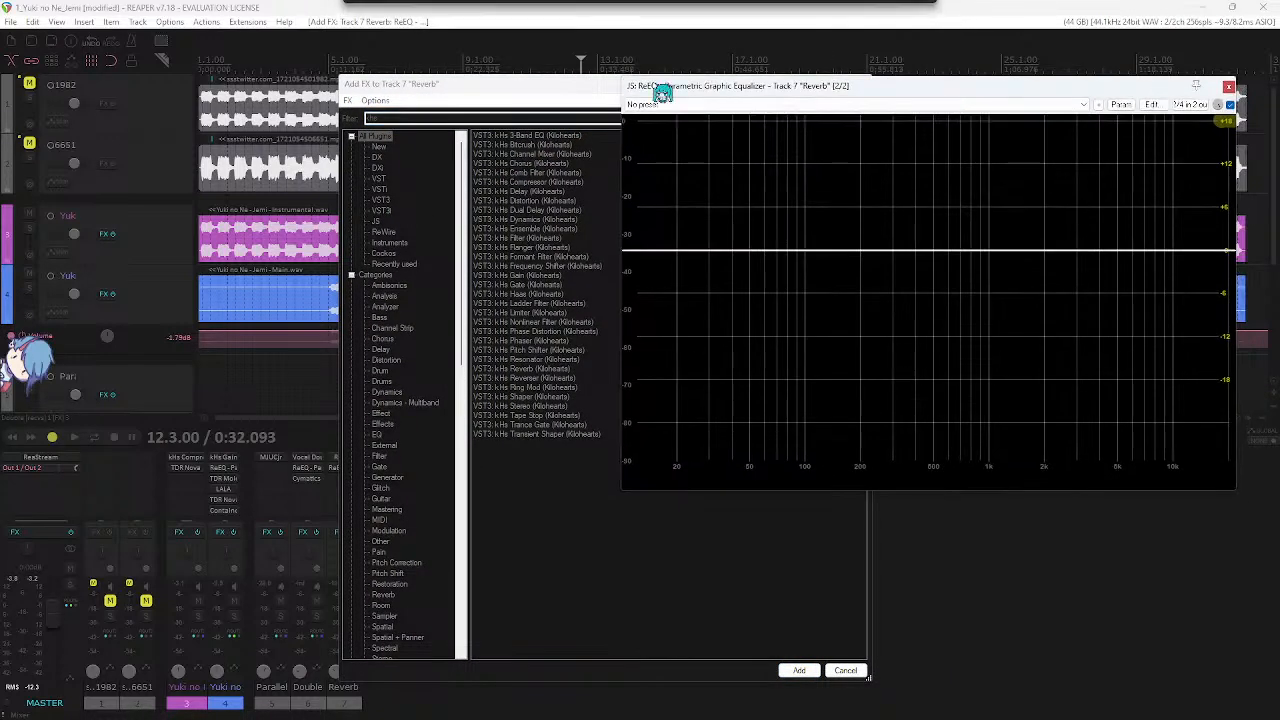
pyautogui.moveTo(562, 92); pyautogui.dragTo(333, 55)
pyautogui.hotkey('ctrl', 's')
pyautogui.moveTo(1020, 100); pyautogui.dragTo(1068, 10)
pyautogui.click(401, 78)
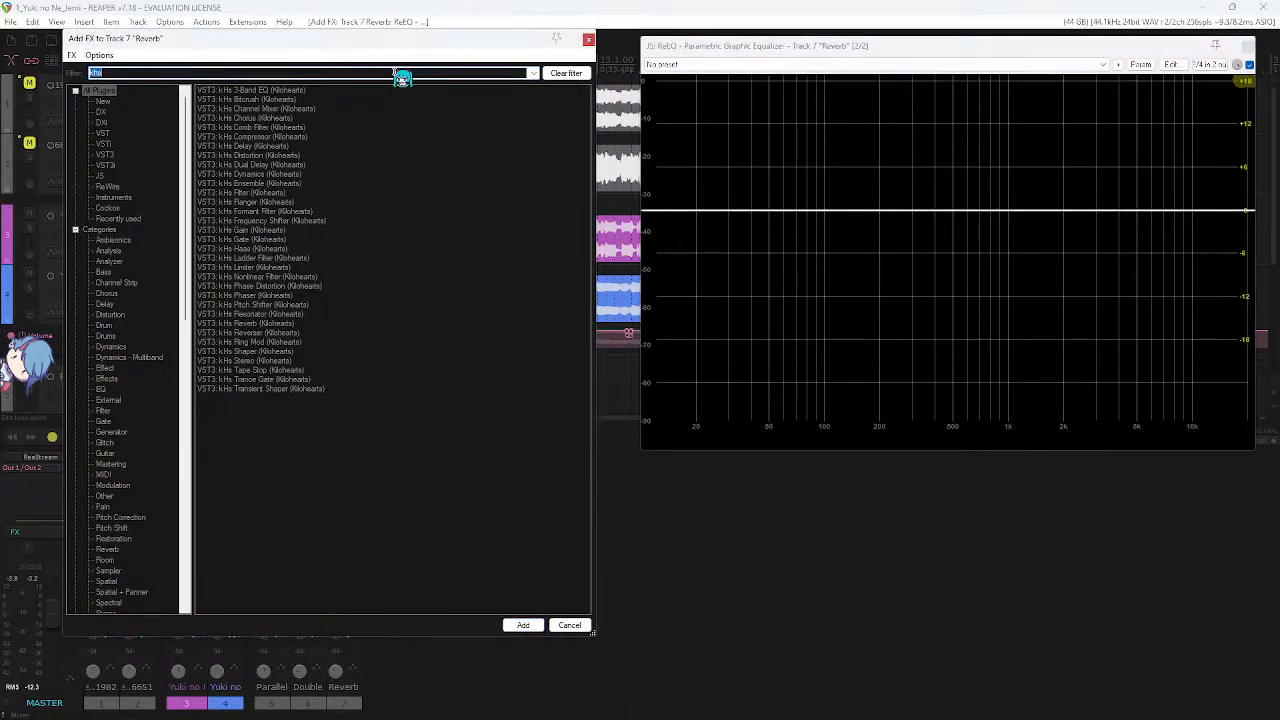
pyautogui.press('BackSpace')
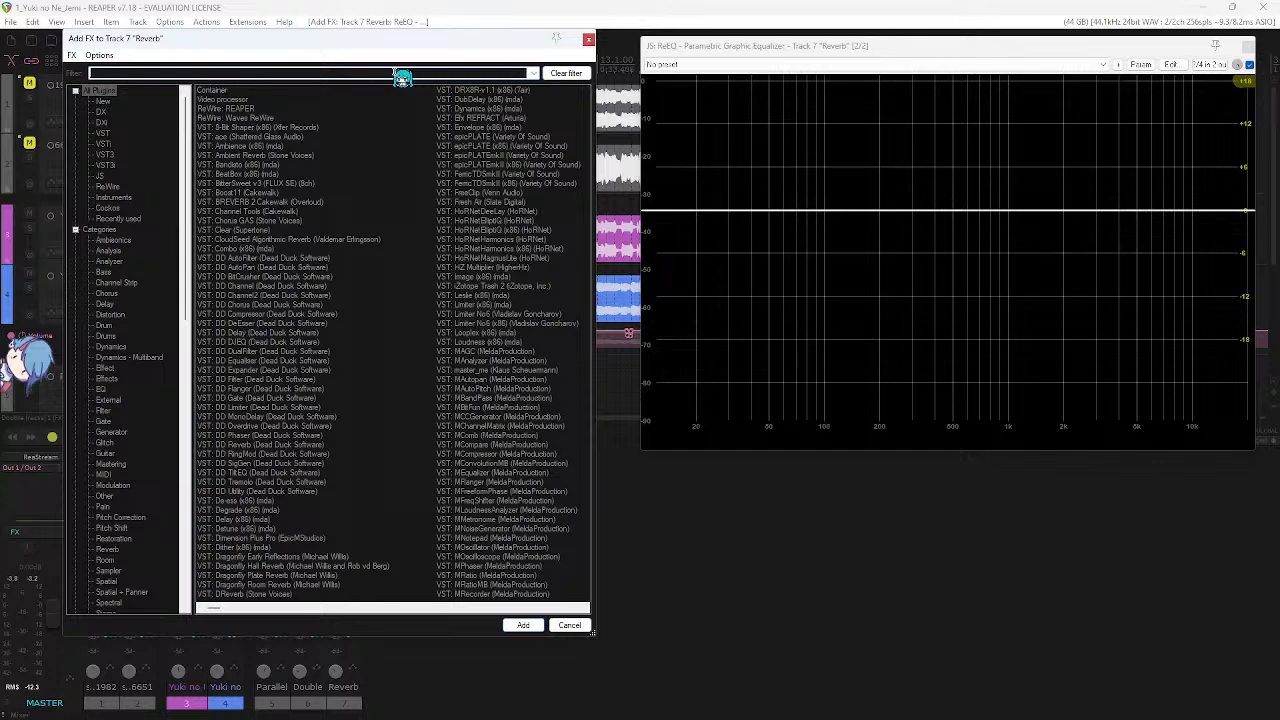
pyautogui.write('kh')
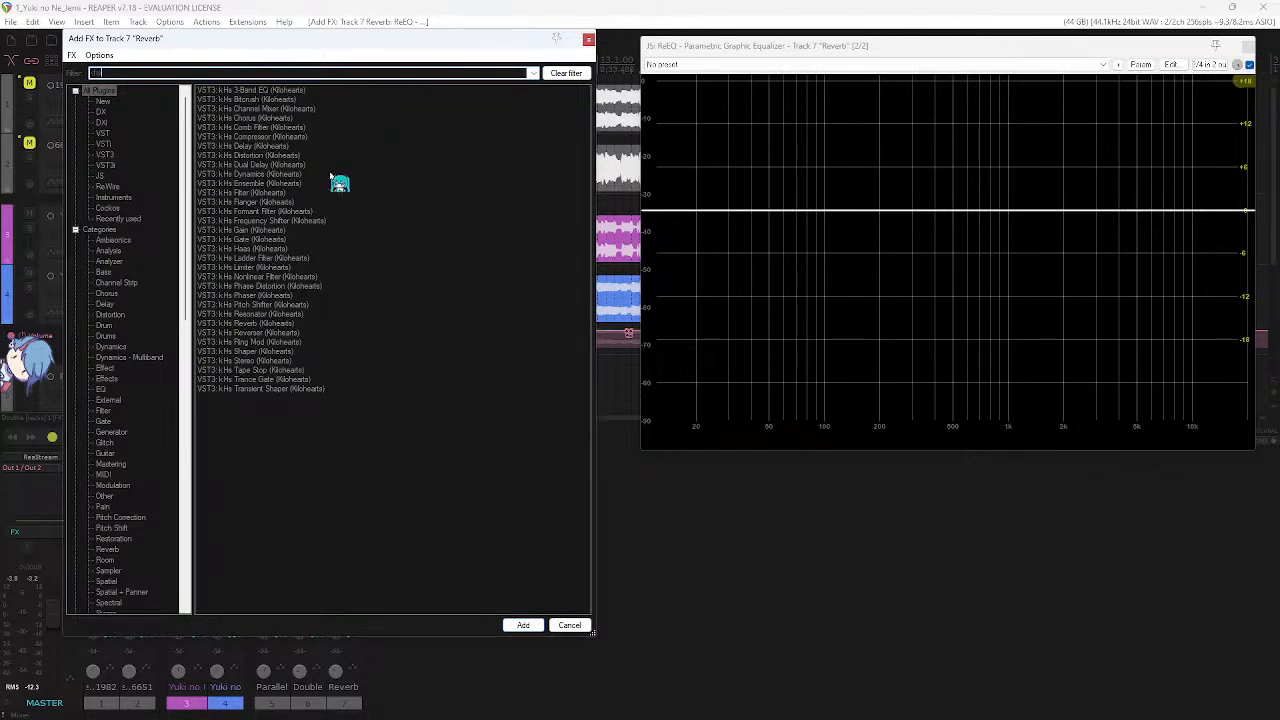
pyautogui.doubleClick(272, 138)
# - Lay out the ReEQ and kHs Compressor windows side by side, with ReEQ open over the arrangement
pyautogui.moveTo(774, 50); pyautogui.dragTo(1106, 360)
pyautogui.moveTo(1155, 48); pyautogui.dragTo(810, 69)
pyautogui.moveTo(1053, 376); pyautogui.dragTo(1125, 85)
pyautogui.moveTo(725, 69); pyautogui.dragTo(893, 70)
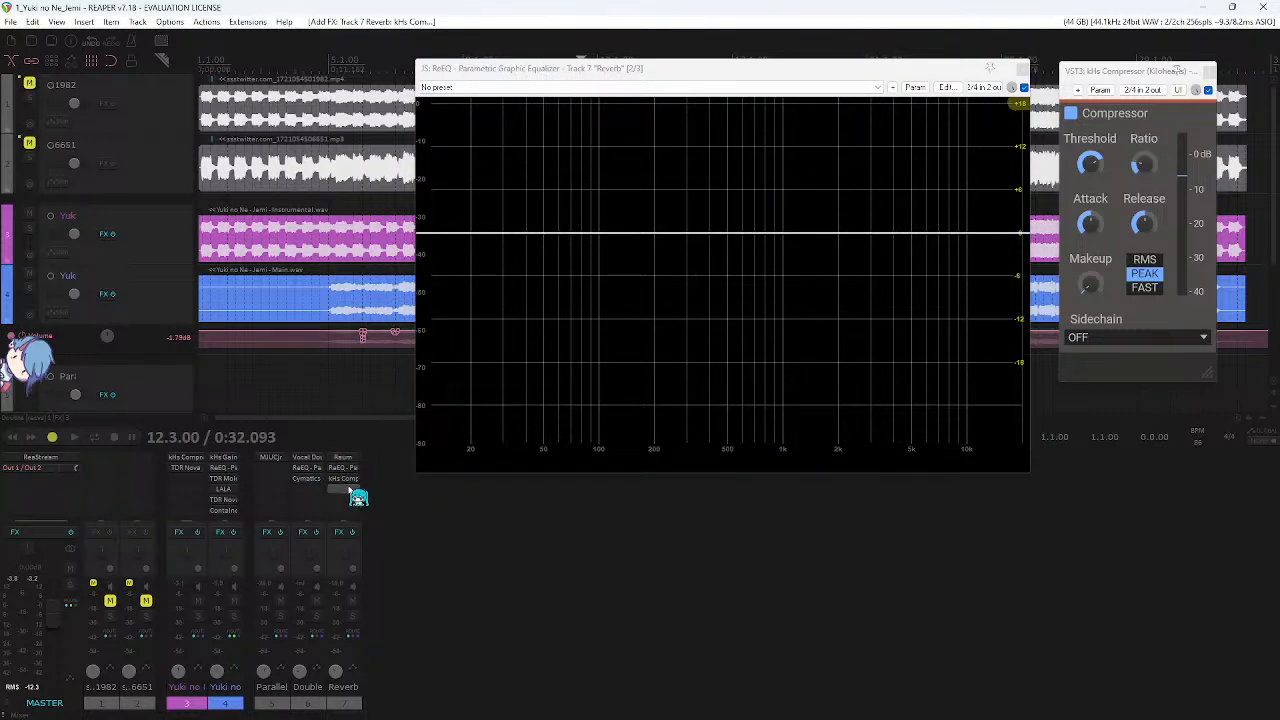
pyautogui.click(355, 480)
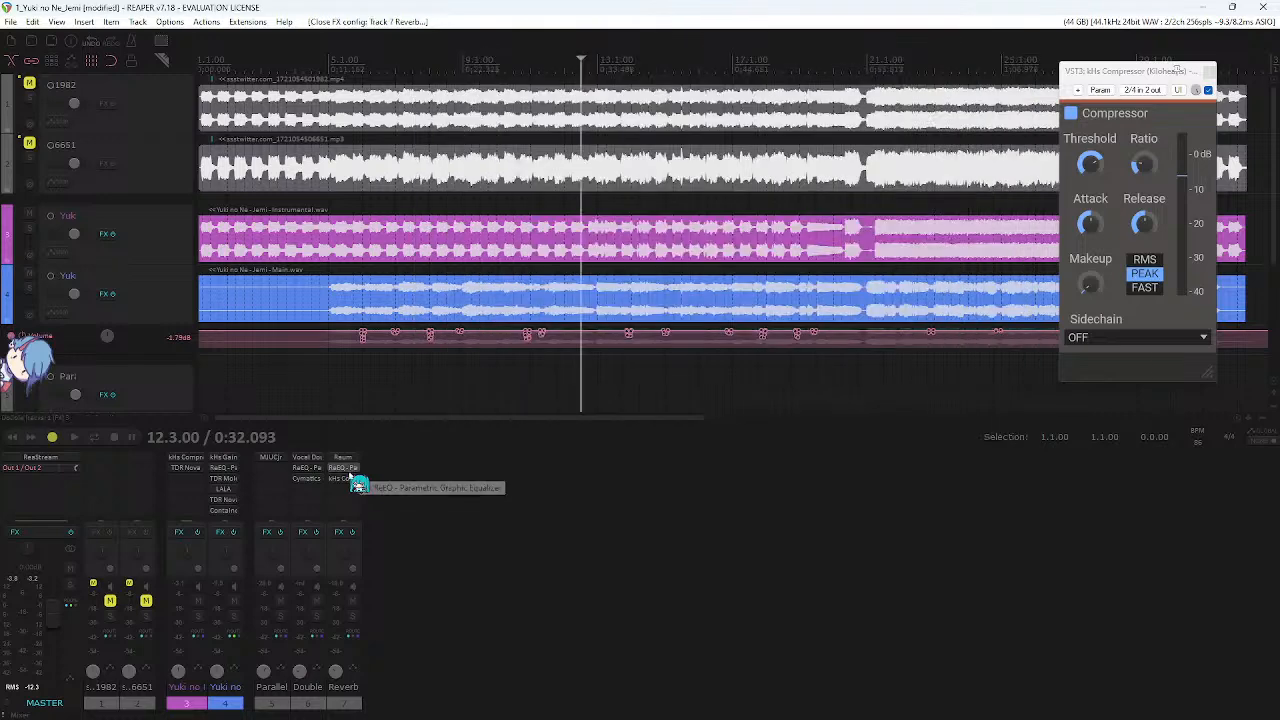
pyautogui.click(355, 480)
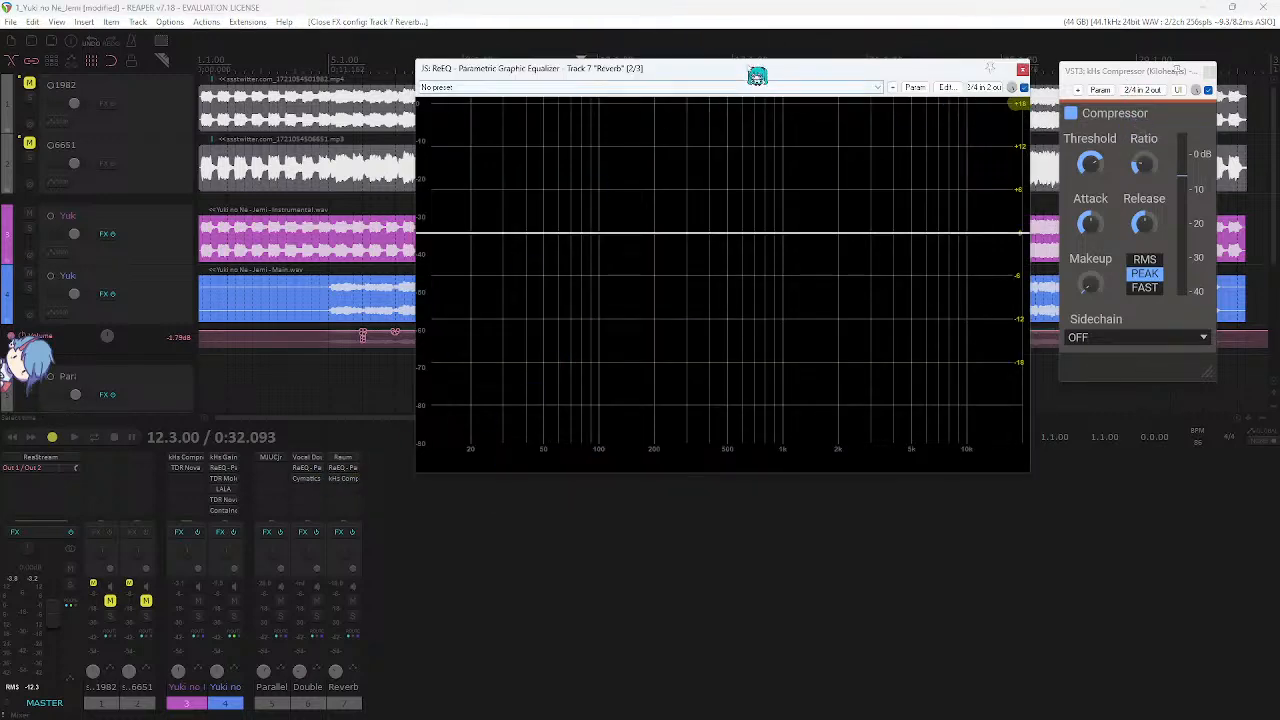
pyautogui.moveTo(748, 69); pyautogui.dragTo(694, 72)
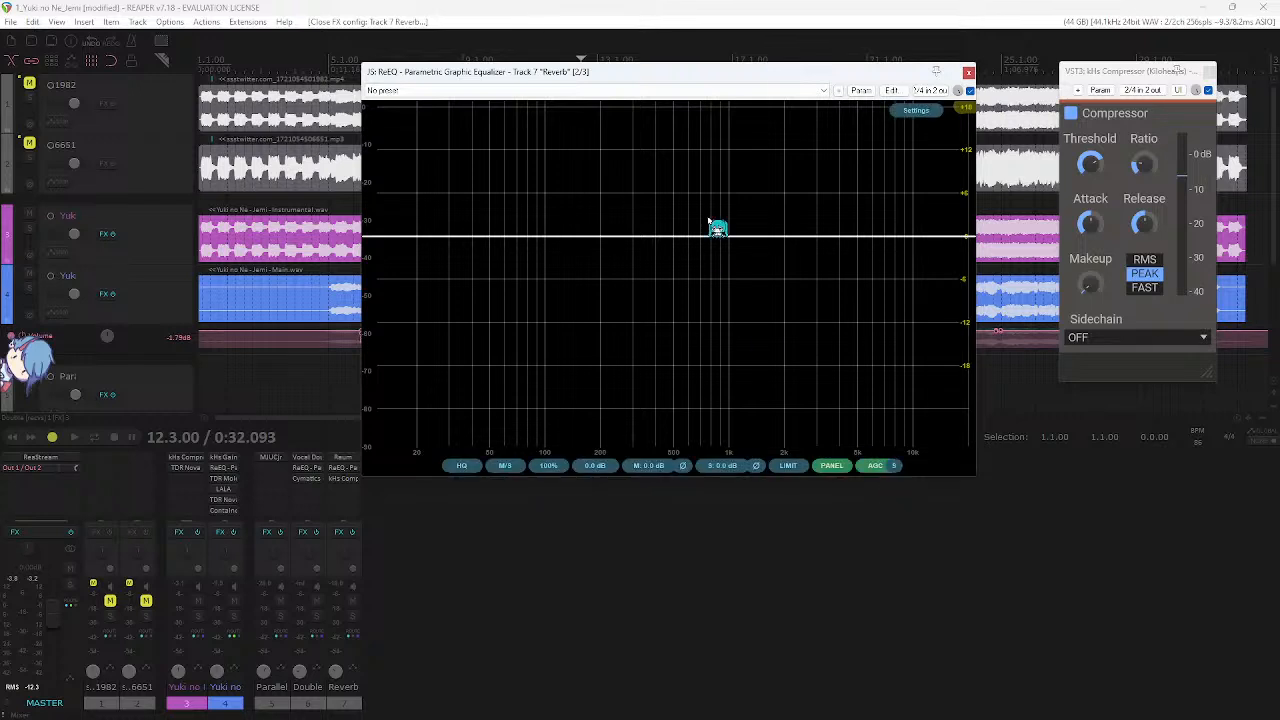
# - Add a wide peak band in the Reverb track's ReEQ at about 285 Hz, 1.6 dB and Q 0.48, auditioning it in playback
pyautogui.doubleClick(710, 222)
pyautogui.moveTo(706, 220)
pyautogui.mouseDown()
pyautogui.moveTo(664, 214)
pyautogui.moveTo(687, 232)
pyautogui.mouseUp()
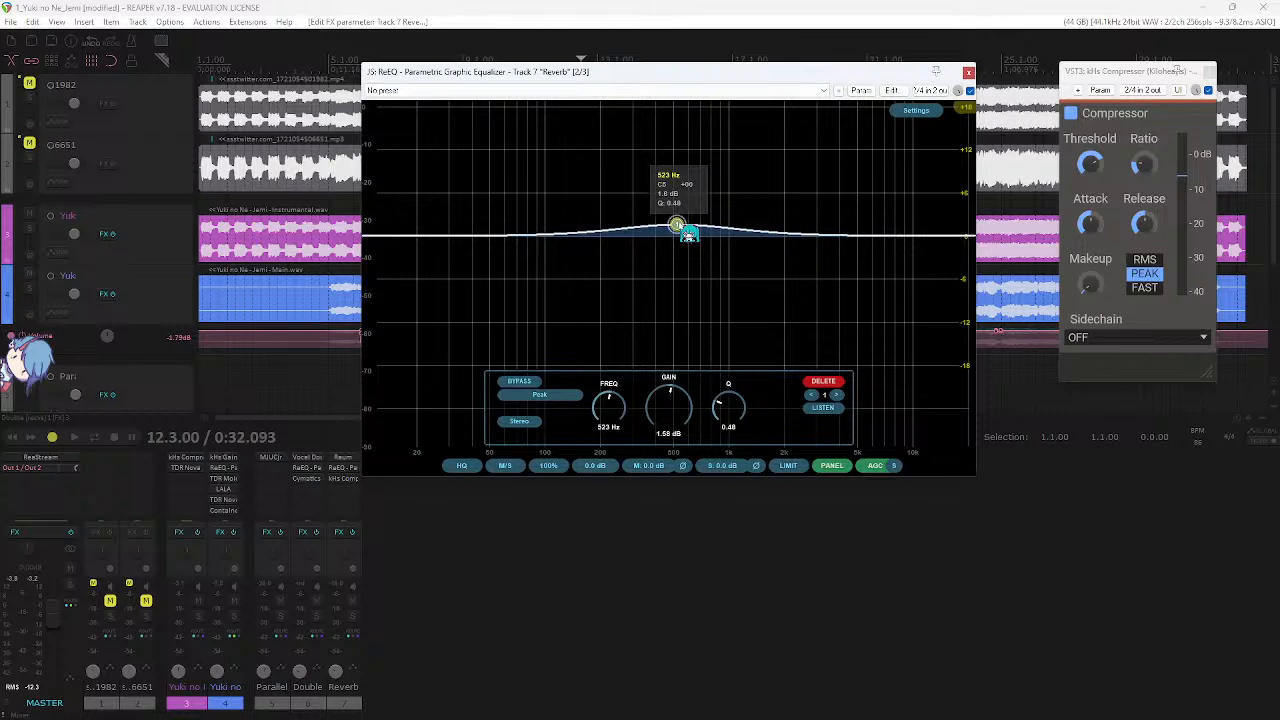
pyautogui.press('space')
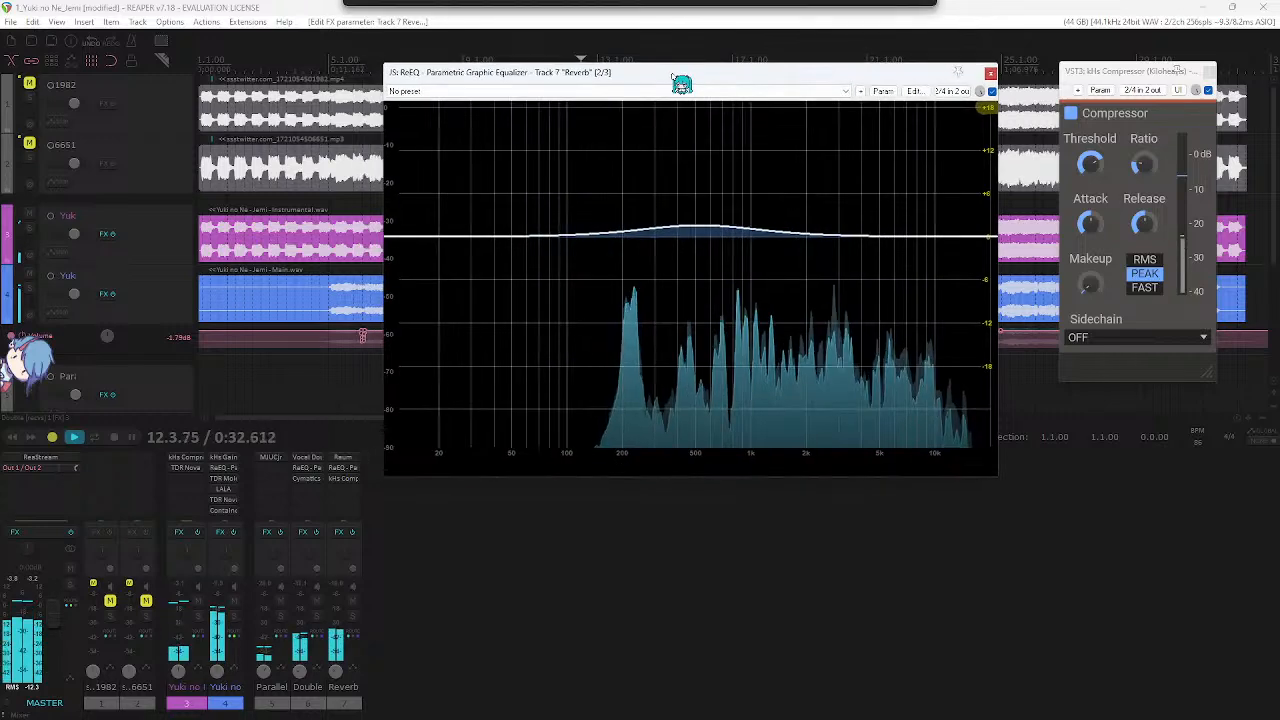
pyautogui.moveTo(704, 237); pyautogui.dragTo(666, 237)
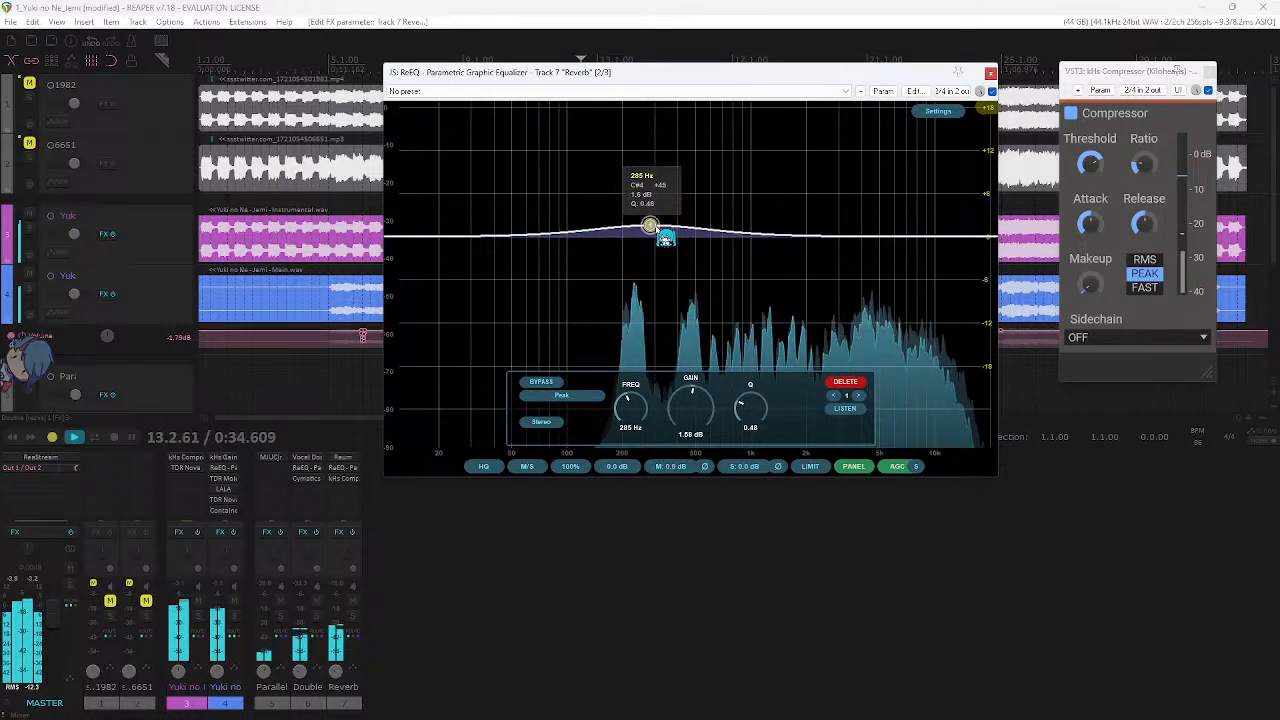
pyautogui.press('space')
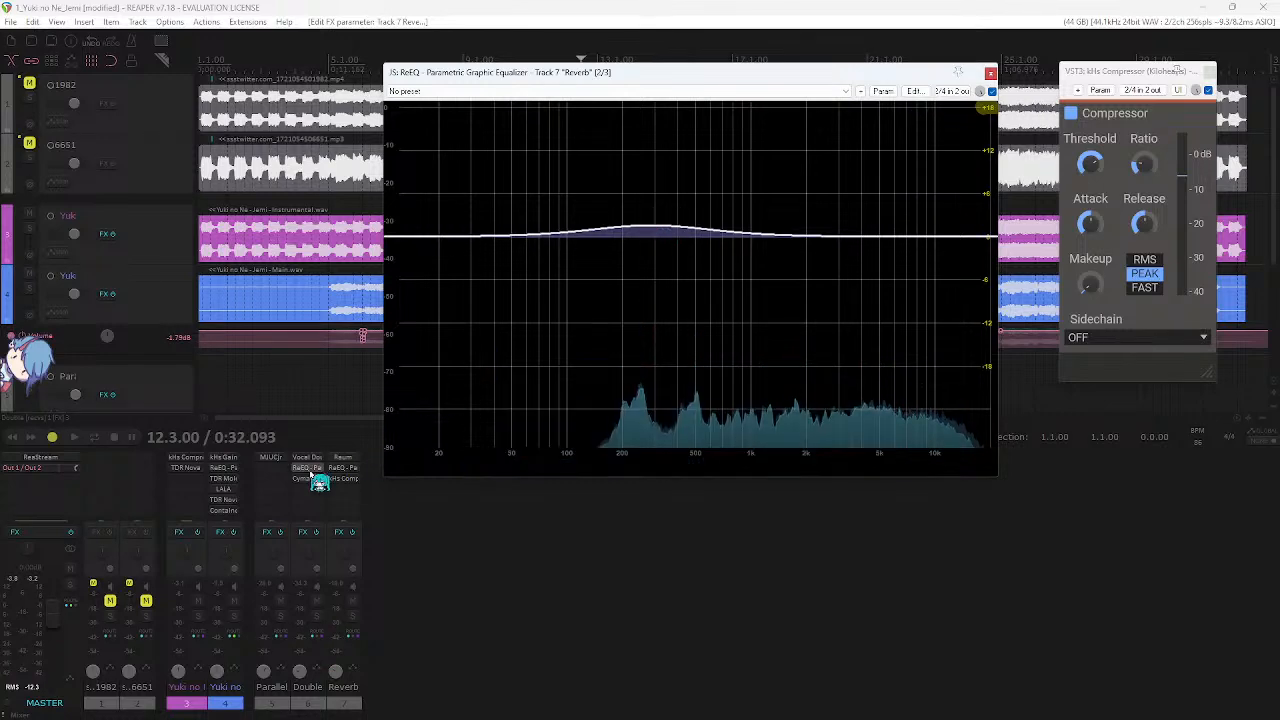
# - Open Raum on the Reverb track, lower its High Cut, and close it again
pyautogui.click(343, 458)
pyautogui.moveTo(661, 238); pyautogui.dragTo(292, 138)
pyautogui.moveTo(101, 368)
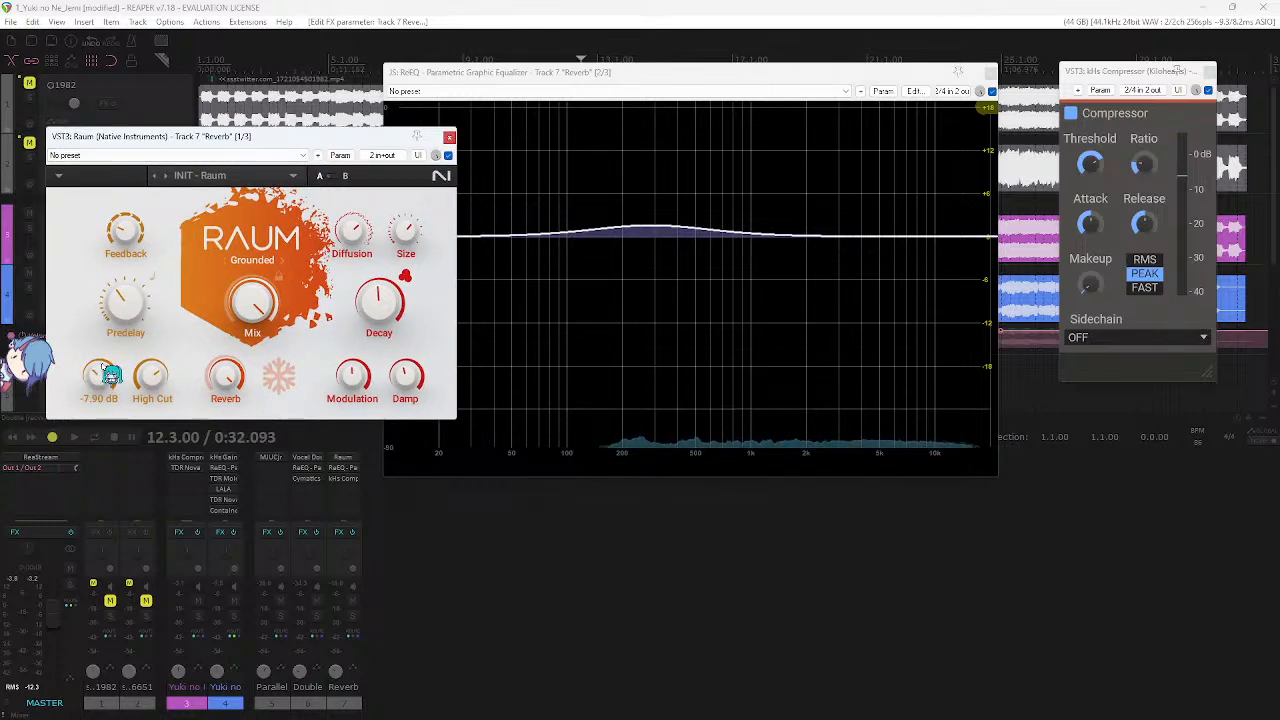
pyautogui.moveTo(471, 72); pyautogui.dragTo(564, 60)
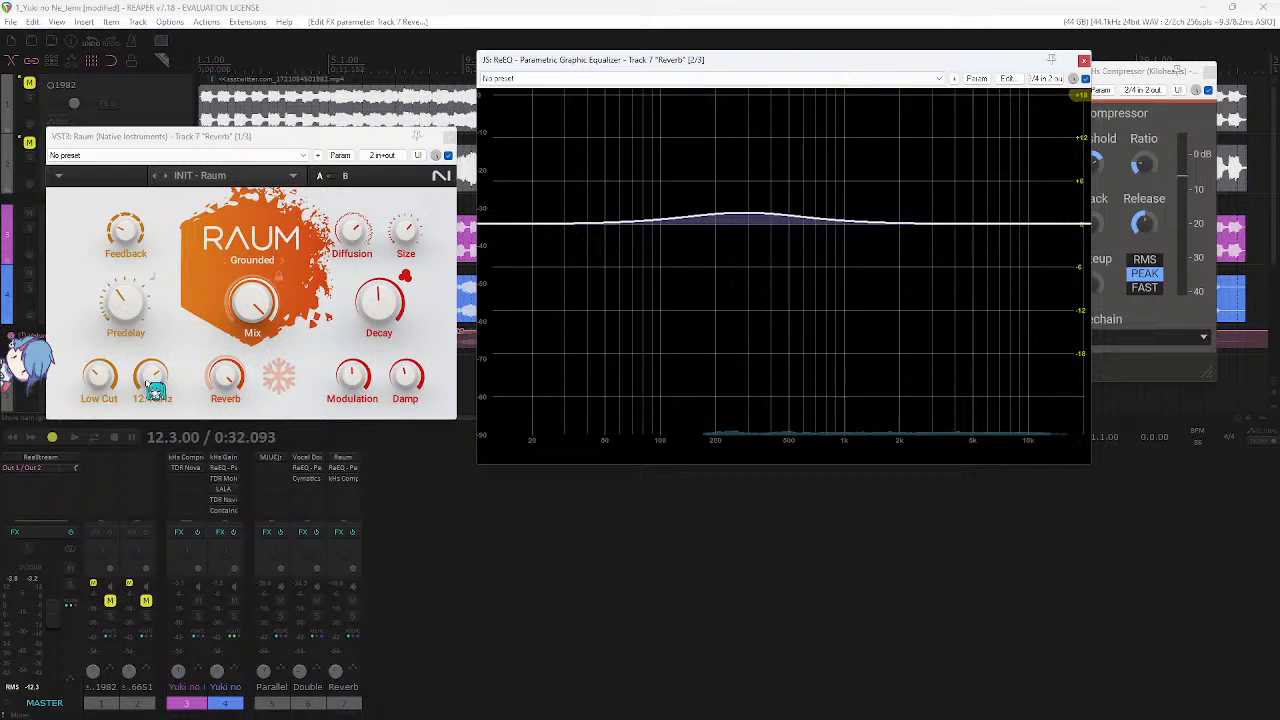
pyautogui.moveTo(162, 388); pyautogui.dragTo(162, 424)
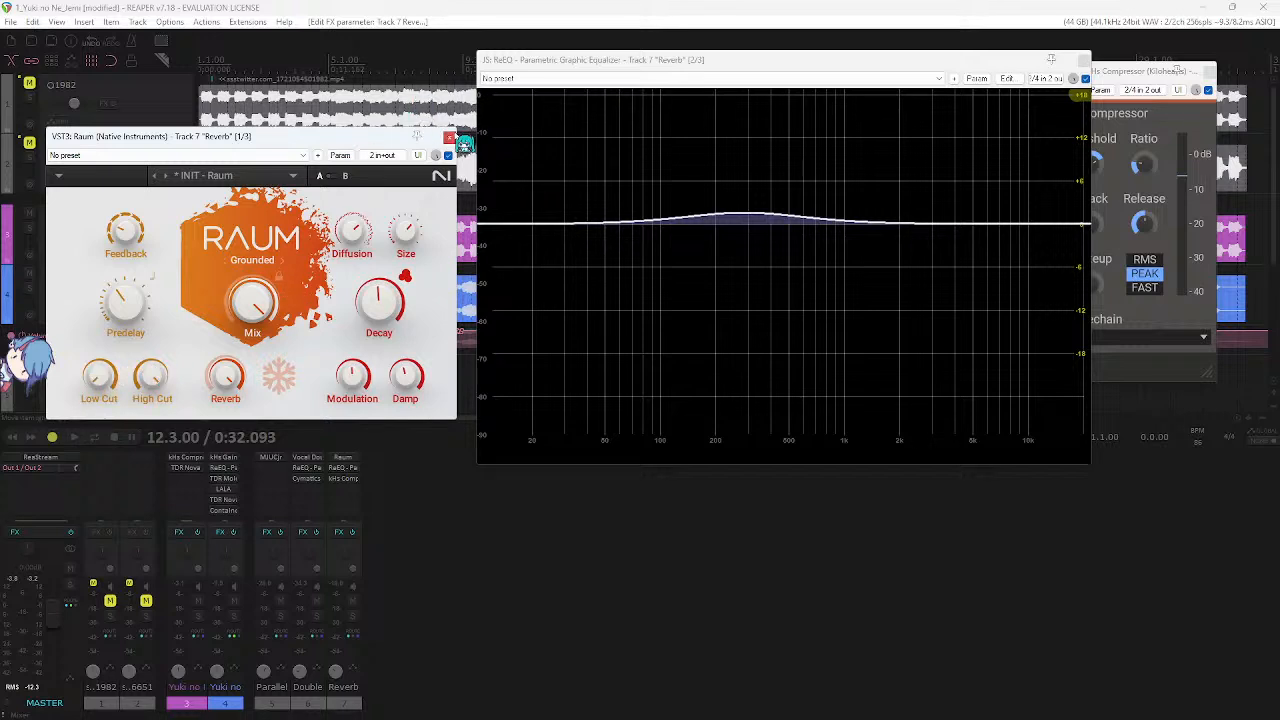
pyautogui.click(449, 137)
# - Reposition the ReEQ and kHs Compressor windows so they sit next to each other without overlapping
pyautogui.moveTo(1075, 62); pyautogui.dragTo(941, 62)
pyautogui.moveTo(1130, 70); pyautogui.dragTo(1130, 95)
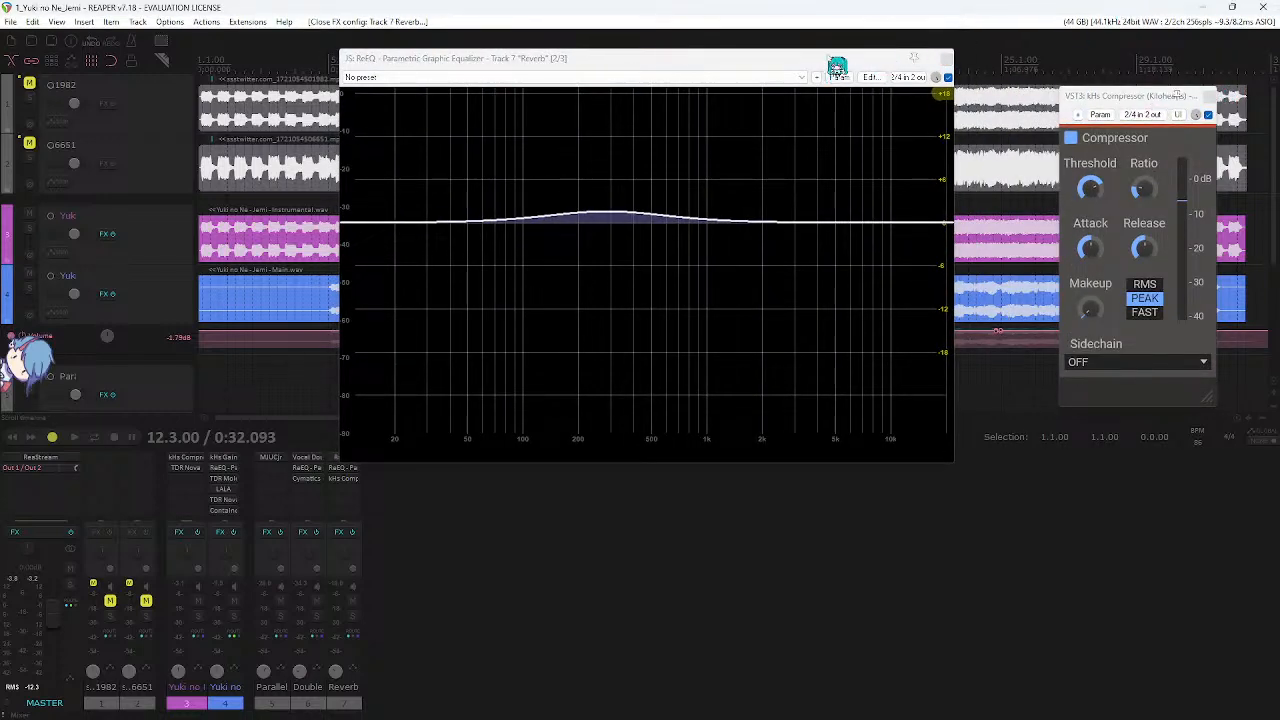
pyautogui.moveTo(830, 59); pyautogui.dragTo(866, 93)
pyautogui.moveTo(1180, 98); pyautogui.dragTo(1142, 100)
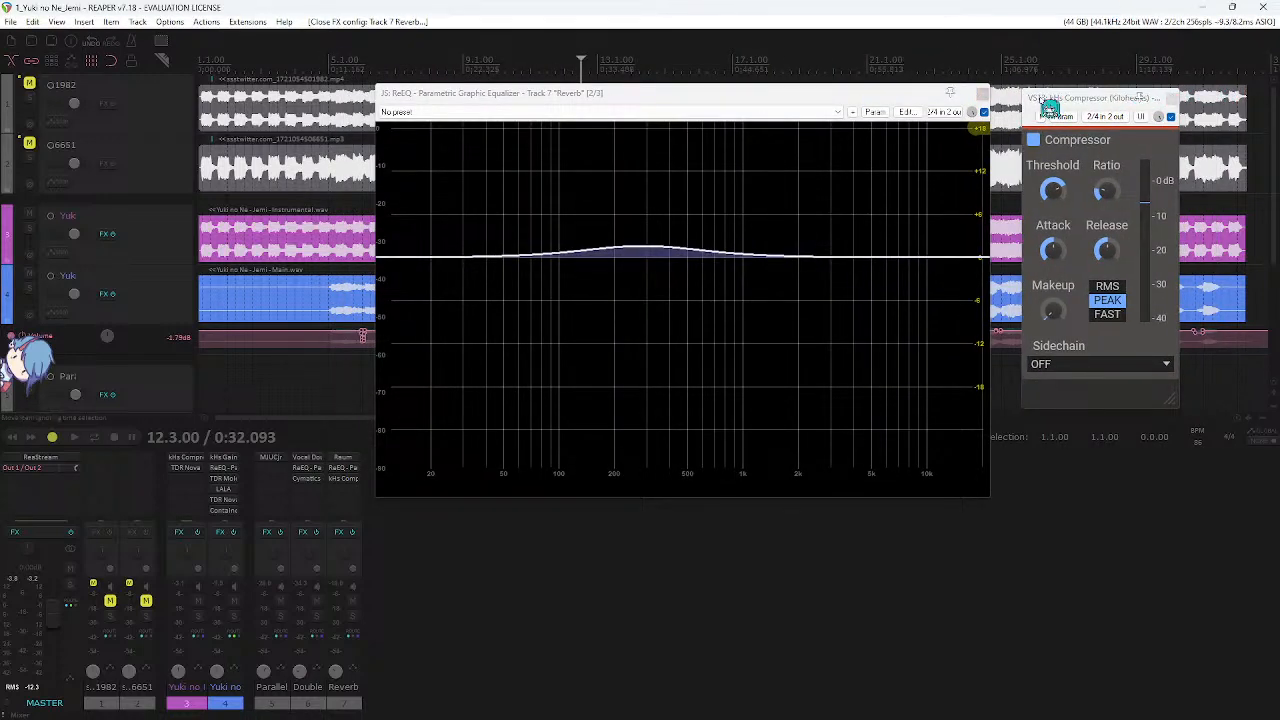
pyautogui.moveTo(1050, 105); pyautogui.dragTo(1050, 100)
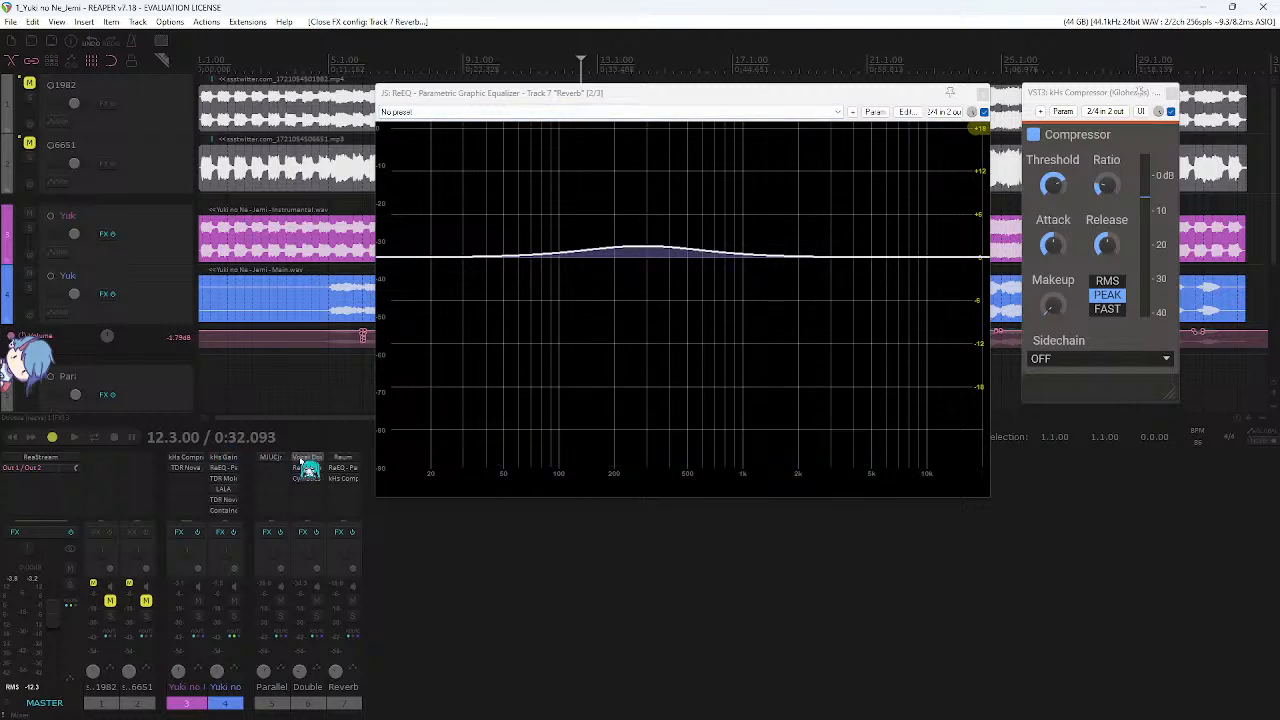
# - Reopen Raum to fine-tune its High Cut, then audition the Reverb track in playback and close Raum
pyautogui.click(343, 458)
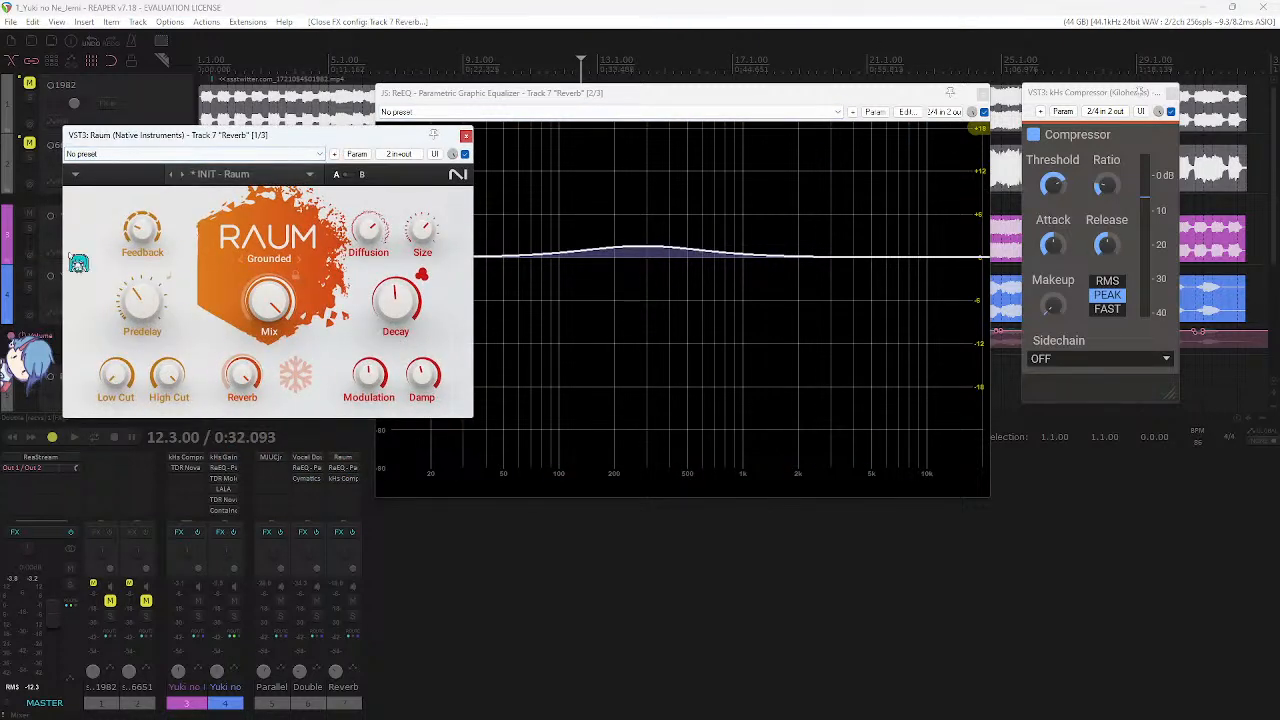
pyautogui.moveTo(190, 372); pyautogui.dragTo(190, 370)
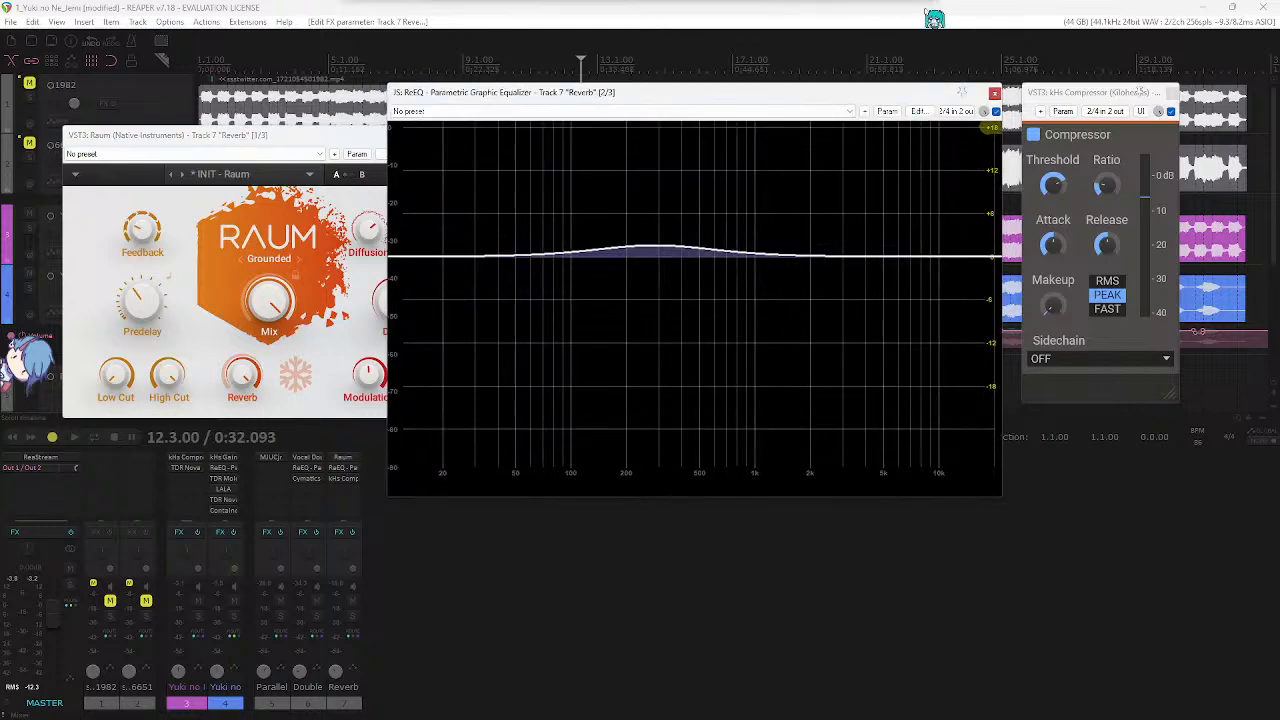
pyautogui.press('space')
pyautogui.click(462, 137)
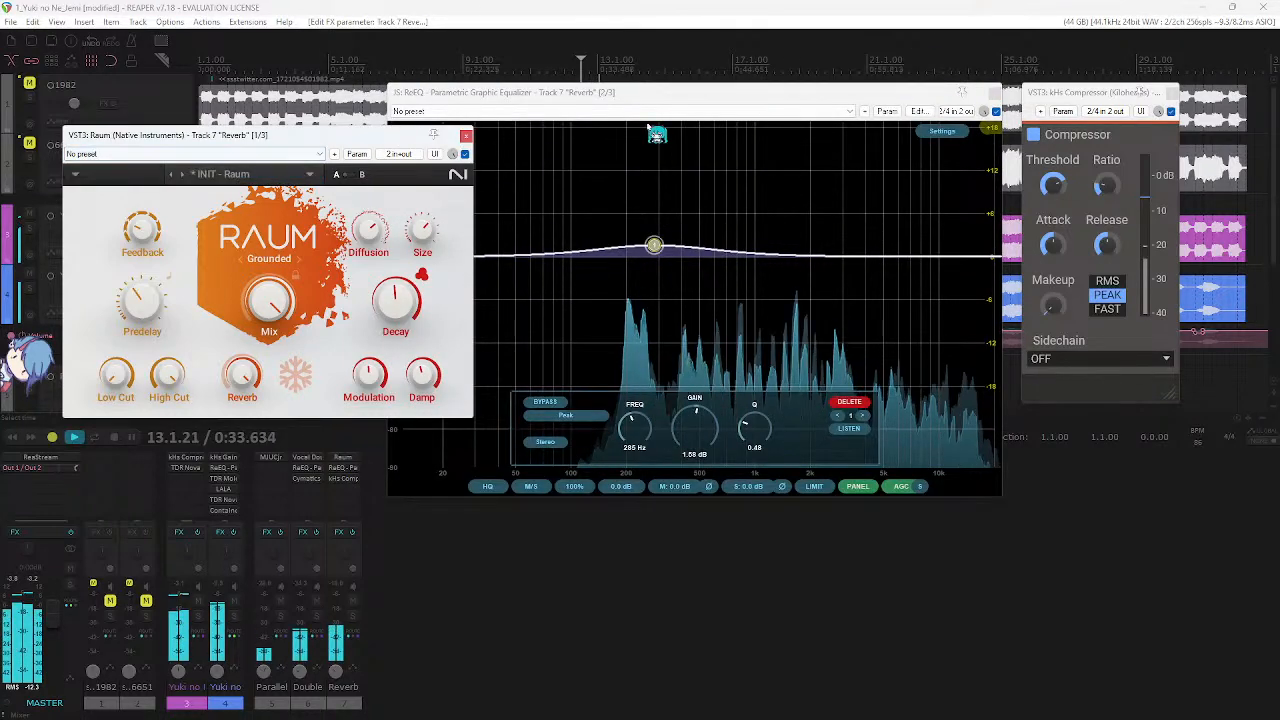
pyautogui.click(463, 137)
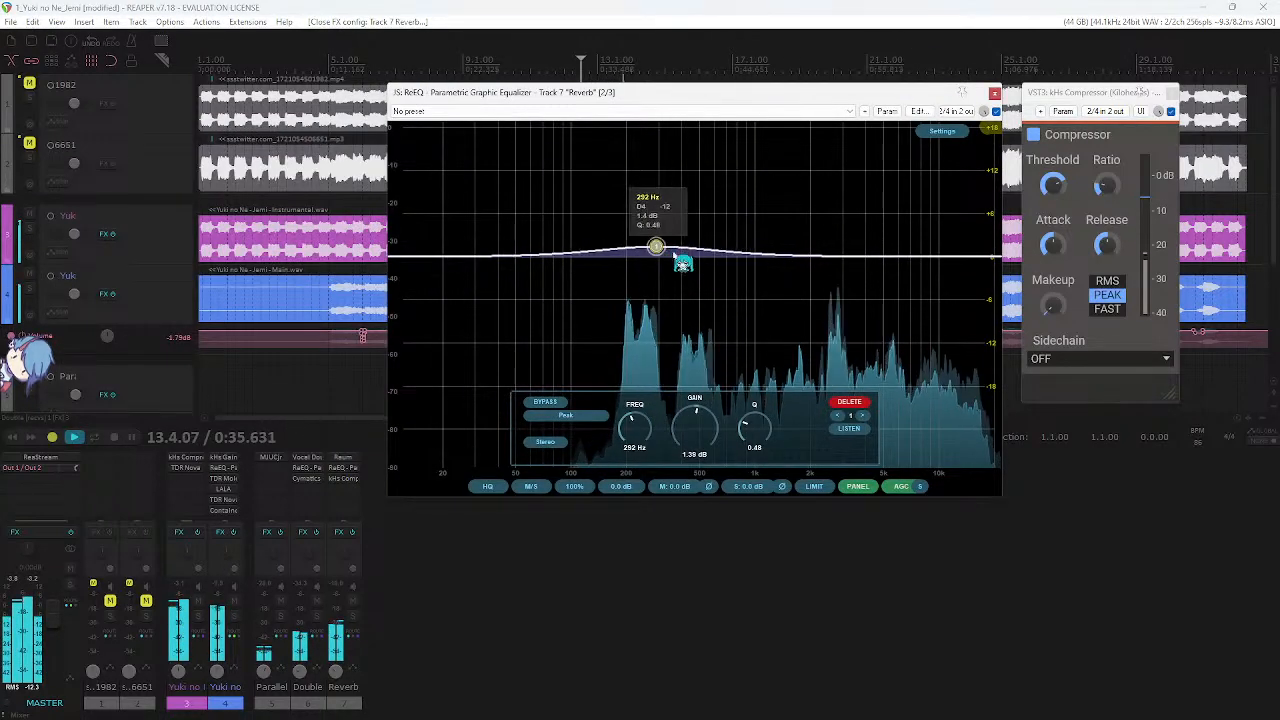
# - Flatten the ReEQ peak band to about -0.2 dB at 404 Hz and solo the Reverb track to listen to it
pyautogui.moveTo(655, 248); pyautogui.dragTo(683, 256)
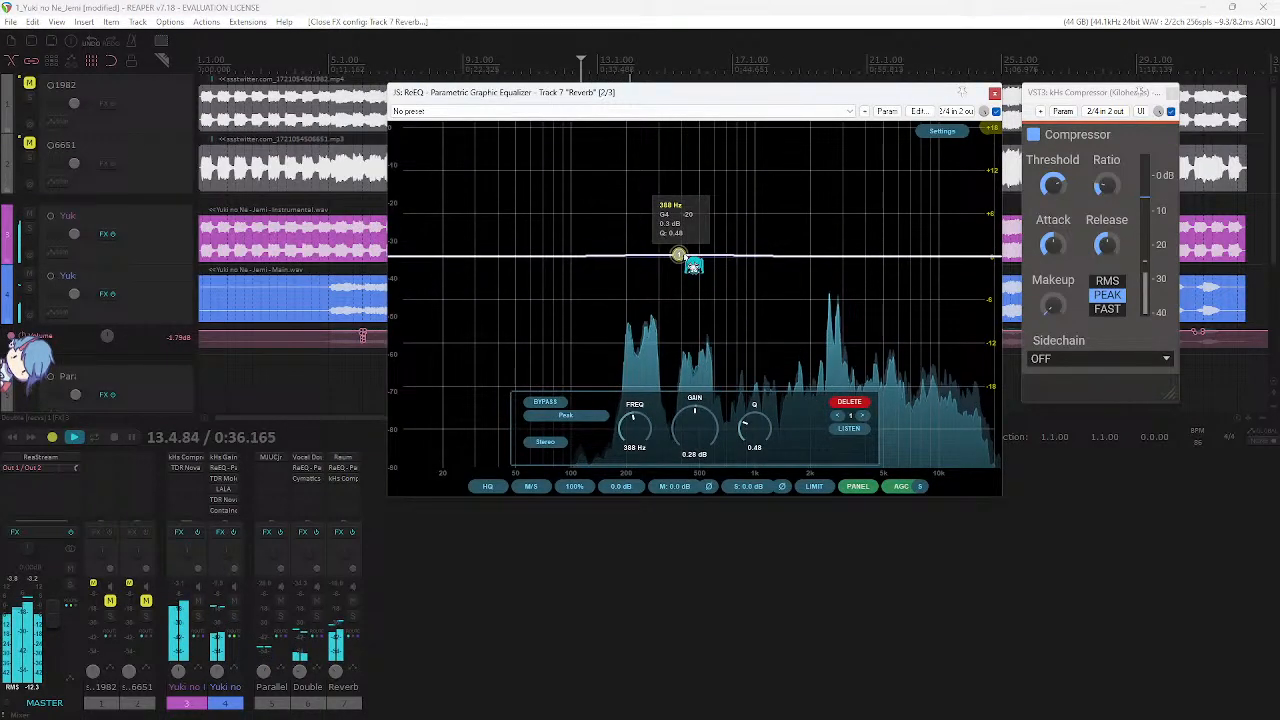
pyautogui.click(352, 616)
pyautogui.moveTo(765, 337)
pyautogui.moveTo(714, 283)
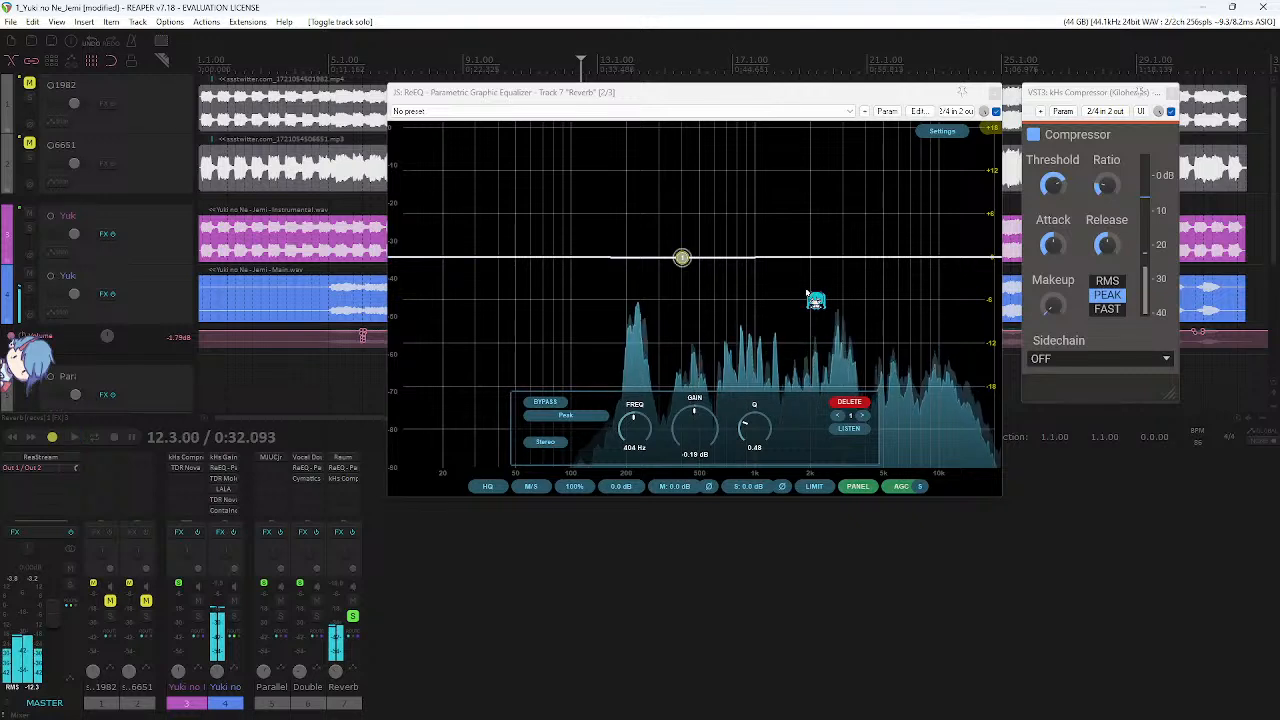
pyautogui.press('space')
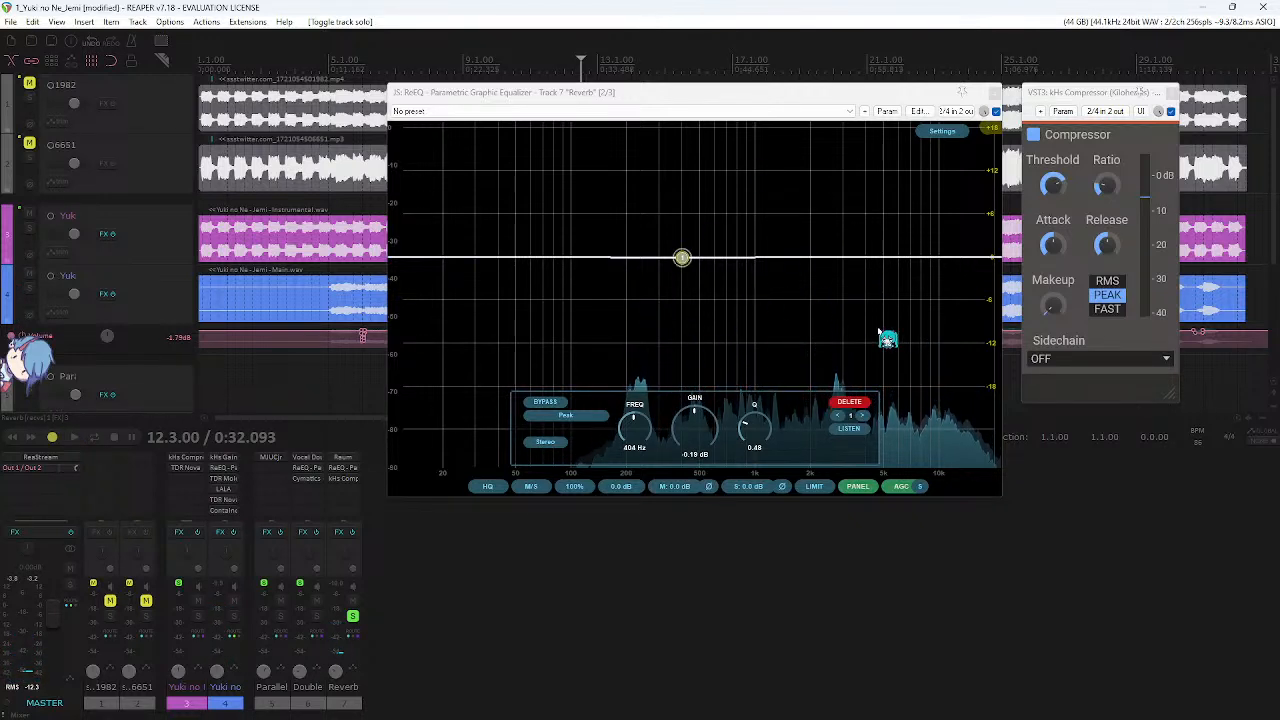
# - Turn the ReEQ peak band into a High Shelf at about 3.75 kHz with about -4.4 dB of gain
pyautogui.moveTo(710, 268); pyautogui.dragTo(866, 292)
pyautogui.click(577, 416)
pyautogui.click(614, 497)
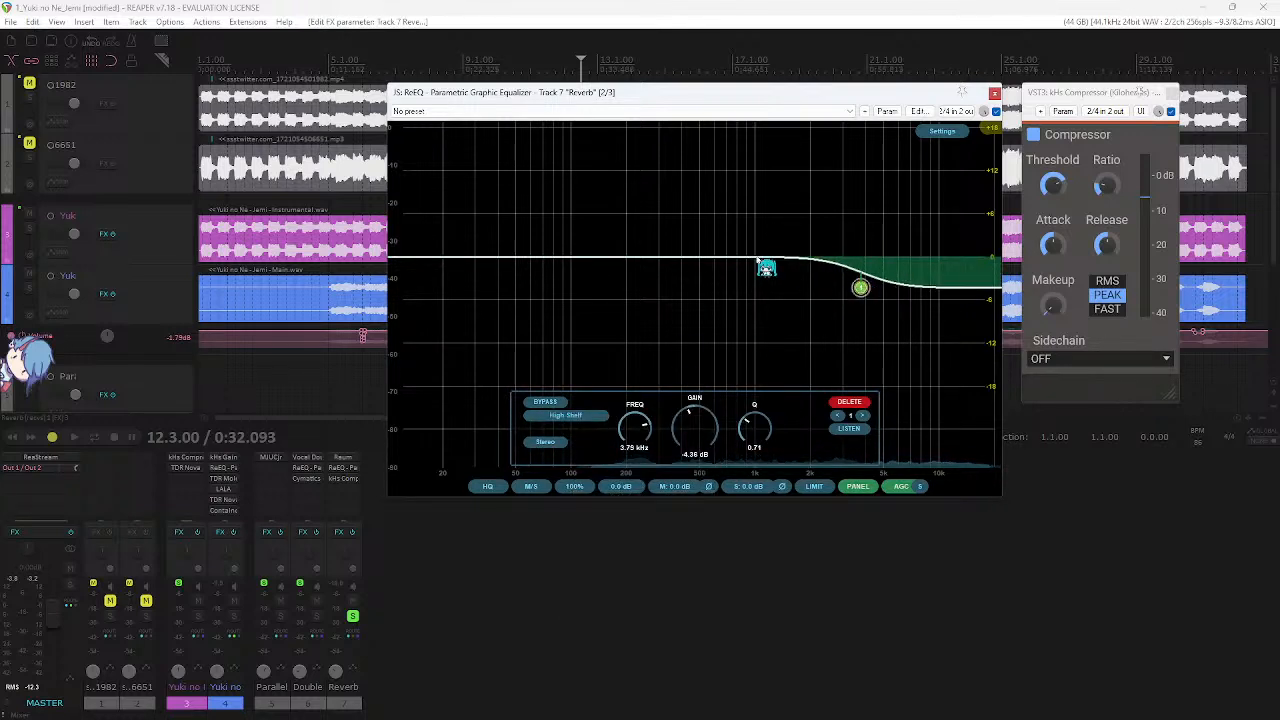
# - Add a peak band boosting about 2.1 dB near 713 Hz and refine the high shelf to about 4.59 kHz, -4.2 dB, Q 0.64
pyautogui.doubleClick(762, 266)
pyautogui.moveTo(762, 266); pyautogui.dragTo(736, 252)
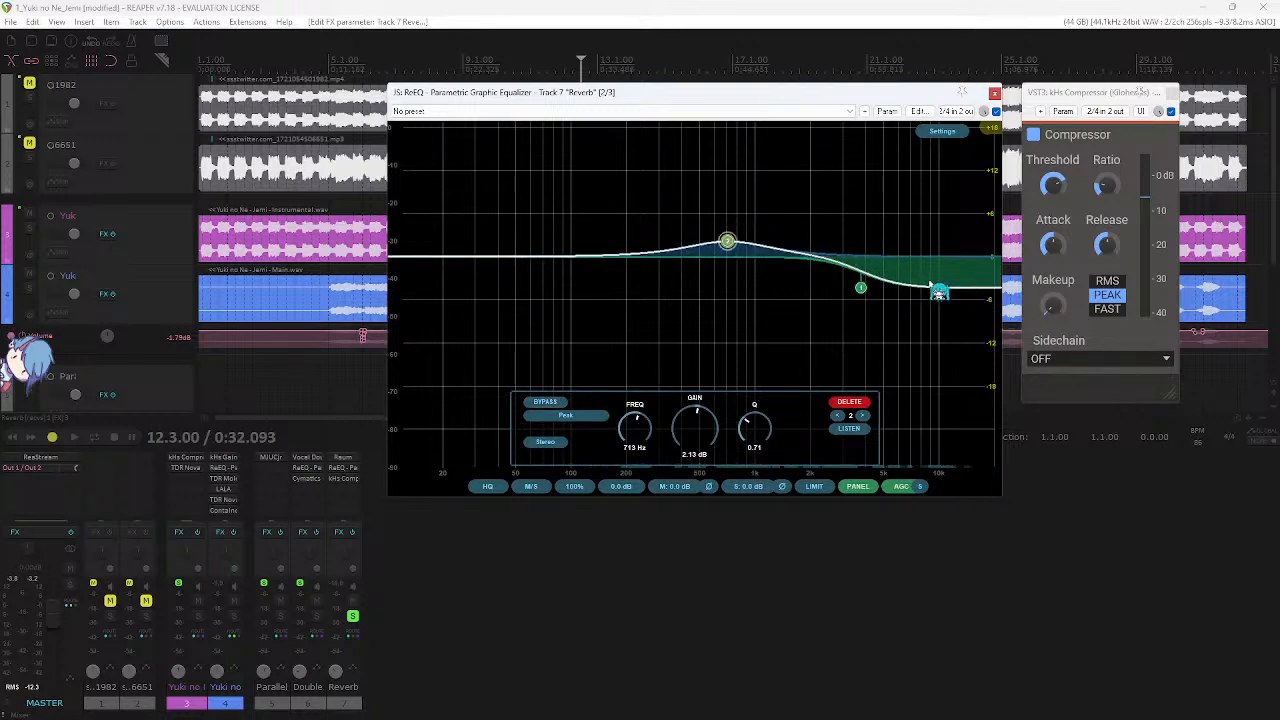
pyautogui.scroll(-2, 865, 291)
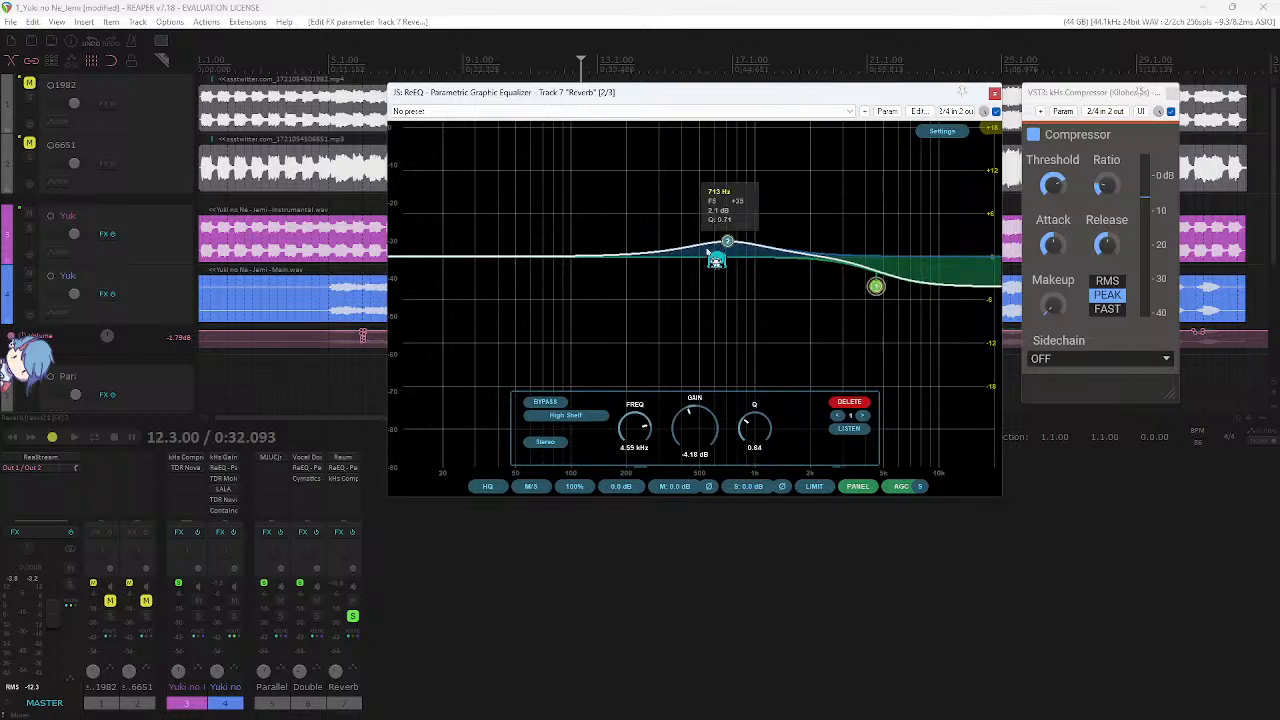
pyautogui.moveTo(728, 244); pyautogui.dragTo(734, 257)
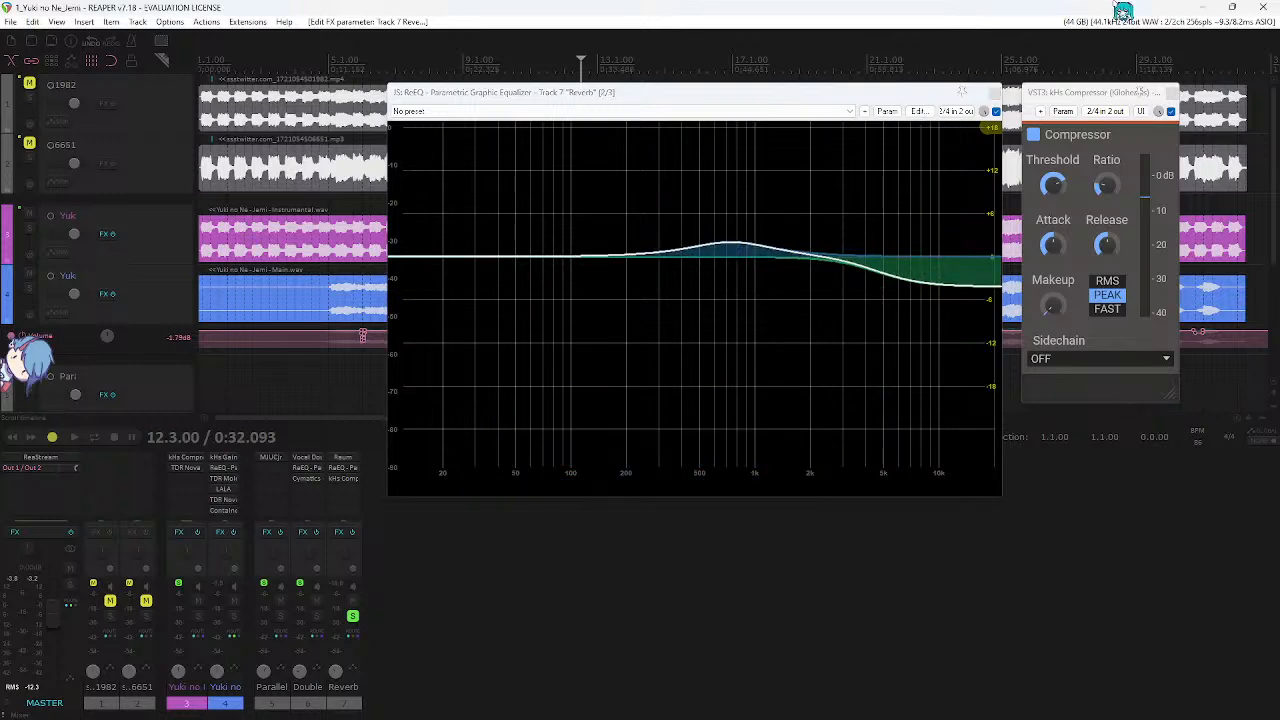
# - Add a third ReEQ band as a 12 dB Low Cut at about 163 Hz
pyautogui.doubleClick(612, 305)
pyautogui.click(560, 415)
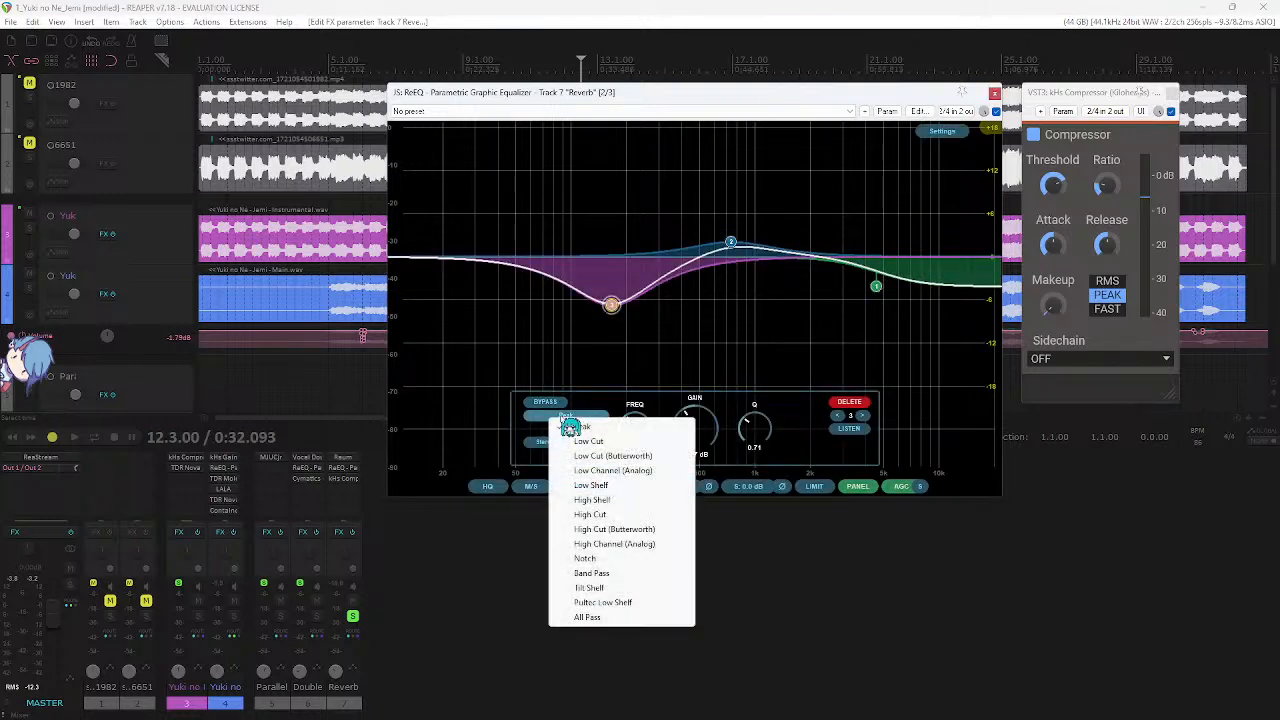
pyautogui.click(578, 438)
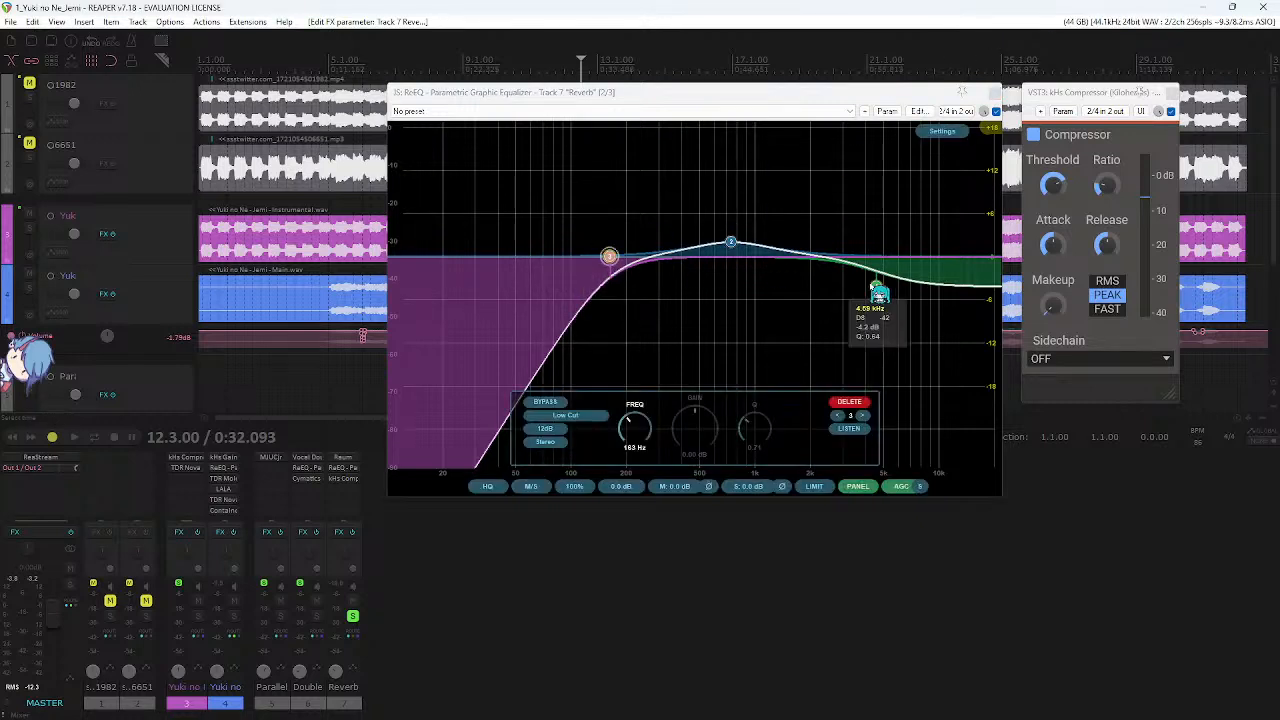
# - Raise the Low Cut to about 239 Hz and move the midrange peak slightly higher in frequency with less boost
pyautogui.click(872, 288)
pyautogui.moveTo(610, 257); pyautogui.dragTo(619, 257)
pyautogui.moveTo(731, 243); pyautogui.dragTo(752, 248)
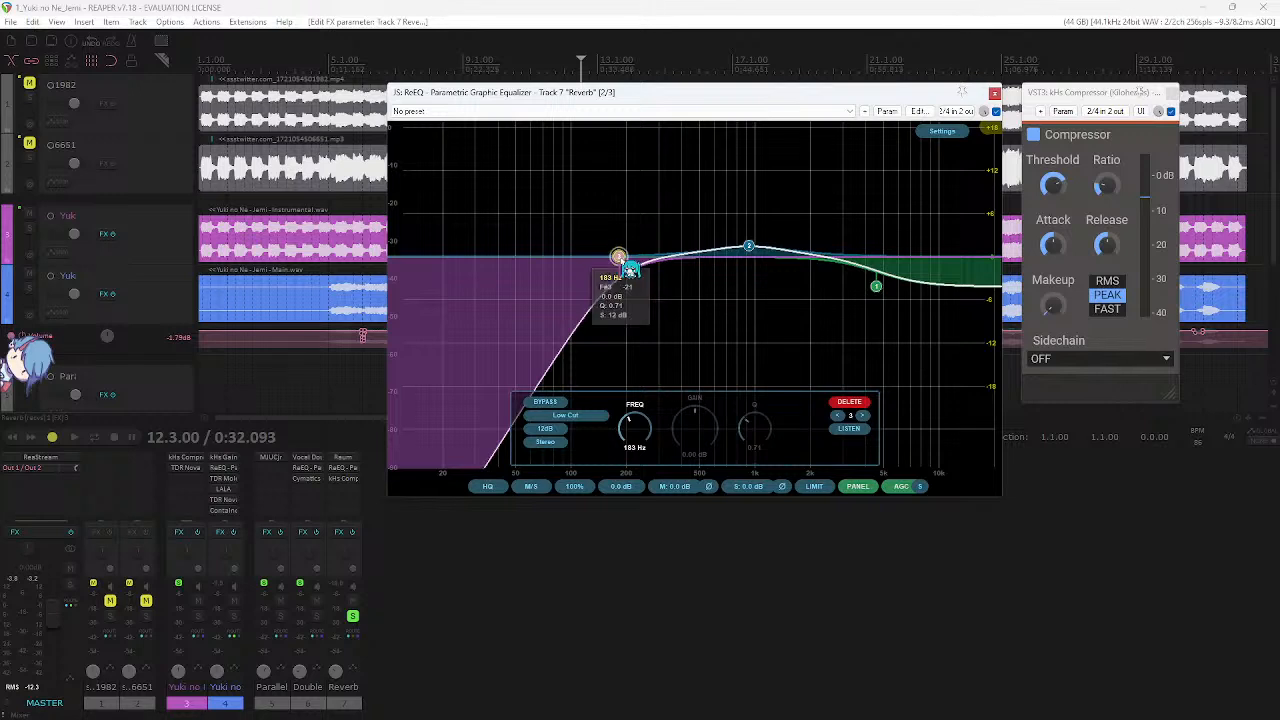
pyautogui.moveTo(612, 270); pyautogui.dragTo(676, 248)
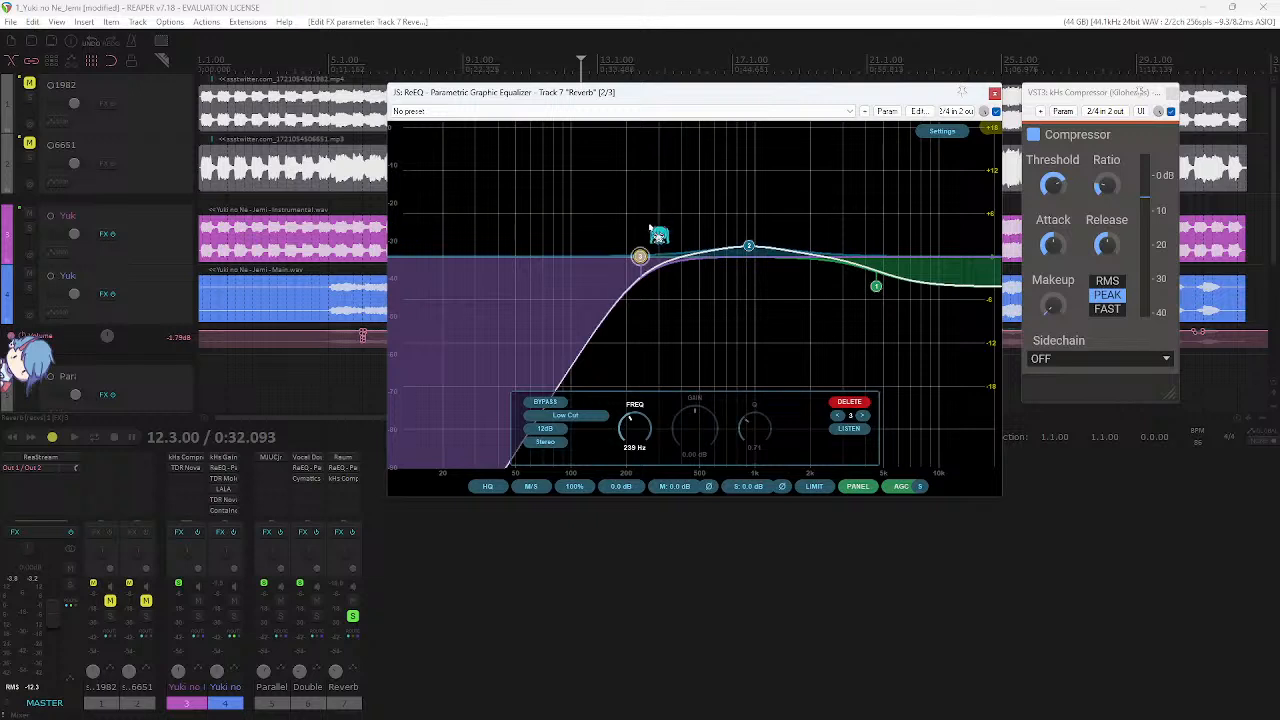
# - Raise the Reverb track's Low Cut to about 262 Hz and compare it with the main vocal track's ReEQ curve
pyautogui.moveTo(640, 256); pyautogui.dragTo(649, 257)
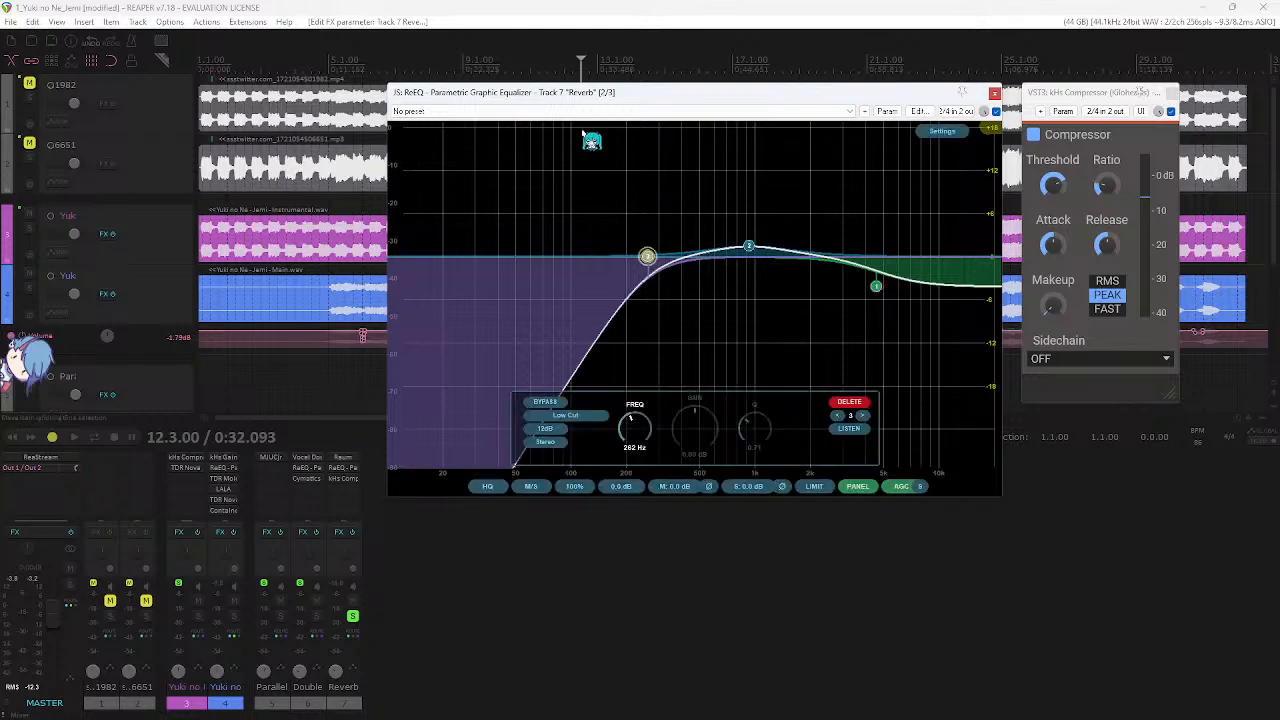
pyautogui.click(228, 467)
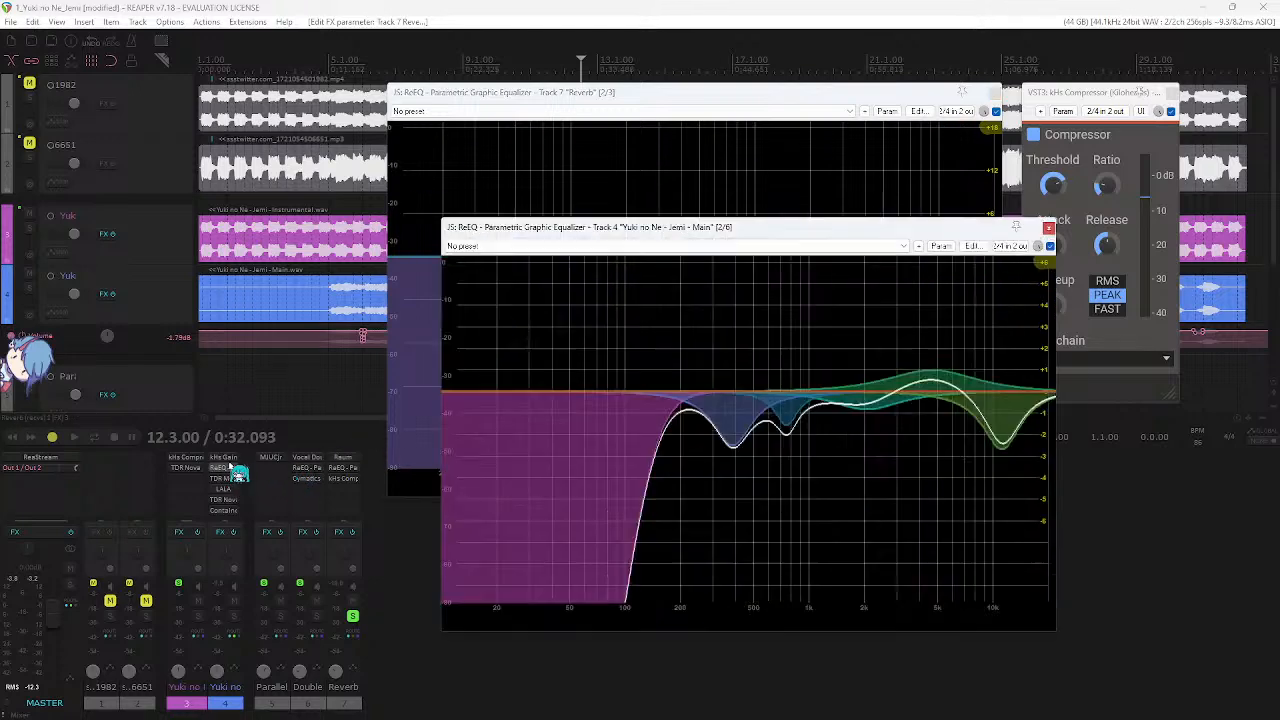
pyautogui.click(1048, 228)
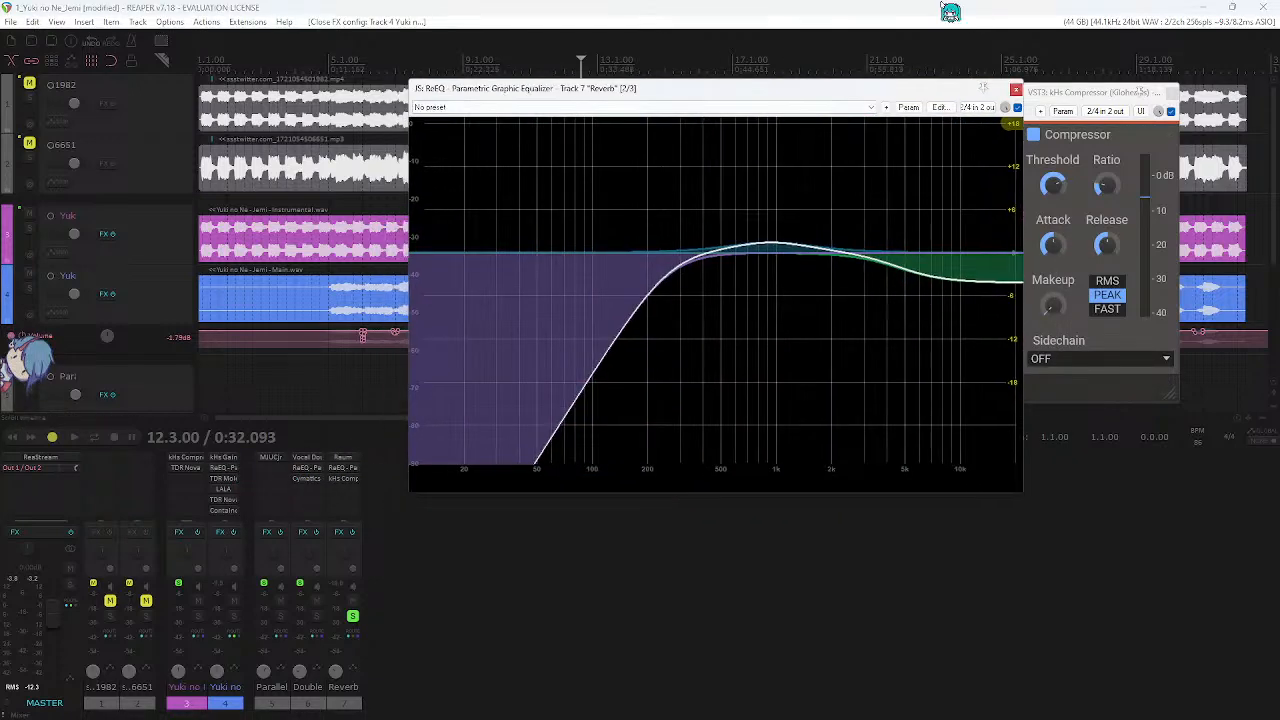
pyautogui.click(224, 467)
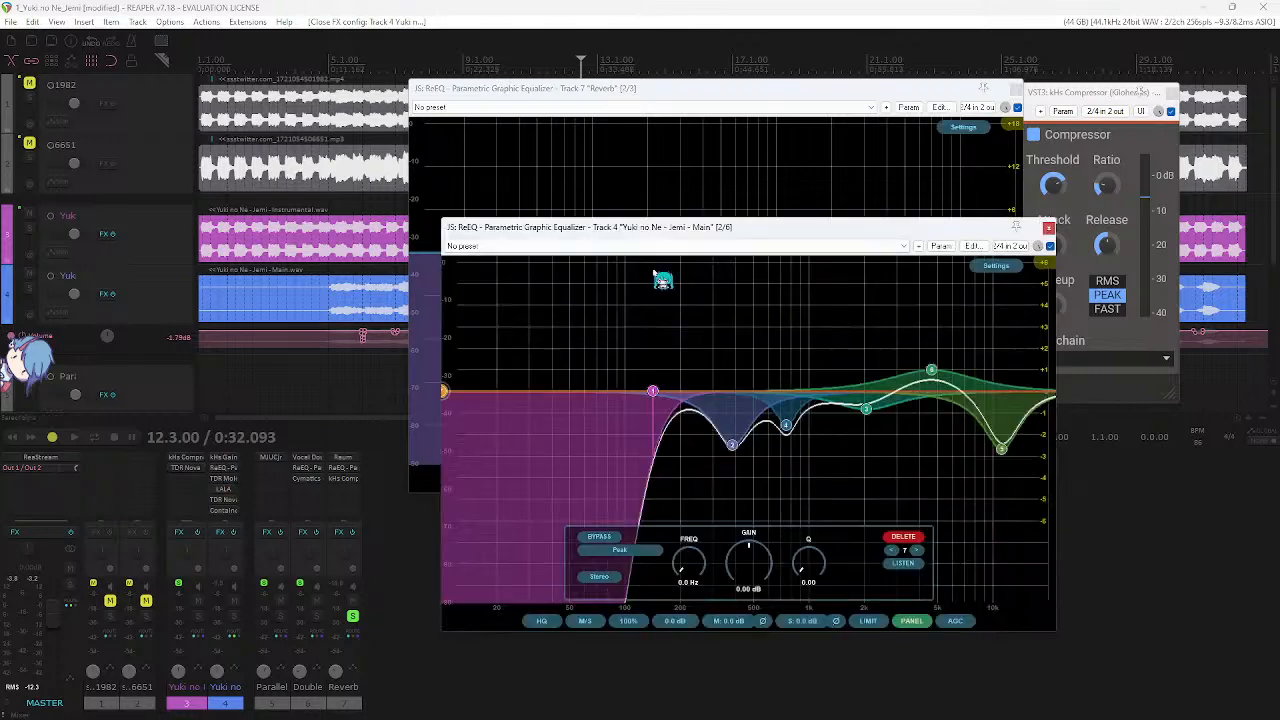
pyautogui.moveTo(824, 235); pyautogui.dragTo(513, 188)
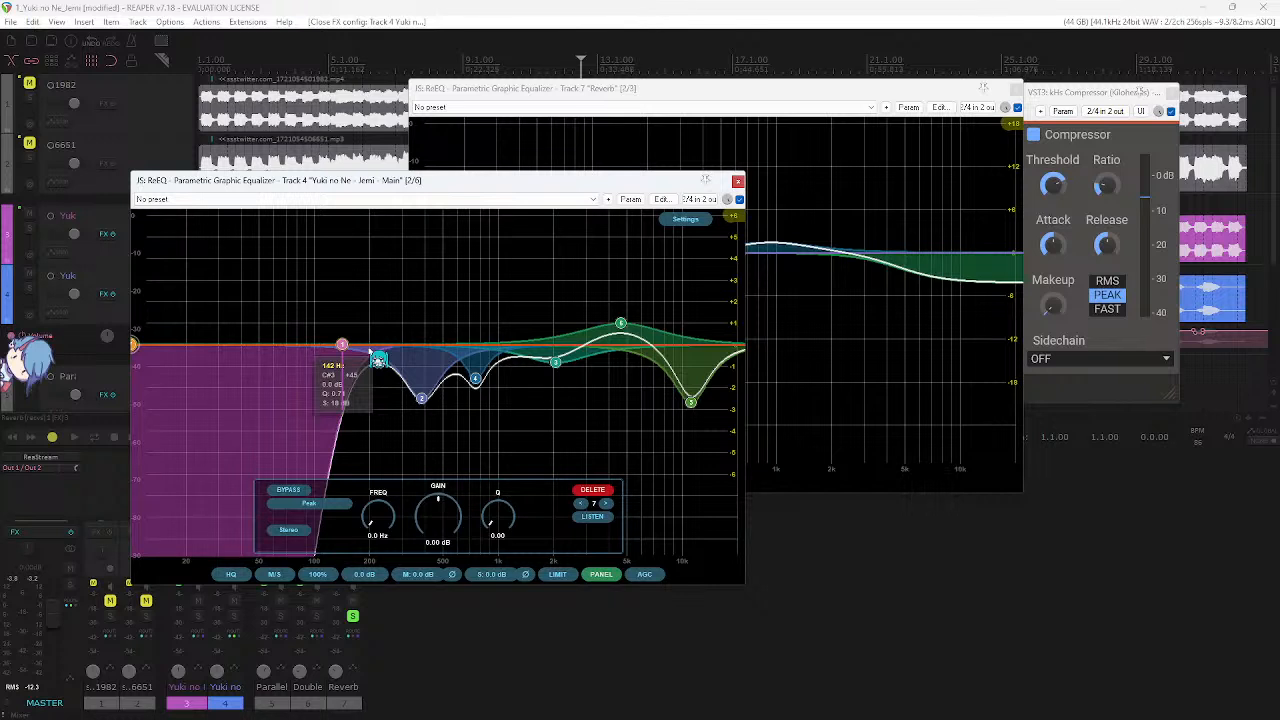
pyautogui.click(738, 181)
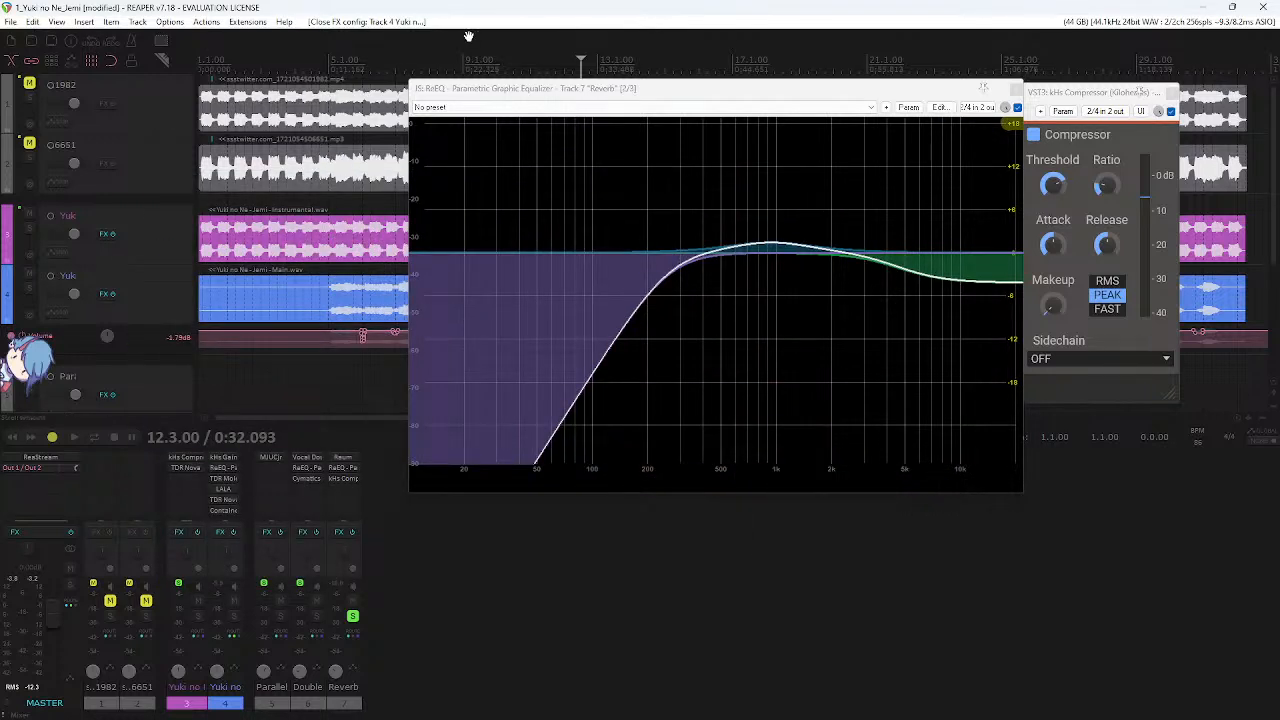
# - Audition the soloed reverb while trying higher Low Cut frequencies, settling the band at about 266 Hz with Q 0.71
pyautogui.moveTo(871, 92); pyautogui.dragTo(867, 92)
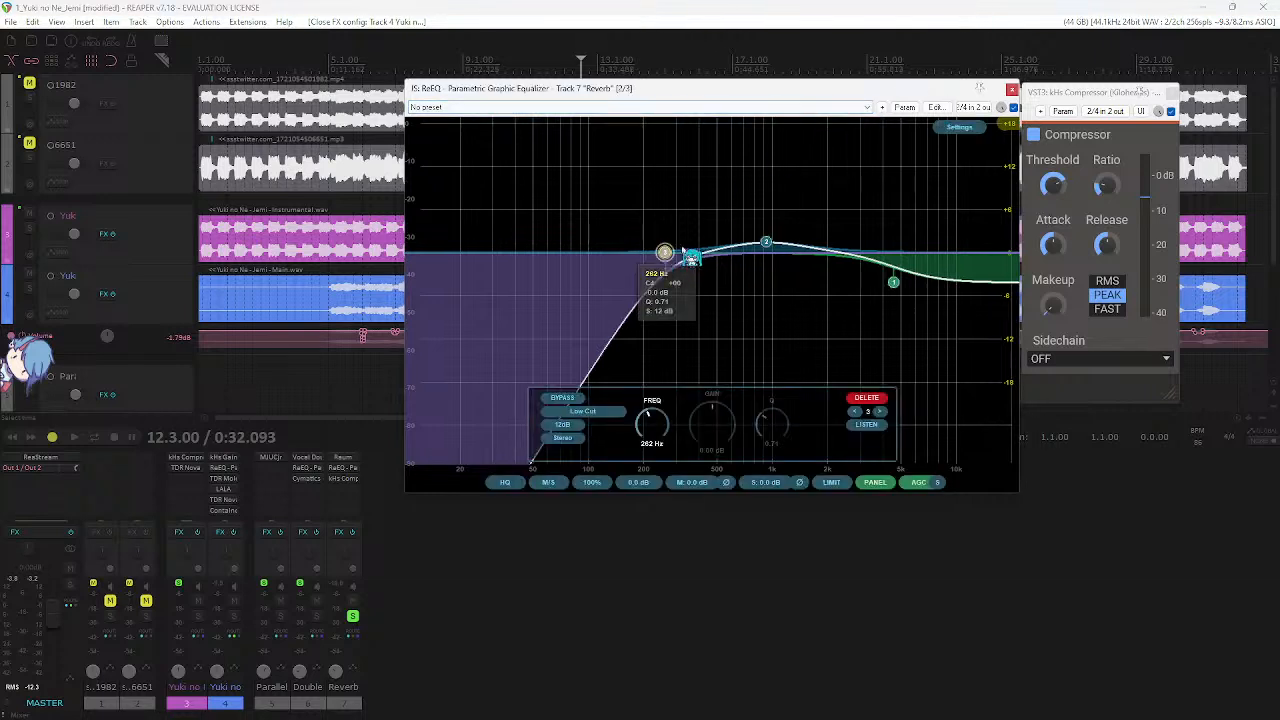
pyautogui.press('space')
pyautogui.moveTo(677, 260); pyautogui.dragTo(685, 260)
pyautogui.press('space')
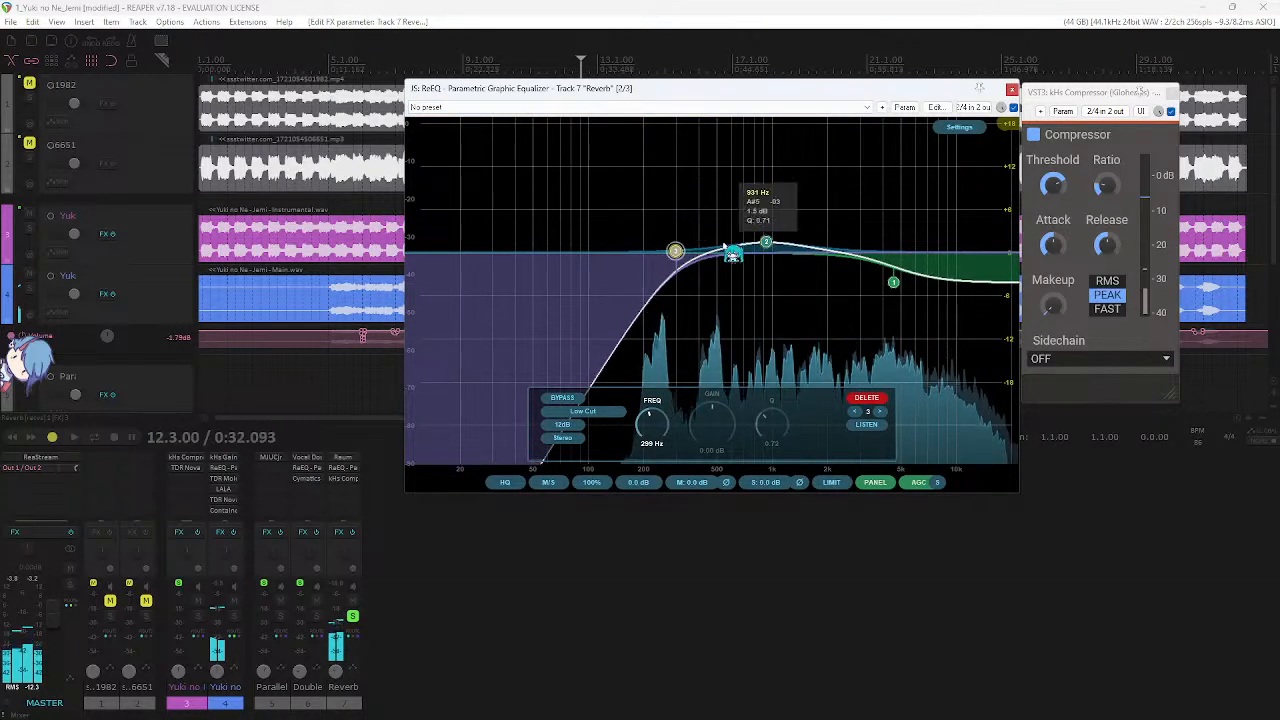
pyautogui.moveTo(677, 251); pyautogui.dragTo(682, 251)
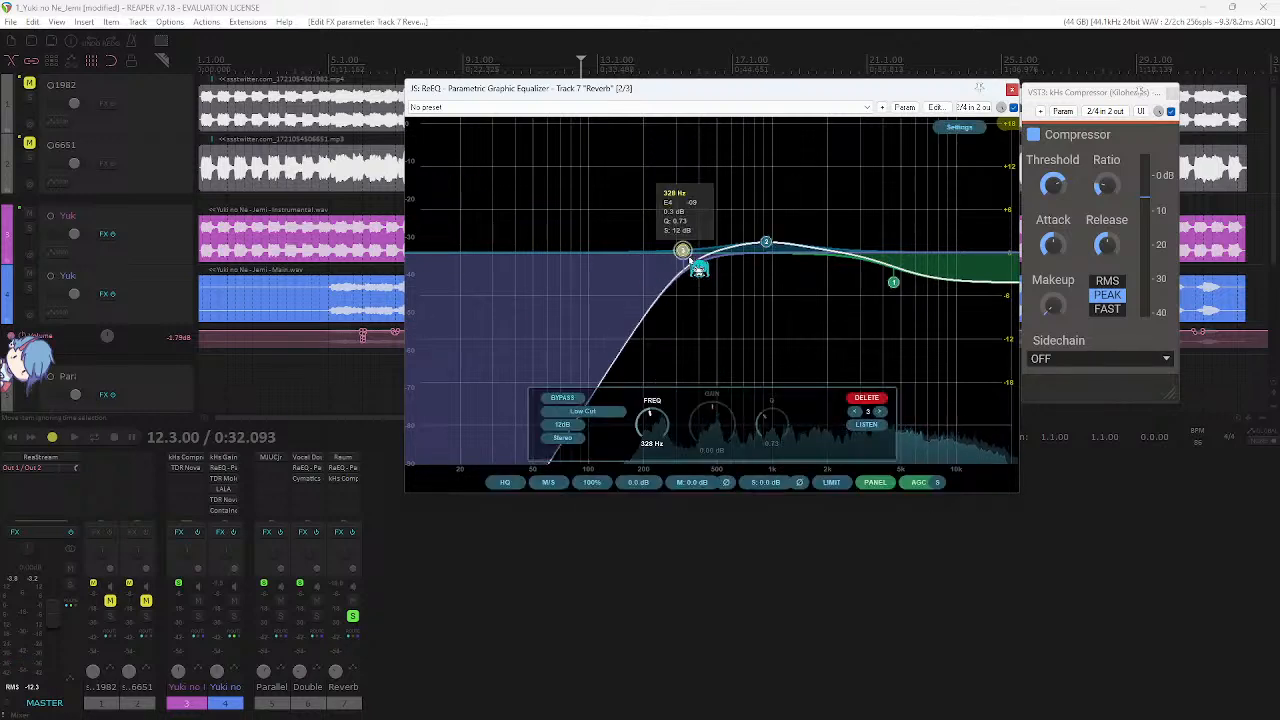
pyautogui.moveTo(695, 258)
pyautogui.mouseDown()
pyautogui.moveTo(785, 255)
pyautogui.moveTo(678, 266)
pyautogui.mouseUp()
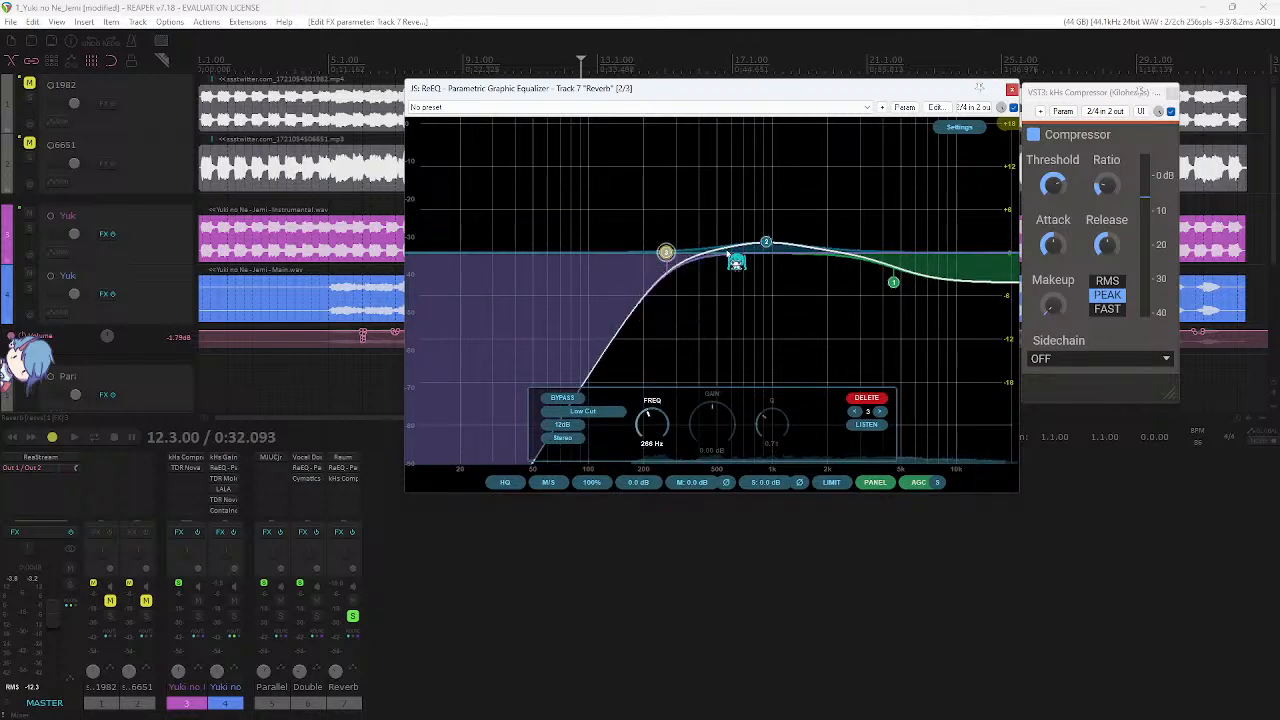
# - Move the high shelf to about 6.04 kHz, -5.94 dB, and the midrange peak to about 1.46 kHz, 2.23 dB, Q 1.68
pyautogui.moveTo(770, 250); pyautogui.dragTo(795, 250)
pyautogui.moveTo(893, 283); pyautogui.dragTo(912, 288)
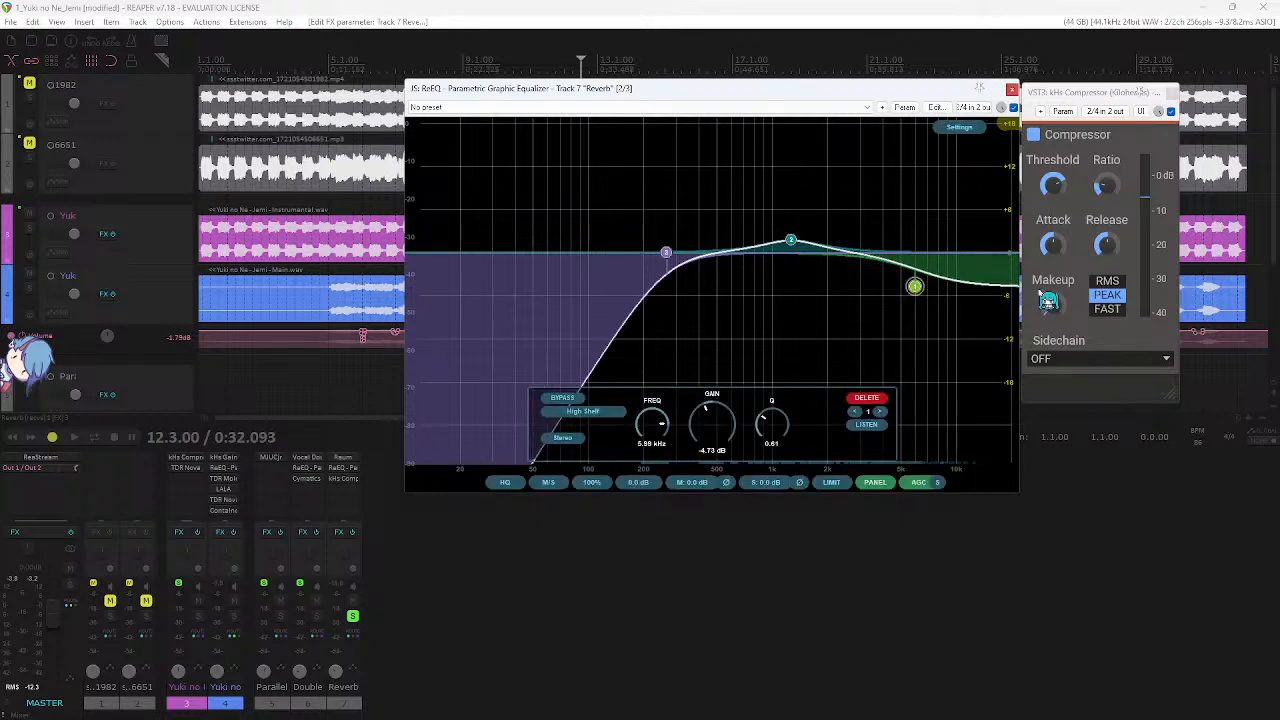
pyautogui.moveTo(918, 293); pyautogui.dragTo(921, 297)
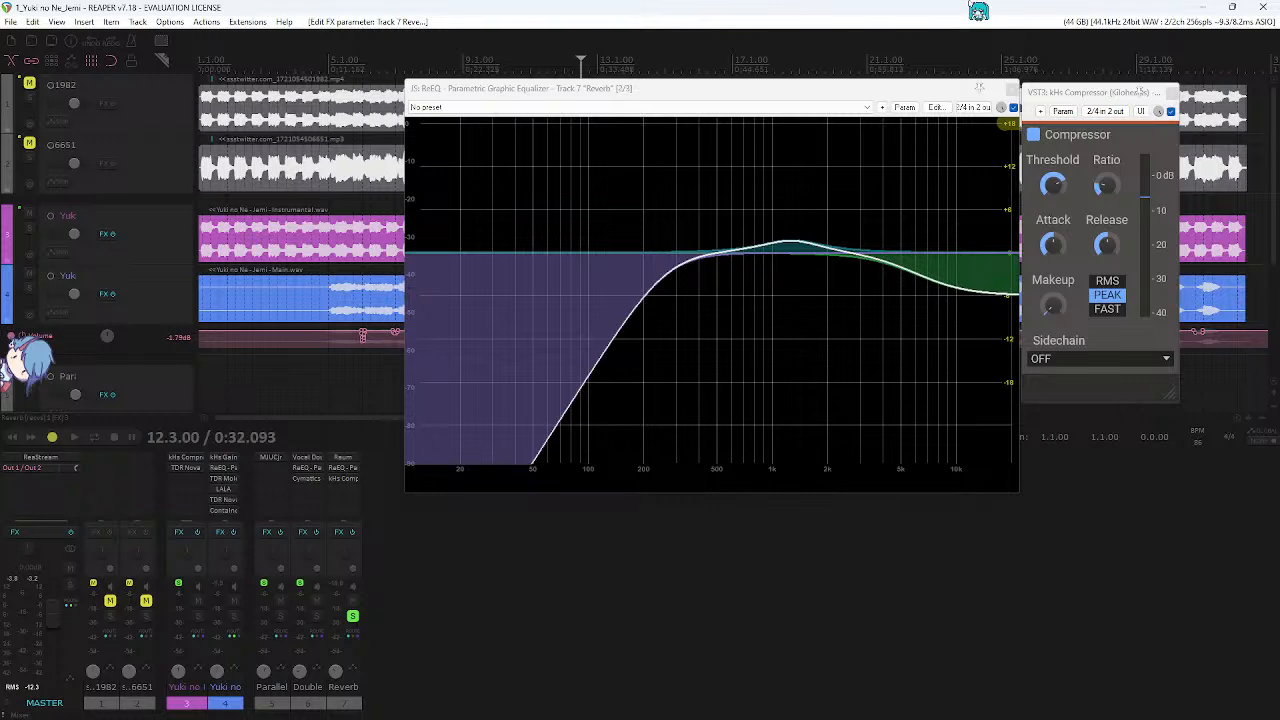
pyautogui.moveTo(791, 249)
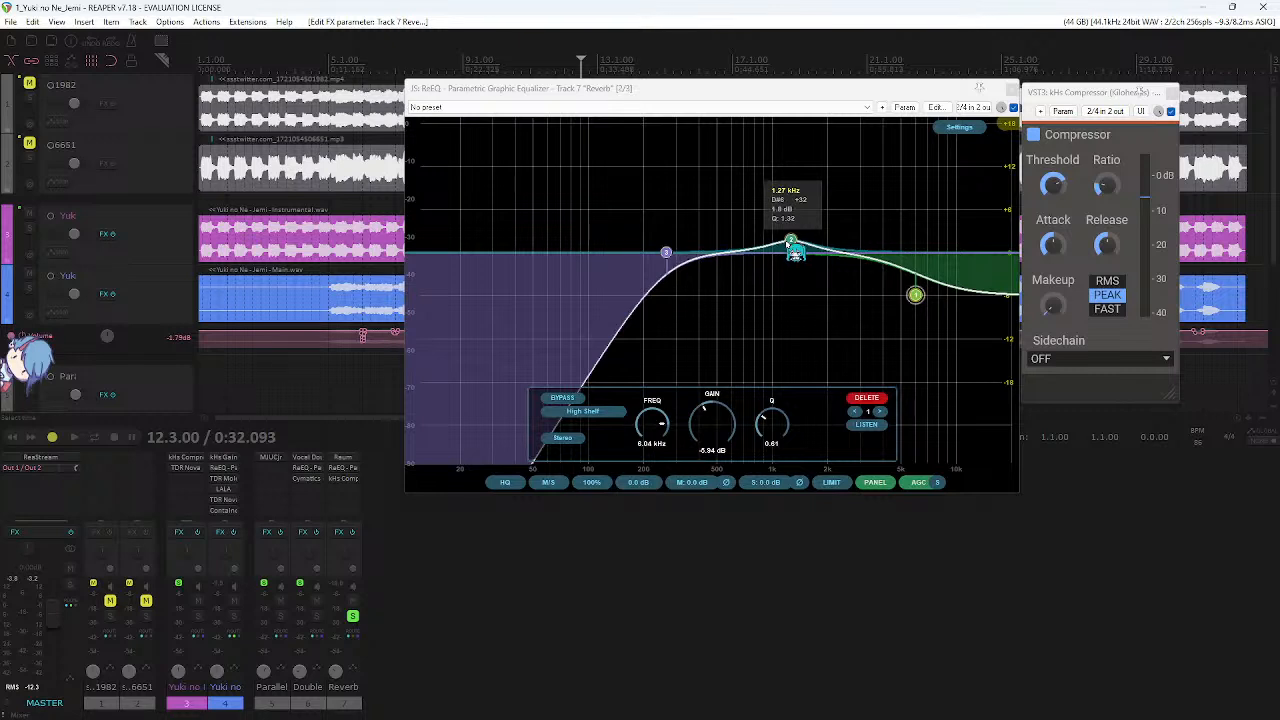
pyautogui.moveTo(795, 252); pyautogui.dragTo(807, 250)
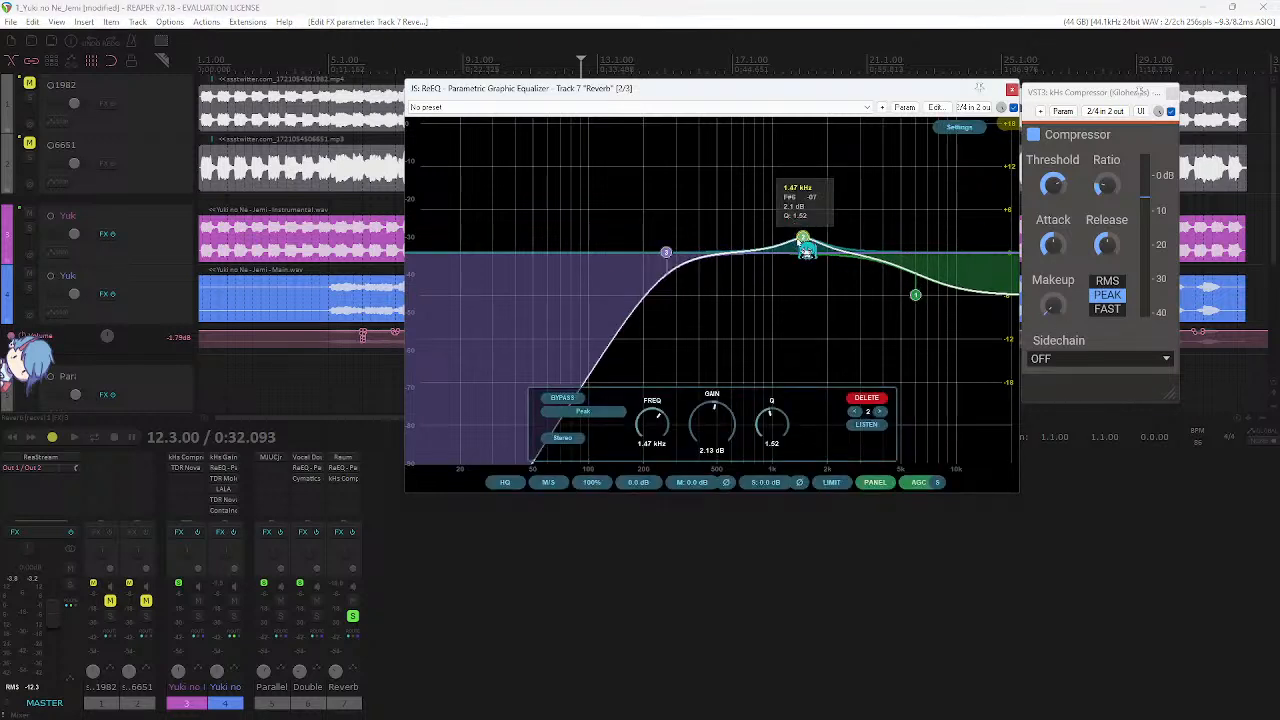
pyautogui.moveTo(806, 250); pyautogui.dragTo(810, 250)
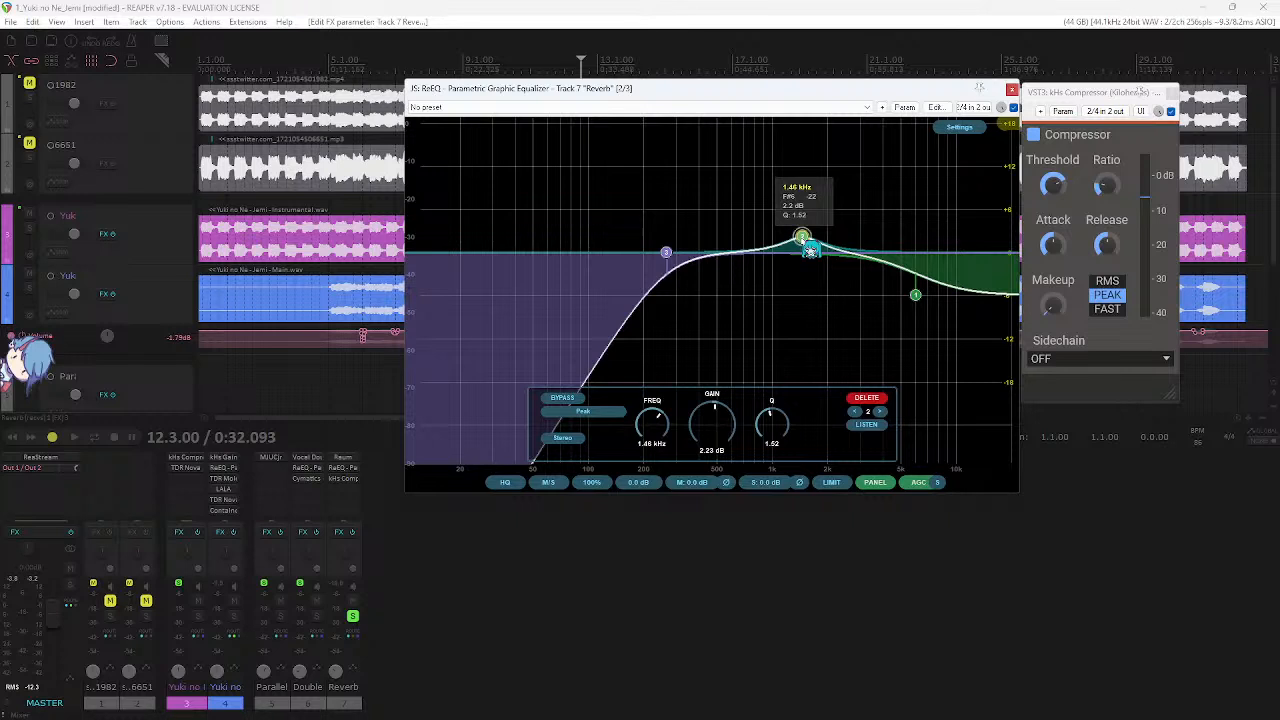
pyautogui.scroll(2, 810, 250)
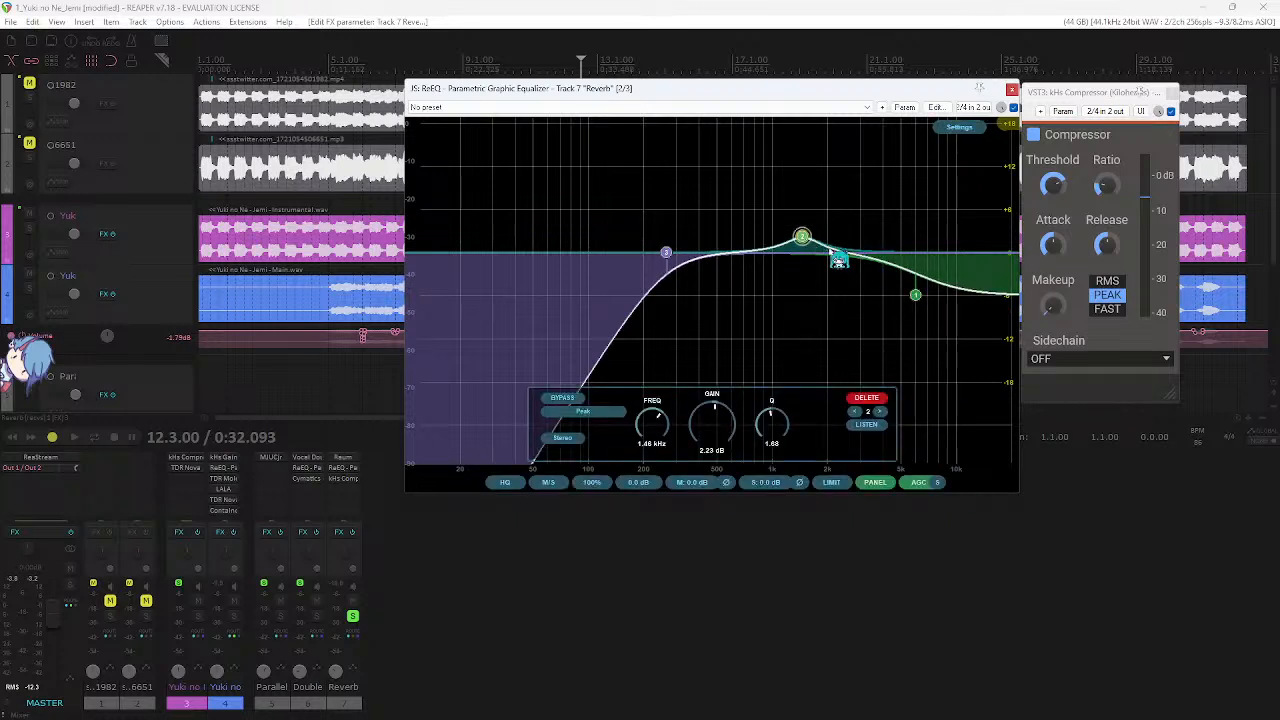
# - Try the high shelf as a Peak band at about 7.57 kHz with -5.29 dB of gain, and undo the change
pyautogui.rightClick(930, 308)
pyautogui.click(960, 356)
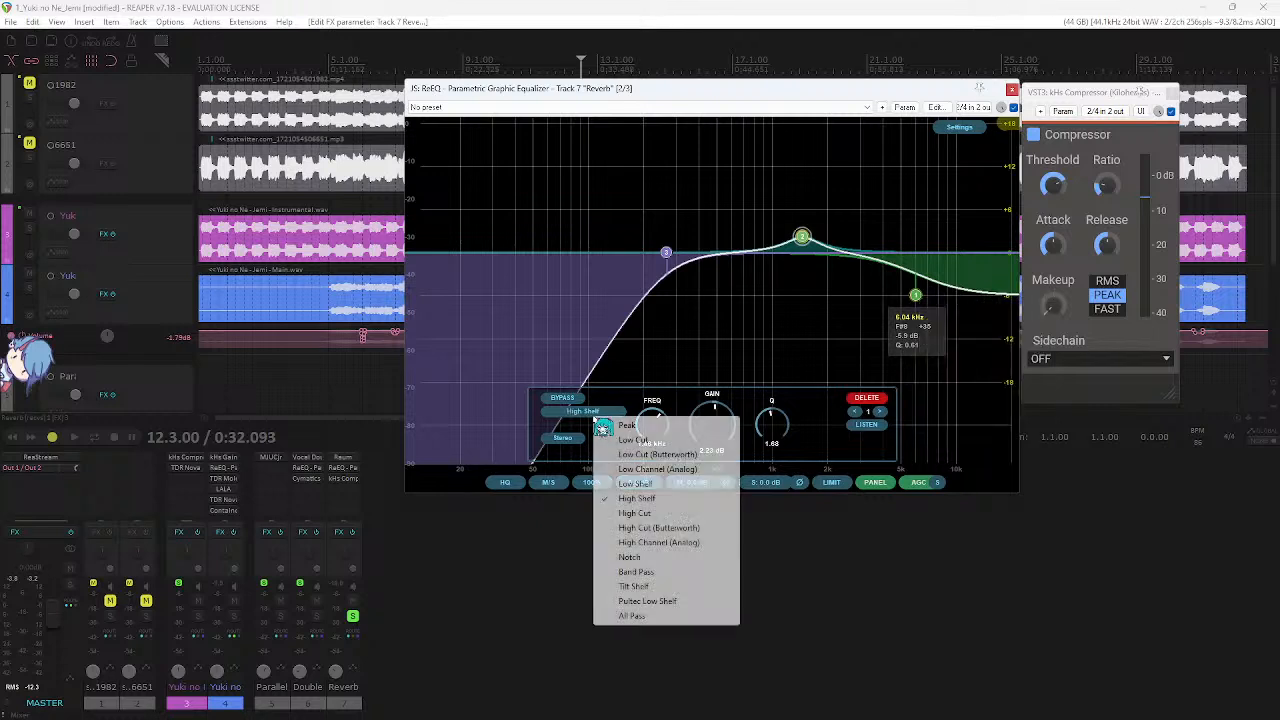
pyautogui.click(627, 425)
pyautogui.moveTo(922, 316); pyautogui.dragTo(946, 290)
pyautogui.hotkey('ctrl', 'z')
pyautogui.hotkey('ctrl', 'z')
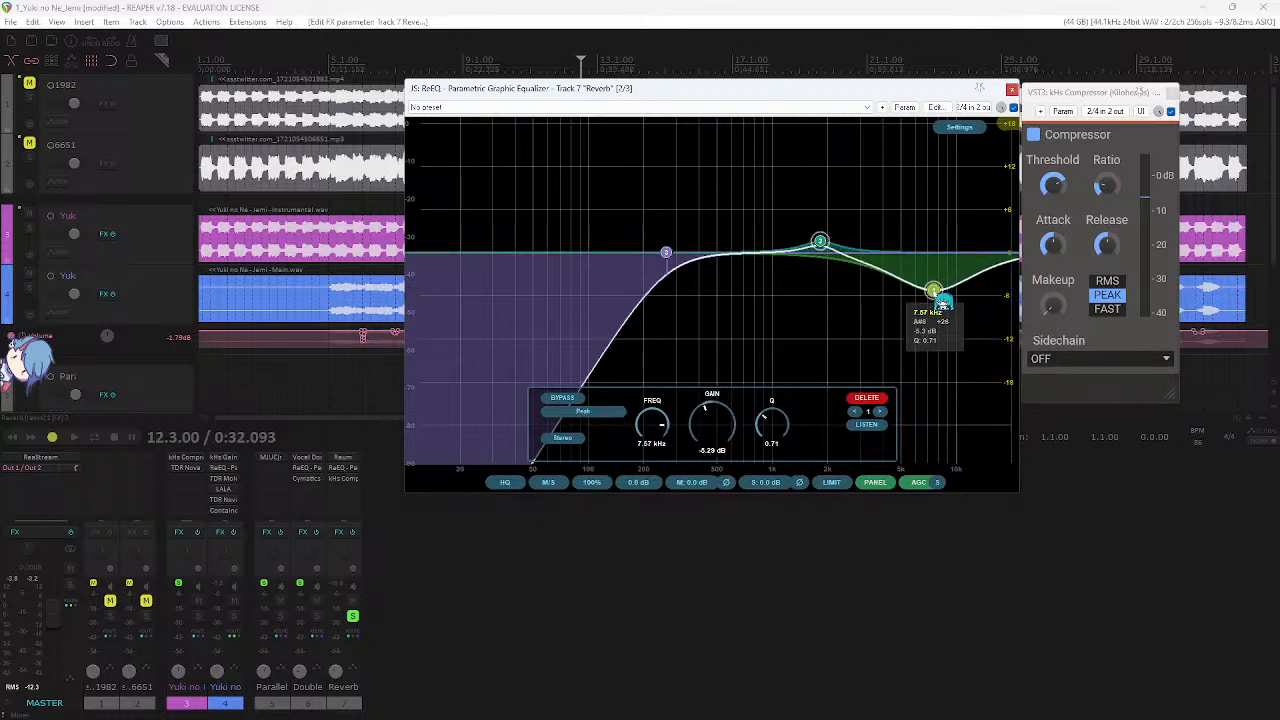
# - Turn the midrange boost into a -2.6 dB cut near 1.49 kHz with Q 1.20, shift it slightly higher, and close ReEQ
pyautogui.moveTo(803, 237); pyautogui.dragTo(815, 281)
pyautogui.press('space')
pyautogui.scroll(-2, 815, 281)
pyautogui.press('space')
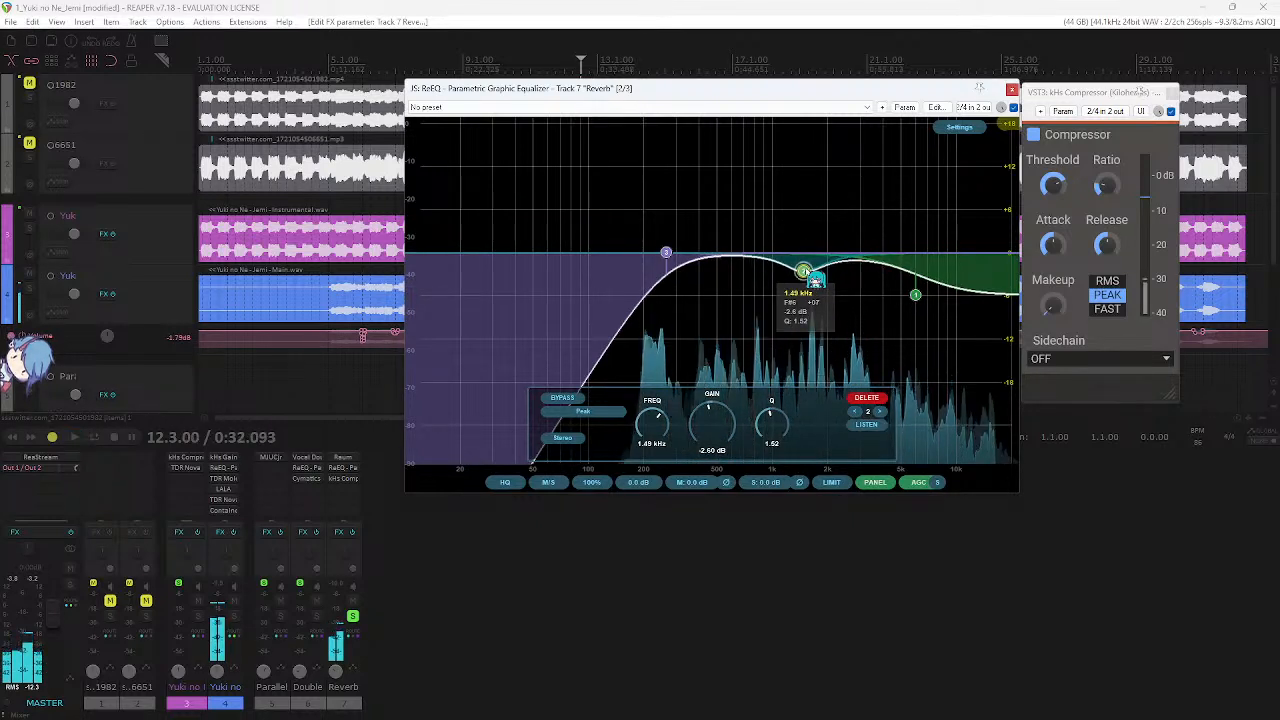
pyautogui.scroll(-4, 815, 280)
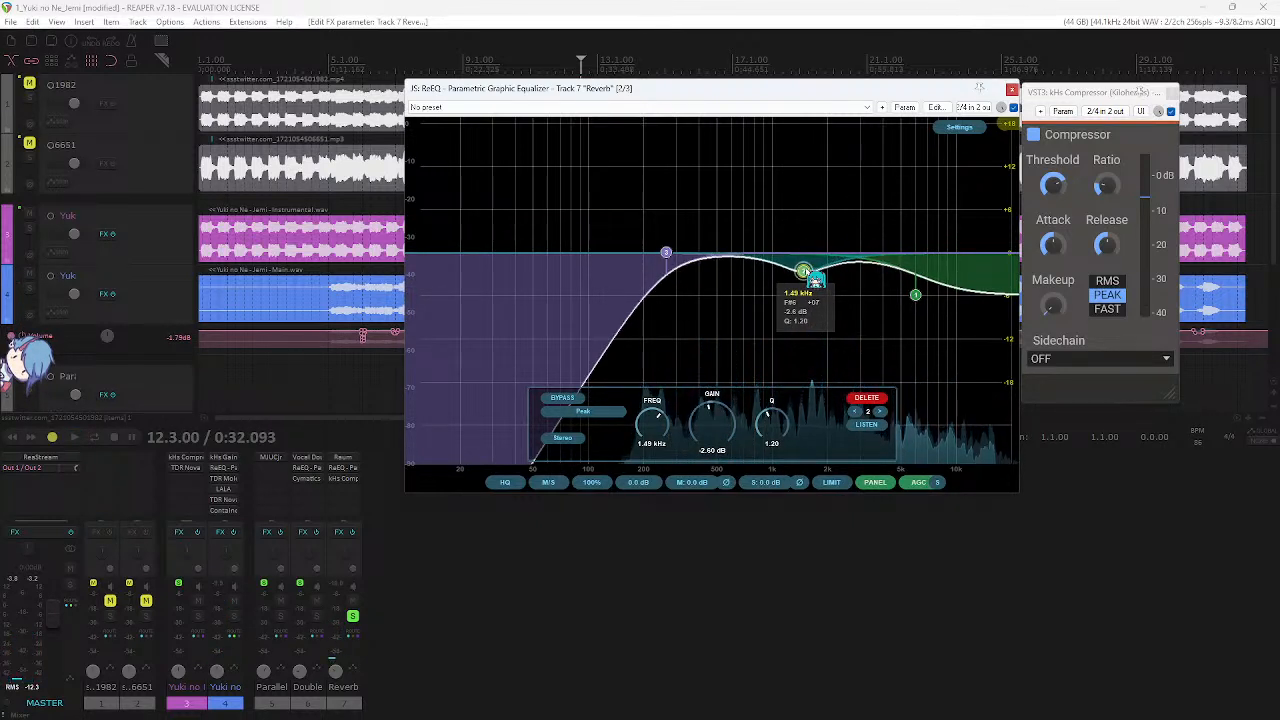
pyautogui.moveTo(815, 280)
pyautogui.mouseDown()
pyautogui.moveTo(832, 198)
pyautogui.moveTo(828, 280)
pyautogui.mouseUp()
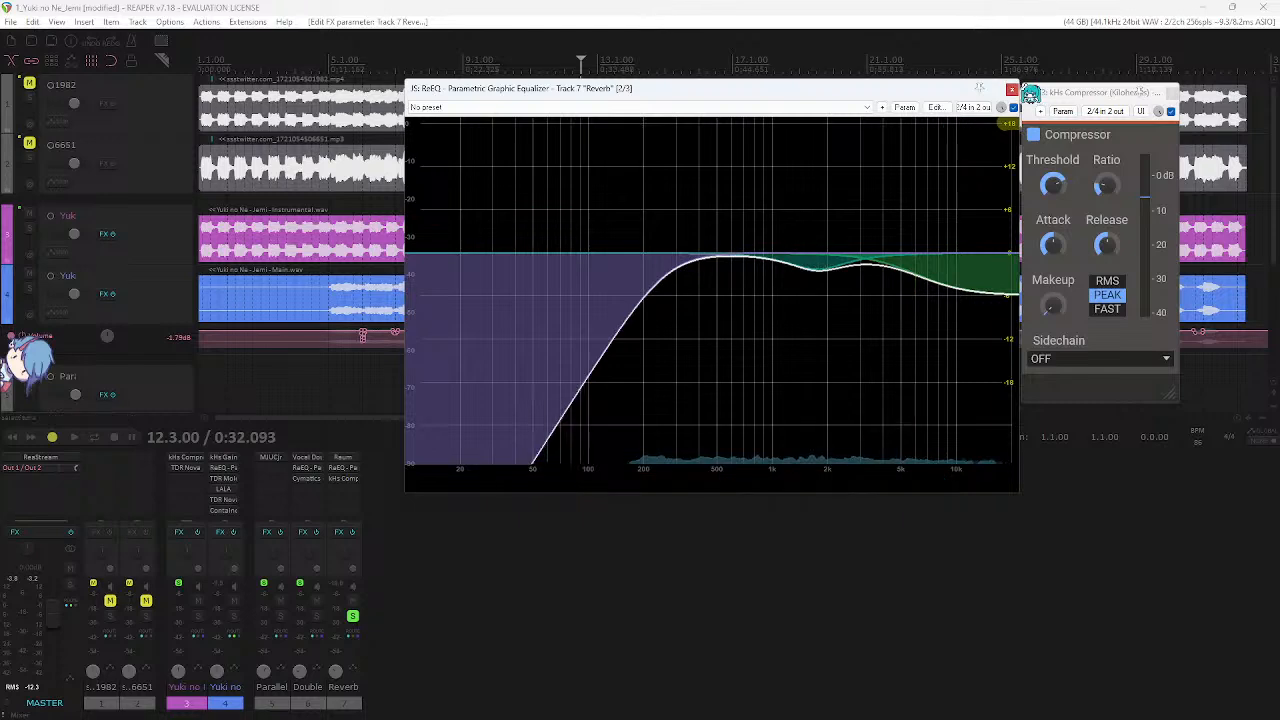
pyautogui.click(1011, 89)
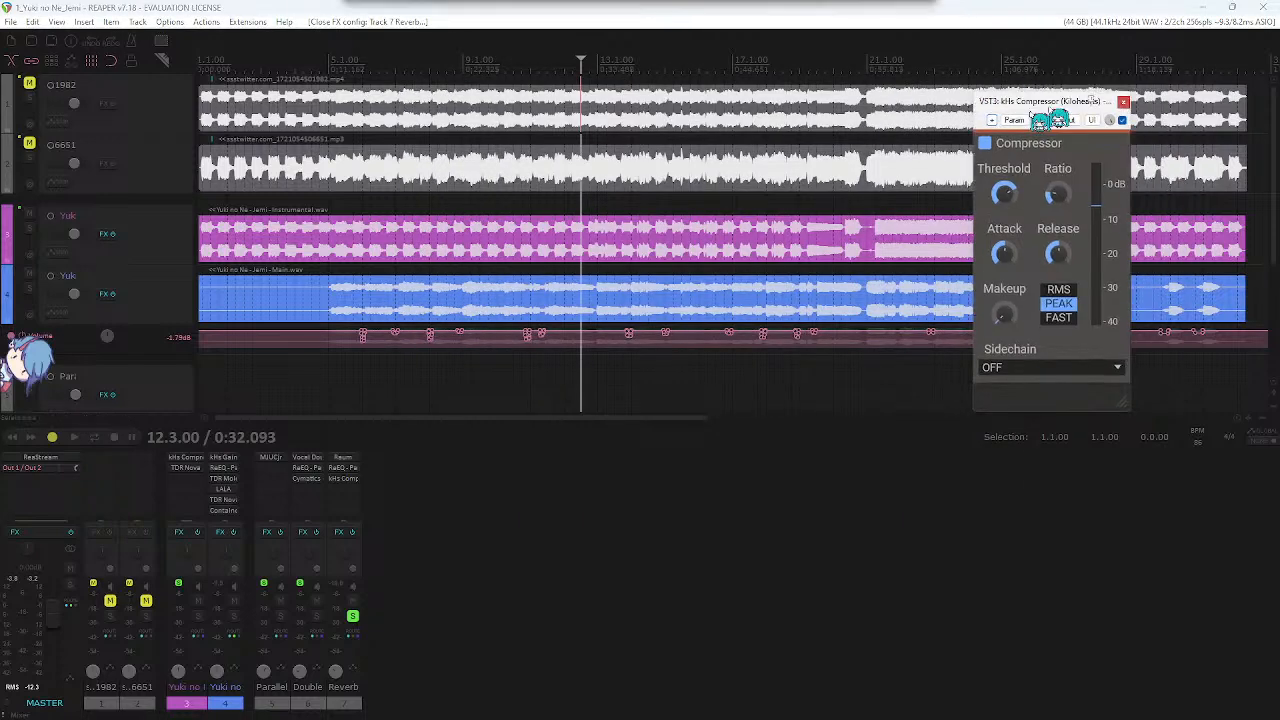
# - Unsolo the Reverb track and reposition its compressor window over the arrangement
pyautogui.moveTo(1110, 92); pyautogui.dragTo(916, 128)
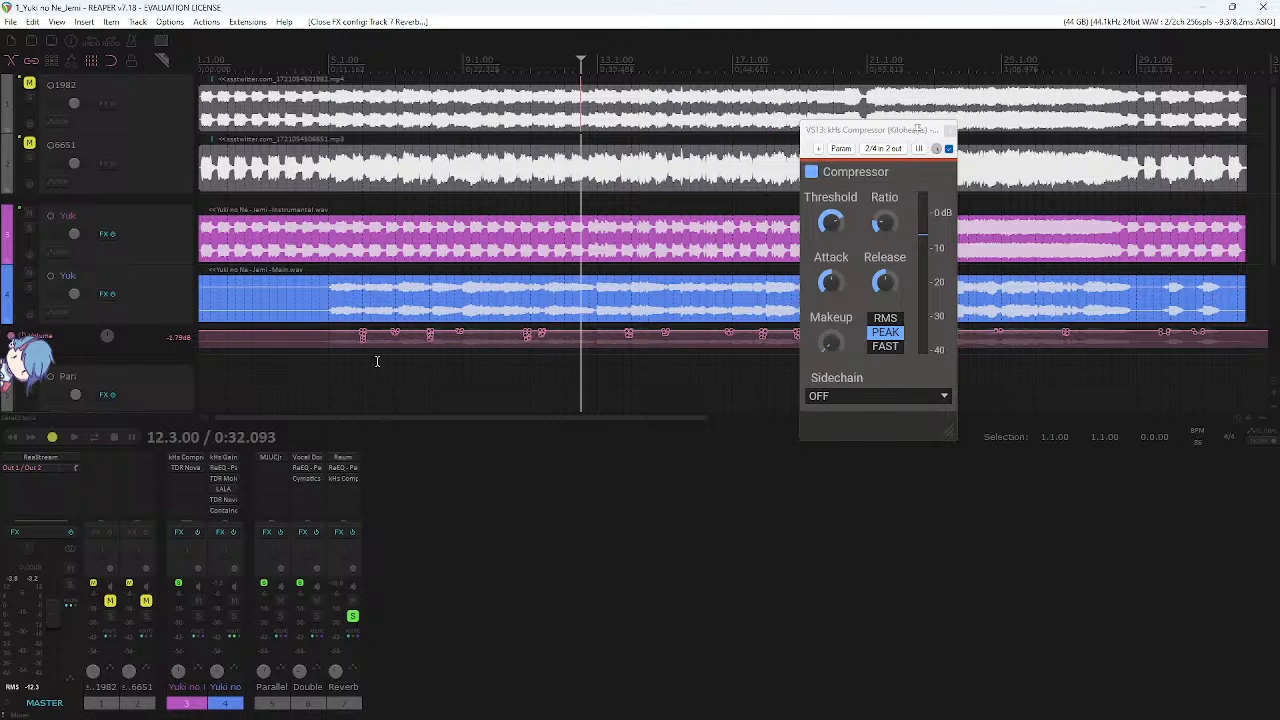
pyautogui.click(352, 616)
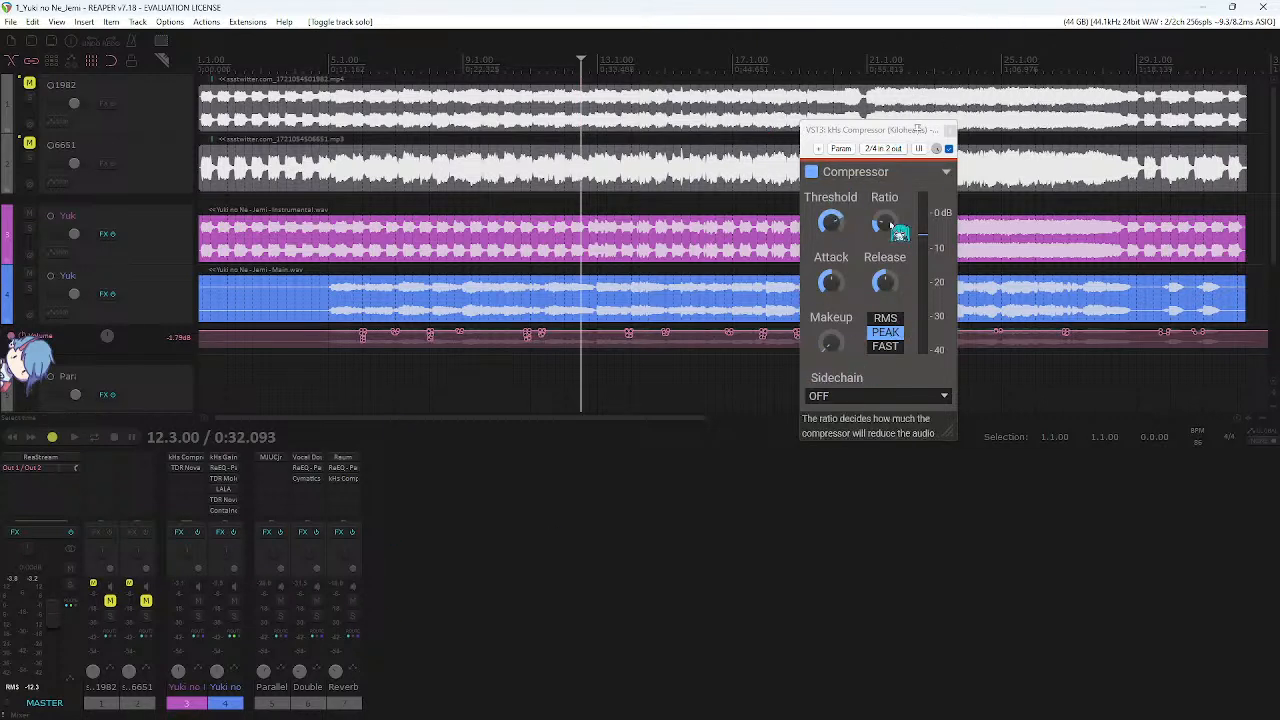
pyautogui.moveTo(883, 148); pyautogui.dragTo(900, 190)
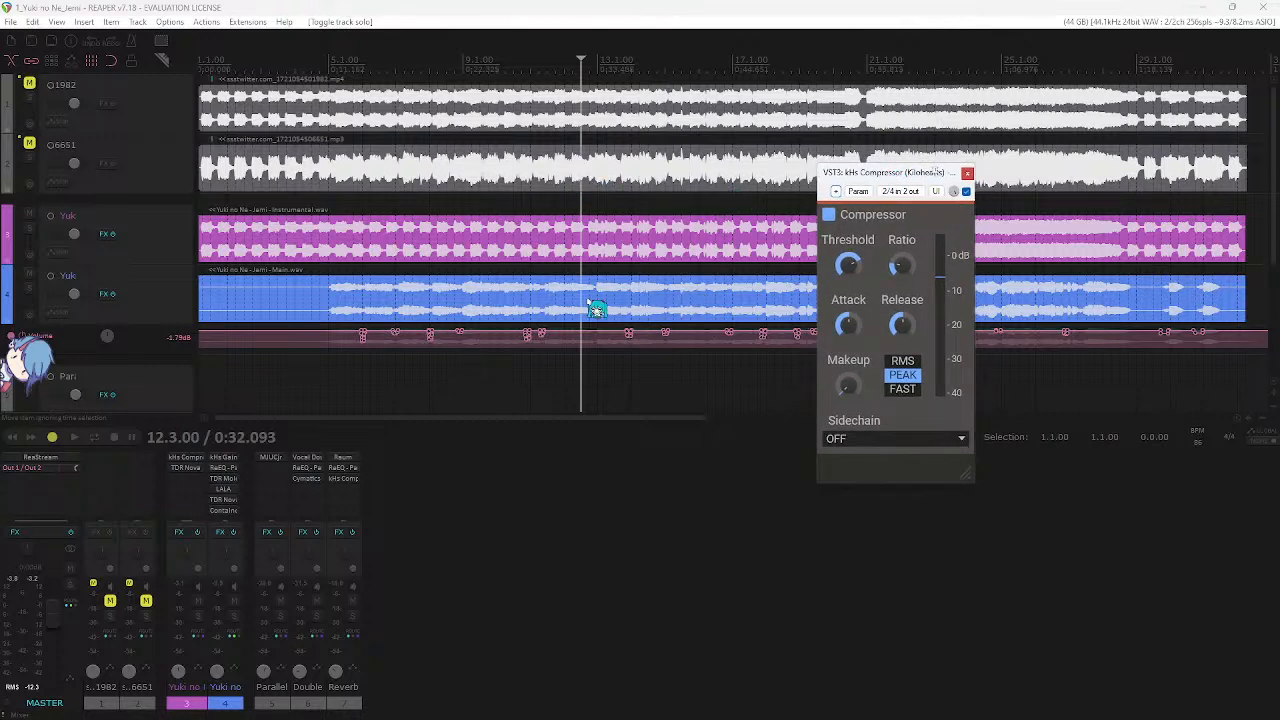
pyautogui.click(977, 10)
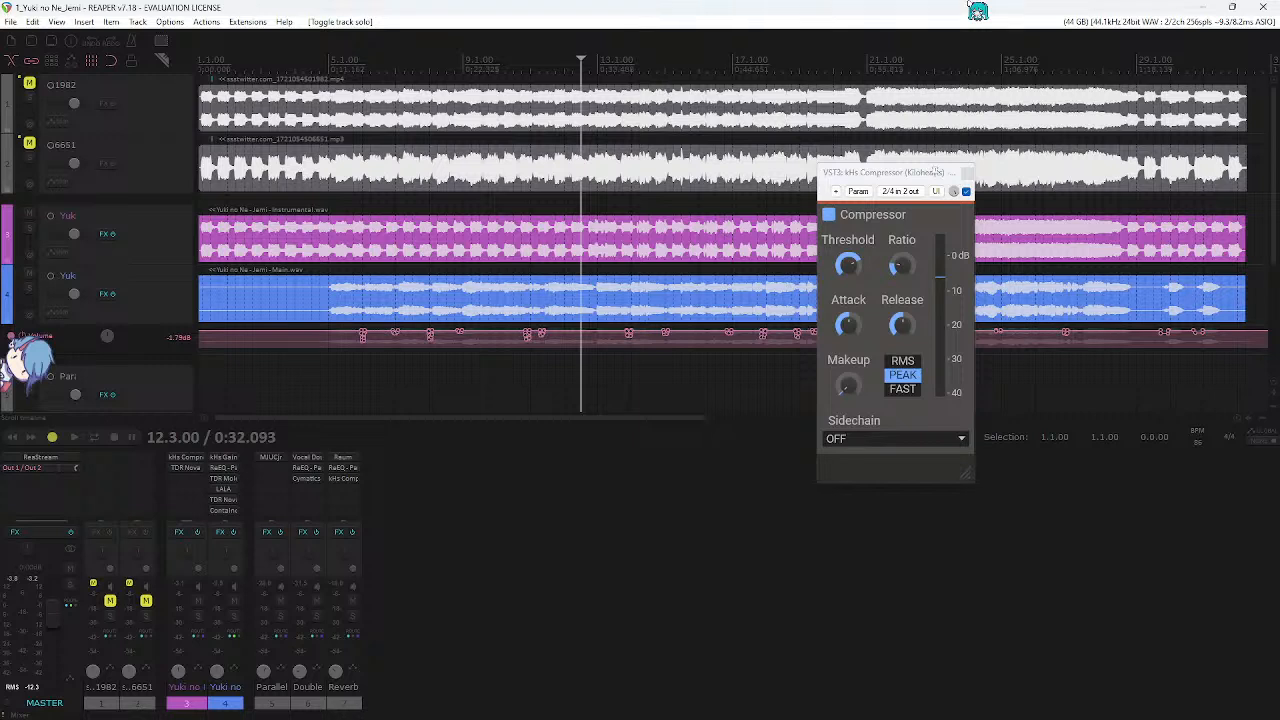
pyautogui.moveTo(918, 185); pyautogui.dragTo(902, 187)
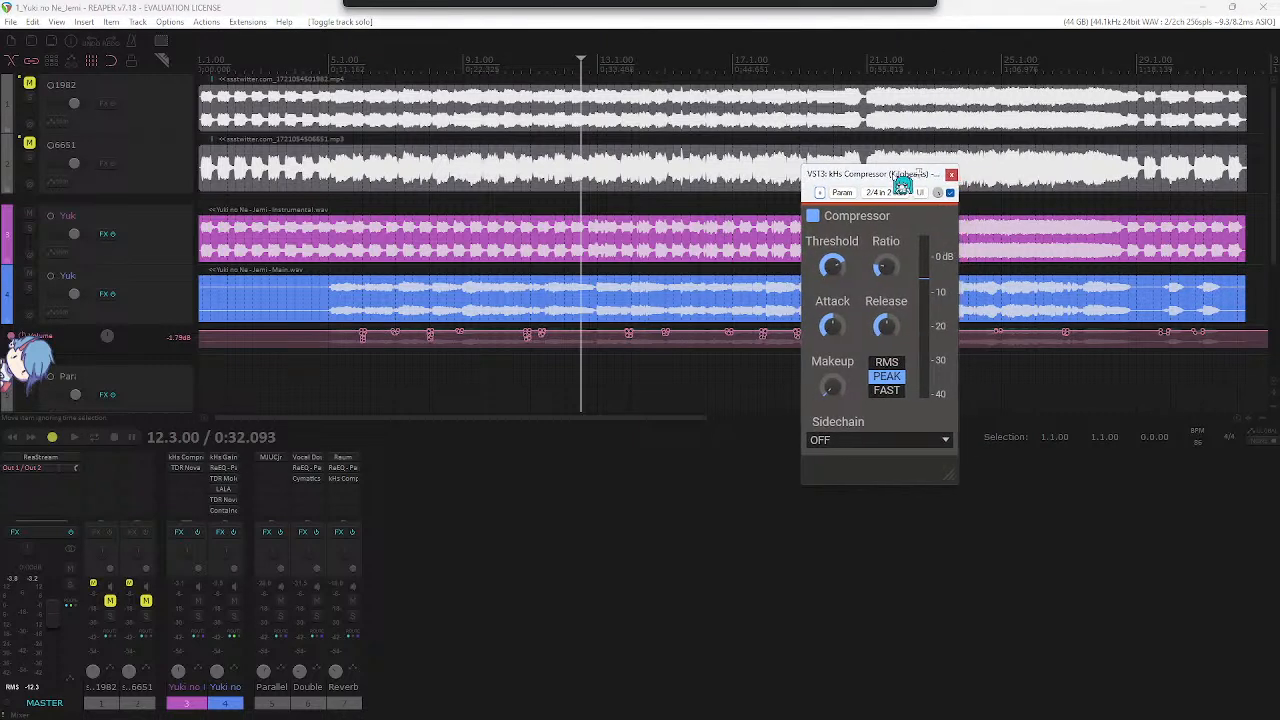
pyautogui.click(678, 478)
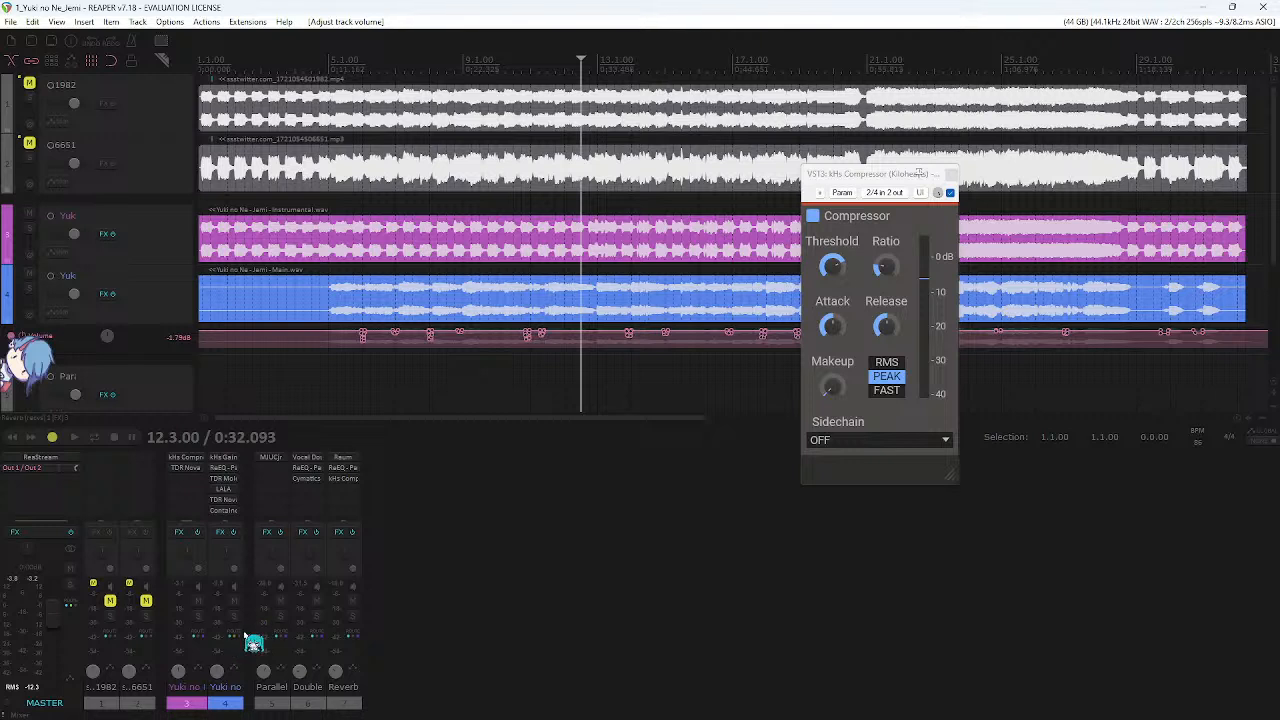
# - Feed the main vocal track into the Reverb compressor through Sidechain INPUT 3+4, and save the project
pyautogui.moveTo(875, 264); pyautogui.dragTo(879, 241)
pyautogui.moveTo(908, 174); pyautogui.dragTo(787, 157)
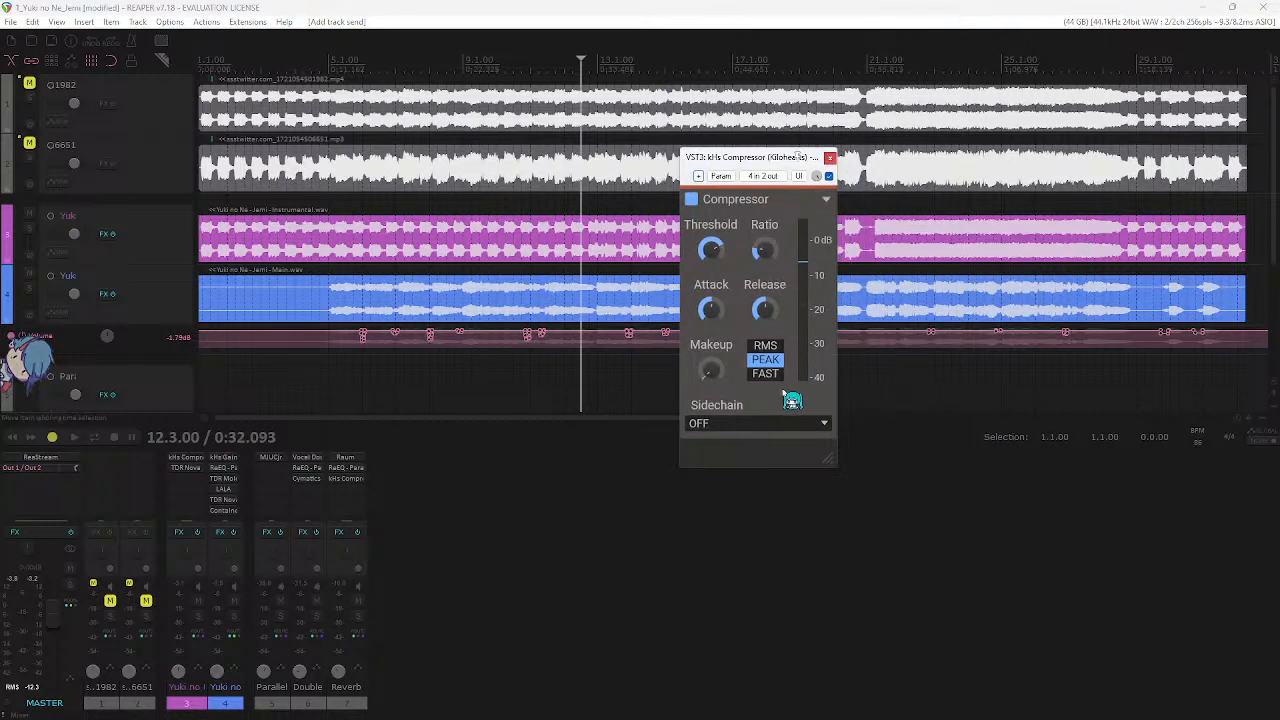
pyautogui.click(771, 424)
pyautogui.click(768, 452)
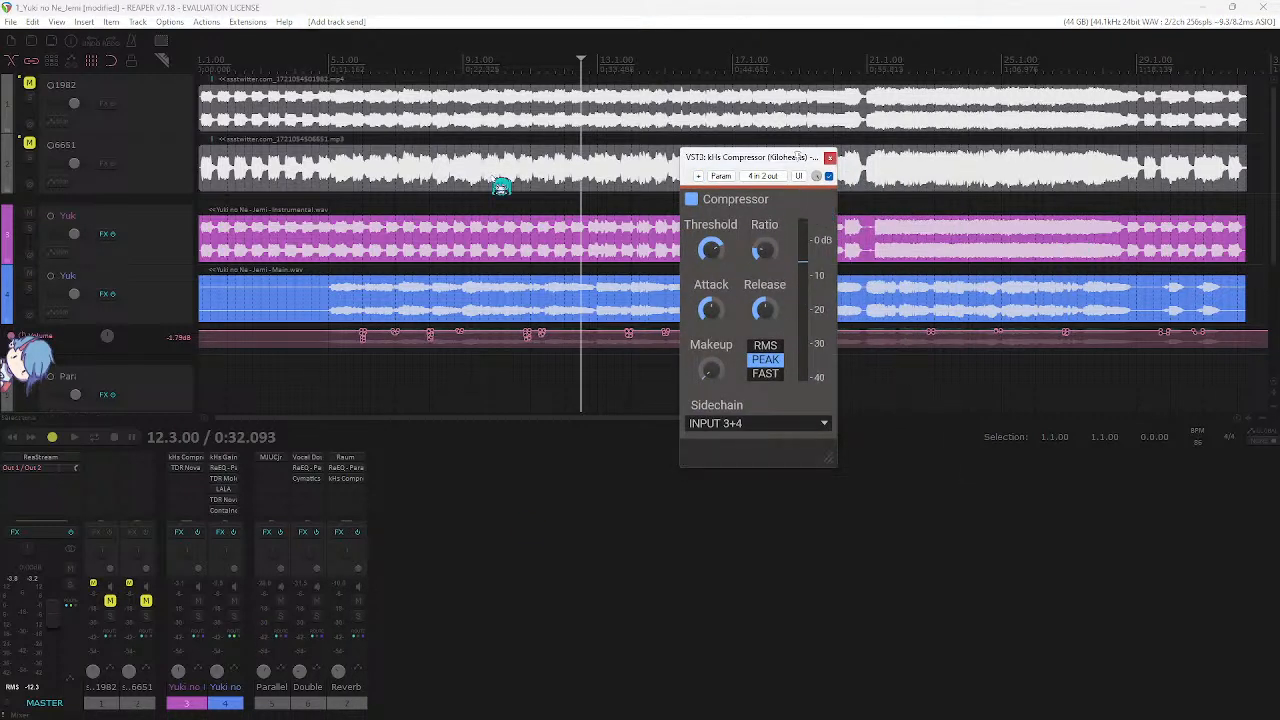
pyautogui.click(943, 4)
pyautogui.hotkey('ctrl', 's')
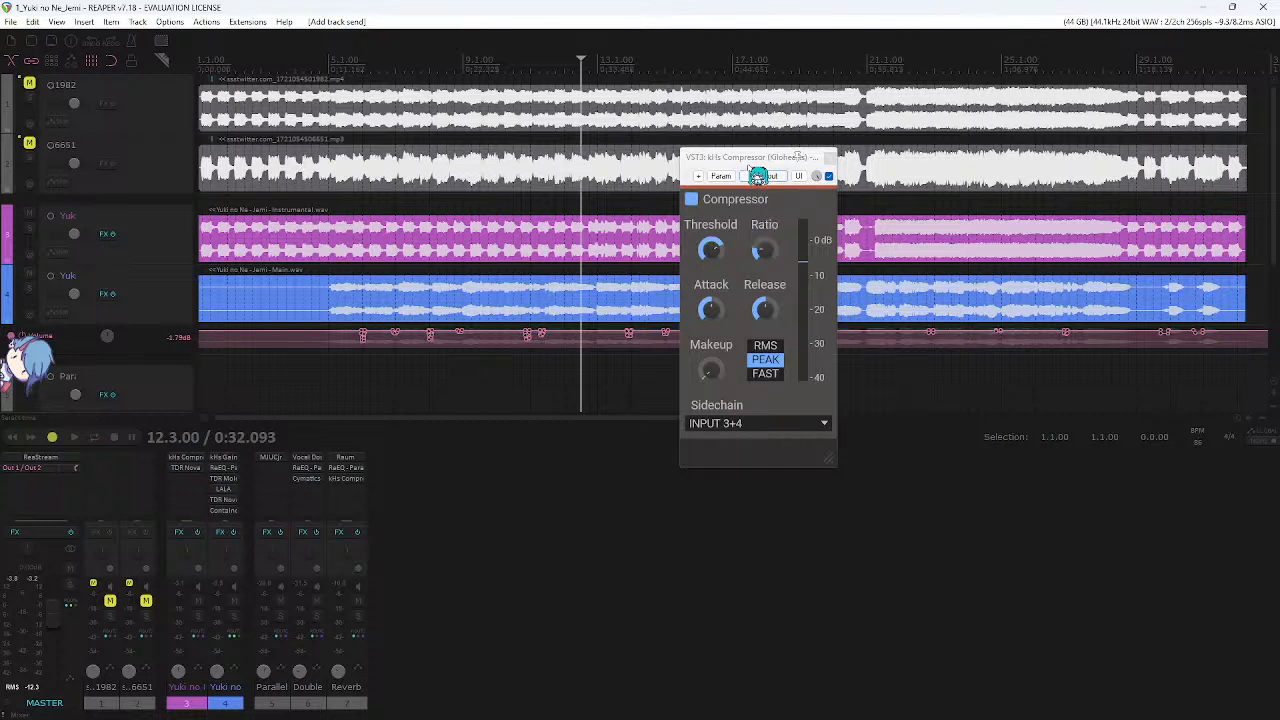
# - Play the full mix while lowering the compressor's Threshold and Attack and fine-tuning the Reverb track's volume
pyautogui.moveTo(758, 158); pyautogui.dragTo(765, 157)
pyautogui.press('space')
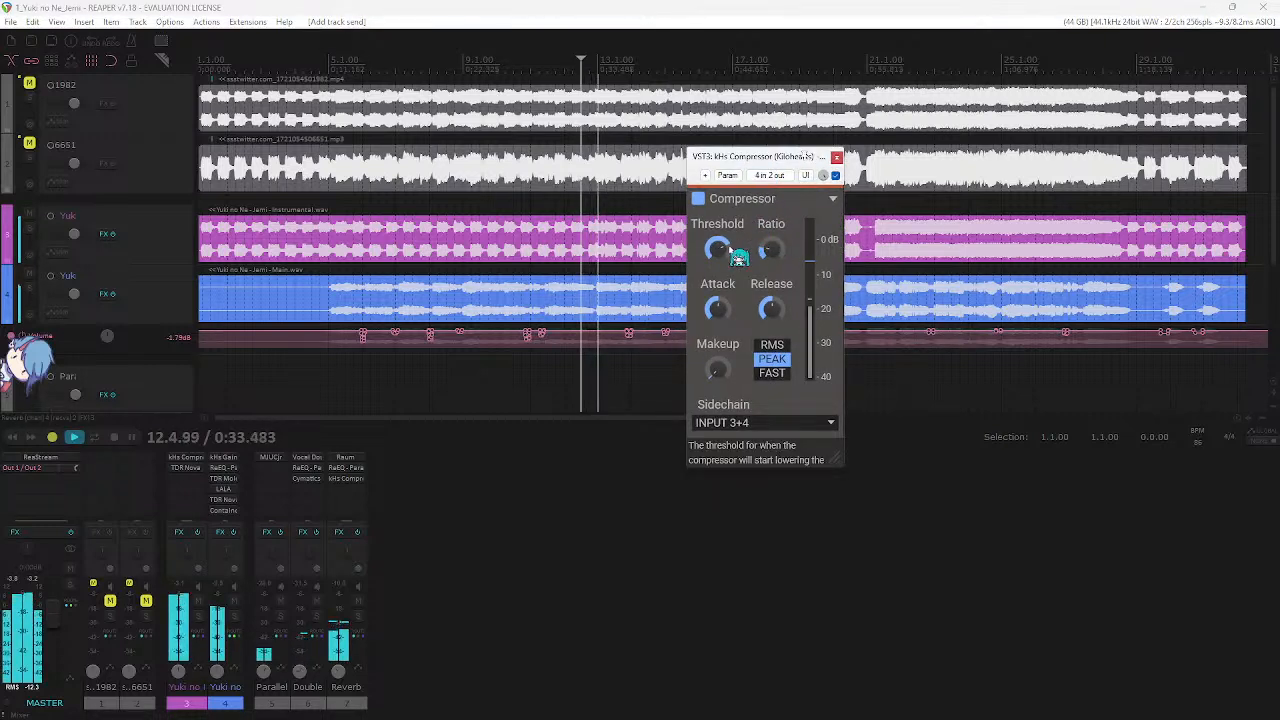
pyautogui.moveTo(722, 250); pyautogui.dragTo(770, 311)
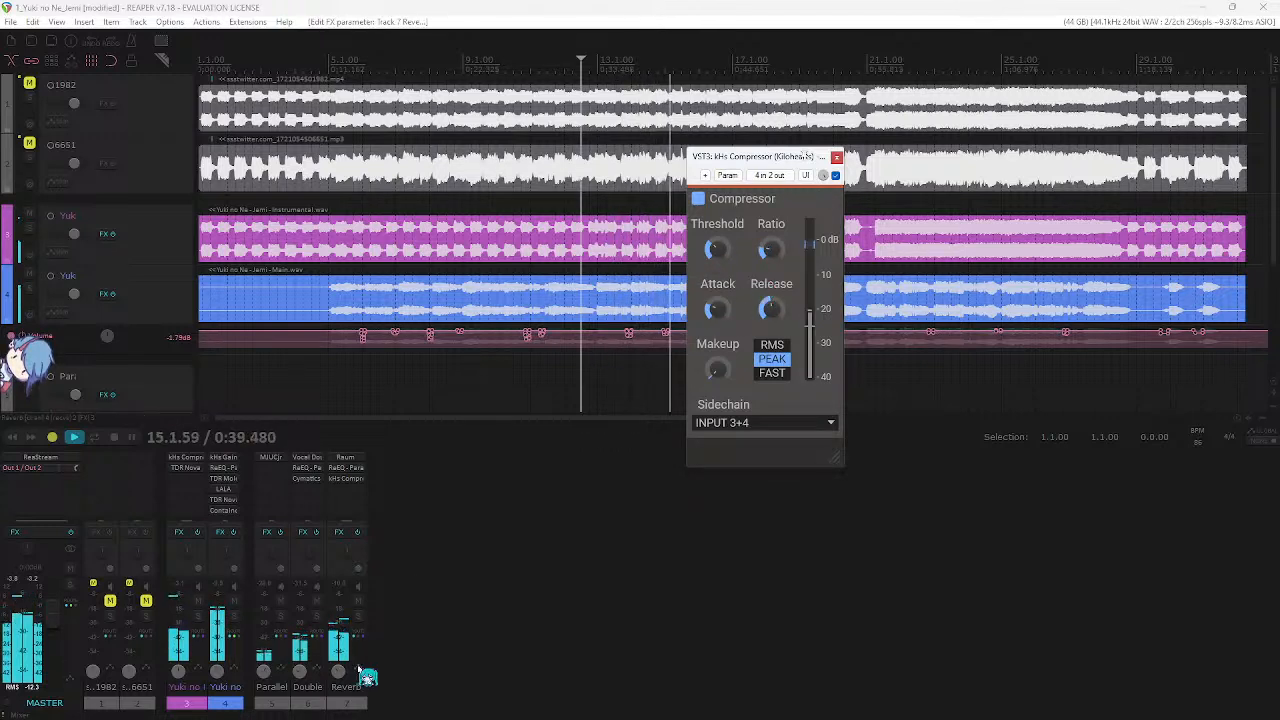
pyautogui.moveTo(338, 676); pyautogui.dragTo(338, 674)
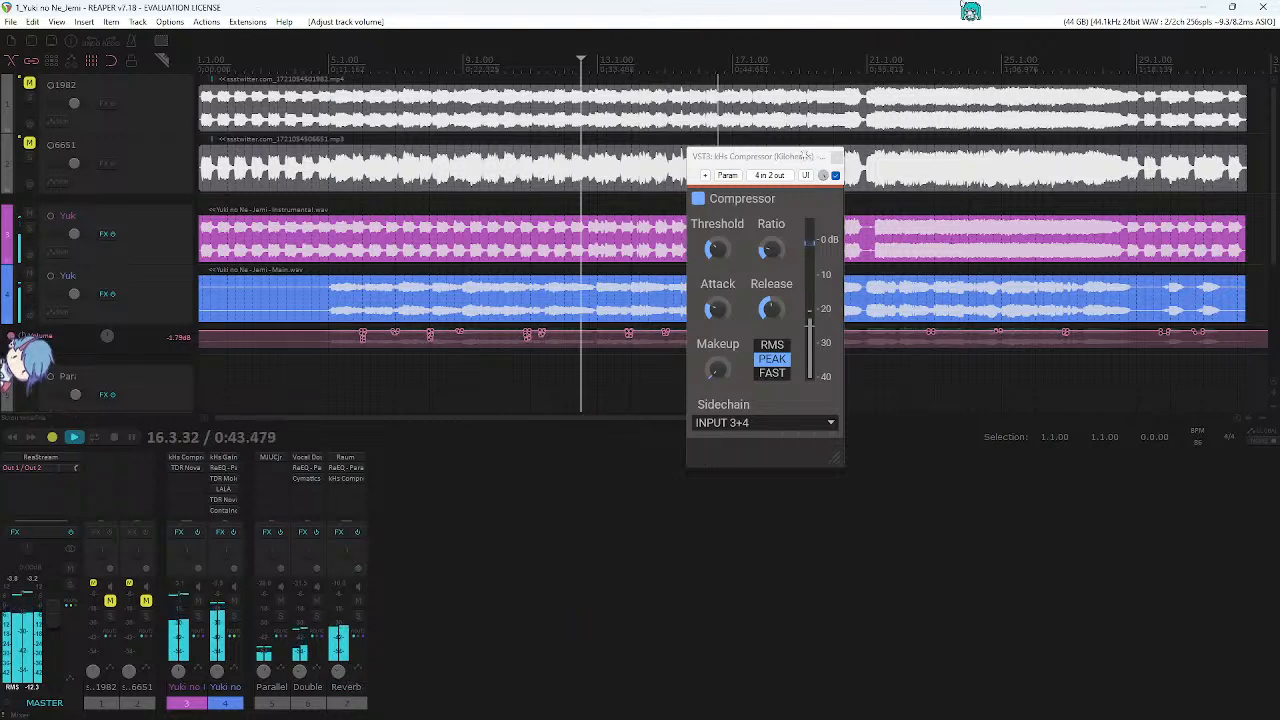
pyautogui.click(776, 256)
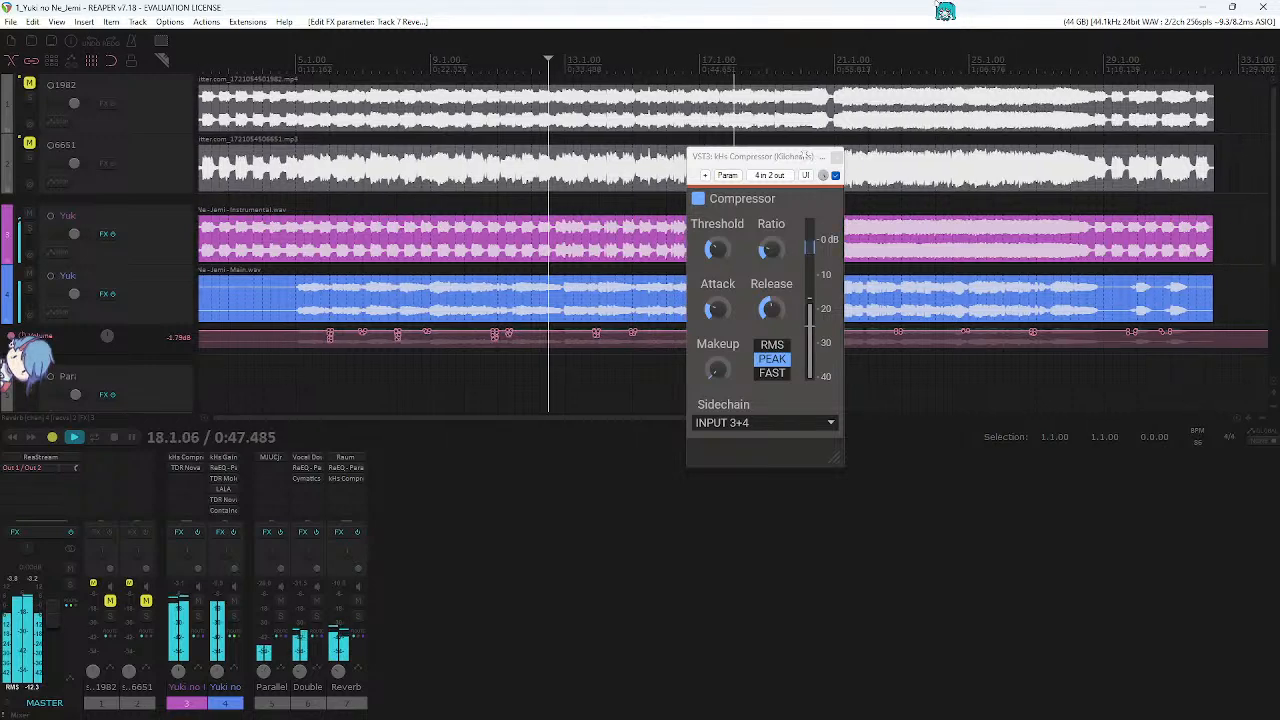
# - Fine-tune the Reverb track's volume and shift its compressor window slightly to the side
pyautogui.moveTo(343, 669); pyautogui.dragTo(343, 674)
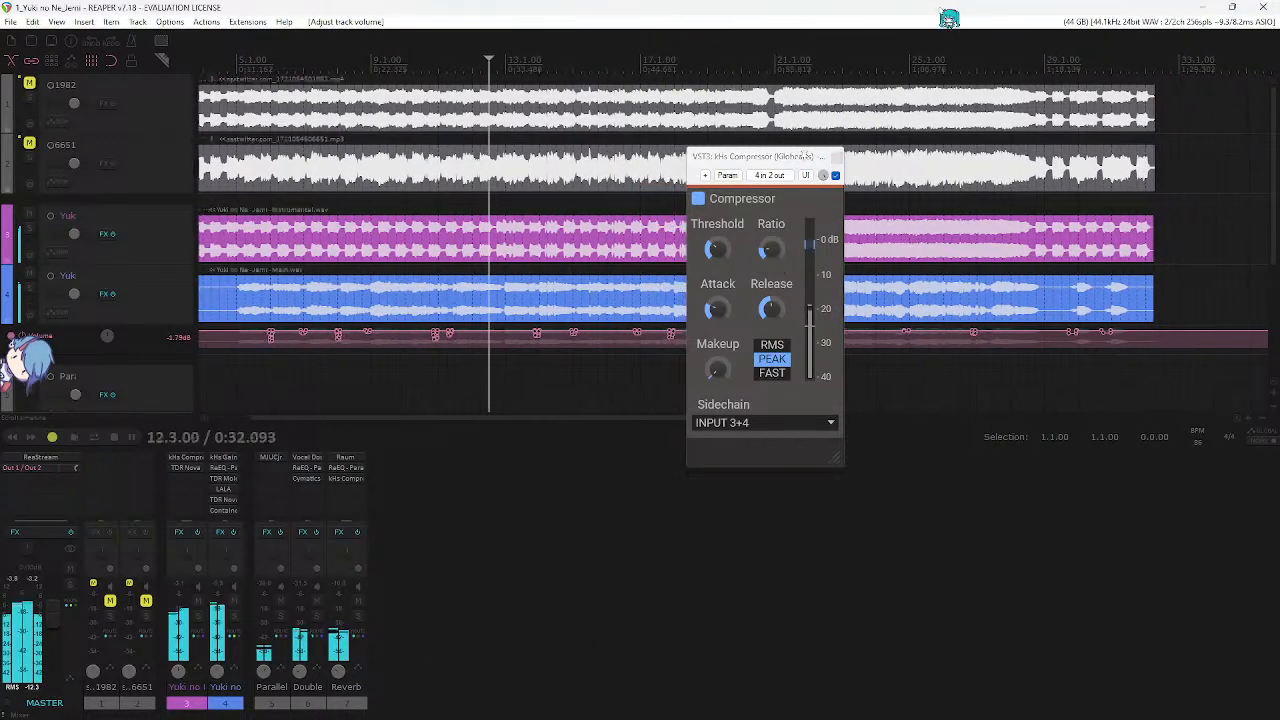
pyautogui.moveTo(805, 156); pyautogui.dragTo(845, 155)
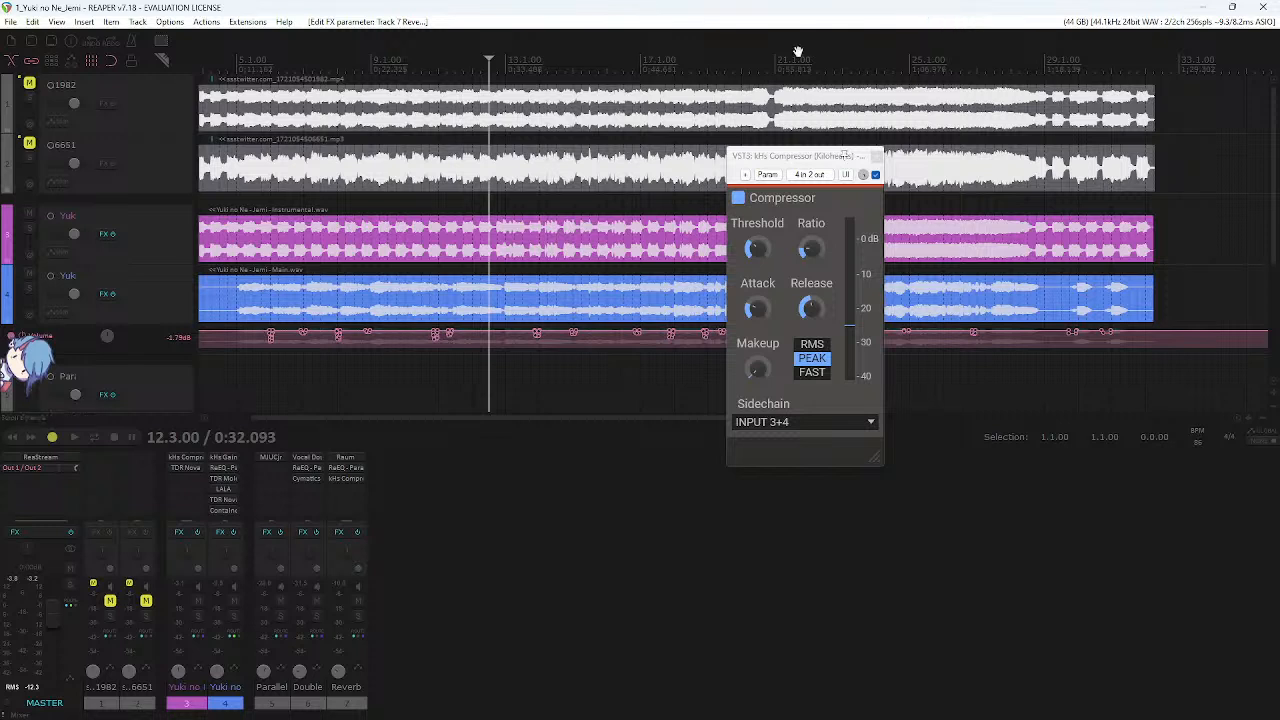
# - Check the decay times for 86 BPM in the online reverb calculator and set Raum's Decay on the Reverb track to 5.4 s
pyautogui.click(345, 460)
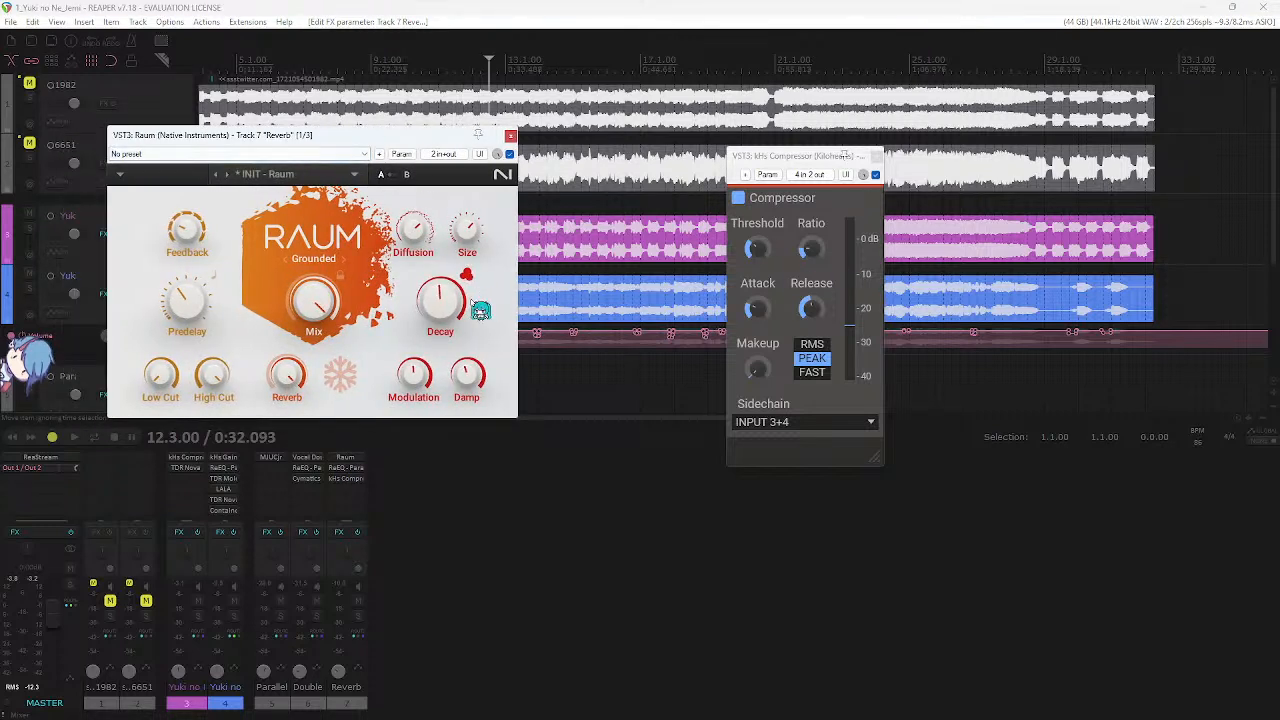
pyautogui.hotkey('alt', 'Tab')
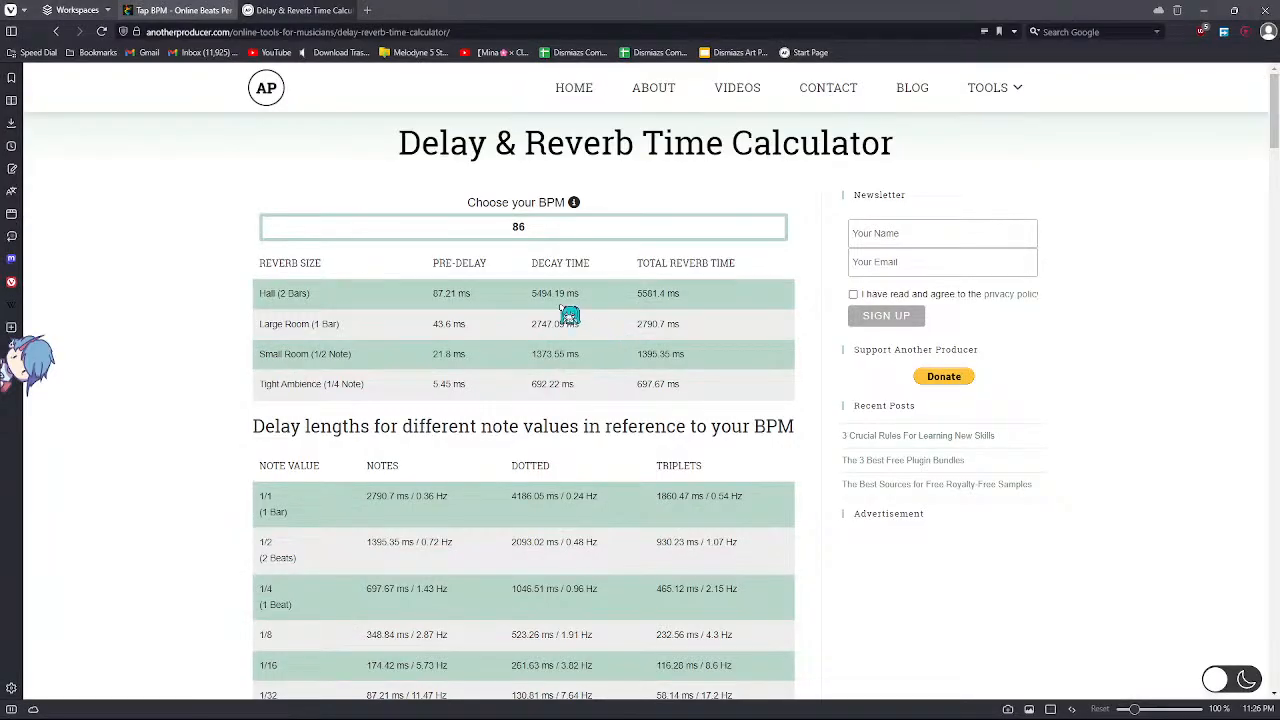
pyautogui.hotkey('alt', 'Tab')
pyautogui.hotkey('alt', 'Tab')
pyautogui.hotkey('alt', 'Tab')
pyautogui.moveTo(442, 305); pyautogui.dragTo(442, 284)
pyautogui.moveTo(441, 300); pyautogui.dragTo(441, 305)
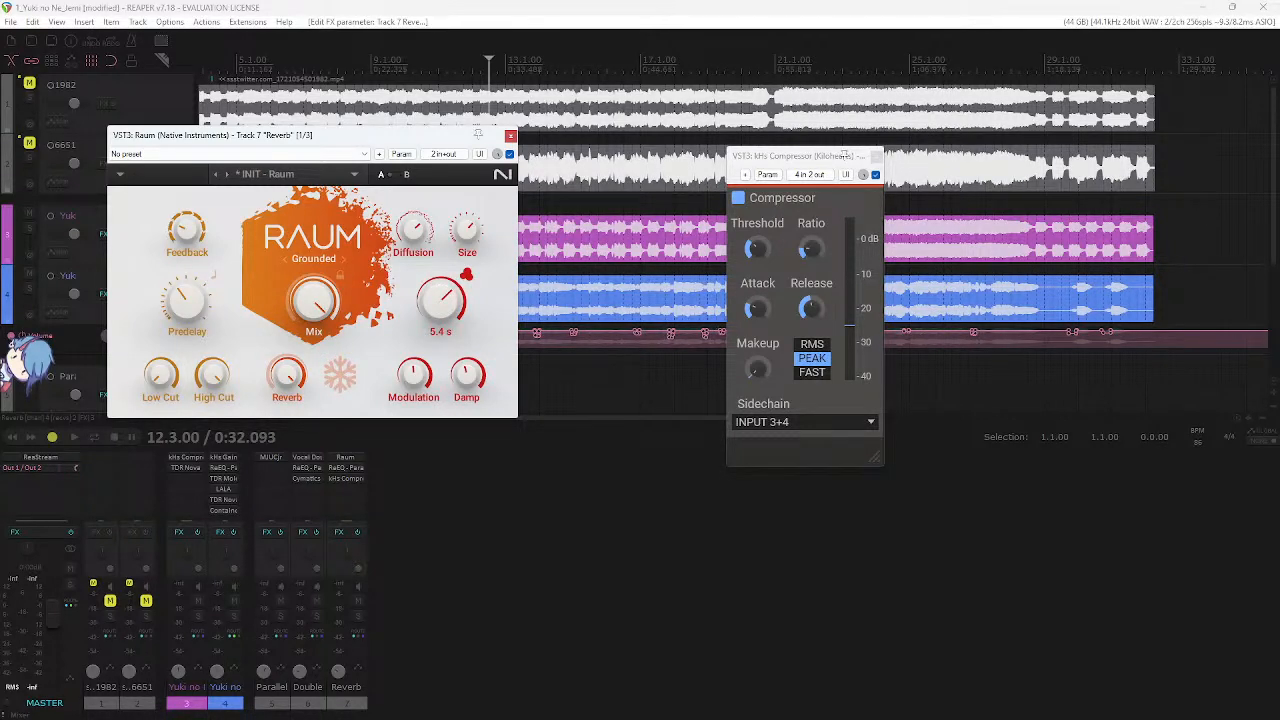
# - Close Raum, raise the Reverb compressor's Ratio while the mix plays, ease it back slightly, and close the compressor
pyautogui.press('space')
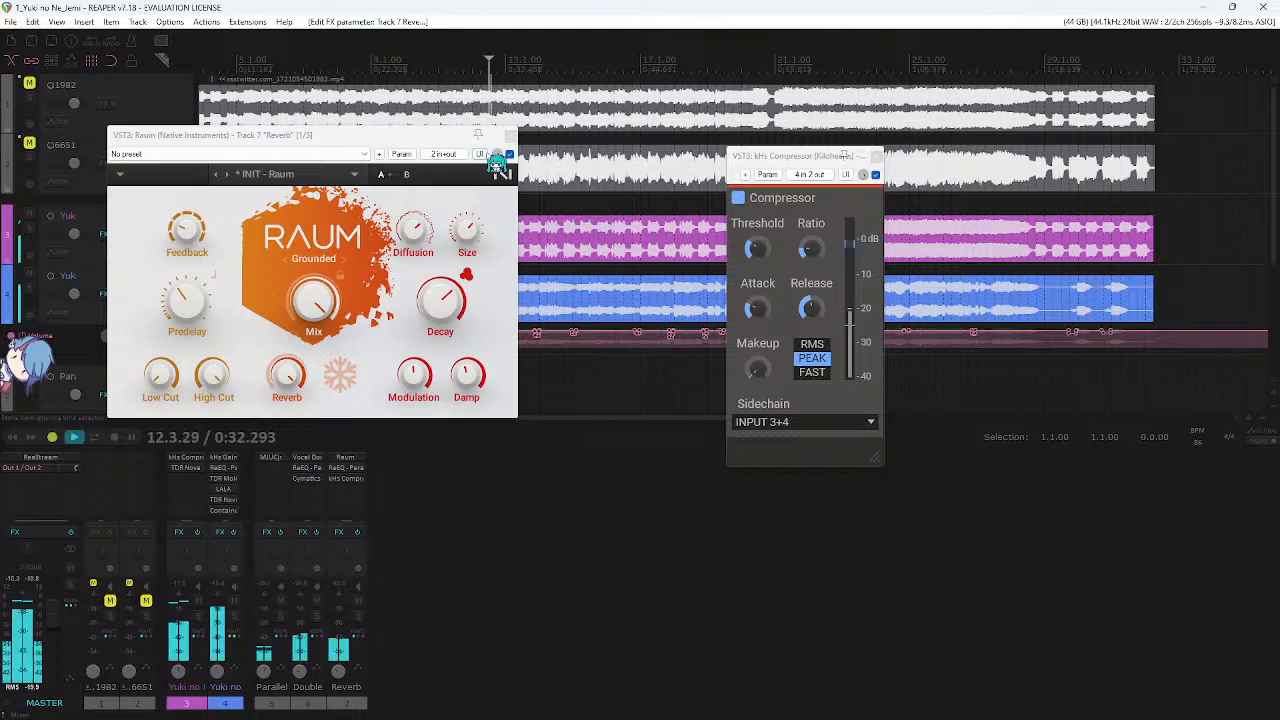
pyautogui.click(510, 135)
pyautogui.moveTo(808, 250)
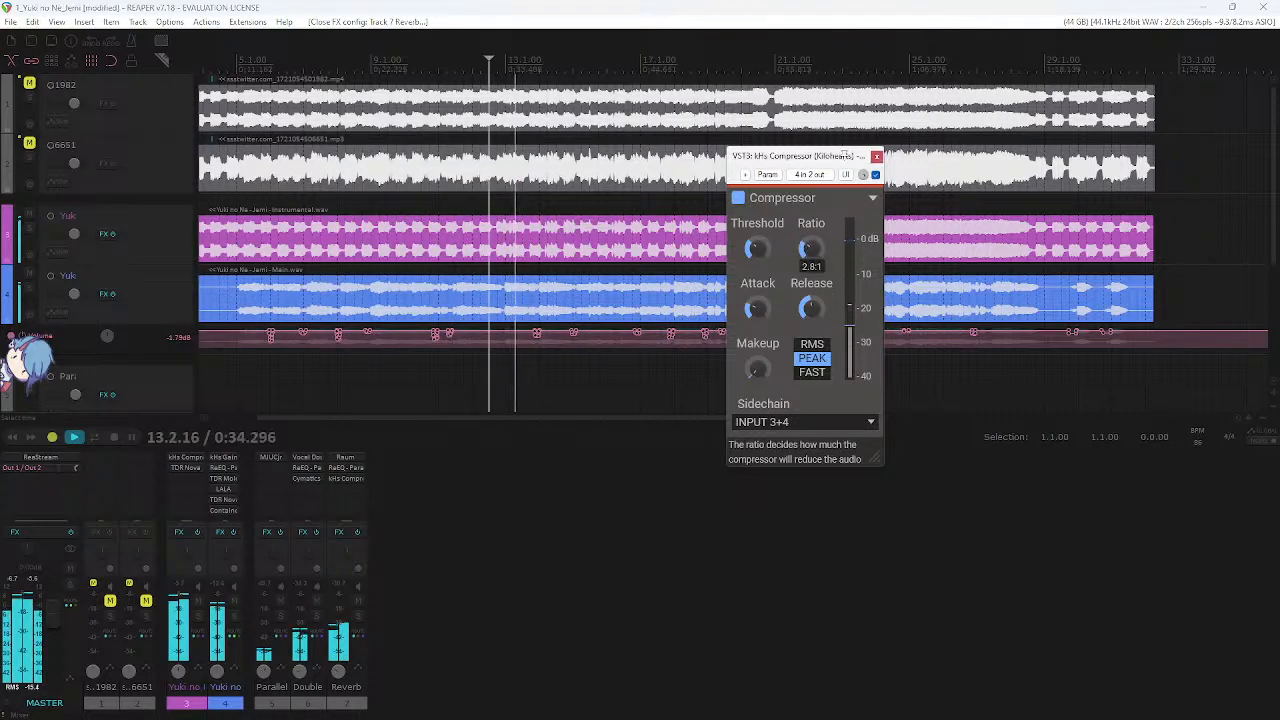
pyautogui.moveTo(754, 249); pyautogui.dragTo(754, 230)
pyautogui.click(908, 4)
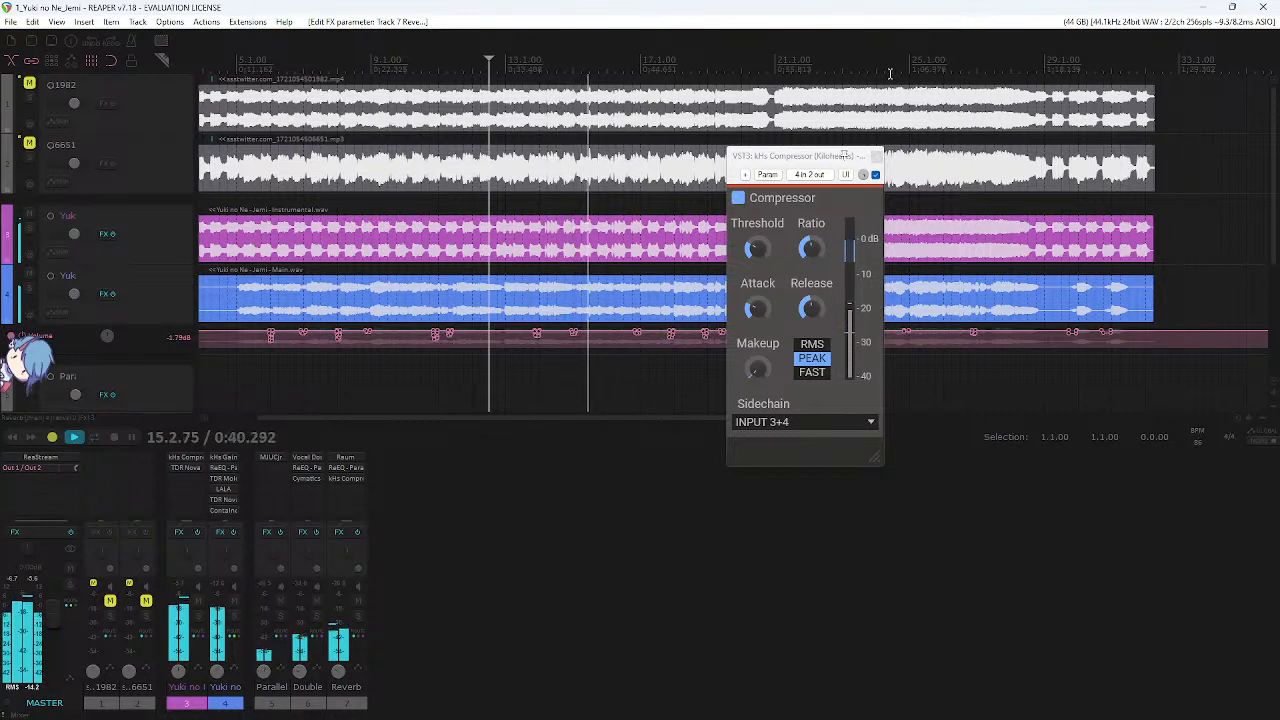
pyautogui.moveTo(808, 249); pyautogui.dragTo(808, 254)
pyautogui.click(877, 157)
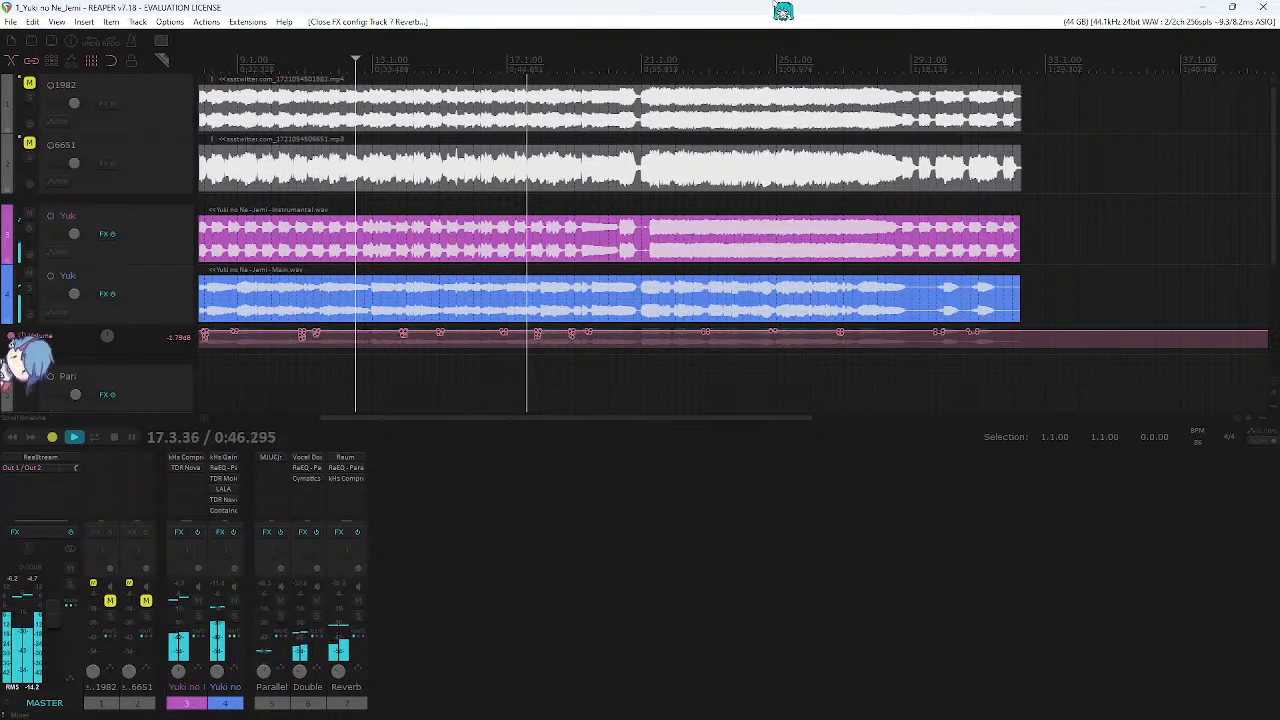
# - Audition the song's ending from around bar 28 and raise the low-cut frequency in the Reverb track's ReEQ
pyautogui.press('space')
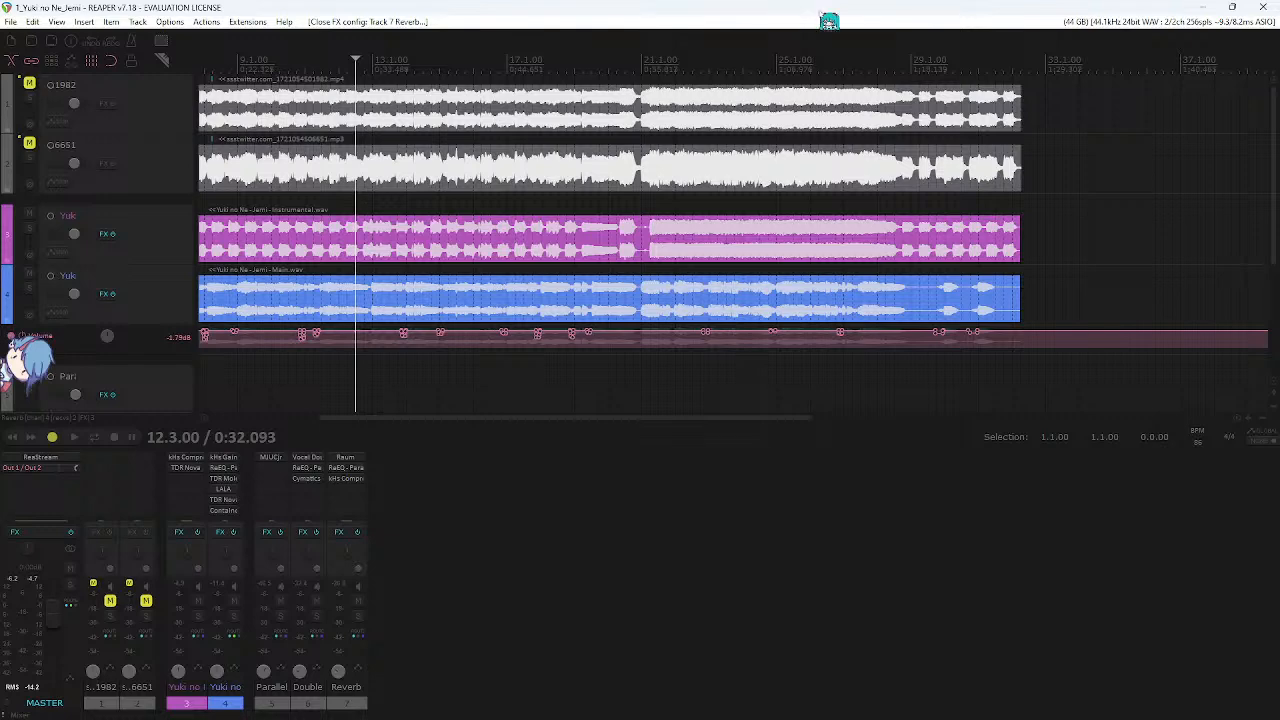
pyautogui.click(886, 65)
pyautogui.scroll(4, 912, 162)
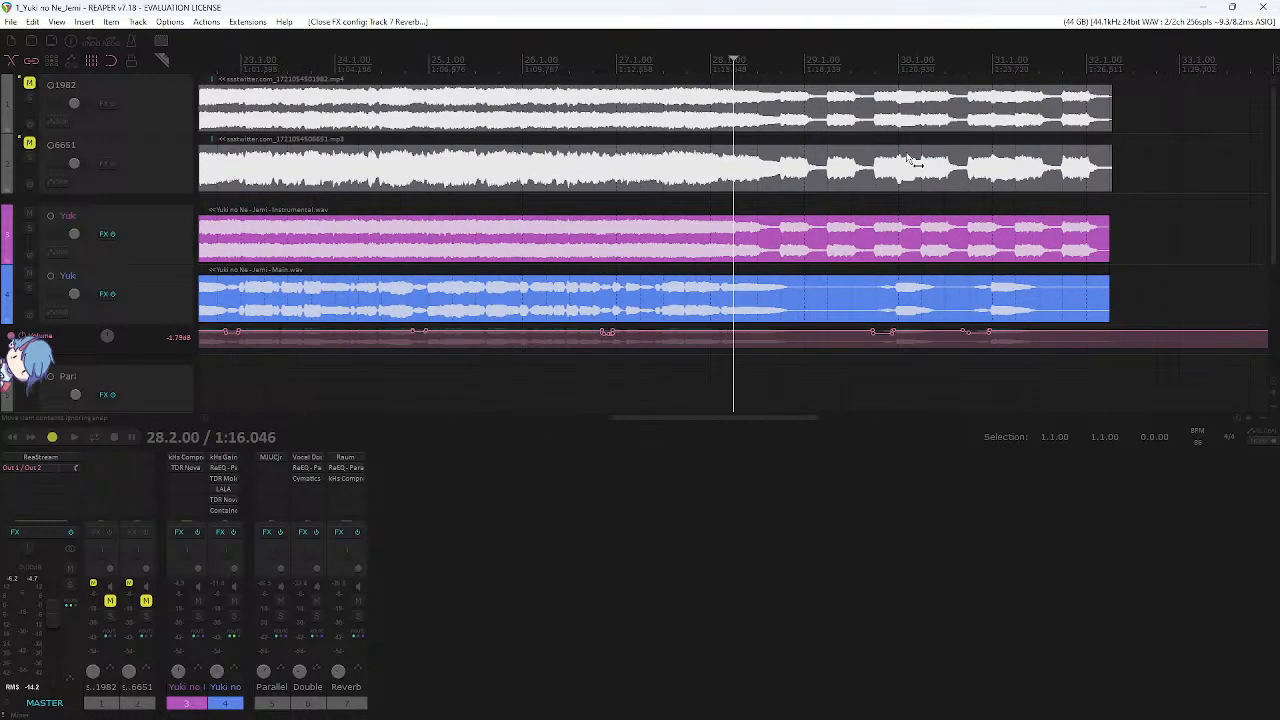
pyautogui.press('space')
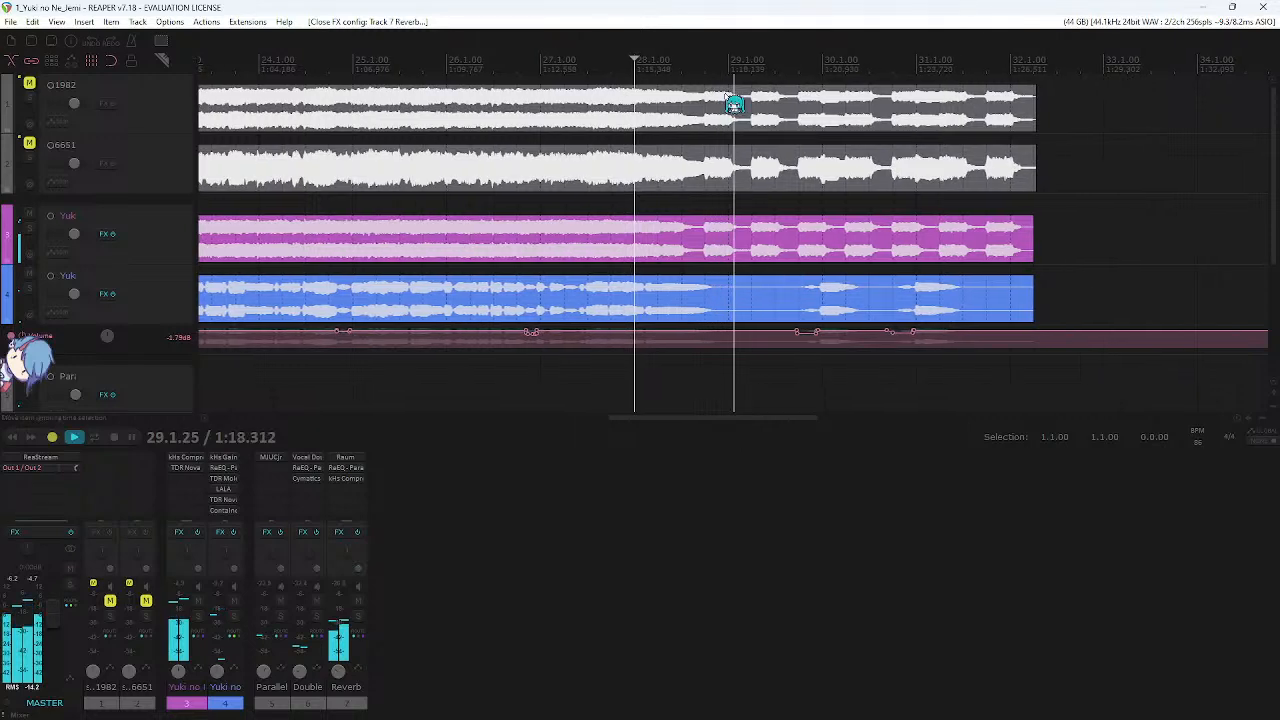
pyautogui.press('space')
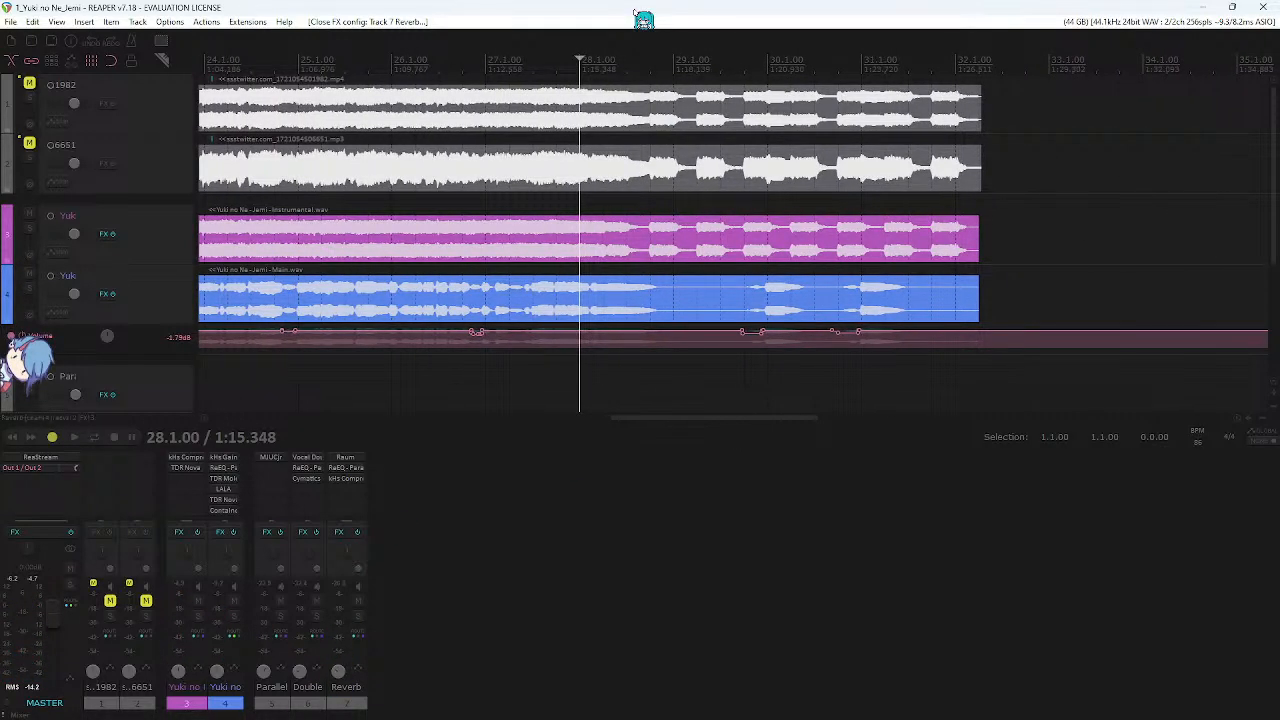
pyautogui.click(341, 468)
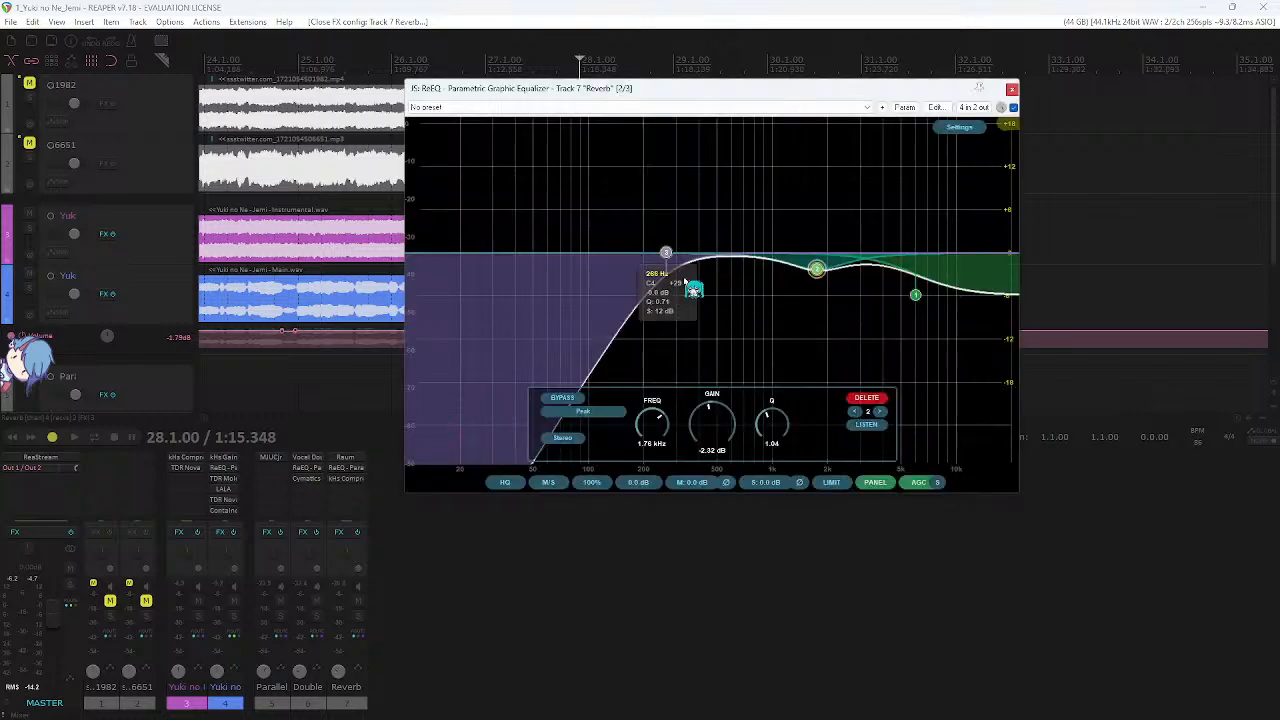
pyautogui.click(1011, 89)
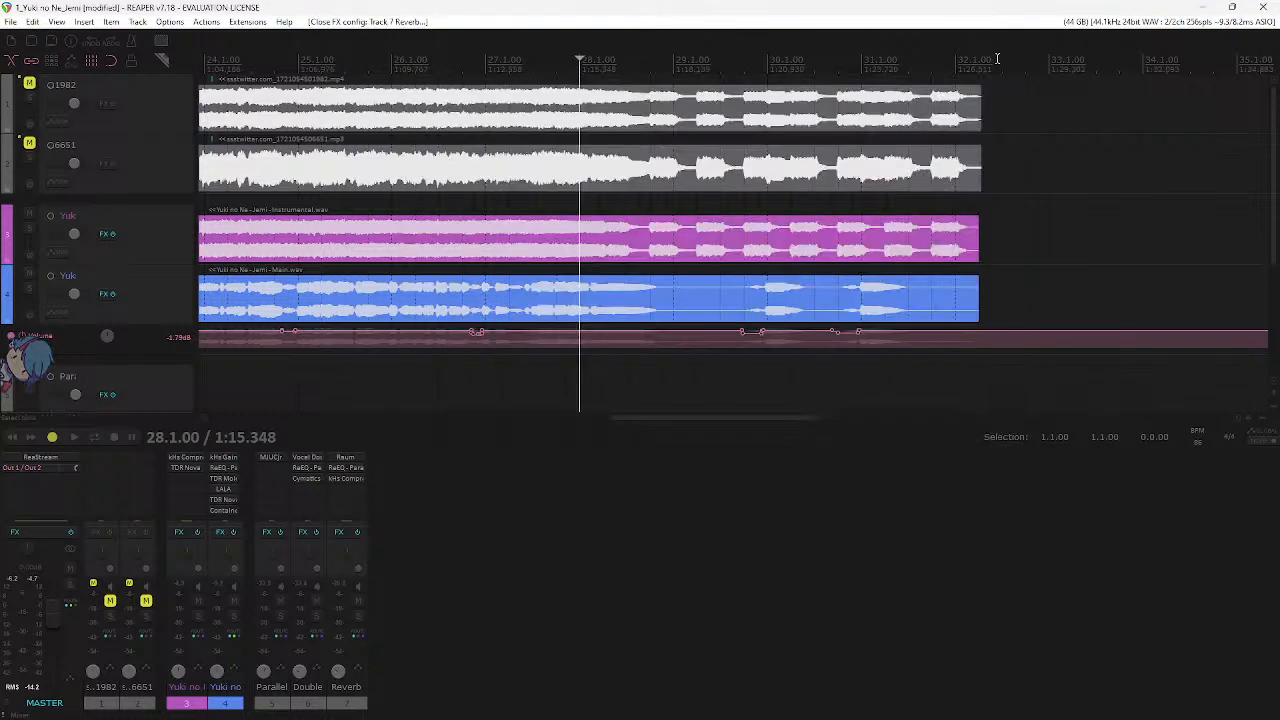
# - Play the mix from 22.3.00 and again from 11.2.00 while adjusting the Reverb track's volume to about -15.4 dB
pyautogui.scroll(-4, 751, 198)
pyautogui.click(546, 68)
pyautogui.hscroll(-2, 600, 166)
pyautogui.press('space')
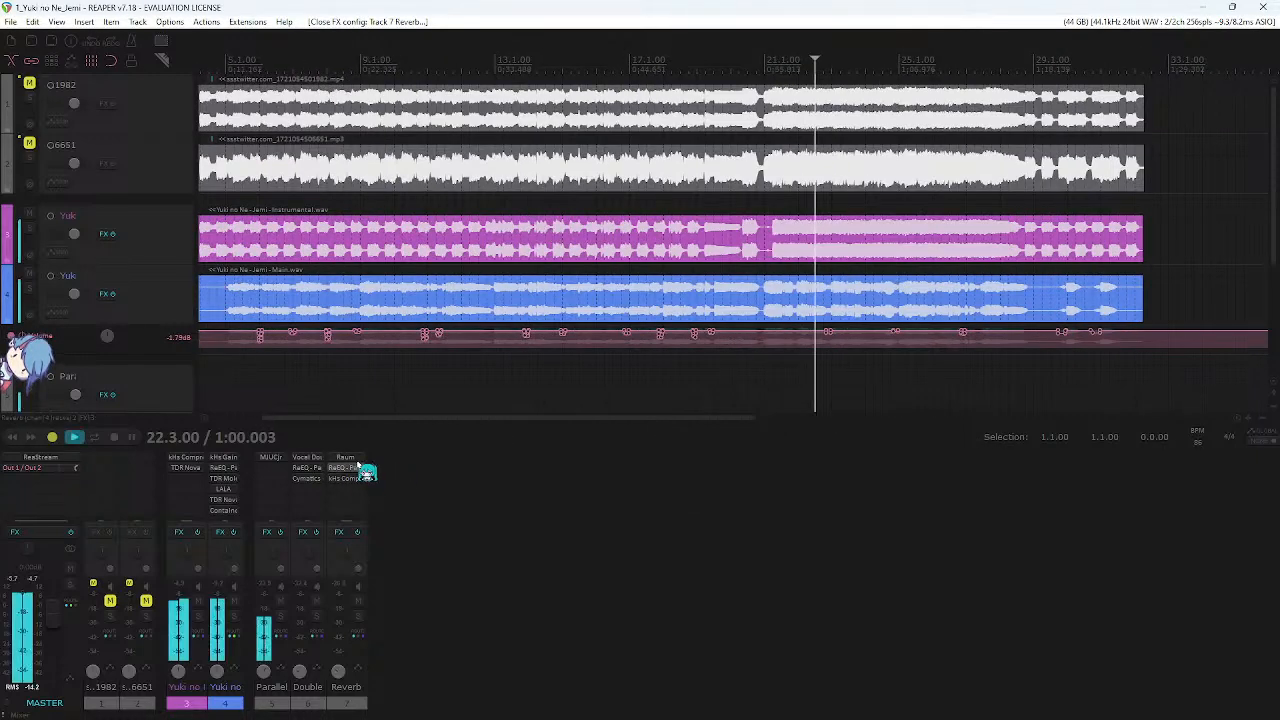
pyautogui.hscroll(2, 646, 297)
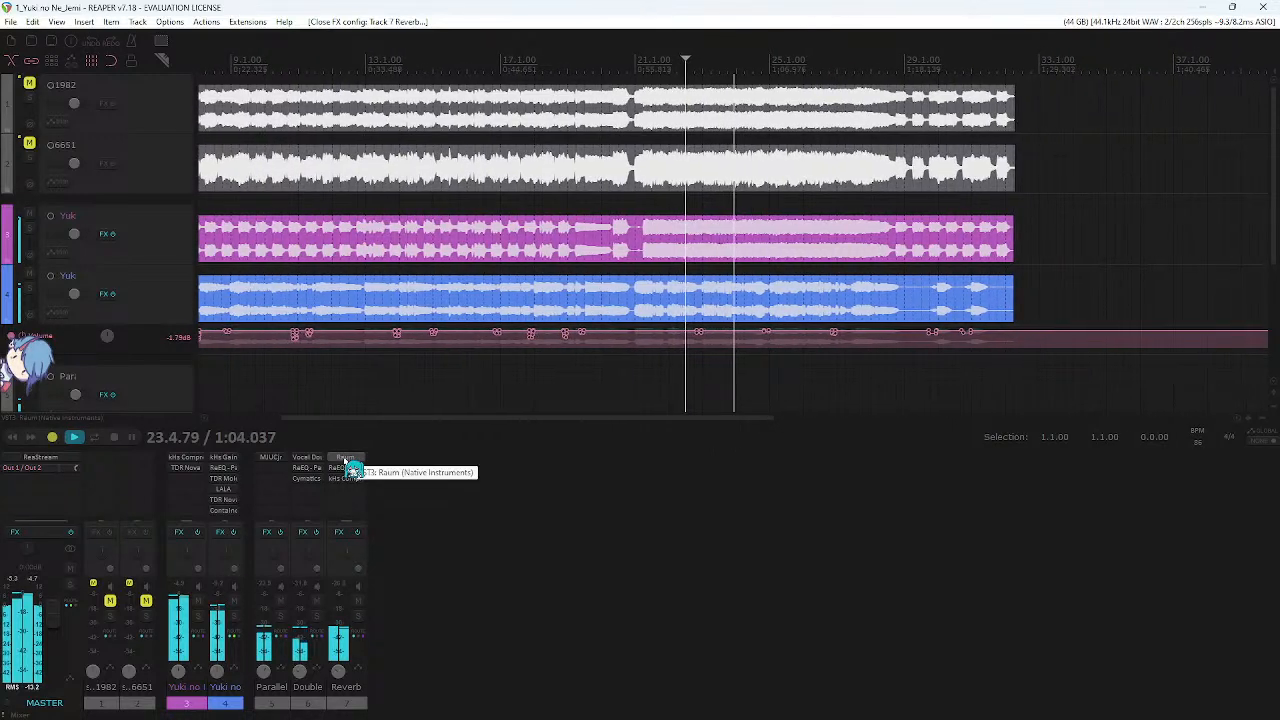
pyautogui.scroll(-2, 341, 672)
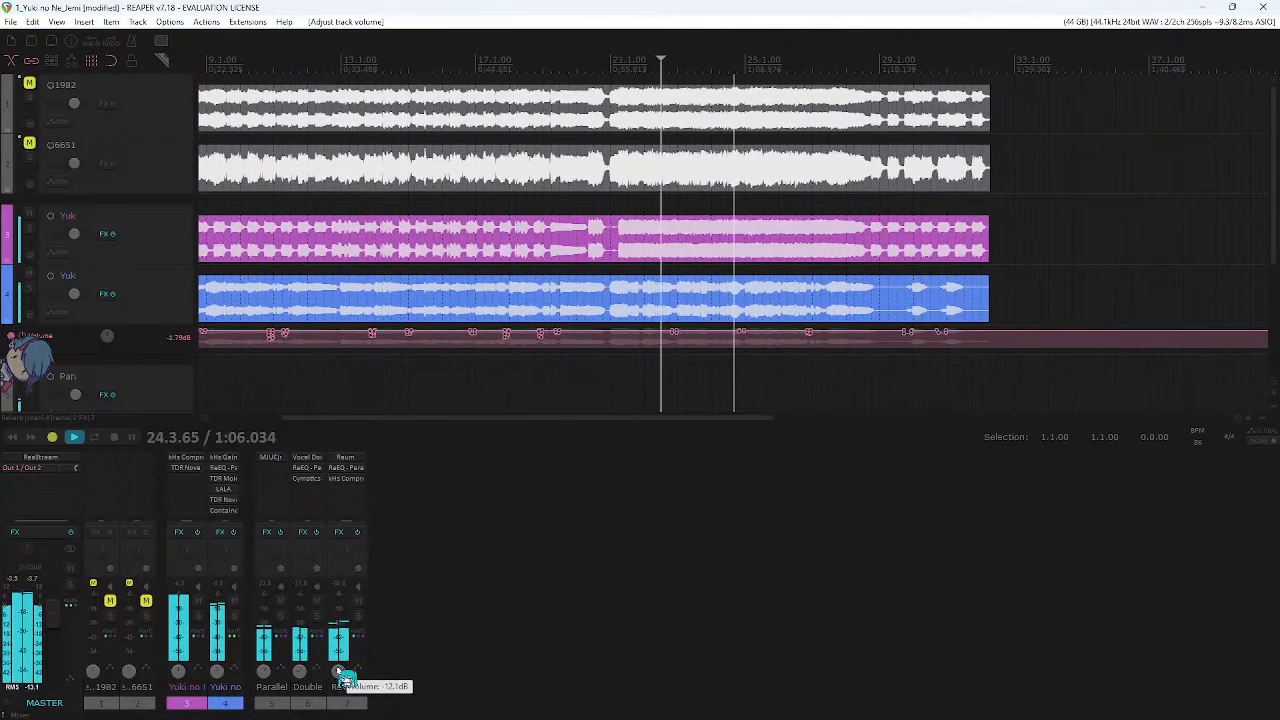
pyautogui.press('space')
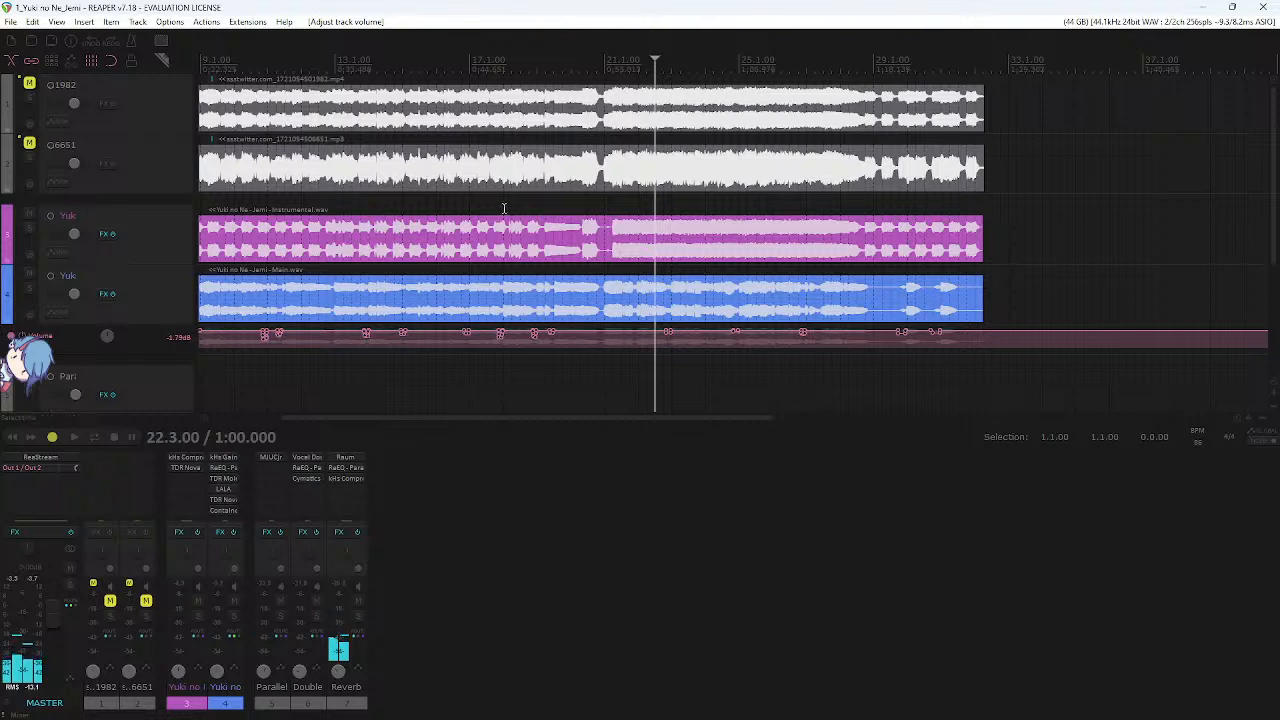
pyautogui.scroll(-2, 506, 208)
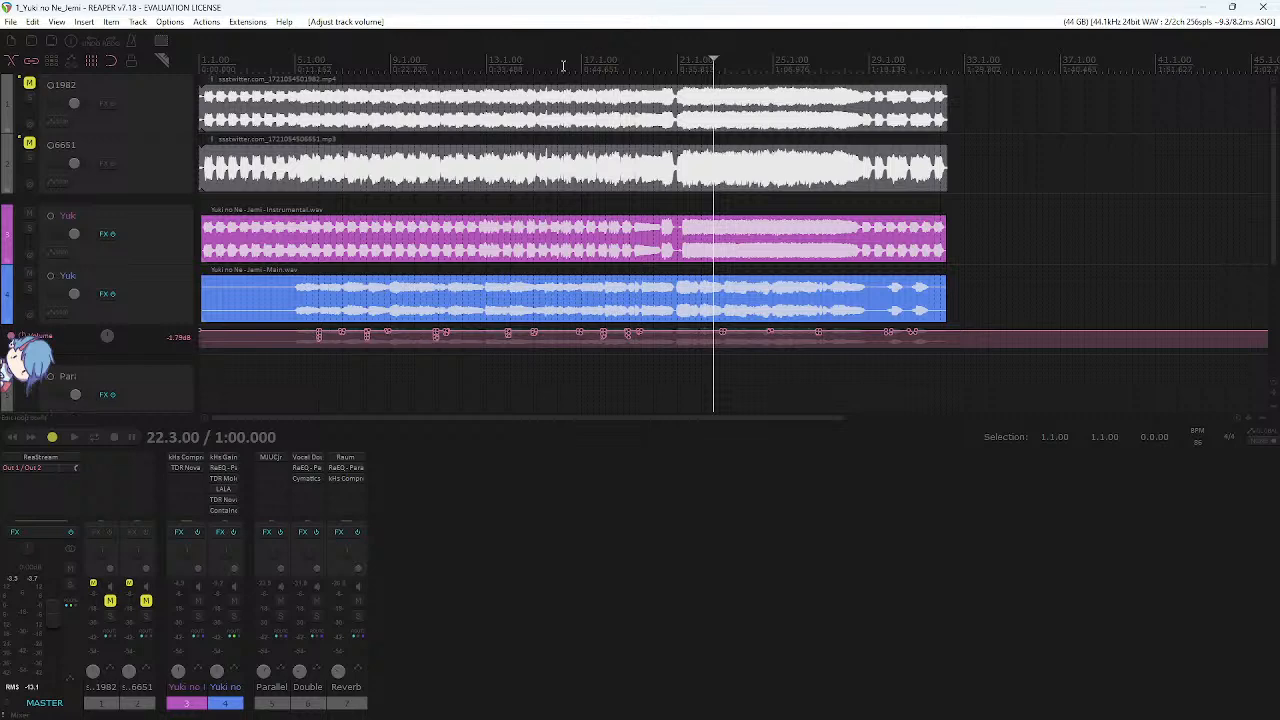
pyautogui.click(440, 65)
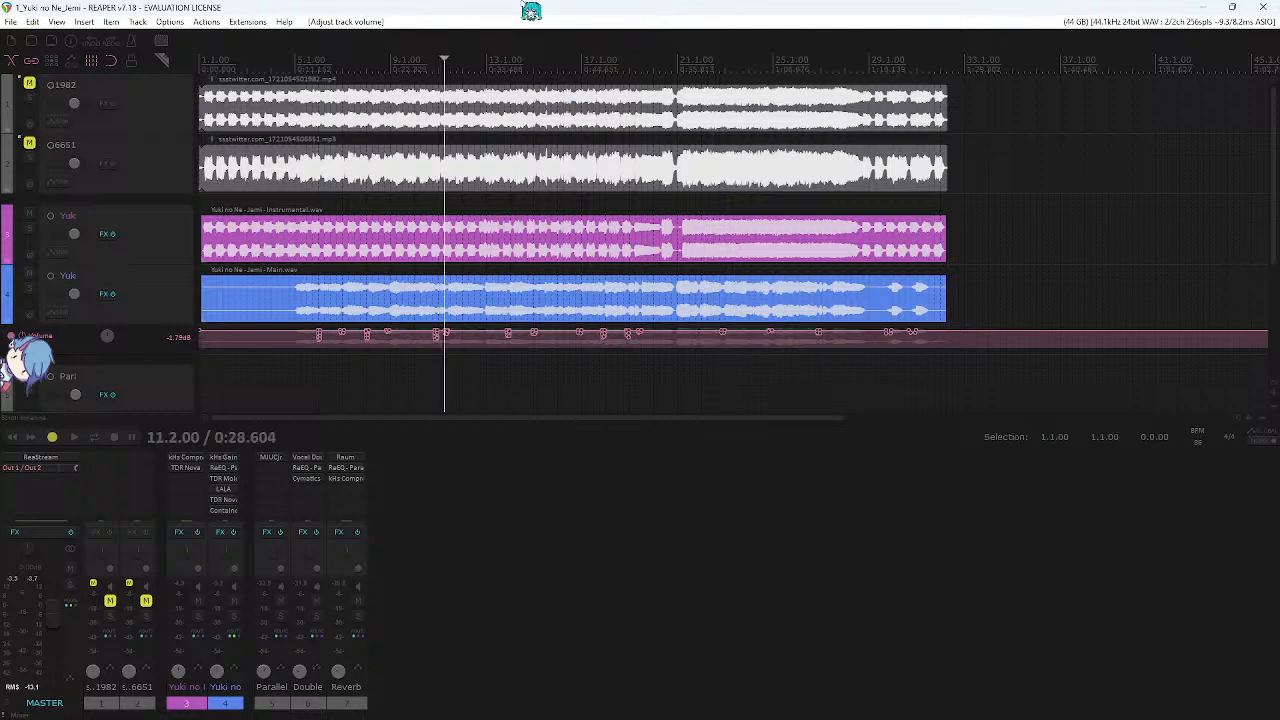
pyautogui.press('space')
pyautogui.scroll(2, 606, 195)
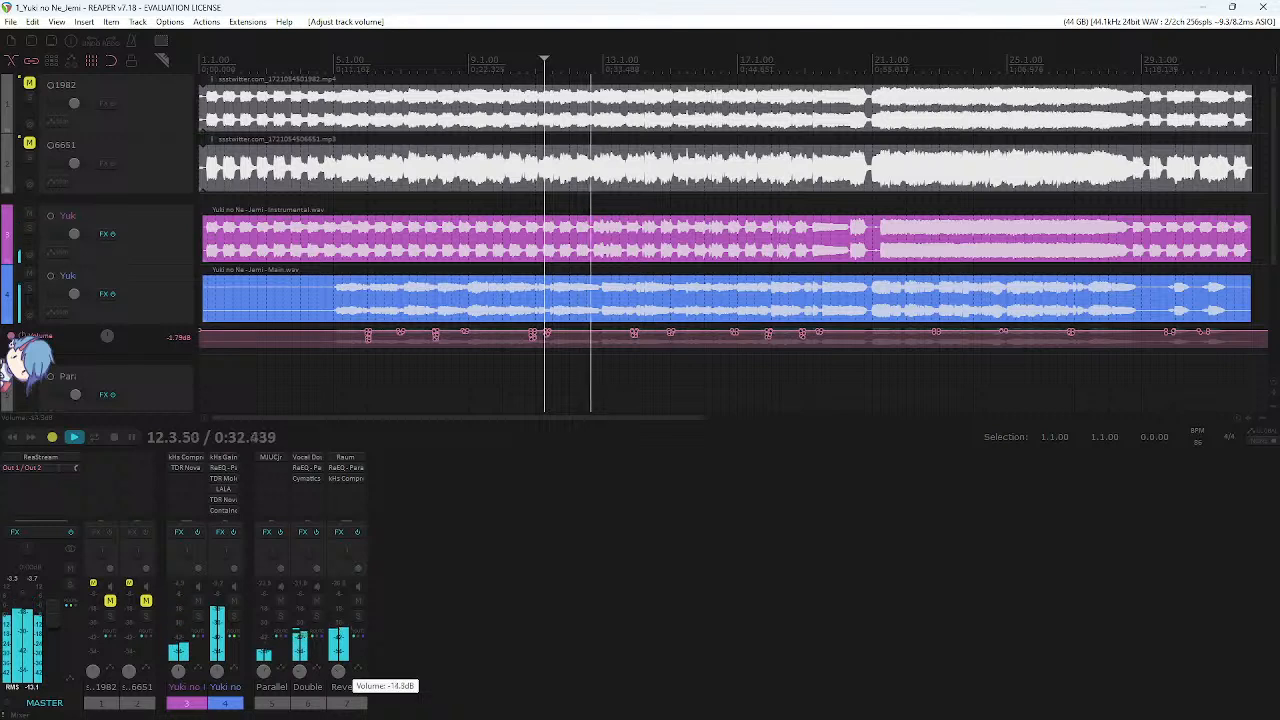
pyautogui.scroll(-3, 352, 676)
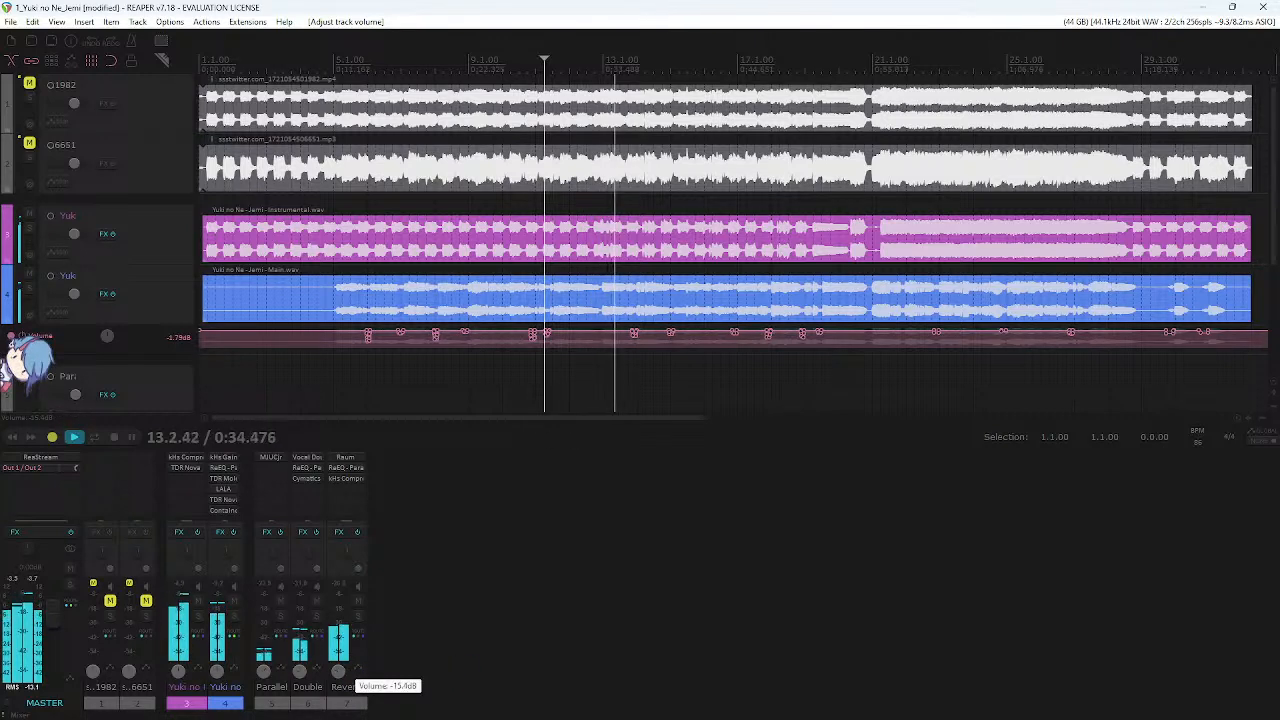
# - Set Raum's Decay on the Reverb track to 2.7 s, close it, and fine-tune the track's volume during playback
pyautogui.click(346, 457)
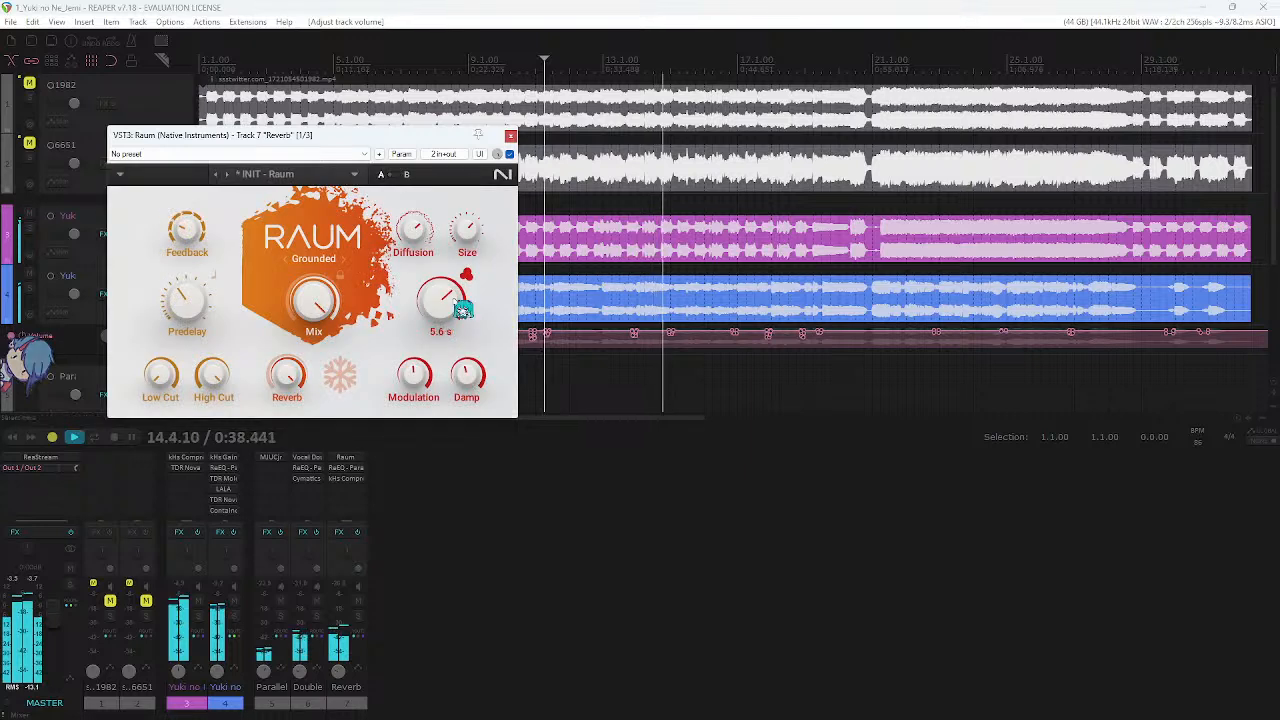
pyautogui.press('space')
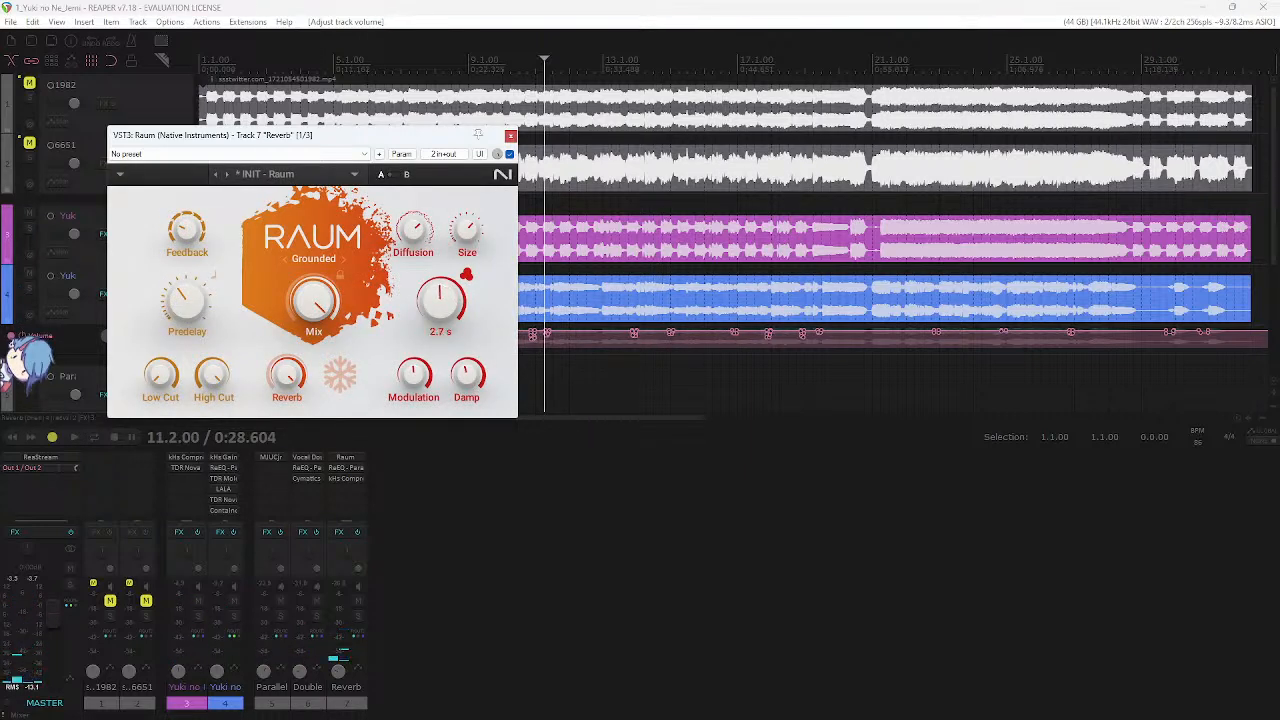
pyautogui.click(510, 135)
pyautogui.press('space')
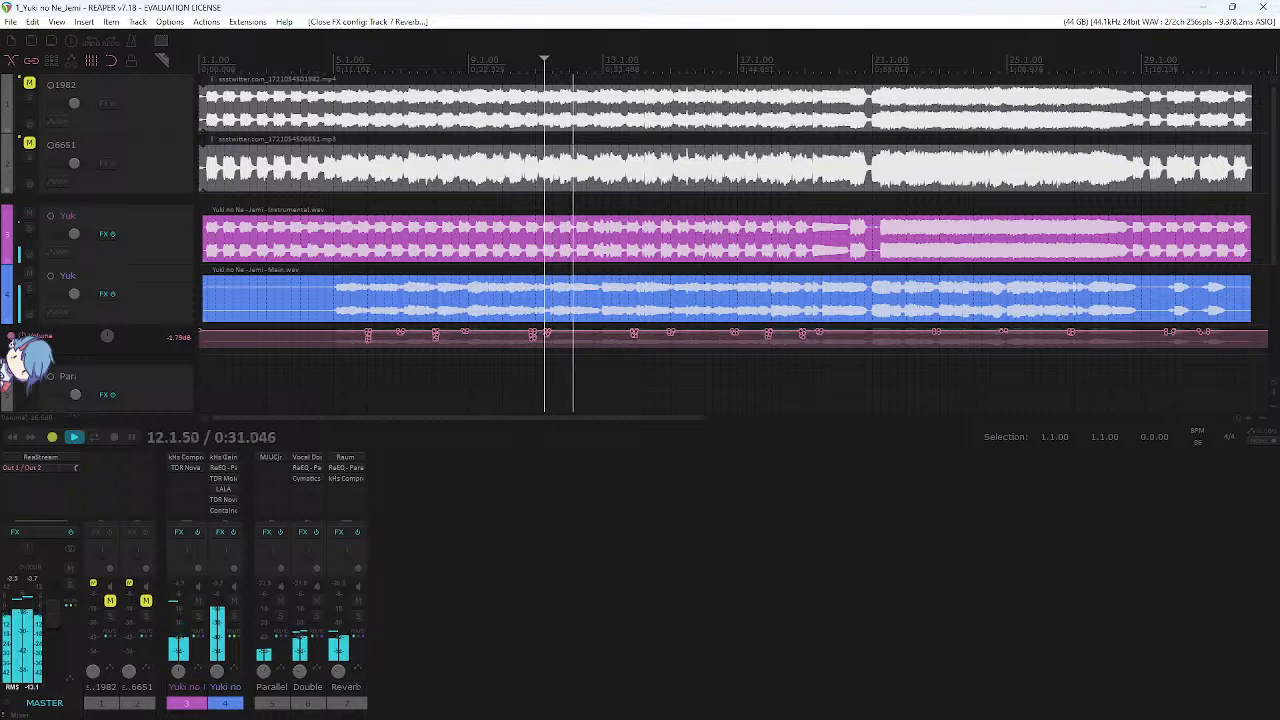
pyautogui.scroll(-2, 368, 678)
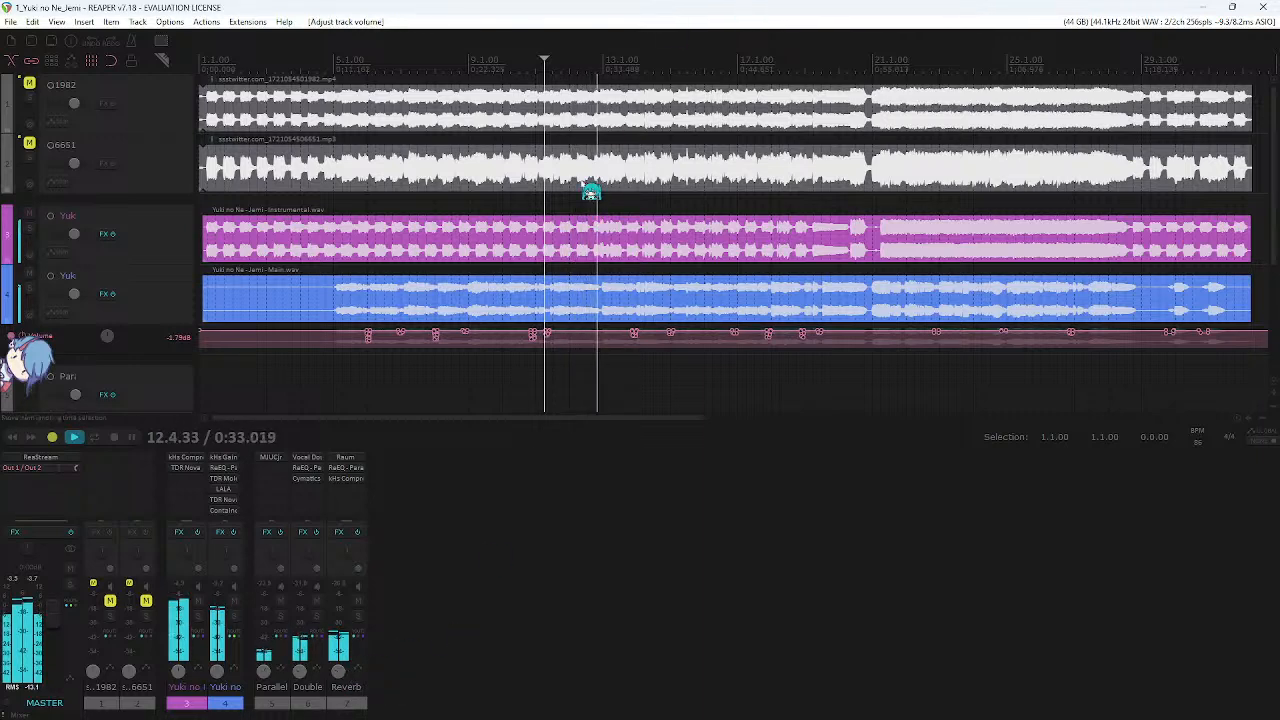
# - With the Reverb track soloed, move ReEQ's midrange band to a 2.23 dB boost at 788 Hz and add a -5.2 dB peak cut at 2.90 kHz
pyautogui.click(350, 468)
pyautogui.click(358, 615)
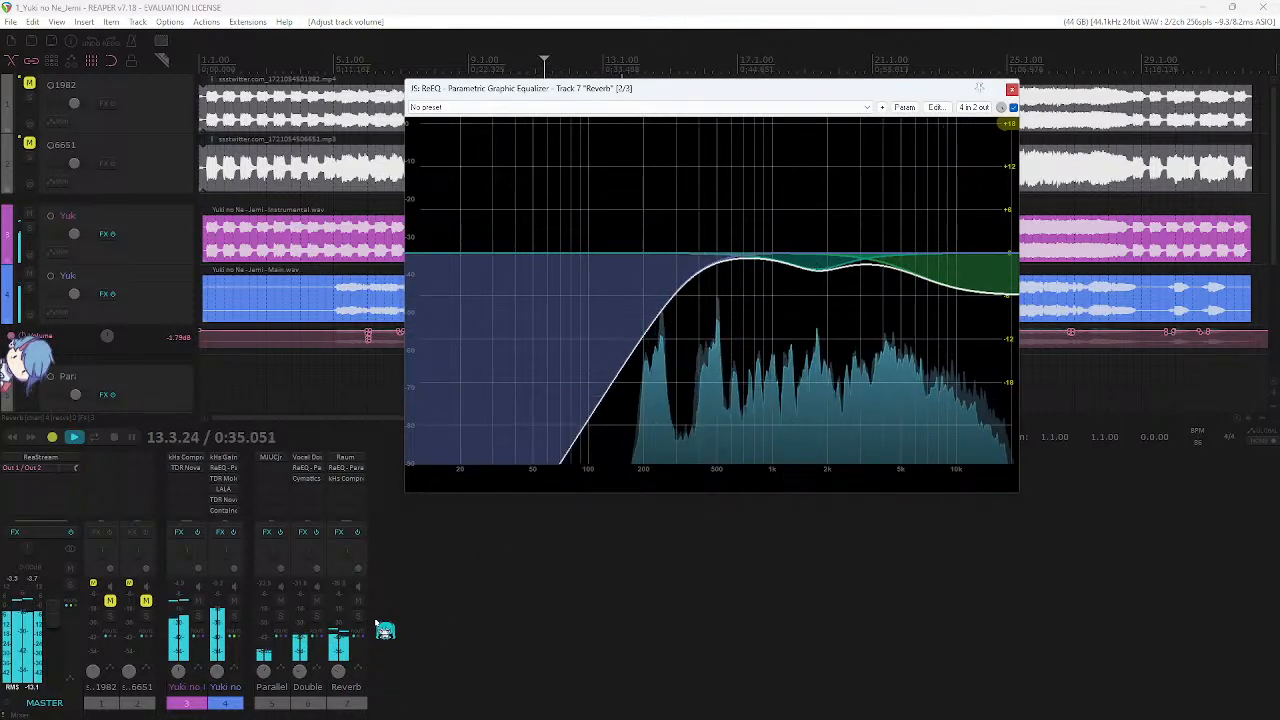
pyautogui.moveTo(822, 272); pyautogui.dragTo(752, 225)
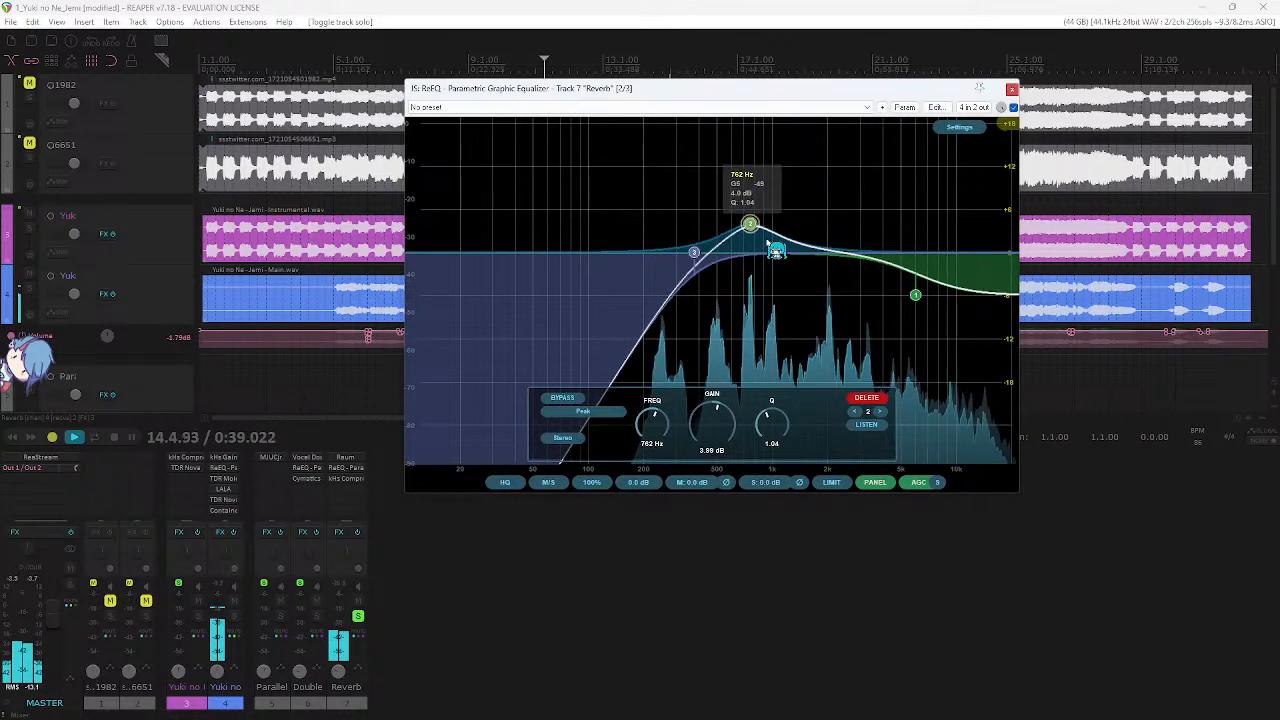
pyautogui.doubleClick(817, 277)
pyautogui.moveTo(817, 277); pyautogui.dragTo(858, 290)
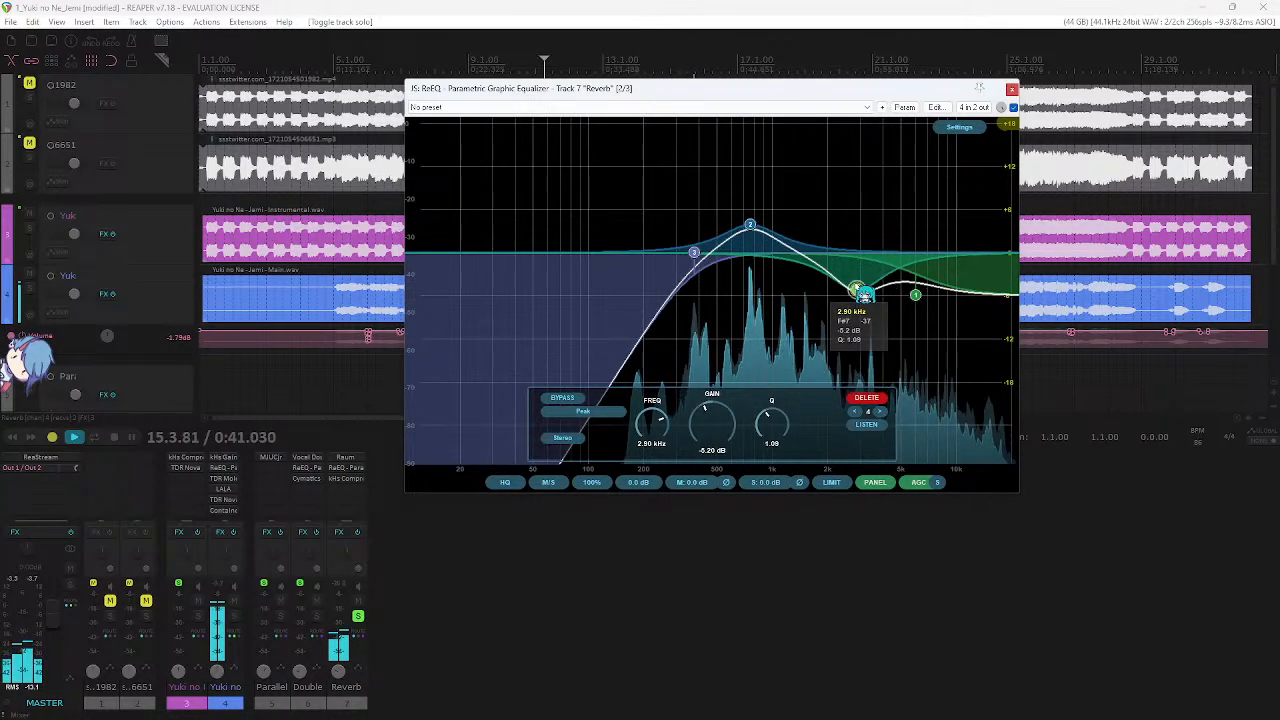
pyautogui.moveTo(751, 224); pyautogui.dragTo(752, 237)
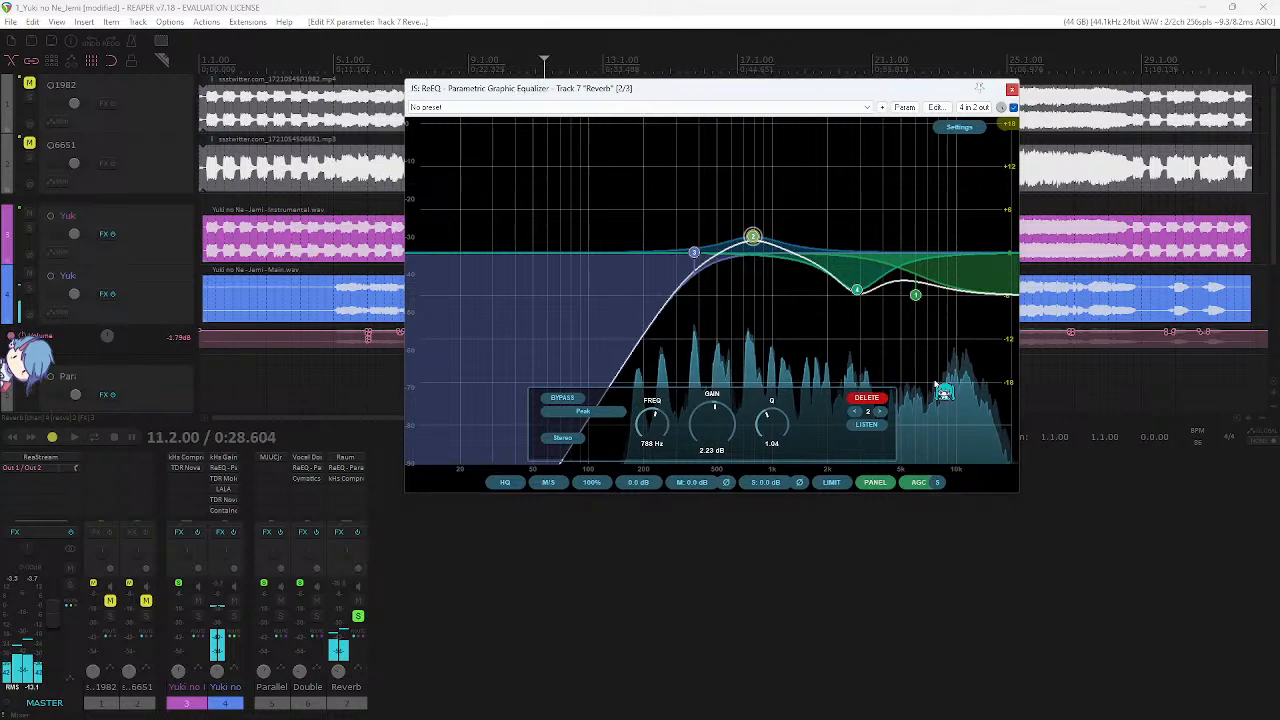
pyautogui.click(1011, 89)
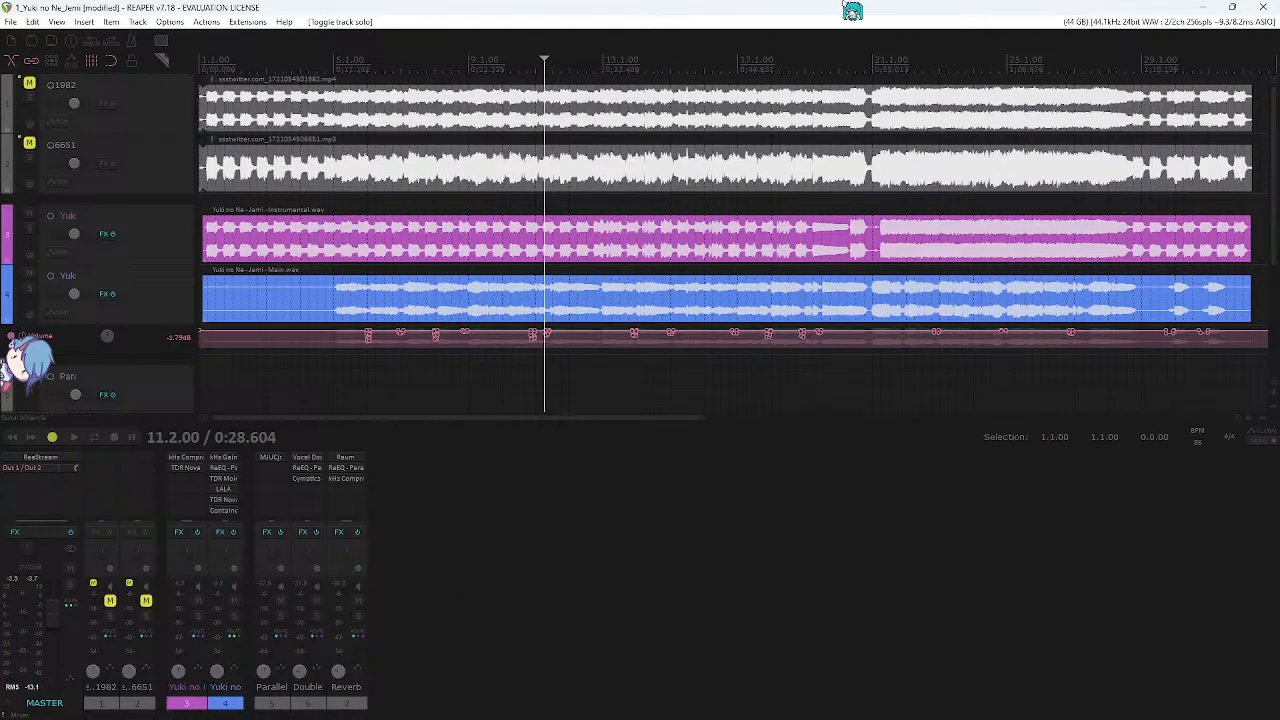
# - Replay the full mix from 11.2.00 and solo only the Double track
pyautogui.press('space')
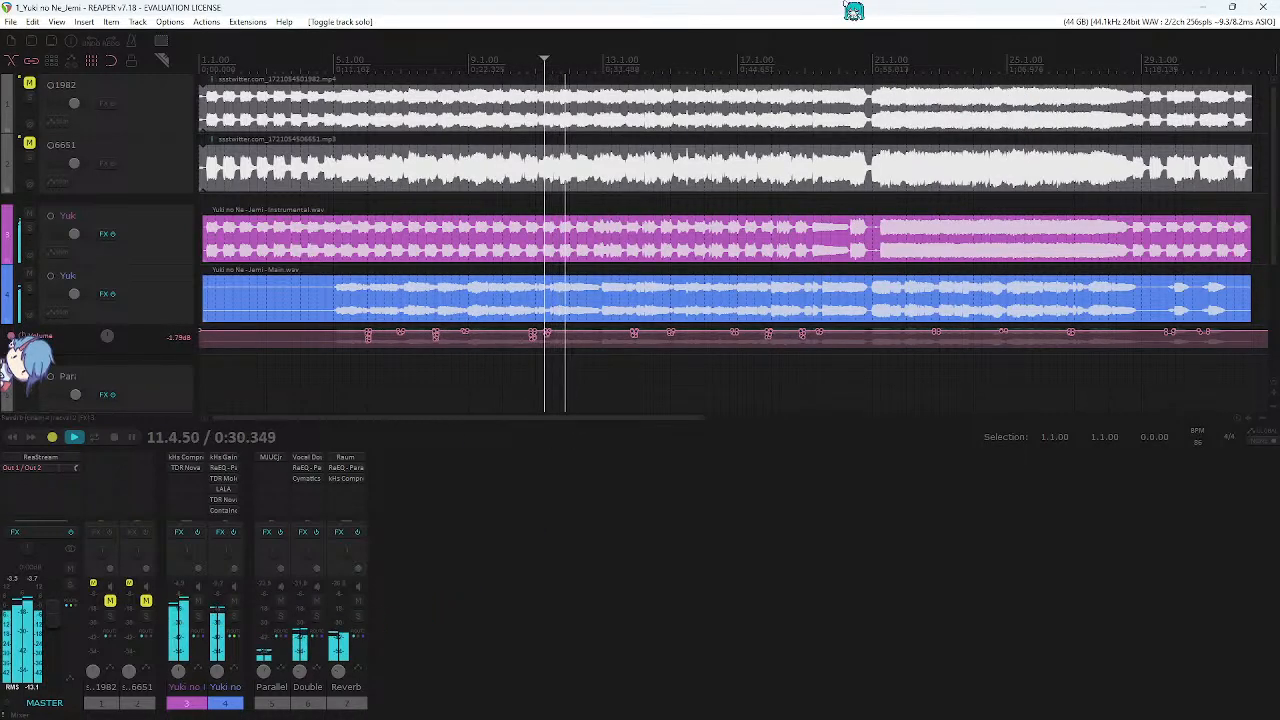
pyautogui.press('space')
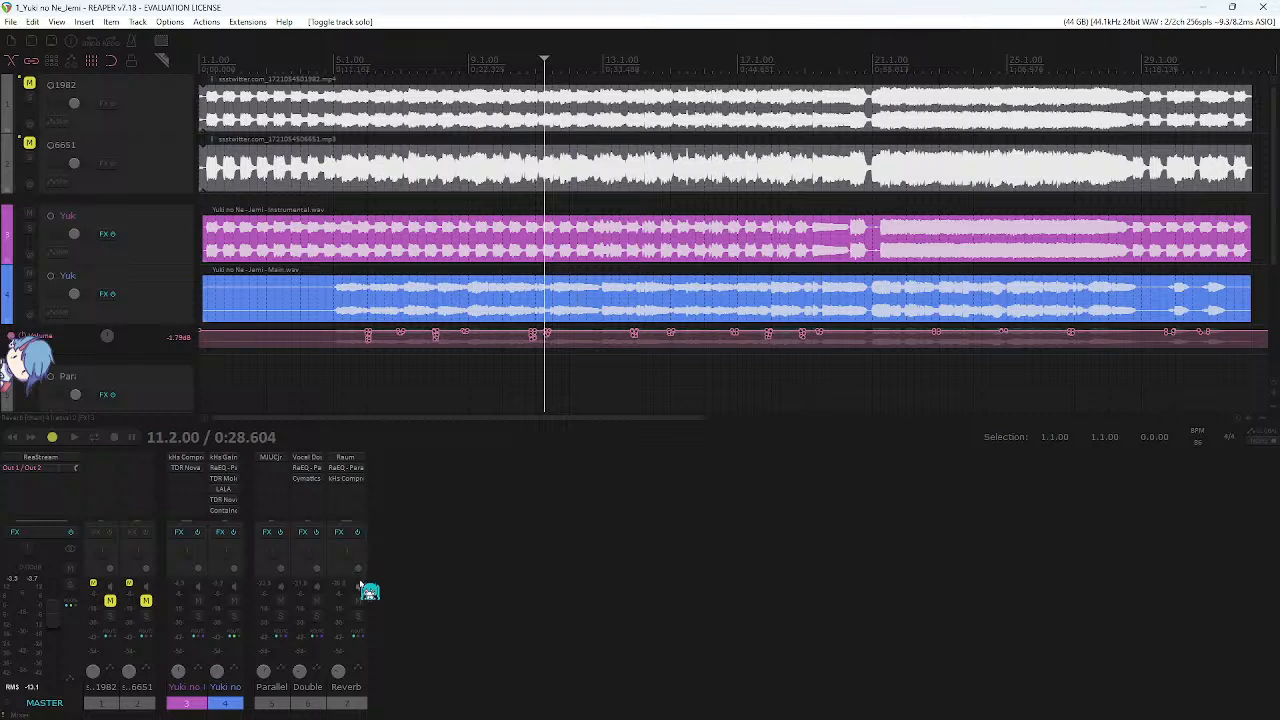
pyautogui.click(358, 616)
pyautogui.click(317, 617)
pyautogui.click(360, 619)
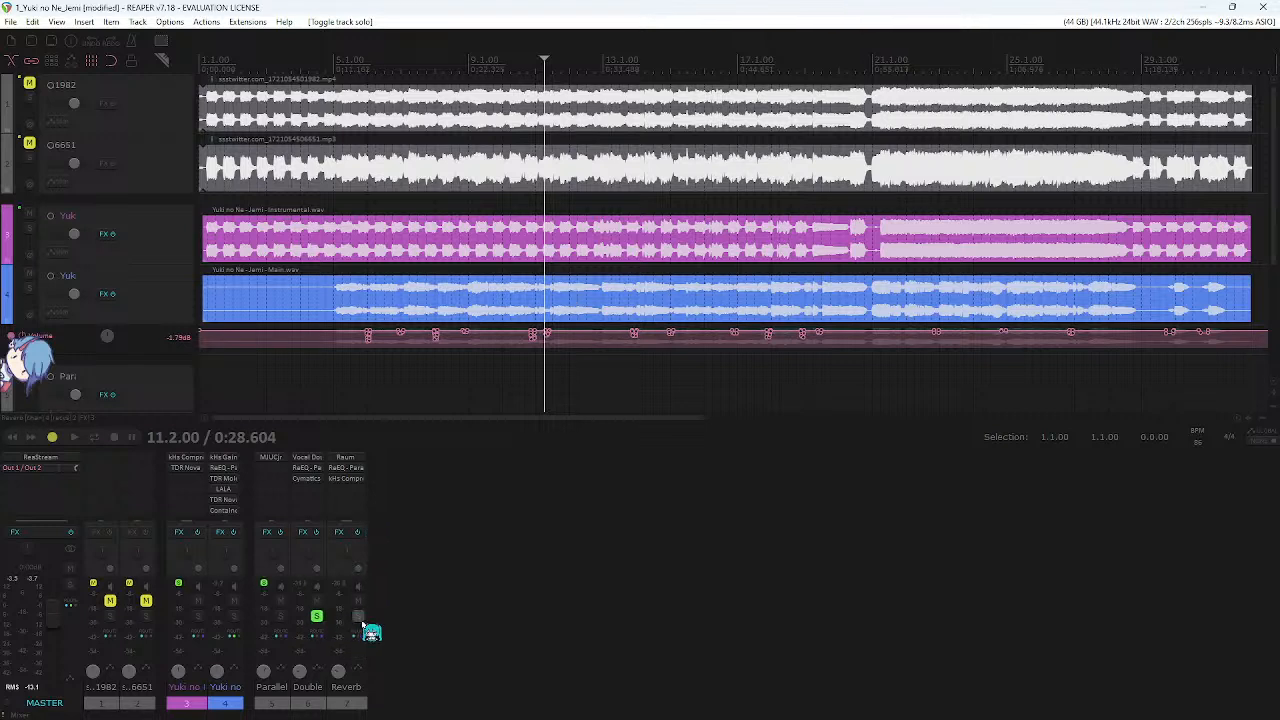
# - Audition the Parallel solo against Double, and play from 11.2.00 with Double soloed while setting its volume to about -19.6 dB
pyautogui.click(281, 617)
pyautogui.click(316, 617)
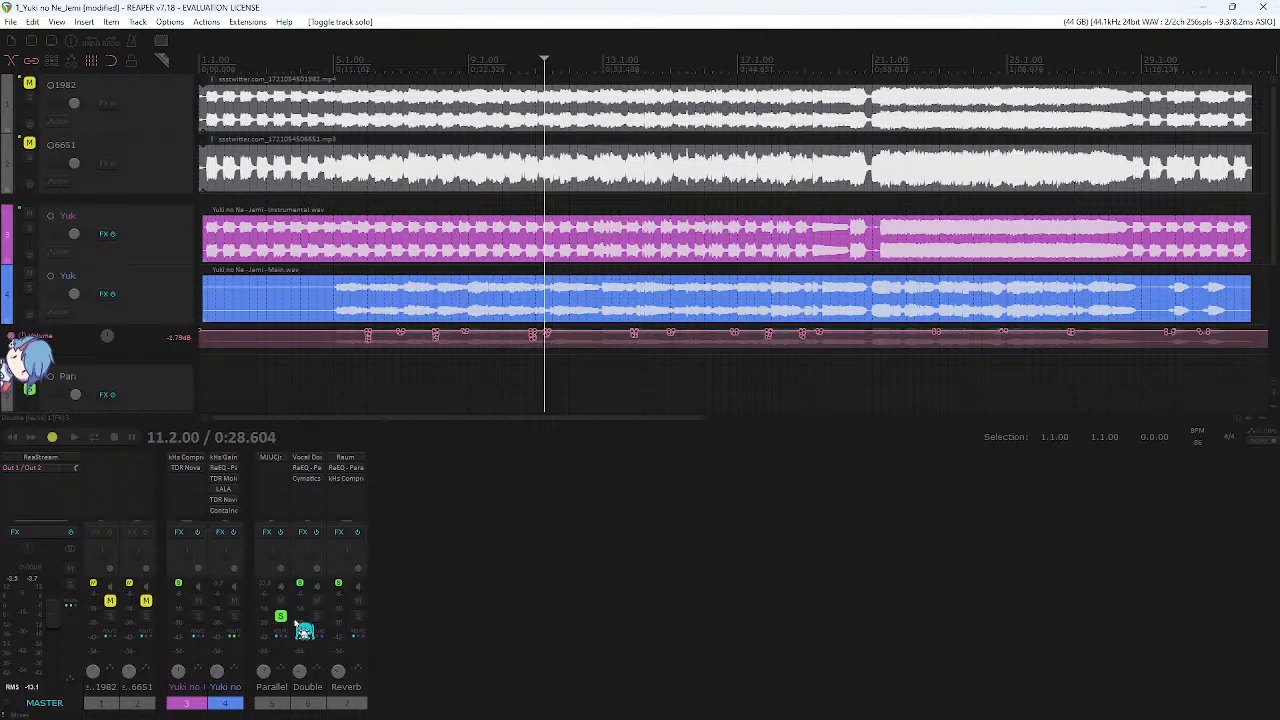
pyautogui.click(281, 617)
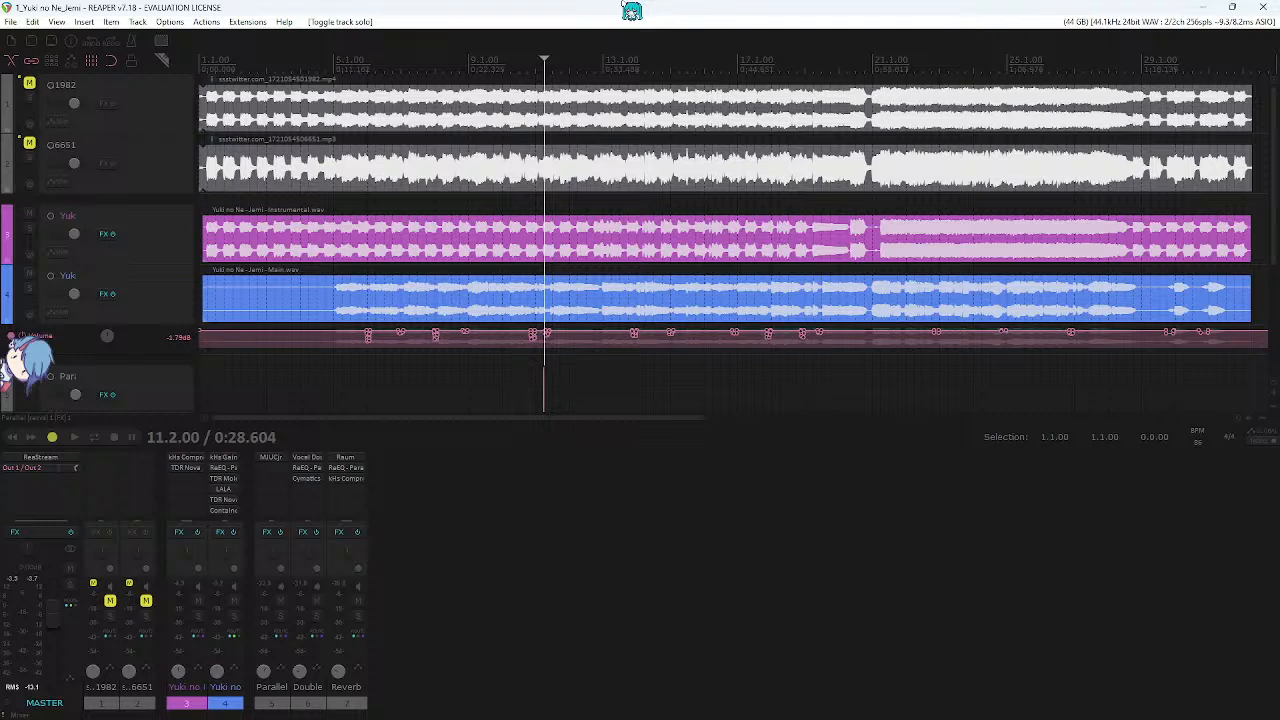
pyautogui.click(316, 617)
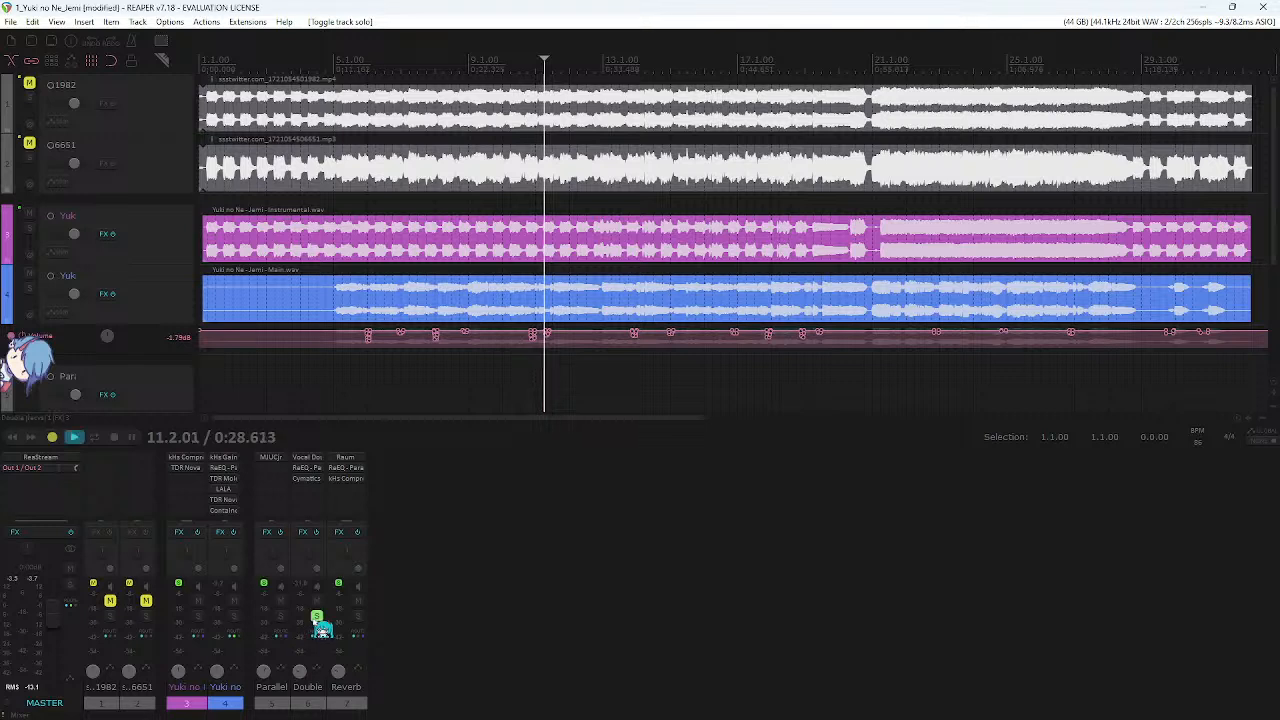
pyautogui.press('space')
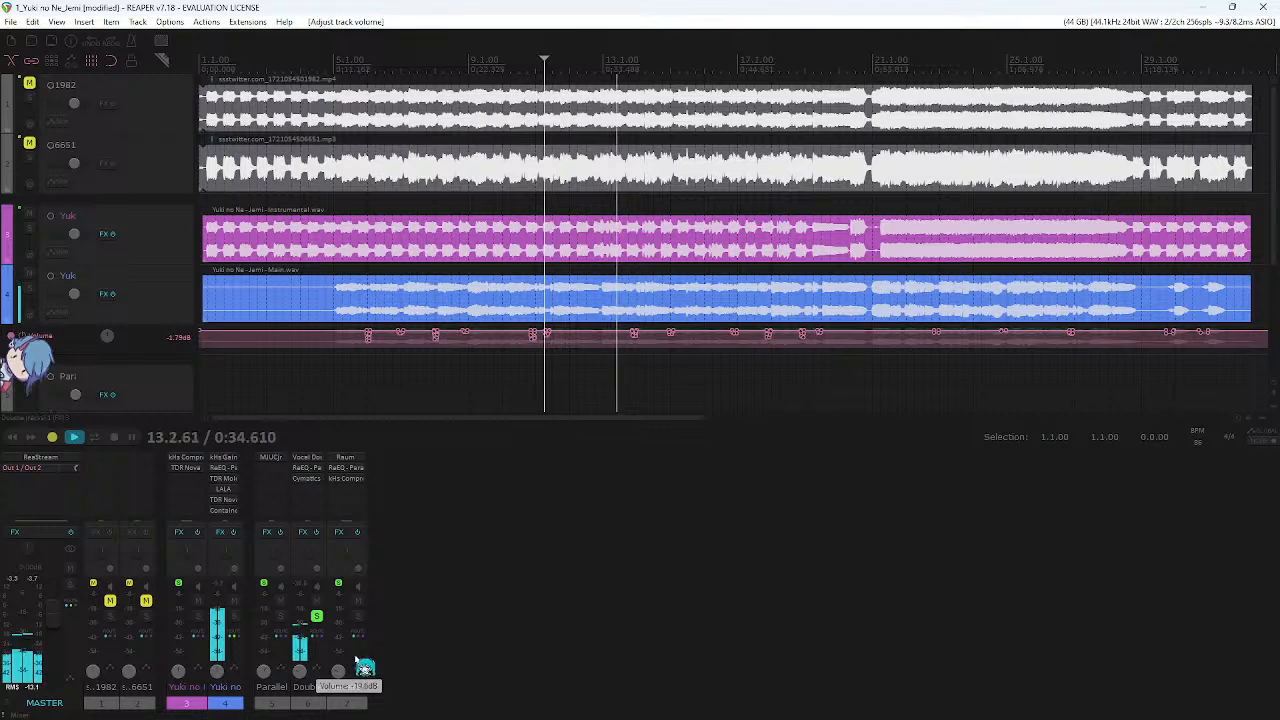
pyautogui.hscroll(2, 771, 286)
pyautogui.press('space')
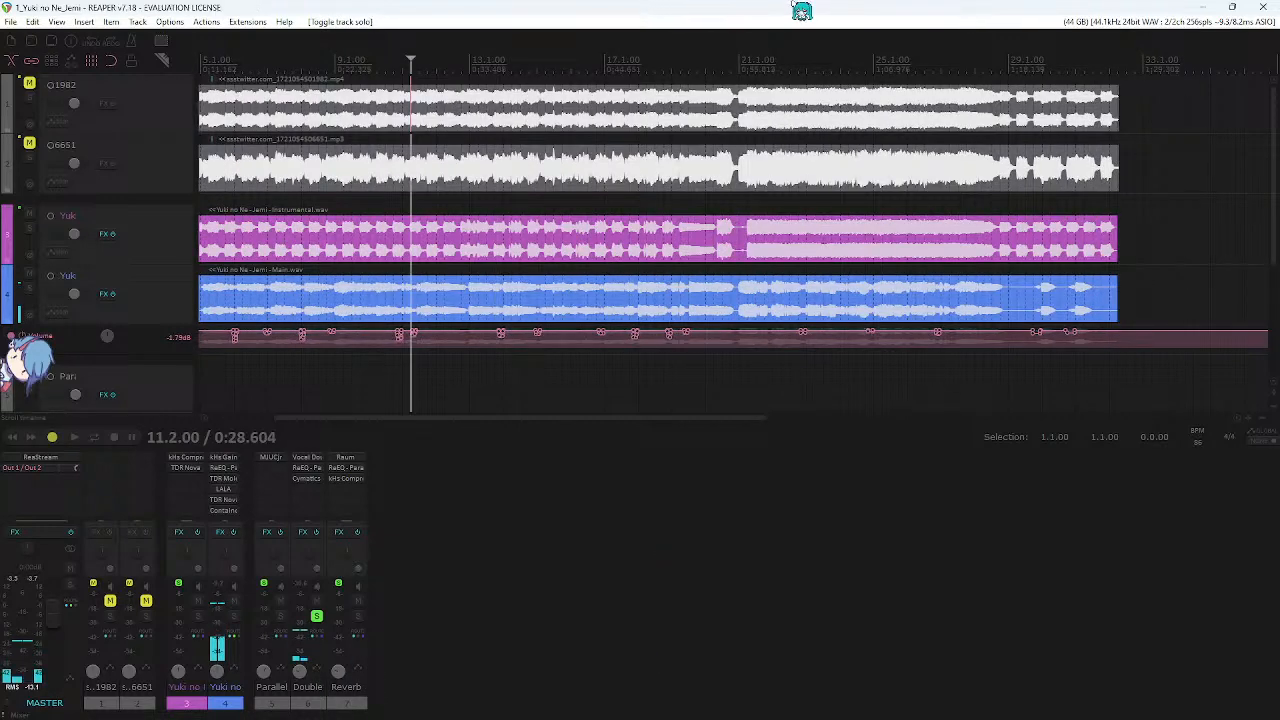
# - Play the full mix from 21.4.00 without solos while fine-tuning the Double track's volume to about -19.9 dB
pyautogui.click(765, 60)
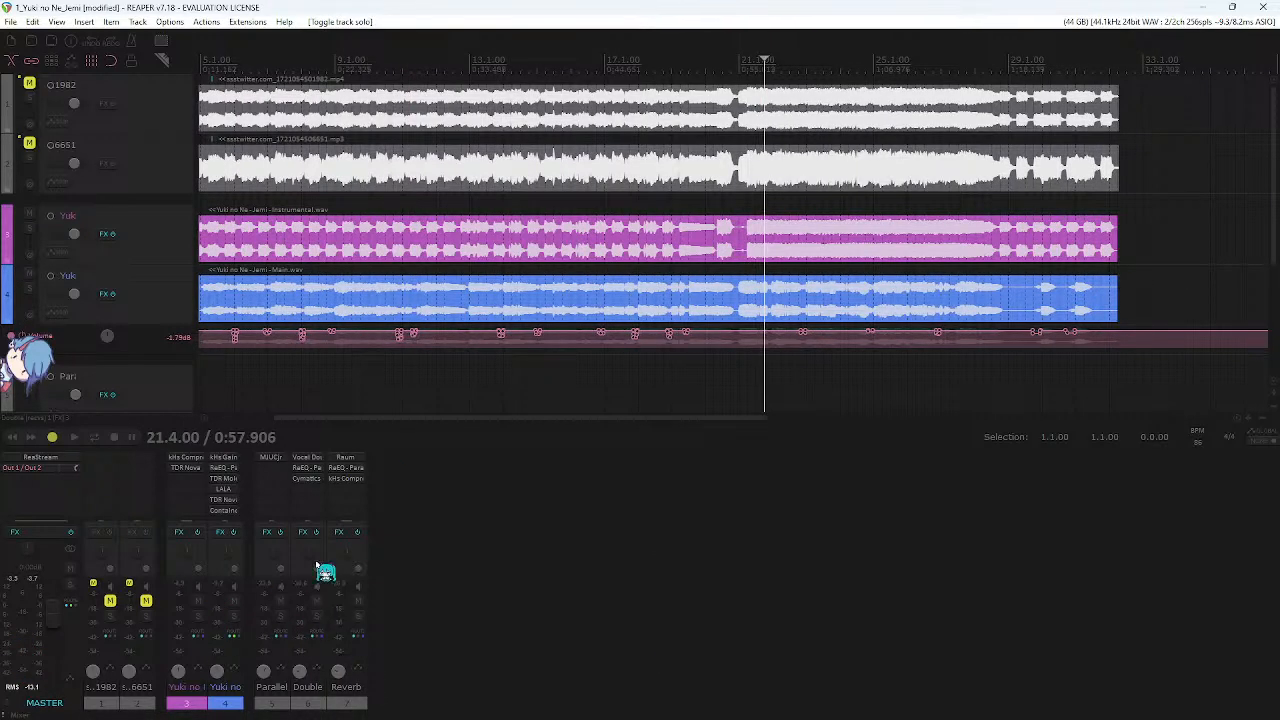
pyautogui.press('space')
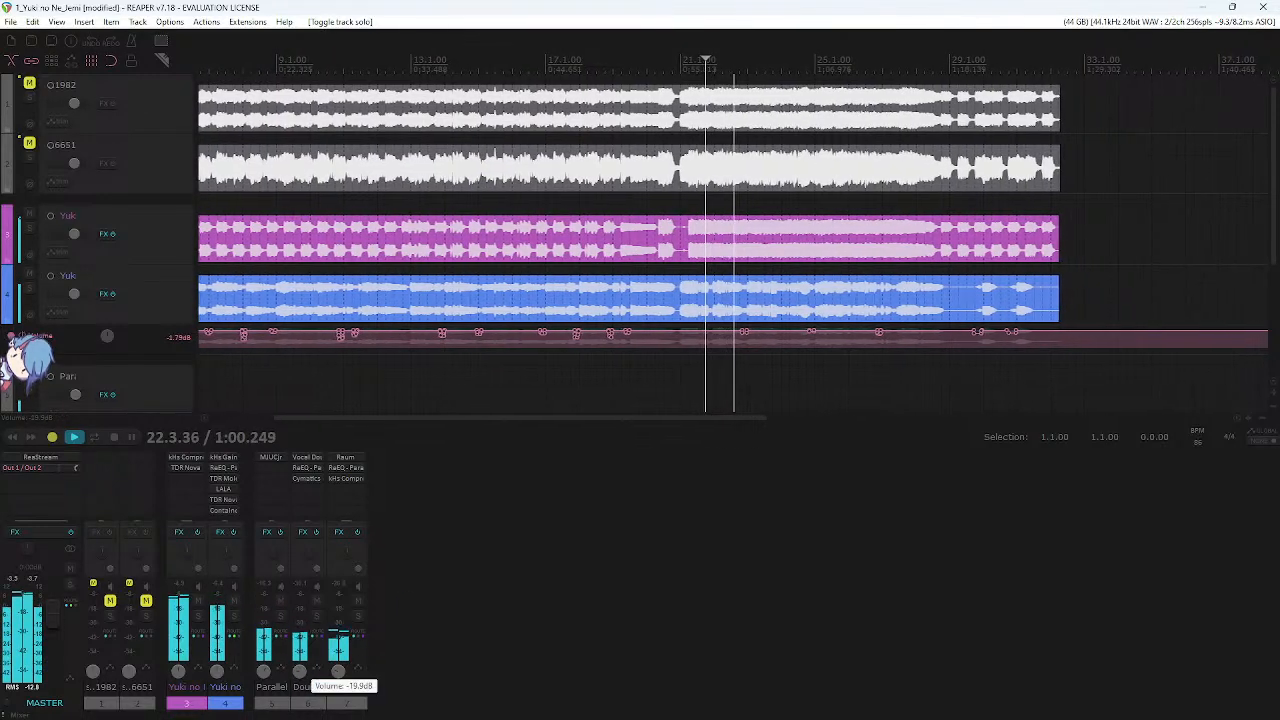
pyautogui.press('space')
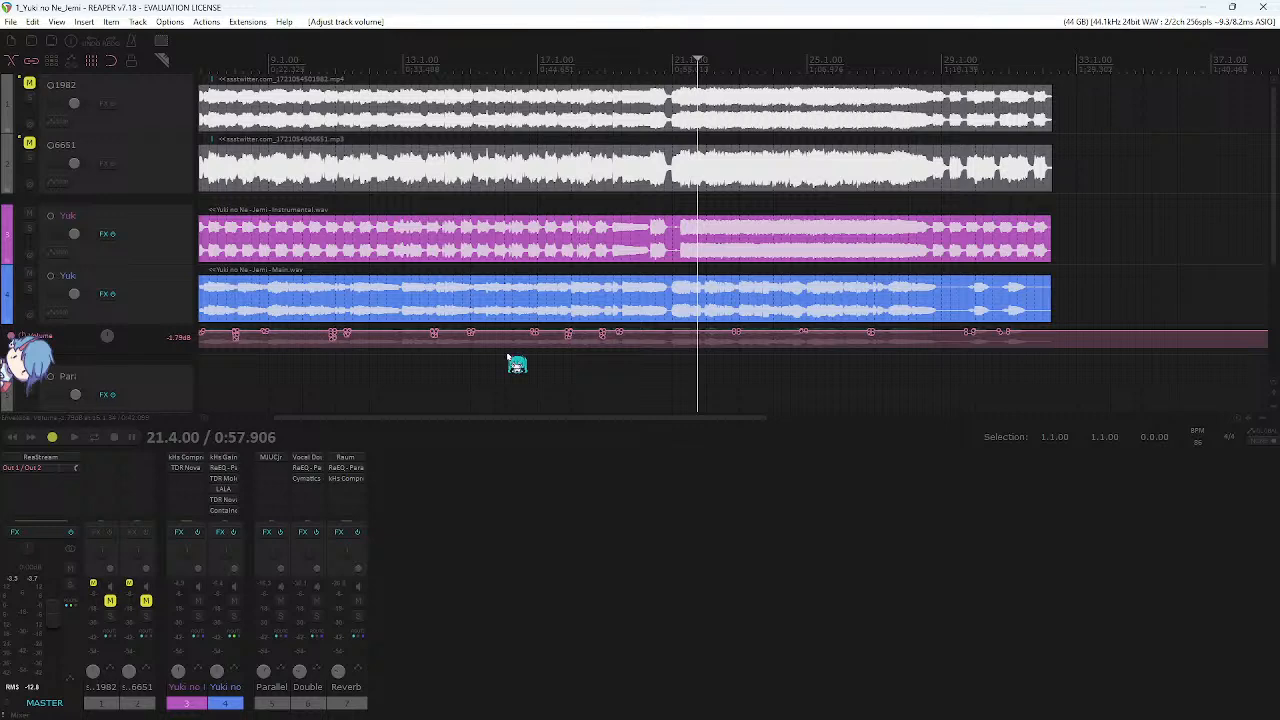
# - On the Reverb track, set ReEQ's upper peak cut to -3.99 dB at 2.87 kHz and nudge its midrange band slightly lower in frequency
pyautogui.scroll(-2, 517, 363)
pyautogui.click(358, 616)
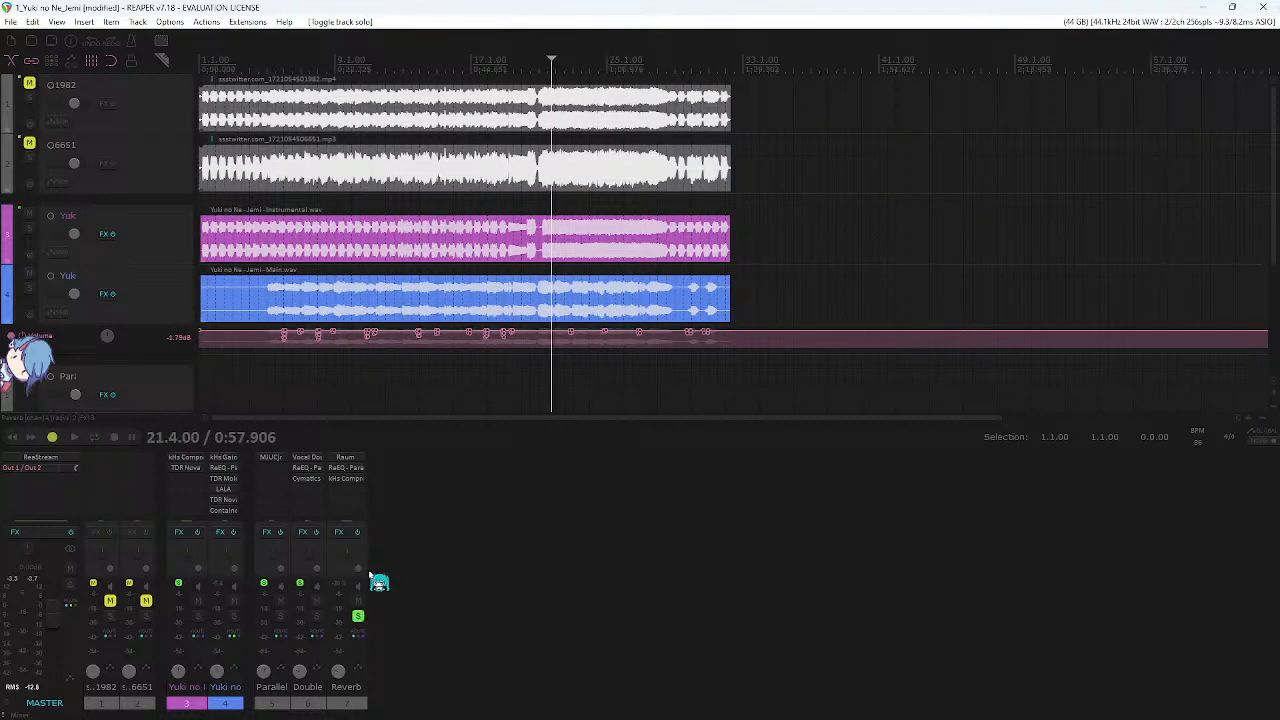
pyautogui.click(368, 622)
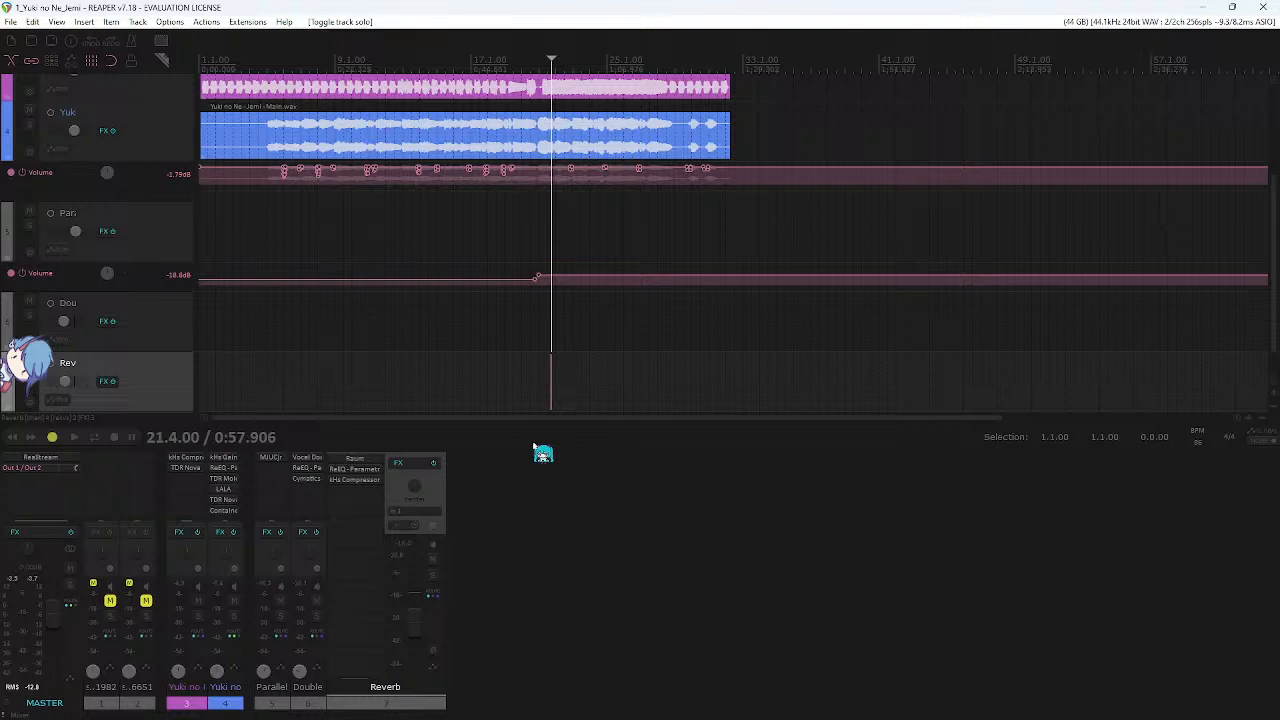
pyautogui.click(352, 468)
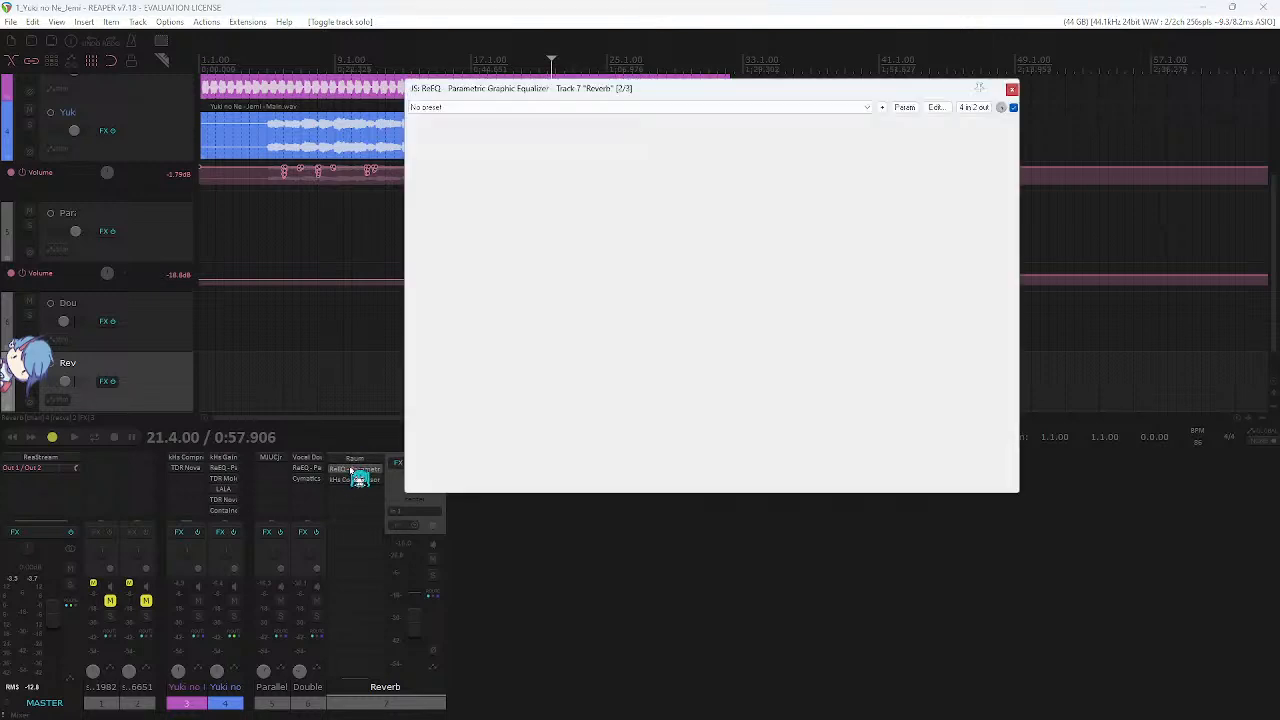
pyautogui.moveTo(845, 290); pyautogui.dragTo(848, 240)
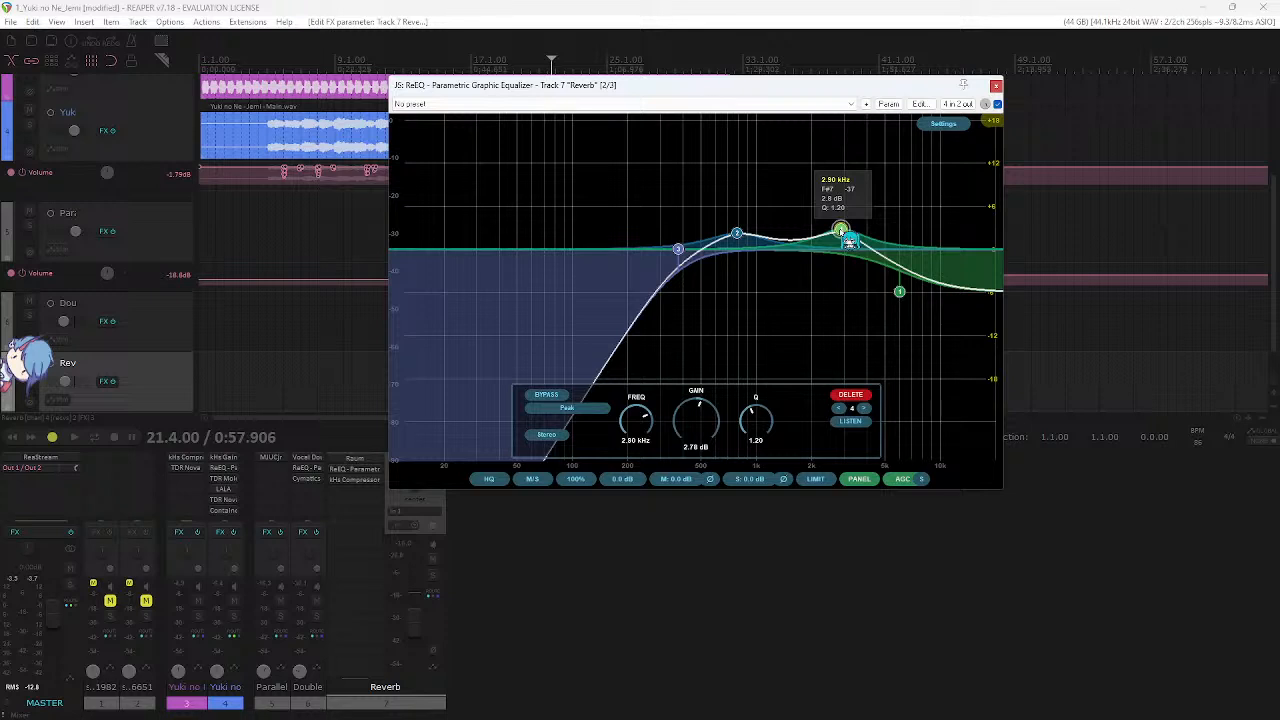
pyautogui.moveTo(848, 240); pyautogui.dragTo(848, 288)
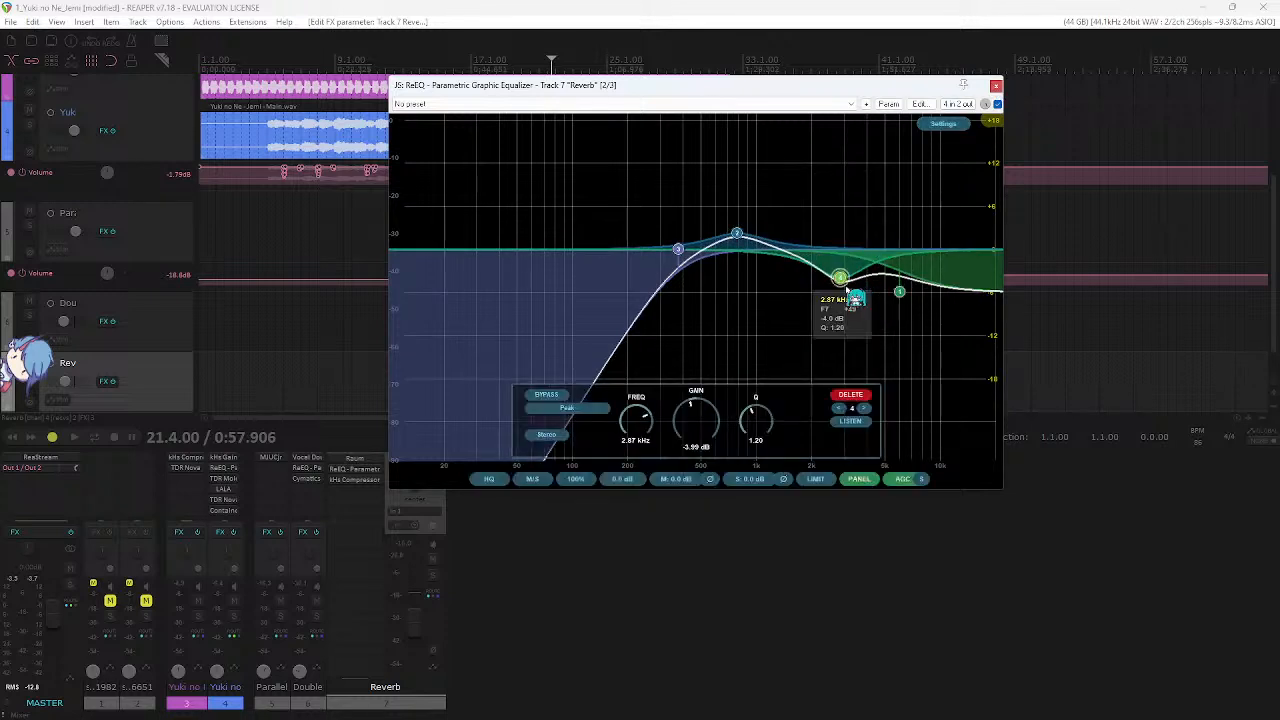
pyautogui.click(740, 237)
pyautogui.moveTo(744, 240); pyautogui.dragTo(727, 241)
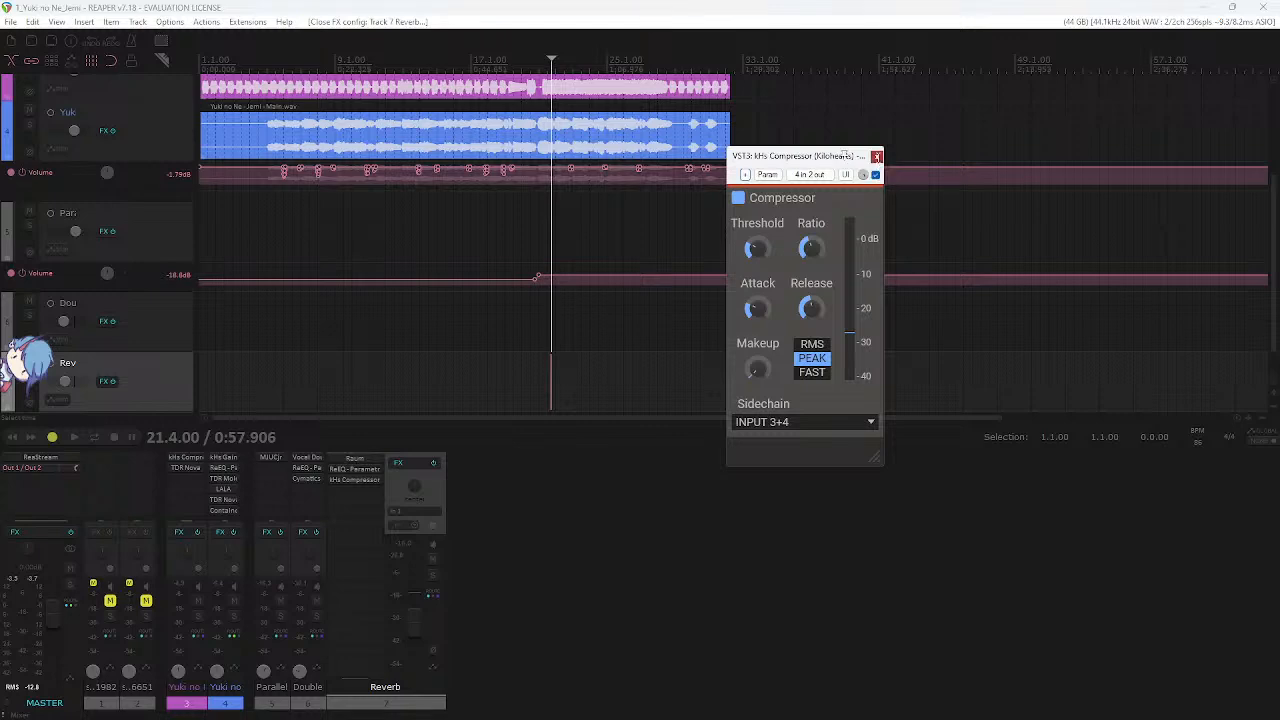
pyautogui.click(876, 157)
# - Play the full mix from 21.4.00 and check the Main vocal track's ReEQ curve during playback
pyautogui.scroll(4, 580, 229)
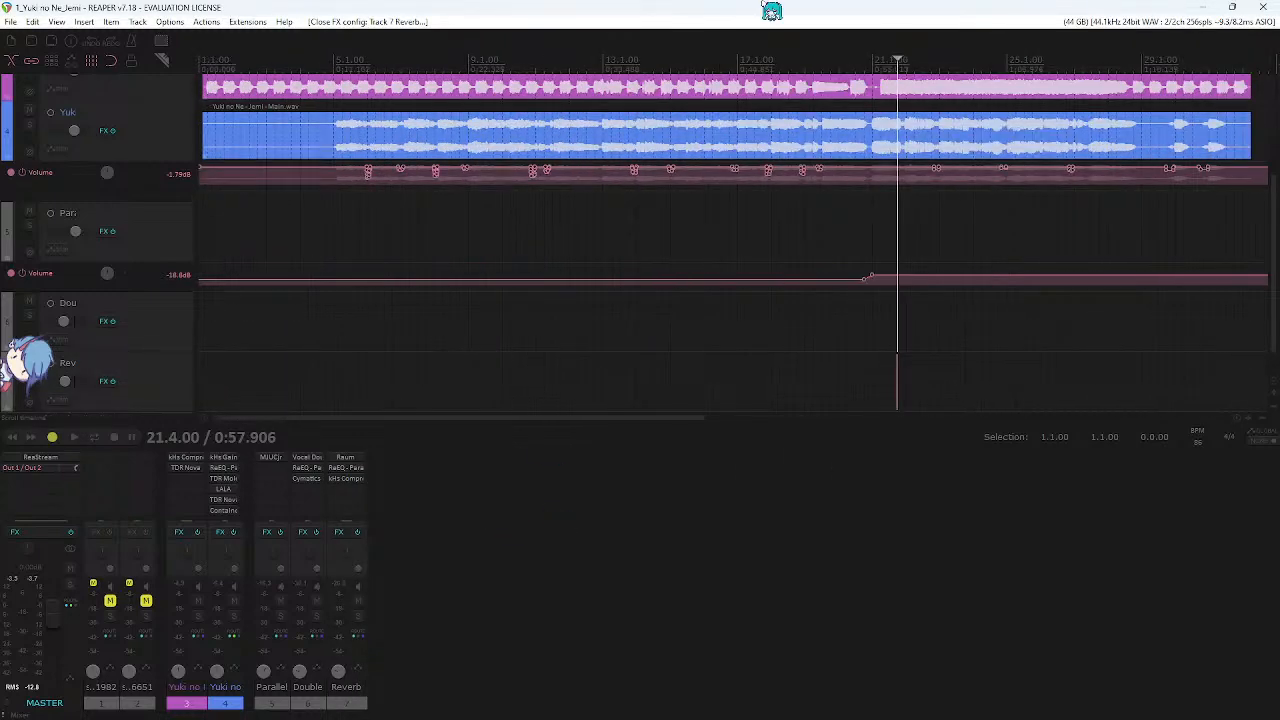
pyautogui.scroll(3, 929, 139)
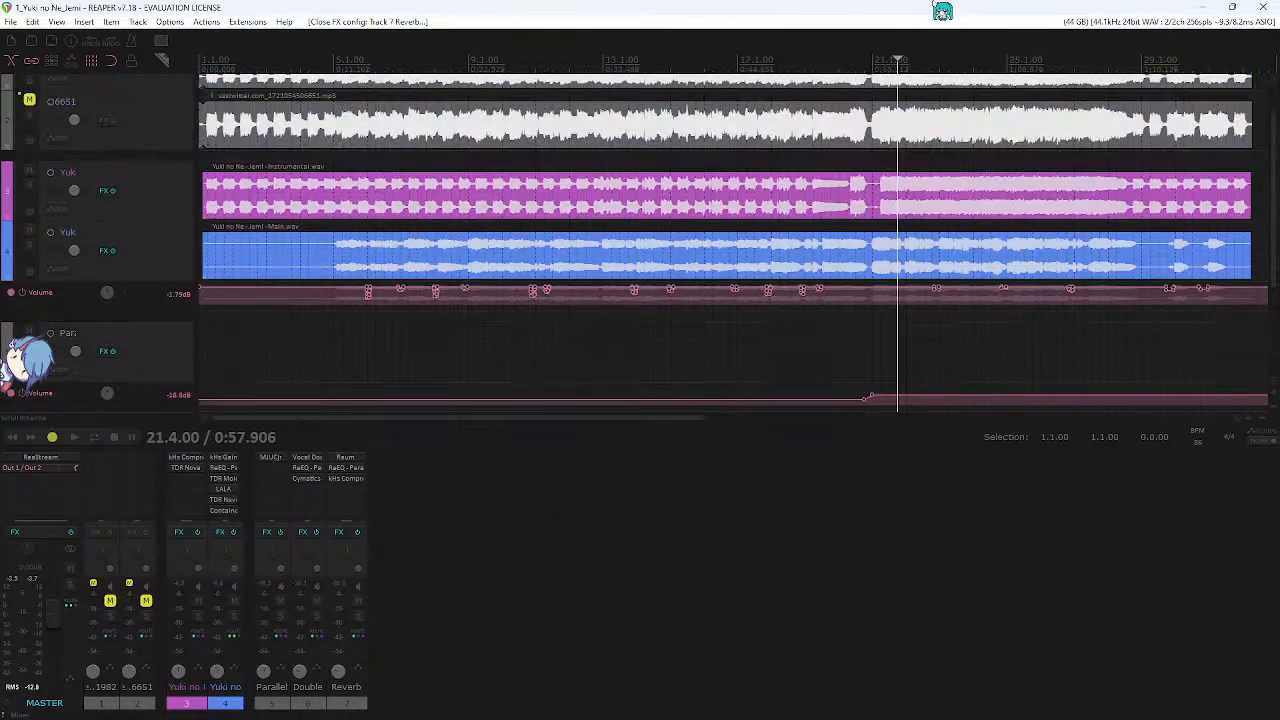
pyautogui.scroll(-3, 895, 260)
pyautogui.press('space')
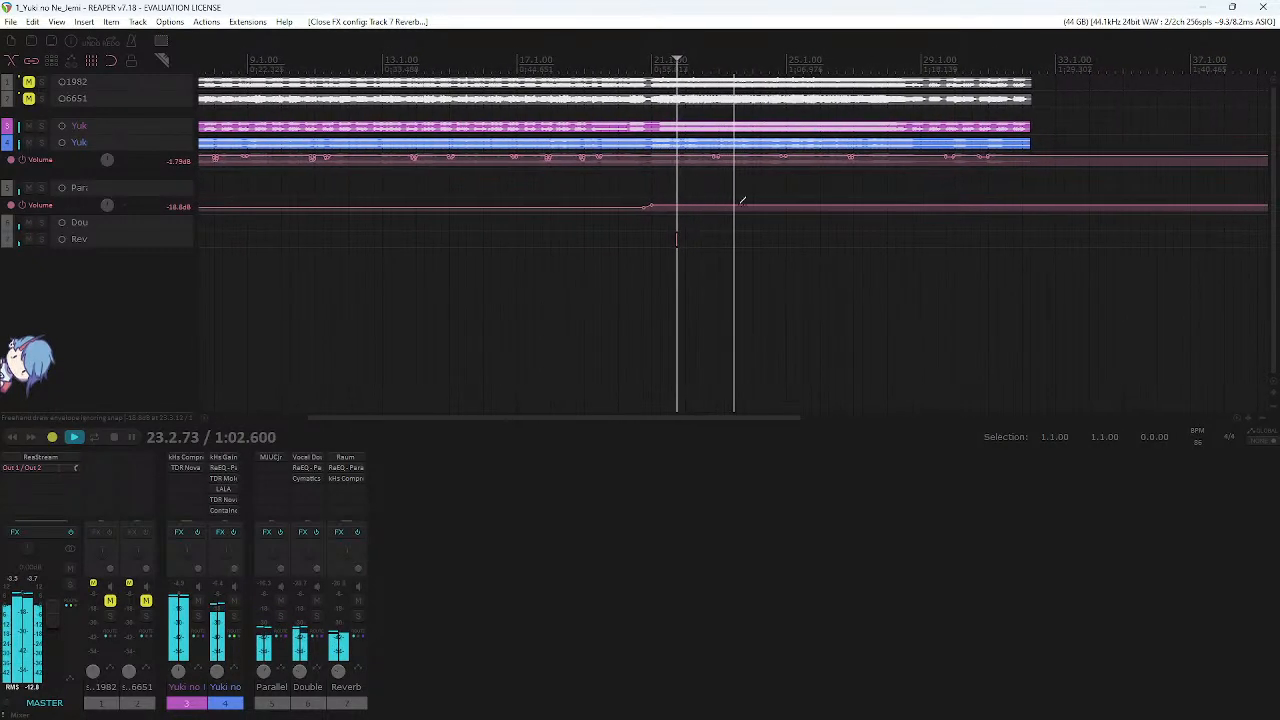
pyautogui.scroll(3, 741, 201)
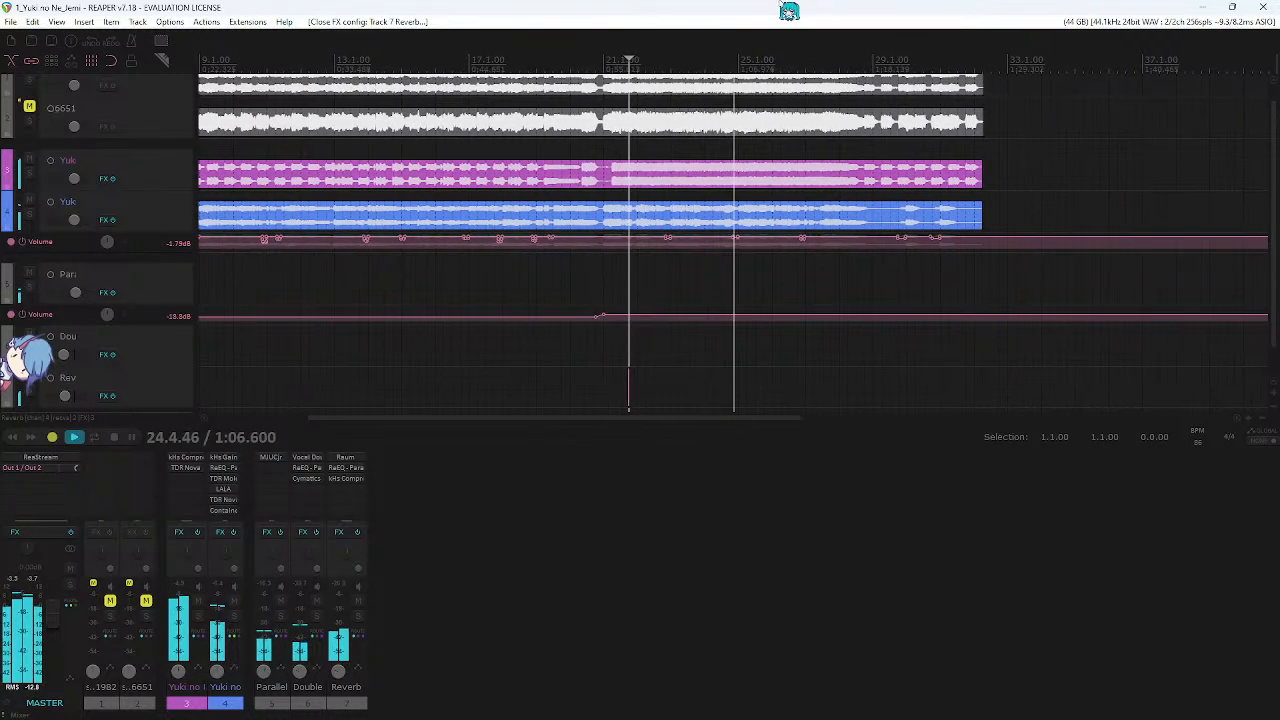
pyautogui.click(232, 562)
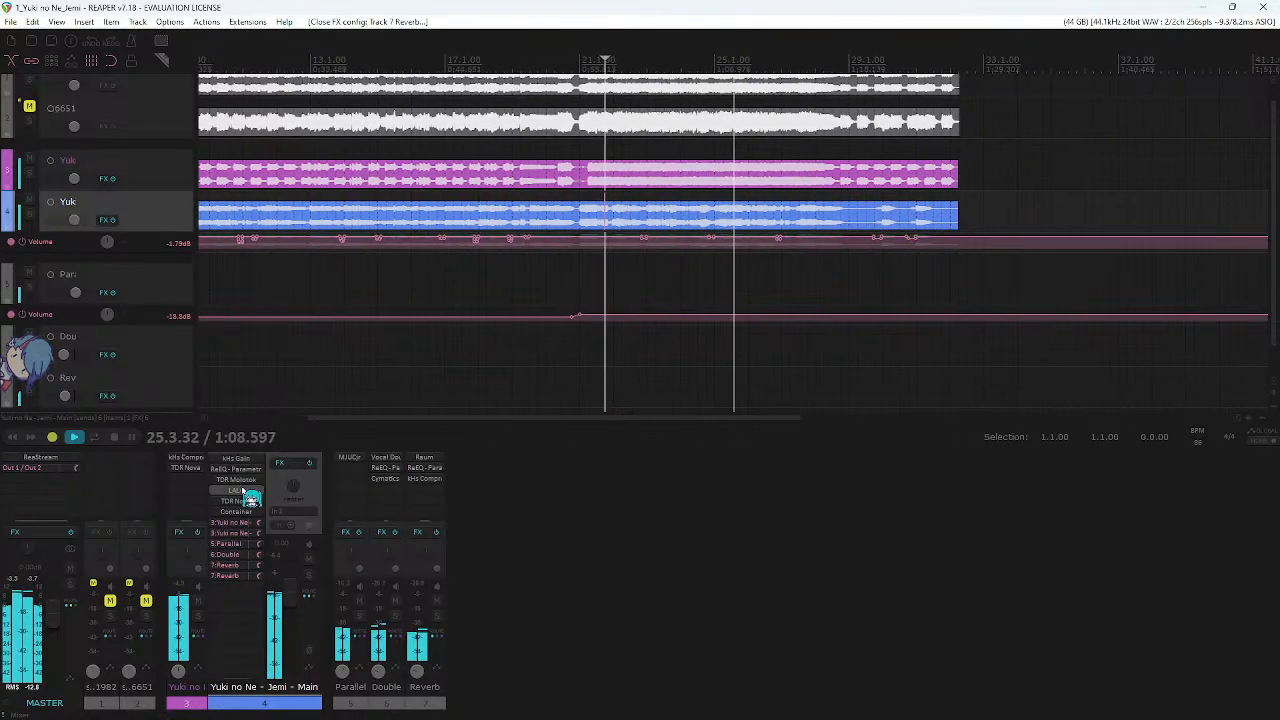
pyautogui.click(236, 468)
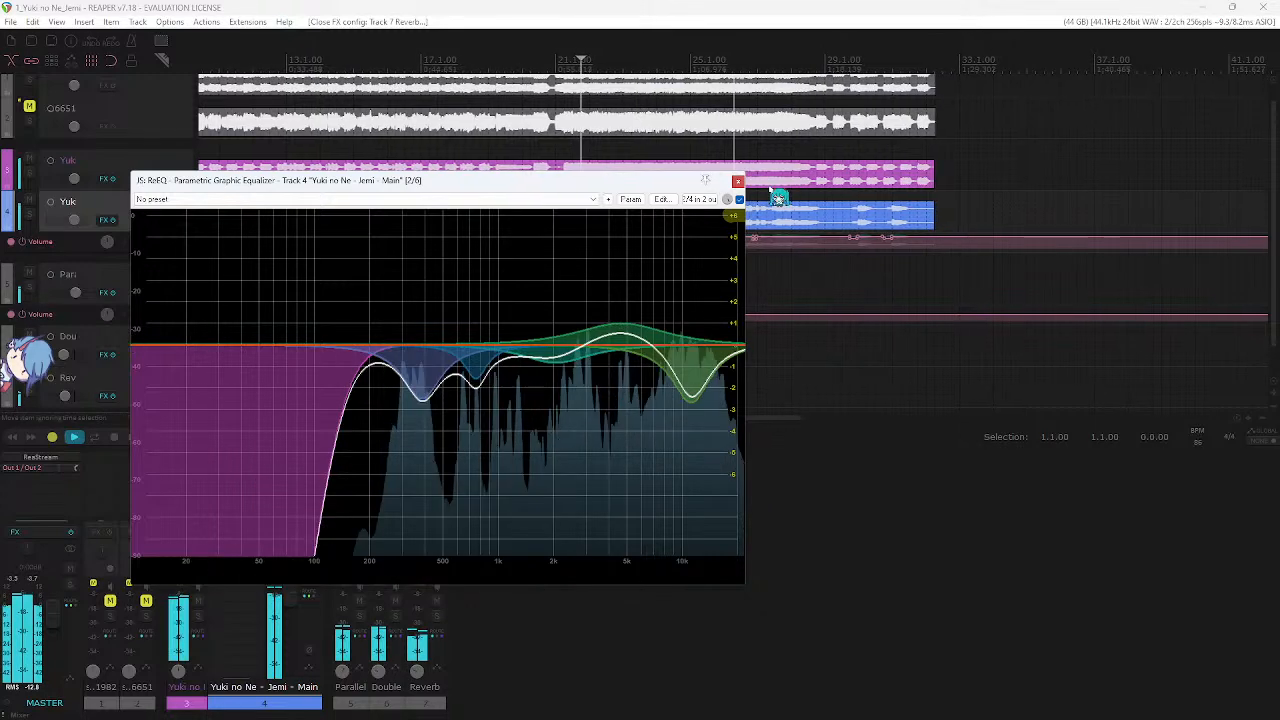
pyautogui.click(737, 181)
# - In TDR Nova on the Main vocal track, set Band II's threshold to -17.5 dB and ratio to 1.6:1, and save the project
pyautogui.click(236, 490)
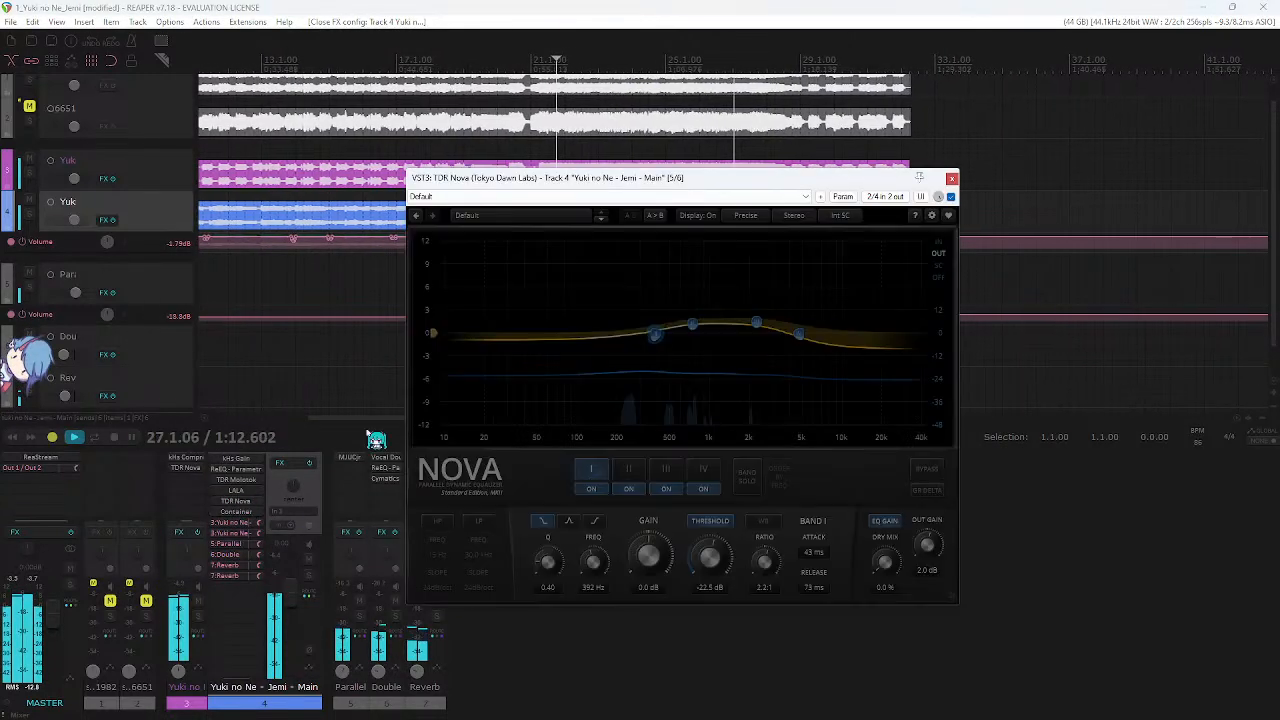
pyautogui.click(692, 325)
pyautogui.moveTo(710, 556); pyautogui.dragTo(760, 559)
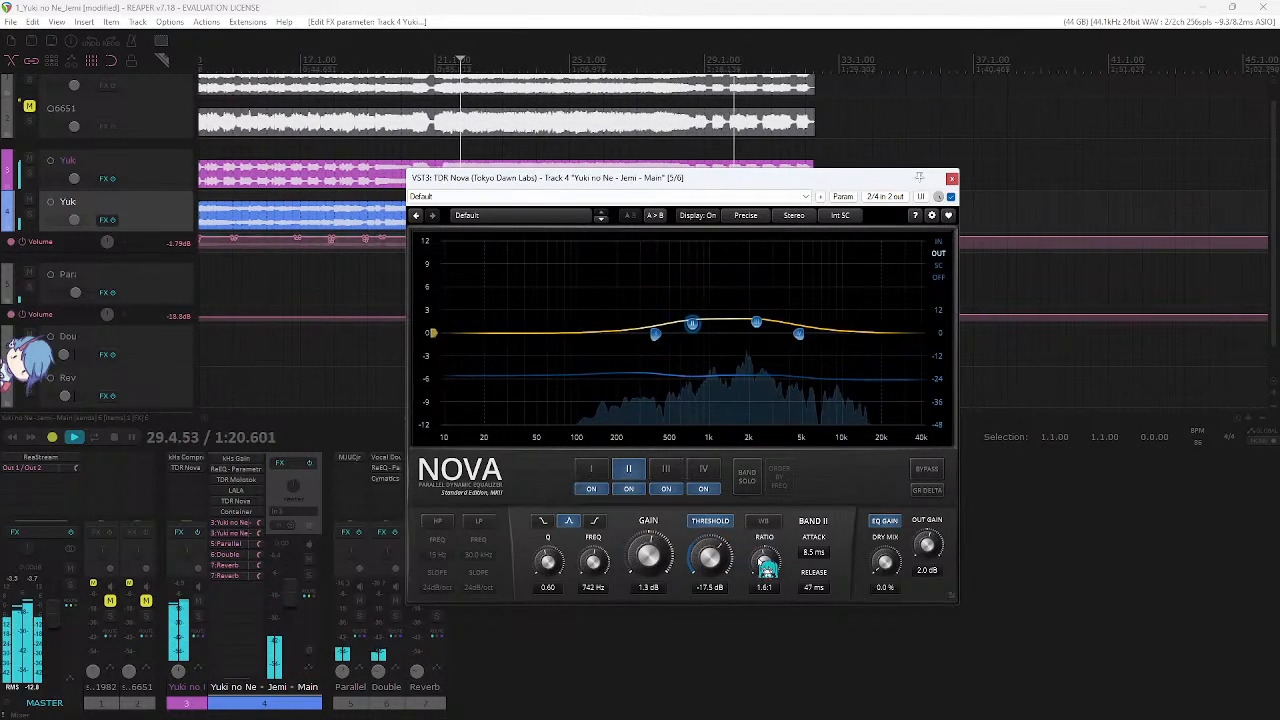
pyautogui.click(666, 469)
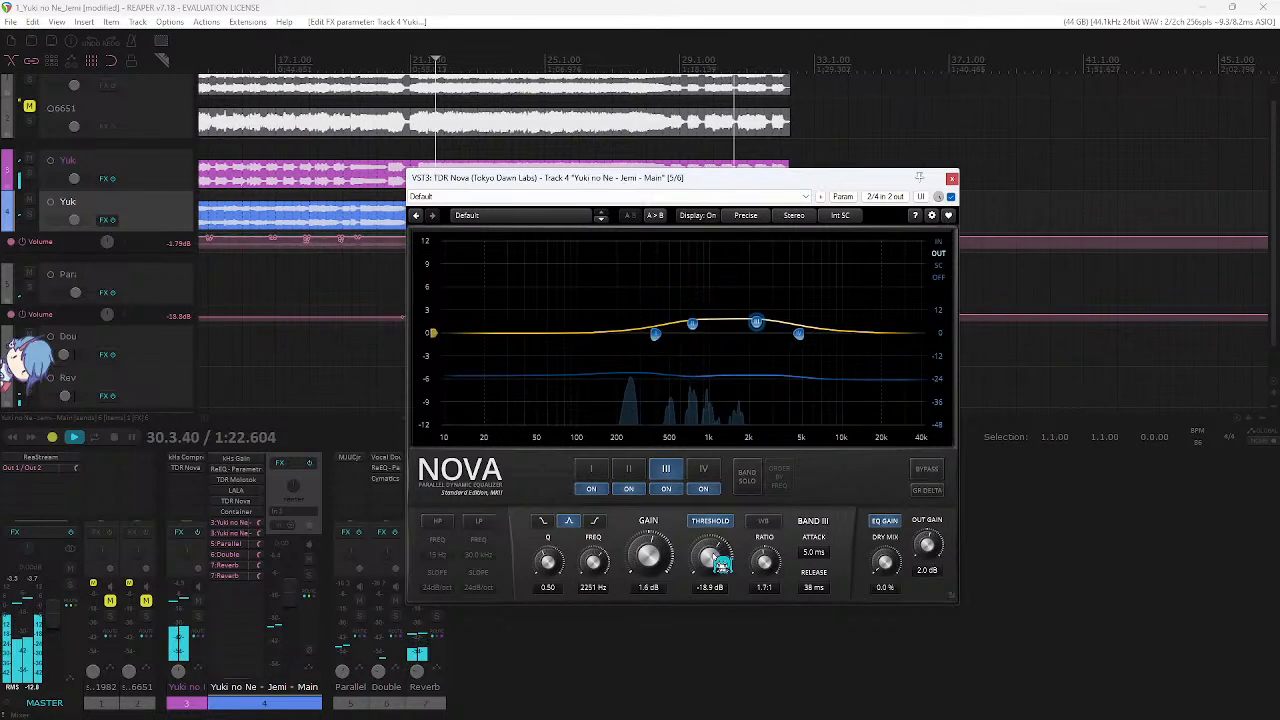
pyautogui.click(628, 469)
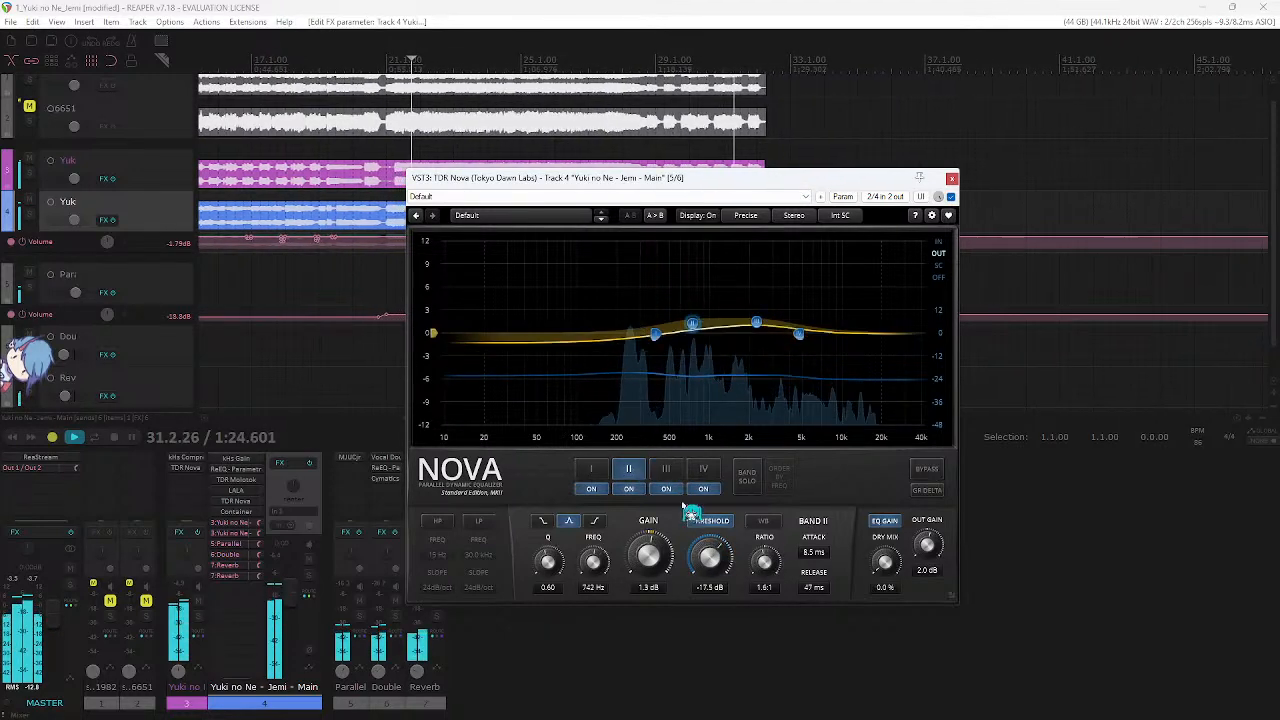
pyautogui.click(951, 178)
pyautogui.press('space')
pyautogui.hotkey('ctrl', 's')
pyautogui.scroll(-3, 768, 259)
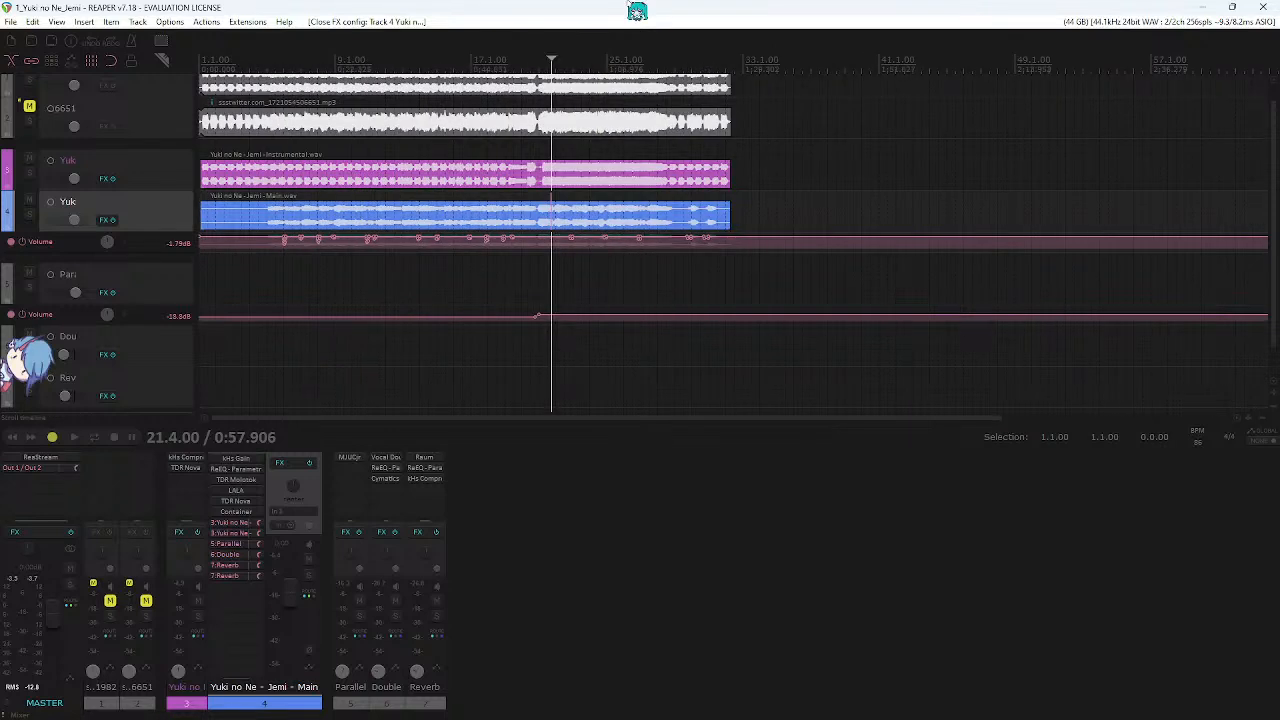
# - Add a new track after Reverb and name it Delay
pyautogui.click(527, 540)
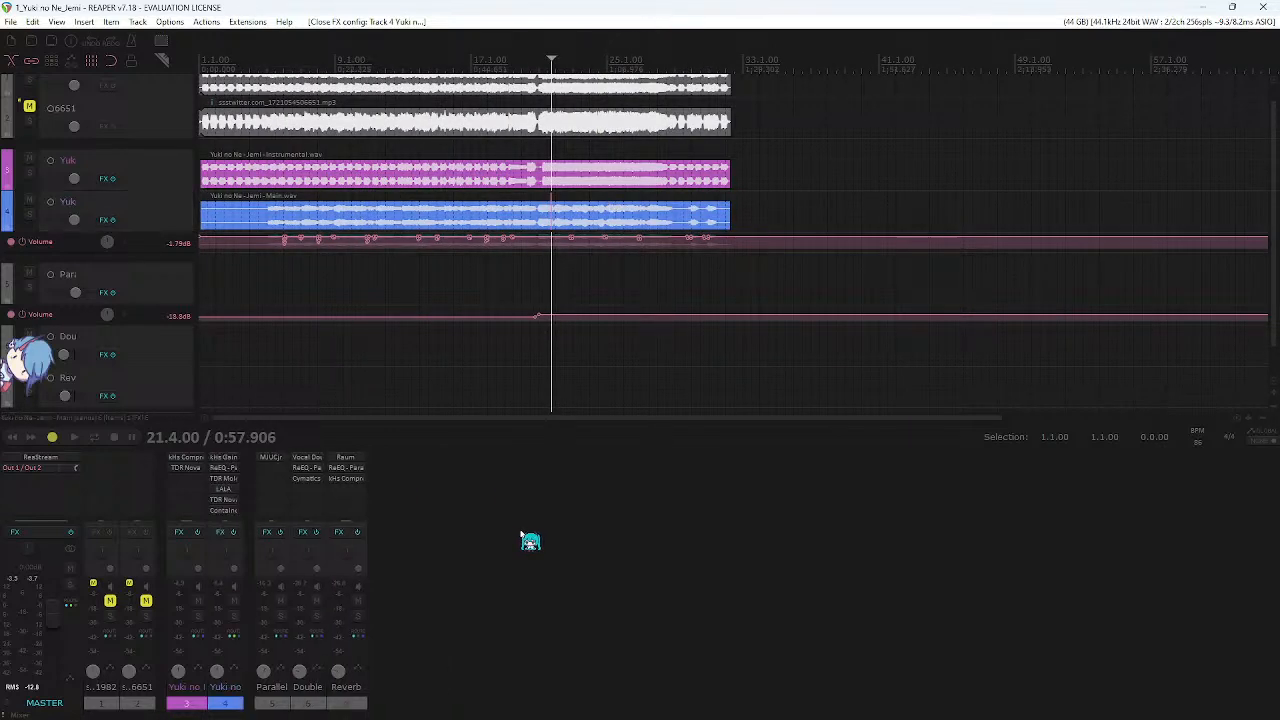
pyautogui.doubleClick(480, 590)
pyautogui.doubleClick(455, 687)
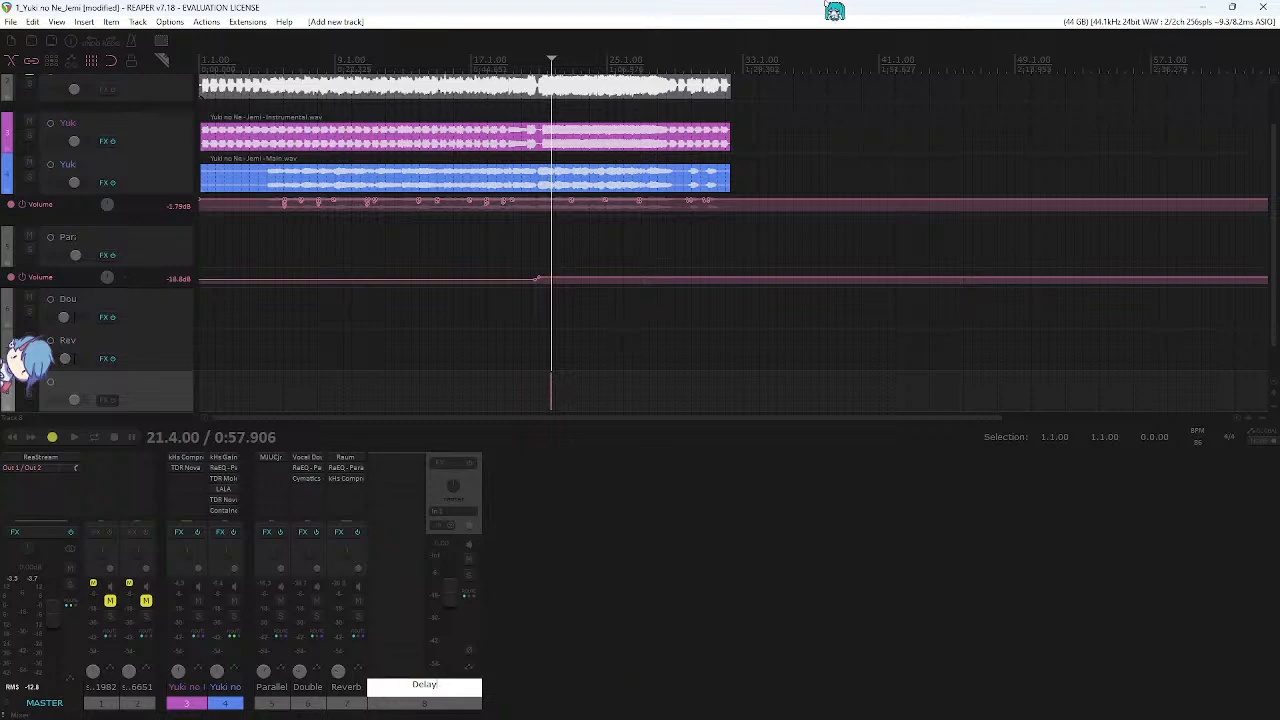
pyautogui.scroll(2, 812, 86)
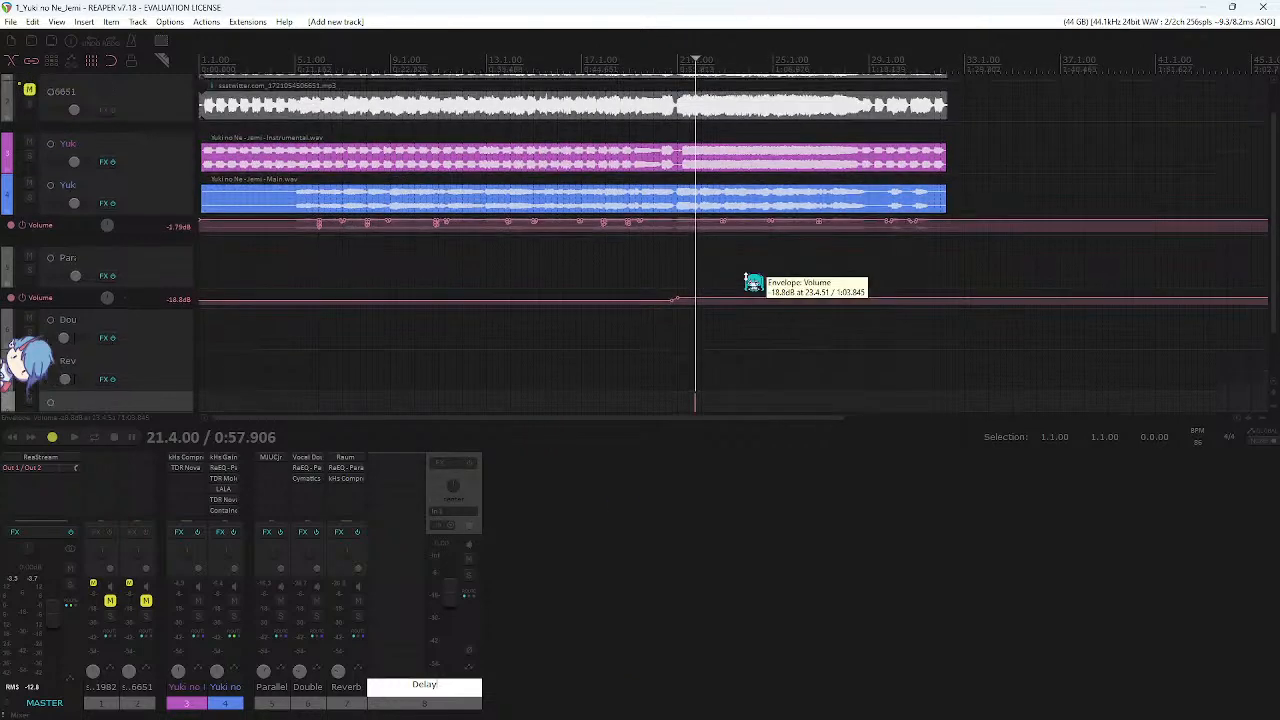
# - Save the project and insert the VST3 HoRNetDeeLay effect on the Delay track by searching the effects for Deelay
pyautogui.doubleClick(400, 490)
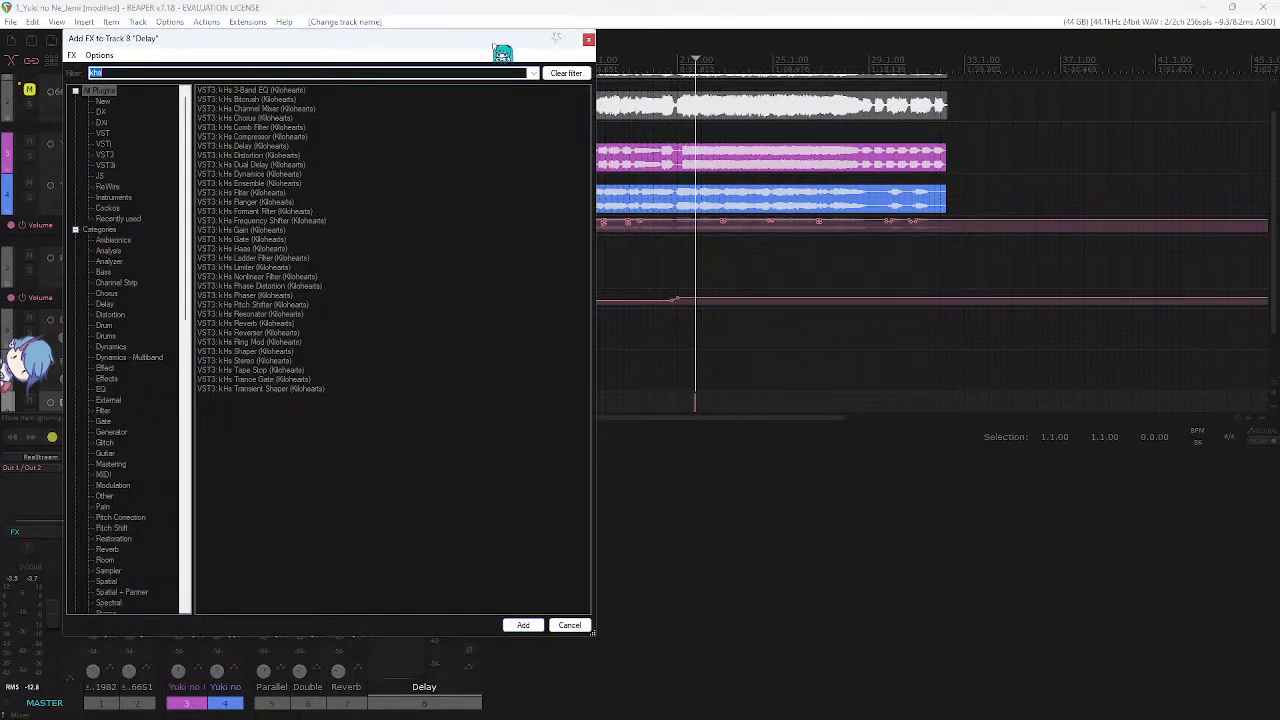
pyautogui.moveTo(492, 44); pyautogui.dragTo(856, 94)
pyautogui.click(897, 5)
pyautogui.hotkey('ctrl', 's')
pyautogui.click(965, 6)
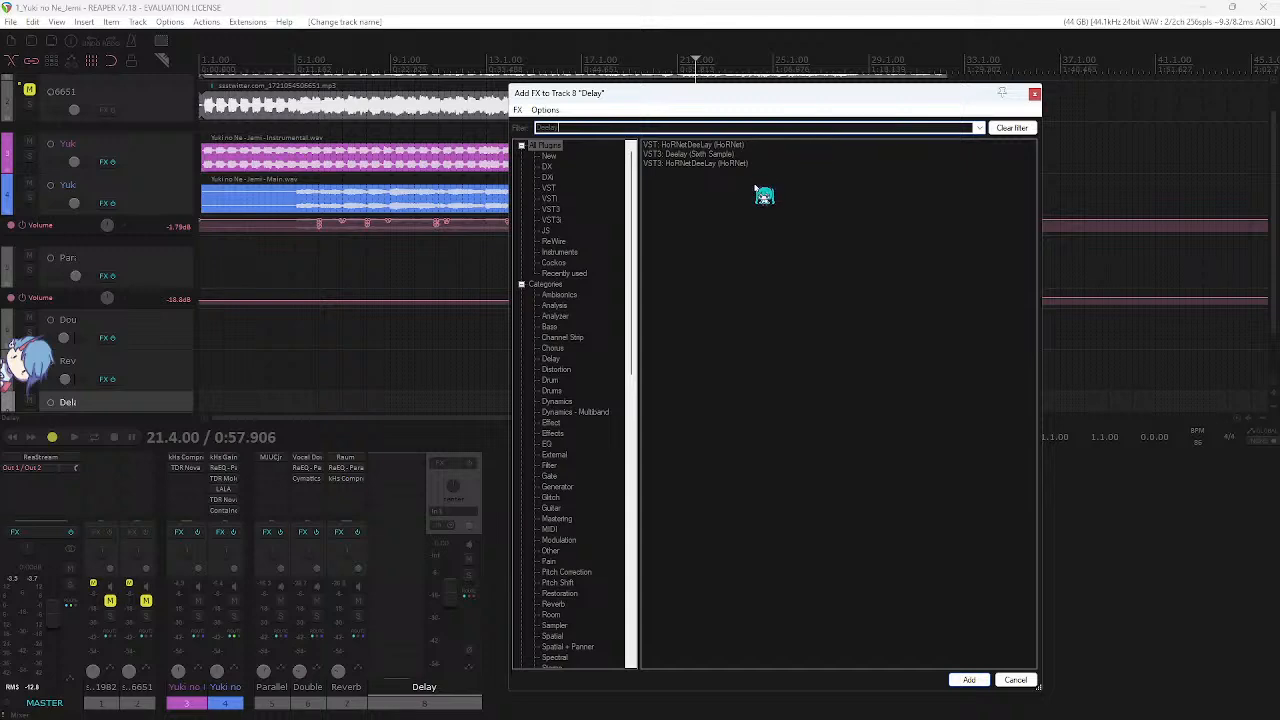
pyautogui.doubleClick(735, 163)
pyautogui.moveTo(330, 52); pyautogui.dragTo(940, 38)
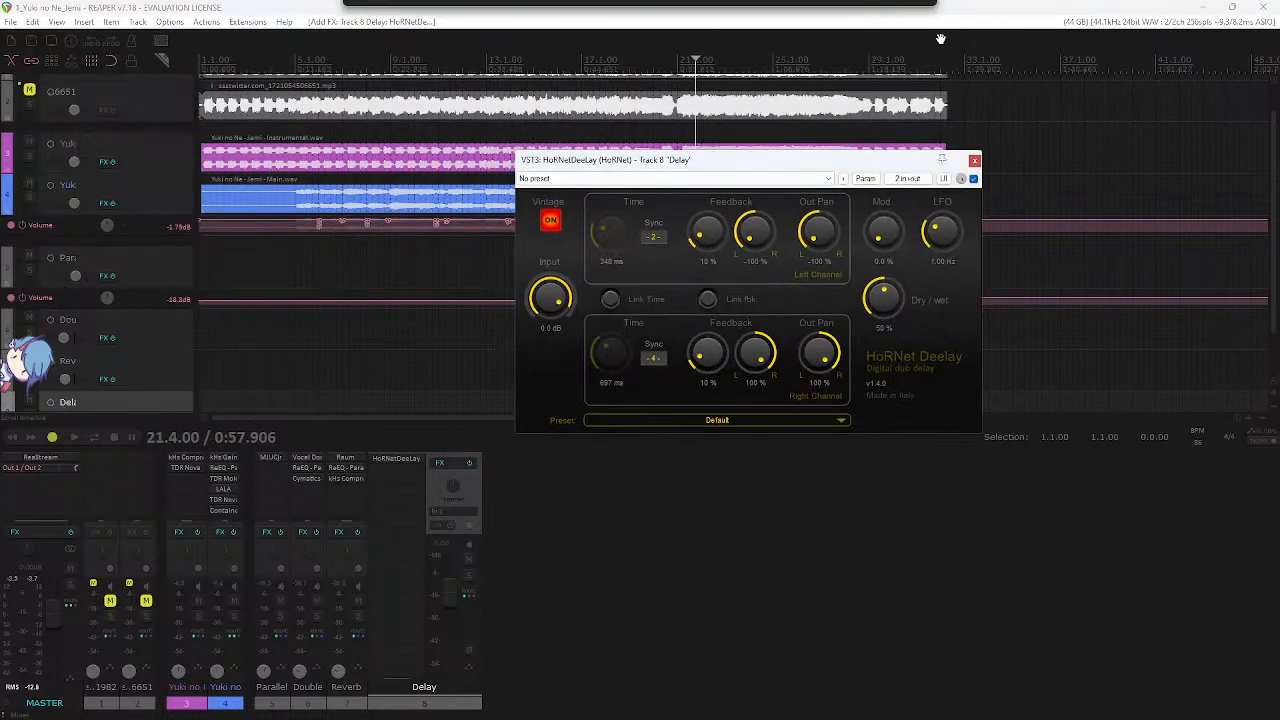
pyautogui.click(416, 519)
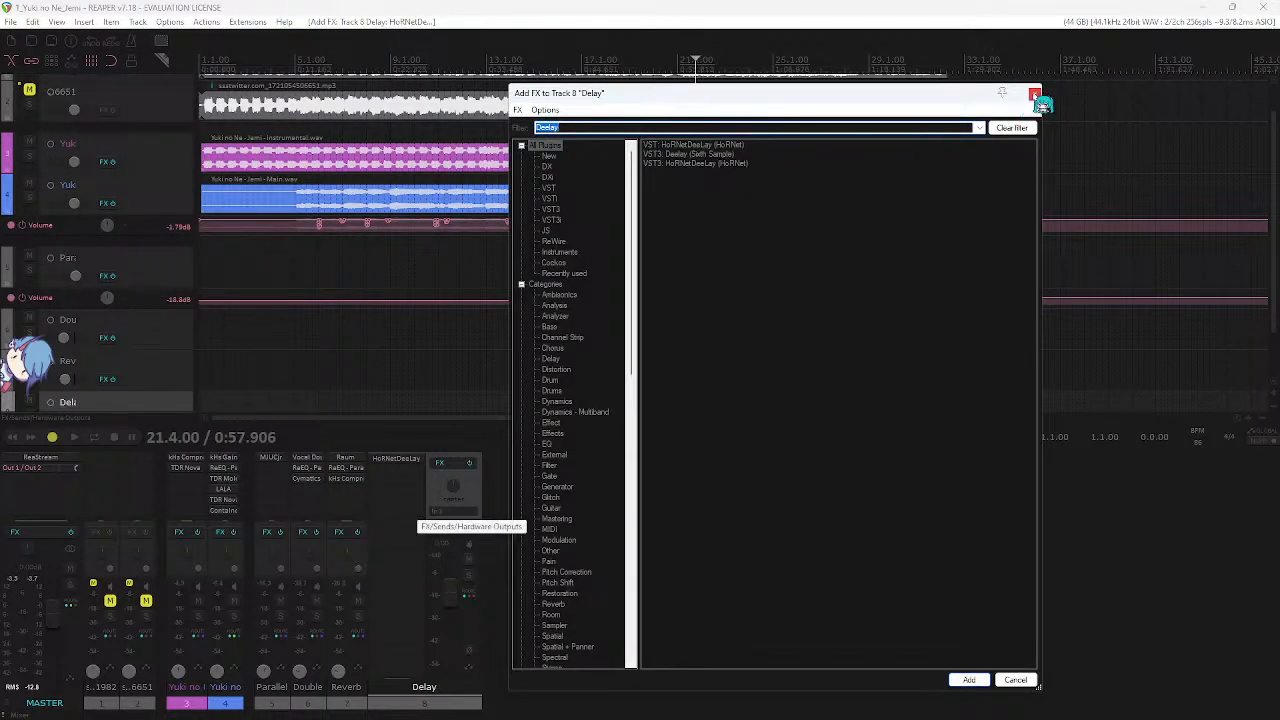
pyautogui.click(1041, 96)
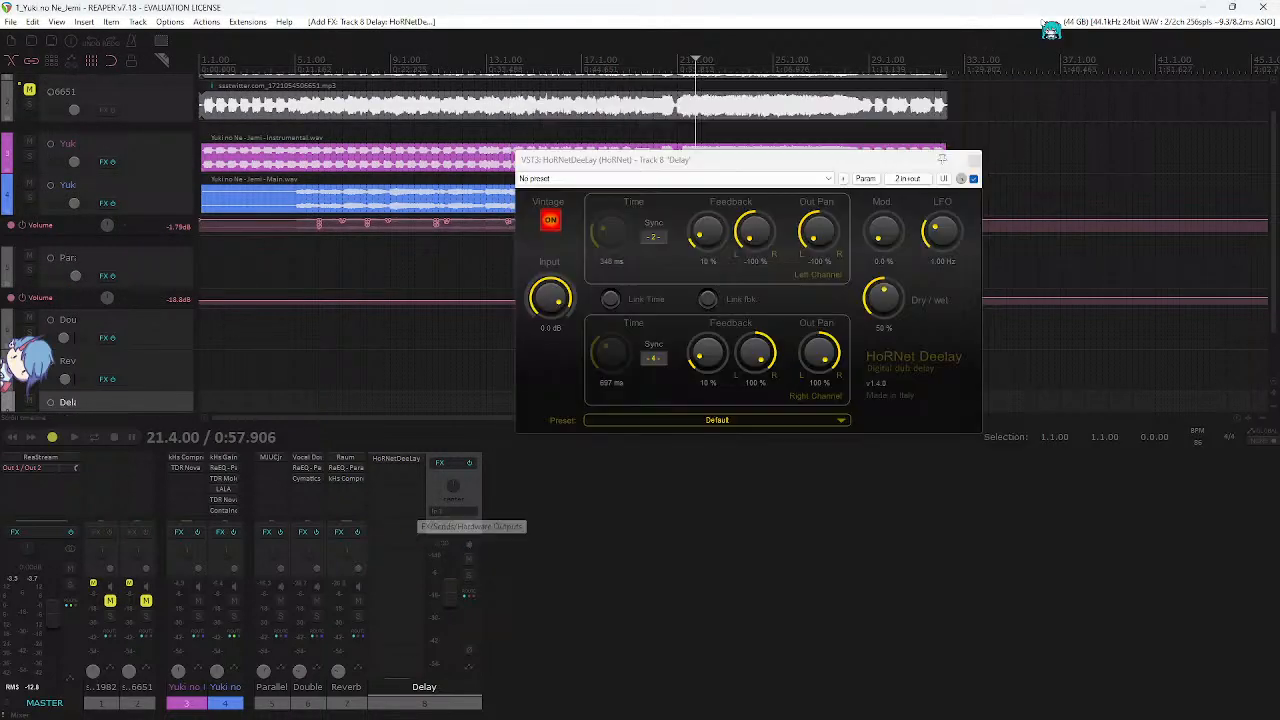
pyautogui.click(974, 161)
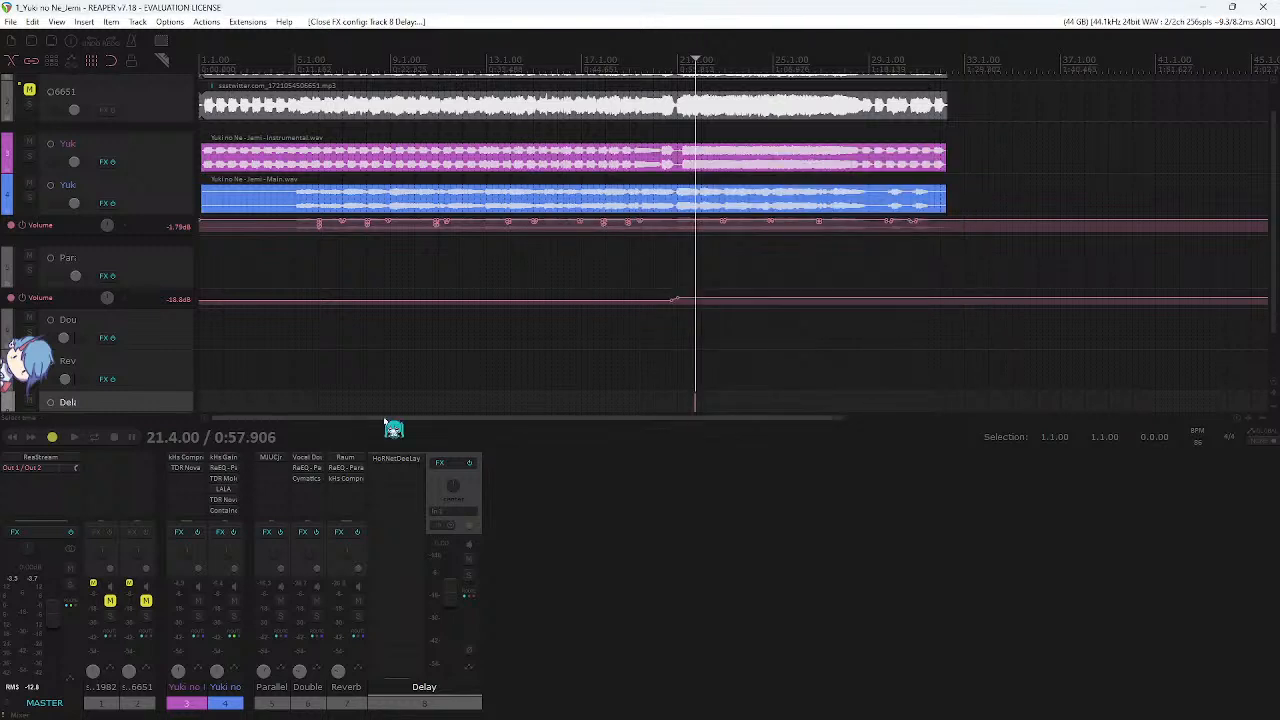
# - In HoRNetDeeLay on the Delay track, set the left channel's sync to 3 and the right channel's sync to 6
pyautogui.click(397, 460)
pyautogui.click(655, 238)
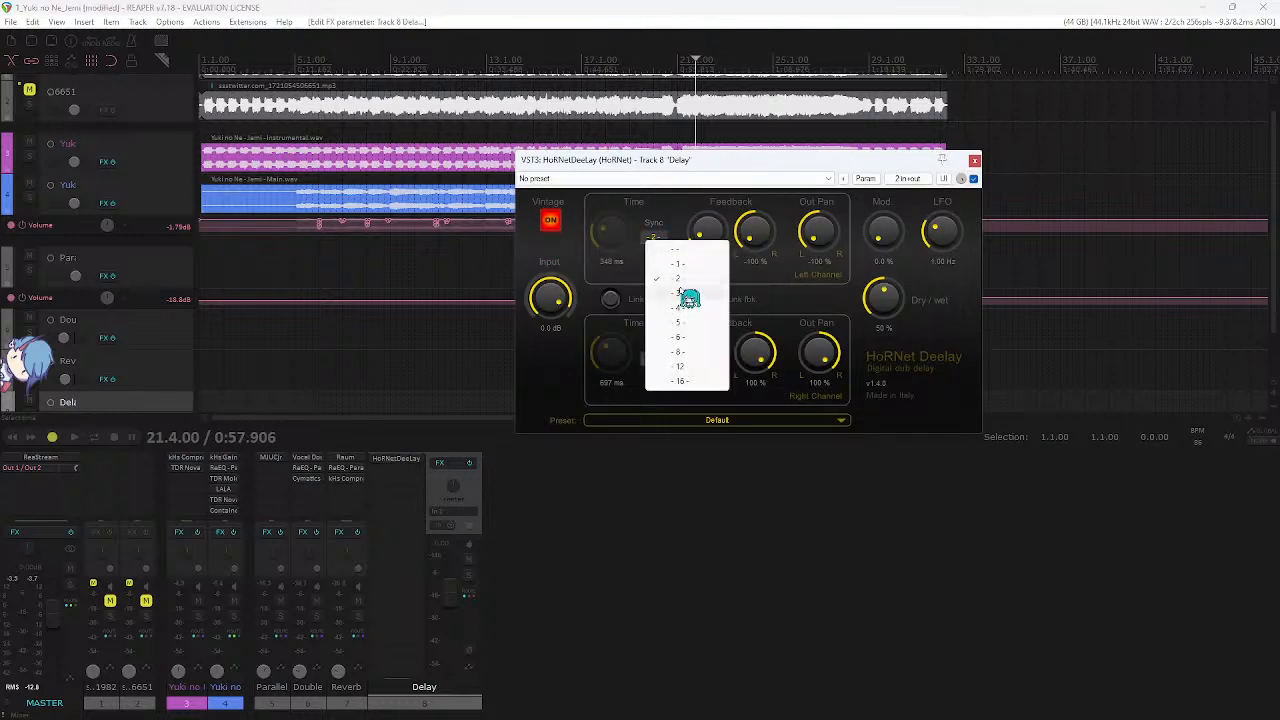
pyautogui.click(686, 294)
pyautogui.click(652, 357)
pyautogui.click(690, 459)
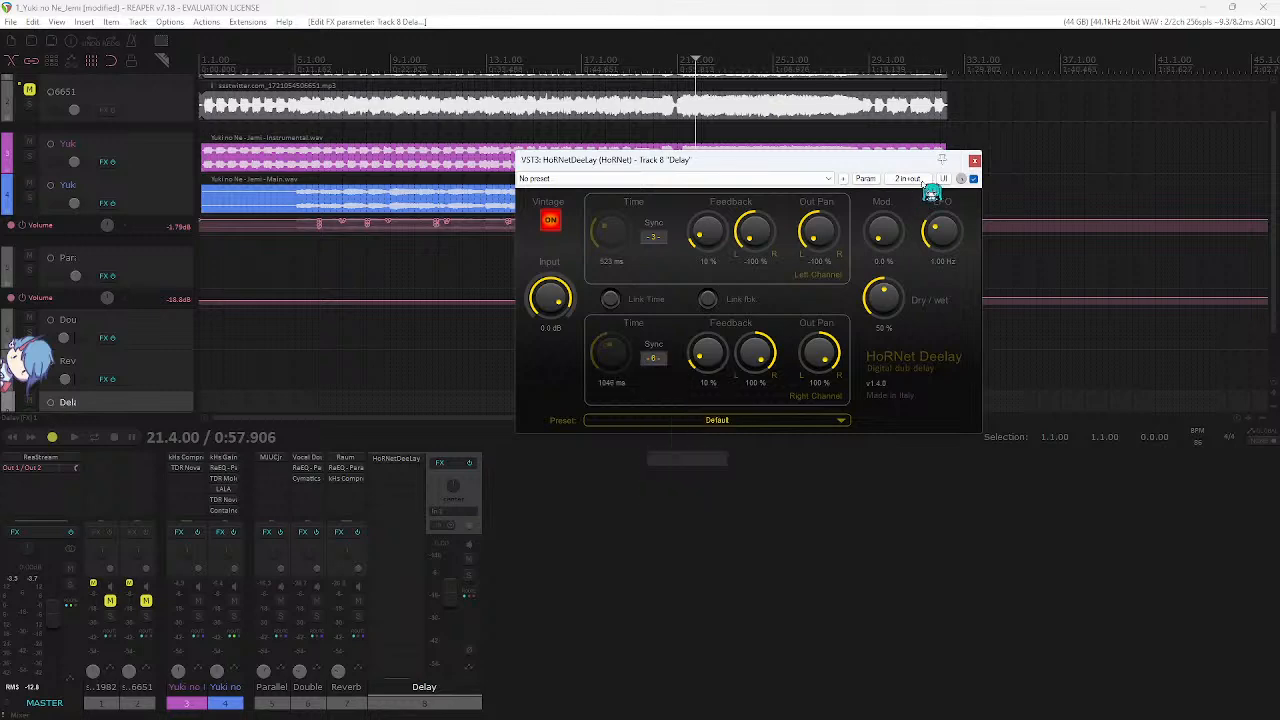
pyautogui.click(974, 161)
# - Play the mix from 11.1.00 and add a send from the Main vocal track to the Delay track
pyautogui.scroll(2, 849, 190)
pyautogui.hscroll(-3, 844, 190)
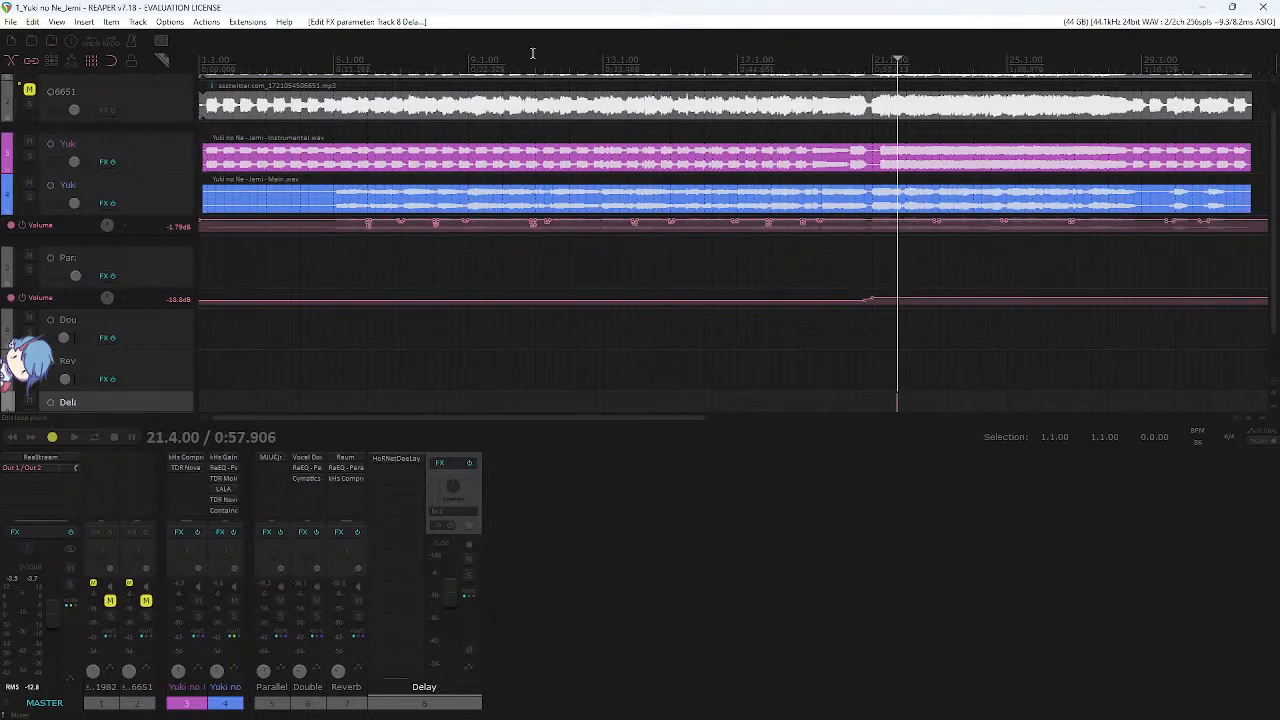
pyautogui.click(535, 55)
pyautogui.press('space')
pyautogui.moveTo(219, 632); pyautogui.dragTo(440, 510)
pyautogui.click(615, 513)
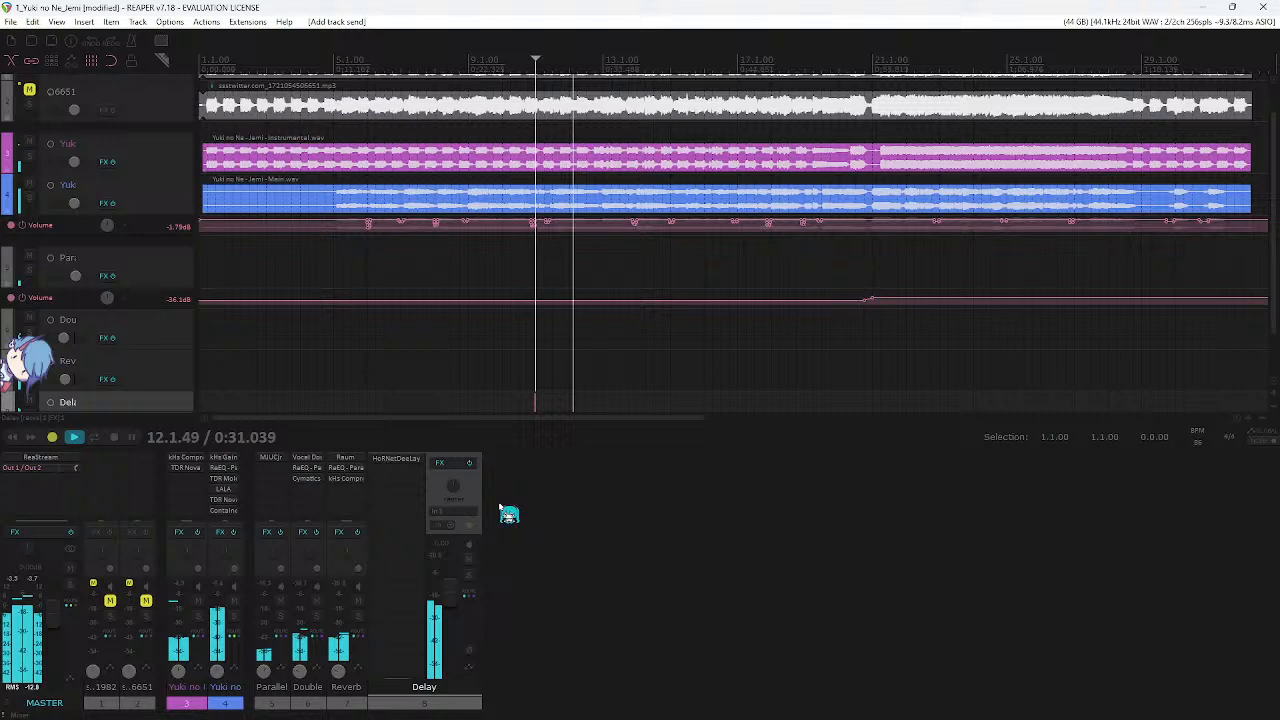
# - Check HoRNetDeeLay's input level on the Delay track during playback
pyautogui.click(405, 459)
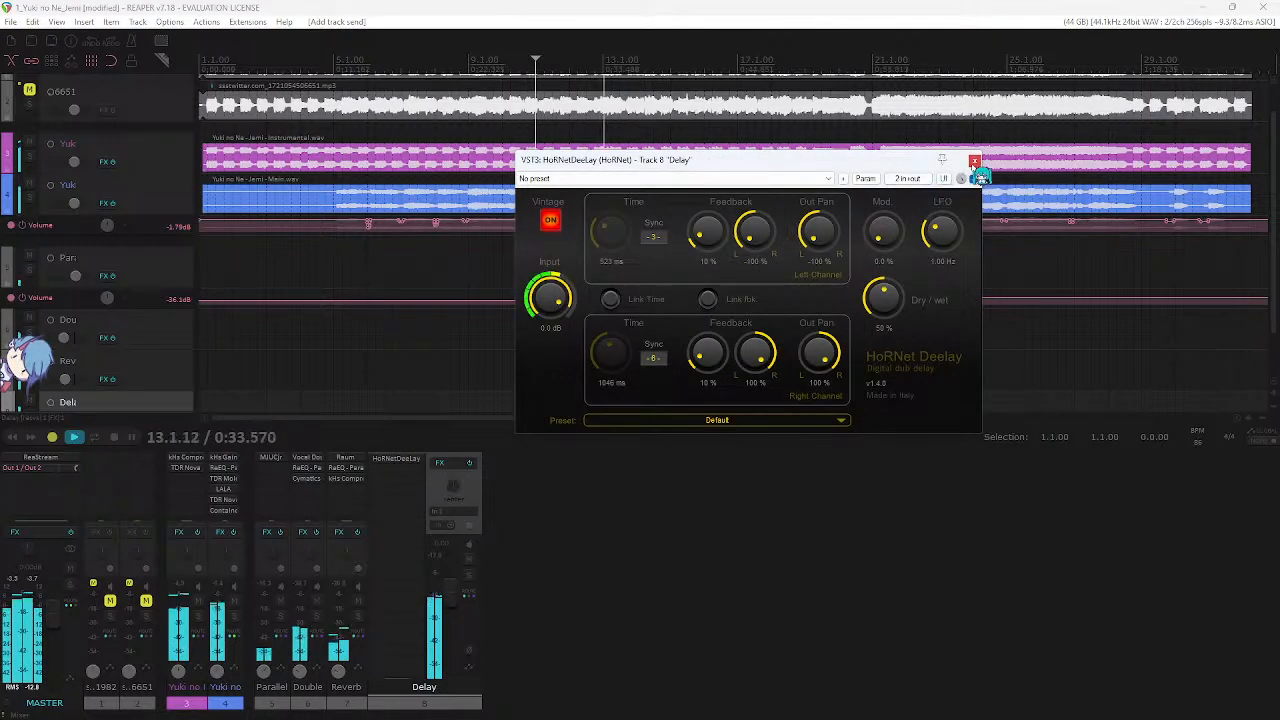
pyautogui.click(974, 160)
pyautogui.click(704, 474)
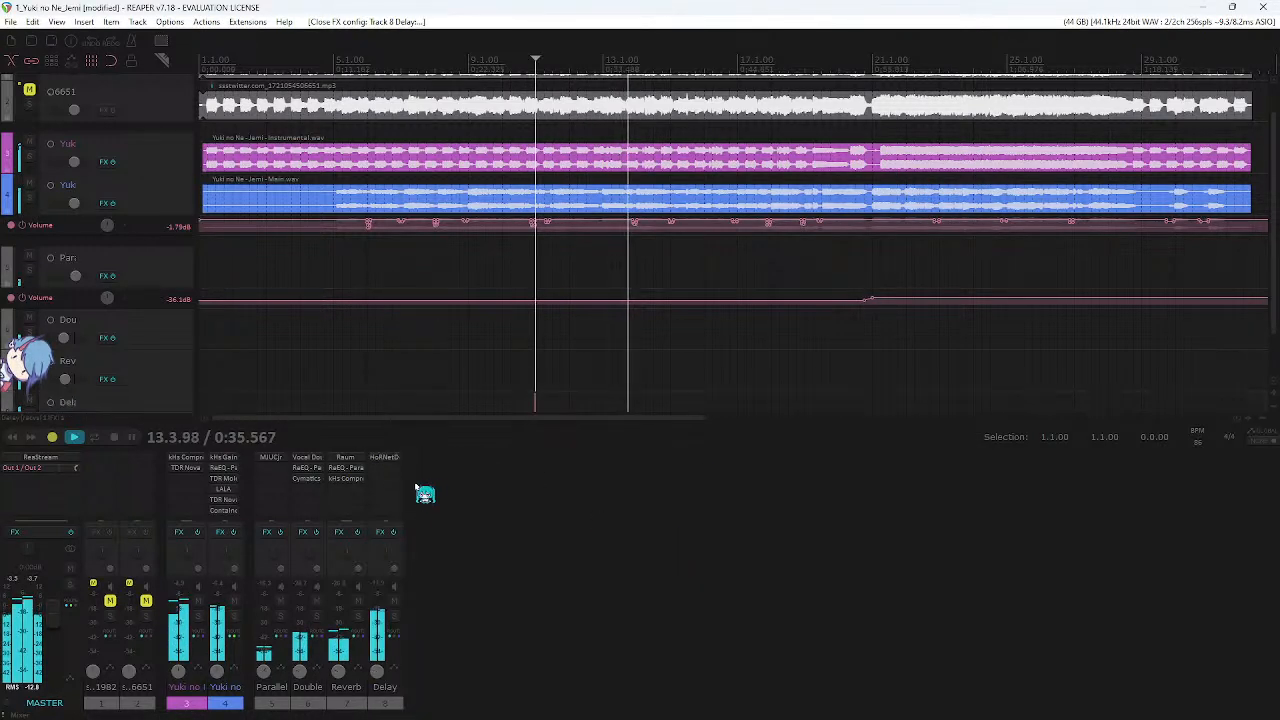
# - Copy ReEQ and kHs Compressor from the Reverb track to the Delay track, and lower Delay's volume to -11.25 dB
pyautogui.click(385, 504)
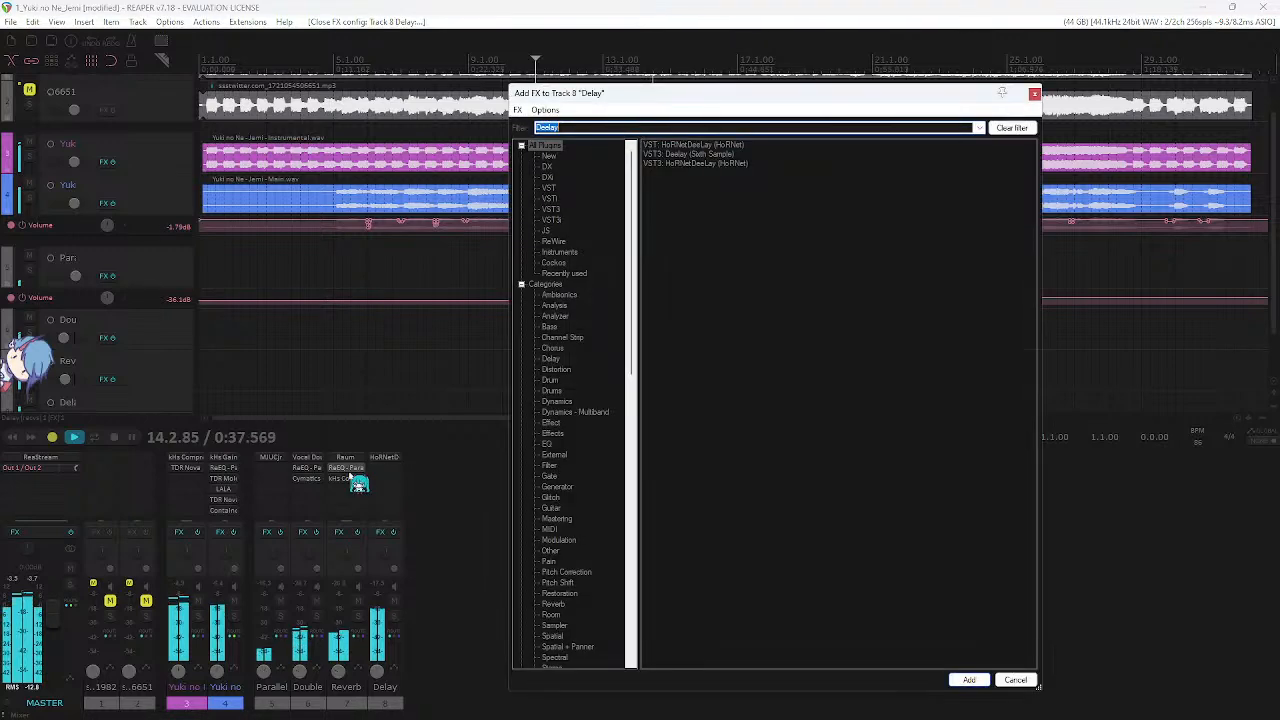
pyautogui.moveTo(348, 471); pyautogui.dragTo(386, 488)
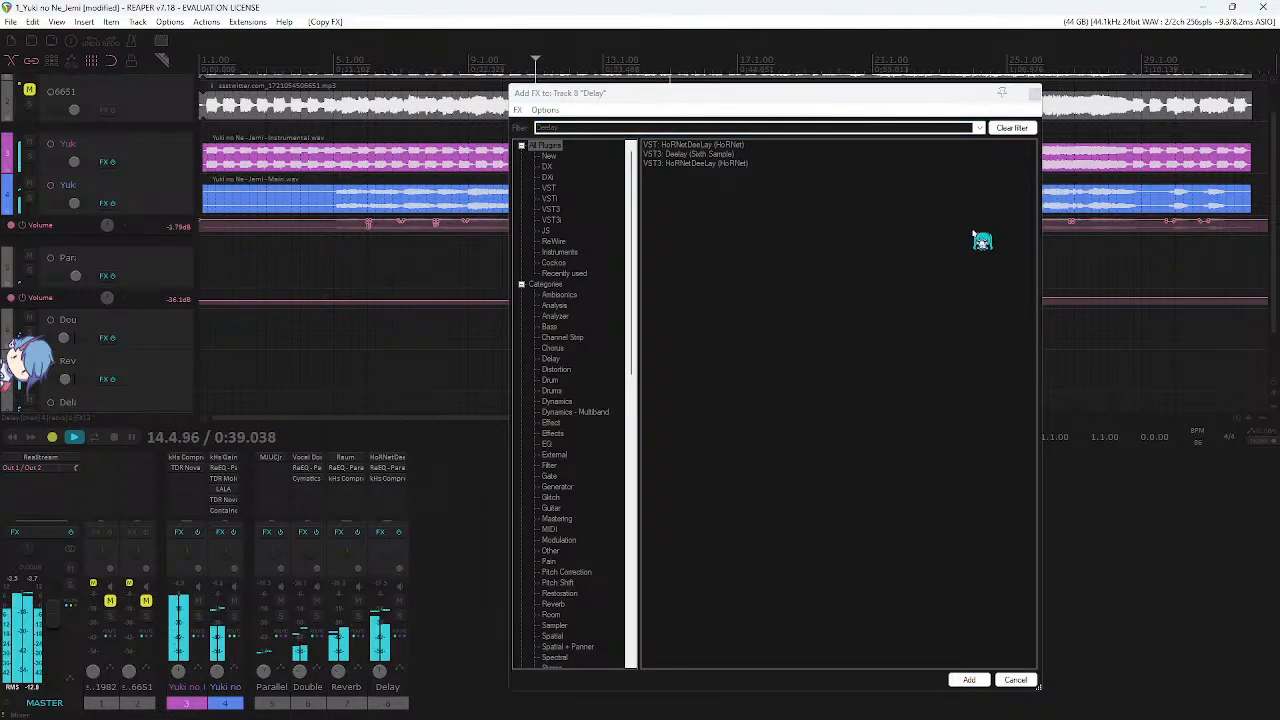
pyautogui.click(1034, 93)
pyautogui.scroll(-2, 388, 680)
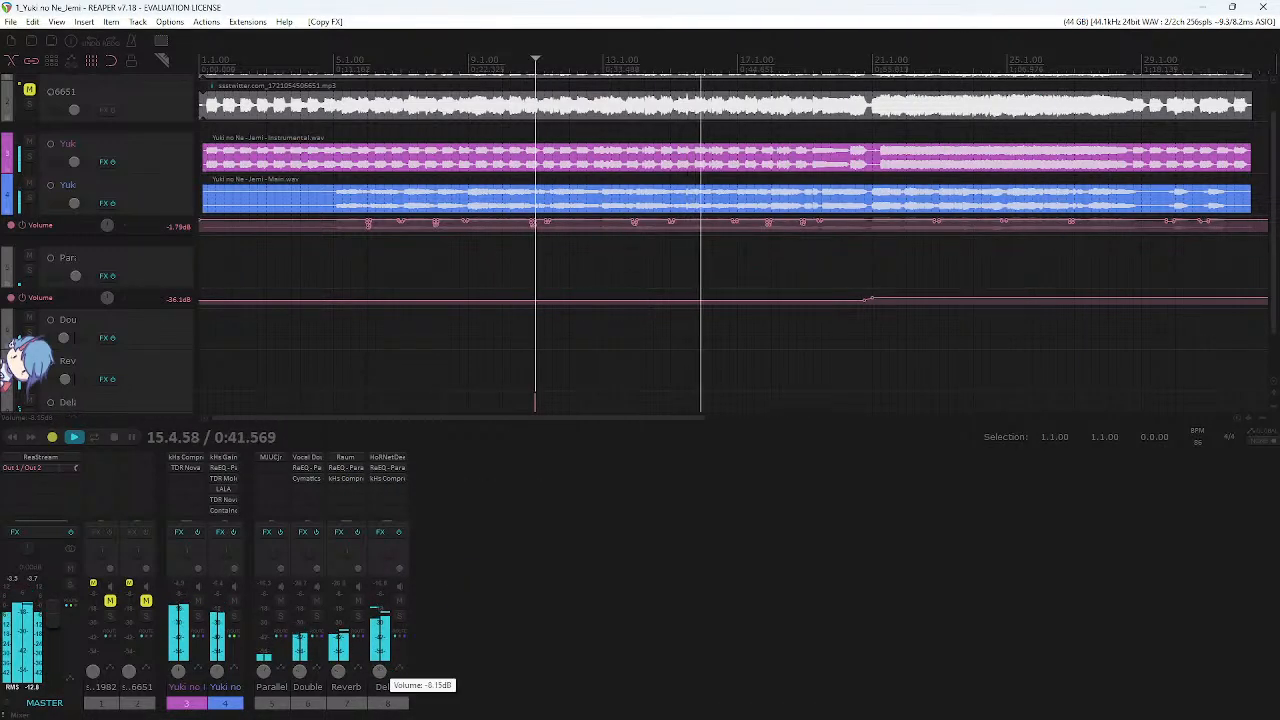
pyautogui.press('space')
# - Add a send from the Delay track to the Reverb track and turn off Delay's master send
pyautogui.scroll(3, 571, 357)
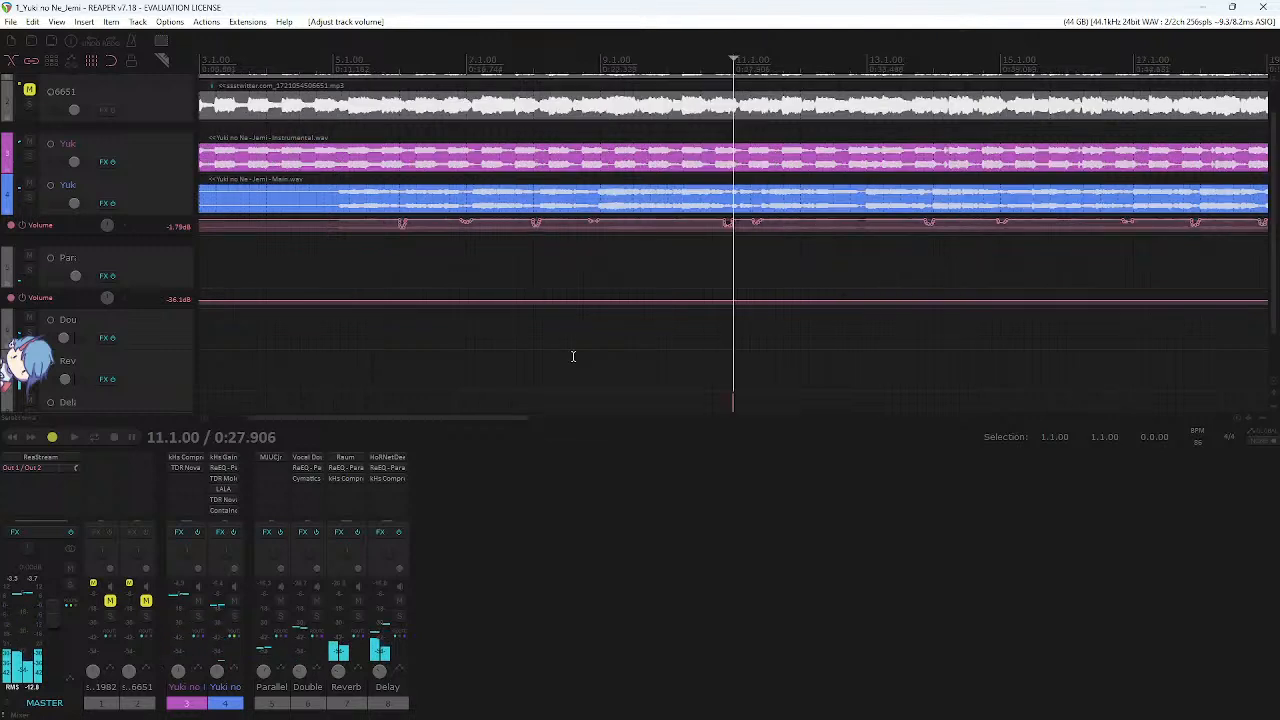
pyautogui.click(402, 636)
pyautogui.click(828, 546)
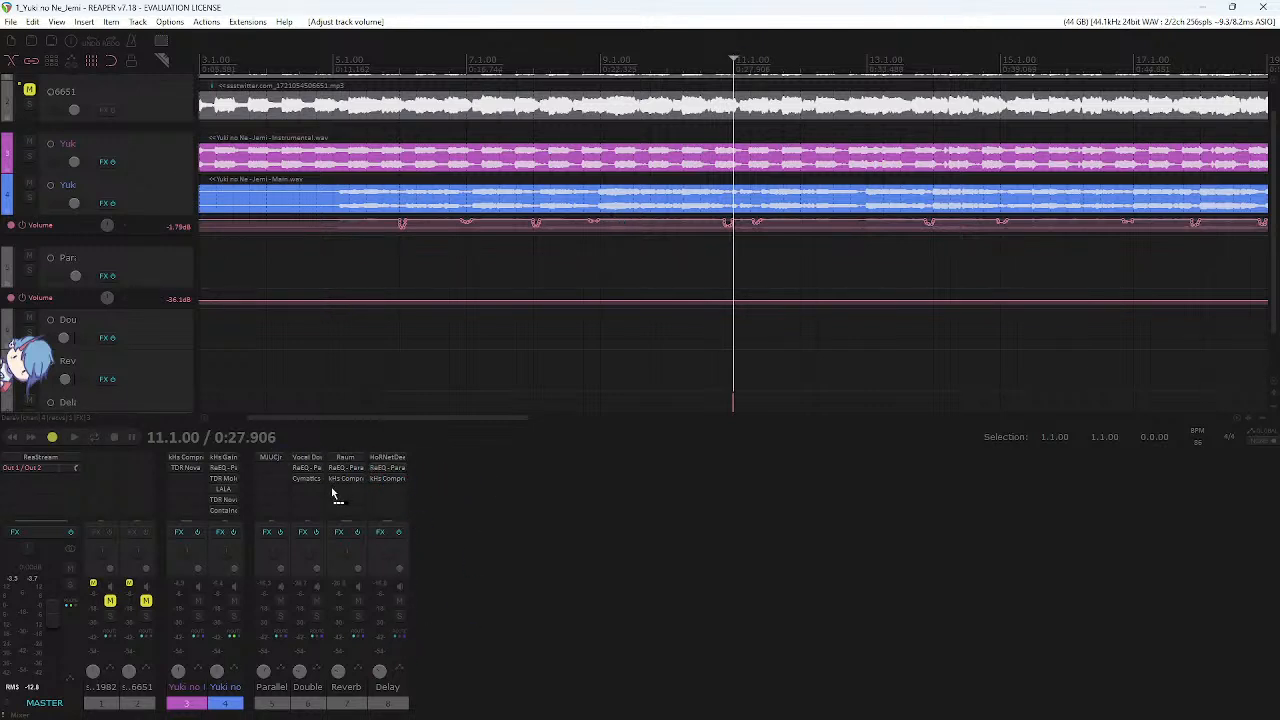
pyautogui.moveTo(348, 500); pyautogui.dragTo(348, 500)
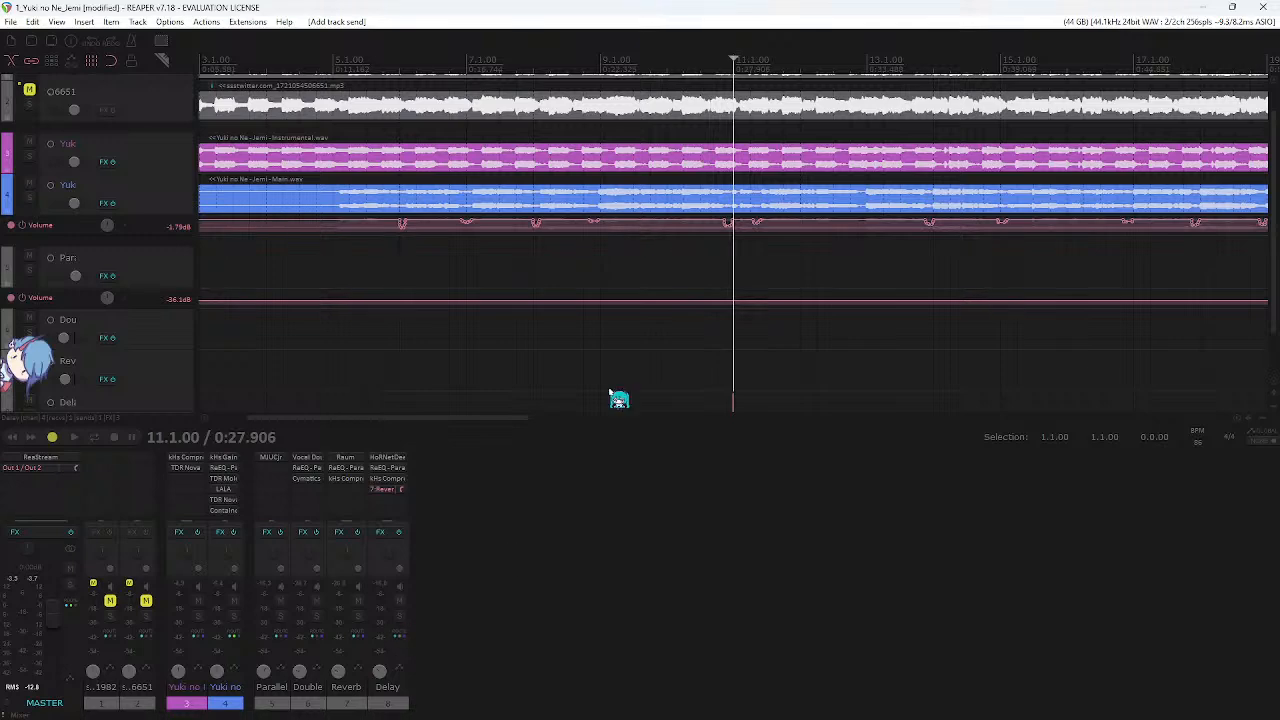
pyautogui.moveTo(594, 487); pyautogui.dragTo(659, 228)
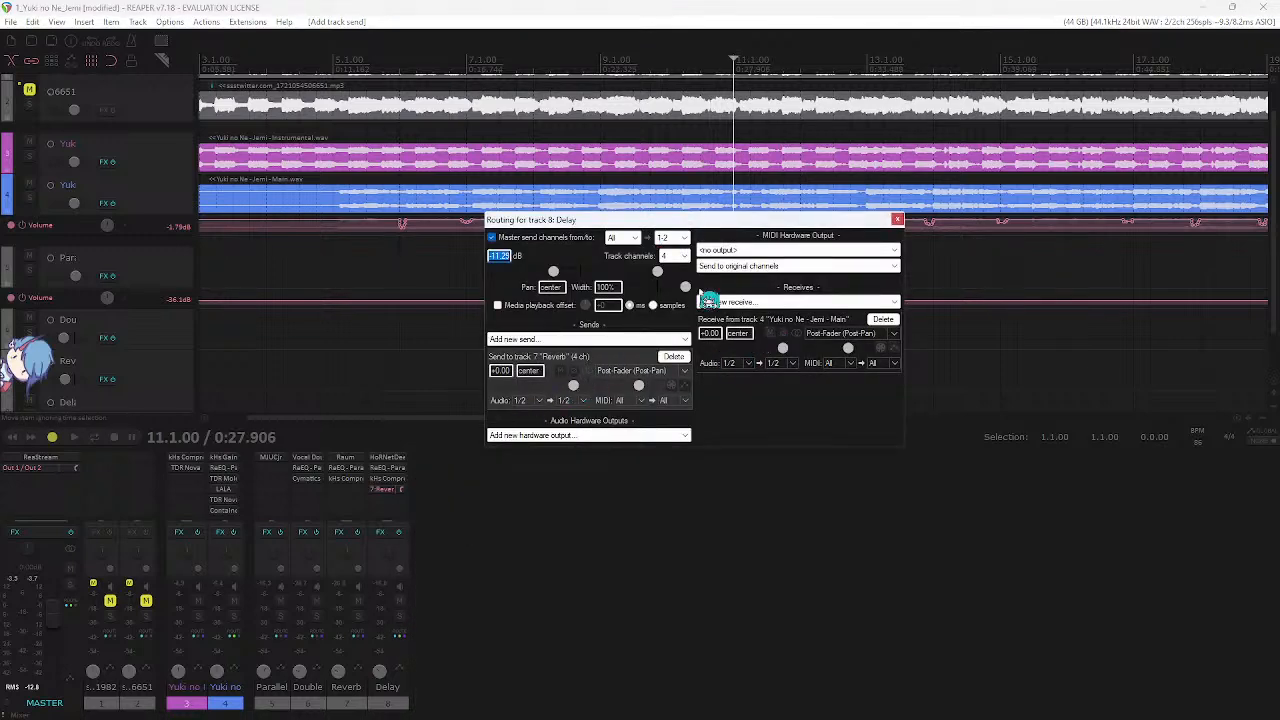
pyautogui.click(898, 221)
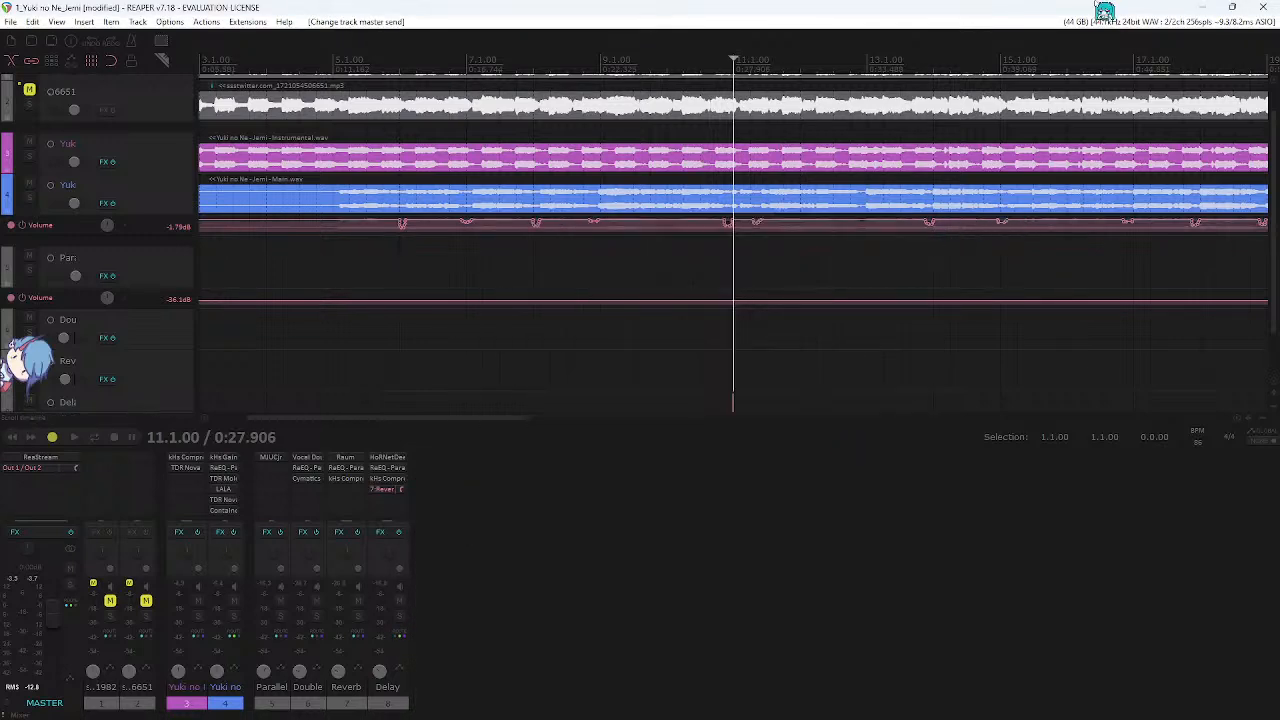
# - In HoRNetDeeLay, set both channels' feedback to 32% and the output pans to -74% left and 77% right, and start playback
pyautogui.click(388, 458)
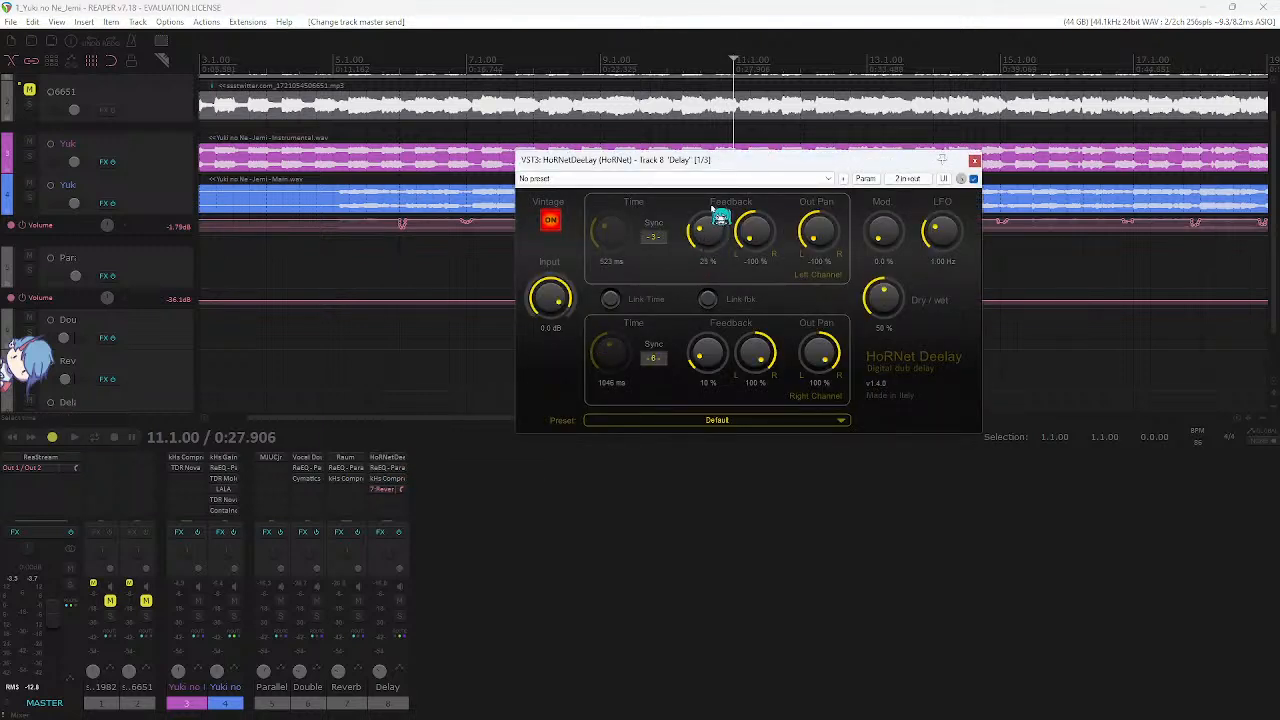
pyautogui.moveTo(712, 358); pyautogui.dragTo(766, 368)
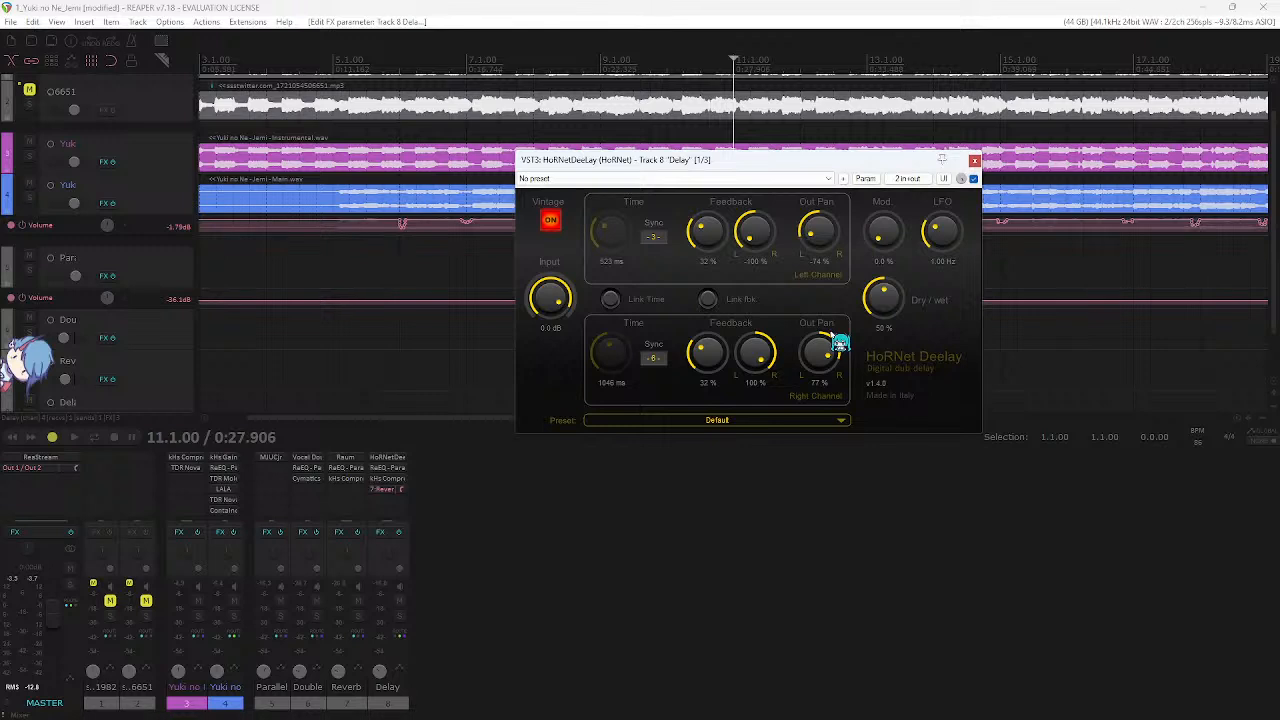
pyautogui.press('space')
pyautogui.press('Escape')
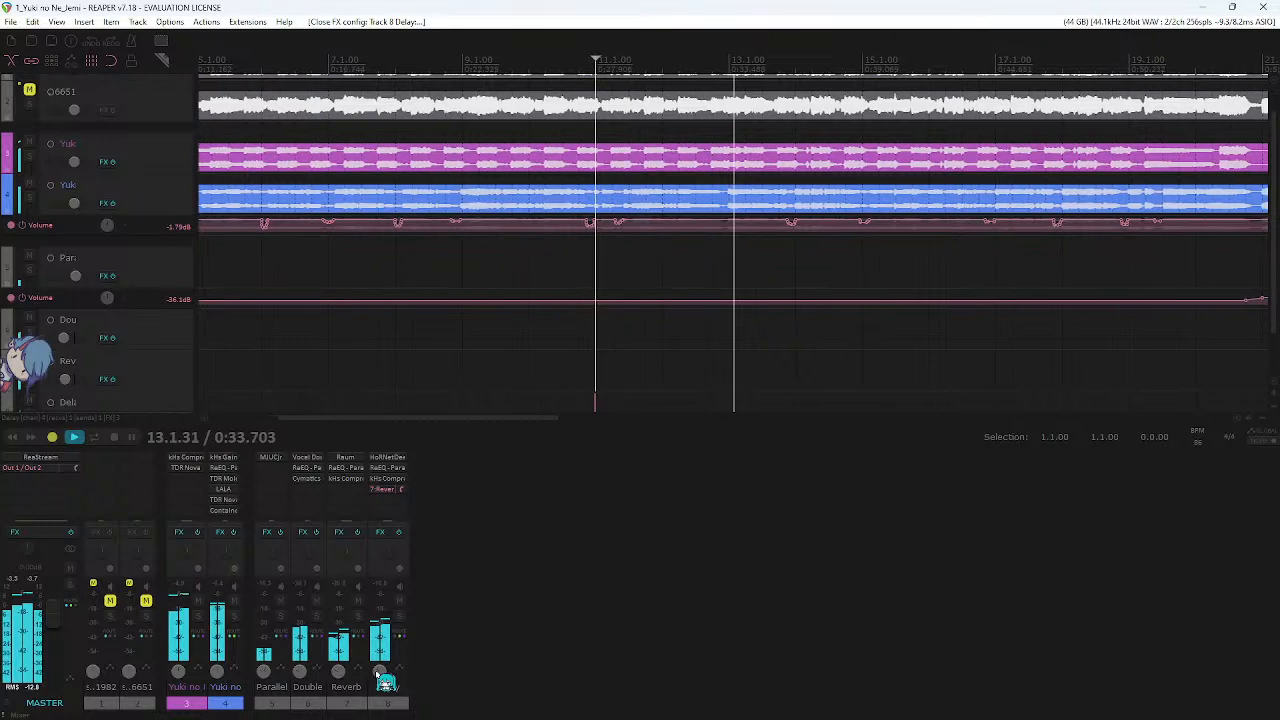
# - In the Delay track's routing, turn the master send back on and set the receive from the Main track to Pre-Fader (Pre-FX)
pyautogui.click(399, 645)
pyautogui.press('space')
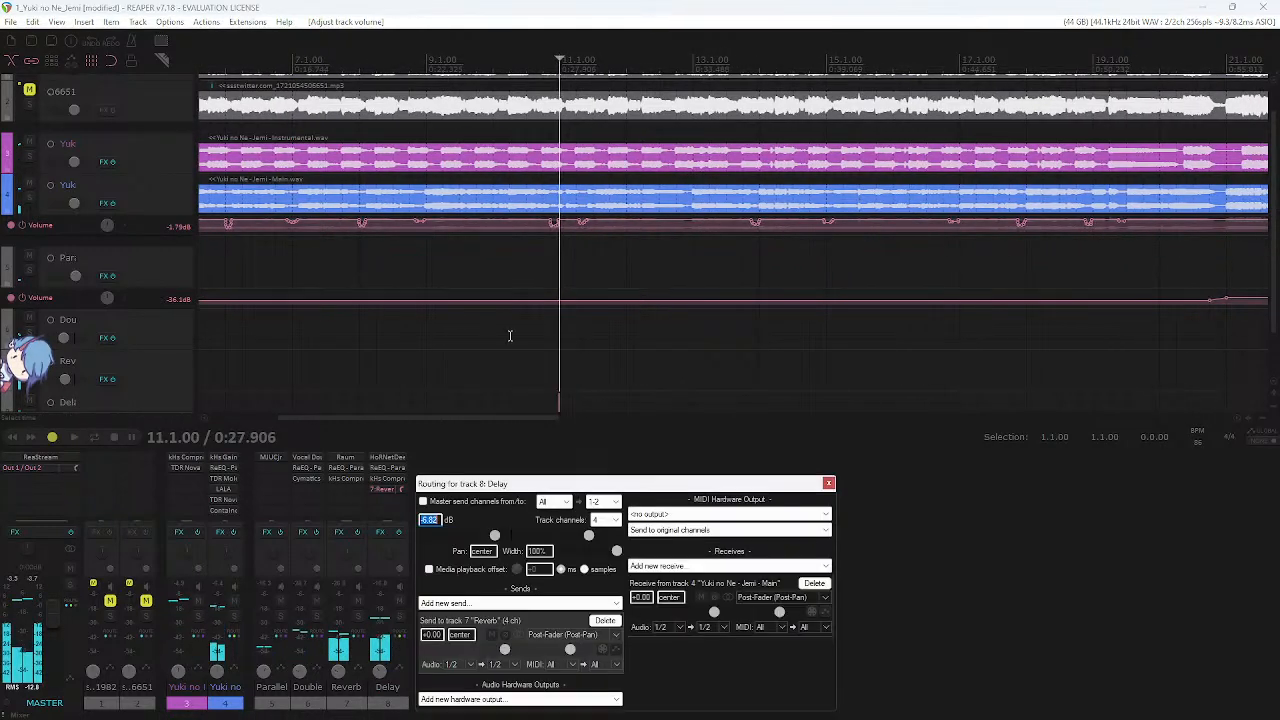
pyautogui.click(422, 501)
pyautogui.moveTo(589, 485); pyautogui.dragTo(620, 351)
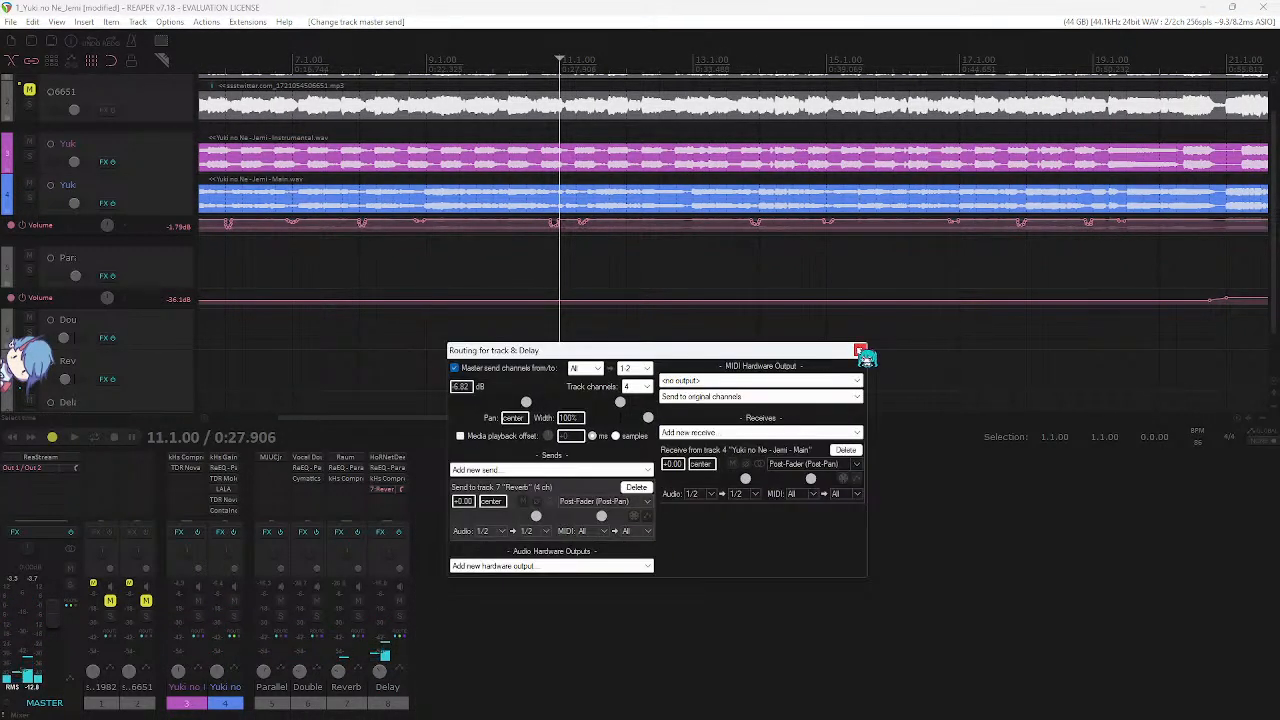
pyautogui.click(825, 464)
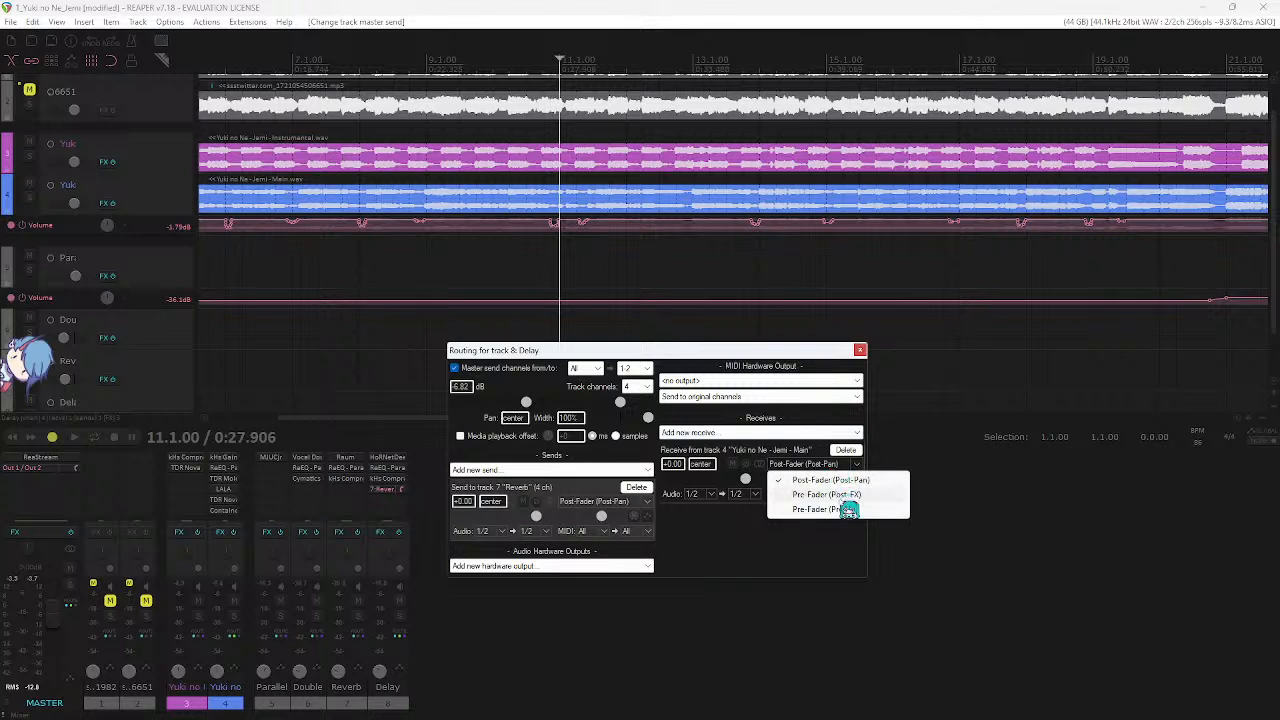
pyautogui.click(849, 509)
pyautogui.click(860, 350)
# - Play the mix from 11.1.00 and set the Delay track's volume to about -11.4 dB
pyautogui.press('space')
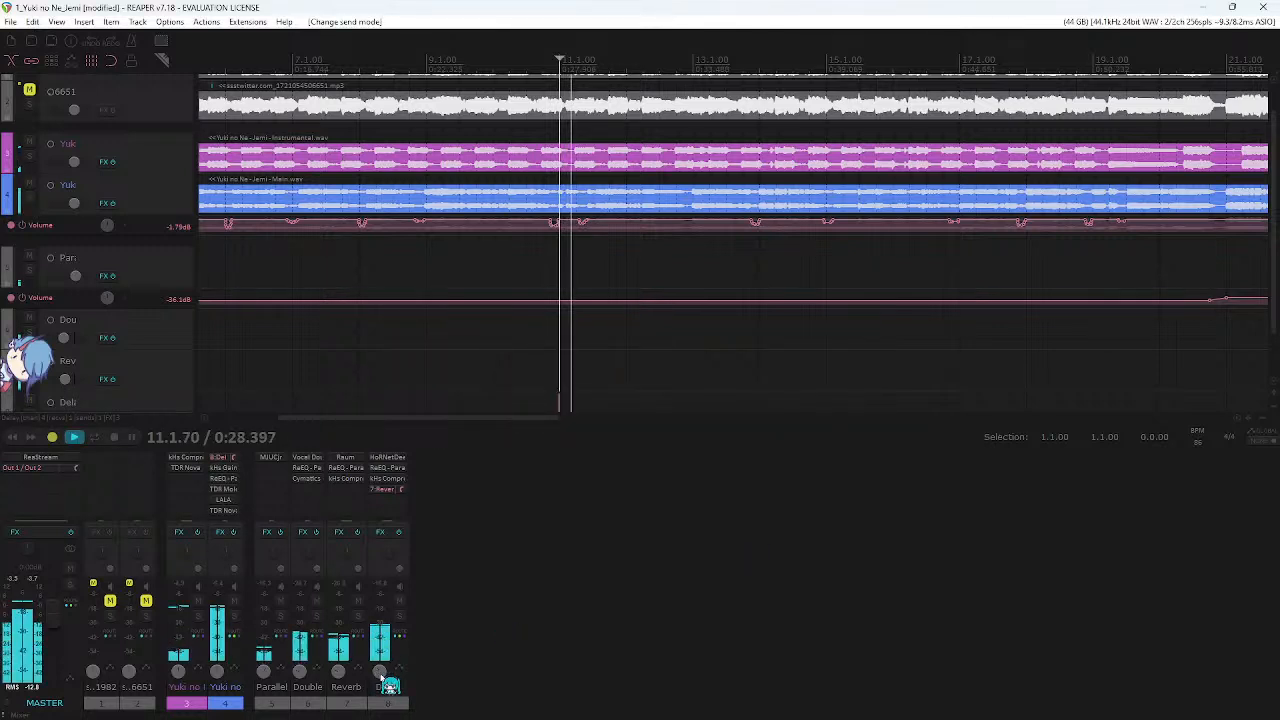
pyautogui.scroll(-2, 390, 686)
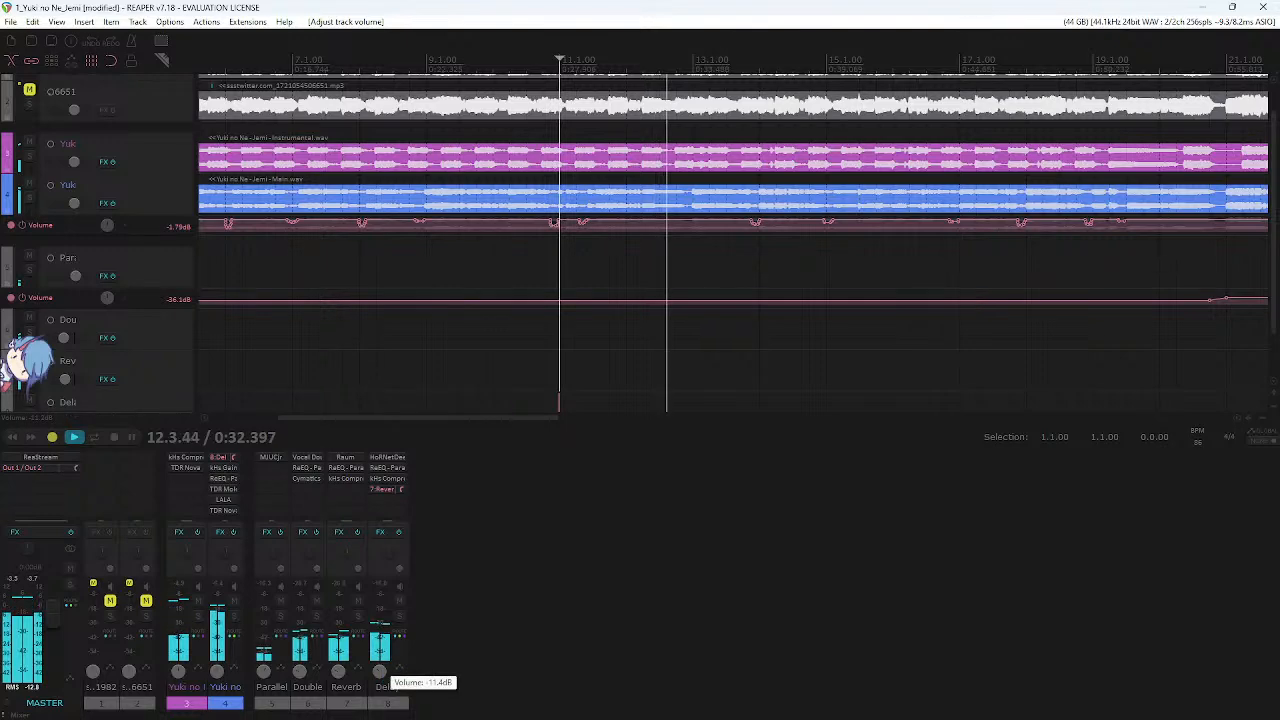
# - Consult the delay lengths in Vivaldi's Delay & Reverb Time Calculator and set the Delay track's kHs Compressor release to 348 ms in REAPER
pyautogui.click(400, 480)
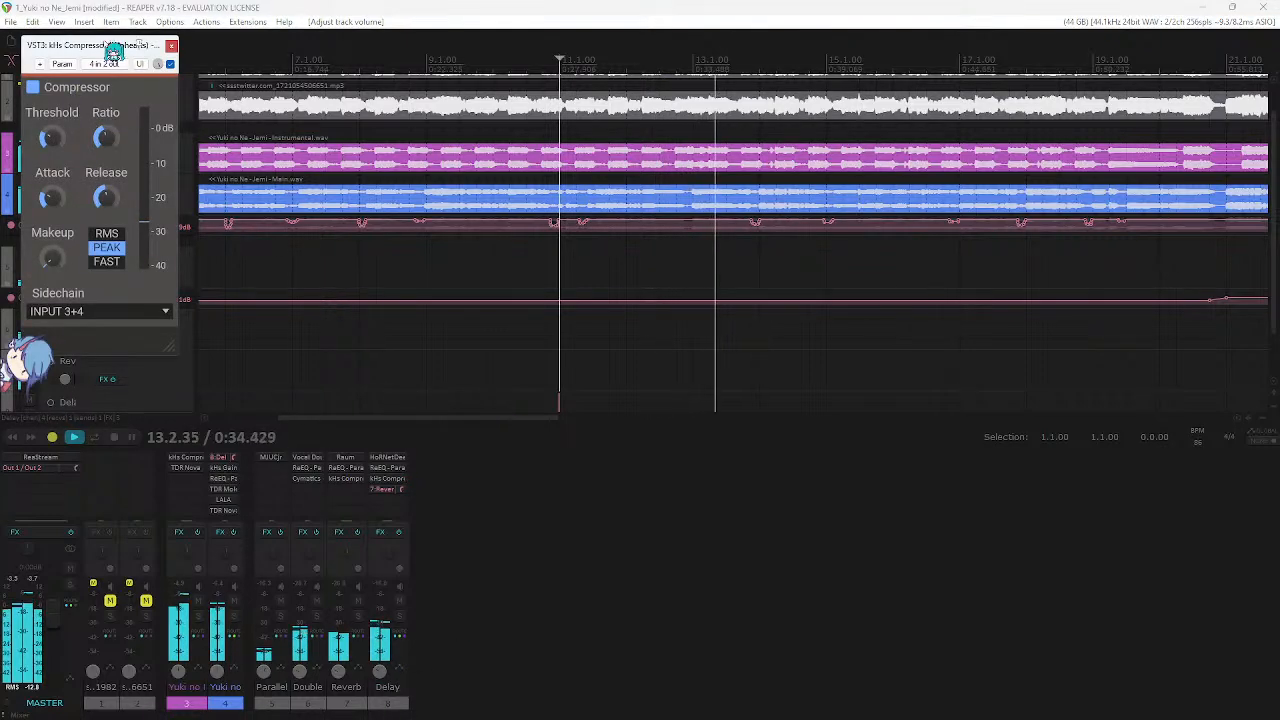
pyautogui.moveTo(134, 42); pyautogui.dragTo(835, 195)
pyautogui.press('space')
pyautogui.click(1010, 9)
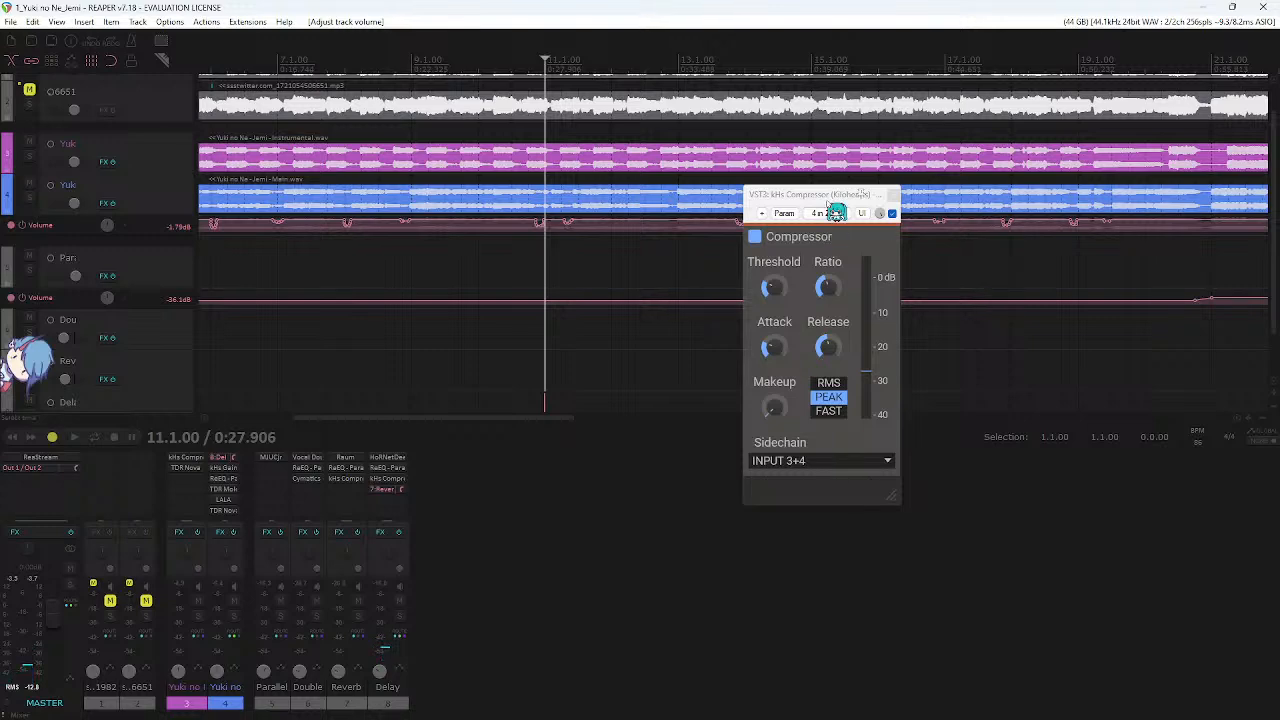
pyautogui.hotkey('alt', 'Tab')
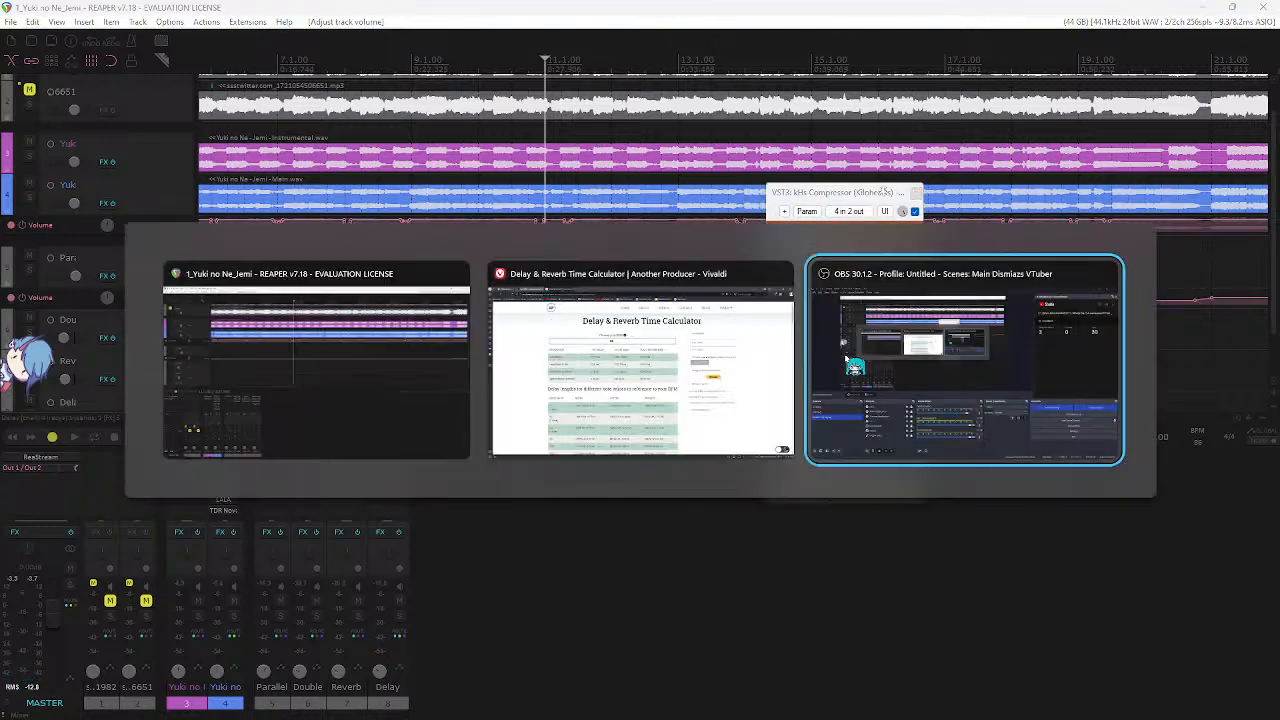
pyautogui.click(620, 378)
pyautogui.scroll(-3, 514, 335)
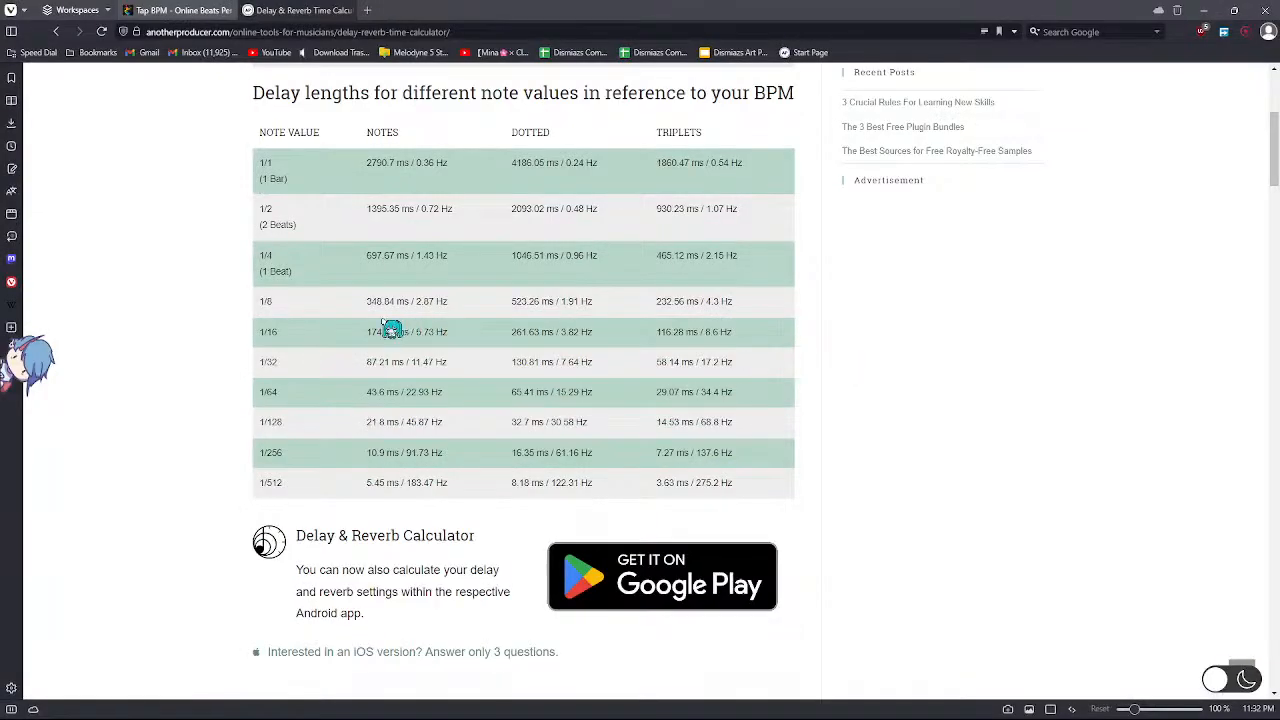
pyautogui.hotkey('alt', 'Tab')
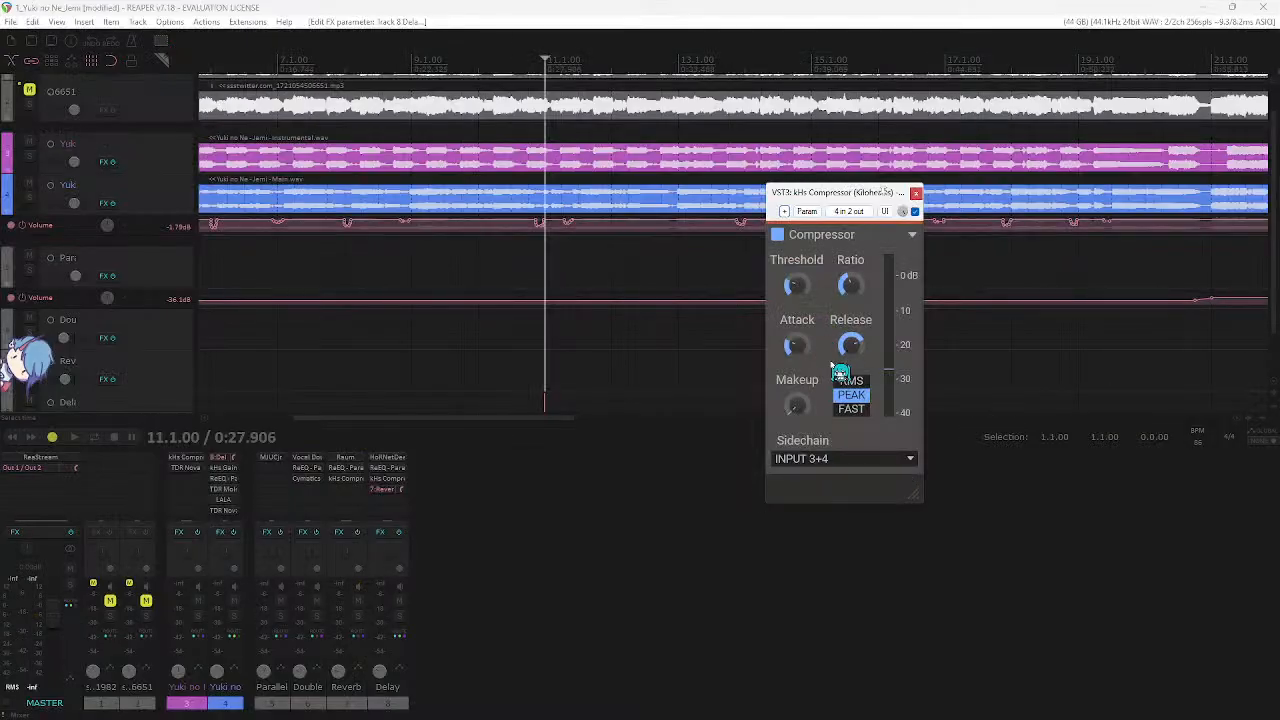
pyautogui.moveTo(851, 344)
pyautogui.mouseDown()
pyautogui.moveTo(851, 325)
pyautogui.moveTo(851, 340)
pyautogui.mouseUp()
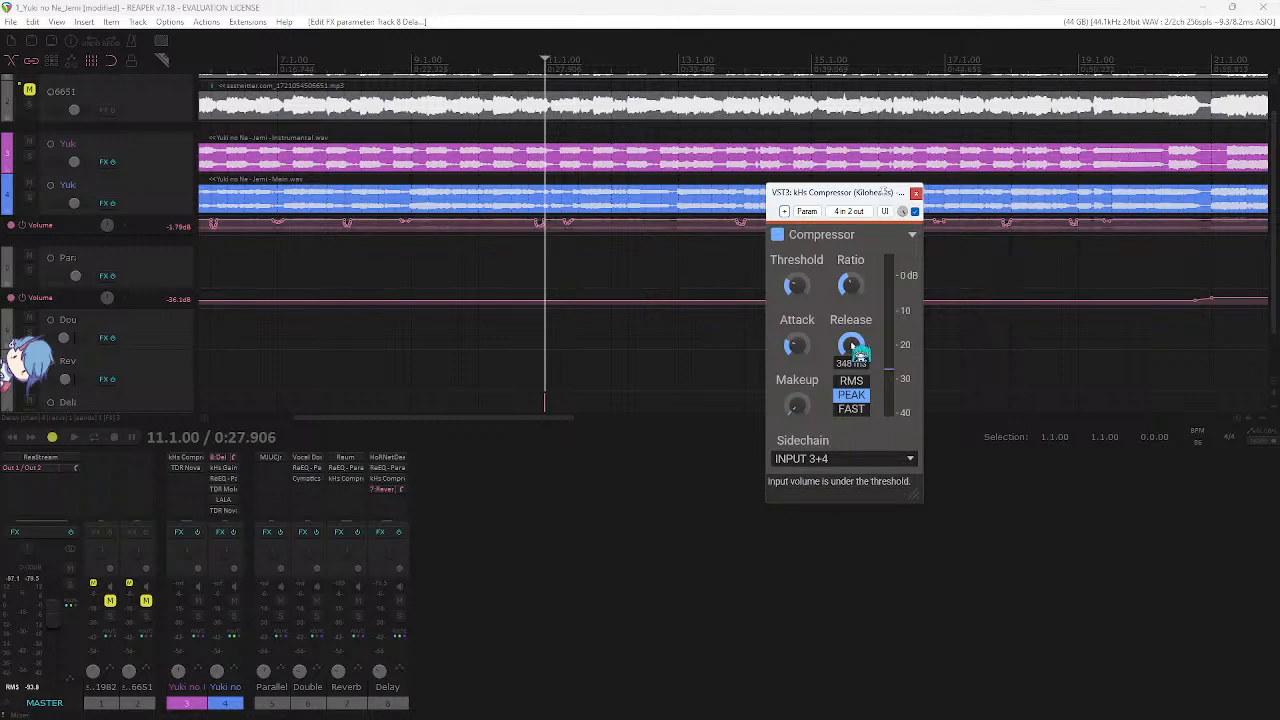
pyautogui.click(916, 192)
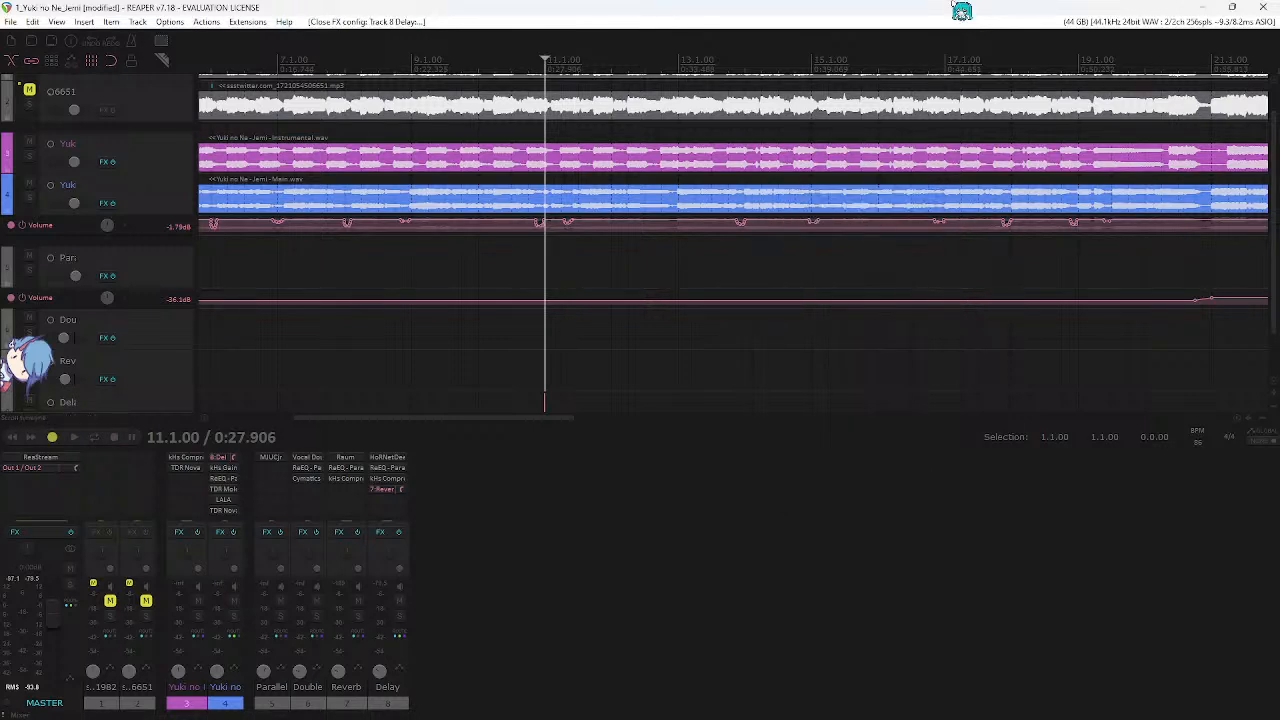
# - Review the HoRNetDeeLay settings on the Delay track and fine-tune the release of its kHs Compressor
pyautogui.click(389, 459)
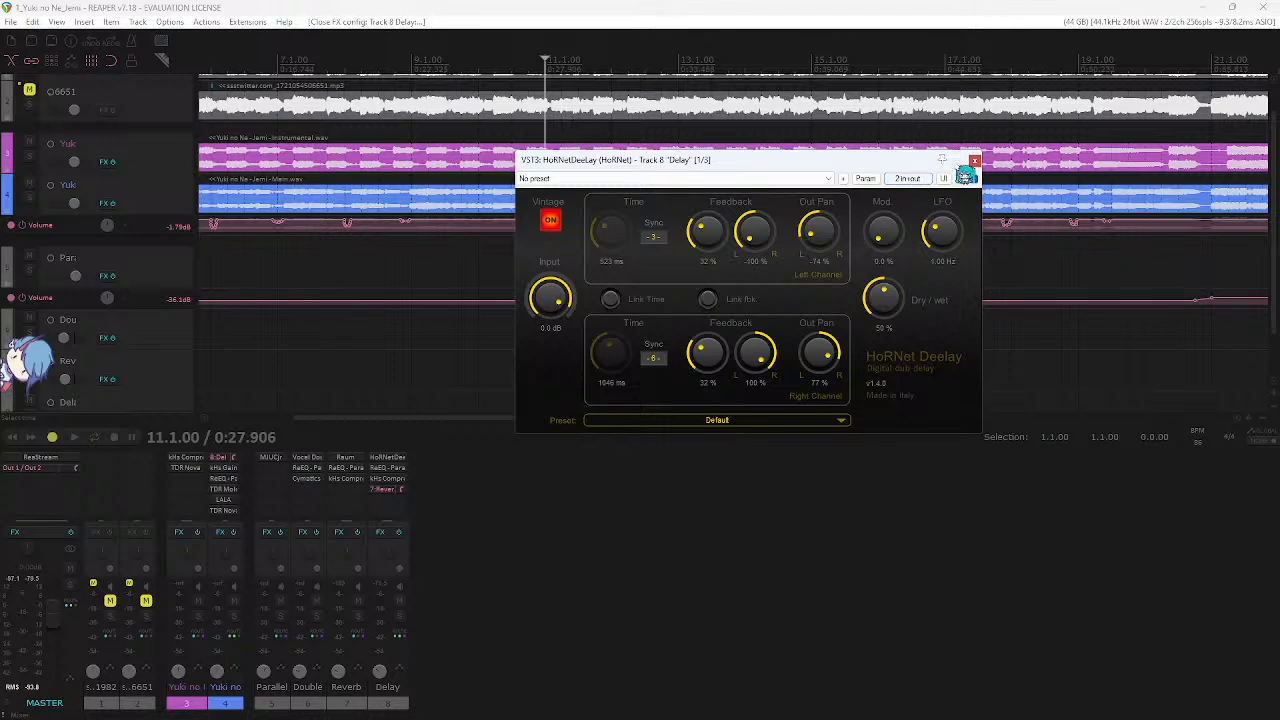
pyautogui.click(975, 162)
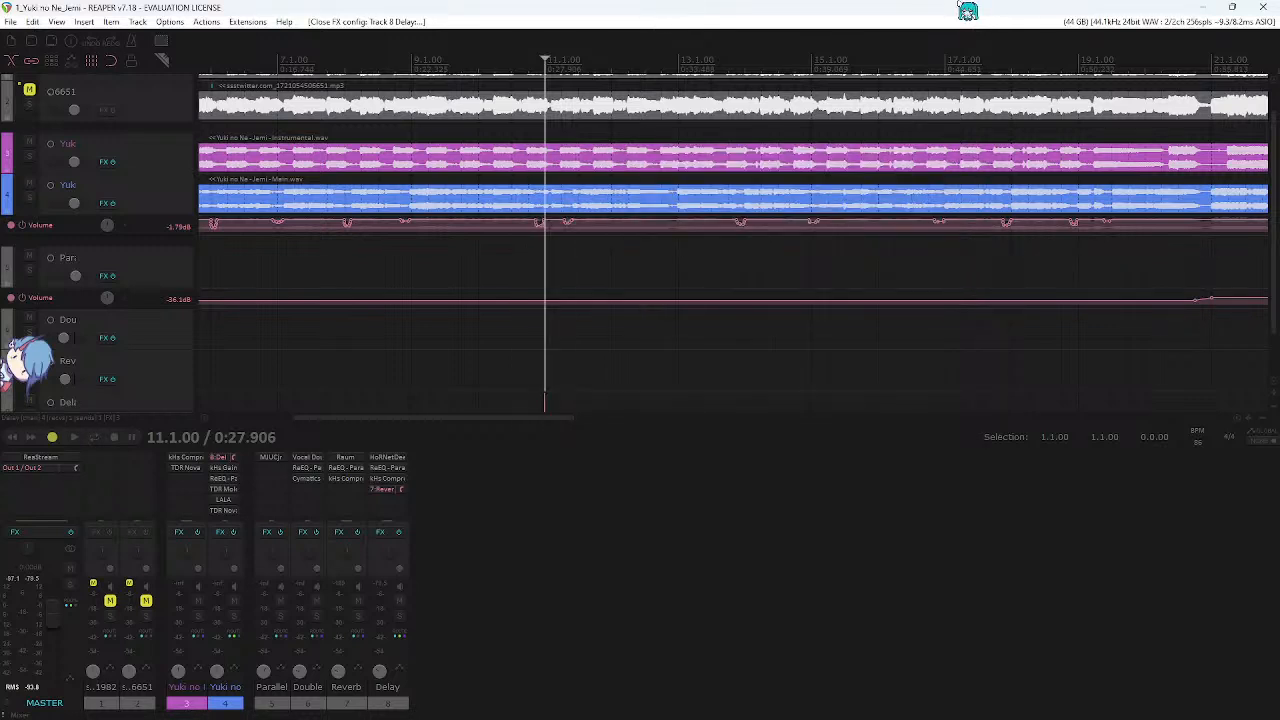
pyautogui.click(400, 481)
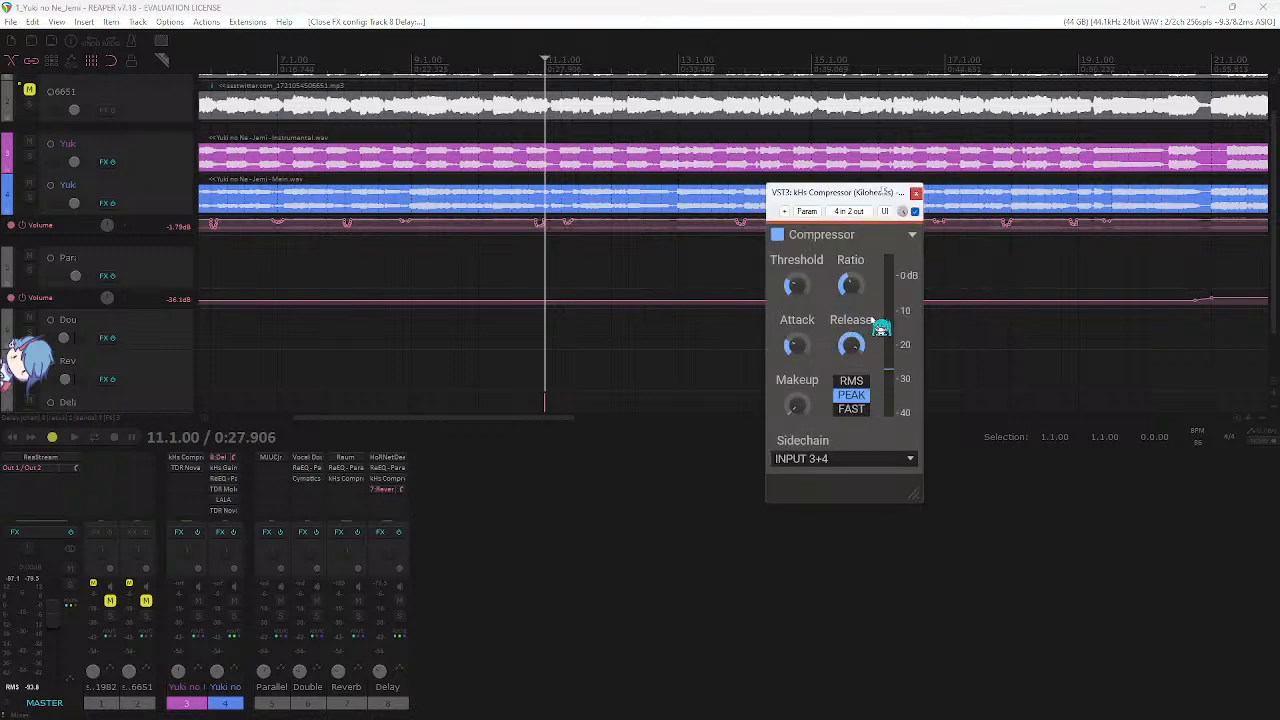
pyautogui.moveTo(851, 345)
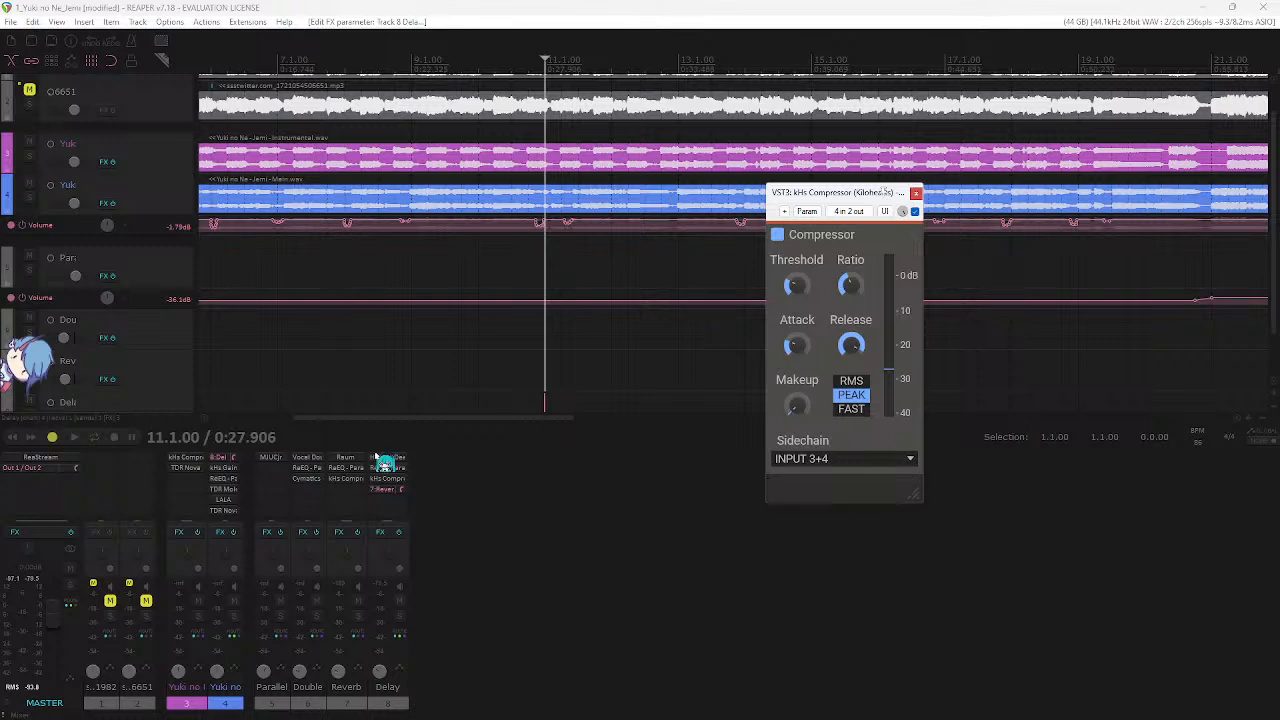
# - Set the release of the Reverb track's kHs Compressor to 37.4 ms, close the plugin and save the project
pyautogui.click(344, 479)
pyautogui.moveTo(820, 180); pyautogui.dragTo(724, 184)
pyautogui.moveTo(715, 312)
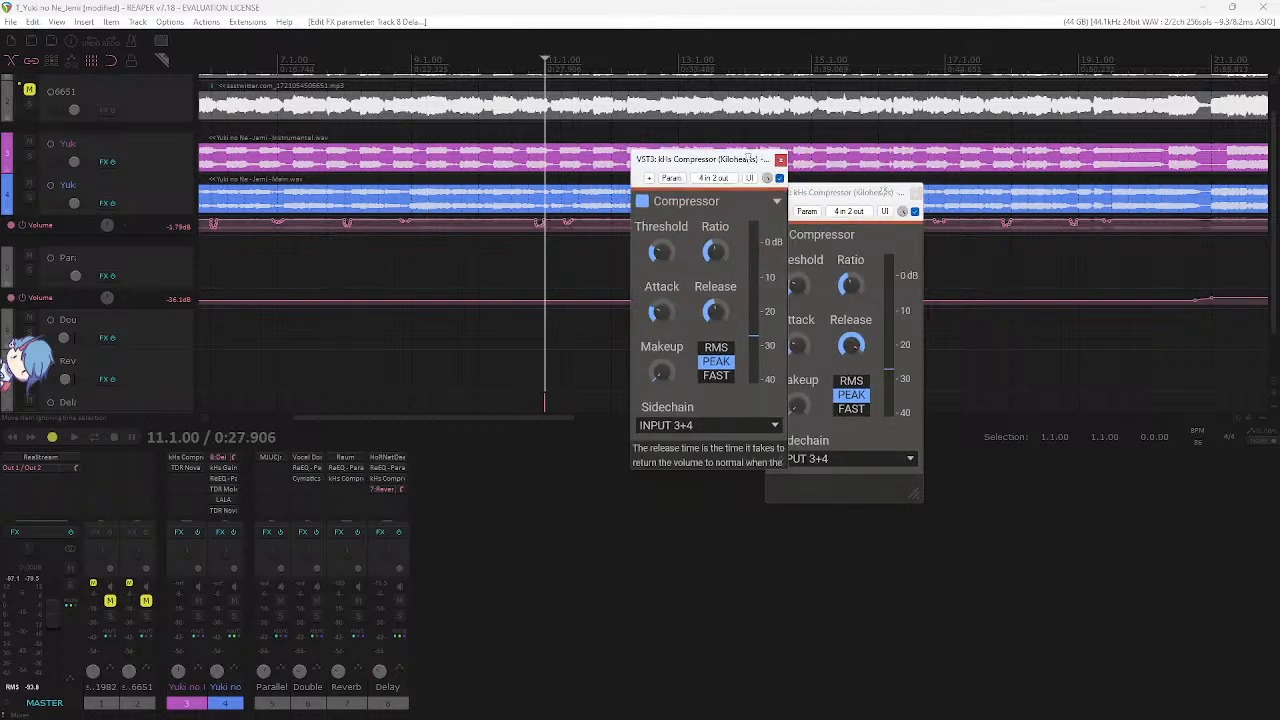
pyautogui.moveTo(715, 312); pyautogui.dragTo(715, 302)
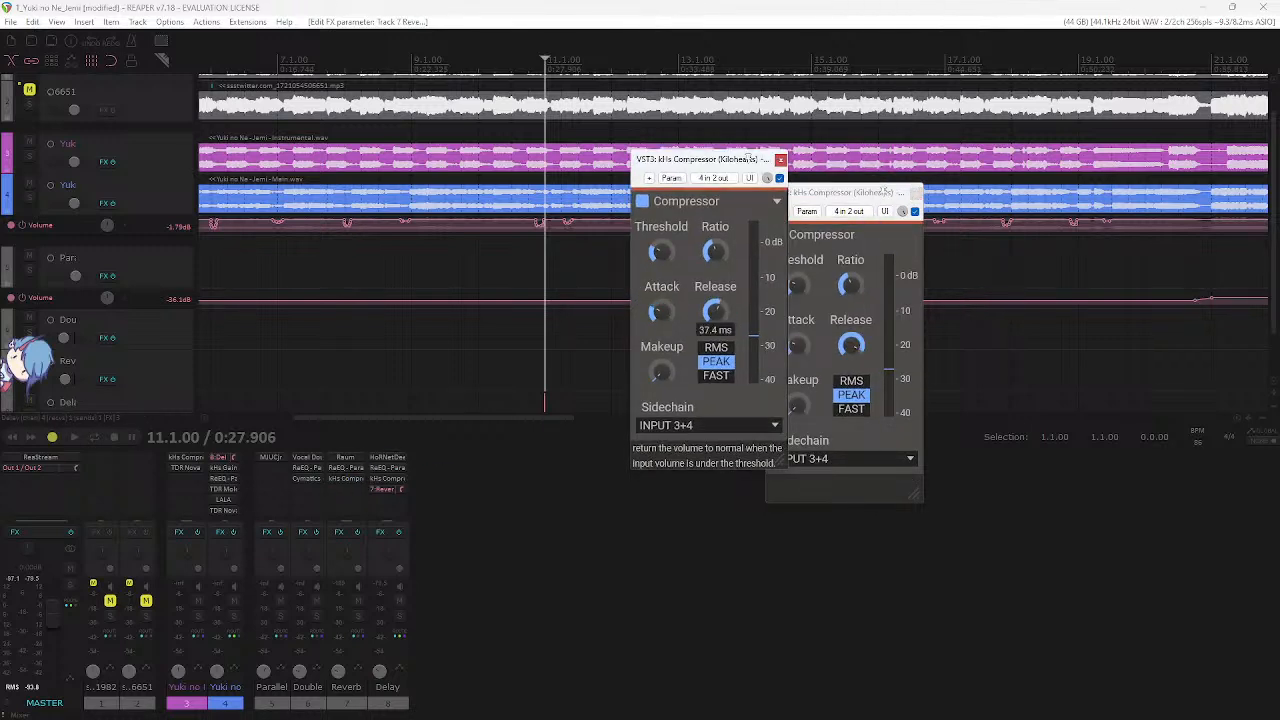
pyautogui.click(780, 160)
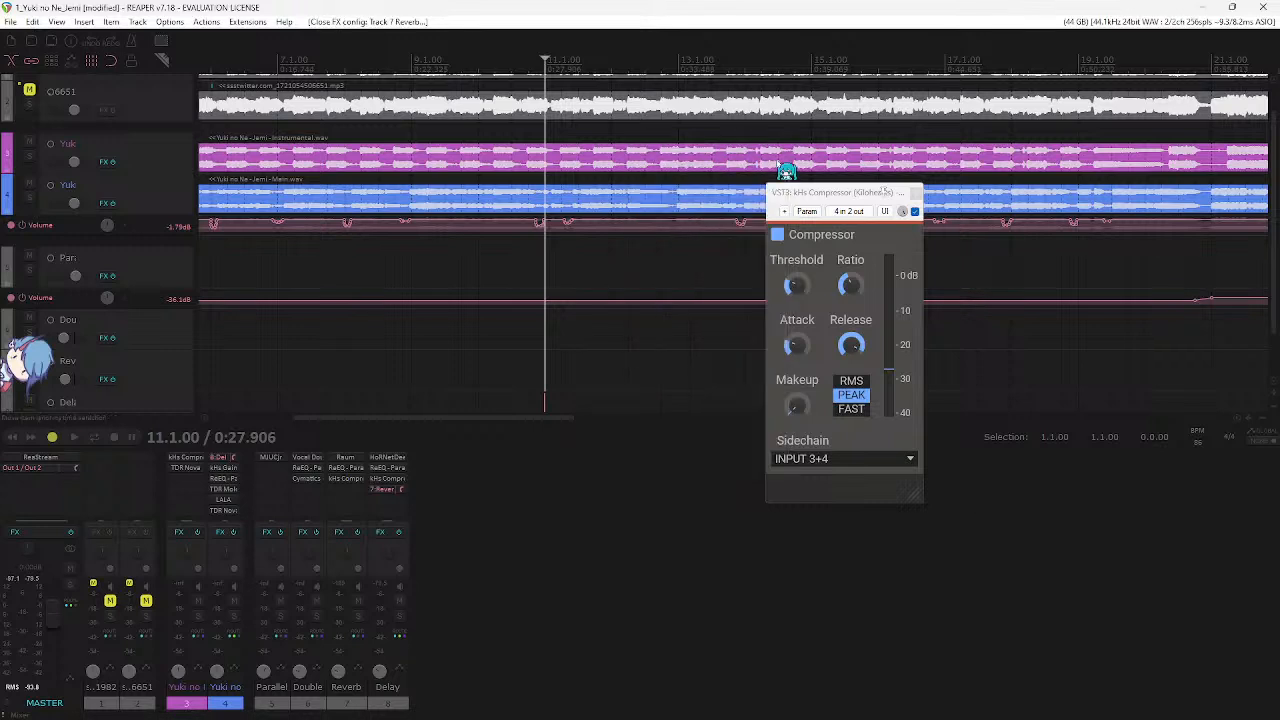
pyautogui.hotkey('ctrl', 's')
# - Fine-tune the release of the Delay track's kHs Compressor, save the project and close the plugin
pyautogui.moveTo(859, 195); pyautogui.dragTo(820, 196)
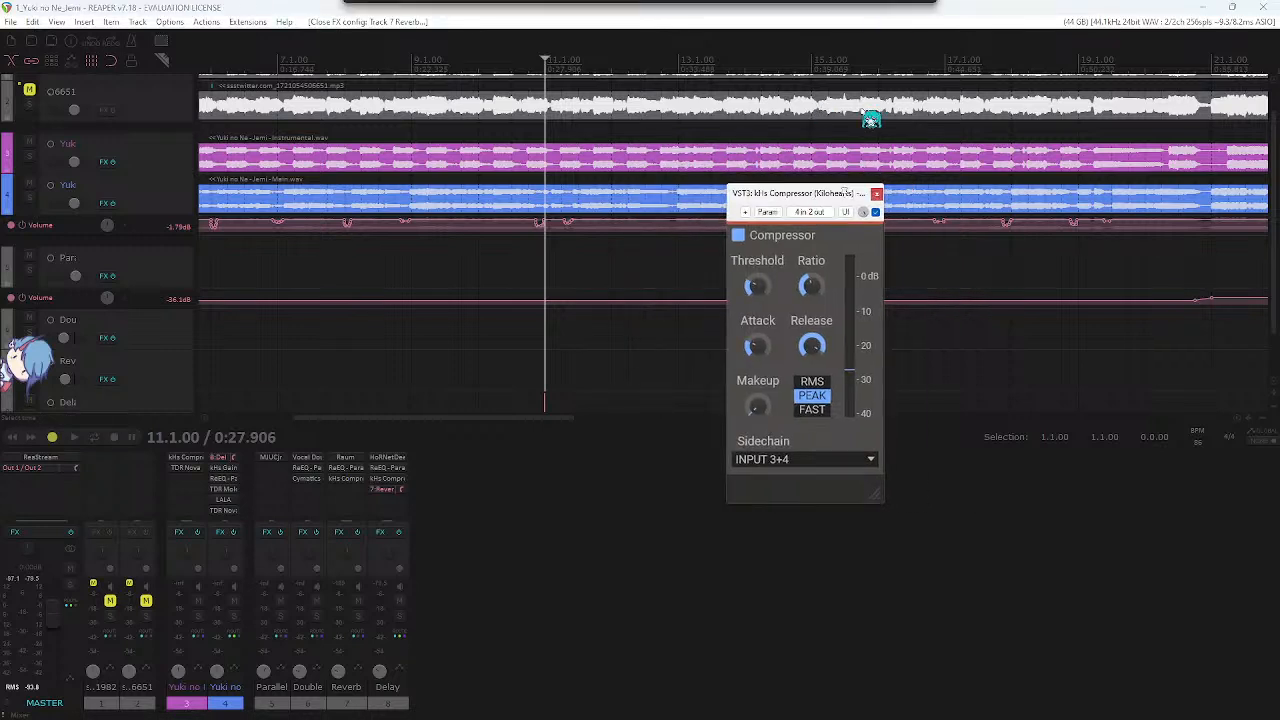
pyautogui.scroll(-2, 631, 249)
pyautogui.hscroll(2, 631, 249)
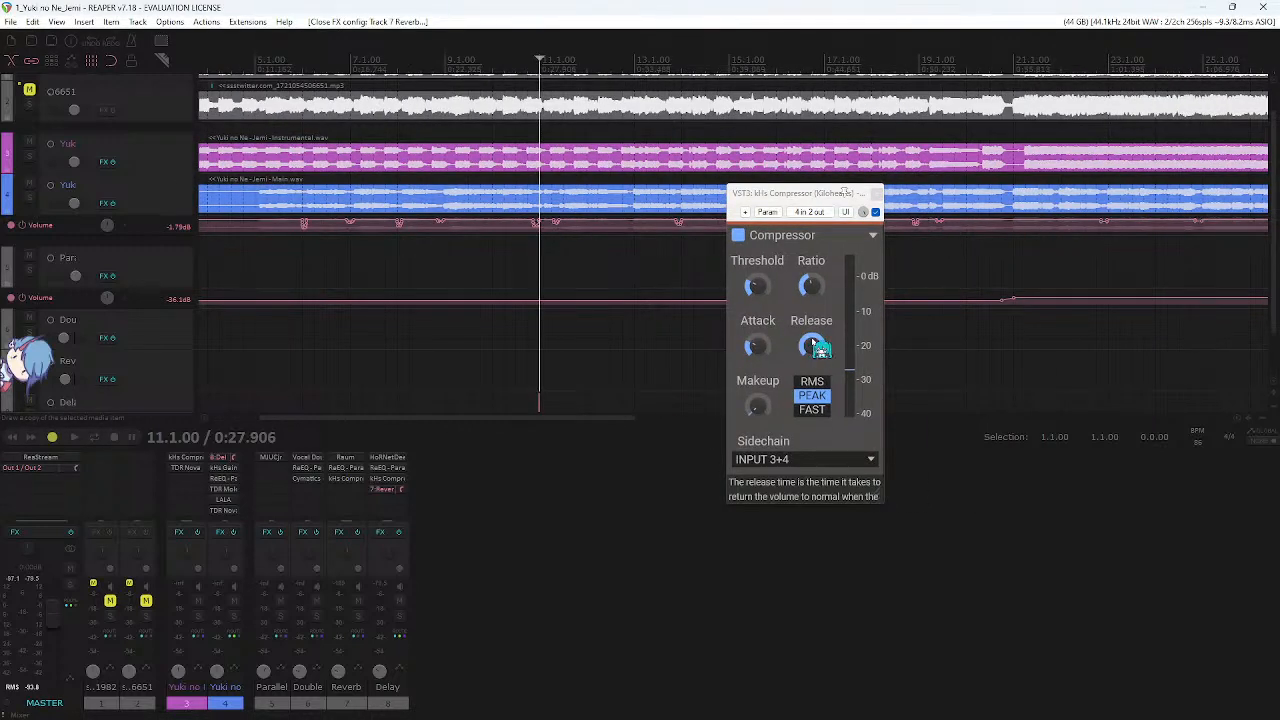
pyautogui.moveTo(815, 342); pyautogui.dragTo(815, 312)
pyautogui.click(1027, 5)
pyautogui.hotkey('ctrl', 's')
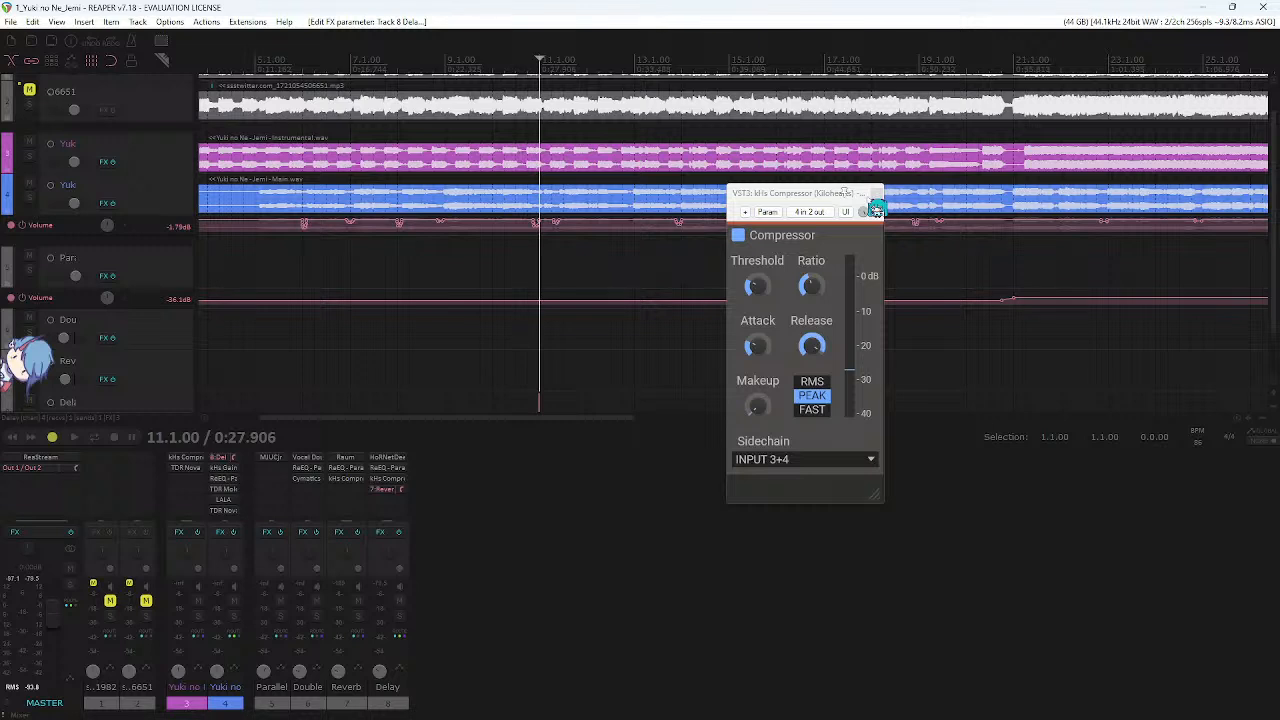
pyautogui.click(876, 194)
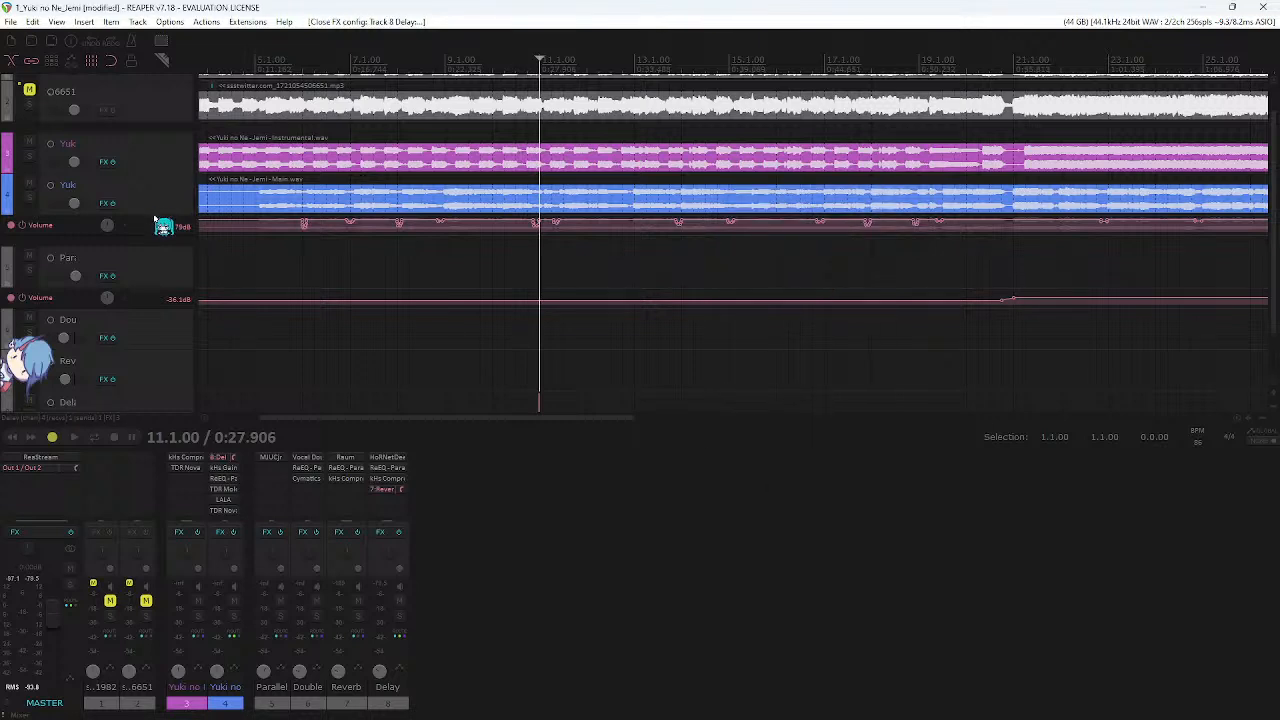
# - Increase the height of the Main vocal track so its waveform and volume envelope are enlarged
pyautogui.moveTo(153, 208); pyautogui.dragTo(141, 325)
pyautogui.hotkey('ctrl', 'z')
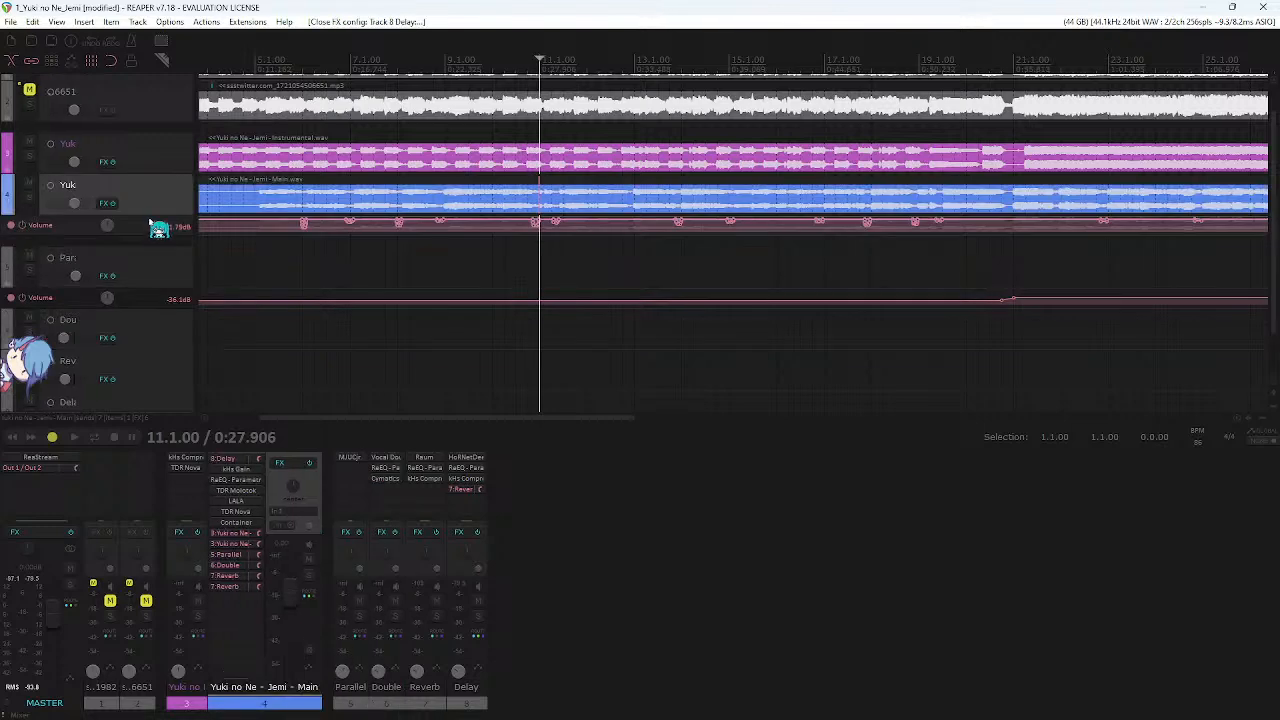
pyautogui.moveTo(151, 211); pyautogui.dragTo(151, 342)
pyautogui.hotkey('ctrl', 'z')
pyautogui.moveTo(167, 219); pyautogui.dragTo(370, 288)
pyautogui.hscroll(3, 460, 229)
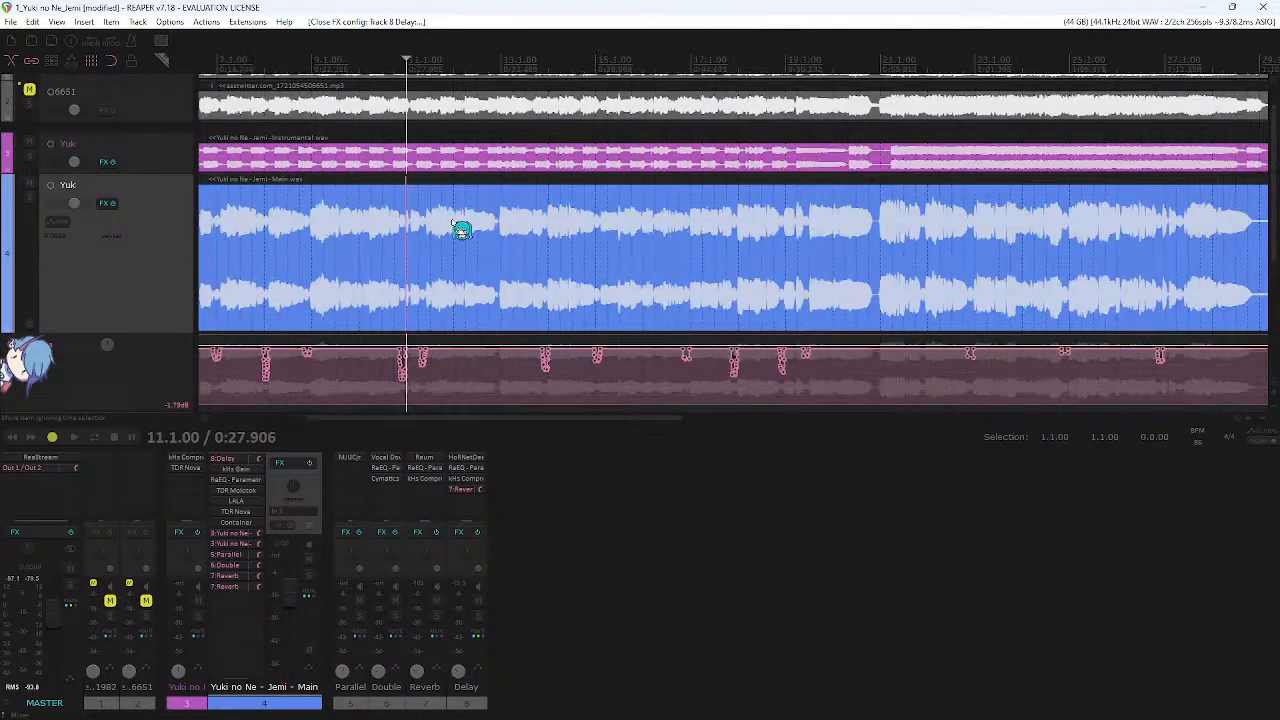
# - Mark the vocal gap from 20.4.00 to 21.1.00 on the Main track with a time selection
pyautogui.moveTo(527, 68); pyautogui.dragTo(567, 59)
pyautogui.moveTo(821, 67); pyautogui.dragTo(865, 66)
pyautogui.hscroll(1, 843, 174)
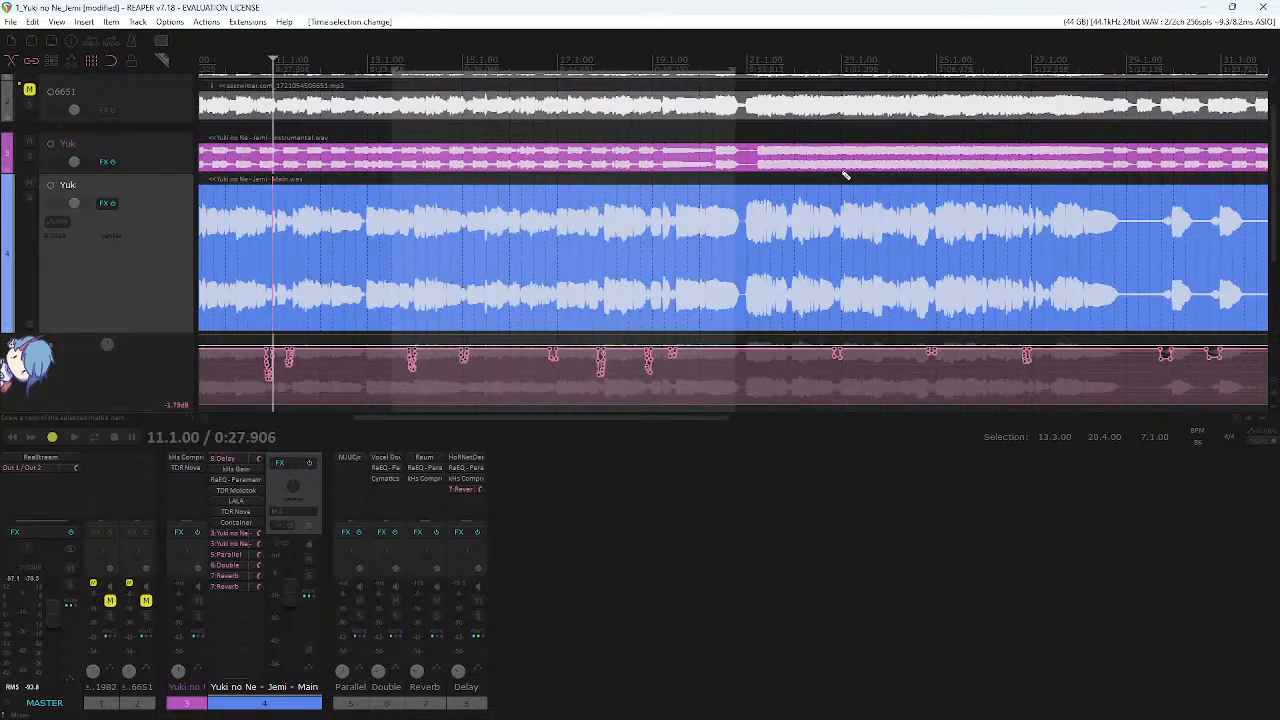
pyautogui.scroll(4, 785, 236)
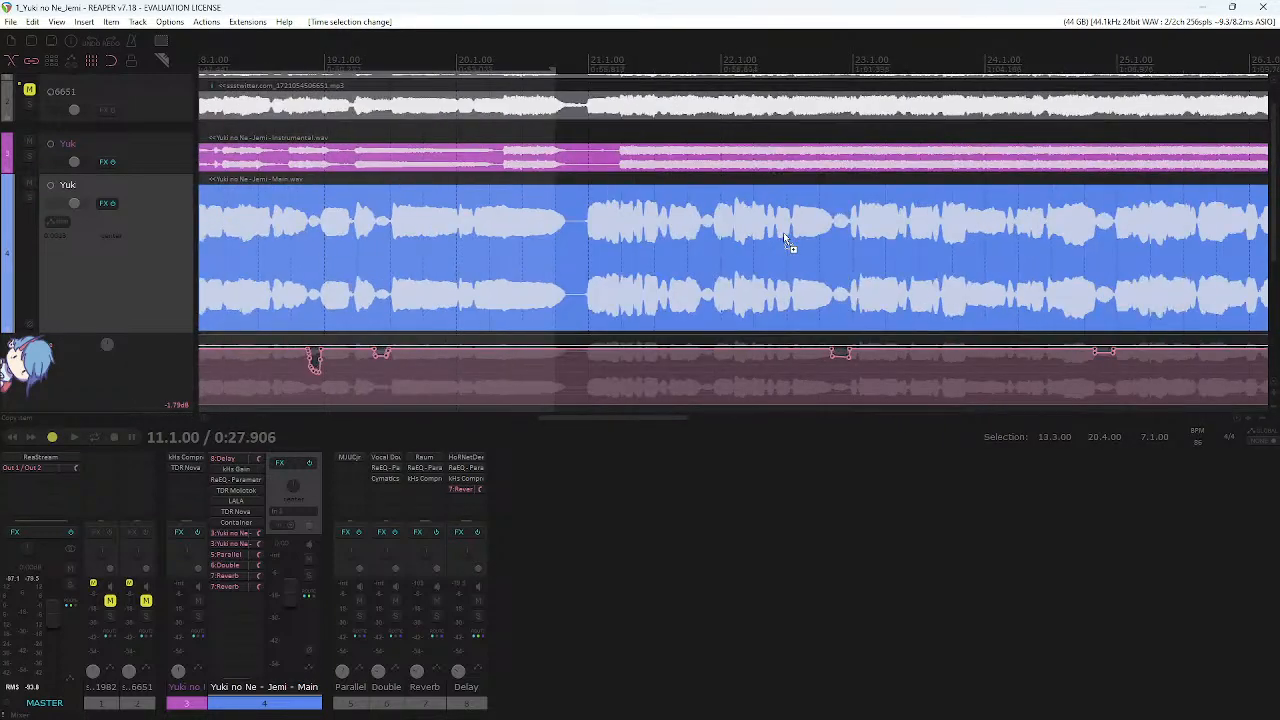
pyautogui.scroll(3, 671, 191)
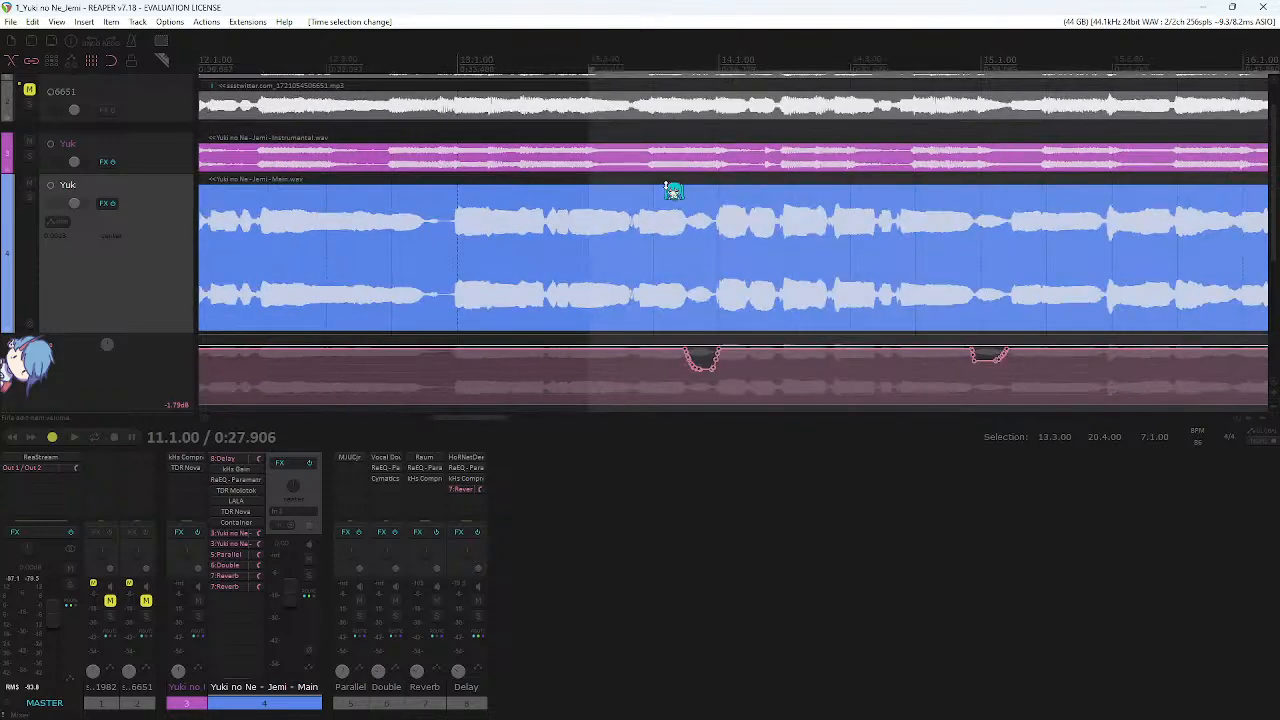
pyautogui.hscroll(5, 673, 190)
pyautogui.click(533, 262)
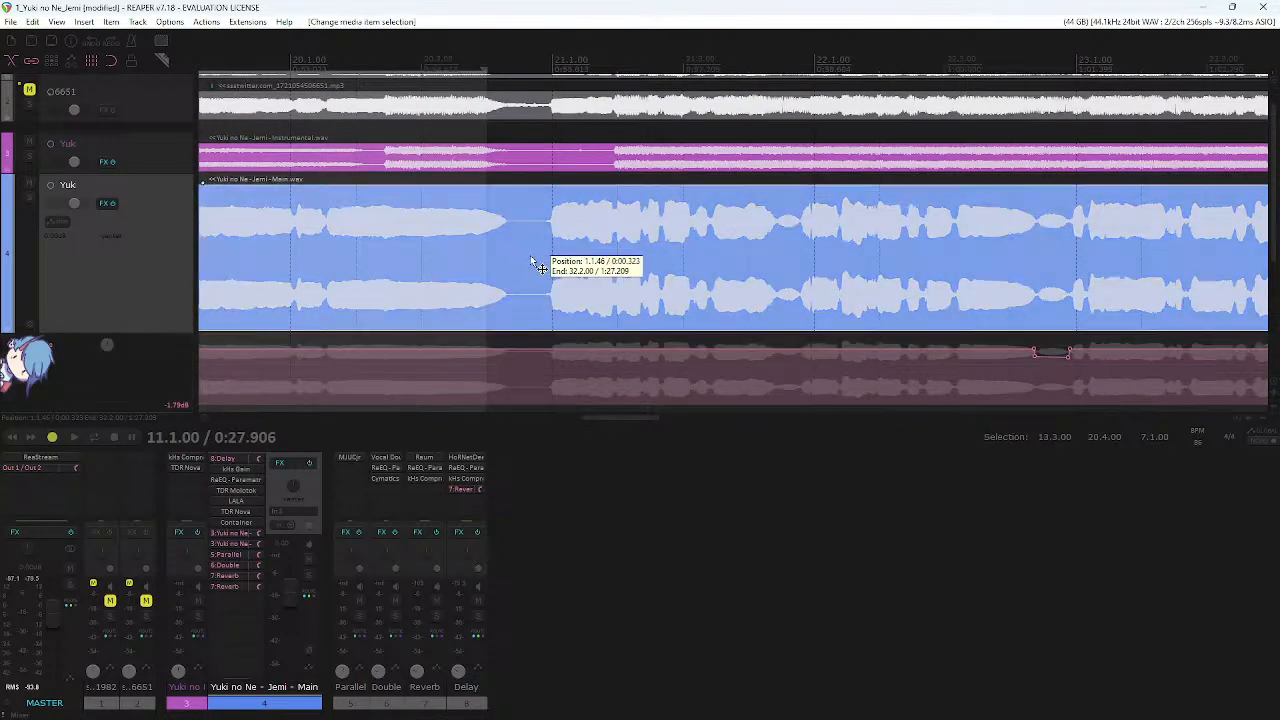
pyautogui.click(557, 66)
pyautogui.moveTo(521, 64); pyautogui.dragTo(495, 64)
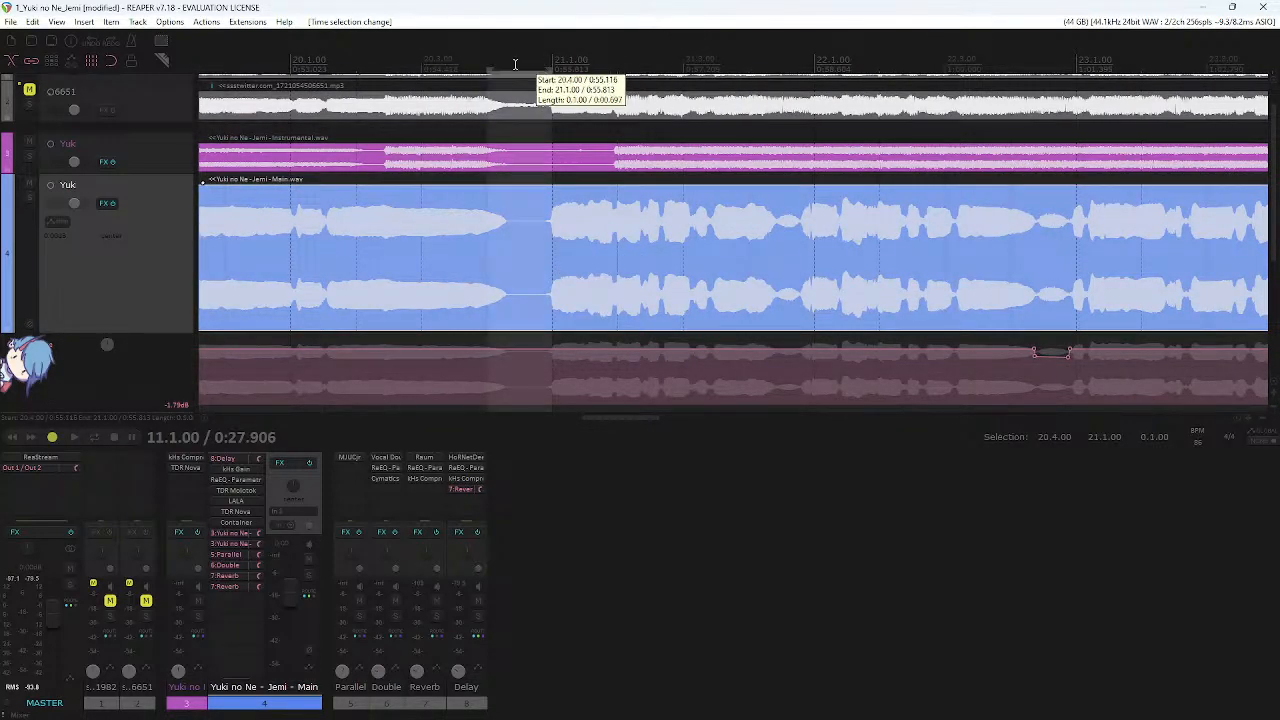
# - Set the time selection to the short gap in the Main vocal from 12.4.64 to 13.1.00
pyautogui.hscroll(-4, 571, 166)
pyautogui.hscroll(-4, 571, 166)
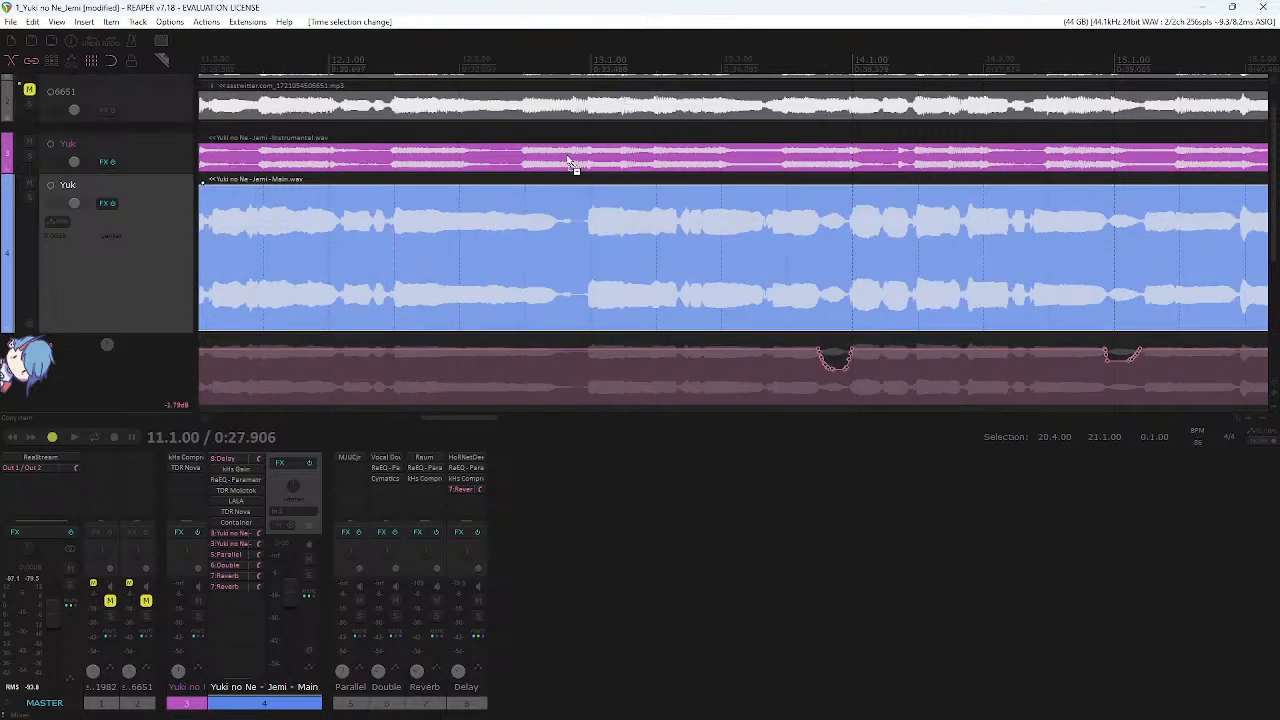
pyautogui.moveTo(548, 63); pyautogui.dragTo(588, 62)
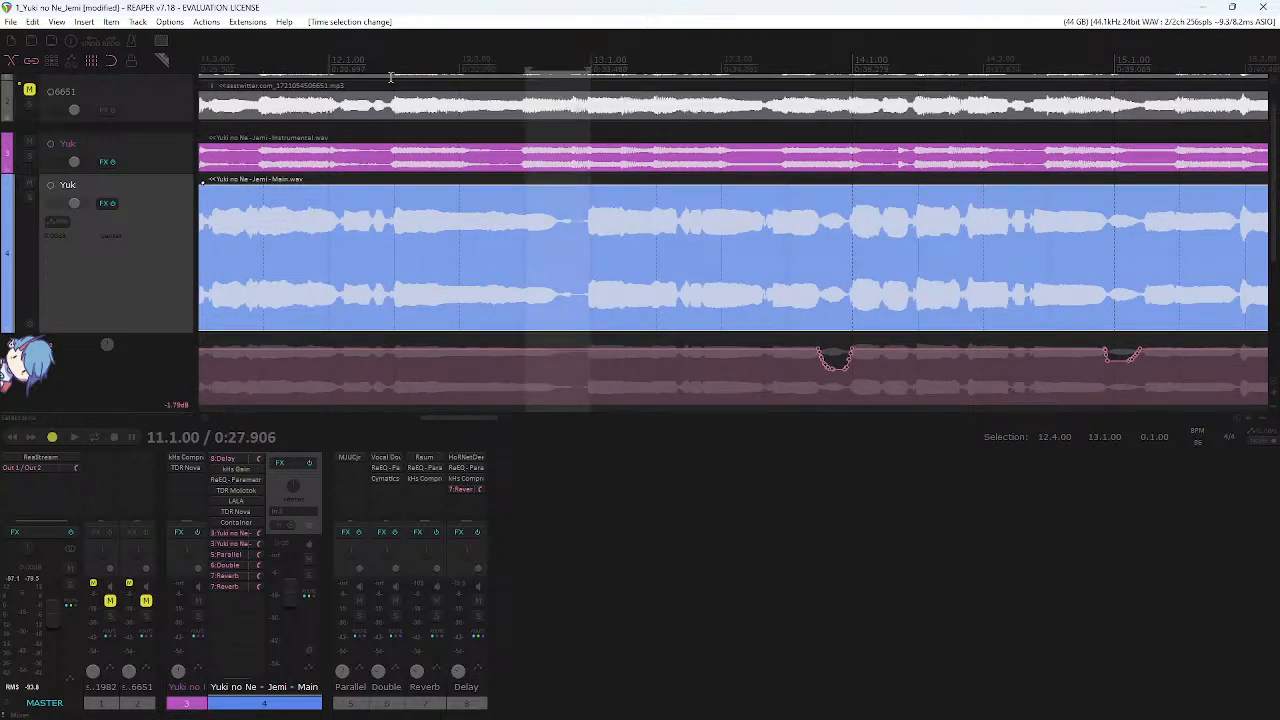
pyautogui.click(572, 75)
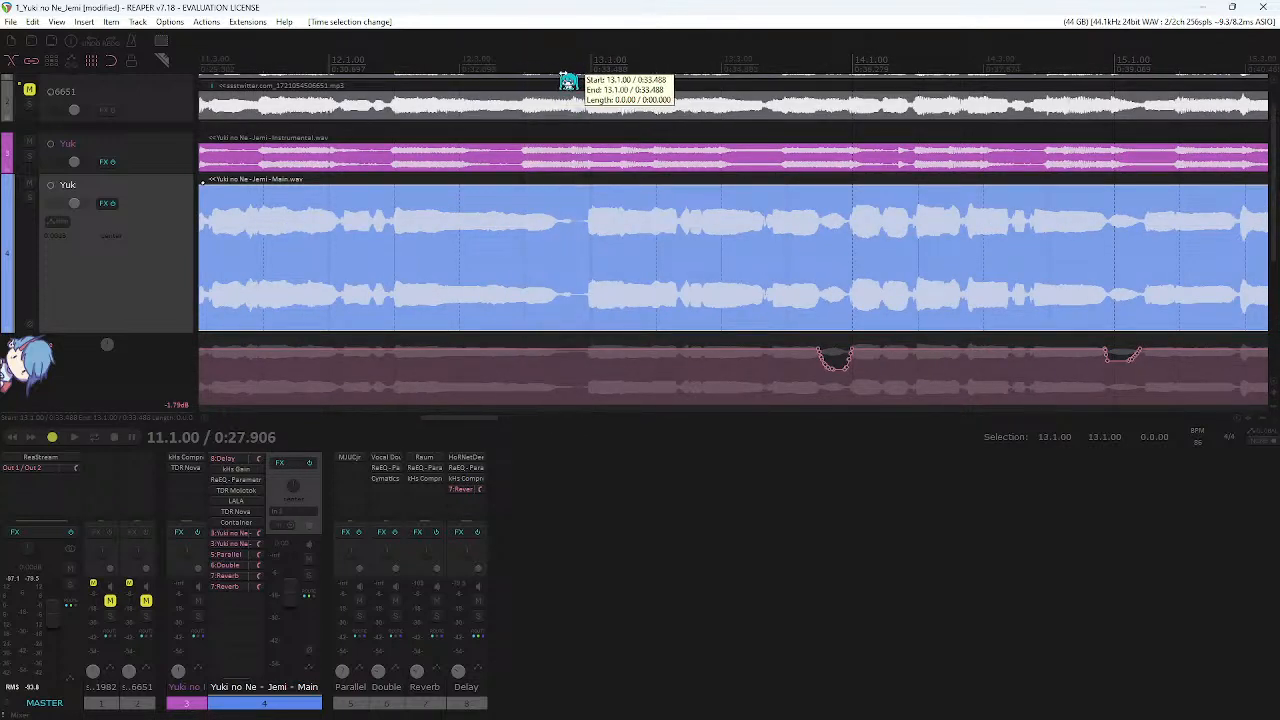
pyautogui.moveTo(567, 82); pyautogui.dragTo(566, 80)
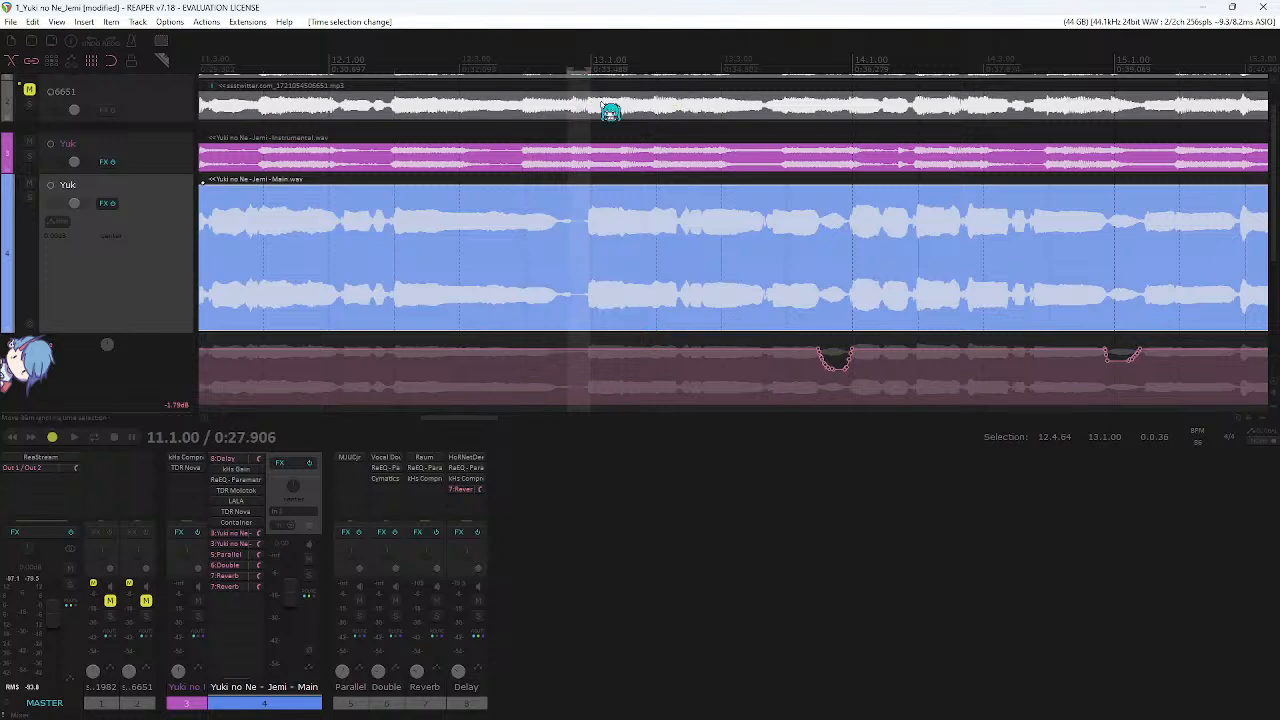
# - Play the mix from 12.3.00 into the vocal gap, and from 28.3.00 over the end of the long vocal phrase
pyautogui.scroll(-3, 730, 220)
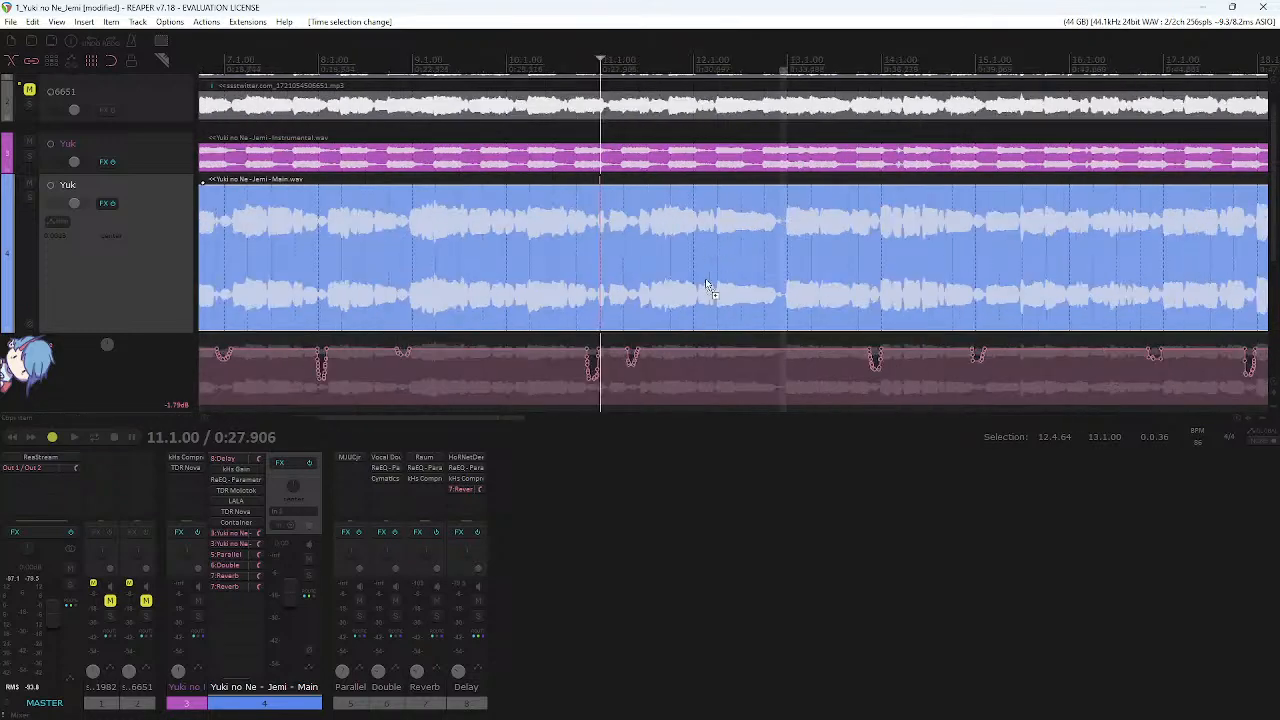
pyautogui.press('space')
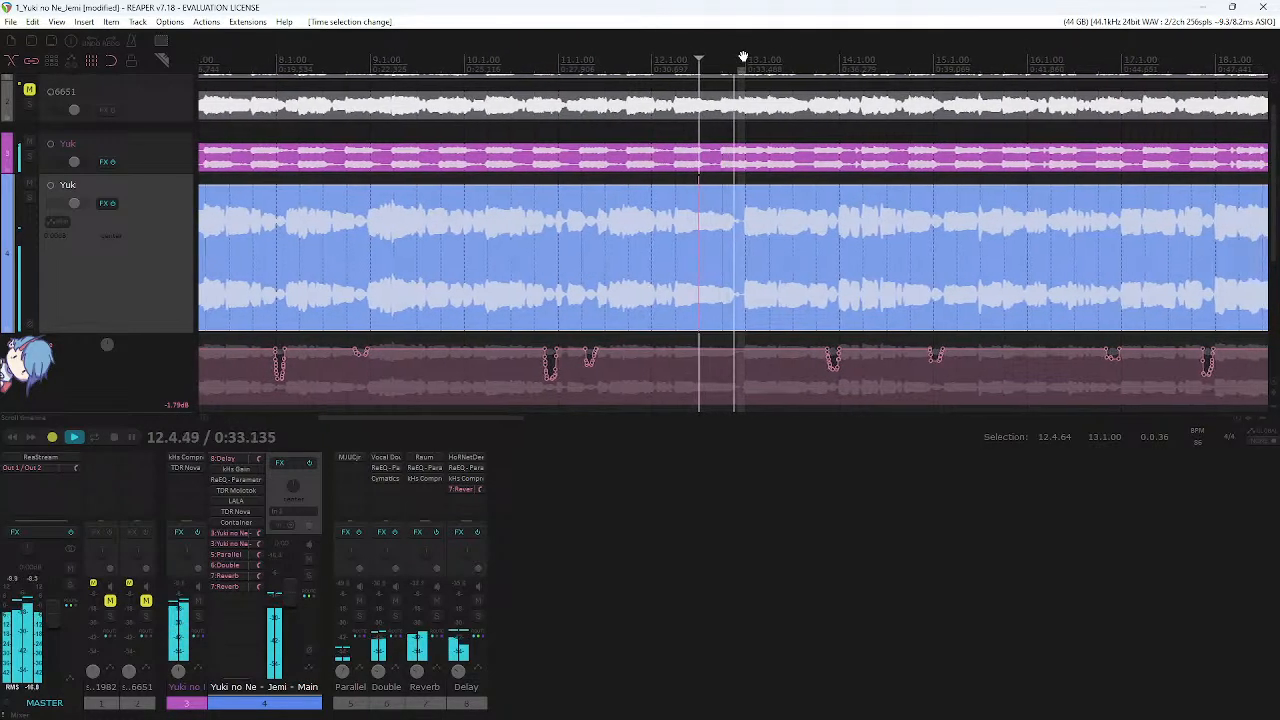
pyautogui.press('space')
pyautogui.hscroll(10, 775, 170)
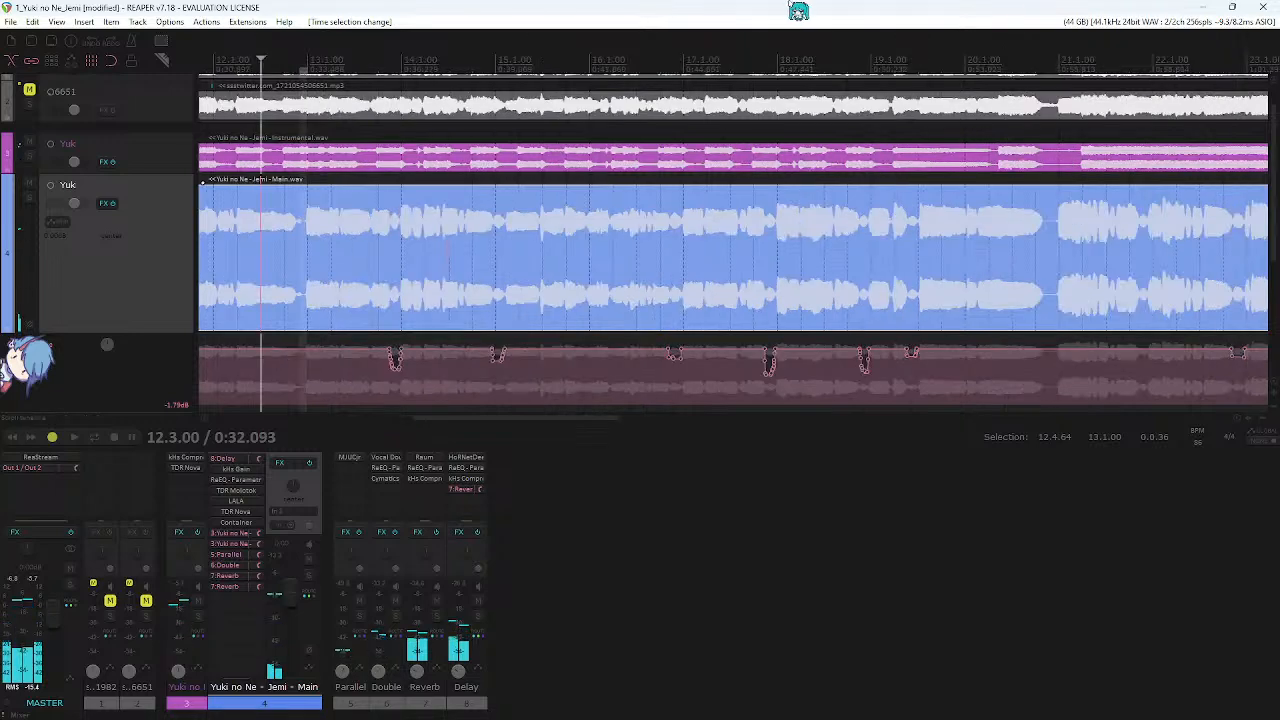
pyautogui.hscroll(5, 805, 210)
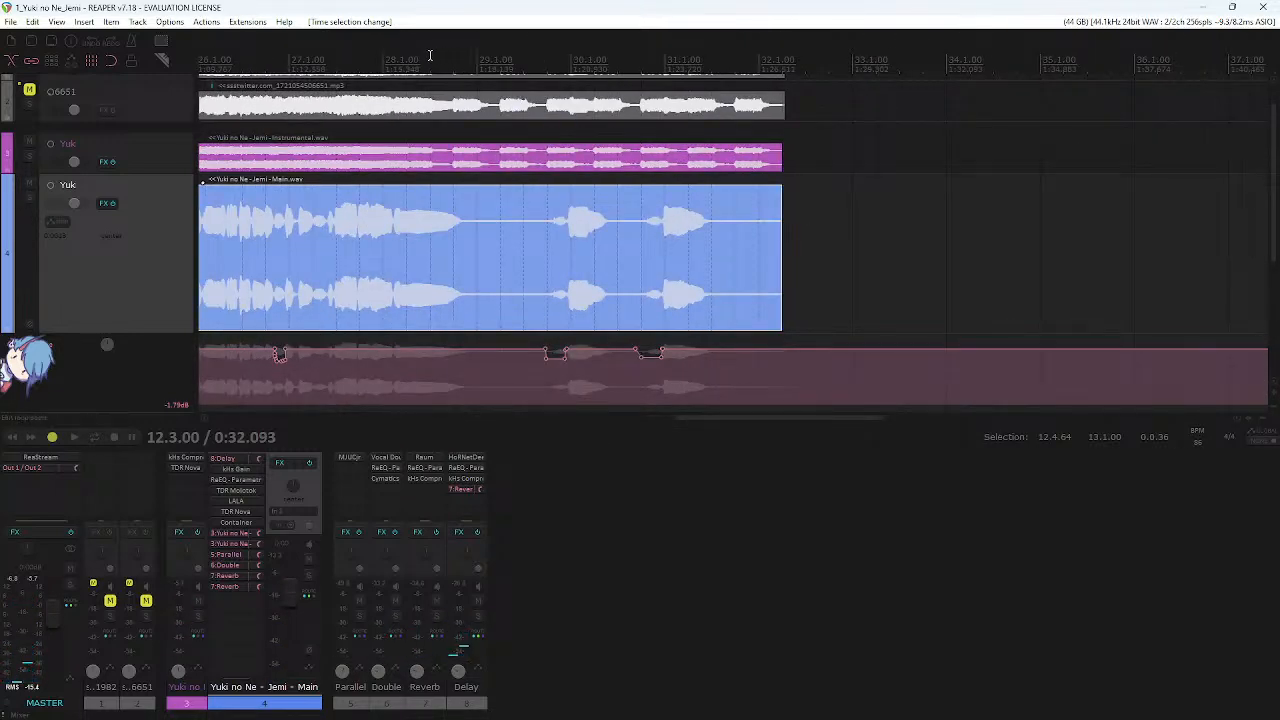
pyautogui.press('space')
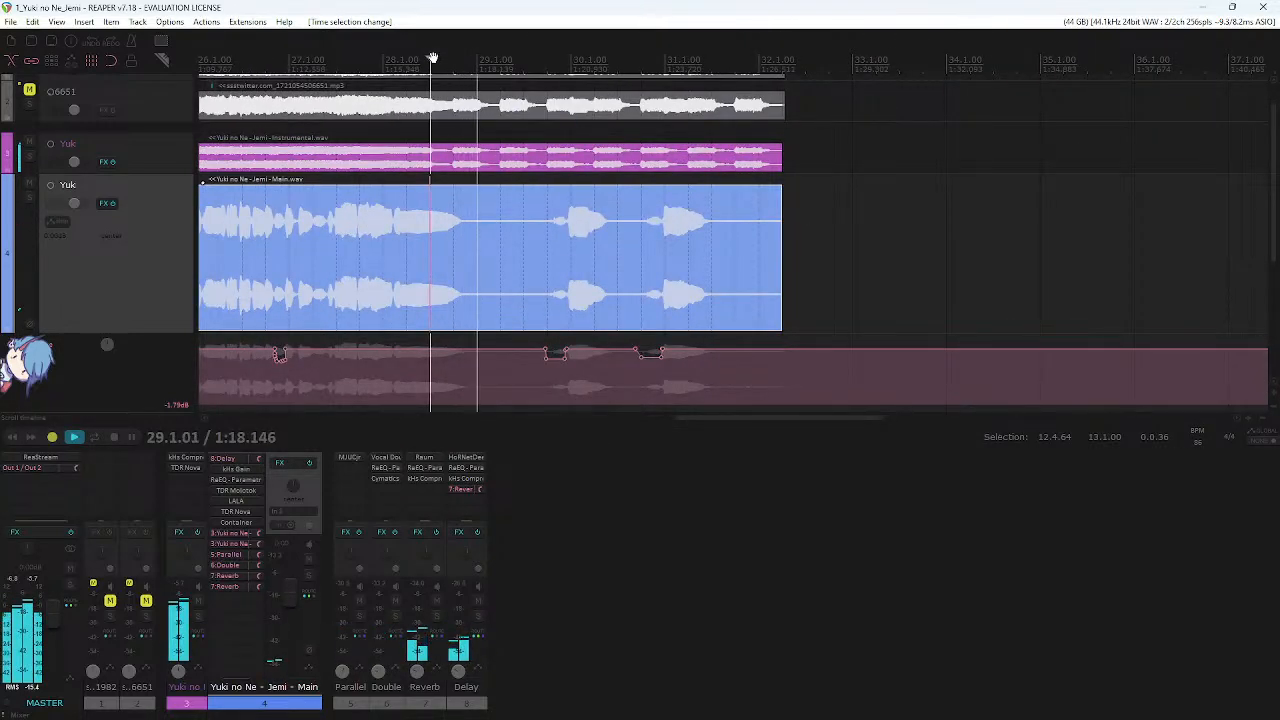
pyautogui.press('space')
# - Move the edit cursor to 26.4.00 and inspect the settings of the Delay track's kHs Compressor
pyautogui.scroll(-6, 631, 266)
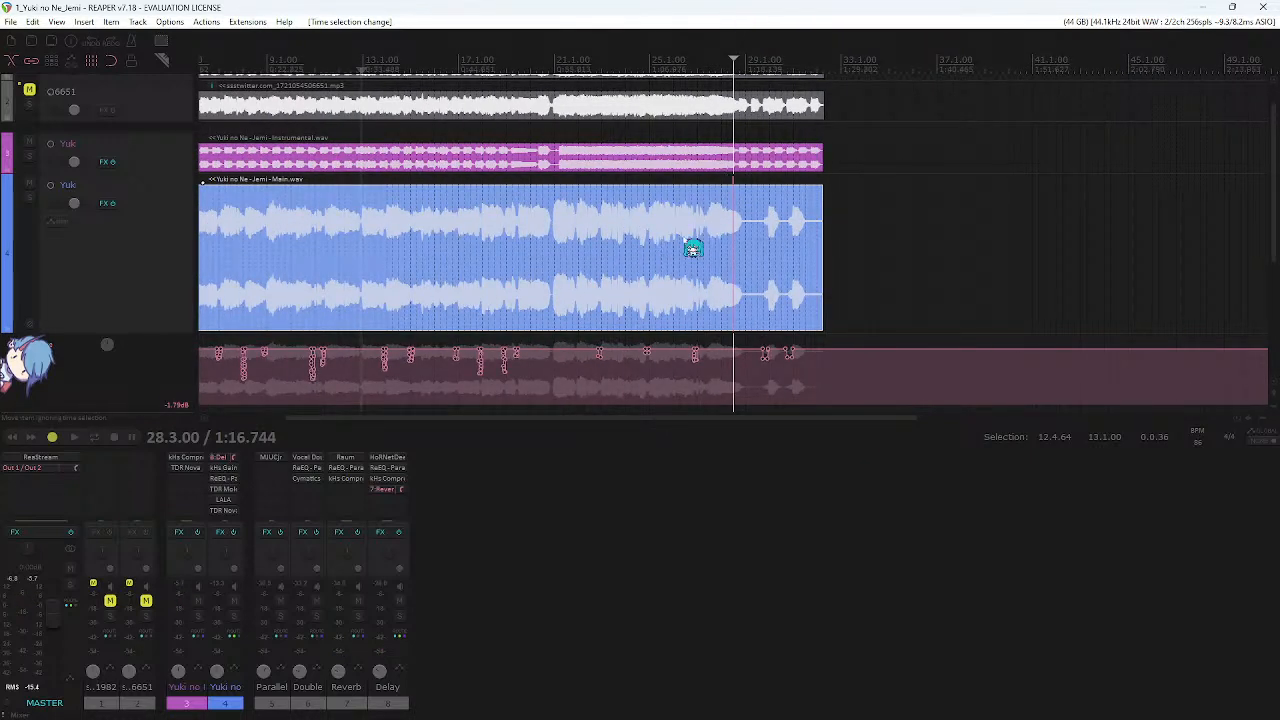
pyautogui.scroll(-1, 748, 218)
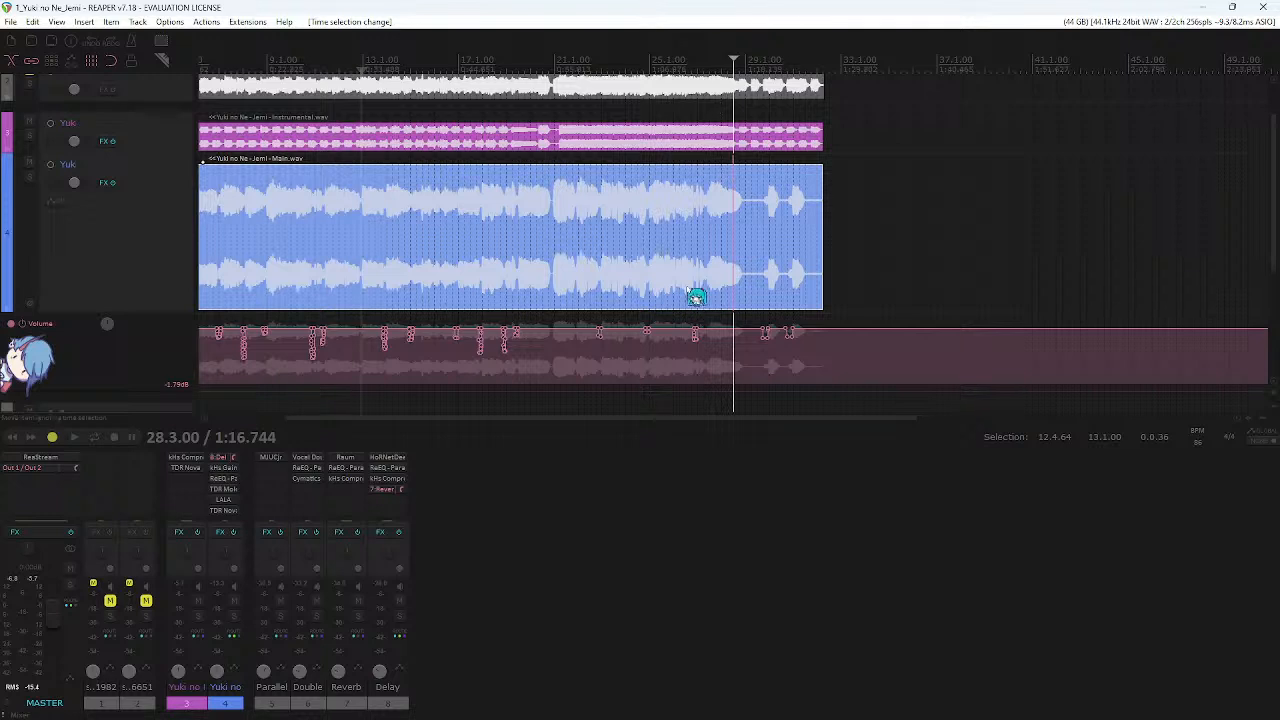
pyautogui.hscroll(-3, 705, 295)
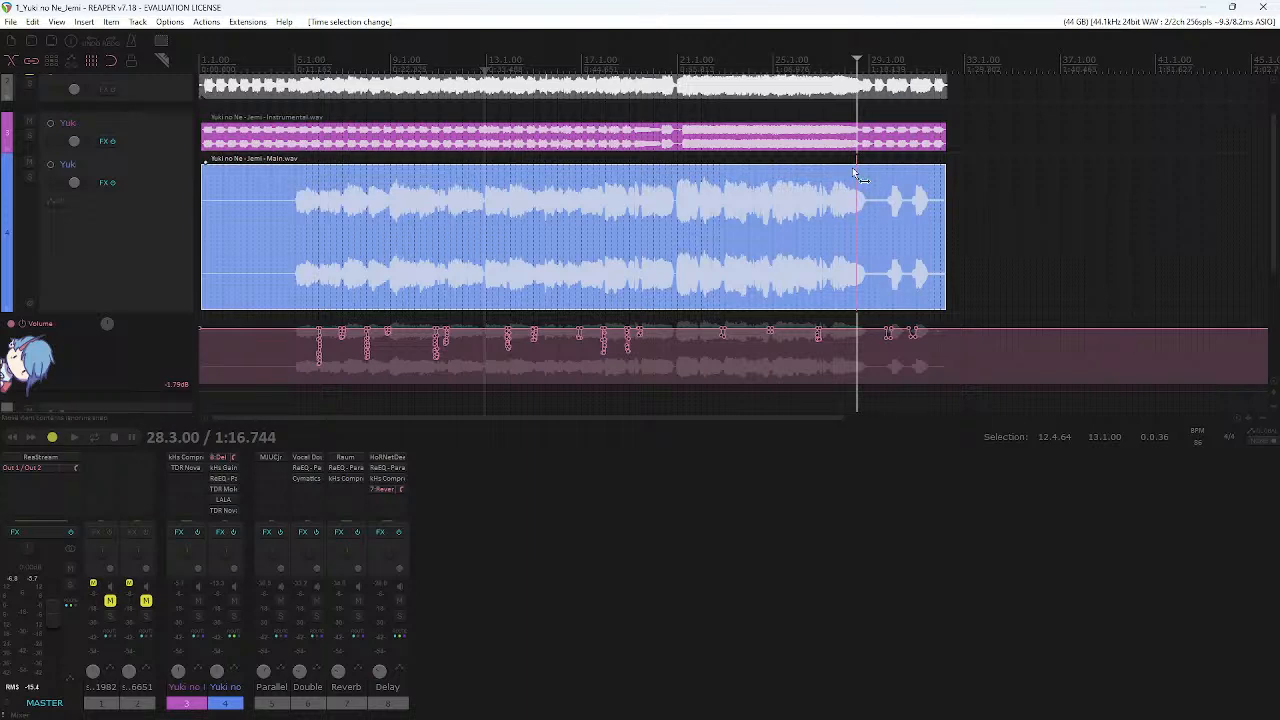
pyautogui.scroll(3, 855, 173)
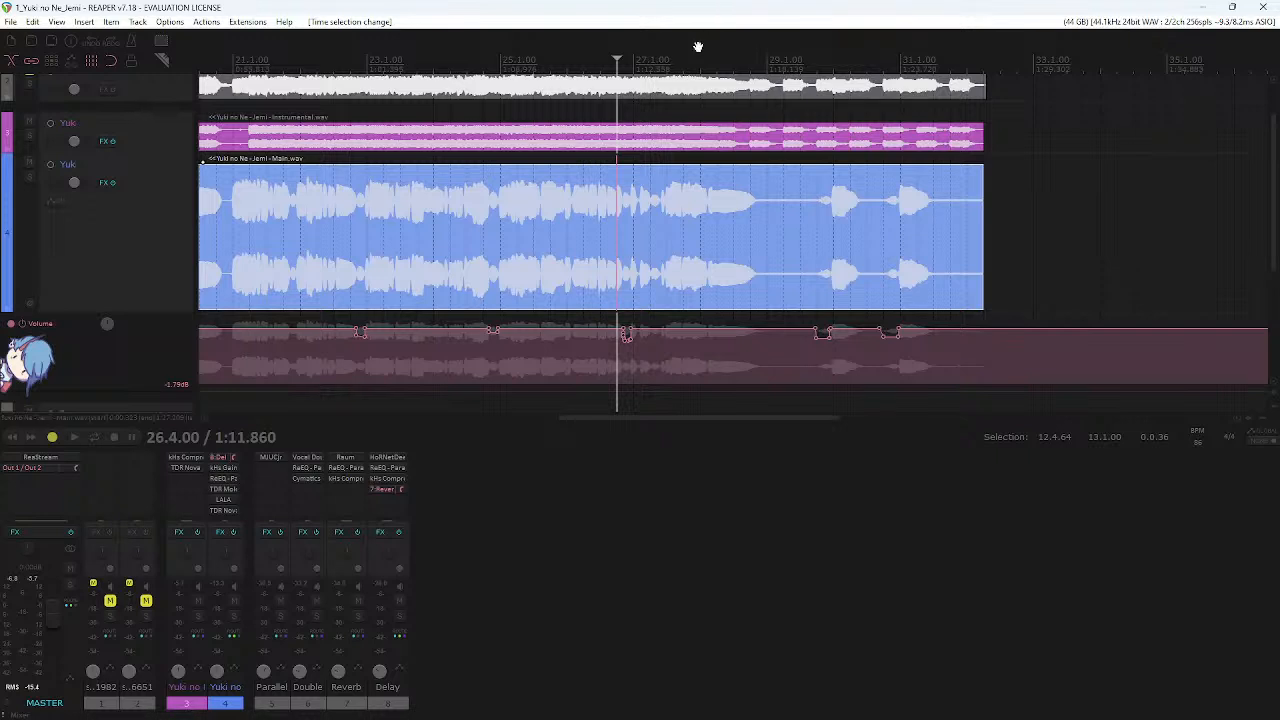
pyautogui.click(400, 480)
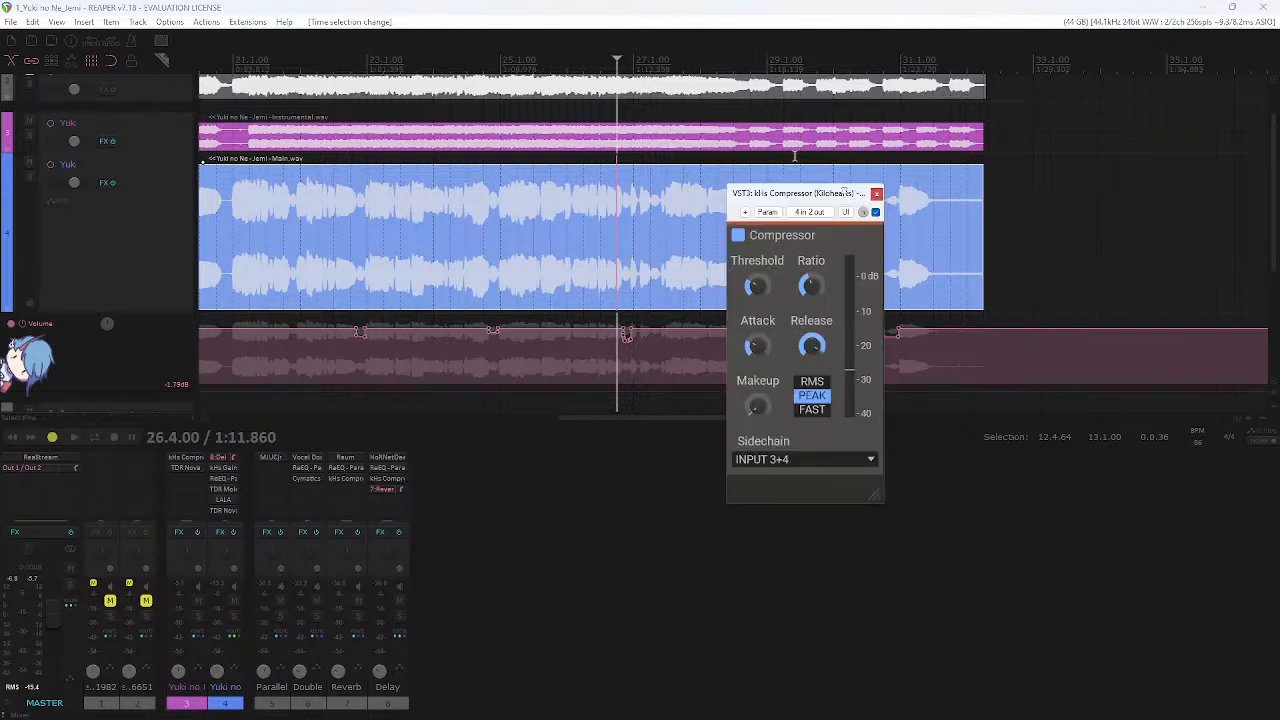
pyautogui.click(876, 195)
# - Show and enlarge the Delay track's volume envelope, and bypass the track's kHs Compressor
pyautogui.scroll(-3, 794, 220)
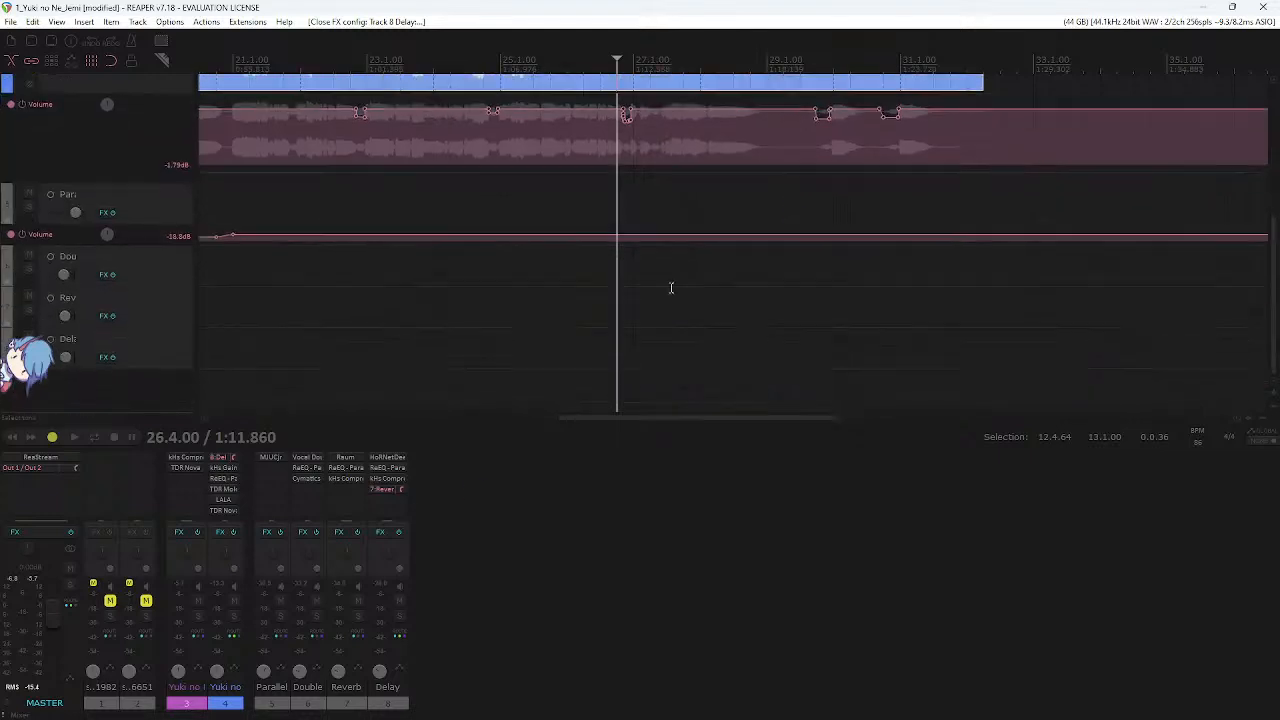
pyautogui.press('t')
pyautogui.scroll(-1, 622, 317)
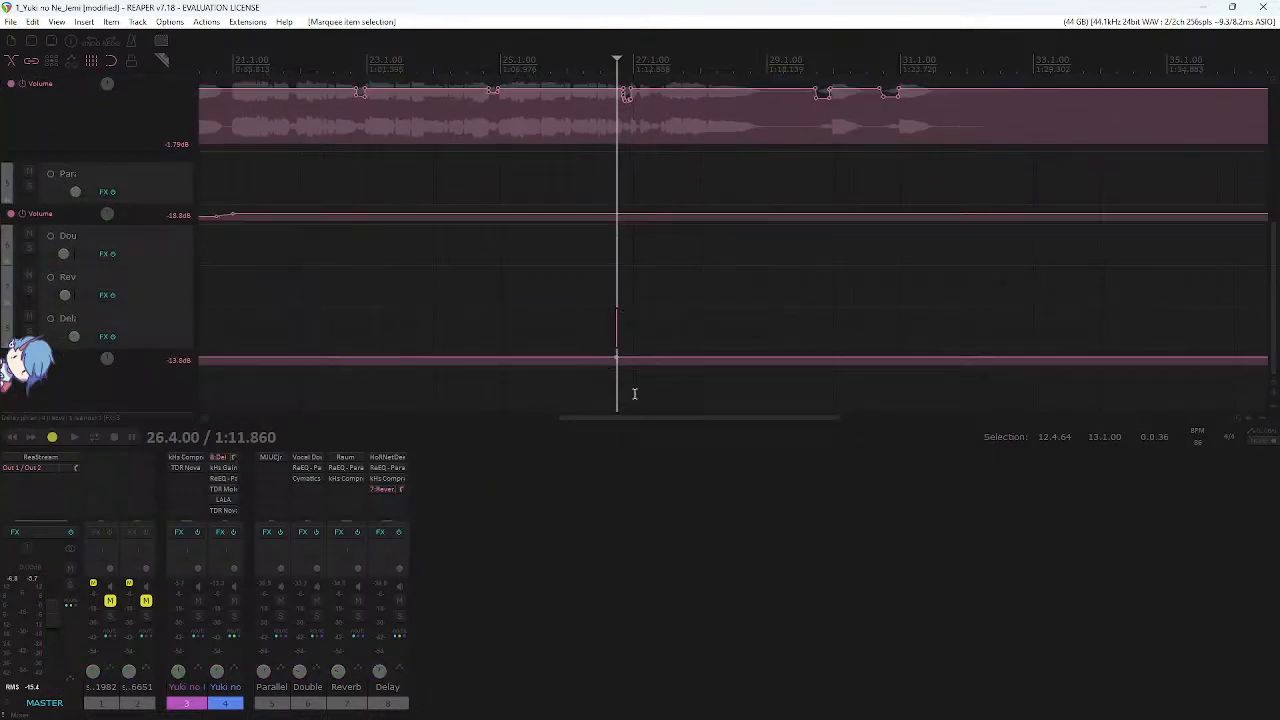
pyautogui.click(614, 359)
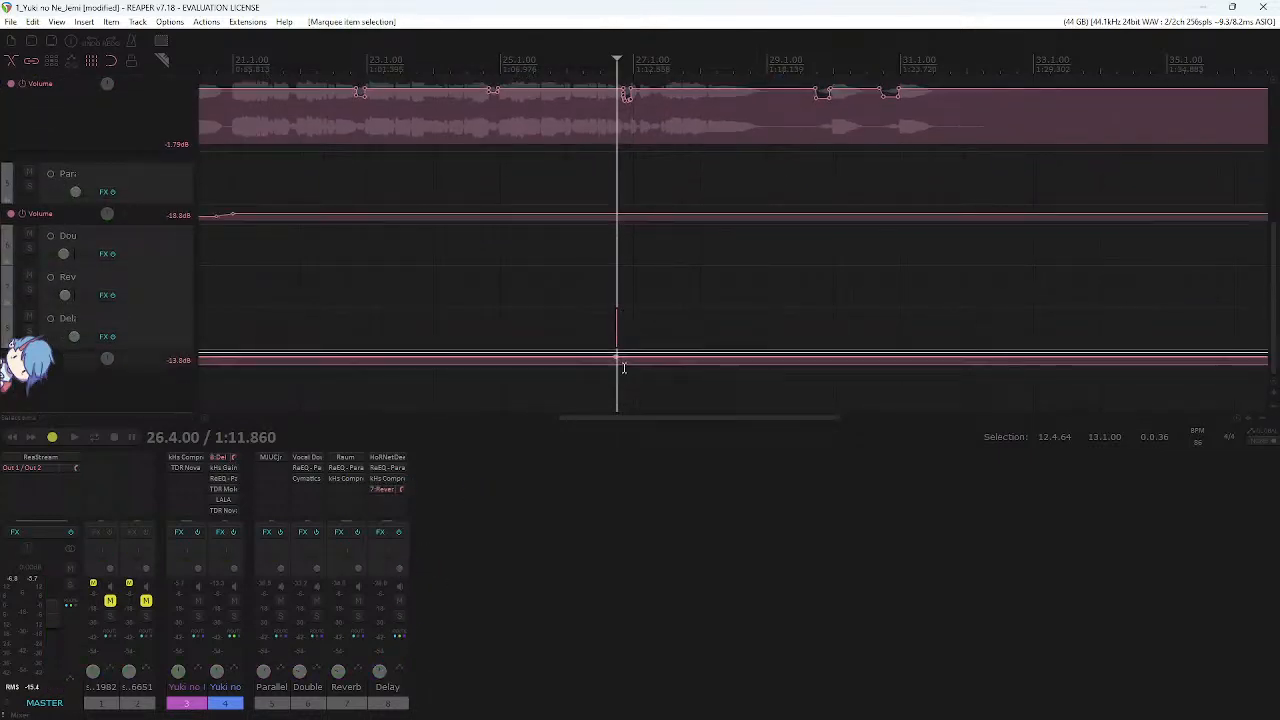
pyautogui.scroll(-3, 602, 322)
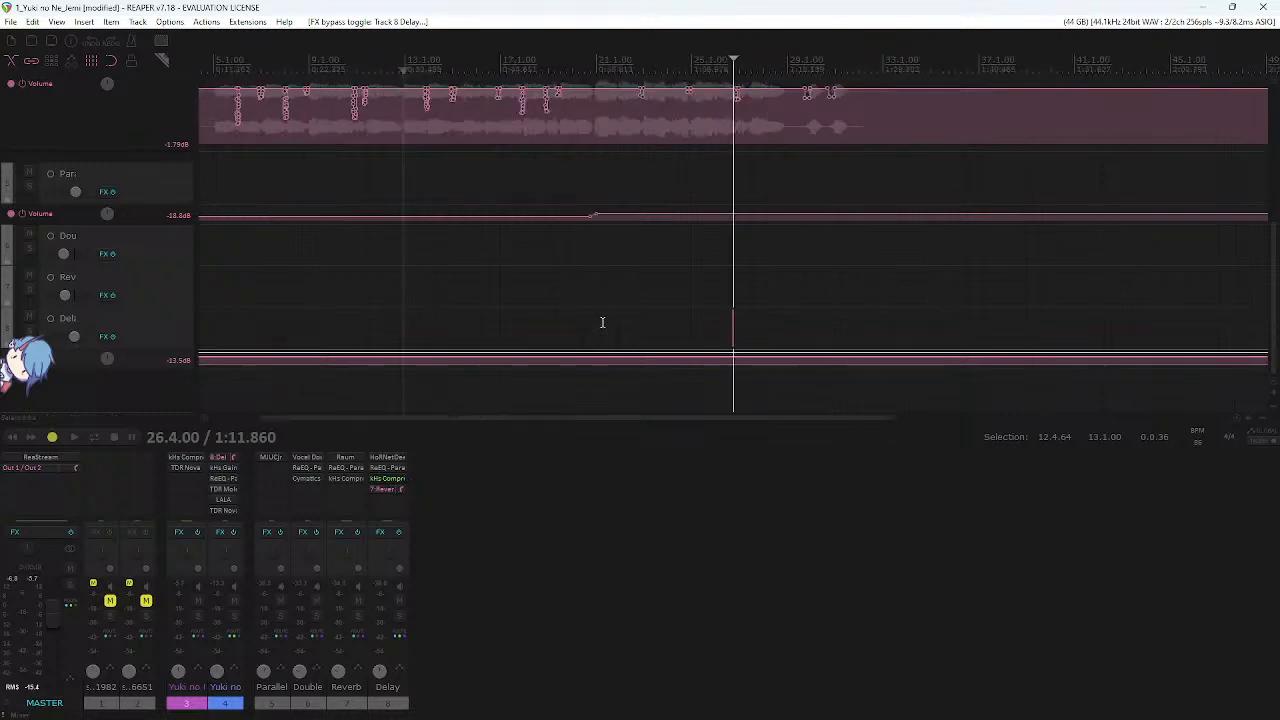
pyautogui.scroll(-2, 160, 380)
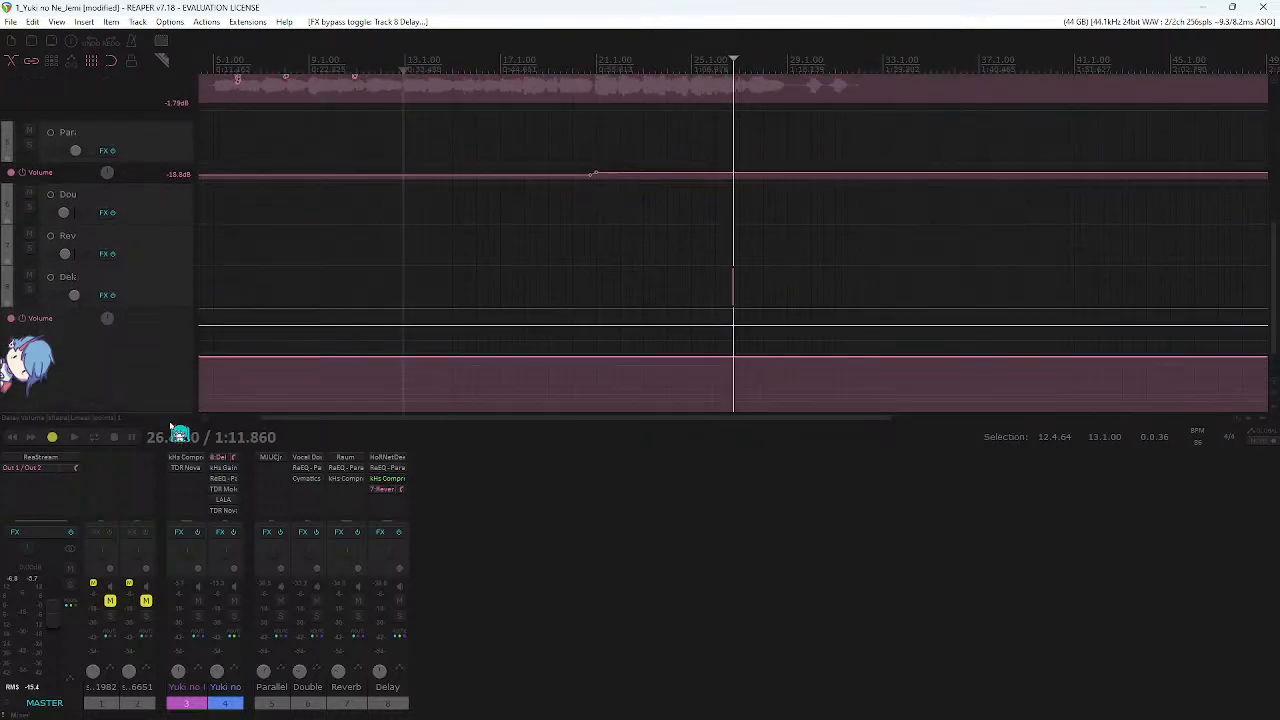
# - Raise the Delay track's volume envelope with a short upward ramp at about bar 28, near the end of the vocal phrase
pyautogui.moveTo(792, 360); pyautogui.dragTo(818, 328)
pyautogui.hotkey('ctrl', 'z')
pyautogui.scroll(5, 830, 320)
pyautogui.scroll(-5, 830, 320)
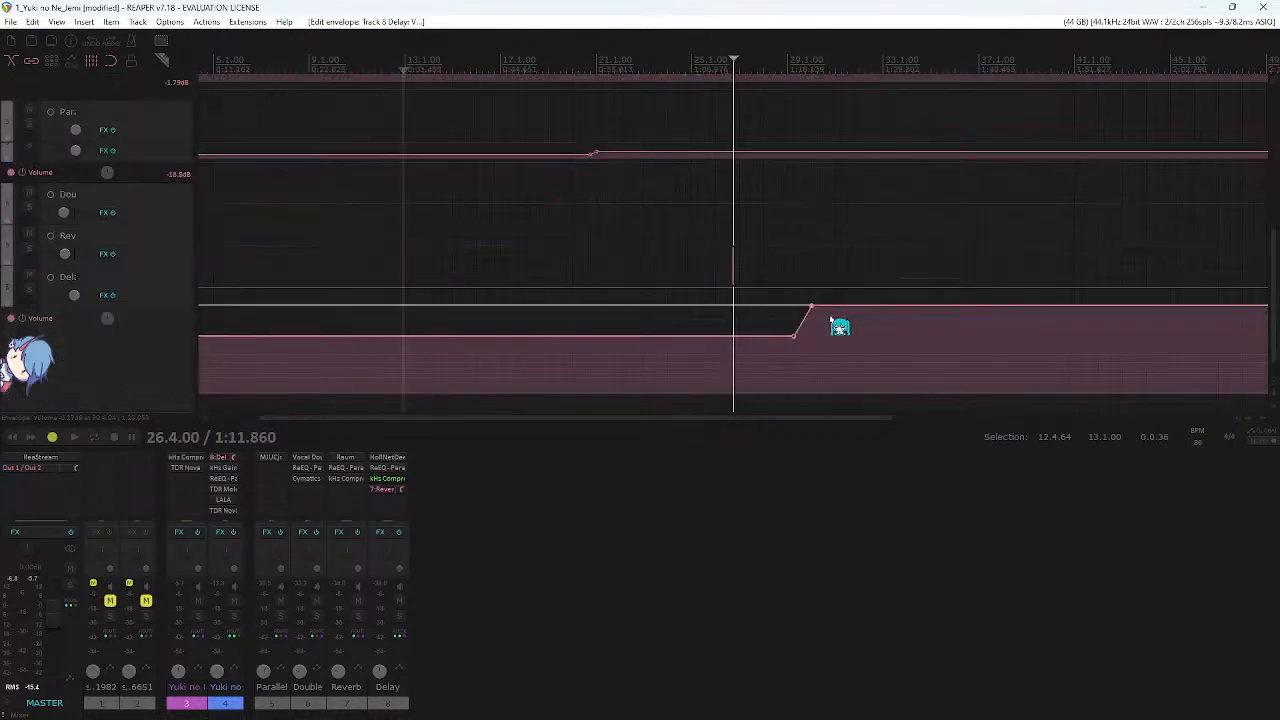
pyautogui.moveTo(785, 275); pyautogui.dragTo(766, 321)
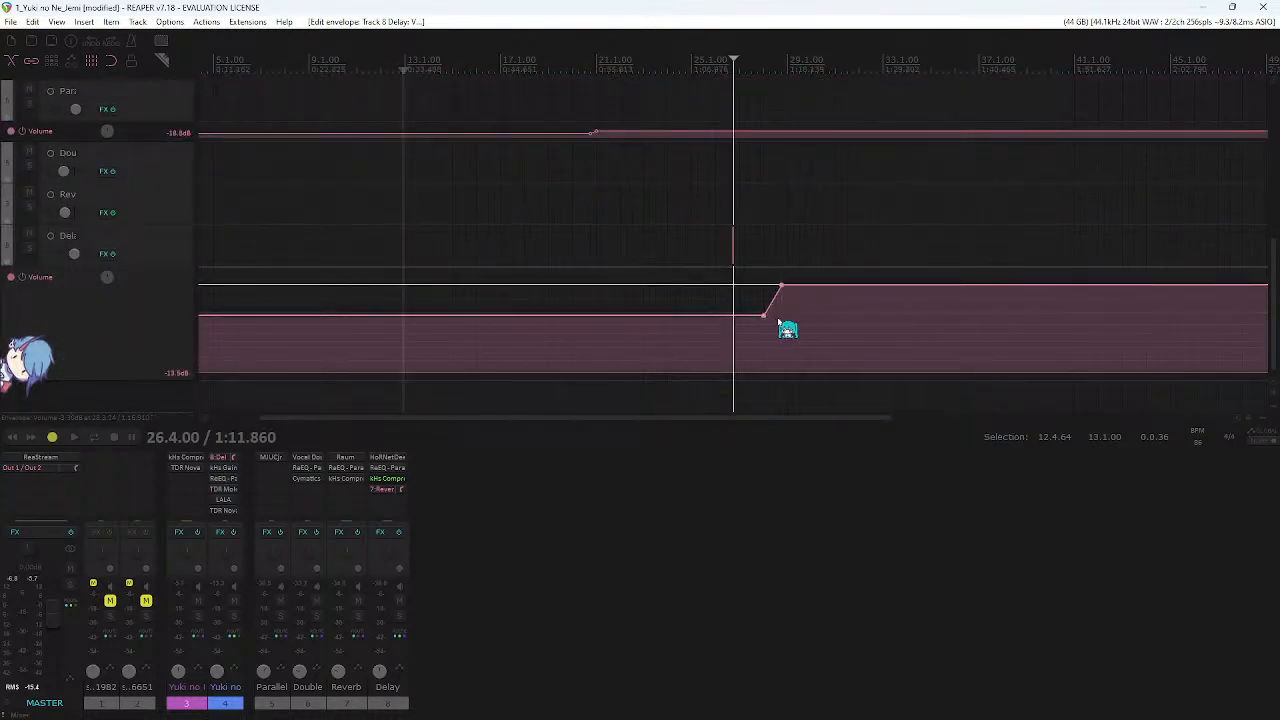
# - Steepen the upward ramp near bar 28 on the Delay track's volume envelope and shift it to end at about bar 29
pyautogui.scroll(1, 794, 314)
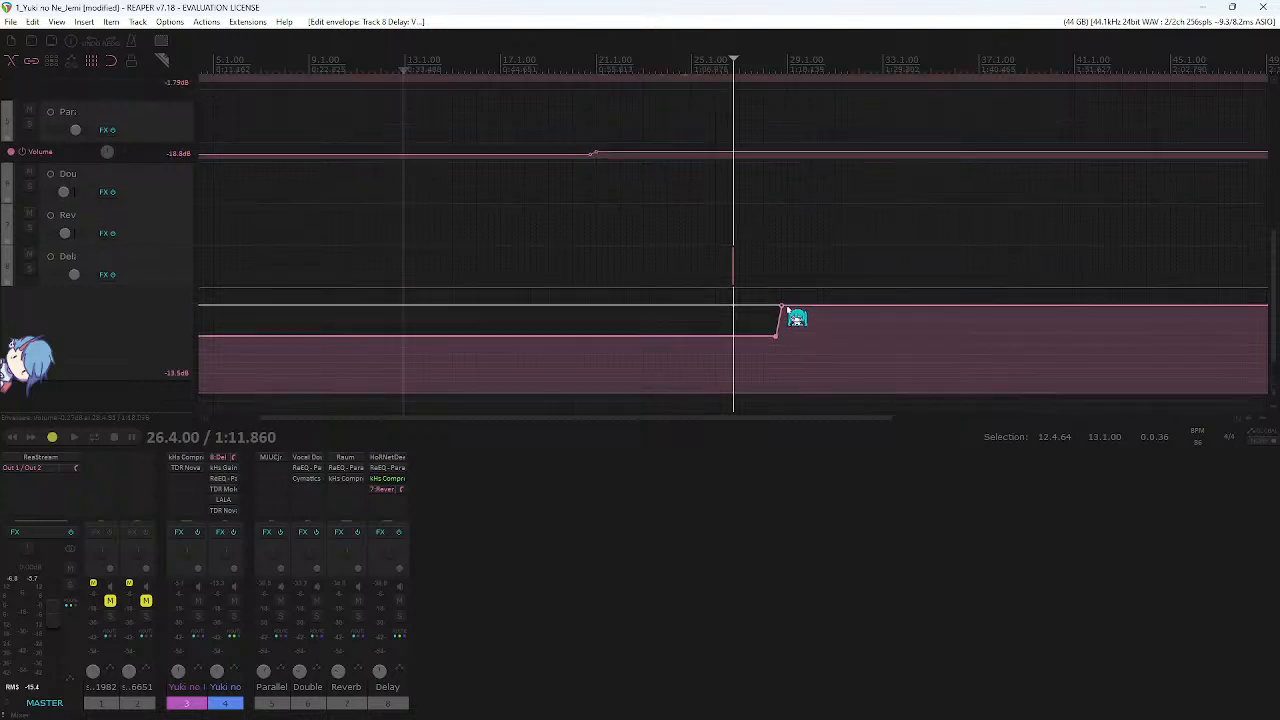
pyautogui.scroll(6, 808, 303)
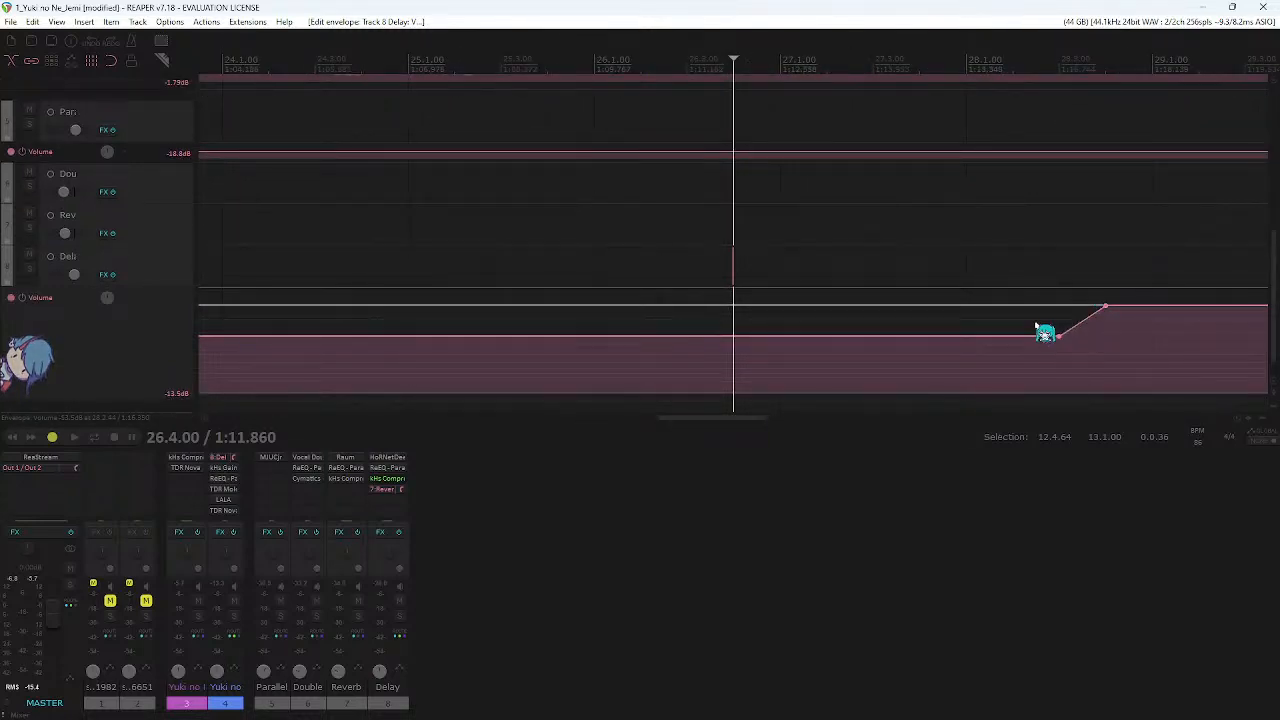
pyautogui.moveTo(1060, 340); pyautogui.dragTo(1100, 337)
pyautogui.scroll(-5, 768, 231)
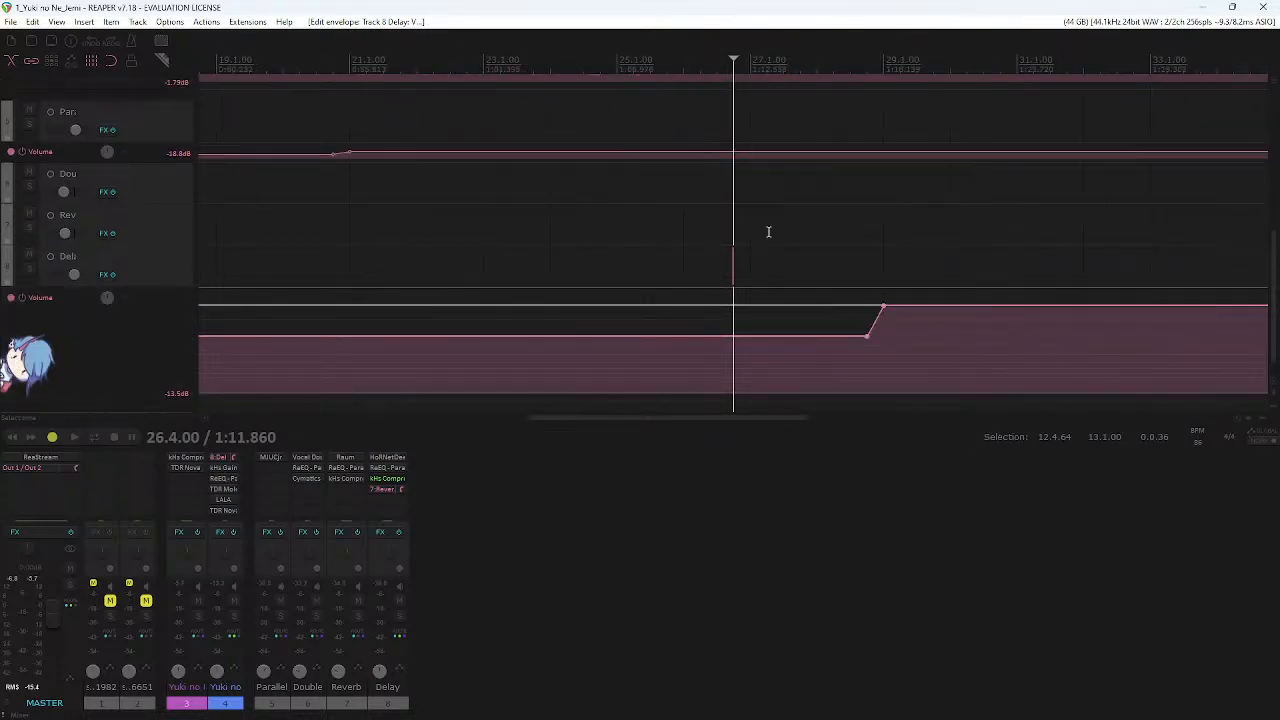
# - Play the mix from 27.2.00 over the ramp, then lower the Delay volume envelope before the ramp to about -24.1 dB
pyautogui.click(768, 231)
pyautogui.press('space')
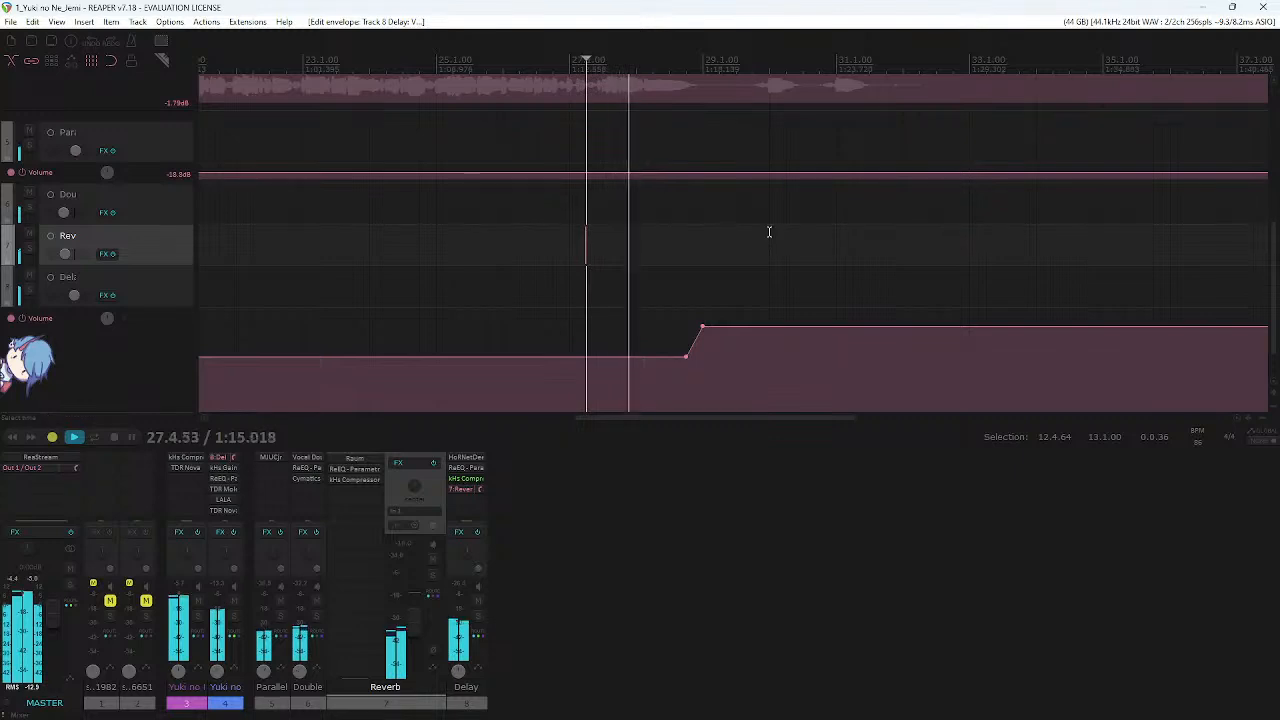
pyautogui.scroll(4, 758, 256)
pyautogui.scroll(-2, 750, 272)
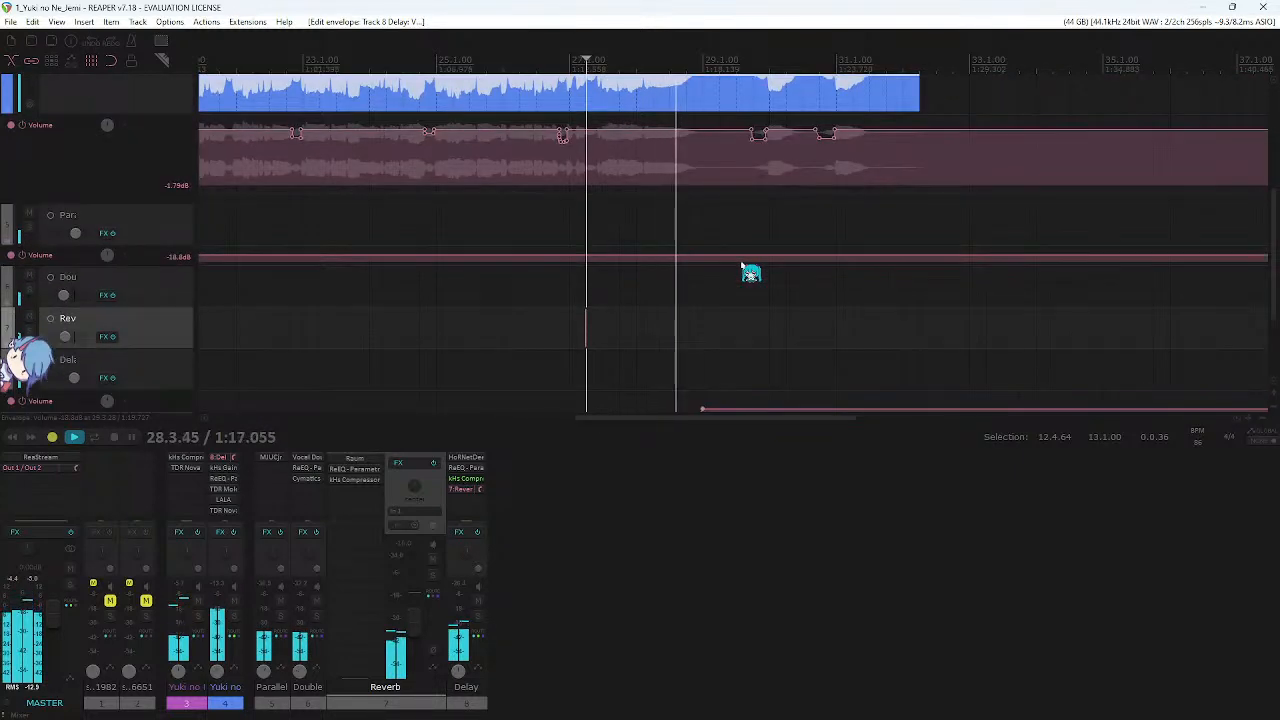
pyautogui.scroll(-2, 745, 270)
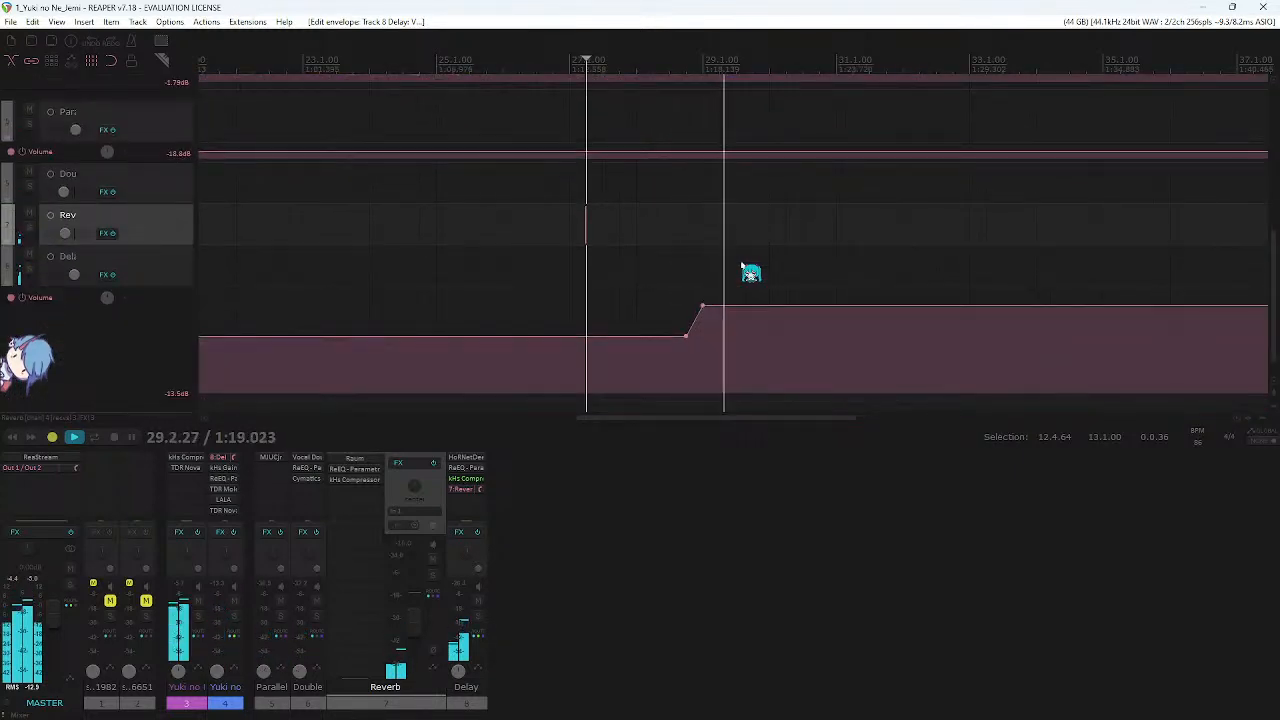
pyautogui.press('space')
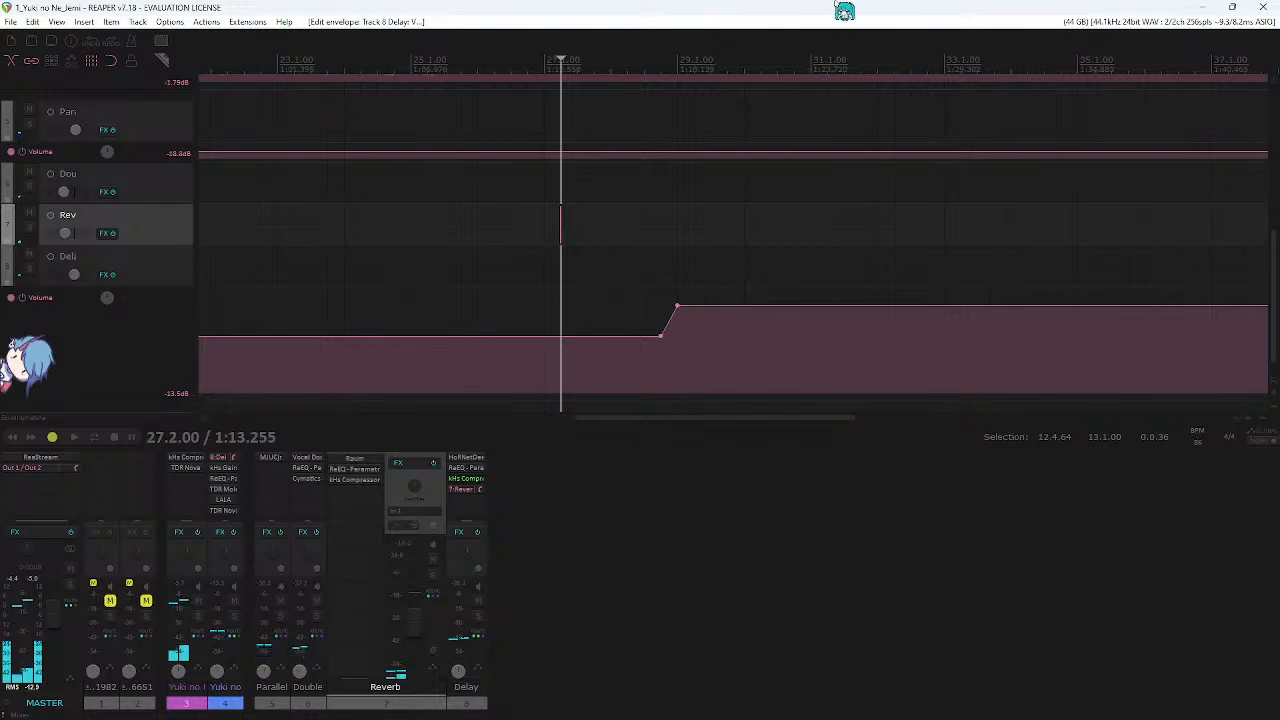
pyautogui.scroll(2, 729, 357)
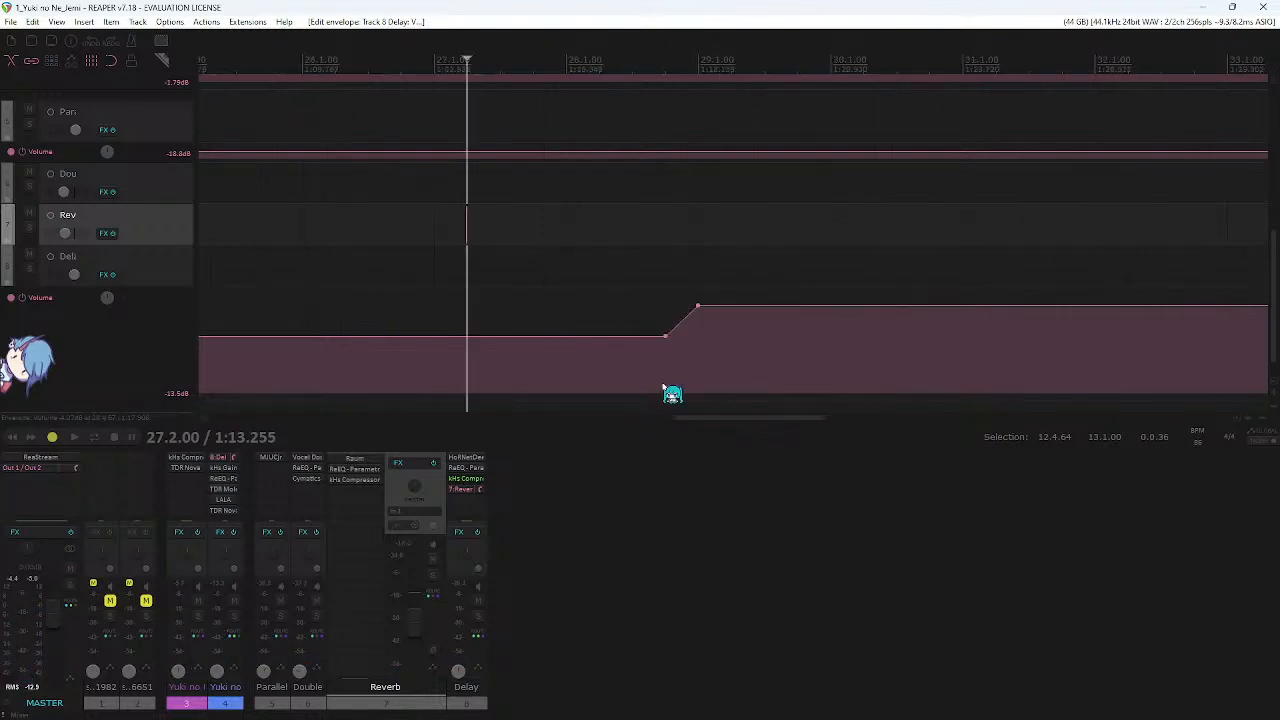
pyautogui.moveTo(617, 343); pyautogui.dragTo(623, 371)
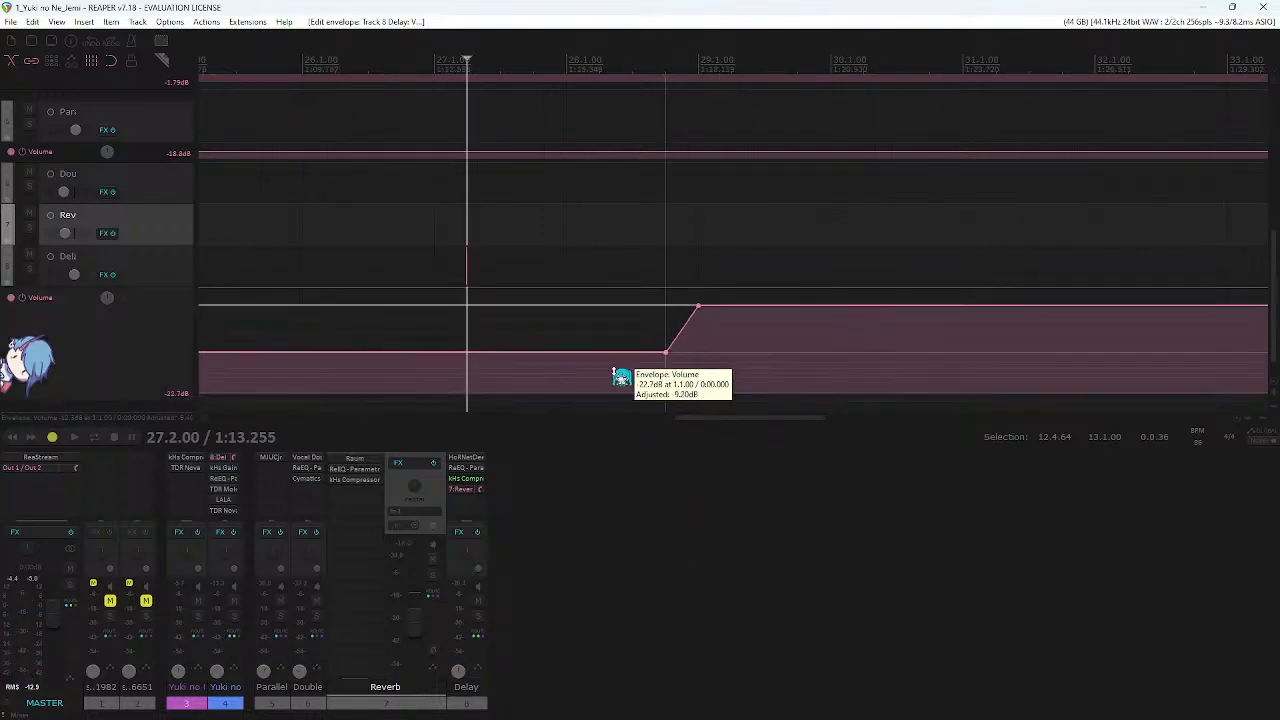
# - Try a right channel sync of 5 in the Delay track's HoRNet Deelay and play the mix from 28.2.00
pyautogui.click(466, 458)
pyautogui.click(653, 357)
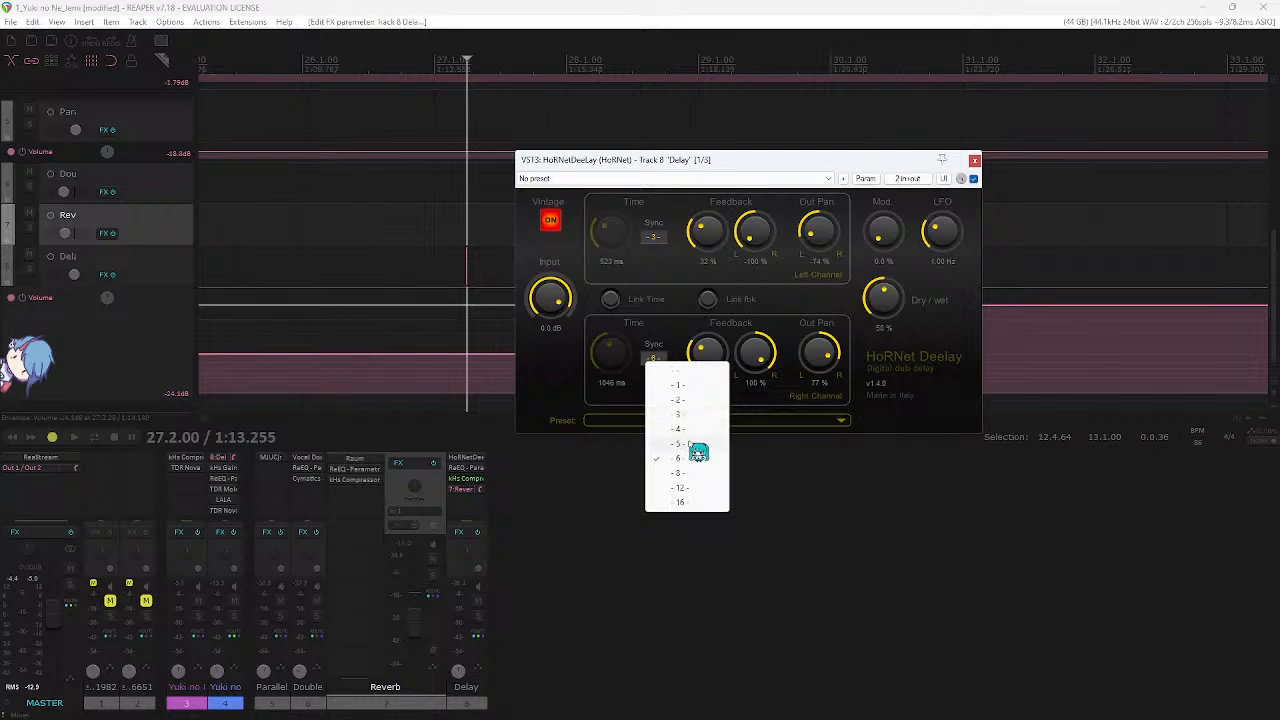
pyautogui.click(690, 445)
pyautogui.click(975, 160)
pyautogui.click(601, 61)
pyautogui.press('space')
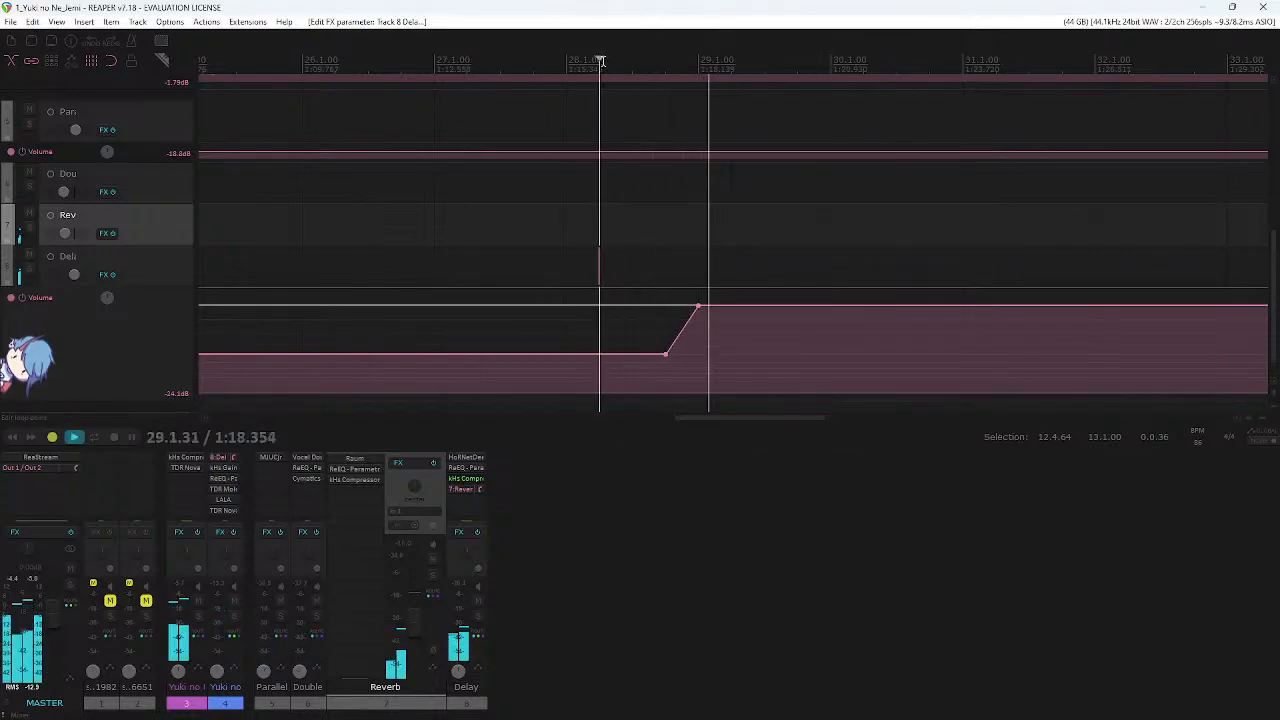
pyautogui.press('space')
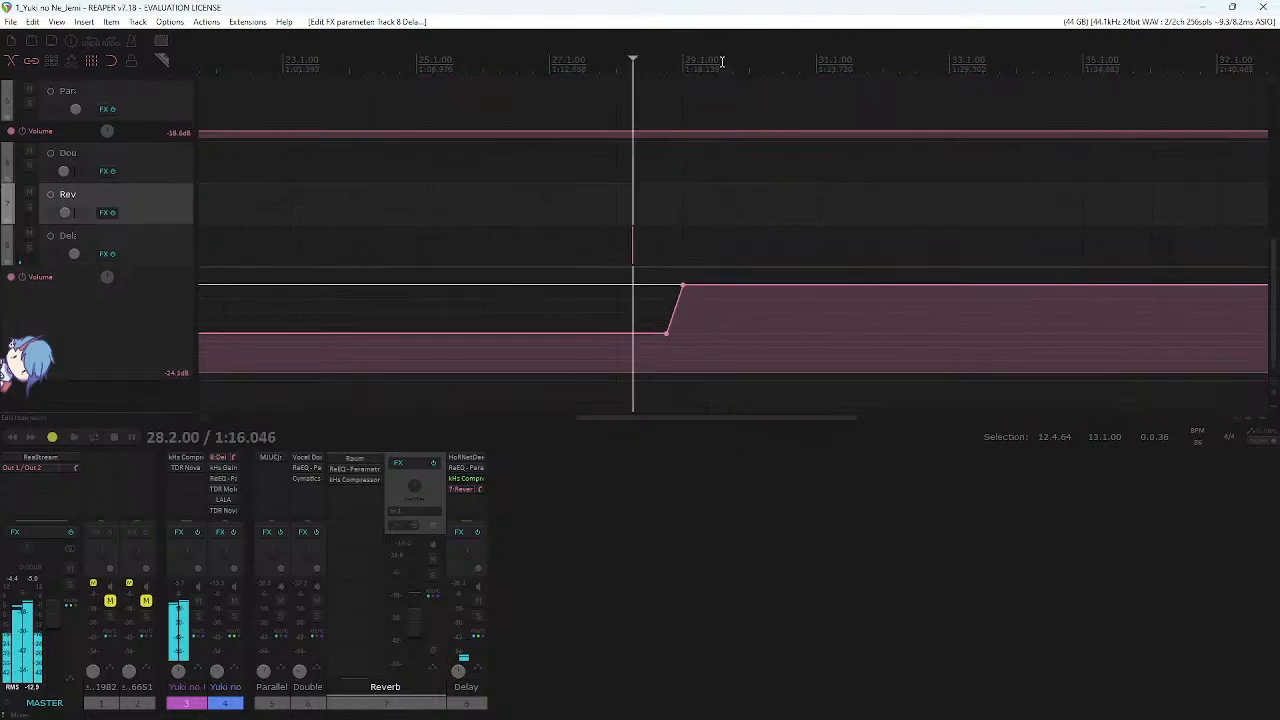
# - While playing the mix from 11.3.00, lower the Reverb track's receive from Delay to about -3.87 dB
pyautogui.scroll(-3, 730, 187)
pyautogui.scroll(-3, 731, 189)
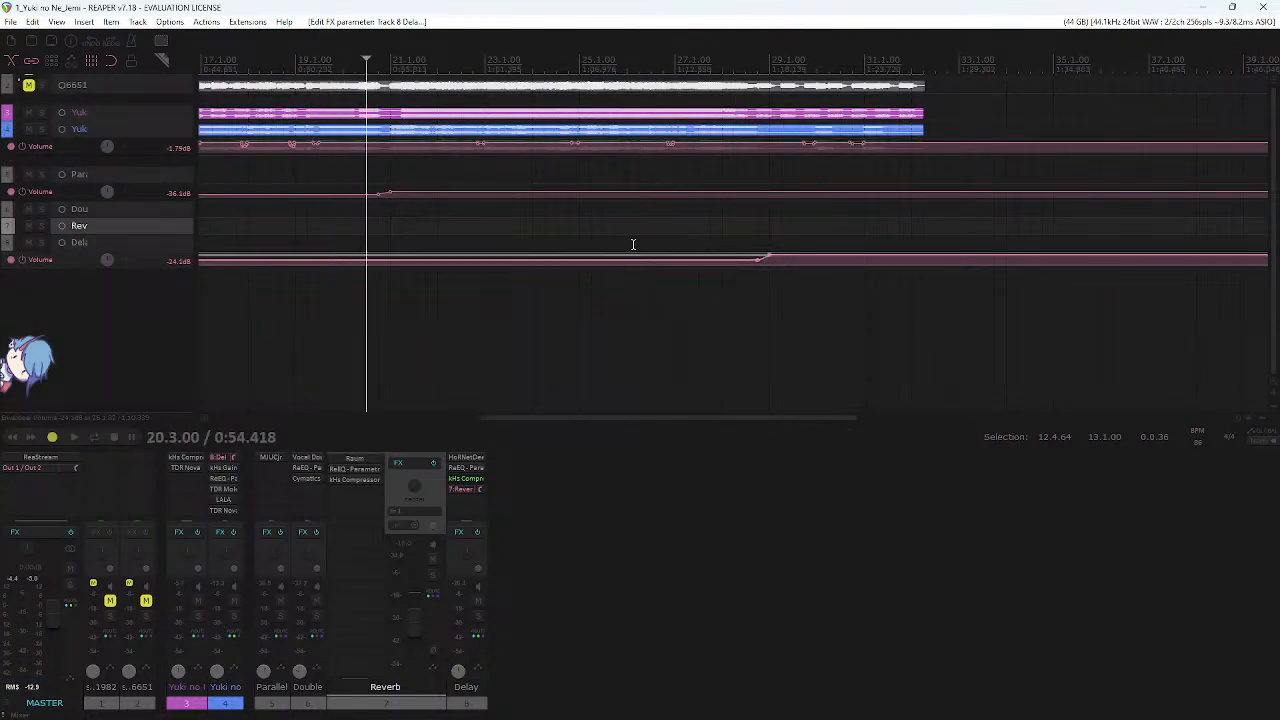
pyautogui.hscroll(-6, 633, 244)
pyautogui.hscroll(-3, 605, 300)
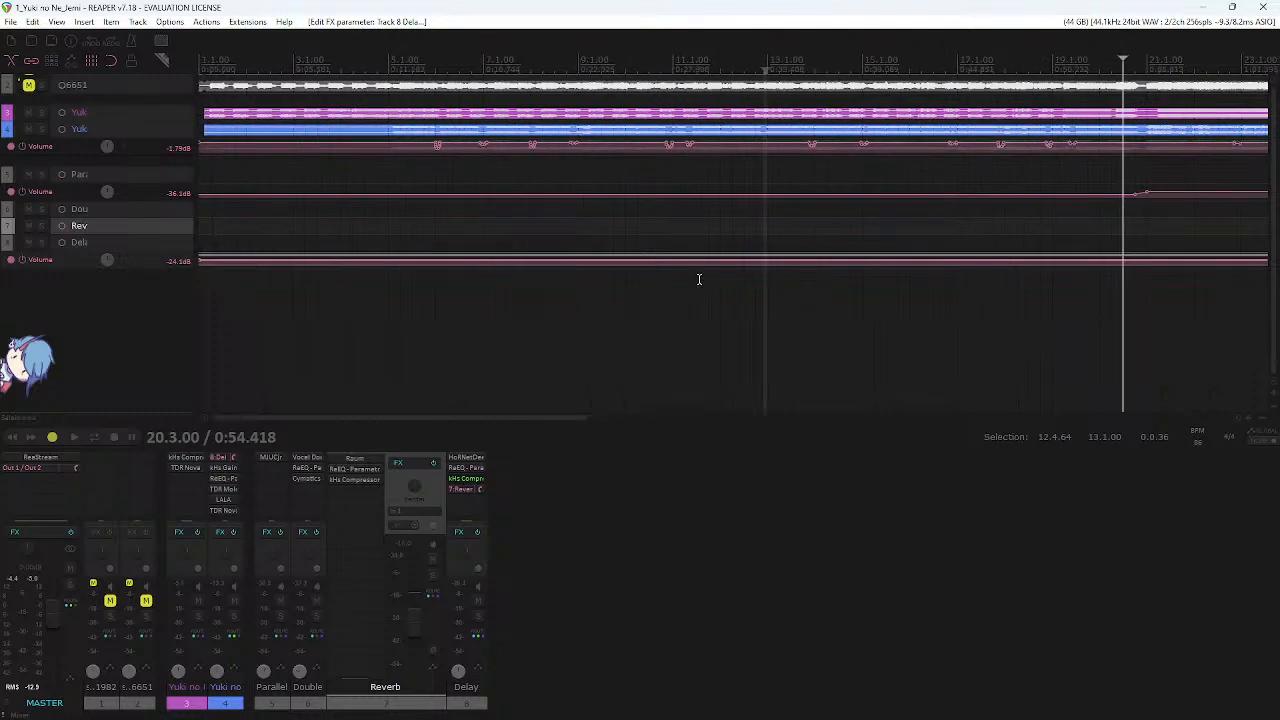
pyautogui.click(697, 277)
pyautogui.press('space')
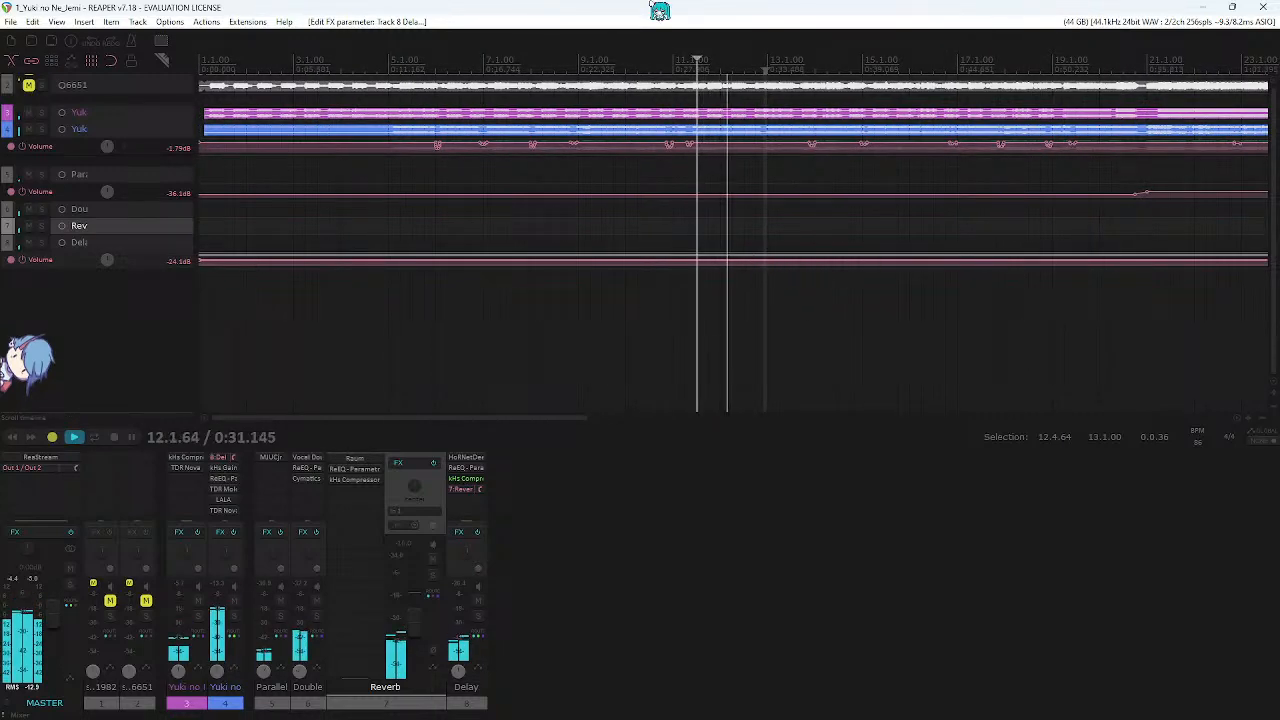
pyautogui.click(442, 604)
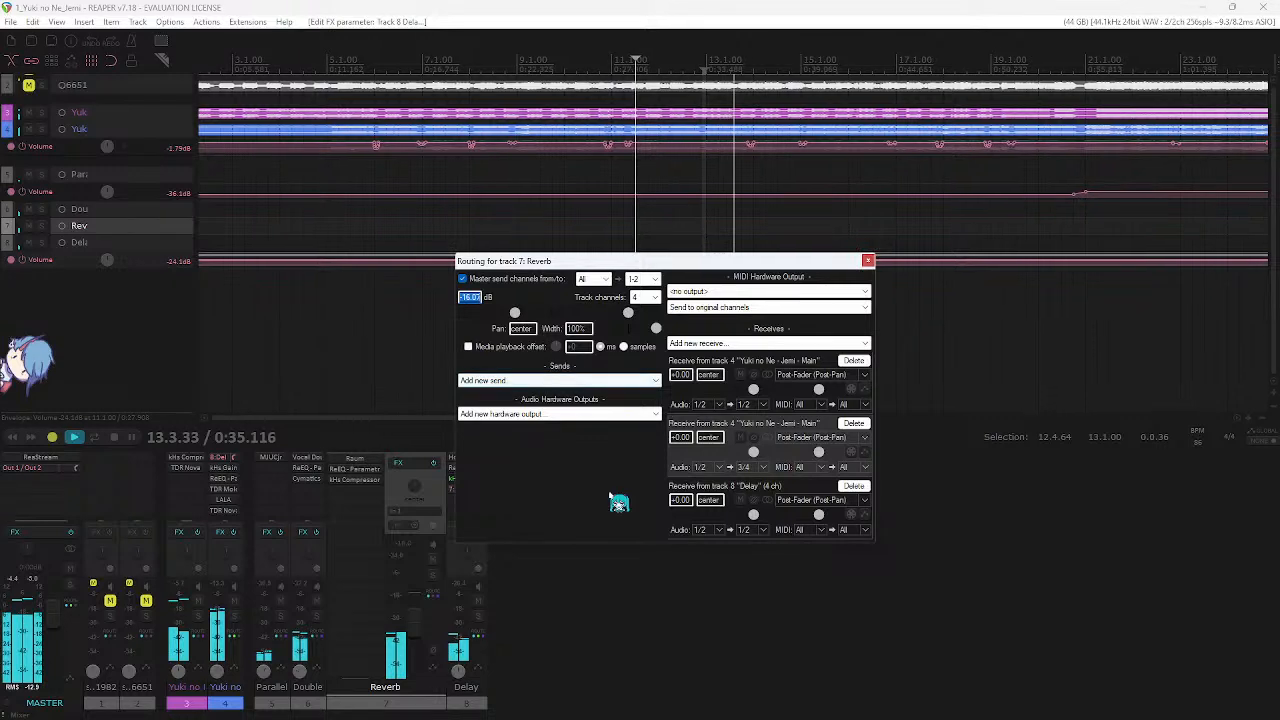
pyautogui.moveTo(768, 530); pyautogui.dragTo(753, 527)
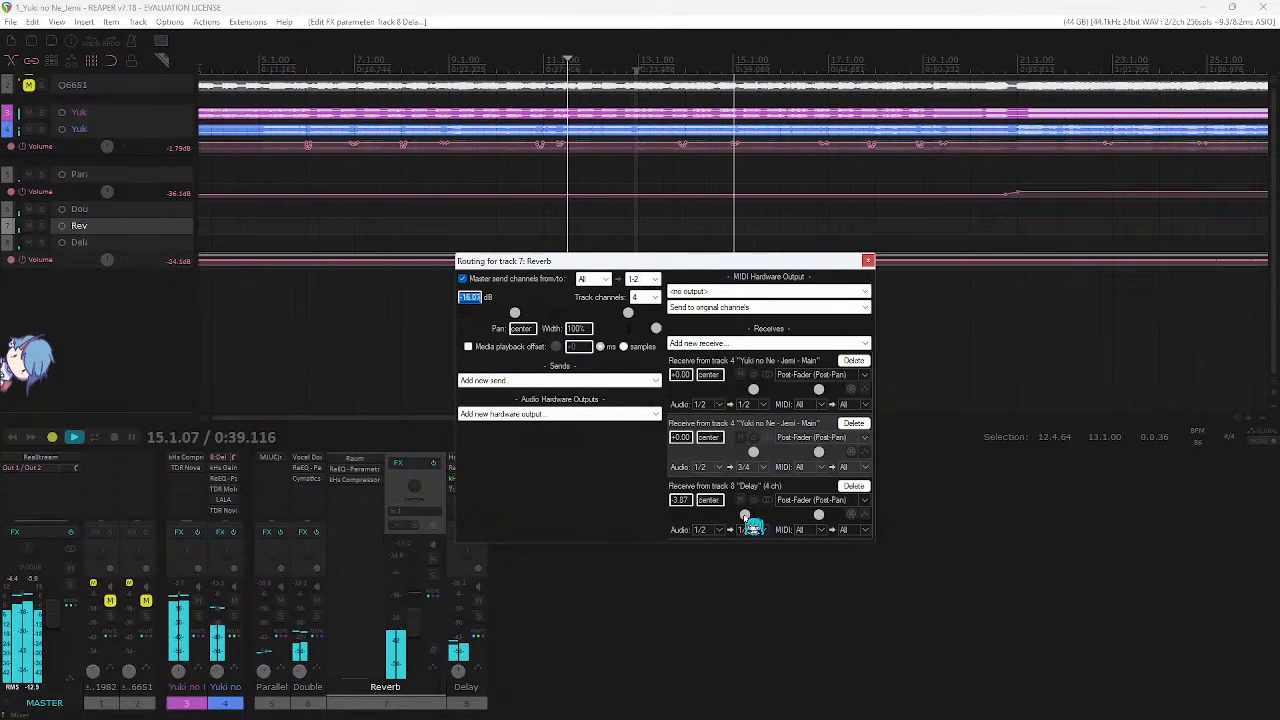
pyautogui.click(867, 261)
pyautogui.press('space')
# - Play the mix from 20.3.00 into the vocal gap just before bar 21
pyautogui.scroll(-3, 696, 285)
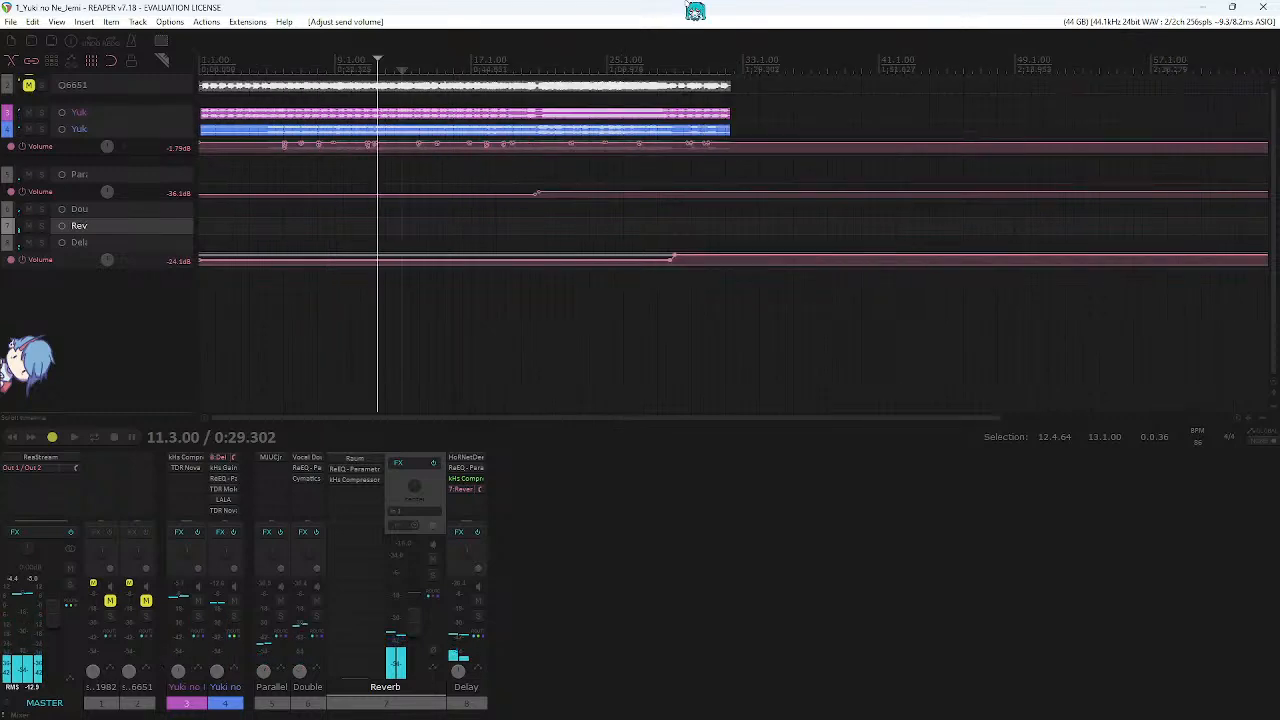
pyautogui.click(529, 323)
pyautogui.press('space')
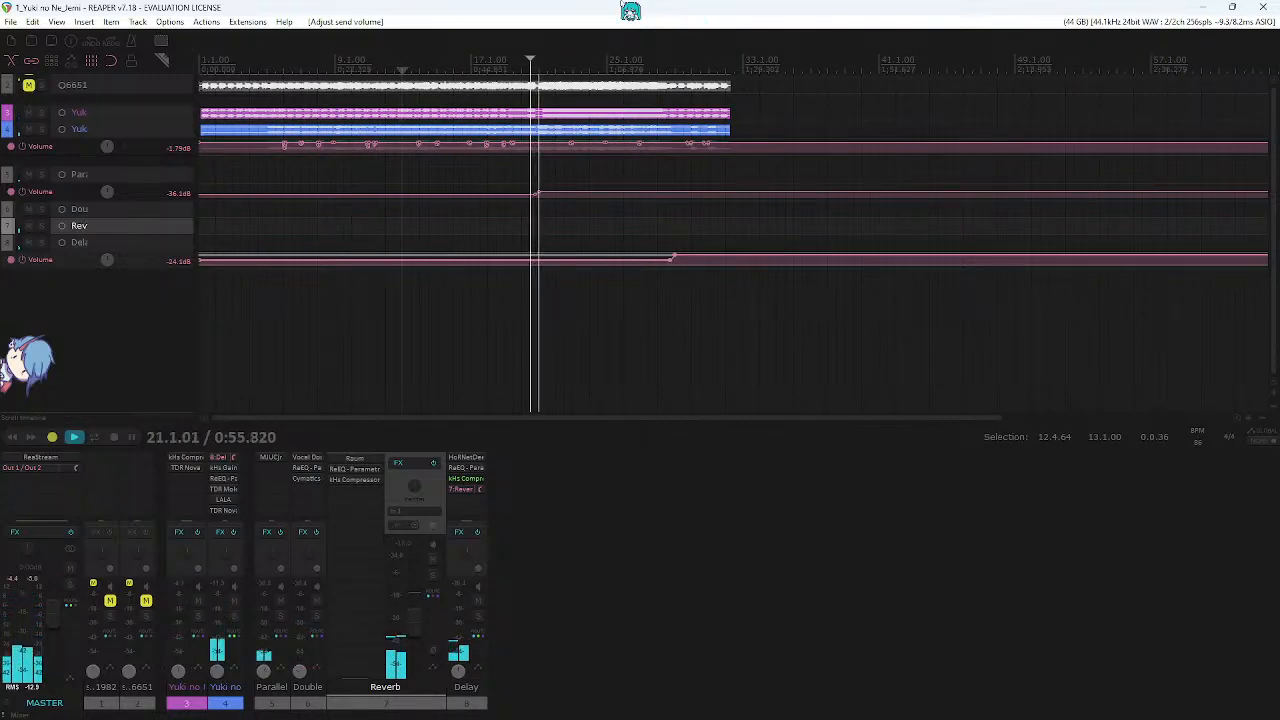
pyautogui.scroll(2, 589, 231)
pyautogui.press('space')
# - Create a raised section just before bar 21 on the Delay volume envelope, rising from 20.3.00, and enlarge the envelope lane
pyautogui.scroll(2, 762, 244)
pyautogui.hscroll(1, 762, 245)
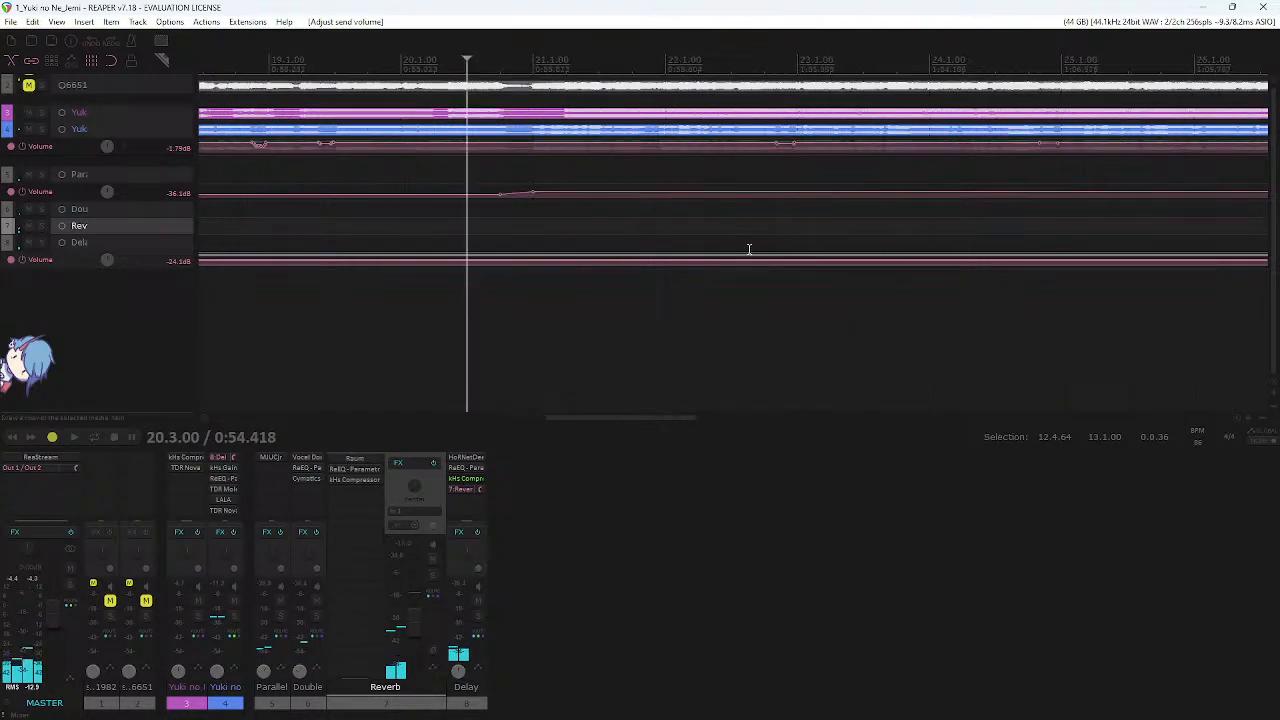
pyautogui.scroll(1, 749, 249)
pyautogui.keyDown('ctrl'); pyautogui.click(781, 256); pyautogui.keyUp('ctrl')
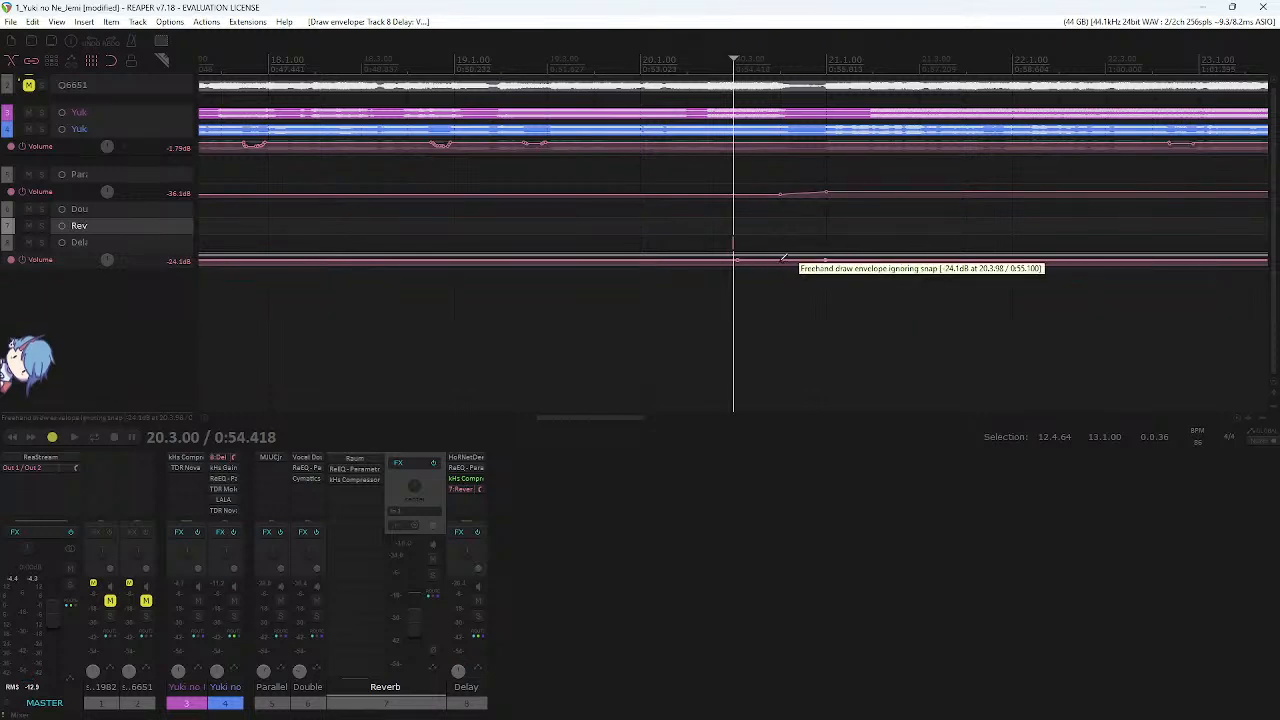
pyautogui.moveTo(783, 257); pyautogui.dragTo(814, 186)
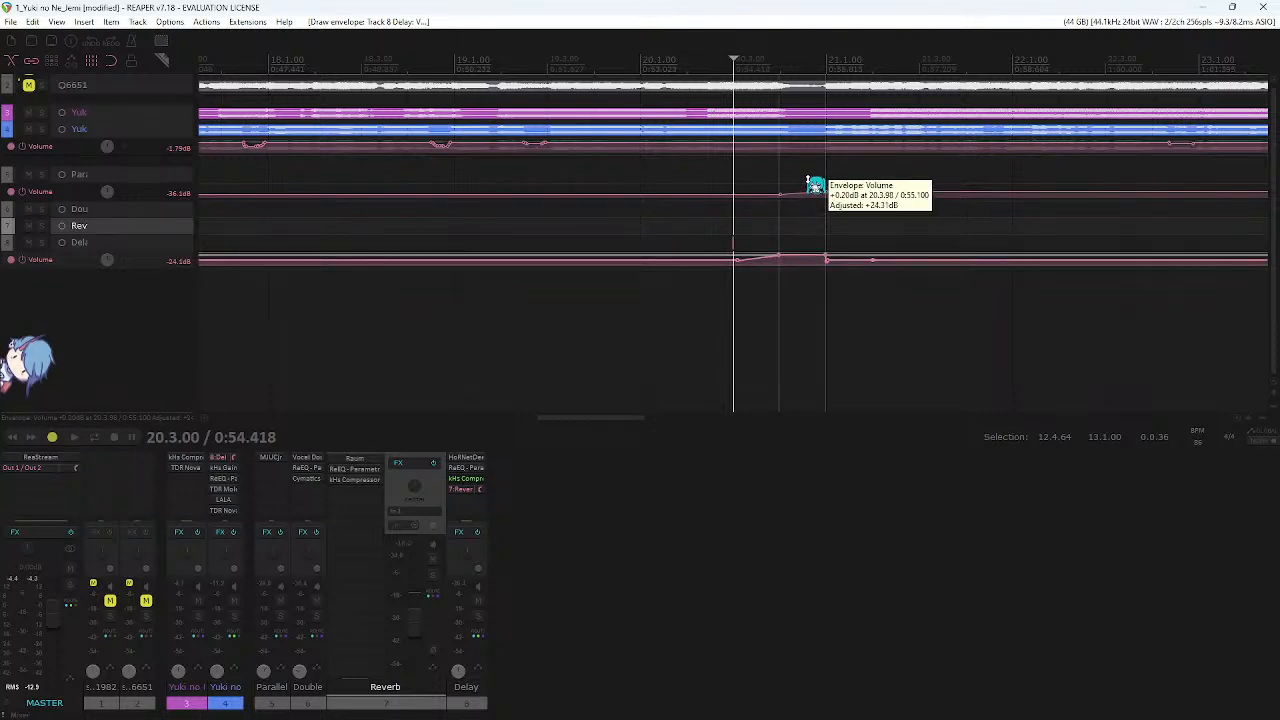
pyautogui.moveTo(160, 273); pyautogui.dragTo(157, 377)
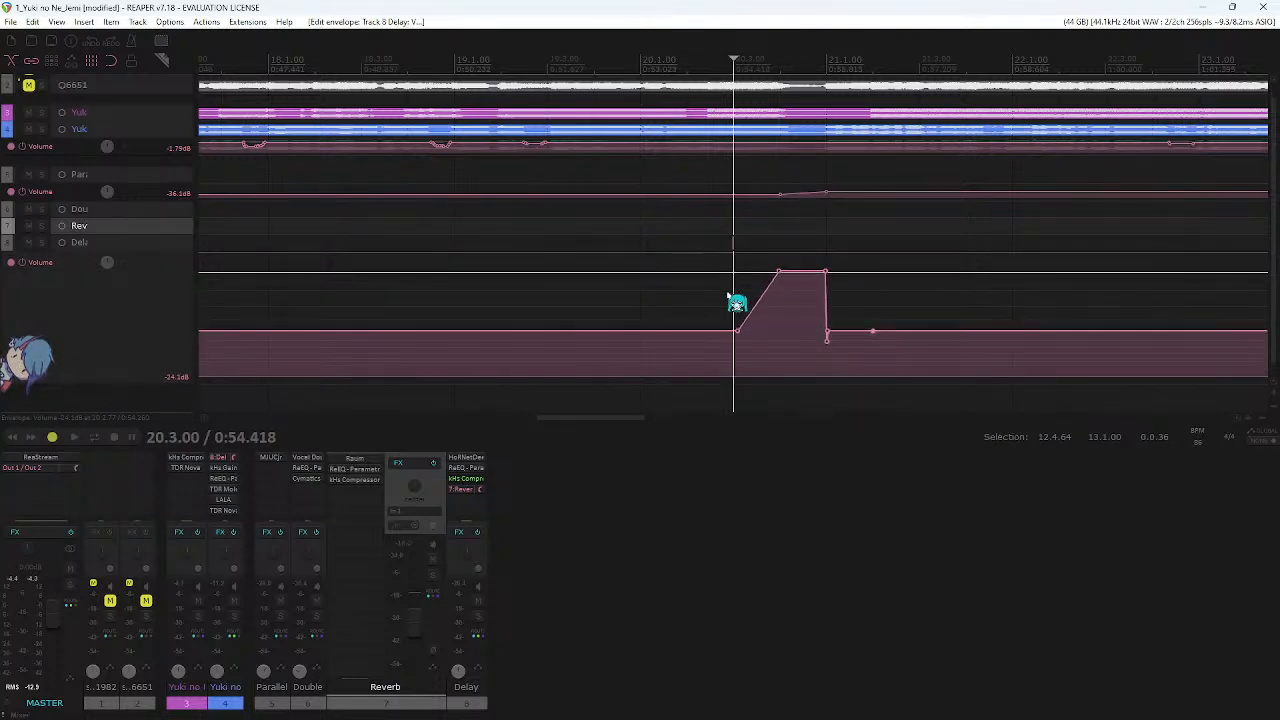
# - Reduce the height of the raised section before bar 21 on the Delay volume envelope, checking it with playback from 20.3.00
pyautogui.moveTo(810, 277); pyautogui.dragTo(808, 305)
pyautogui.press('space')
pyautogui.scroll(-4, 805, 306)
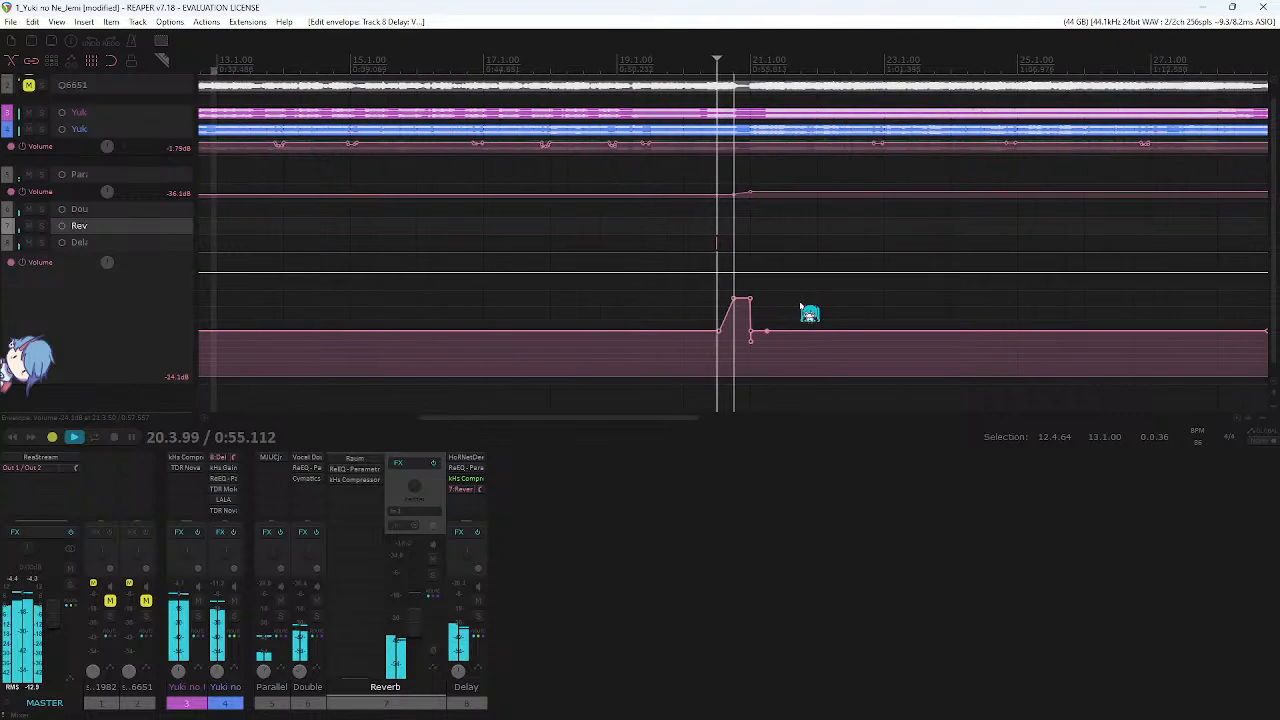
pyautogui.press('space')
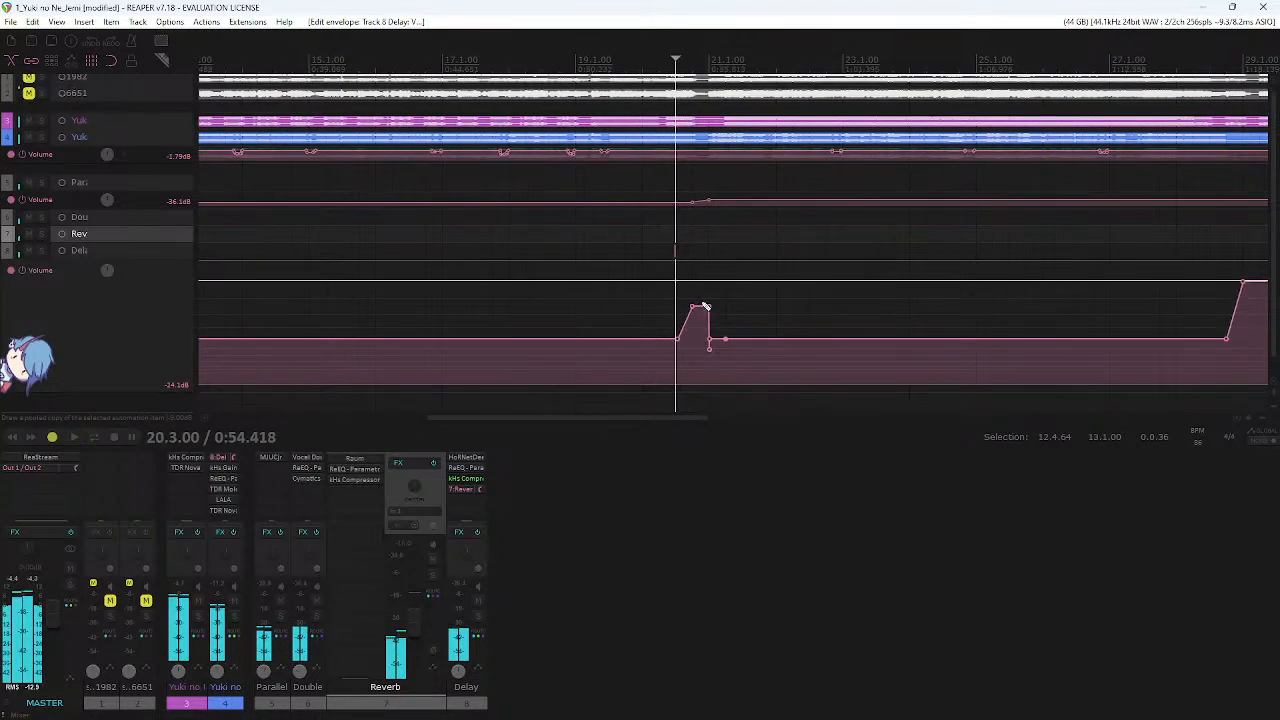
pyautogui.scroll(2, 725, 305)
pyautogui.moveTo(784, 306); pyautogui.dragTo(784, 314)
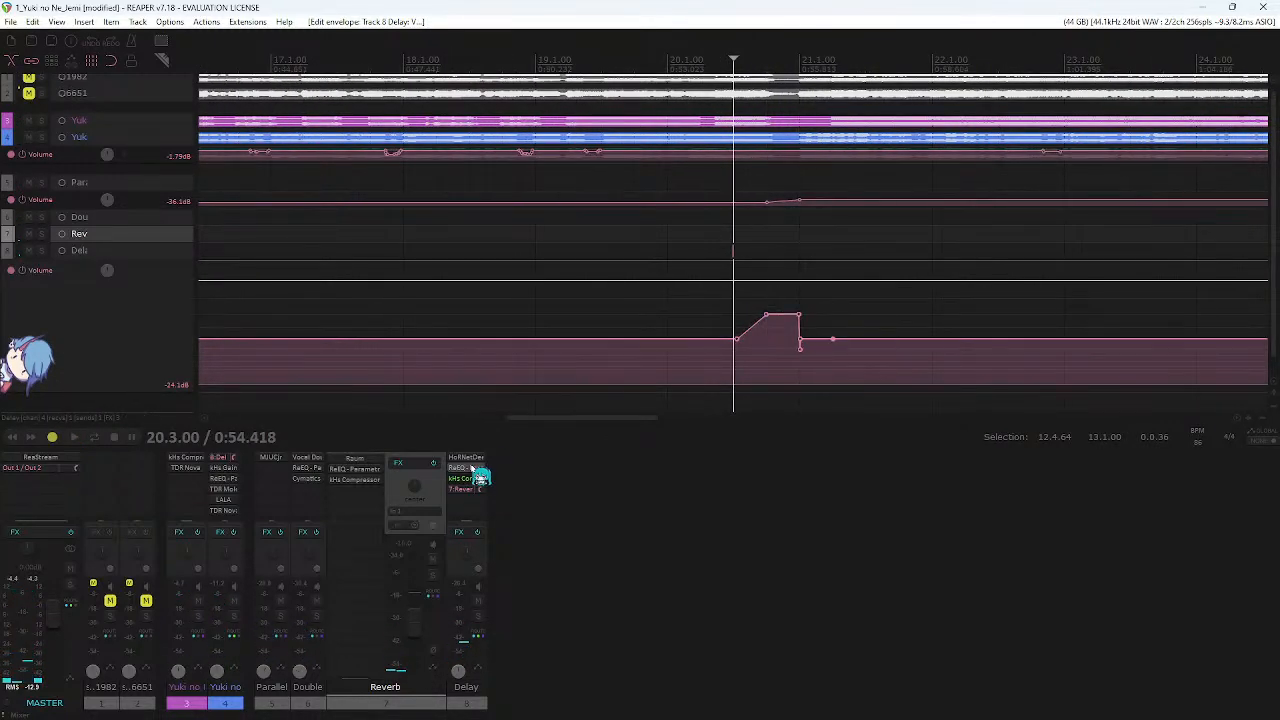
# - Set the sync in the Delay track's HoRNet Deelay to 4 for the left channel and 6 for the right channel
pyautogui.click(471, 467)
pyautogui.click(470, 459)
pyautogui.click(656, 239)
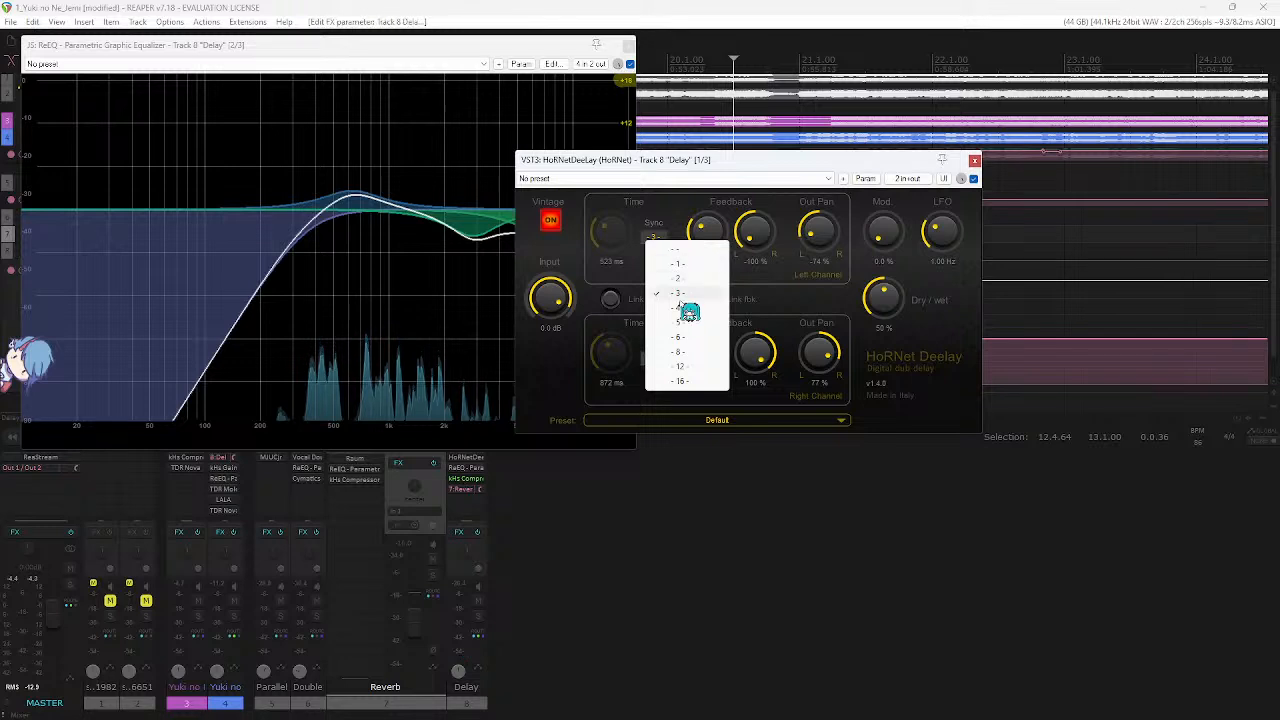
pyautogui.click(689, 309)
pyautogui.click(655, 357)
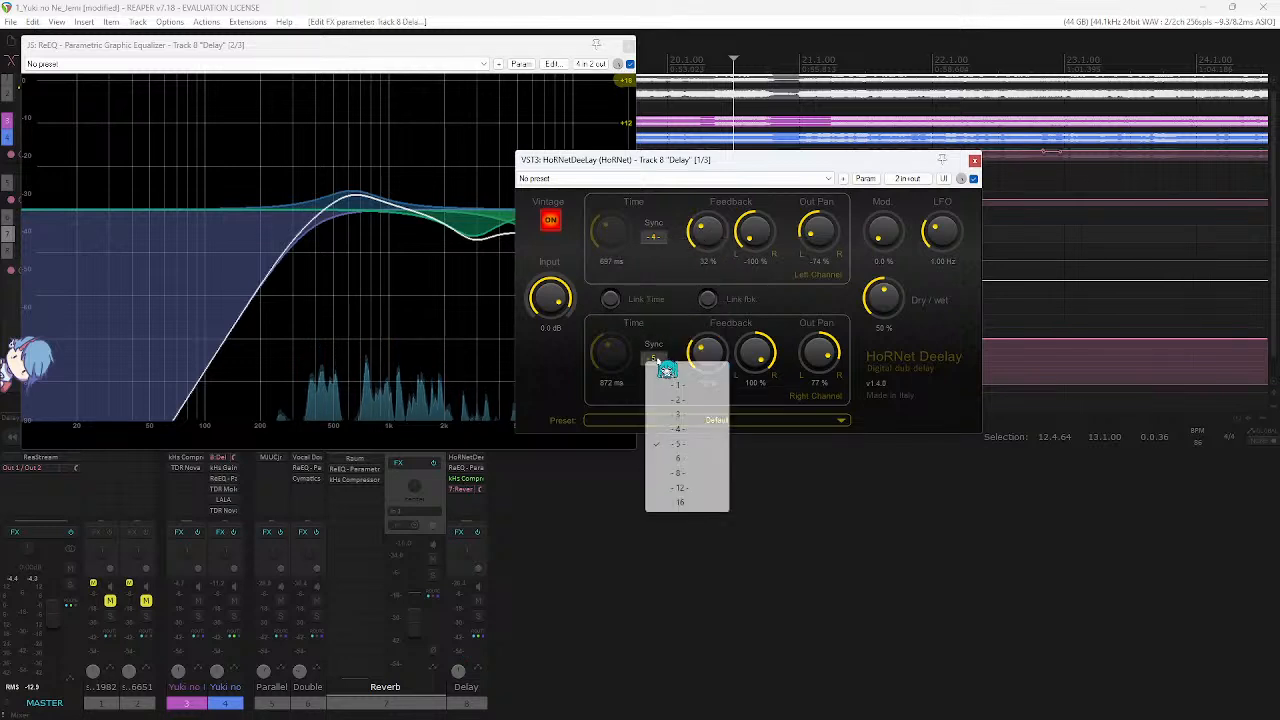
pyautogui.click(693, 458)
pyautogui.click(628, 46)
# - Play the mix from 19.4.00 into the automated vocal gap and close the delay plugin
pyautogui.click(636, 62)
pyautogui.press('space')
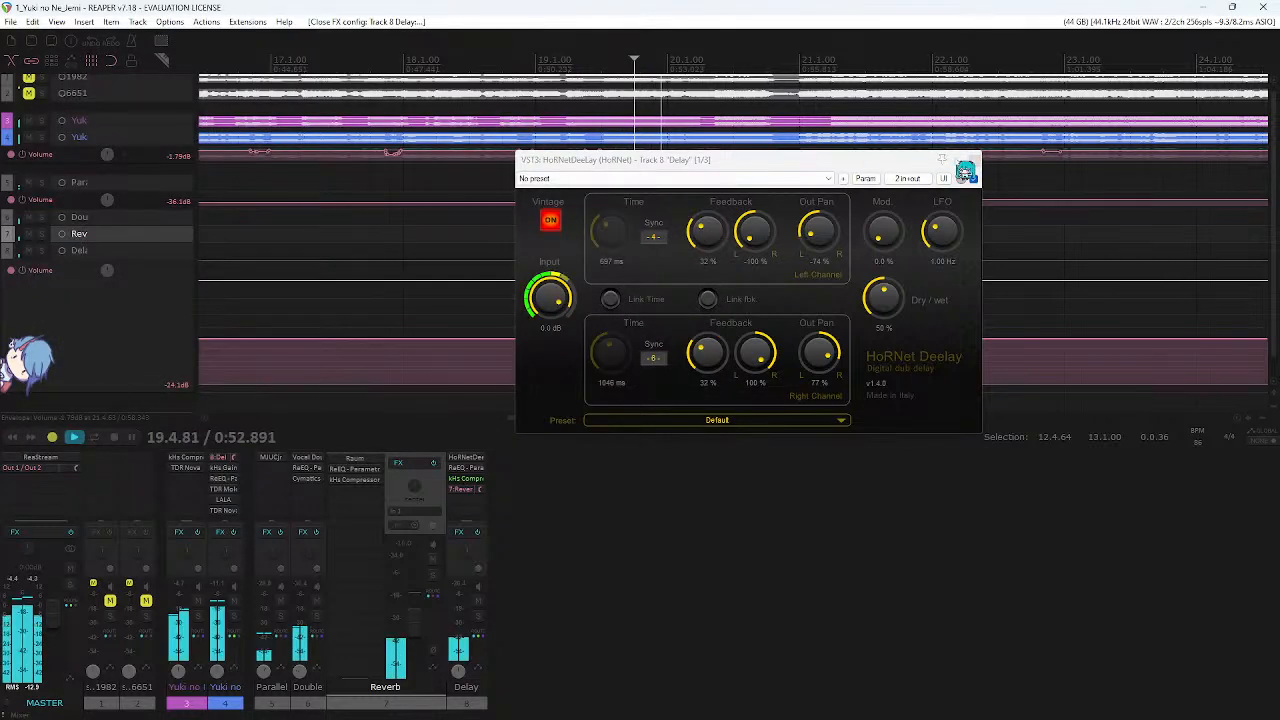
pyautogui.click(966, 165)
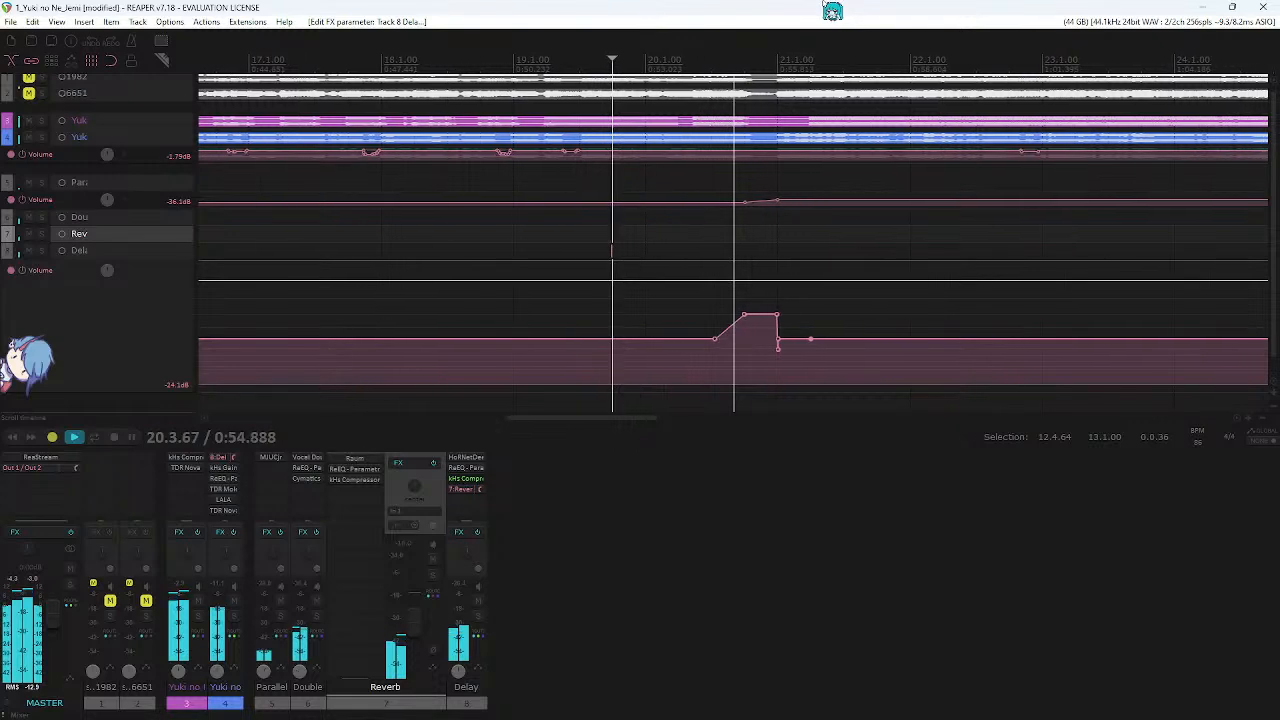
pyautogui.press('space')
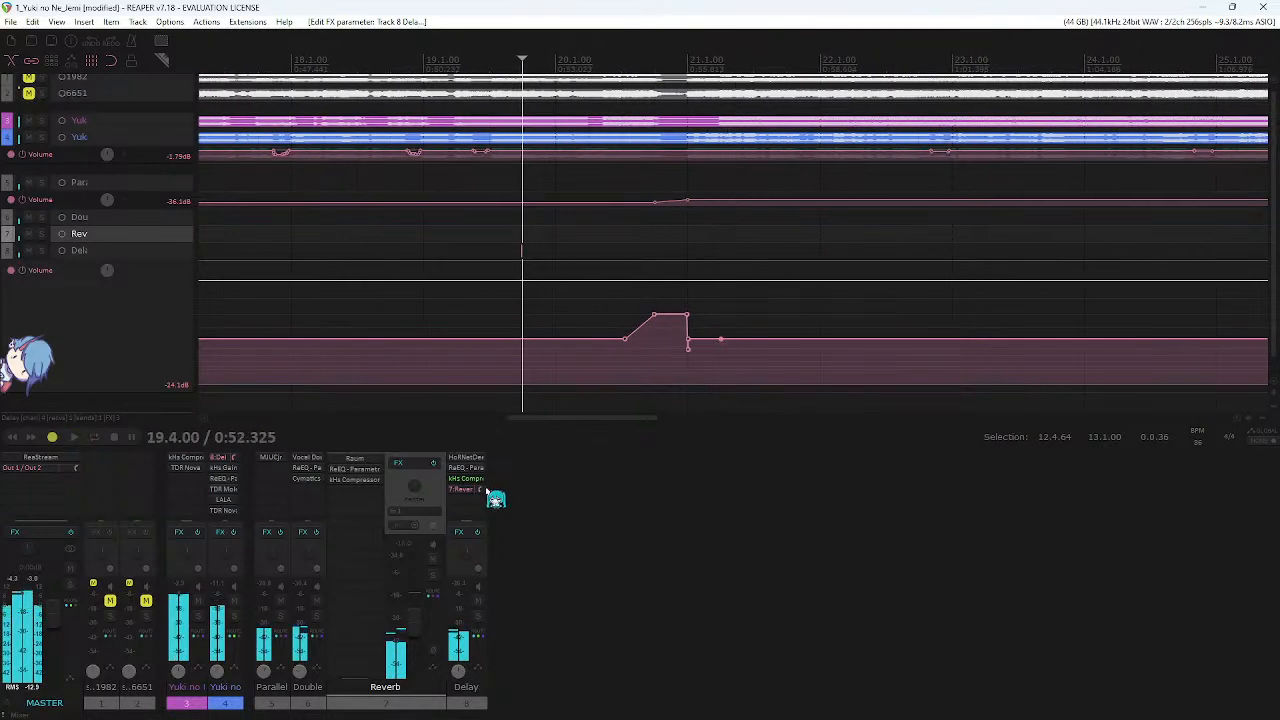
# - Set HoRNet Deelay's output pan to -100% for the left channel and 100% for the right channel
pyautogui.click(477, 458)
pyautogui.press('space')
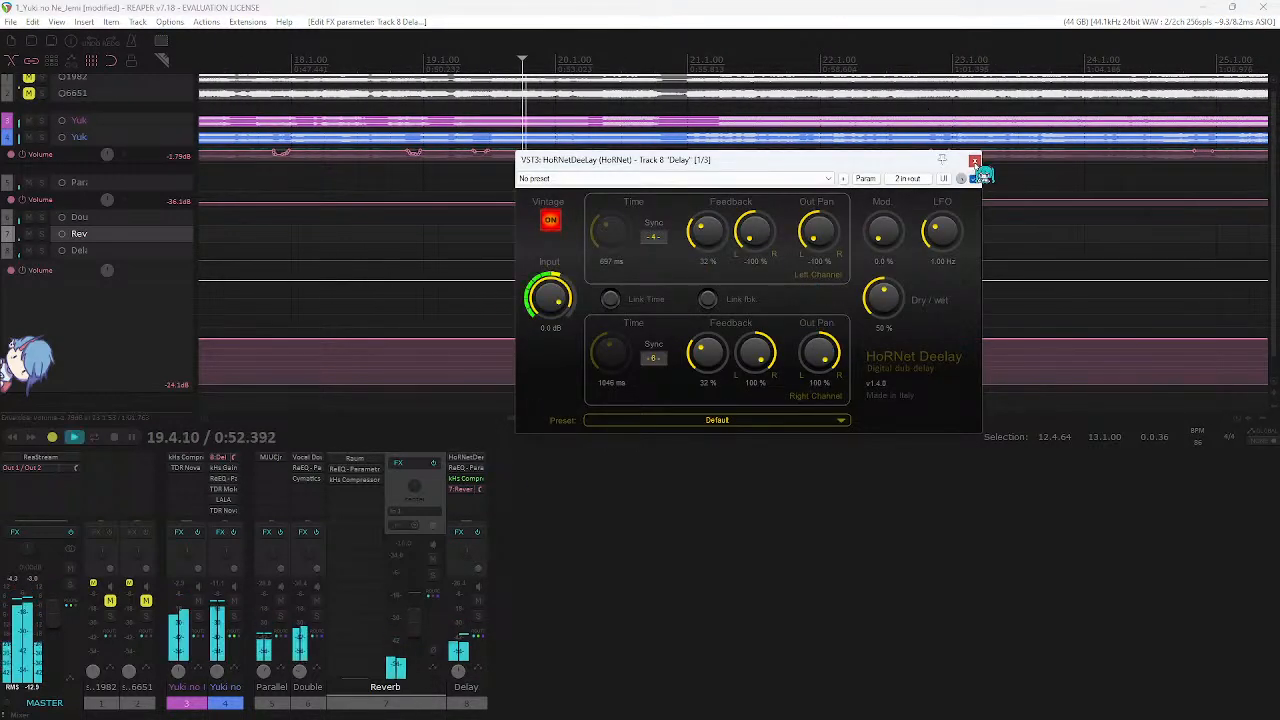
pyautogui.click(974, 160)
# - In the Delay track's ReEQ, flatten the mid boost and move it to about 1 kHz, and raise the low cut to about 600 Hz
pyautogui.click(460, 468)
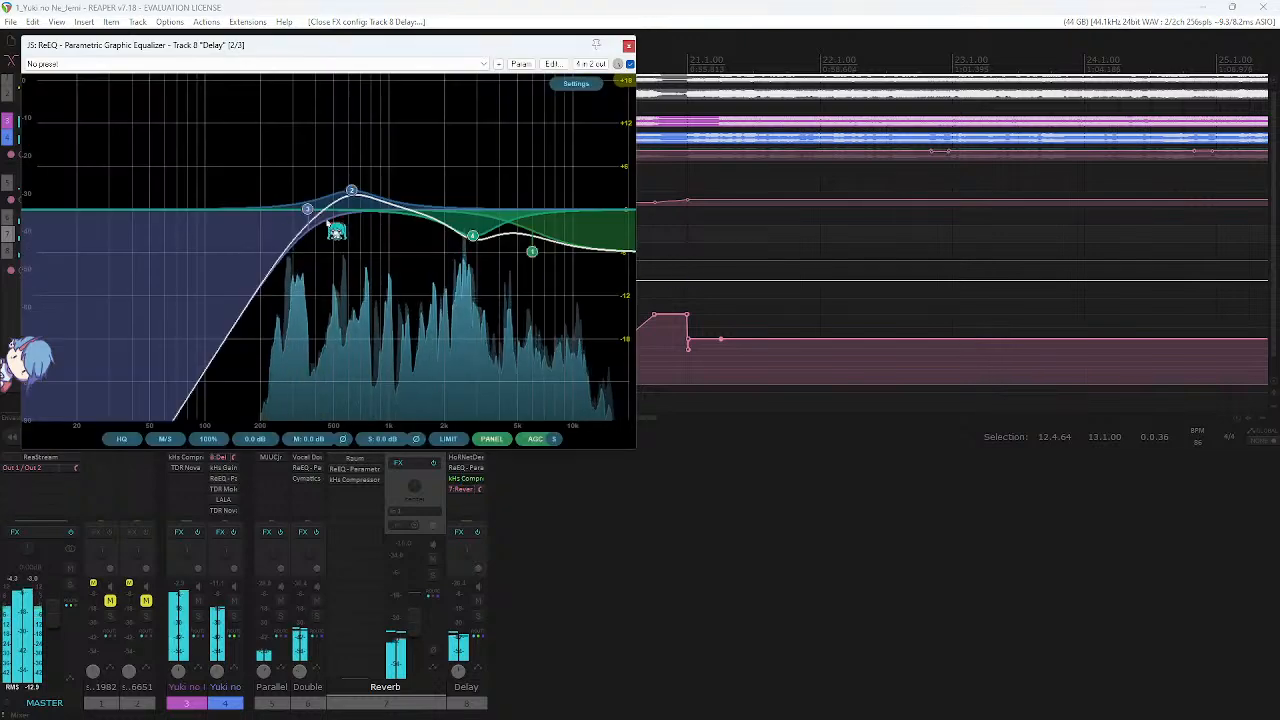
pyautogui.moveTo(352, 191); pyautogui.dragTo(391, 210)
pyautogui.moveTo(307, 215); pyautogui.dragTo(351, 209)
pyautogui.click(628, 45)
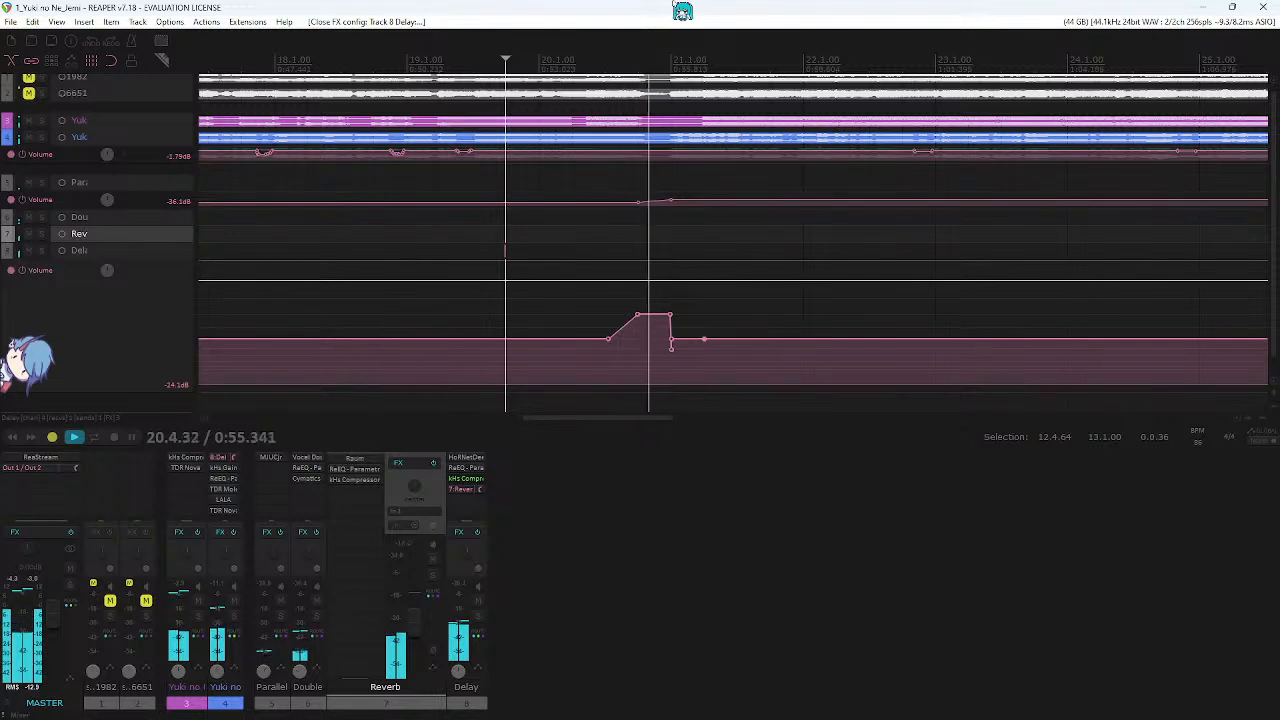
pyautogui.press('space')
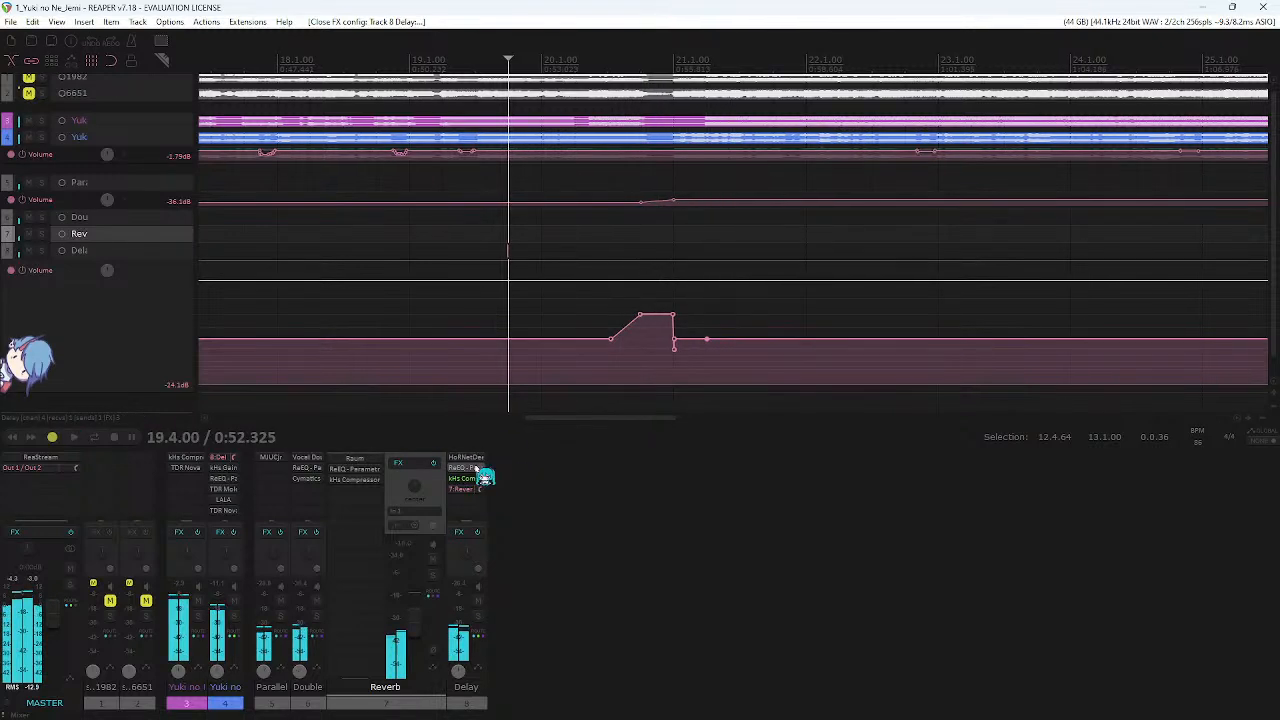
# - Open the Delay track's HoRNet Deelay and play the mix from 19.4.00 to hear the delay in context
pyautogui.click(475, 459)
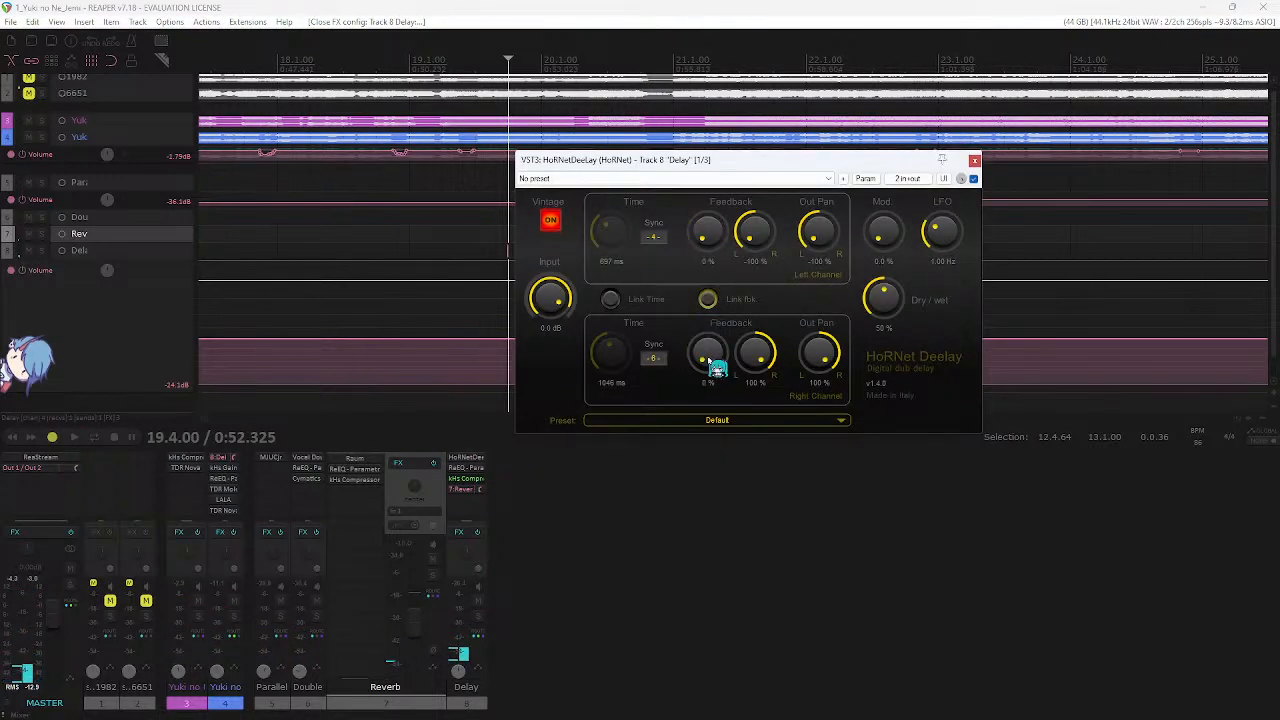
pyautogui.press('space')
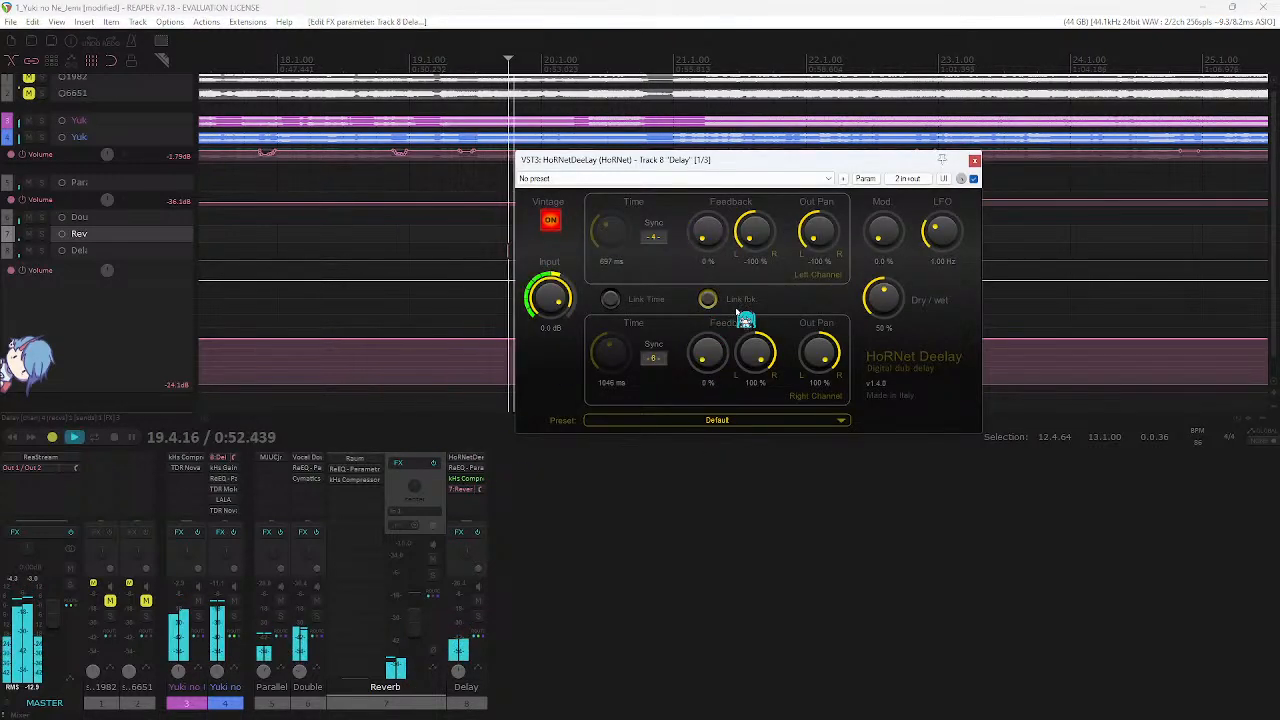
pyautogui.click(974, 160)
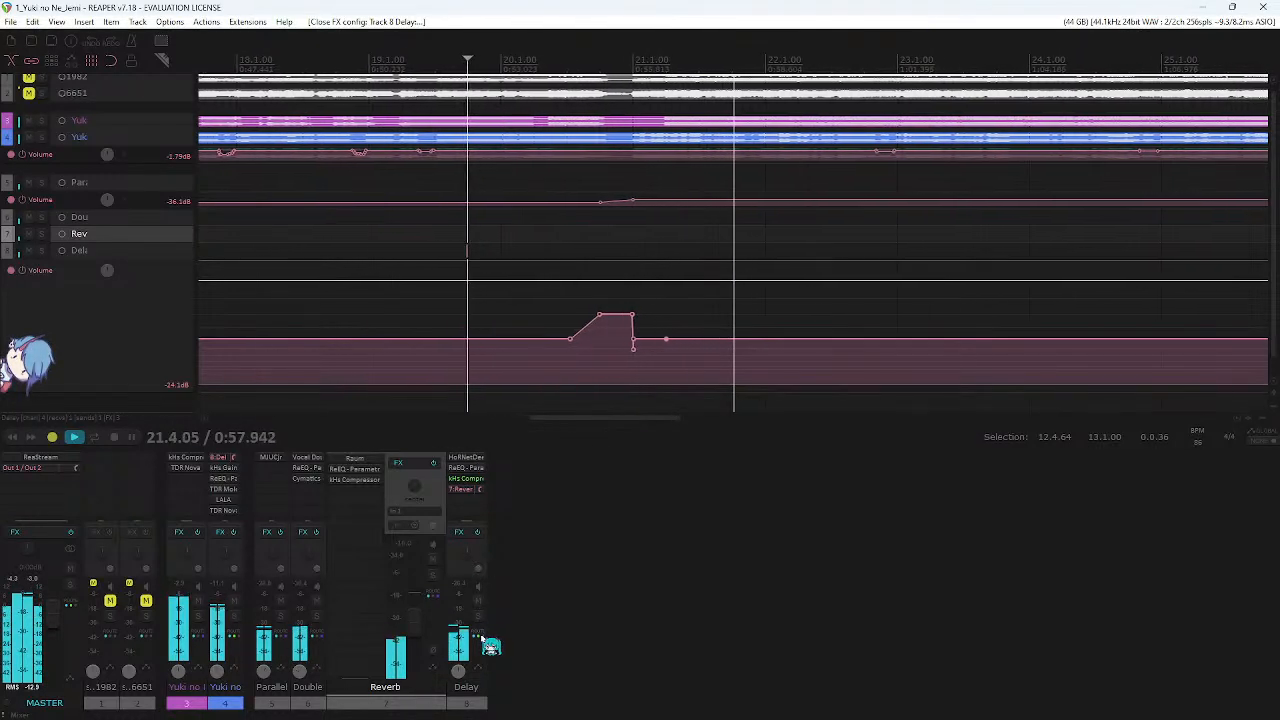
pyautogui.press('space')
# - Adjust the level of the Delay receive in the Reverb track's routing and play the mix from 19.4.00
pyautogui.click(433, 597)
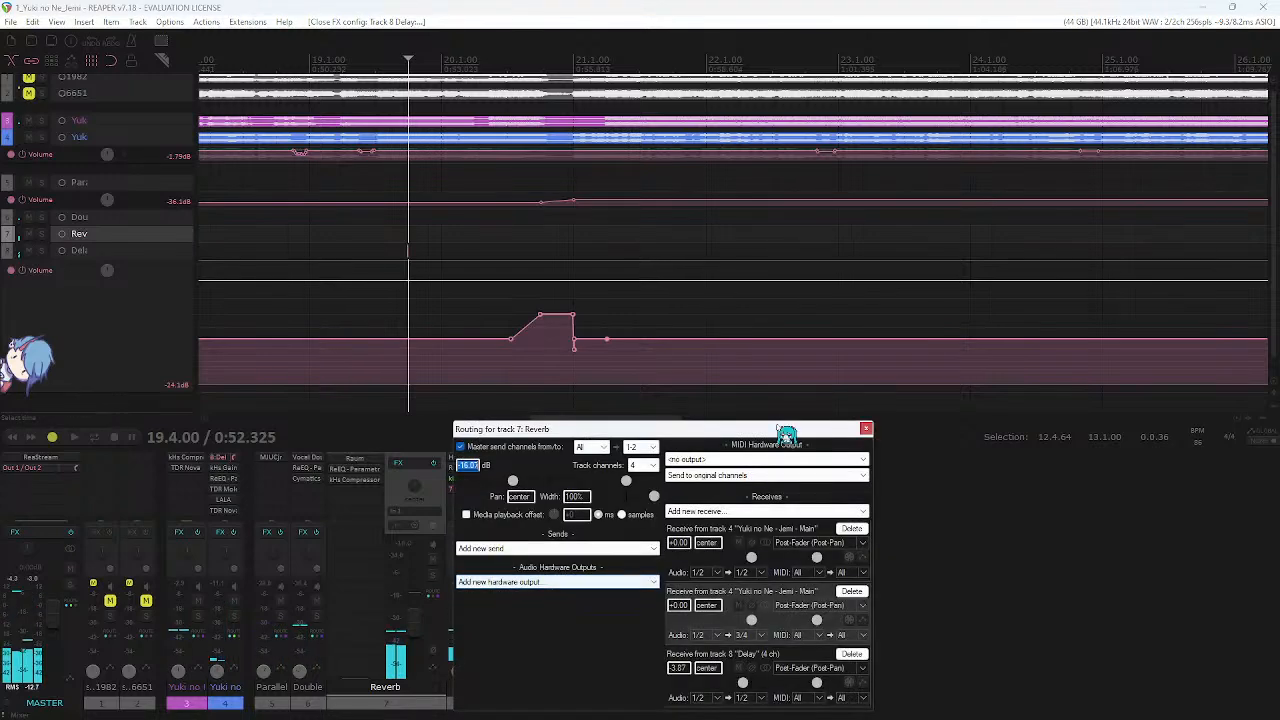
pyautogui.moveTo(786, 434); pyautogui.dragTo(765, 273)
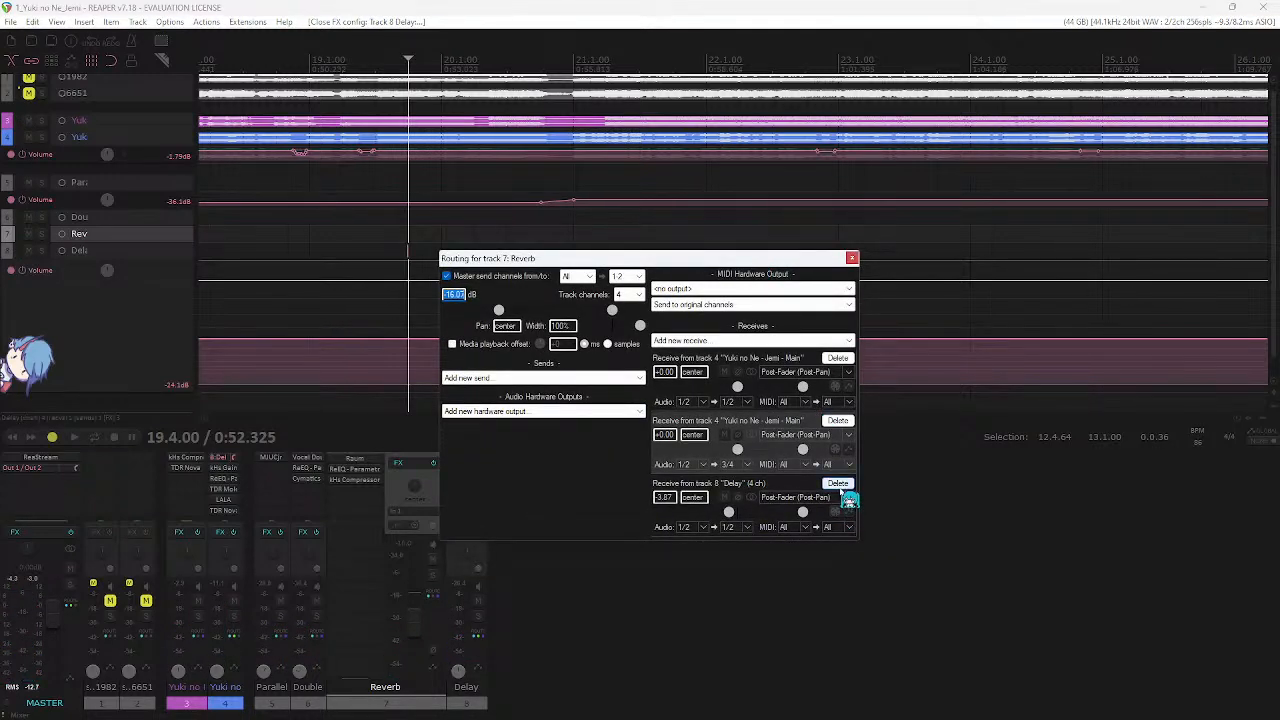
pyautogui.click(852, 259)
pyautogui.press('space')
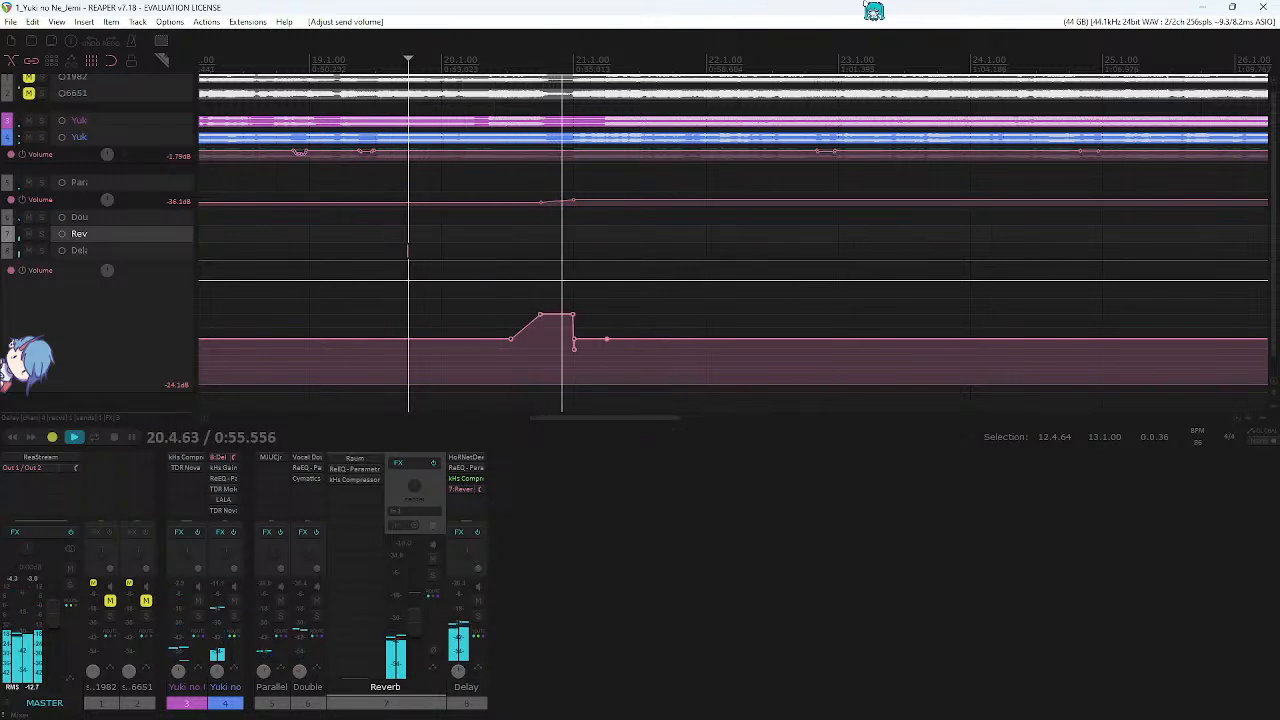
# - With the Delay track soloed, set HoRNet Deelay's linked feedback to 14% on both channels
pyautogui.click(479, 616)
pyautogui.press('space')
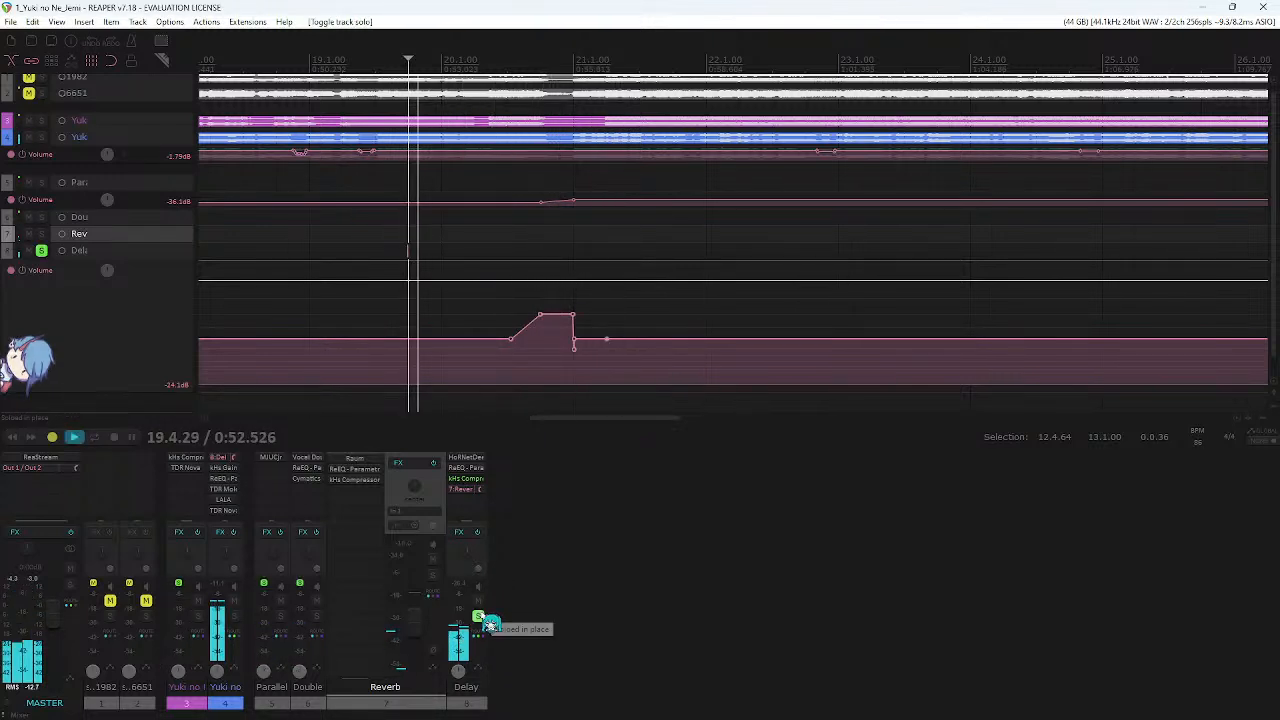
pyautogui.click(478, 466)
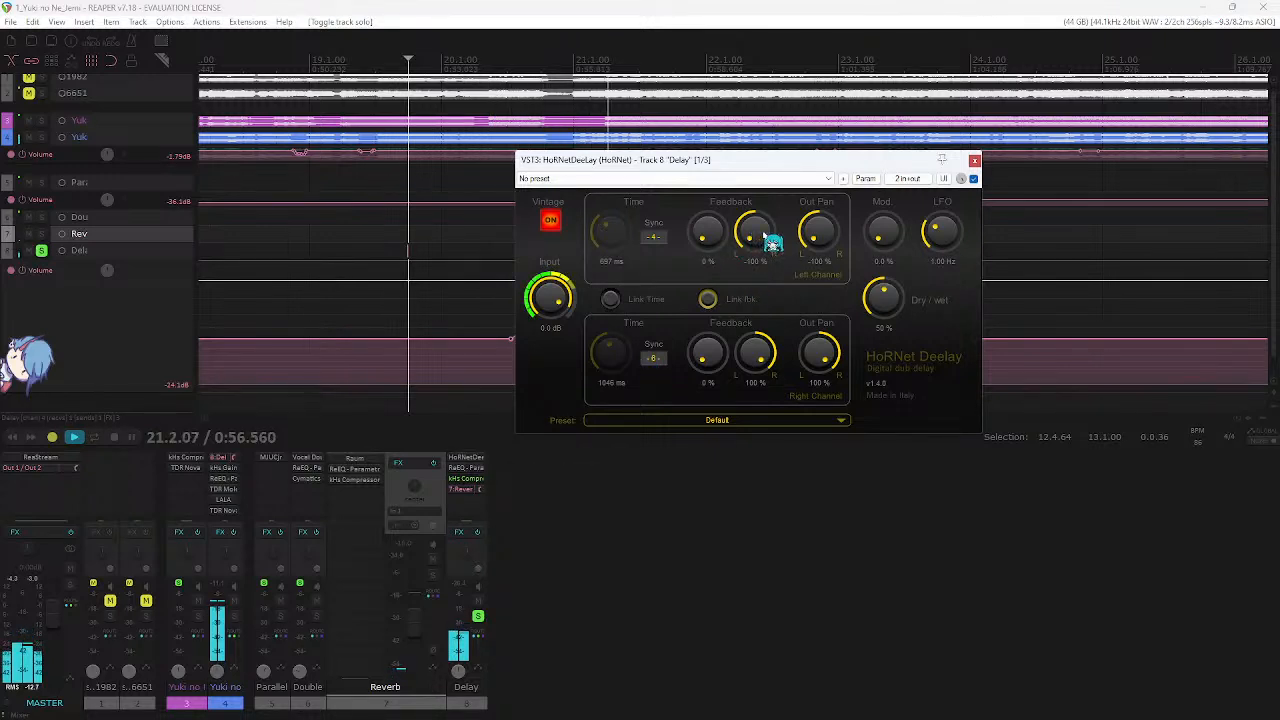
pyautogui.moveTo(783, 172); pyautogui.dragTo(864, 170)
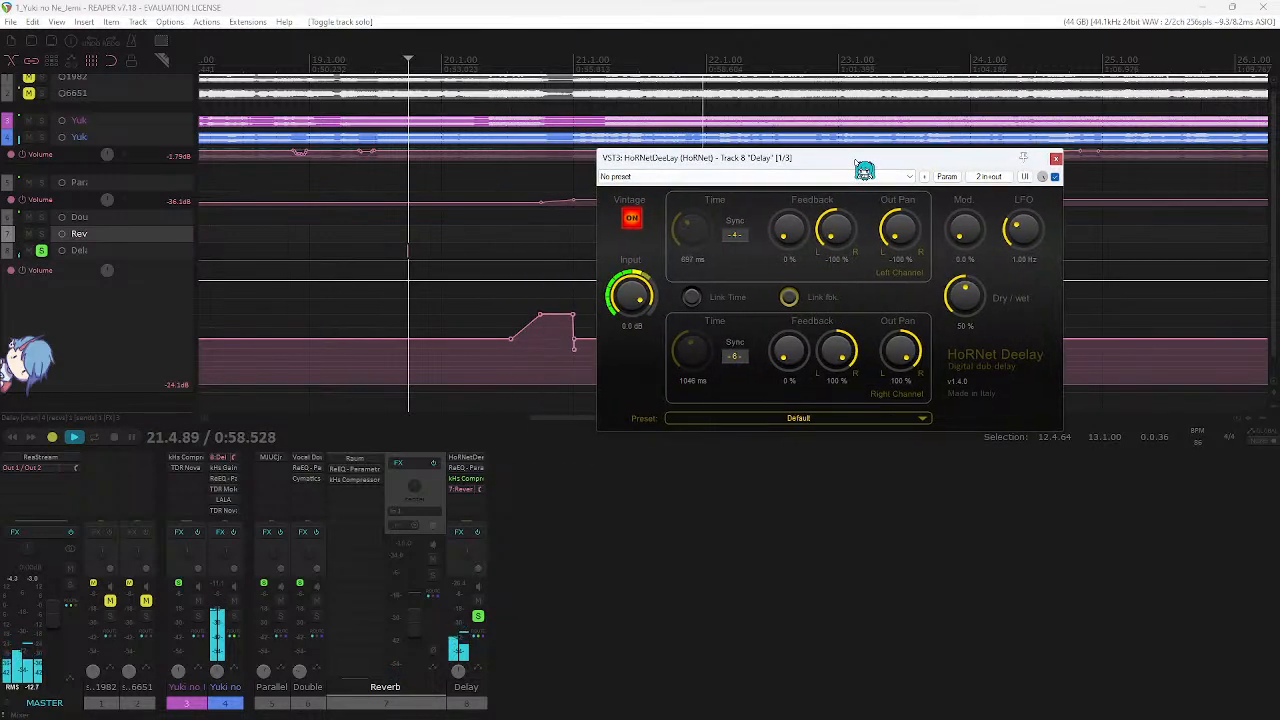
pyautogui.moveTo(792, 238); pyautogui.dragTo(791, 214)
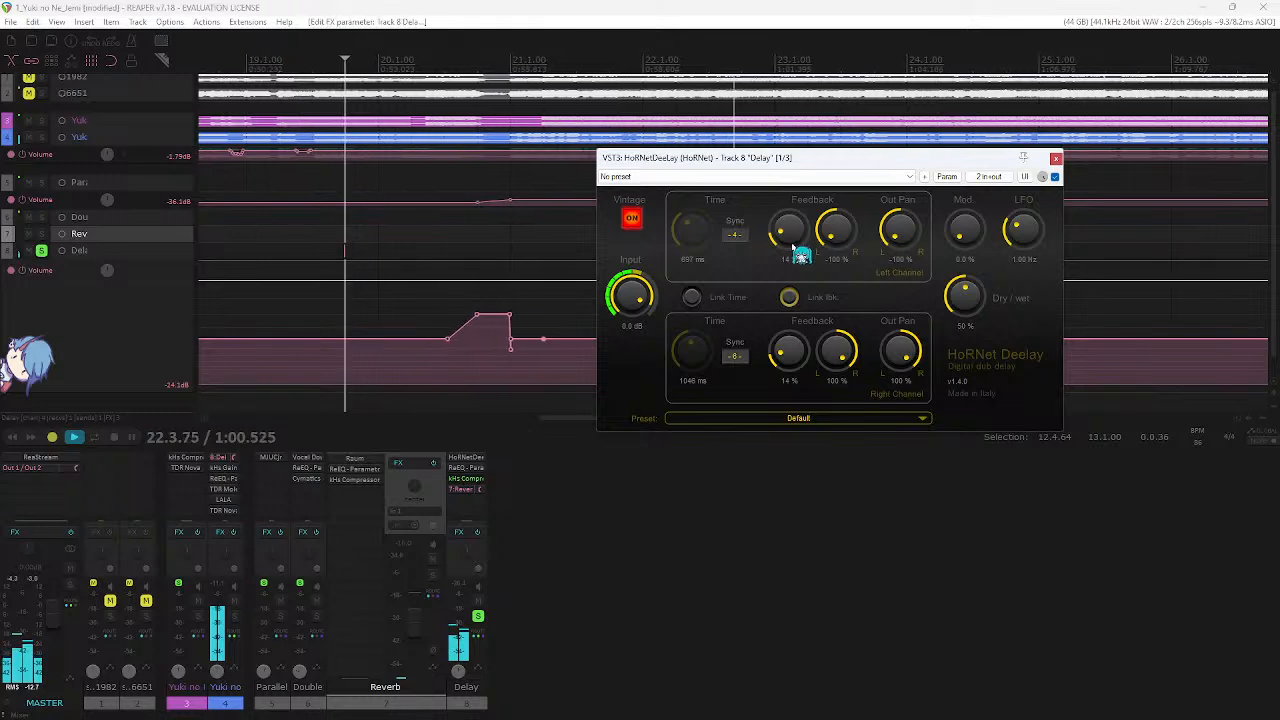
pyautogui.click(1055, 159)
pyautogui.press('space')
# - Unsolo the Delay track and delete the stray low point near bar 21 from its volume envelope
pyautogui.click(566, 626)
pyautogui.press('space')
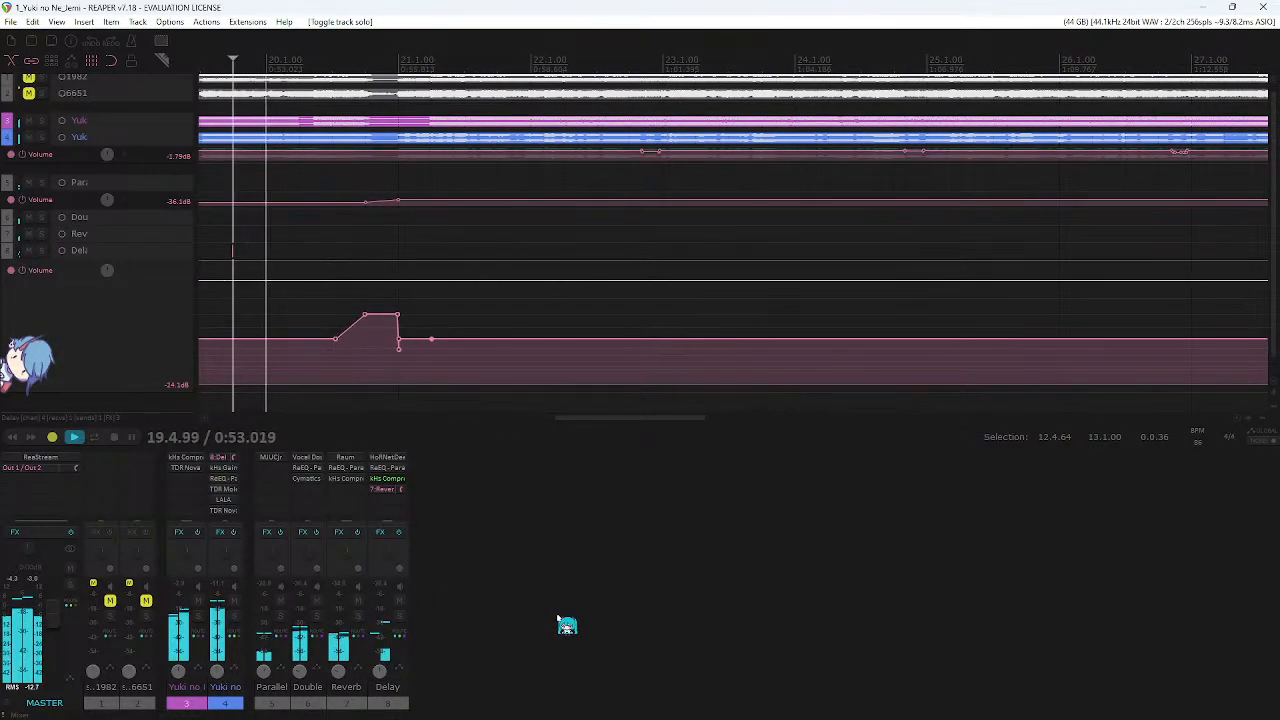
pyautogui.moveTo(431, 361); pyautogui.dragTo(396, 347)
pyautogui.press('Delete')
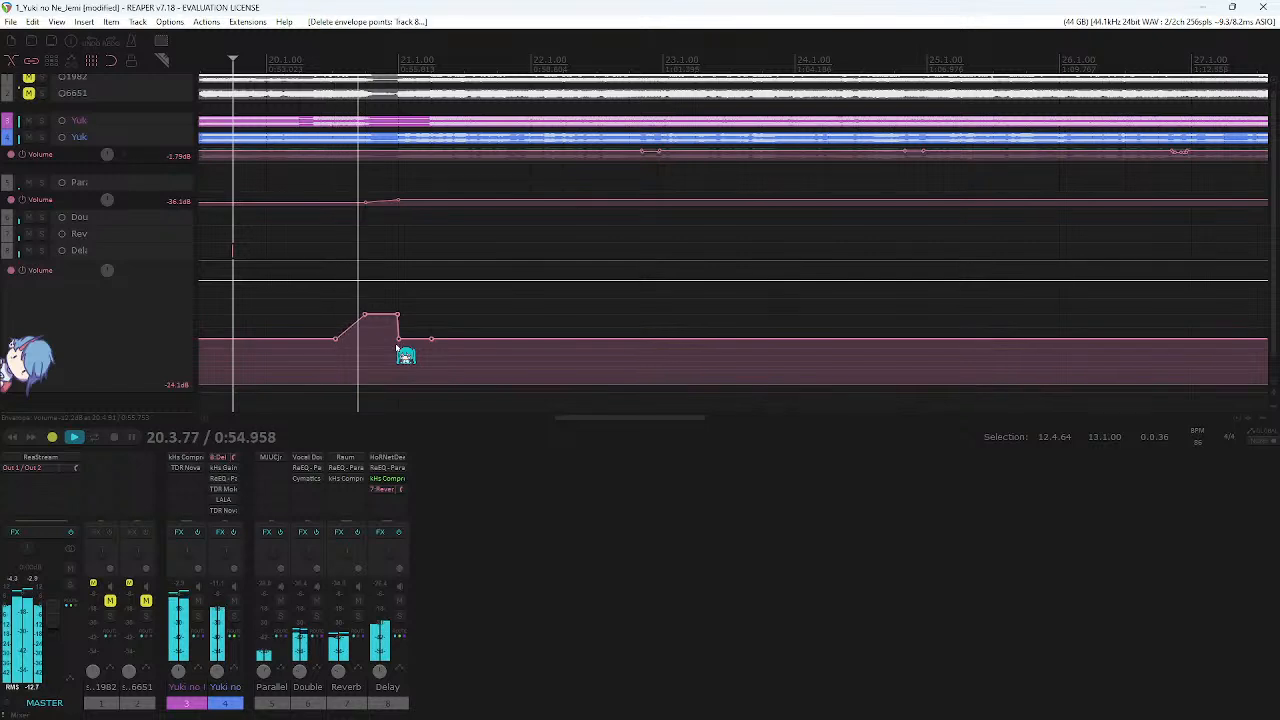
pyautogui.press('space')
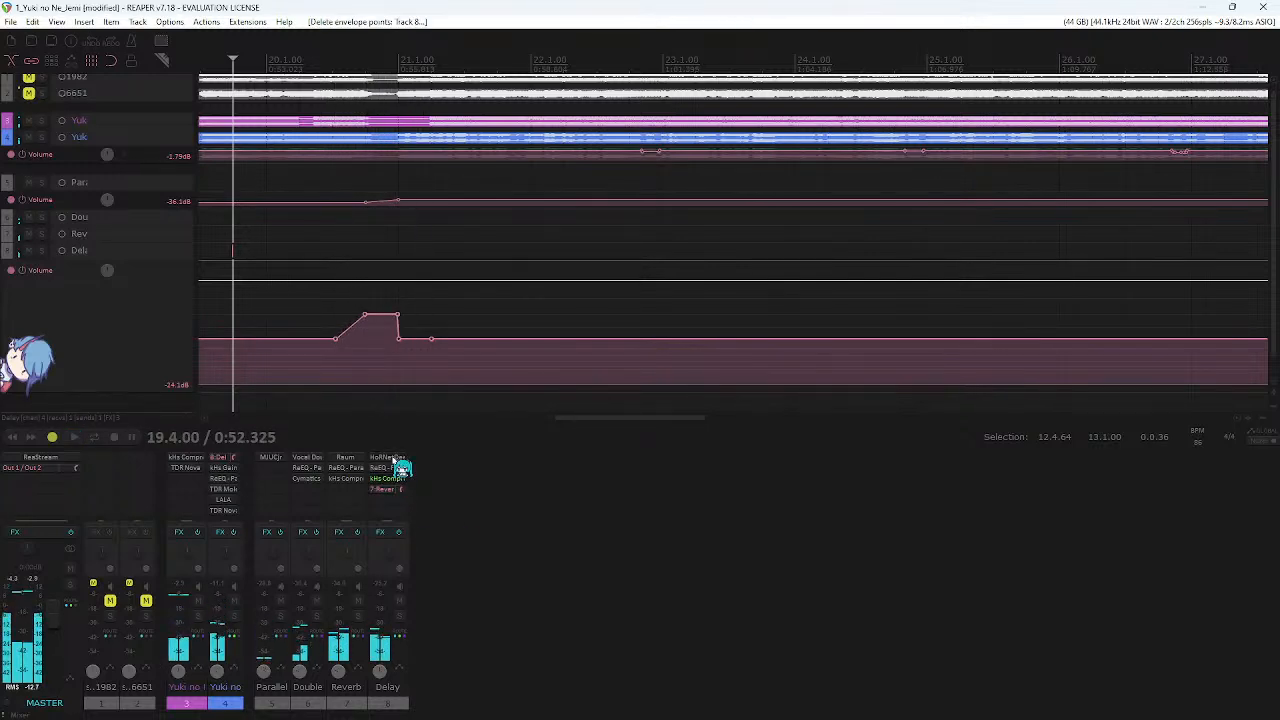
# - Set the dry/wet of the Delay track's HoRNet Deelay to 100% and look through the left channel's sync options
pyautogui.click(393, 458)
pyautogui.click(392, 468)
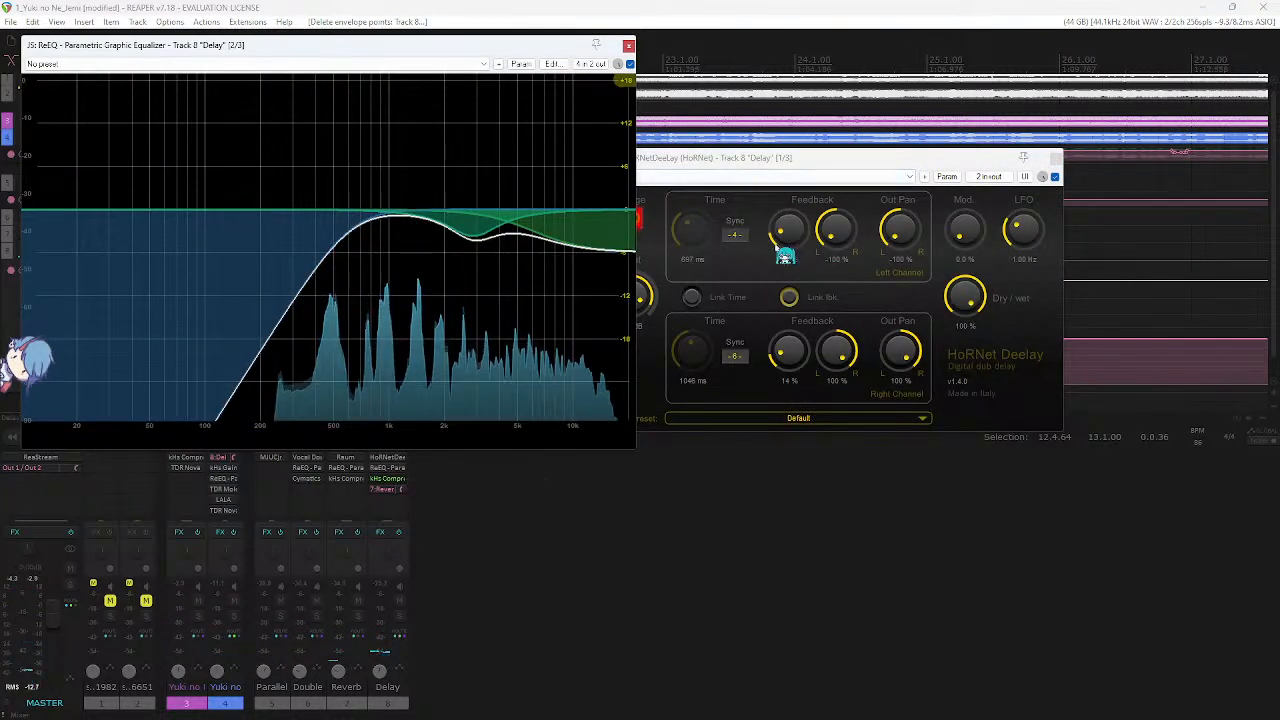
pyautogui.click(736, 236)
pyautogui.click(710, 266)
pyautogui.click(734, 236)
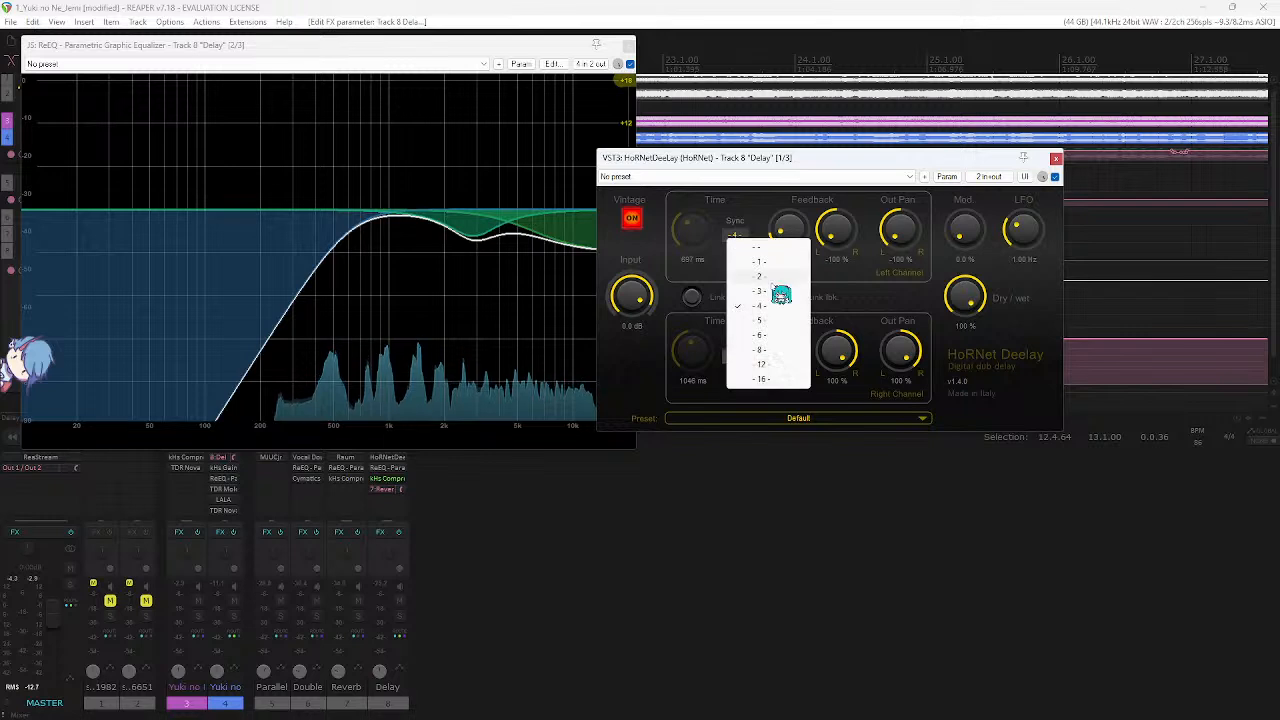
pyautogui.click(707, 275)
pyautogui.click(628, 46)
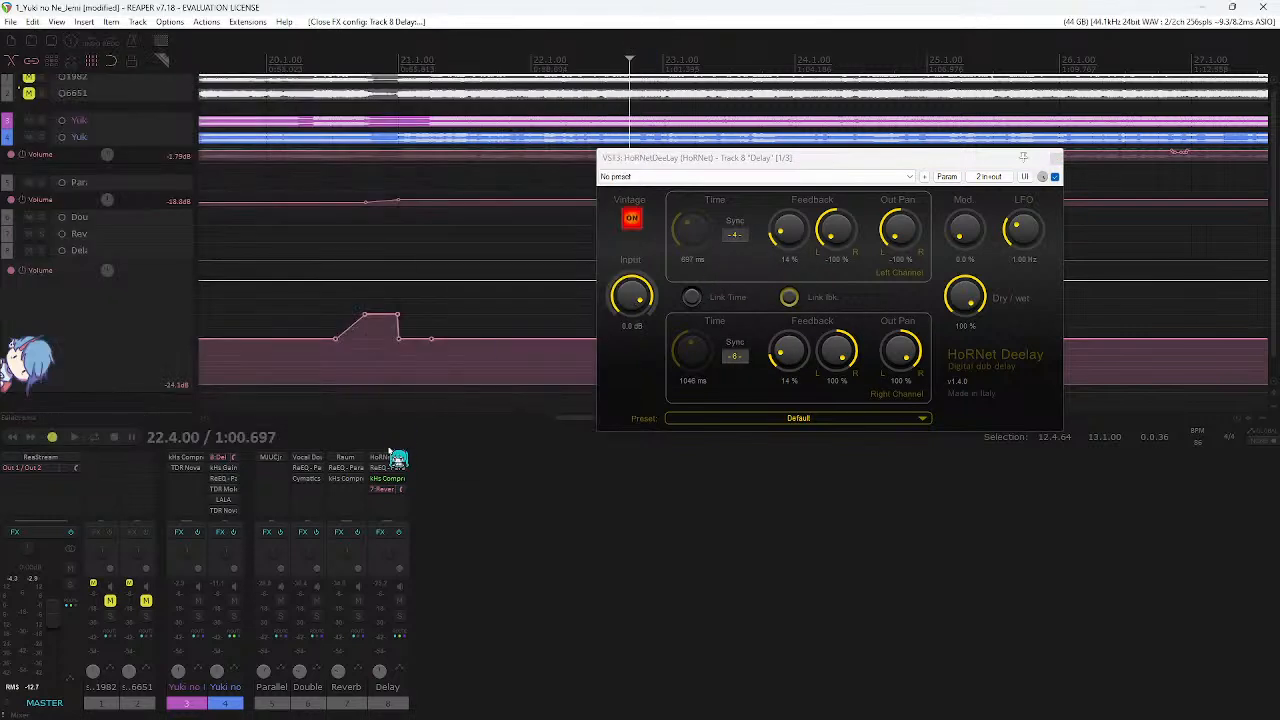
# - Raise the release of the Delay track's kHs Compressor to about 340 ms and play the mix from 20.2.00
pyautogui.click(386, 479)
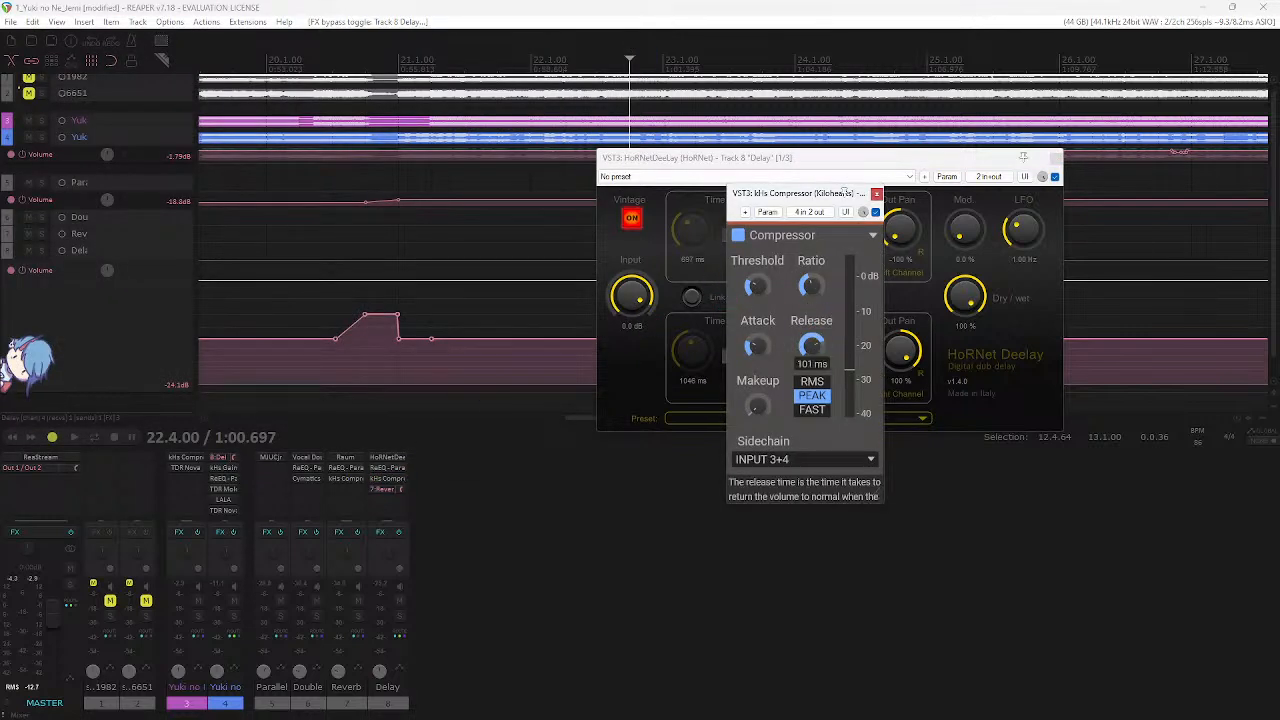
pyautogui.moveTo(811, 345); pyautogui.dragTo(811, 330)
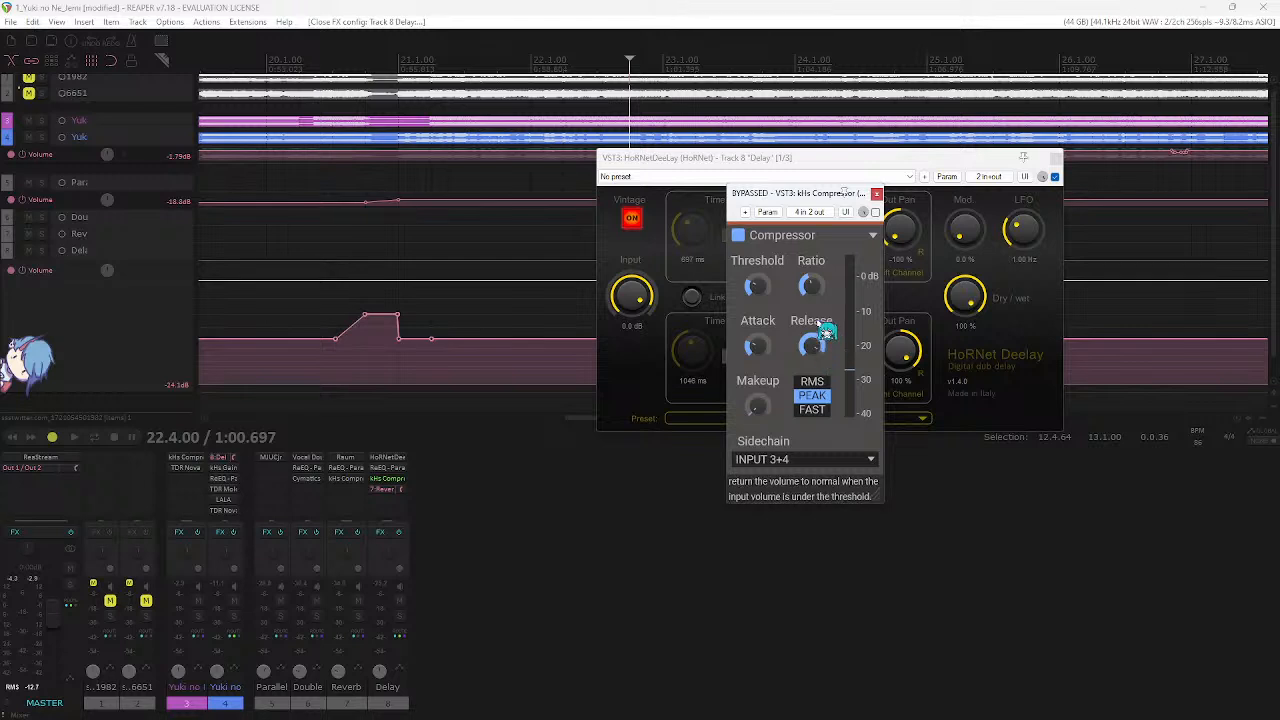
pyautogui.press('space')
pyautogui.press('space')
pyautogui.press('space')
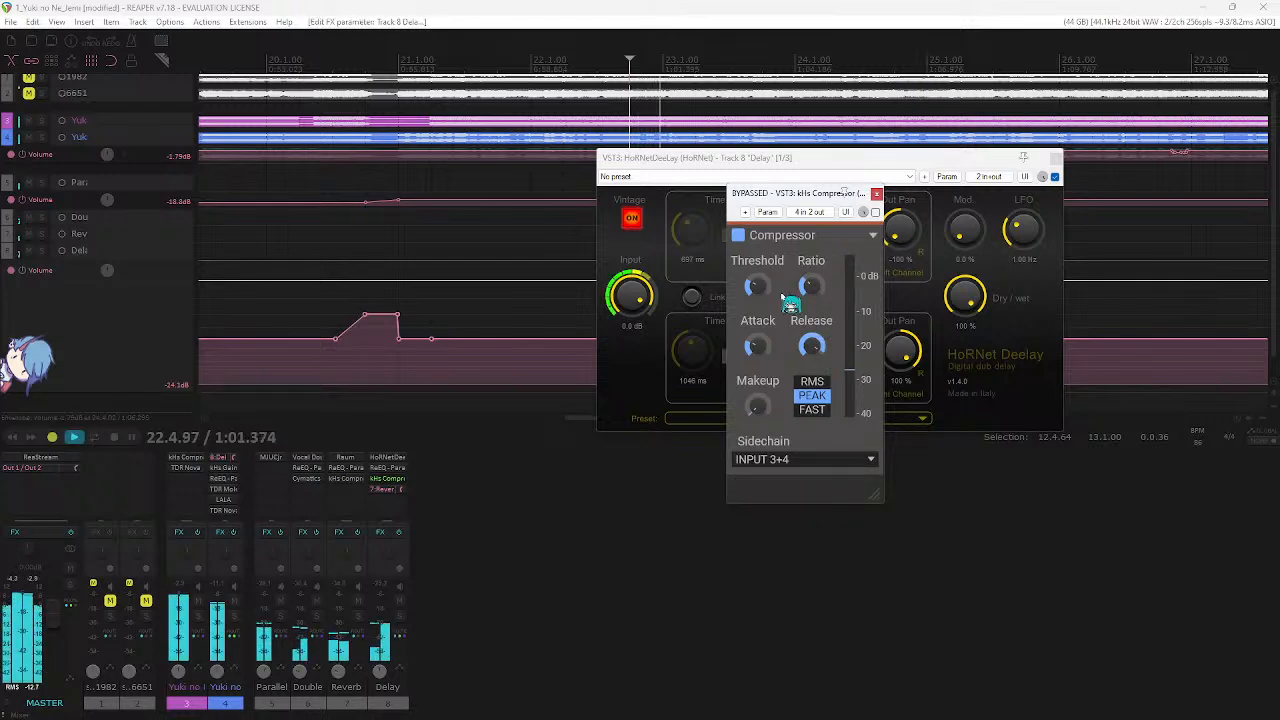
pyautogui.press('space')
pyautogui.click(300, 240)
pyautogui.press('space')
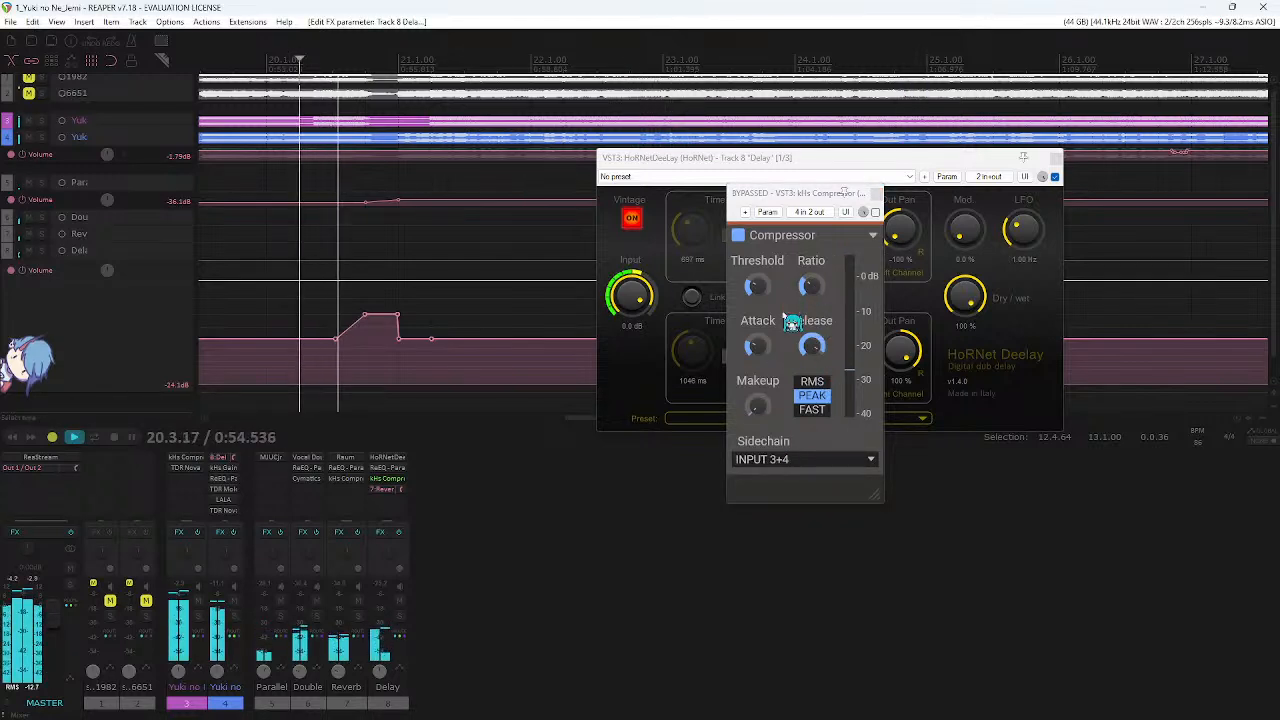
# - Add a send from main vocal track 4 to channels 3/4 of the Delay track to feed the compressor's sidechain
pyautogui.click(822, 213)
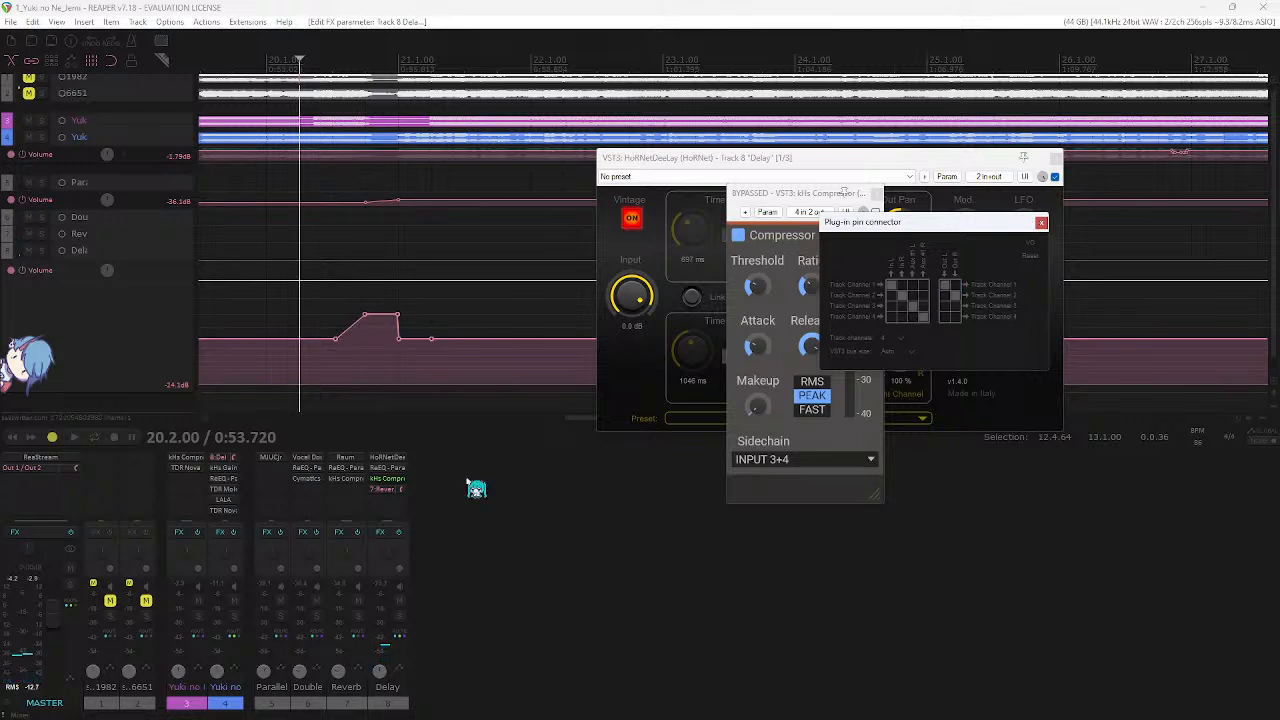
pyautogui.moveTo(244, 640); pyautogui.dragTo(408, 515)
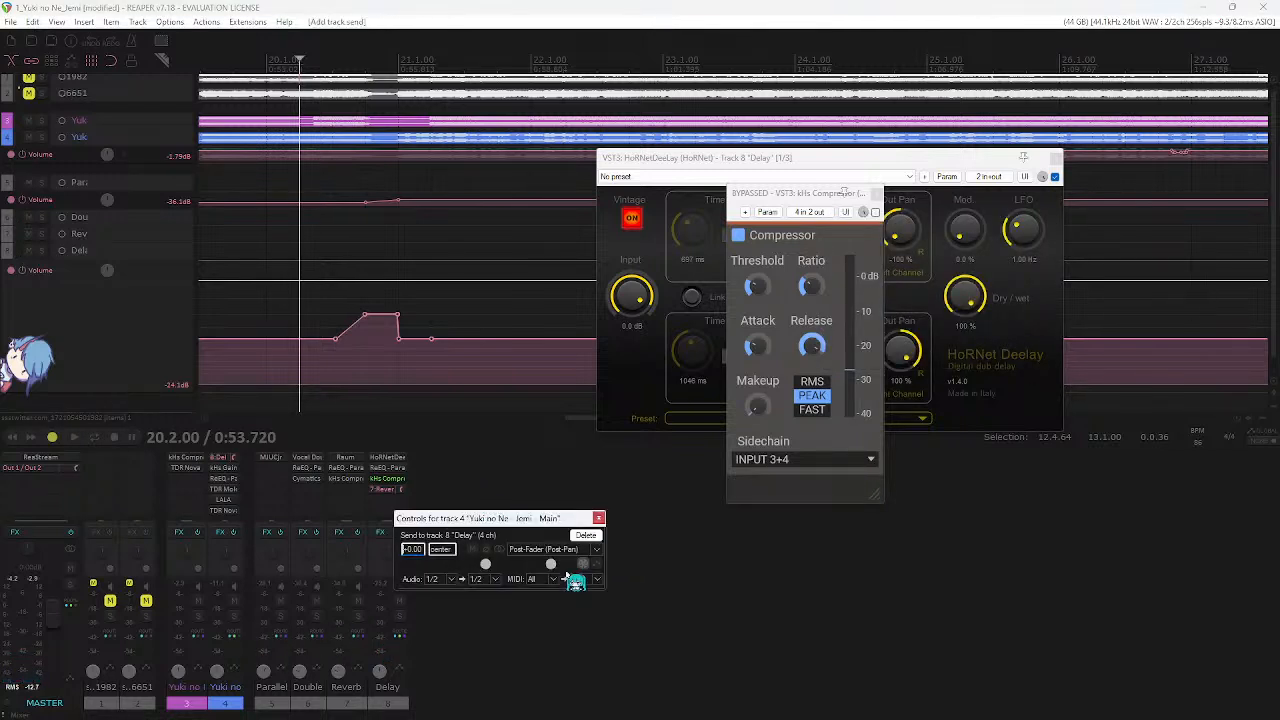
pyautogui.click(490, 580)
pyautogui.click(521, 626)
pyautogui.press('space')
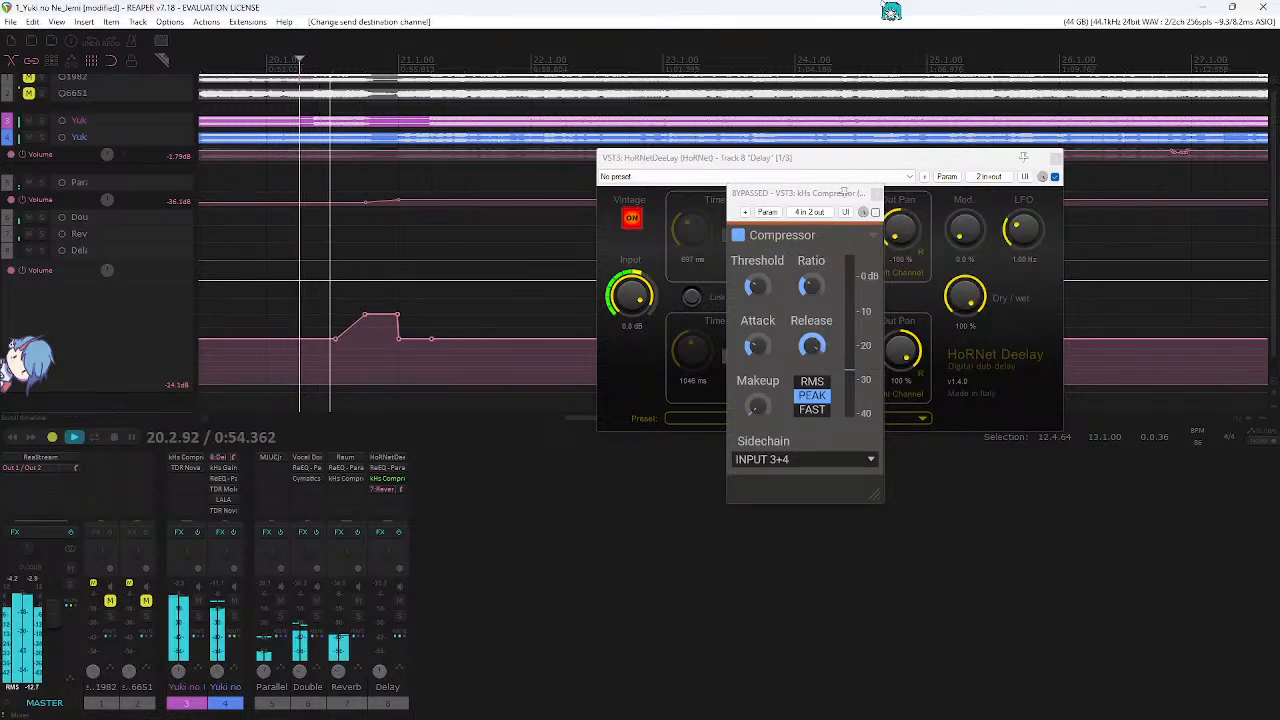
# - Enable the bypassed kHs Compressor on the Delay track and play the mix from 20.2.00
pyautogui.click(847, 213)
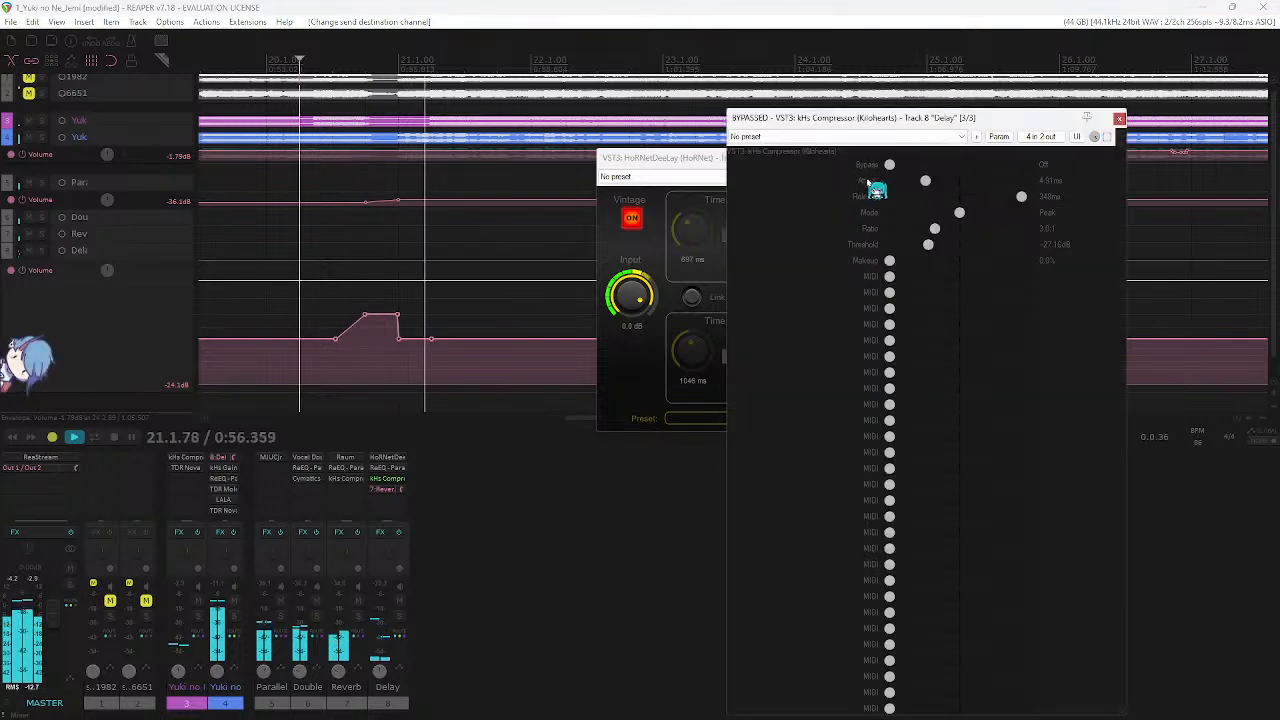
pyautogui.click(1130, 122)
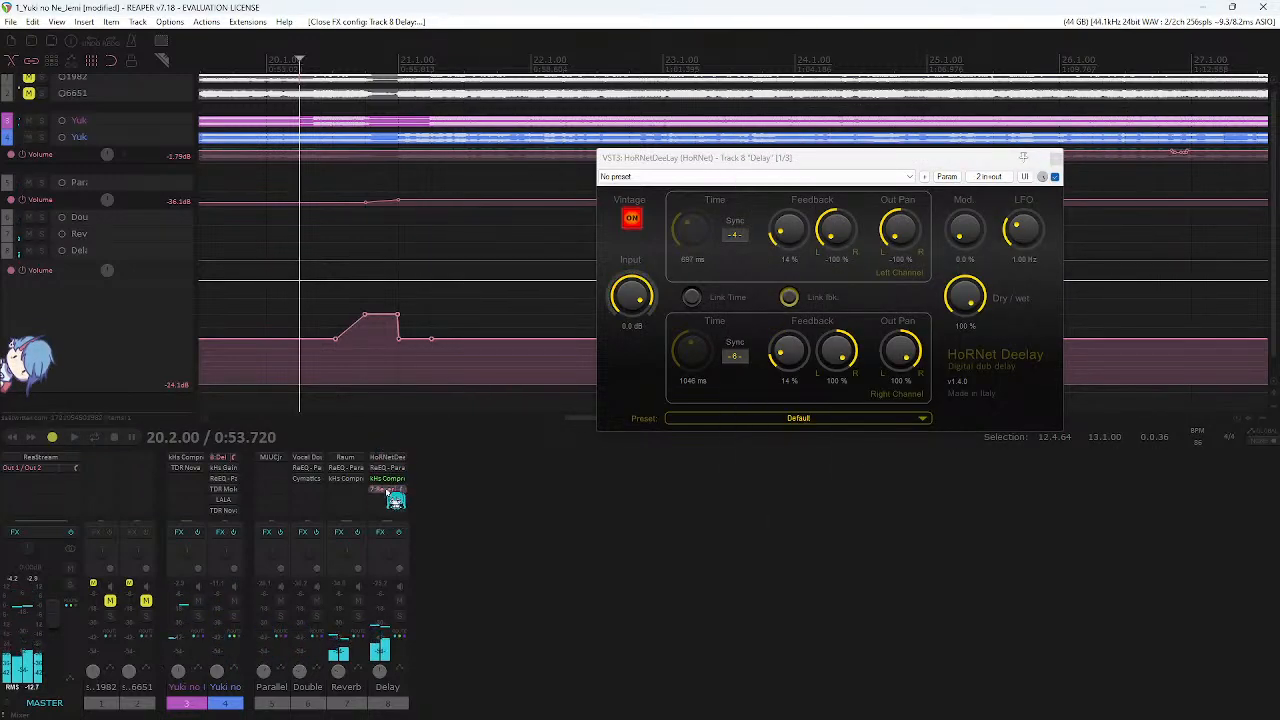
pyautogui.click(382, 468)
pyautogui.click(382, 479)
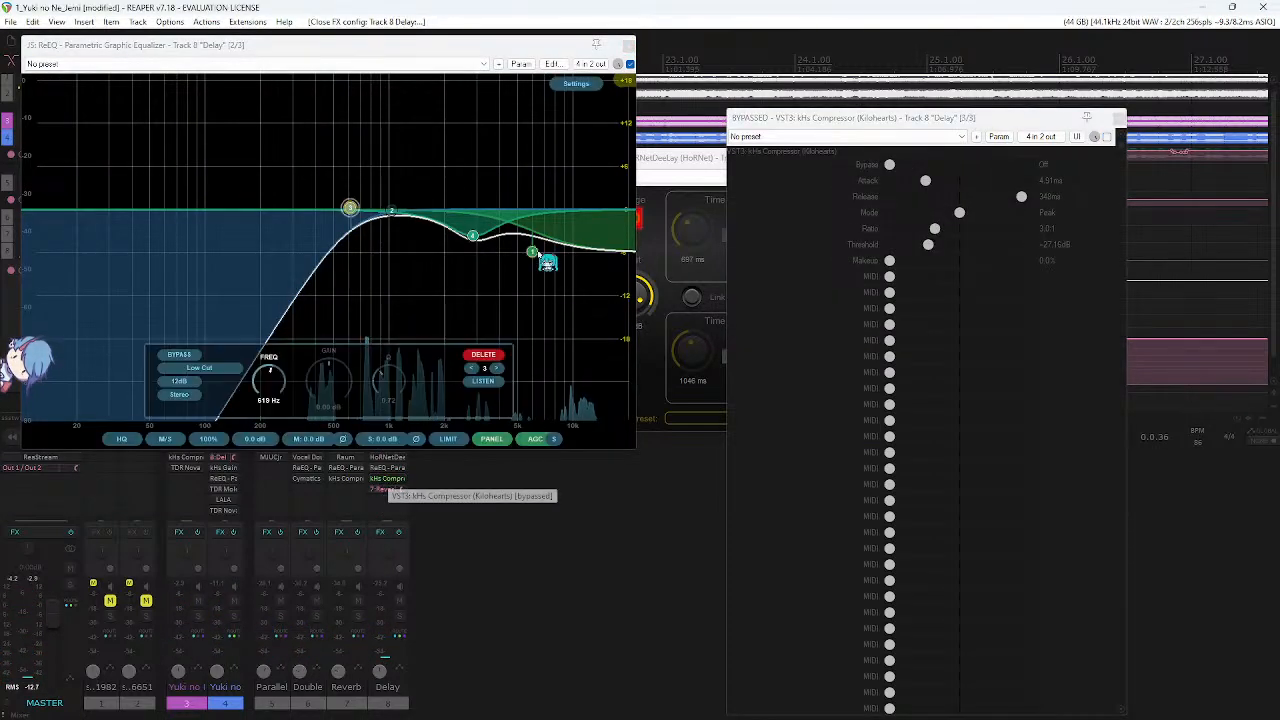
pyautogui.keyDown('shift'); pyautogui.click(388, 478); pyautogui.keyUp('shift')
pyautogui.press('space')
pyautogui.click(629, 46)
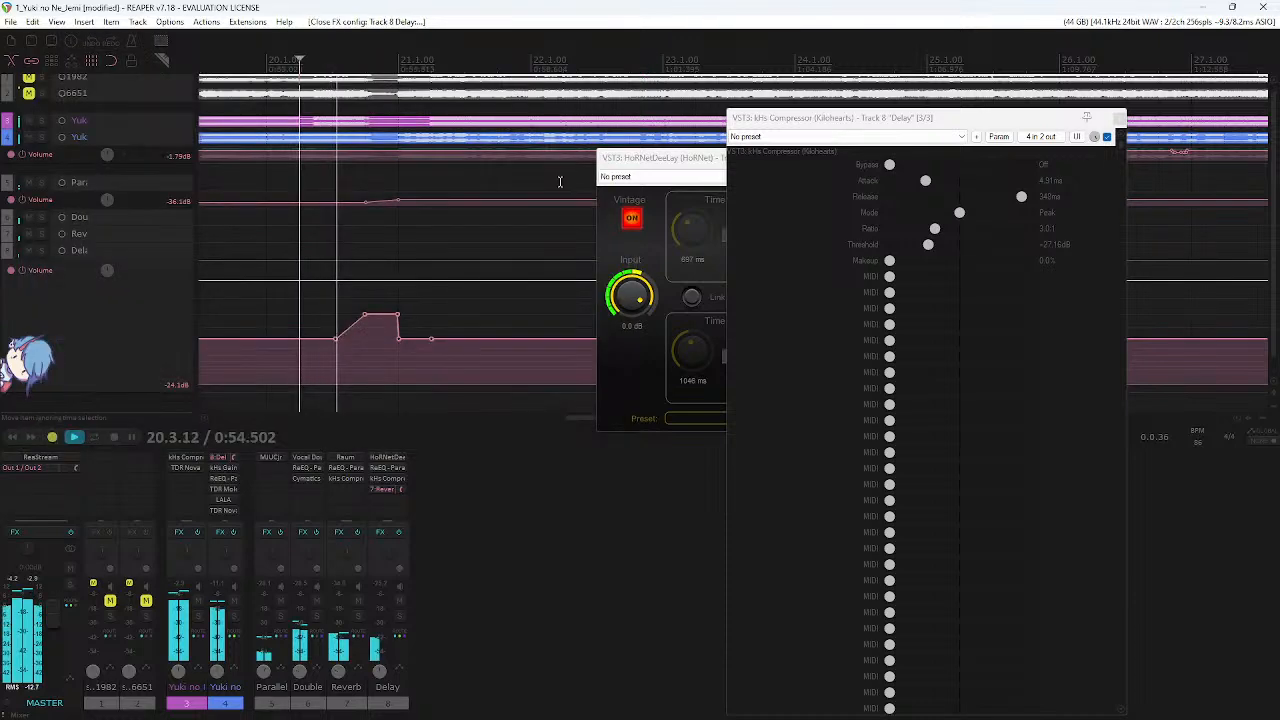
# - Delete the Delay track's kHs Compressor and replace it with a fresh copy sidechained from input 3+4
pyautogui.click(388, 479)
pyautogui.click(388, 479)
pyautogui.press('space')
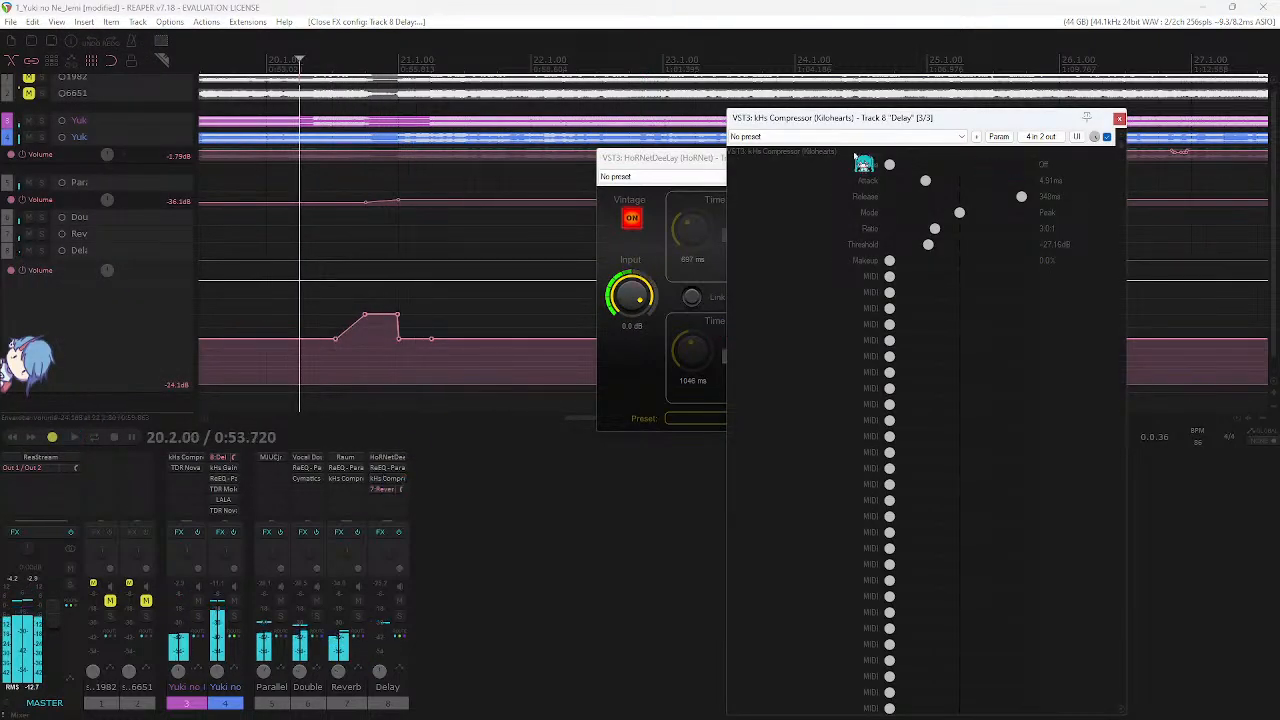
pyautogui.rightClick(388, 478)
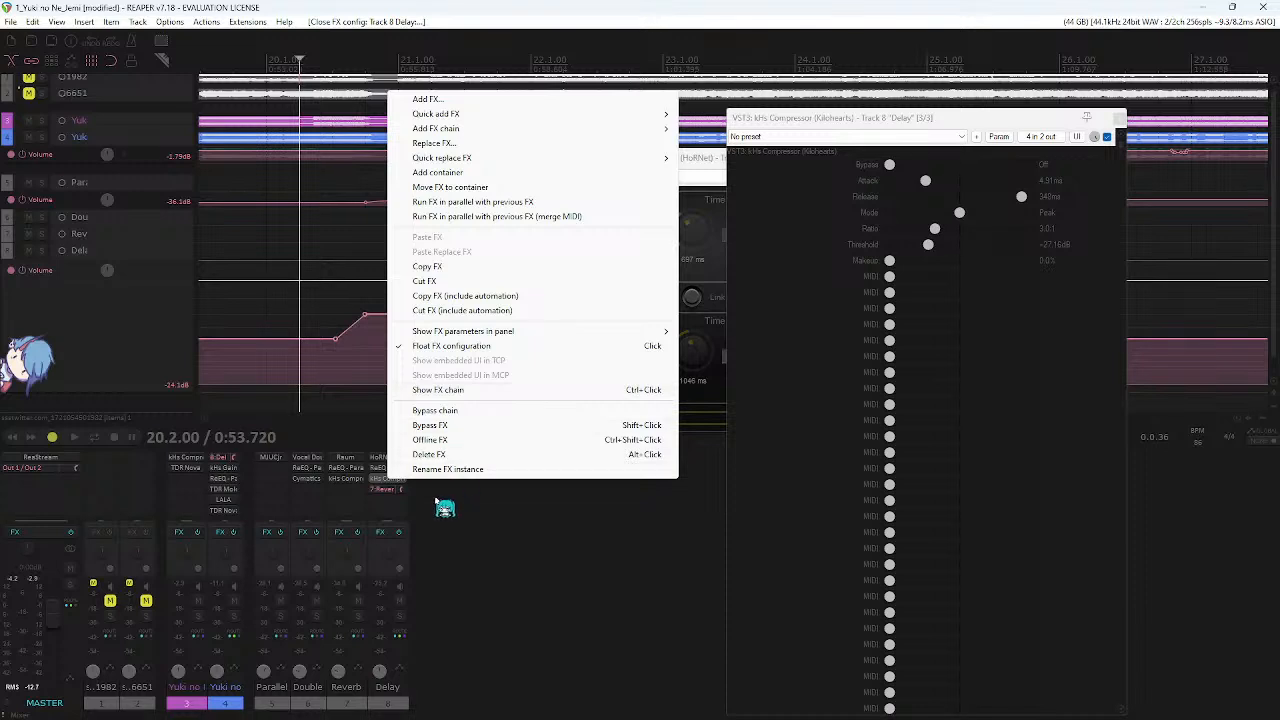
pyautogui.click(467, 505)
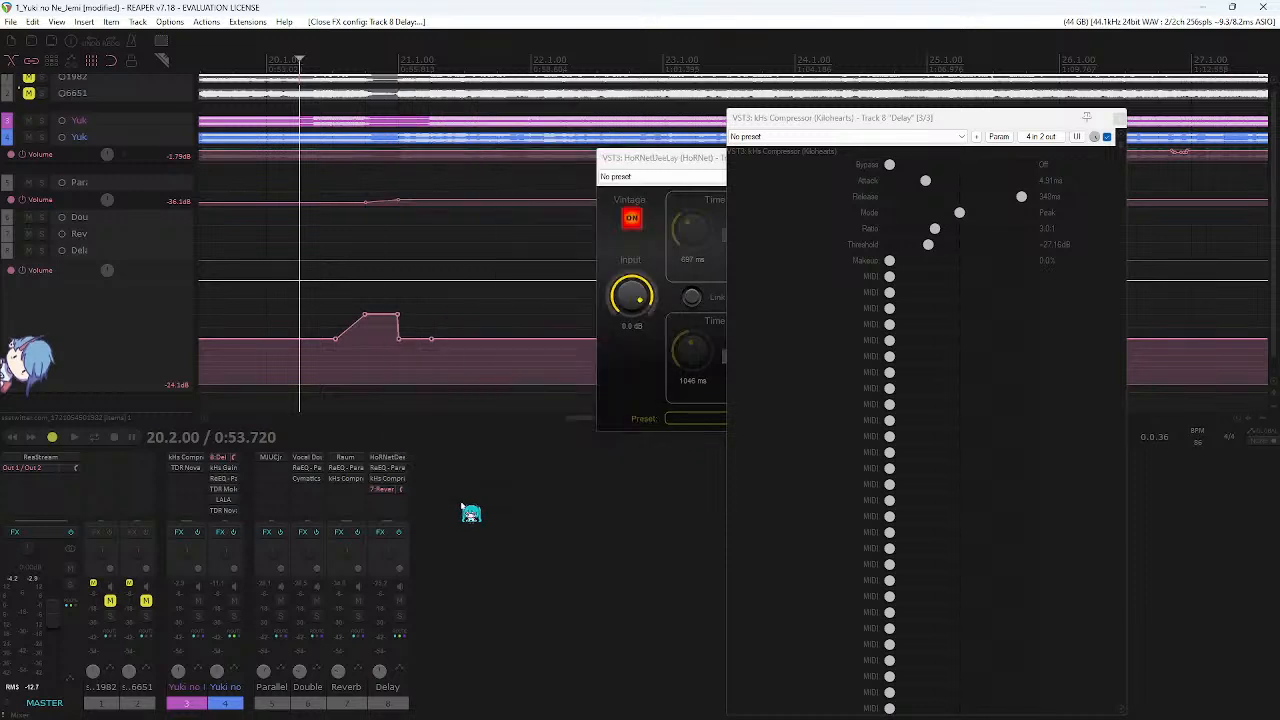
pyautogui.keyDown('alt'); pyautogui.click(391, 481); pyautogui.keyUp('alt')
pyautogui.moveTo(381, 481); pyautogui.dragTo(383, 482)
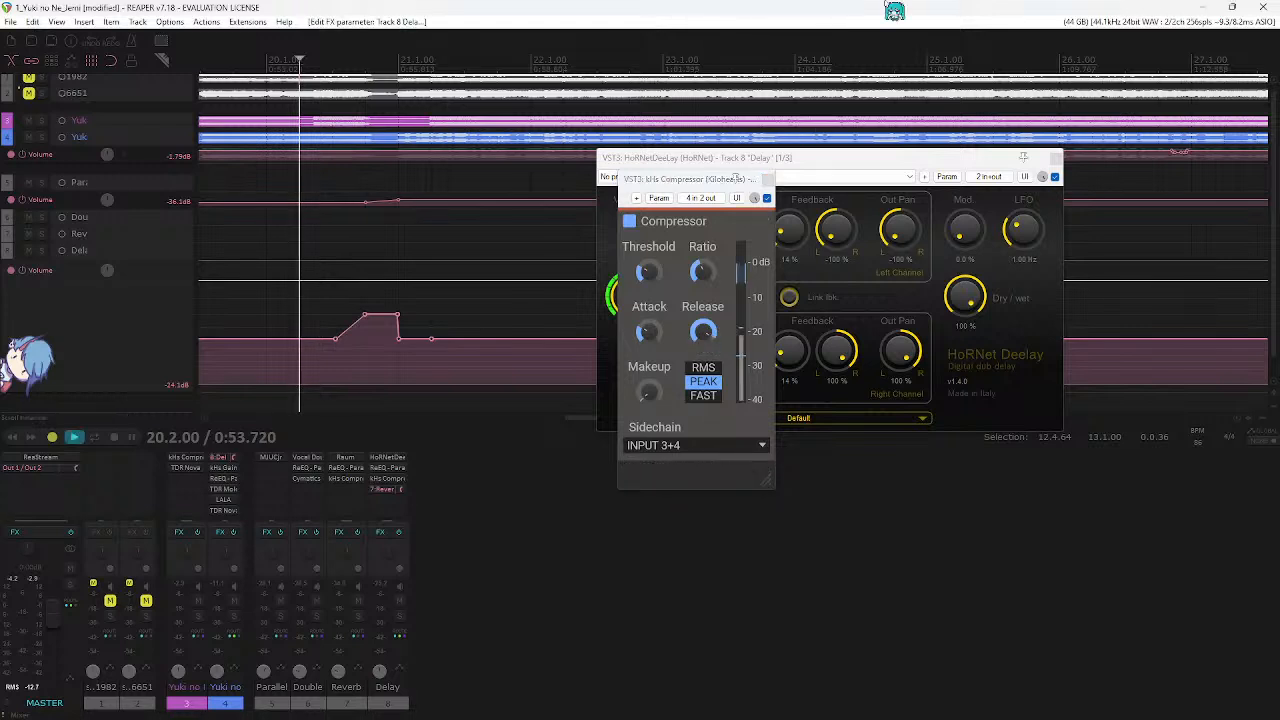
# - Adjust the ratio of the Delay track's compressor and set its threshold to -27.16 dB while playing from 20.2.00
pyautogui.press('space')
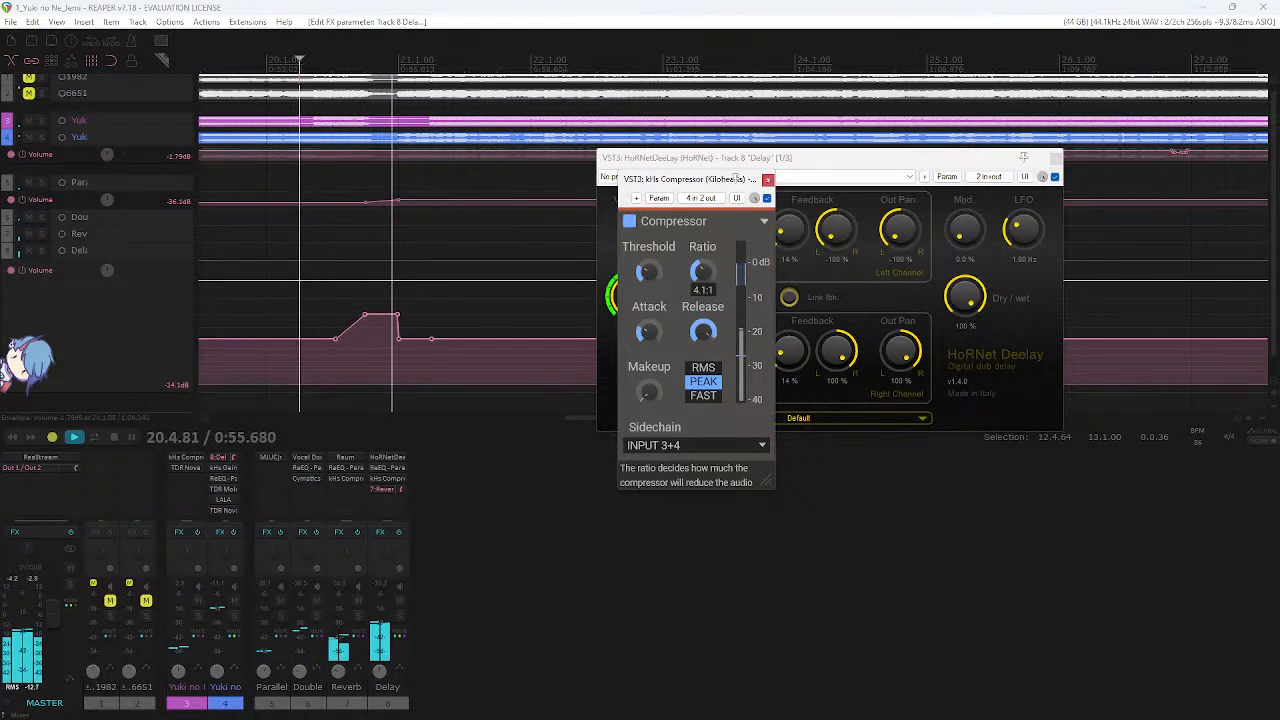
pyautogui.press('space')
pyautogui.press('space')
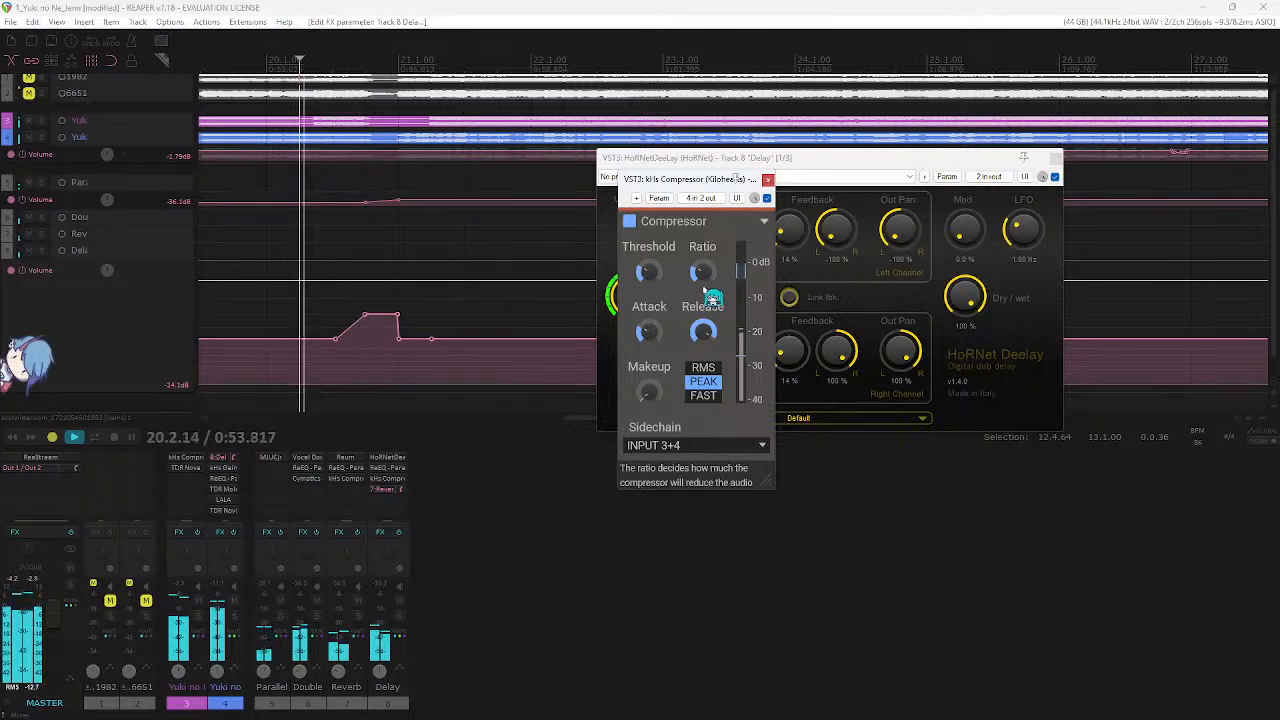
pyautogui.moveTo(648, 272); pyautogui.dragTo(648, 275)
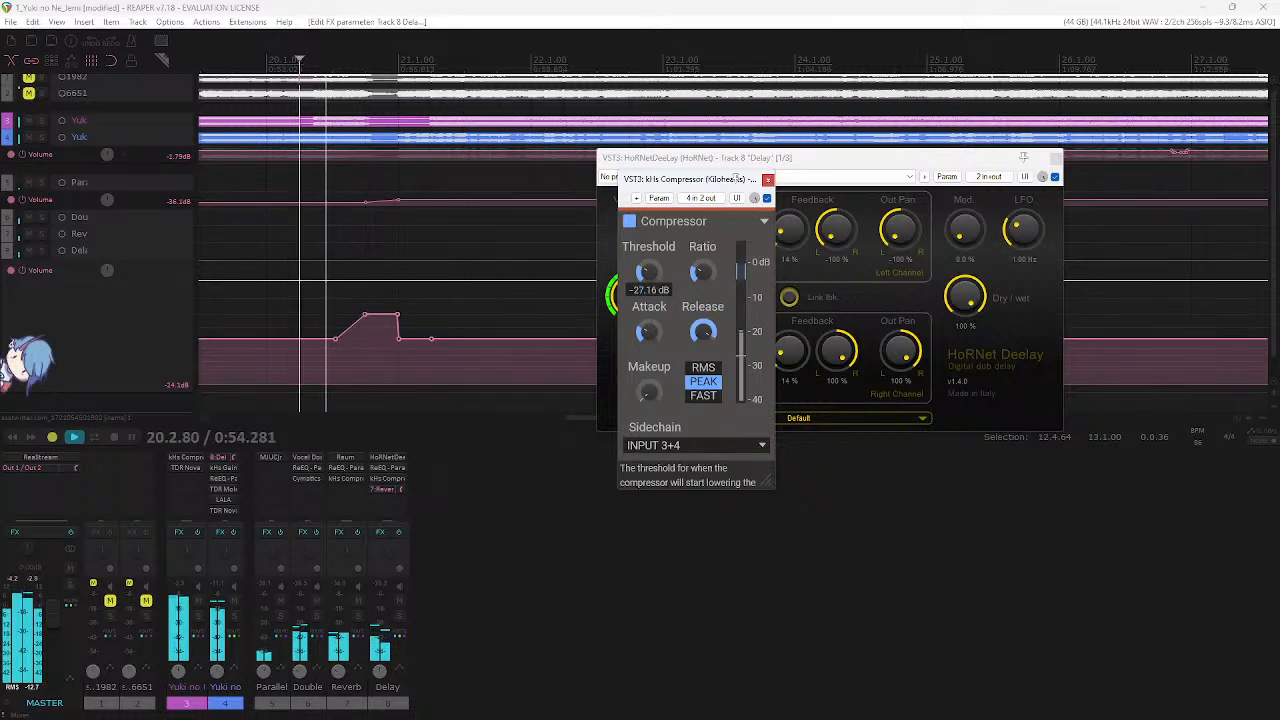
pyautogui.click(767, 179)
pyautogui.press('space')
# - Lower the raised segment of the Delay volume envelope before bar 21 to about half its height and play it back
pyautogui.moveTo(378, 314); pyautogui.dragTo(377, 325)
pyautogui.scroll(-3, 547, 304)
pyautogui.press('space')
pyautogui.click(1056, 157)
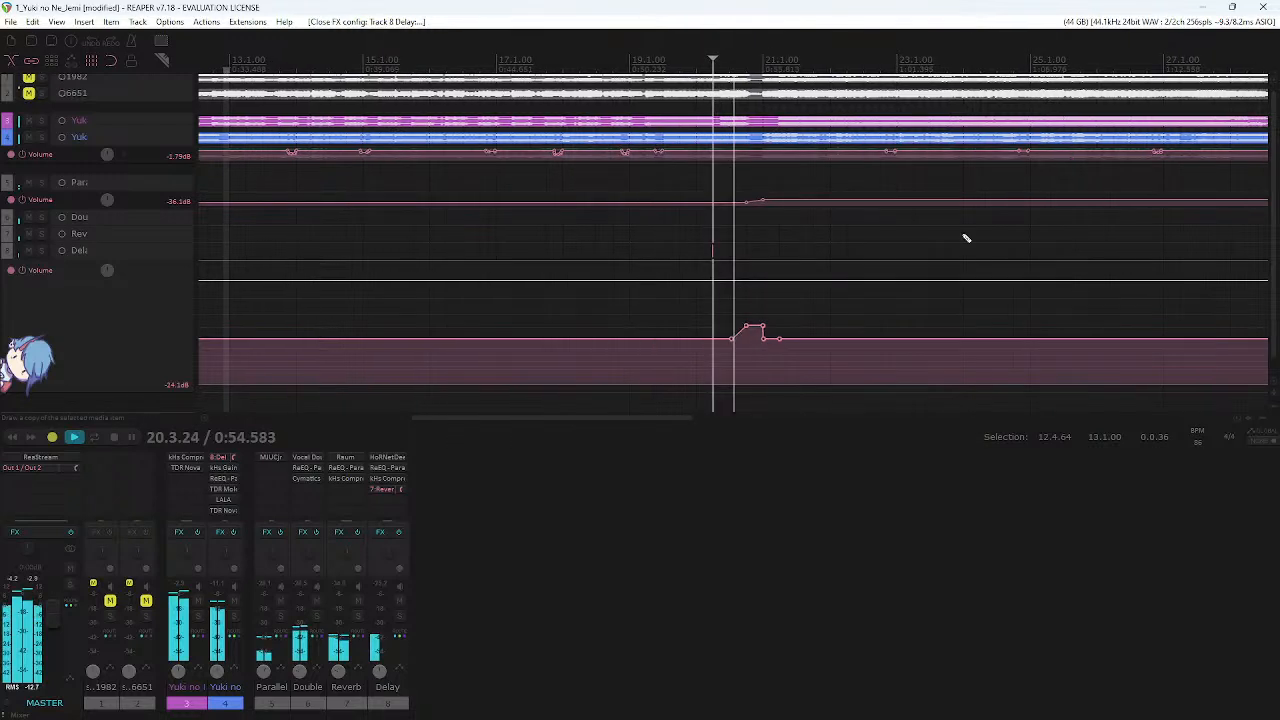
# - Lower the raised end segment of the Delay volume envelope near bar 29 and shift its ramp earlier to start at 28.3.00
pyautogui.hscroll(5, 951, 240)
pyautogui.moveTo(989, 298); pyautogui.dragTo(1000, 335)
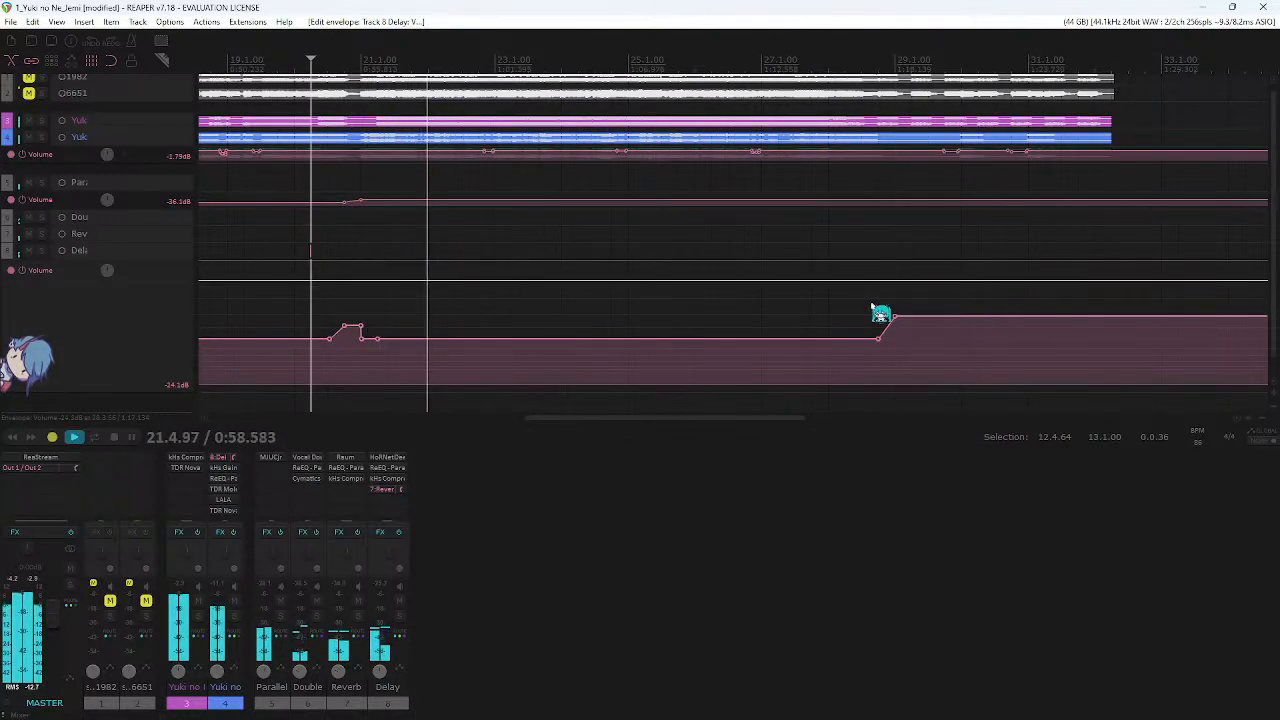
pyautogui.moveTo(835, 301); pyautogui.dragTo(940, 378)
pyautogui.moveTo(880, 346); pyautogui.dragTo(863, 340)
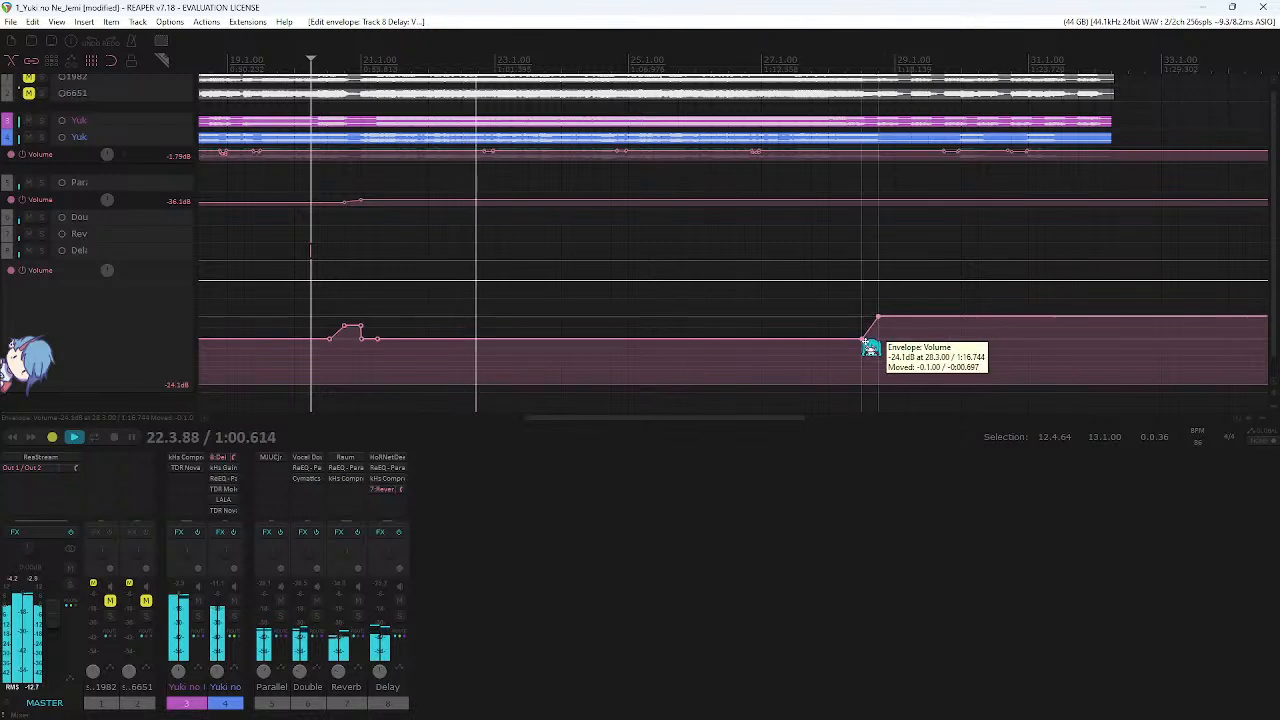
# - While playing from bar 18, lower the Delay volume envelope on both sides of the bar 21 bump to about -31 dB
pyautogui.scroll(2, 645, 211)
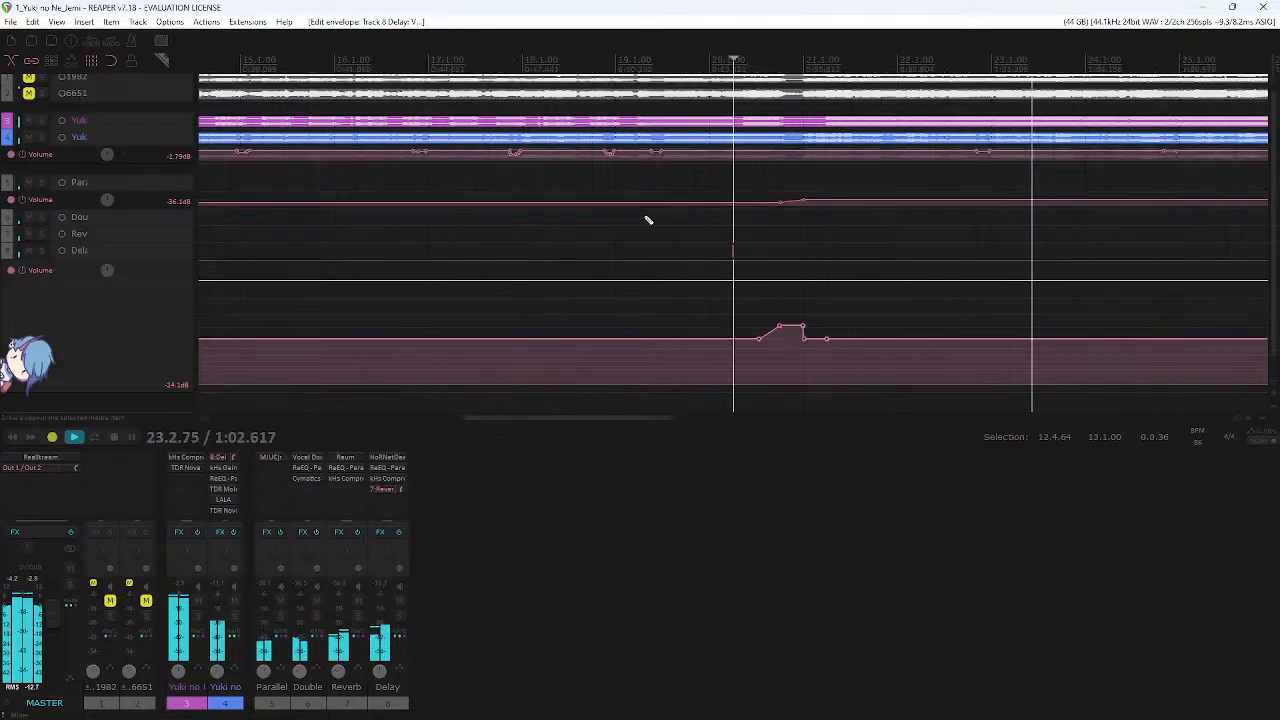
pyautogui.click(705, 55)
pyautogui.hscroll(2, 795, 249)
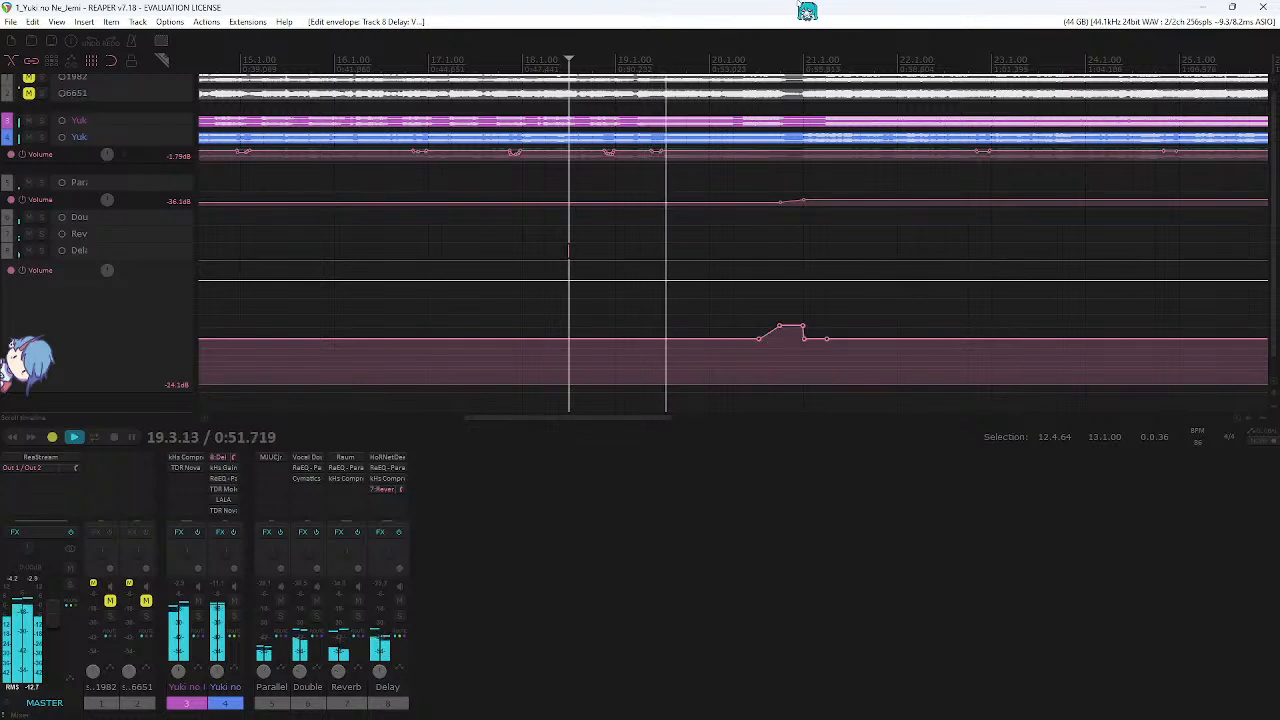
pyautogui.moveTo(695, 348); pyautogui.dragTo(696, 356)
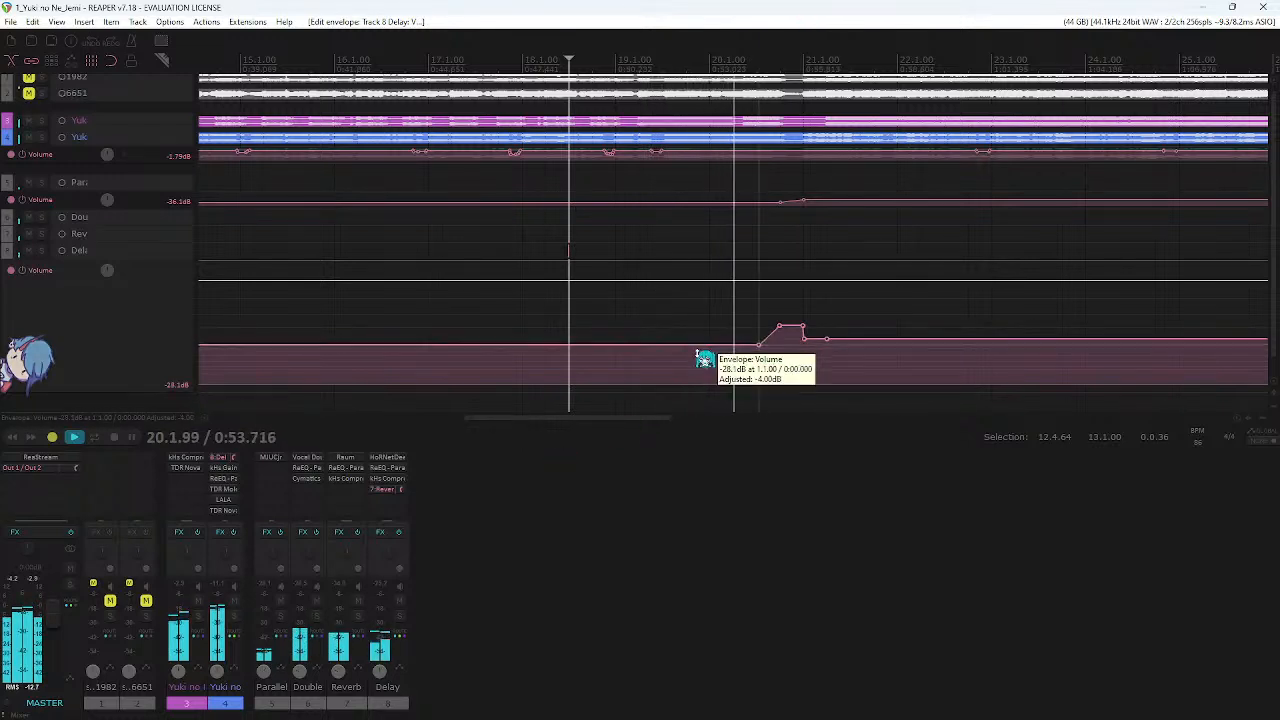
pyautogui.hotkey('ctrl', 'z')
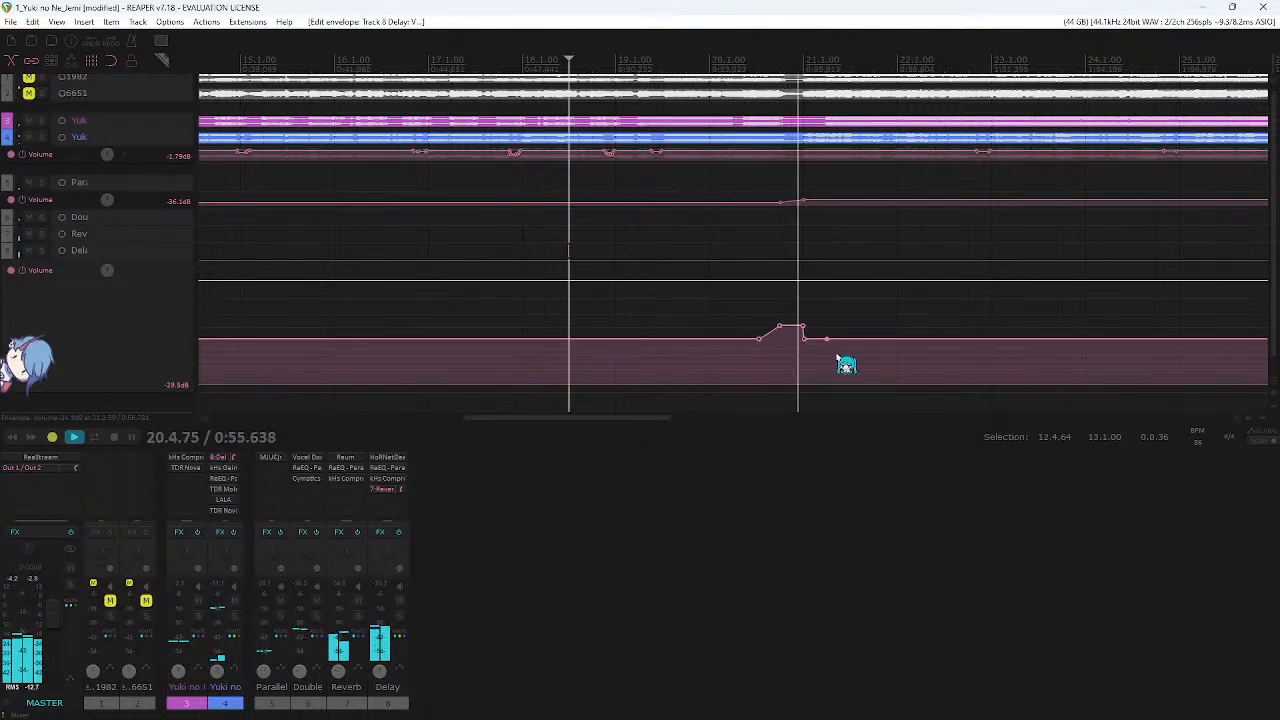
pyautogui.moveTo(706, 340); pyautogui.dragTo(708, 350)
pyautogui.moveTo(843, 349); pyautogui.dragTo(863, 358)
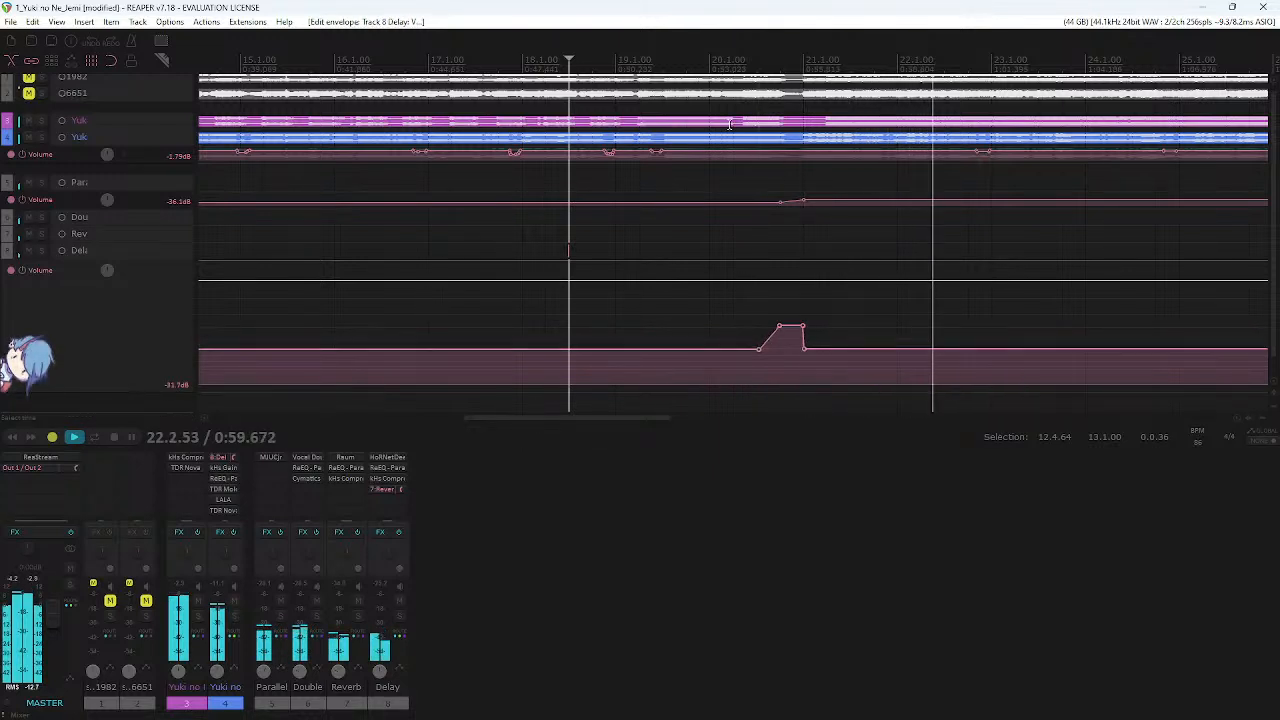
# - Shift the Delay volume envelope's bump near bar 21 about one beat later and play from 20.1.00
pyautogui.click(712, 85)
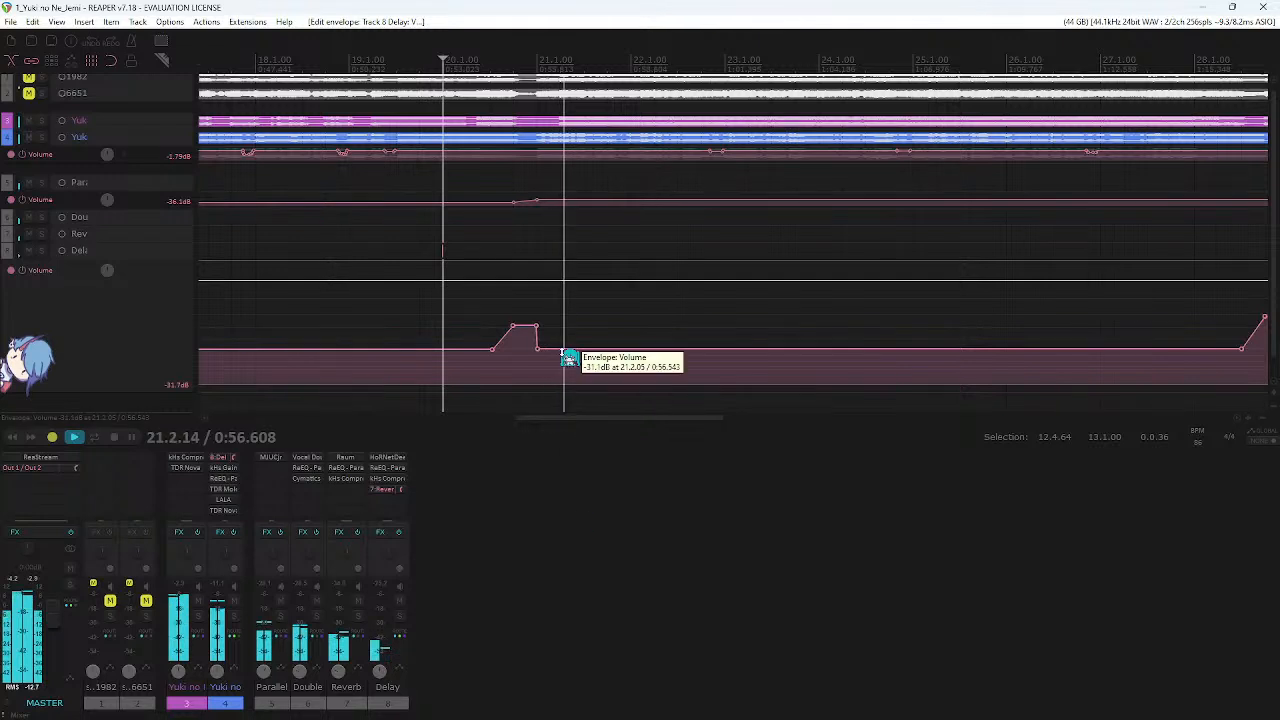
pyautogui.press('space')
pyautogui.moveTo(800, 328); pyautogui.dragTo(829, 354)
pyautogui.press('space')
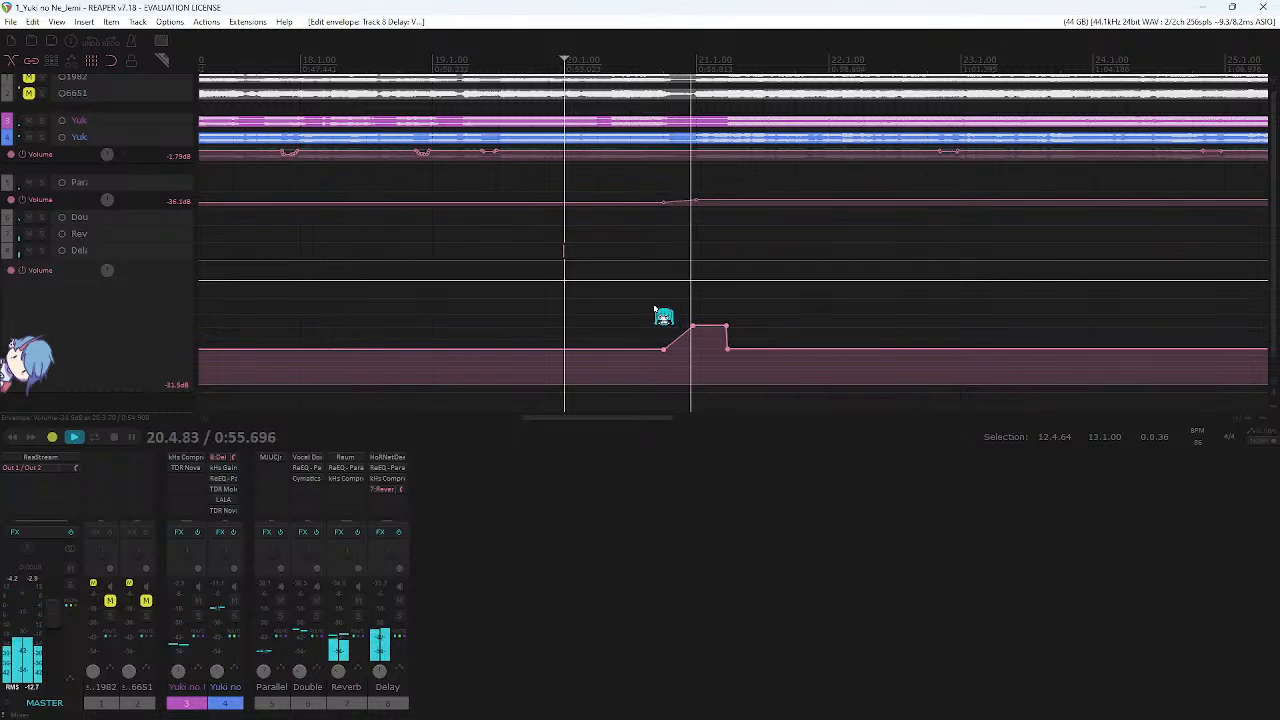
# - Lower the Delay envelope's bump to about -21.6 dB, move its rising ramp slightly earlier, and play from 20.1.00
pyautogui.press('space')
pyautogui.moveTo(680, 331); pyautogui.dragTo(654, 360)
pyautogui.click(559, 231)
pyautogui.press('space')
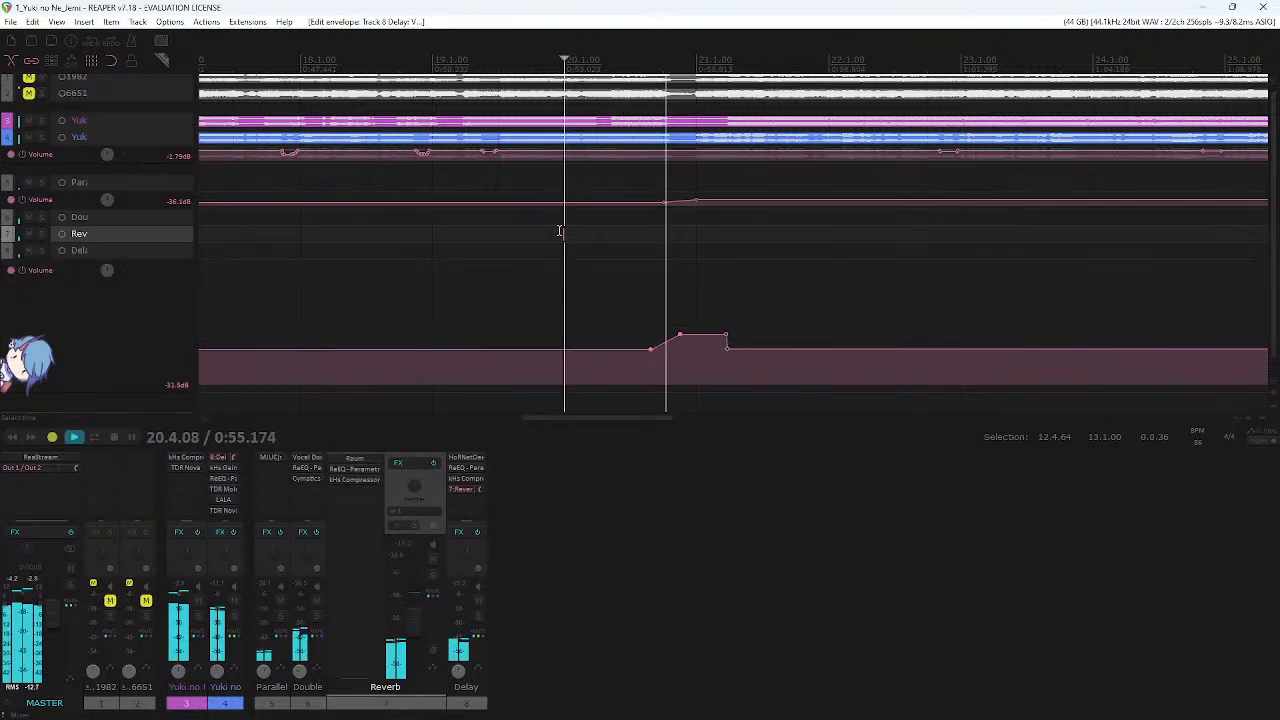
pyautogui.press('space')
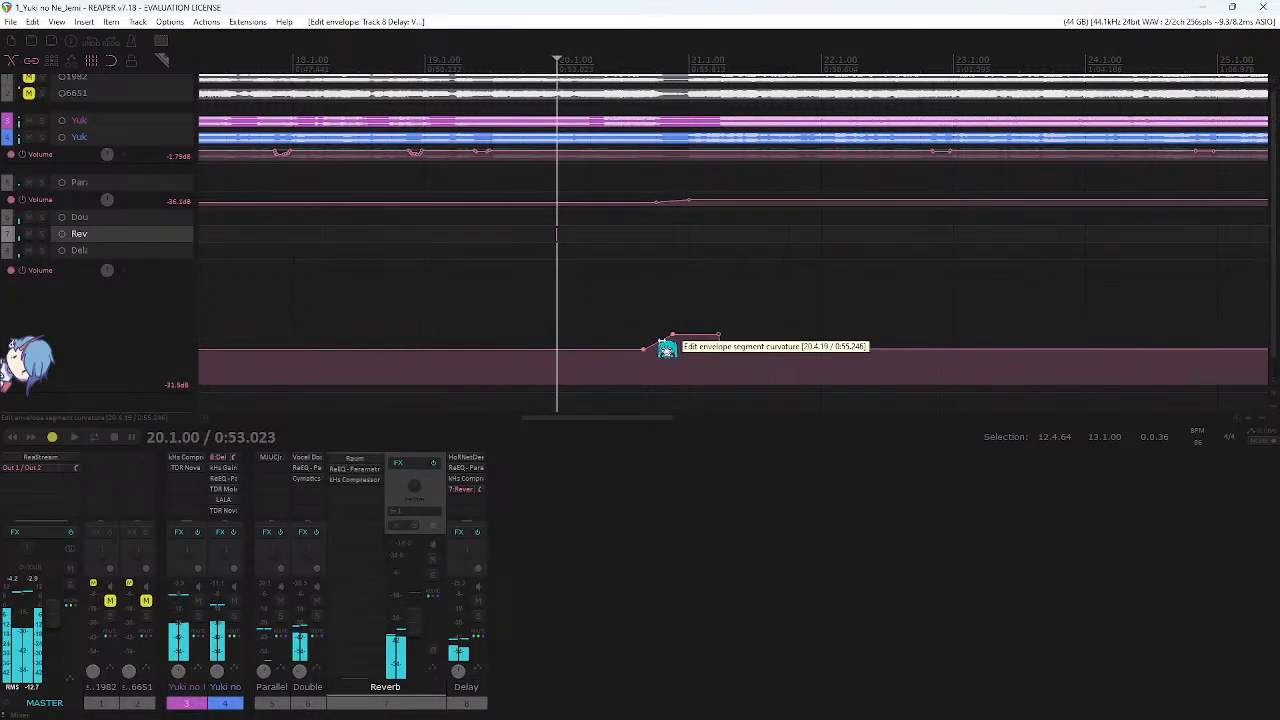
# - Bend the Delay envelope's rising ramp before bar 21 into a smooth curve and play it from 20.1.00
pyautogui.moveTo(666, 349); pyautogui.dragTo(679, 343)
pyautogui.press('space')
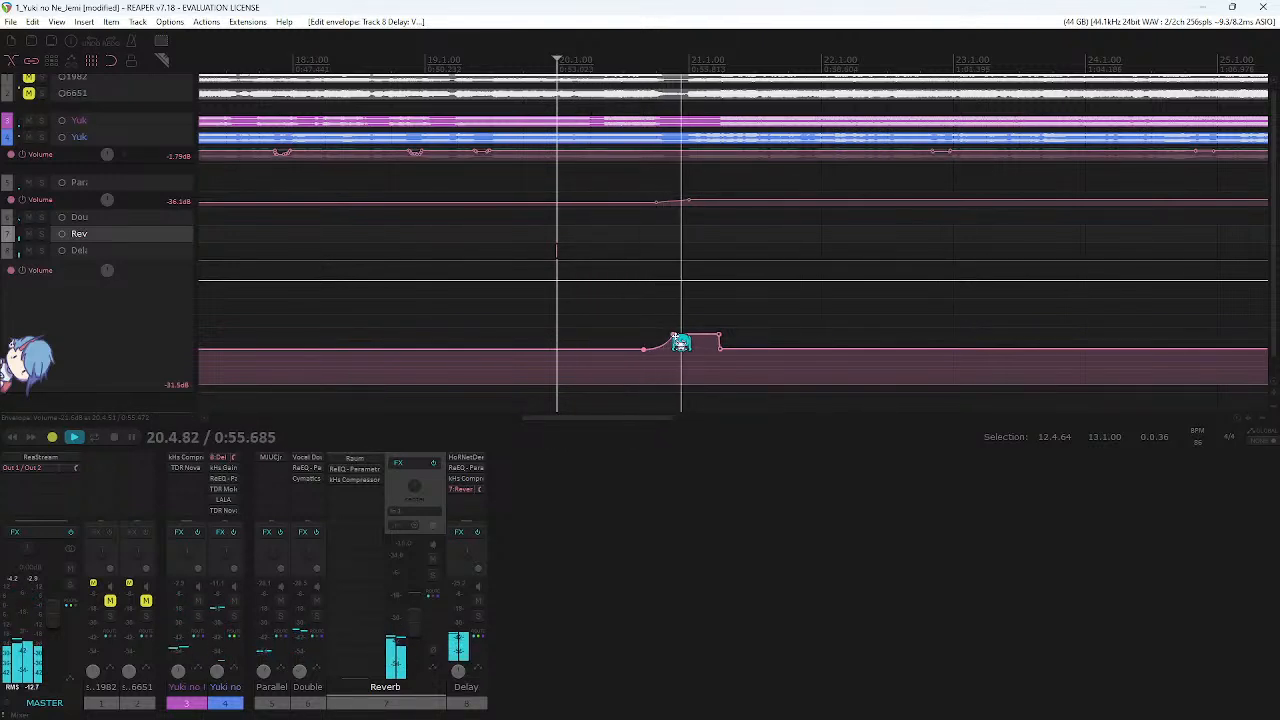
pyautogui.scroll(-2, 777, 300)
pyautogui.press('space')
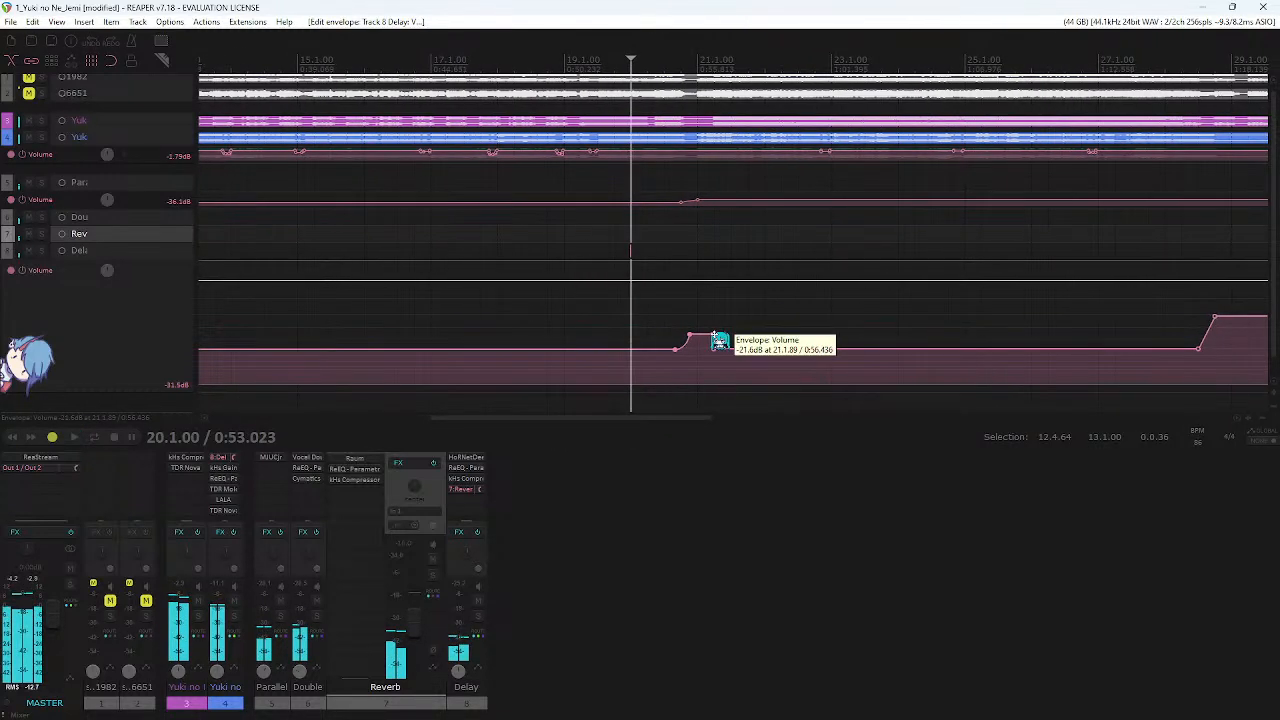
# - Delete the upper point at the end of the Delay bump so it slopes down to the base level, and play it back
pyautogui.moveTo(713, 333); pyautogui.dragTo(716, 338)
pyautogui.hotkey('ctrl', 'z')
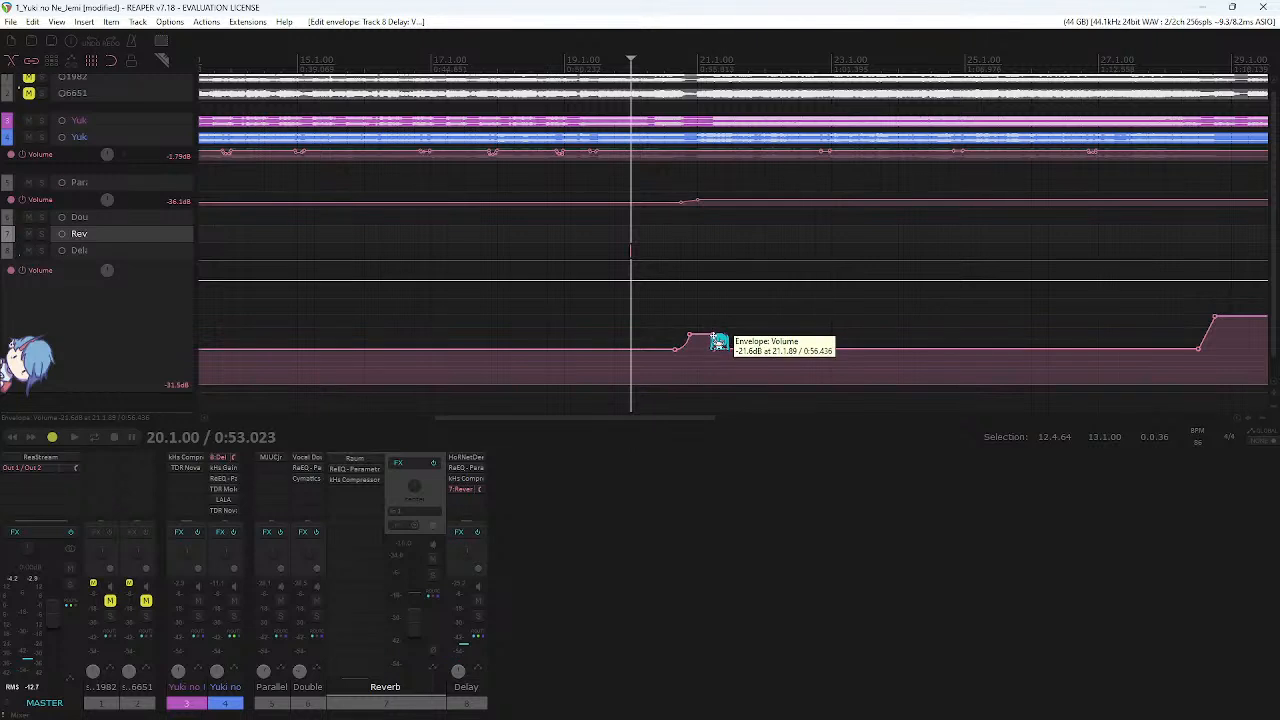
pyautogui.press('space')
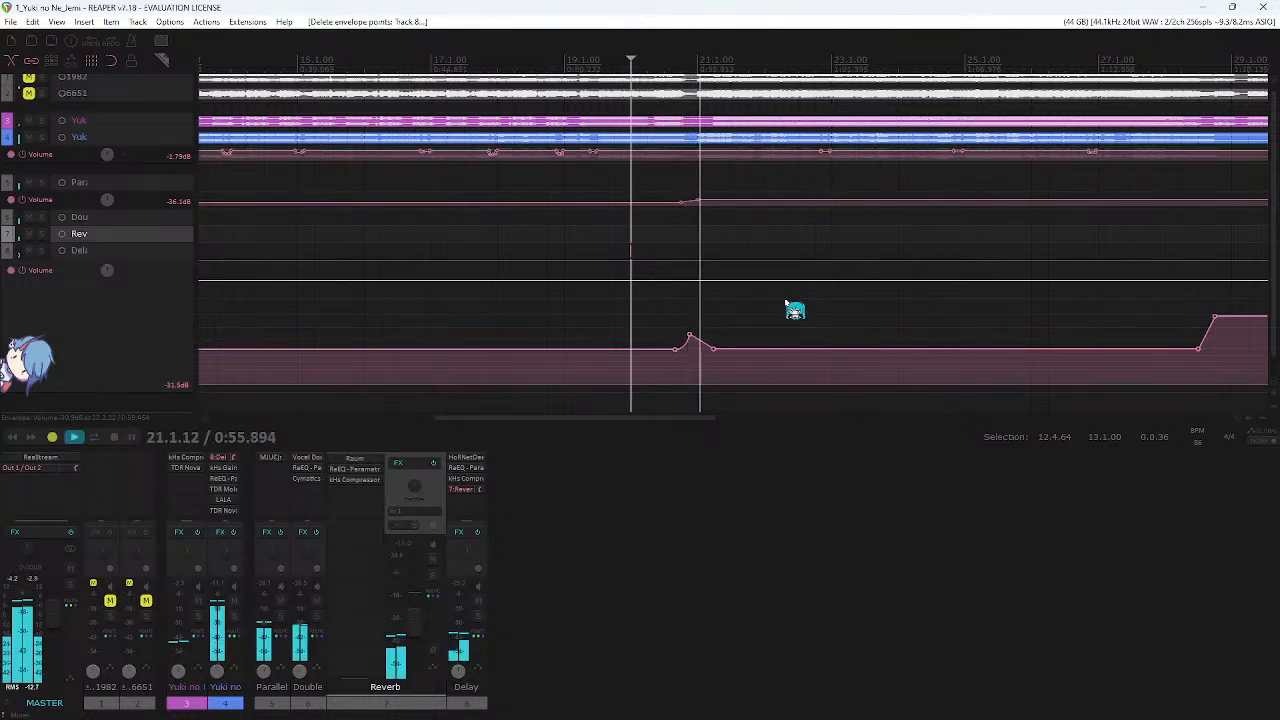
pyautogui.hscroll(2, 745, 232)
pyautogui.click(558, 509)
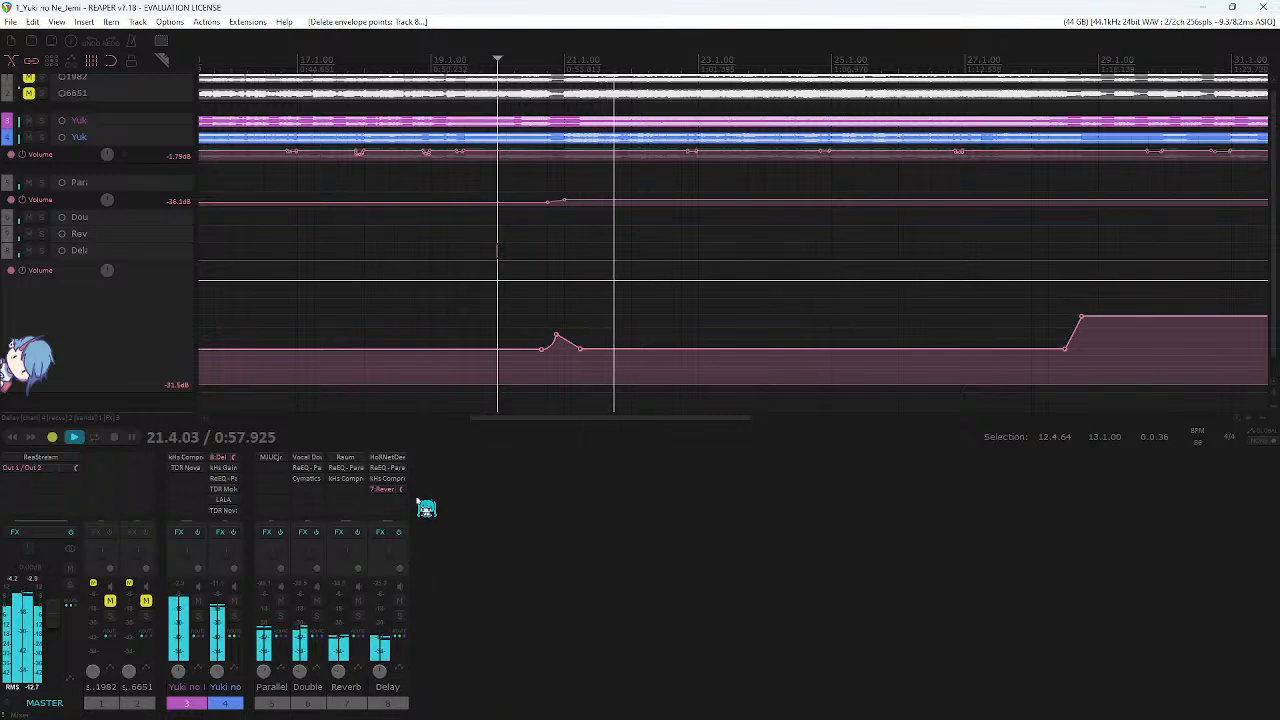
pyautogui.scroll(-3, 703, 348)
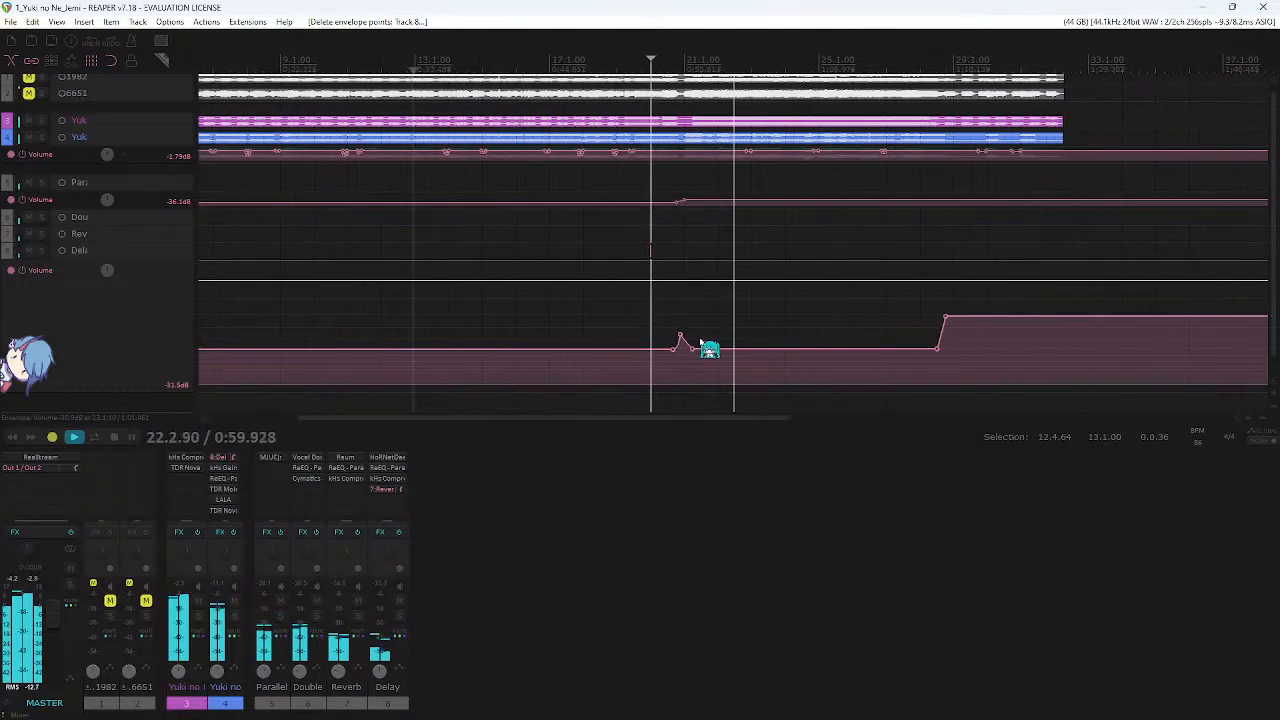
# - Solo the Delay track, set the HoRNet Deelay left channel sync to 3 while listening, and remove the solo
pyautogui.click(400, 616)
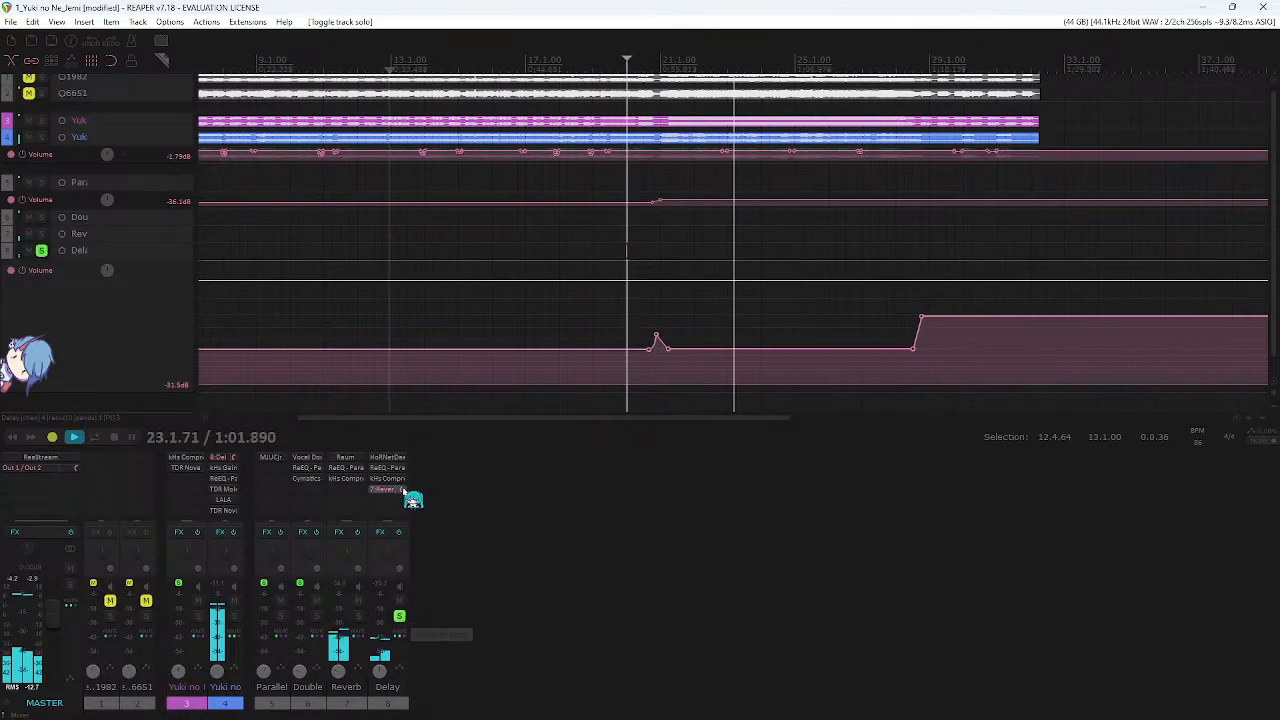
pyautogui.click(390, 460)
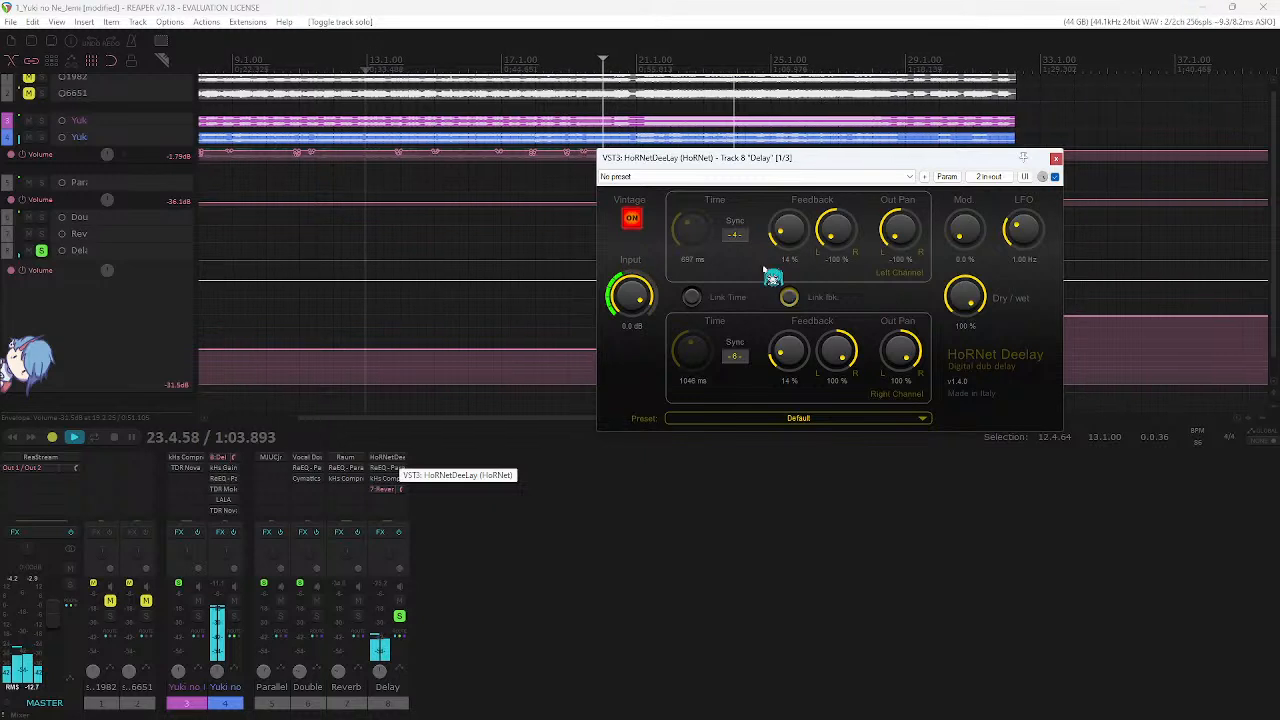
pyautogui.click(737, 236)
pyautogui.click(771, 294)
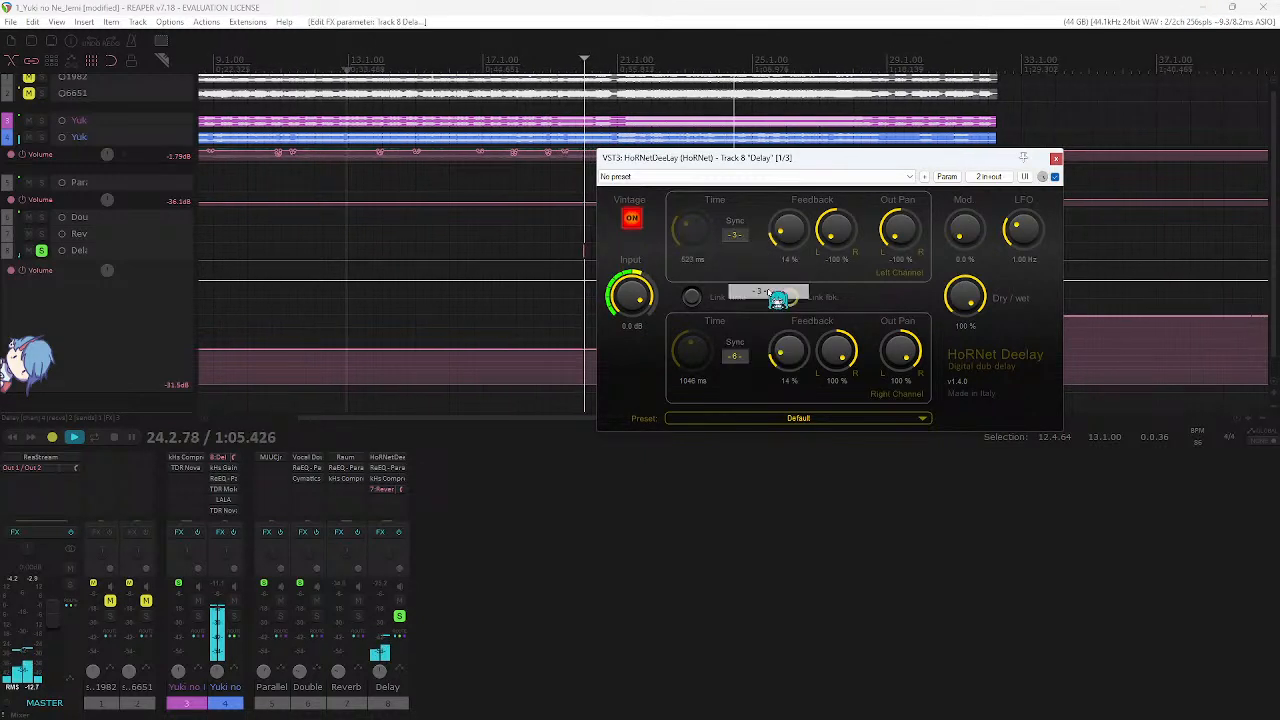
pyautogui.click(1055, 158)
pyautogui.press('space')
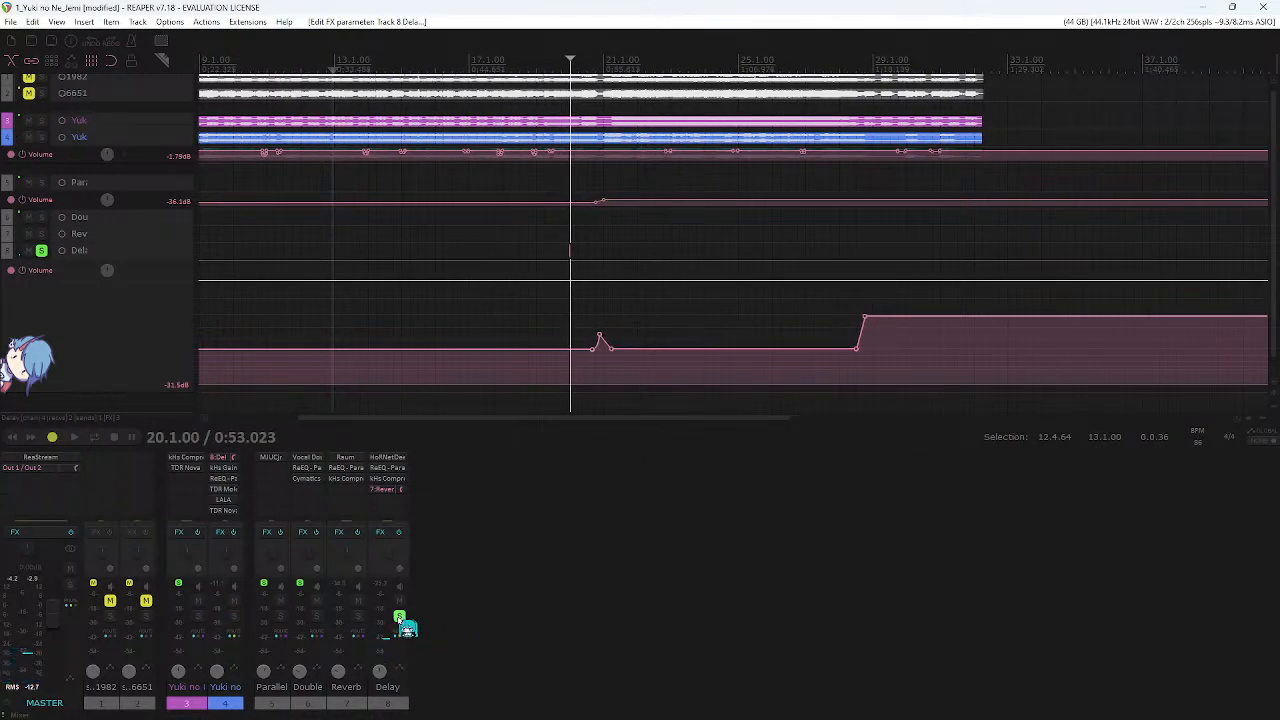
pyautogui.click(400, 618)
# - During playback, raise the Delay volume envelope between bars 21 and 28 slightly and lower the segment after bar 29
pyautogui.press('space')
pyautogui.moveTo(700, 352); pyautogui.dragTo(706, 345)
pyautogui.moveTo(934, 318); pyautogui.dragTo(937, 339)
# - In the Delay track's ReEQ, deepen band 4's dip at a slightly lower frequency and reduce the high-frequency band 5 further
pyautogui.click(385, 469)
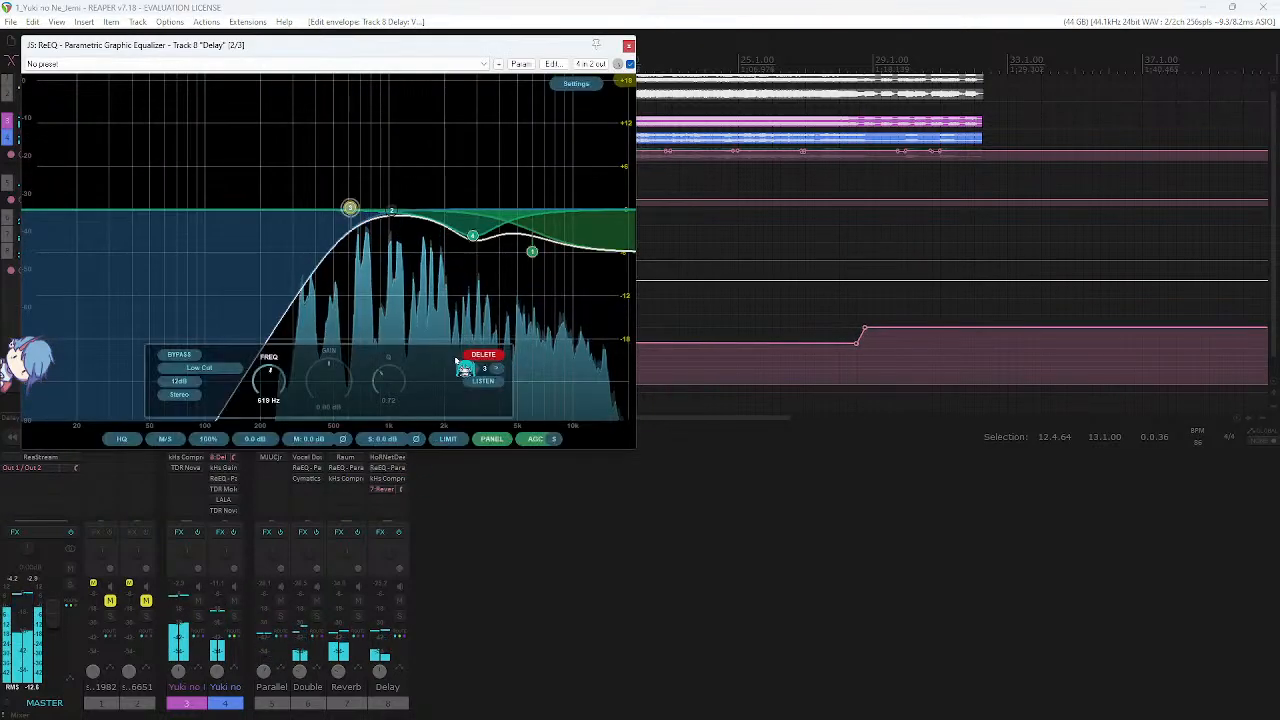
pyautogui.click(472, 236)
pyautogui.moveTo(474, 228); pyautogui.dragTo(452, 255)
pyautogui.moveTo(532, 251); pyautogui.dragTo(531, 277)
pyautogui.click(628, 45)
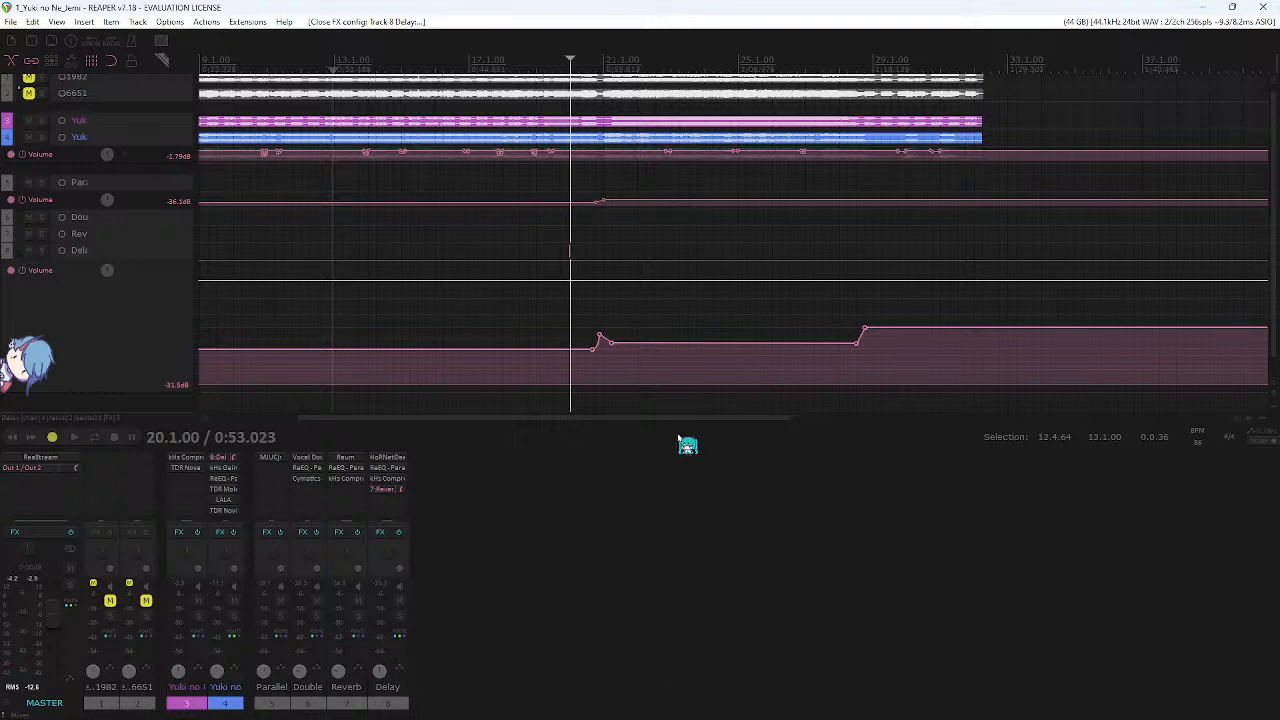
# - Play the mix from 5.4.00 and inspect the ReEQ curve on the main vocal track
pyautogui.scroll(-3, 663, 373)
pyautogui.scroll(-3, 663, 373)
pyautogui.scroll(3, 614, 343)
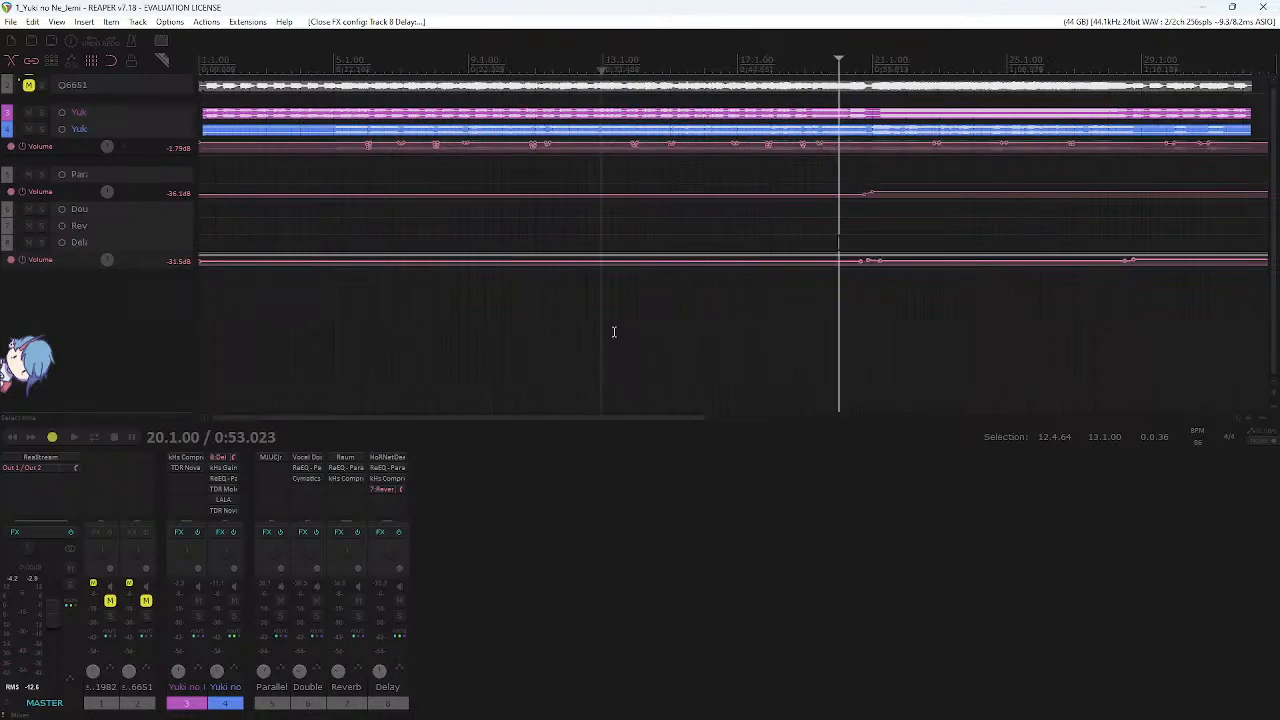
pyautogui.click(357, 286)
pyautogui.press('space')
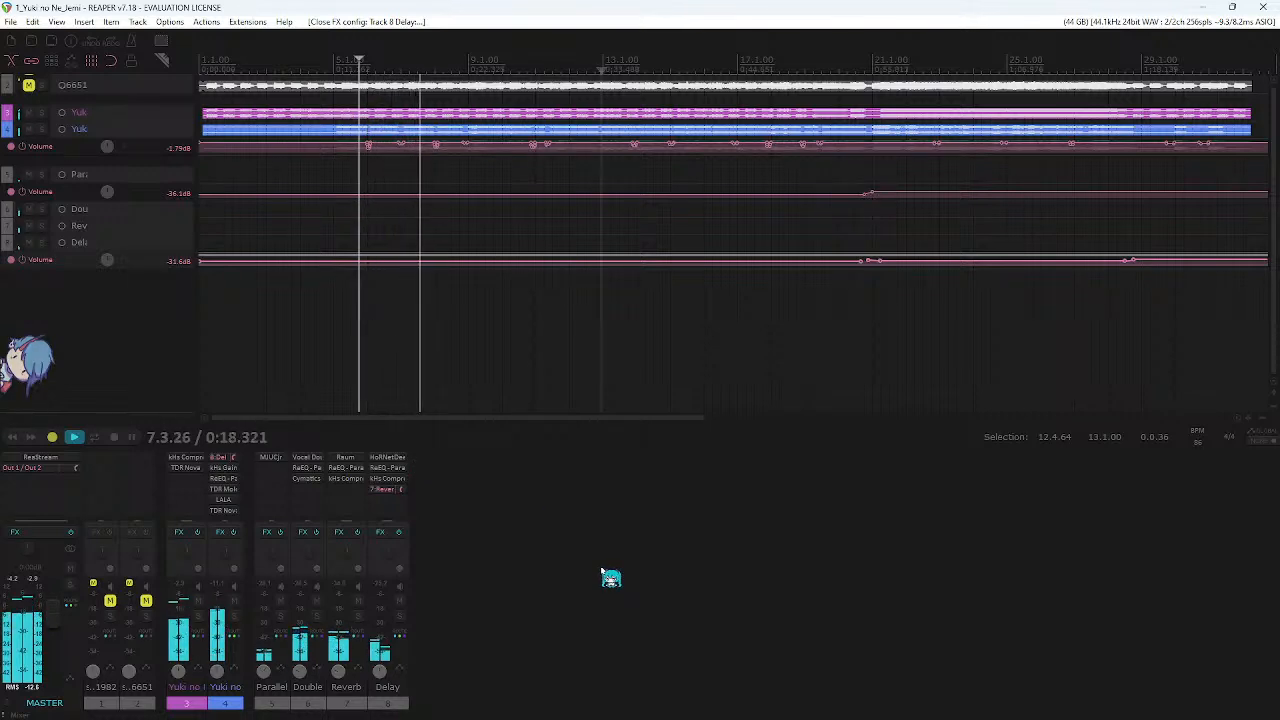
pyautogui.click(246, 488)
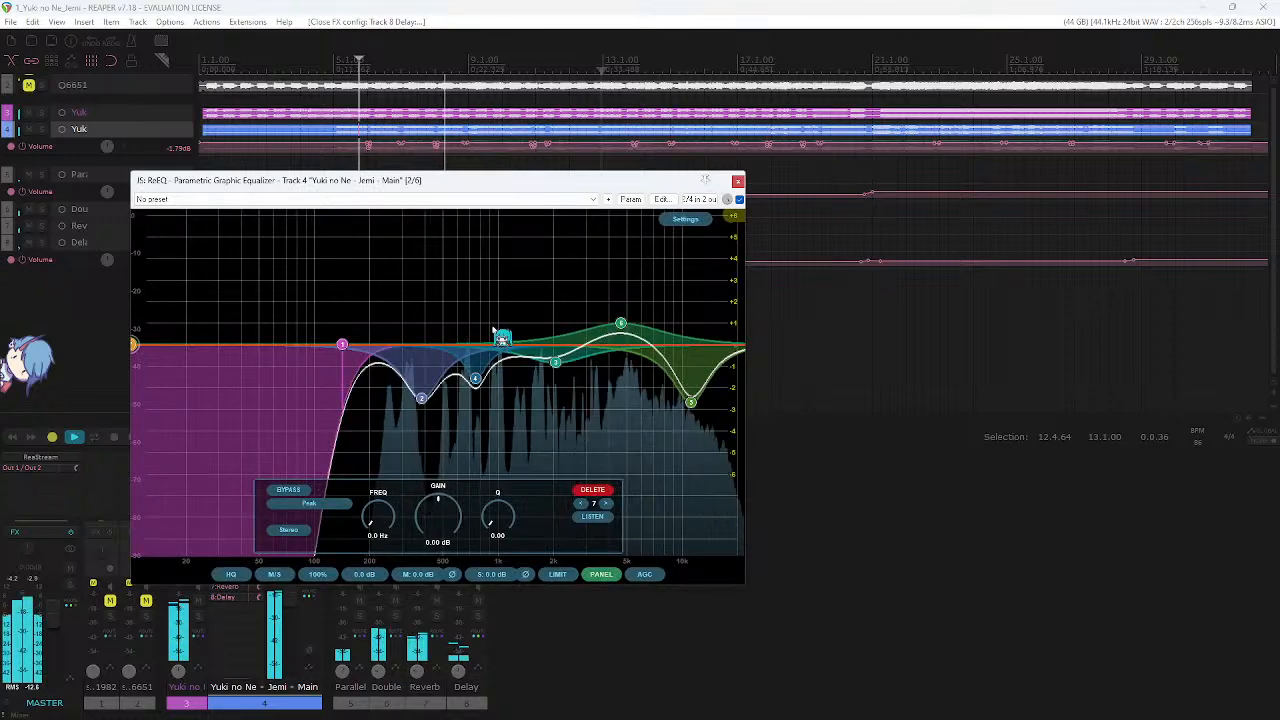
pyautogui.click(738, 180)
pyautogui.press('space')
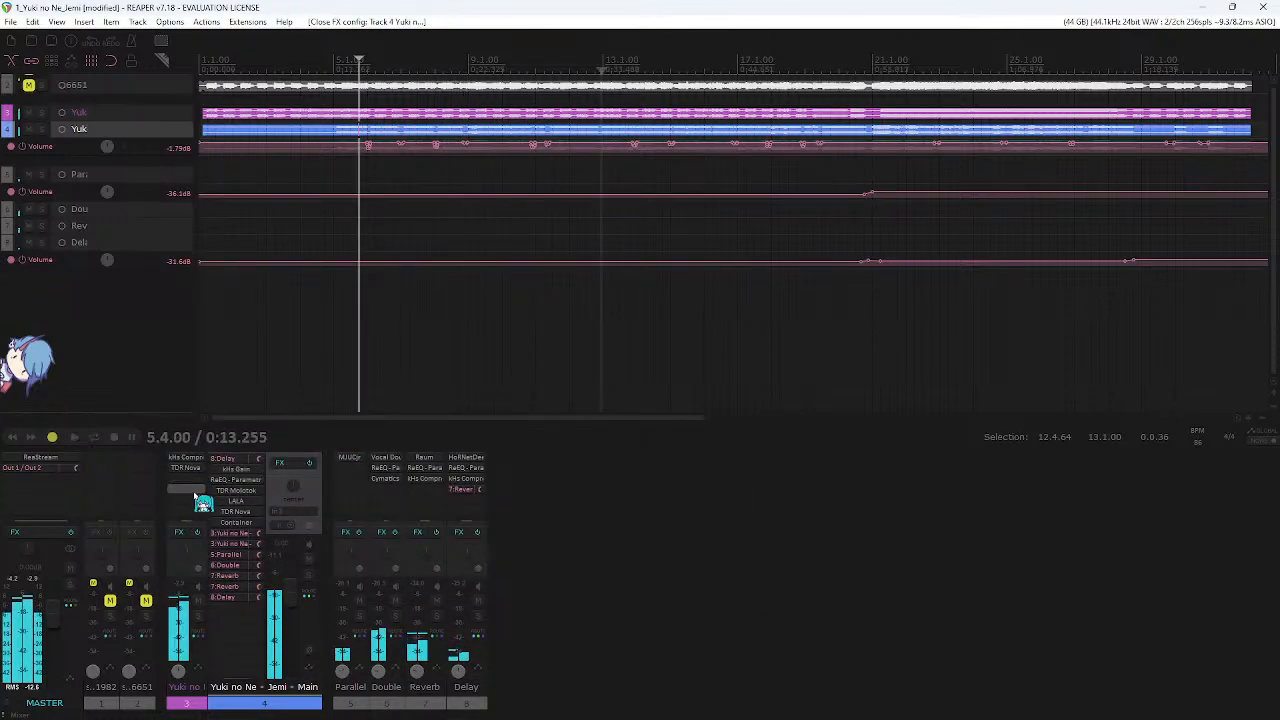
# - Add a new empty track and reorder the tracks so it sits directly before the main vocal track
pyautogui.doubleClick(585, 598)
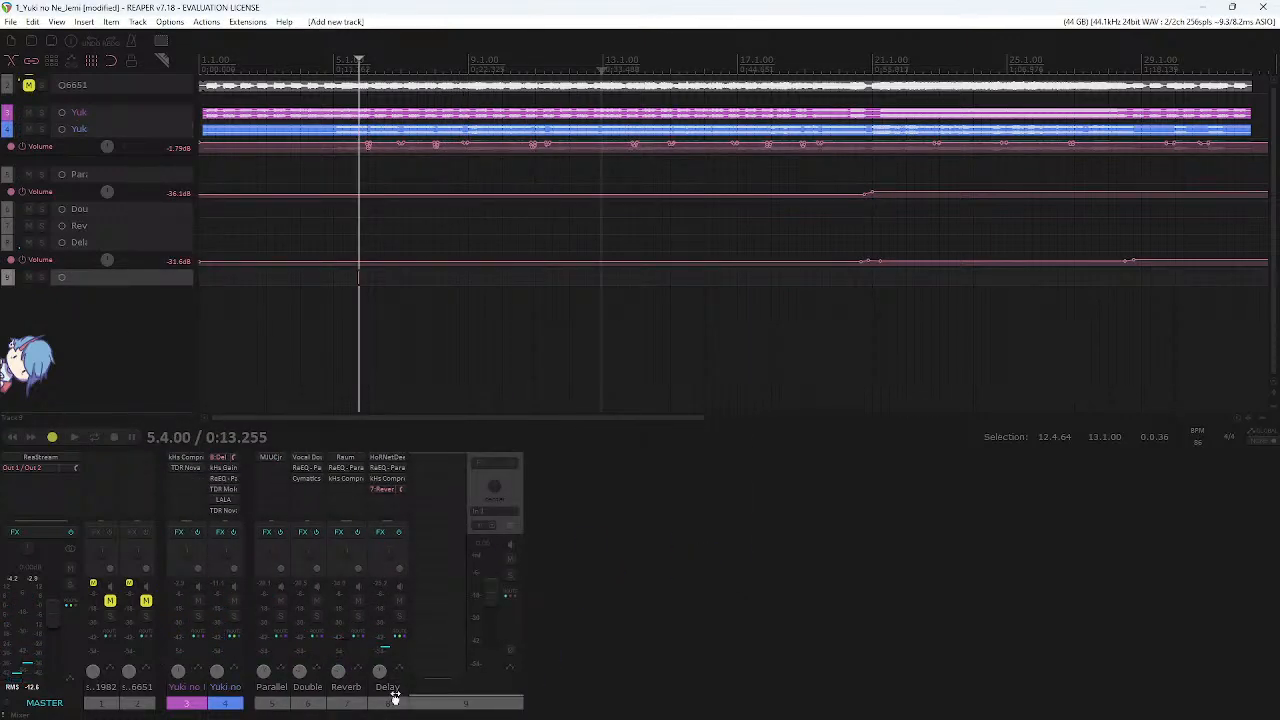
pyautogui.moveTo(395, 698); pyautogui.dragTo(506, 700)
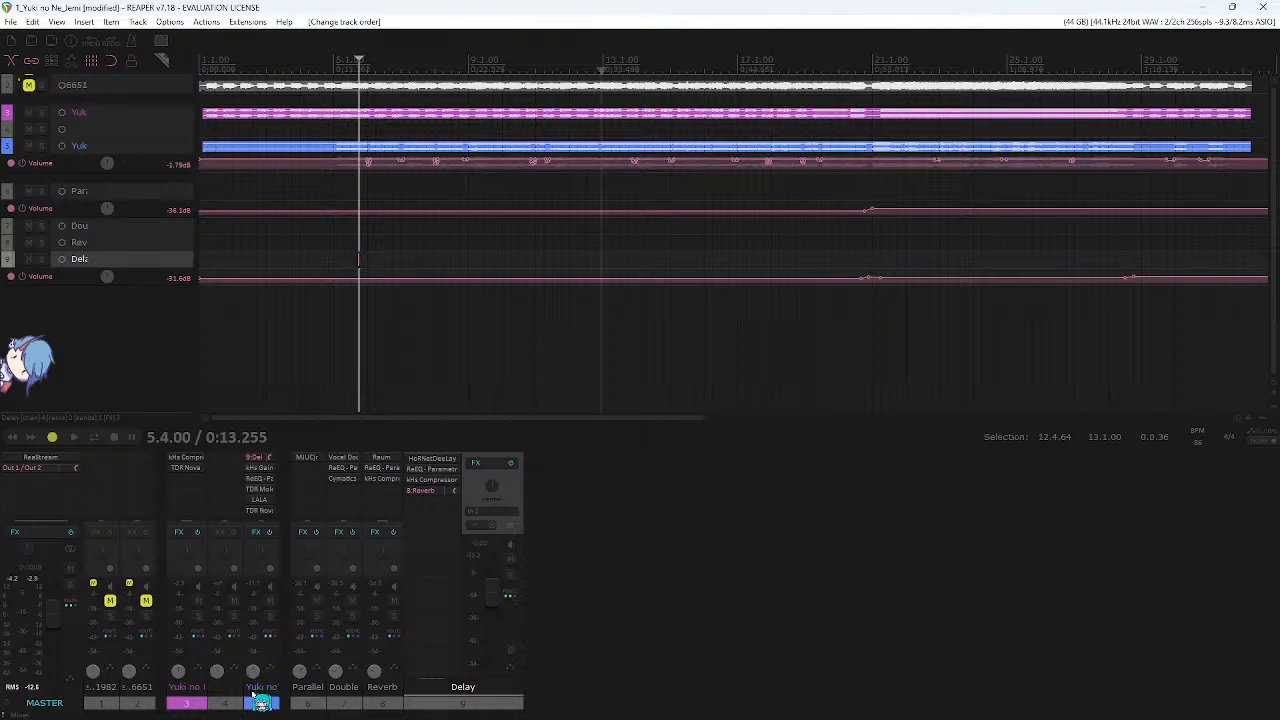
# - Nest the main vocal and effect tracks inside unnamed track 4 as its folder, and insert the Fresh Air plug-in on it
pyautogui.moveTo(261, 703); pyautogui.dragTo(201, 175)
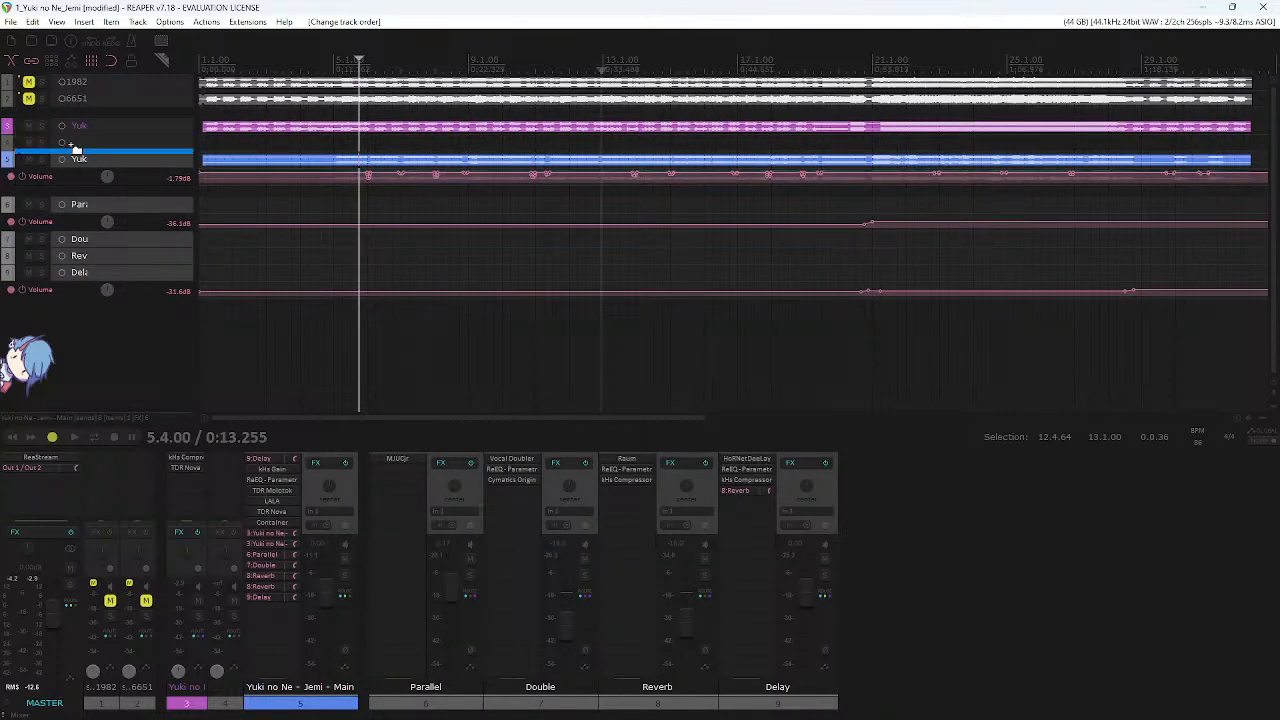
pyautogui.moveTo(75, 147); pyautogui.dragTo(76, 148)
pyautogui.click(230, 483)
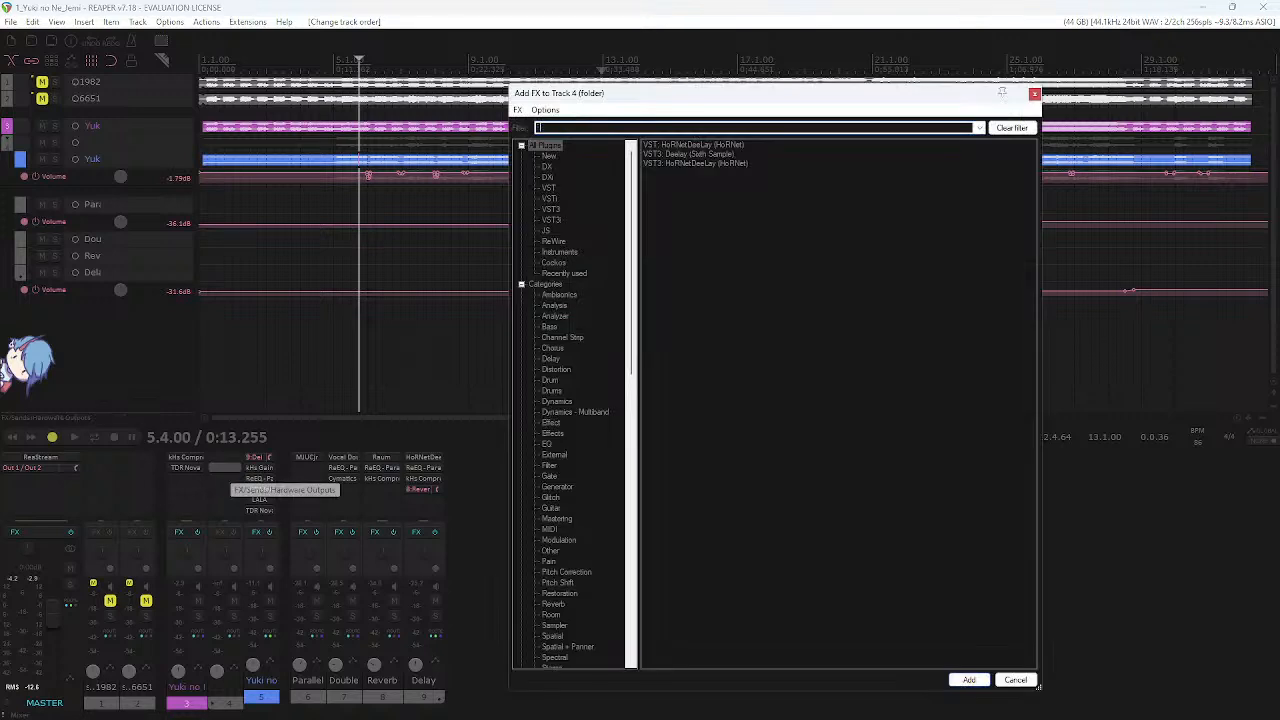
pyautogui.write('fresh')
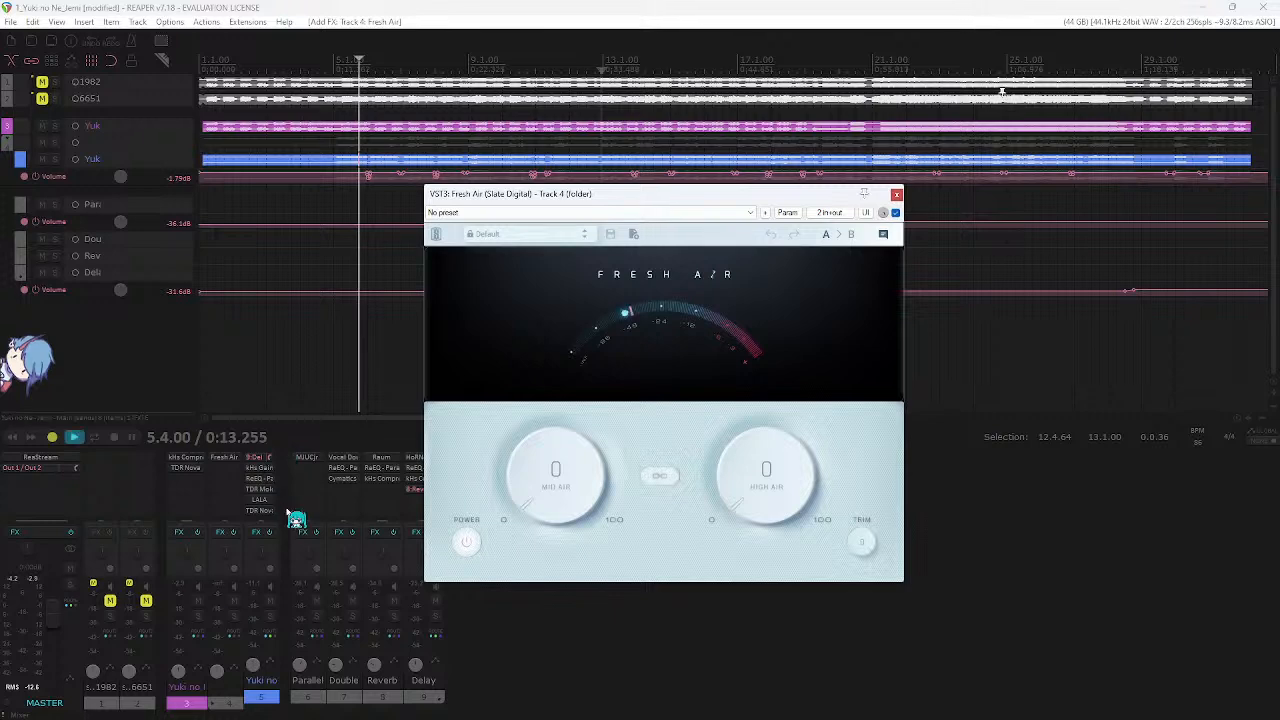
# - In TDR Nova on the main vocal track, set band IV to 3.8 dB gain at 4.5 kHz with a 2.1:1 ratio
pyautogui.click(262, 578)
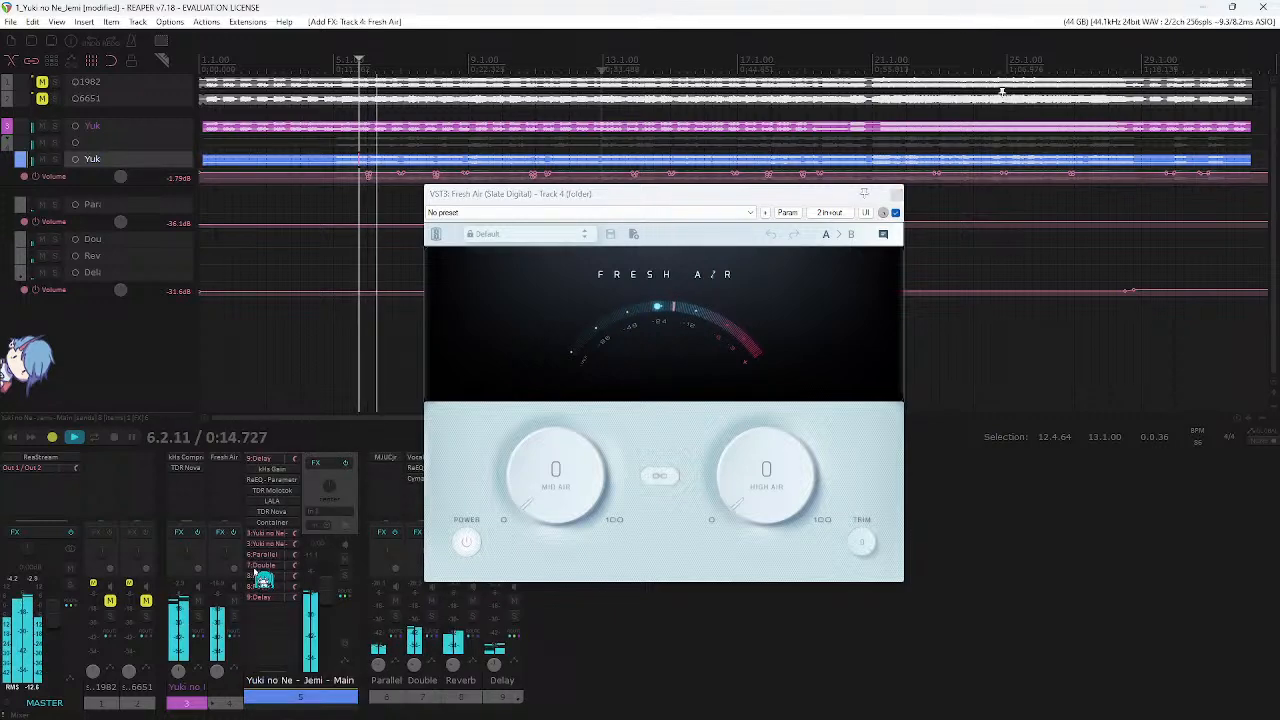
pyautogui.click(282, 514)
pyautogui.moveTo(801, 335); pyautogui.dragTo(798, 304)
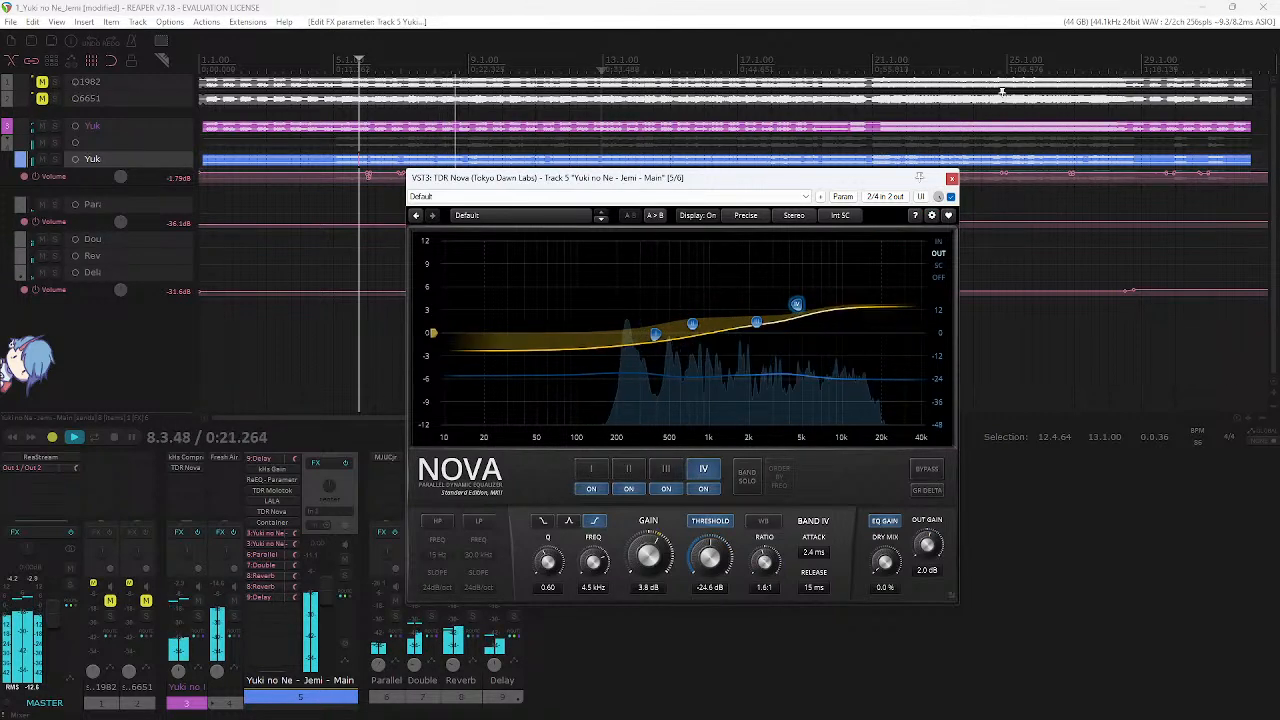
pyautogui.moveTo(766, 560); pyautogui.dragTo(766, 550)
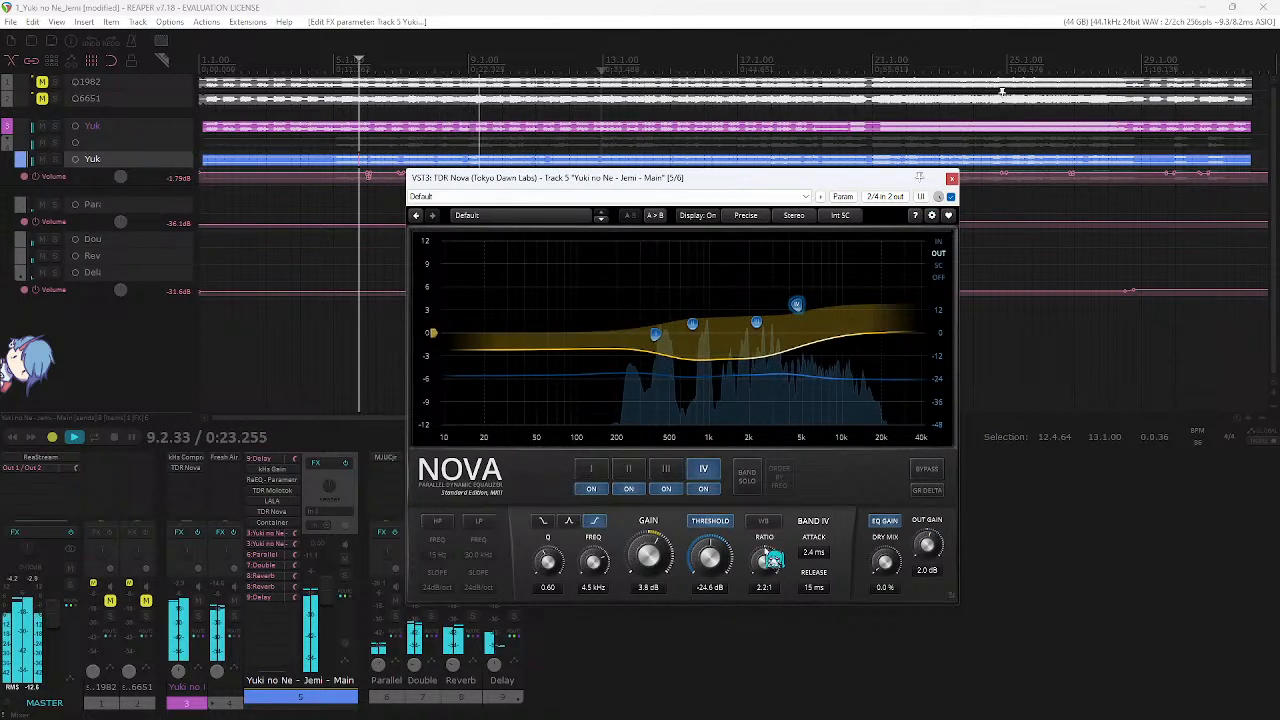
pyautogui.click(756, 322)
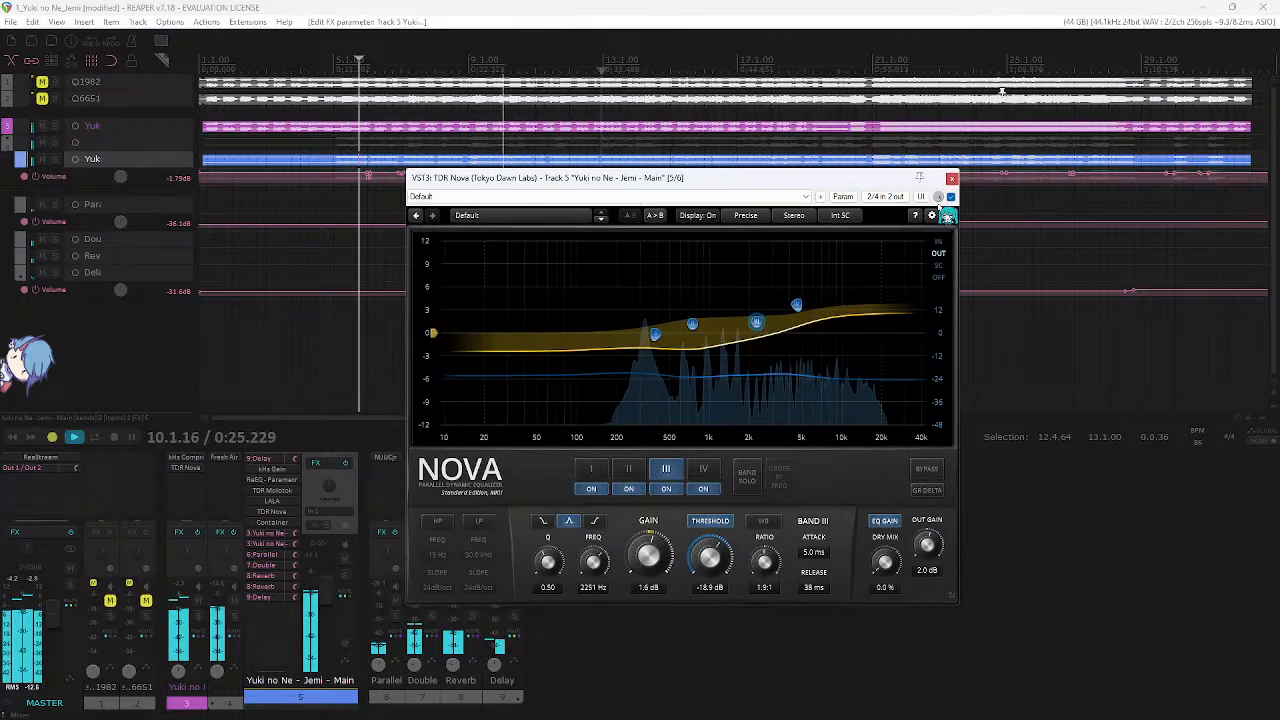
pyautogui.click(951, 178)
pyautogui.doubleClick(198, 504)
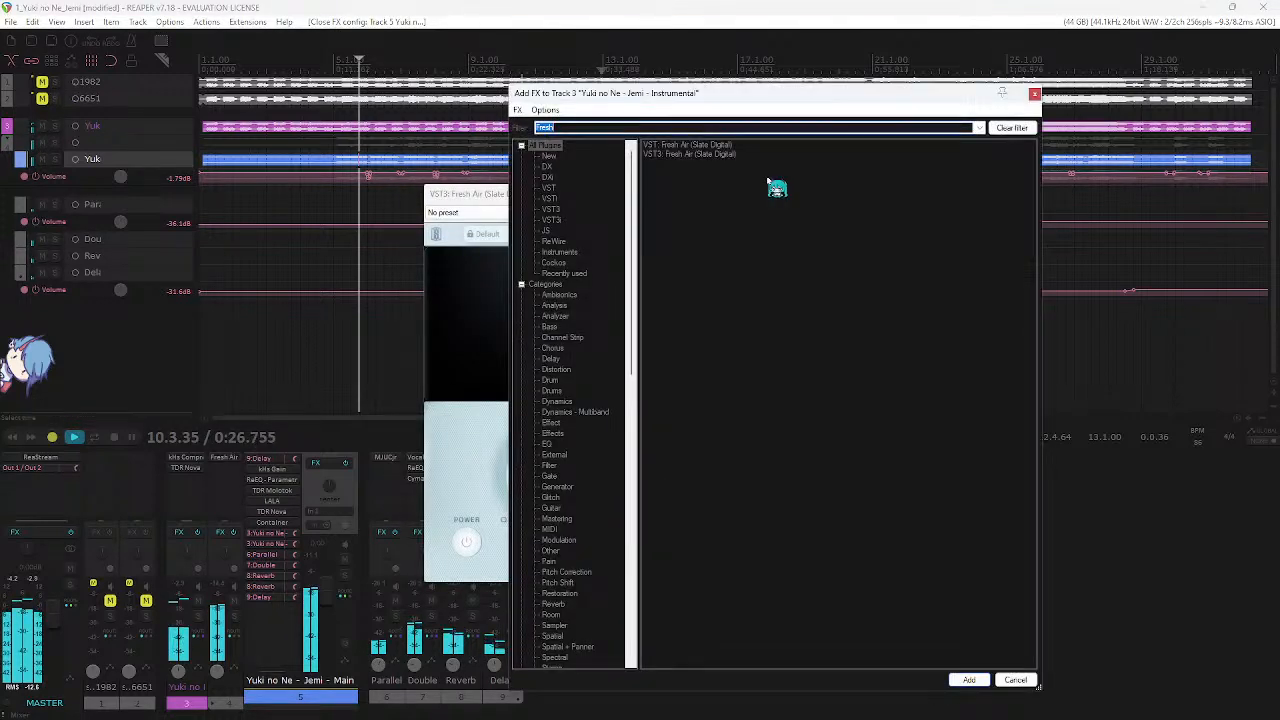
pyautogui.click(1036, 94)
pyautogui.click(892, 206)
# - Set Fresh Air on the vocal folder track to Mid Air 8 and High Air about 13
pyautogui.doubleClick(229, 468)
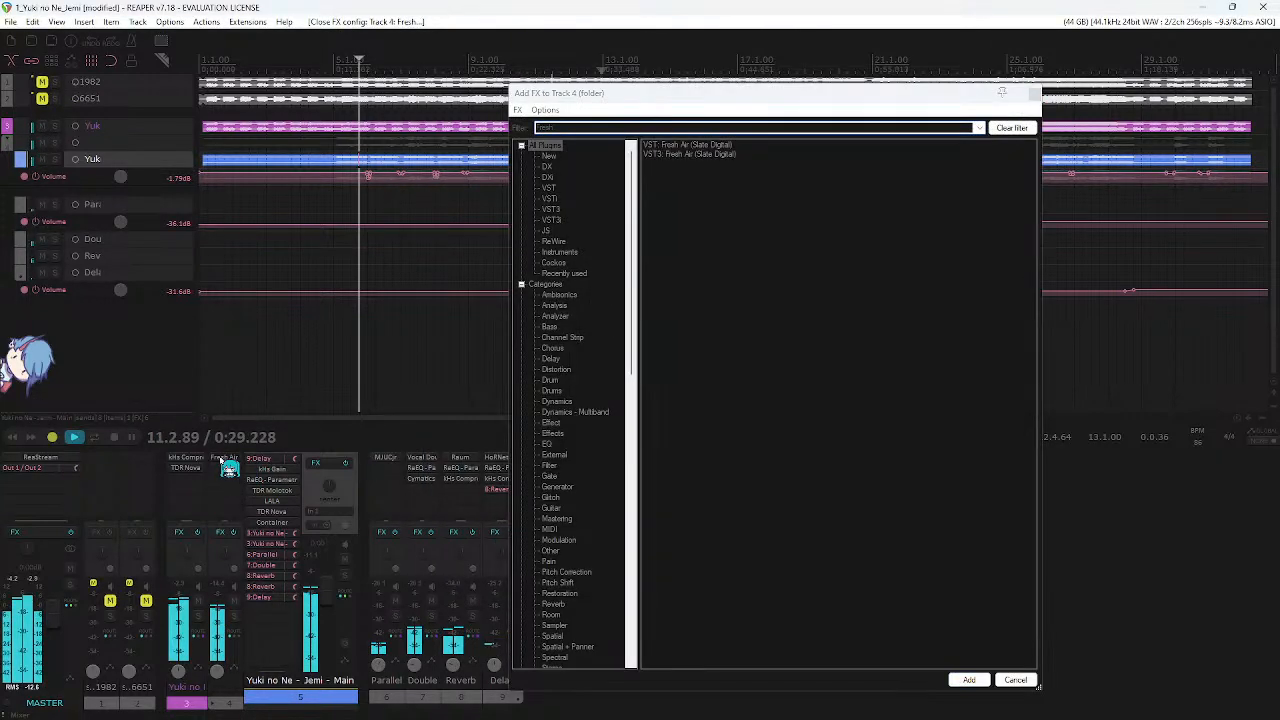
pyautogui.click(221, 459)
pyautogui.moveTo(749, 478); pyautogui.dragTo(750, 428)
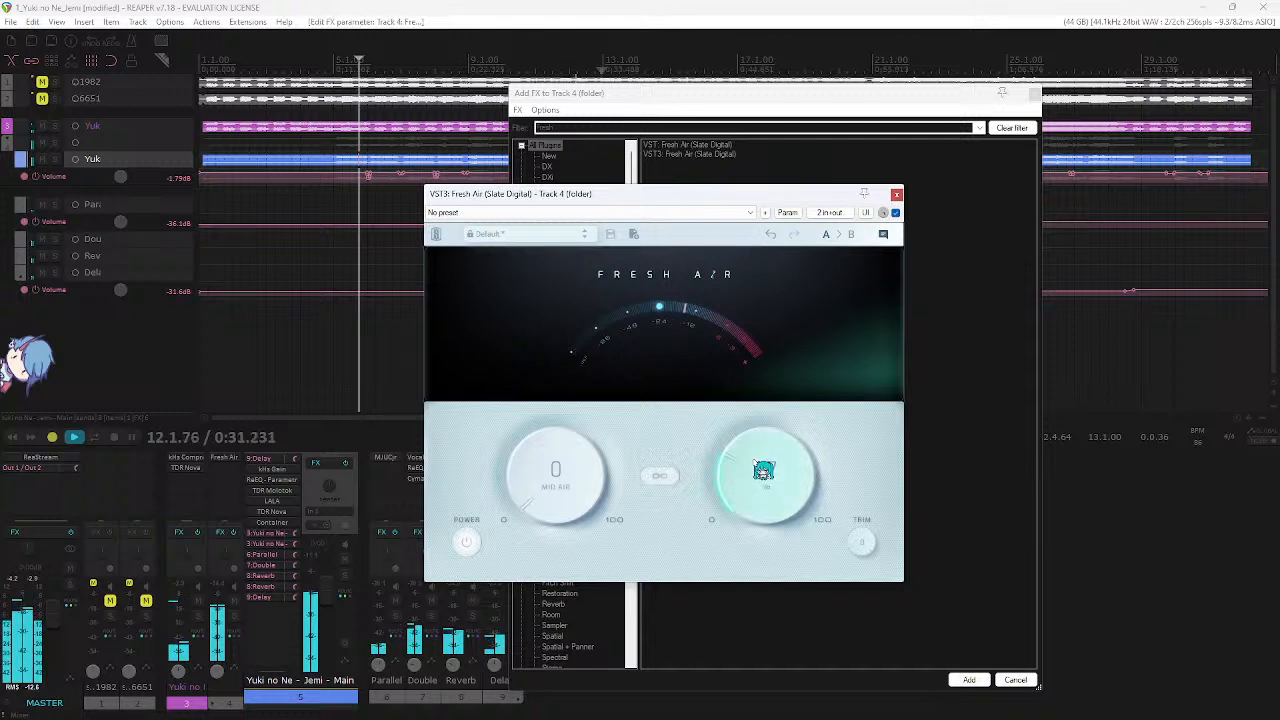
pyautogui.moveTo(754, 485); pyautogui.dragTo(754, 493)
pyautogui.moveTo(546, 485)
pyautogui.mouseDown()
pyautogui.moveTo(562, 455)
pyautogui.moveTo(566, 476)
pyautogui.mouseUp()
pyautogui.moveTo(756, 485); pyautogui.dragTo(756, 477)
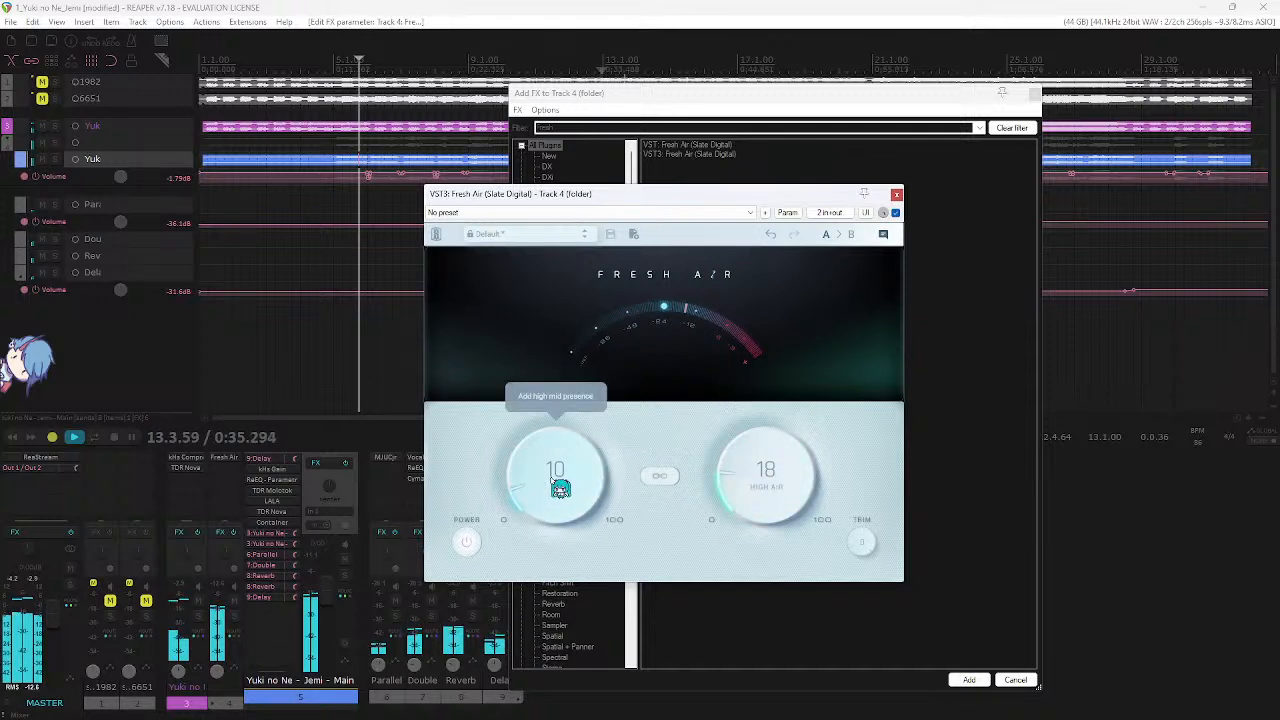
pyautogui.moveTo(561, 488); pyautogui.dragTo(561, 485)
pyautogui.moveTo(765, 487); pyautogui.dragTo(765, 484)
pyautogui.moveTo(606, 482); pyautogui.dragTo(612, 490)
pyautogui.moveTo(794, 491); pyautogui.dragTo(797, 503)
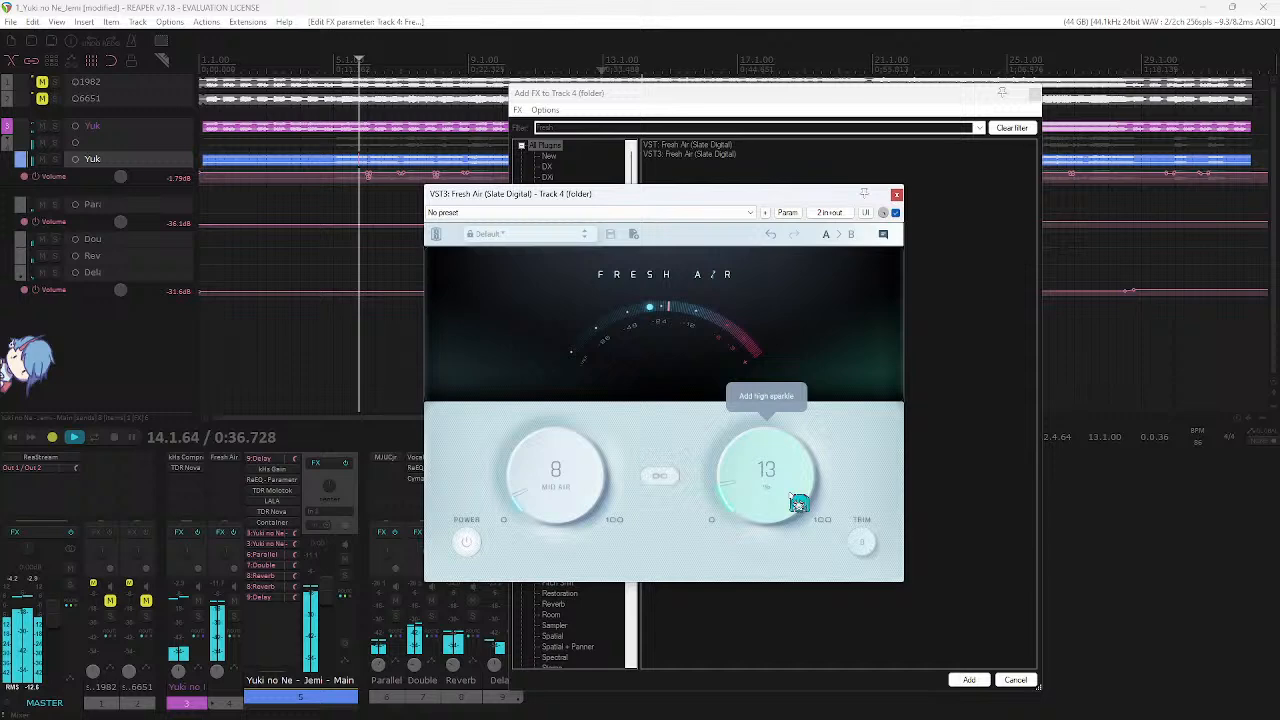
# - Replace Fresh Air on the vocal folder track with the Pulsar W495 equalizer
pyautogui.click(896, 195)
pyautogui.keyDown('alt'); pyautogui.click(230, 460); pyautogui.keyUp('alt')
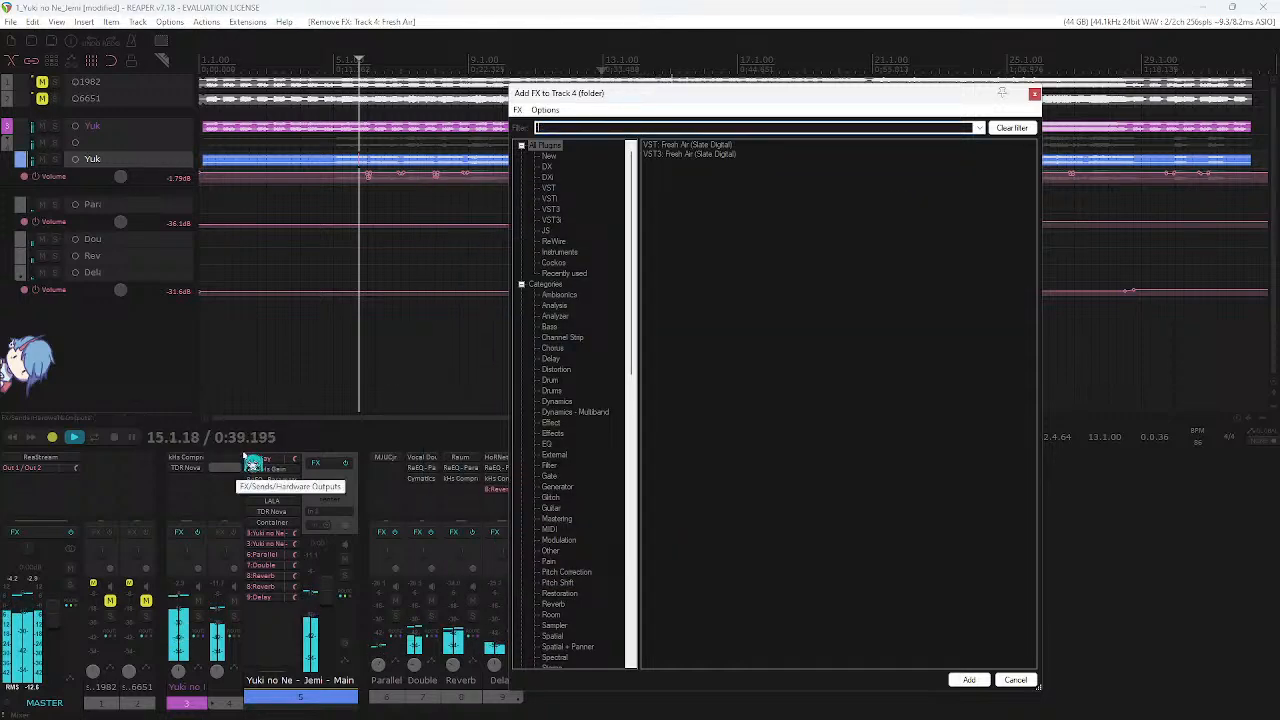
pyautogui.write('ree')
pyautogui.write('w495')
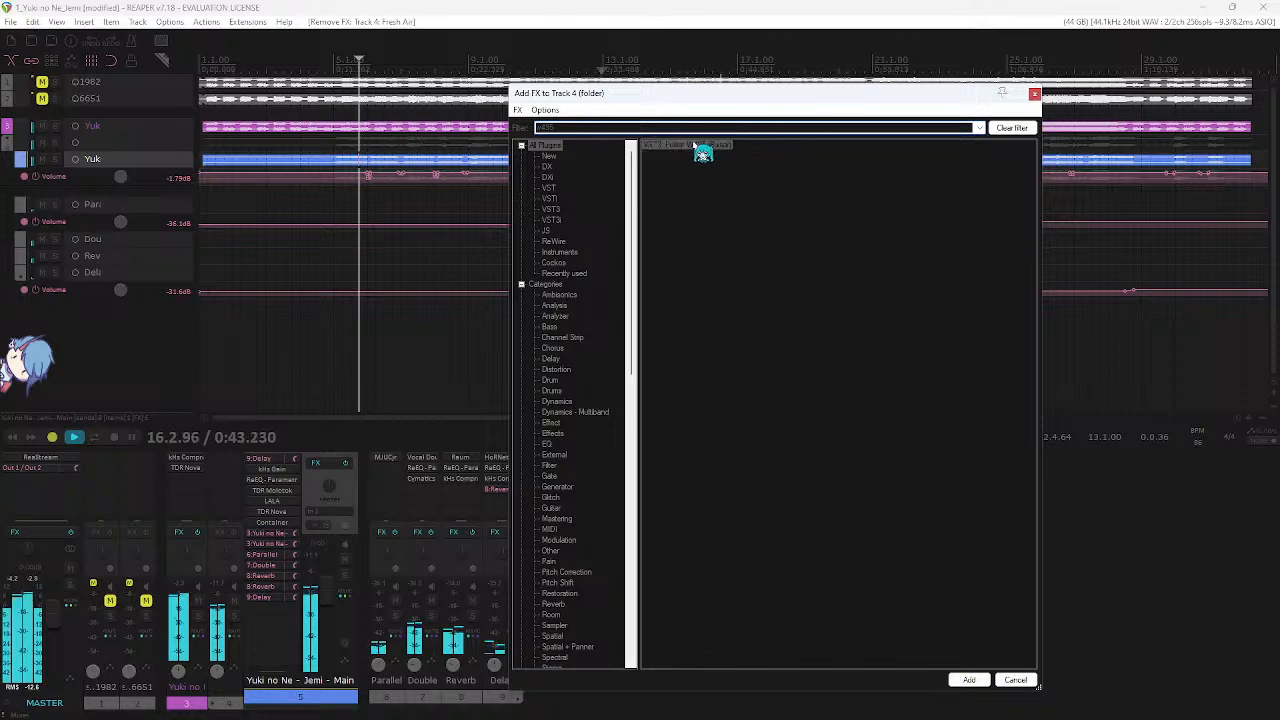
pyautogui.press('Return')
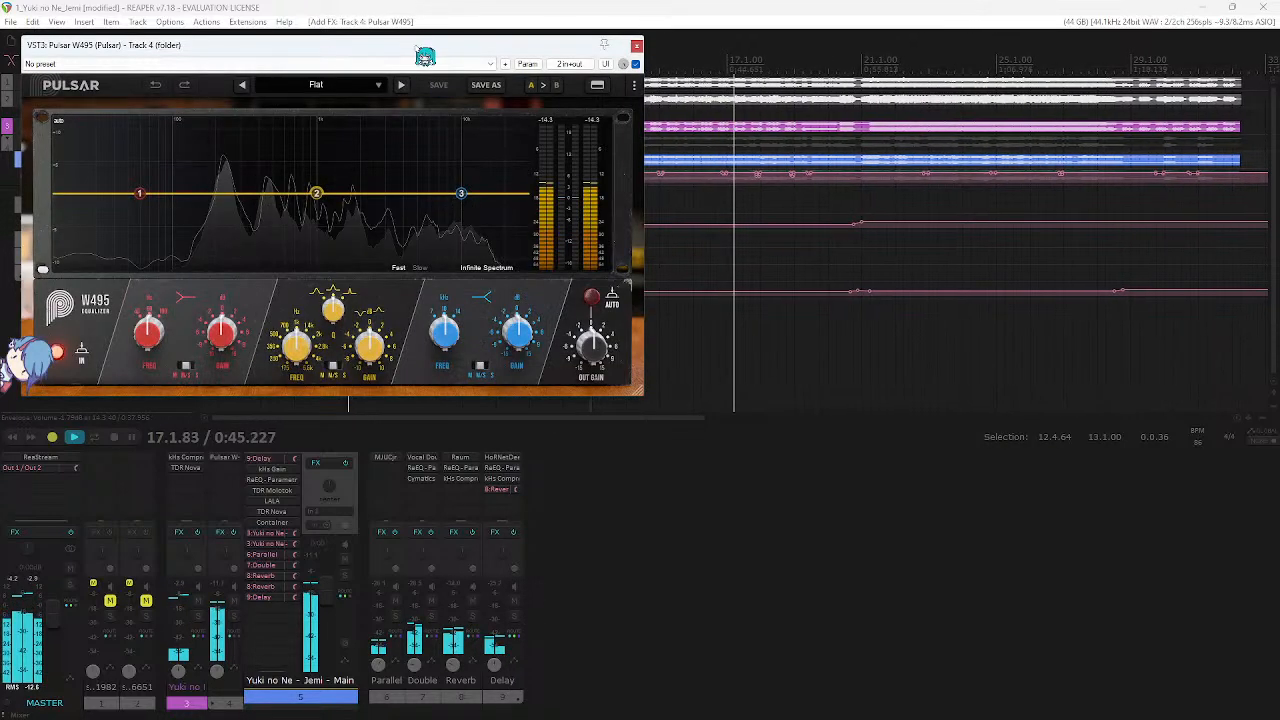
# - Shape the W495 curve with a cut of about 2 dB near 1 kHz and a high boost of about 2.7 dB at 8 kHz
pyautogui.moveTo(423, 51); pyautogui.dragTo(586, 99)
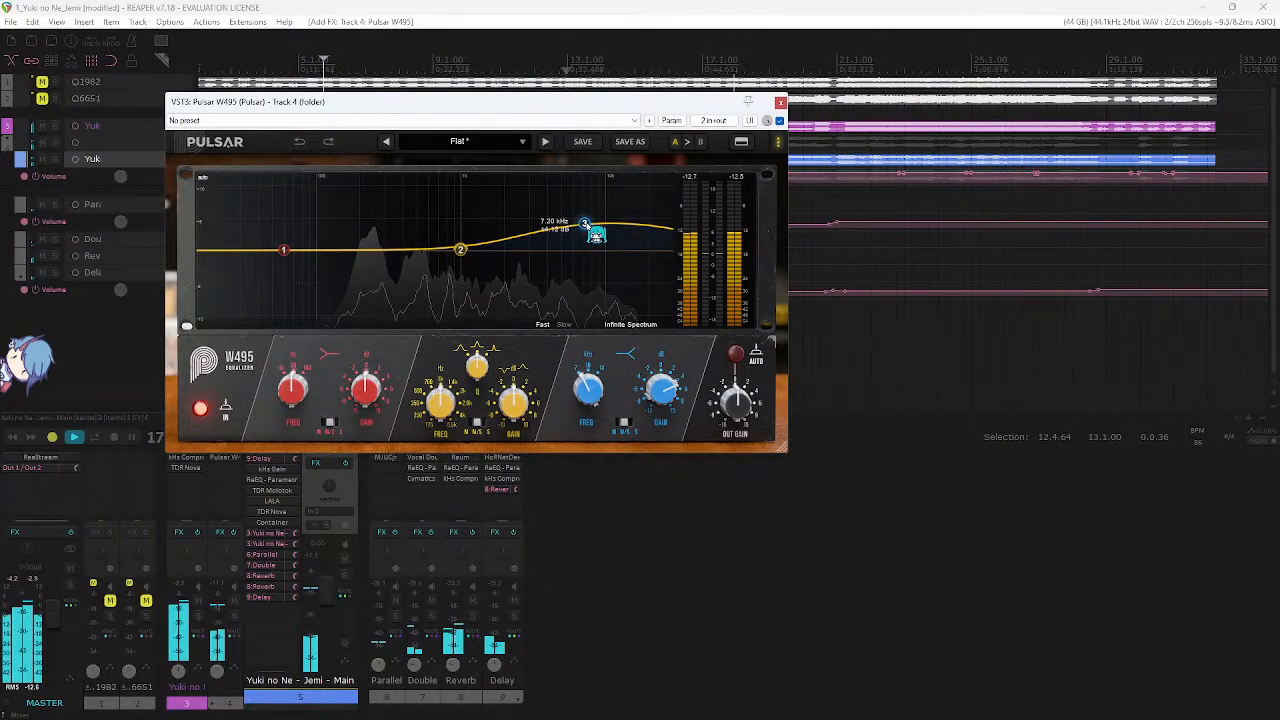
pyautogui.scroll(1, 470, 222)
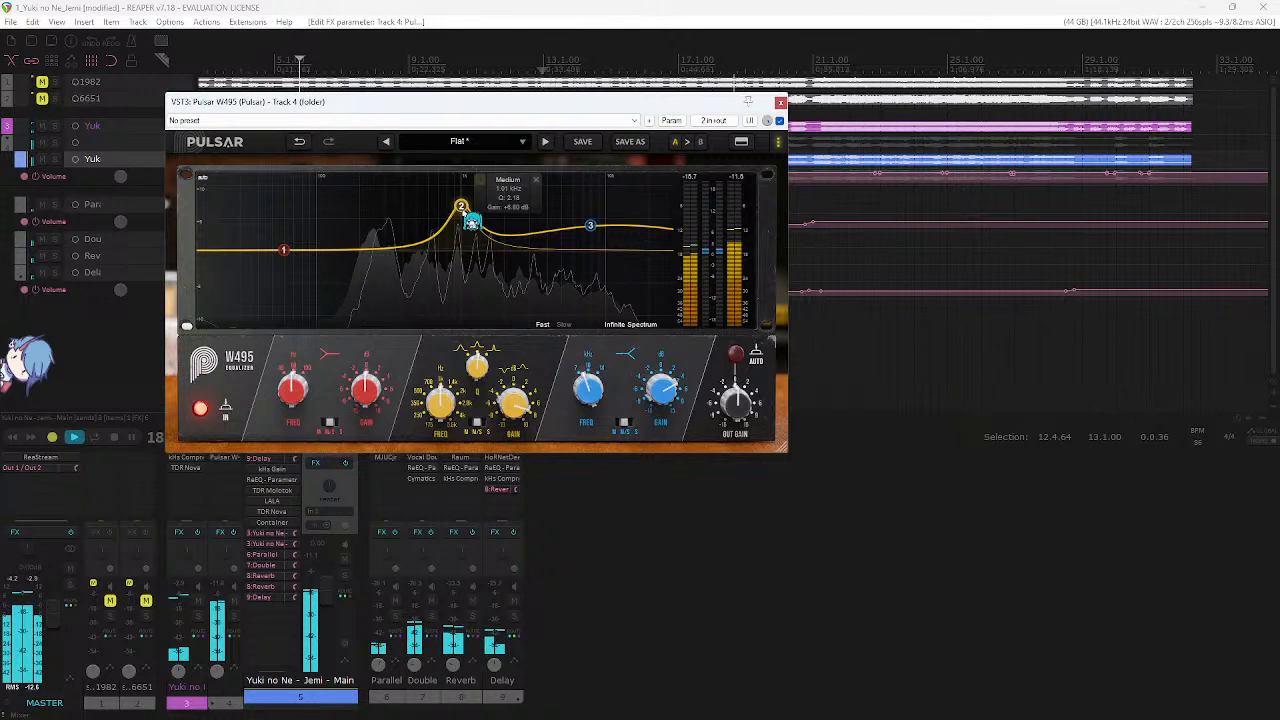
pyautogui.moveTo(471, 221); pyautogui.dragTo(525, 220)
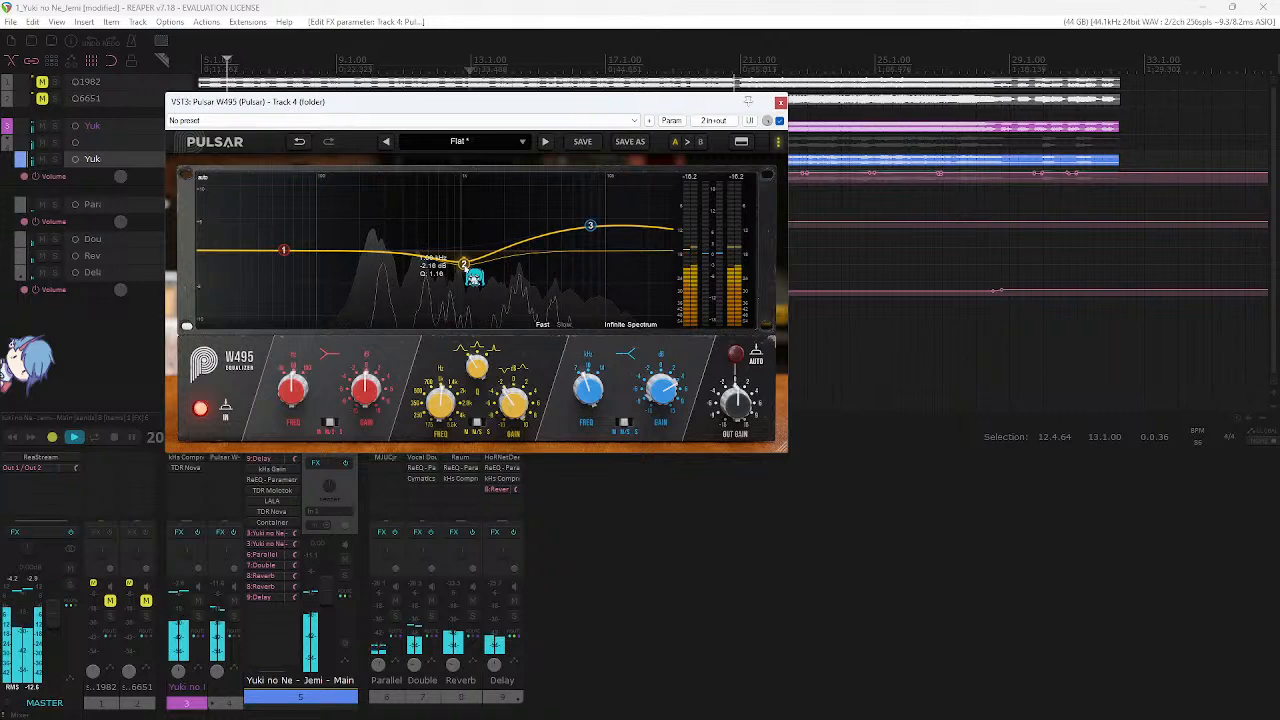
pyautogui.moveTo(588, 227); pyautogui.dragTo(583, 243)
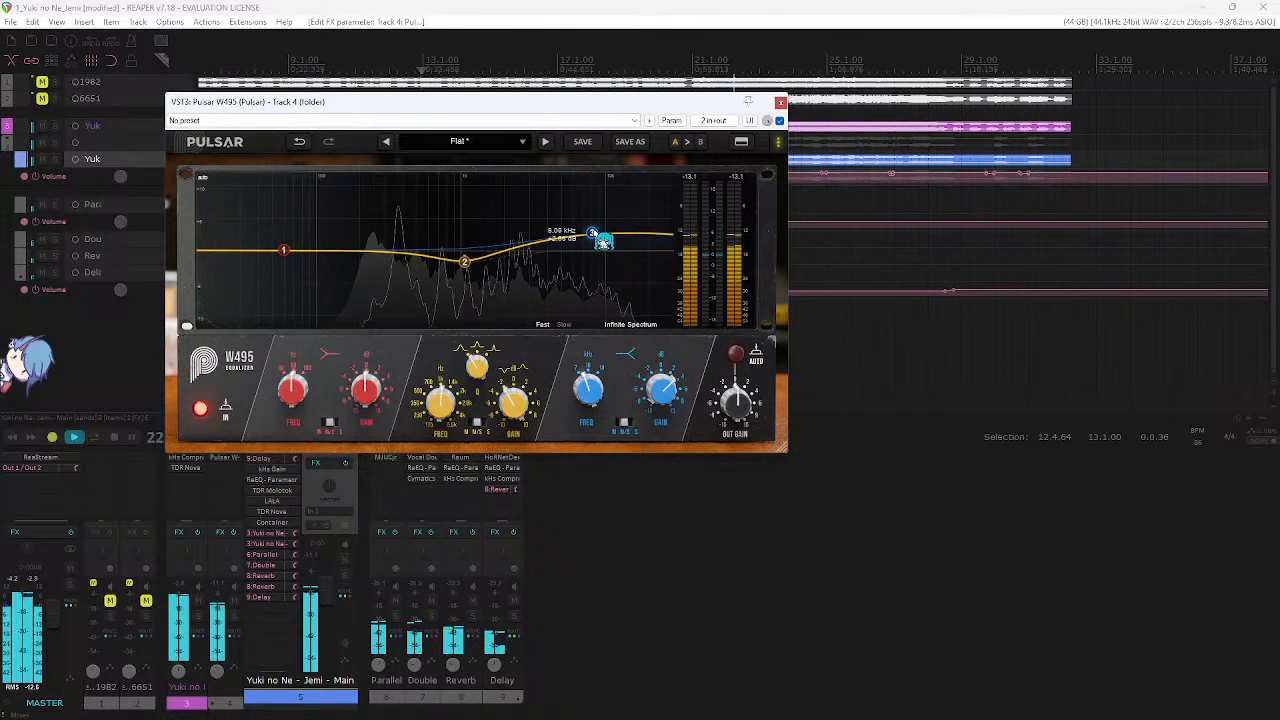
pyautogui.click(781, 103)
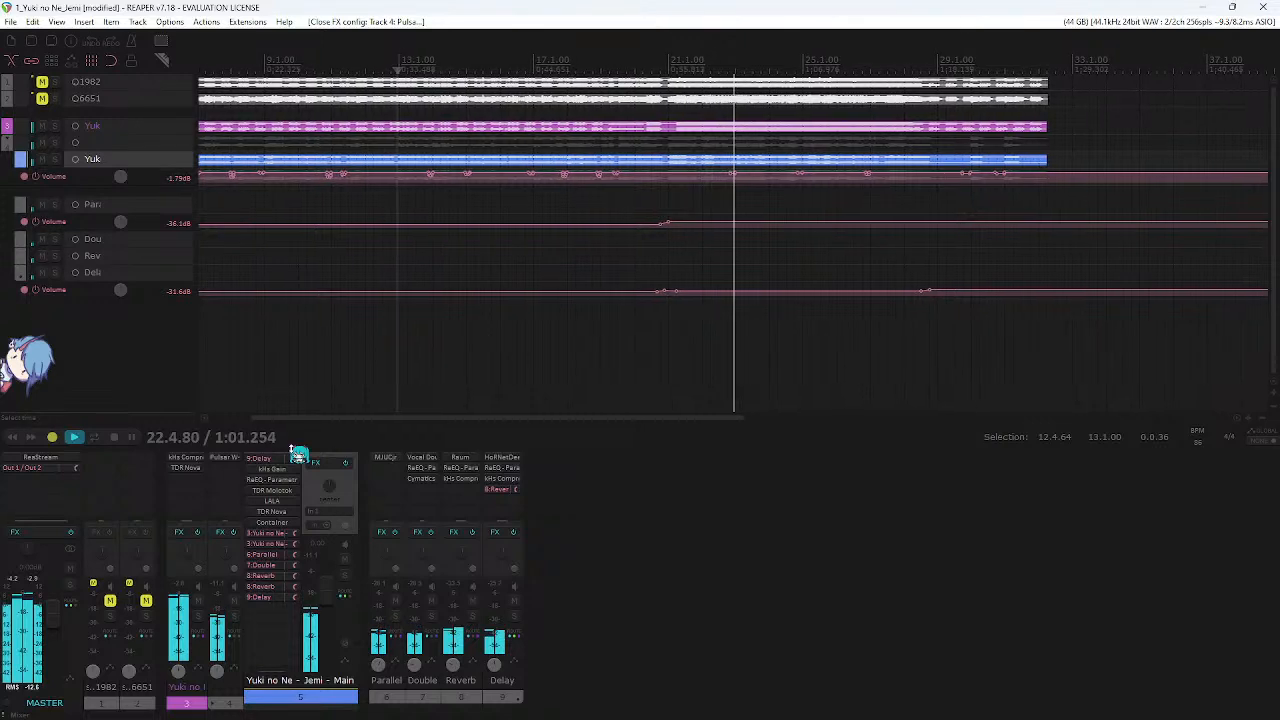
# - In the main vocal's TDR Nova, set the band IV ratio to 2.3:1 and raise the dry mix to about 46%
pyautogui.click(288, 511)
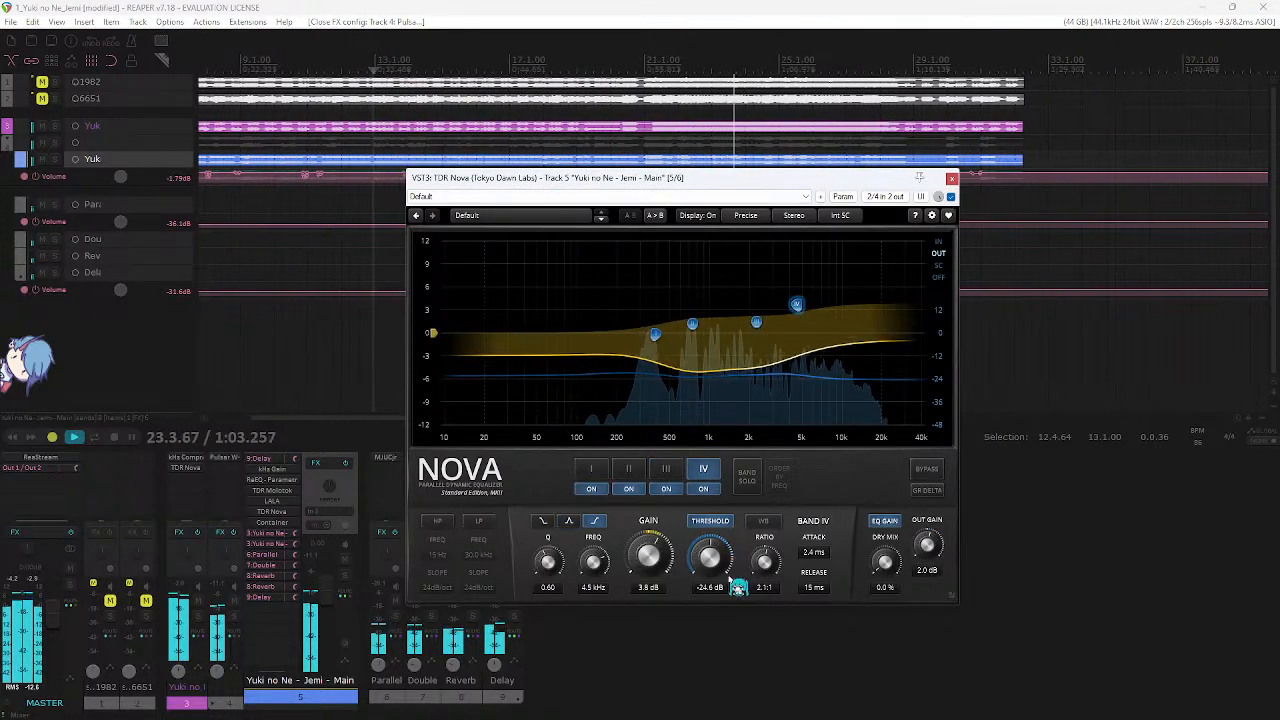
pyautogui.moveTo(760, 568); pyautogui.dragTo(766, 555)
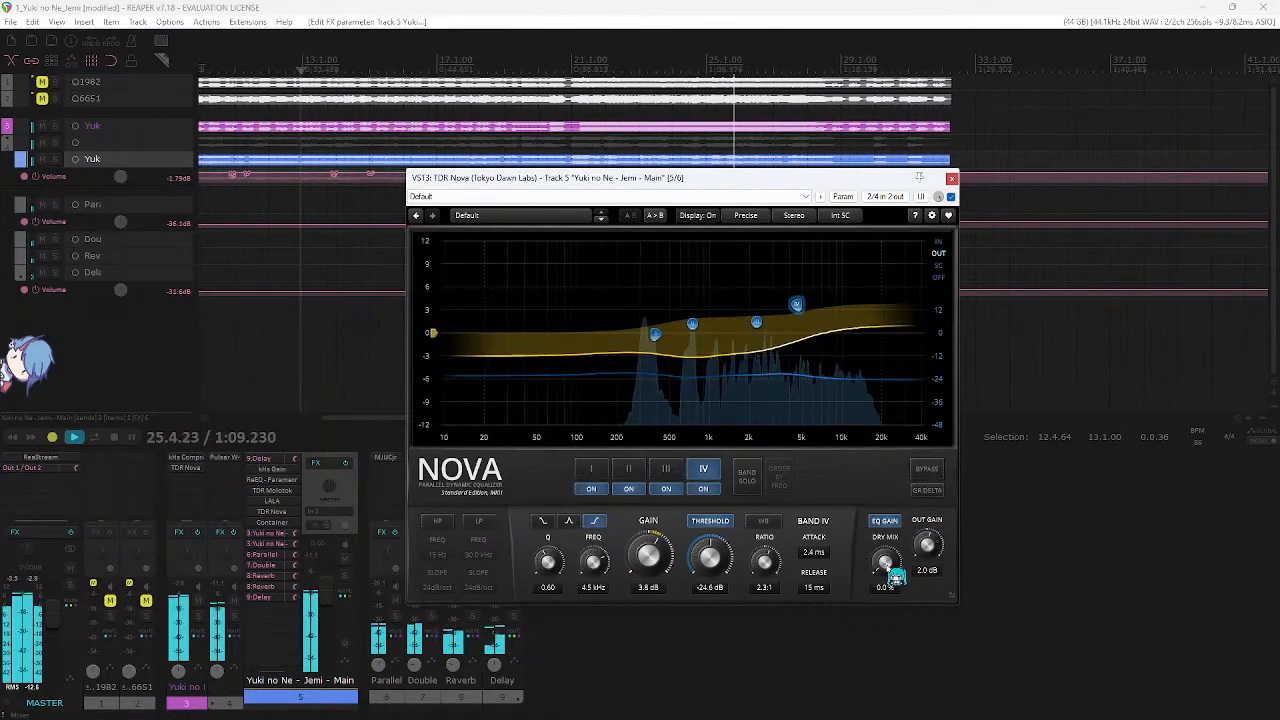
pyautogui.click(273, 513)
pyautogui.click(273, 513)
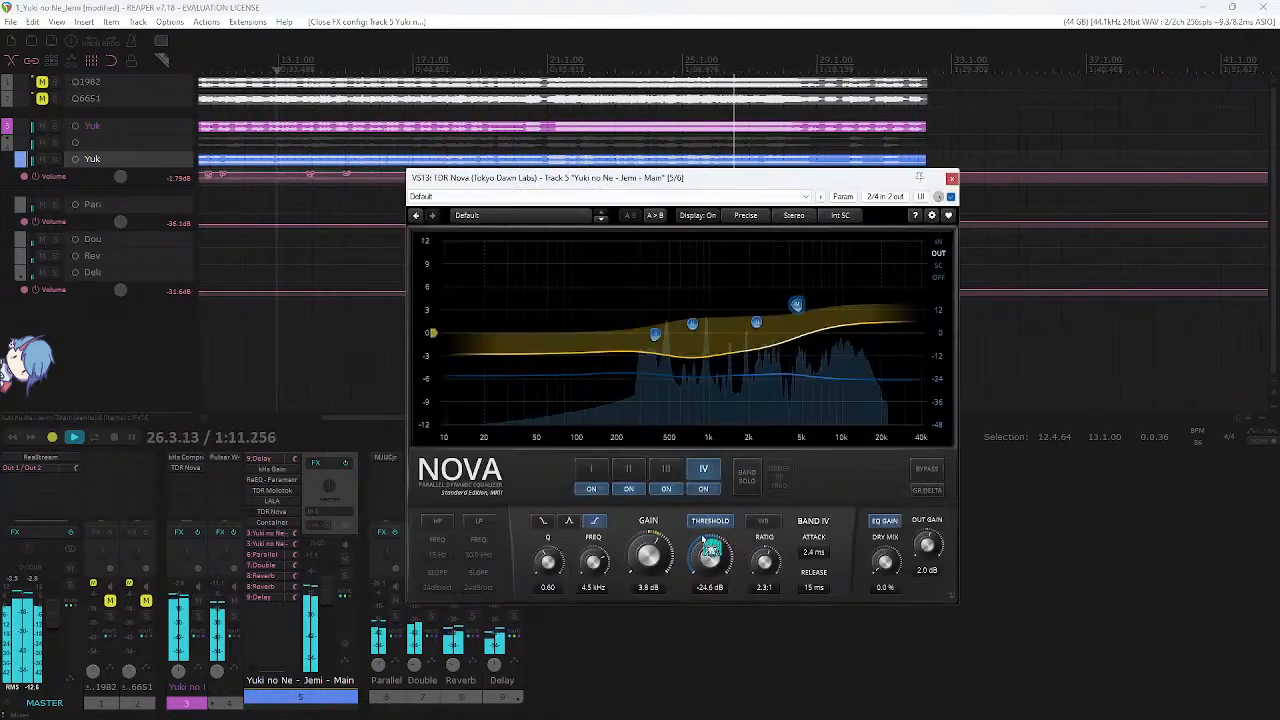
pyautogui.moveTo(878, 555); pyautogui.dragTo(878, 512)
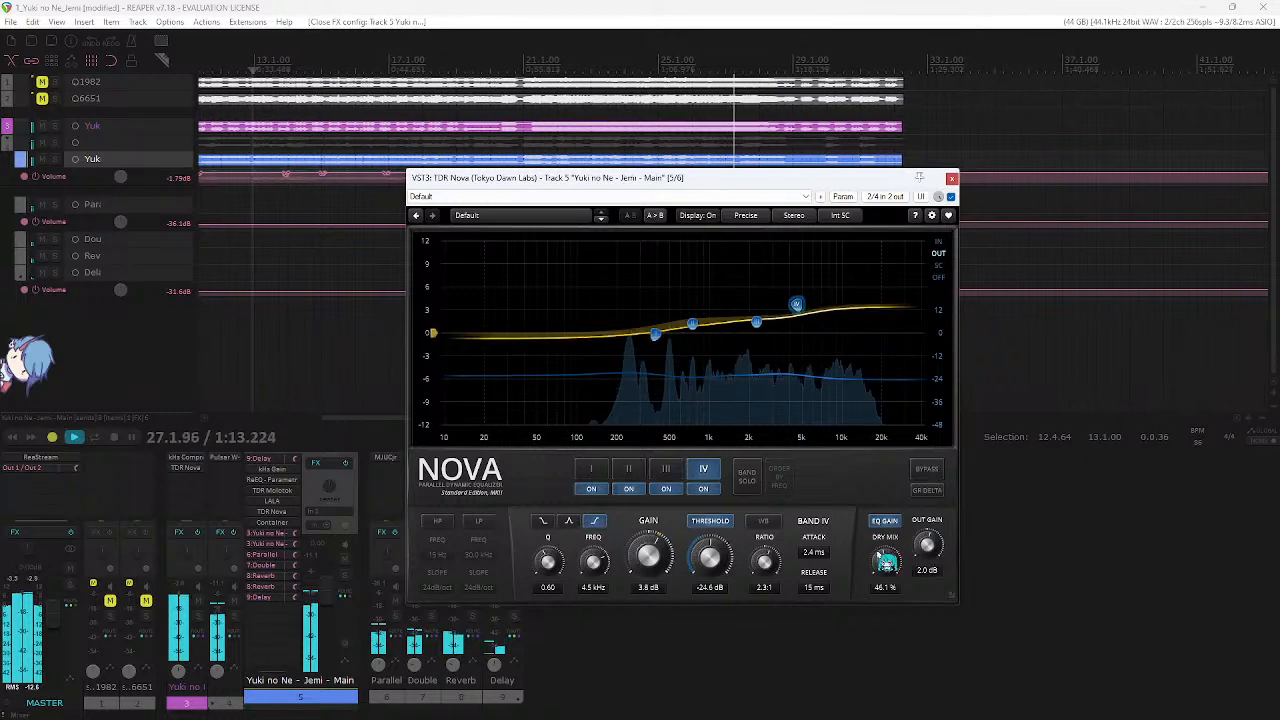
pyautogui.click(951, 178)
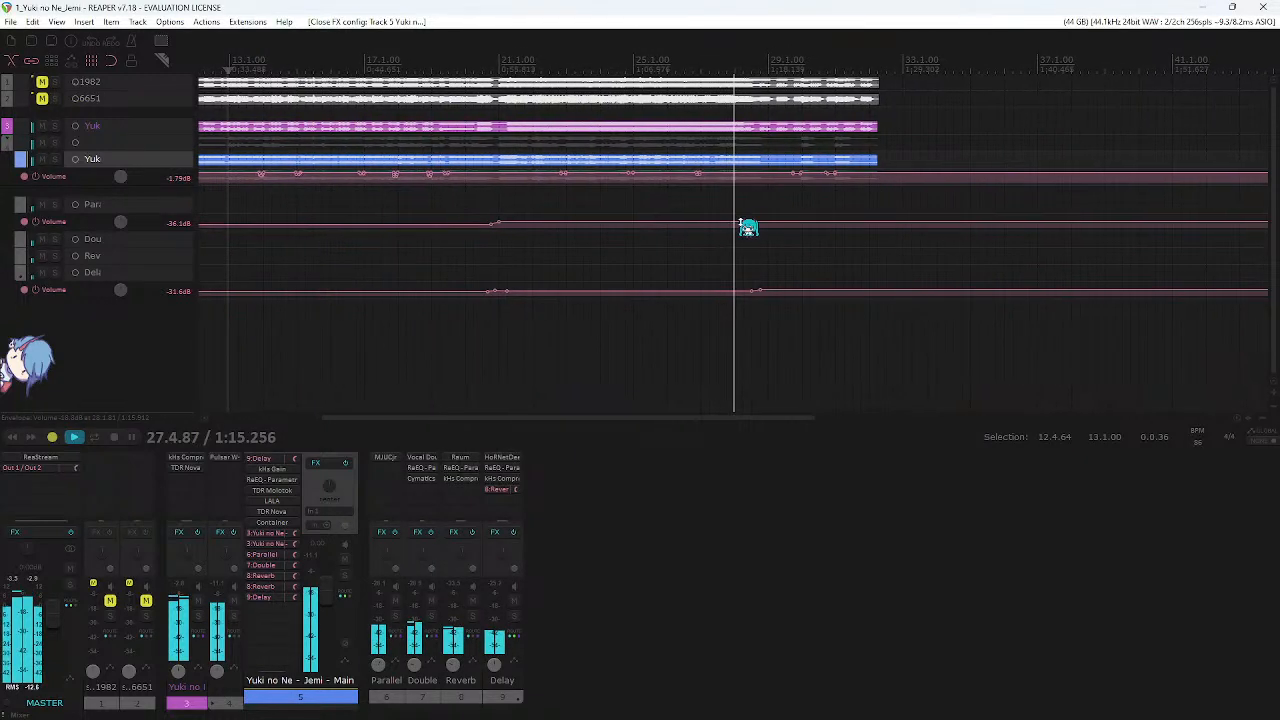
# - Play the mix from bar 15.4 and slightly lower the Double track's volume
pyautogui.hscroll(-3, 642, 60)
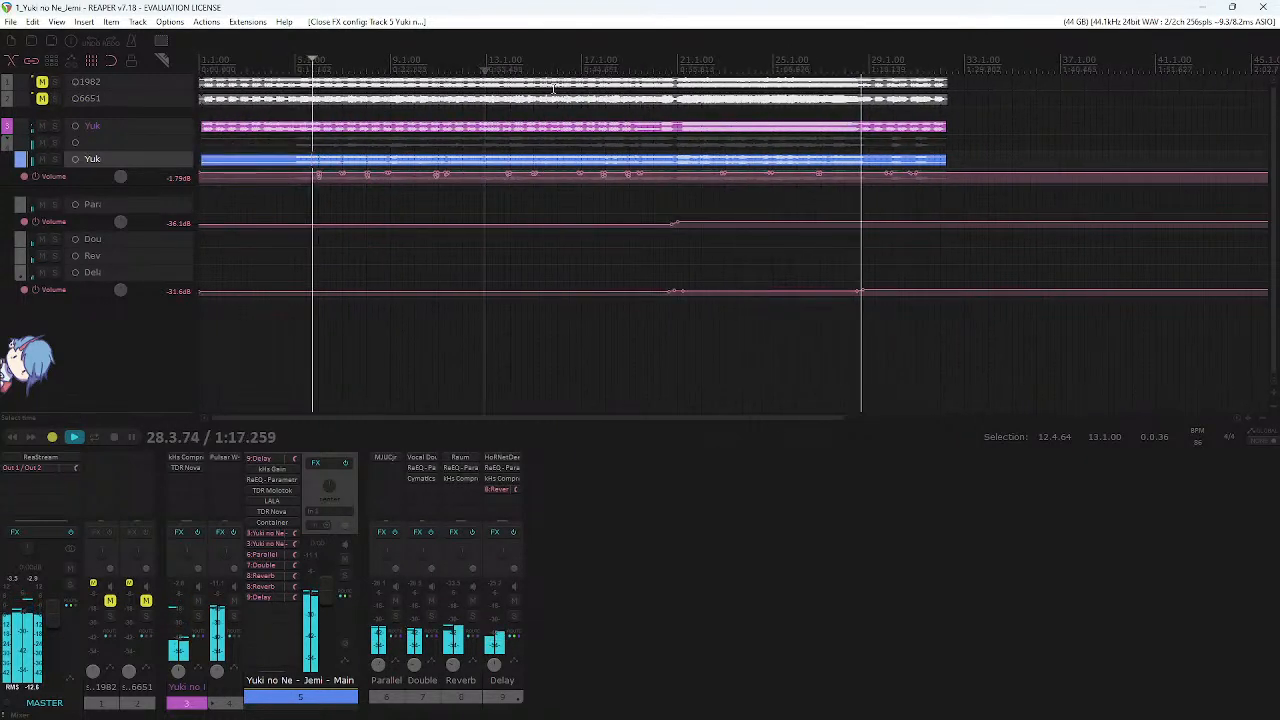
pyautogui.click(552, 62)
pyautogui.click(538, 592)
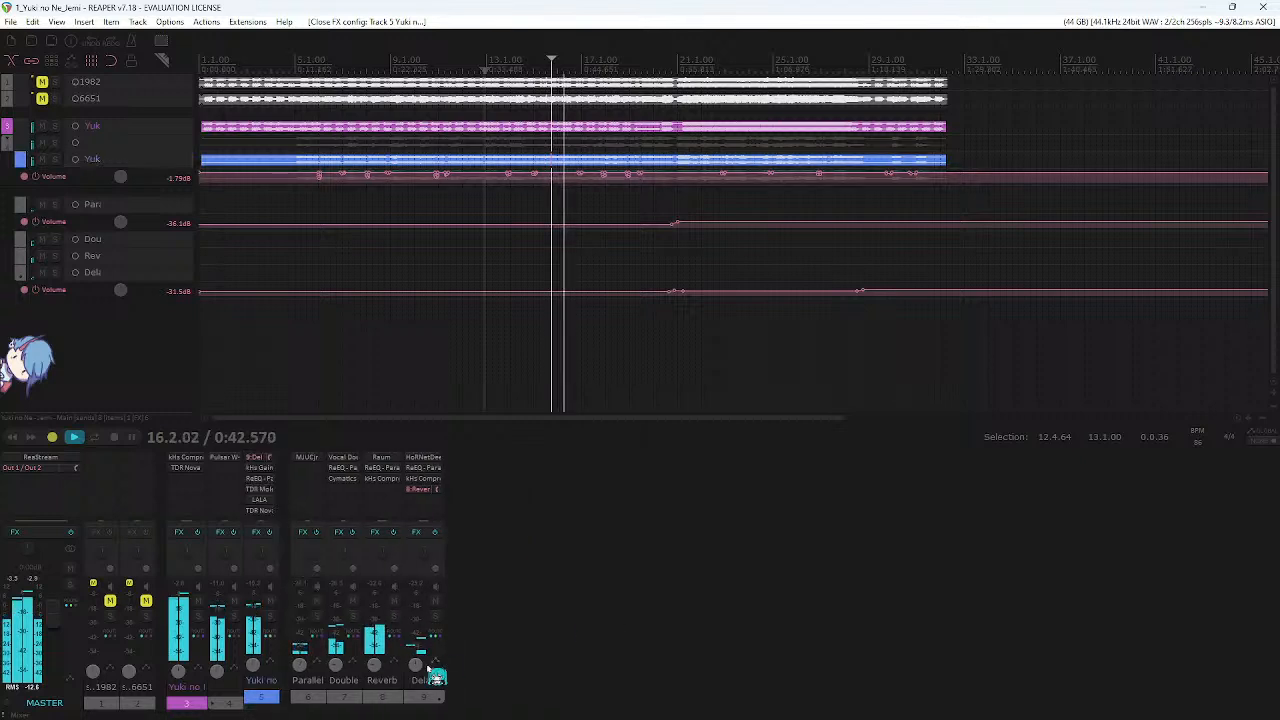
pyautogui.moveTo(336, 665); pyautogui.dragTo(336, 675)
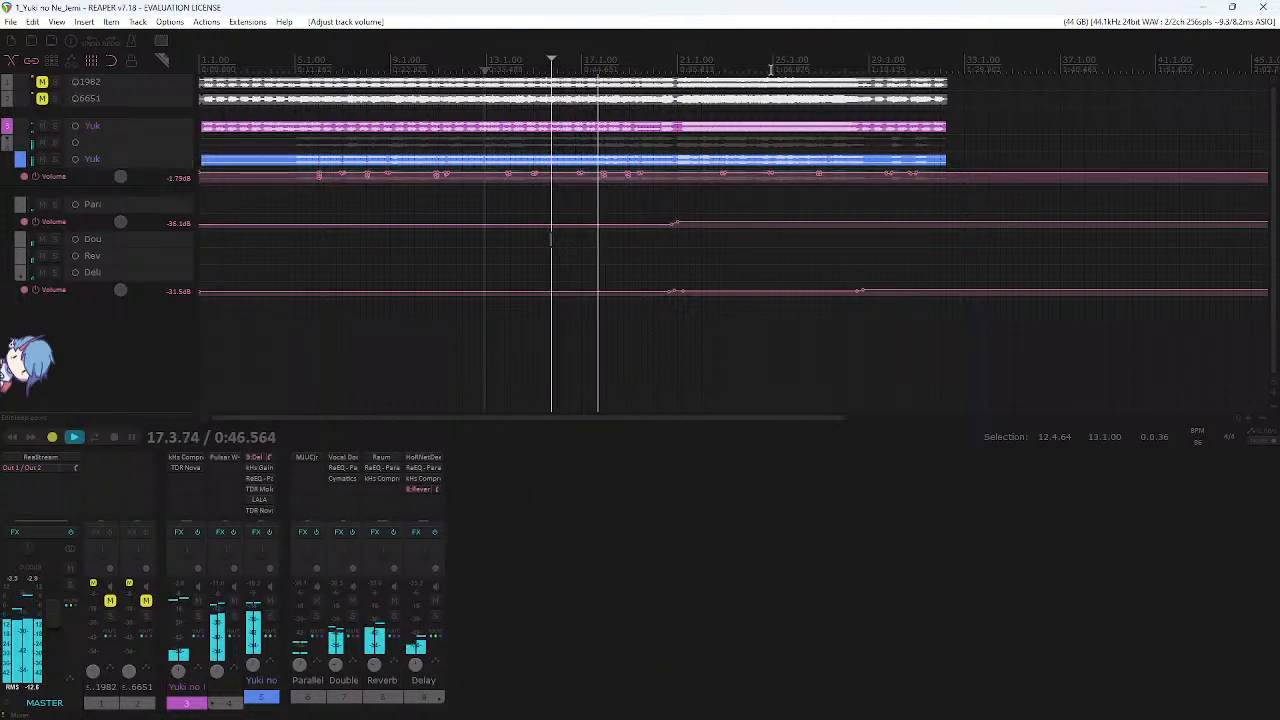
# - Replay the passage and raise the W495 high band on the vocal folder track to about 3 dB
pyautogui.press('space')
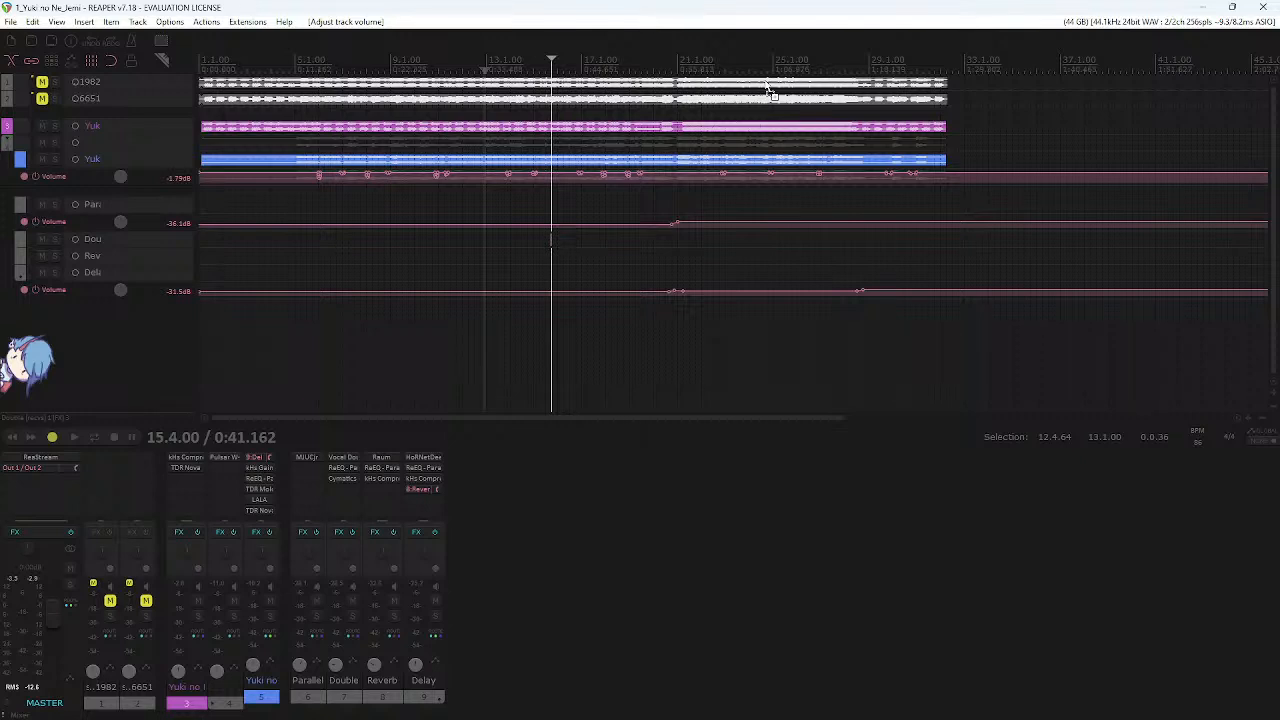
pyautogui.press('space')
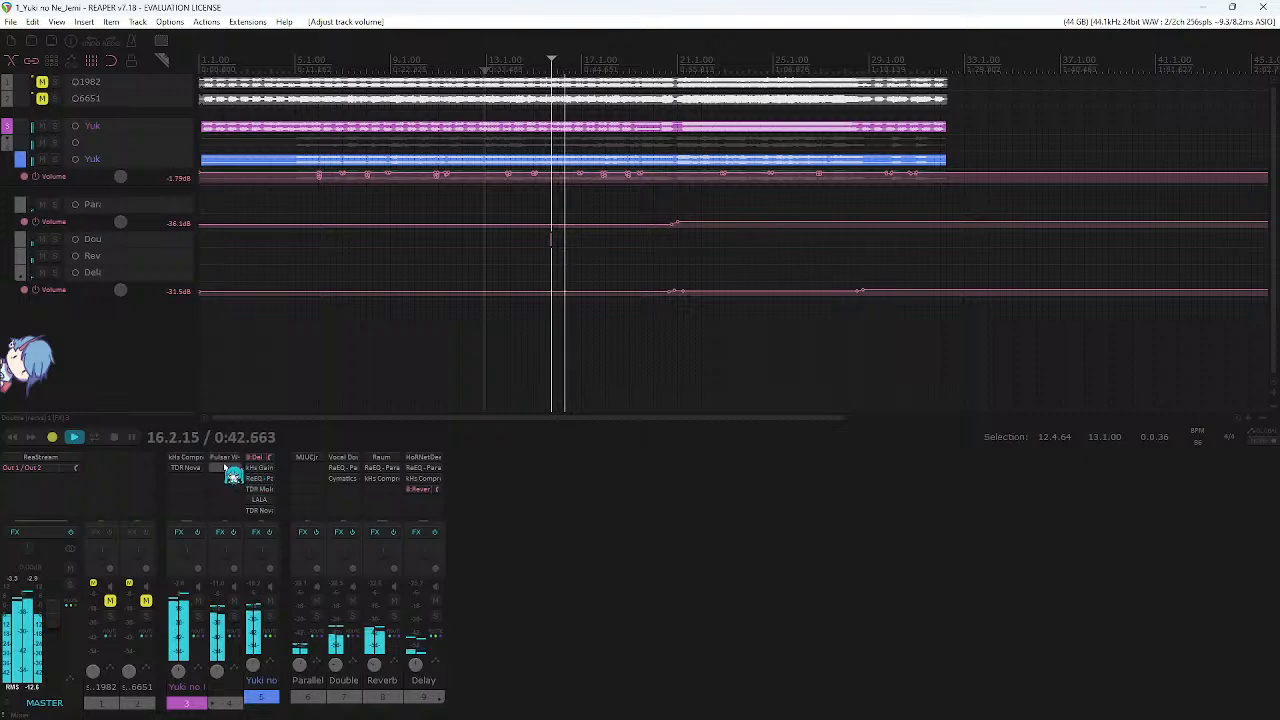
pyautogui.click(226, 458)
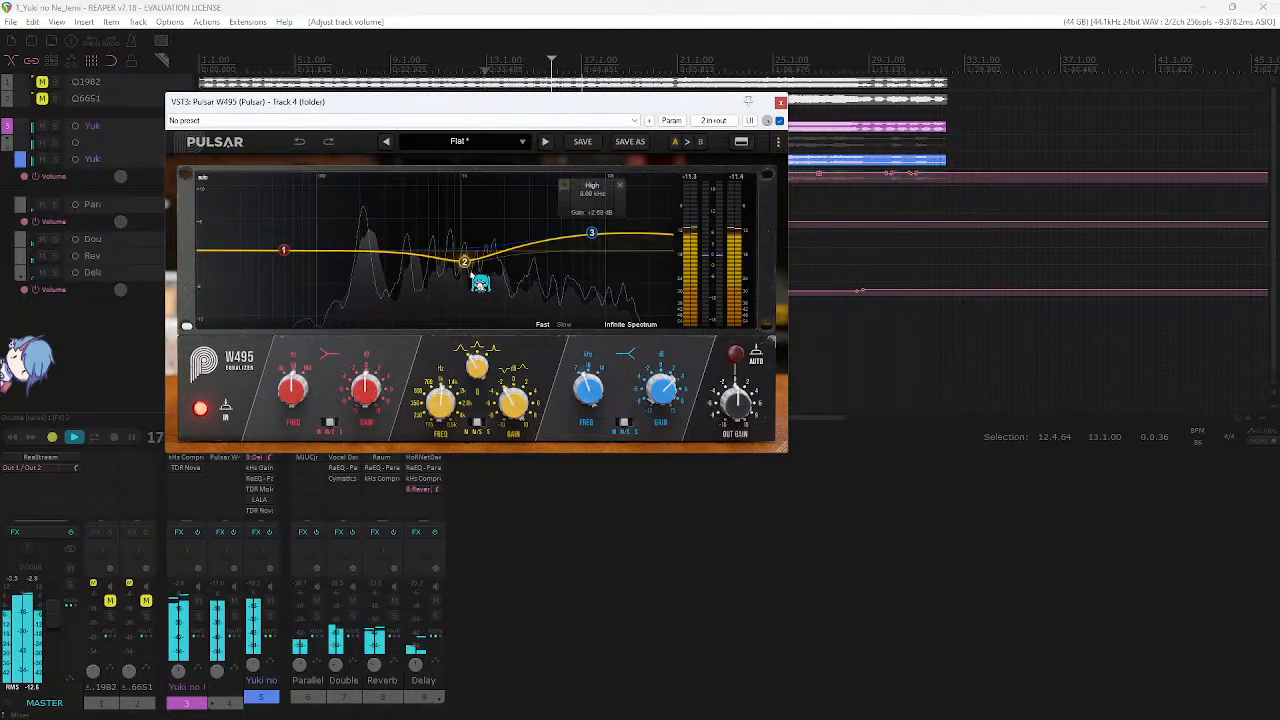
pyautogui.click(594, 243)
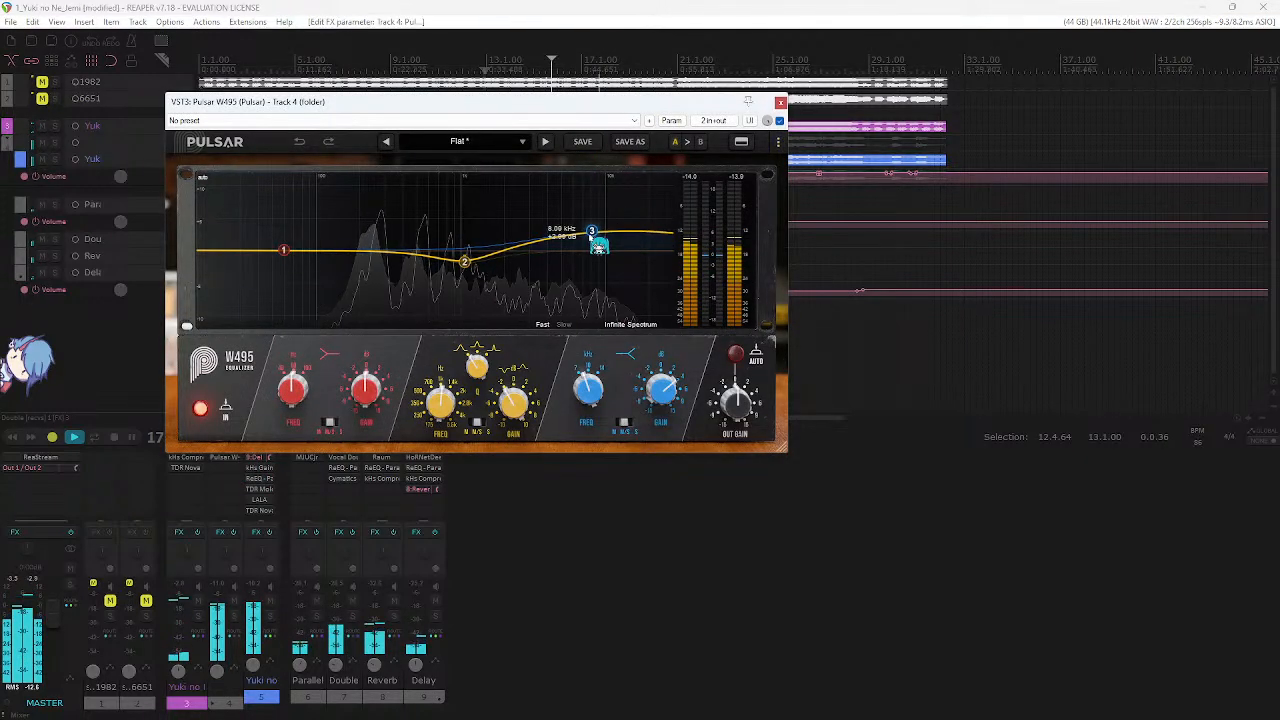
pyautogui.moveTo(598, 246)
pyautogui.mouseDown()
pyautogui.moveTo(641, 241)
pyautogui.moveTo(620, 248)
pyautogui.mouseUp()
pyautogui.click(780, 102)
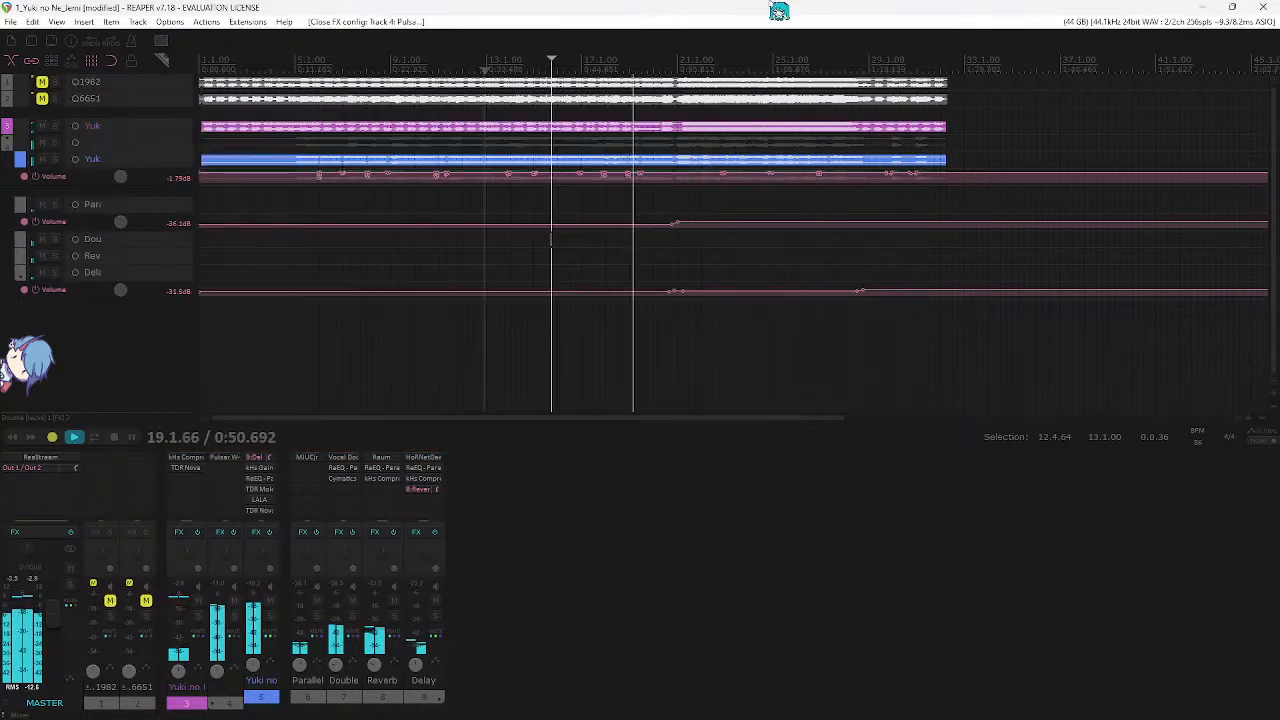
# - Add the Techivation T-De-Esser VST3 plug-in to the main vocal track
pyautogui.scroll(2, 466, 180)
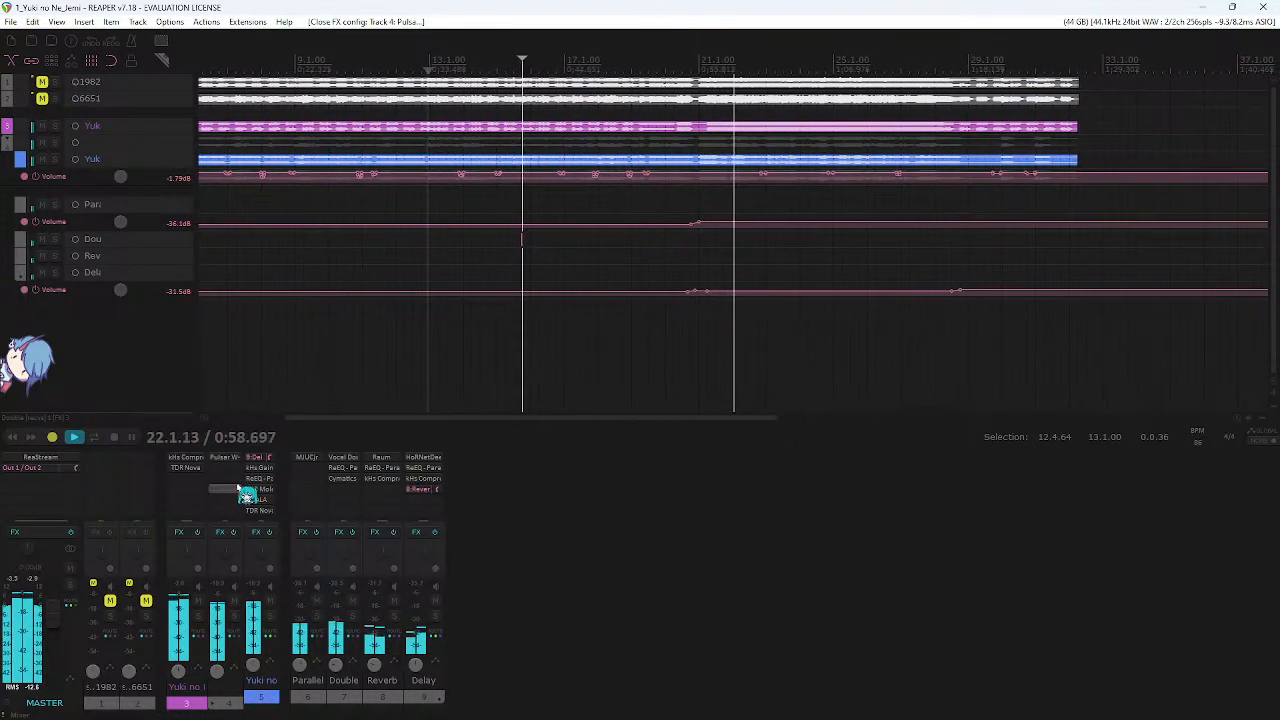
pyautogui.click(255, 564)
pyautogui.click(262, 609)
pyautogui.write('ess')
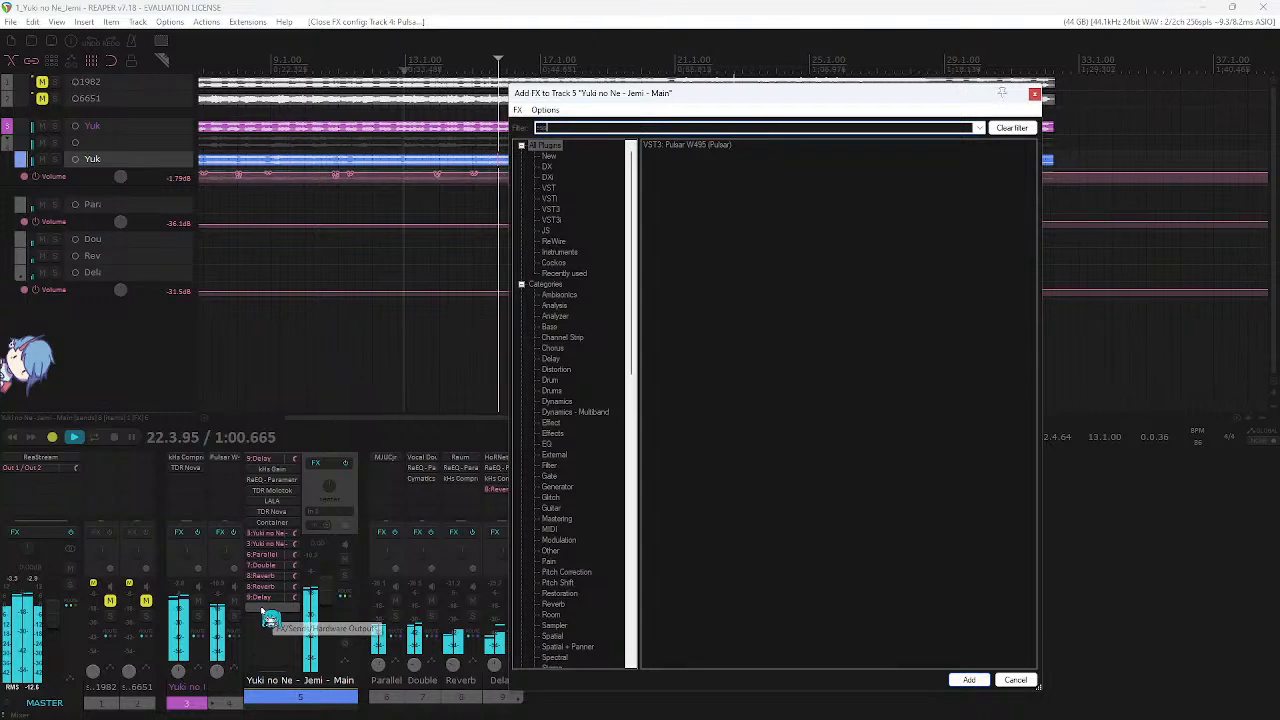
pyautogui.write('er')
pyautogui.click(695, 191)
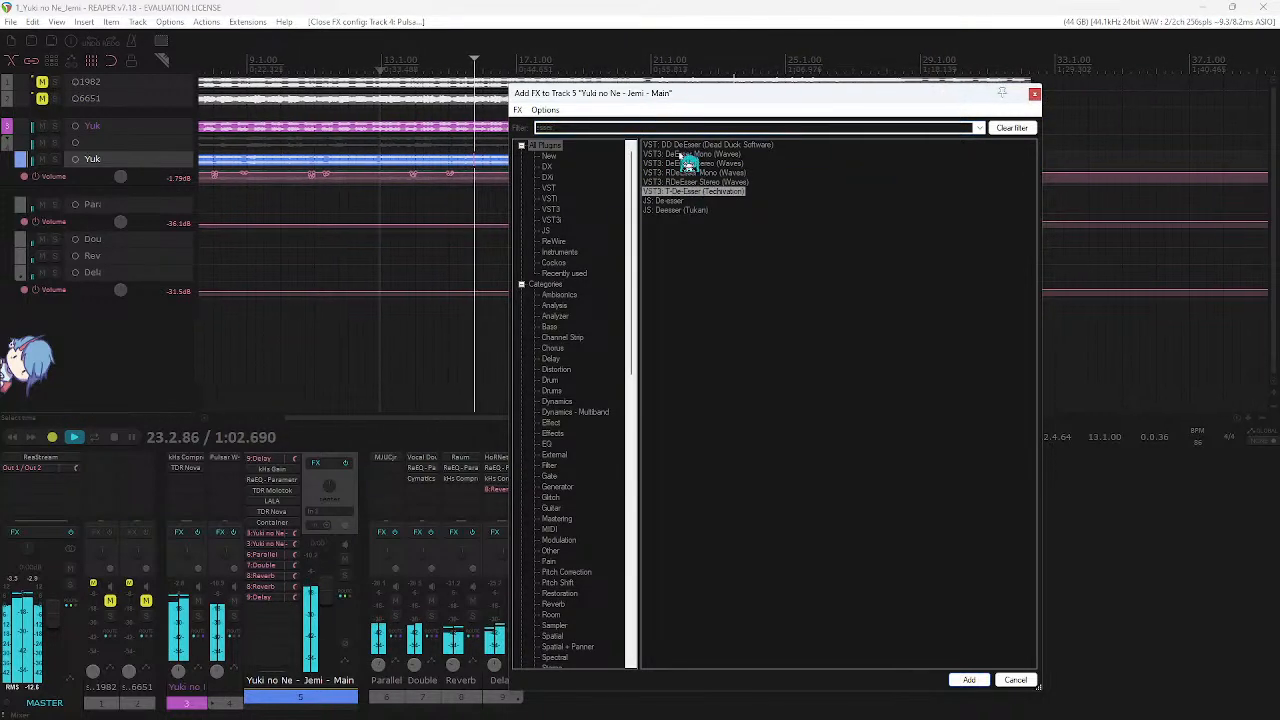
pyautogui.press('Return')
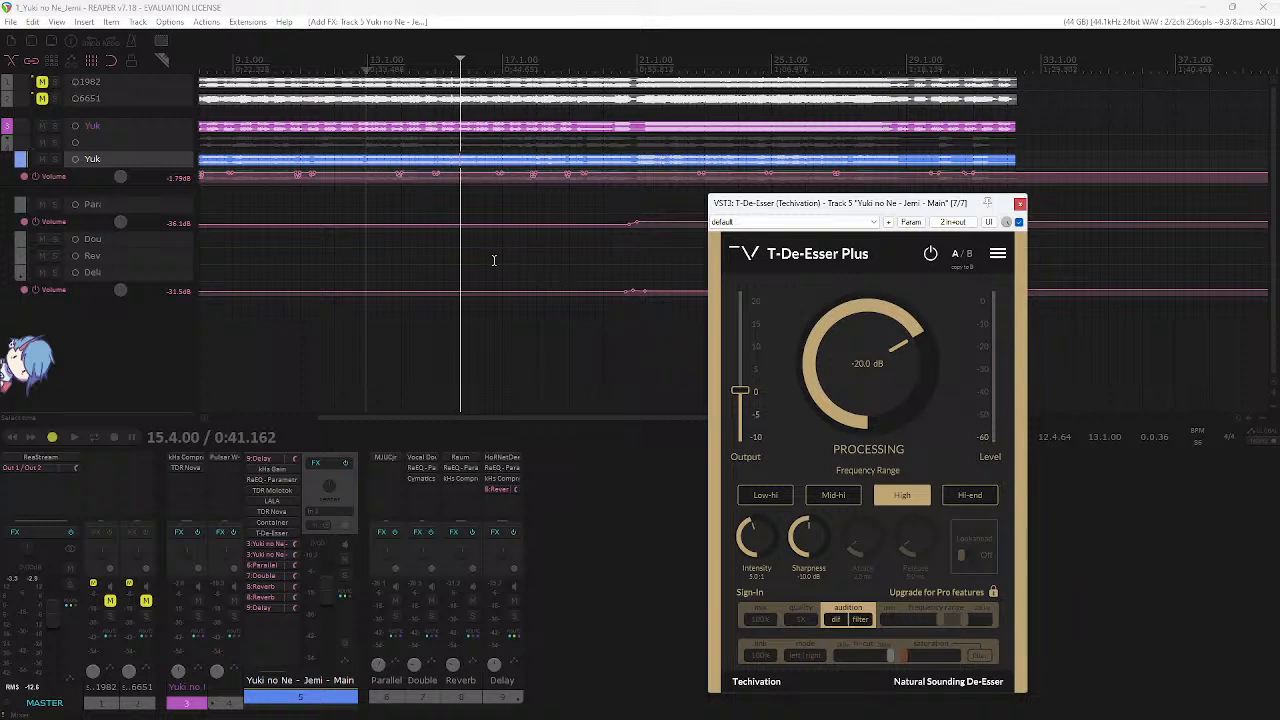
# - Move T-De-Esser up the main vocal's effect chain so it sits directly after kHs Gain
pyautogui.scroll(-2, 493, 260)
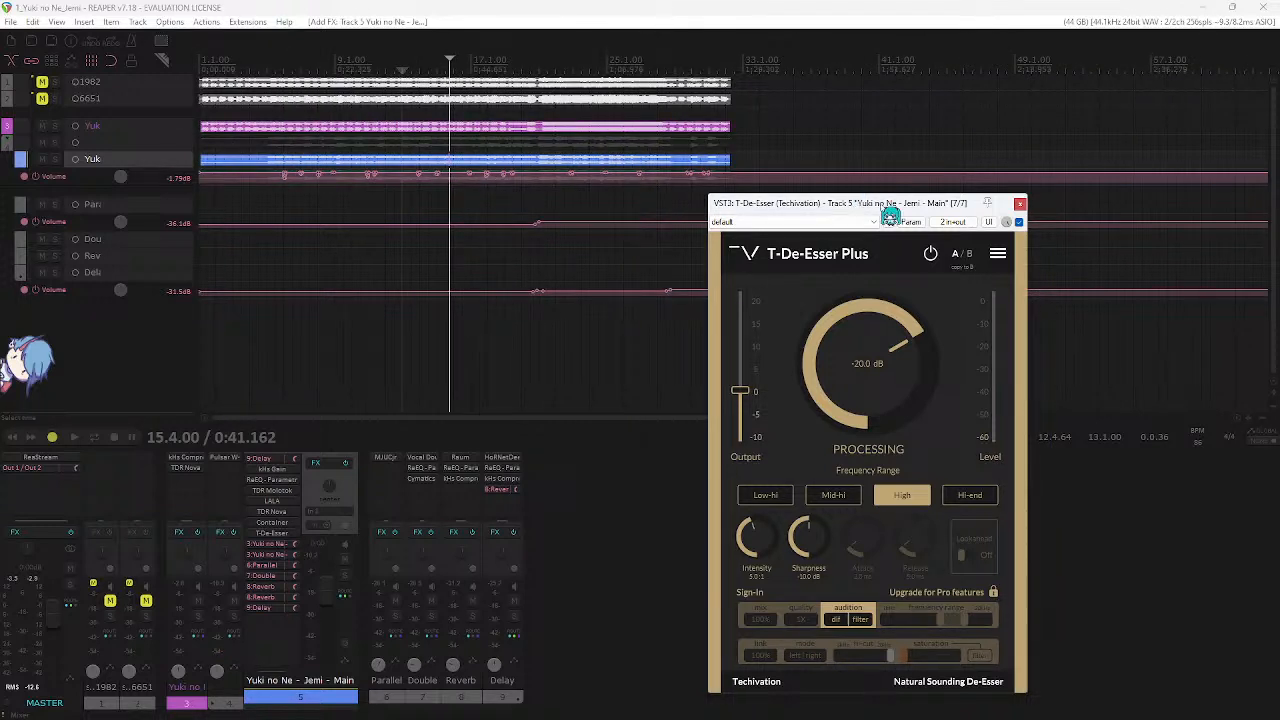
pyautogui.moveTo(882, 207); pyautogui.dragTo(893, 206)
pyautogui.click(817, 5)
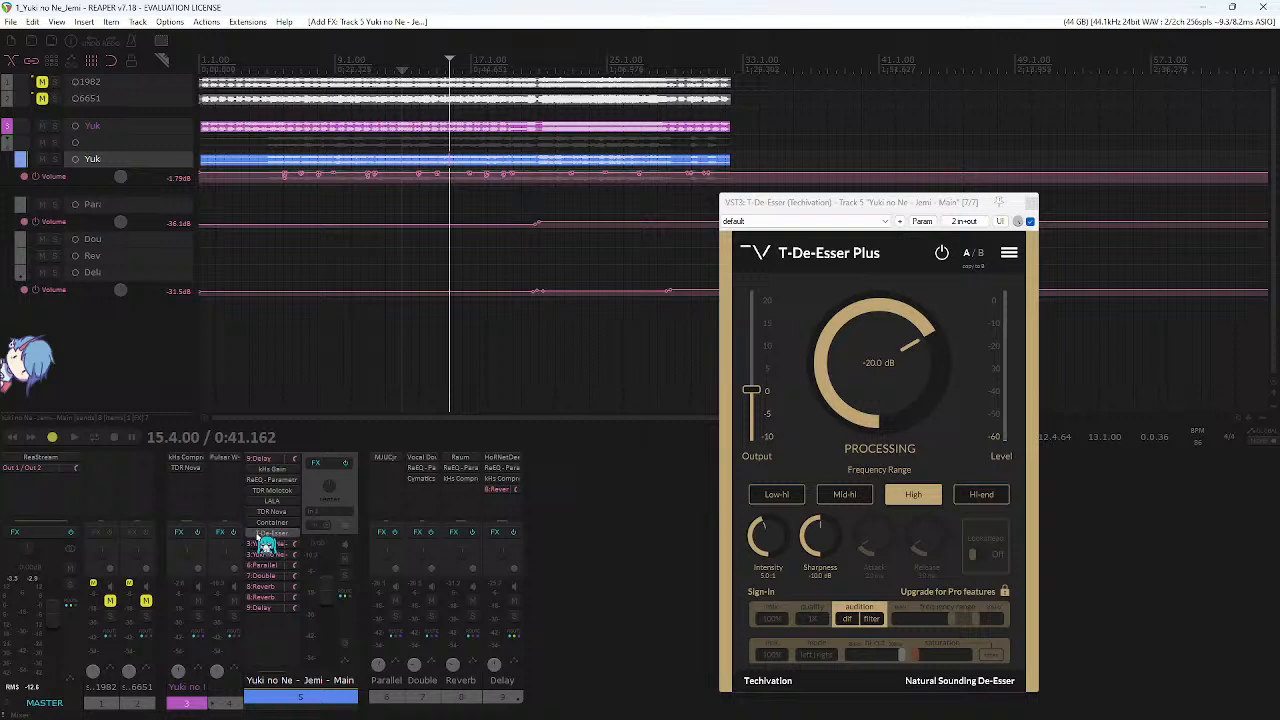
pyautogui.moveTo(268, 497); pyautogui.dragTo(271, 489)
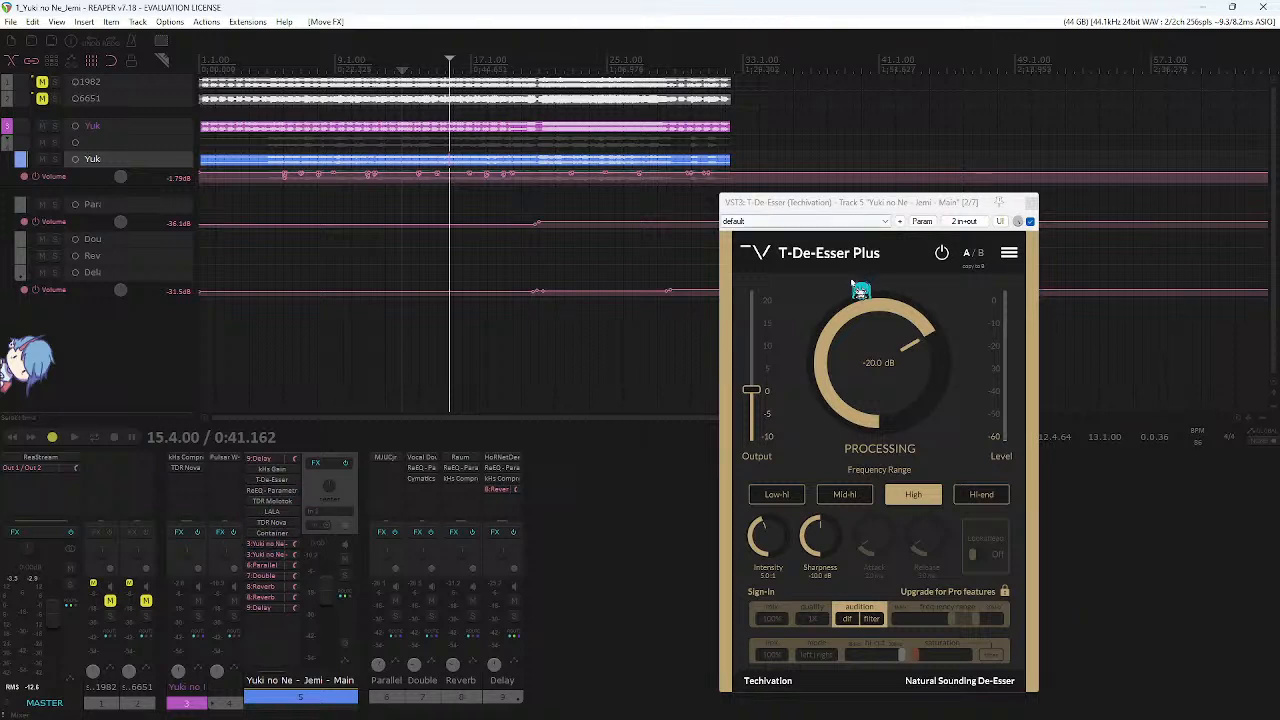
# - Lower the T-De-Esser processing amount to -40.8 dB and shift its window clear of the arrangement
pyautogui.moveTo(900, 201); pyautogui.dragTo(911, 193)
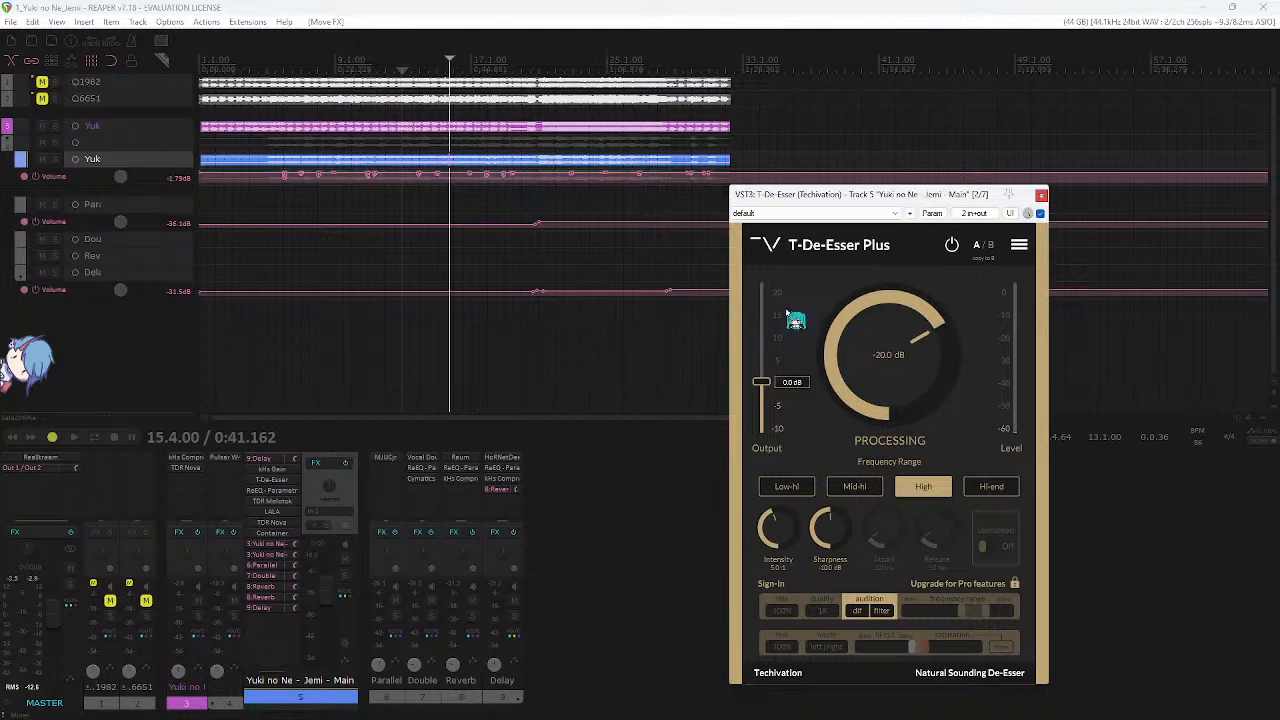
pyautogui.moveTo(909, 351); pyautogui.dragTo(903, 405)
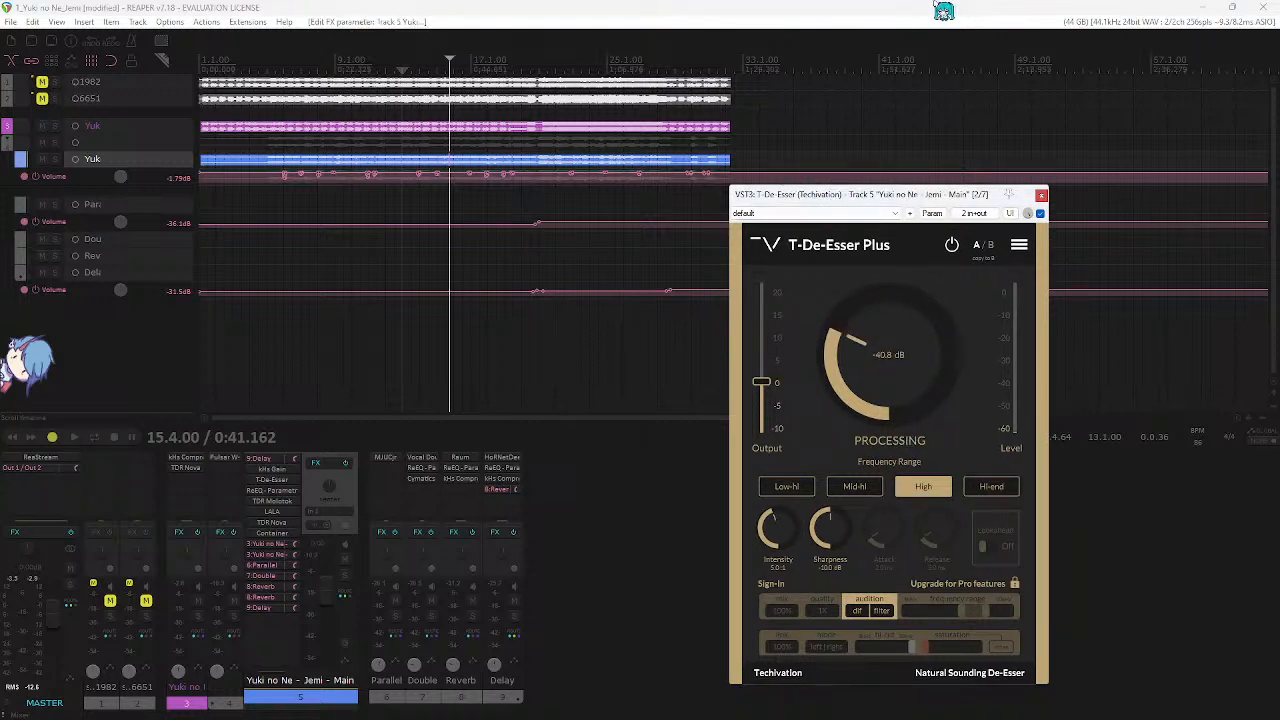
pyautogui.scroll(3, 620, 258)
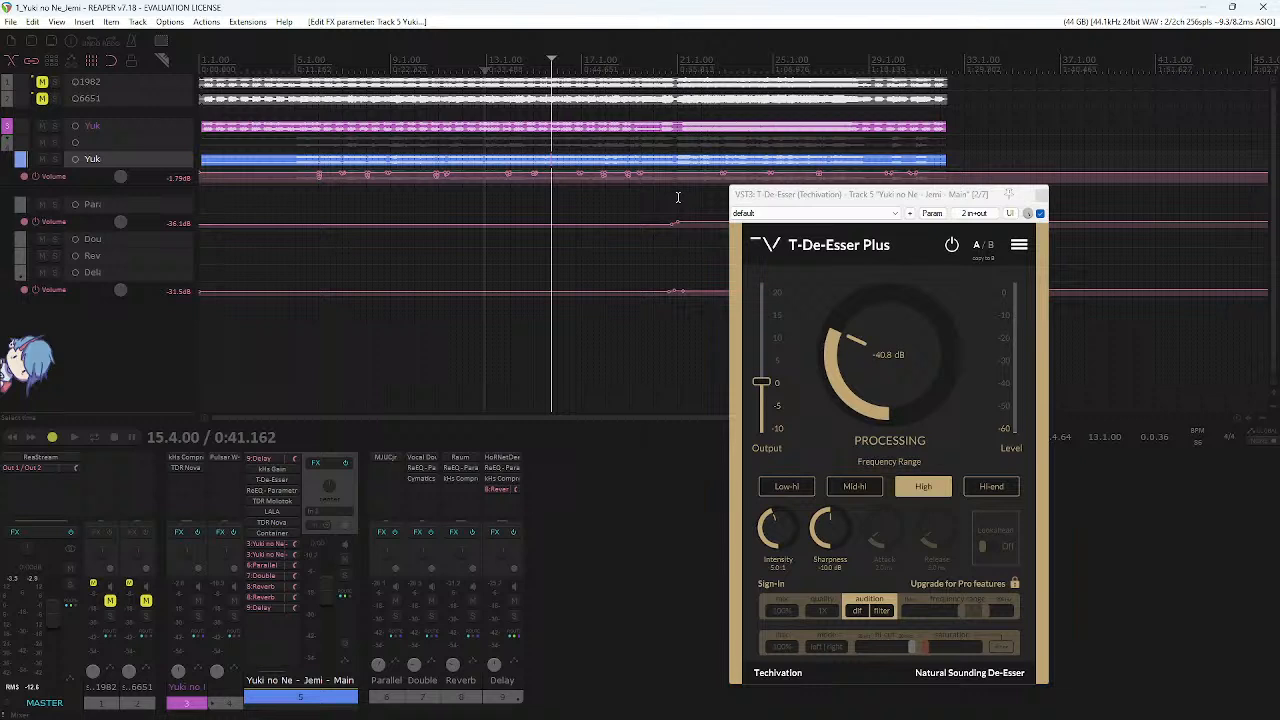
pyautogui.moveTo(868, 194); pyautogui.dragTo(908, 209)
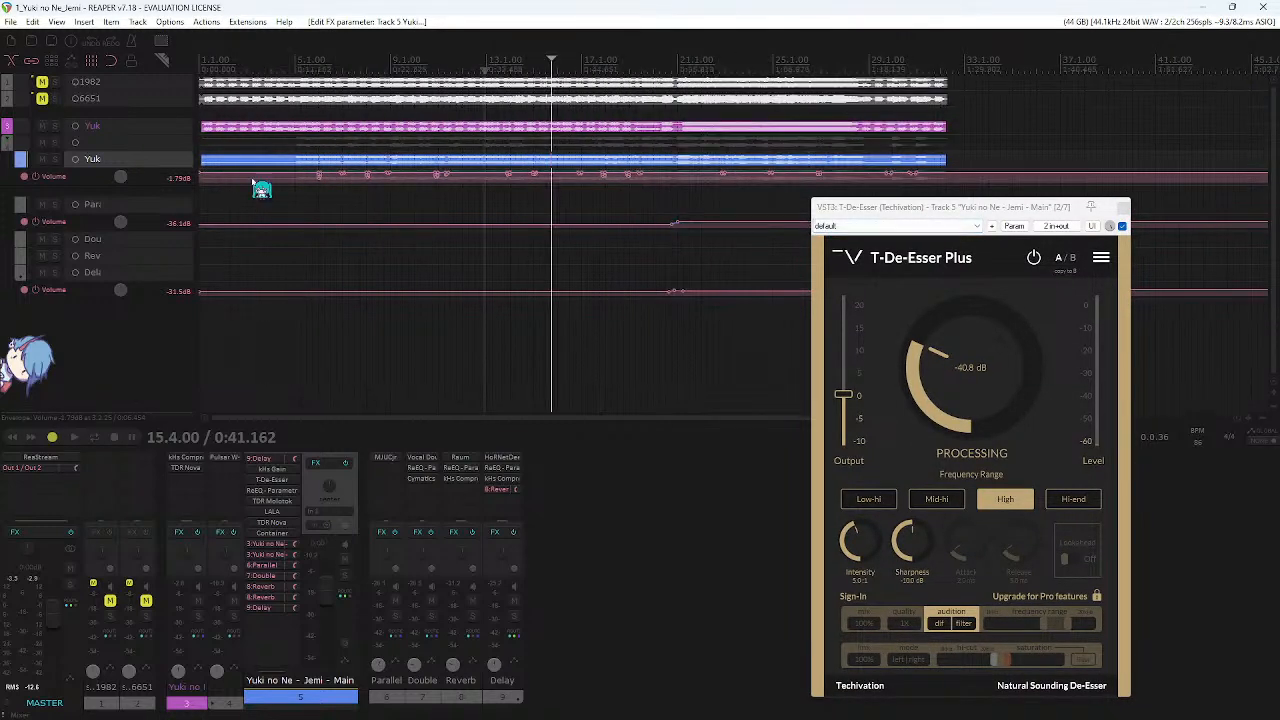
# - Increase the height of the instrumental and main vocal tracks in the arrangement
pyautogui.moveTo(115, 138); pyautogui.dragTo(186, 205)
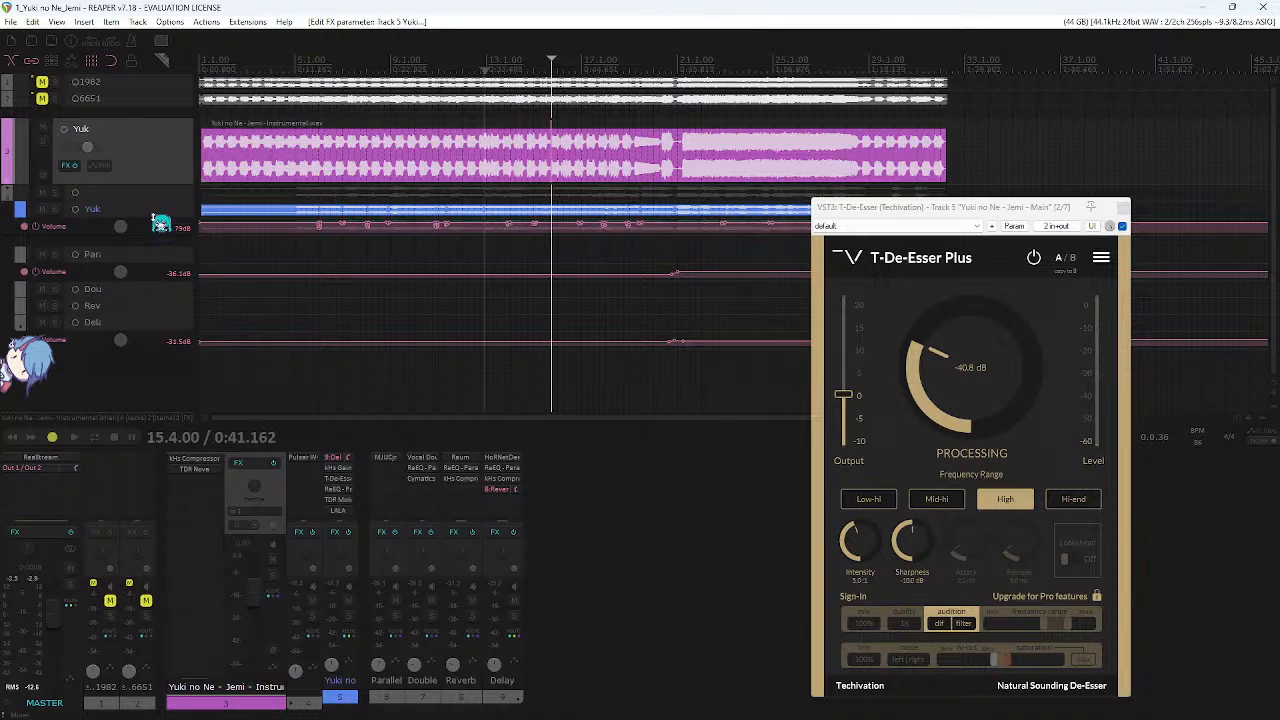
pyautogui.moveTo(160, 222); pyautogui.dragTo(161, 259)
pyautogui.moveTo(1032, 208); pyautogui.dragTo(1032, 198)
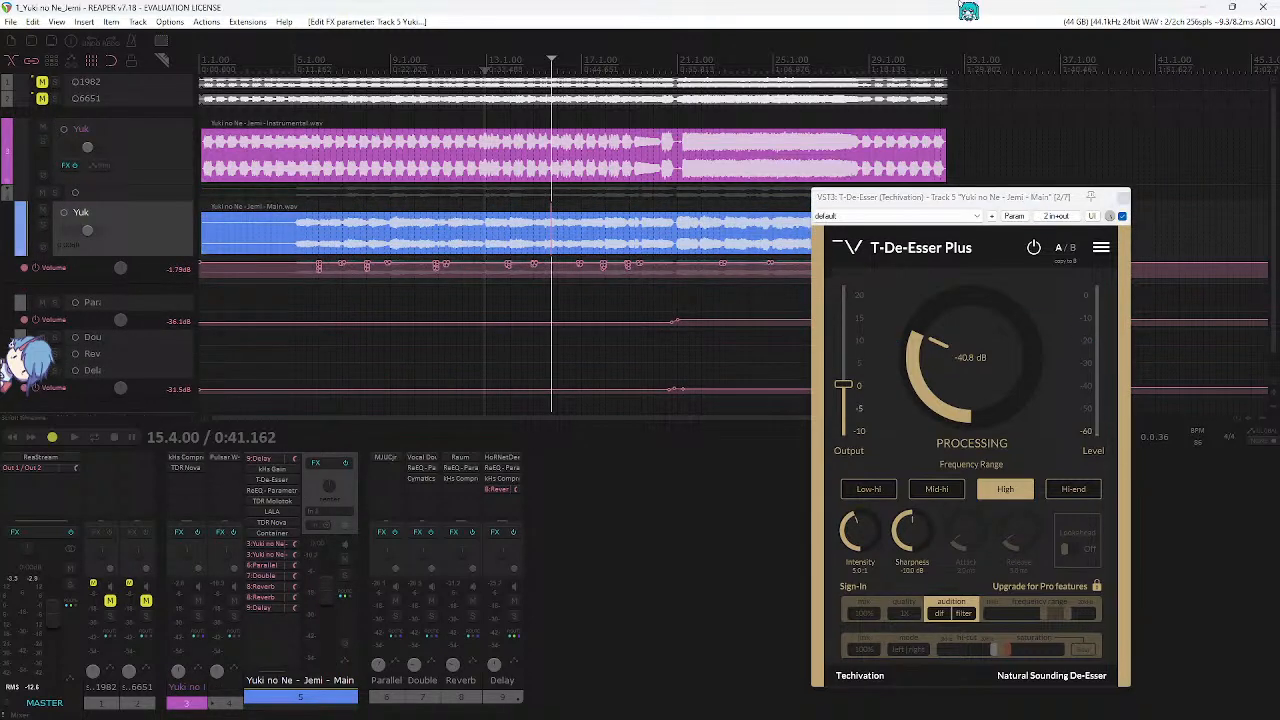
# - Play the mix from bar 15.4 with the de-esser active and save the project
pyautogui.press('space')
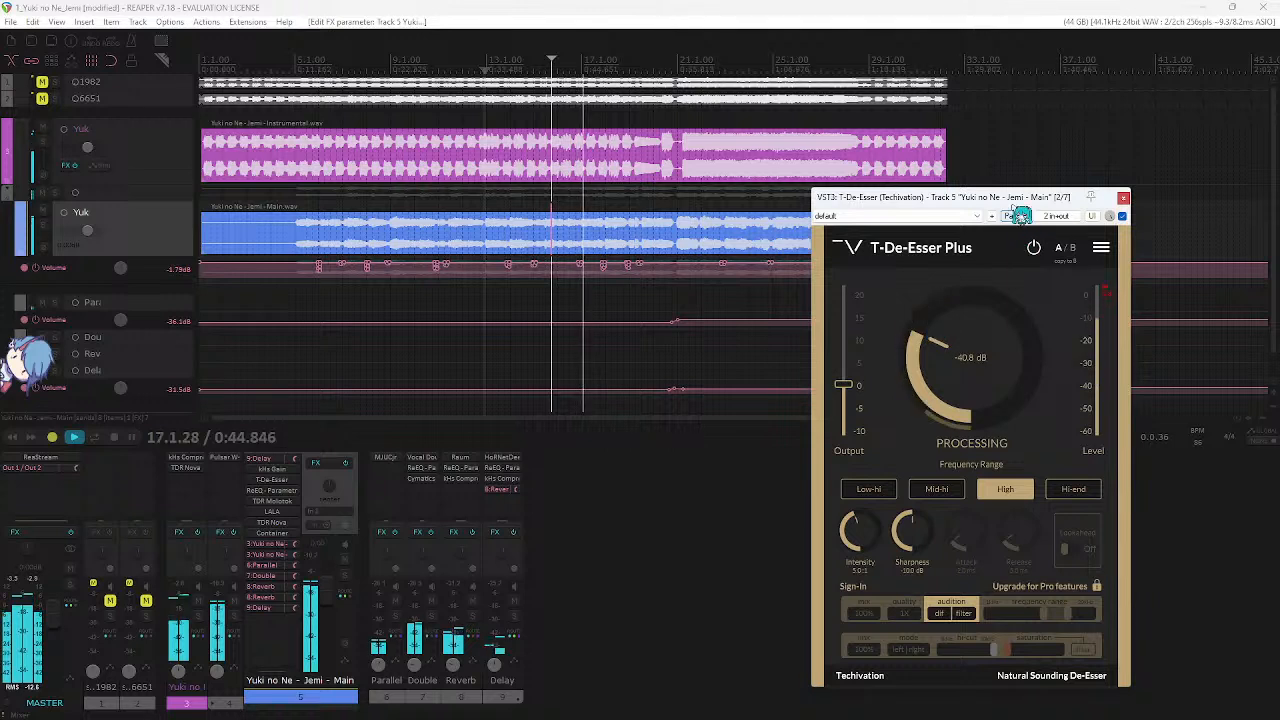
pyautogui.click(1011, 4)
pyautogui.moveTo(1008, 198); pyautogui.dragTo(976, 192)
pyautogui.hotkey('ctrl', 's')
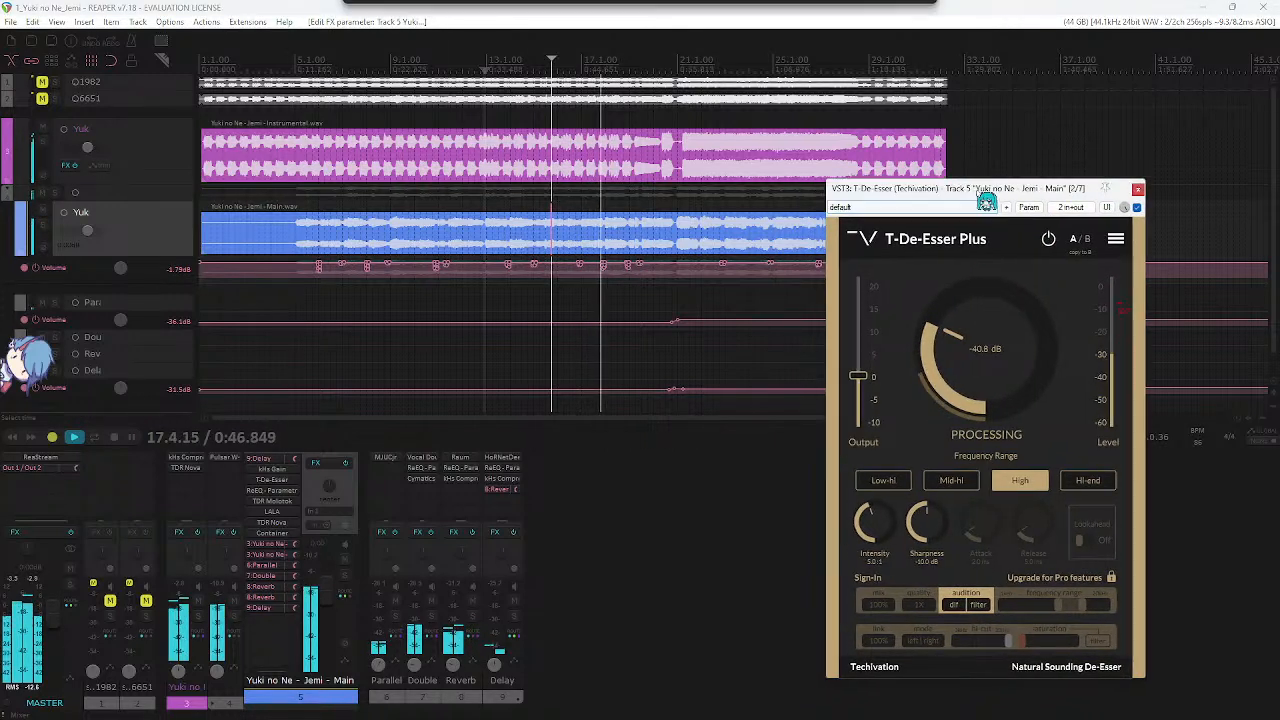
# - Lower the T-De-Esser processing amount to -44.9 dB during playback and close the plug-in
pyautogui.moveTo(947, 311); pyautogui.dragTo(958, 344)
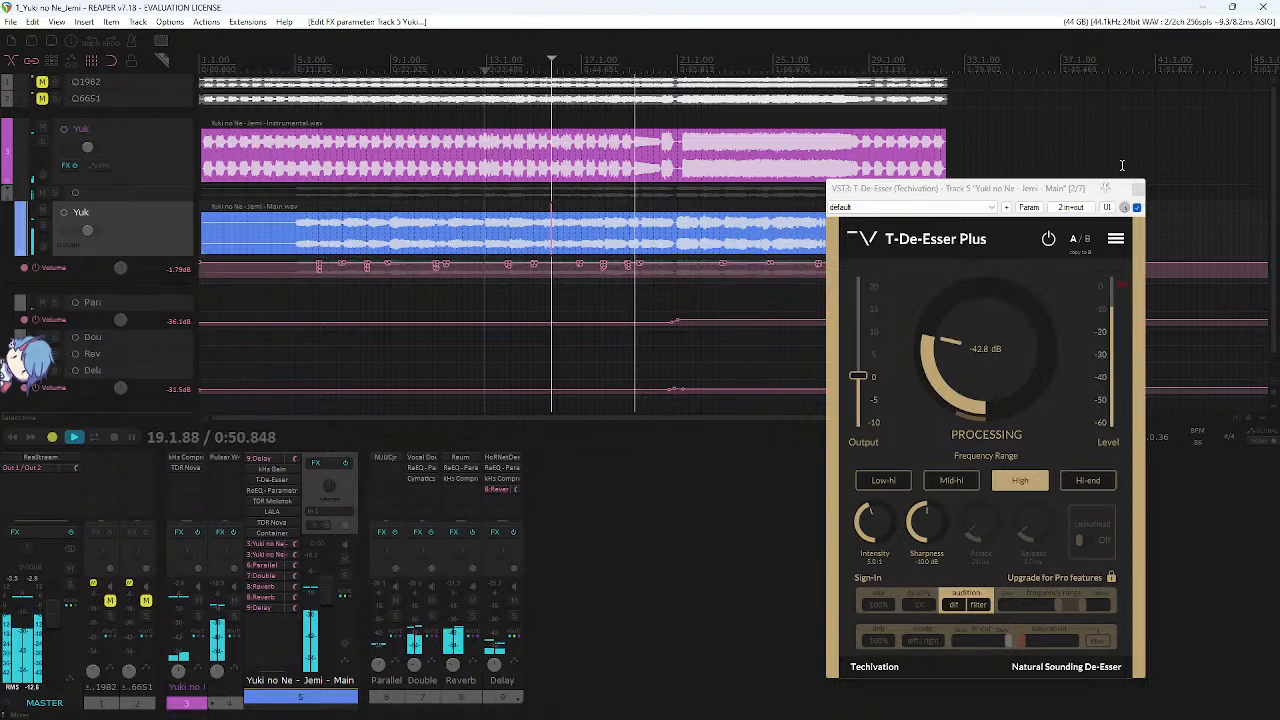
pyautogui.moveTo(1000, 298)
pyautogui.mouseDown()
pyautogui.moveTo(1003, 320)
pyautogui.moveTo(996, 309)
pyautogui.mouseUp()
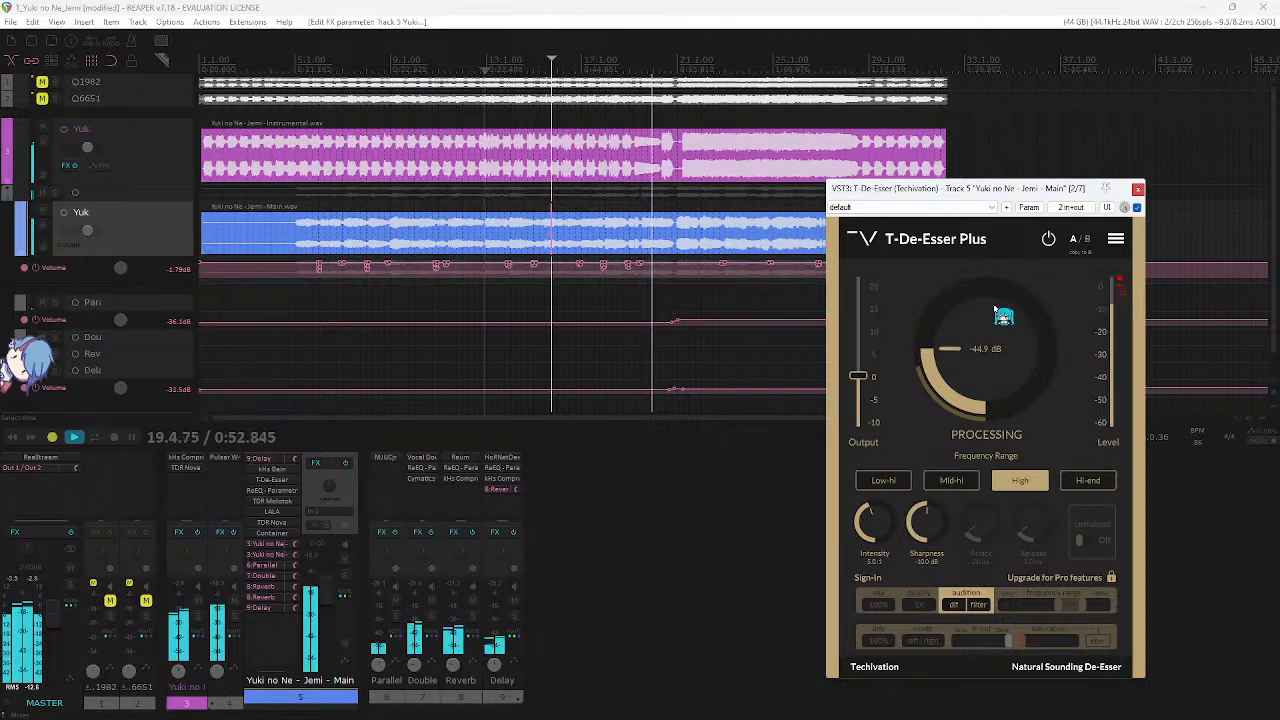
pyautogui.click(1137, 189)
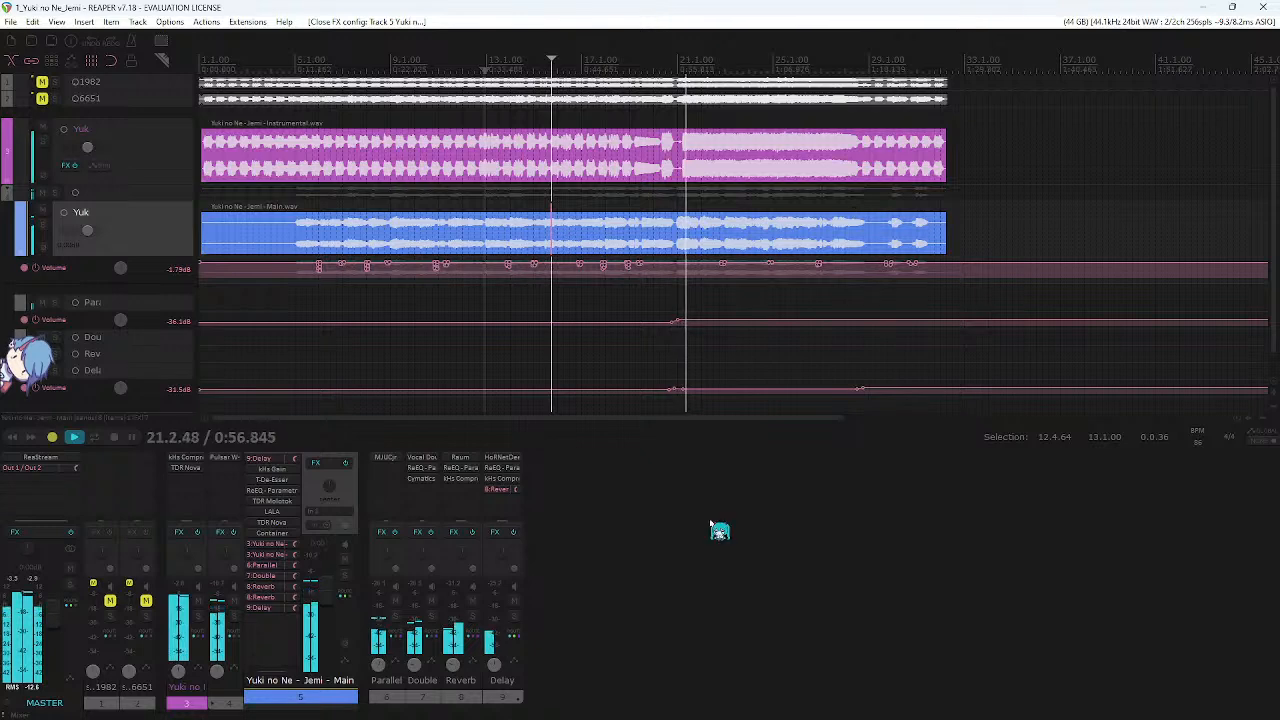
pyautogui.doubleClick(226, 482)
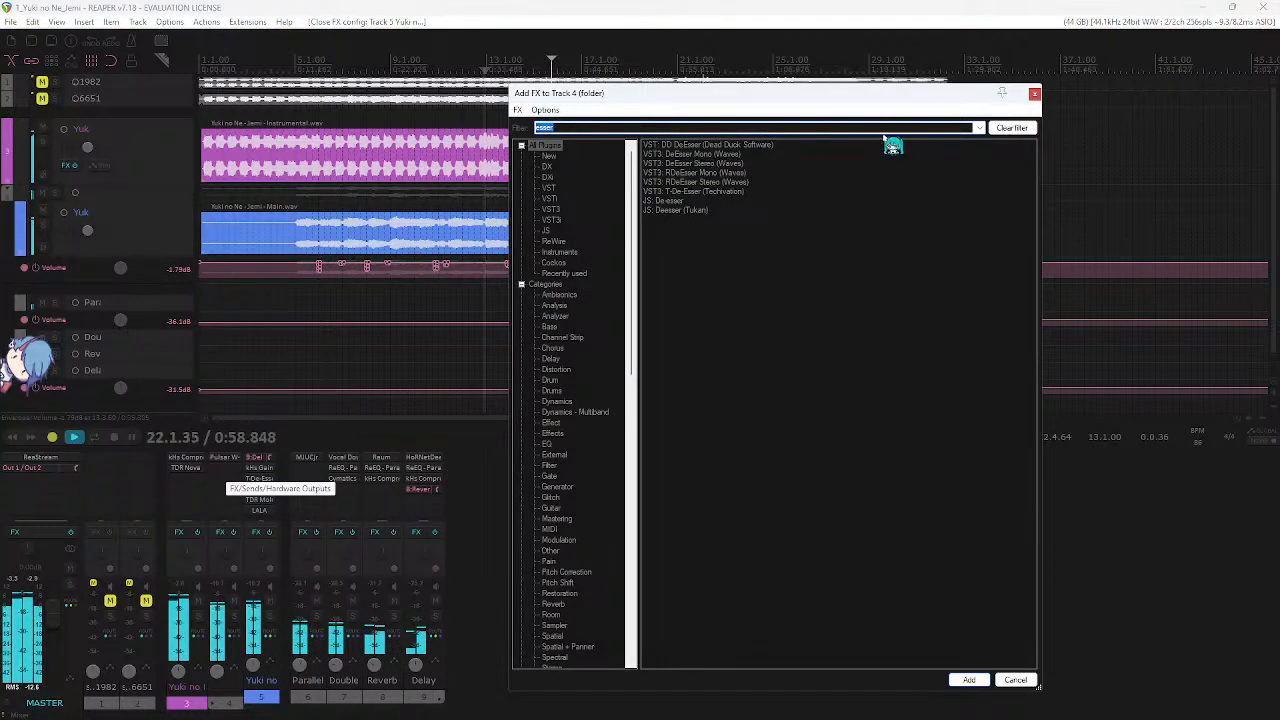
pyautogui.click(1031, 90)
pyautogui.click(226, 457)
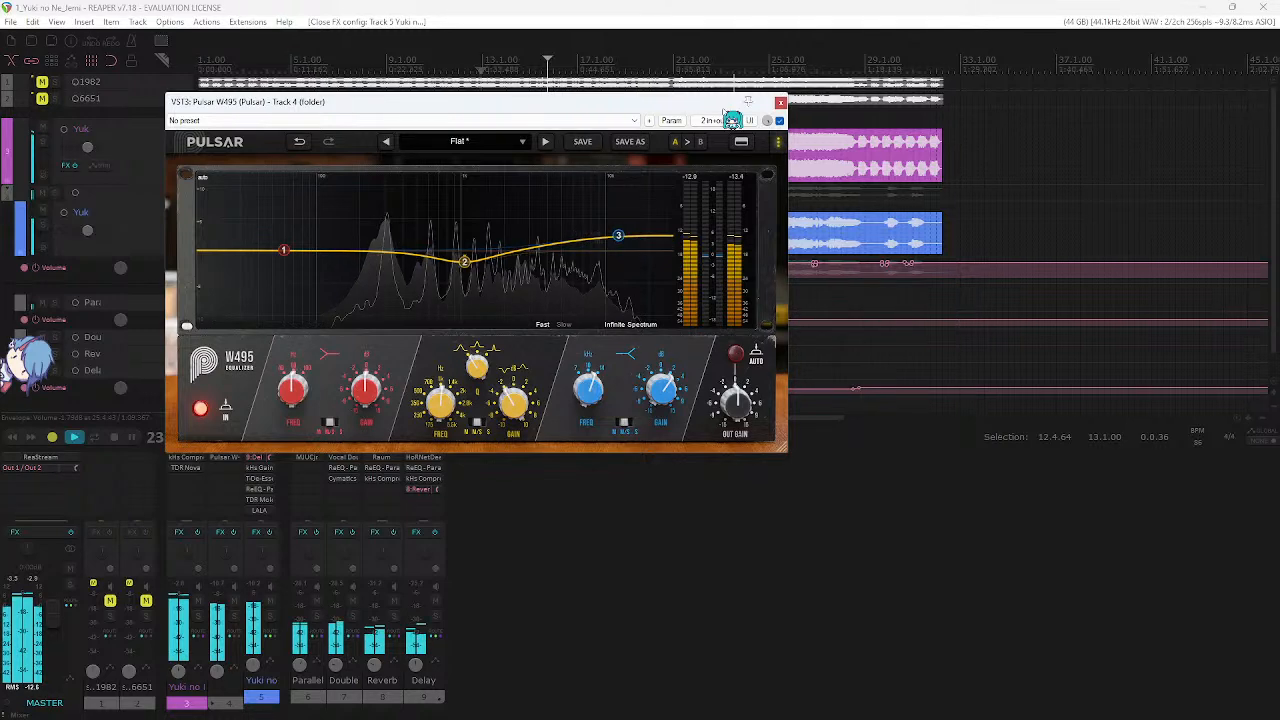
pyautogui.click(780, 103)
# - Add the TDR Nova VST3 plug-in after W495 on the vocal folder track
pyautogui.click(232, 472)
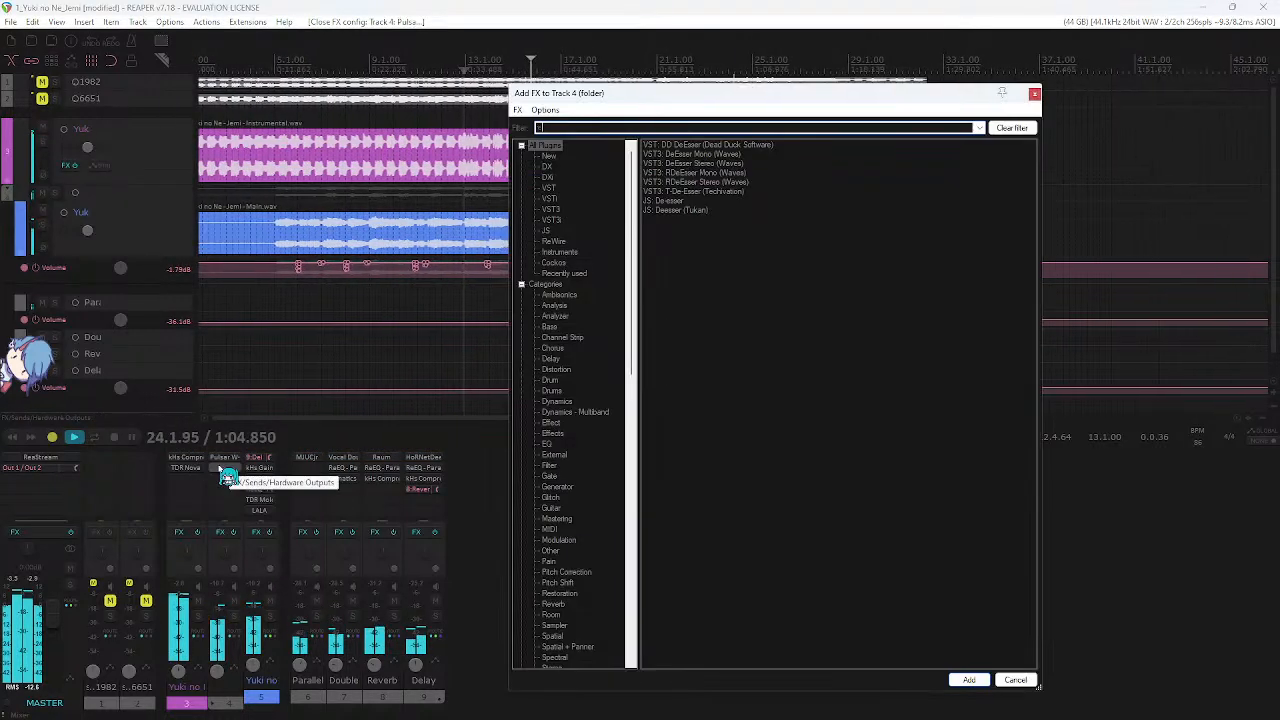
pyautogui.write('reeq')
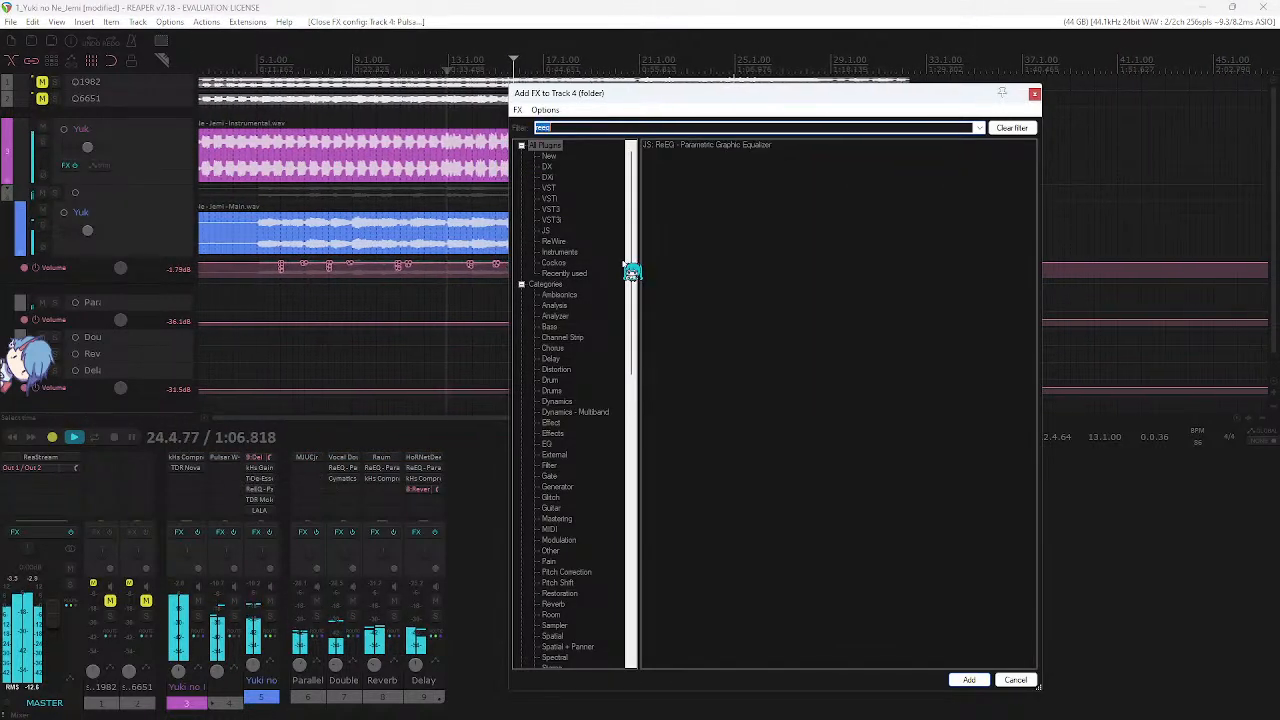
pyautogui.press('Return')
pyautogui.write('tdr')
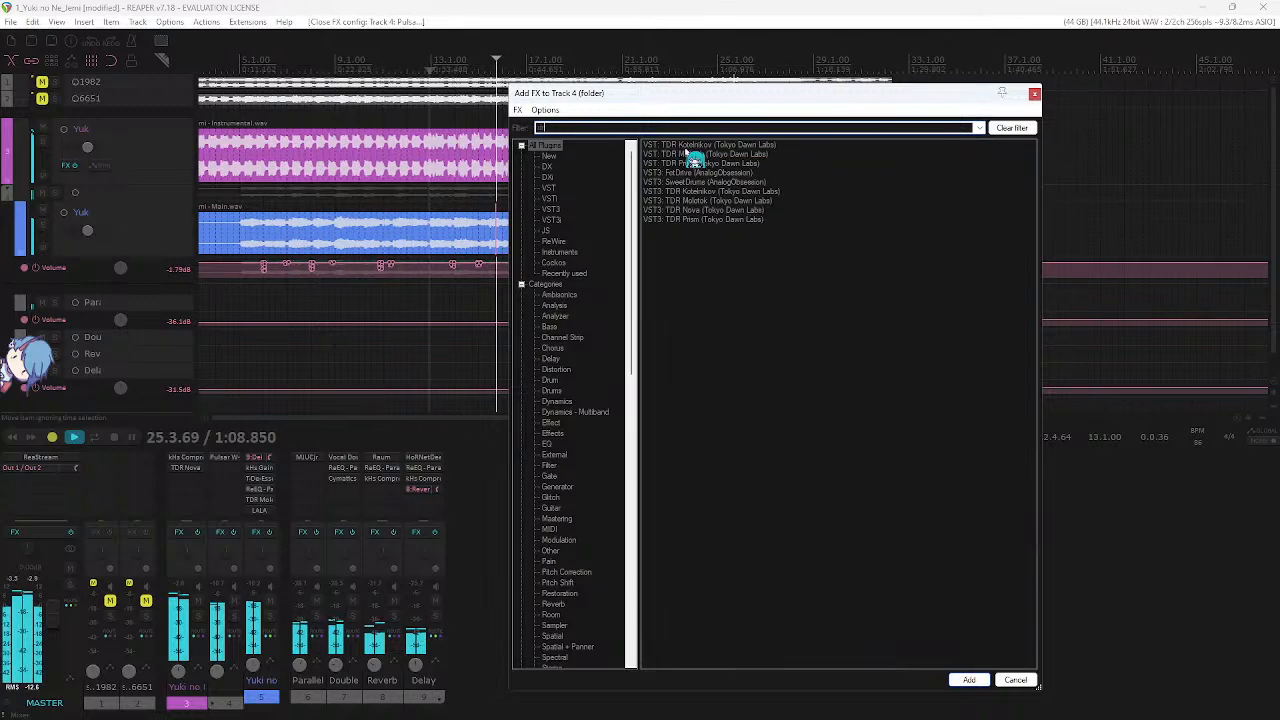
pyautogui.doubleClick(712, 209)
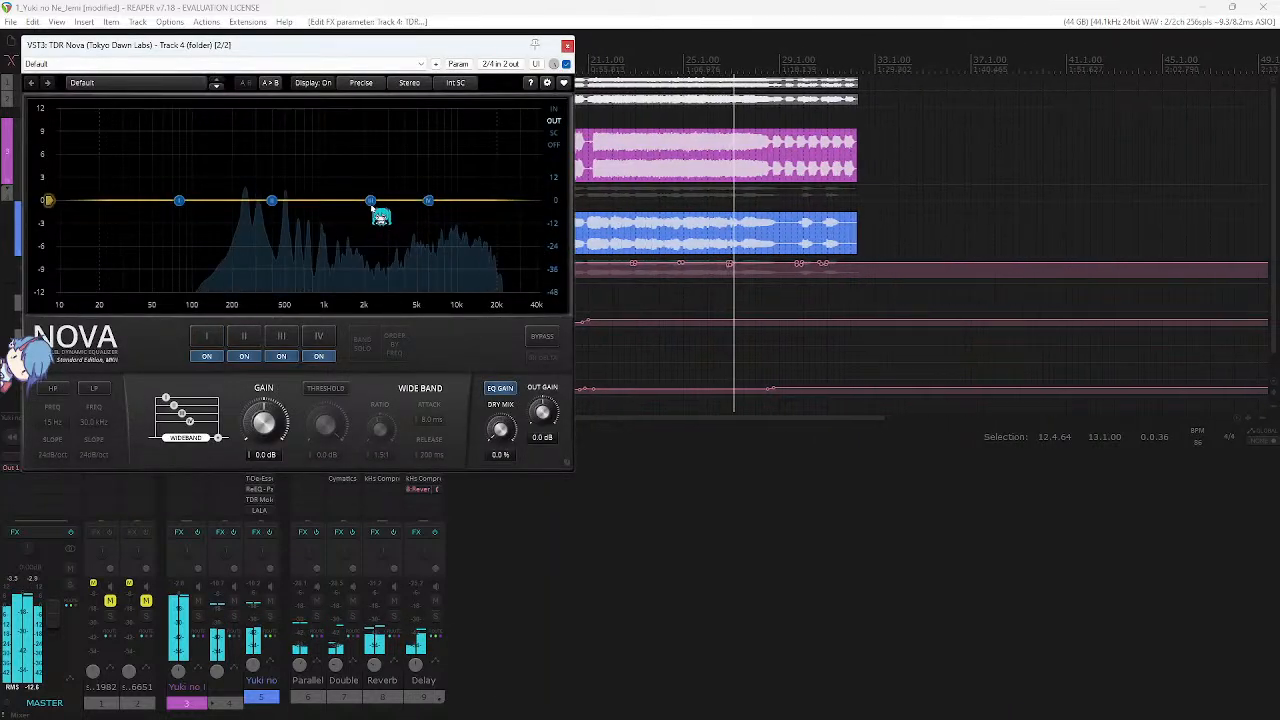
# - Set Nova's band III to 10.4 kHz, Q 2.11, with dynamic threshold -22.6 dB, ratio 2.3:1 and attack 5 ms
pyautogui.moveTo(370, 200); pyautogui.dragTo(468, 200)
pyautogui.click(362, 344)
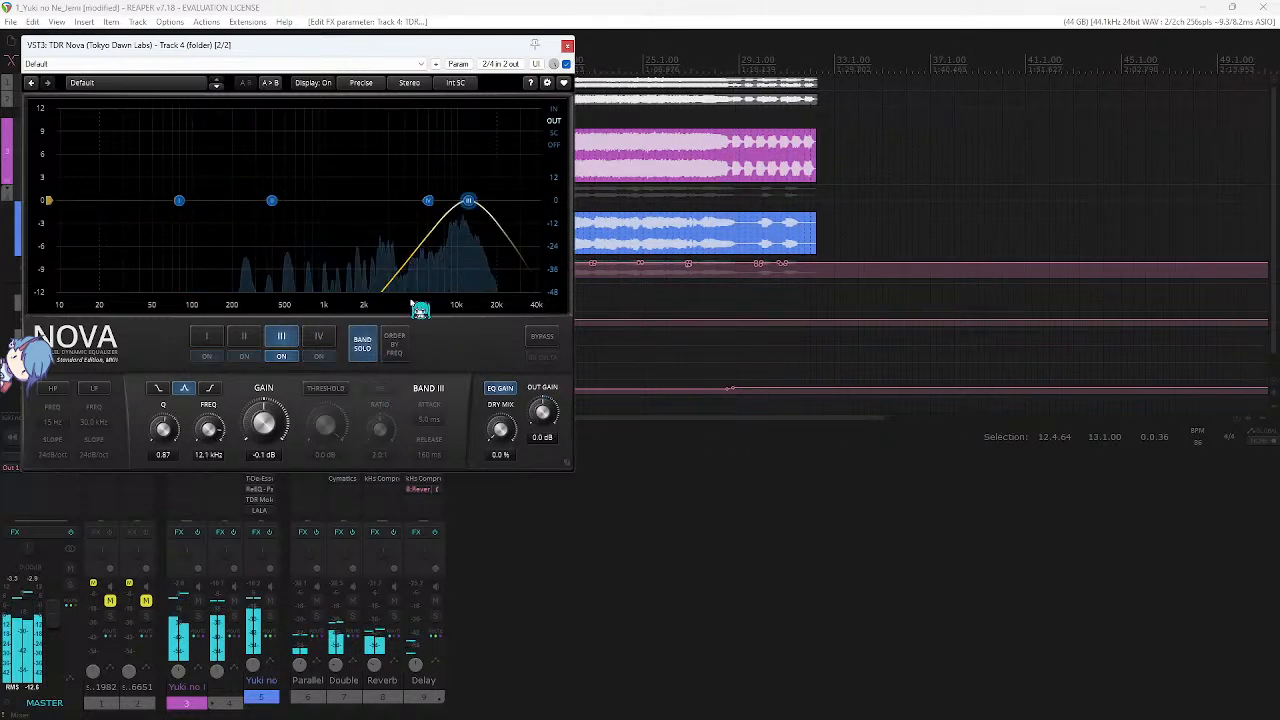
pyautogui.click(370, 342)
pyautogui.click(325, 388)
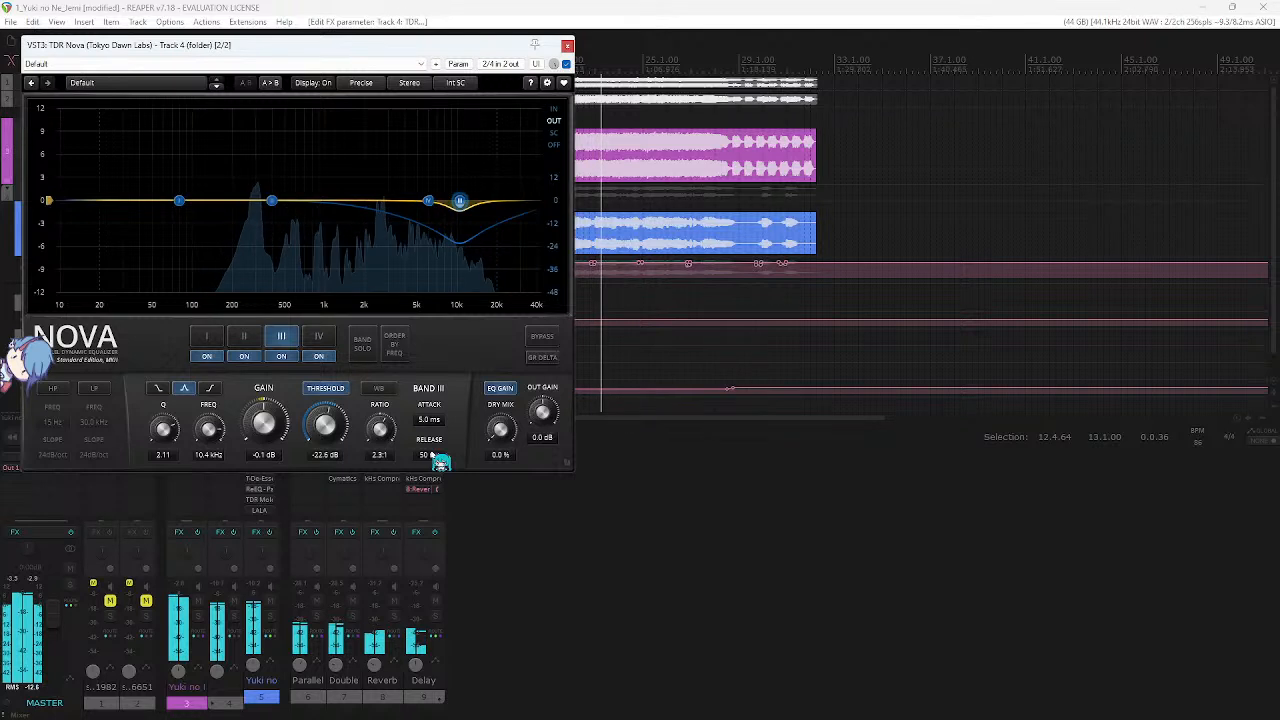
# - Try a high-shelf boost on band IV, flatten it, and boost band II by 1.8 dB at 2304 Hz
pyautogui.click(428, 201)
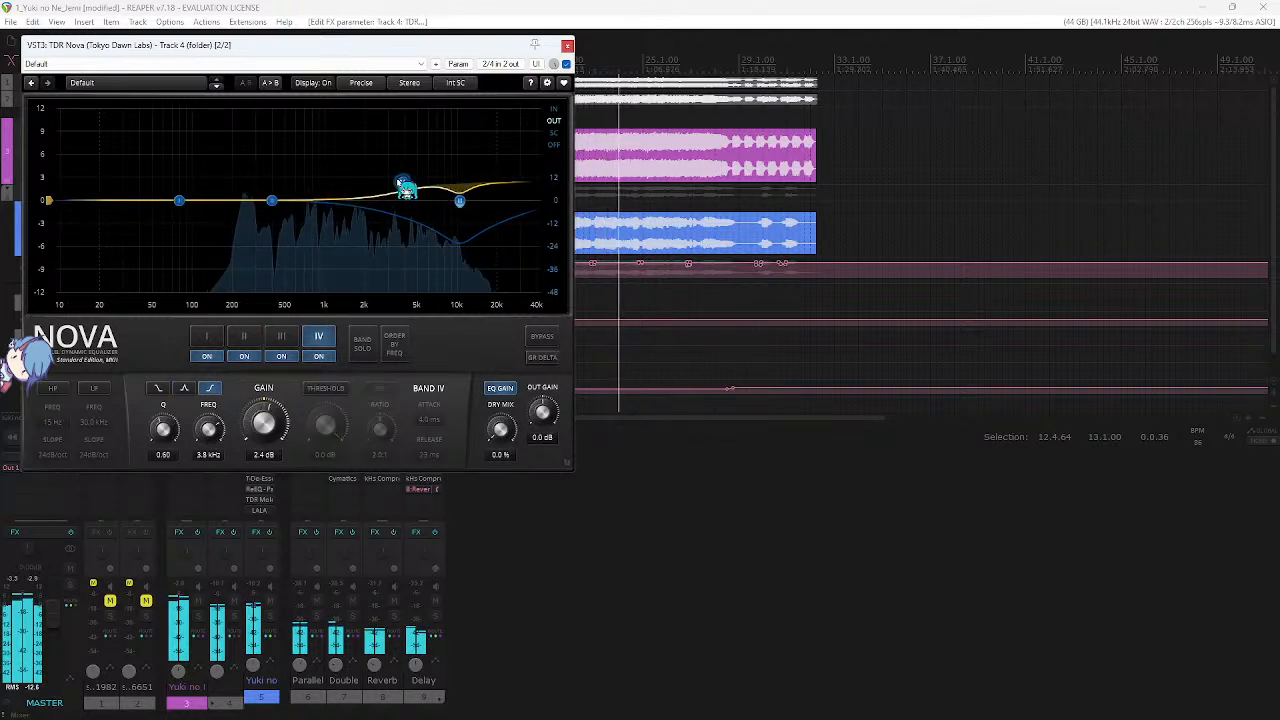
pyautogui.click(347, 203)
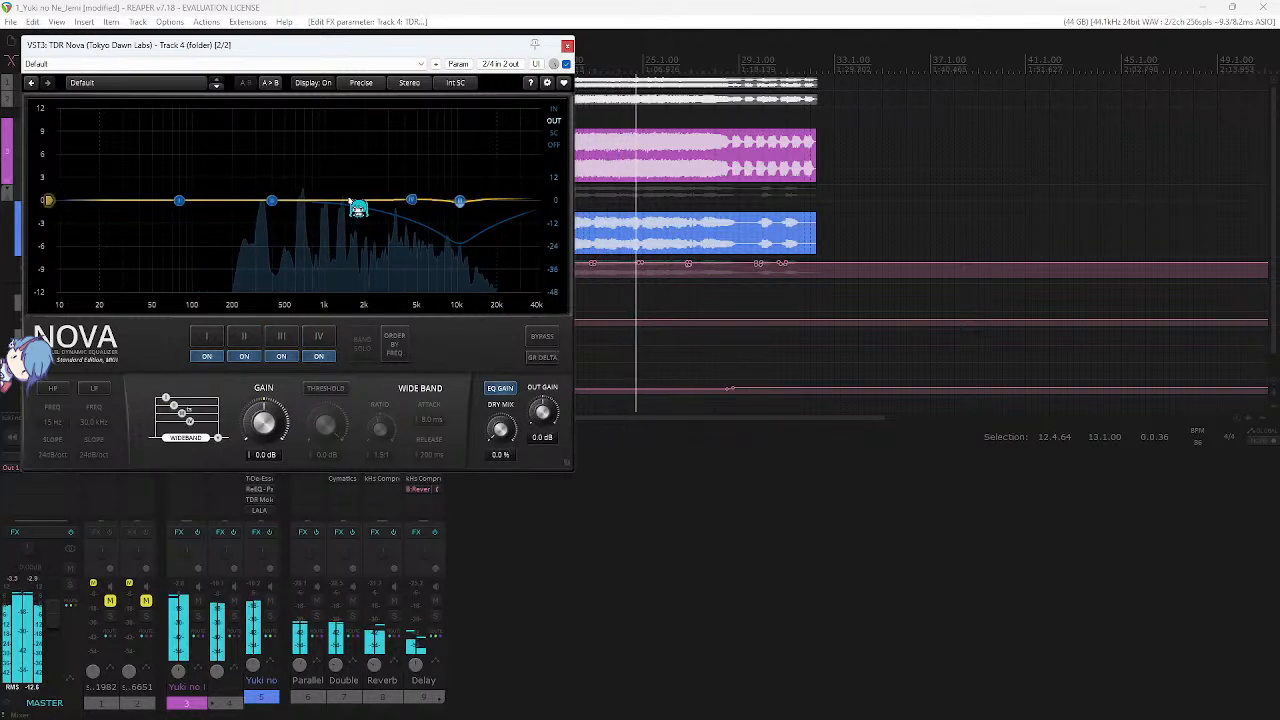
pyautogui.moveTo(285, 209); pyautogui.dragTo(339, 180)
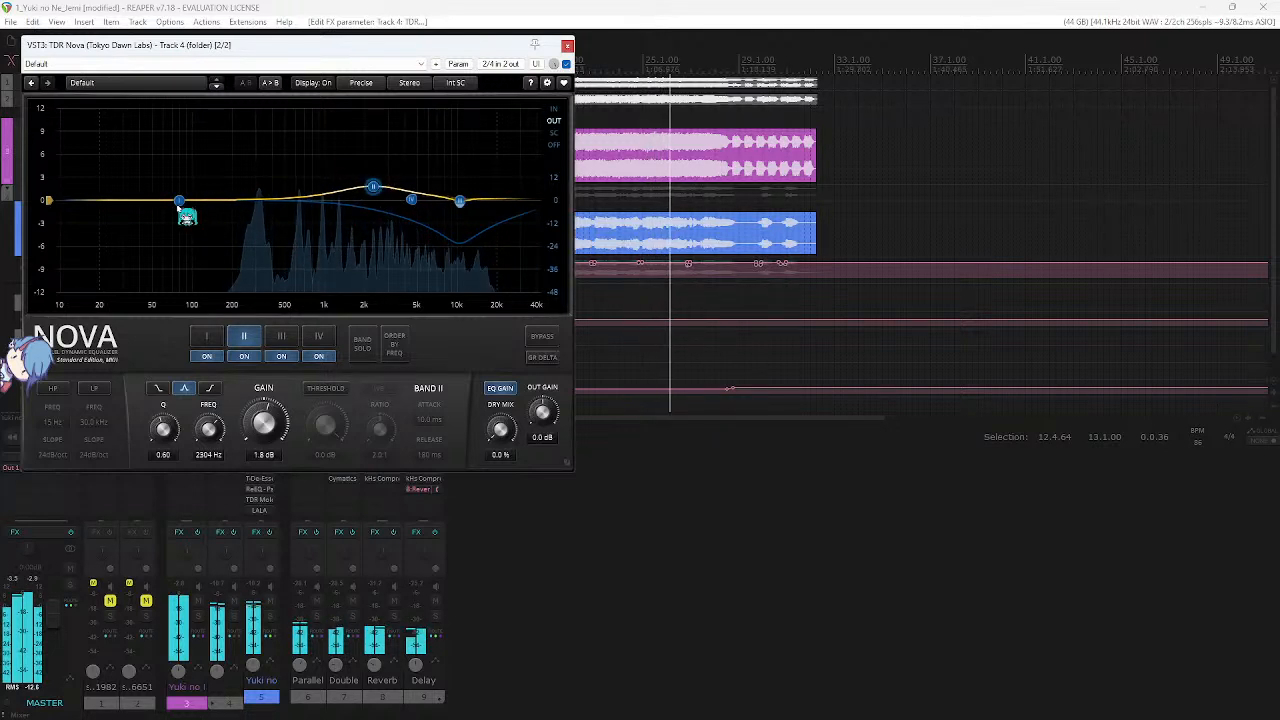
# - Move band I to 535 Hz and enable its dynamics with a threshold of -12.4 dB and a shorter release
pyautogui.moveTo(181, 205); pyautogui.dragTo(289, 196)
pyautogui.click(325, 388)
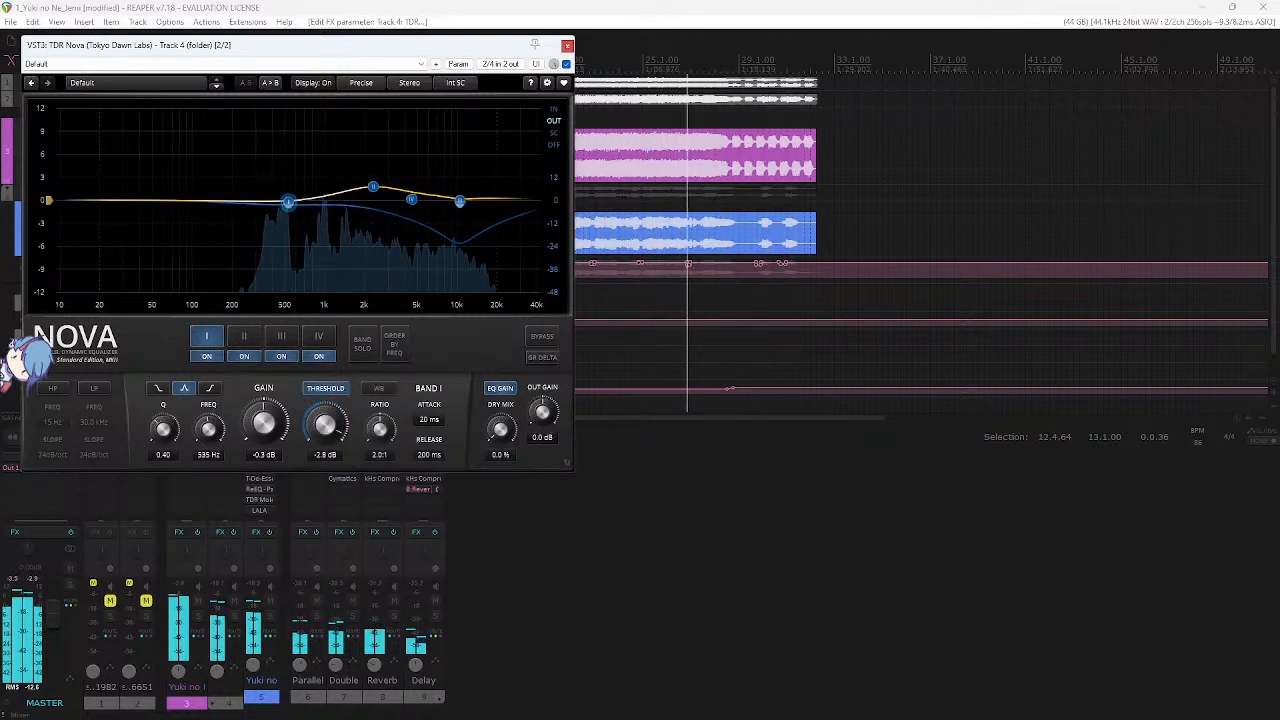
pyautogui.moveTo(326, 425)
pyautogui.mouseDown()
pyautogui.moveTo(334, 446)
pyautogui.moveTo(330, 421)
pyautogui.mouseUp()
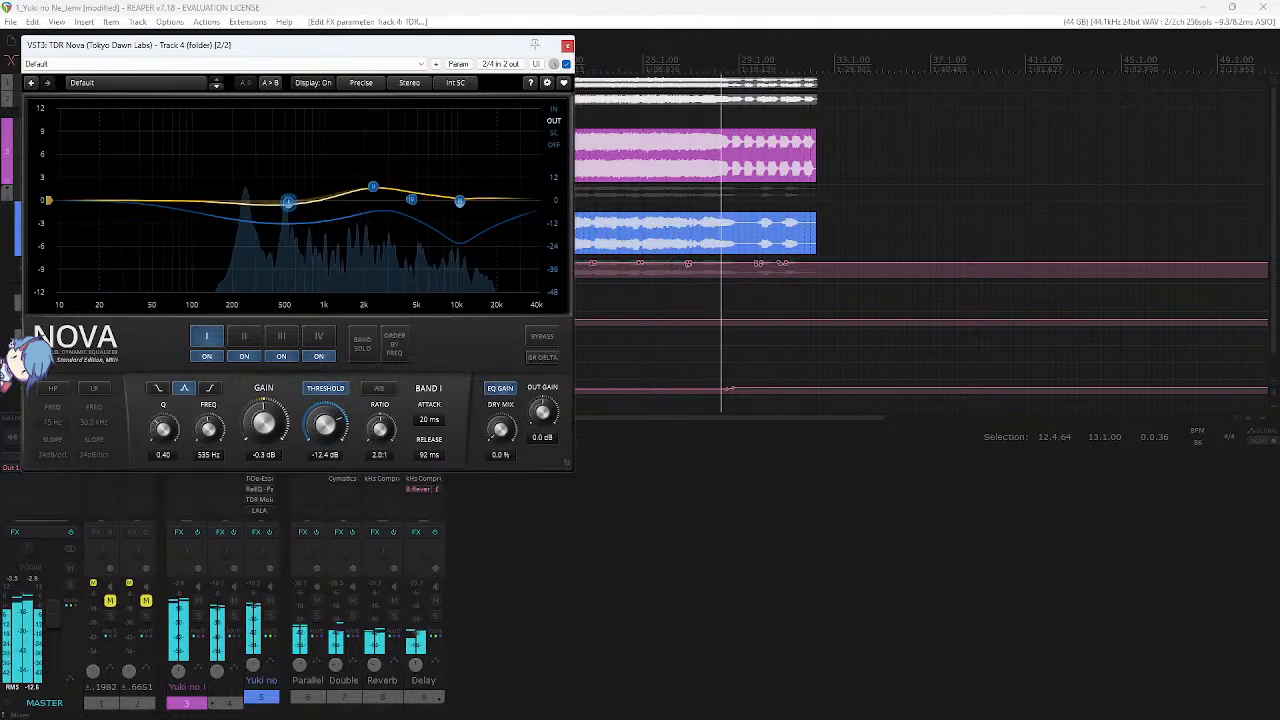
# - Replay from about bar 11 and refine band I to 547 Hz, 0.0 dB gain, -16.7 dB threshold and 52 ms release
pyautogui.moveTo(220, 45); pyautogui.dragTo(658, 178)
pyautogui.press('space')
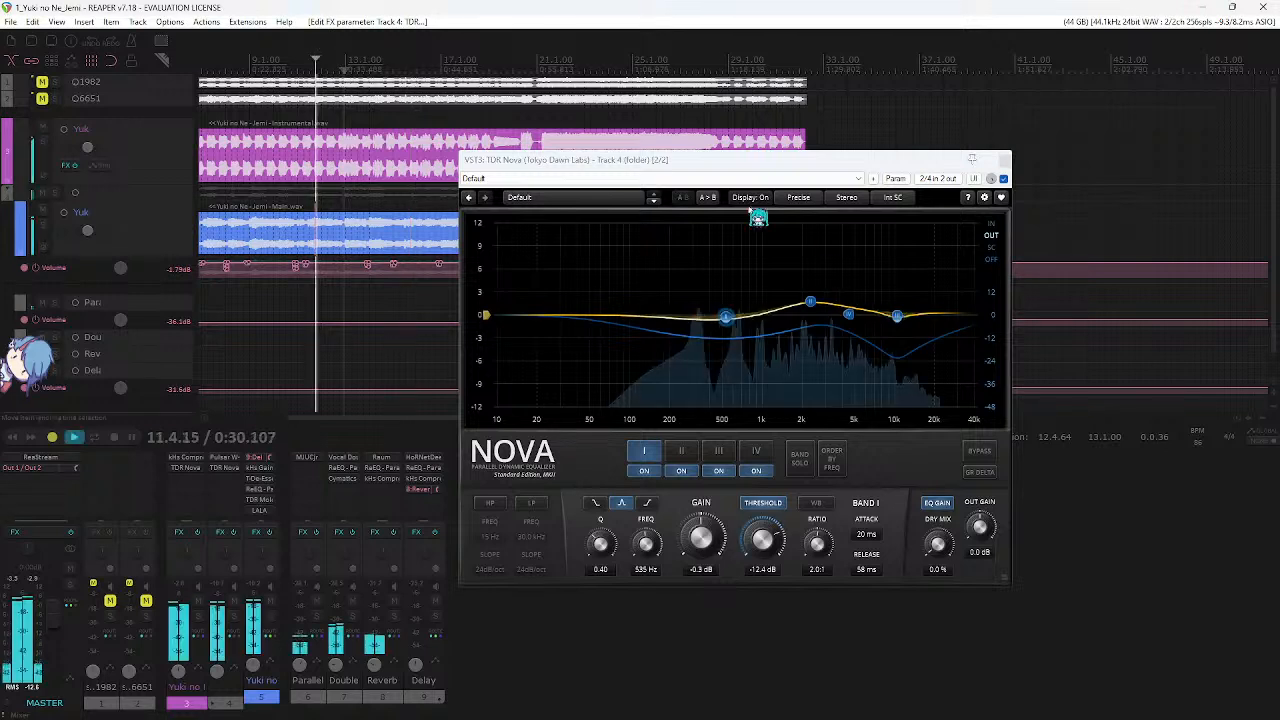
pyautogui.moveTo(861, 567); pyautogui.dragTo(868, 575)
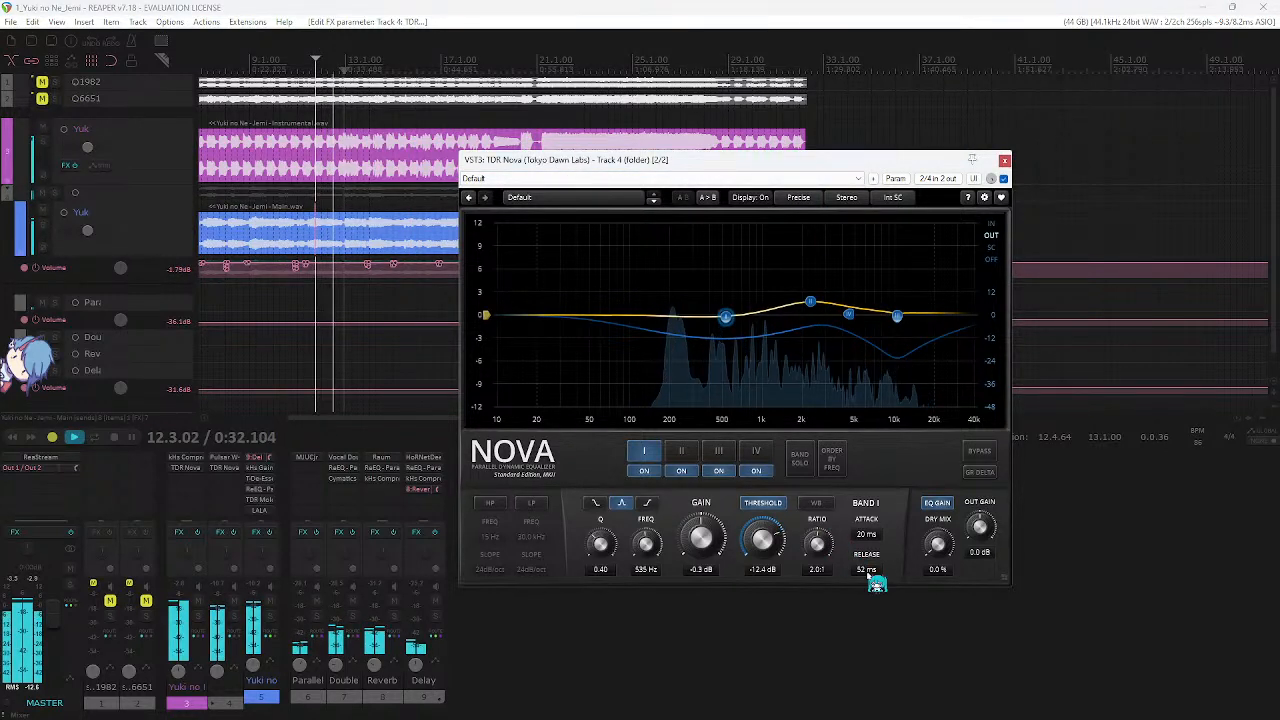
pyautogui.moveTo(727, 319); pyautogui.dragTo(721, 319)
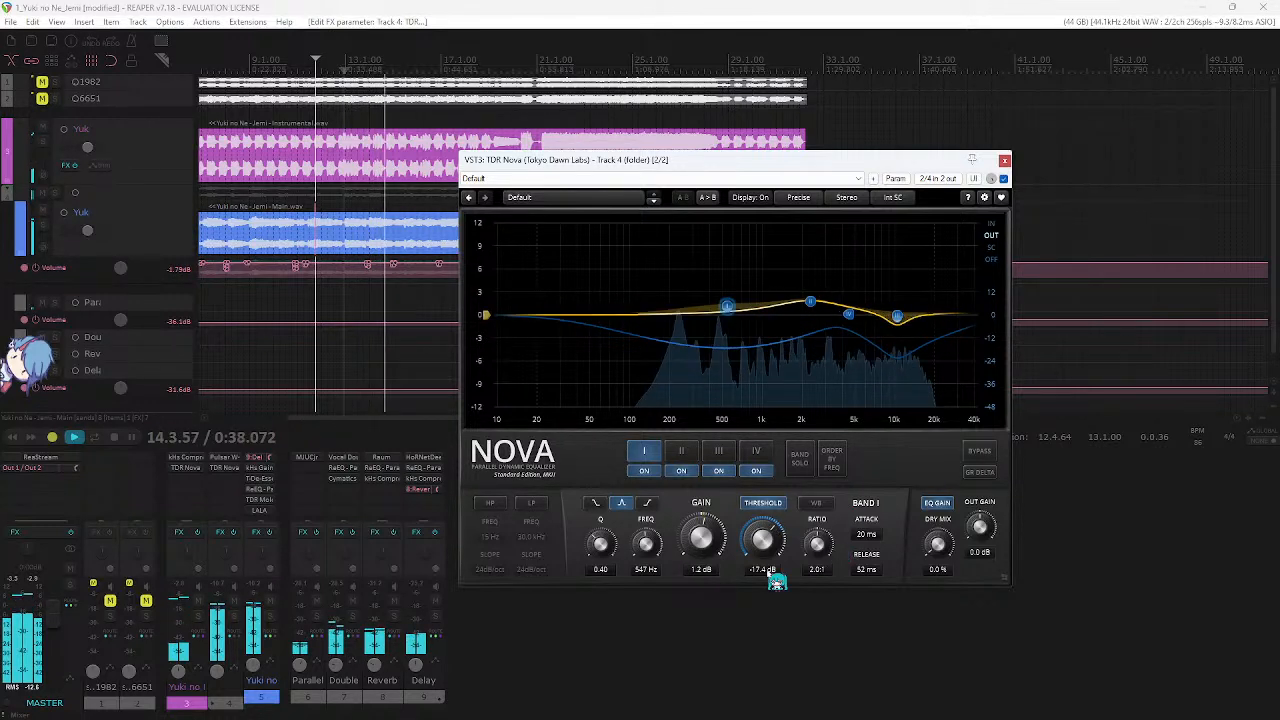
pyautogui.moveTo(763, 554); pyautogui.dragTo(763, 580)
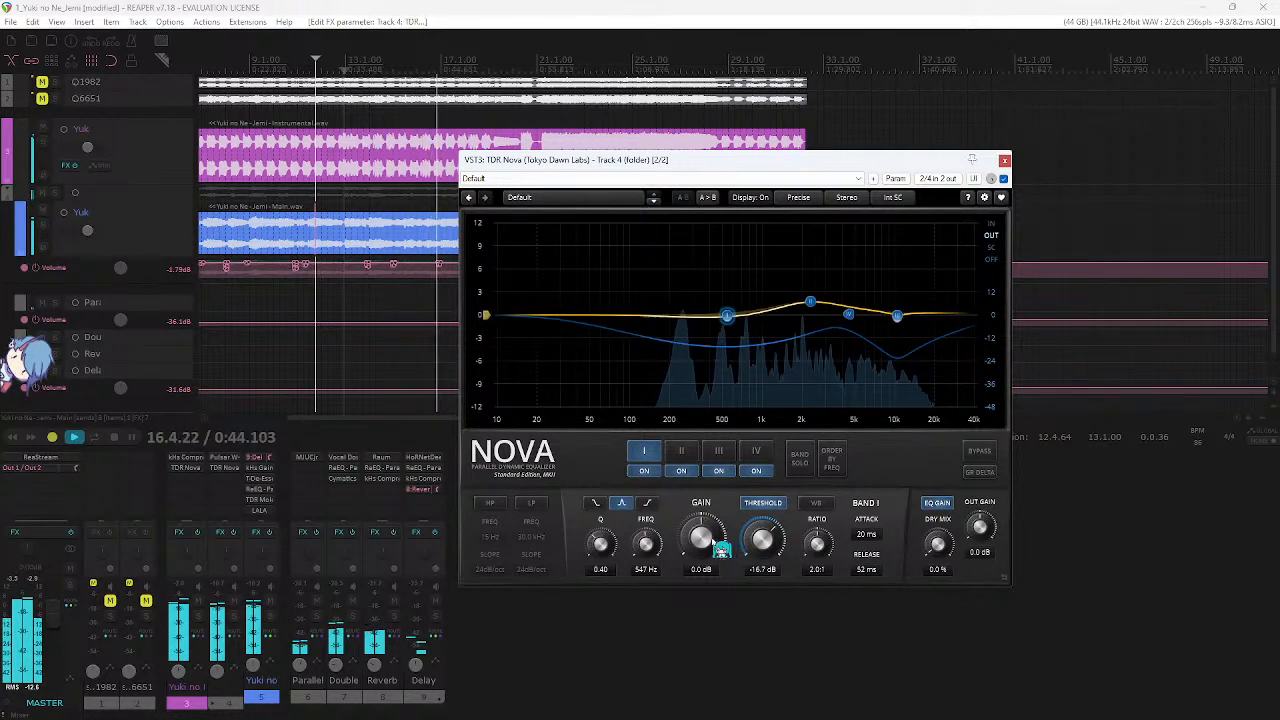
# - Move Nova's band II boost to 4.8 kHz at 1.9 dB and enable its dynamics with a -18.4 dB threshold and 31 ms release
pyautogui.moveTo(701, 538); pyautogui.dragTo(722, 505)
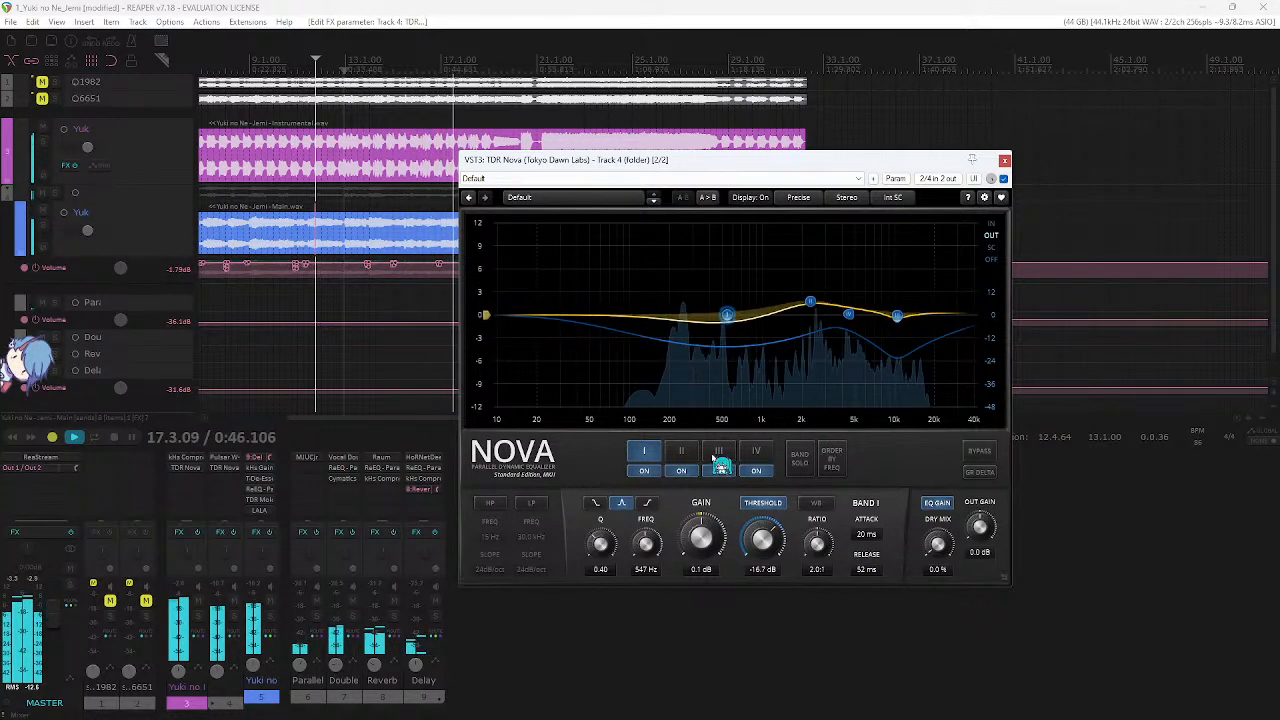
pyautogui.click(810, 302)
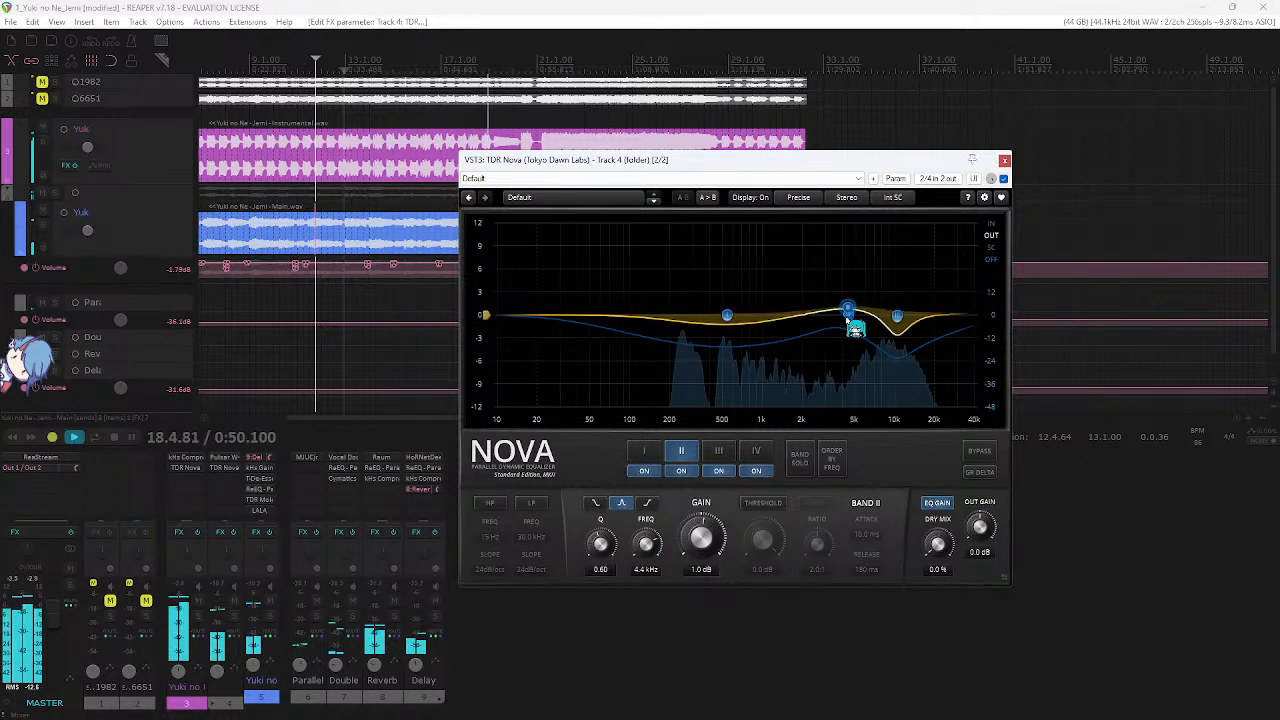
pyautogui.moveTo(850, 316); pyautogui.dragTo(832, 318)
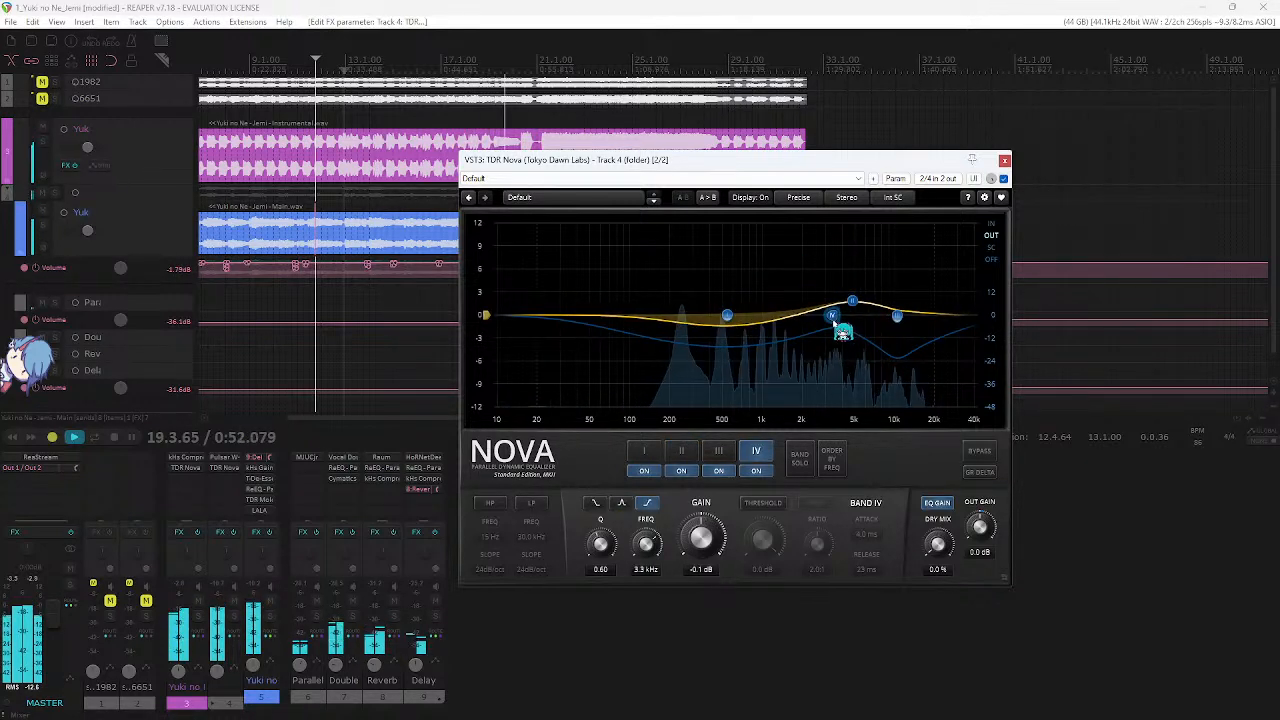
pyautogui.click(852, 302)
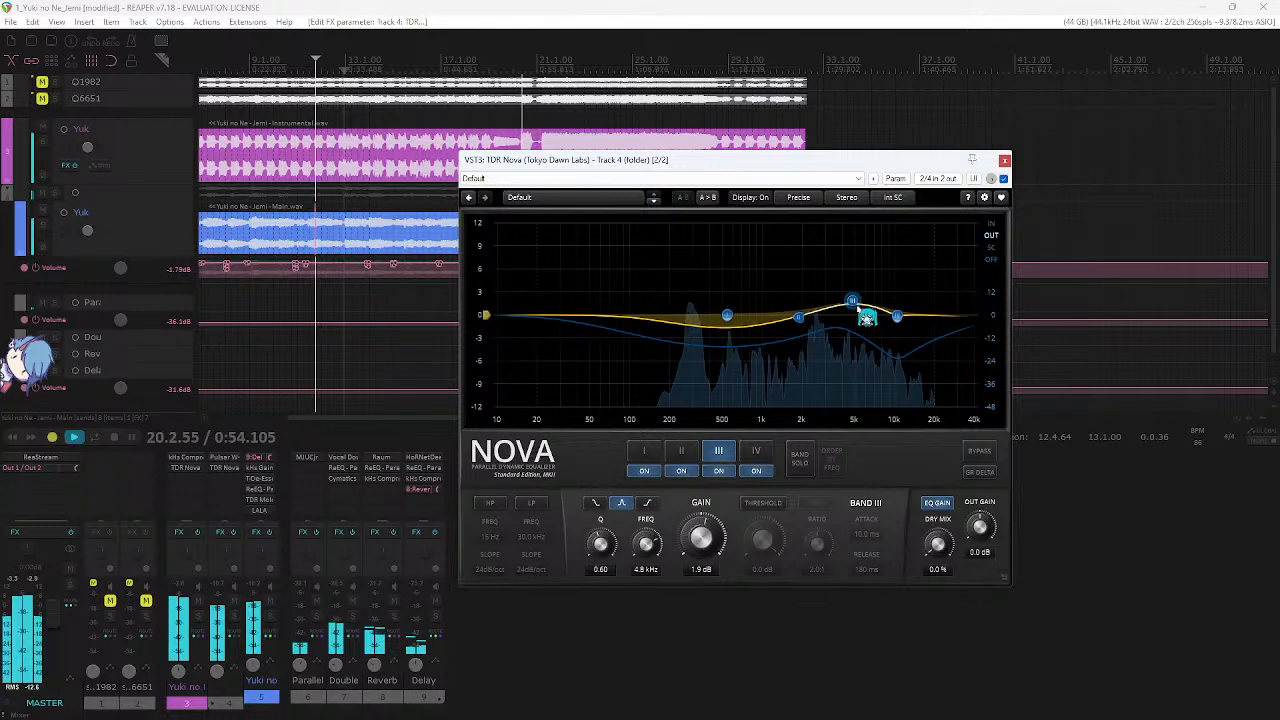
pyautogui.moveTo(765, 548); pyautogui.dragTo(776, 586)
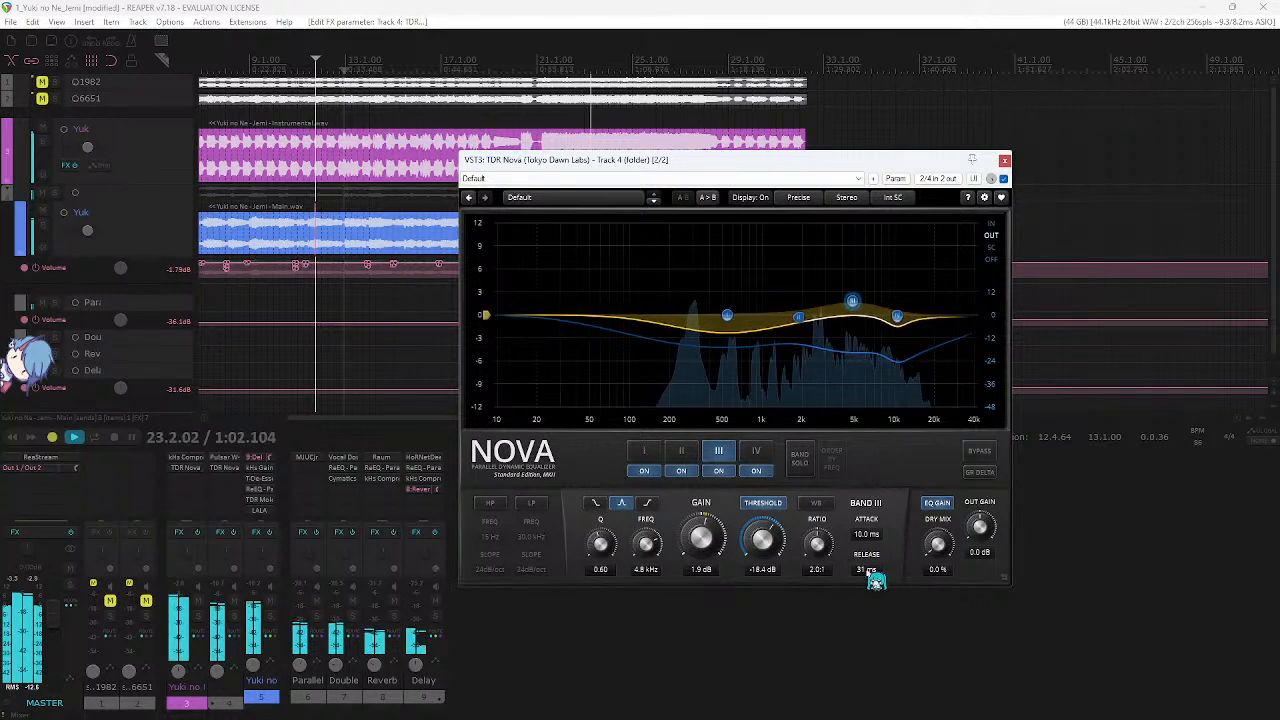
# - Turn band II into a dynamic bell at 1573 Hz with 1.8 dB gain, -17.6 dB threshold and 1.3:1 ratio, with 0.9 dB output gain
pyautogui.click(684, 455)
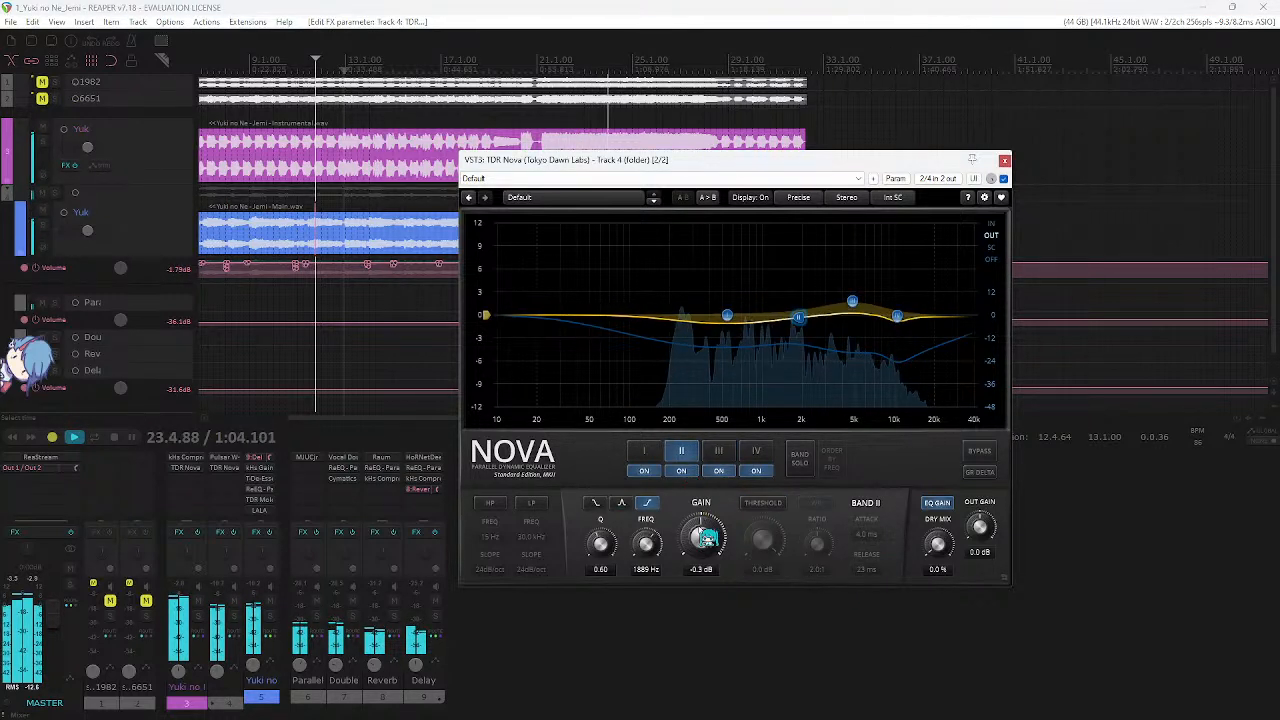
pyautogui.click(755, 502)
pyautogui.click(757, 503)
pyautogui.click(762, 503)
pyautogui.moveTo(762, 536); pyautogui.dragTo(757, 560)
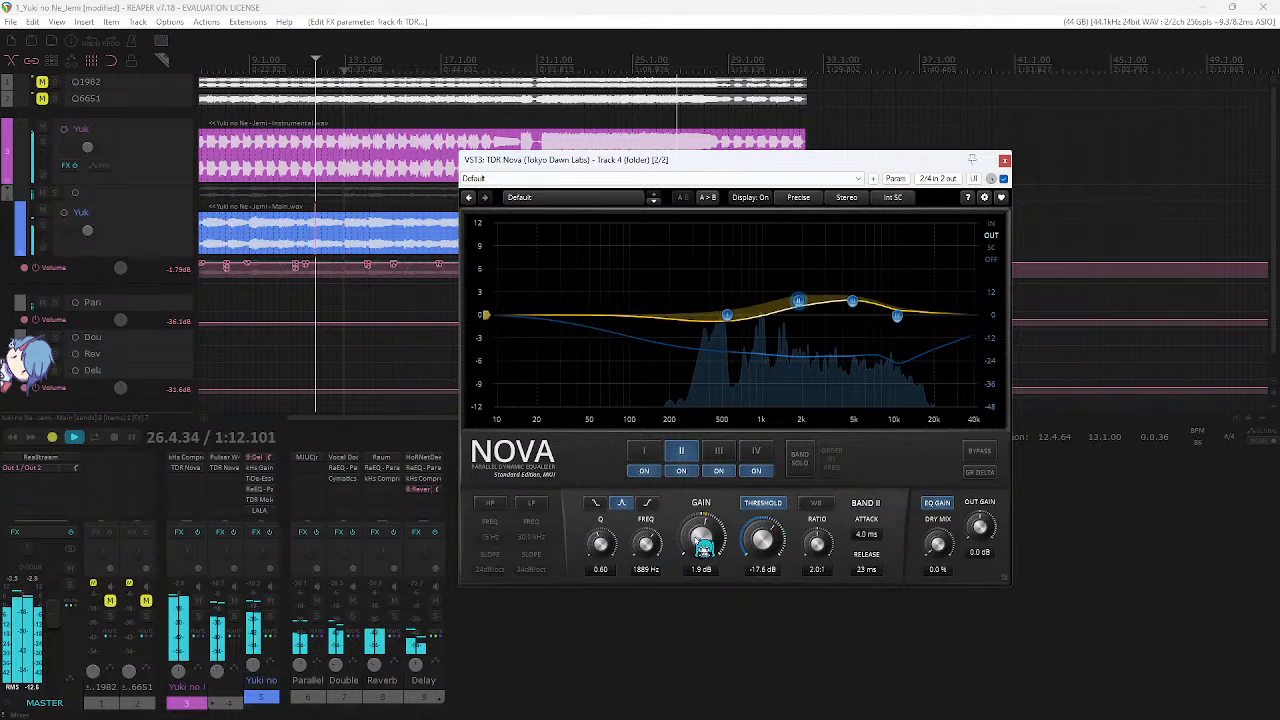
pyautogui.moveTo(819, 567); pyautogui.dragTo(821, 576)
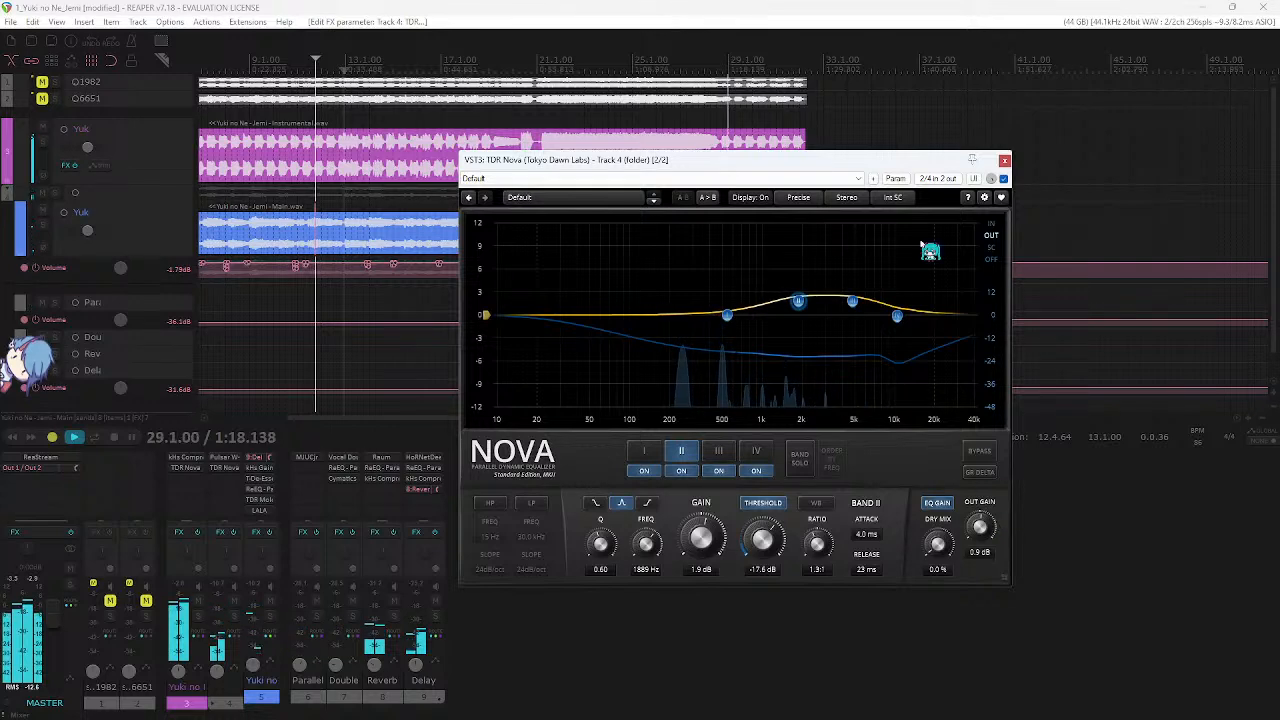
pyautogui.moveTo(805, 304); pyautogui.dragTo(786, 304)
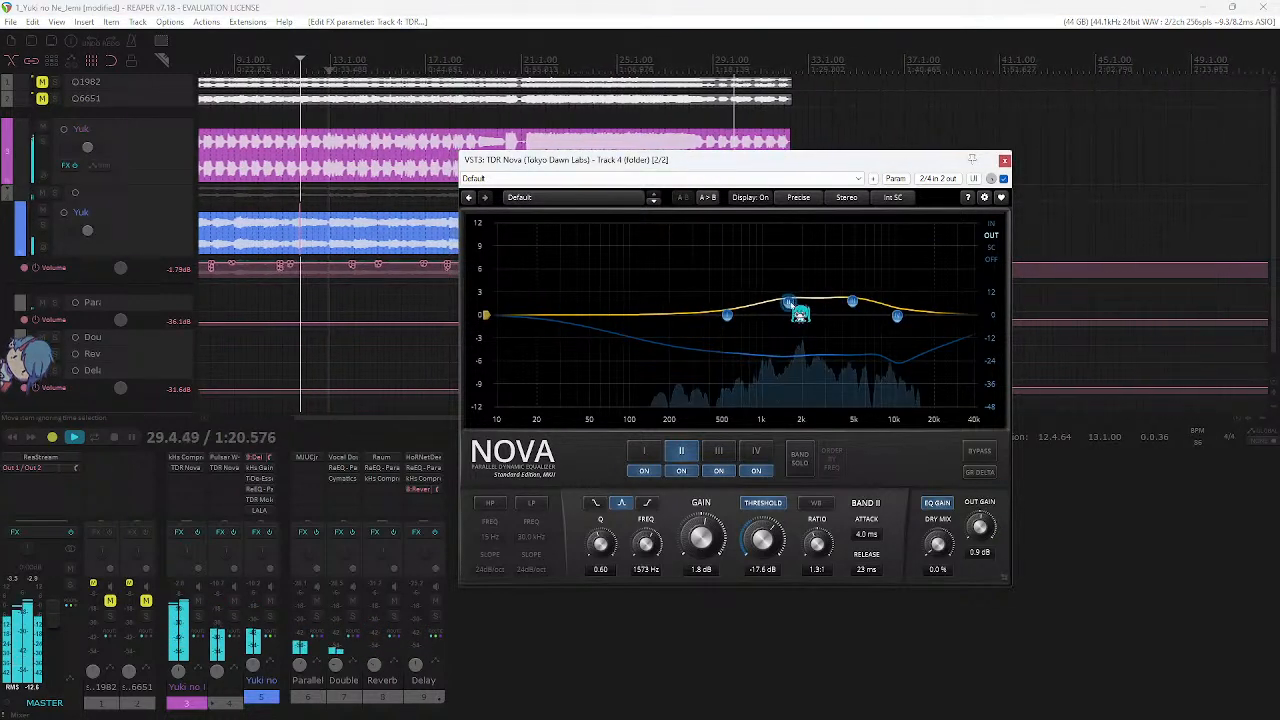
# - Set band IV to 9.4 kHz and -0.8 dB, with a -33.1 dB threshold, 30 ms attack and 41 ms release
pyautogui.click(898, 319)
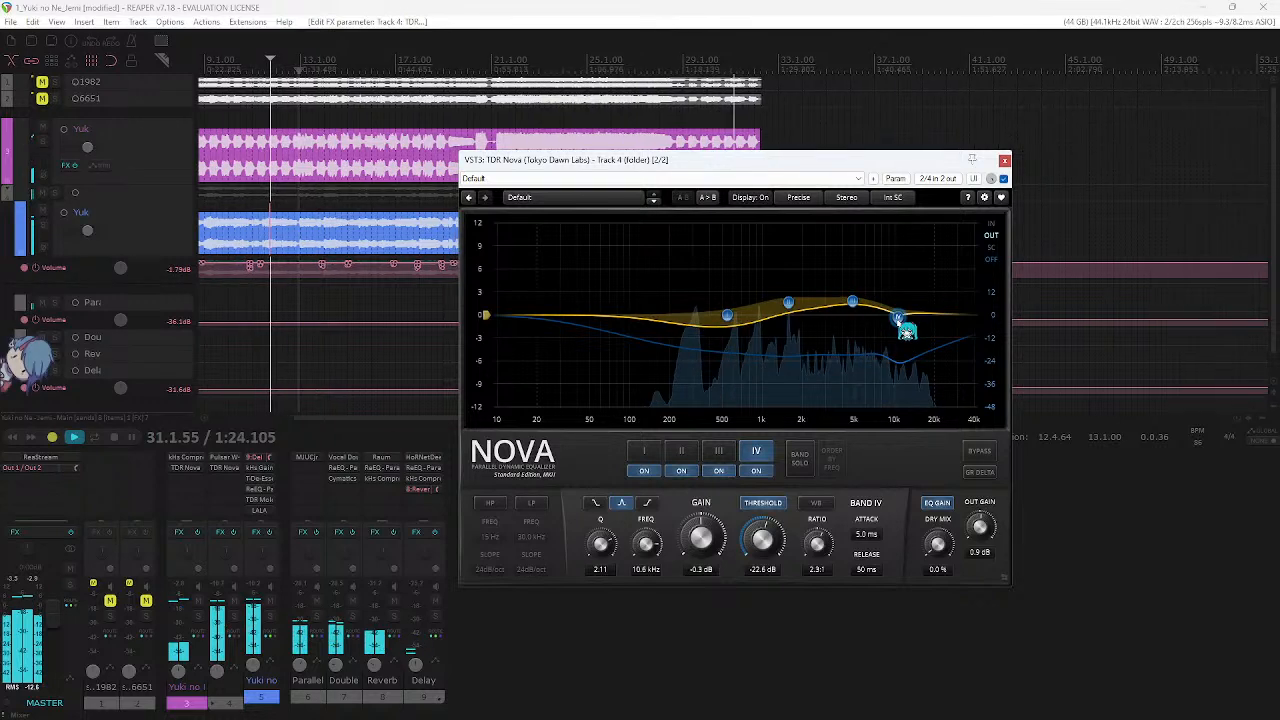
pyautogui.moveTo(762, 545); pyautogui.dragTo(764, 582)
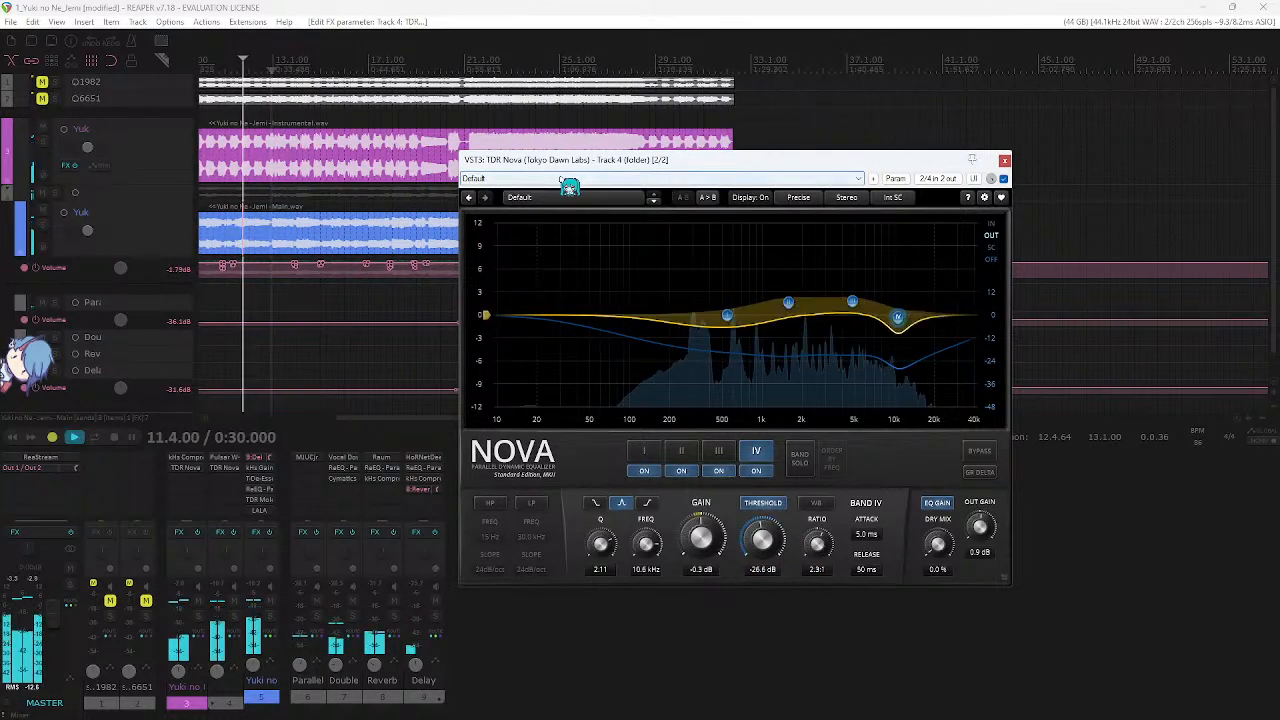
pyautogui.moveTo(898, 318)
pyautogui.mouseDown()
pyautogui.moveTo(883, 234)
pyautogui.moveTo(895, 240)
pyautogui.moveTo(893, 327)
pyautogui.mouseUp()
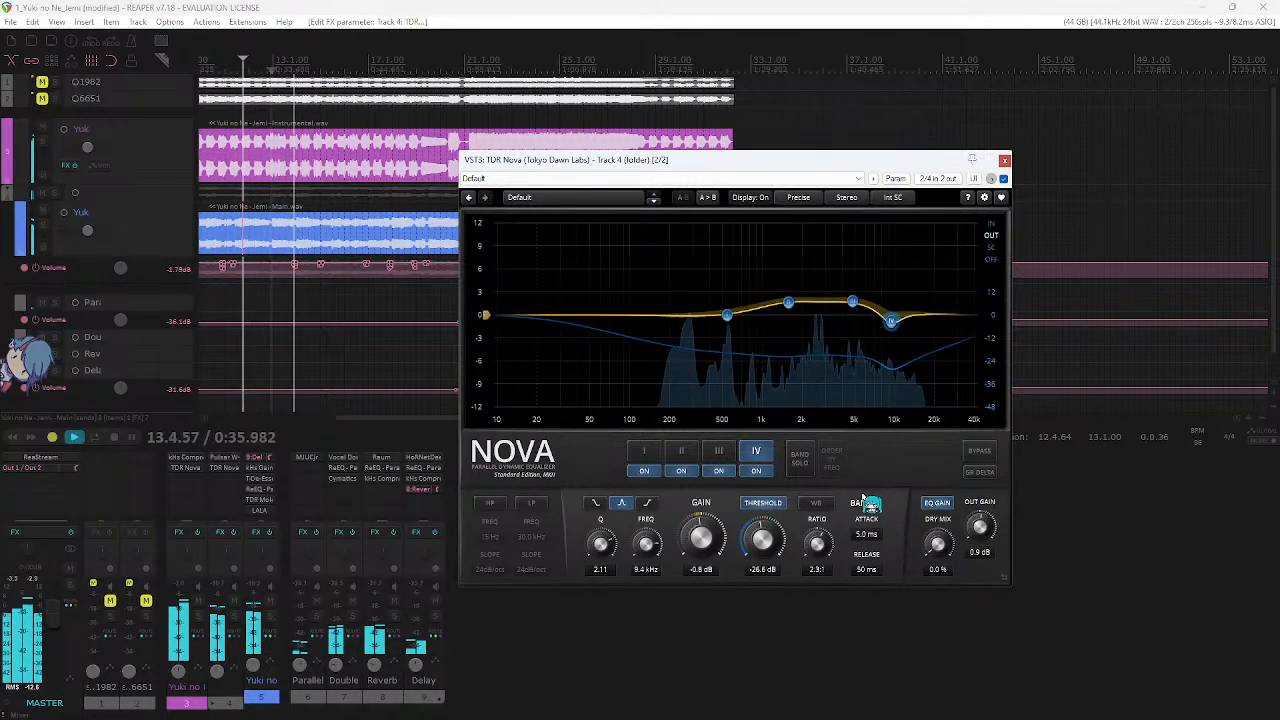
pyautogui.scroll(5, 878, 538)
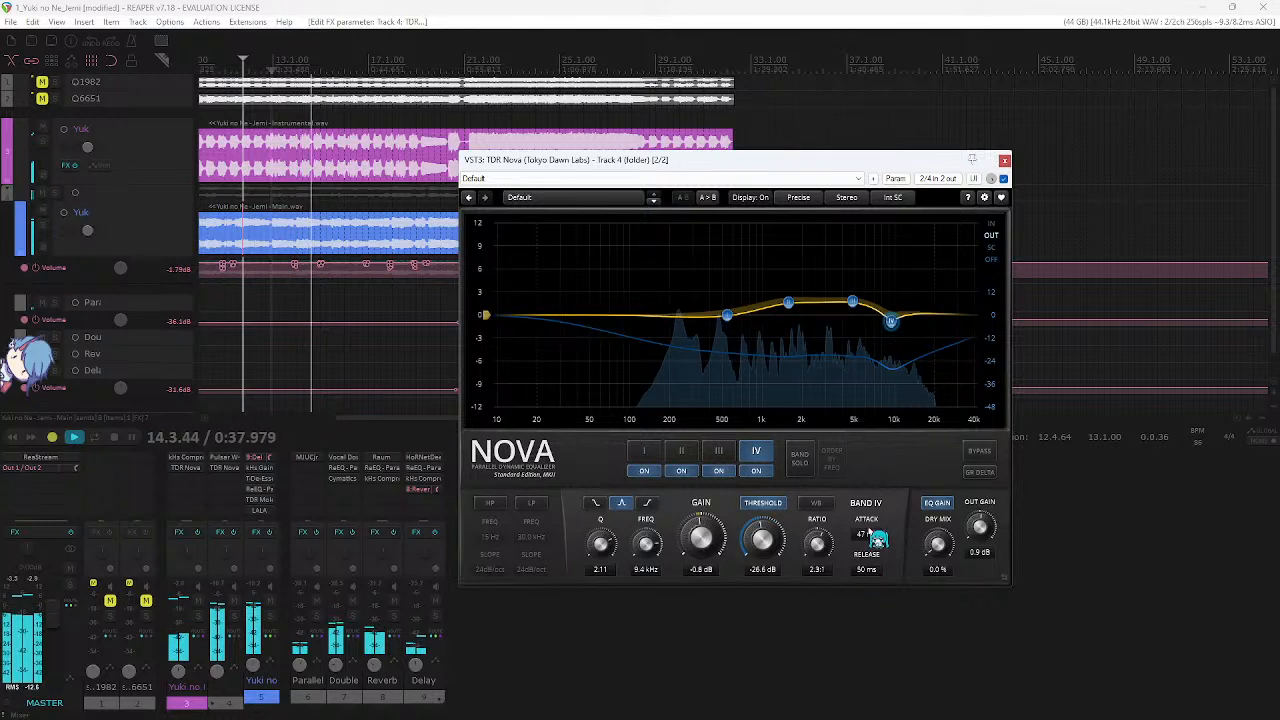
pyautogui.scroll(-2, 762, 540)
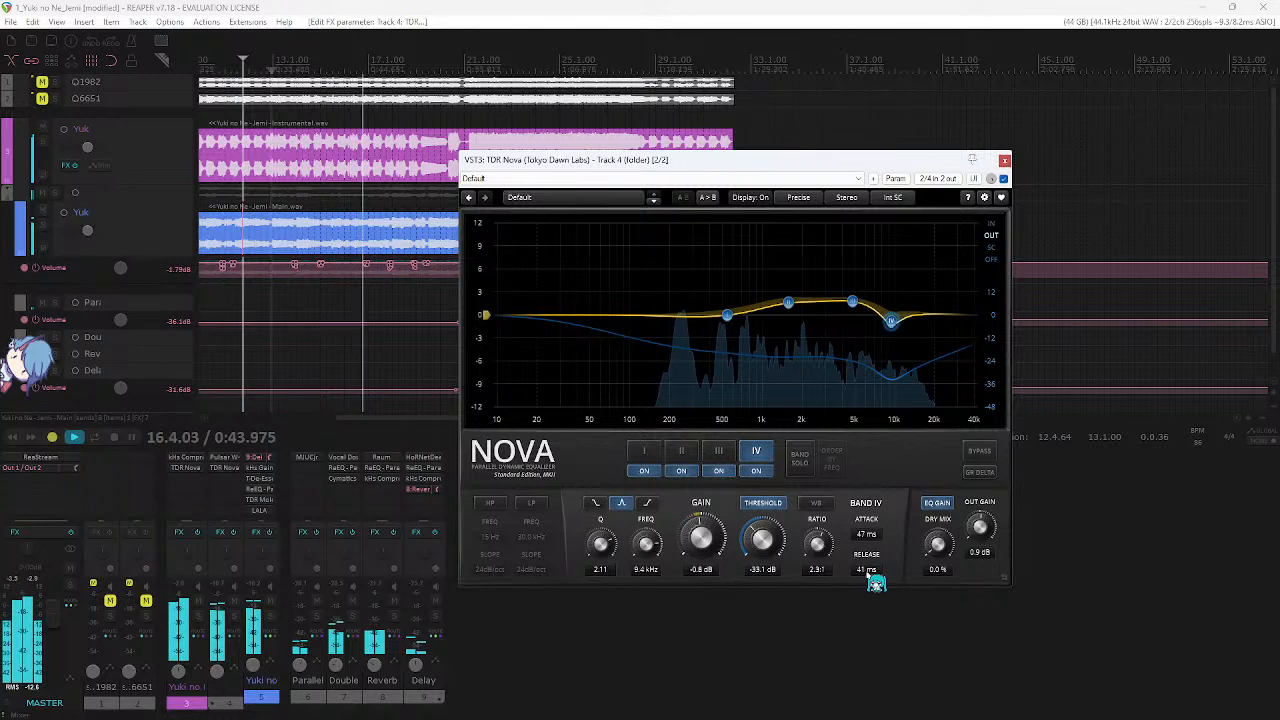
pyautogui.moveTo(867, 533); pyautogui.dragTo(867, 545)
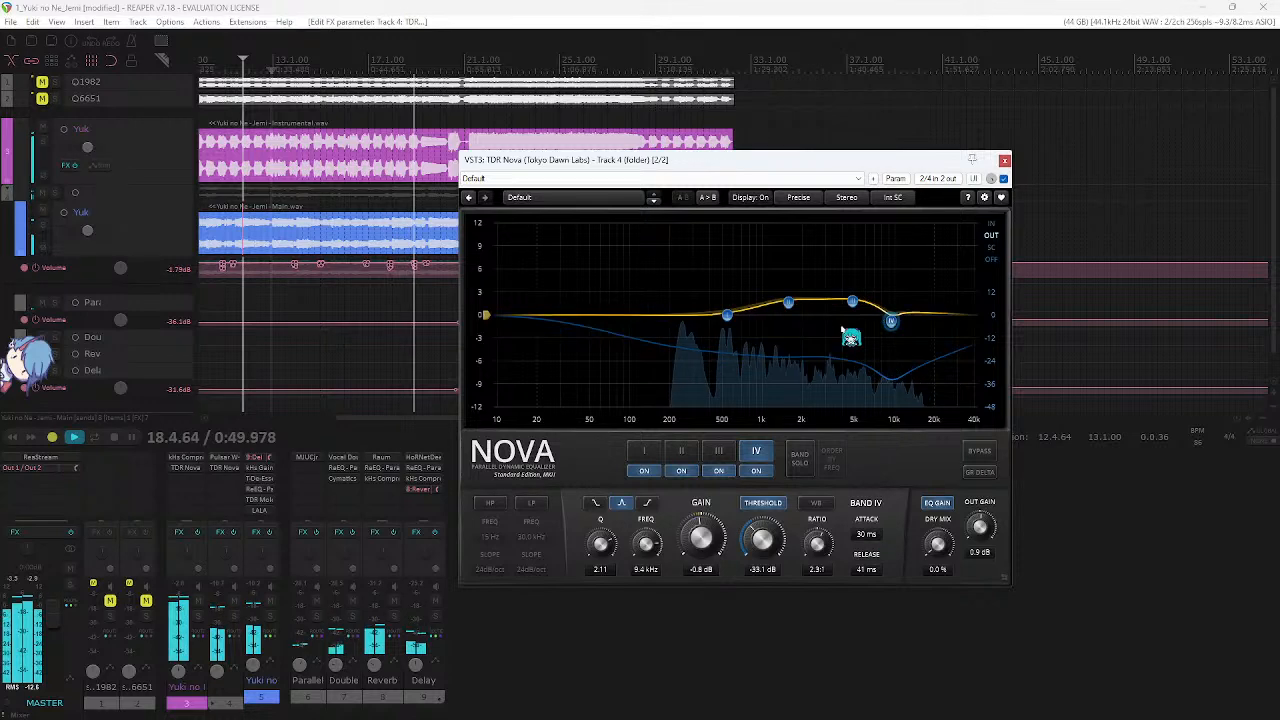
# - Reduce band II's boost, set band III to 4.5 kHz, 0.8 dB and a -21.3 dB threshold, and raise the output gain to 2.7 dB
pyautogui.moveTo(788, 302); pyautogui.dragTo(806, 258)
pyautogui.moveTo(790, 321); pyautogui.dragTo(789, 337)
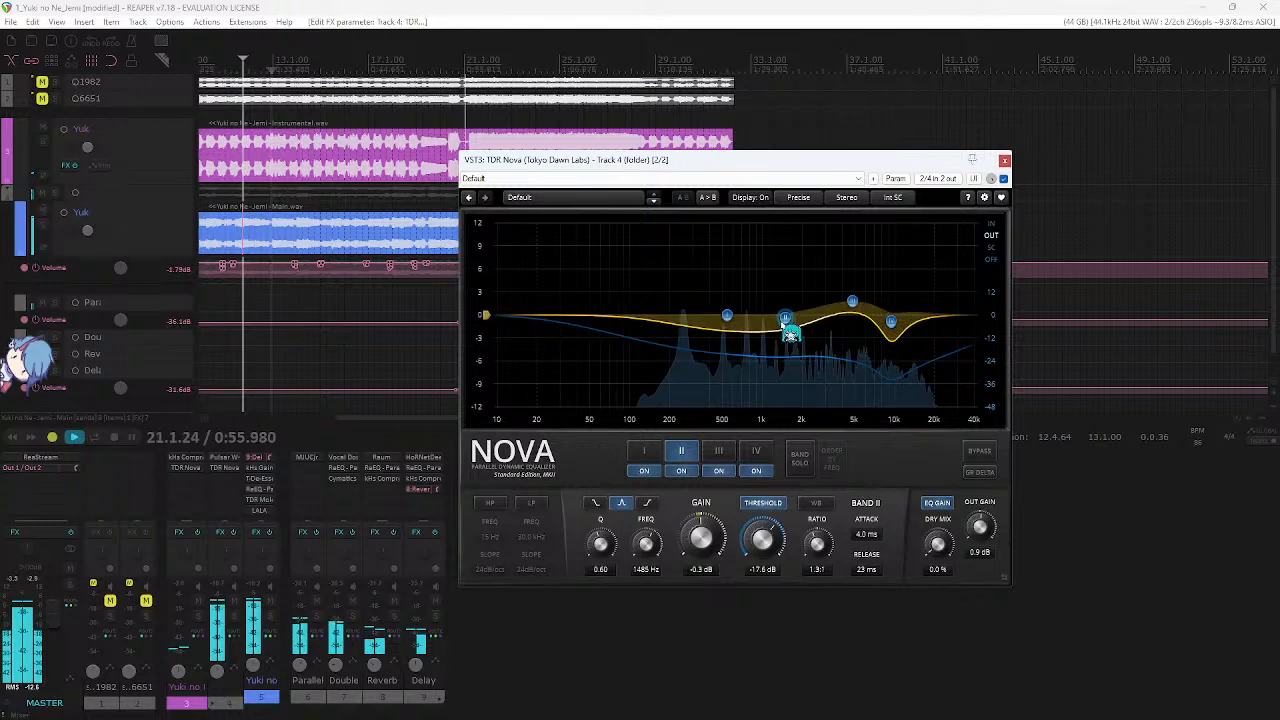
pyautogui.click(852, 303)
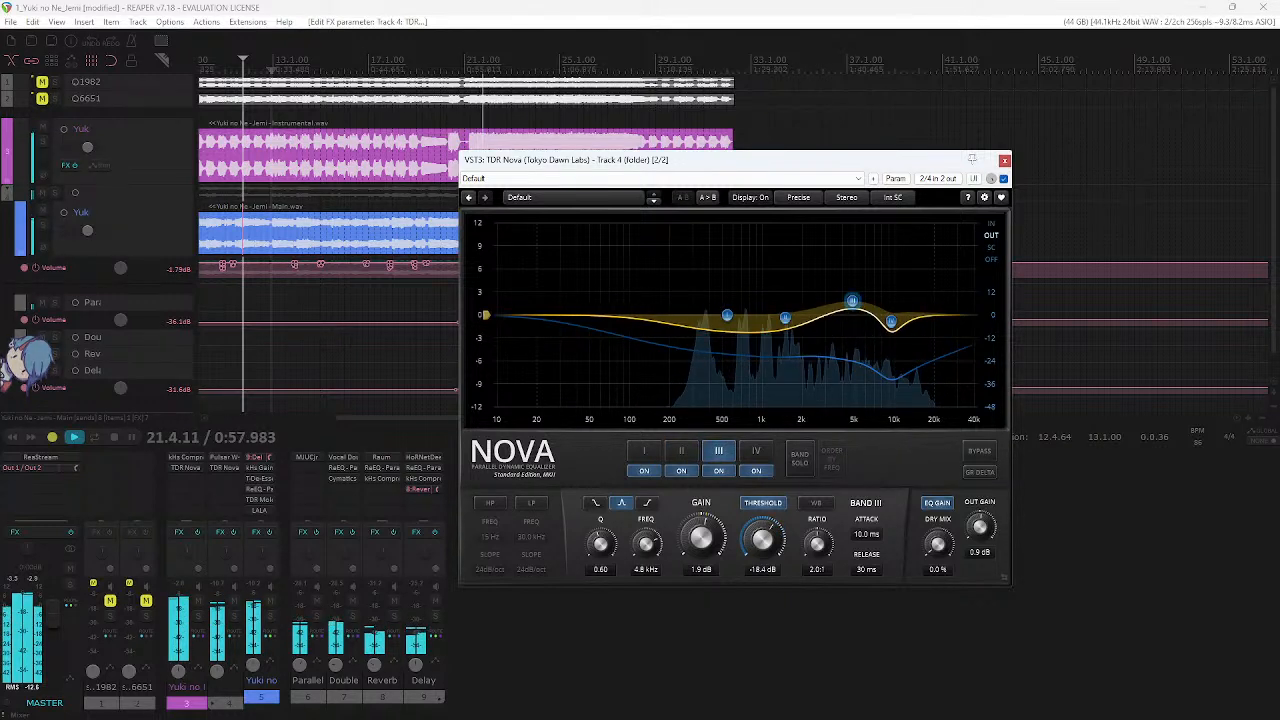
pyautogui.moveTo(762, 543)
pyautogui.mouseDown()
pyautogui.moveTo(762, 566)
pyautogui.moveTo(762, 537)
pyautogui.mouseUp()
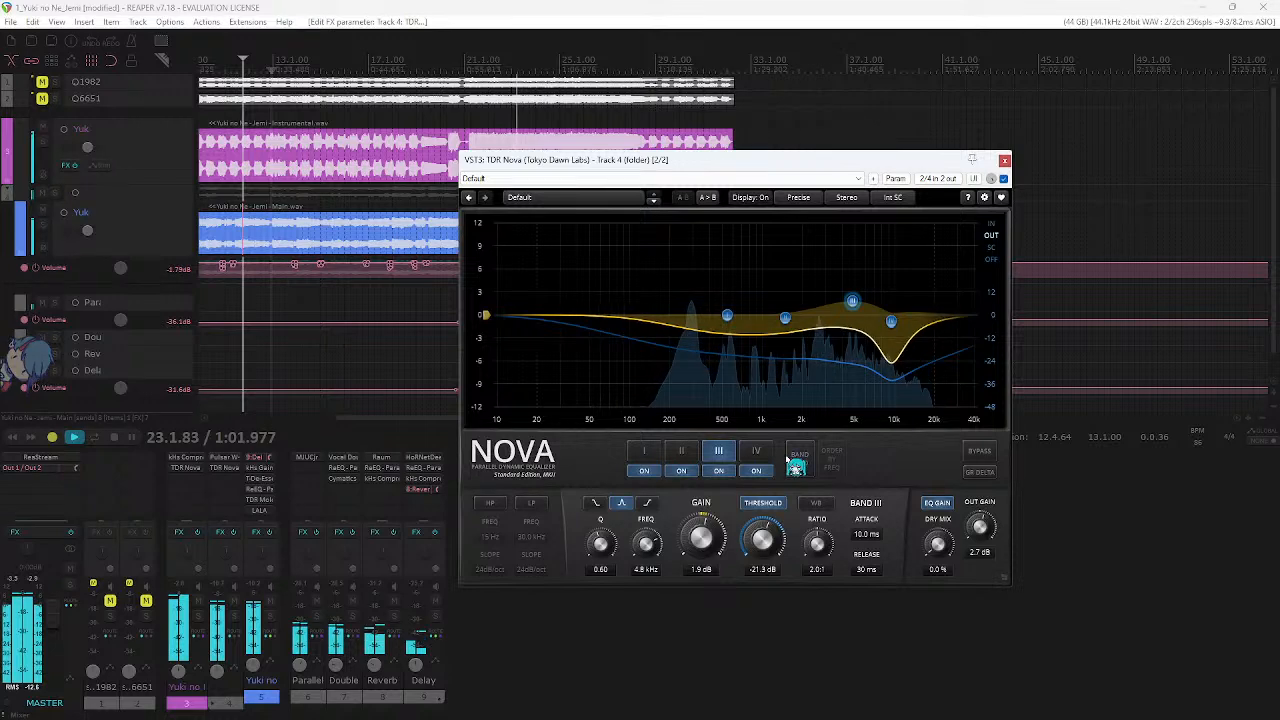
pyautogui.moveTo(787, 320); pyautogui.dragTo(782, 311)
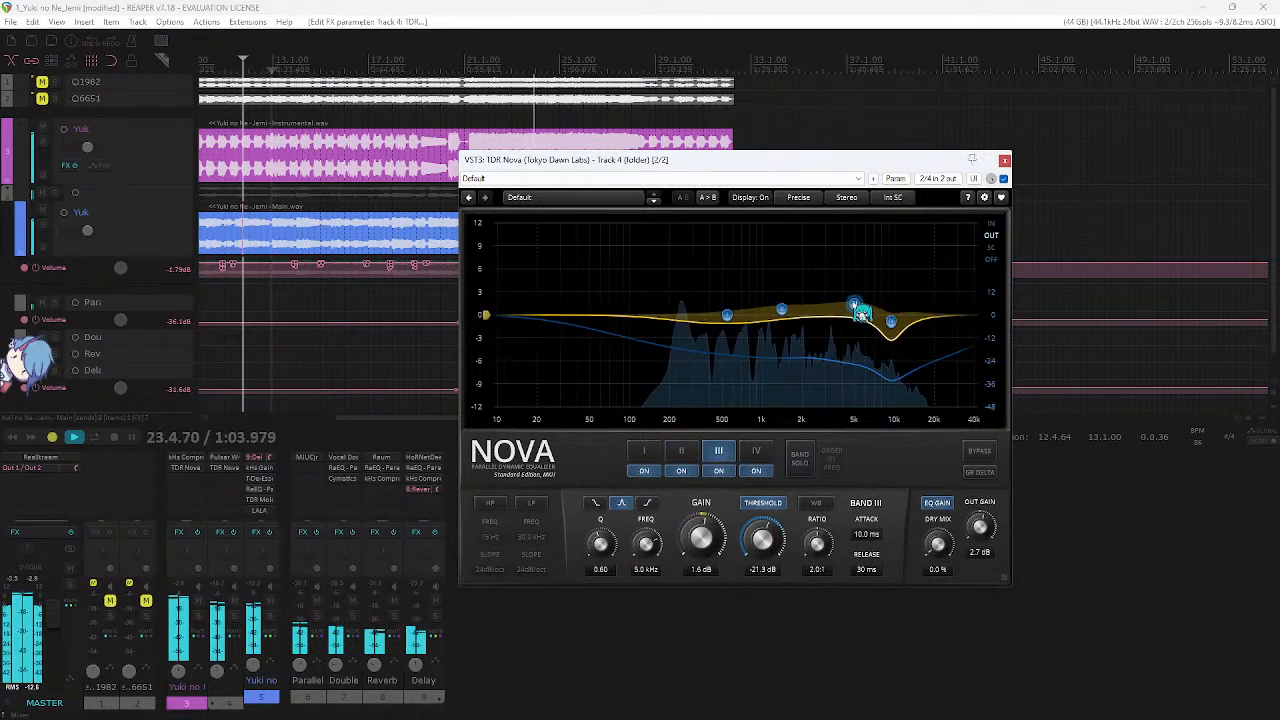
pyautogui.click(1005, 161)
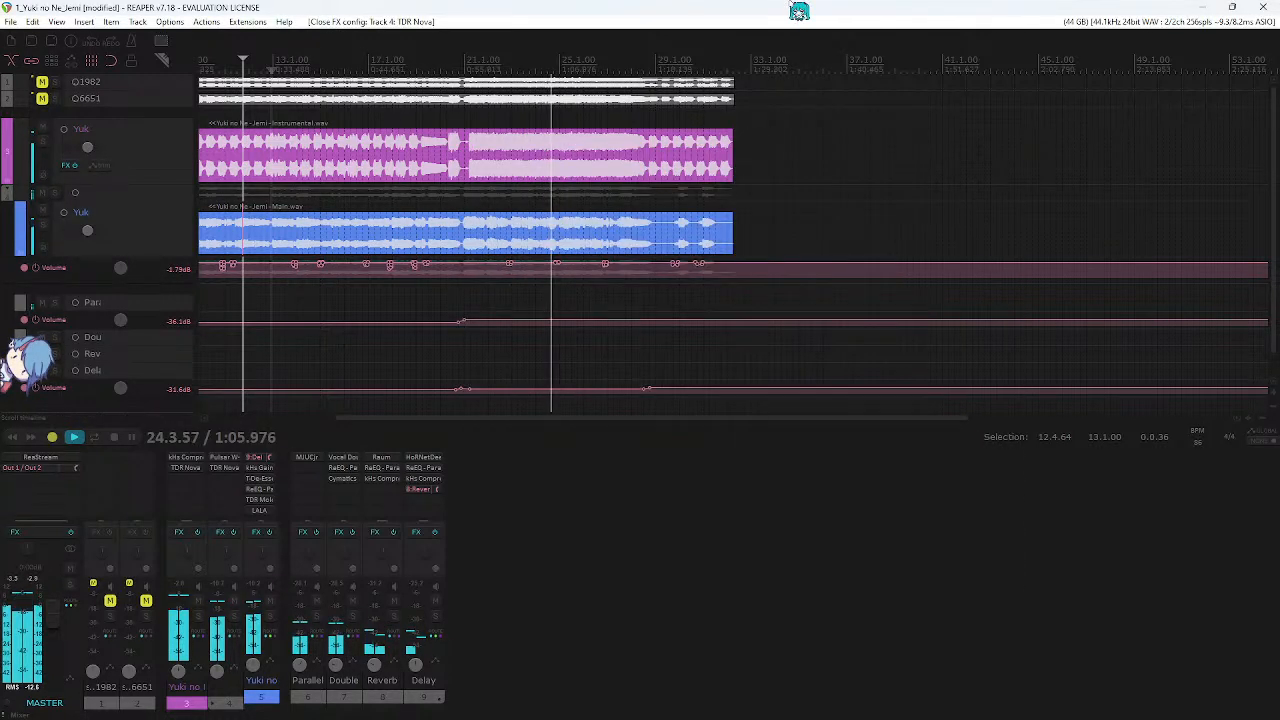
# - Replay from about bar 9 and raise the vocal folder Nova's dry mix to about 30.7%
pyautogui.scroll(3, 650, 150)
pyautogui.scroll(-1, 657, 155)
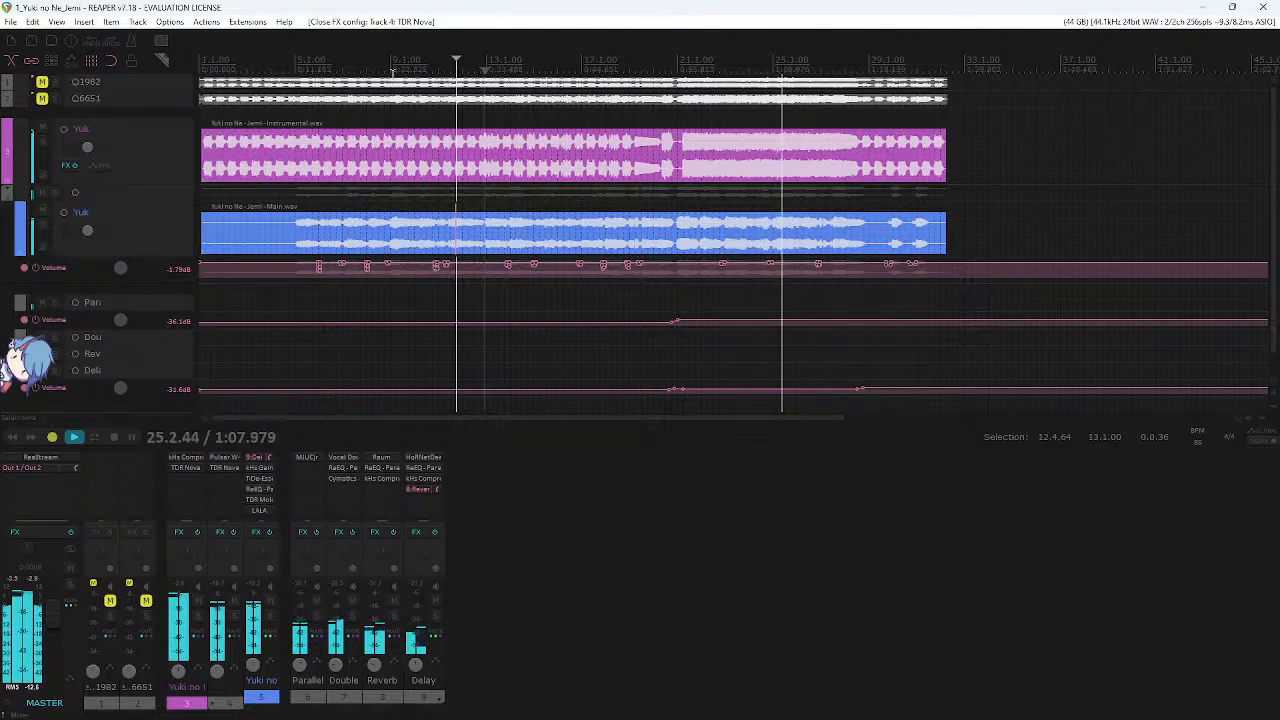
pyautogui.click(395, 75)
pyautogui.click(303, 467)
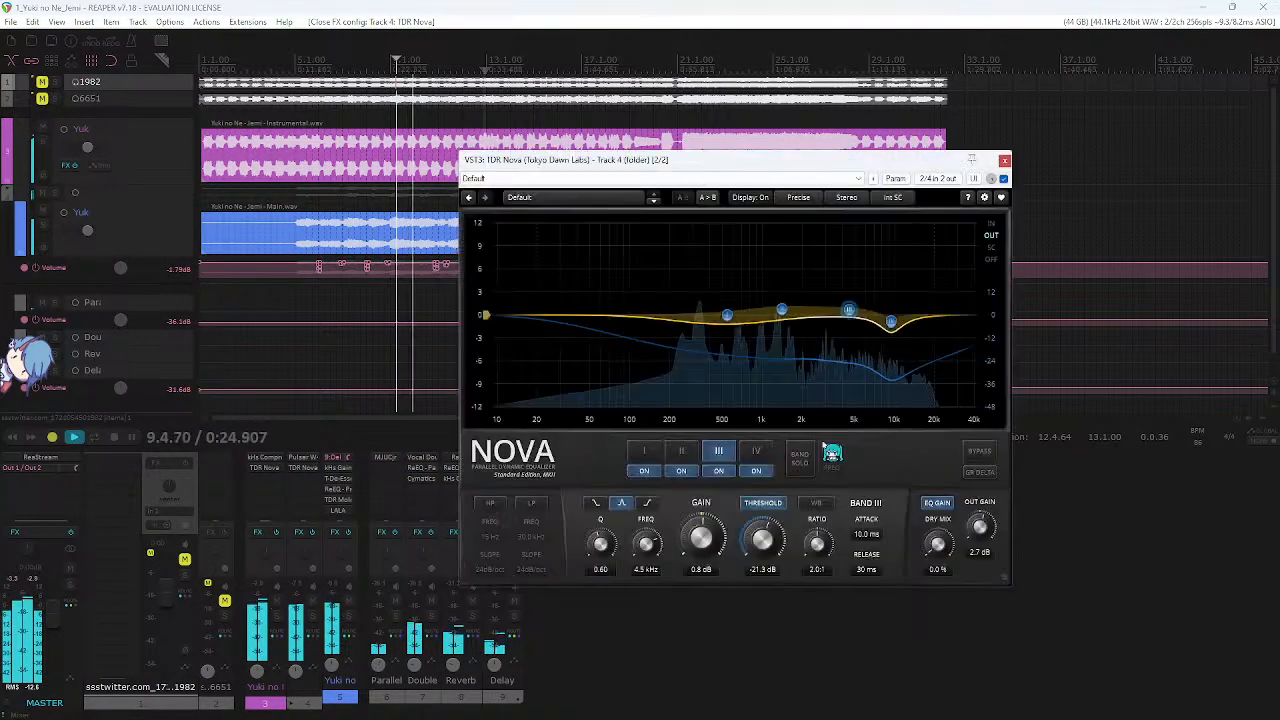
pyautogui.moveTo(932, 540); pyautogui.dragTo(932, 538)
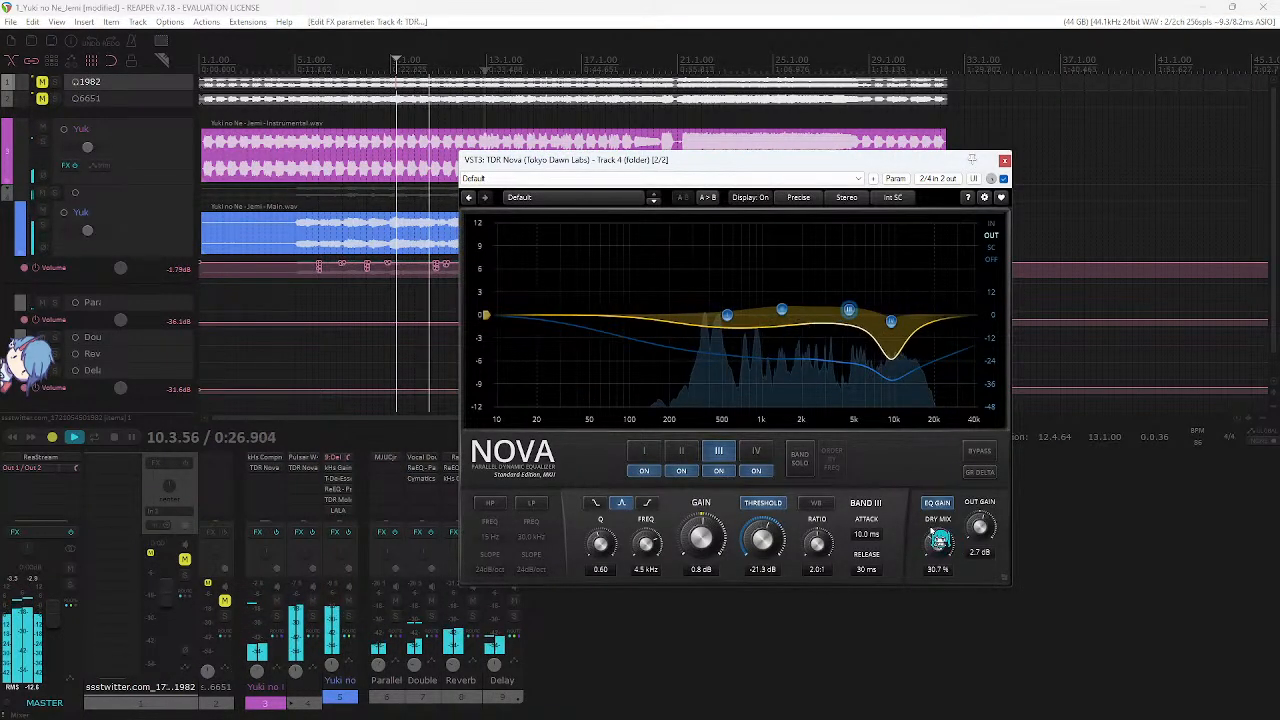
pyautogui.click(1003, 160)
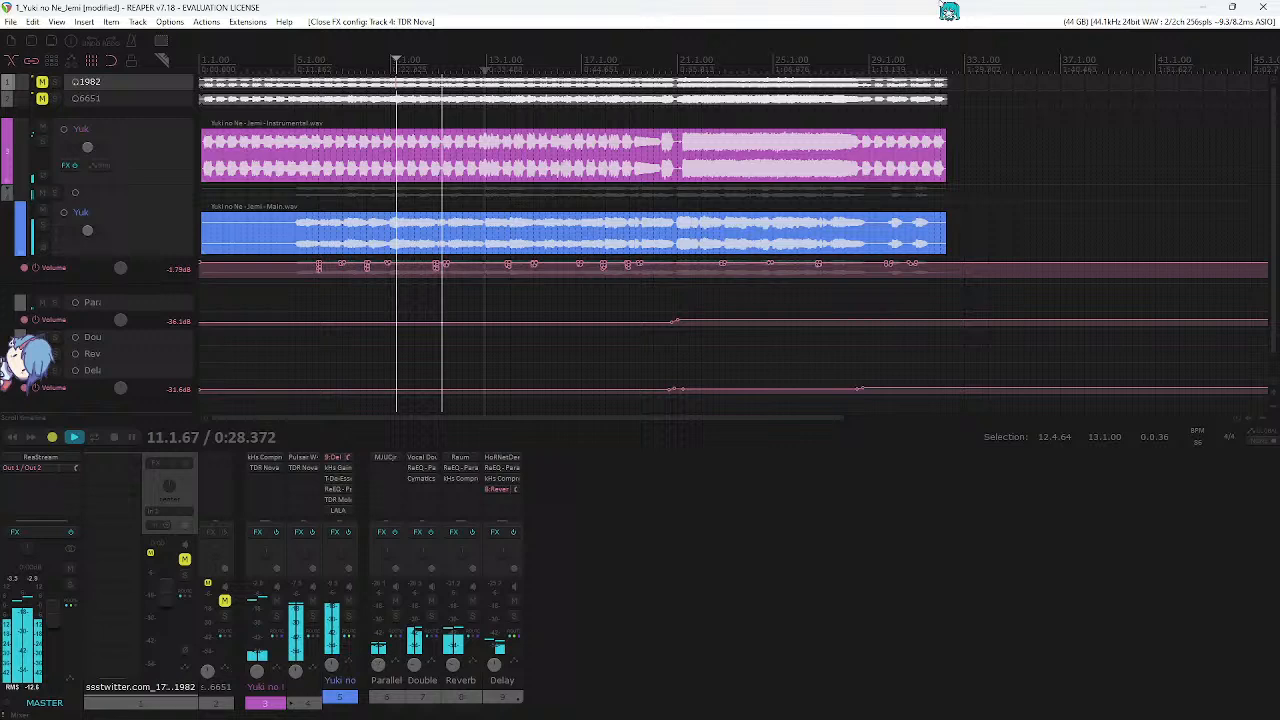
# - Open T-De-Esser Plus on the main vocal track and set its processing amount to -44.9 dB
pyautogui.click(345, 485)
pyautogui.click(739, 180)
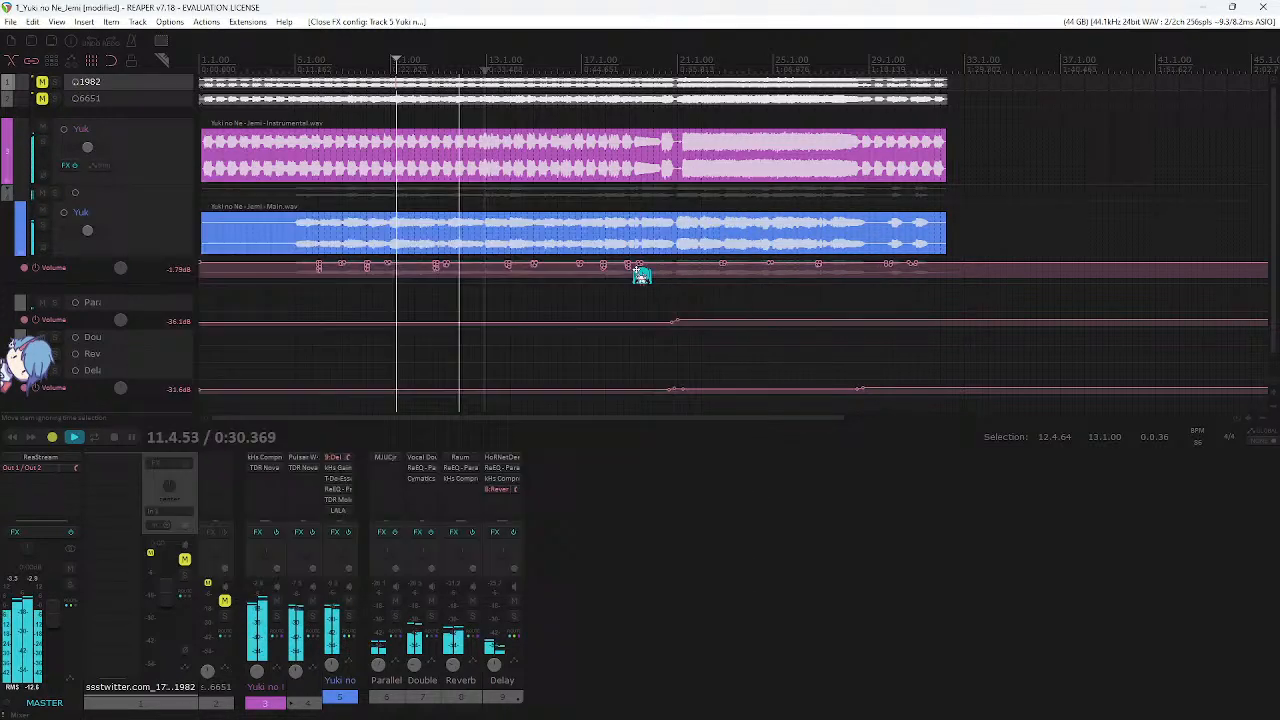
pyautogui.click(340, 478)
pyautogui.moveTo(978, 368); pyautogui.dragTo(975, 356)
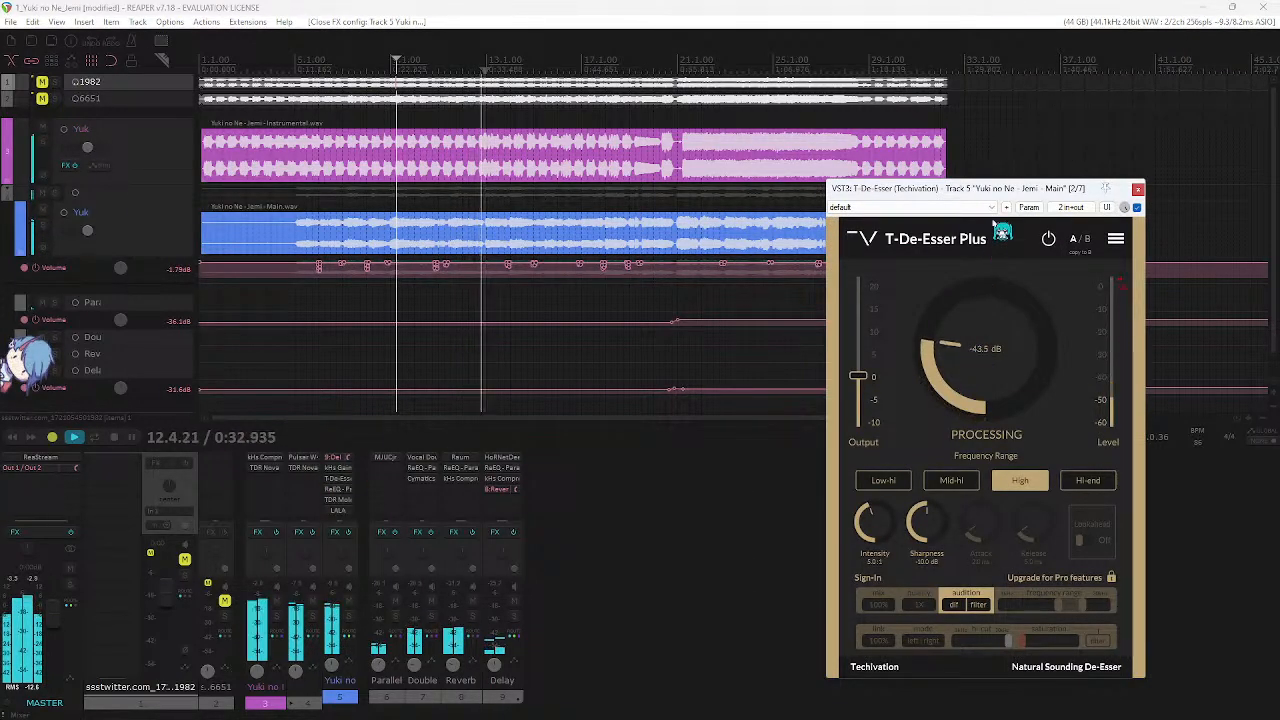
pyautogui.moveTo(944, 192); pyautogui.dragTo(781, 149)
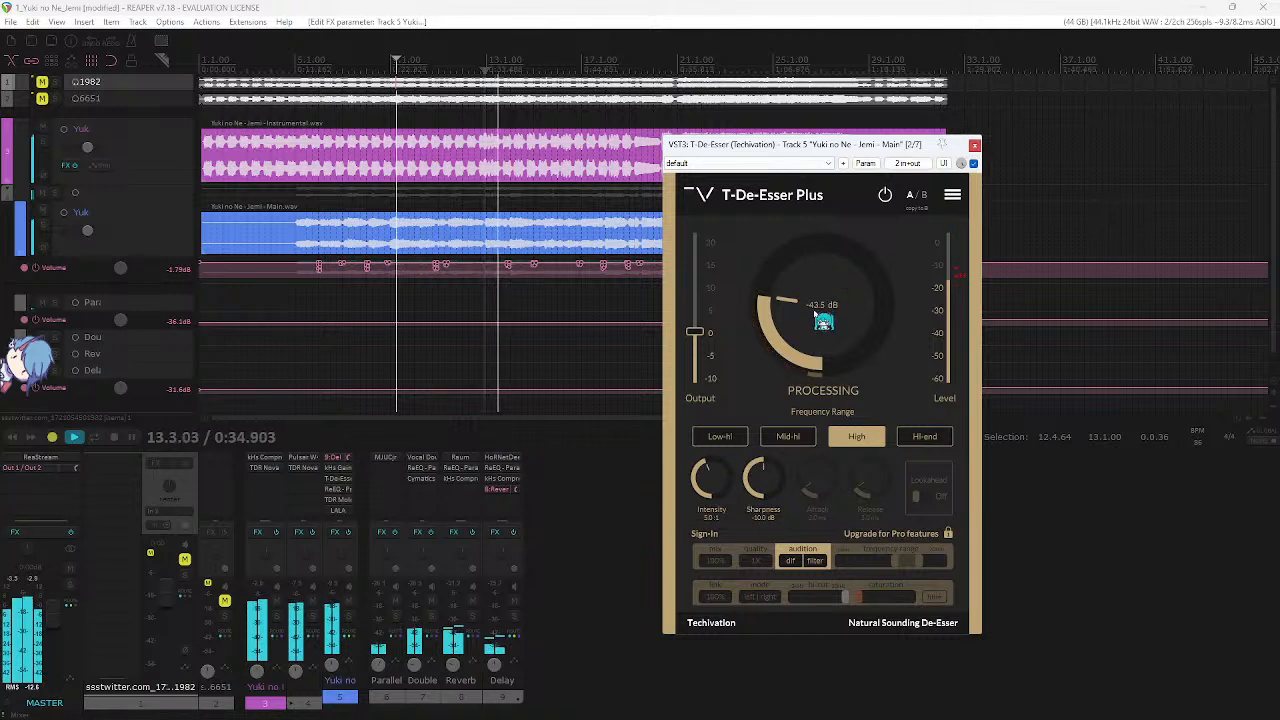
pyautogui.moveTo(822, 320); pyautogui.dragTo(825, 330)
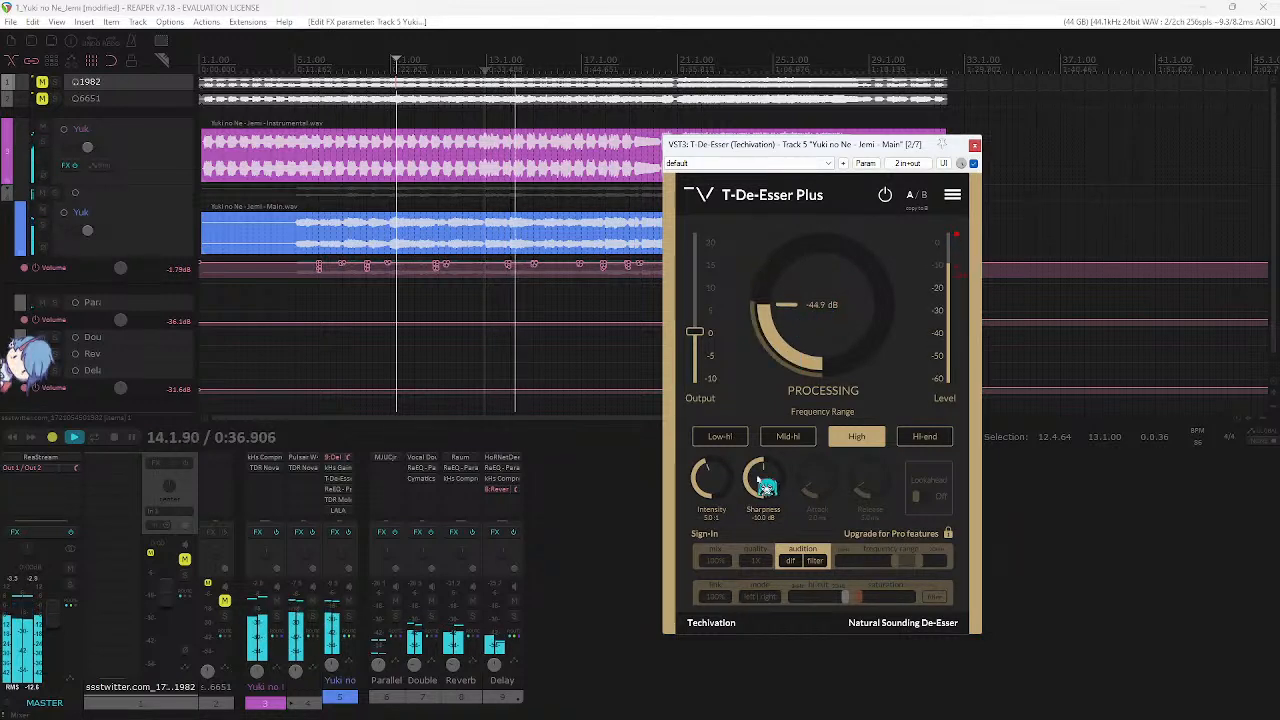
# - Switch the de-esser to the Mid-hi range with -14.3 dB sharpness, 4.0:1 intensity and -48.4 dB processing
pyautogui.moveTo(765, 487); pyautogui.dragTo(766, 430)
pyautogui.click(788, 436)
pyautogui.moveTo(805, 355)
pyautogui.mouseDown()
pyautogui.moveTo(800, 345)
pyautogui.moveTo(827, 335)
pyautogui.moveTo(863, 349)
pyautogui.moveTo(820, 337)
pyautogui.mouseUp()
pyautogui.moveTo(712, 490); pyautogui.dragTo(727, 507)
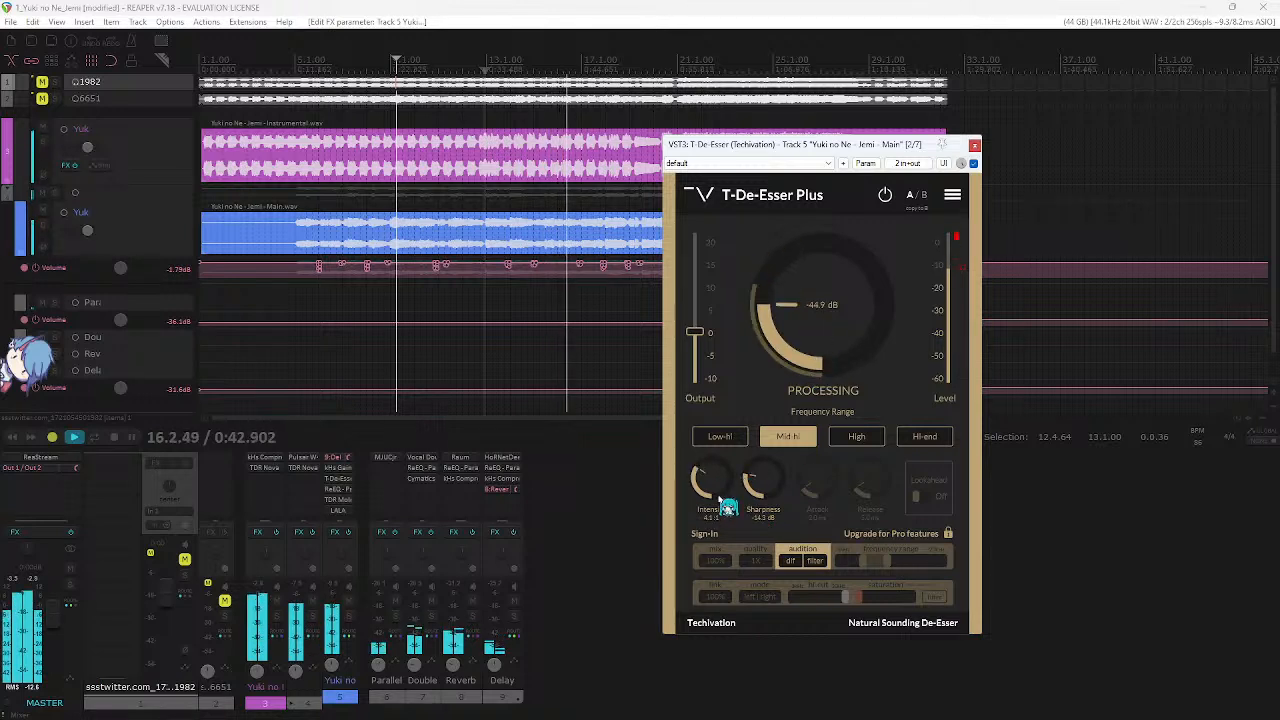
pyautogui.moveTo(816, 341); pyautogui.dragTo(831, 345)
pyautogui.click(975, 146)
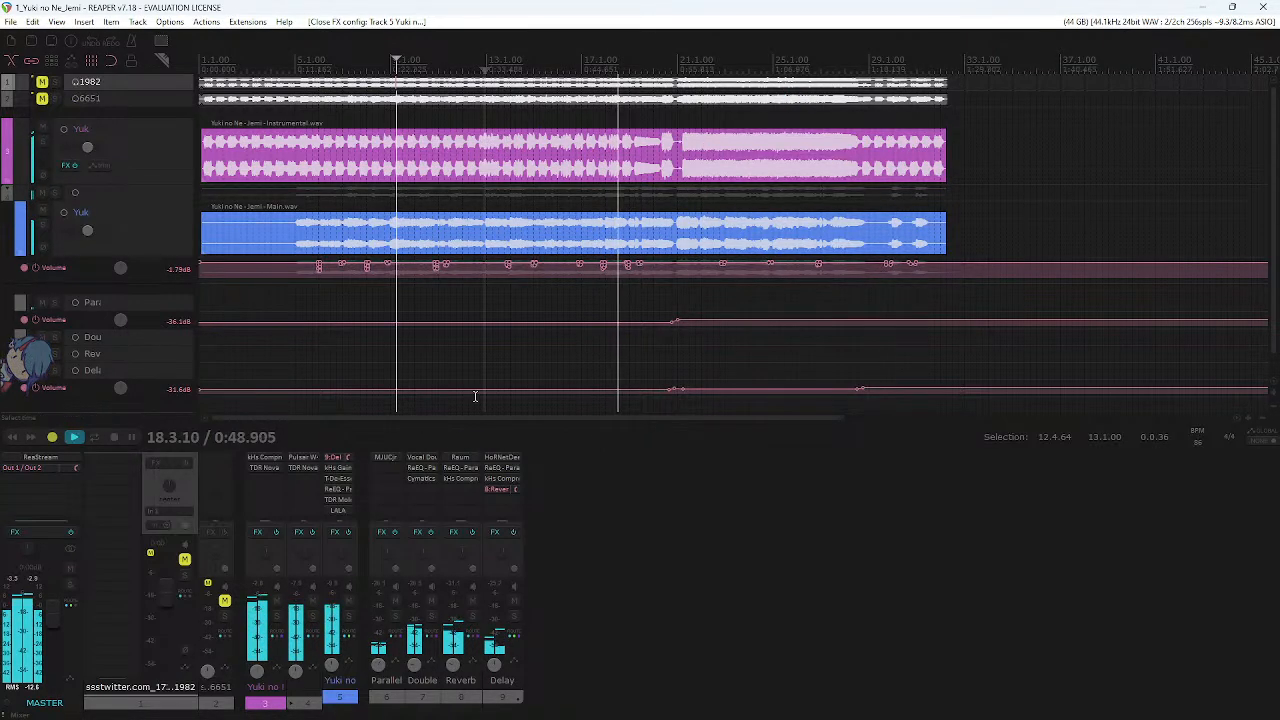
# - Return the main vocal's de-esser to the High range, with -11.6 dB sharpness and -43.1 dB processing, and close the Gain plugin window
pyautogui.click(338, 478)
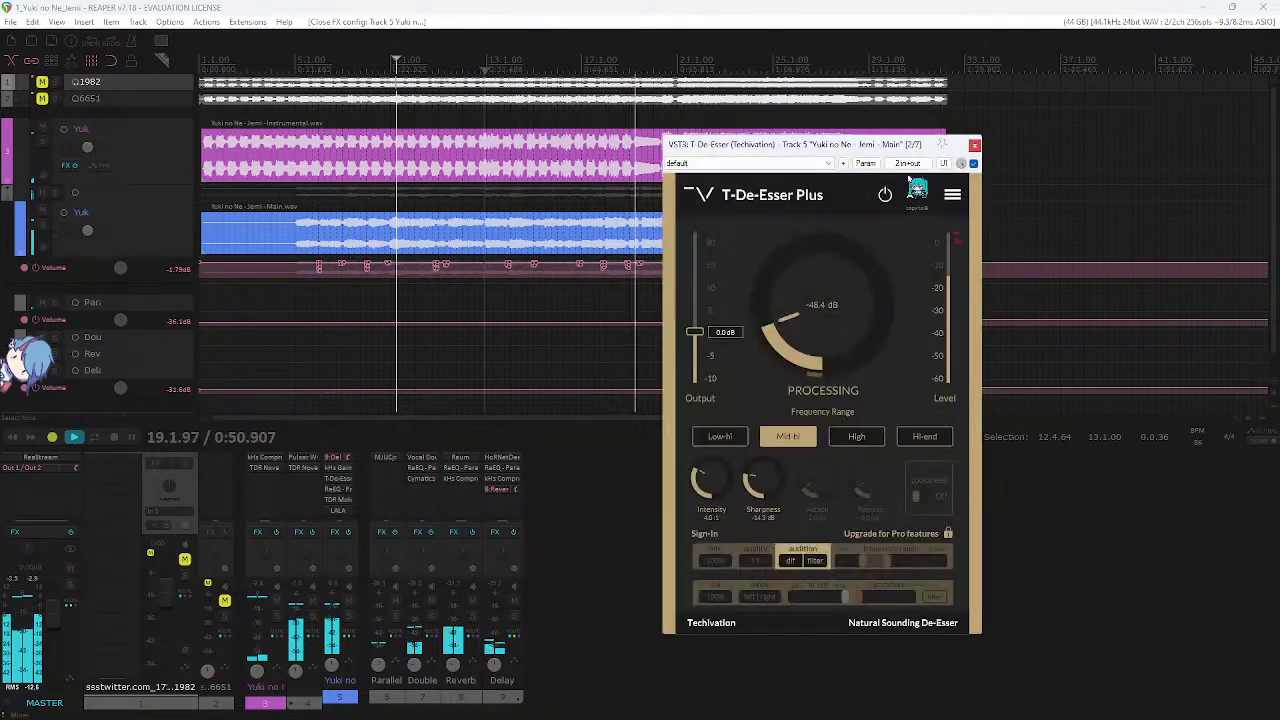
pyautogui.moveTo(857, 145); pyautogui.dragTo(737, 125)
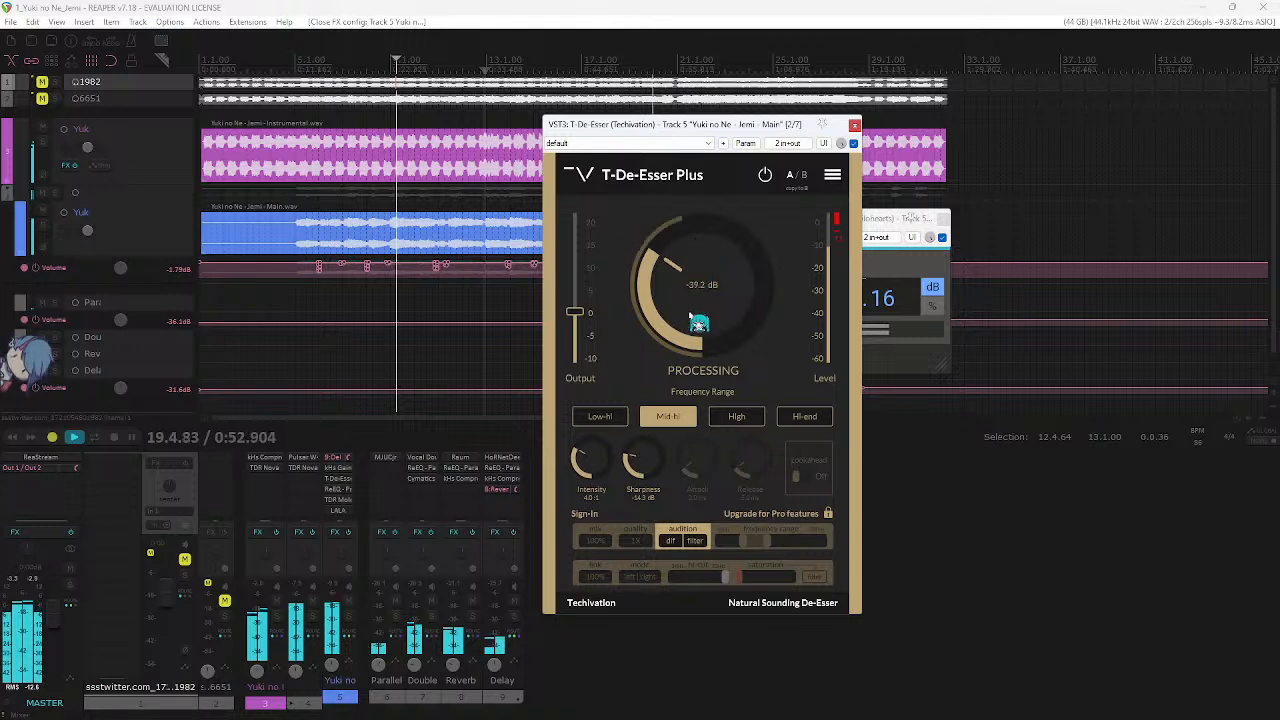
pyautogui.click(638, 463)
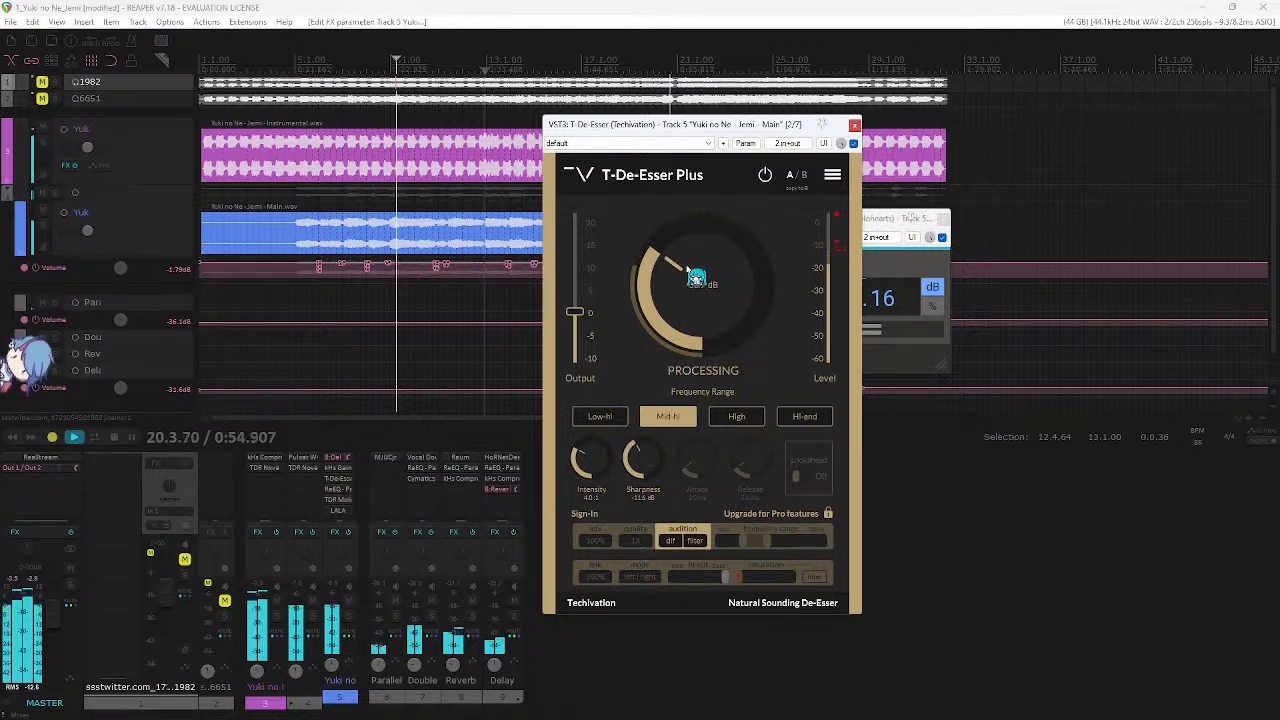
pyautogui.click(752, 418)
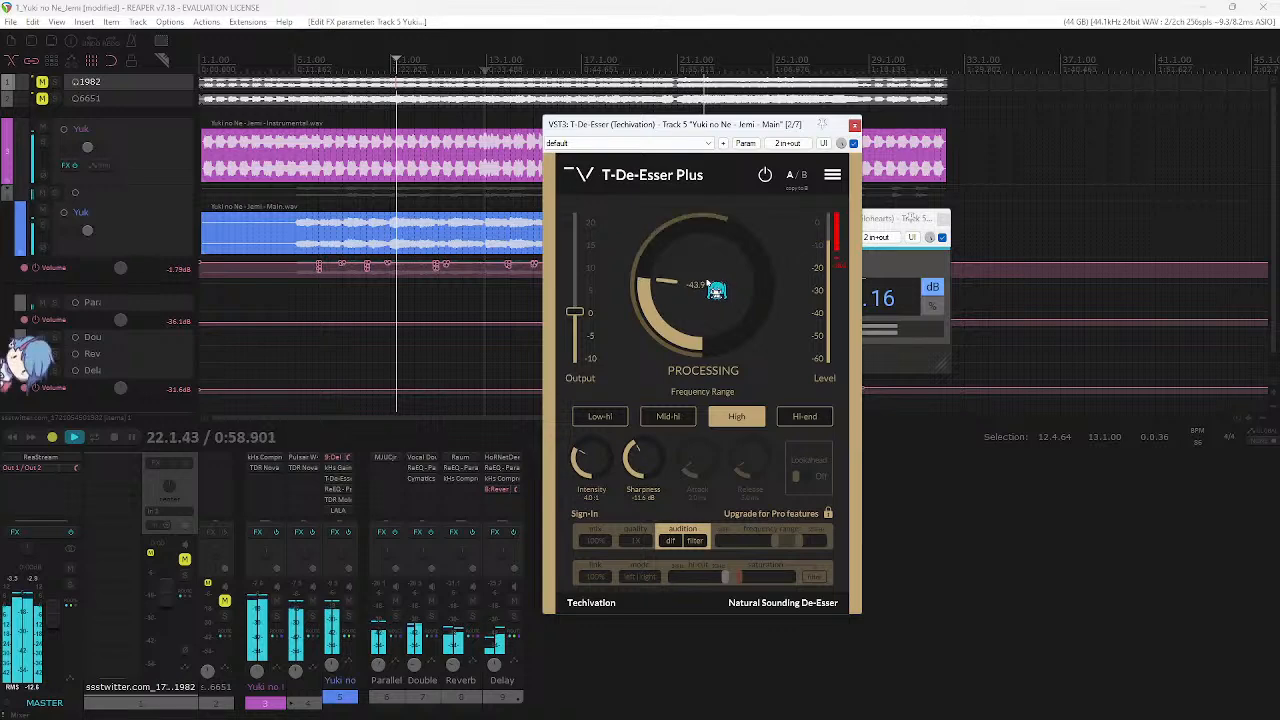
pyautogui.click(944, 218)
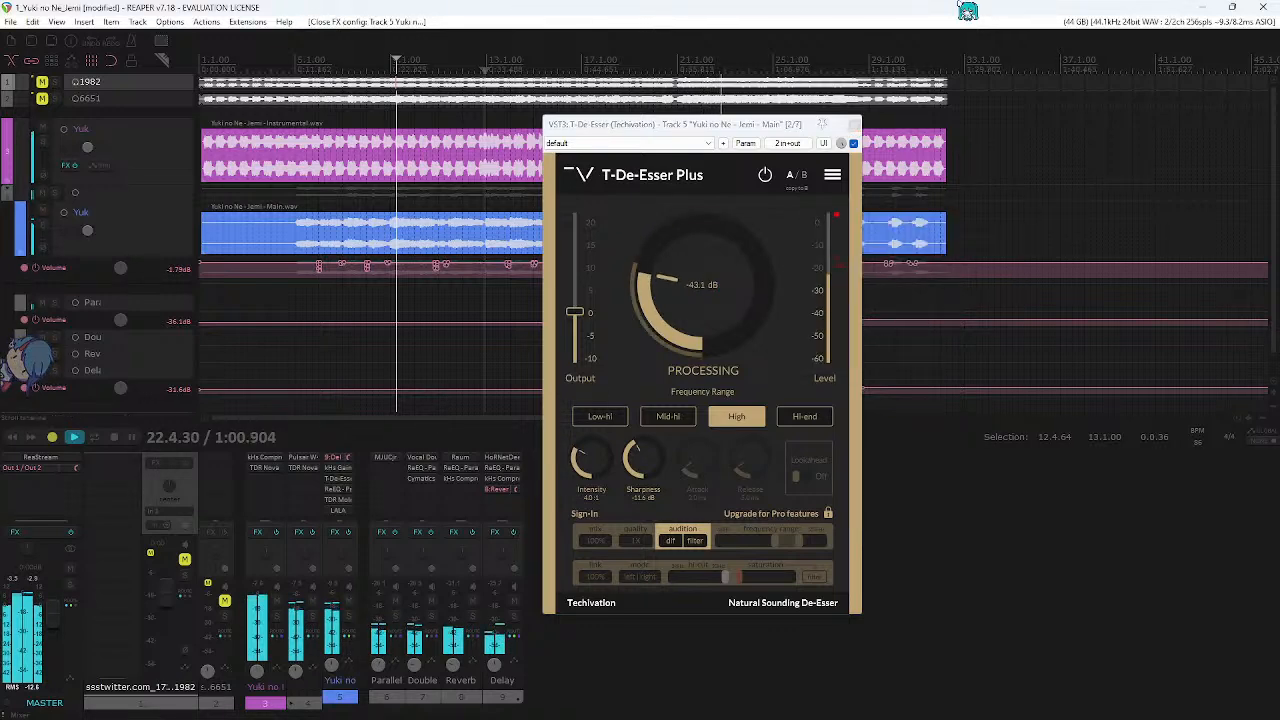
# - Close the de-esser window and fine-tune the vocal folder's track volume while the song plays on from about bar 22
pyautogui.click(854, 126)
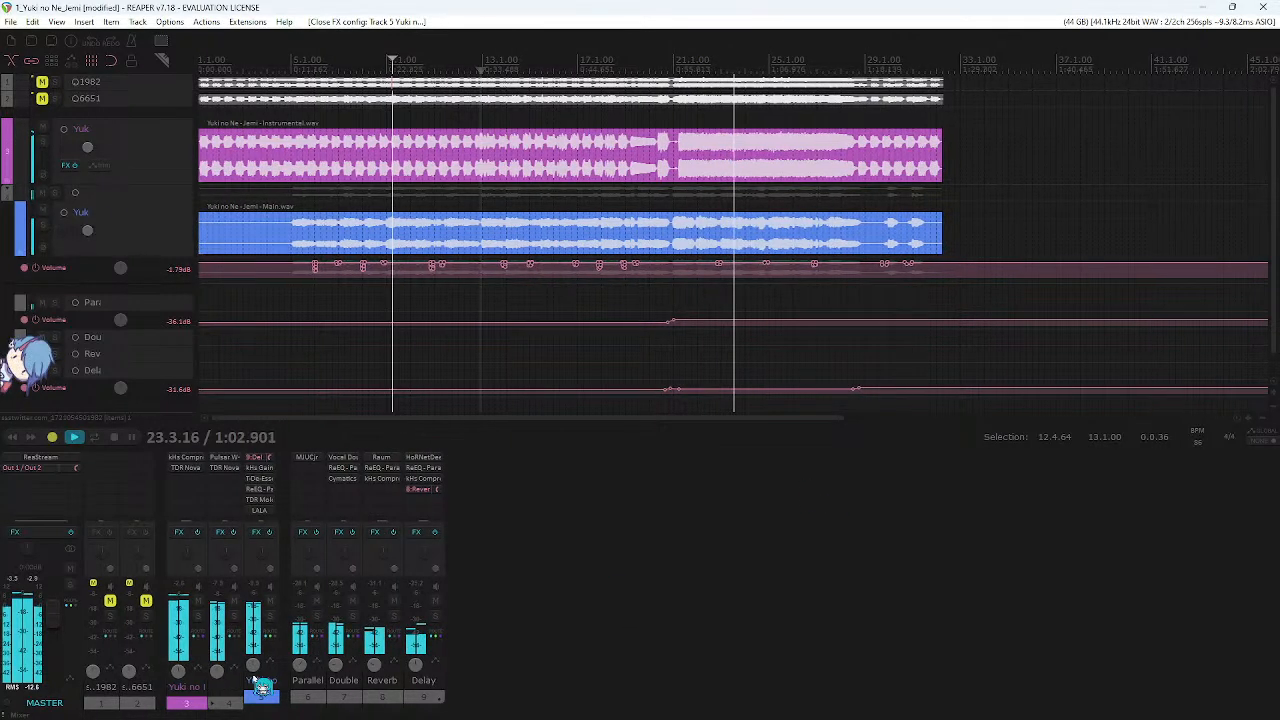
pyautogui.scroll(-2, 260, 678)
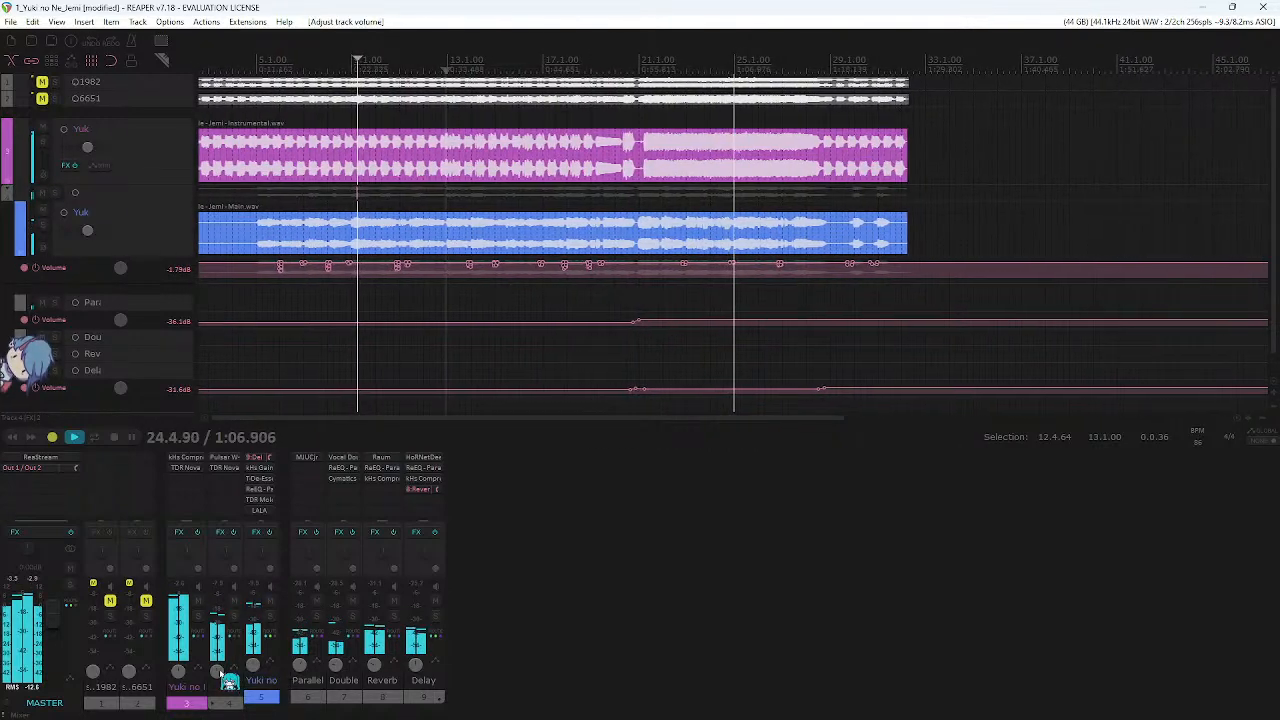
pyautogui.scroll(-2, 710, 114)
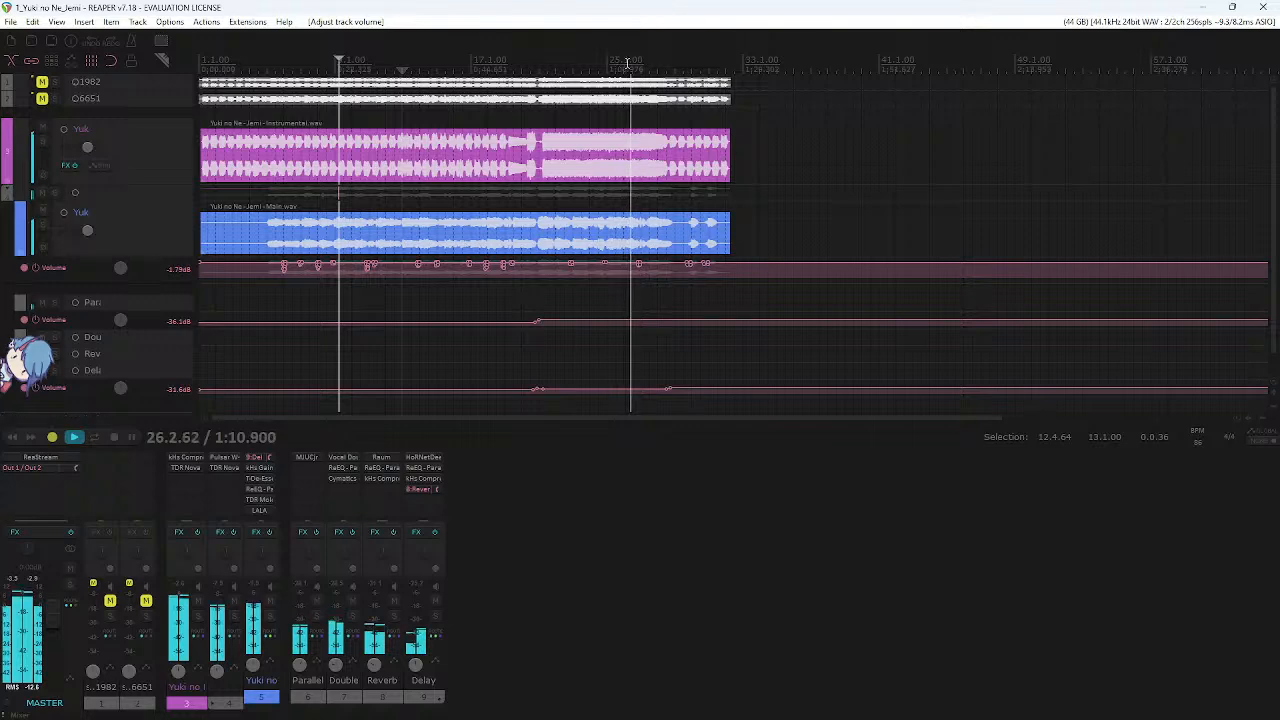
pyautogui.scroll(3, 710, 133)
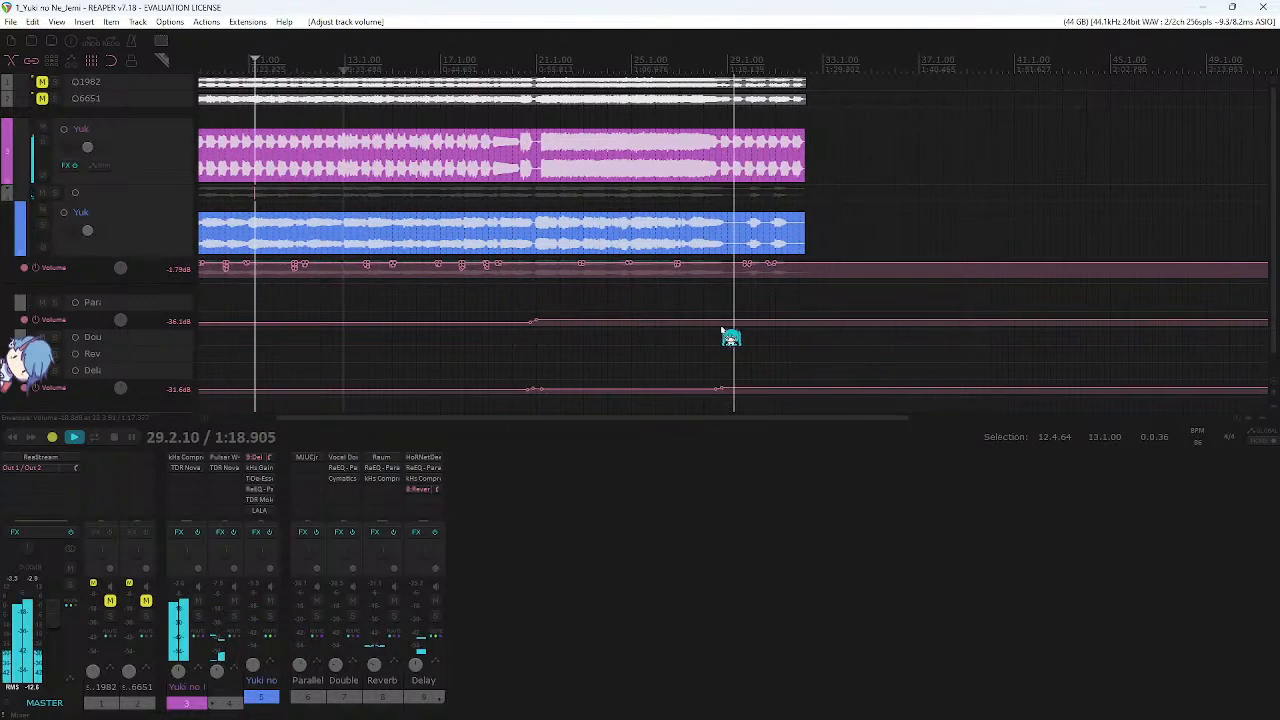
# - Raise the Delay track's volume envelope from about bar 29 and stop playback
pyautogui.moveTo(739, 390); pyautogui.dragTo(745, 391)
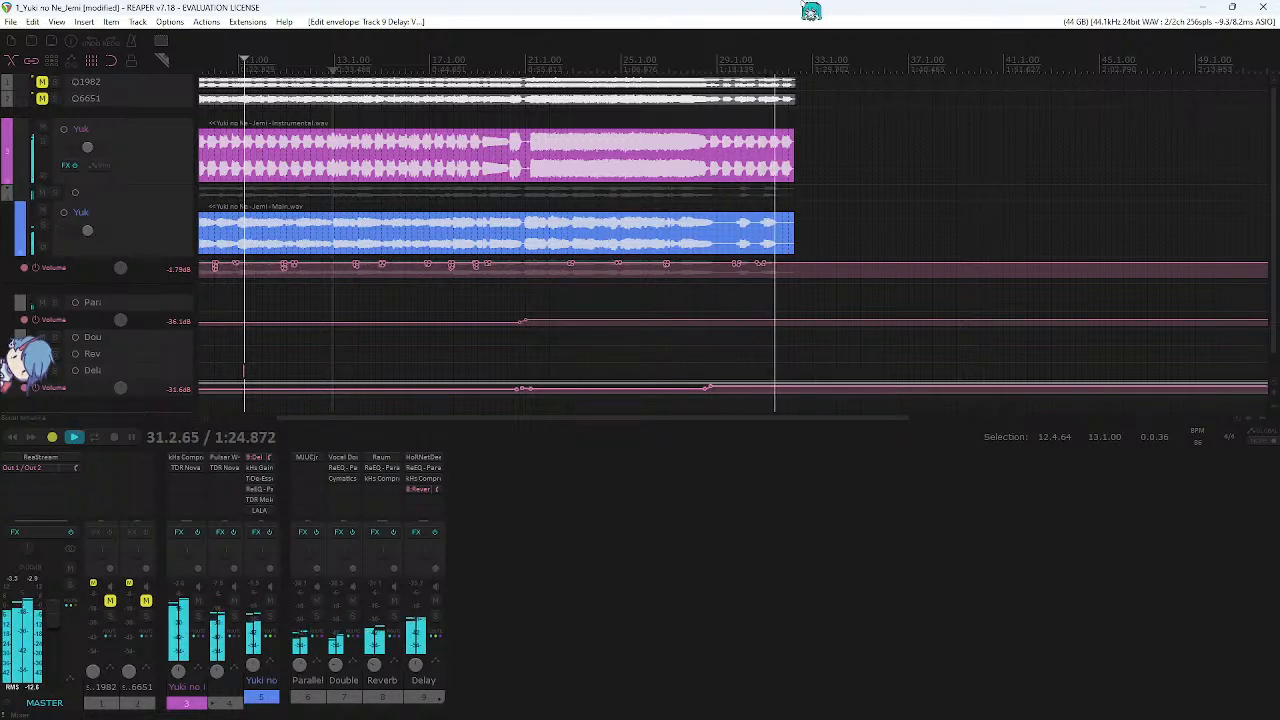
pyautogui.scroll(5, 757, 323)
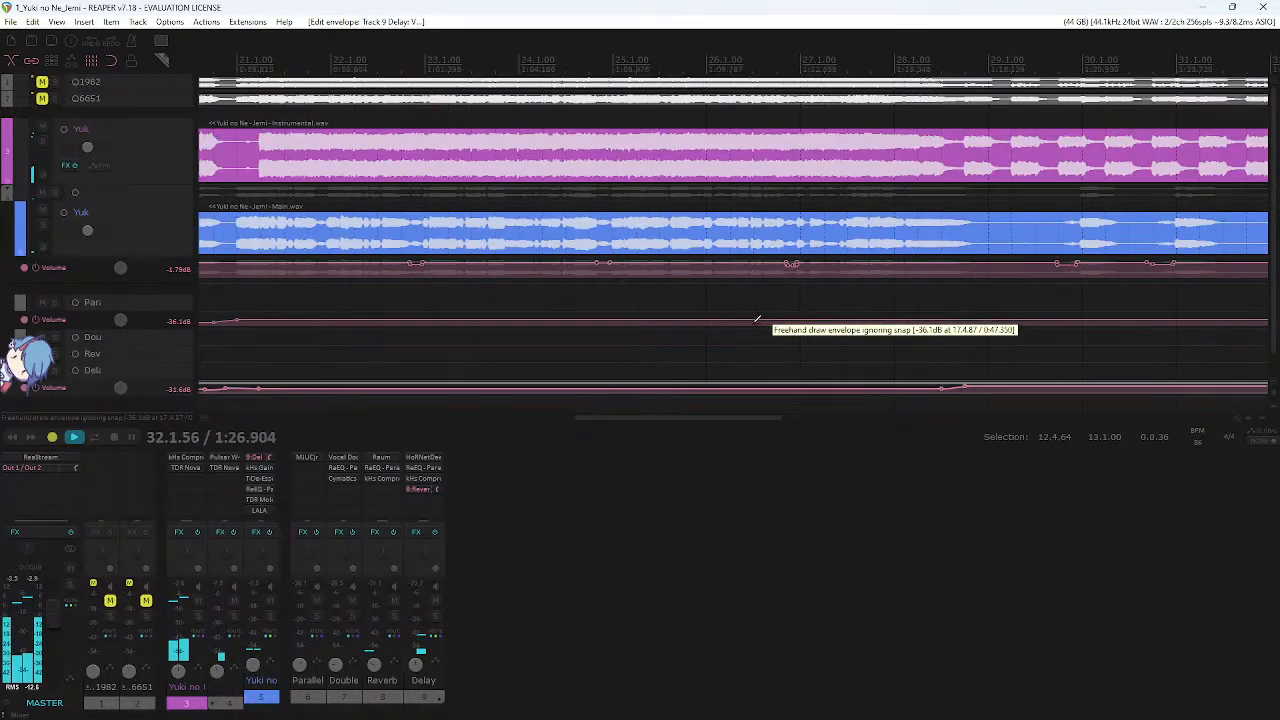
pyautogui.press('space')
pyautogui.press('space')
pyautogui.scroll(-8, 606, 232)
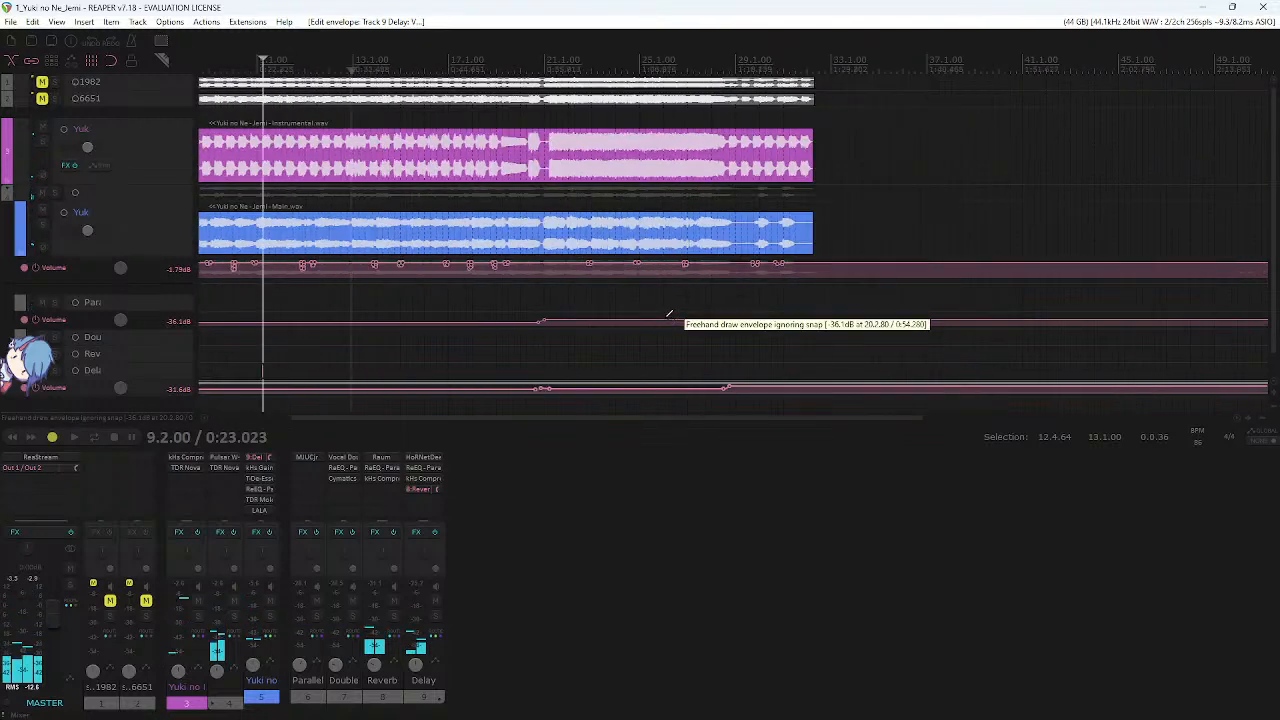
# - Copy the Delay volume envelope bump near bar 21, paste it around bars 30 and 31, and enlarge the envelope lane
pyautogui.moveTo(620, 373); pyautogui.dragTo(493, 402)
pyautogui.scroll(7, 812, 380)
pyautogui.hscroll(6, 814, 383)
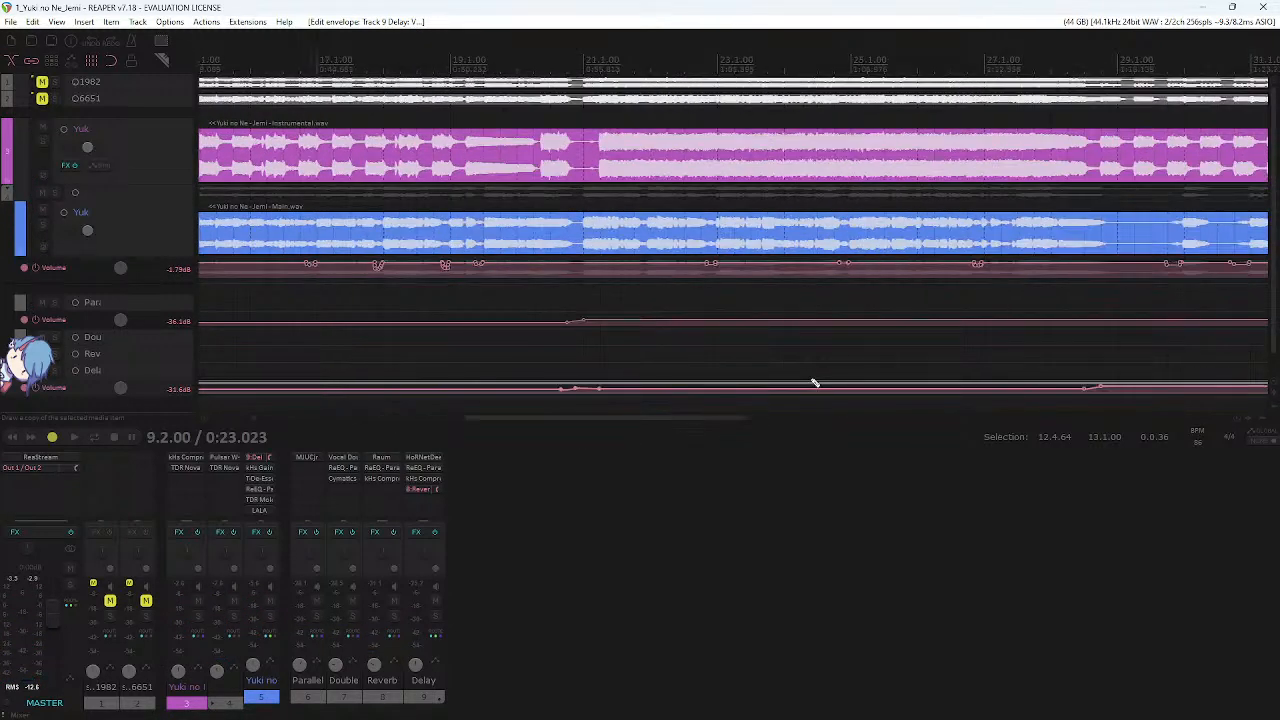
pyautogui.click(785, 62)
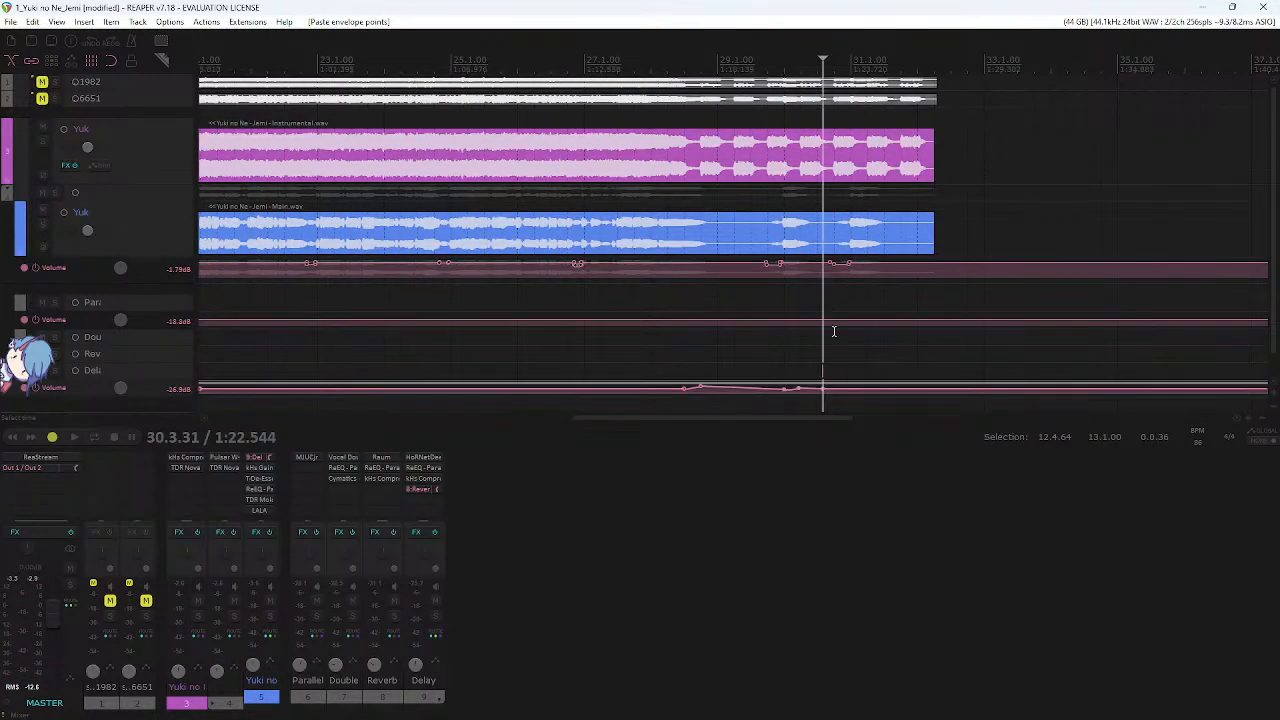
pyautogui.scroll(1, 834, 331)
pyautogui.scroll(-1, 428, 331)
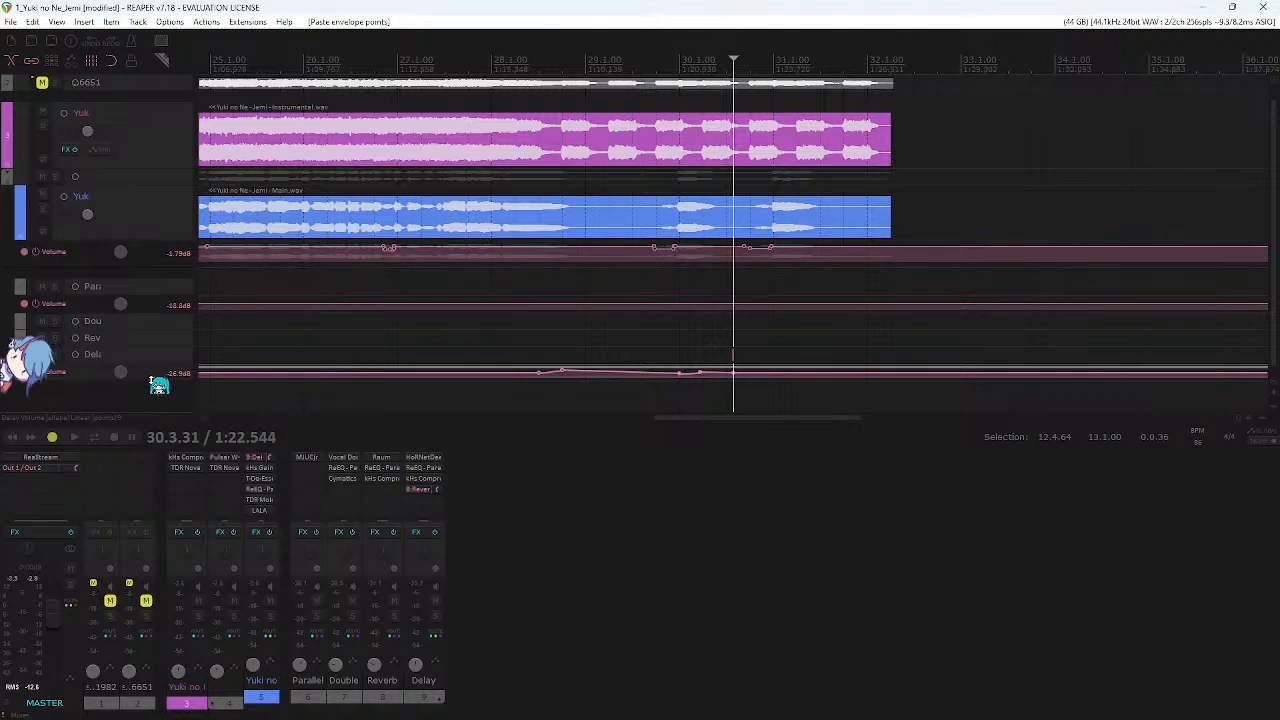
pyautogui.moveTo(152, 381); pyautogui.dragTo(151, 445)
pyautogui.scroll(-2, 683, 292)
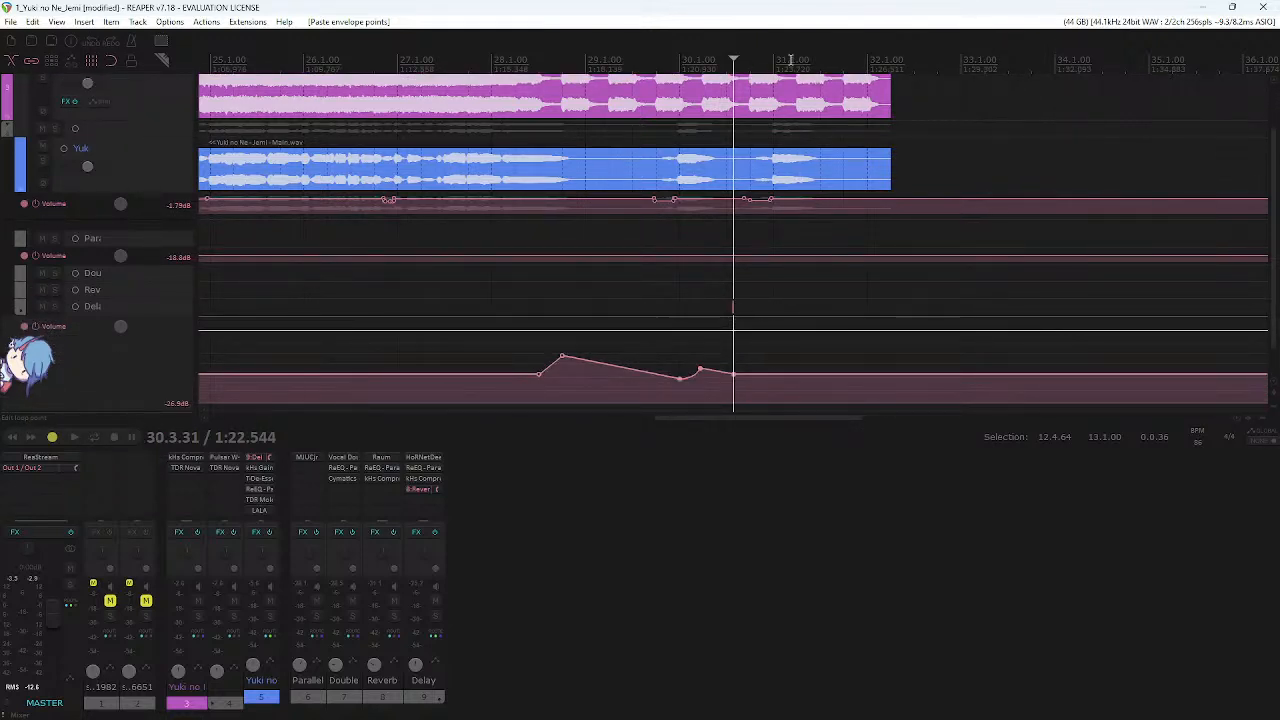
pyautogui.hotkey('ctrl', 'v')
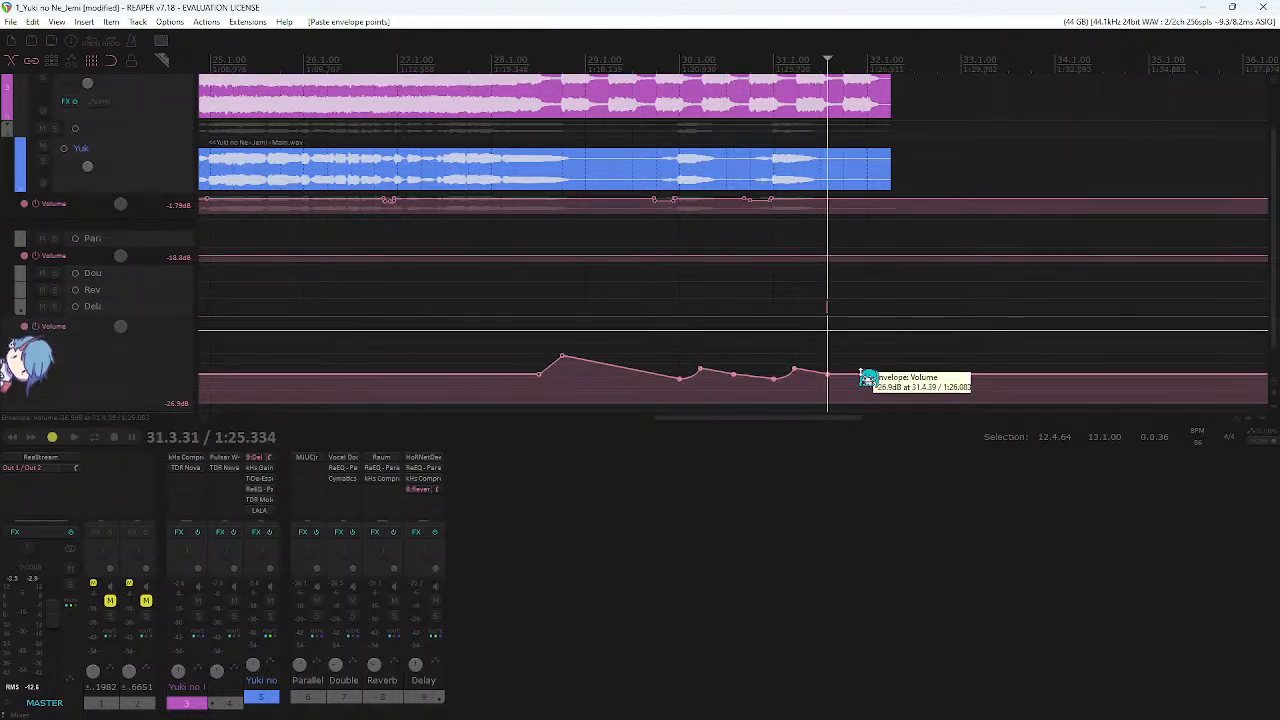
# - Raise the pasted Delay envelope points until their peaks match the one before bar 29, and play from bar 30
pyautogui.moveTo(880, 343); pyautogui.dragTo(640, 409)
pyautogui.press('Delete')
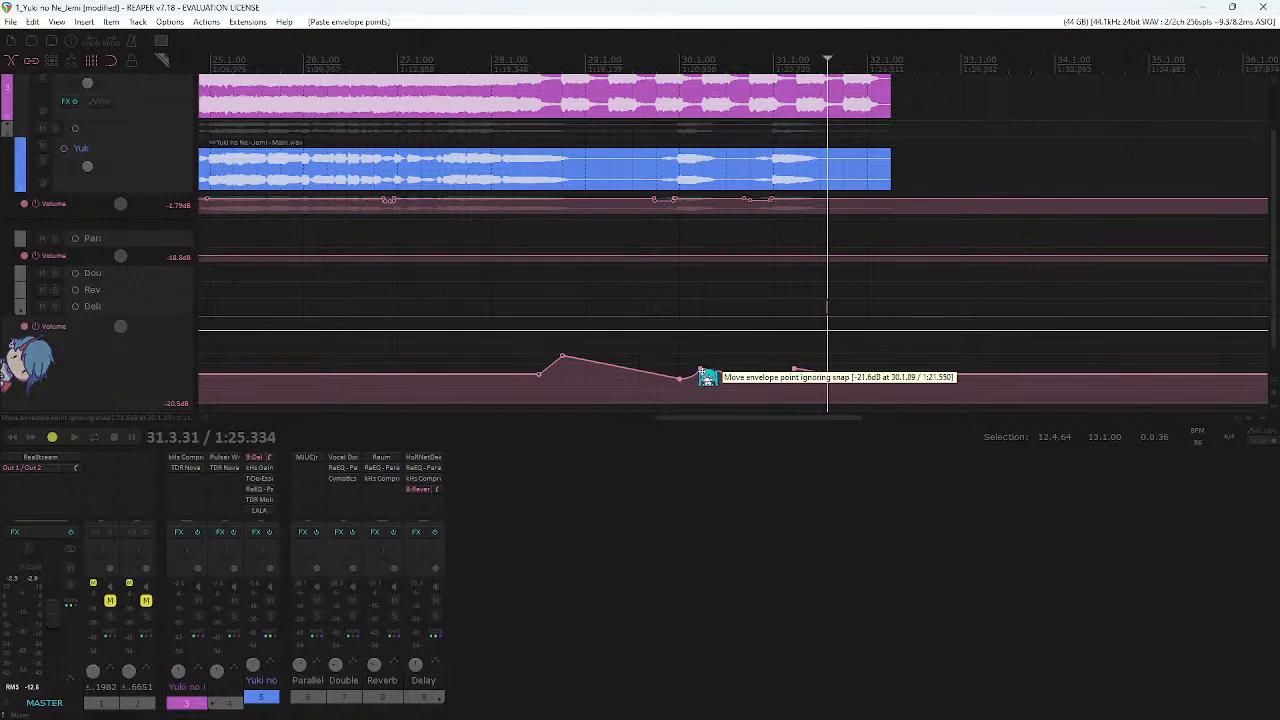
pyautogui.moveTo(700, 372); pyautogui.dragTo(700, 320)
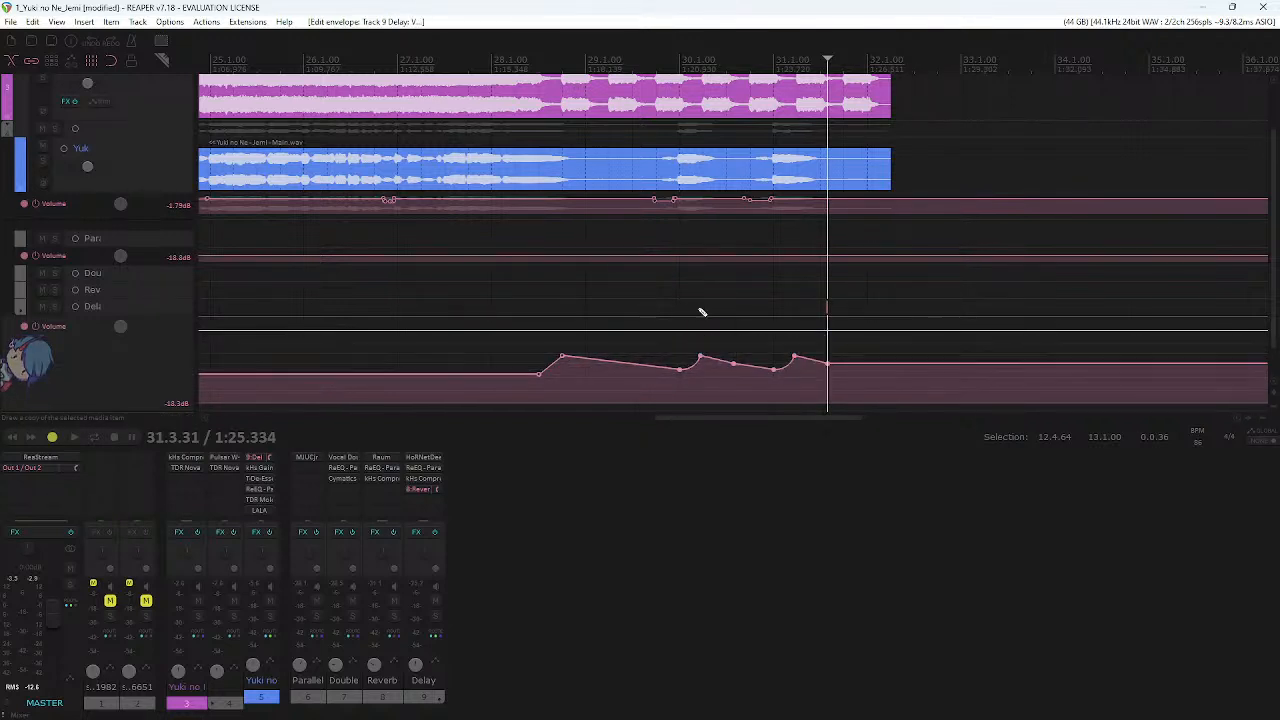
pyautogui.click(671, 51)
pyautogui.press('space')
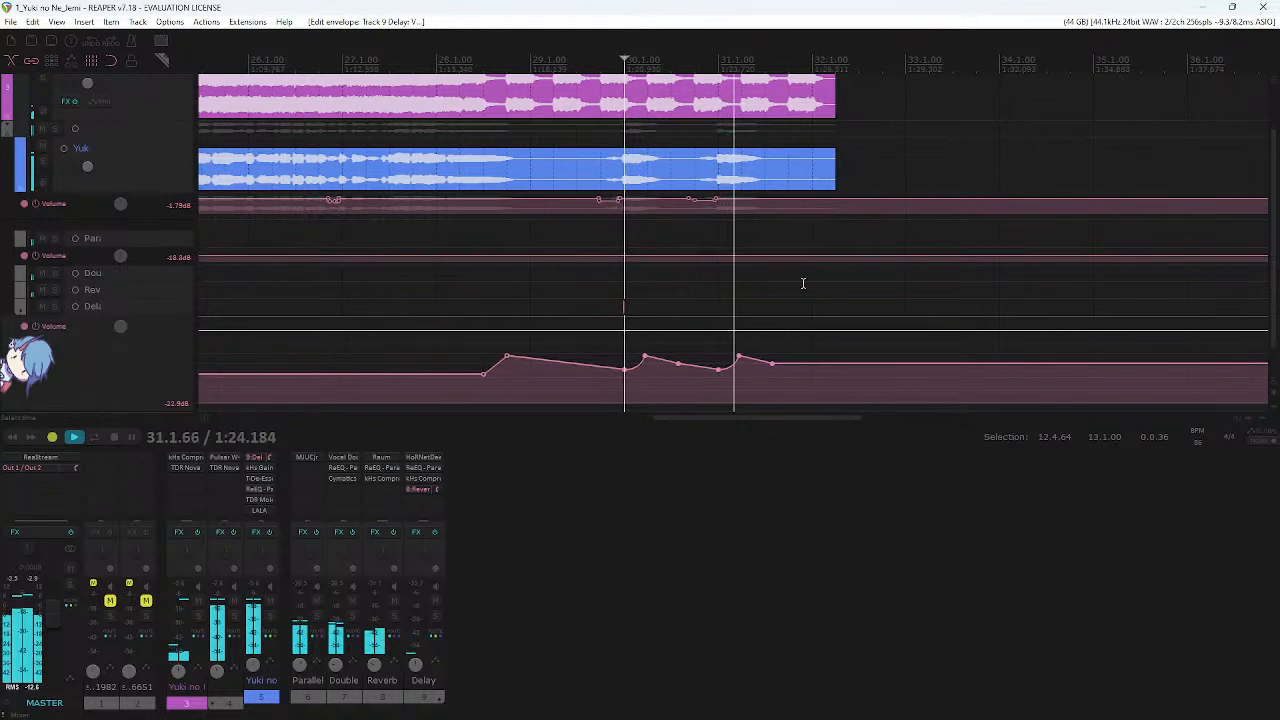
# - Try shifting the pasted Delay envelope points slightly later, audition the ending, and undo the shift
pyautogui.press('space')
pyautogui.moveTo(629, 357); pyautogui.dragTo(650, 362)
pyautogui.press('space')
pyautogui.press('space')
pyautogui.press('space')
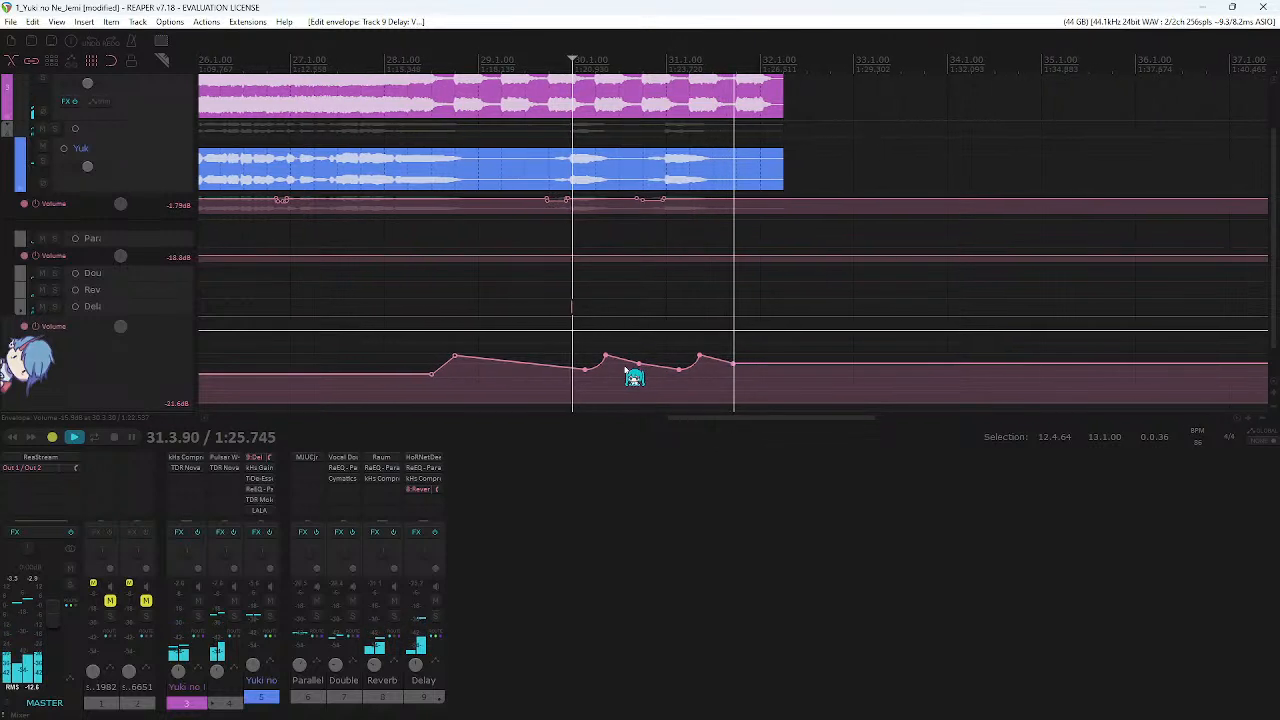
pyautogui.press('space')
pyautogui.hotkey('ctrl', 'z')
pyautogui.hotkey('ctrl', 'z')
pyautogui.press('space')
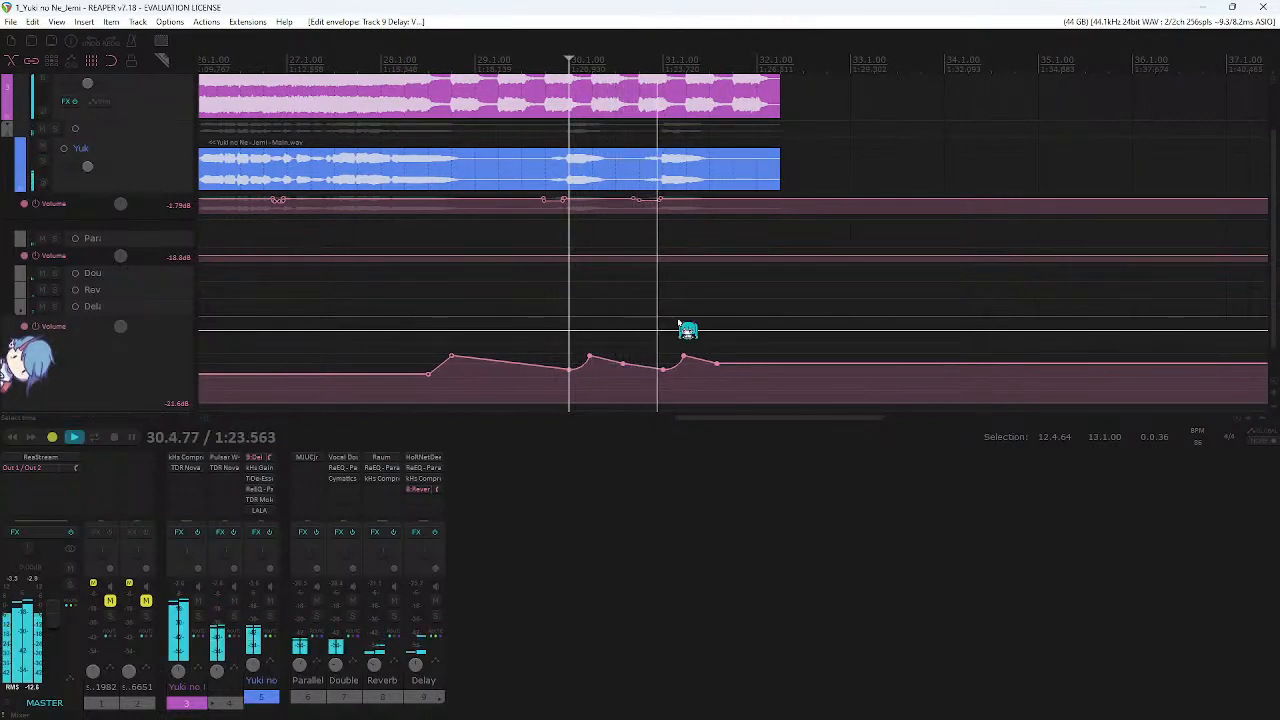
# - Lower the pasted Delay envelope points around bars 30 and 31 slightly and audition the ending from bar 30
pyautogui.moveTo(645, 352)
pyautogui.mouseDown()
pyautogui.moveTo(619, 376)
pyautogui.moveTo(746, 391)
pyautogui.mouseUp()
pyautogui.press('space')
pyautogui.click(753, 363)
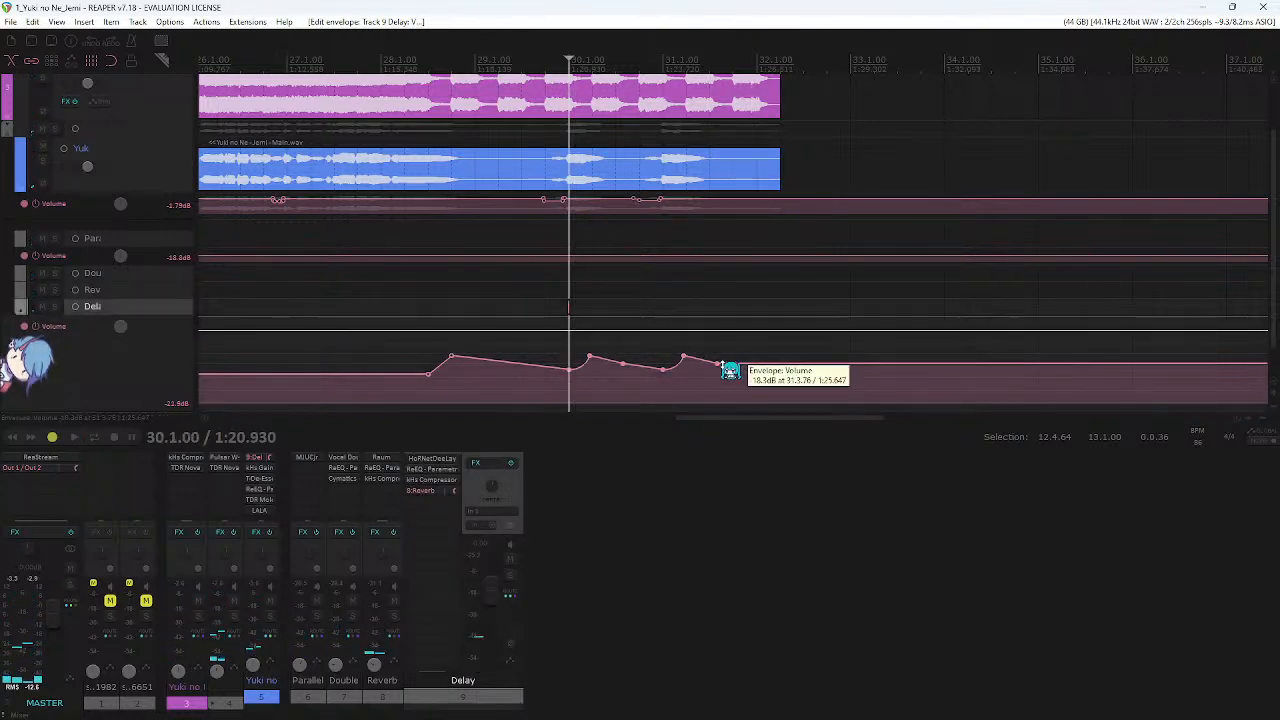
pyautogui.moveTo(740, 347)
pyautogui.mouseDown()
pyautogui.moveTo(565, 397)
pyautogui.moveTo(589, 358)
pyautogui.moveTo(595, 376)
pyautogui.mouseUp()
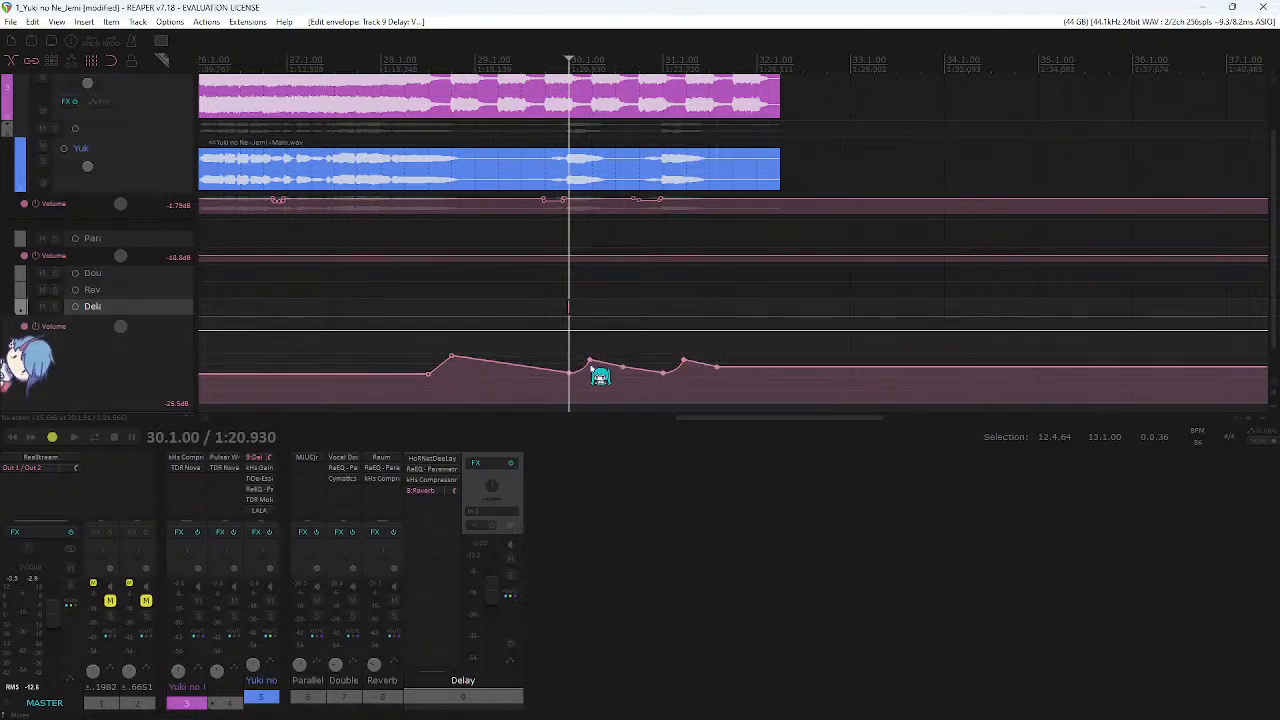
pyautogui.press('space')
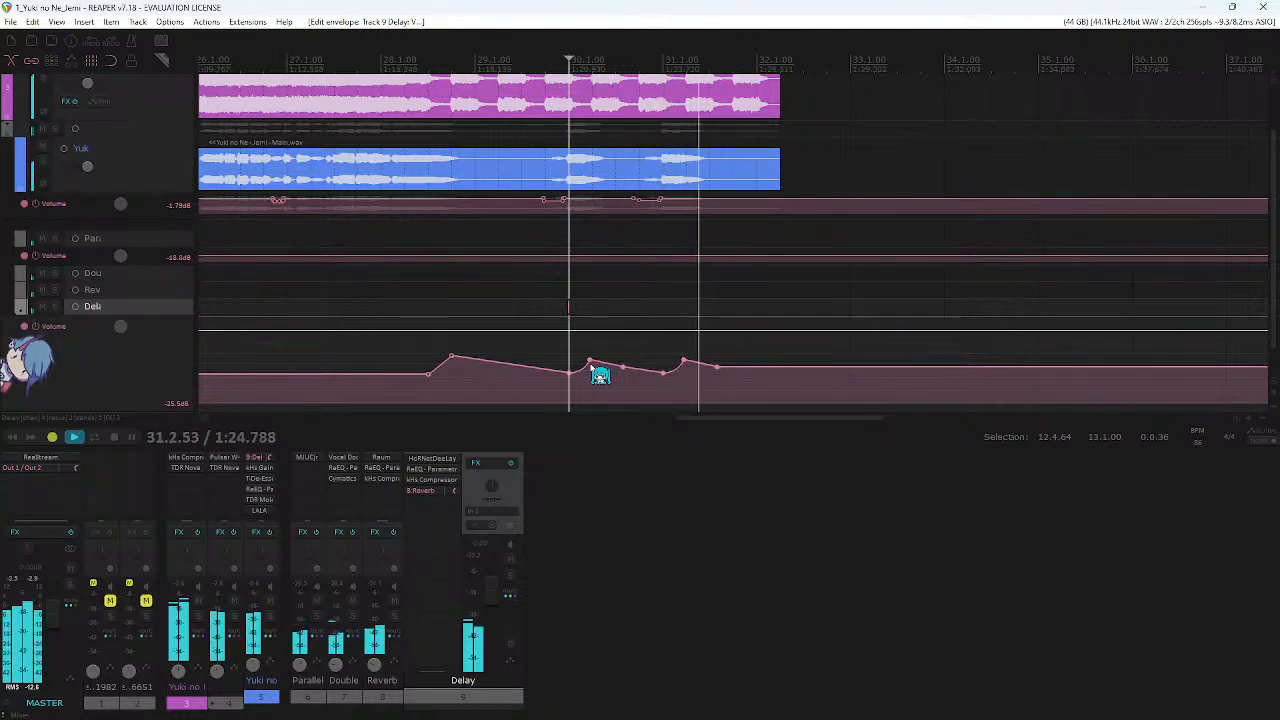
pyautogui.scroll(-5, 600, 372)
pyautogui.press('space')
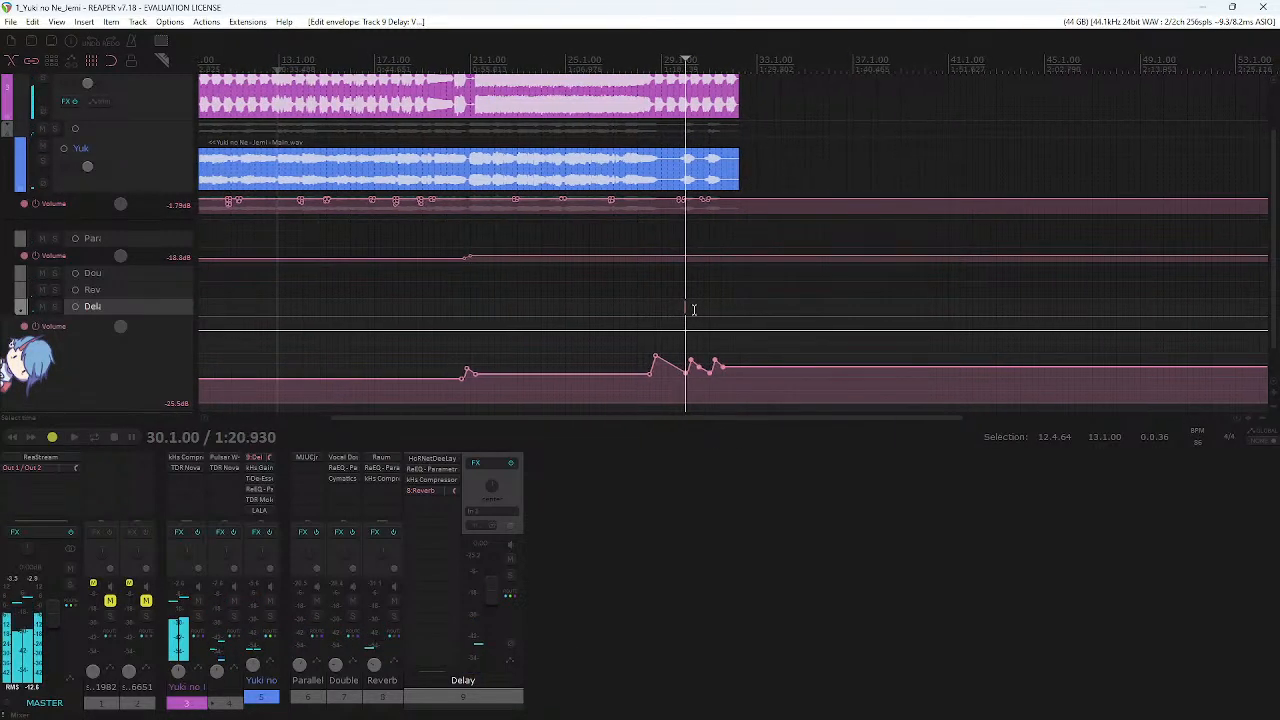
# - Add the ReEQ parametric equalizer to the end of the vocal folder's effects chain
pyautogui.click(688, 512)
pyautogui.click(233, 476)
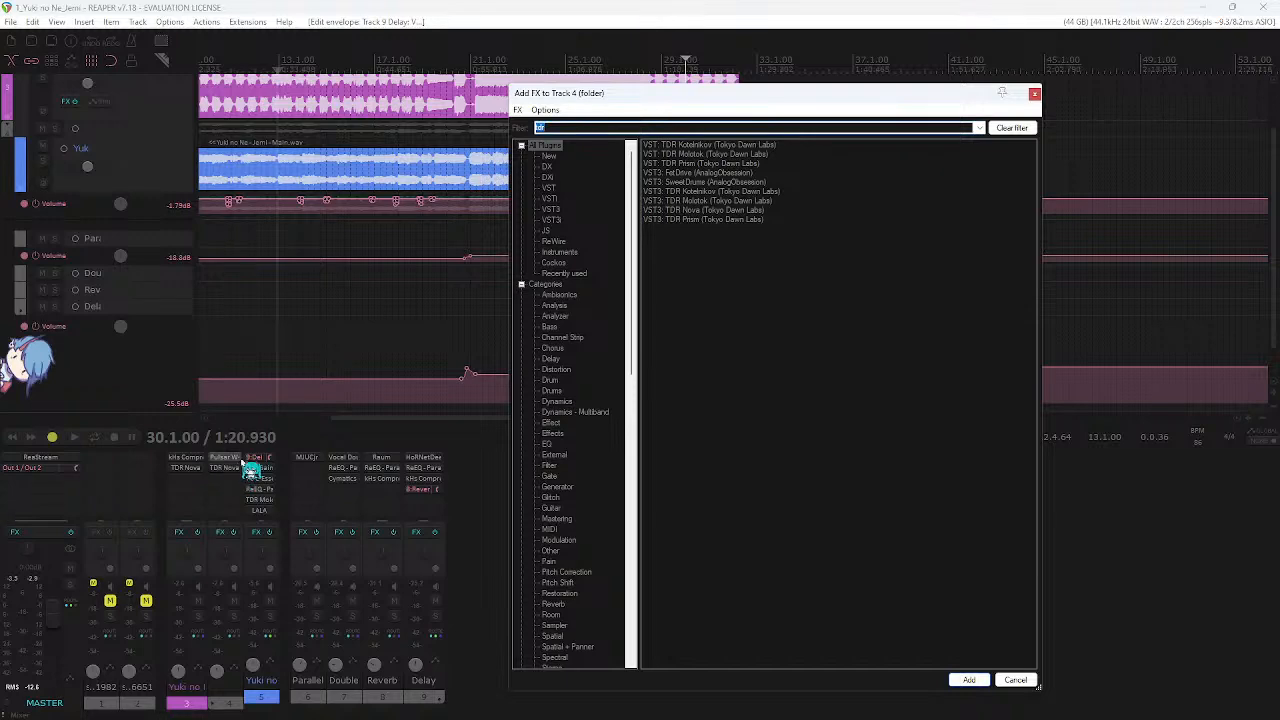
pyautogui.click(230, 467)
pyautogui.click(1004, 161)
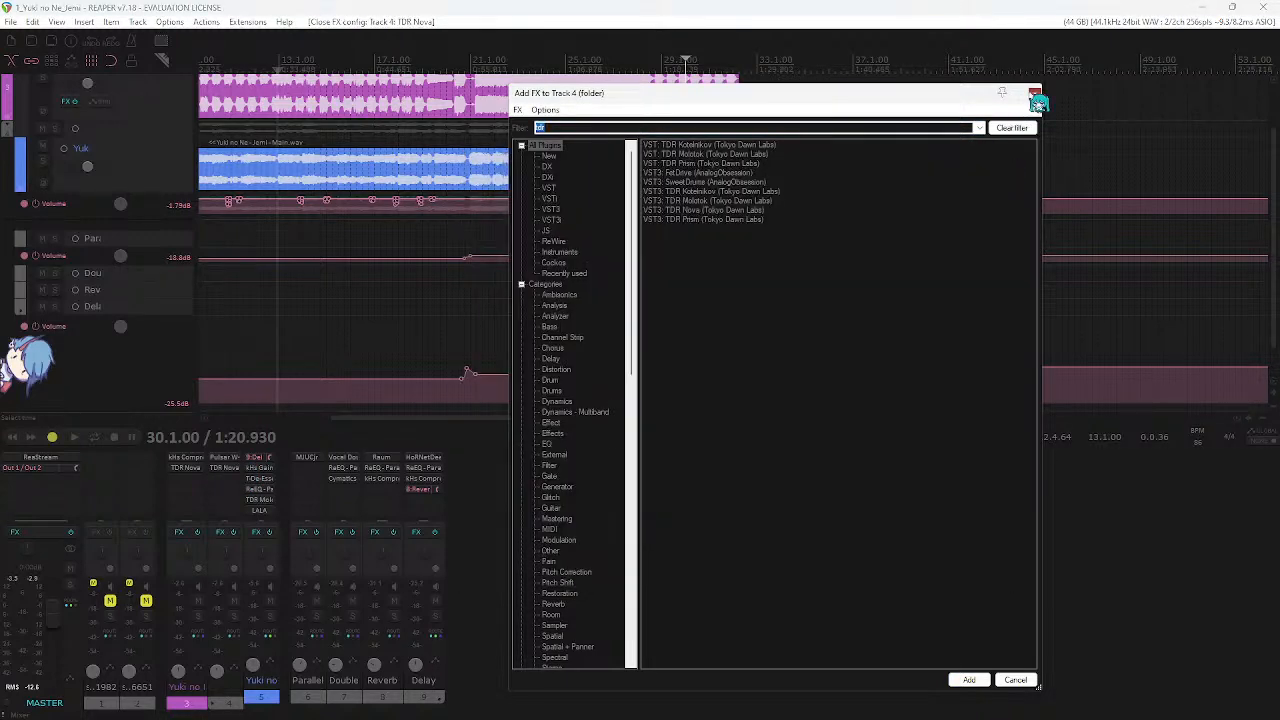
pyautogui.click(1034, 94)
pyautogui.click(224, 480)
pyautogui.write('td')
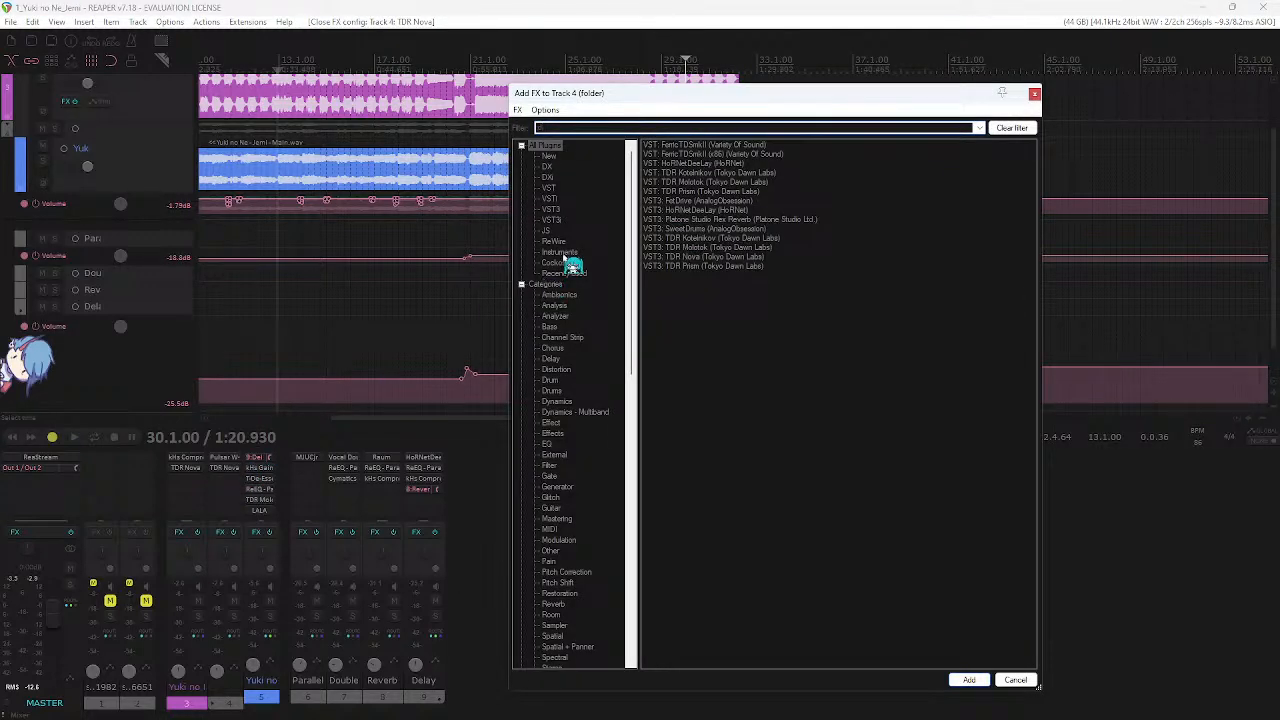
pyautogui.press('BackSpace')
pyautogui.press('BackSpace')
pyautogui.write('reeq')
pyautogui.doubleClick(690, 146)
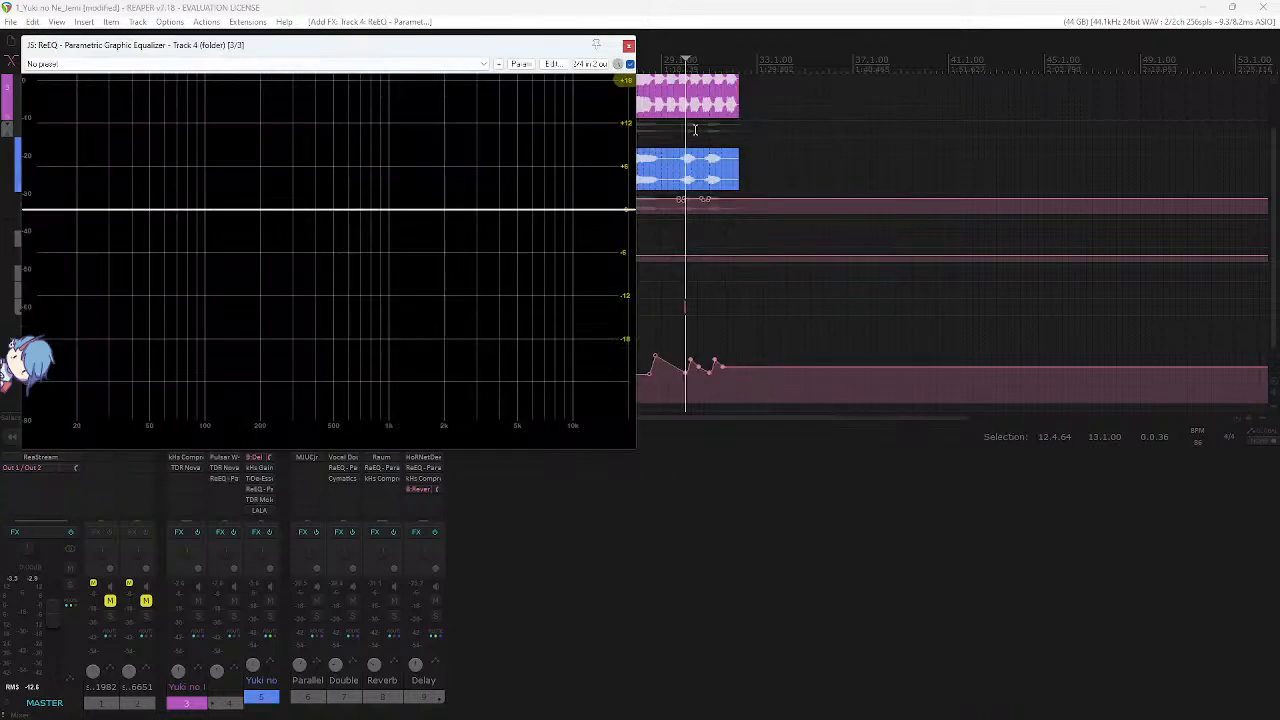
# - Create a peak band in the folder's ReEQ at 6.63 kHz with -3.43 dB gain and Q 0.94, and play it back
pyautogui.moveTo(442, 50); pyautogui.dragTo(410, 118)
pyautogui.click(430, 276)
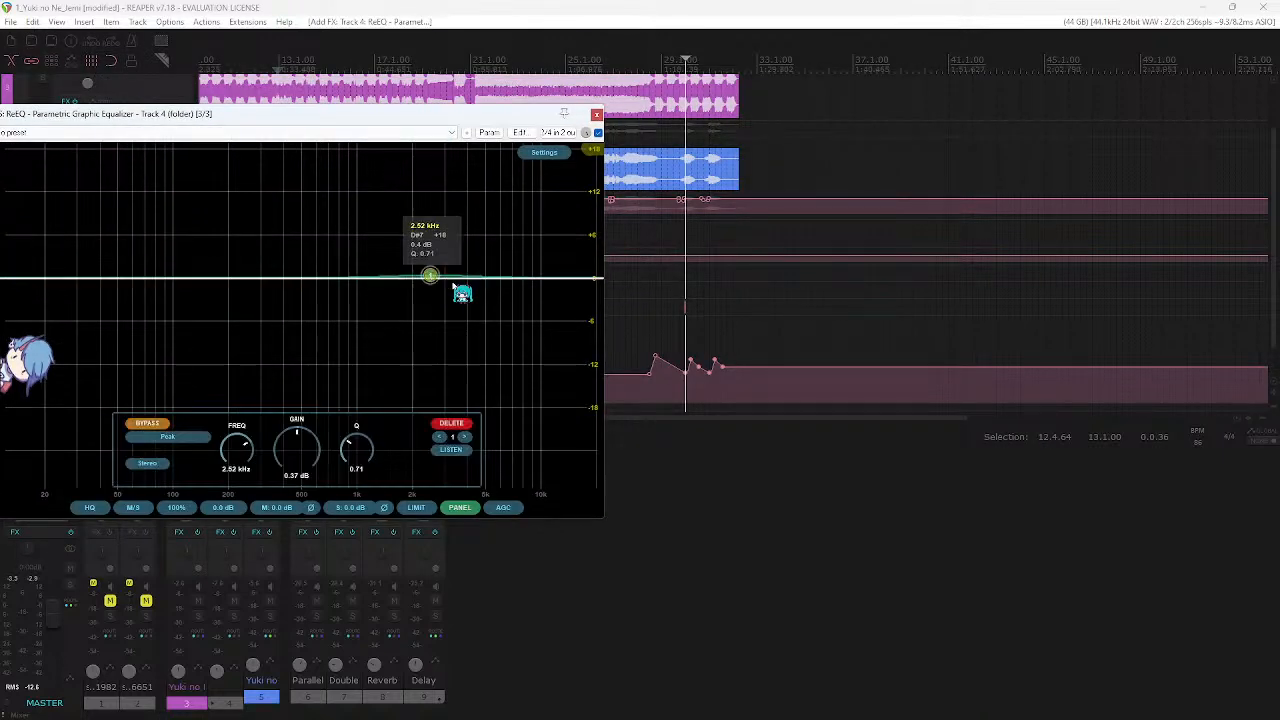
pyautogui.moveTo(455, 288); pyautogui.dragTo(510, 305)
pyautogui.press('space')
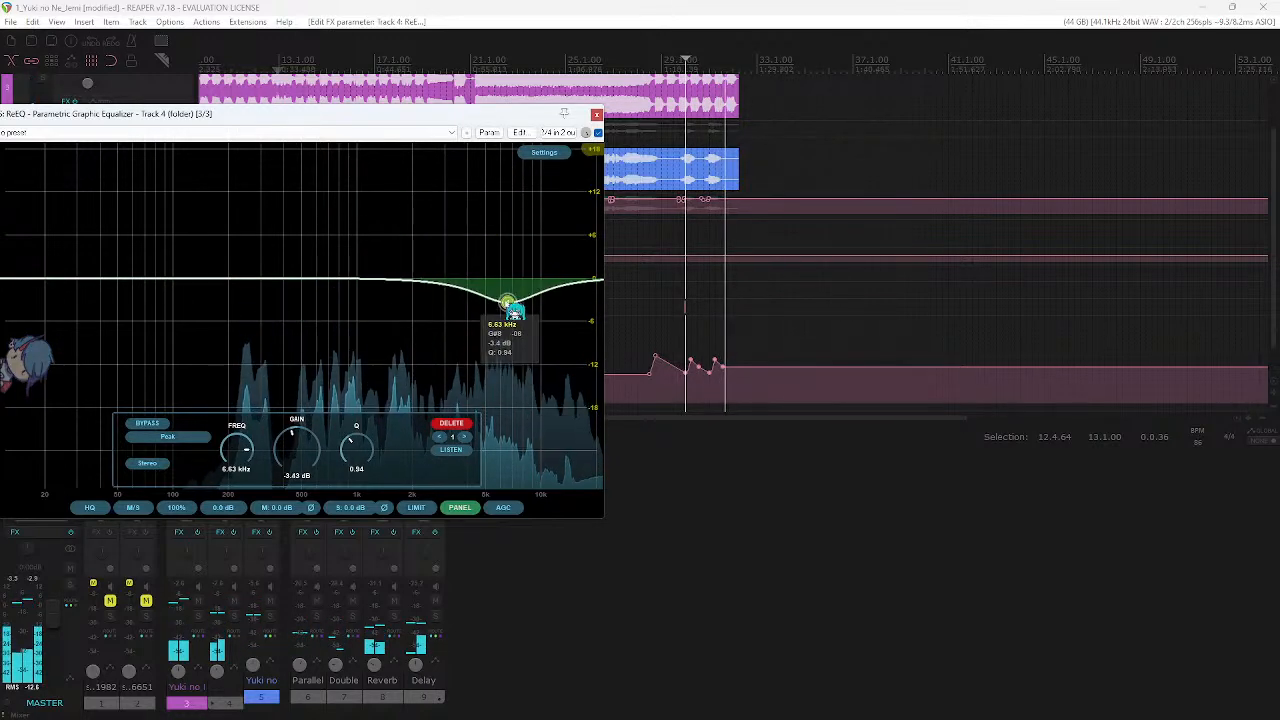
# - Play from about bar 22, move the first band to a gentle boost at 731 Hz, and add a -1.86 dB cut at 2.20 kHz
pyautogui.moveTo(470, 114); pyautogui.dragTo(749, 191)
pyautogui.click(504, 57)
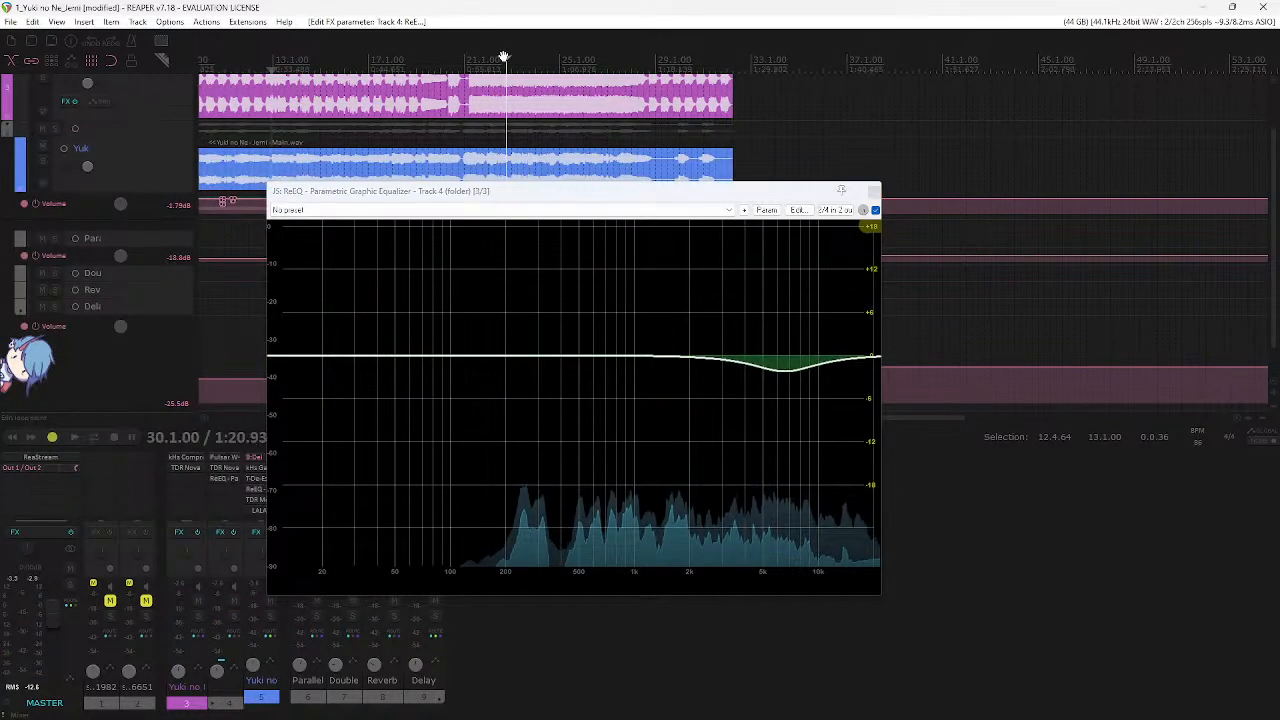
pyautogui.press('space')
pyautogui.moveTo(785, 364); pyautogui.dragTo(638, 356)
pyautogui.click(711, 377)
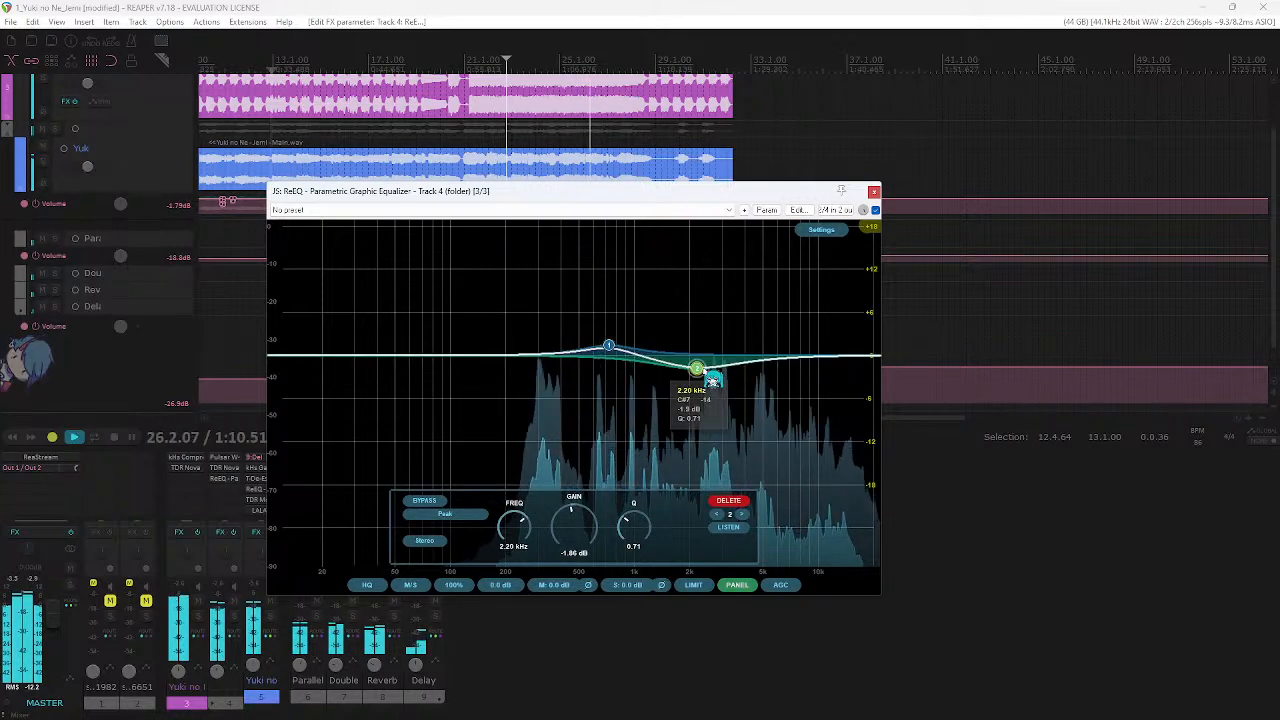
# - Enable AGC, set the cut band to 2.49 kHz at -1.48 dB, and set the 731 Hz boost to 1.02 dB with Q 1.09
pyautogui.click(781, 584)
pyautogui.moveTo(709, 372); pyautogui.dragTo(711, 371)
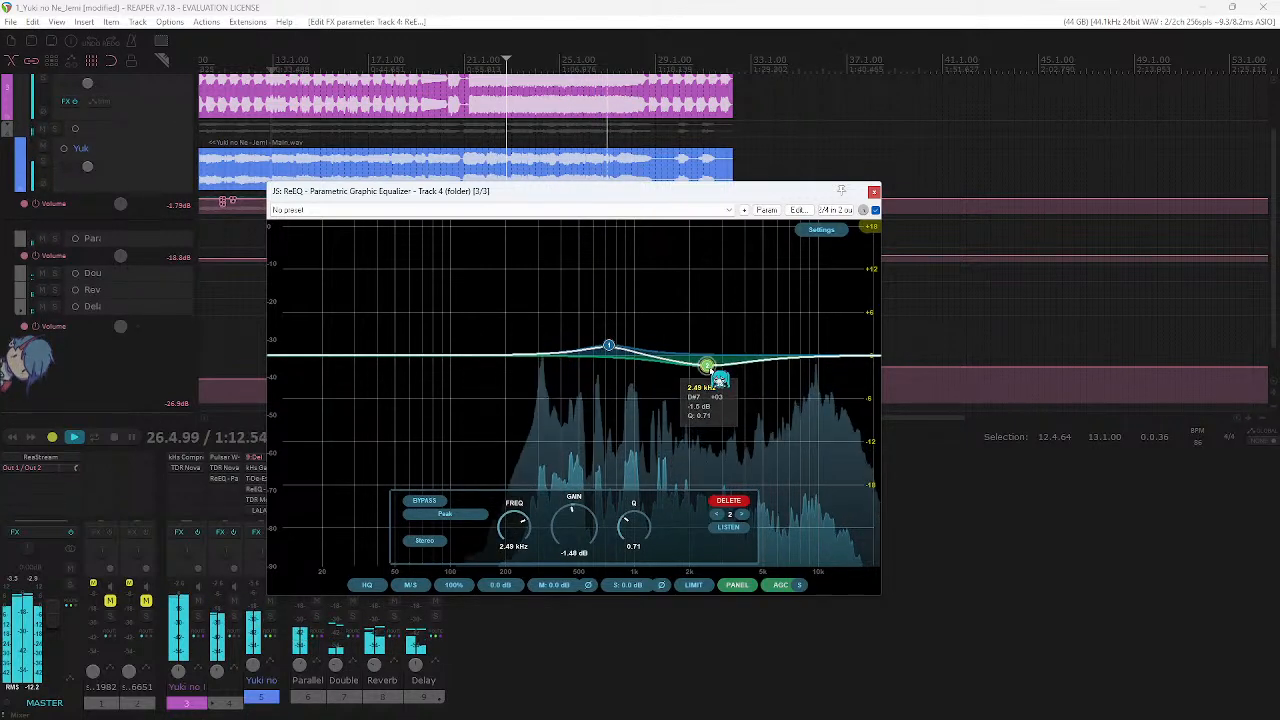
pyautogui.scroll(1, 711, 371)
pyautogui.moveTo(613, 349); pyautogui.dragTo(613, 352)
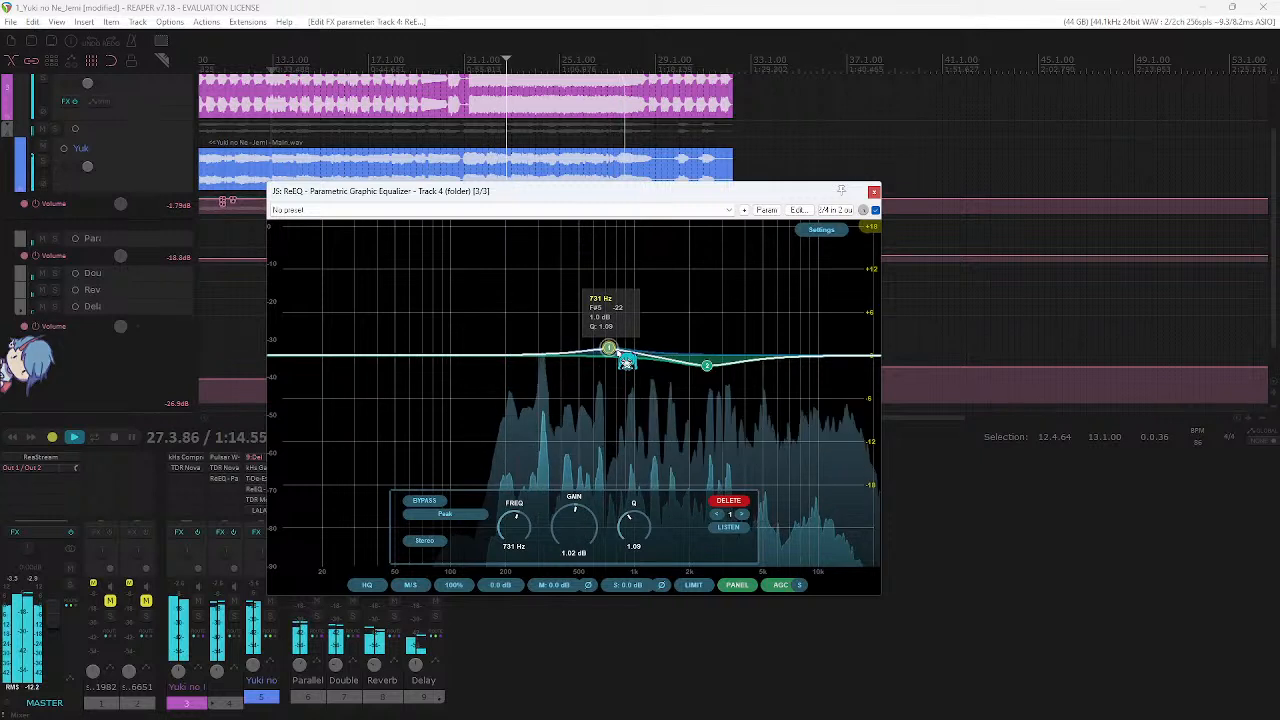
# - Try an additional narrower high-frequency band in the folder's equalizer and delete it
pyautogui.click(840, 366)
pyautogui.moveTo(834, 360); pyautogui.dragTo(746, 366)
pyautogui.click(802, 377)
pyautogui.scroll(4, 822, 388)
pyautogui.click(740, 499)
# - Restart playback to check the equalized vocals, close the ReEQ window, and save the project
pyautogui.press('space')
pyautogui.press('space')
pyautogui.click(874, 192)
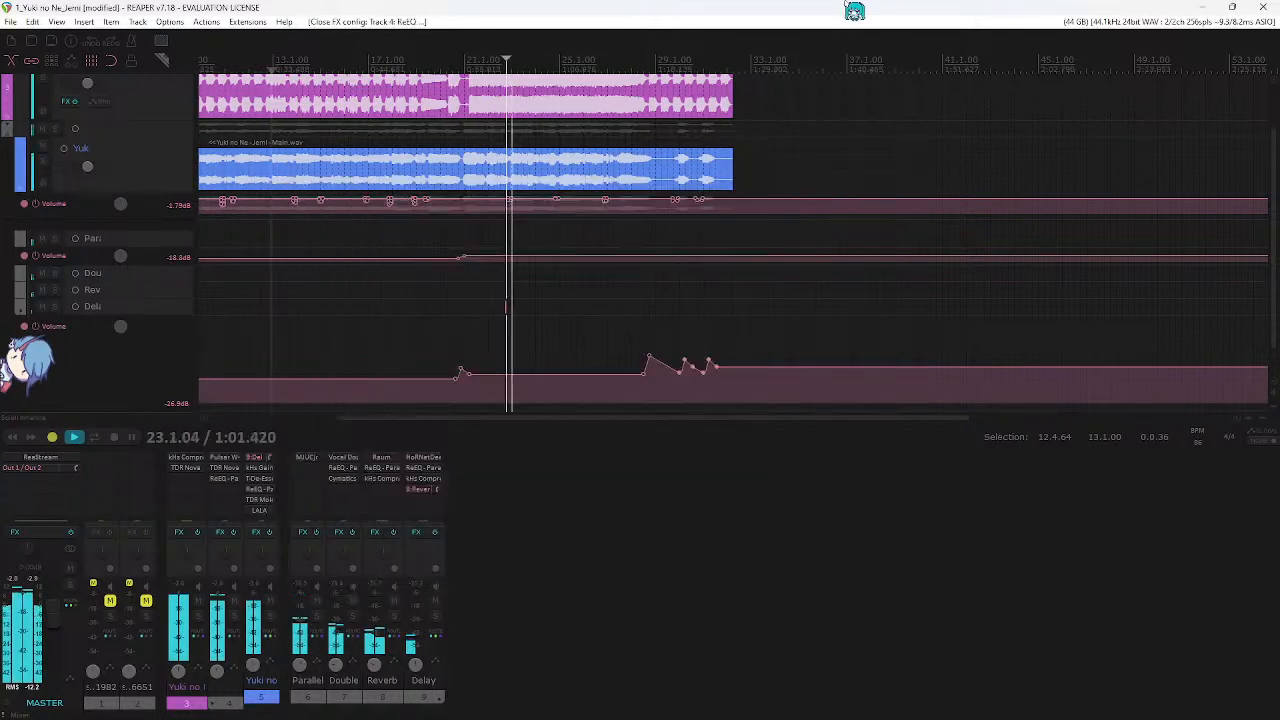
pyautogui.hotkey('ctrl', 's')
# - Shrink the track heights and raise the vocal folder's volume slightly while the song plays on toward the ending
pyautogui.scroll(-2, 710, 176)
pyautogui.scroll(-2, 614, 214)
pyautogui.scroll(4, 569, 217)
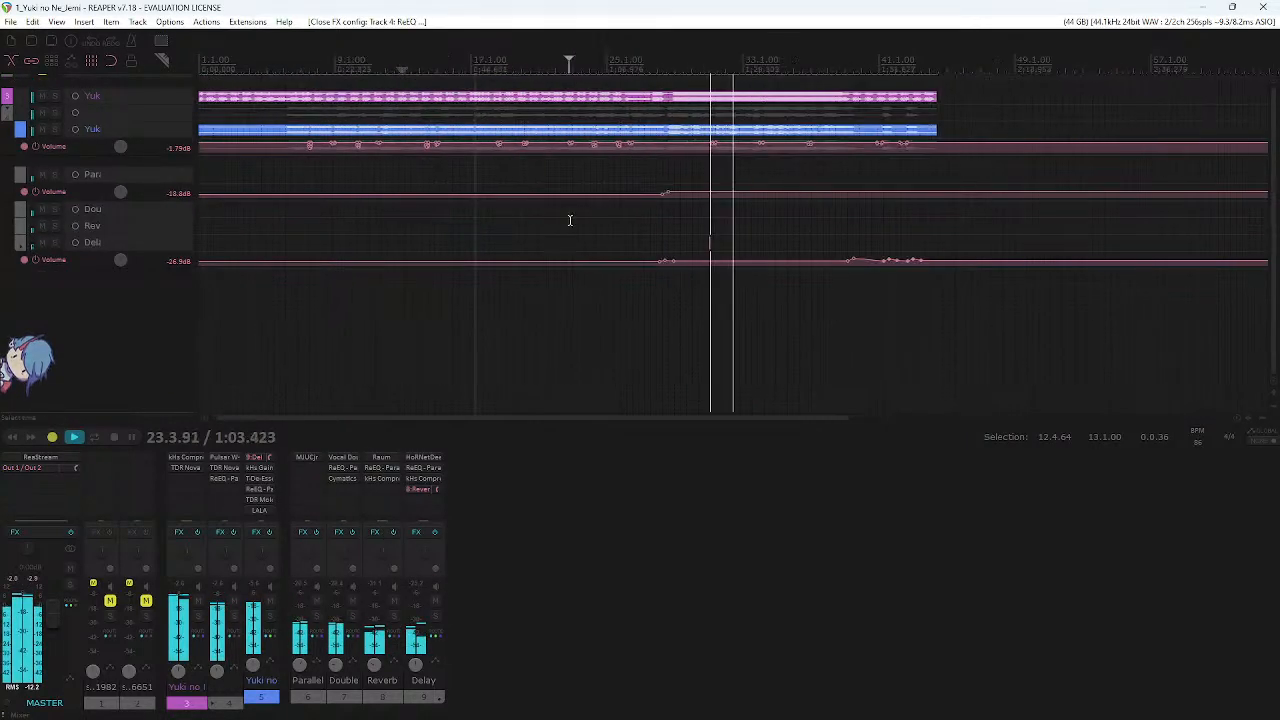
pyautogui.scroll(1, 690, 175)
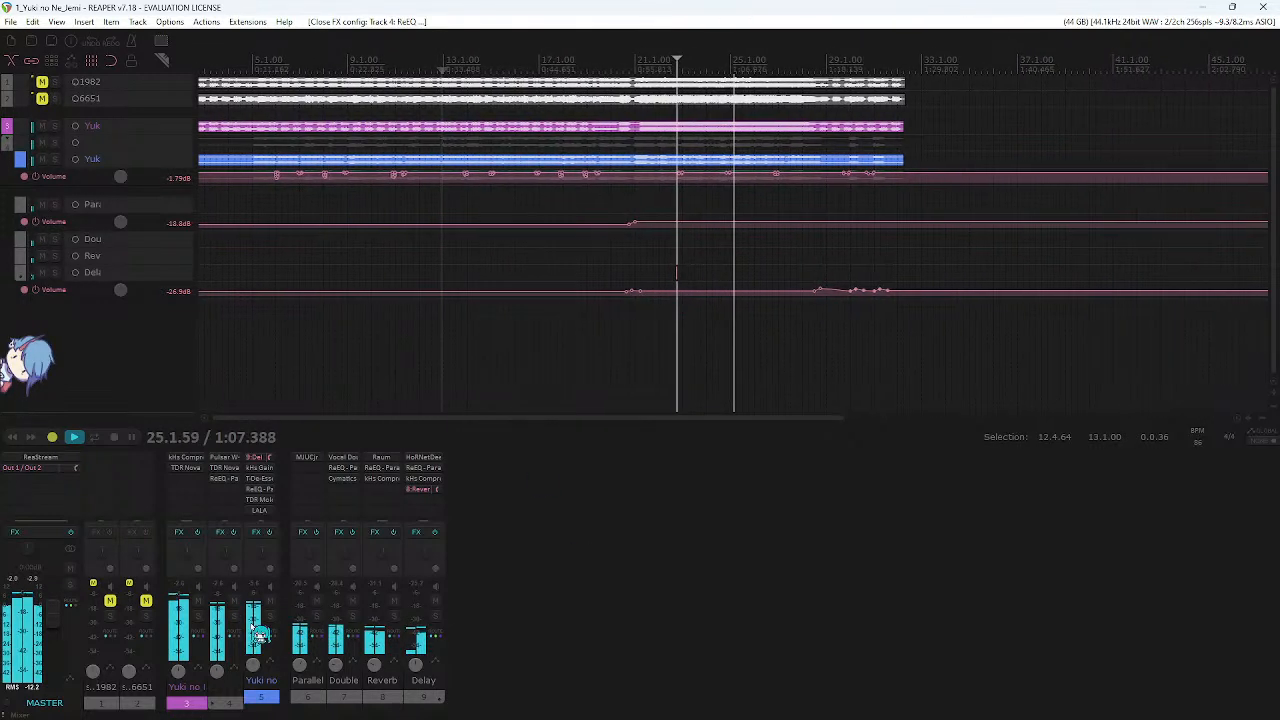
pyautogui.moveTo(217, 671); pyautogui.dragTo(217, 668)
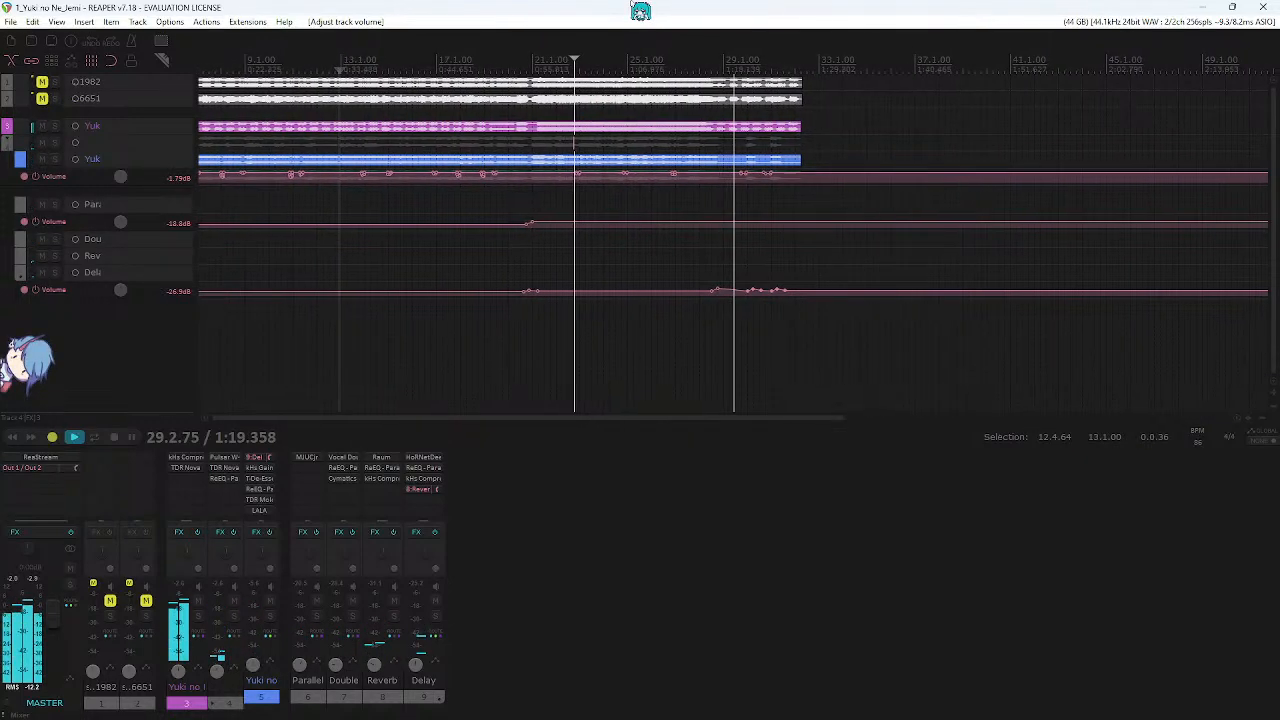
# - Add a cut at 302 Hz, -1.95 dB, Q 0.71 in the vocal folder's ReEQ and shift the 731 Hz boost to about 1 kHz
pyautogui.click(224, 478)
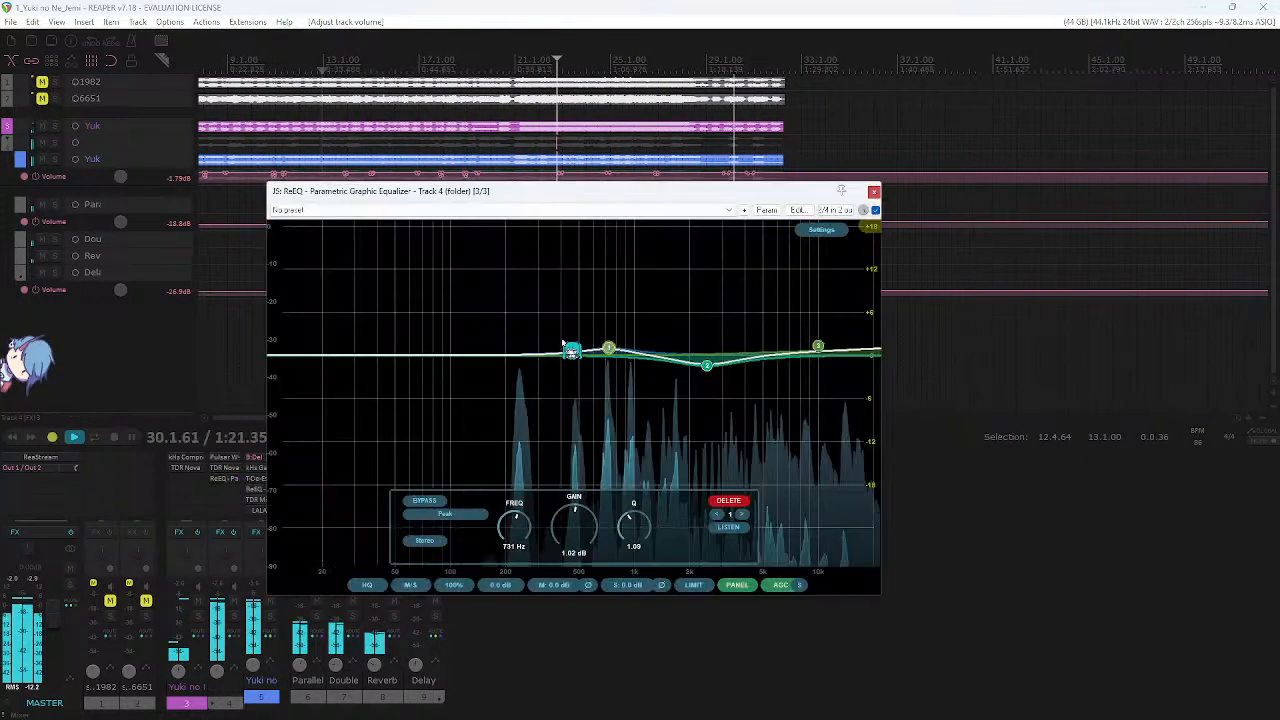
pyautogui.moveTo(494, 375); pyautogui.dragTo(548, 383)
pyautogui.moveTo(608, 348); pyautogui.dragTo(638, 345)
pyautogui.press('space')
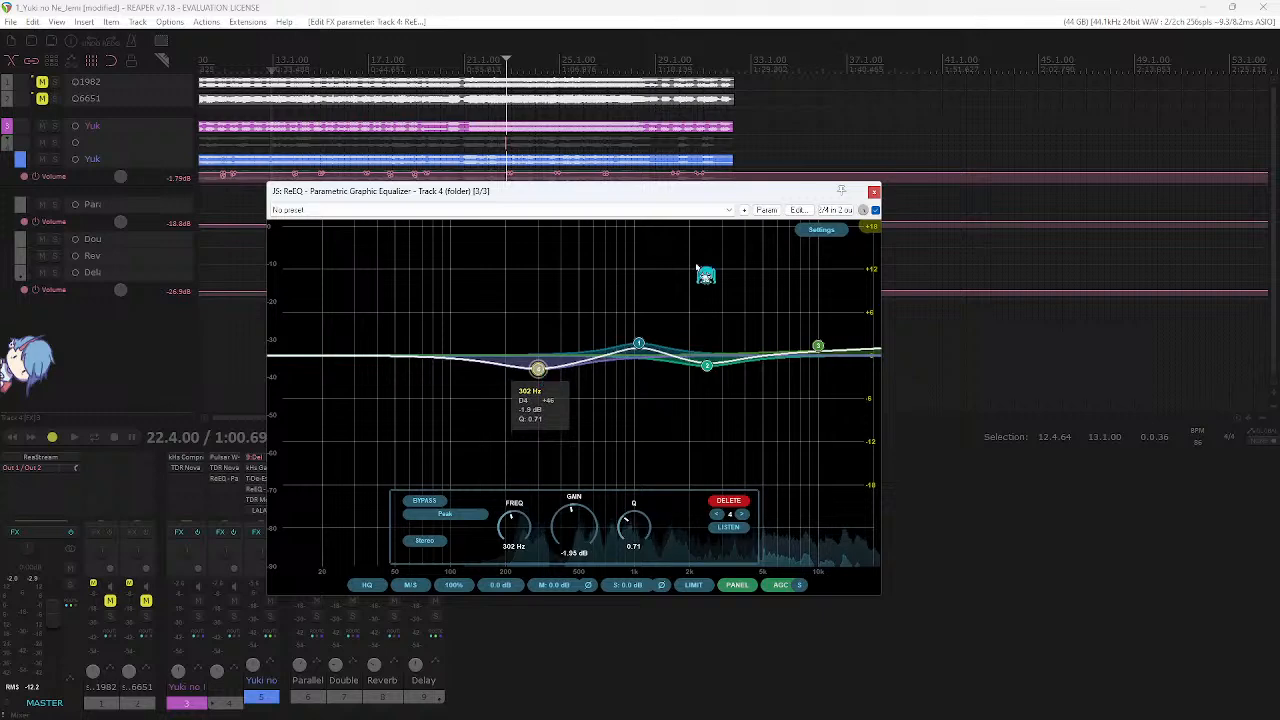
pyautogui.click(875, 200)
pyautogui.scroll(-3, 450, 192)
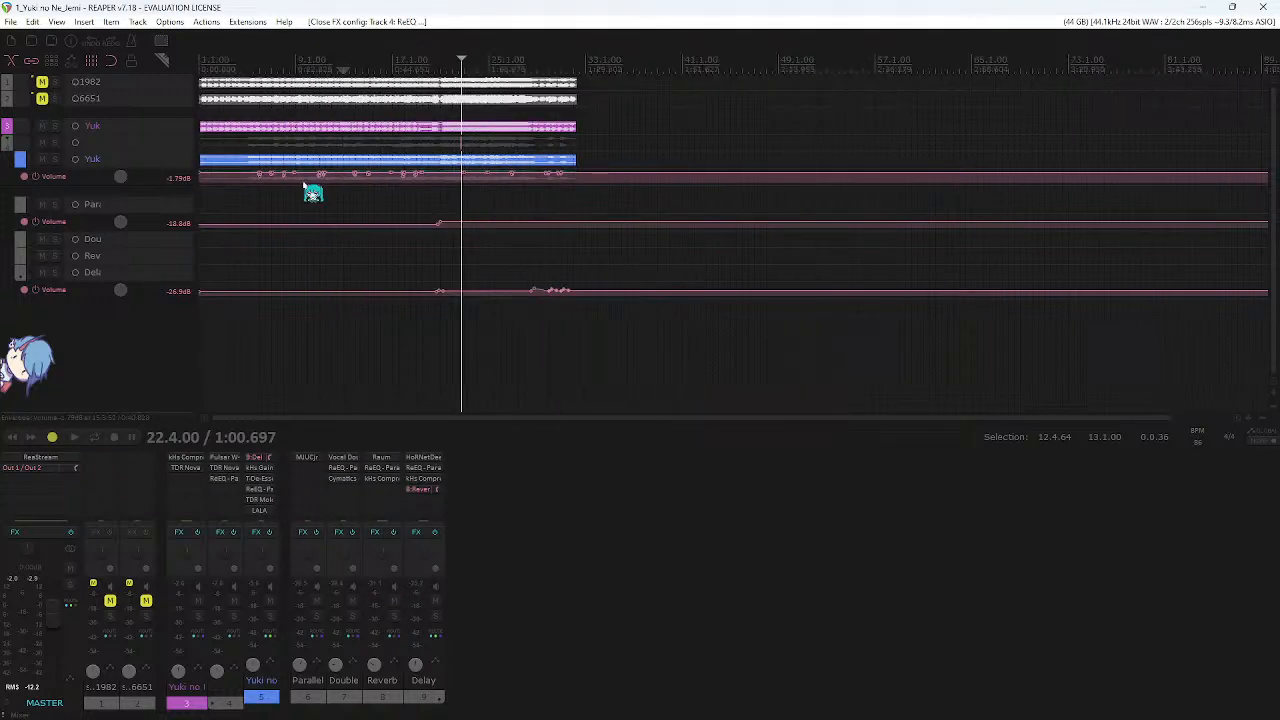
# - Enlarge the vocal folder track and the instrumental track in the arrangement
pyautogui.click(40, 160)
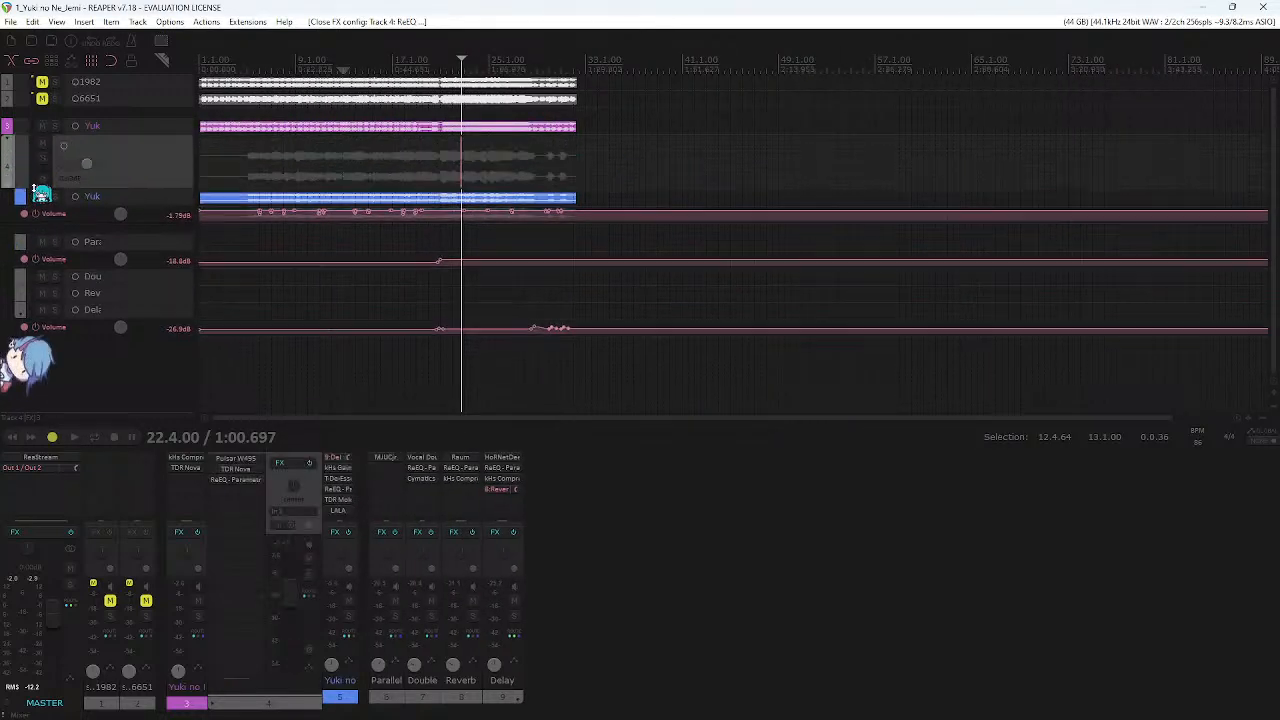
pyautogui.click(34, 132)
pyautogui.scroll(4, 432, 262)
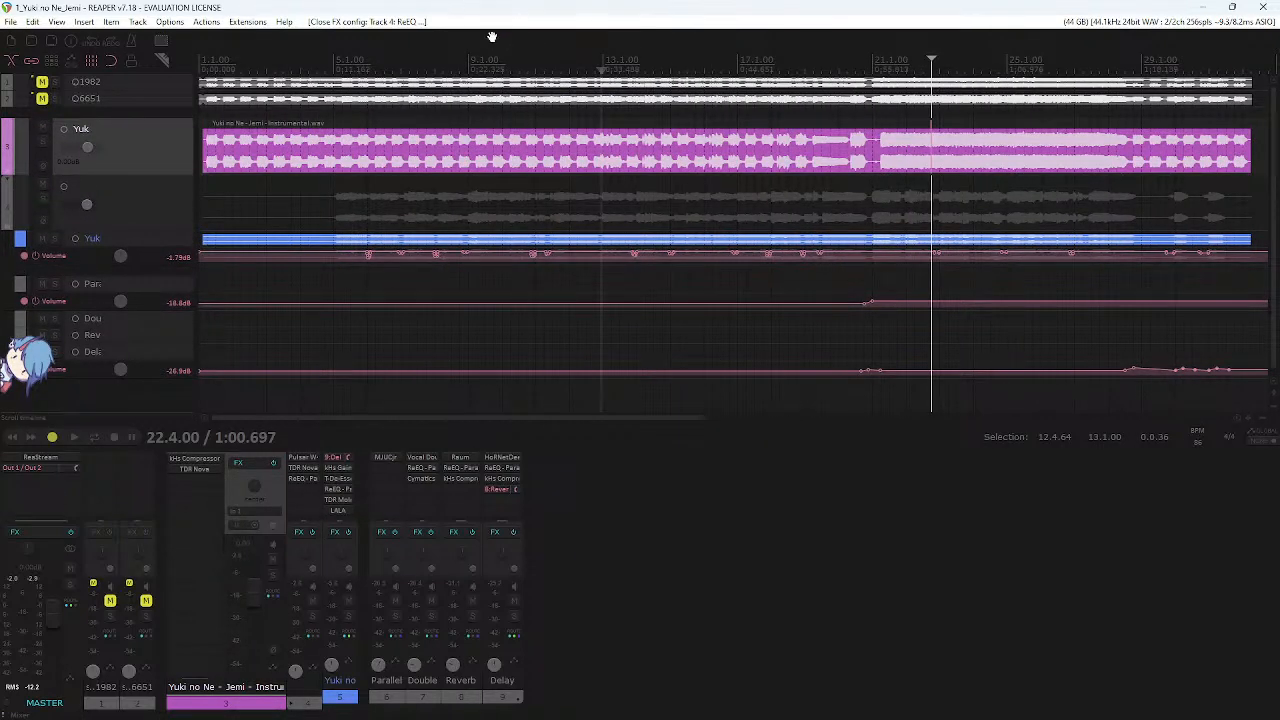
# - Select the time range from 5.1.00 to 32.2.00 covering the vocals, and deselect the instrumental track
pyautogui.click(343, 60)
pyautogui.scroll(-2, 343, 55)
pyautogui.moveTo(299, 63); pyautogui.dragTo(944, 75)
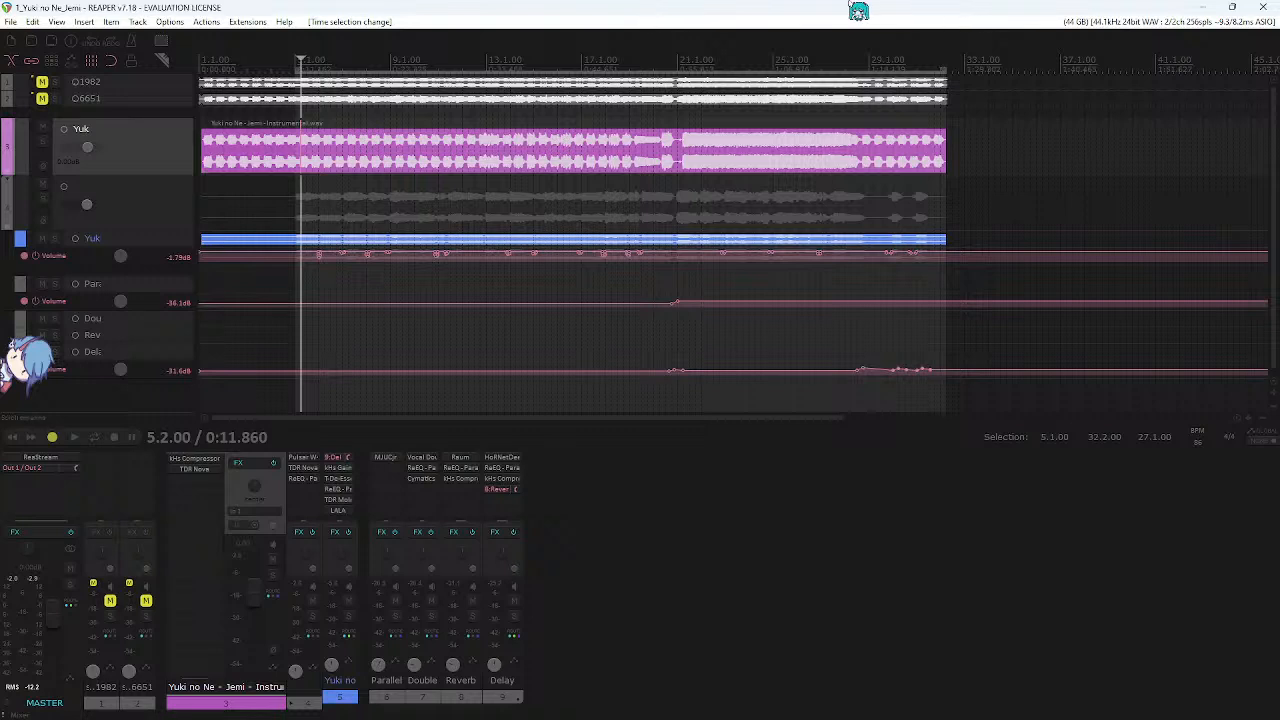
pyautogui.click(599, 534)
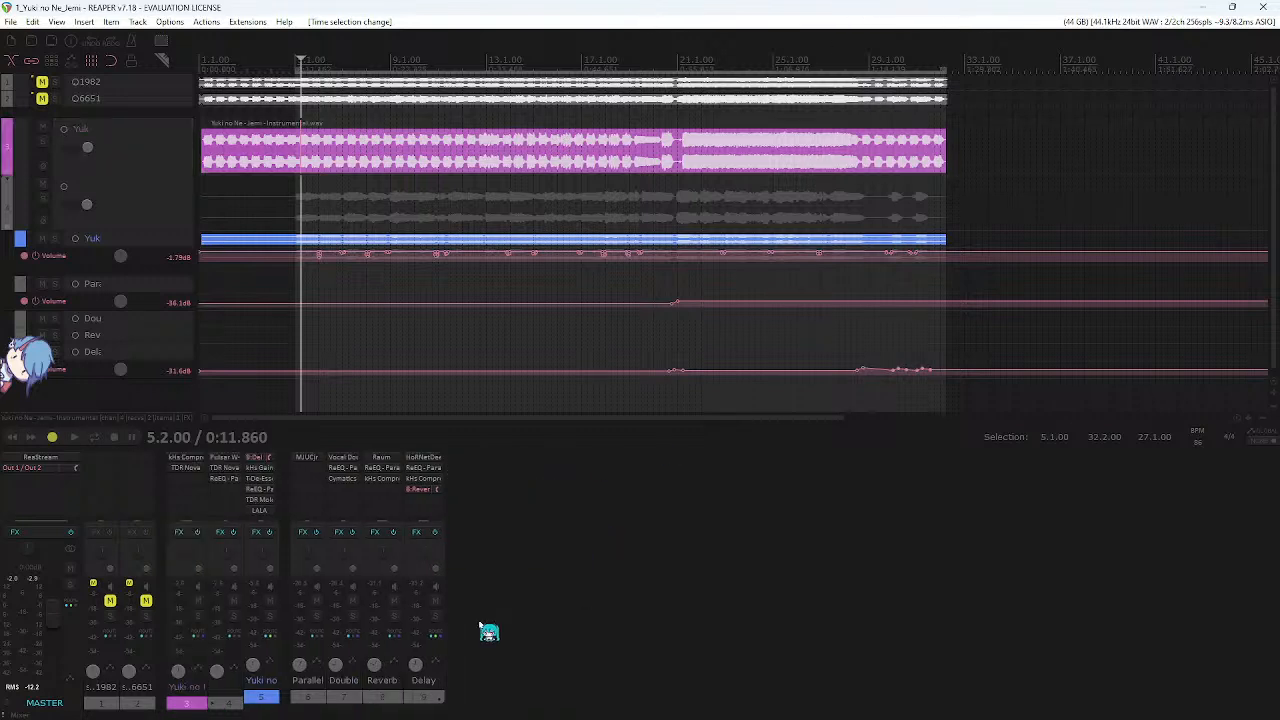
# - Hide the vocal folder's mixer channels, mark 20.4.00 to 28.4.00, clear that time selection, and show the channels again
pyautogui.click(213, 703)
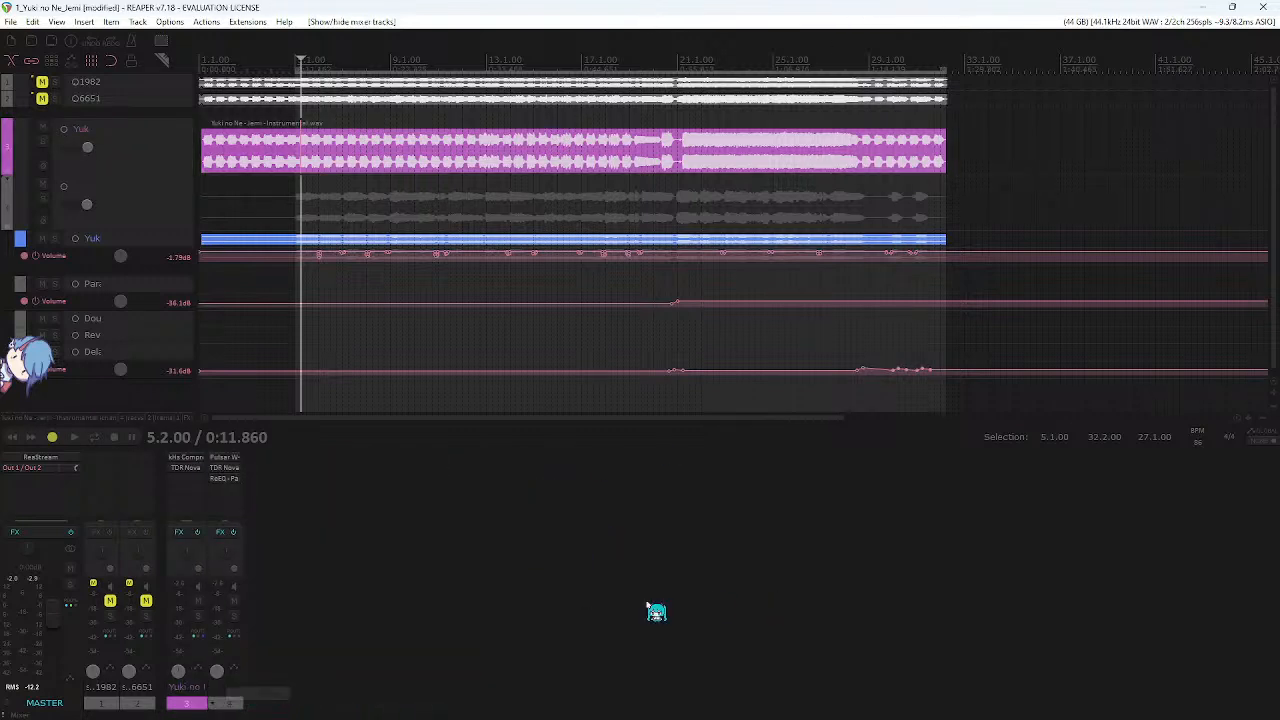
pyautogui.moveTo(672, 61); pyautogui.dragTo(863, 37)
pyautogui.click(701, 58)
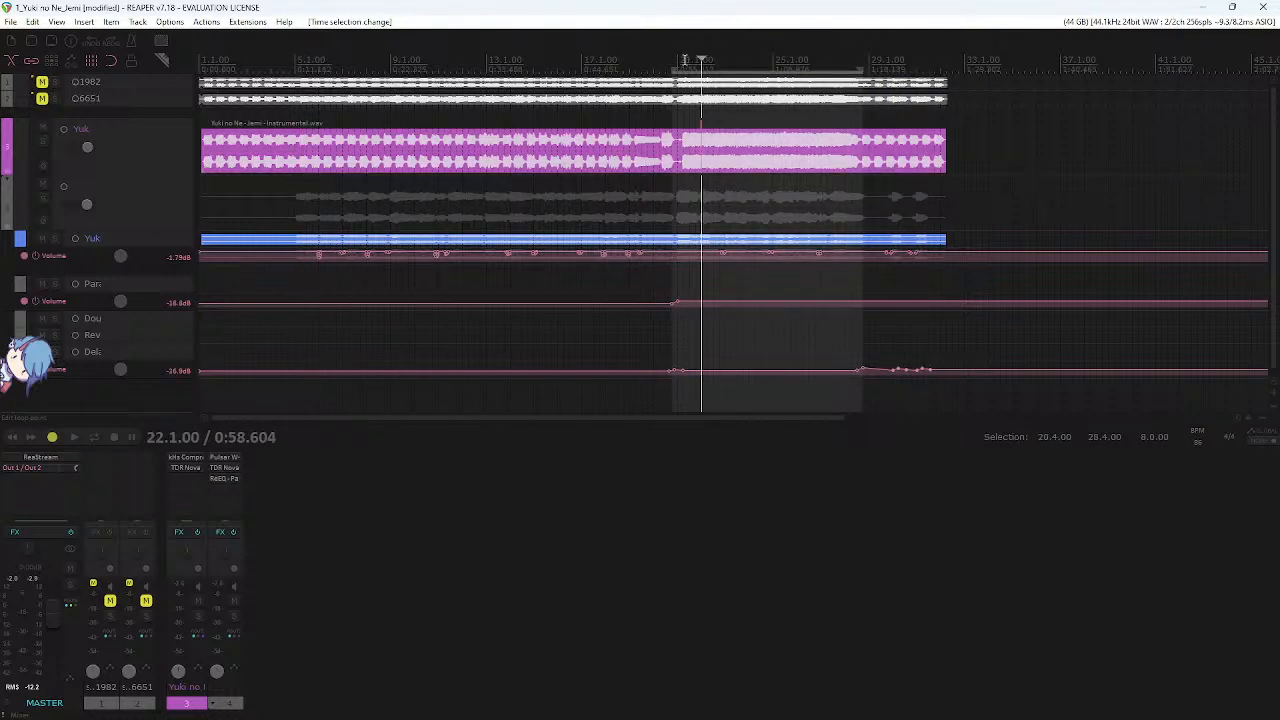
pyautogui.press('Escape')
pyautogui.click(222, 705)
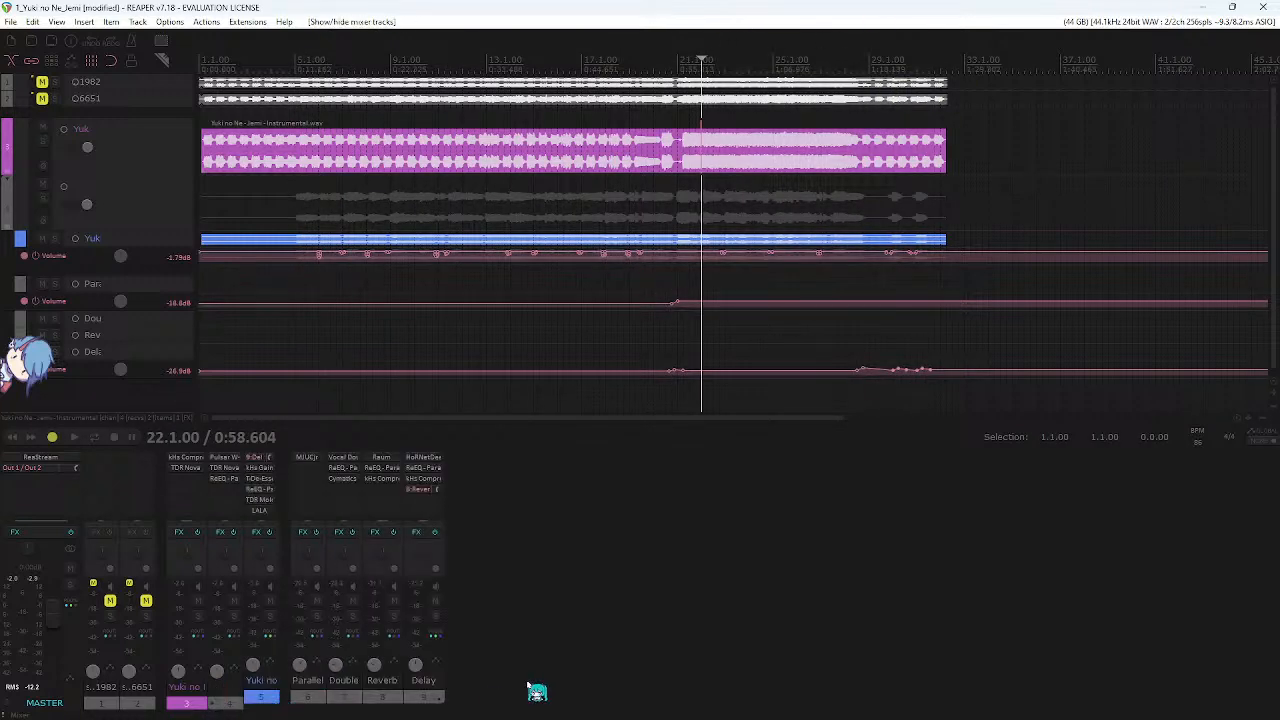
# - Name the unnamed vocal folder track Vocals and save the project
pyautogui.doubleClick(238, 690)
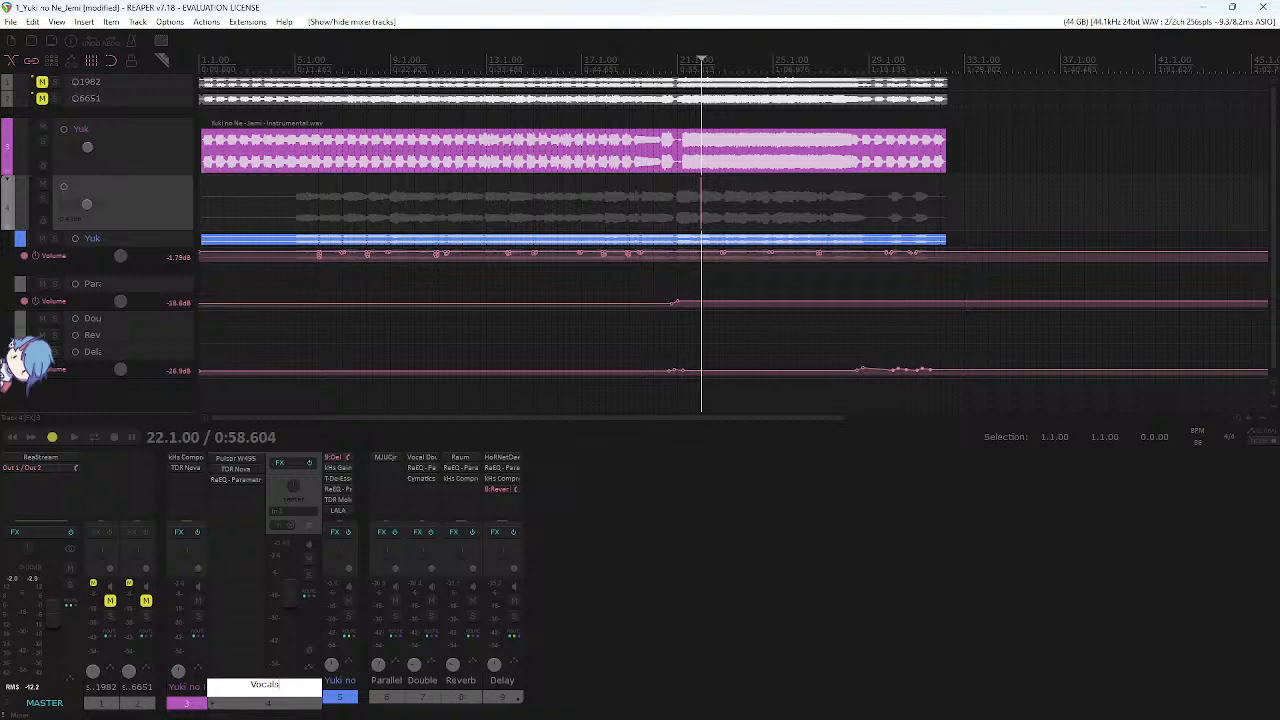
pyautogui.press('Return')
pyautogui.hotkey('ctrl', 's')
pyautogui.click(826, 648)
# - Inspect the Double and Parallel channels, and open and close the instrumental track's TDR Nova
pyautogui.click(357, 683)
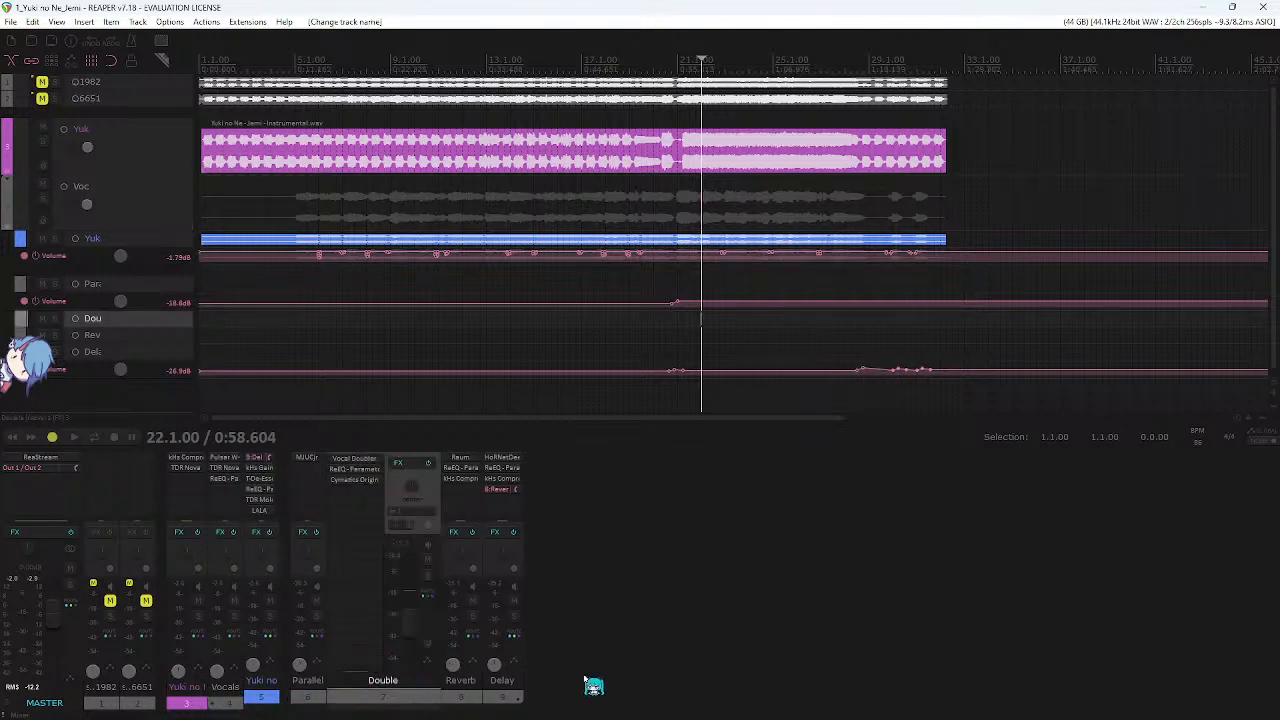
pyautogui.click(318, 684)
pyautogui.click(627, 657)
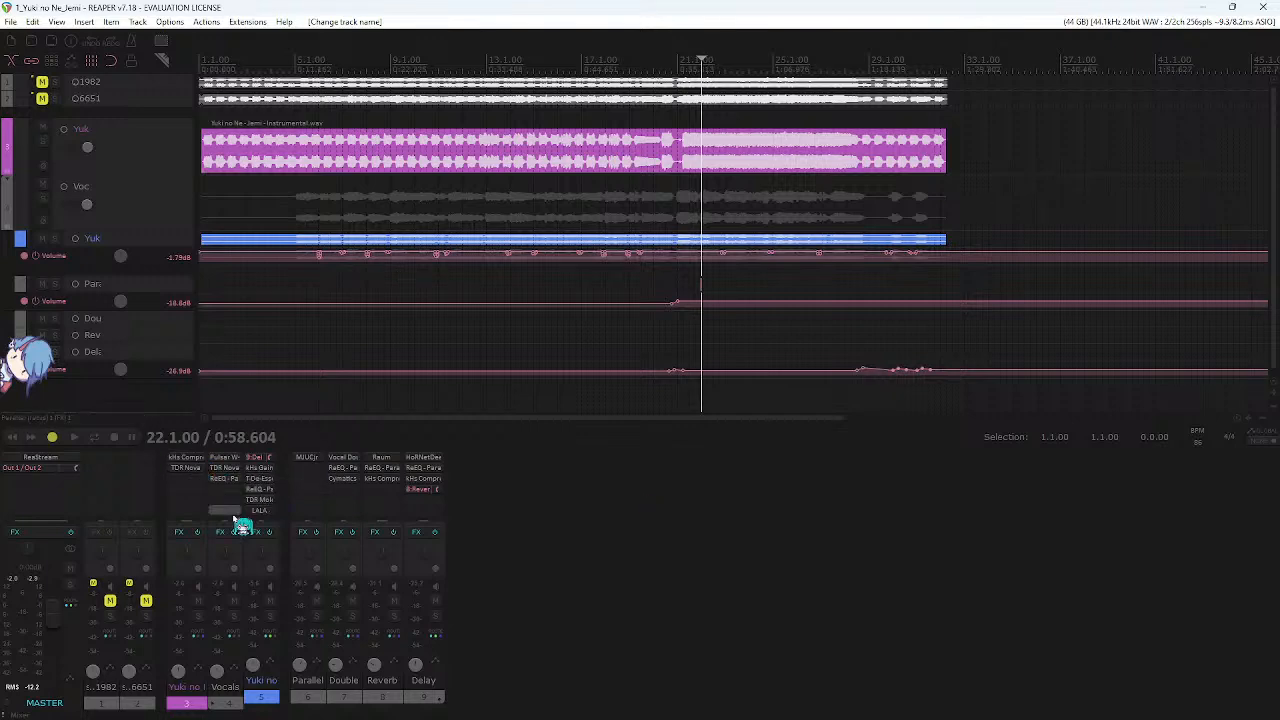
pyautogui.click(188, 469)
pyautogui.click(860, 125)
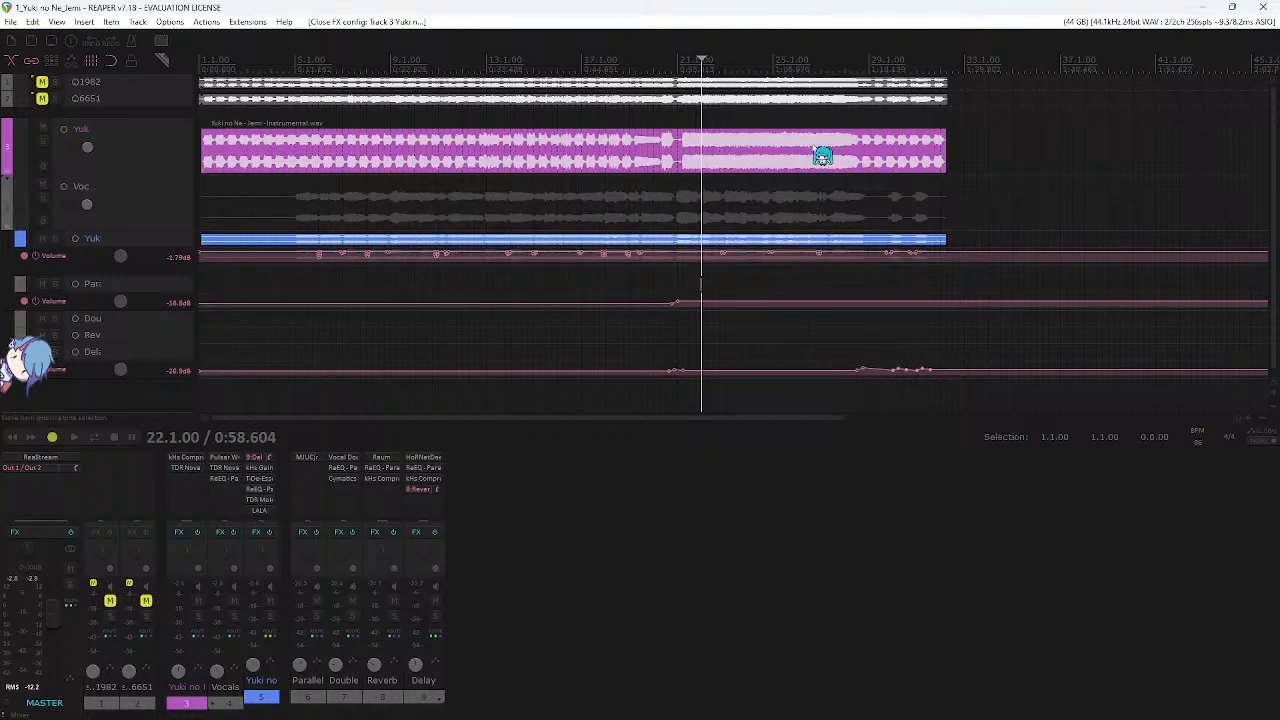
# - Enlarge the main vocal track with its volume envelope, and view the Double channel's effects in the mixer
pyautogui.scroll(2, 822, 155)
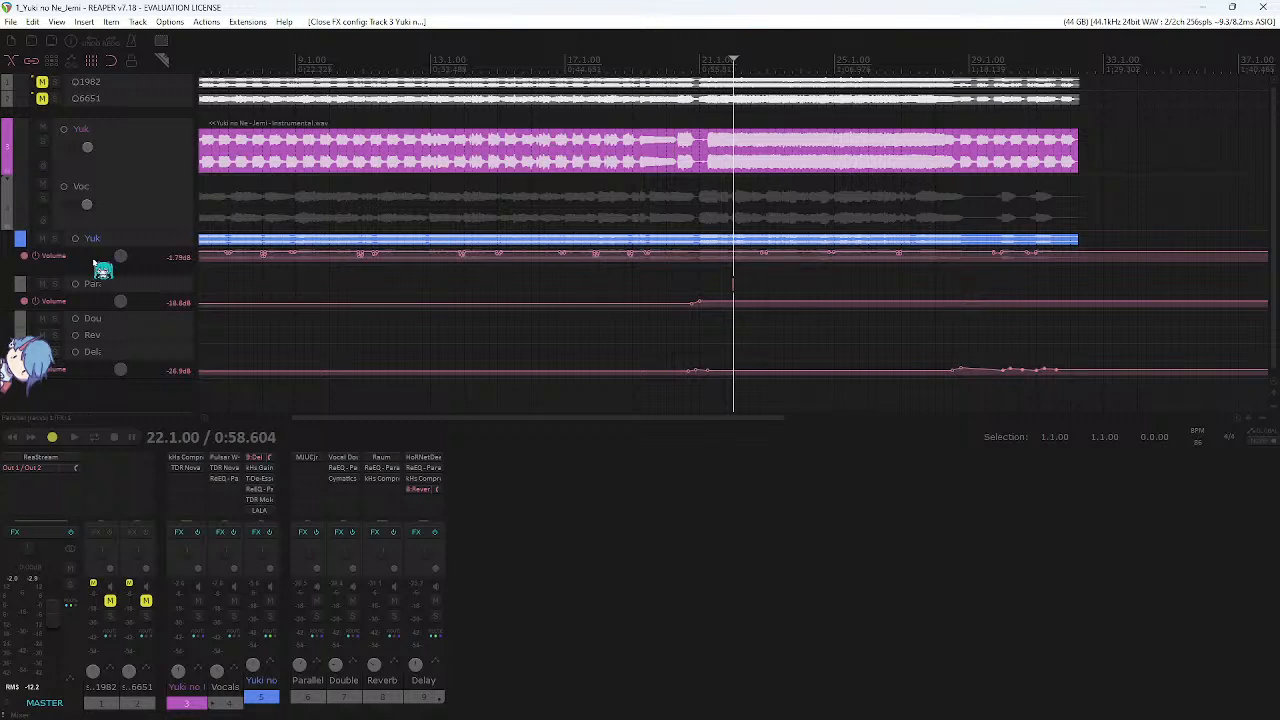
pyautogui.click(127, 251)
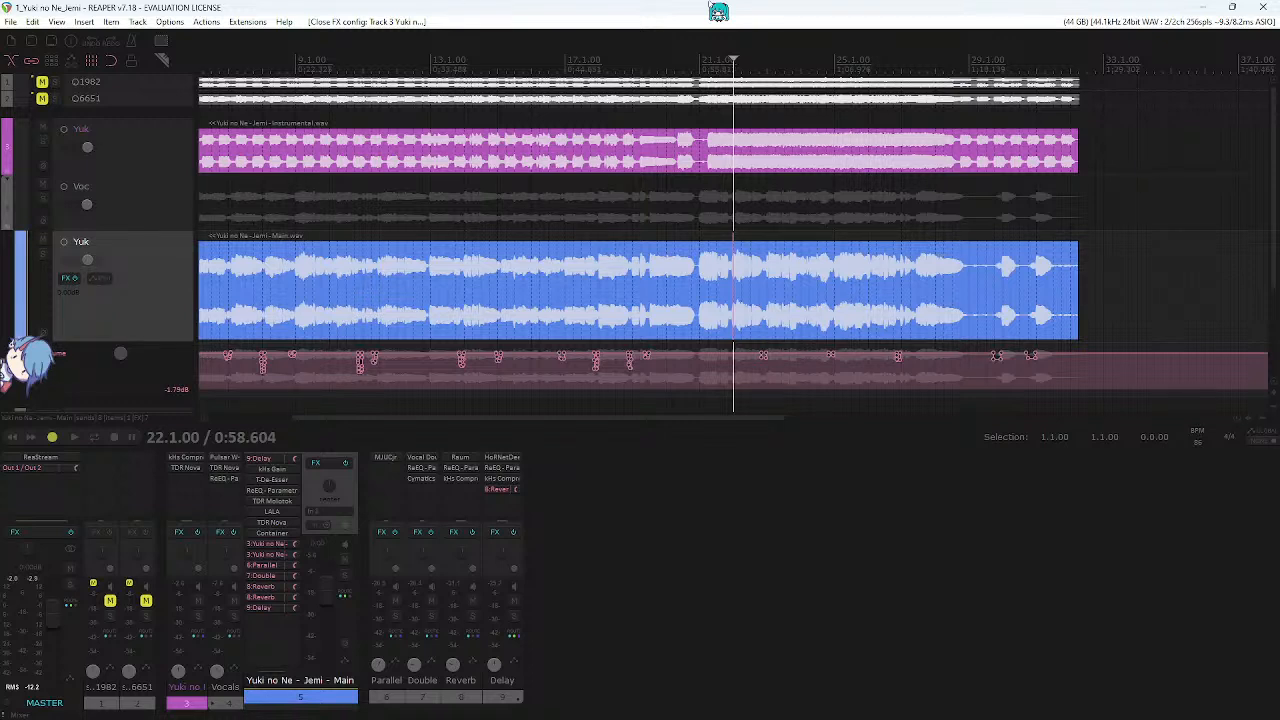
pyautogui.click(570, 546)
pyautogui.click(349, 690)
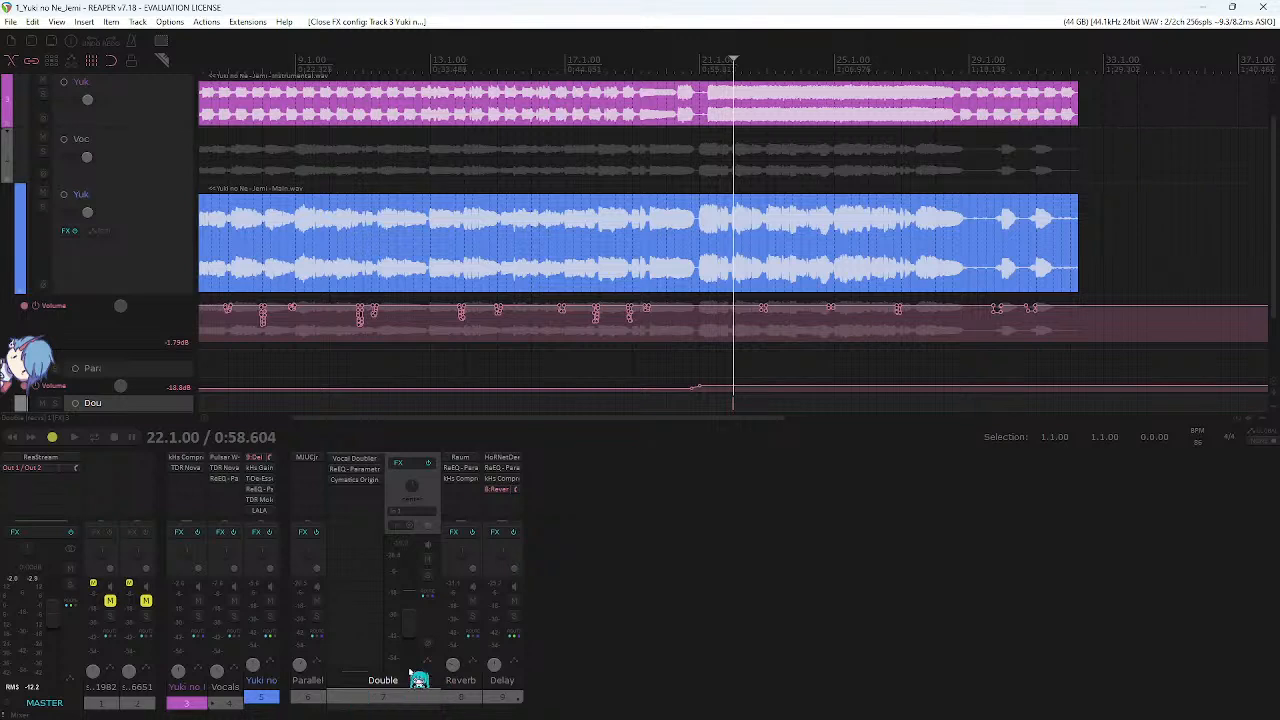
pyautogui.click(656, 572)
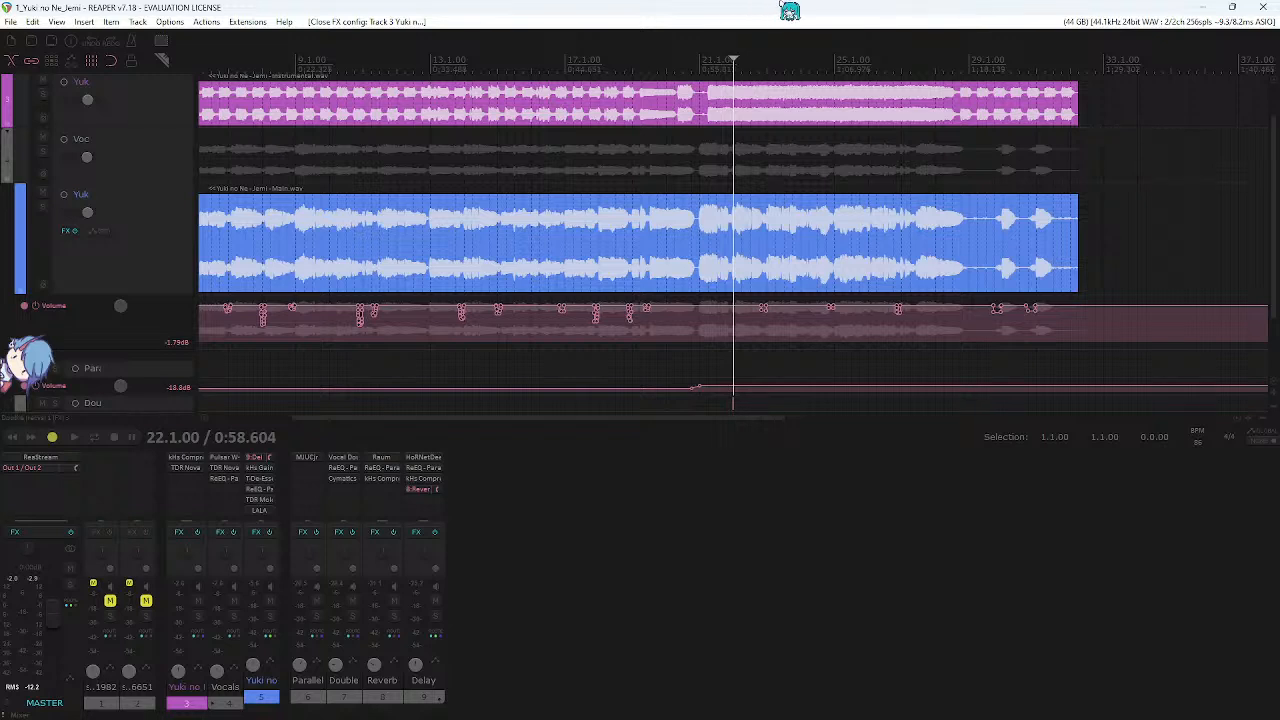
pyautogui.scroll(-2, 883, 209)
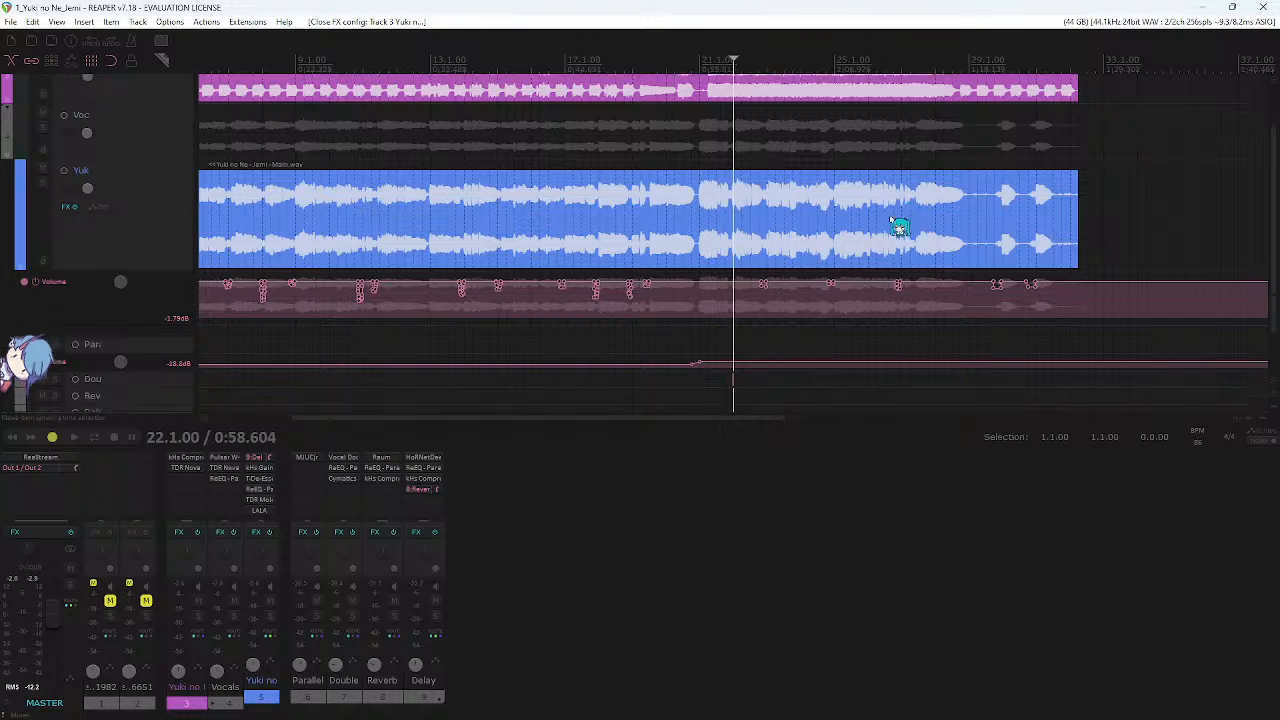
pyautogui.scroll(3, 829, 240)
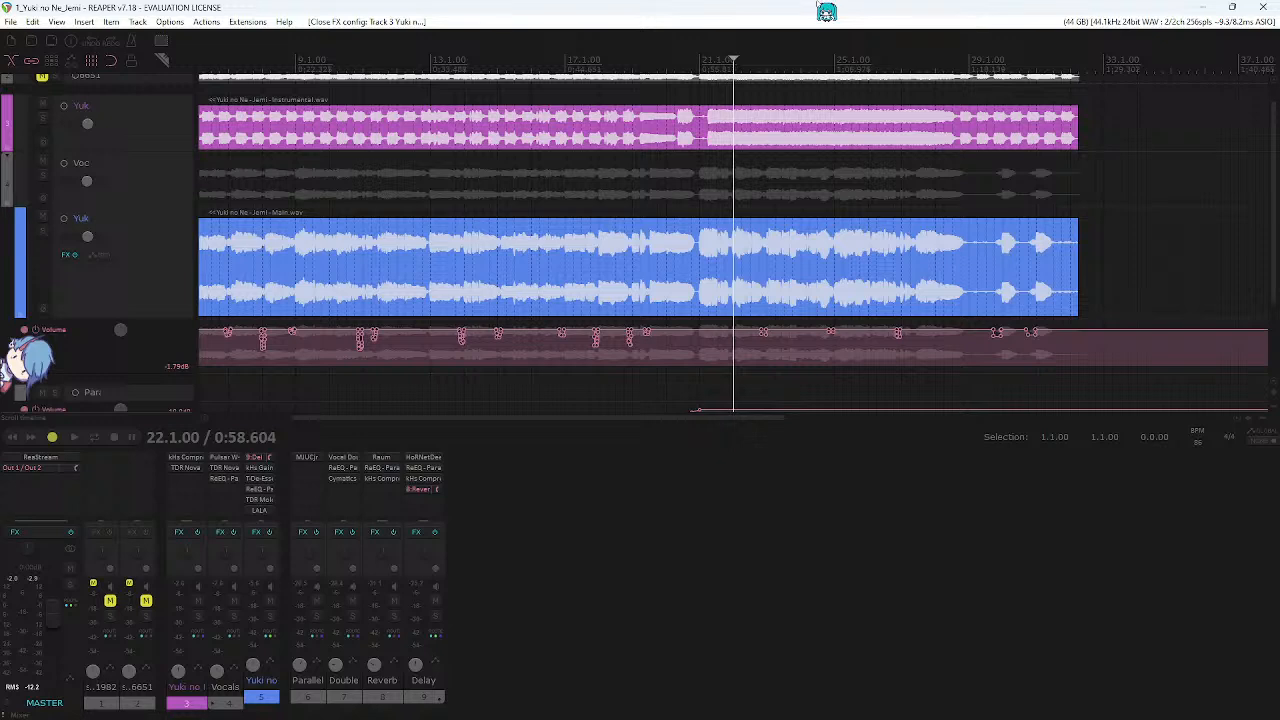
pyautogui.scroll(-1, 834, 193)
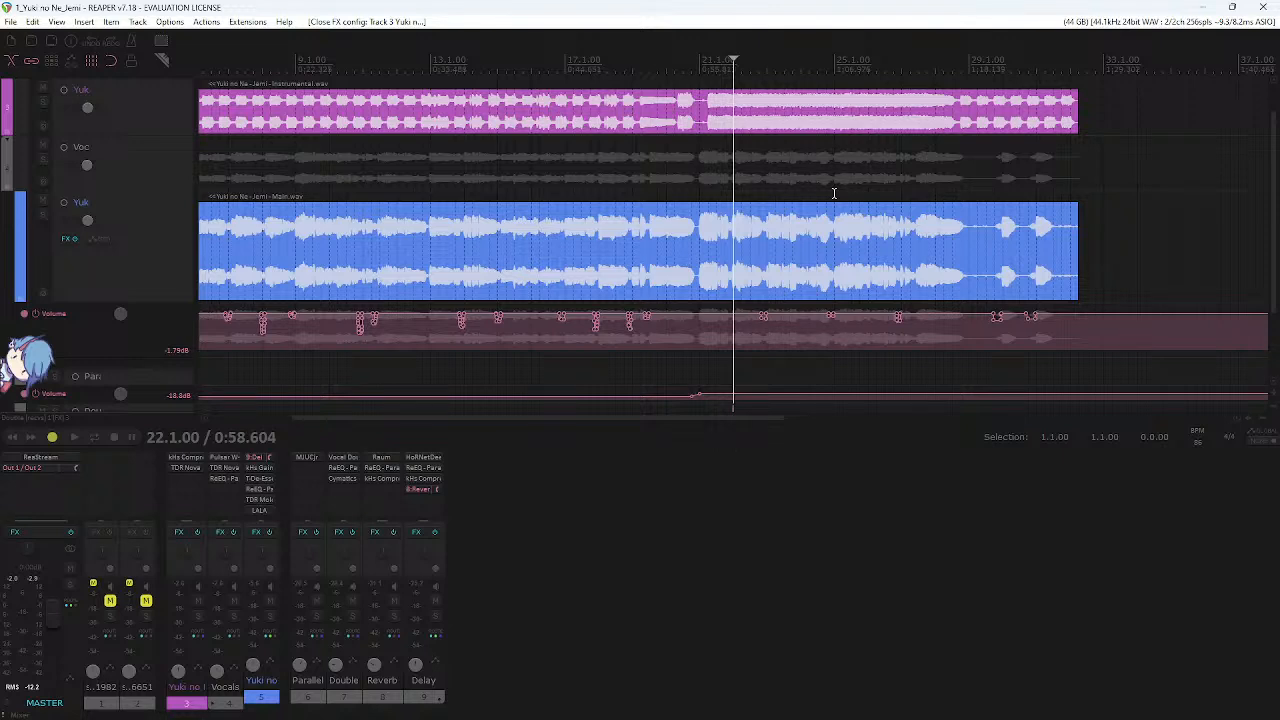
pyautogui.scroll(-3, 775, 222)
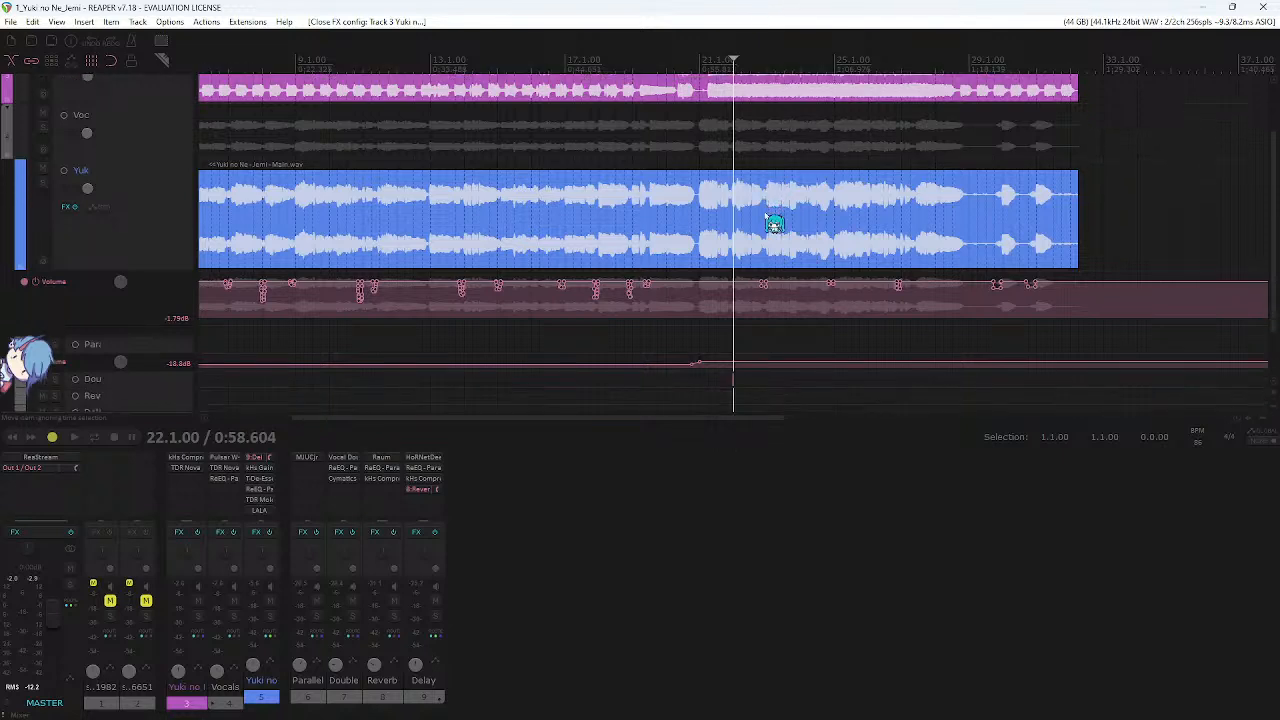
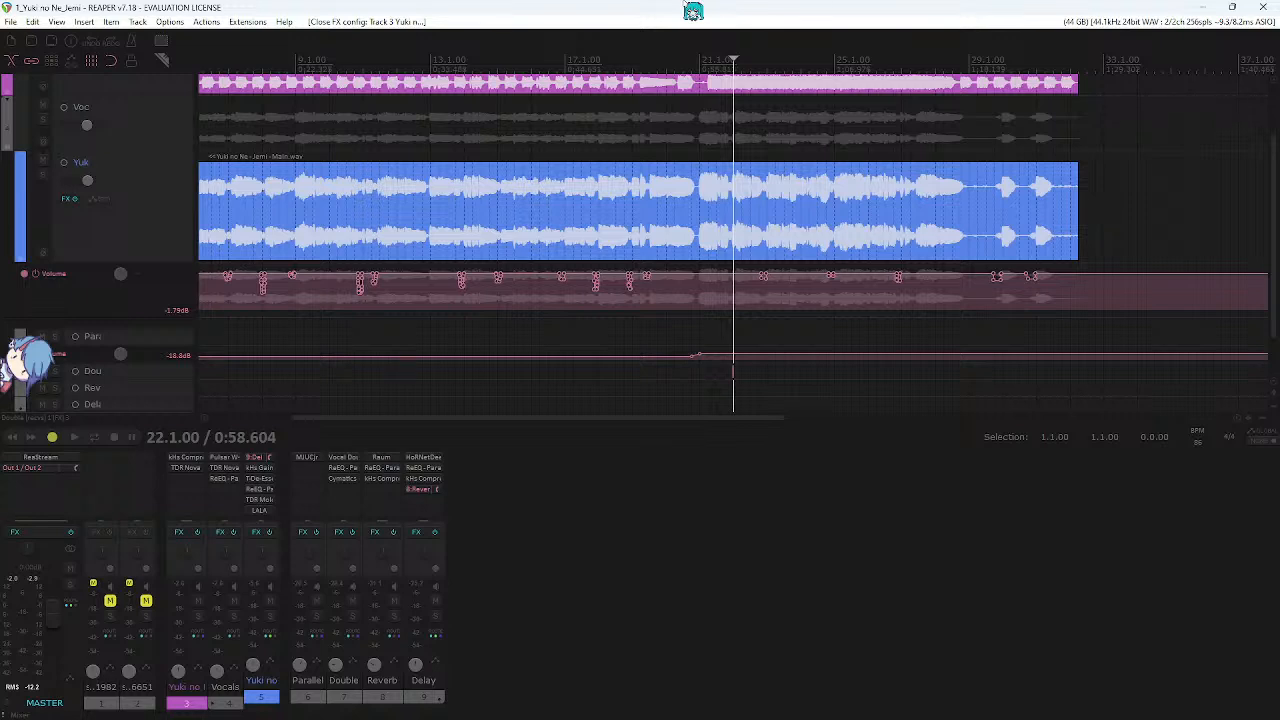
# - Select the chorus from 21.1.00 to 29.1.00 and play it from its start to check the mix
pyautogui.scroll(-3, 727, 85)
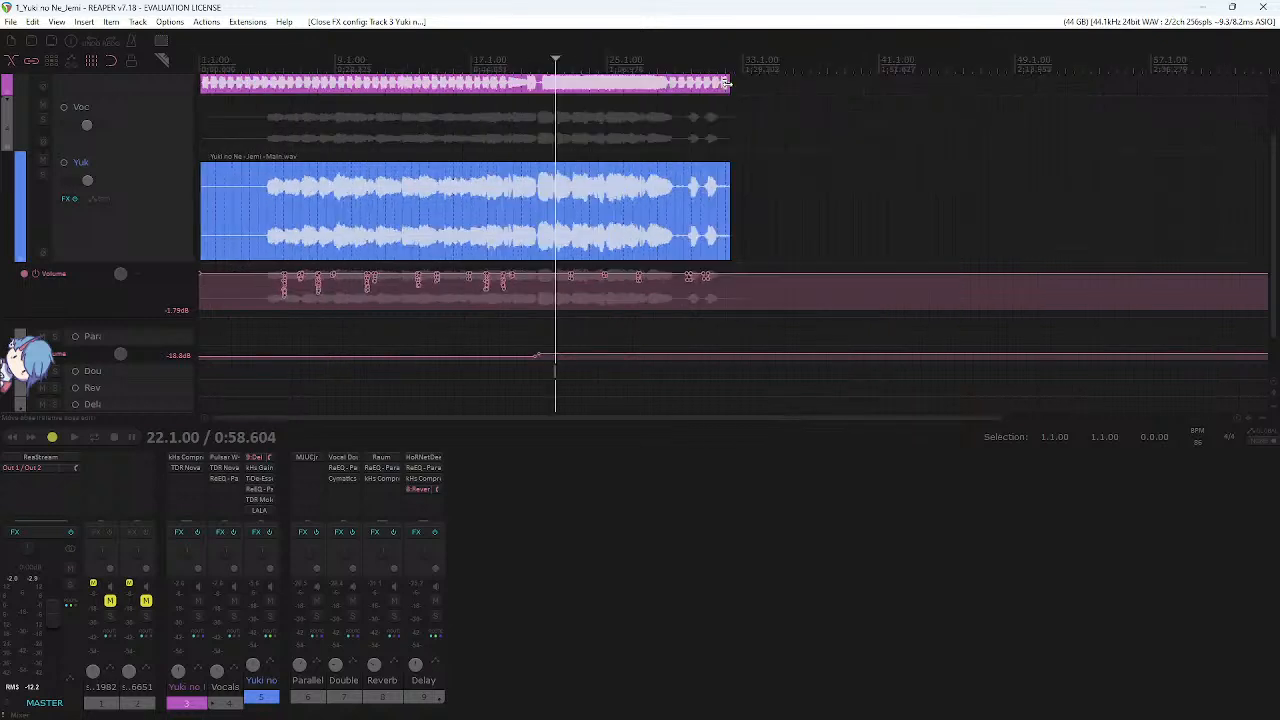
pyautogui.click(544, 53)
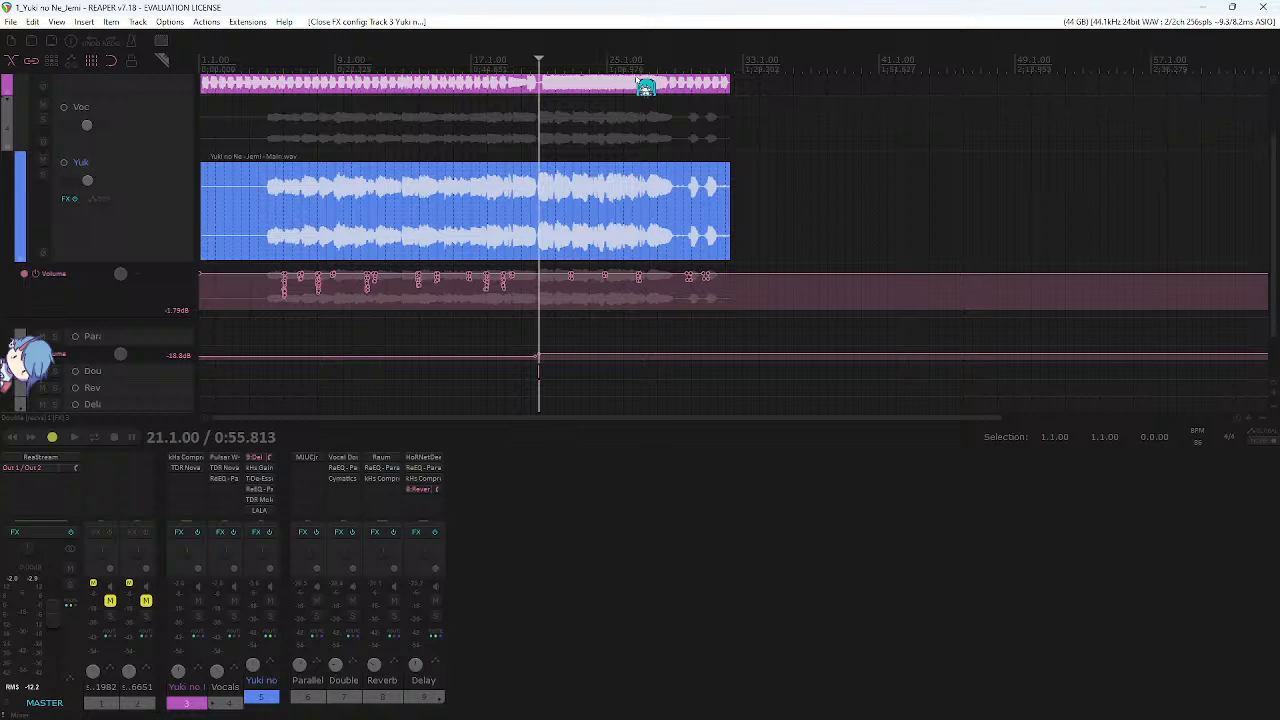
pyautogui.scroll(1, 645, 86)
pyautogui.moveTo(539, 64); pyautogui.dragTo(682, 42)
pyautogui.scroll(2, 708, 163)
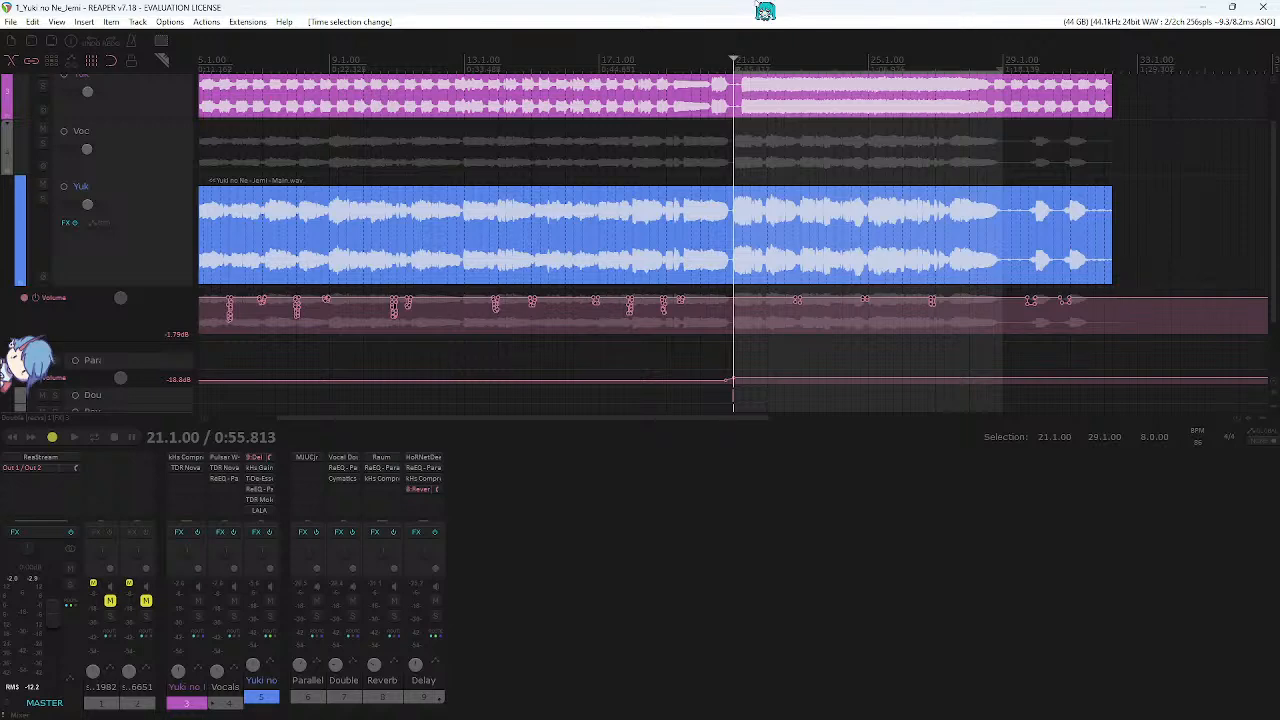
pyautogui.press('space')
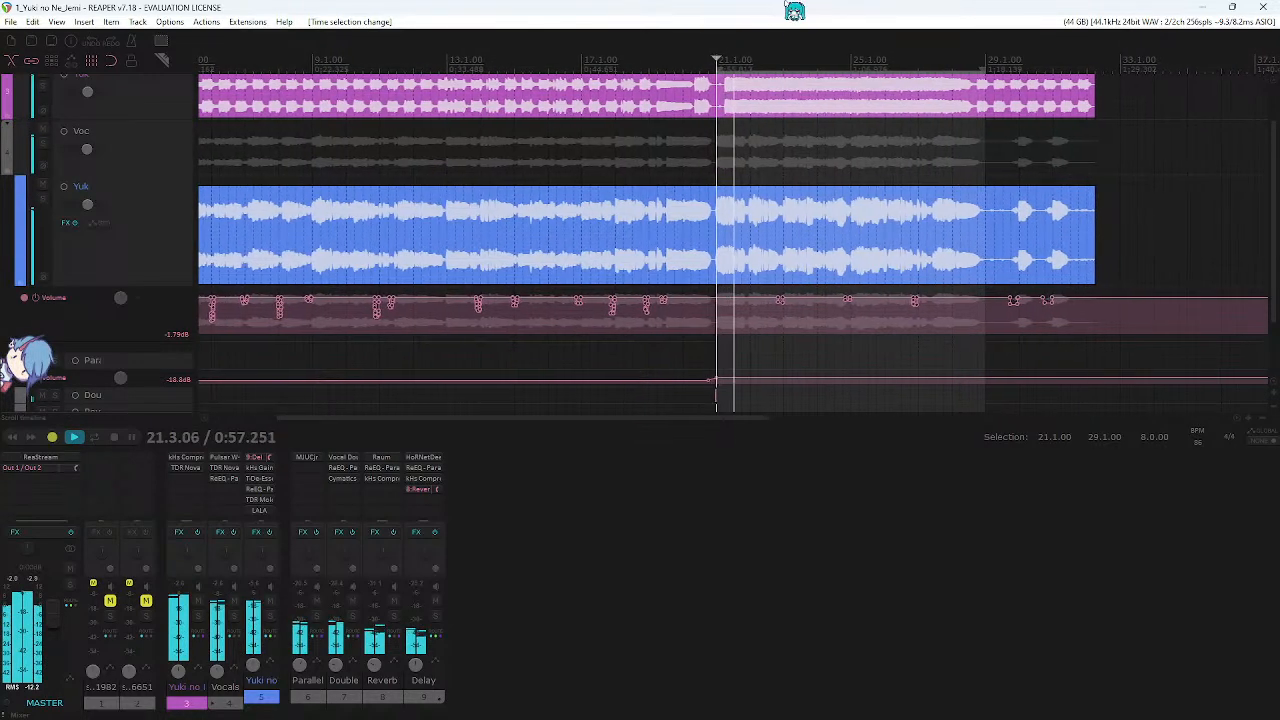
pyautogui.scroll(3, 780, 98)
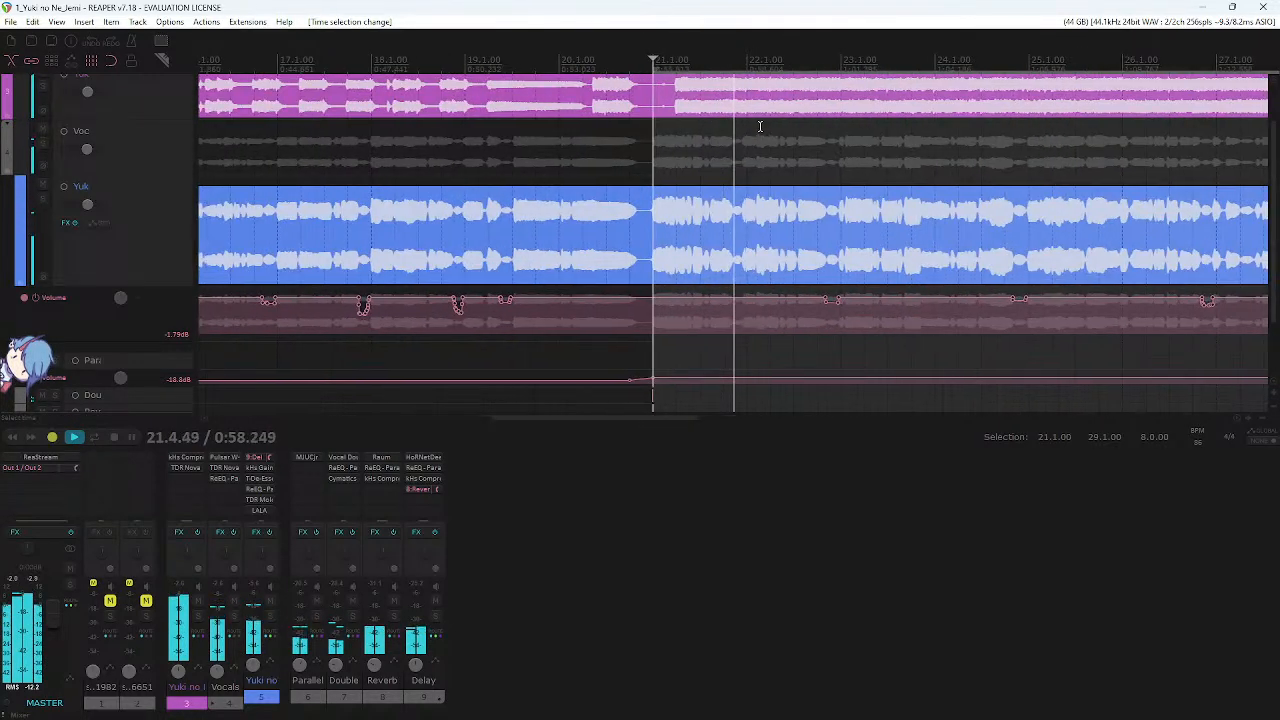
# - Replay the chorus transition from 20.3.00 and shift the Parallel track's volume envelope rise to start at 21.1.00
pyautogui.click(567, 52)
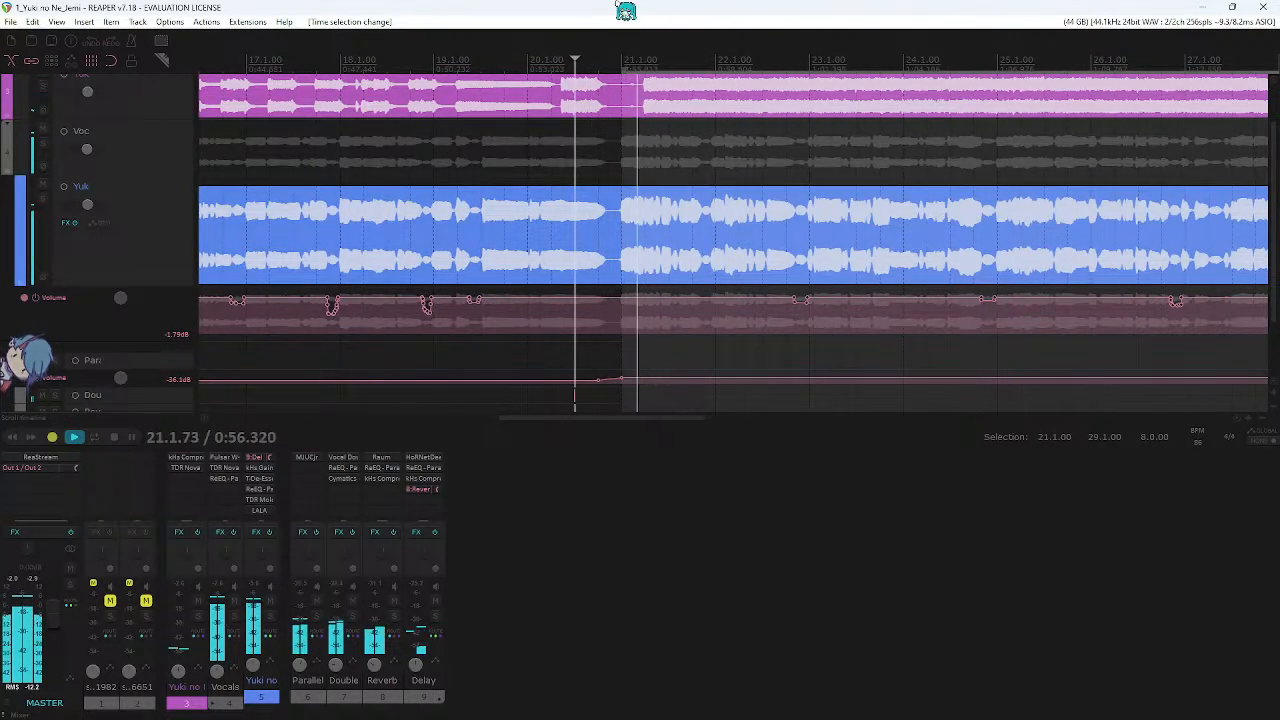
pyautogui.scroll(-1, 650, 260)
pyautogui.press('space')
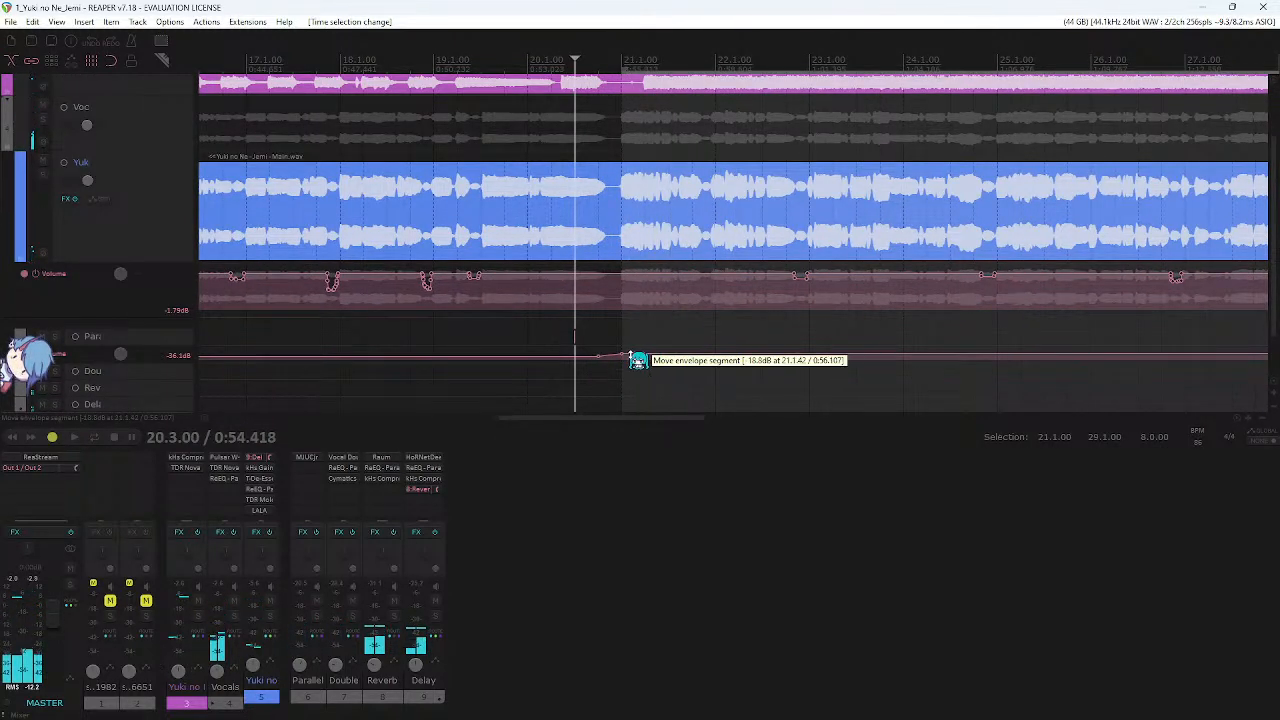
pyautogui.moveTo(637, 360); pyautogui.dragTo(621, 357)
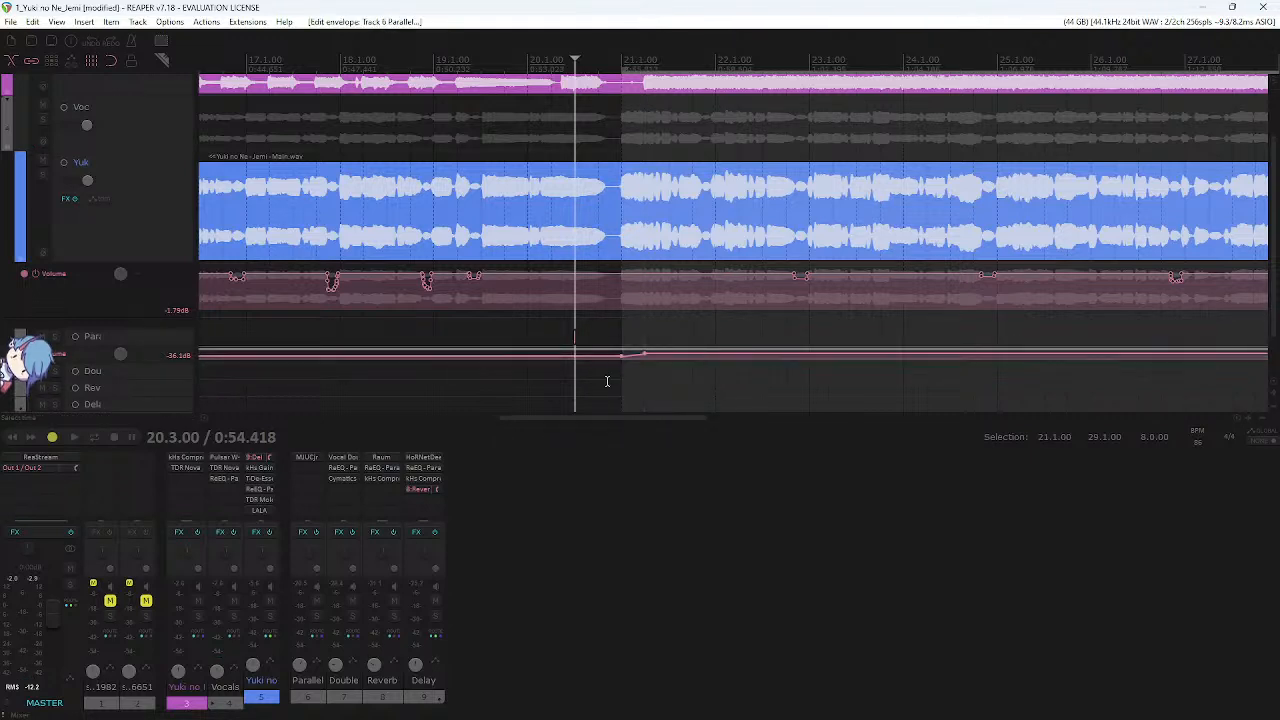
pyautogui.click(606, 381)
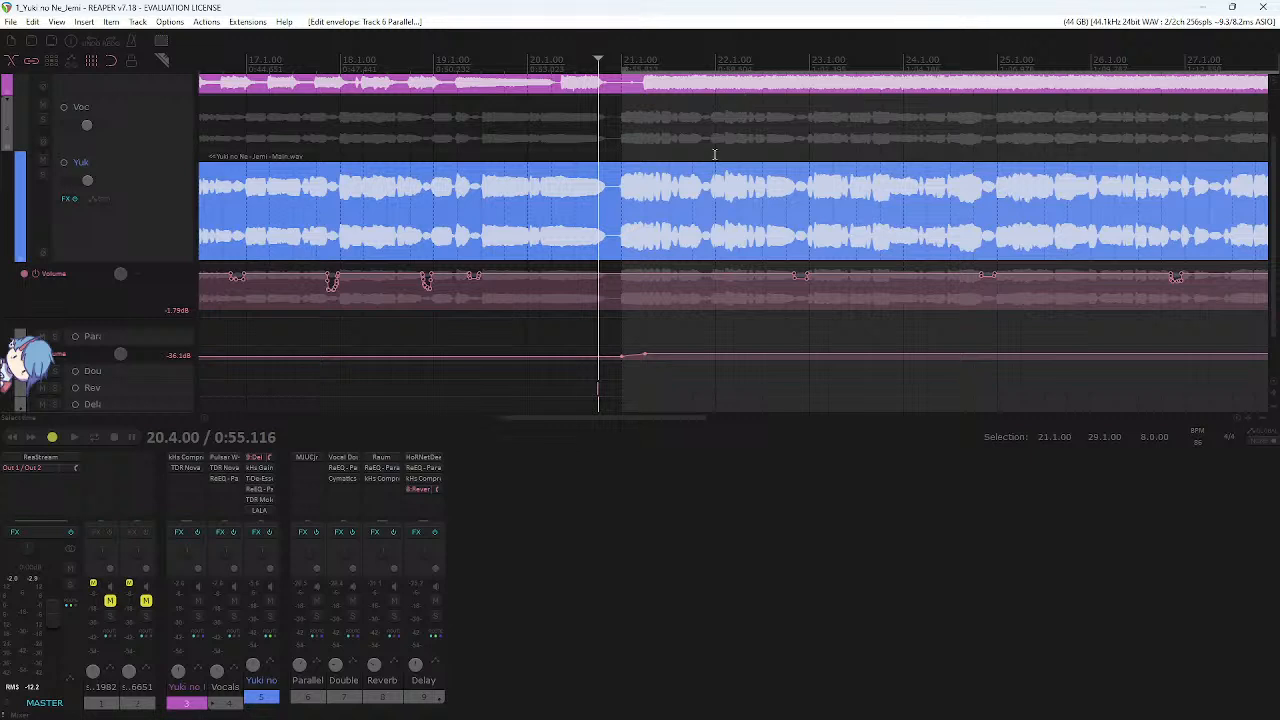
# - Remove the time selection and place the edit cursor at 20.1.00, before the chorus
pyautogui.scroll(-3, 714, 154)
pyautogui.press('Escape')
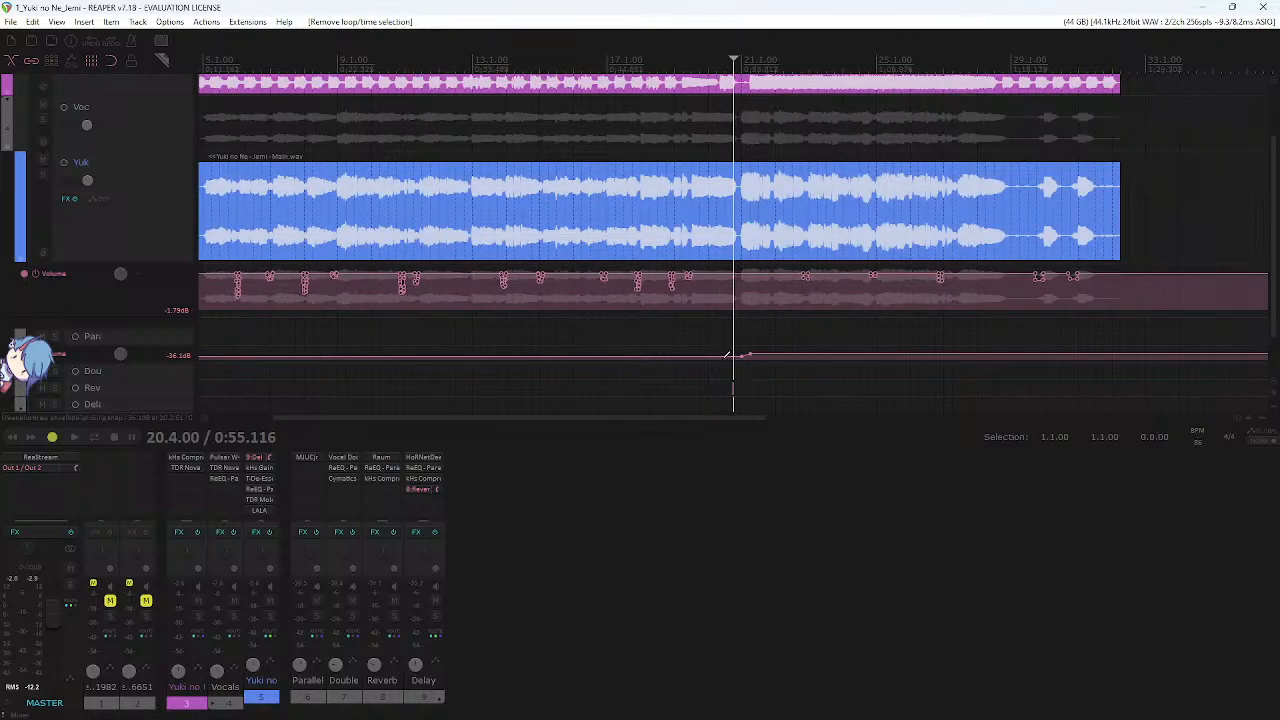
pyautogui.click(716, 323)
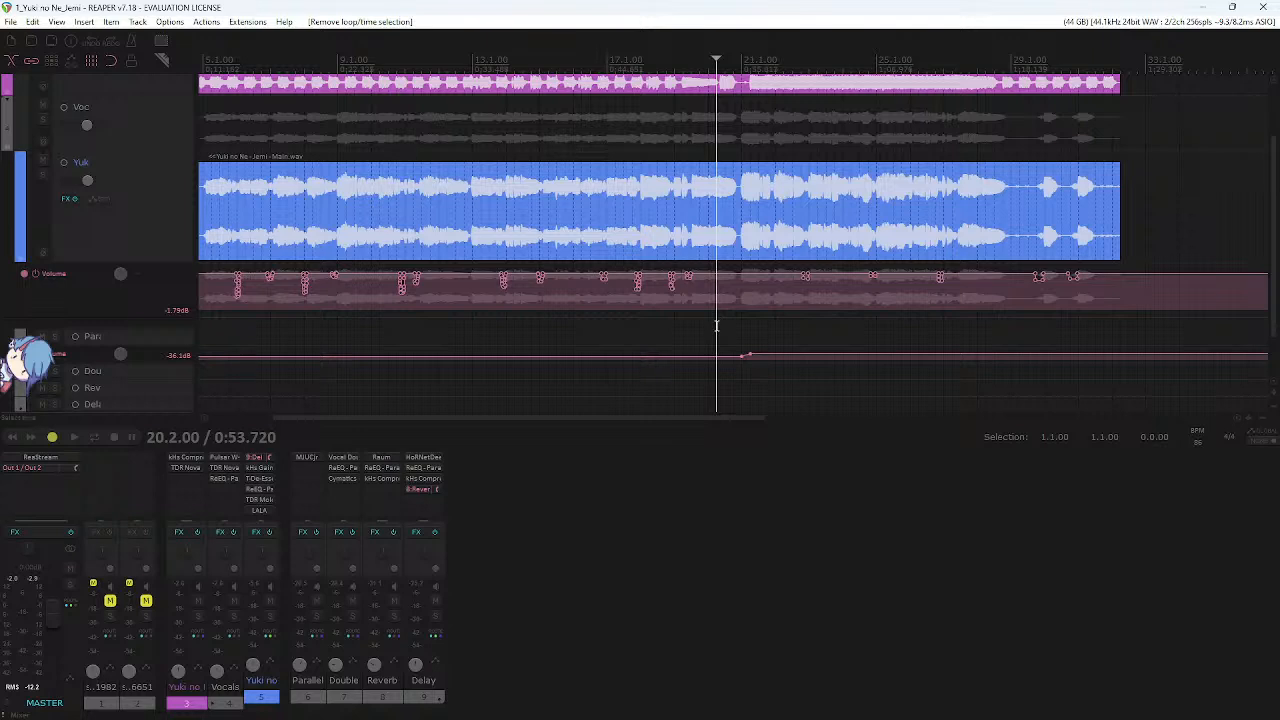
pyautogui.click(708, 325)
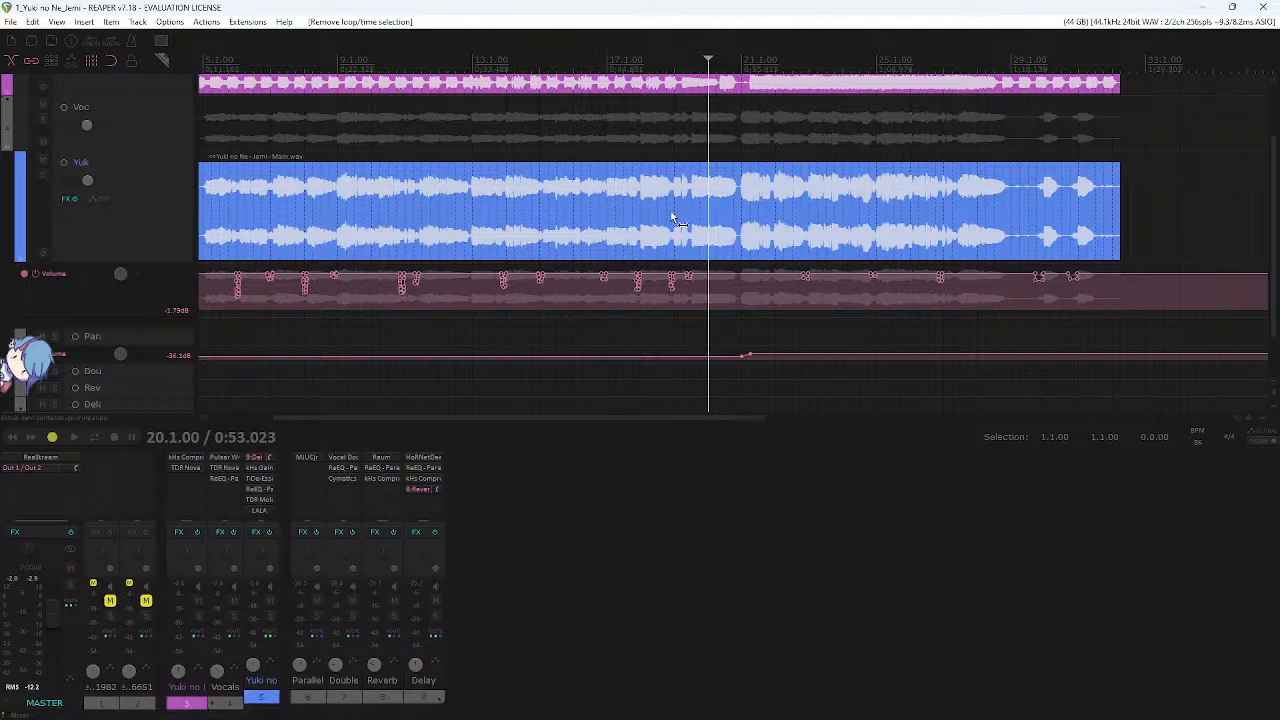
# - Return the edit cursor to the project start and play the whole mix from the beginning
pyautogui.scroll(-2, 673, 220)
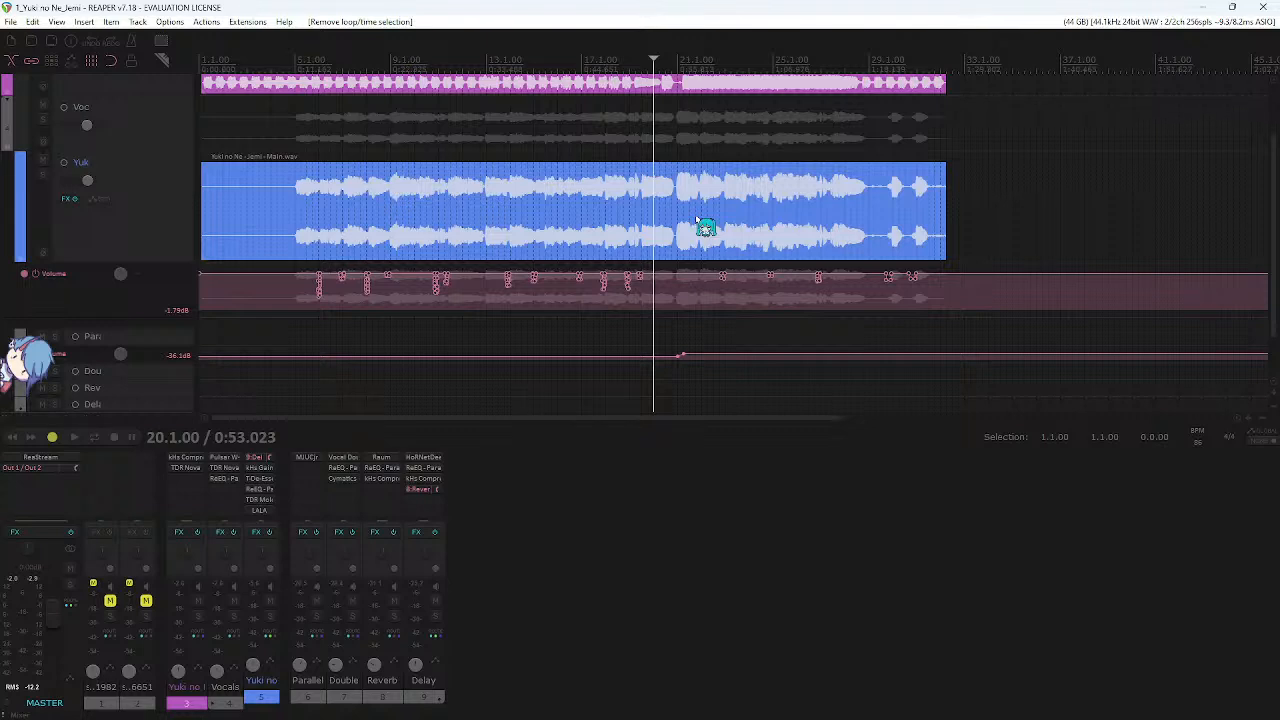
pyautogui.scroll(2, 697, 219)
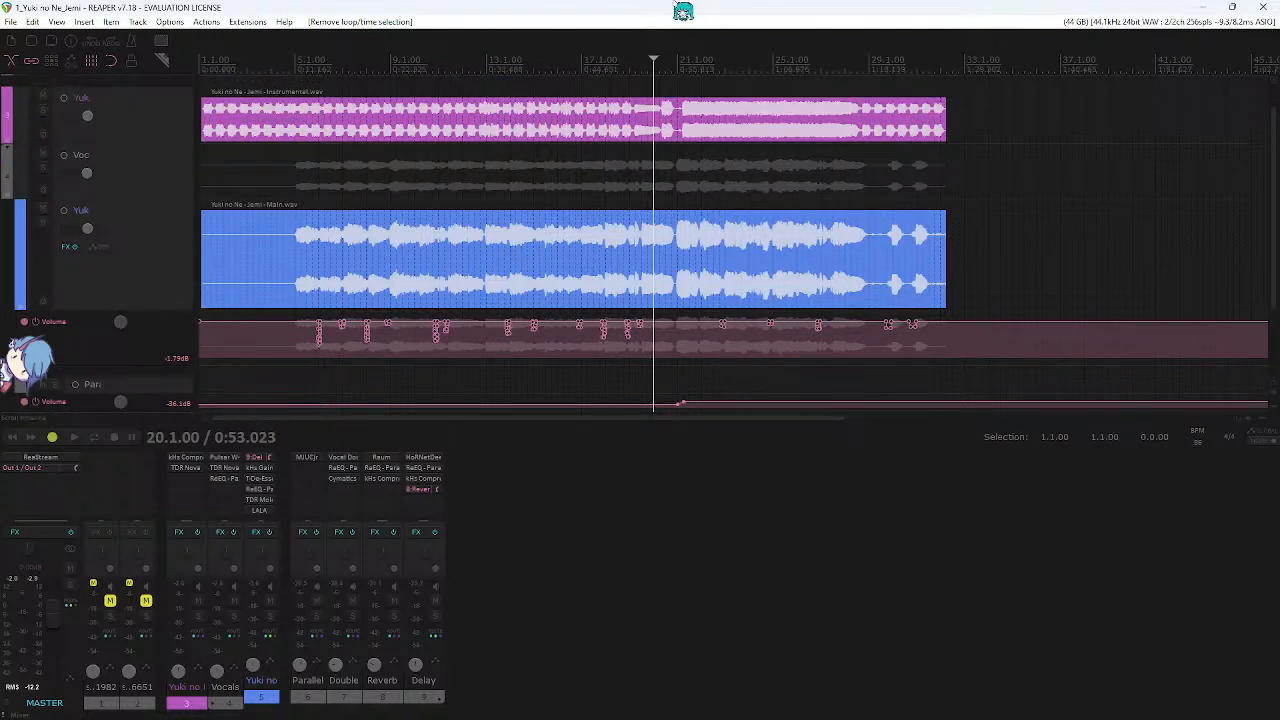
pyautogui.scroll(1, 630, 230)
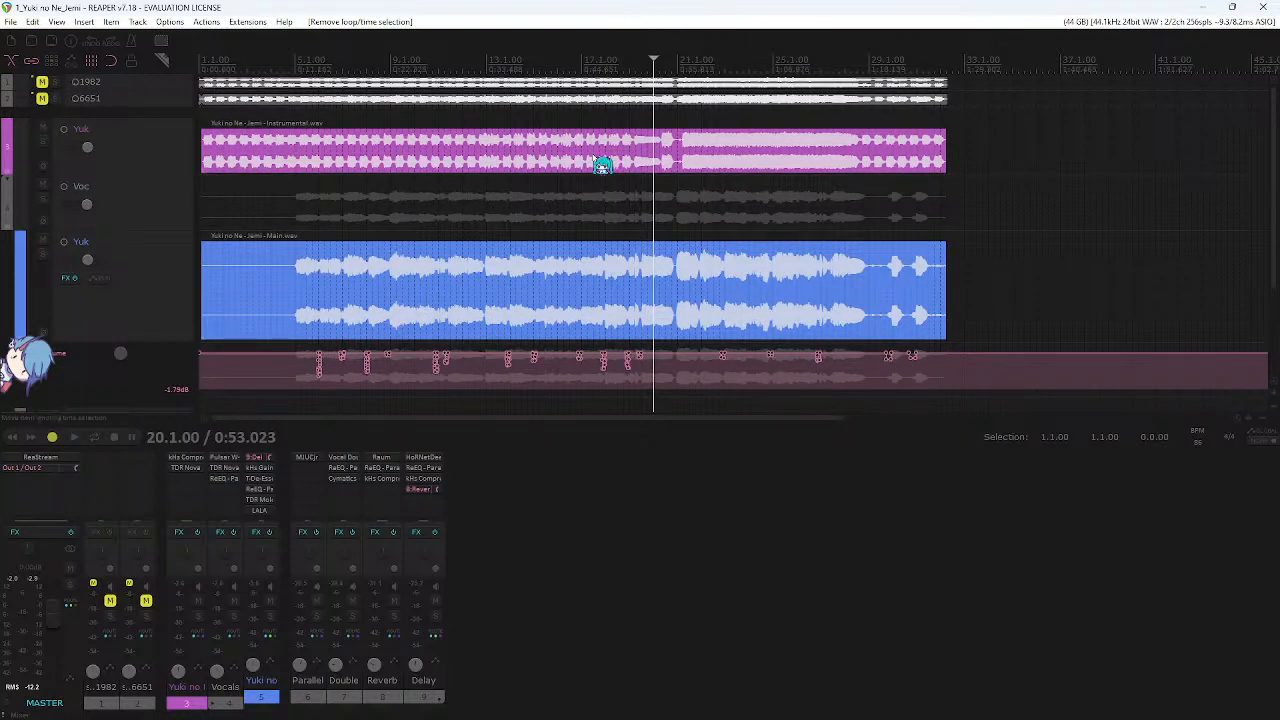
pyautogui.scroll(3, 565, 262)
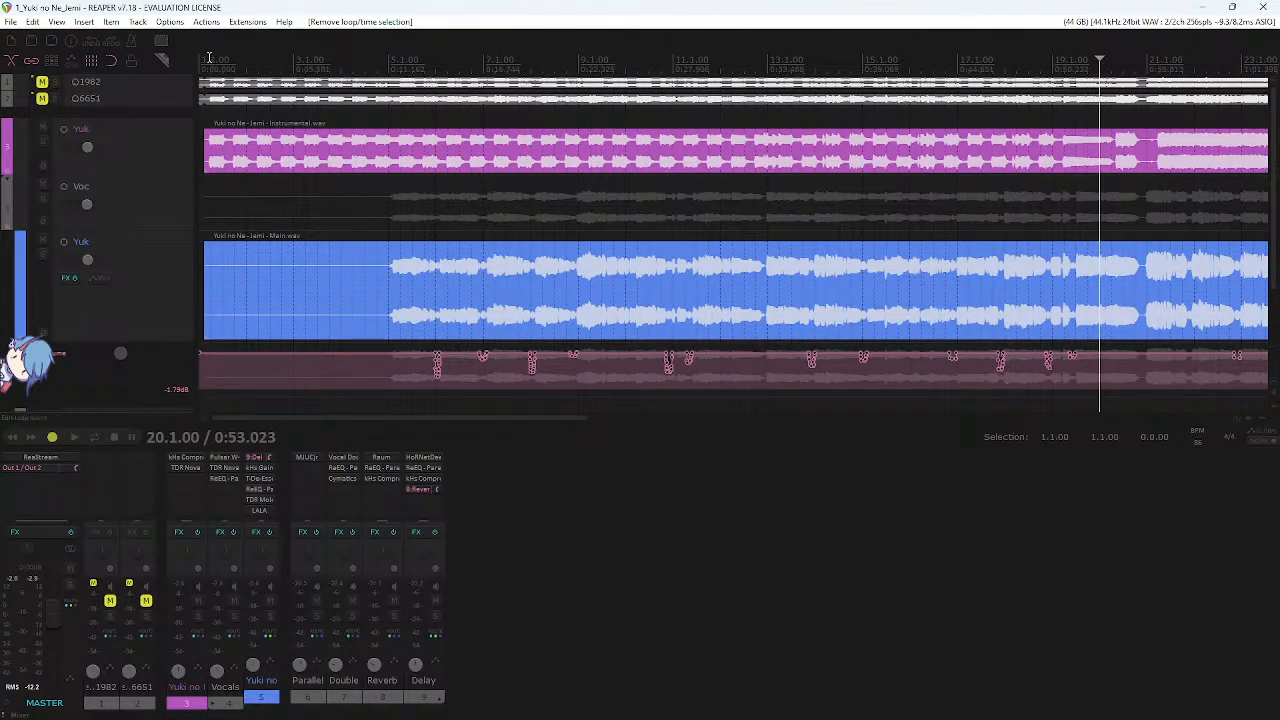
pyautogui.click(208, 57)
pyautogui.press('Home')
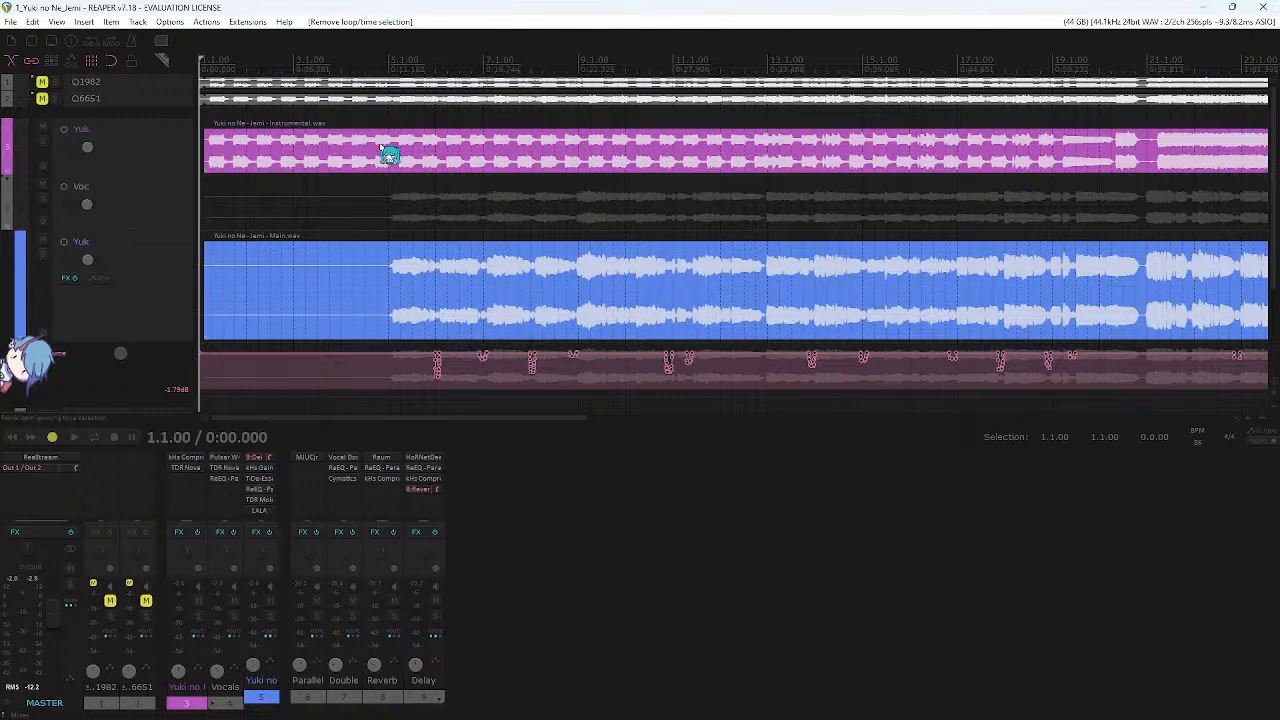
pyautogui.scroll(-4, 389, 153)
pyautogui.press('space')
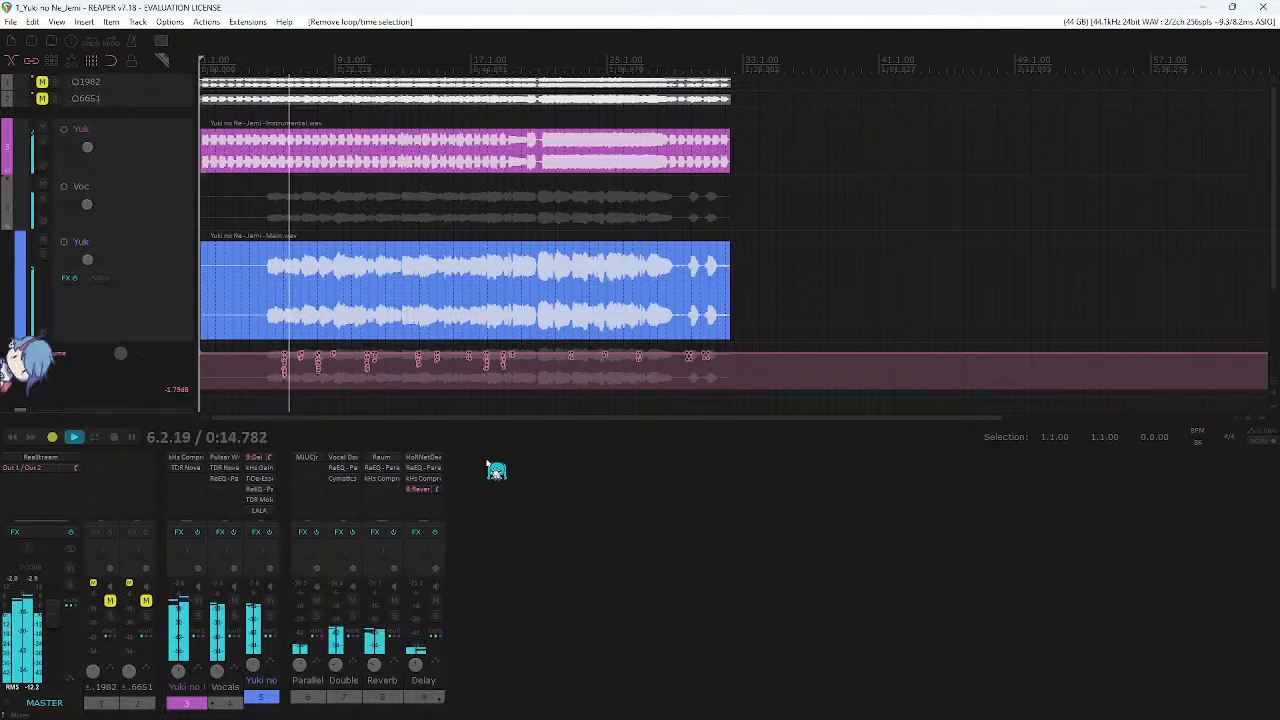
# - Enlarge the Parallel track's volume envelope lane and lower the level before the chorus to about -46.1 dB
pyautogui.scroll(-2, 396, 368)
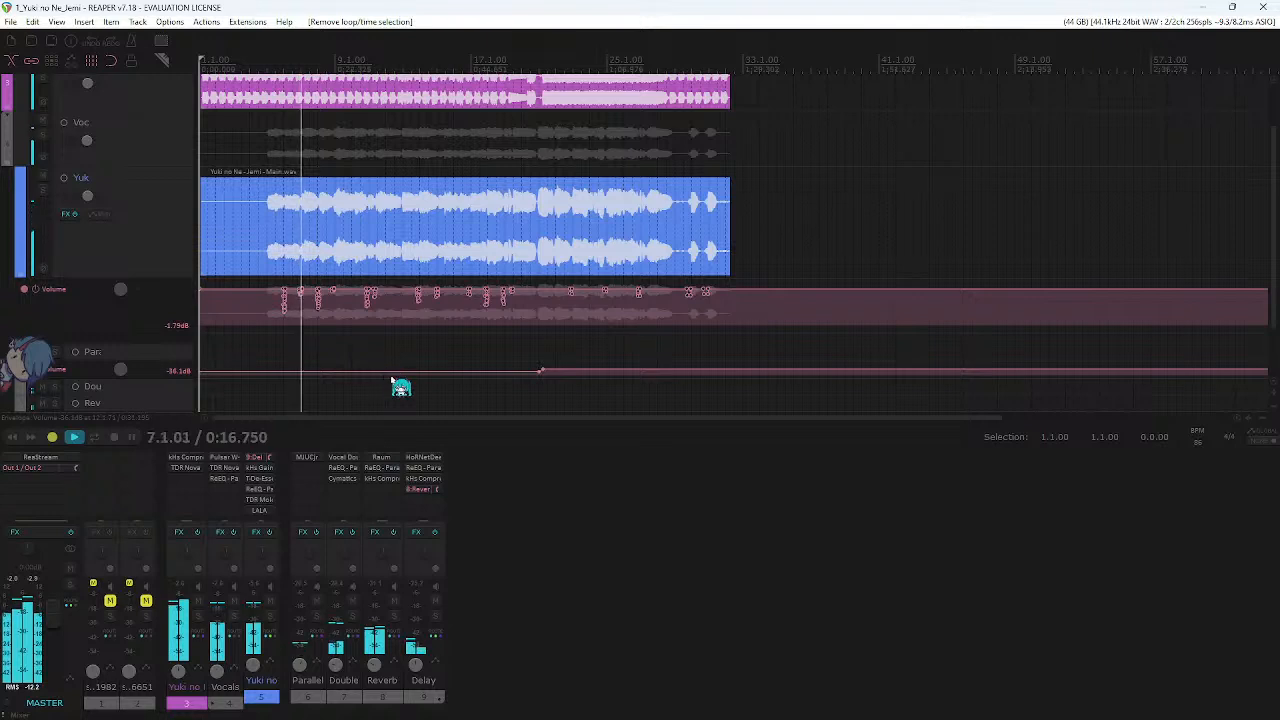
pyautogui.scroll(-1, 400, 388)
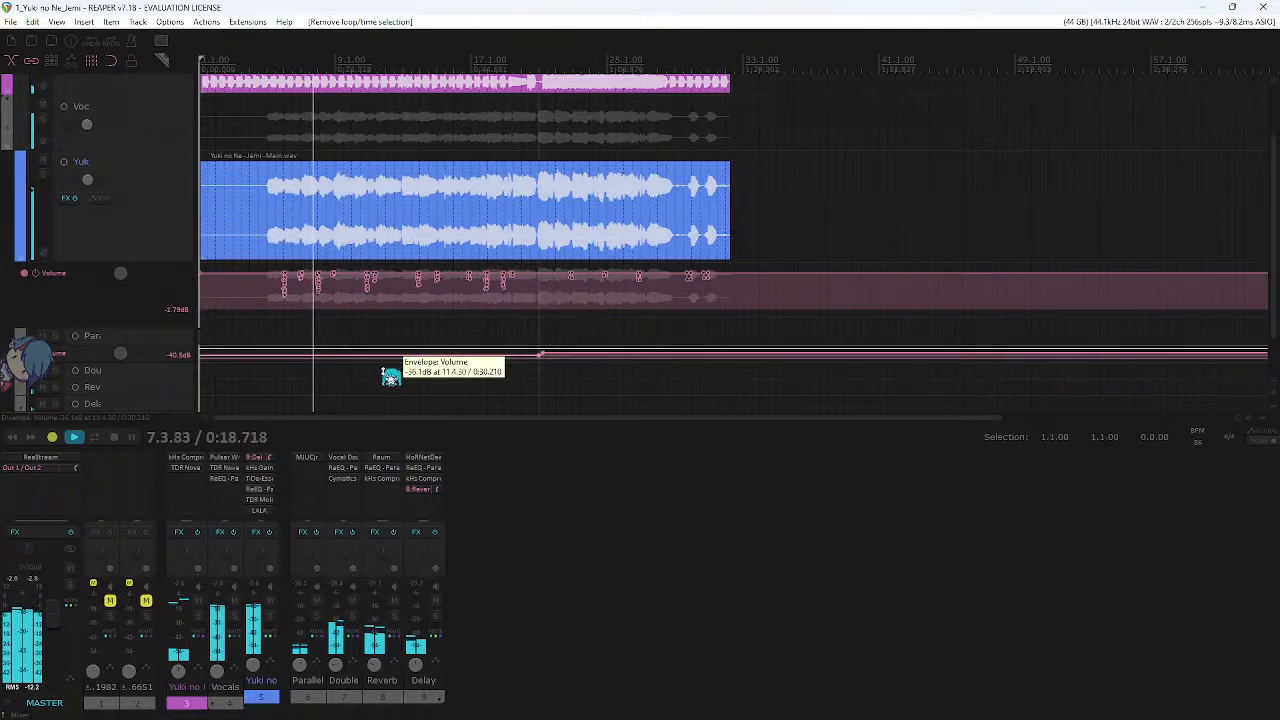
pyautogui.moveTo(386, 371); pyautogui.dragTo(397, 360)
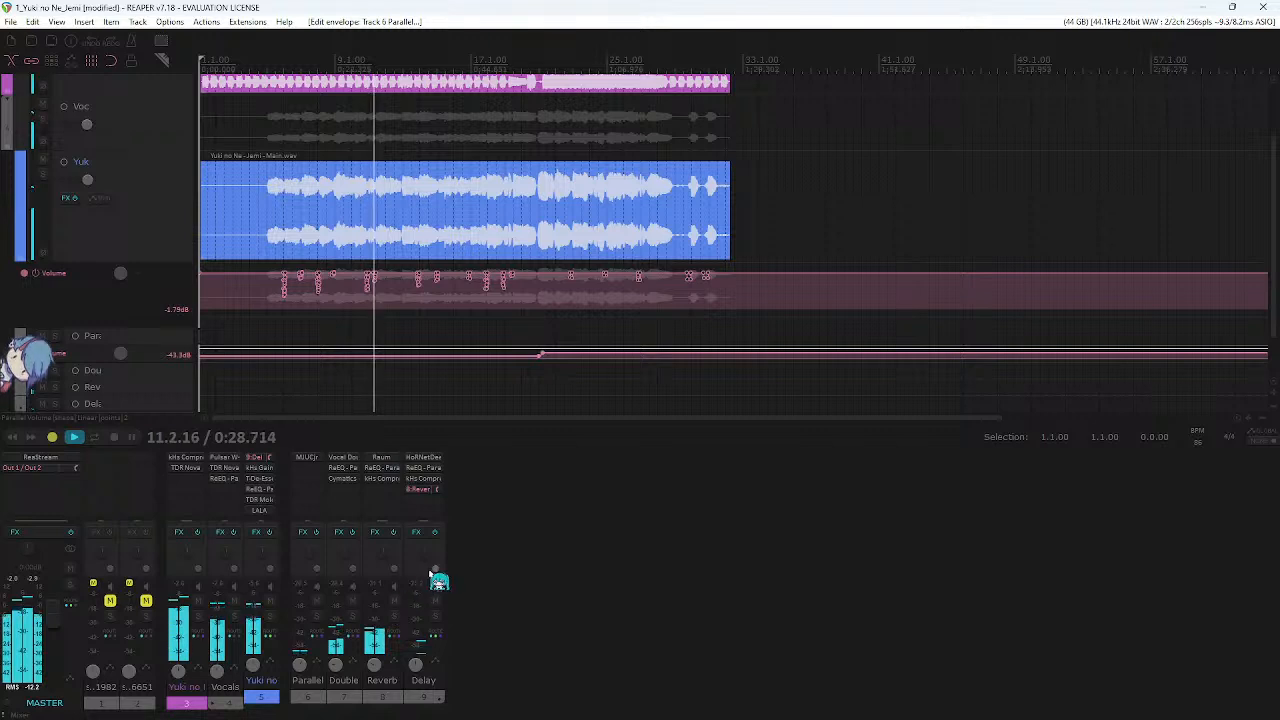
pyautogui.scroll(-2, 329, 374)
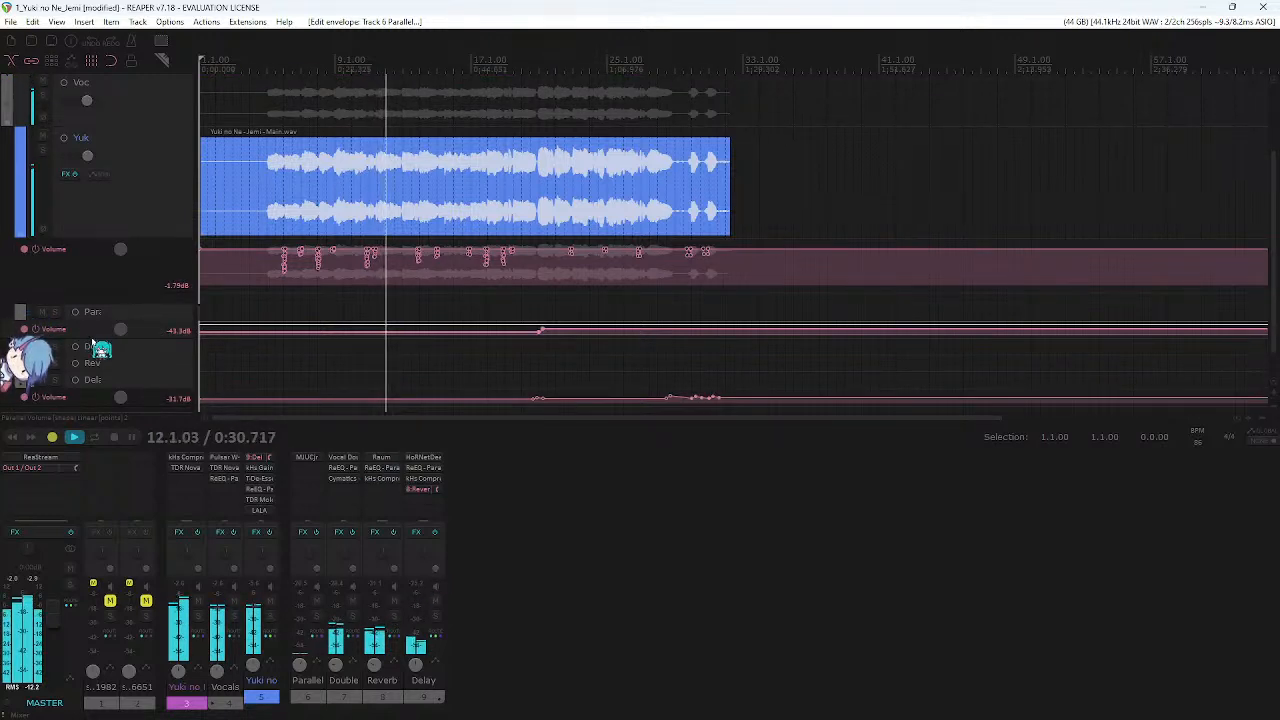
pyautogui.moveTo(92, 338); pyautogui.dragTo(93, 371)
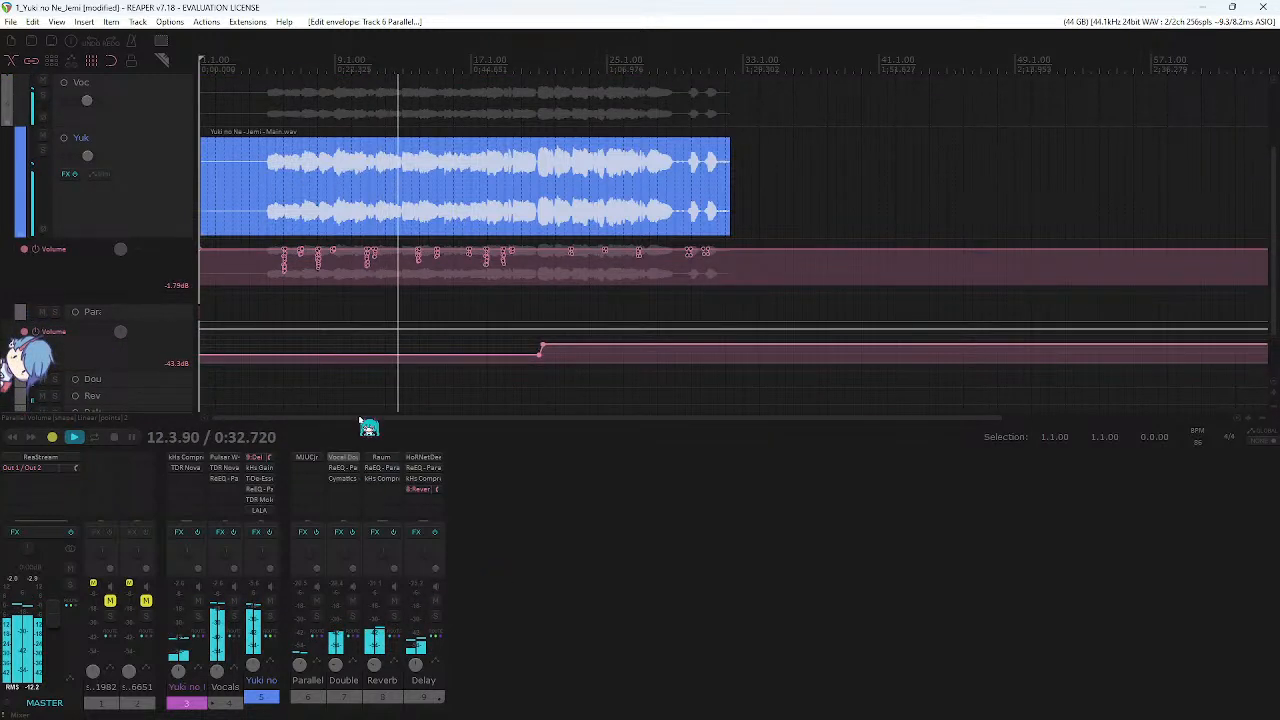
pyautogui.moveTo(409, 357); pyautogui.dragTo(420, 365)
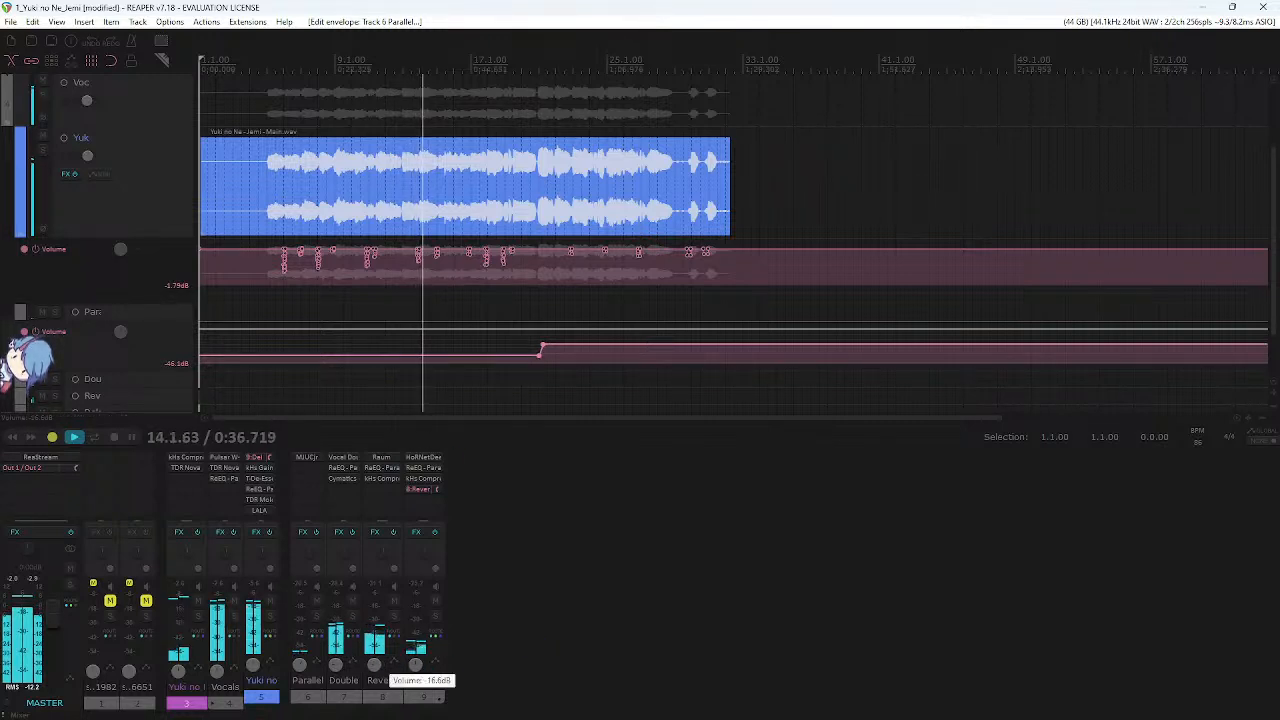
# - Fine-tune the volumes of the Delay track, the Vocals folder and the Reverb track during playback, and save the project
pyautogui.moveTo(412, 668); pyautogui.dragTo(412, 668)
pyautogui.hotkey('ctrl', 's')
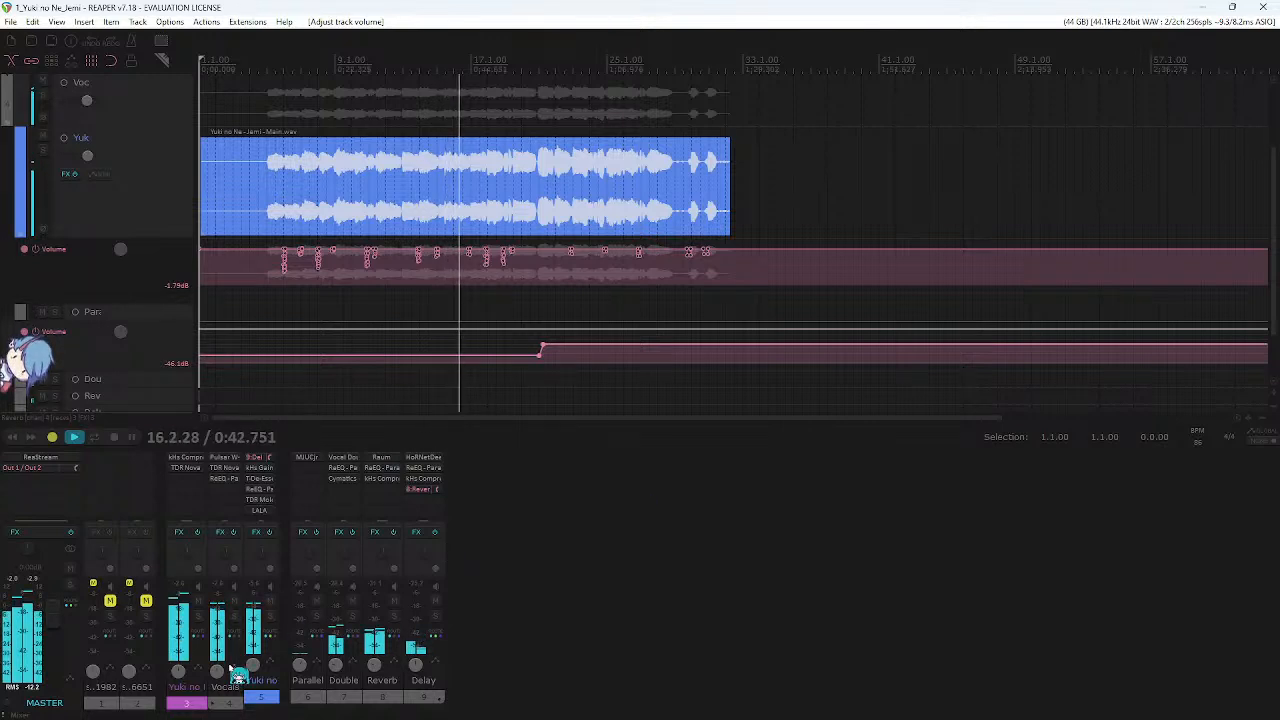
pyautogui.moveTo(219, 670); pyautogui.dragTo(219, 670)
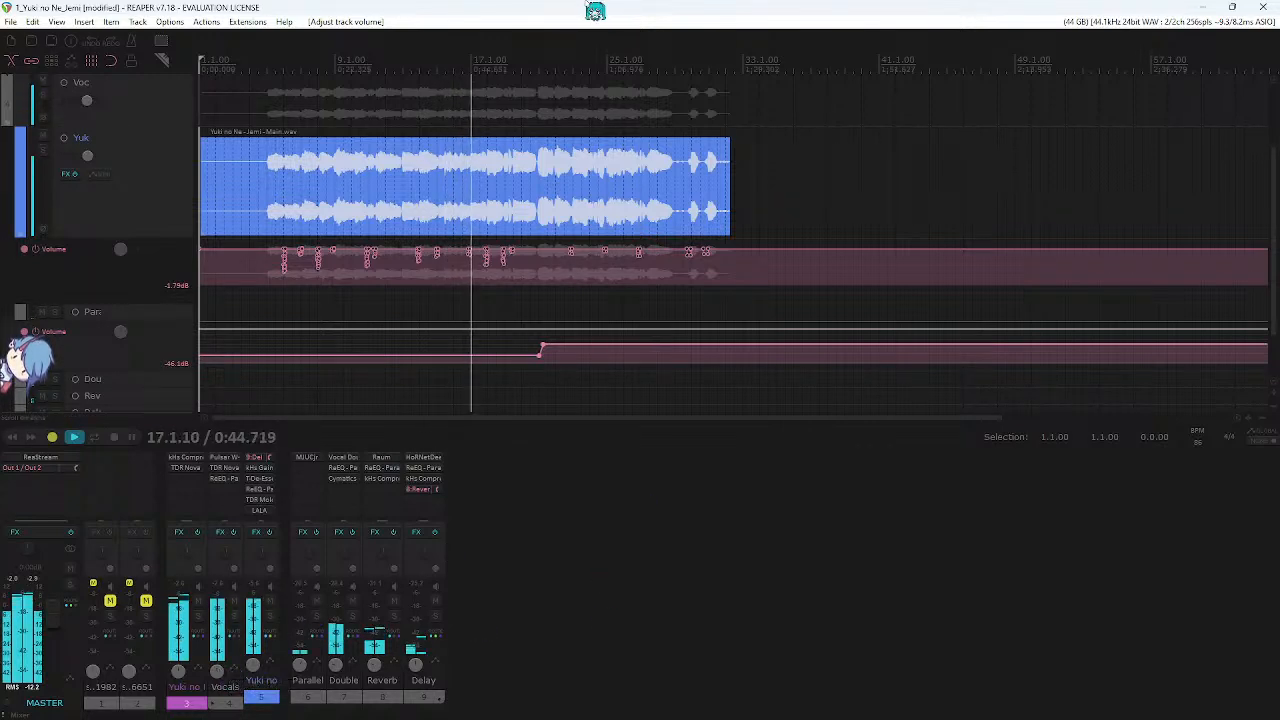
pyautogui.hotkey('ctrl', 's')
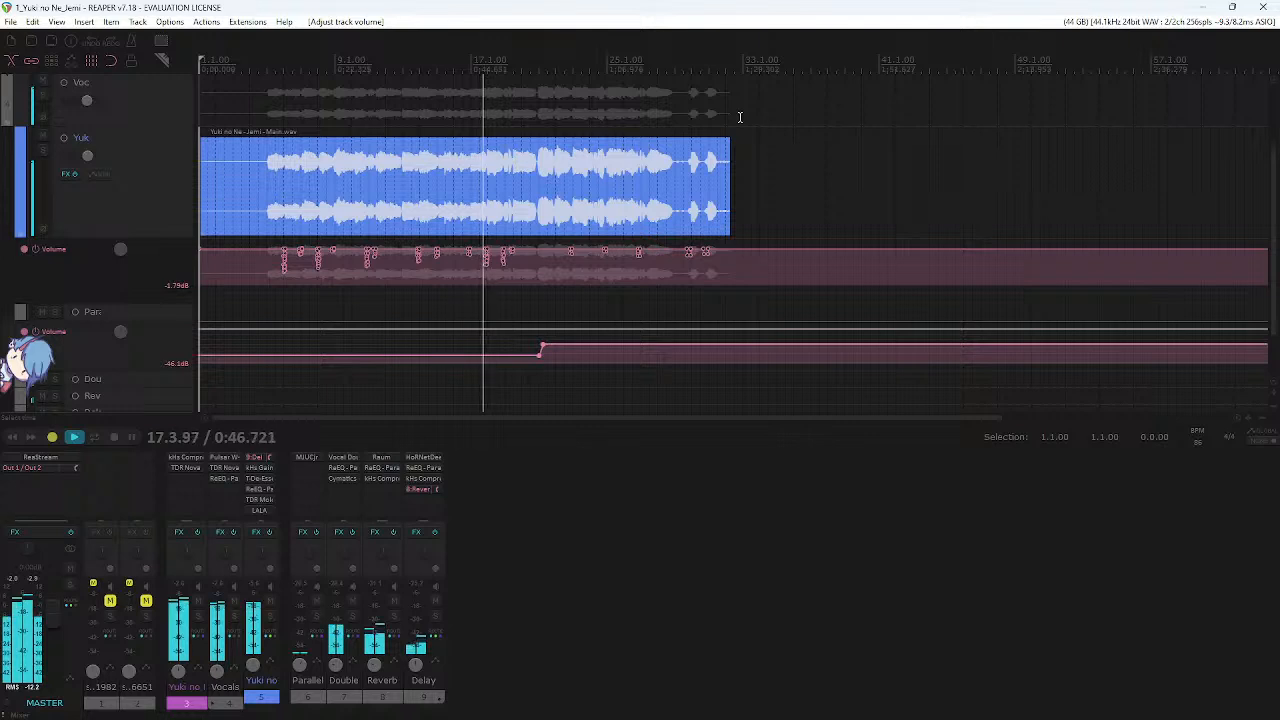
pyautogui.scroll(1, 746, 151)
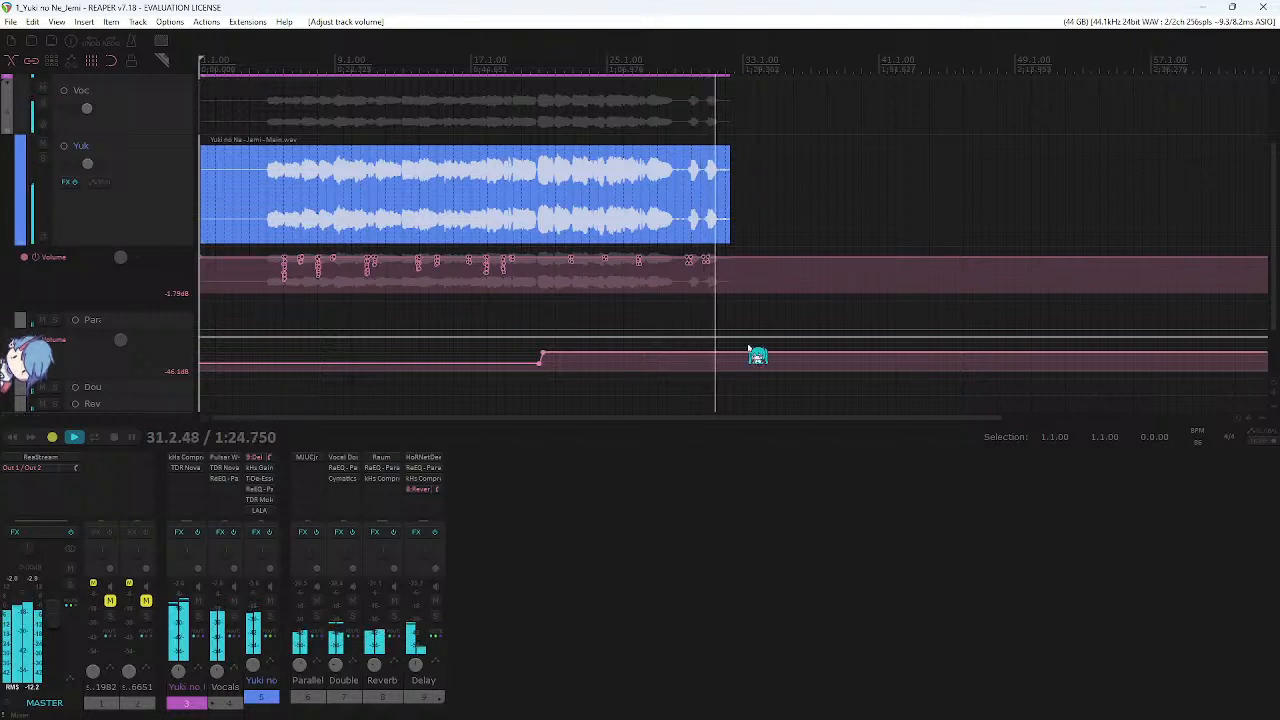
pyautogui.moveTo(375, 664); pyautogui.dragTo(375, 660)
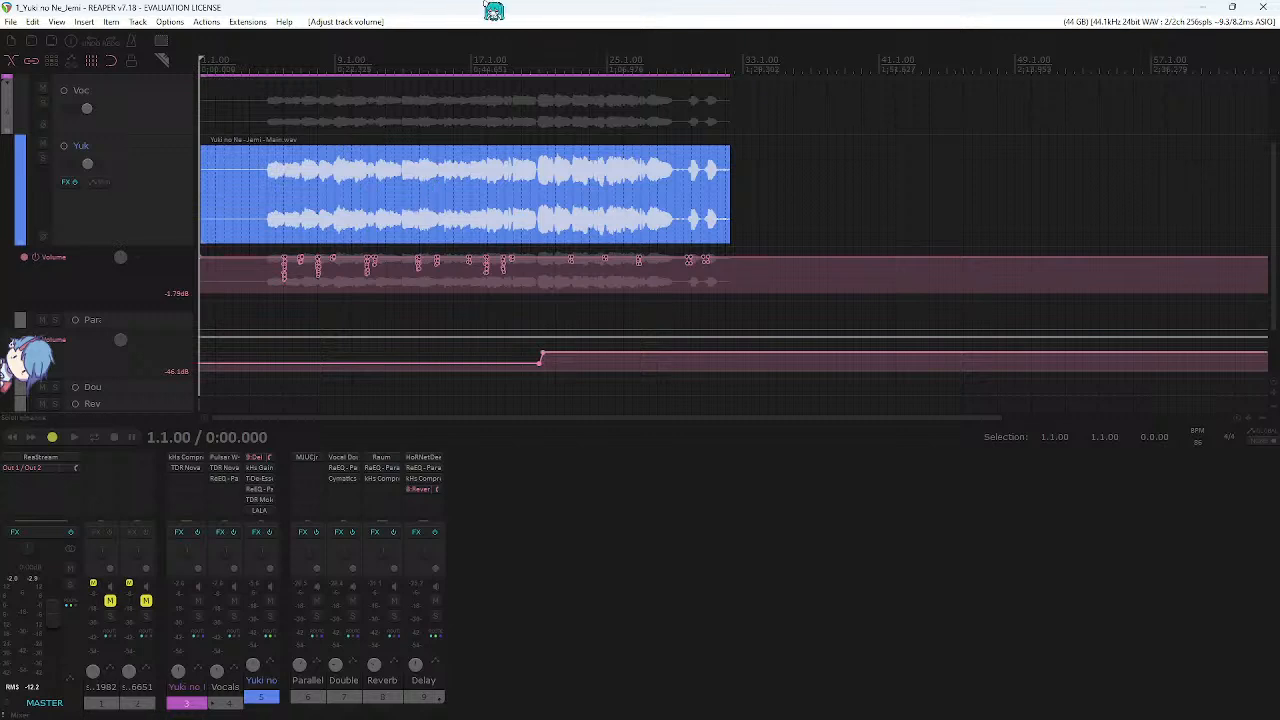
pyautogui.scroll(2, 504, 273)
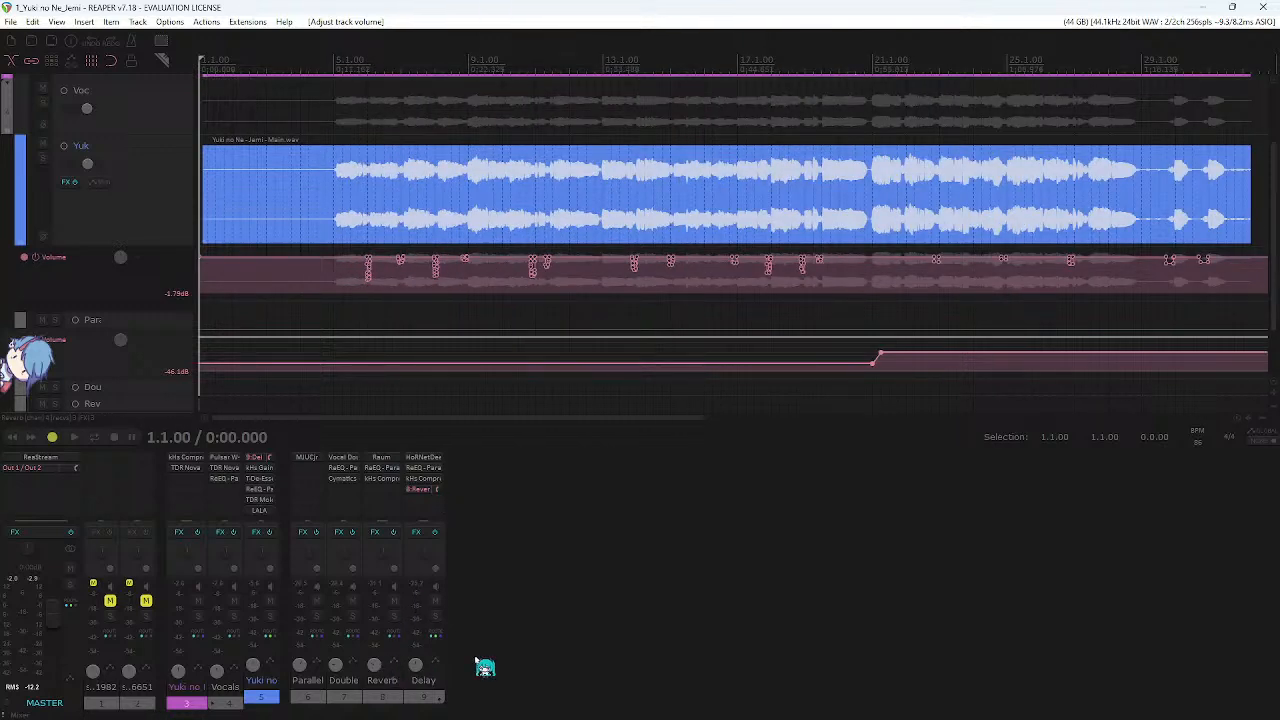
pyautogui.click(436, 660)
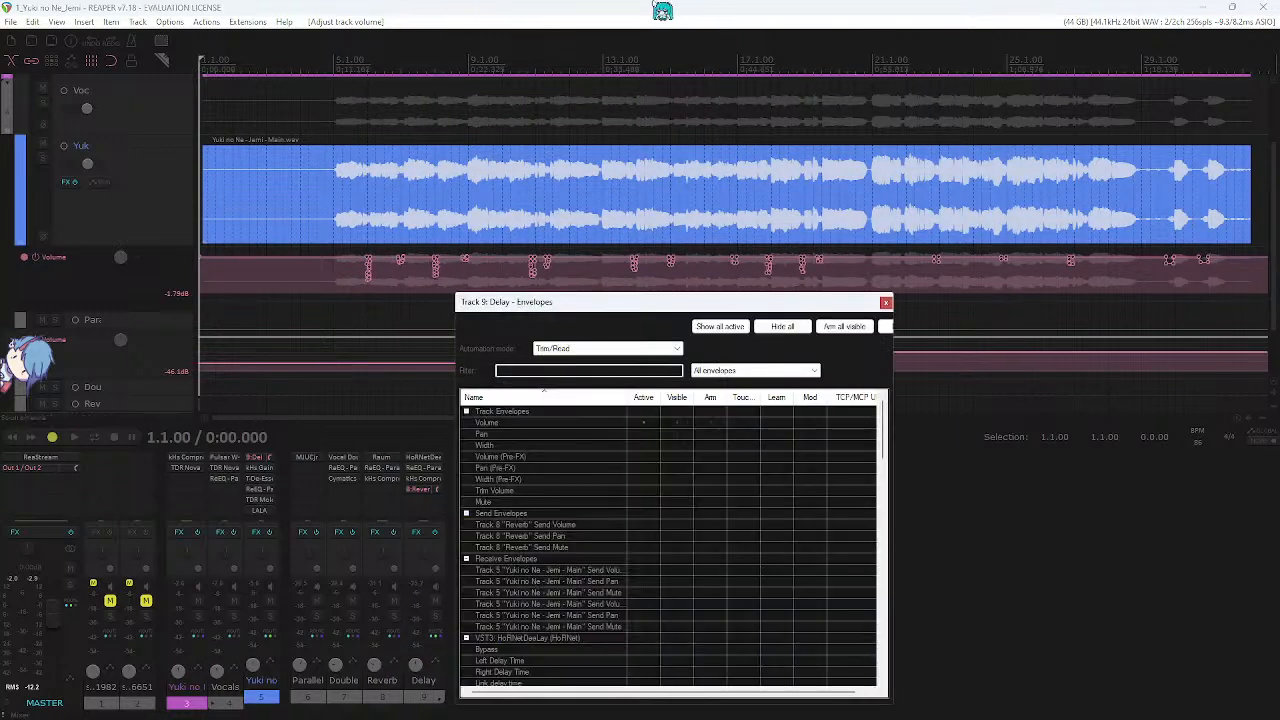
pyautogui.click(885, 302)
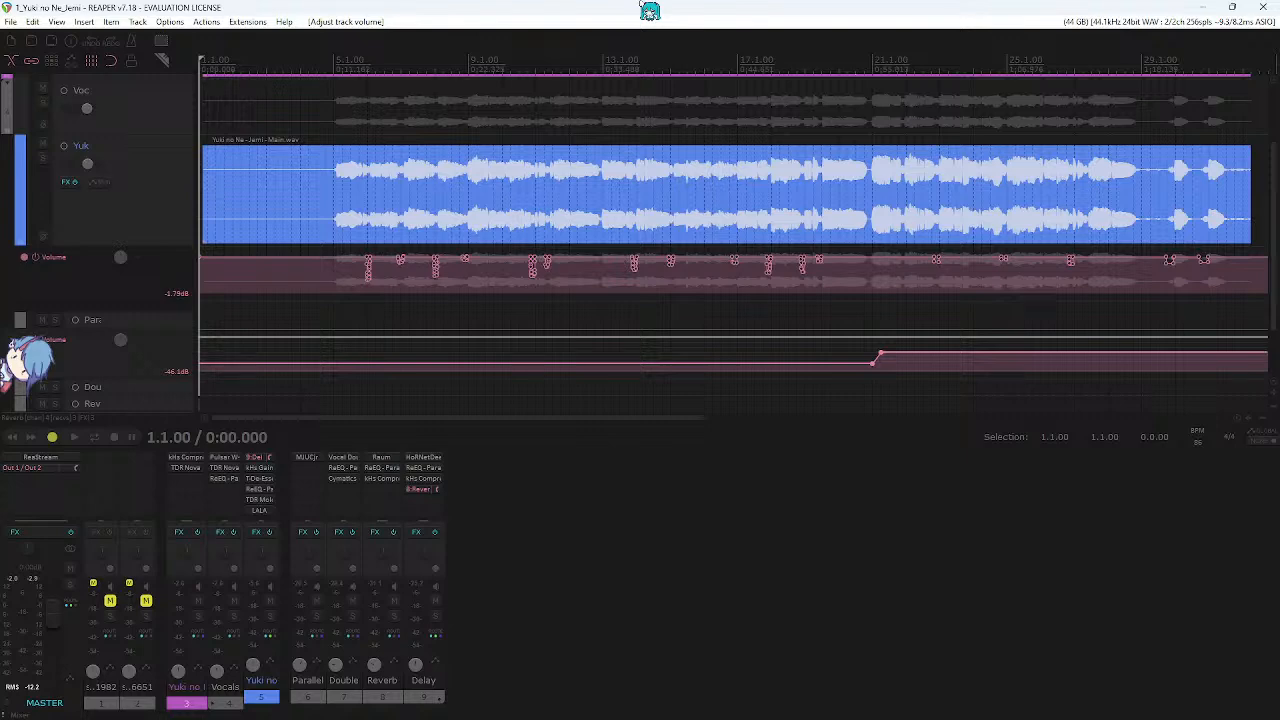
pyautogui.moveTo(641, 10)
pyautogui.mouseDown()
pyautogui.moveTo(660, 14)
pyautogui.moveTo(617, 23)
pyautogui.moveTo(662, 19)
pyautogui.mouseUp()
pyautogui.scroll(-2, 604, 83)
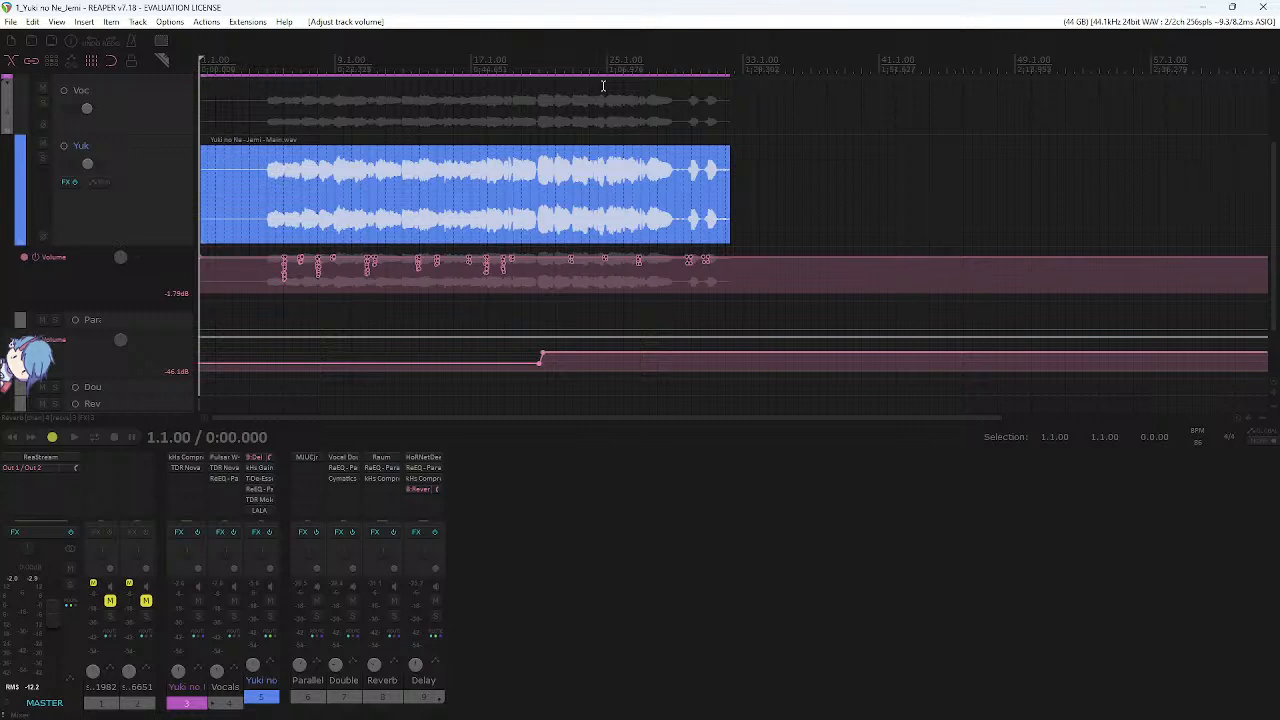
pyautogui.scroll(3, 603, 86)
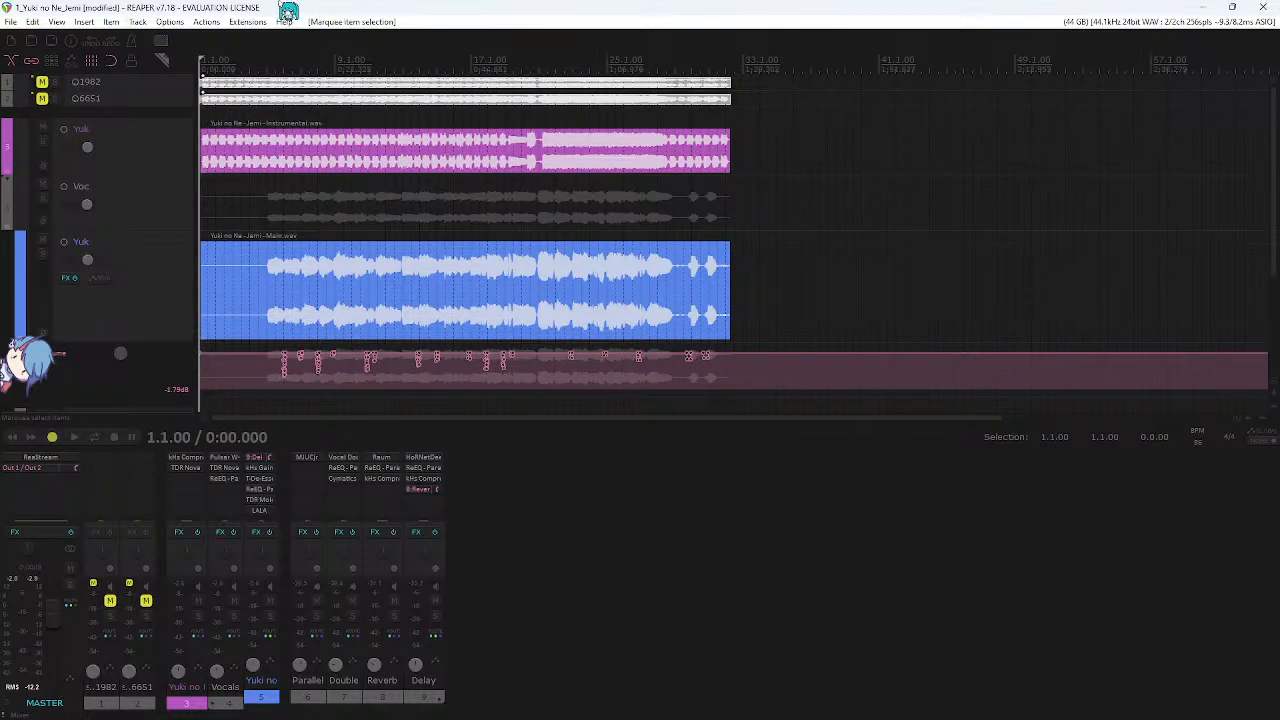
pyautogui.rightClick(368, 120)
pyautogui.click(366, 120)
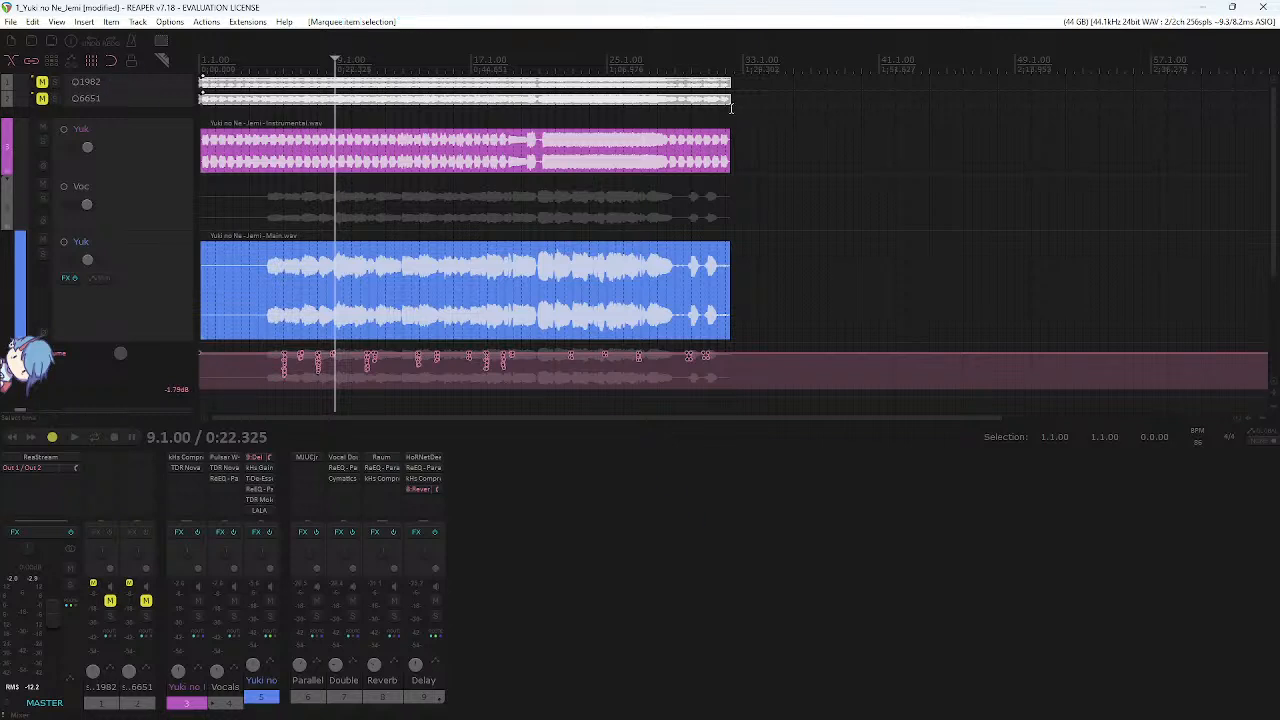
pyautogui.click(443, 140)
pyautogui.click(430, 142)
pyautogui.click(430, 142)
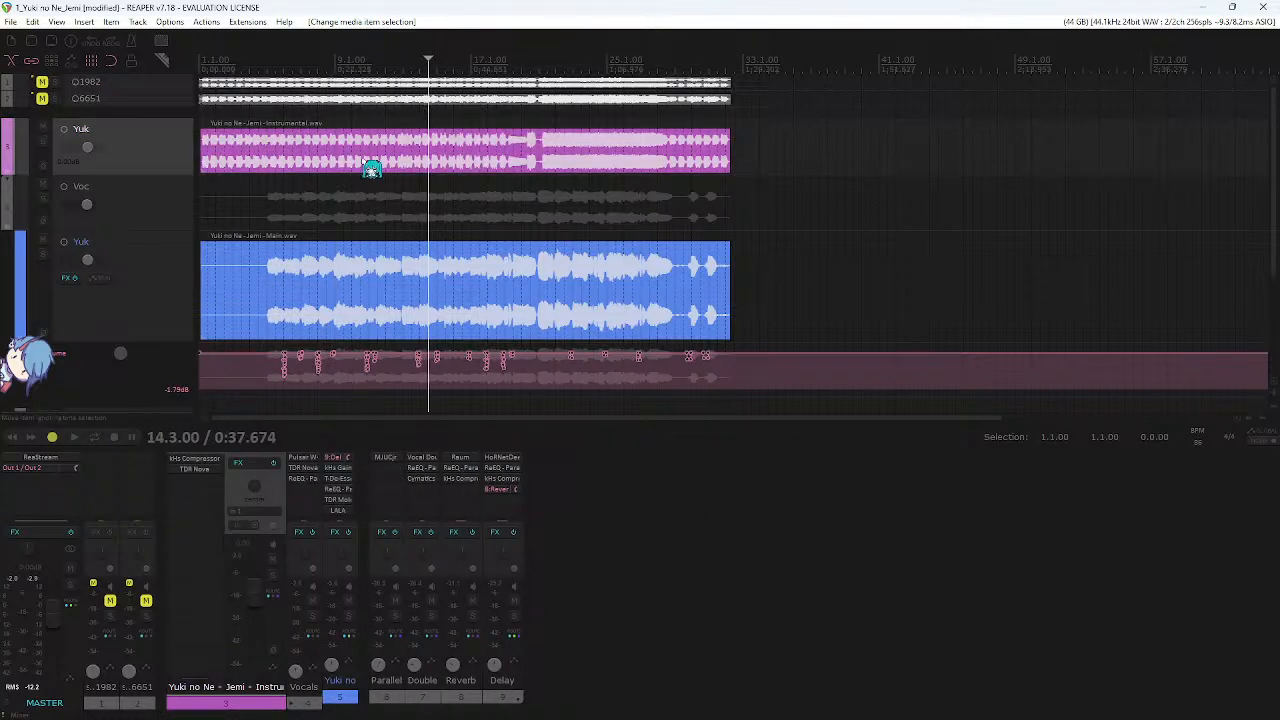
# - Unmute track 1, whose name ends in 1982, and enlarge it in the arrangement to show its waveform
pyautogui.click(111, 601)
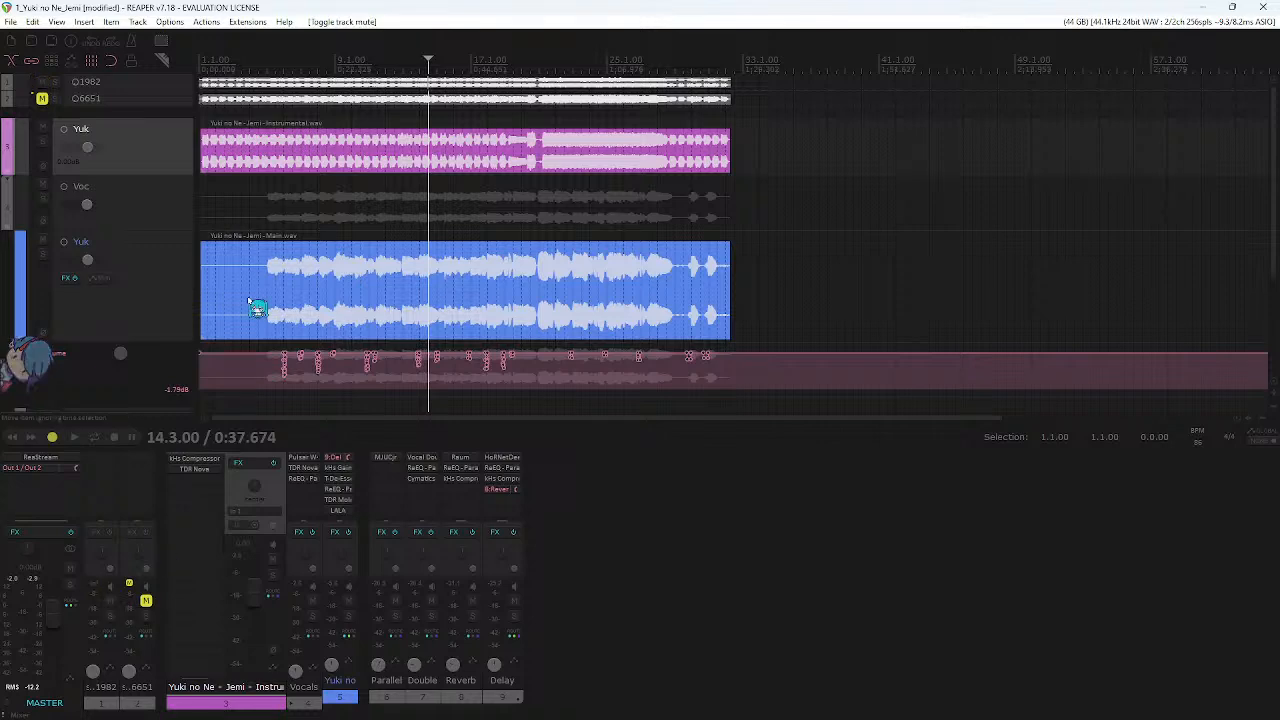
pyautogui.click(40, 112)
pyautogui.moveTo(40, 112); pyautogui.dragTo(45, 179)
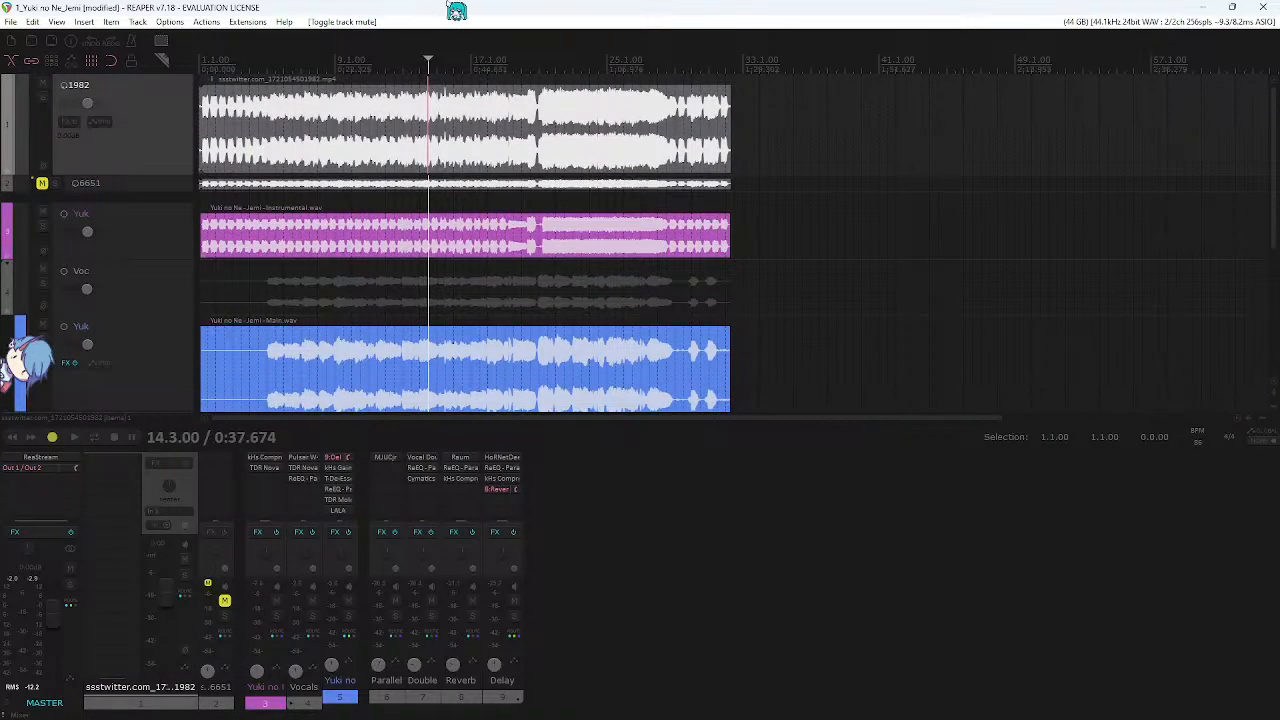
pyautogui.scroll(3, 436, 192)
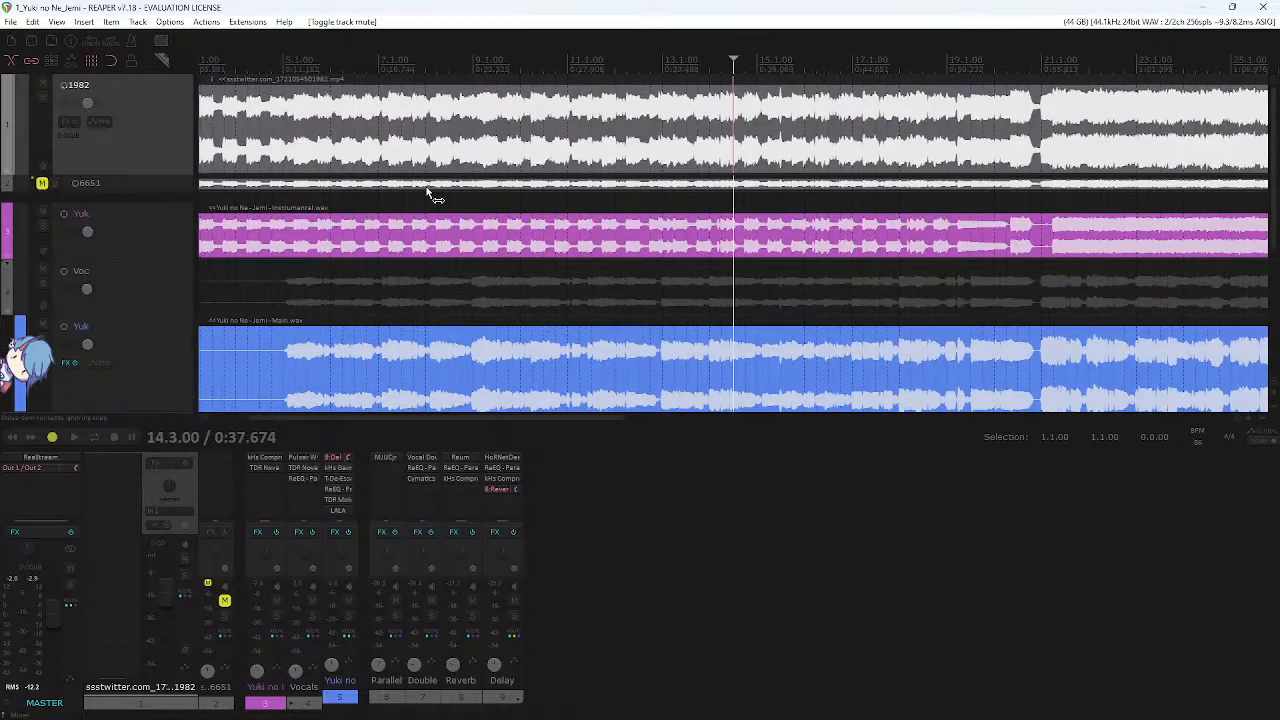
pyautogui.scroll(-3, 434, 194)
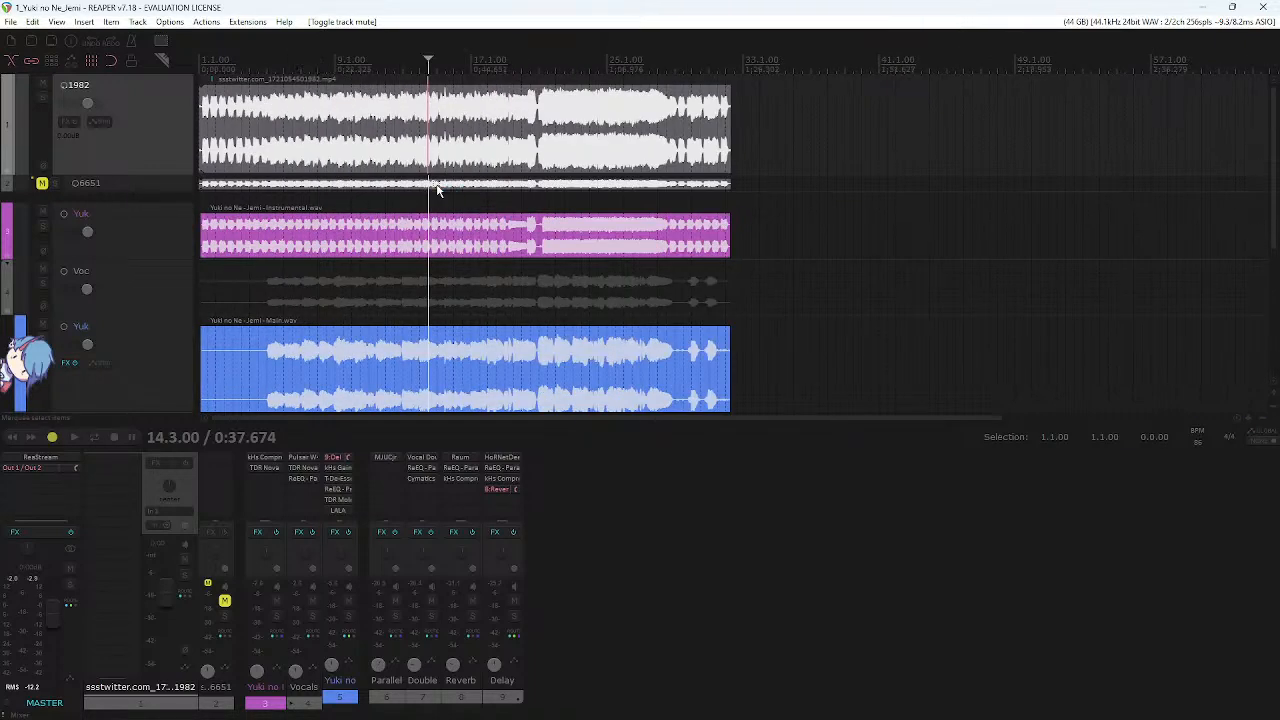
pyautogui.moveTo(278, 424); pyautogui.dragTo(280, 422)
pyautogui.scroll(-3, 343, 368)
pyautogui.moveTo(561, 216); pyautogui.dragTo(333, 226)
pyautogui.scroll(-1, 375, 316)
pyautogui.click(299, 194)
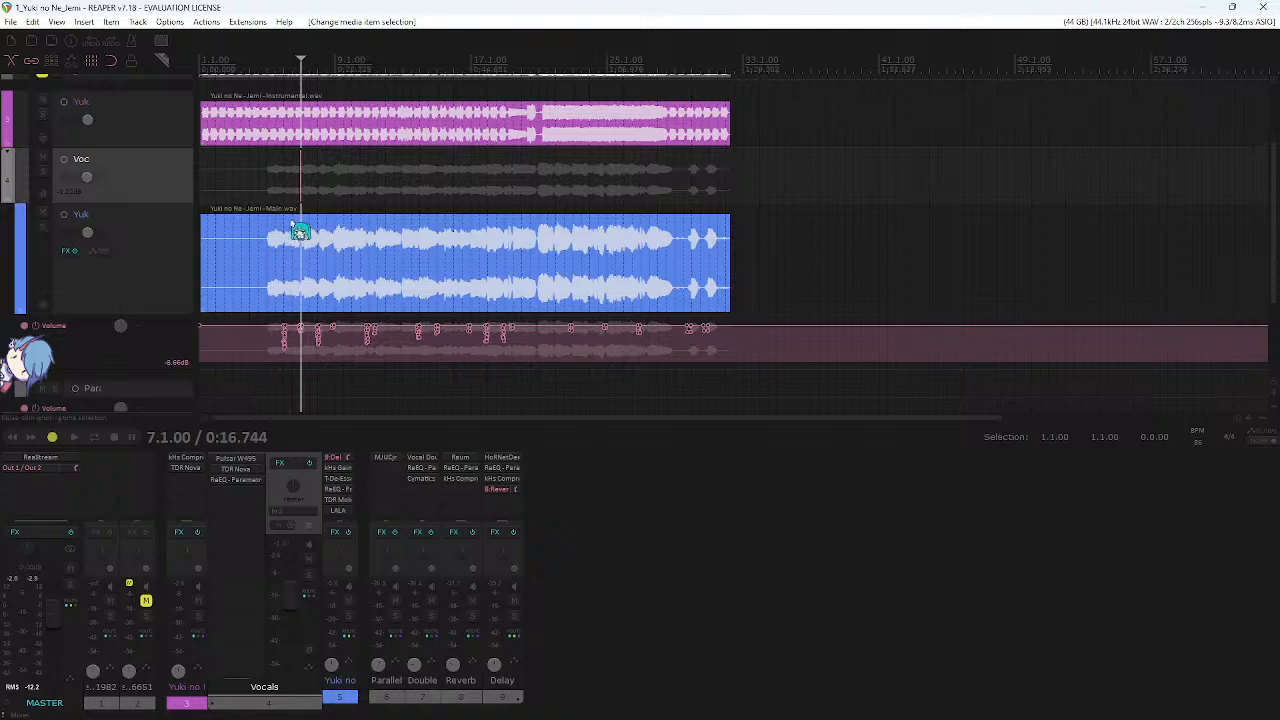
pyautogui.scroll(3, 276, 238)
pyautogui.moveTo(245, 202); pyautogui.dragTo(274, 226)
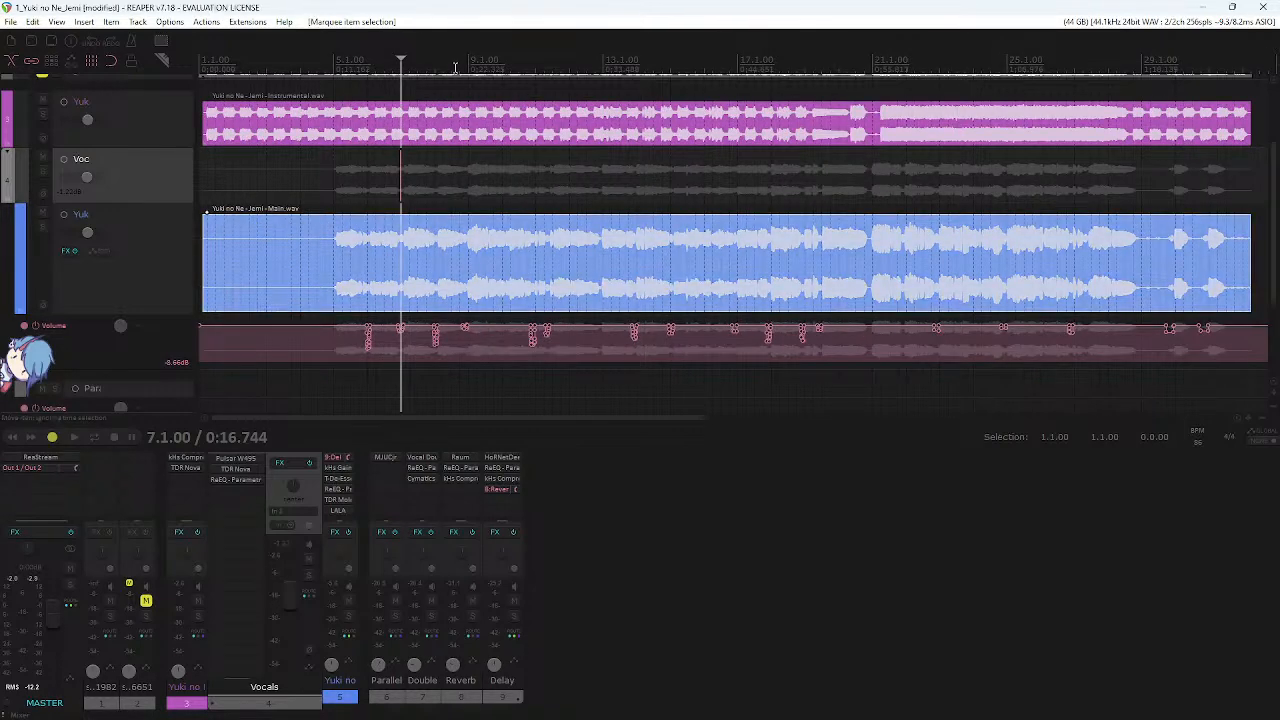
pyautogui.click(444, 195)
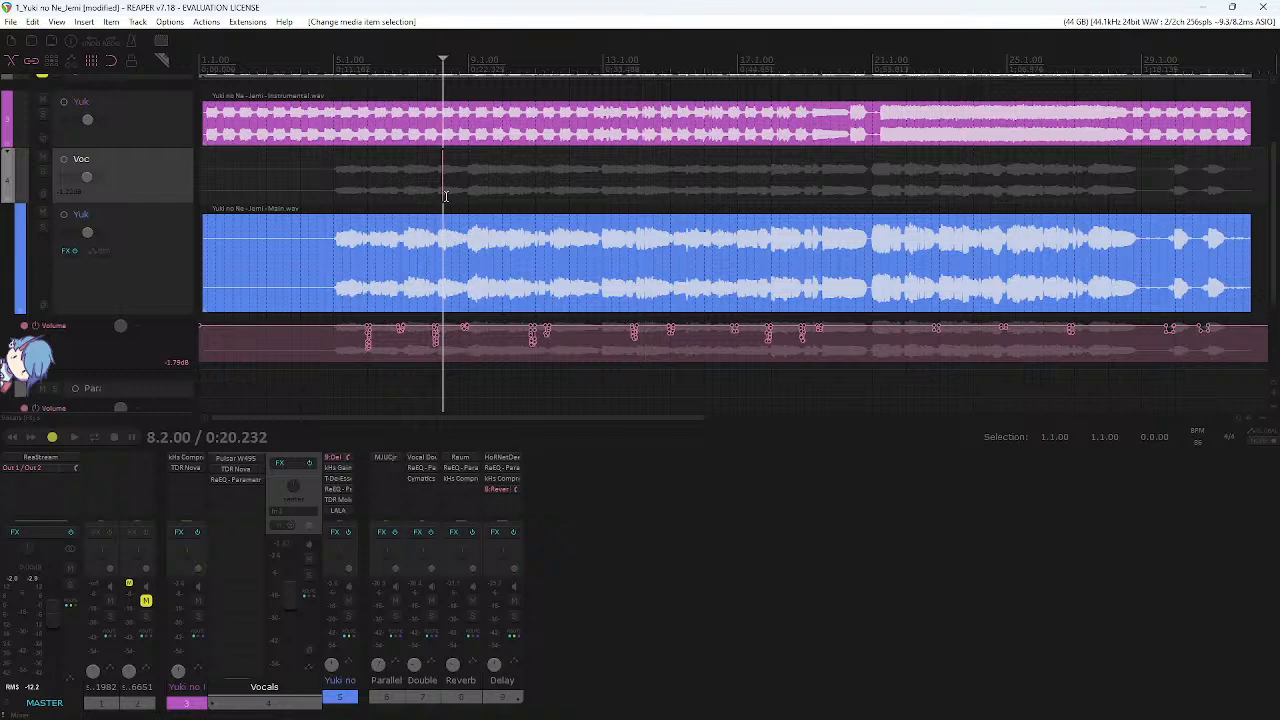
# - Save the project and place the edit cursor at 1.2.00, near the start of the song
pyautogui.hotkey('ctrl', 's')
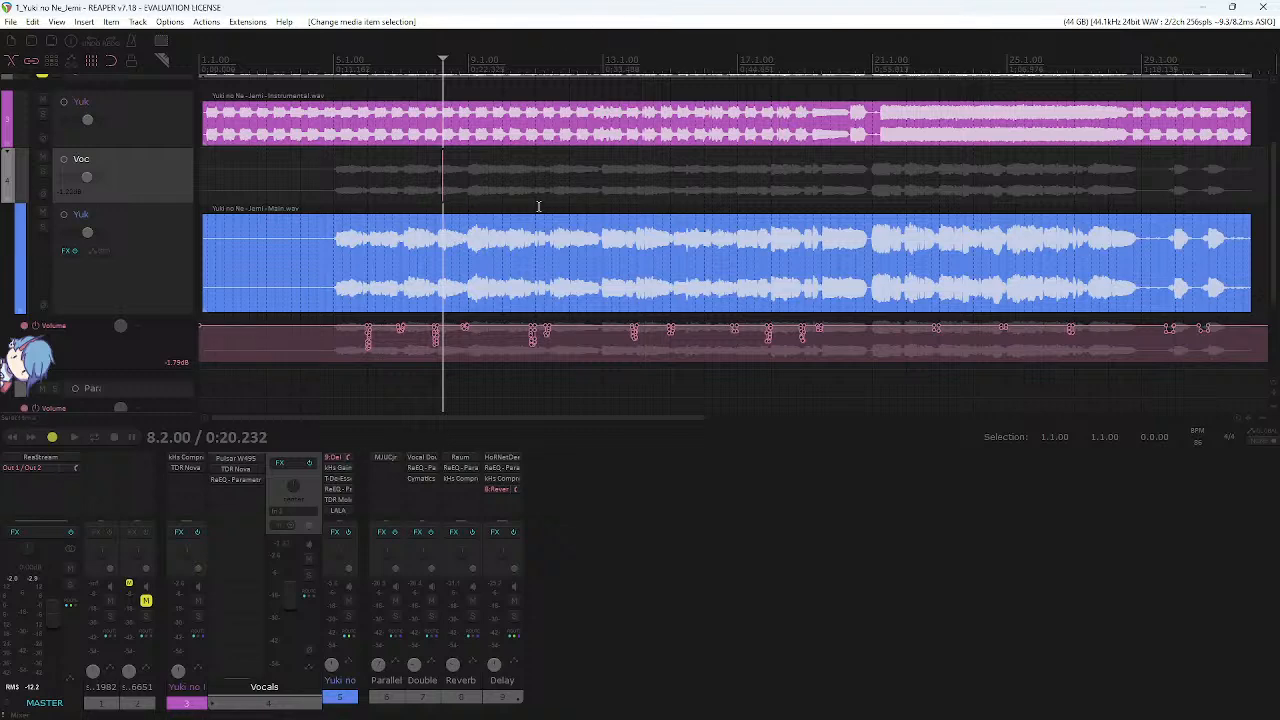
pyautogui.scroll(1, 546, 203)
pyautogui.scroll(4, 546, 203)
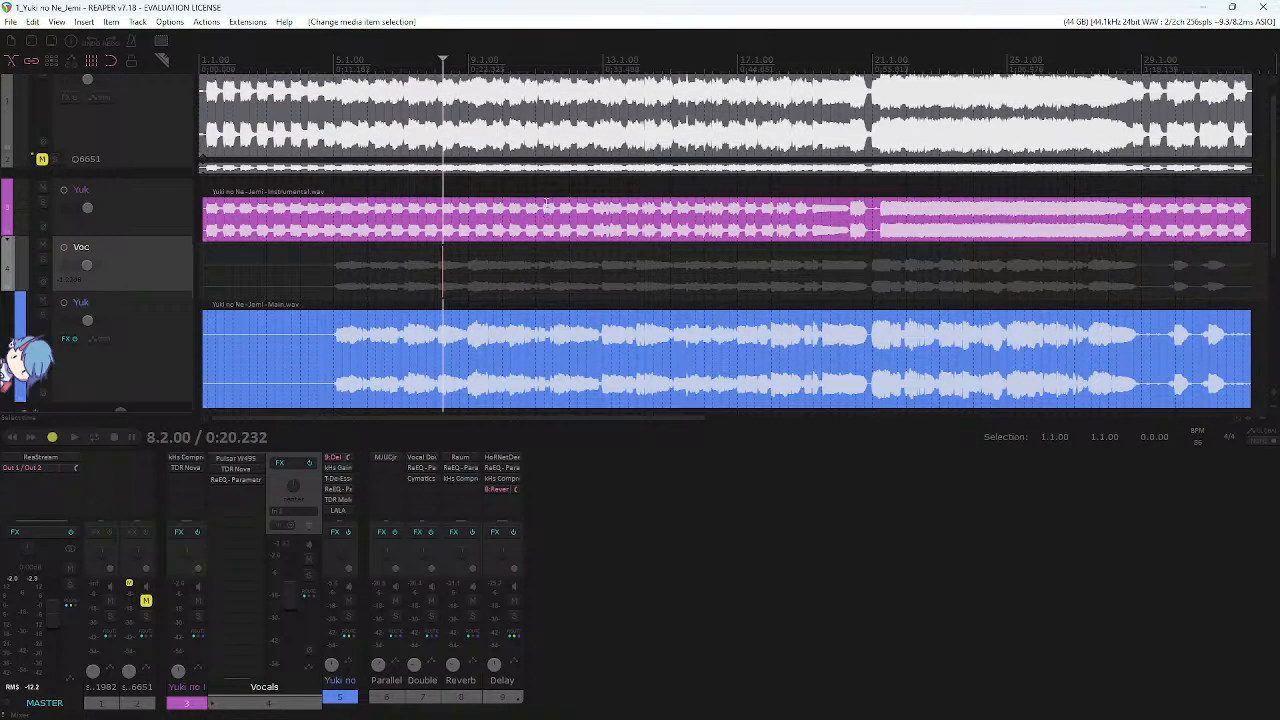
pyautogui.scroll(1, 365, 250)
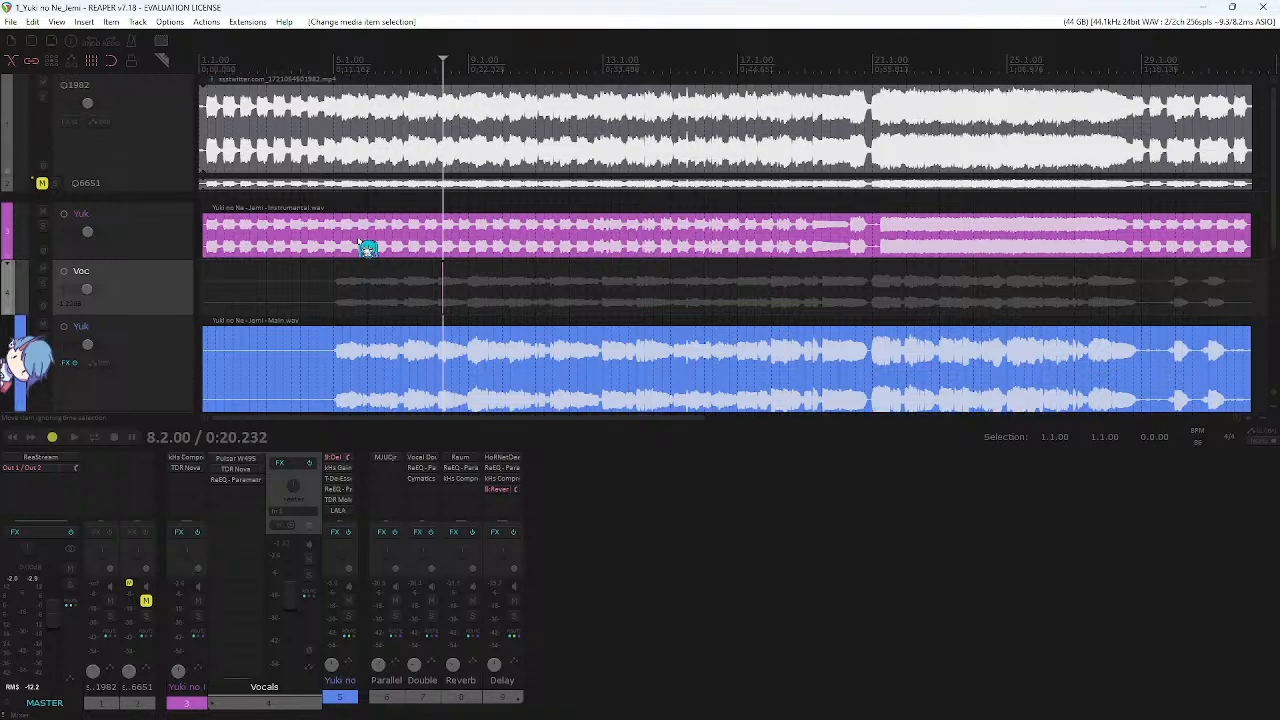
pyautogui.click(234, 62)
pyautogui.click(210, 60)
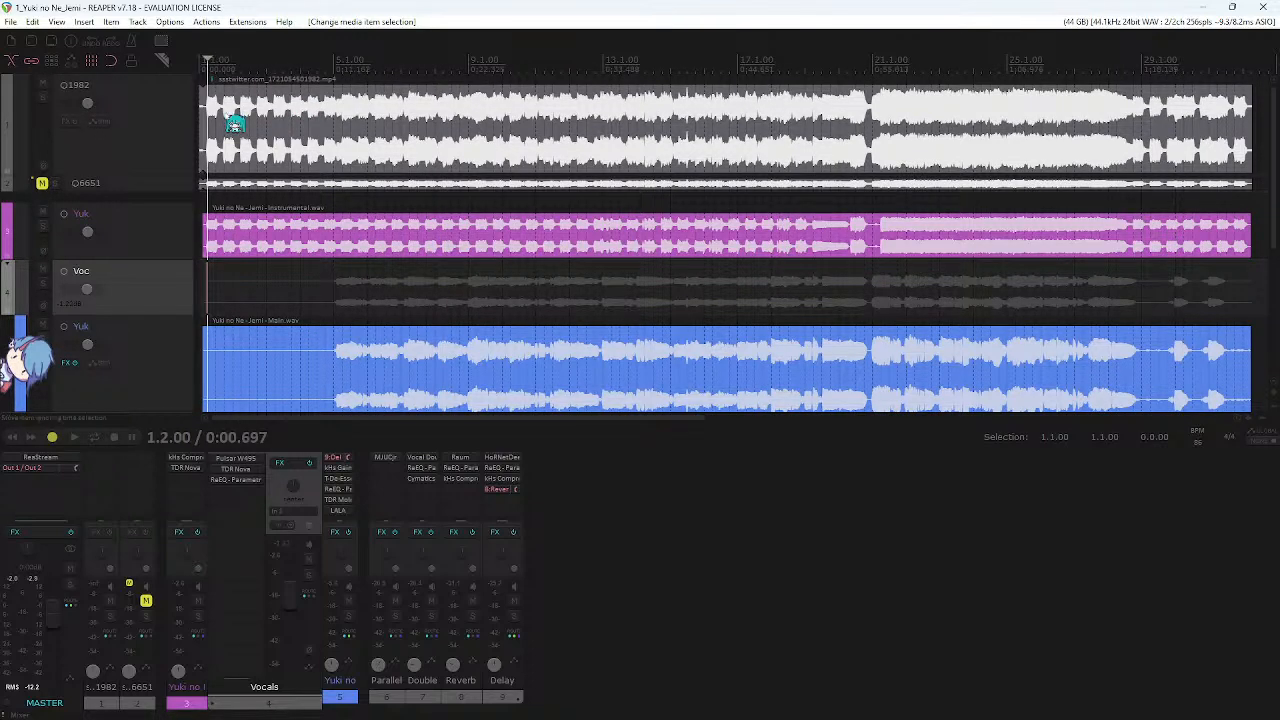
# - Select the media item on the track ending in 1982, and place the edit cursor at 13.1.00 on the Vocals track
pyautogui.click(199, 124)
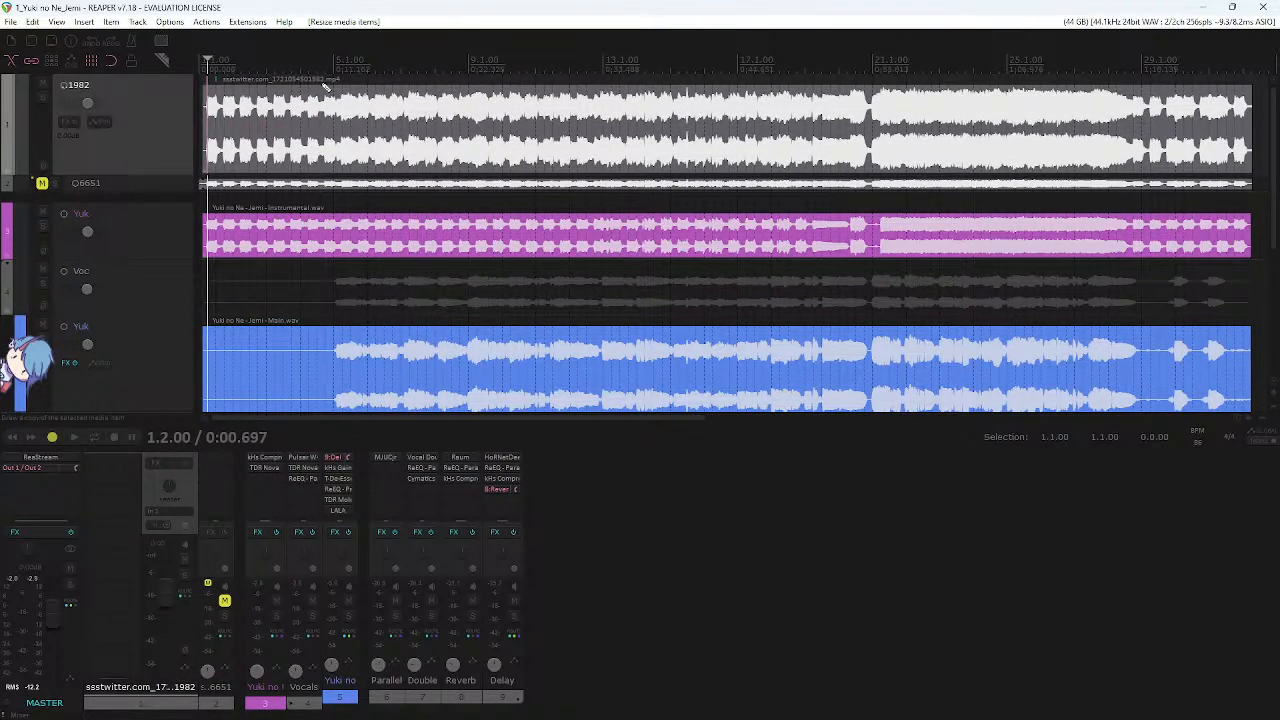
pyautogui.scroll(3, 240, 140)
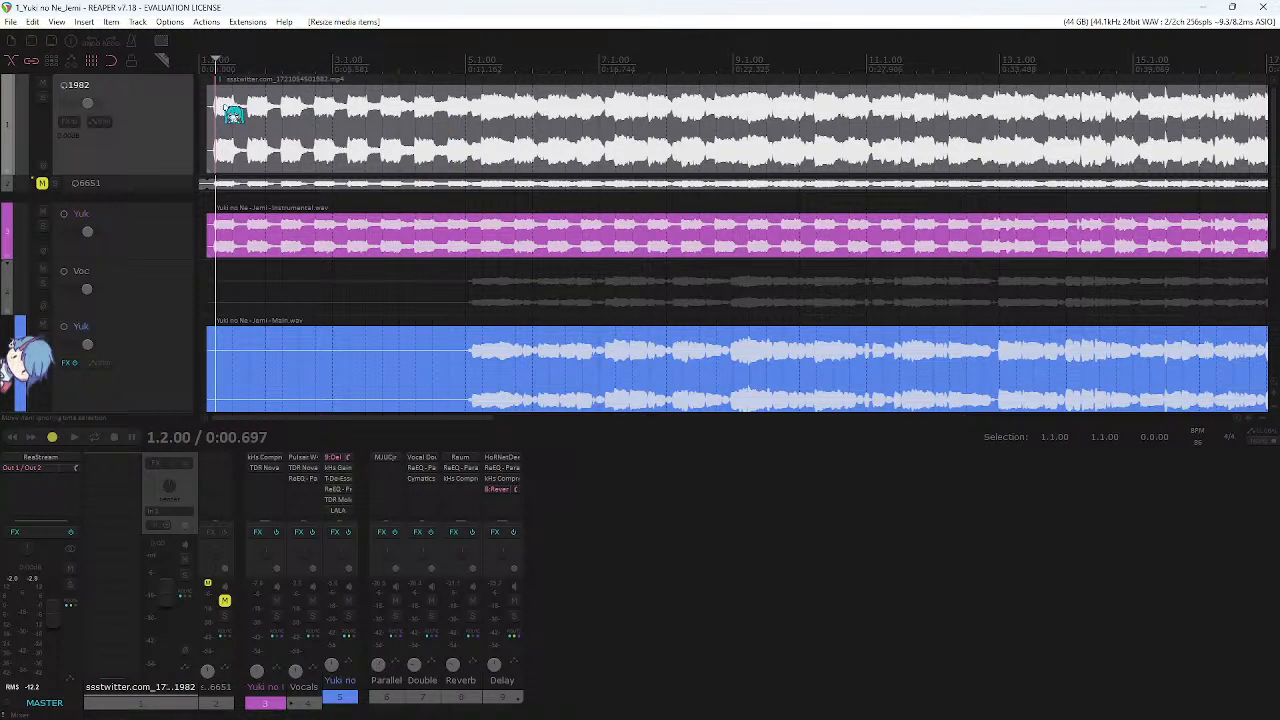
pyautogui.scroll(-5, 325, 152)
pyautogui.scroll(-2, 317, 148)
pyautogui.moveTo(668, 109); pyautogui.dragTo(484, 137)
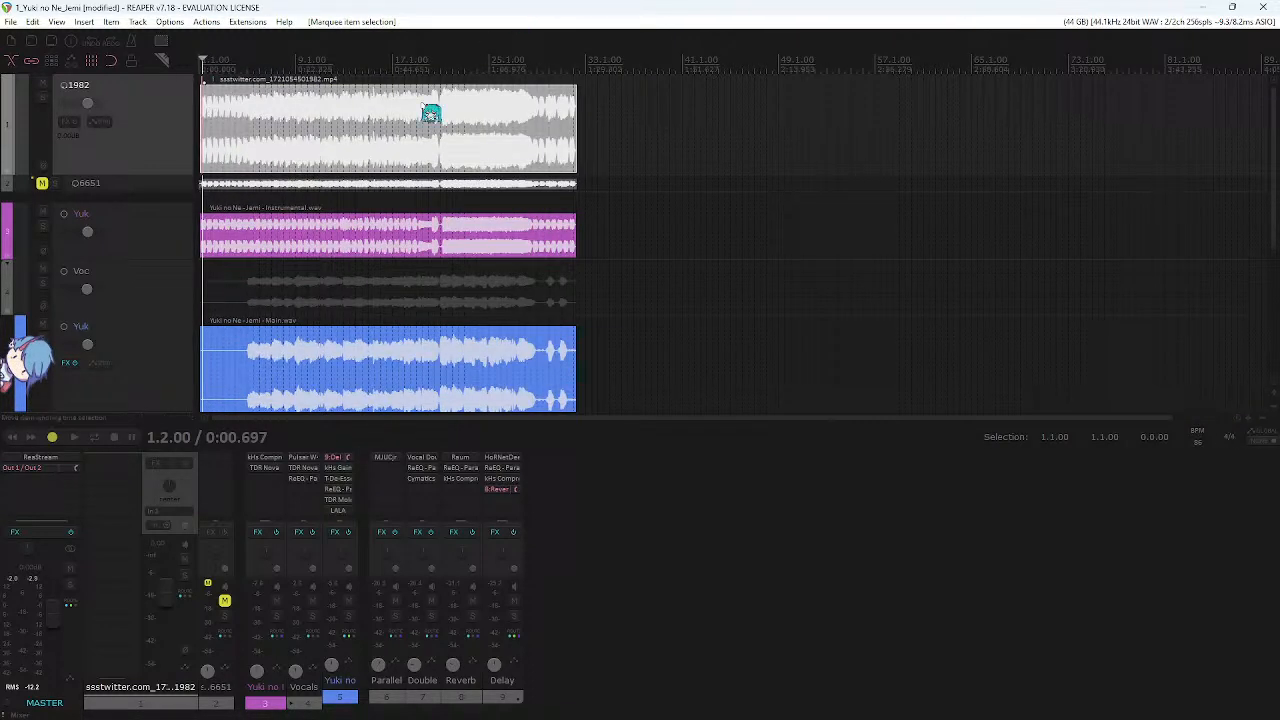
pyautogui.click(344, 290)
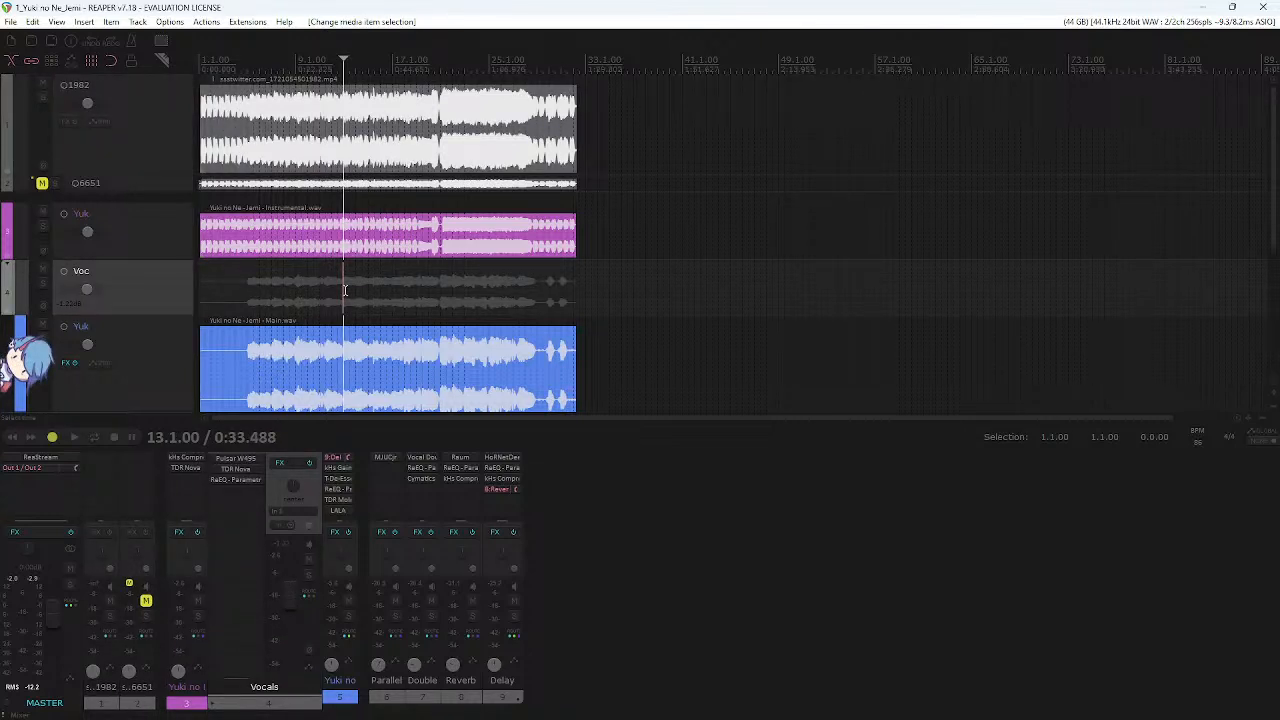
pyautogui.doubleClick(72, 488)
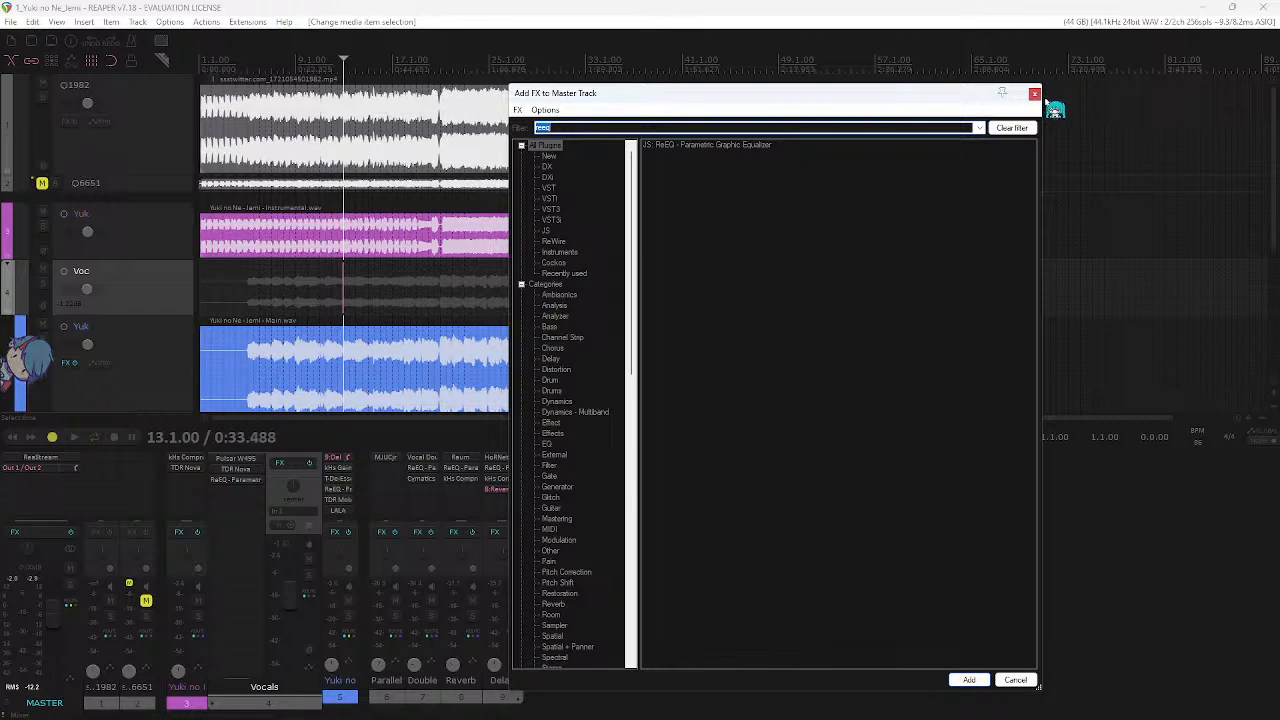
pyautogui.click(1035, 93)
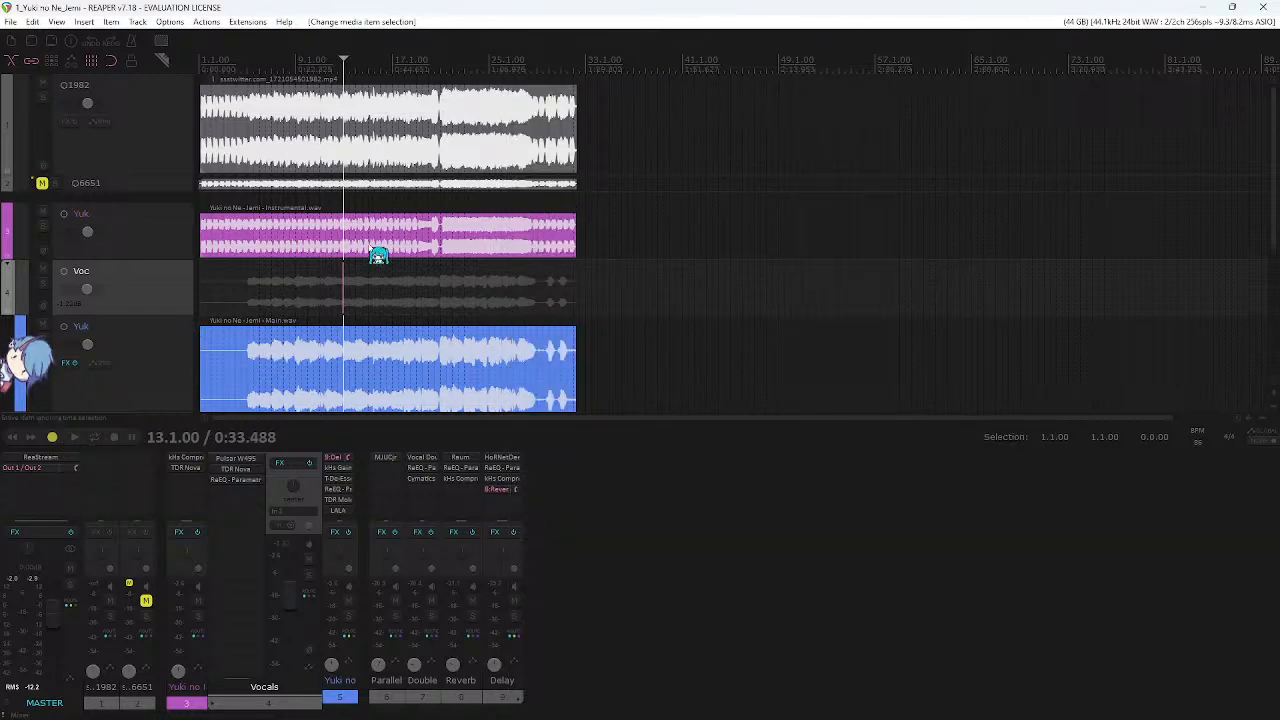
pyautogui.scroll(-7, 377, 255)
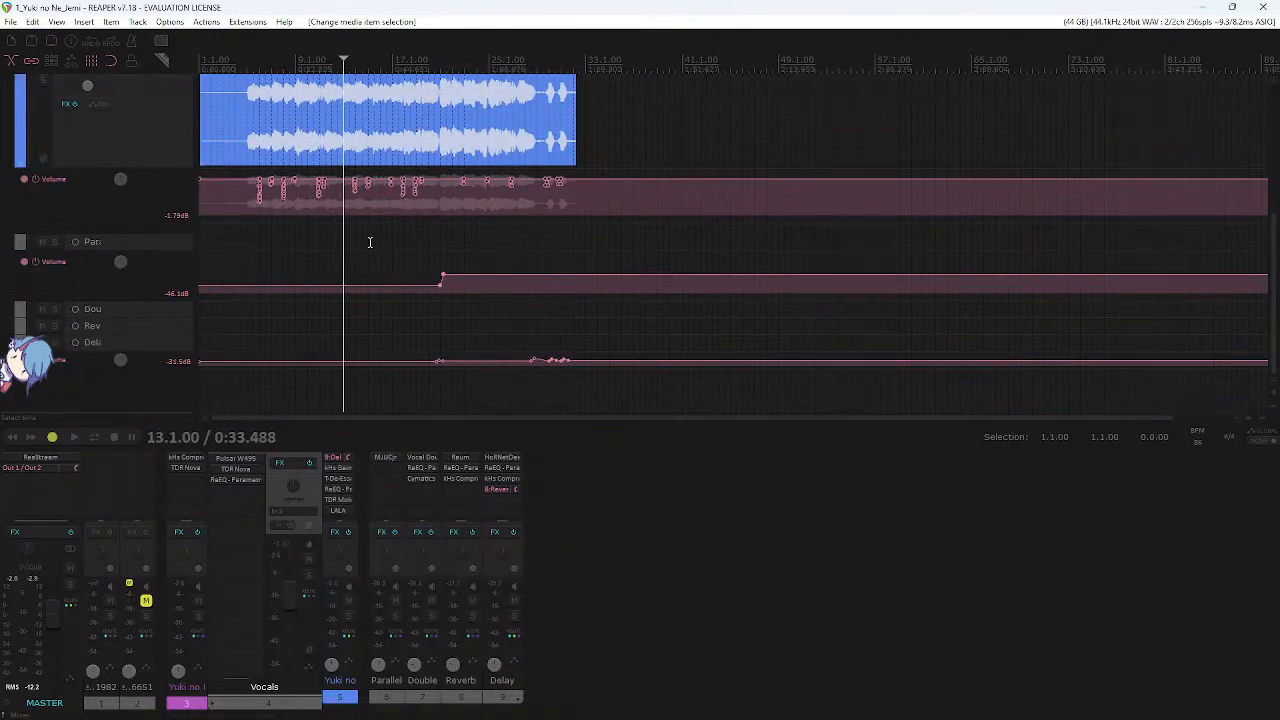
pyautogui.scroll(5, 378, 254)
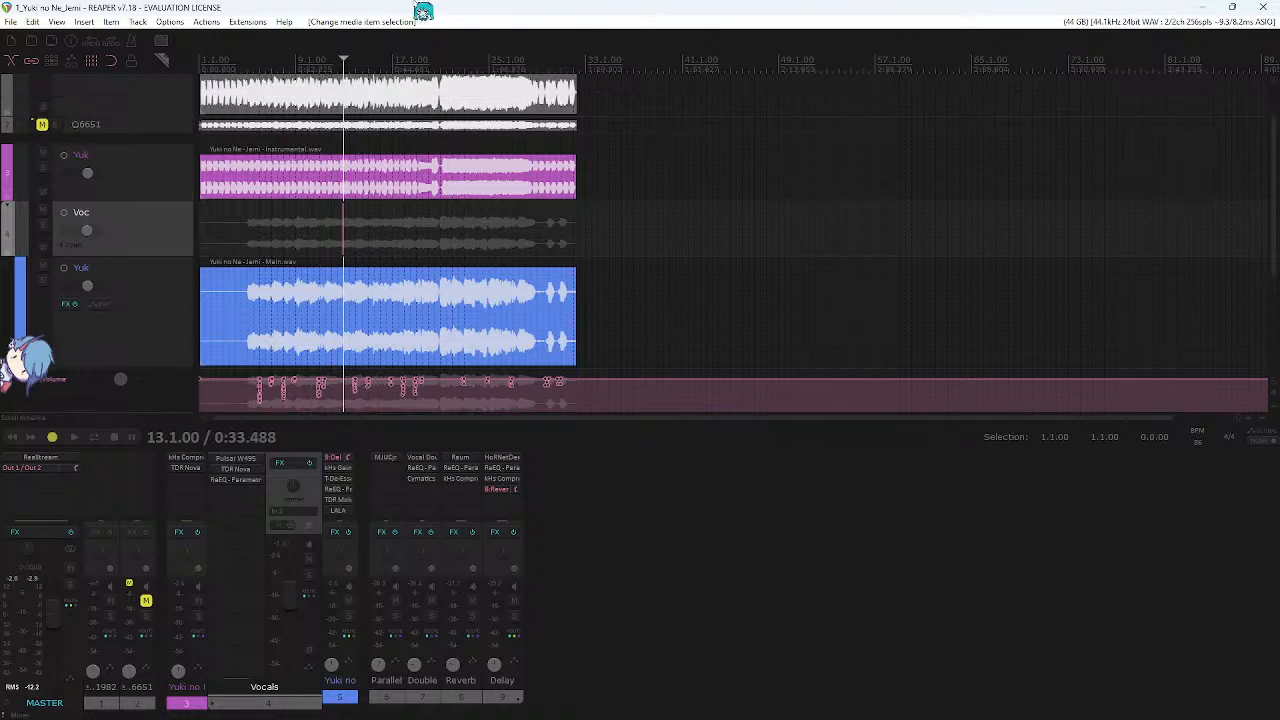
pyautogui.doubleClick(70, 488)
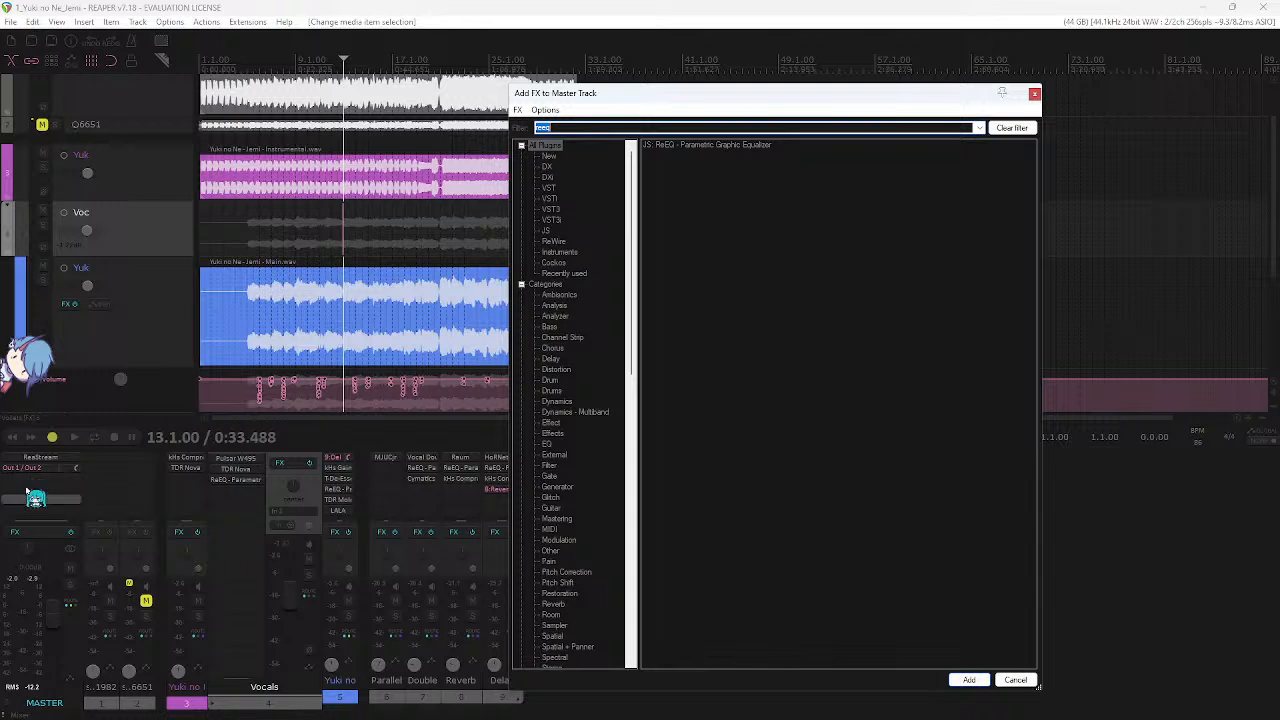
pyautogui.click(533, 10)
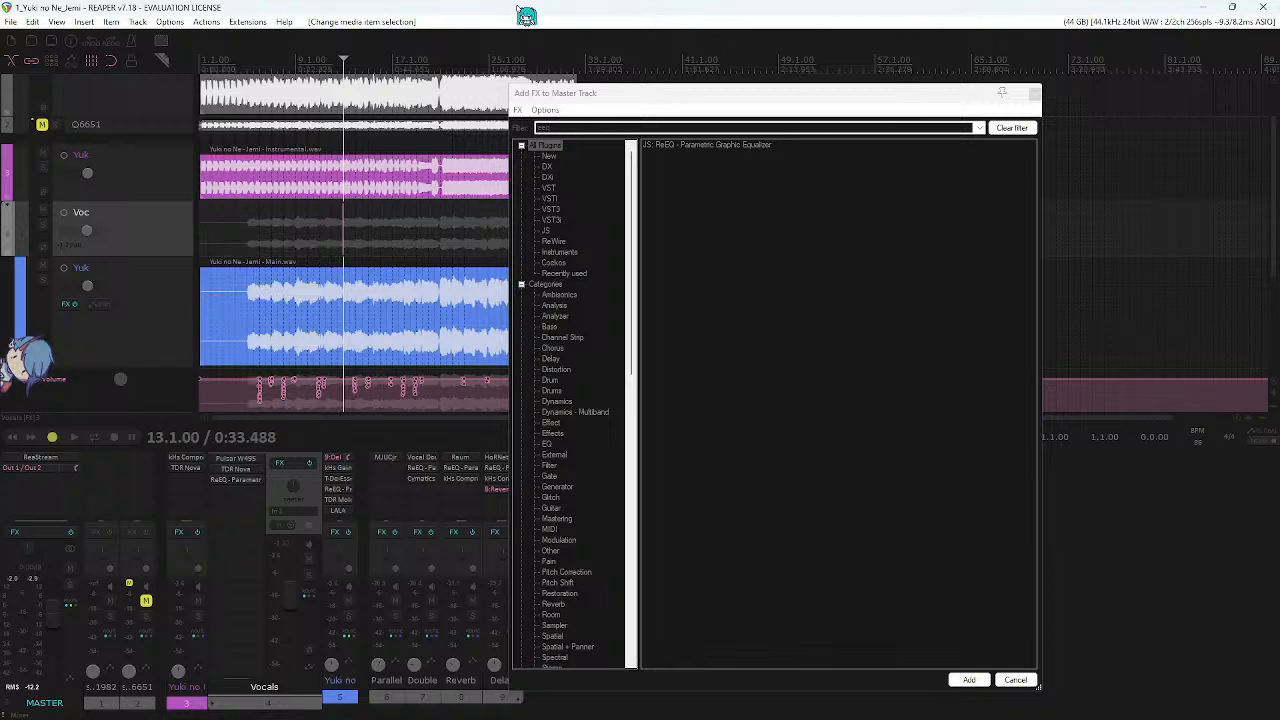
pyautogui.scroll(2, 397, 204)
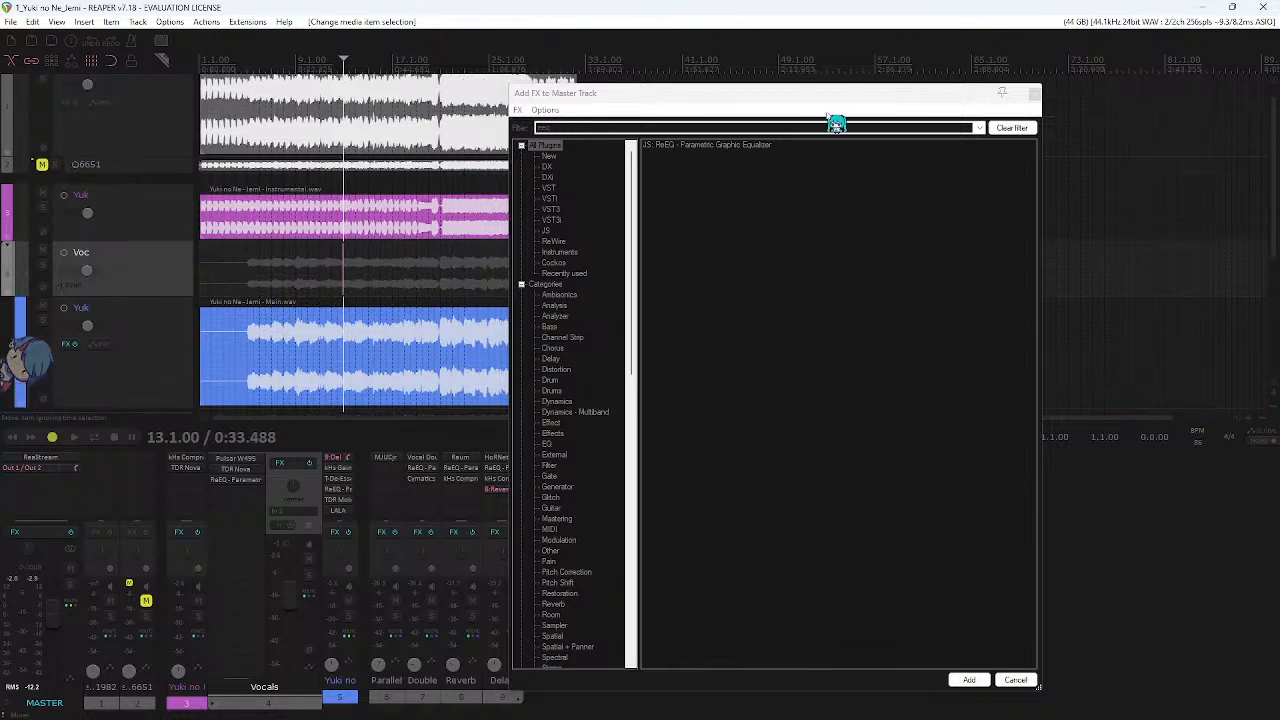
pyautogui.click(1034, 93)
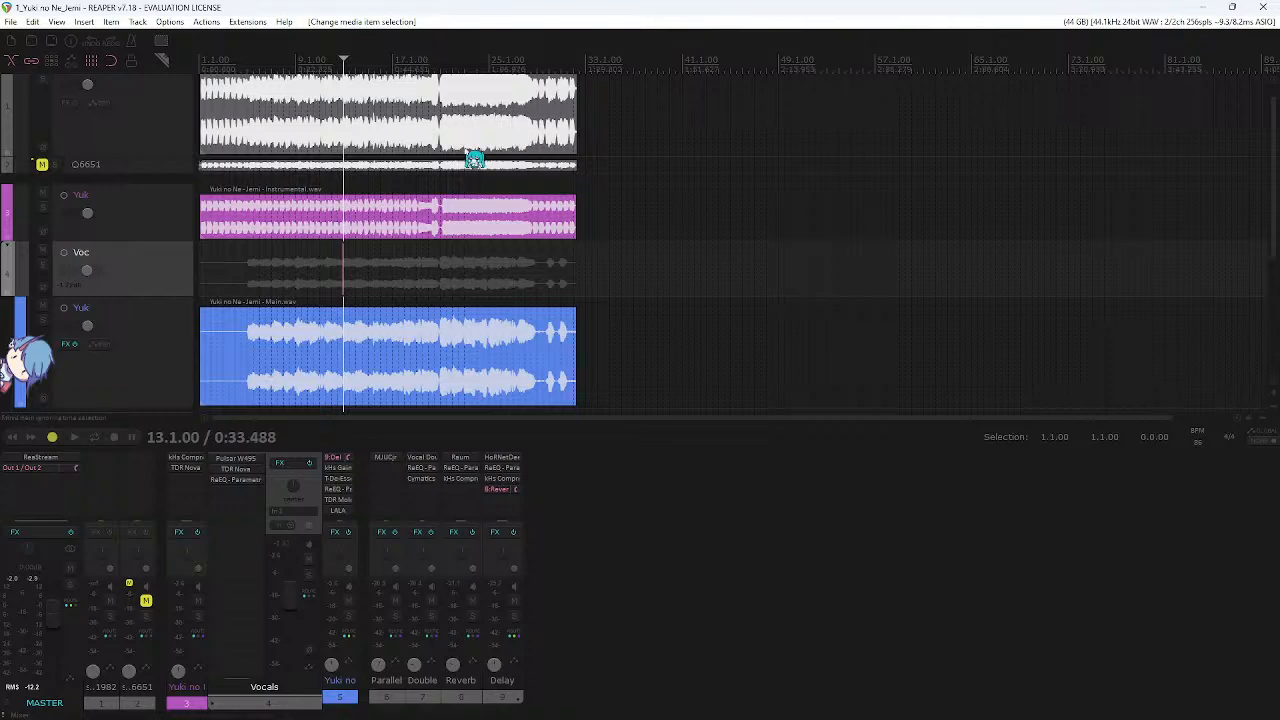
# - Move the edit cursor to 32.1.00, near the end of the song, with the 1982 track selected
pyautogui.scroll(5, 474, 157)
pyautogui.moveTo(560, 52); pyautogui.dragTo(536, 116)
pyautogui.scroll(-4, 338, 131)
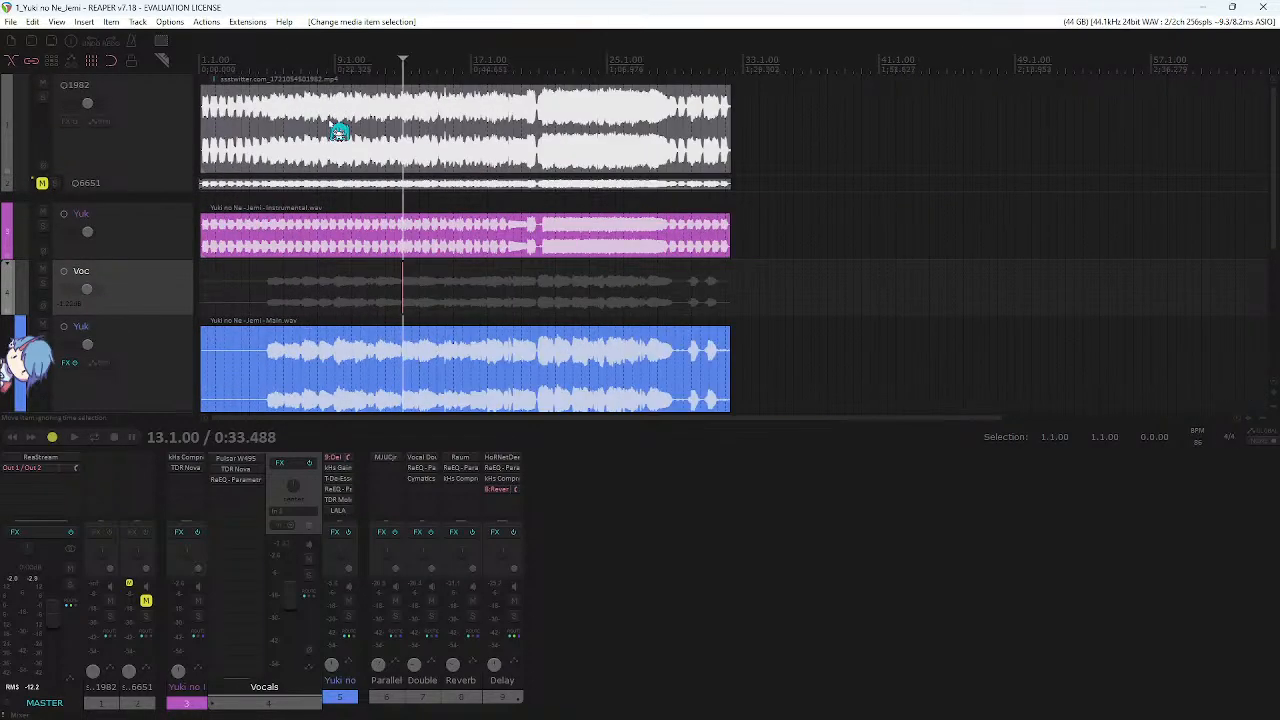
pyautogui.moveTo(803, 106); pyautogui.dragTo(162, 158)
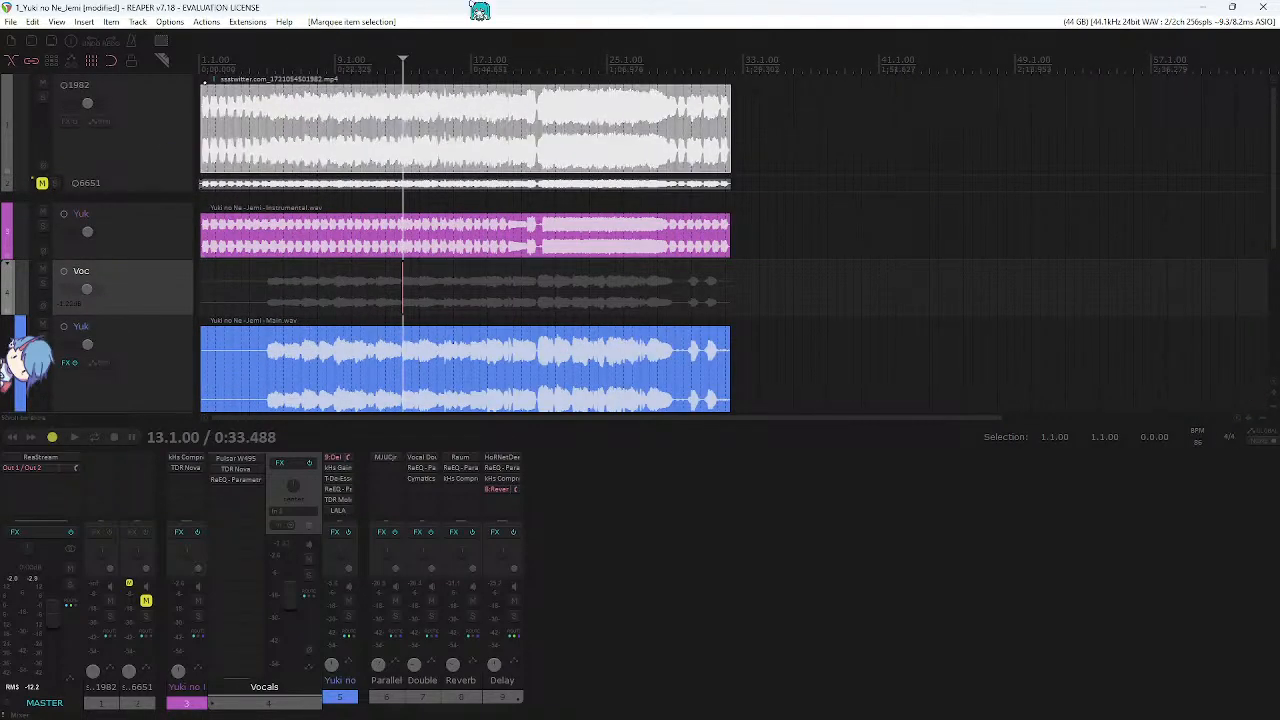
pyautogui.click(748, 145)
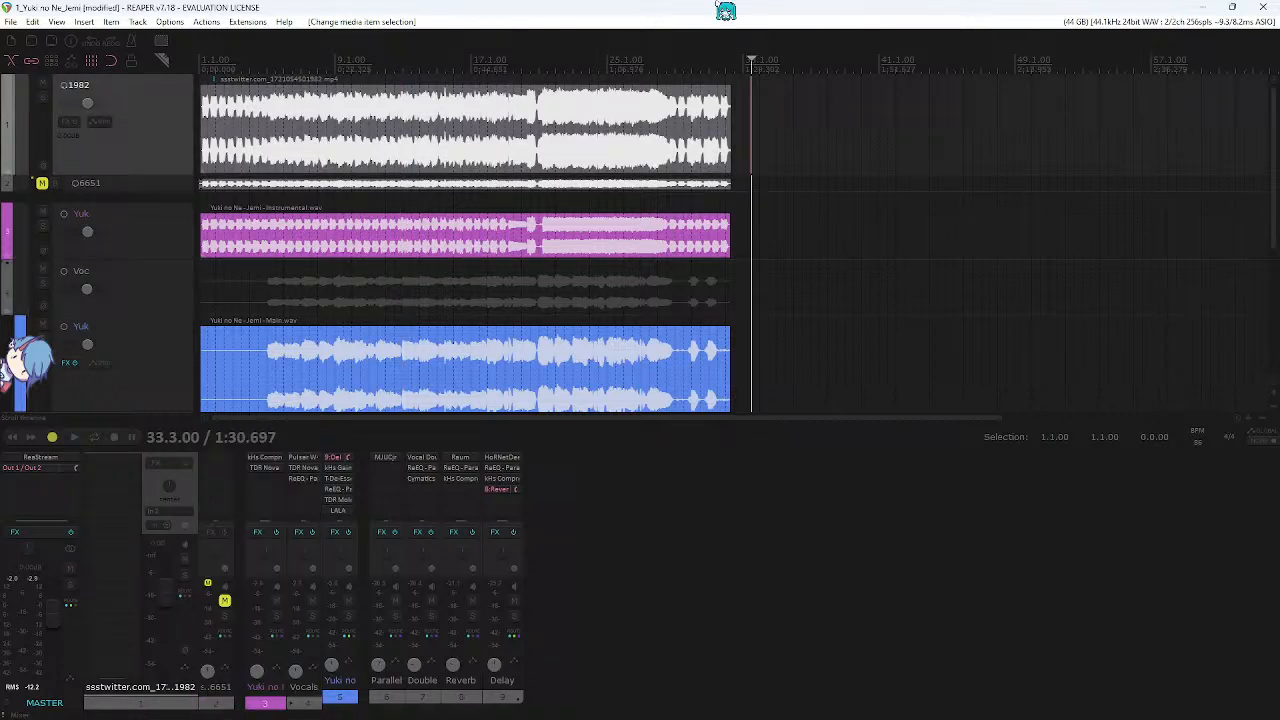
pyautogui.click(727, 60)
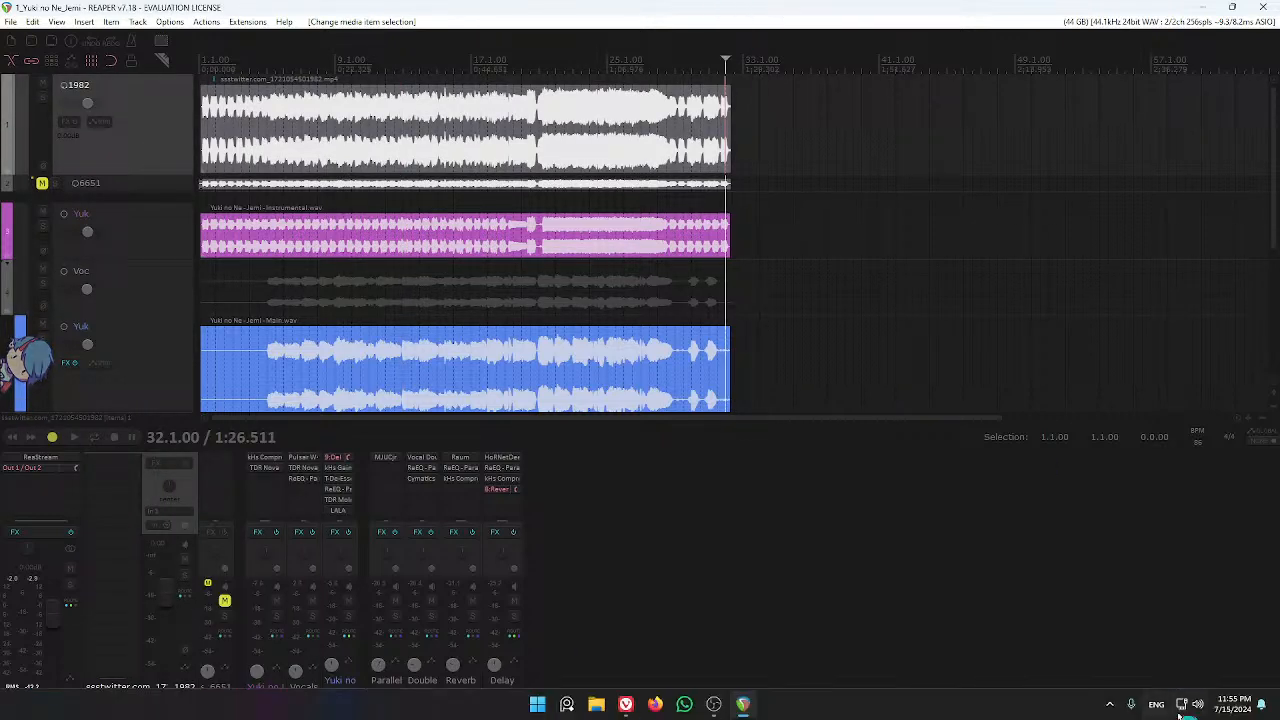
# - Mute track 1, whose name ends in 1982, and shrink all tracks to a compact height so every volume envelope fits in the arrangement
pyautogui.click(937, 641)
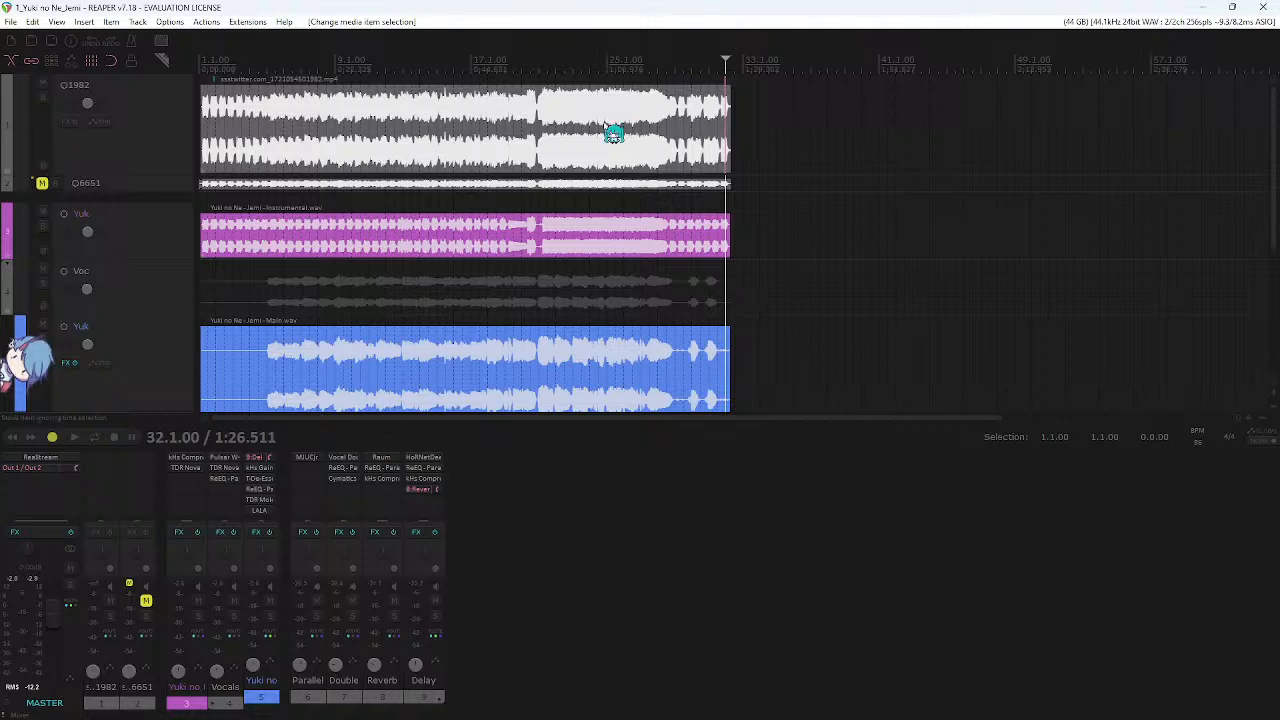
pyautogui.click(42, 84)
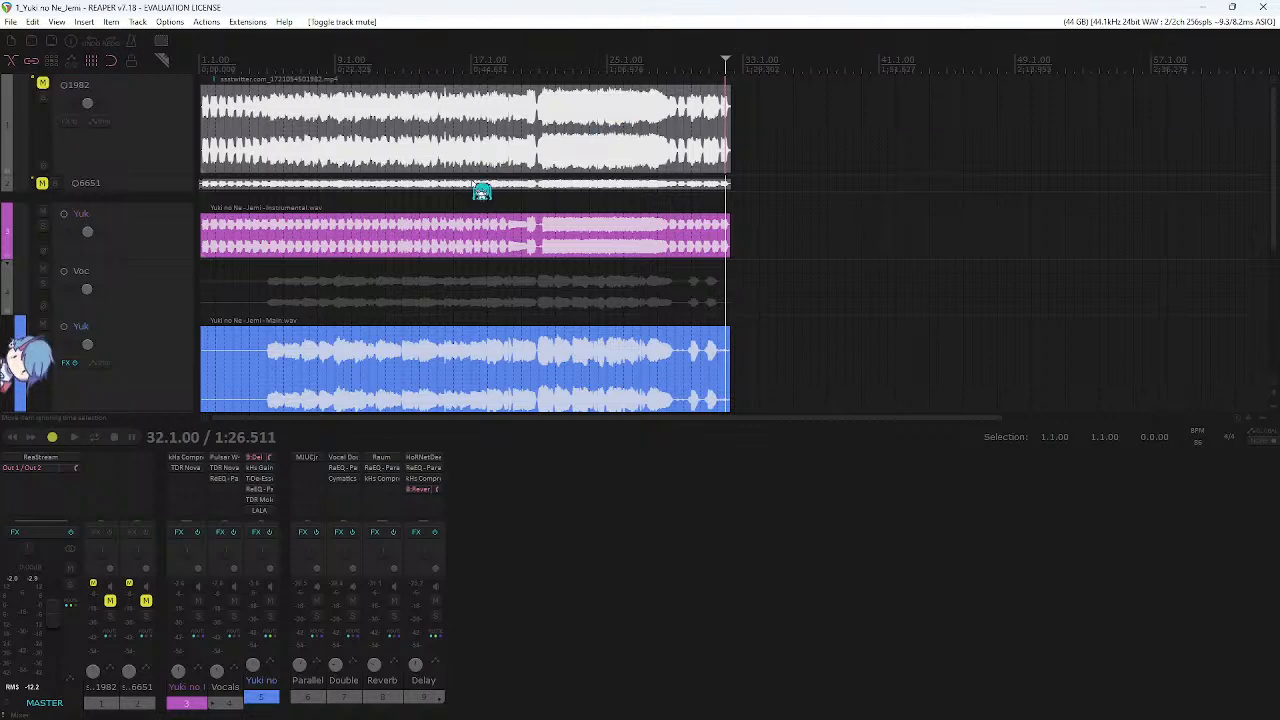
pyautogui.scroll(3, 483, 189)
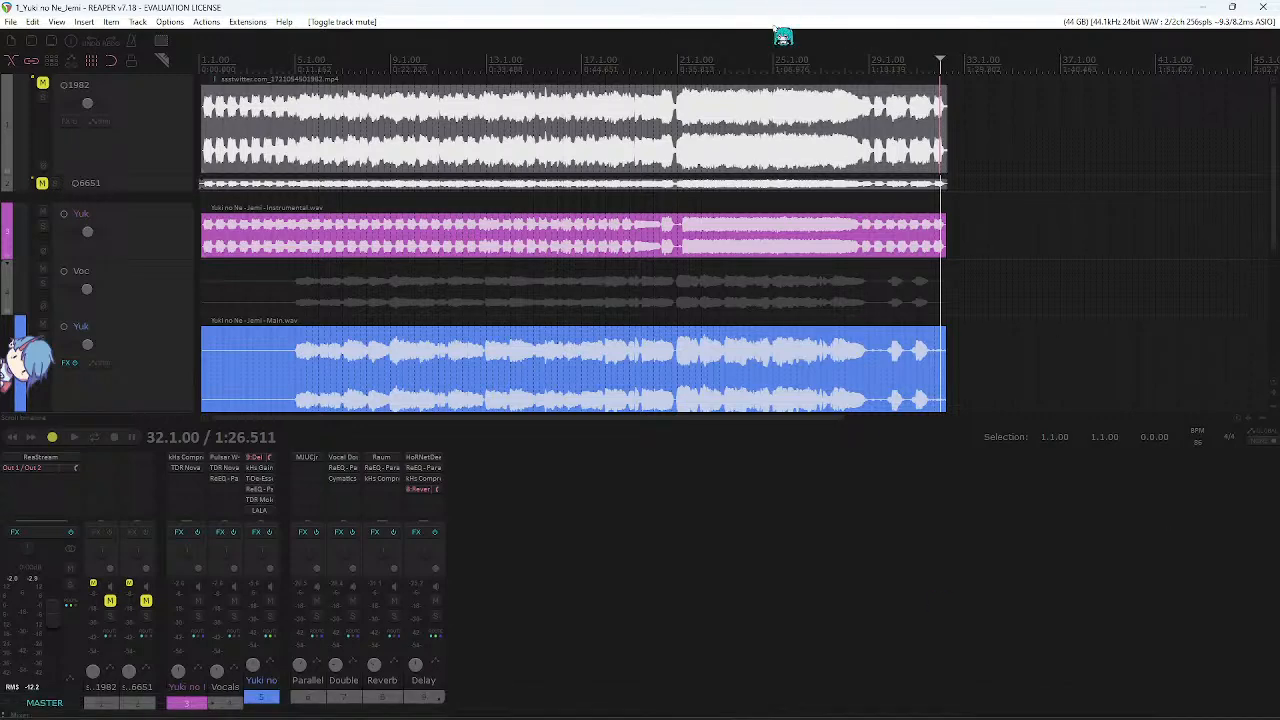
pyautogui.scroll(3, 766, 186)
pyautogui.scroll(-2, 766, 186)
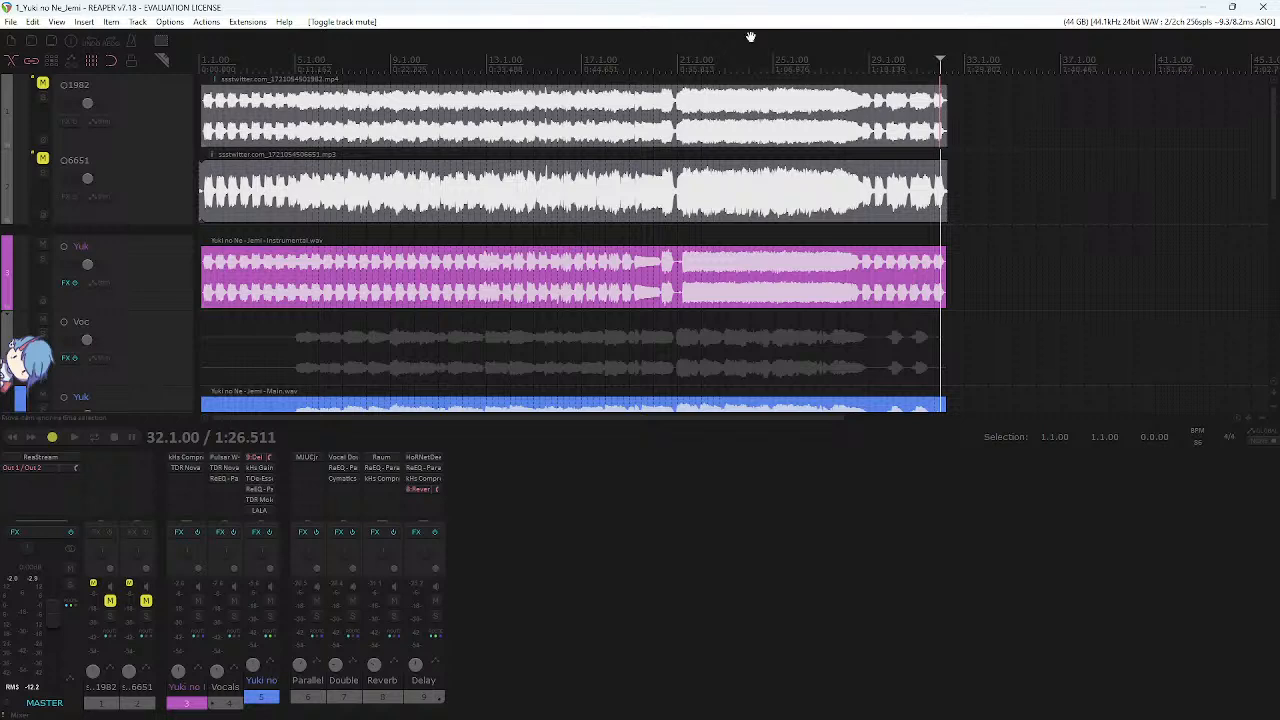
pyautogui.scroll(-3, 683, 270)
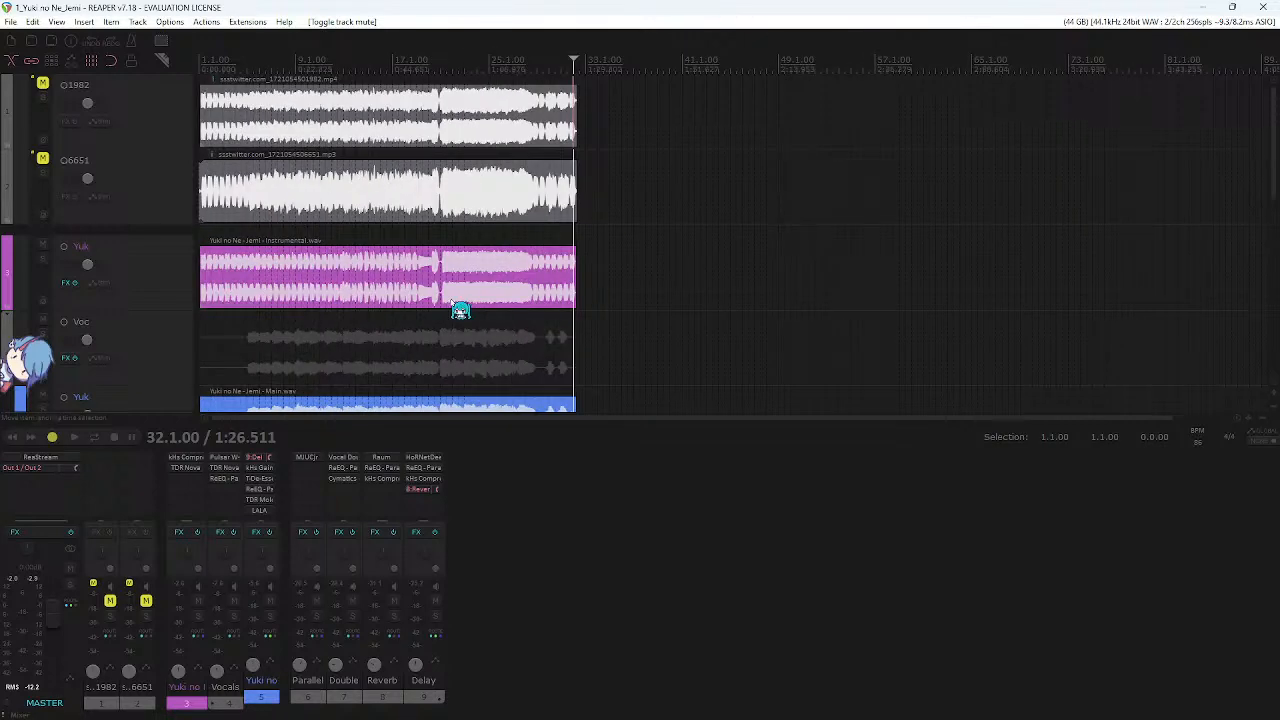
pyautogui.scroll(-3, 453, 300)
pyautogui.scroll(-4, 449, 297)
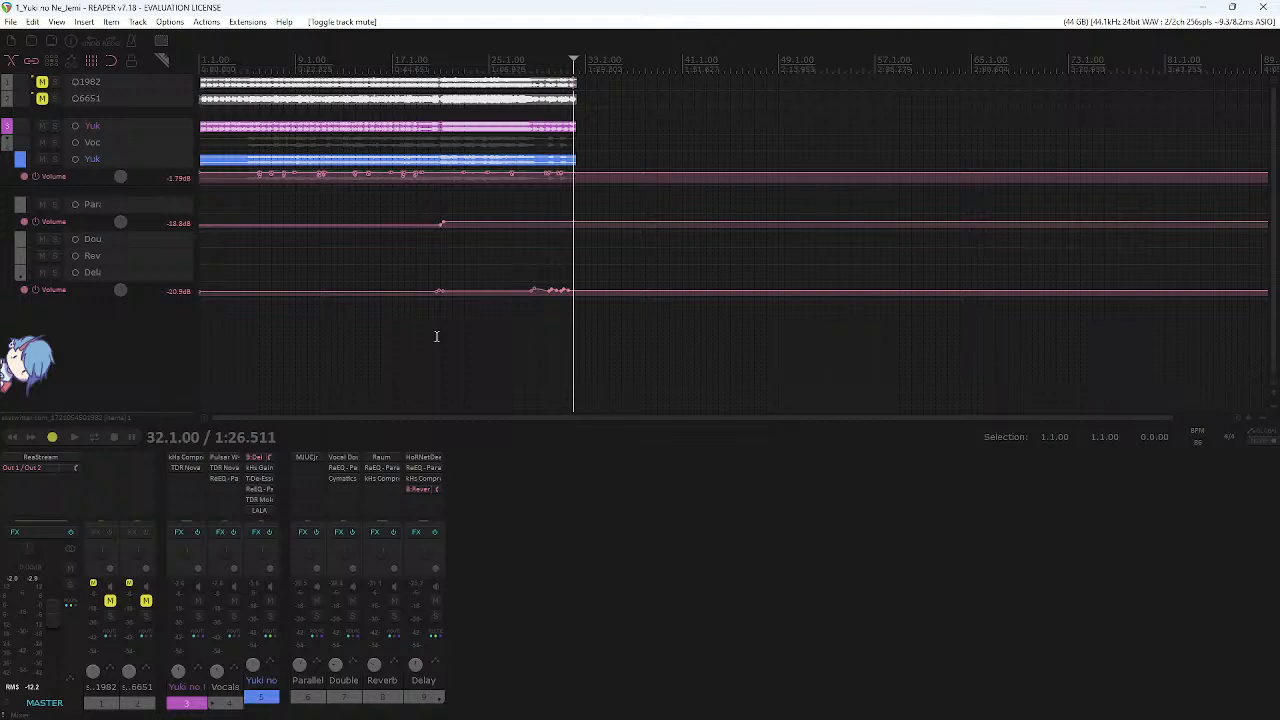
pyautogui.scroll(2, 450, 300)
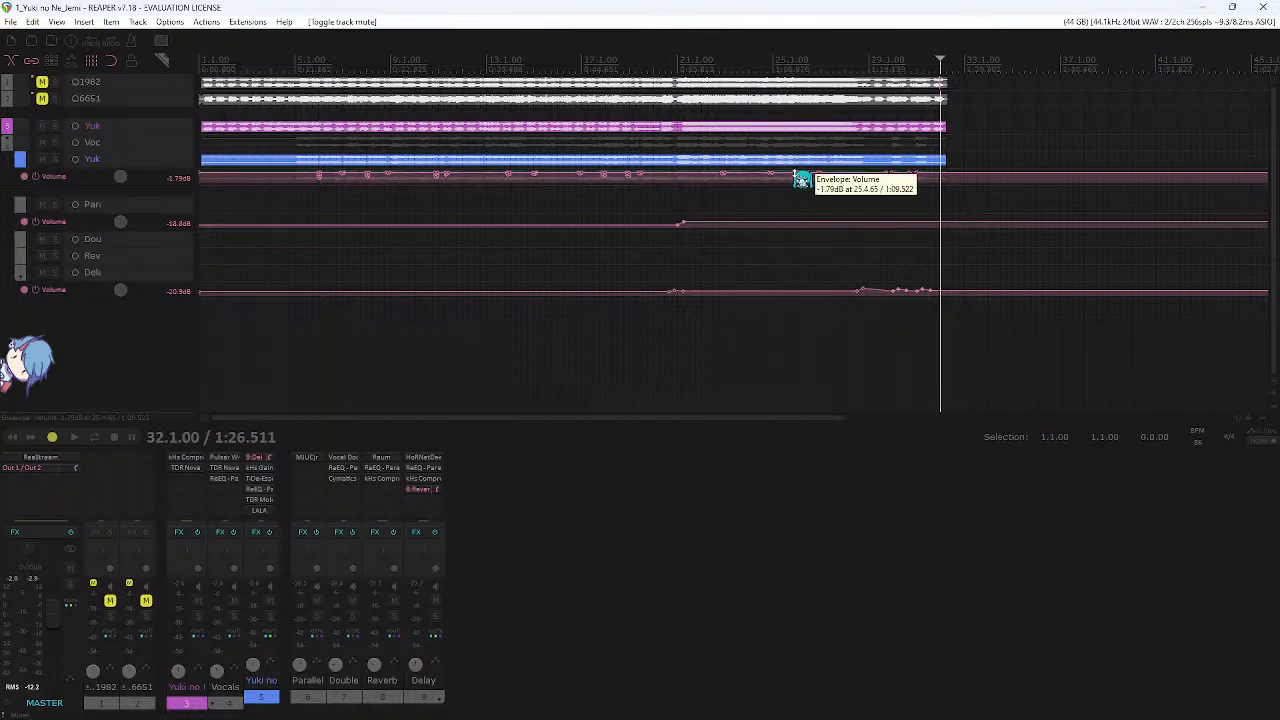
# - Select the media items on the two muted reference tracks and trim their right ends to match the end of the instrumental
pyautogui.click(958, 127)
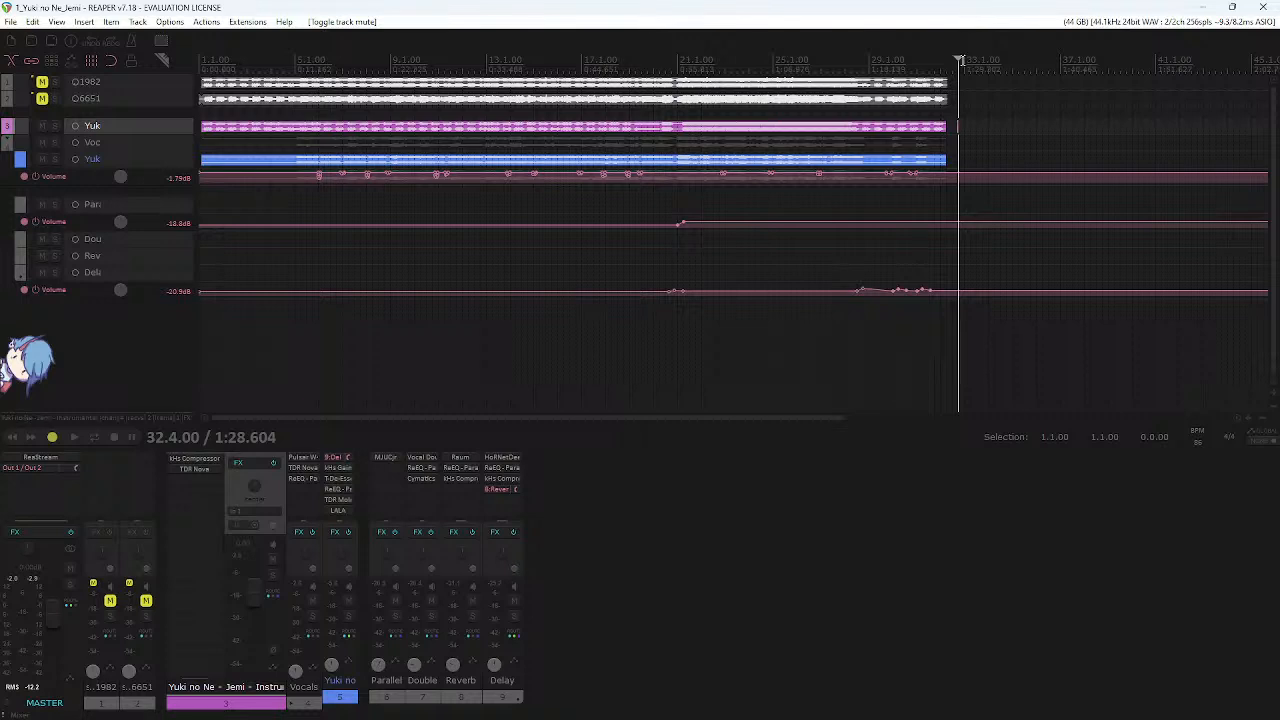
pyautogui.click(964, 62)
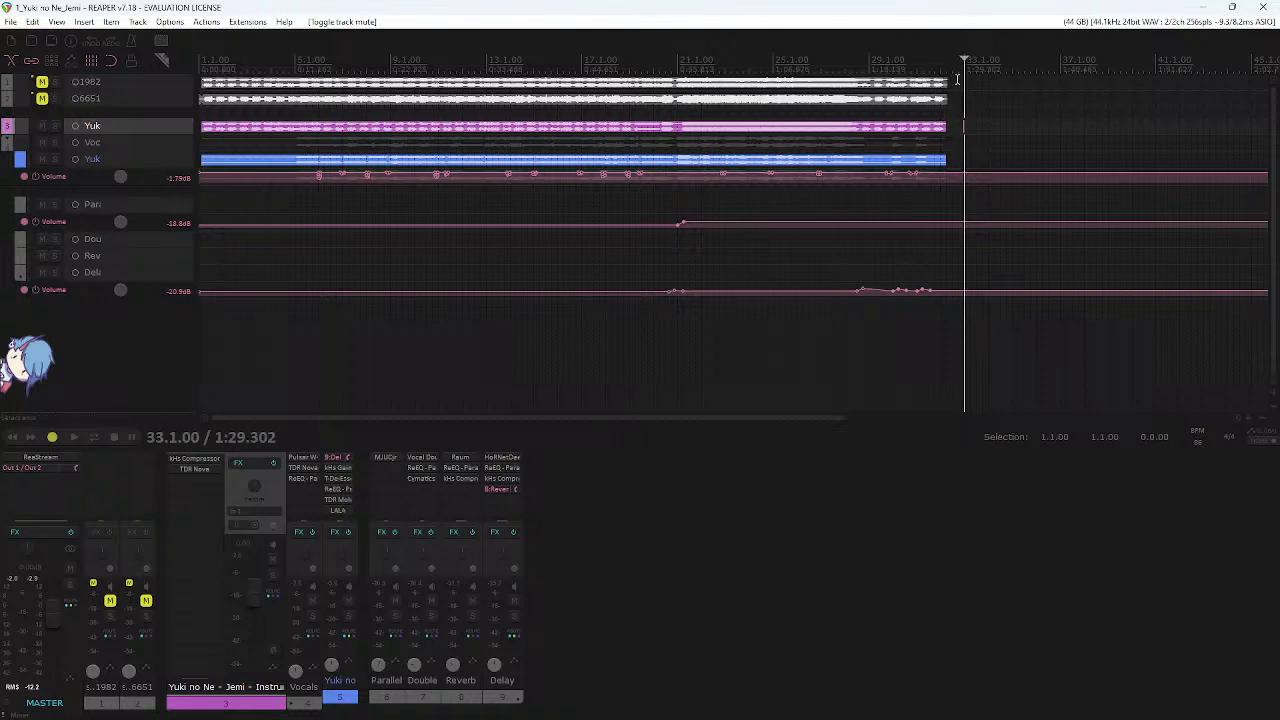
pyautogui.moveTo(947, 110); pyautogui.dragTo(946, 101)
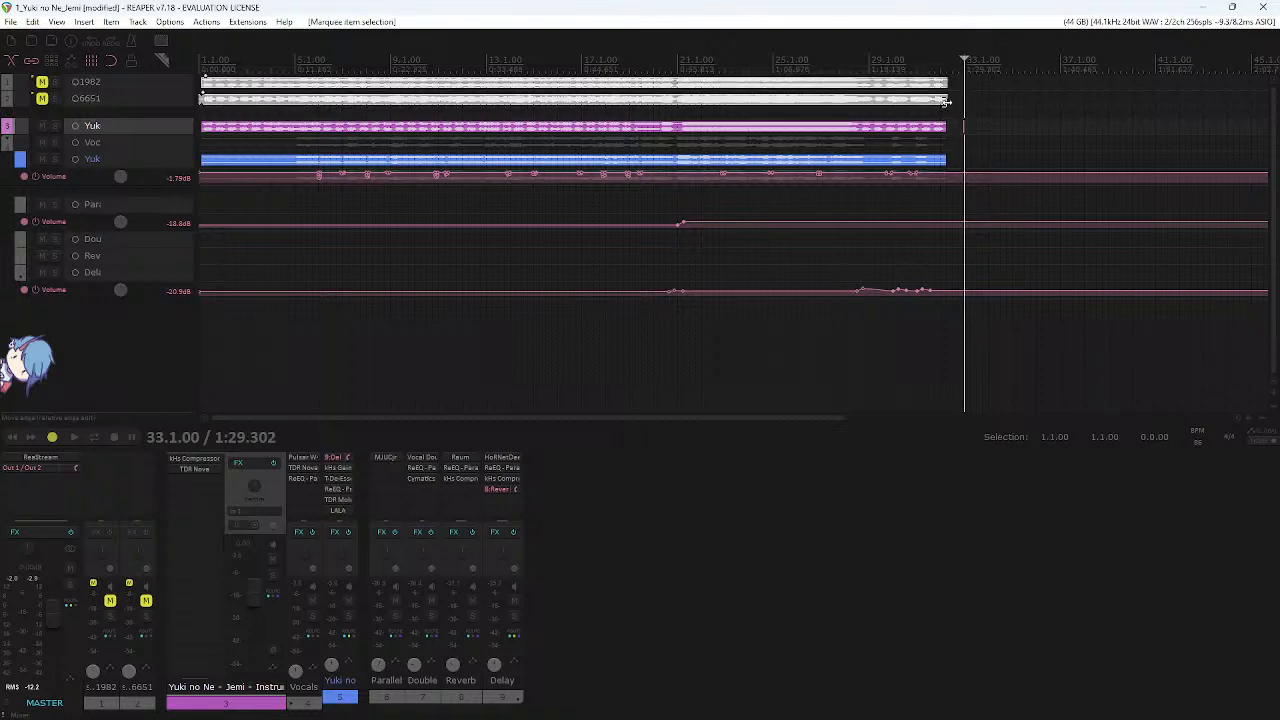
pyautogui.scroll(5, 946, 101)
pyautogui.scroll(3, 723, 110)
pyautogui.moveTo(668, 110); pyautogui.dragTo(663, 105)
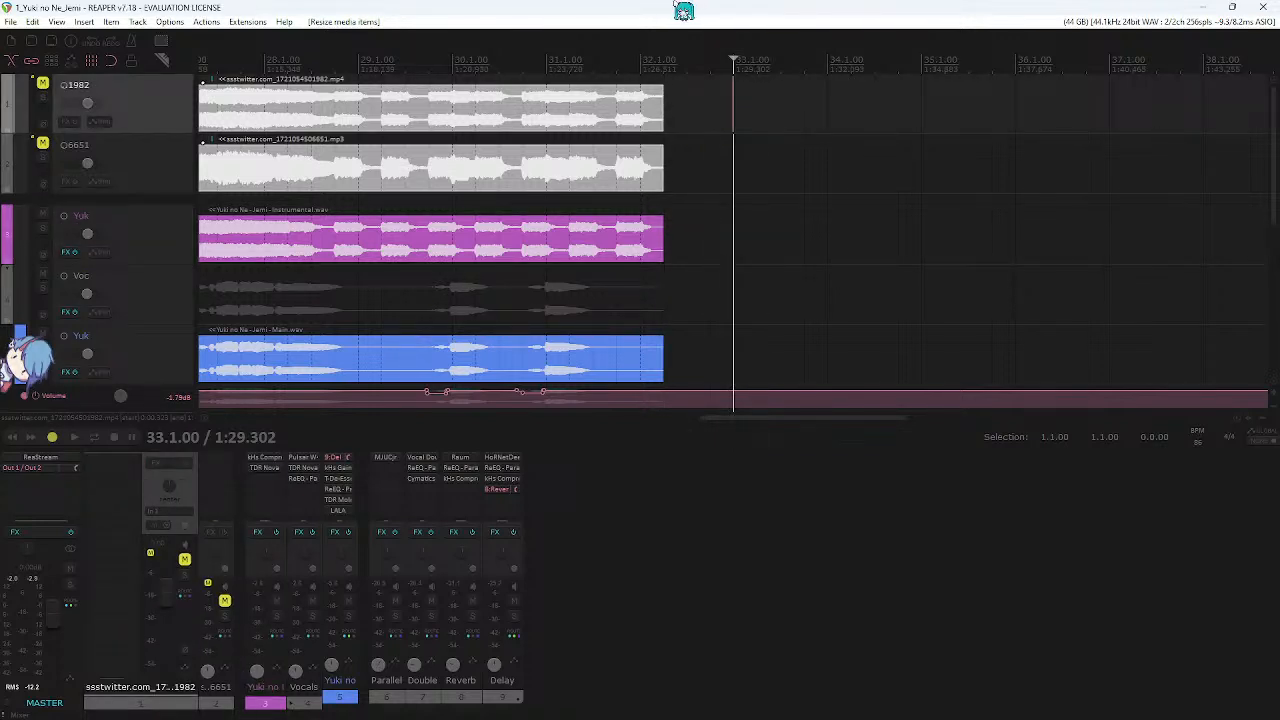
pyautogui.click(567, 313)
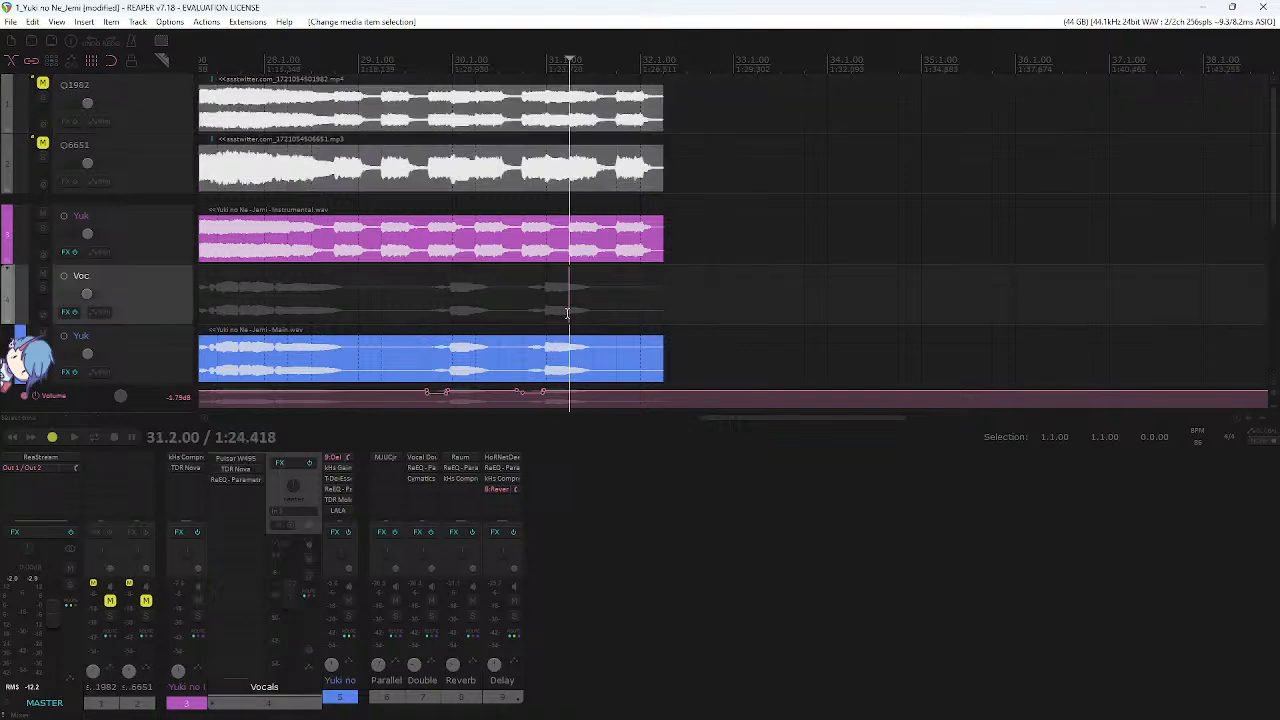
# - Save the project and place the edit cursor at 5.1.00, where the vocals start
pyautogui.scroll(2, 575, 320)
pyautogui.scroll(-5, 578, 322)
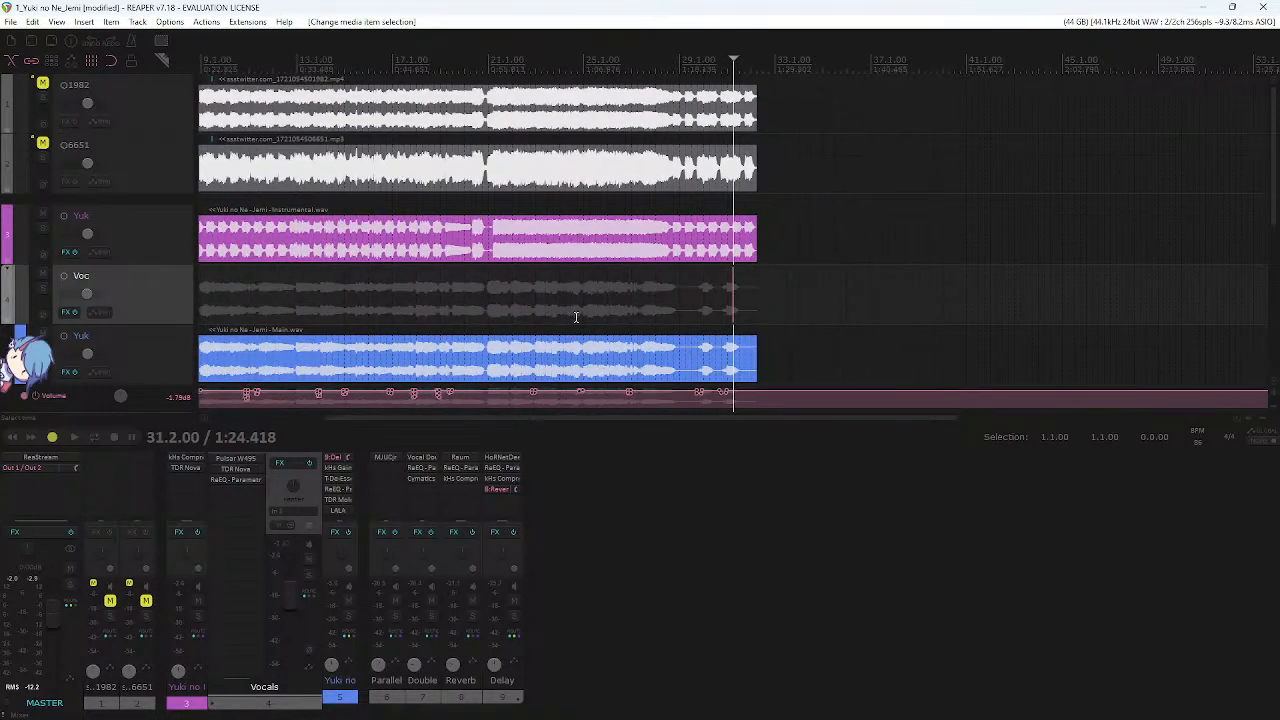
pyautogui.hscroll(-3, 580, 324)
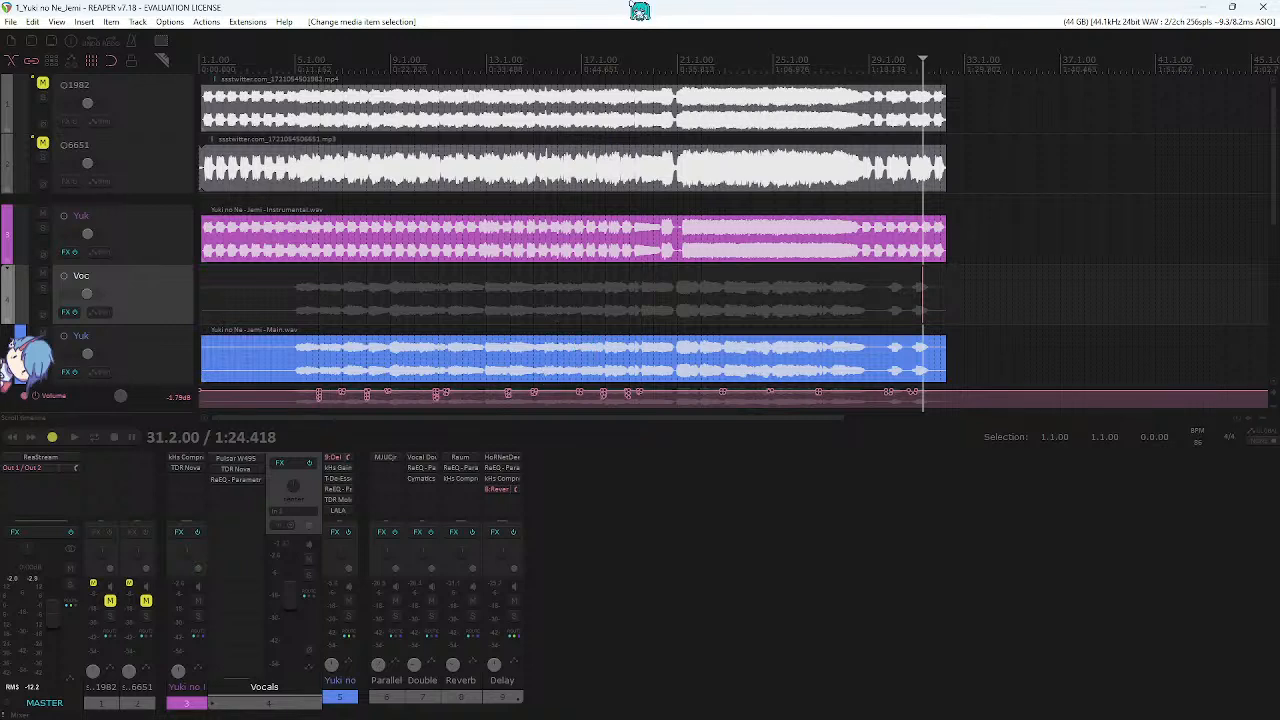
pyautogui.click(295, 295)
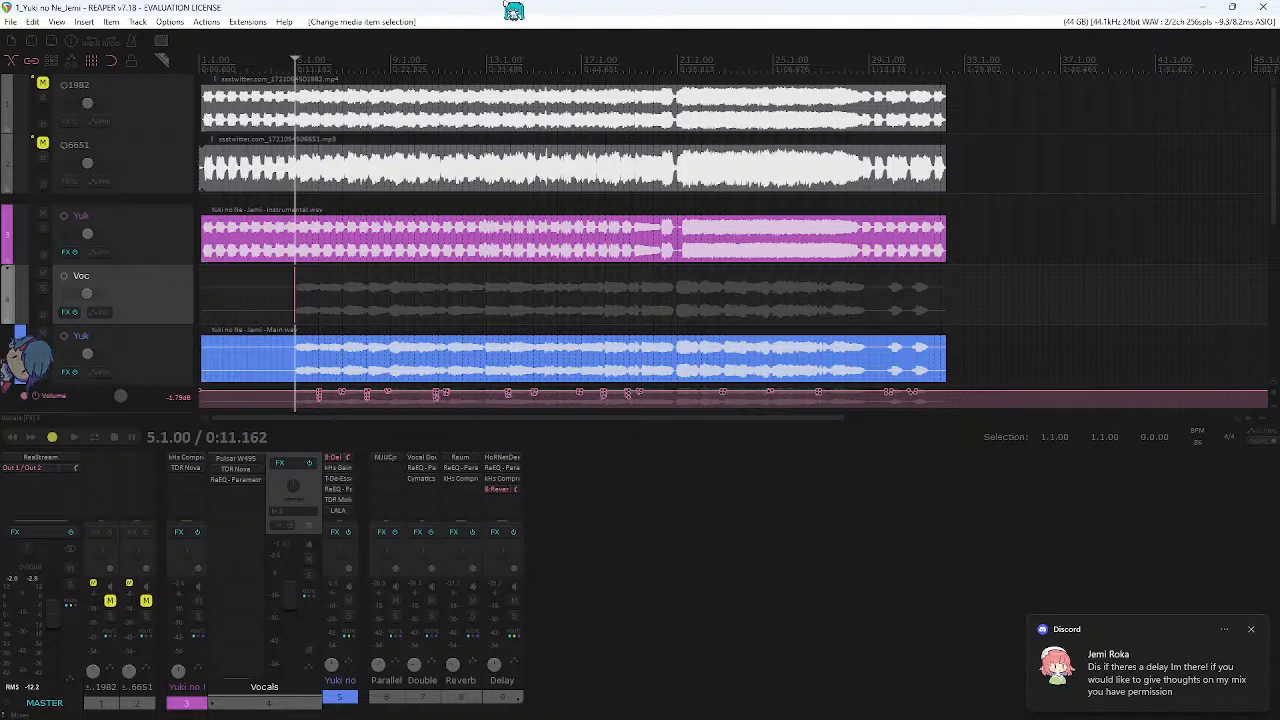
# - Read the newly received message in Discord, return to REAPER, and place the edit cursor at 1.2.00 near the song's start
pyautogui.click(1194, 680)
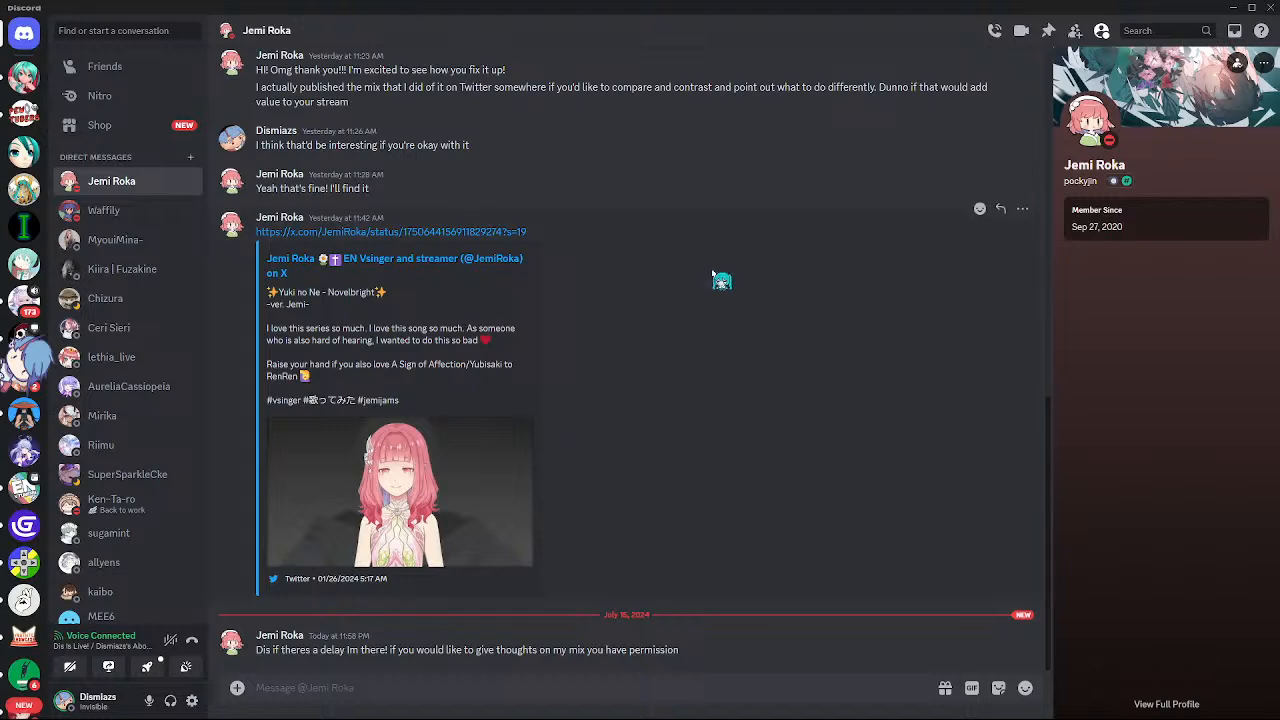
pyautogui.hotkey('alt', 'Tab')
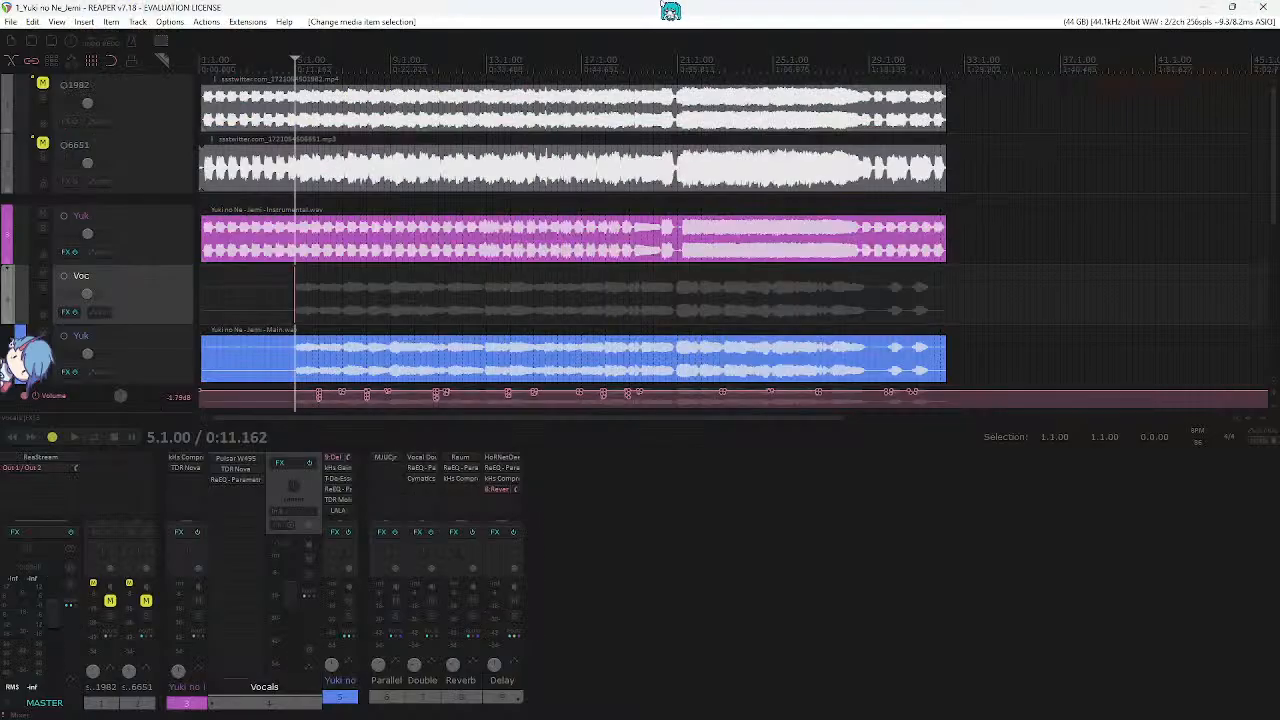
pyautogui.scroll(3, 263, 284)
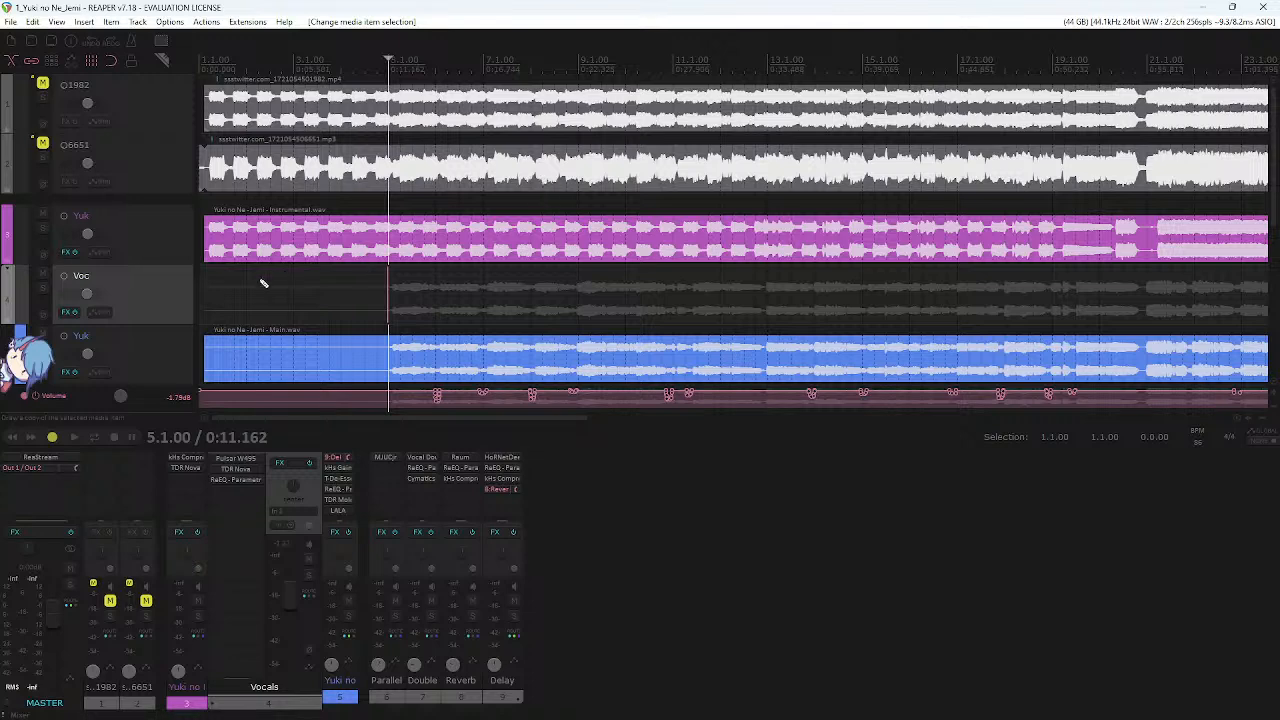
pyautogui.press('Home')
pyautogui.scroll(2, 263, 288)
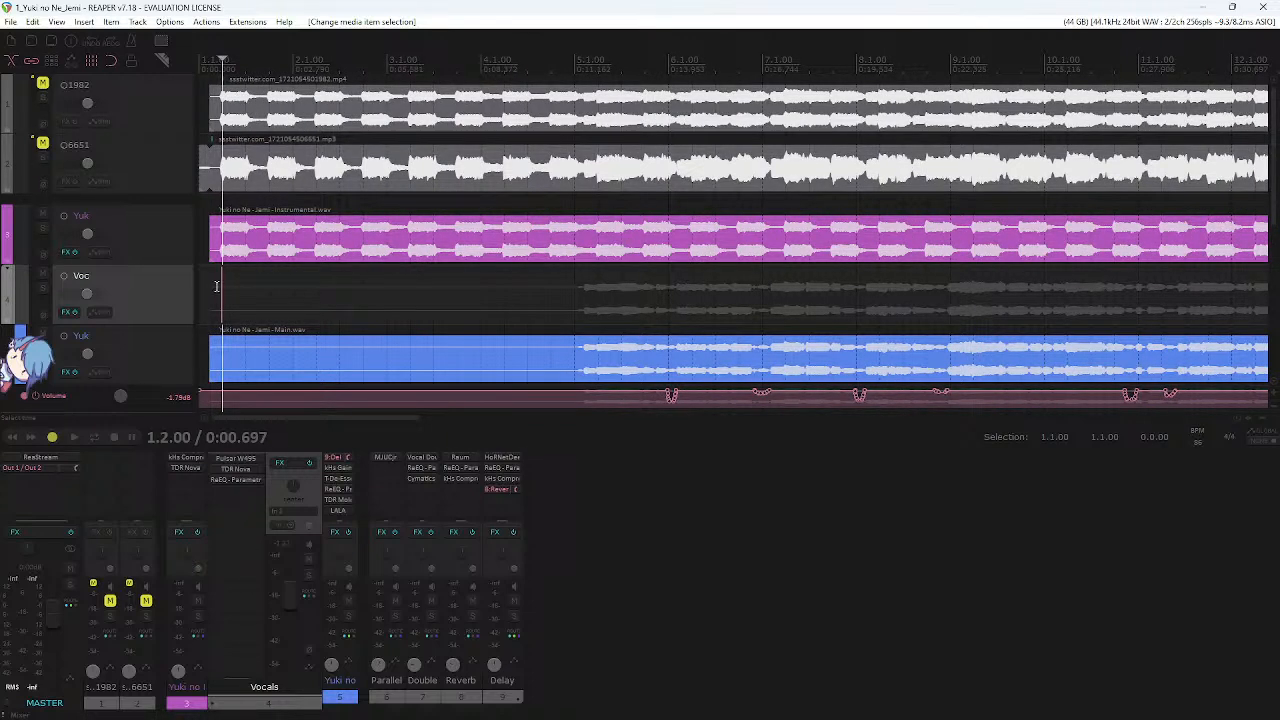
# - Unmute and solo track 1, whose name ends in 1982, and play it from the project start through to the song's end
pyautogui.click(30, 100)
pyautogui.click(42, 97)
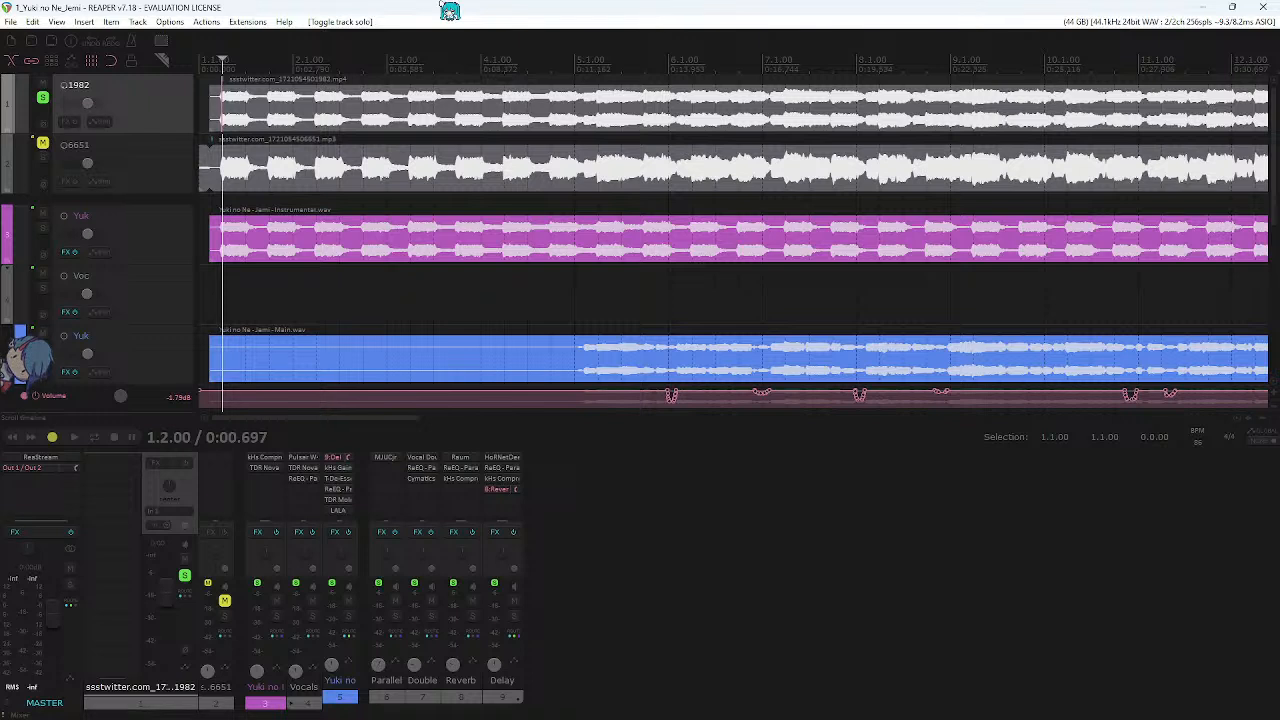
pyautogui.click(213, 285)
pyautogui.click(214, 58)
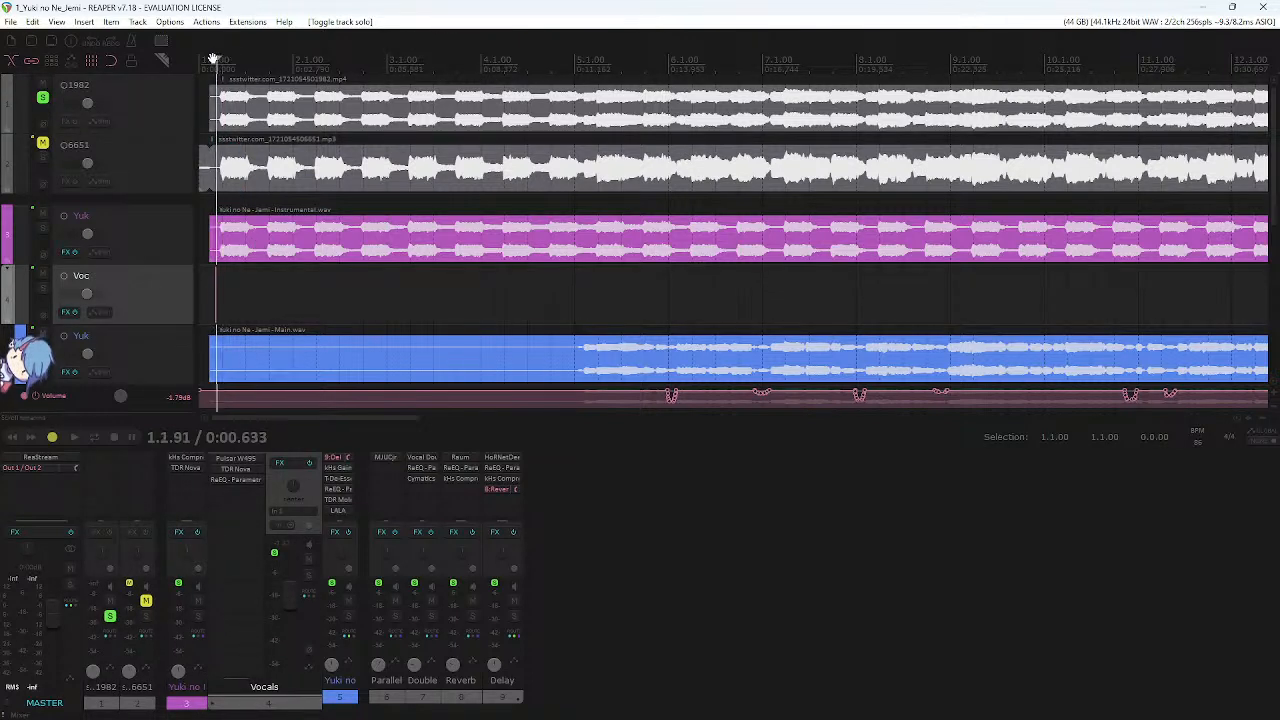
pyautogui.click(205, 58)
pyautogui.press('space')
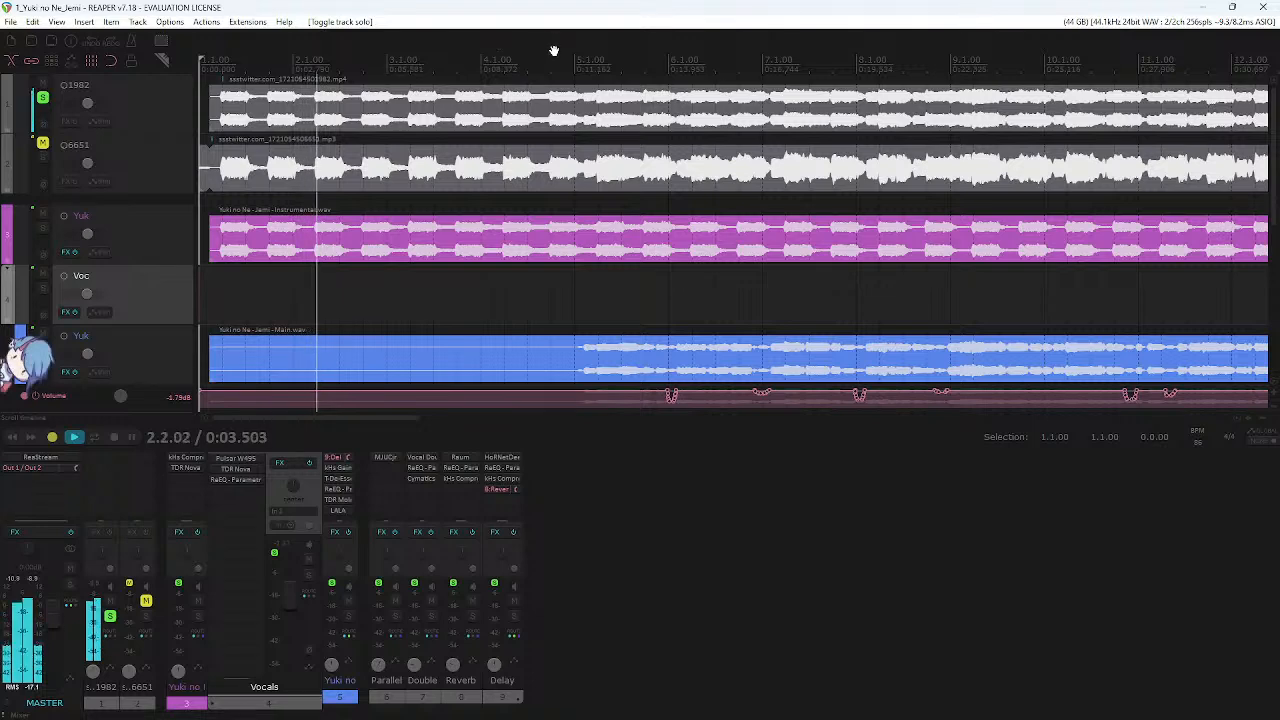
pyautogui.scroll(-4, 586, 262)
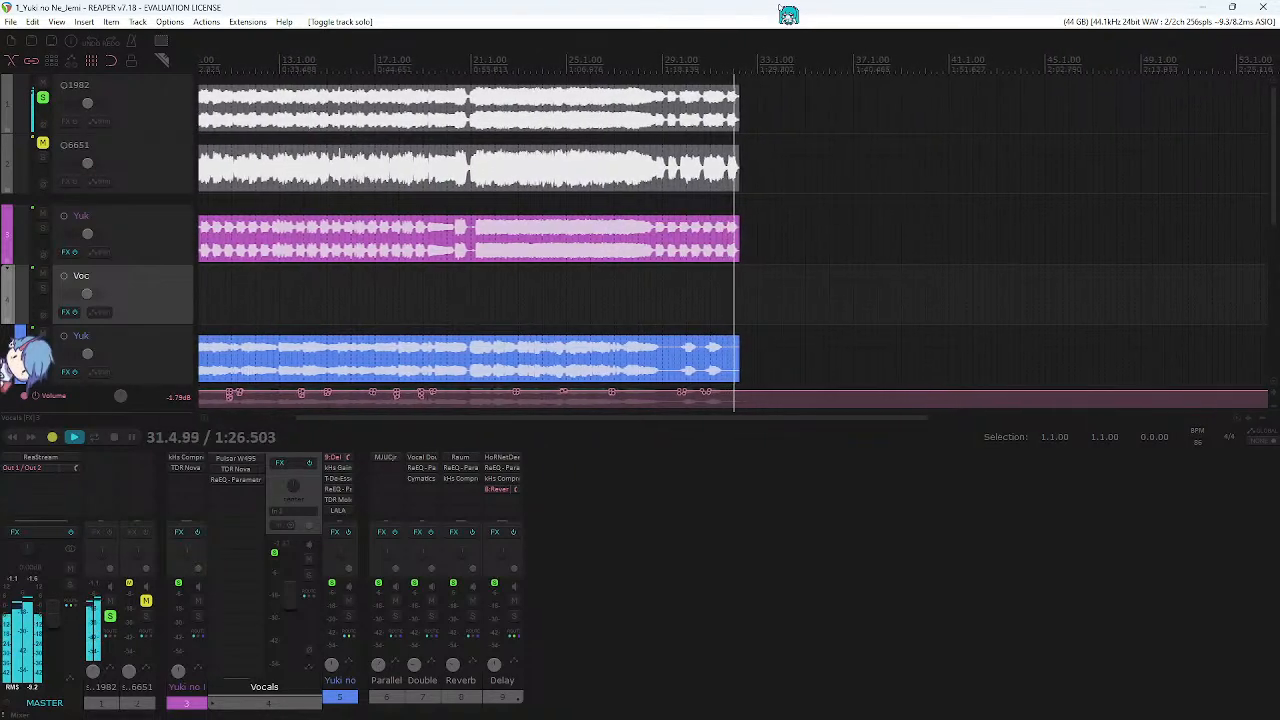
pyautogui.press('space')
# - Play the soloed reference again and pause with the edit cursor at 5.1.00, where the vocals start
pyautogui.press('space')
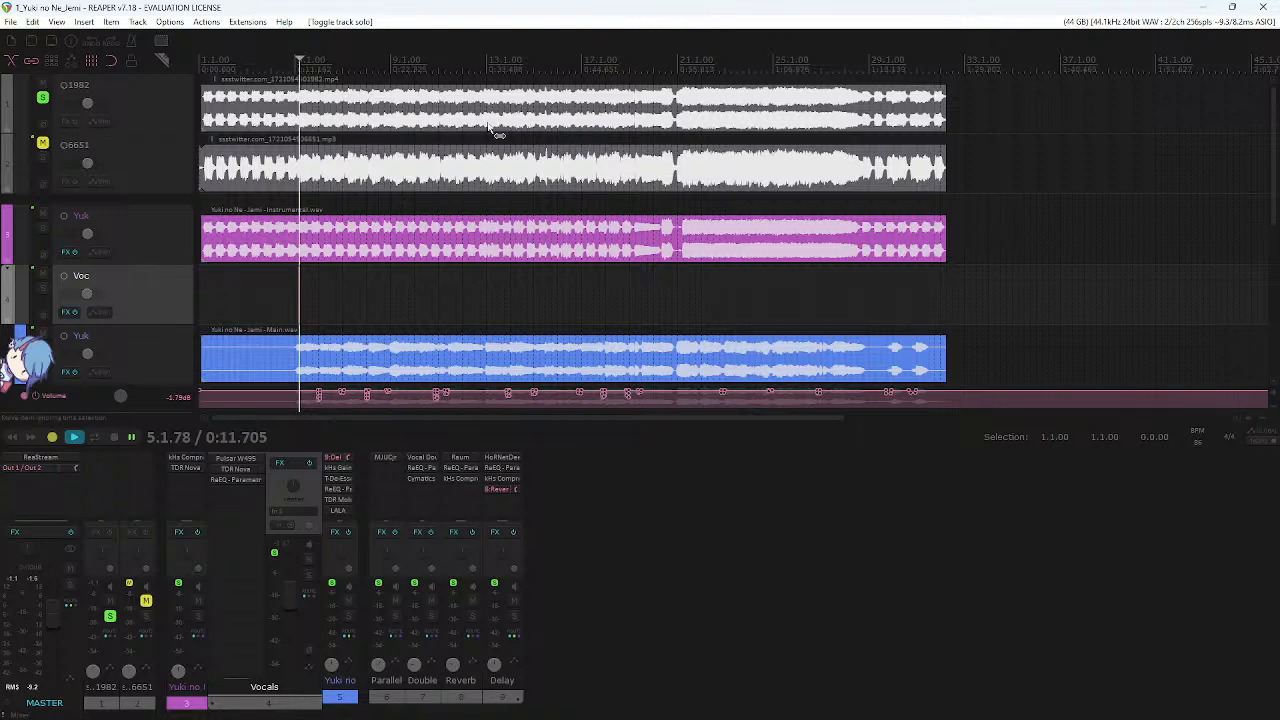
pyautogui.scroll(2, 497, 131)
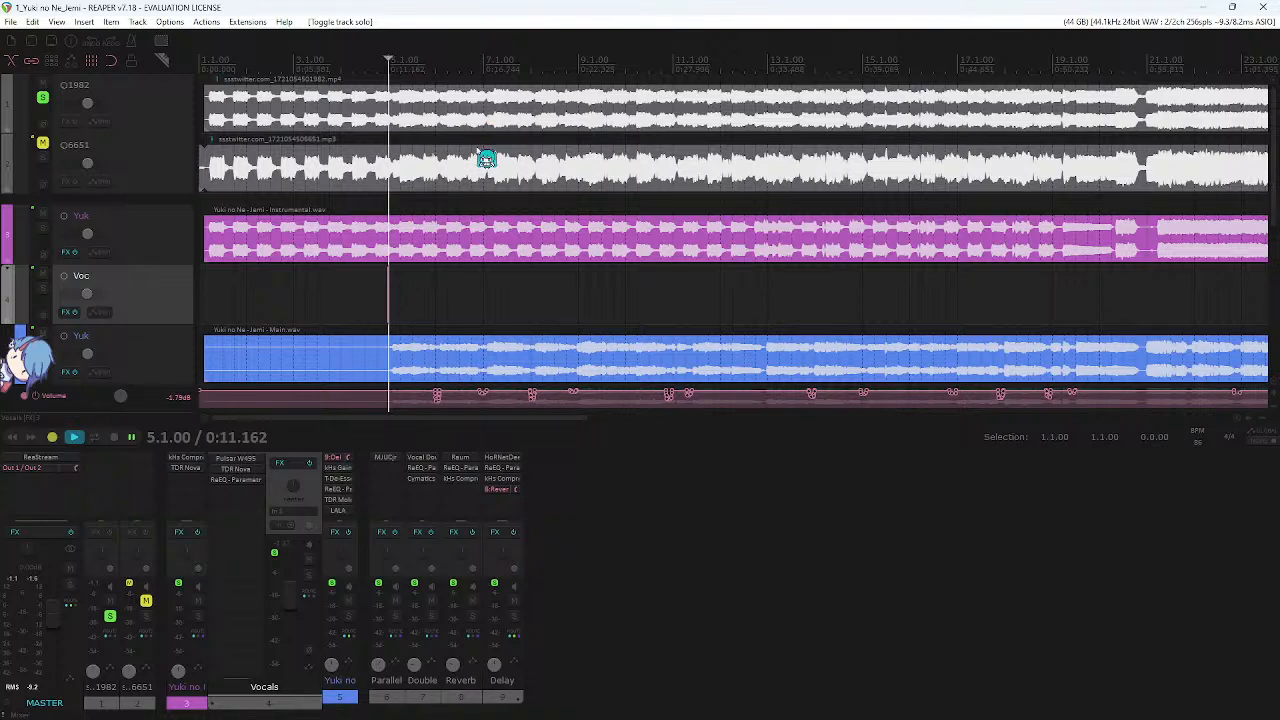
pyautogui.scroll(-3, 648, 193)
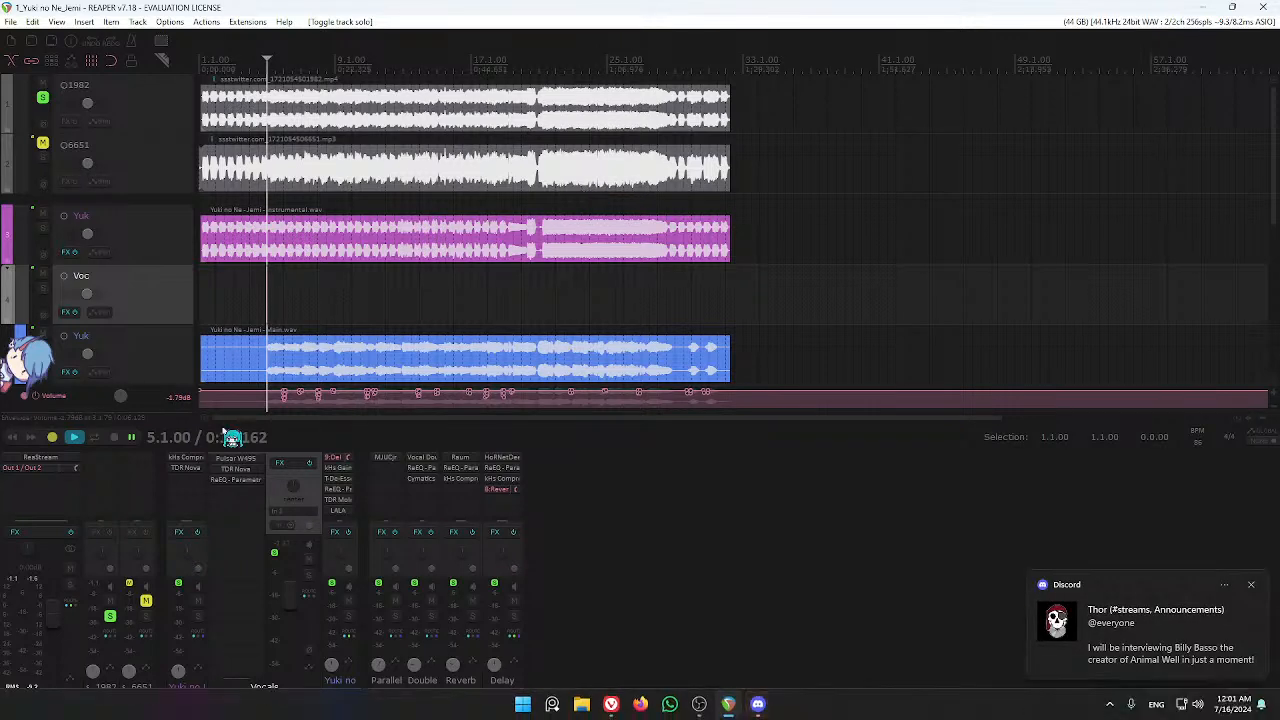
# - Dismiss the Discord notification and close the Discord window
pyautogui.click(1250, 584)
pyautogui.click(1025, 541)
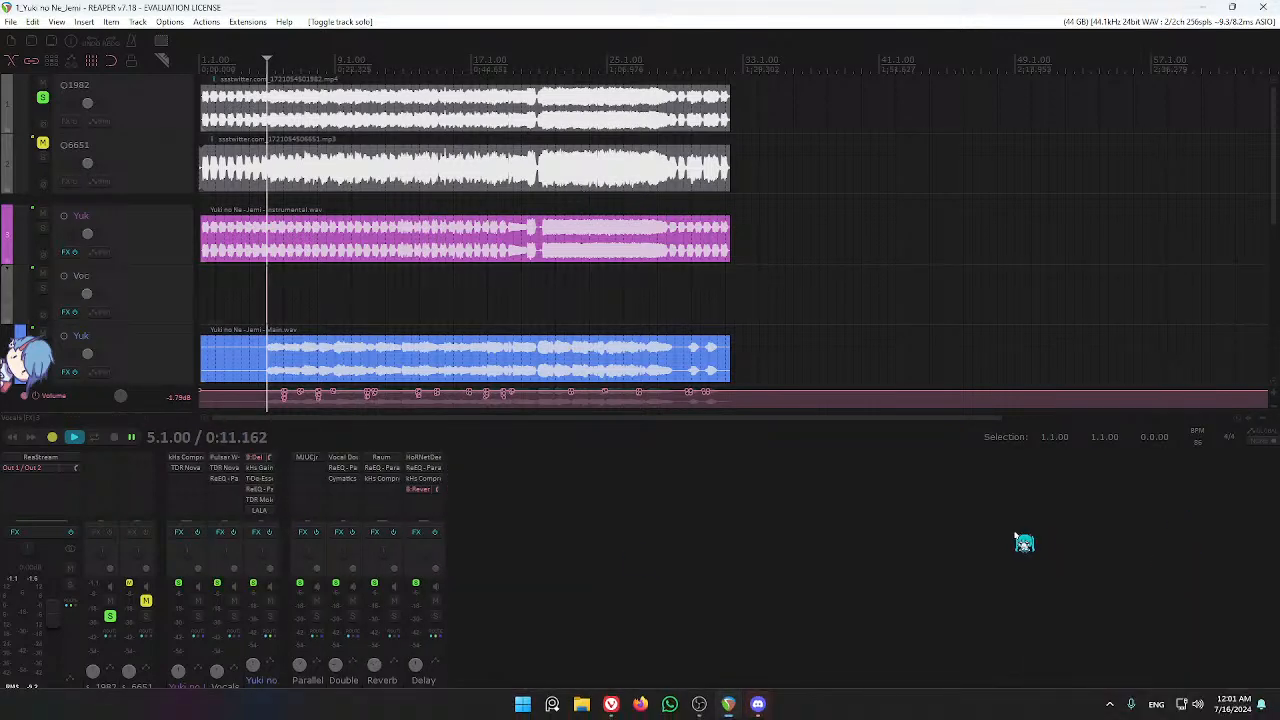
pyautogui.doubleClick(60, 515)
pyautogui.click(1036, 92)
pyautogui.rightClick(760, 712)
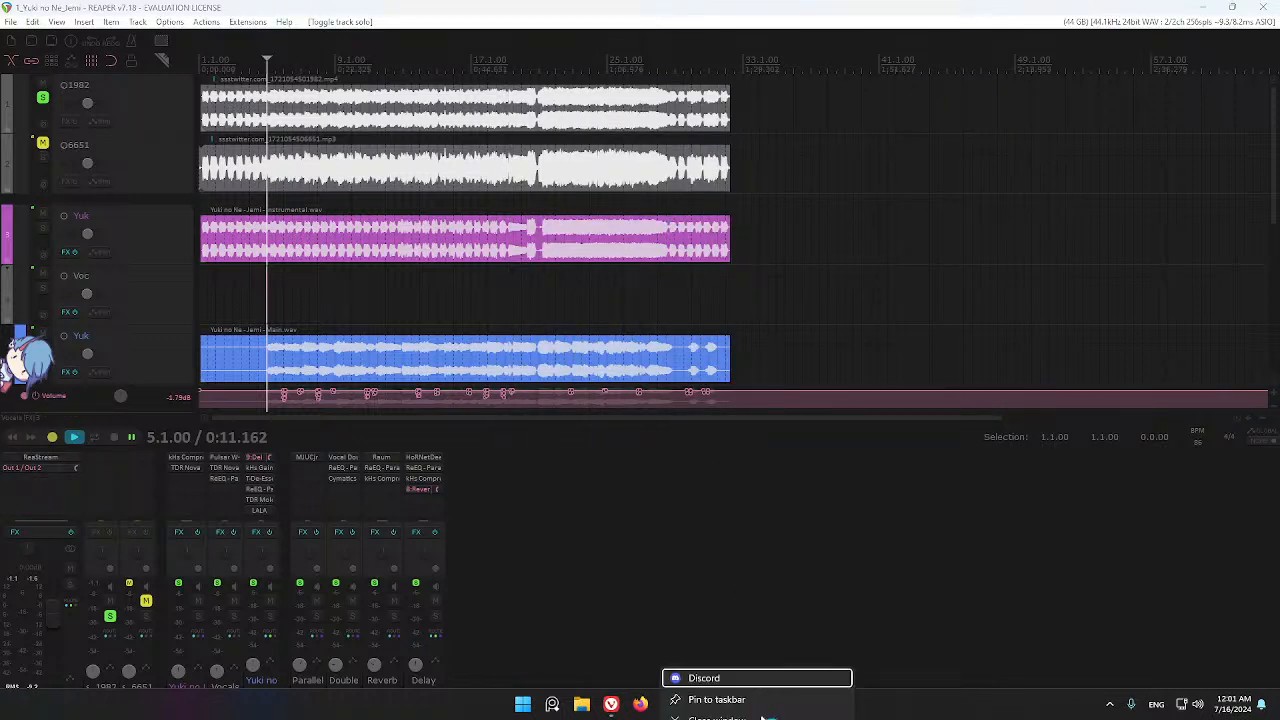
pyautogui.click(778, 670)
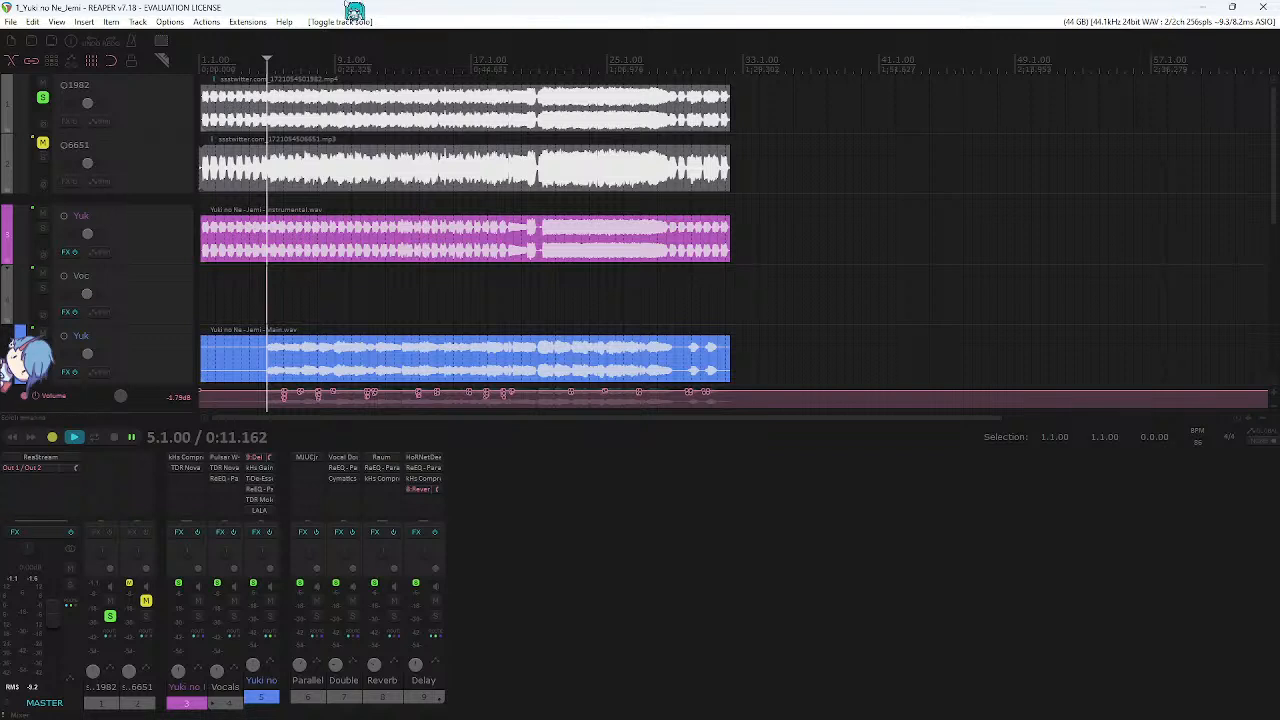
pyautogui.click(42, 95)
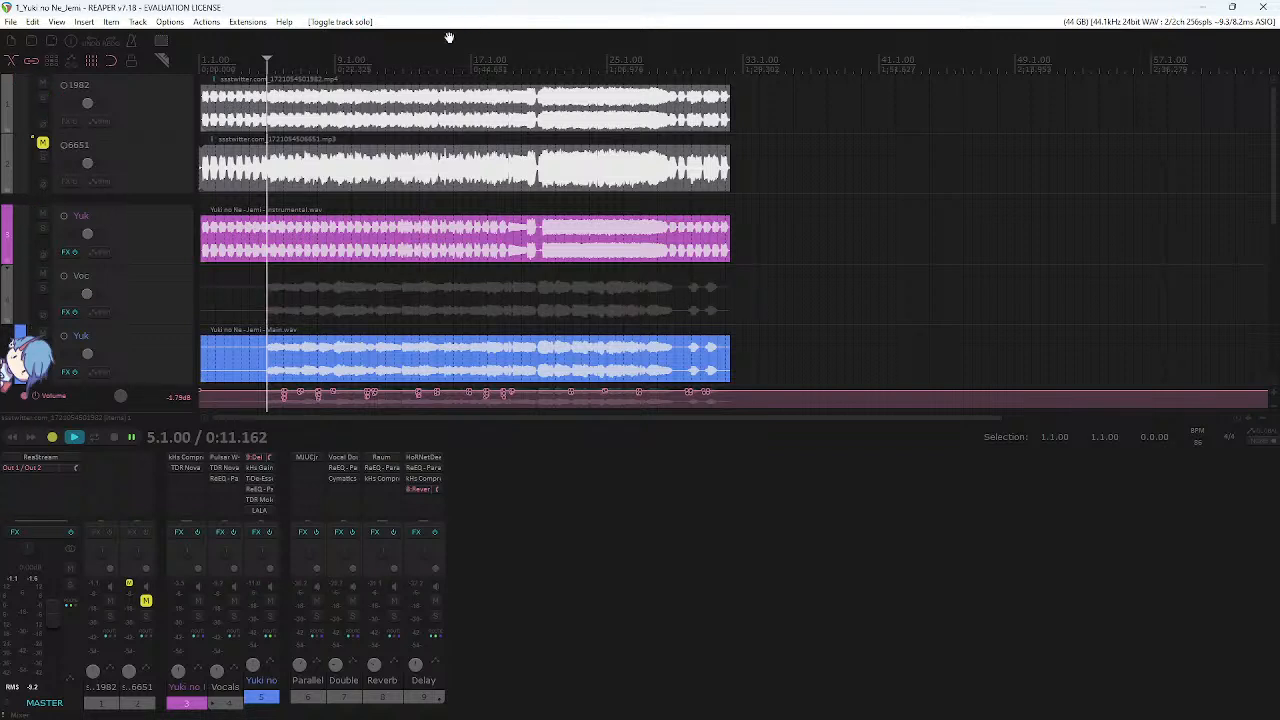
pyautogui.press('=')
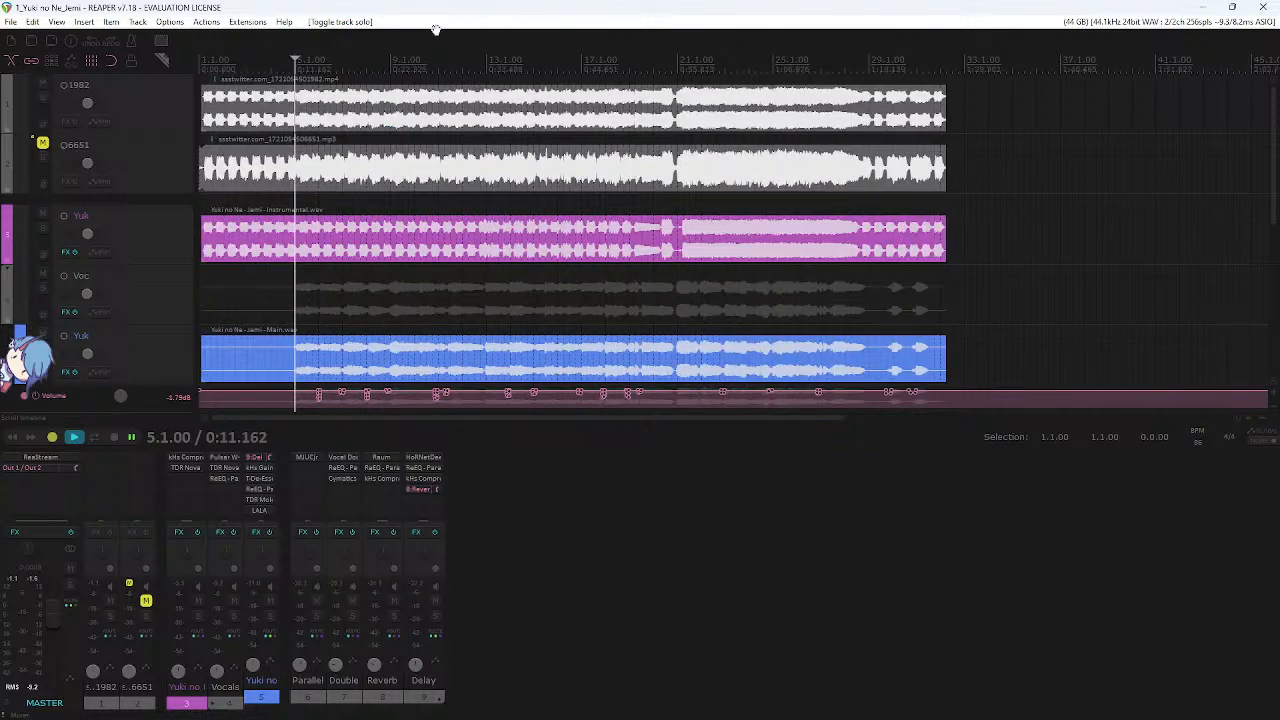
pyautogui.click(44, 99)
pyautogui.scroll(2, 484, 131)
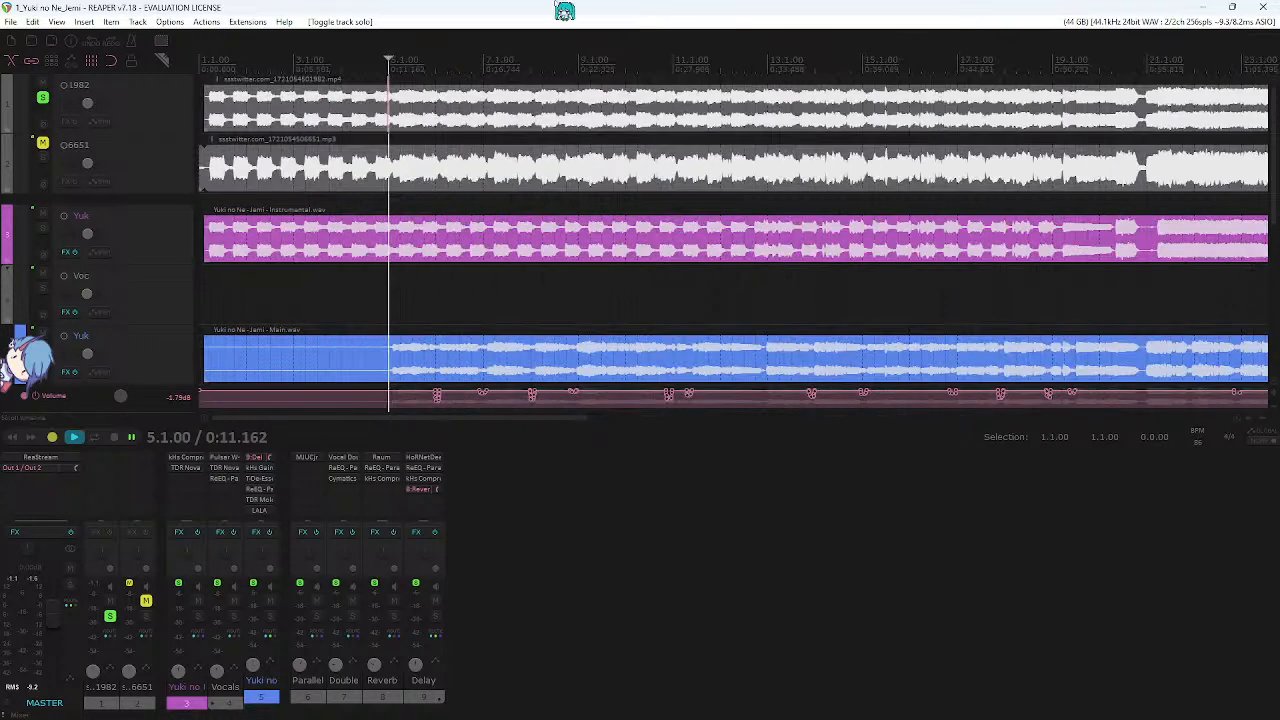
# - Make track 1 taller in the arrangement and set a time selection from 5.2.00 to 5.3.00
pyautogui.moveTo(127, 139); pyautogui.dragTo(123, 171)
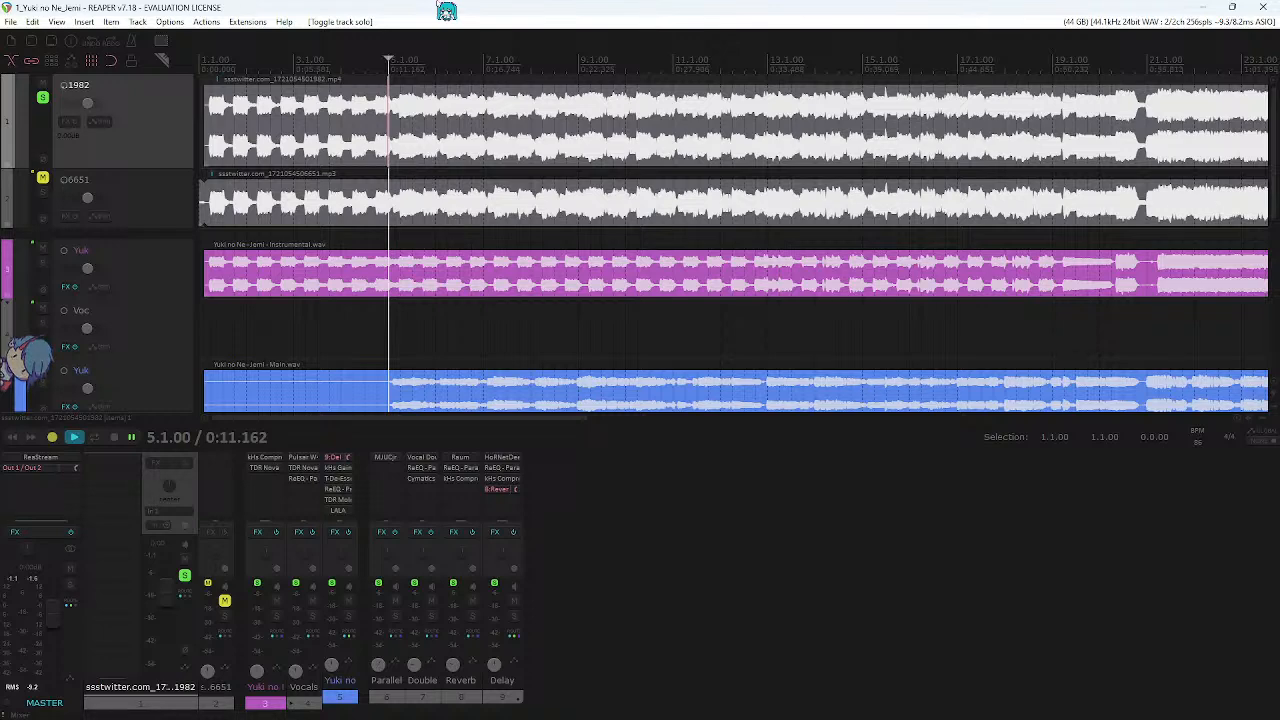
pyautogui.scroll(-1, 374, 69)
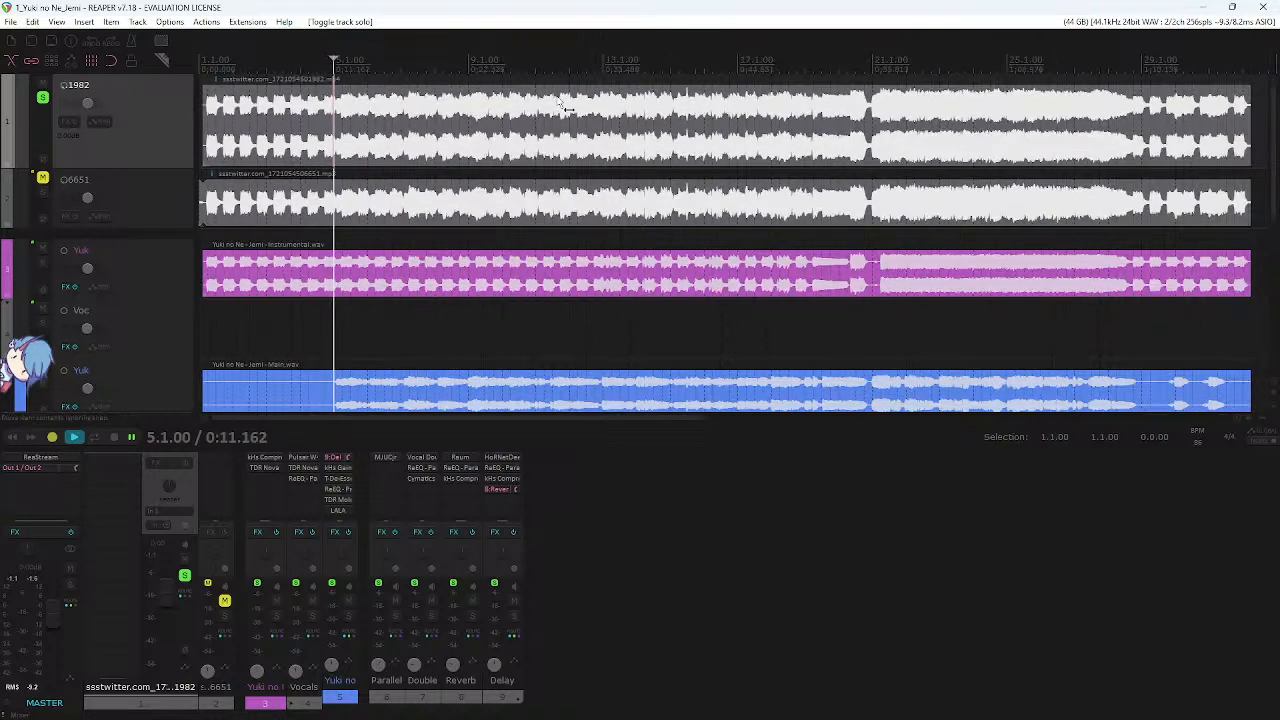
pyautogui.moveTo(349, 63); pyautogui.dragTo(341, 63)
pyautogui.click(343, 63)
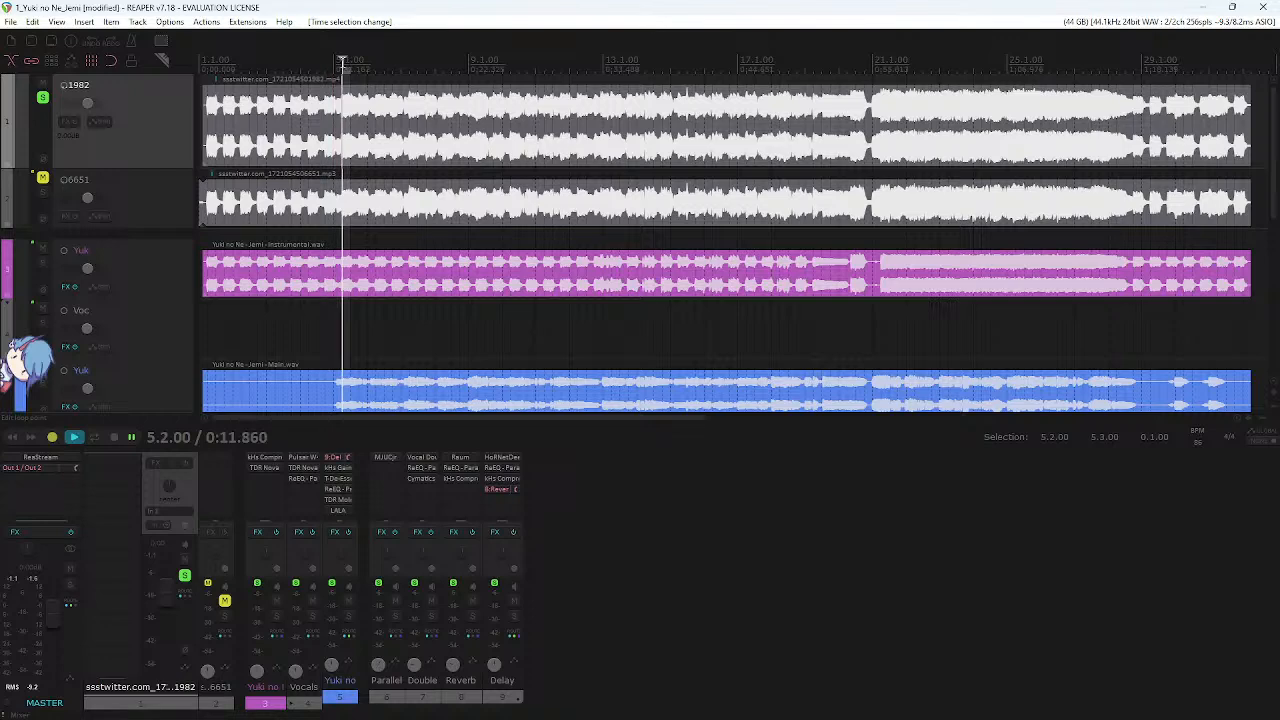
# - Place the edit cursor at 5.1.00 and listen to the soloed reference where the vocals come in
pyautogui.click(334, 63)
pyautogui.scroll(-3, 360, 115)
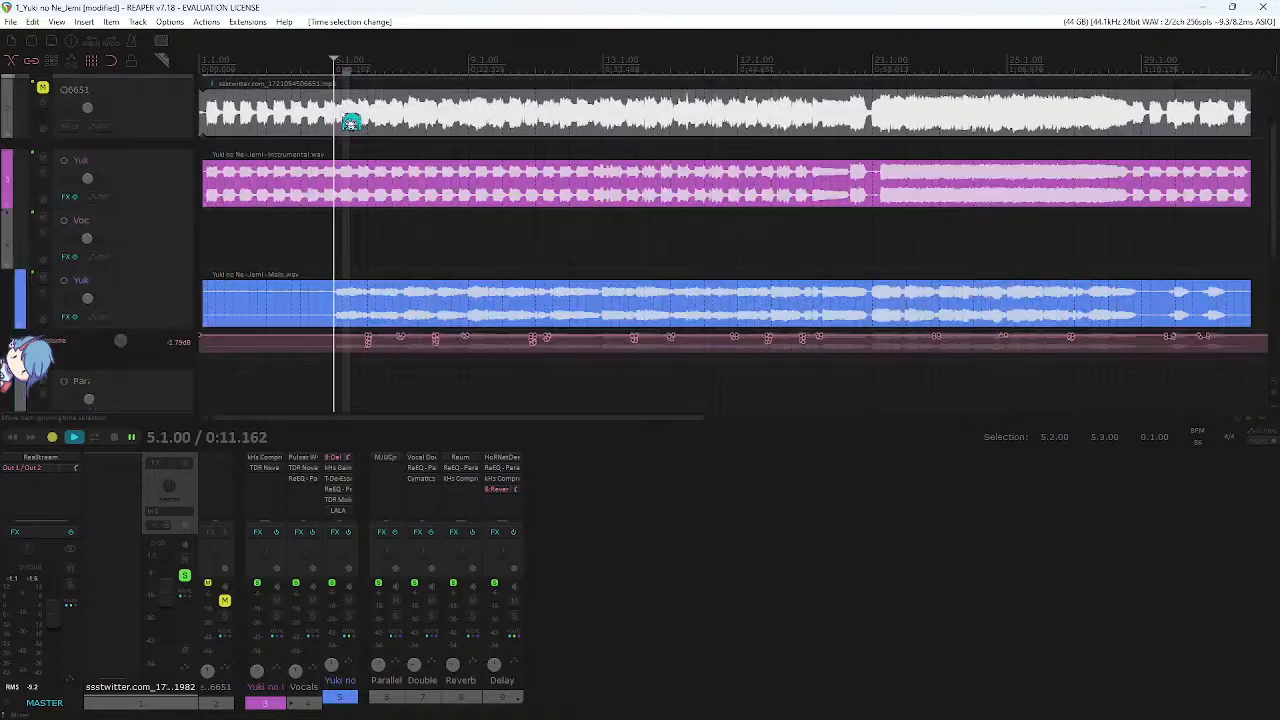
pyautogui.press('space')
pyautogui.scroll(3, 368, 285)
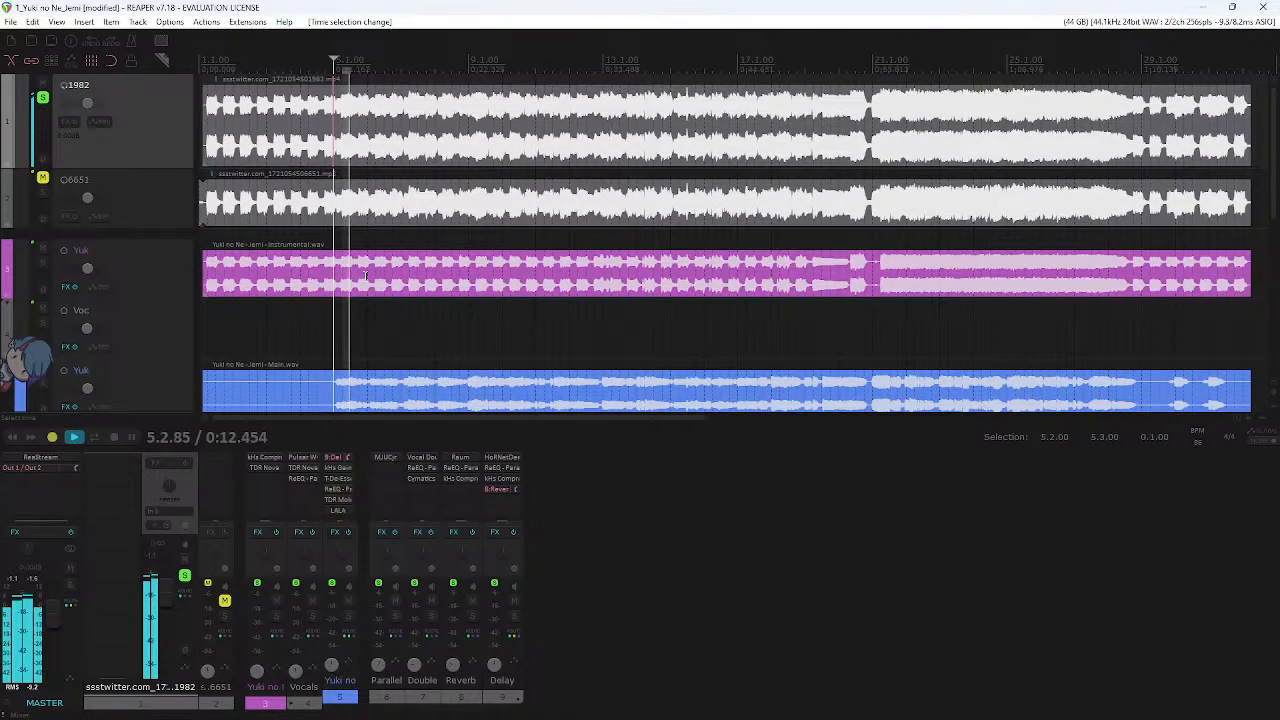
pyautogui.press('space')
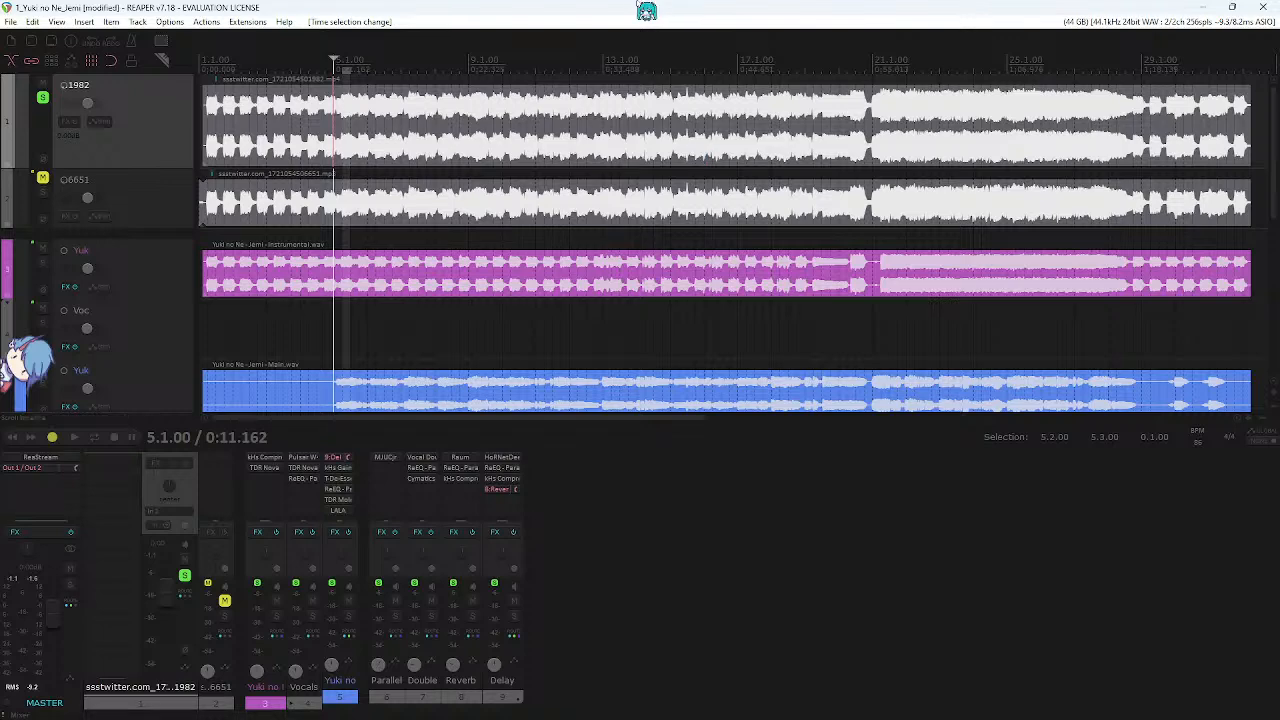
# - Unsolo and mute track 1, and listen to the project's own mix from 5.1.00 for comparison
pyautogui.click(390, 697)
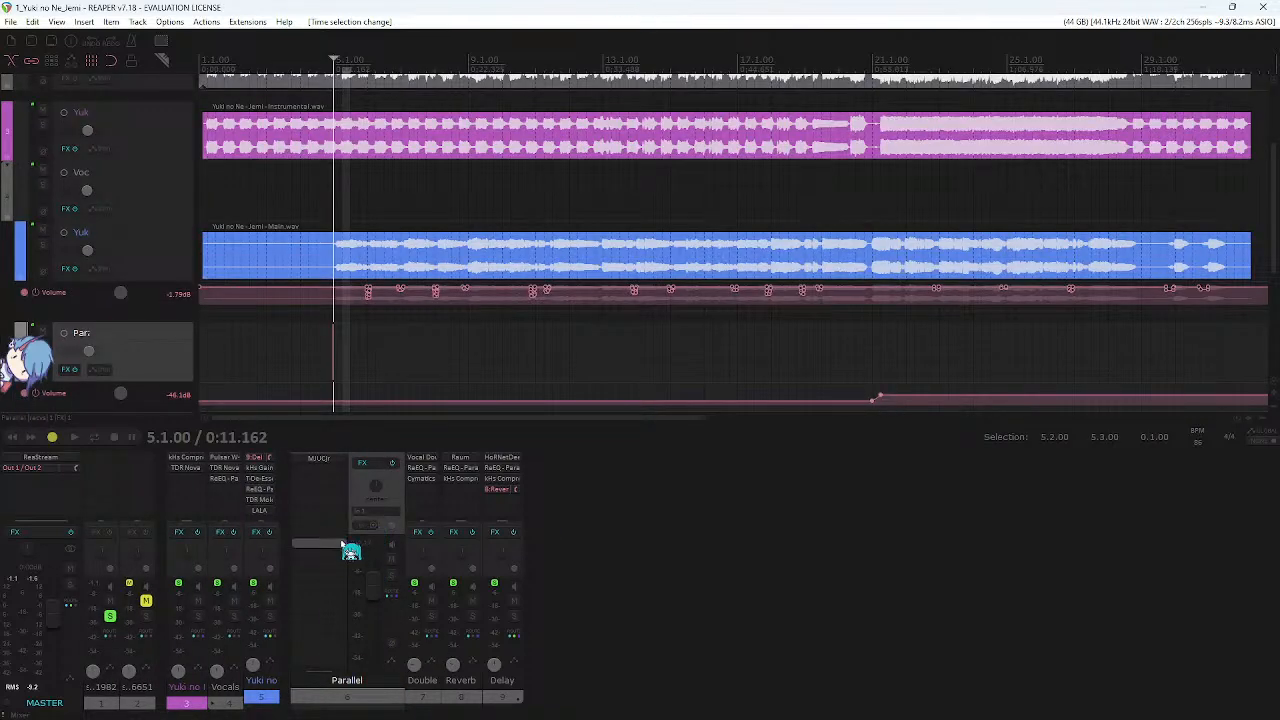
pyautogui.scroll(3, 107, 132)
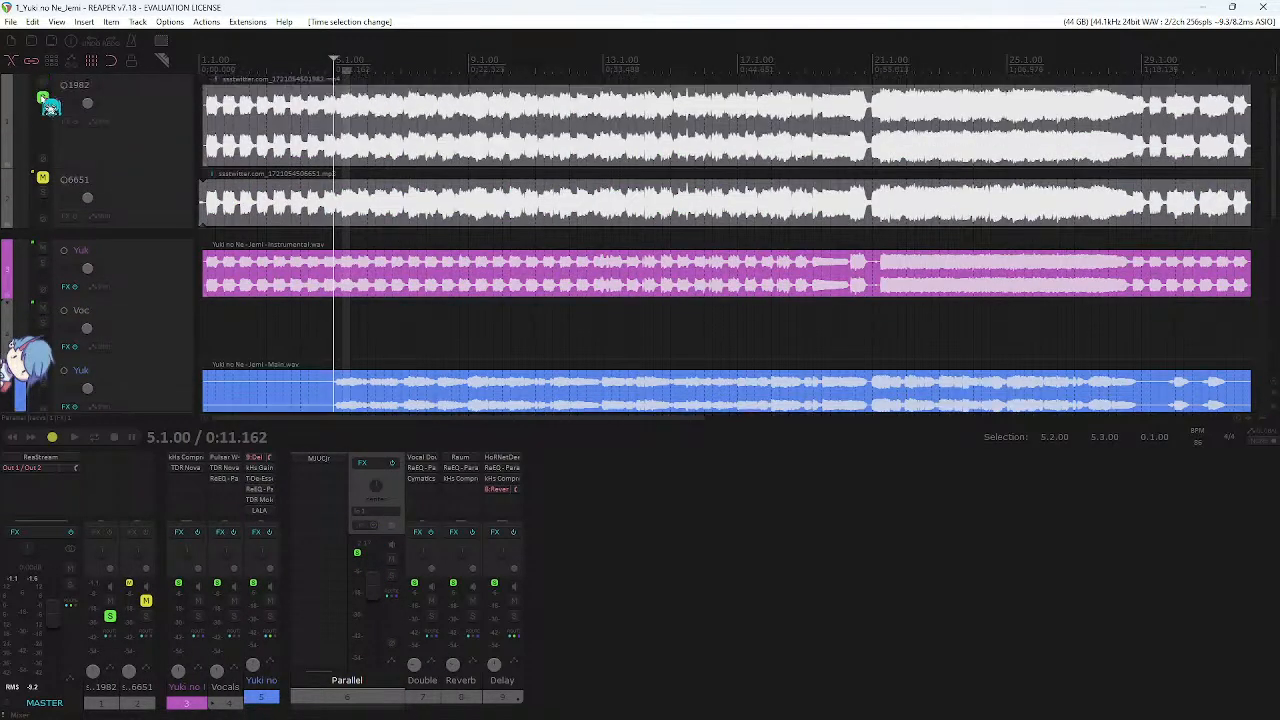
pyautogui.click(43, 98)
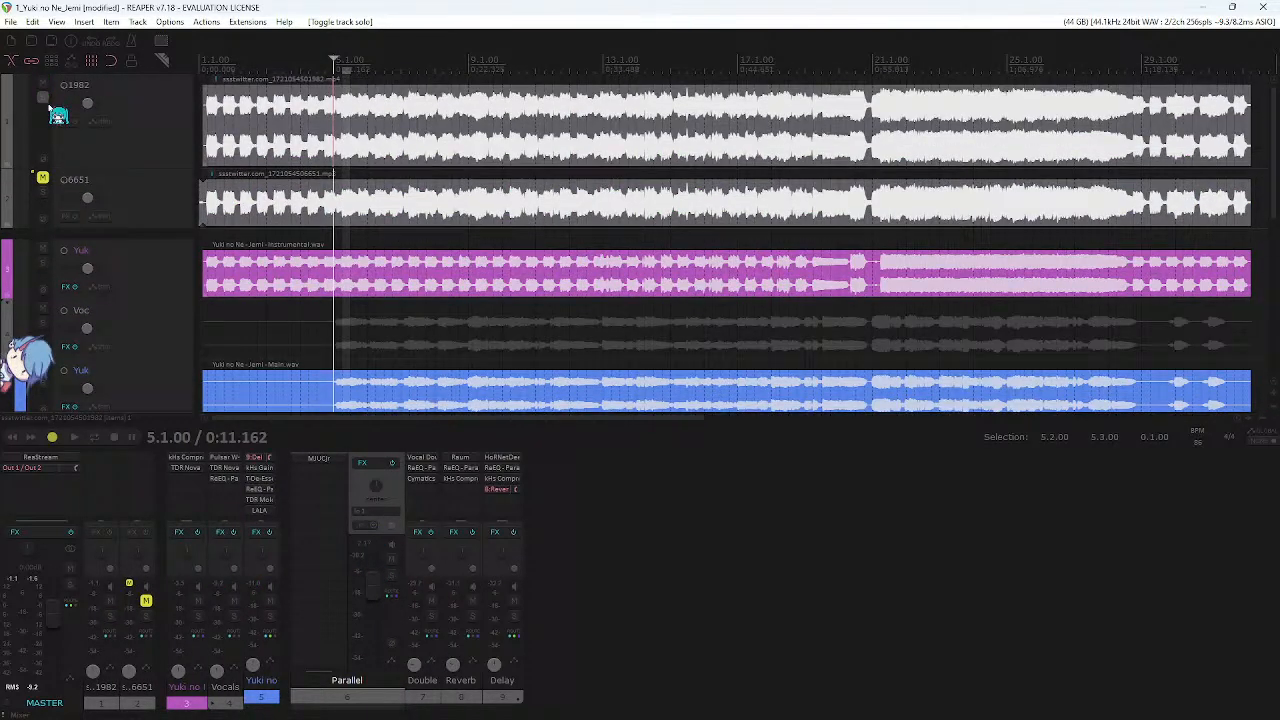
pyautogui.click(111, 601)
pyautogui.press('space')
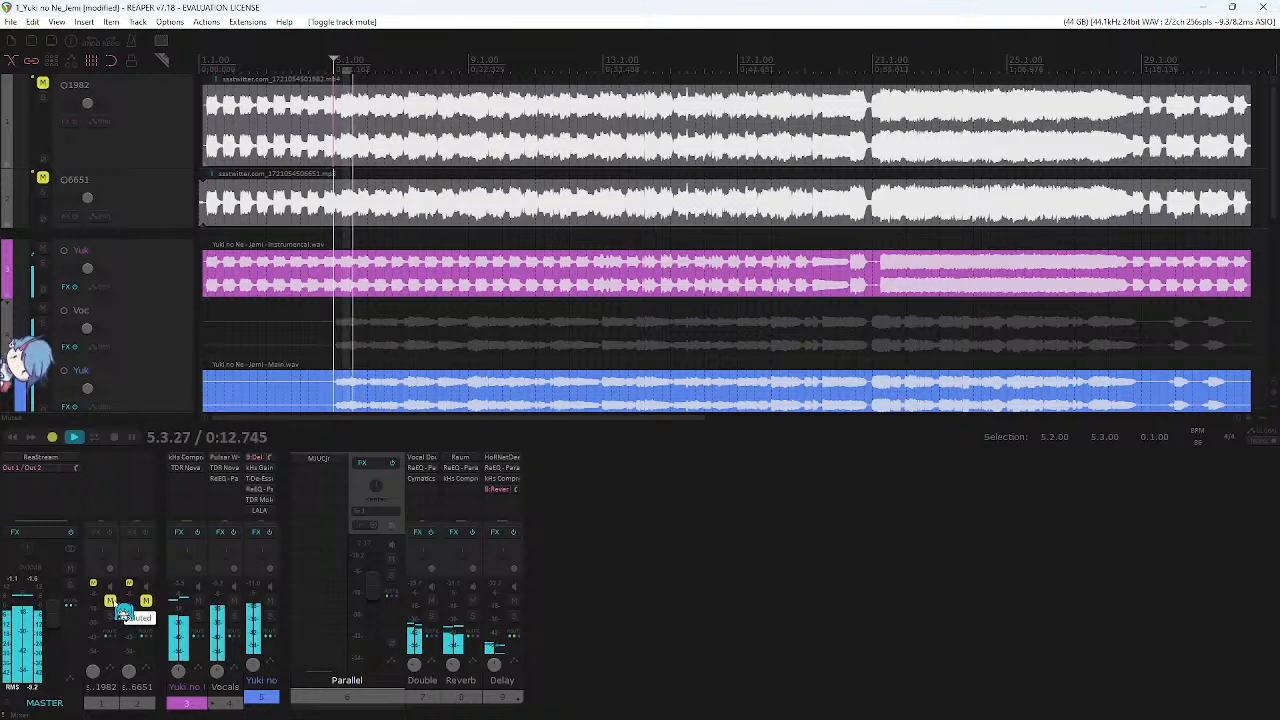
pyautogui.press('space')
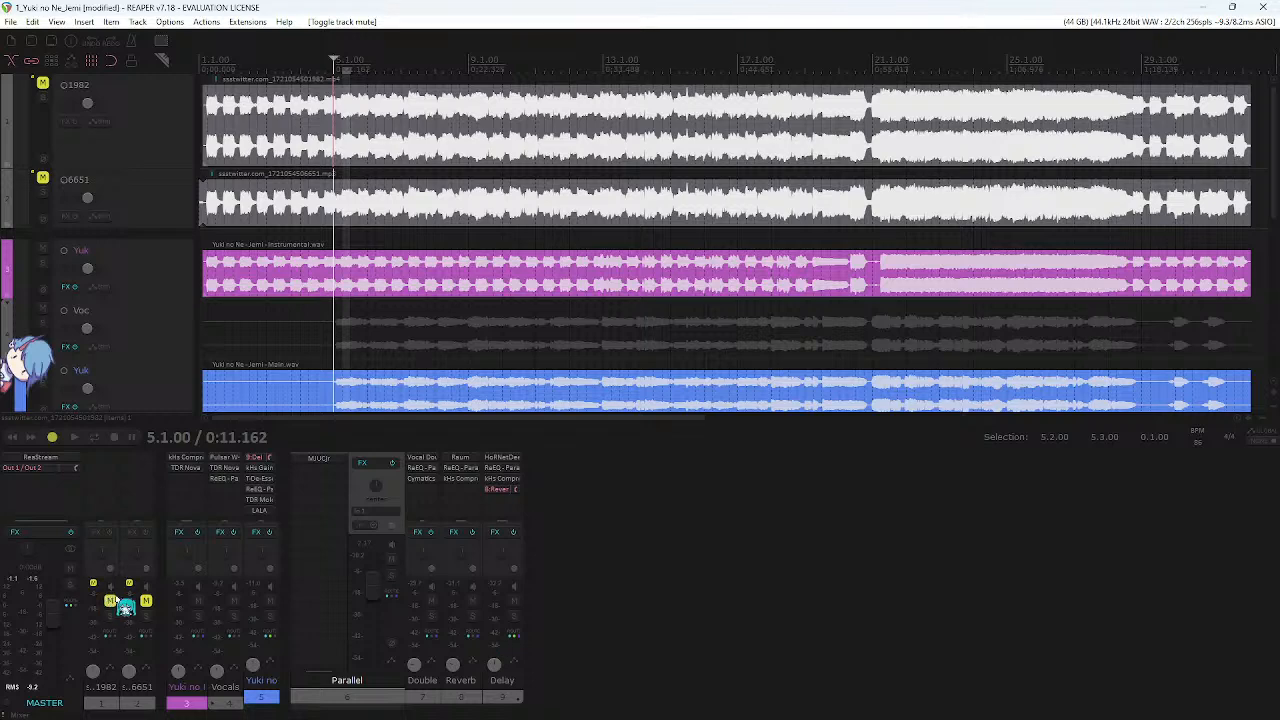
# - Select the Yuki no Ne - Jemi - Main vocal track and save the project
pyautogui.scroll(2, 360, 355)
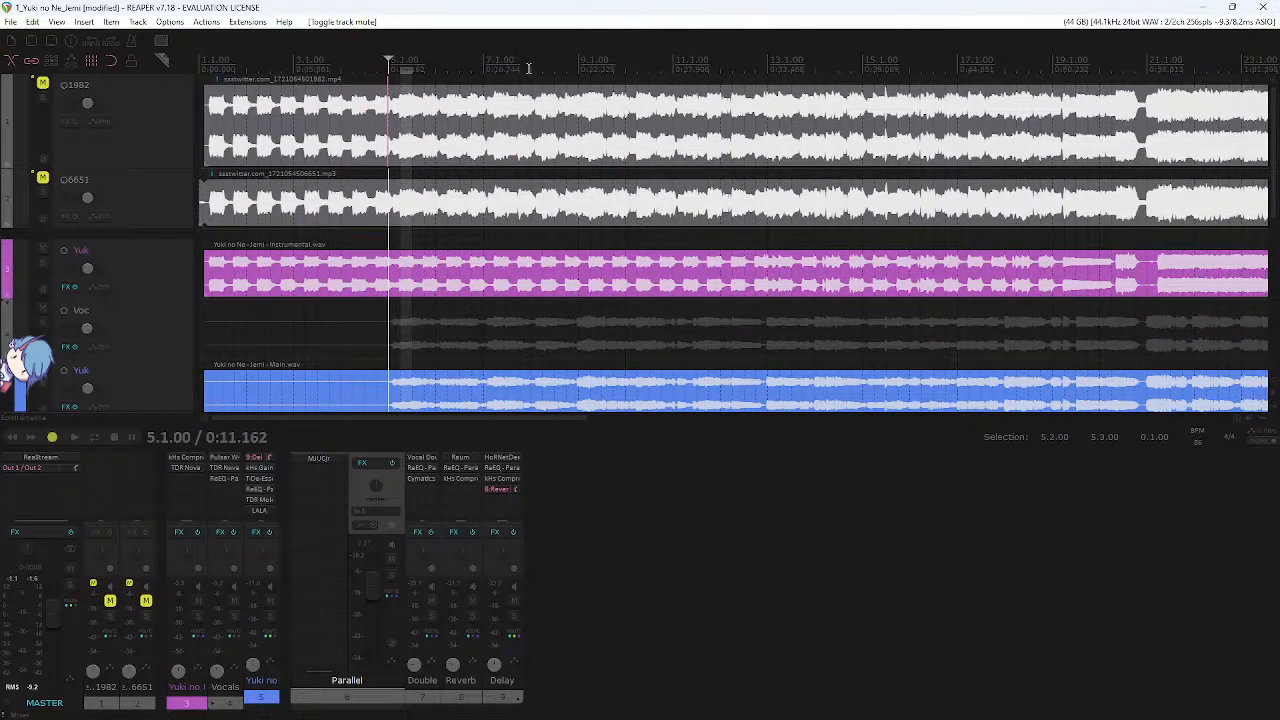
pyautogui.scroll(-3, 398, 254)
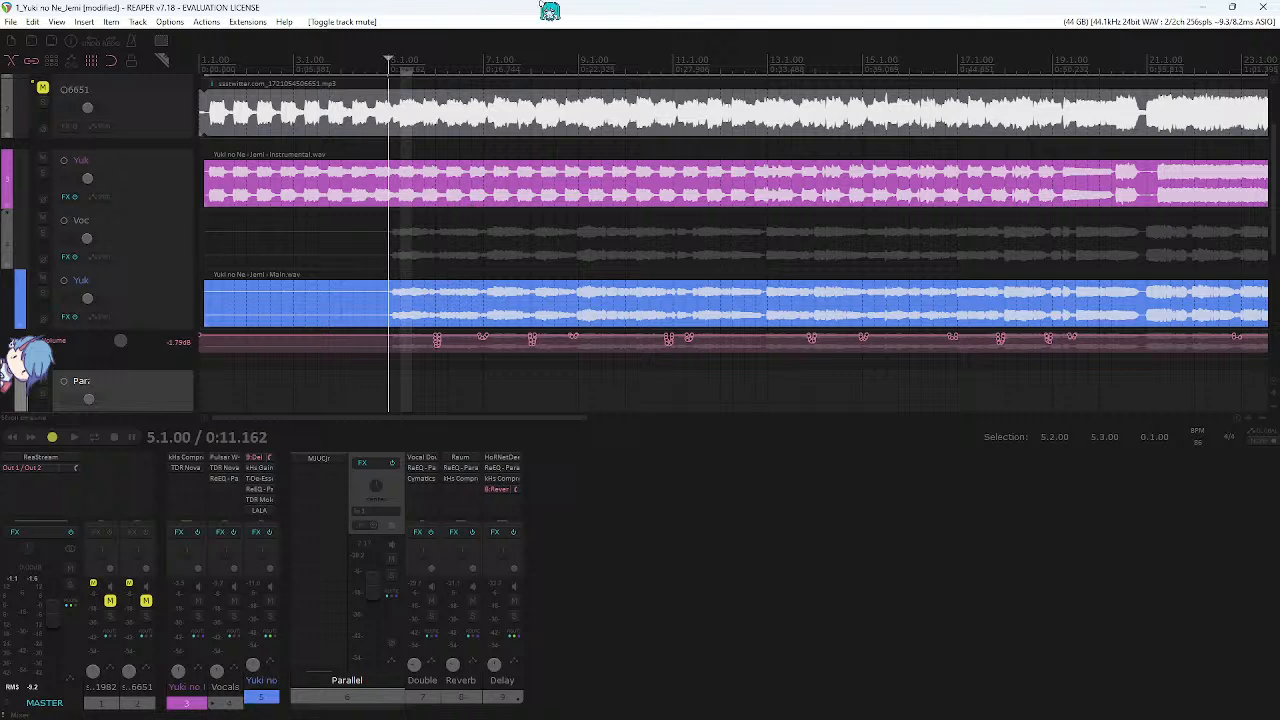
pyautogui.click(257, 494)
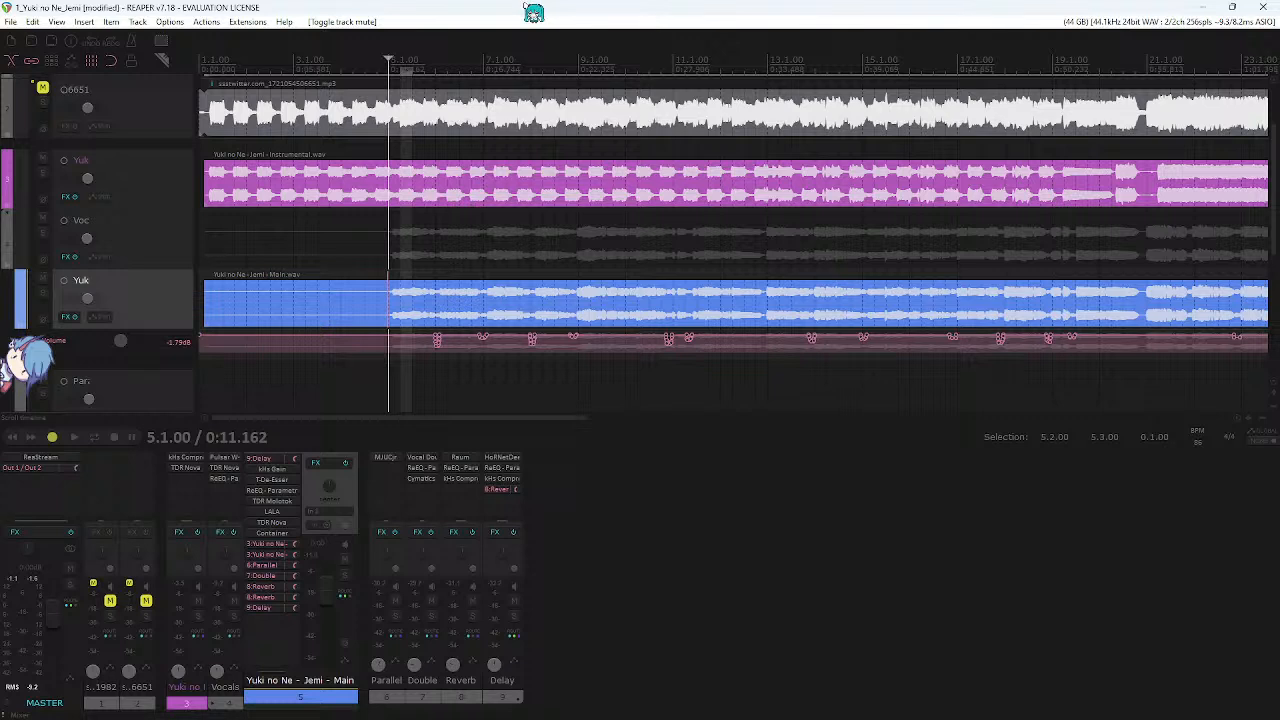
pyautogui.hotkey('ctrl', 's')
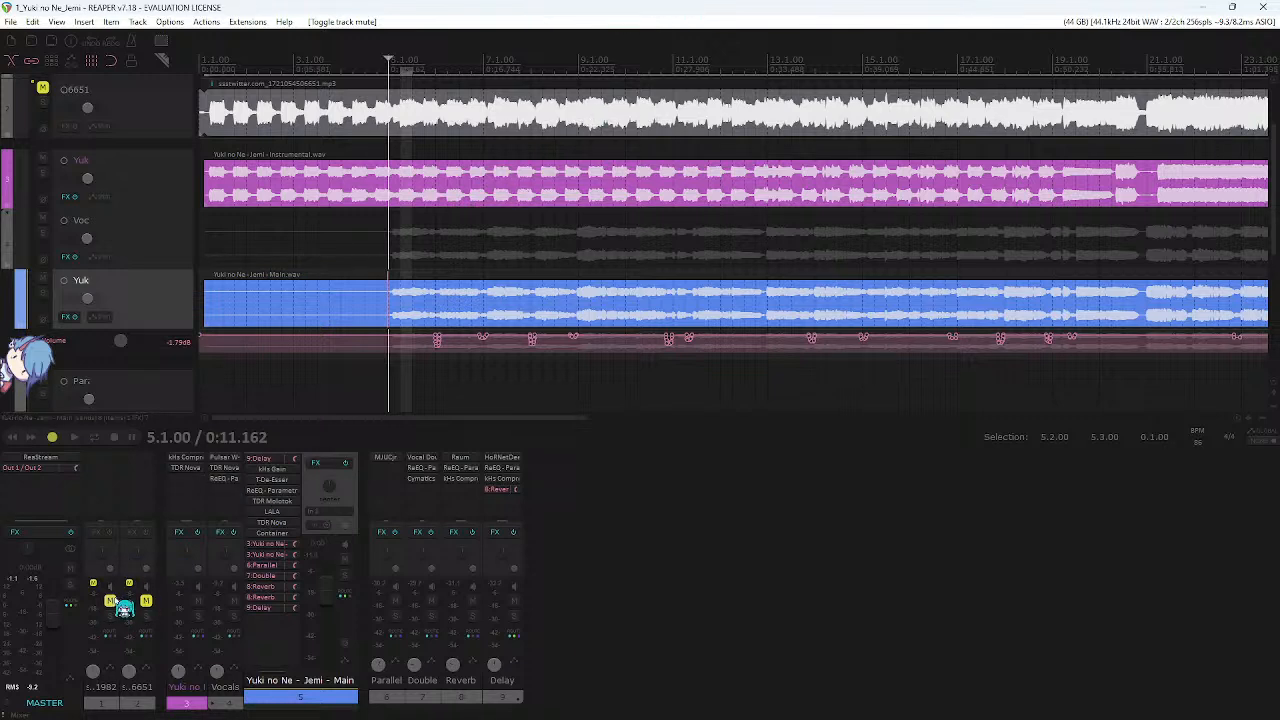
# - Open the kHs Compressor on the instrumental track, check its ratio and INPUT 3+4 sidechain settings, and close it
pyautogui.click(185, 458)
pyautogui.moveTo(1125, 95); pyautogui.dragTo(942, 74)
pyautogui.moveTo(969, 170)
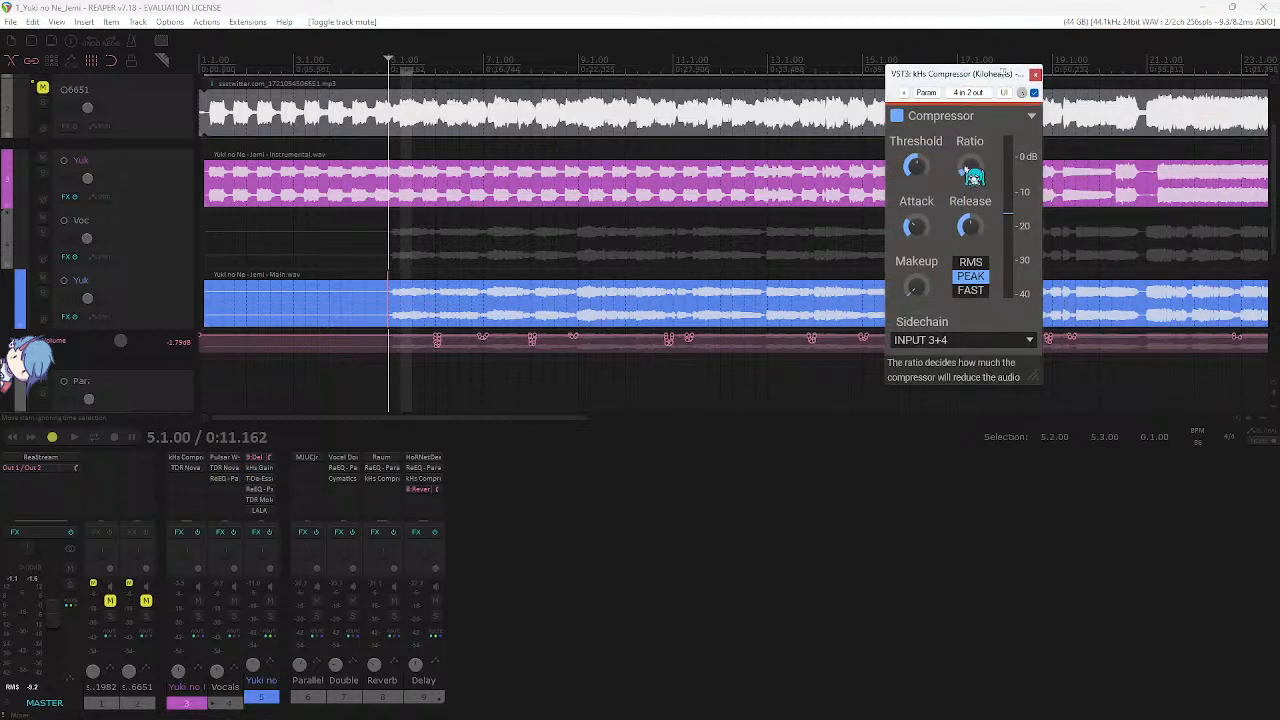
pyautogui.click(1035, 74)
# - Unmute and solo track 1, the 1982 reference, and save the project
pyautogui.click(110, 601)
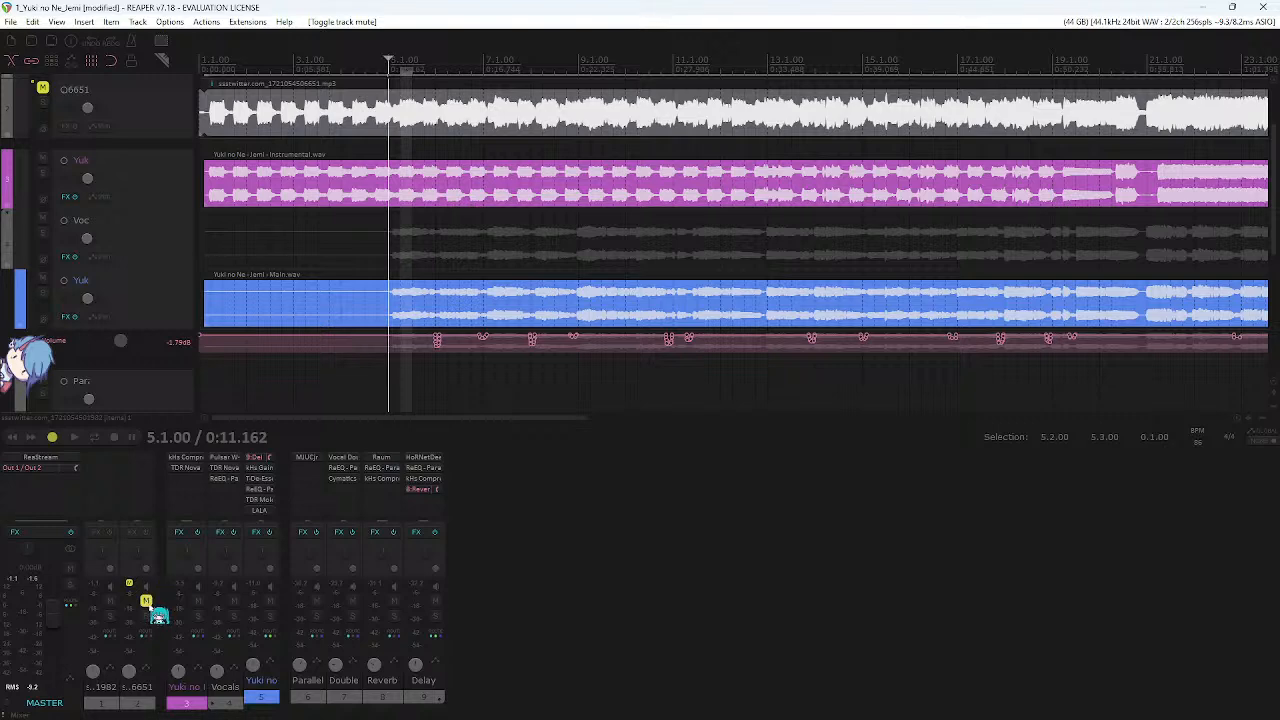
pyautogui.click(109, 618)
pyautogui.scroll(3, 615, 147)
pyautogui.hotkey('ctrl', 's')
pyautogui.scroll(-2, 584, 133)
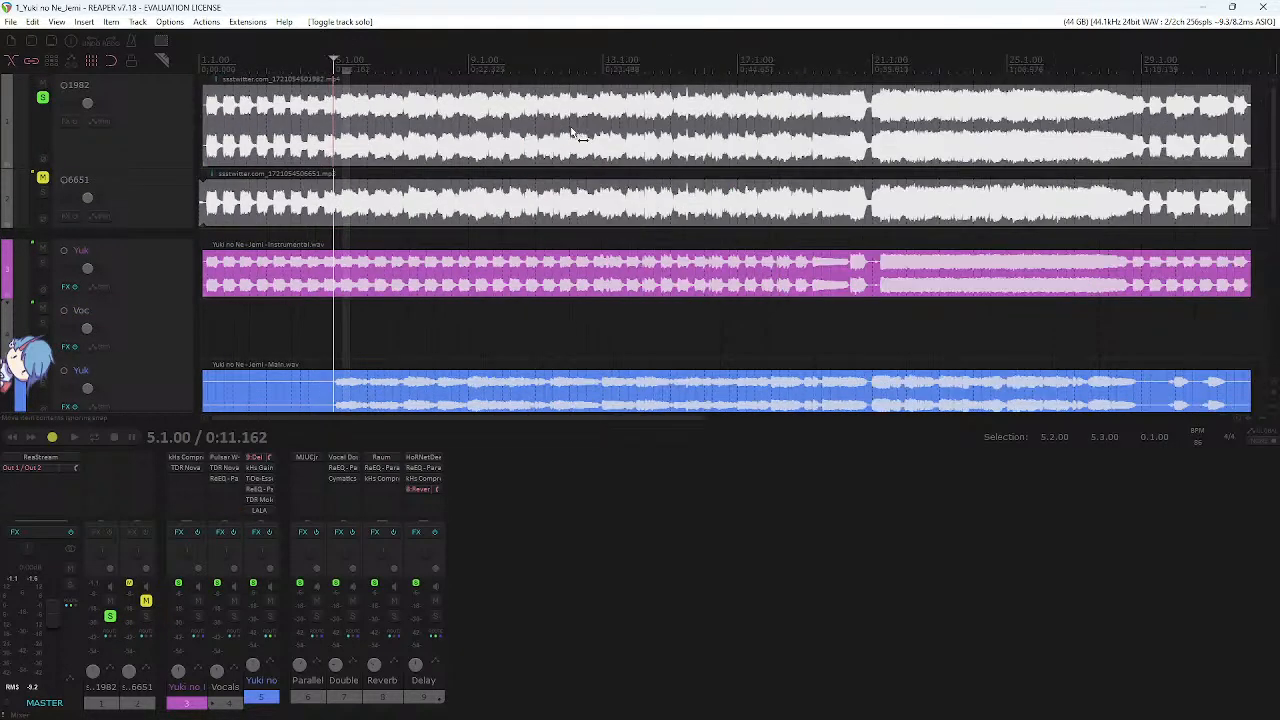
# - Listen to the soloed reference from 5.1.00, stop playback, and place the edit cursor at 6.3.00
pyautogui.press('space')
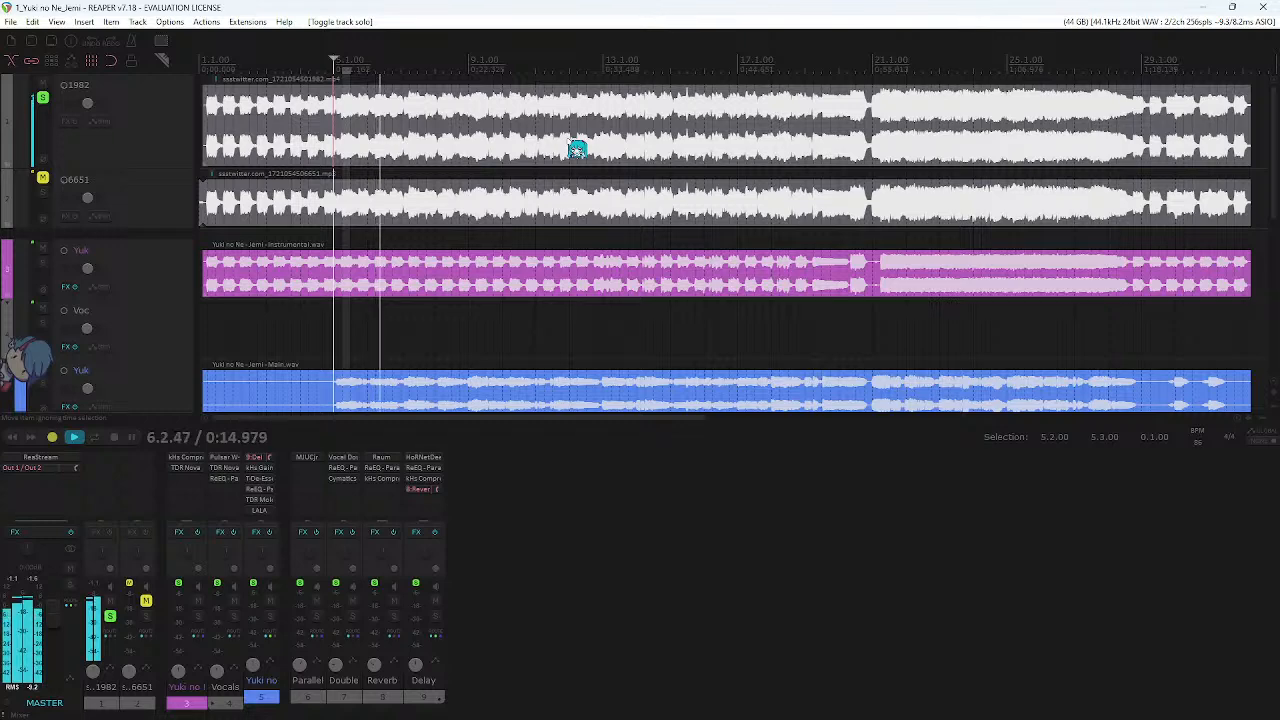
pyautogui.scroll(3, 575, 136)
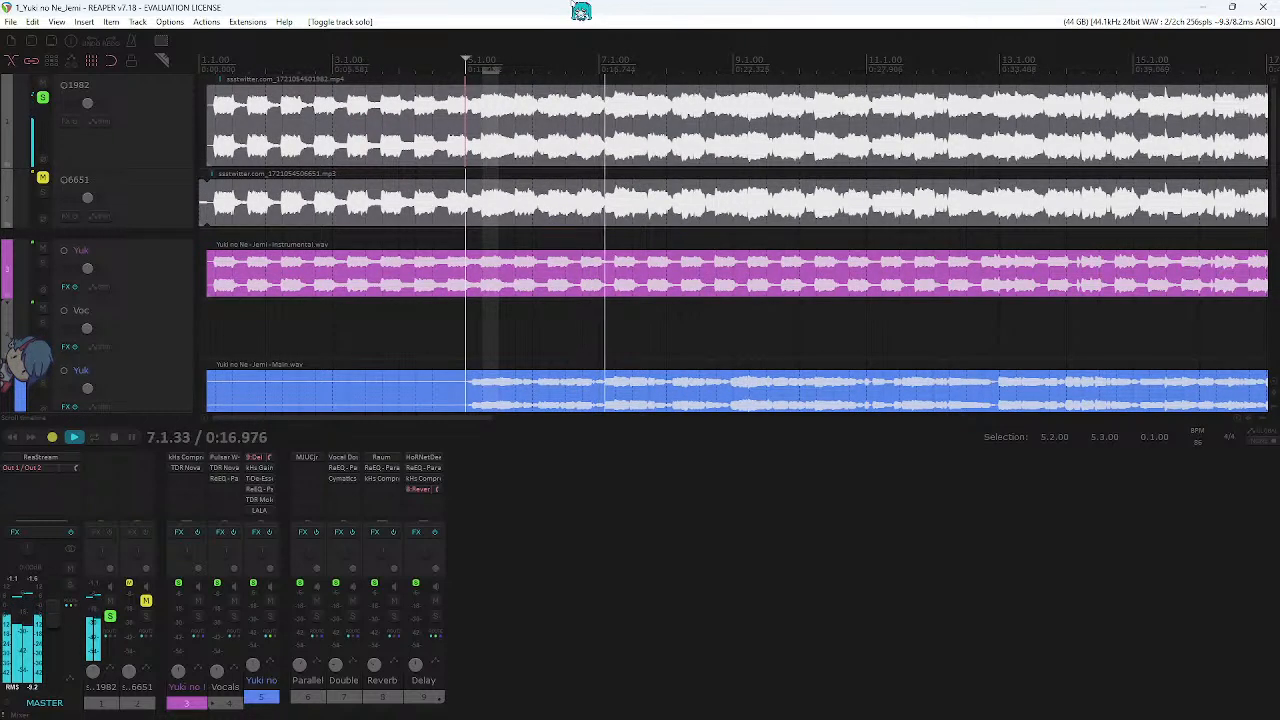
pyautogui.press('space')
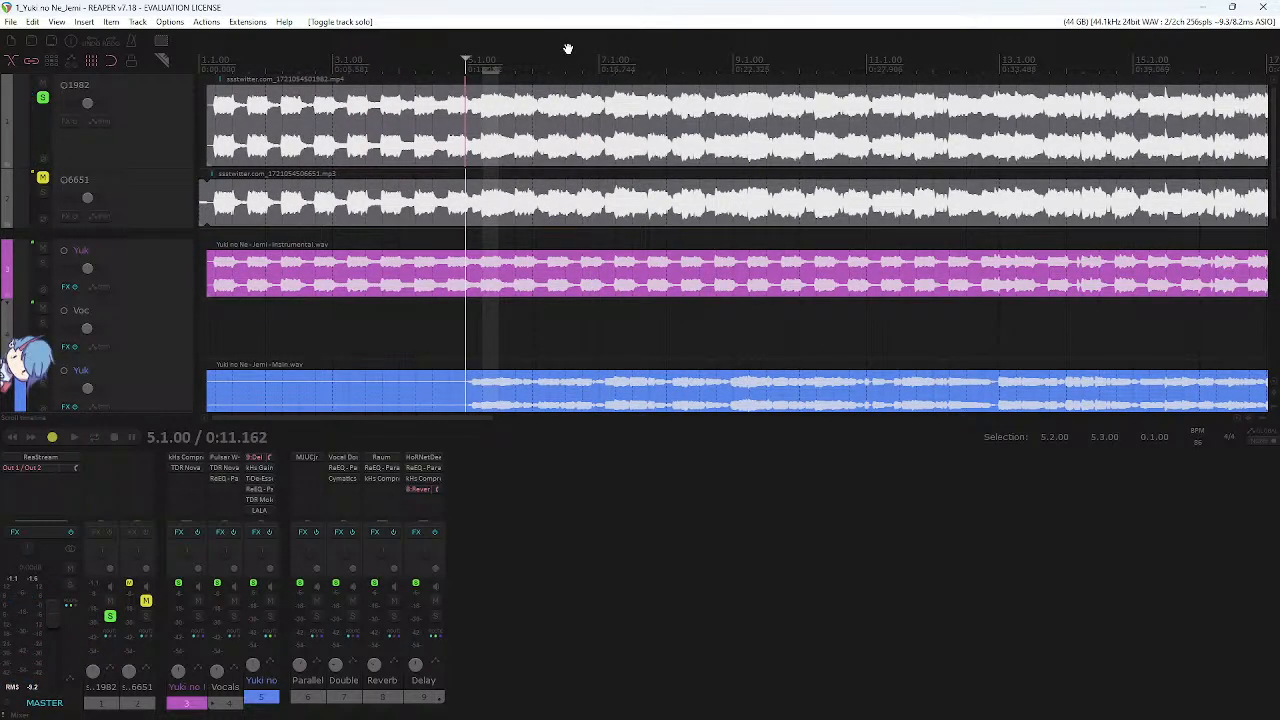
pyautogui.click(565, 58)
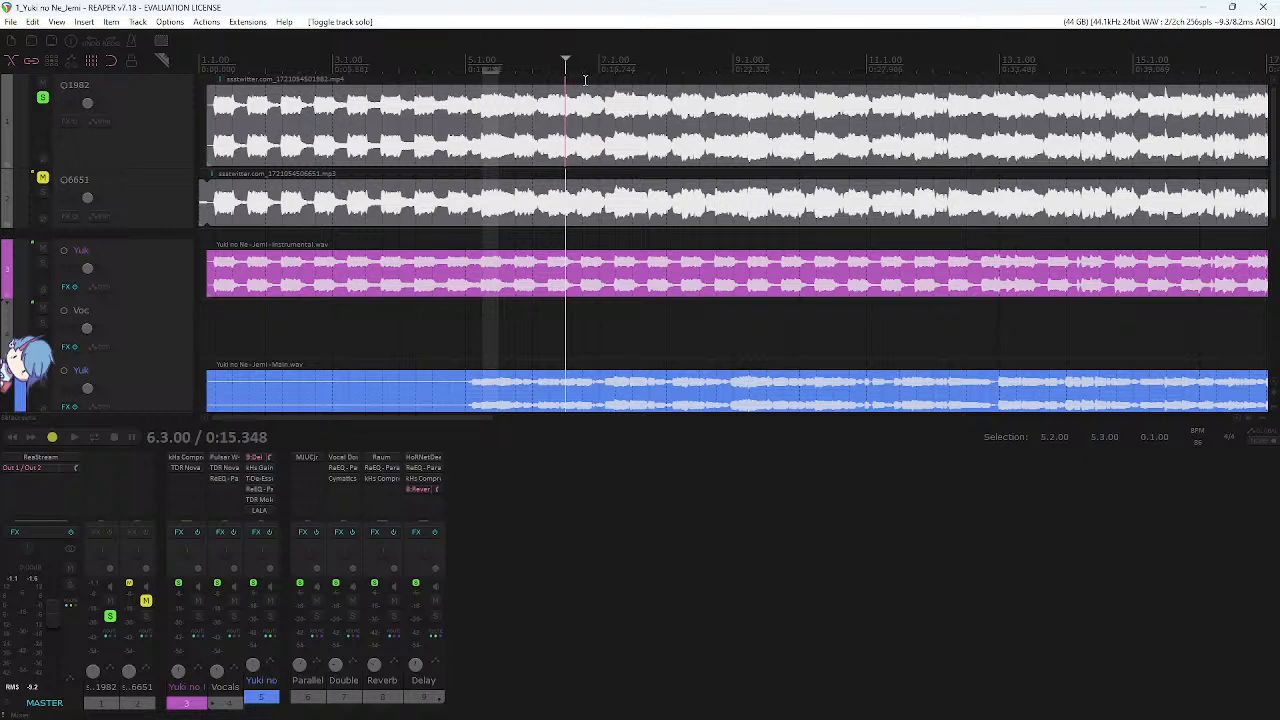
# - Place the edit cursor at 6.4.00, clear the time selection, and save the project
pyautogui.scroll(-2, 499, 76)
pyautogui.click(473, 66)
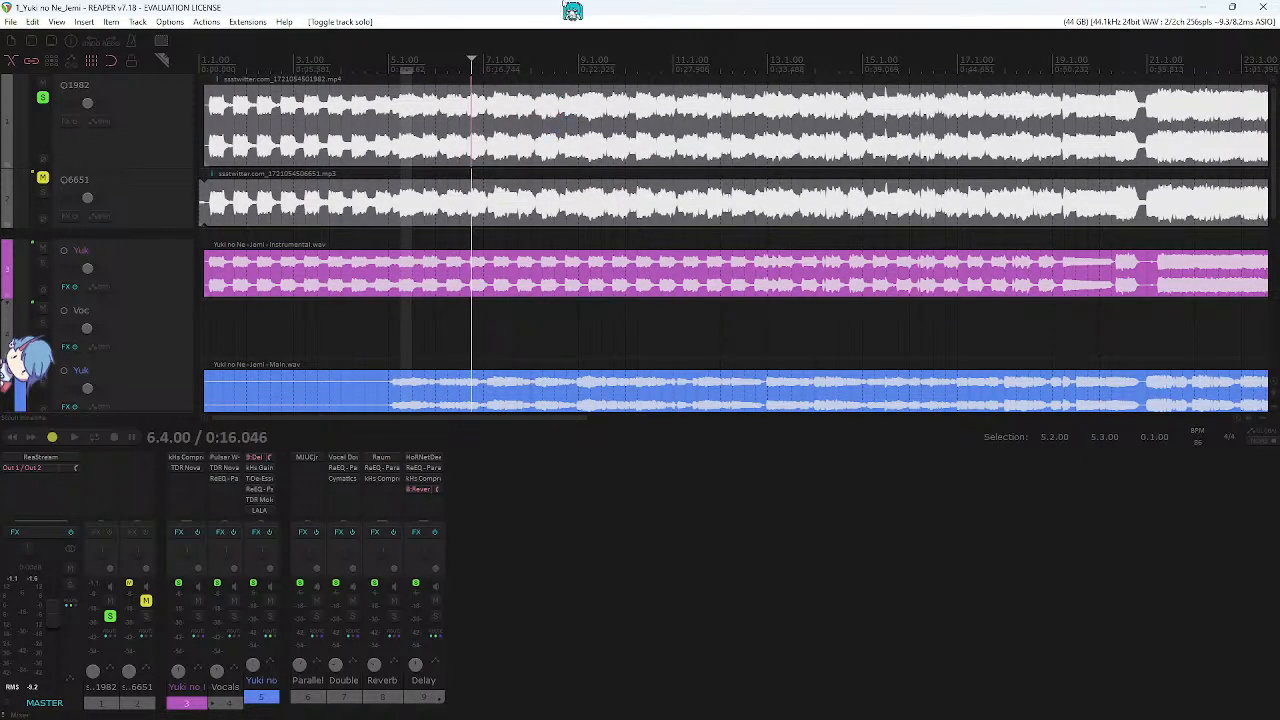
pyautogui.moveTo(471, 70); pyautogui.dragTo(338, 72)
pyautogui.press('Escape')
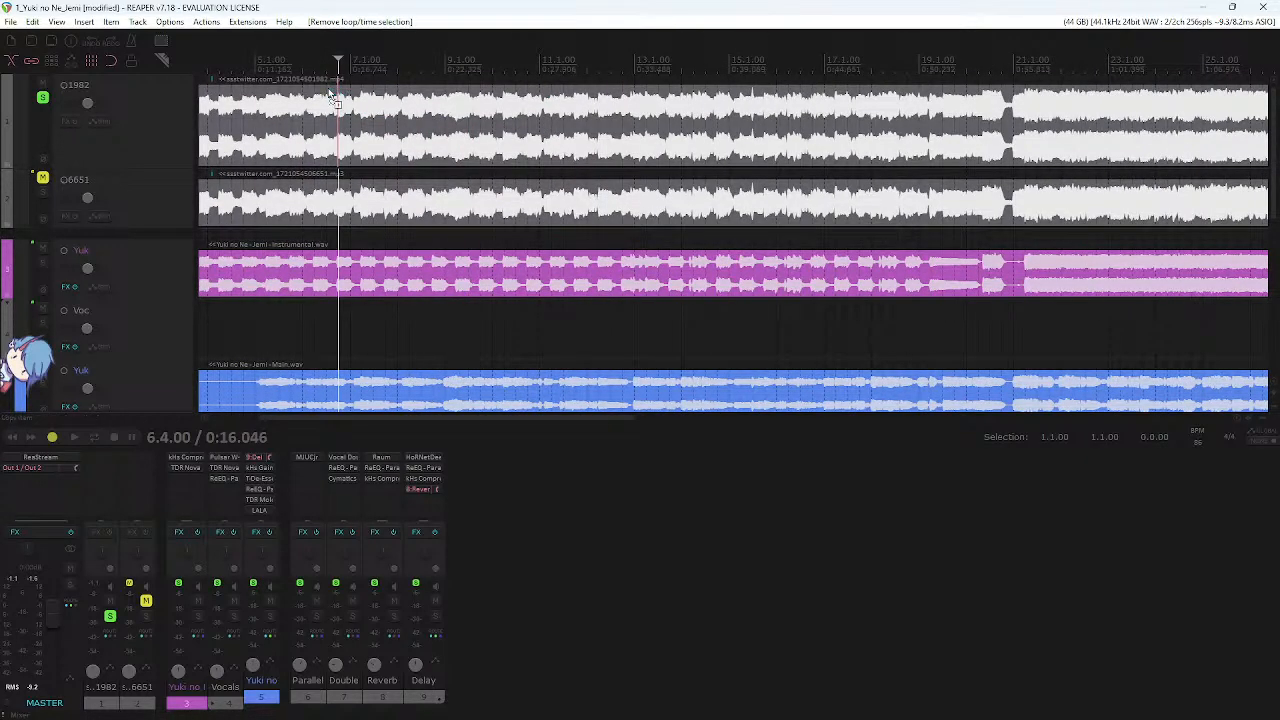
pyautogui.hotkey('ctrl', 's')
# - Select the volume envelope points along the Yuki no Ne - Jemi - Main vocal track and place the edit cursor at 7.1.00
pyautogui.scroll(-5, 347, 125)
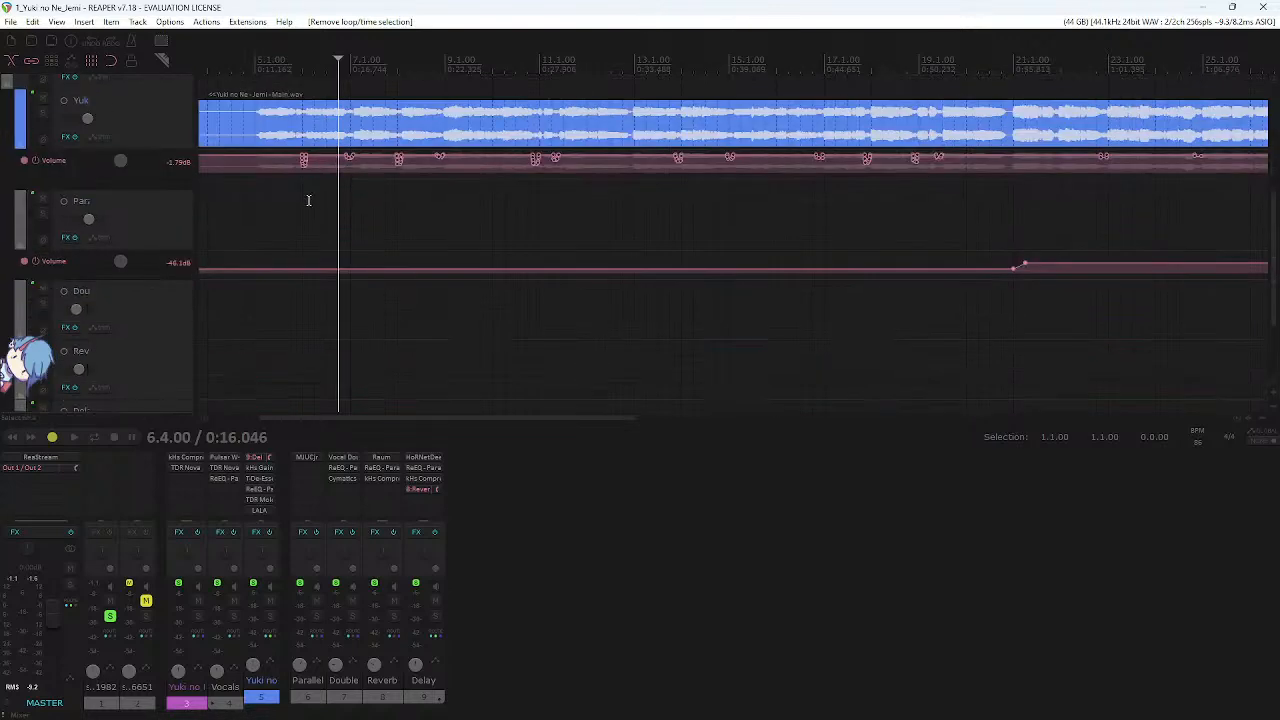
pyautogui.scroll(-2, 1095, 183)
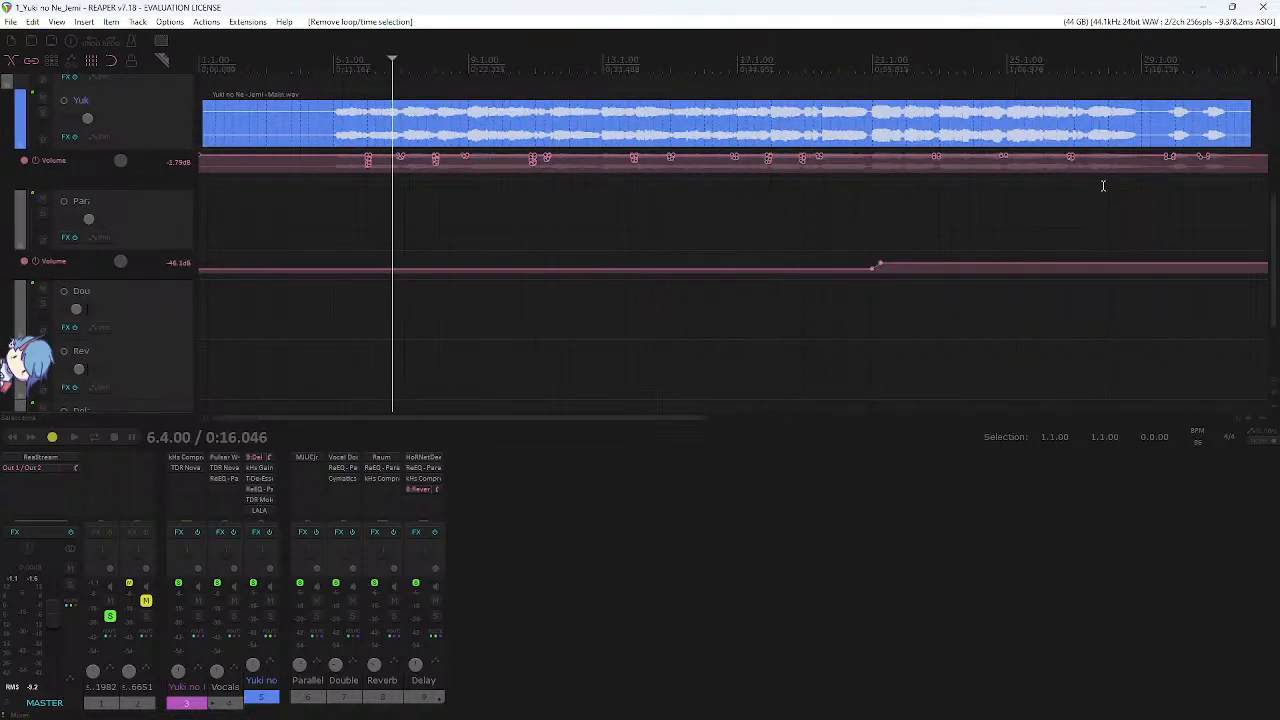
pyautogui.moveTo(1219, 186); pyautogui.dragTo(345, 151)
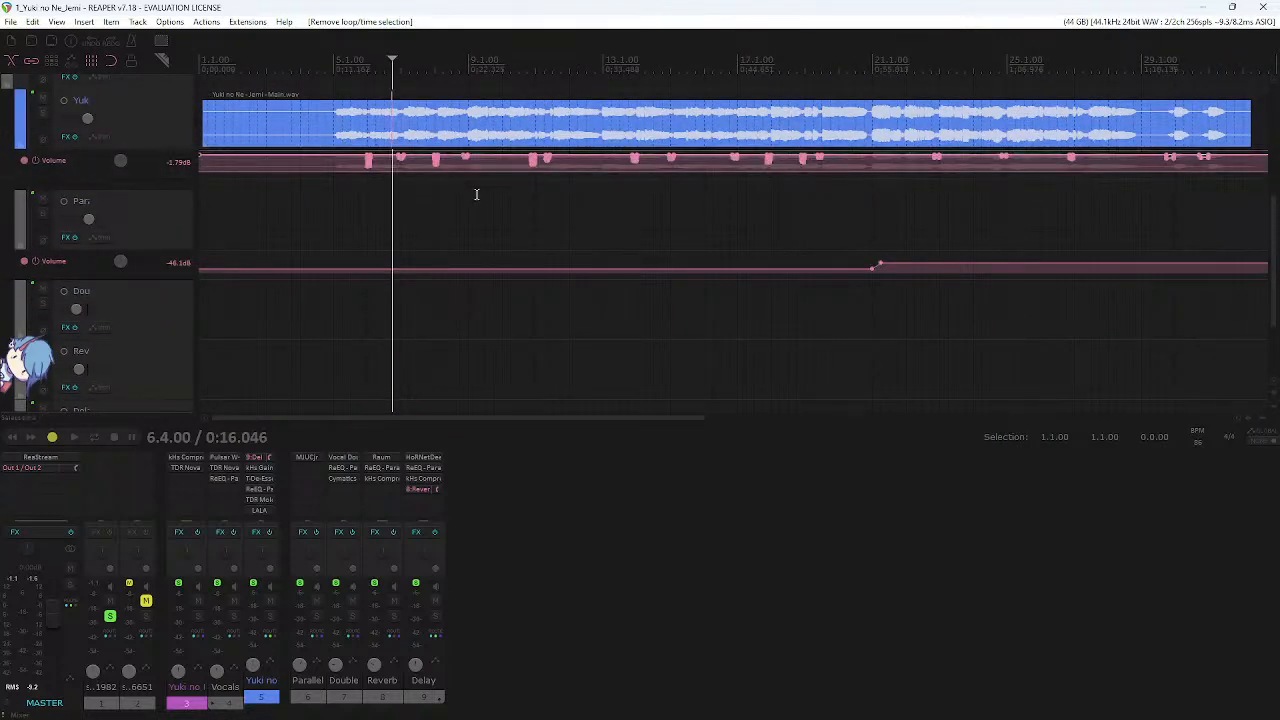
pyautogui.click(477, 195)
pyautogui.click(409, 206)
pyautogui.click(398, 200)
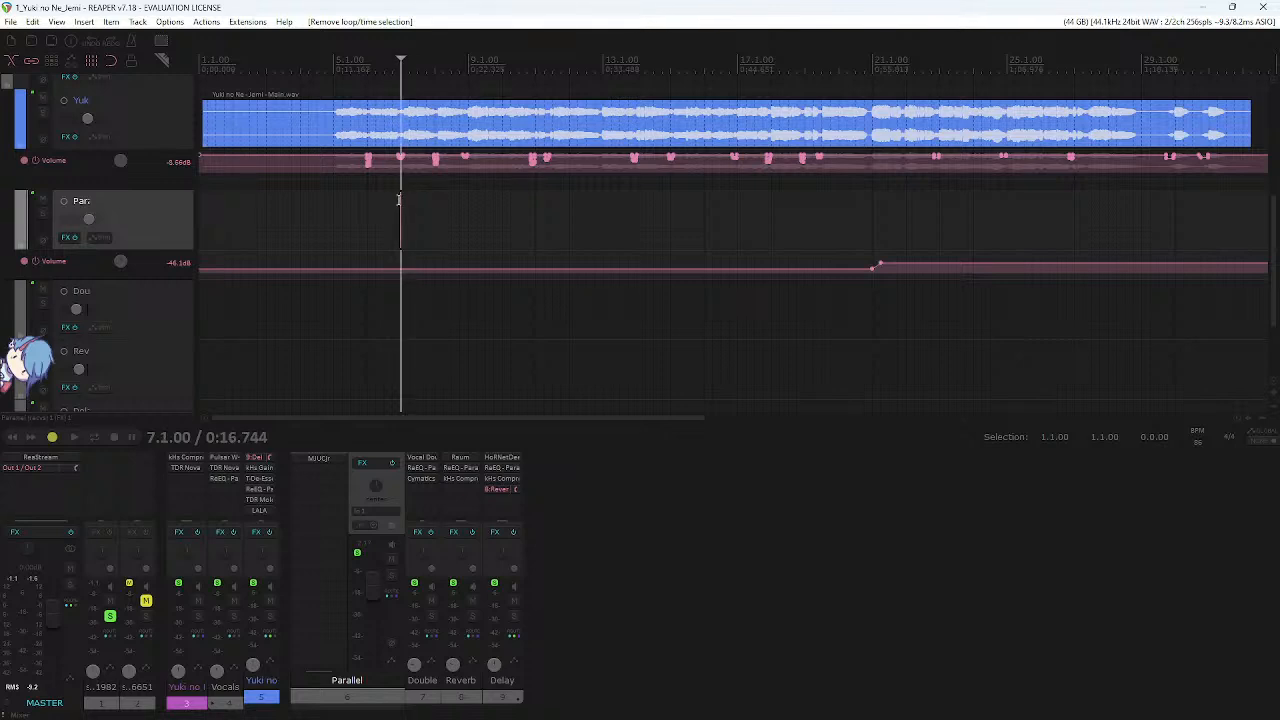
# - Select the Vocals track, listen briefly to the soloed 1982 reference from 7.1.00, and stop playback
pyautogui.scroll(5, 398, 200)
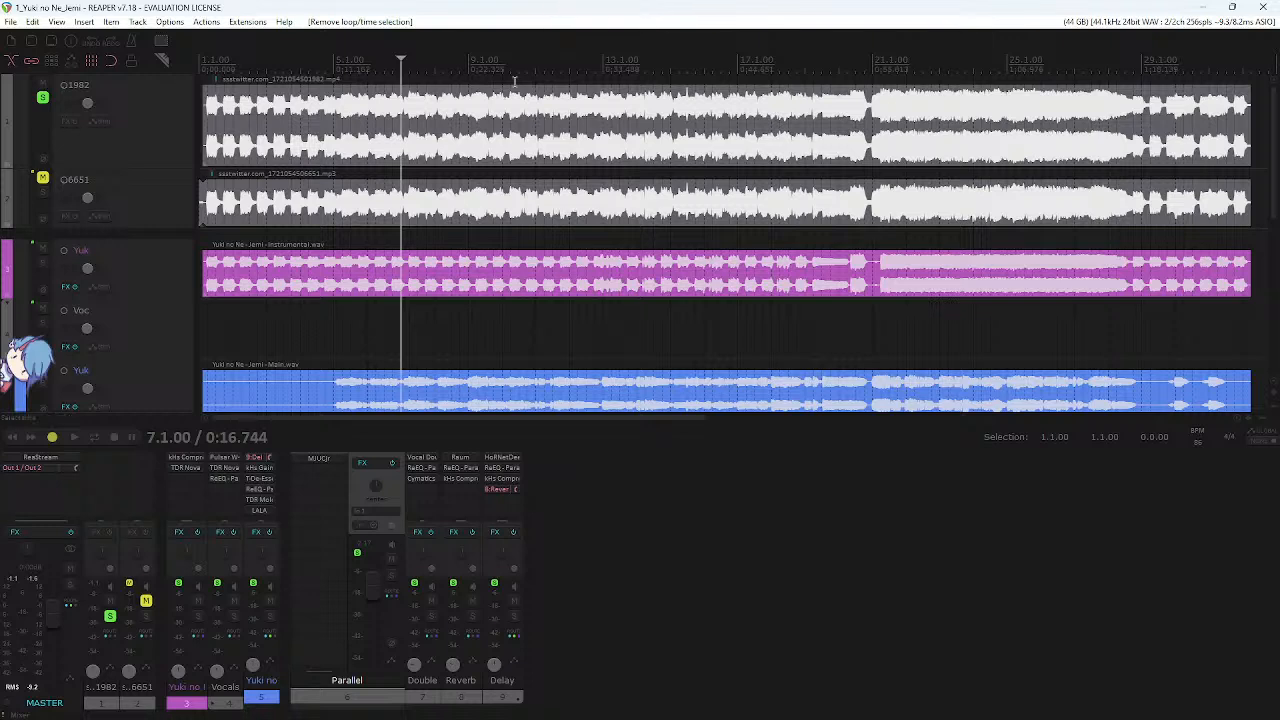
pyautogui.click(400, 312)
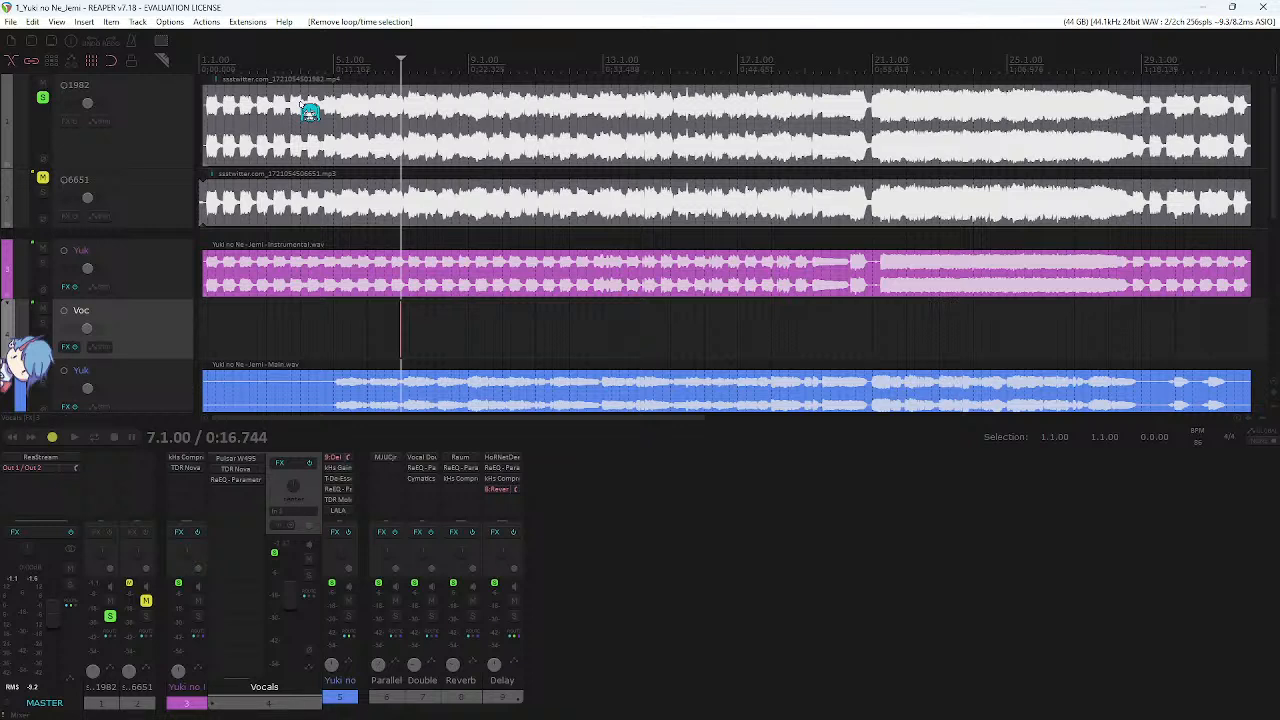
pyautogui.press('space')
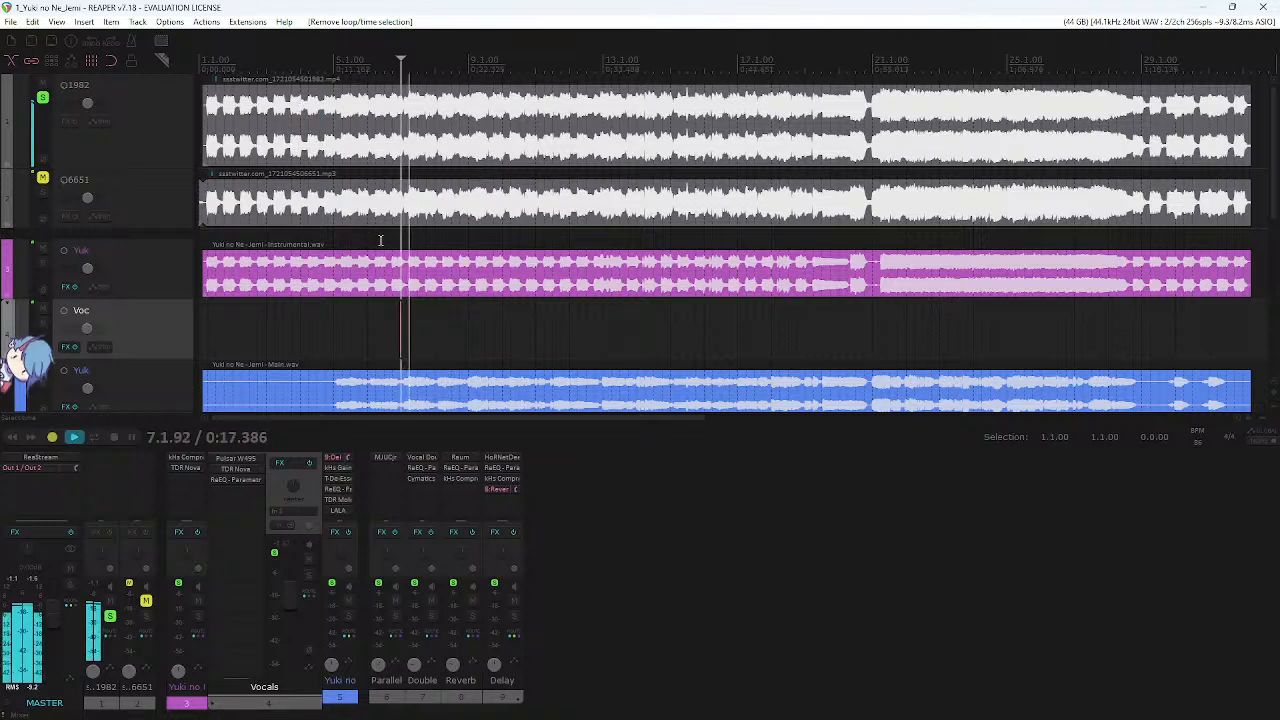
pyautogui.press('space')
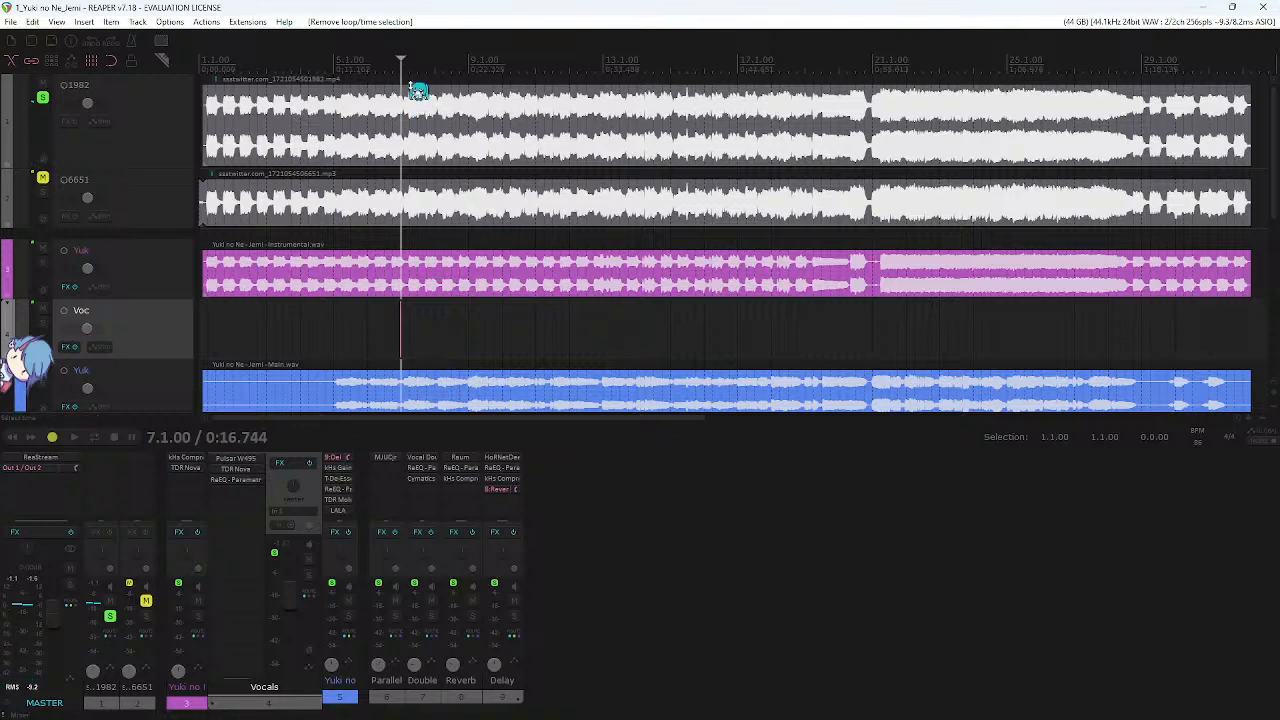
# - Set a time selection from 7.2.00 to 7.3.00 and replay the soloed reference from 7.1.00
pyautogui.scroll(3, 658, 74)
pyautogui.moveTo(767, 72)
pyautogui.mouseDown()
pyautogui.moveTo(826, 76)
pyautogui.moveTo(822, 90)
pyautogui.mouseUp()
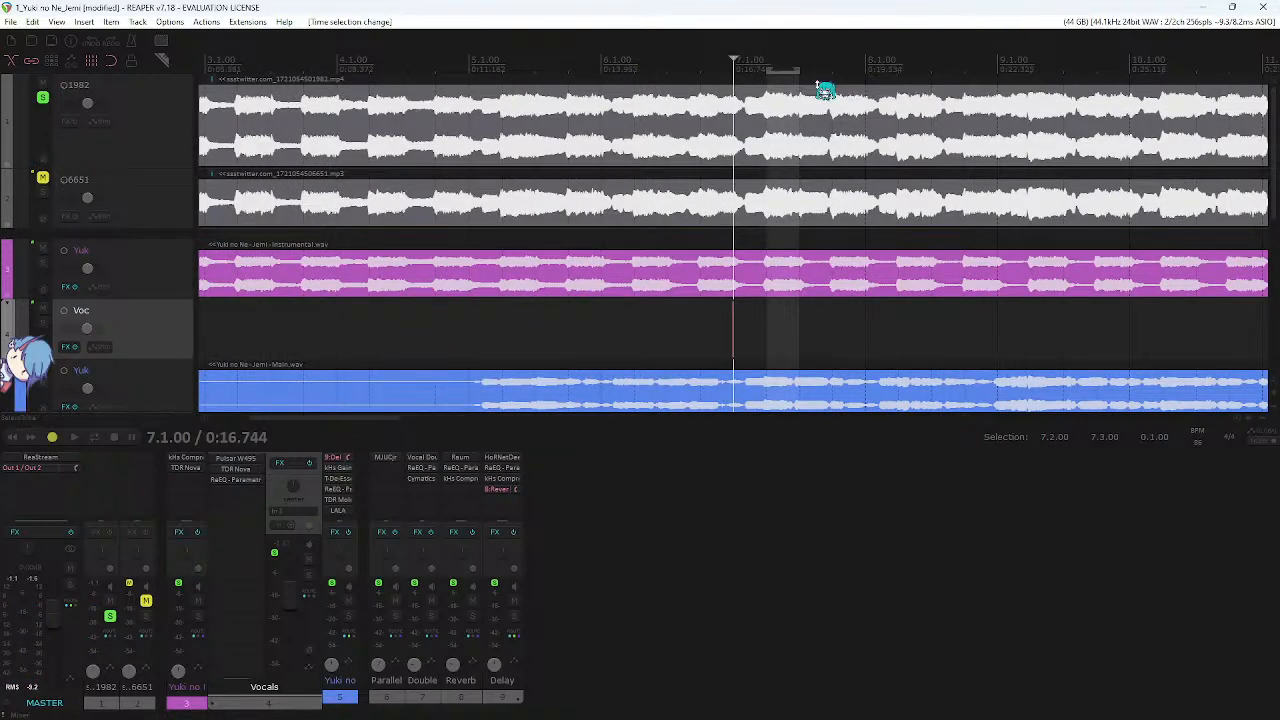
pyautogui.hscroll(3, 847, 170)
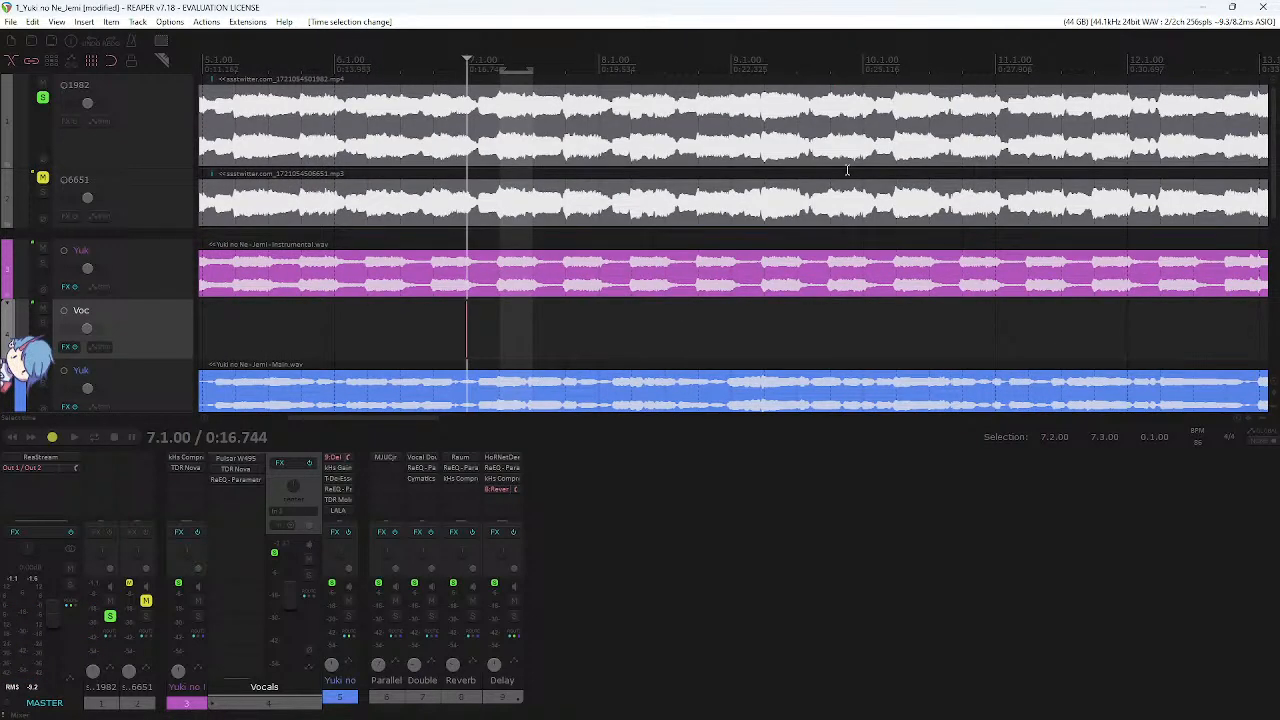
pyautogui.press('space')
pyautogui.press('space')
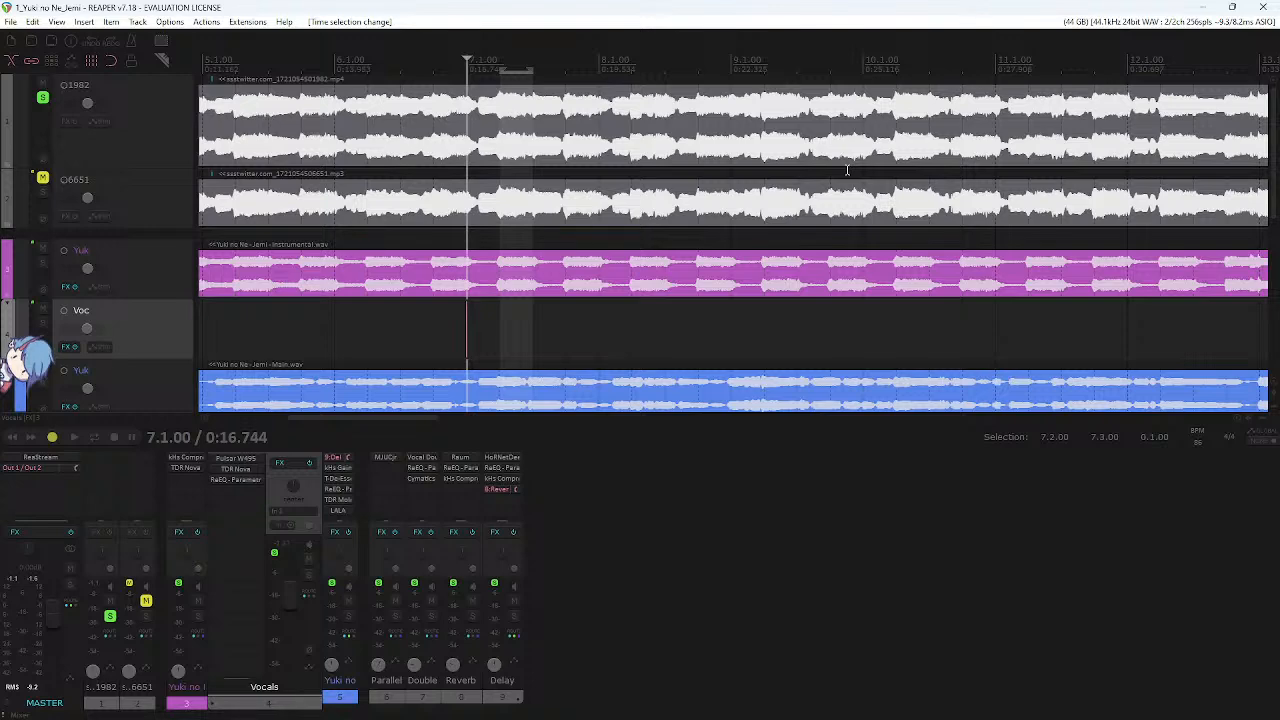
# - Place the edit cursor at 14.4.00, listen to the soloed reference from there, and stop playback
pyautogui.scroll(-3, 845, 170)
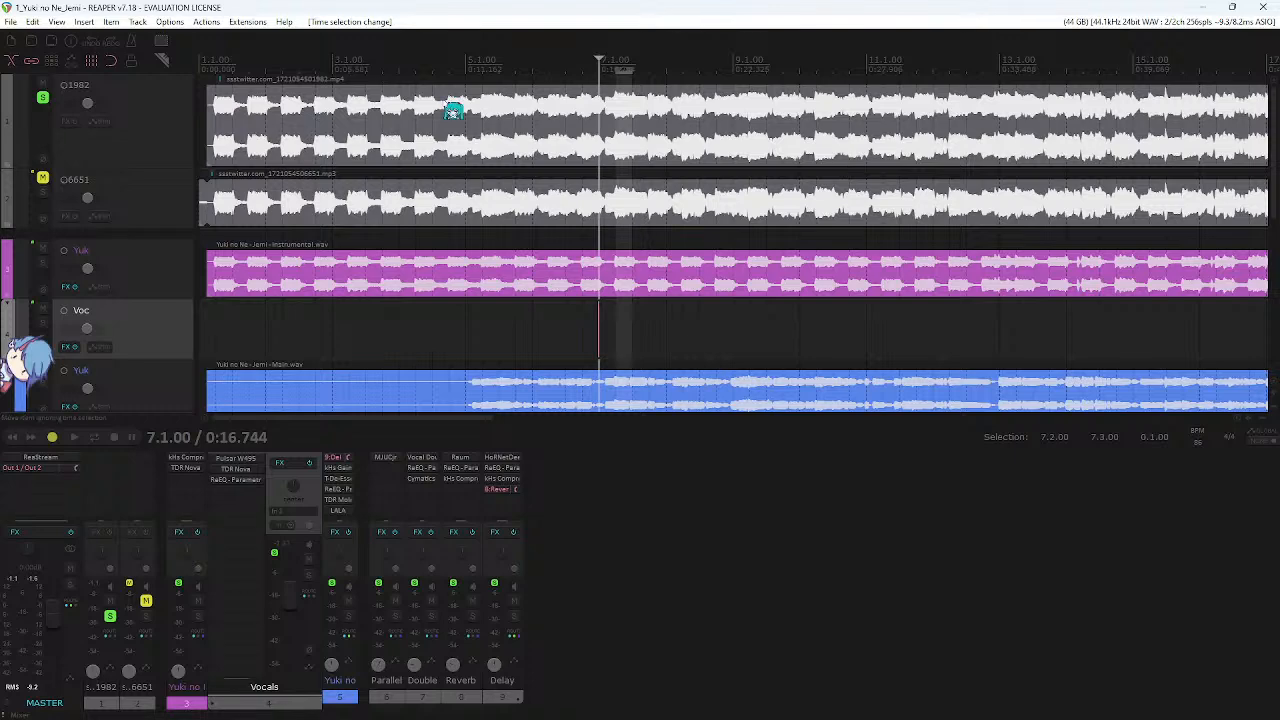
pyautogui.scroll(-3, 532, 238)
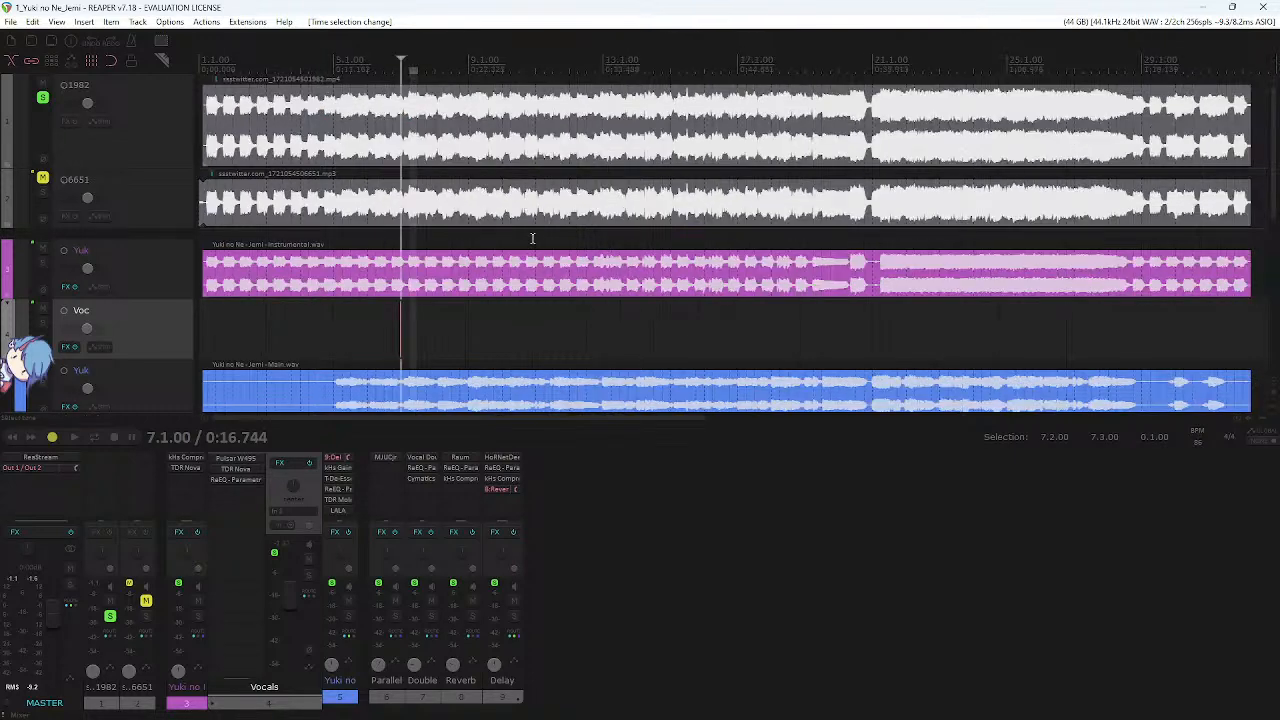
pyautogui.click(660, 62)
pyautogui.scroll(-2, 682, 105)
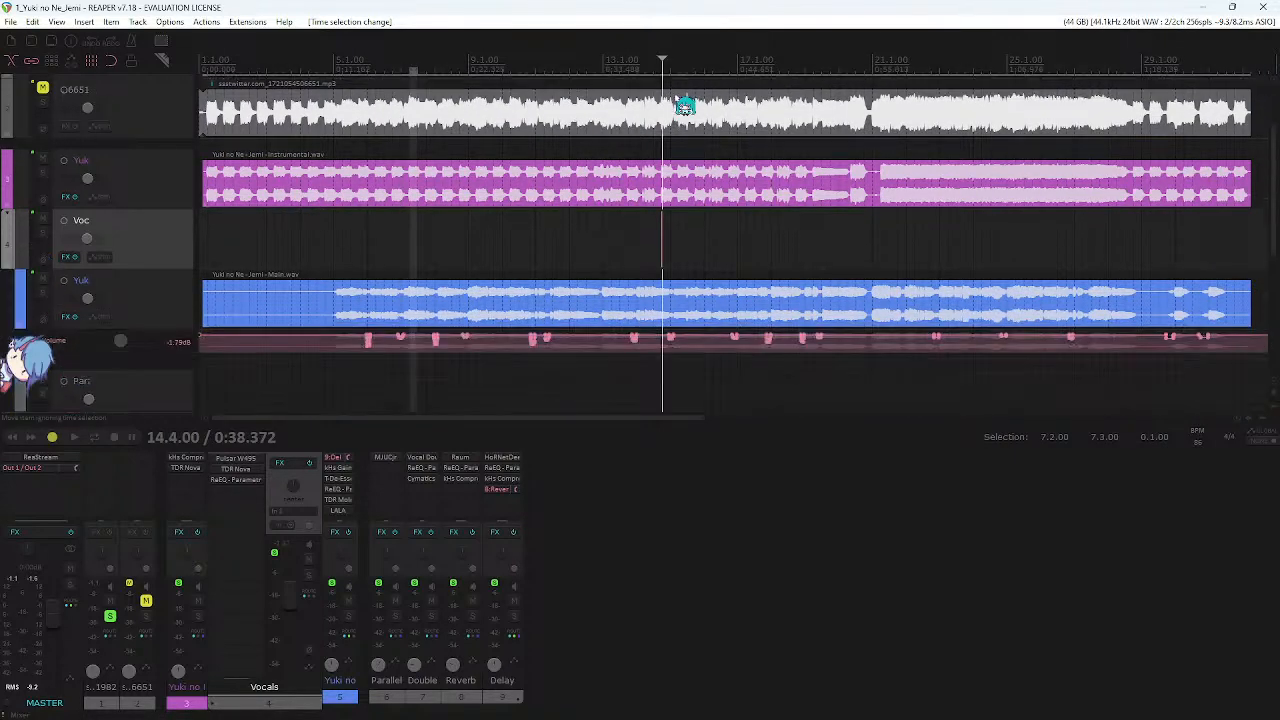
pyautogui.press('space')
pyautogui.scroll(2, 684, 105)
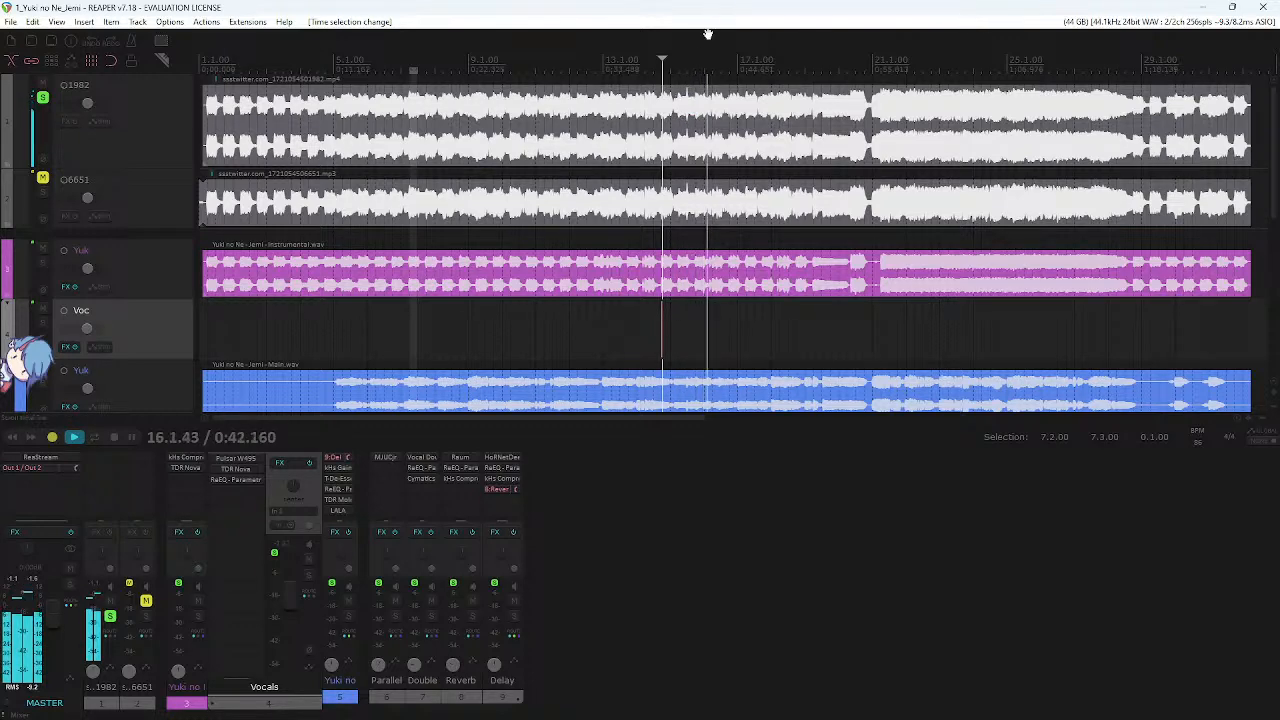
pyautogui.scroll(2, 727, 137)
pyautogui.hscroll(3, 705, 95)
pyautogui.press('space')
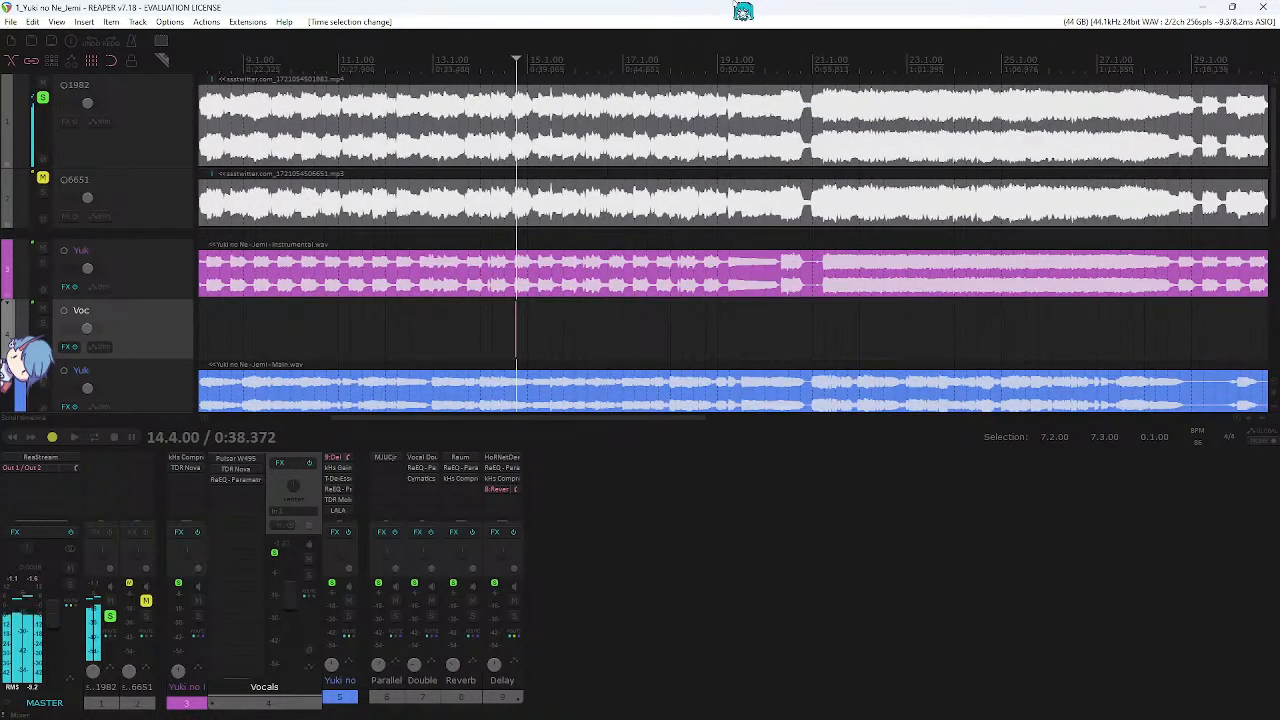
# - Move the edit cursor to 15.1.00 and listen to a short passage of the soloed reference
pyautogui.click(531, 66)
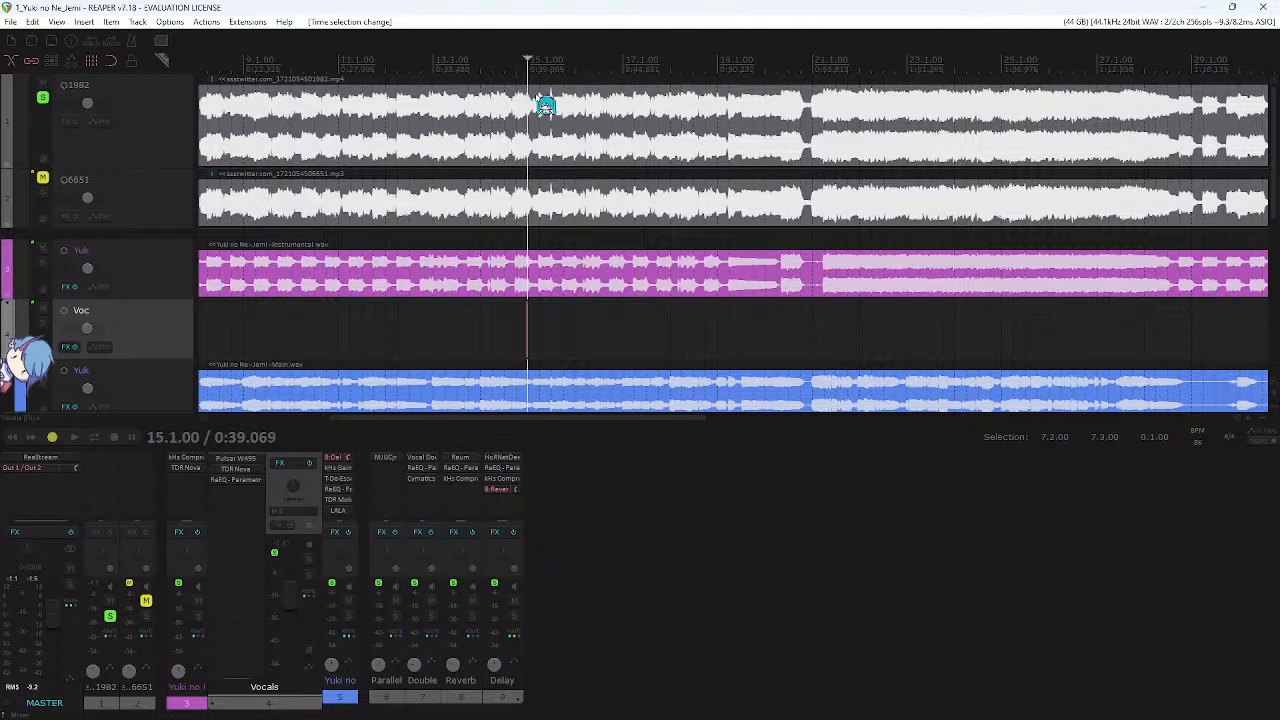
pyautogui.press('space')
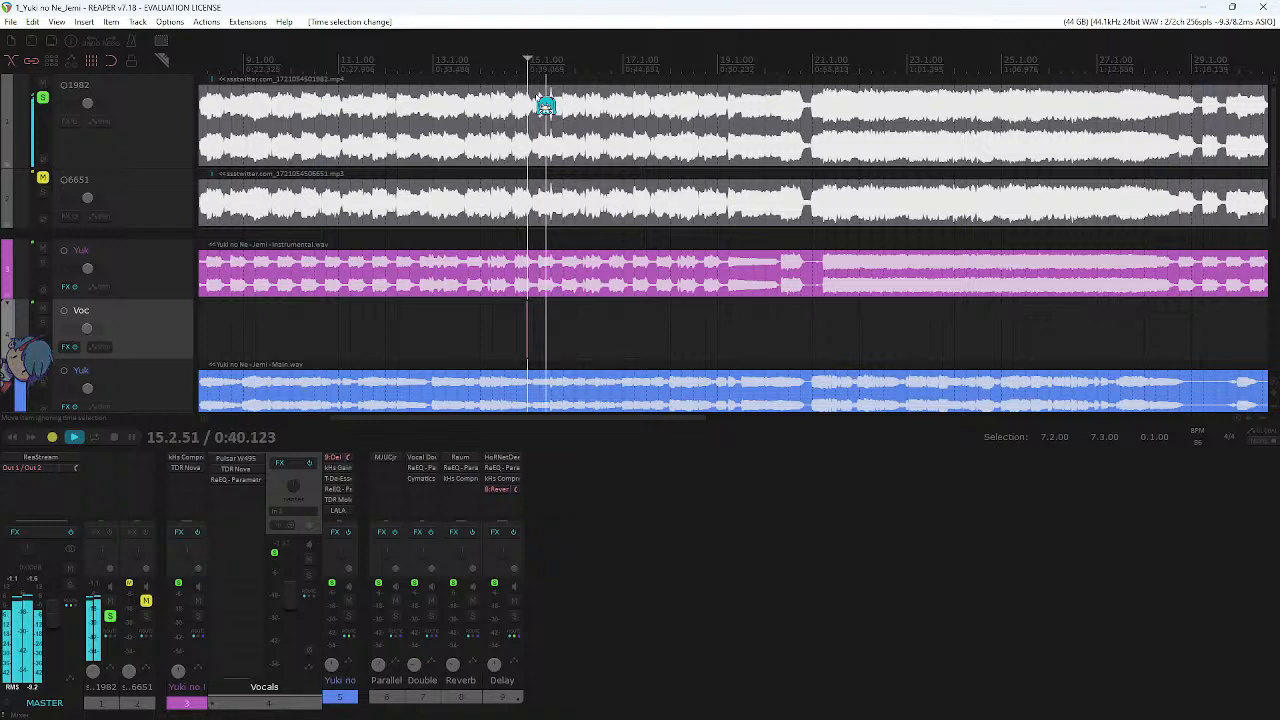
pyautogui.press('space')
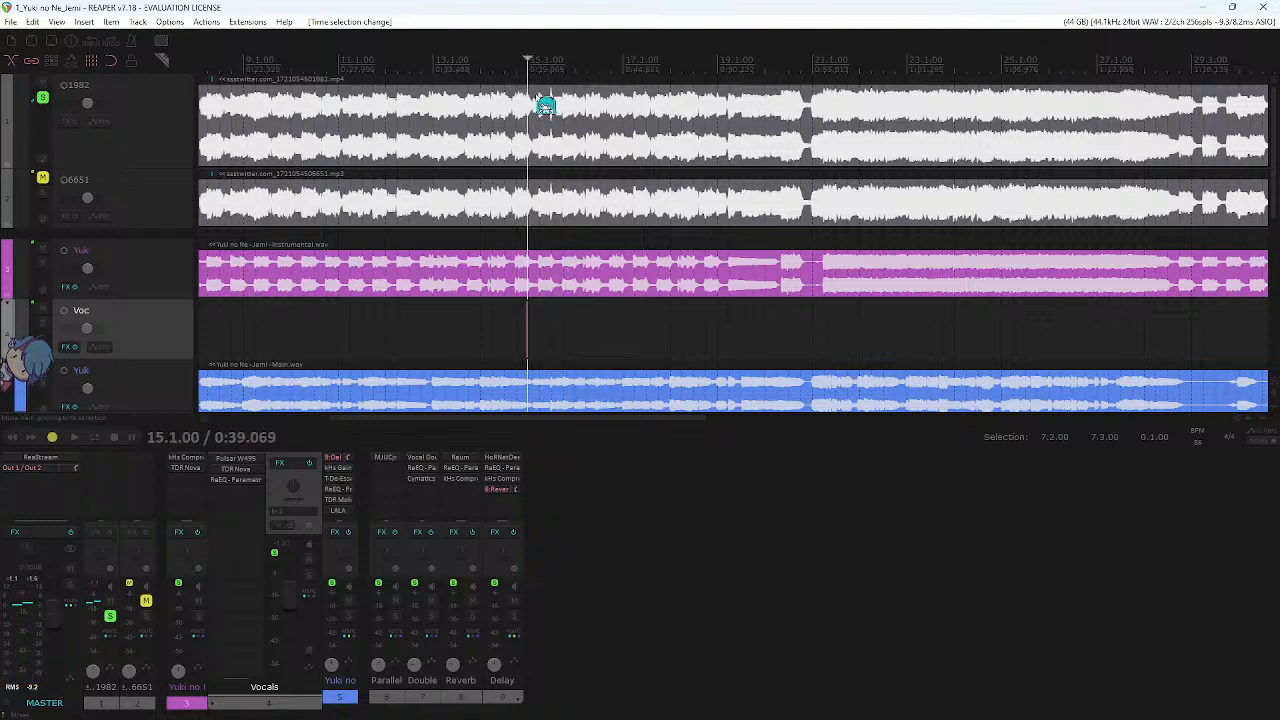
# - Try a ReEQ - Parametric Graphic Equalizer on the 1982 reference track, remove it, and save the project
pyautogui.click(116, 174)
pyautogui.moveTo(151, 246); pyautogui.dragTo(151, 294)
pyautogui.click(106, 466)
pyautogui.write('reeq')
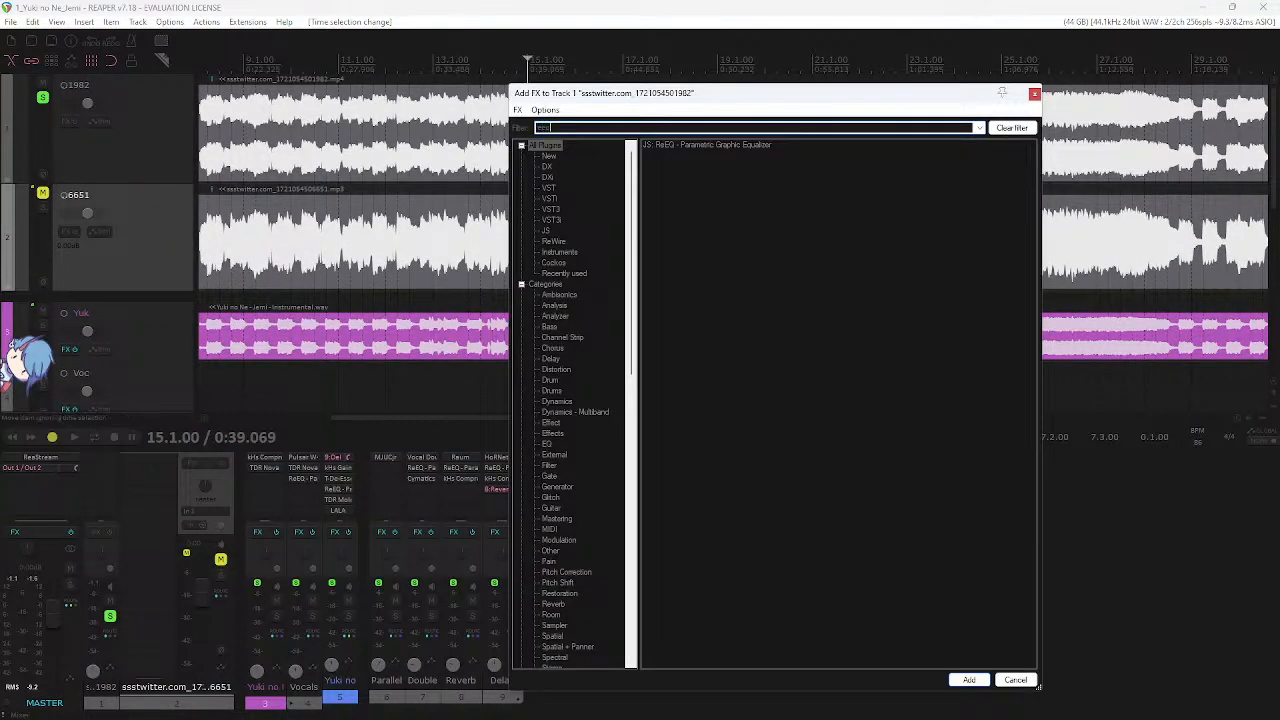
pyautogui.doubleClick(730, 146)
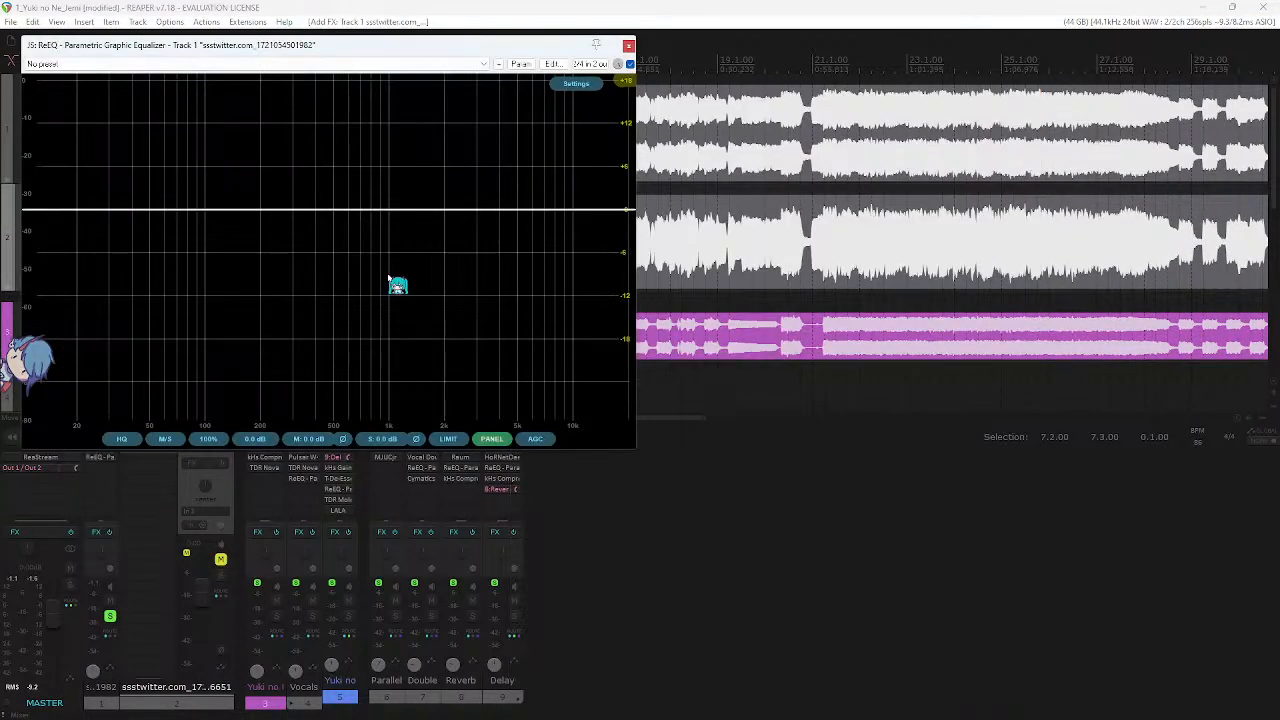
pyautogui.moveTo(263, 236); pyautogui.dragTo(368, 228)
pyautogui.click(628, 46)
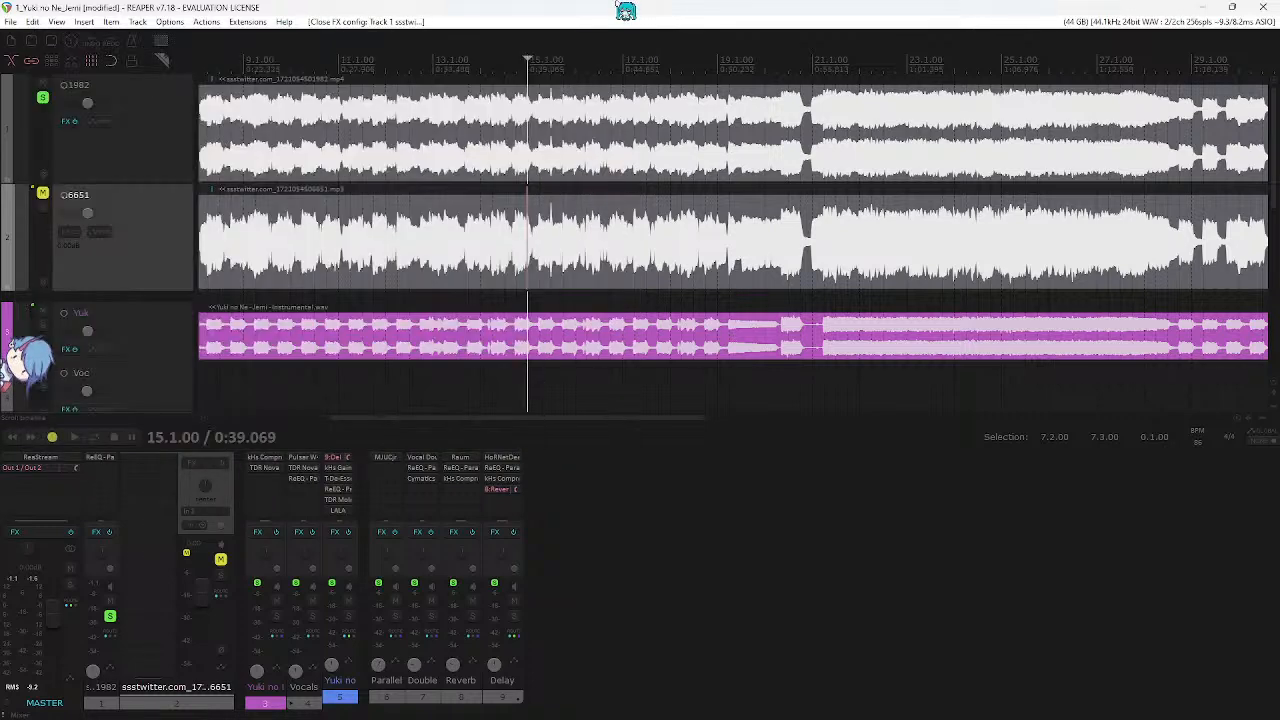
pyautogui.keyDown('alt'); pyautogui.click(107, 457); pyautogui.keyUp('alt')
pyautogui.hotkey('ctrl', 's')
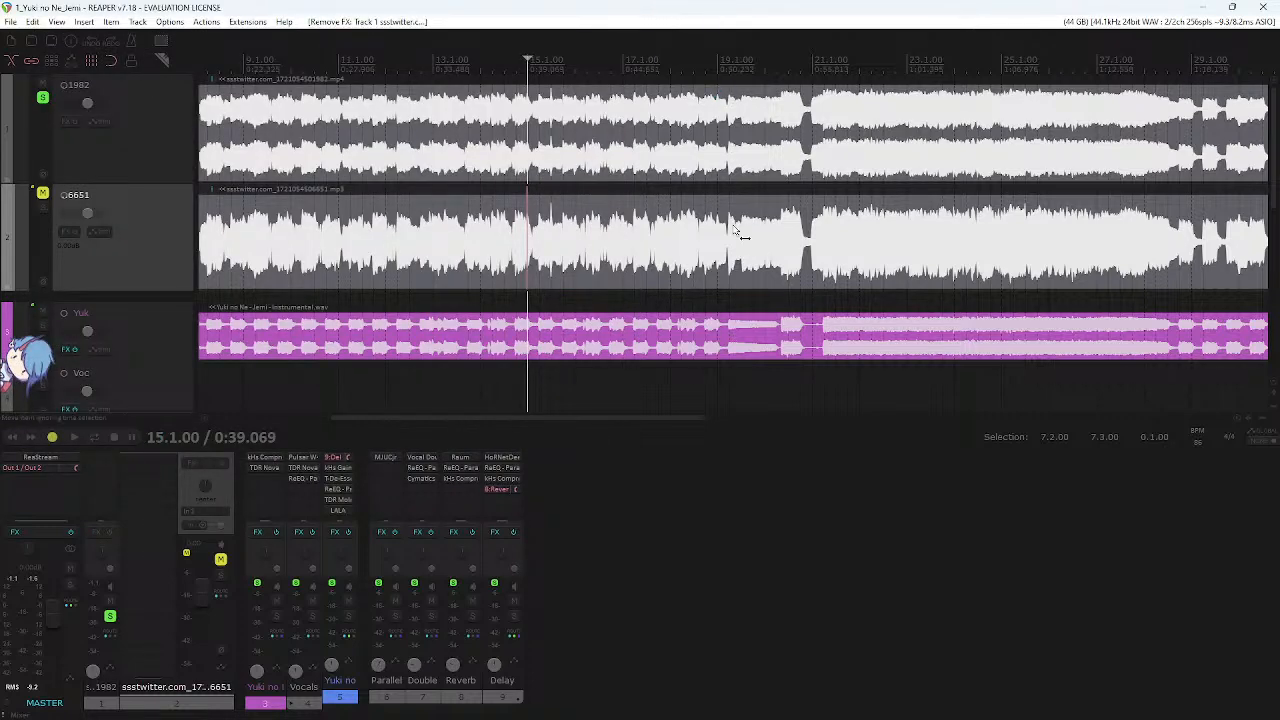
# - Toggle the 1982 track's solo off and on, and listen to the reference from 15.1.00
pyautogui.scroll(-3, 742, 231)
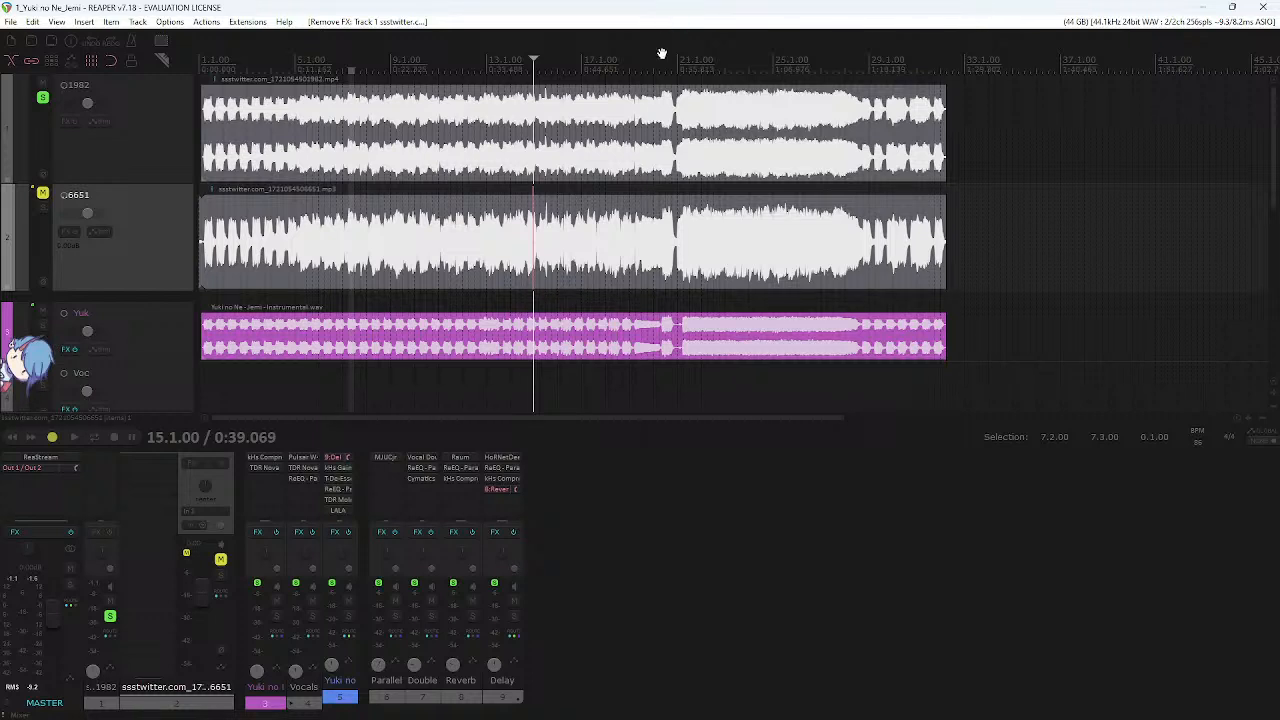
pyautogui.click(42, 97)
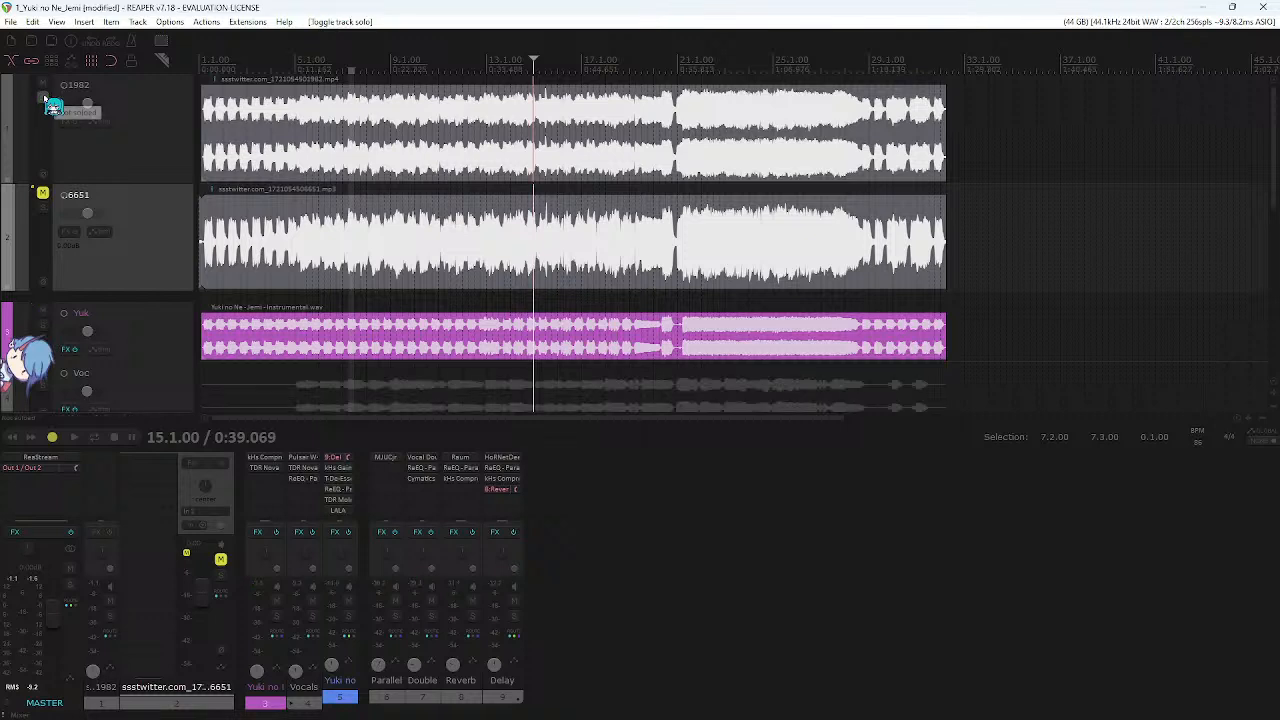
pyautogui.click(43, 98)
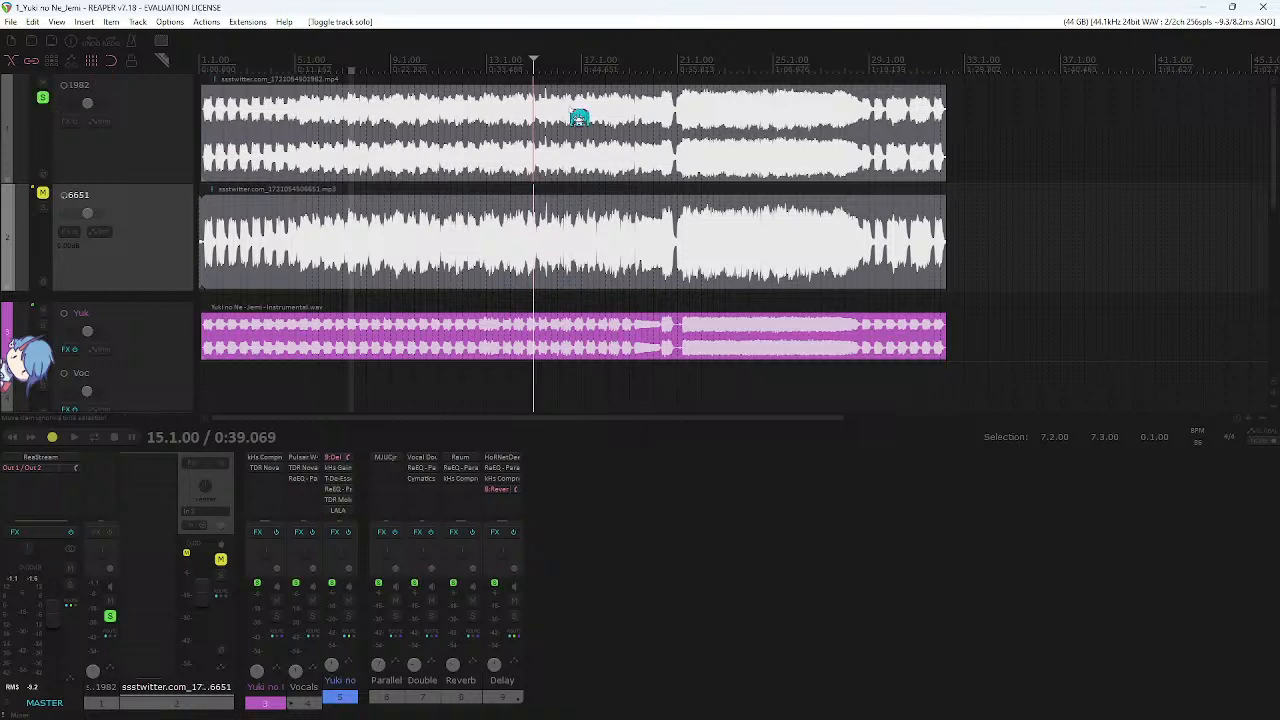
pyautogui.press('space')
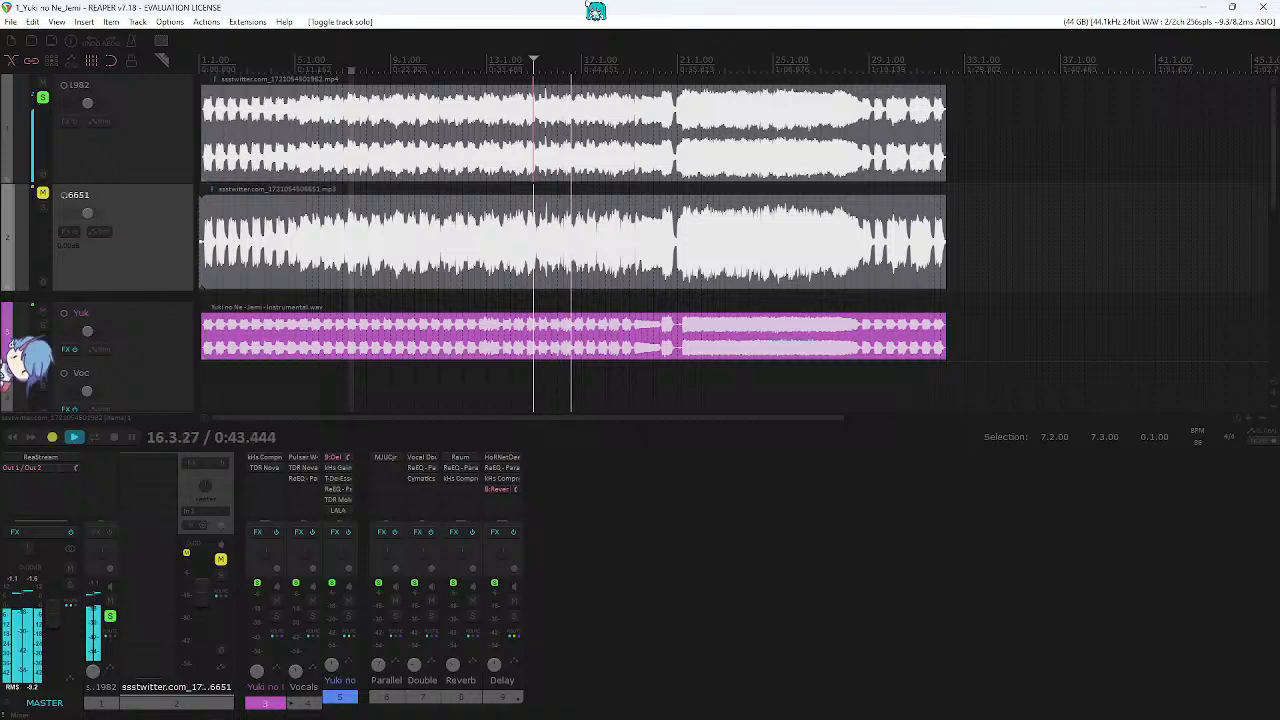
pyautogui.press('space')
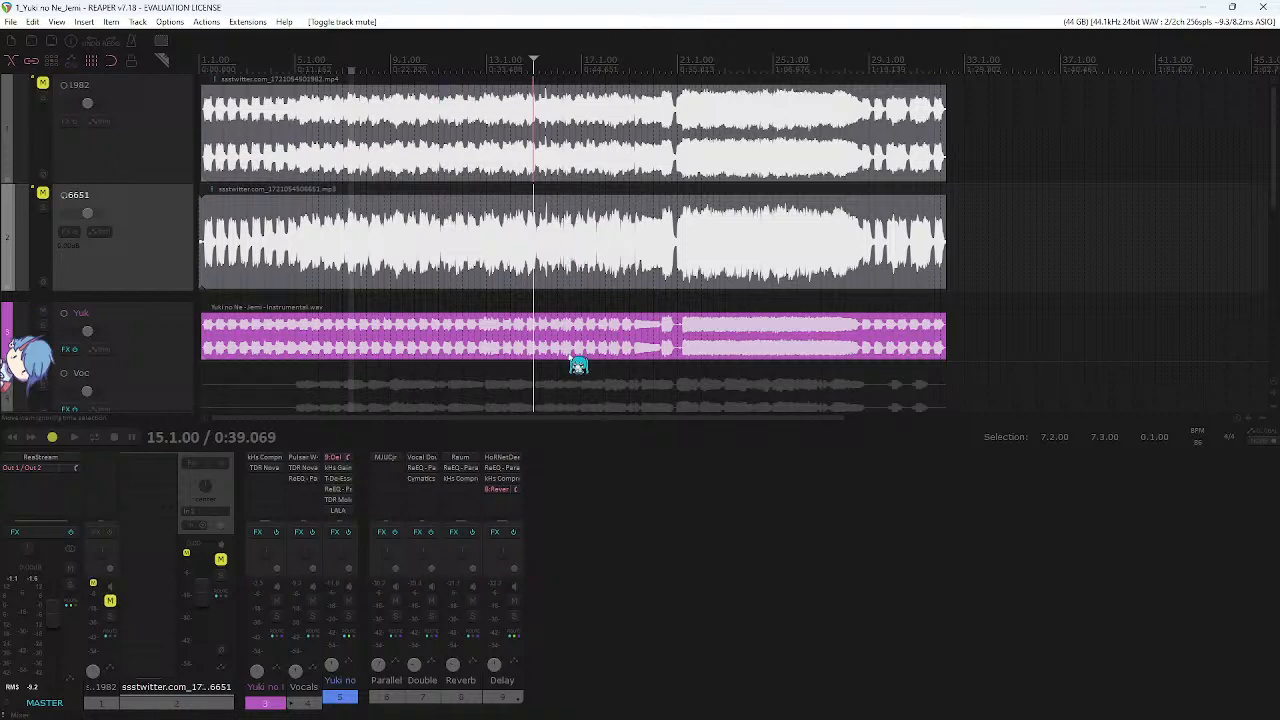
# - Review the vocal and effect tracks' volume envelopes, and open and close the ReEQ on the Reverb track
pyautogui.scroll(-3, 569, 346)
pyautogui.scroll(-2, 569, 346)
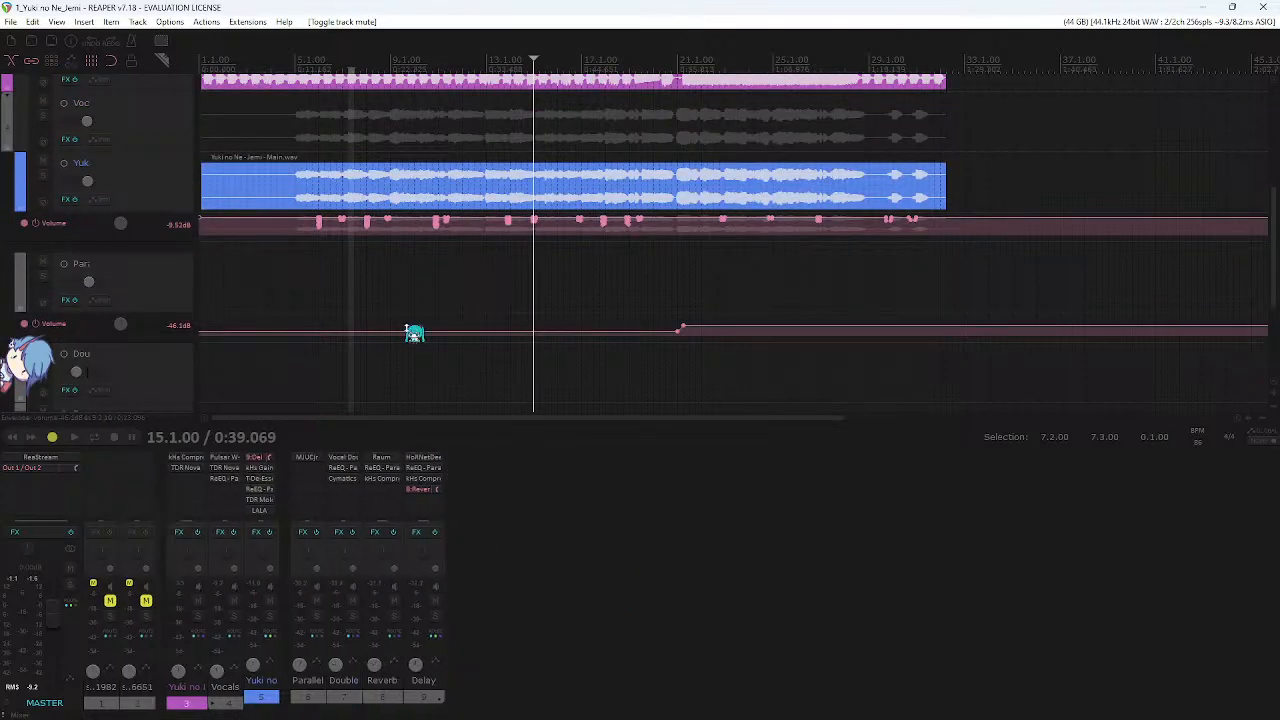
pyautogui.scroll(-2, 472, 230)
pyautogui.scroll(5, 472, 227)
pyautogui.scroll(-3, 469, 220)
pyautogui.scroll(-2, 469, 220)
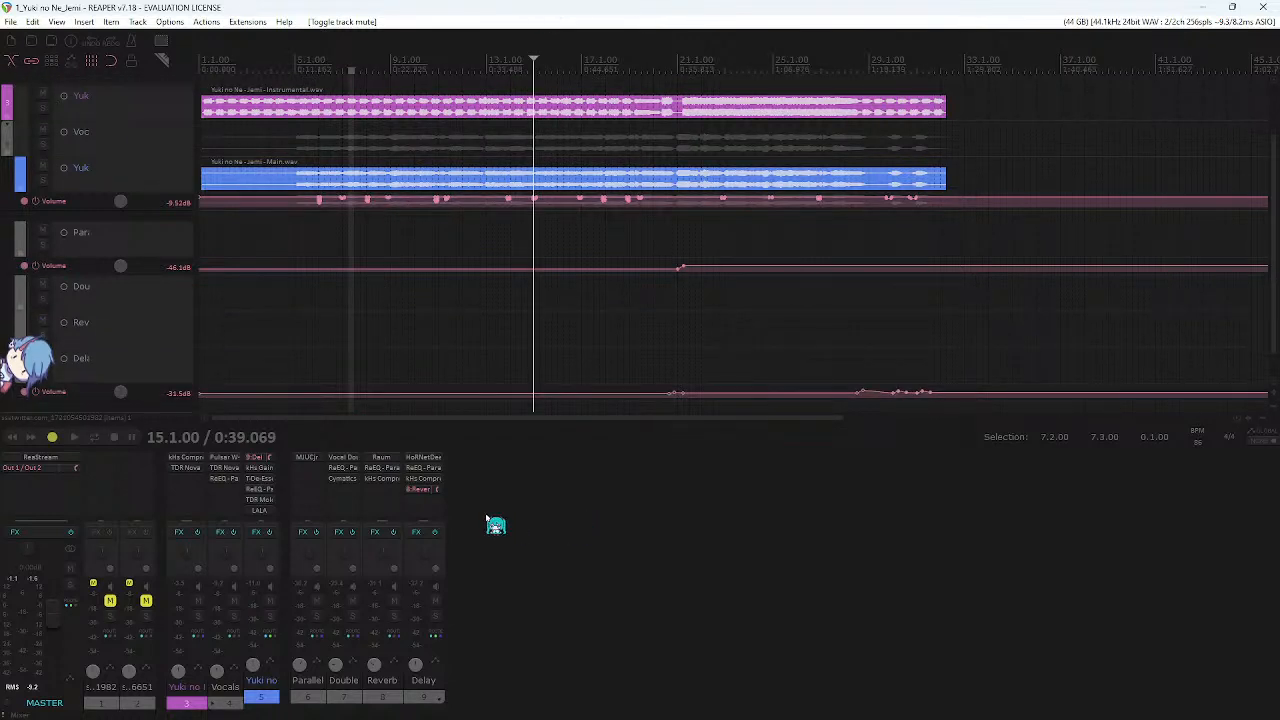
pyautogui.click(388, 467)
pyautogui.click(511, 136)
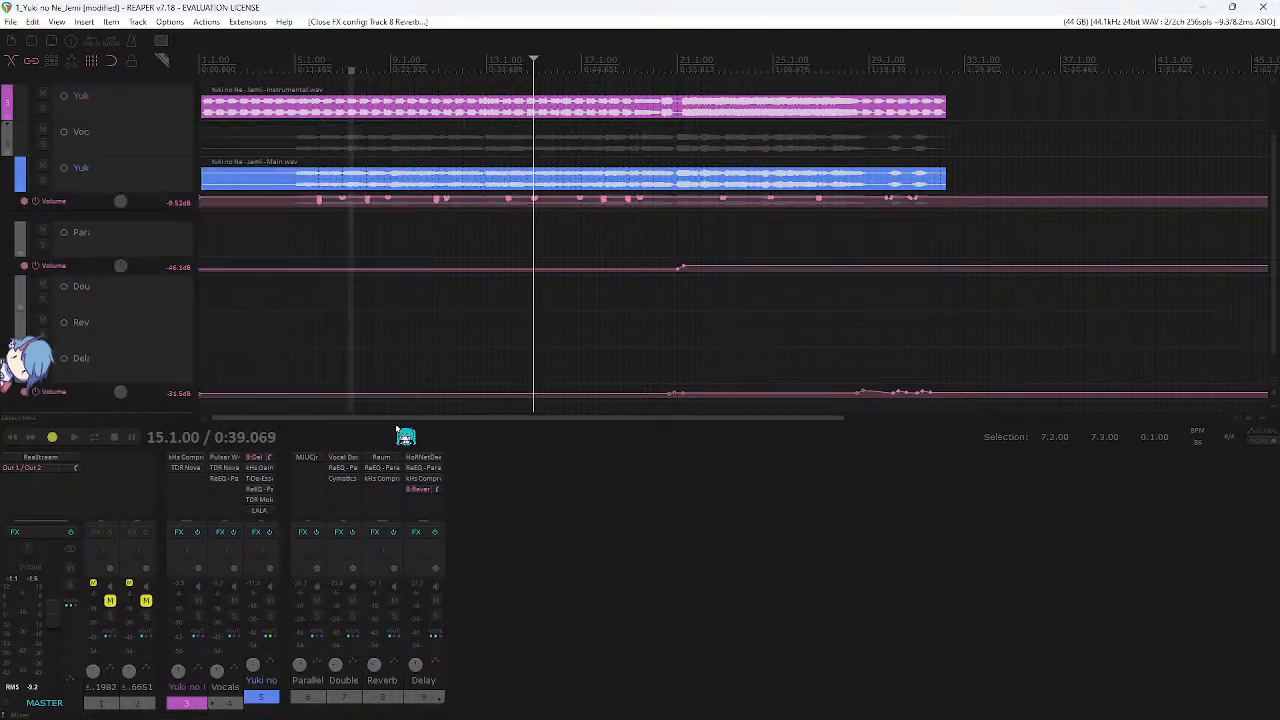
# - Examine the Raum reverb's settings on the Reverb track and close the plug-in window
pyautogui.click(388, 495)
pyautogui.click(382, 458)
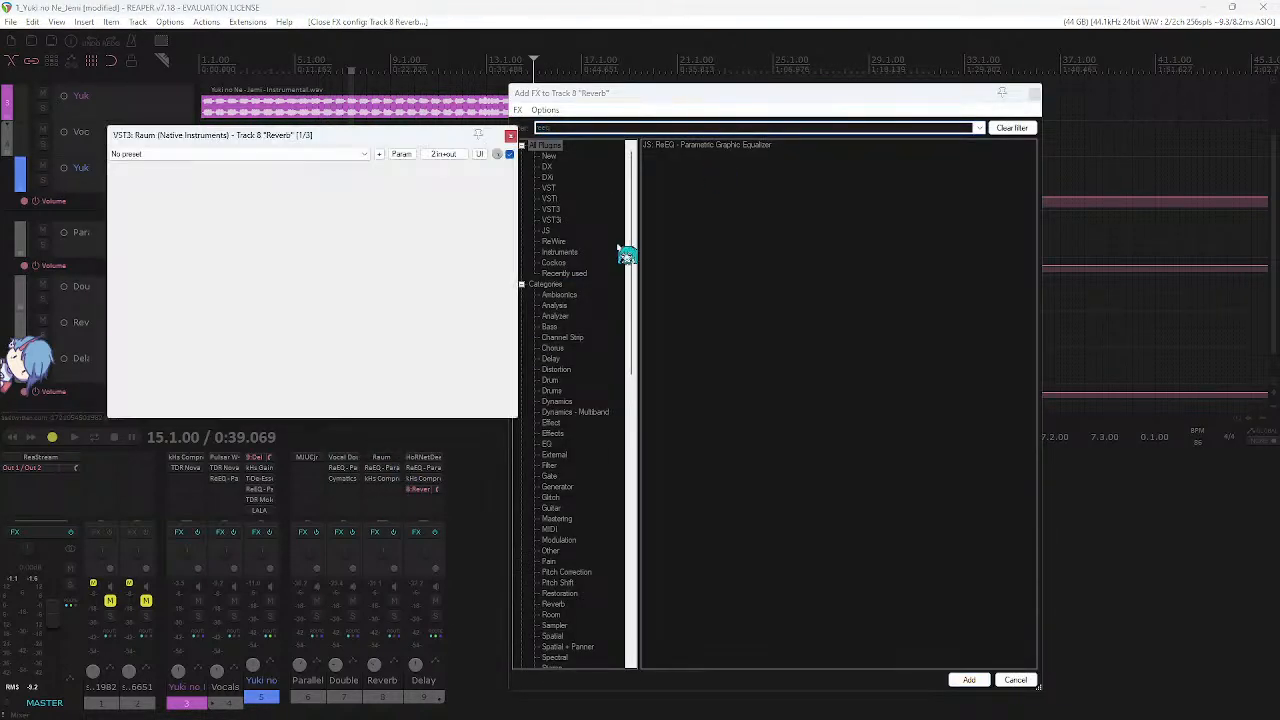
pyautogui.moveTo(350, 134); pyautogui.dragTo(332, 133)
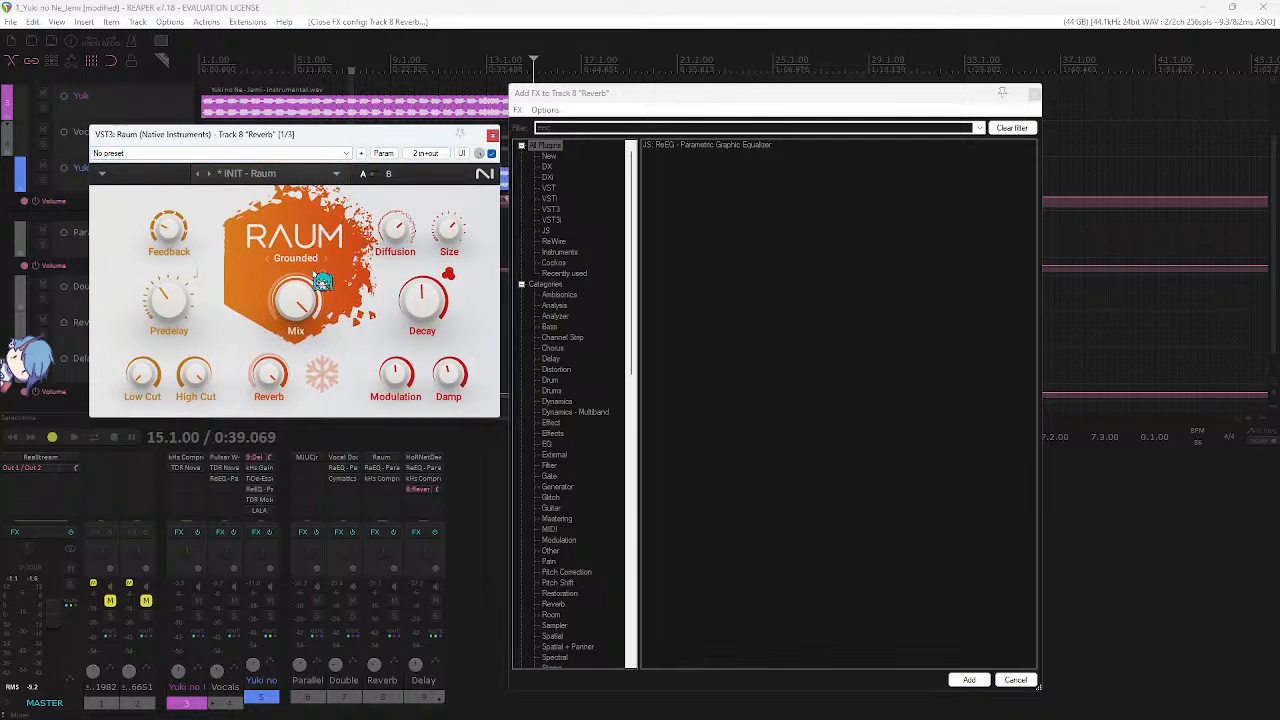
pyautogui.click(492, 135)
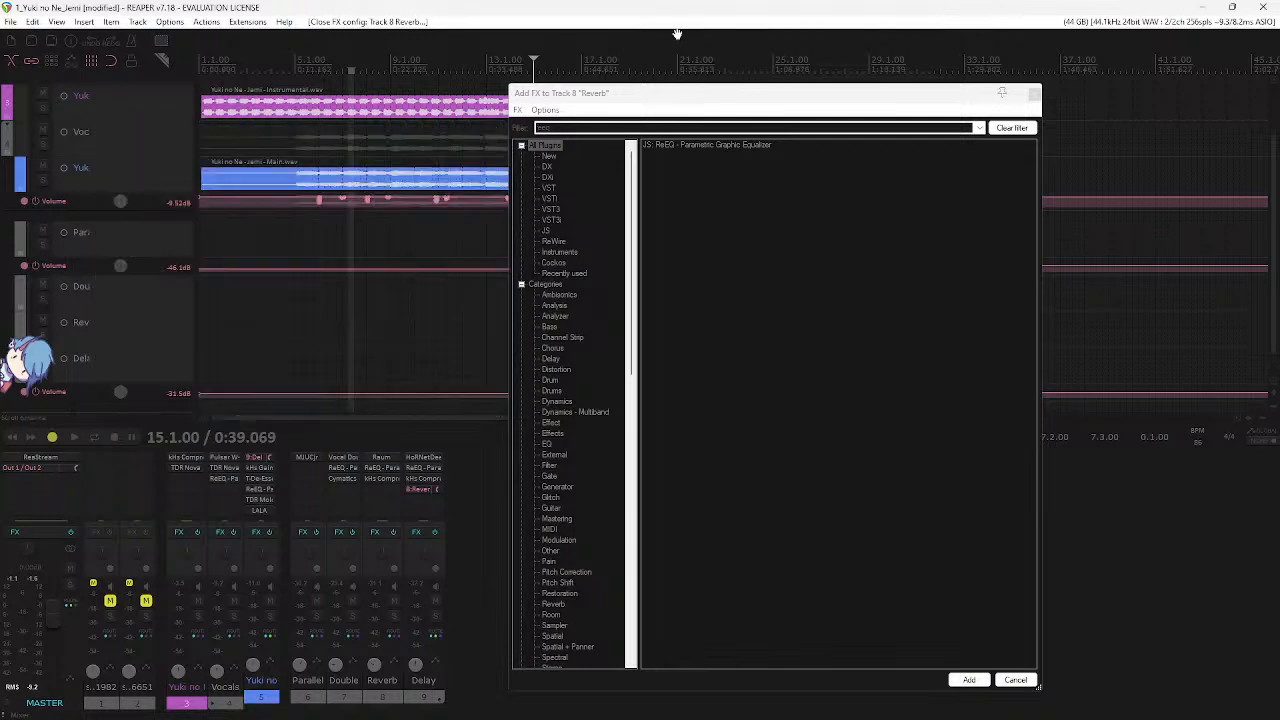
# - Clear the effect filter, browse the Reverb category for the Reverb track, and close the effect browser without adding anything
pyautogui.click(1006, 131)
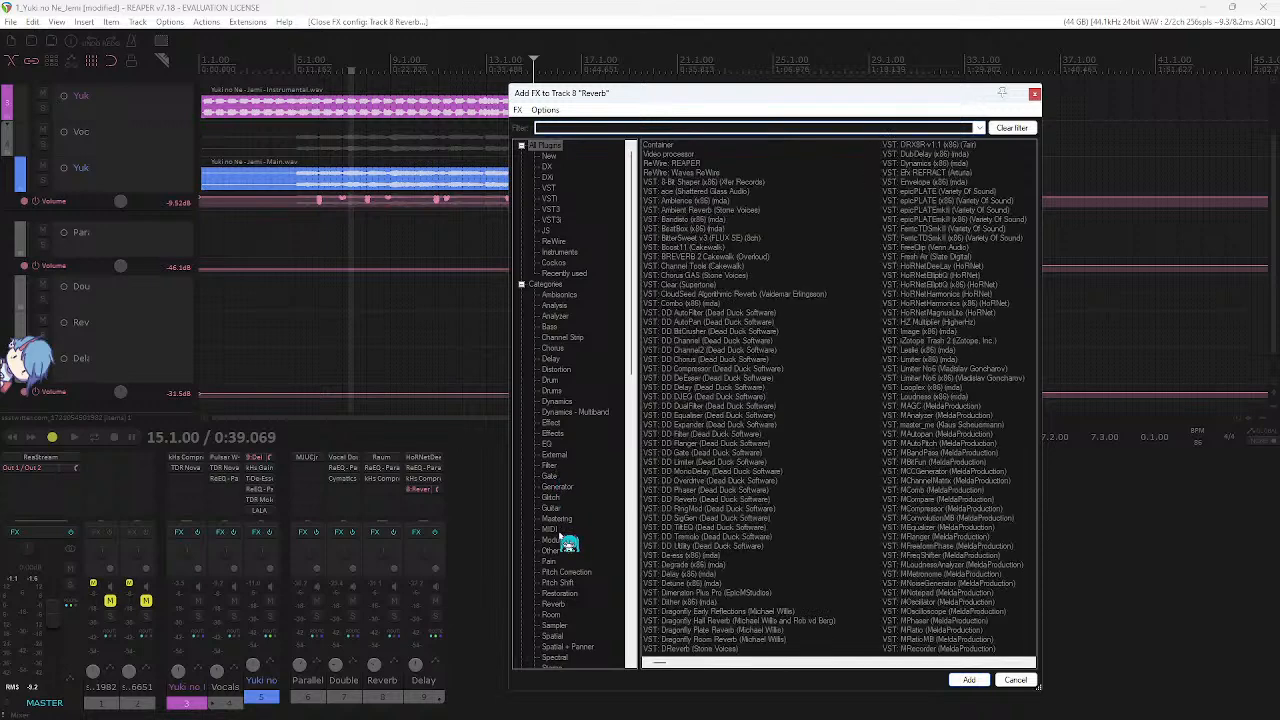
pyautogui.click(558, 605)
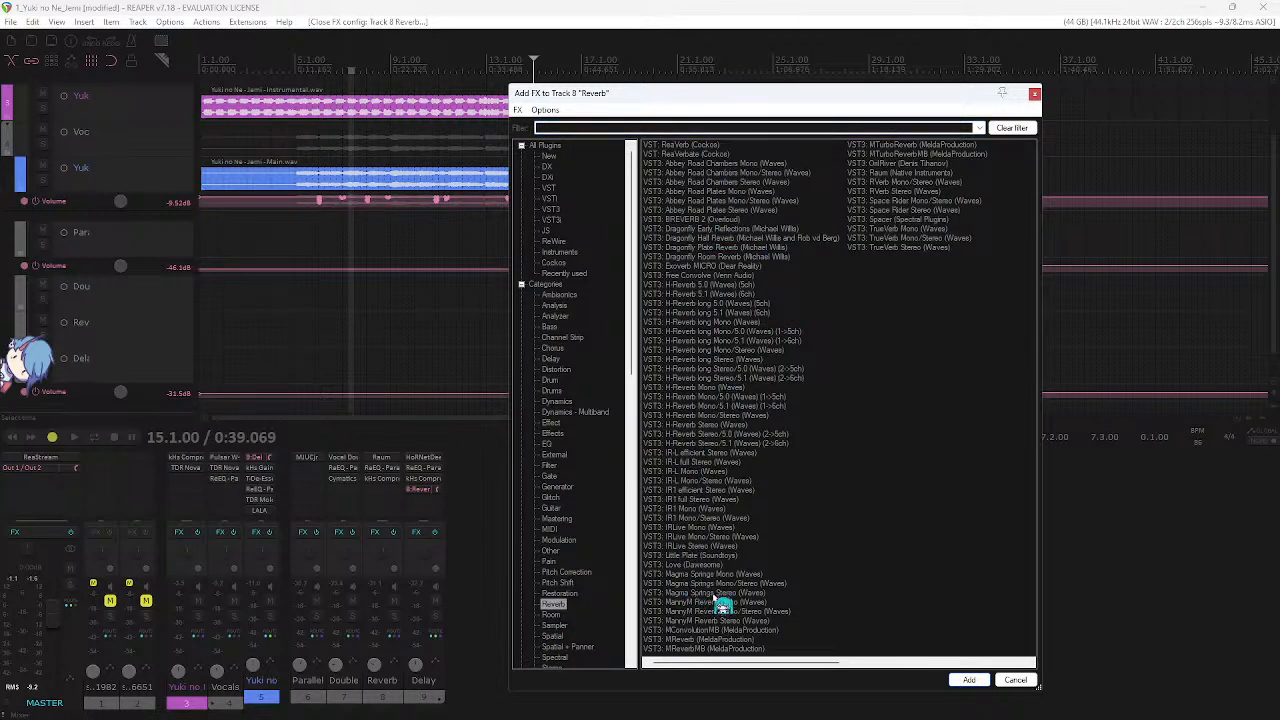
pyautogui.click(1034, 93)
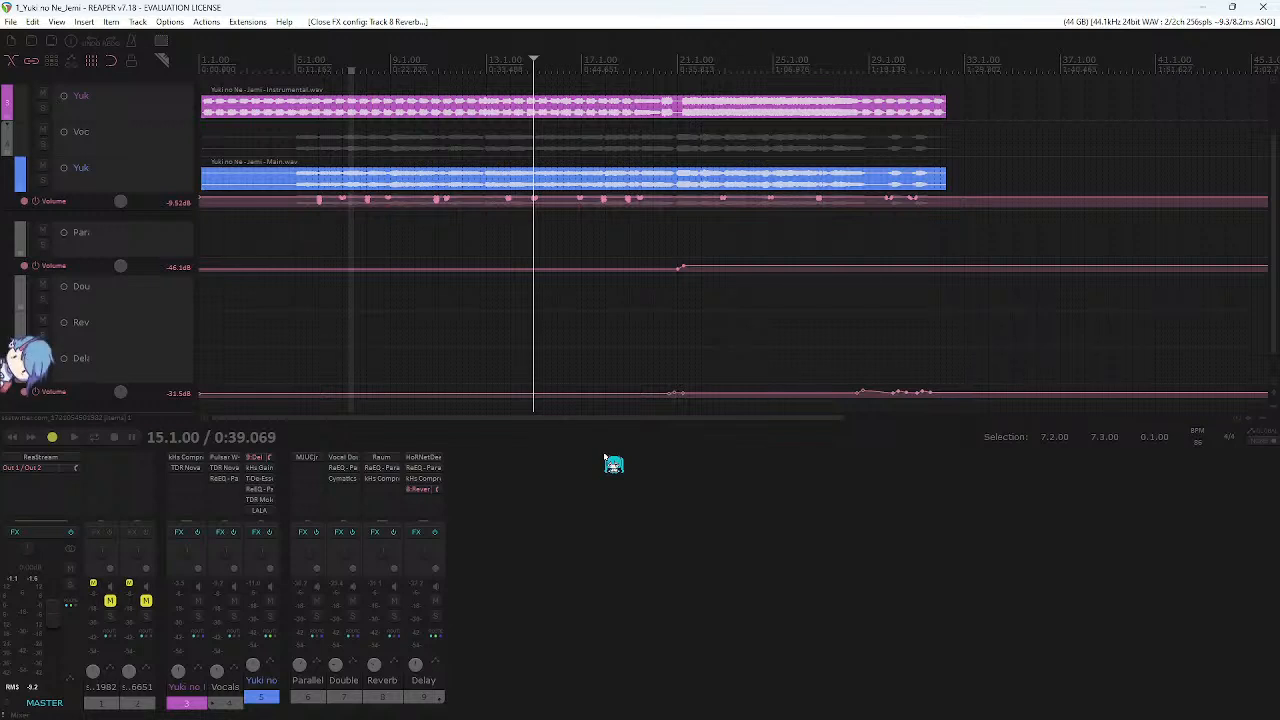
pyautogui.hotkey('alt', 'Tab')
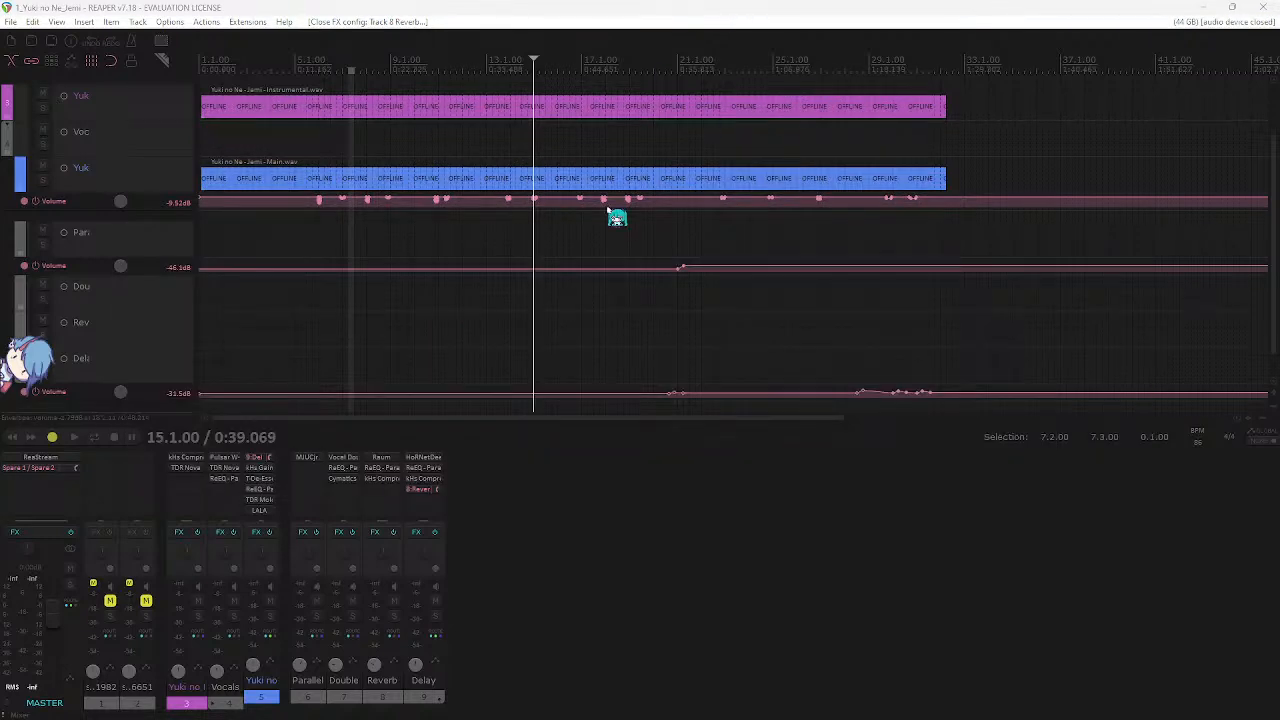
pyautogui.scroll(3, 418, 277)
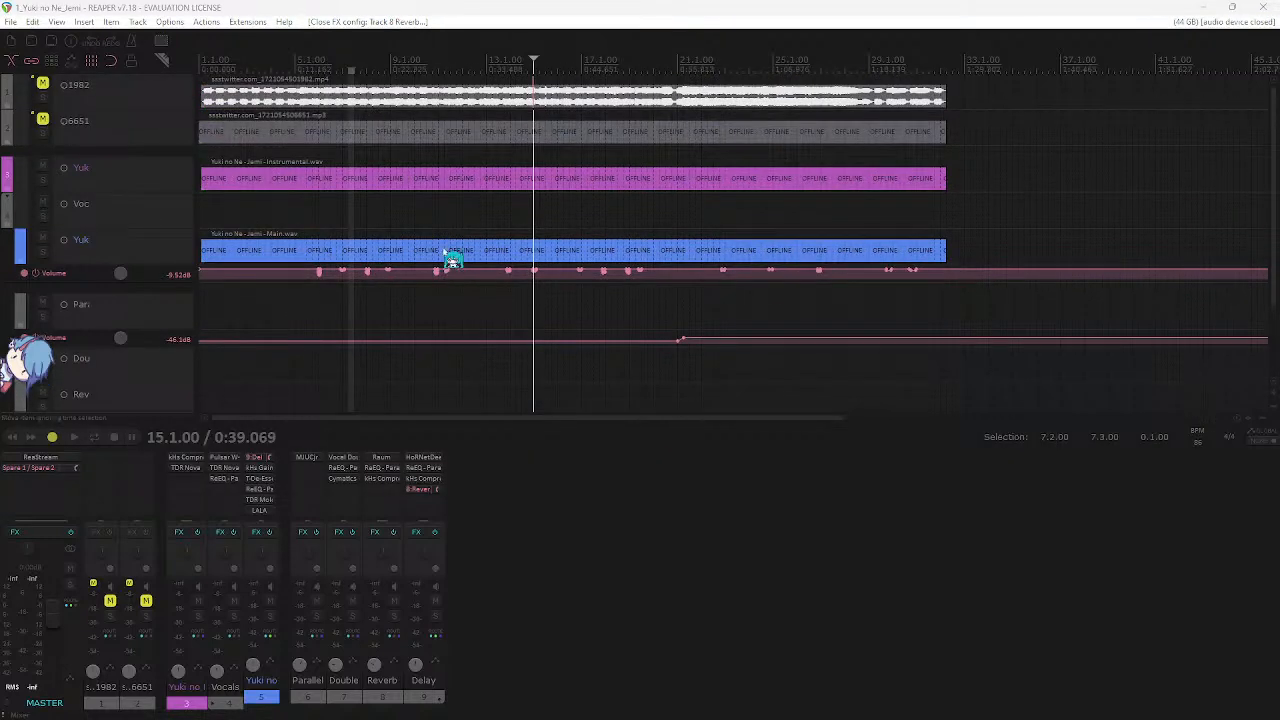
pyautogui.scroll(-4, 526, 183)
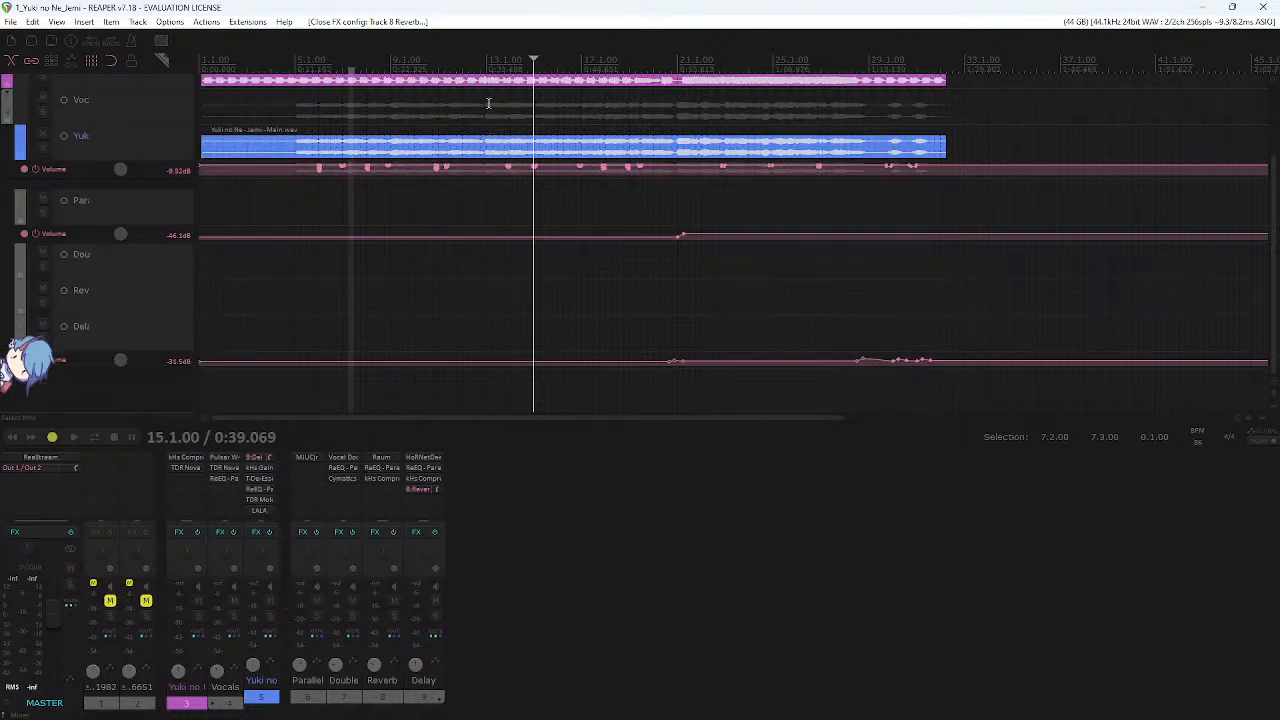
pyautogui.scroll(4, 474, 137)
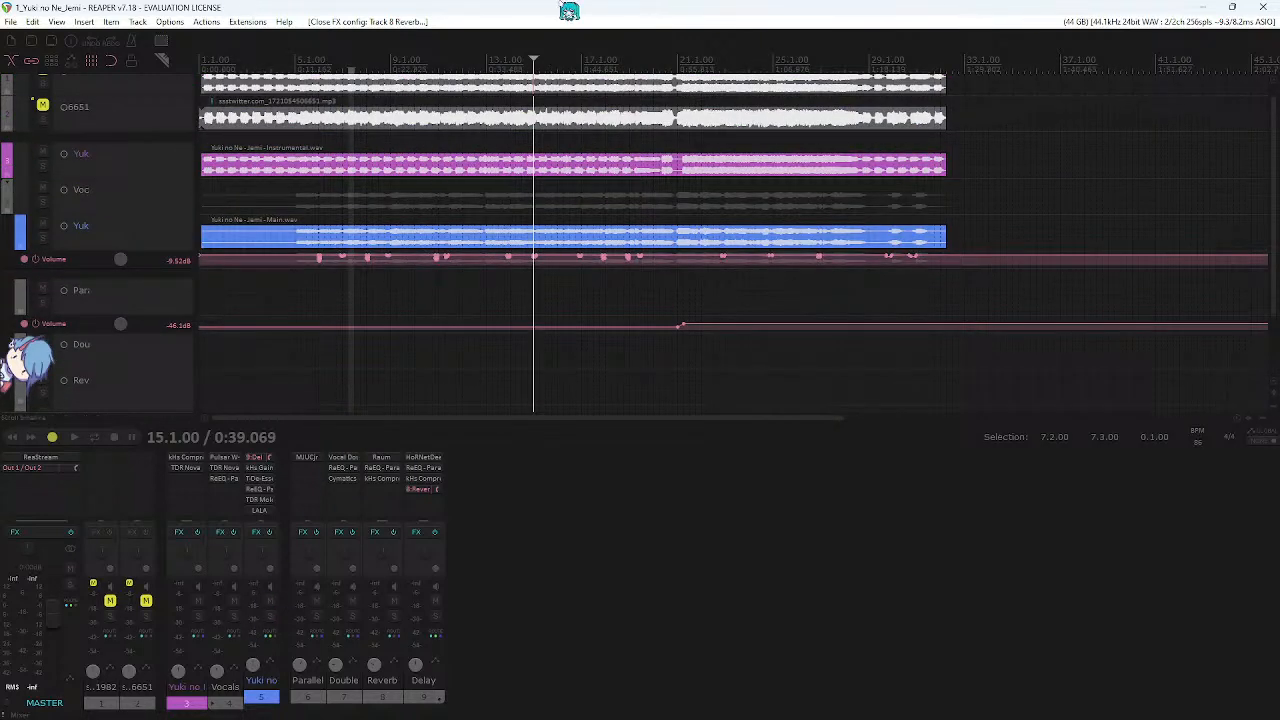
# - Listen to the mix from 18.4.00, stop playback, and move the edit cursor to 21.1.00
pyautogui.click(624, 298)
pyautogui.press('space')
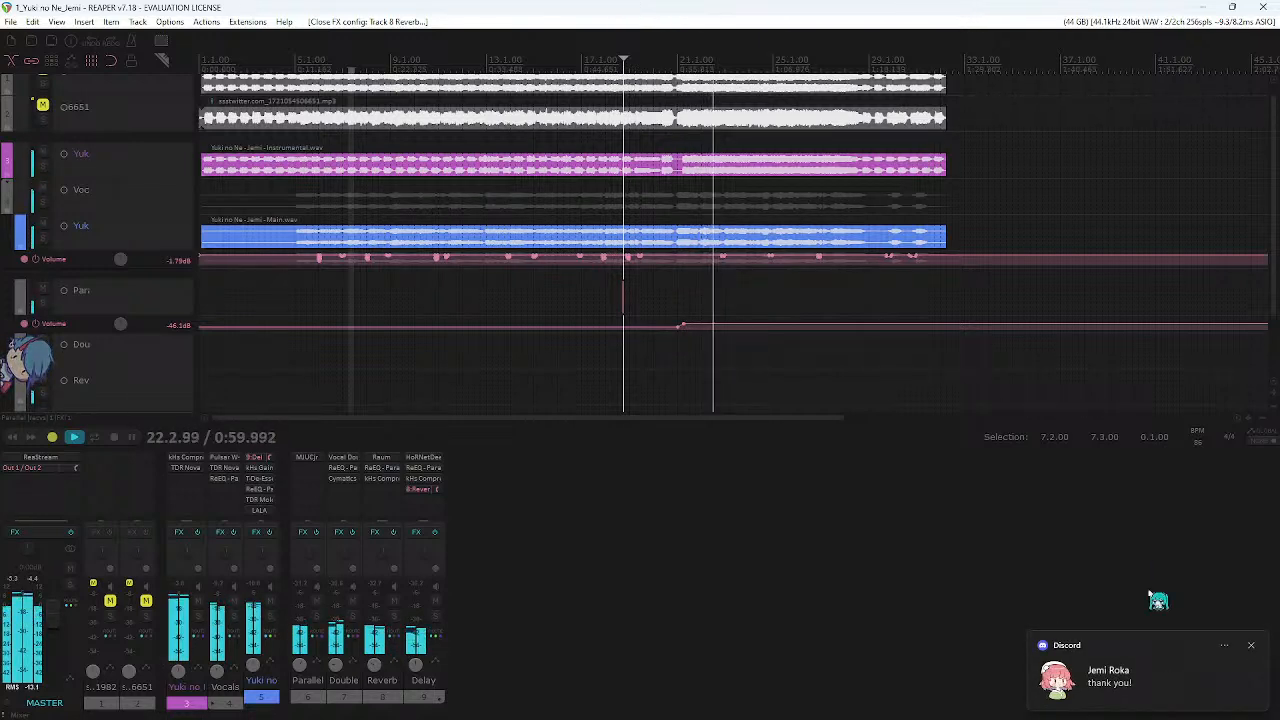
pyautogui.press('space')
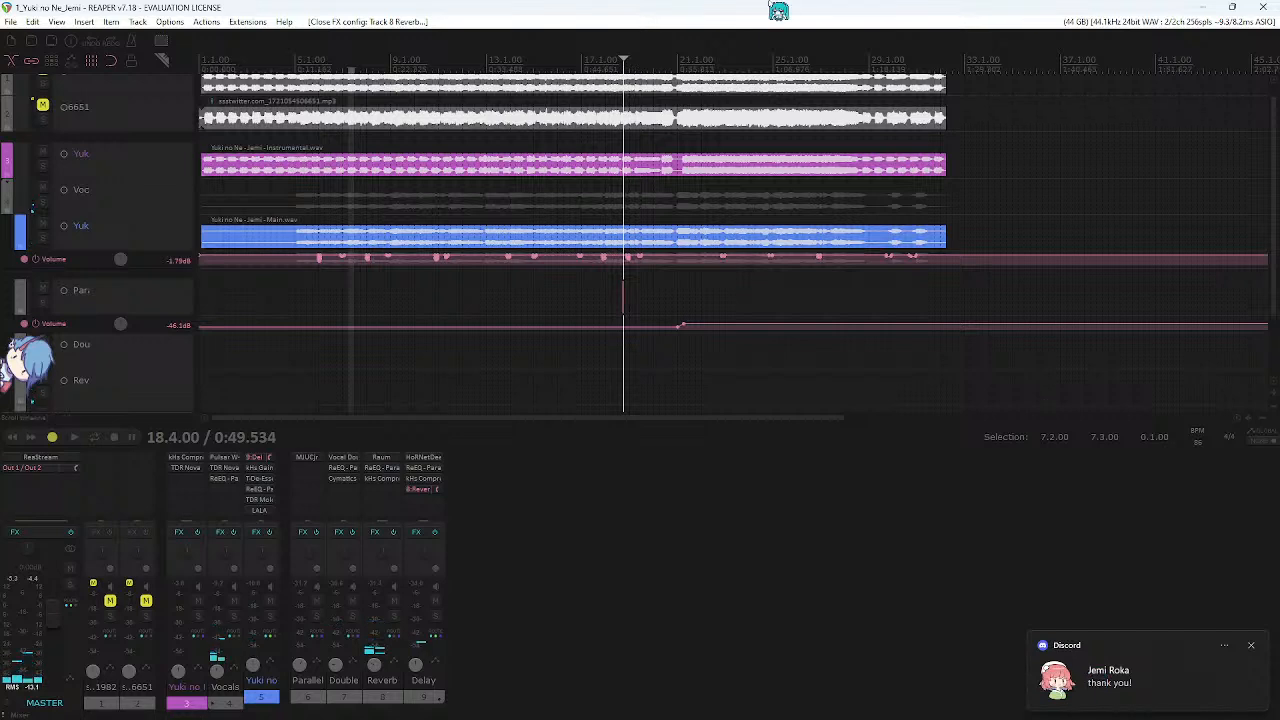
pyautogui.click(677, 292)
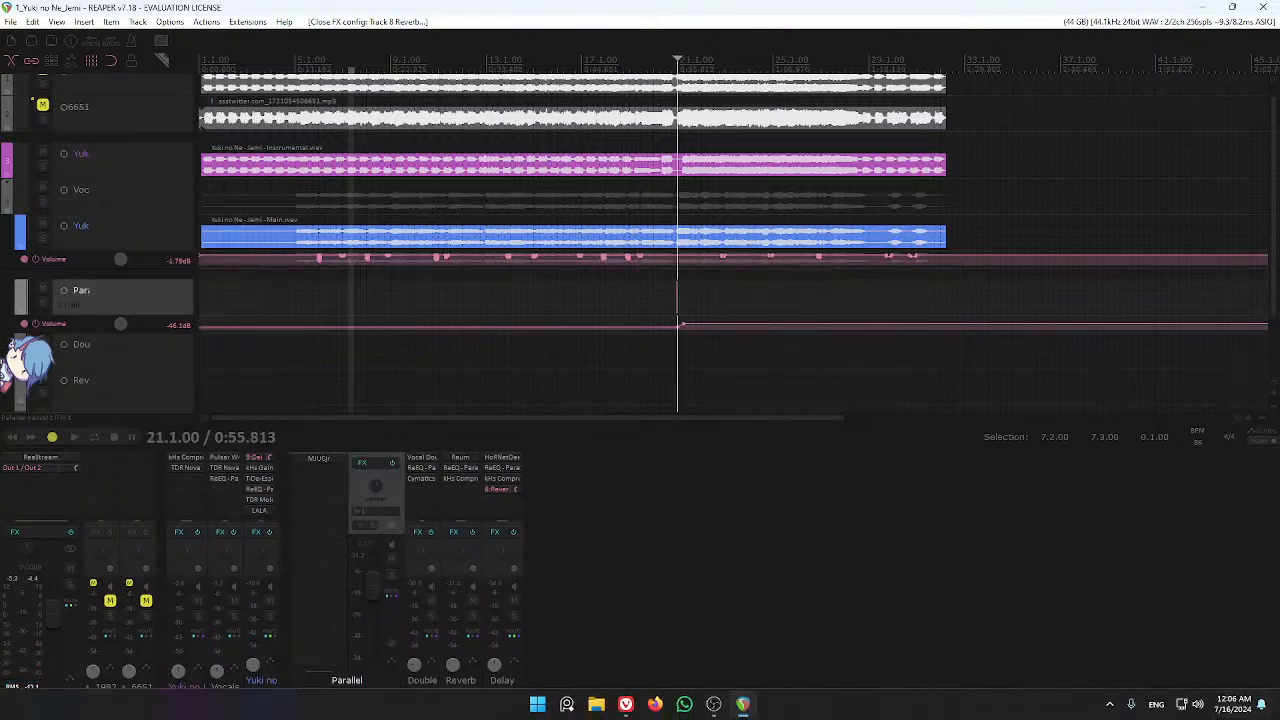
# - Switch to Vivaldi, open YouTube in a new tab, and open the live stream "[Dis is Dis Live Mix!] EP 1" from the own channel page
pyautogui.hotkey('alt', 'Tab')
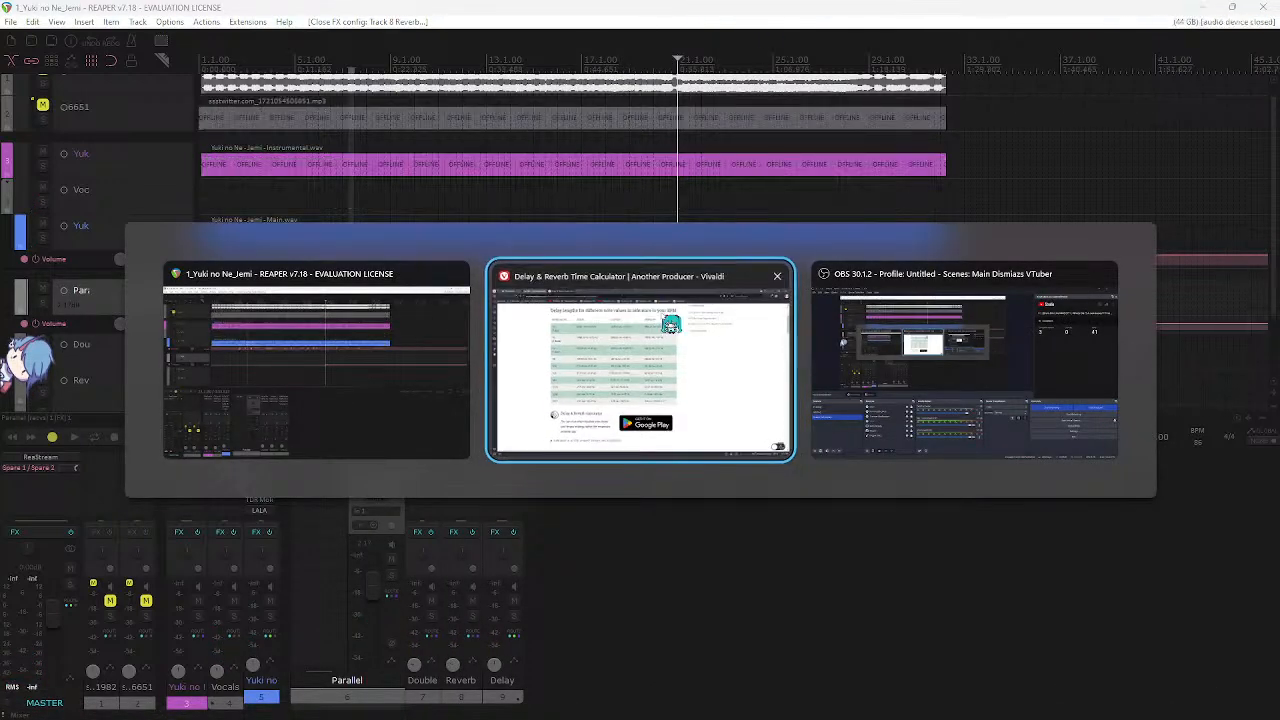
pyautogui.hotkey('ctrl', 't')
pyautogui.write('you')
pyautogui.press('Return')
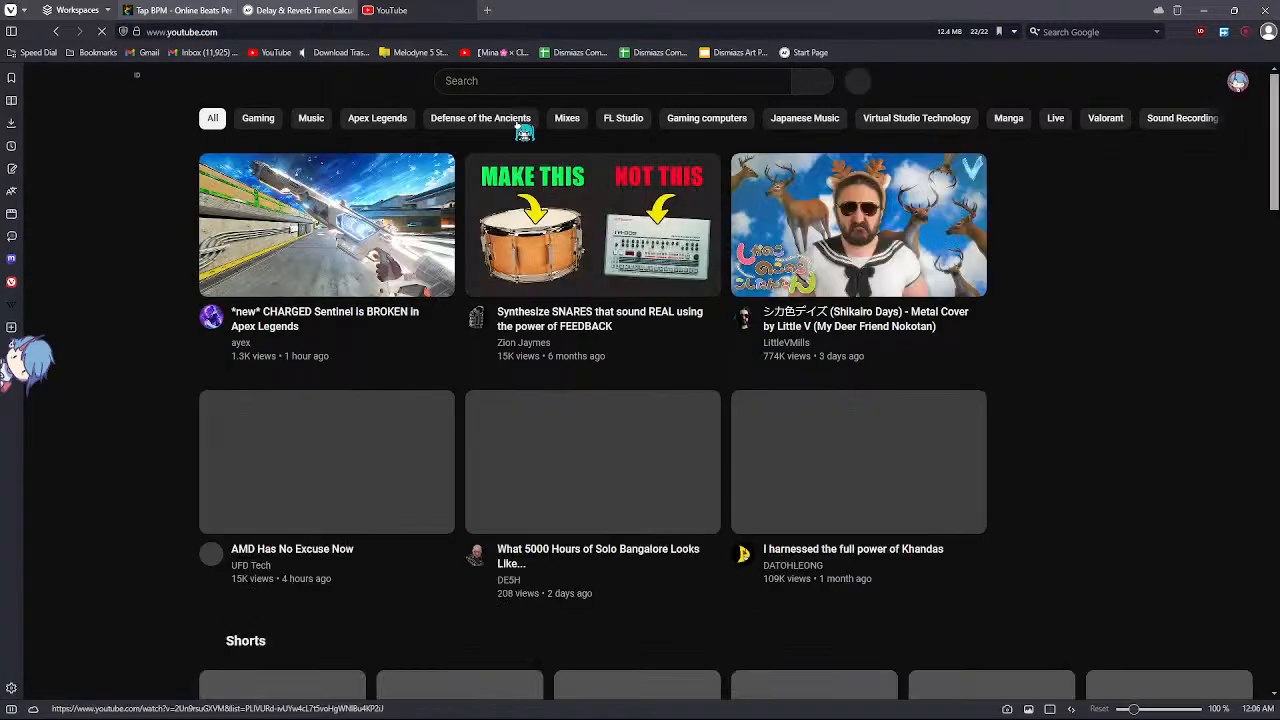
pyautogui.click(1246, 80)
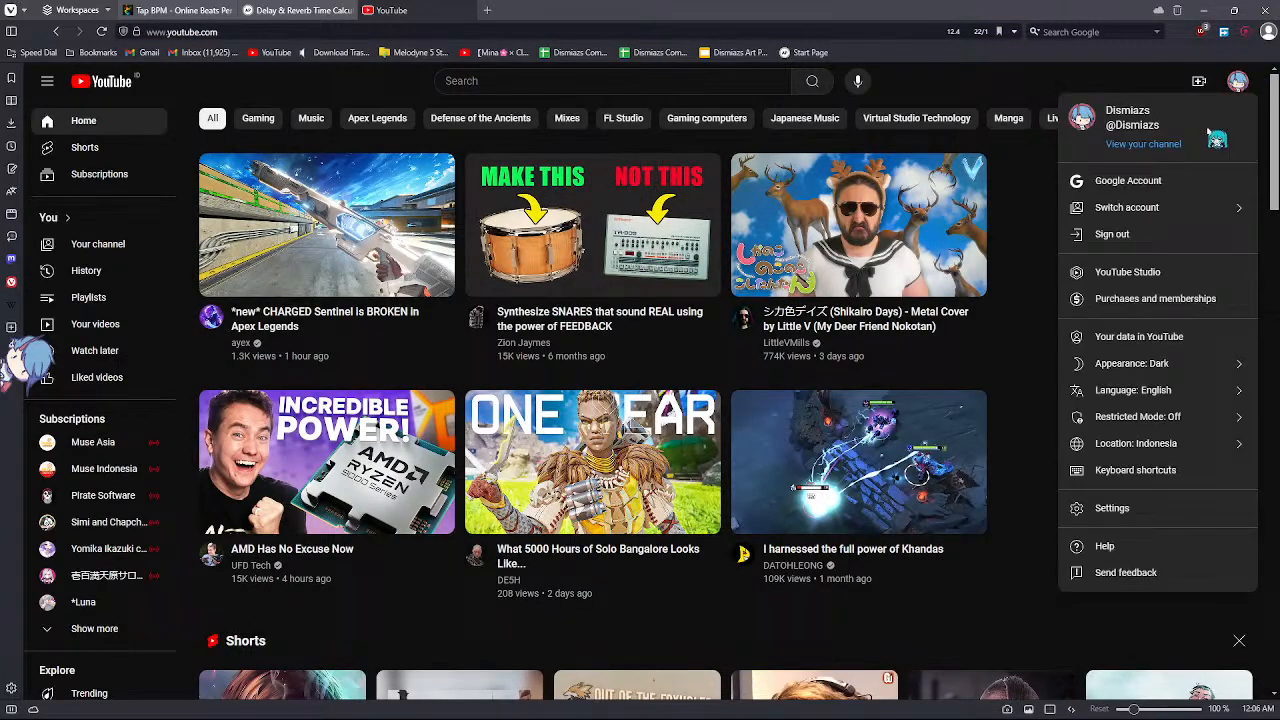
pyautogui.click(1157, 152)
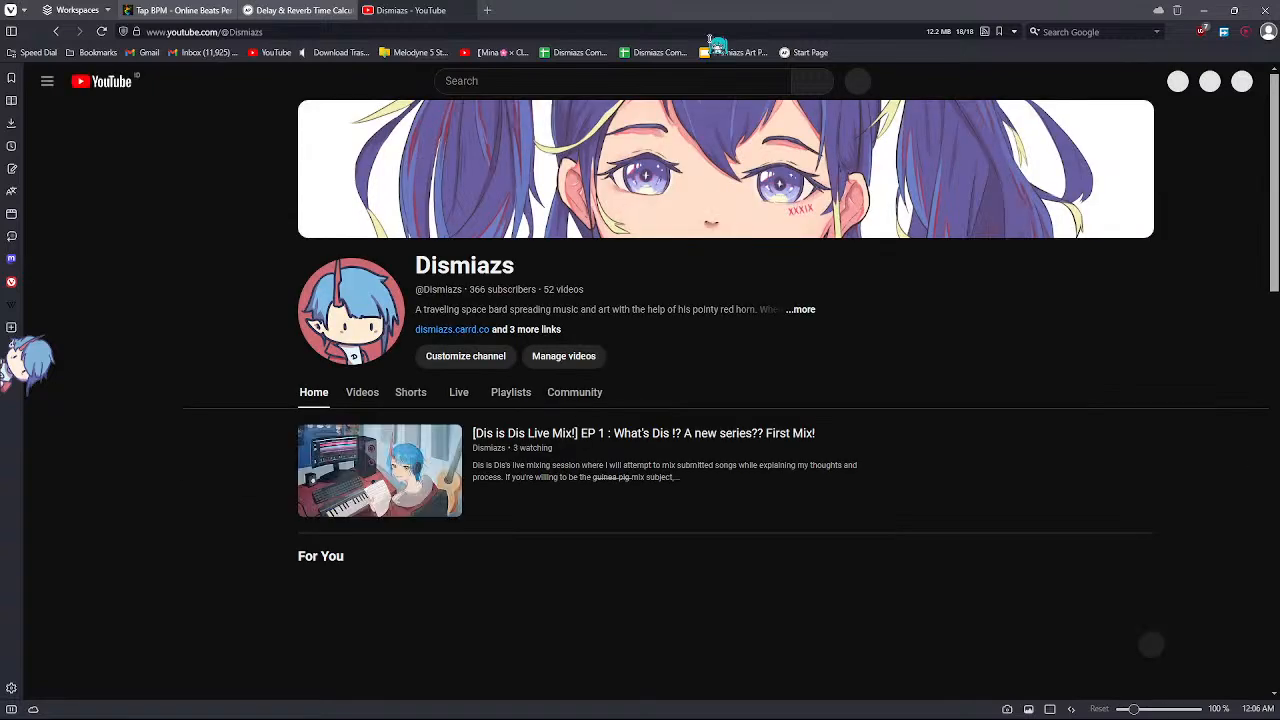
pyautogui.click(547, 443)
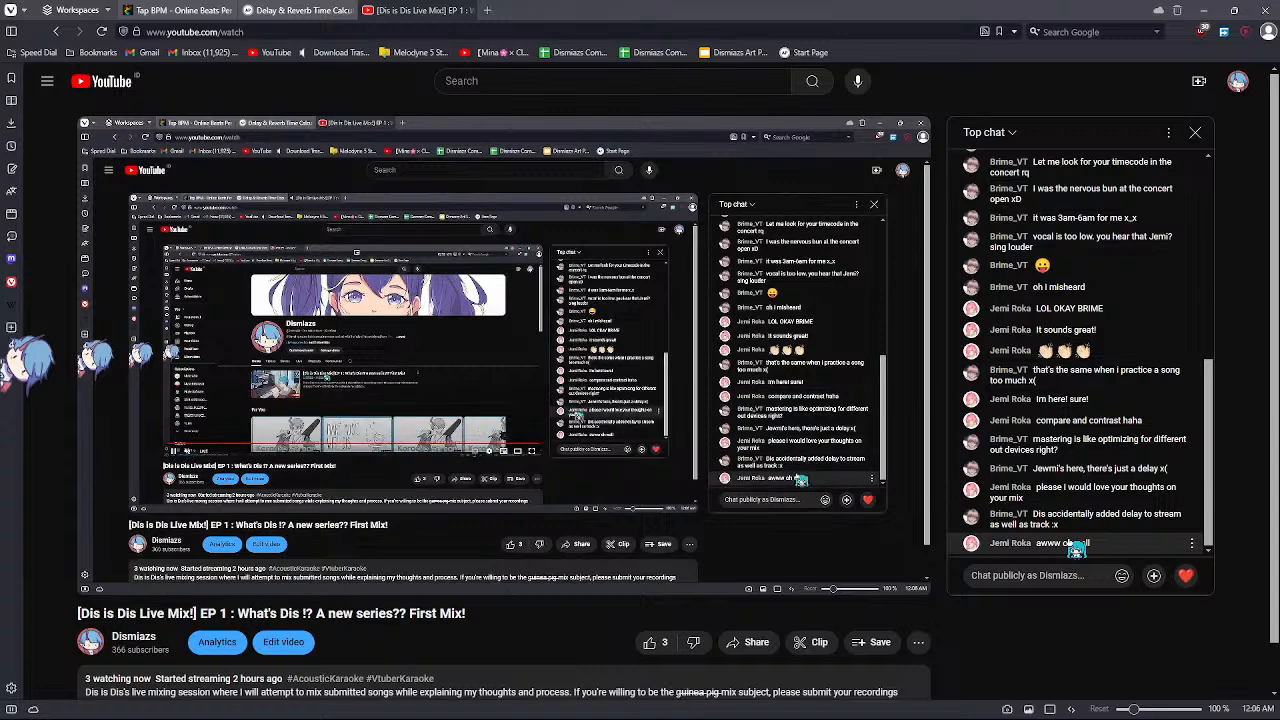
# - Read back through the stream's live chat, dismiss the opened message options, and switch back to REAPER
pyautogui.scroll(1, 1108, 390)
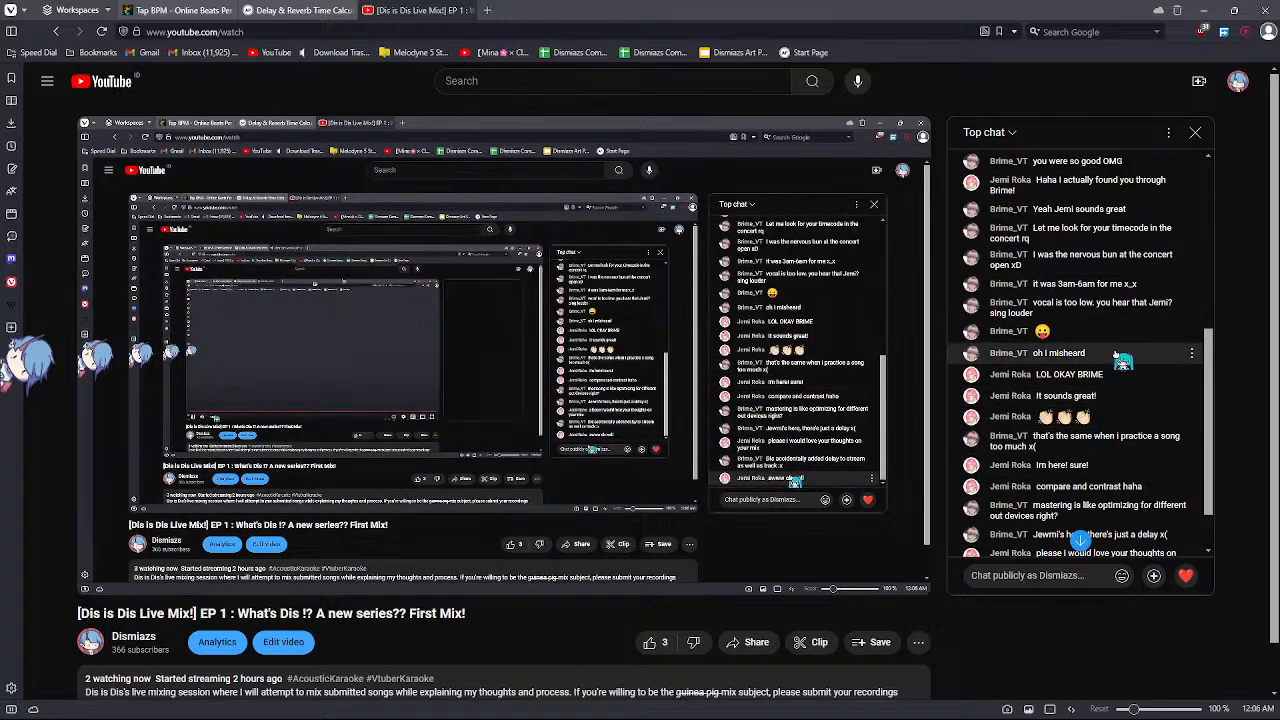
pyautogui.moveTo(1105, 374); pyautogui.dragTo(1028, 382)
pyautogui.click(1191, 374)
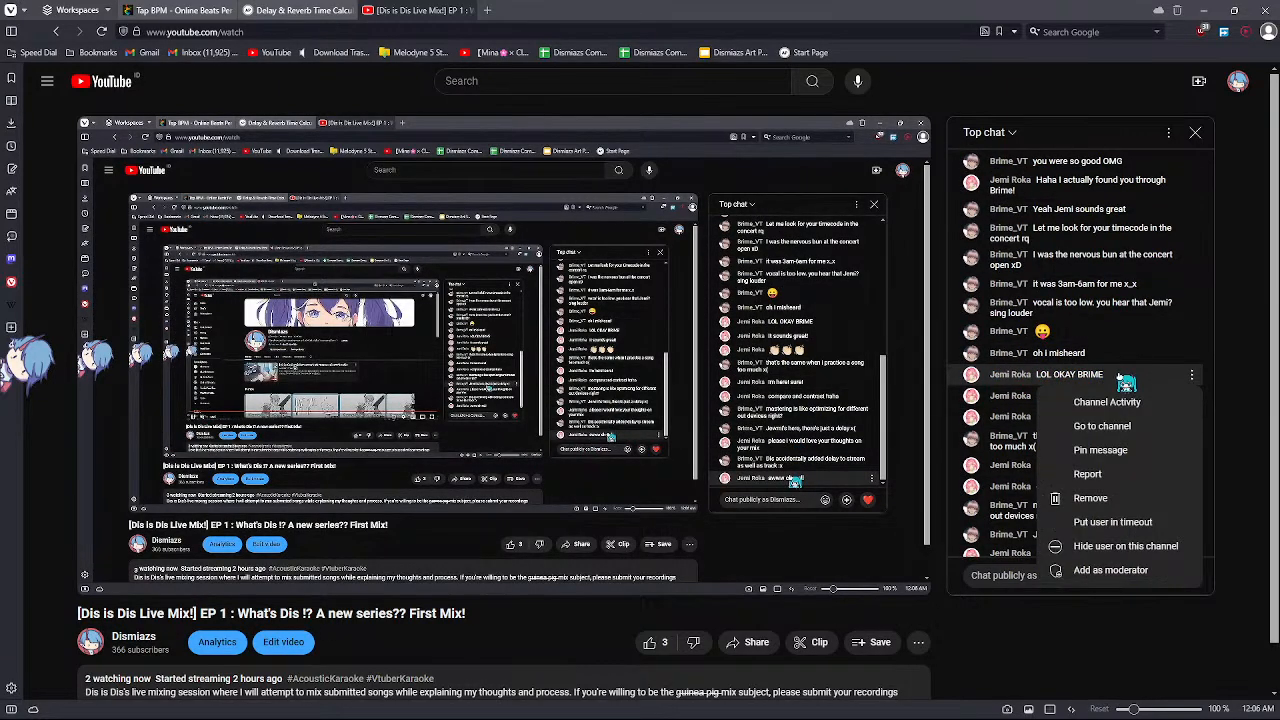
pyautogui.click(1249, 345)
pyautogui.scroll(-1, 1064, 373)
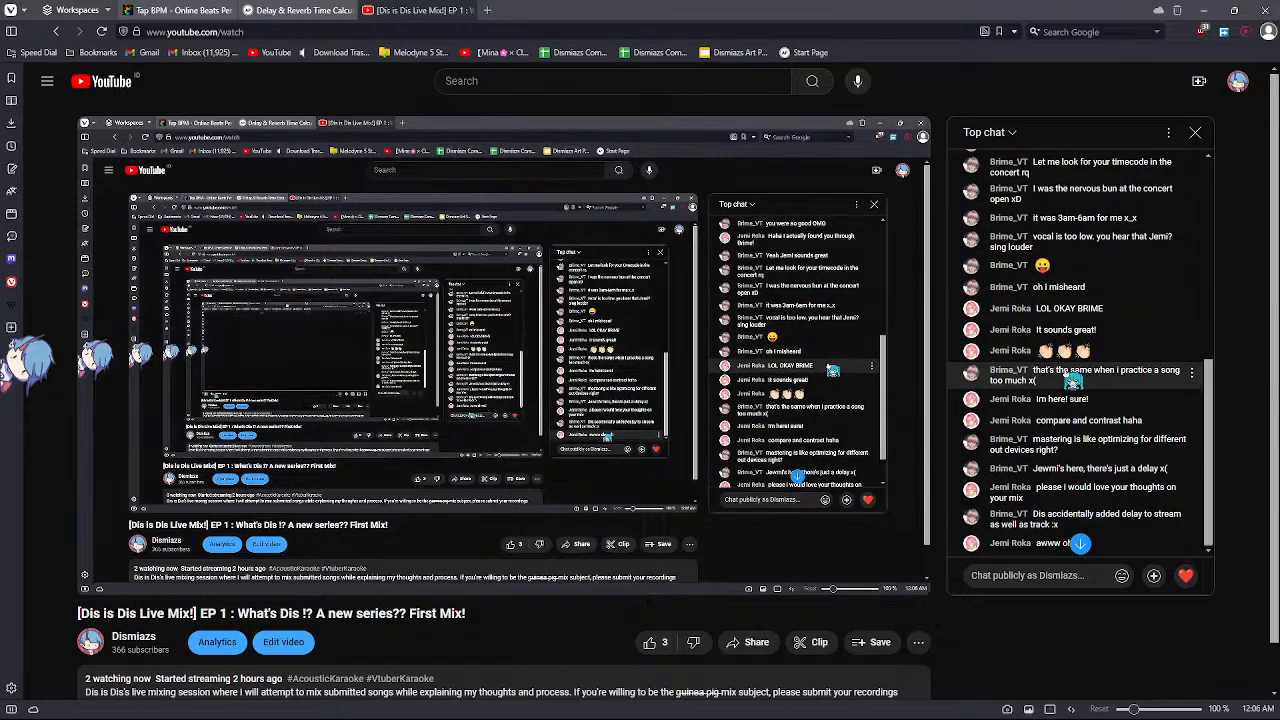
pyautogui.hotkey('alt', 'Tab')
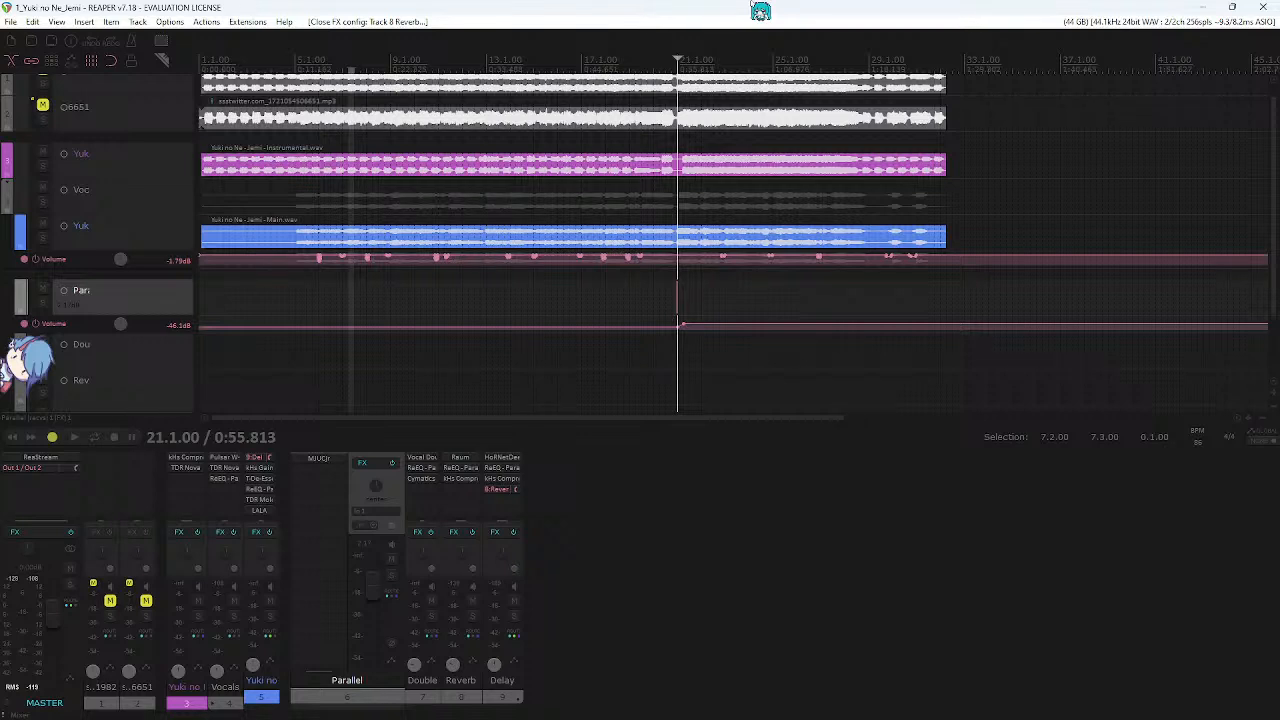
# - Inspect the arrangement around 21.1.00 and switch to the YouTube live stream in Vivaldi
pyautogui.scroll(3, 736, 166)
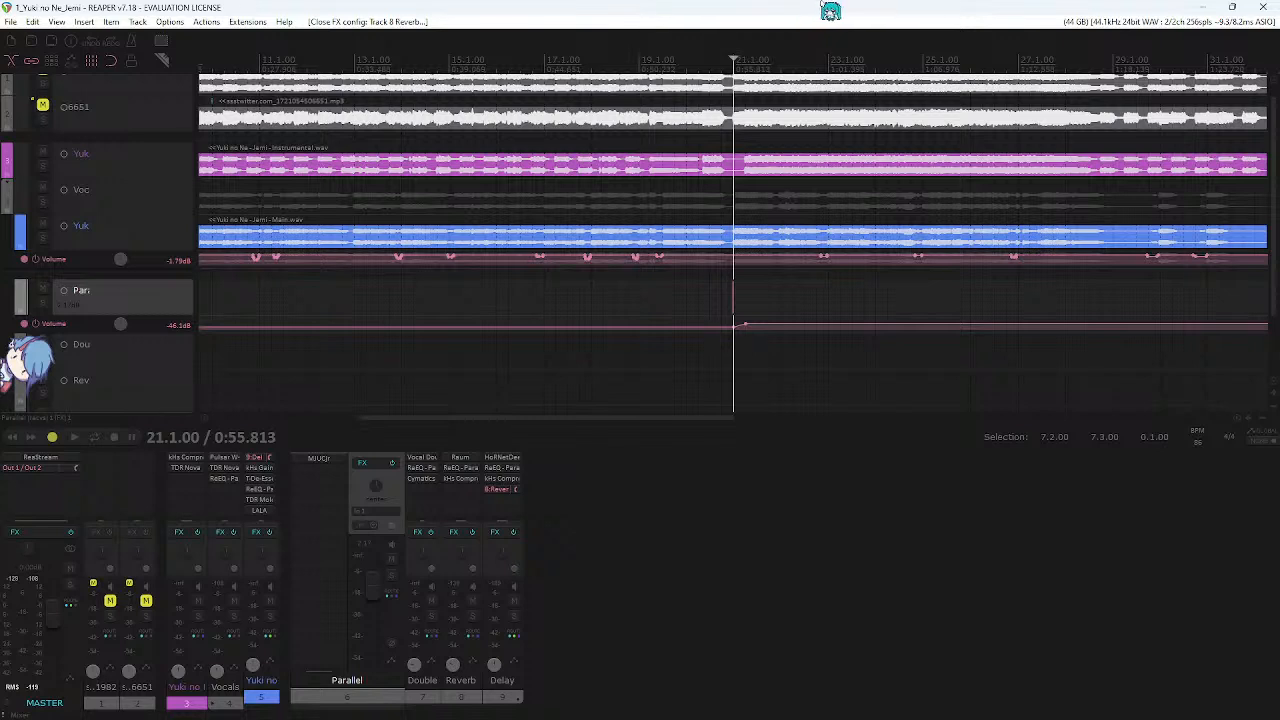
pyautogui.scroll(-3, 757, 100)
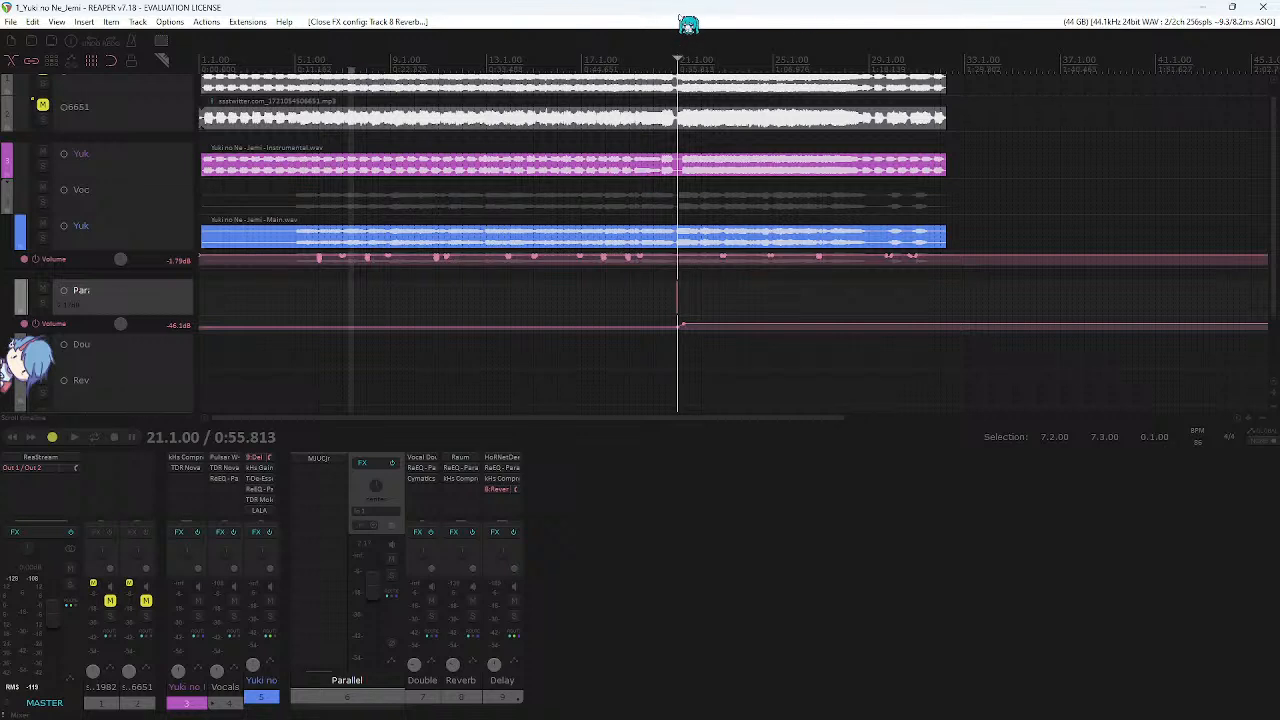
pyautogui.hotkey('alt', 'Tab')
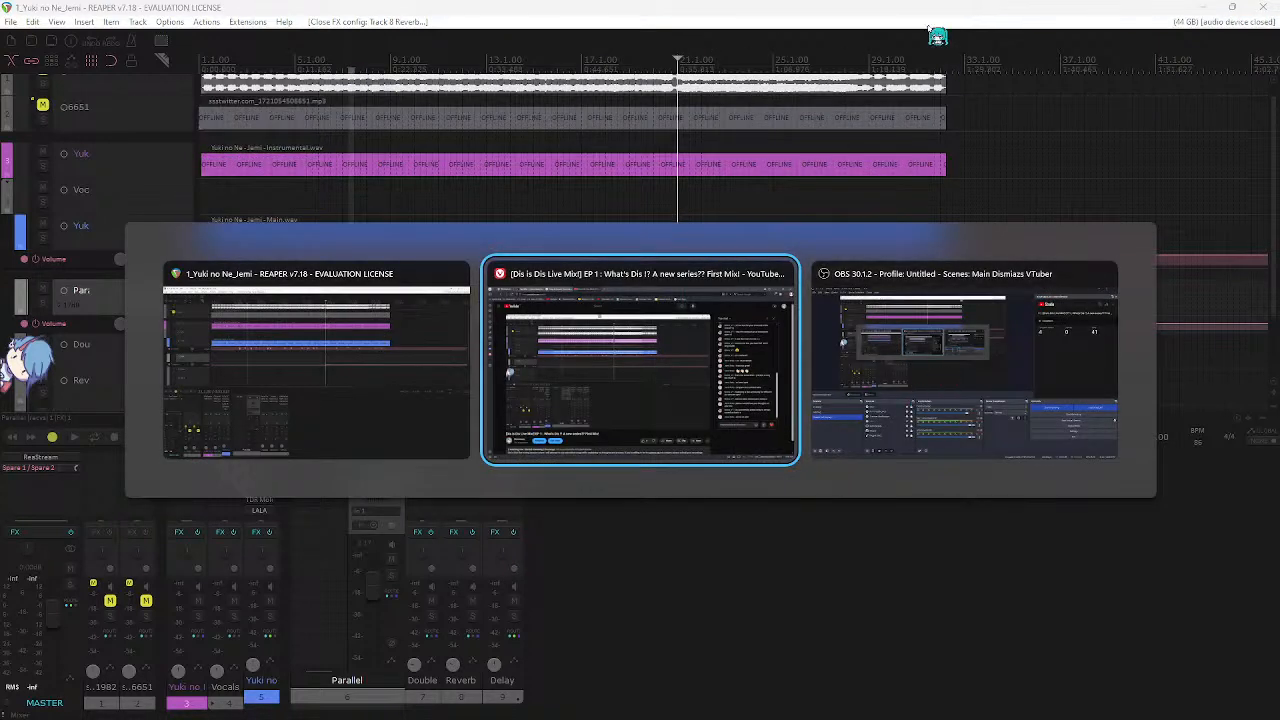